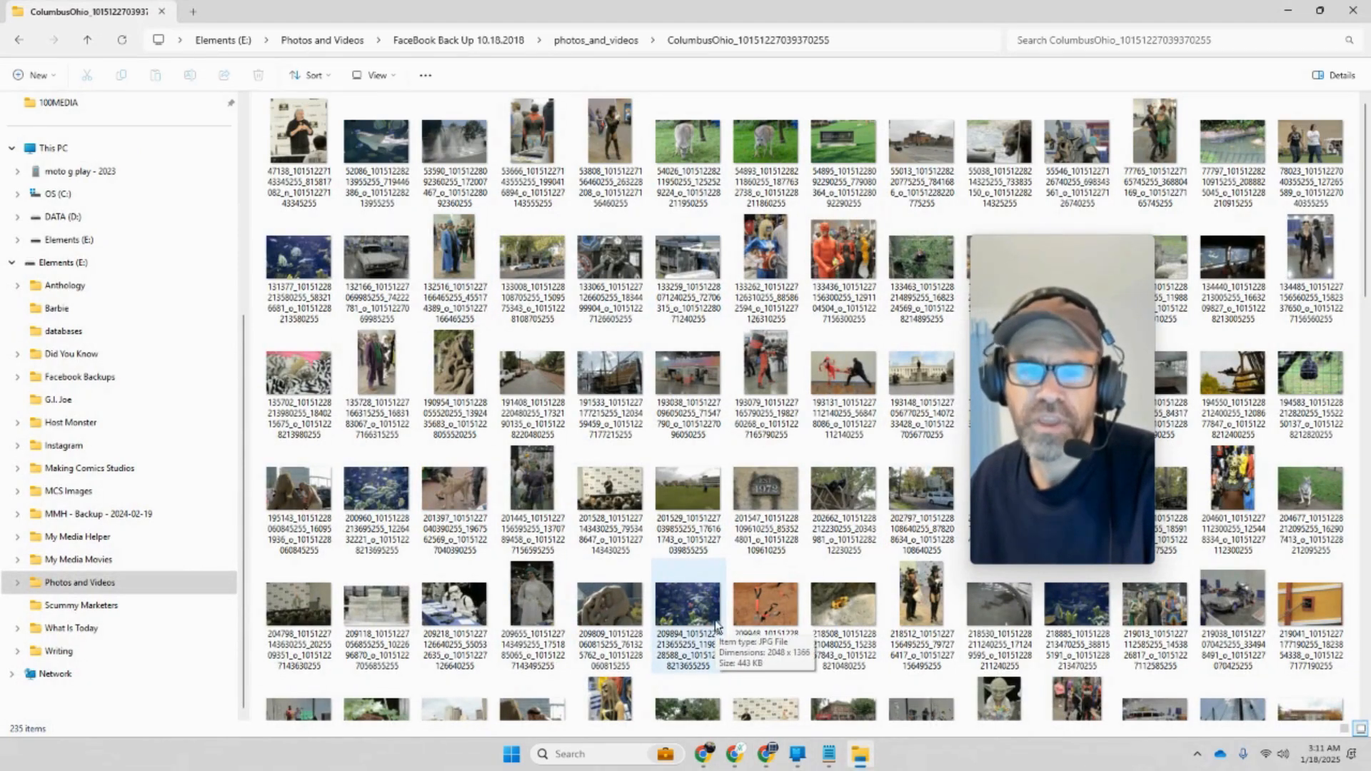
Switch to the What Is Tea-Day? blog and read through its January 17th post on Bootleggers, Popeye and Cable Cars
{"action": "left_click", "coordinate": [736, 756]}
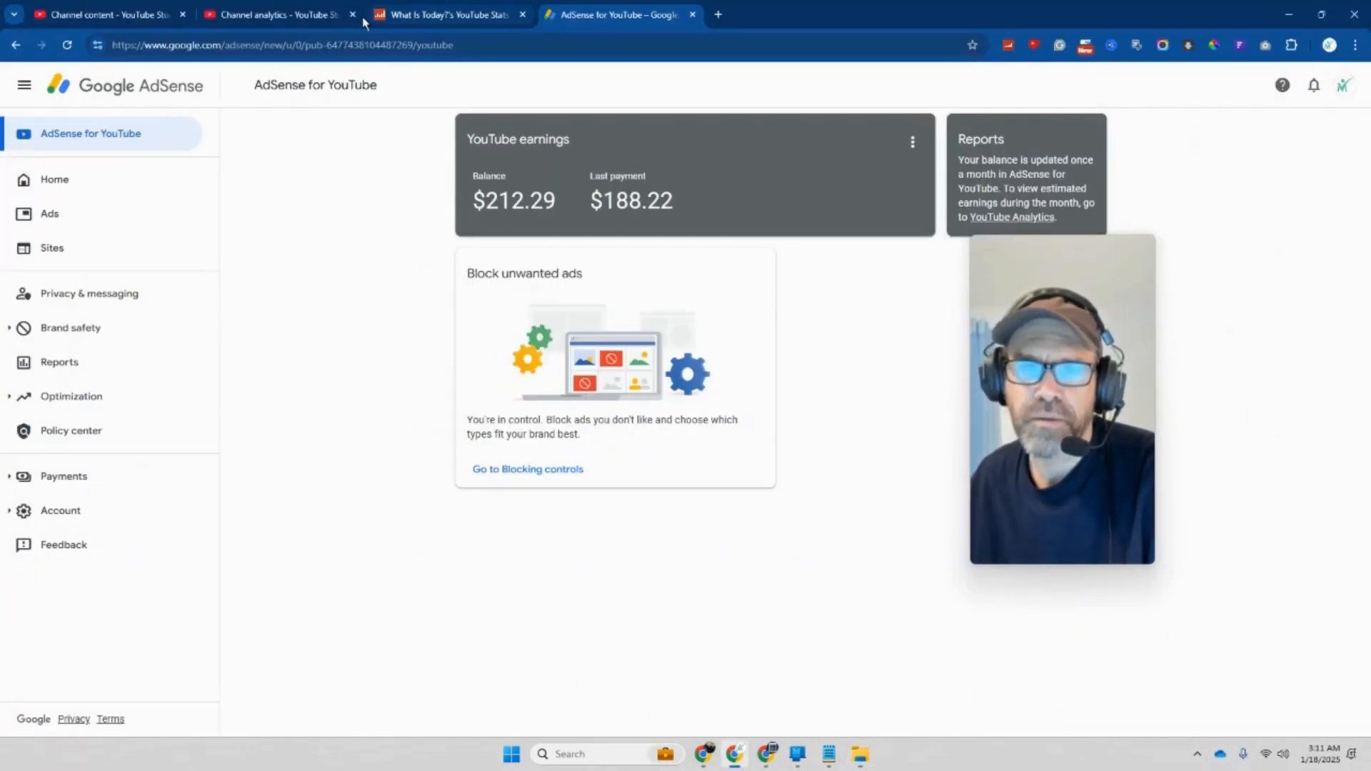
{"action": "mouse_move", "coordinate": [704, 756]}
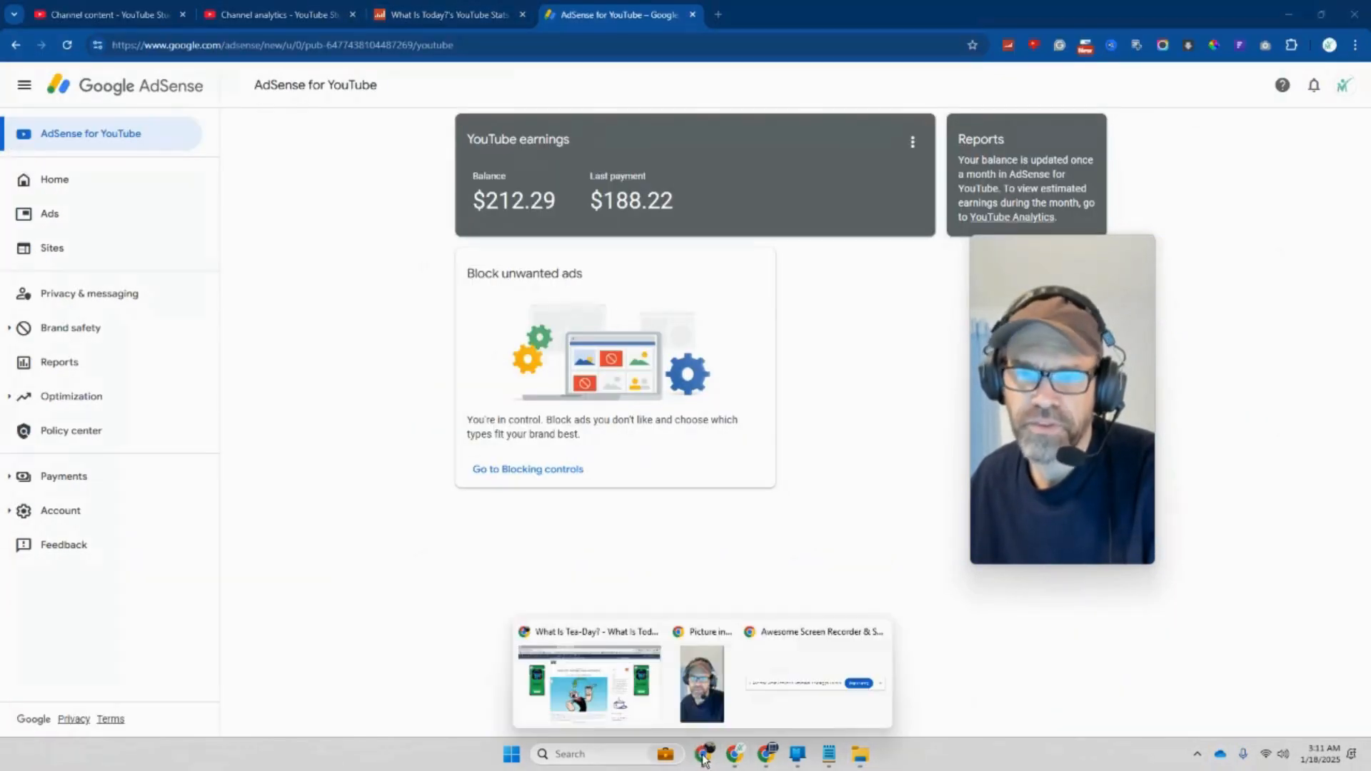
{"action": "left_click", "coordinate": [607, 711]}
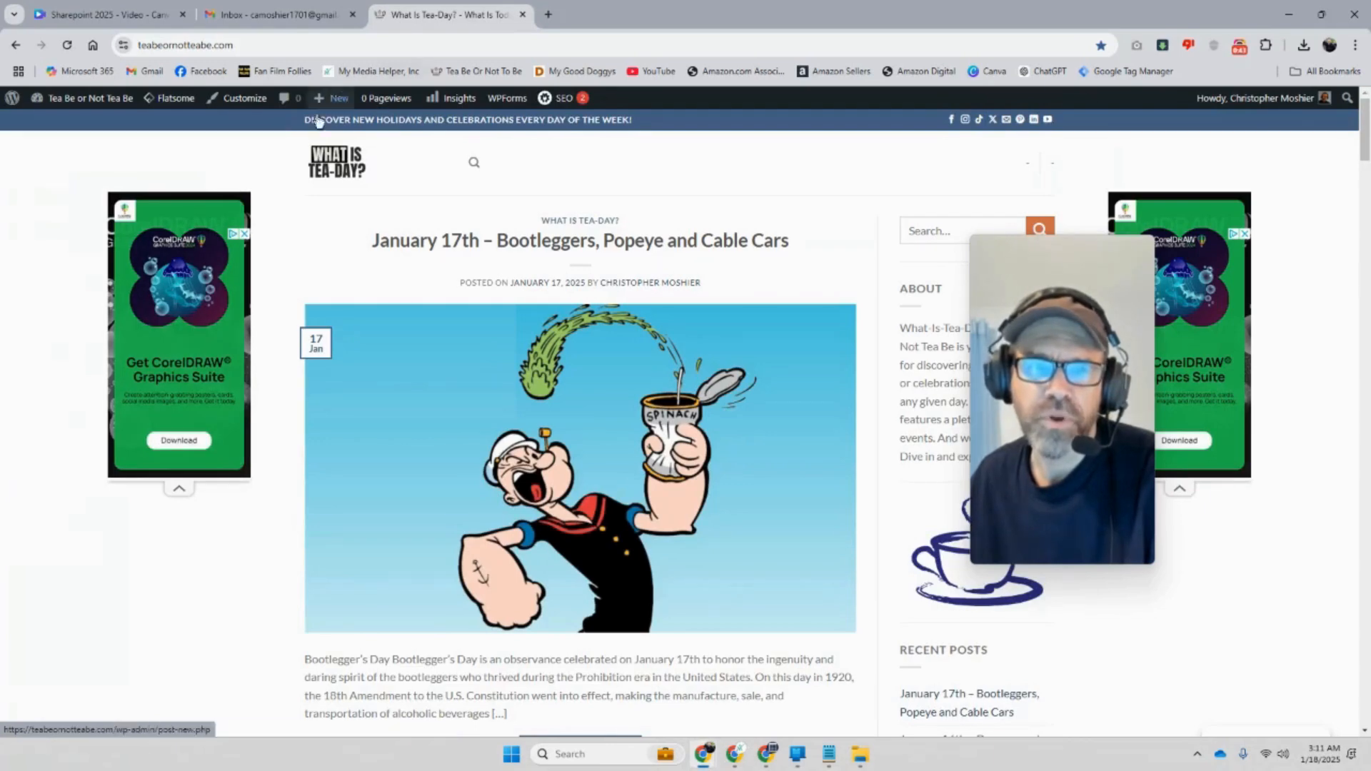
{"action": "scroll", "coordinate": [358, 220], "scroll_direction": "down", "scroll_amount": 6}
{"action": "scroll", "coordinate": [557, 273], "scroll_direction": "up", "scroll_amount": 6}
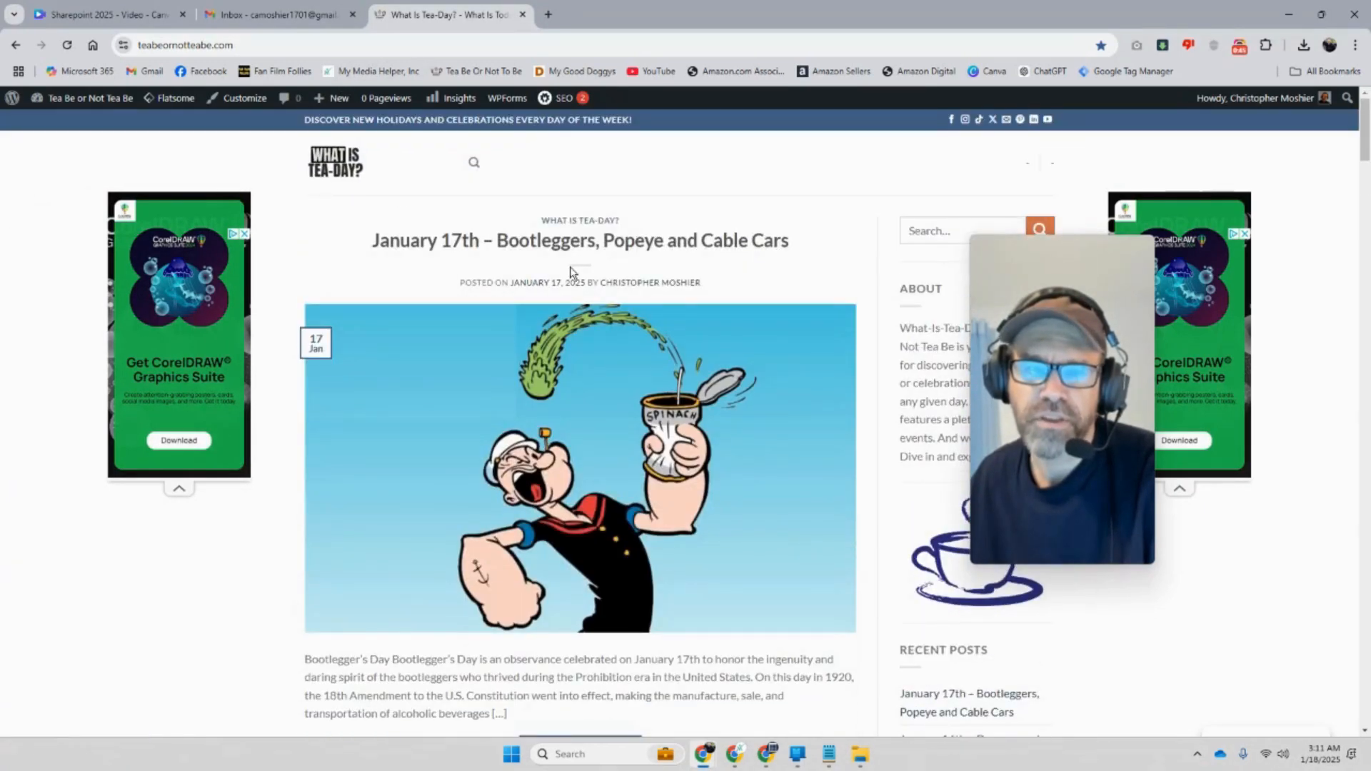
{"action": "left_click", "coordinate": [575, 247]}
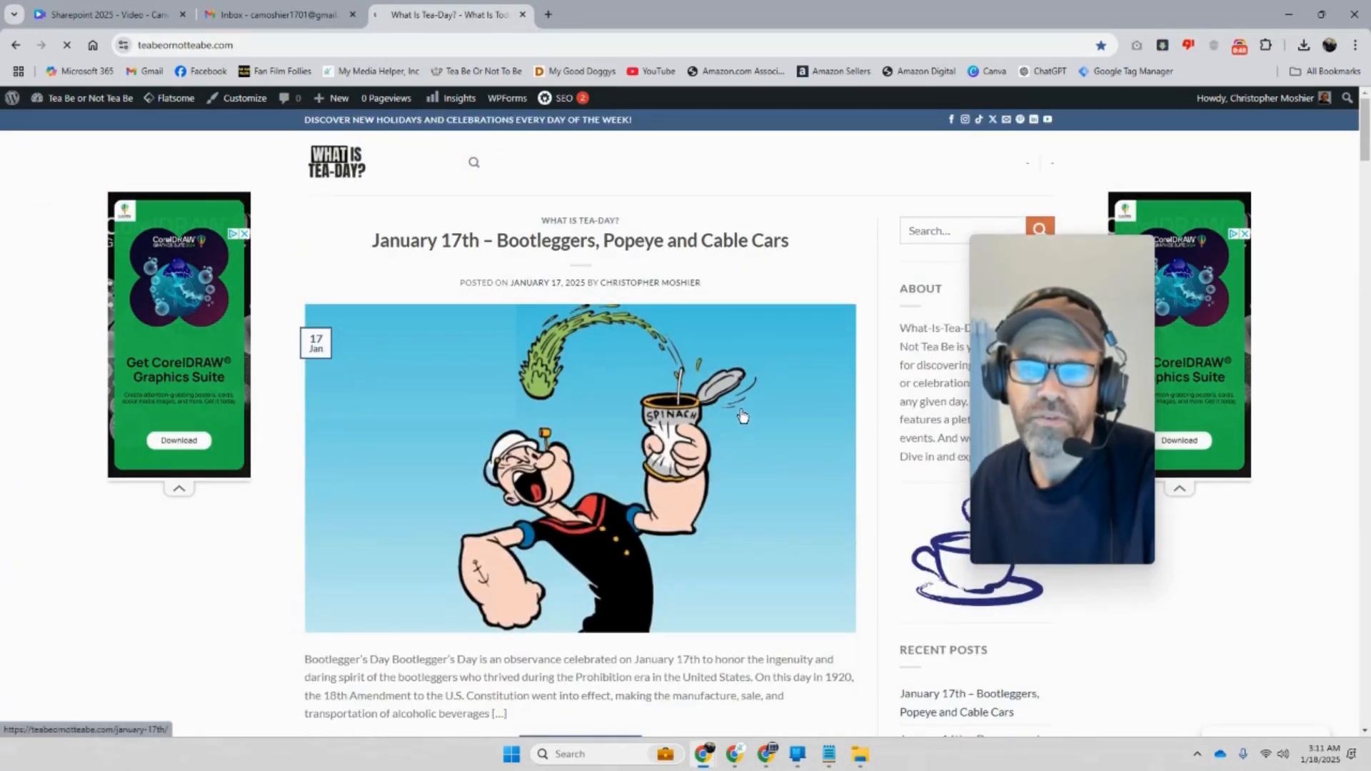
{"action": "scroll", "coordinate": [739, 422], "scroll_direction": "down", "scroll_amount": 6}
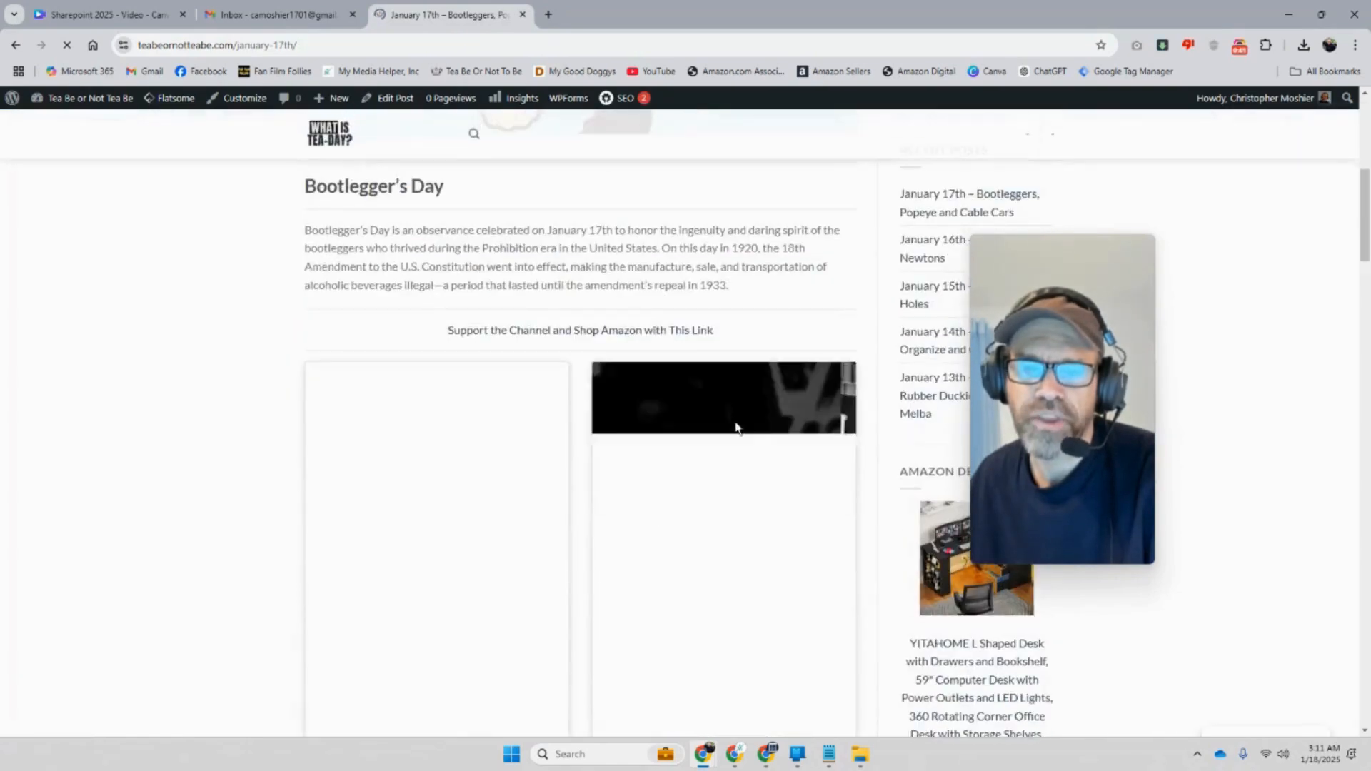
{"action": "scroll", "coordinate": [736, 427], "scroll_direction": "down", "scroll_amount": 15}
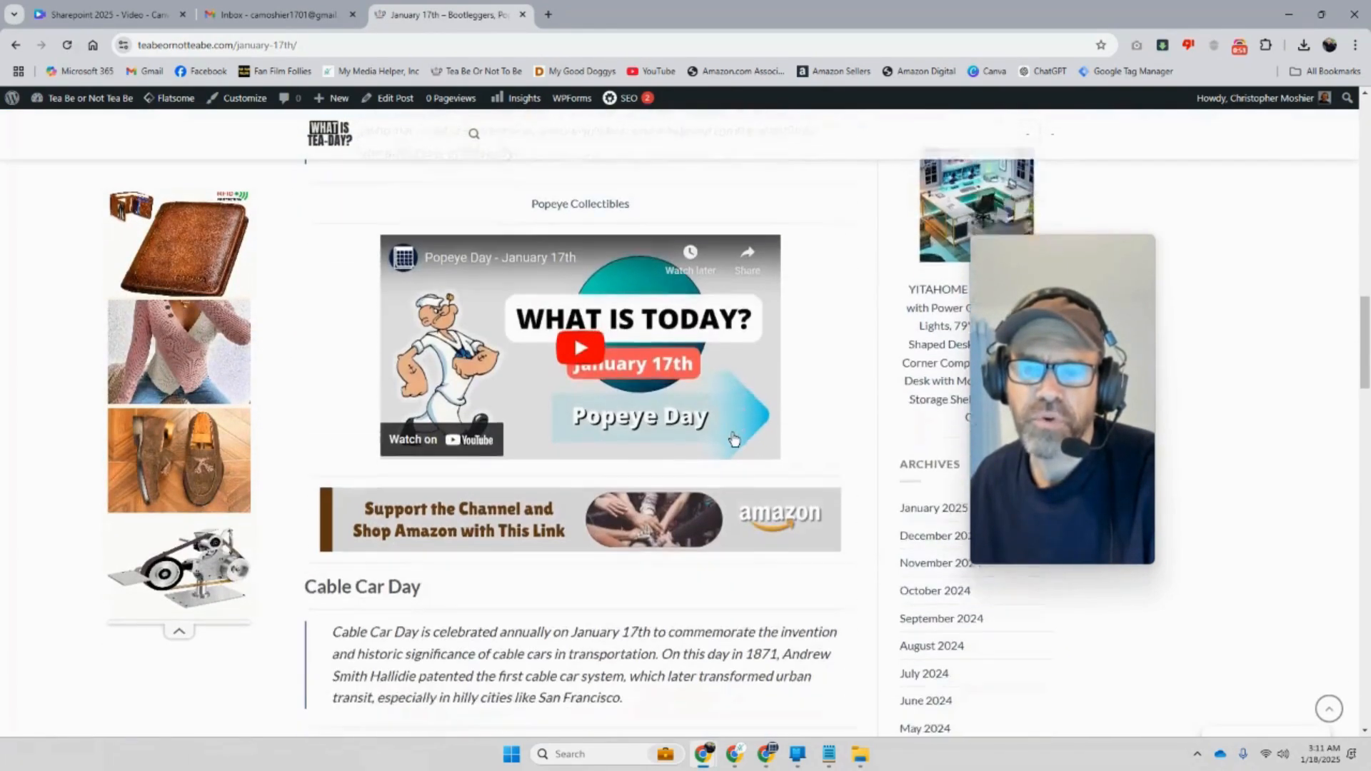
{"action": "scroll", "coordinate": [736, 438], "scroll_direction": "down", "scroll_amount": 4}
View the What Is Today? channel's Shorts in YouTube Studio and return to the January 17th blog post
{"action": "left_click", "coordinate": [766, 755]}
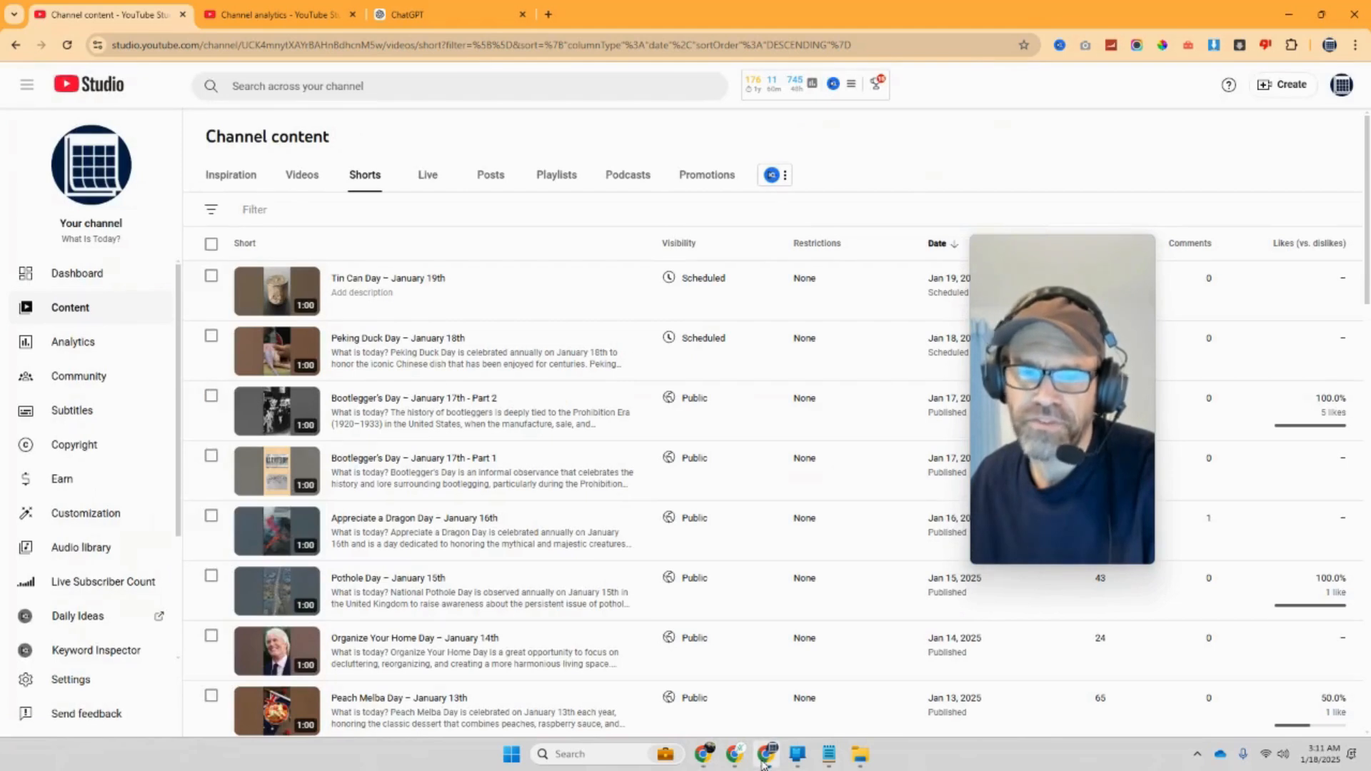
{"action": "mouse_move", "coordinate": [707, 758]}
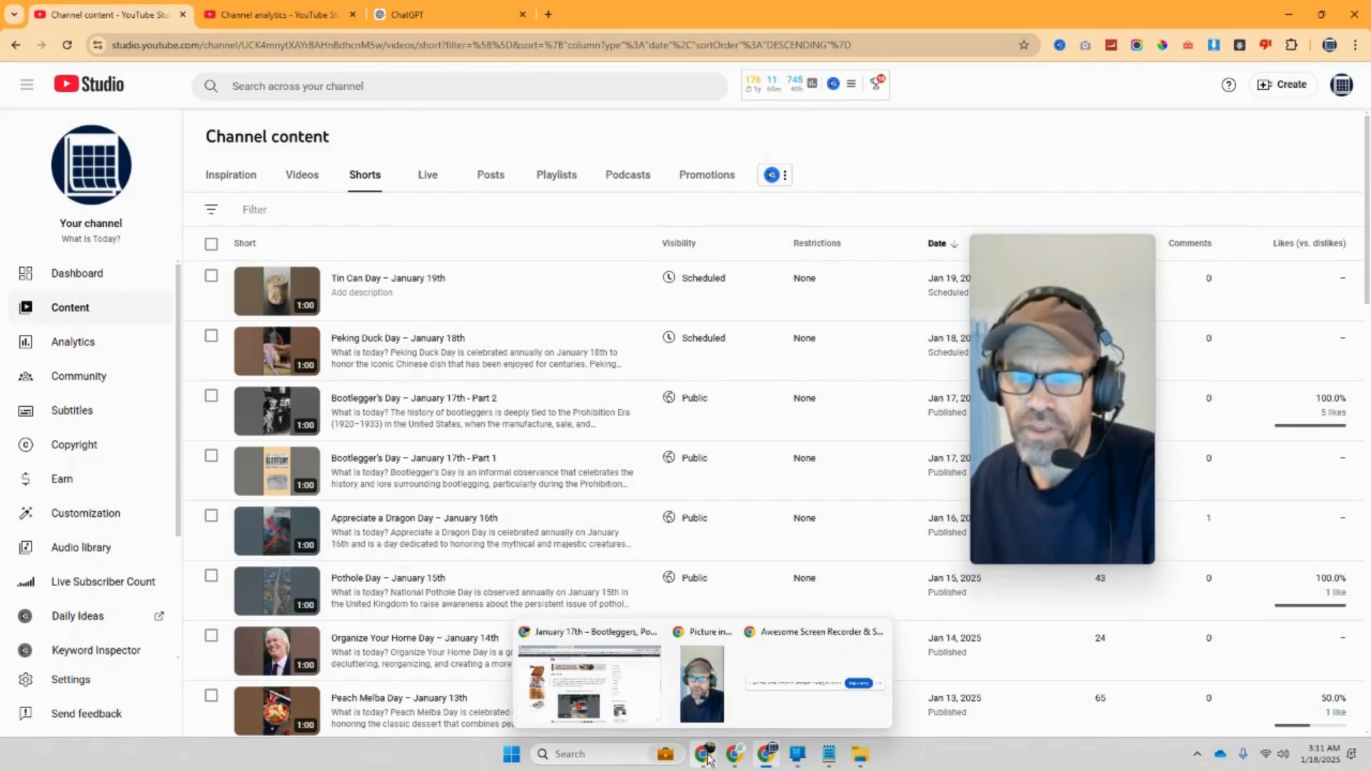
{"action": "left_click", "coordinate": [609, 716]}
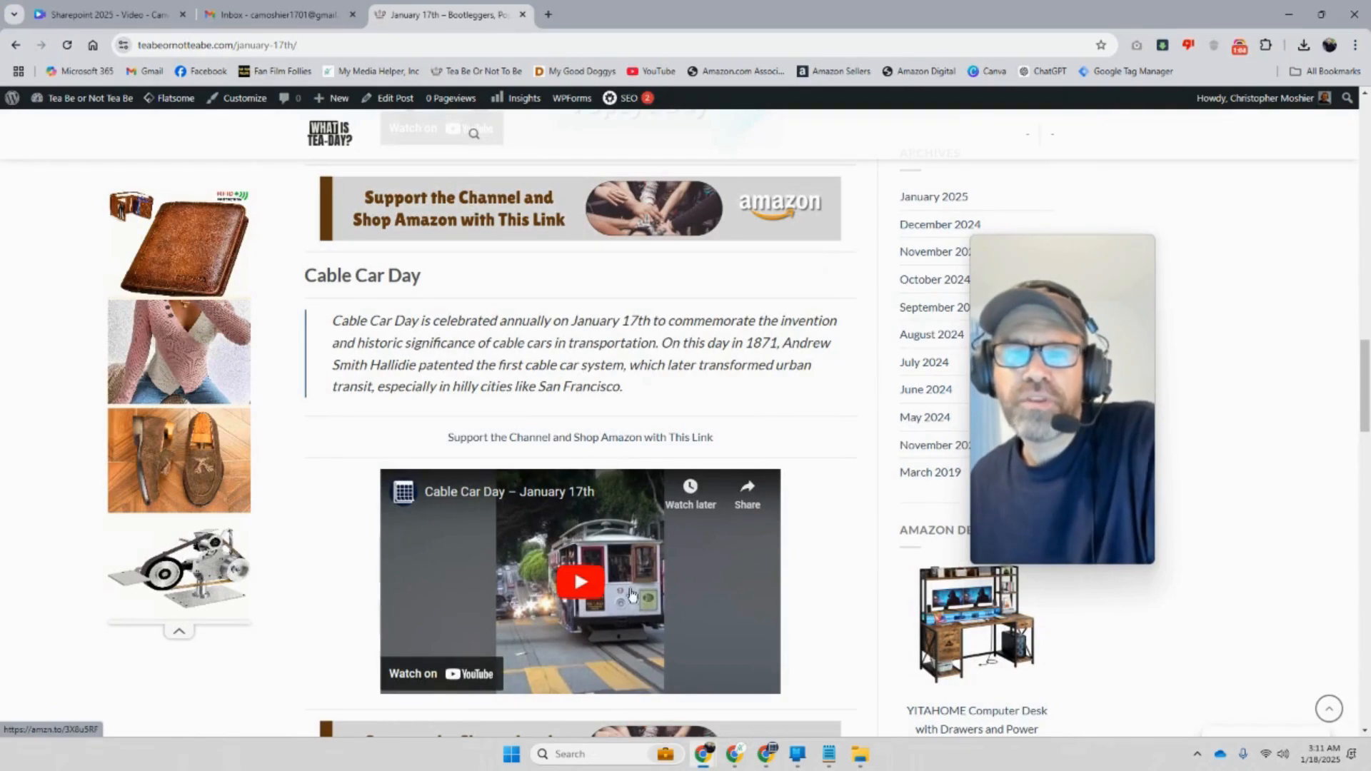
Open Microsoft 365 in a new browser tab and launch SharePoint from its app list
{"action": "left_click", "coordinate": [549, 15]}
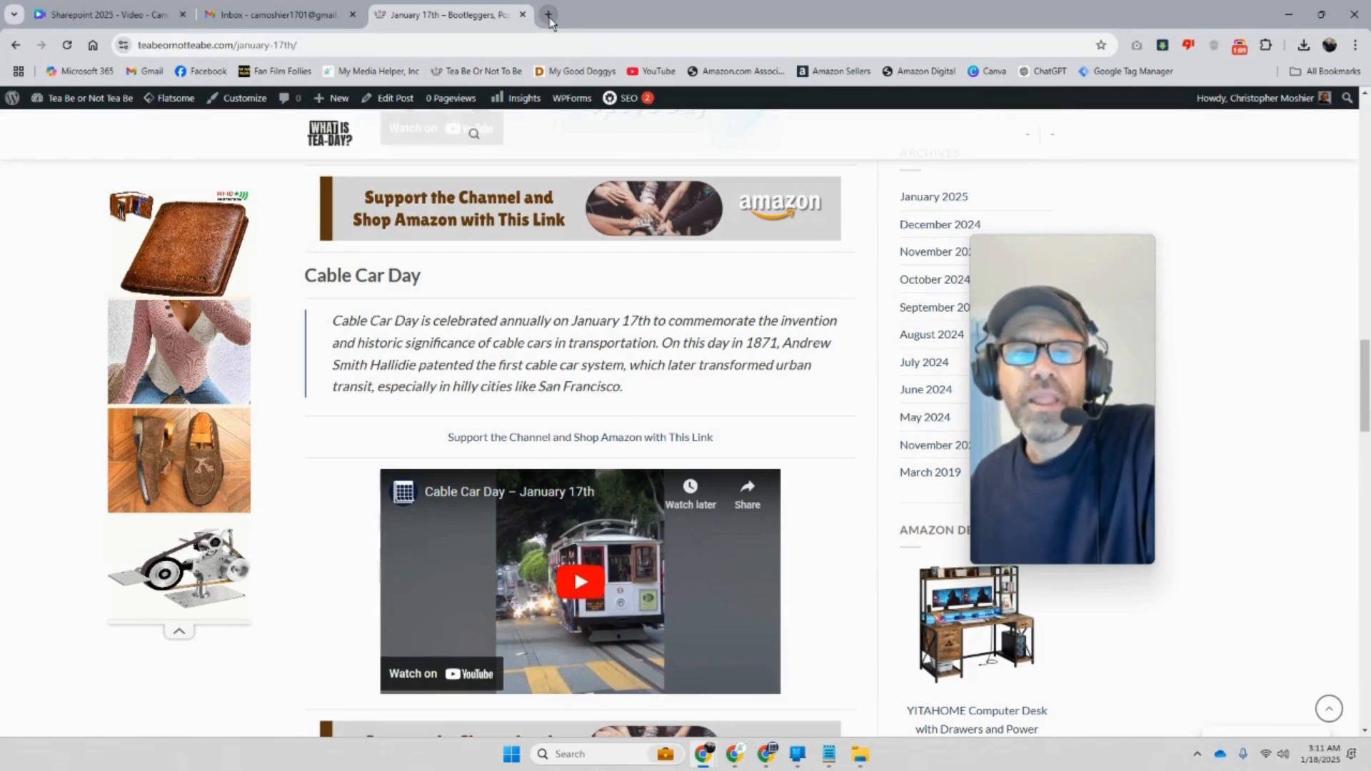
{"action": "left_click", "coordinate": [105, 72]}
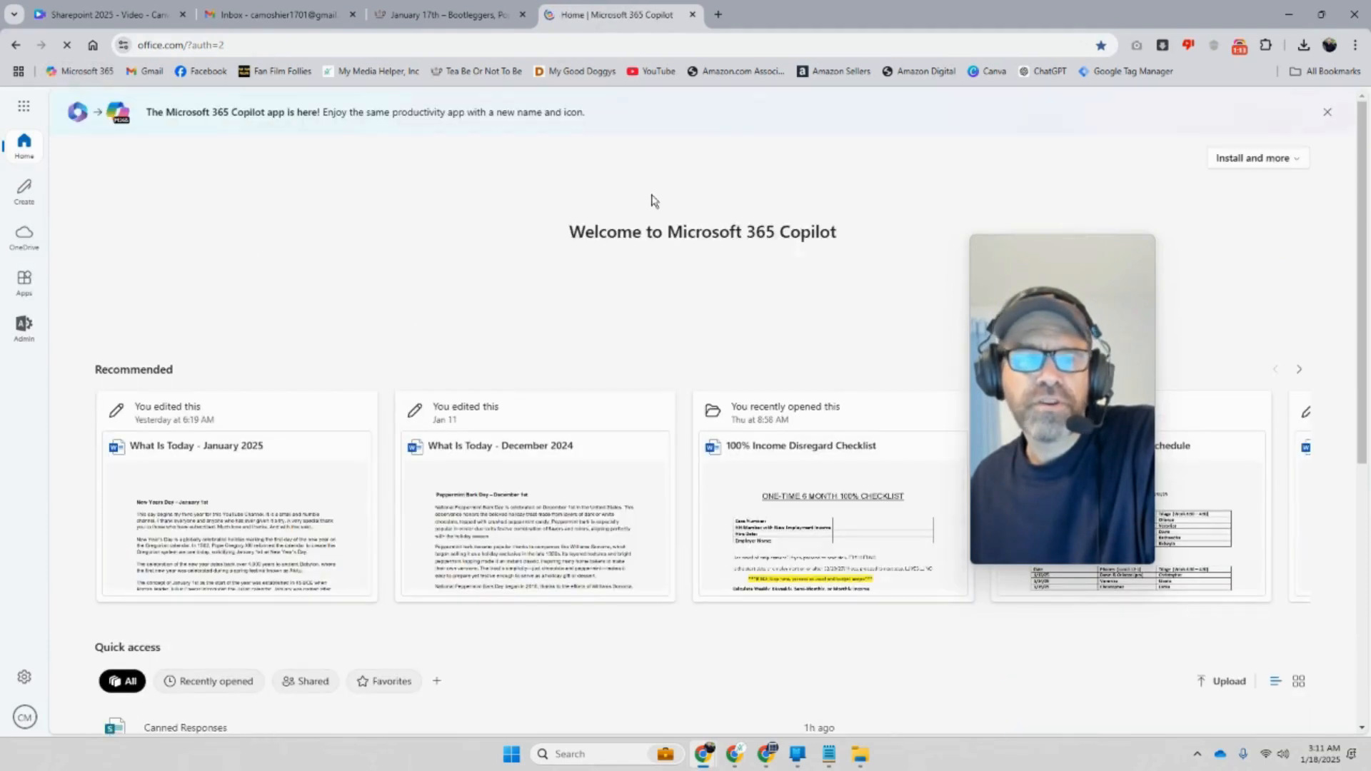
{"action": "left_click", "coordinate": [26, 110]}
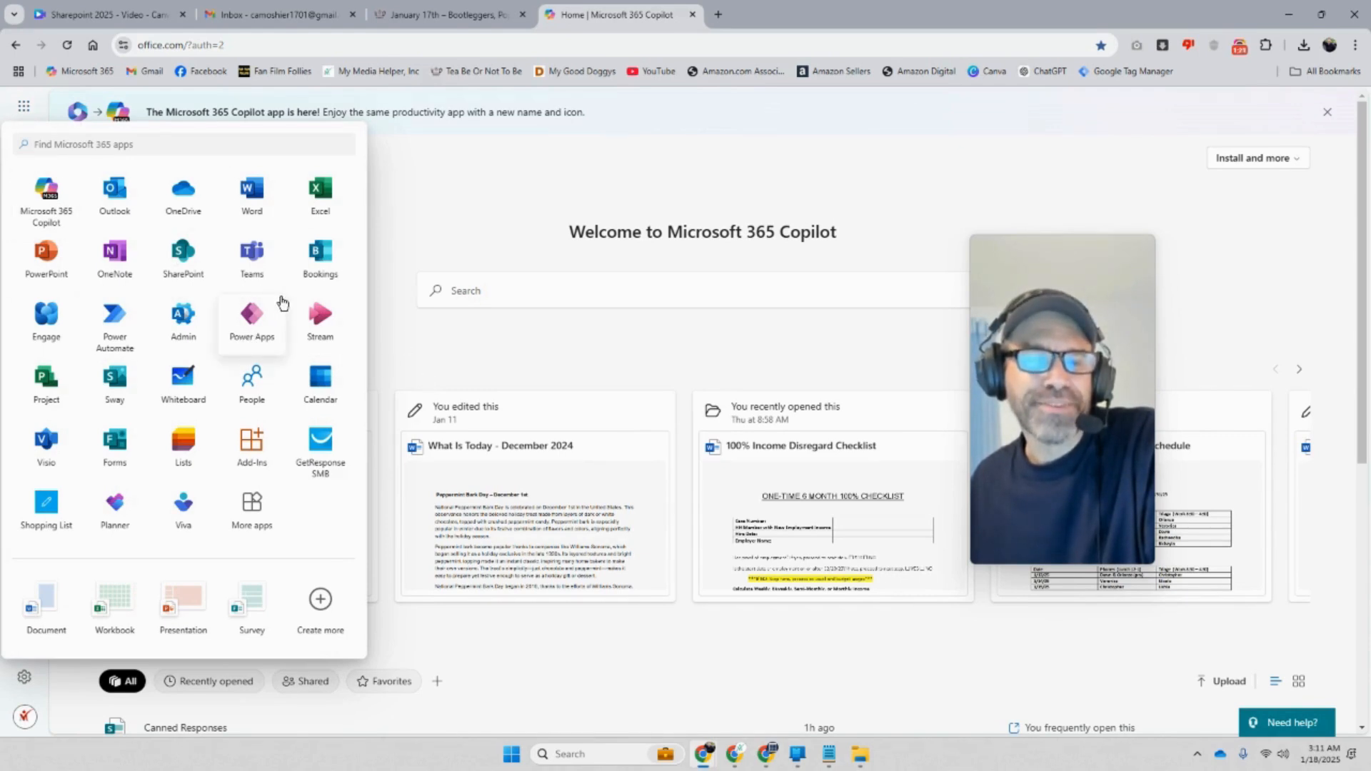
{"action": "left_click", "coordinate": [184, 261]}
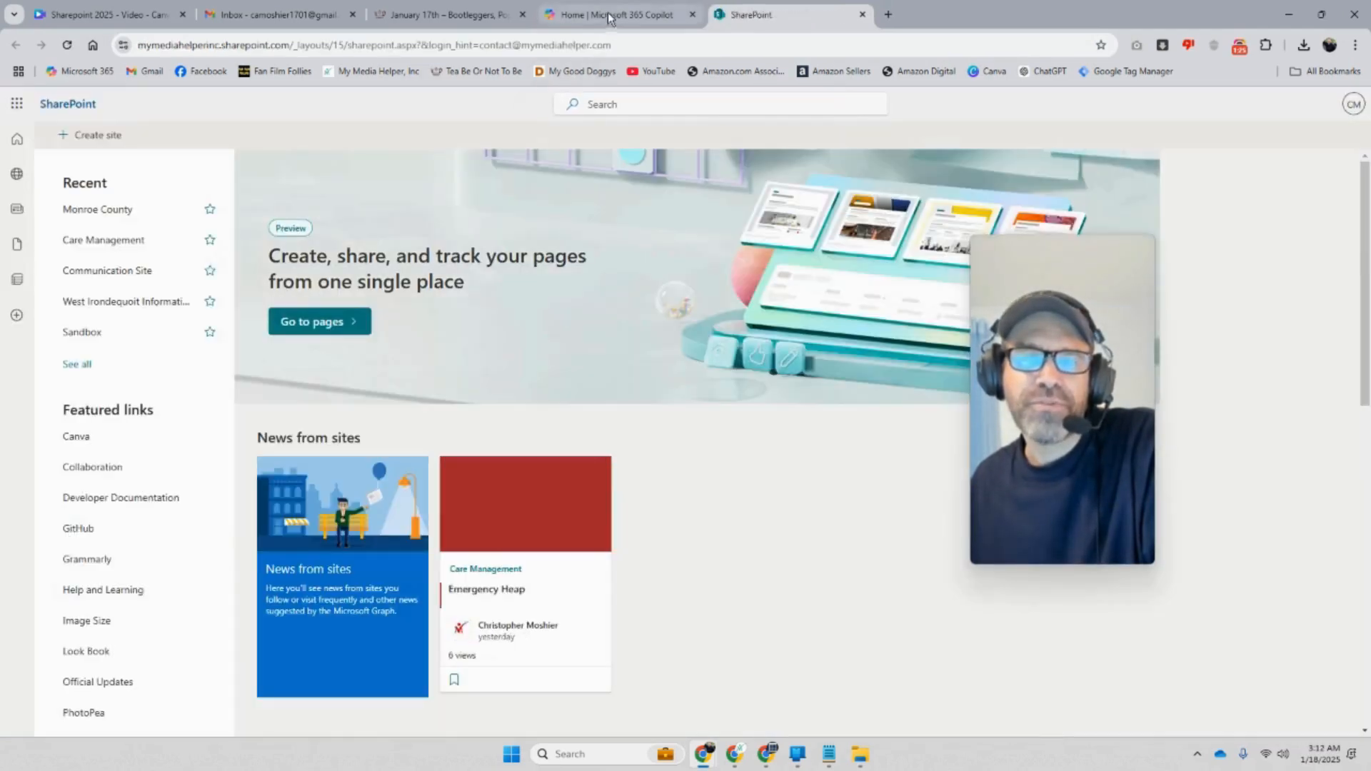
Return to the Microsoft 365 home page, open the admin center, and open the SharePoint admin center from there
{"action": "left_click", "coordinate": [607, 12]}
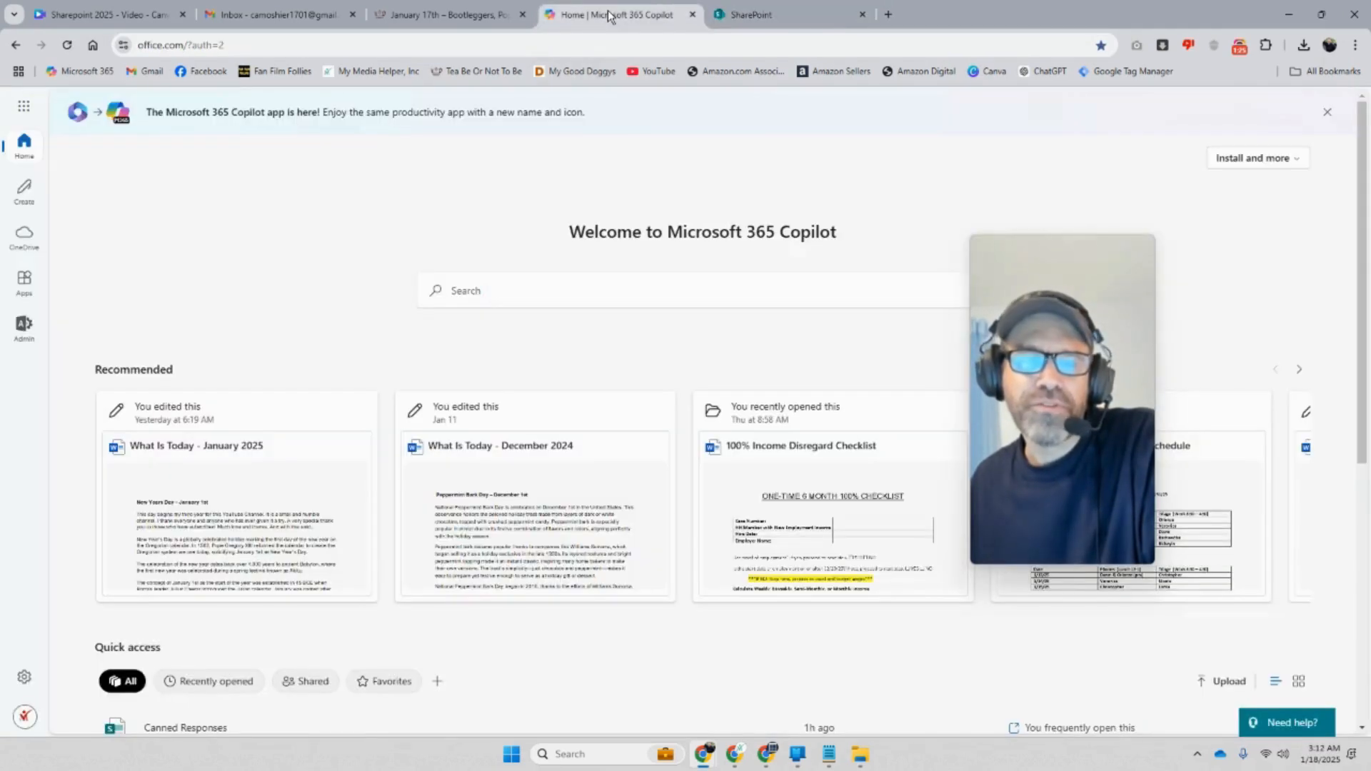
{"action": "left_click", "coordinate": [24, 107]}
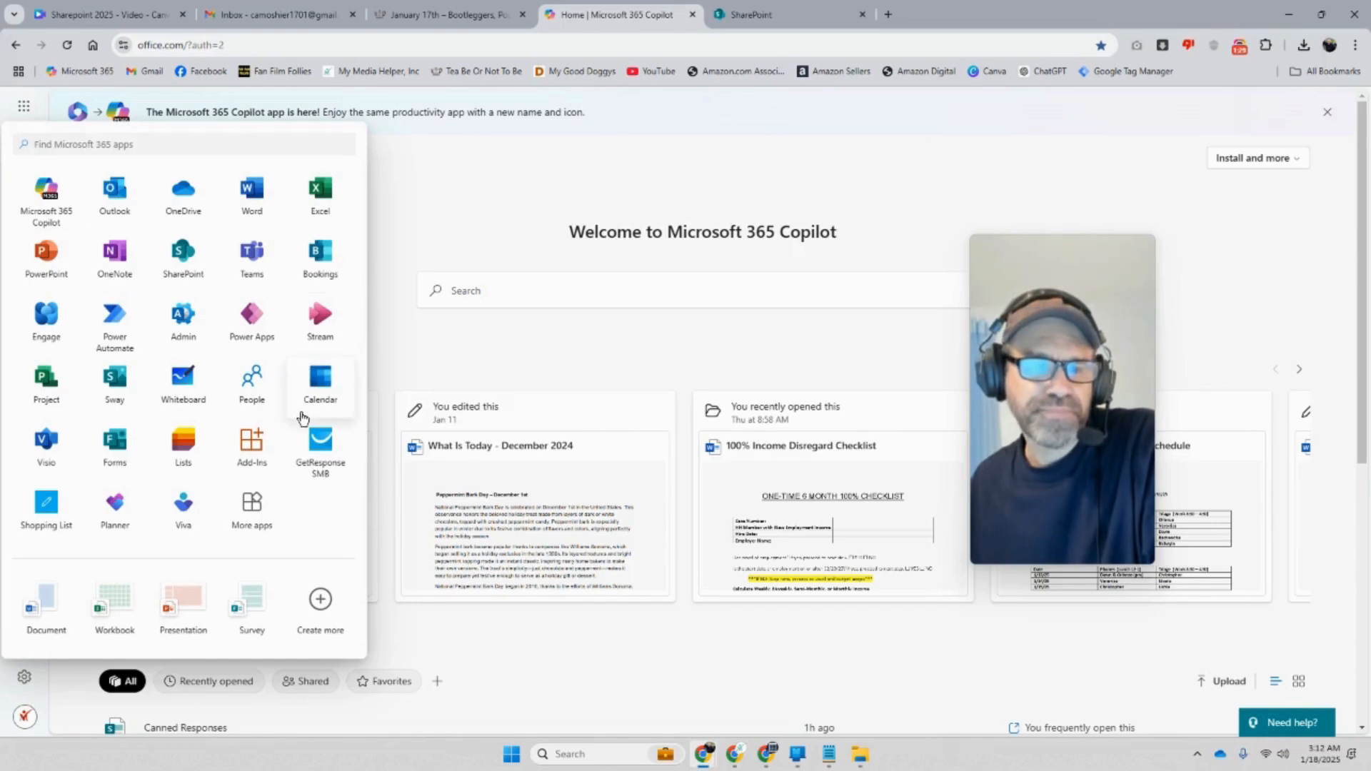
{"action": "left_click", "coordinate": [183, 318]}
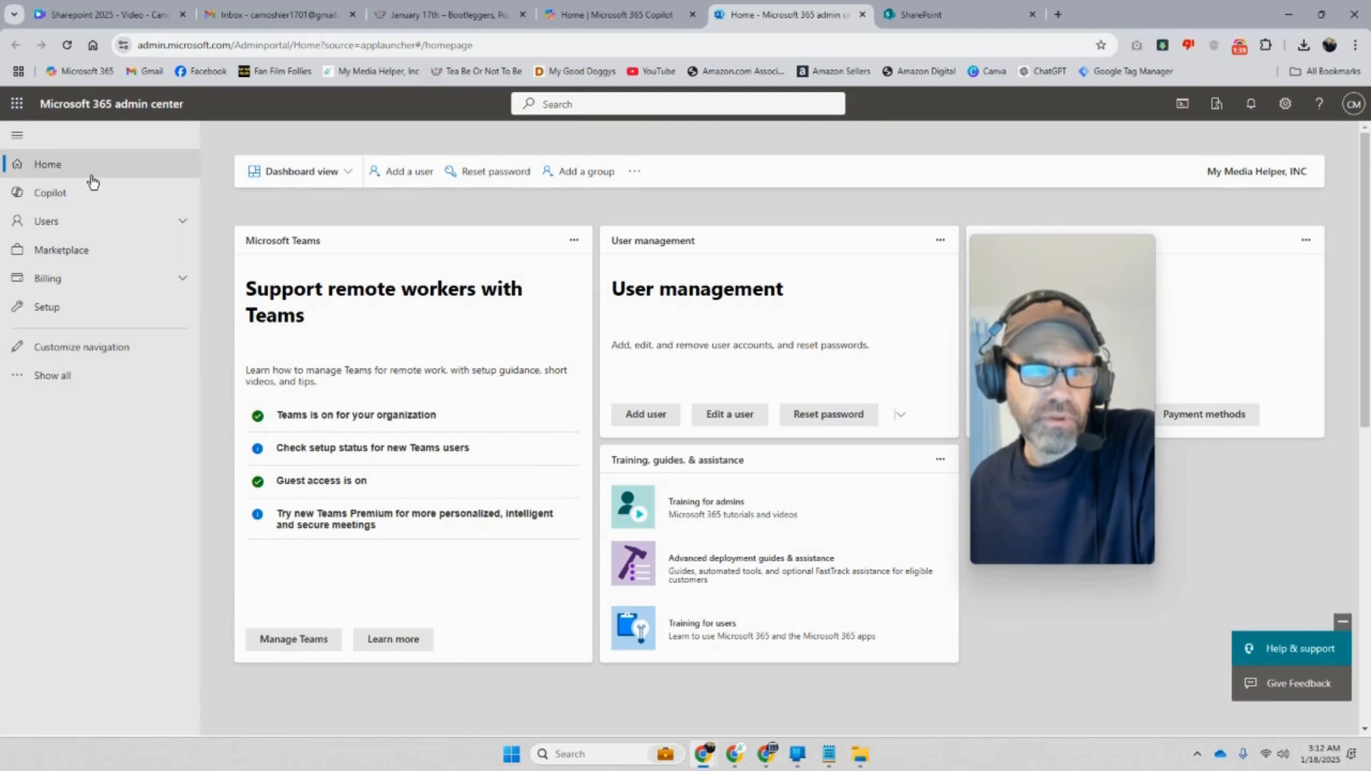
{"action": "left_click", "coordinate": [42, 377]}
{"action": "scroll", "coordinate": [164, 527], "scroll_direction": "down", "scroll_amount": 1}
{"action": "scroll", "coordinate": [163, 527], "scroll_direction": "down", "scroll_amount": 1}
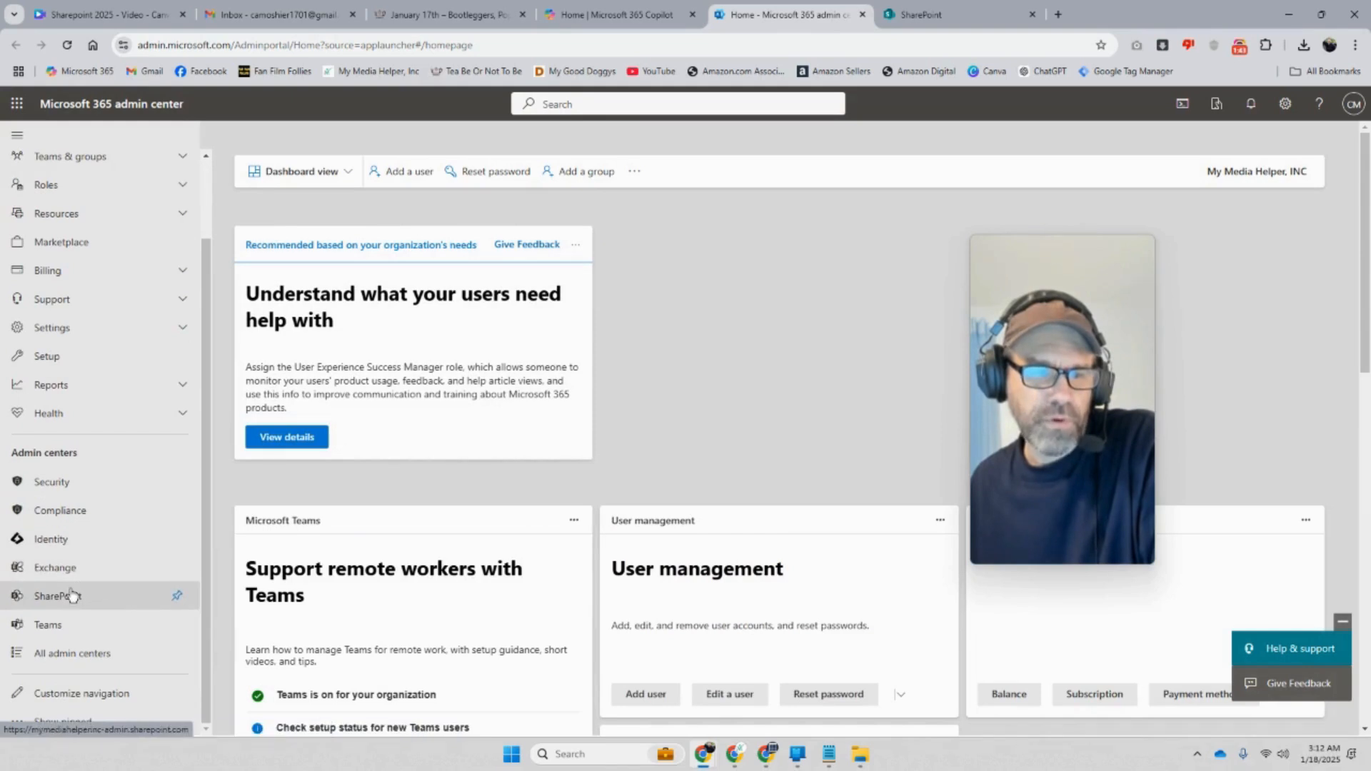
{"action": "left_click", "coordinate": [65, 600]}
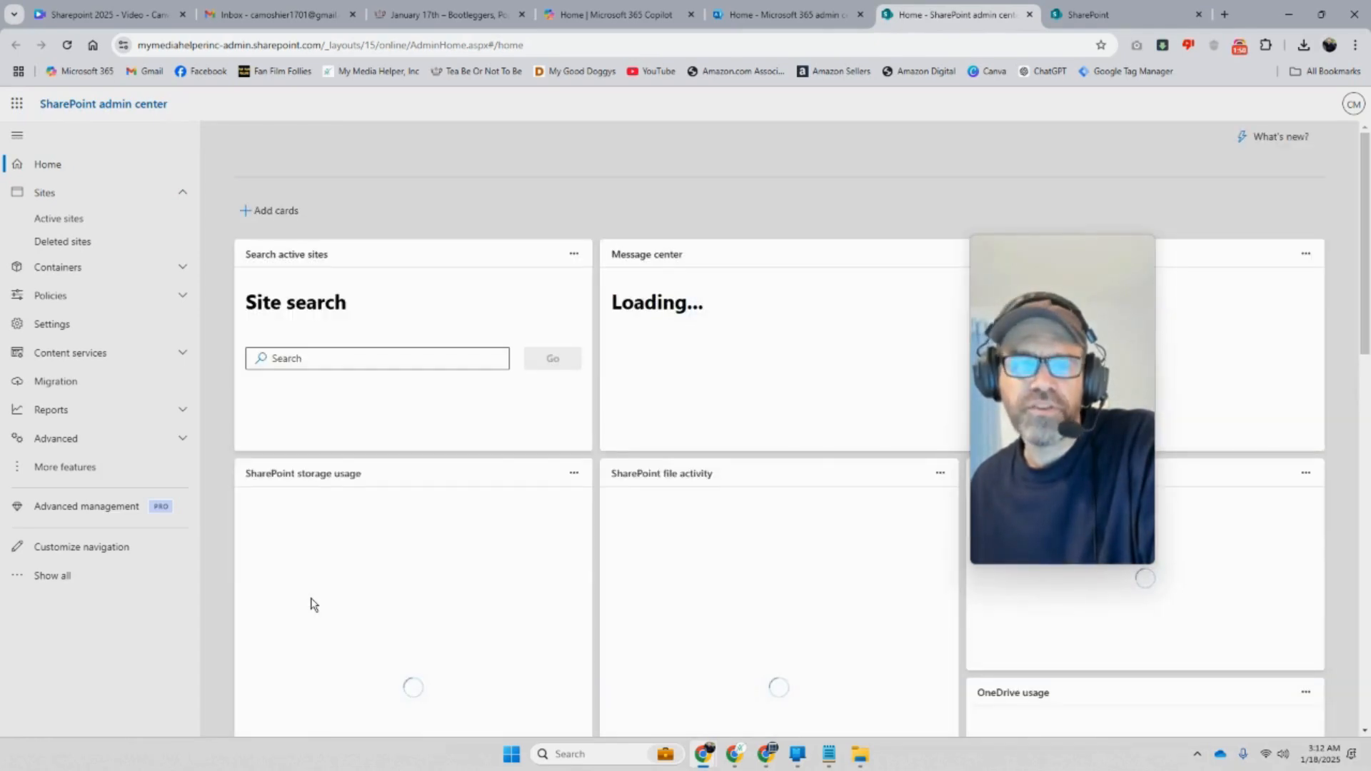
Display the active sites and start creating a new site of the Communication site type
{"action": "scroll", "coordinate": [312, 611], "scroll_direction": "down", "scroll_amount": 1}
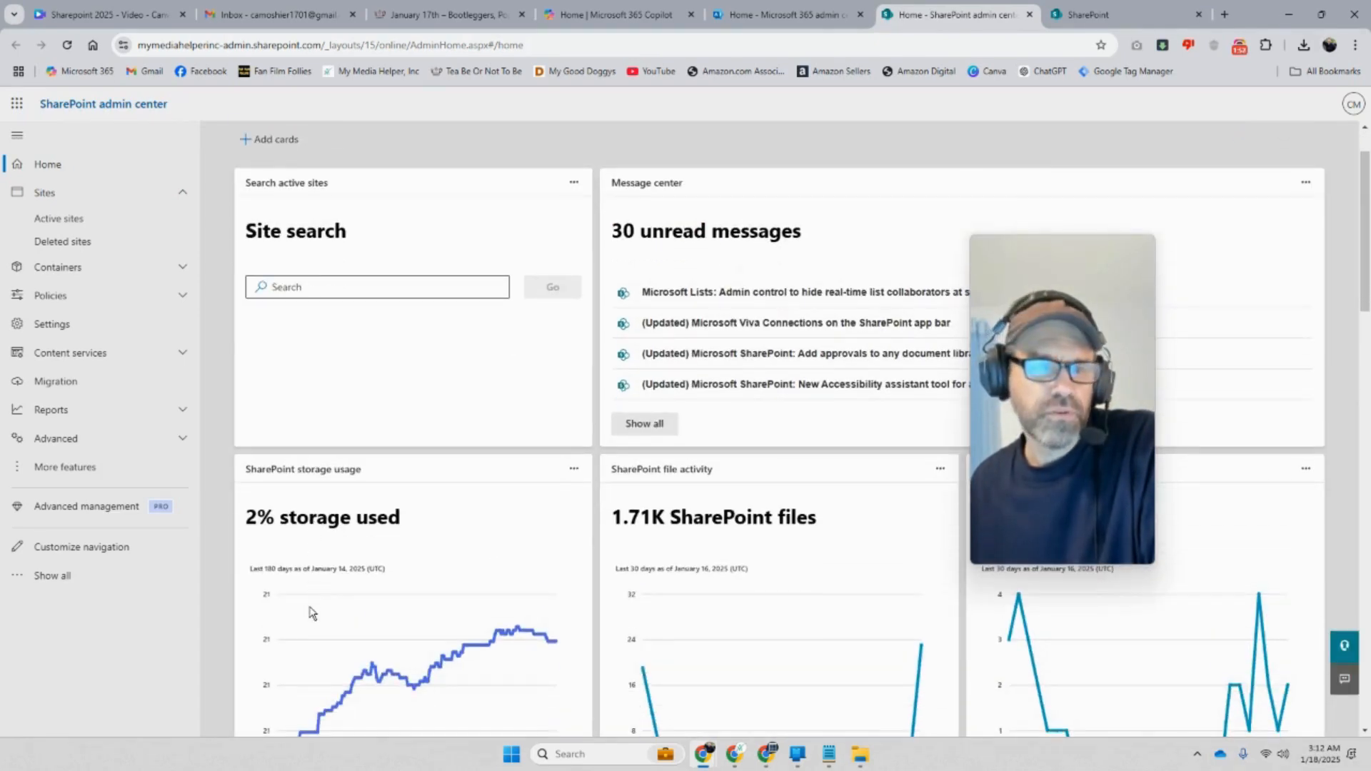
{"action": "left_click", "coordinate": [129, 229]}
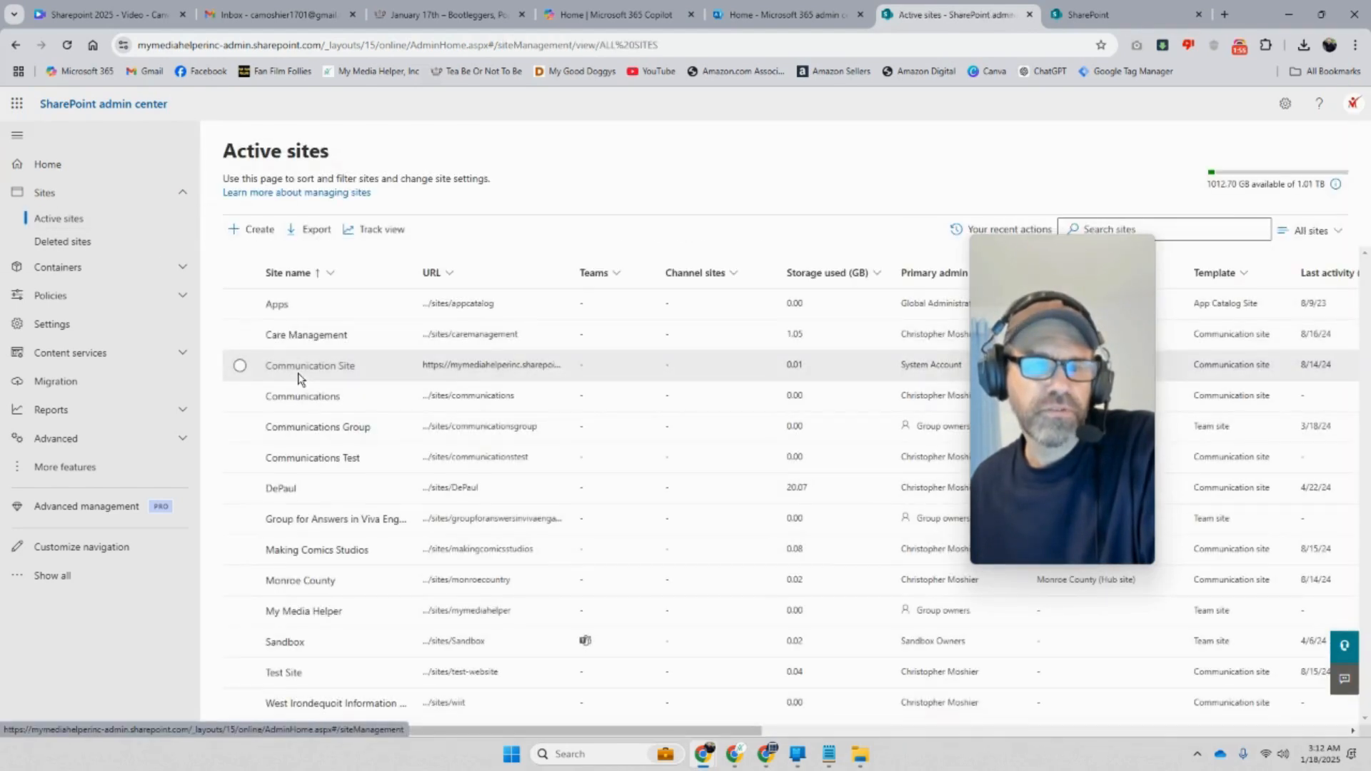
{"action": "left_click", "coordinate": [255, 237]}
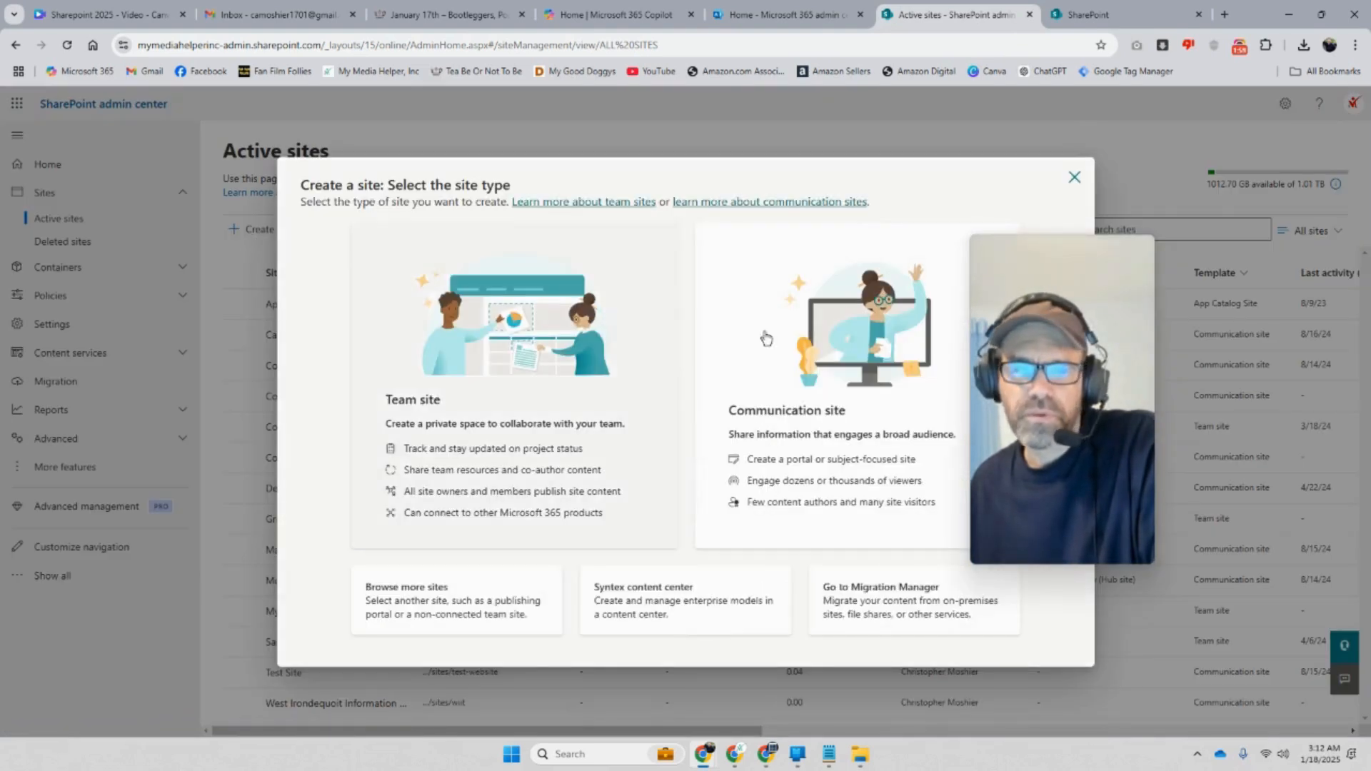
{"action": "left_click_drag", "start_coordinate": [1060, 350], "coordinate": [1218, 287]}
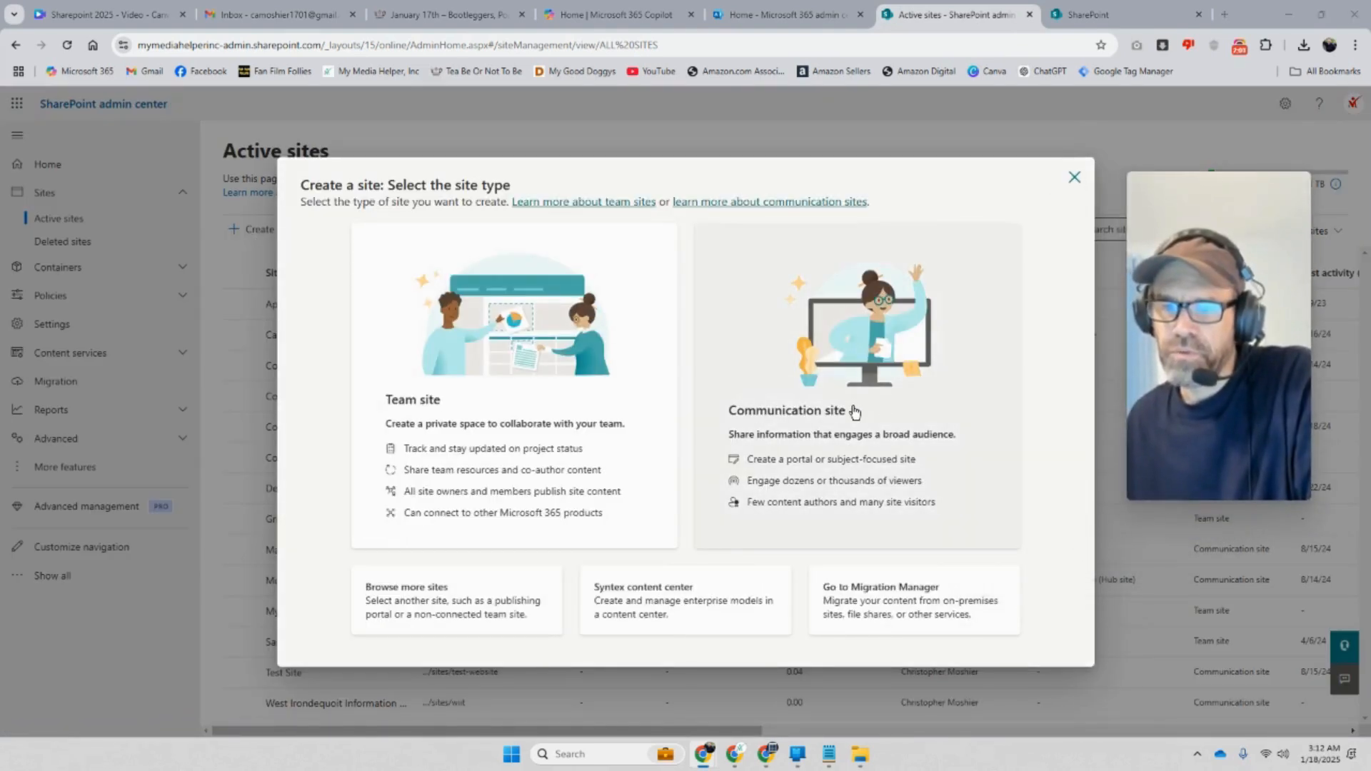
{"action": "left_click", "coordinate": [852, 412]}
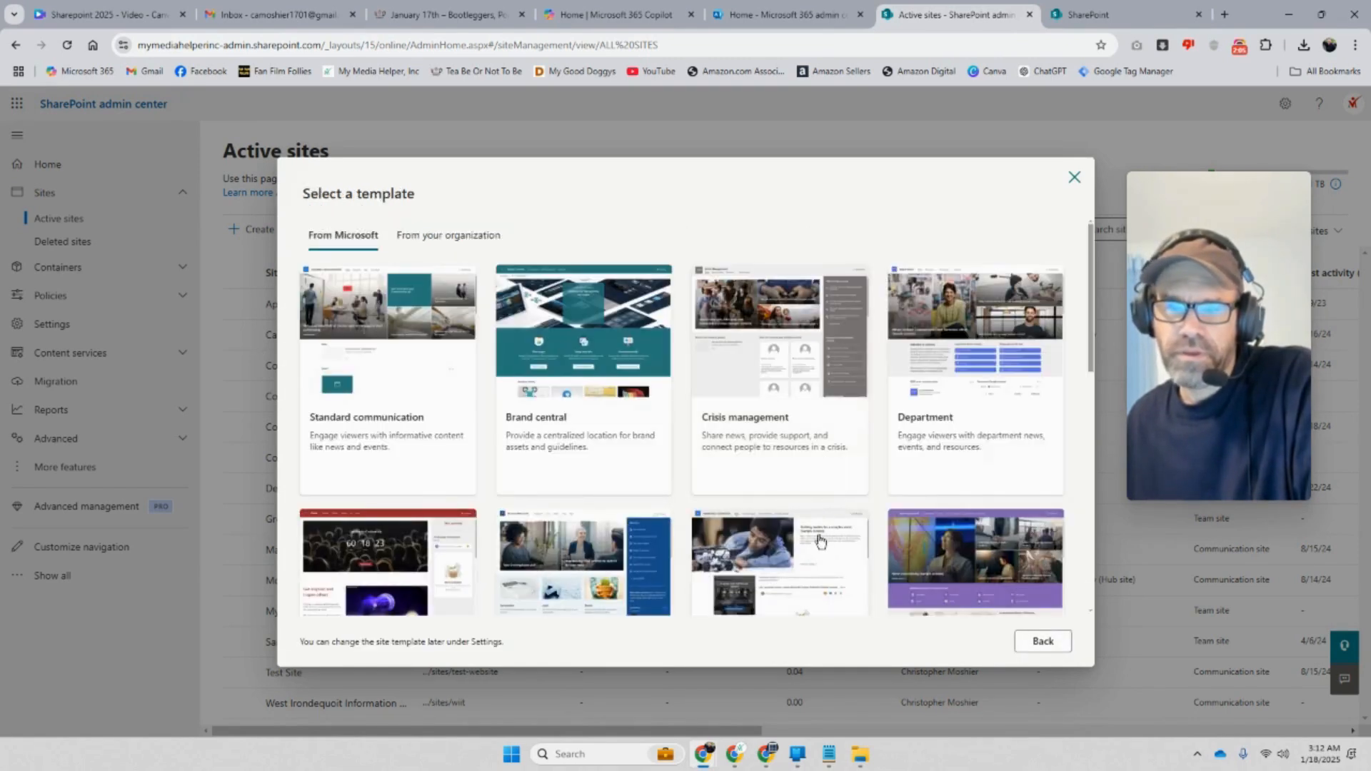
Browse the Microsoft site templates and use the Standard communication template for the new site
{"action": "scroll", "coordinate": [817, 537], "scroll_direction": "down", "scroll_amount": 1}
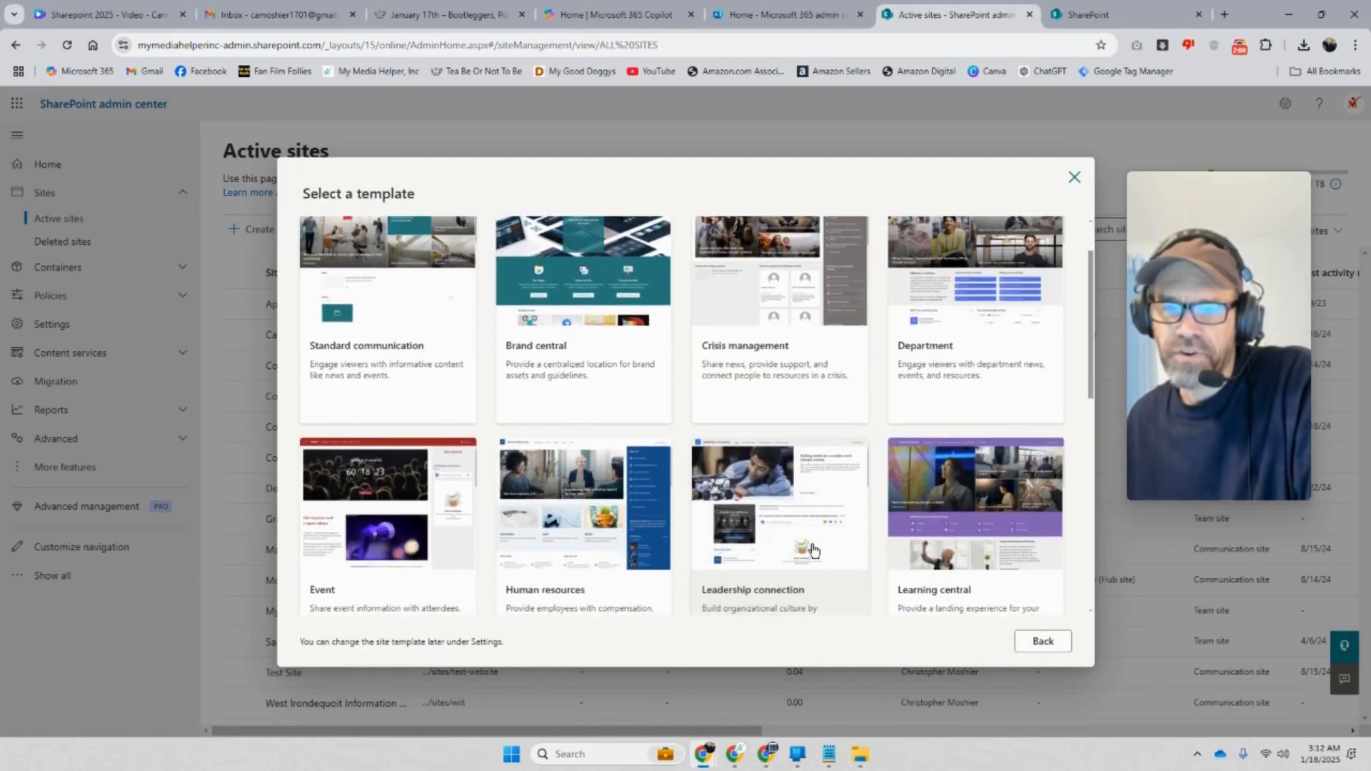
{"action": "scroll", "coordinate": [814, 549], "scroll_direction": "up", "scroll_amount": 1}
{"action": "scroll", "coordinate": [814, 550], "scroll_direction": "down", "scroll_amount": 1}
{"action": "scroll", "coordinate": [814, 549], "scroll_direction": "up", "scroll_amount": 1}
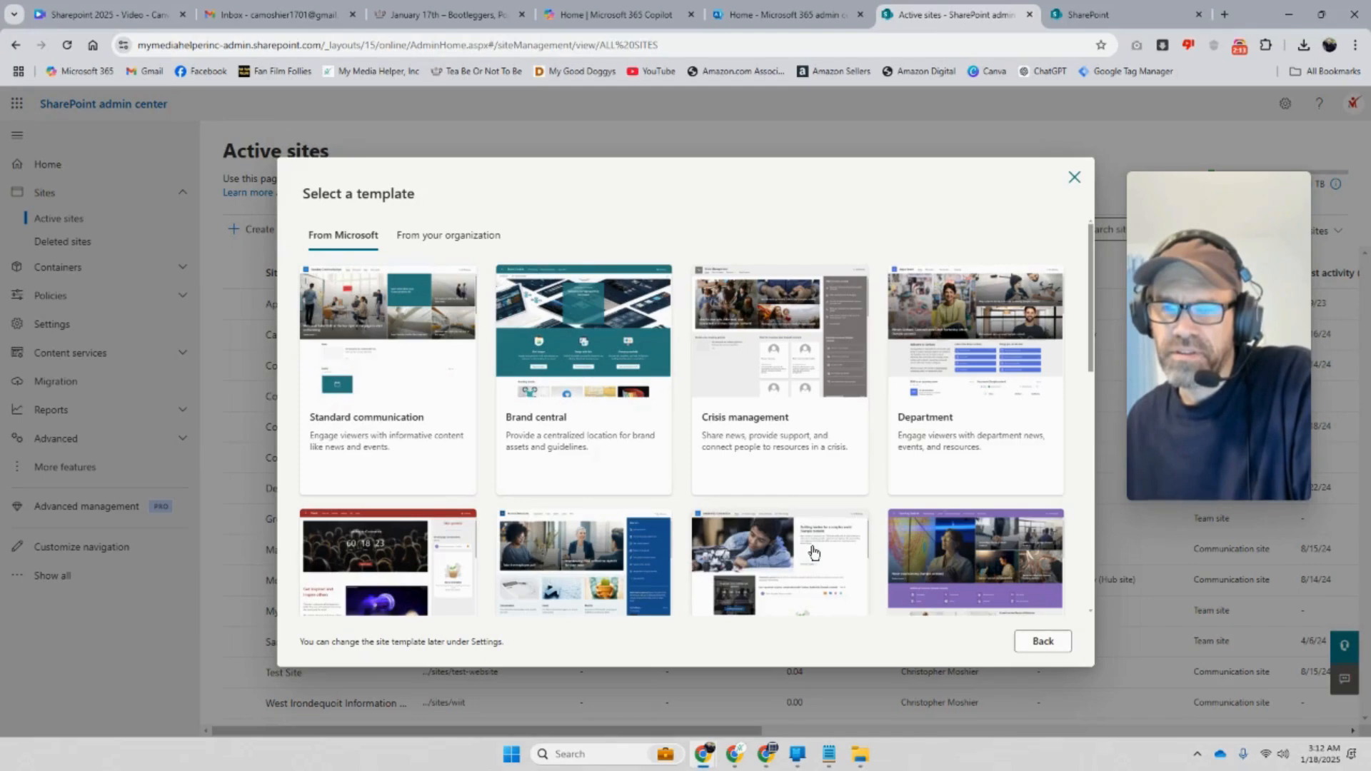
{"action": "scroll", "coordinate": [814, 550], "scroll_direction": "down", "scroll_amount": 8}
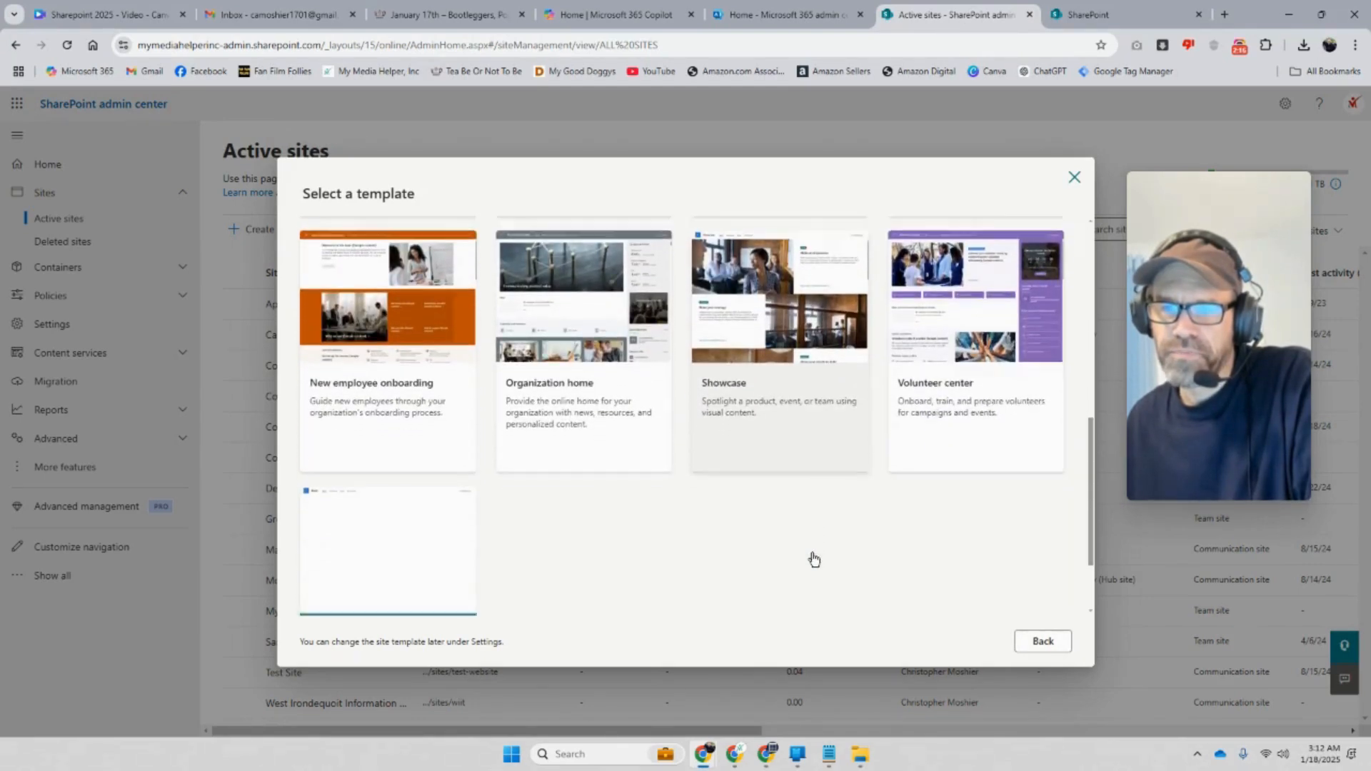
{"action": "scroll", "coordinate": [814, 558], "scroll_direction": "up", "scroll_amount": 1}
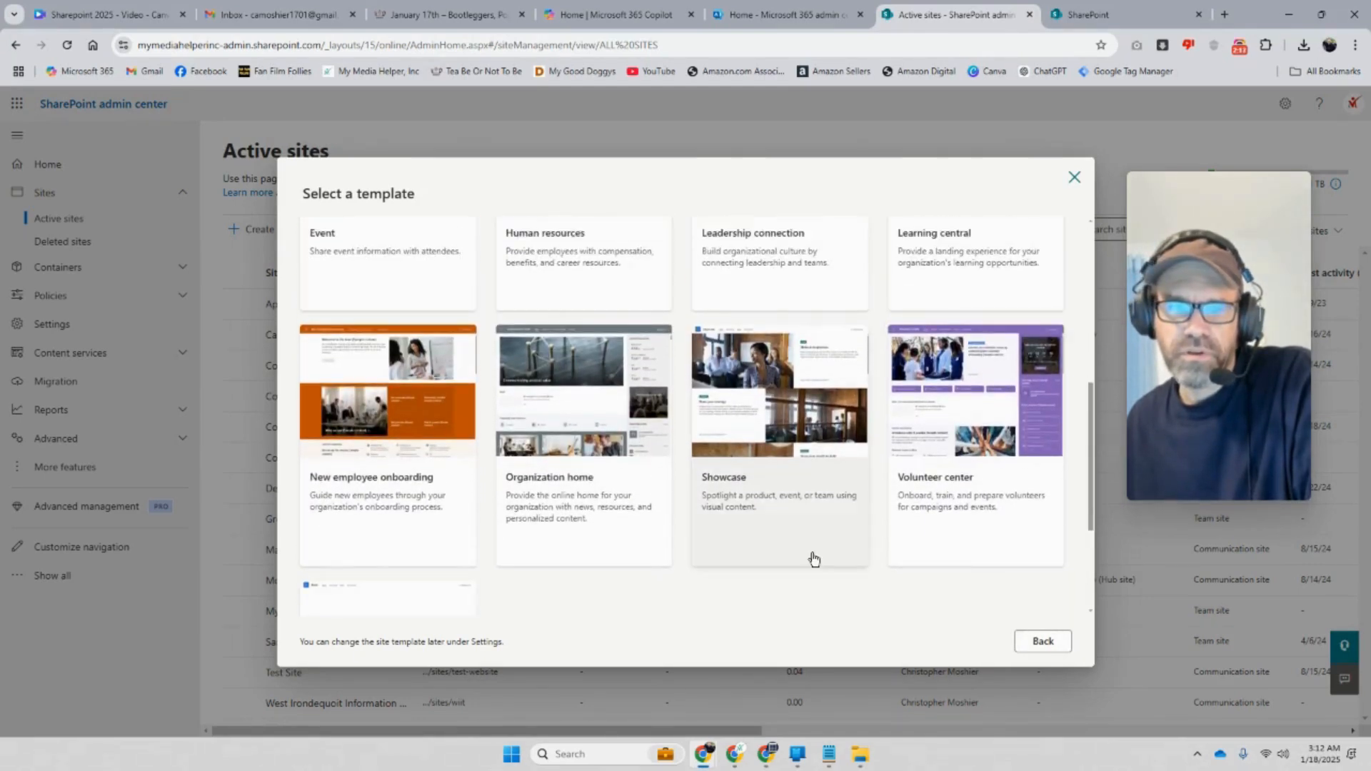
{"action": "scroll", "coordinate": [814, 558], "scroll_direction": "up", "scroll_amount": 6}
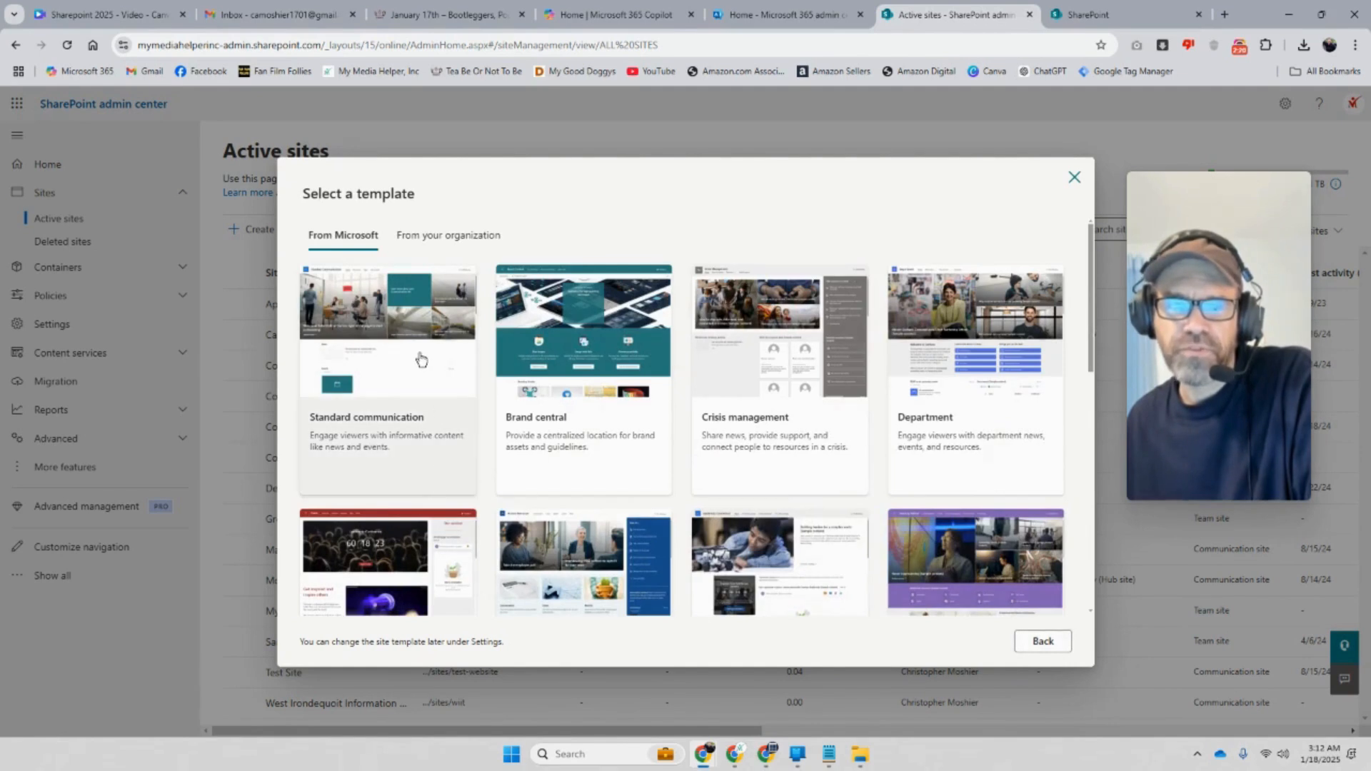
{"action": "left_click", "coordinate": [421, 359]}
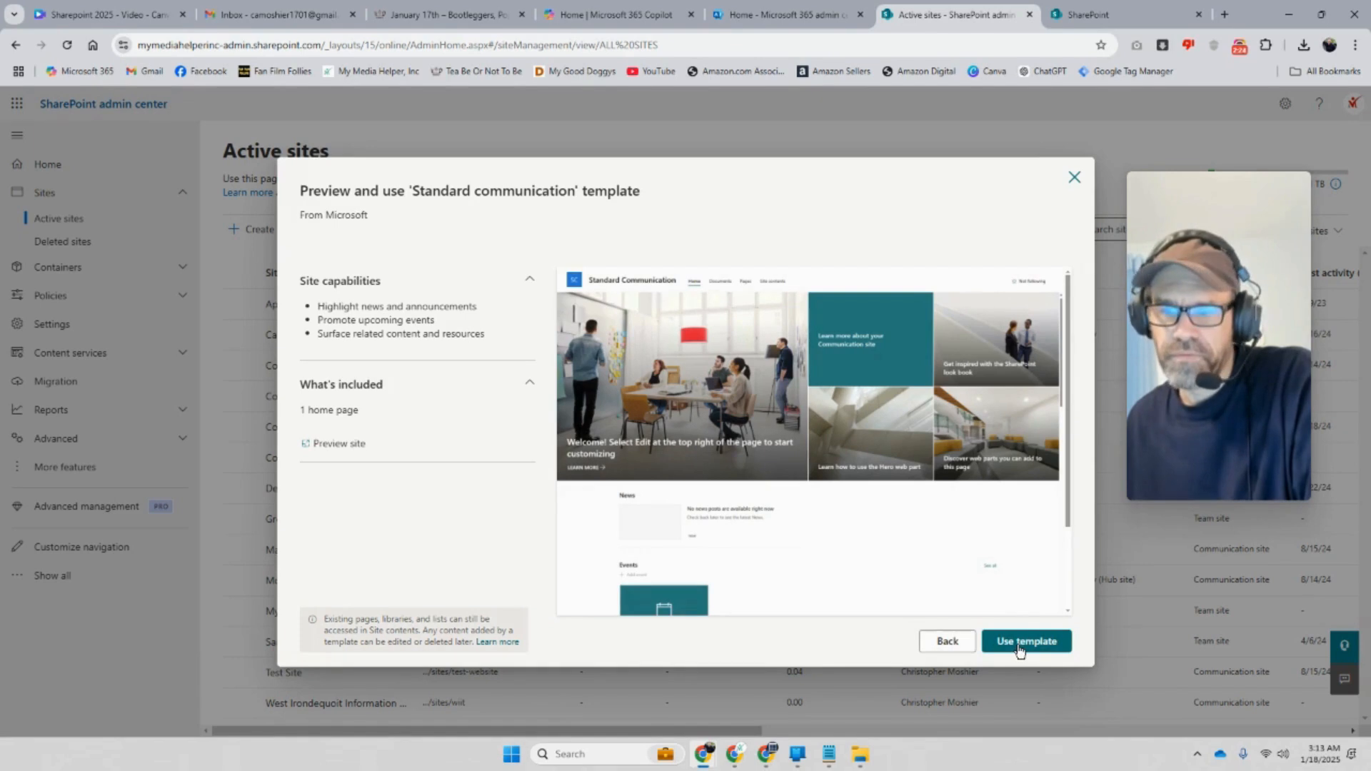
{"action": "left_click", "coordinate": [1019, 648]}
Name the site "What Is Today?" and enter "Holidays, Observances and Celebrations" as its description
{"action": "left_click", "coordinate": [747, 431]}
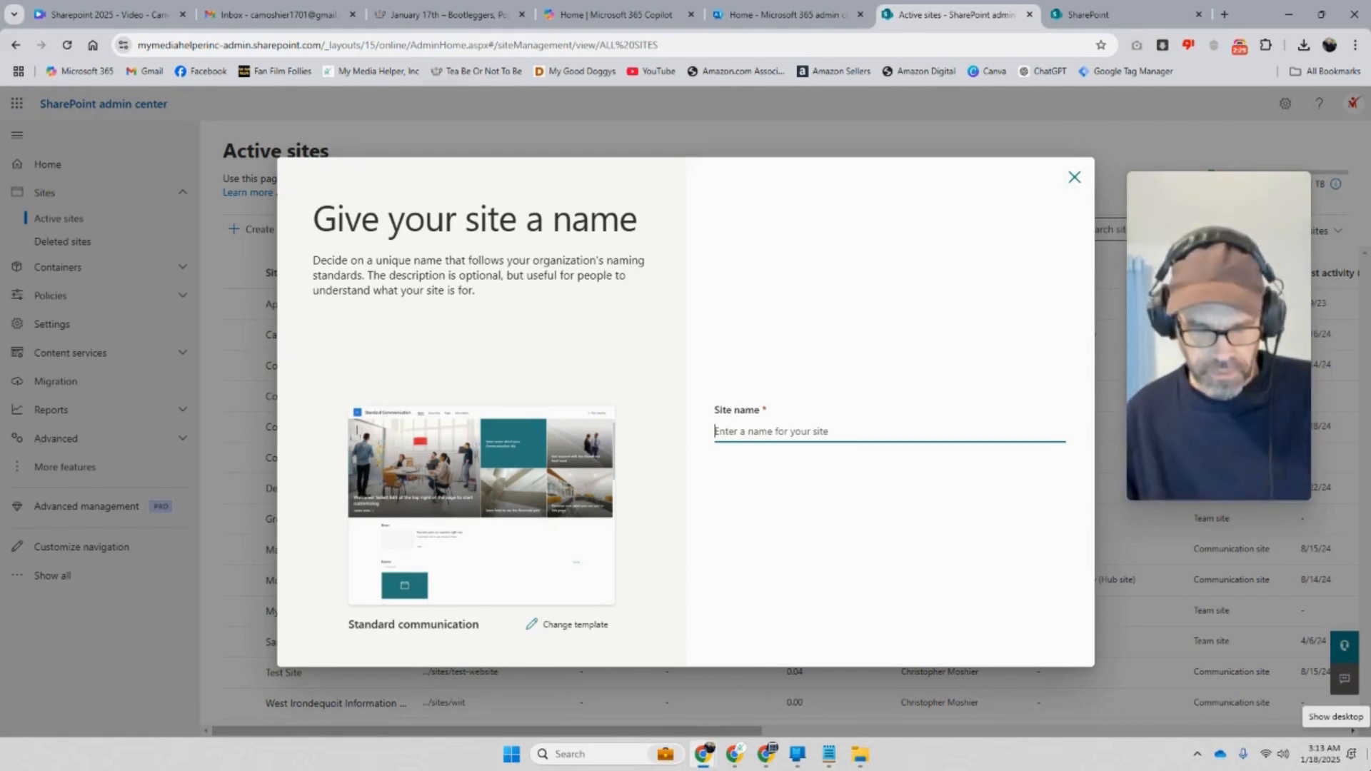
{"action": "type", "text": "What Is Today"}
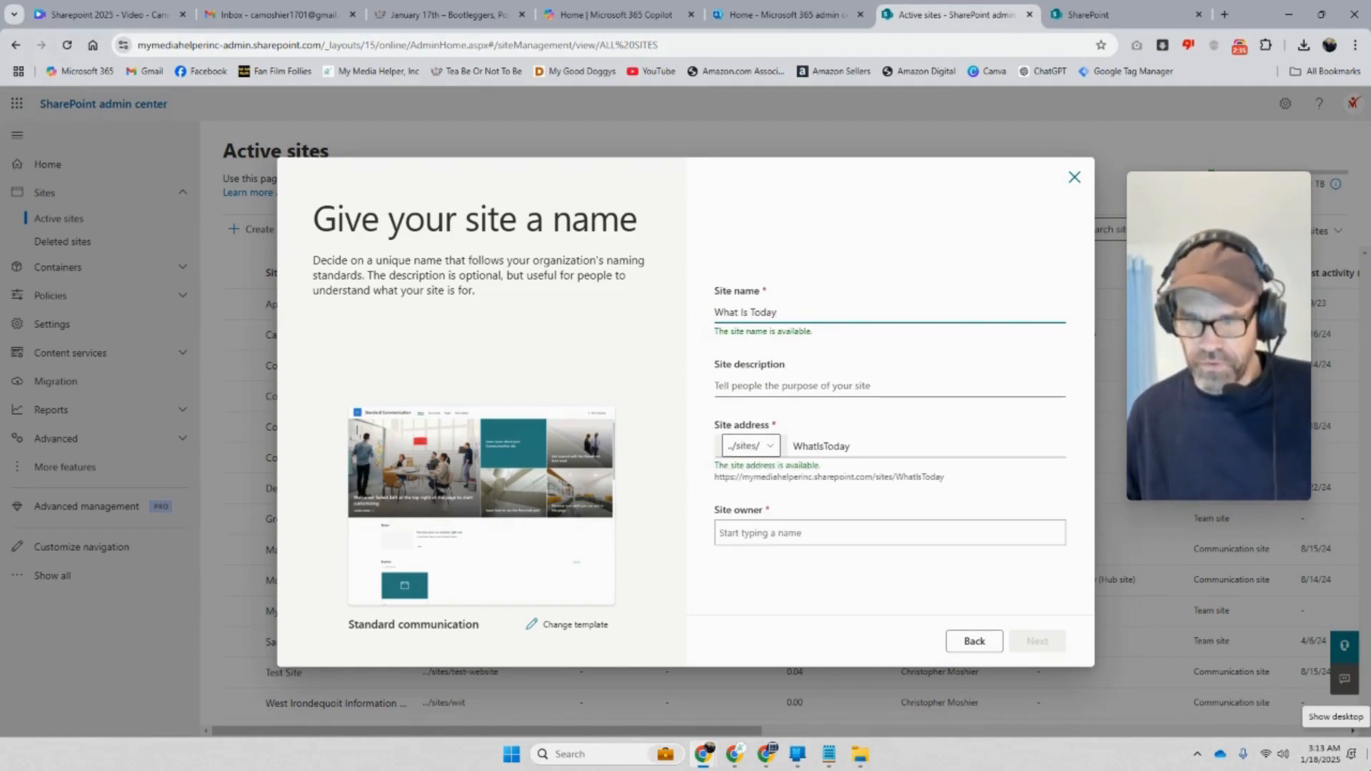
{"action": "type", "text": "?"}
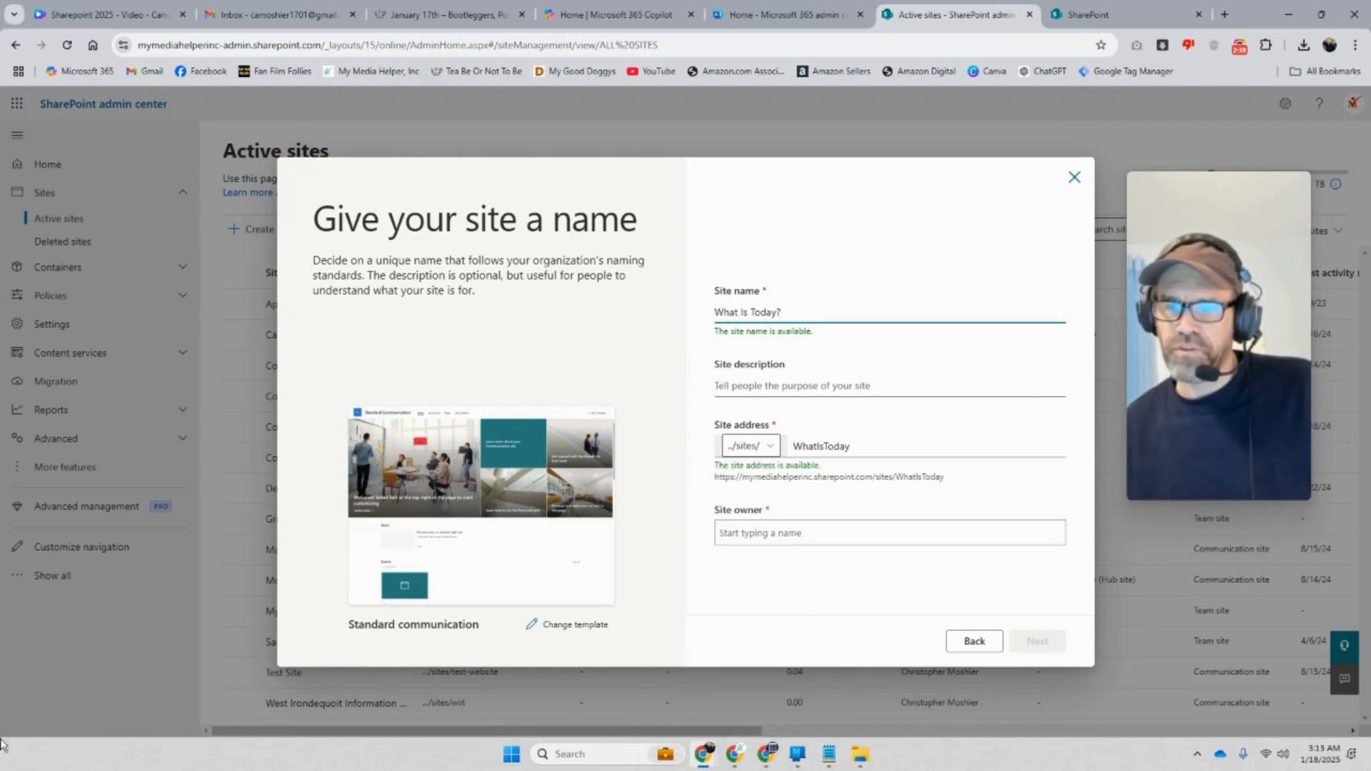
{"action": "left_click", "coordinate": [792, 391]}
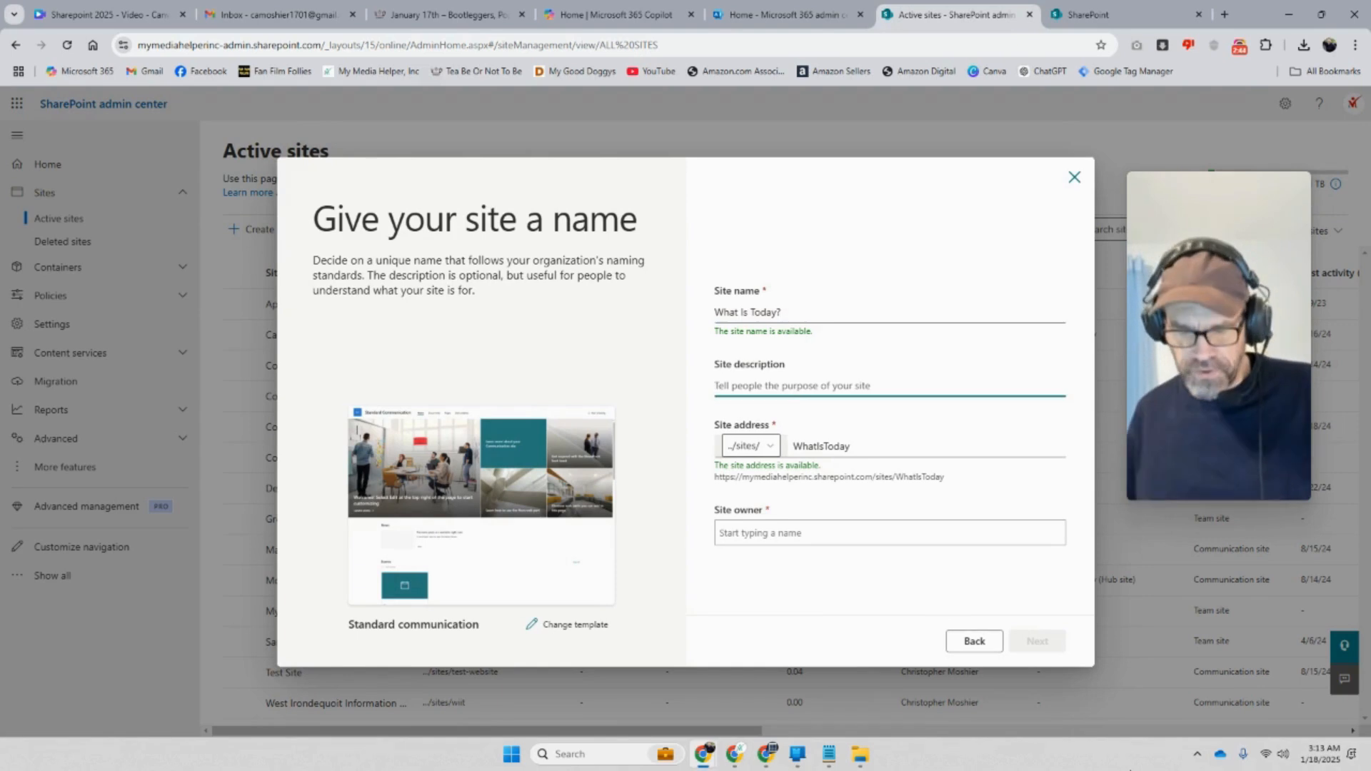
{"action": "type", "text": "Hol"}
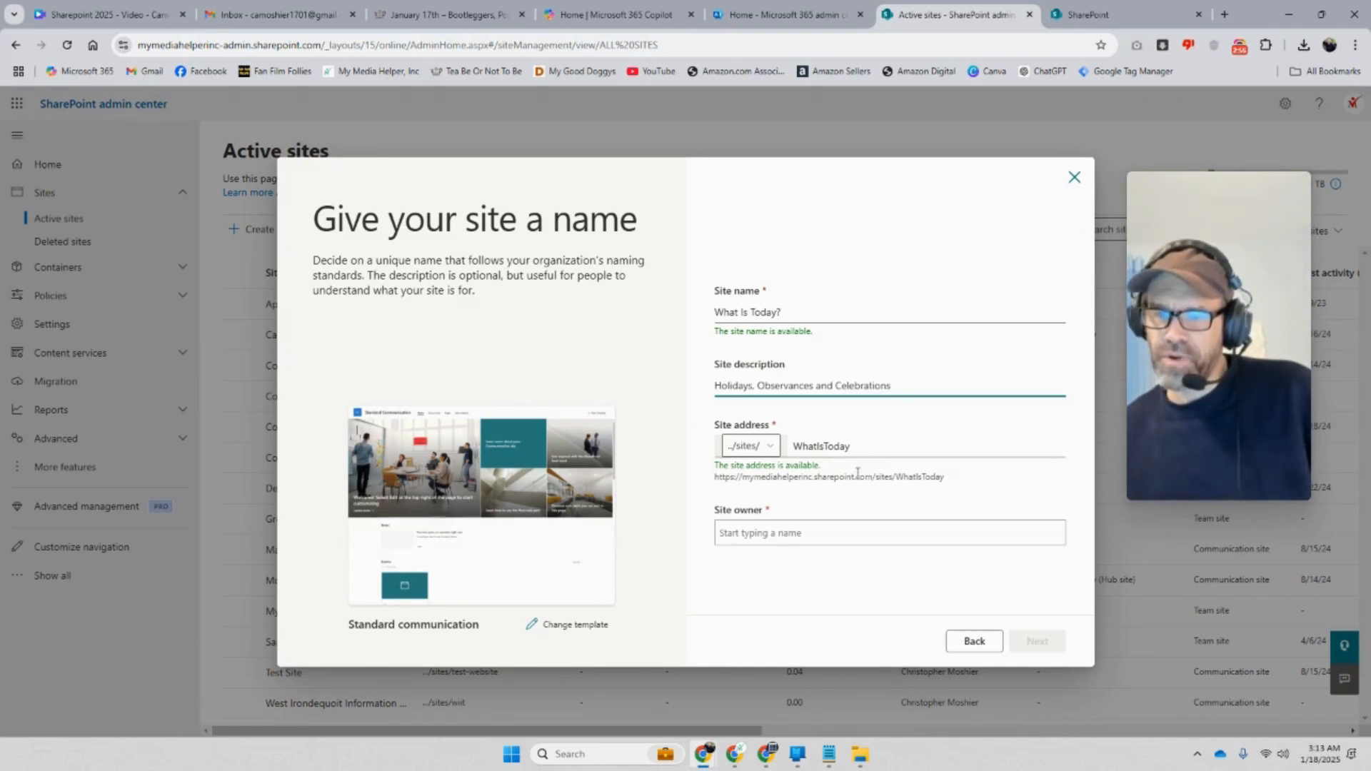
Change the site address to "whatistoday" in all lowercase
{"action": "double_click", "coordinate": [875, 438]}
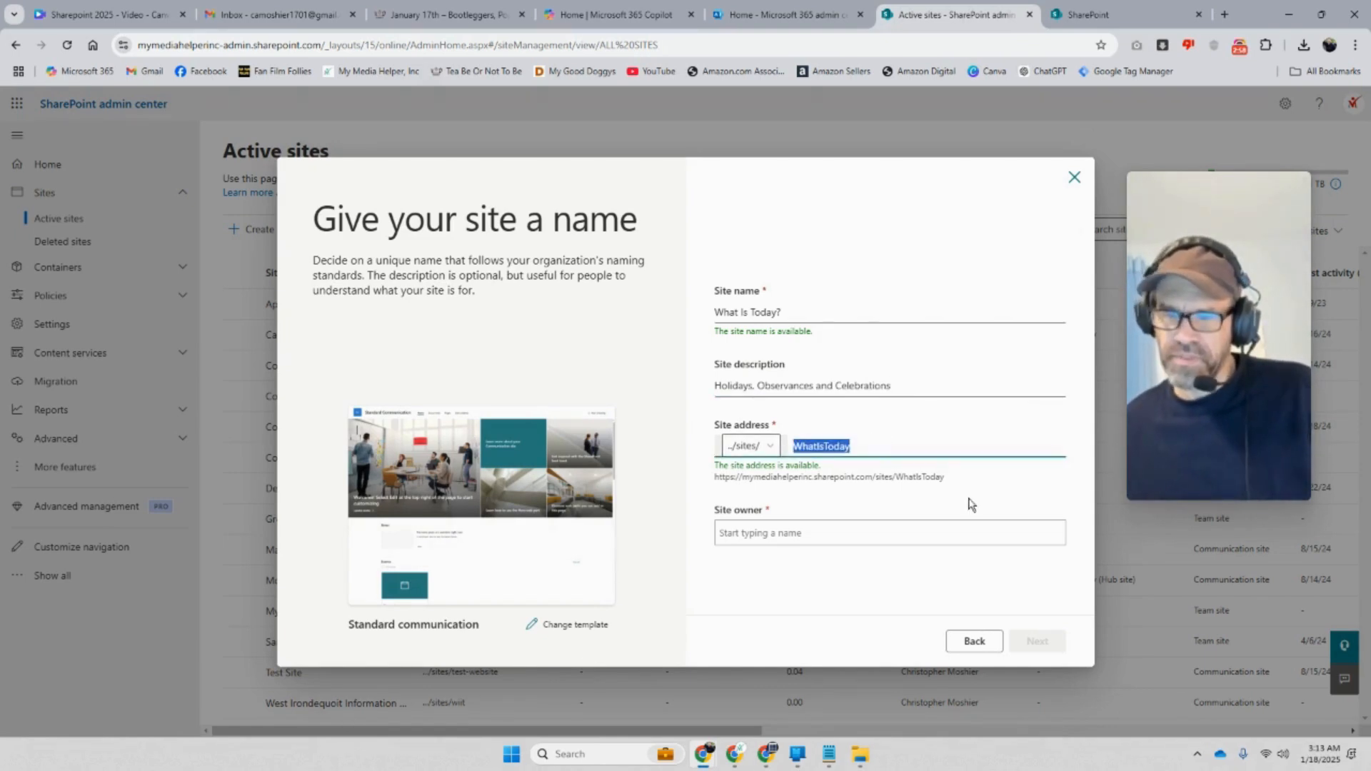
{"action": "type", "text": "what"}
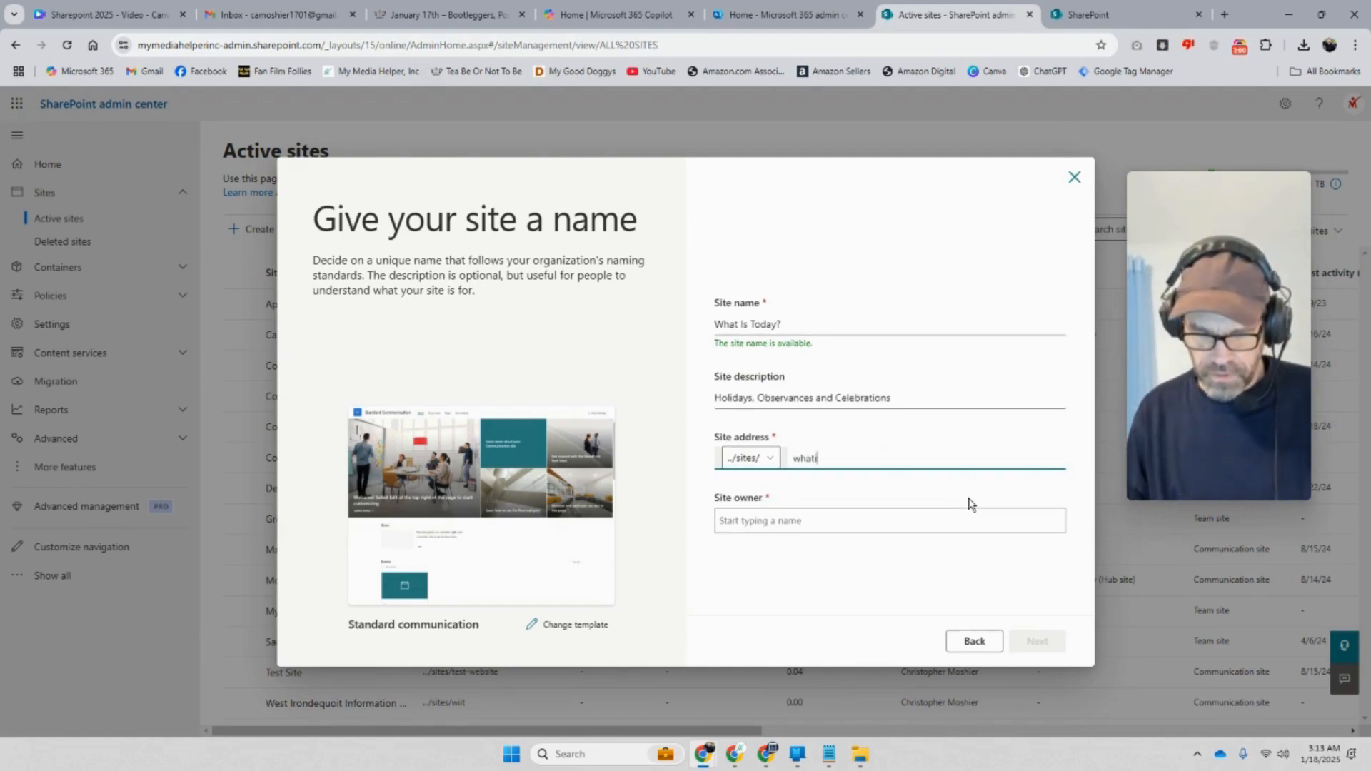
{"action": "type", "text": "istoday"}
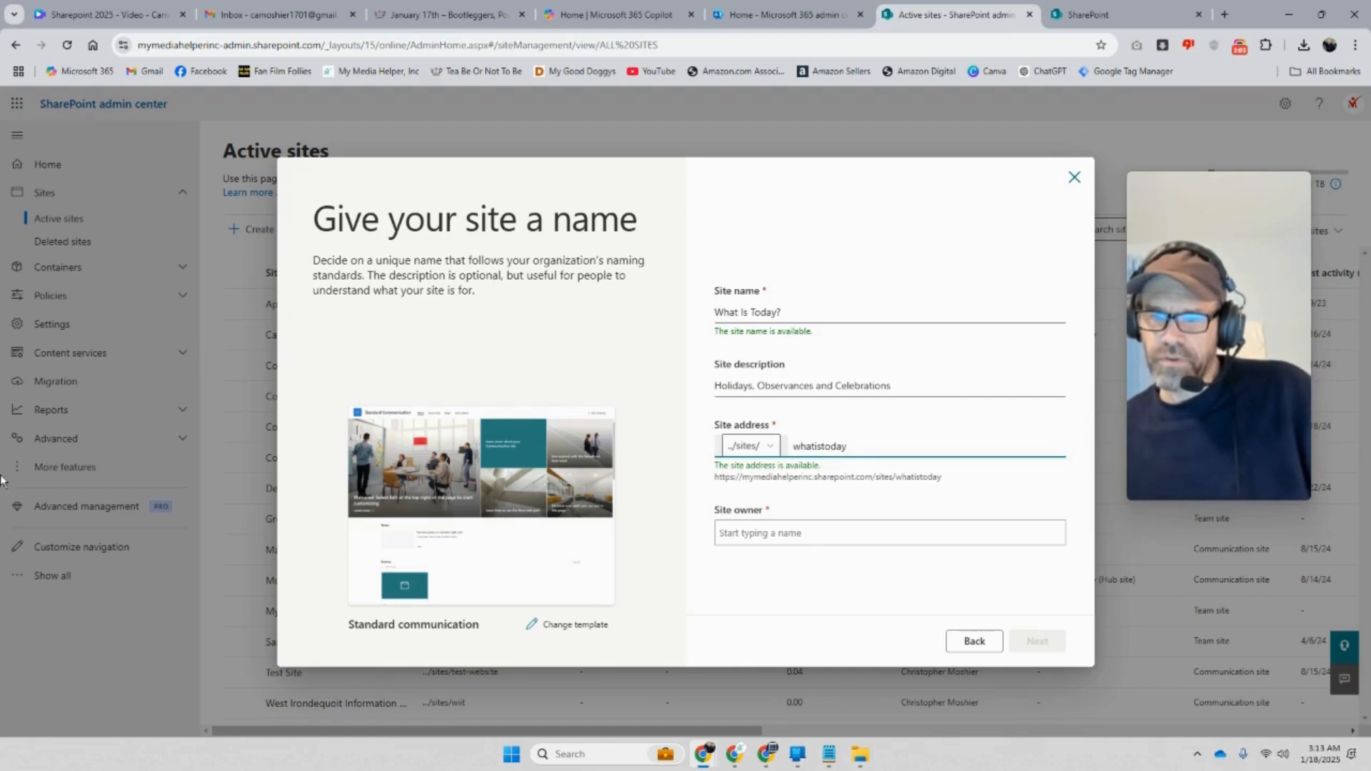
Assign the account holder as site owner and create the site with the default language and time zone
{"action": "left_click", "coordinate": [781, 529]}
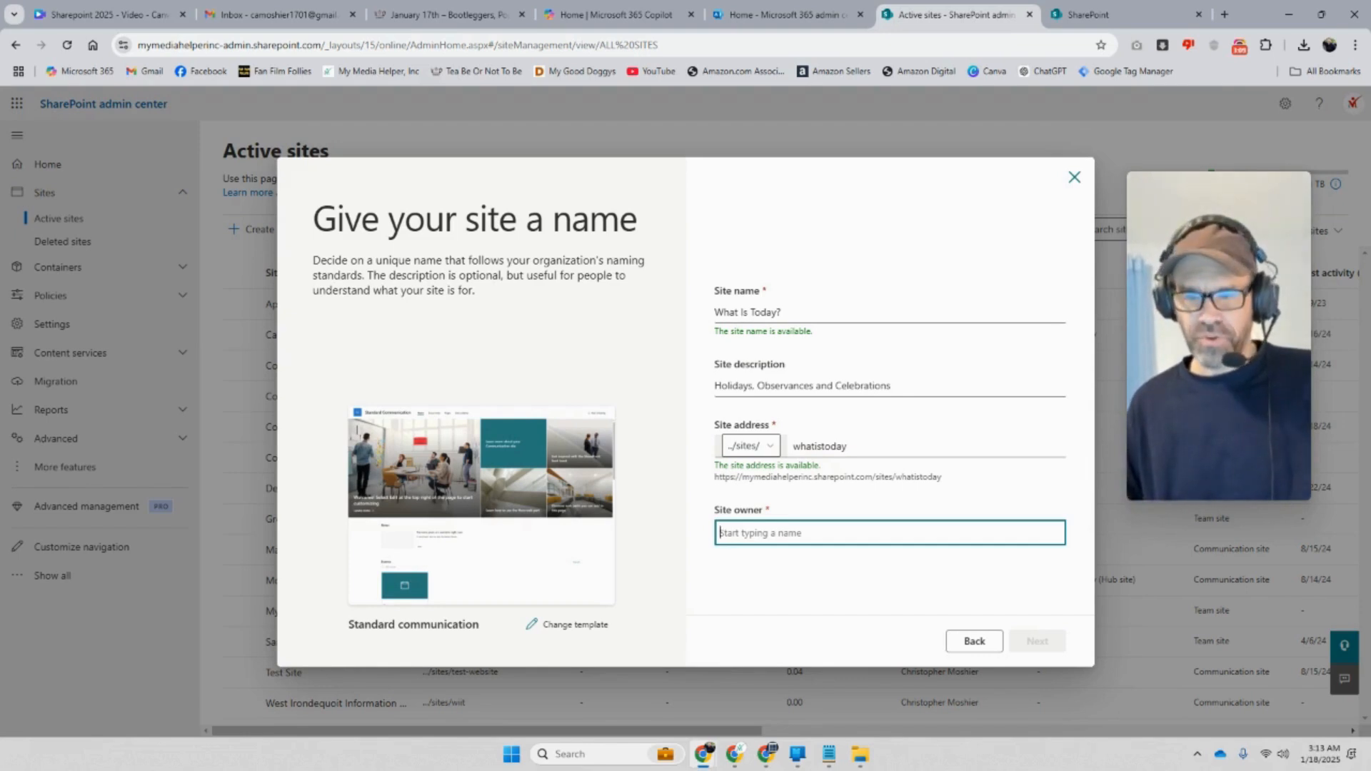
{"action": "type", "text": "Ch"}
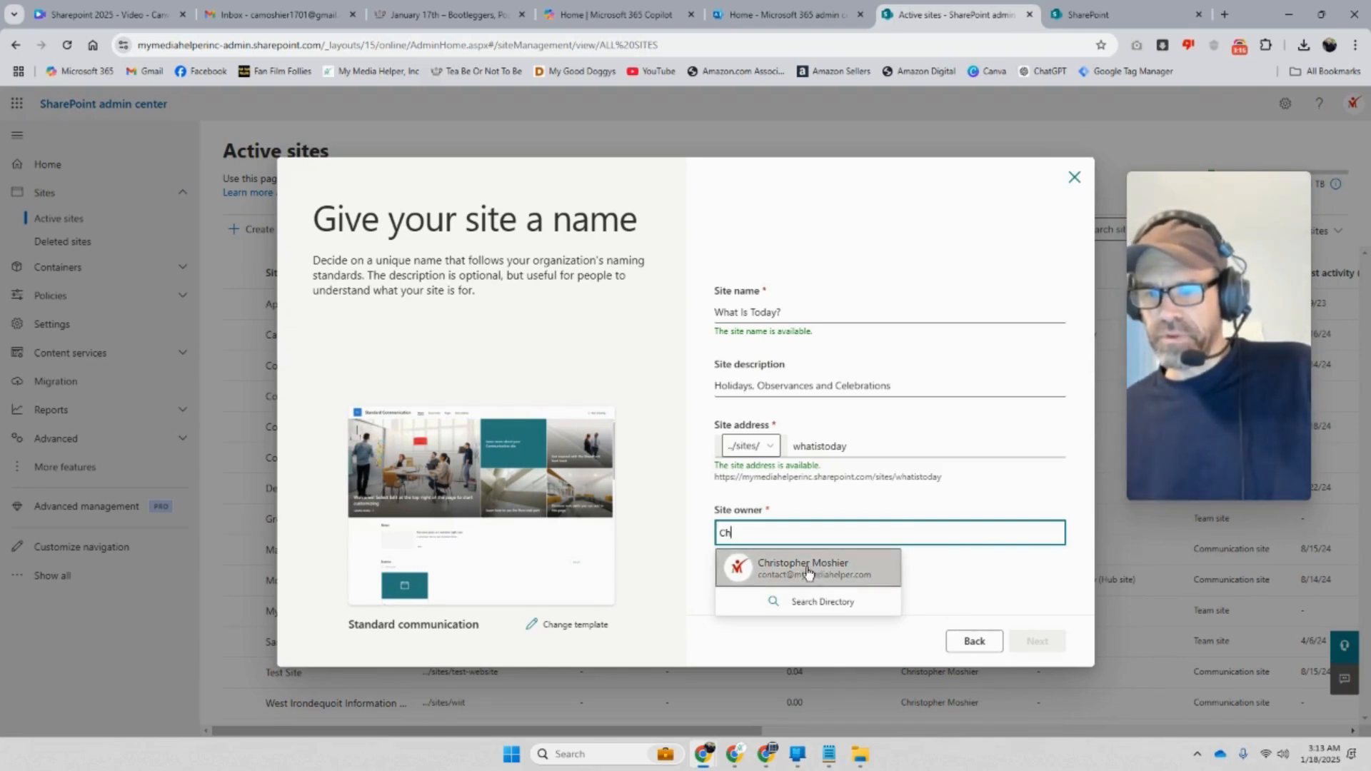
{"action": "left_click", "coordinate": [853, 575]}
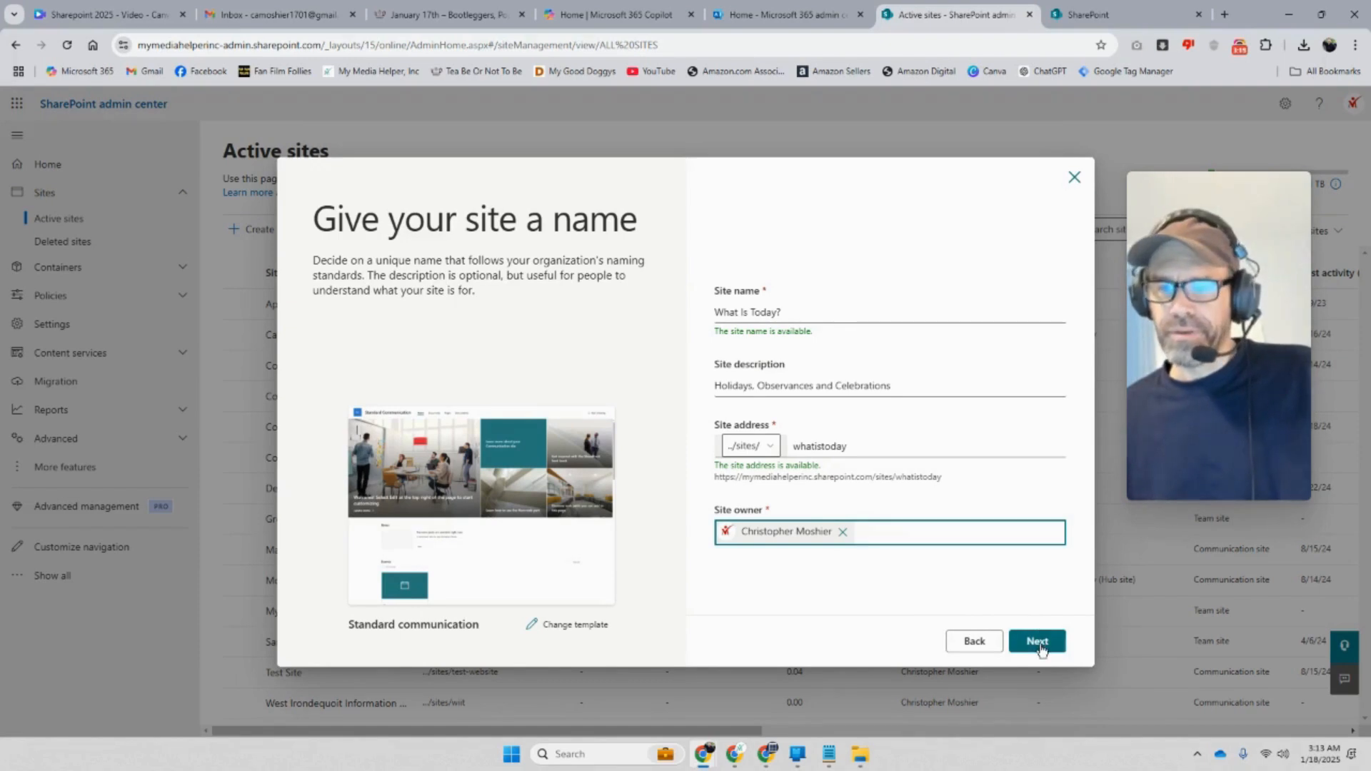
{"action": "left_click", "coordinate": [1044, 641]}
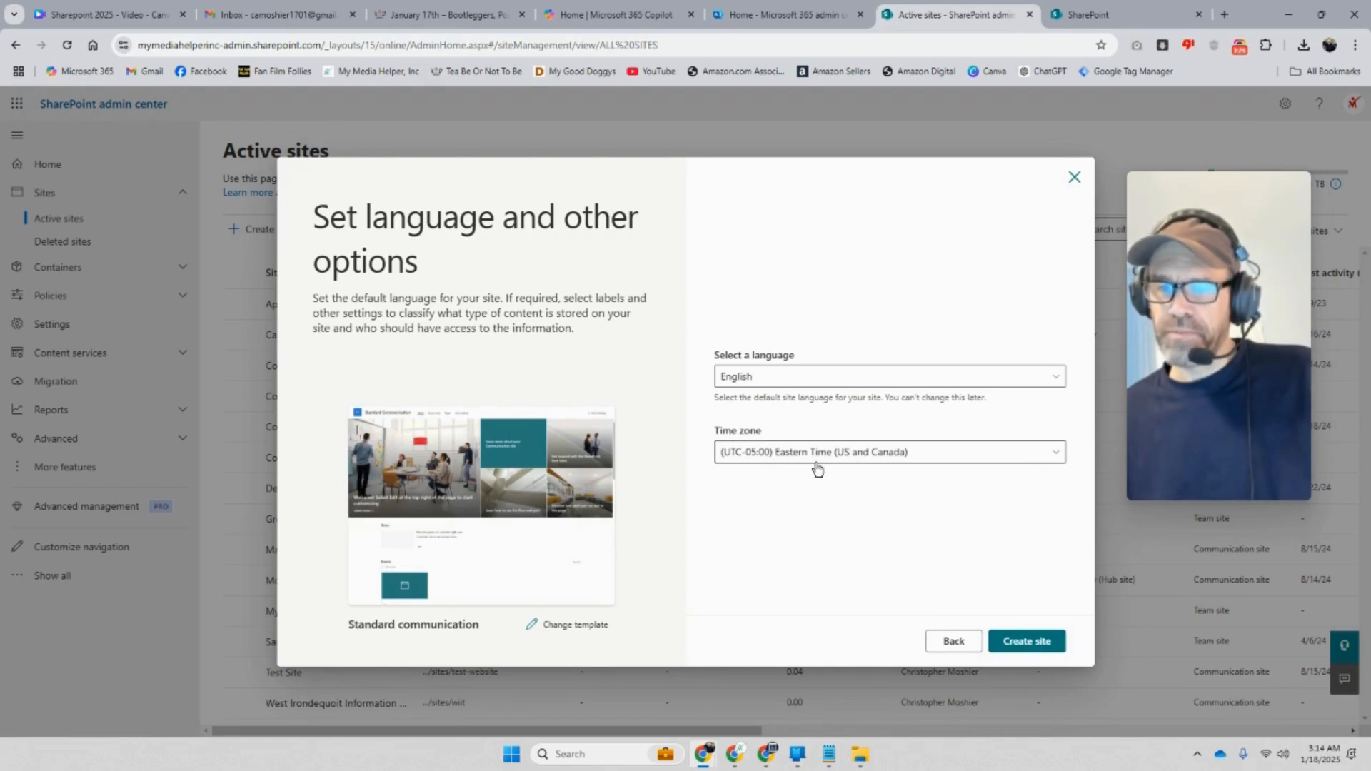
{"action": "left_click", "coordinate": [1024, 645]}
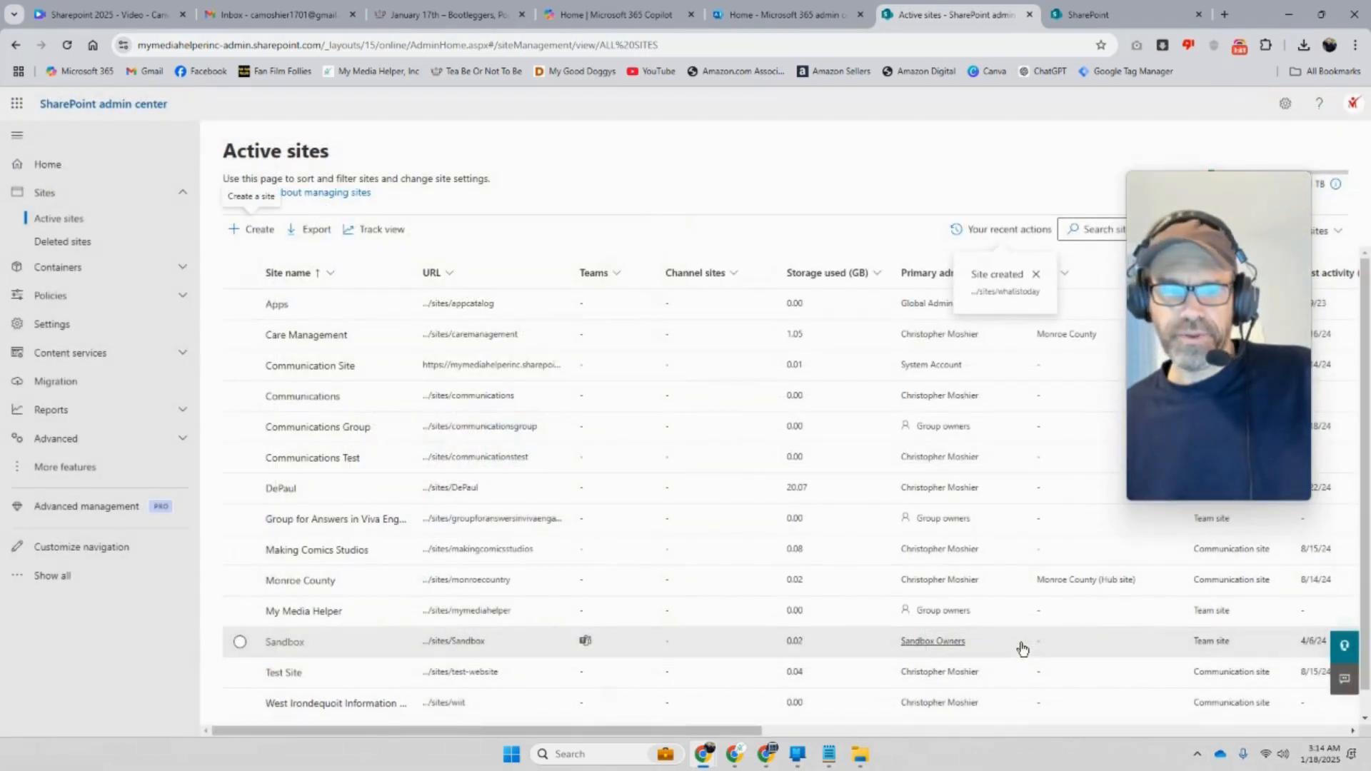
Look for the new site in the active sites list and among the frequent sites on the reloaded SharePoint start page
{"action": "scroll", "coordinate": [754, 569], "scroll_direction": "down", "scroll_amount": 1}
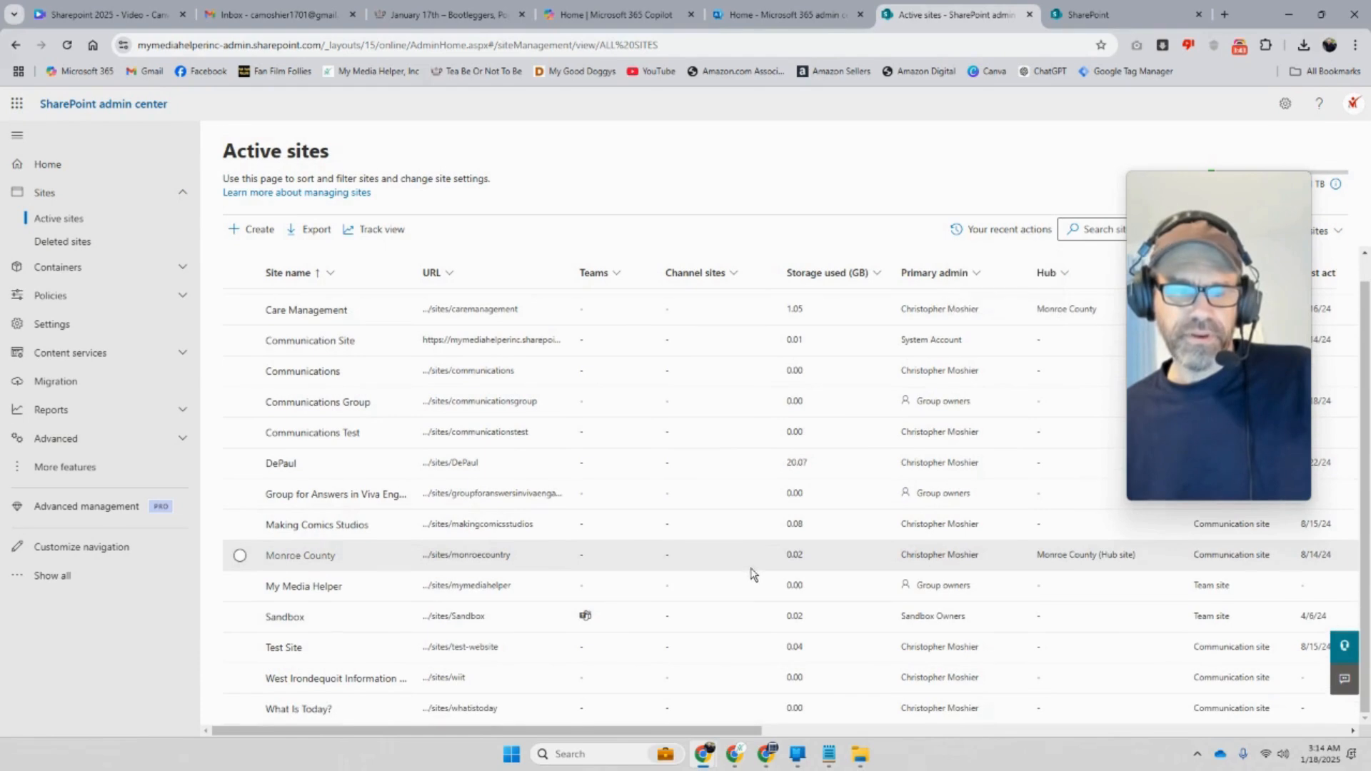
{"action": "scroll", "coordinate": [748, 568], "scroll_direction": "up", "scroll_amount": 1}
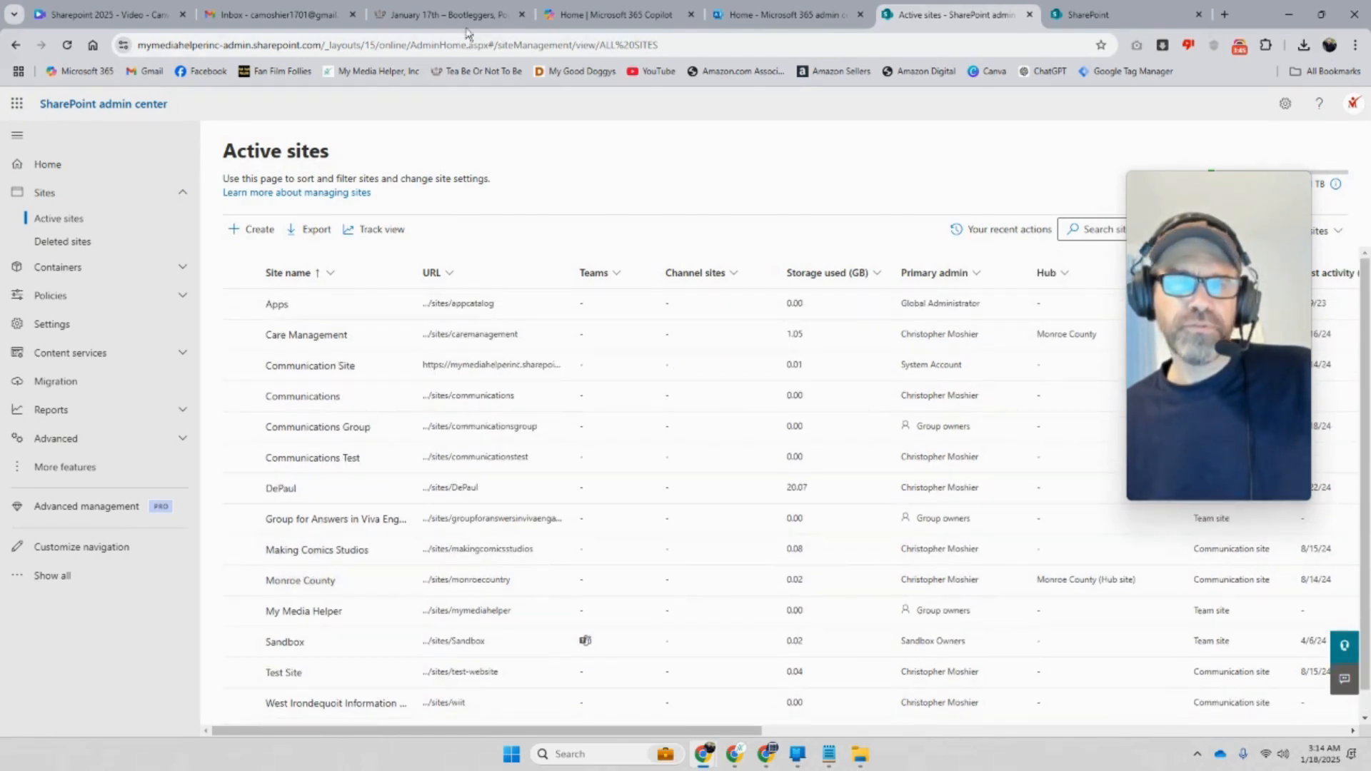
{"action": "left_click", "coordinate": [1100, 15]}
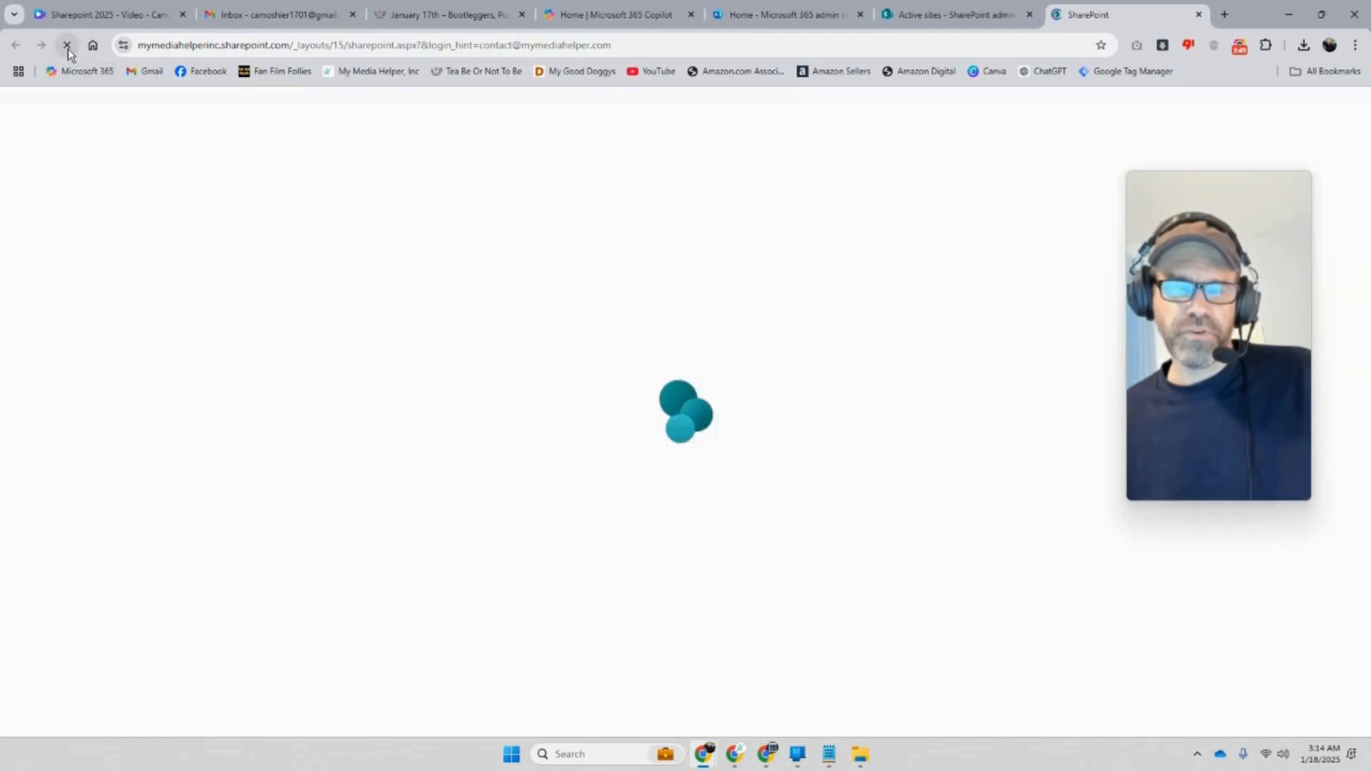
{"action": "scroll", "coordinate": [357, 437], "scroll_direction": "down", "scroll_amount": 6}
{"action": "scroll", "coordinate": [357, 437], "scroll_direction": "down", "scroll_amount": 1}
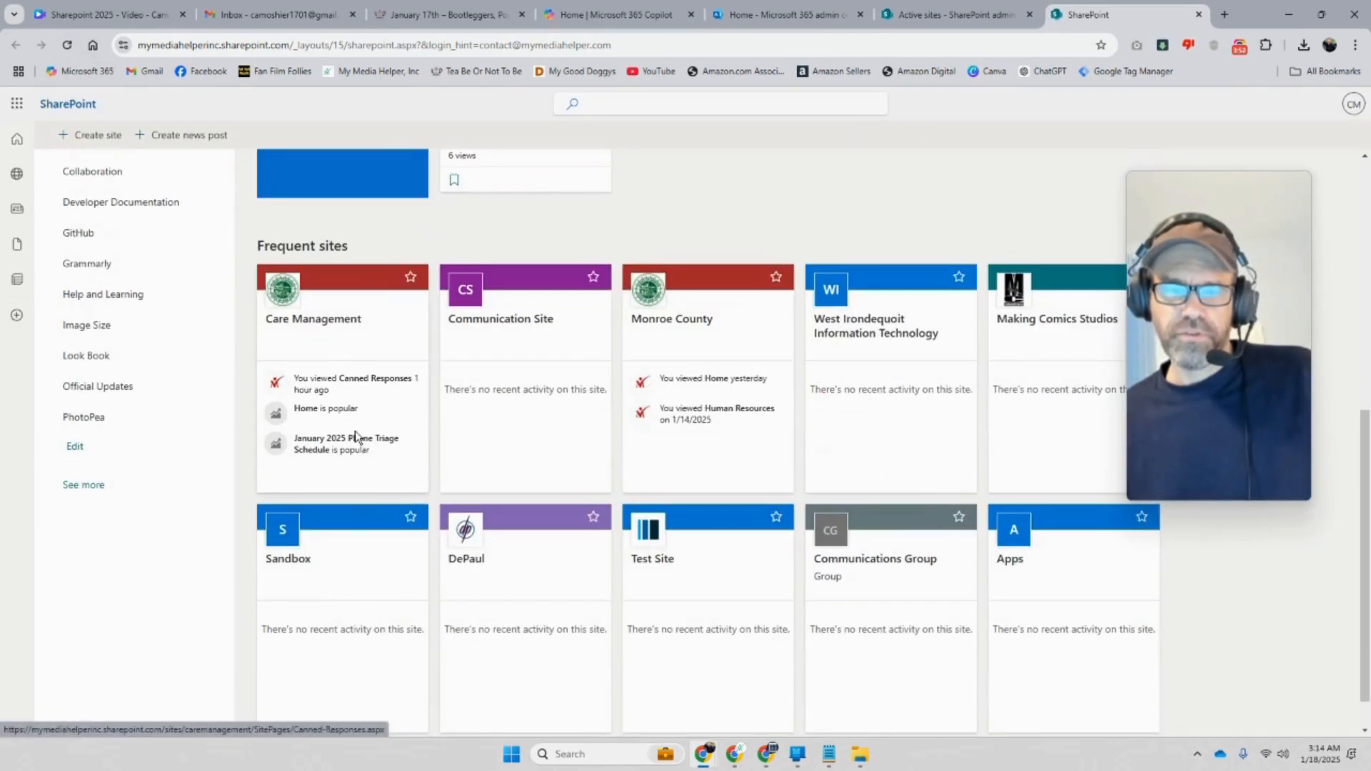
{"action": "scroll", "coordinate": [772, 548], "scroll_direction": "down", "scroll_amount": 1}
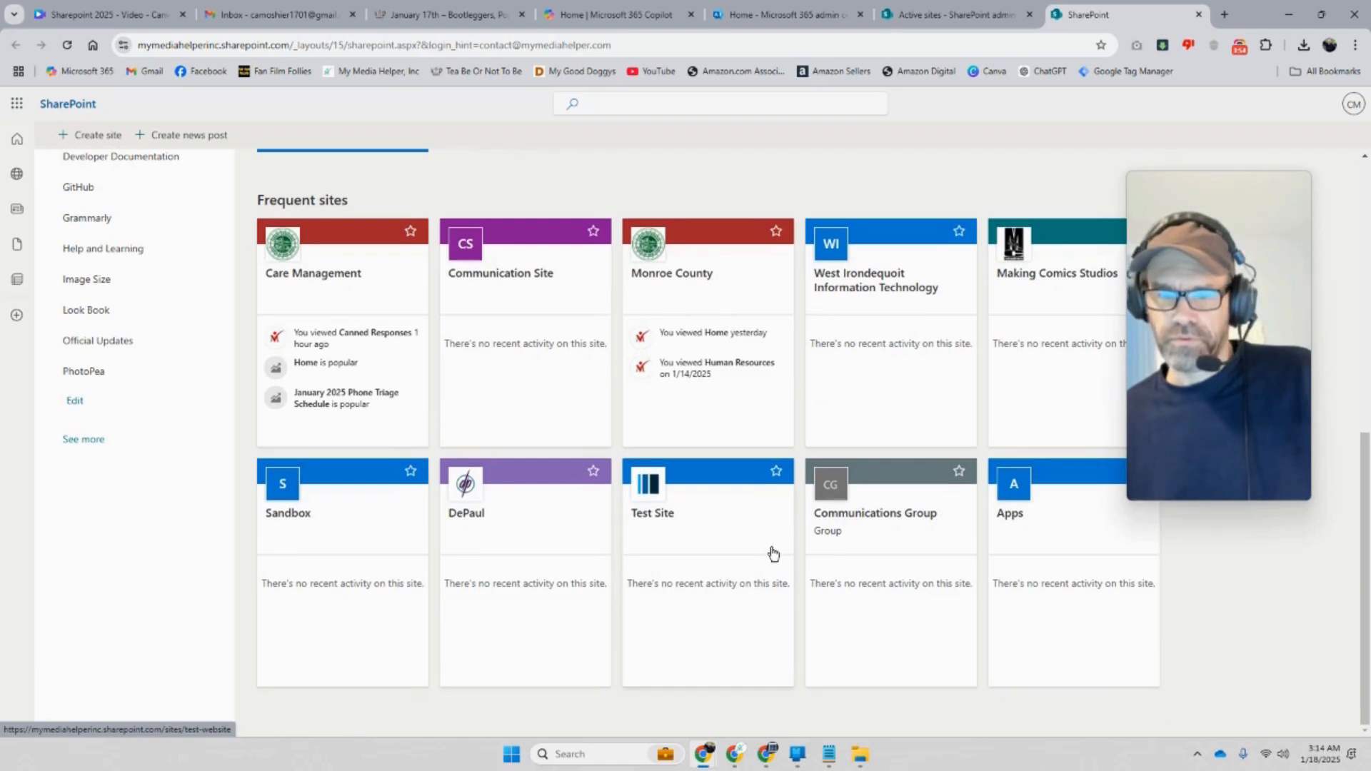
{"action": "left_click_drag", "start_coordinate": [1275, 389], "coordinate": [1321, 486]}
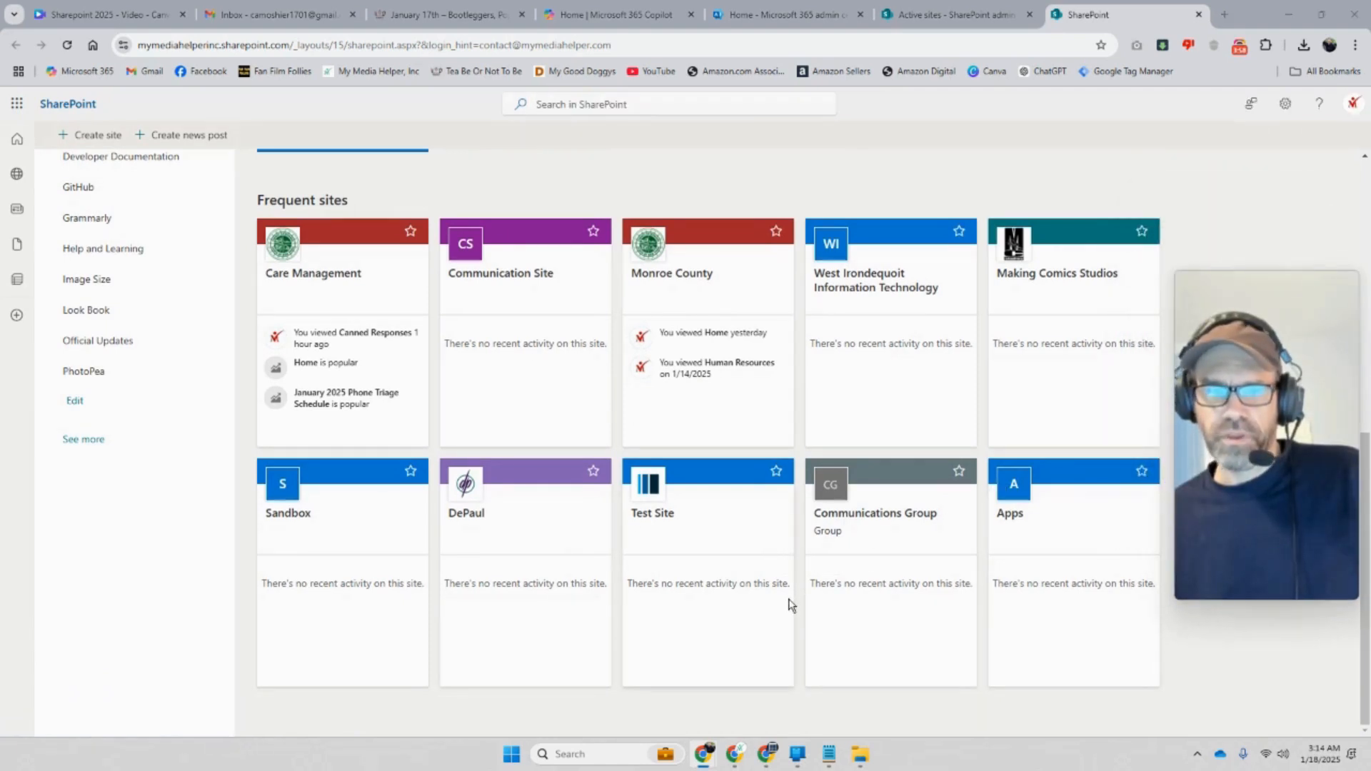
{"action": "scroll", "coordinate": [790, 606], "scroll_direction": "up", "scroll_amount": 5}
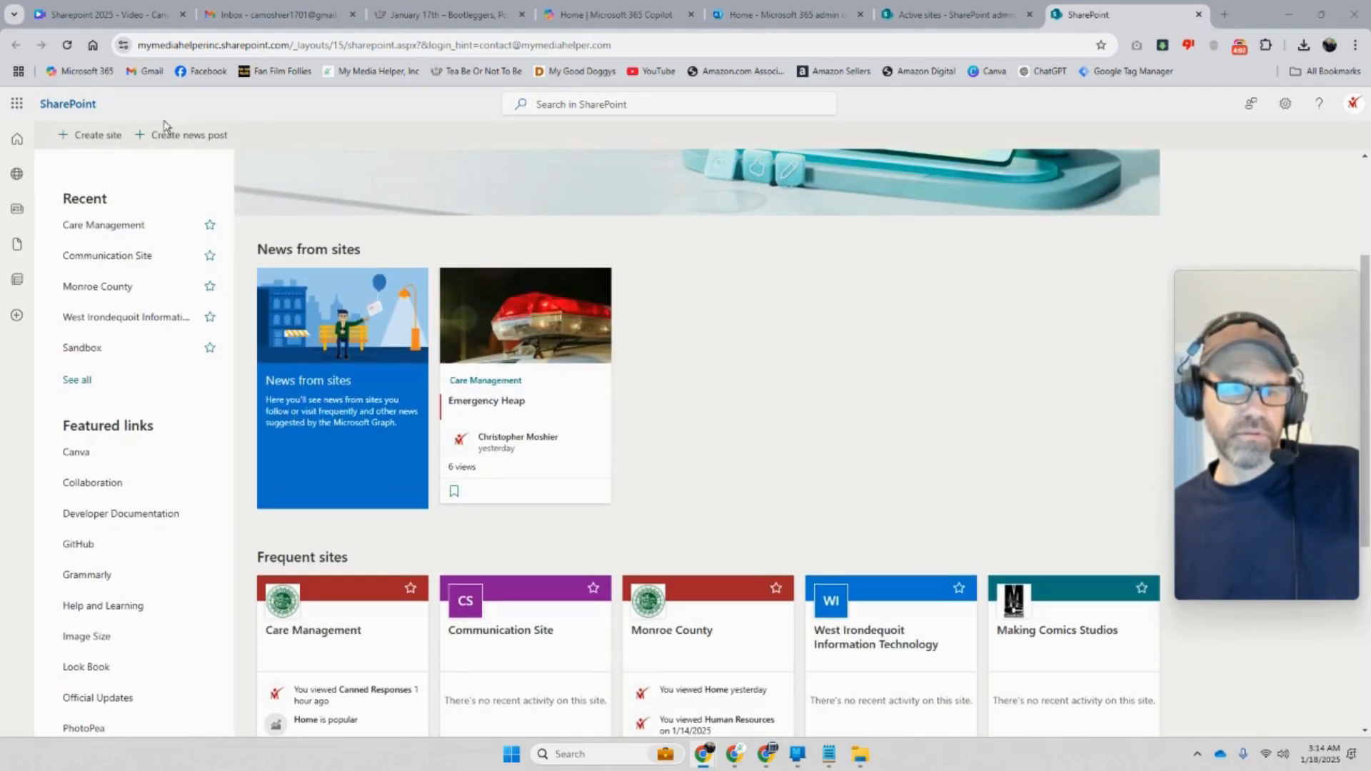
{"action": "left_click", "coordinate": [67, 45]}
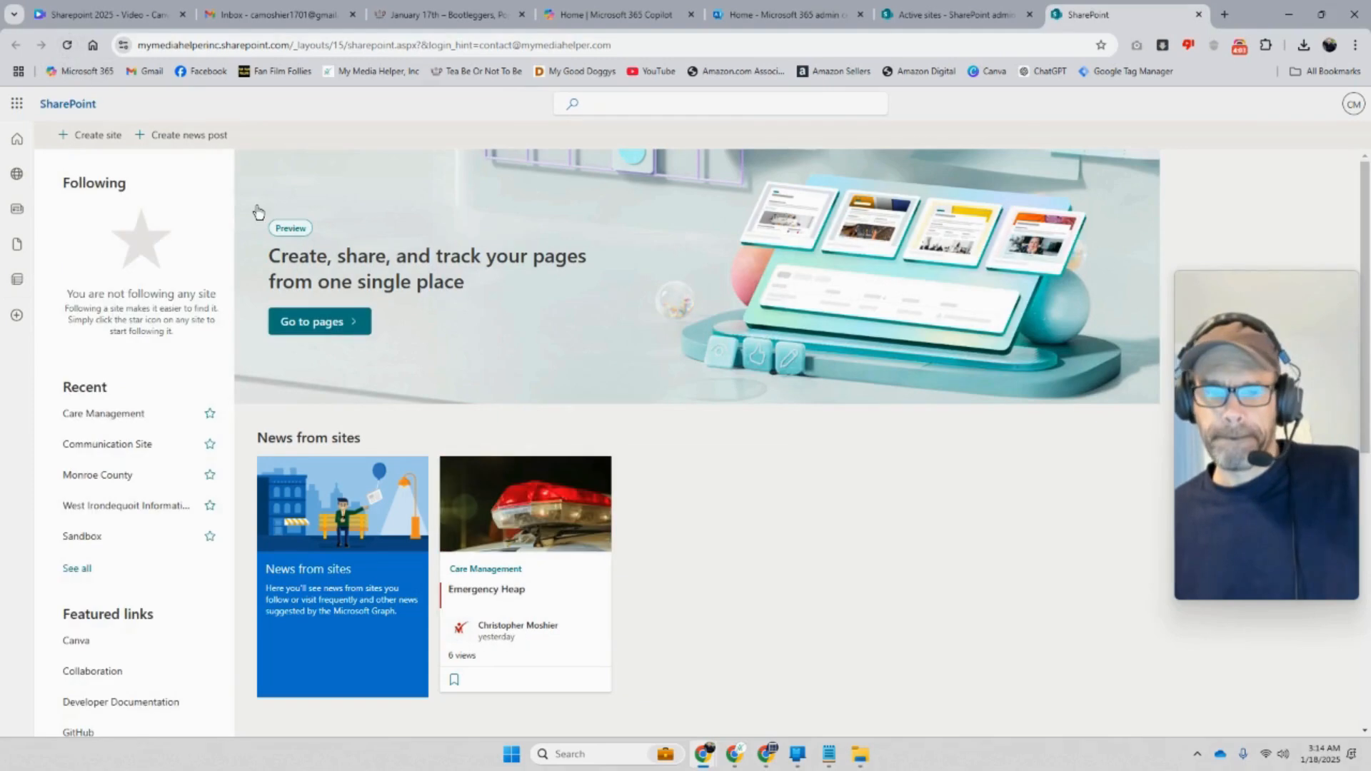
{"action": "scroll", "coordinate": [559, 363], "scroll_direction": "down", "scroll_amount": 6}
{"action": "scroll", "coordinate": [561, 365], "scroll_direction": "down", "scroll_amount": 1}
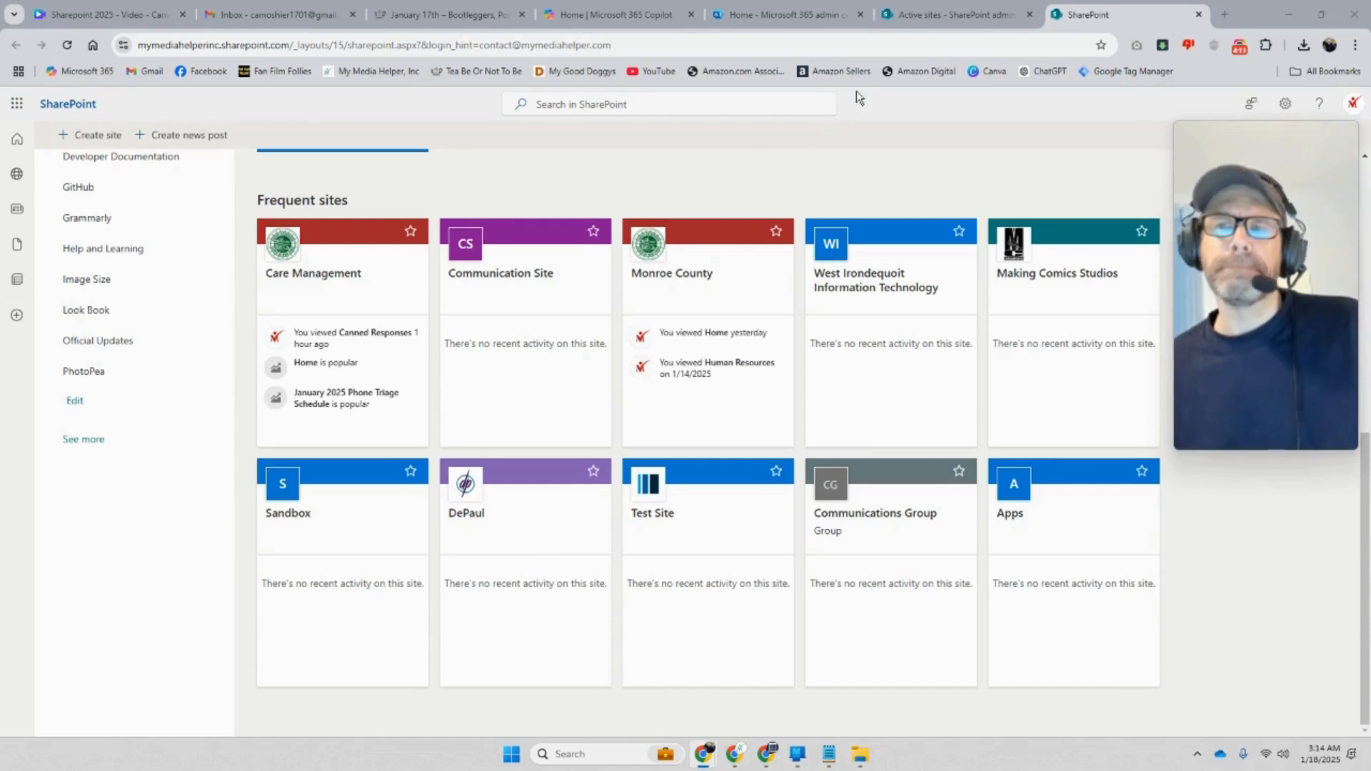
Return to the active sites list, open the details of the "What Is Today?" site, and view the site from there
{"action": "left_click", "coordinate": [957, 14]}
{"action": "scroll", "coordinate": [468, 469], "scroll_direction": "down", "scroll_amount": 1}
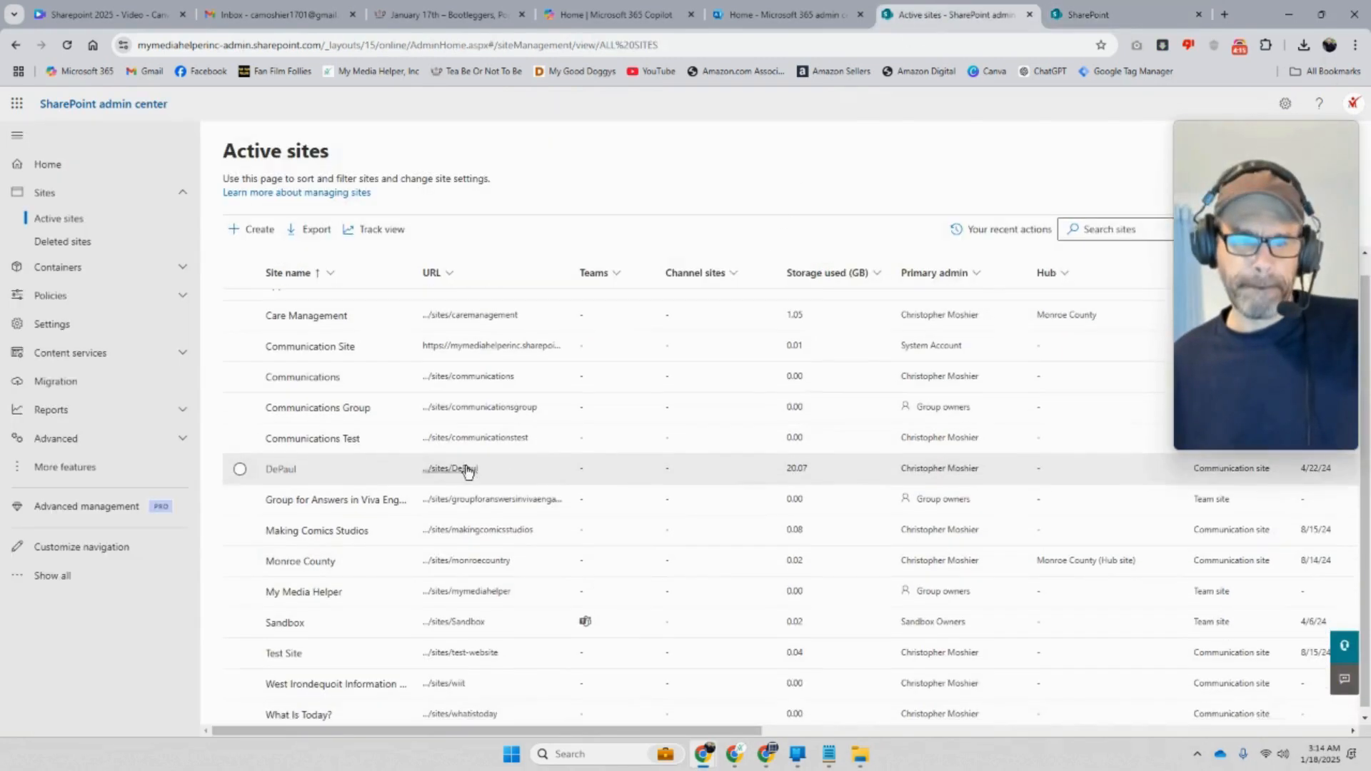
{"action": "left_click", "coordinate": [321, 710]}
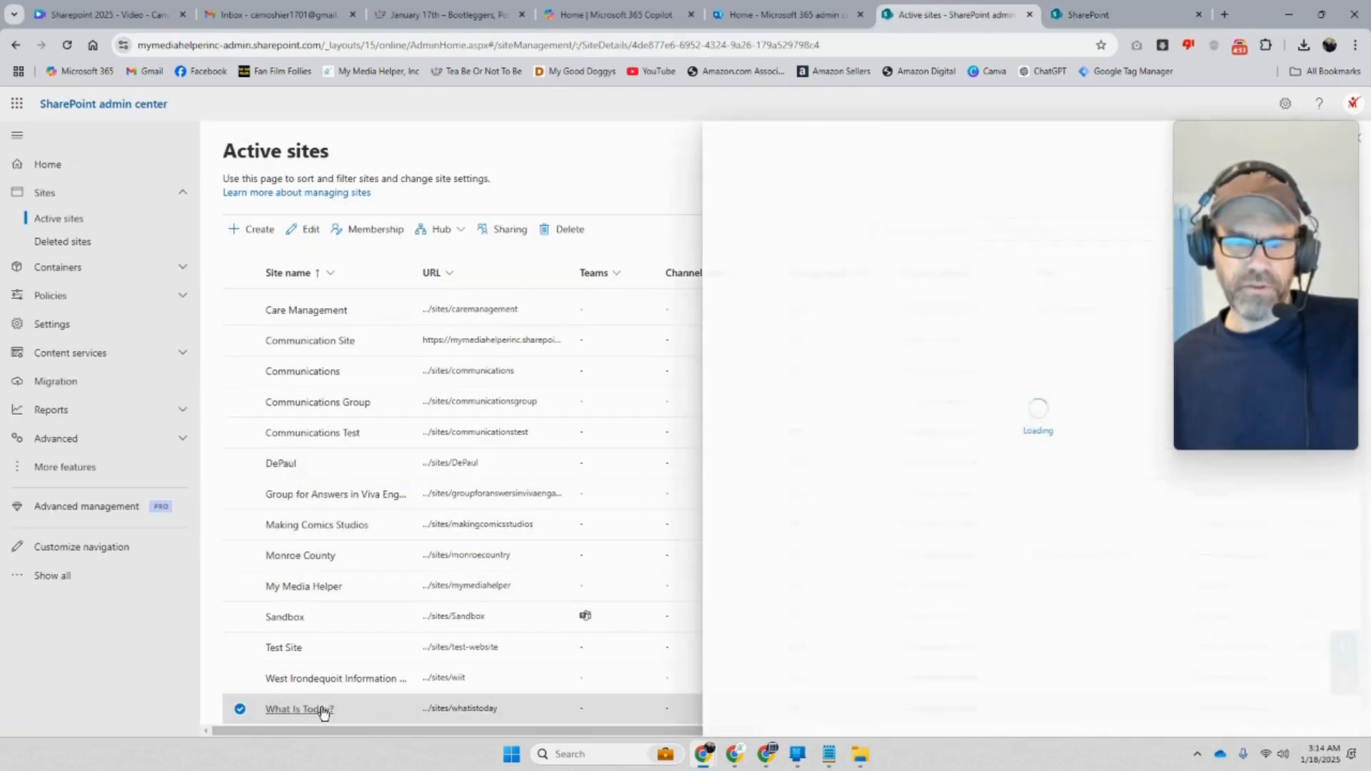
{"action": "mouse_move", "coordinate": [1243, 131]}
{"action": "left_click_drag", "start_coordinate": [1243, 133], "coordinate": [420, 179]}
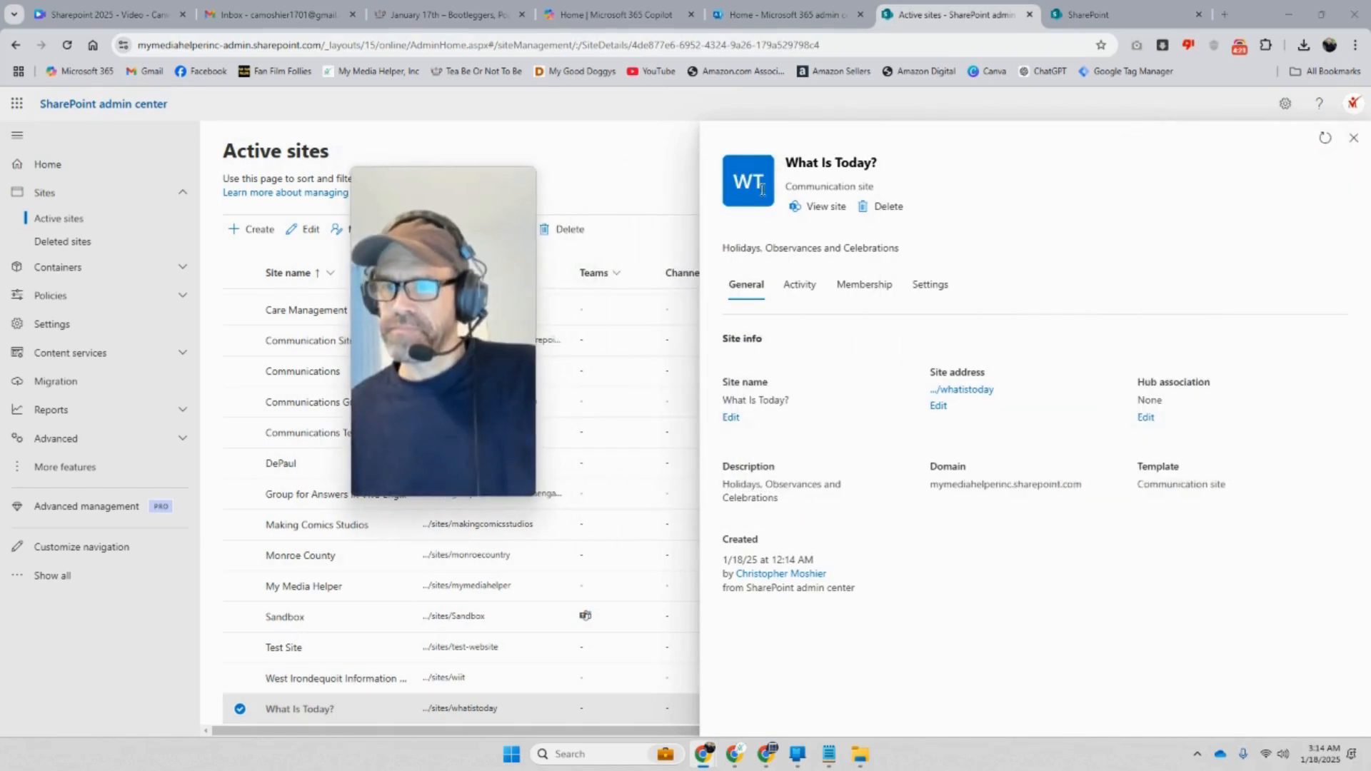
{"action": "left_click", "coordinate": [826, 214]}
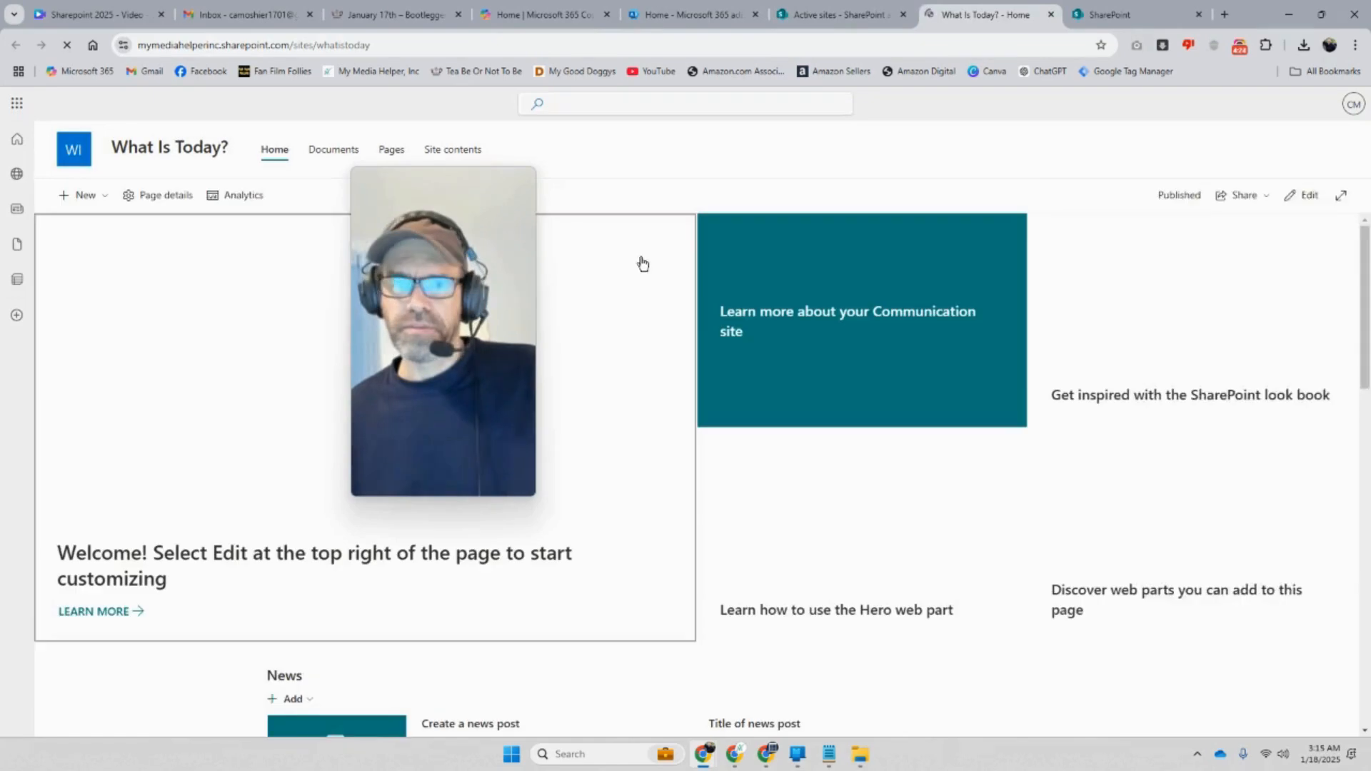
Close the Next steps pane and look over the default sections of the new site's home page
{"action": "left_click_drag", "start_coordinate": [481, 259], "coordinate": [1011, 227]}
{"action": "left_click", "coordinate": [1349, 145]}
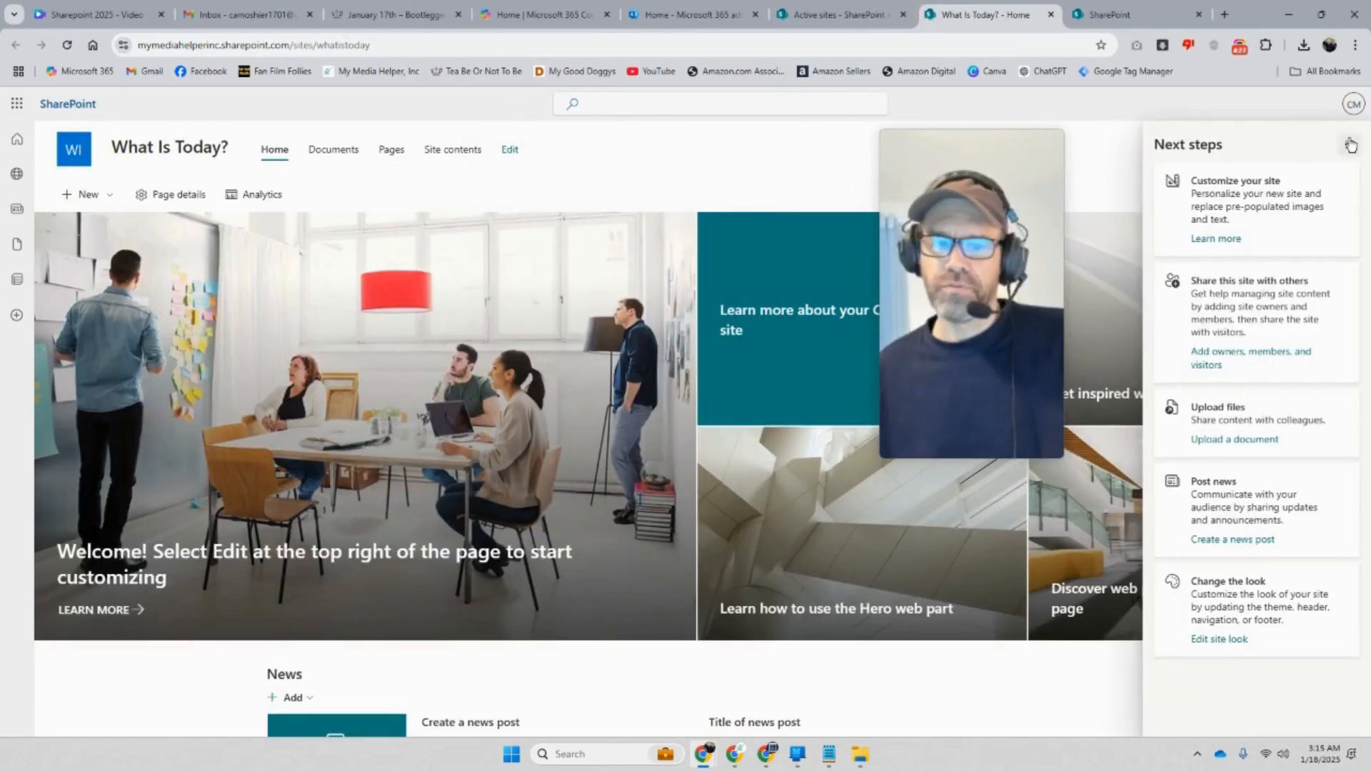
{"action": "scroll", "coordinate": [549, 401], "scroll_direction": "down", "scroll_amount": 5}
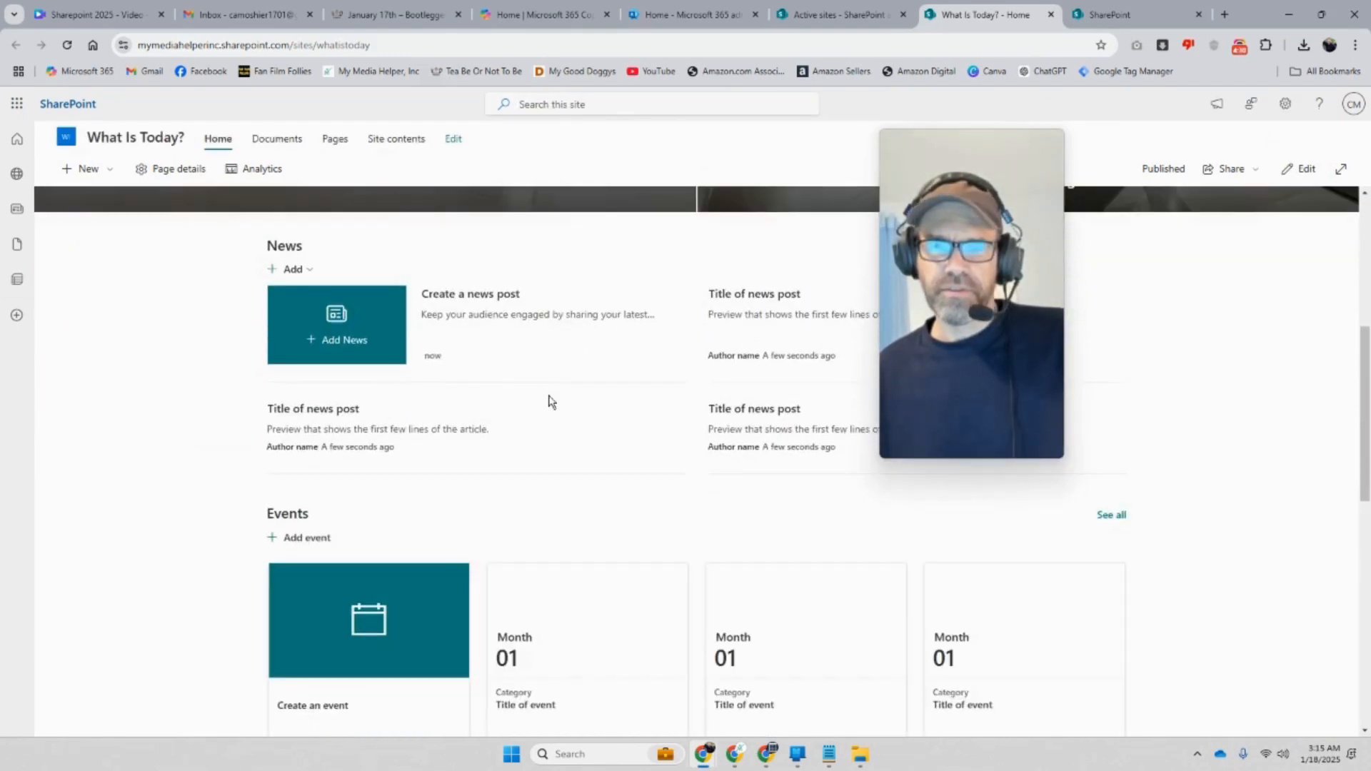
{"action": "scroll", "coordinate": [550, 401], "scroll_direction": "down", "scroll_amount": 2}
{"action": "scroll", "coordinate": [550, 403], "scroll_direction": "up", "scroll_amount": 10}
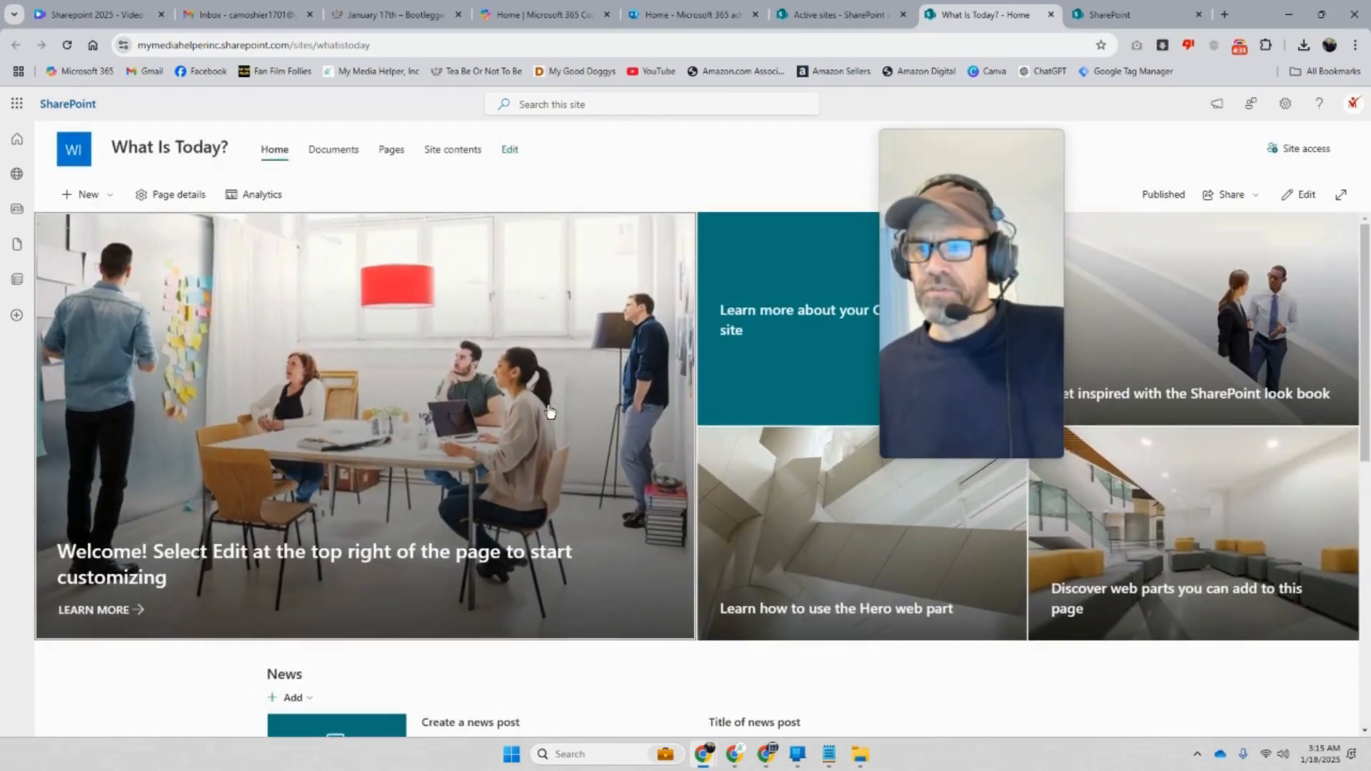
Put the home page into edit mode and delete the News, Events and Quick links web parts
{"action": "left_click", "coordinate": [1305, 196]}
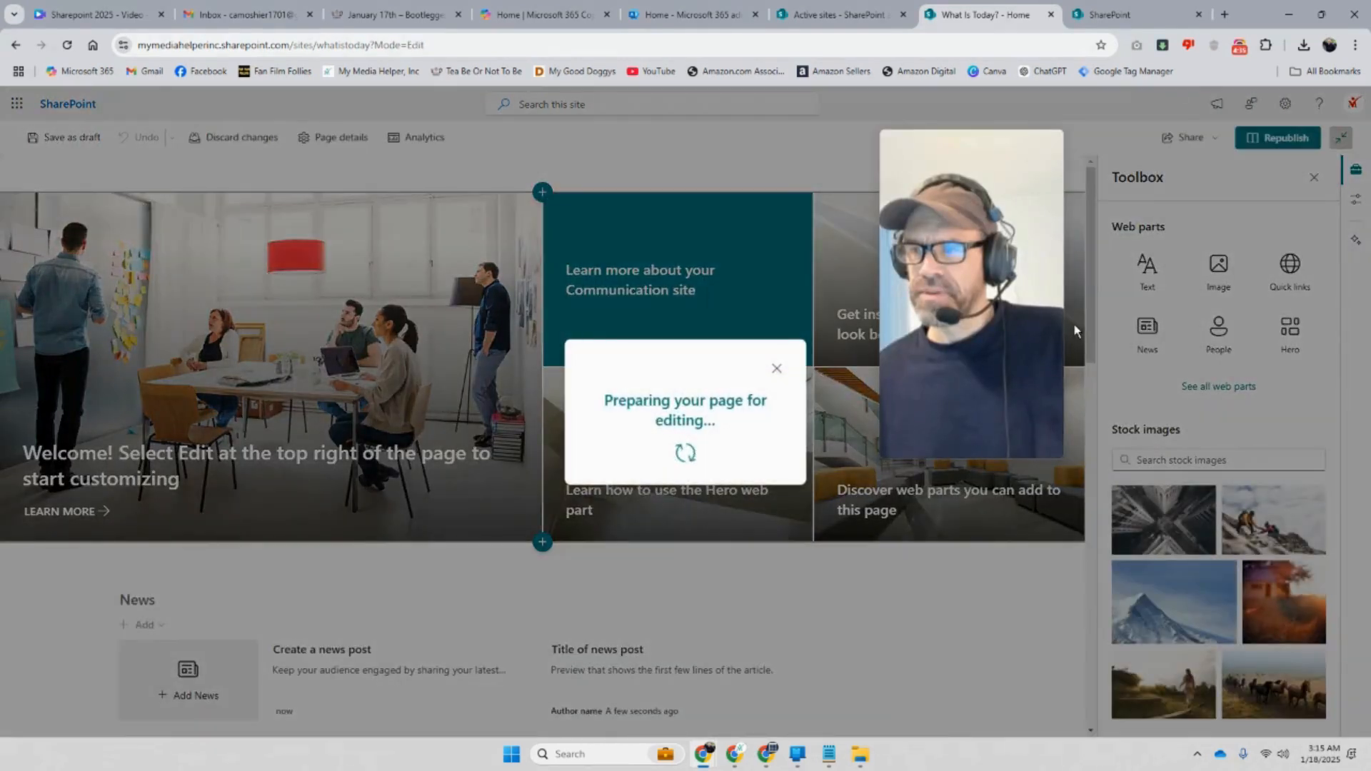
{"action": "scroll", "coordinate": [48, 396], "scroll_direction": "down", "scroll_amount": 4}
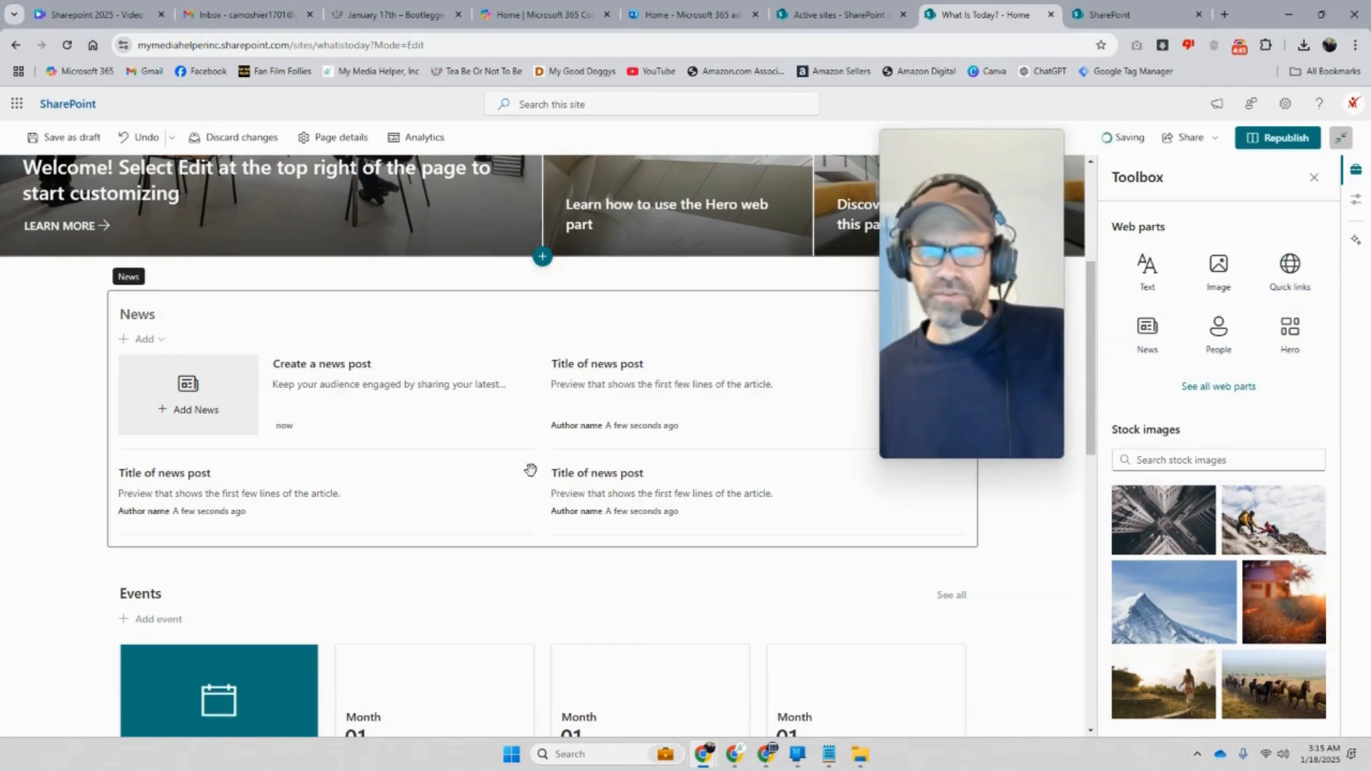
{"action": "scroll", "coordinate": [530, 468], "scroll_direction": "down", "scroll_amount": 1}
{"action": "left_click", "coordinate": [182, 221]}
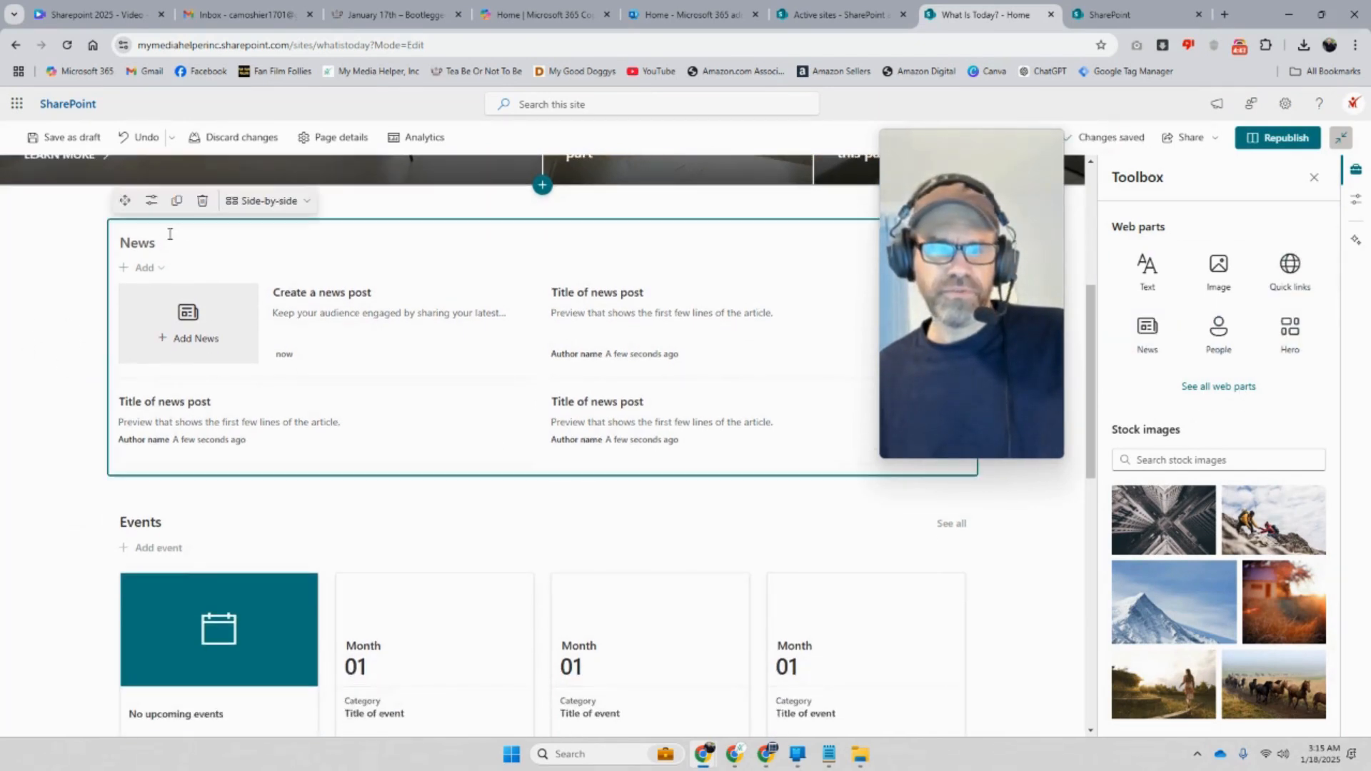
{"action": "left_click", "coordinate": [202, 201]}
{"action": "left_click", "coordinate": [216, 228]}
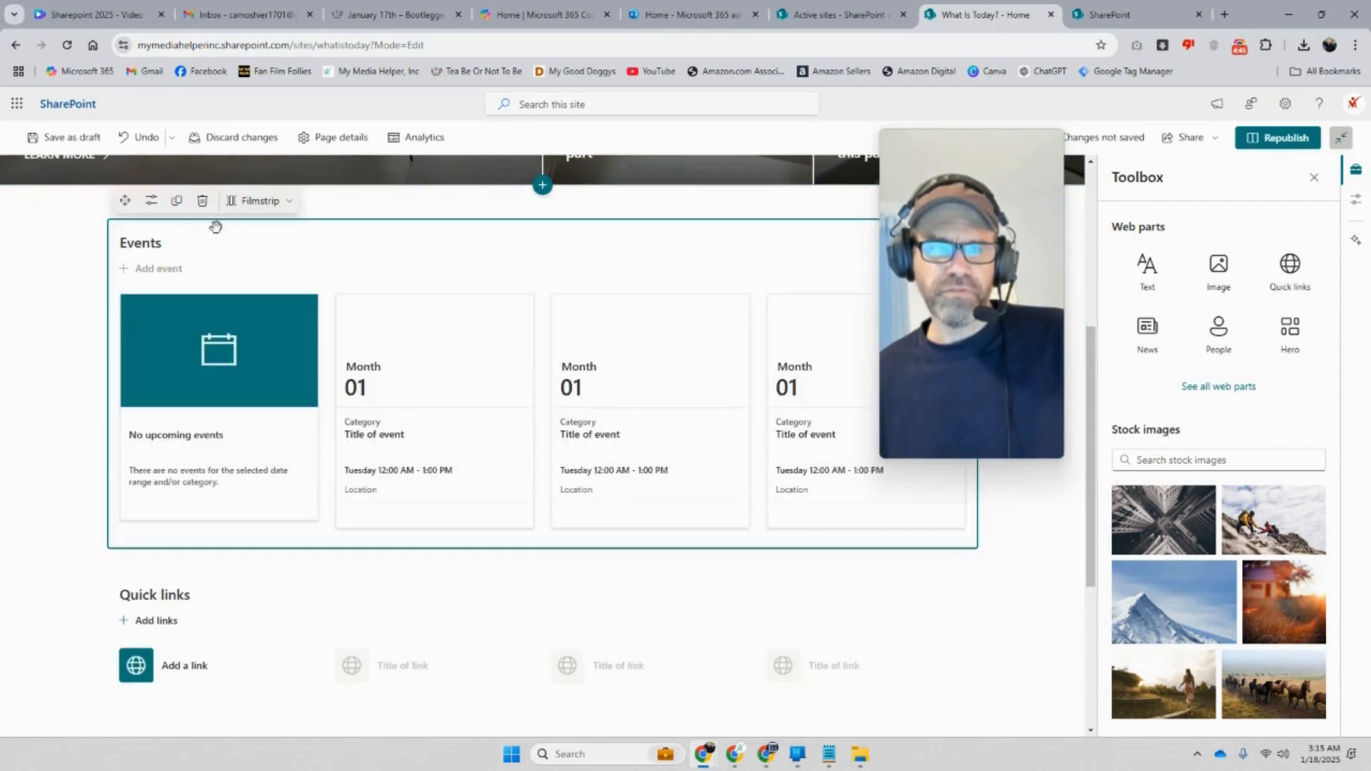
{"action": "left_click", "coordinate": [202, 201]}
{"action": "left_click", "coordinate": [217, 275]}
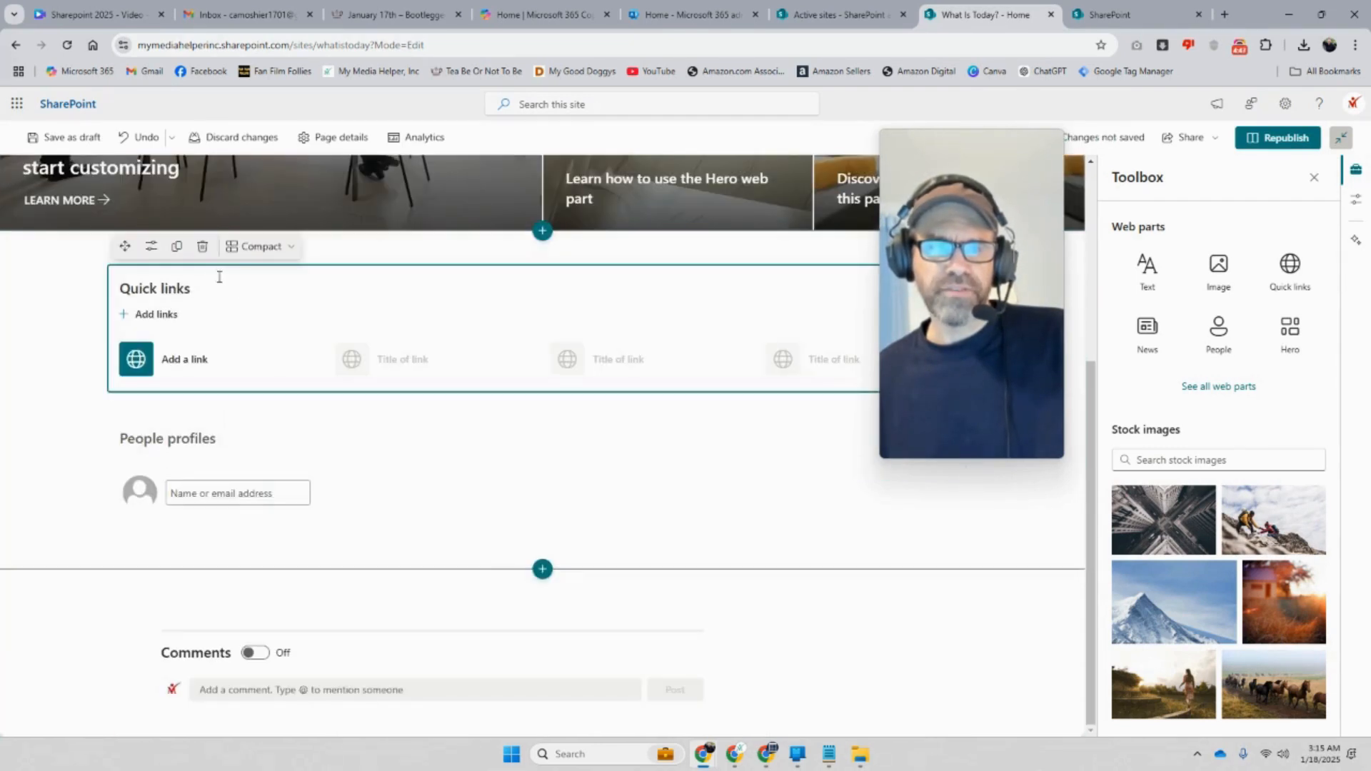
{"action": "left_click", "coordinate": [202, 247]}
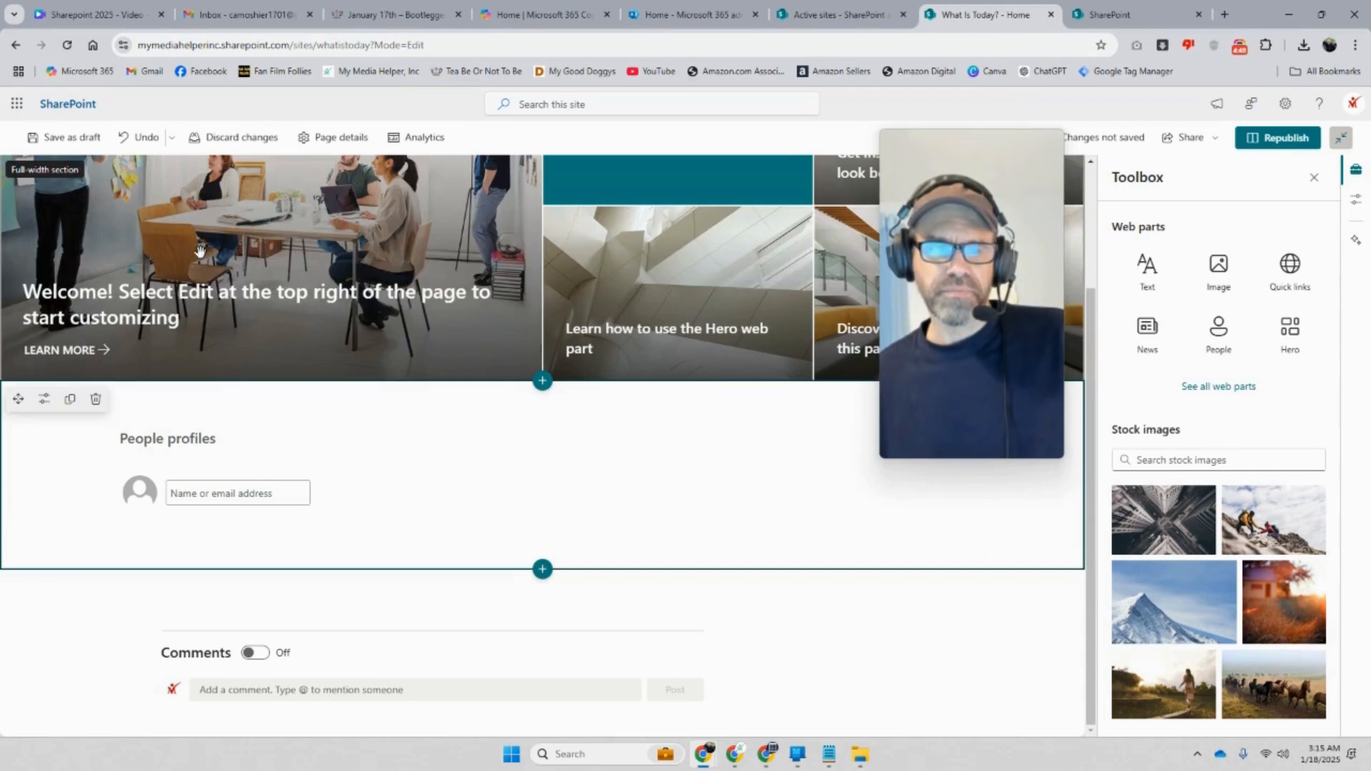
Check the remaining People profiles section below the Hero web part and republish the home page
{"action": "left_click", "coordinate": [312, 498]}
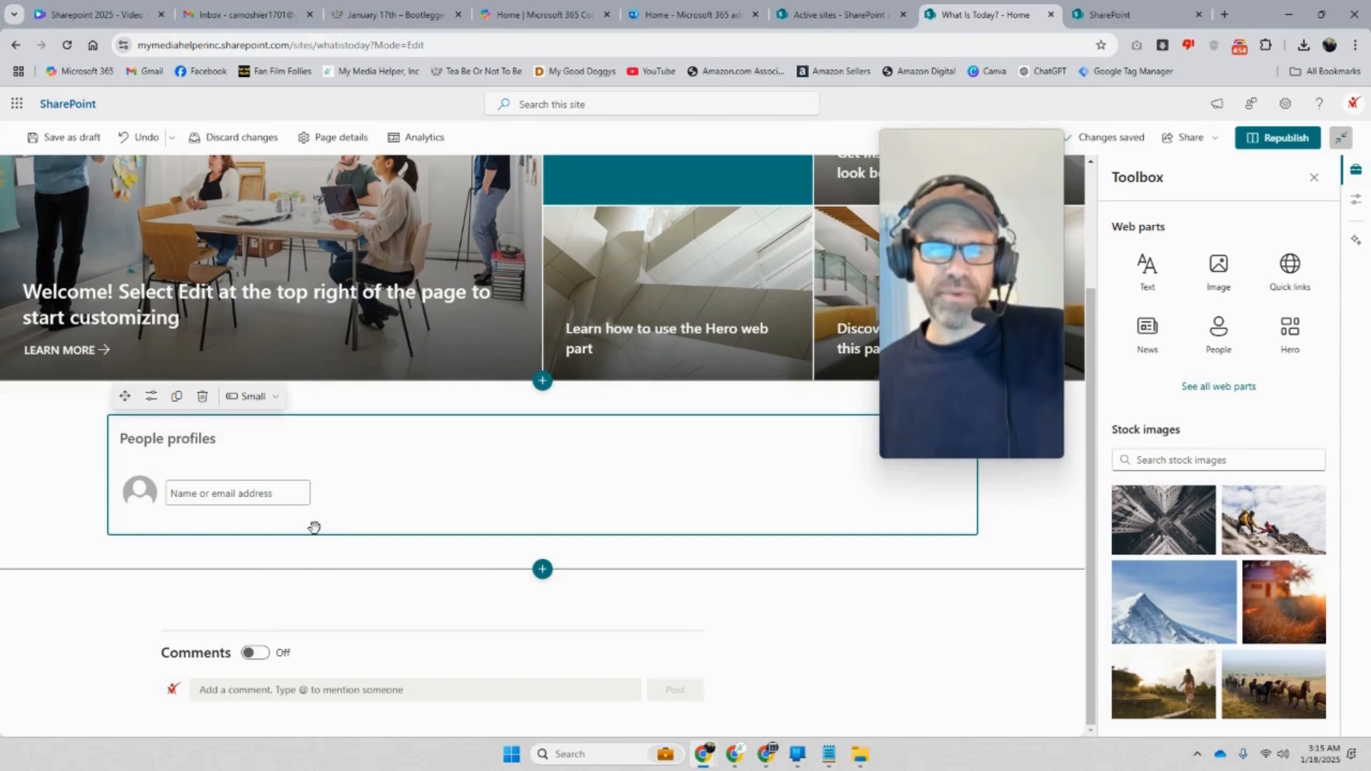
{"action": "scroll", "coordinate": [392, 482], "scroll_direction": "up", "scroll_amount": 1}
{"action": "scroll", "coordinate": [392, 482], "scroll_direction": "up", "scroll_amount": 2}
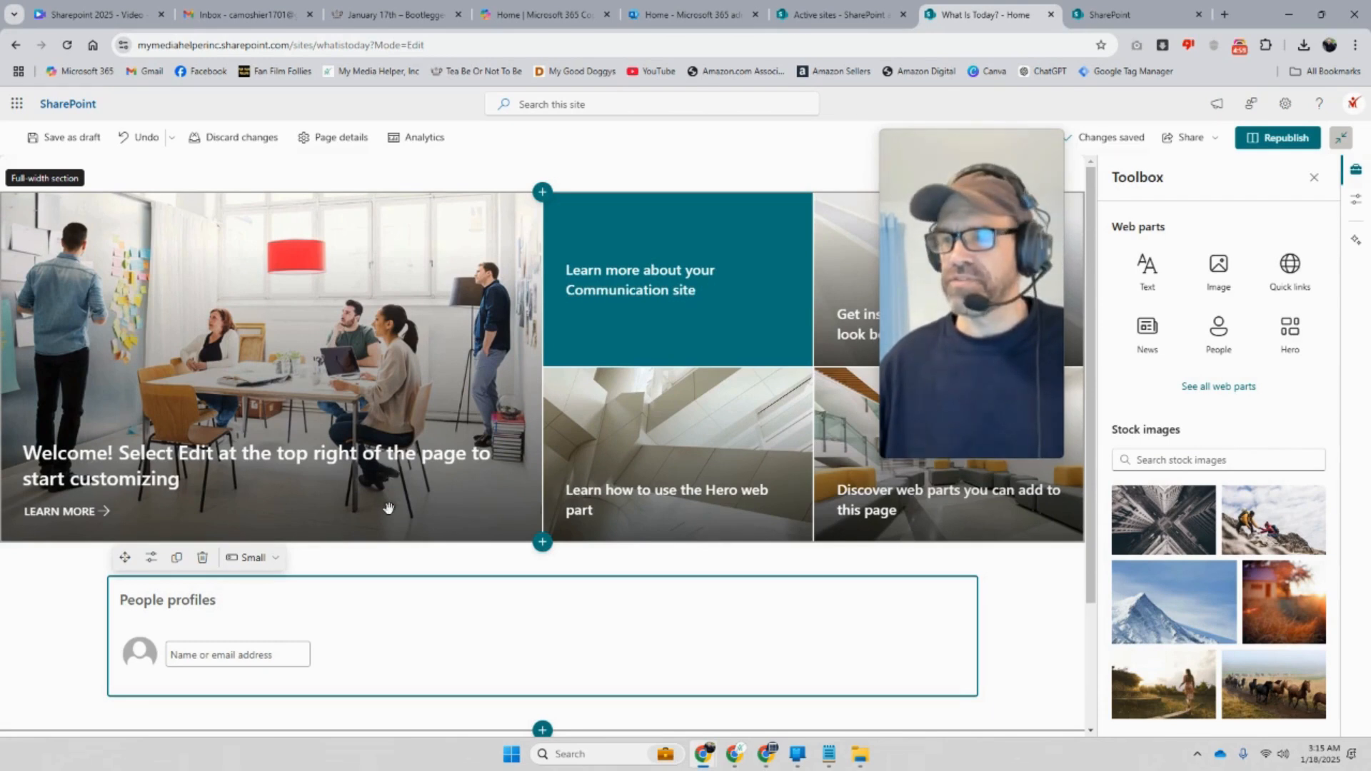
{"action": "scroll", "coordinate": [584, 558], "scroll_direction": "down", "scroll_amount": 2}
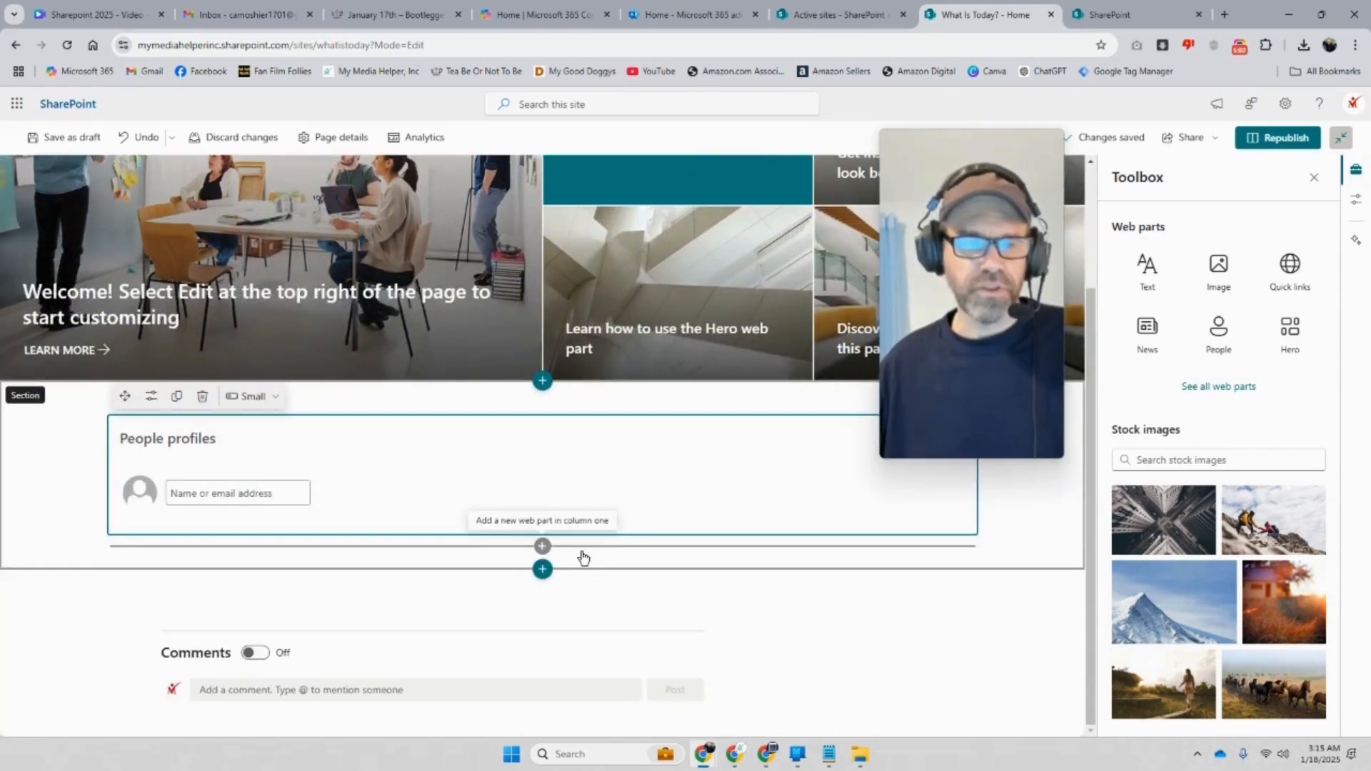
{"action": "left_click", "coordinate": [227, 493]}
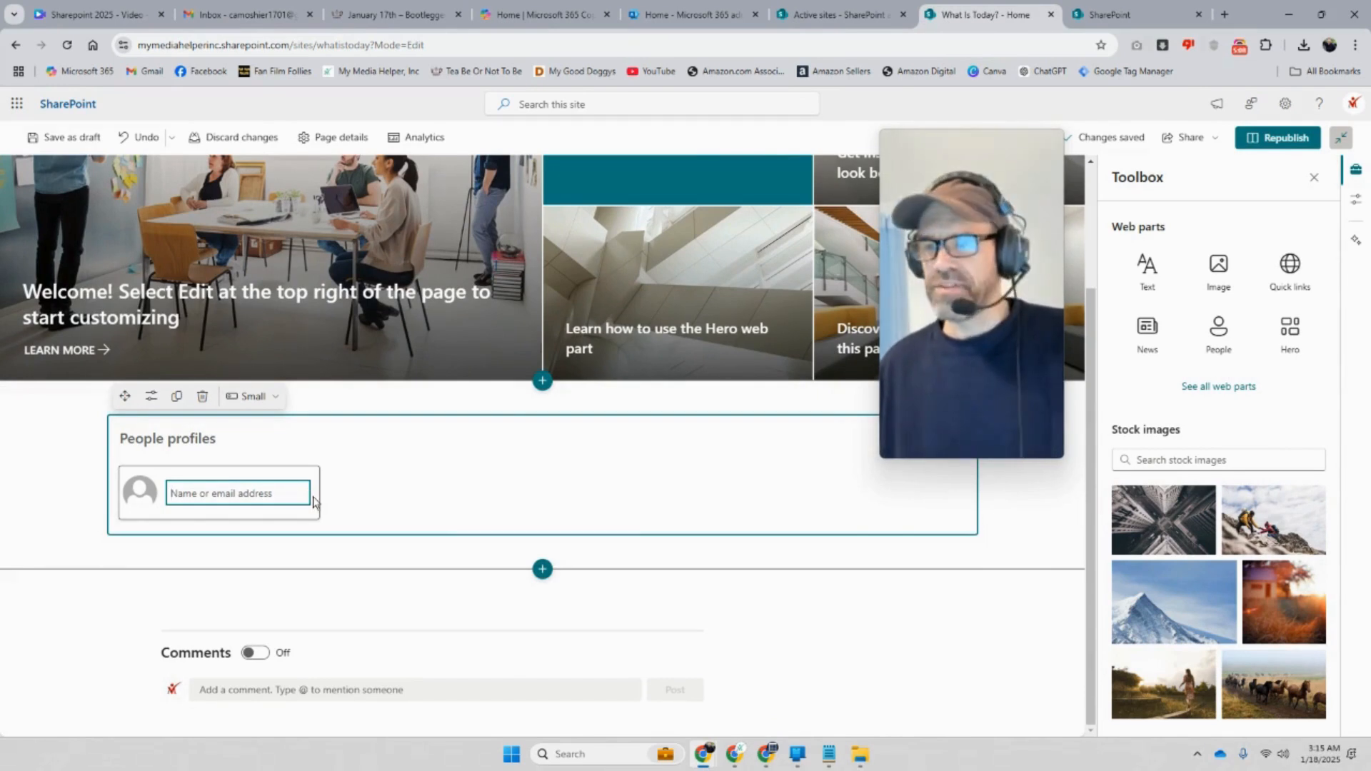
{"action": "left_click", "coordinate": [1287, 145]}
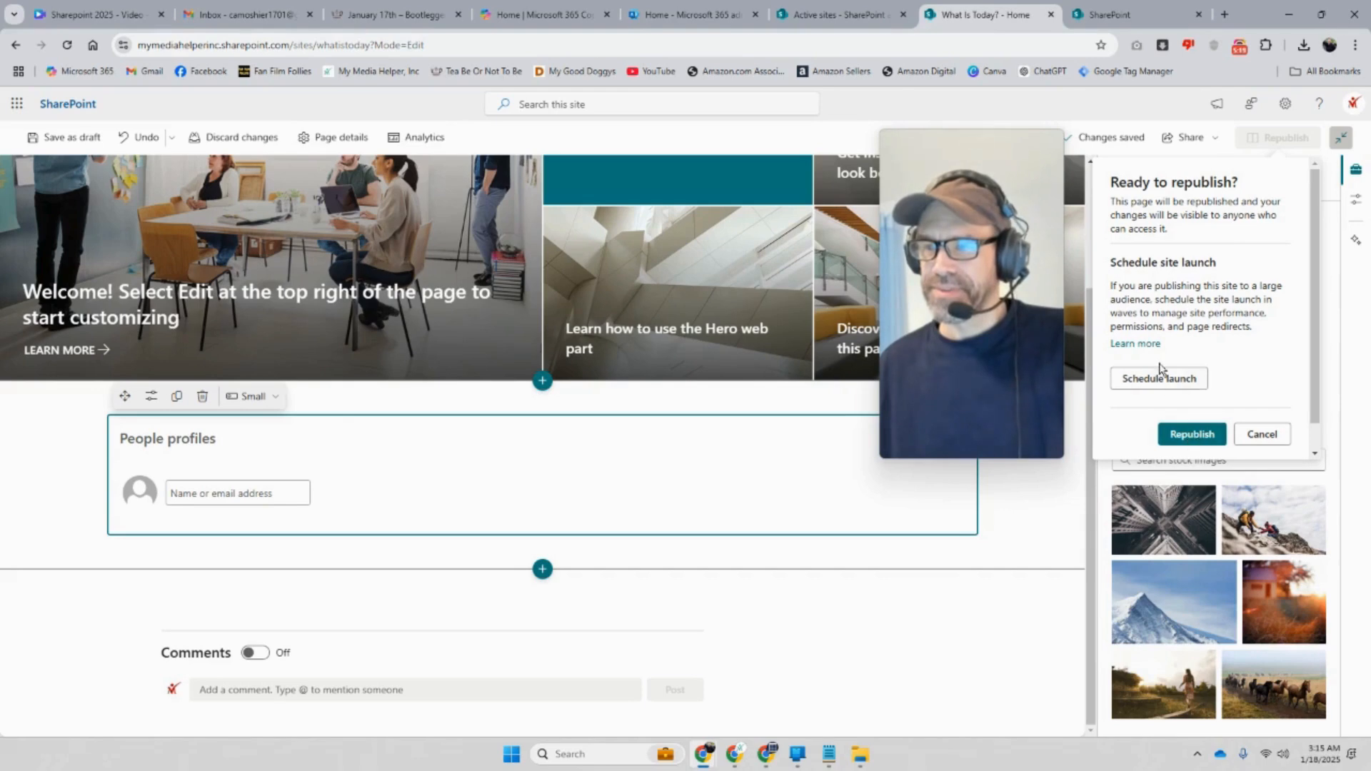
{"action": "left_click", "coordinate": [1188, 435]}
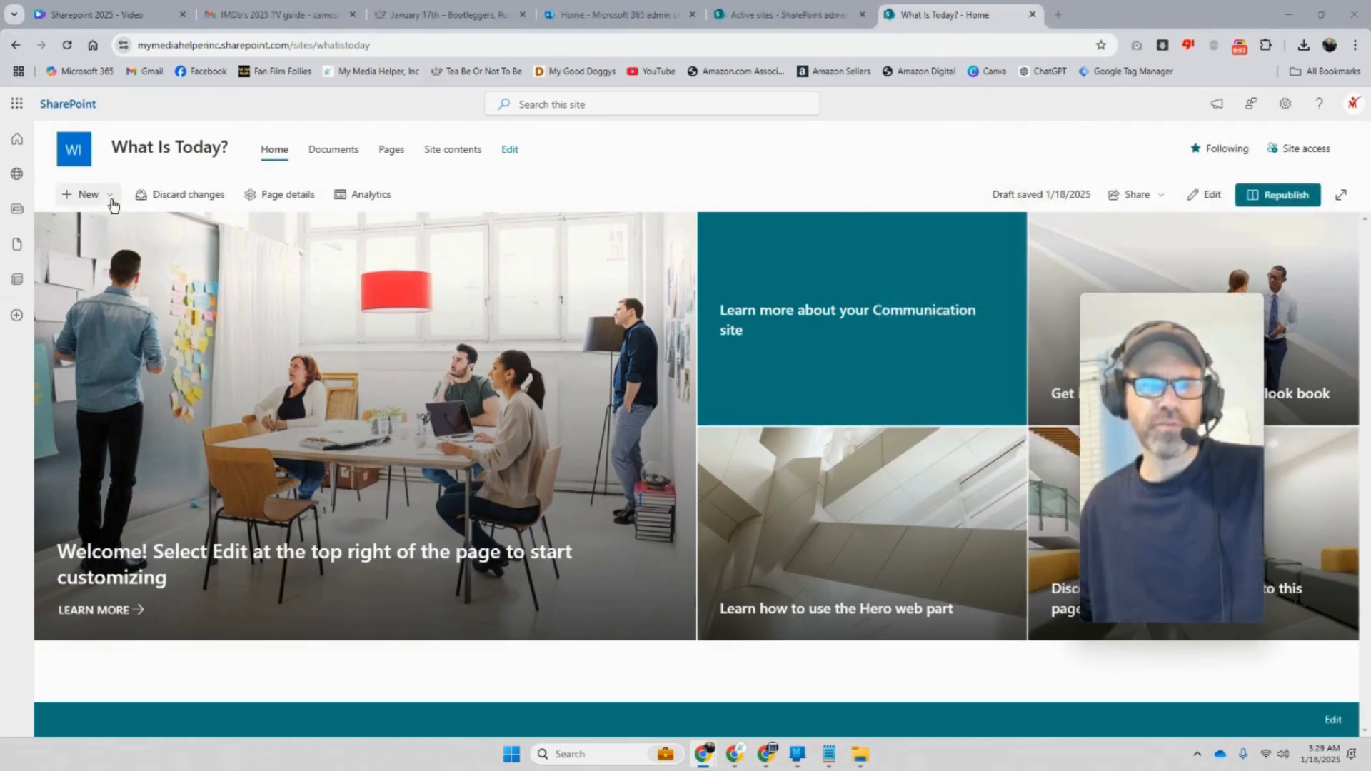
Create a news post on the What Is Today? site from the Newsletter template
{"action": "left_click", "coordinate": [113, 204]}
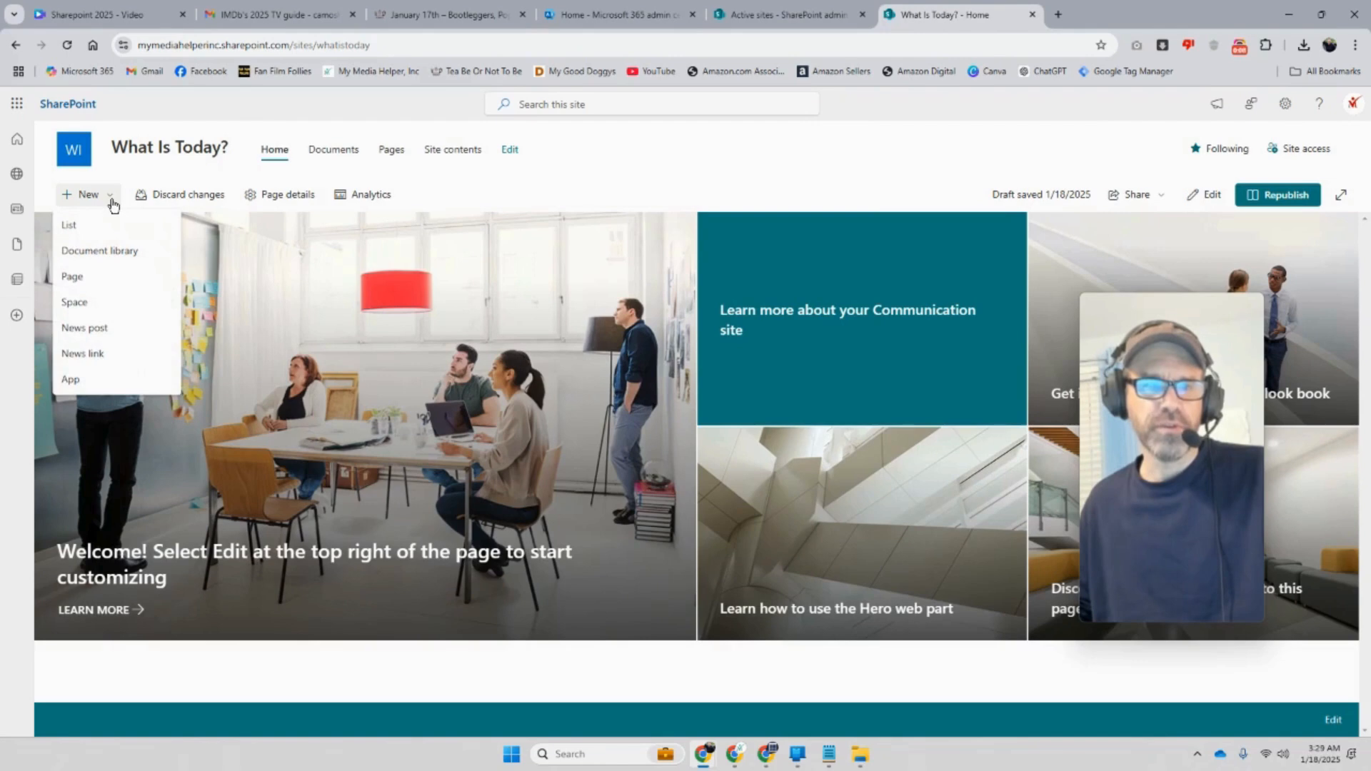
{"action": "left_click", "coordinate": [126, 332]}
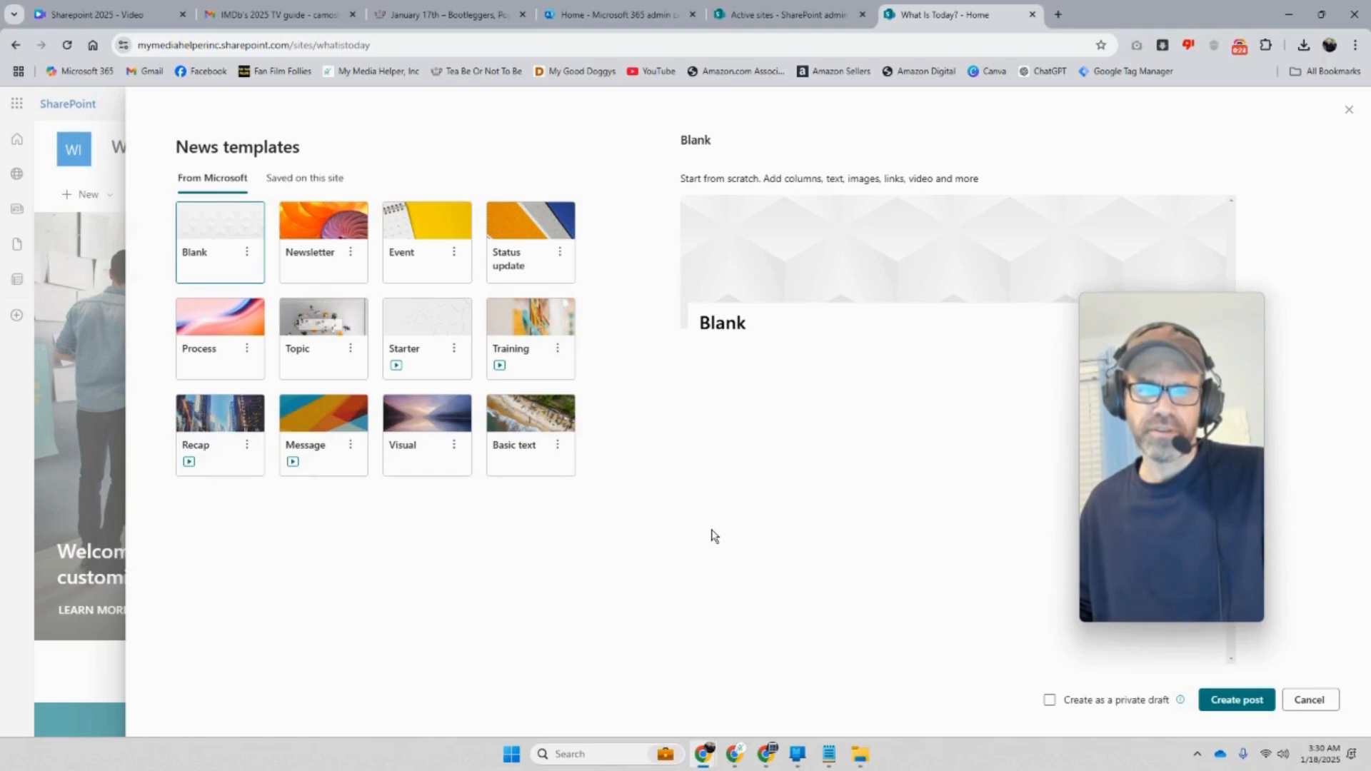
{"action": "left_click", "coordinate": [333, 222]}
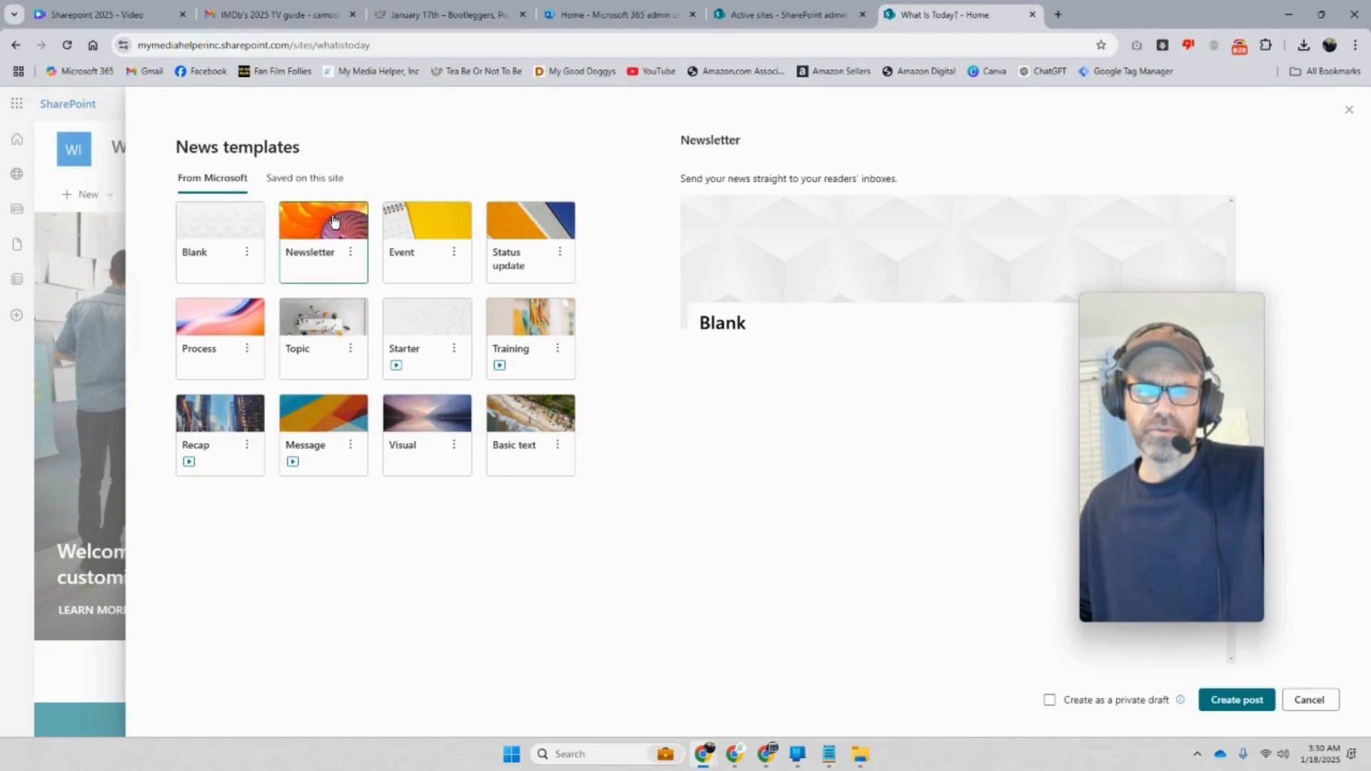
{"action": "left_click", "coordinate": [1236, 700]}
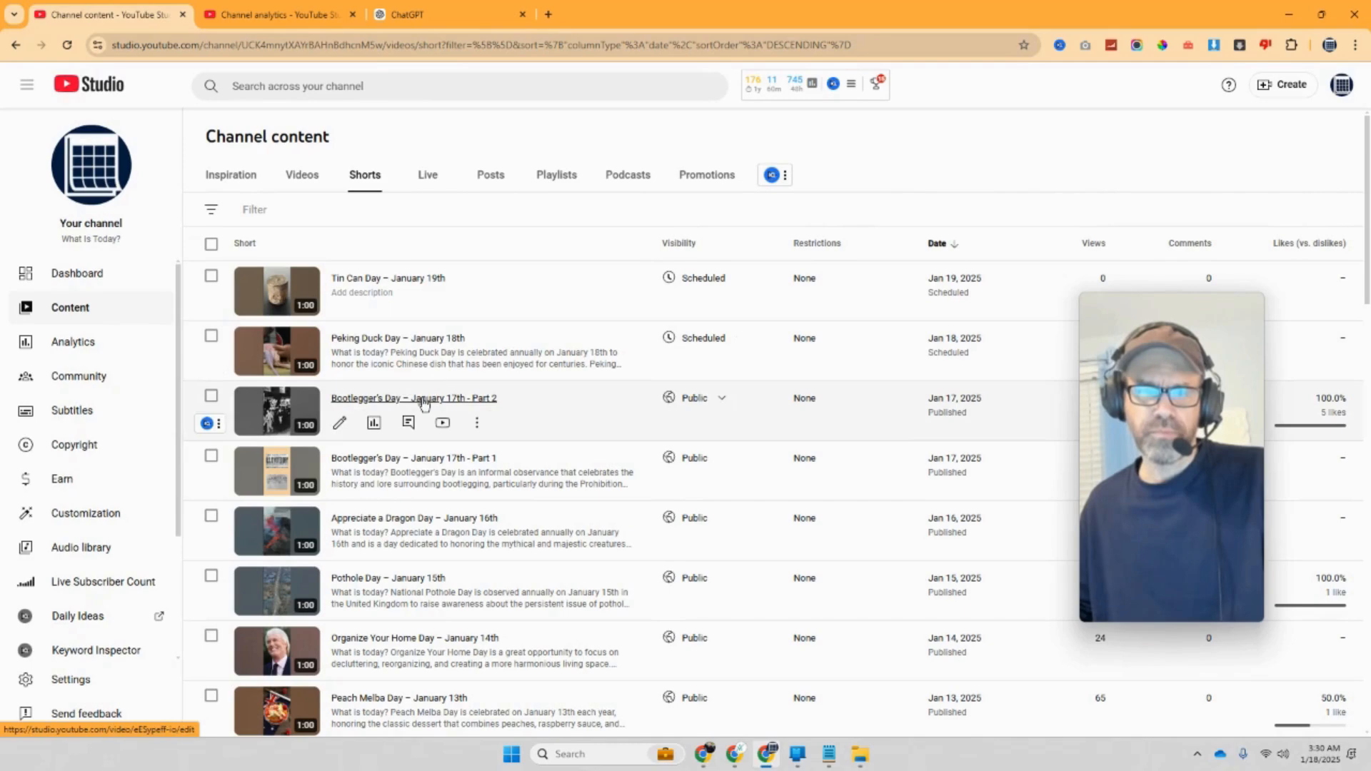
Open the What Is Today? channel page from YouTube Studio, search the channel for "January 17th", and look through the matching videos
{"action": "scroll", "coordinate": [428, 457], "scroll_direction": "down", "scroll_amount": 1}
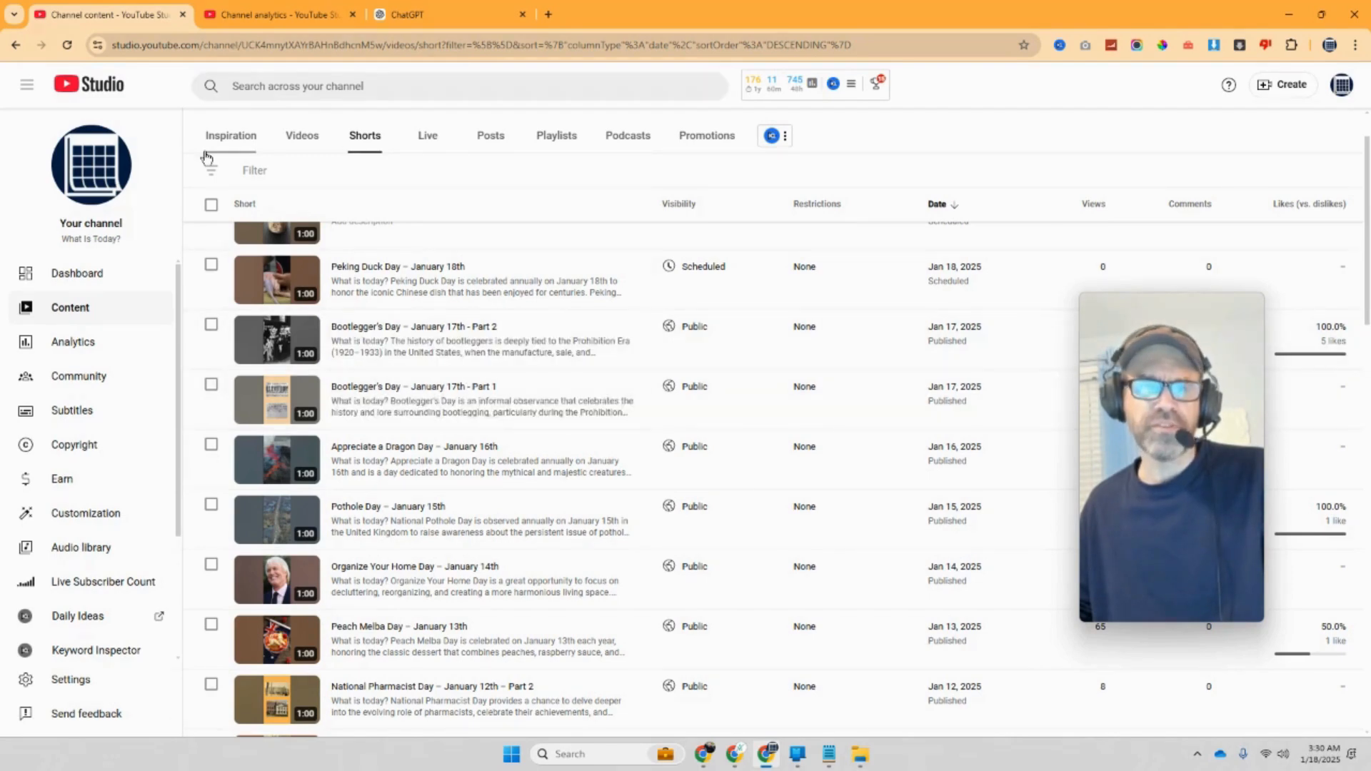
{"action": "left_click", "coordinate": [91, 166]}
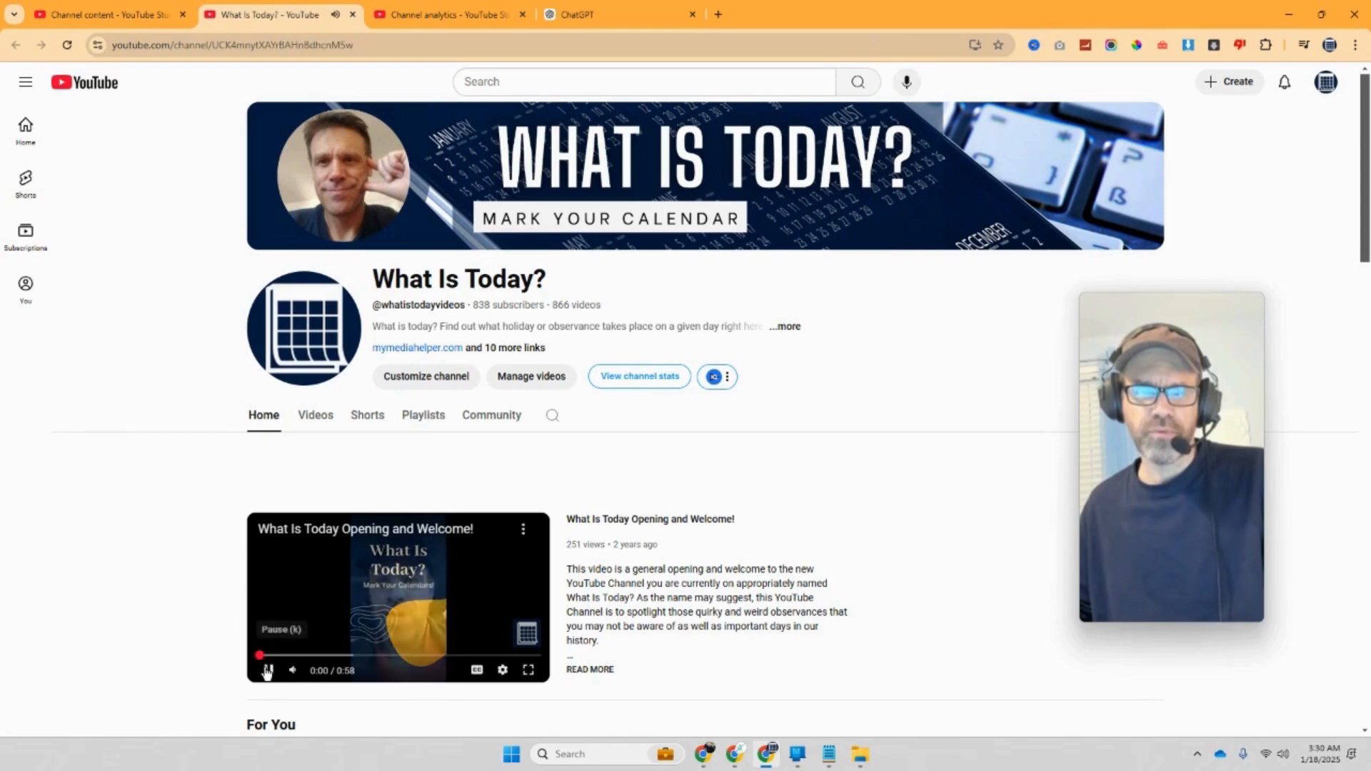
{"action": "left_click", "coordinate": [552, 416]}
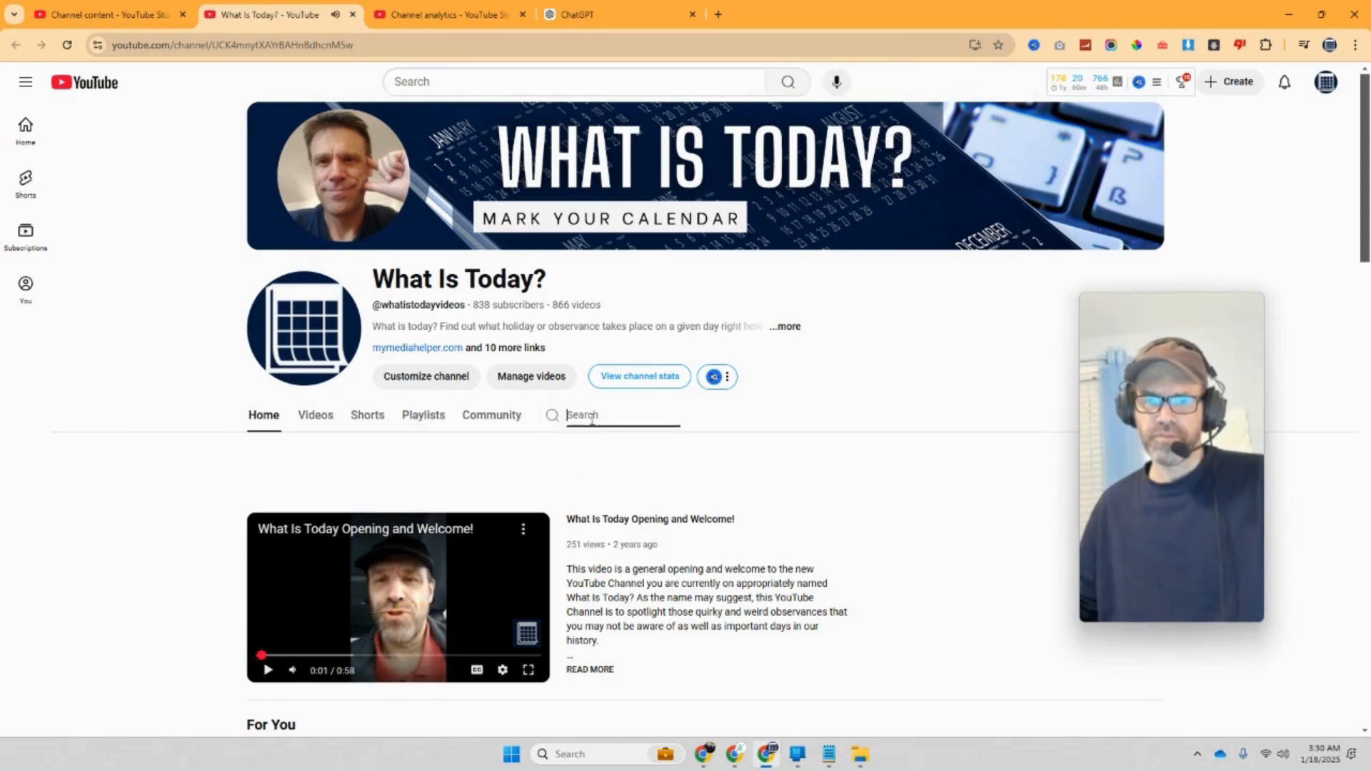
{"action": "type", "text": "Janua"}
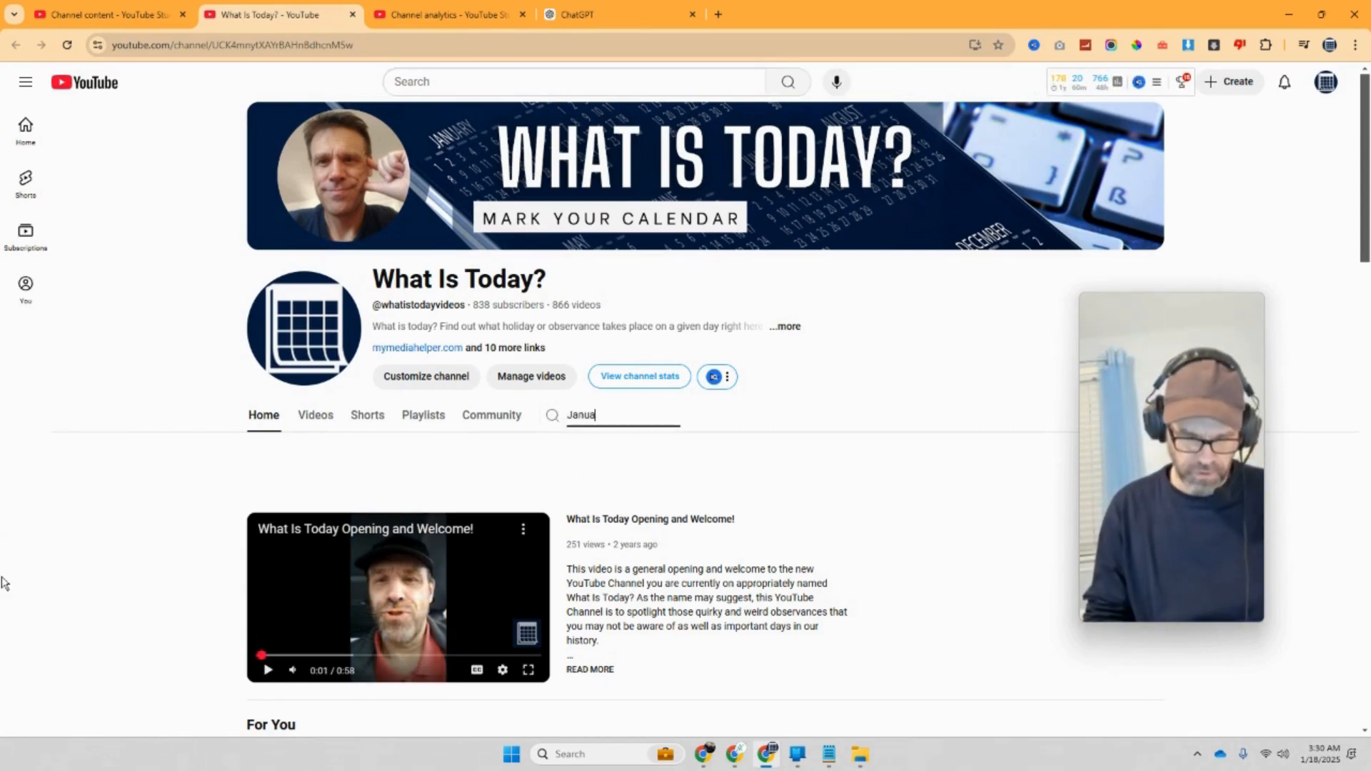
{"action": "type", "text": "ry 17th"}
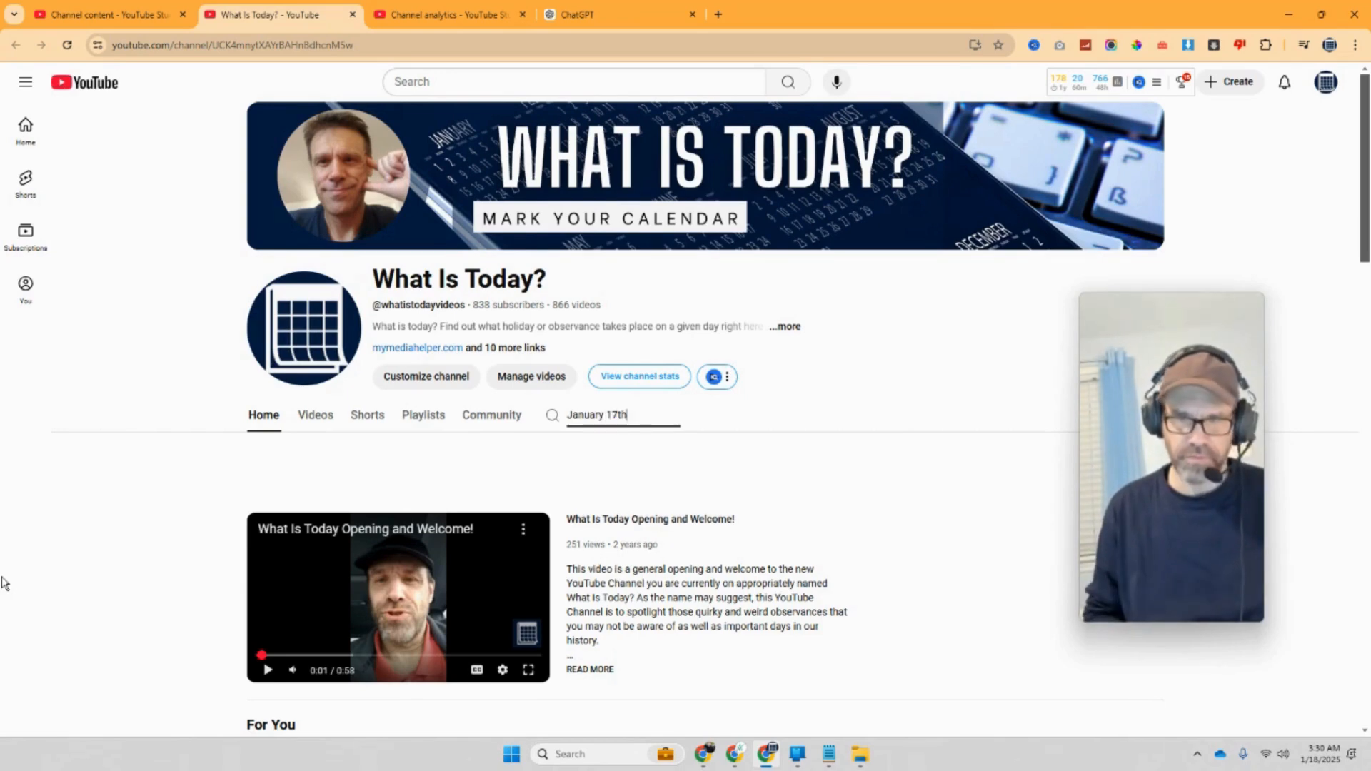
{"action": "key", "text": "Return"}
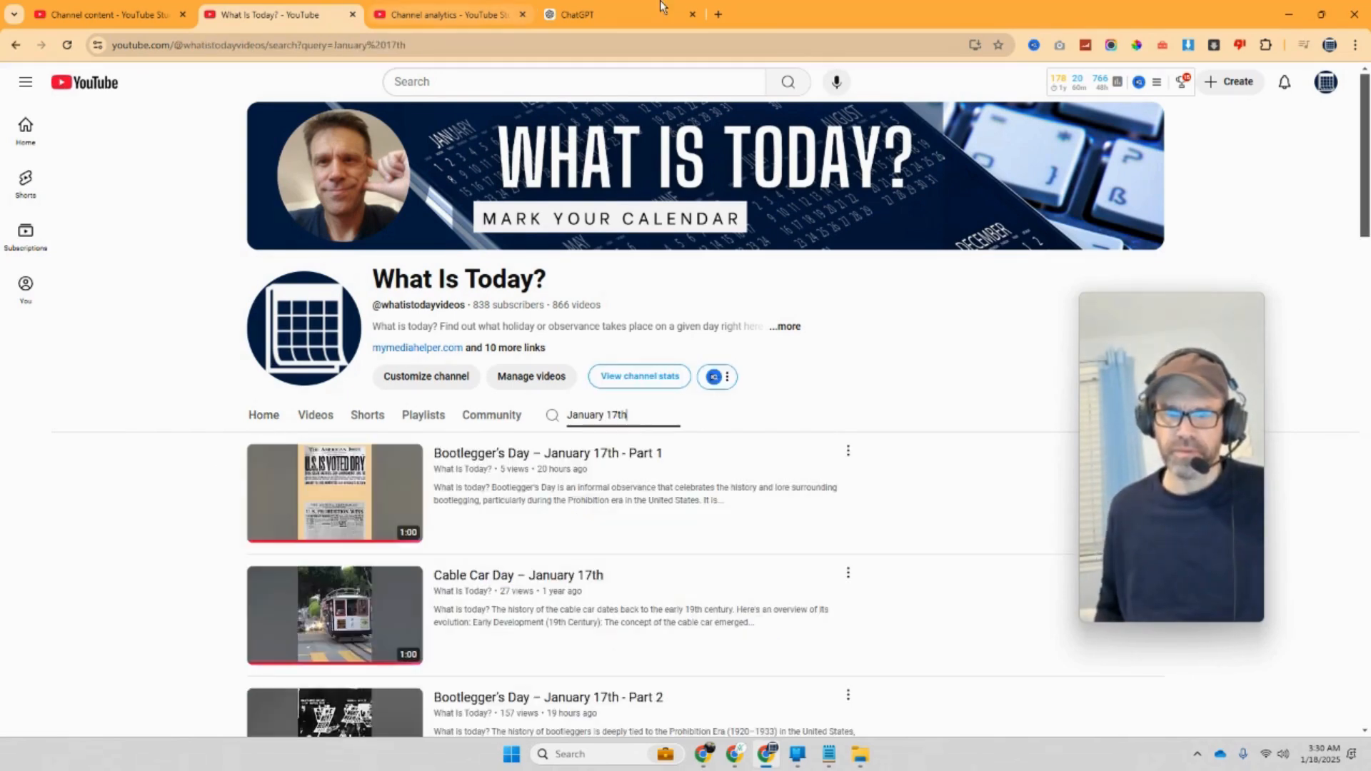
{"action": "scroll", "coordinate": [610, 320], "scroll_direction": "down", "scroll_amount": 2}
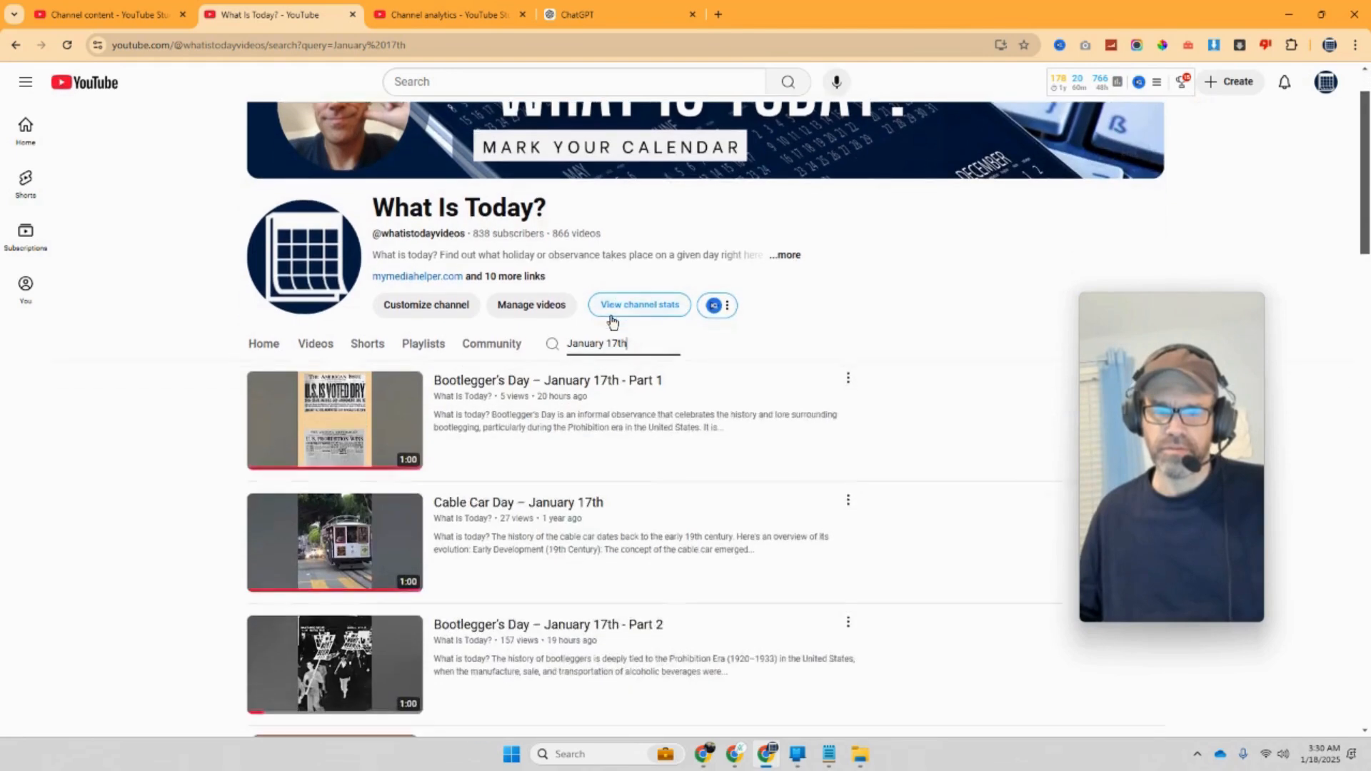
{"action": "scroll", "coordinate": [612, 323], "scroll_direction": "down", "scroll_amount": 4}
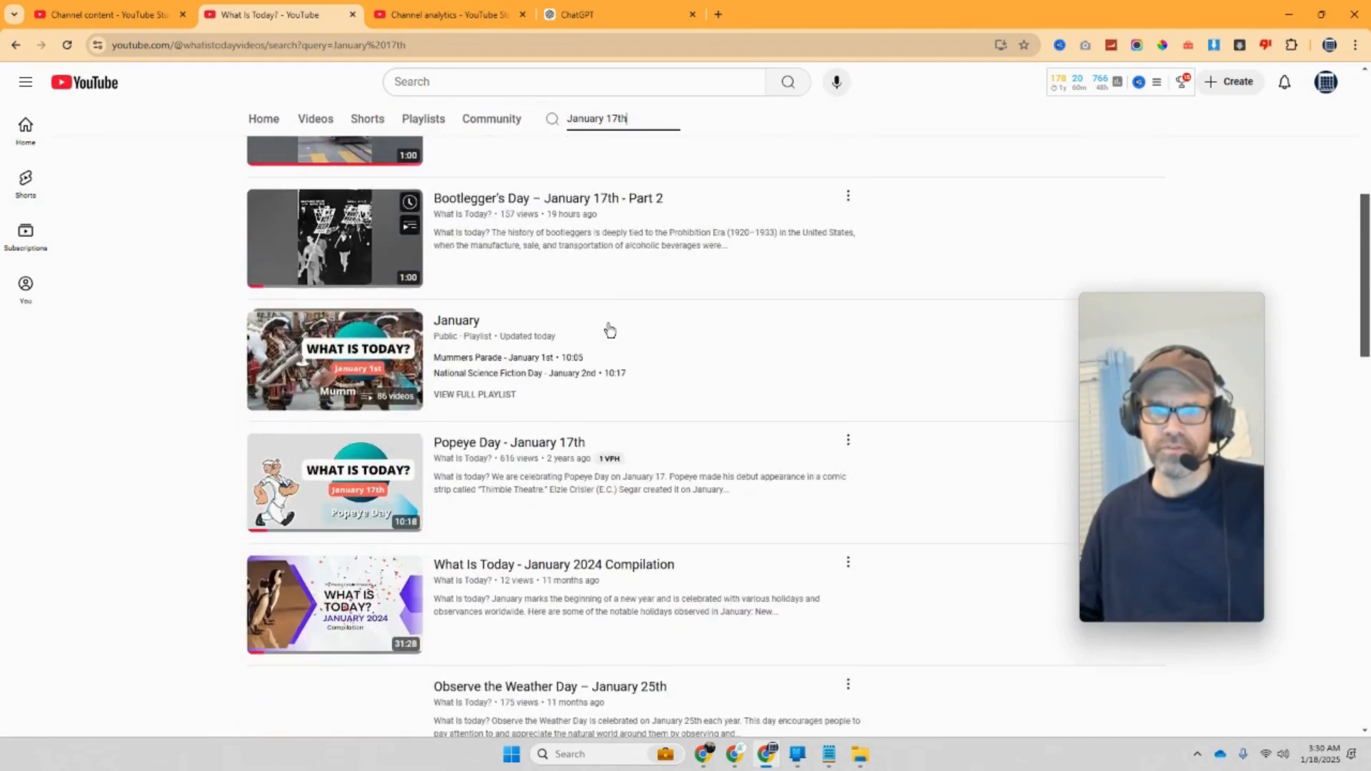
{"action": "scroll", "coordinate": [608, 329], "scroll_direction": "up", "scroll_amount": 2}
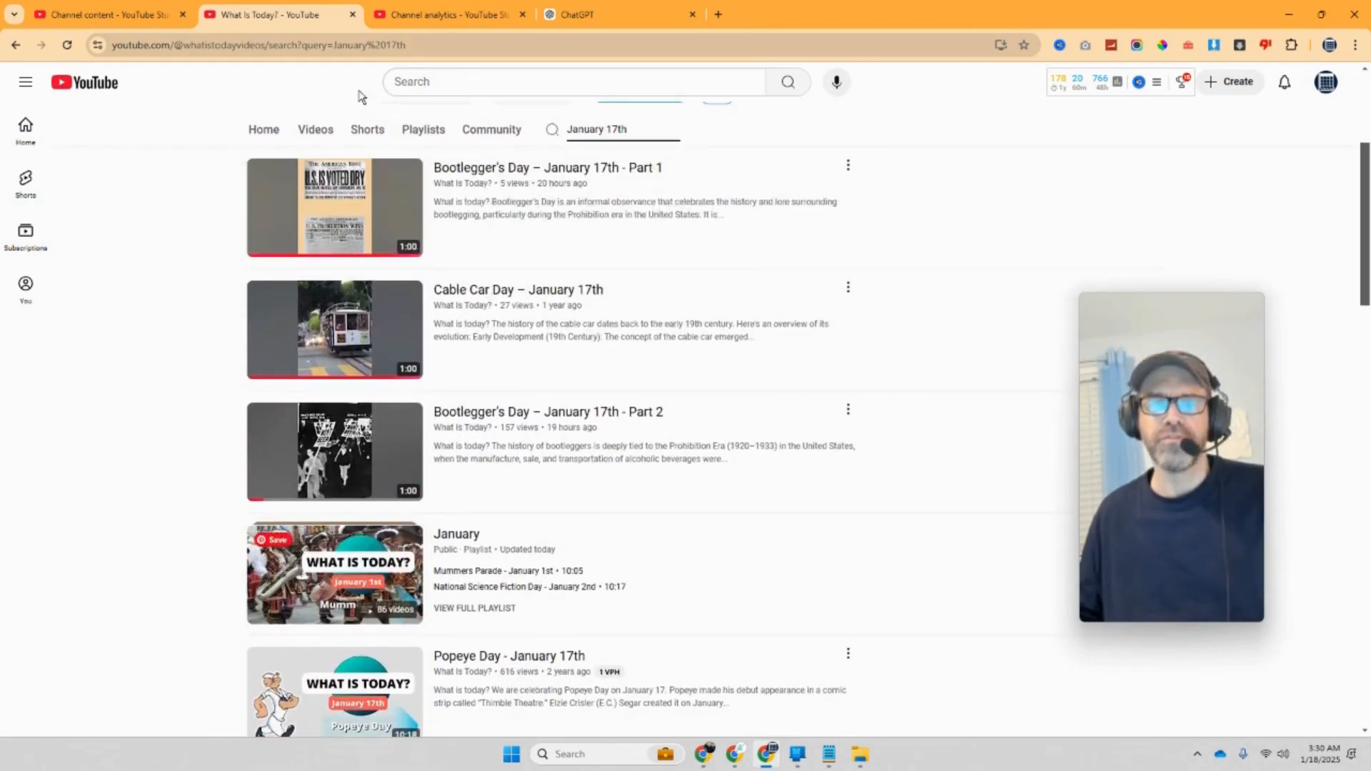
Switch back to the new SharePoint news post and title it "January 17th"
{"action": "mouse_move", "coordinate": [704, 754]}
{"action": "left_click", "coordinate": [582, 682]}
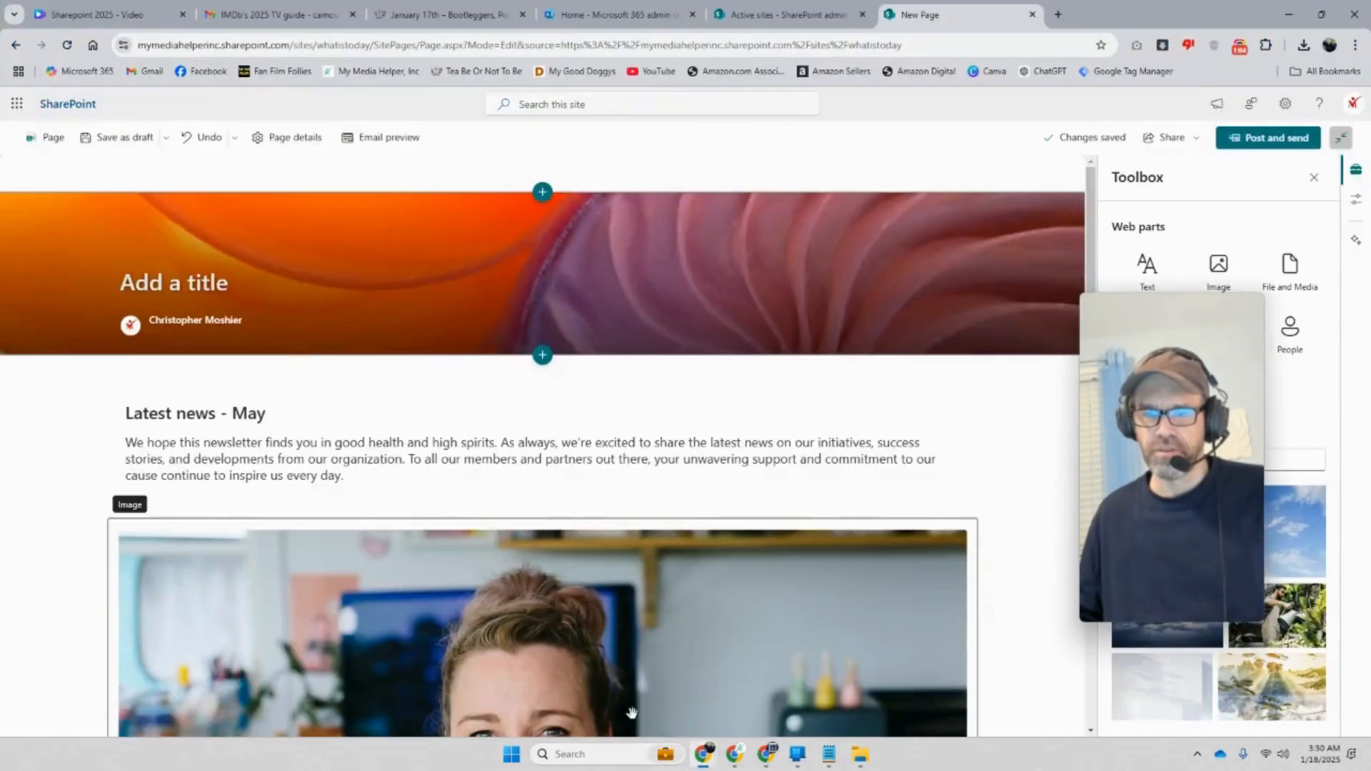
{"action": "left_click", "coordinate": [223, 300]}
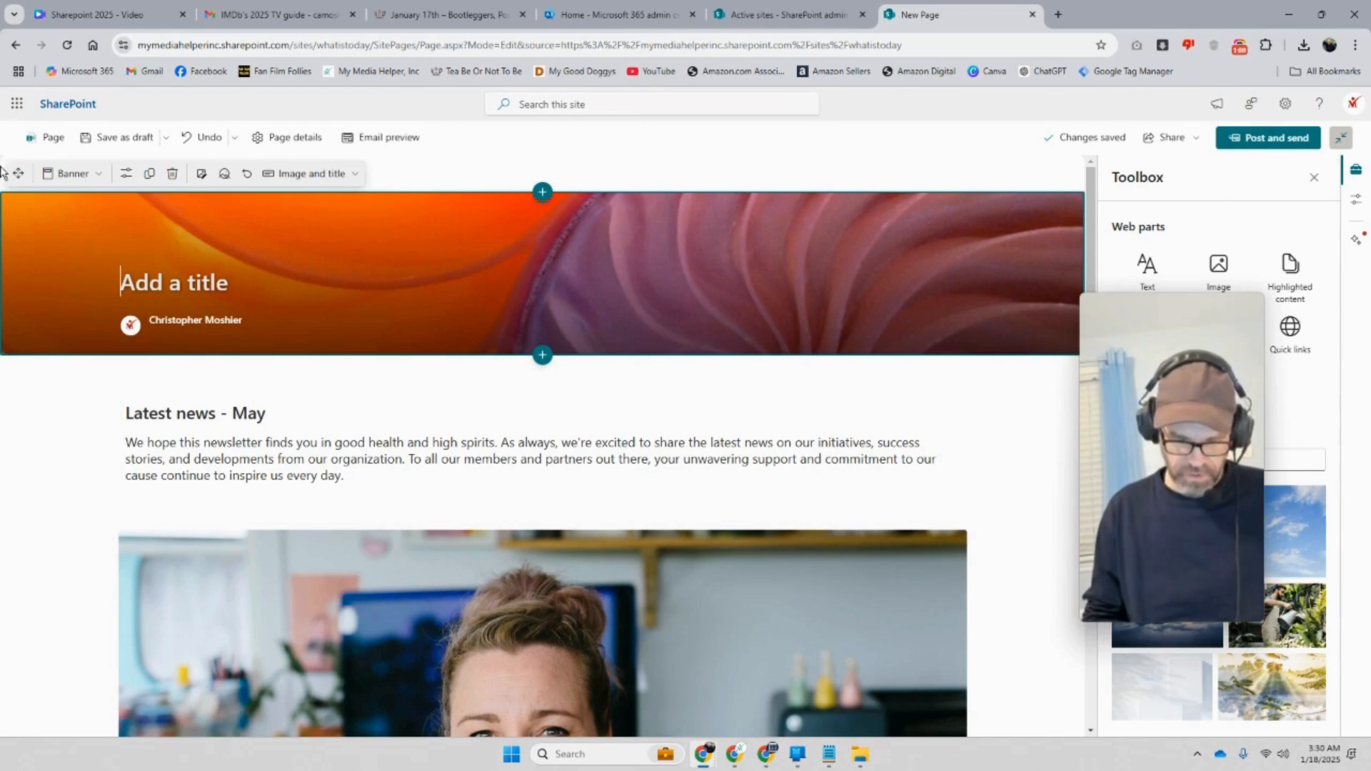
{"action": "type", "text": "January 17th"}
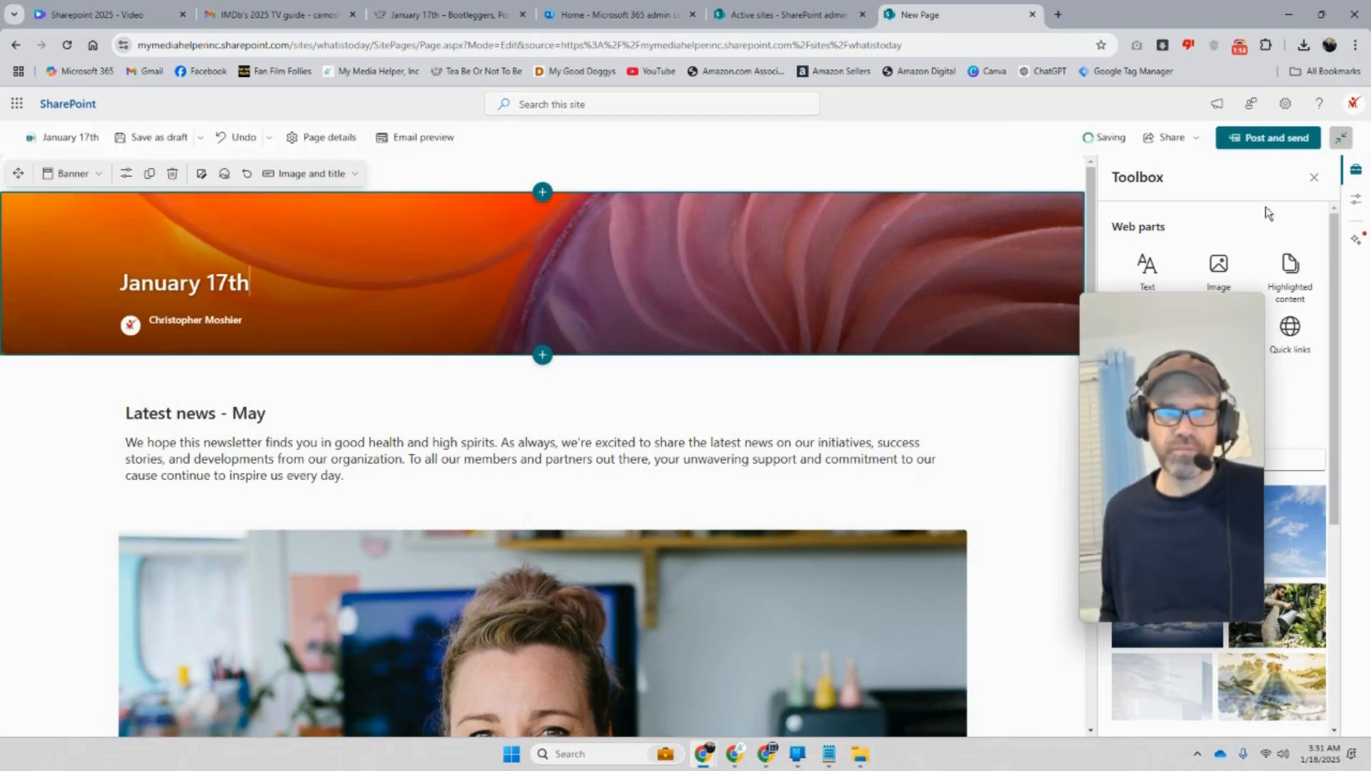
Delete the "Latest news - May" text and the portrait image below the title banner
{"action": "scroll", "coordinate": [796, 515], "scroll_direction": "down", "scroll_amount": 4}
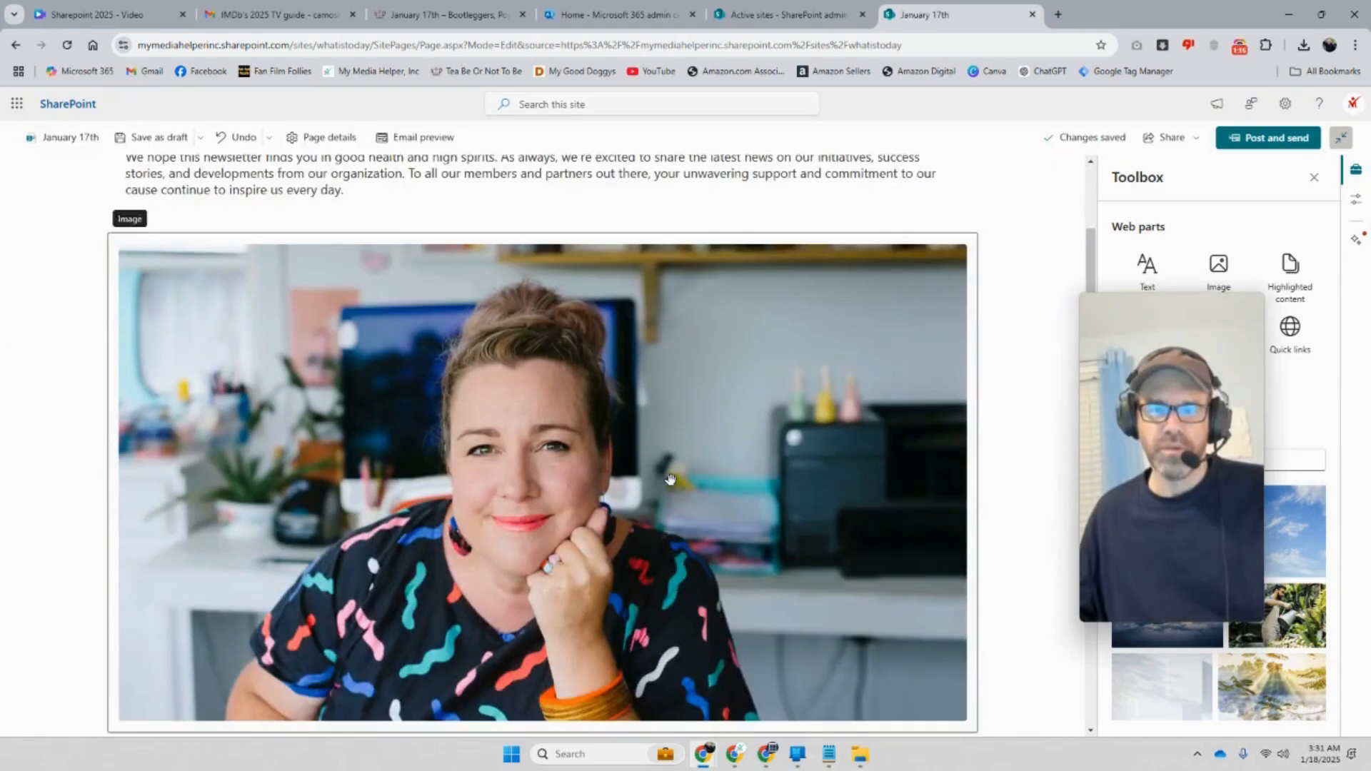
{"action": "scroll", "coordinate": [679, 367], "scroll_direction": "up", "scroll_amount": 3}
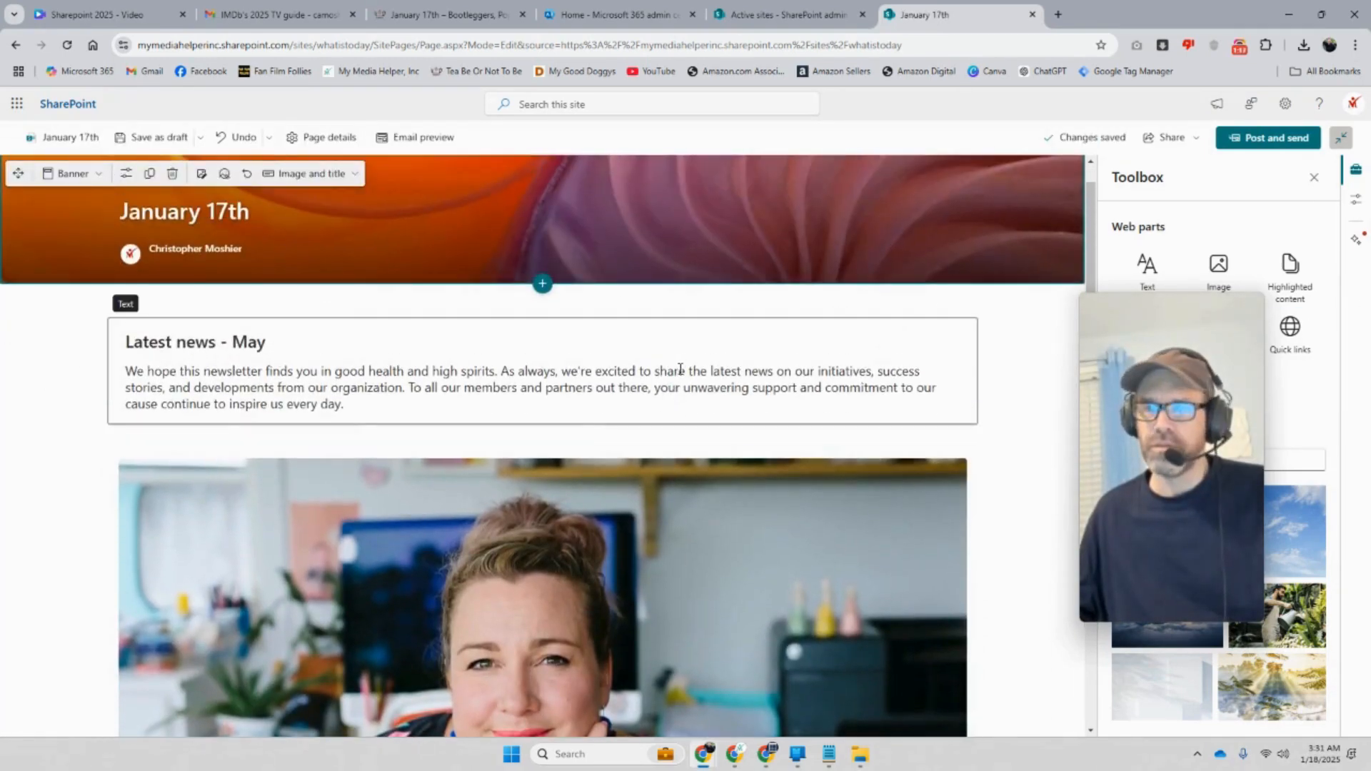
{"action": "left_click", "coordinate": [645, 387]}
{"action": "left_click", "coordinate": [171, 306]}
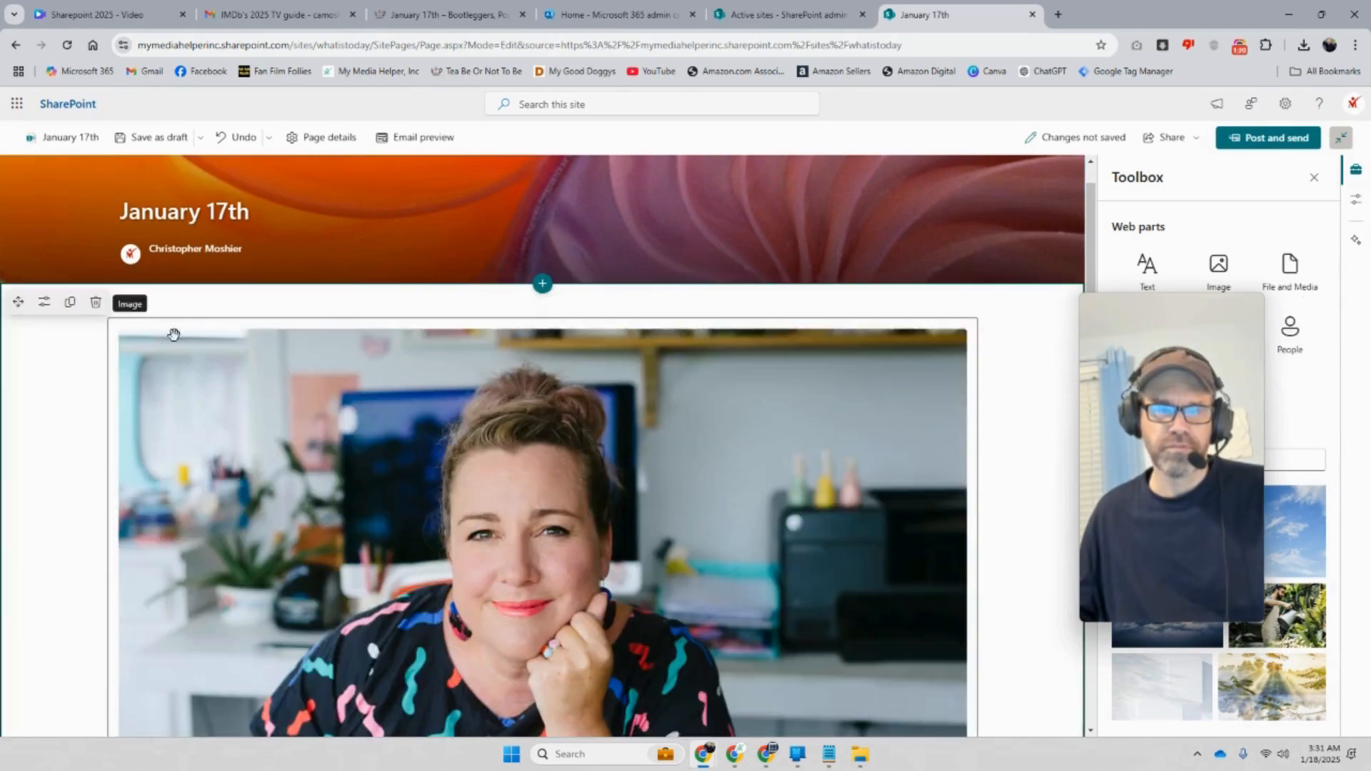
{"action": "left_click", "coordinate": [199, 222]}
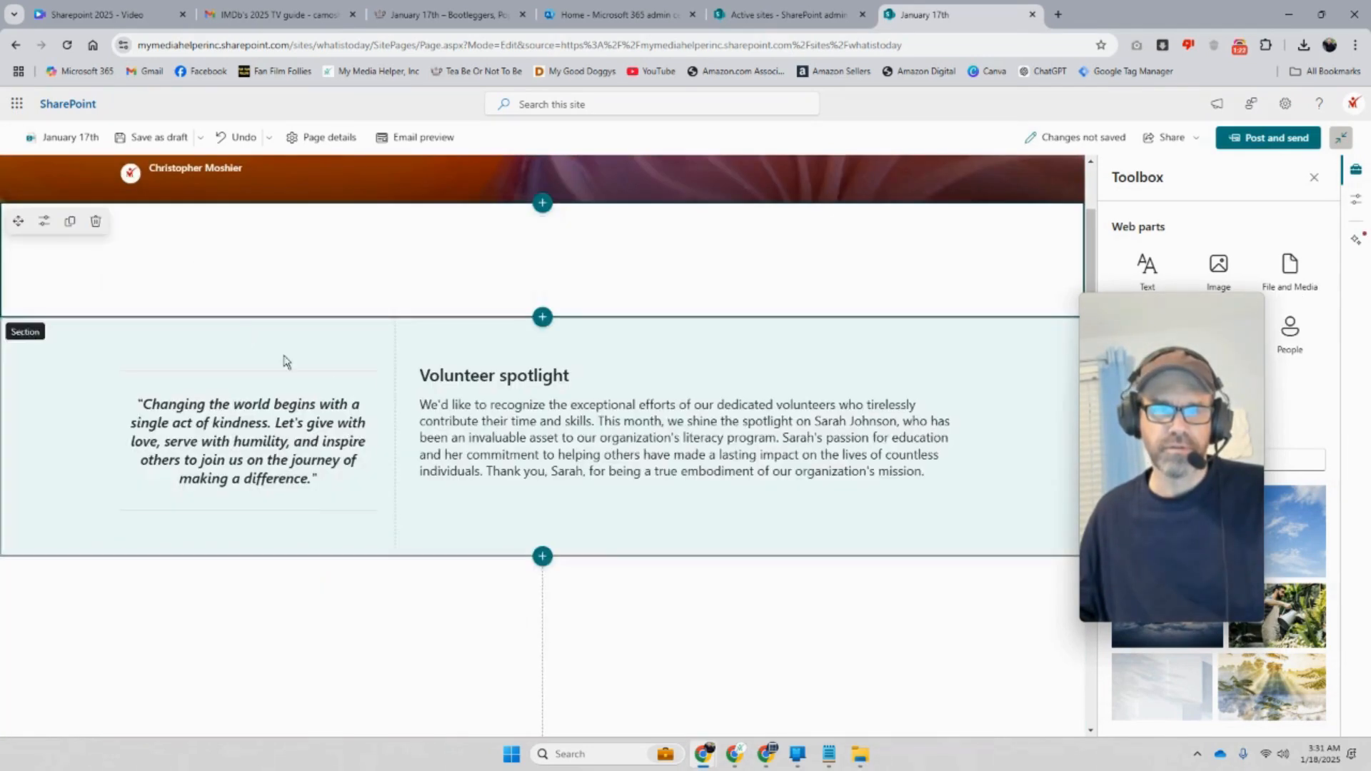
Delete the pull quote and the whole section containing the Volunteer spotlight text
{"action": "left_click", "coordinate": [311, 368]}
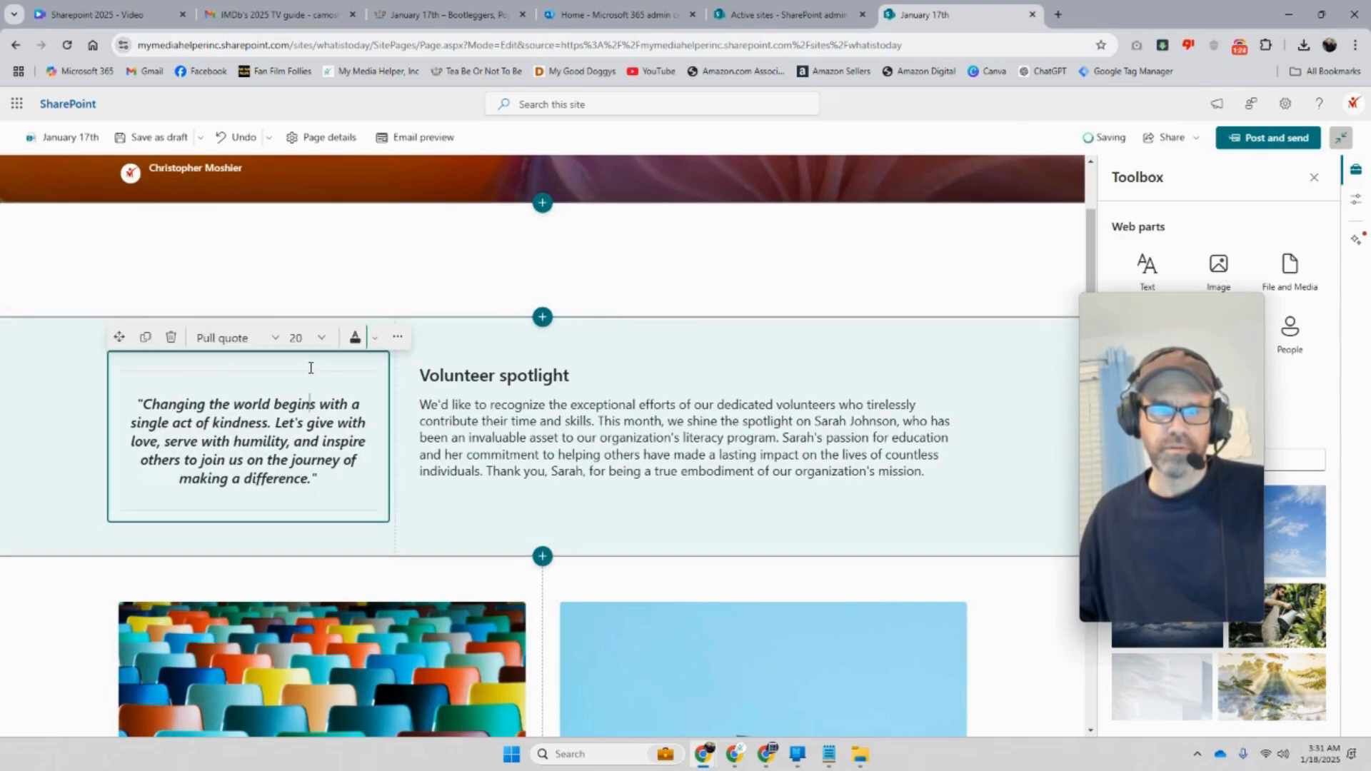
{"action": "left_click", "coordinate": [166, 341]}
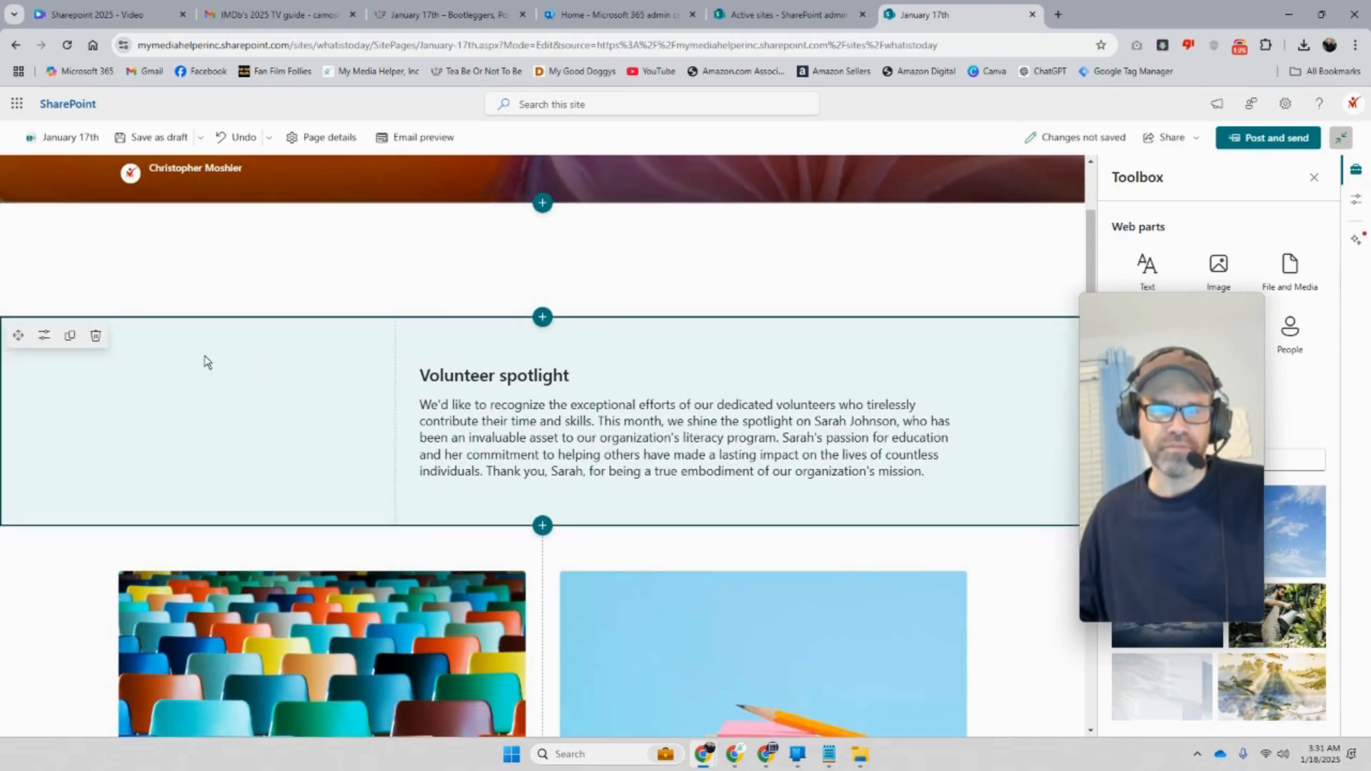
{"action": "left_click", "coordinate": [95, 335]}
Delete the chairs image, the Fundraising event text and the pencil image, and remove the two-column section with Upcoming initiatives
{"action": "left_click", "coordinate": [177, 374]}
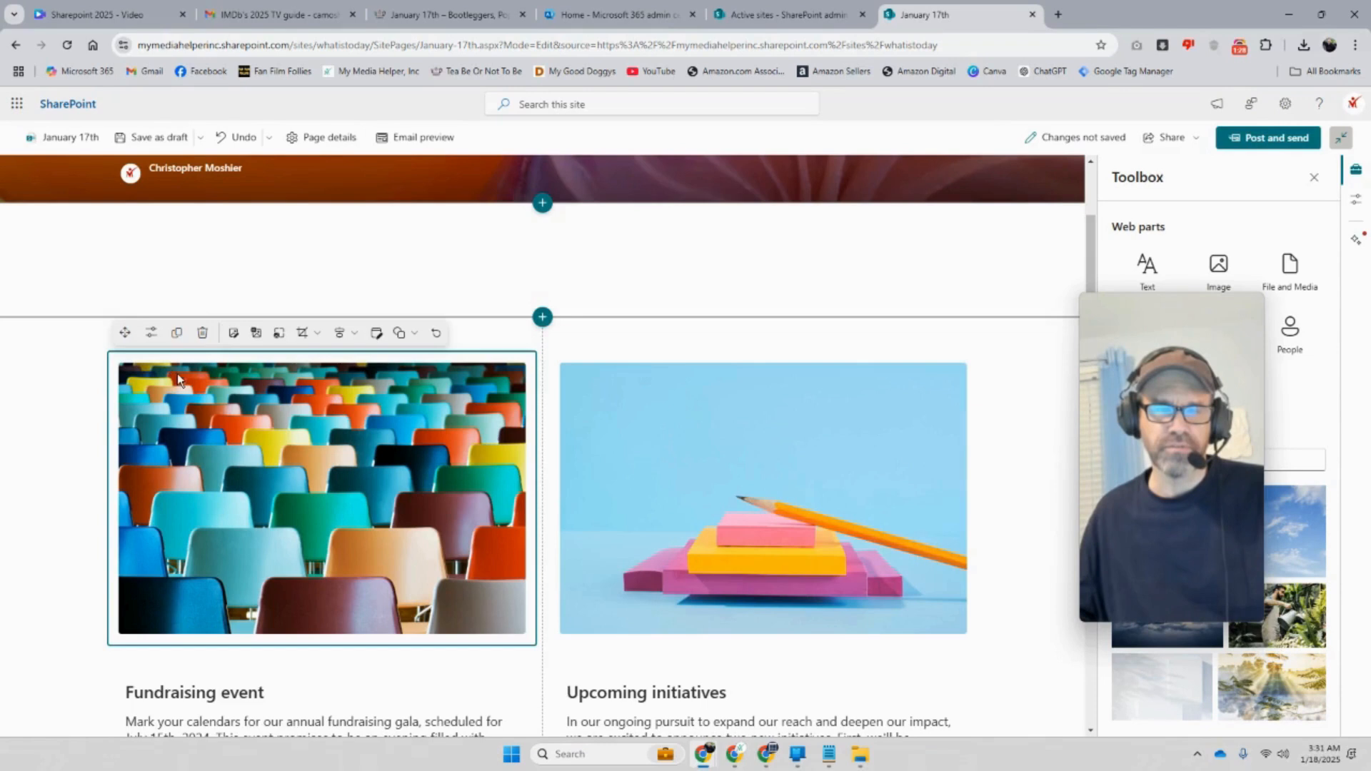
{"action": "left_click", "coordinate": [203, 336]}
{"action": "left_click", "coordinate": [230, 373]}
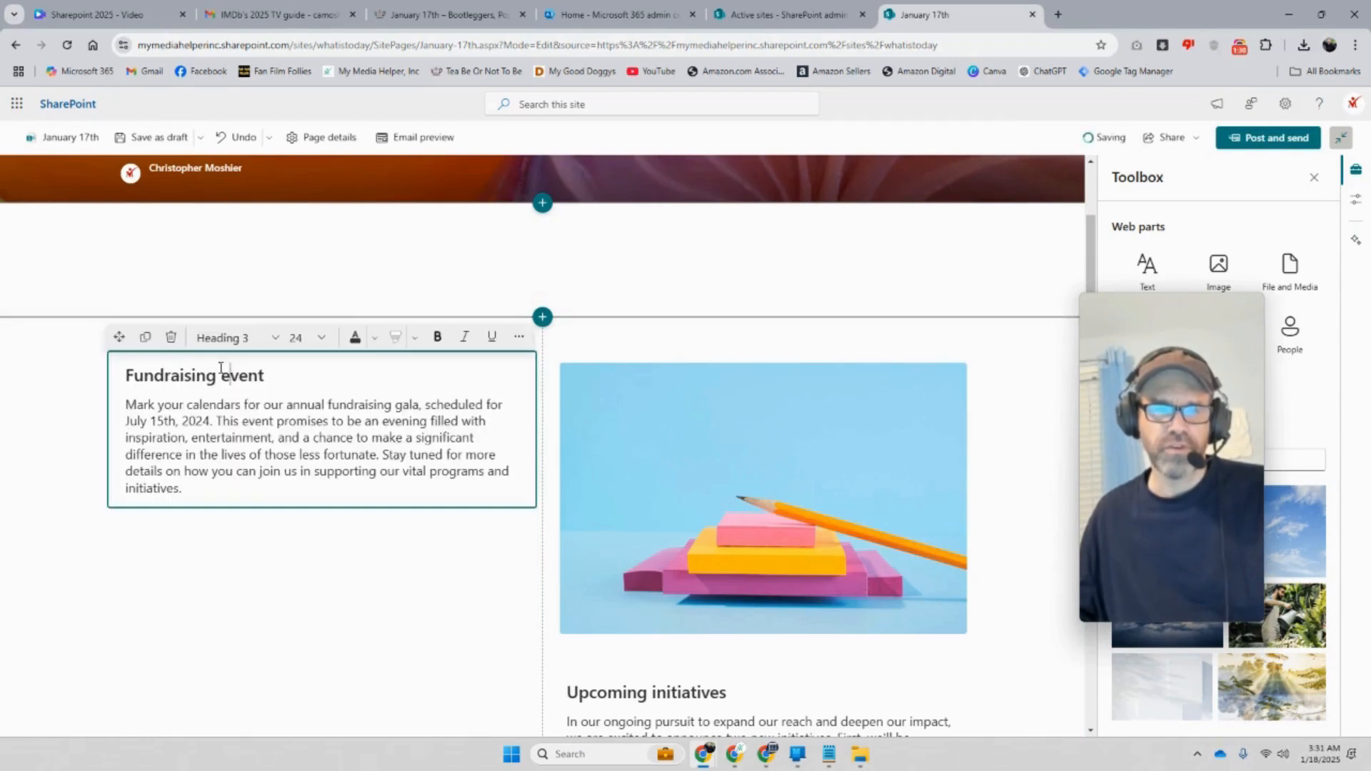
{"action": "left_click", "coordinate": [171, 337]}
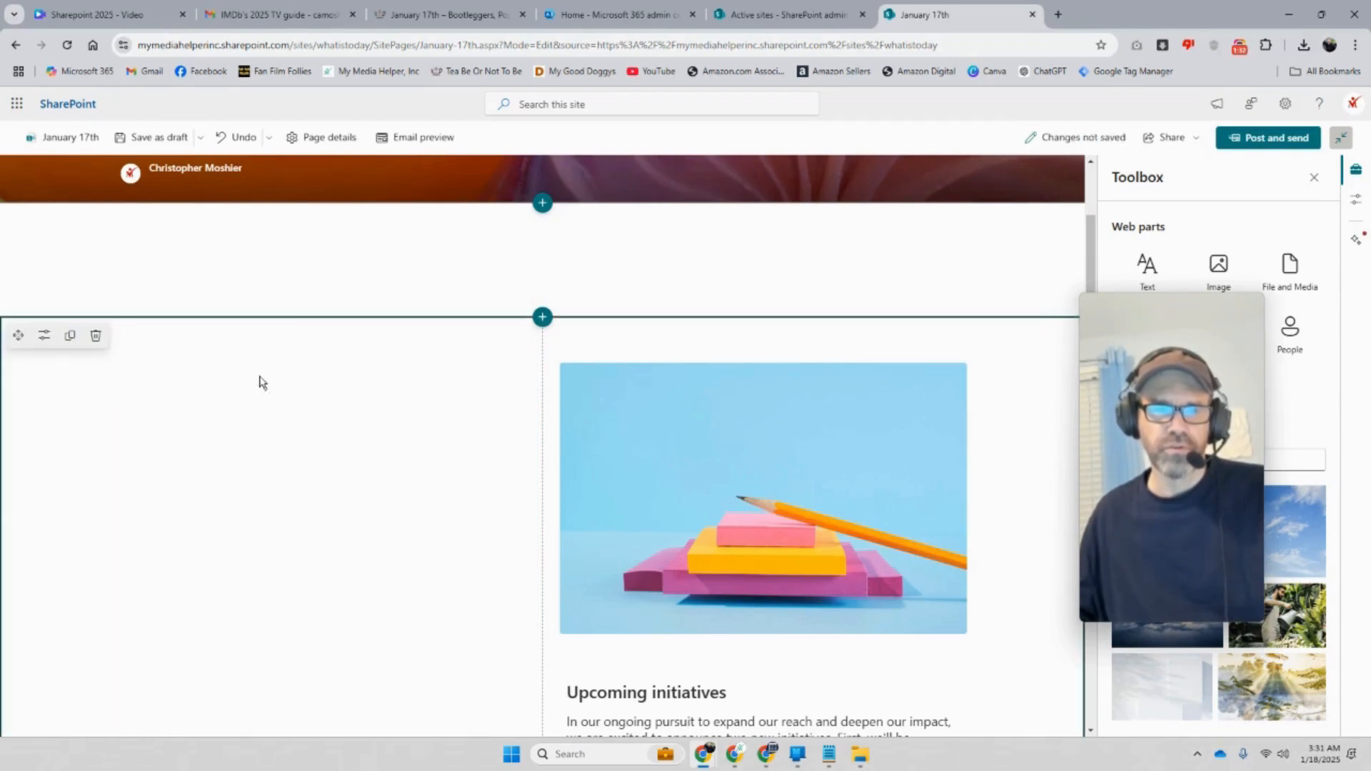
{"action": "left_click", "coordinate": [629, 428]}
{"action": "left_click", "coordinate": [645, 333]}
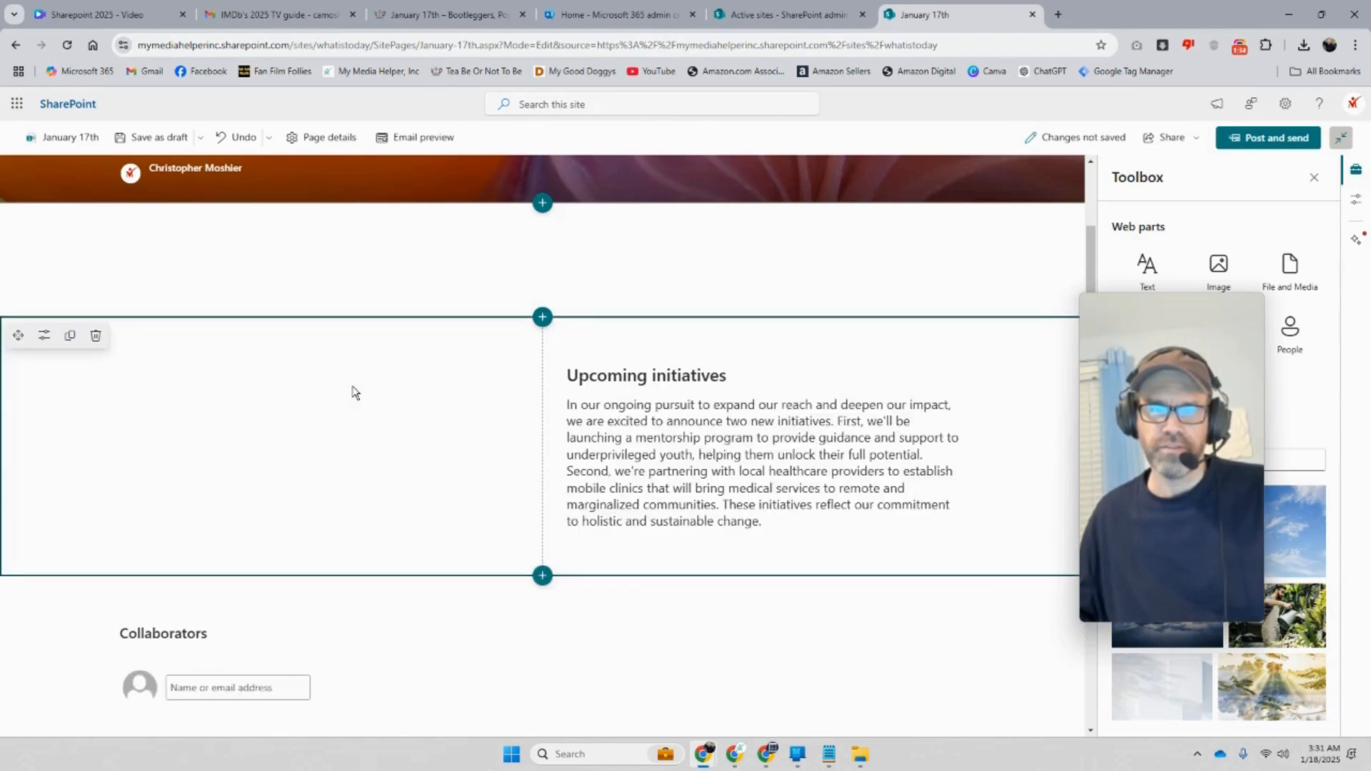
{"action": "left_click", "coordinate": [95, 333]}
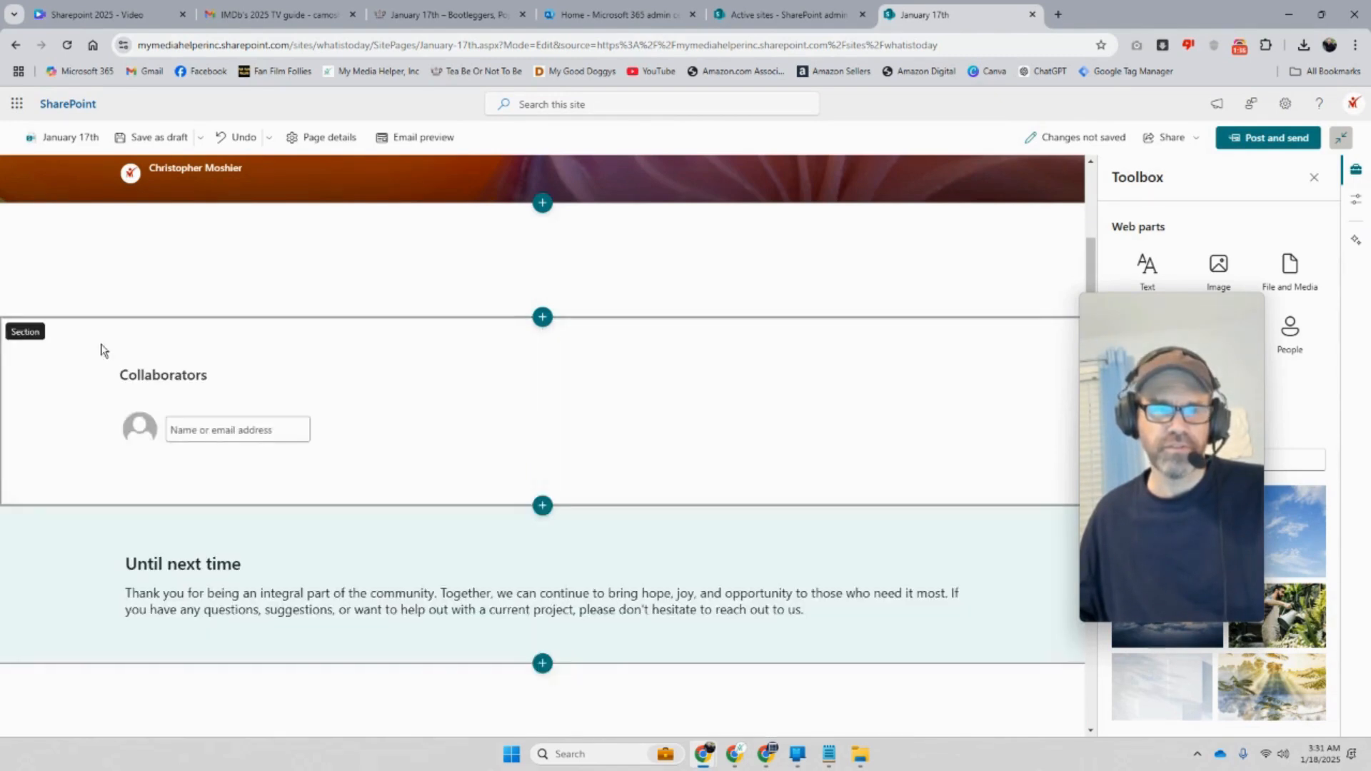
Delete the Collaborators web part together with its emptied section
{"action": "left_click", "coordinate": [278, 372]}
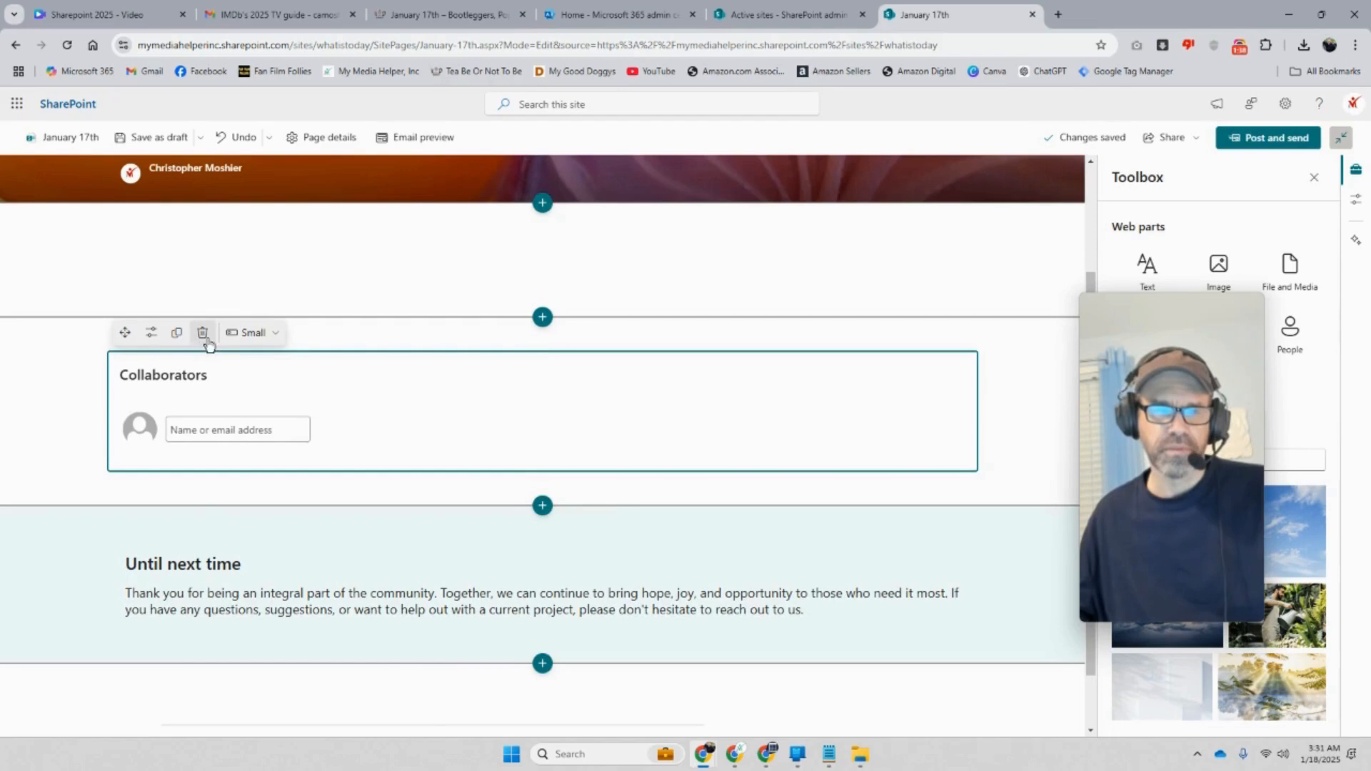
{"action": "left_click", "coordinate": [202, 330]}
{"action": "left_click", "coordinate": [104, 344]}
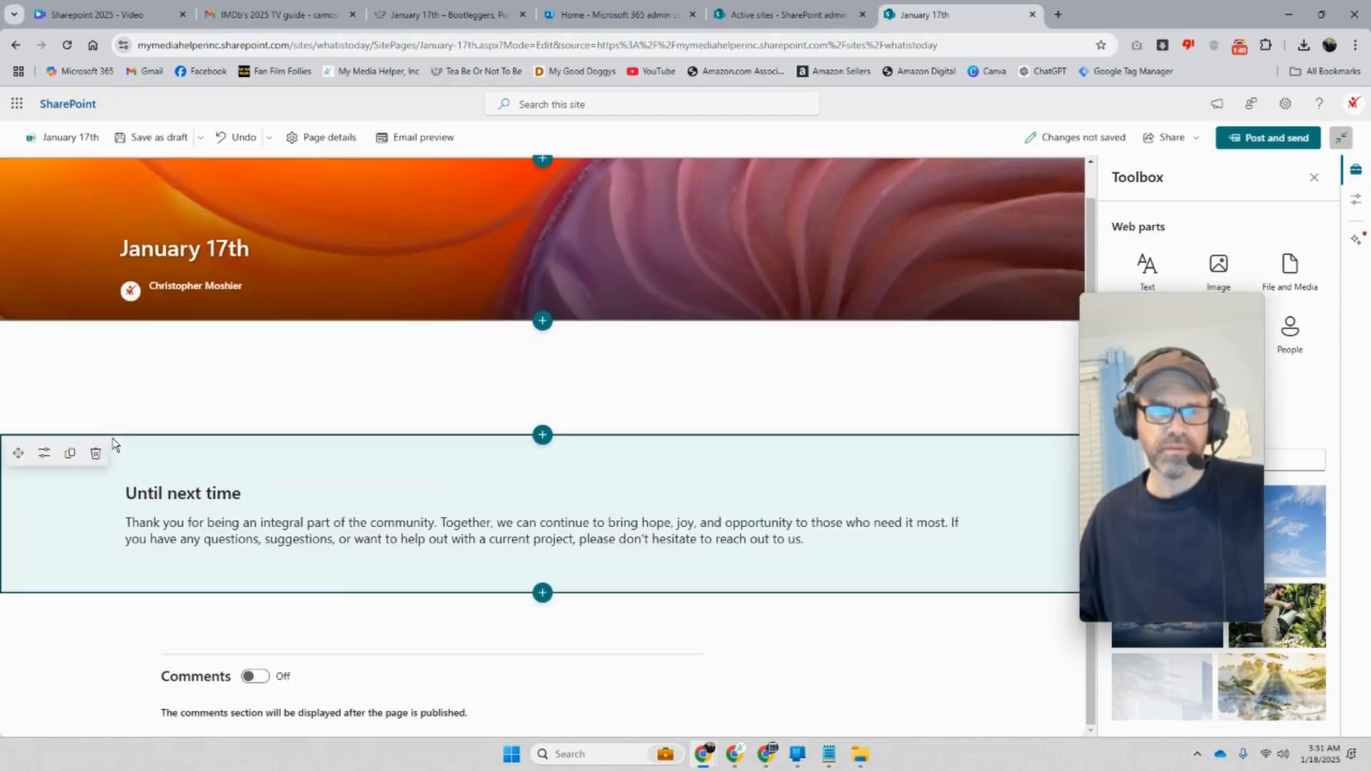
Delete the "Until next time" text, remove the author from the title banner, and close the Toolbox
{"action": "left_click", "coordinate": [95, 455]}
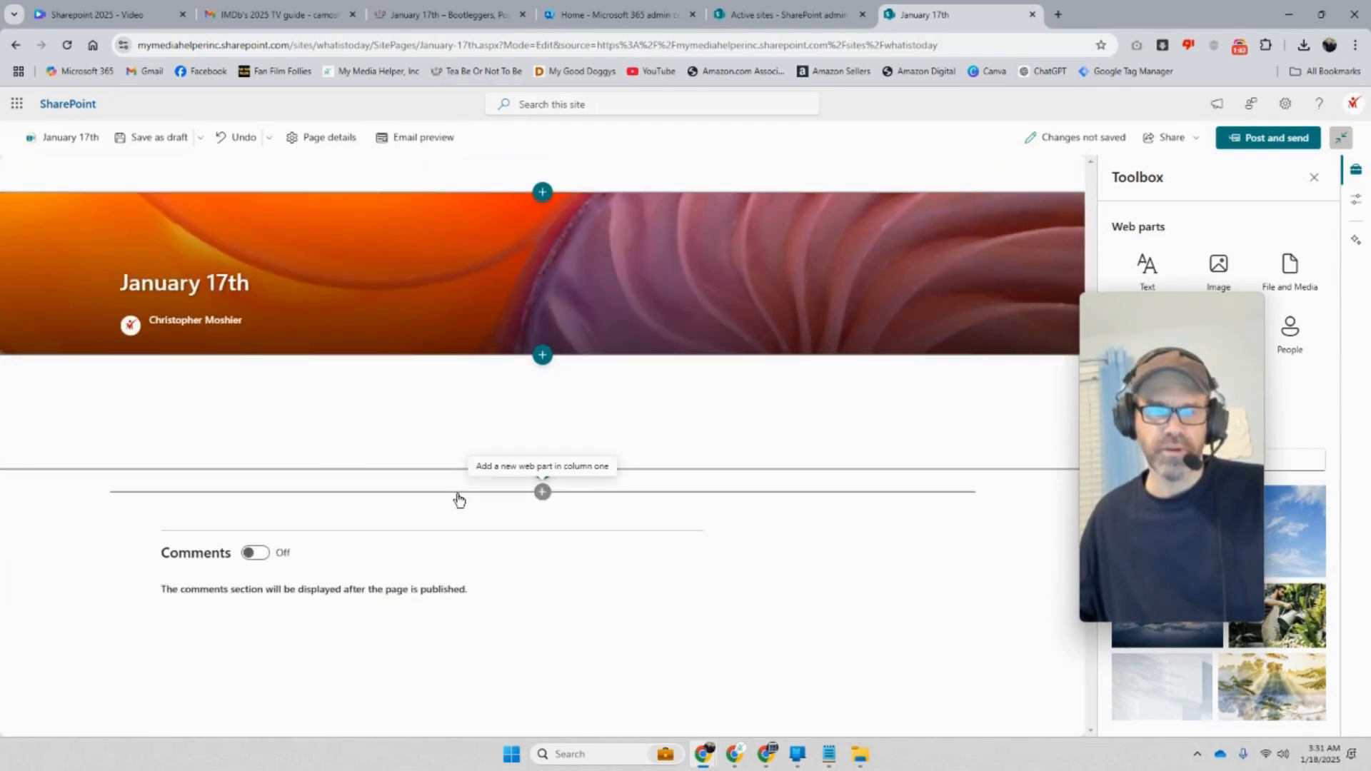
{"action": "left_click", "coordinate": [227, 329]}
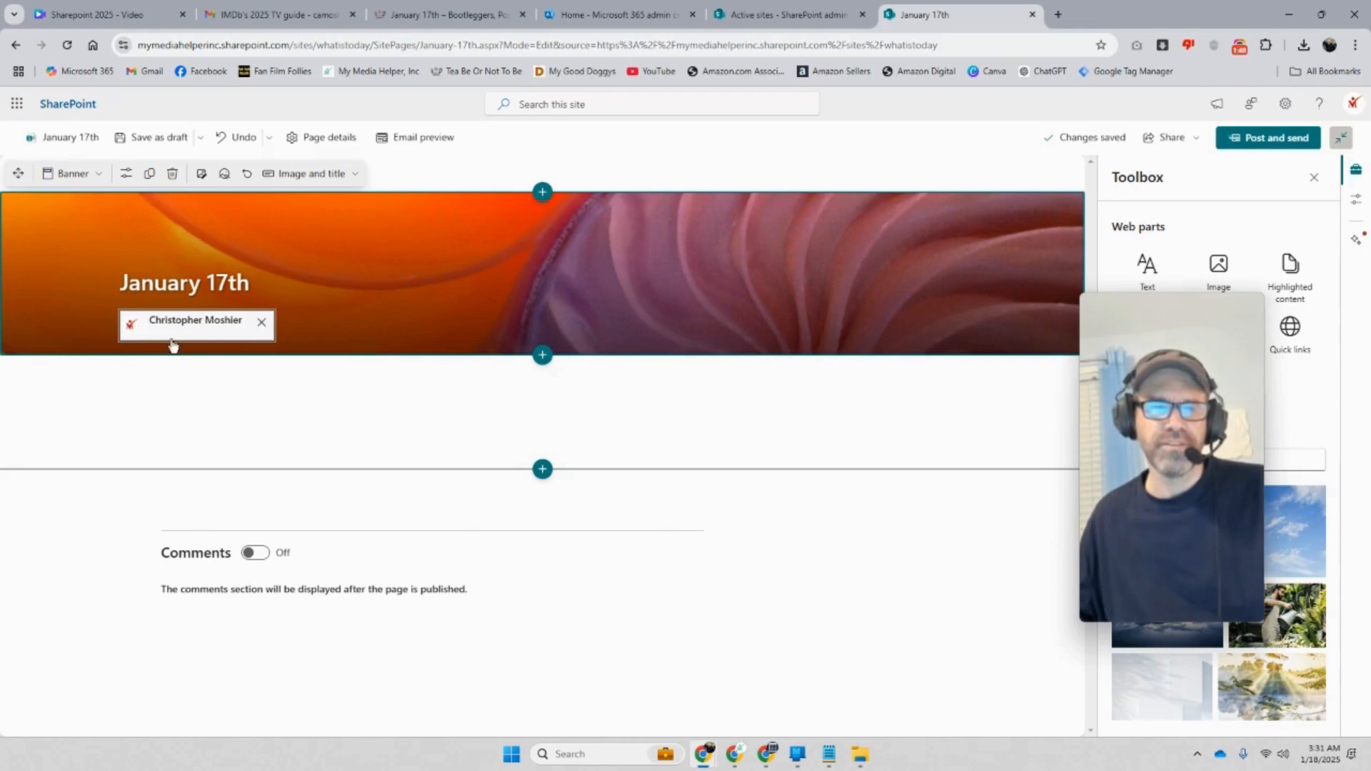
{"action": "left_click", "coordinate": [262, 322]}
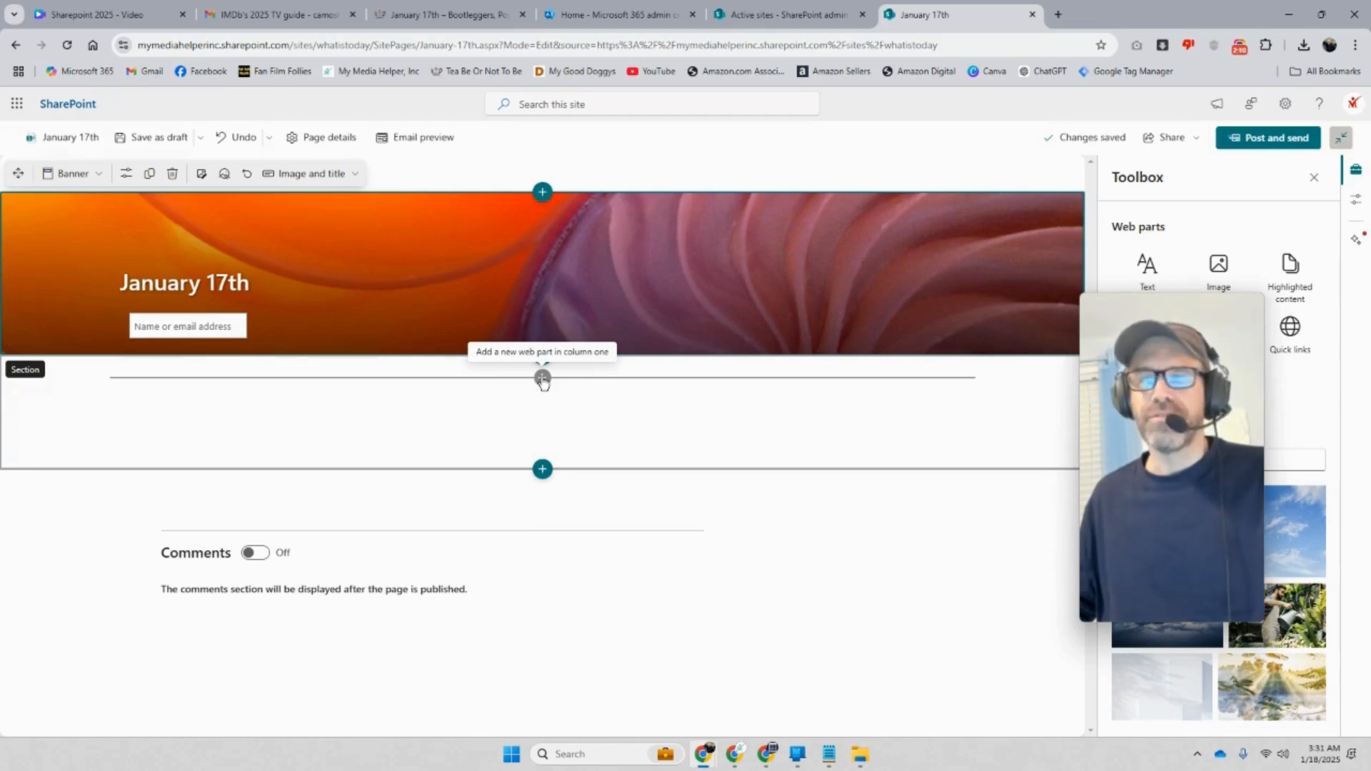
{"action": "left_click", "coordinate": [1314, 177]}
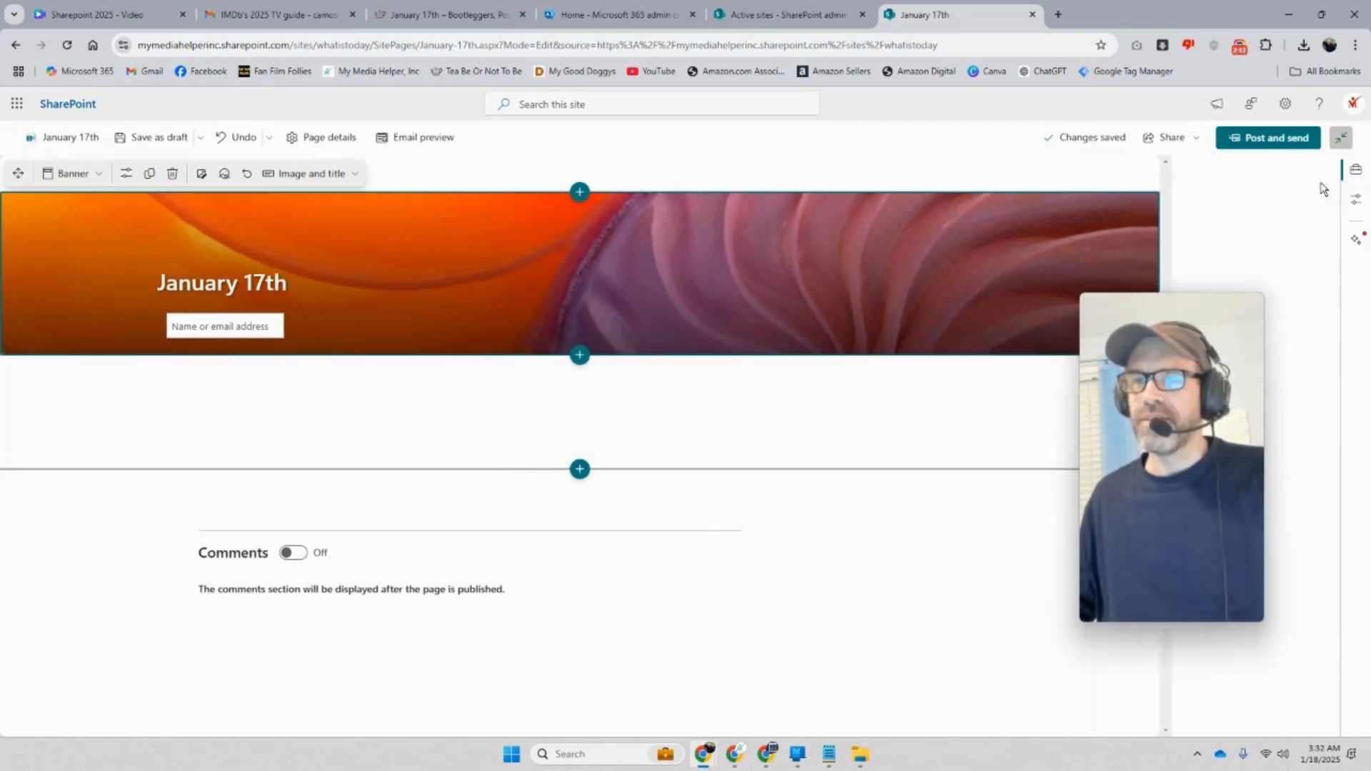
Close the Active sites admin page and open the What Is Today? site contents in a new browser tab
{"action": "left_click", "coordinate": [753, 15]}
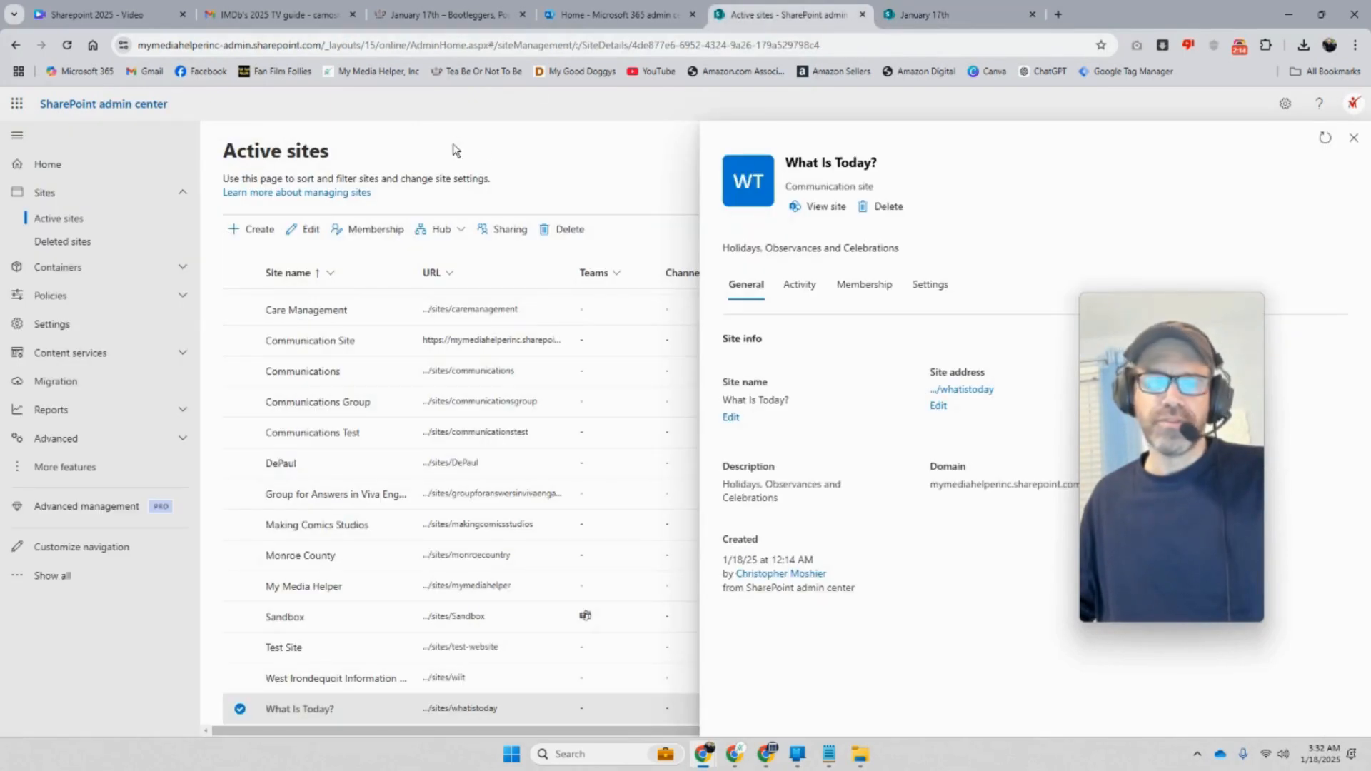
{"action": "left_click", "coordinate": [863, 15]}
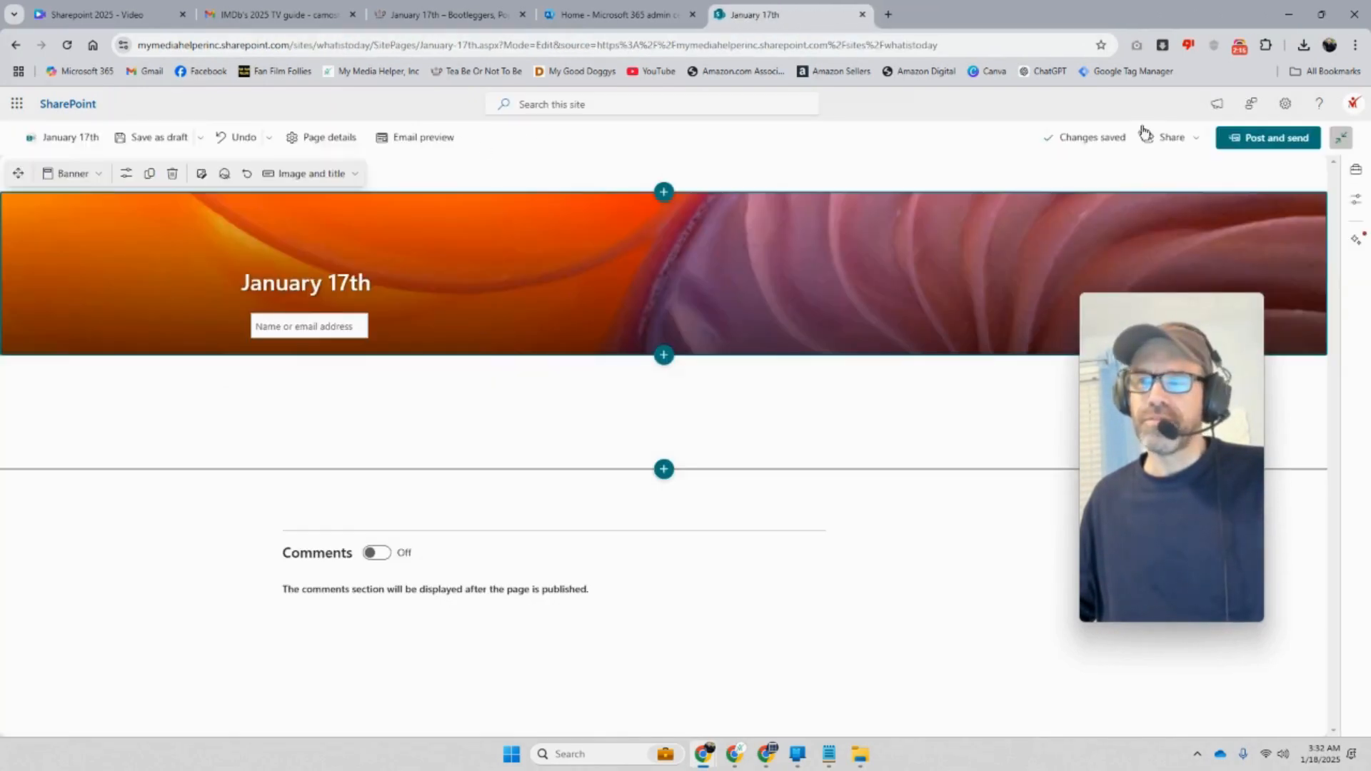
{"action": "left_click", "coordinate": [1284, 103]}
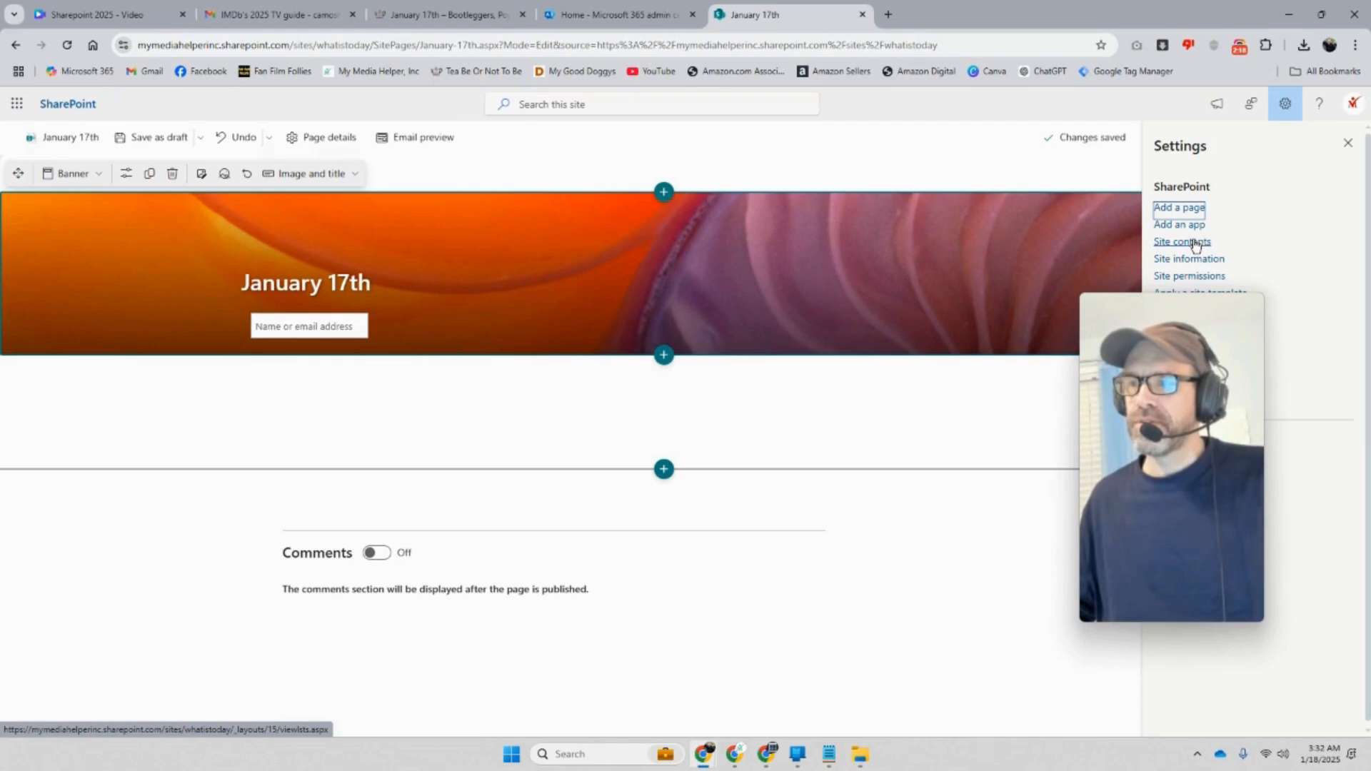
{"action": "right_click", "coordinate": [1195, 245]}
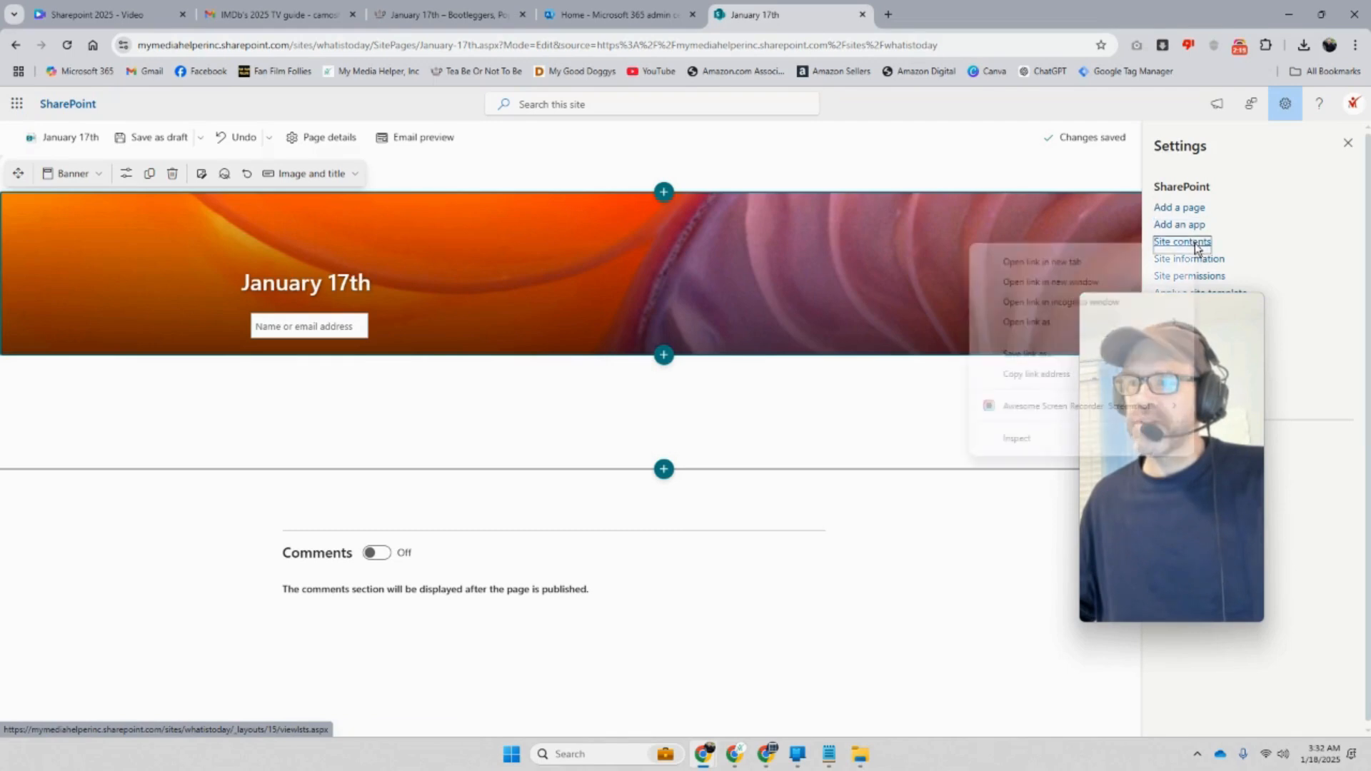
{"action": "left_click", "coordinate": [1109, 260]}
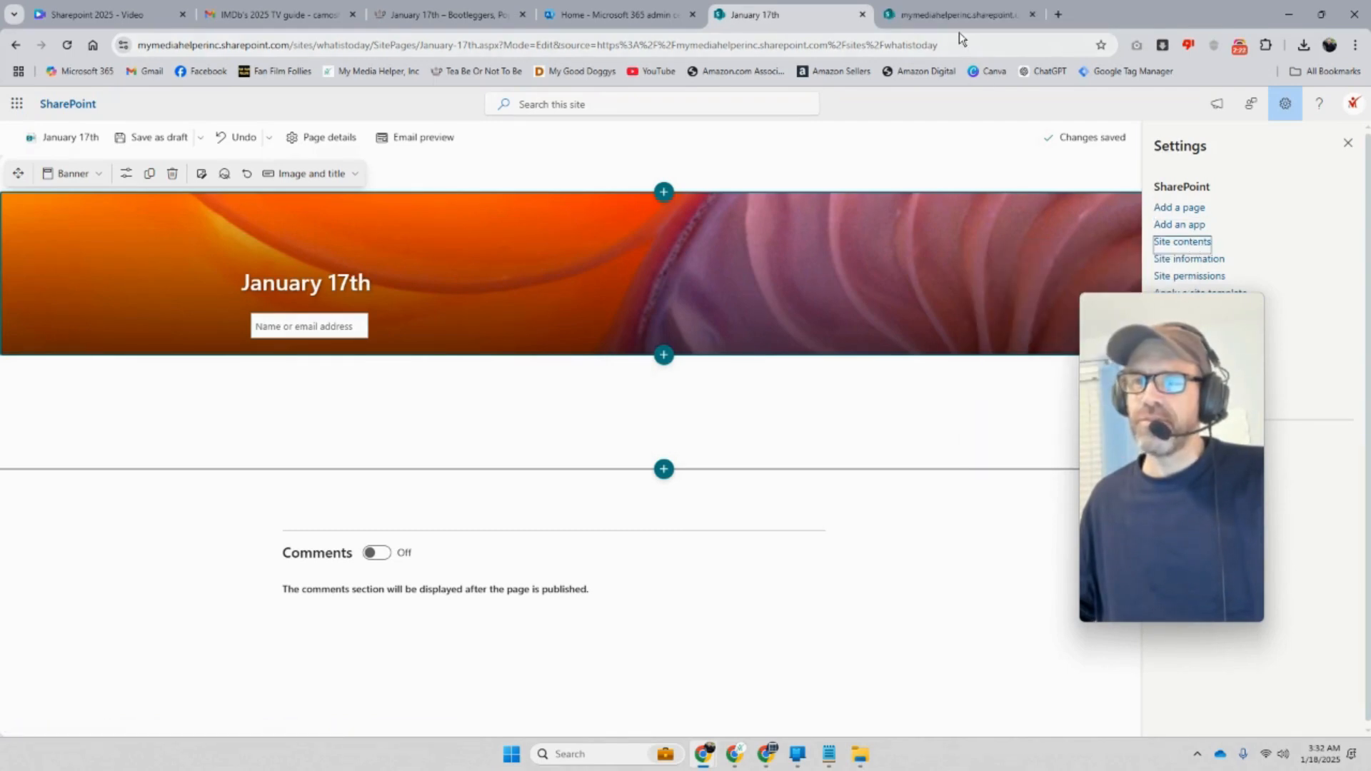
{"action": "left_click", "coordinate": [950, 15]}
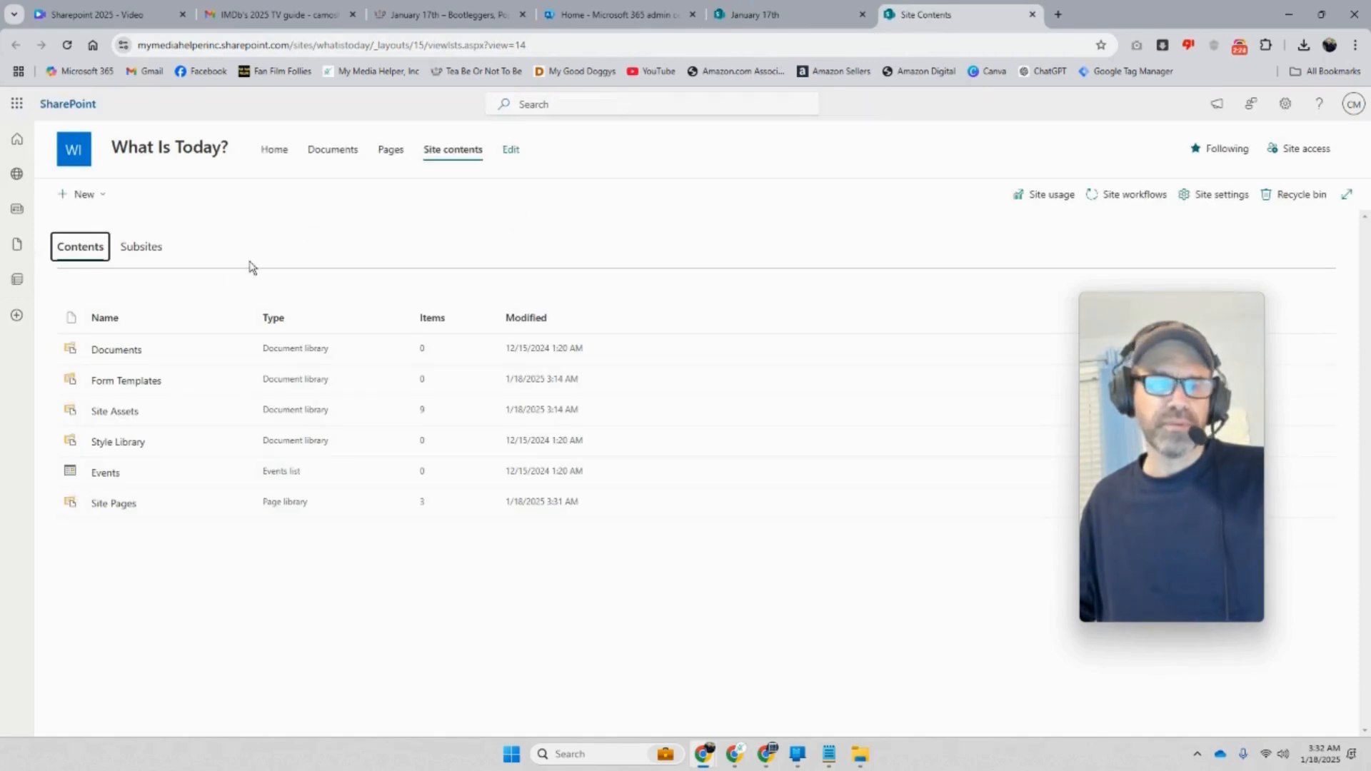
Start adding a new app from the site contents and search the SharePoint Store for "ultimate"
{"action": "left_click", "coordinate": [100, 194]}
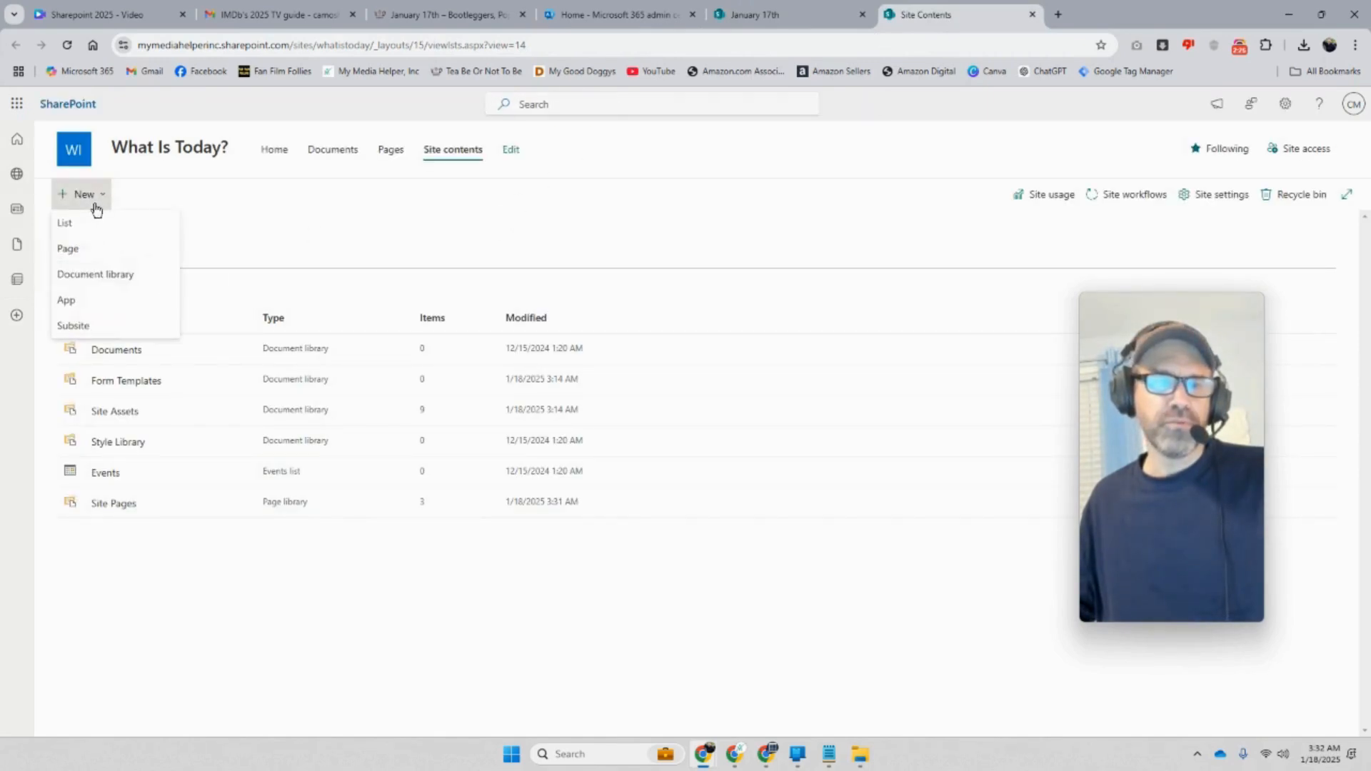
{"action": "left_click", "coordinate": [76, 299]}
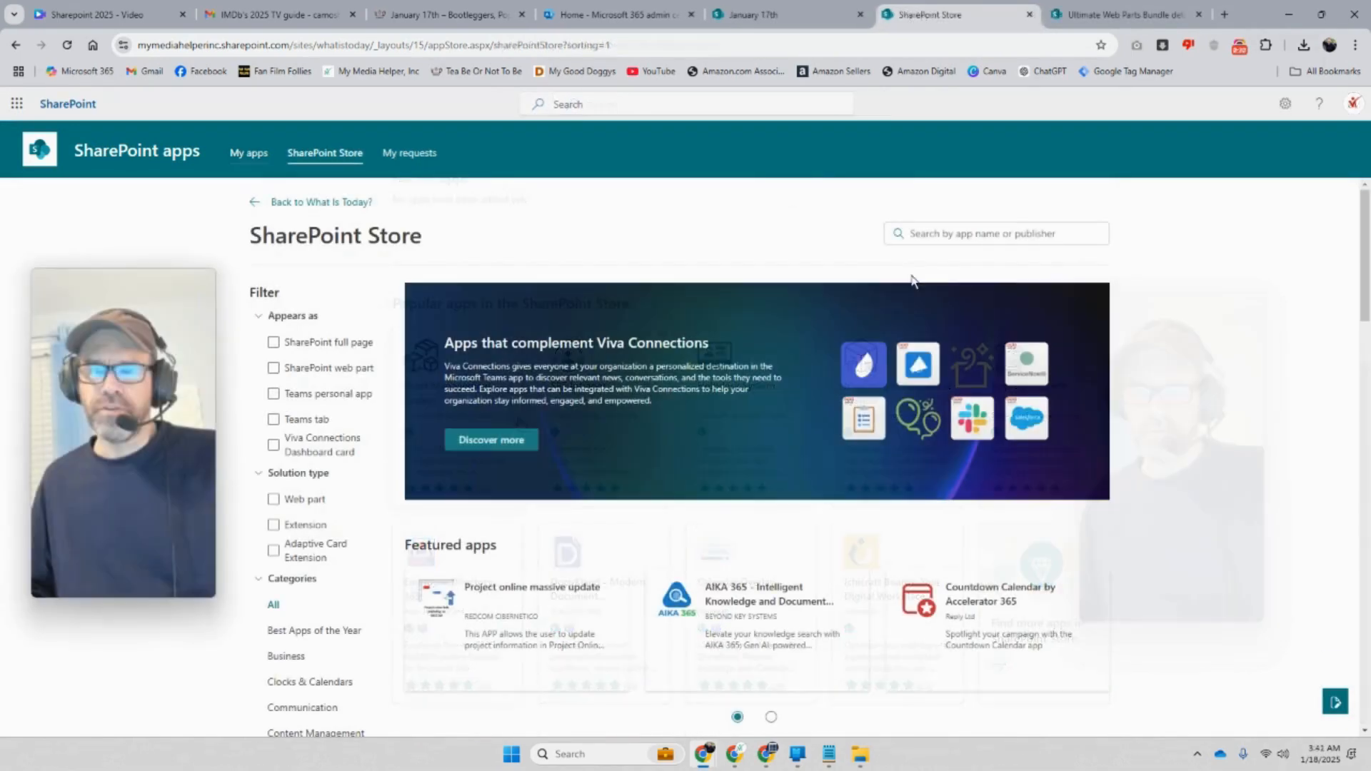
{"action": "left_click", "coordinate": [926, 233]}
{"action": "type", "text": "ultimate"}
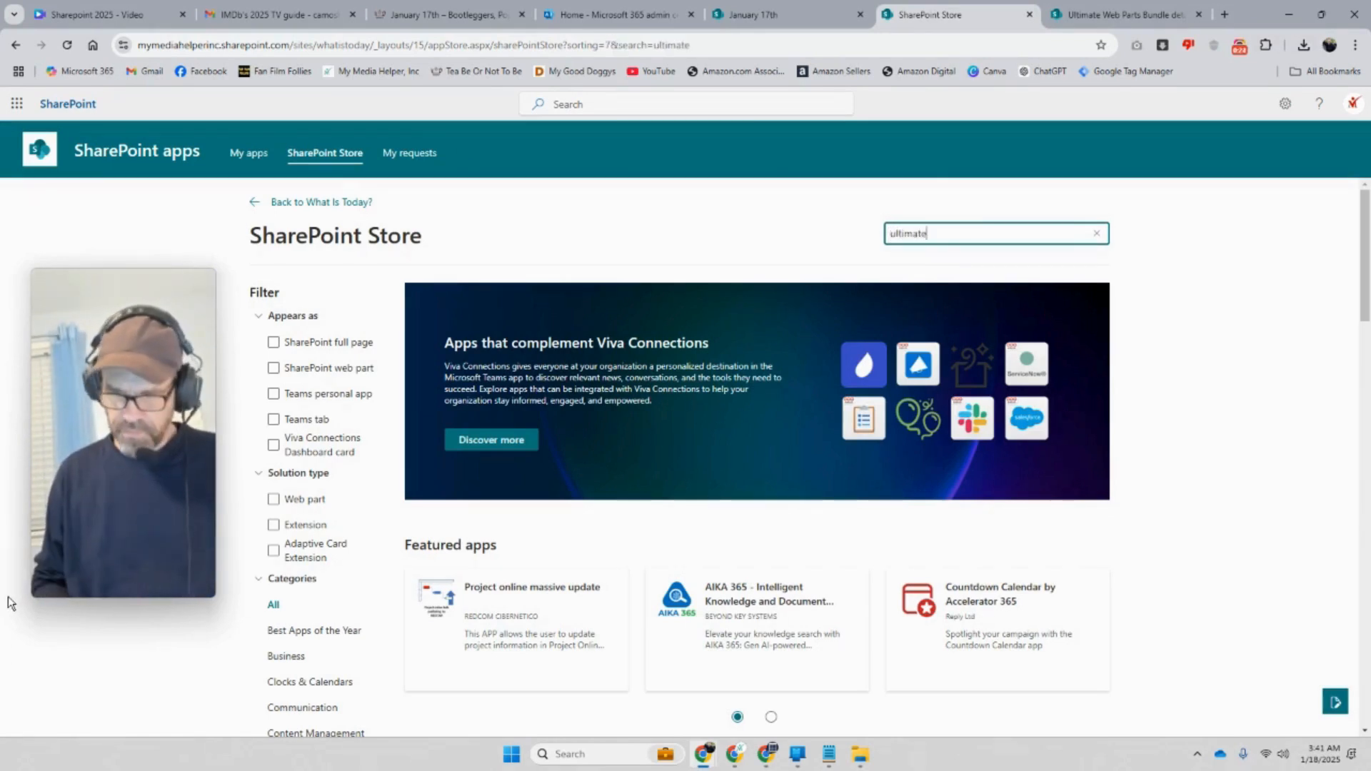
{"action": "key", "text": "Return"}
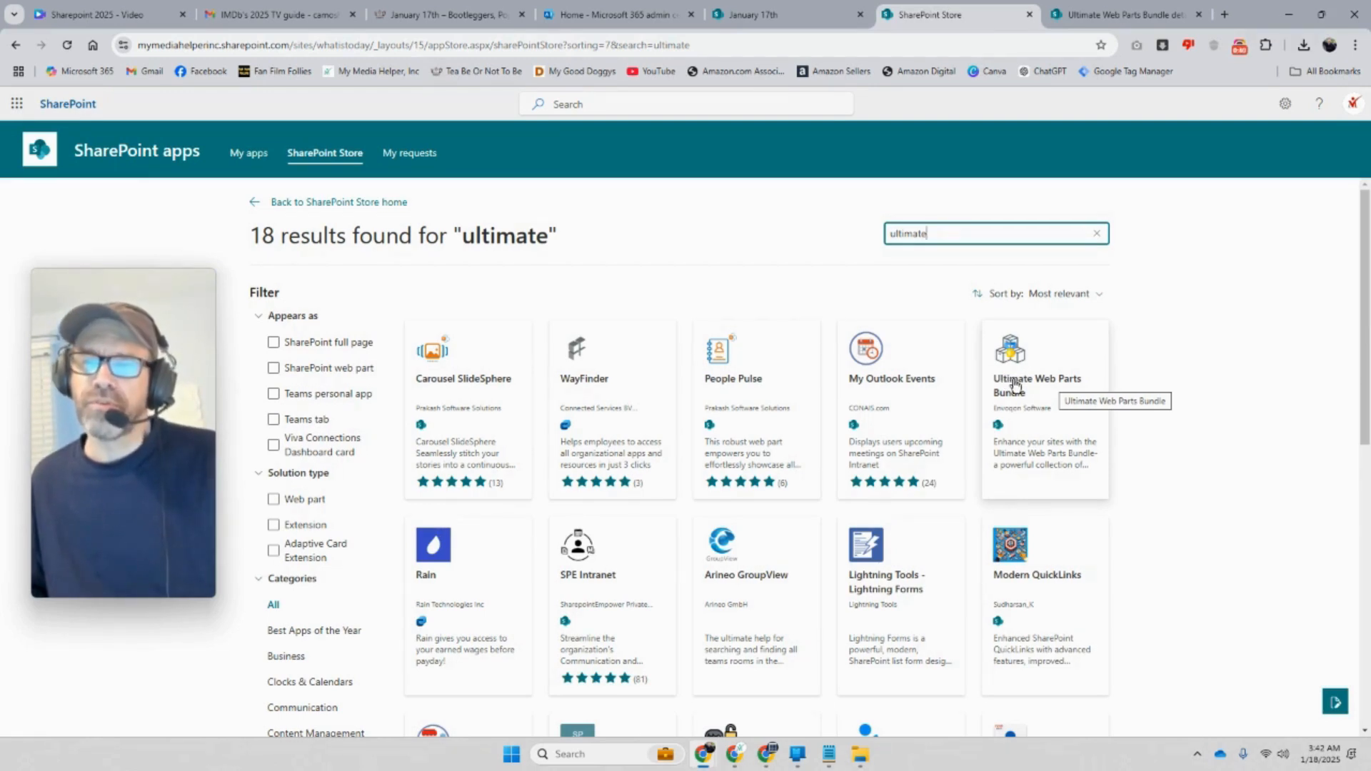
Add the Ultimate Web Parts Bundle to the Apps site, enabling it and adding it to all sites
{"action": "left_click", "coordinate": [1014, 384]}
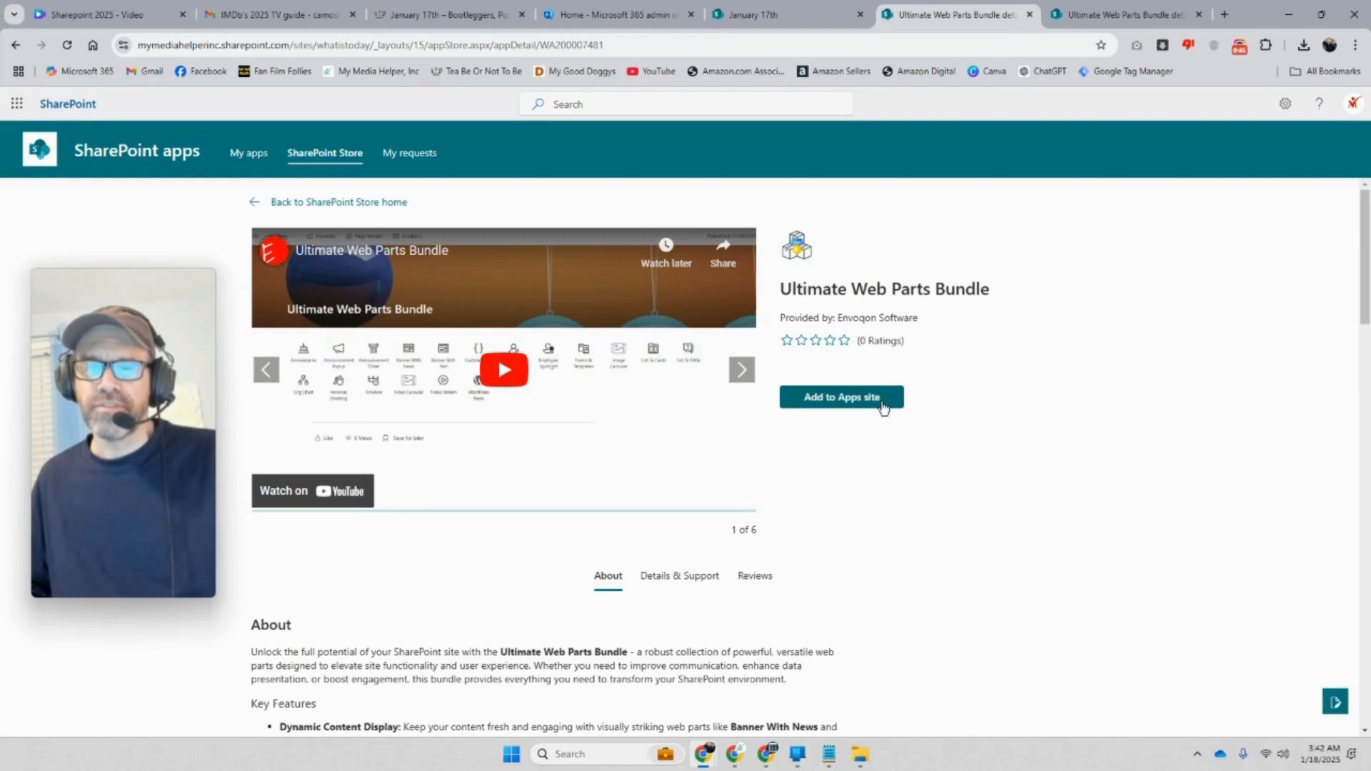
{"action": "left_click", "coordinate": [845, 399]}
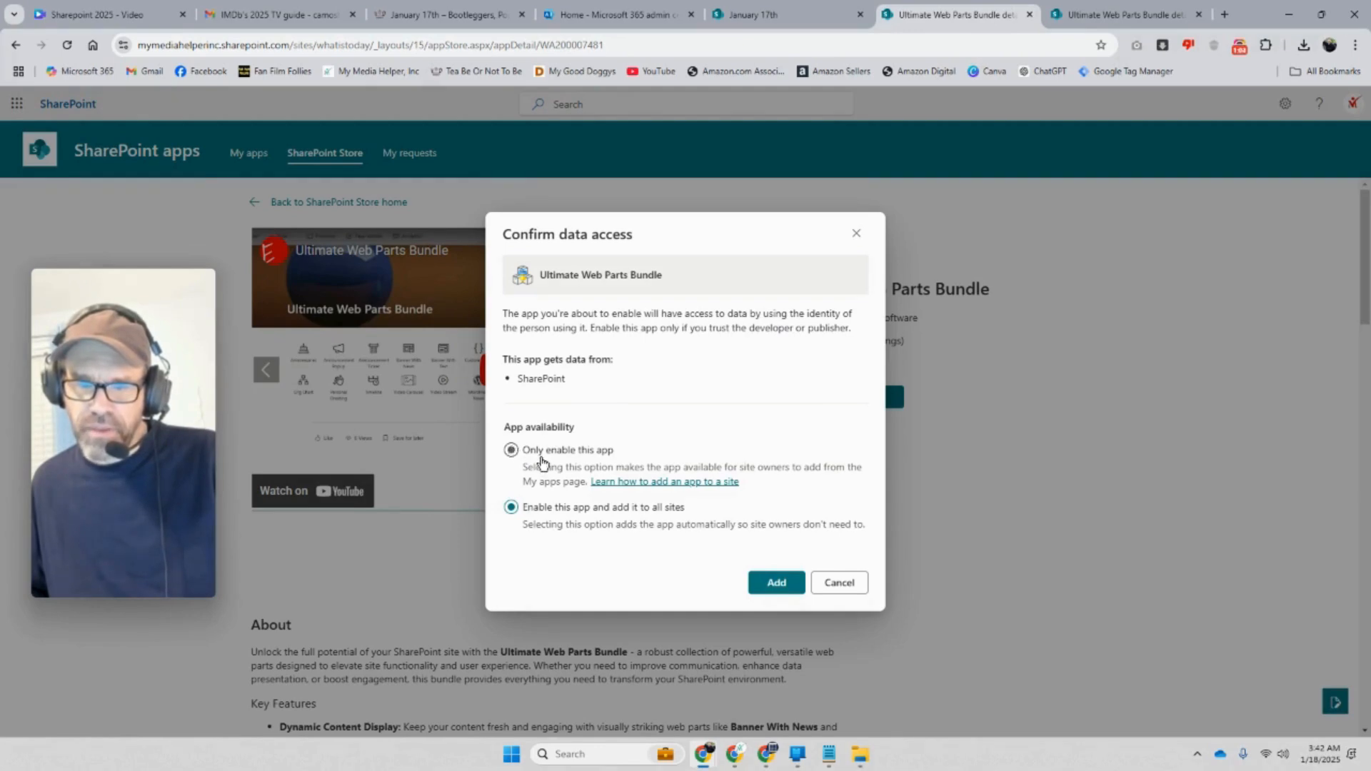
{"action": "left_click", "coordinate": [774, 581]}
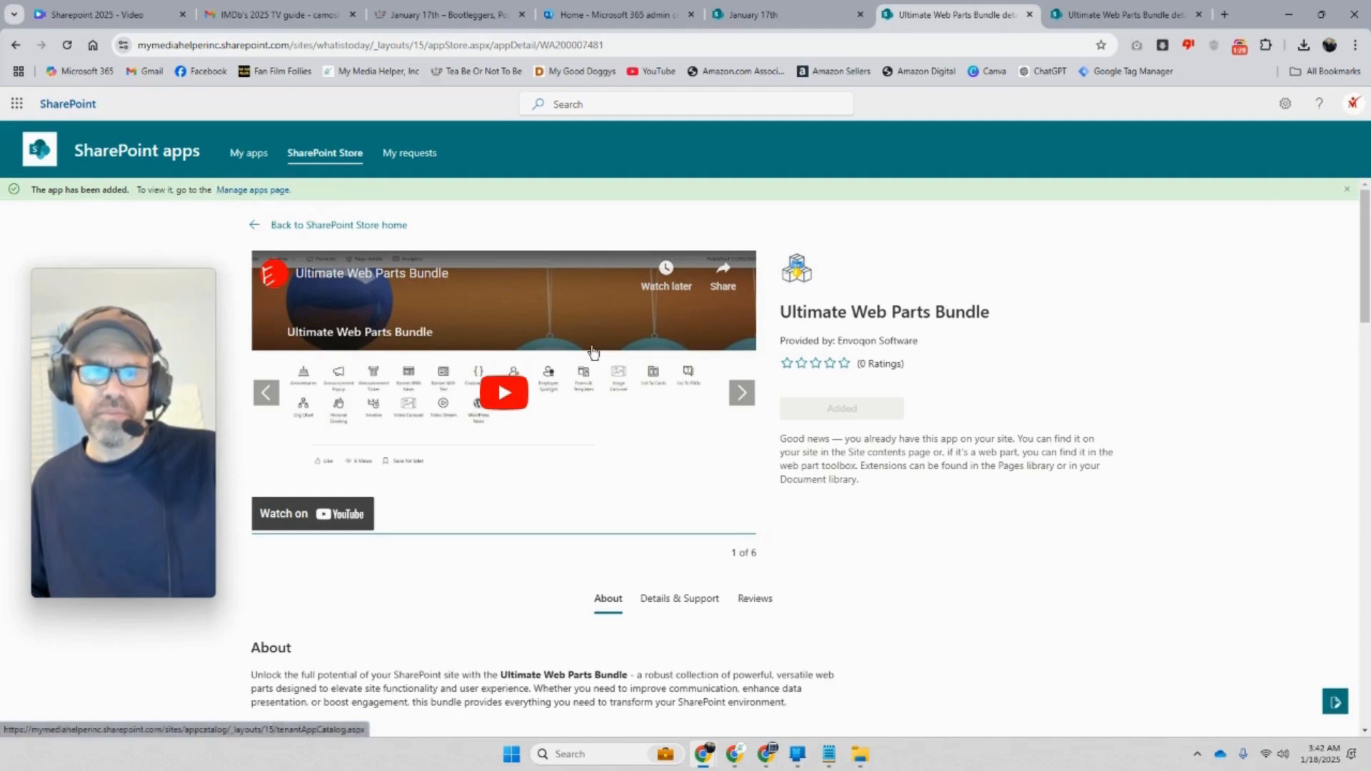
Open the Manage apps page, dismiss its welcome message, and check the Ultimate Web Parts Bundle entry
{"action": "left_click", "coordinate": [242, 189]}
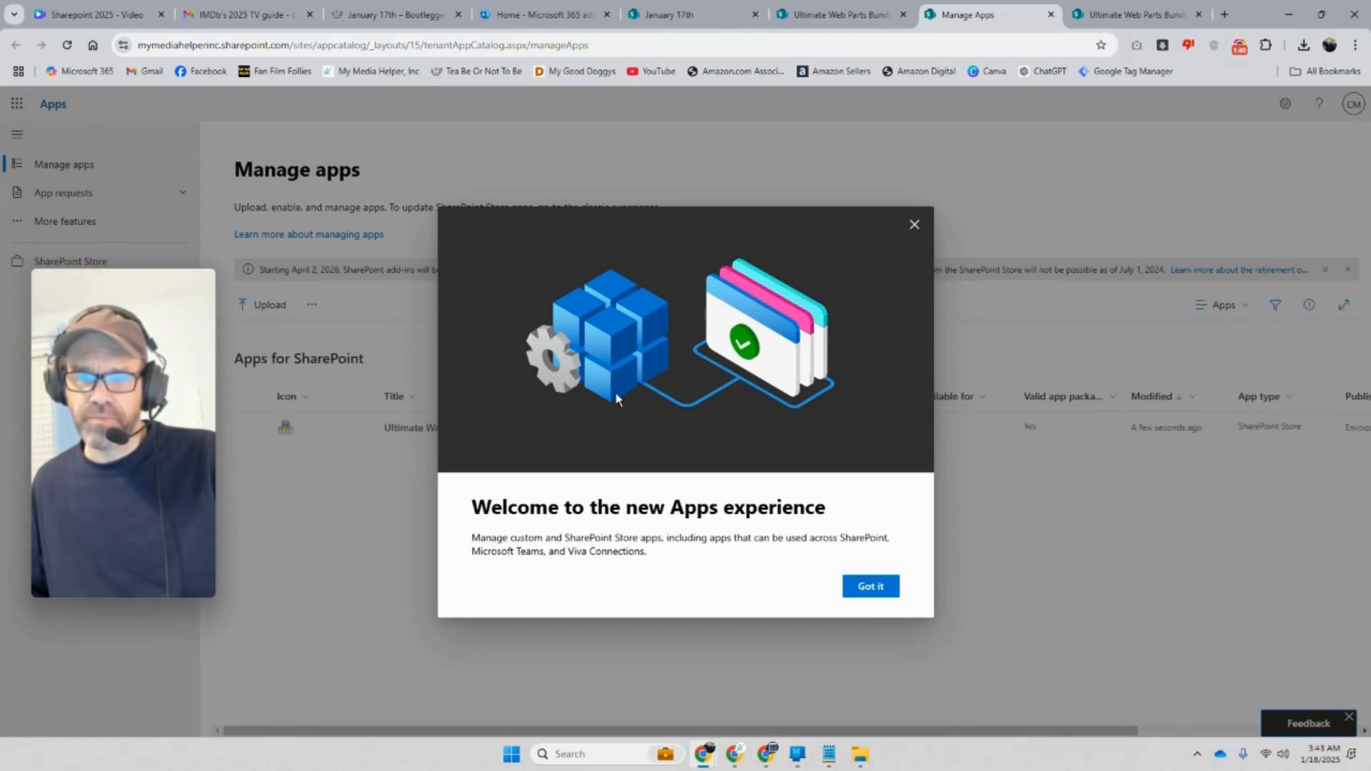
{"action": "left_click", "coordinate": [871, 589]}
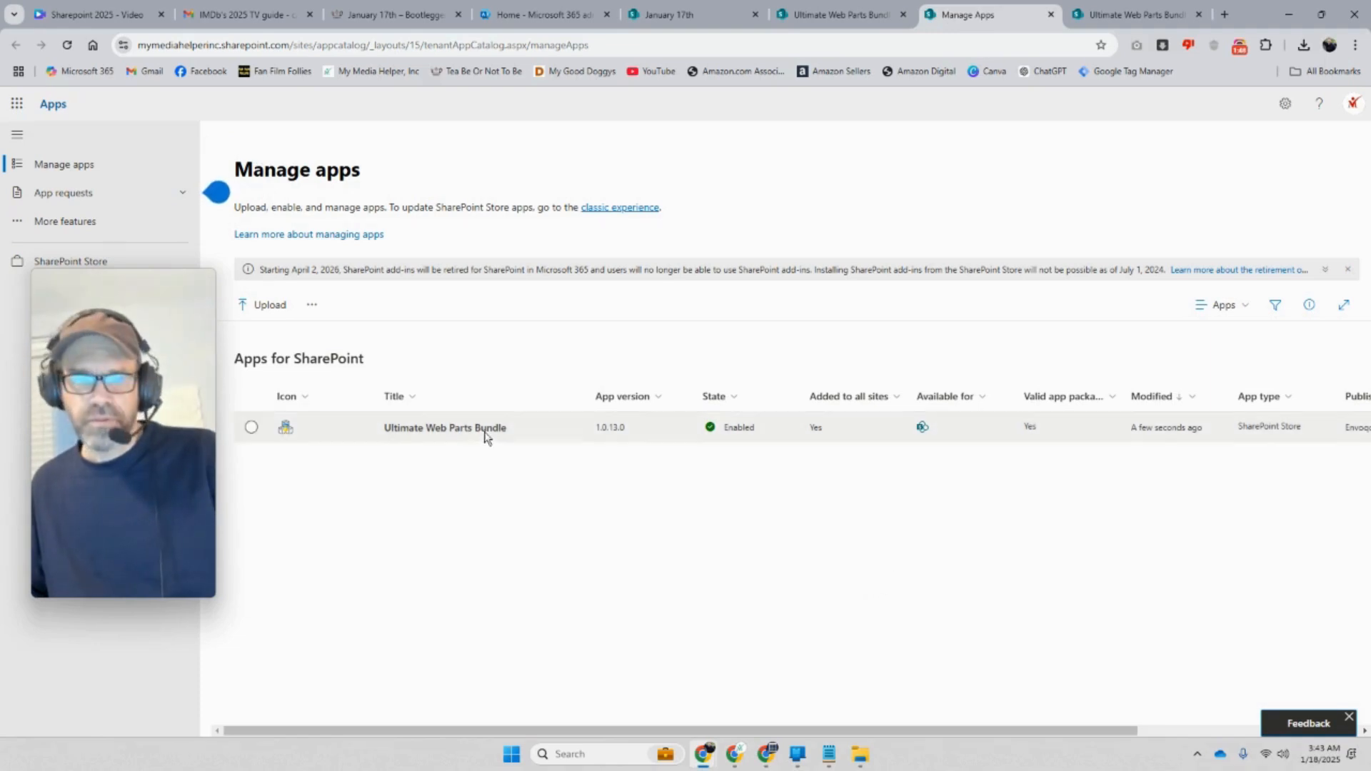
{"action": "left_click", "coordinate": [373, 432]}
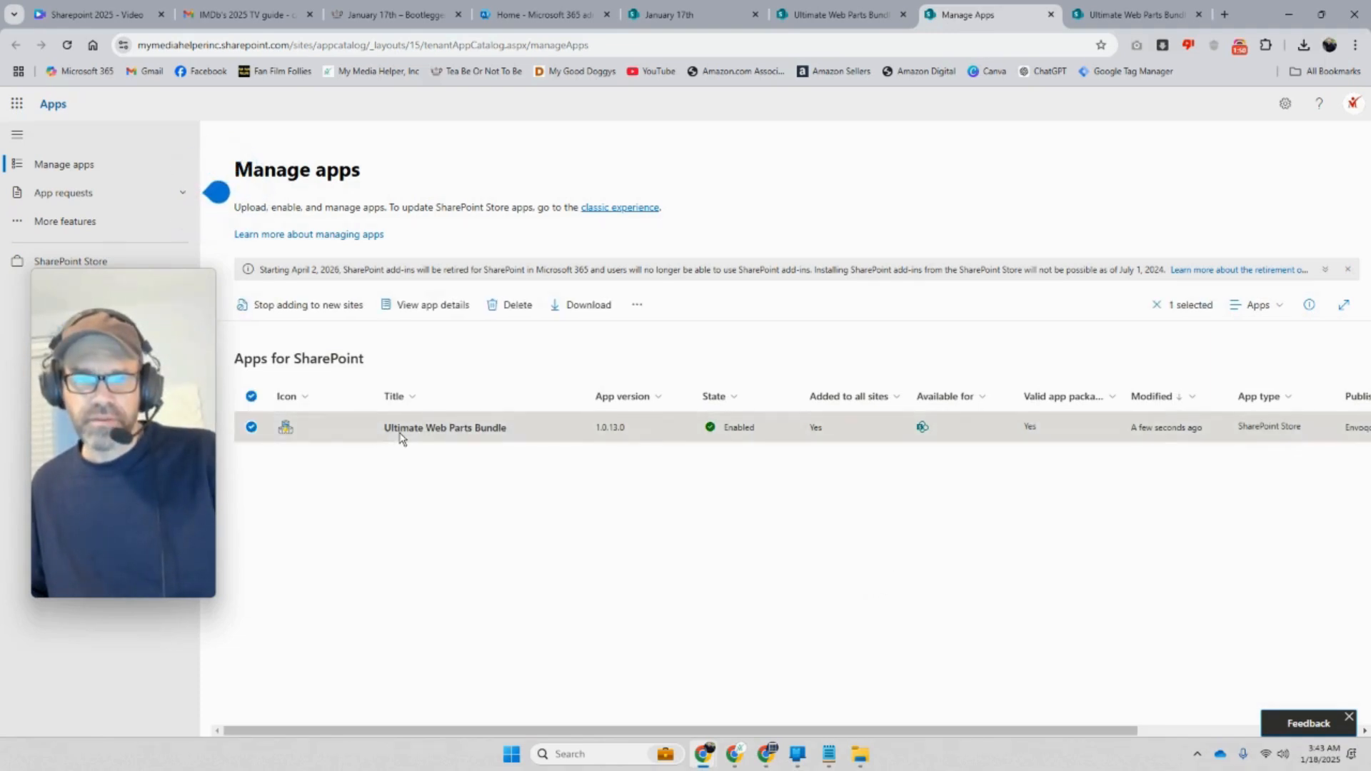
{"action": "left_click", "coordinate": [251, 427]}
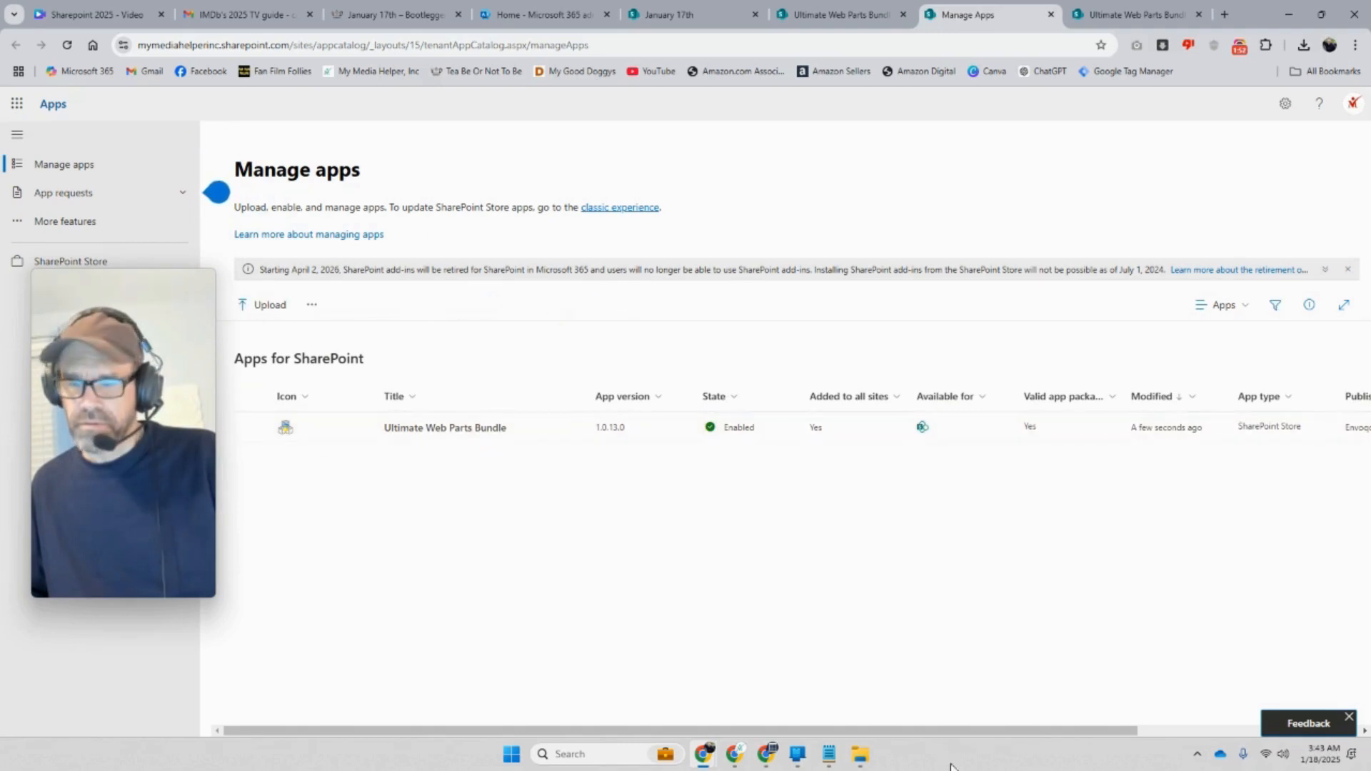
{"action": "left_click_drag", "start_coordinate": [998, 734], "coordinate": [870, 719]}
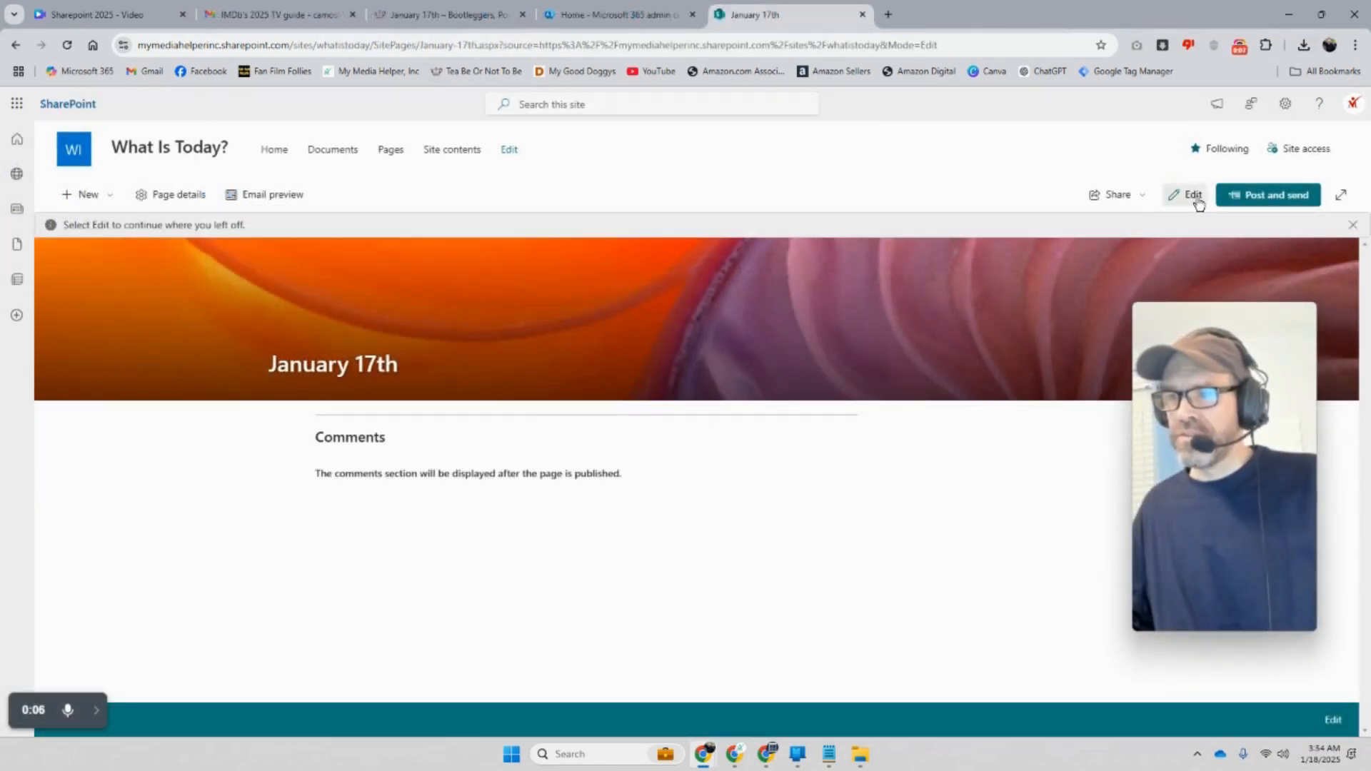
Reopen the January 17th post for editing and add a YouTube web part to the empty section below the banner
{"action": "left_click", "coordinate": [1193, 197]}
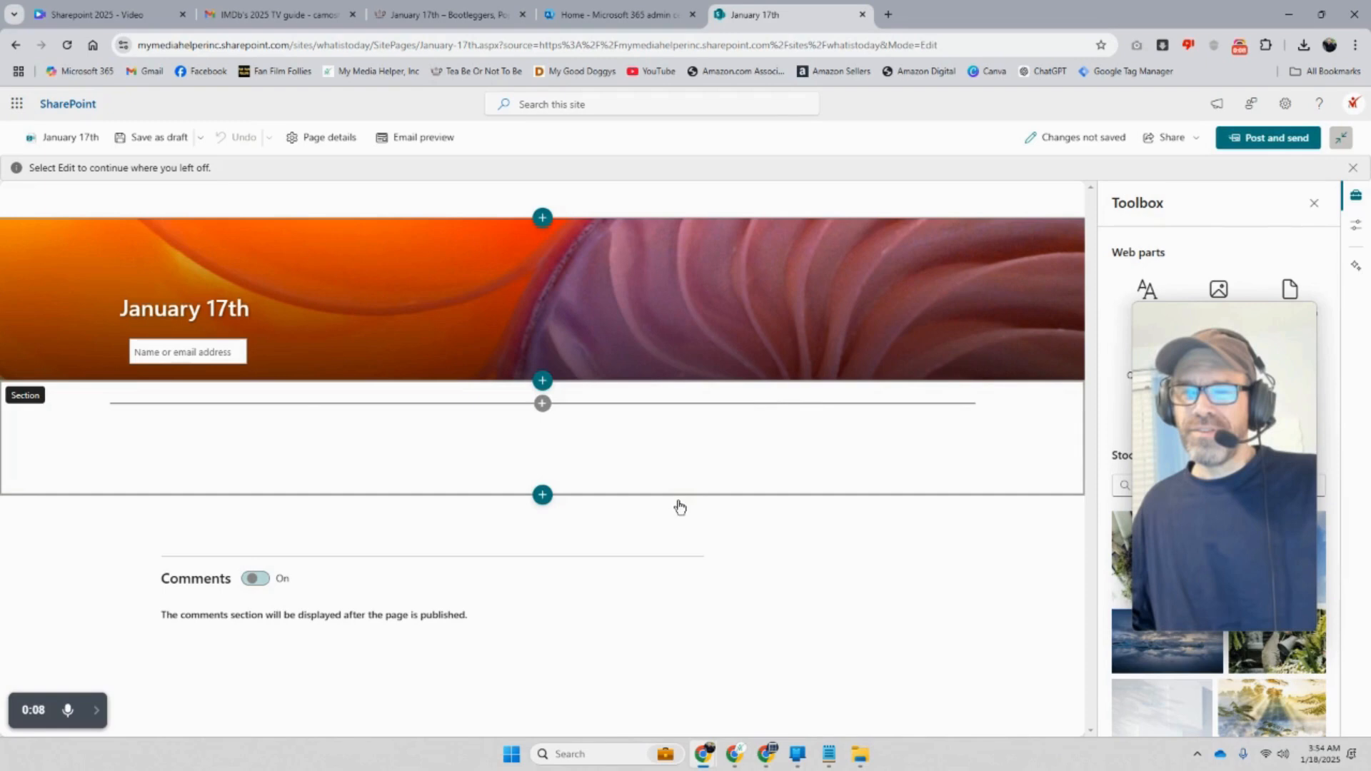
{"action": "left_click_drag", "start_coordinate": [1242, 388], "coordinate": [169, 292]}
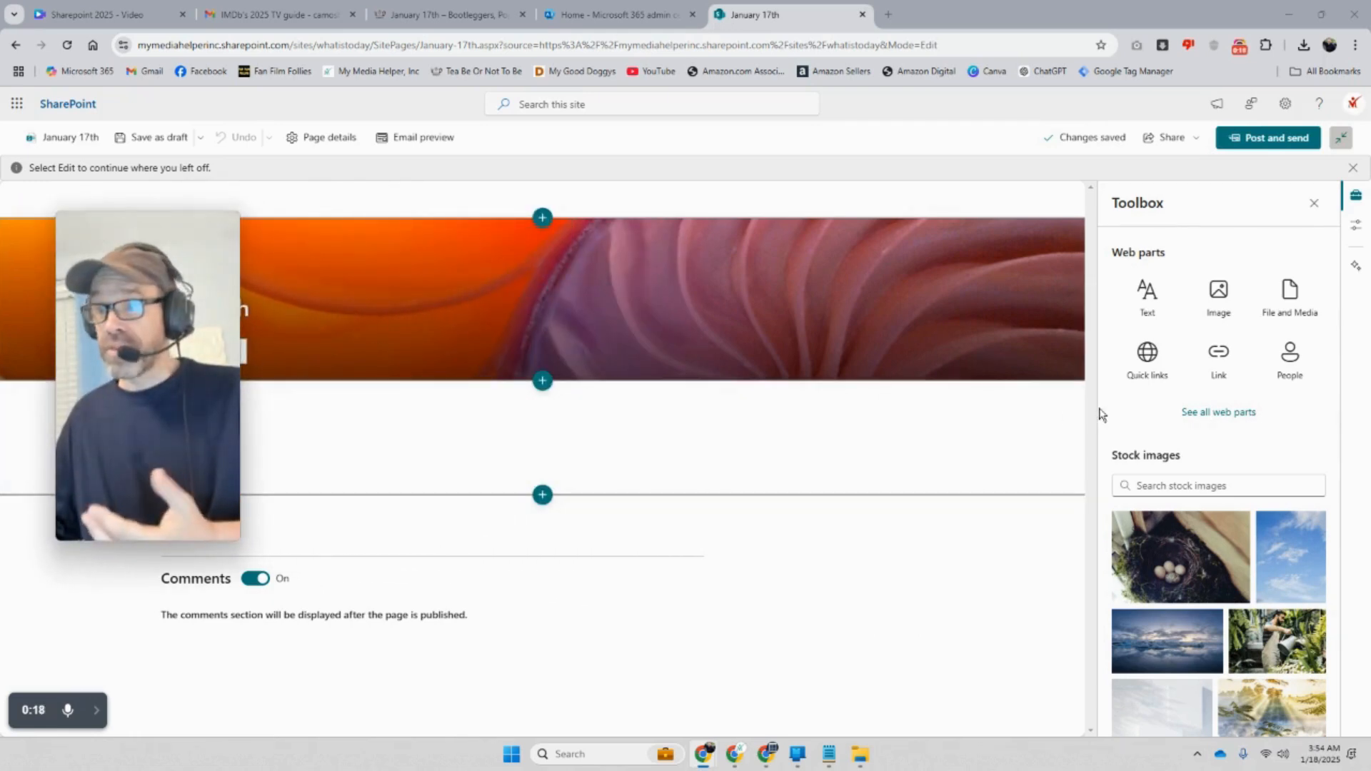
{"action": "left_click", "coordinate": [1233, 412]}
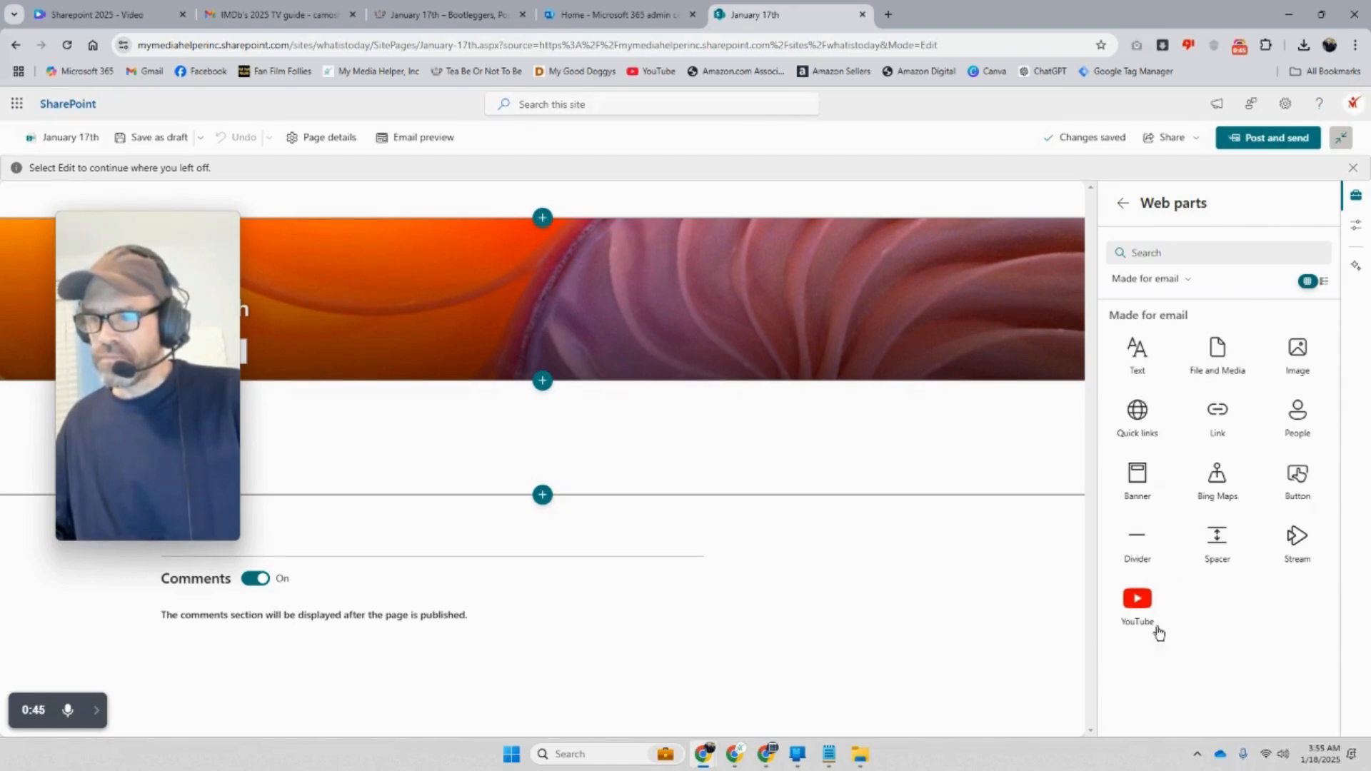
{"action": "left_click", "coordinate": [1138, 618]}
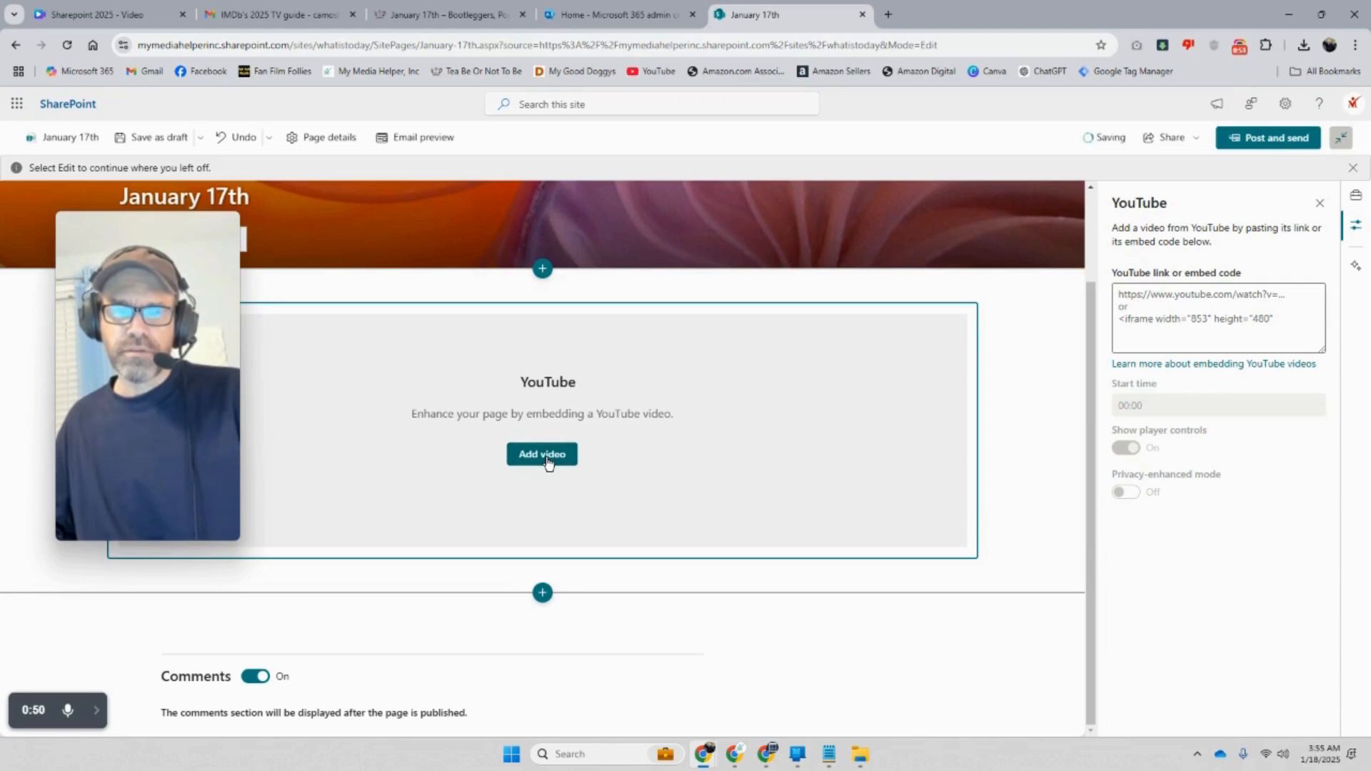
{"action": "left_click_drag", "start_coordinate": [150, 308], "coordinate": [939, 250]}
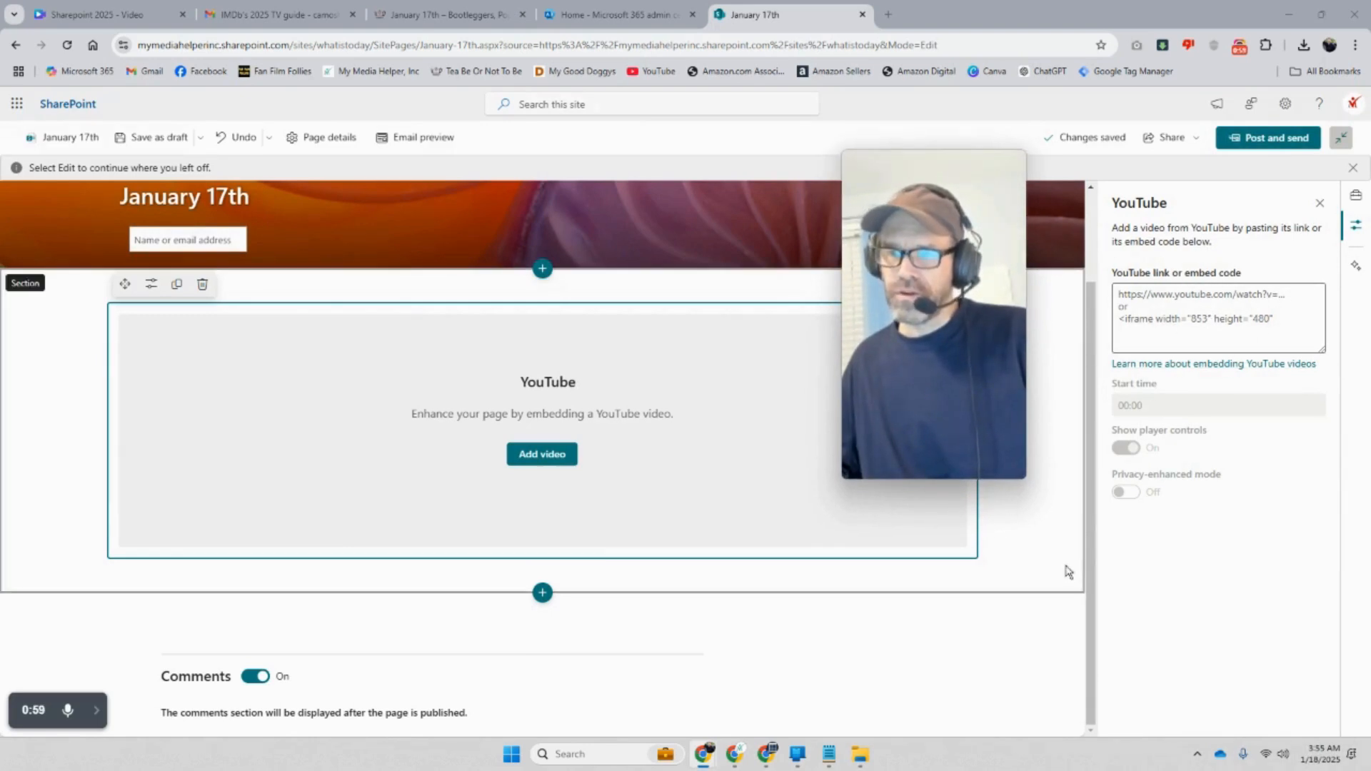
Switch to YouTube, open the "Popeye Day - January 17th" video in a new tab, and pause playback
{"action": "left_click", "coordinate": [766, 755]}
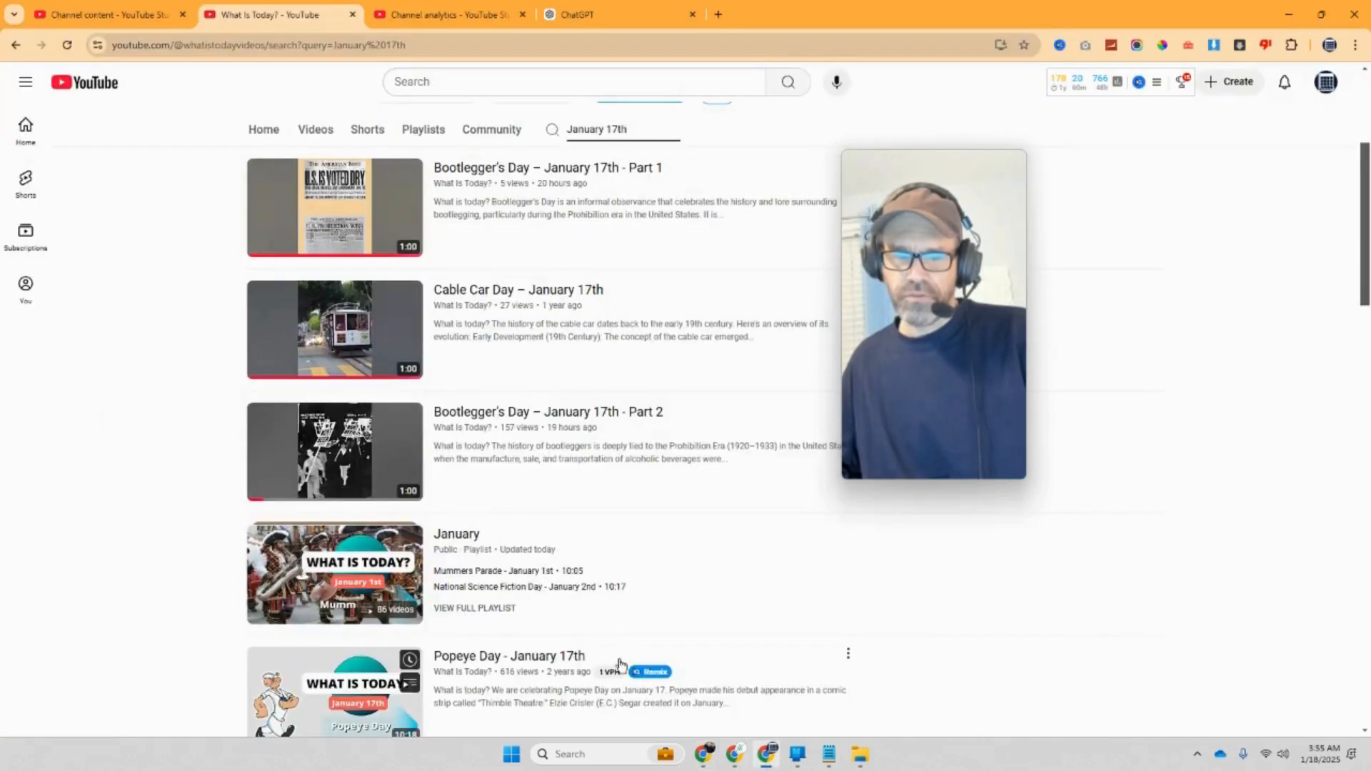
{"action": "scroll", "coordinate": [543, 625], "scroll_direction": "down", "scroll_amount": 1}
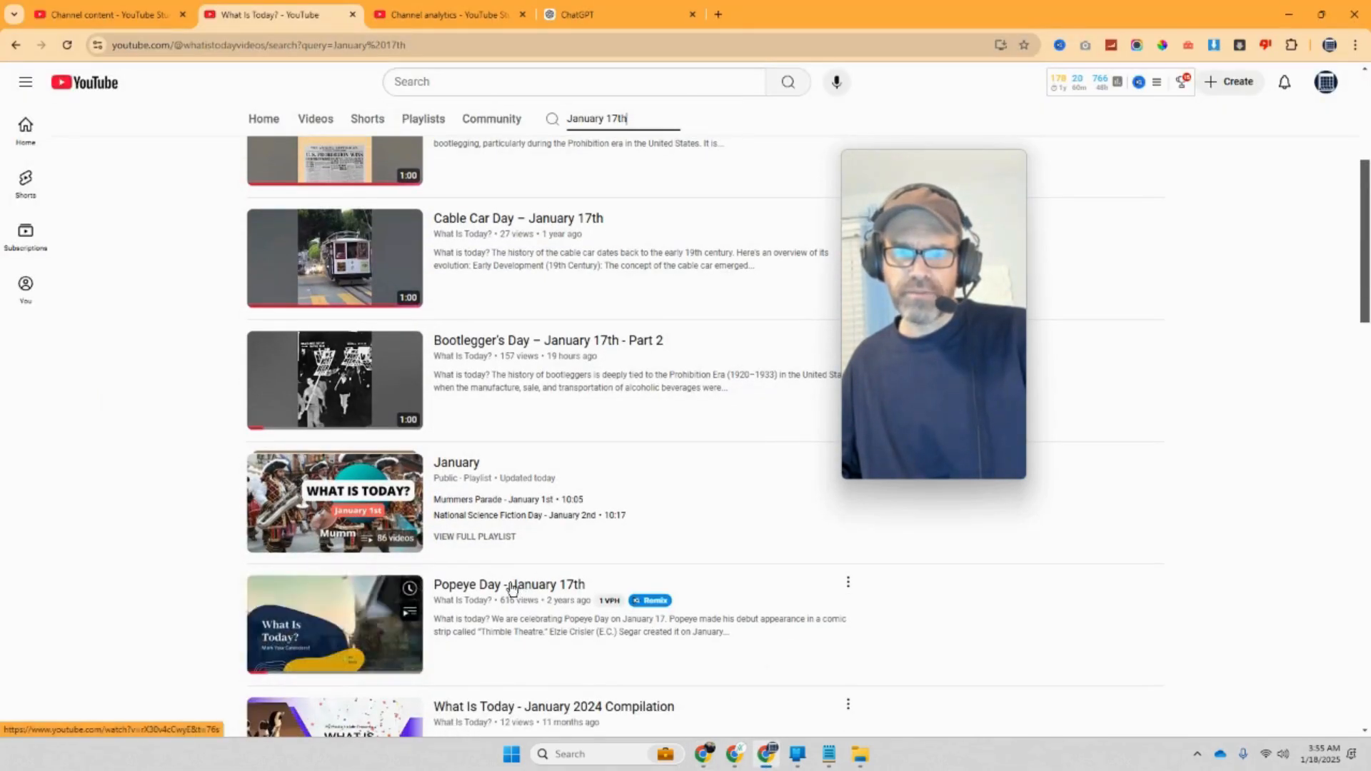
{"action": "right_click", "coordinate": [522, 588]}
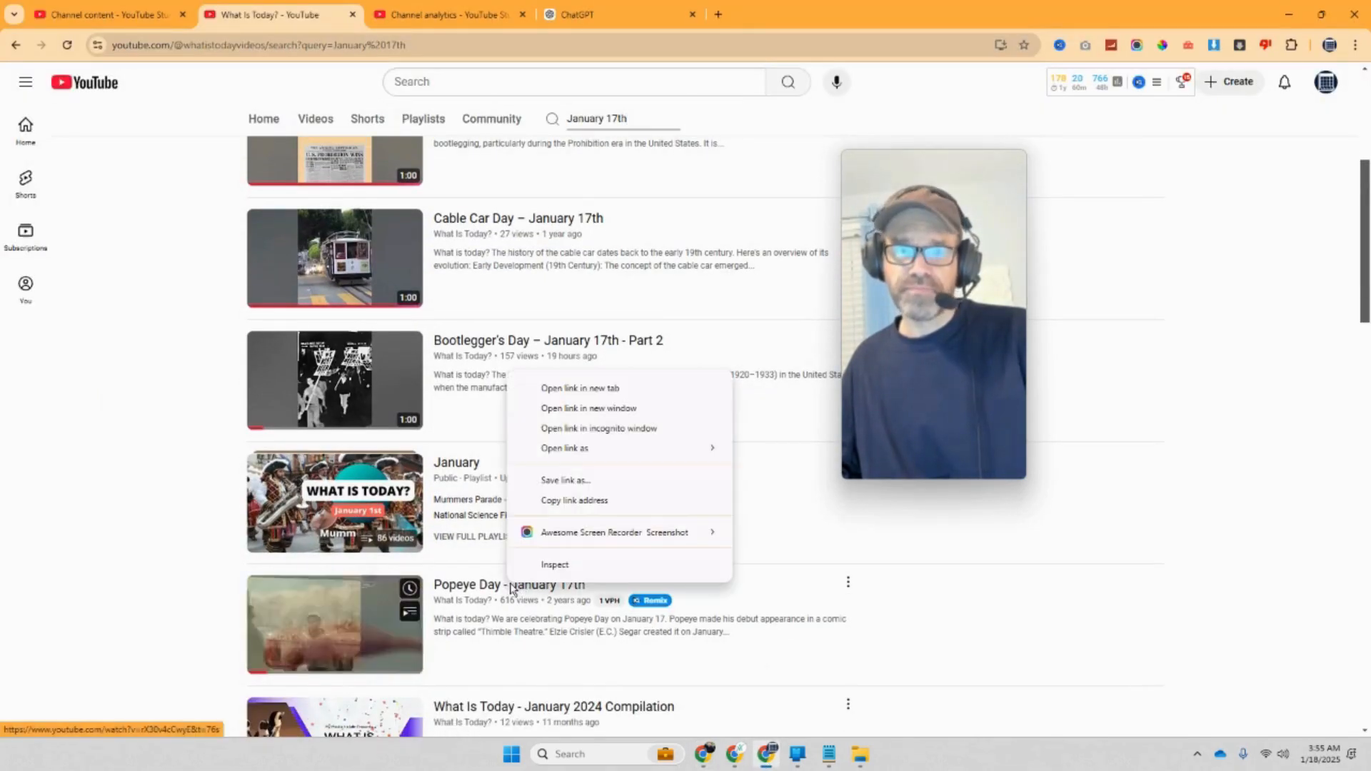
{"action": "left_click", "coordinate": [580, 387]}
{"action": "left_click", "coordinate": [456, 19]}
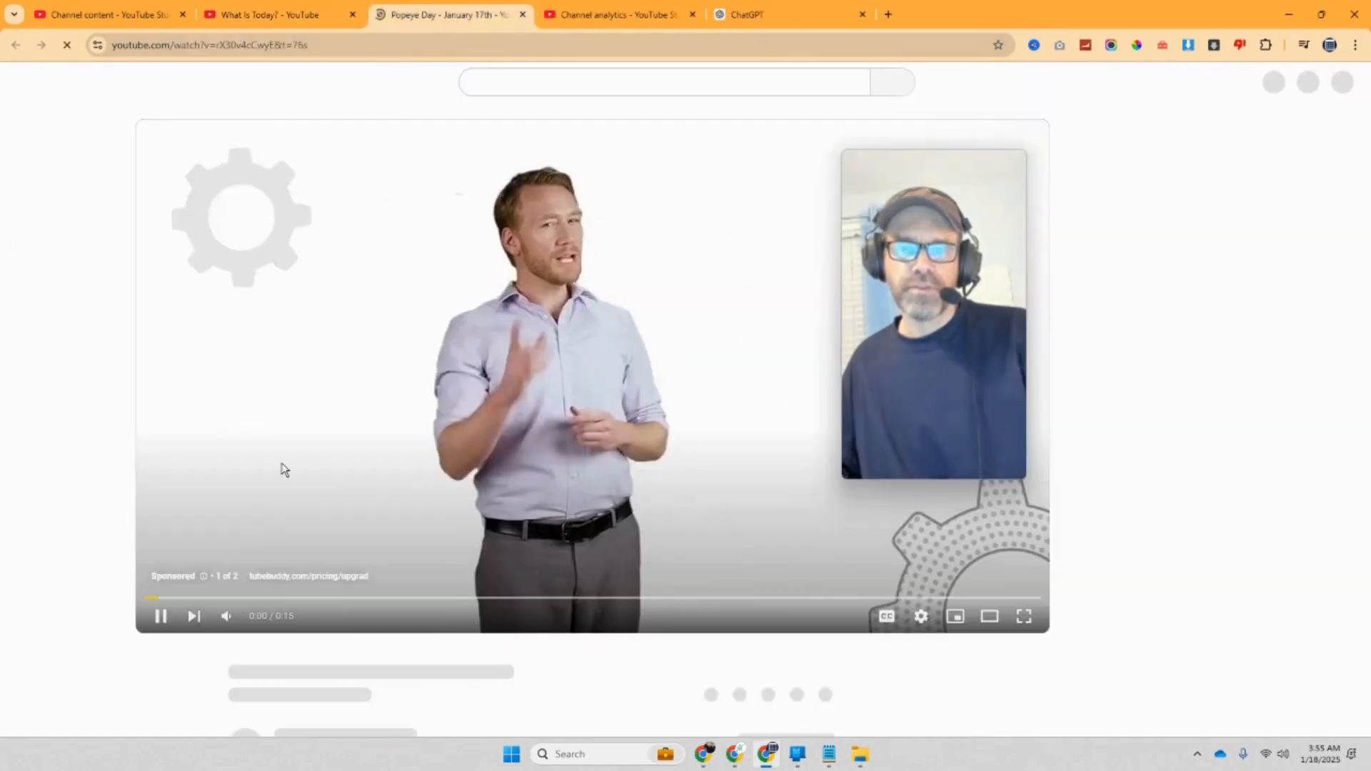
{"action": "left_click", "coordinate": [97, 617]}
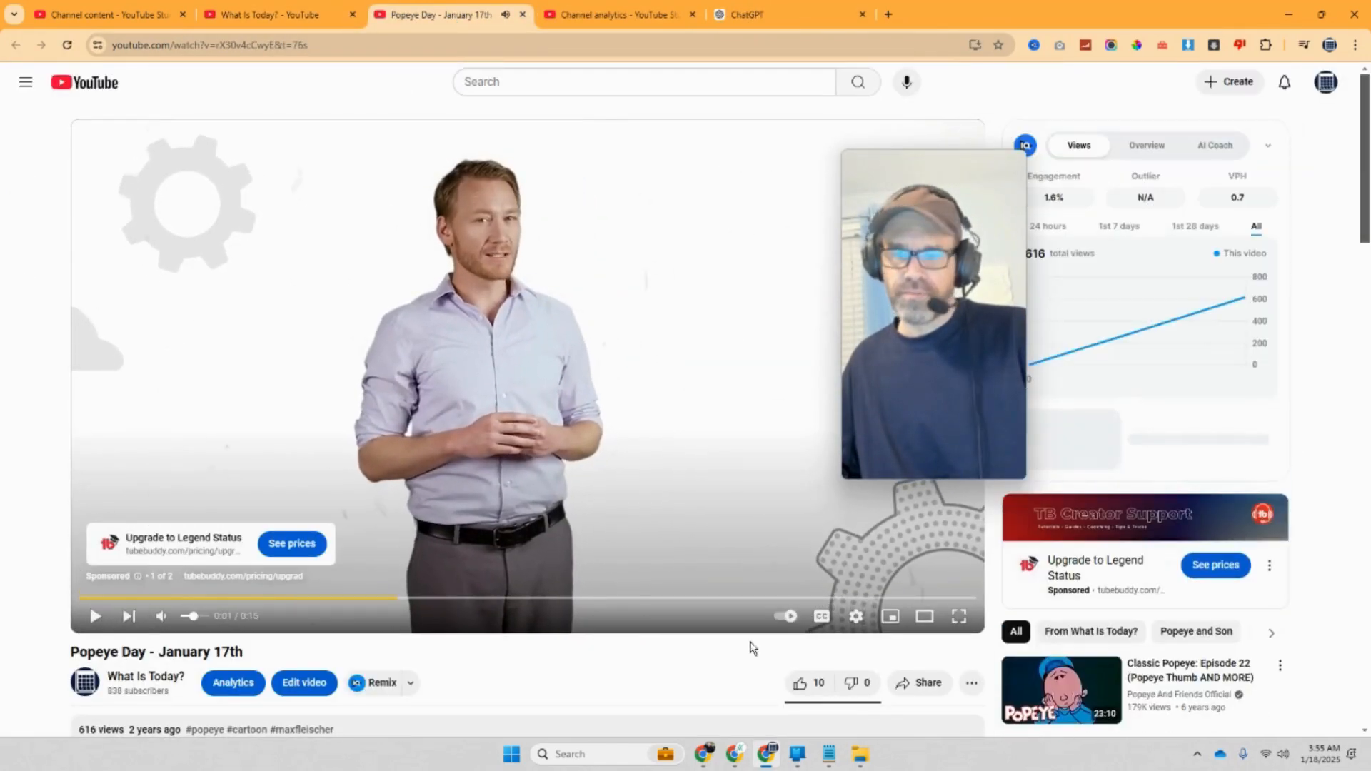
Copy the embed code of the Popeye Day video from its sharing options
{"action": "left_click", "coordinate": [928, 682]}
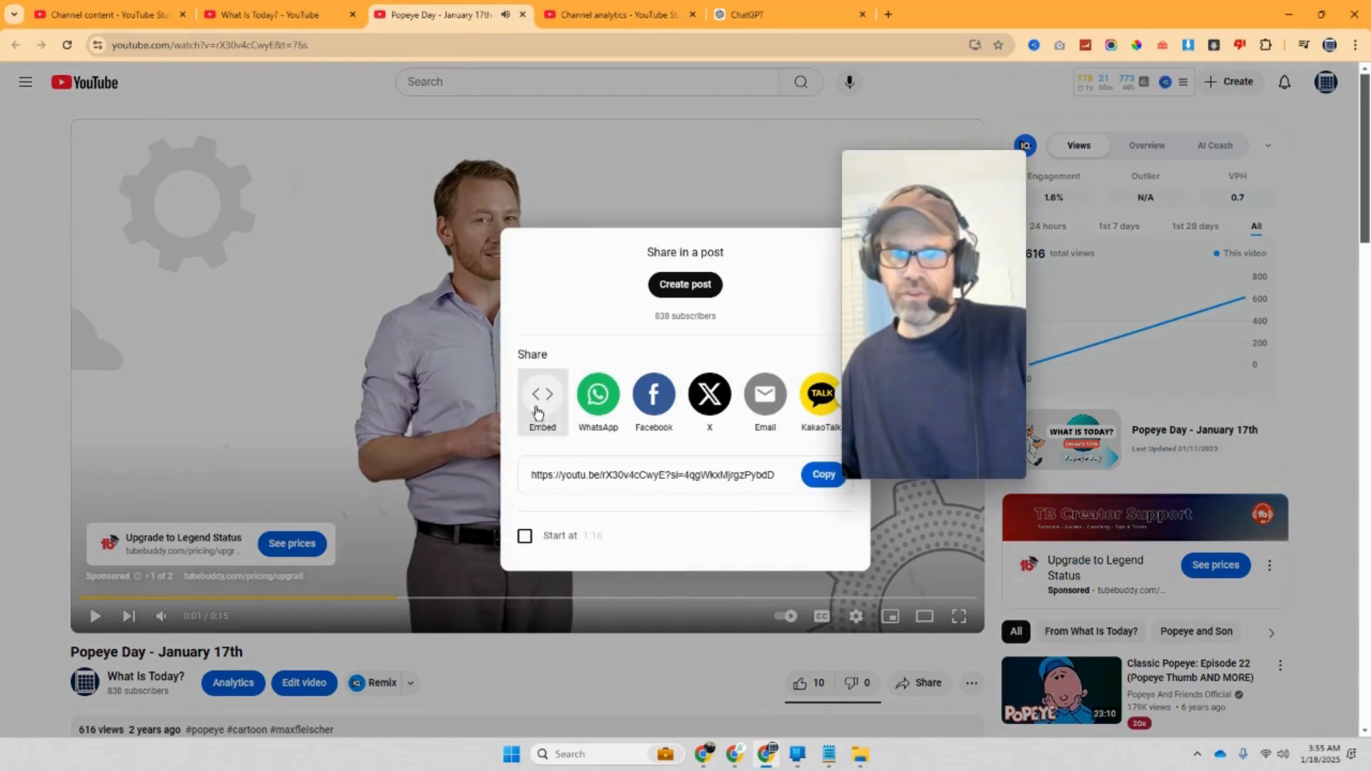
{"action": "left_click", "coordinate": [542, 395]}
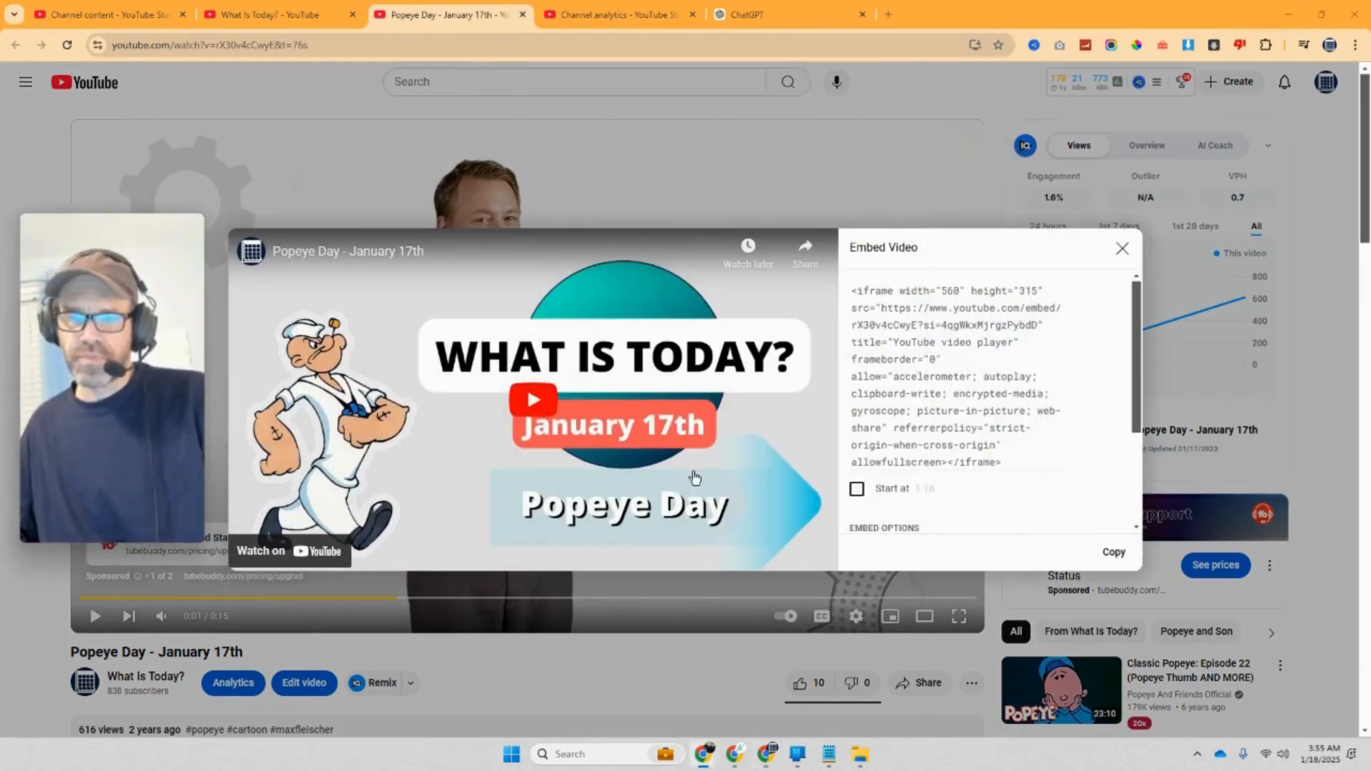
{"action": "left_click", "coordinate": [1116, 552]}
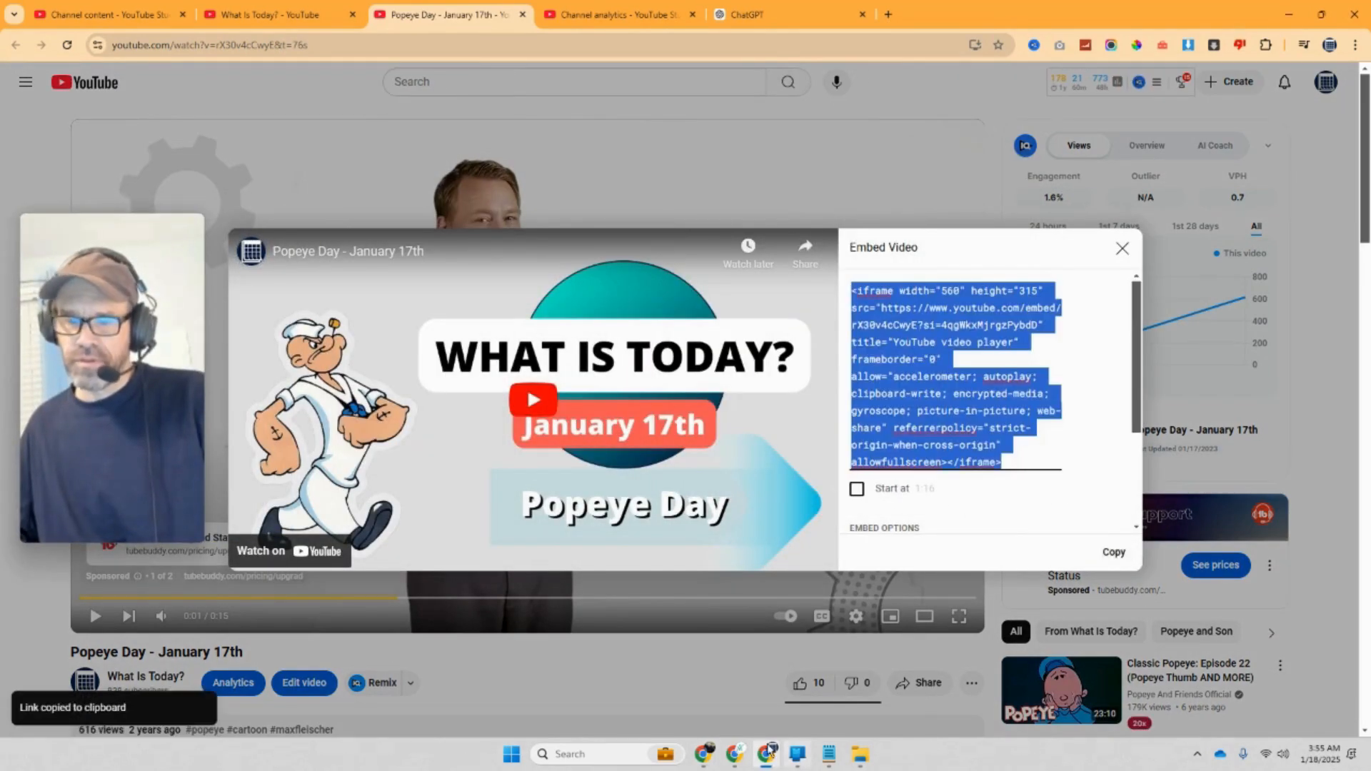
Return to the January 17th post, paste the copied embed code into the YouTube web part, and close its settings
{"action": "left_click", "coordinate": [700, 756]}
{"action": "left_click", "coordinate": [574, 696]}
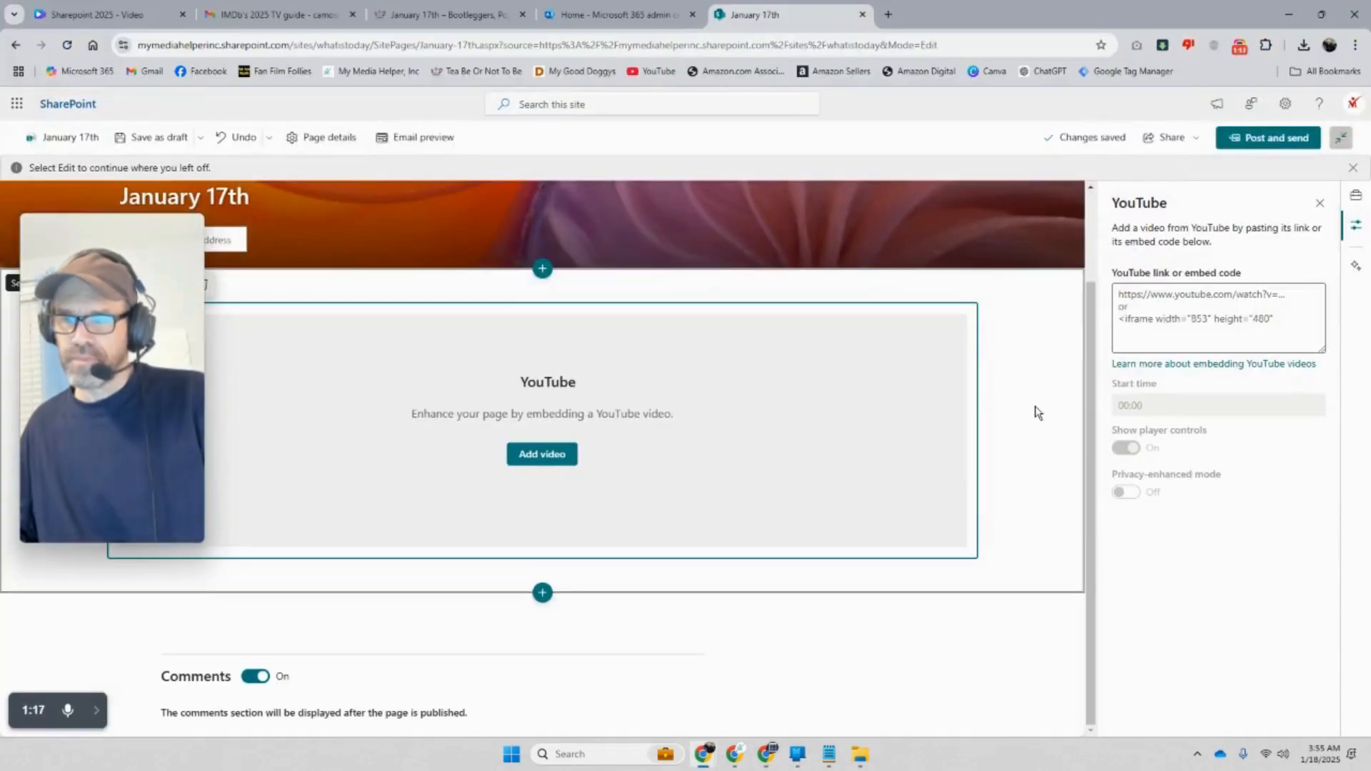
{"action": "right_click", "coordinate": [1164, 304]}
{"action": "left_click", "coordinate": [985, 469]}
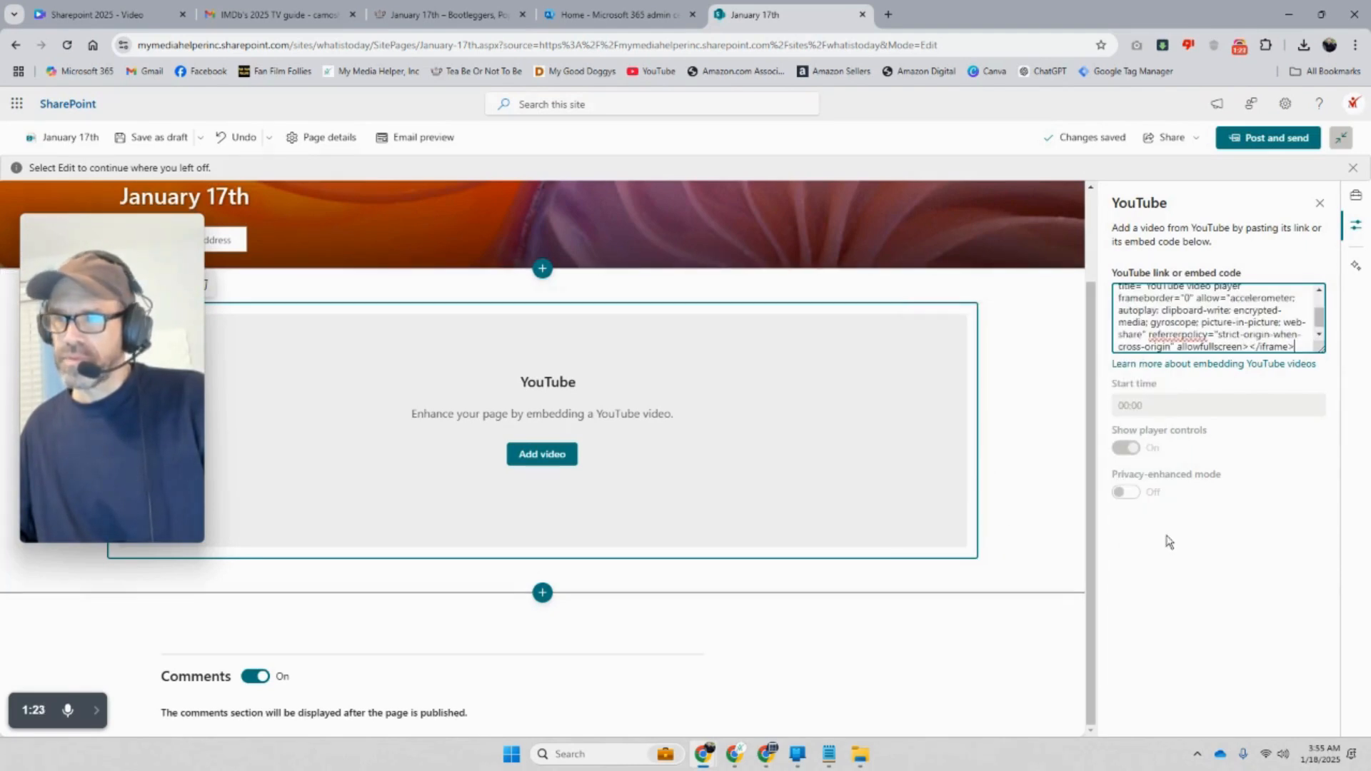
{"action": "scroll", "coordinate": [1086, 532], "scroll_direction": "down", "scroll_amount": 5}
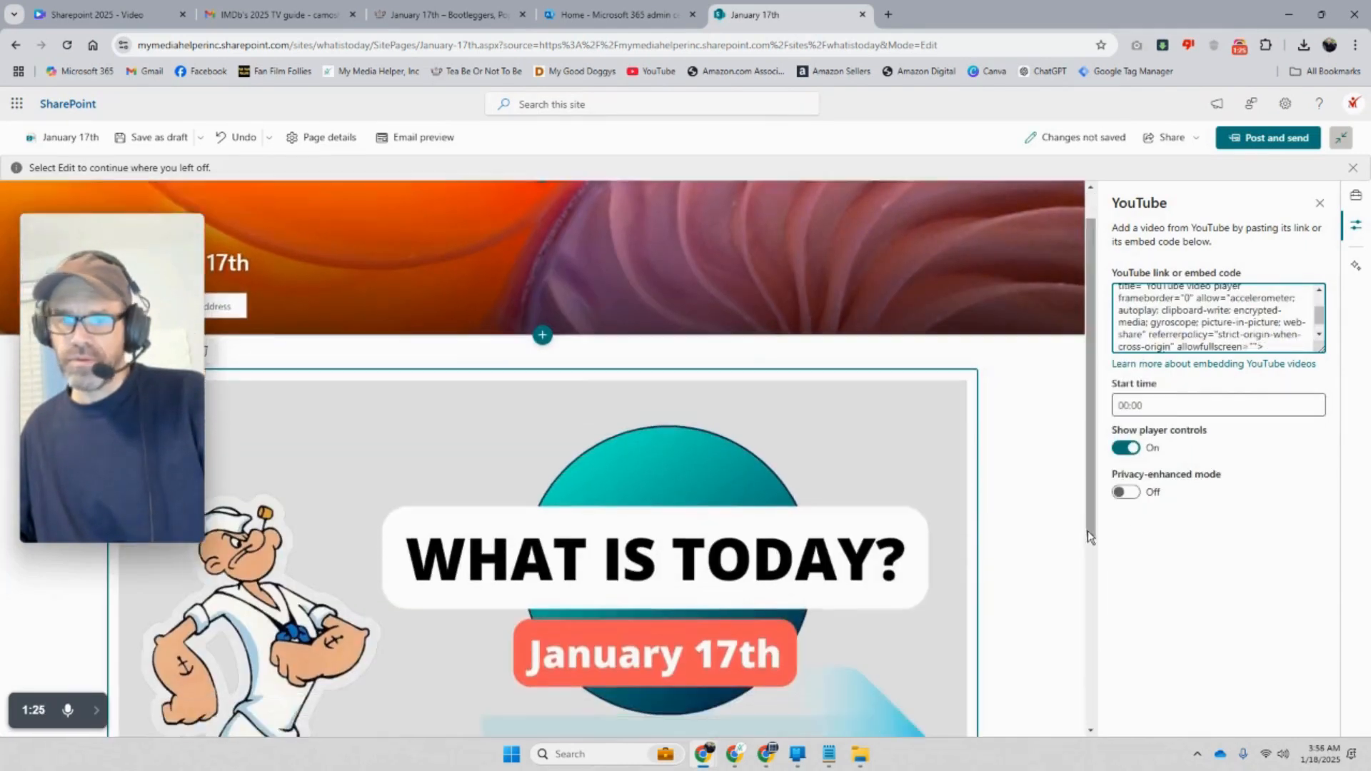
{"action": "scroll", "coordinate": [1086, 546], "scroll_direction": "down", "scroll_amount": 1}
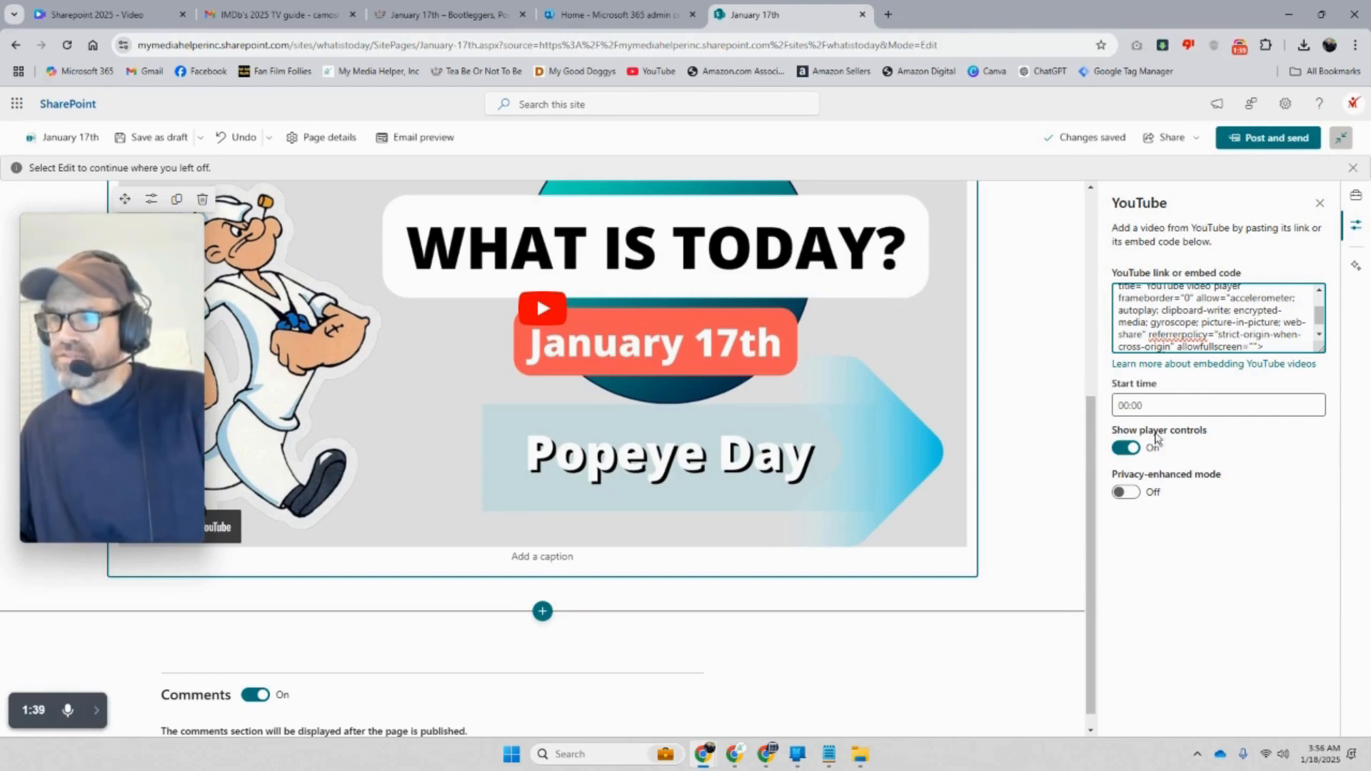
{"action": "left_click", "coordinate": [1140, 404]}
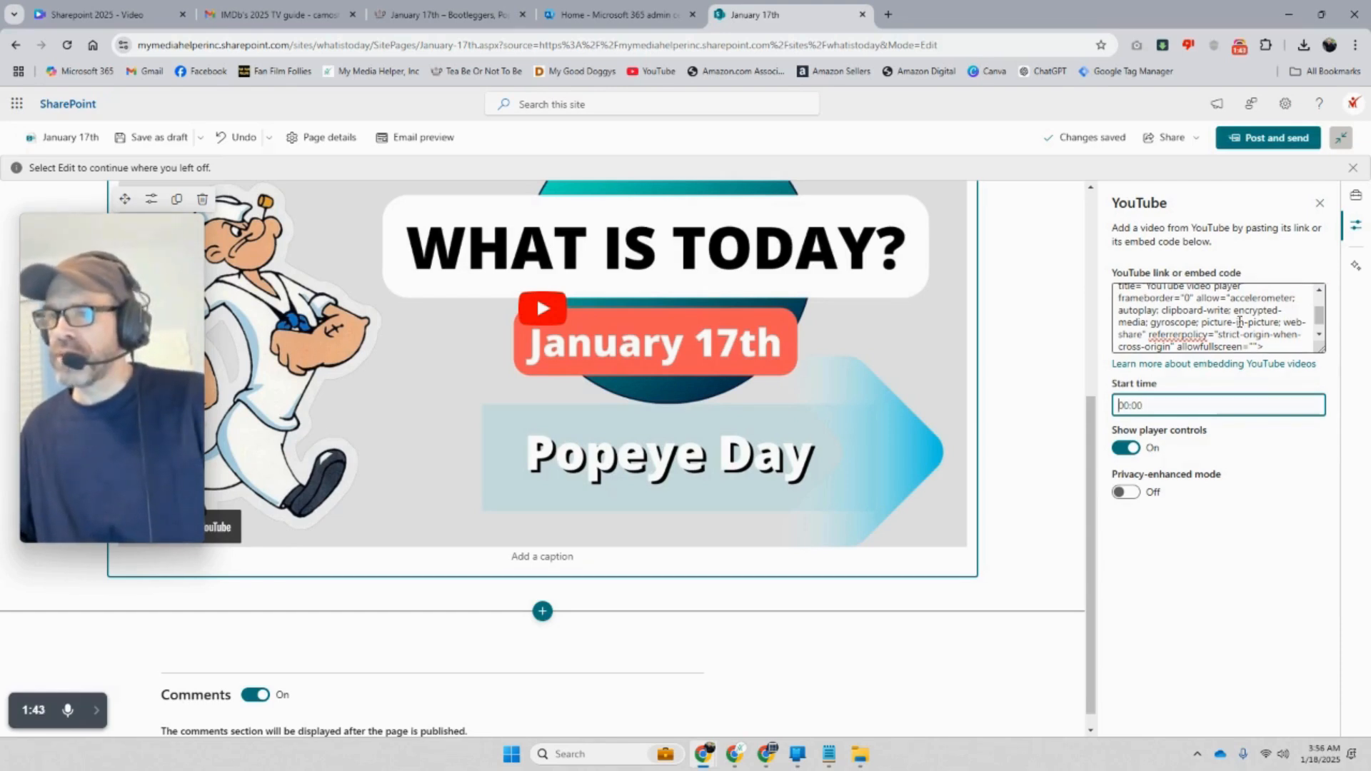
{"action": "left_click", "coordinate": [1320, 205]}
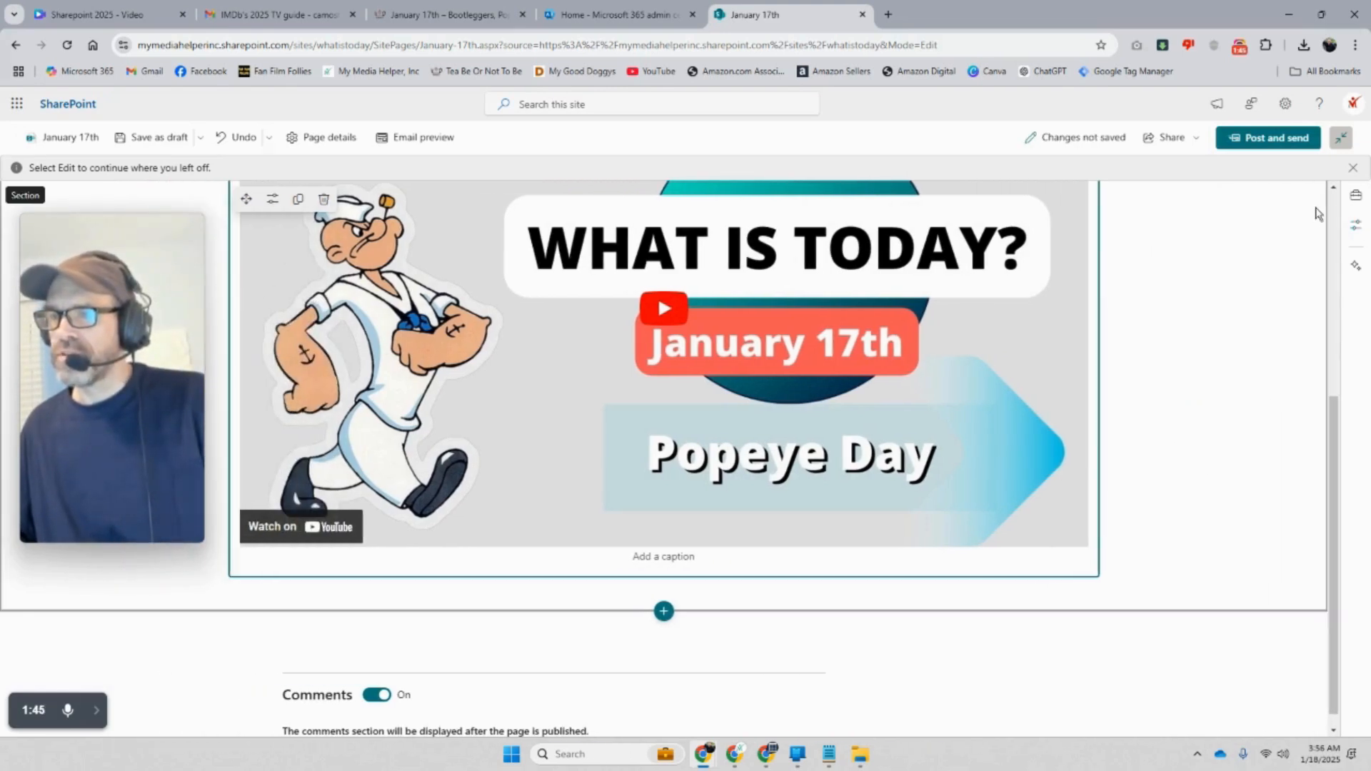
Compare the property settings of the YouTube web part with those of its surrounding section, ending on the section's settings
{"action": "scroll", "coordinate": [1096, 361], "scroll_direction": "up", "scroll_amount": 4}
{"action": "left_click_drag", "start_coordinate": [188, 327], "coordinate": [138, 437]}
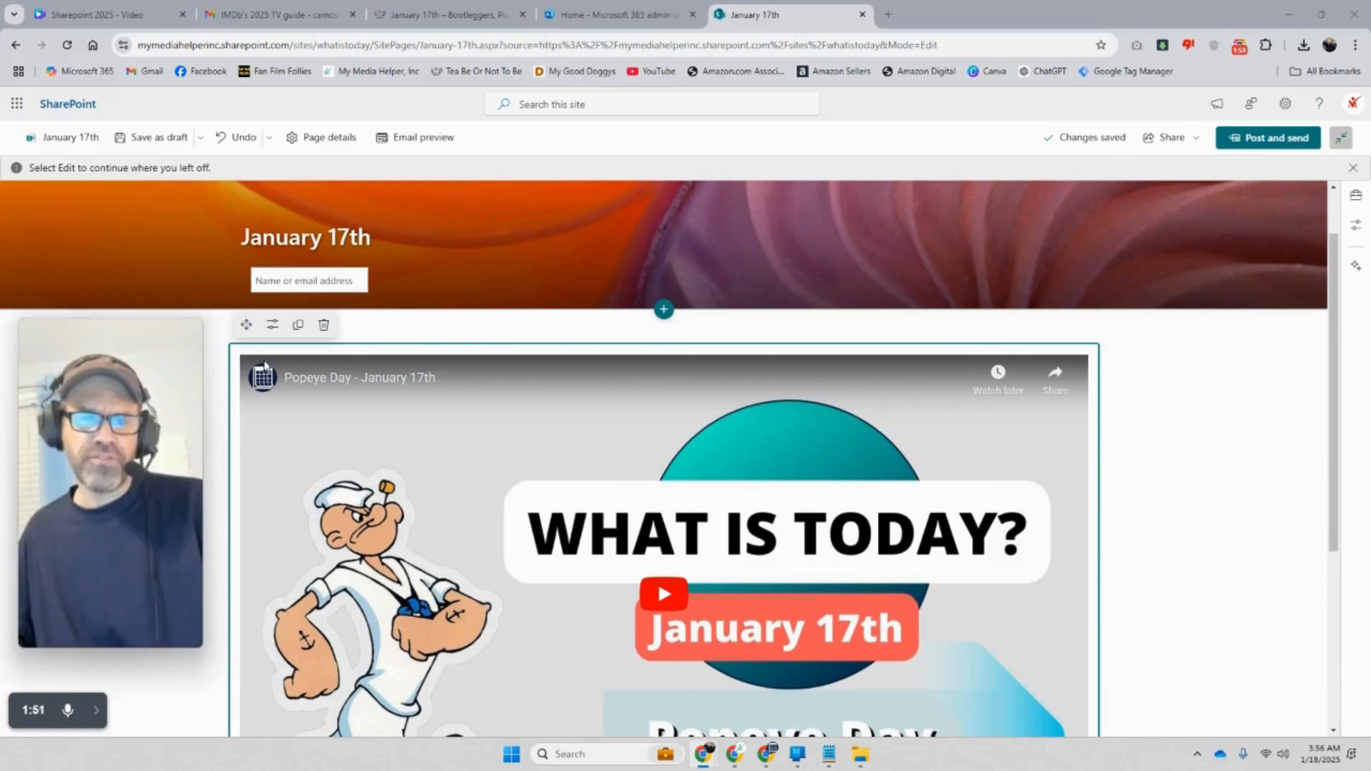
{"action": "left_click_drag", "start_coordinate": [82, 369], "coordinate": [375, 398]}
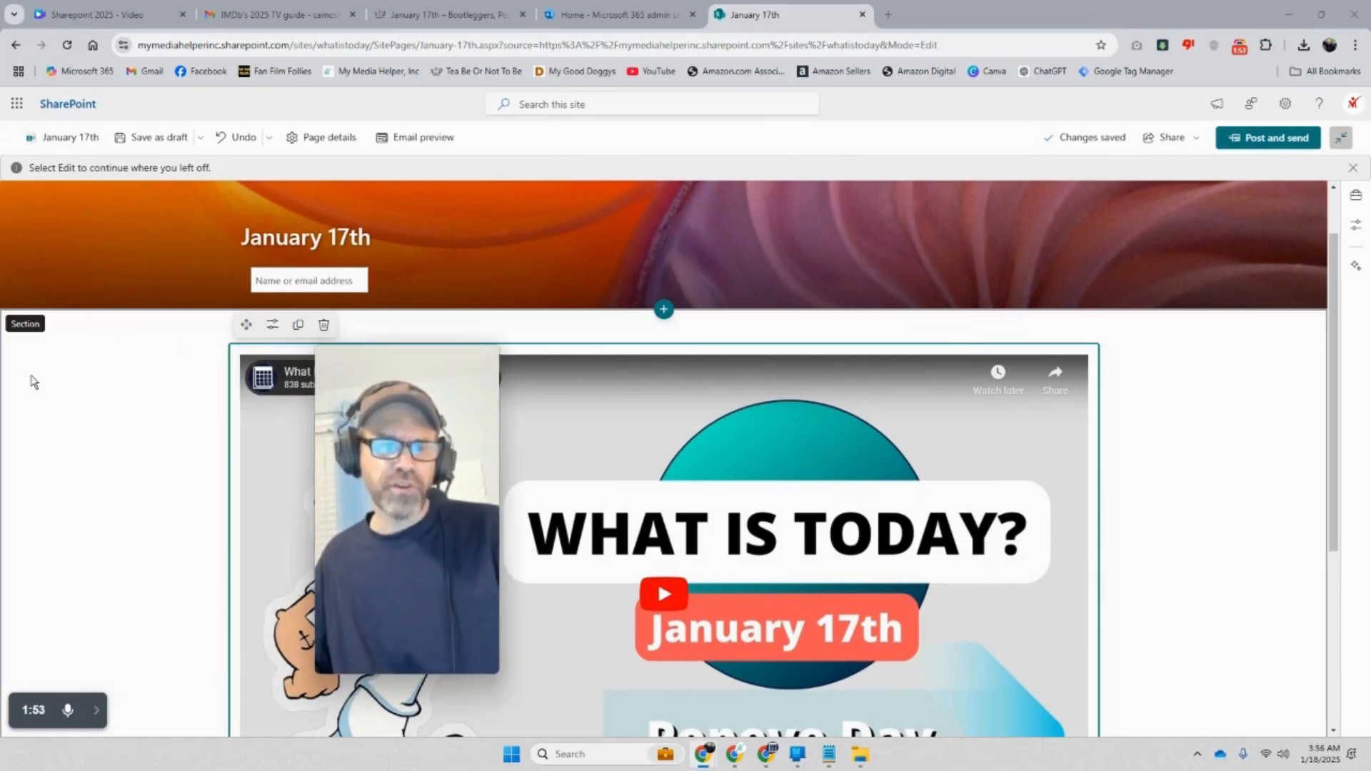
{"action": "left_click_drag", "start_coordinate": [378, 471], "coordinate": [79, 456]}
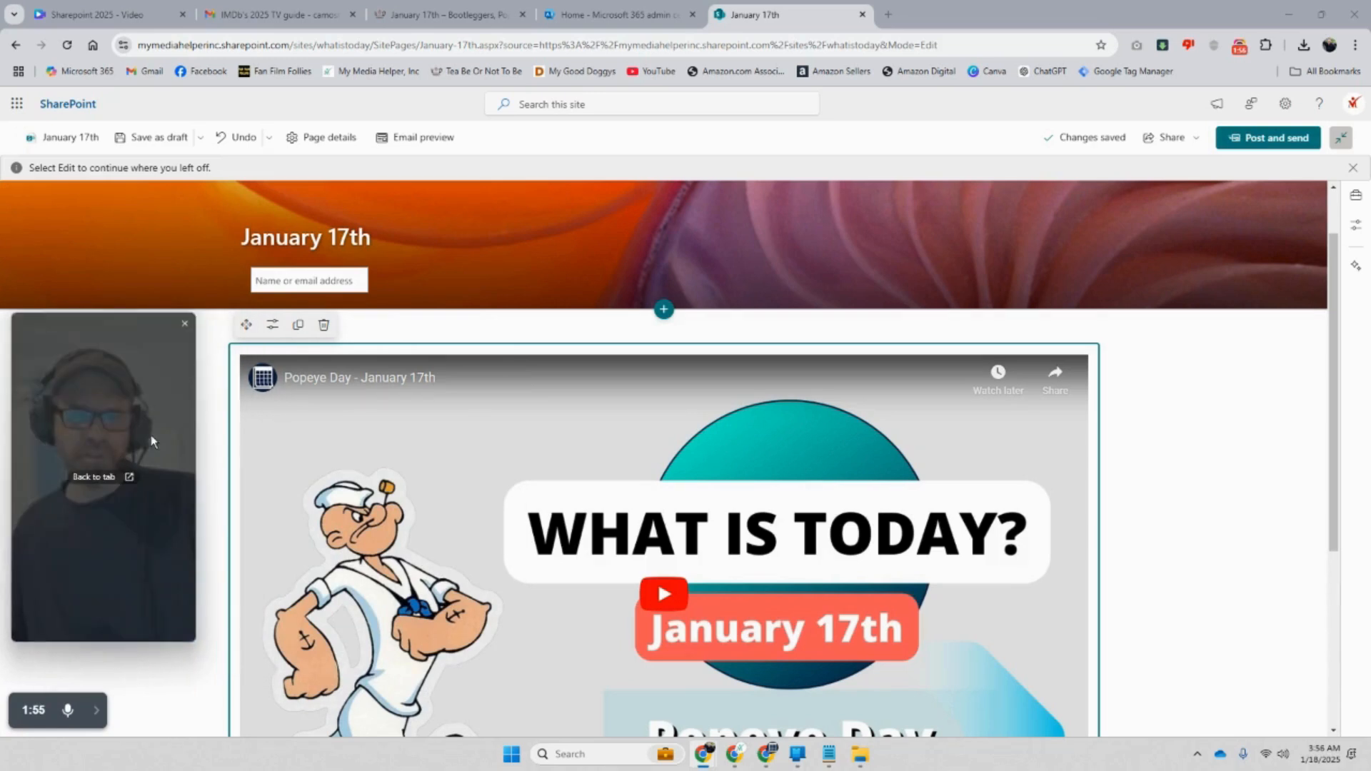
{"action": "left_click", "coordinate": [272, 325]}
{"action": "left_click_drag", "start_coordinate": [182, 358], "coordinate": [443, 367]}
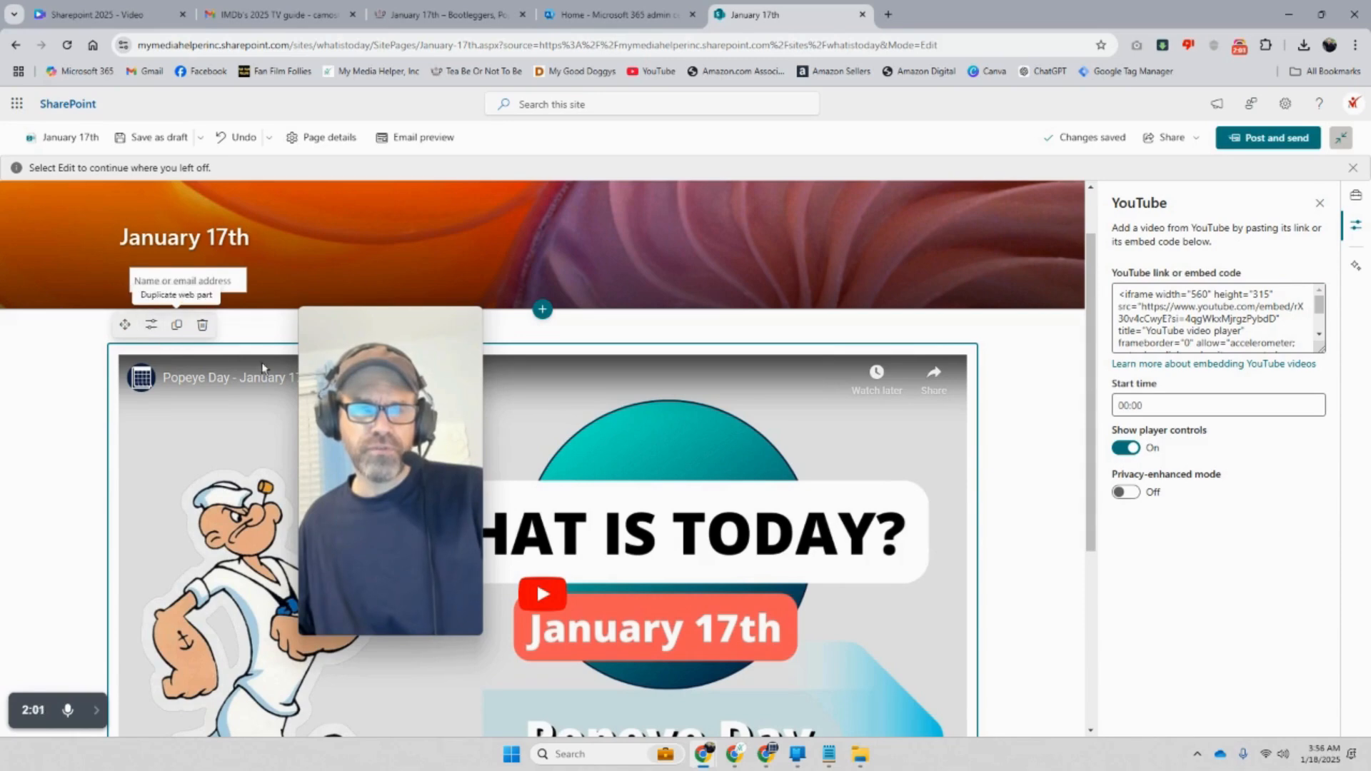
{"action": "left_click", "coordinate": [44, 327]}
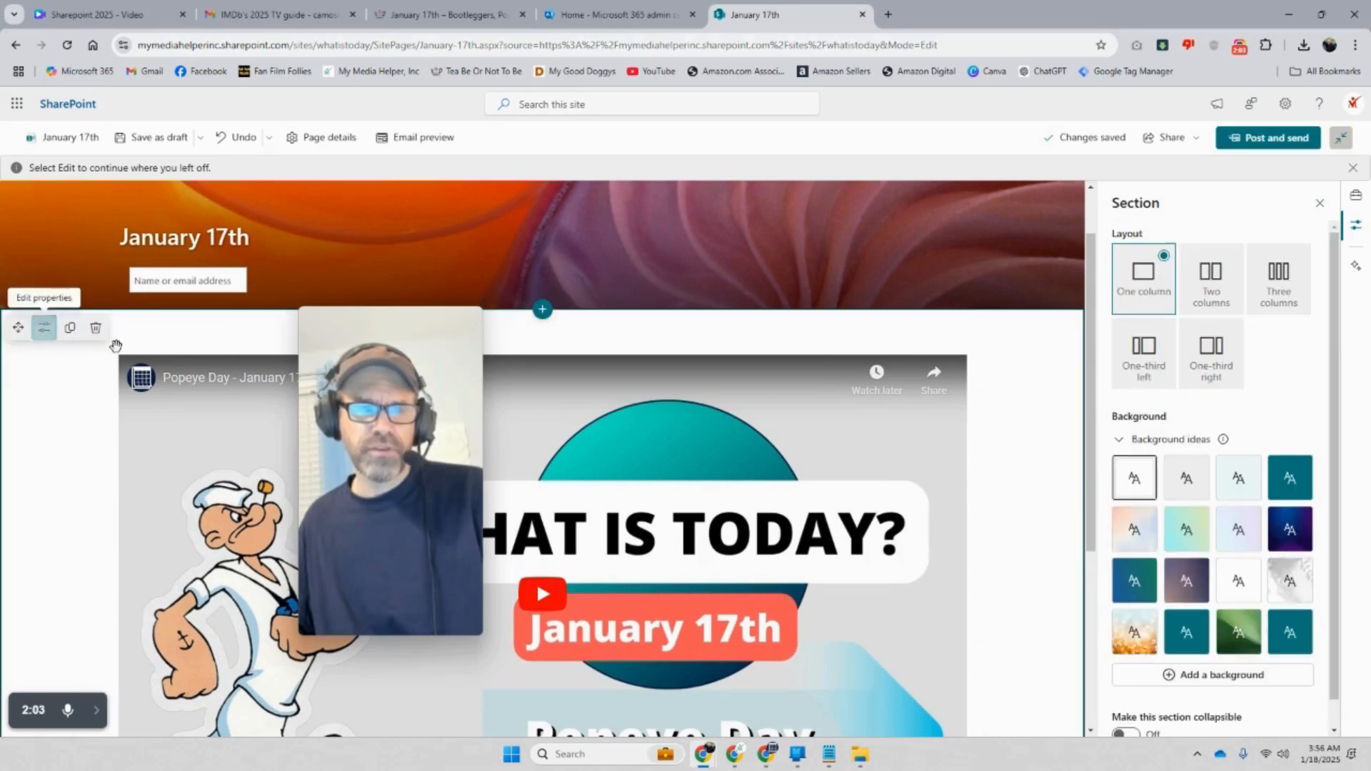
{"action": "left_click", "coordinate": [157, 350]}
{"action": "mouse_move", "coordinate": [157, 351]}
{"action": "left_mouse_down"}
{"action": "mouse_move", "coordinate": [184, 303]}
{"action": "mouse_move", "coordinate": [155, 358]}
{"action": "mouse_move", "coordinate": [93, 410]}
{"action": "mouse_move", "coordinate": [158, 353]}
{"action": "left_mouse_up"}
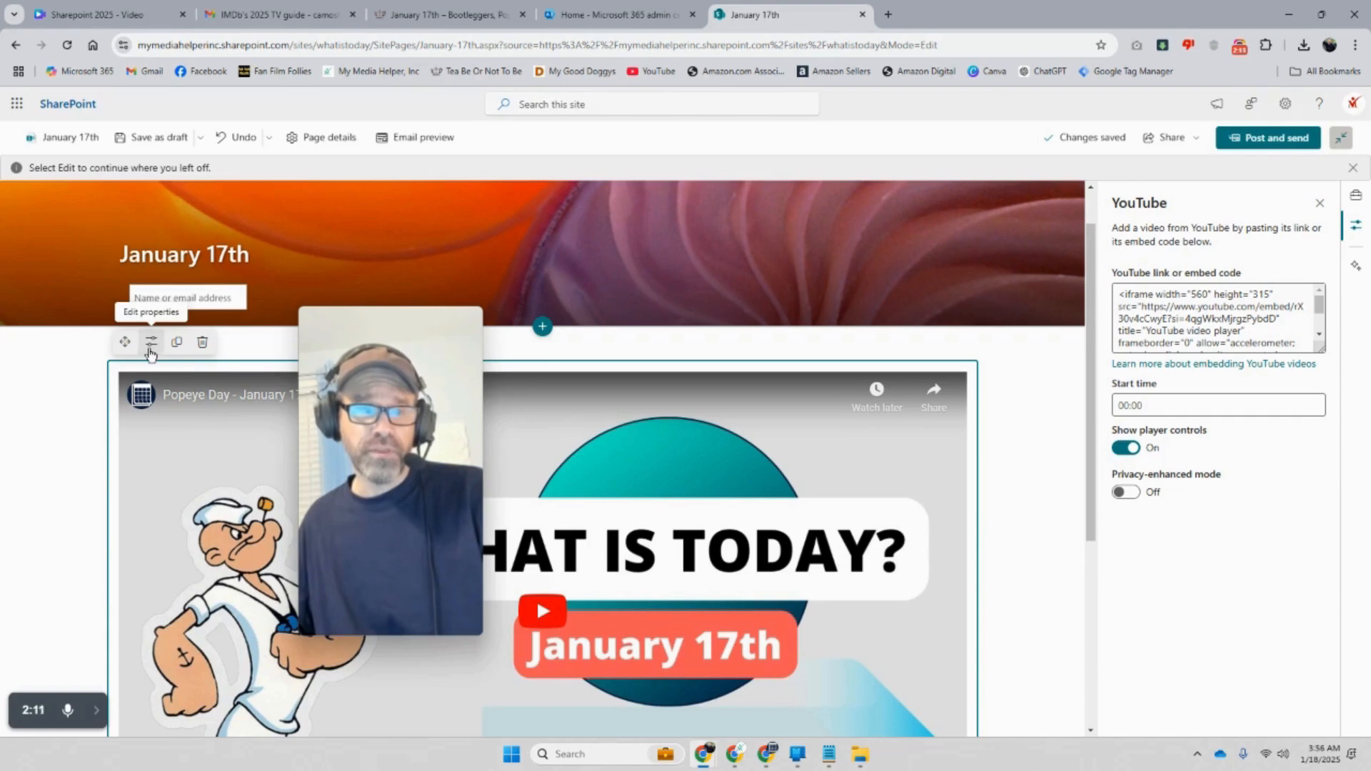
{"action": "left_click", "coordinate": [49, 378]}
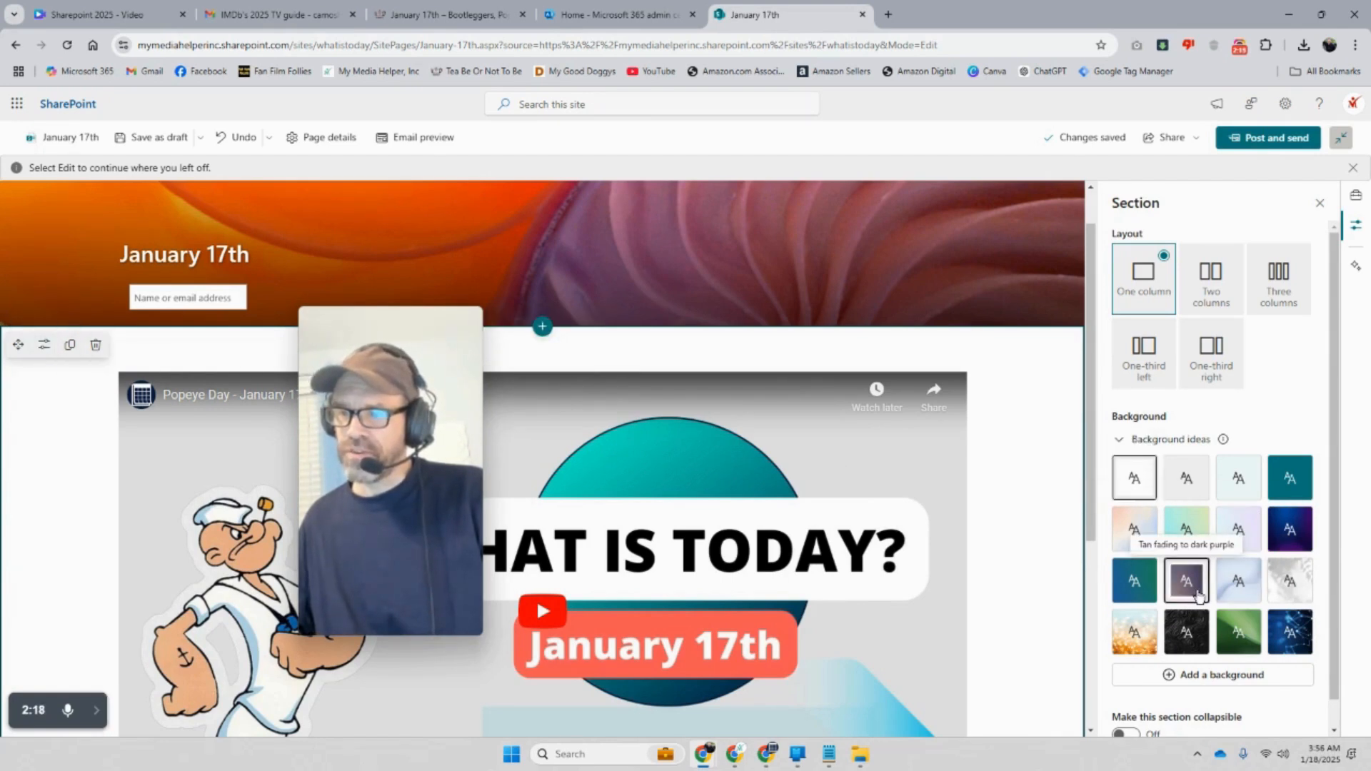
Try several built-in background ideas on the video's section, including Light red fading to blue, None, and solid teal
{"action": "left_click", "coordinate": [1290, 581]}
{"action": "left_click", "coordinate": [1291, 634]}
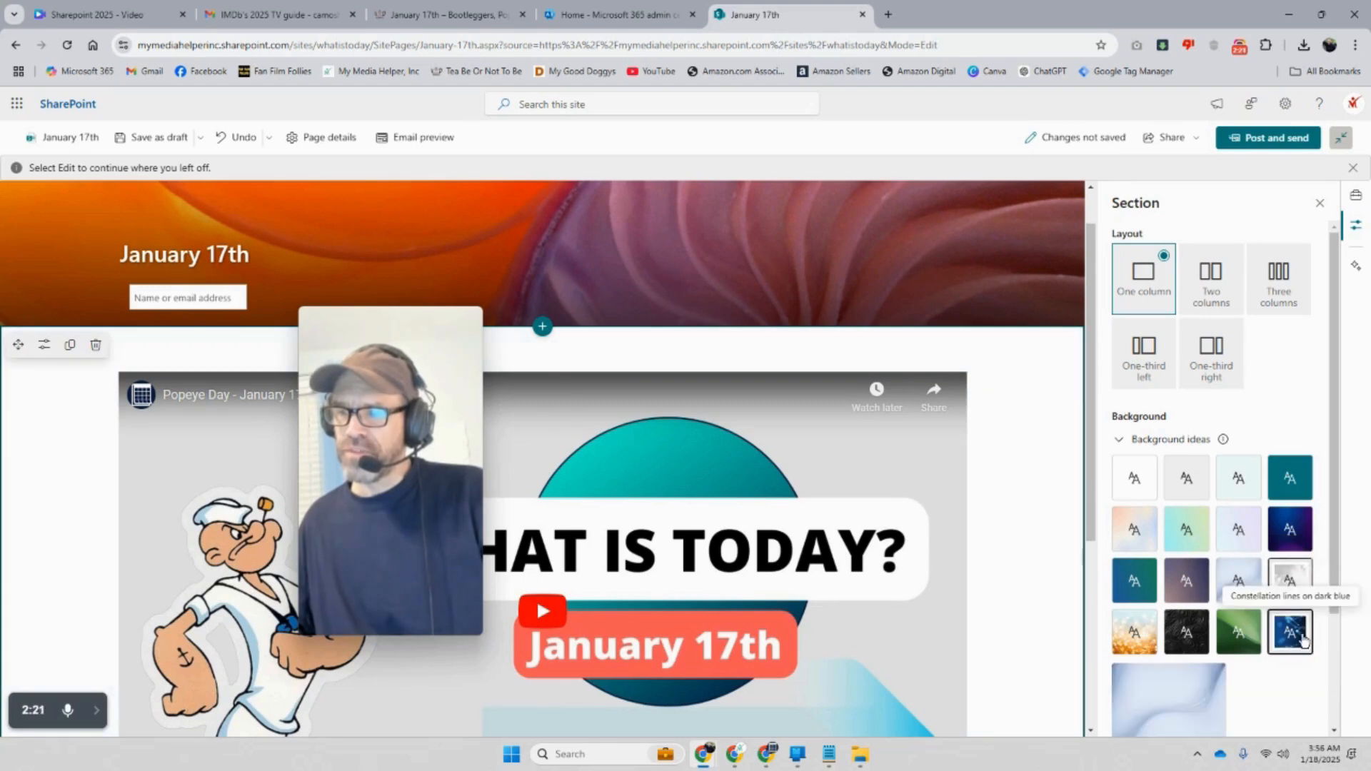
{"action": "left_click", "coordinate": [1250, 637]}
{"action": "left_click", "coordinate": [1191, 637]}
{"action": "left_click", "coordinate": [1134, 632]}
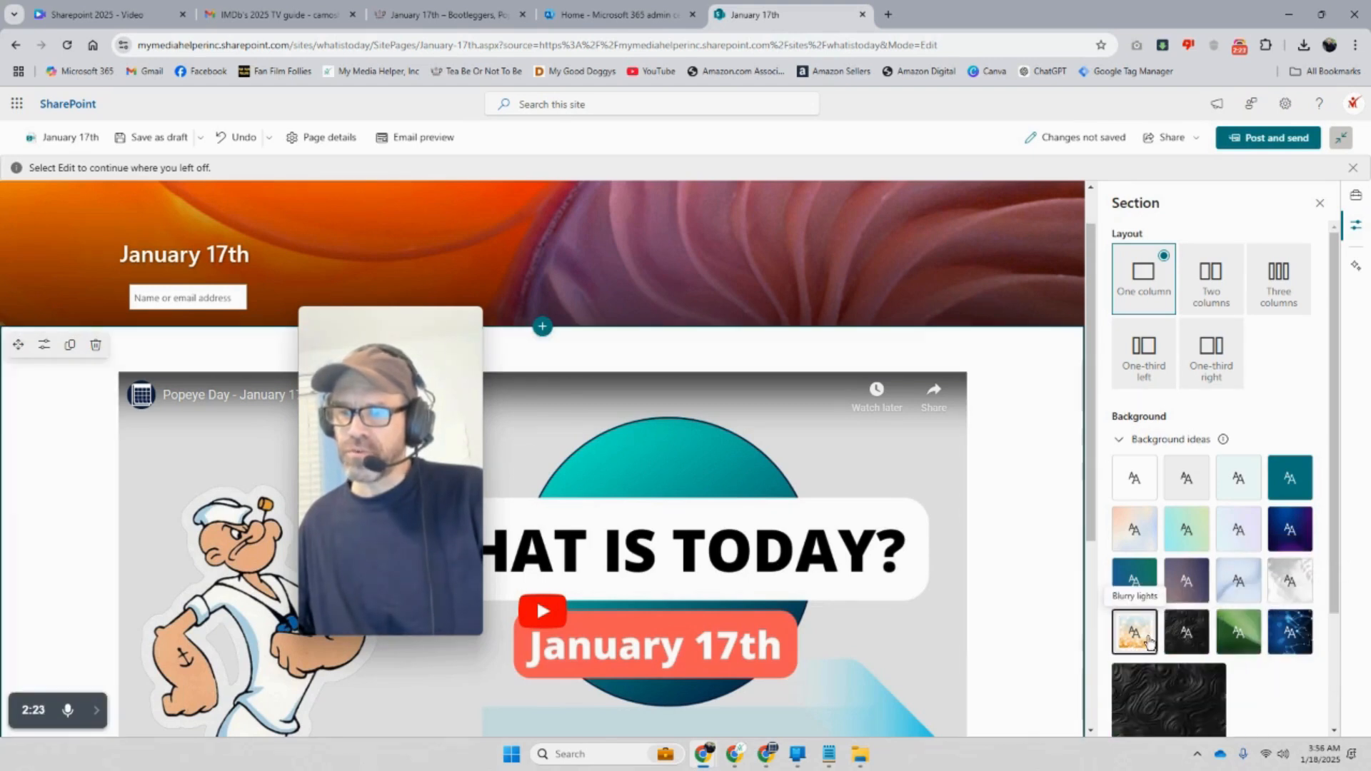
{"action": "left_click", "coordinate": [1134, 580]}
{"action": "left_click", "coordinate": [1134, 529]}
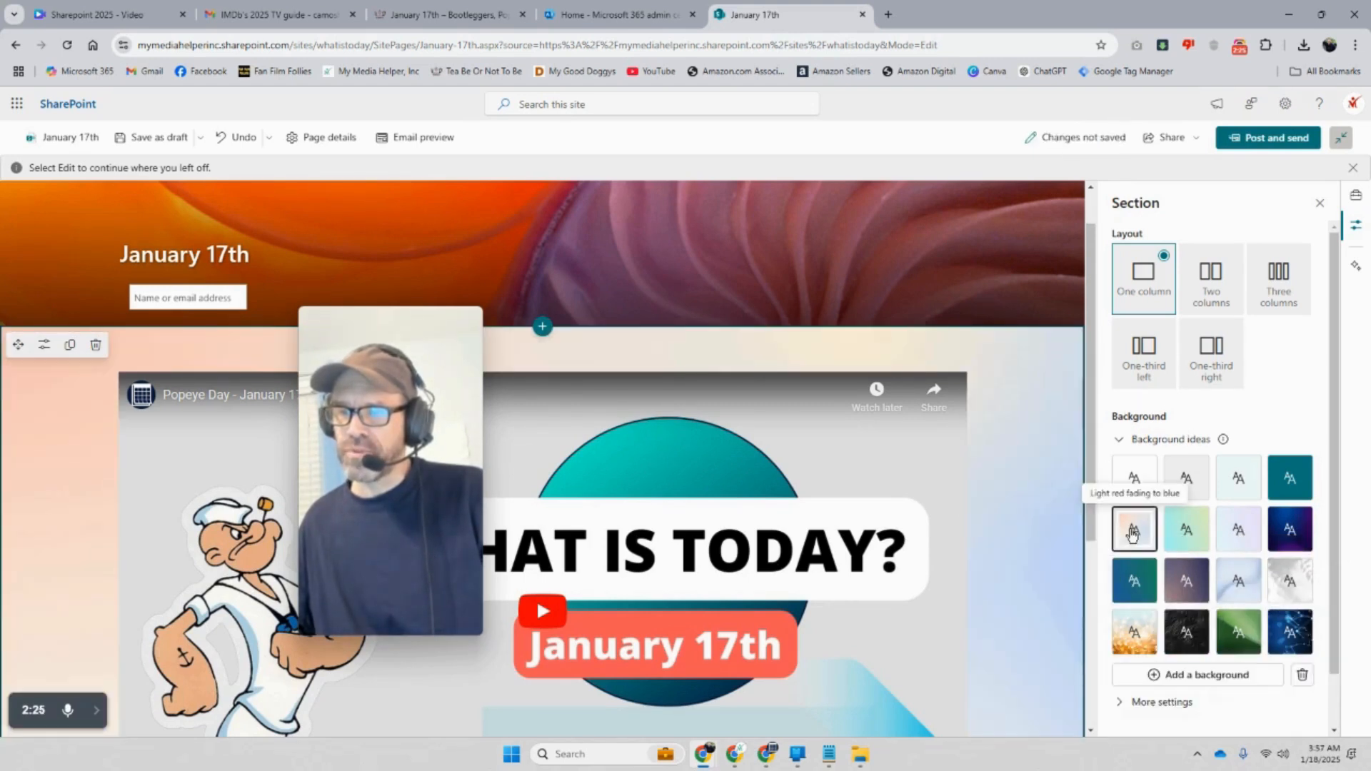
{"action": "left_click", "coordinate": [1133, 481]}
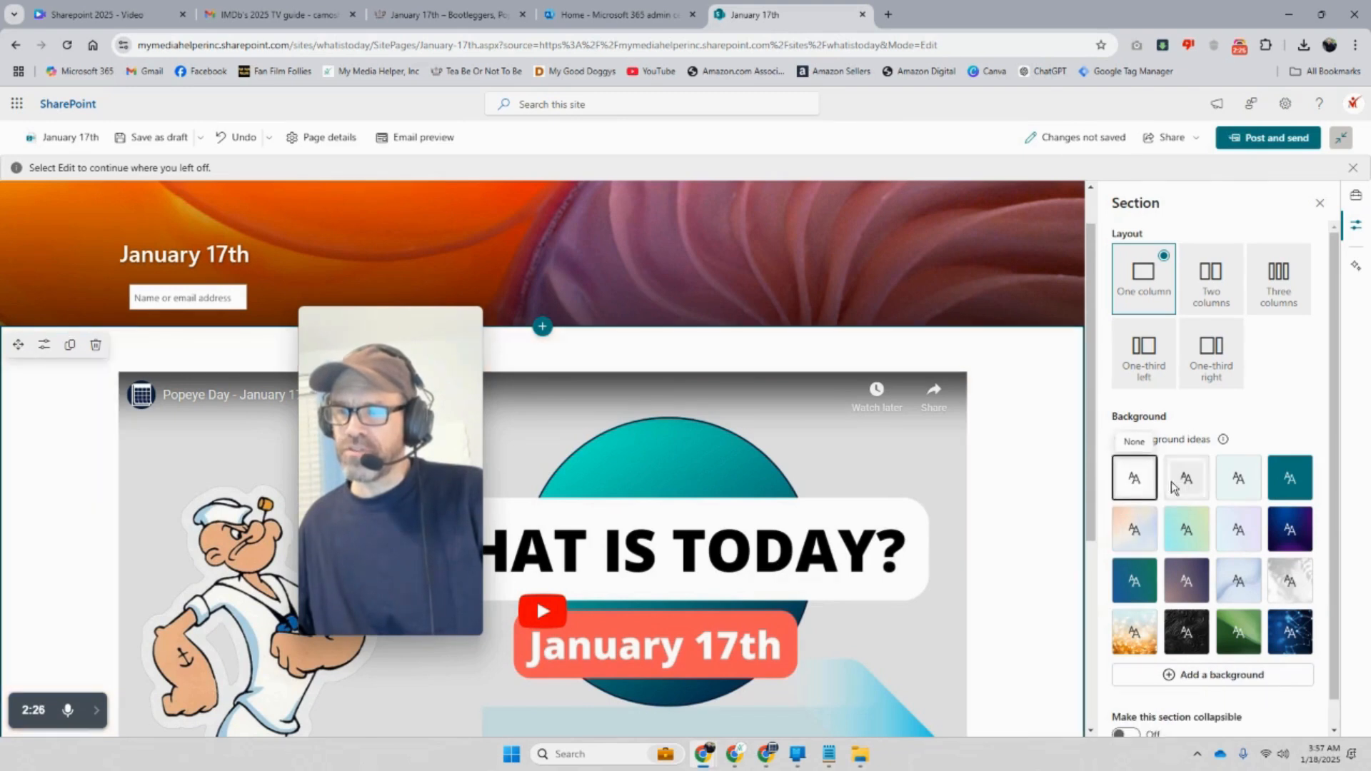
{"action": "left_click", "coordinate": [1290, 482]}
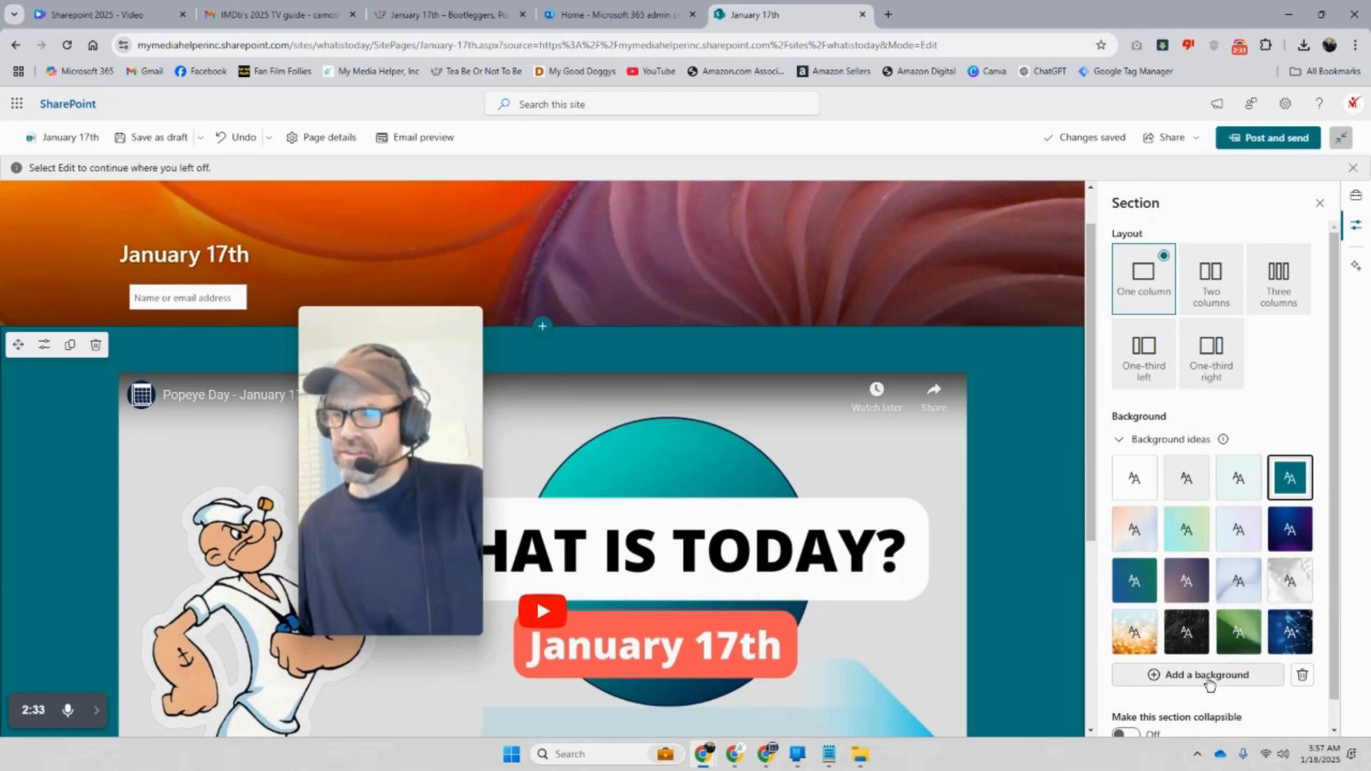
Start adding a custom background image to the video's section, choose the upload source, and cancel the file selection
{"action": "left_click", "coordinate": [1257, 679]}
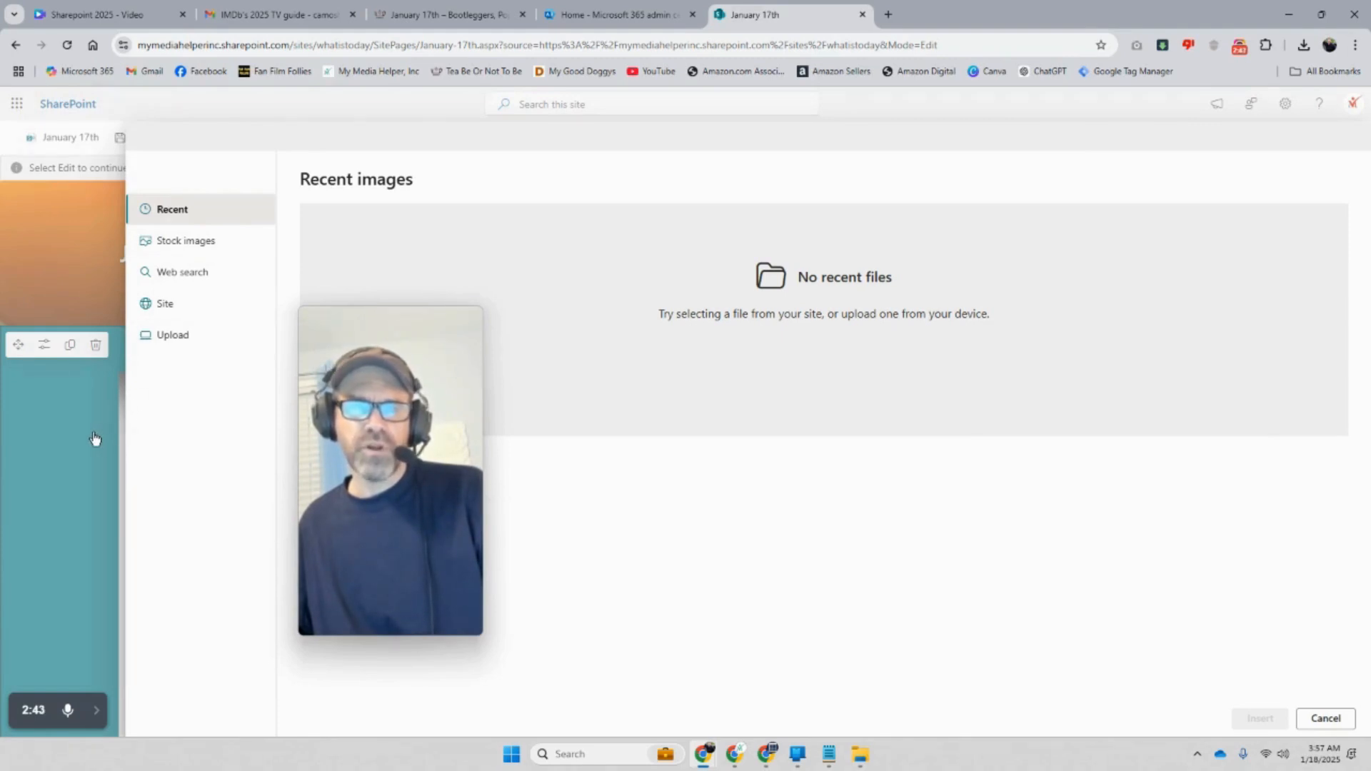
{"action": "left_click_drag", "start_coordinate": [375, 379], "coordinate": [989, 385]}
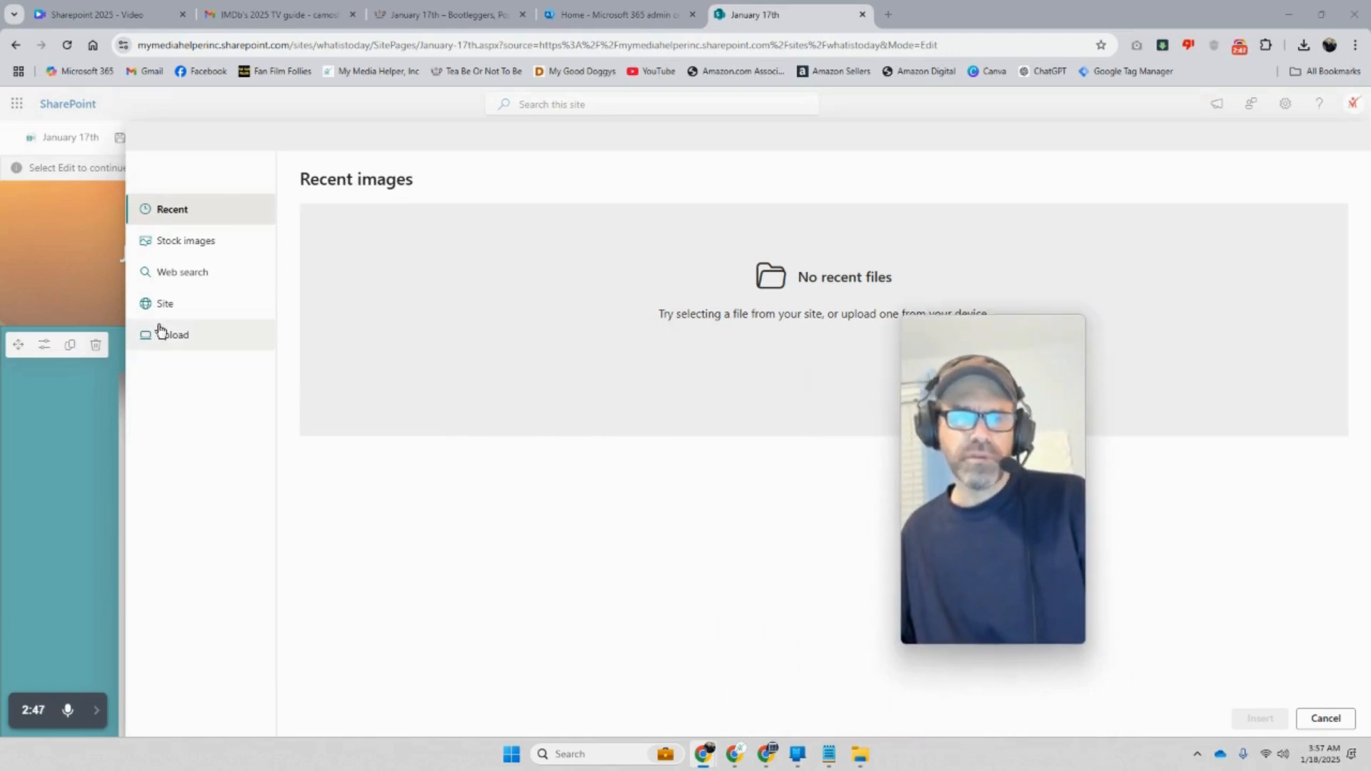
{"action": "left_click", "coordinate": [185, 333]}
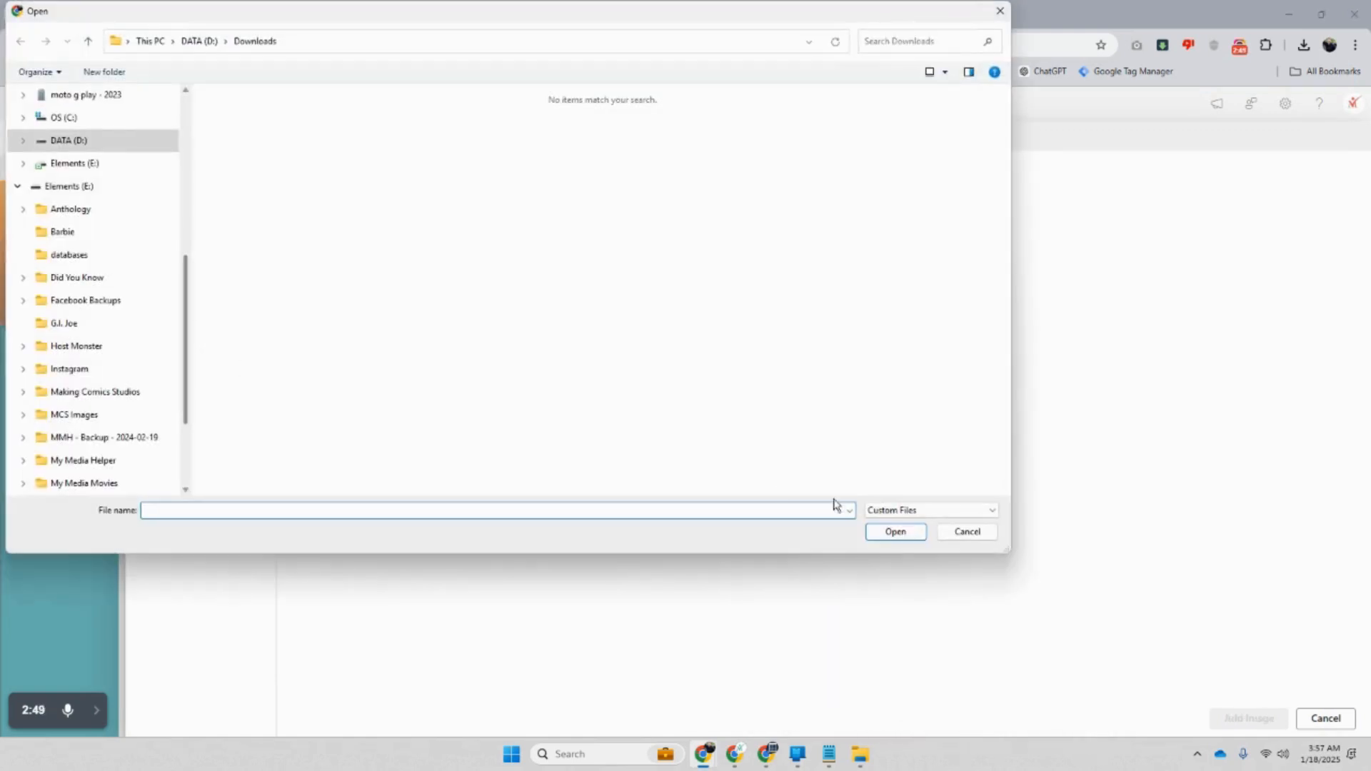
{"action": "left_click", "coordinate": [968, 532]}
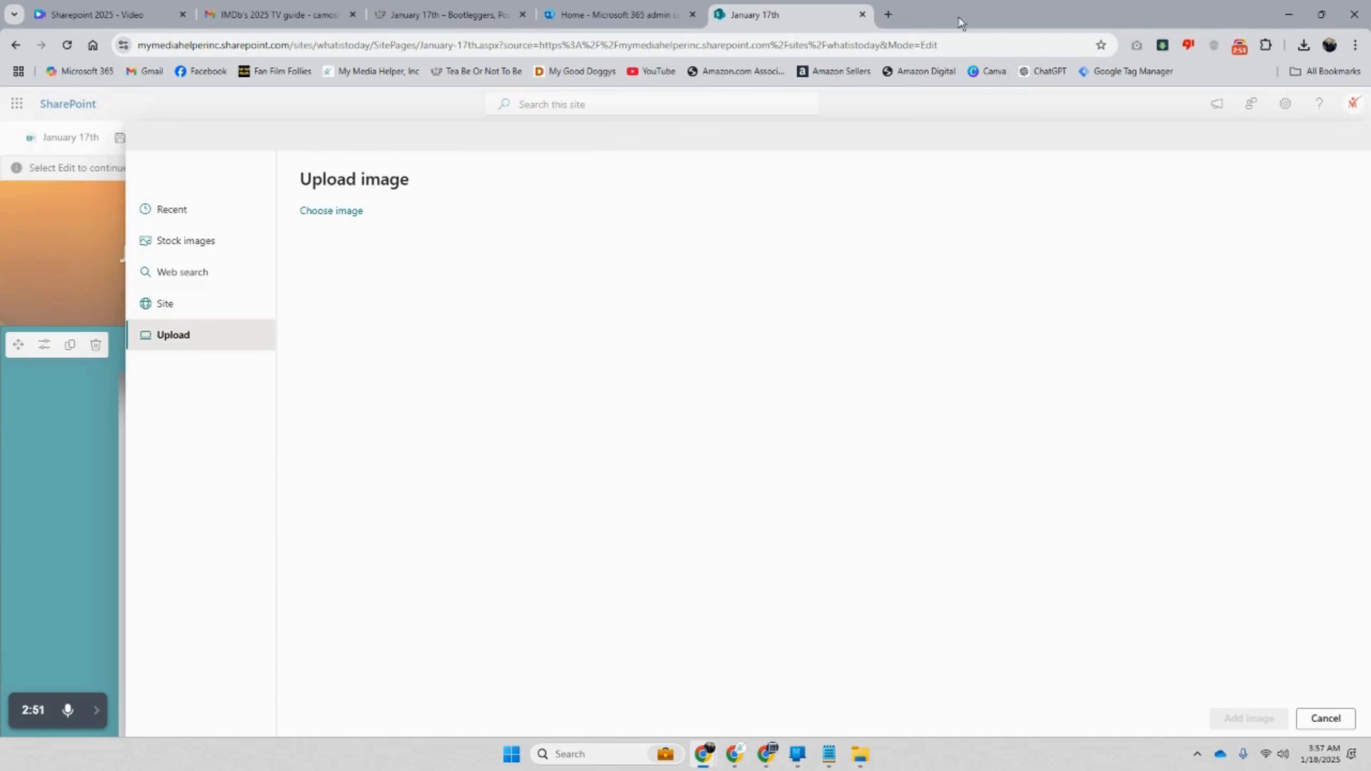
Search Google in a new tab for "color backgrounds" and show the image results
{"action": "left_click", "coordinate": [889, 15]}
{"action": "left_click", "coordinate": [501, 392]}
{"action": "left_click", "coordinate": [528, 372]}
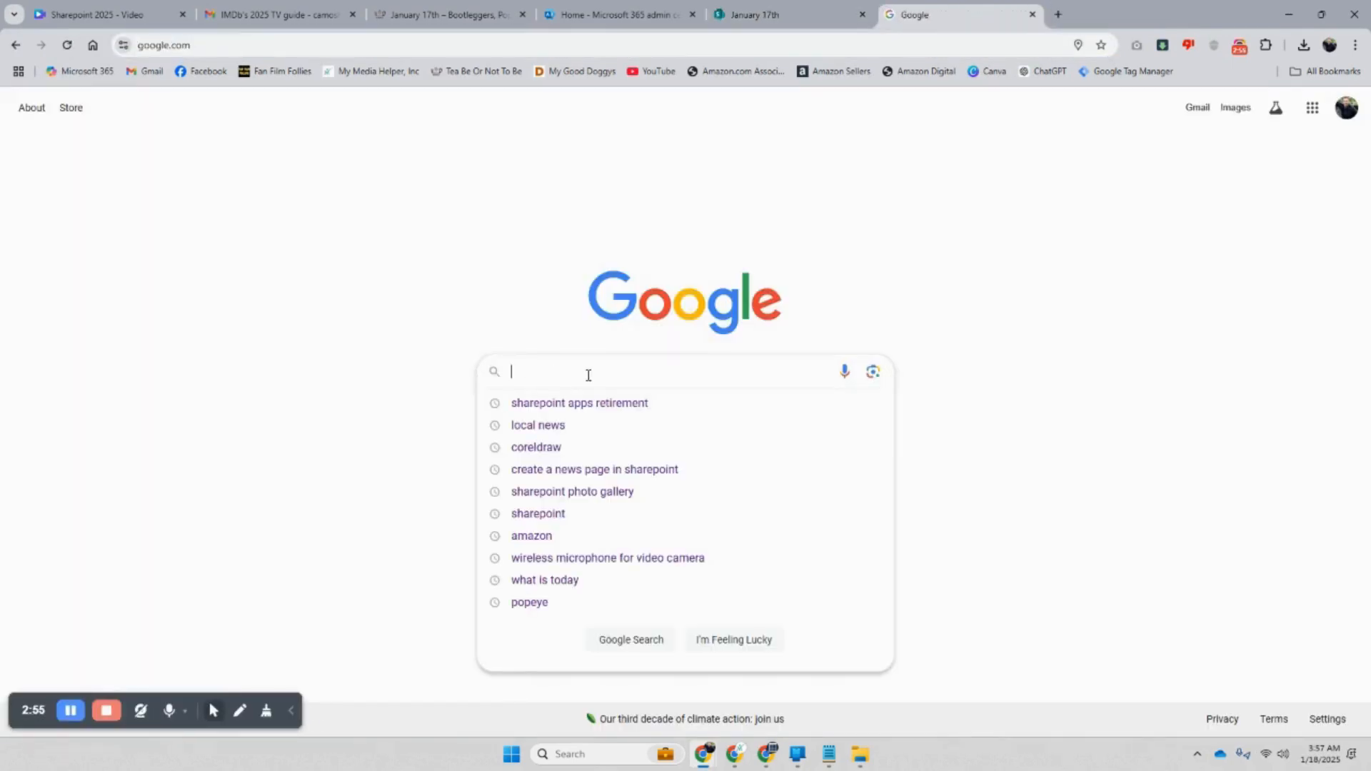
{"action": "type", "text": "color backgrounds"}
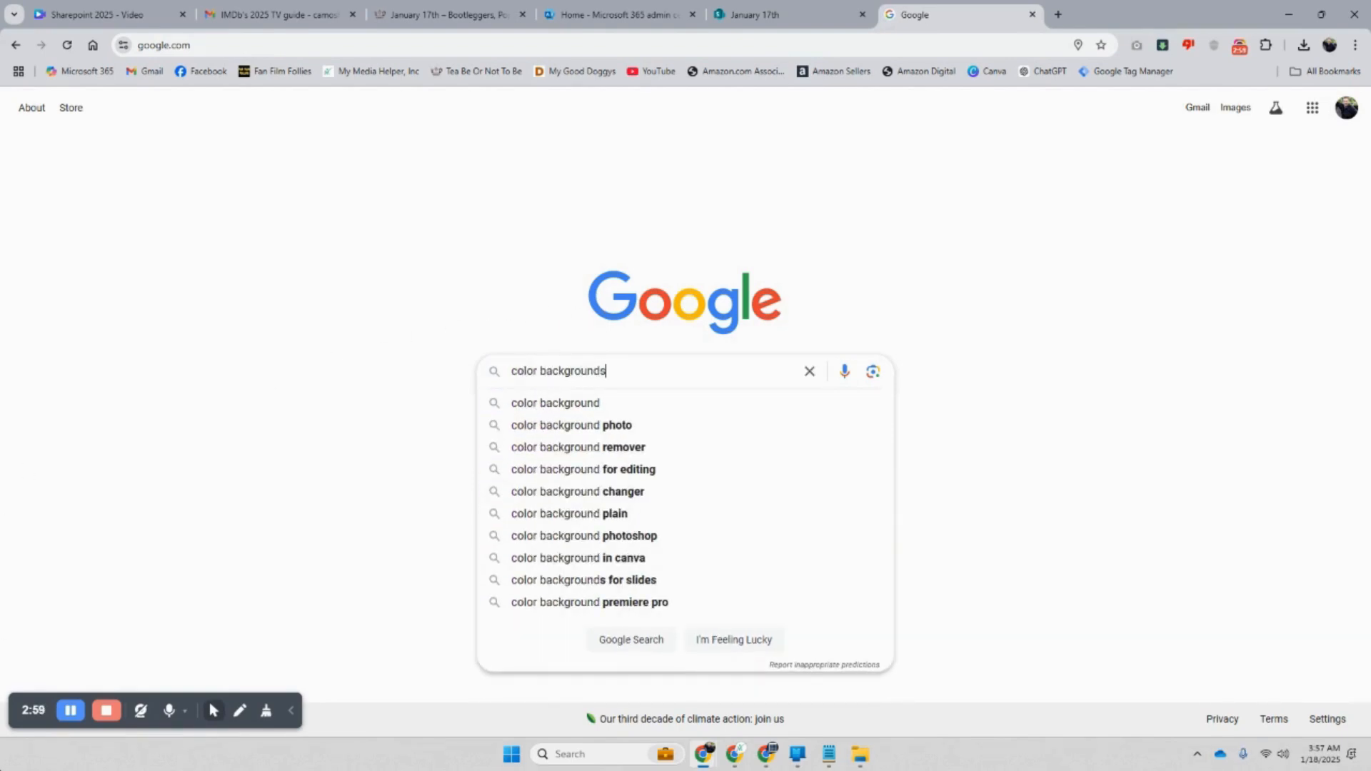
{"action": "key", "text": "Return"}
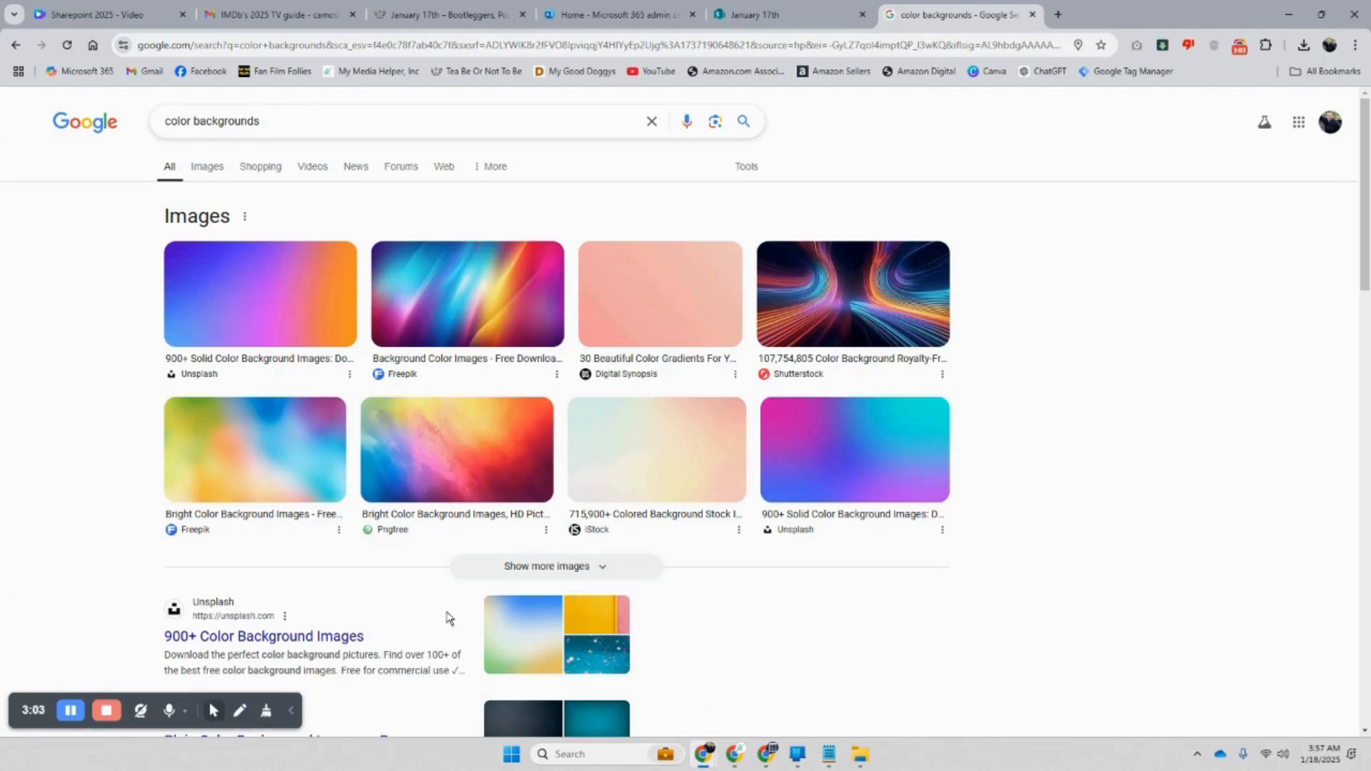
{"action": "left_click", "coordinate": [205, 172]}
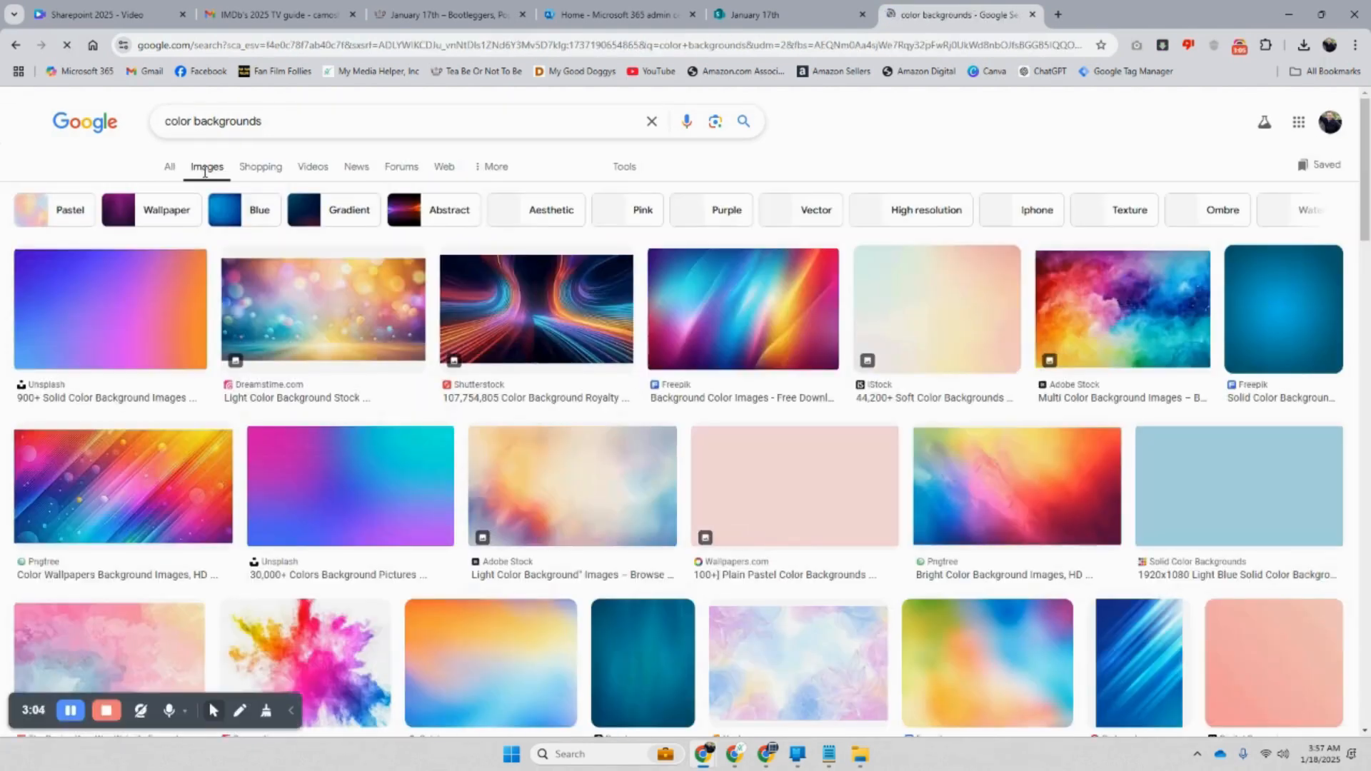
Save the purple-to-orange Unsplash gradient image to the Downloads folder under its suggested name
{"action": "left_click", "coordinate": [129, 321]}
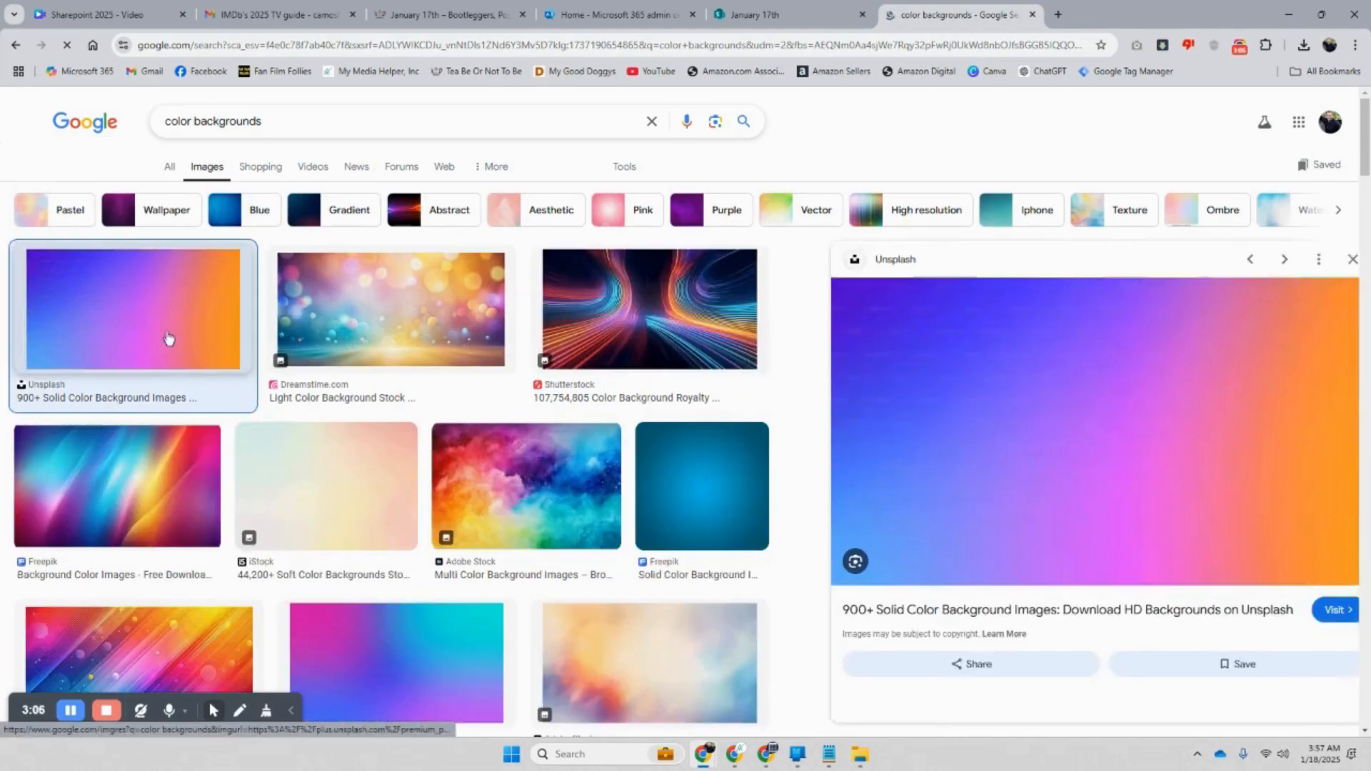
{"action": "right_click", "coordinate": [1129, 405]}
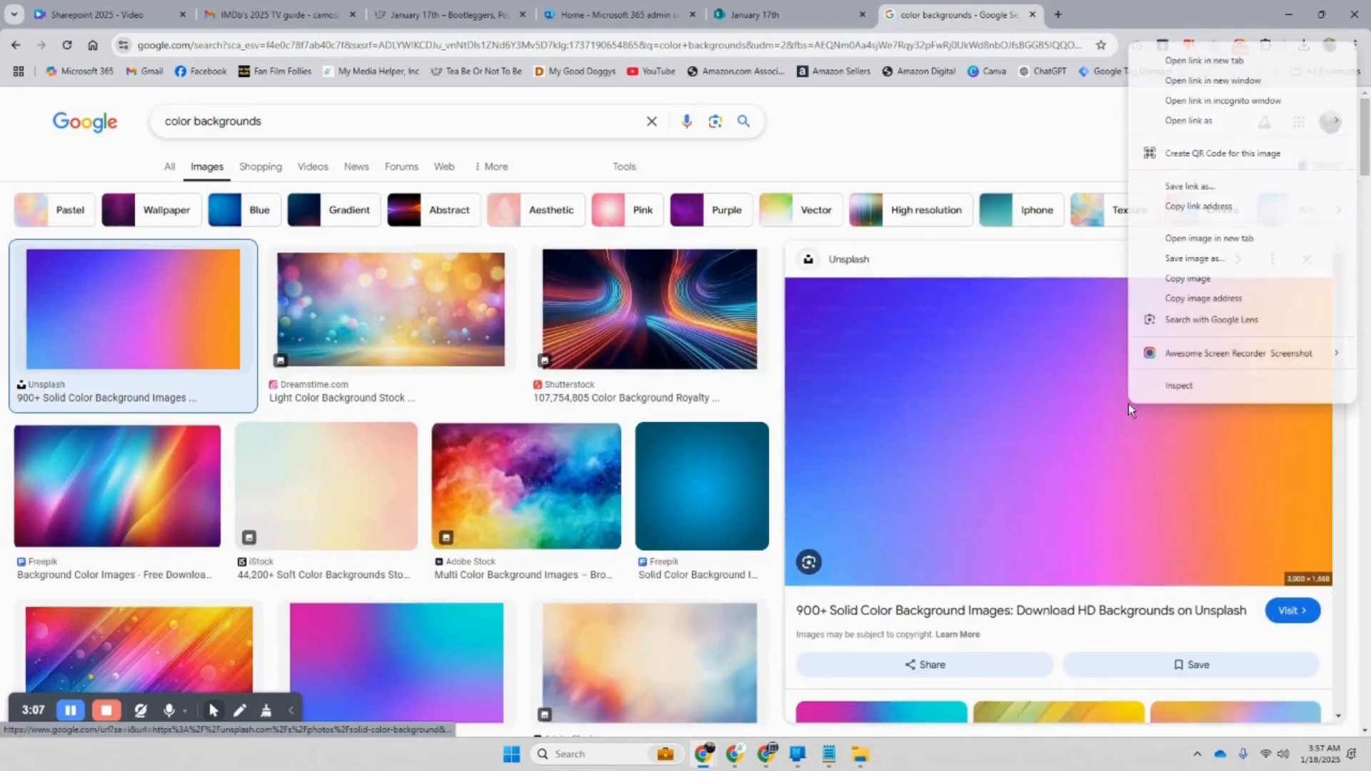
{"action": "left_click", "coordinate": [1214, 261]}
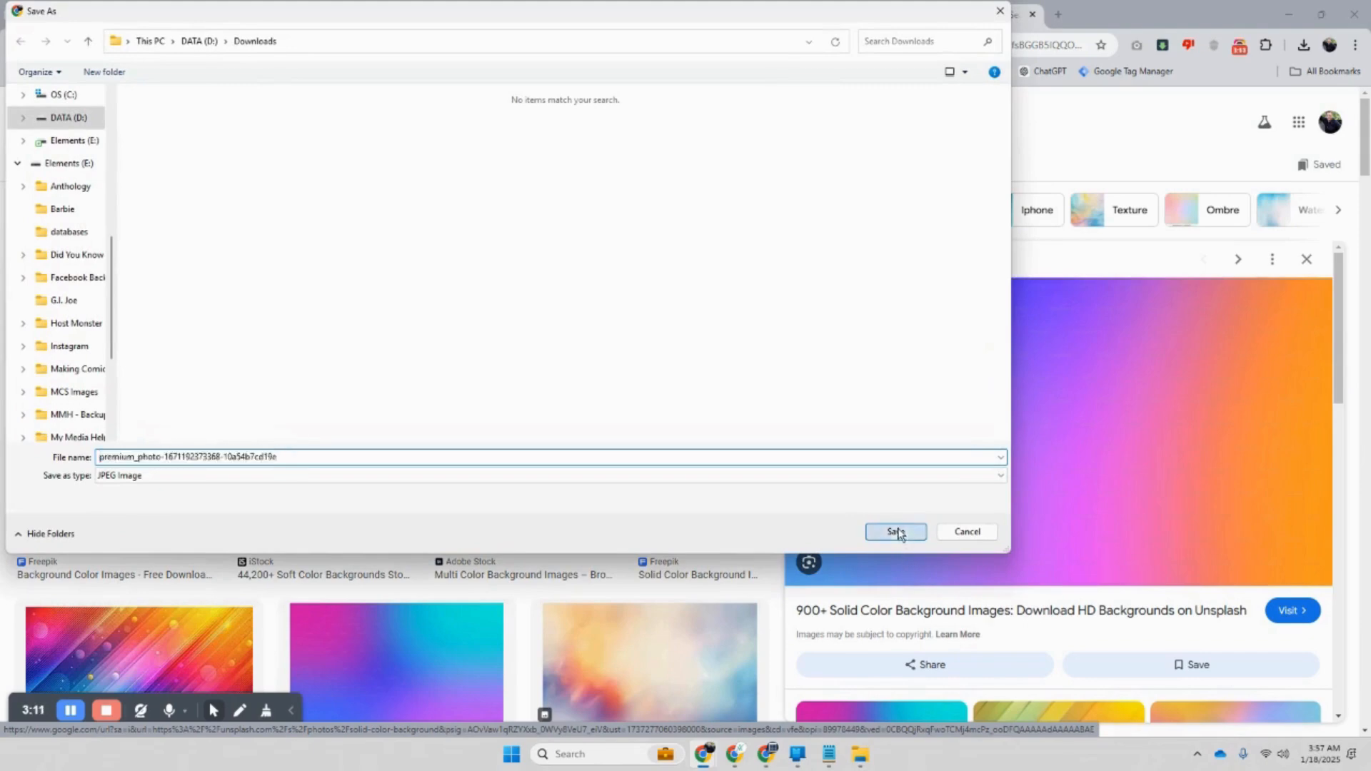
{"action": "left_click", "coordinate": [896, 532]}
Return to the January 17th post and upload the saved gradient image as the video section's background
{"action": "left_click", "coordinate": [741, 13]}
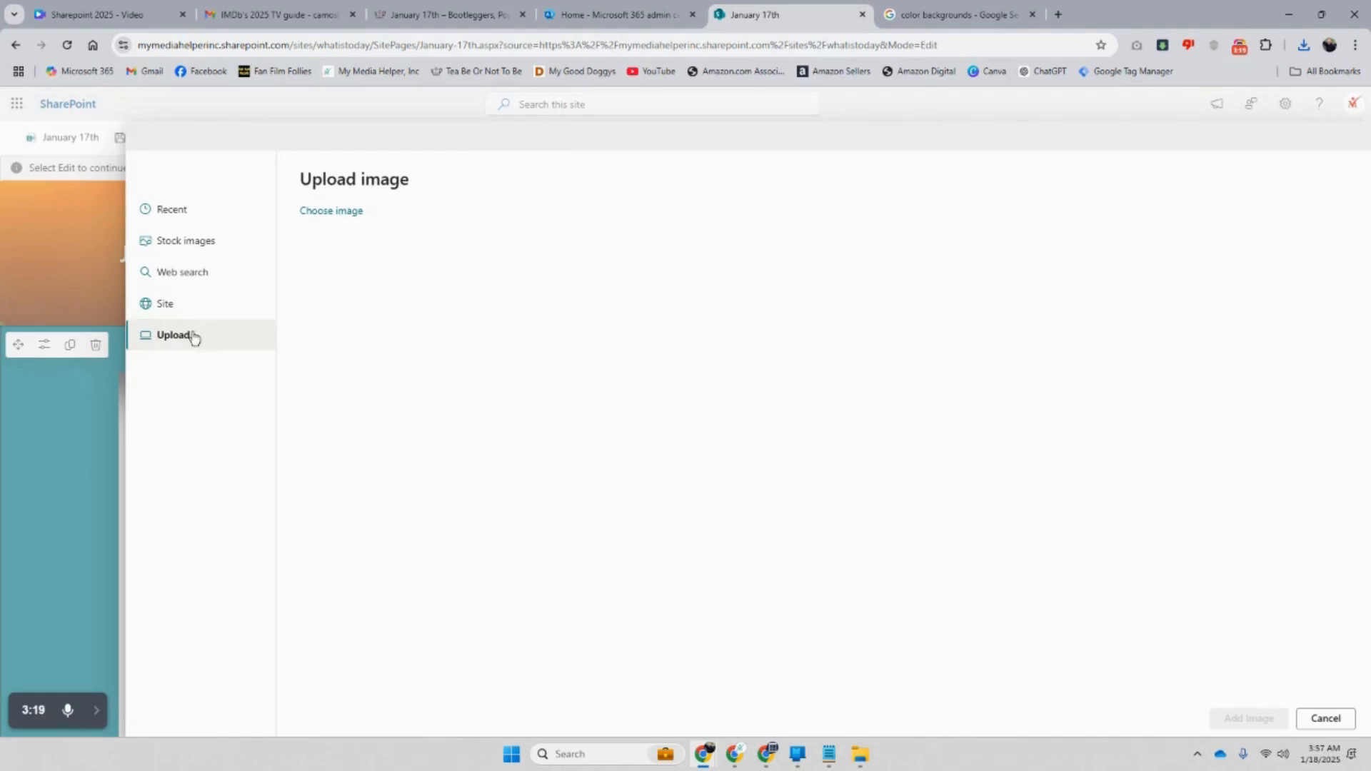
{"action": "left_click", "coordinate": [330, 215]}
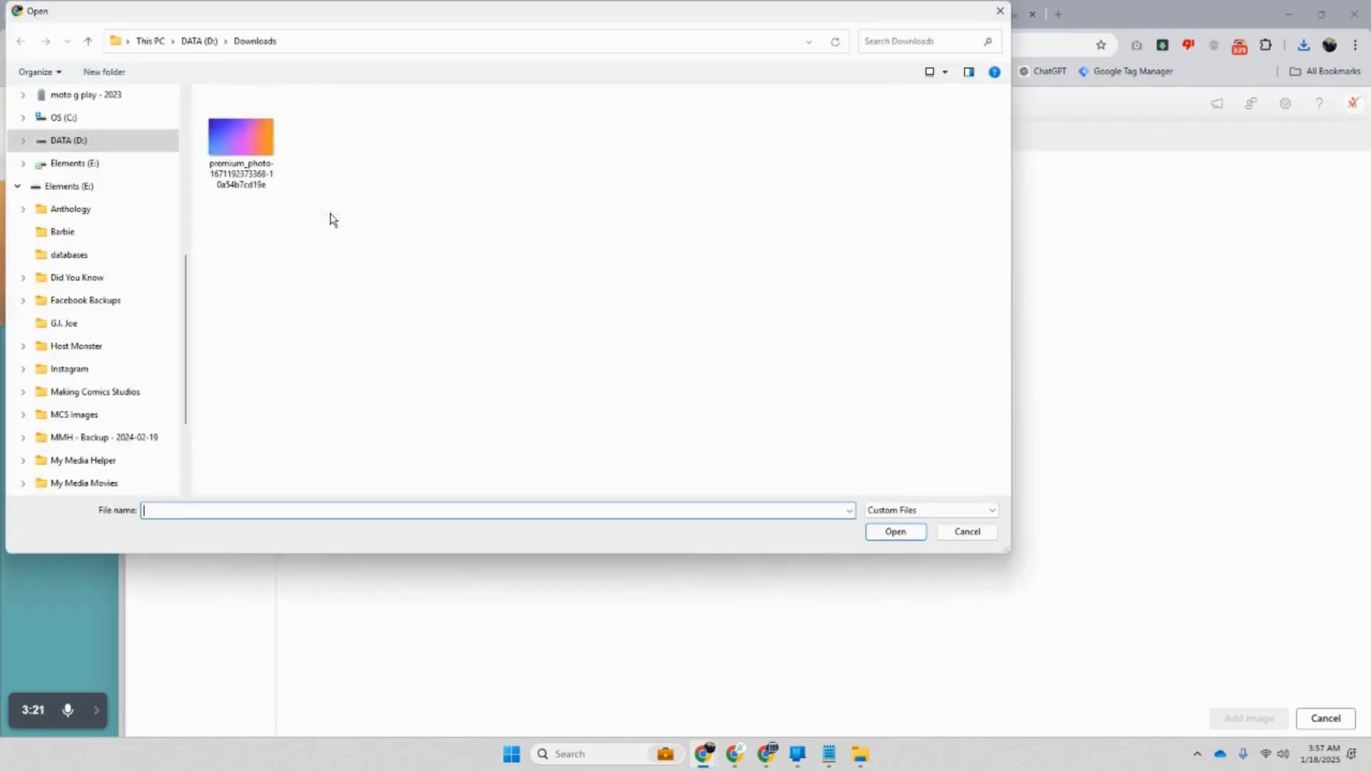
{"action": "left_click", "coordinate": [260, 157]}
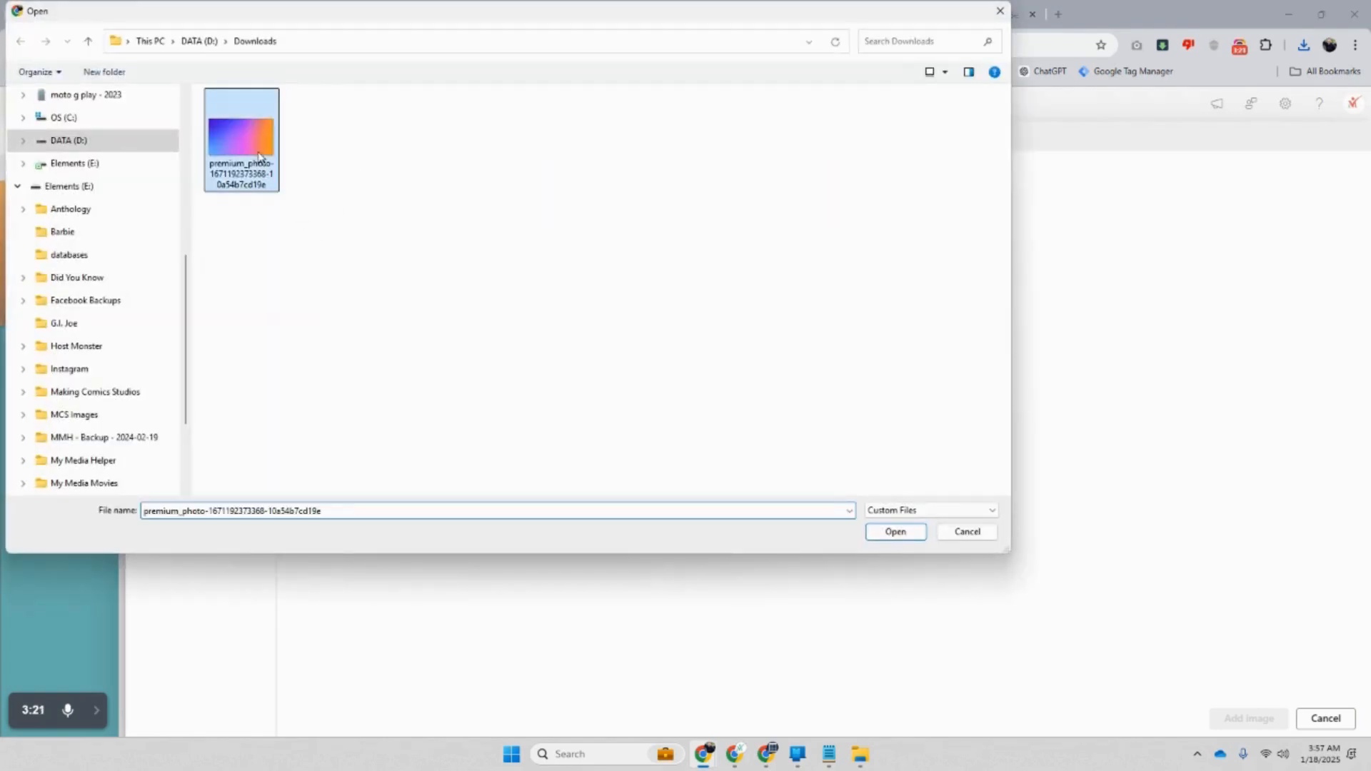
{"action": "left_click", "coordinate": [900, 533]}
{"action": "left_click", "coordinate": [1248, 719]}
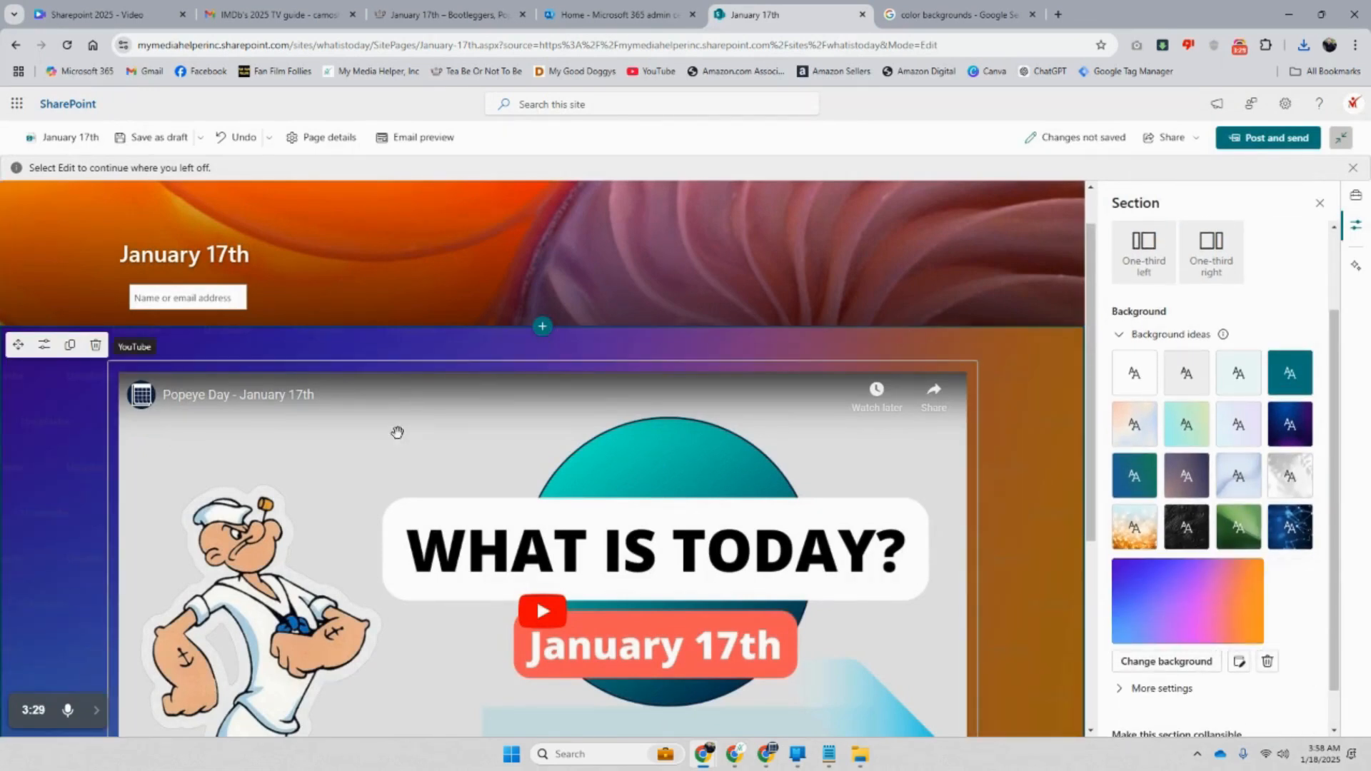
{"action": "scroll", "coordinate": [1194, 537], "scroll_direction": "down", "scroll_amount": 1}
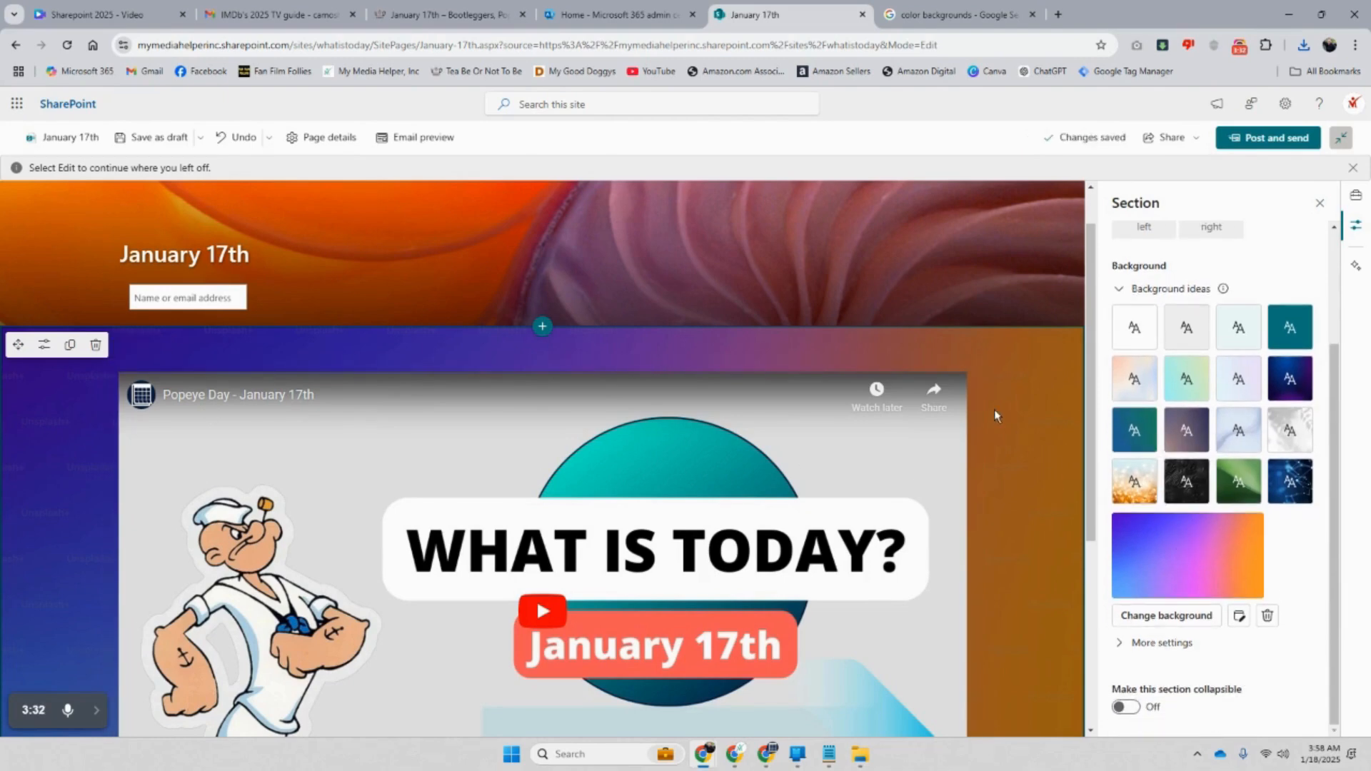
Switch to the Google Images results and change the search to "red backgrounds"
{"action": "left_click", "coordinate": [928, 16]}
{"action": "left_click_drag", "start_coordinate": [192, 122], "coordinate": [101, 126]}
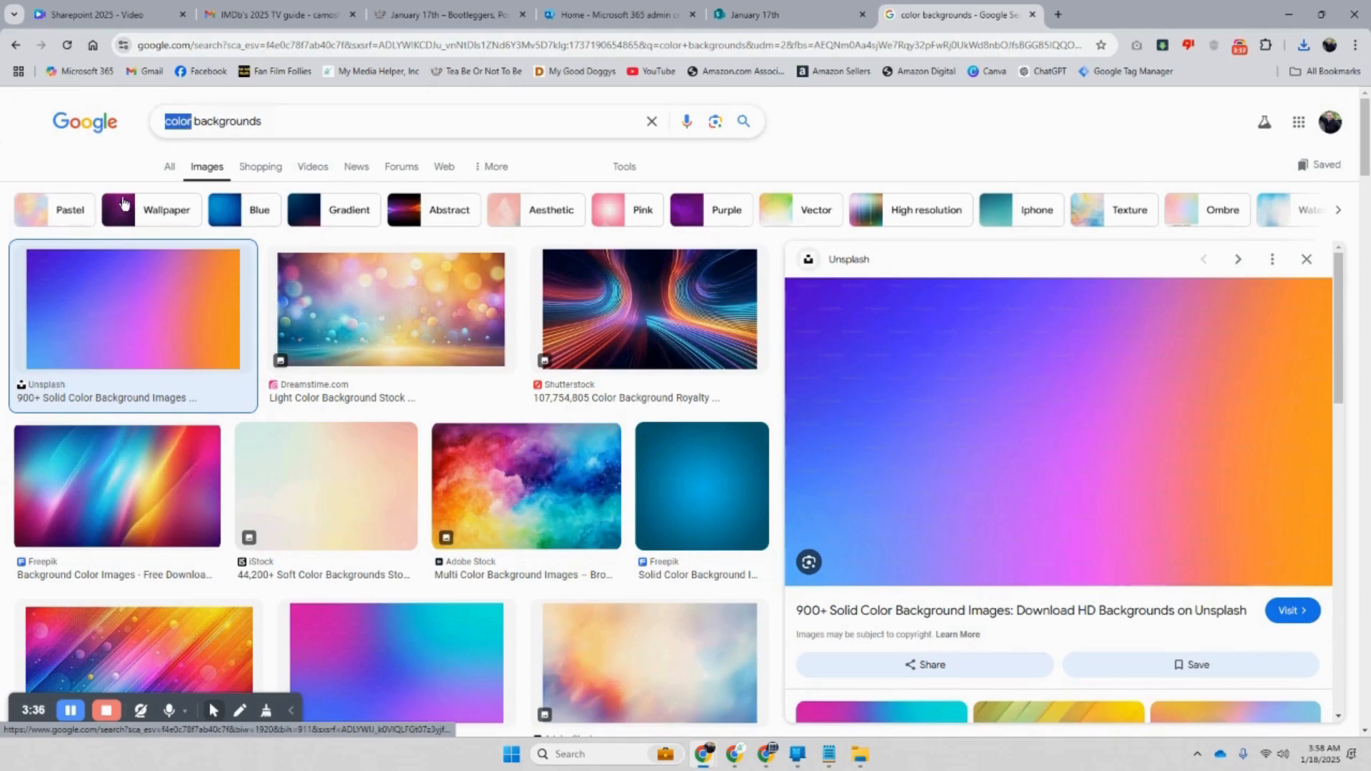
{"action": "type", "text": "red"}
{"action": "key", "text": "Return"}
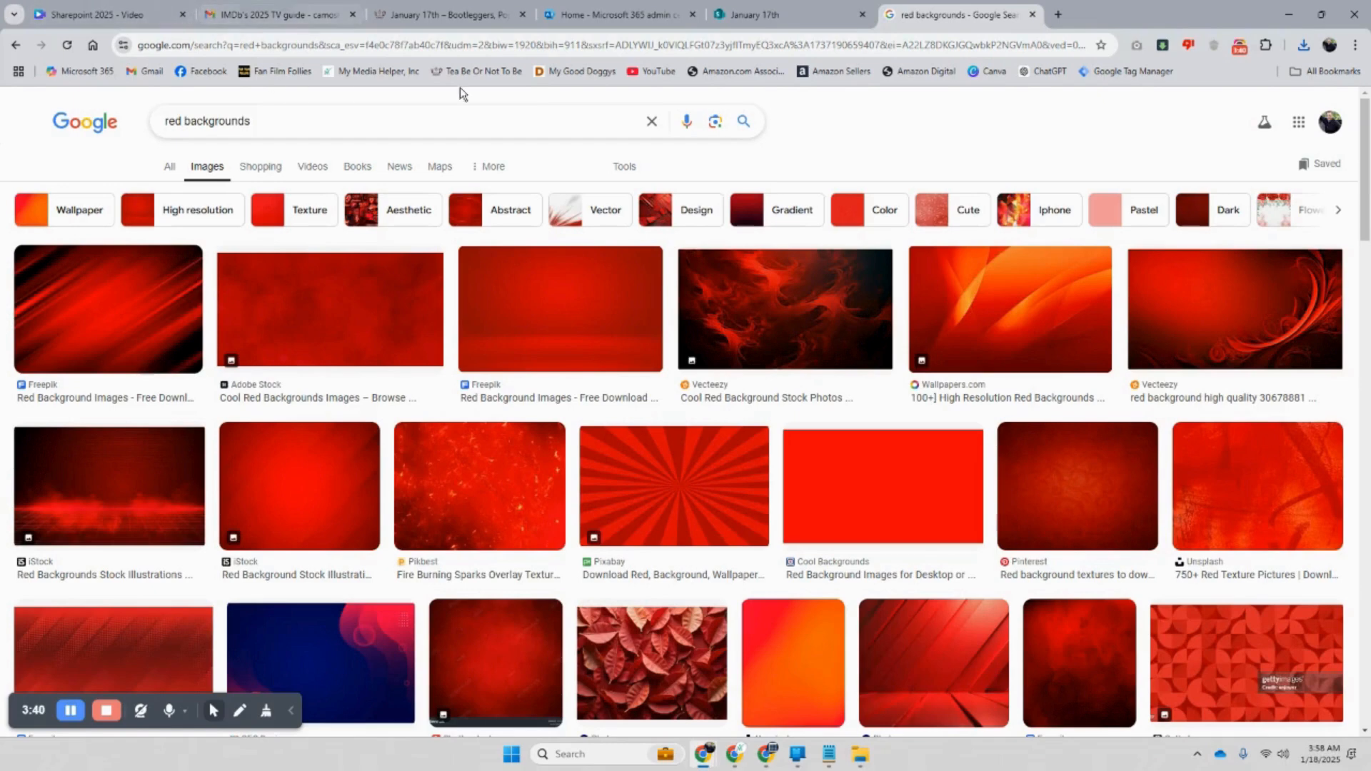
Open the plain solid red image from Cool Backgrounds and save it under its suggested file name
{"action": "left_click", "coordinate": [839, 483]}
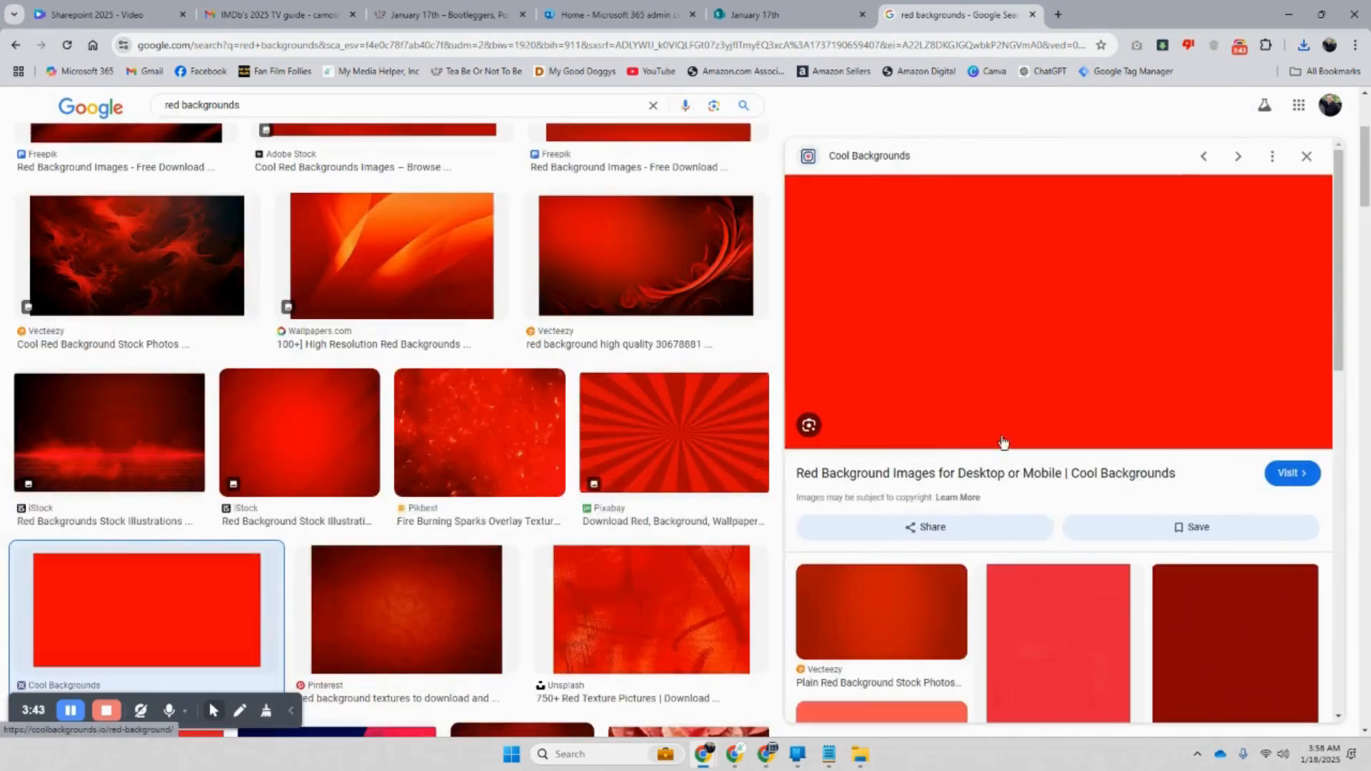
{"action": "right_click", "coordinate": [907, 303]}
{"action": "left_click", "coordinate": [980, 520]}
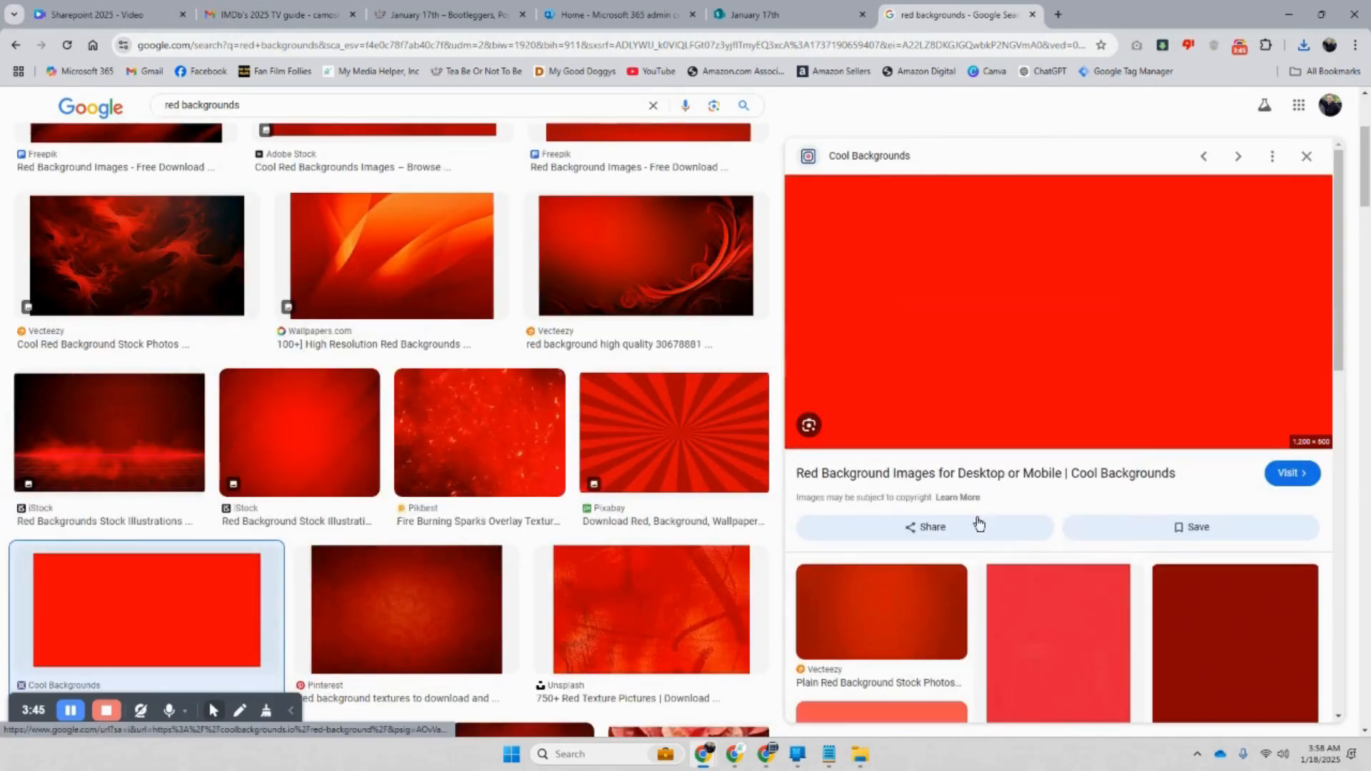
{"action": "left_click", "coordinate": [889, 534]}
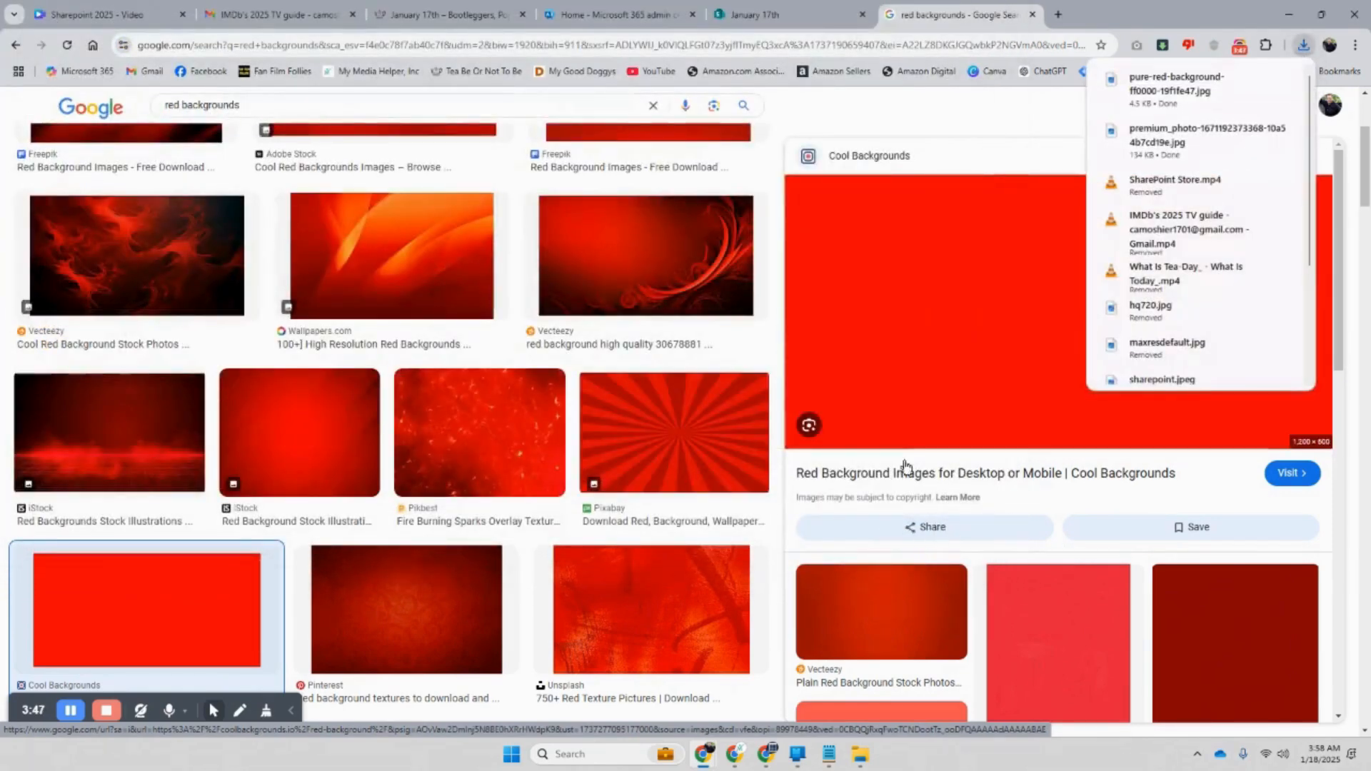
Return to the January 17th post and replace the video section's background with the saved red image
{"action": "left_click", "coordinate": [761, 15]}
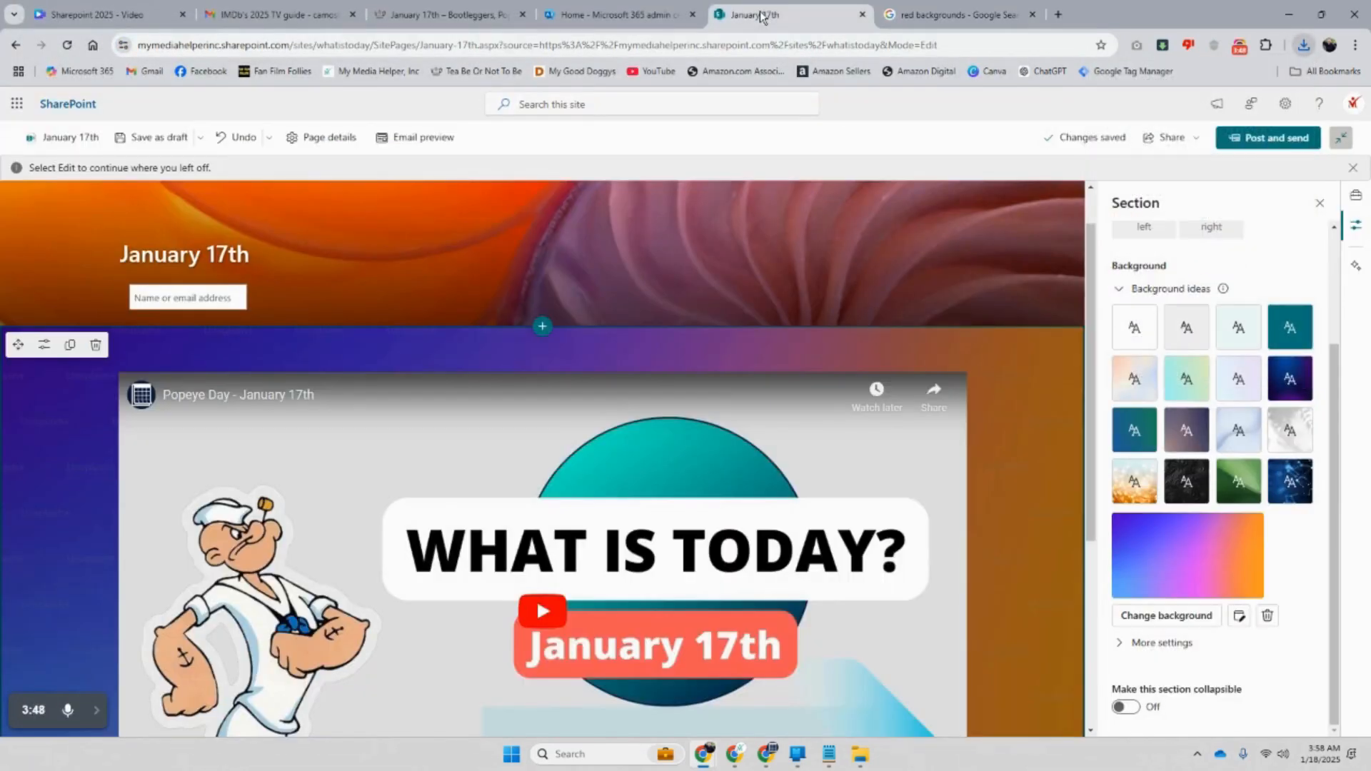
{"action": "left_click", "coordinate": [1169, 625]}
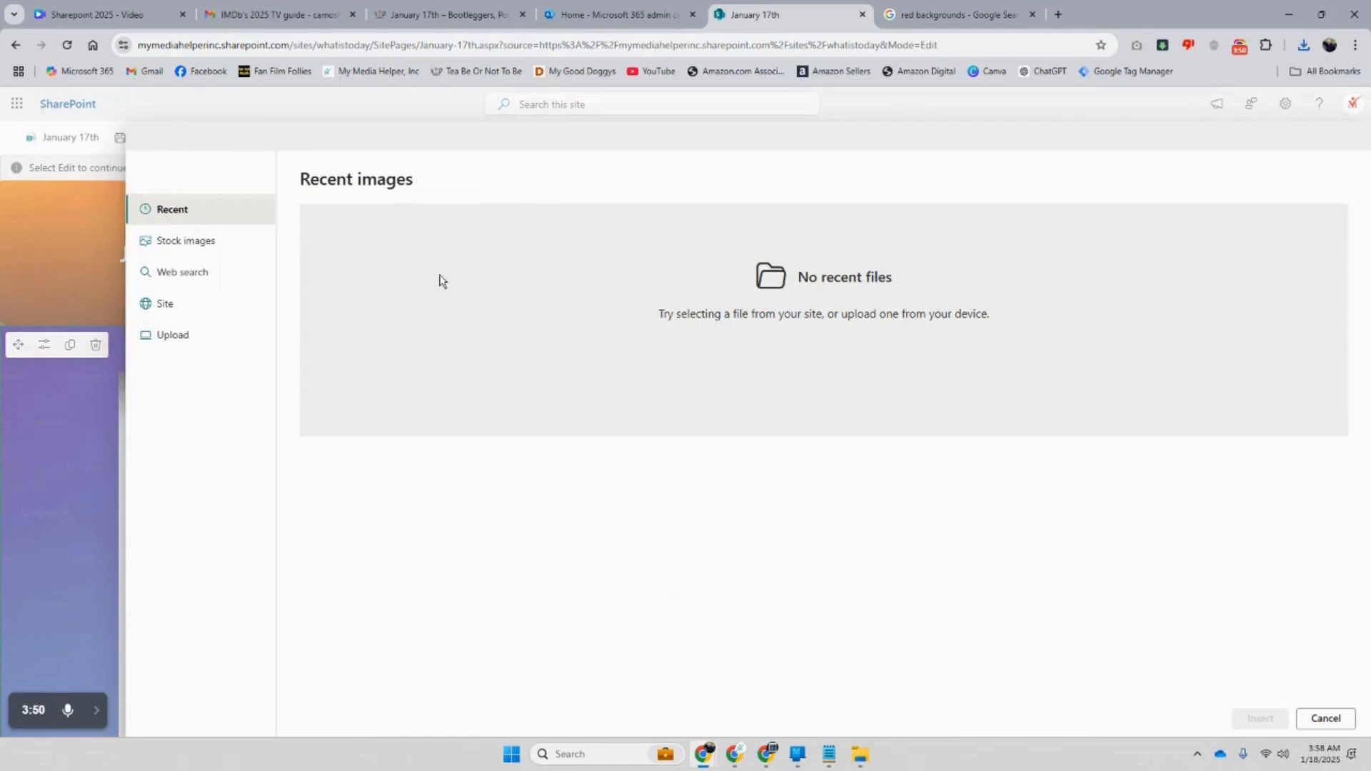
{"action": "left_click", "coordinate": [176, 335]}
{"action": "double_click", "coordinate": [238, 144]}
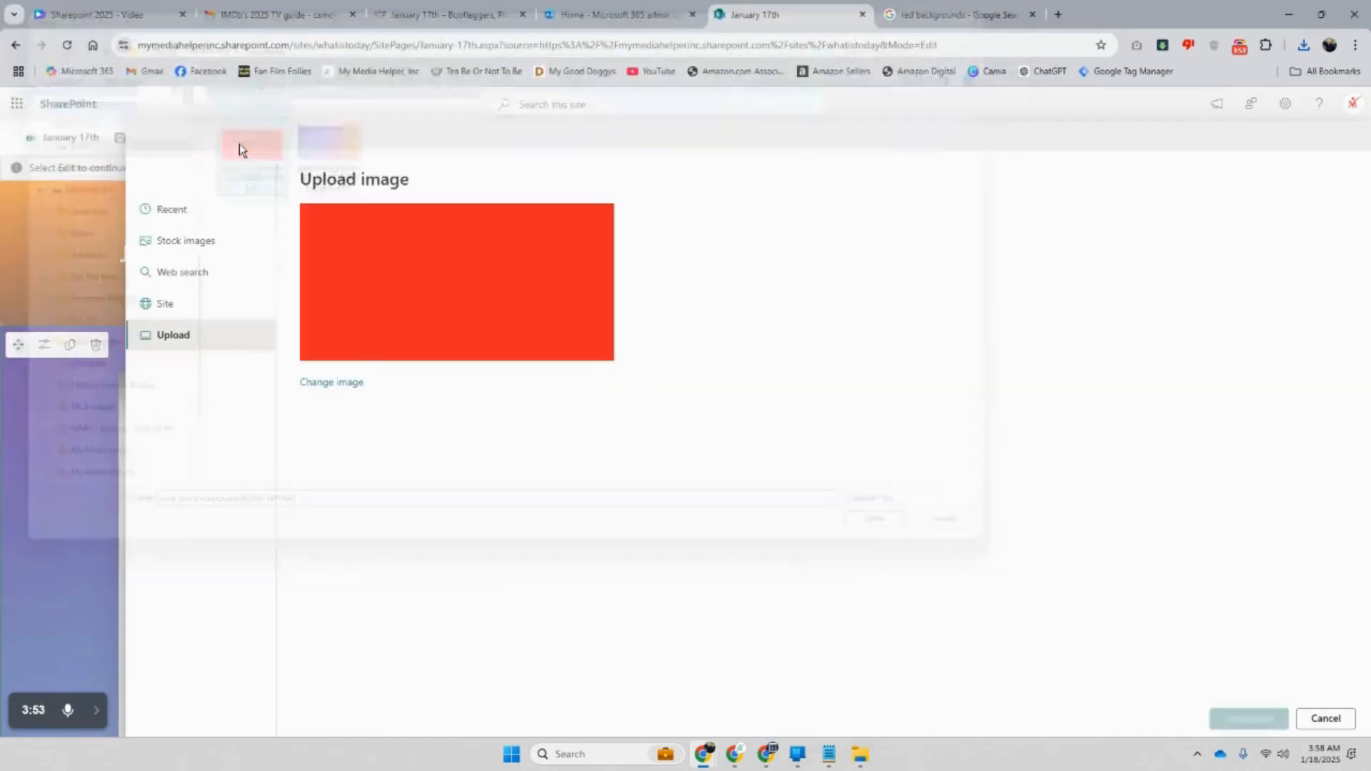
{"action": "left_click", "coordinate": [1246, 718]}
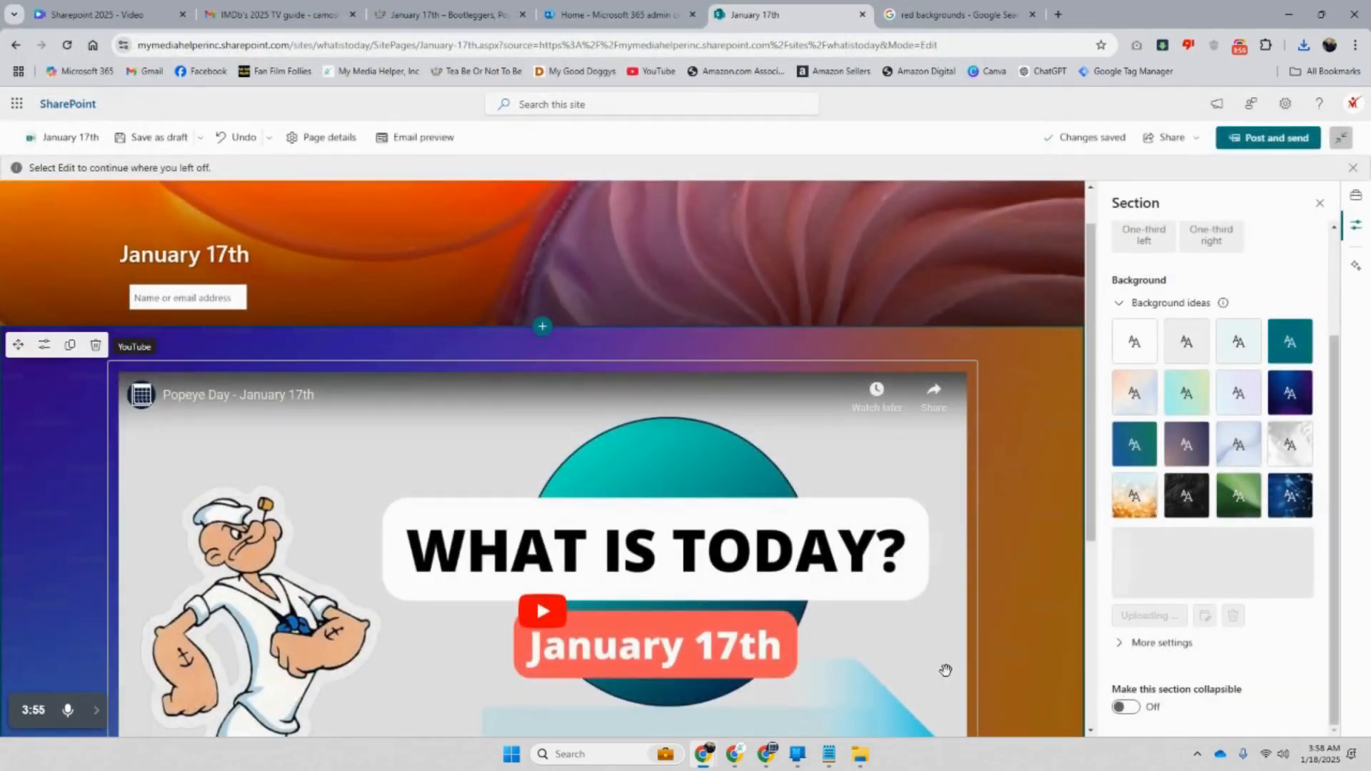
{"action": "scroll", "coordinate": [1007, 596], "scroll_direction": "down", "scroll_amount": 5}
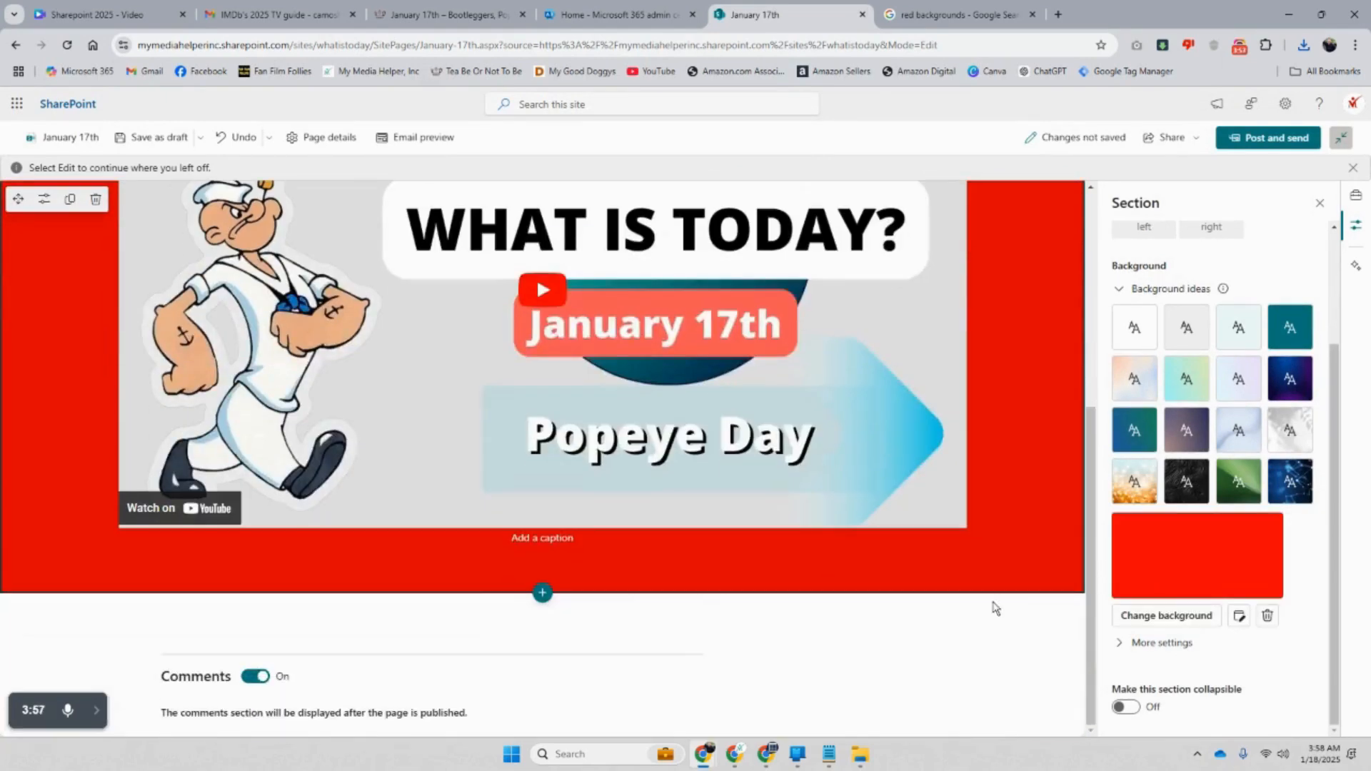
{"action": "scroll", "coordinate": [988, 612], "scroll_direction": "up", "scroll_amount": 5}
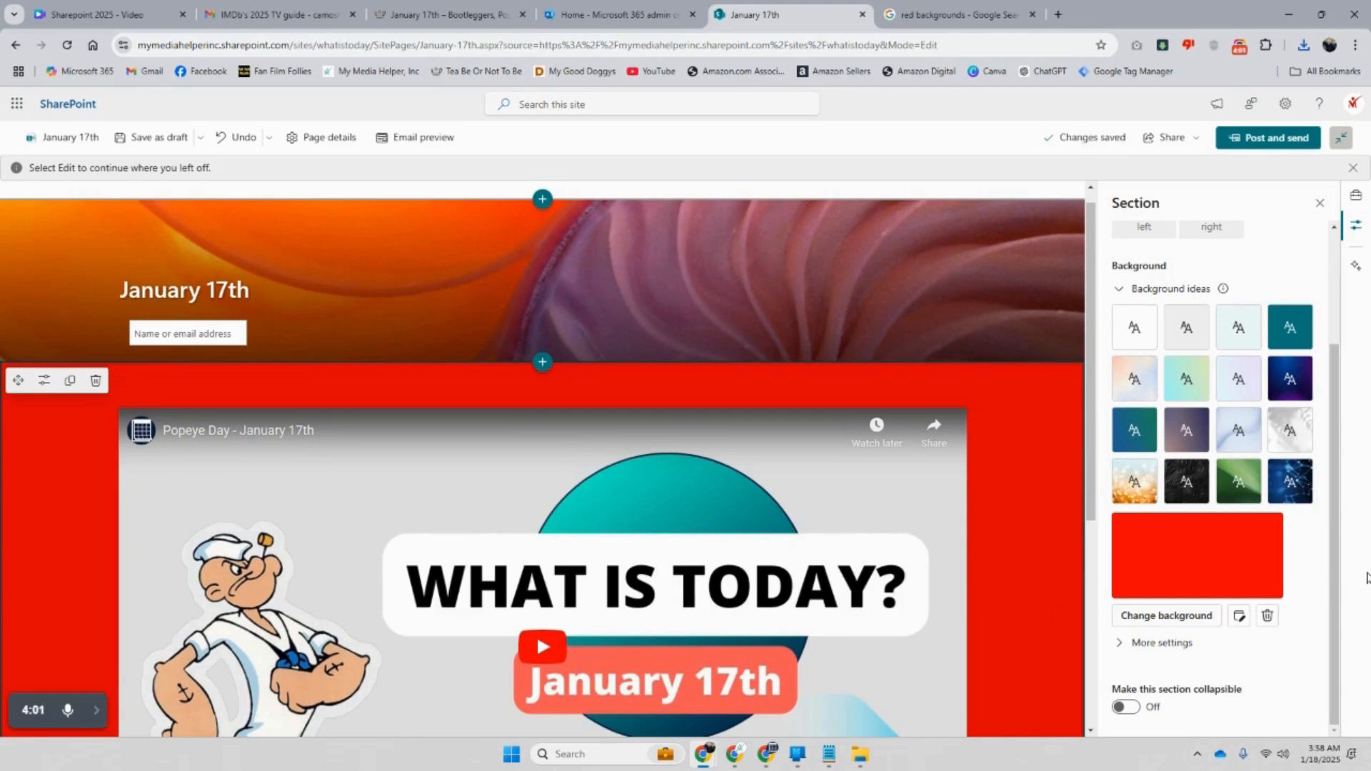
Remove the video section's background image and change the section layout to two columns
{"action": "left_click", "coordinate": [1268, 615]}
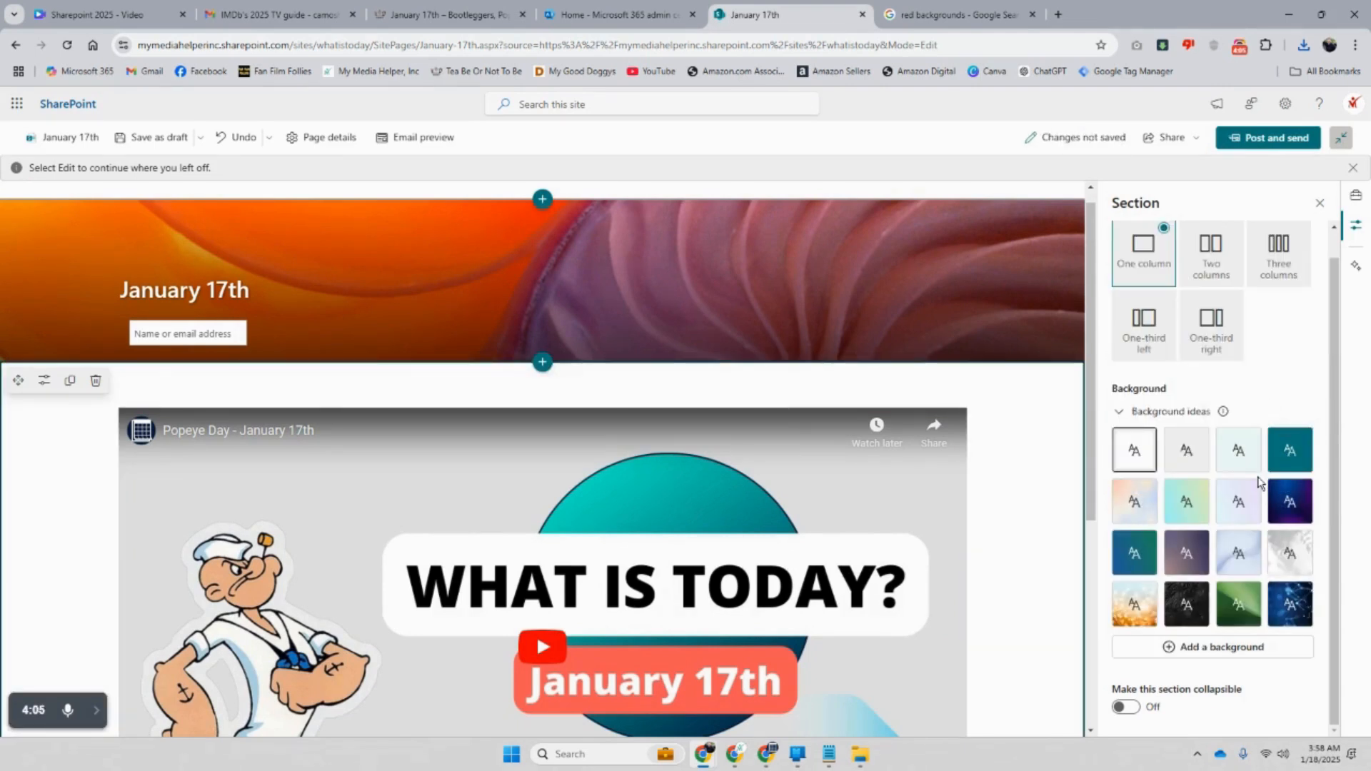
{"action": "scroll", "coordinate": [236, 465], "scroll_direction": "down", "scroll_amount": 1}
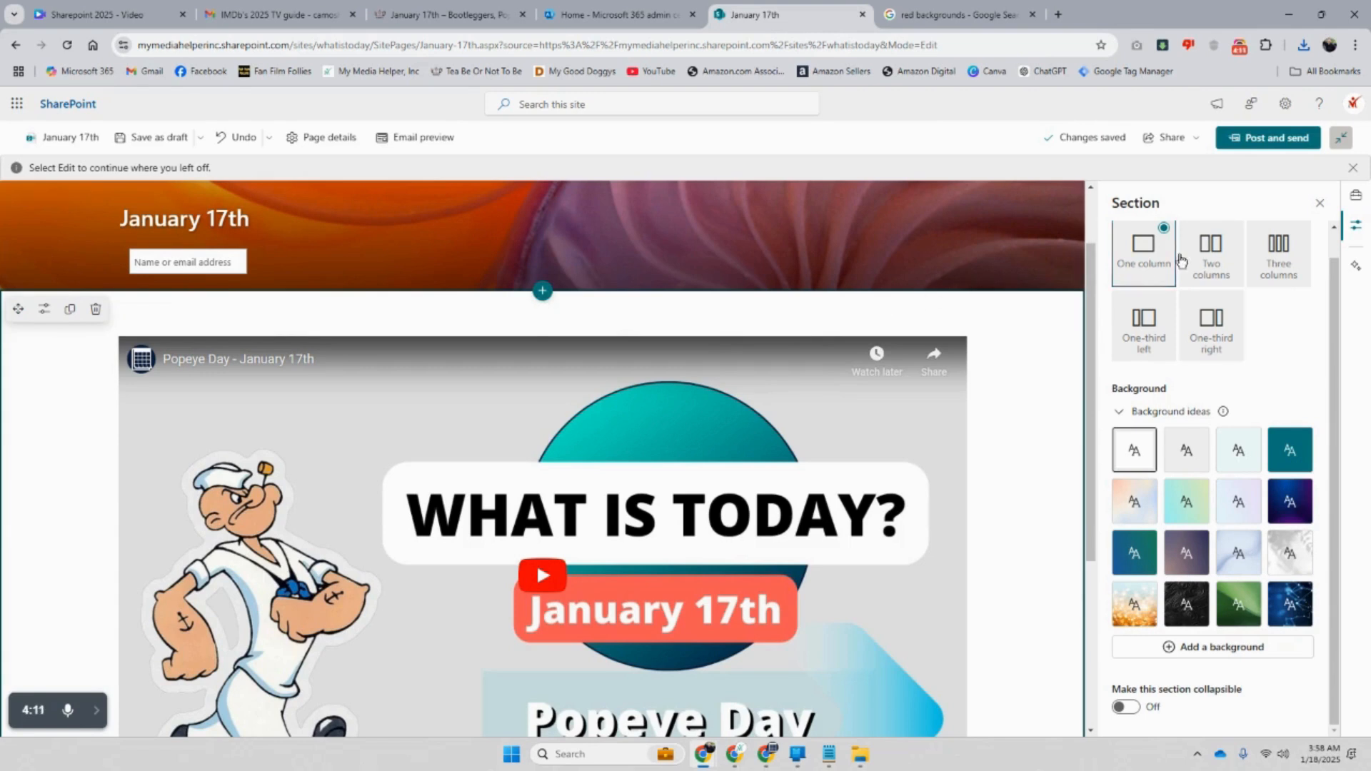
{"action": "left_click", "coordinate": [1207, 257]}
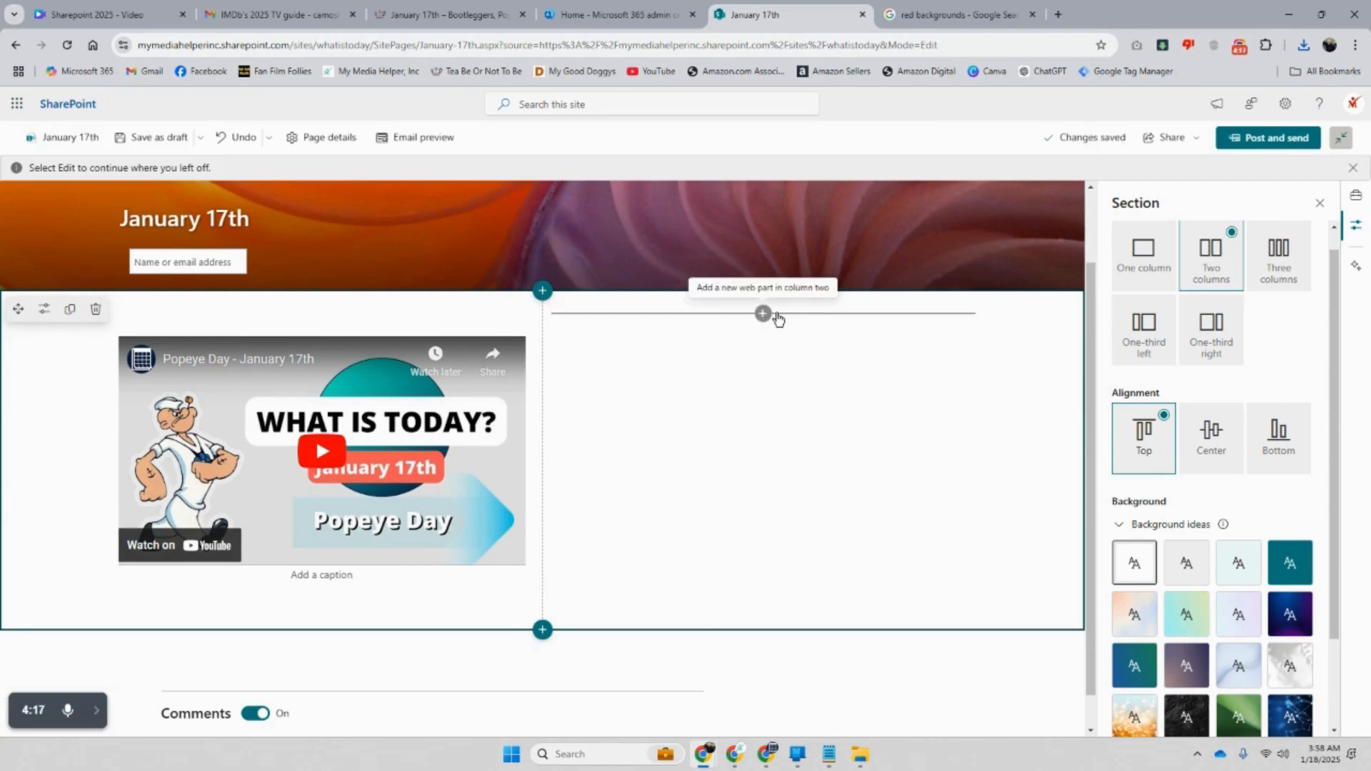
Add a Text web part to the empty second column beside the Popeye Day video
{"action": "left_click", "coordinate": [762, 313]}
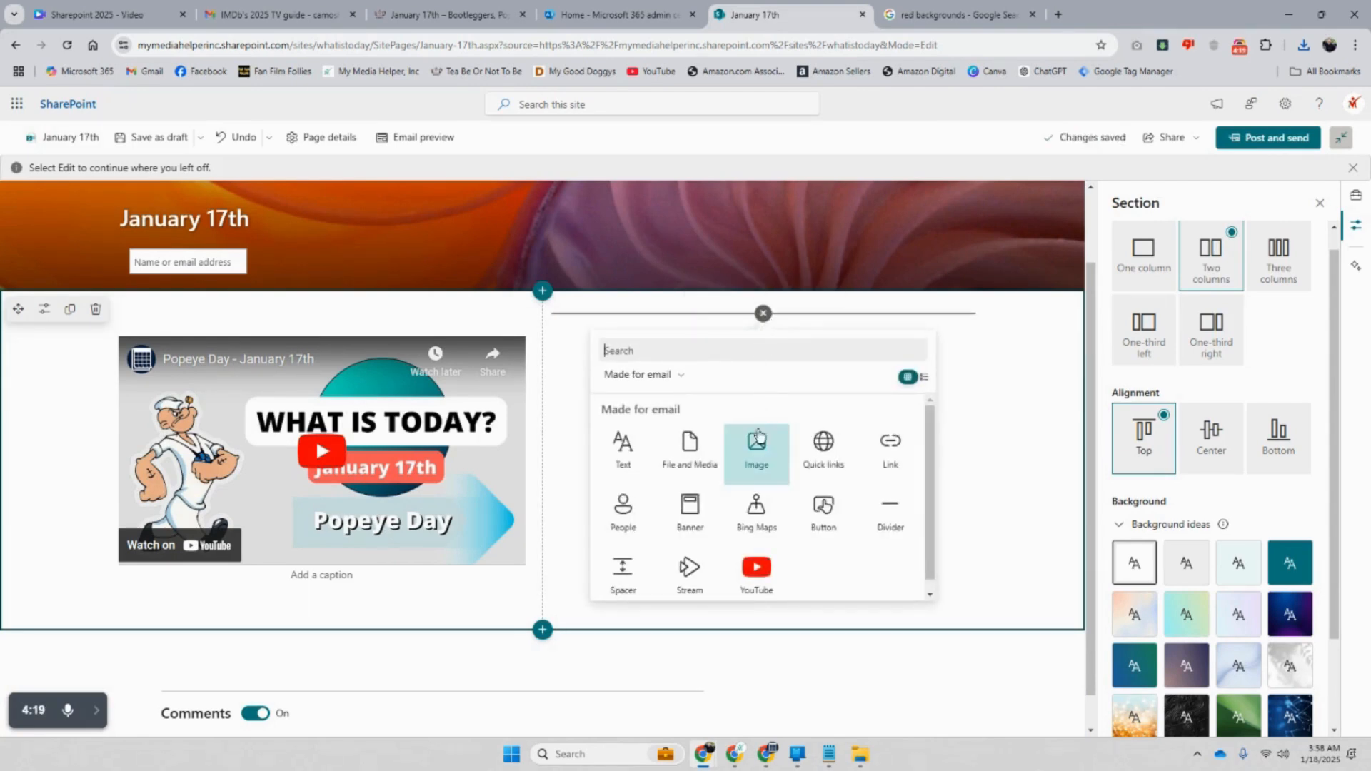
{"action": "left_click", "coordinate": [620, 452]}
{"action": "left_click", "coordinate": [638, 465]}
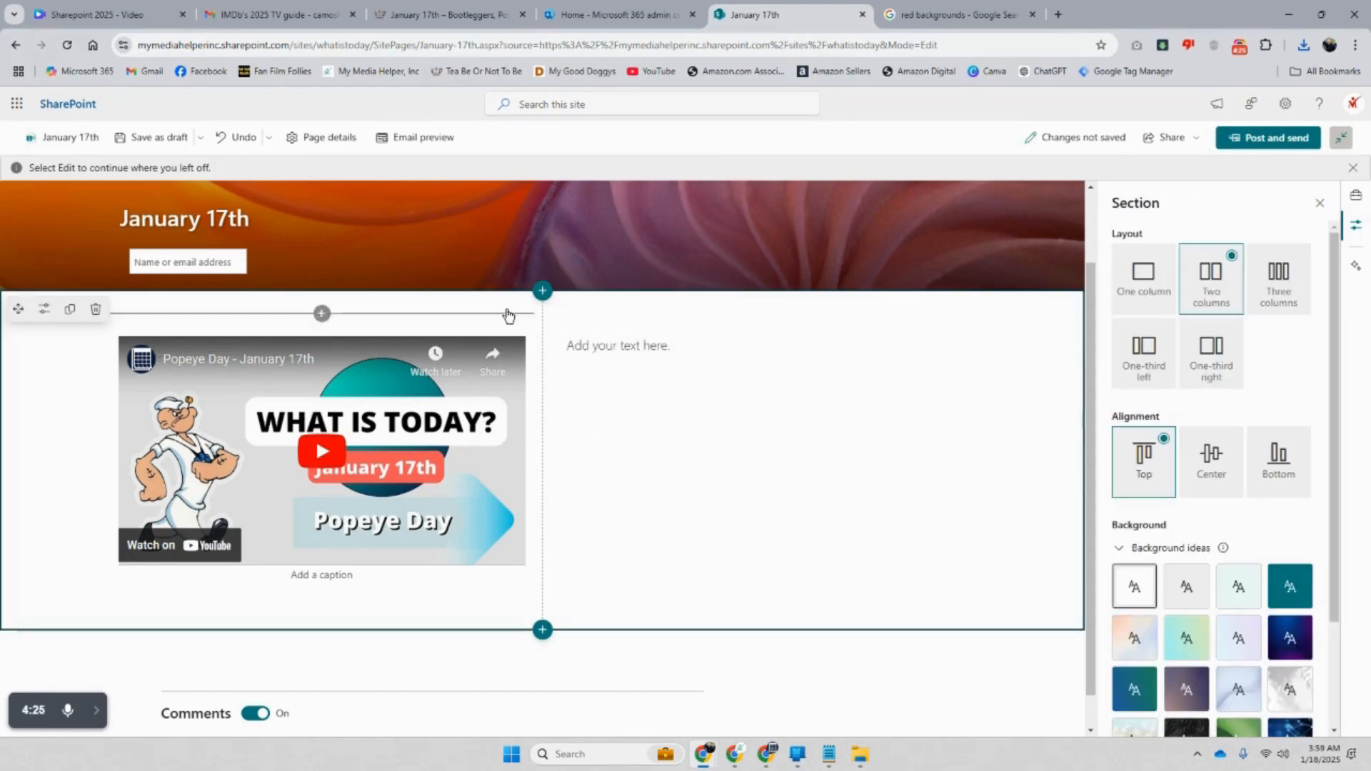
Insert a one-column section above the video section and add a Text web part reading "POPEYE DAY"
{"action": "left_click", "coordinate": [542, 291]}
{"action": "left_click", "coordinate": [474, 332]}
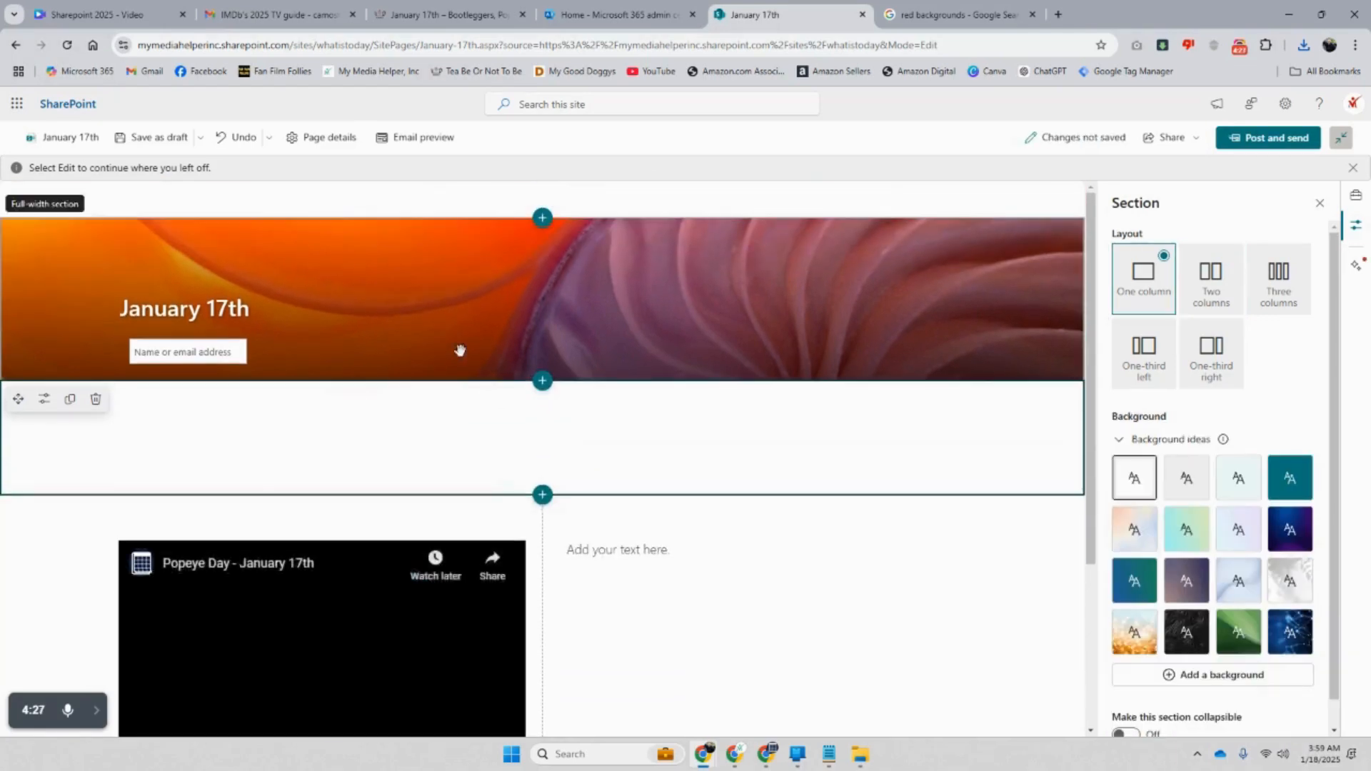
{"action": "scroll", "coordinate": [550, 428], "scroll_direction": "down", "scroll_amount": 1}
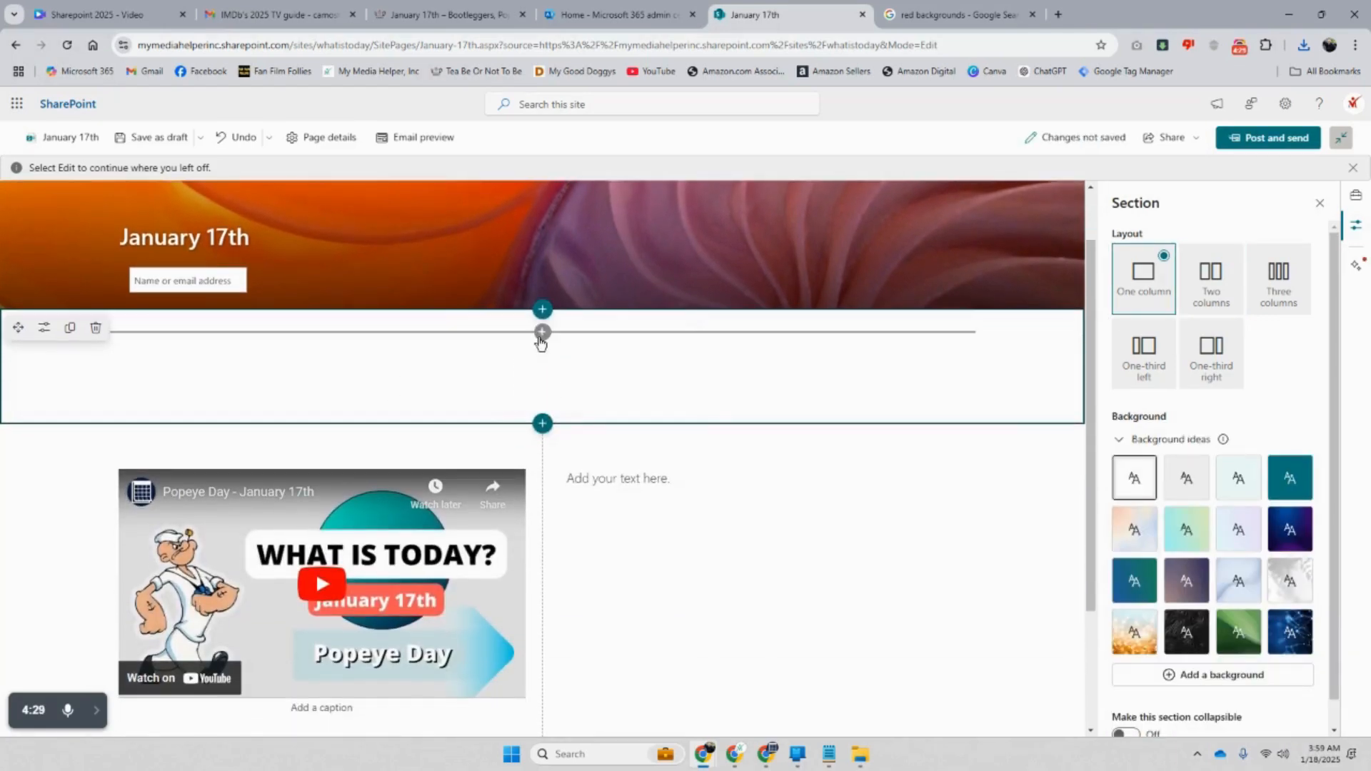
{"action": "left_click", "coordinate": [542, 334]}
{"action": "left_click", "coordinate": [401, 467]}
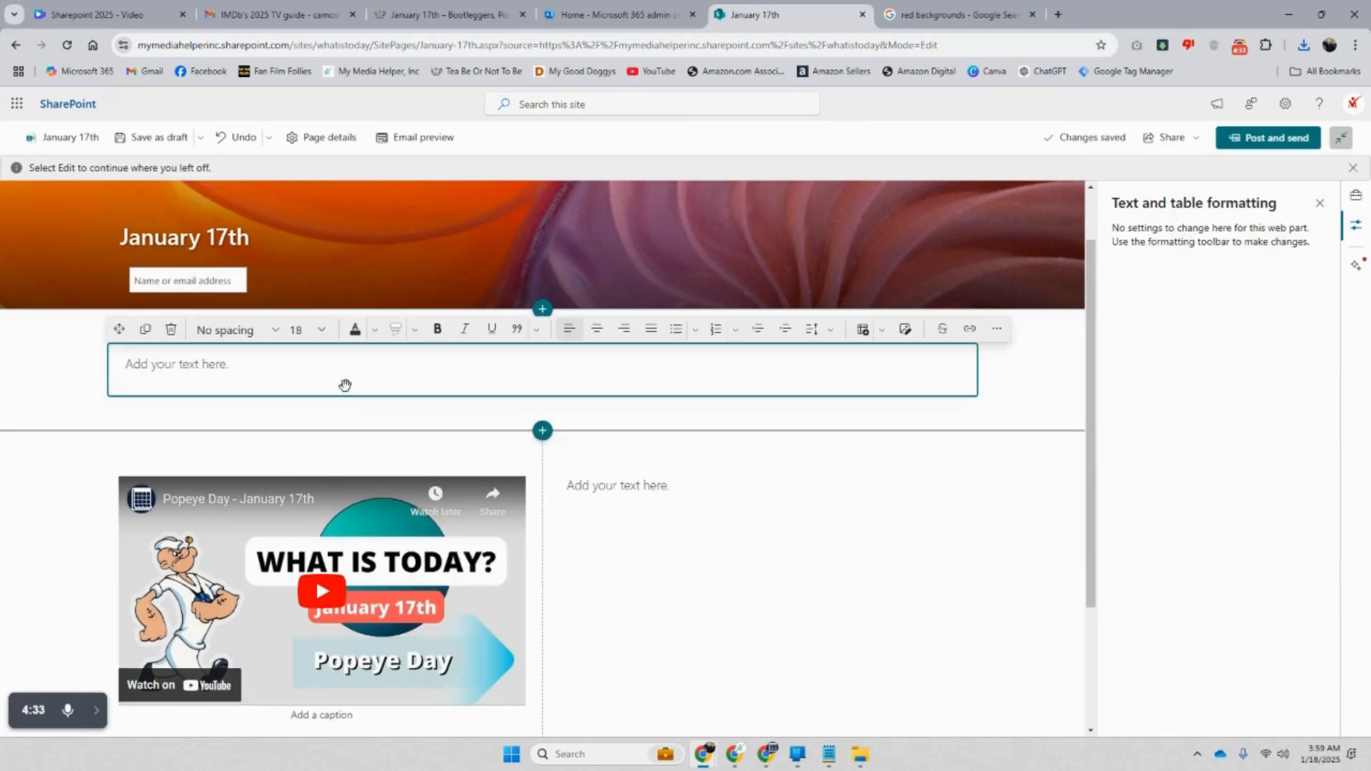
{"action": "type", "text": "POPEYE DAY"}
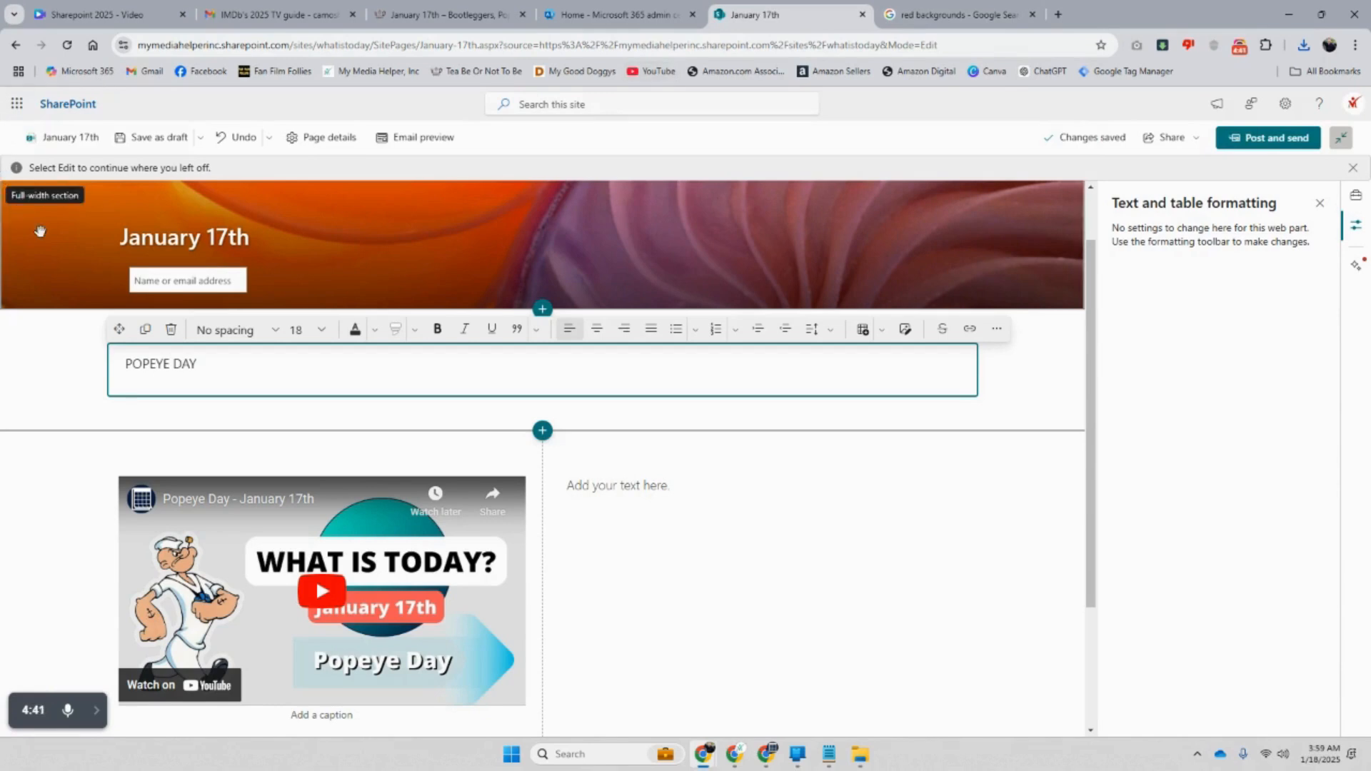
Make the "POPEYE DAY" text bold, apply the Heading 2 style, and close the text formatting pane
{"action": "left_click_drag", "start_coordinate": [200, 364], "coordinate": [108, 357]}
{"action": "left_click", "coordinate": [438, 328]}
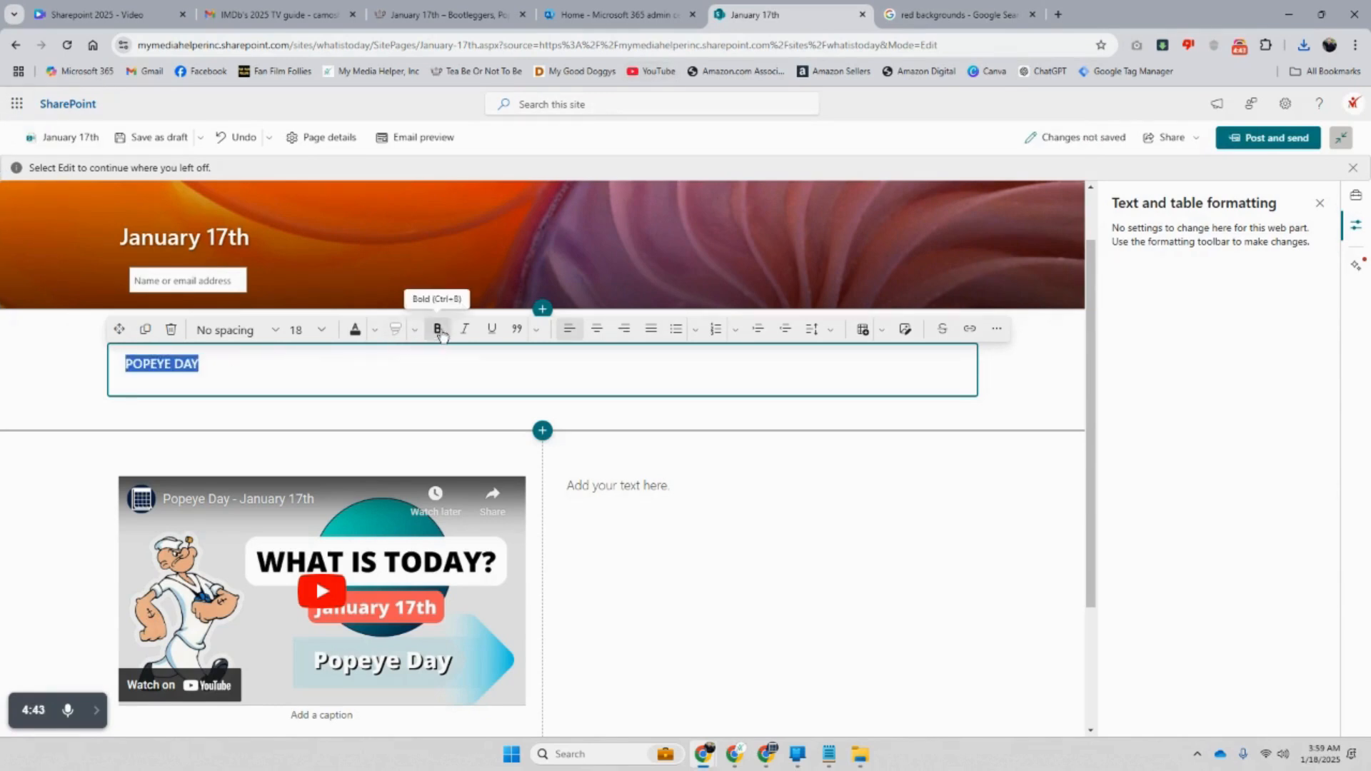
{"action": "left_click", "coordinate": [274, 333]}
{"action": "left_click", "coordinate": [247, 398]}
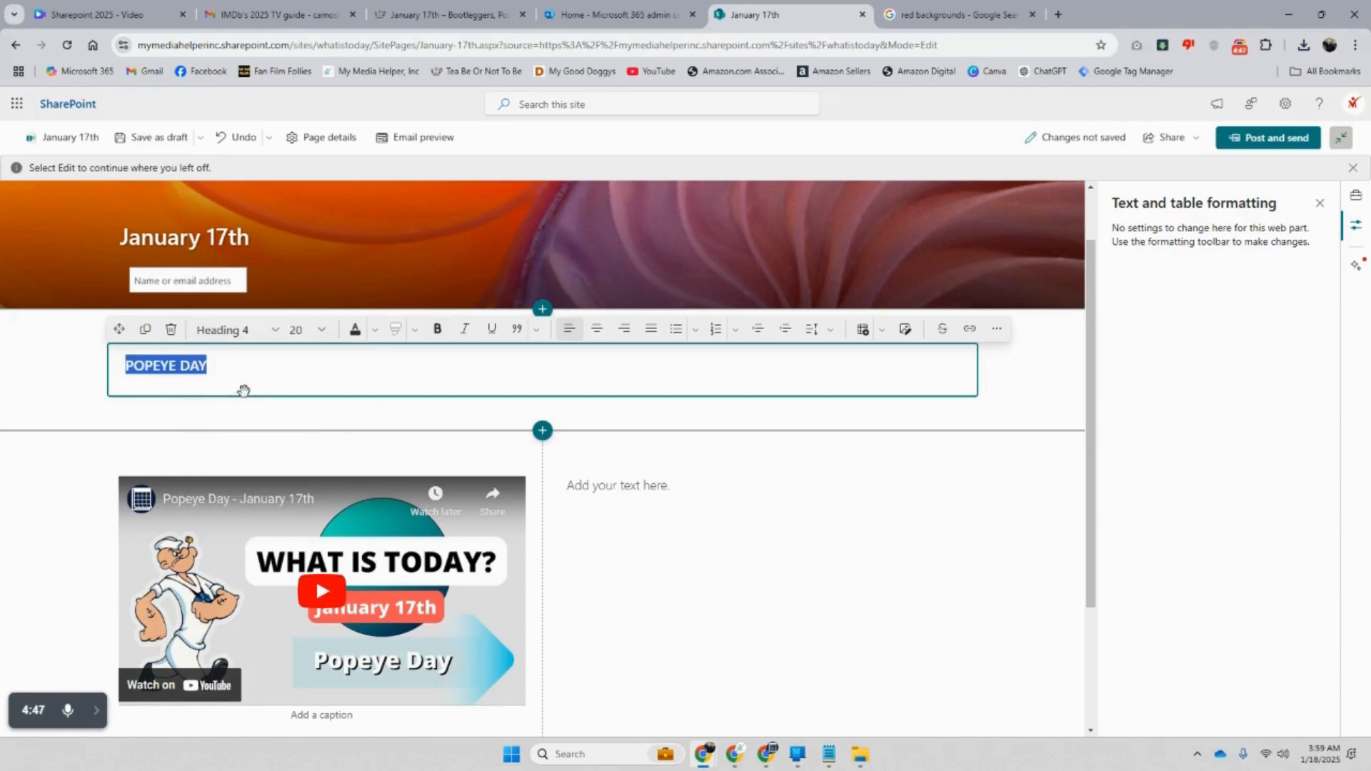
{"action": "left_click", "coordinate": [269, 331]}
{"action": "left_click", "coordinate": [263, 383]}
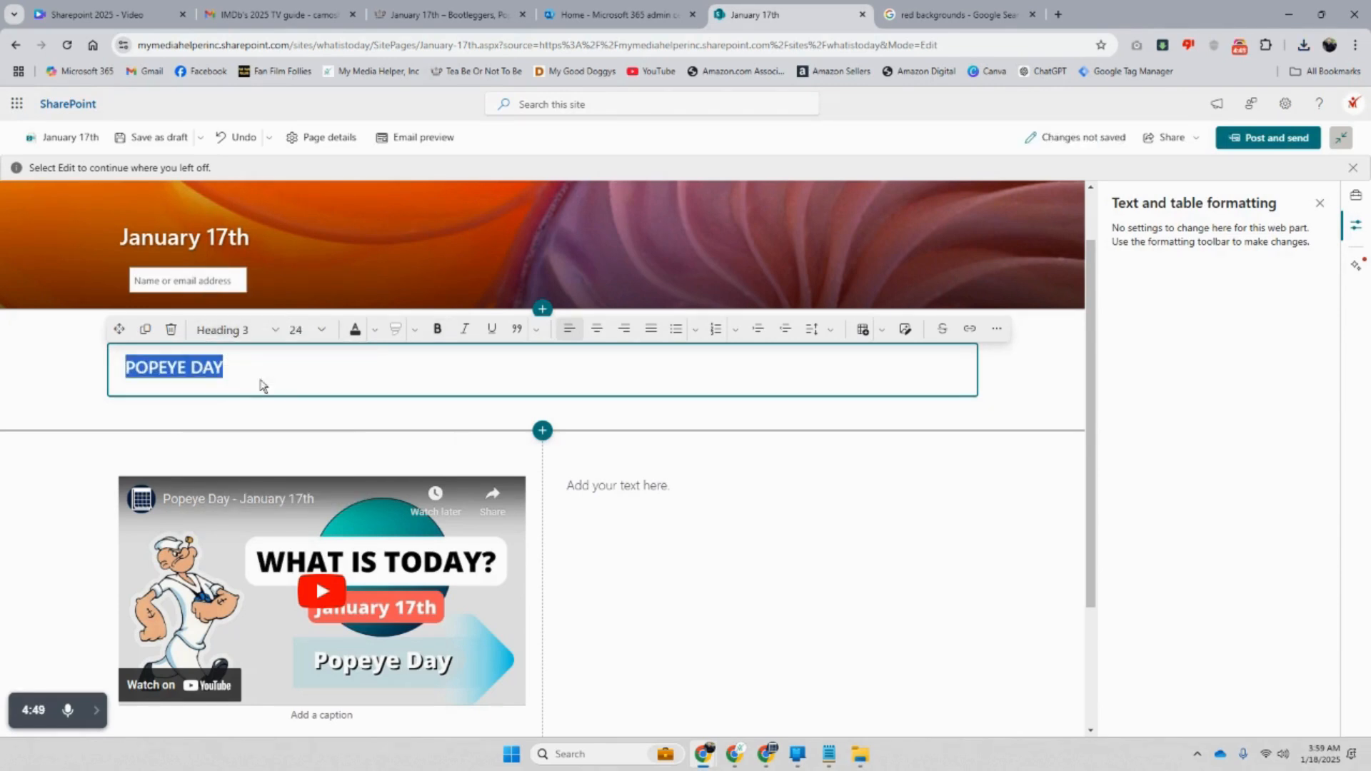
{"action": "left_click", "coordinate": [273, 333]}
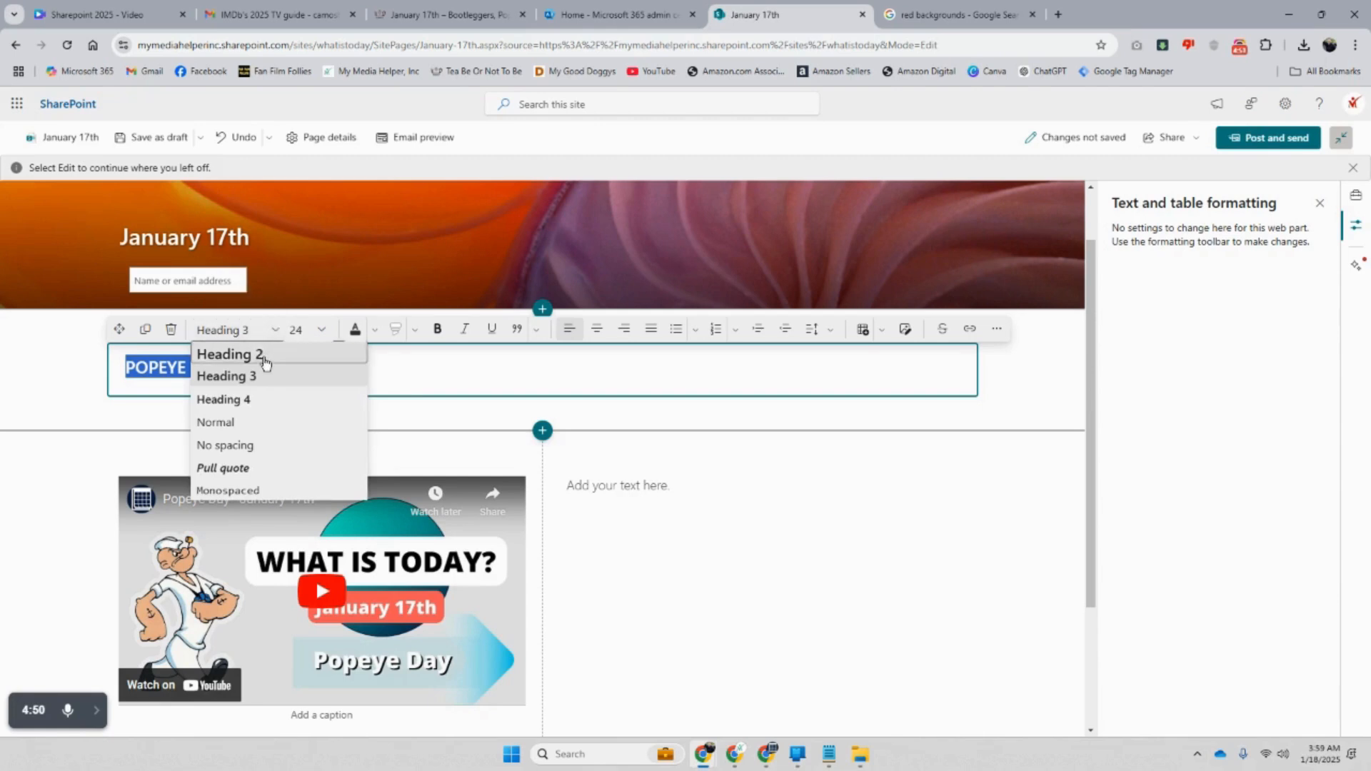
{"action": "left_click", "coordinate": [270, 355]}
{"action": "left_click", "coordinate": [275, 372]}
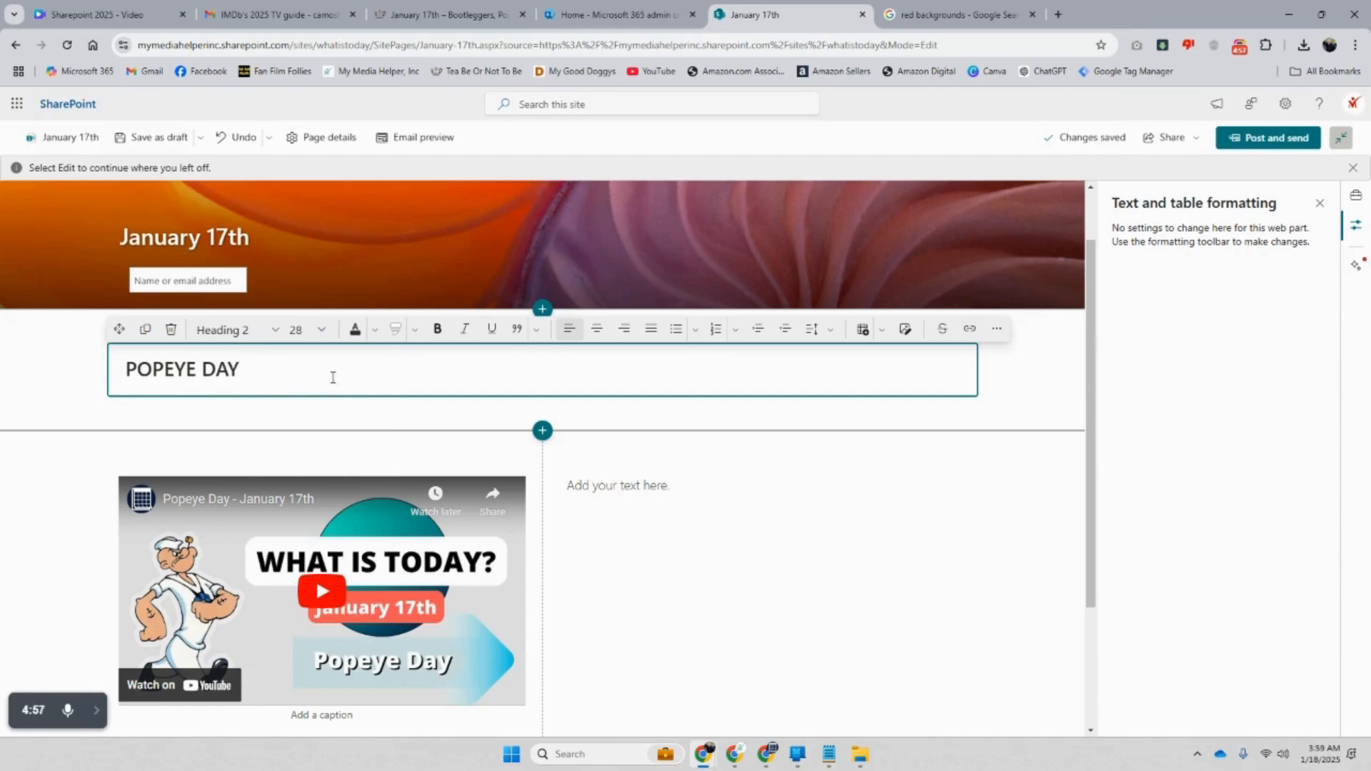
{"action": "left_click", "coordinate": [1316, 208]}
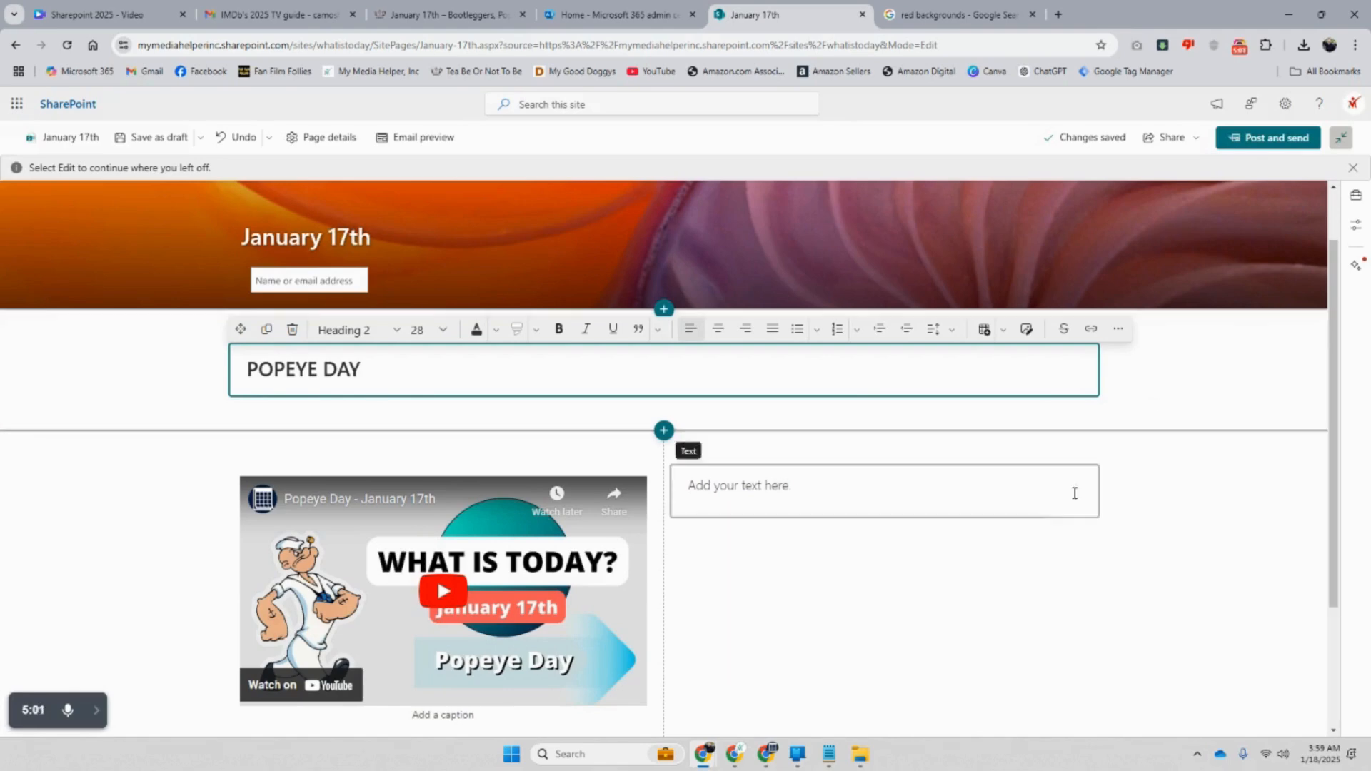
Select the empty text web part beside the video and open ChatGPT in a new browser tab
{"action": "left_click", "coordinate": [797, 487]}
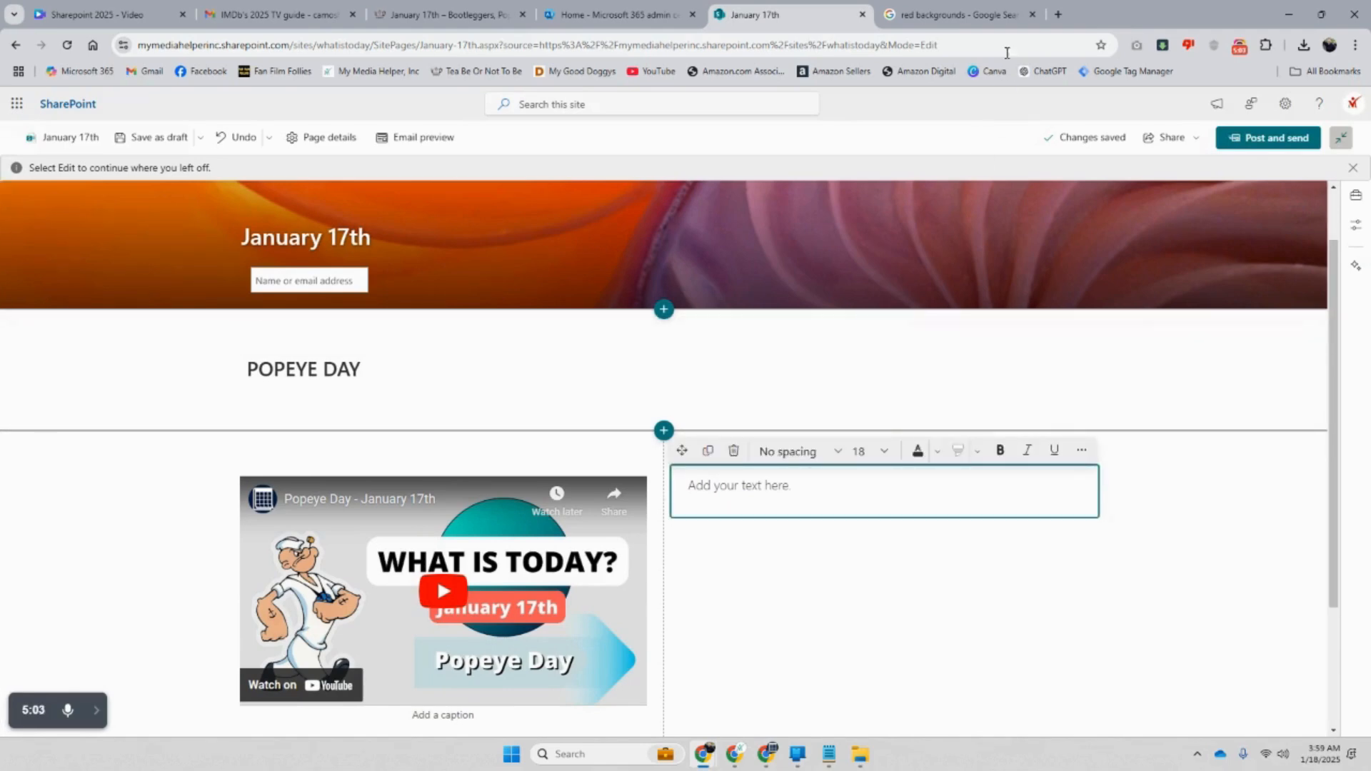
{"action": "left_click", "coordinate": [992, 13]}
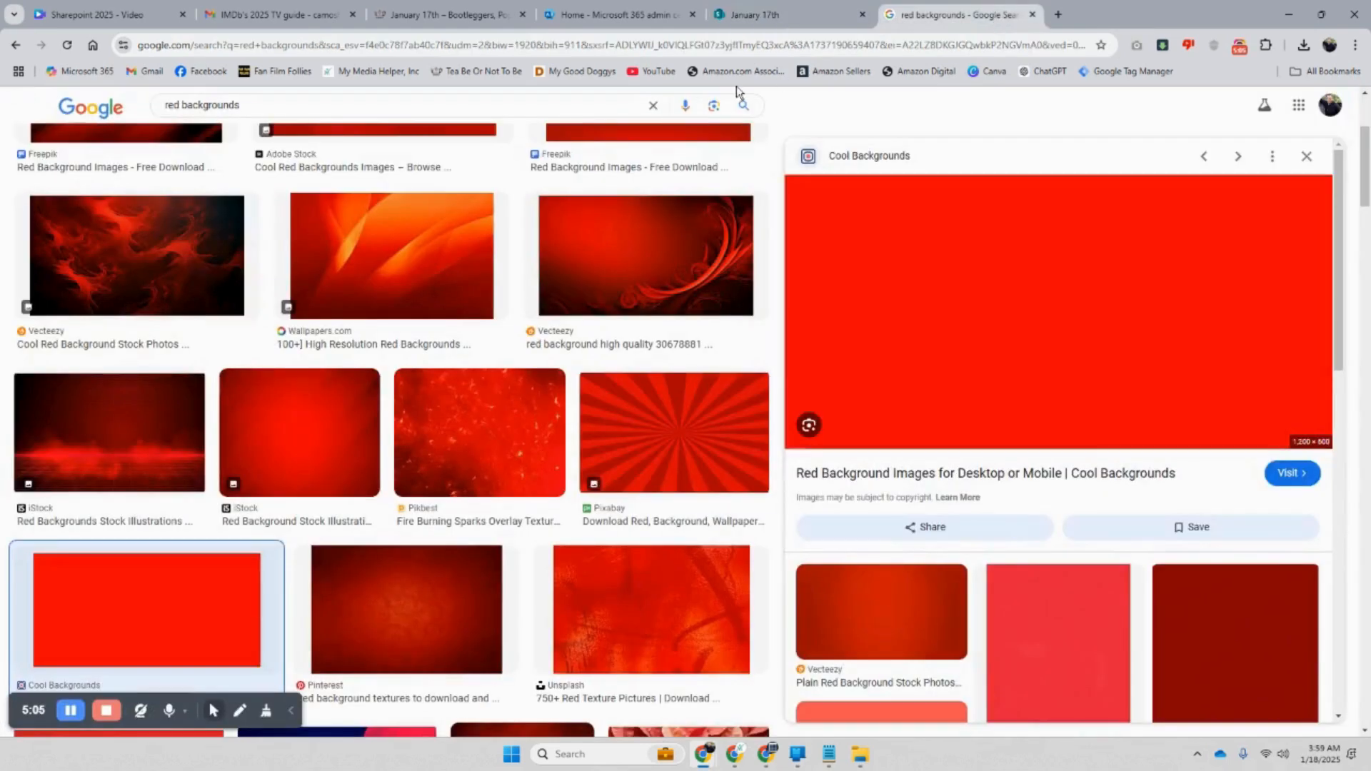
{"action": "left_click", "coordinate": [1057, 16]}
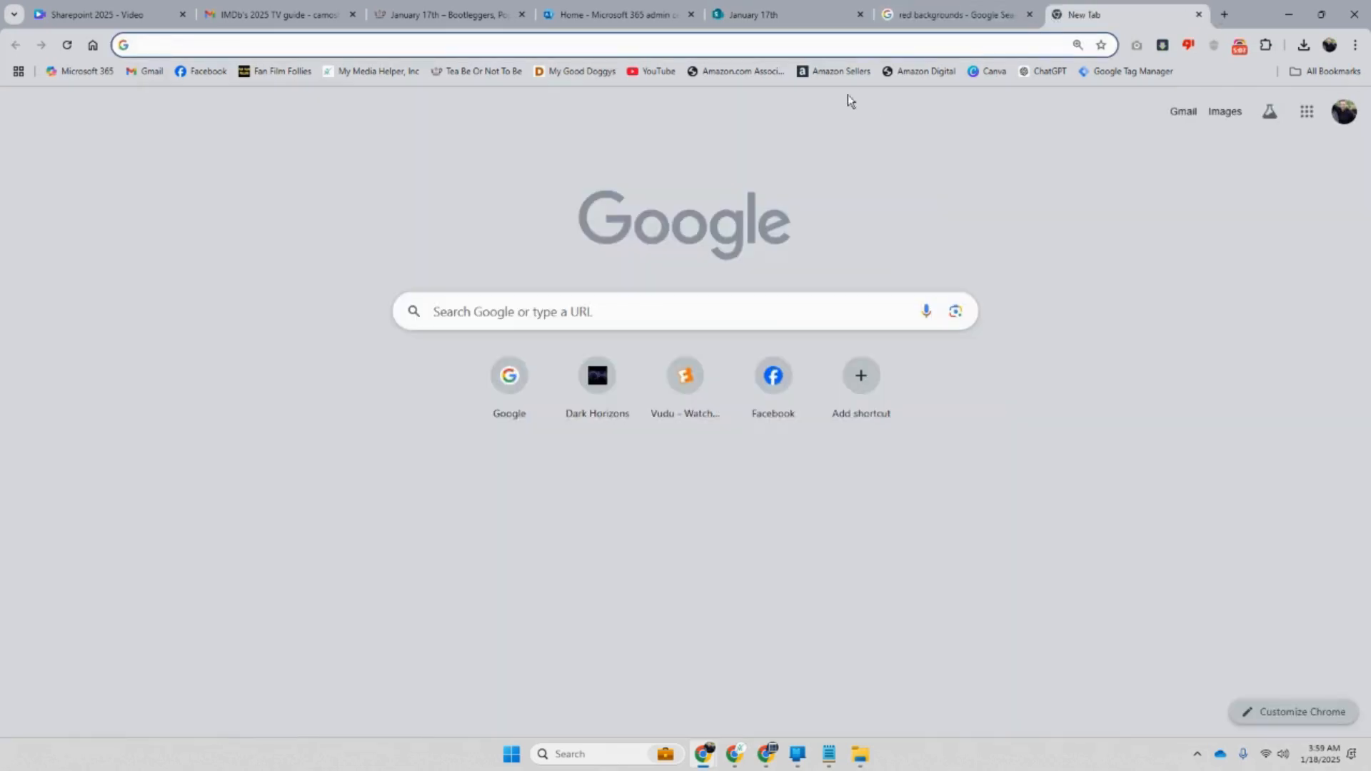
{"action": "left_click", "coordinate": [1046, 77]}
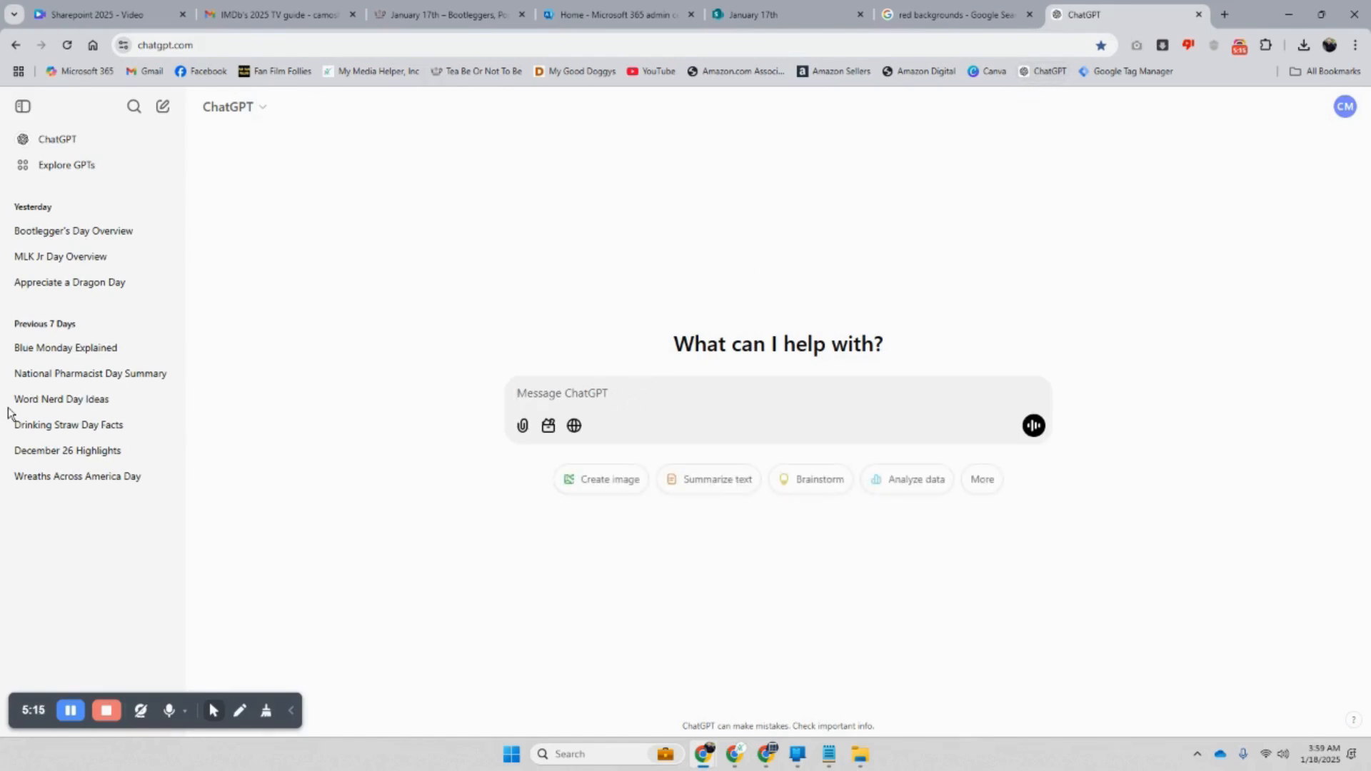
Submit the prompt "Popey Day" to ChatGPT and resubmit it with the corrected spelling "Popeye Day"
{"action": "type", "text": "Popey Day"}
{"action": "key", "text": "Return"}
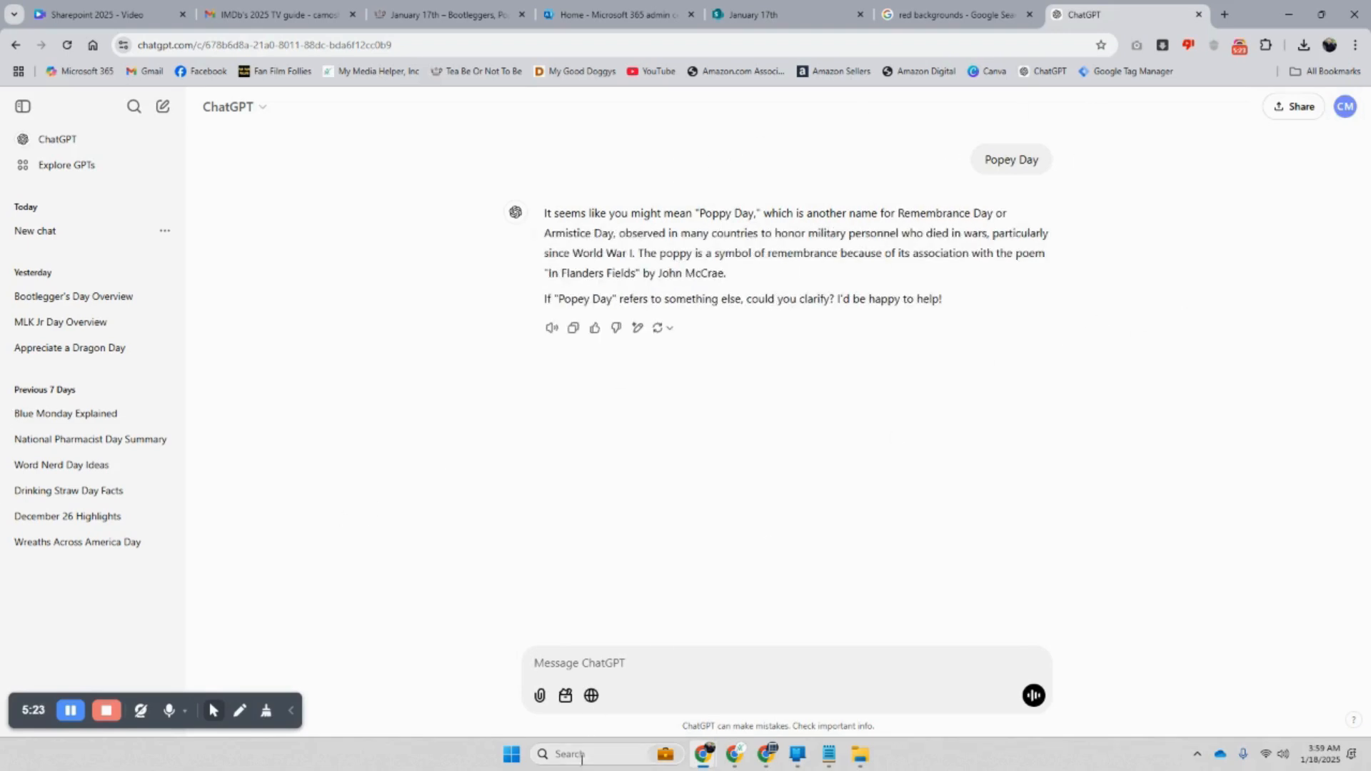
{"action": "type", "text": "Popeye Day"}
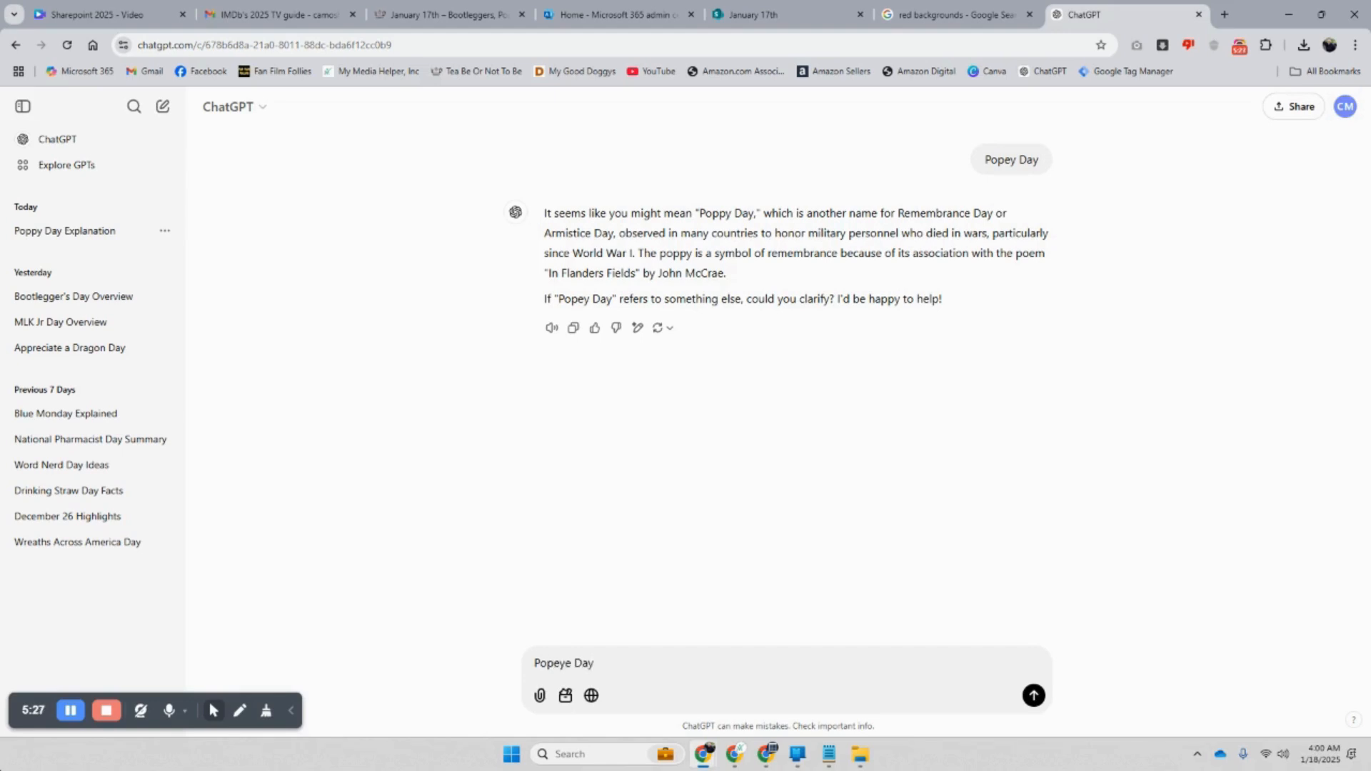
{"action": "key", "text": "Return"}
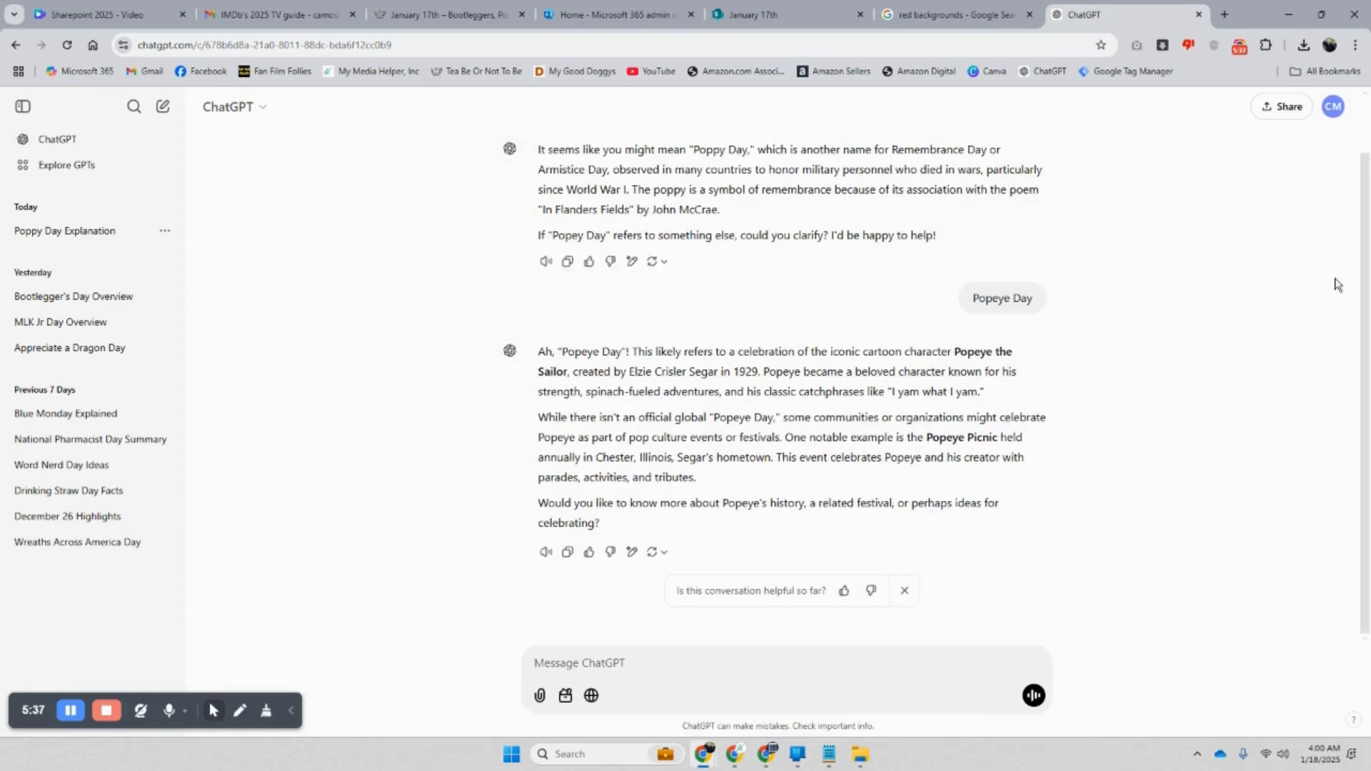
{"action": "left_click", "coordinate": [827, 756]}
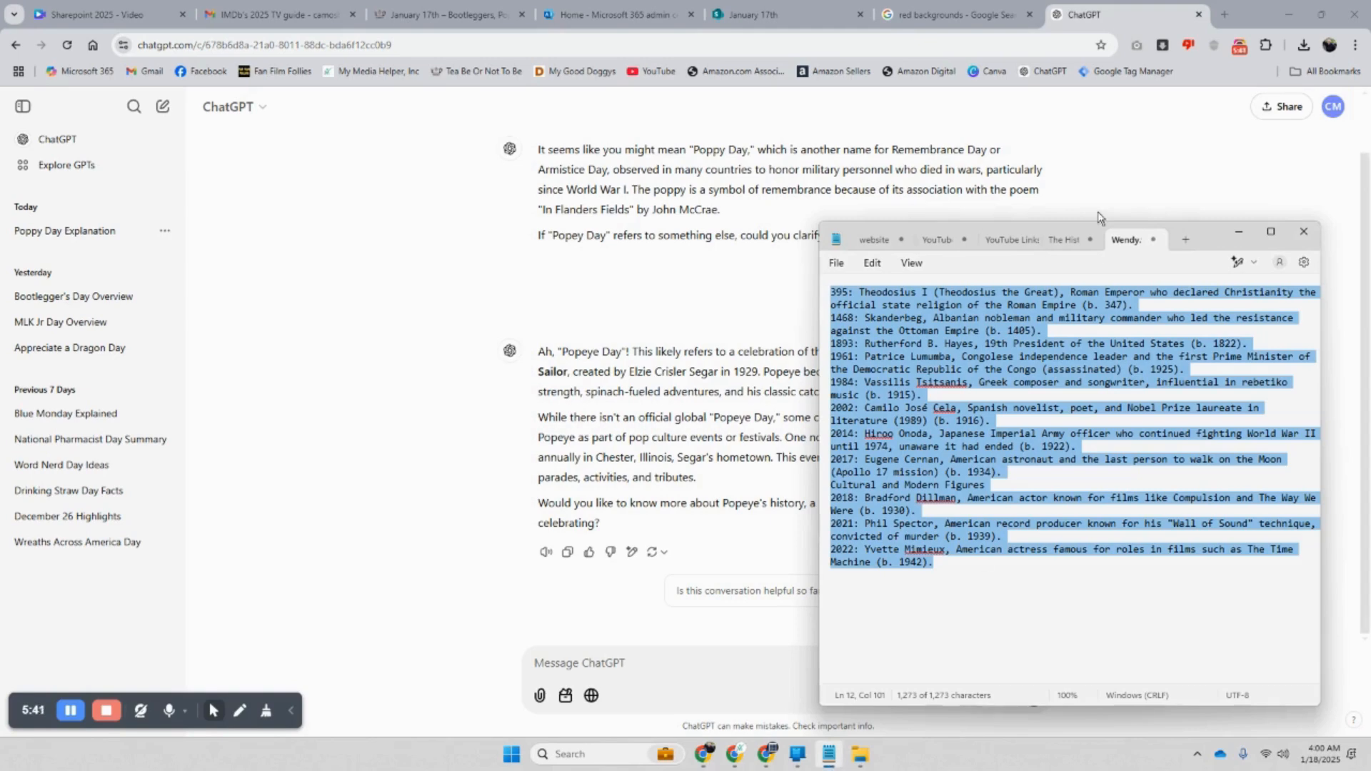
{"action": "left_click", "coordinate": [680, 457]}
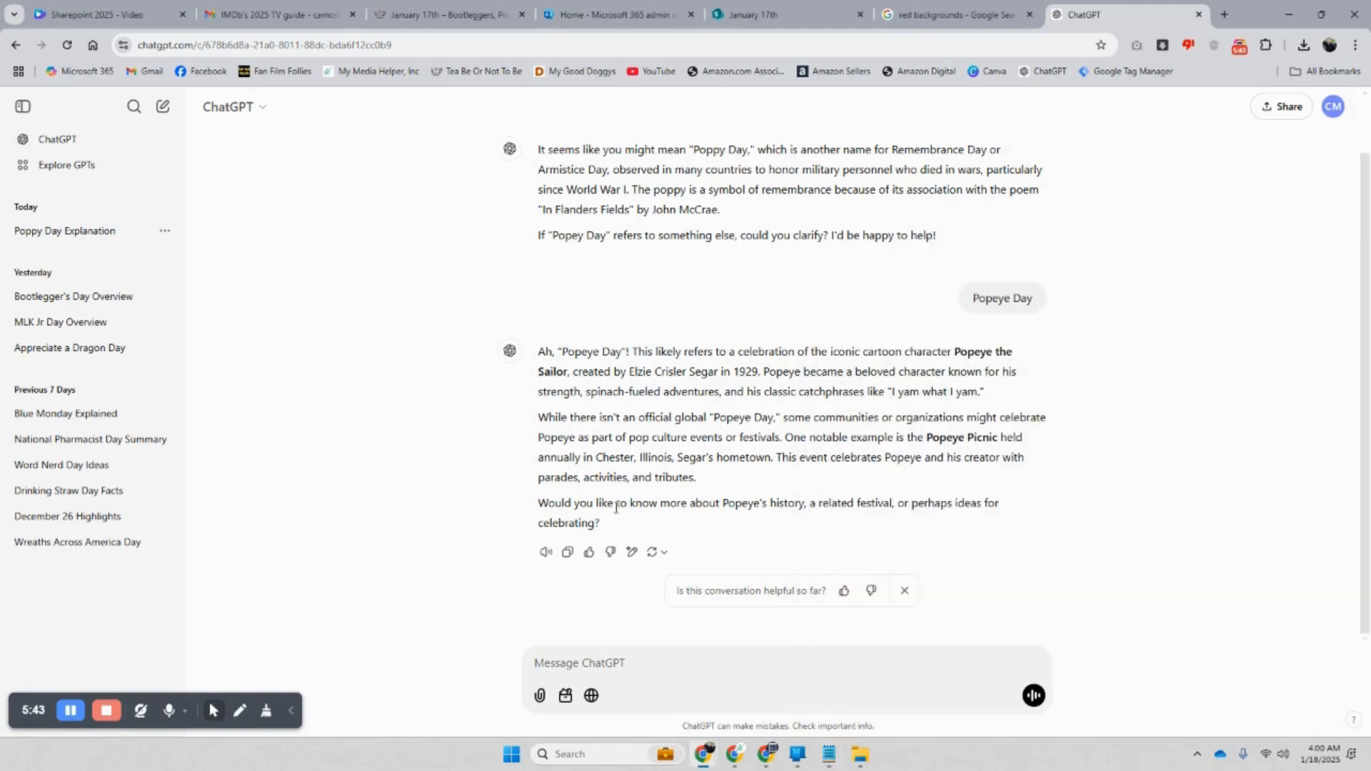
Copy ChatGPT's whole Popeye Day answer and paste it into Notepad, replacing the selected text there
{"action": "left_click_drag", "start_coordinate": [620, 523], "coordinate": [538, 348]}
{"action": "right_click", "coordinate": [569, 369]}
{"action": "left_click", "coordinate": [613, 391]}
{"action": "left_click", "coordinate": [829, 755]}
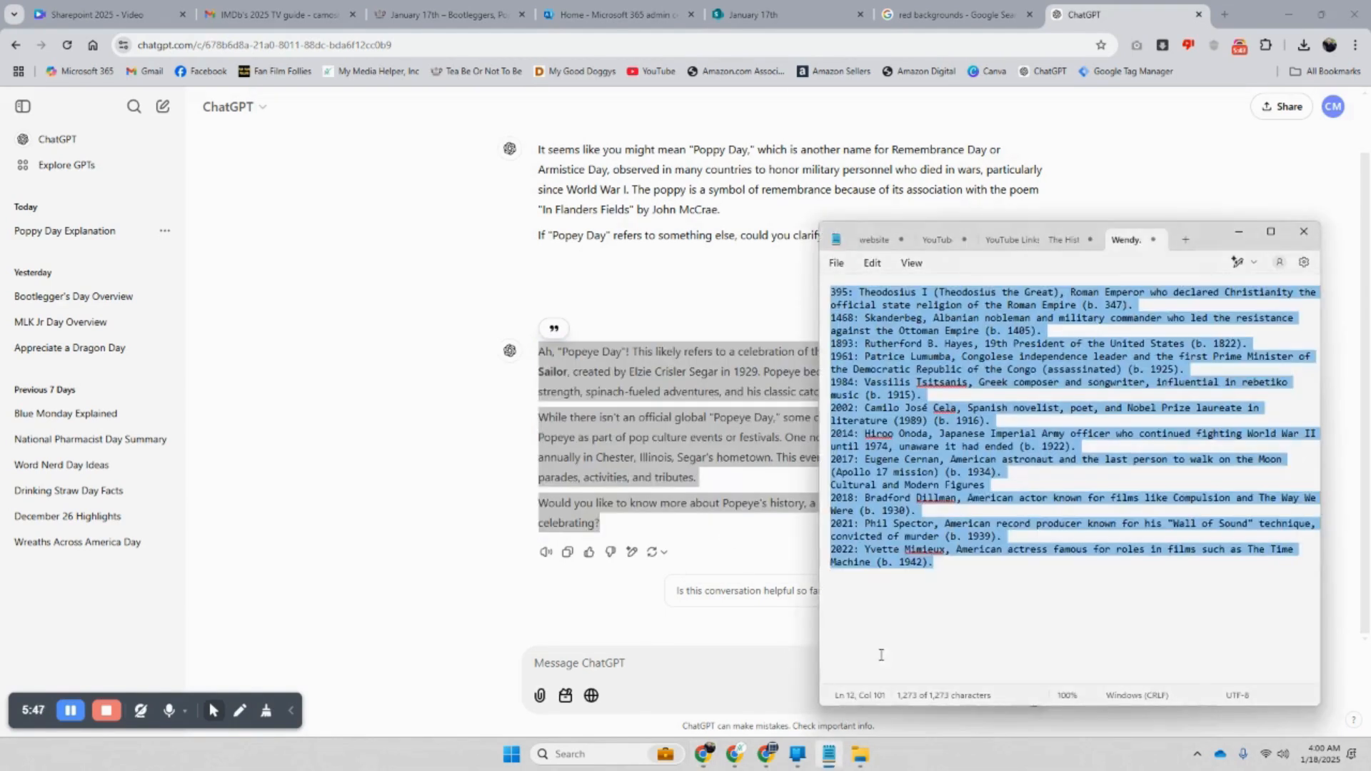
{"action": "right_click", "coordinate": [941, 463]}
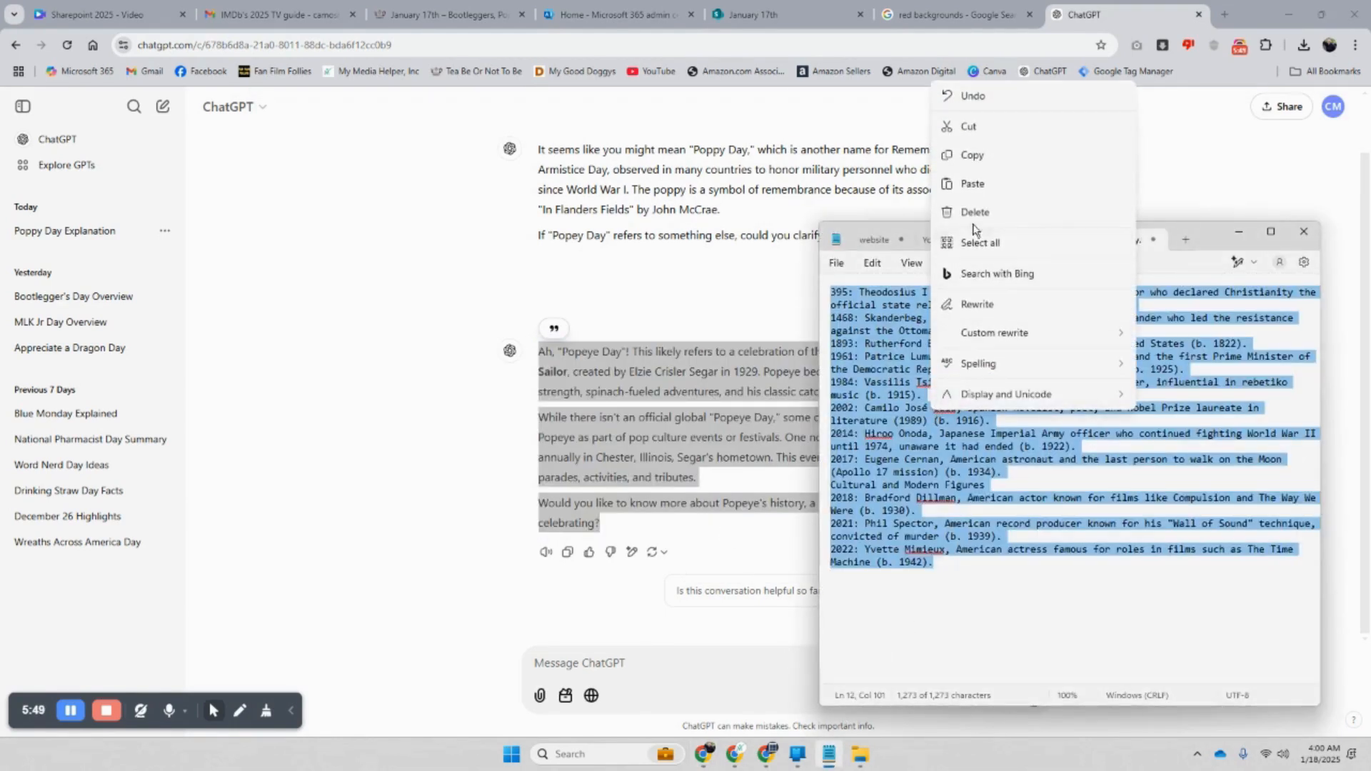
{"action": "left_click", "coordinate": [973, 184]}
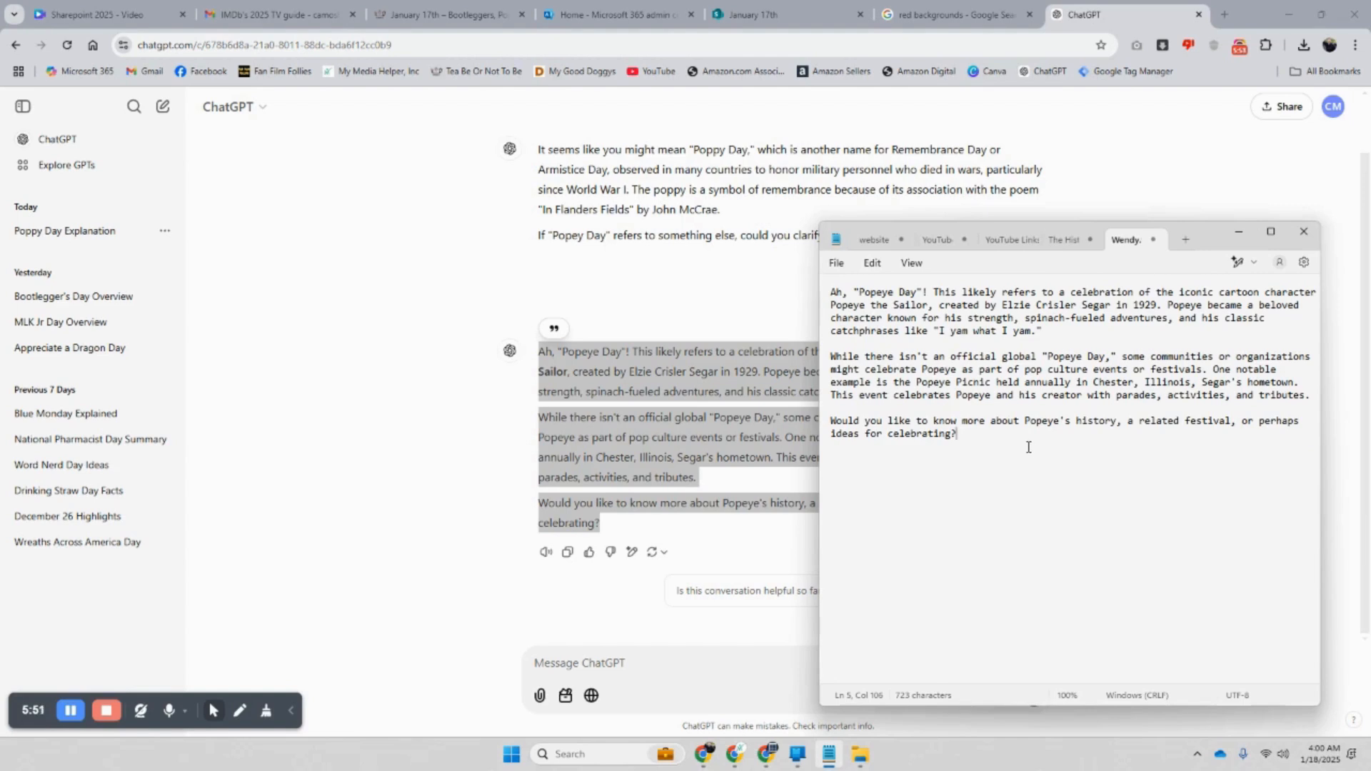
Copy the Popeye Day text from Notepad and paste it into the text web part beside the video in SharePoint
{"action": "left_click_drag", "start_coordinate": [1024, 444], "coordinate": [766, 242]}
{"action": "right_click", "coordinate": [896, 320]}
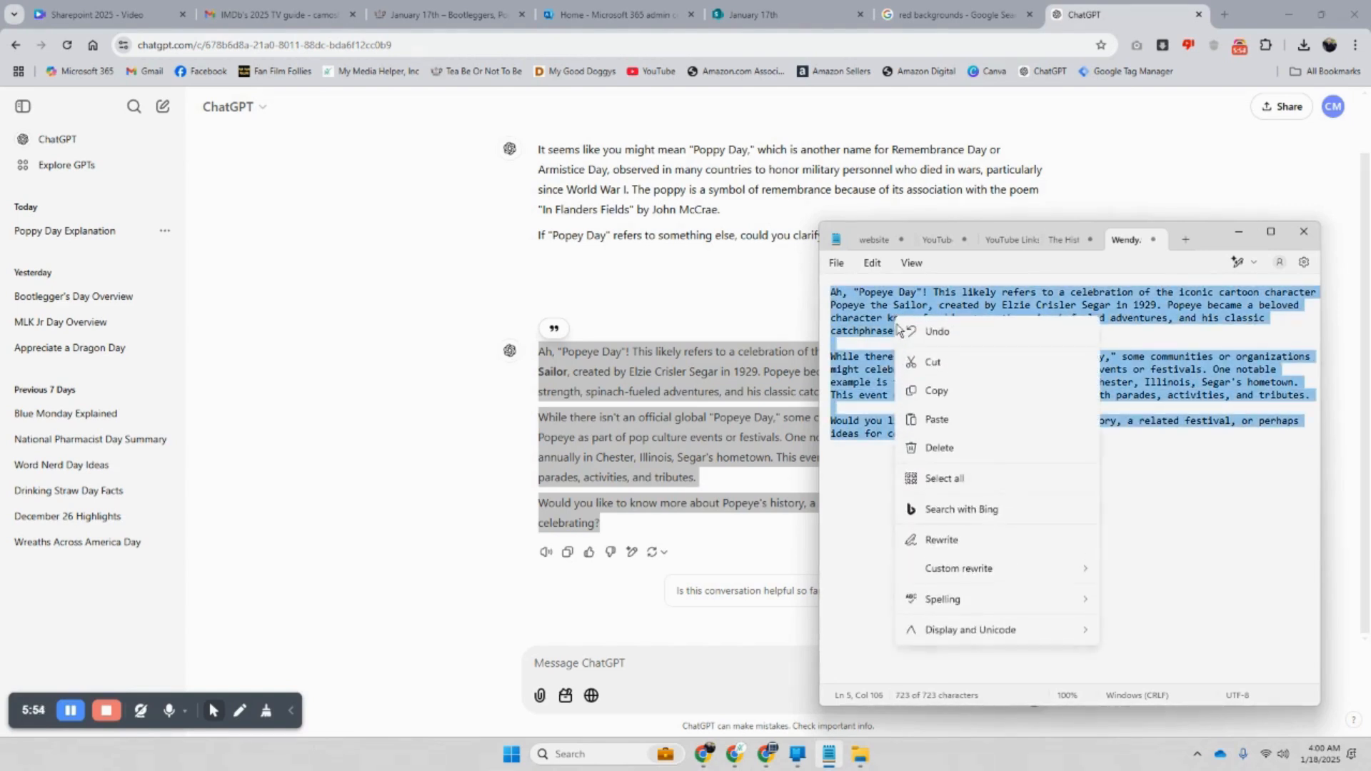
{"action": "left_click", "coordinate": [930, 387]}
{"action": "left_click", "coordinate": [759, 7]}
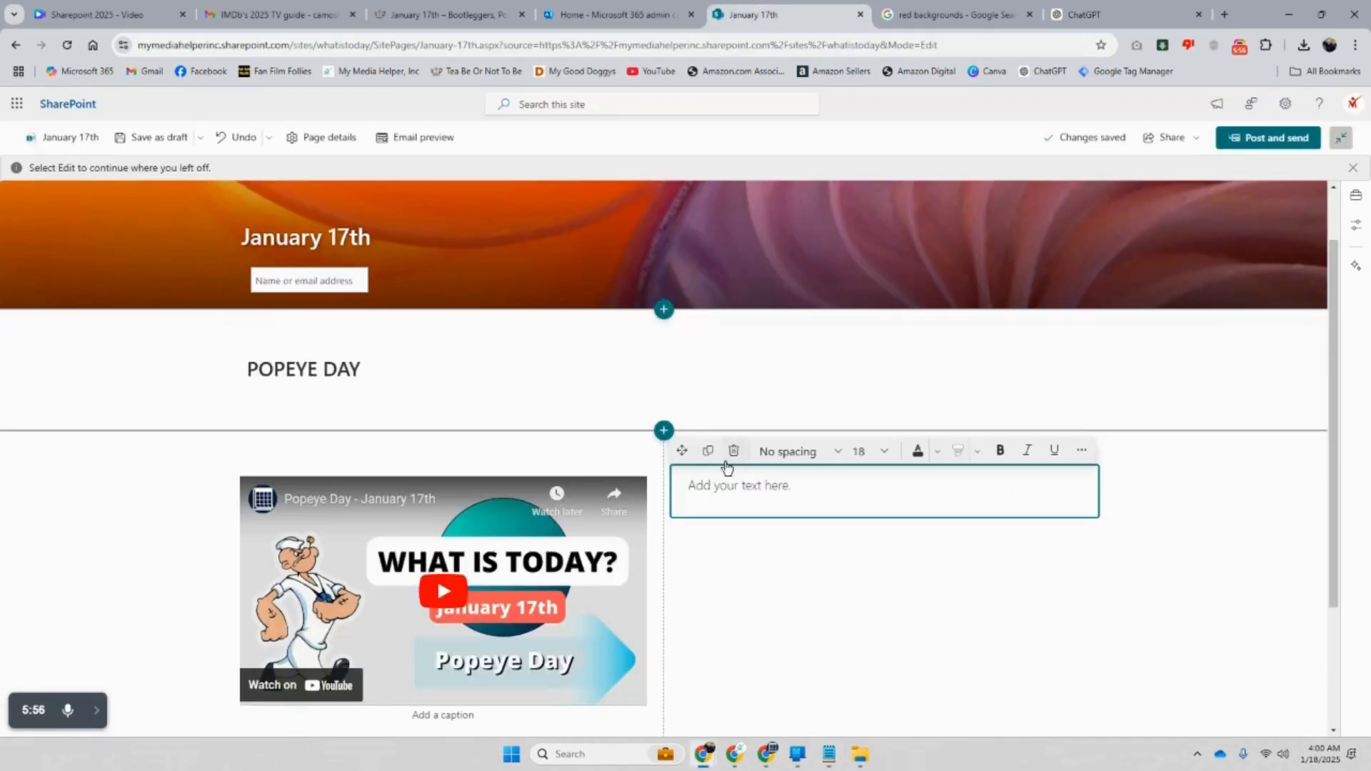
{"action": "right_click", "coordinate": [735, 493]}
{"action": "left_click", "coordinate": [813, 298]}
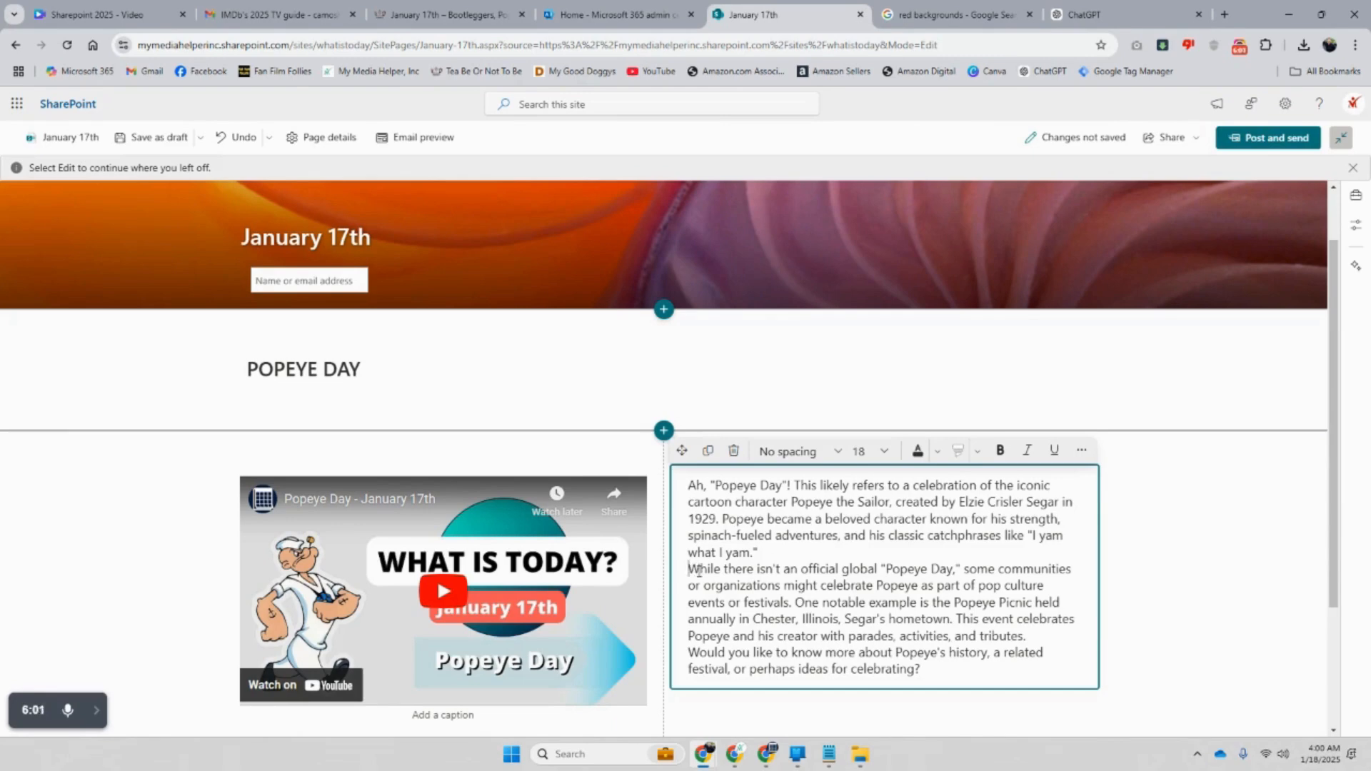
Insert a blank line before "While there isn't an official global" and delete the closing "Would you like to know more" paragraph
{"action": "key", "text": "BackSpace"}
{"action": "key", "text": "Return"}
{"action": "key", "text": "Return"}
{"action": "scroll", "coordinate": [793, 557], "scroll_direction": "down", "scroll_amount": 2}
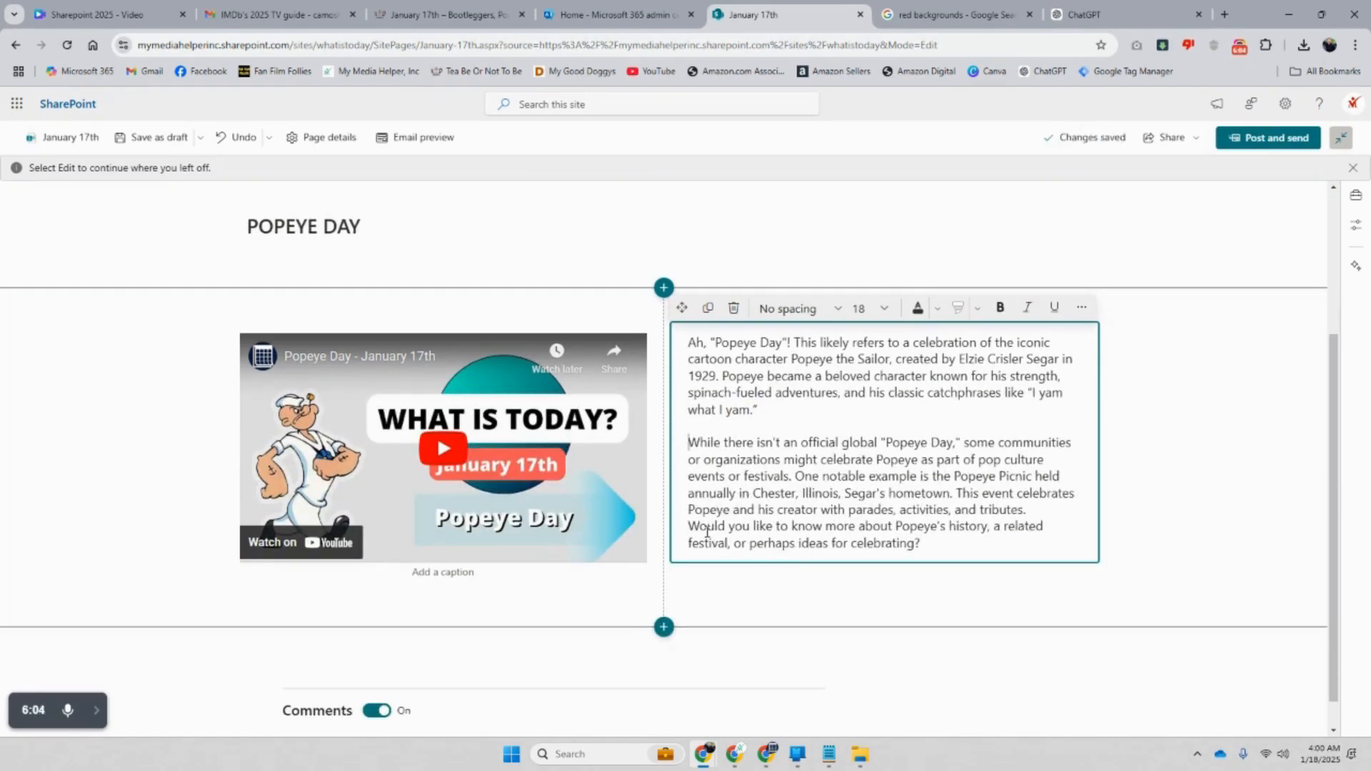
{"action": "left_click_drag", "start_coordinate": [911, 541], "coordinate": [675, 526]}
{"action": "key", "text": "BackSpace"}
{"action": "key", "text": "BackSpace"}
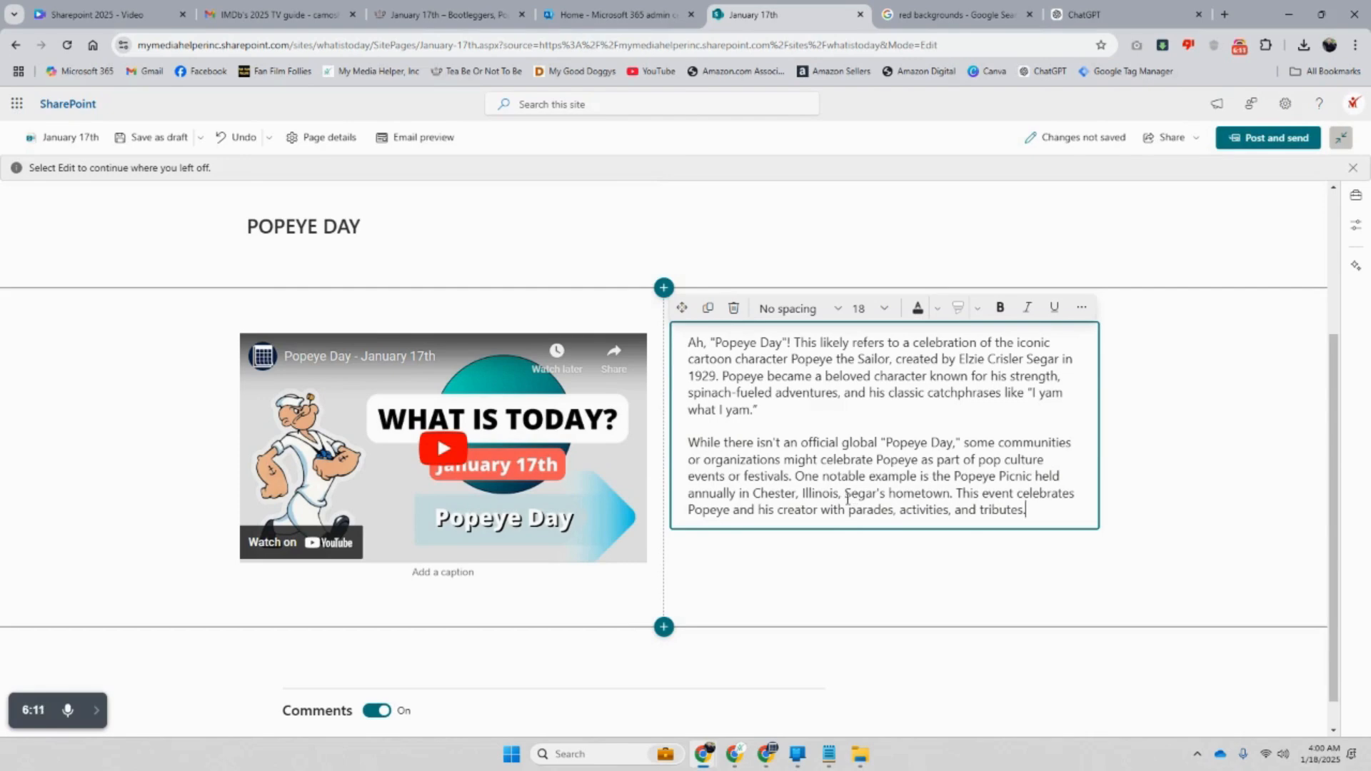
Publish the January 17th news post and close the email form without sending it
{"action": "scroll", "coordinate": [841, 507], "scroll_direction": "down", "scroll_amount": 1}
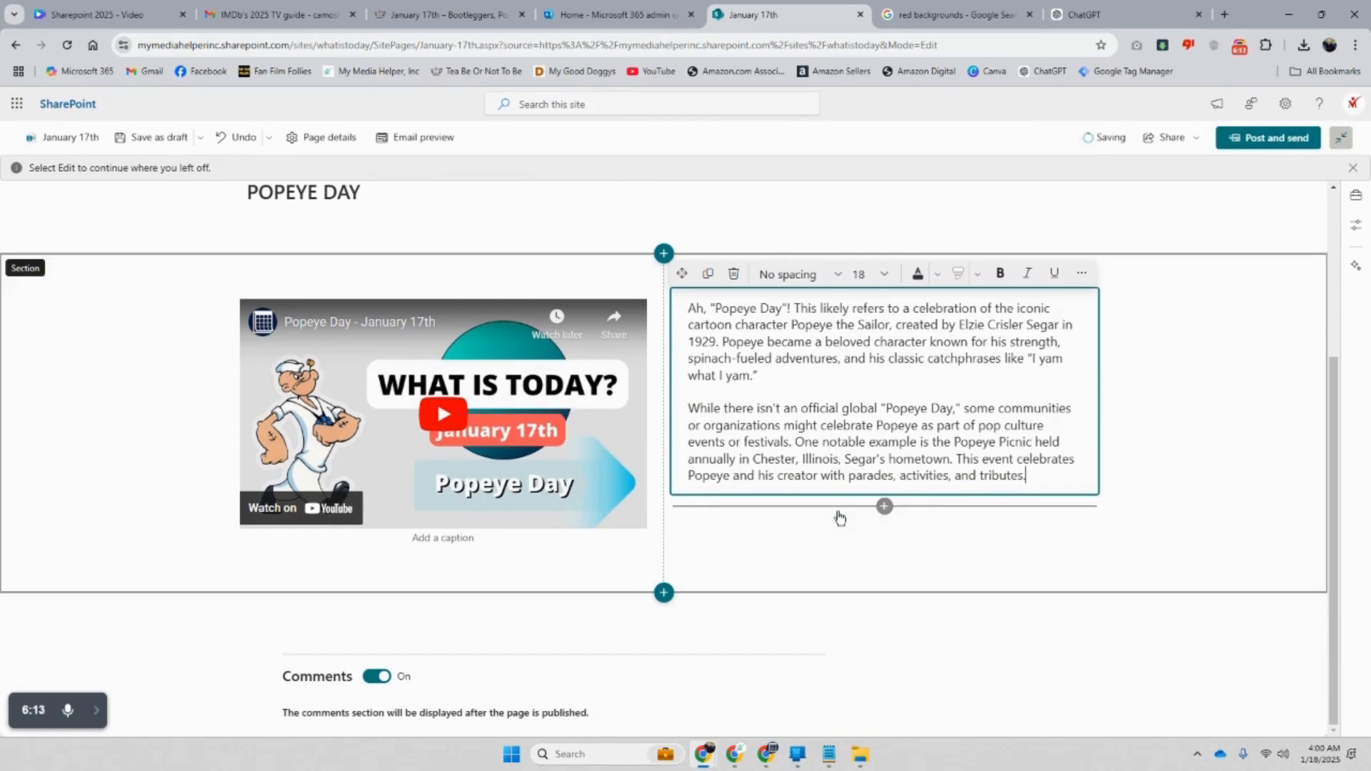
{"action": "left_click", "coordinate": [1279, 144]}
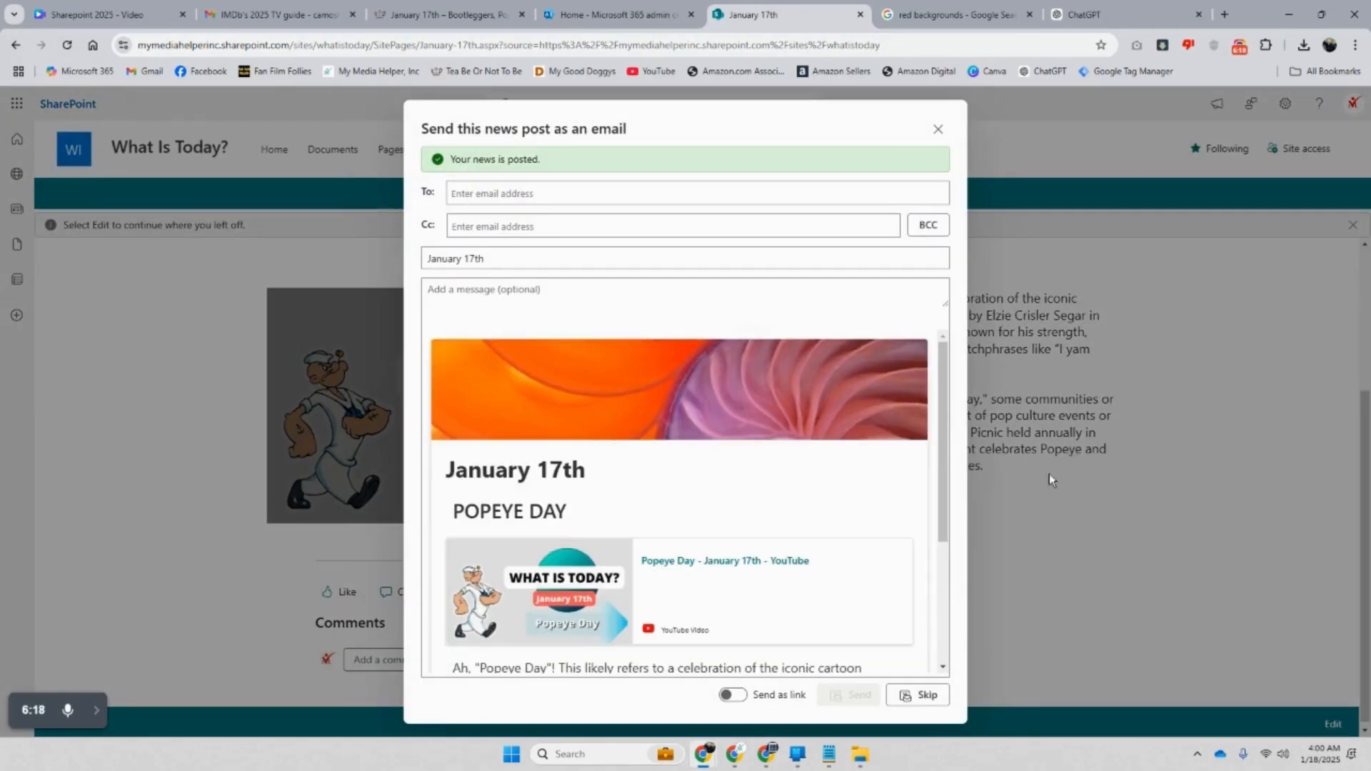
{"action": "left_click", "coordinate": [939, 132]}
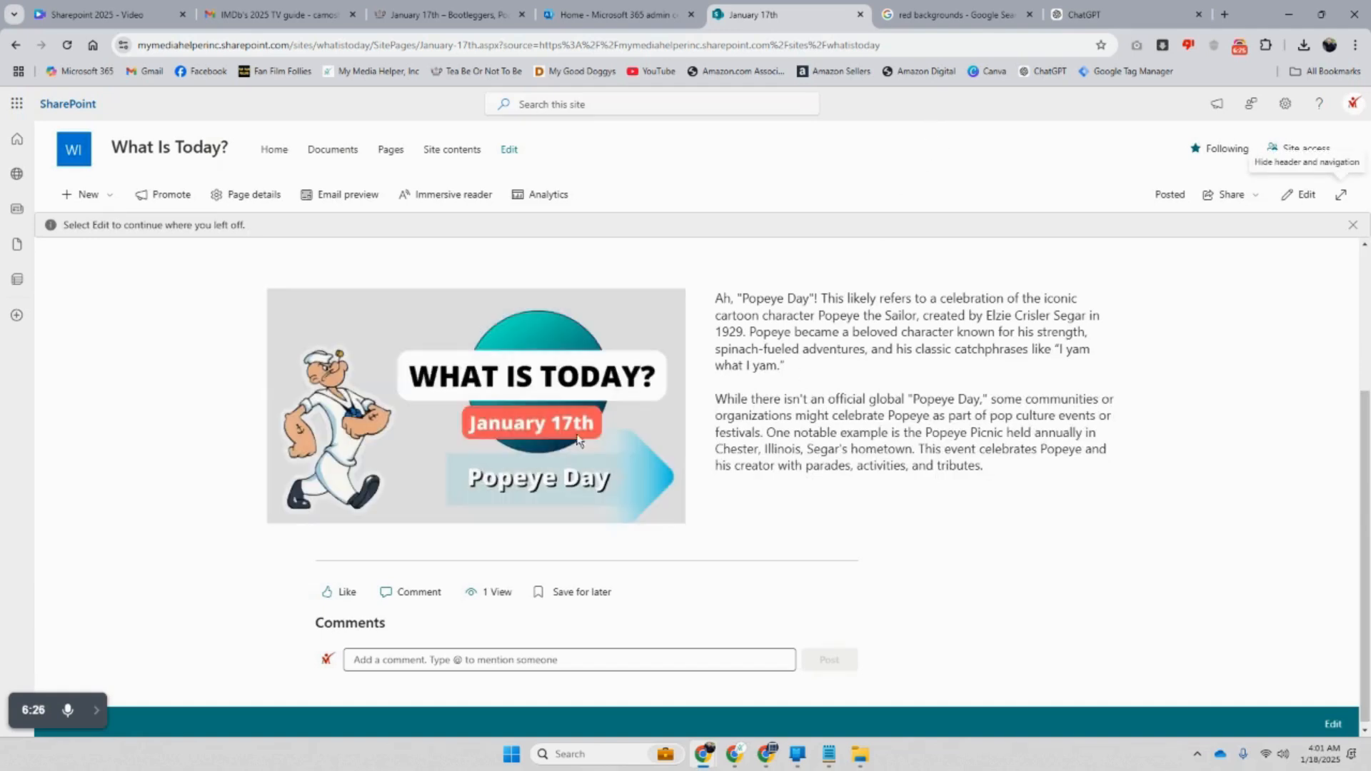
Play the embedded Popeye Day video briefly, pause it, and review the layout of the published page
{"action": "left_click", "coordinate": [477, 408]}
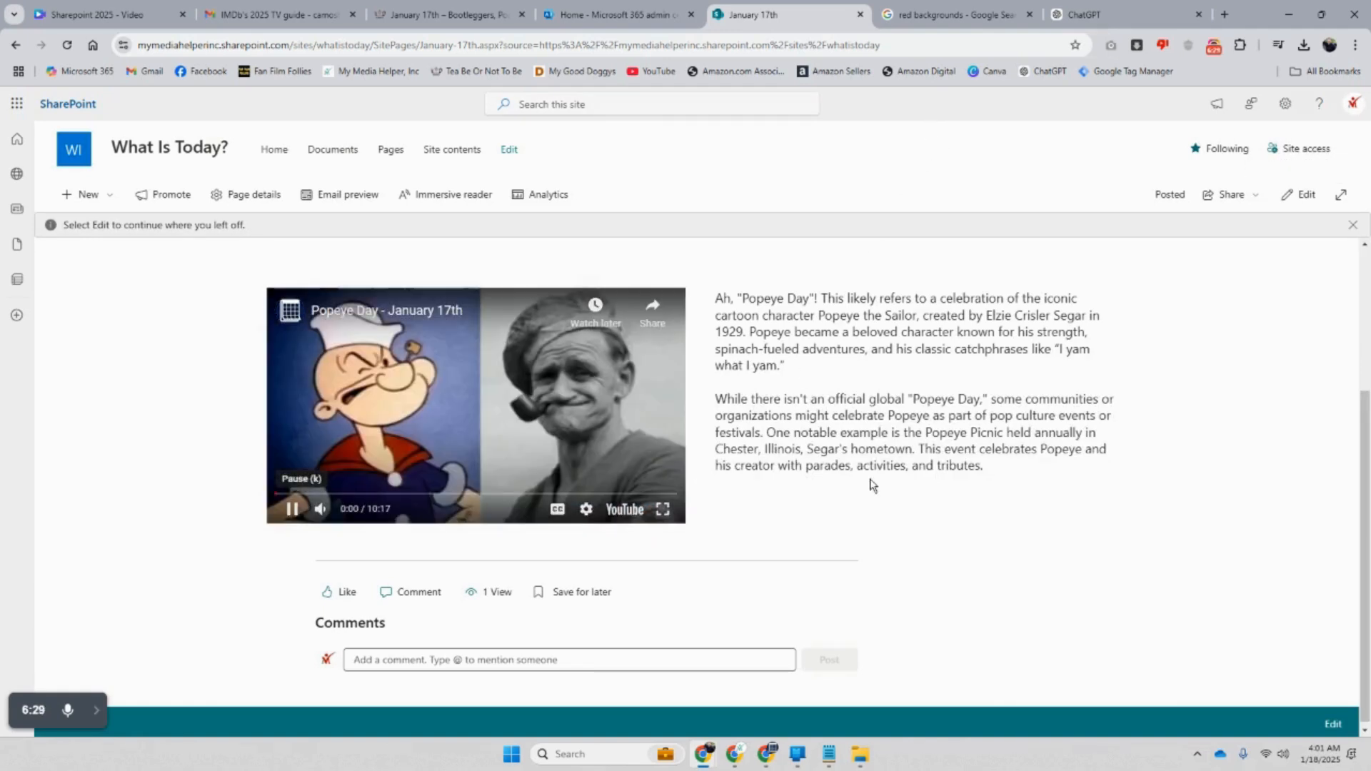
{"action": "left_click", "coordinate": [294, 511]}
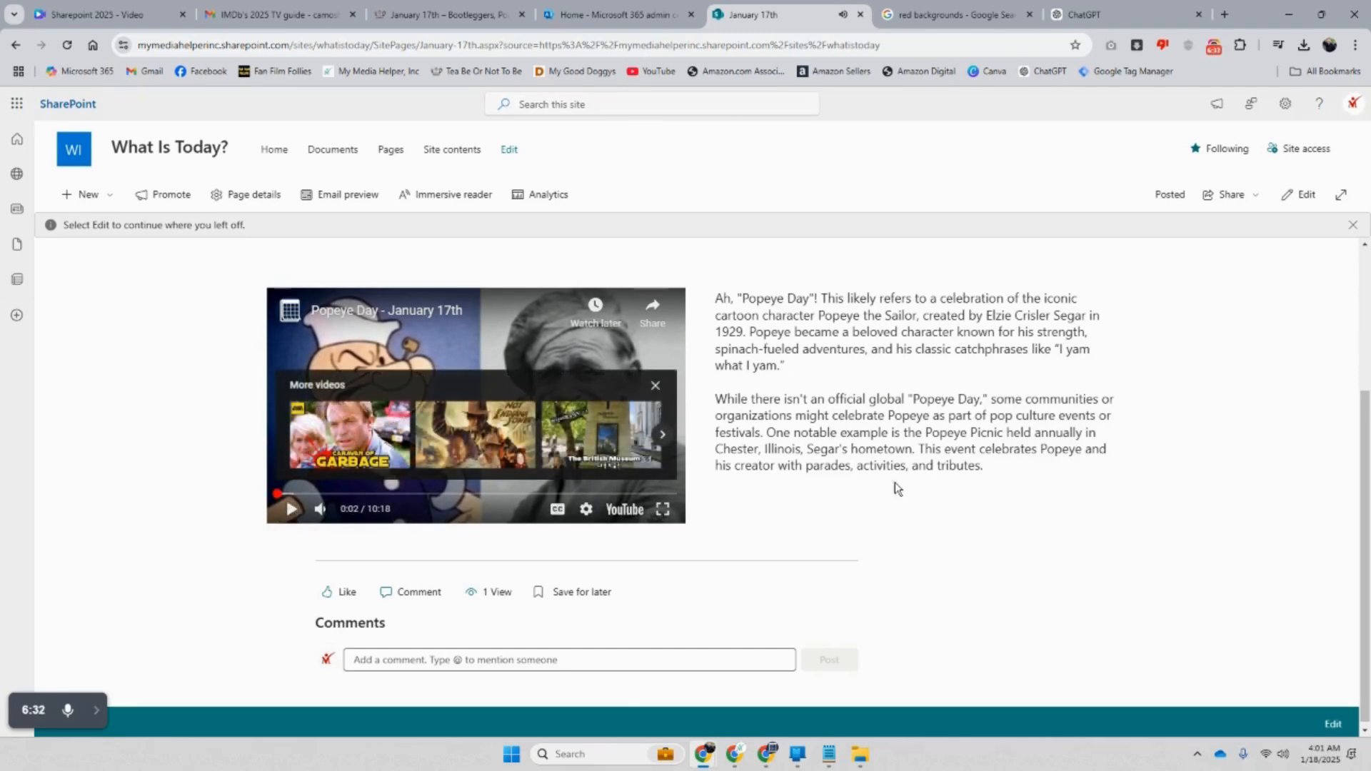
{"action": "scroll", "coordinate": [942, 500], "scroll_direction": "up", "scroll_amount": 3}
{"action": "scroll", "coordinate": [936, 510], "scroll_direction": "down", "scroll_amount": 1}
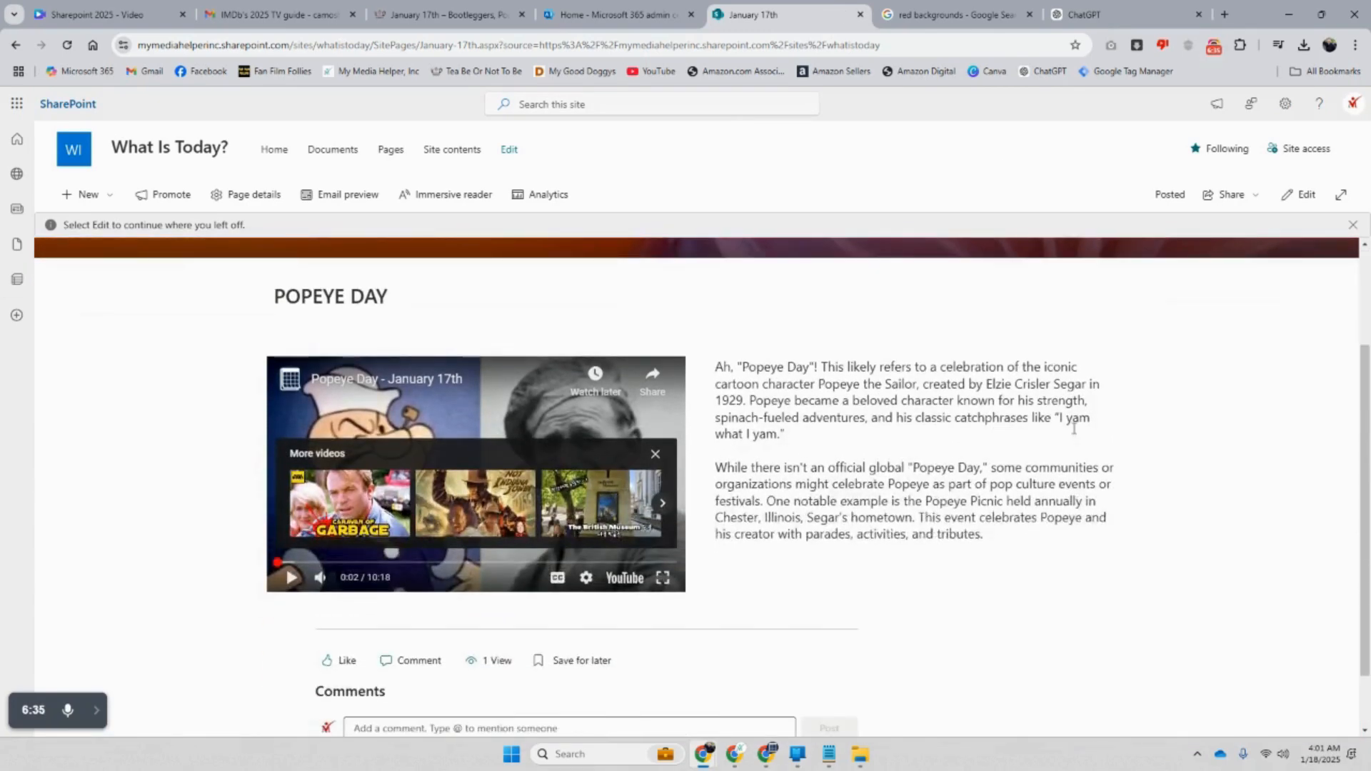
{"action": "scroll", "coordinate": [1359, 323], "scroll_direction": "up", "scroll_amount": 2}
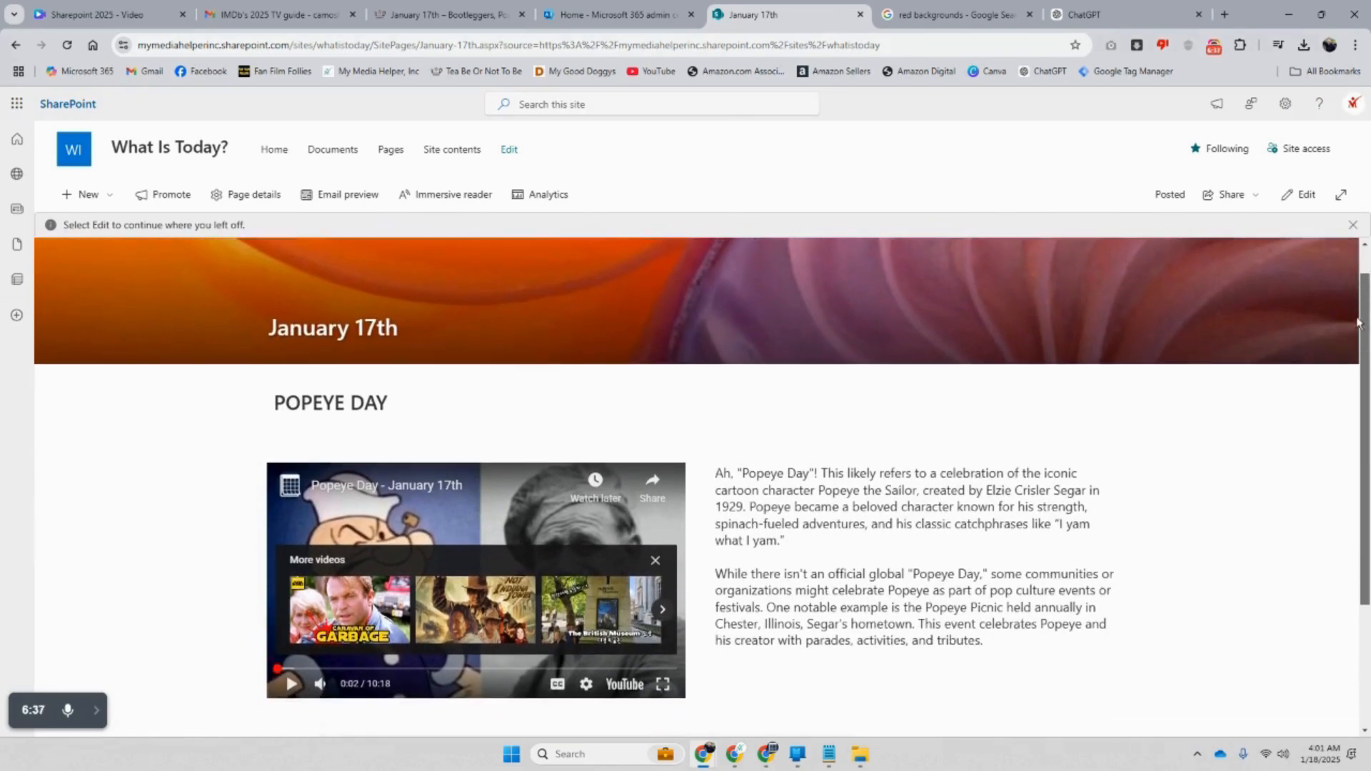
Reopen the post for editing and insert a one-column section between the title banner and the "POPEYE DAY" section
{"action": "left_click", "coordinate": [1300, 194]}
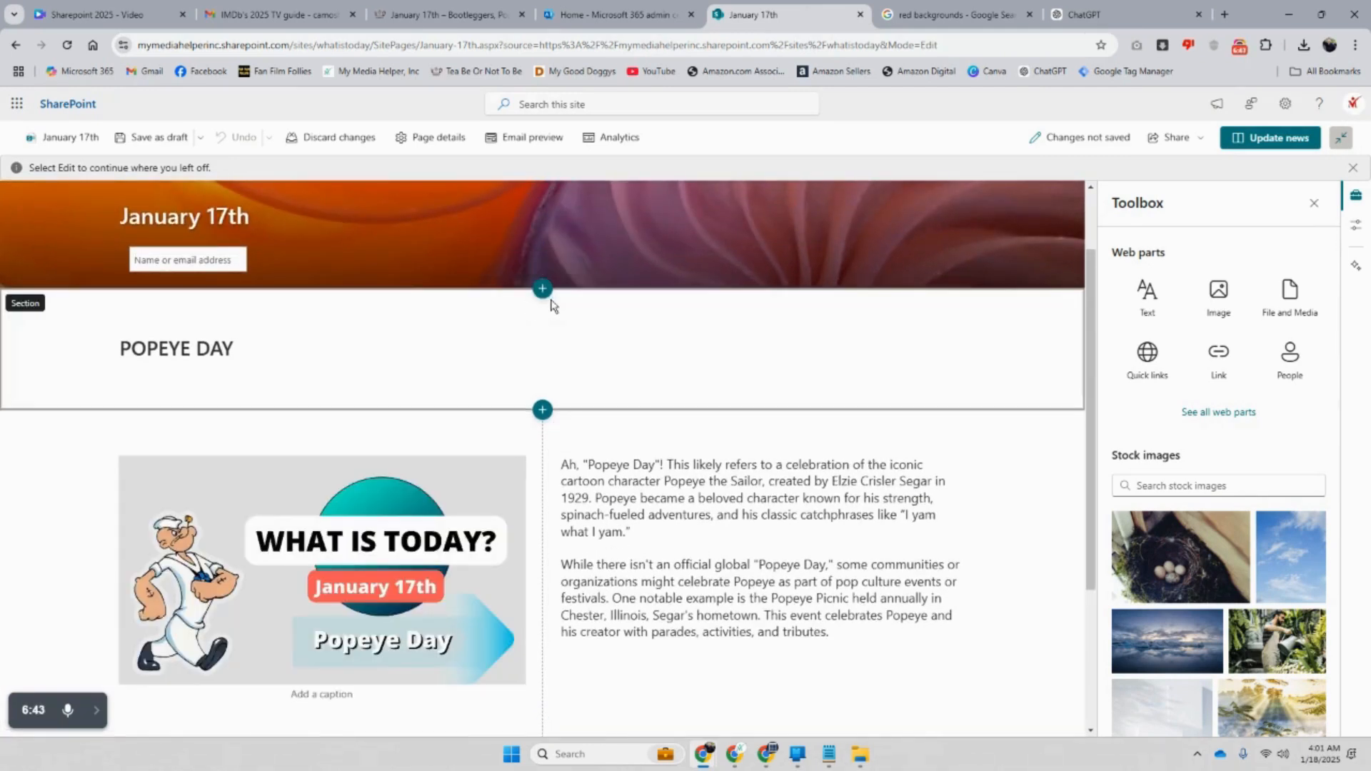
{"action": "left_click", "coordinate": [543, 289]}
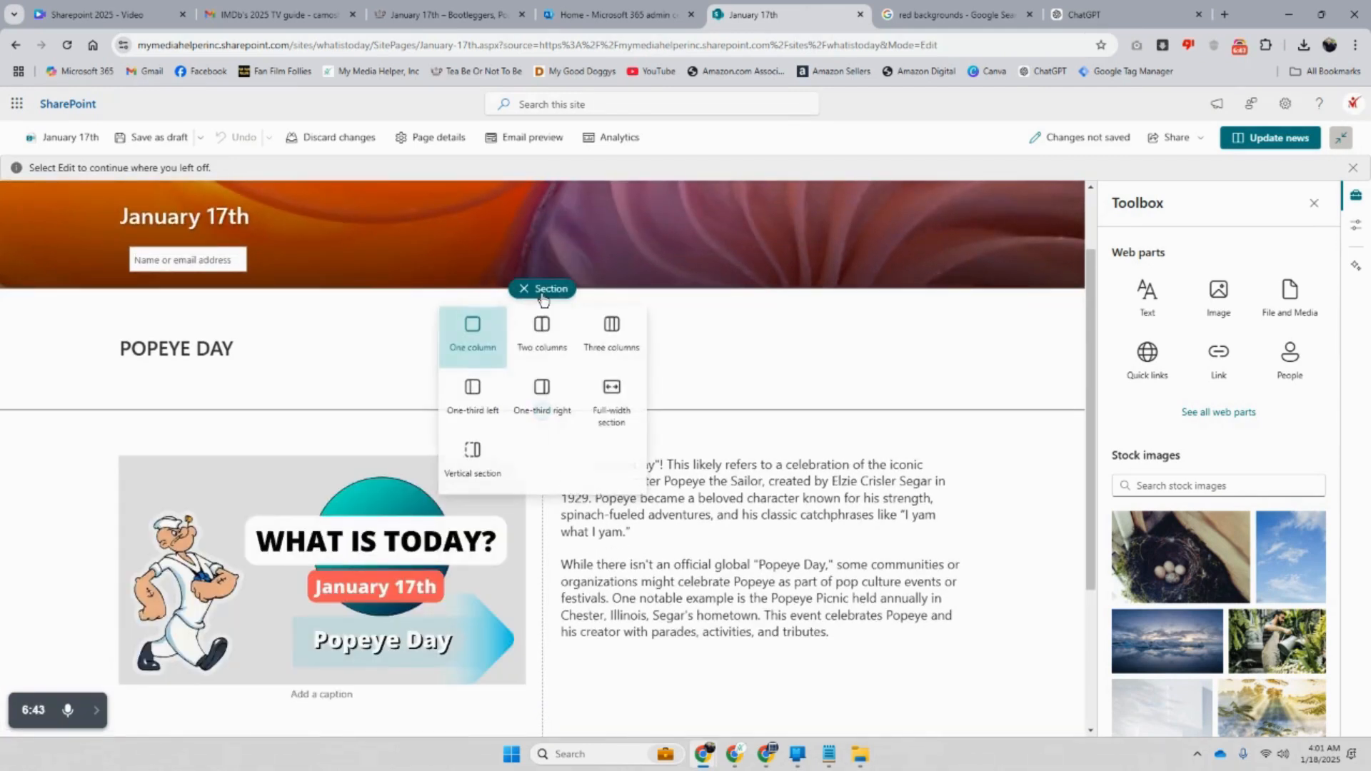
{"action": "left_click", "coordinate": [472, 348]}
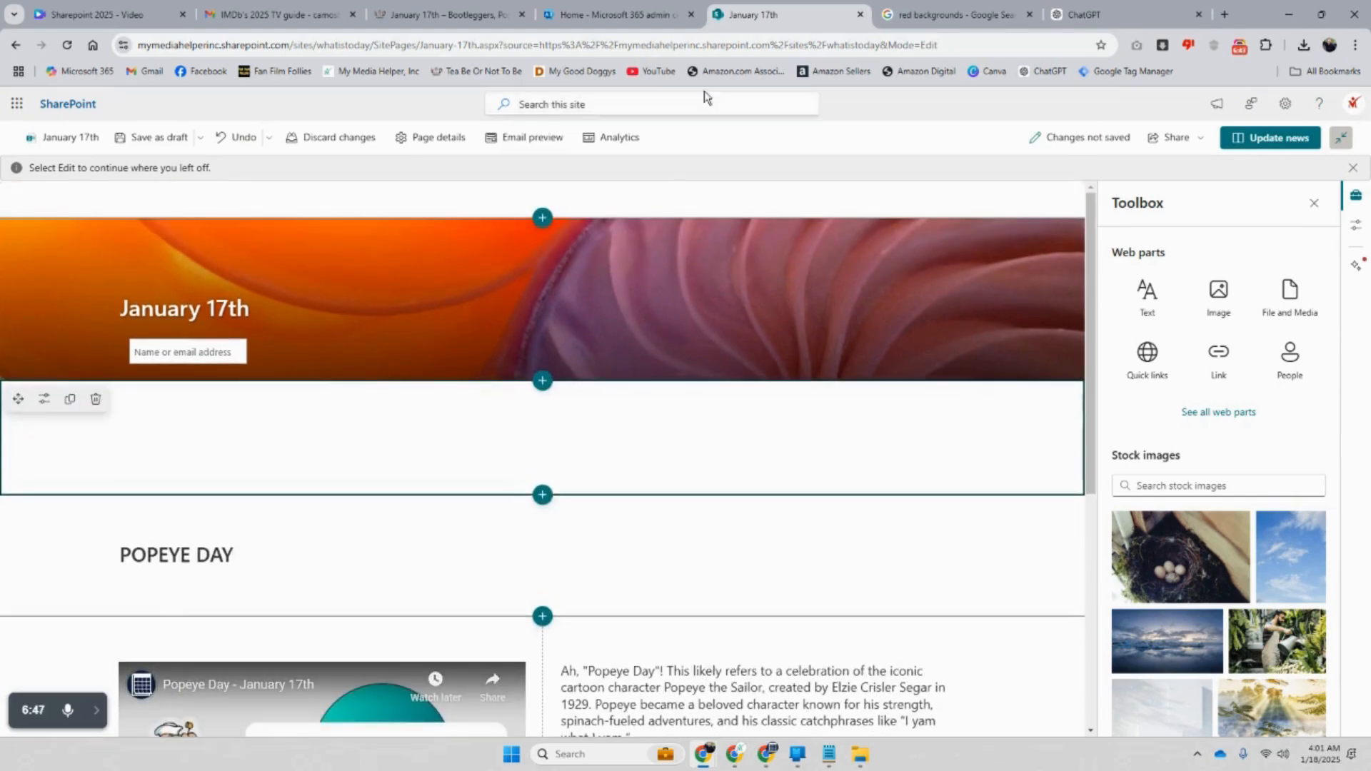
Switch to ChatGPT and submit the prompt "January 17th history"
{"action": "left_click", "coordinate": [1100, 15]}
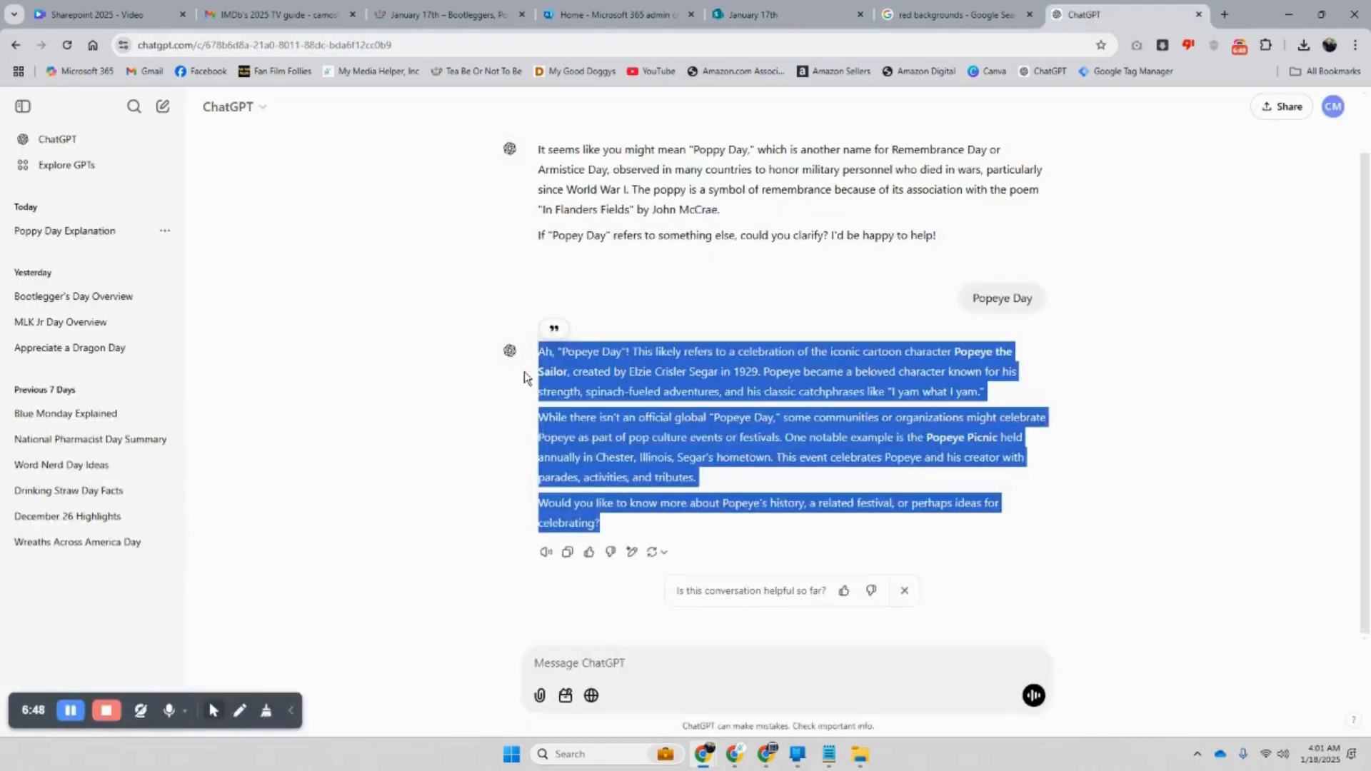
{"action": "left_click", "coordinate": [603, 676]}
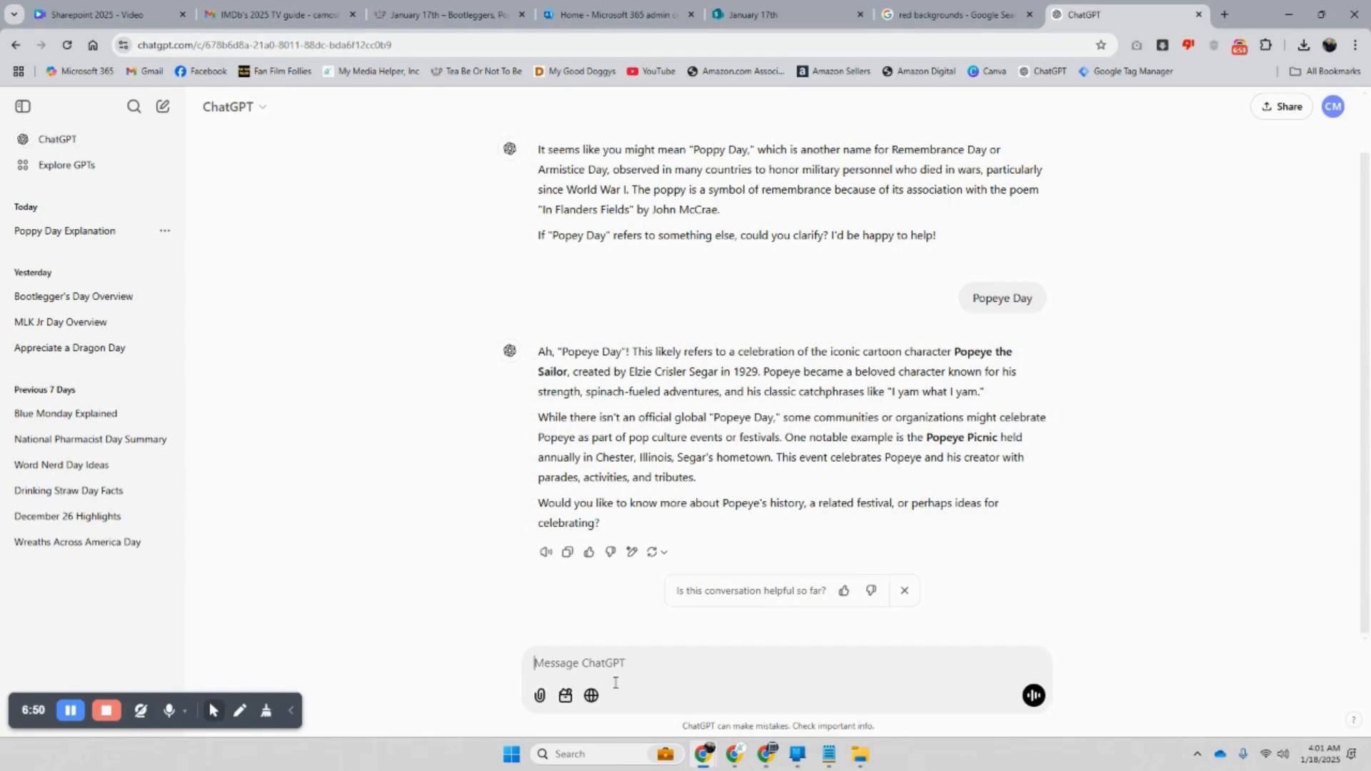
{"action": "type", "text": "January 17th history"}
{"action": "key", "text": "Return"}
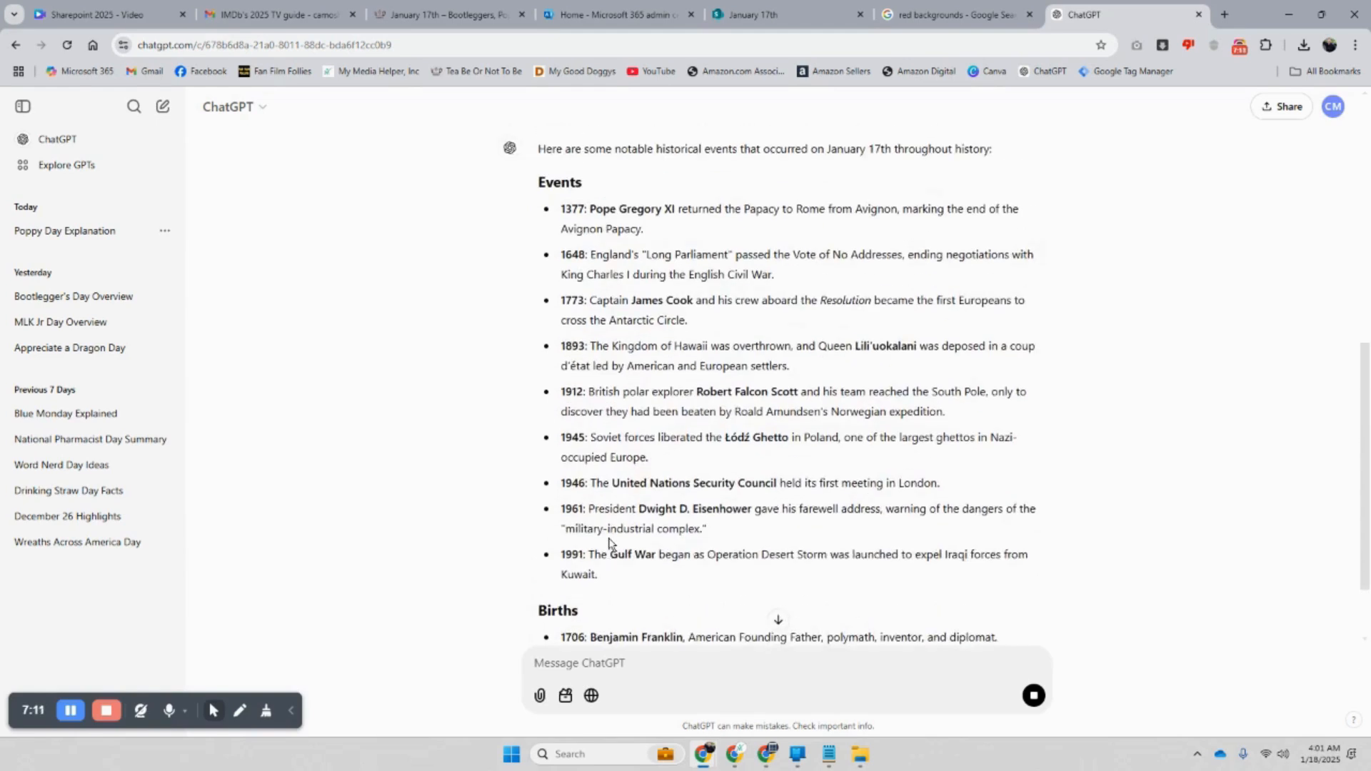
Copy the introduction and Events list from ChatGPT's answer and add a Text web part to the new section in SharePoint
{"action": "left_click_drag", "start_coordinate": [625, 579], "coordinate": [528, 165]}
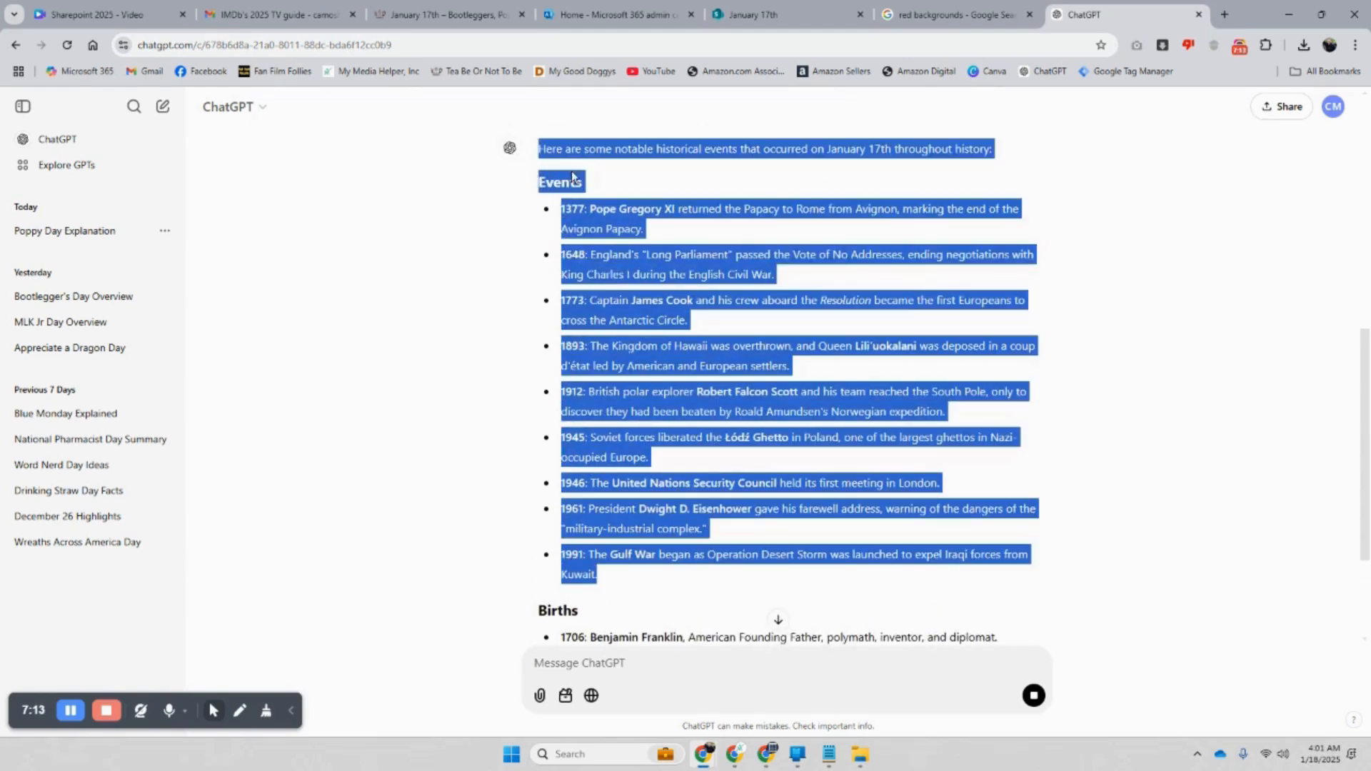
{"action": "right_click", "coordinate": [570, 174]}
{"action": "left_click", "coordinate": [603, 189]}
{"action": "left_click", "coordinate": [775, 15]}
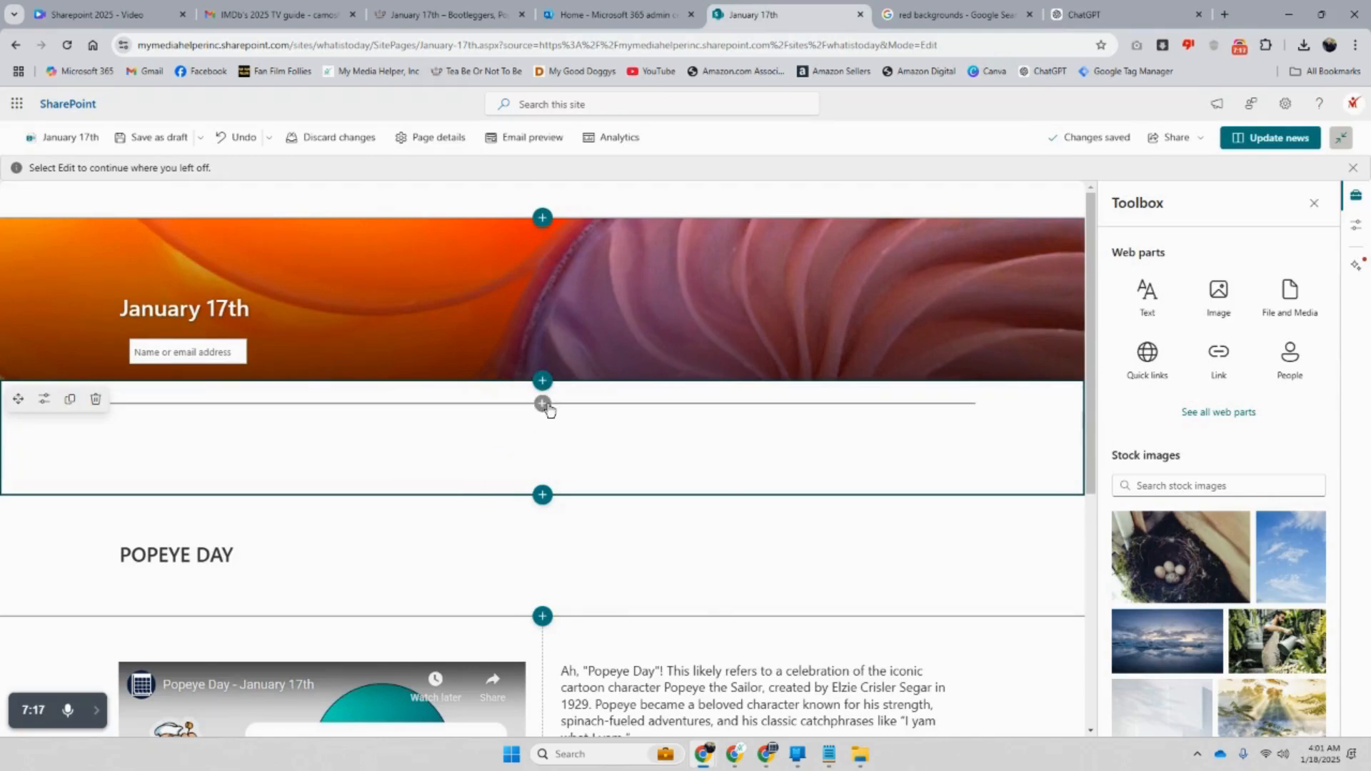
{"action": "left_click", "coordinate": [542, 402]}
{"action": "left_click", "coordinate": [401, 541]}
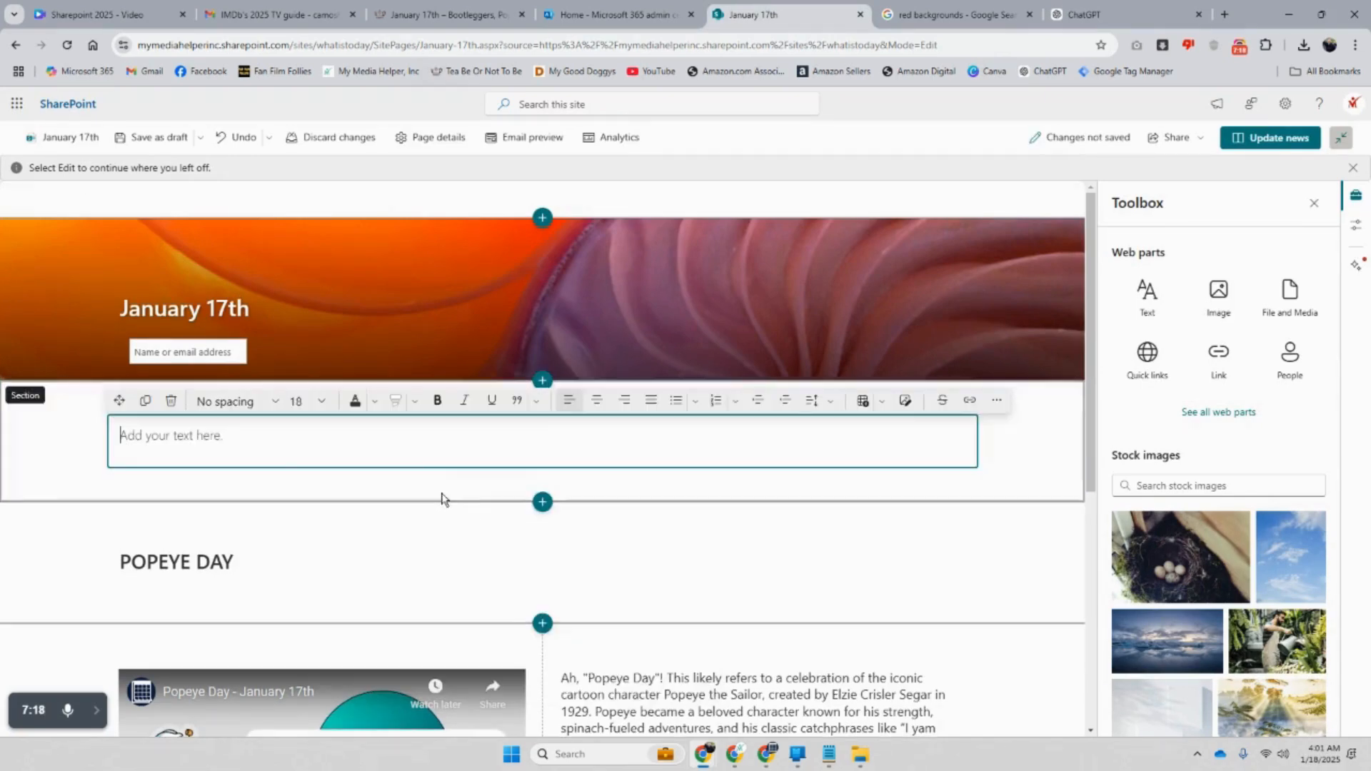
Try pasting the copied Events list with its formatting into the new text web part, and undo the paste
{"action": "right_click", "coordinate": [387, 436]}
{"action": "left_click", "coordinate": [433, 241]}
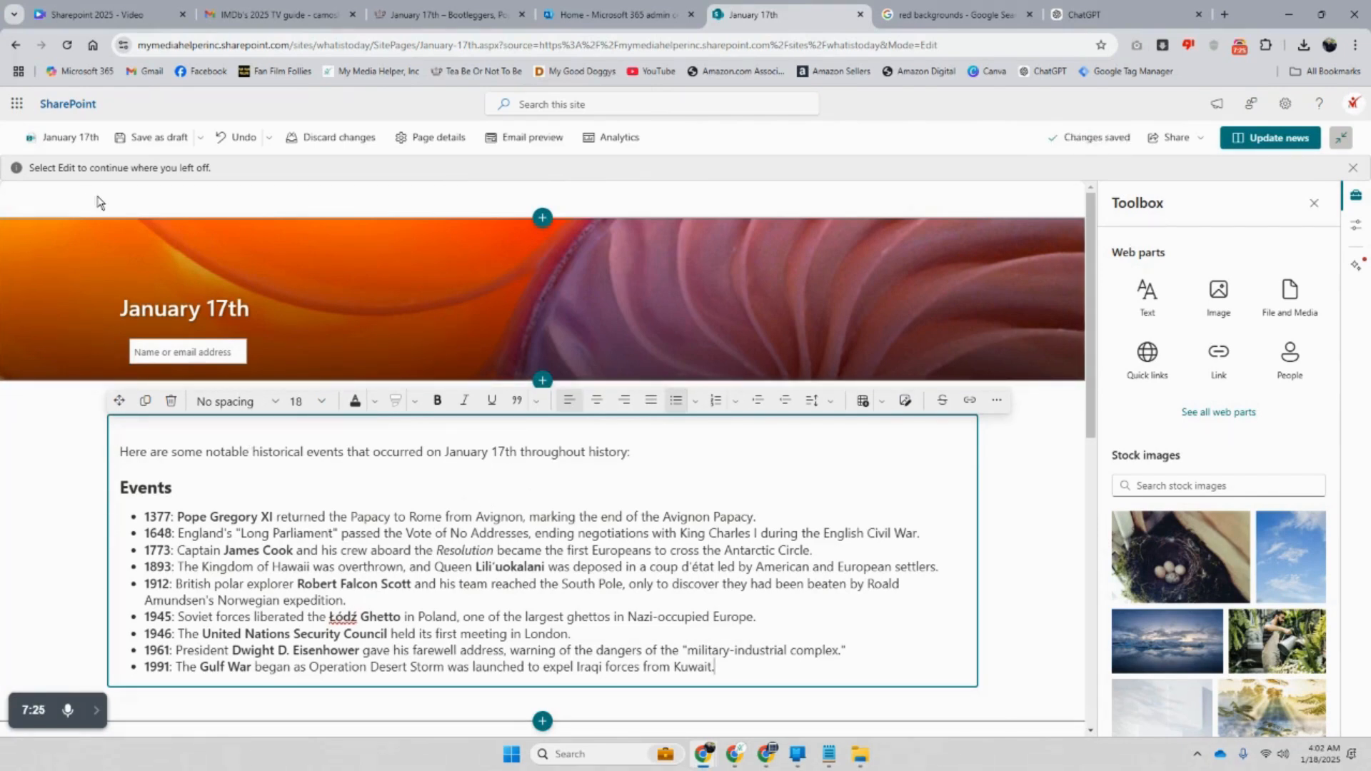
{"action": "left_click", "coordinate": [221, 141]}
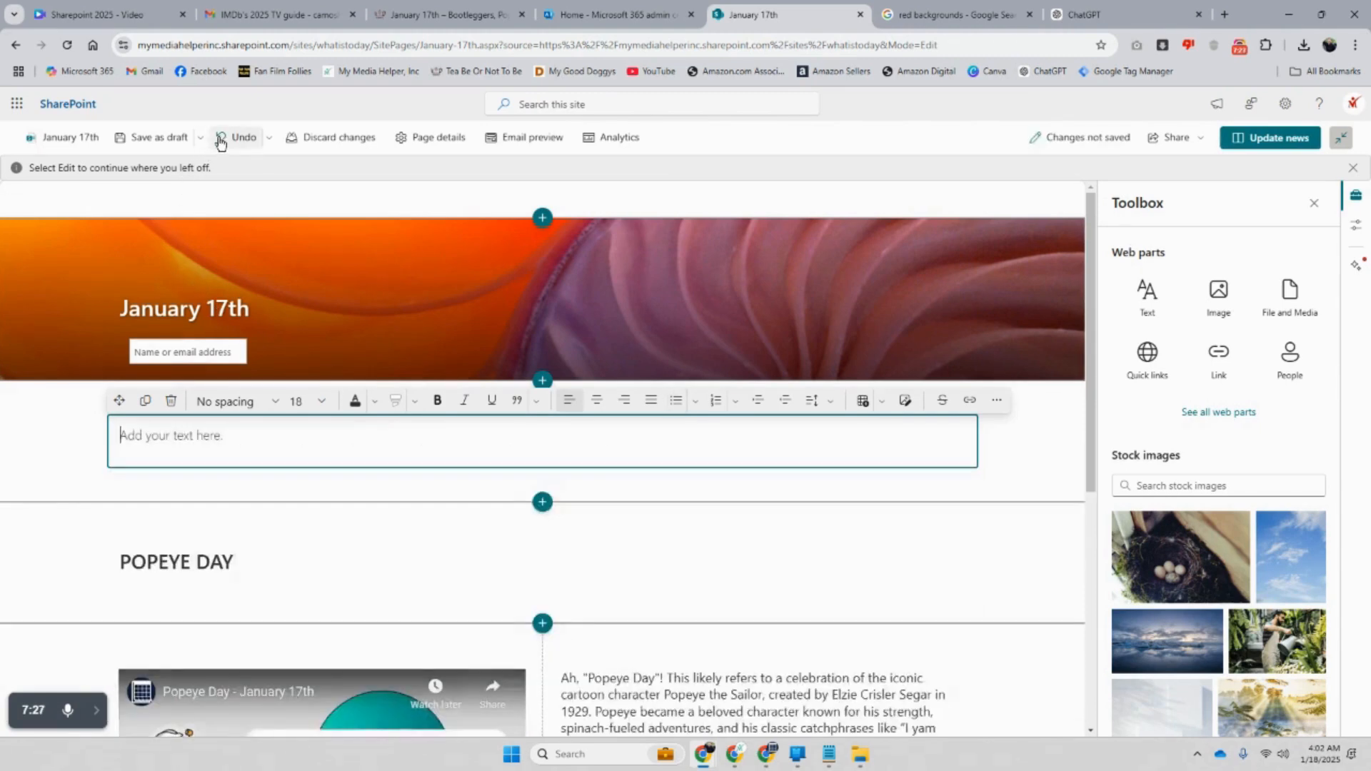
Replace the Popeye Day text in Notepad with the copied January 17th events text
{"action": "left_click", "coordinate": [828, 753]}
{"action": "right_click", "coordinate": [888, 444]}
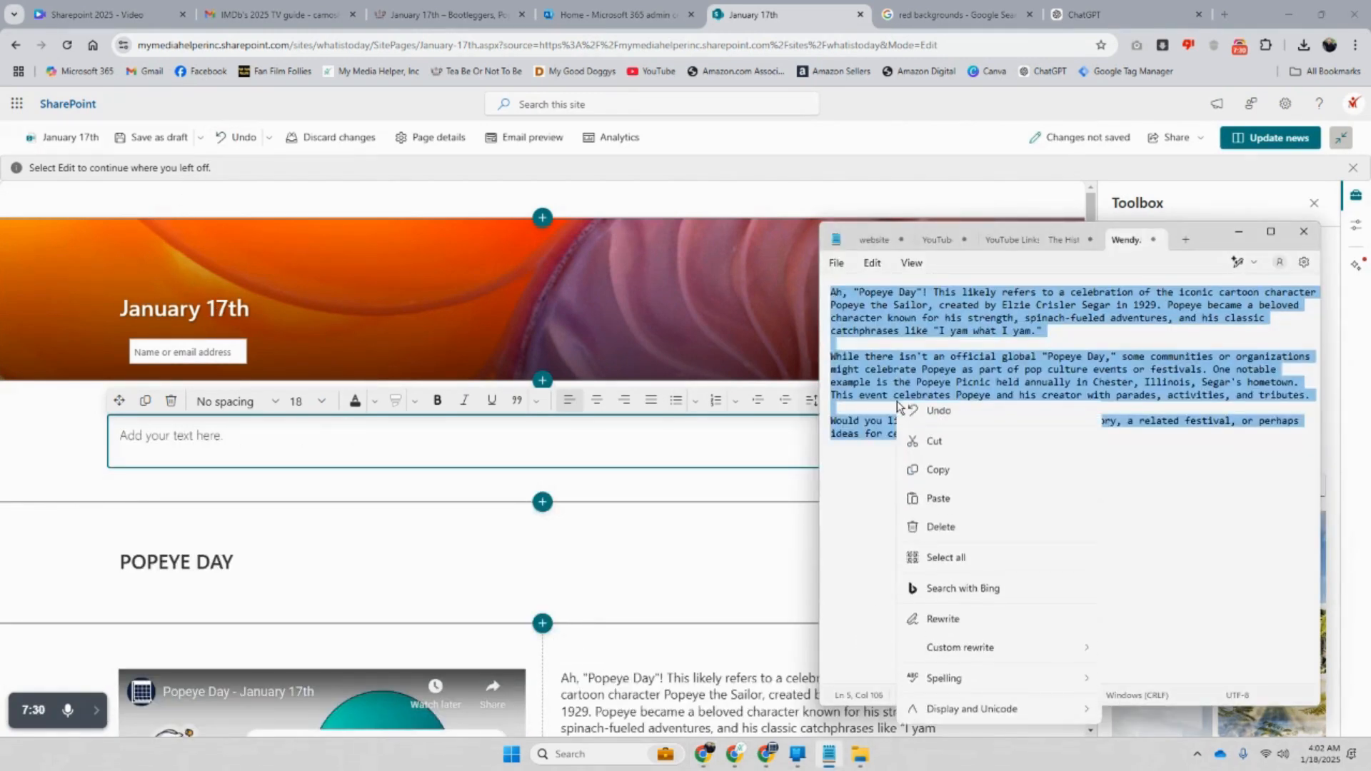
{"action": "left_click", "coordinate": [983, 505]}
Copy all the plain events text from Notepad and paste it into the empty text web part above "POPEYE DAY"
{"action": "key", "text": "ctrl+a"}
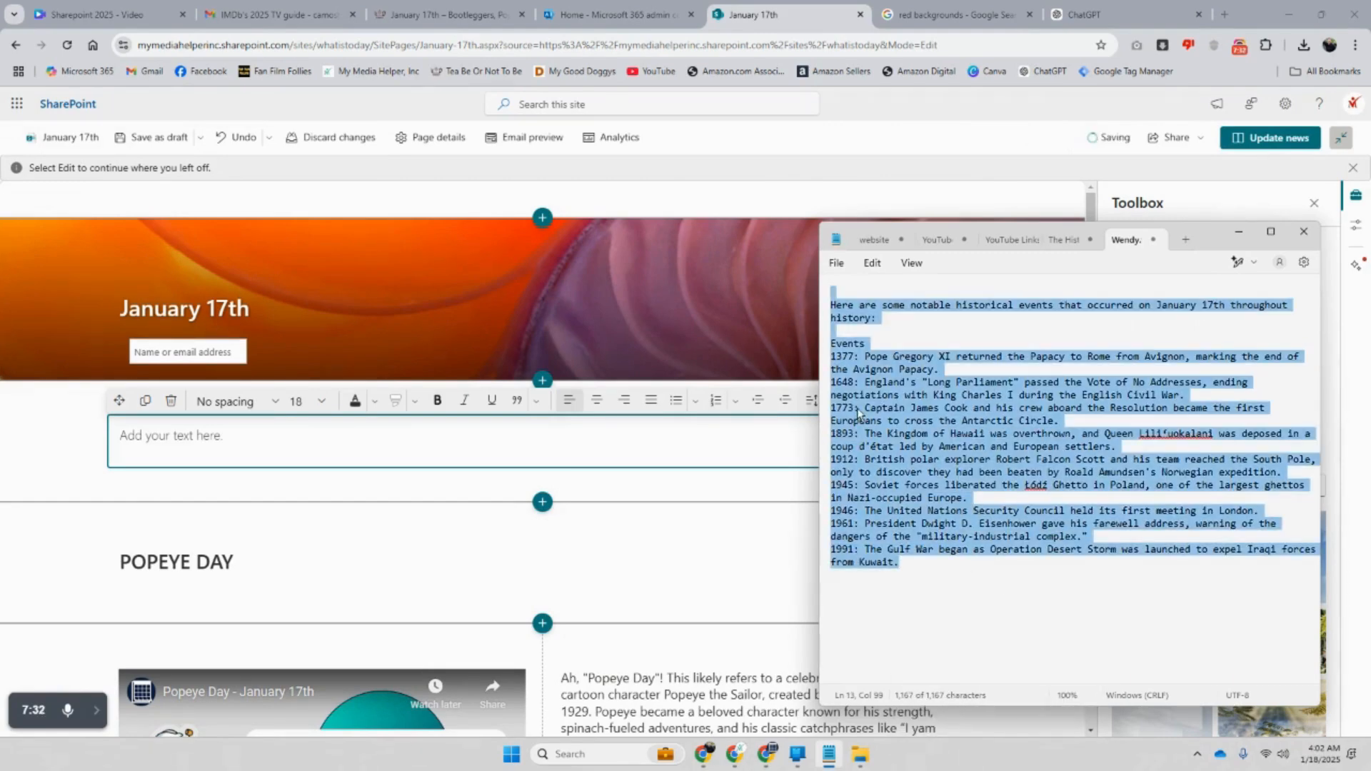
{"action": "right_click", "coordinate": [859, 409]}
{"action": "left_click", "coordinate": [898, 154]}
{"action": "left_click", "coordinate": [496, 437]}
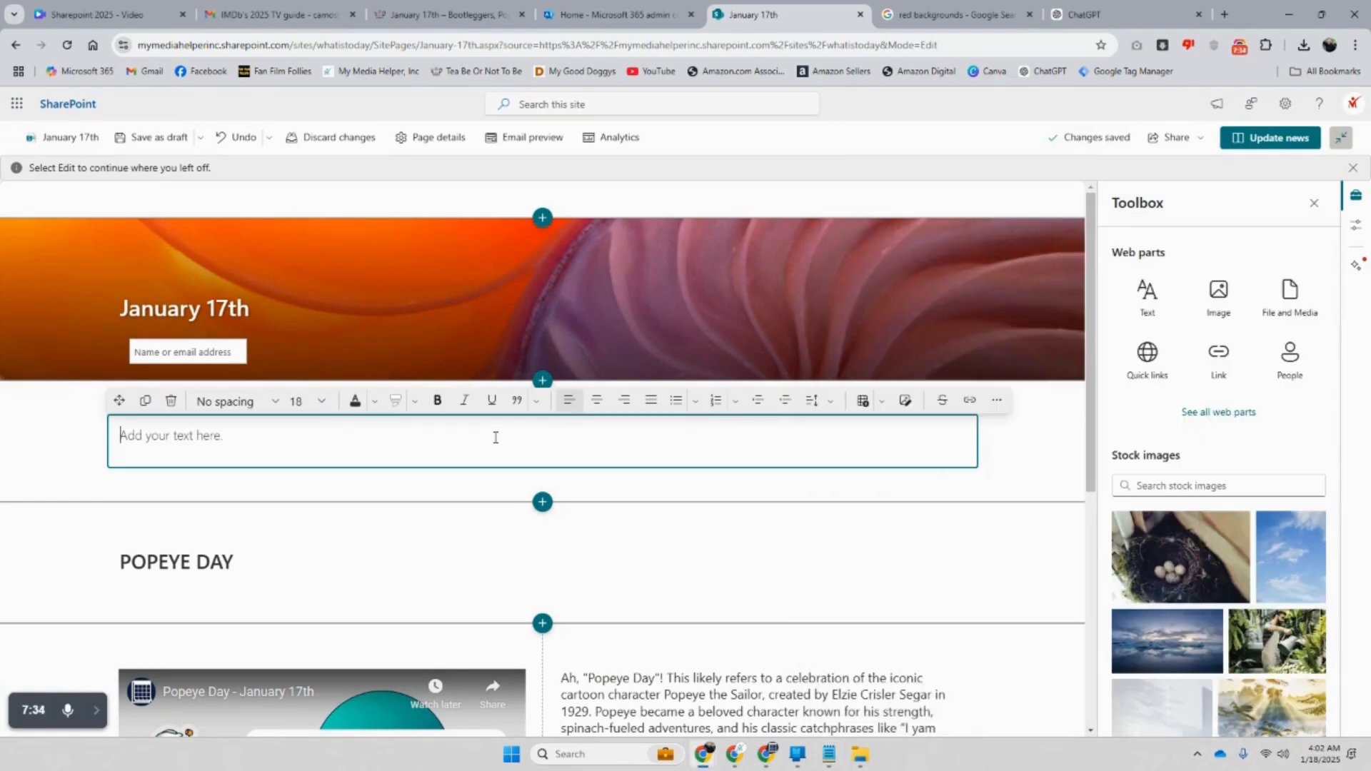
{"action": "right_click", "coordinate": [495, 437]}
{"action": "left_click", "coordinate": [567, 240]}
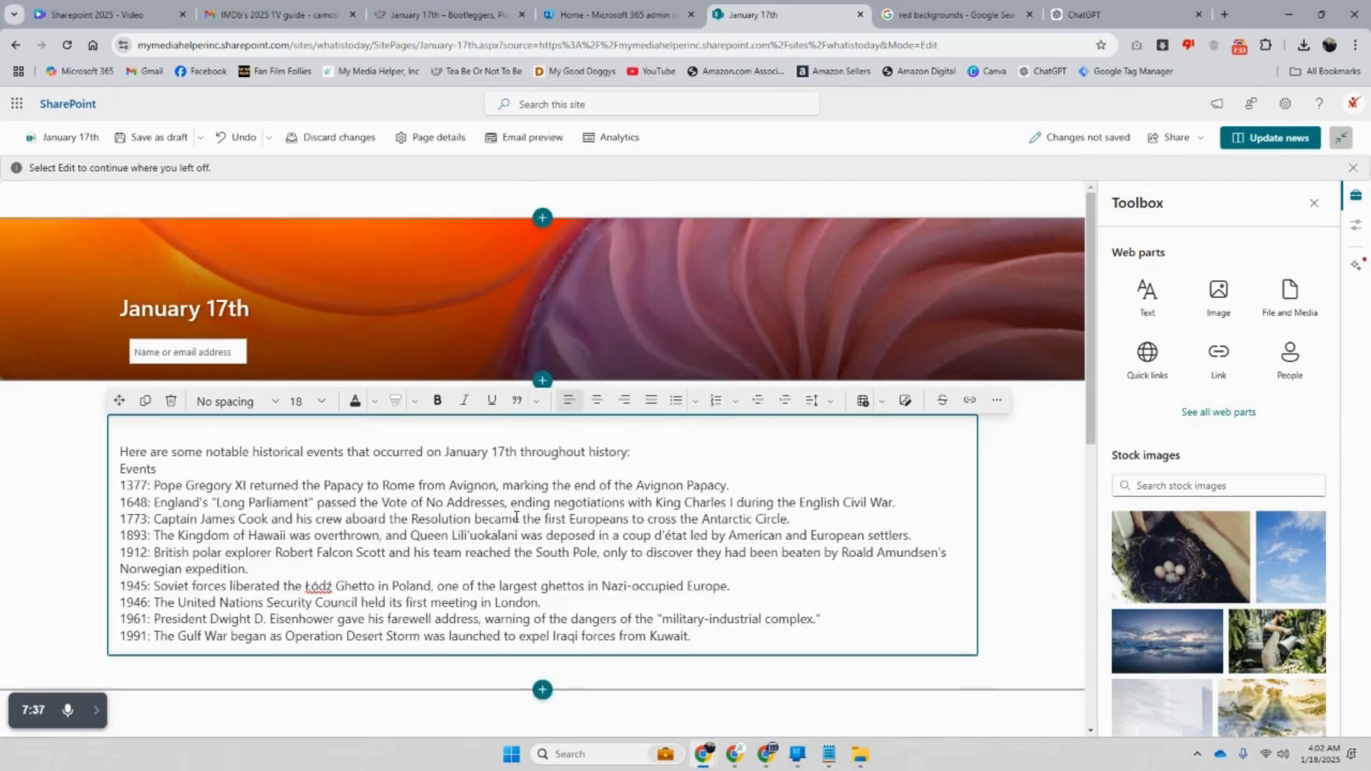
Remove the leading blank line from the events text and add a blank line before and after "Events"
{"action": "left_click", "coordinate": [122, 452]}
{"action": "key", "text": "BackSpace"}
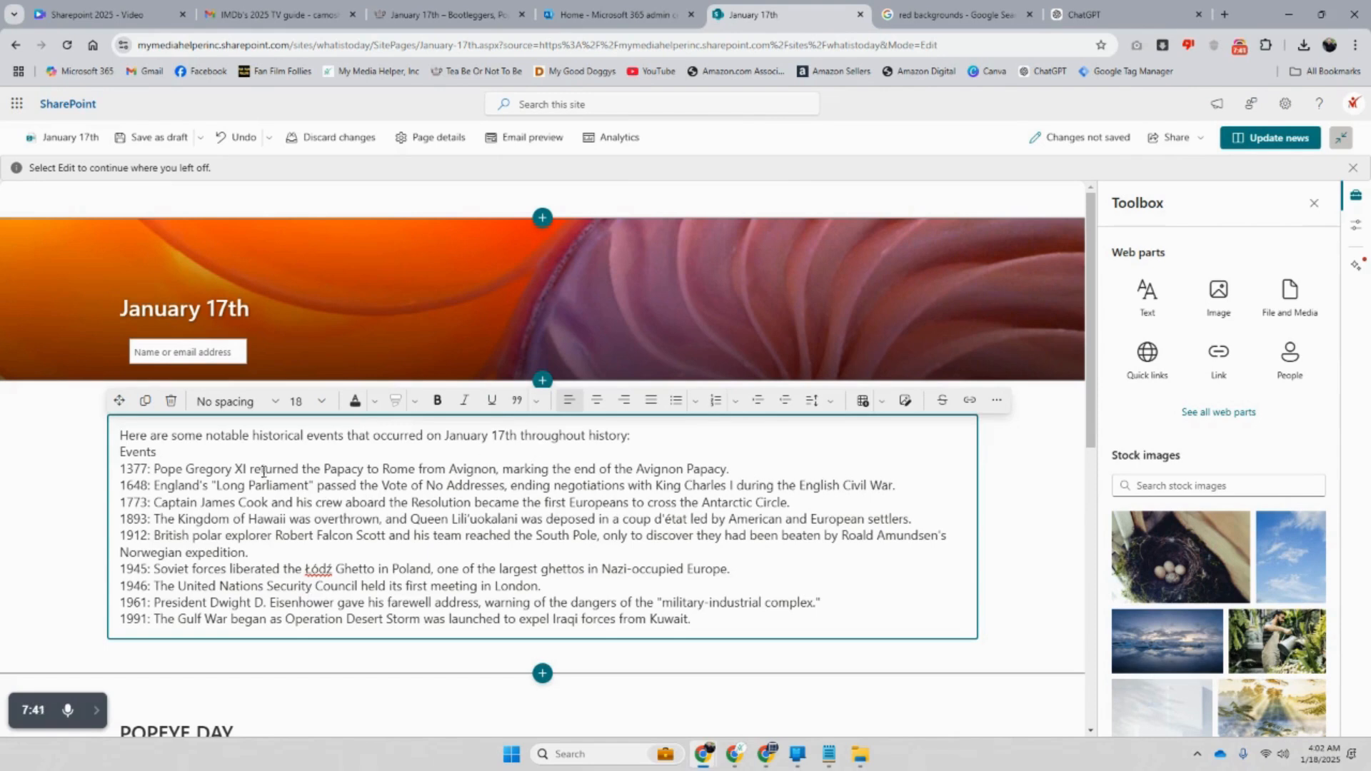
{"action": "key", "text": "Return"}
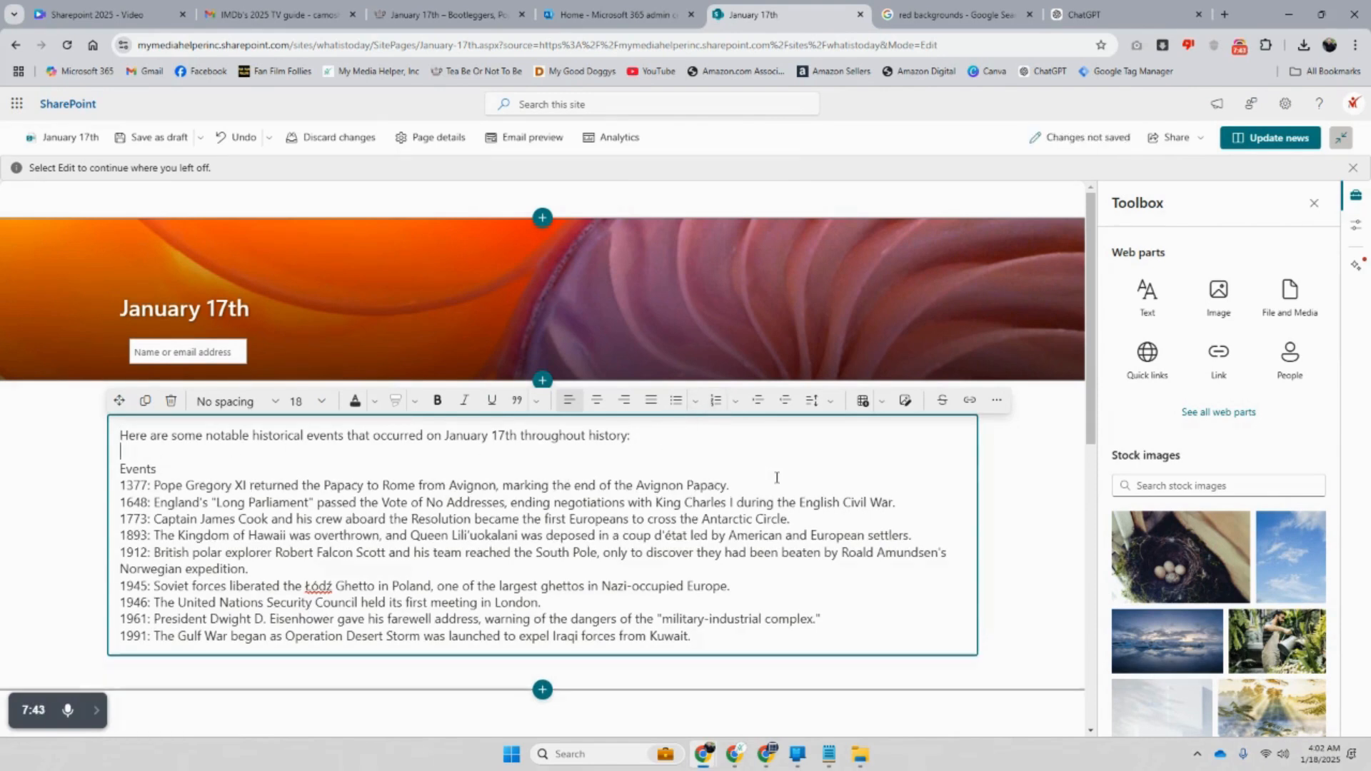
{"action": "left_click", "coordinate": [285, 473]}
{"action": "key", "text": "Return"}
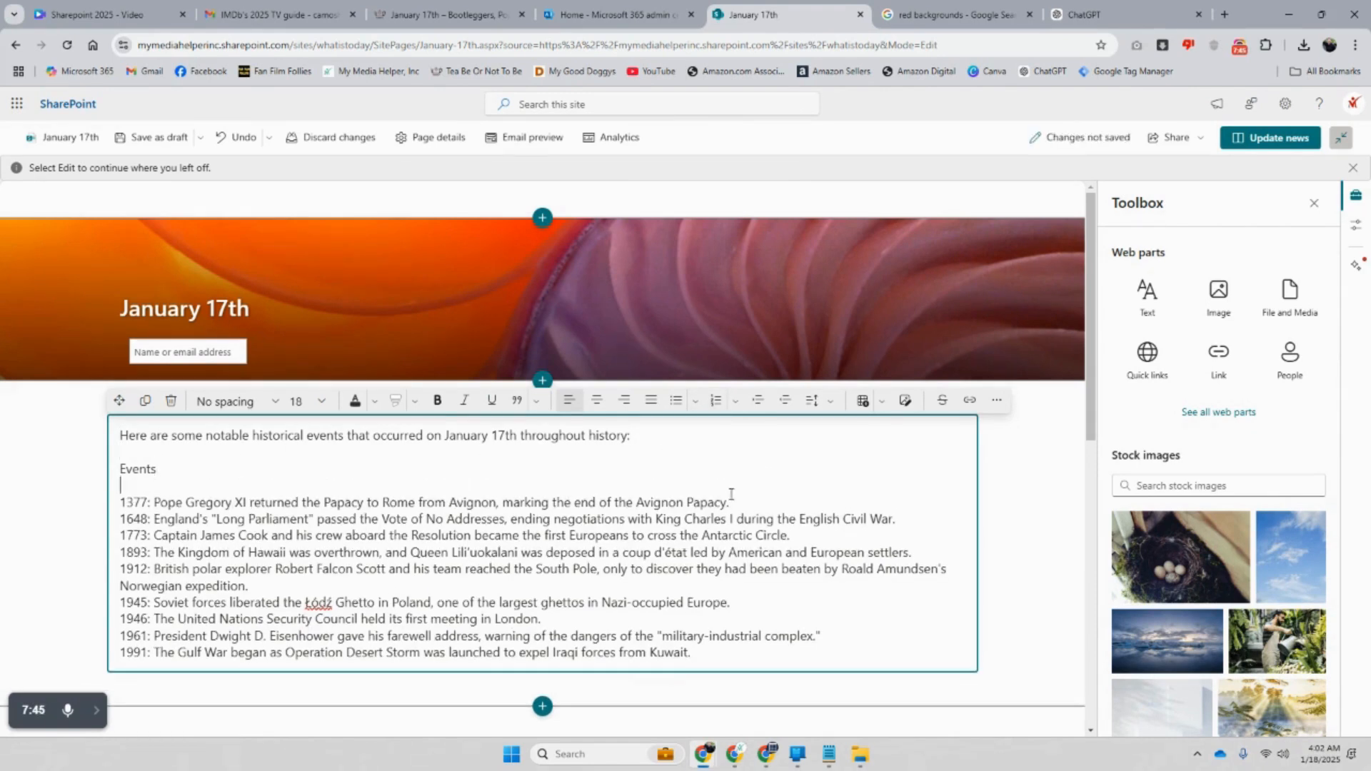
Insert a blank line between each of the dated events in the list, from 1377 through 1991
{"action": "key", "text": "Return"}
{"action": "left_click", "coordinate": [917, 532]}
{"action": "key", "text": "Return"}
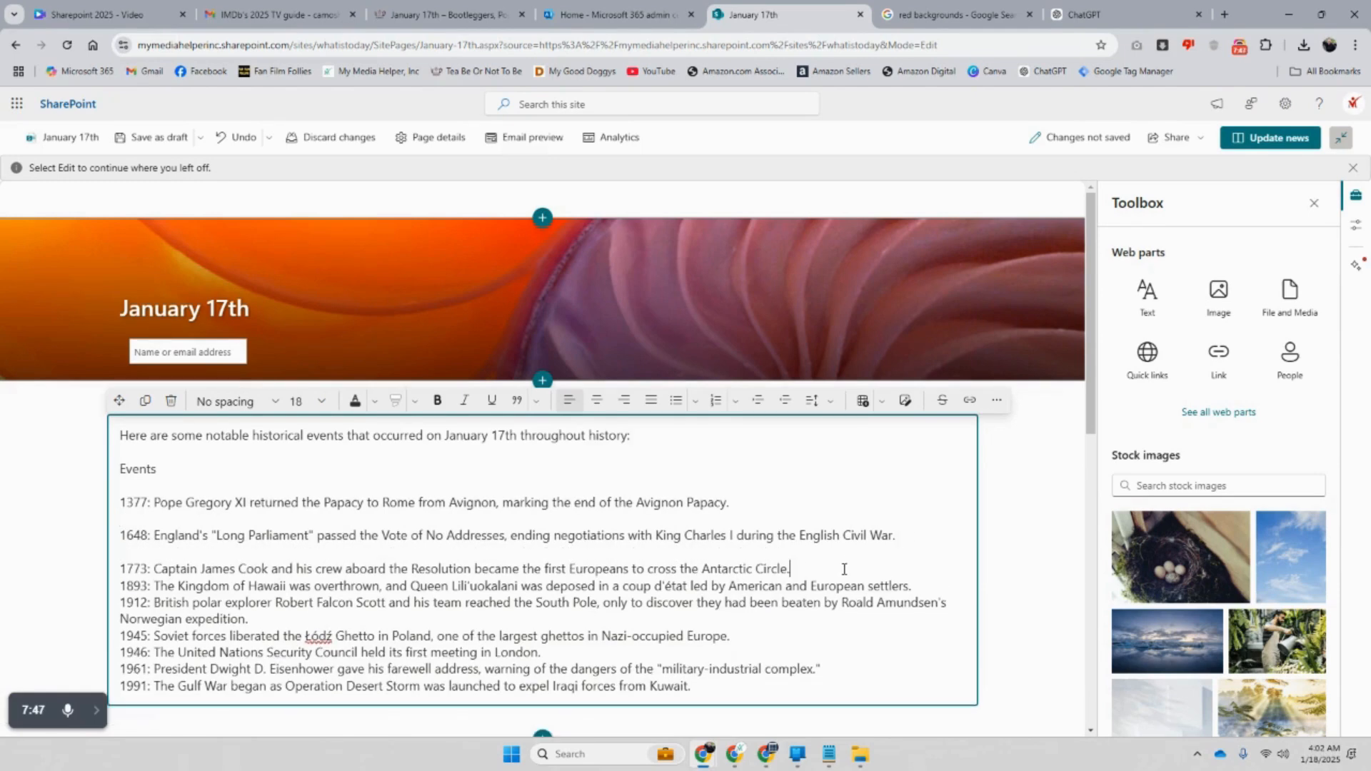
{"action": "key", "text": "Return"}
{"action": "left_click", "coordinate": [934, 602]}
{"action": "key", "text": "Return"}
{"action": "scroll", "coordinate": [872, 572], "scroll_direction": "down", "scroll_amount": 3}
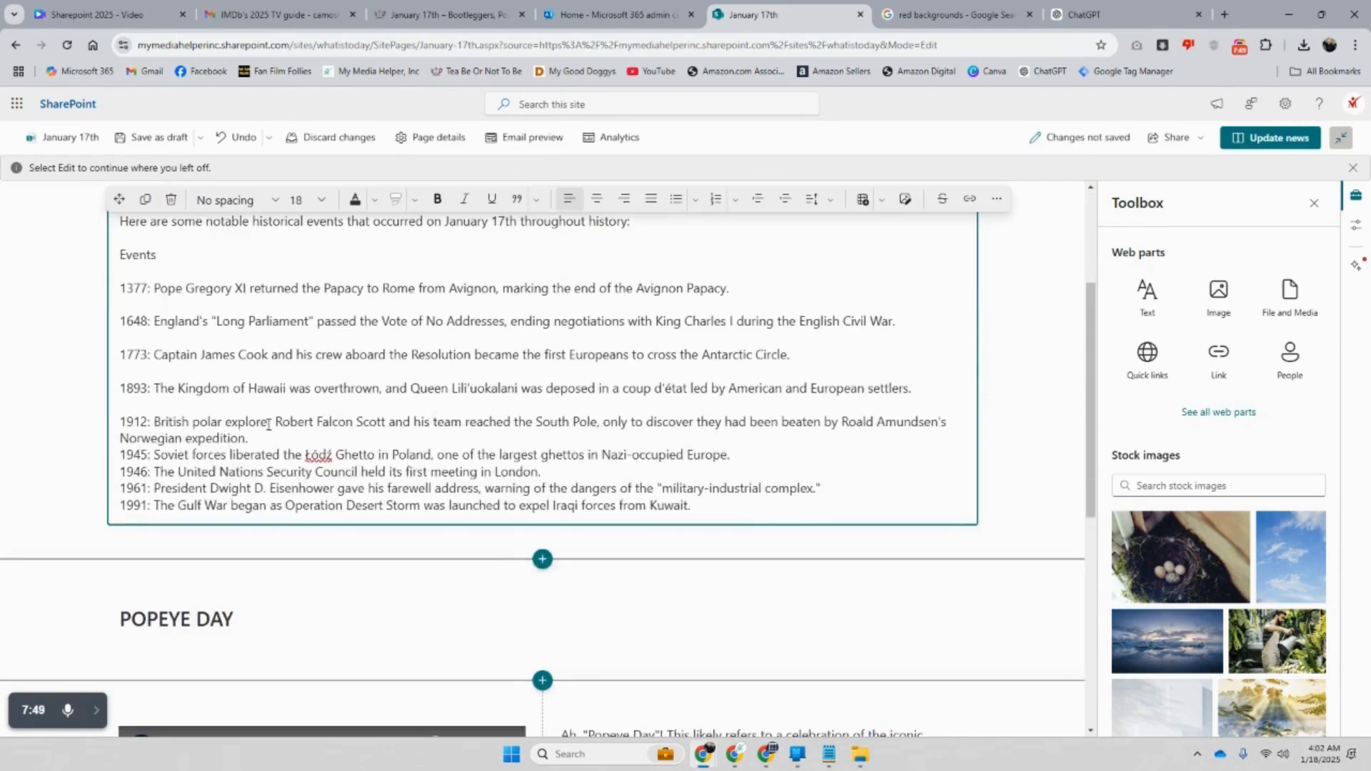
{"action": "key", "text": "Return"}
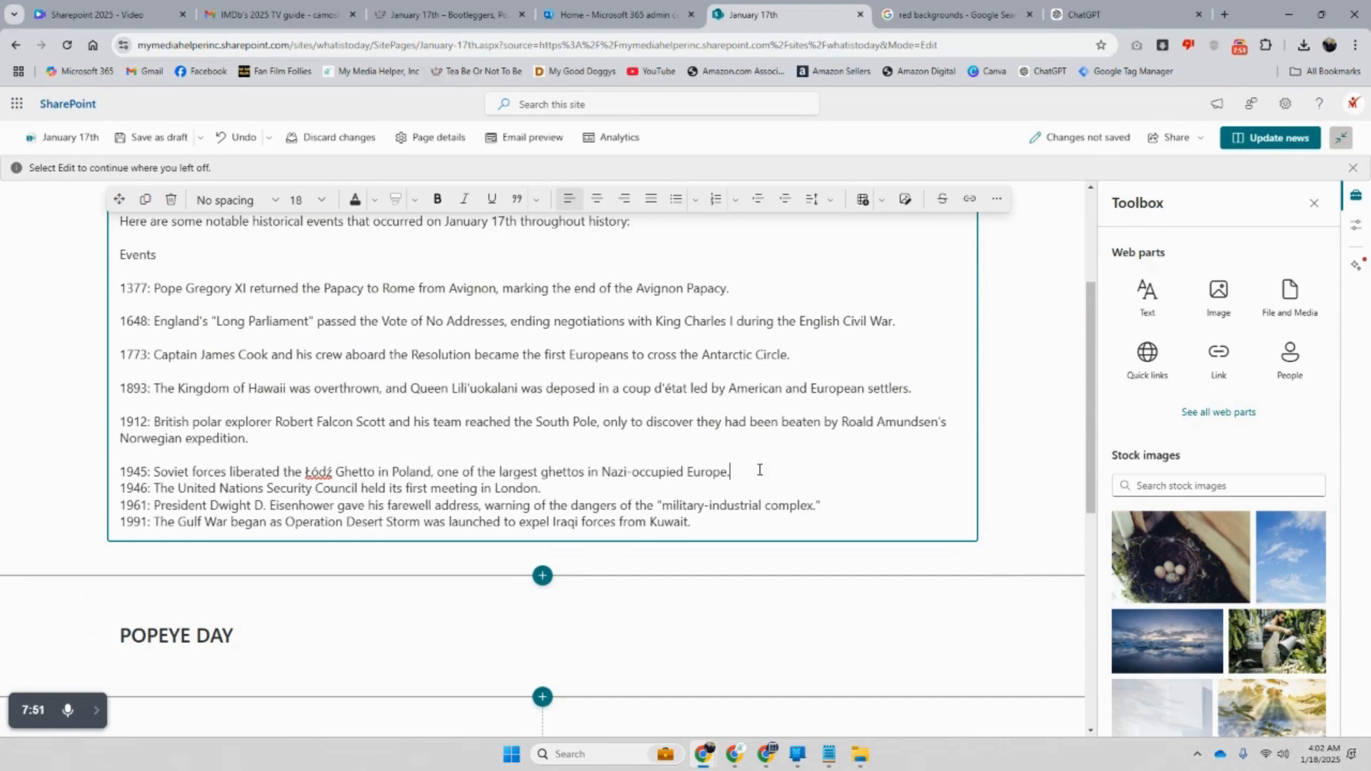
{"action": "key", "text": "Return"}
{"action": "mouse_move", "coordinate": [332, 473]}
{"action": "left_mouse_down"}
{"action": "mouse_move", "coordinate": [304, 472]}
{"action": "mouse_move", "coordinate": [318, 472]}
{"action": "left_mouse_up"}
{"action": "key", "text": "Return"}
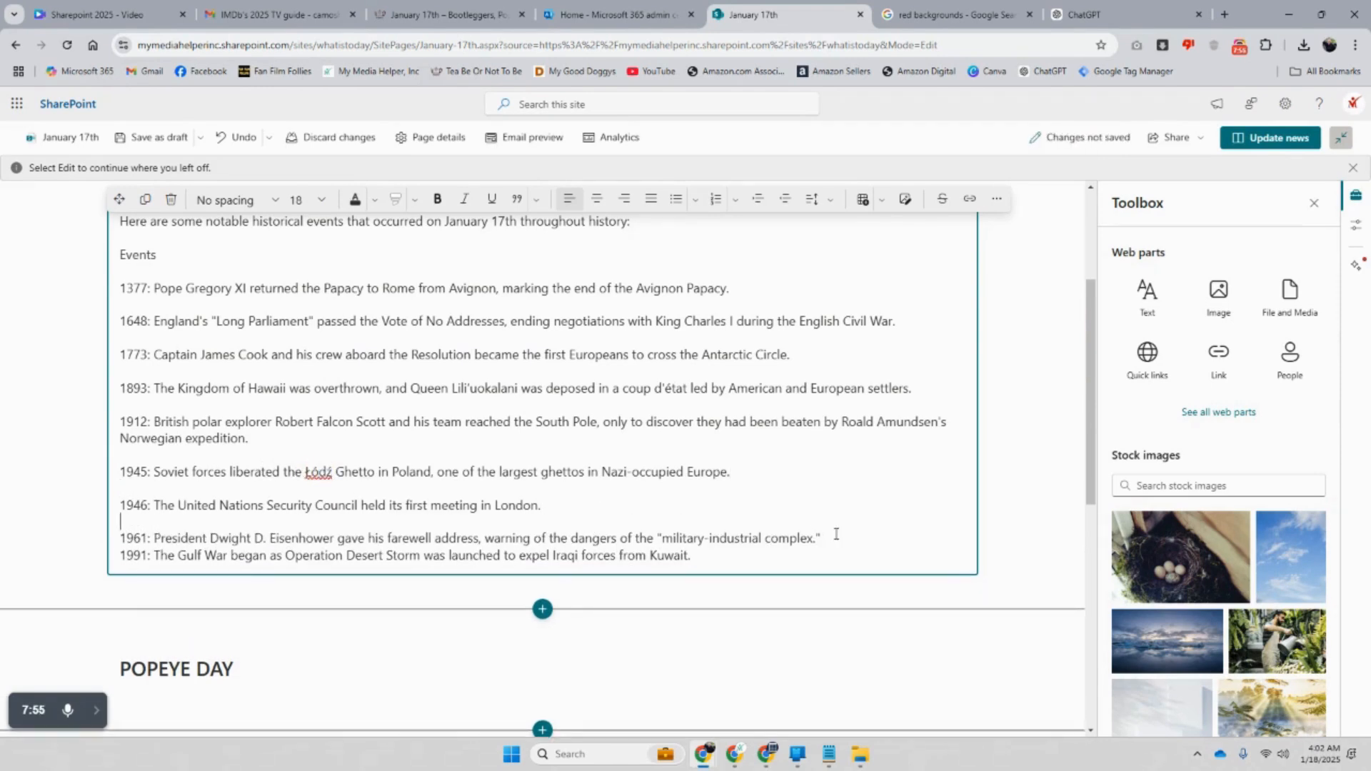
{"action": "key", "text": "Return"}
Add a two-column section between the events text and the "POPEYE DAY" heading
{"action": "scroll", "coordinate": [726, 564], "scroll_direction": "down", "scroll_amount": 5}
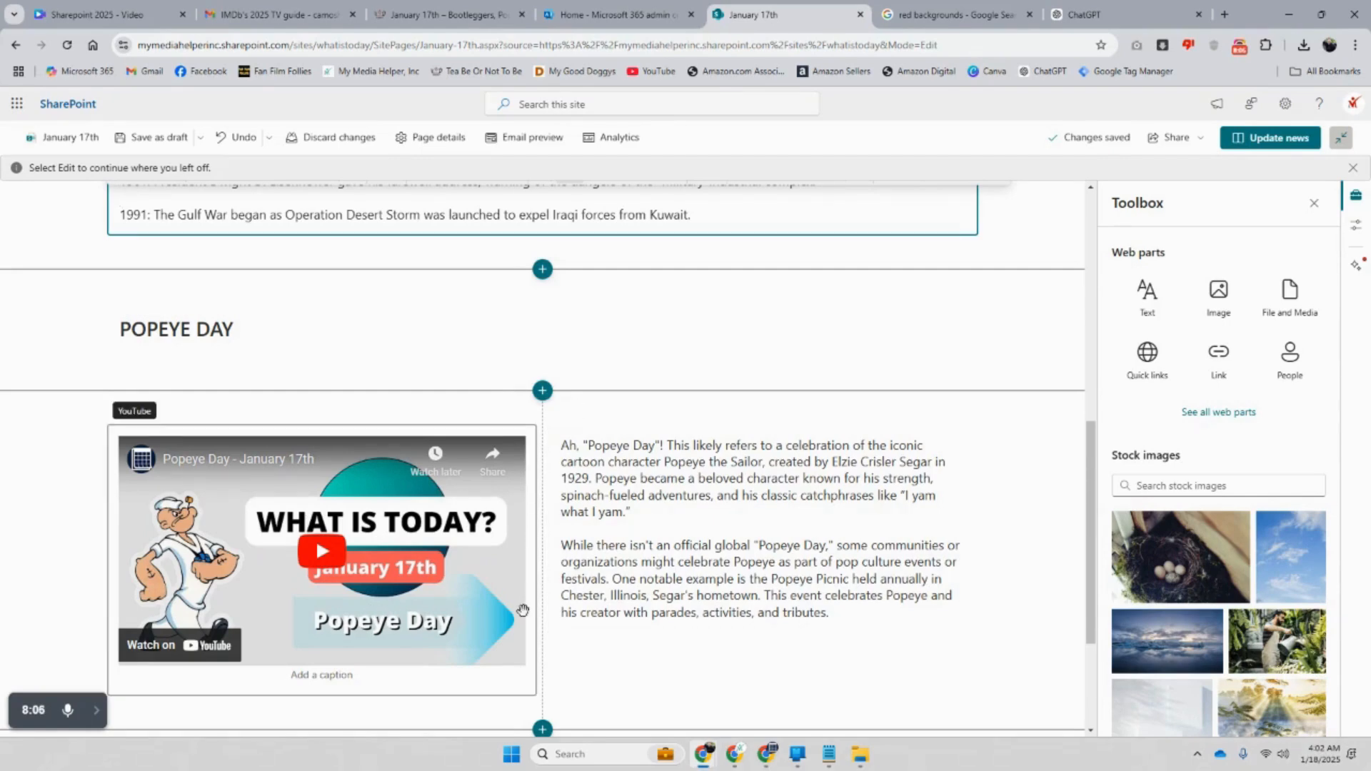
{"action": "scroll", "coordinate": [528, 596], "scroll_direction": "up", "scroll_amount": 2}
{"action": "scroll", "coordinate": [529, 599], "scroll_direction": "down", "scroll_amount": 4}
{"action": "scroll", "coordinate": [528, 604], "scroll_direction": "down", "scroll_amount": 1}
{"action": "scroll", "coordinate": [527, 612], "scroll_direction": "up", "scroll_amount": 5}
{"action": "scroll", "coordinate": [527, 612], "scroll_direction": "down", "scroll_amount": 5}
{"action": "scroll", "coordinate": [529, 621], "scroll_direction": "up", "scroll_amount": 10}
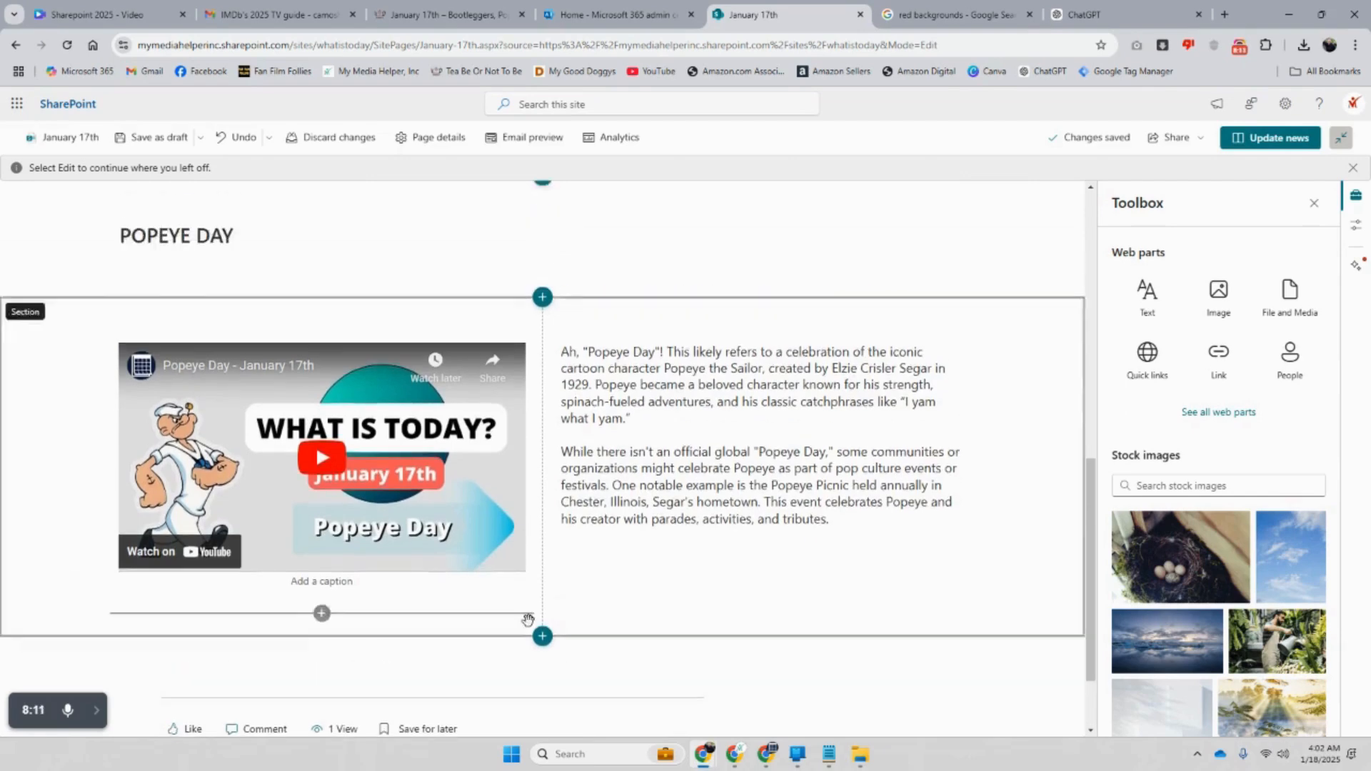
{"action": "scroll", "coordinate": [528, 623], "scroll_direction": "down", "scroll_amount": 5}
{"action": "scroll", "coordinate": [528, 623], "scroll_direction": "down", "scroll_amount": 1}
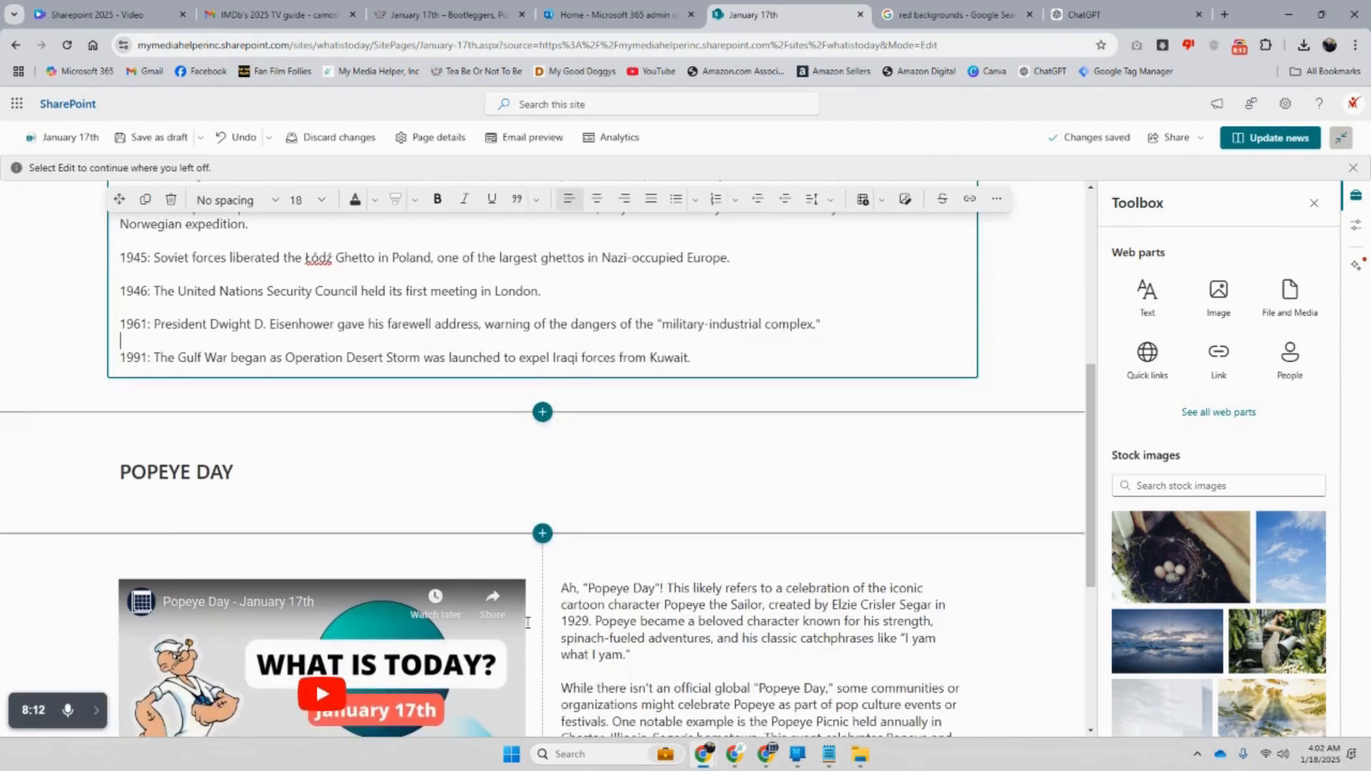
{"action": "left_click", "coordinate": [543, 413]}
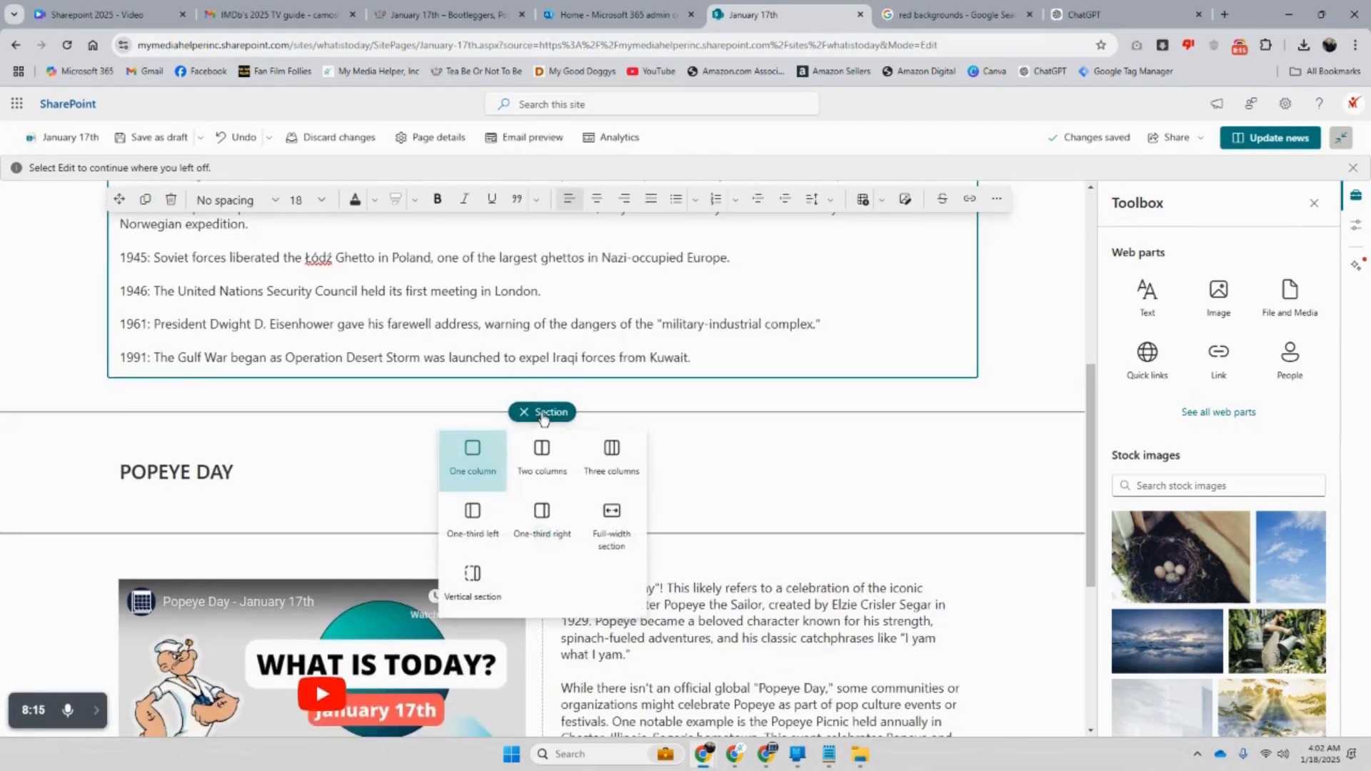
{"action": "left_click", "coordinate": [541, 455]}
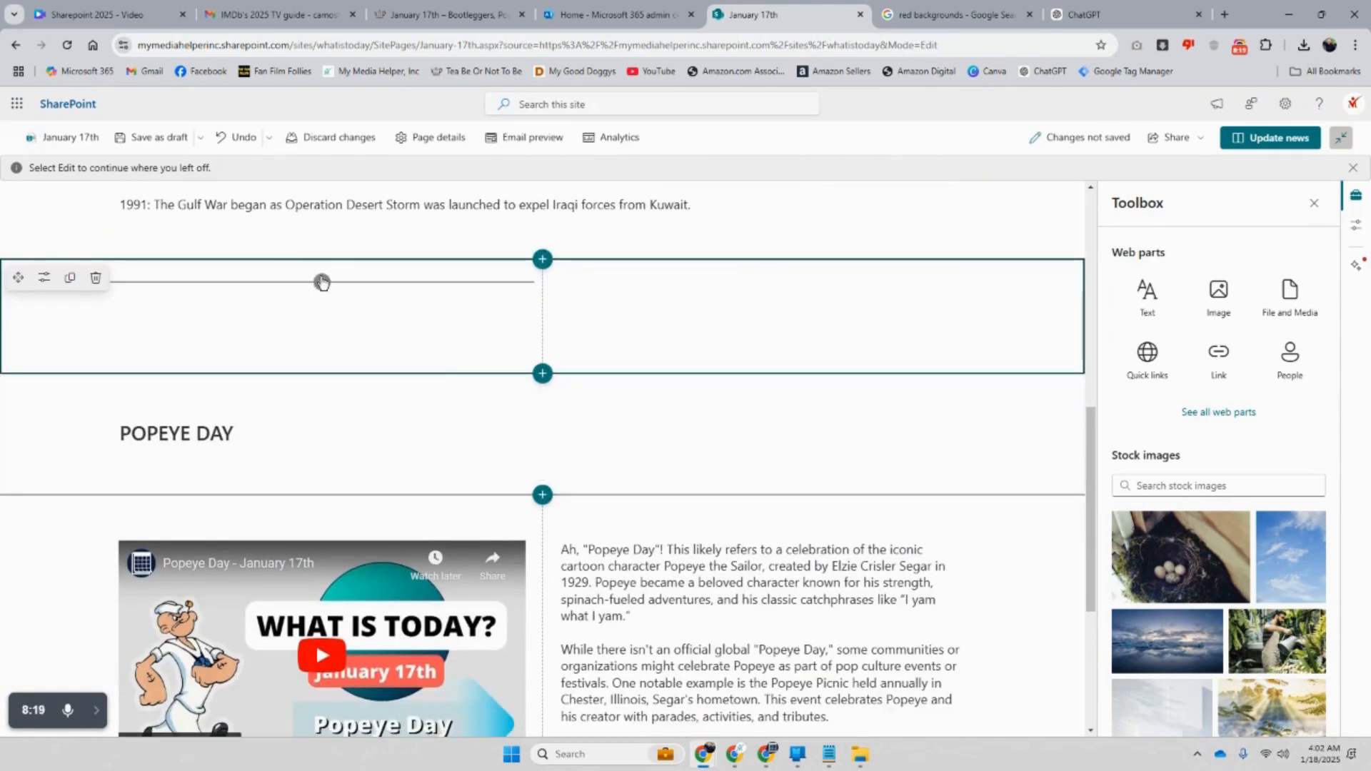
Add a text web part with the placeholder "444444444" to the new section's first column and update the news post
{"action": "left_click", "coordinate": [322, 283]}
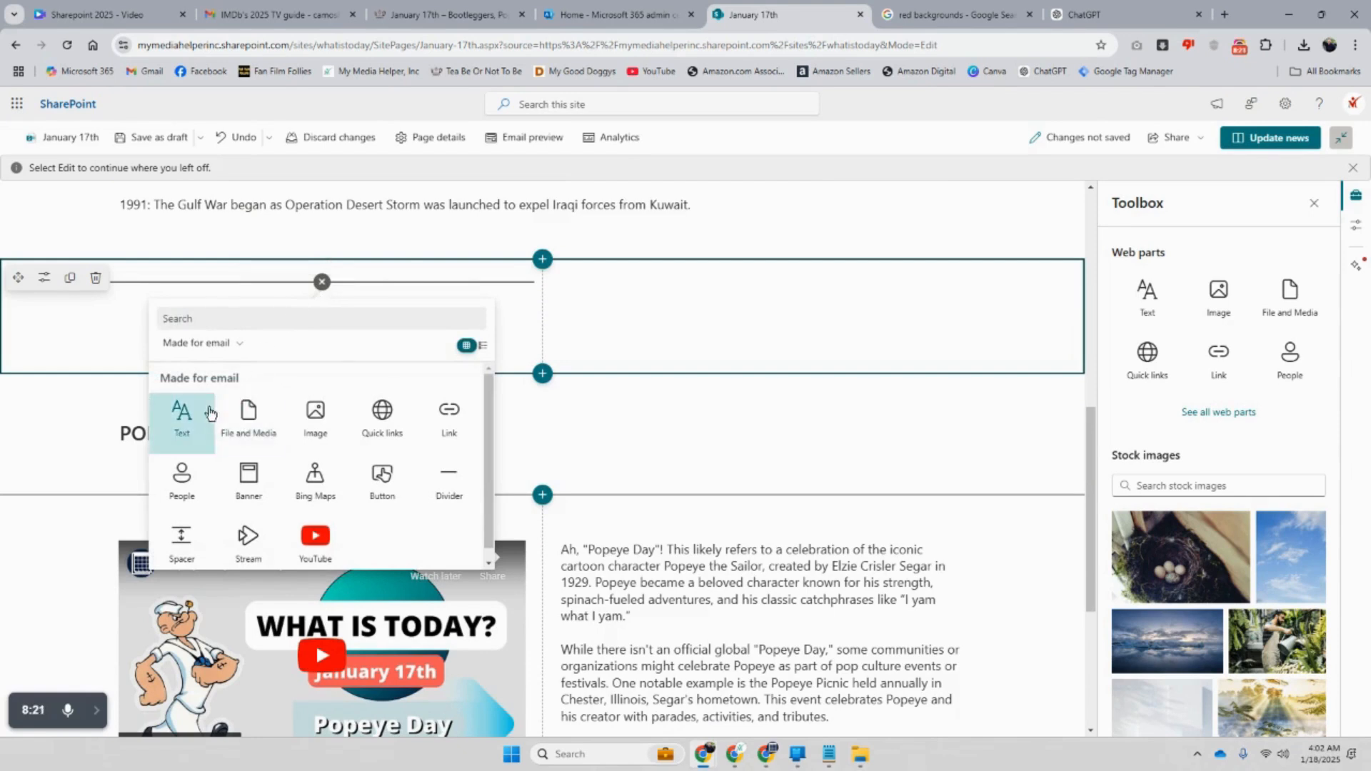
{"action": "left_click", "coordinate": [183, 413]}
{"action": "type", "text": "444444444"}
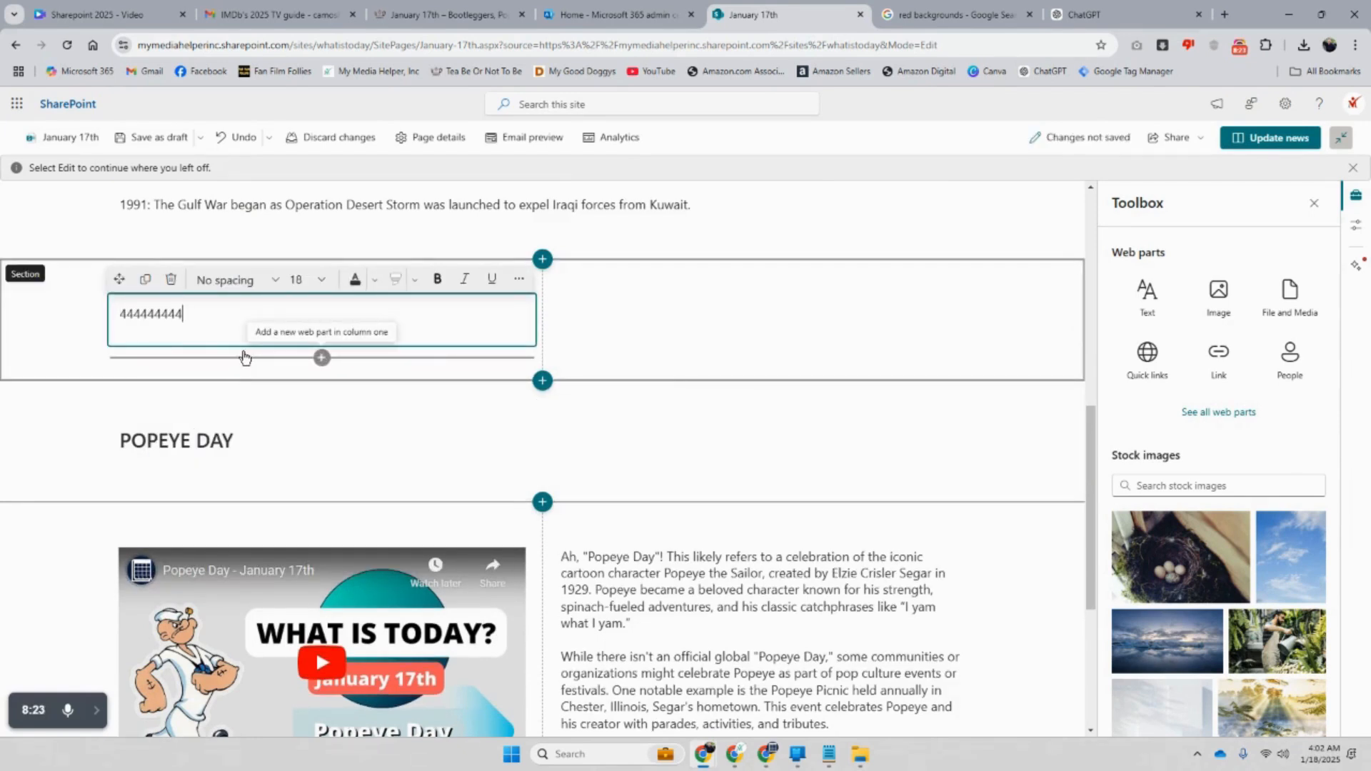
{"action": "left_click", "coordinate": [751, 353]}
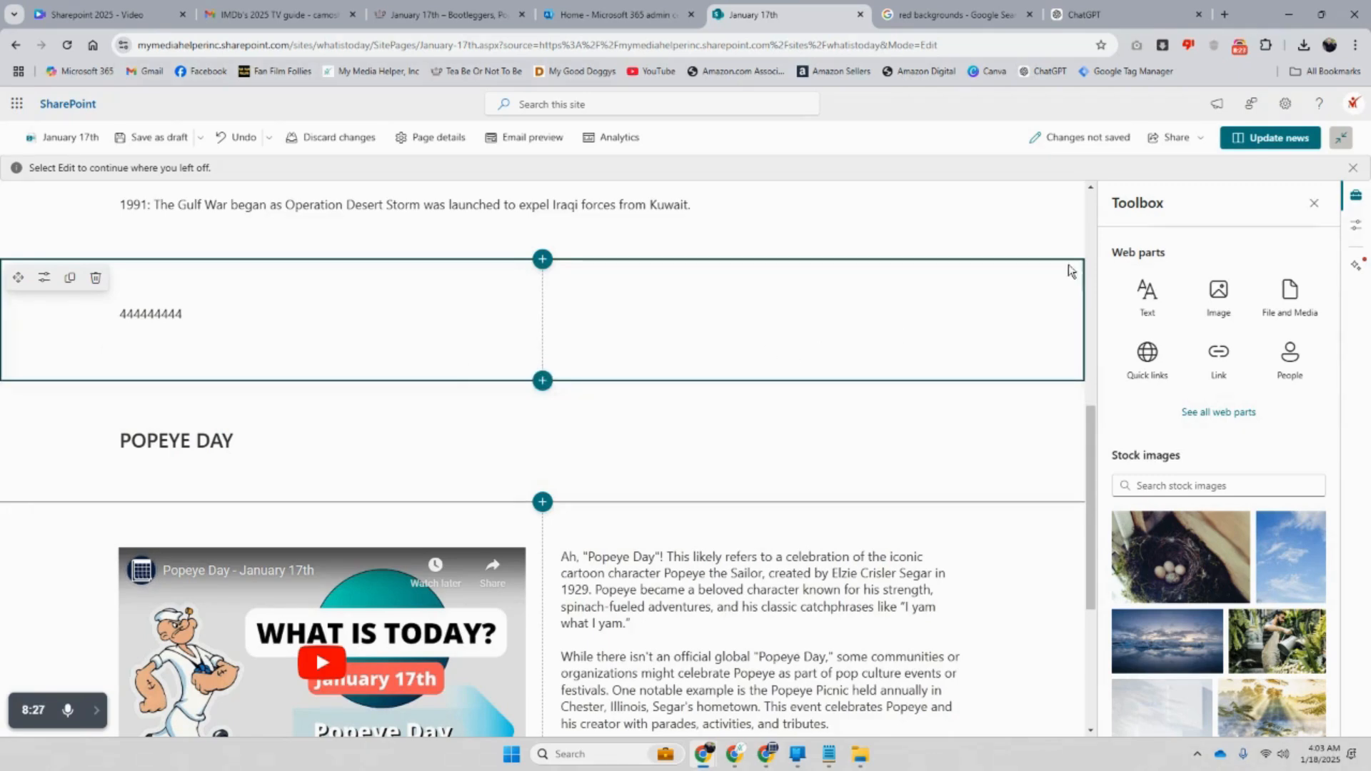
{"action": "left_click", "coordinate": [1256, 146]}
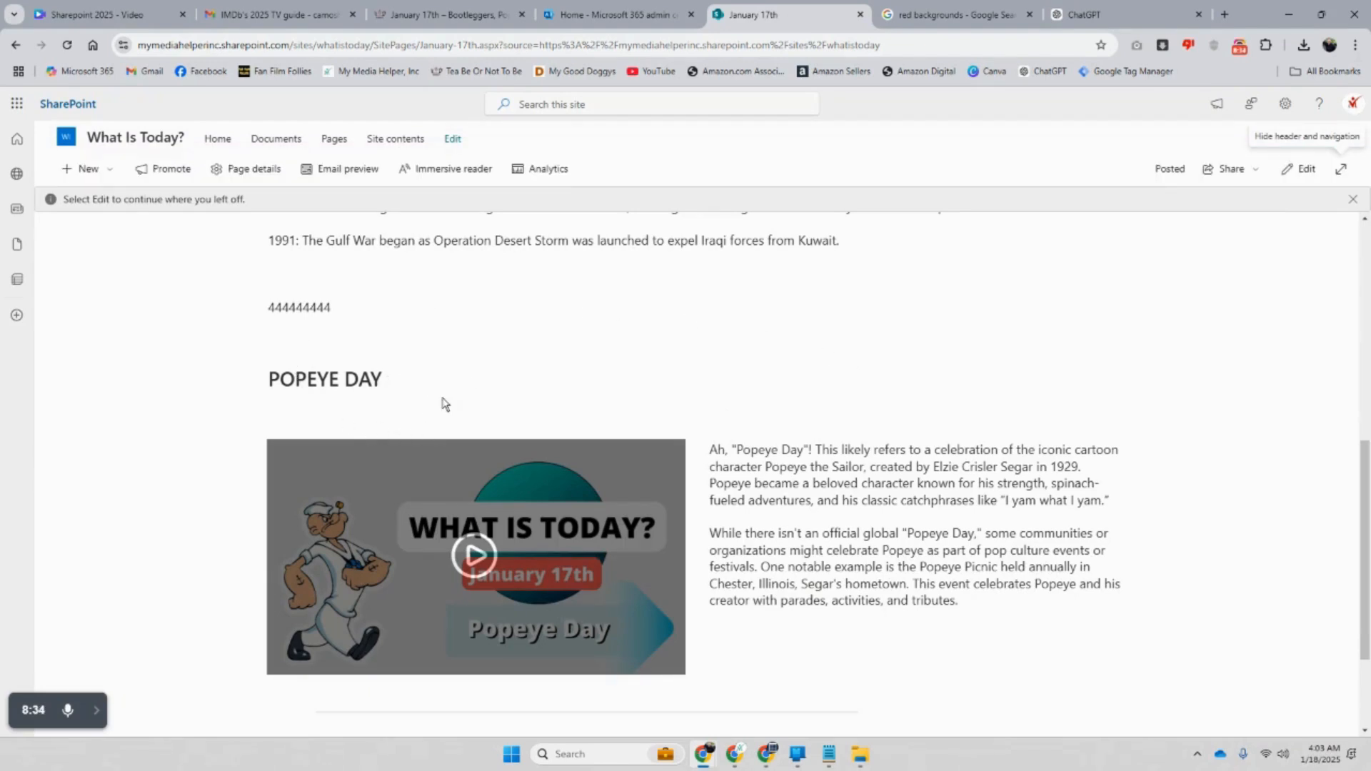
Reopen the post for editing, examine the paragraph styles available for the "POPEYE DAY" heading, and republish it
{"action": "left_click", "coordinate": [1298, 170]}
{"action": "left_click_drag", "start_coordinate": [250, 441], "coordinate": [139, 441]}
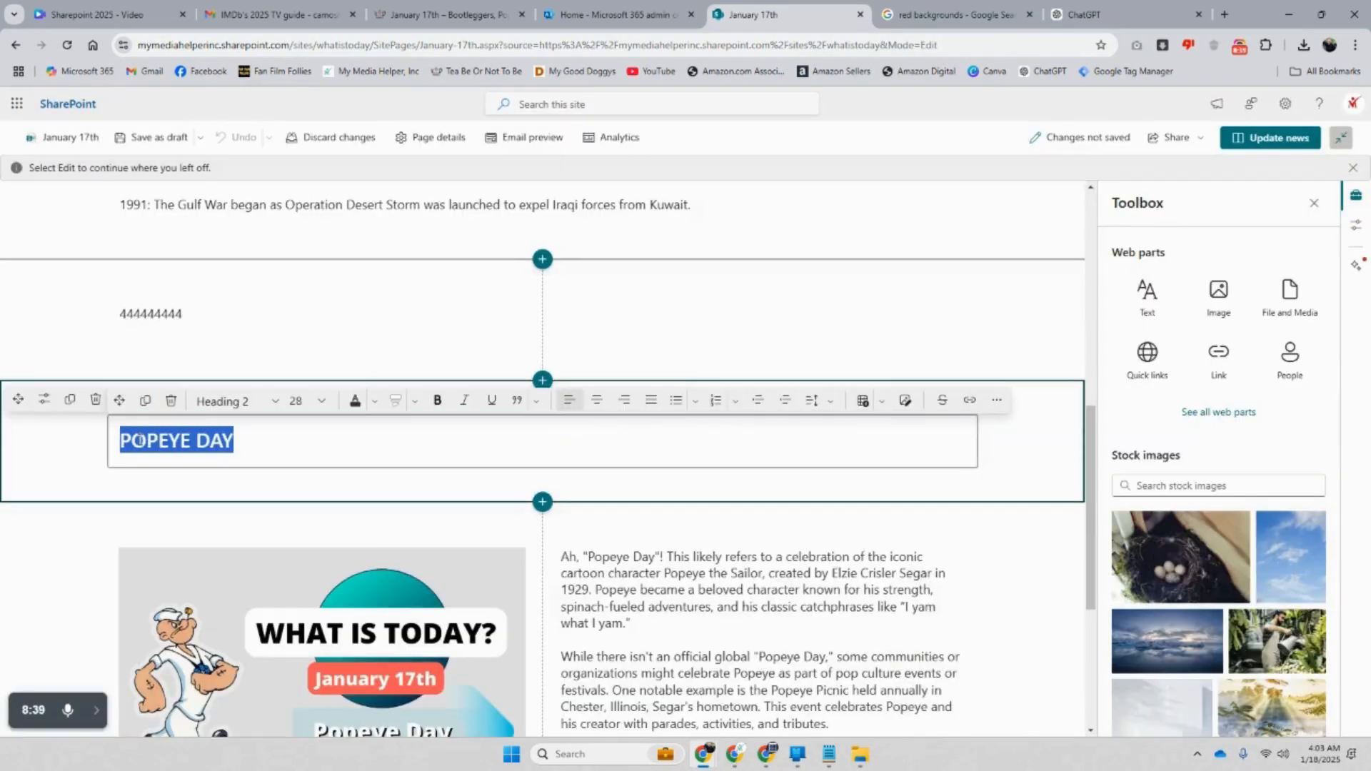
{"action": "left_click", "coordinate": [270, 402]}
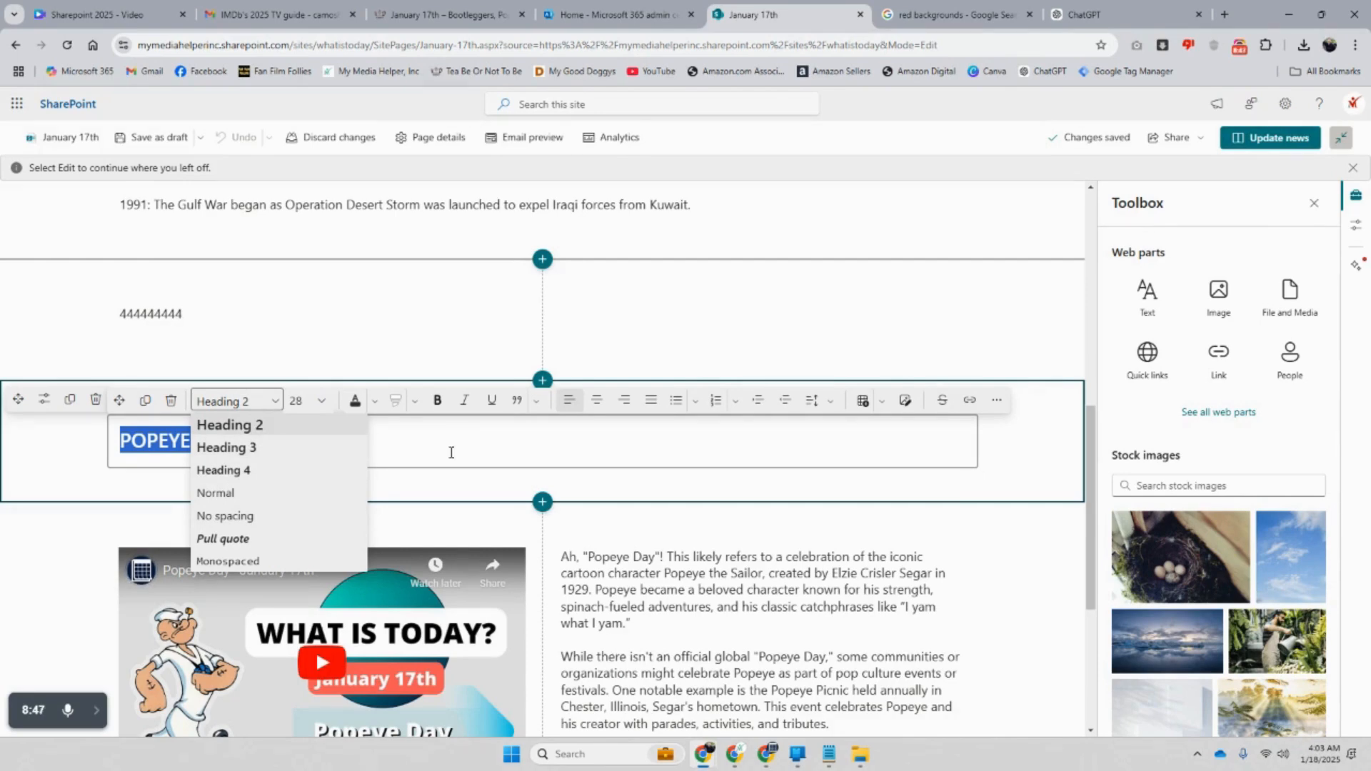
{"action": "left_click", "coordinate": [310, 442]}
{"action": "left_click", "coordinate": [1271, 138]}
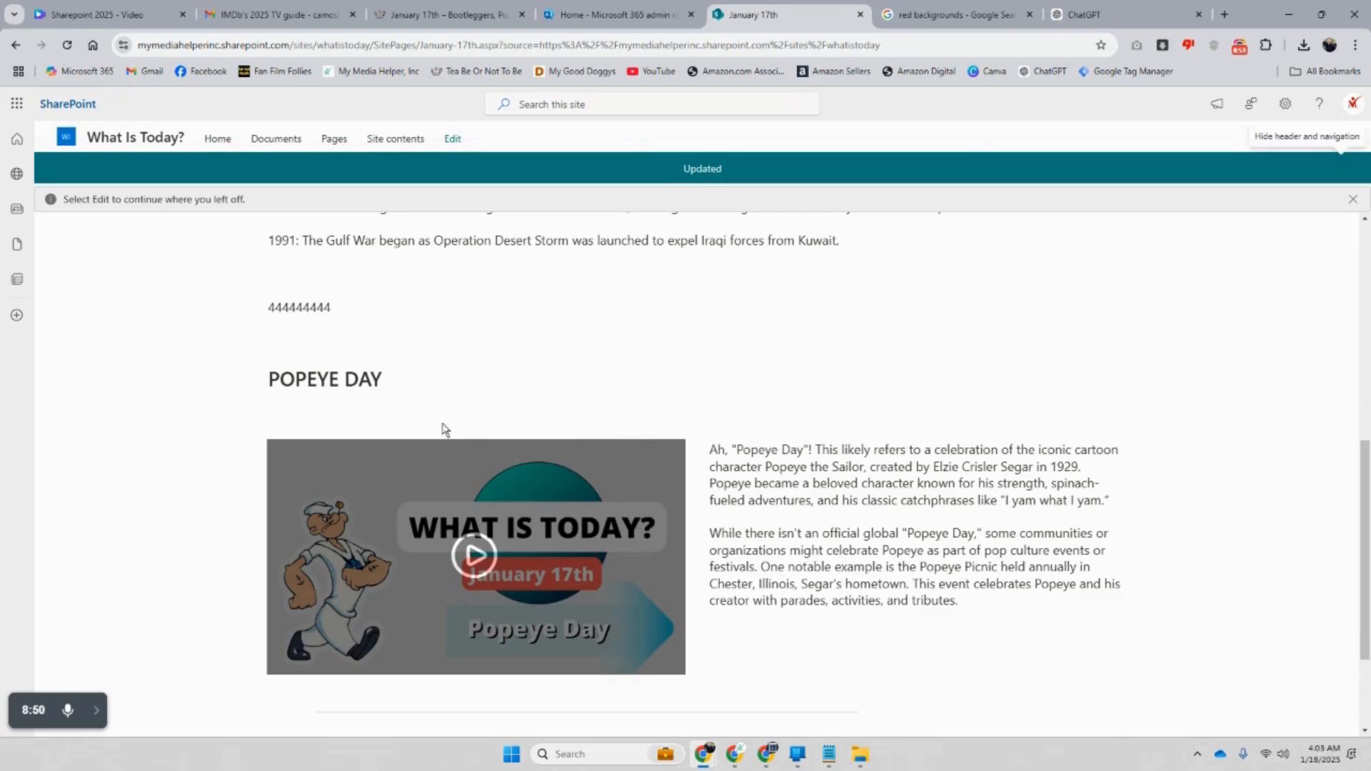
Open the permalink of the "POPEYE DAY" heading on the published page and copy its web address
{"action": "scroll", "coordinate": [436, 426], "scroll_direction": "up", "scroll_amount": 2}
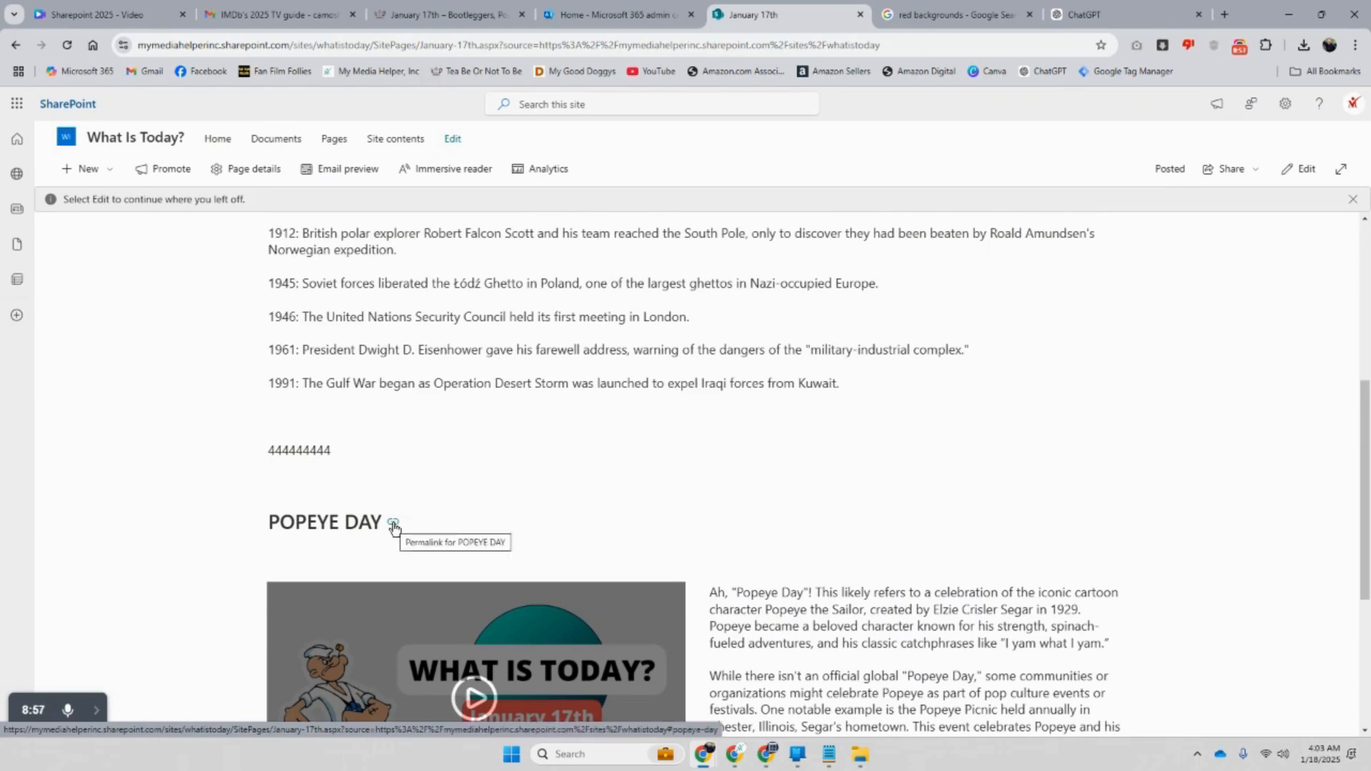
{"action": "left_click", "coordinate": [393, 525]}
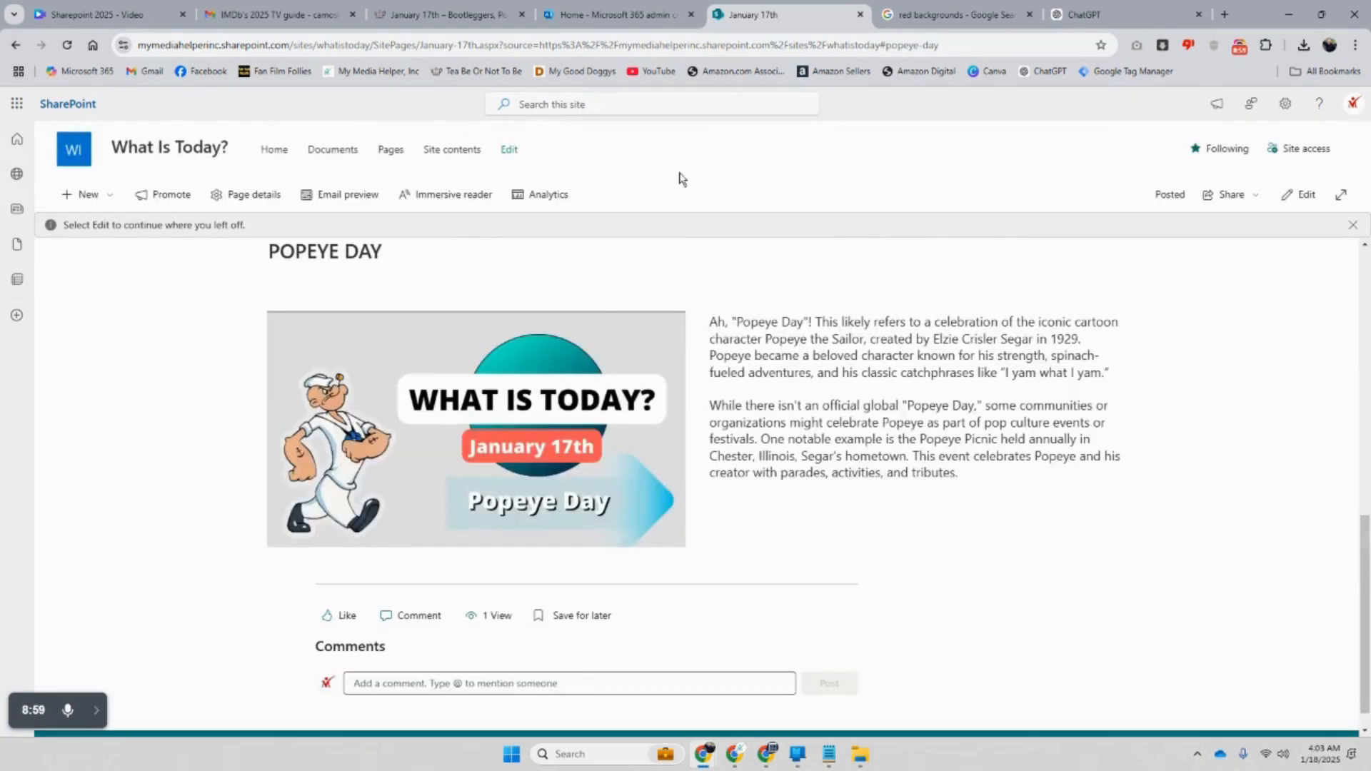
{"action": "left_click", "coordinate": [806, 45]}
{"action": "right_click", "coordinate": [806, 44]}
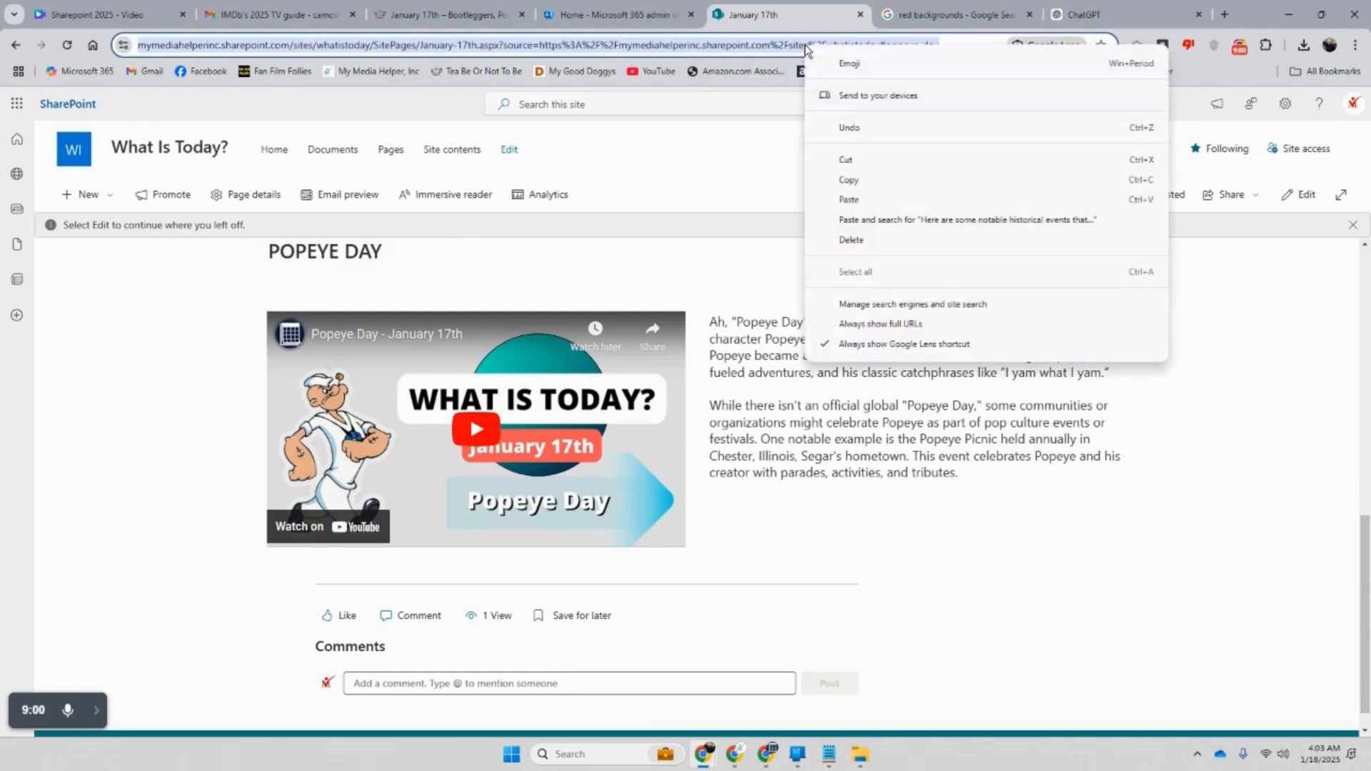
{"action": "left_click", "coordinate": [866, 179]}
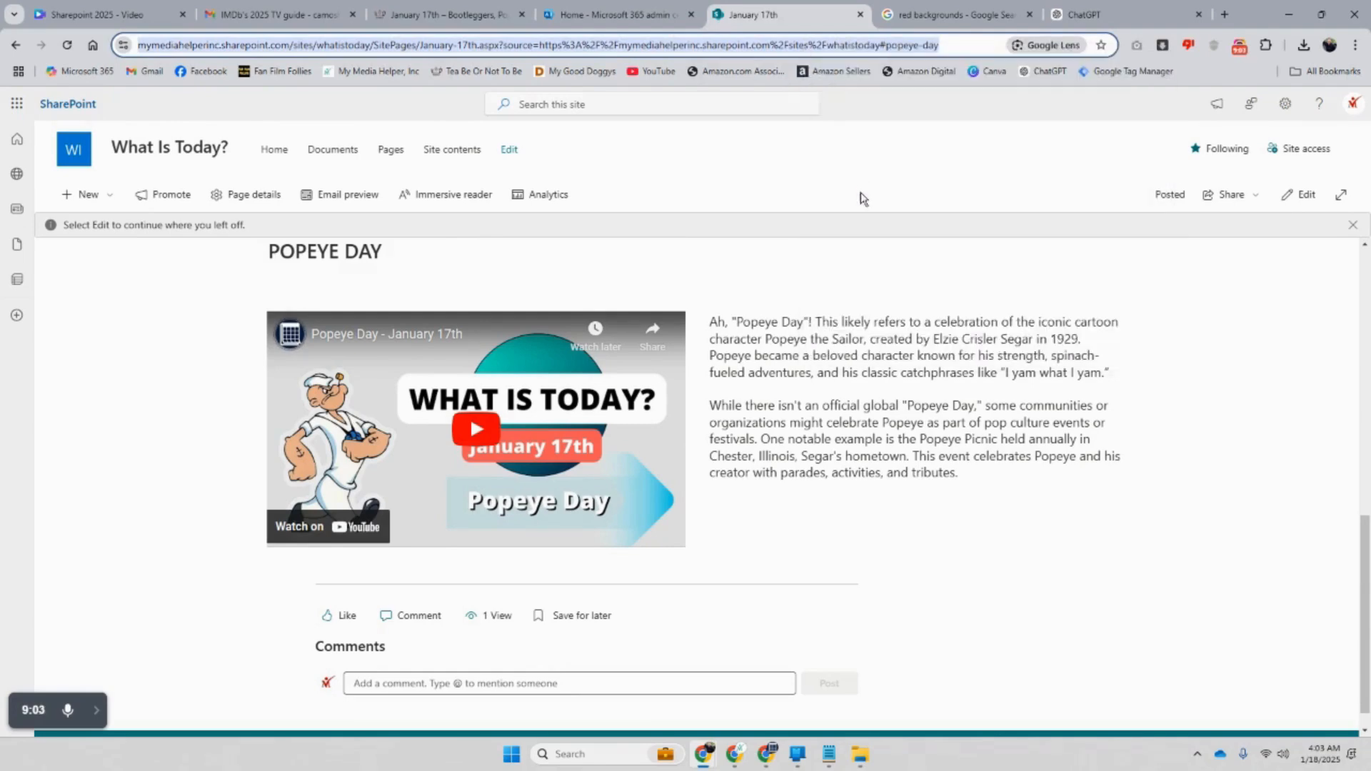
Reopen the post for editing and replace the "444444444" placeholder with "Popeye Day"
{"action": "left_click", "coordinate": [1303, 195]}
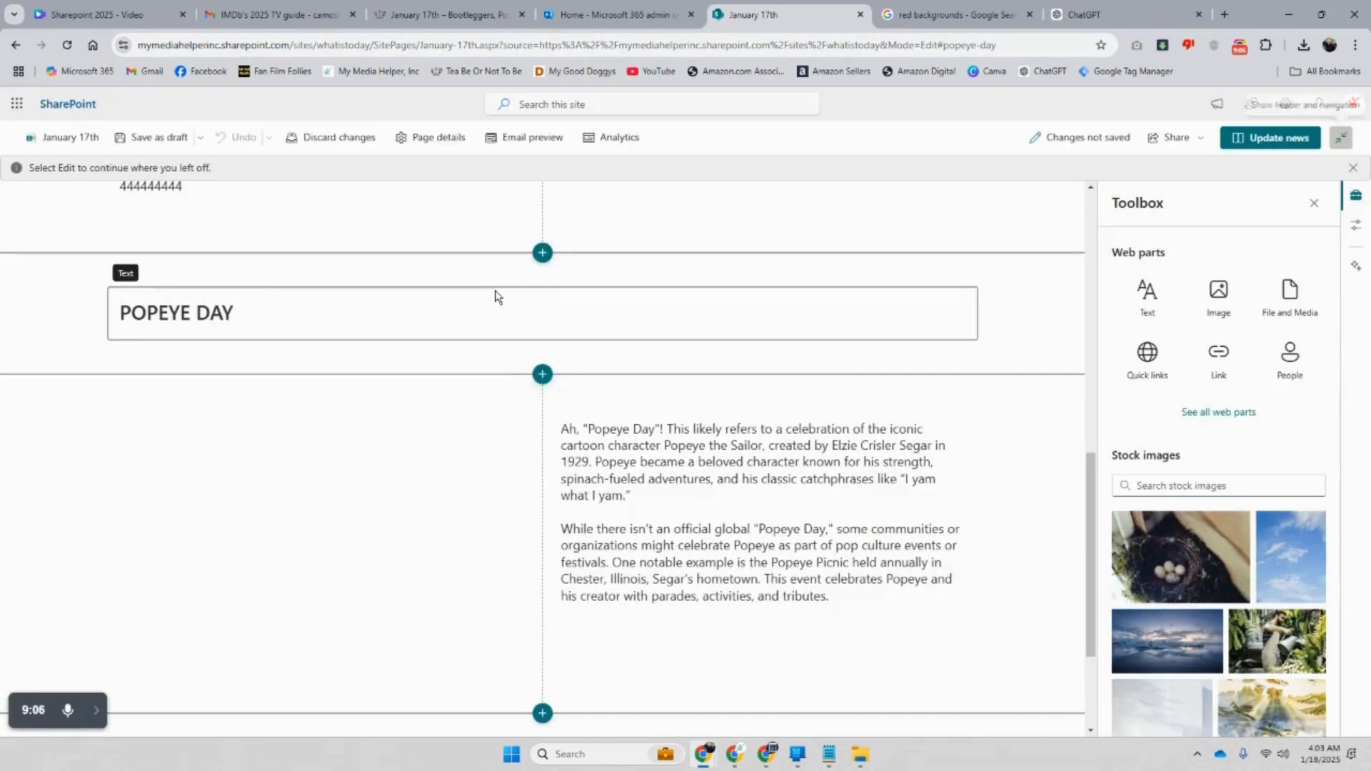
{"action": "scroll", "coordinate": [496, 293], "scroll_direction": "up", "scroll_amount": 5}
{"action": "left_click", "coordinate": [215, 464]}
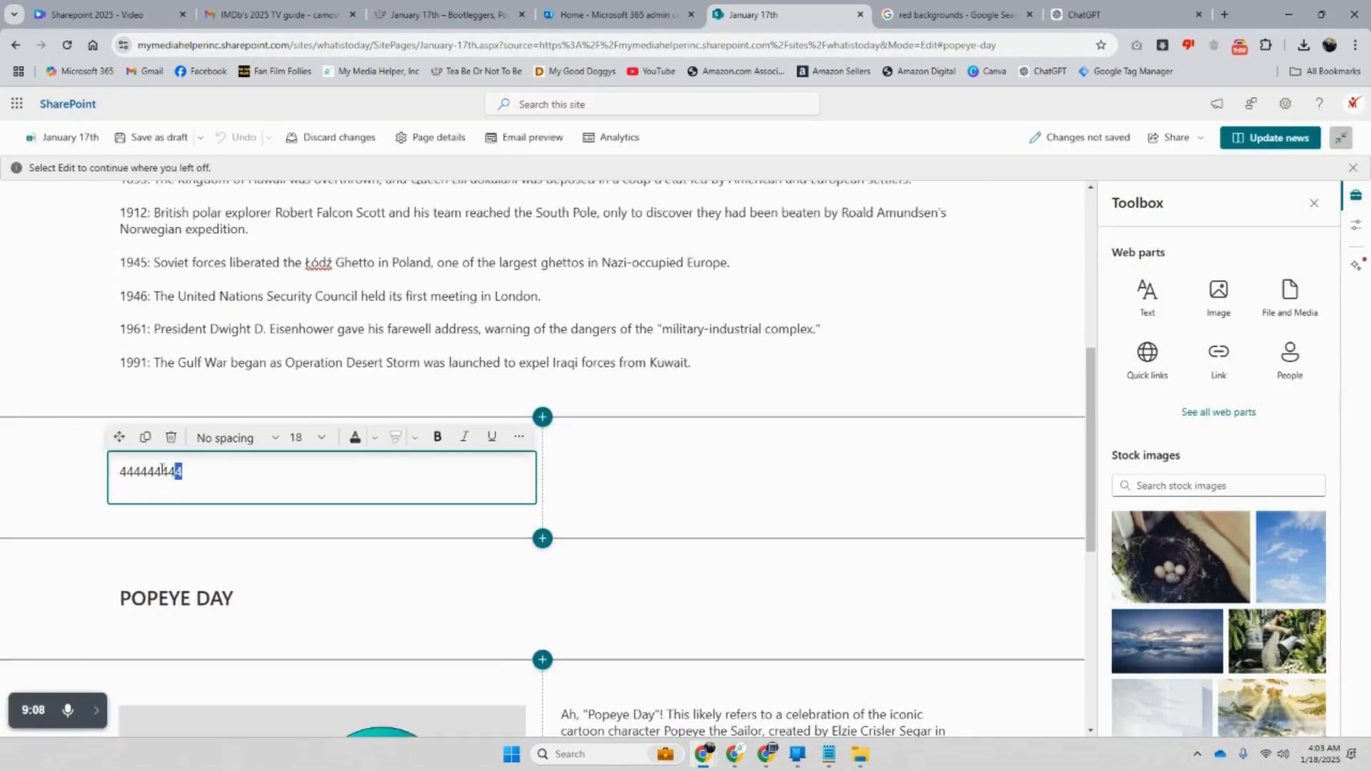
{"action": "left_click_drag", "start_coordinate": [162, 469], "coordinate": [116, 470]}
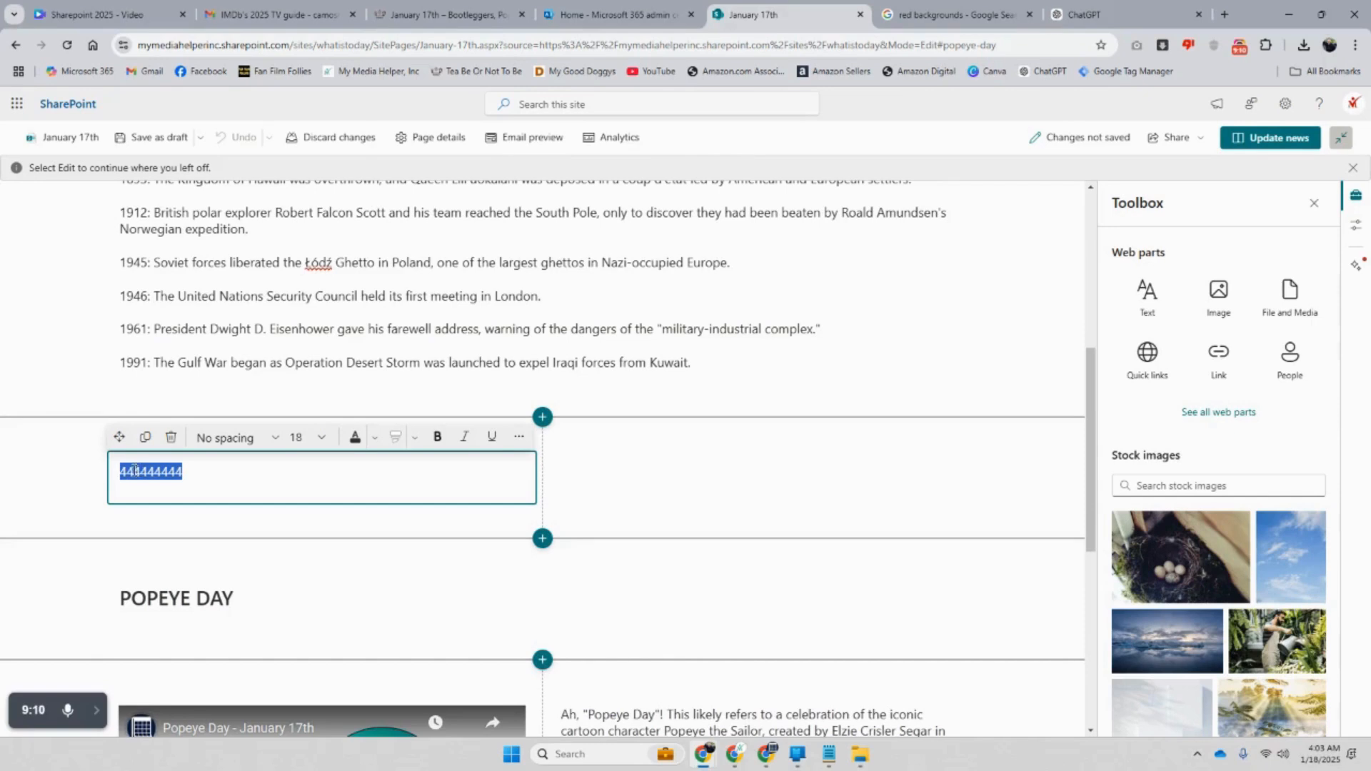
{"action": "type", "text": "Popeye Day"}
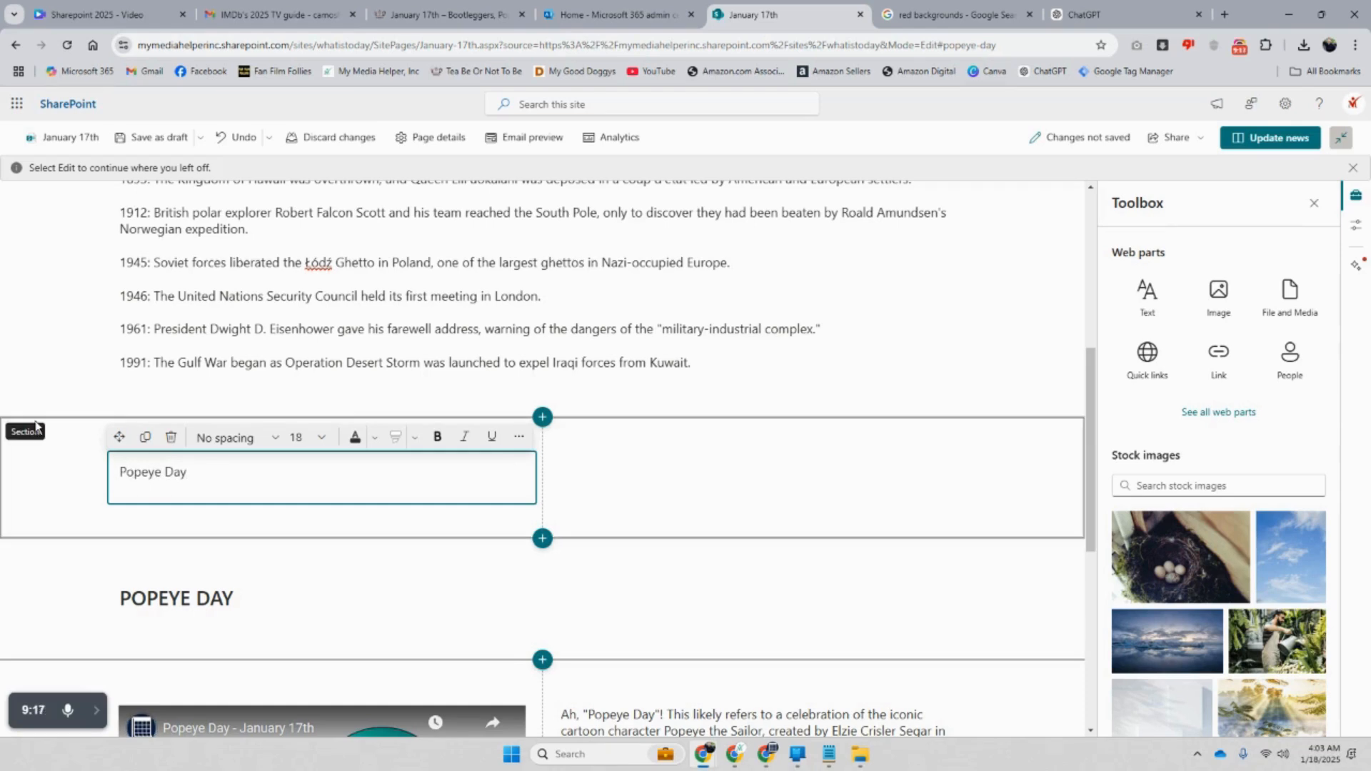
Hyperlink the "Popeye Day" text below the events to the copied #popeye-day address
{"action": "scroll", "coordinate": [50, 330], "scroll_direction": "up", "scroll_amount": 1}
{"action": "left_click_drag", "start_coordinate": [185, 547], "coordinate": [109, 550]}
{"action": "left_click", "coordinate": [223, 548]}
{"action": "left_click_drag", "start_coordinate": [224, 548], "coordinate": [109, 549]}
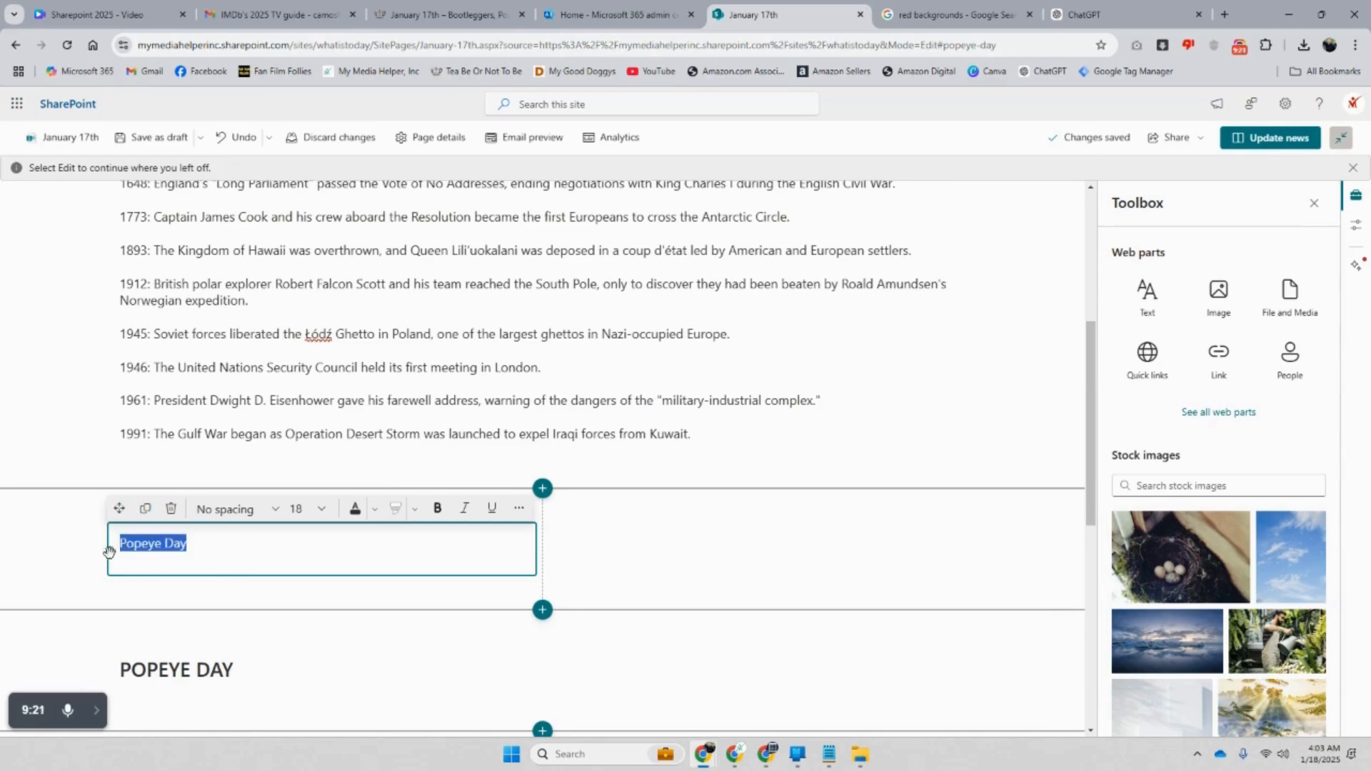
{"action": "left_click", "coordinate": [518, 508]}
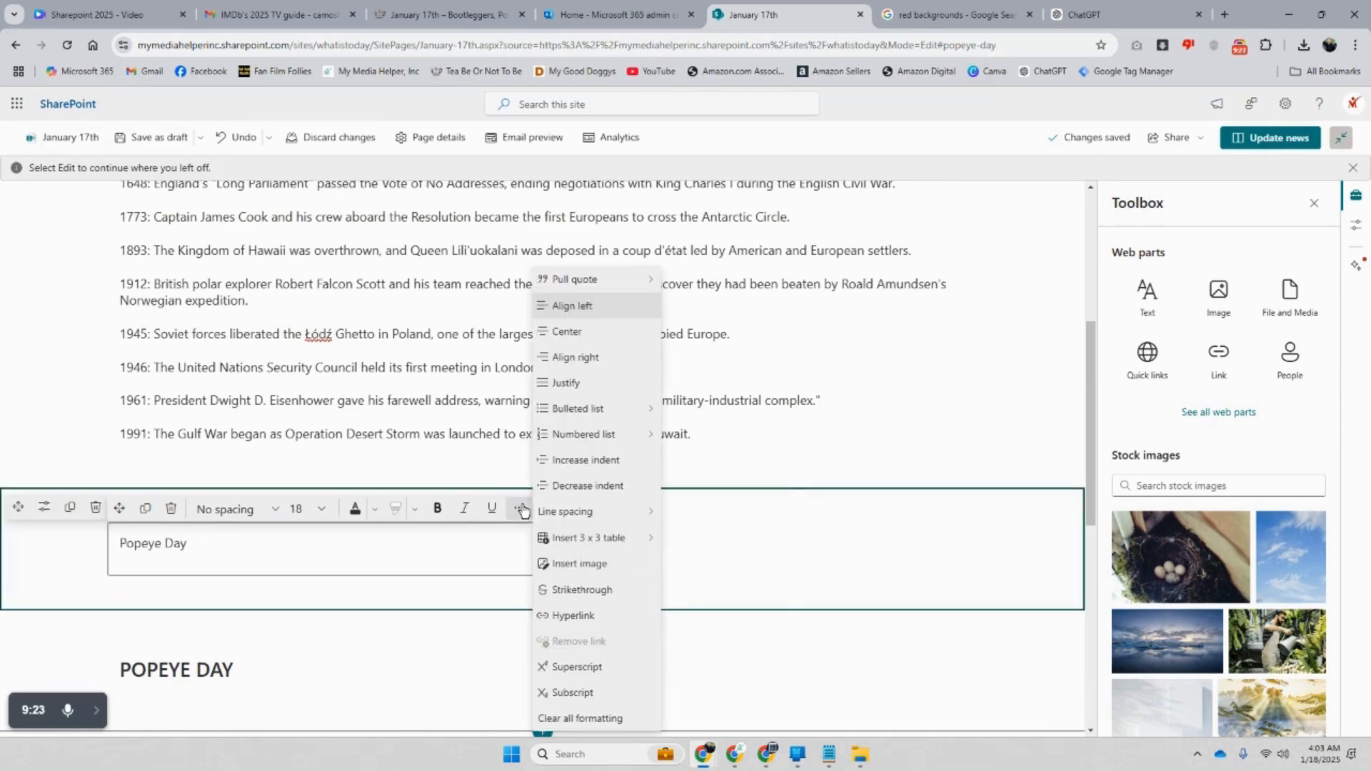
{"action": "left_click", "coordinate": [574, 615]}
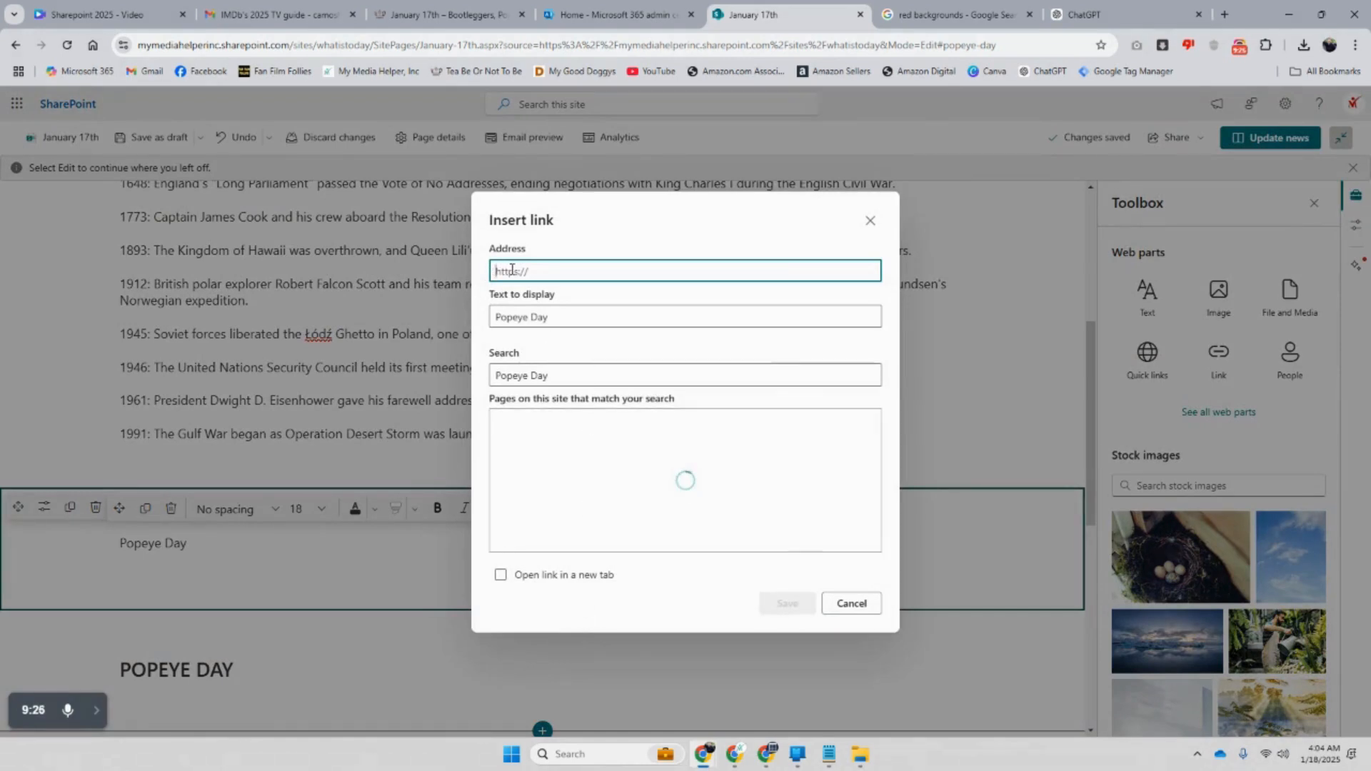
{"action": "right_click", "coordinate": [537, 271]}
{"action": "left_click", "coordinate": [583, 416]}
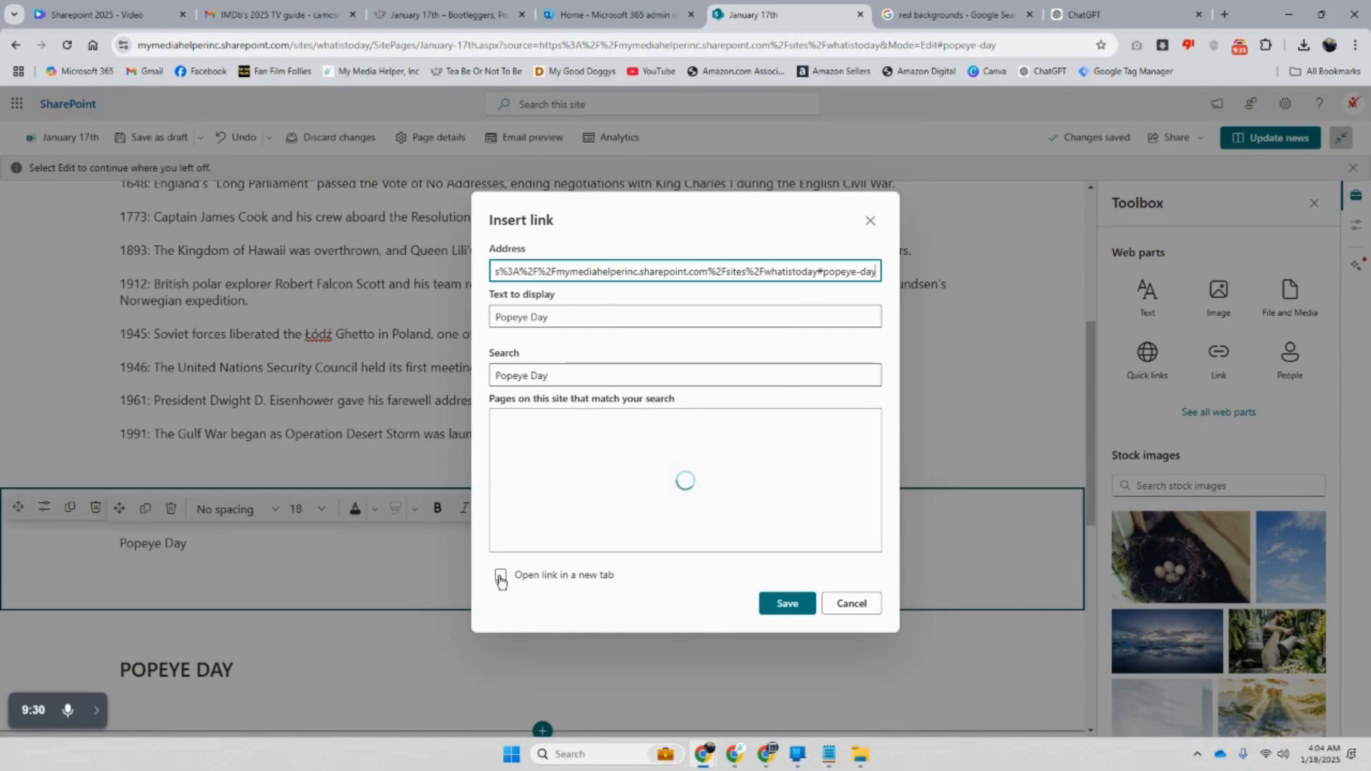
{"action": "left_click", "coordinate": [775, 606]}
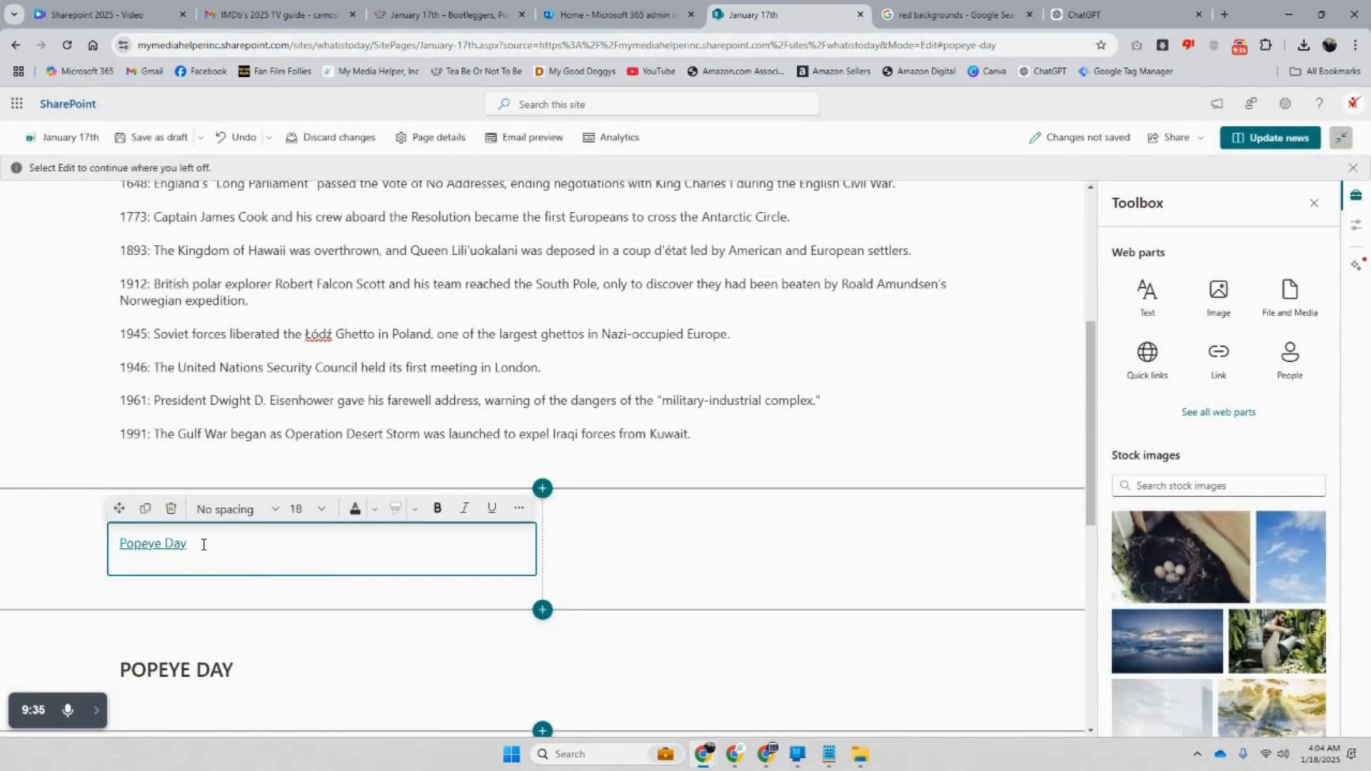
Make the "Popeye Day" link bold and update the news post
{"action": "left_click_drag", "start_coordinate": [193, 544], "coordinate": [120, 544]}
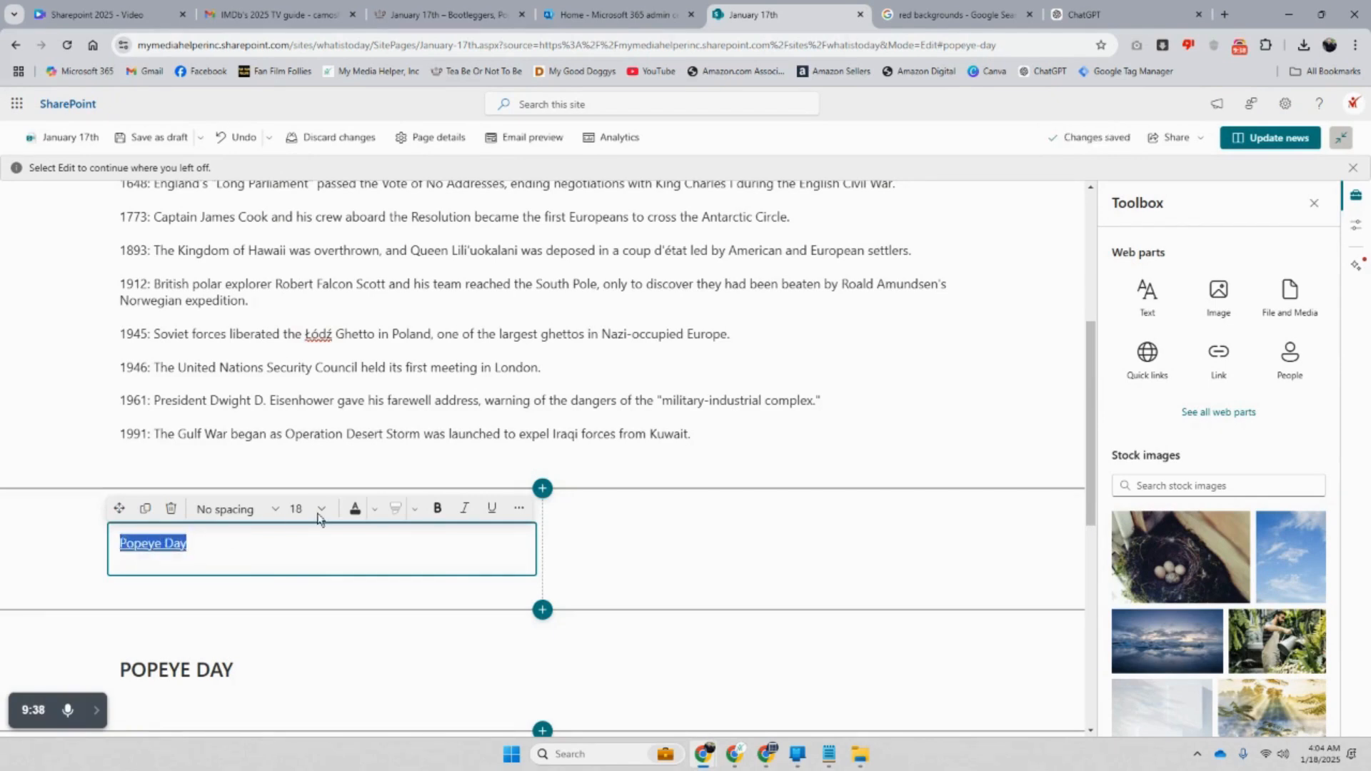
{"action": "left_click", "coordinate": [438, 510]}
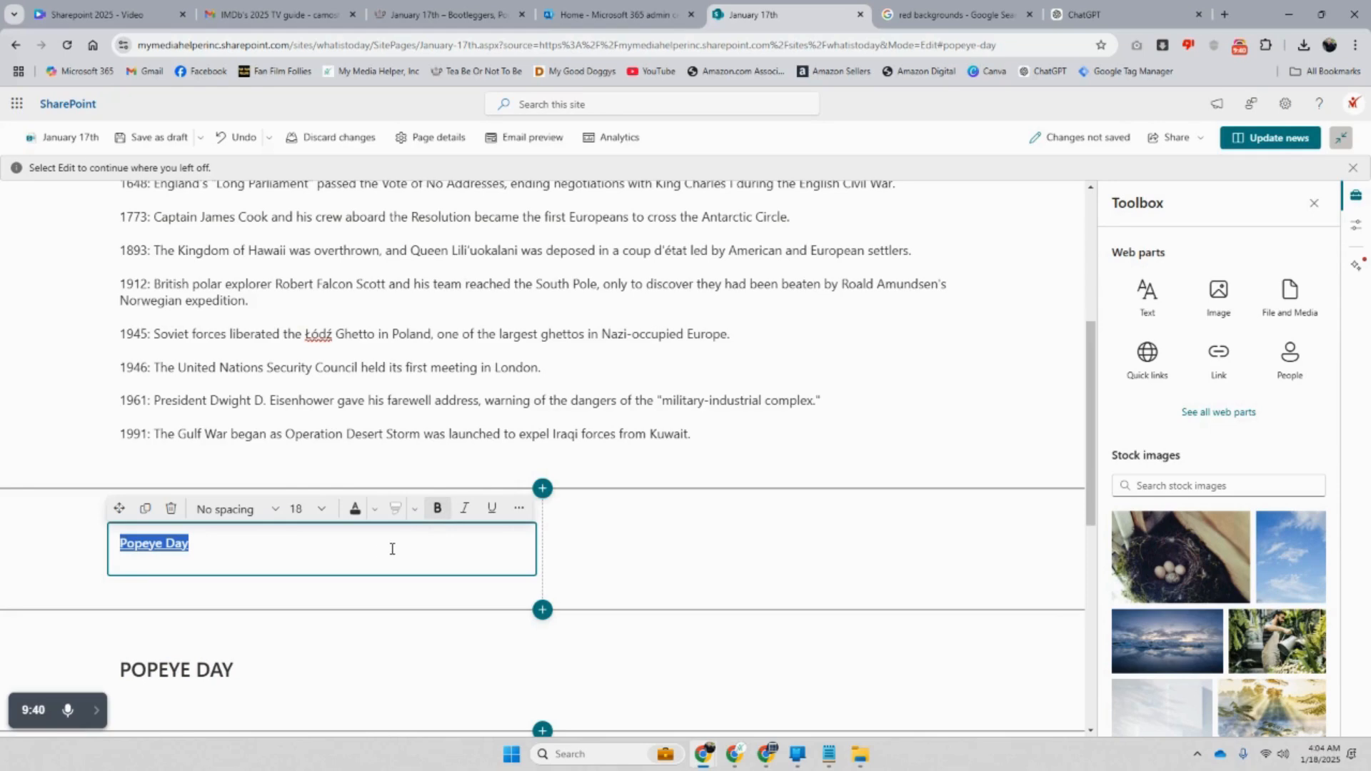
{"action": "left_click", "coordinate": [671, 554]}
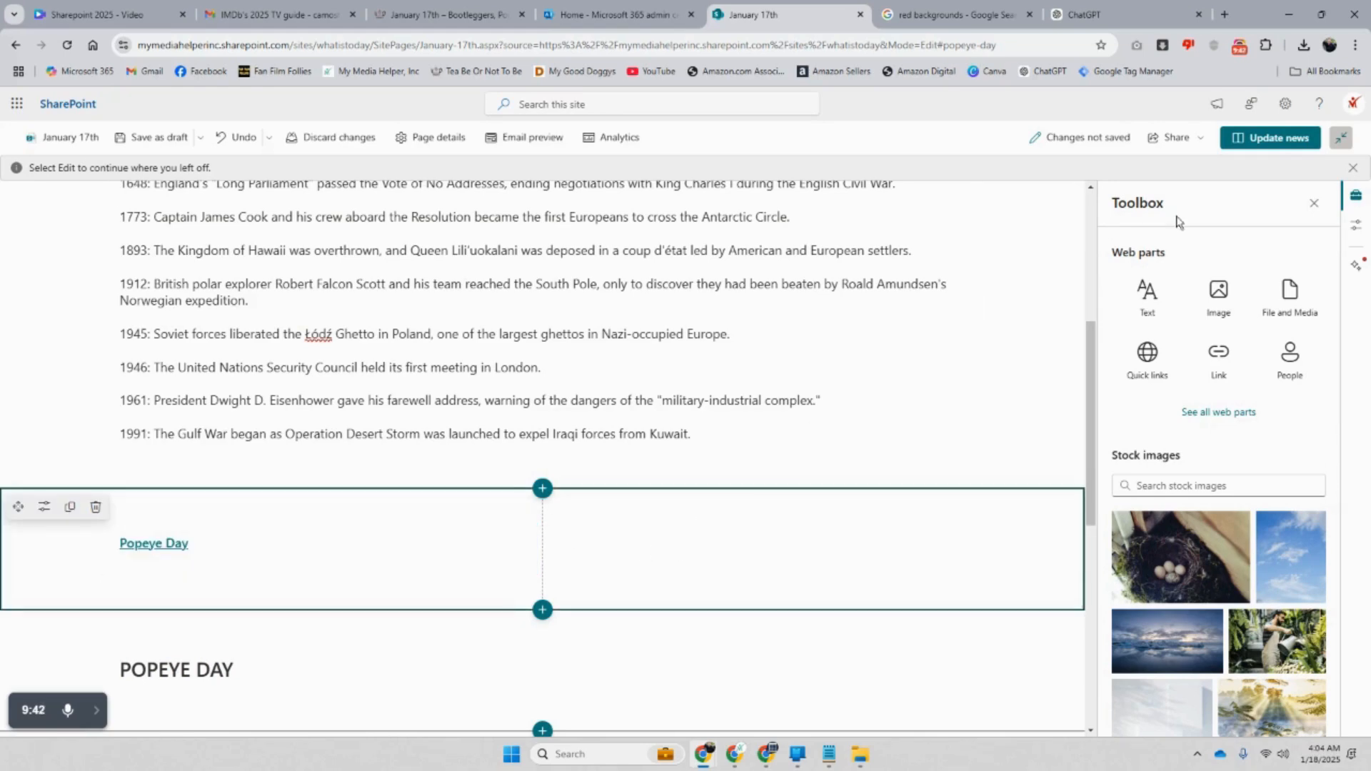
{"action": "left_click", "coordinate": [1299, 147]}
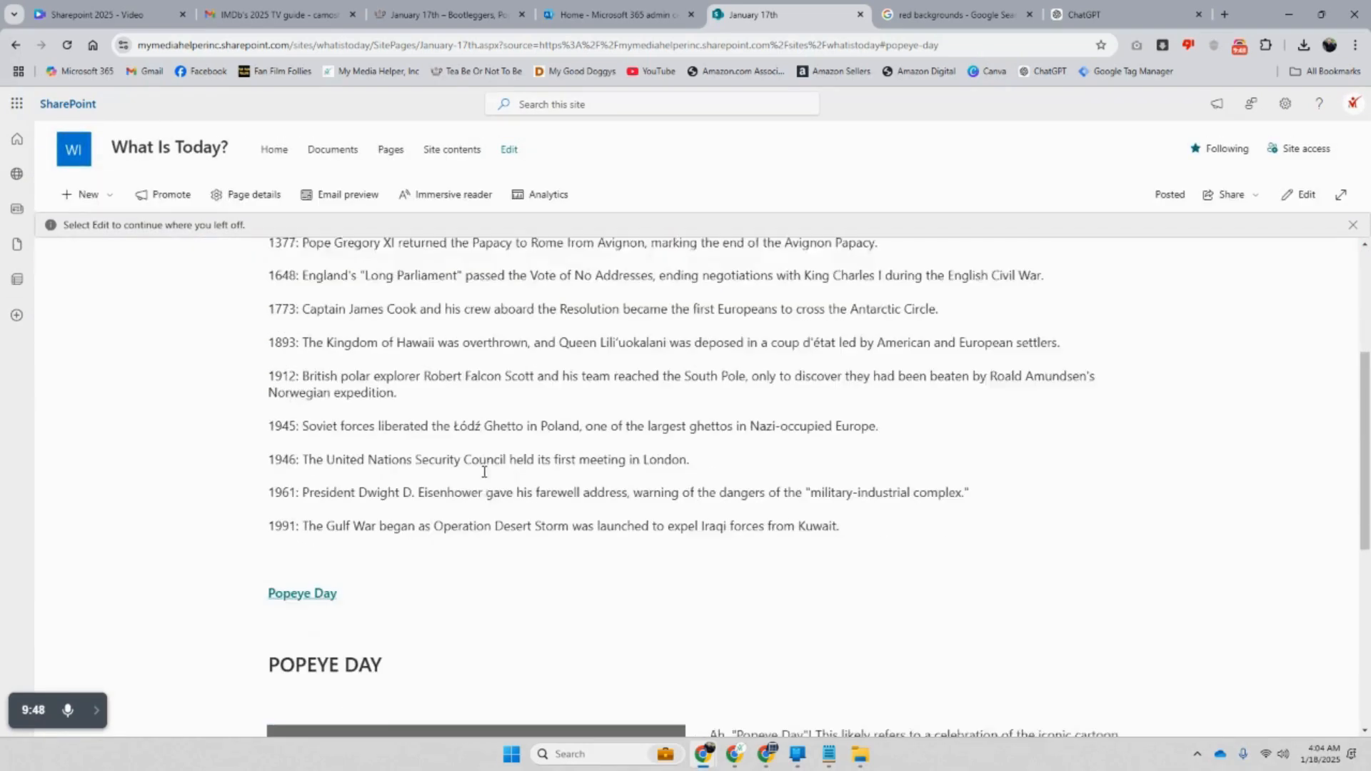
Test the "Popeye Day" link on the published page and return to the events list
{"action": "left_click", "coordinate": [307, 644]}
{"action": "scroll", "coordinate": [373, 534], "scroll_direction": "up", "scroll_amount": 5}
{"action": "left_click", "coordinate": [321, 538]}
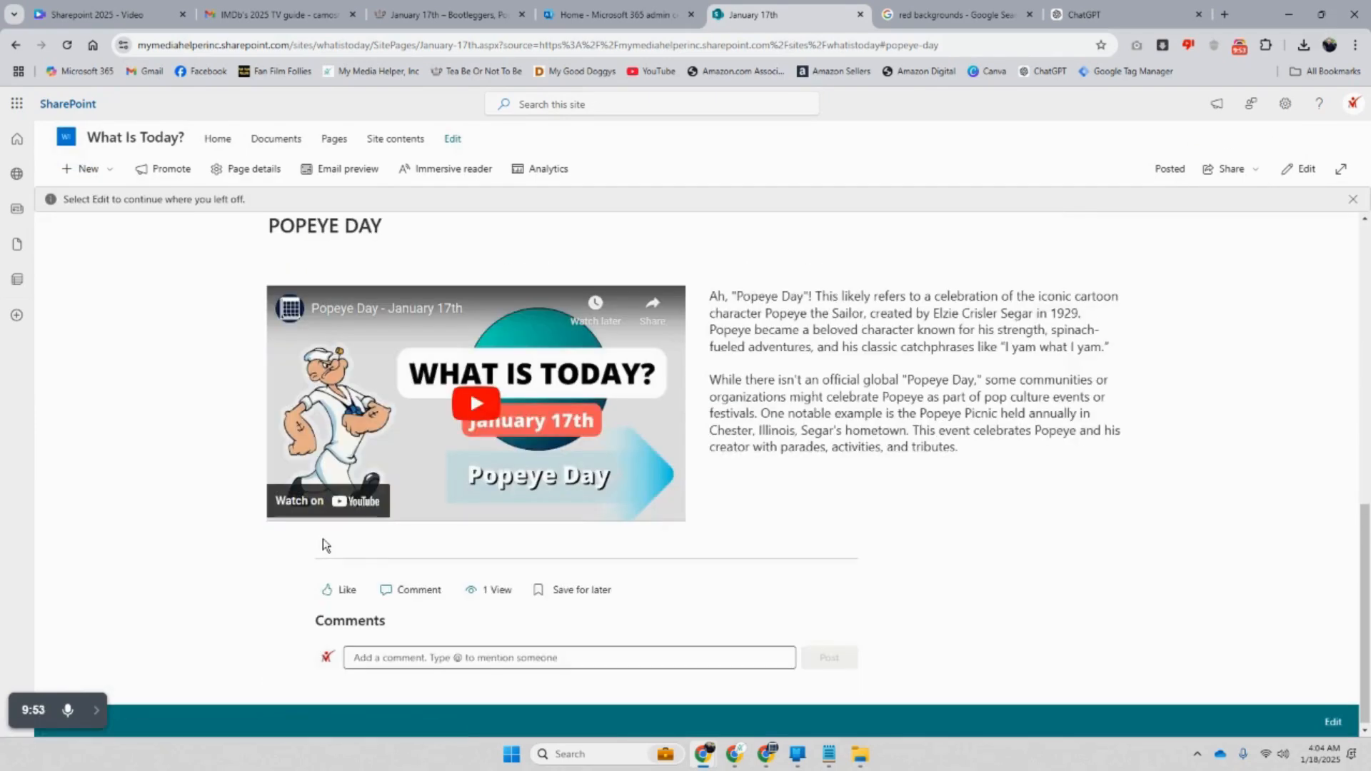
{"action": "scroll", "coordinate": [320, 542], "scroll_direction": "up", "scroll_amount": 6}
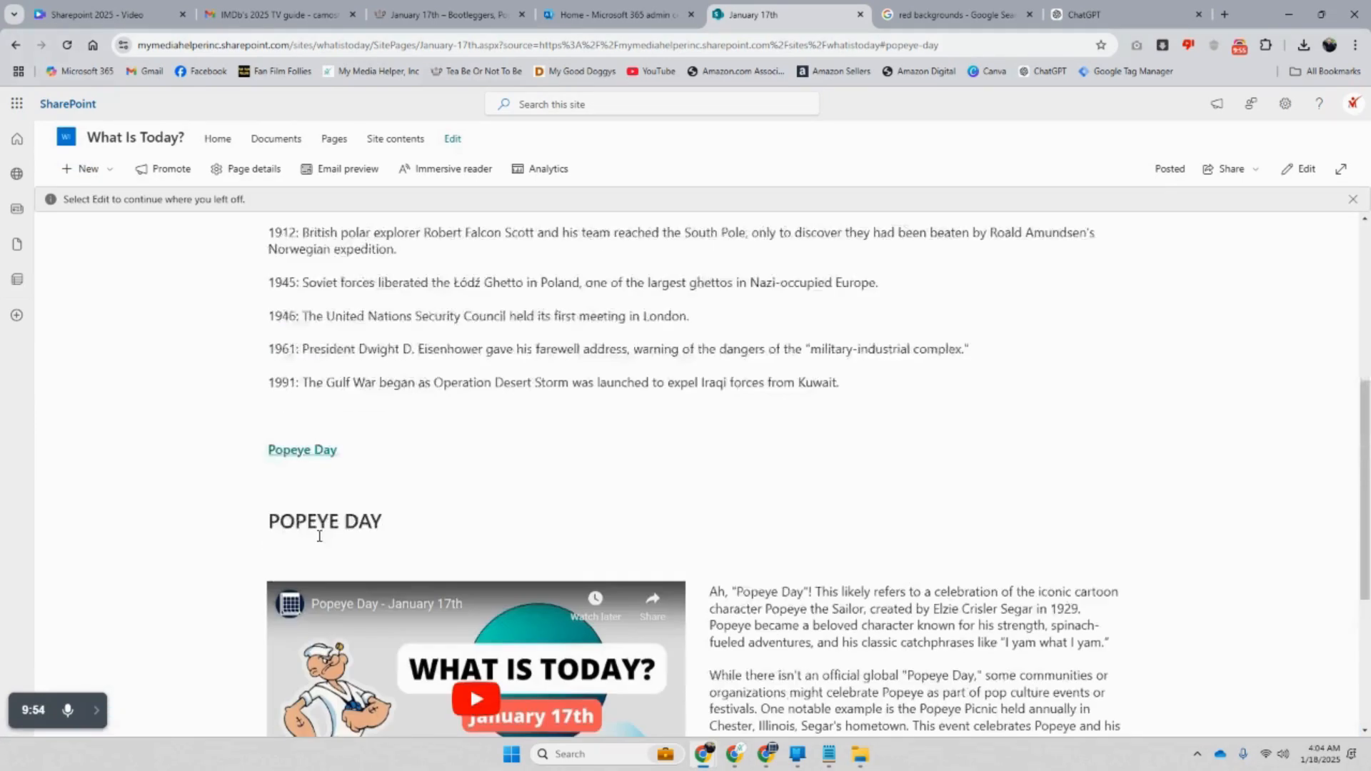
{"action": "scroll", "coordinate": [278, 529], "scroll_direction": "down", "scroll_amount": 5}
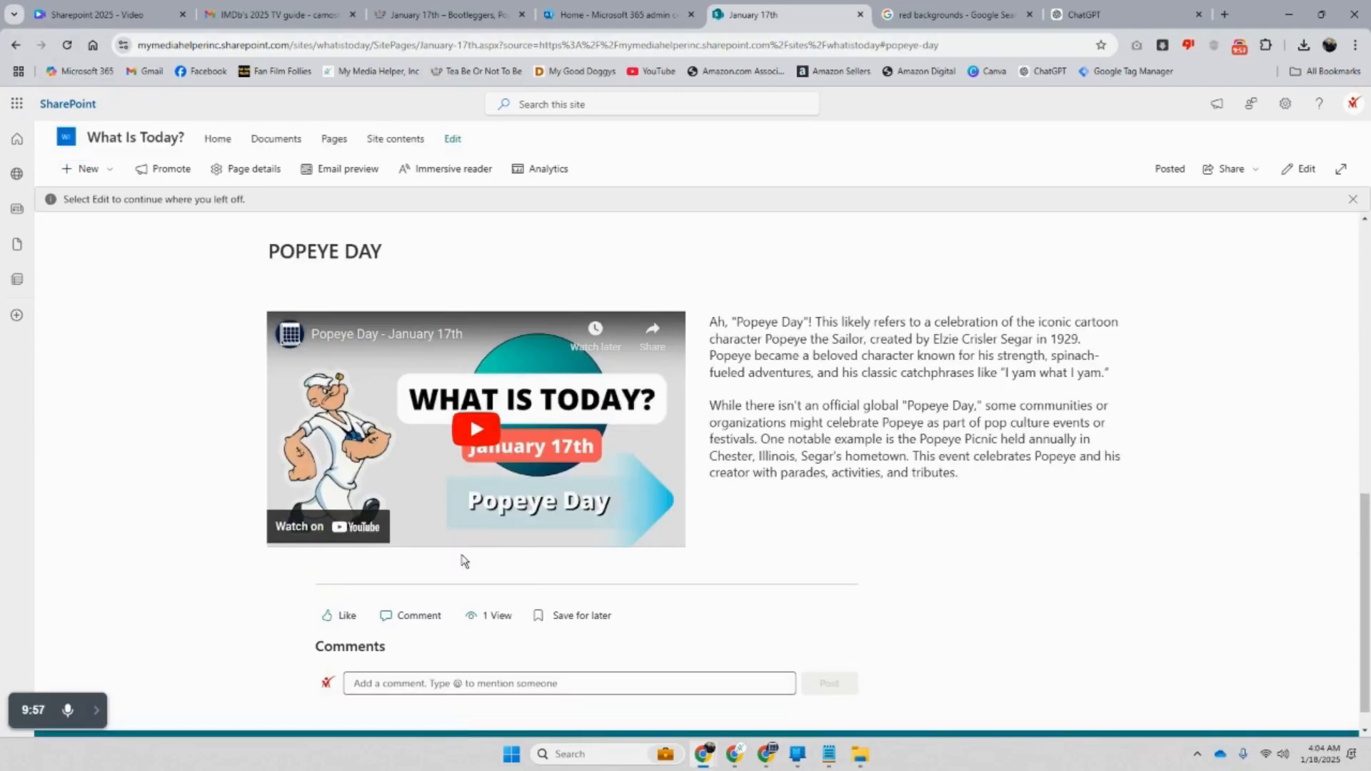
{"action": "scroll", "coordinate": [454, 568], "scroll_direction": "up", "scroll_amount": 12}
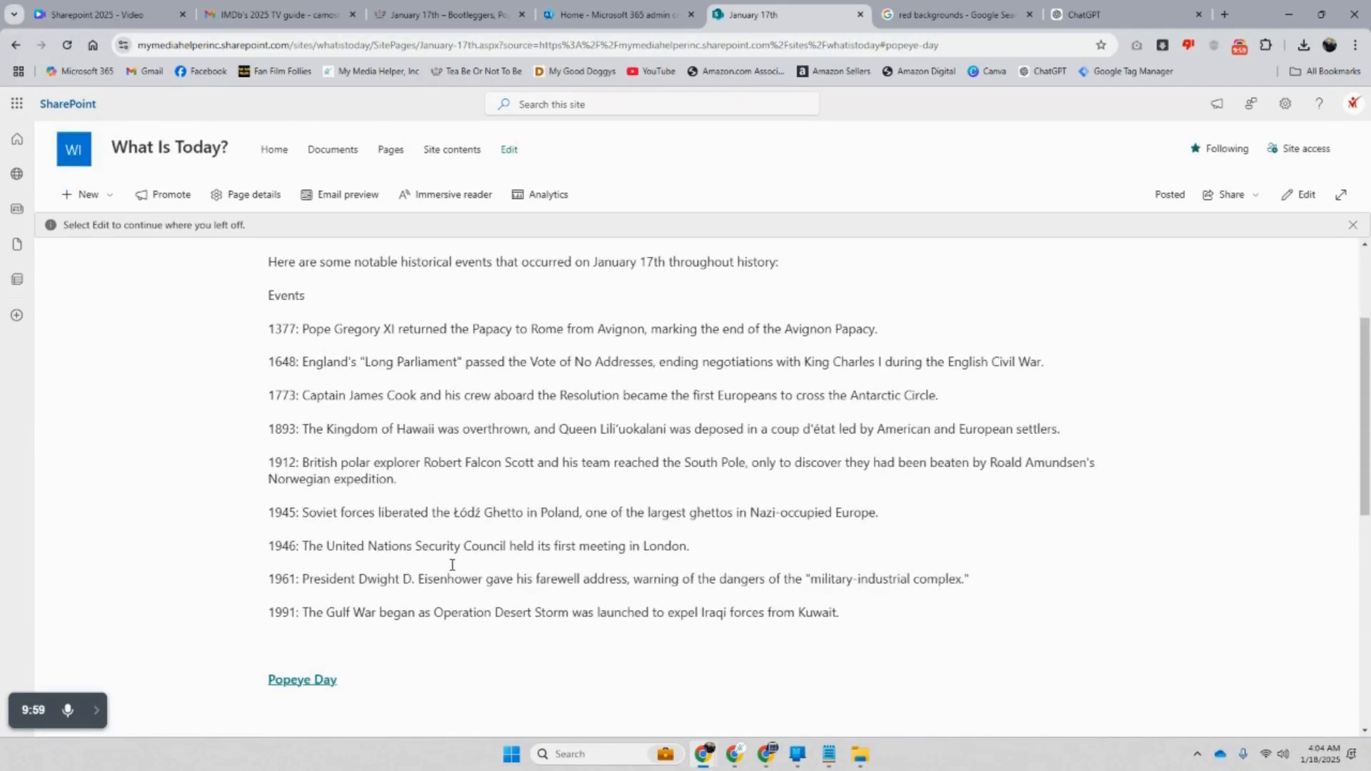
{"action": "scroll", "coordinate": [450, 566], "scroll_direction": "down", "scroll_amount": 5}
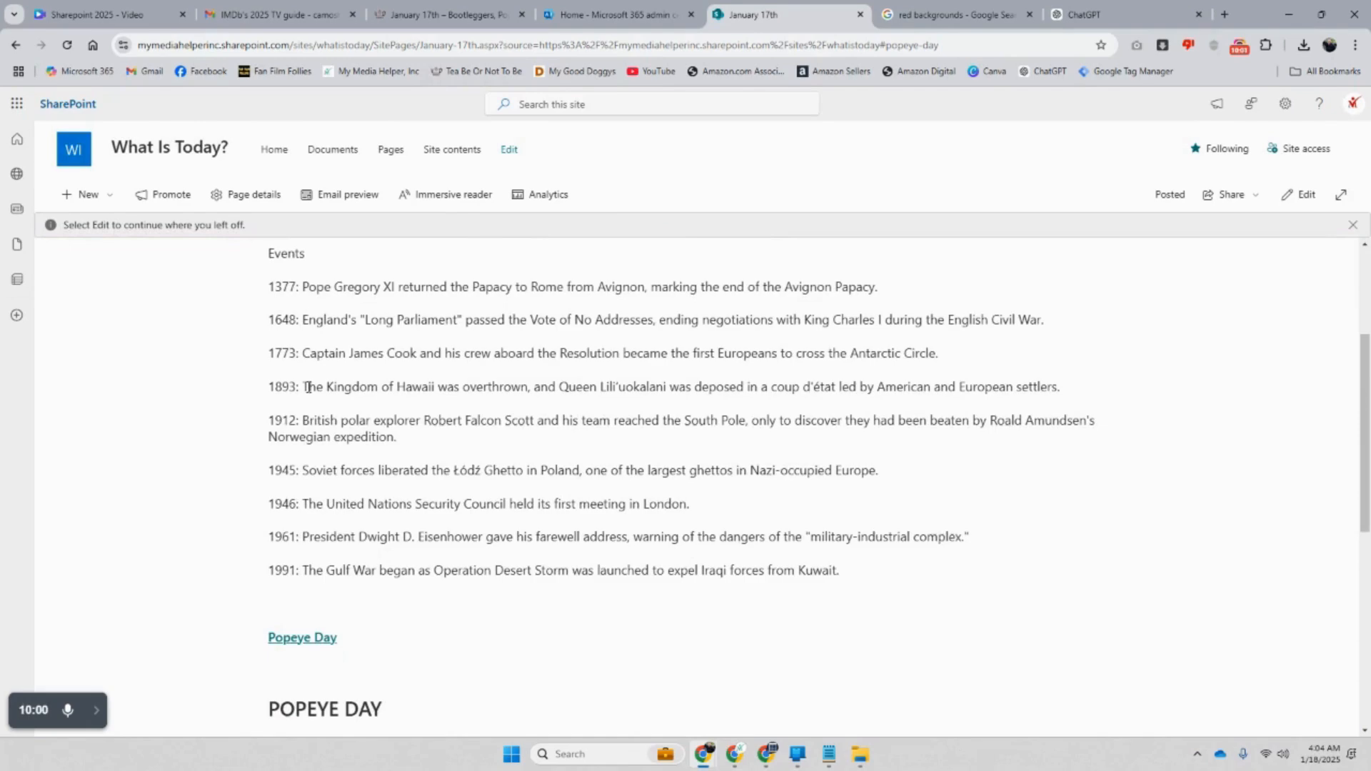
{"action": "scroll", "coordinate": [309, 385], "scroll_direction": "up", "scroll_amount": 3}
{"action": "scroll", "coordinate": [470, 551], "scroll_direction": "down", "scroll_amount": 3}
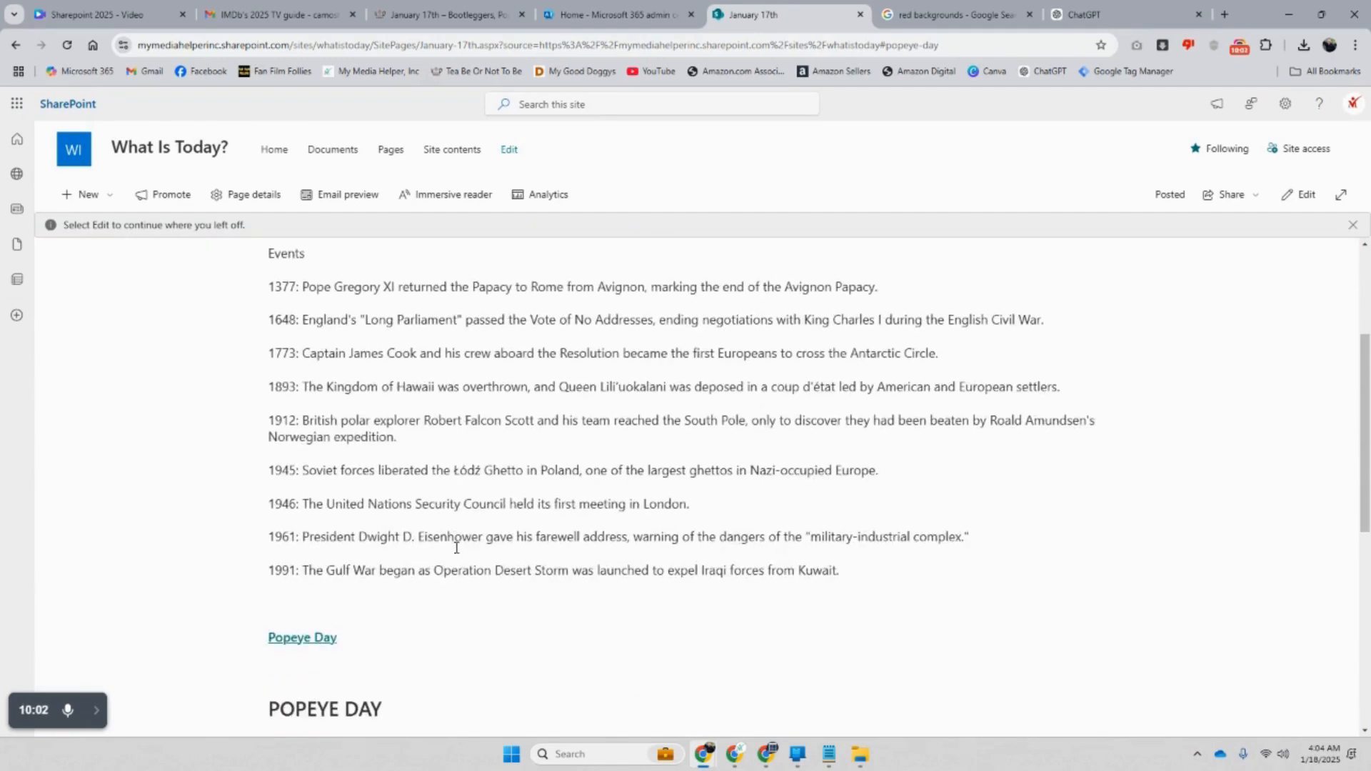
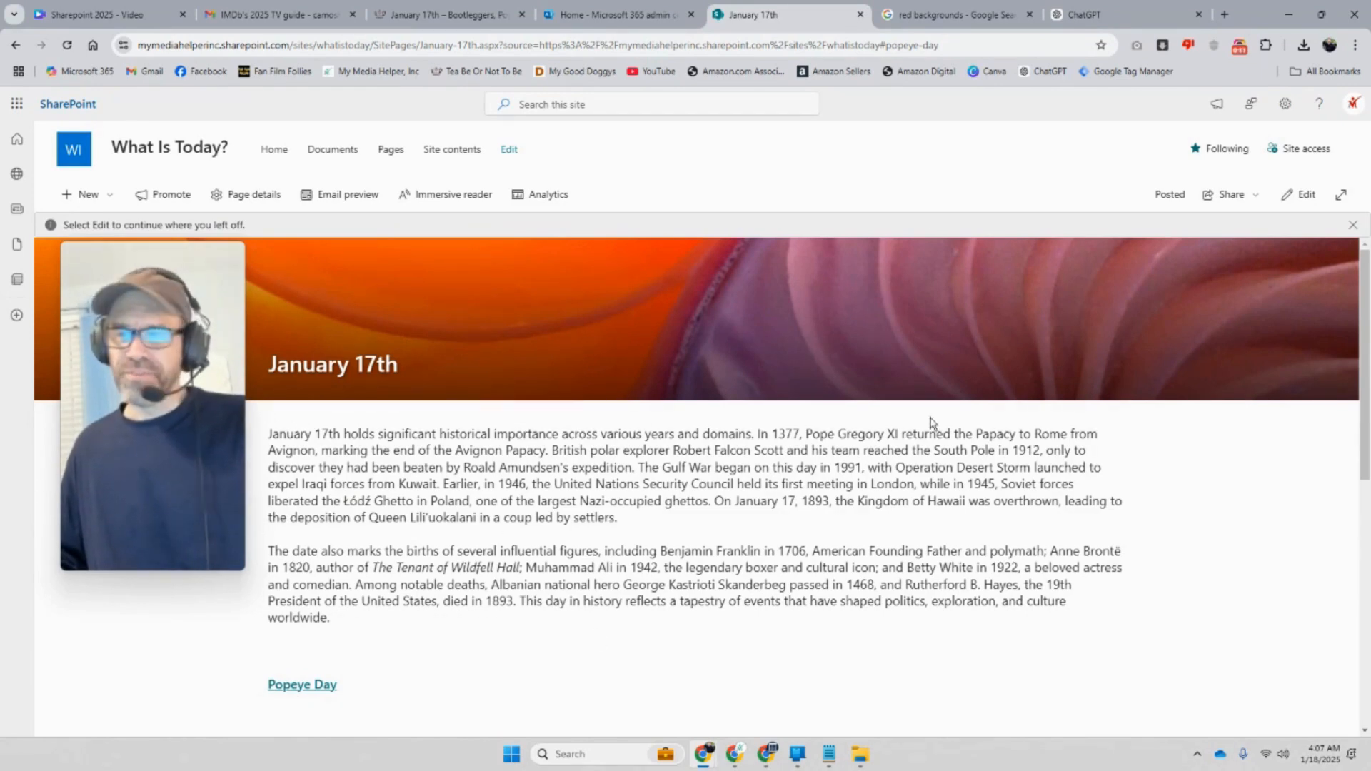
Reopen the post for editing and add a divider below the January 17th introduction text
{"action": "left_click", "coordinate": [1304, 195]}
{"action": "scroll", "coordinate": [1279, 261], "scroll_direction": "down", "scroll_amount": 1}
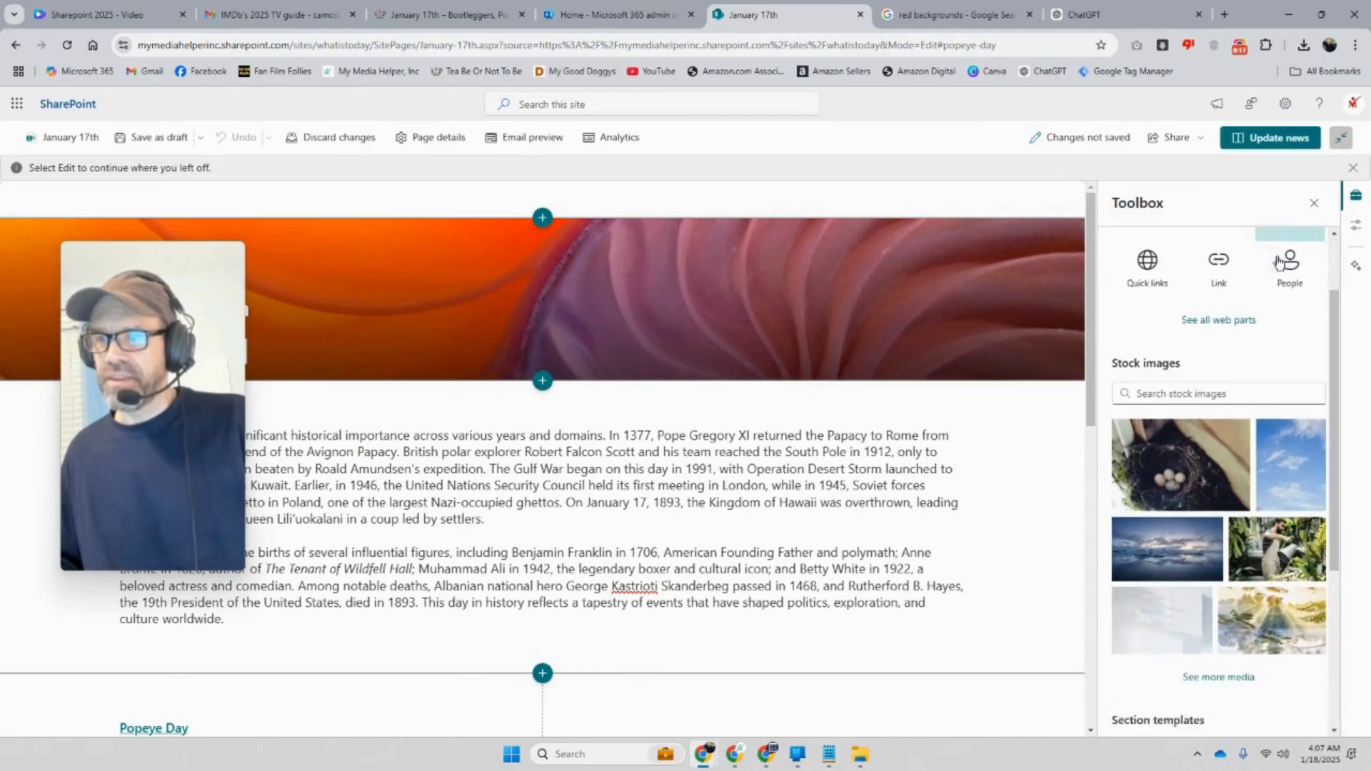
{"action": "scroll", "coordinate": [554, 636], "scroll_direction": "down", "scroll_amount": 2}
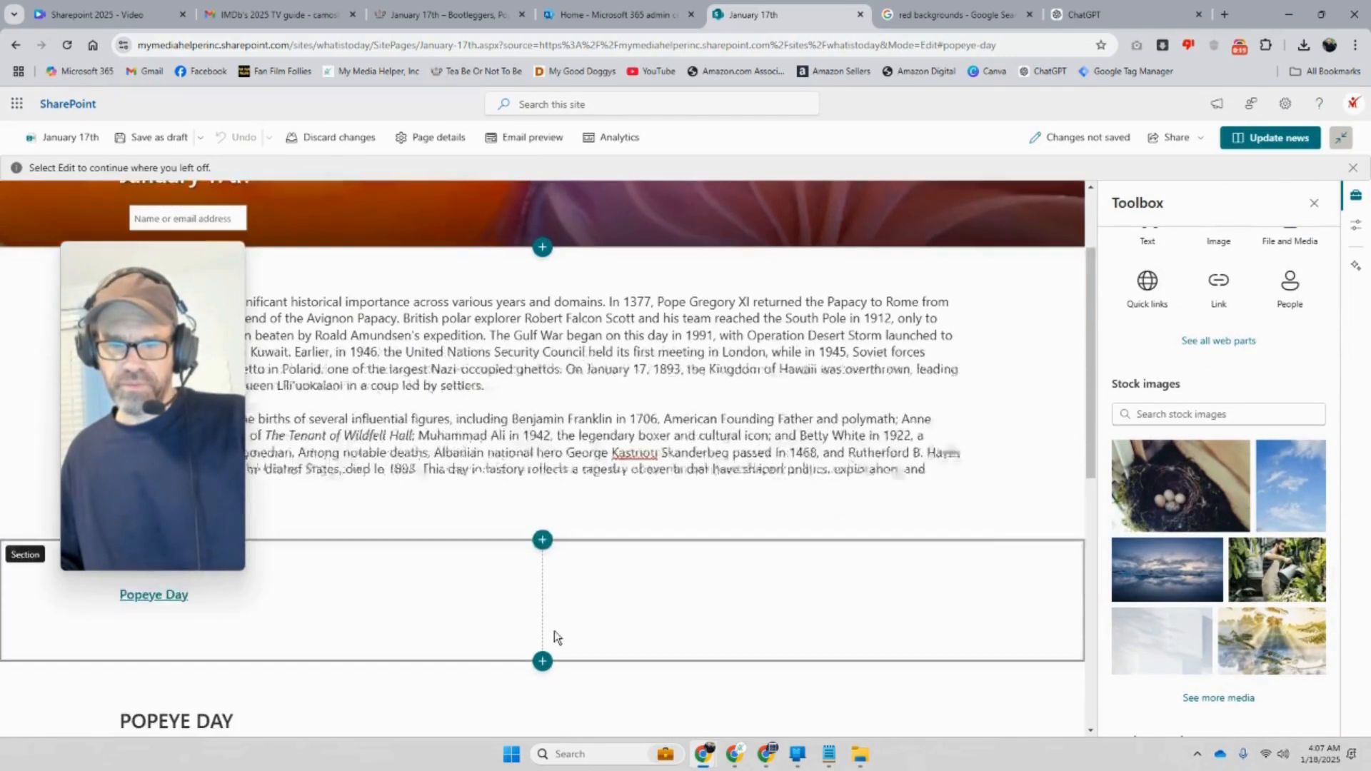
{"action": "left_click", "coordinate": [543, 508]}
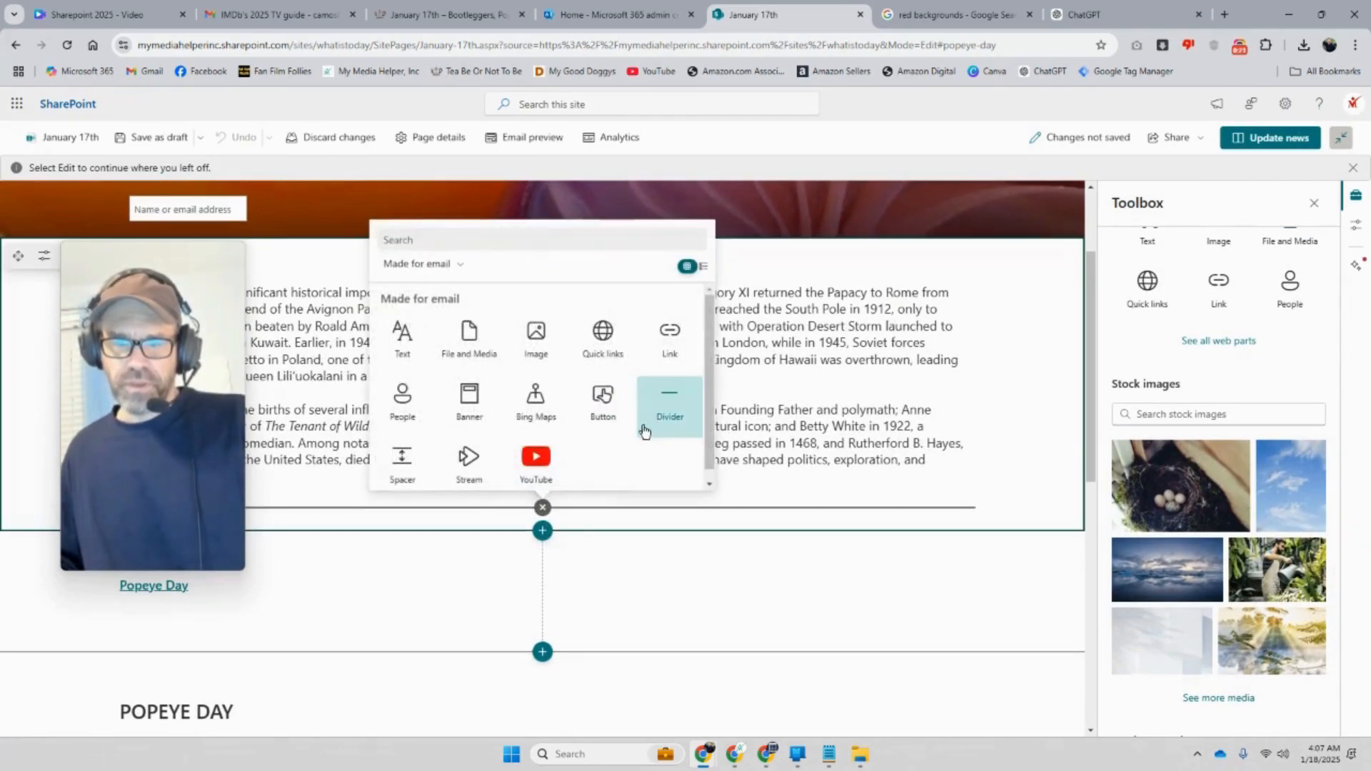
{"action": "left_click", "coordinate": [669, 404]}
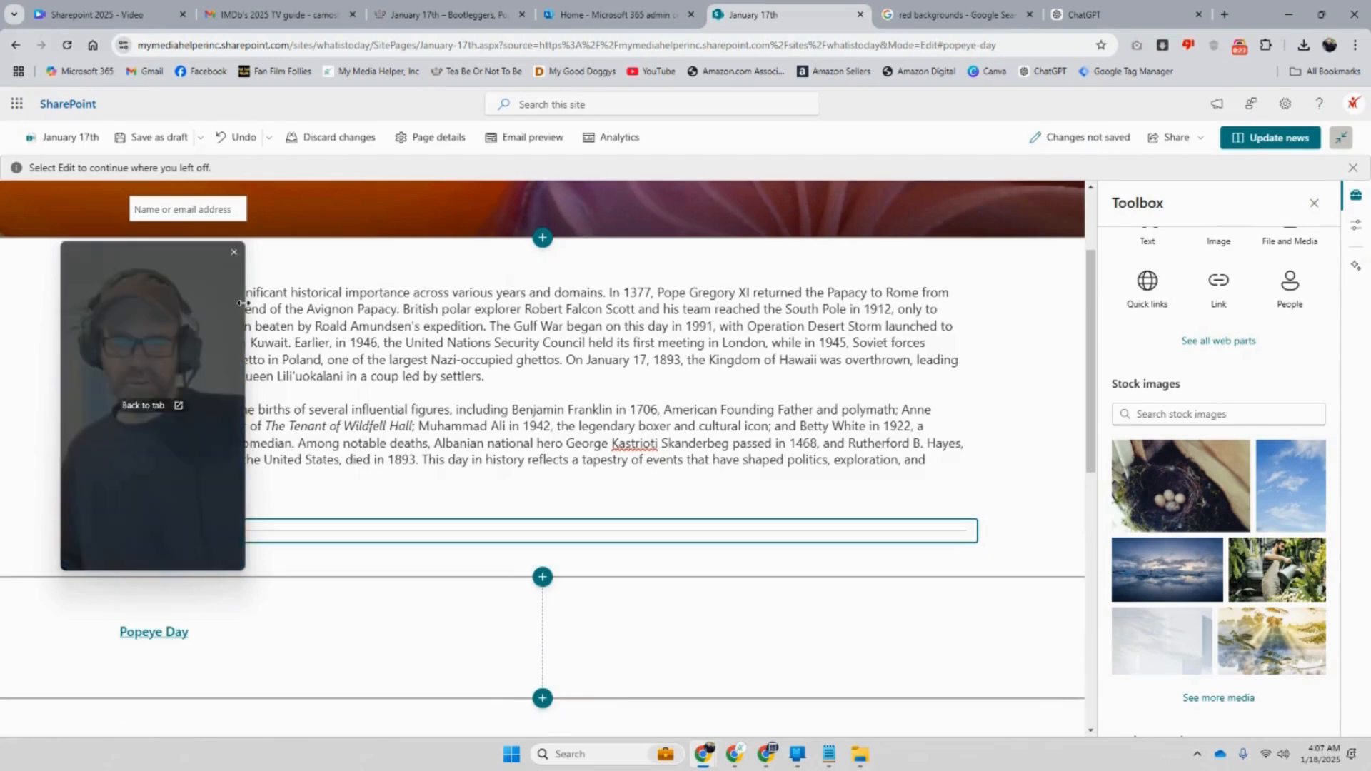
Give the introduction text's section a pale teal background and update the news post
{"action": "left_click_drag", "start_coordinate": [152, 265], "coordinate": [1171, 164]}
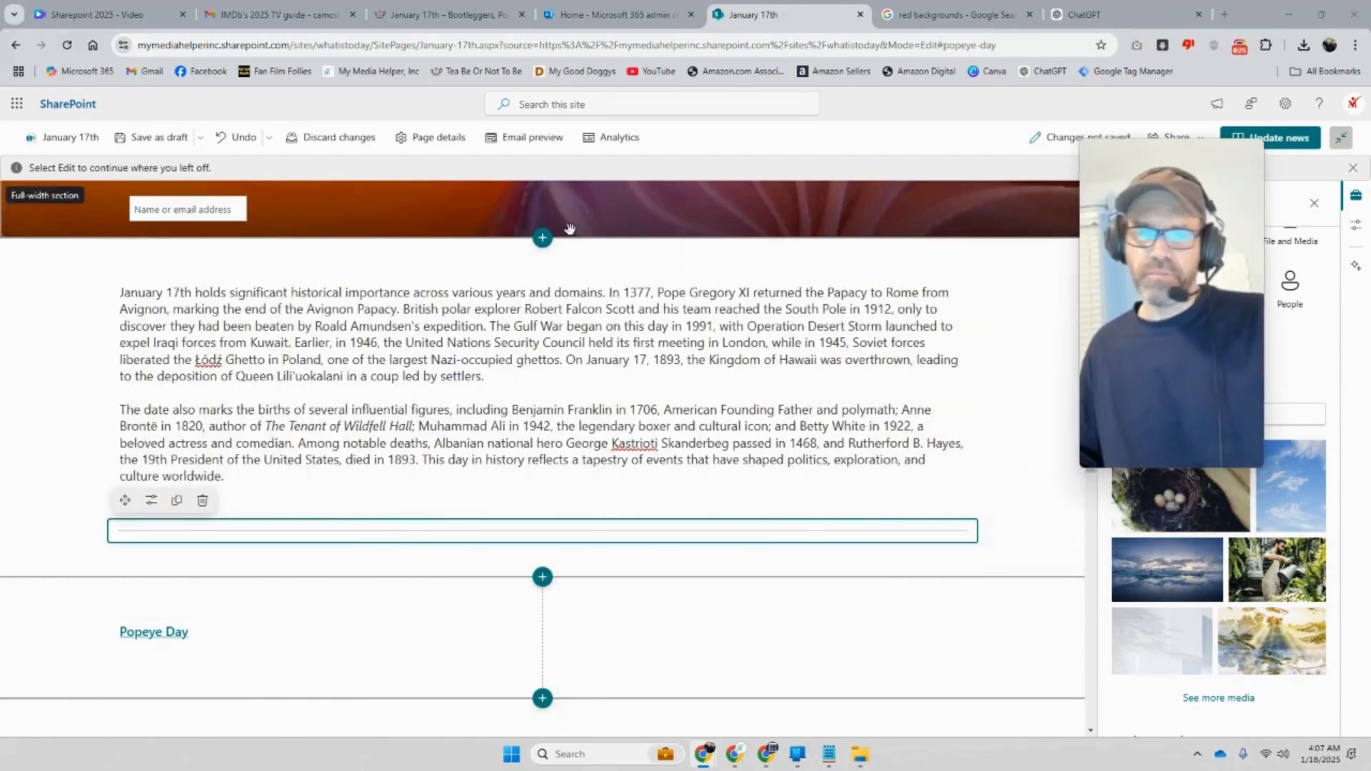
{"action": "left_click", "coordinate": [65, 303]}
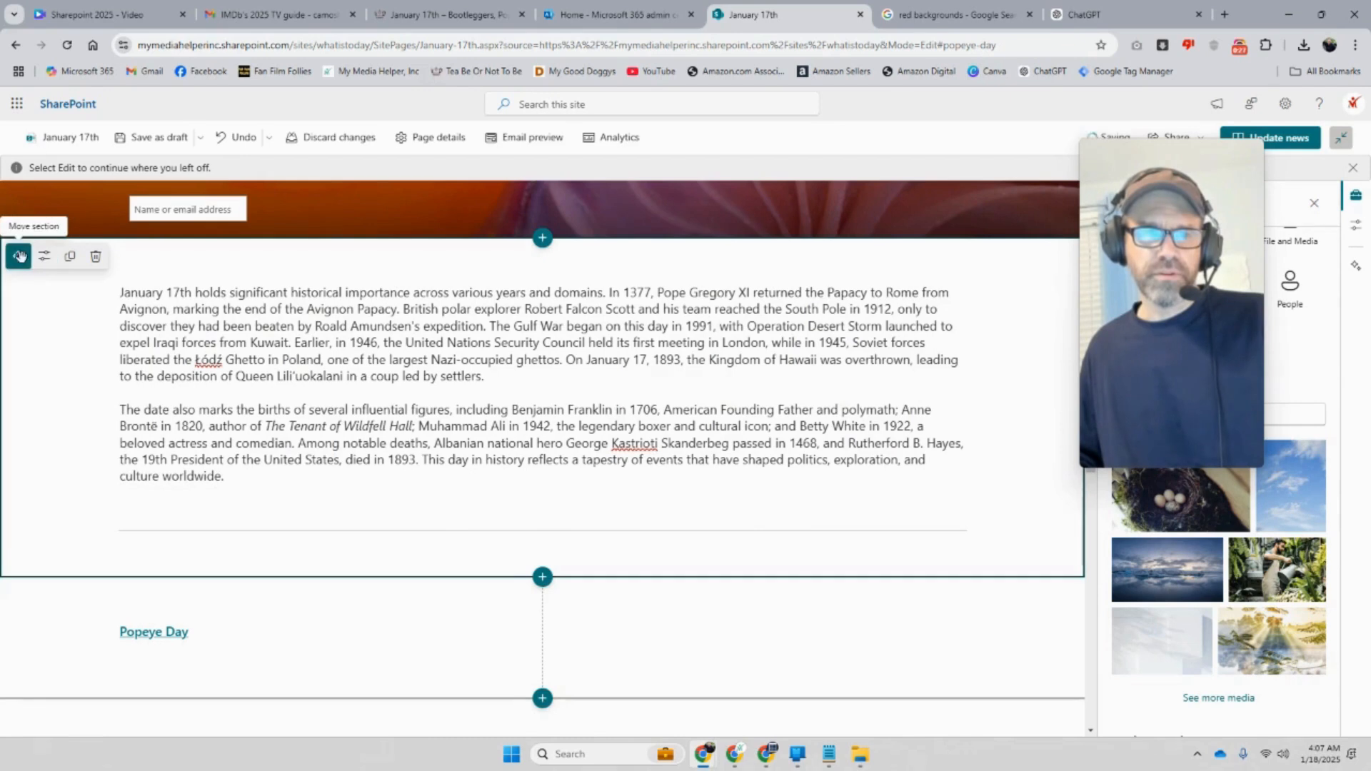
{"action": "left_click", "coordinate": [45, 257]}
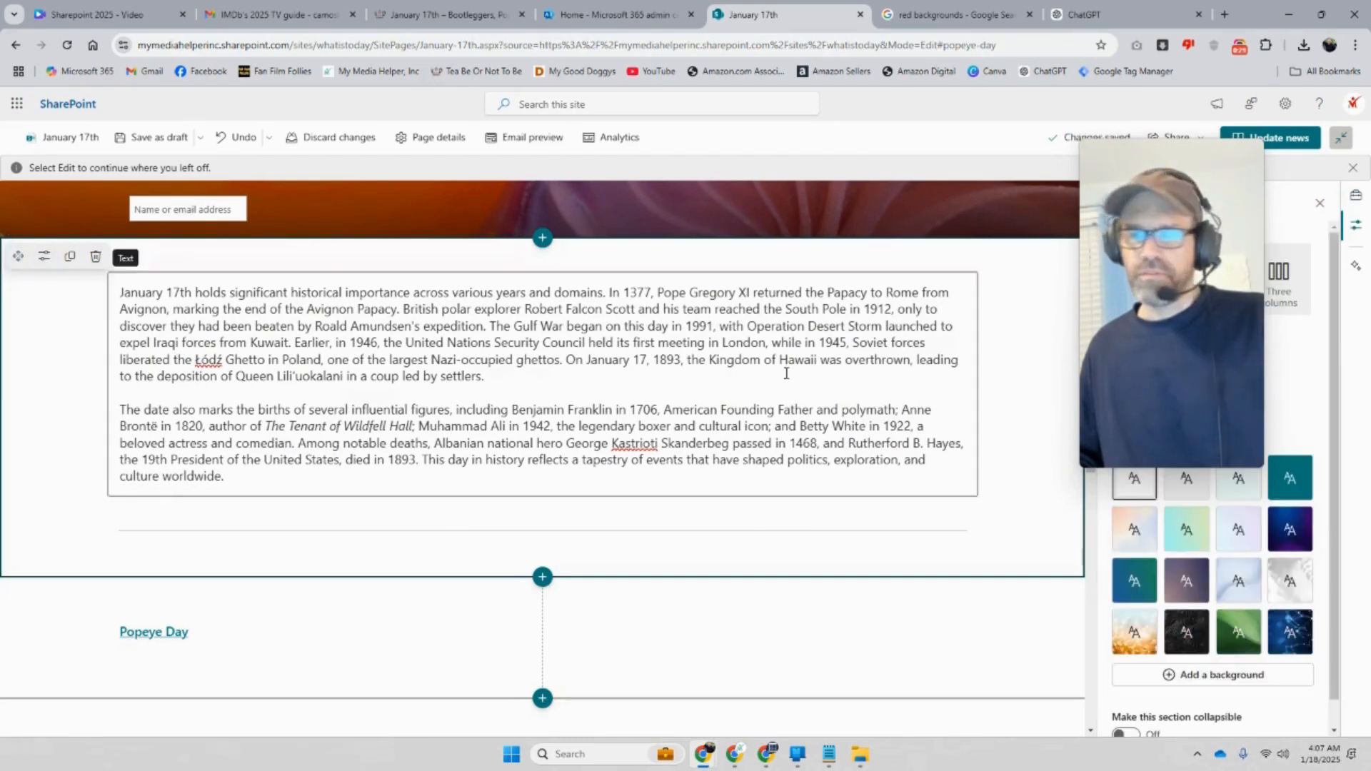
{"action": "left_click", "coordinate": [1244, 498]}
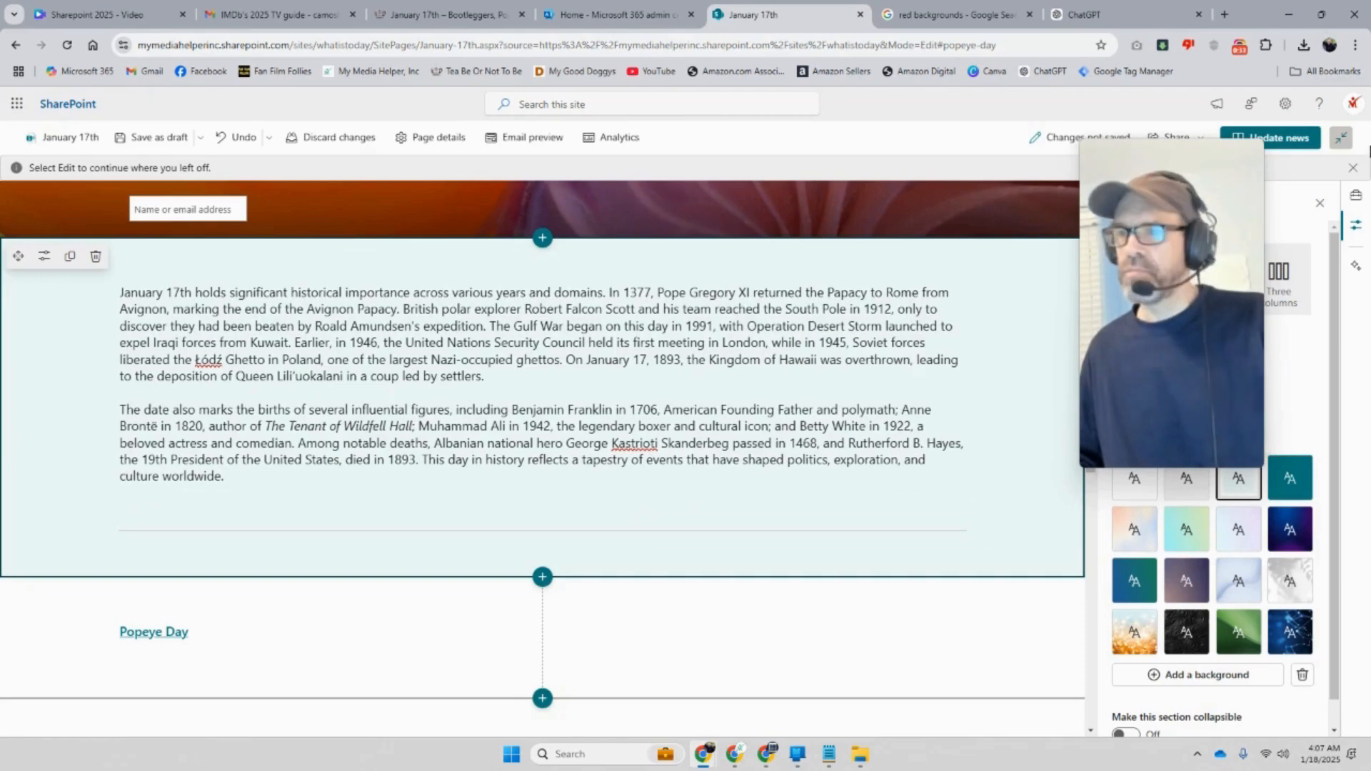
{"action": "left_click", "coordinate": [1294, 145]}
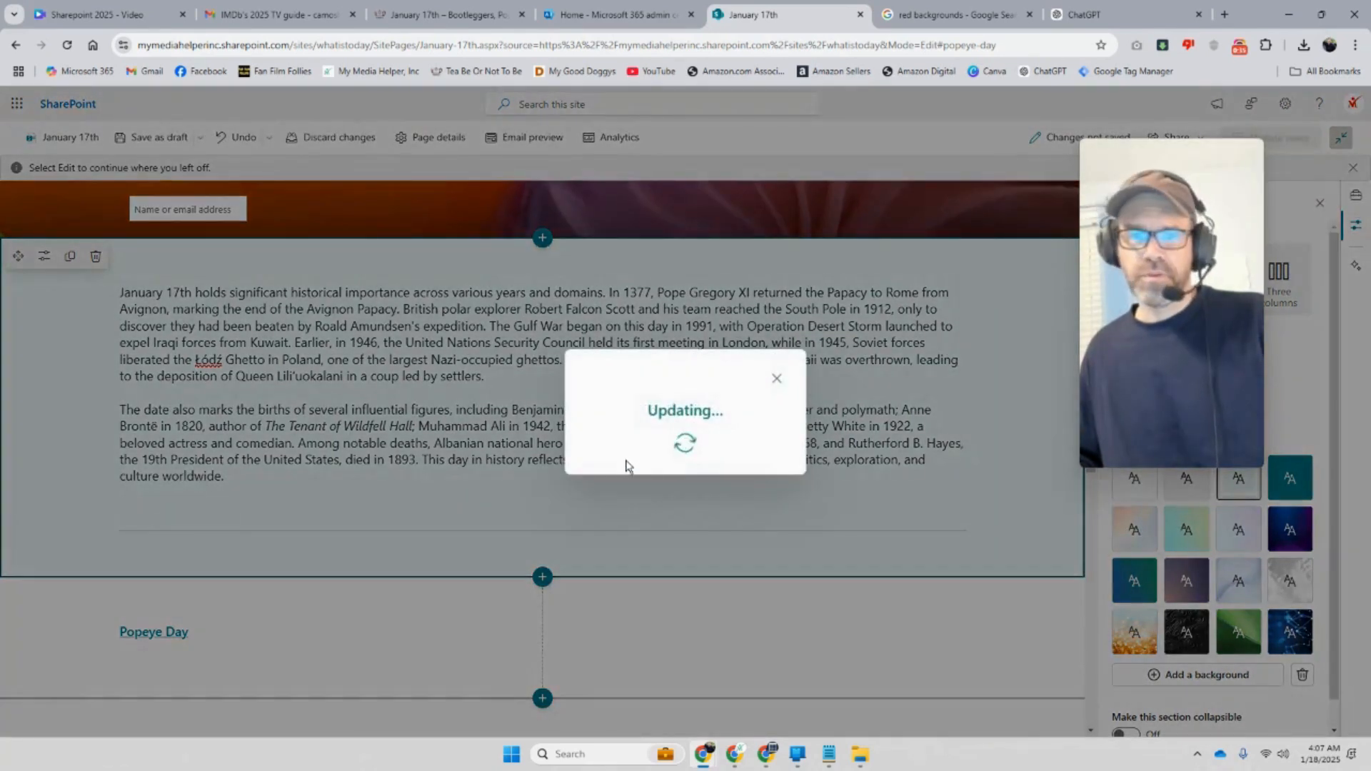
Reopen the post, move the divider into a new one-column section below the introduction, and update the news post
{"action": "scroll", "coordinate": [622, 470], "scroll_direction": "down", "scroll_amount": 3}
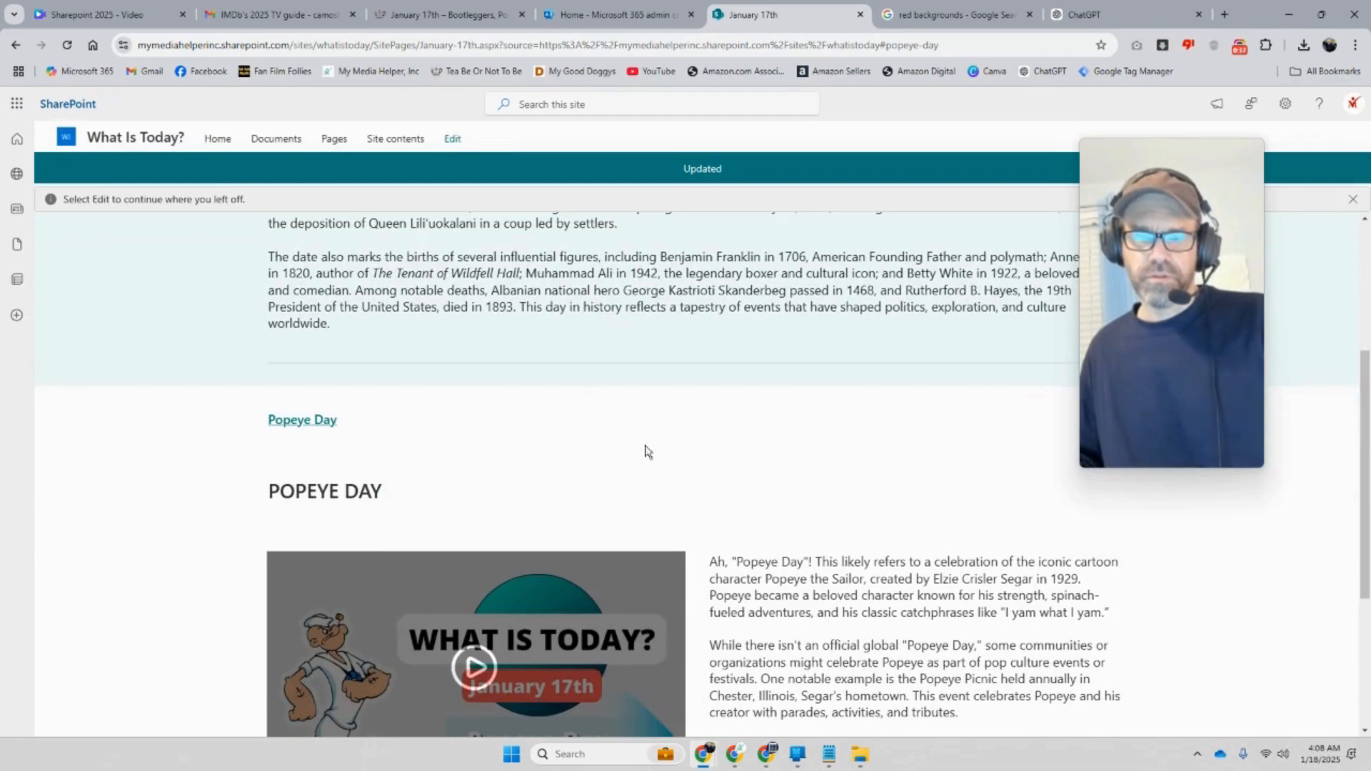
{"action": "scroll", "coordinate": [818, 399], "scroll_direction": "up", "scroll_amount": 2}
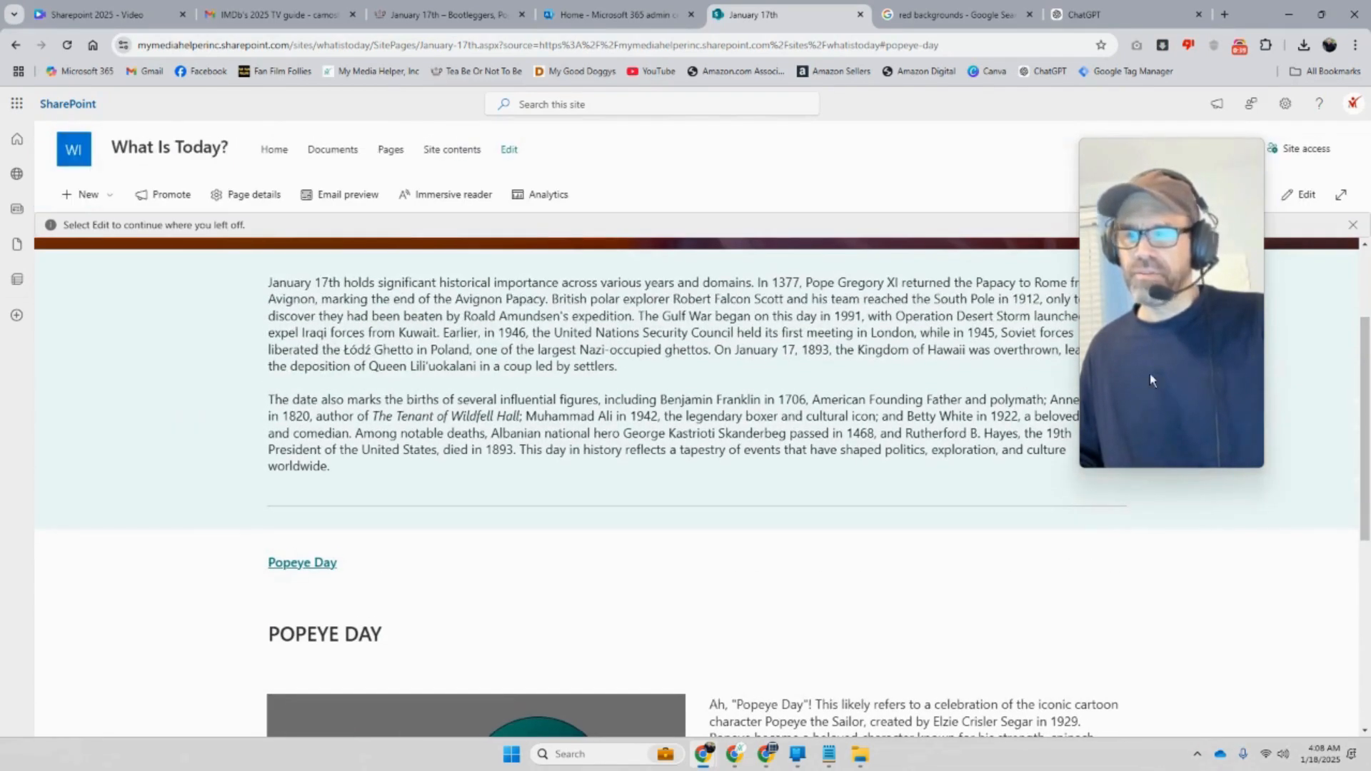
{"action": "left_click", "coordinate": [1304, 195]}
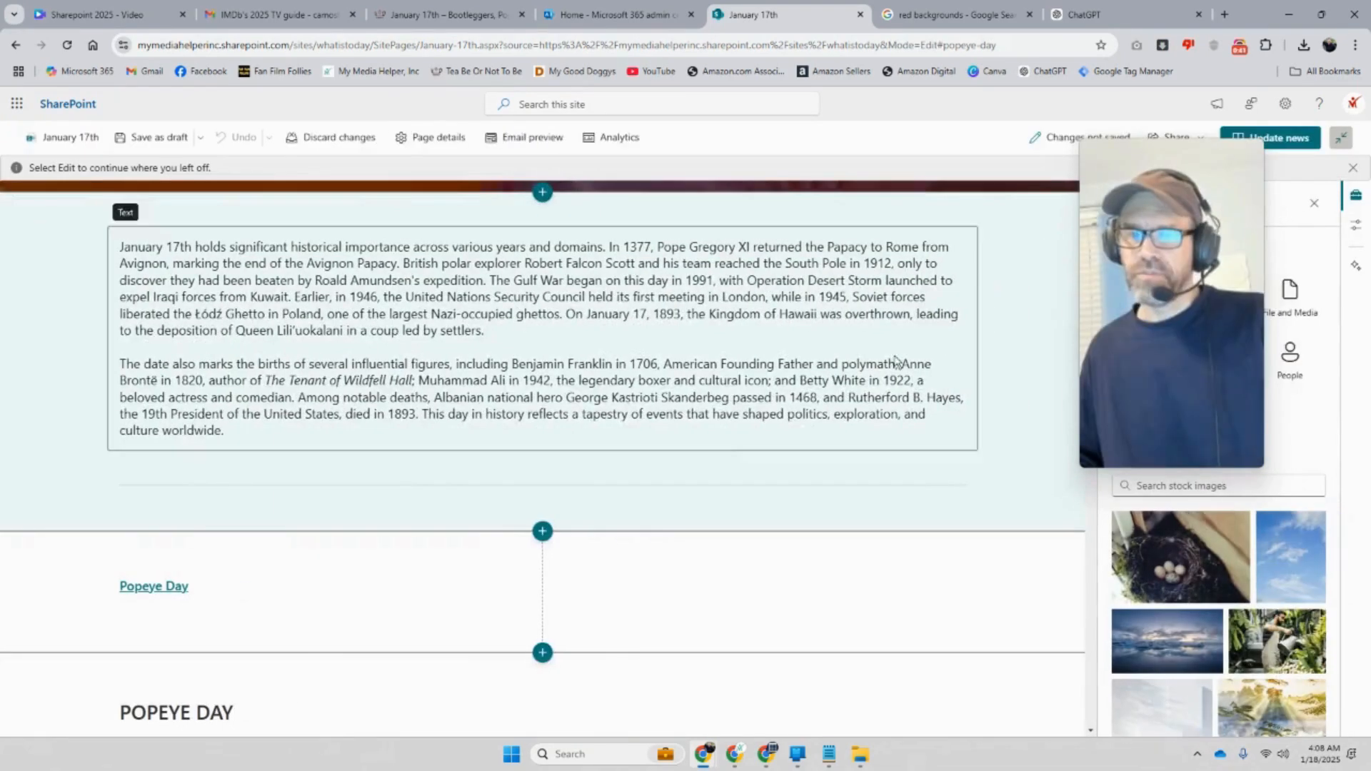
{"action": "left_click", "coordinate": [542, 390]}
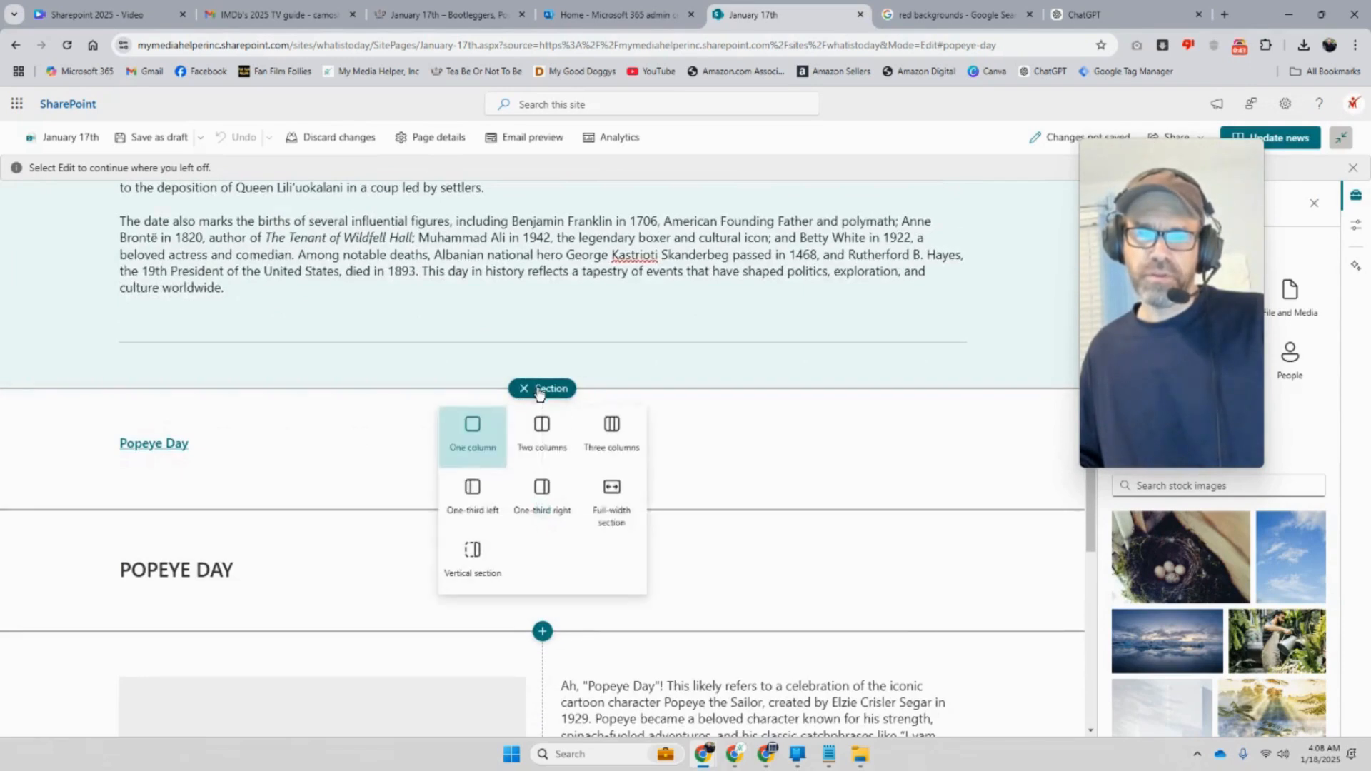
{"action": "left_click", "coordinate": [485, 430]}
{"action": "left_click_drag", "start_coordinate": [526, 362], "coordinate": [523, 475]}
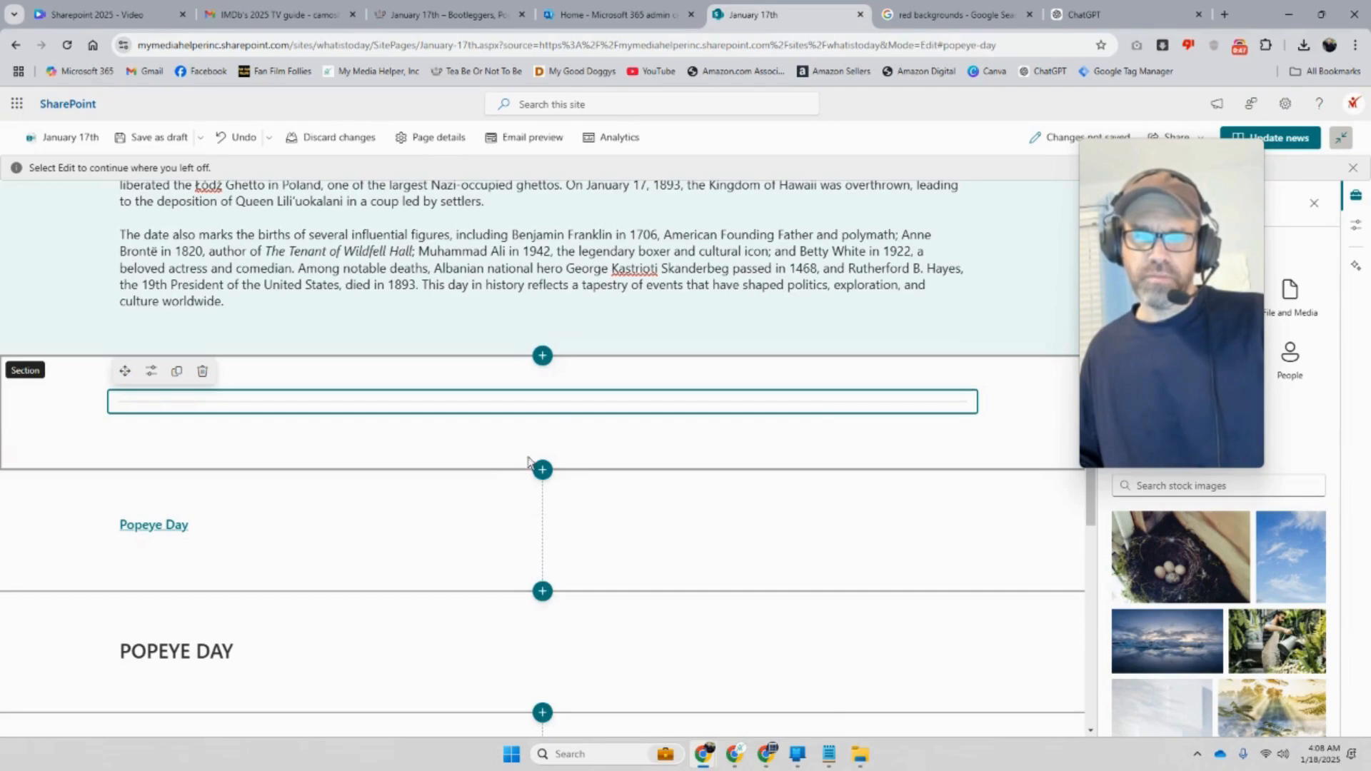
{"action": "left_click", "coordinate": [1281, 141]}
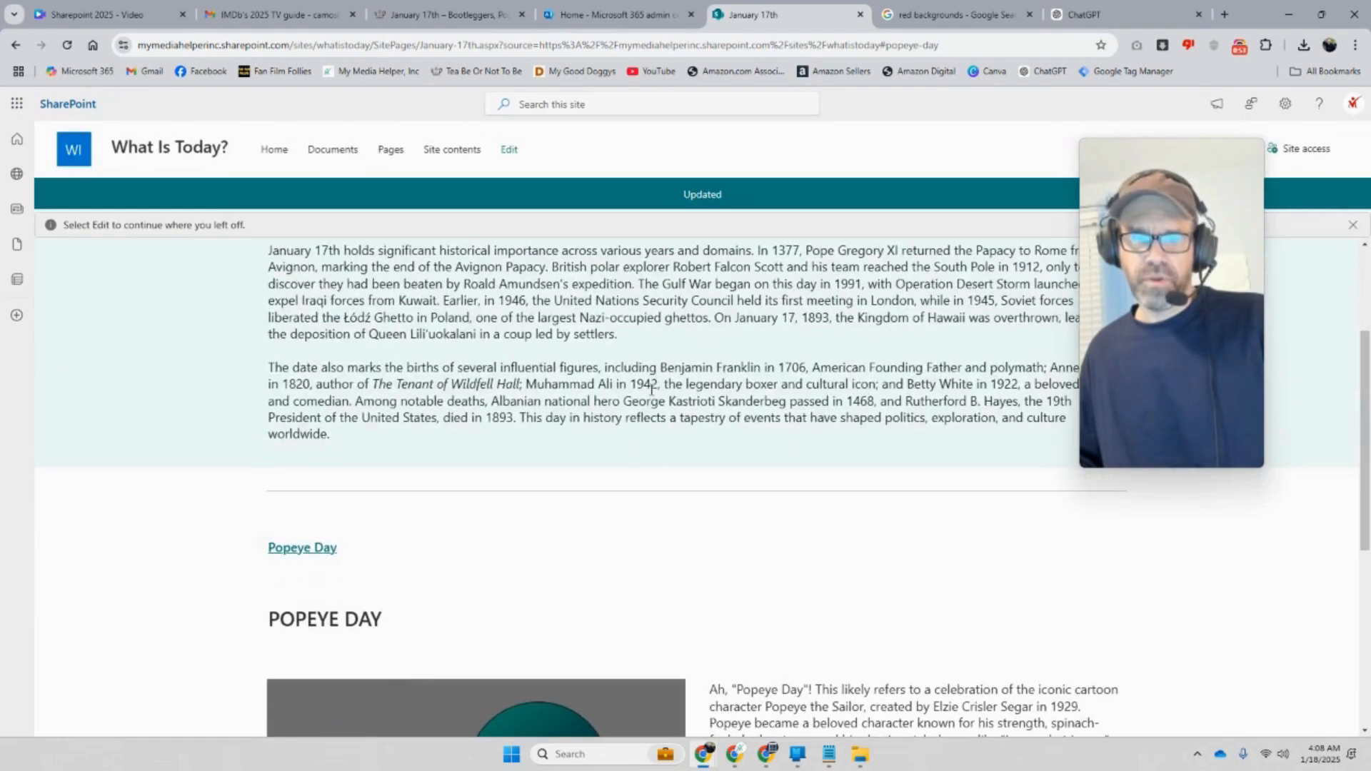
Reopen the post for editing and add an empty three-column section below the Popeye Day video and text
{"action": "scroll", "coordinate": [651, 394], "scroll_direction": "down", "scroll_amount": 2}
{"action": "left_click_drag", "start_coordinate": [1169, 350], "coordinate": [160, 362]}
{"action": "scroll", "coordinate": [428, 329], "scroll_direction": "down", "scroll_amount": 3}
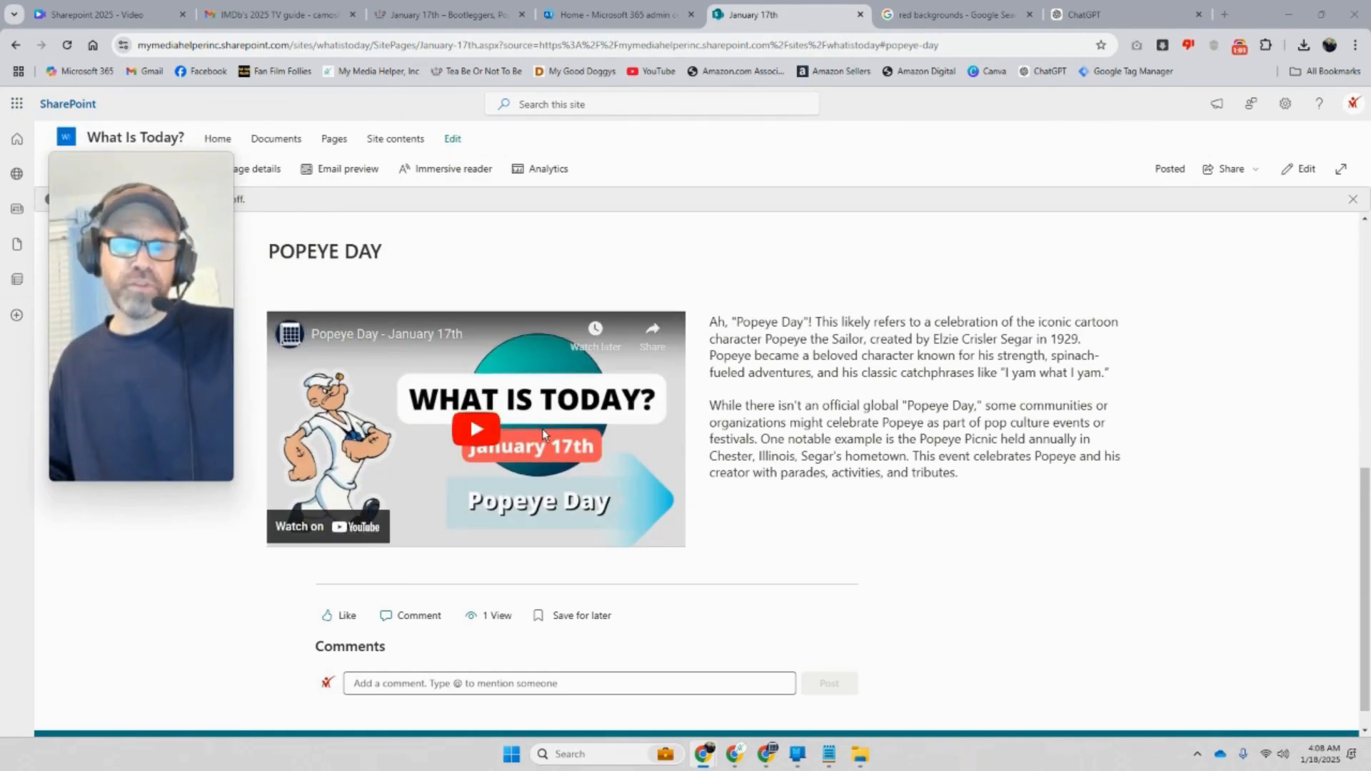
{"action": "left_click", "coordinate": [1304, 174]}
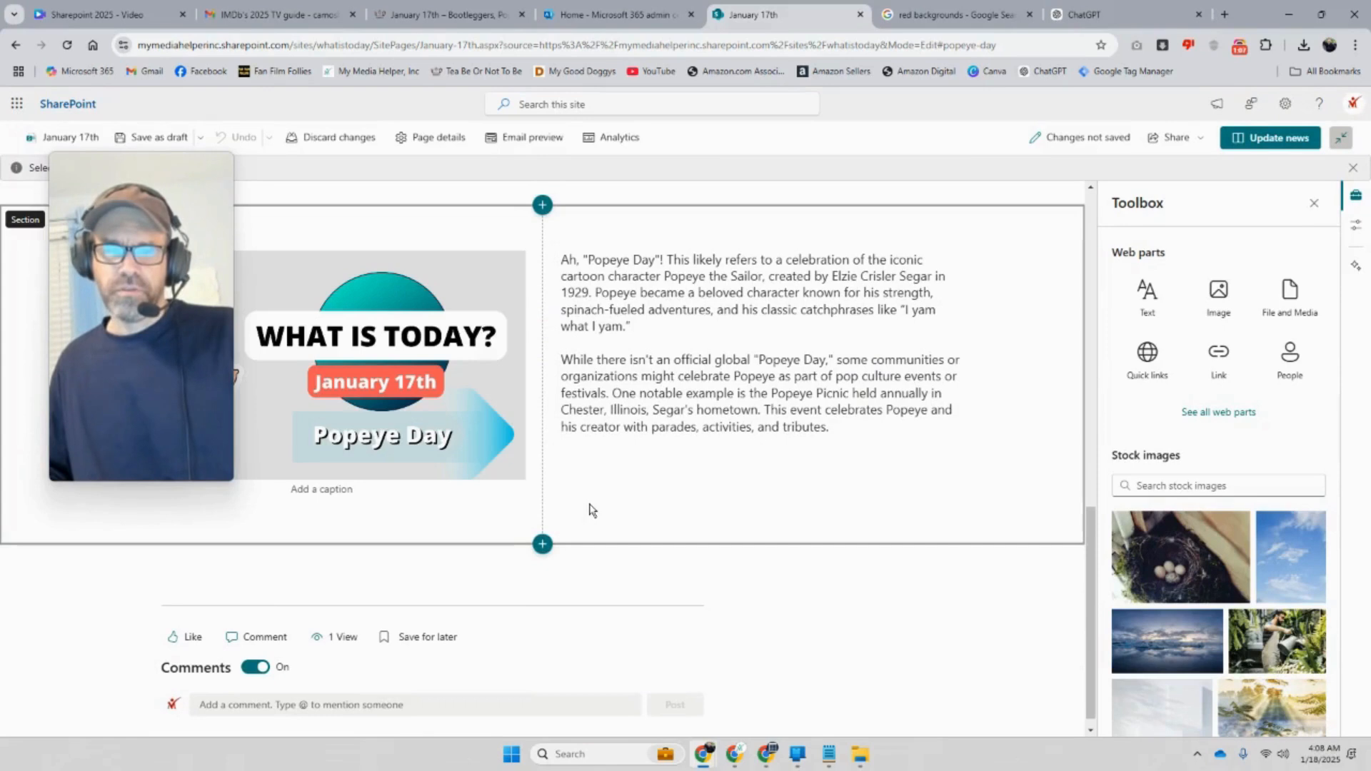
{"action": "left_click", "coordinate": [543, 550]}
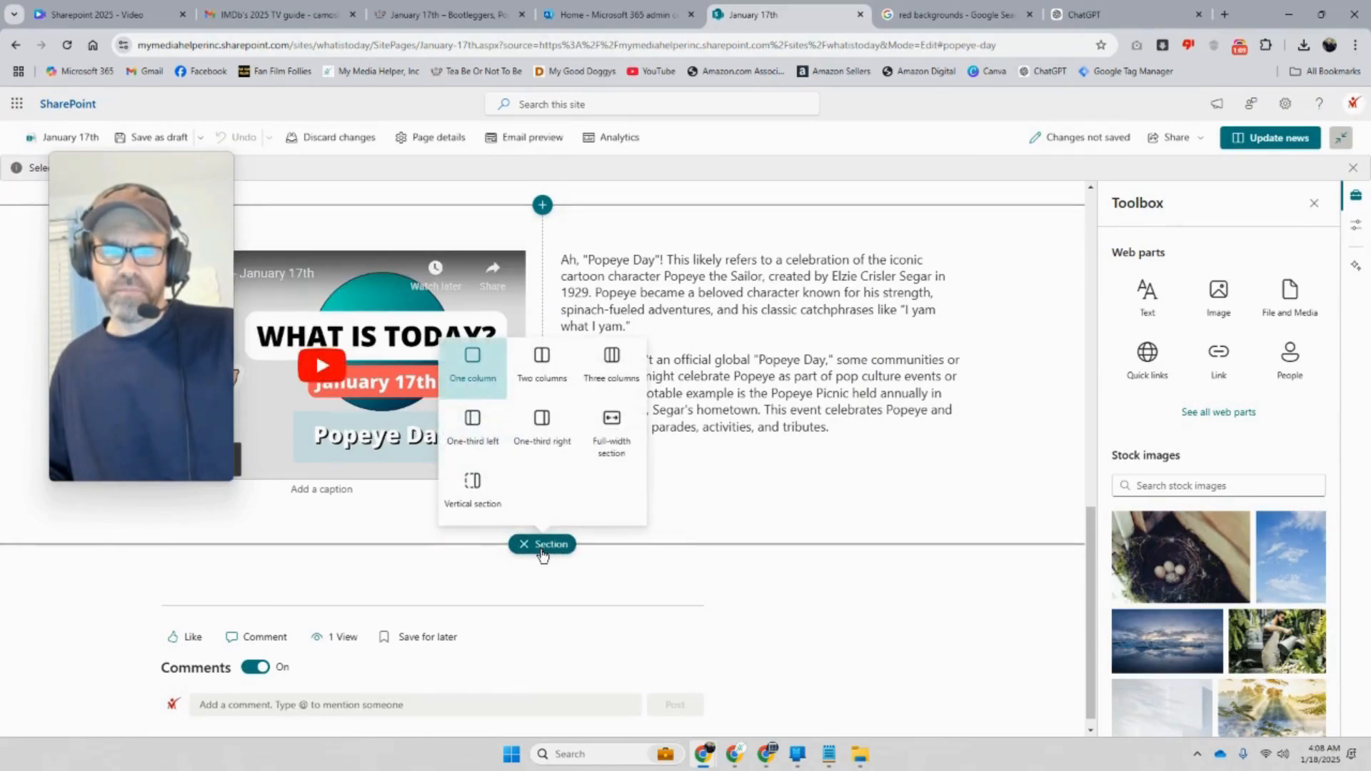
{"action": "left_click", "coordinate": [618, 369]}
{"action": "left_click_drag", "start_coordinate": [181, 356], "coordinate": [847, 275]}
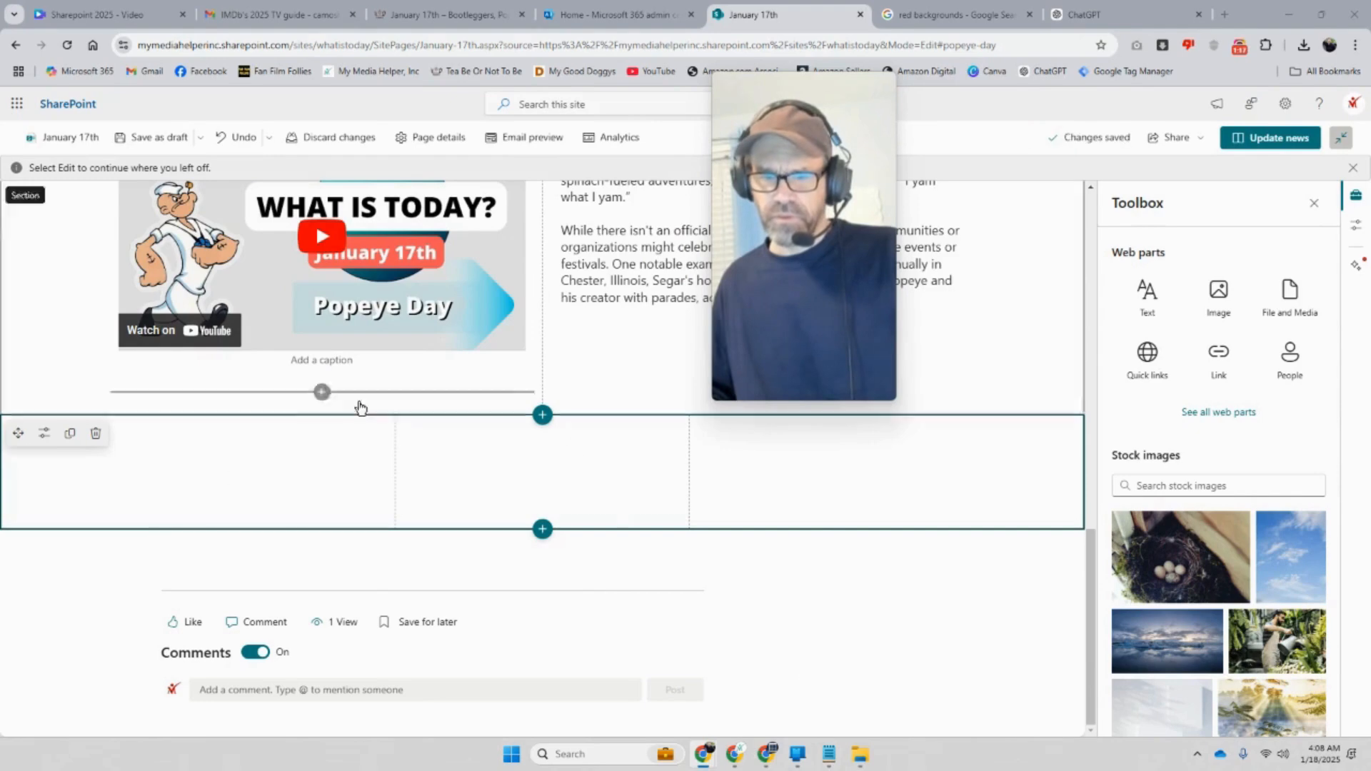
Switch to YouTube, return to the channel's "January 17th" search results and open both Bootlegger's Day videos (Part 2 and Part 1) in new tabs
{"action": "mouse_move", "coordinate": [842, 768]}
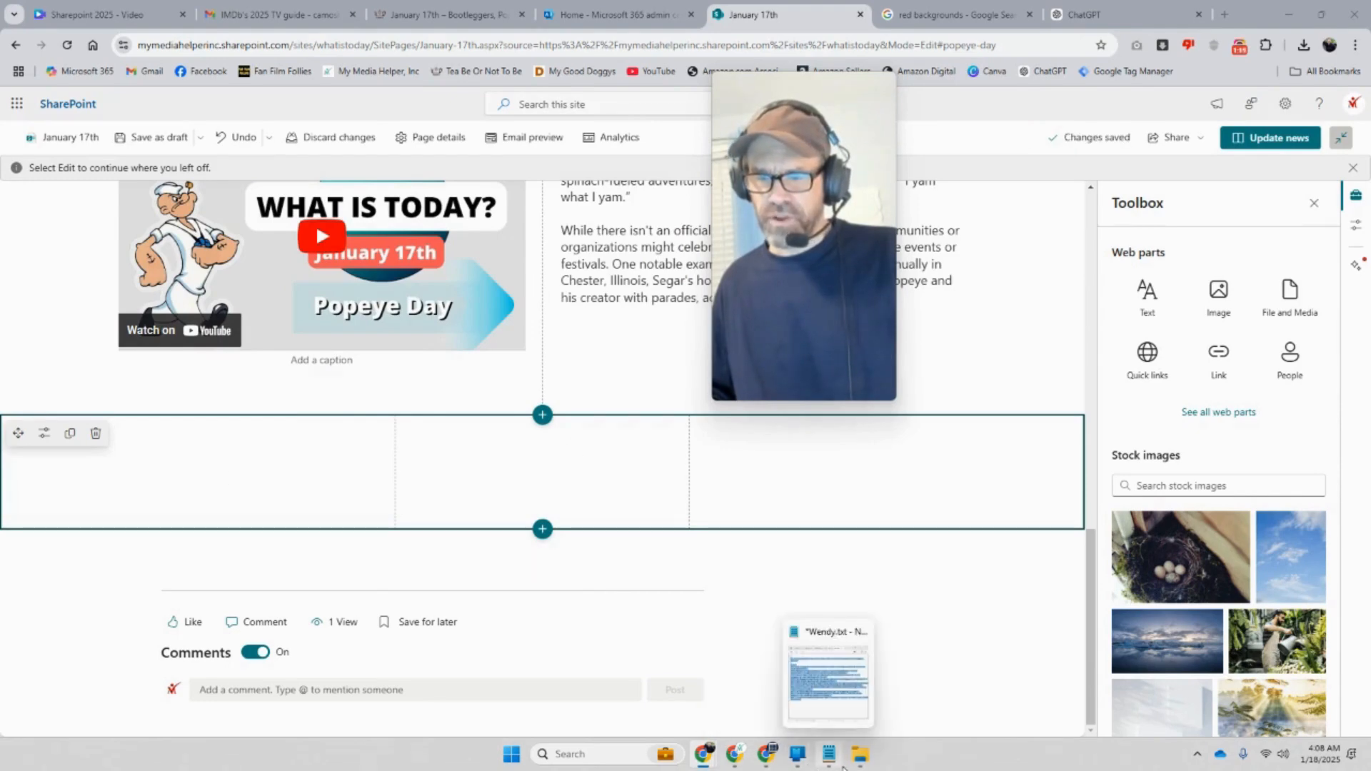
{"action": "left_click", "coordinate": [763, 762]}
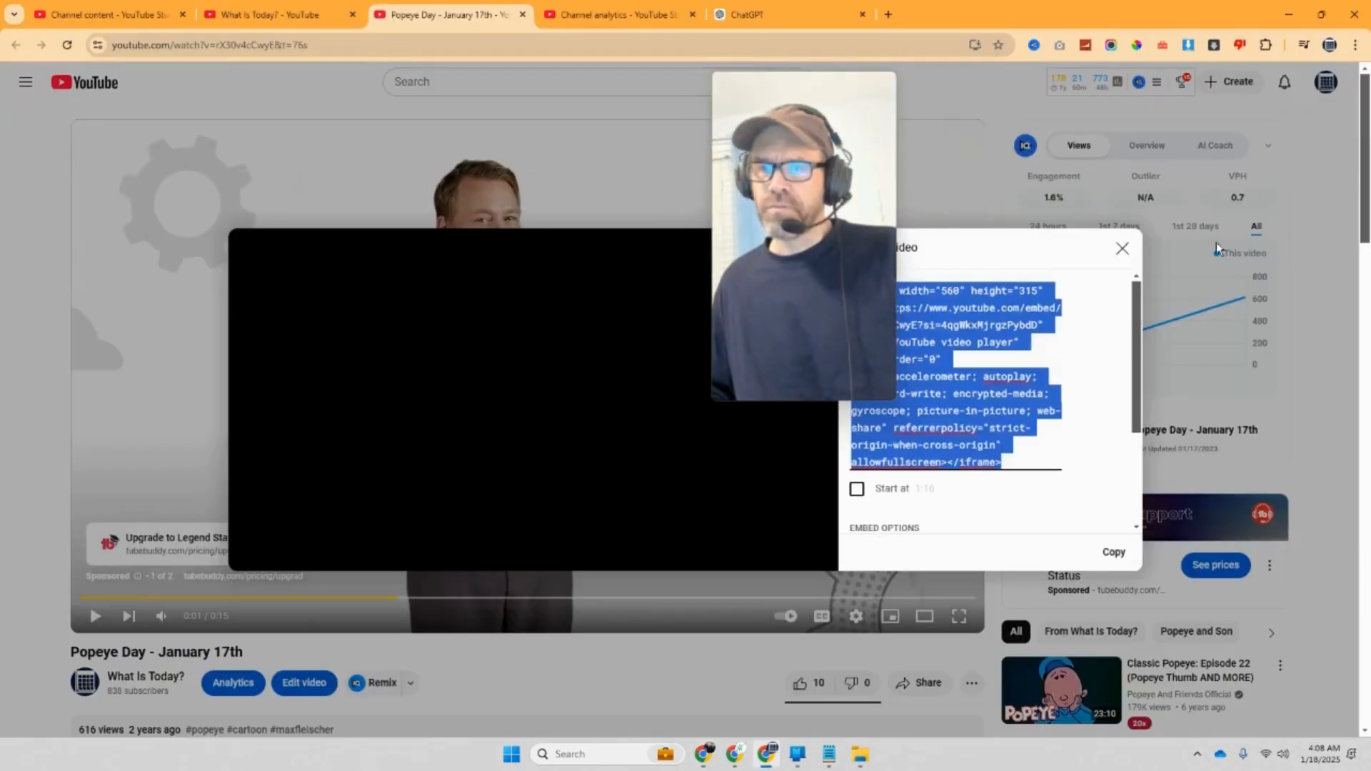
{"action": "left_click", "coordinate": [1123, 248]}
{"action": "left_click", "coordinate": [284, 8]}
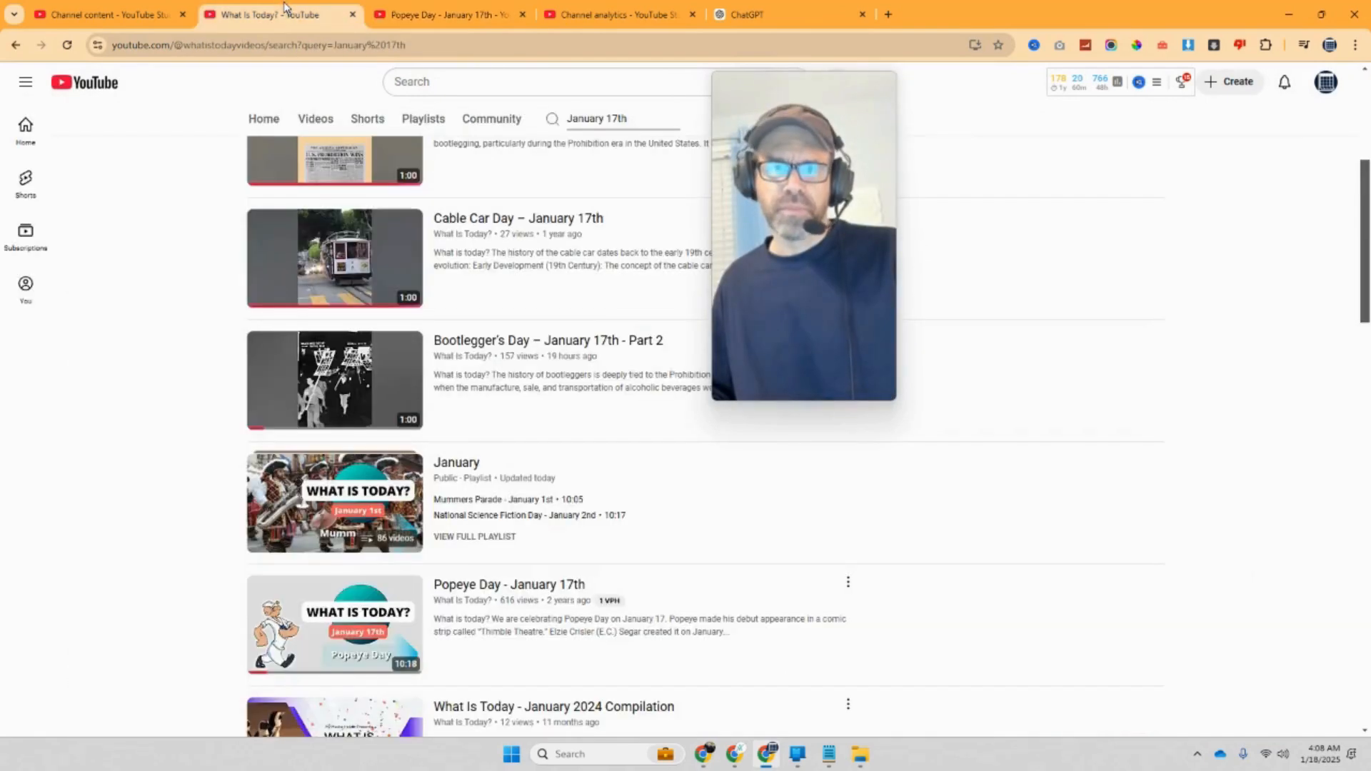
{"action": "right_click", "coordinate": [528, 346]}
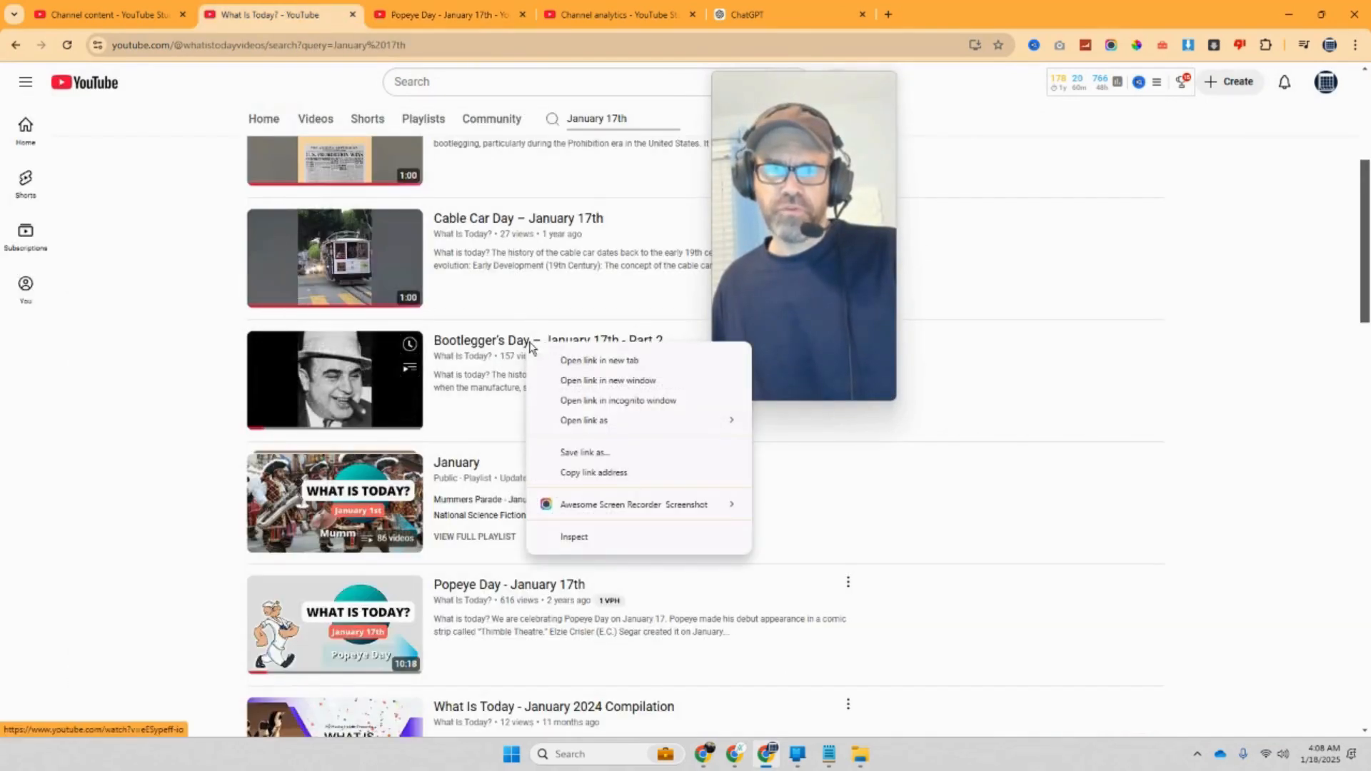
{"action": "left_click", "coordinate": [554, 357]}
{"action": "scroll", "coordinate": [541, 358], "scroll_direction": "up", "scroll_amount": 3}
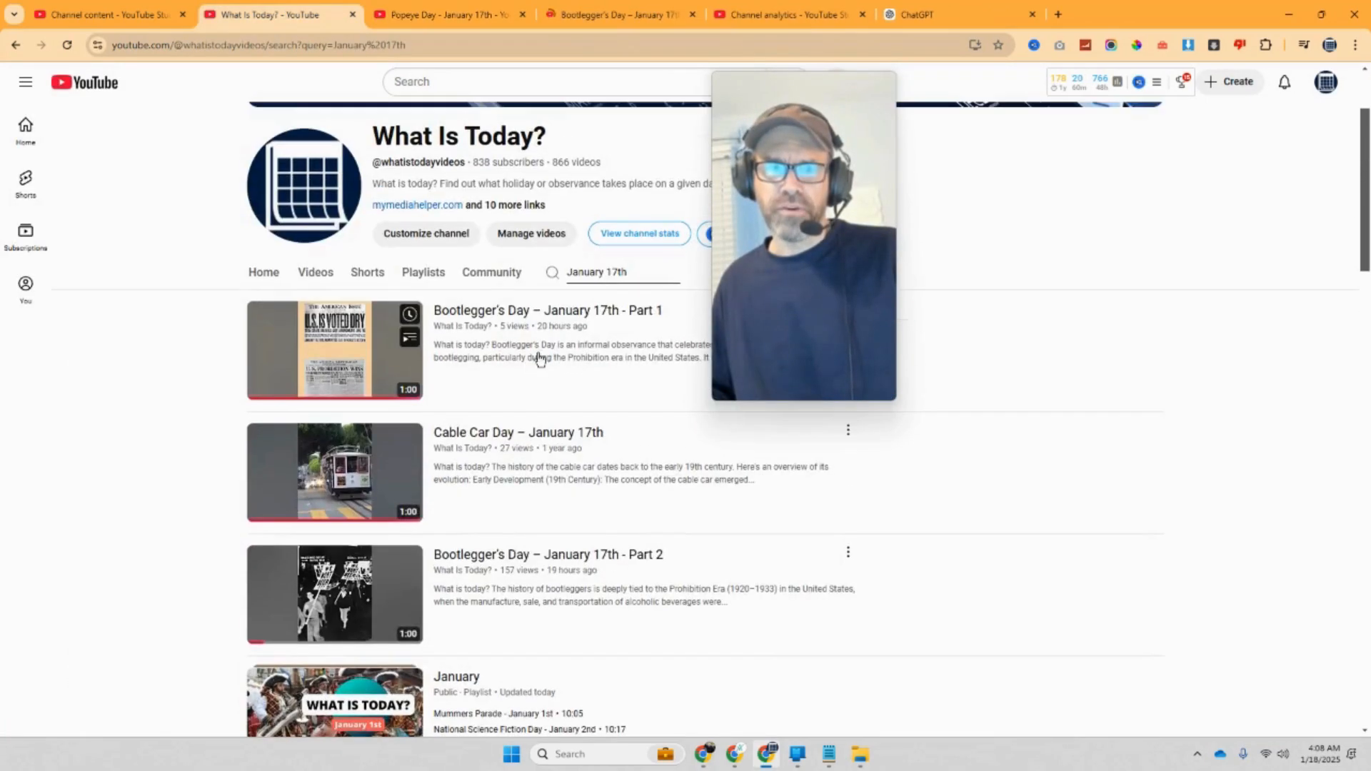
{"action": "right_click", "coordinate": [499, 317]}
{"action": "left_click", "coordinate": [532, 329]}
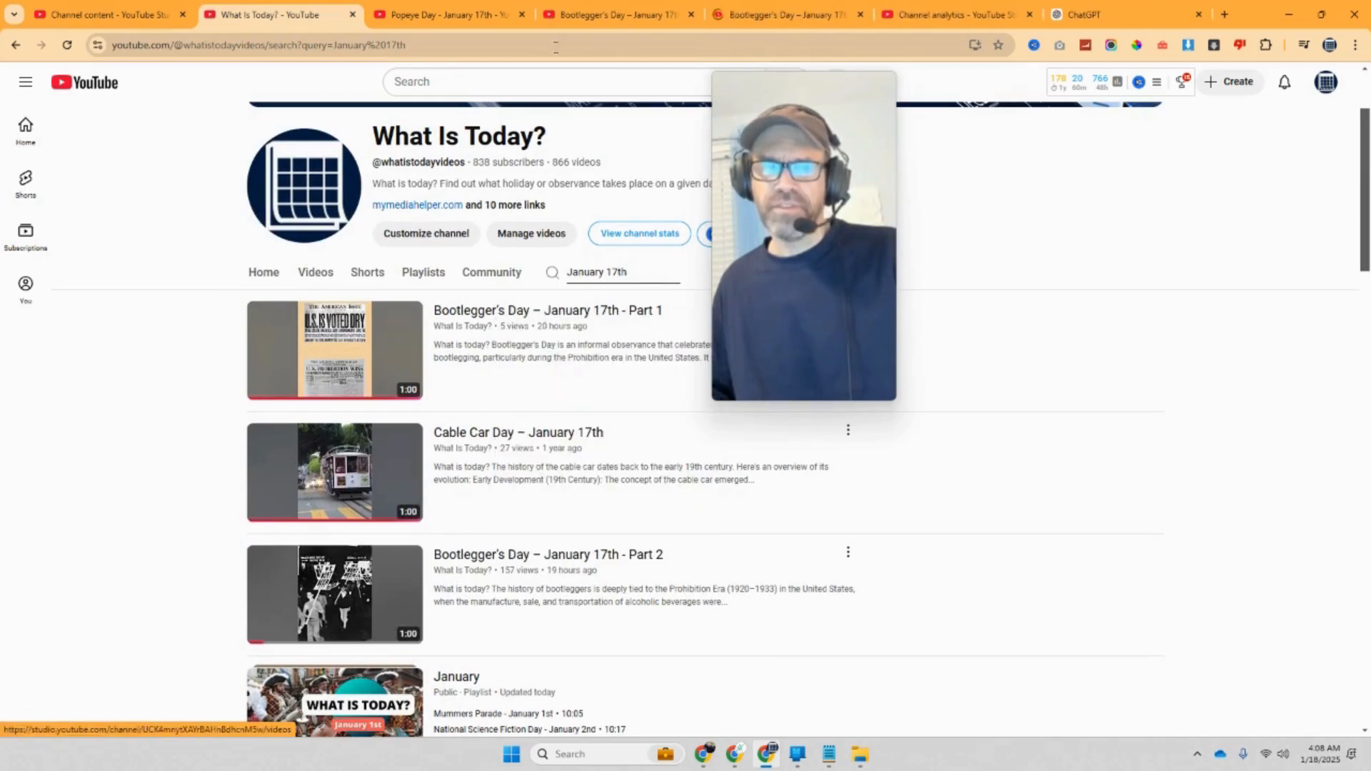
Pause playback of the Bootlegger's Day Part 2 and Part 1 videos in their tabs
{"action": "left_click_drag", "start_coordinate": [794, 155], "coordinate": [967, 213]}
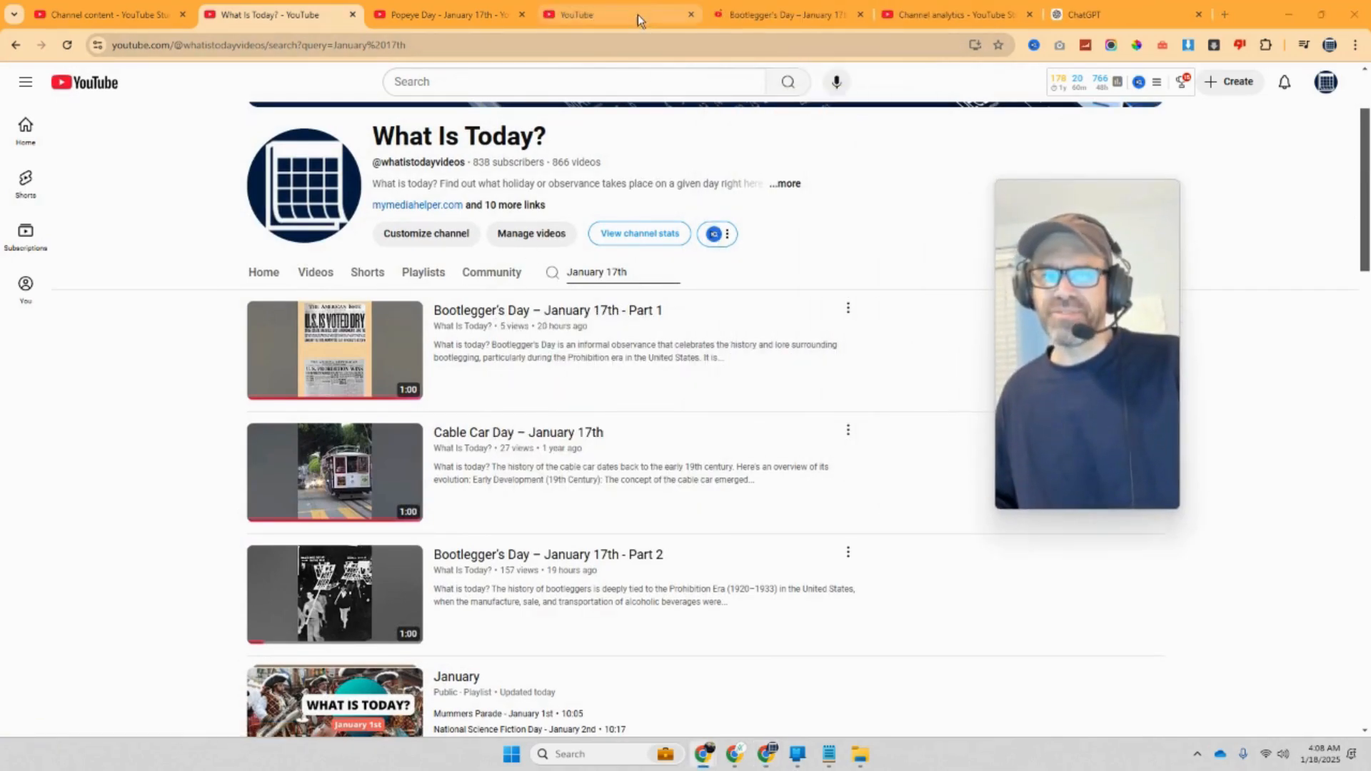
{"action": "left_click", "coordinate": [637, 14]}
{"action": "left_click", "coordinate": [207, 531]}
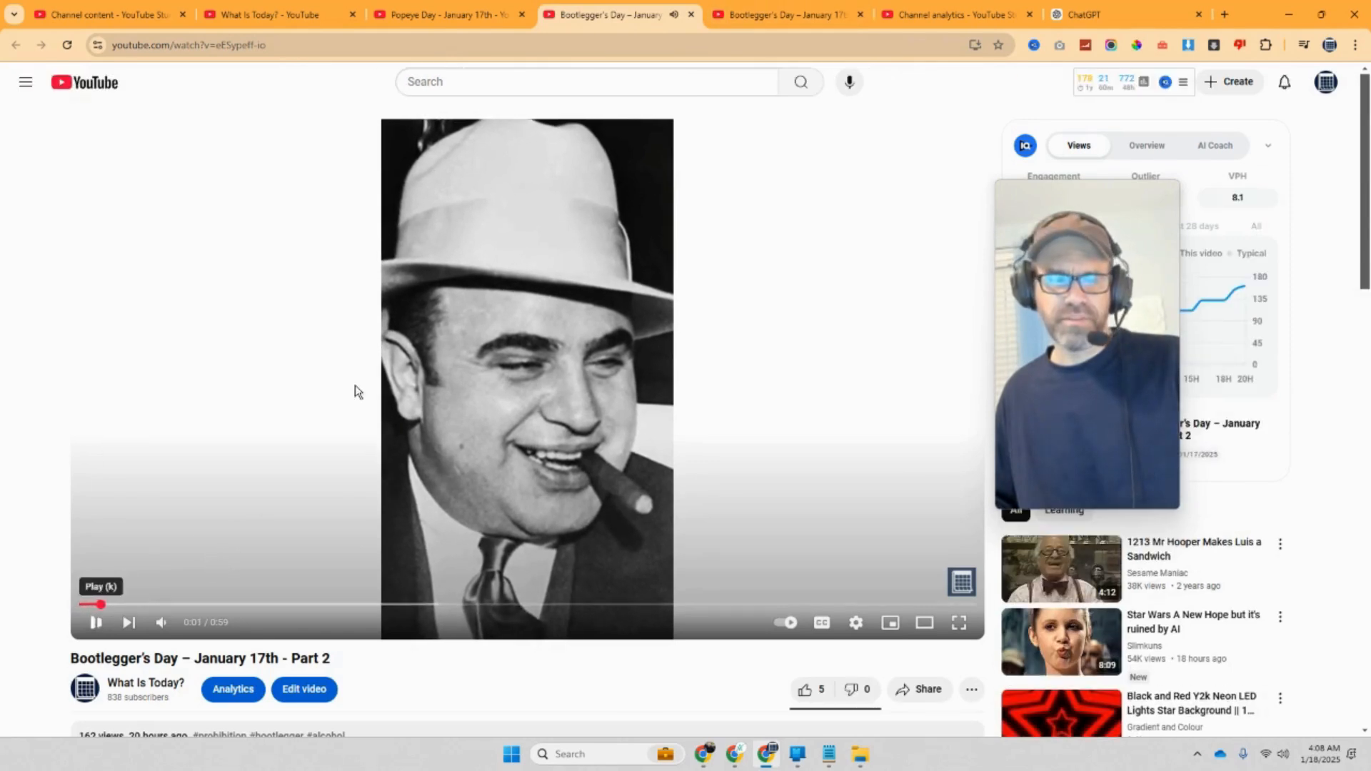
{"action": "left_click", "coordinate": [786, 14]}
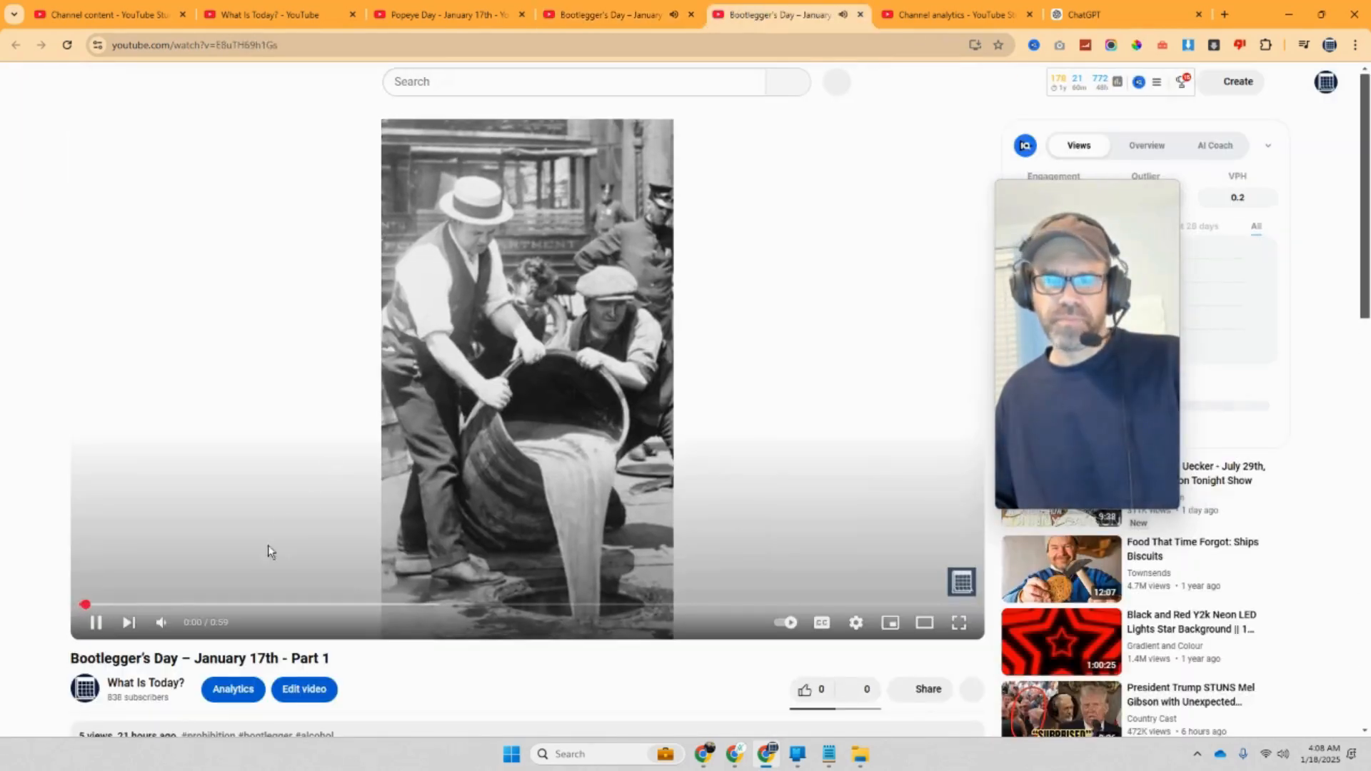
{"action": "left_click", "coordinate": [95, 622]}
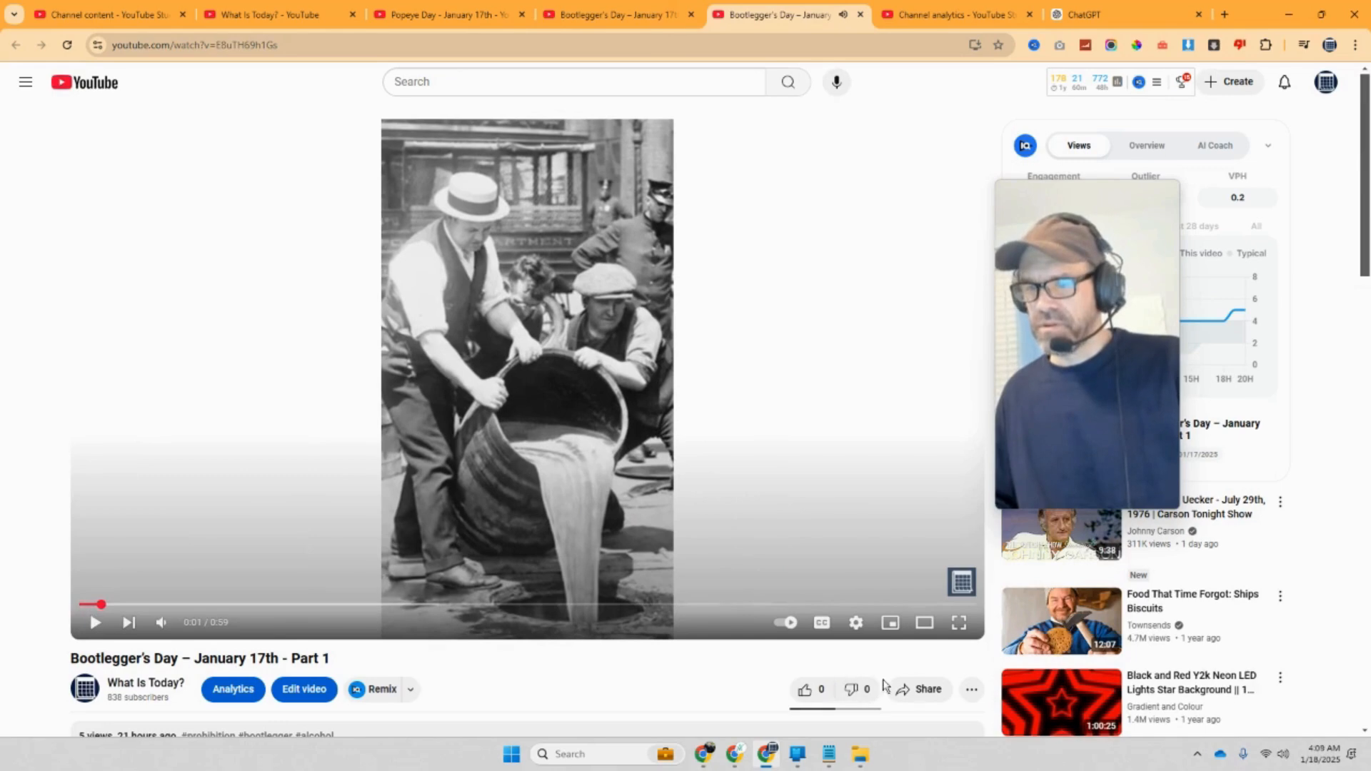
Copy the embed code of the Bootlegger's Day – January 17th Part 1 video
{"action": "left_click", "coordinate": [919, 689]}
{"action": "left_click", "coordinate": [547, 405]}
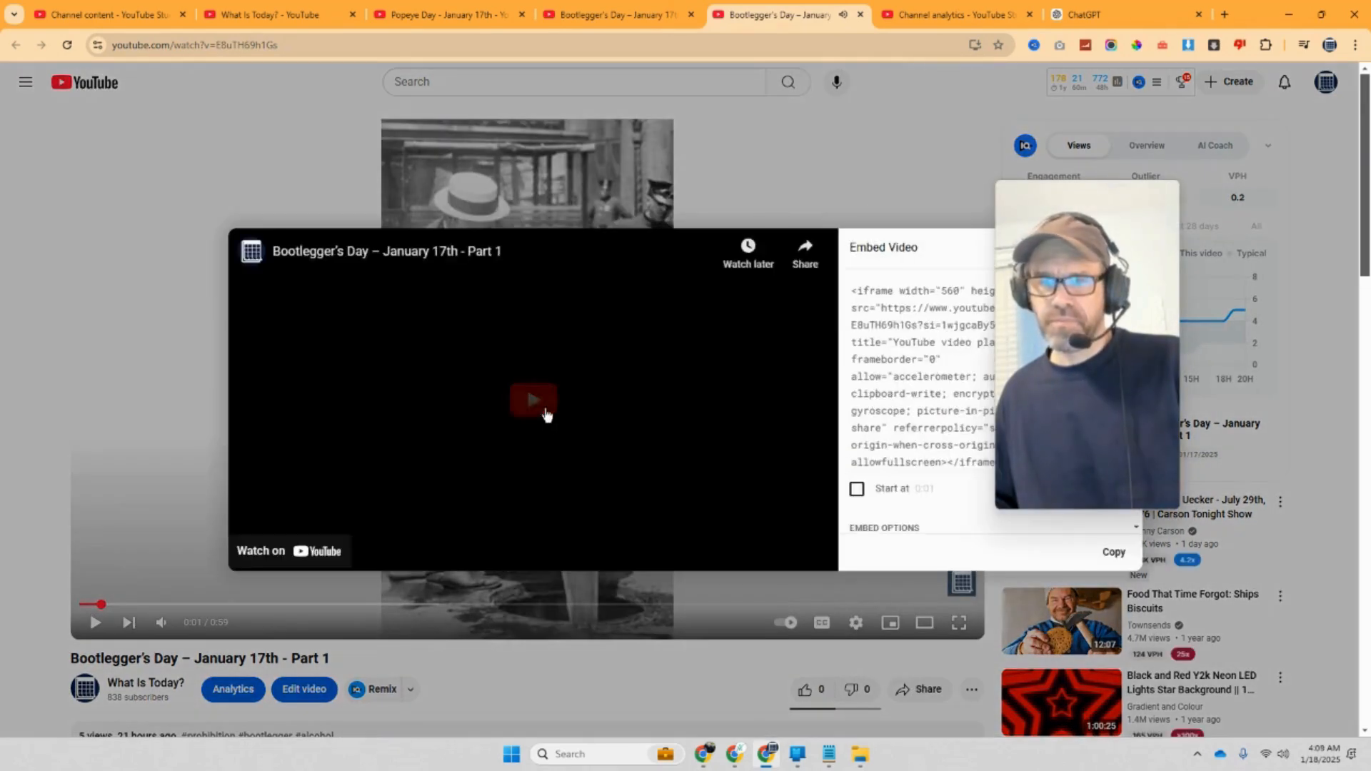
{"action": "left_click", "coordinate": [1113, 552]}
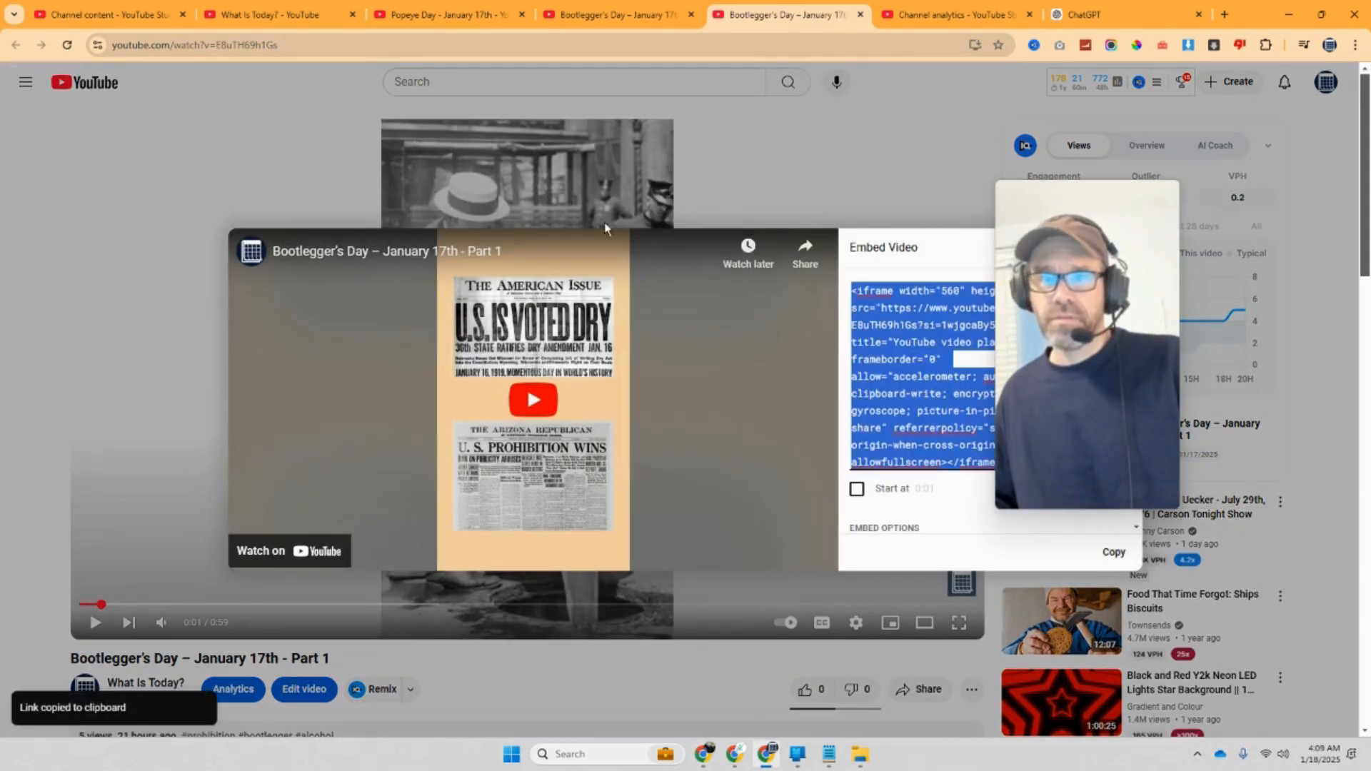
Switch to the SharePoint post and embed the Part 1 video in the first column of the three-column section using the copied code
{"action": "mouse_move", "coordinate": [705, 755]}
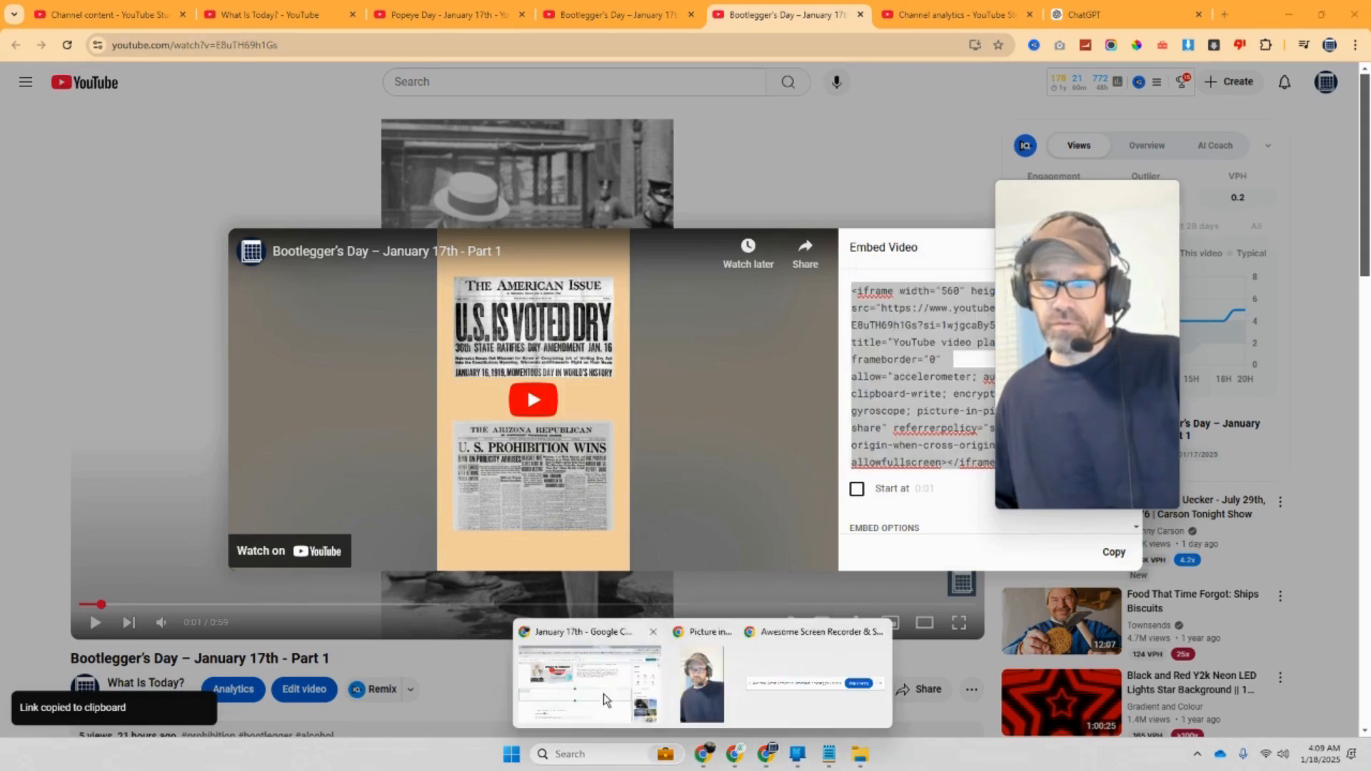
{"action": "left_click", "coordinate": [616, 700]}
{"action": "left_click", "coordinate": [248, 438]}
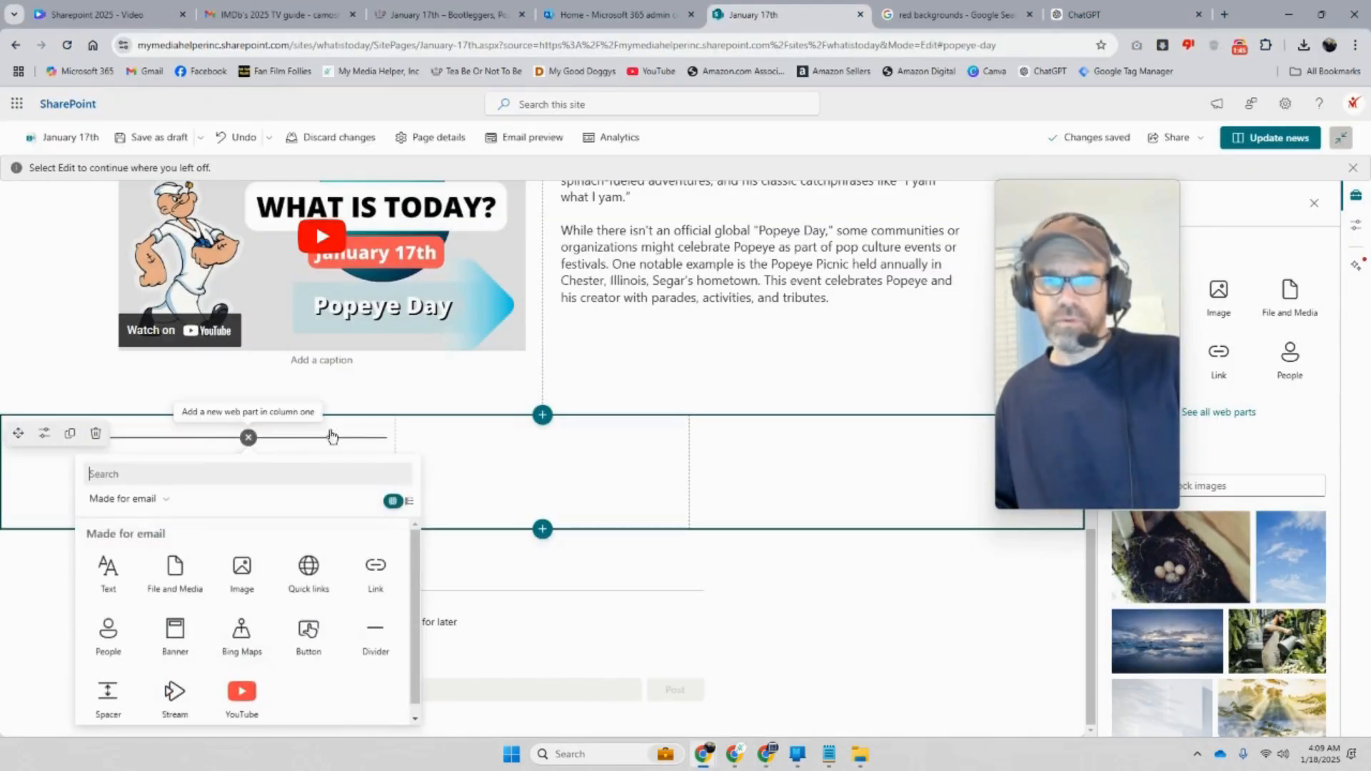
{"action": "left_click", "coordinate": [241, 692]}
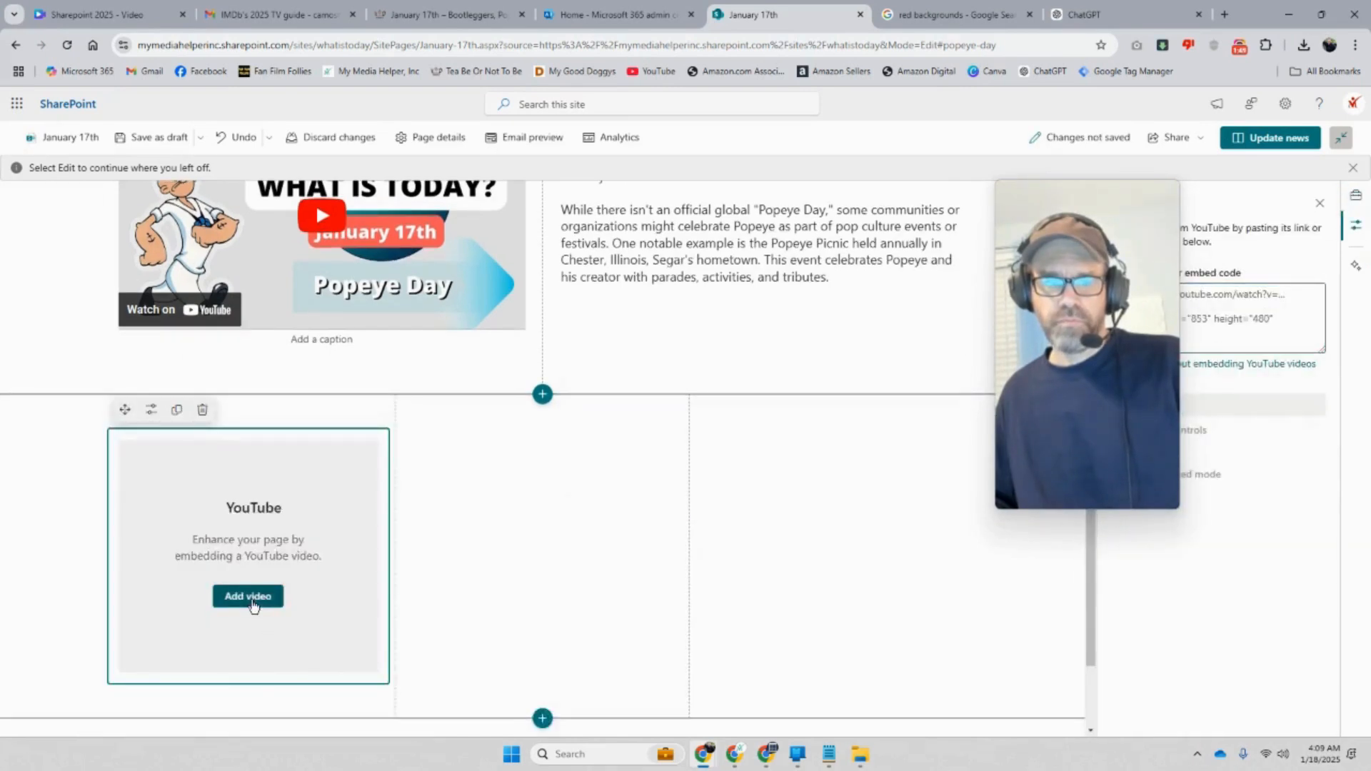
{"action": "left_click_drag", "start_coordinate": [1132, 280], "coordinate": [1019, 270]}
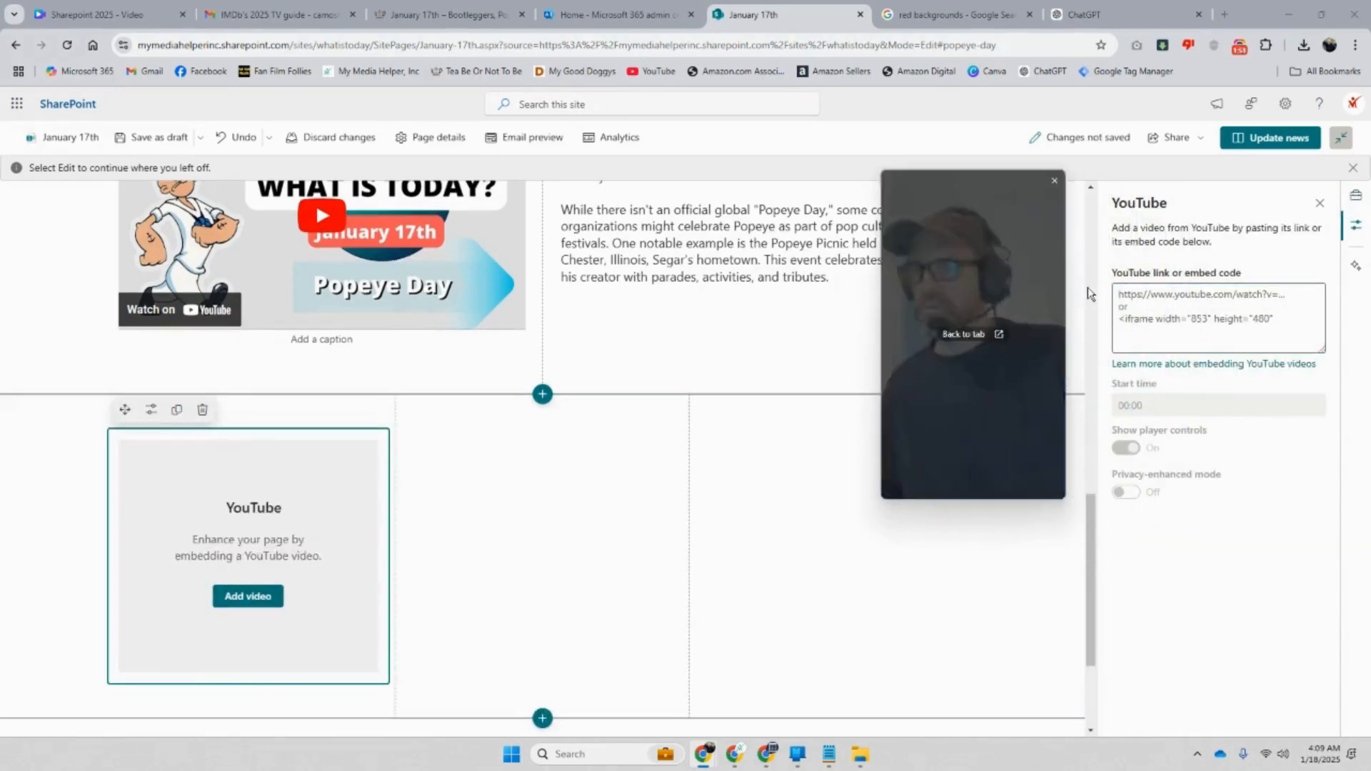
{"action": "left_click", "coordinate": [1244, 323]}
{"action": "right_click", "coordinate": [1244, 324]}
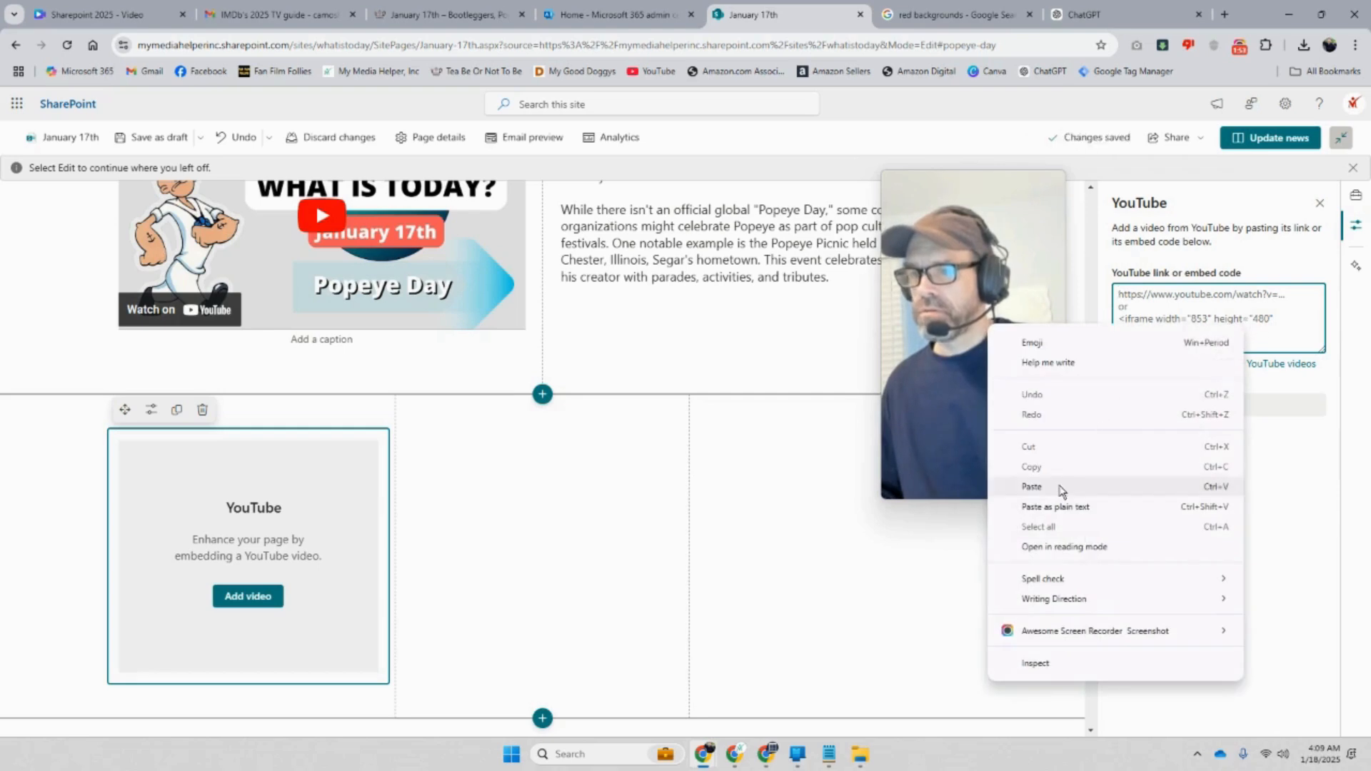
{"action": "left_click", "coordinate": [1059, 484]}
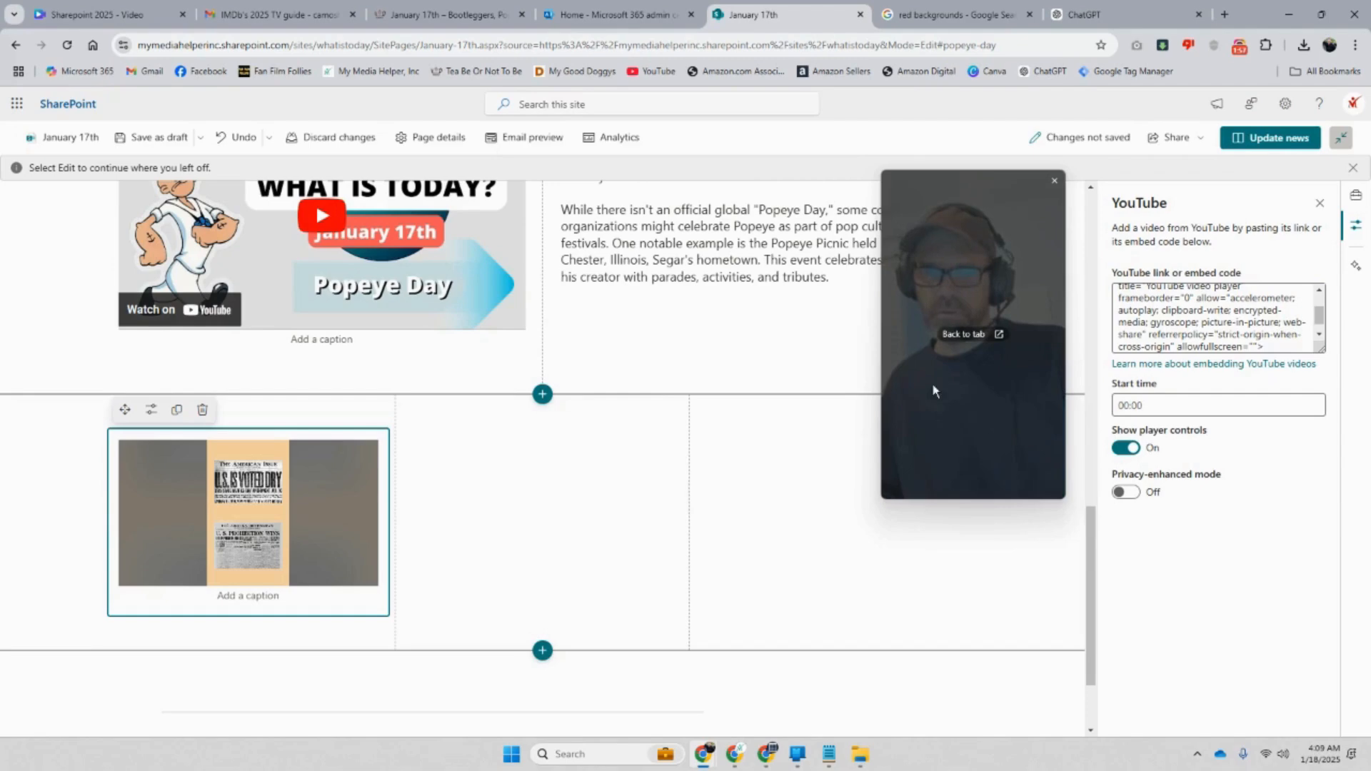
Return to YouTube and copy the embed code of the Bootlegger's Day – January 17th Part 2 video
{"action": "left_click_drag", "start_coordinate": [954, 389], "coordinate": [430, 386]}
{"action": "left_click", "coordinate": [849, 498]}
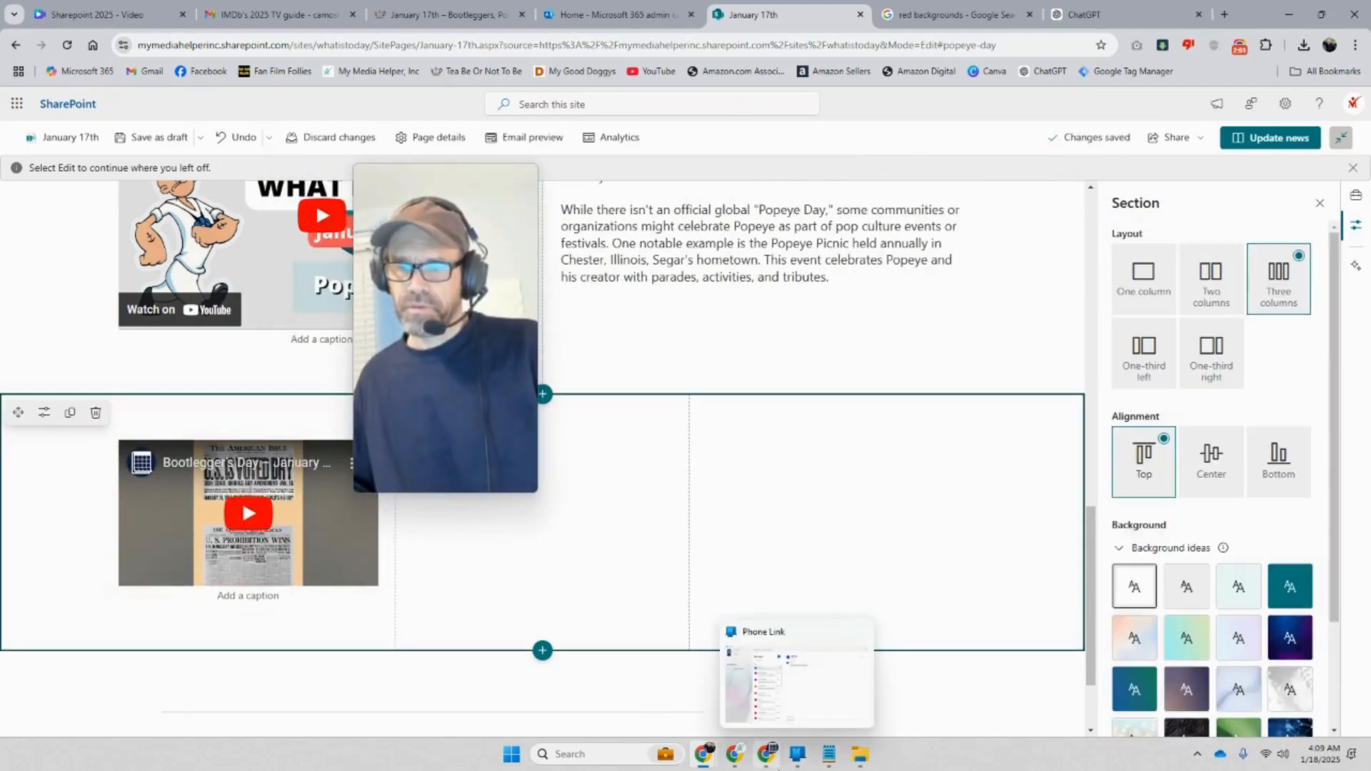
{"action": "left_click", "coordinate": [767, 754]}
{"action": "left_click", "coordinate": [862, 169]}
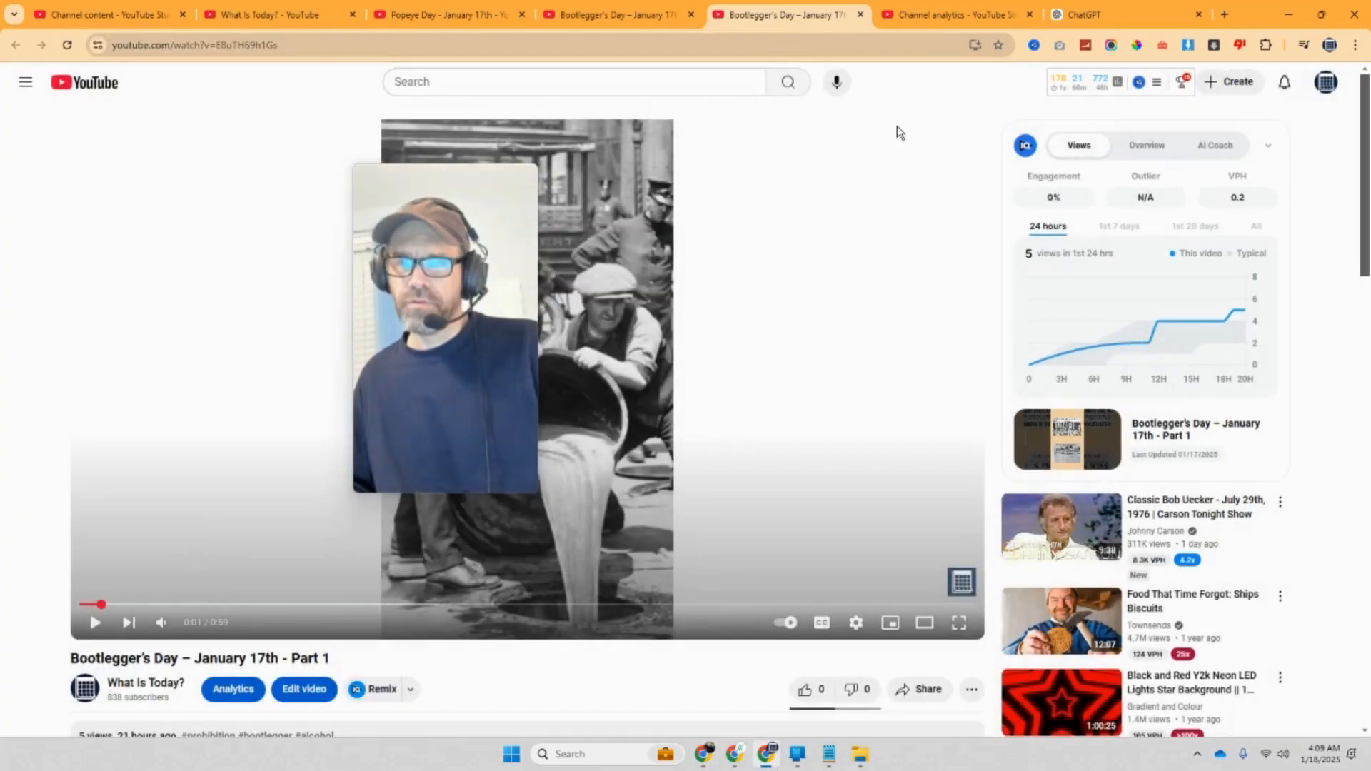
{"action": "left_click", "coordinate": [648, 18]}
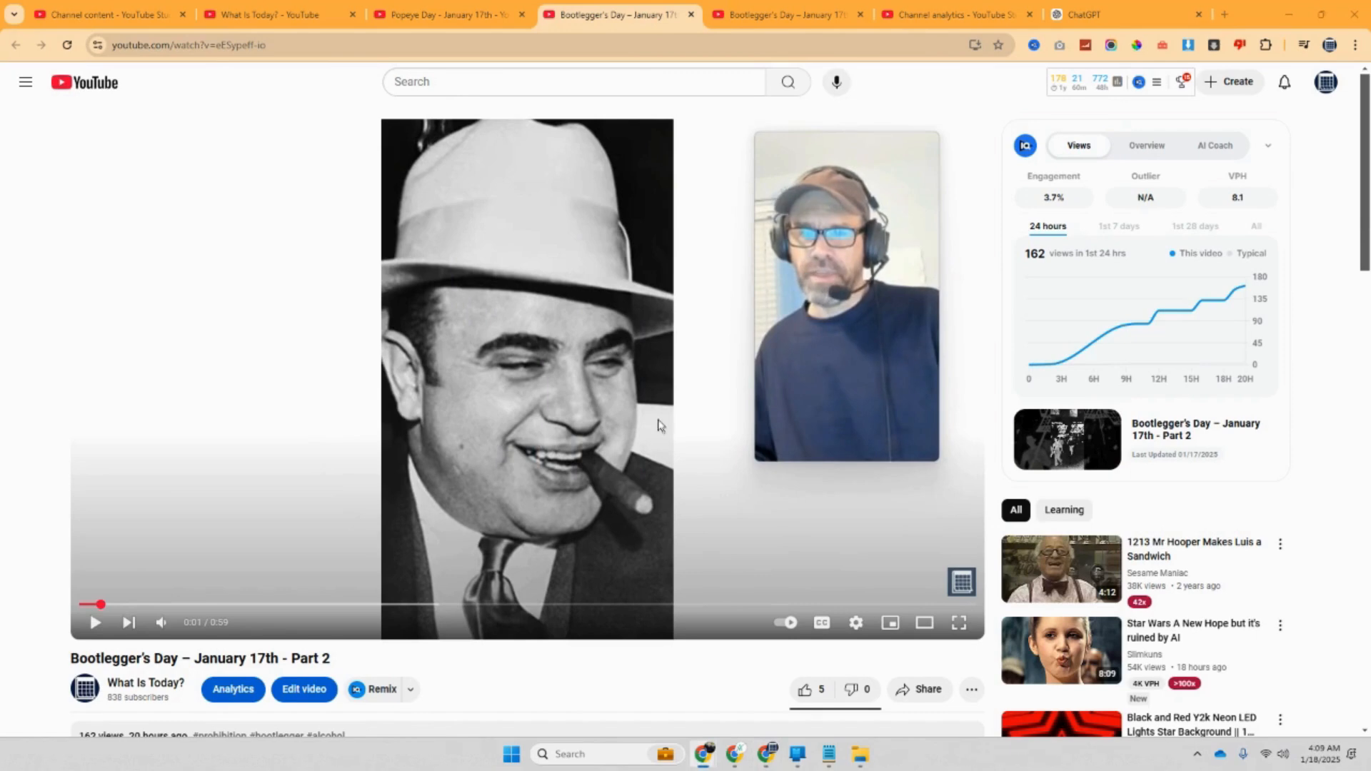
{"action": "left_click", "coordinate": [919, 692]}
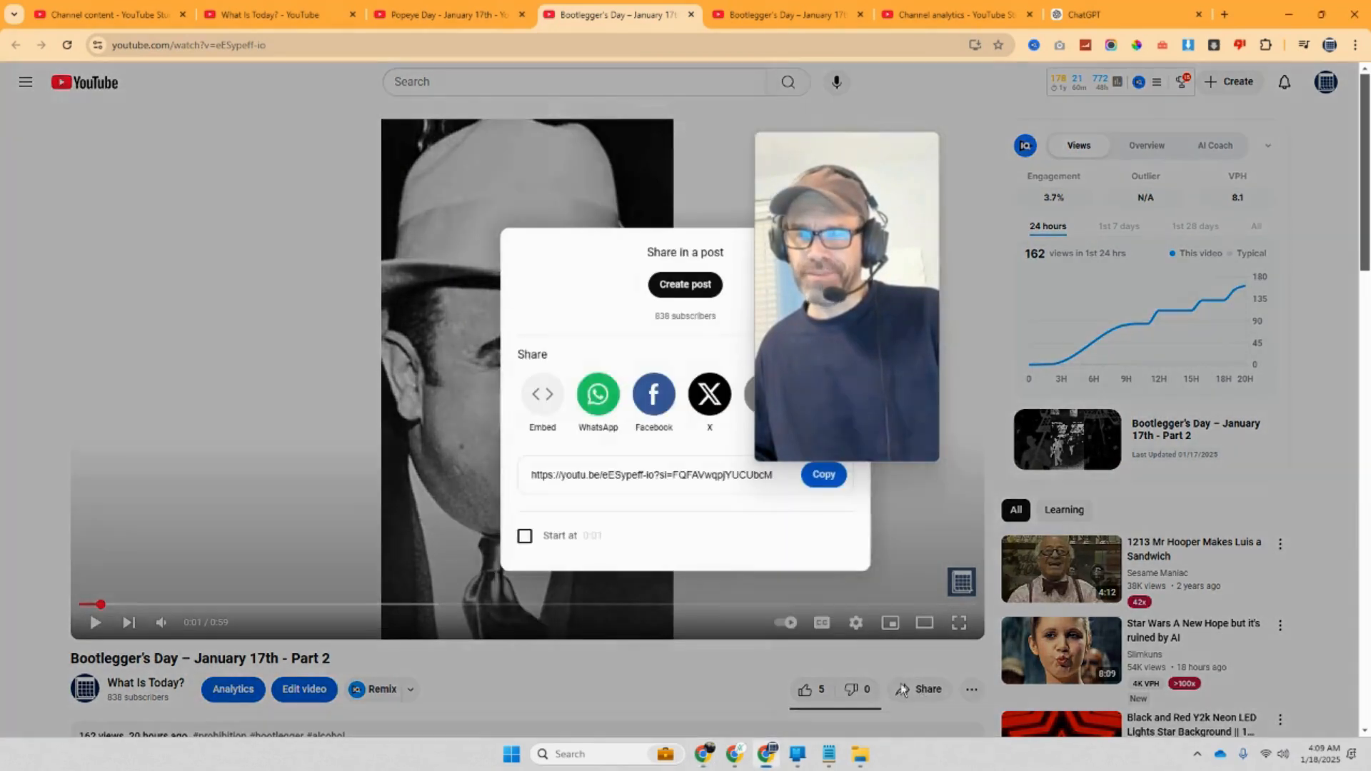
{"action": "left_click", "coordinate": [542, 431]}
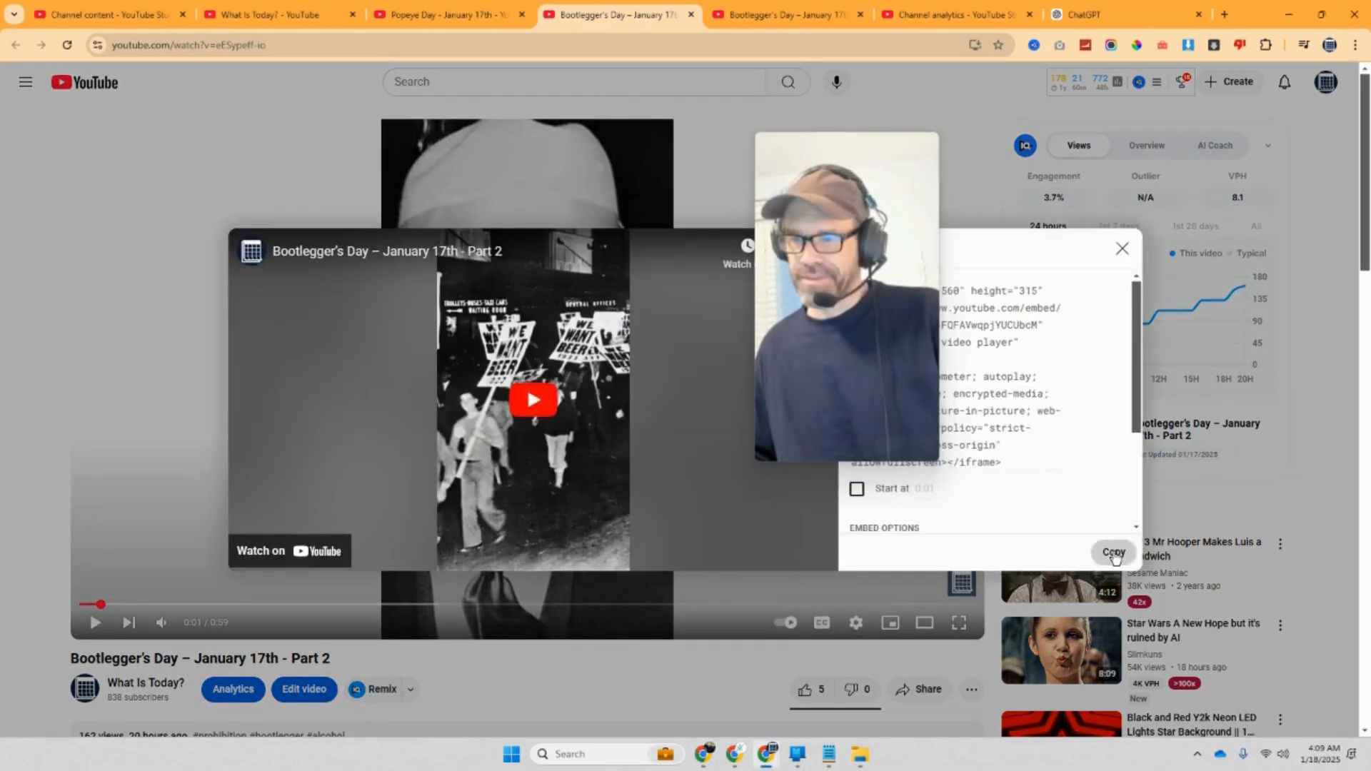
{"action": "left_click", "coordinate": [1114, 552]}
Switch to the SharePoint post and embed the Part 2 video in the third column using the copied code
{"action": "mouse_move", "coordinate": [703, 753]}
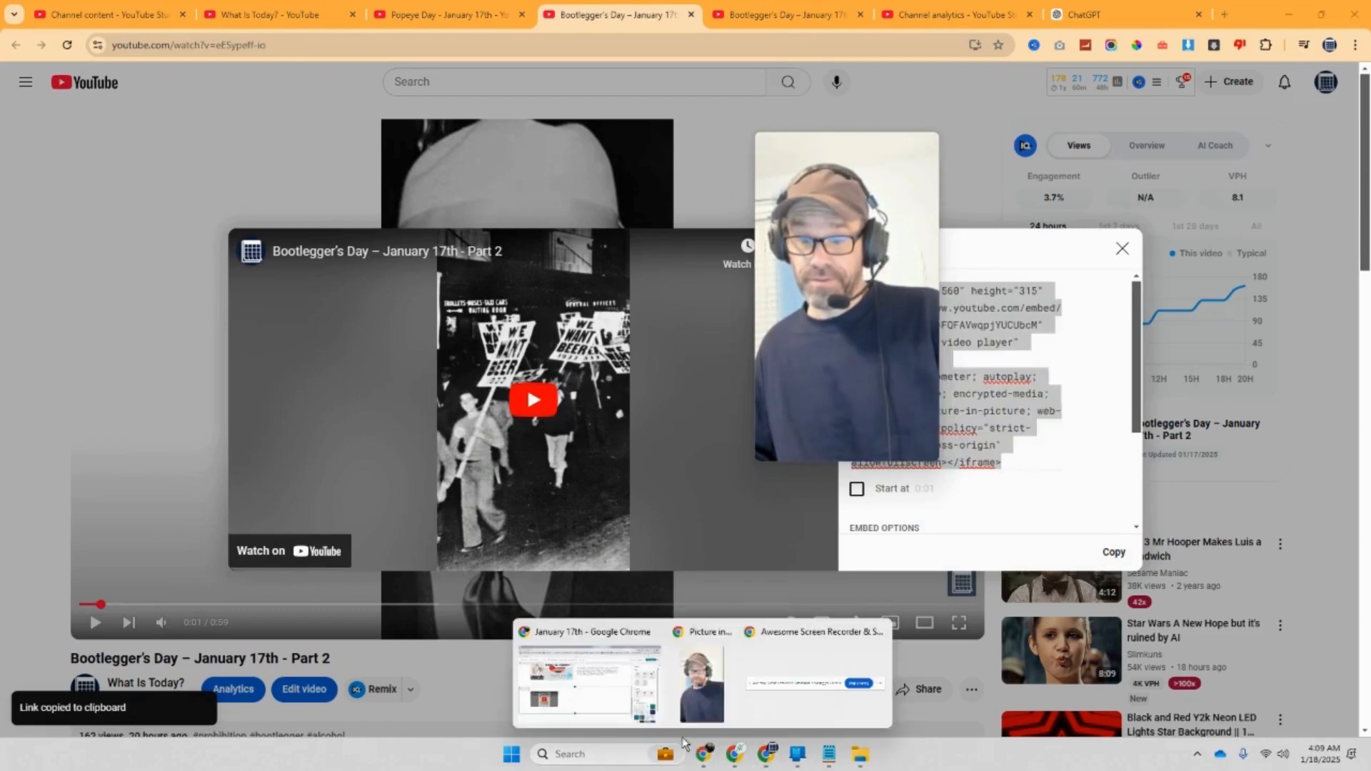
{"action": "left_click", "coordinate": [592, 678]}
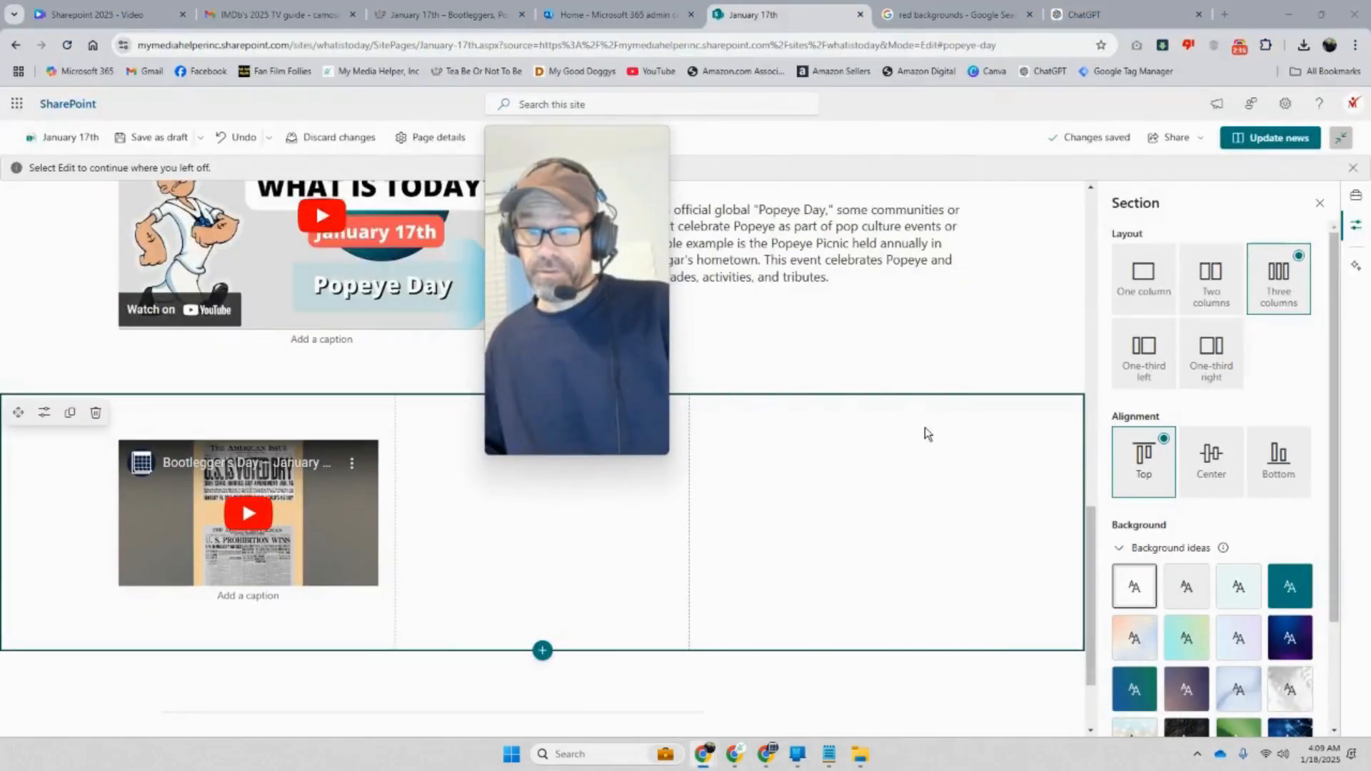
{"action": "left_click", "coordinate": [836, 417]}
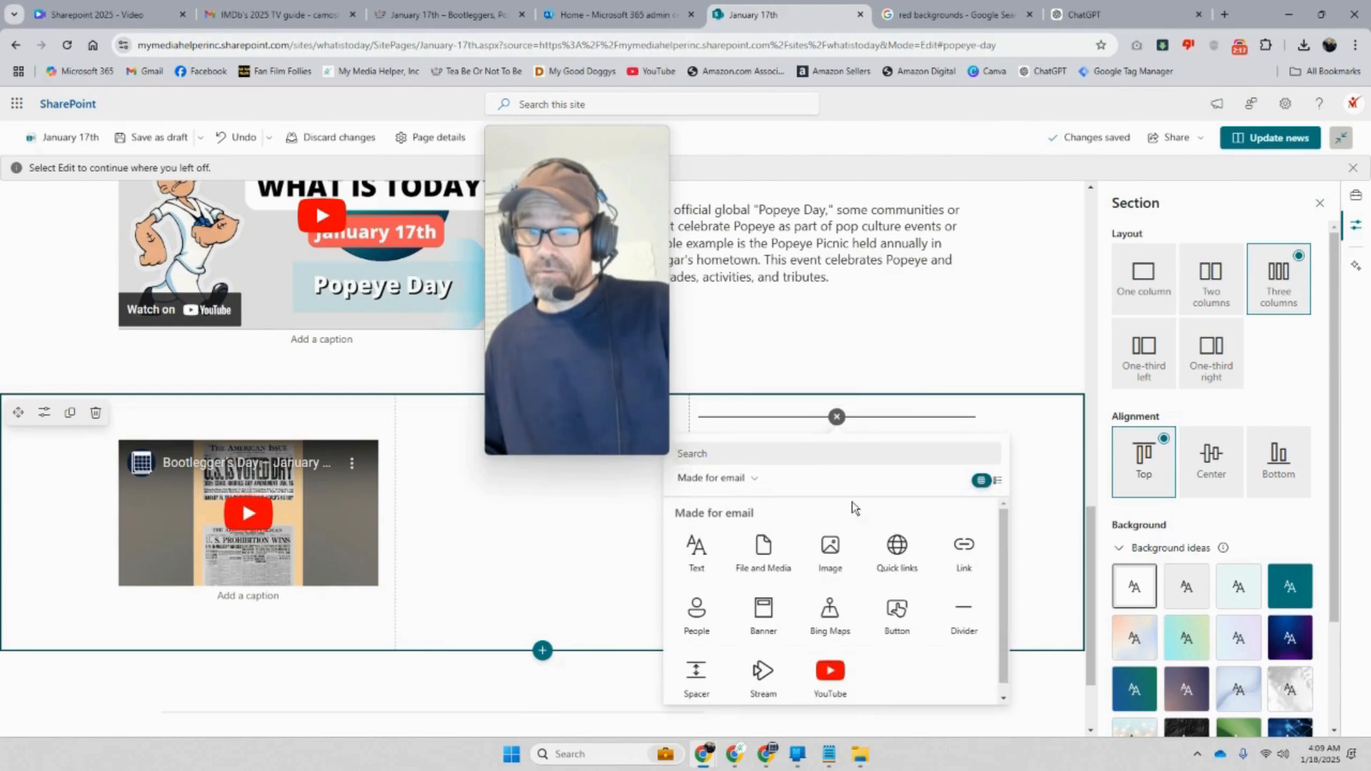
{"action": "left_click", "coordinate": [832, 671]}
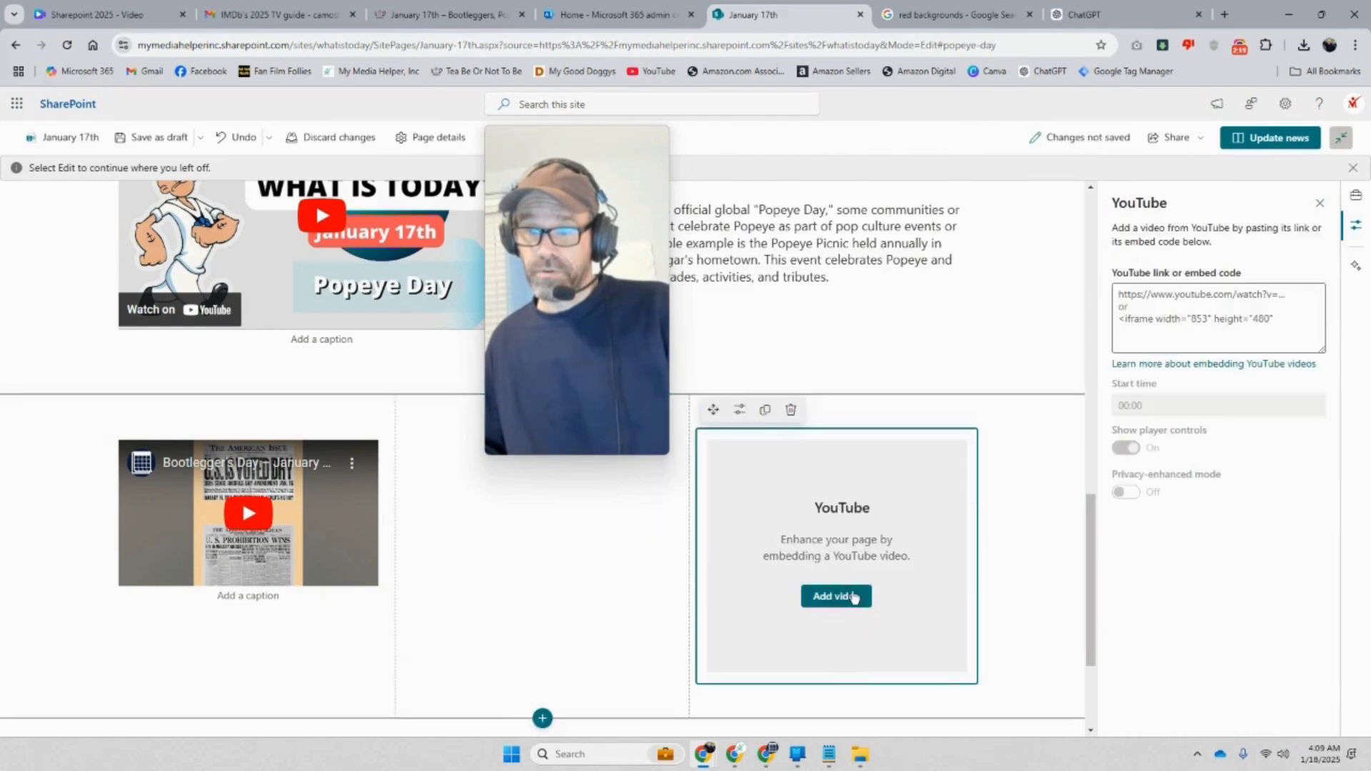
{"action": "right_click", "coordinate": [1178, 299]}
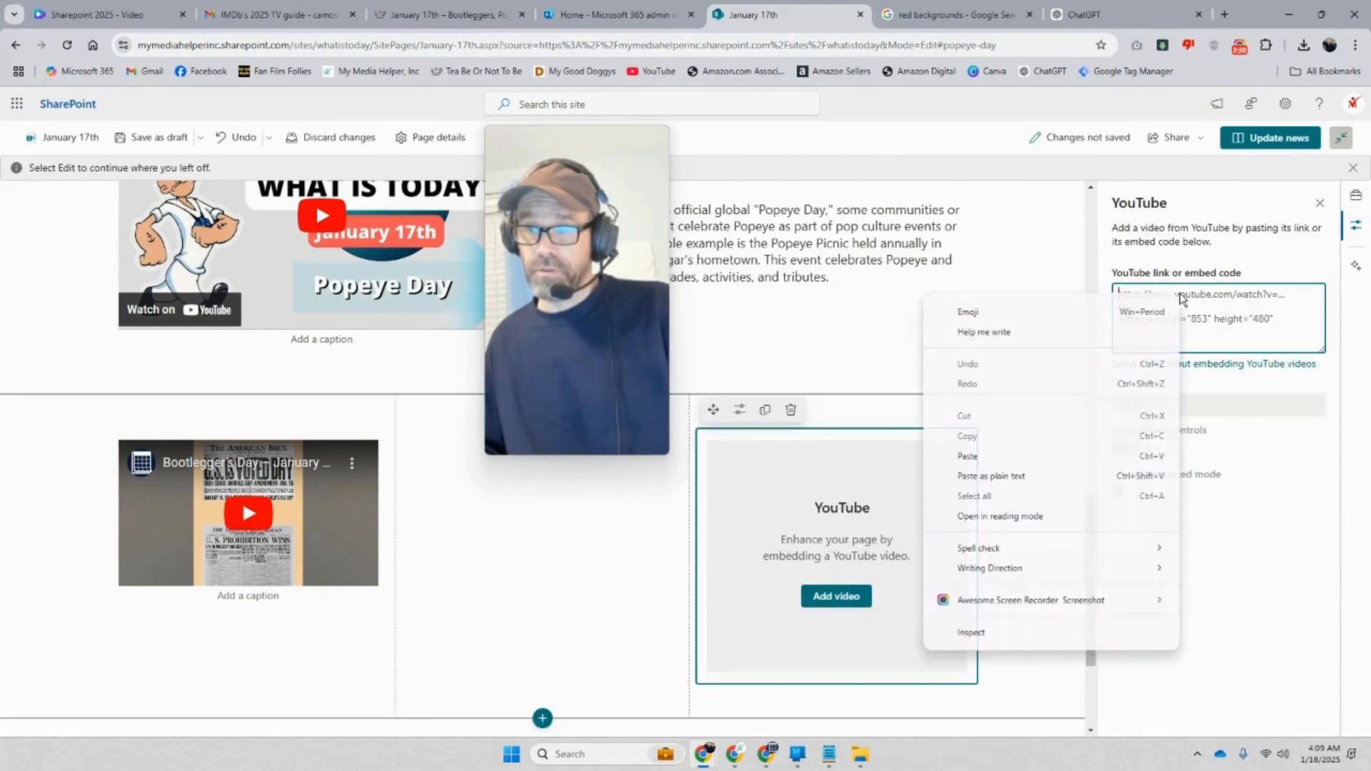
{"action": "left_click", "coordinate": [1041, 458]}
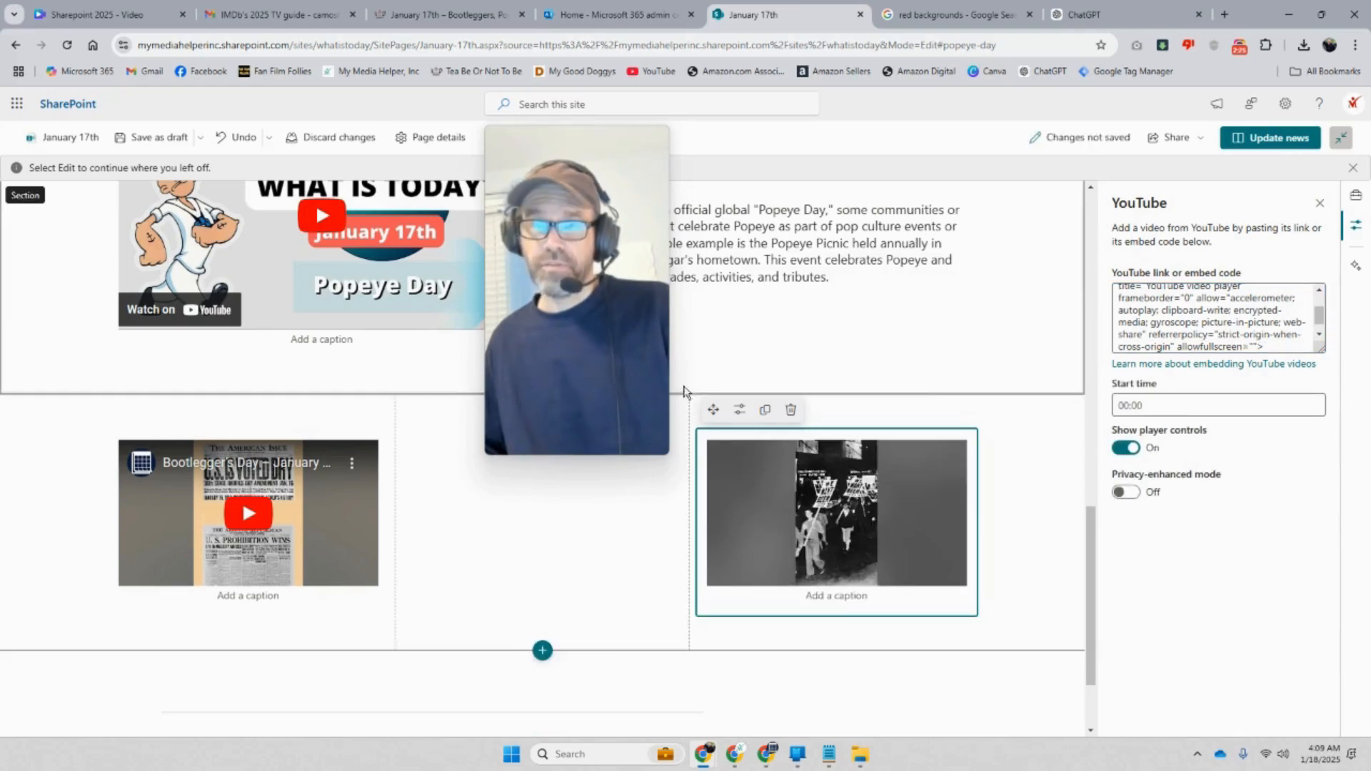
{"action": "left_click_drag", "start_coordinate": [619, 342], "coordinate": [215, 347]}
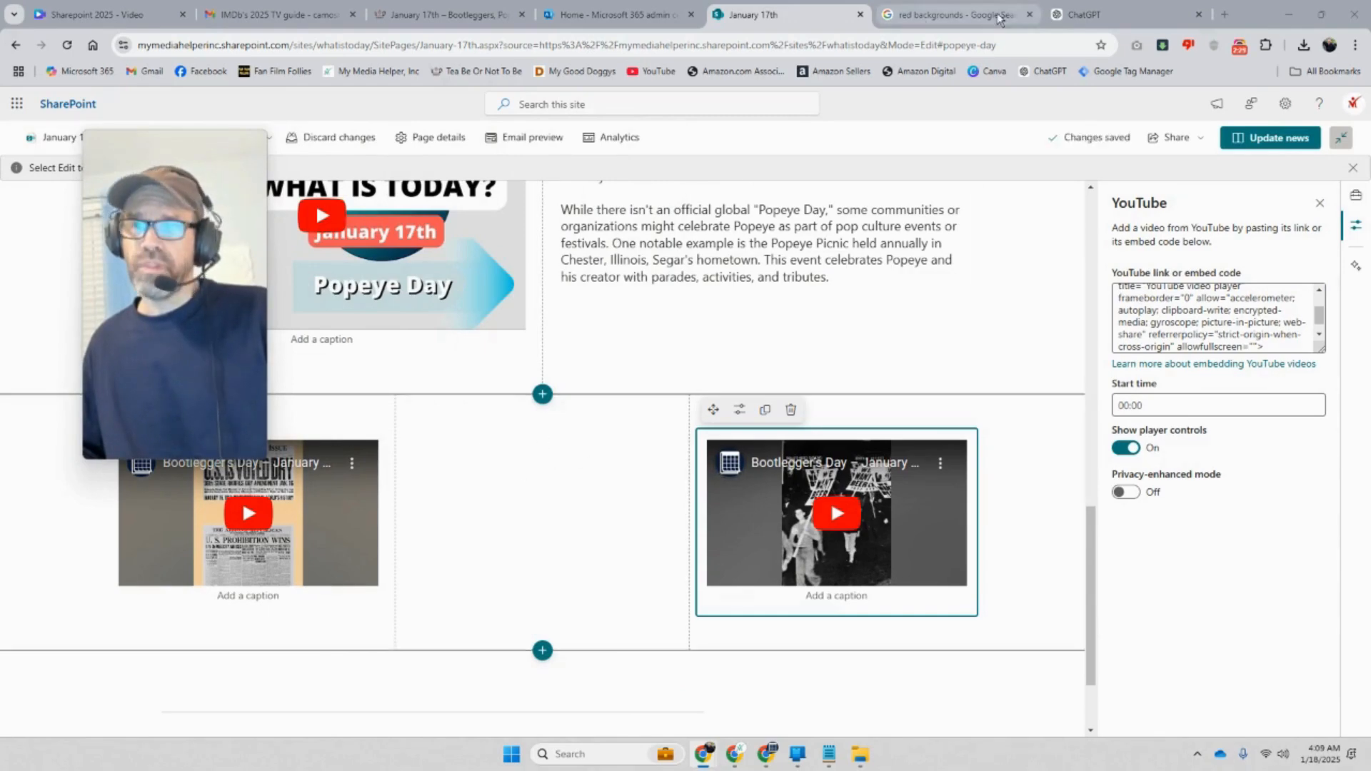
Switch to ChatGPT and submit the prompt "Bootleggers Day" in the open conversation
{"action": "left_click", "coordinate": [1087, 17]}
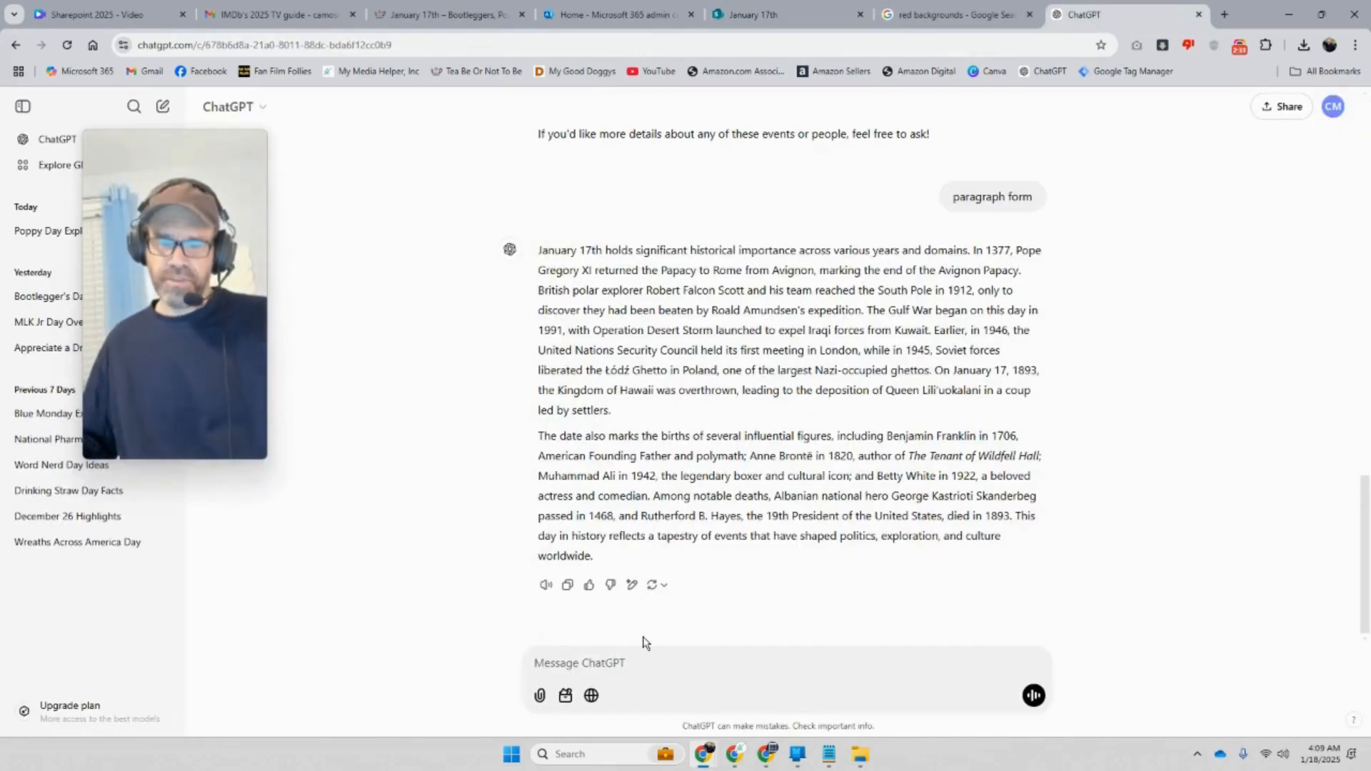
{"action": "type", "text": "Booo"}
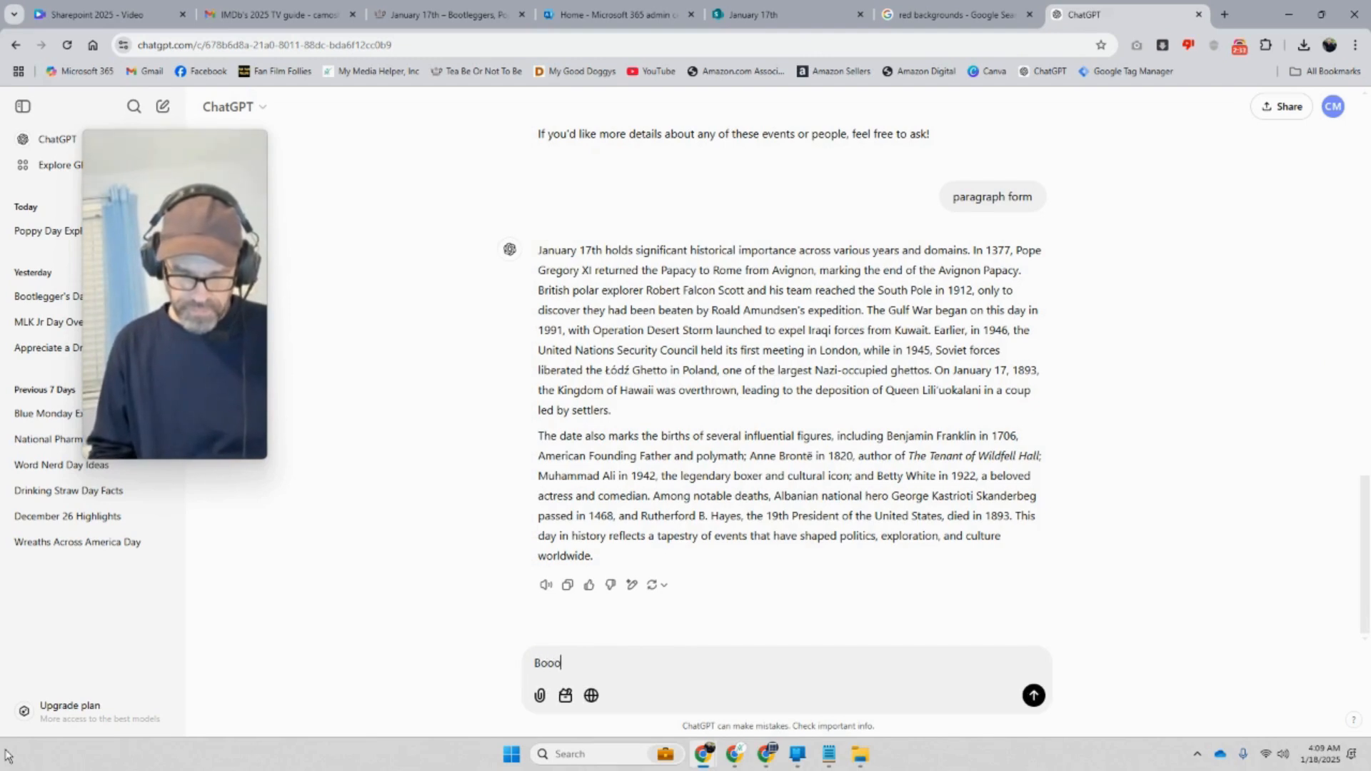
{"action": "key", "text": "BackSpace"}
{"action": "type", "text": "tleggers Day"}
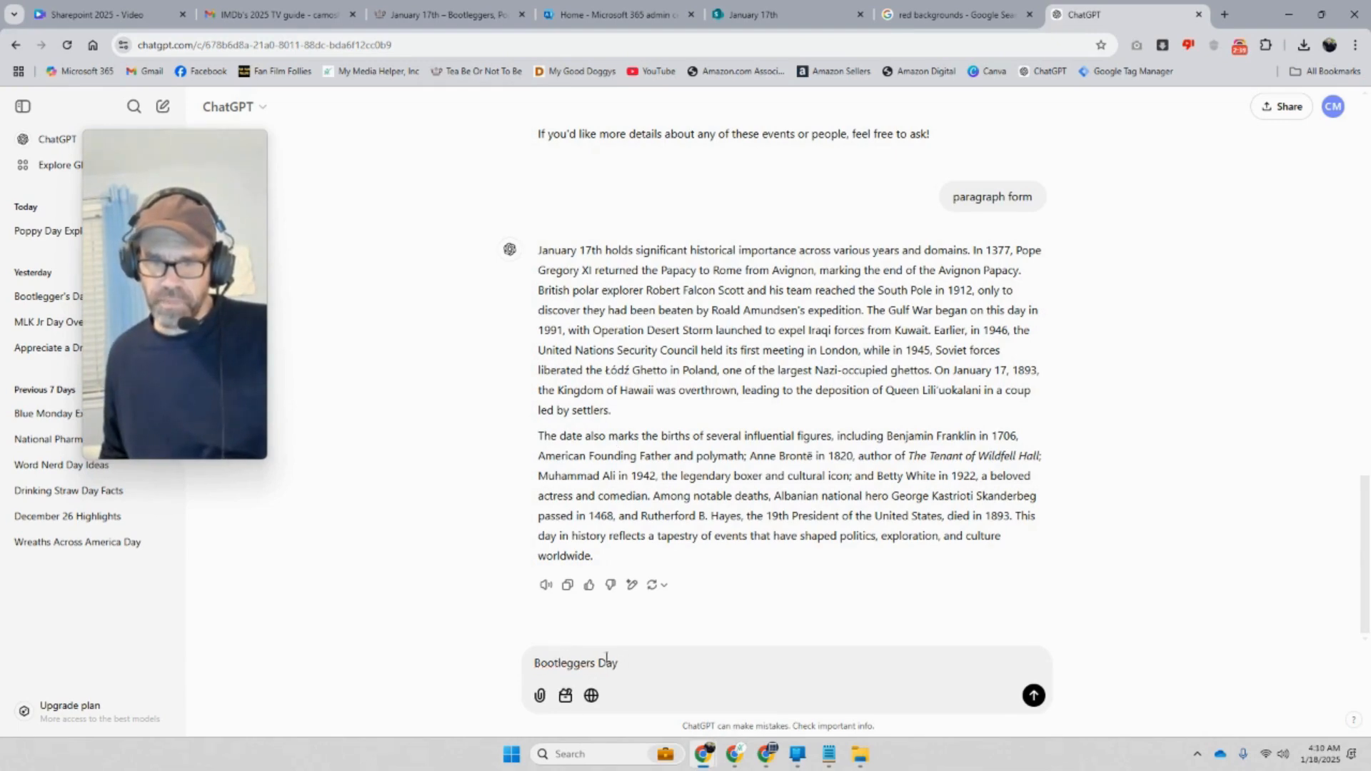
{"action": "key", "text": "Return"}
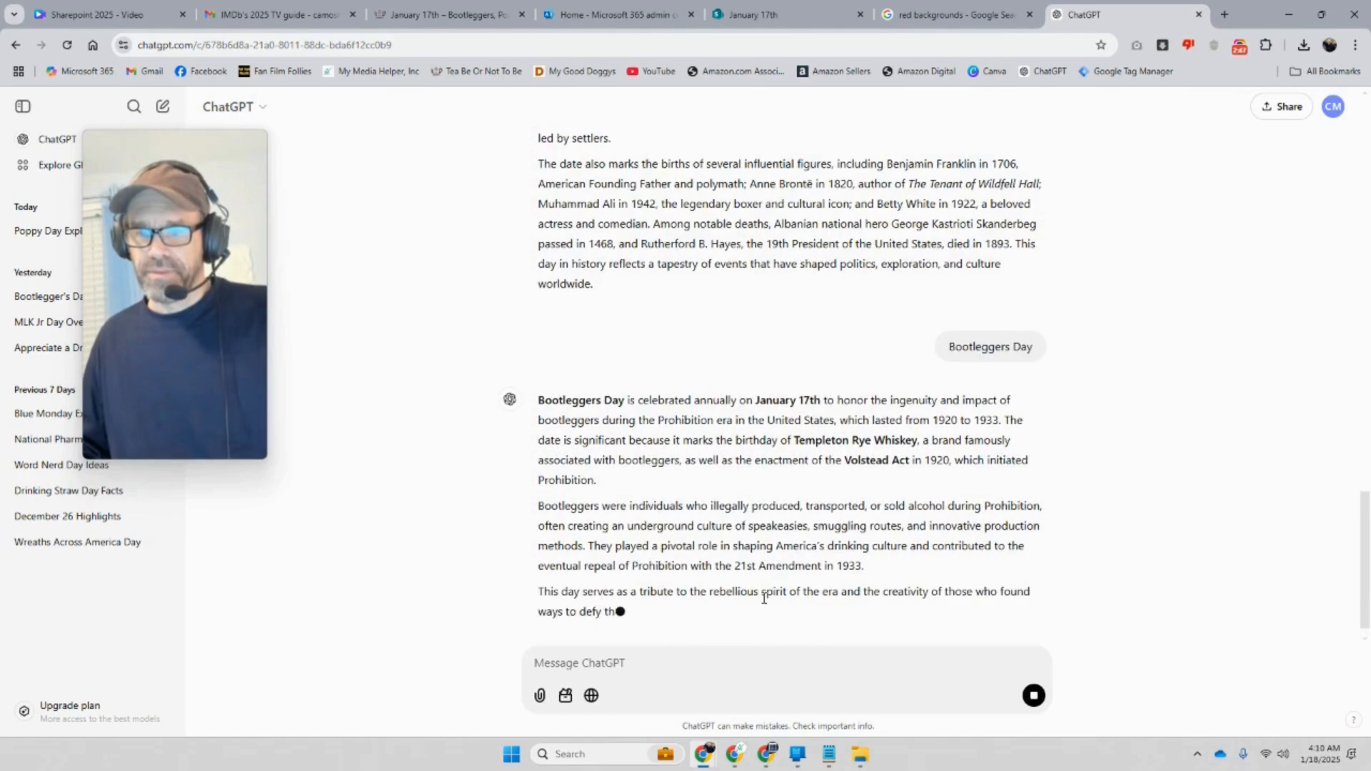
Copy all three paragraphs of the ChatGPT answer about Bootleggers Day
{"action": "scroll", "coordinate": [763, 598], "scroll_direction": "up", "scroll_amount": 2}
{"action": "scroll", "coordinate": [660, 568], "scroll_direction": "down", "scroll_amount": 3}
{"action": "left_click_drag", "start_coordinate": [628, 562], "coordinate": [517, 335]}
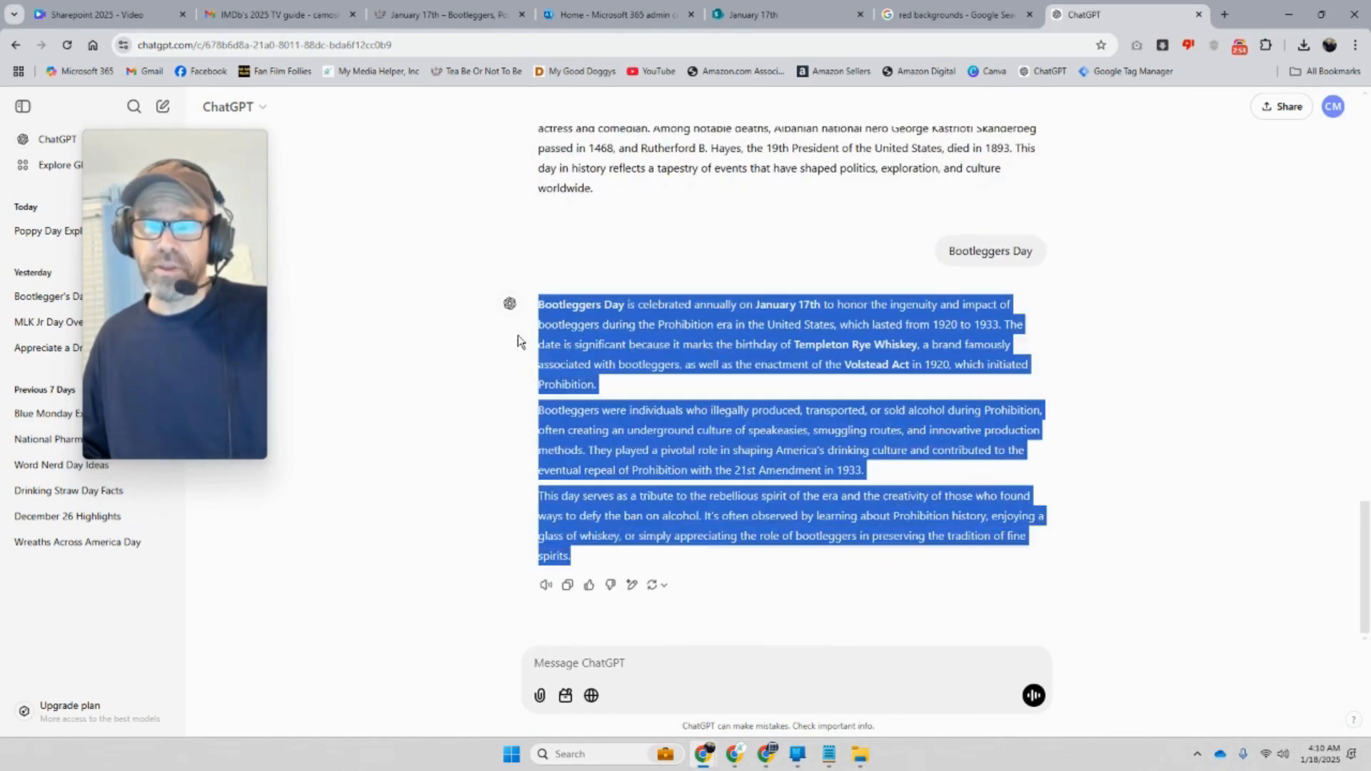
{"action": "right_click", "coordinate": [563, 337]}
{"action": "left_click", "coordinate": [598, 355]}
Switch to Notepad, replace the selected January 17th events text with the Bootleggers Day answer, and copy it as plain text
{"action": "left_click", "coordinate": [829, 755]}
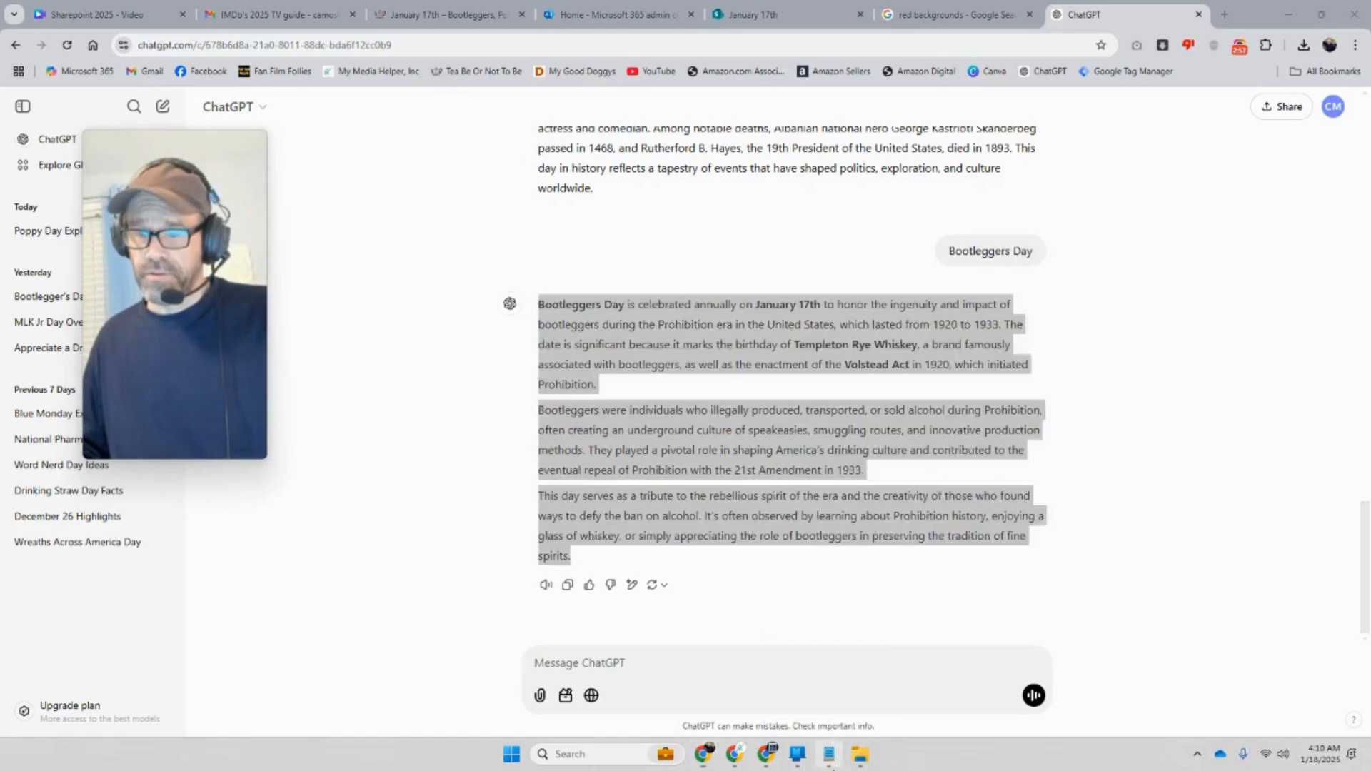
{"action": "right_click", "coordinate": [955, 409]}
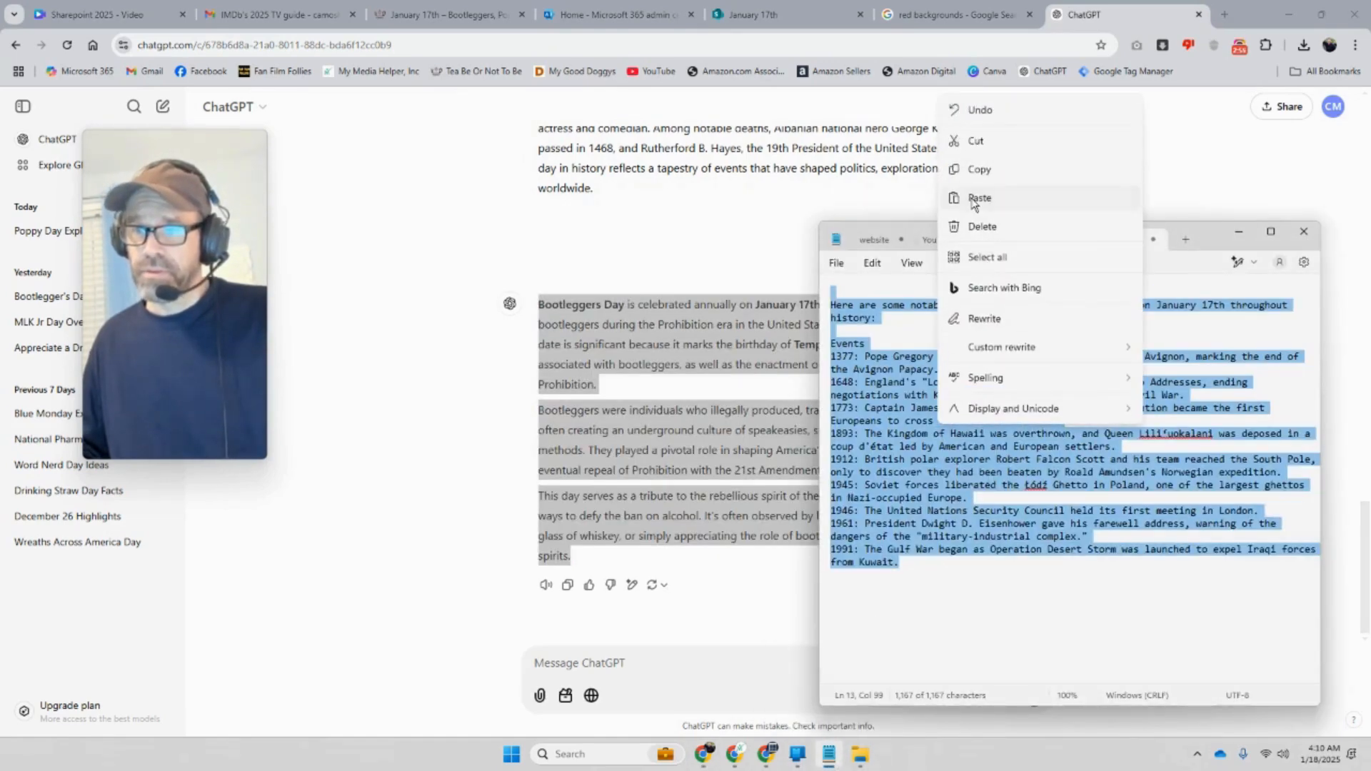
{"action": "left_click", "coordinate": [978, 198]}
{"action": "left_click_drag", "start_coordinate": [1211, 521], "coordinate": [794, 305]}
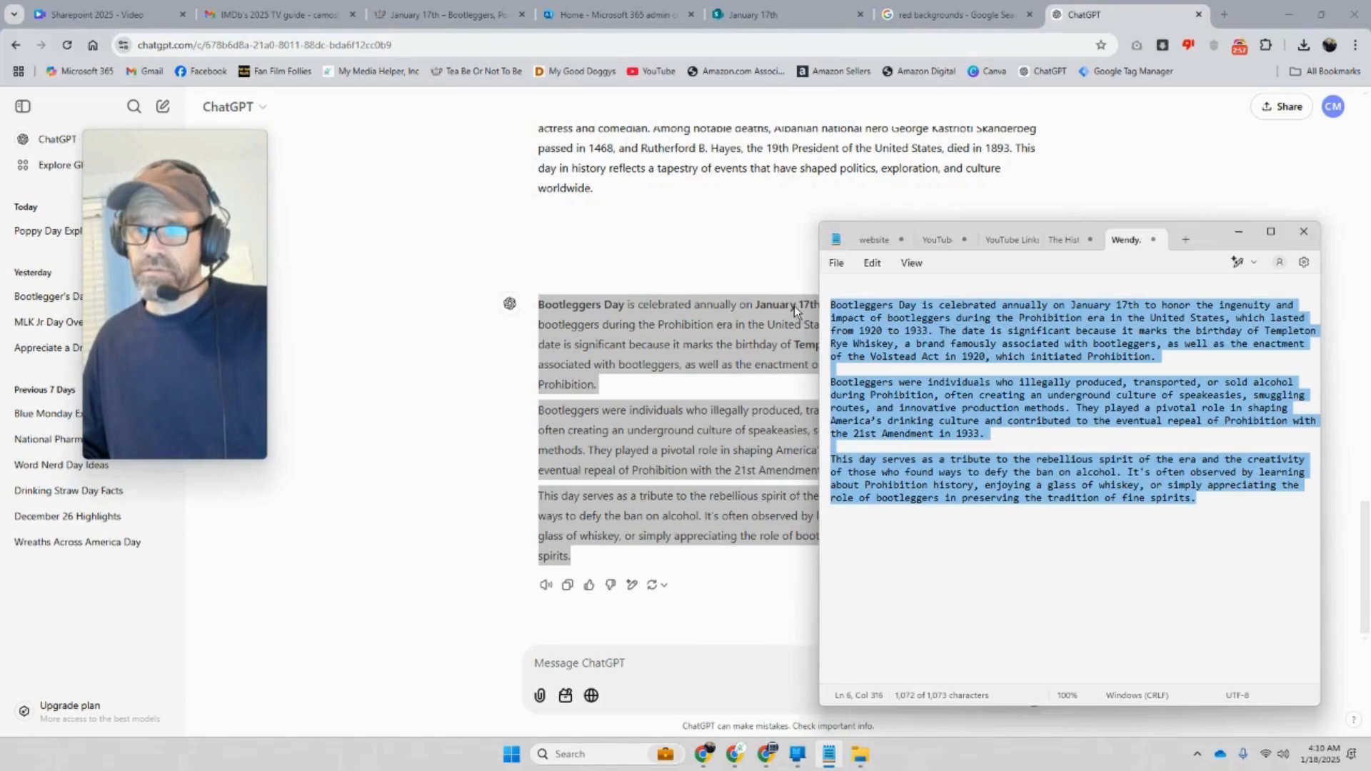
{"action": "right_click", "coordinate": [886, 344]}
{"action": "left_click", "coordinate": [934, 412]}
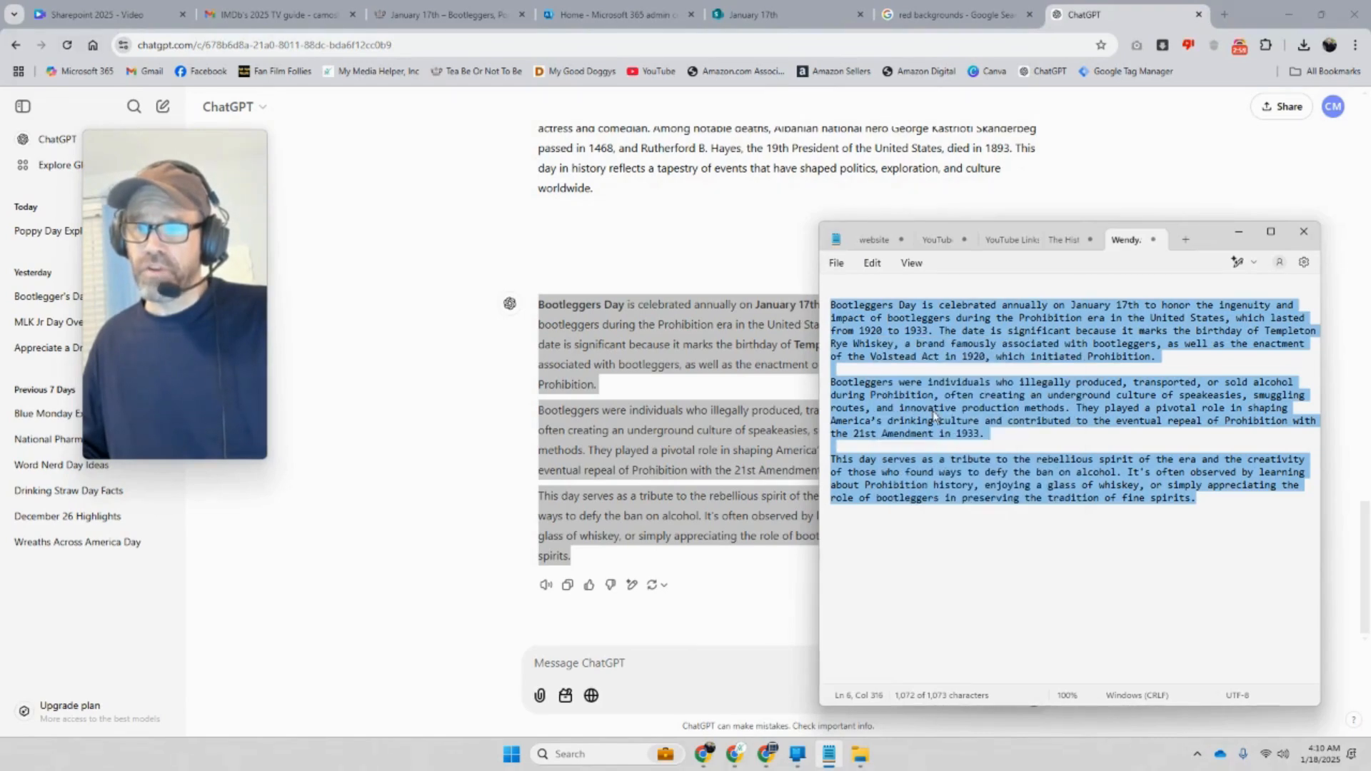
Return to the SharePoint post and add a text web part with the copied Bootleggers Day text in the middle column
{"action": "left_click", "coordinate": [742, 16]}
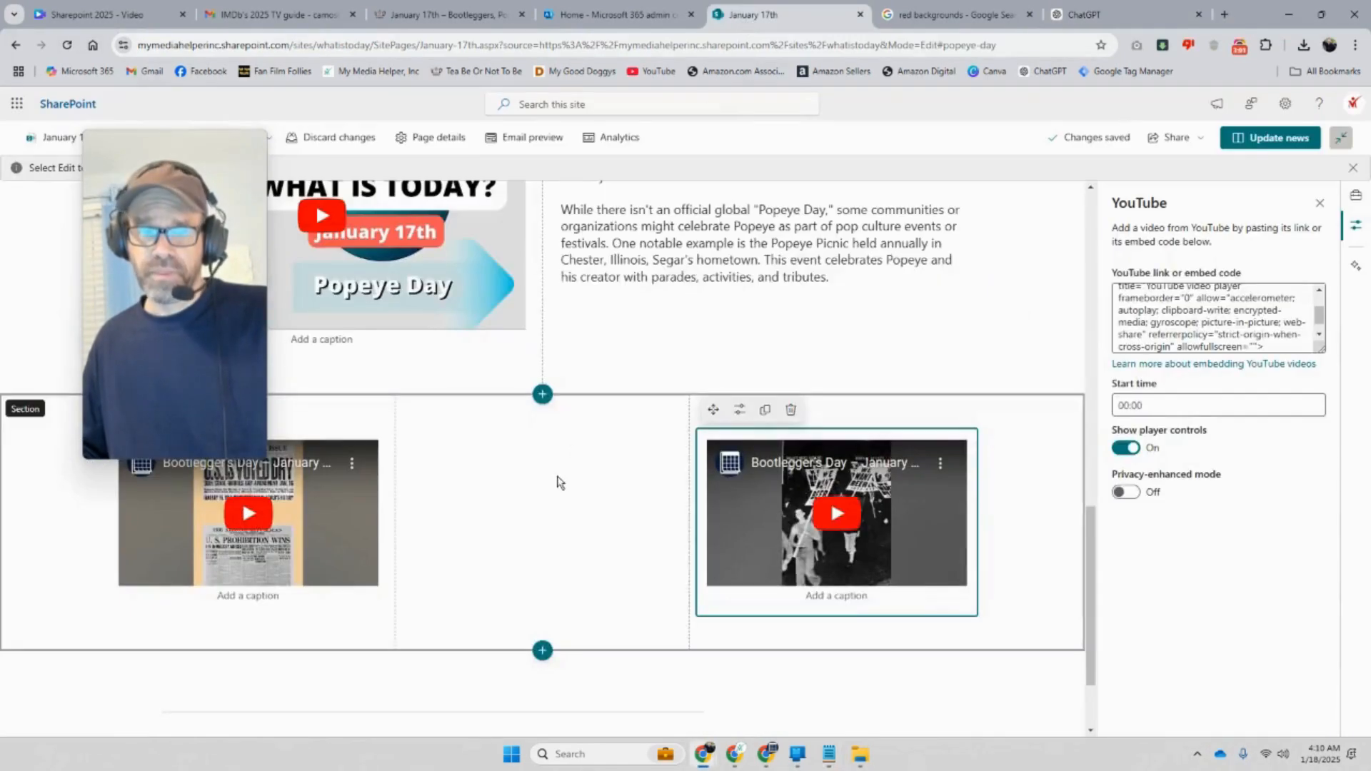
{"action": "left_click", "coordinate": [542, 417]}
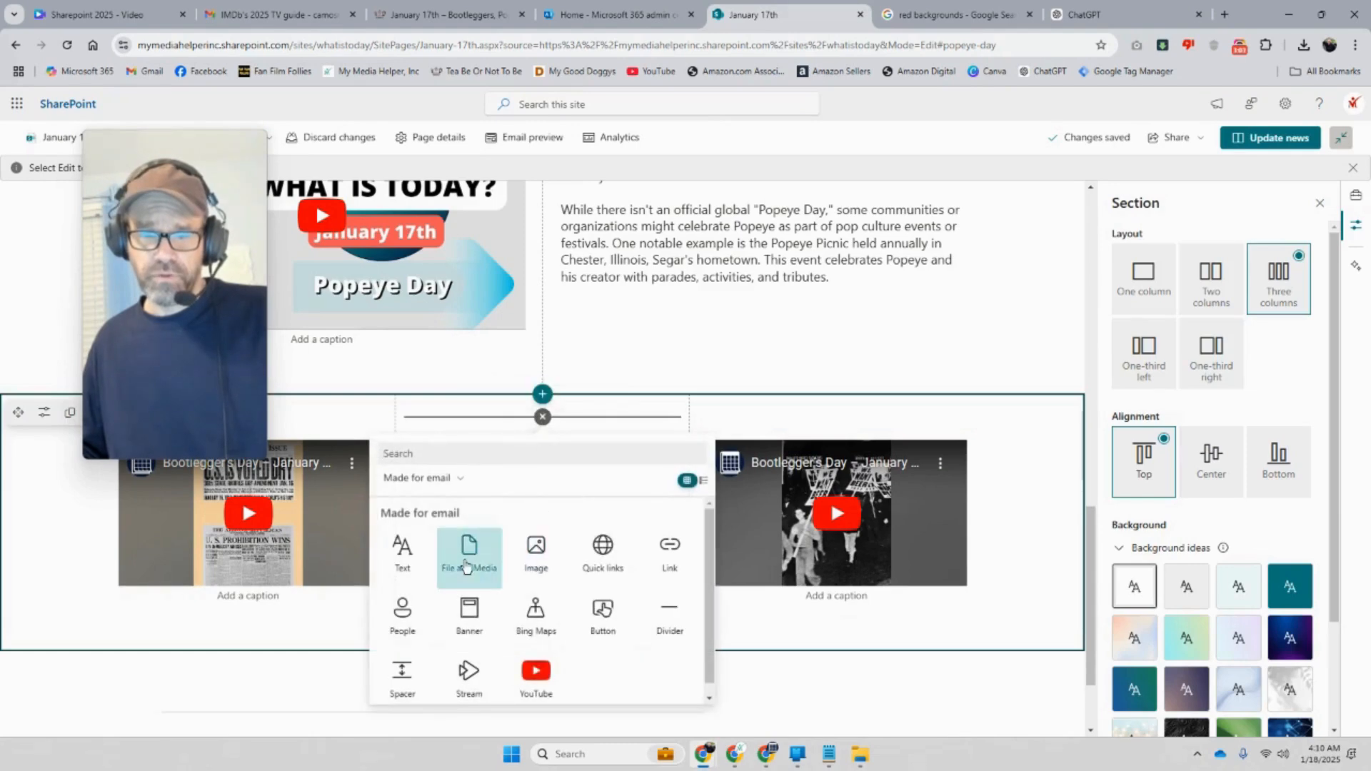
{"action": "left_click", "coordinate": [414, 569]}
{"action": "right_click", "coordinate": [533, 451]}
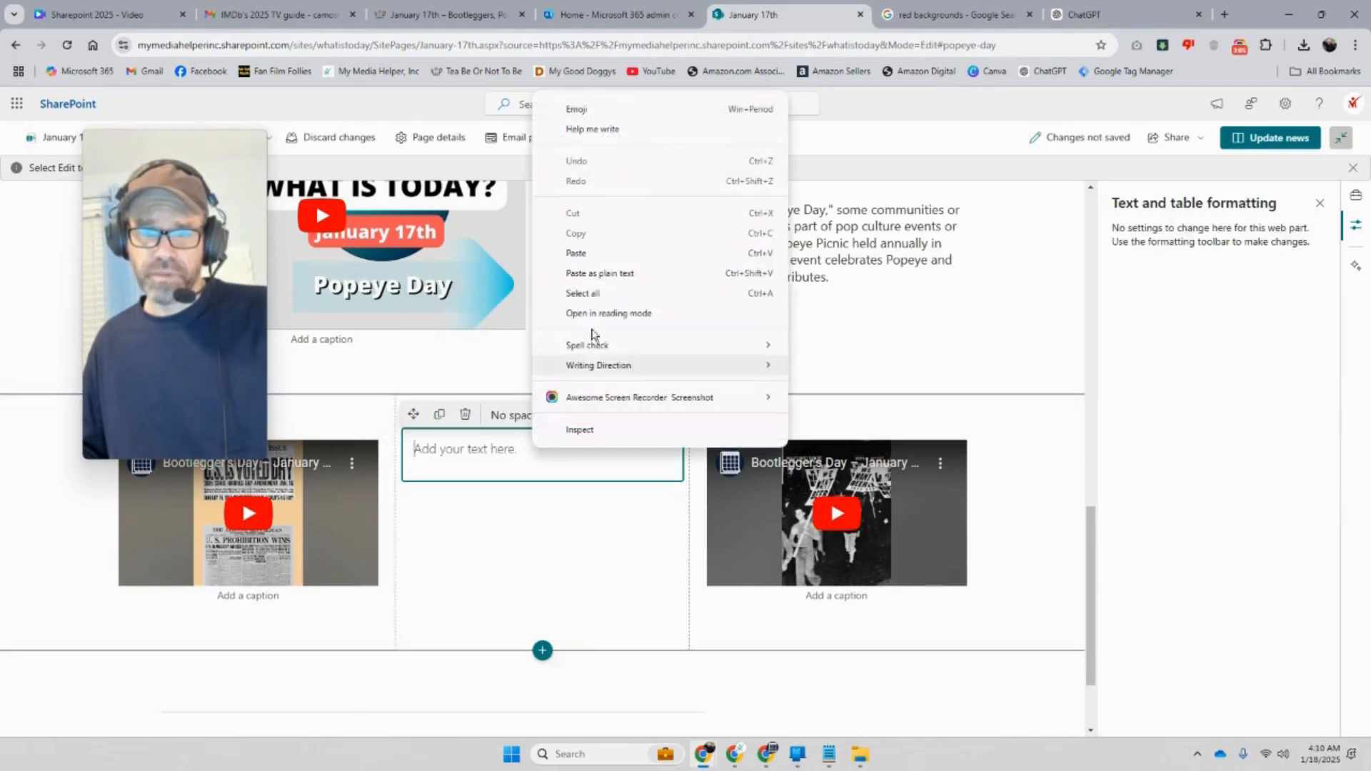
{"action": "left_click", "coordinate": [576, 253]}
Insert a blank line between the paragraphs of the Bootleggers Day text
{"action": "scroll", "coordinate": [591, 463], "scroll_direction": "down", "scroll_amount": 3}
{"action": "scroll", "coordinate": [589, 465], "scroll_direction": "up", "scroll_amount": 3}
{"action": "key", "text": "Return"}
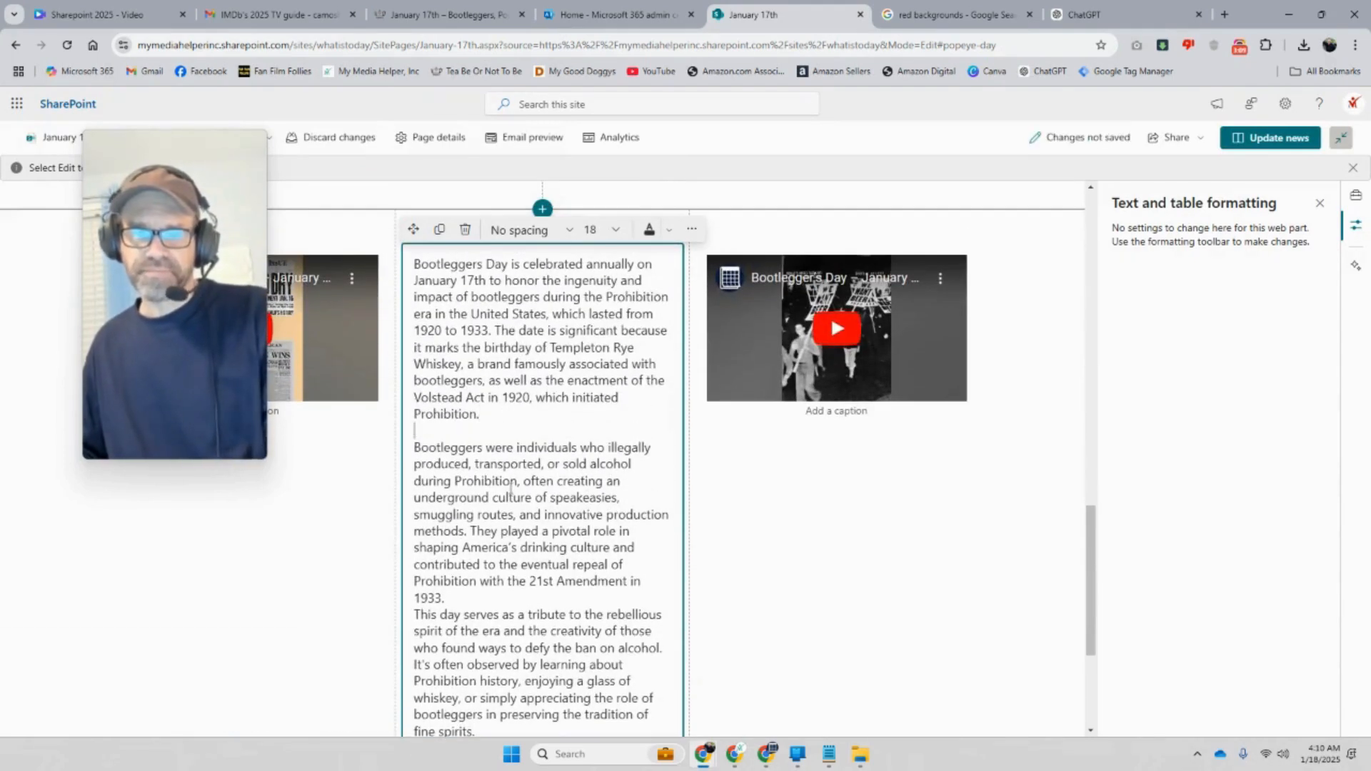
{"action": "left_click", "coordinate": [473, 600]}
{"action": "key", "text": "Return"}
{"action": "scroll", "coordinate": [472, 602], "scroll_direction": "down", "scroll_amount": 1}
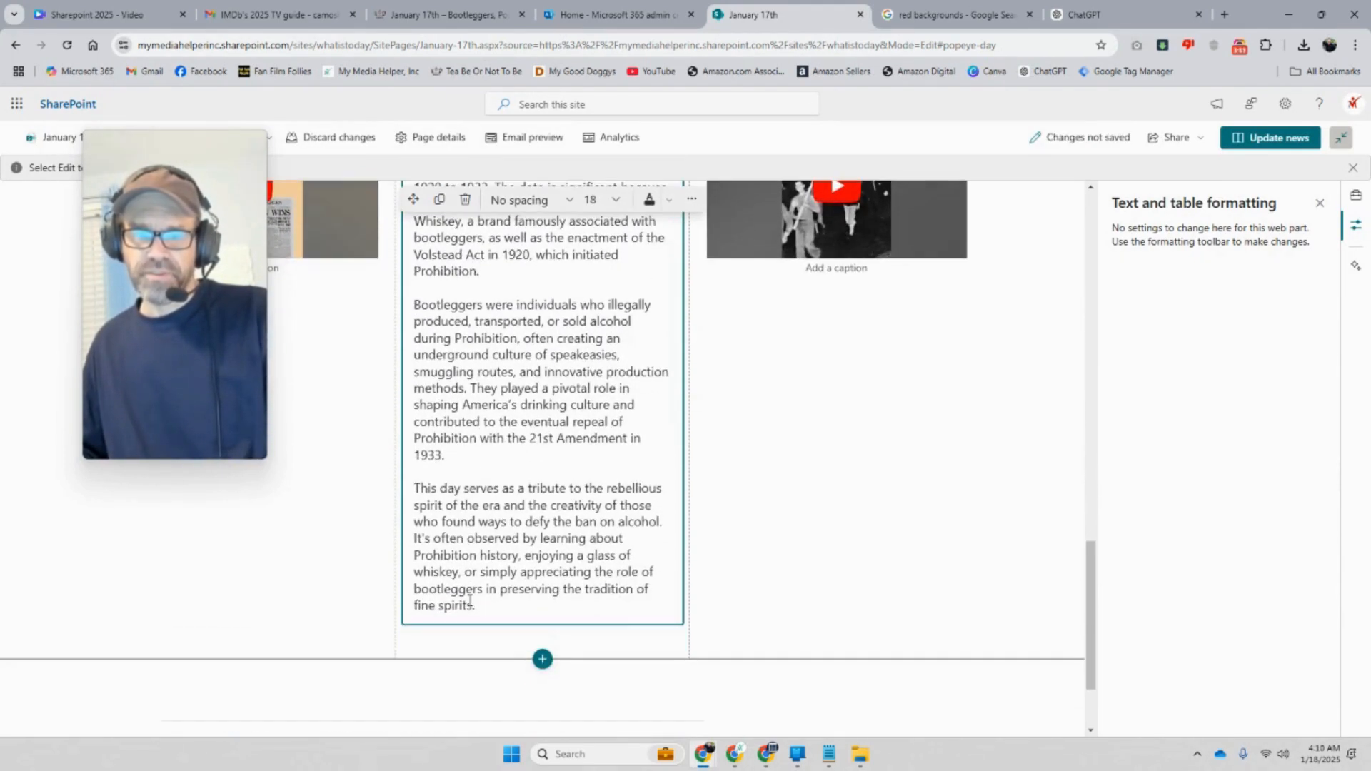
Delete the last paragraph of the Bootleggers Day text, beginning "This day serves as a tribute"
{"action": "left_click_drag", "start_coordinate": [475, 607], "coordinate": [414, 491]}
{"action": "key", "text": "BackSpace"}
{"action": "key", "text": "BackSpace"}
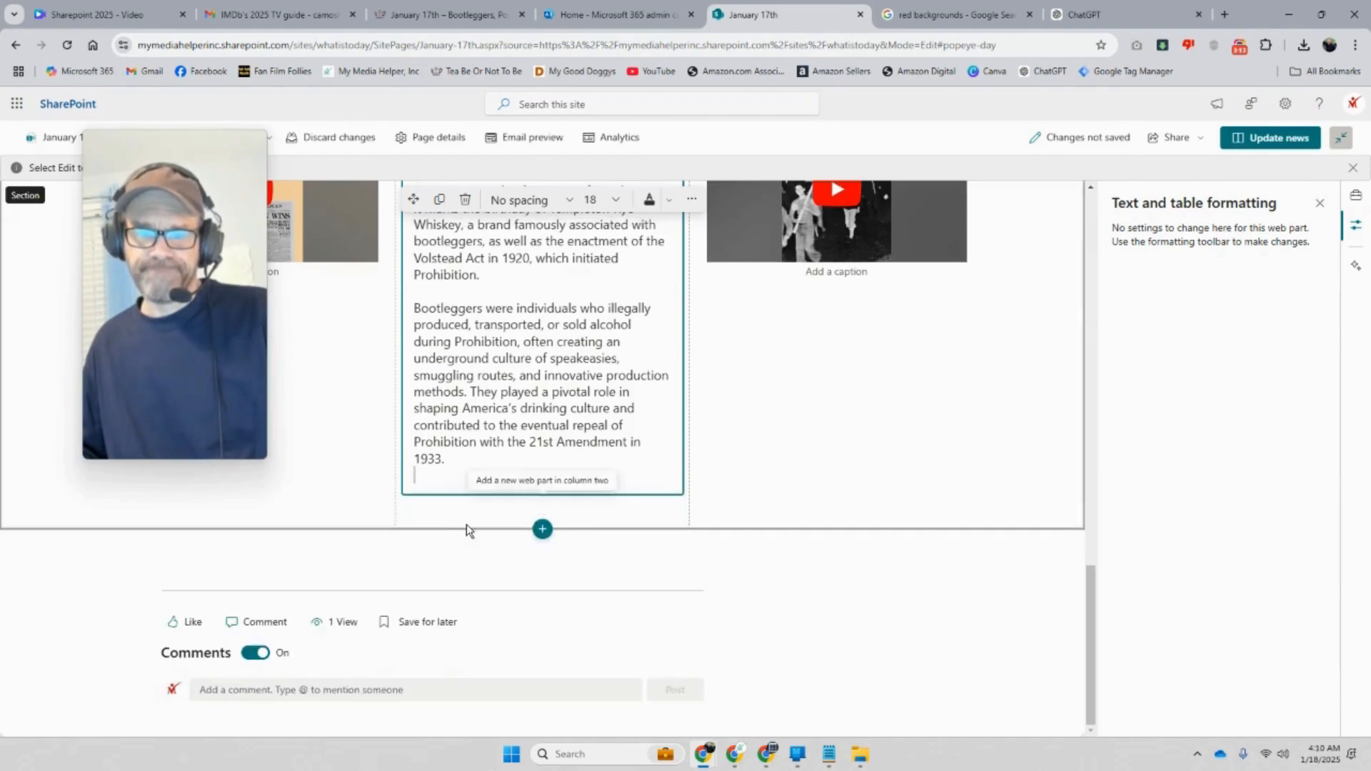
Change the layout of the section with the Bootleggers Day videos and text from three columns to two columns
{"action": "scroll", "coordinate": [493, 528], "scroll_direction": "up", "scroll_amount": 3}
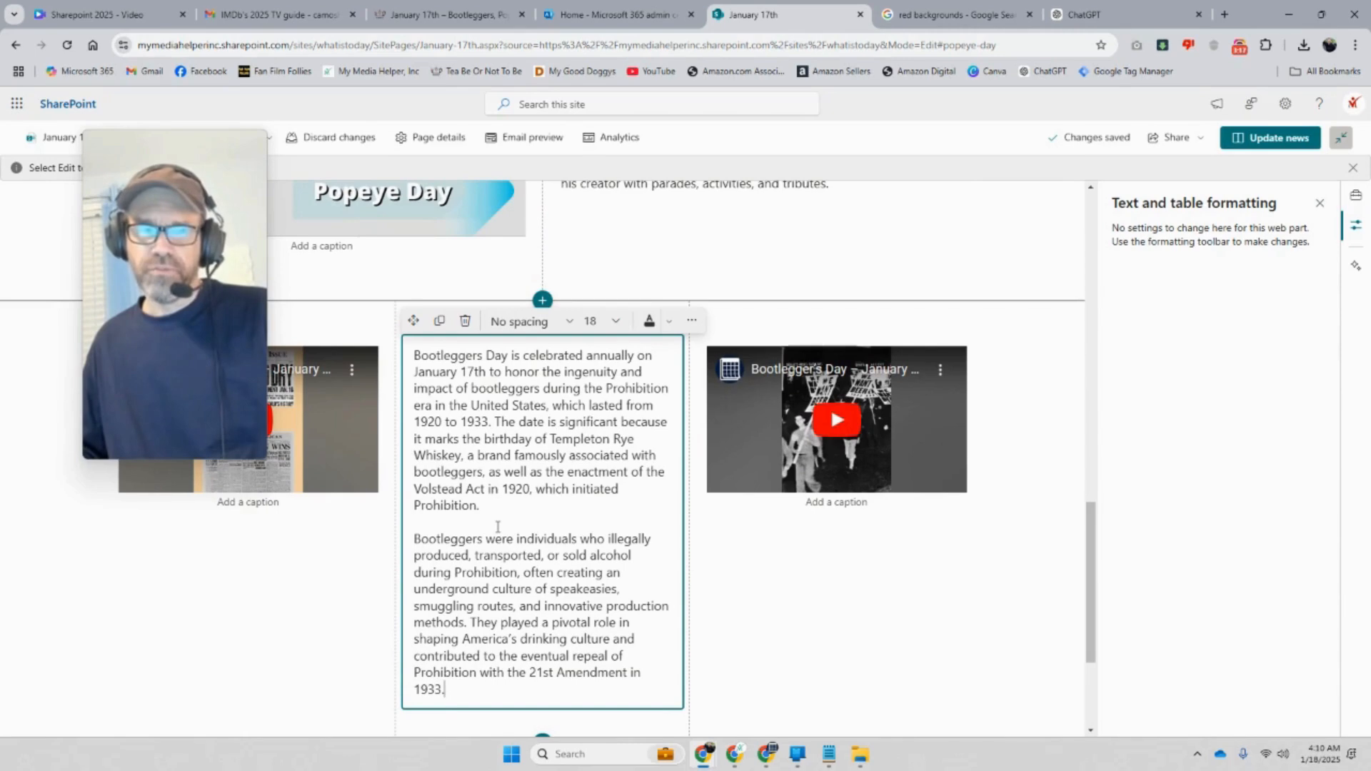
{"action": "left_click_drag", "start_coordinate": [200, 283], "coordinate": [1201, 342]}
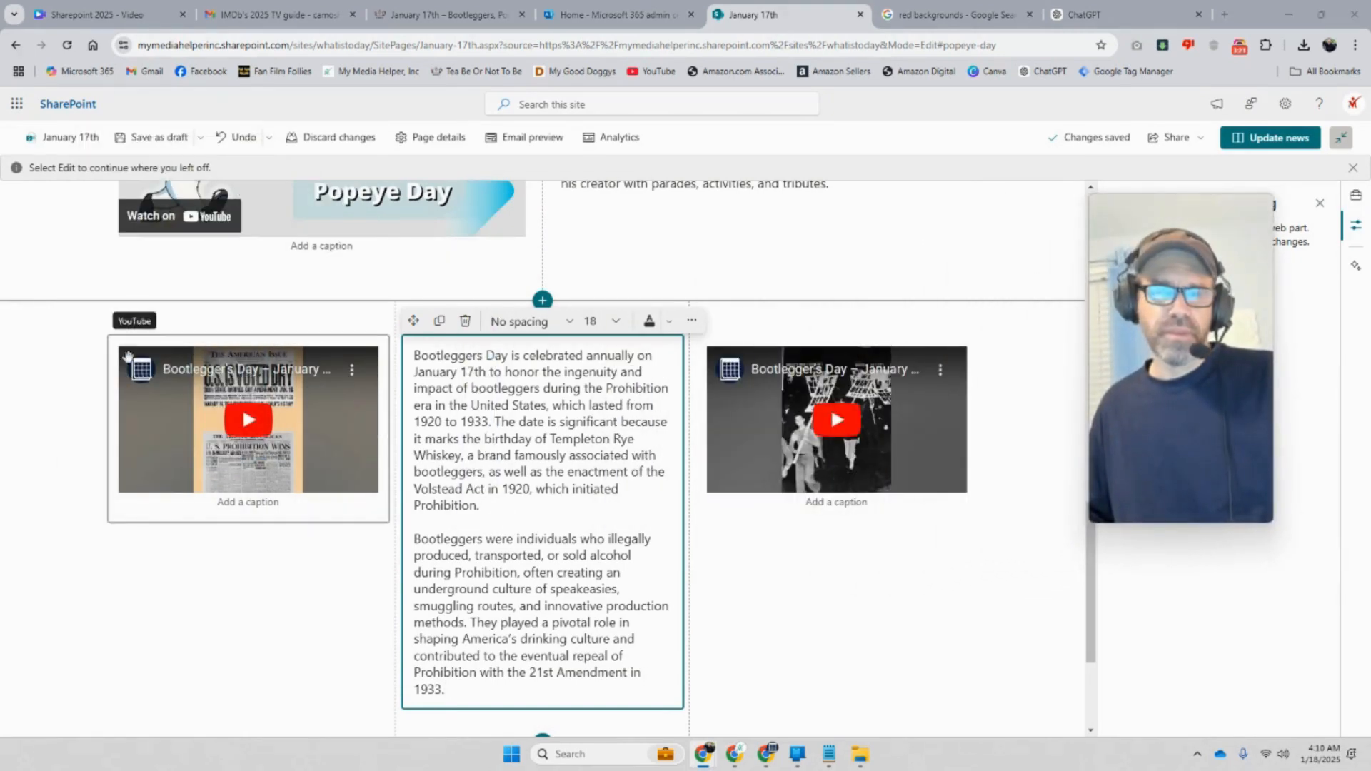
{"action": "left_click", "coordinate": [35, 322]}
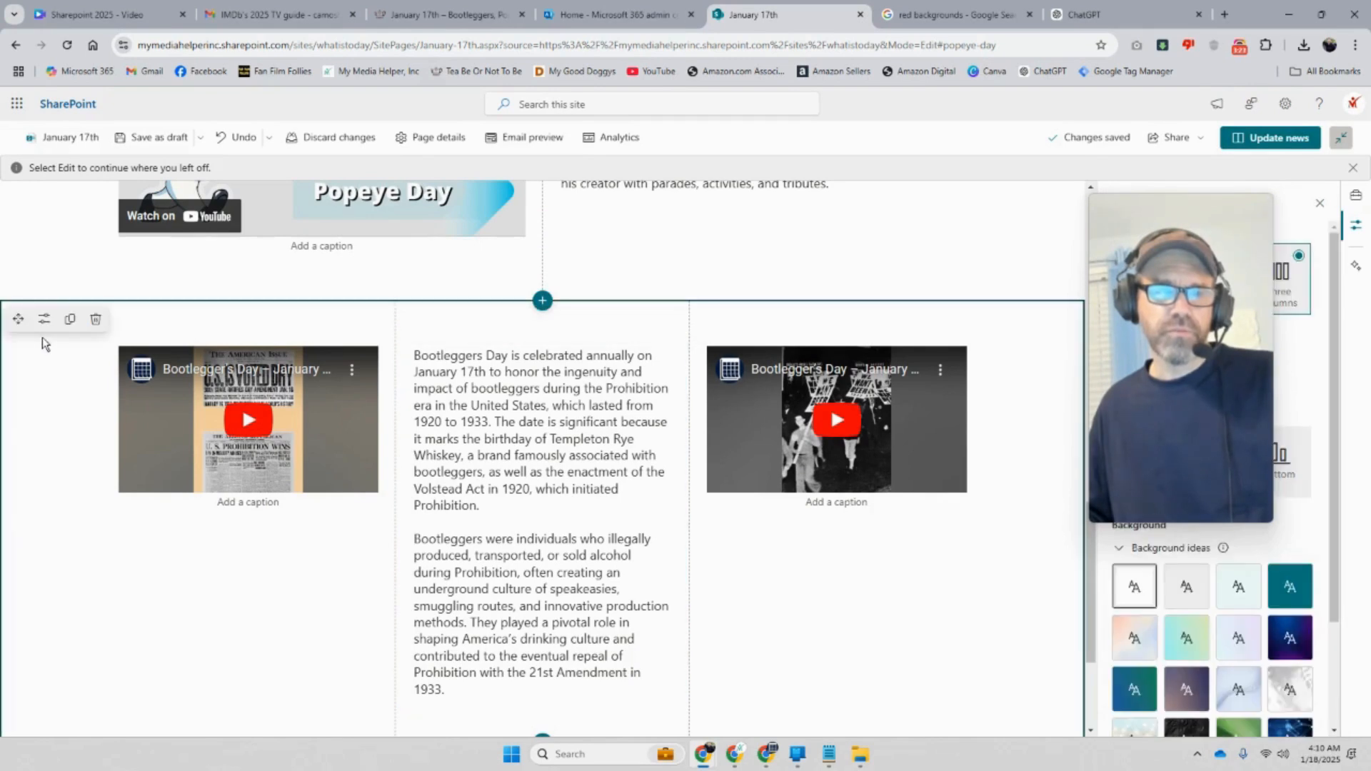
{"action": "left_click_drag", "start_coordinate": [1228, 310], "coordinate": [1076, 301]}
{"action": "left_click", "coordinate": [1194, 309]}
{"action": "scroll", "coordinate": [779, 387], "scroll_direction": "down", "scroll_amount": 4}
{"action": "left_click_drag", "start_coordinate": [778, 388], "coordinate": [357, 386]}
{"action": "left_click", "coordinate": [719, 441]}
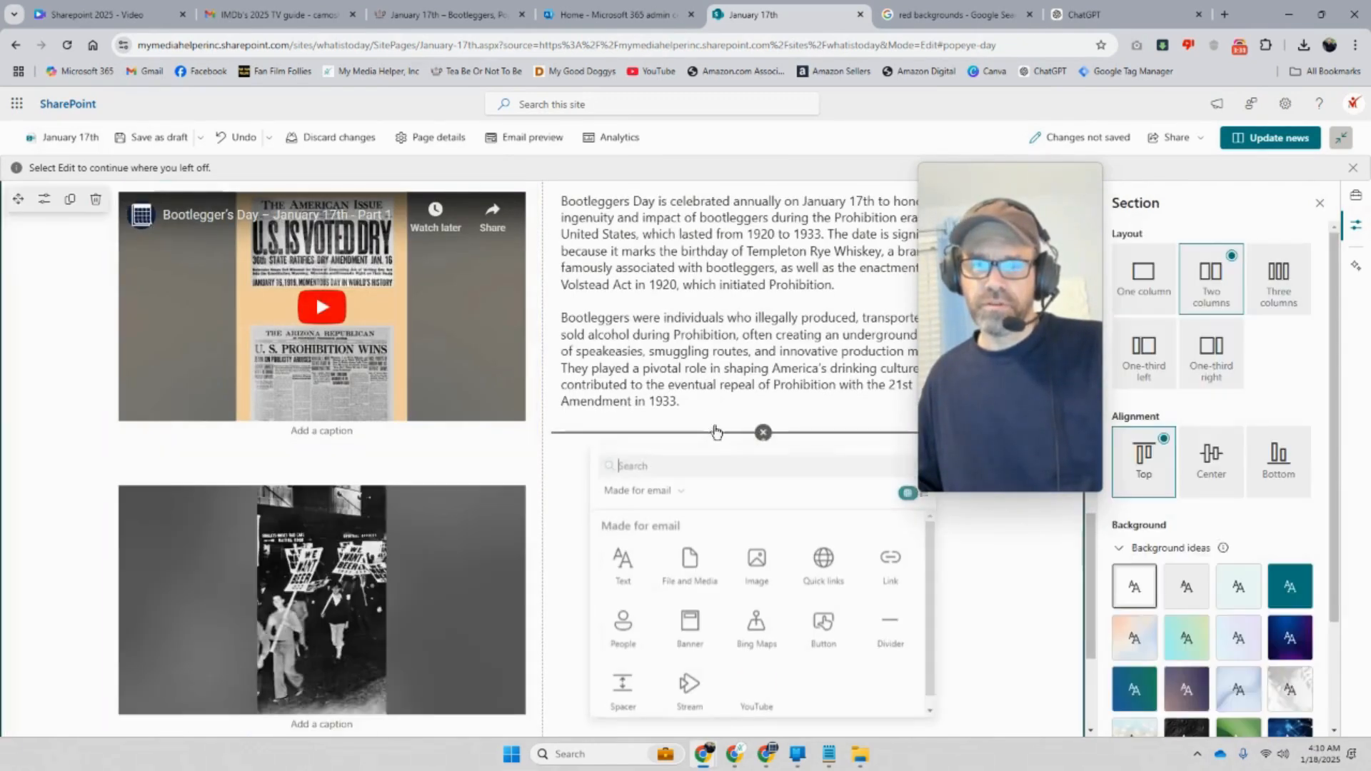
Replace the Bootleggers Day text with the full copied three-paragraph version and insert a blank line between its paragraphs
{"action": "left_click", "coordinate": [661, 391]}
{"action": "left_click_drag", "start_coordinate": [682, 402], "coordinate": [552, 197]}
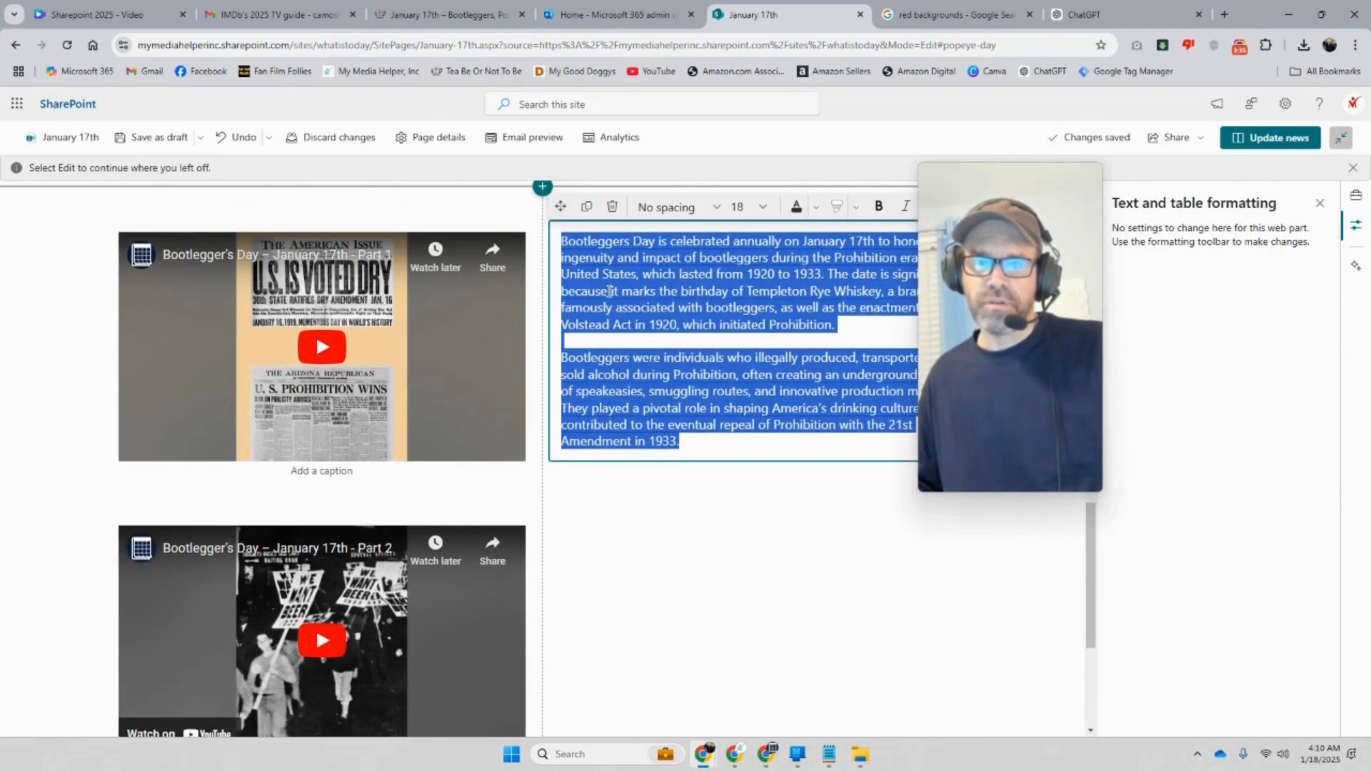
{"action": "right_click", "coordinate": [609, 293]}
{"action": "left_click", "coordinate": [674, 404]}
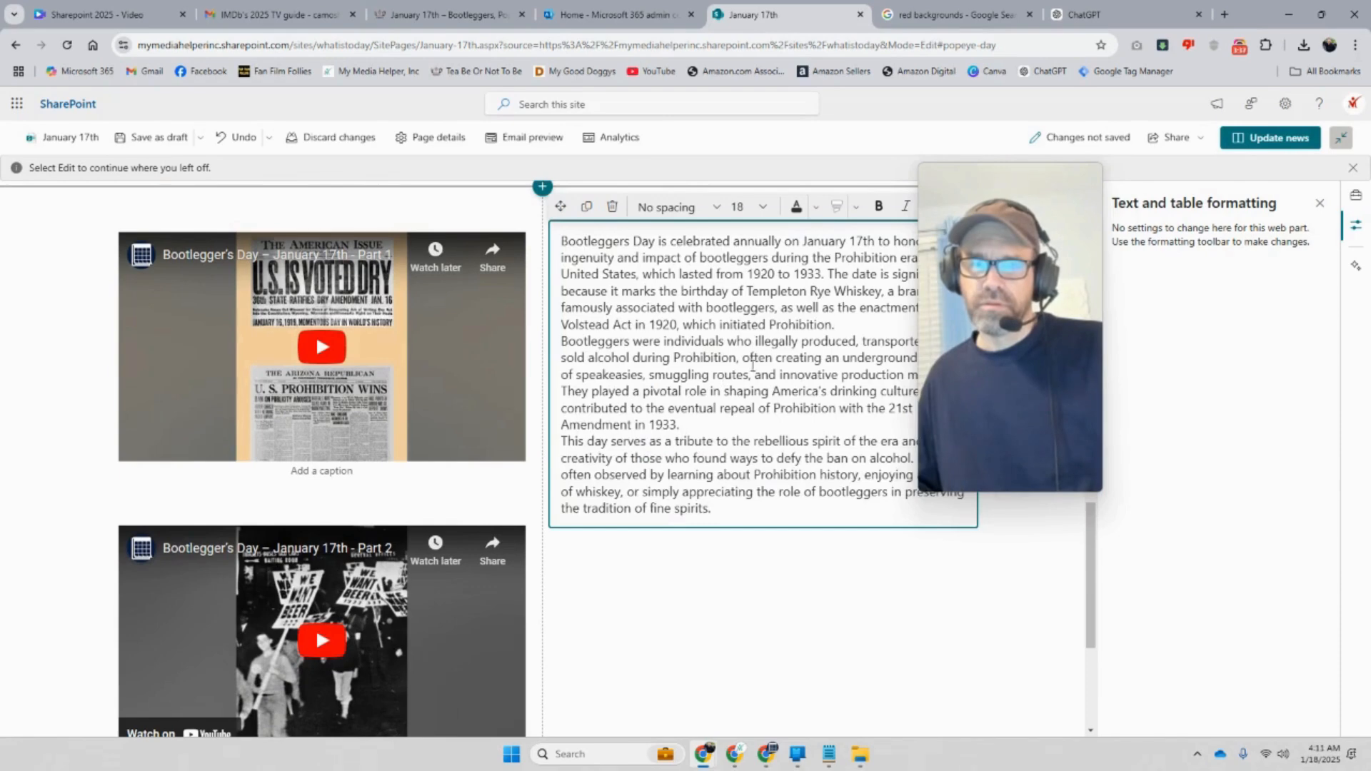
{"action": "key", "text": "Return"}
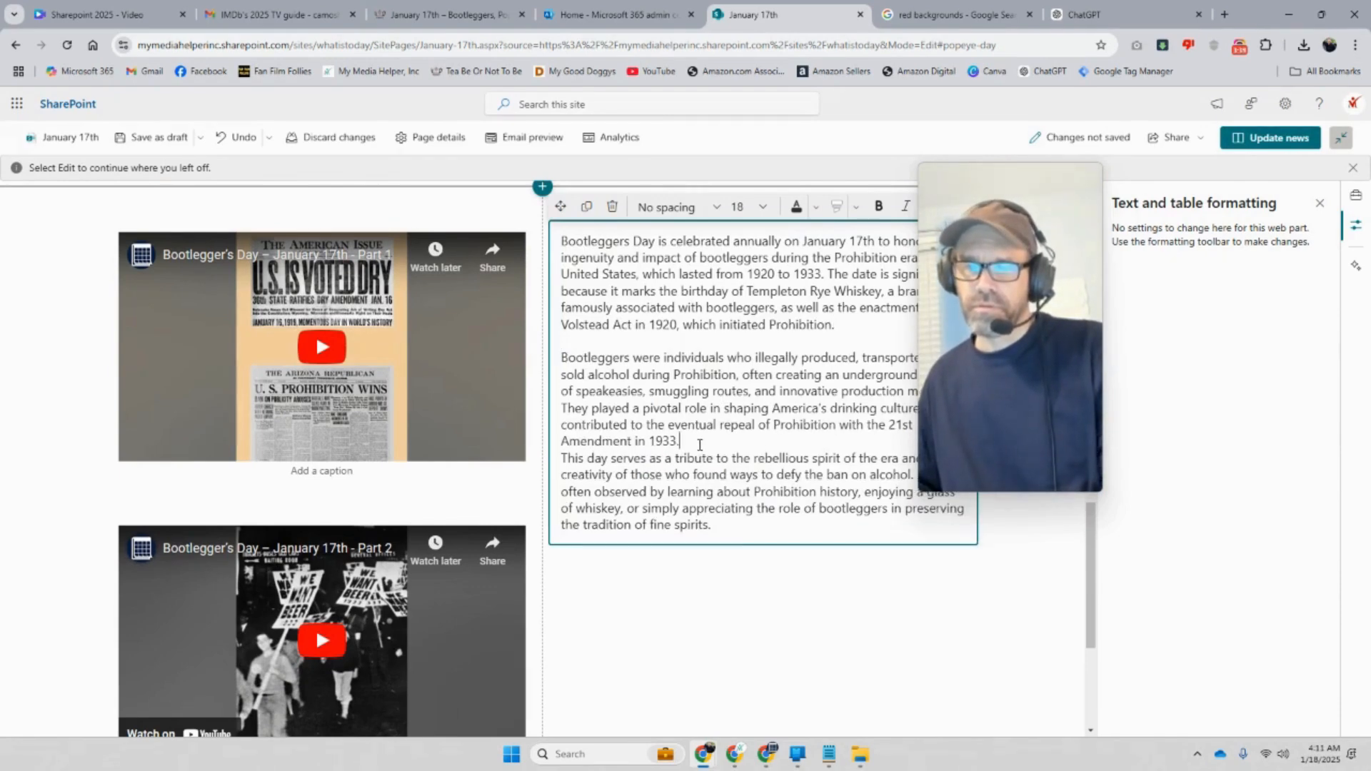
{"action": "key", "text": "Return"}
{"action": "left_click", "coordinate": [714, 663]}
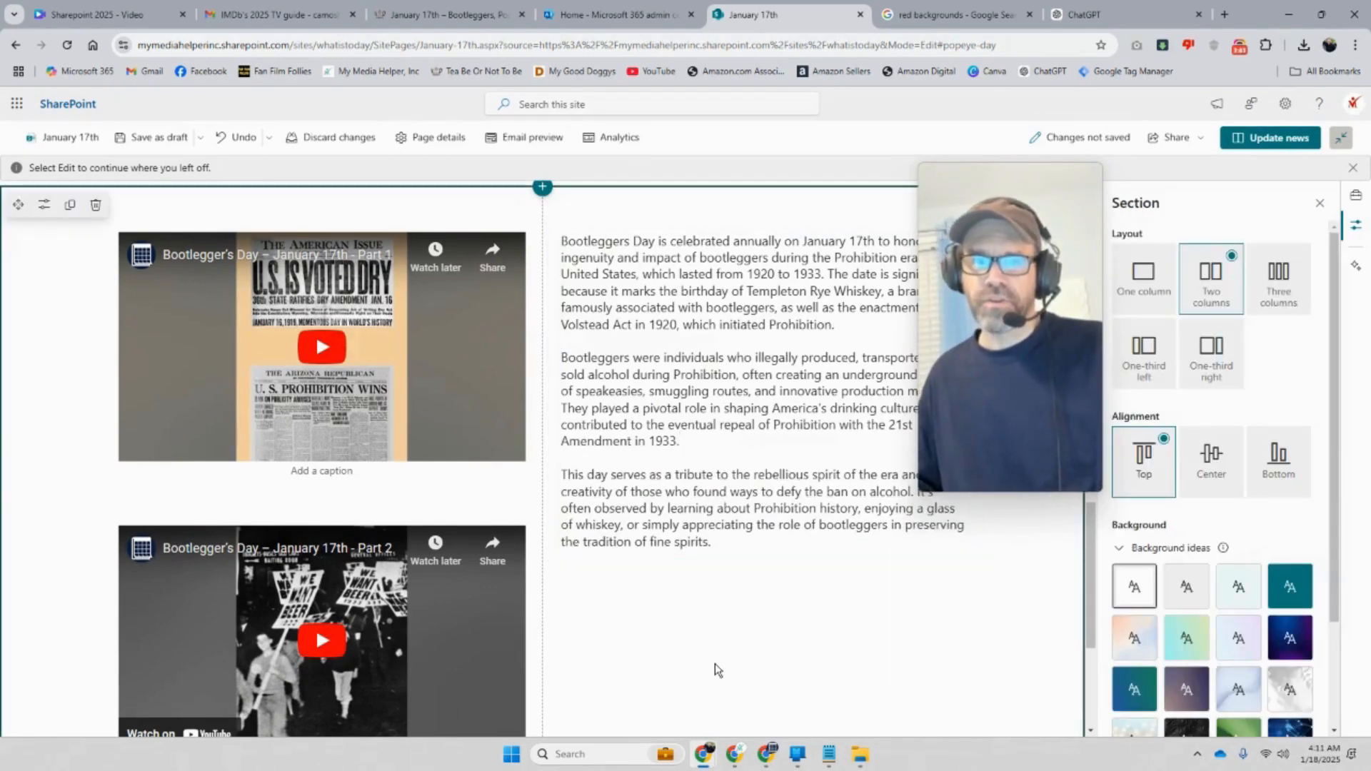
Add a Divider web part between the Part 1 and Part 2 Bootlegger's Day videos
{"action": "scroll", "coordinate": [737, 455], "scroll_direction": "down", "scroll_amount": 2}
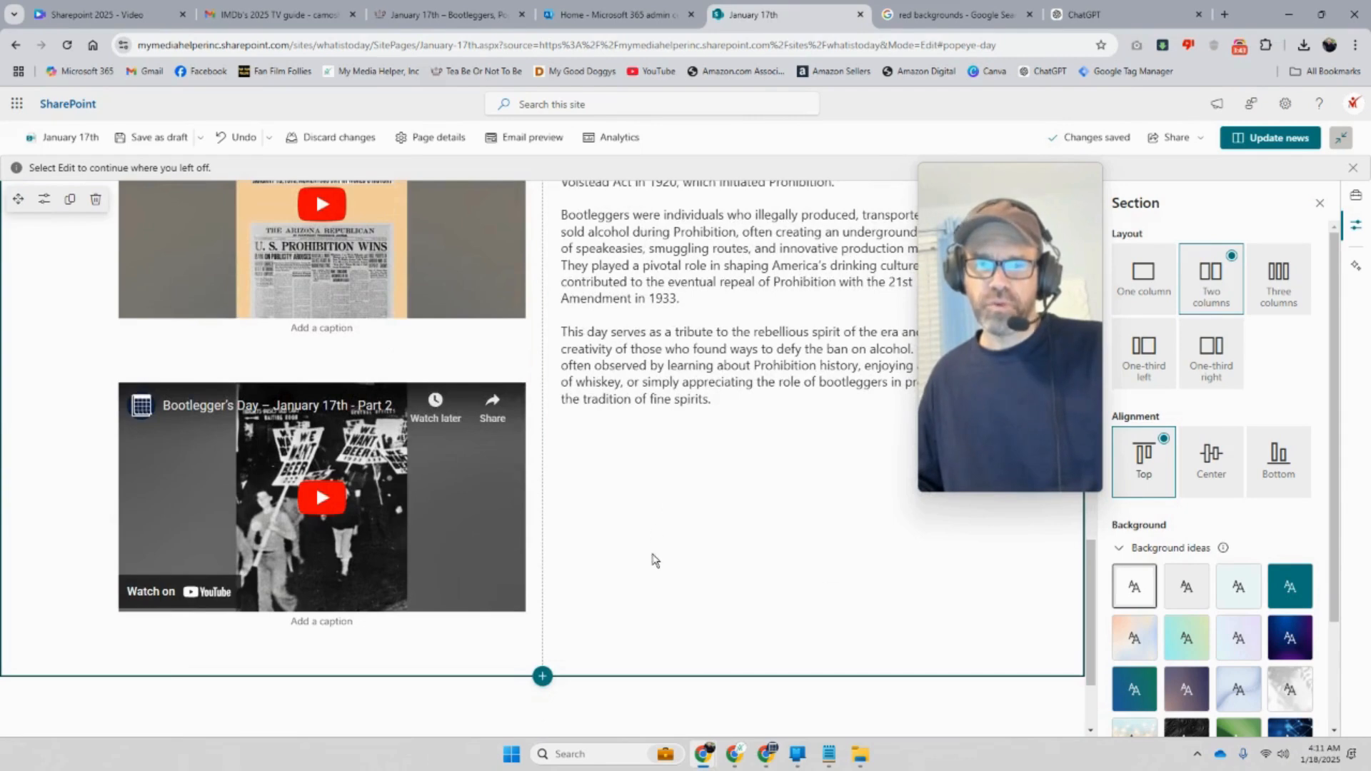
{"action": "scroll", "coordinate": [652, 560], "scroll_direction": "up", "scroll_amount": 2}
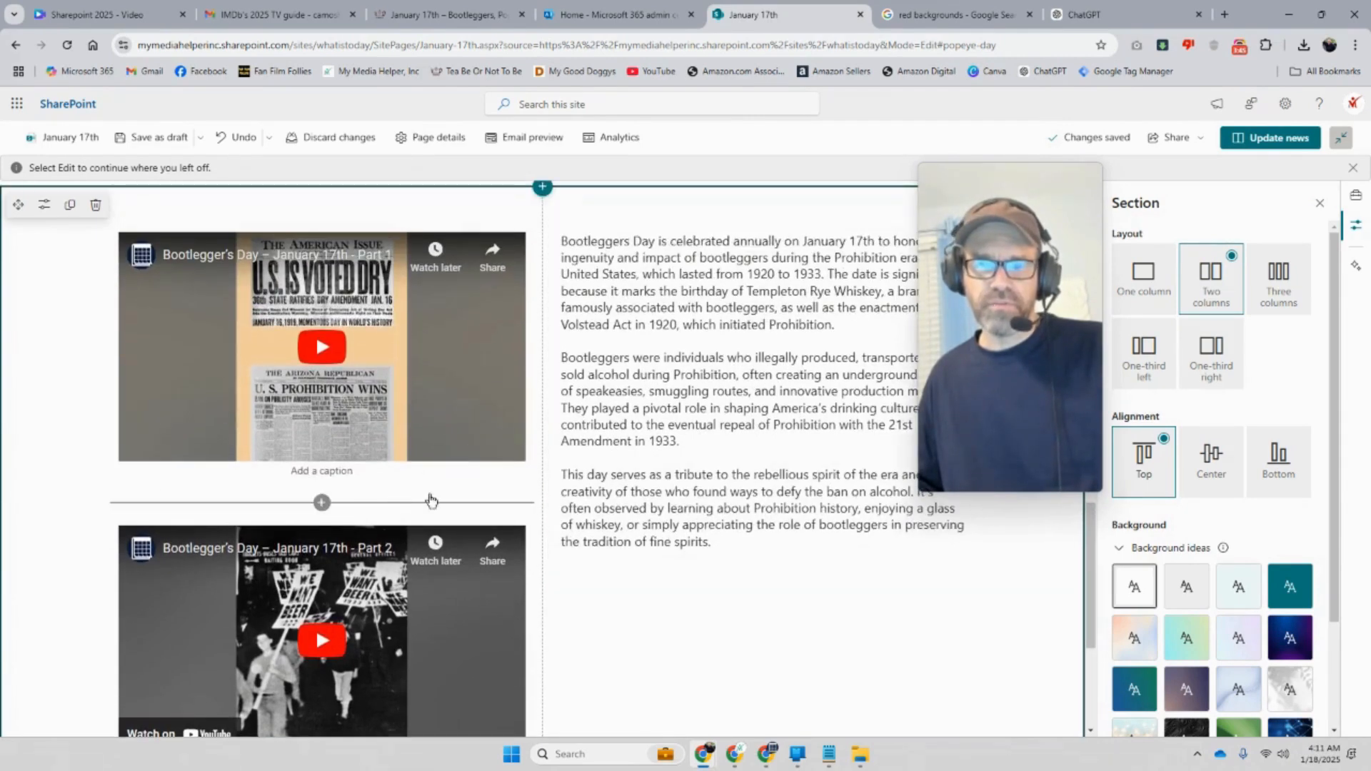
{"action": "left_click", "coordinate": [322, 502]}
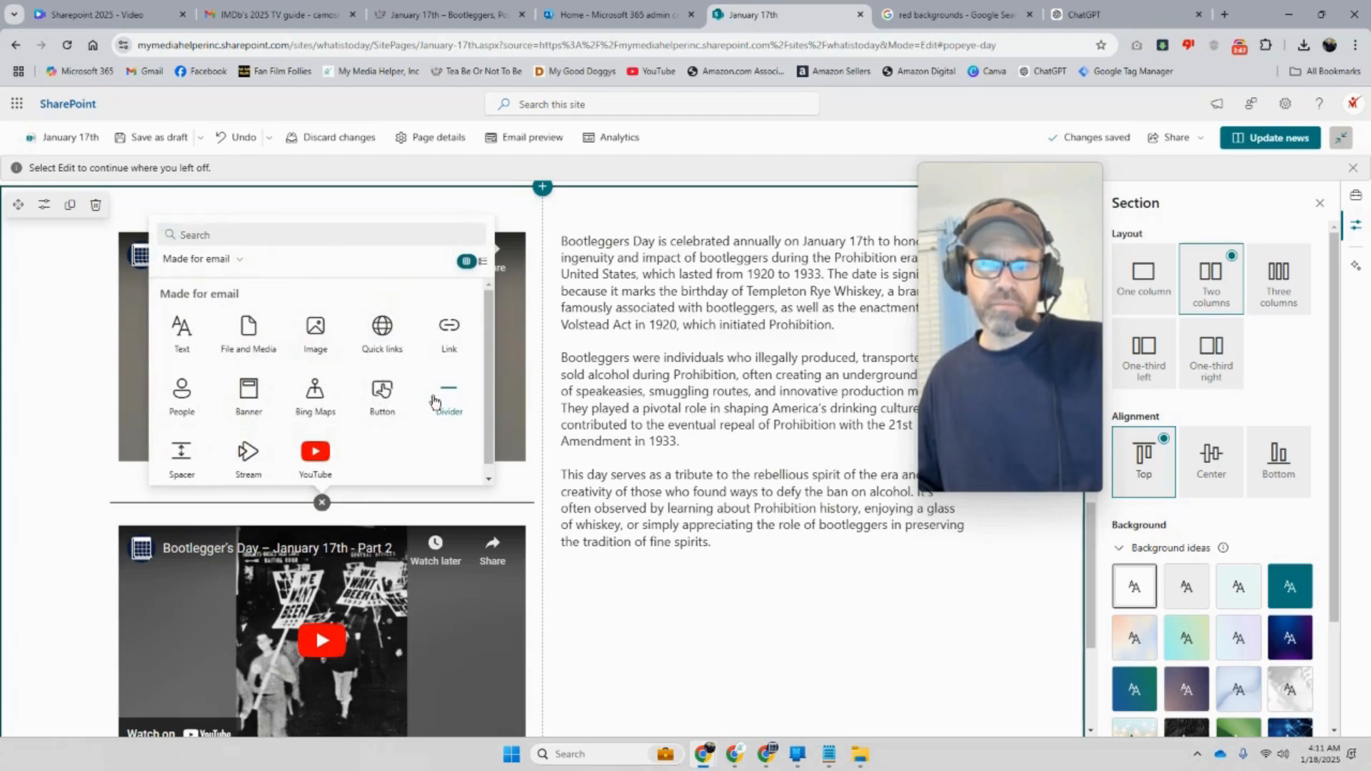
{"action": "left_click", "coordinate": [443, 397]}
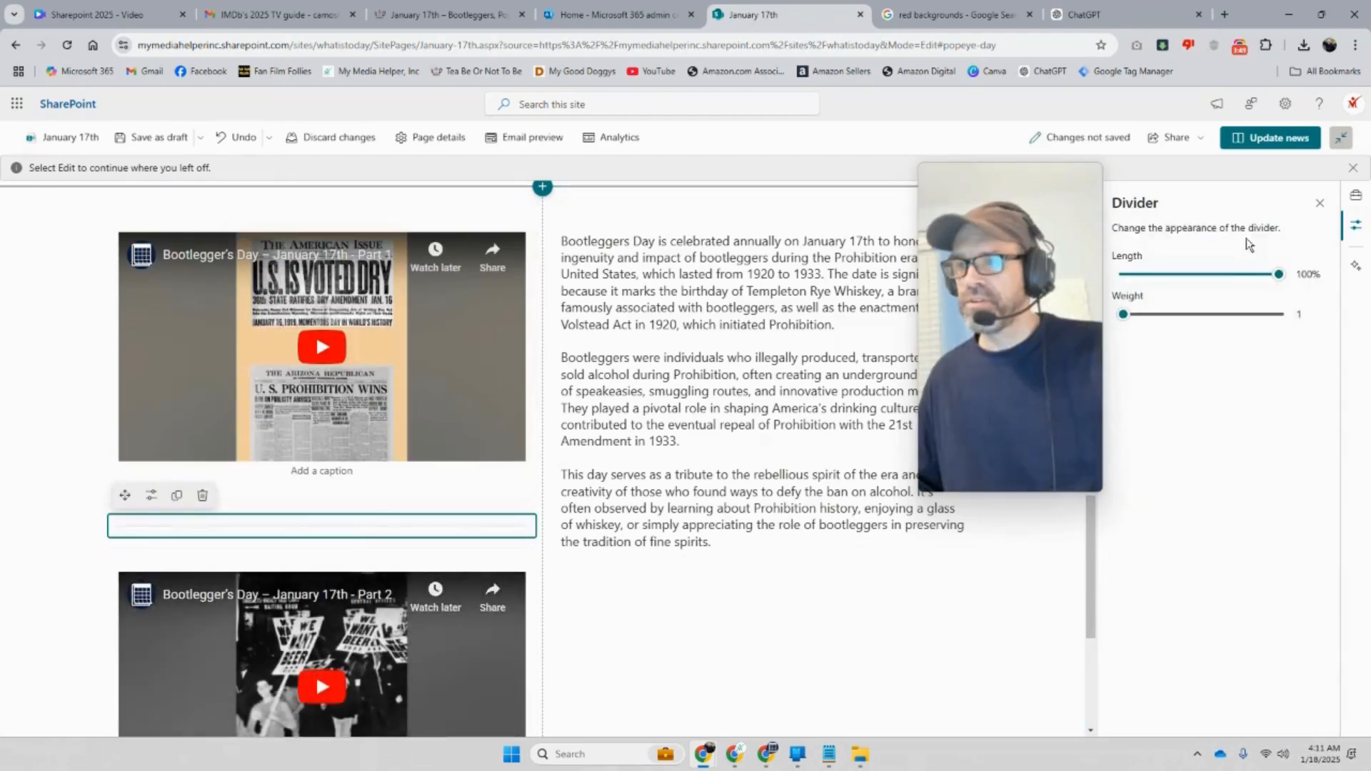
Publish the updated news post and review its Popeye Day and Bootleggers Day sections on the published page
{"action": "left_click", "coordinate": [1268, 149]}
{"action": "scroll", "coordinate": [819, 521], "scroll_direction": "up", "scroll_amount": 7}
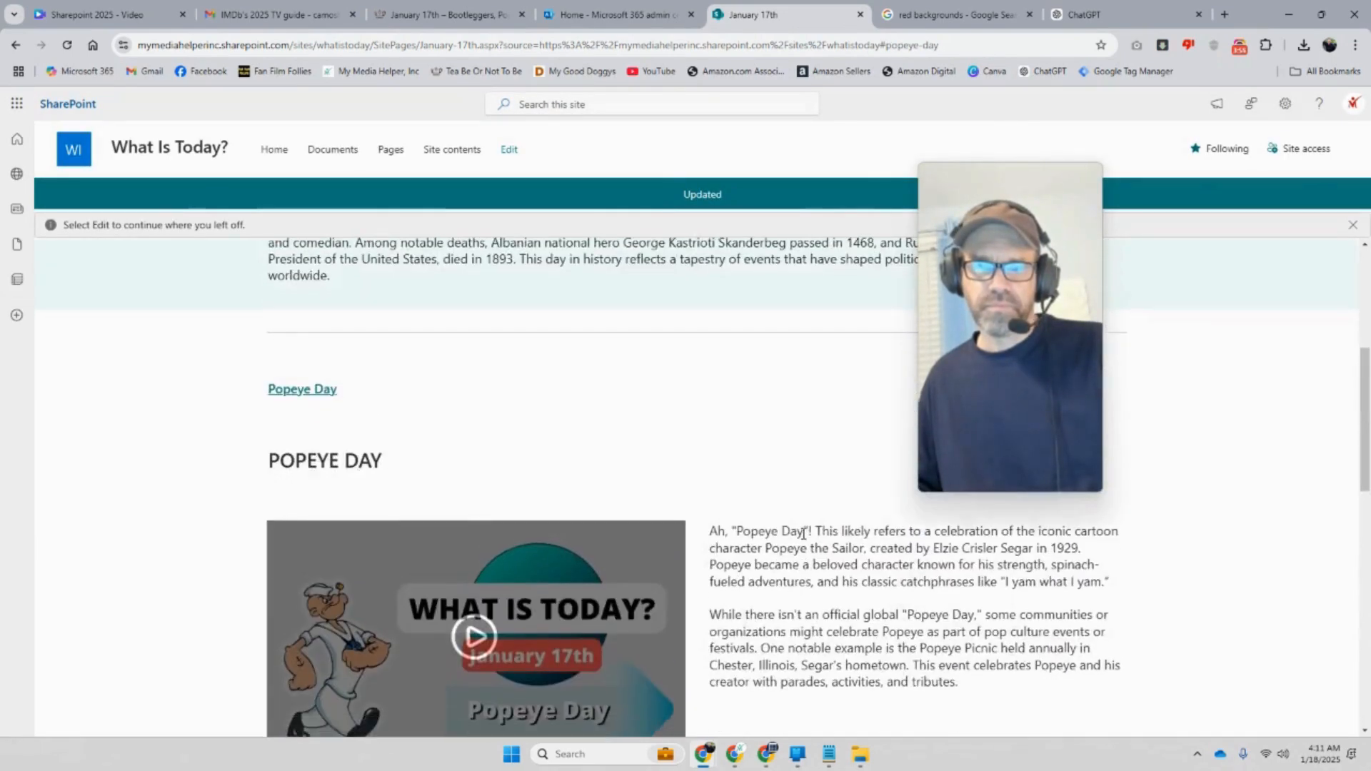
{"action": "scroll", "coordinate": [803, 534], "scroll_direction": "down", "scroll_amount": 6}
{"action": "scroll", "coordinate": [803, 538], "scroll_direction": "up", "scroll_amount": 4}
{"action": "scroll", "coordinate": [802, 543], "scroll_direction": "down", "scroll_amount": 2}
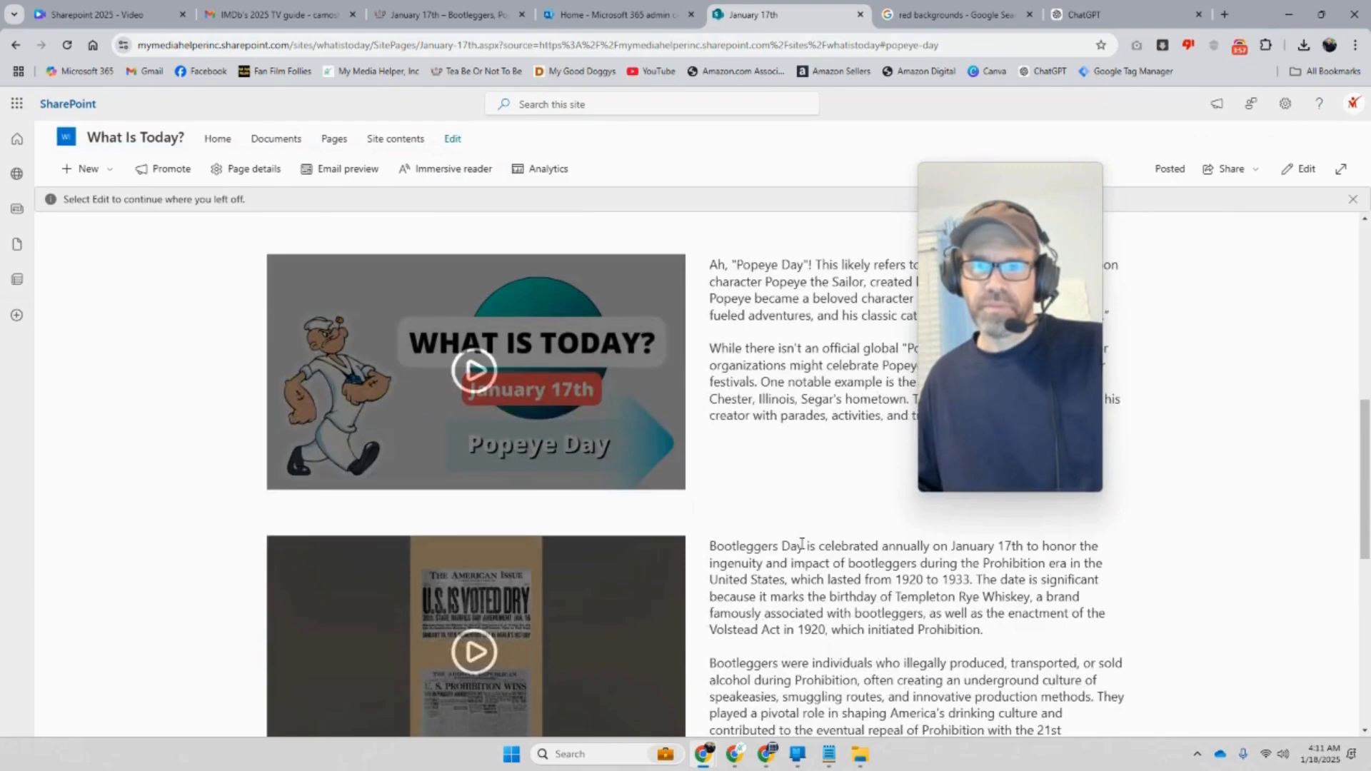
{"action": "scroll", "coordinate": [802, 544], "scroll_direction": "up", "scroll_amount": 3}
{"action": "scroll", "coordinate": [575, 586], "scroll_direction": "down", "scroll_amount": 2}
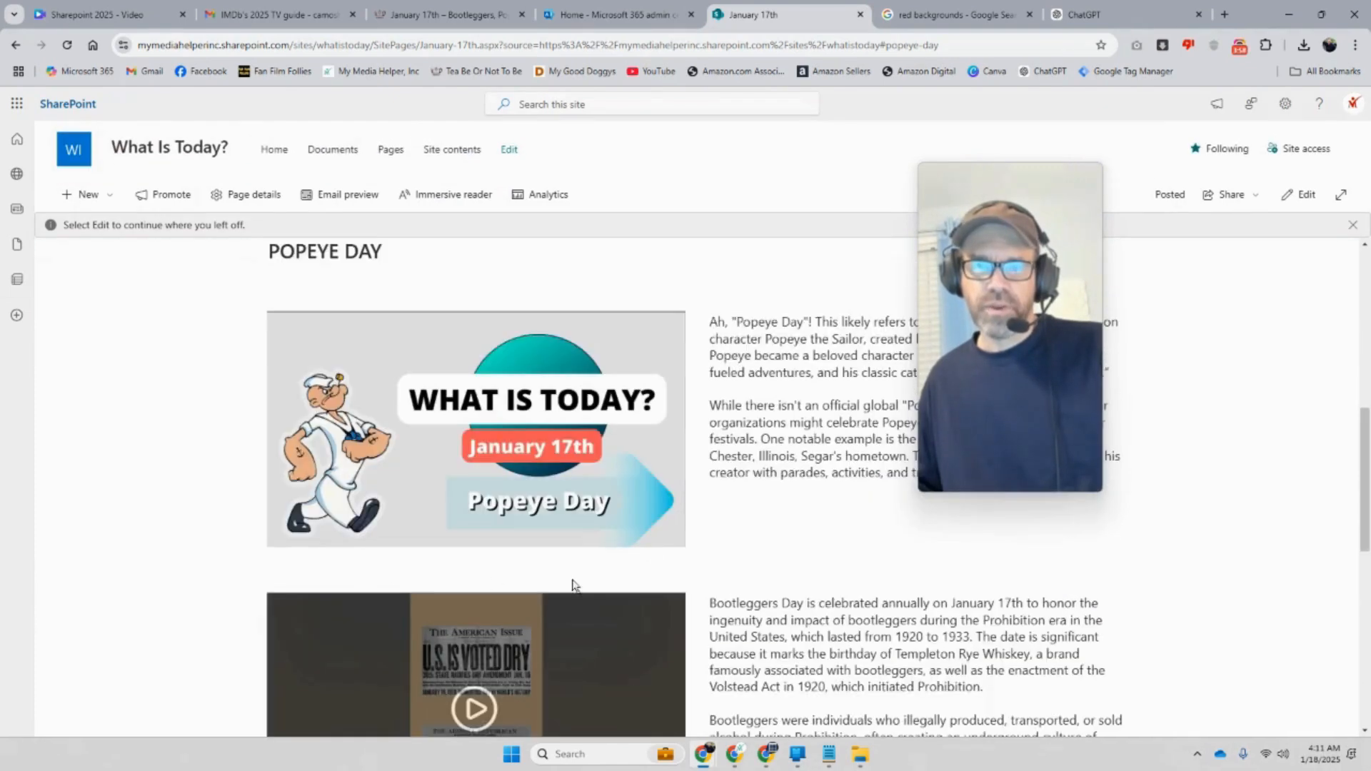
Reopen the January 17th news post for editing at the boundary between the Popeye Day and Bootleggers Day sections
{"action": "left_click", "coordinate": [1299, 196]}
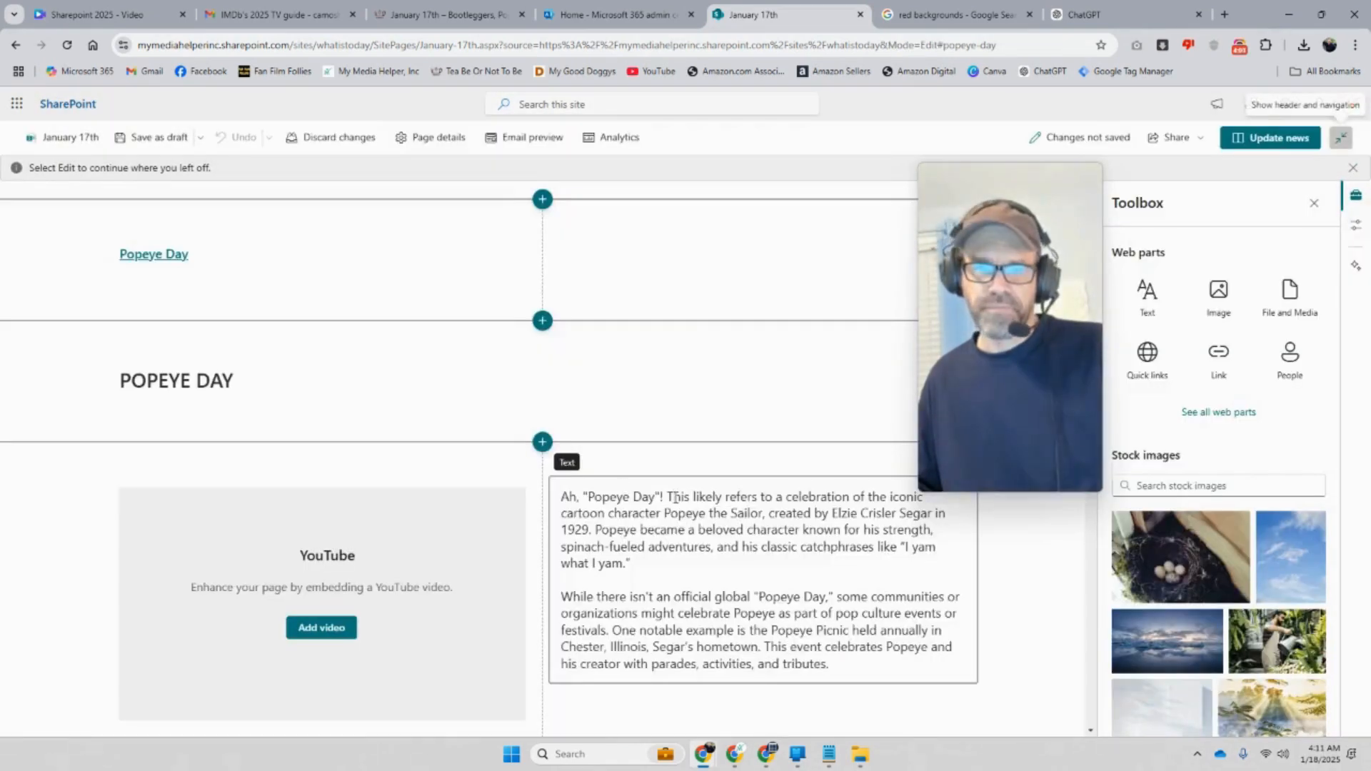
{"action": "scroll", "coordinate": [642, 507], "scroll_direction": "down", "scroll_amount": 4}
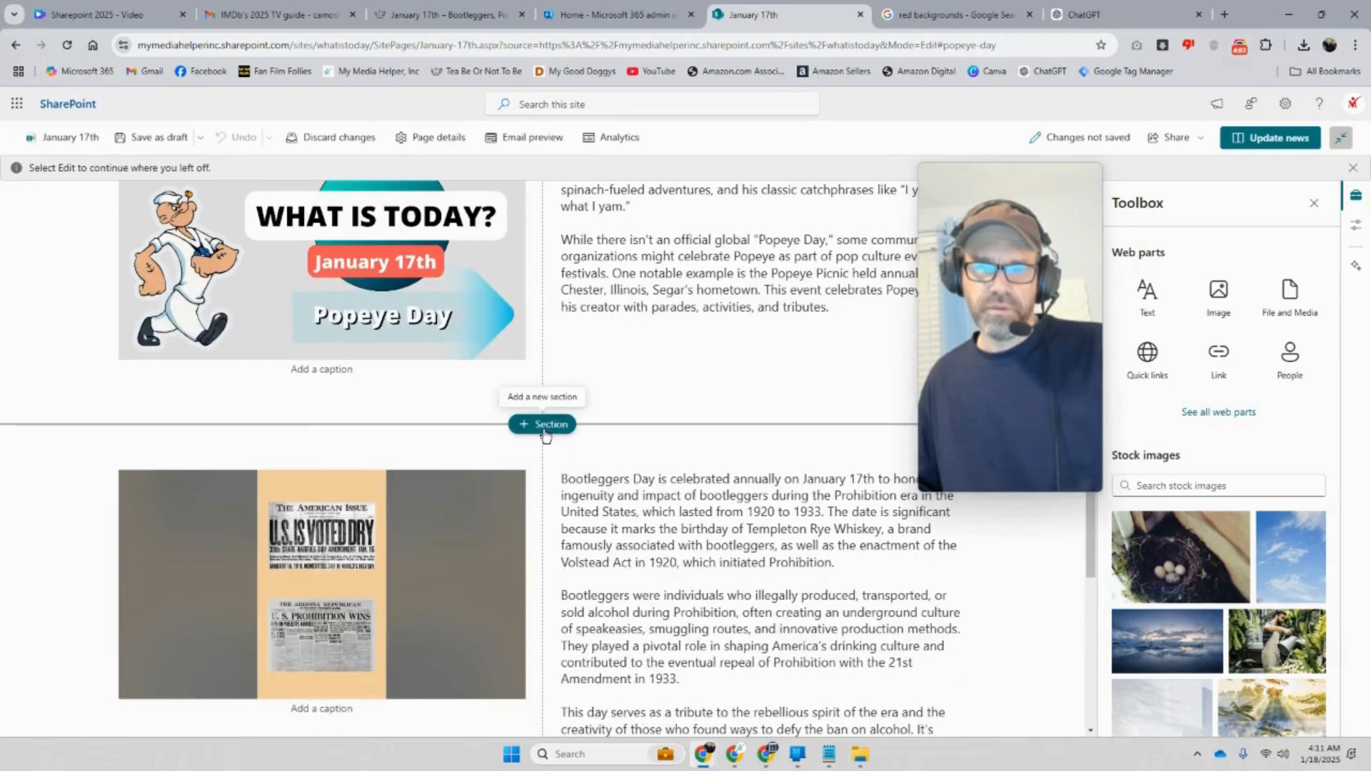
Add two one-column sections between the Popeye Day and Bootleggers Day content and place a divider in the upper one
{"action": "left_click", "coordinate": [543, 424]}
{"action": "left_click", "coordinate": [478, 470]}
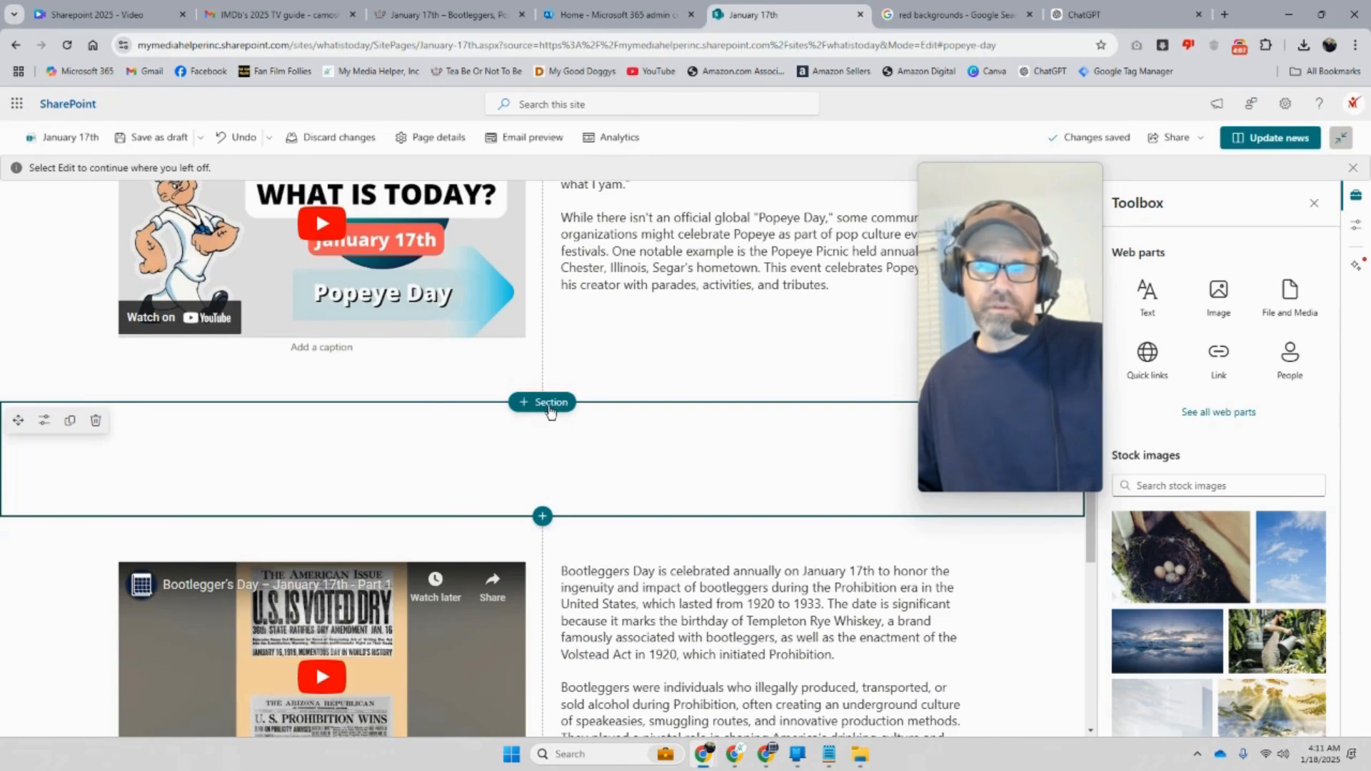
{"action": "left_click", "coordinate": [550, 403]}
{"action": "left_click", "coordinate": [474, 453]}
{"action": "left_click", "coordinate": [543, 425]}
{"action": "left_click", "coordinate": [672, 608]}
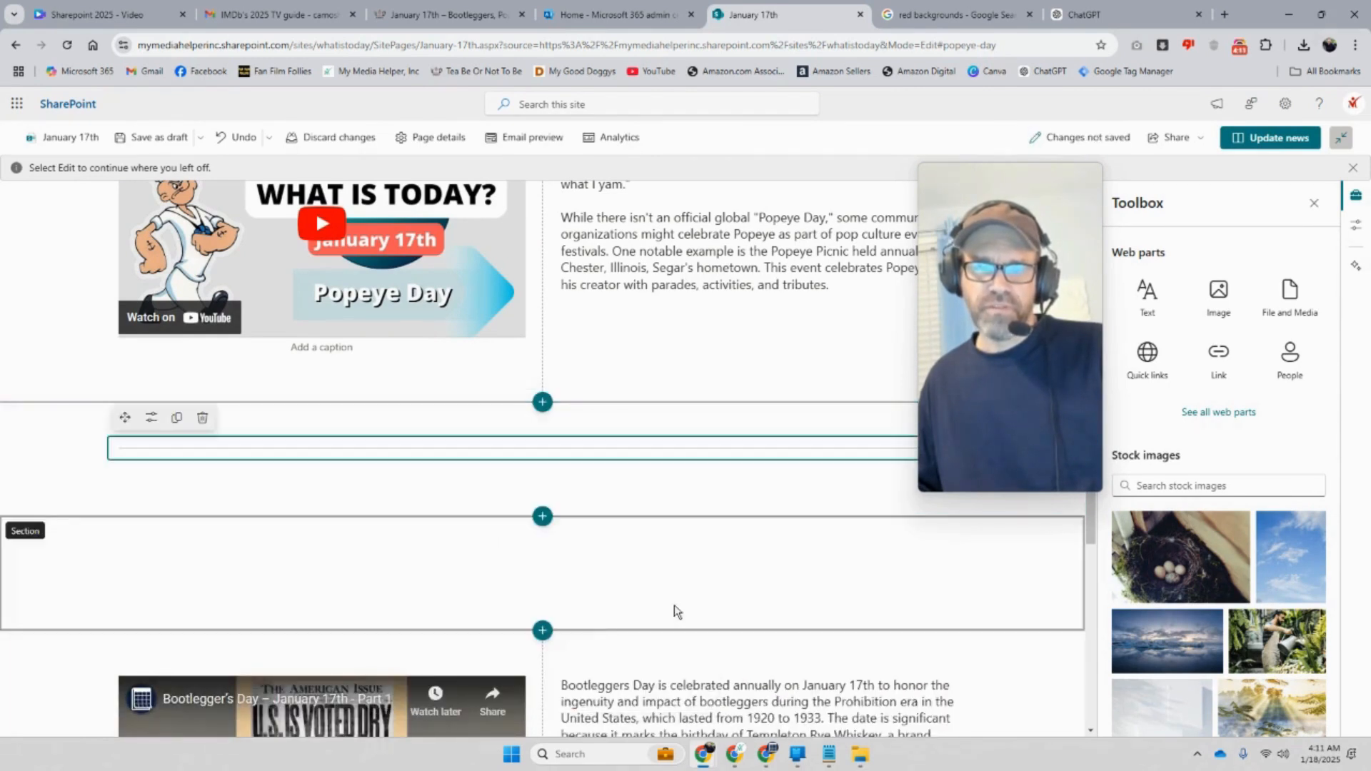
Add a text web part to the empty section above the Bootleggers Day content
{"action": "left_click", "coordinate": [519, 577]}
{"action": "left_click", "coordinate": [542, 539]}
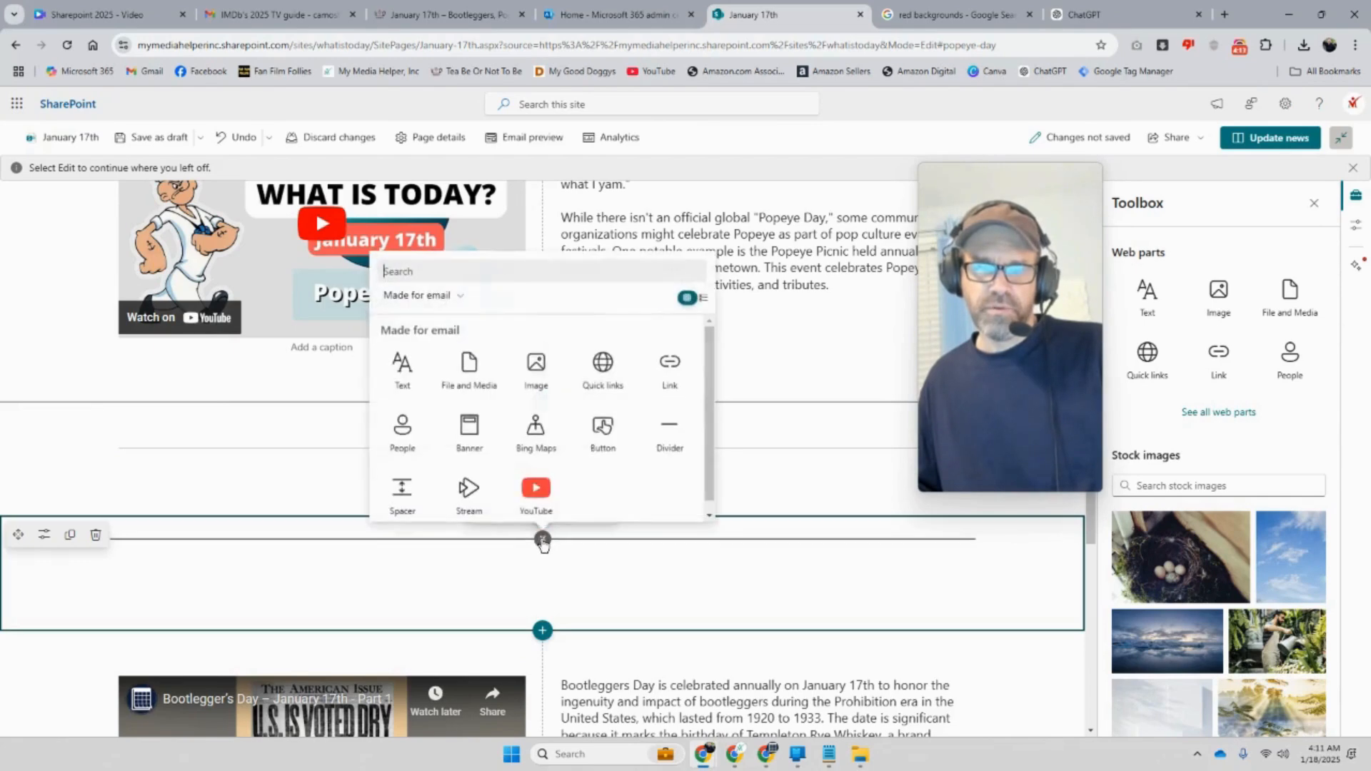
{"action": "left_click", "coordinate": [407, 386]}
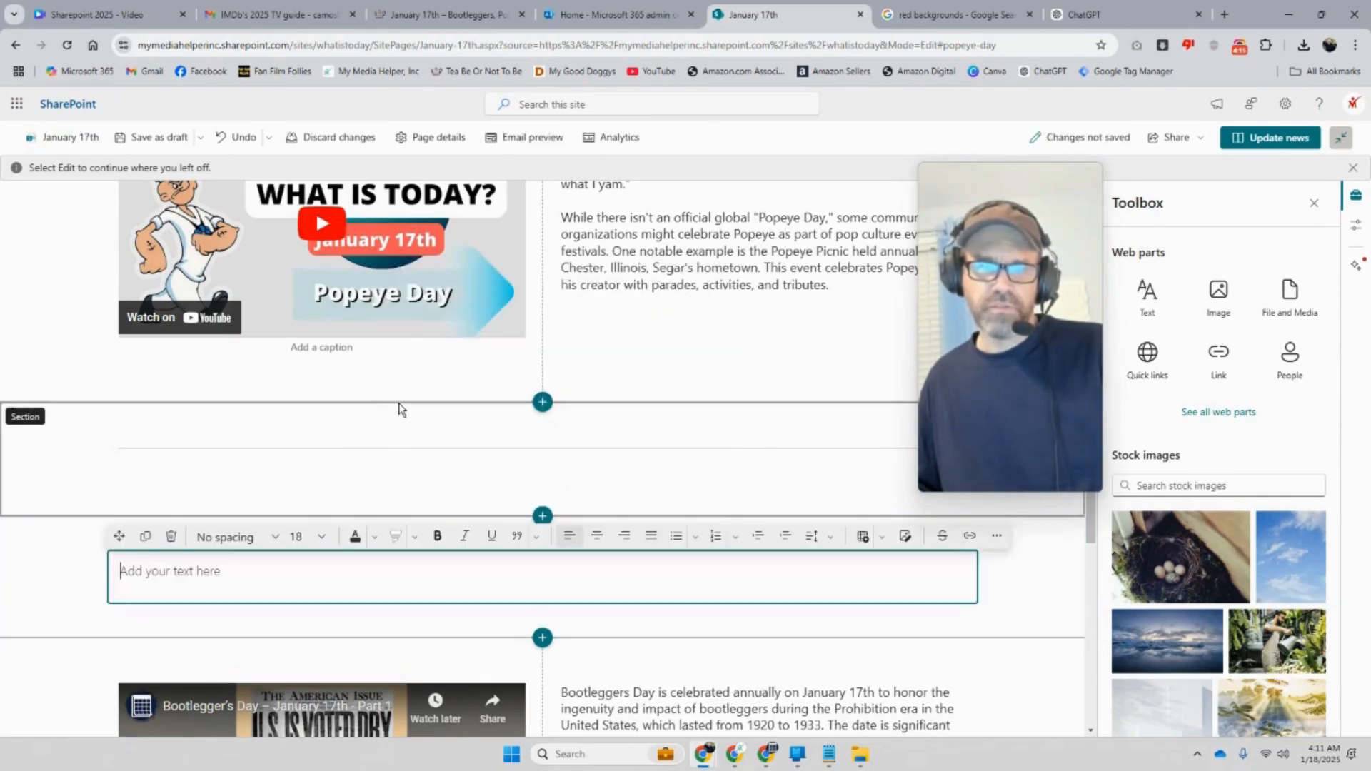
Copy the POPEYE DAY heading and paste it into the new text box above the Bootleggers Day content
{"action": "scroll", "coordinate": [398, 407], "scroll_direction": "up", "scroll_amount": 4}
{"action": "left_click", "coordinate": [263, 294]}
{"action": "left_click_drag", "start_coordinate": [264, 294], "coordinate": [119, 285]}
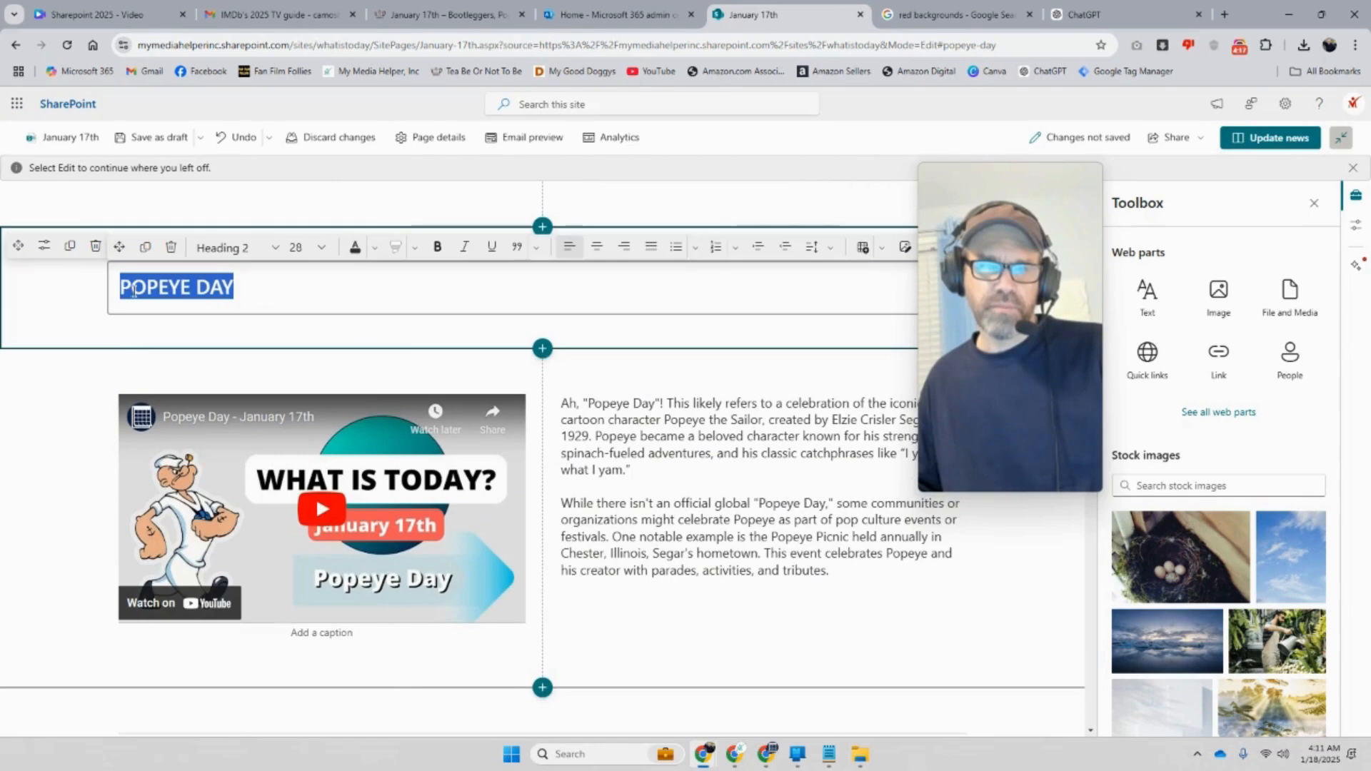
{"action": "right_click", "coordinate": [166, 289]}
{"action": "left_click", "coordinate": [183, 380]}
{"action": "scroll", "coordinate": [185, 412], "scroll_direction": "down", "scroll_amount": 1}
{"action": "scroll", "coordinate": [185, 412], "scroll_direction": "down", "scroll_amount": 5}
{"action": "left_click", "coordinate": [205, 502]}
{"action": "right_click", "coordinate": [206, 503]}
{"action": "left_click", "coordinate": [258, 314]}
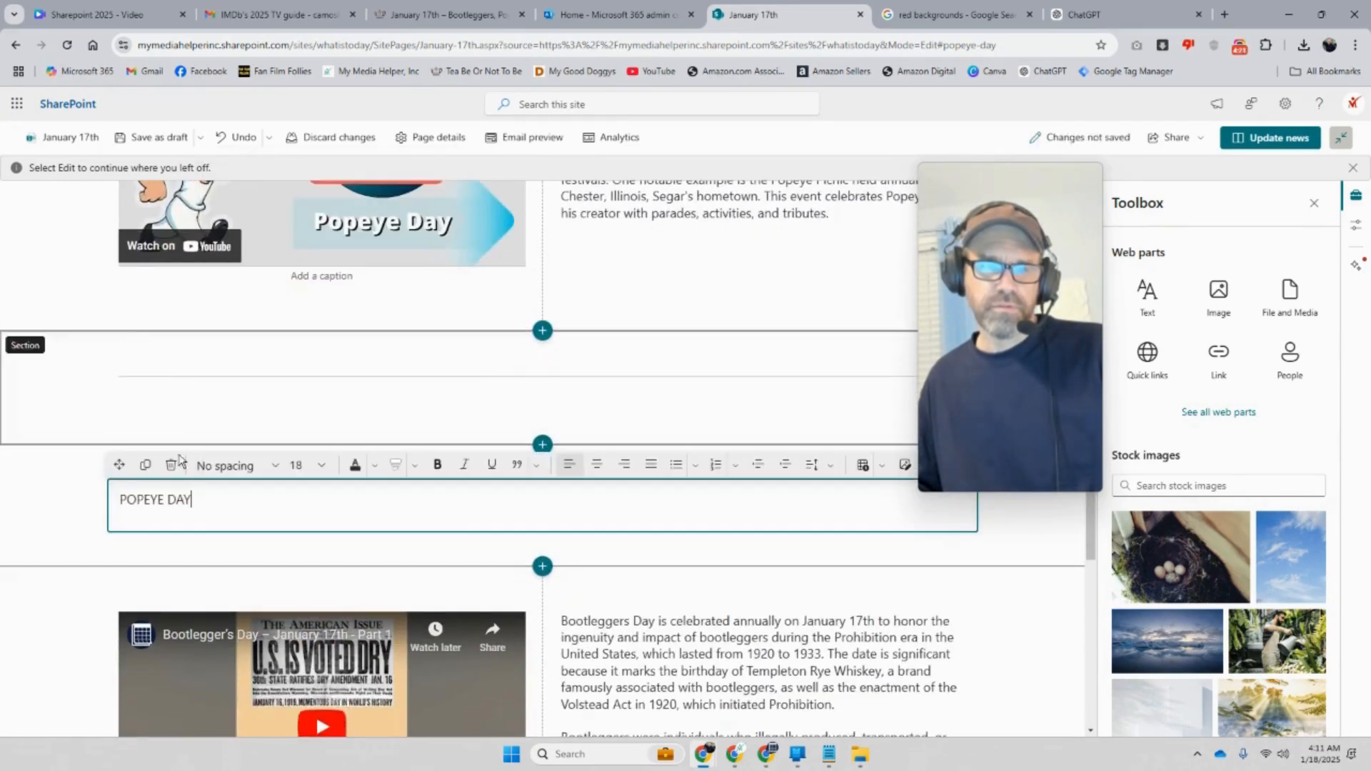
Make the new text box read "BOOTLEGGER'S DAY" and style it as Heading 2
{"action": "left_click_drag", "start_coordinate": [191, 497], "coordinate": [109, 499]}
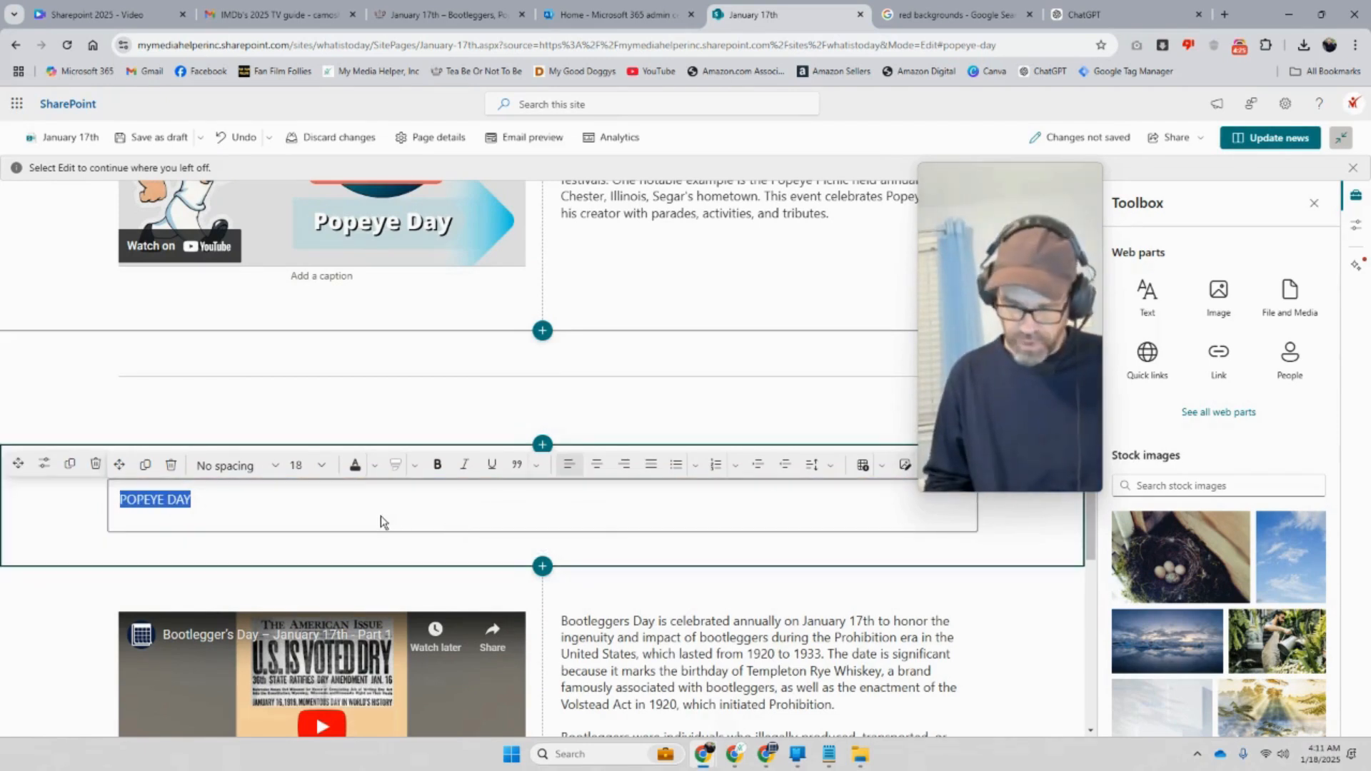
{"action": "type", "text": "BOOTLEGGER'S "}
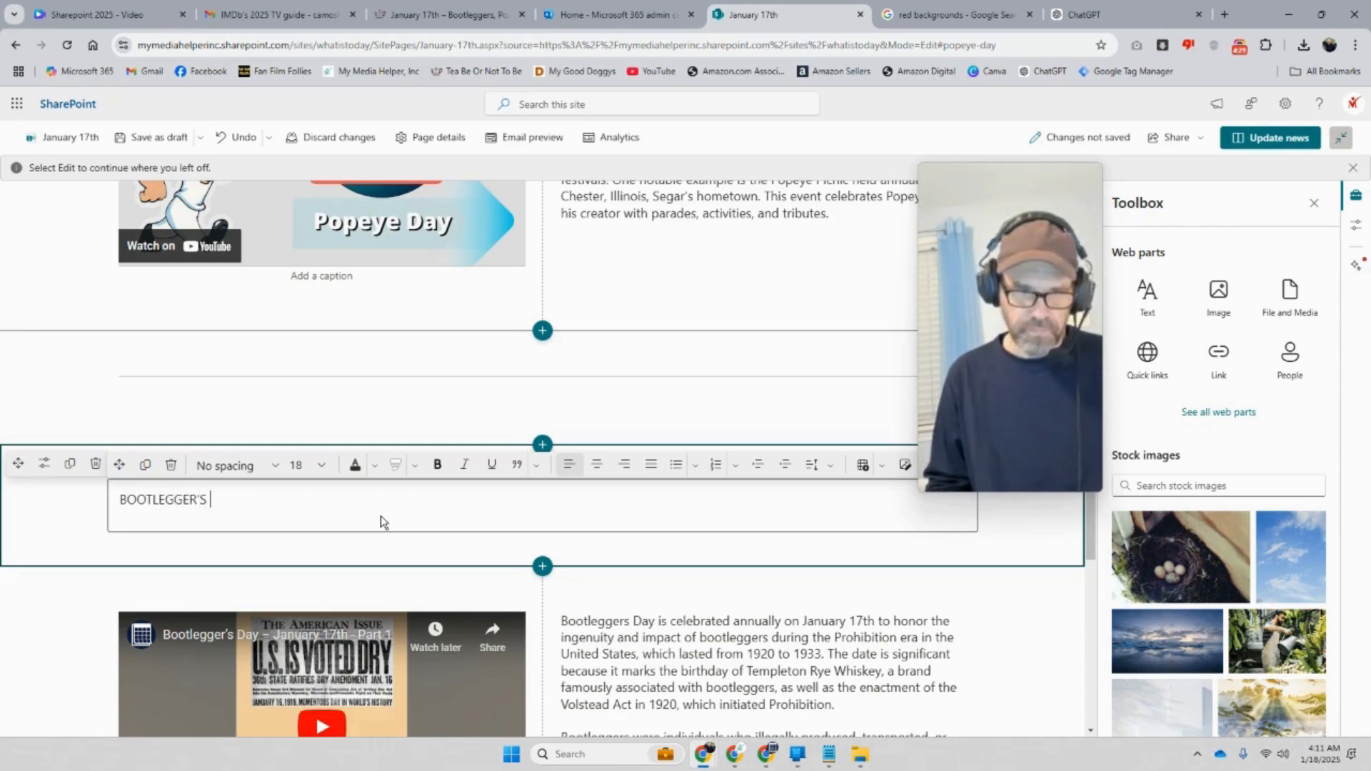
{"action": "type", "text": "DAY"}
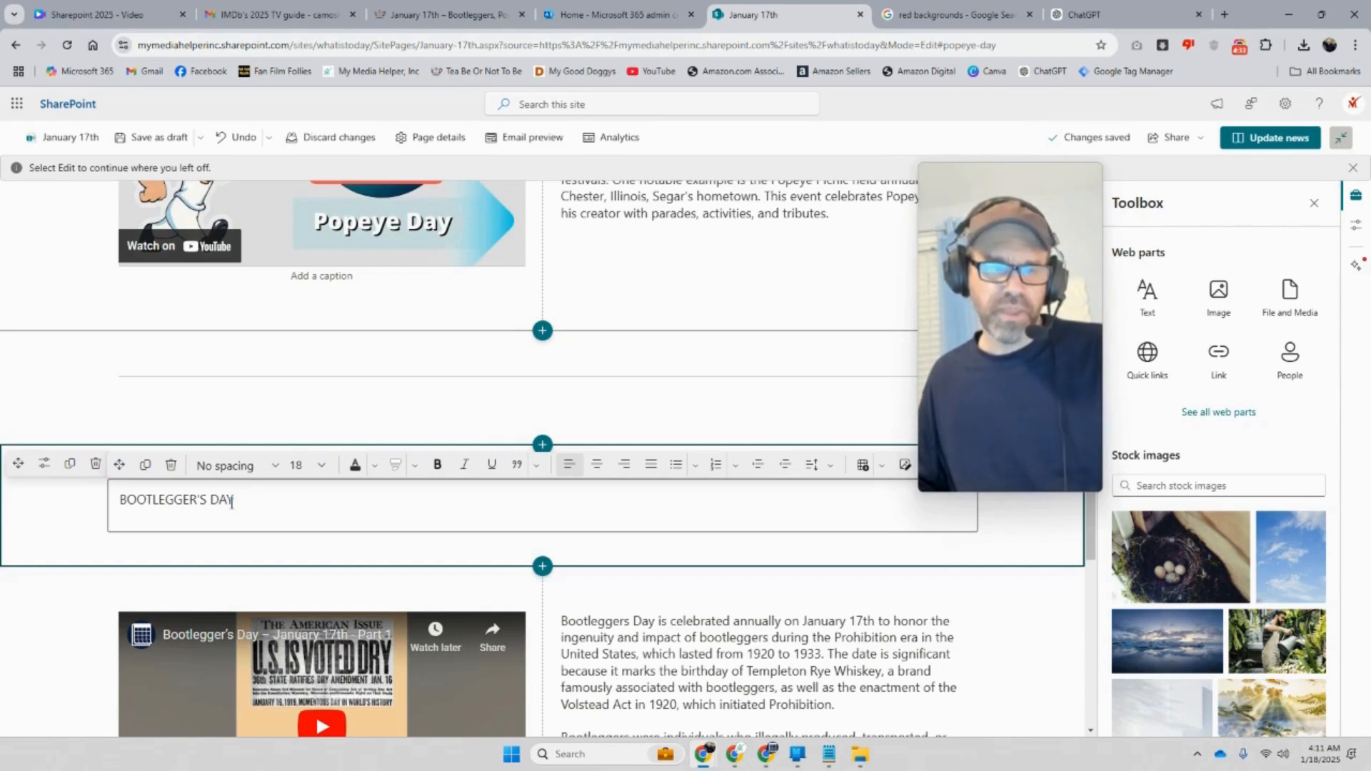
{"action": "left_click_drag", "start_coordinate": [238, 502], "coordinate": [92, 511]}
{"action": "left_click", "coordinate": [279, 470]}
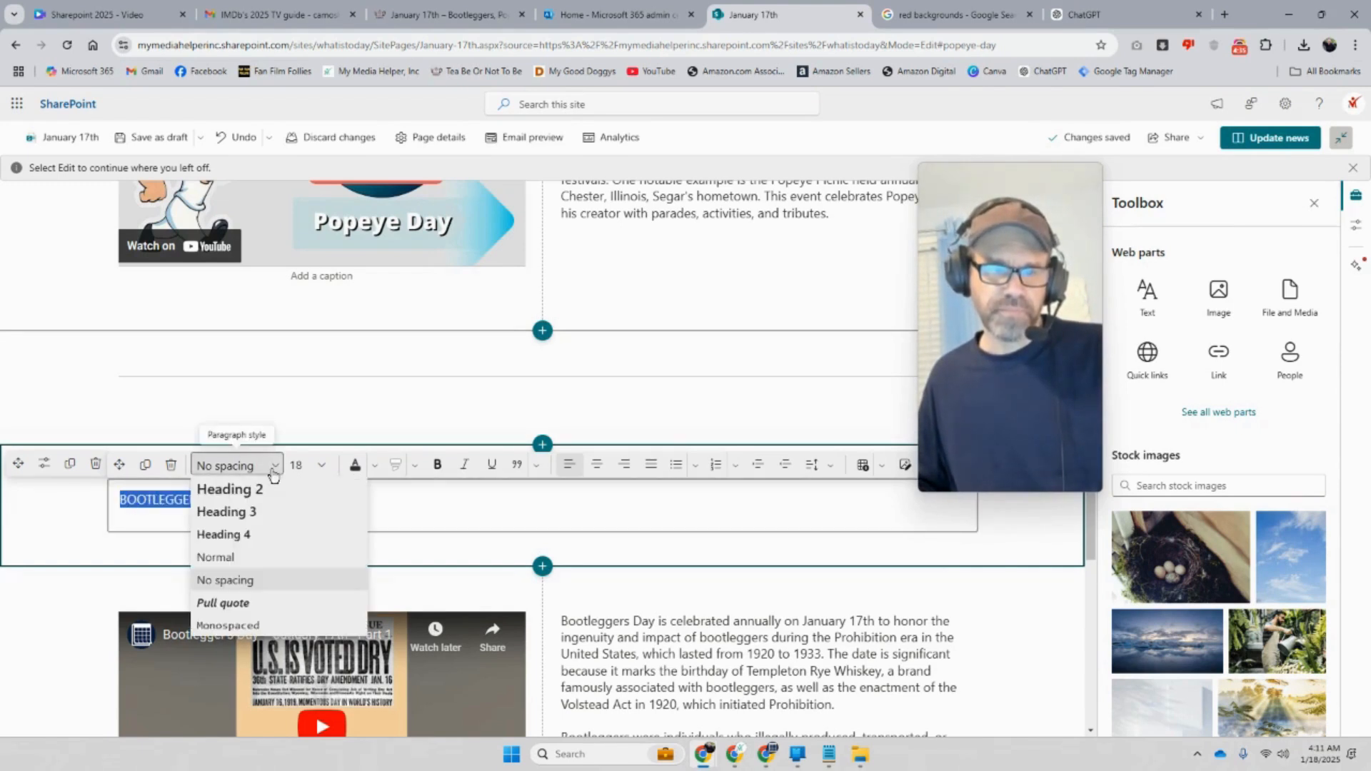
{"action": "left_click", "coordinate": [261, 490]}
{"action": "left_click", "coordinate": [337, 516]}
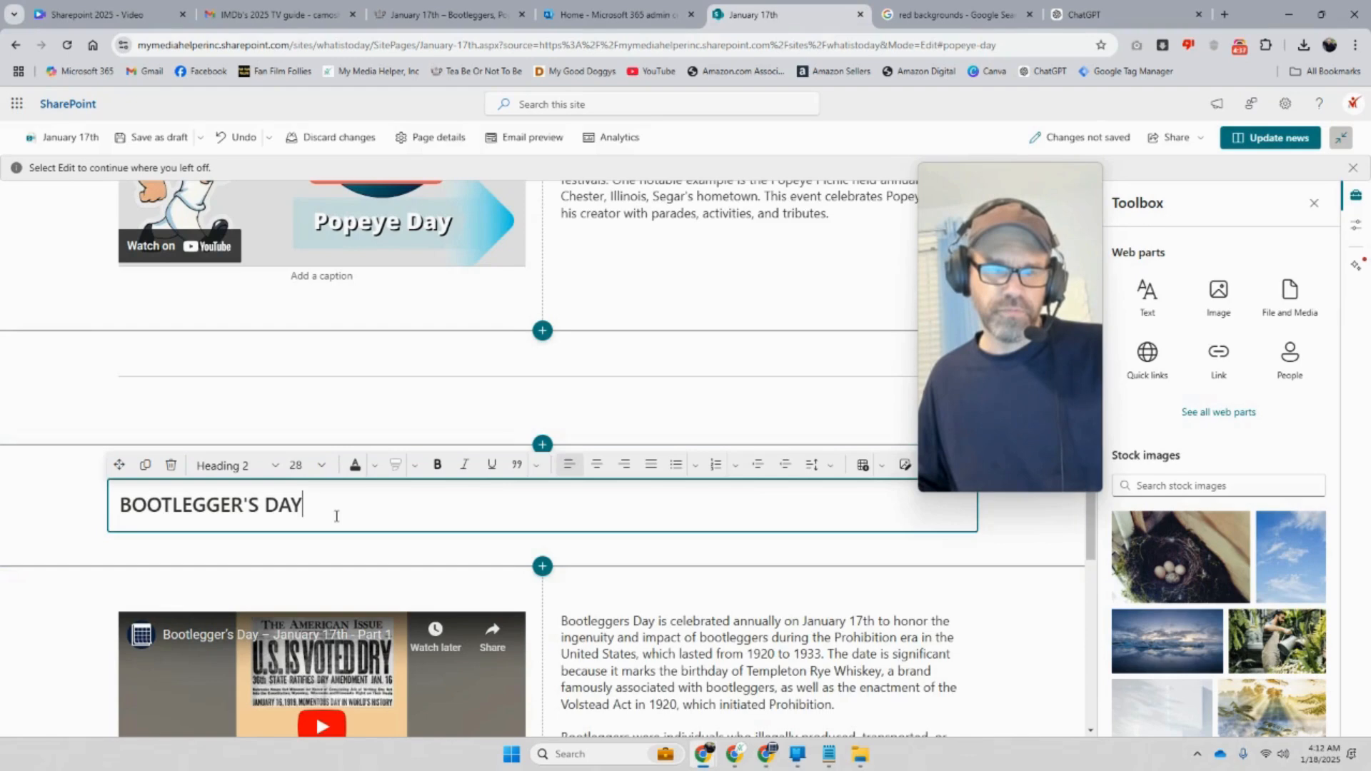
Add the line "Bootlegger's Day" below the Popeye Day link and publish the updated news page
{"action": "scroll", "coordinate": [333, 525], "scroll_direction": "up", "scroll_amount": 8}
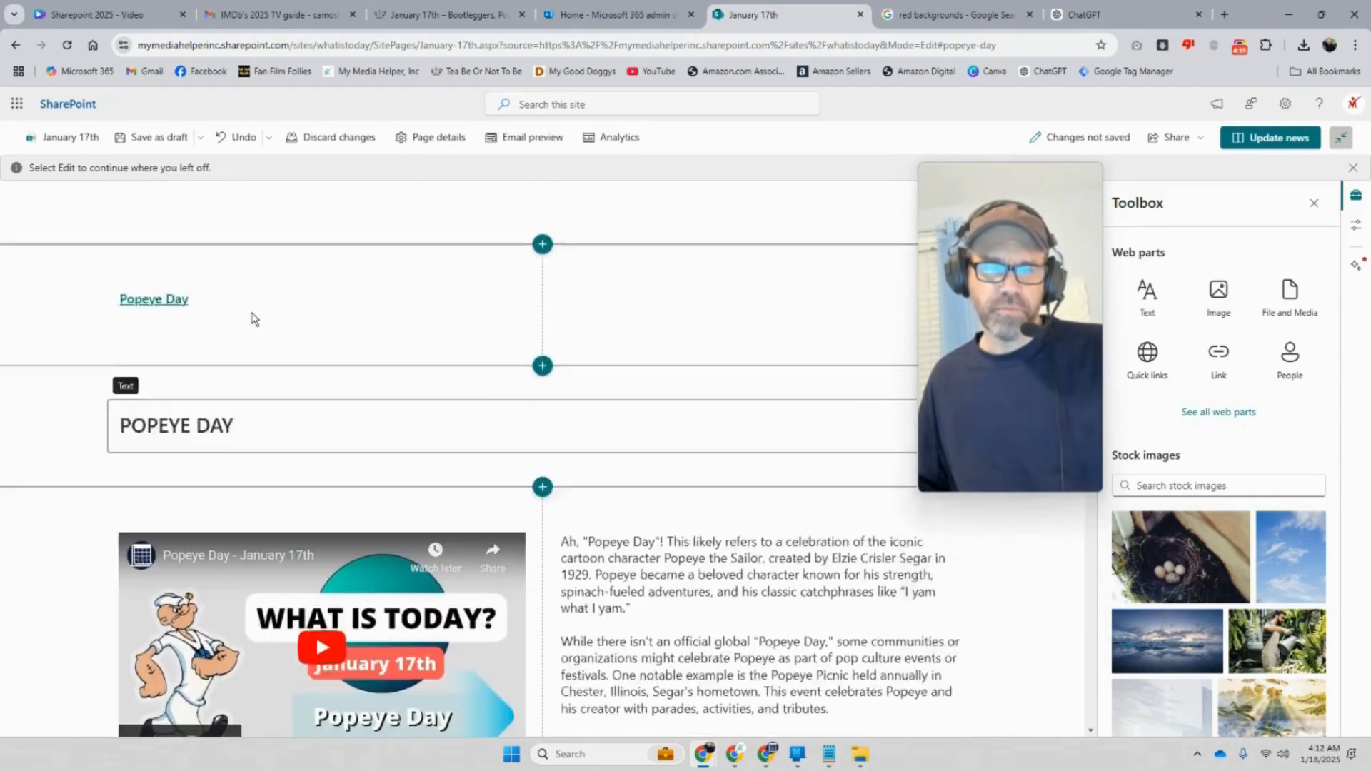
{"action": "left_click", "coordinate": [220, 373]}
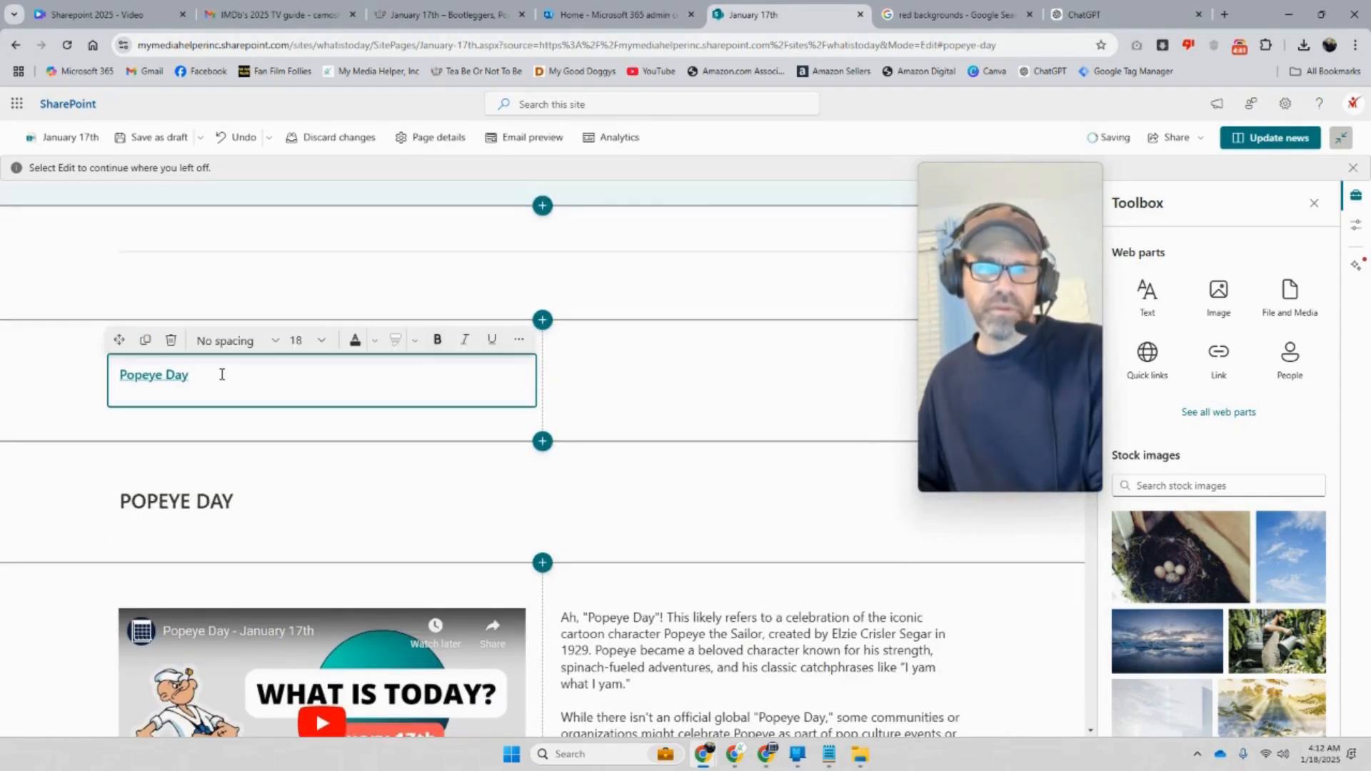
{"action": "key", "text": "Return"}
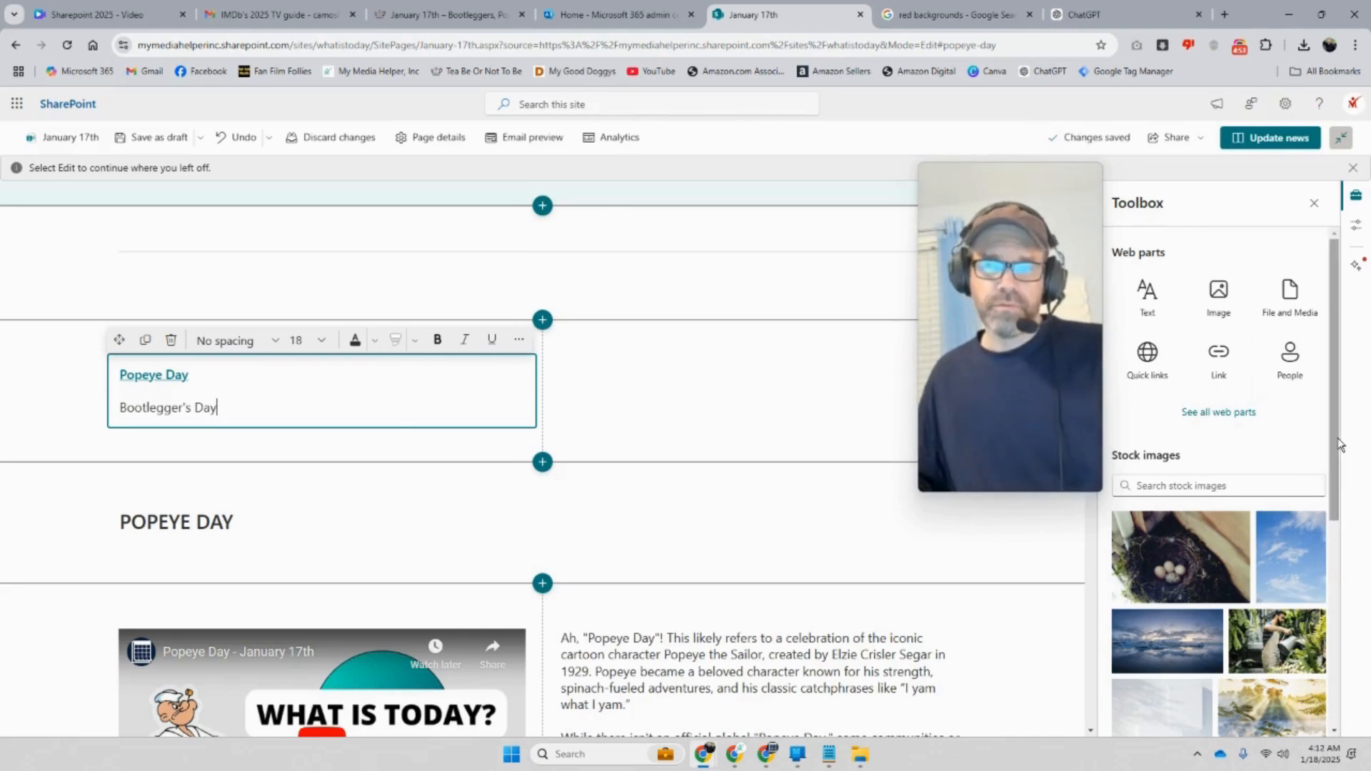
{"action": "left_click", "coordinate": [1277, 139]}
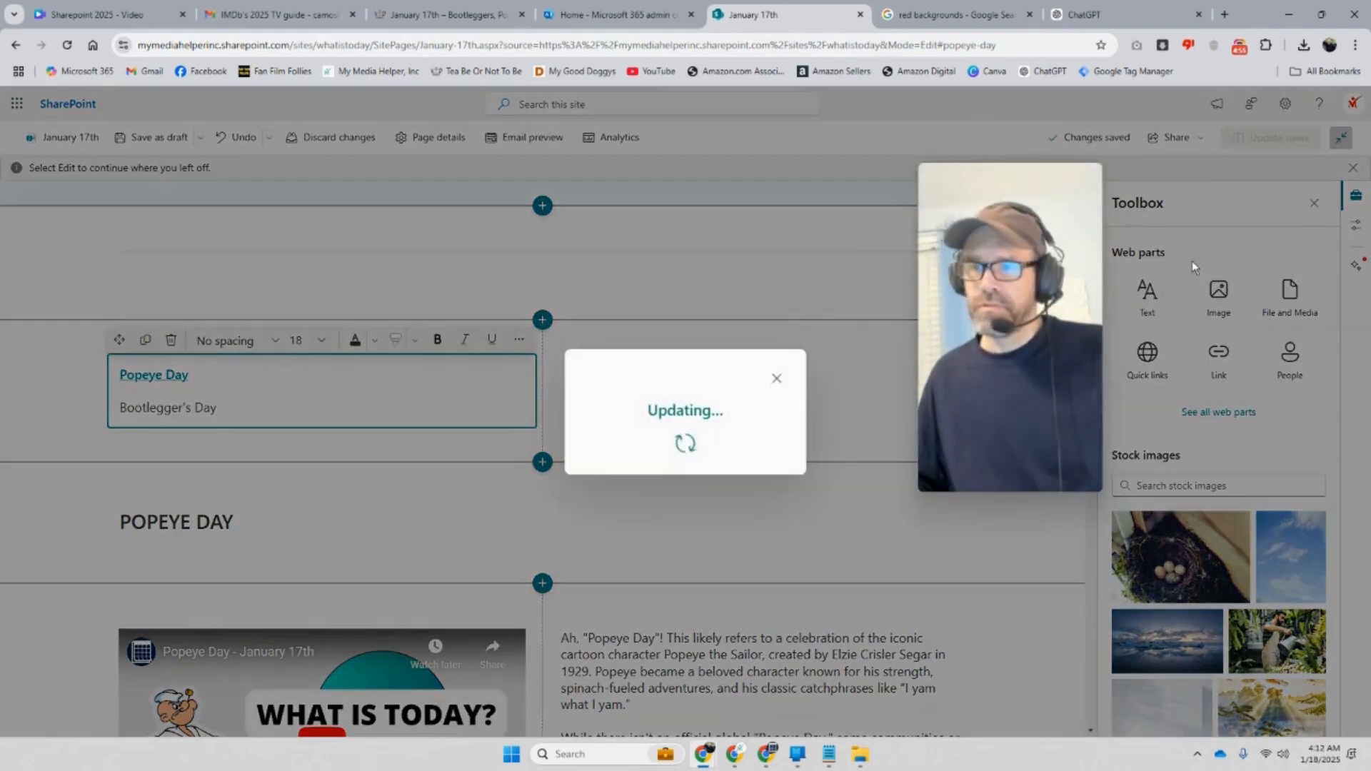
Open the anchor link of the BOOTLEGGER'S DAY heading on the published page and copy its web address
{"action": "scroll", "coordinate": [611, 363], "scroll_direction": "down", "scroll_amount": 6}
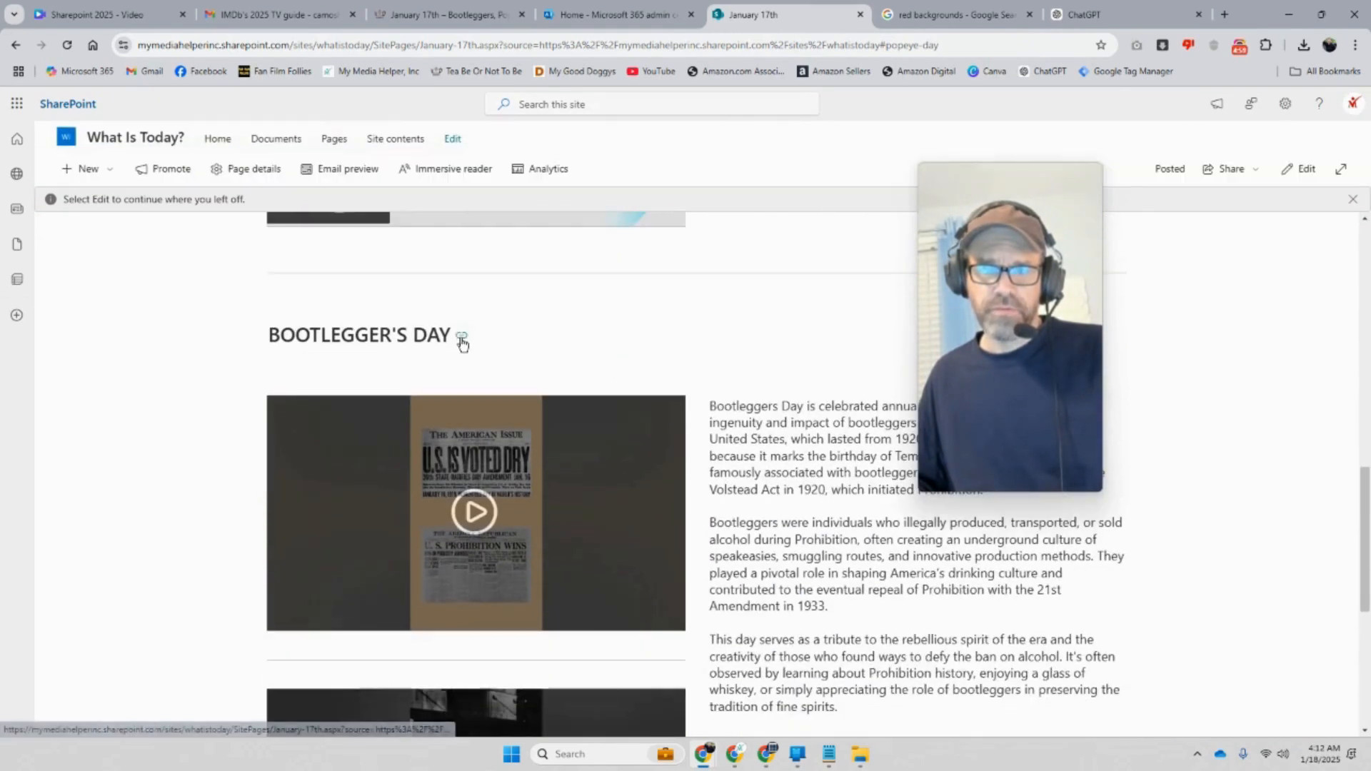
{"action": "left_click", "coordinate": [462, 342]}
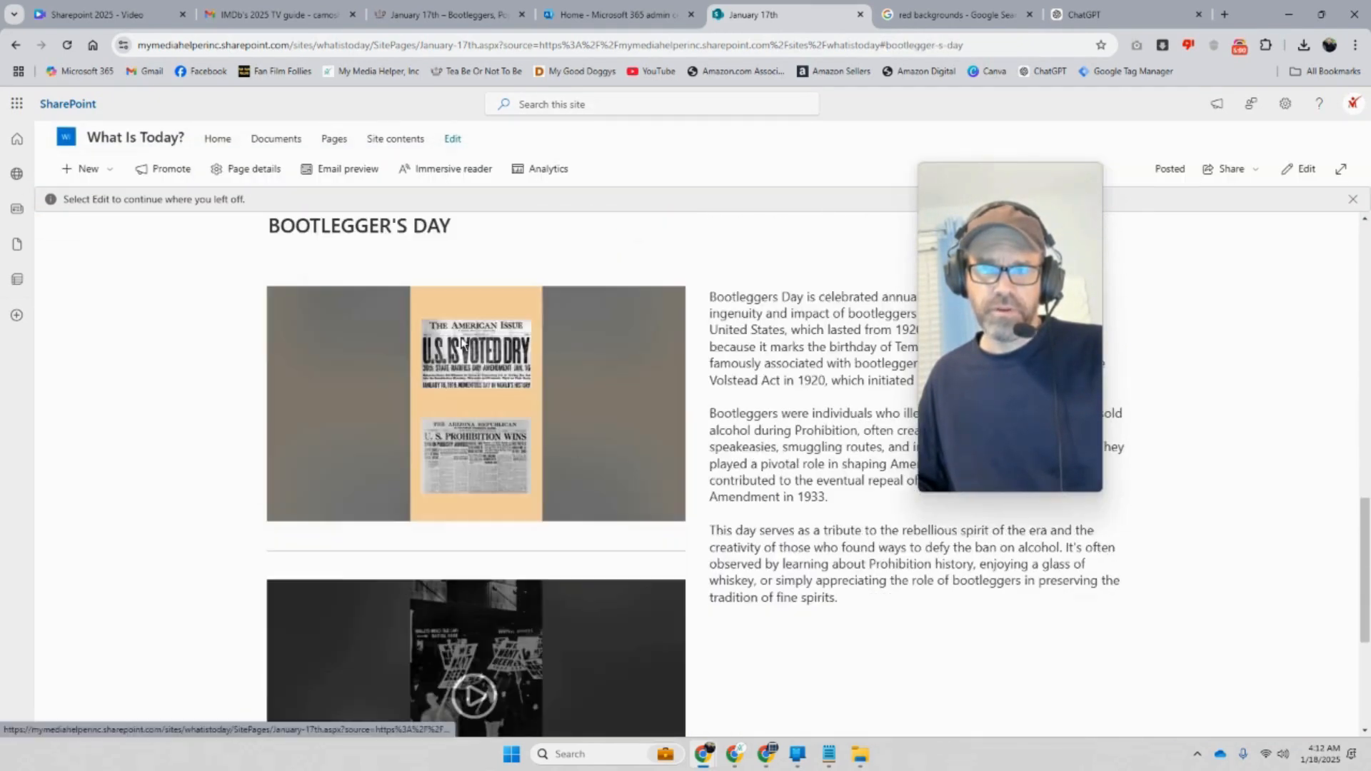
{"action": "left_click", "coordinate": [755, 53]}
{"action": "right_click", "coordinate": [755, 53]}
{"action": "left_click", "coordinate": [813, 182]}
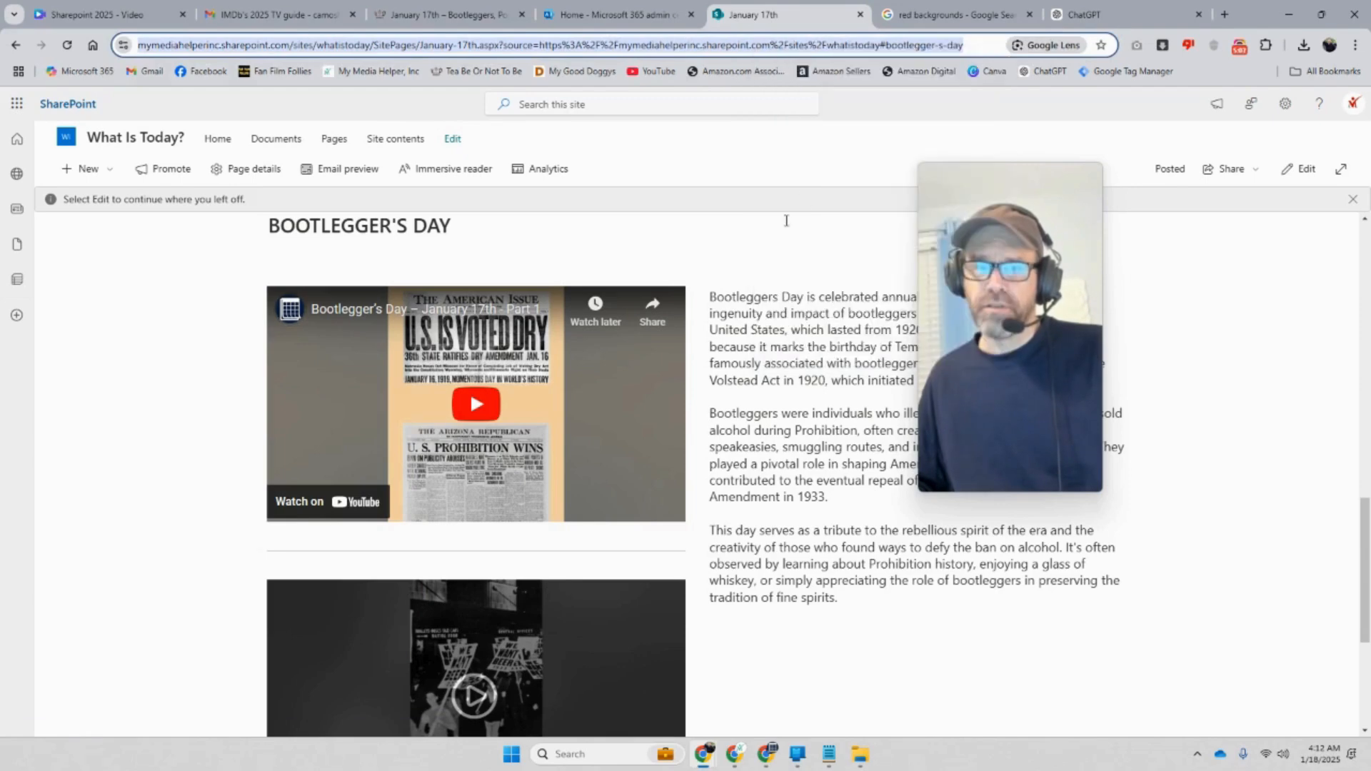
Reopen the page for editing and hyperlink the "Bootlegger's Day" line to the copied anchor address
{"action": "scroll", "coordinate": [727, 388], "scroll_direction": "up", "scroll_amount": 8}
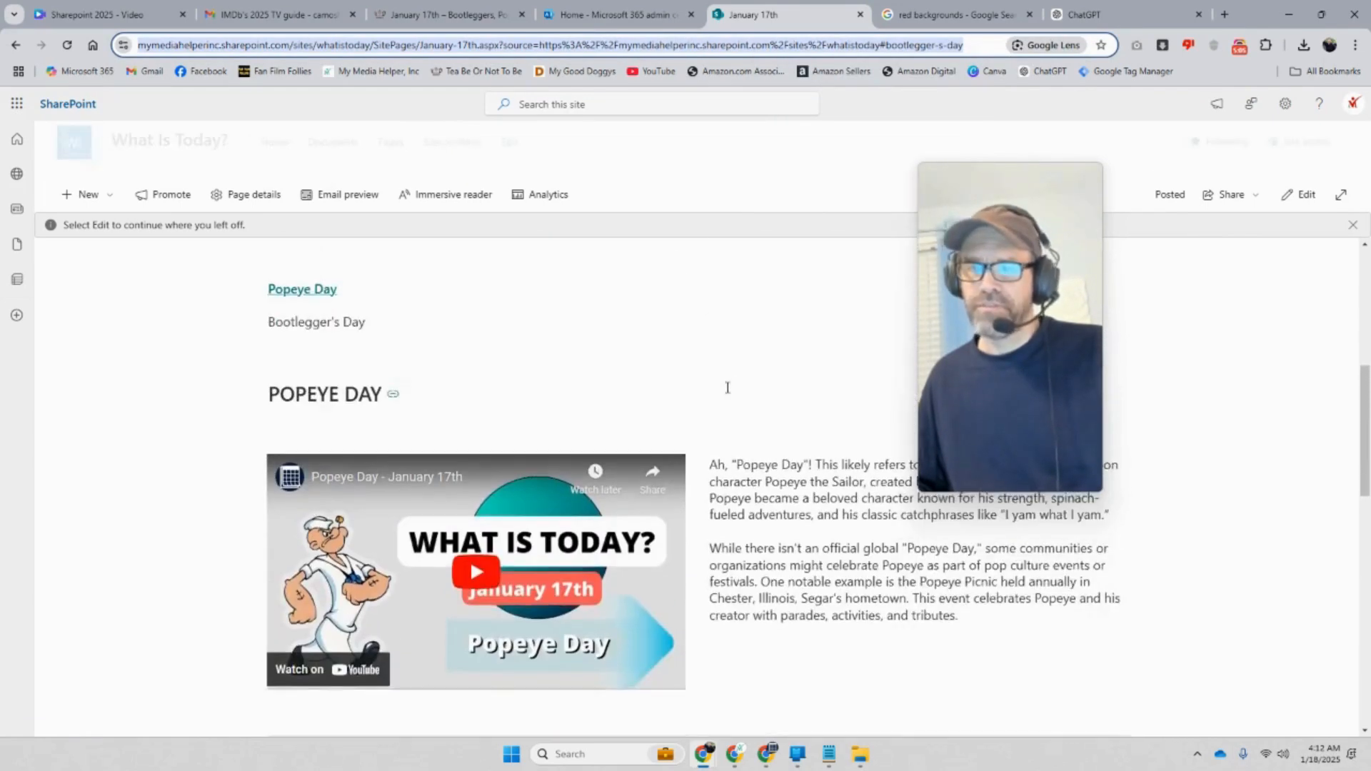
{"action": "scroll", "coordinate": [727, 387], "scroll_direction": "up", "scroll_amount": 3}
{"action": "left_click", "coordinate": [1298, 200]}
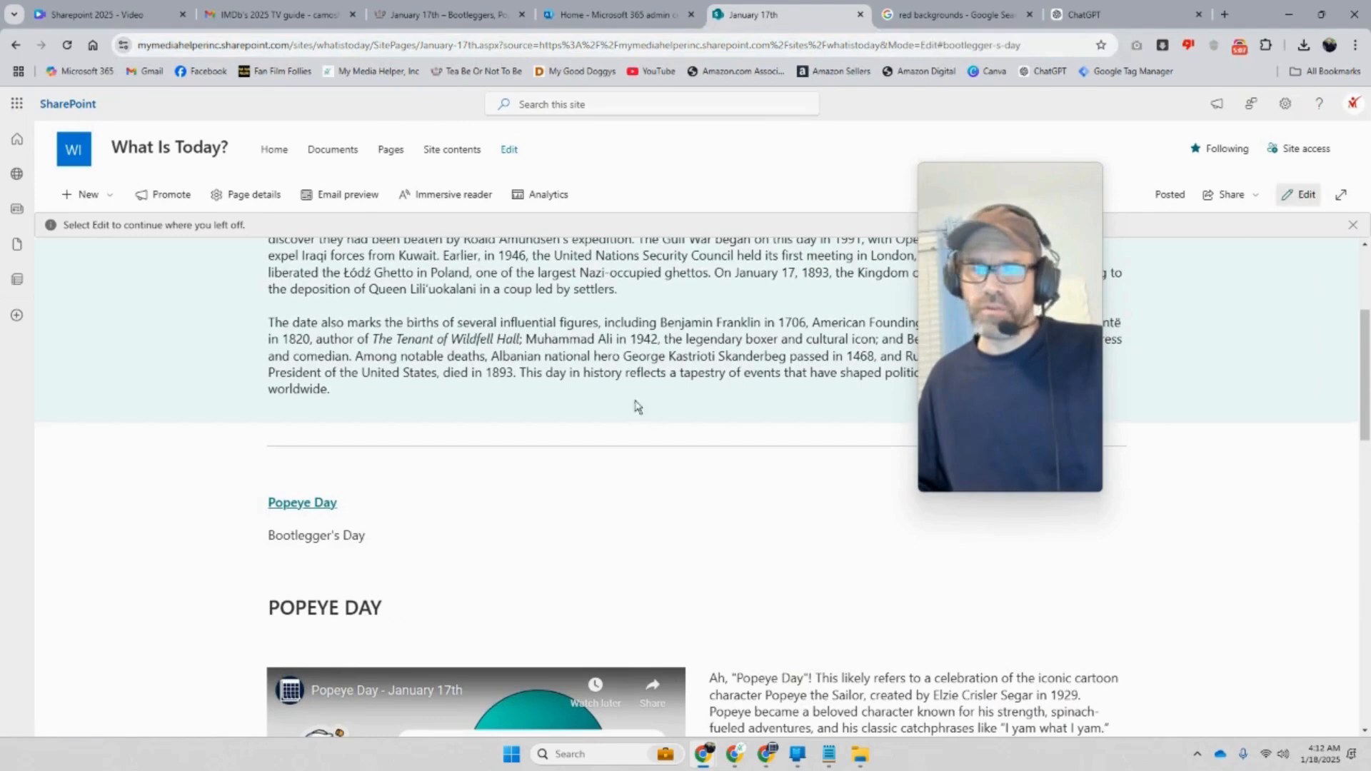
{"action": "scroll", "coordinate": [384, 428], "scroll_direction": "down", "scroll_amount": 2}
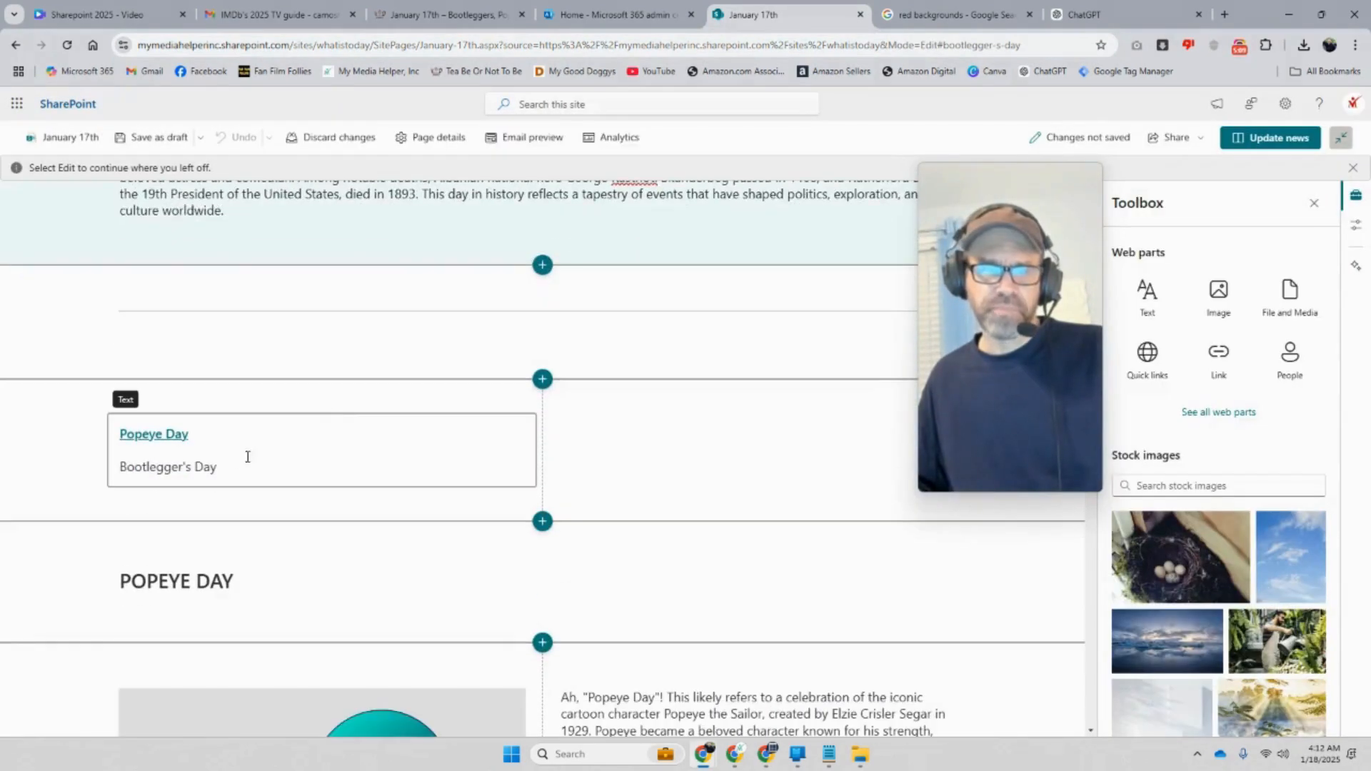
{"action": "left_click_drag", "start_coordinate": [223, 472], "coordinate": [124, 467]}
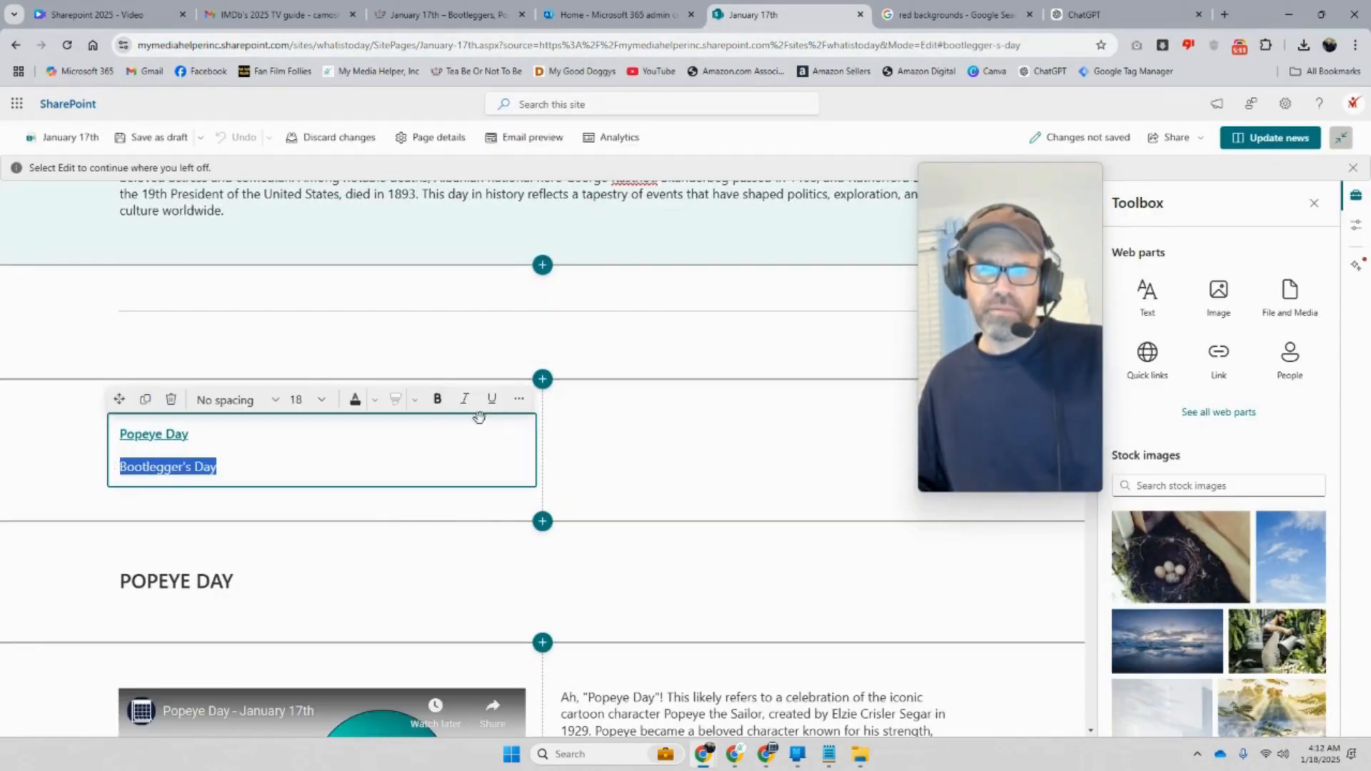
{"action": "left_click", "coordinate": [520, 400]}
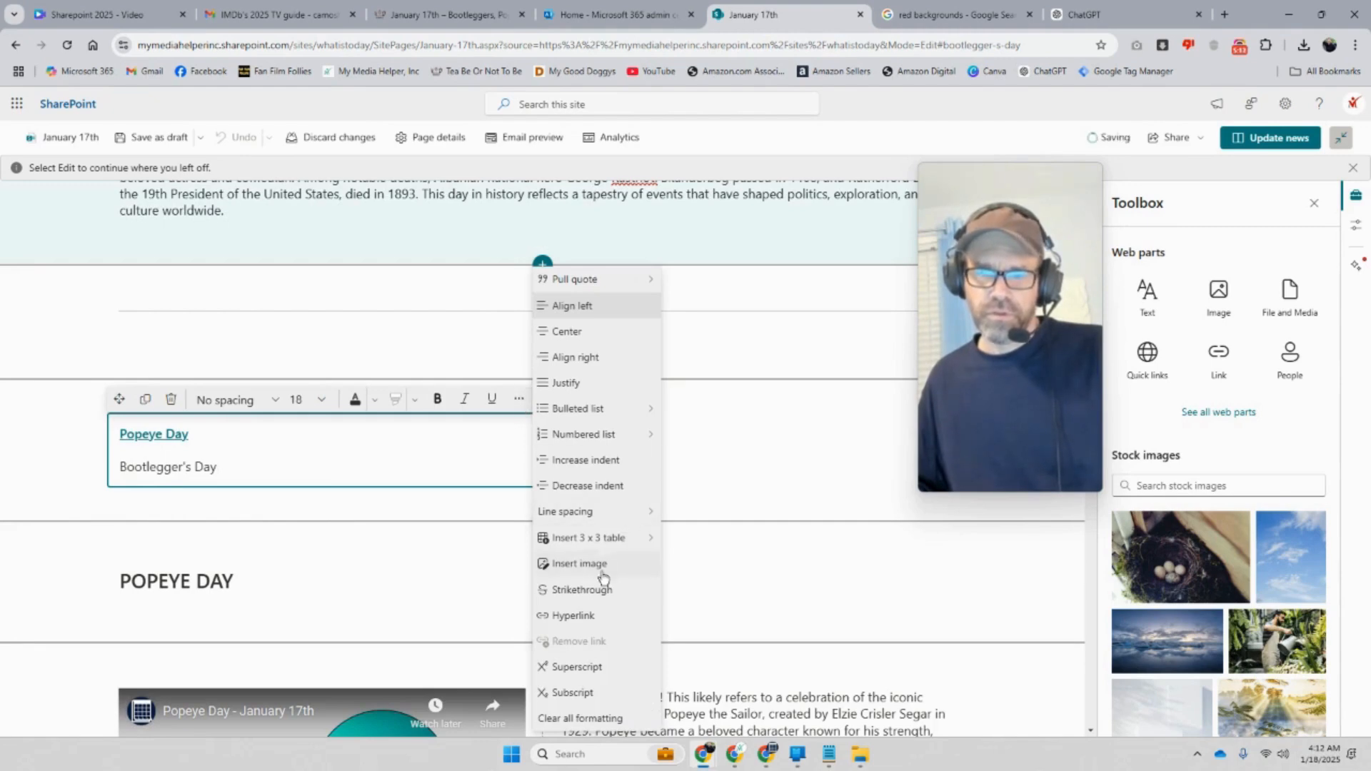
{"action": "left_click", "coordinate": [573, 616]}
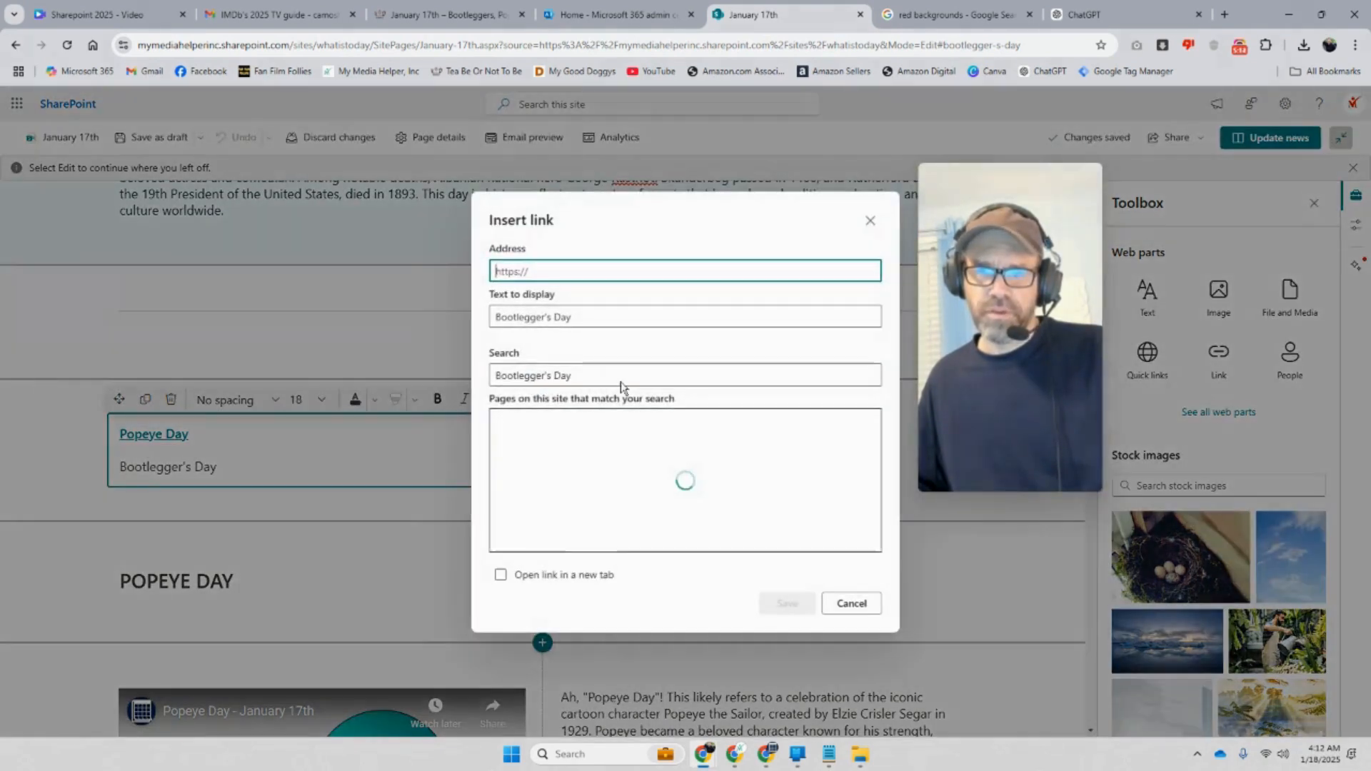
{"action": "right_click", "coordinate": [529, 272]}
{"action": "left_click", "coordinate": [642, 421]}
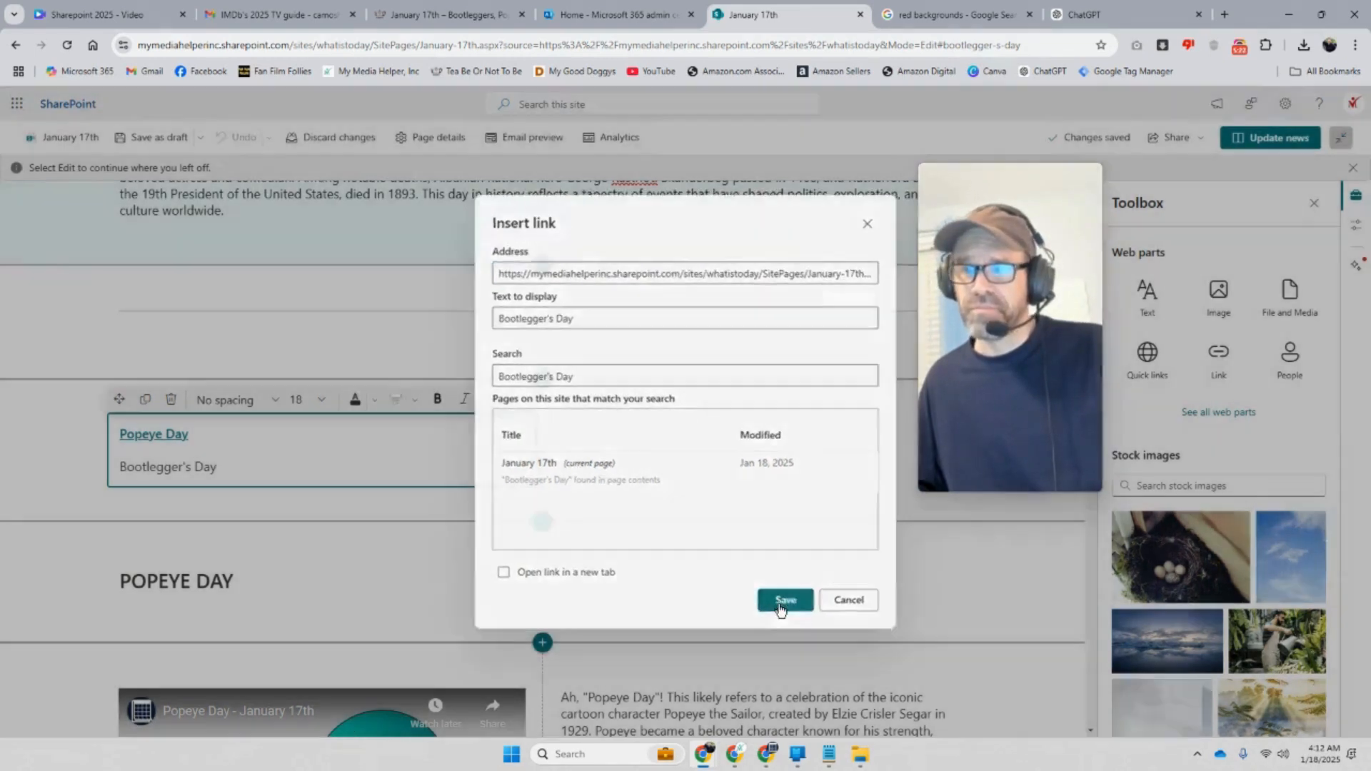
{"action": "left_click", "coordinate": [785, 605]}
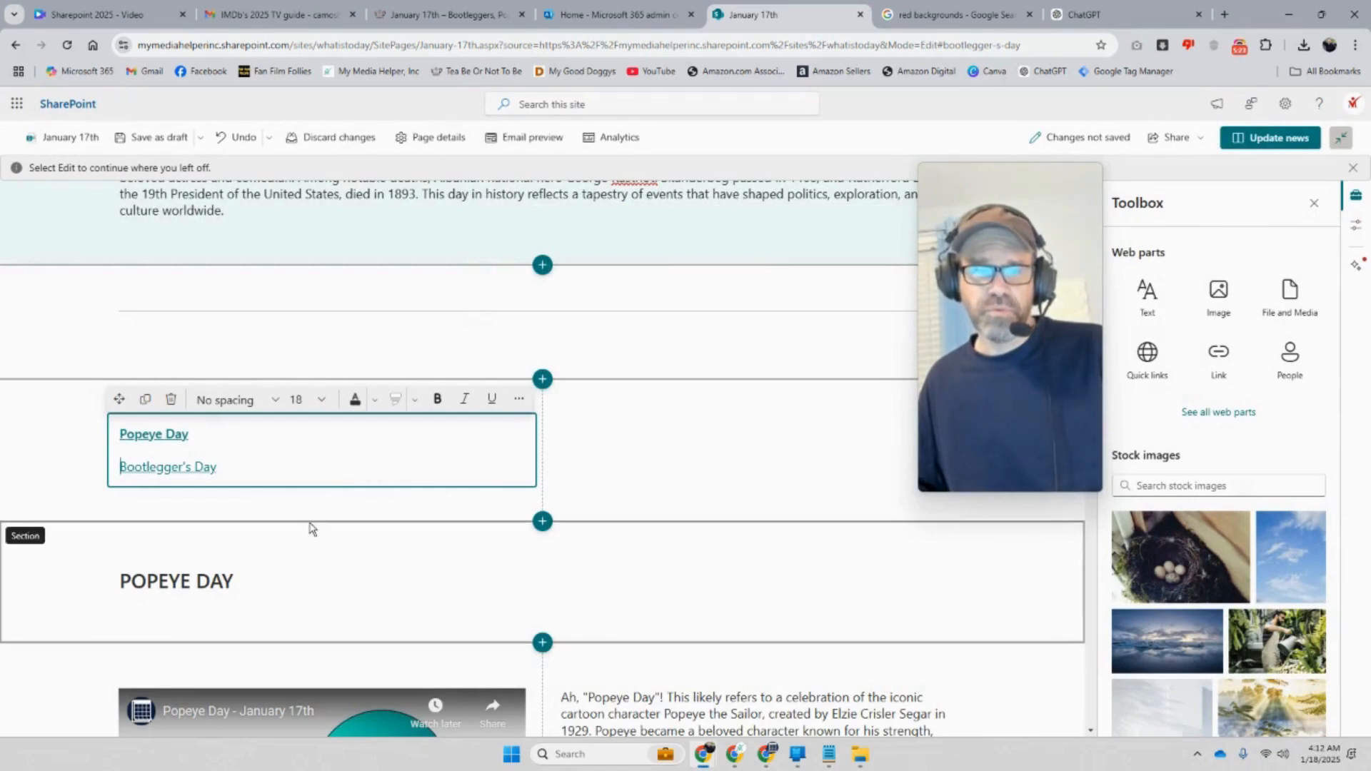
Make the "Bootlegger's Day" link bold and publish the updated page
{"action": "left_click_drag", "start_coordinate": [218, 467], "coordinate": [118, 467]}
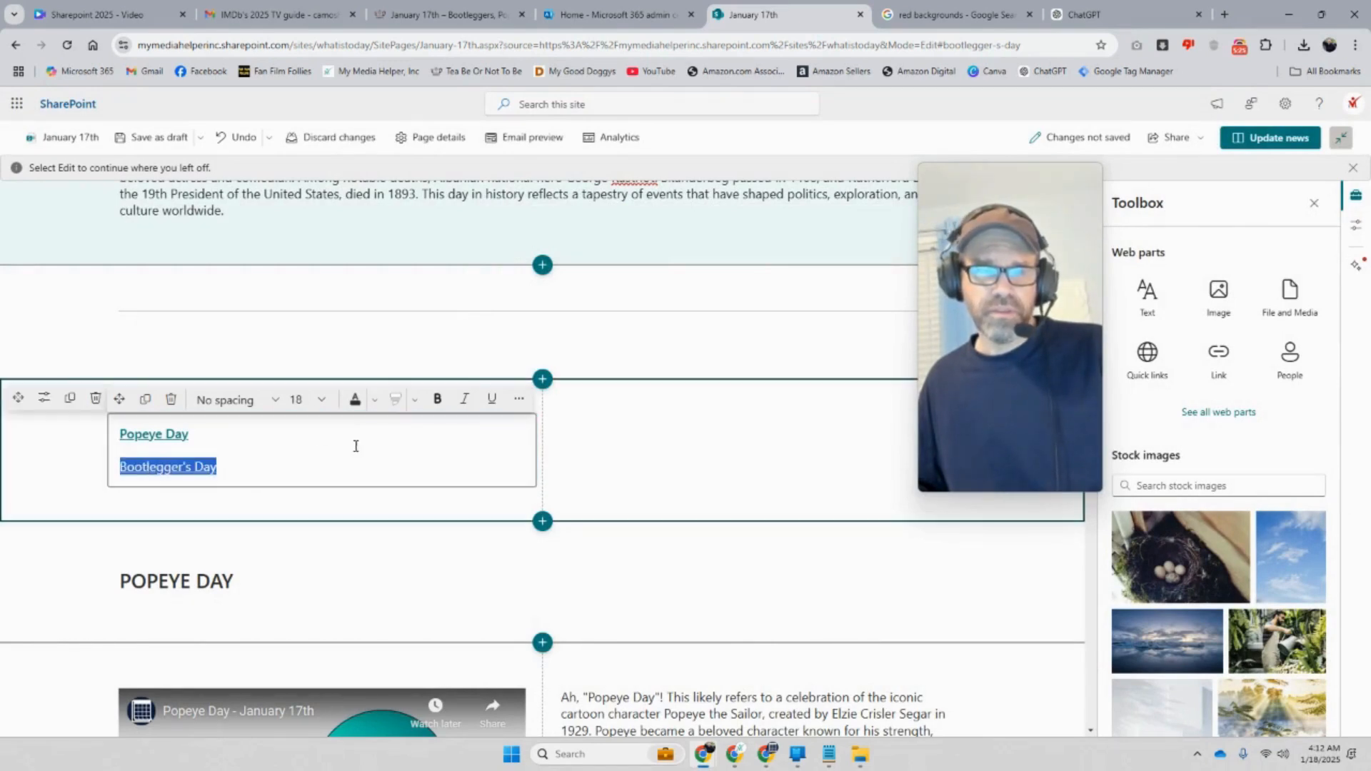
{"action": "left_click", "coordinate": [435, 400]}
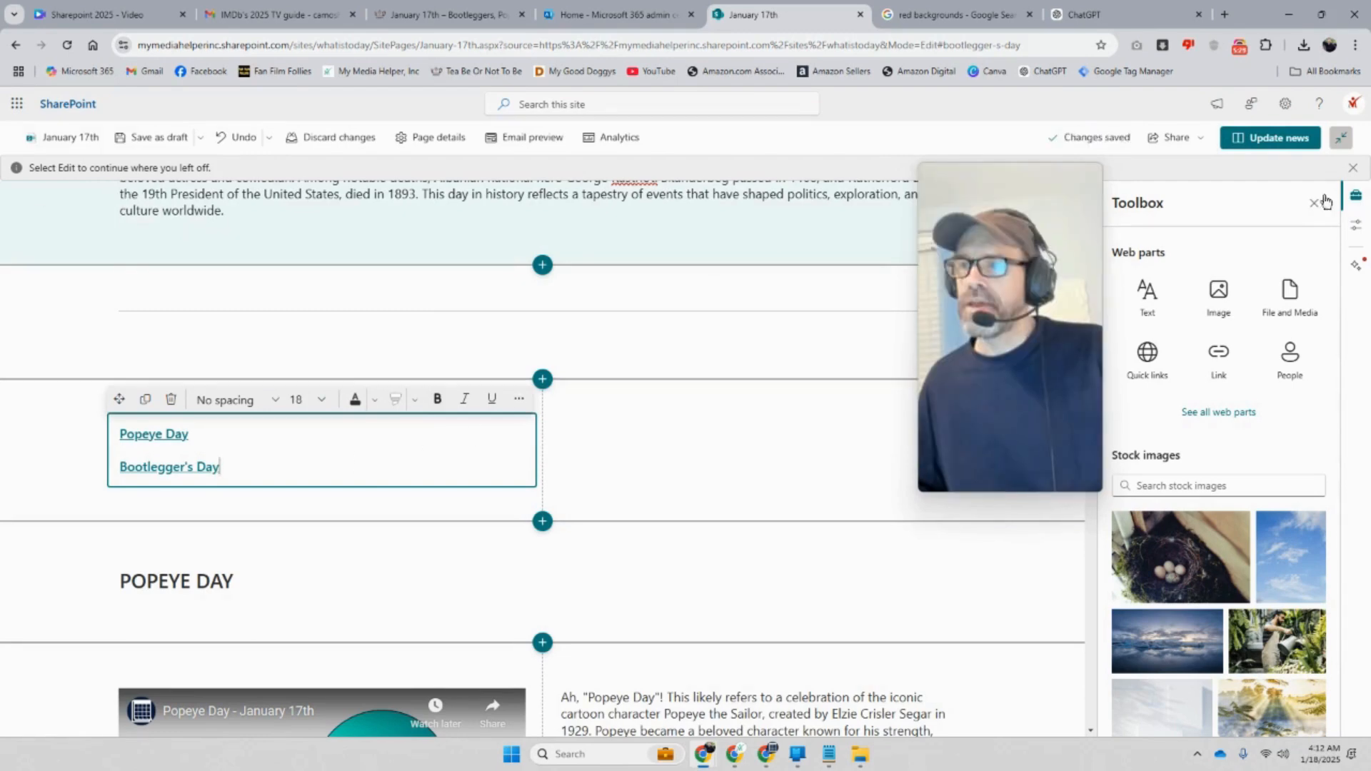
{"action": "left_click", "coordinate": [1285, 139]}
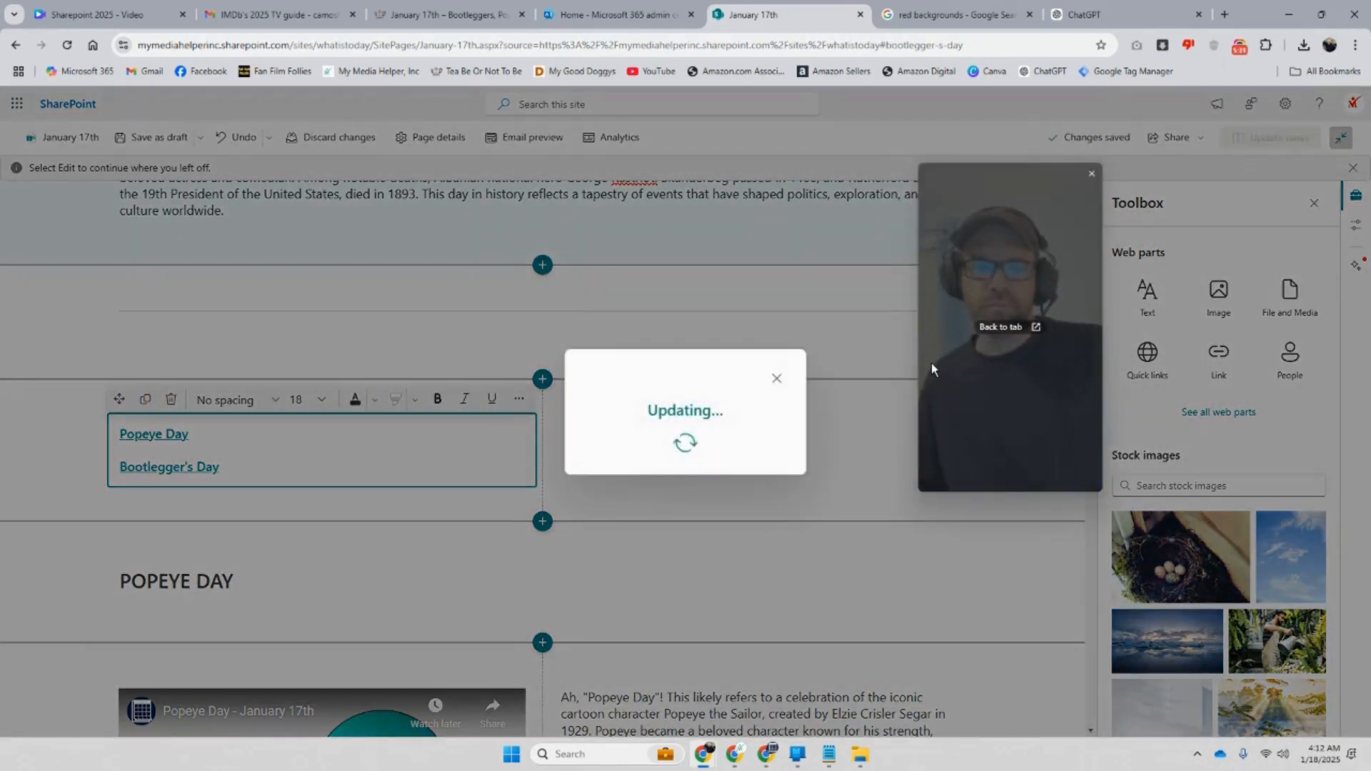
Test the Bootlegger's Day link on the published page and return to the list of links
{"action": "scroll", "coordinate": [886, 385], "scroll_direction": "down", "scroll_amount": 5}
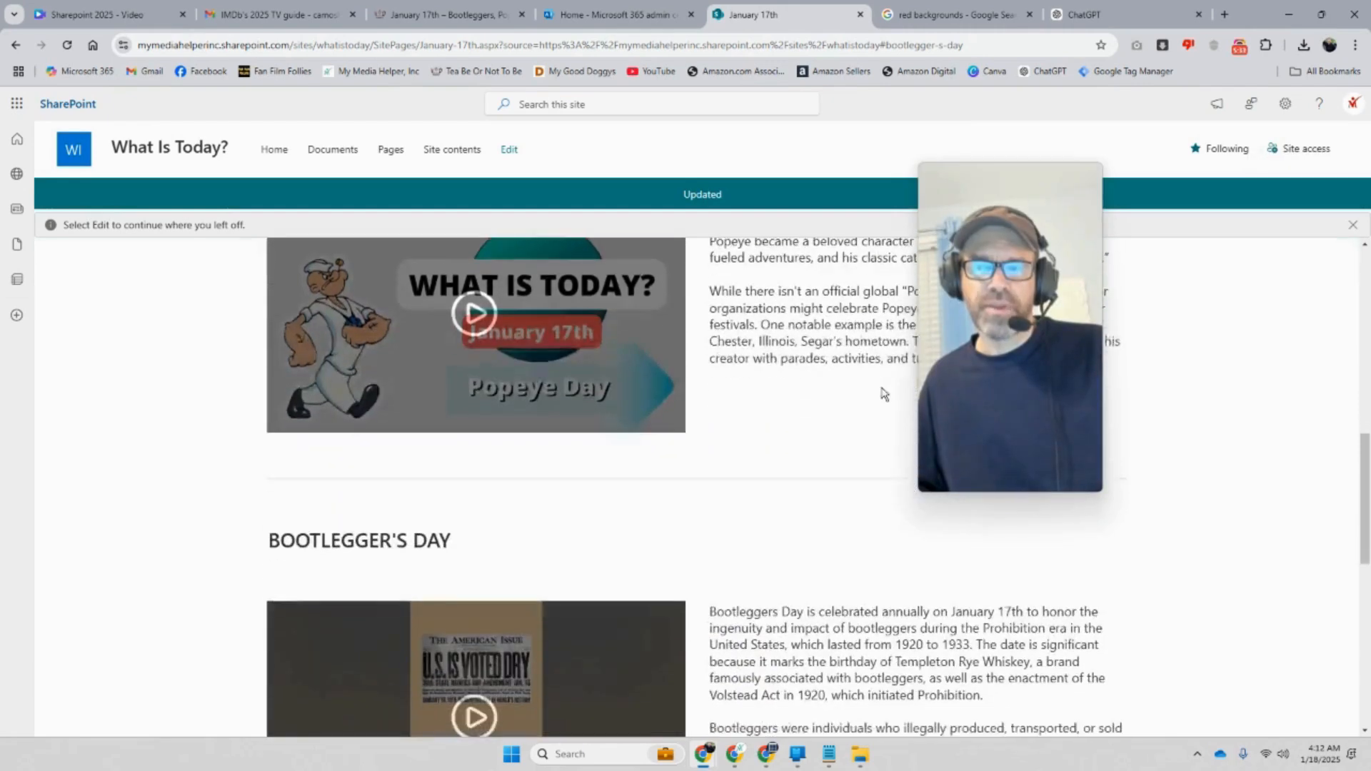
{"action": "scroll", "coordinate": [884, 392], "scroll_direction": "up", "scroll_amount": 6}
{"action": "left_click", "coordinate": [329, 634]}
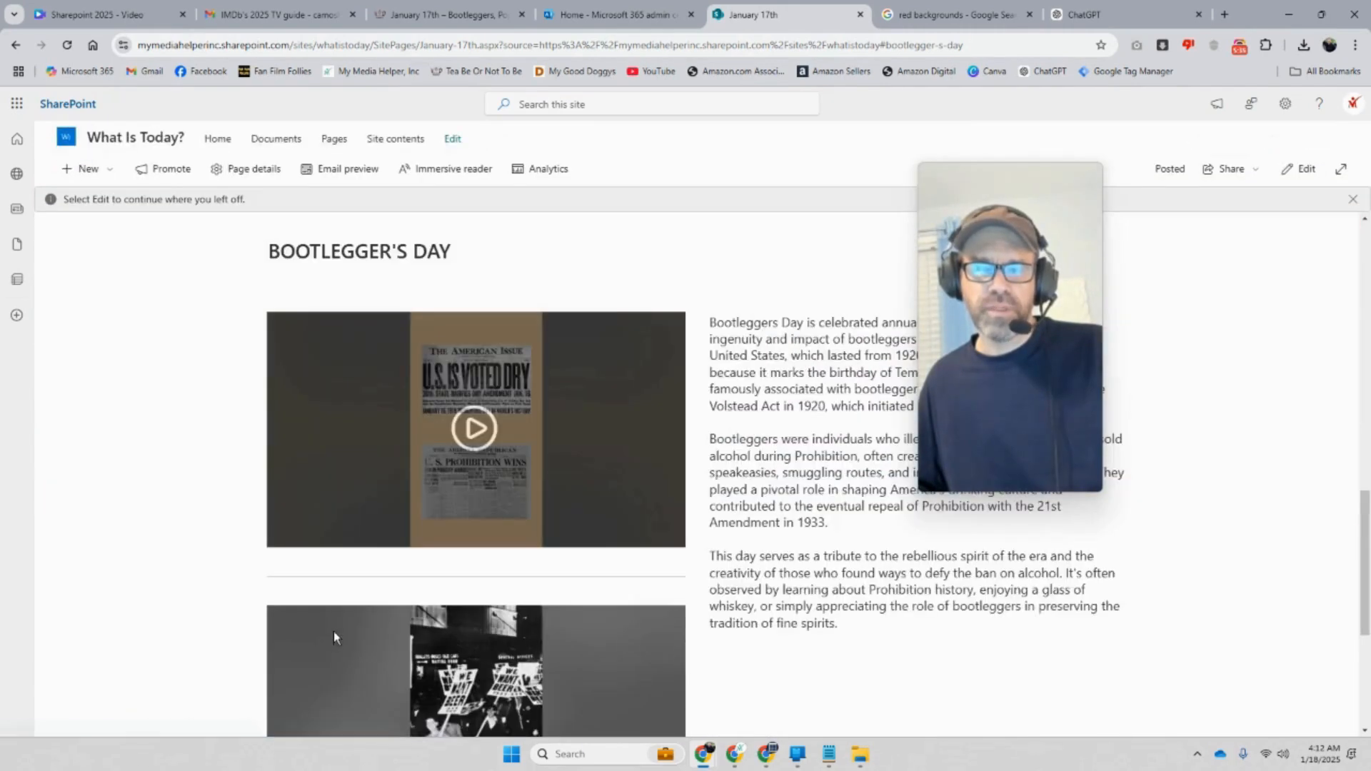
{"action": "scroll", "coordinate": [633, 475], "scroll_direction": "up", "scroll_amount": 10}
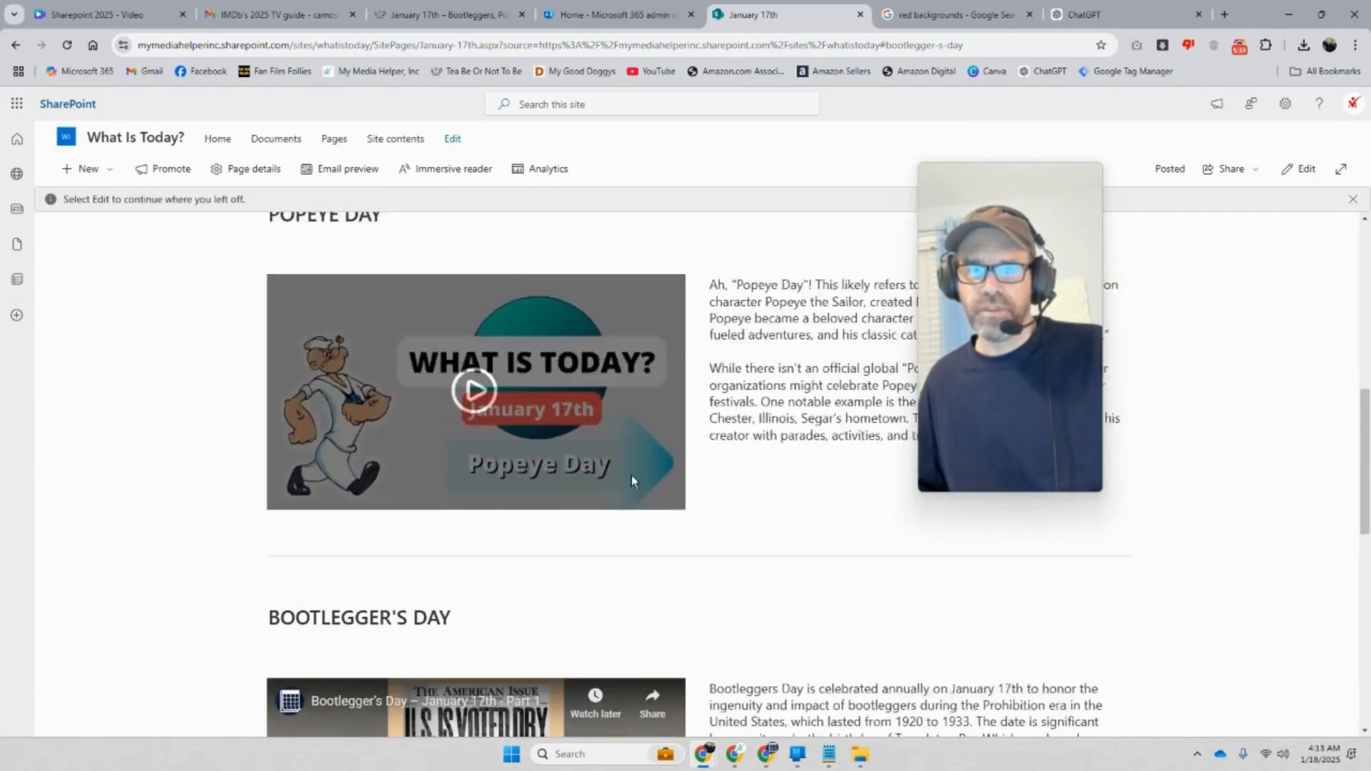
{"action": "scroll", "coordinate": [632, 475], "scroll_direction": "up", "scroll_amount": 2}
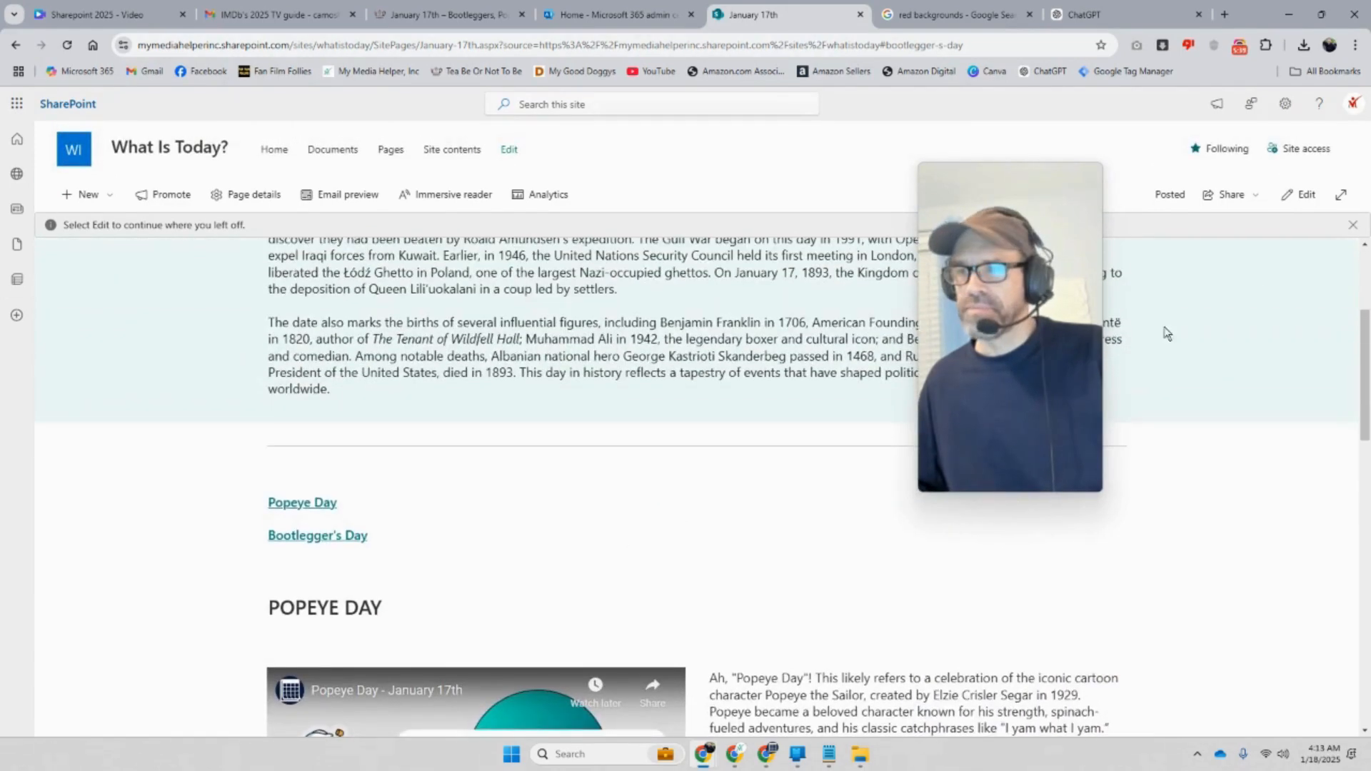
Reopen the page for editing and give the two-column Popeye Day video section the solid dark teal background
{"action": "left_click", "coordinate": [1306, 196]}
{"action": "scroll", "coordinate": [449, 439], "scroll_direction": "down", "scroll_amount": 5}
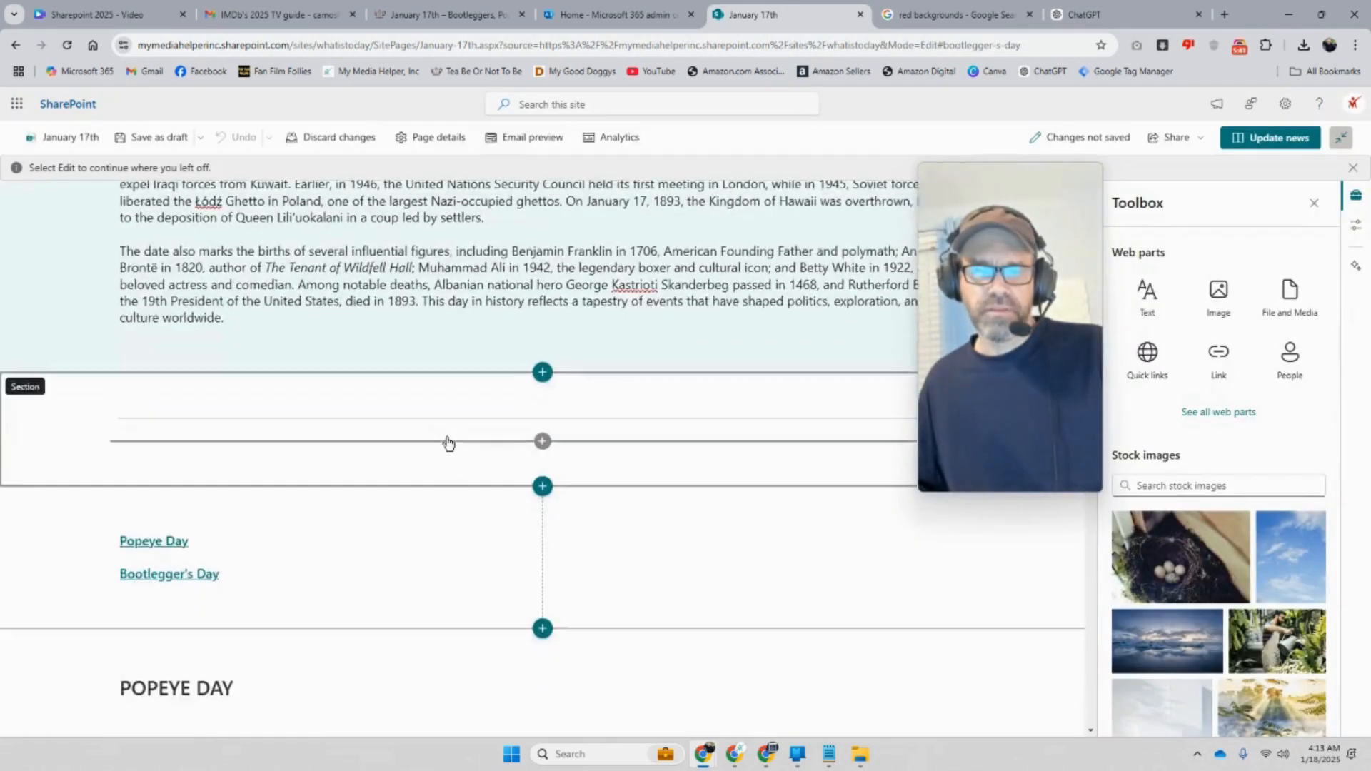
{"action": "scroll", "coordinate": [446, 446], "scroll_direction": "down", "scroll_amount": 4}
{"action": "scroll", "coordinate": [444, 440], "scroll_direction": "up", "scroll_amount": 4}
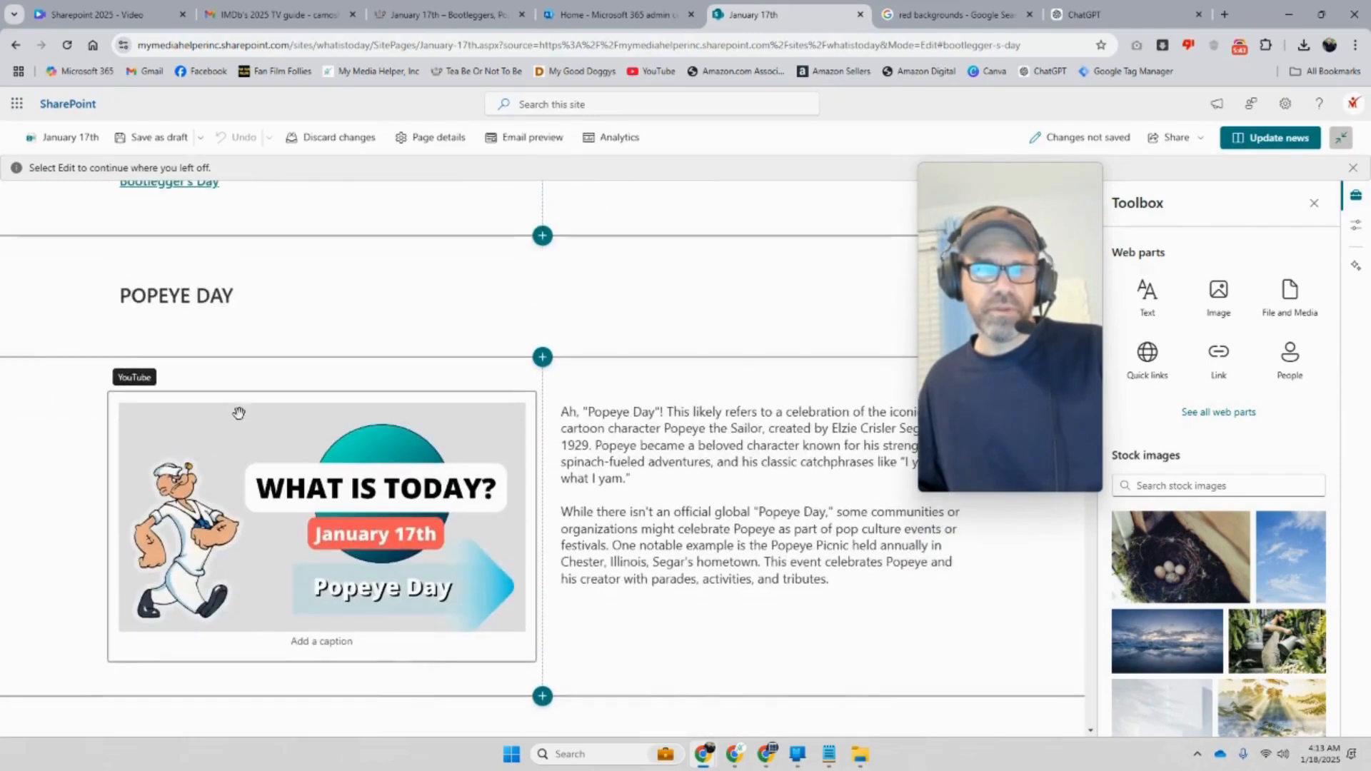
{"action": "left_click", "coordinate": [44, 375]}
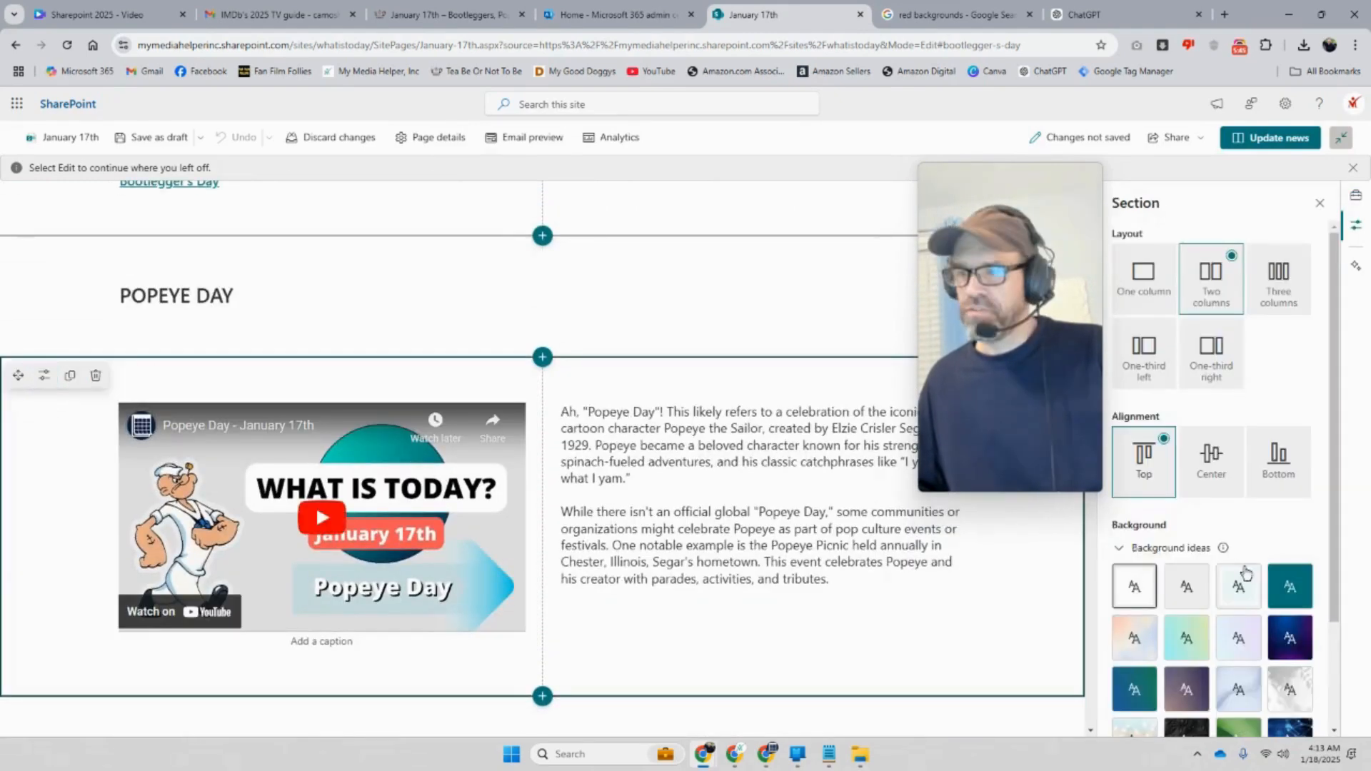
{"action": "left_click", "coordinate": [1271, 580]}
Apply the solid dark teal background to the two-column Bootlegger's Day video section and publish the update
{"action": "scroll", "coordinate": [192, 489], "scroll_direction": "down", "scroll_amount": 5}
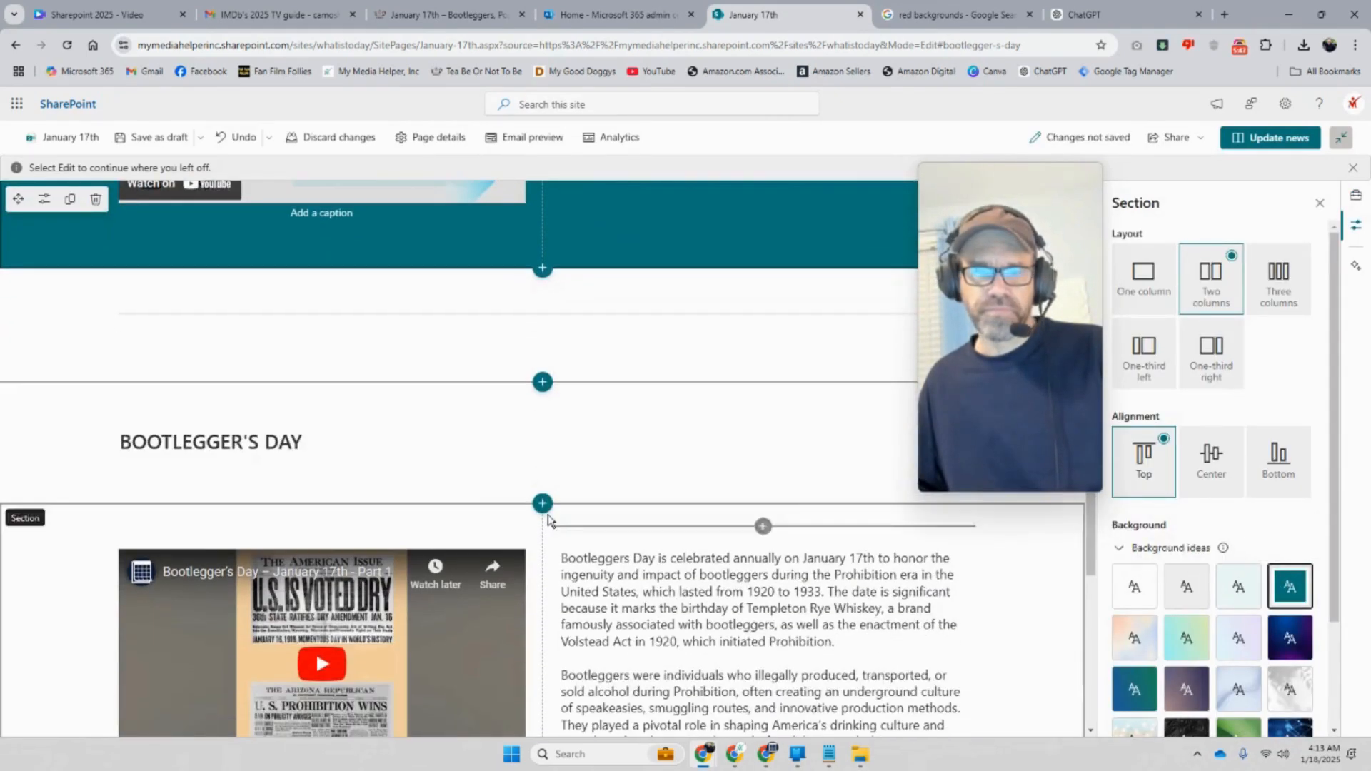
{"action": "left_click", "coordinate": [42, 527]}
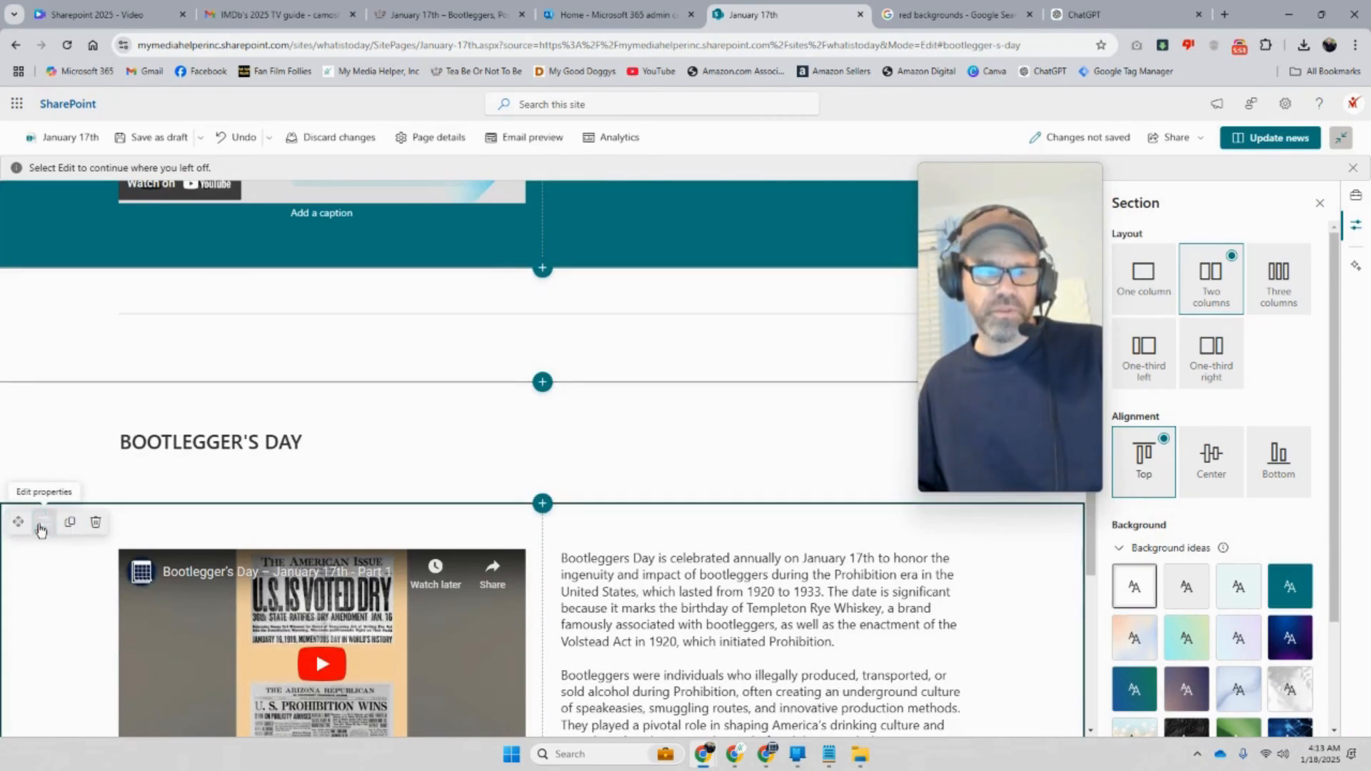
{"action": "left_click", "coordinate": [1291, 591]}
{"action": "scroll", "coordinate": [1290, 591], "scroll_direction": "down", "scroll_amount": 2}
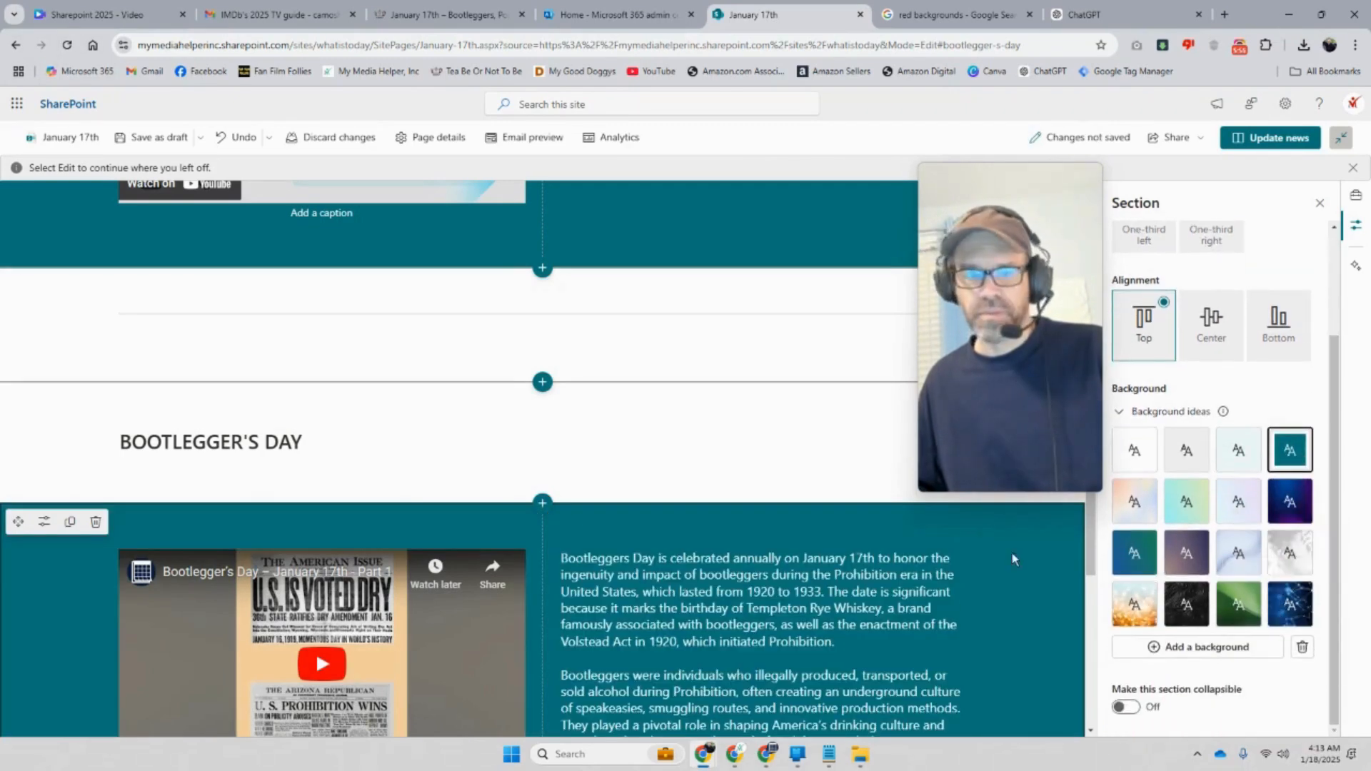
{"action": "left_click", "coordinate": [1287, 137]}
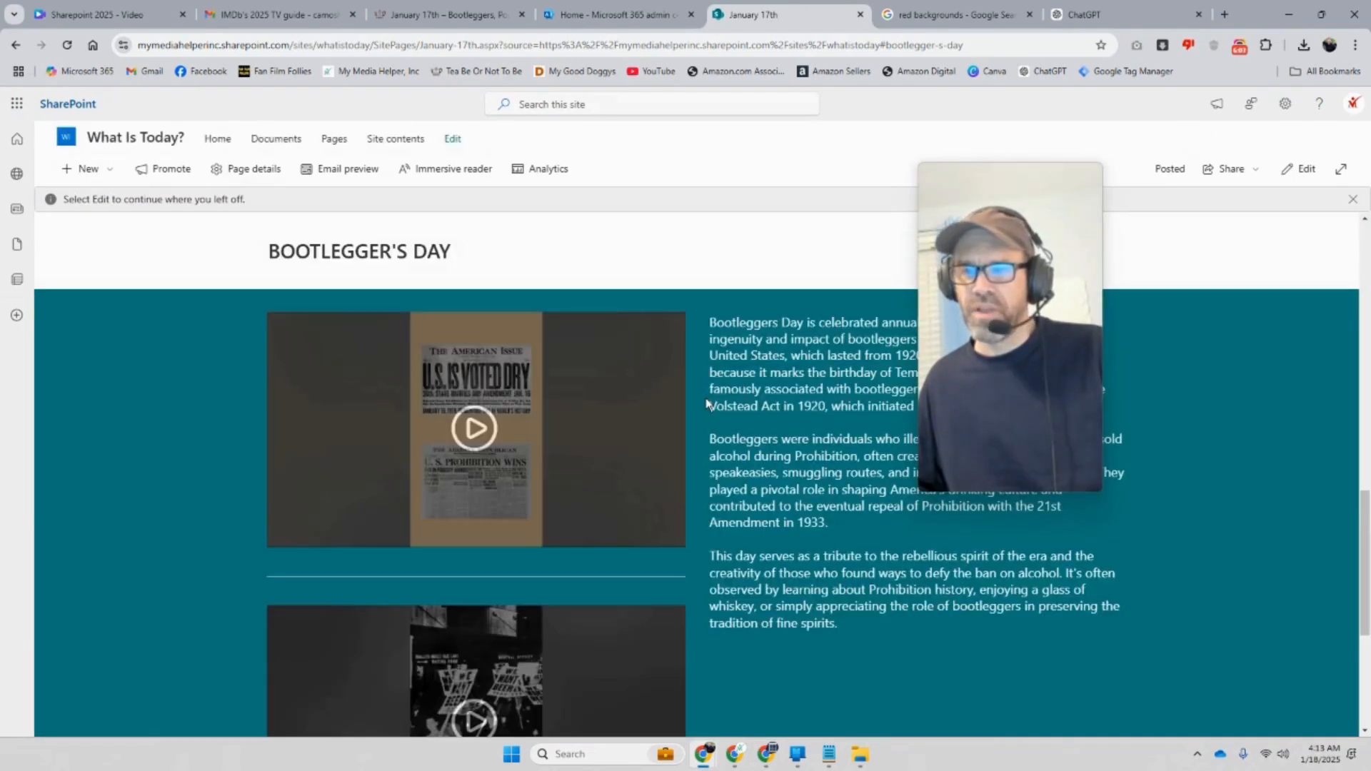
Review the published page from the title area through the links, Popeye Day and Bootlegger's Day sections
{"action": "scroll", "coordinate": [707, 407], "scroll_direction": "up", "scroll_amount": 4}
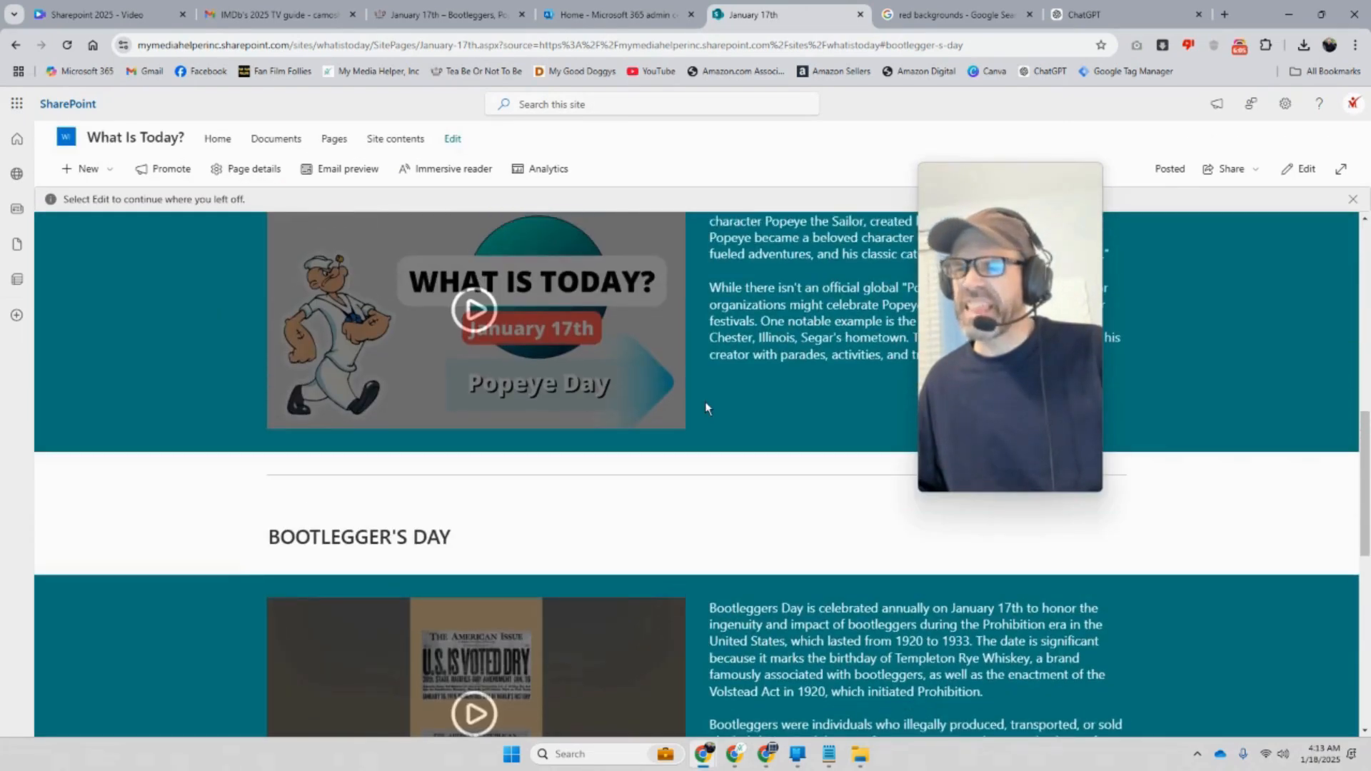
{"action": "scroll", "coordinate": [704, 407], "scroll_direction": "up", "scroll_amount": 10}
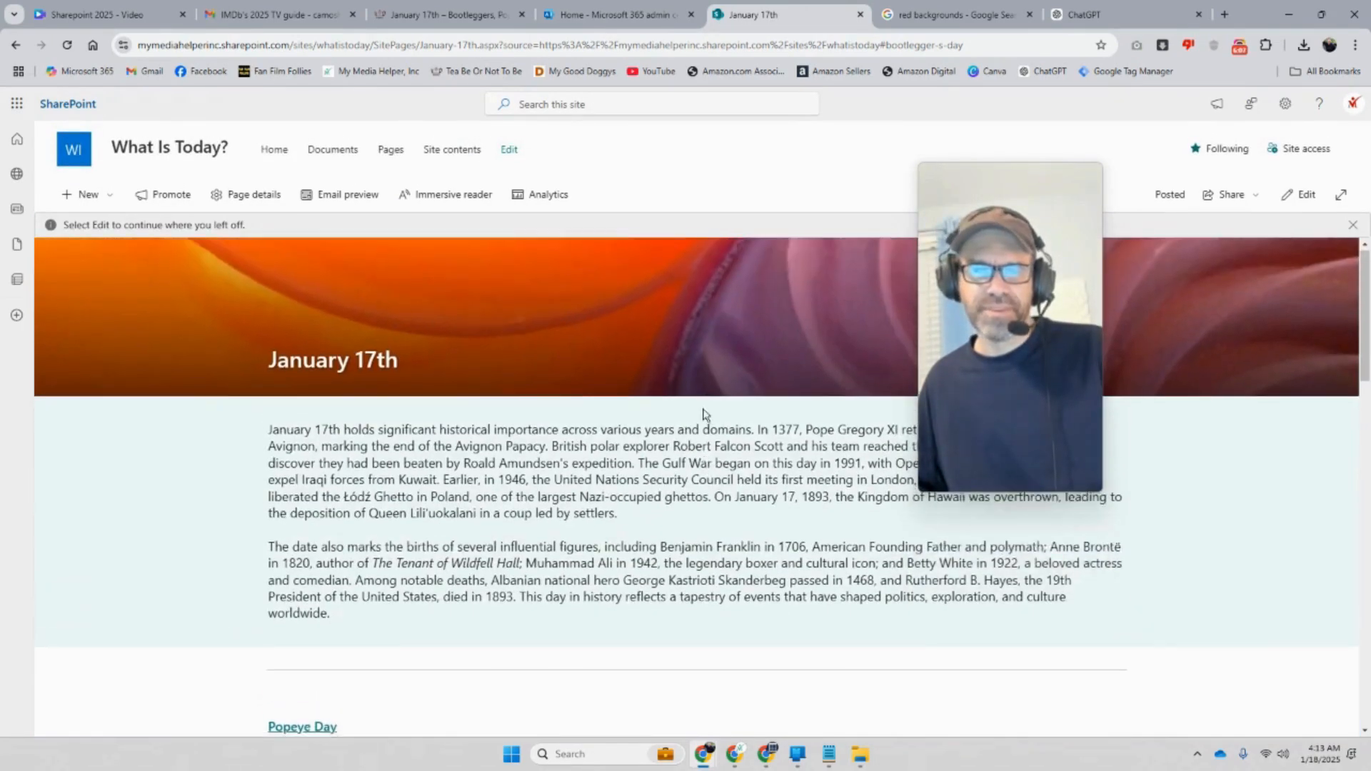
{"action": "scroll", "coordinate": [704, 409], "scroll_direction": "down", "scroll_amount": 1}
{"action": "scroll", "coordinate": [703, 412], "scroll_direction": "down", "scroll_amount": 1}
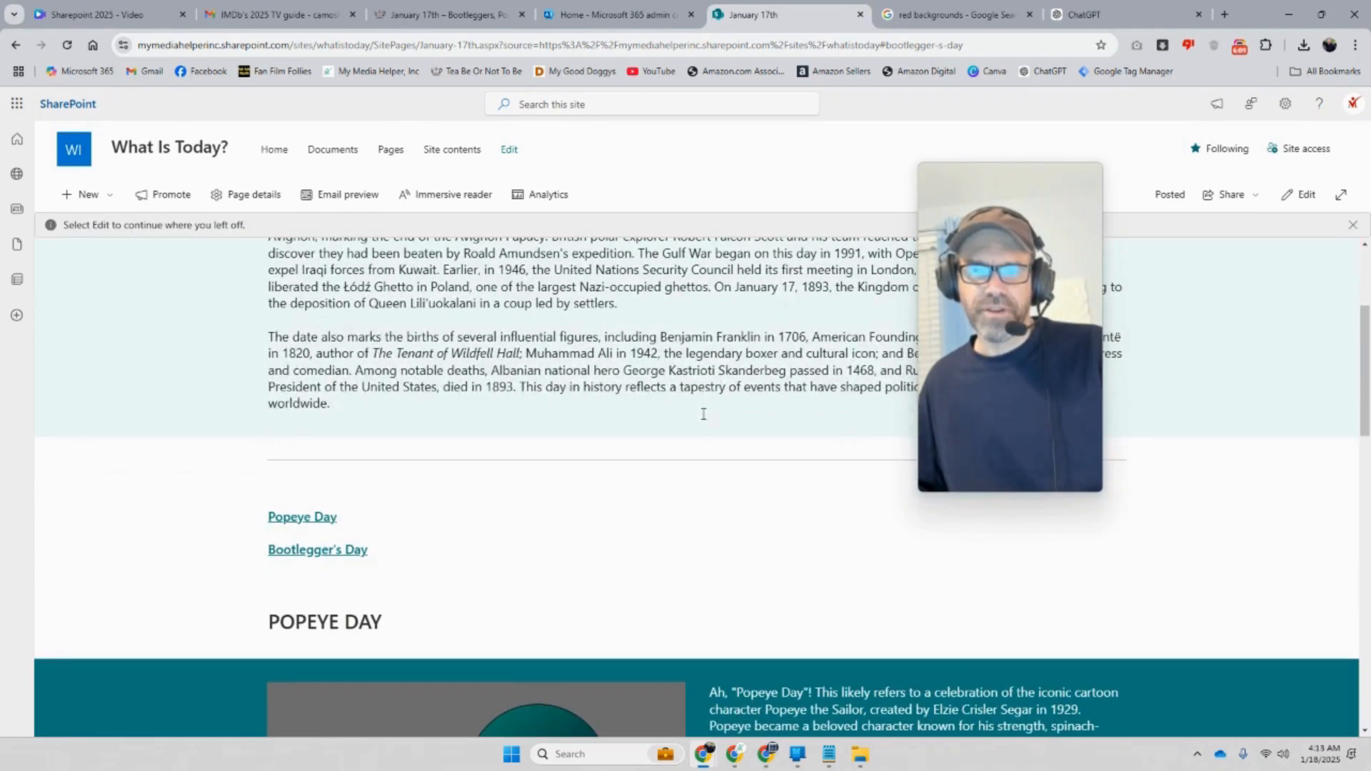
{"action": "scroll", "coordinate": [703, 418], "scroll_direction": "down", "scroll_amount": 3}
{"action": "scroll", "coordinate": [701, 426], "scroll_direction": "up", "scroll_amount": 3}
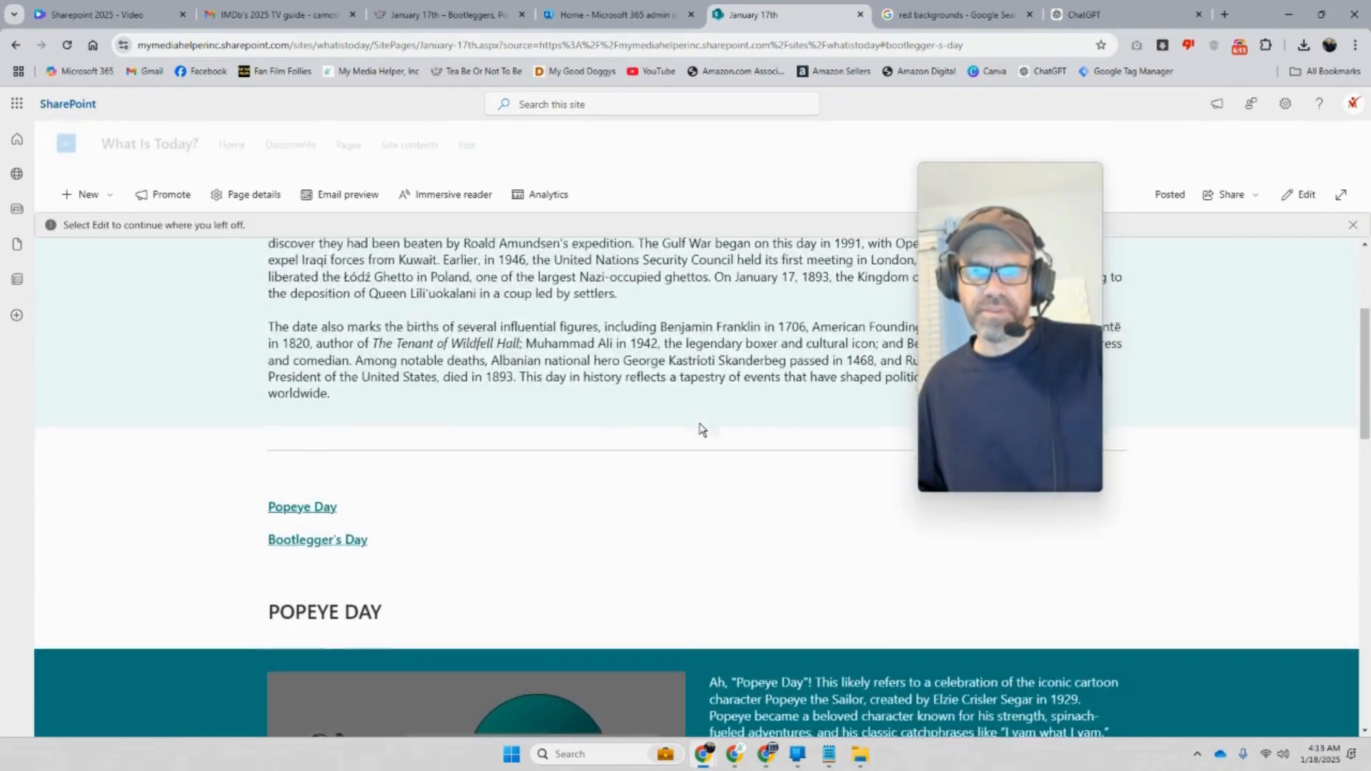
{"action": "scroll", "coordinate": [698, 428], "scroll_direction": "down", "scroll_amount": 6}
{"action": "scroll", "coordinate": [694, 428], "scroll_direction": "down", "scroll_amount": 4}
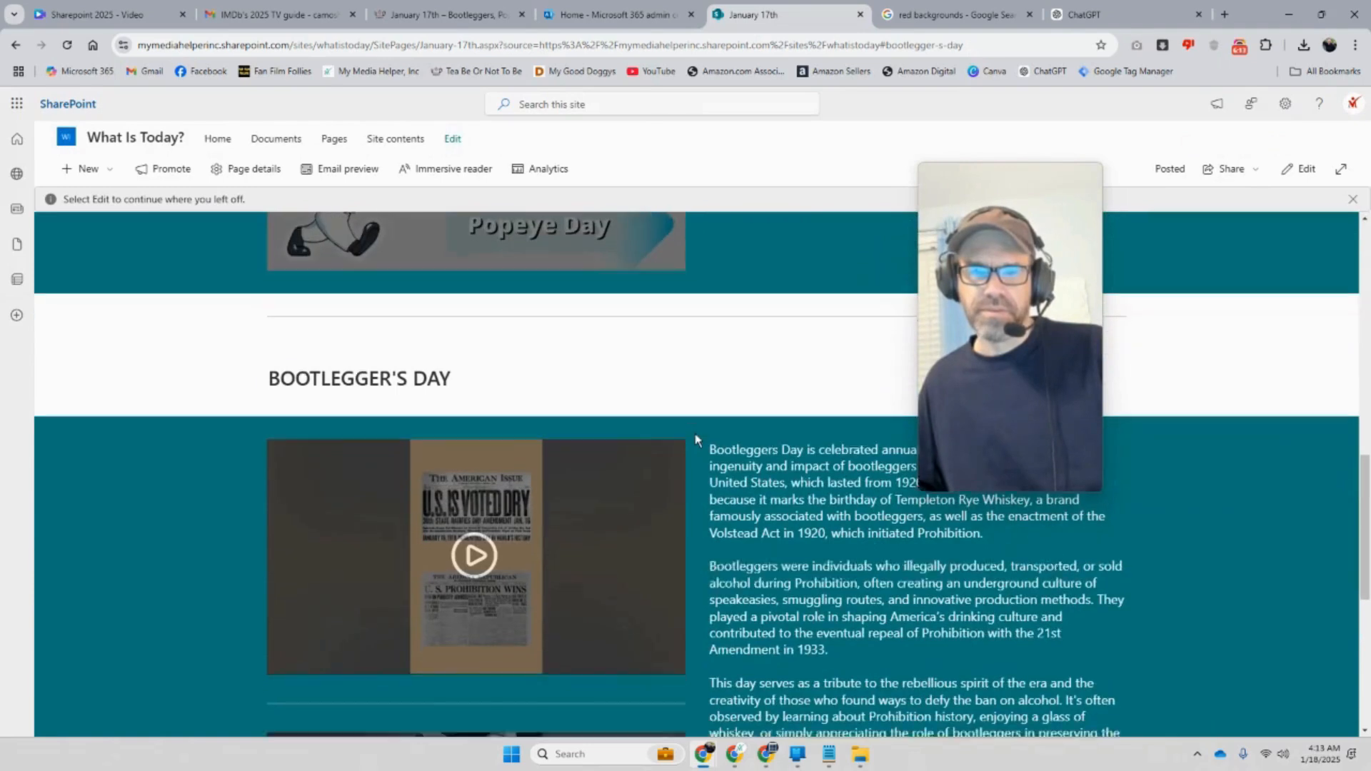
{"action": "scroll", "coordinate": [696, 435], "scroll_direction": "up", "scroll_amount": 2}
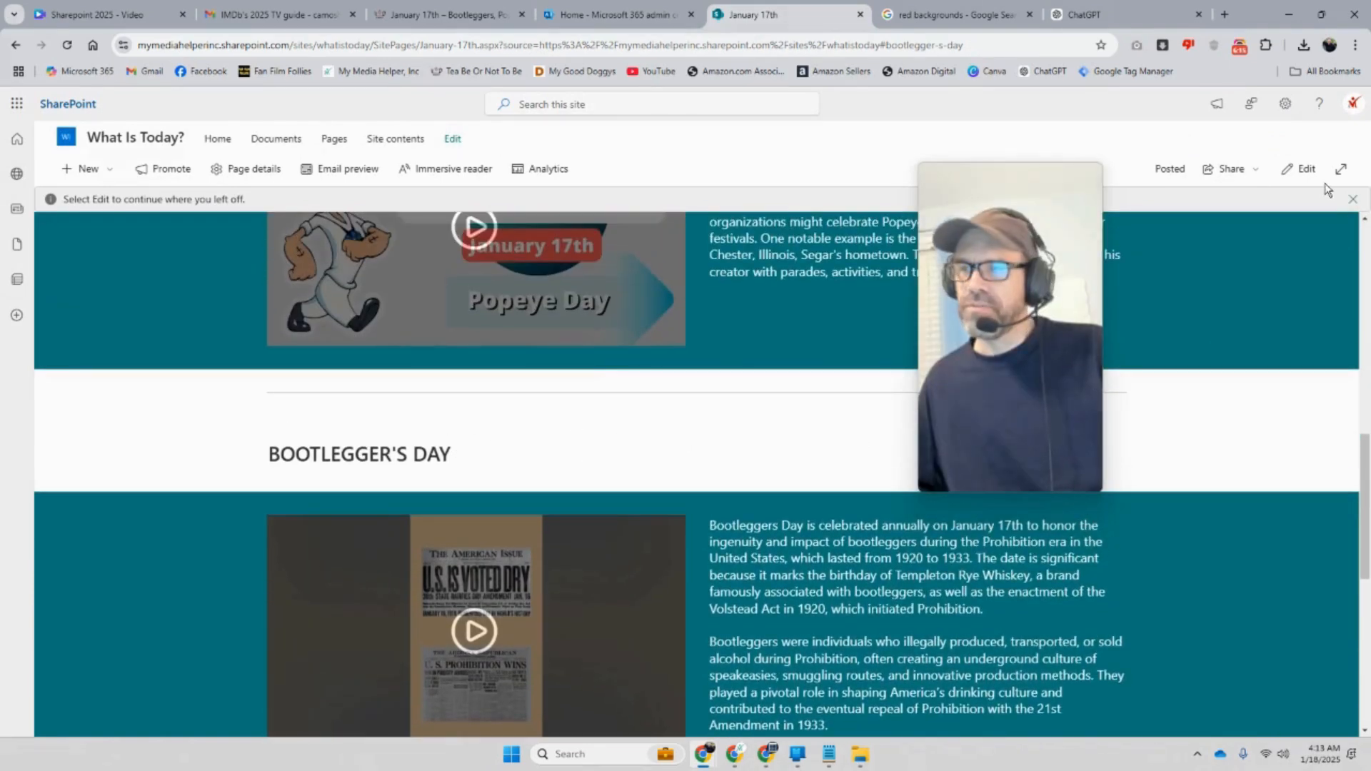
Reopen the page for editing, move the divider above the BOOTLEGGER'S DAY heading into its section, and delete the emptied section
{"action": "left_click", "coordinate": [1307, 171]}
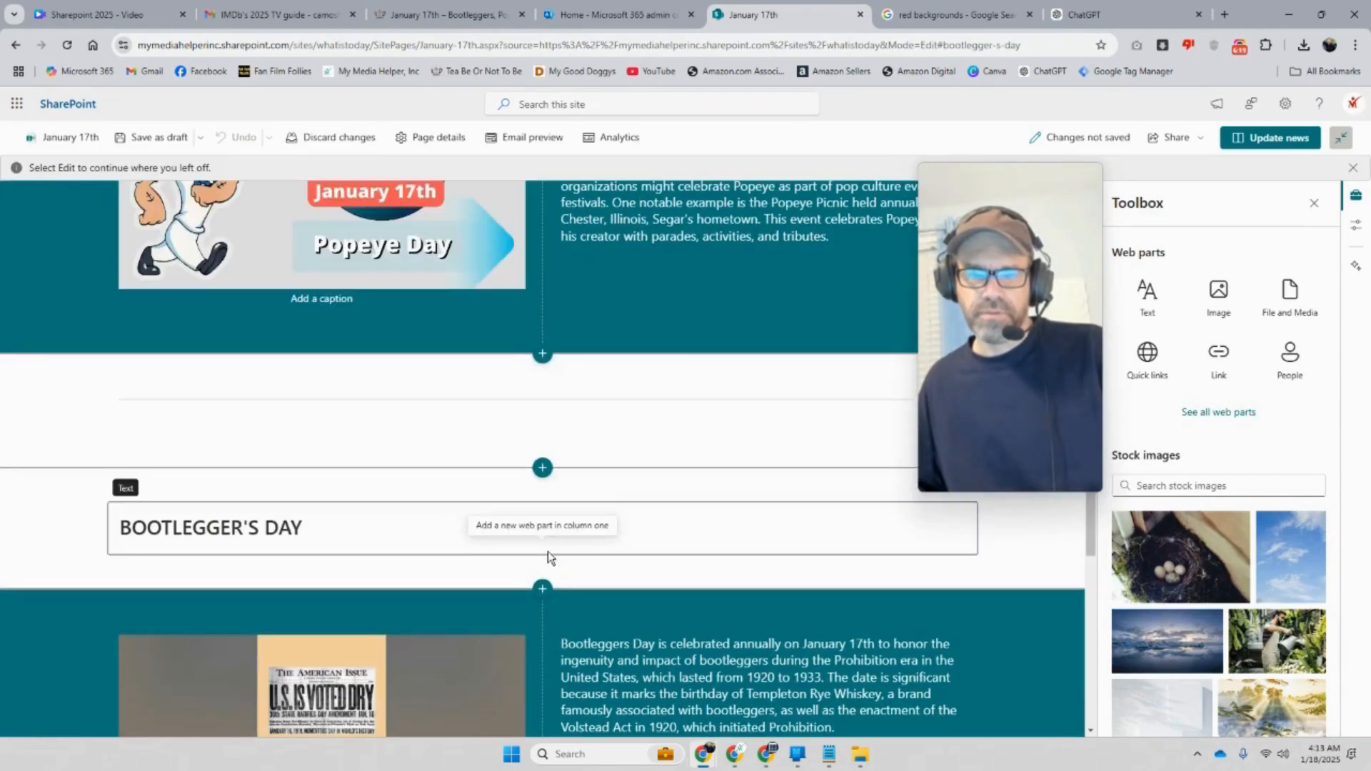
{"action": "left_click_drag", "start_coordinate": [534, 398], "coordinate": [507, 492]}
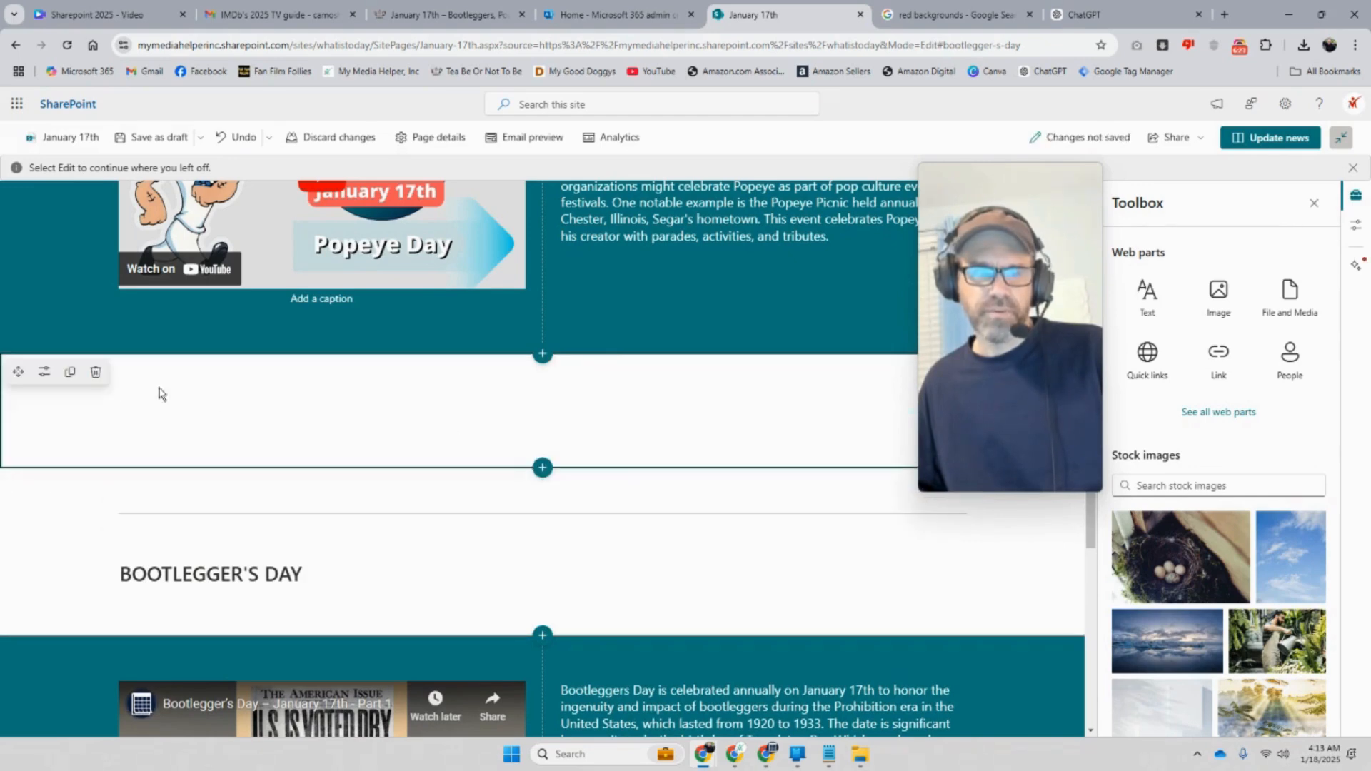
{"action": "left_click", "coordinate": [97, 375]}
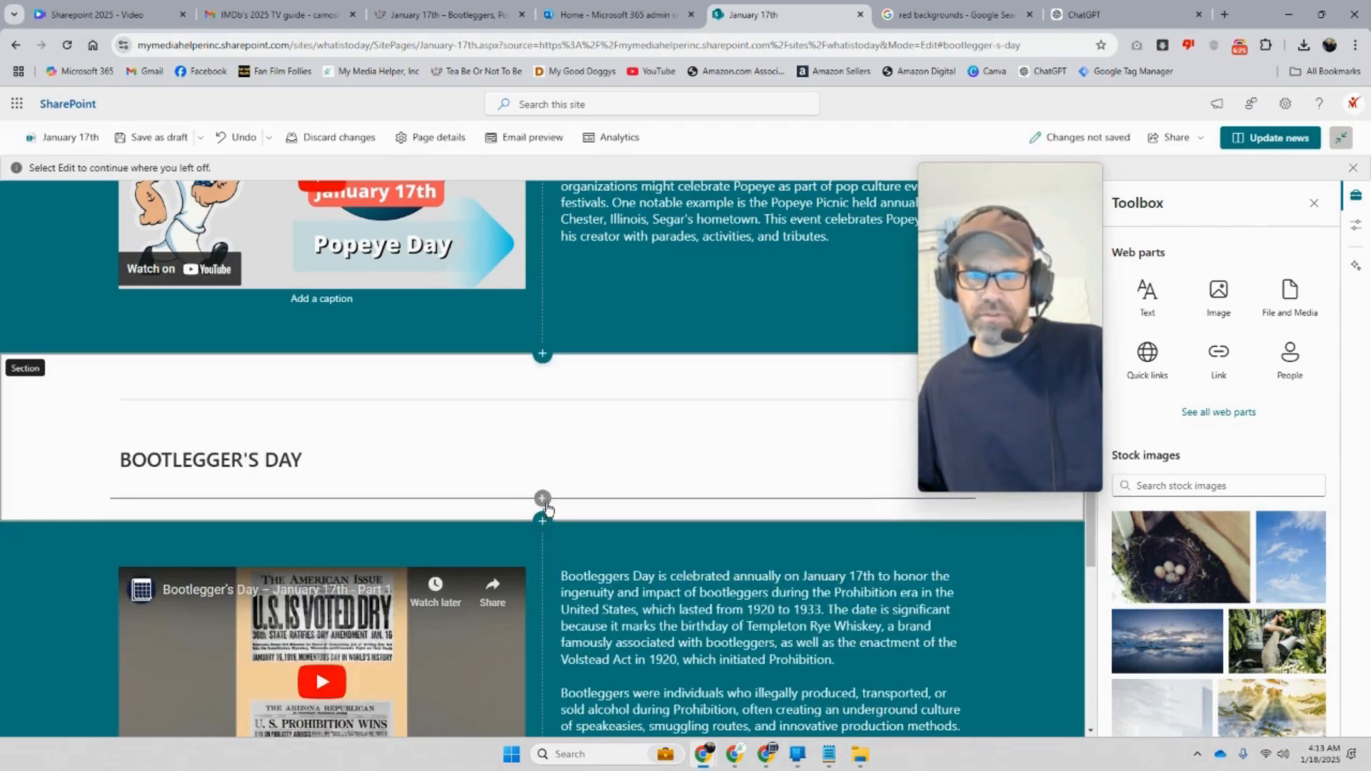
Add a divider below the BOOTLEGGER'S DAY heading and dividers above and below the POPEYE DAY heading
{"action": "left_click", "coordinate": [542, 499]}
{"action": "left_click", "coordinate": [668, 393]}
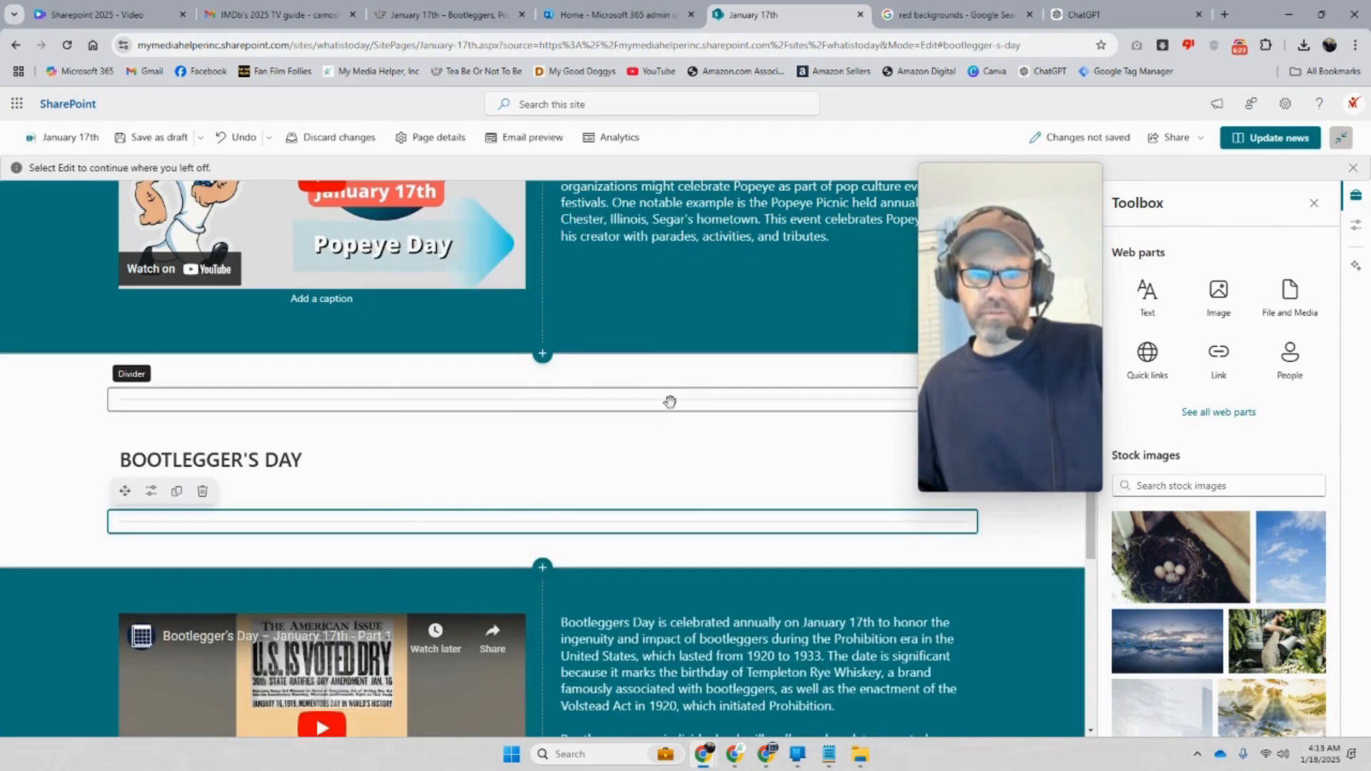
{"action": "scroll", "coordinate": [700, 504], "scroll_direction": "up", "scroll_amount": 7}
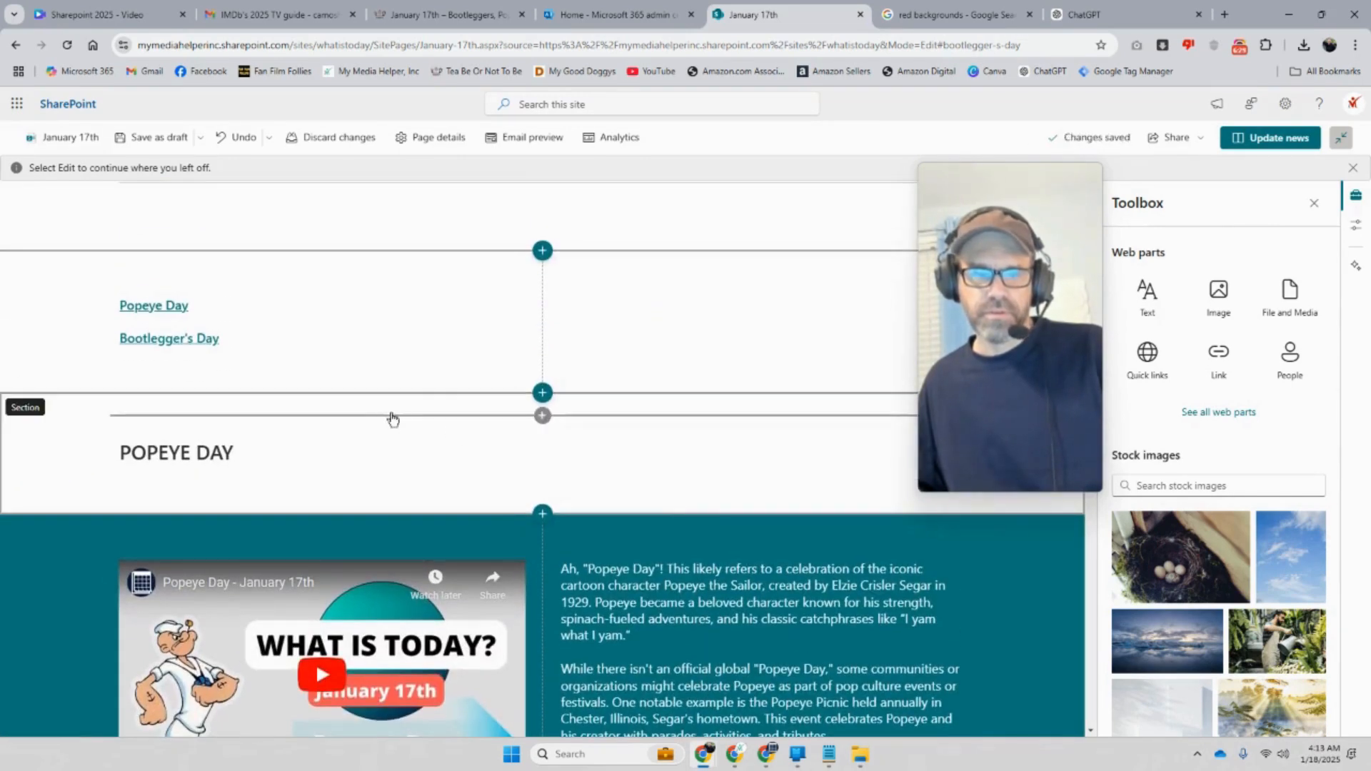
{"action": "left_click", "coordinate": [542, 415]}
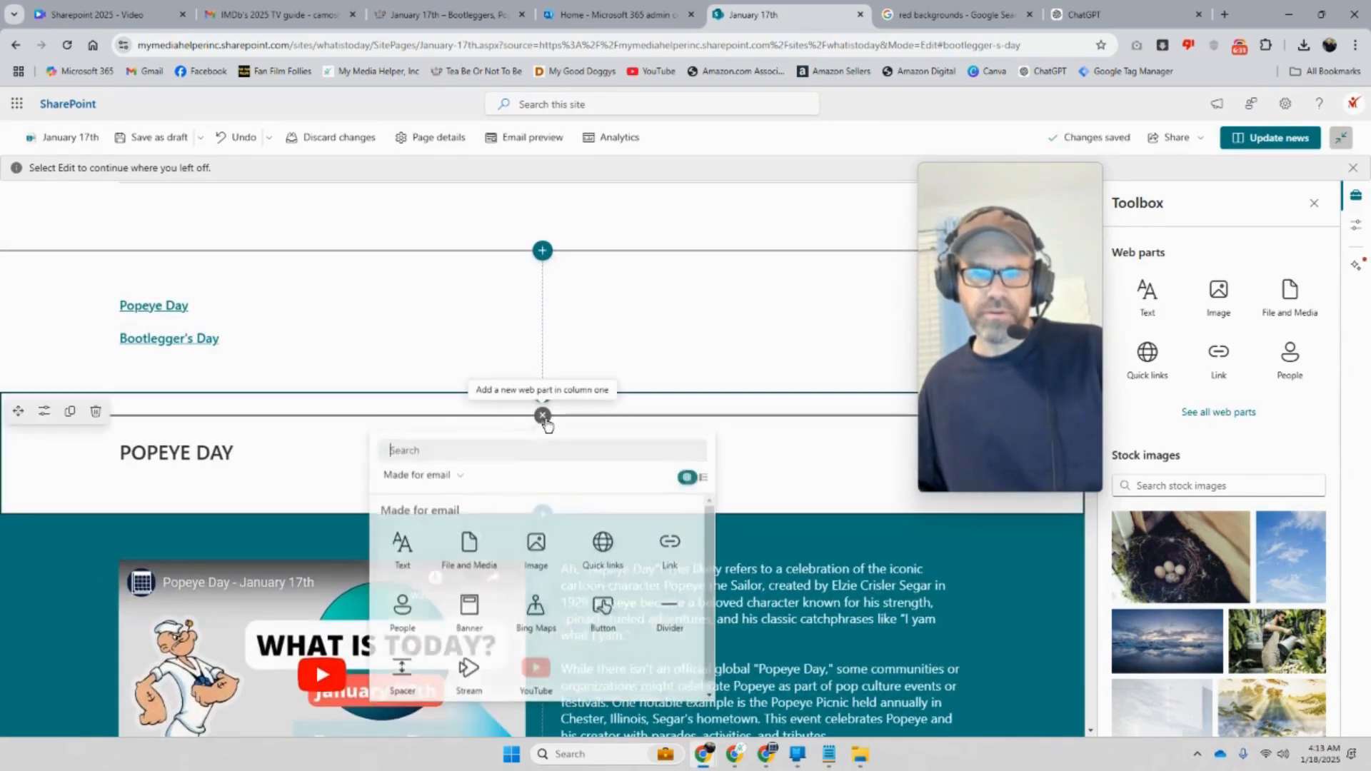
{"action": "left_click", "coordinate": [668, 618]}
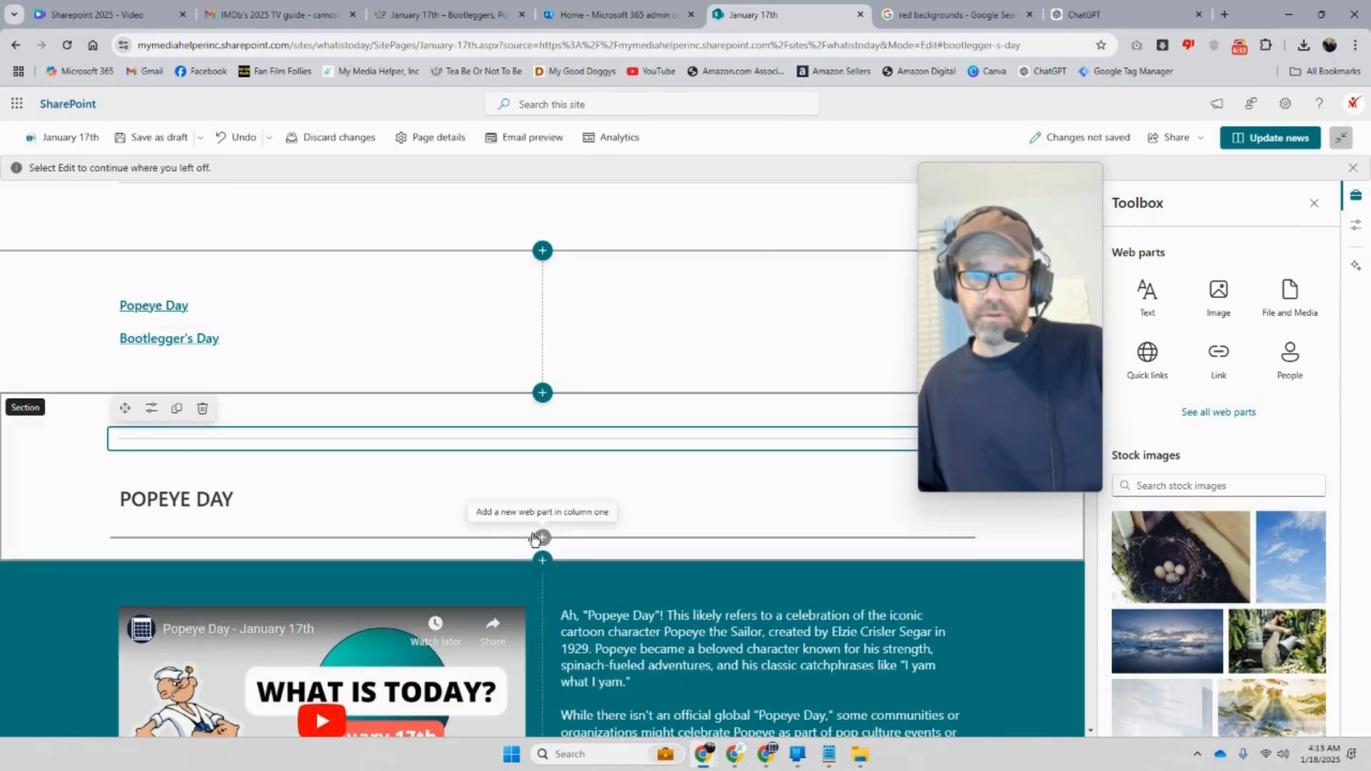
{"action": "left_click", "coordinate": [541, 536]}
{"action": "left_click", "coordinate": [669, 436]}
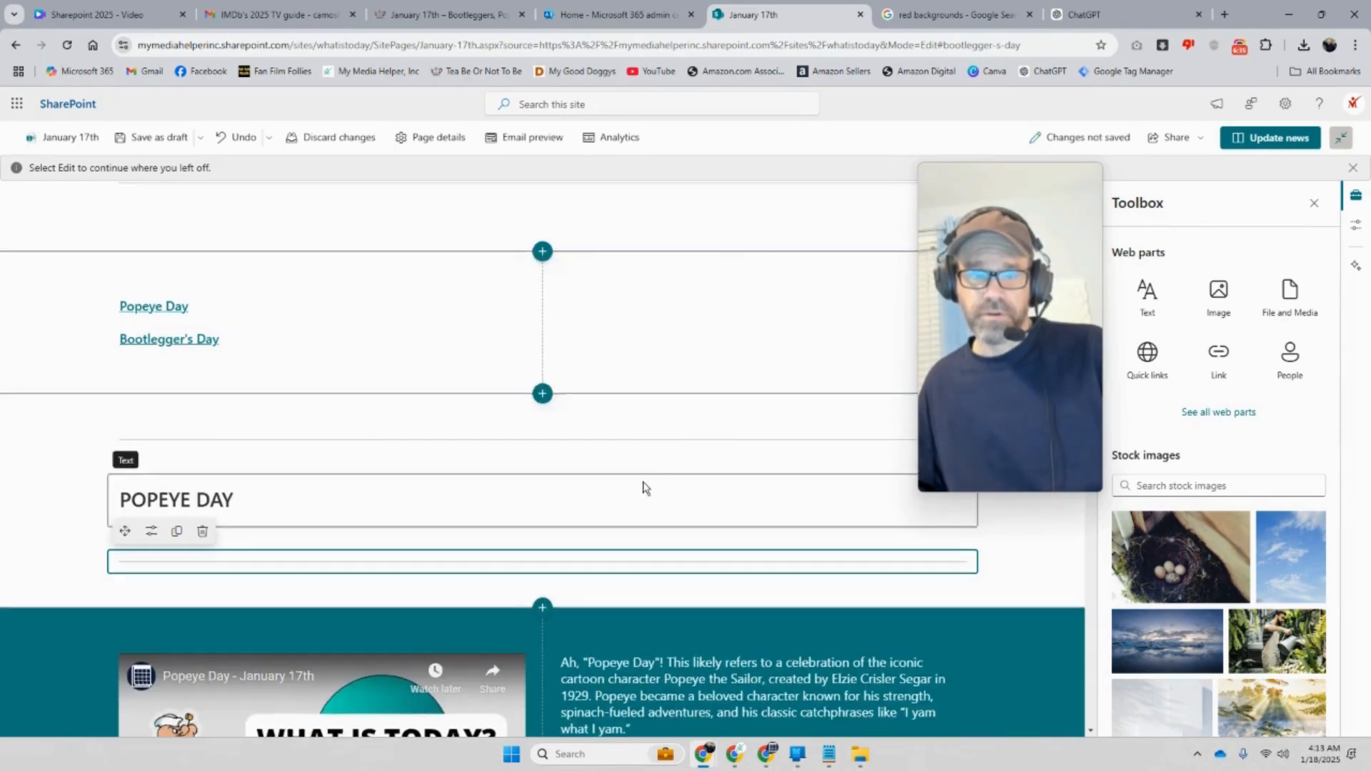
Move the divider above the links to the end of the introduction section and delete the section it leaves empty
{"action": "scroll", "coordinate": [571, 472], "scroll_direction": "up", "scroll_amount": 4}
{"action": "left_click_drag", "start_coordinate": [502, 470], "coordinate": [505, 403]}
{"action": "left_click", "coordinate": [350, 492]}
{"action": "left_click", "coordinate": [99, 489]}
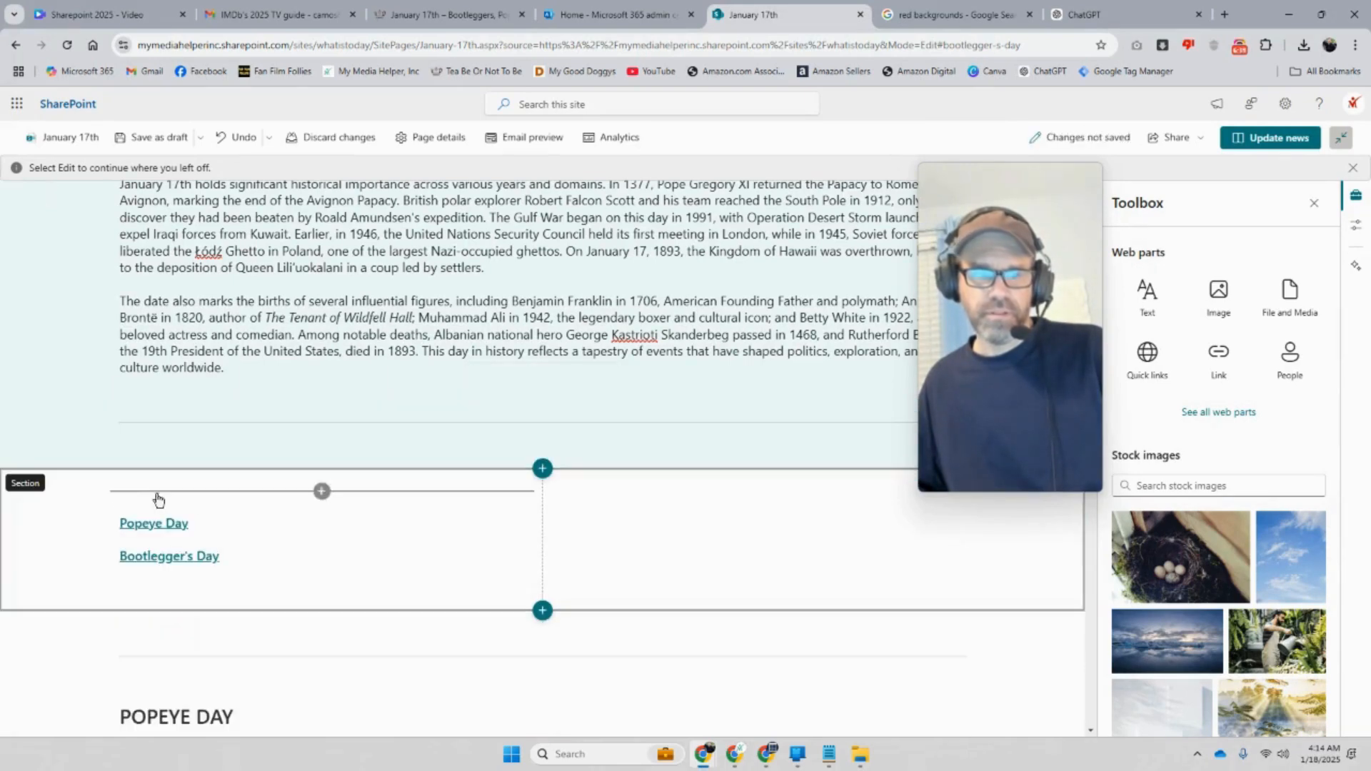
Publish the updated news page and check the divider layout along its full length
{"action": "left_click", "coordinate": [1278, 138]}
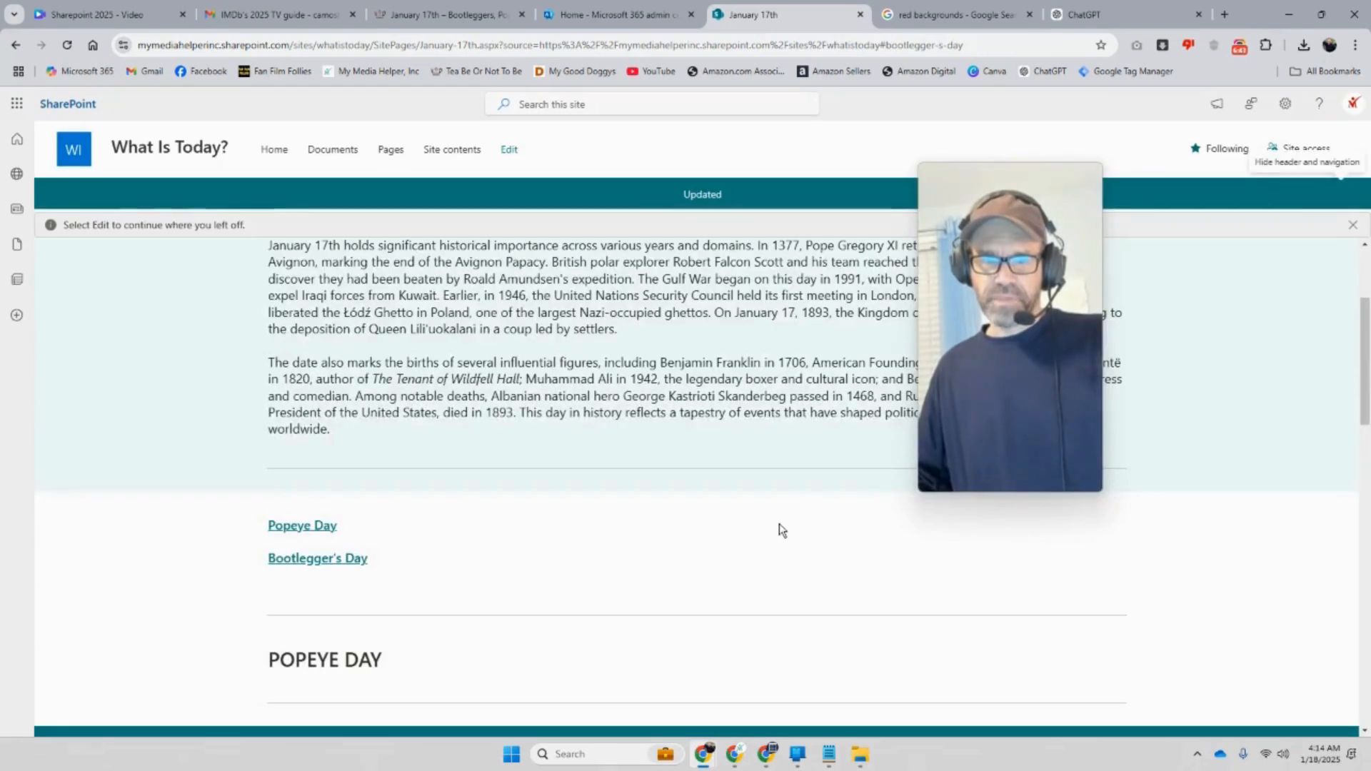
{"action": "scroll", "coordinate": [775, 534], "scroll_direction": "down", "scroll_amount": 2}
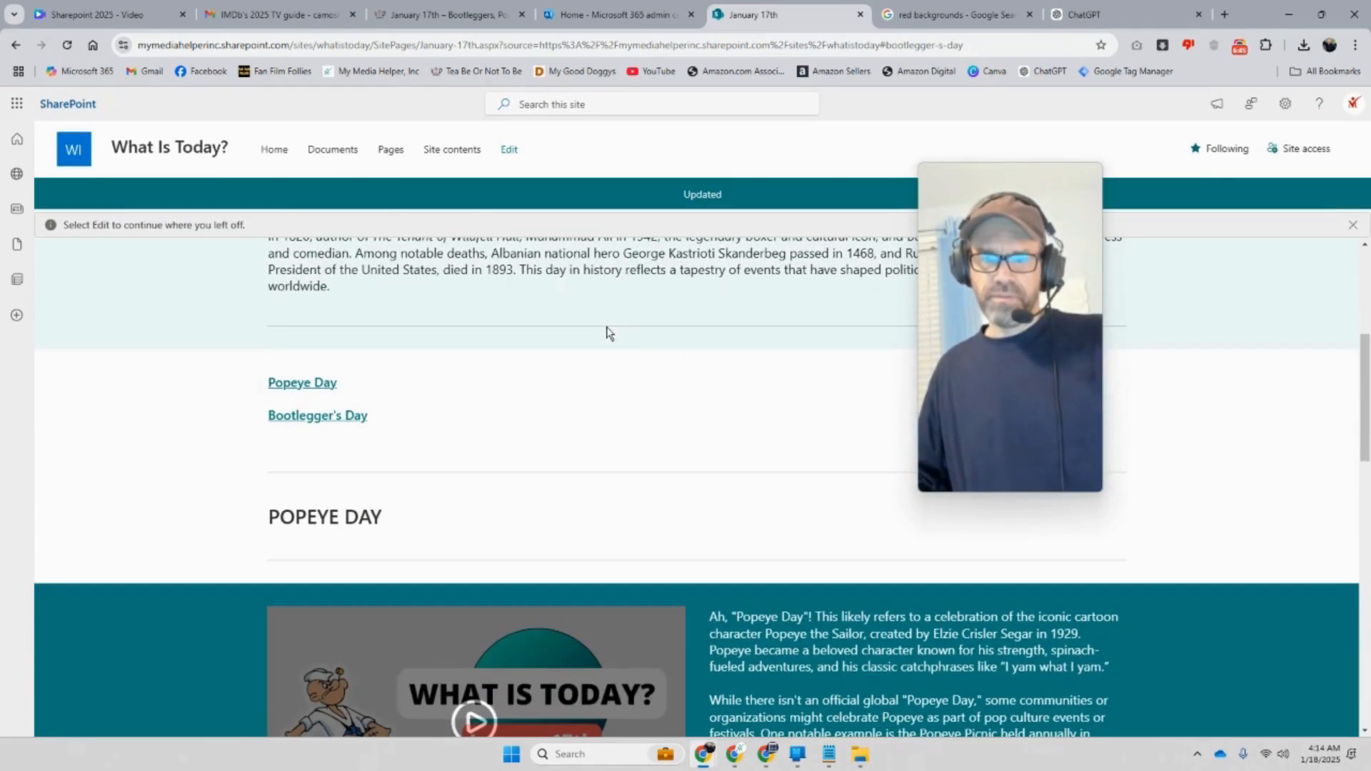
{"action": "scroll", "coordinate": [620, 405], "scroll_direction": "down", "scroll_amount": 15}
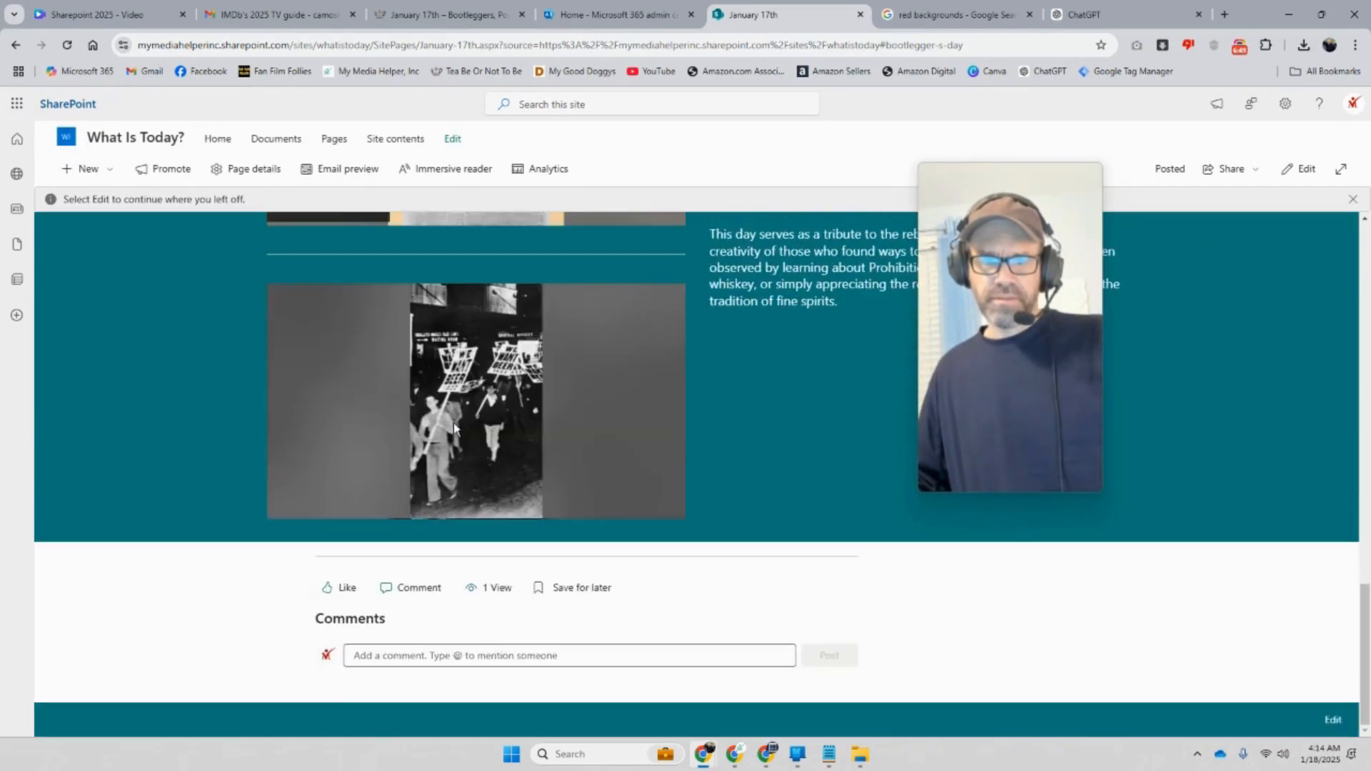
{"action": "scroll", "coordinate": [452, 423], "scroll_direction": "up", "scroll_amount": 10}
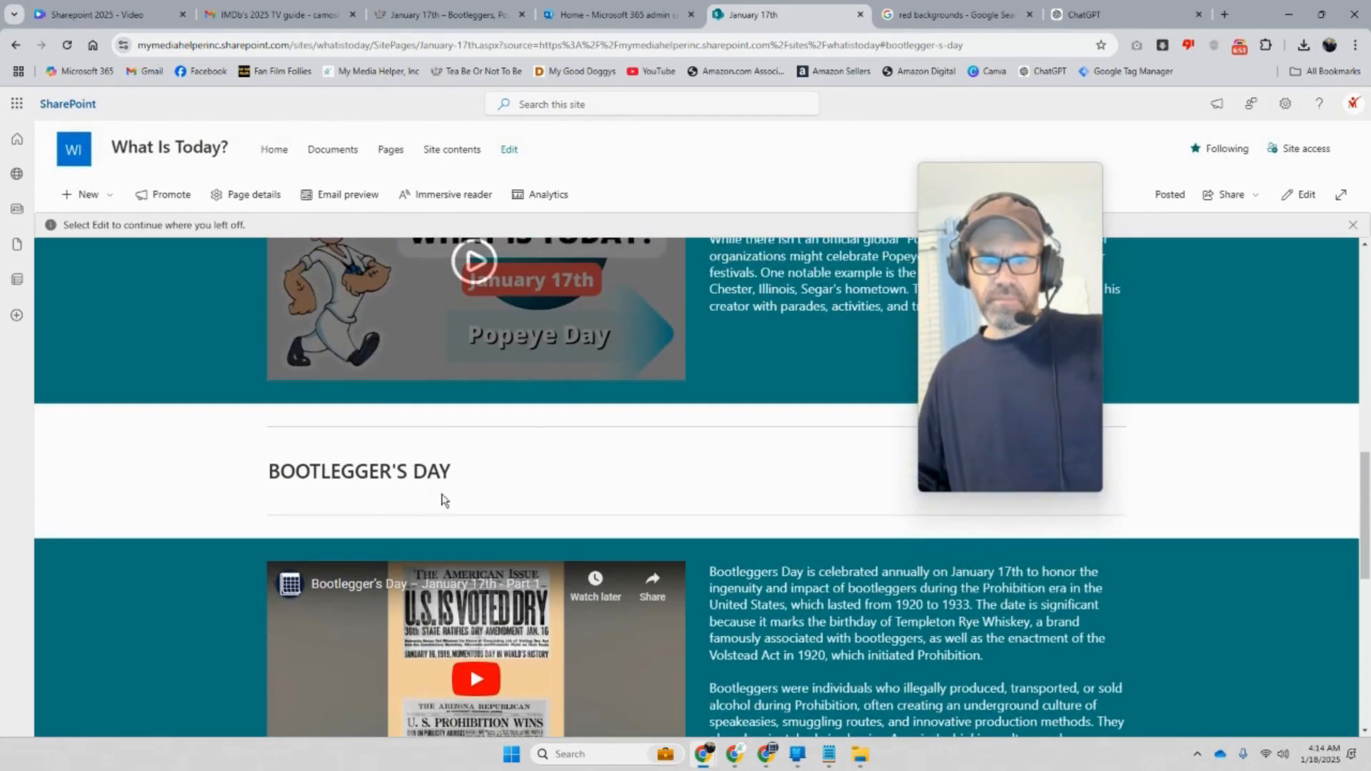
{"action": "scroll", "coordinate": [443, 500], "scroll_direction": "up", "scroll_amount": 10}
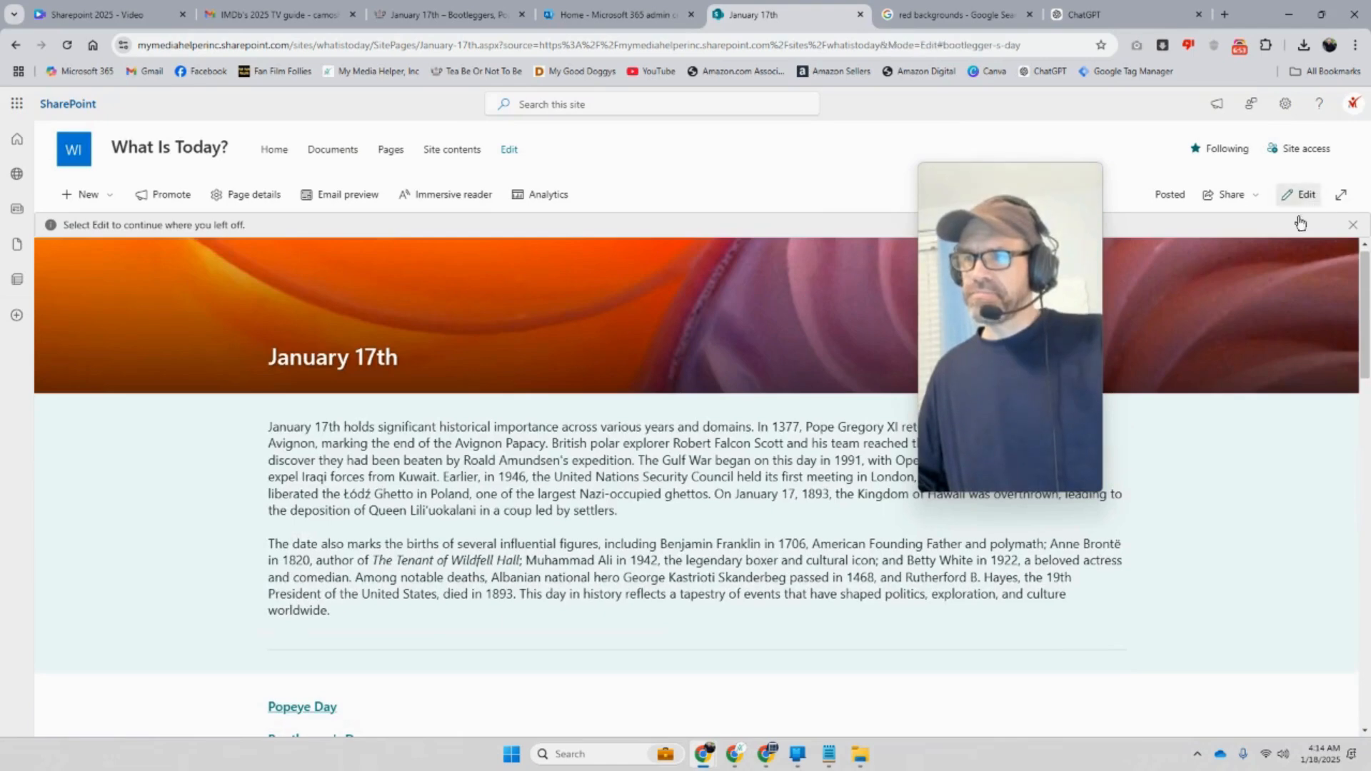
Reopen the page for editing, delete the divider at the end of the introduction section, and publish the update
{"action": "left_click", "coordinate": [1298, 194]}
{"action": "scroll", "coordinate": [512, 526], "scroll_direction": "down", "scroll_amount": 2}
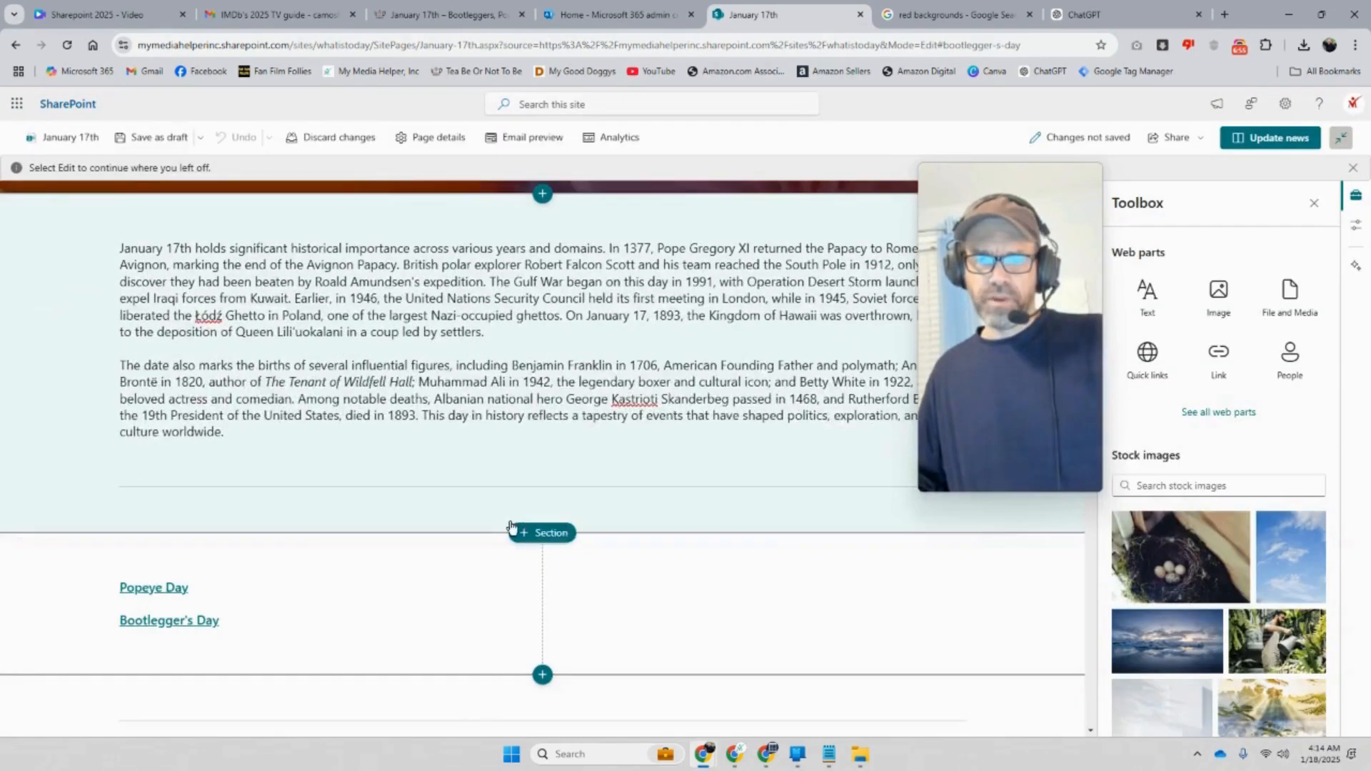
{"action": "left_click", "coordinate": [436, 487]}
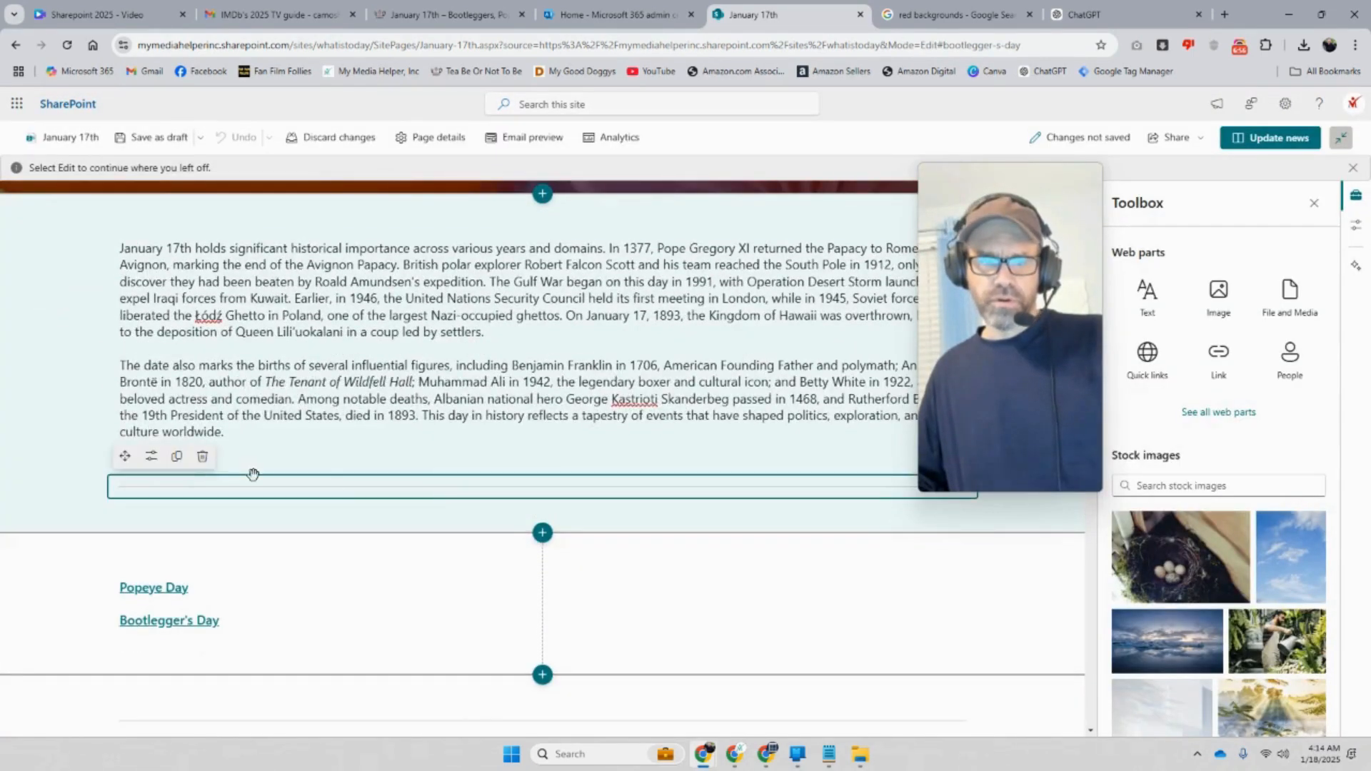
{"action": "left_click", "coordinate": [201, 465]}
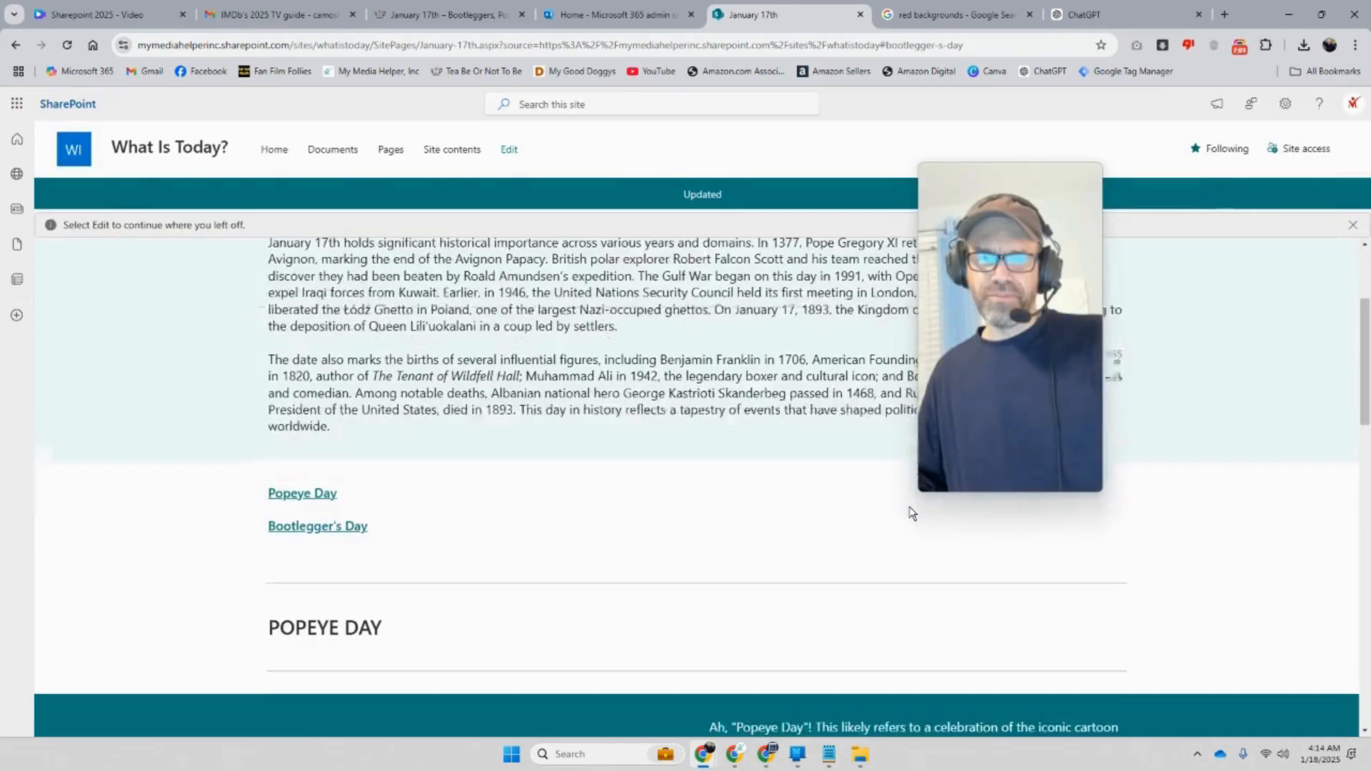
{"action": "scroll", "coordinate": [912, 512], "scroll_direction": "down", "scroll_amount": 1}
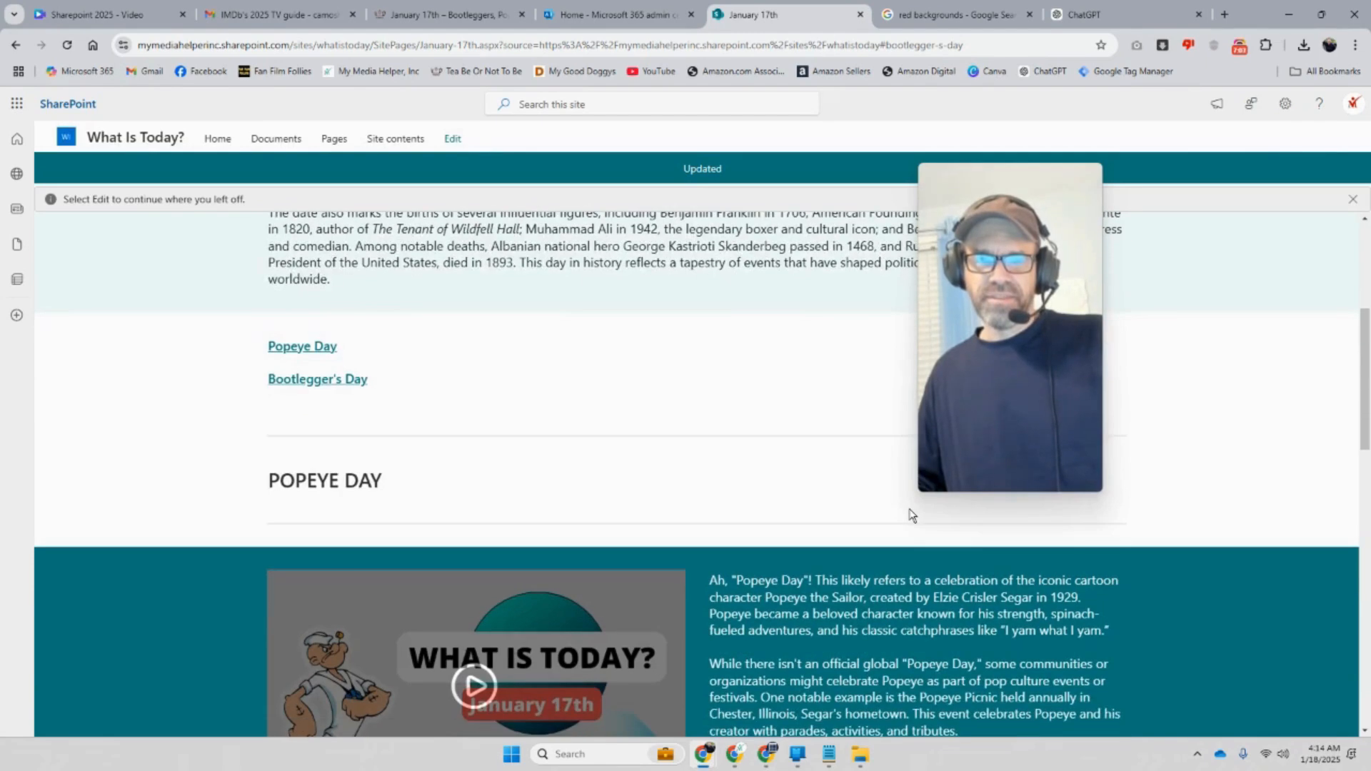
Reopen the page for editing and insert a one-column section between the introduction and the list of links
{"action": "left_click", "coordinate": [1307, 169]}
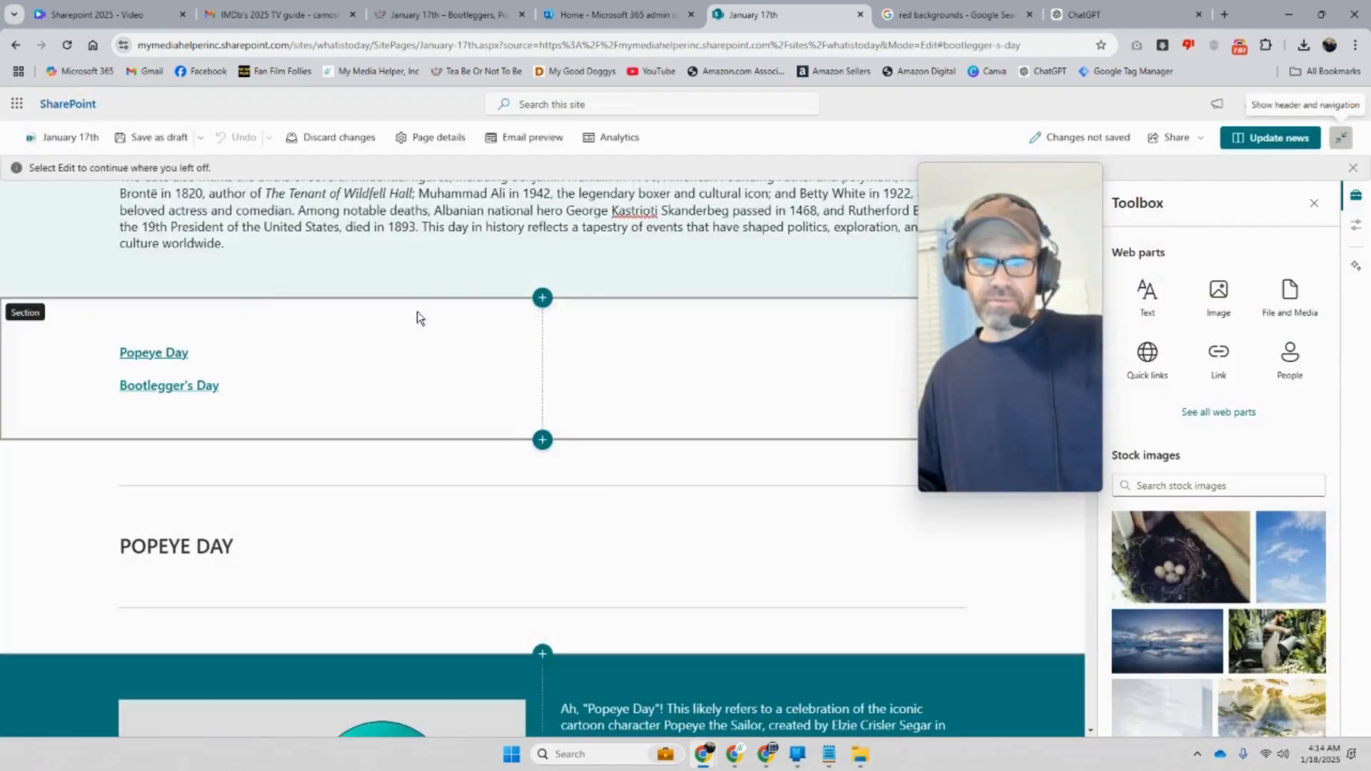
{"action": "left_click", "coordinate": [543, 298]}
{"action": "left_click", "coordinate": [466, 355]}
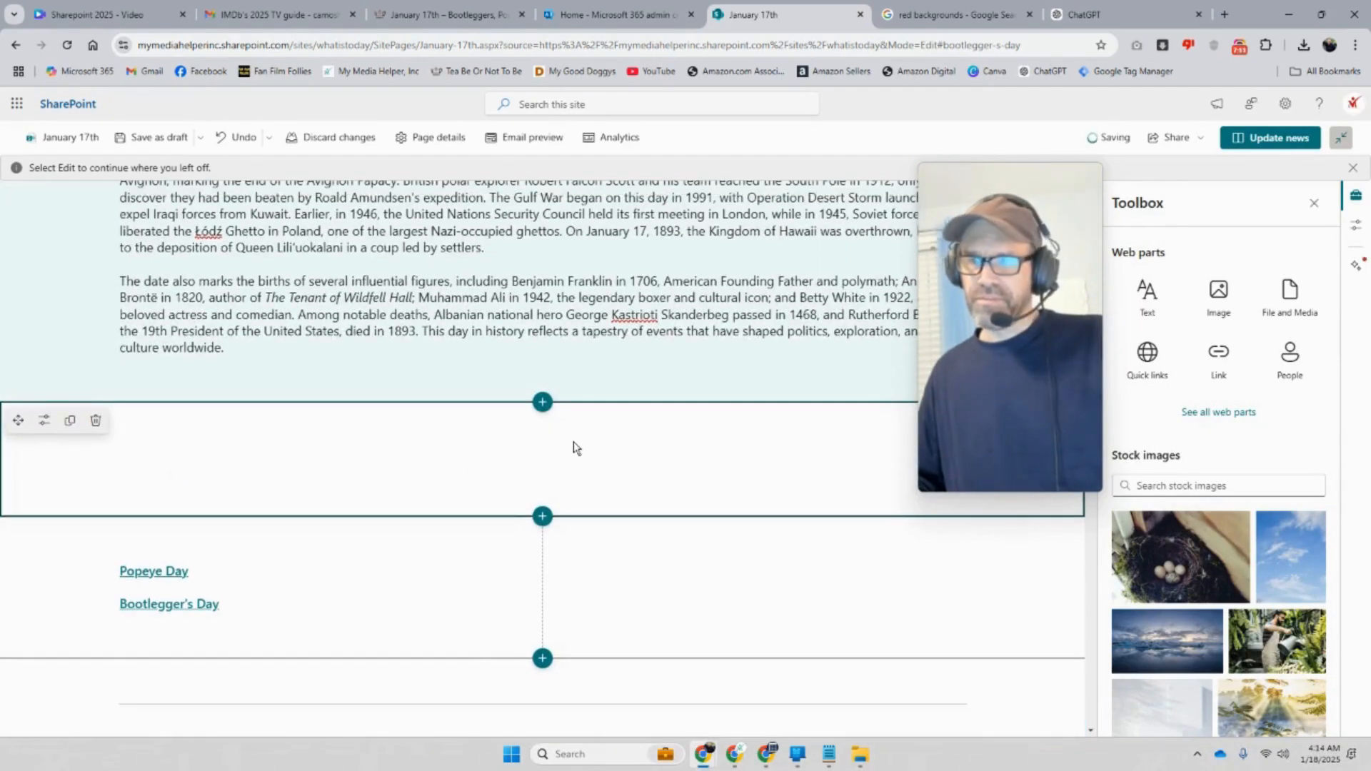
{"action": "scroll", "coordinate": [1178, 378], "scroll_direction": "down", "scroll_amount": 2}
{"action": "scroll", "coordinate": [1252, 405], "scroll_direction": "up", "scroll_amount": 1}
{"action": "scroll", "coordinate": [1246, 408], "scroll_direction": "up", "scroll_amount": 1}
Add a Divider web part to the empty section above the list of links
{"action": "left_click", "coordinate": [1228, 414]}
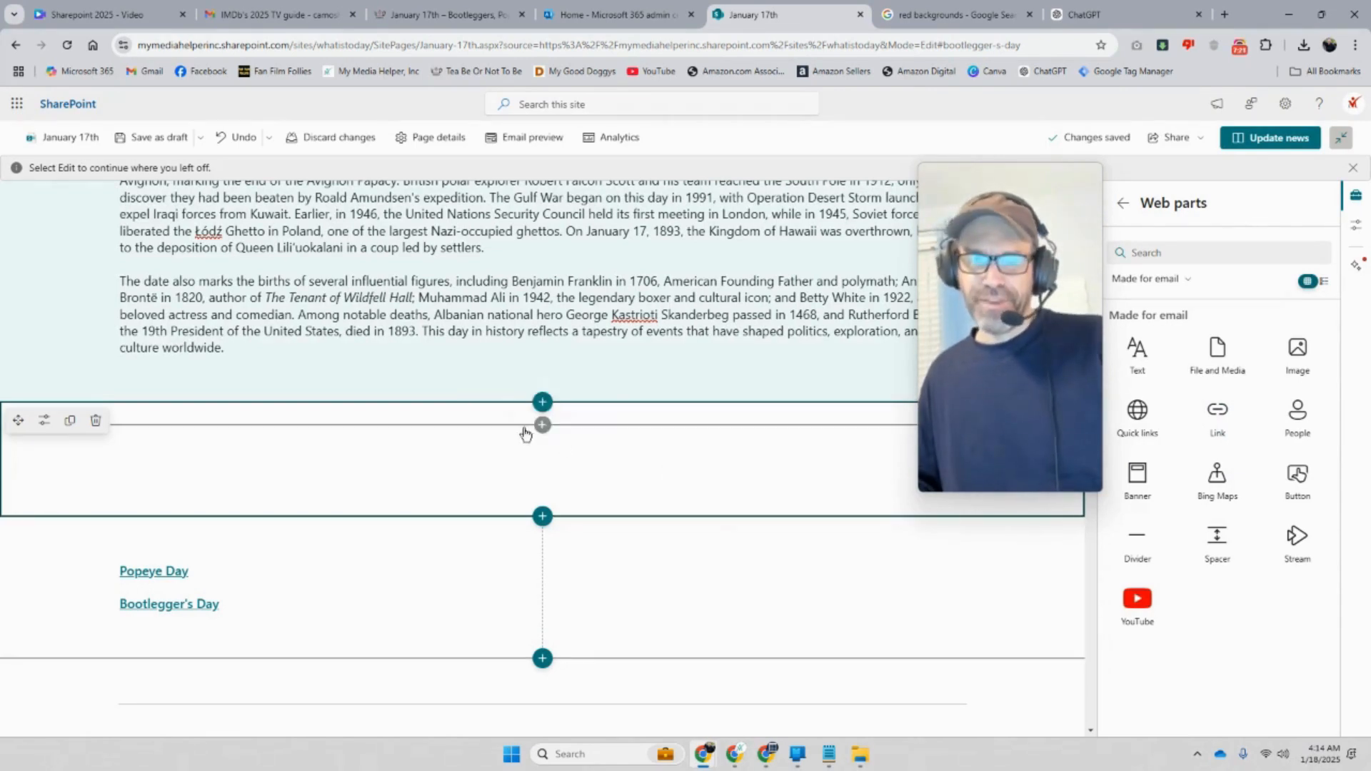
{"action": "left_click", "coordinate": [543, 425]}
{"action": "left_click", "coordinate": [668, 622]}
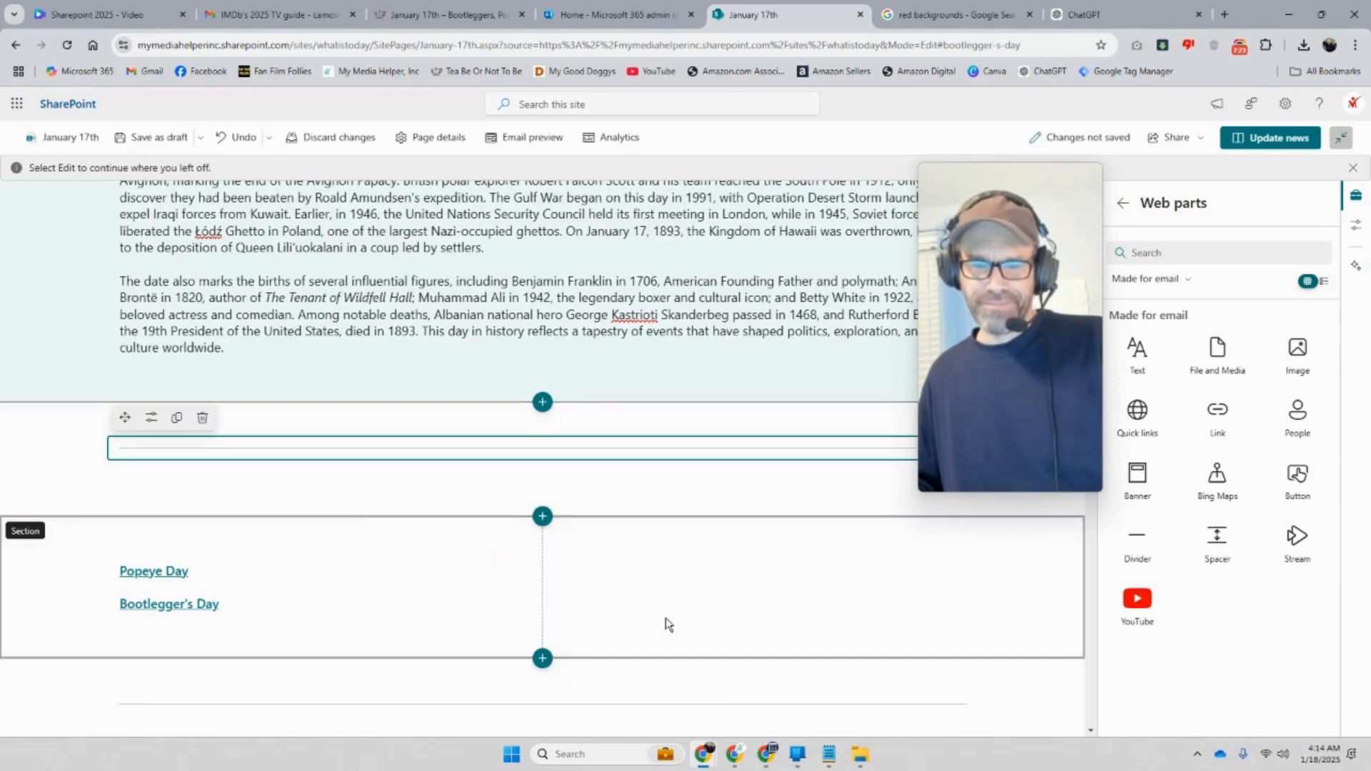
Publish the updated news page and review its dividers, links and observance sections down to the comments
{"action": "left_click", "coordinate": [1265, 140]}
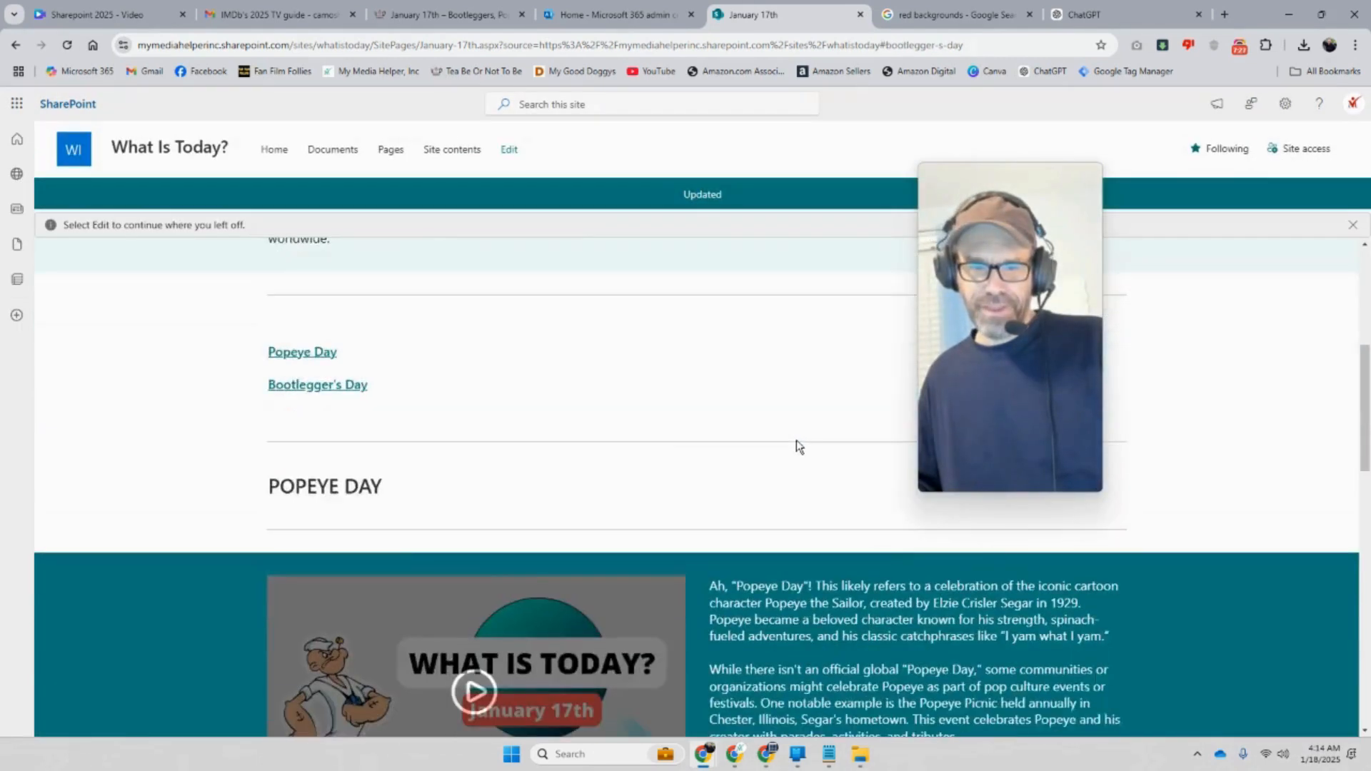
{"action": "scroll", "coordinate": [795, 440], "scroll_direction": "down", "scroll_amount": 15}
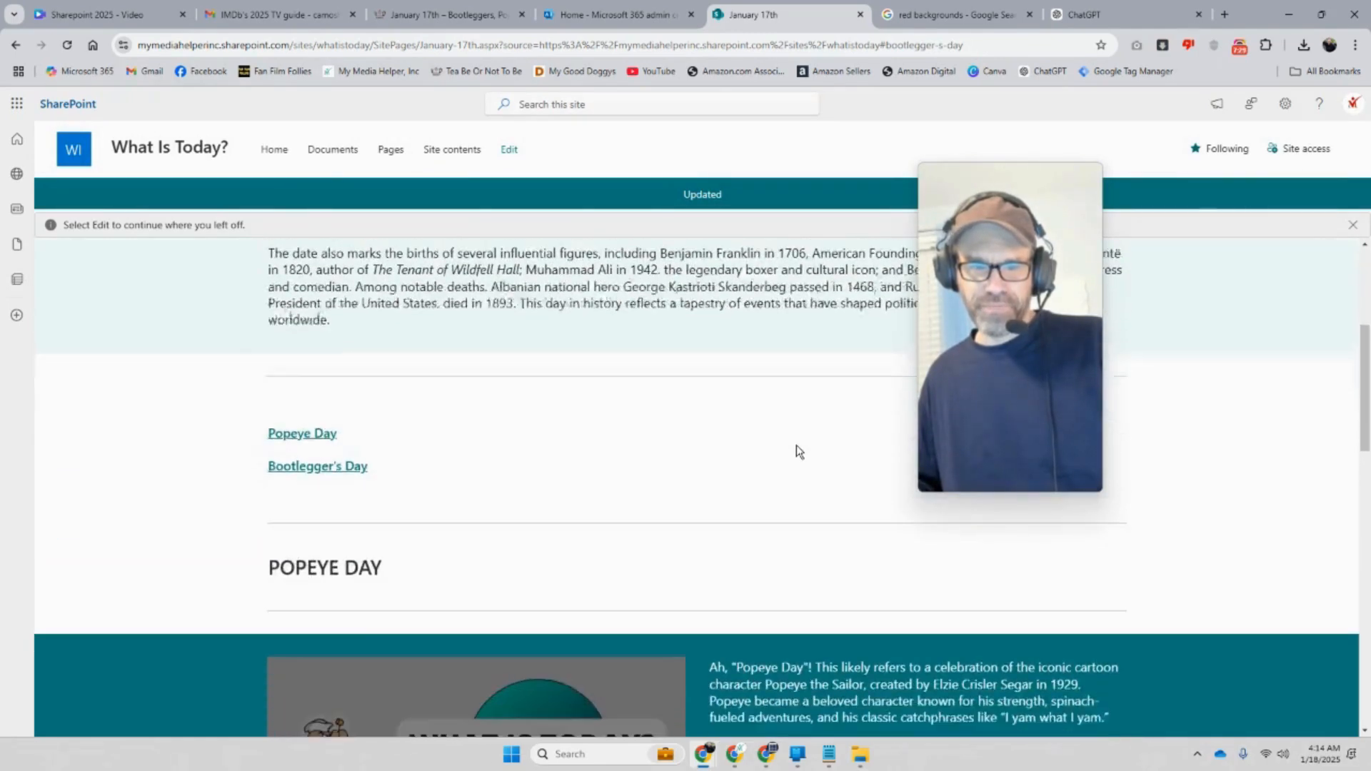
{"action": "scroll", "coordinate": [798, 450], "scroll_direction": "down", "scroll_amount": 3}
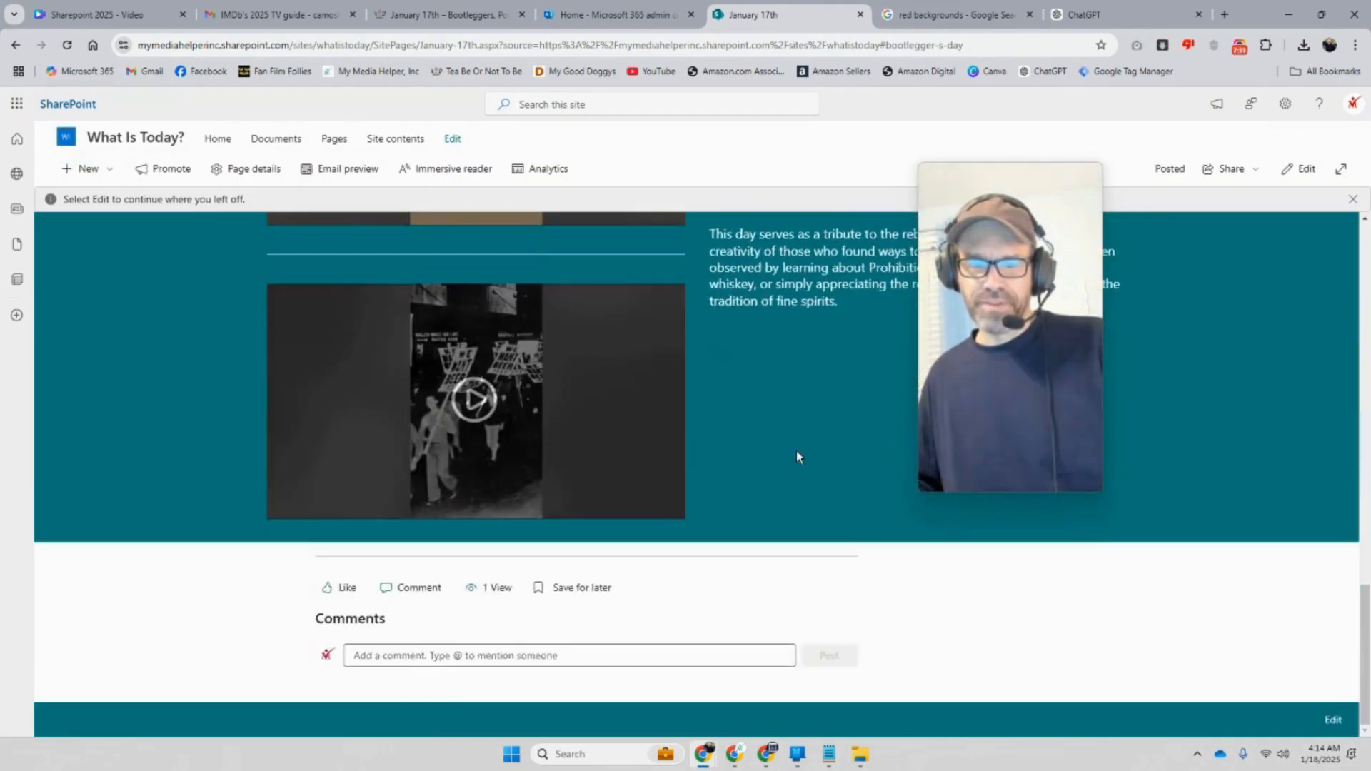
{"action": "scroll", "coordinate": [797, 451], "scroll_direction": "up", "scroll_amount": 4}
{"action": "scroll", "coordinate": [797, 452], "scroll_direction": "down", "scroll_amount": 3}
{"action": "scroll", "coordinate": [798, 451], "scroll_direction": "up", "scroll_amount": 7}
{"action": "scroll", "coordinate": [797, 452], "scroll_direction": "up", "scroll_amount": 3}
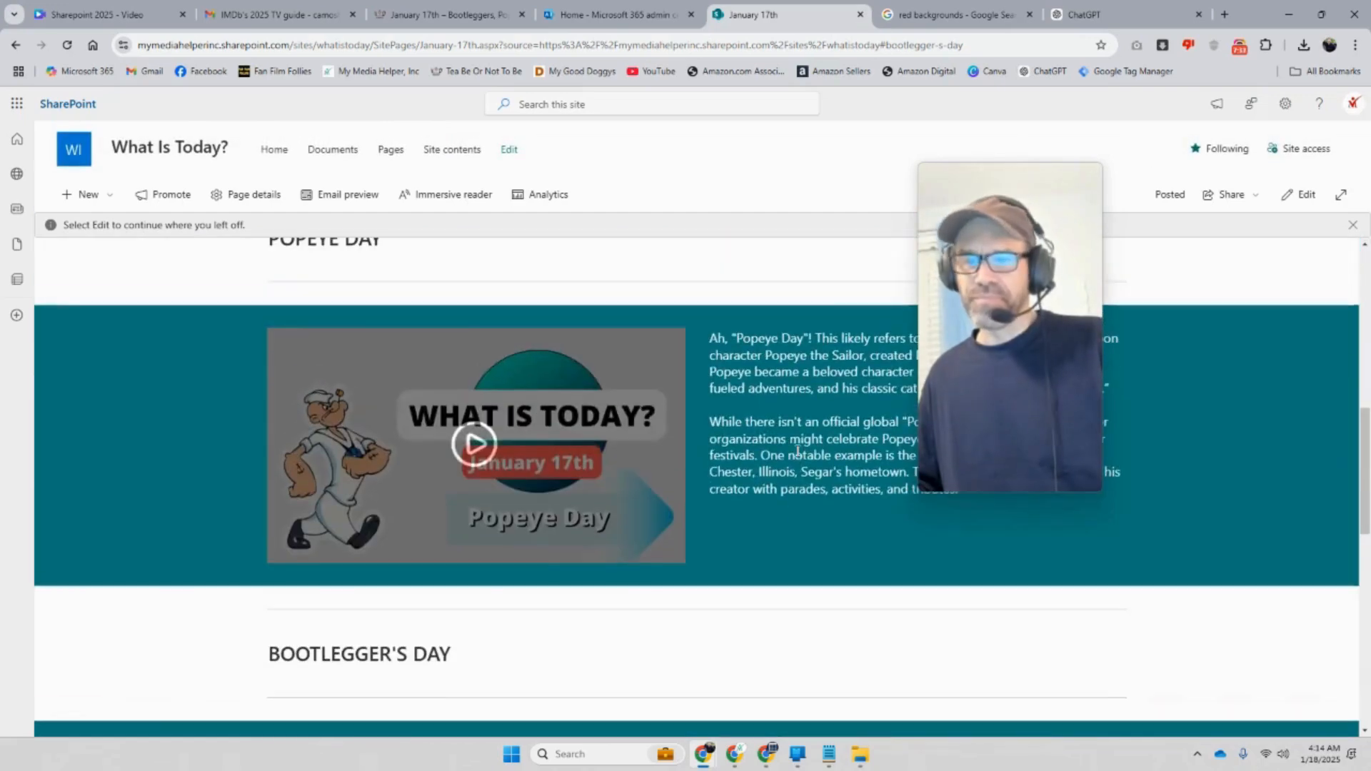
Reopen the page for editing and add a one-column section followed by a two-column section below the Bootlegger's Day content
{"action": "left_click", "coordinate": [1296, 200]}
{"action": "scroll", "coordinate": [738, 345], "scroll_direction": "down", "scroll_amount": 10}
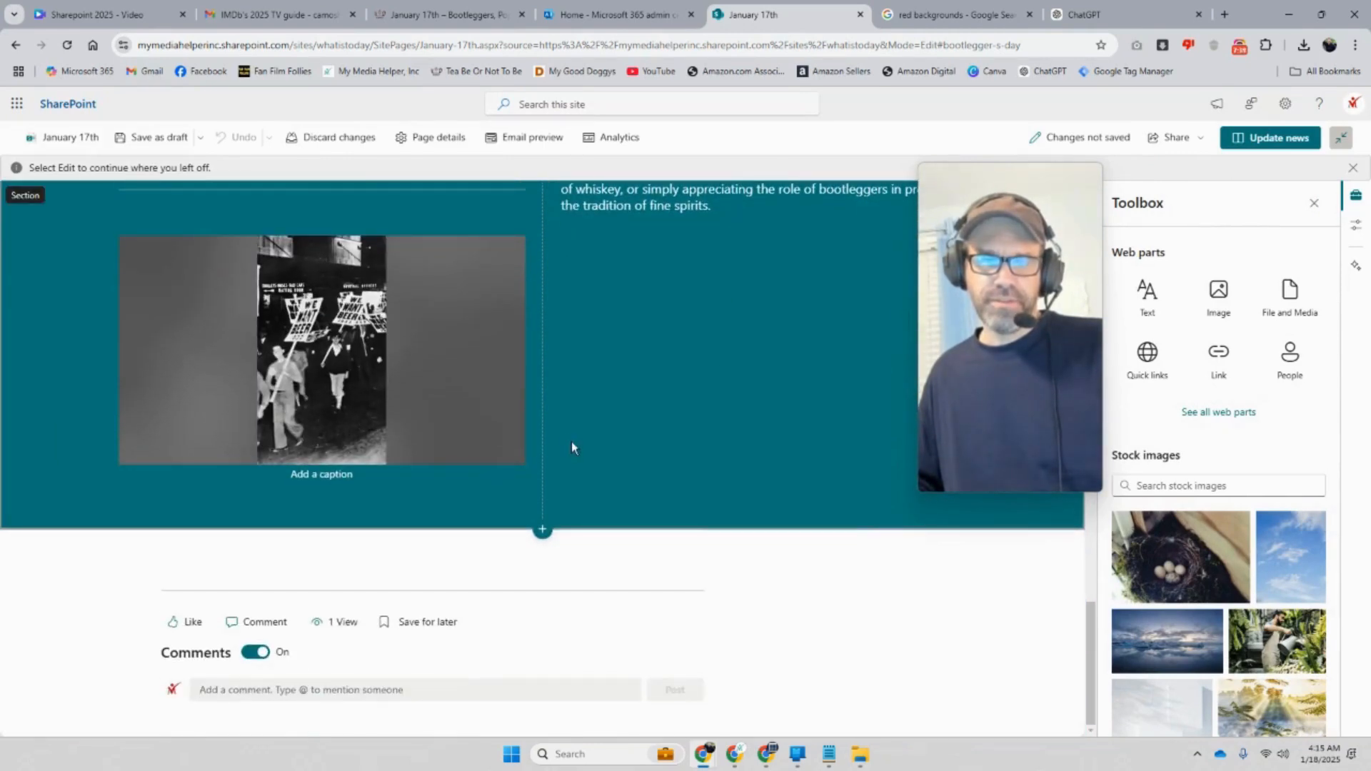
{"action": "left_click", "coordinate": [542, 530]}
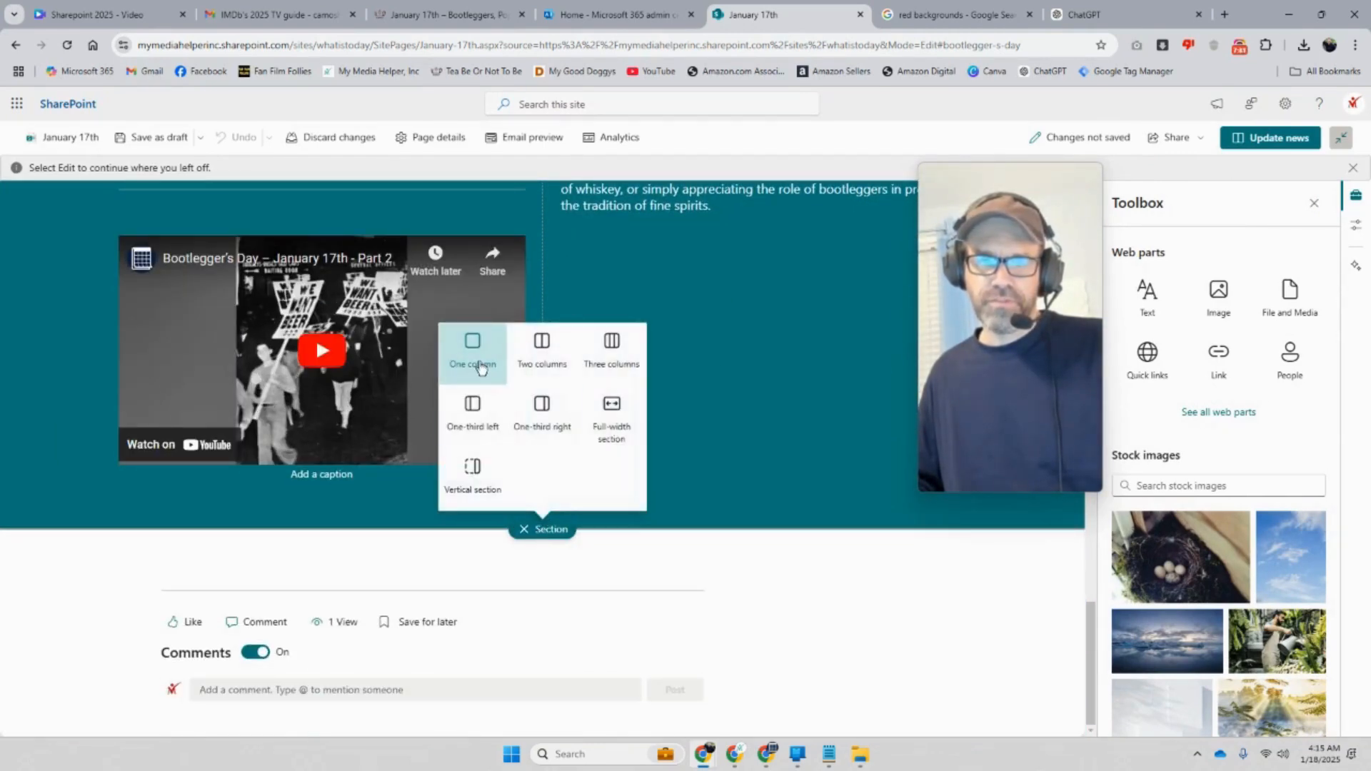
{"action": "left_click", "coordinate": [480, 367]}
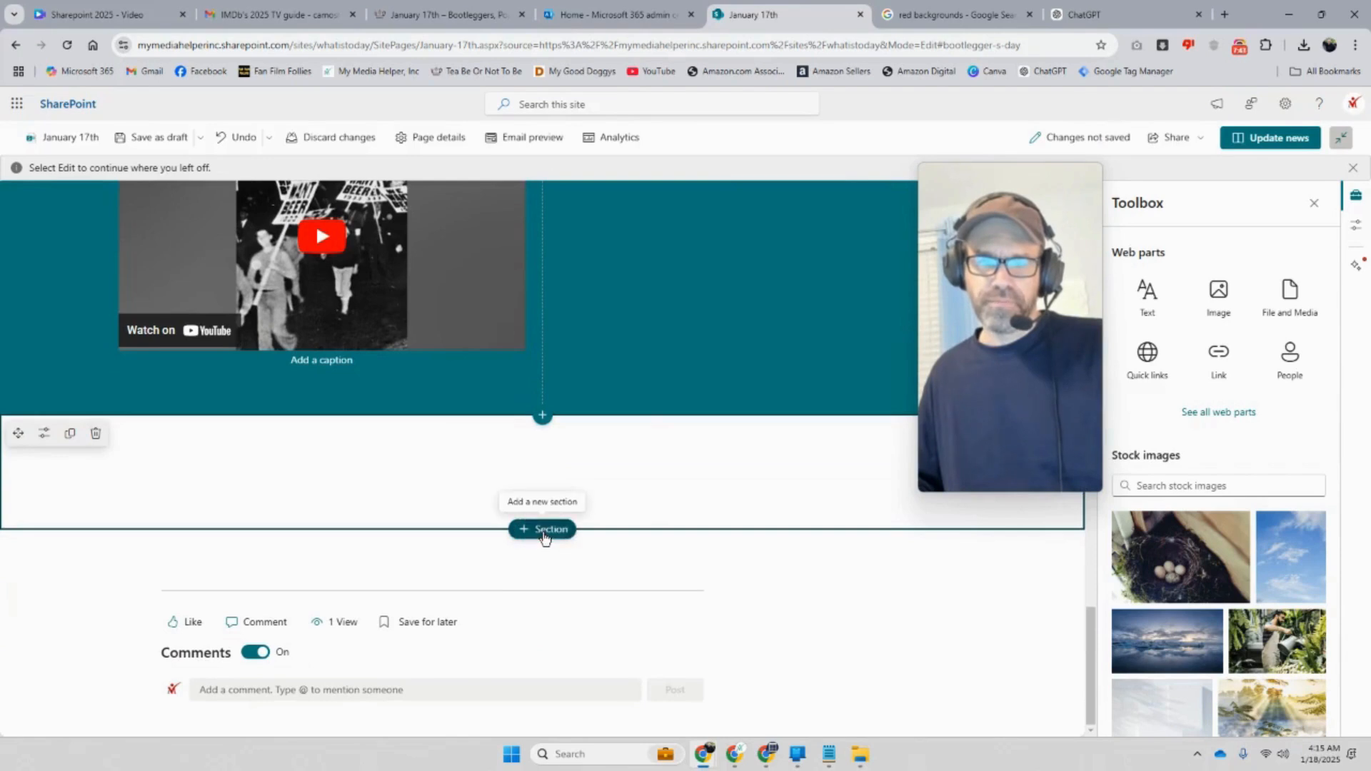
{"action": "left_click", "coordinate": [544, 530]}
{"action": "left_click", "coordinate": [548, 361]}
{"action": "scroll", "coordinate": [548, 362], "scroll_direction": "down", "scroll_amount": 1}
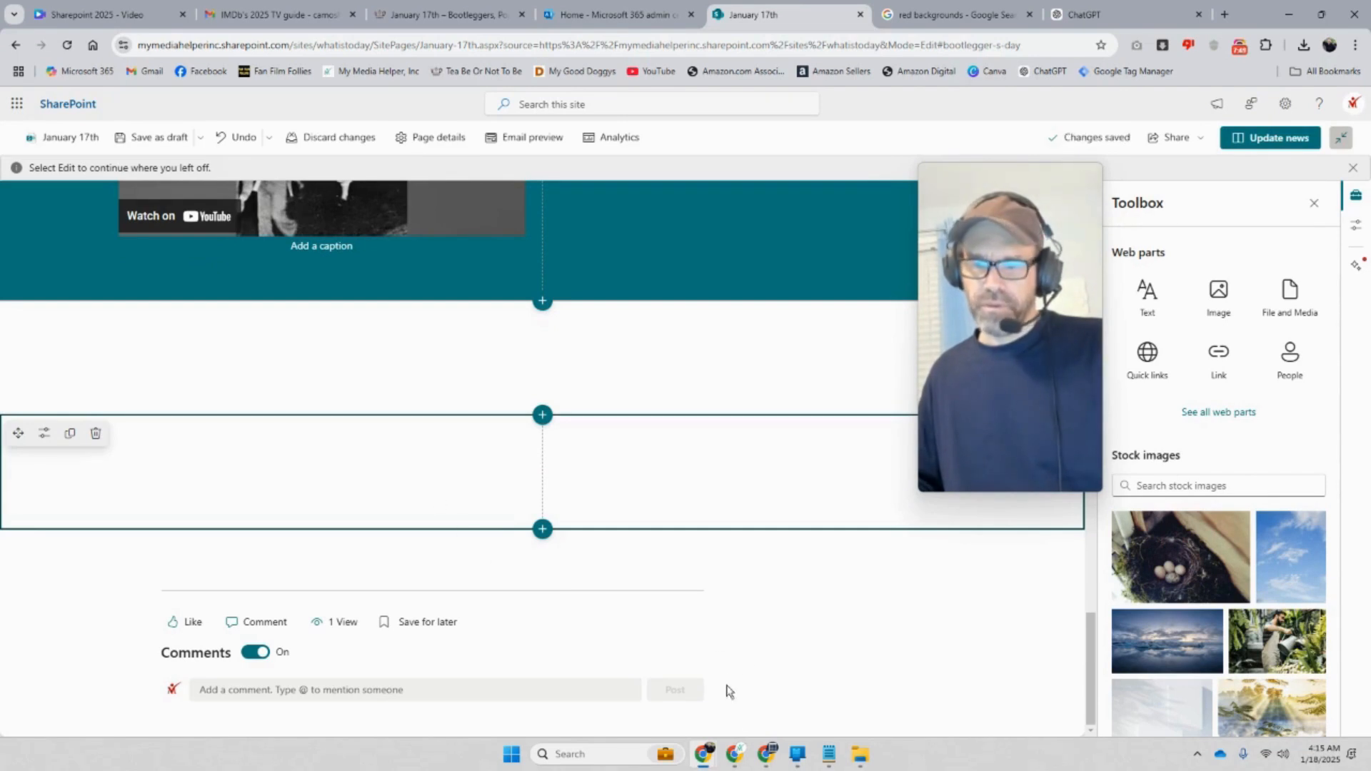
Switch to the YouTube browser window, close the Bootlegger's Day and Popeye Day video pages, and return to the channel's January 17th results
{"action": "left_click", "coordinate": [772, 760]}
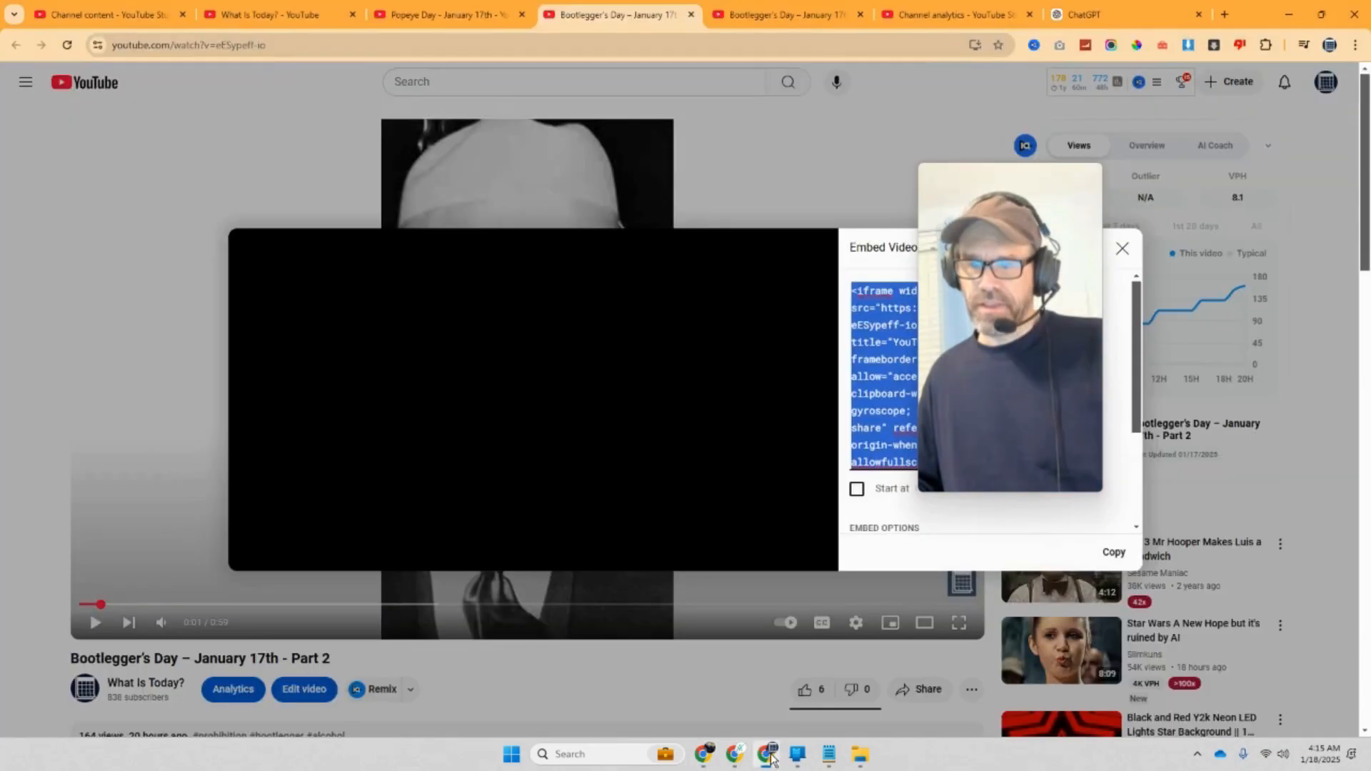
{"action": "left_click", "coordinate": [691, 15]}
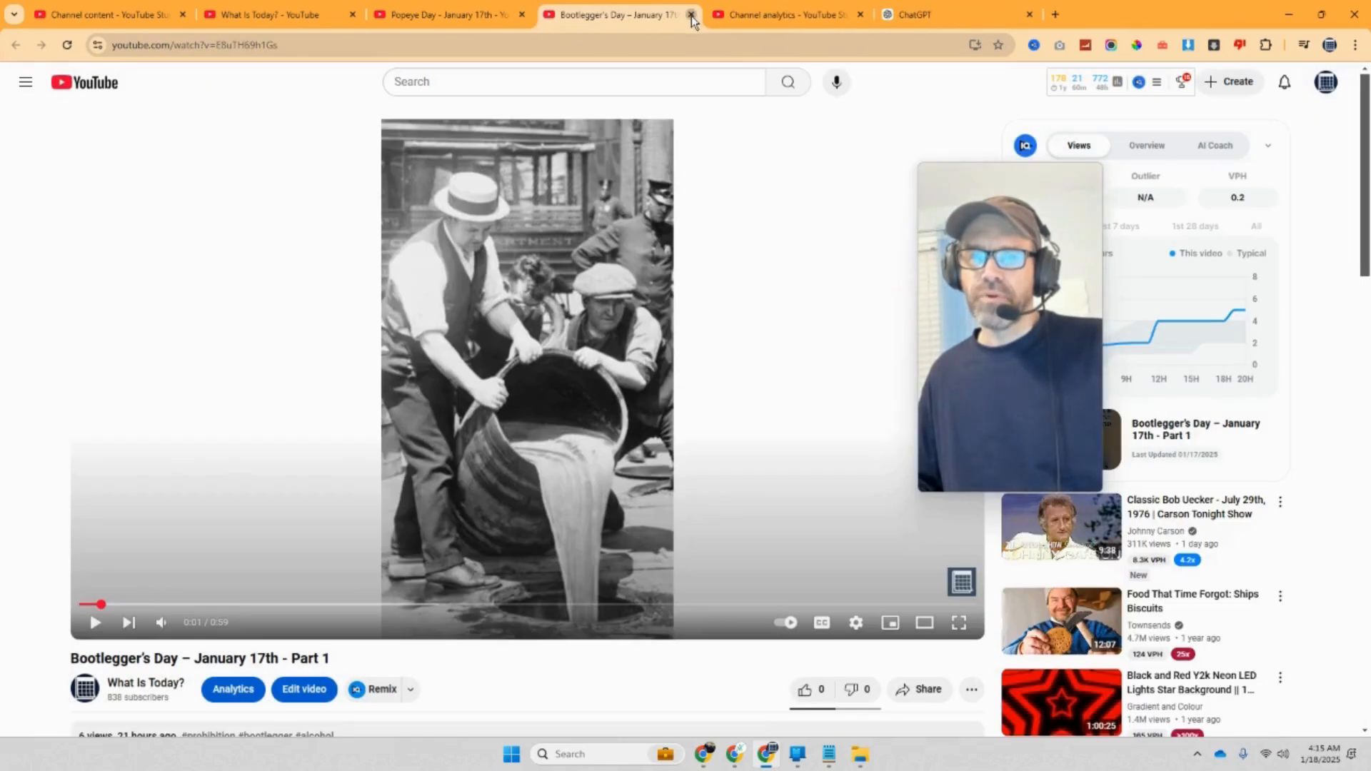
{"action": "left_click", "coordinate": [691, 15]}
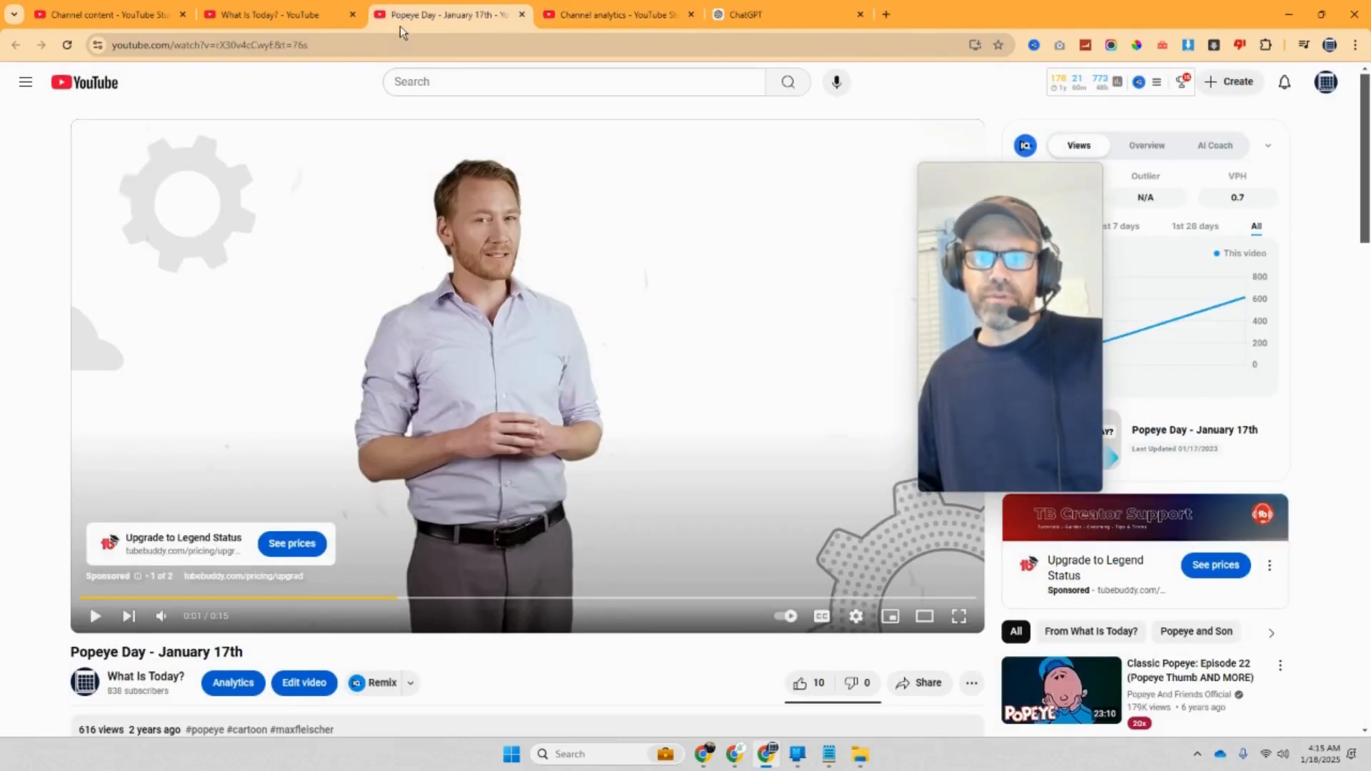
{"action": "left_click", "coordinate": [523, 15]}
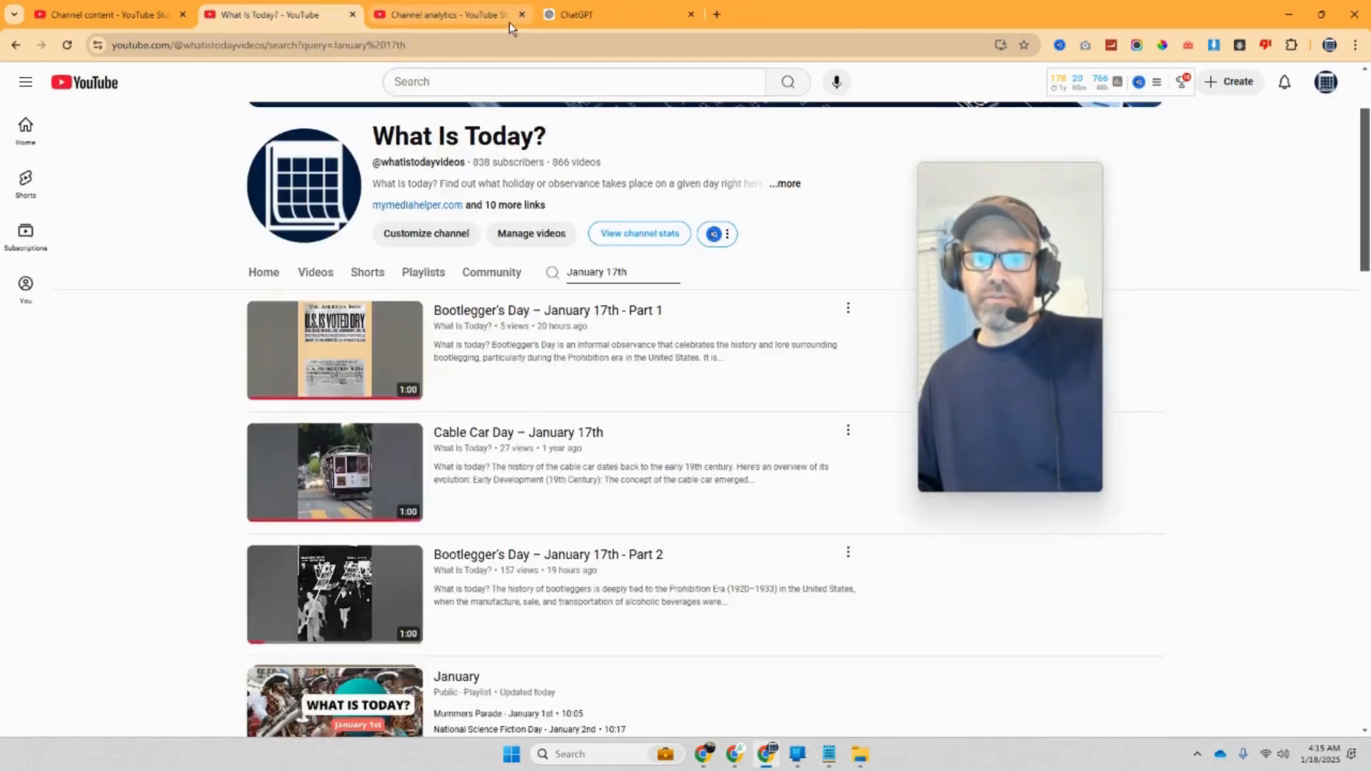
{"action": "left_click", "coordinate": [462, 23]}
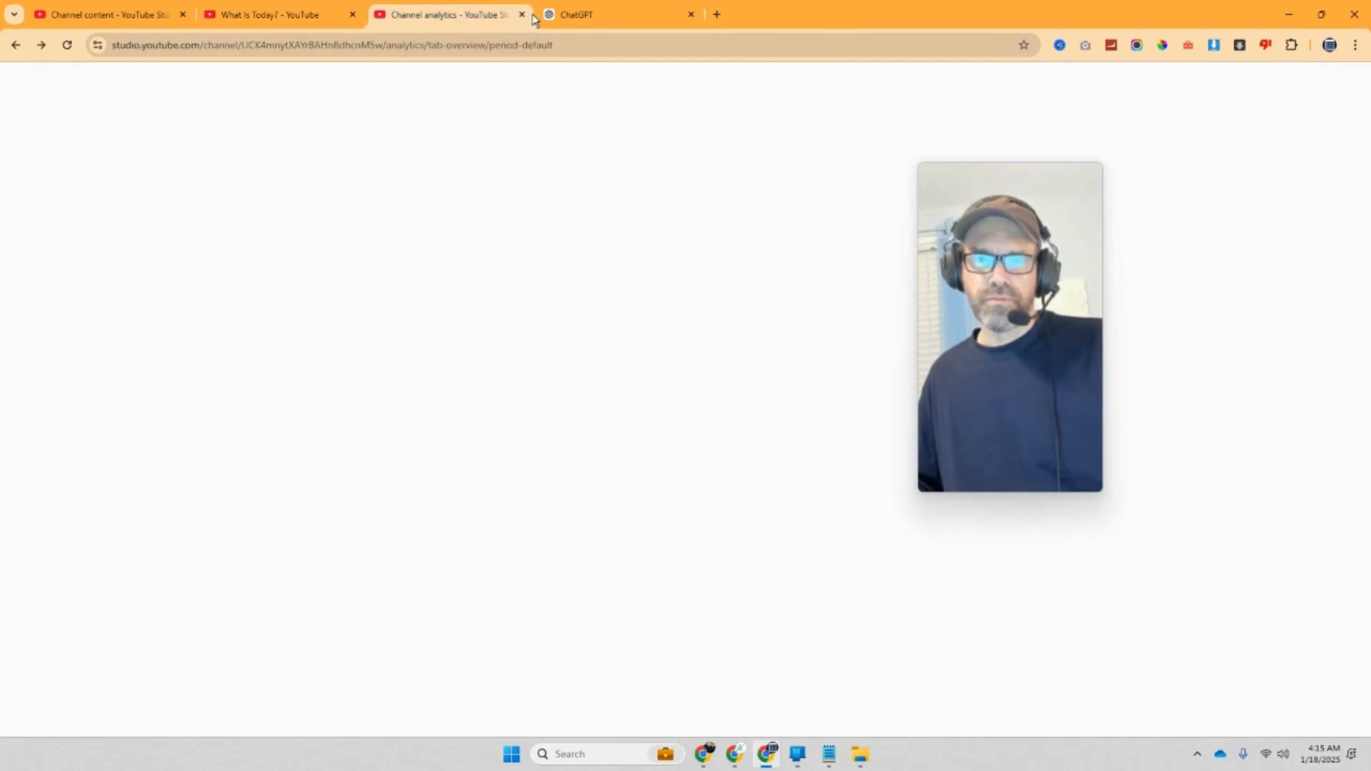
{"action": "left_click", "coordinate": [291, 17]}
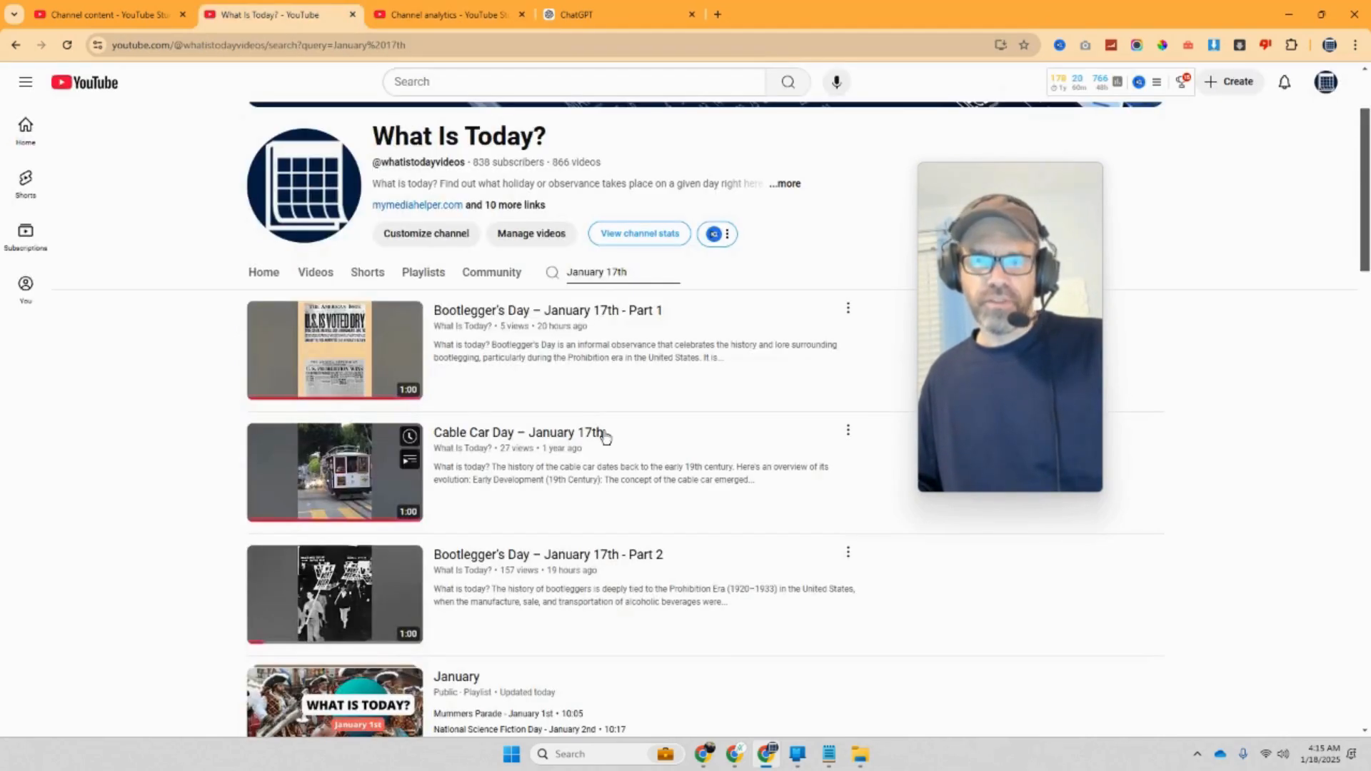
Open the "Cable Car Day – January 17th" video in a new tab, pause it, and copy its embed code
{"action": "scroll", "coordinate": [606, 436], "scroll_direction": "down", "scroll_amount": 2}
{"action": "right_click", "coordinate": [543, 290]}
{"action": "left_click", "coordinate": [574, 303]}
{"action": "left_click", "coordinate": [447, 14]}
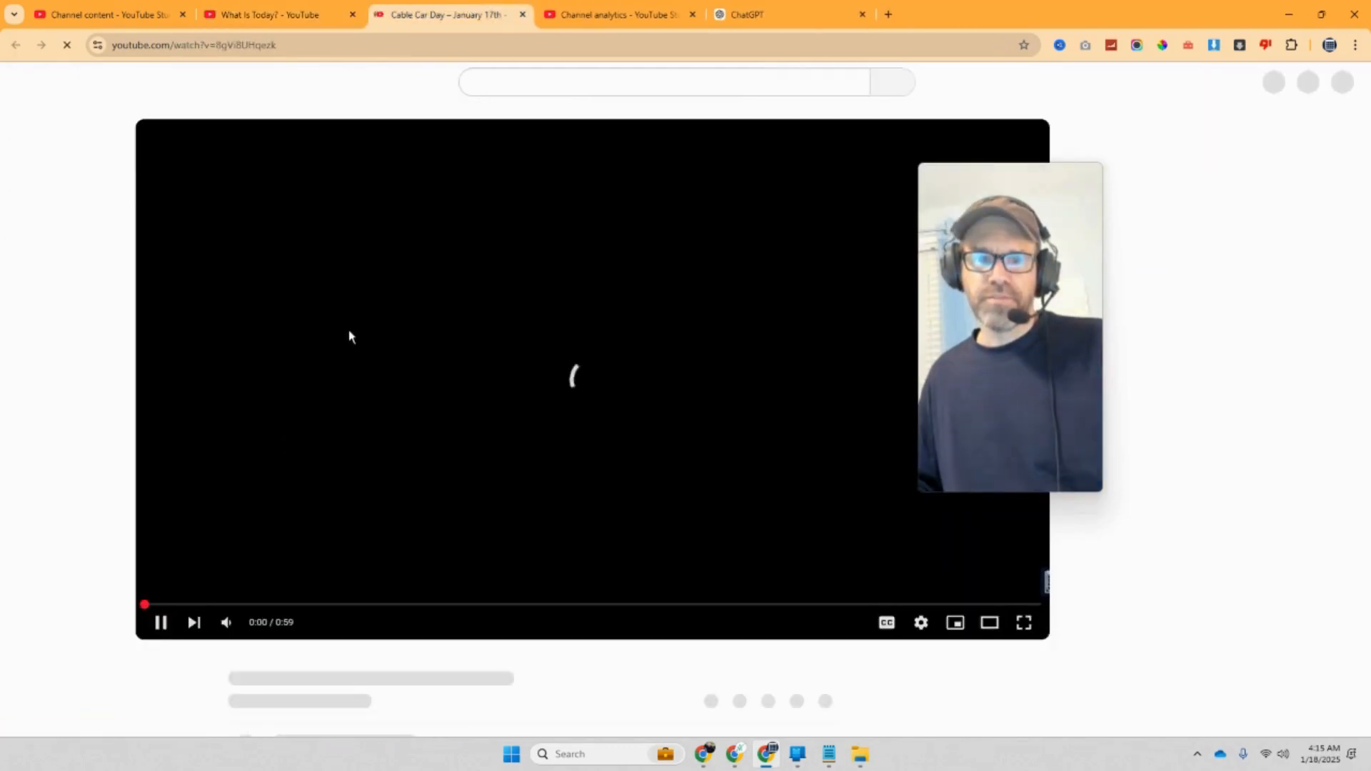
{"action": "left_click", "coordinate": [95, 622]}
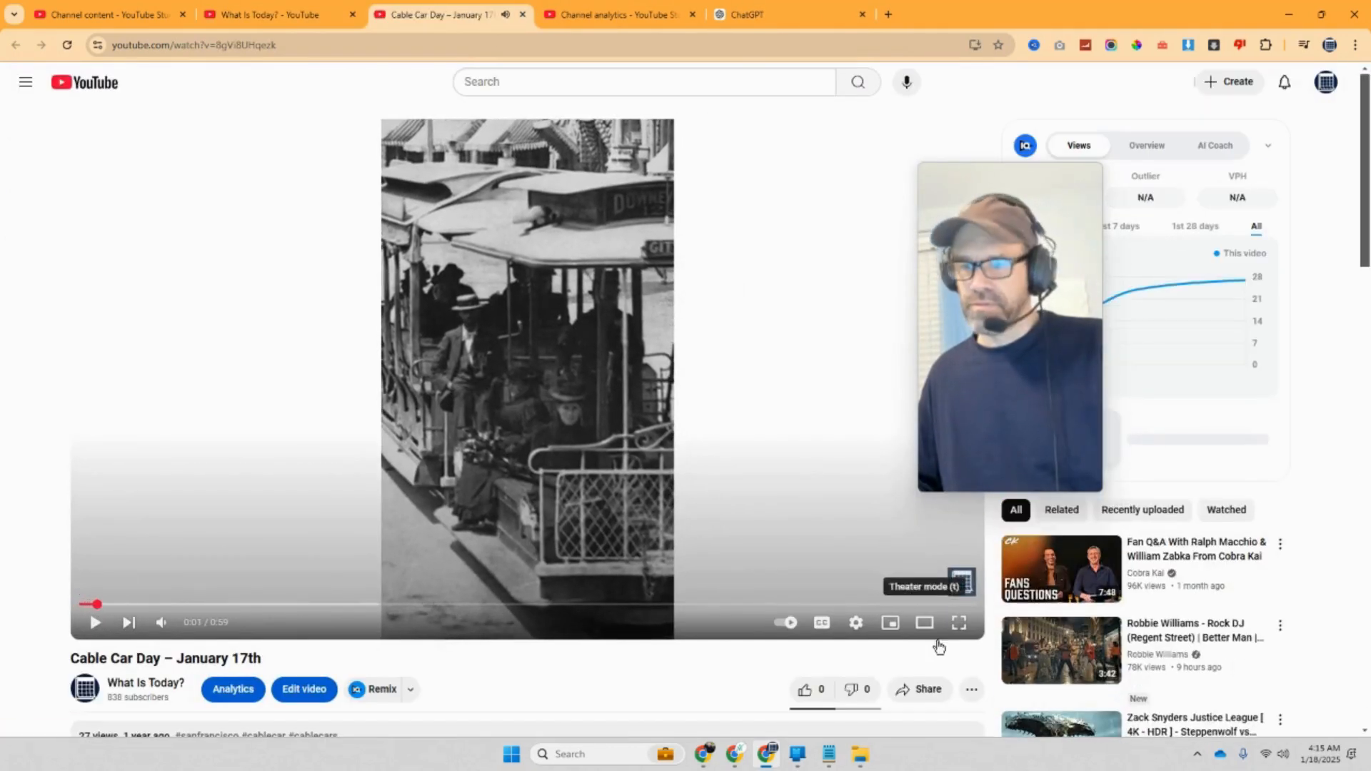
{"action": "left_click", "coordinate": [921, 690]}
{"action": "left_click", "coordinate": [537, 393]}
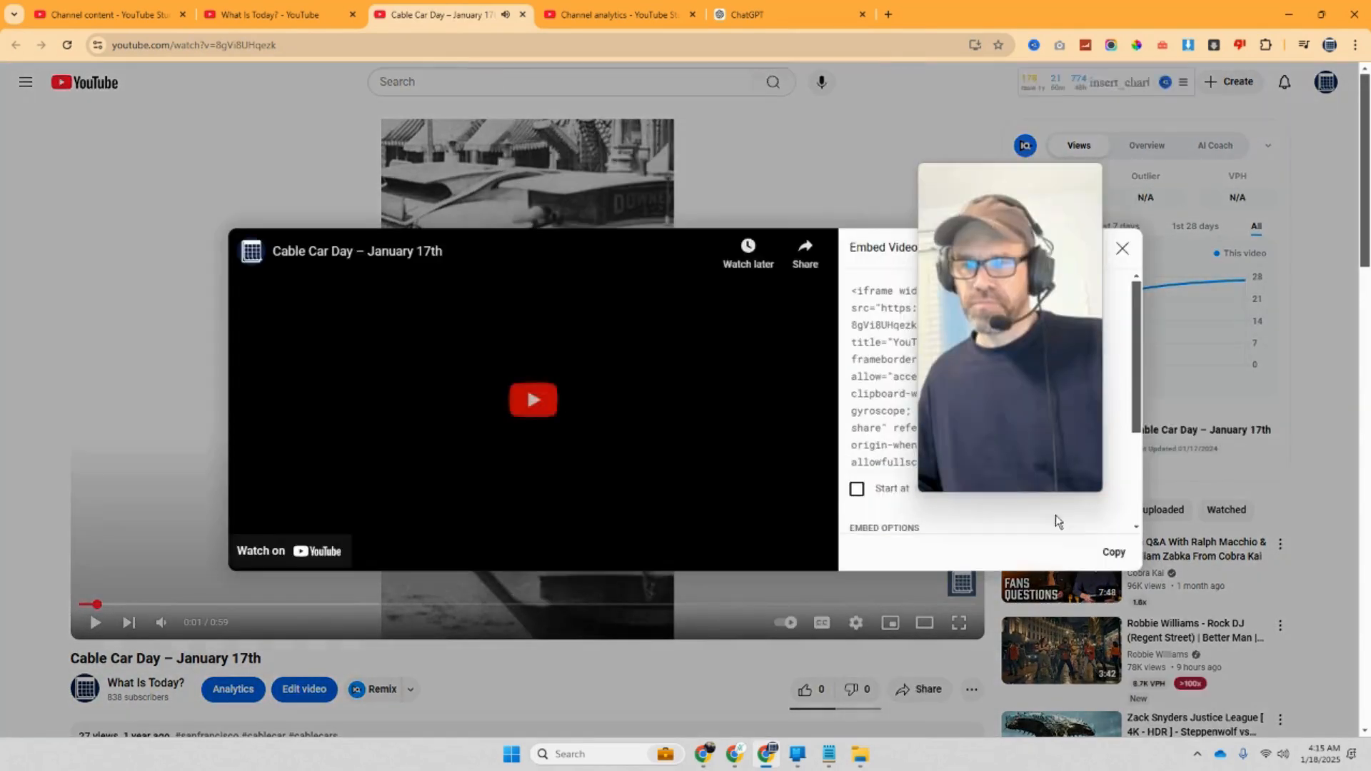
{"action": "left_click", "coordinate": [1113, 551]}
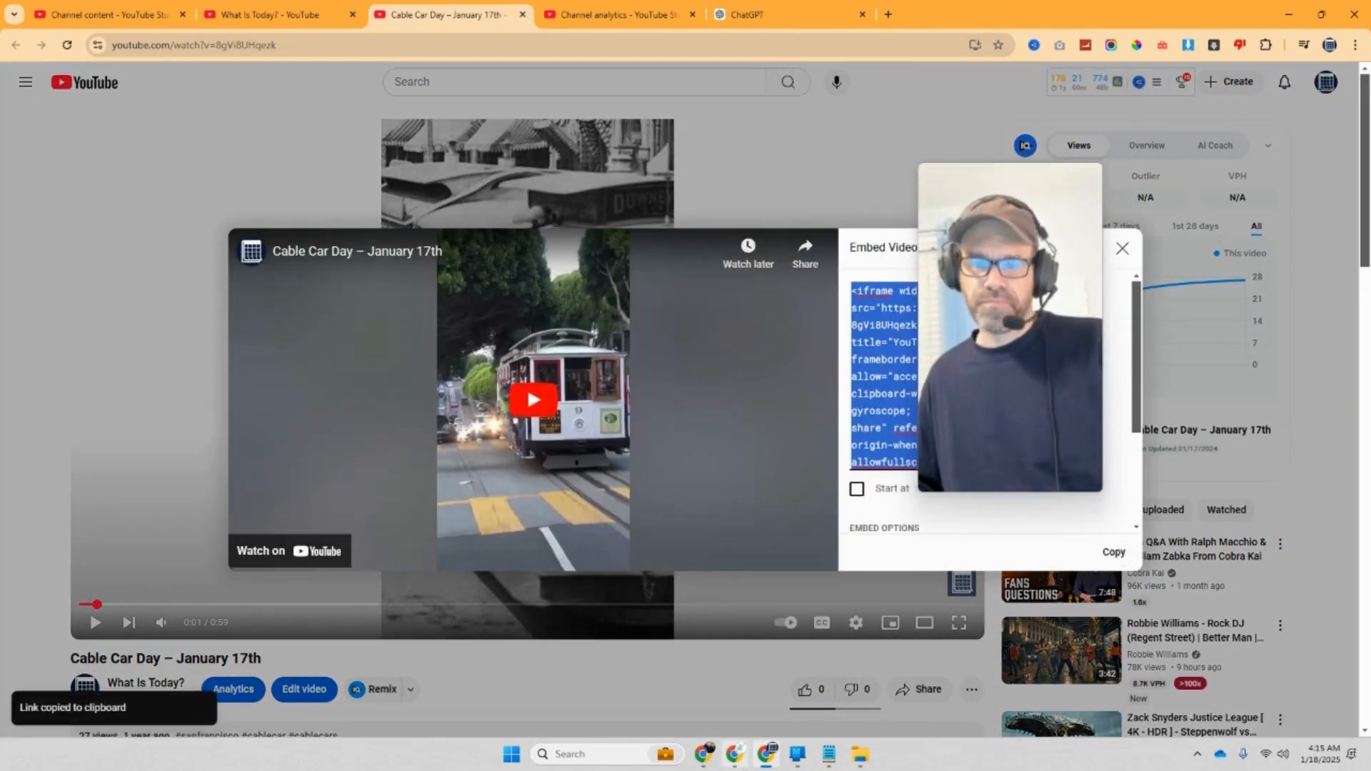
Back in SharePoint, embed the Cable Car Day video in the new section's first column and add a Text web part to the second
{"action": "mouse_move", "coordinate": [703, 743]}
{"action": "left_click", "coordinate": [586, 689]}
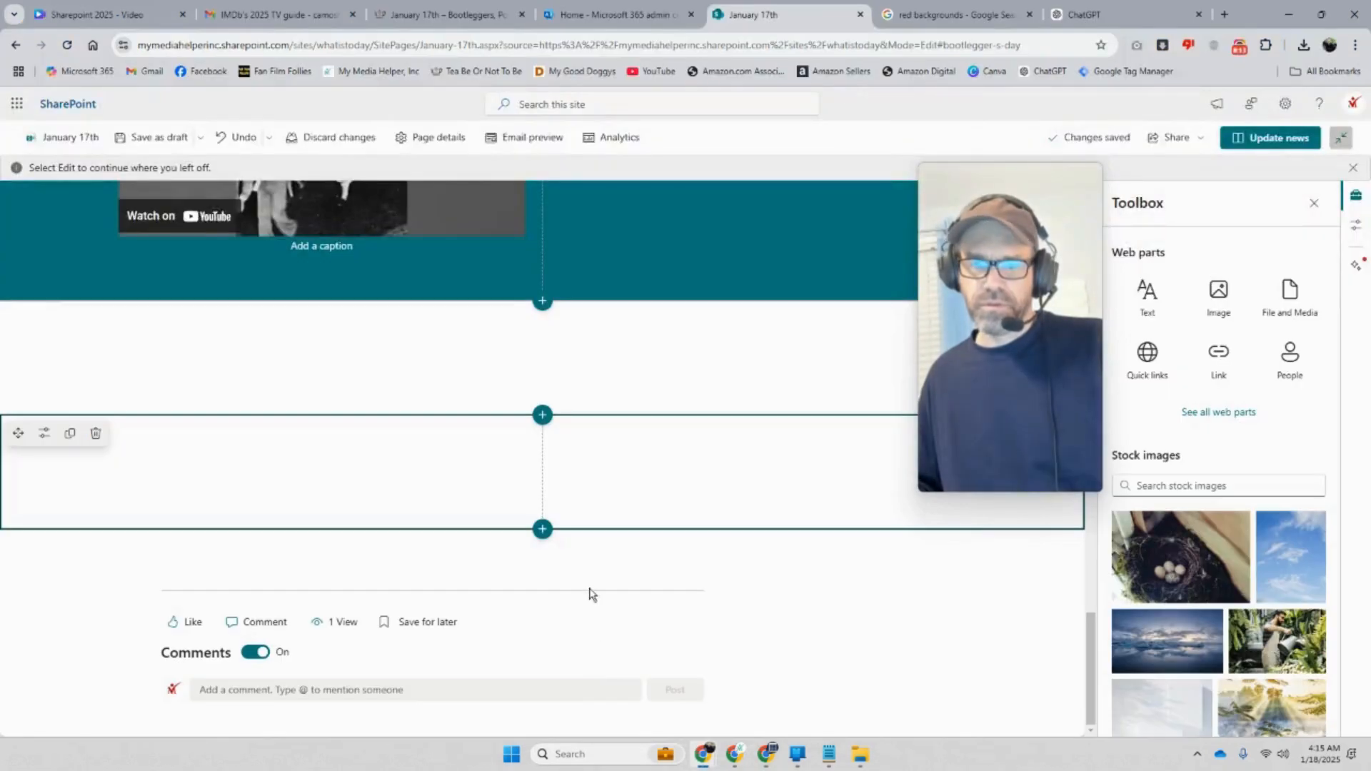
{"action": "left_click", "coordinate": [1230, 420]}
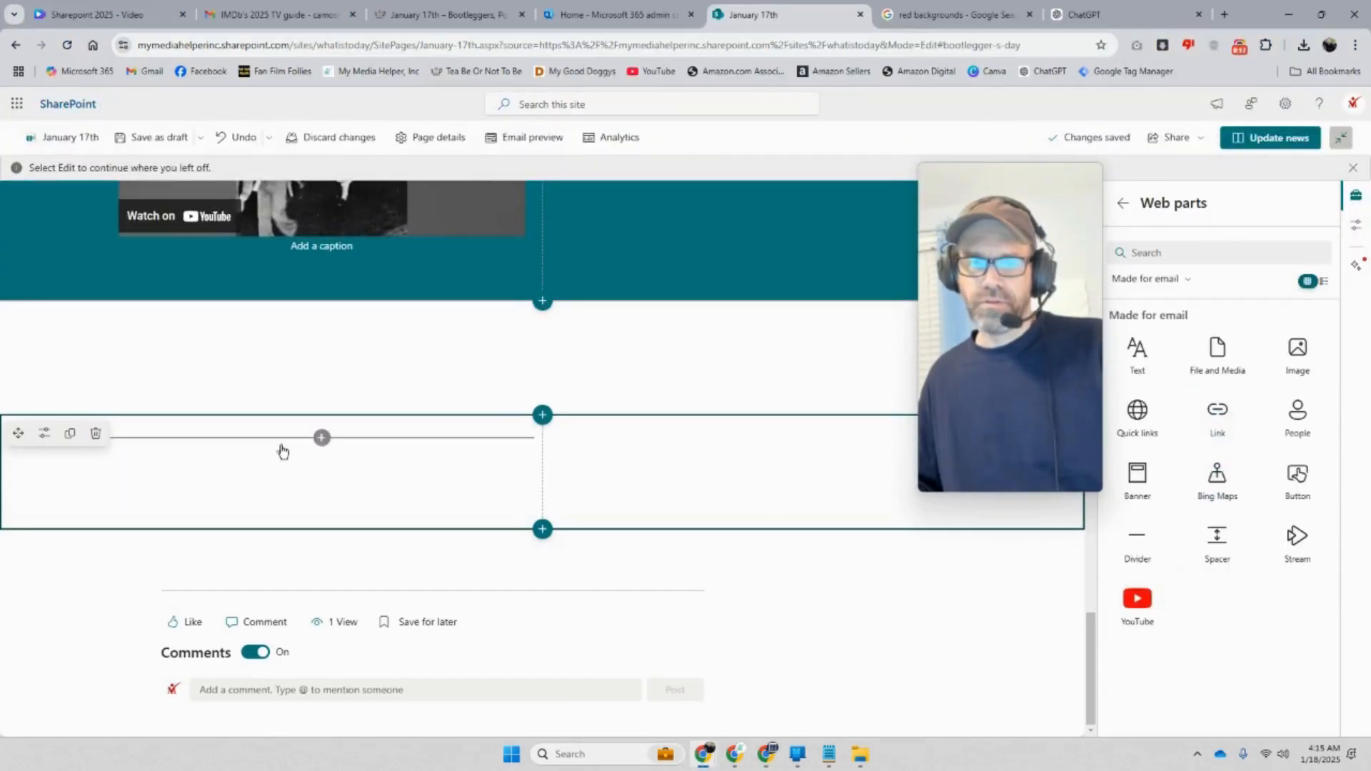
{"action": "left_click", "coordinate": [323, 439]}
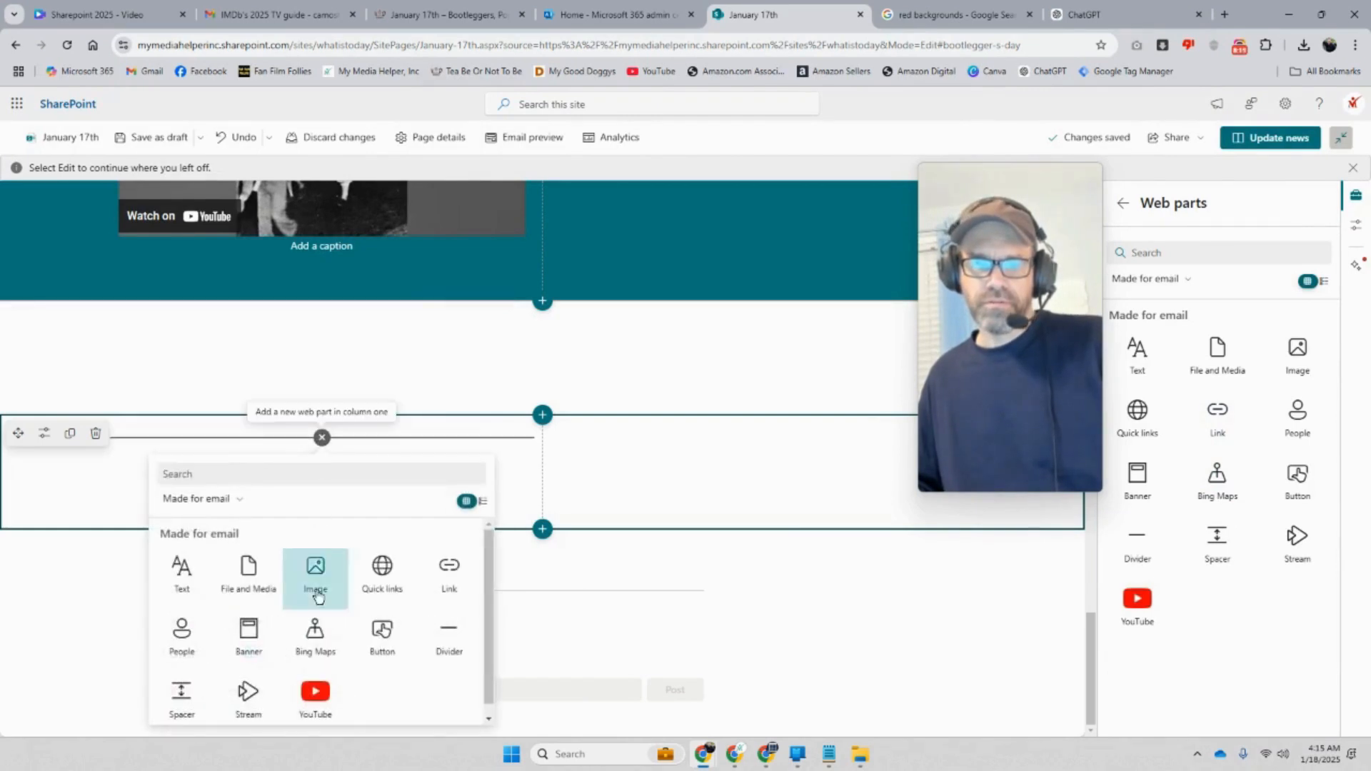
{"action": "left_click", "coordinate": [337, 697]}
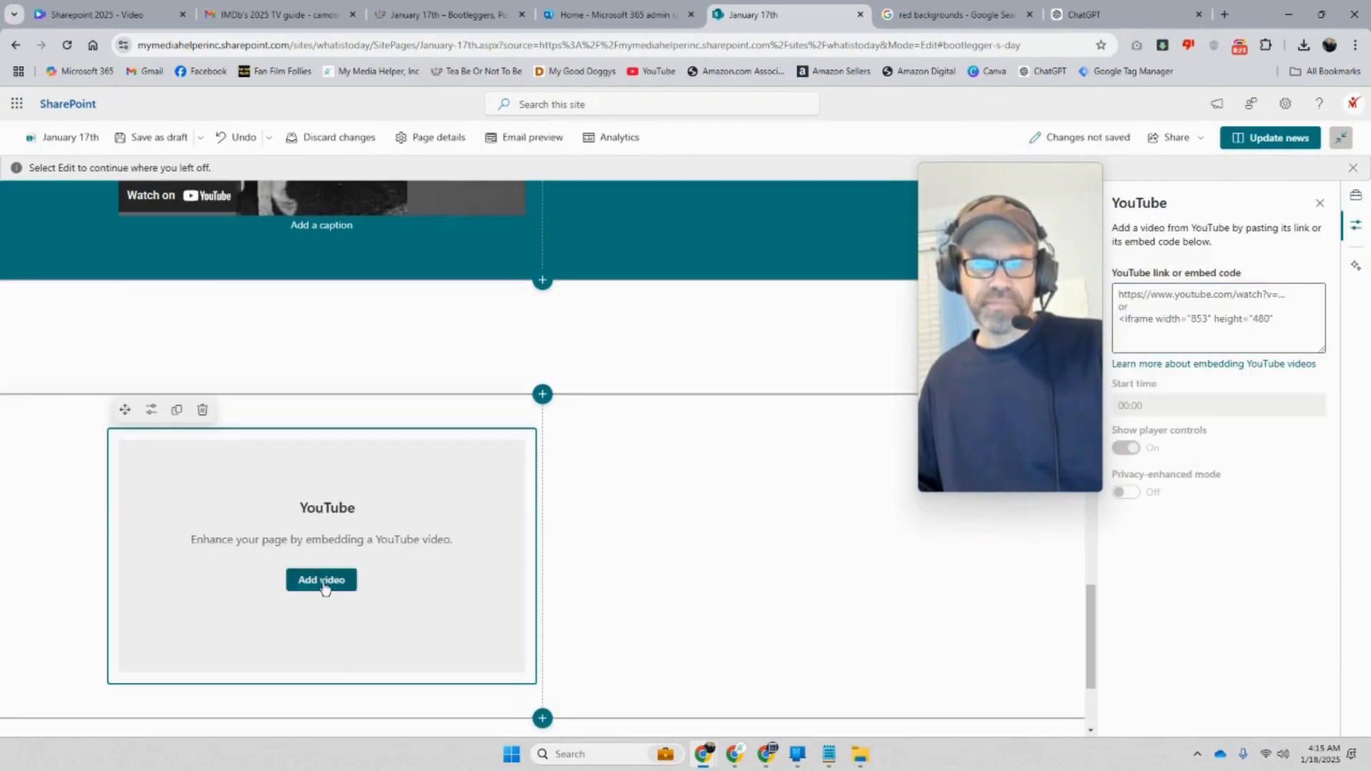
{"action": "right_click", "coordinate": [1196, 299]}
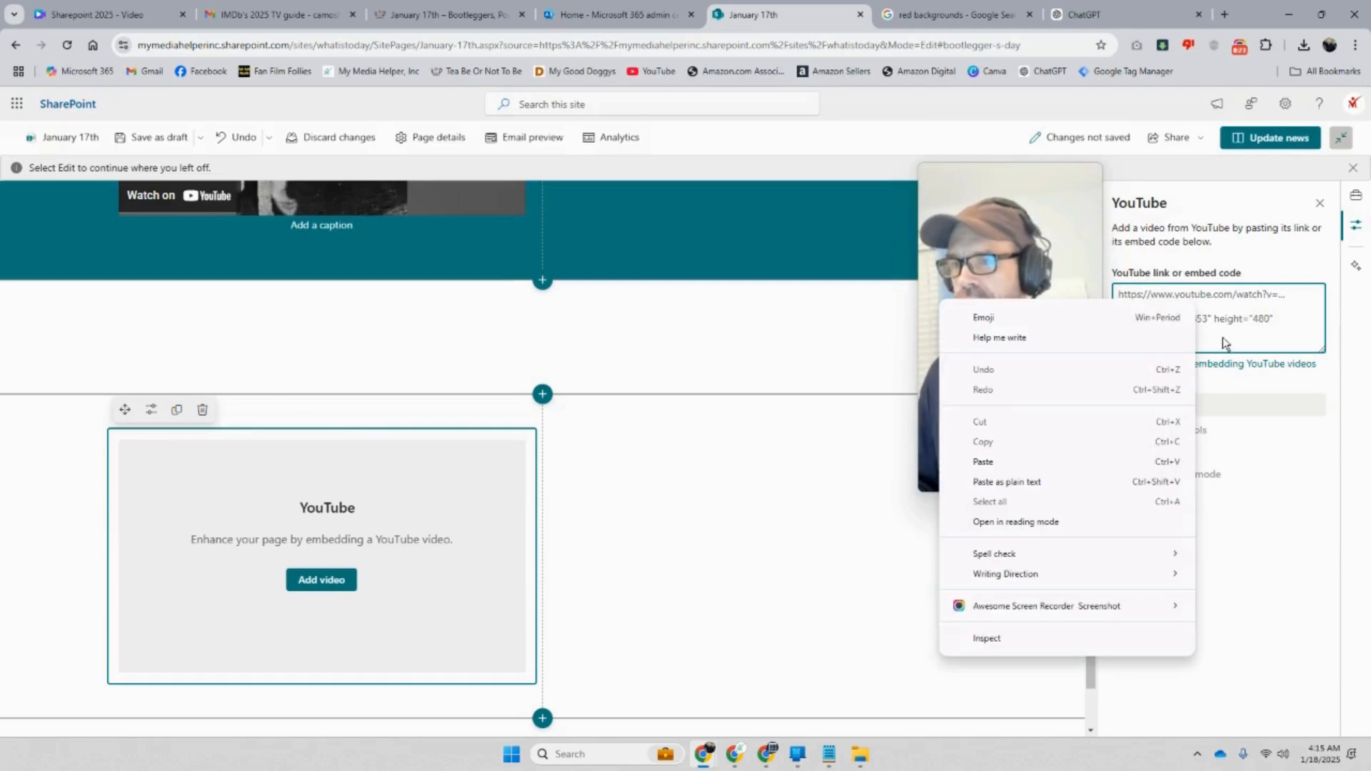
{"action": "left_click", "coordinate": [1060, 469]}
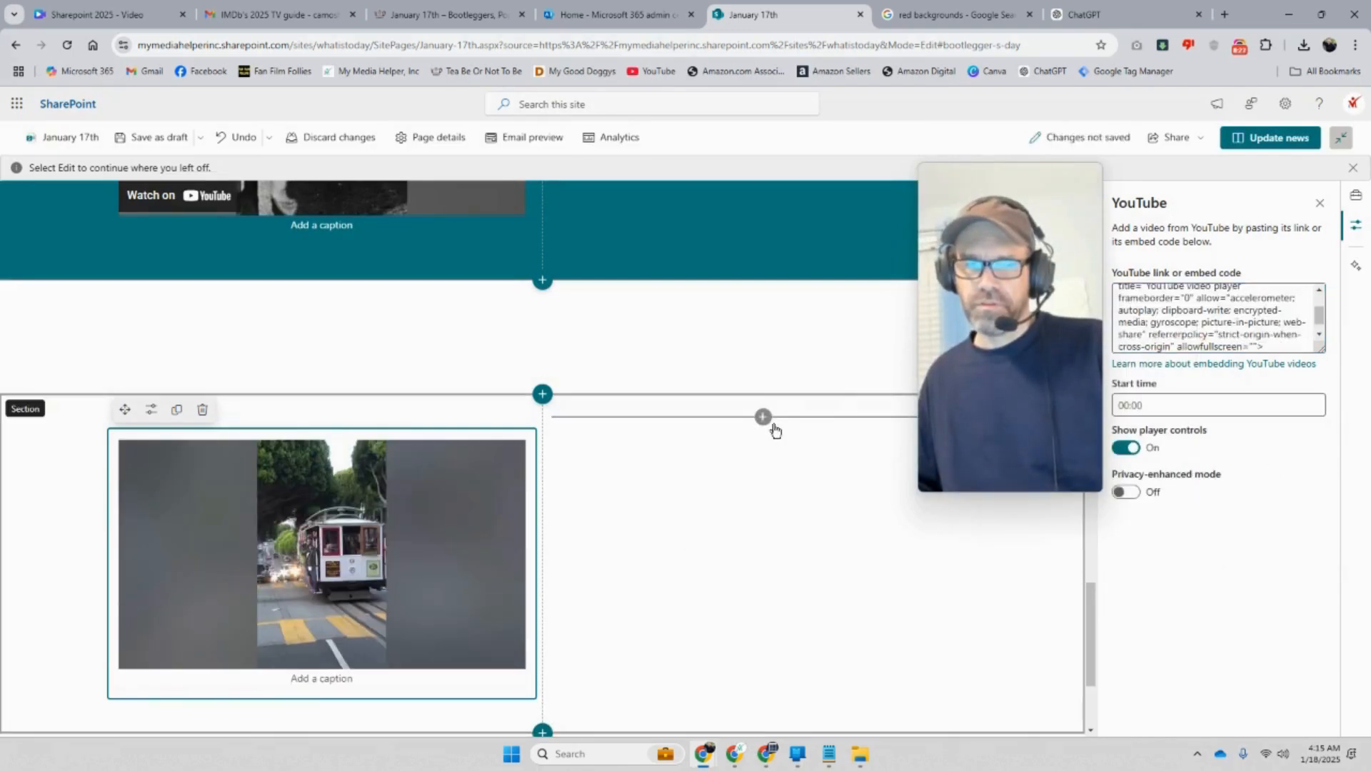
{"action": "left_click", "coordinate": [763, 417]}
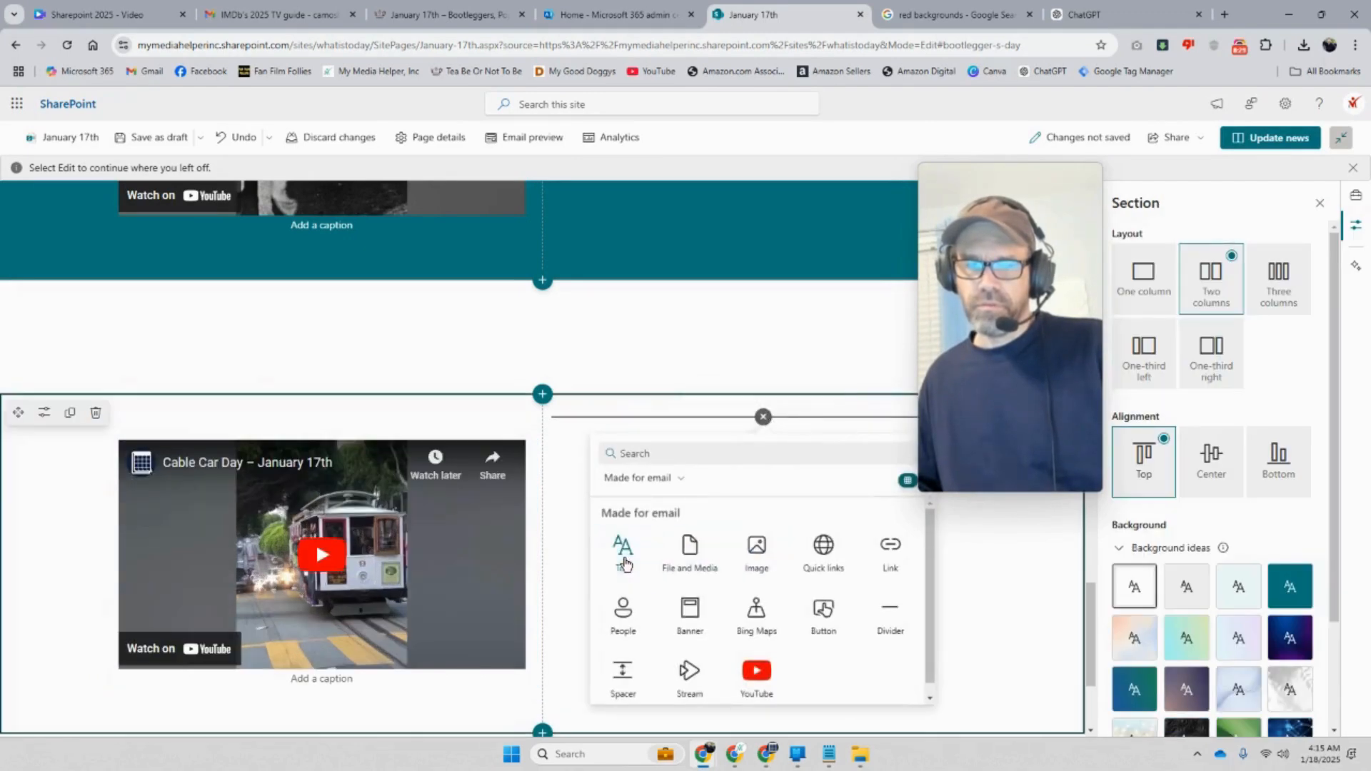
{"action": "left_click", "coordinate": [625, 560]}
Switch to ChatGPT and send the prompt "cable care day" in the existing conversation
{"action": "left_click", "coordinate": [1053, 15]}
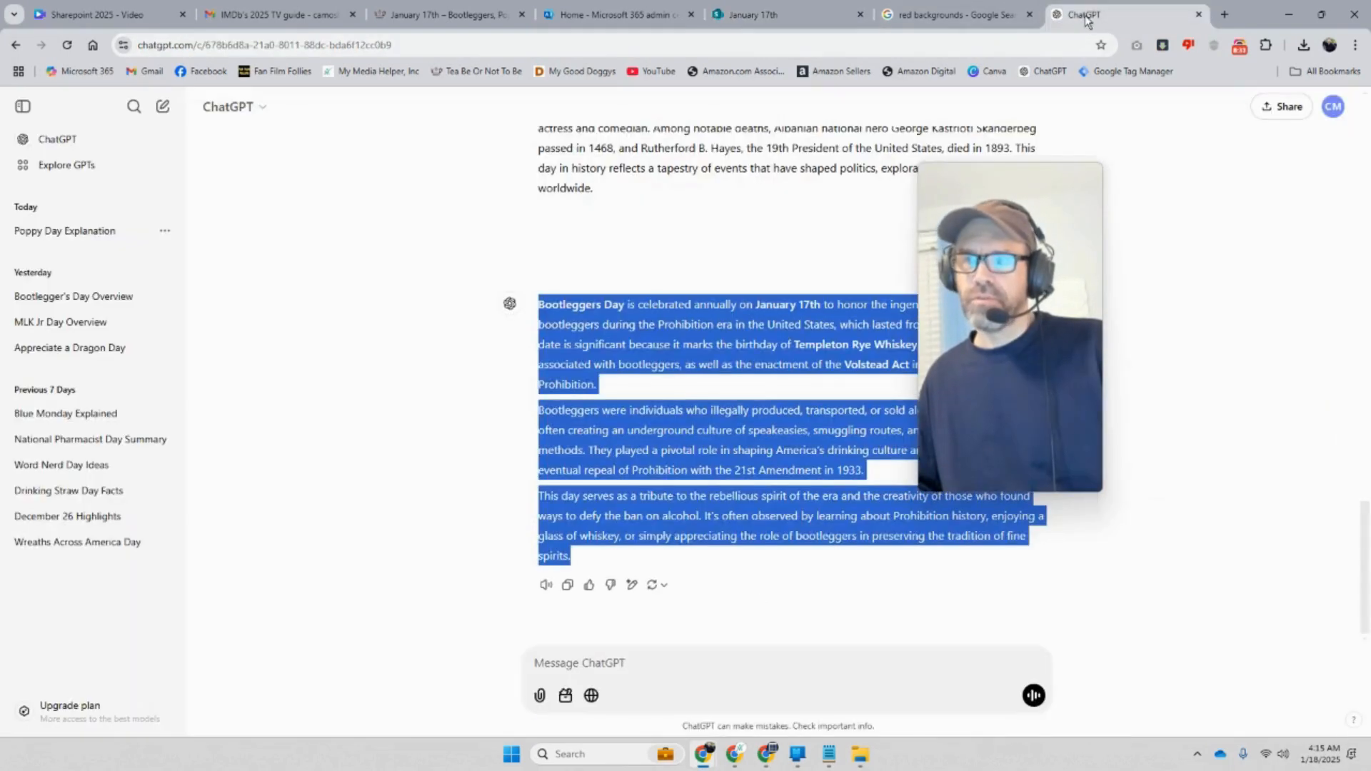
{"action": "left_click", "coordinate": [582, 668]}
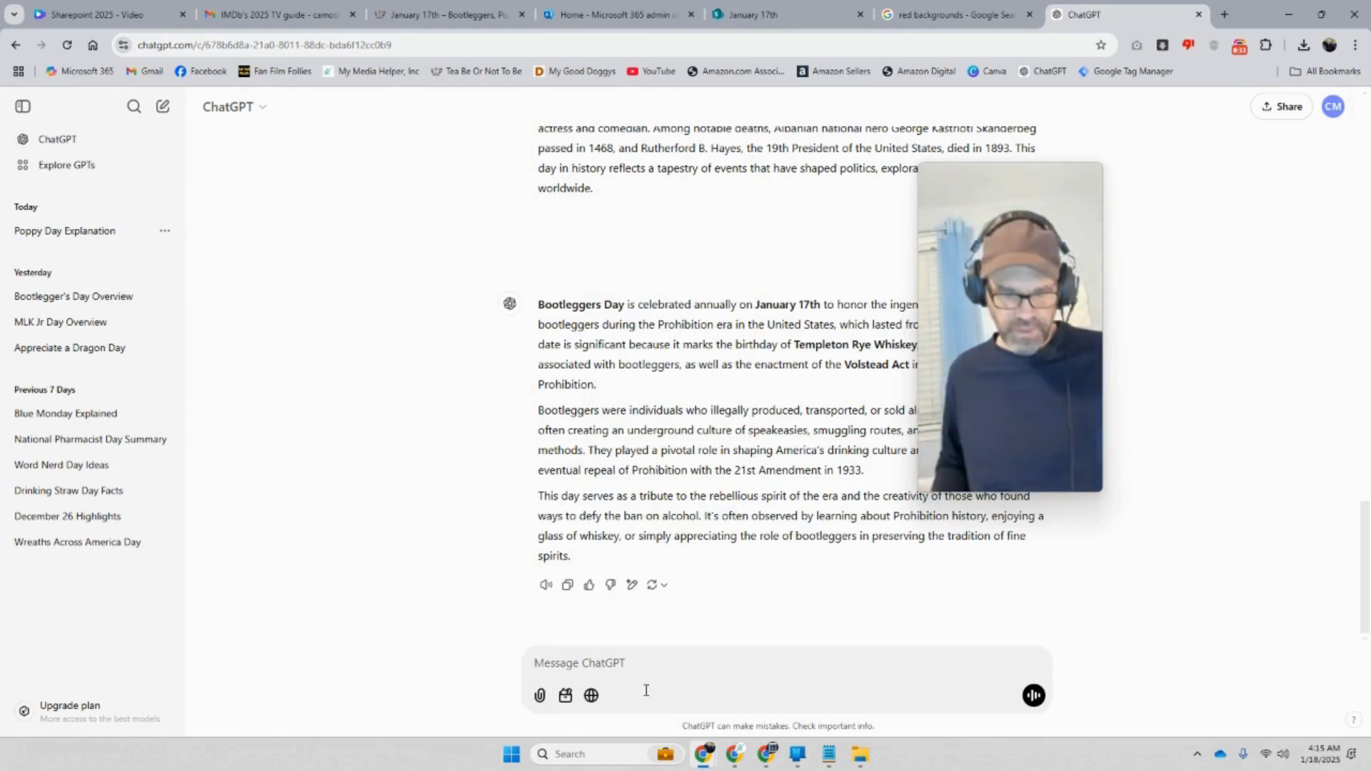
{"action": "type", "text": "cable care day"}
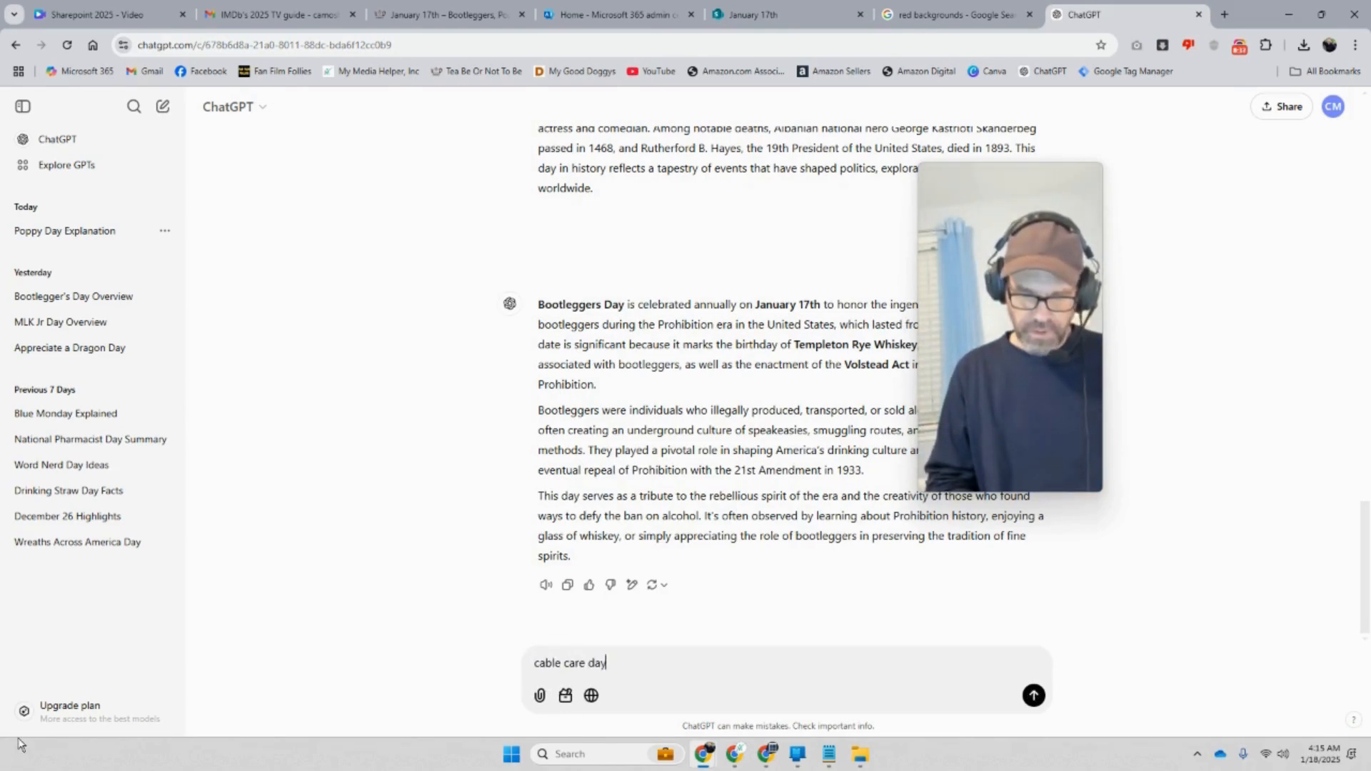
{"action": "key", "text": "Return"}
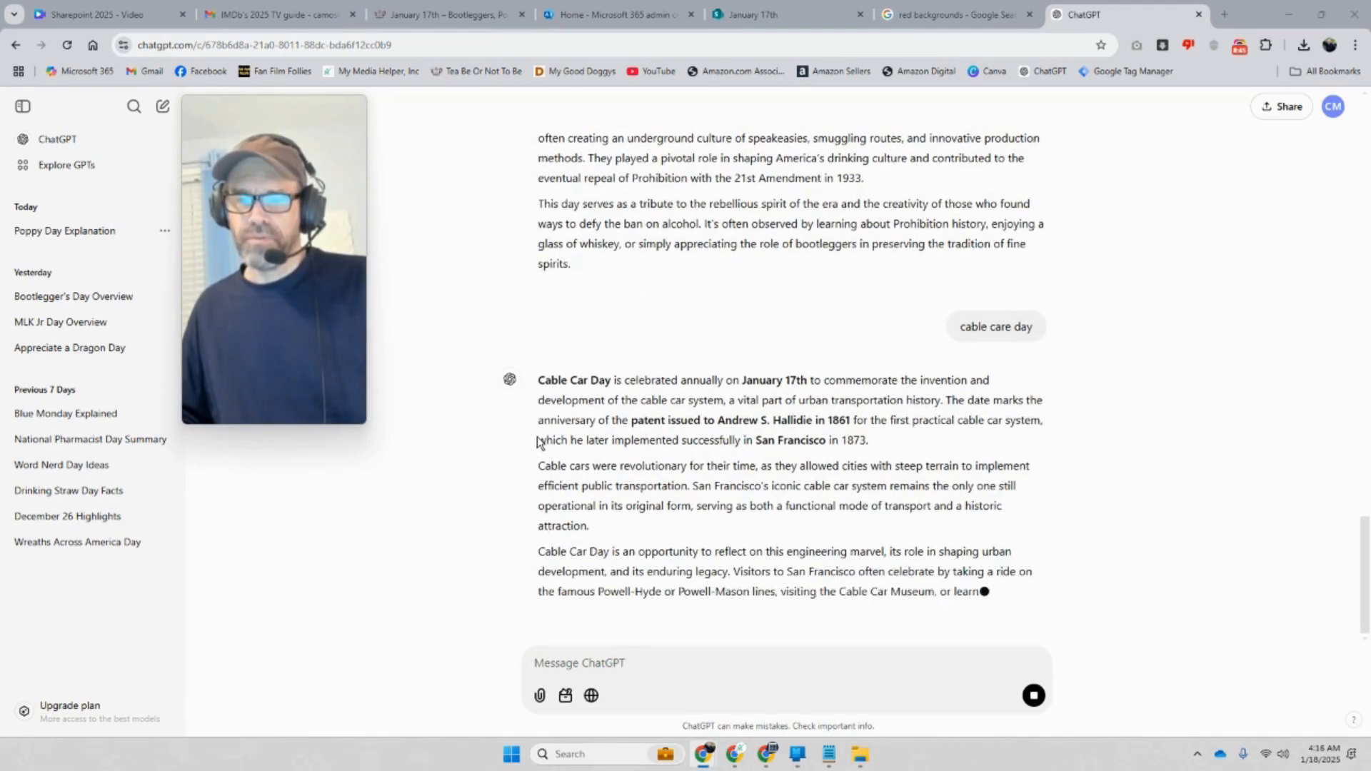
Copy ChatGPT's Cable Car Day answer and paste it into Notepad over the Bootleggers Day text
{"action": "left_click_drag", "start_coordinate": [575, 340], "coordinate": [945, 555]}
{"action": "right_click", "coordinate": [841, 523]}
{"action": "left_click", "coordinate": [887, 542]}
{"action": "left_click", "coordinate": [828, 754]}
{"action": "right_click", "coordinate": [950, 450]}
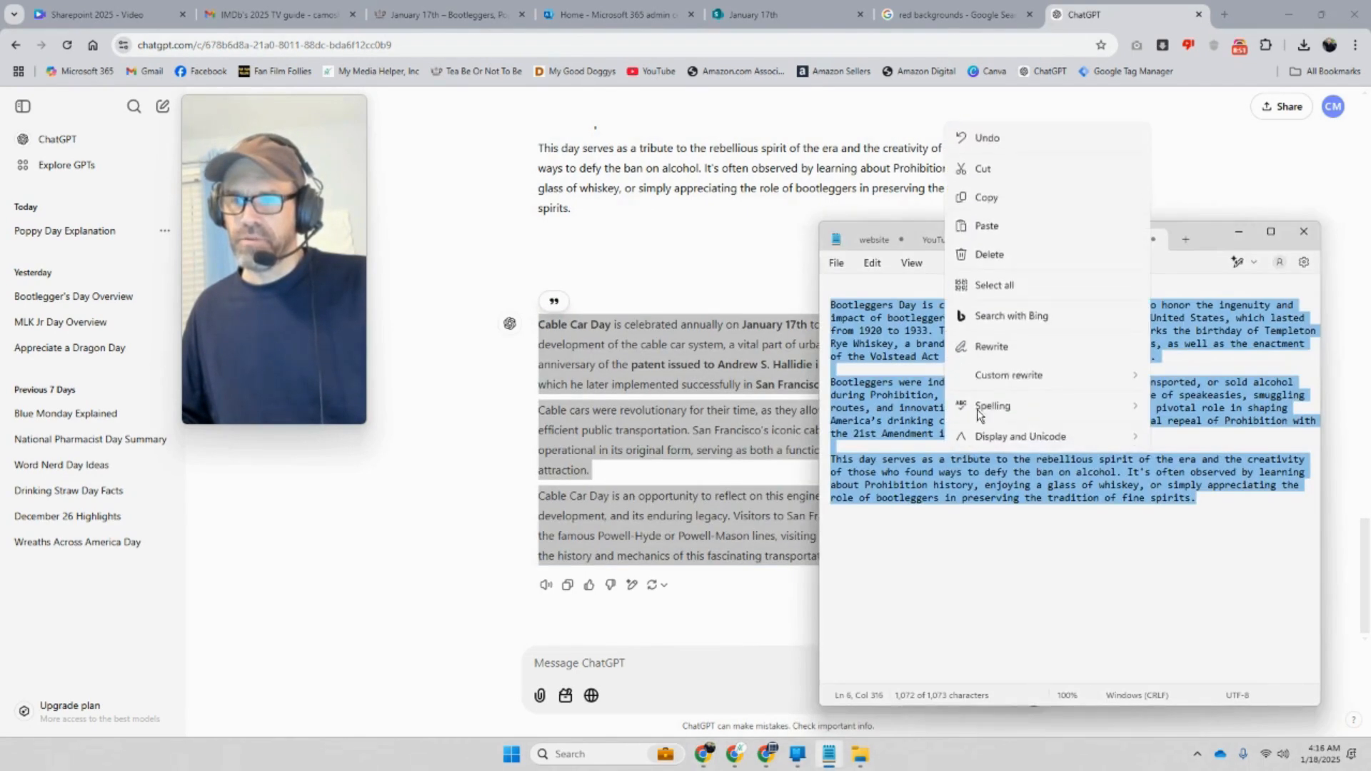
{"action": "left_click", "coordinate": [998, 226]}
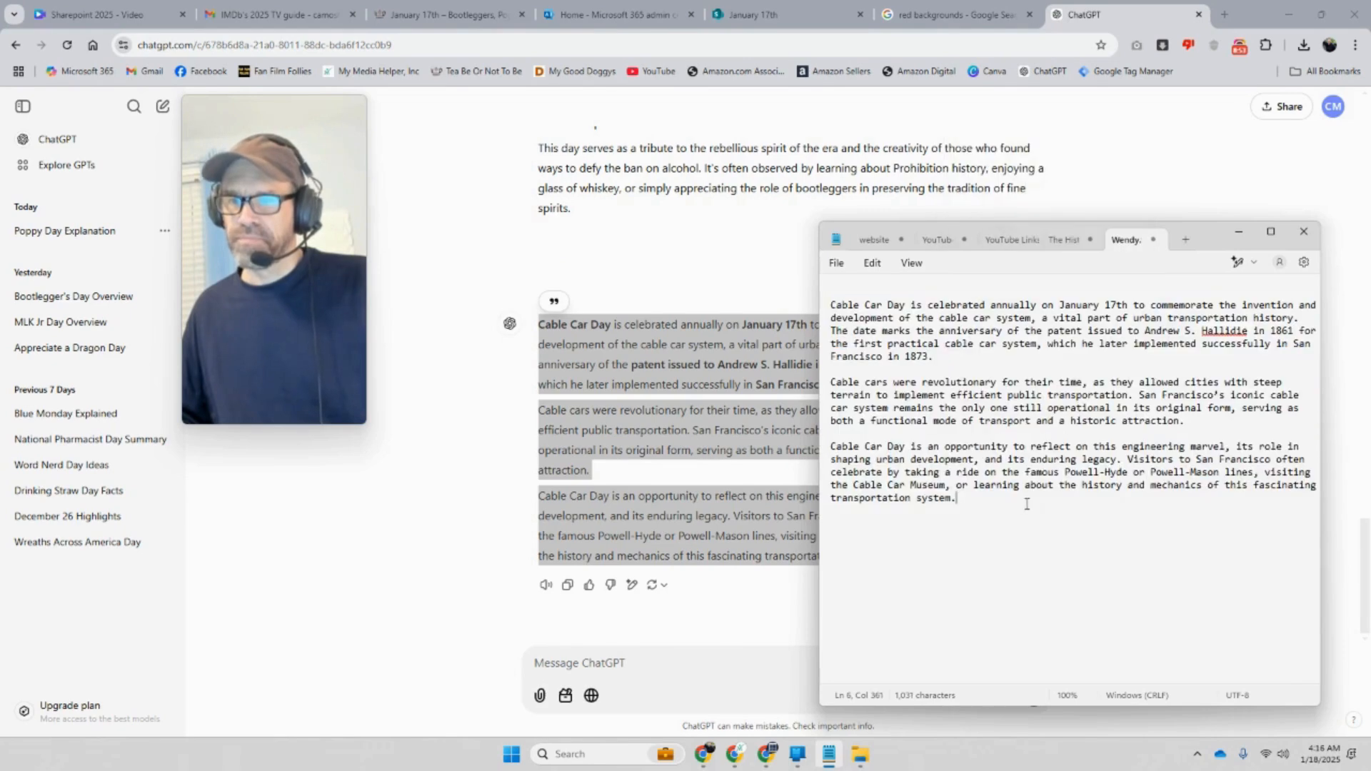
Copy the Cable Car Day text from Notepad and paste it into the empty Text web part beside the video in SharePoint
{"action": "left_click_drag", "start_coordinate": [1027, 504], "coordinate": [820, 286]}
{"action": "right_click", "coordinate": [892, 341]}
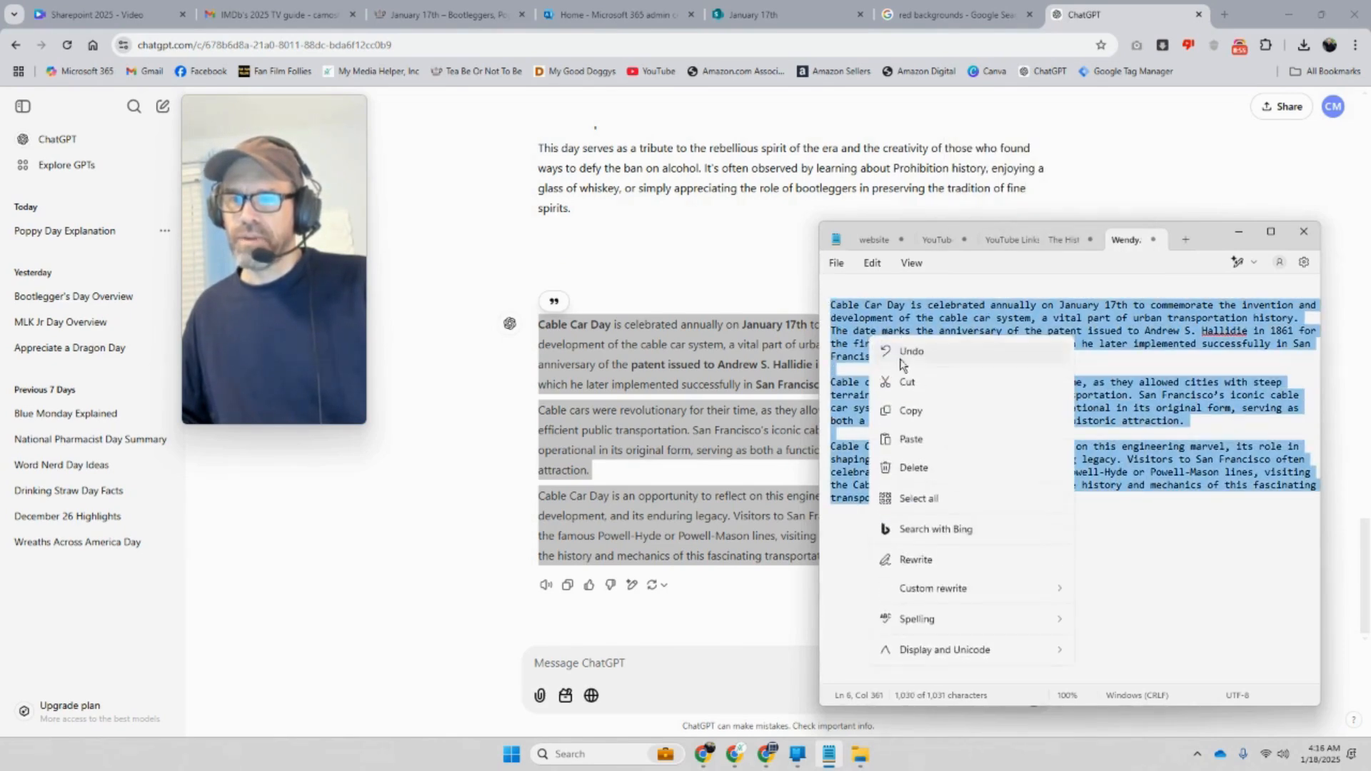
{"action": "left_click", "coordinate": [932, 413]}
{"action": "left_click", "coordinate": [750, 8]}
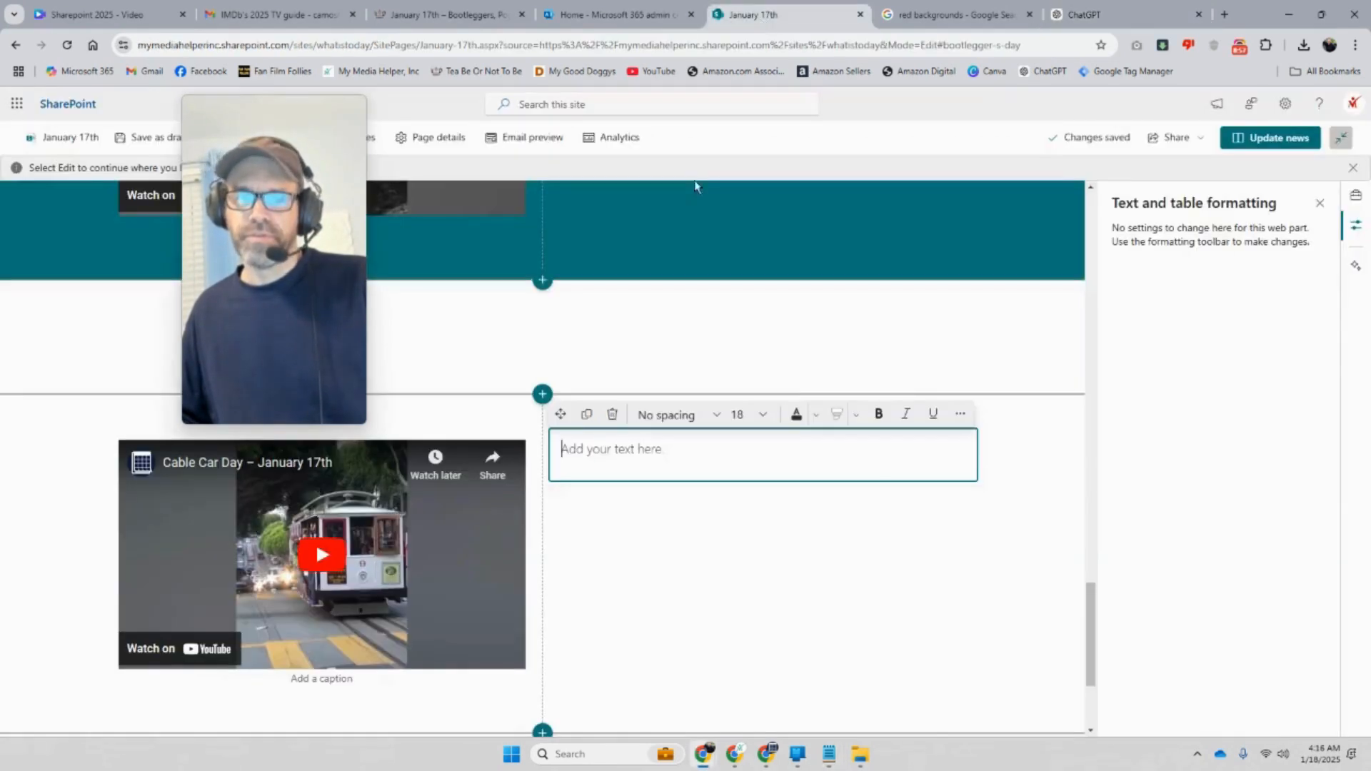
{"action": "right_click", "coordinate": [616, 463]}
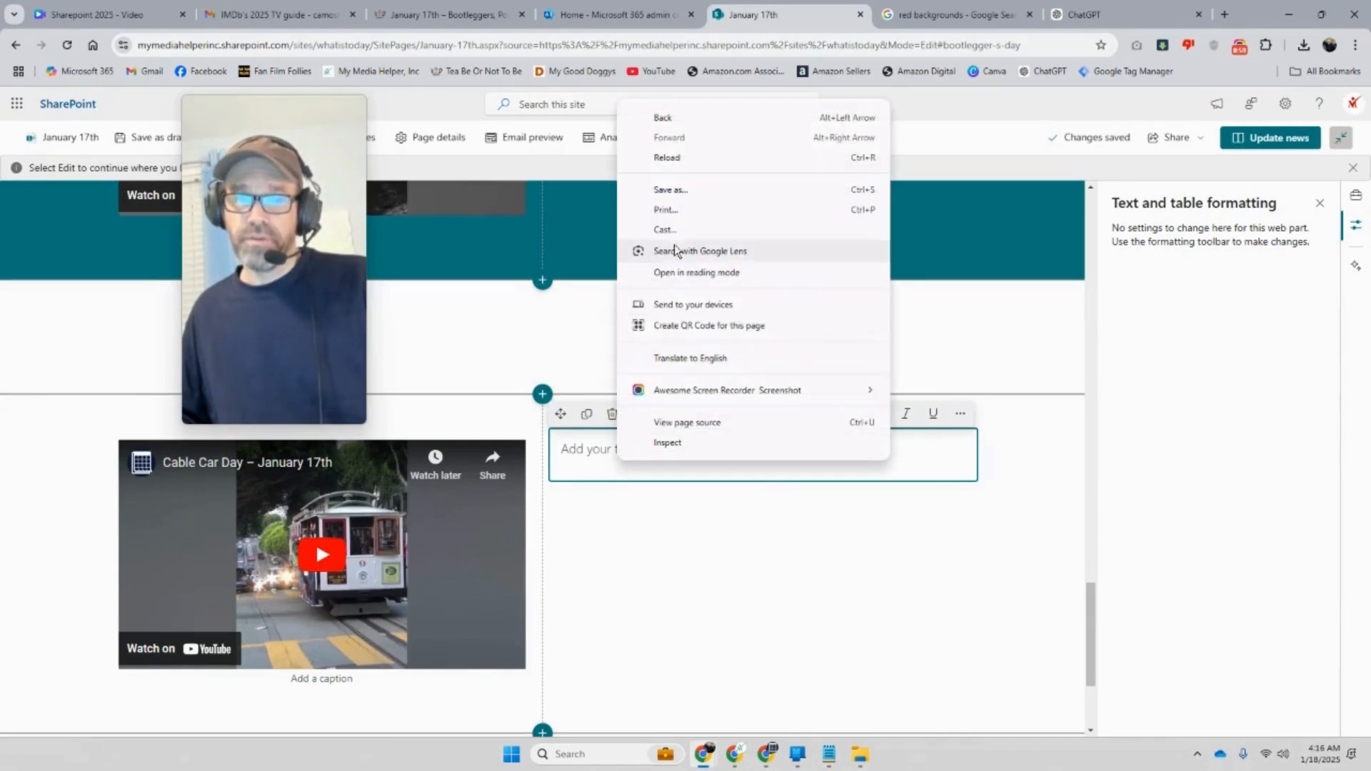
{"action": "left_click", "coordinate": [585, 457]}
{"action": "key", "text": "ctrl+v"}
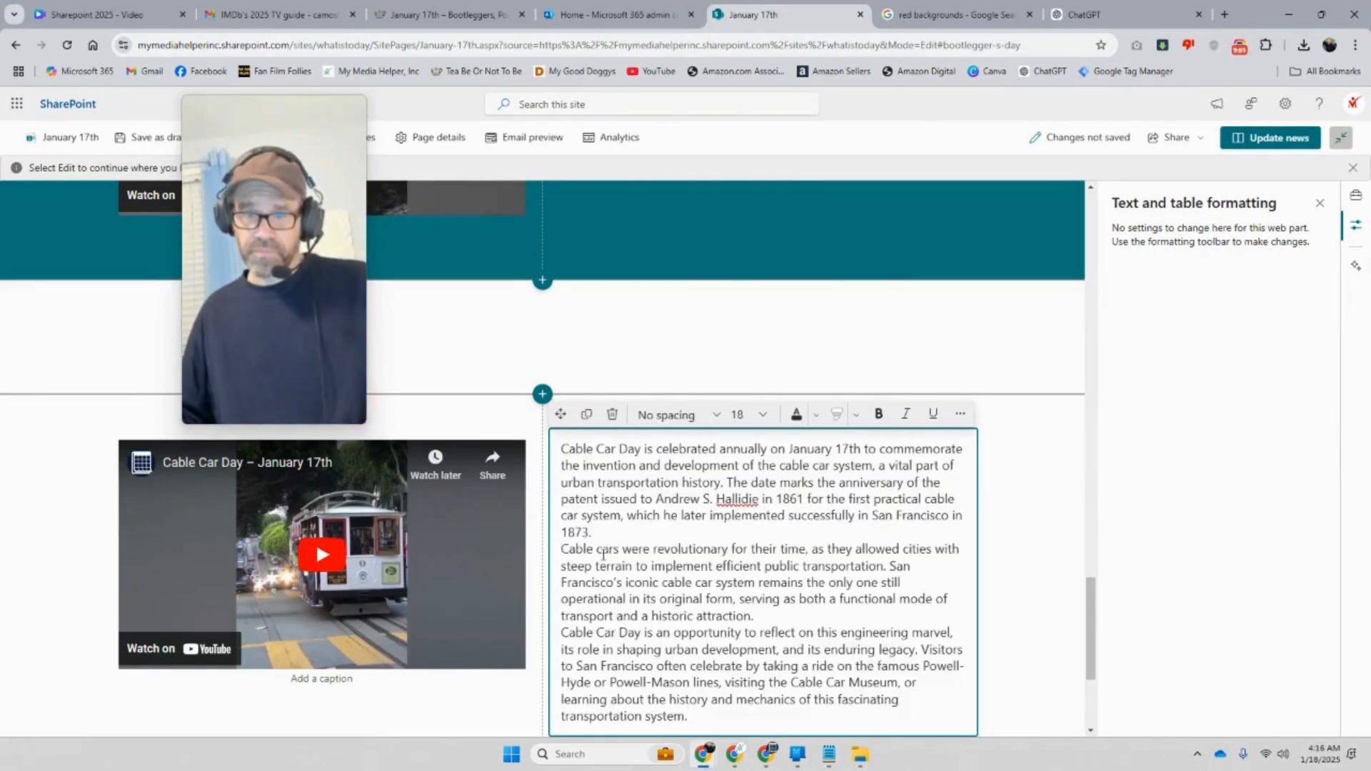
Separate the three paragraphs of the Cable Car Day text with blank lines
{"action": "key", "text": "Return"}
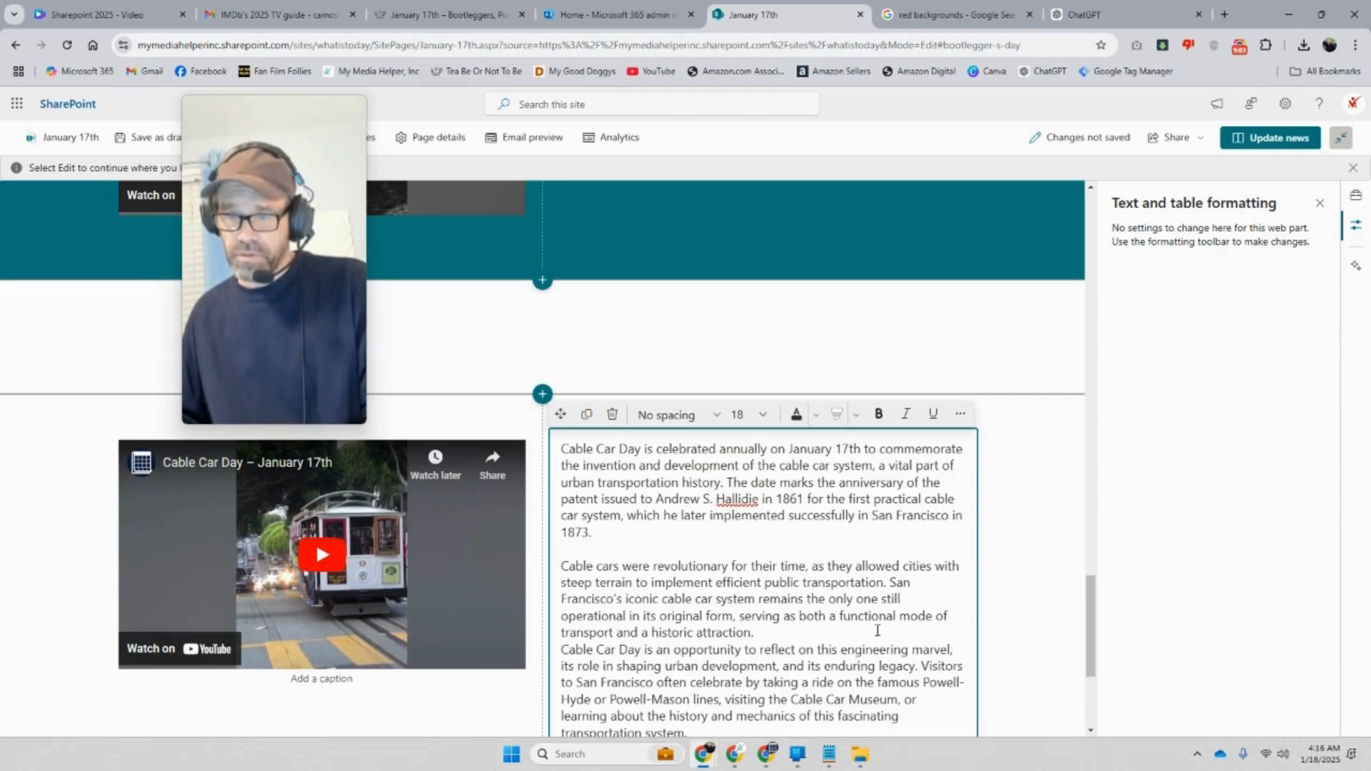
{"action": "key", "text": "Return"}
{"action": "scroll", "coordinate": [815, 646], "scroll_direction": "down", "scroll_amount": 4}
{"action": "scroll", "coordinate": [814, 647], "scroll_direction": "up", "scroll_amount": 1}
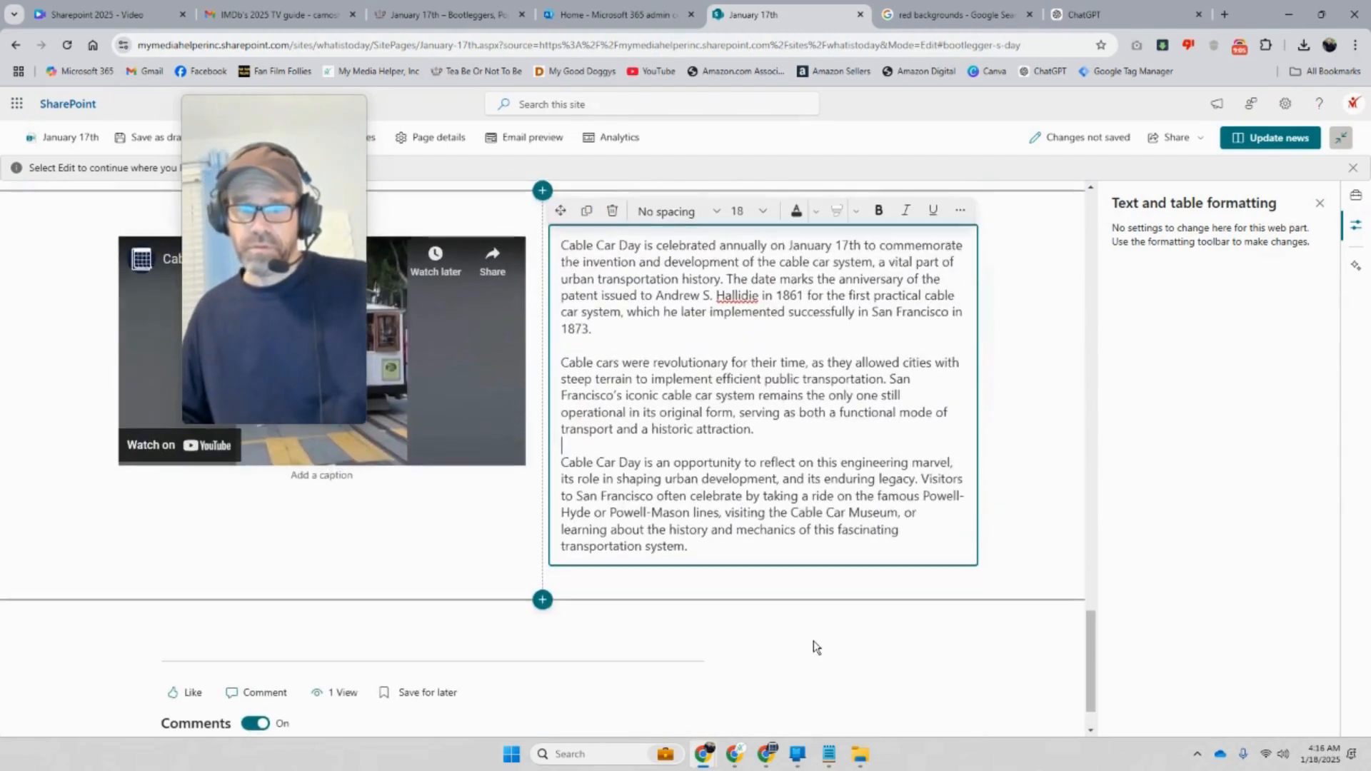
{"action": "scroll", "coordinate": [812, 648], "scroll_direction": "down", "scroll_amount": 1}
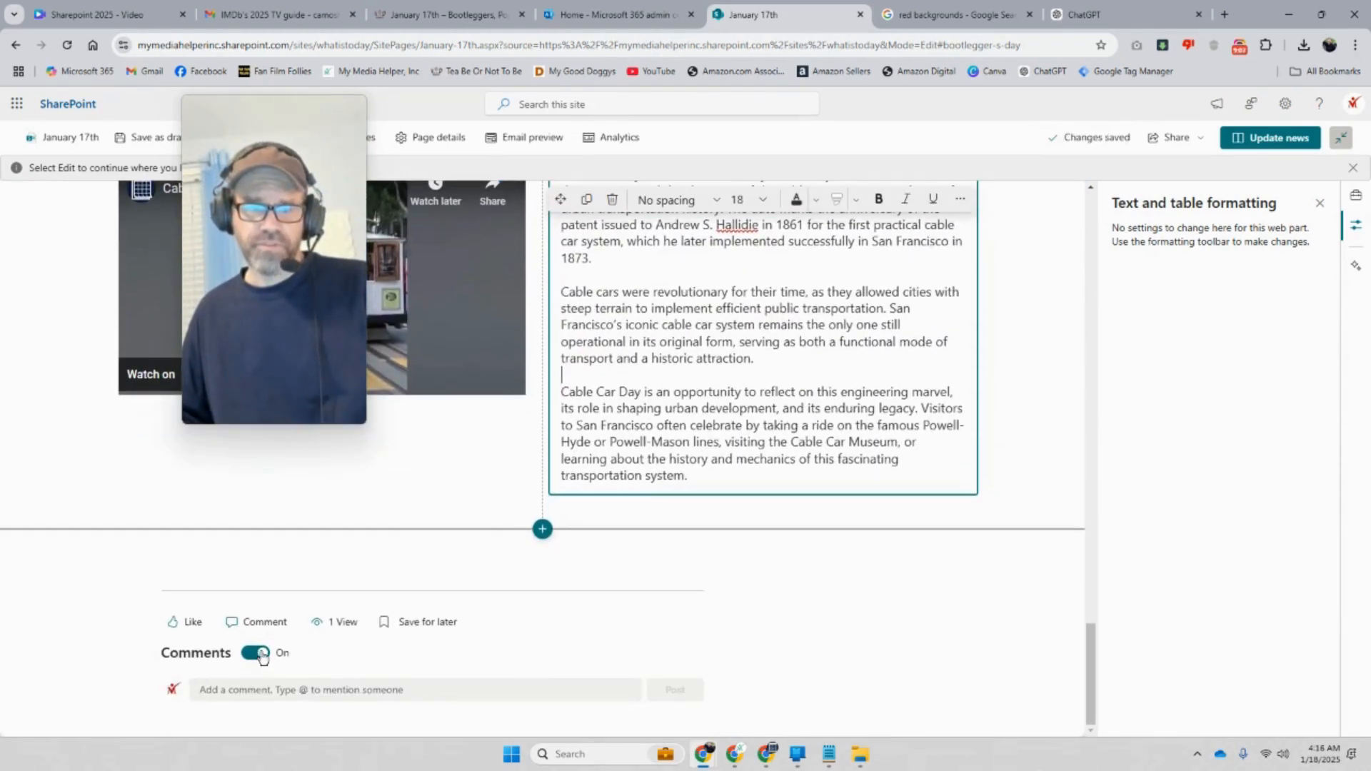
{"action": "scroll", "coordinate": [297, 665], "scroll_direction": "up", "scroll_amount": 5}
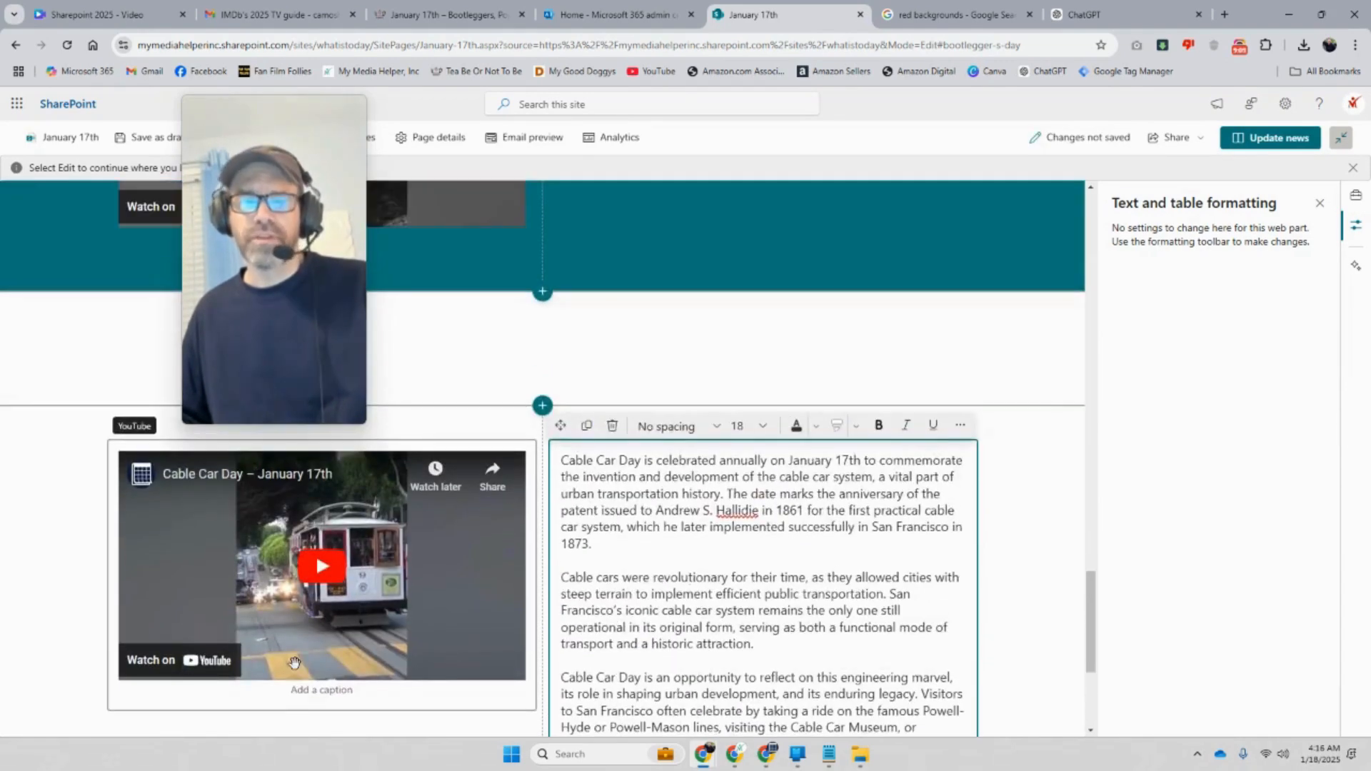
Add two Divider web parts to the empty one-column section above the Cable Car Day video and text
{"action": "left_click", "coordinate": [460, 361]}
{"action": "scroll", "coordinate": [460, 379], "scroll_direction": "up", "scroll_amount": 12}
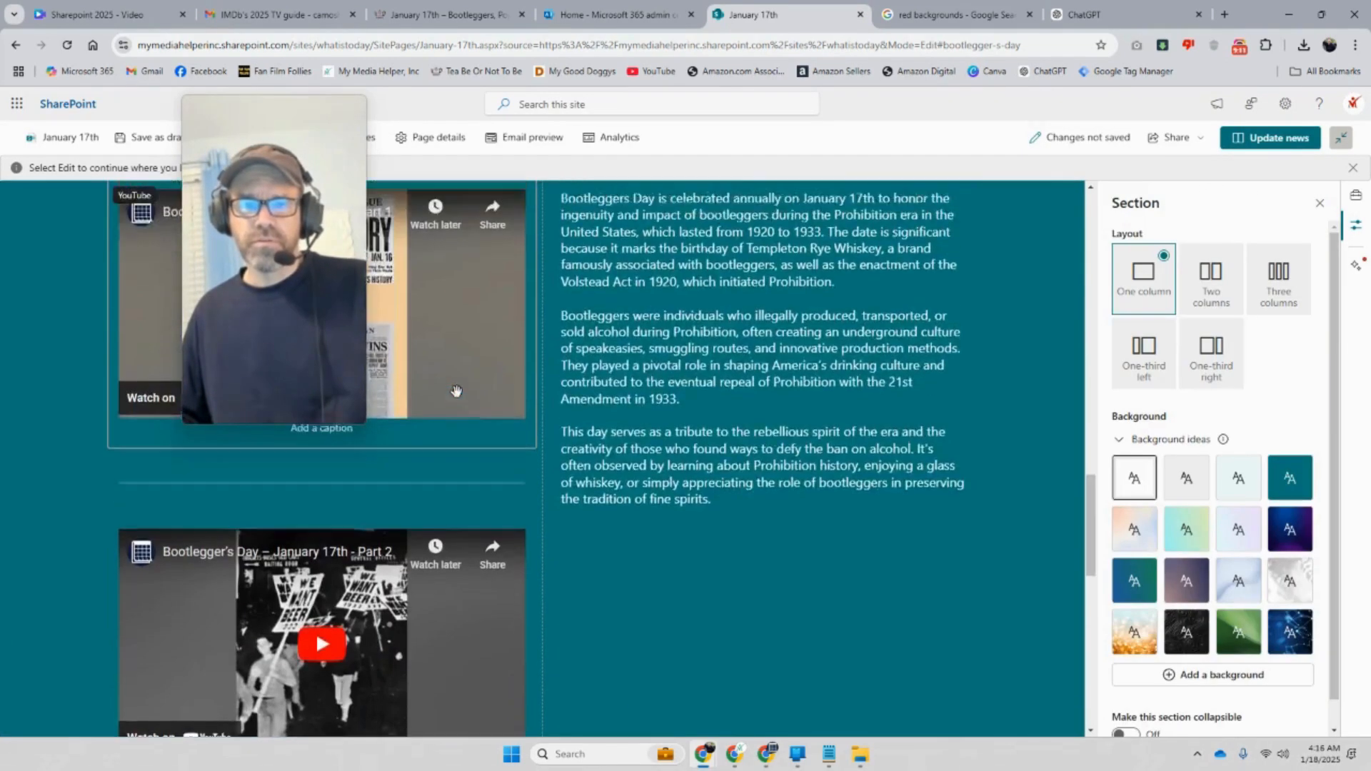
{"action": "scroll", "coordinate": [457, 400], "scroll_direction": "down", "scroll_amount": 13}
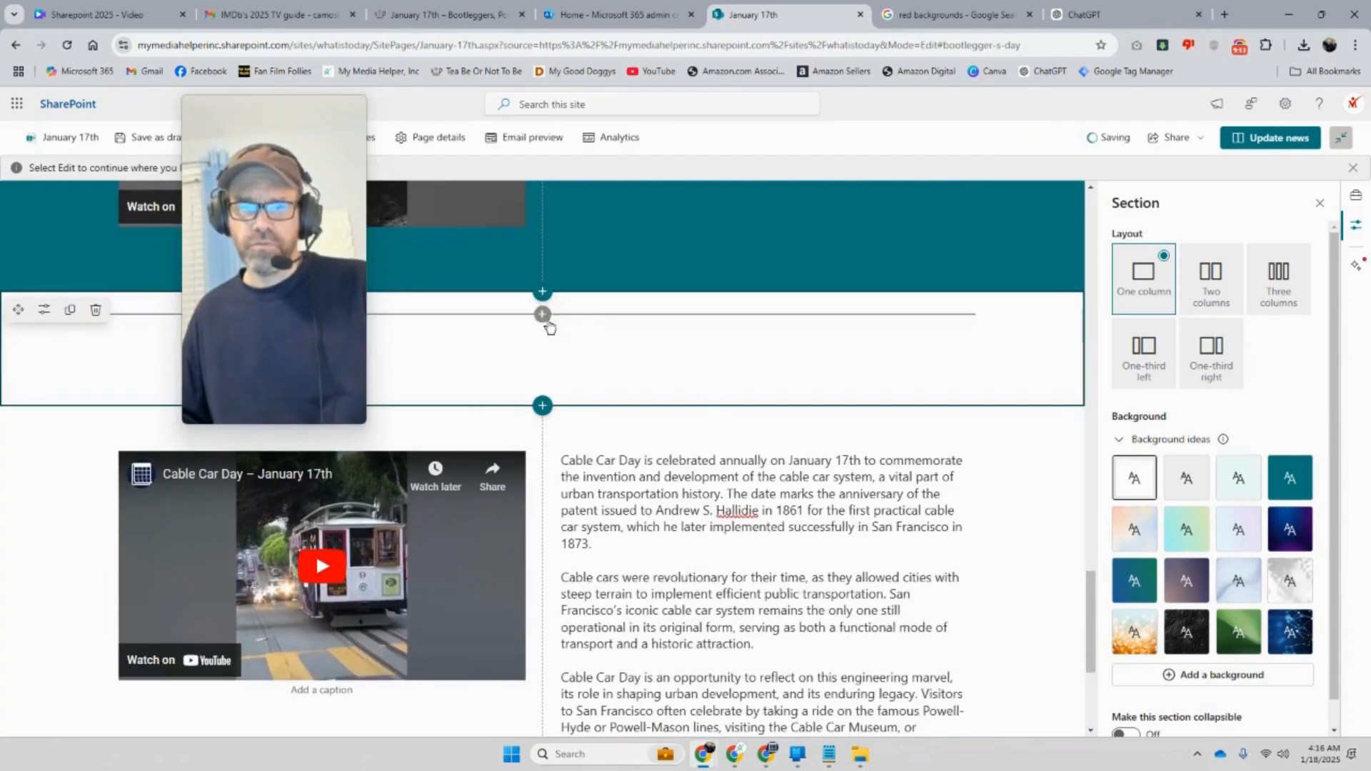
{"action": "left_click", "coordinate": [543, 314]}
{"action": "left_click", "coordinate": [669, 520]}
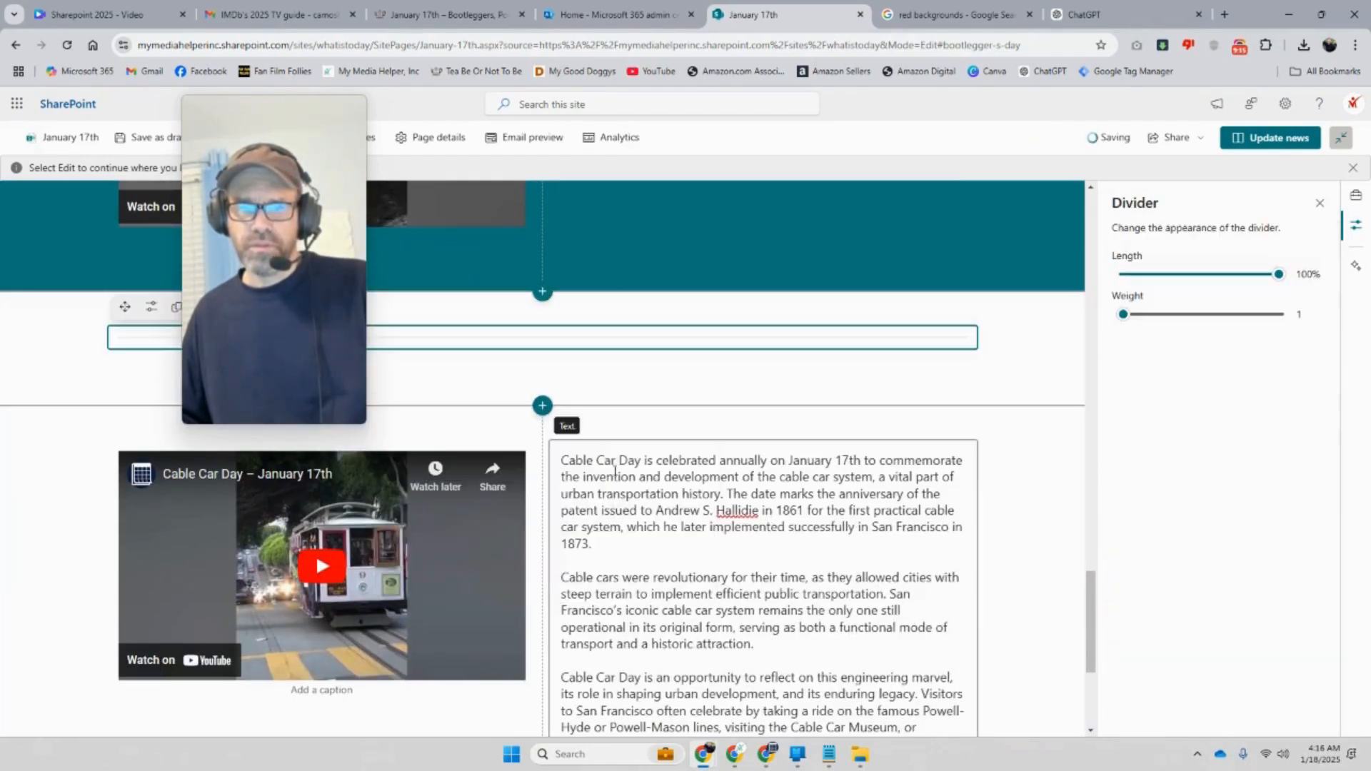
{"action": "left_click", "coordinate": [543, 363]}
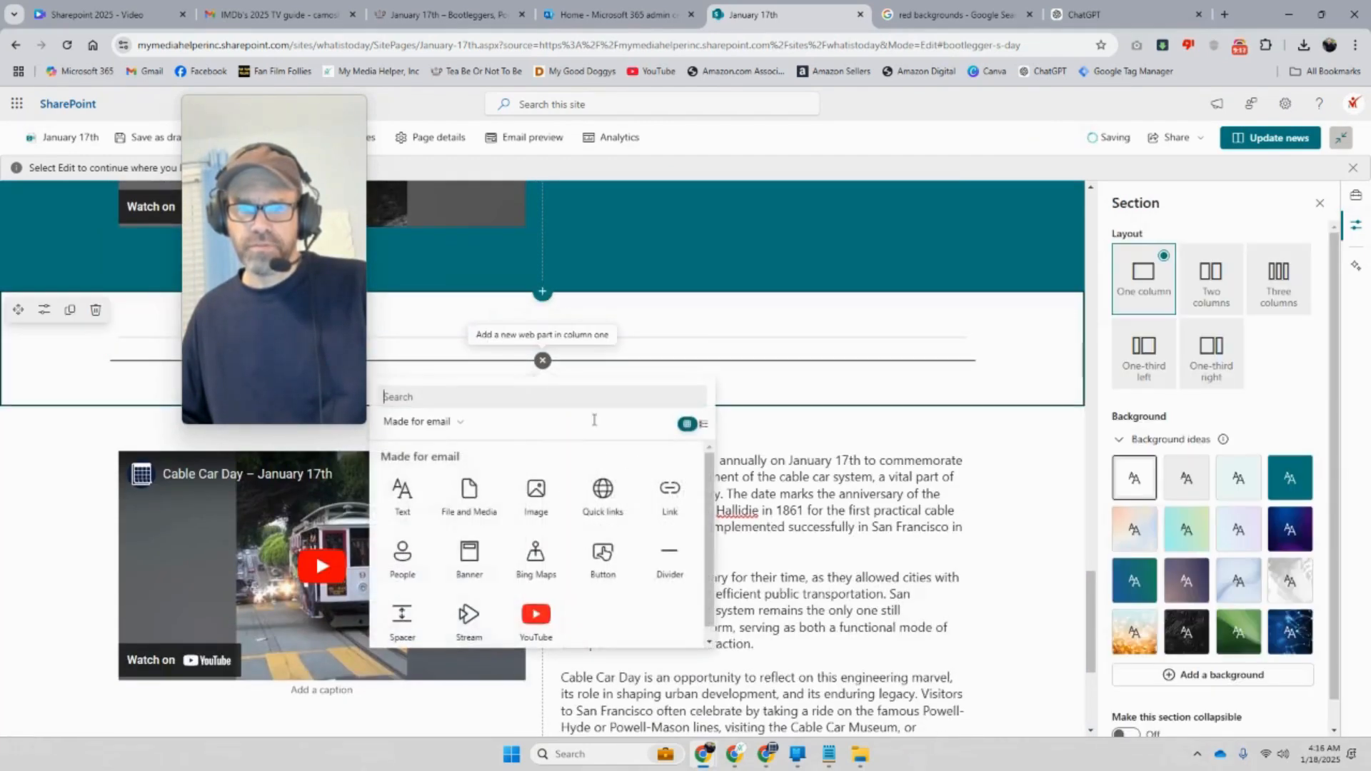
{"action": "left_click", "coordinate": [667, 561]}
Insert a Text web part between the two new dividers and enter the title "CABLE CAR DAY" in it
{"action": "left_click", "coordinate": [542, 361]}
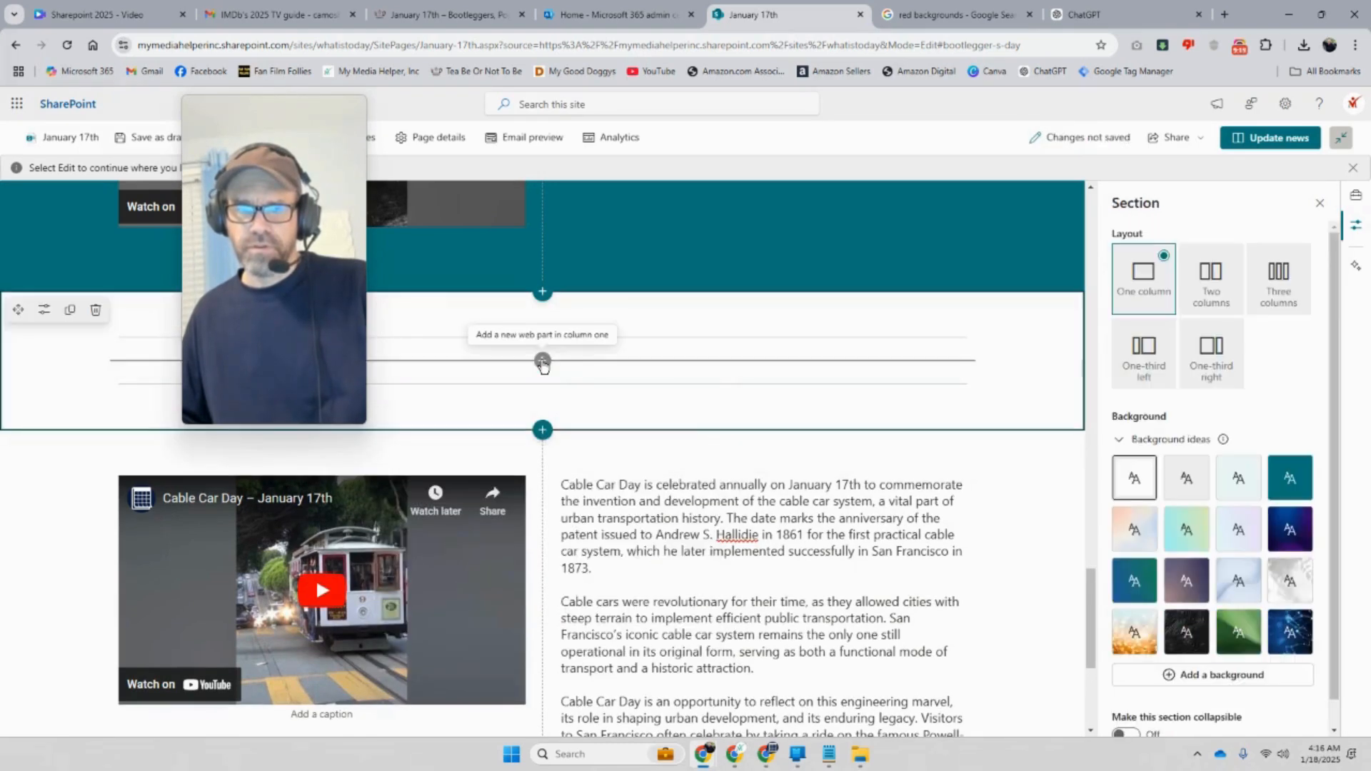
{"action": "left_click", "coordinate": [402, 496]}
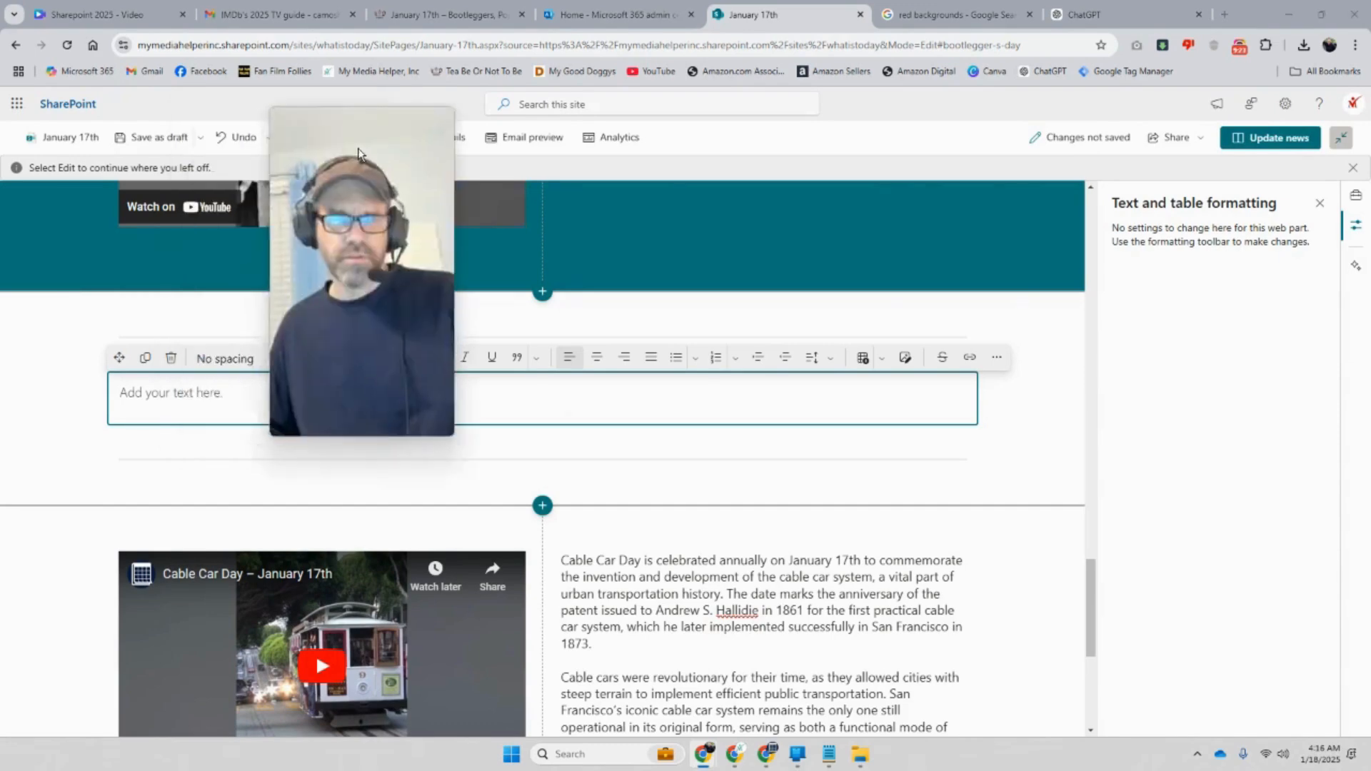
{"action": "scroll", "coordinate": [175, 464], "scroll_direction": "up", "scroll_amount": 15}
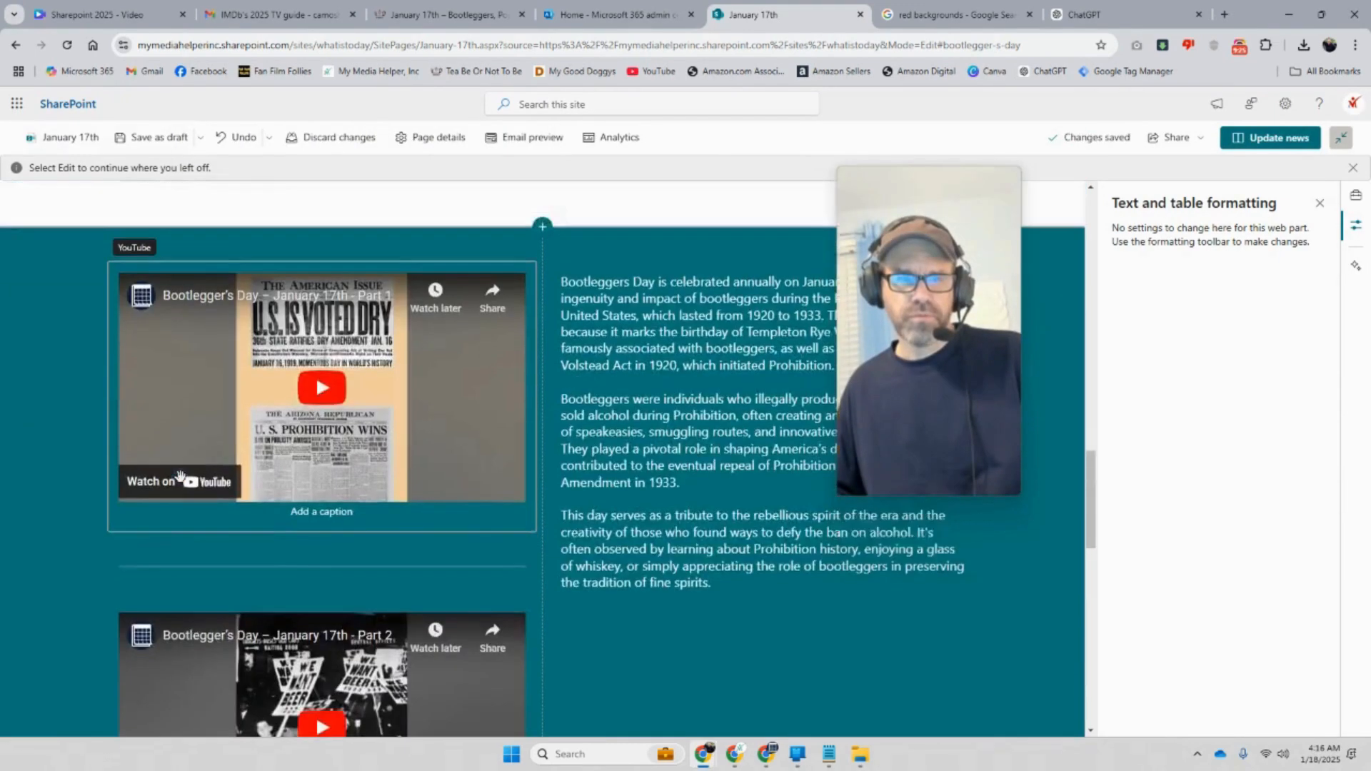
{"action": "scroll", "coordinate": [190, 497], "scroll_direction": "down", "scroll_amount": 10}
{"action": "scroll", "coordinate": [190, 498], "scroll_direction": "down", "scroll_amount": 7}
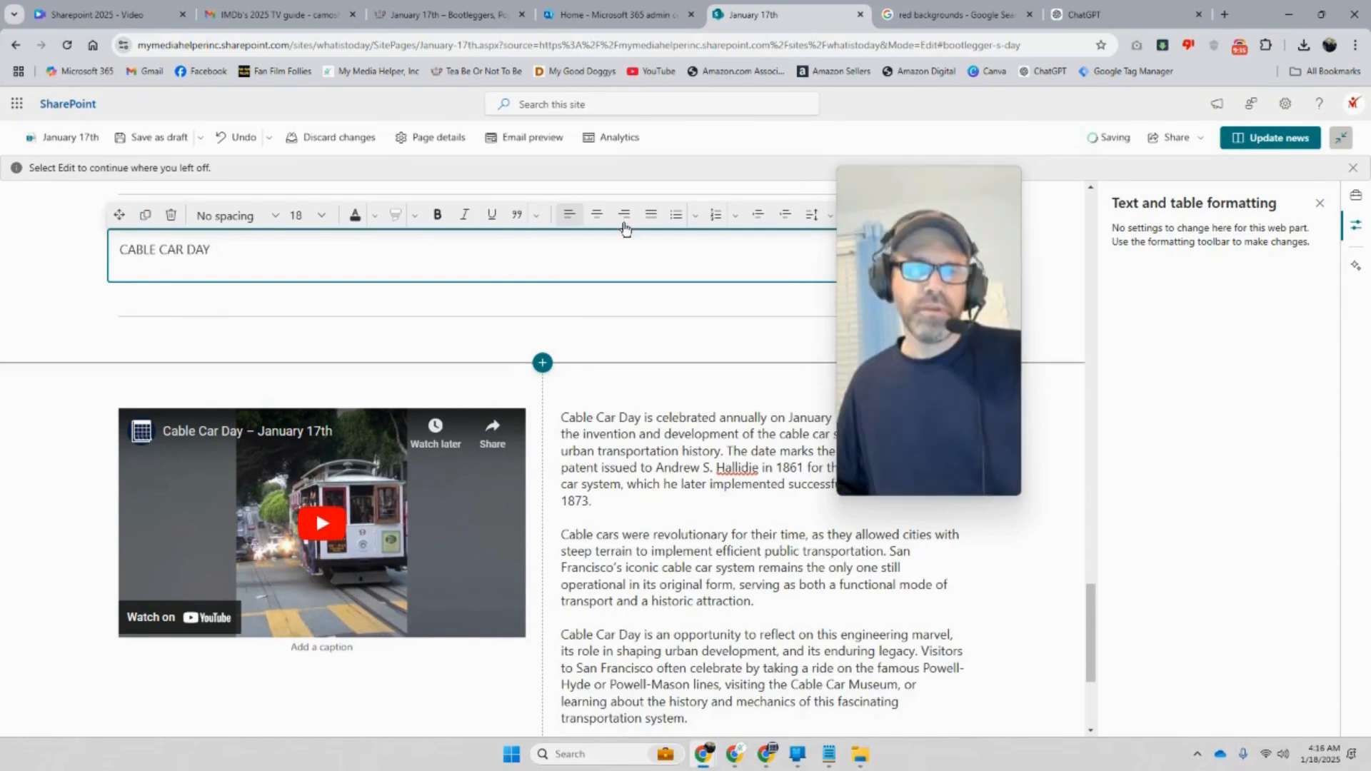
Format the "CABLE CAR DAY" title as Heading 2
{"action": "left_click_drag", "start_coordinate": [189, 254], "coordinate": [118, 250]}
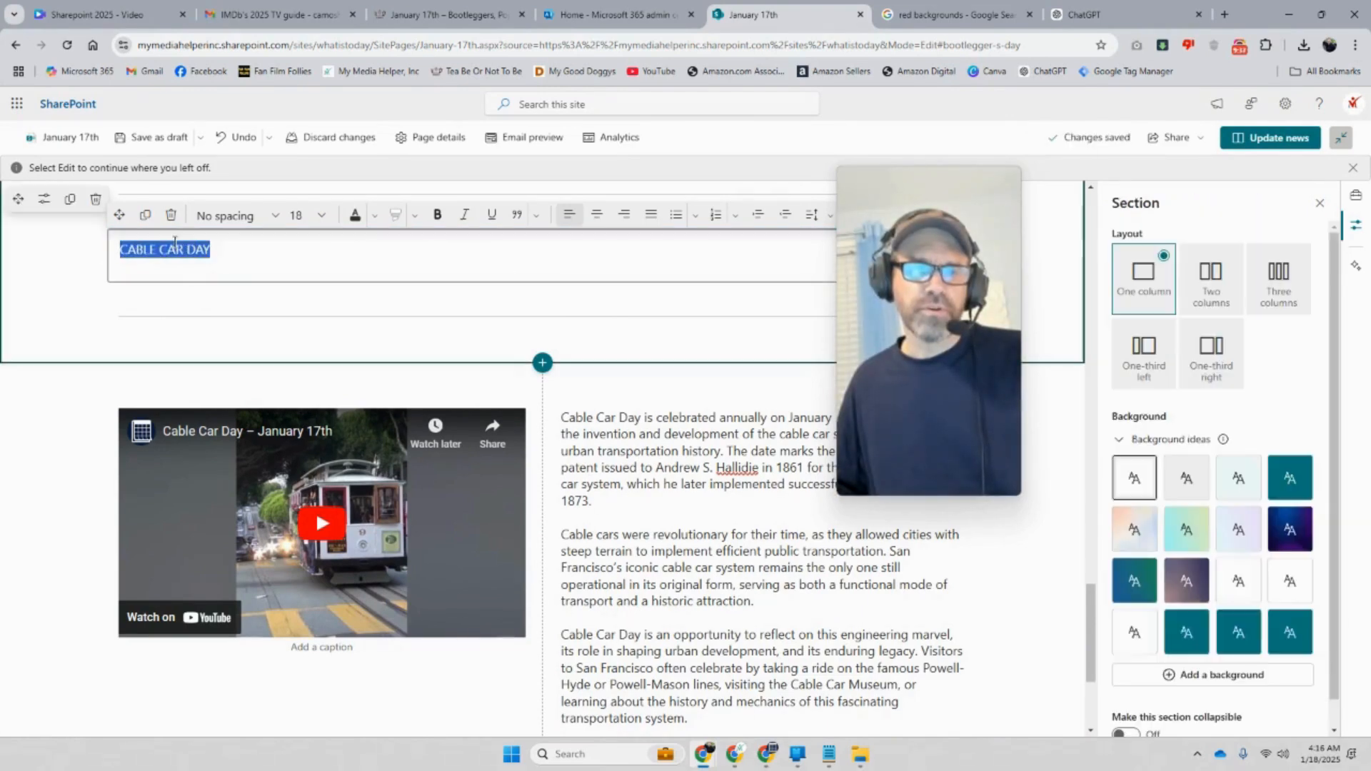
{"action": "left_click", "coordinate": [272, 215]}
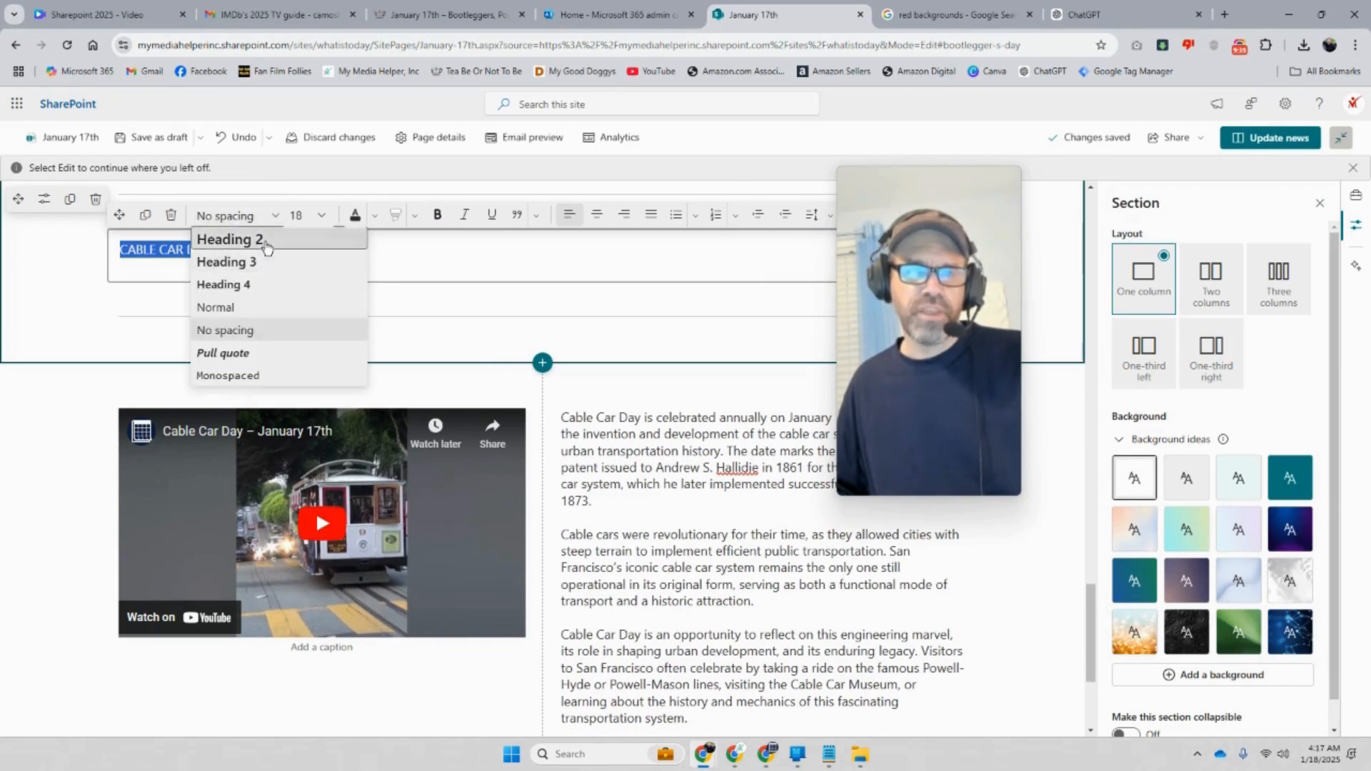
{"action": "left_click", "coordinate": [264, 239]}
{"action": "left_click", "coordinate": [325, 262]}
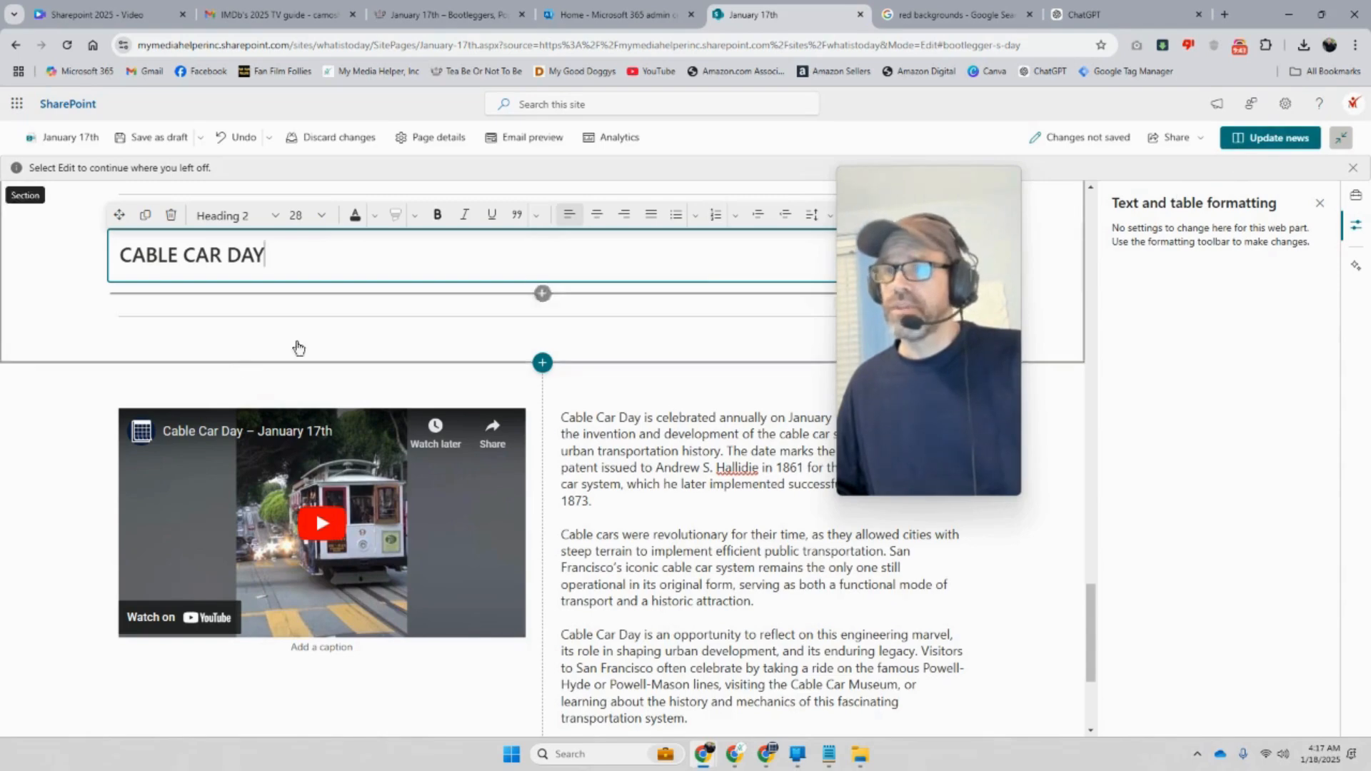
Add a "Cable Car Day" line under Bootlegger's Day in the list of in-page links and publish the news update
{"action": "scroll", "coordinate": [297, 346], "scroll_direction": "down", "scroll_amount": 10}
{"action": "scroll", "coordinate": [260, 371], "scroll_direction": "up", "scroll_amount": 5}
{"action": "scroll", "coordinate": [260, 371], "scroll_direction": "up", "scroll_amount": 2}
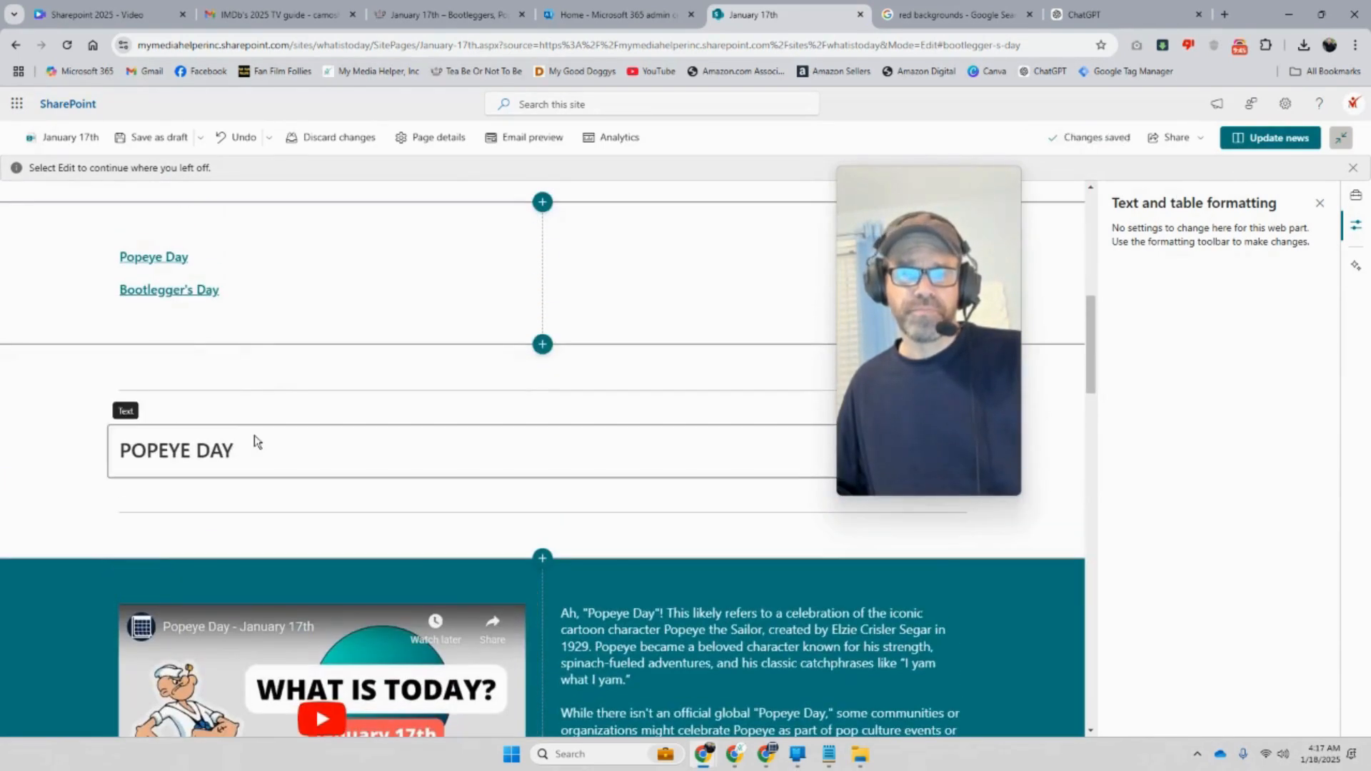
{"action": "left_click", "coordinate": [239, 286]}
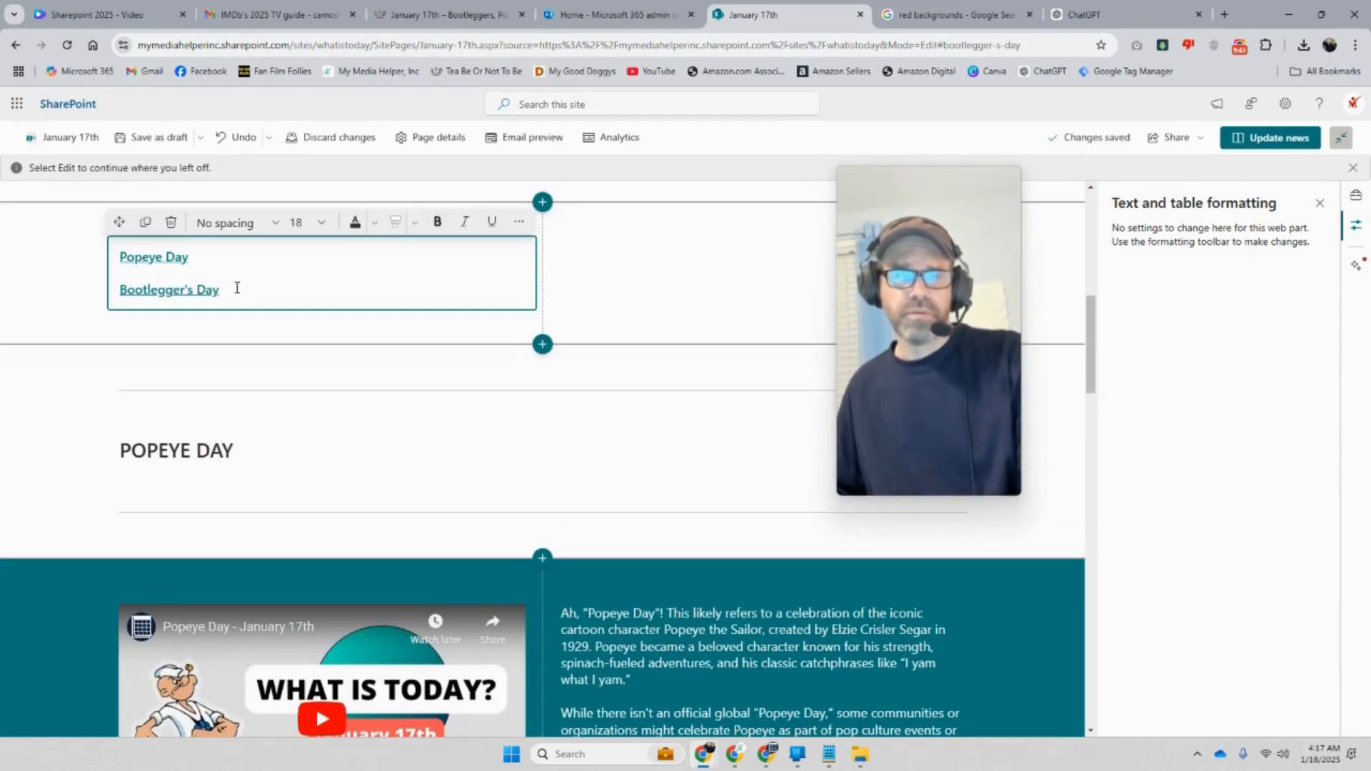
{"action": "key", "text": "Return"}
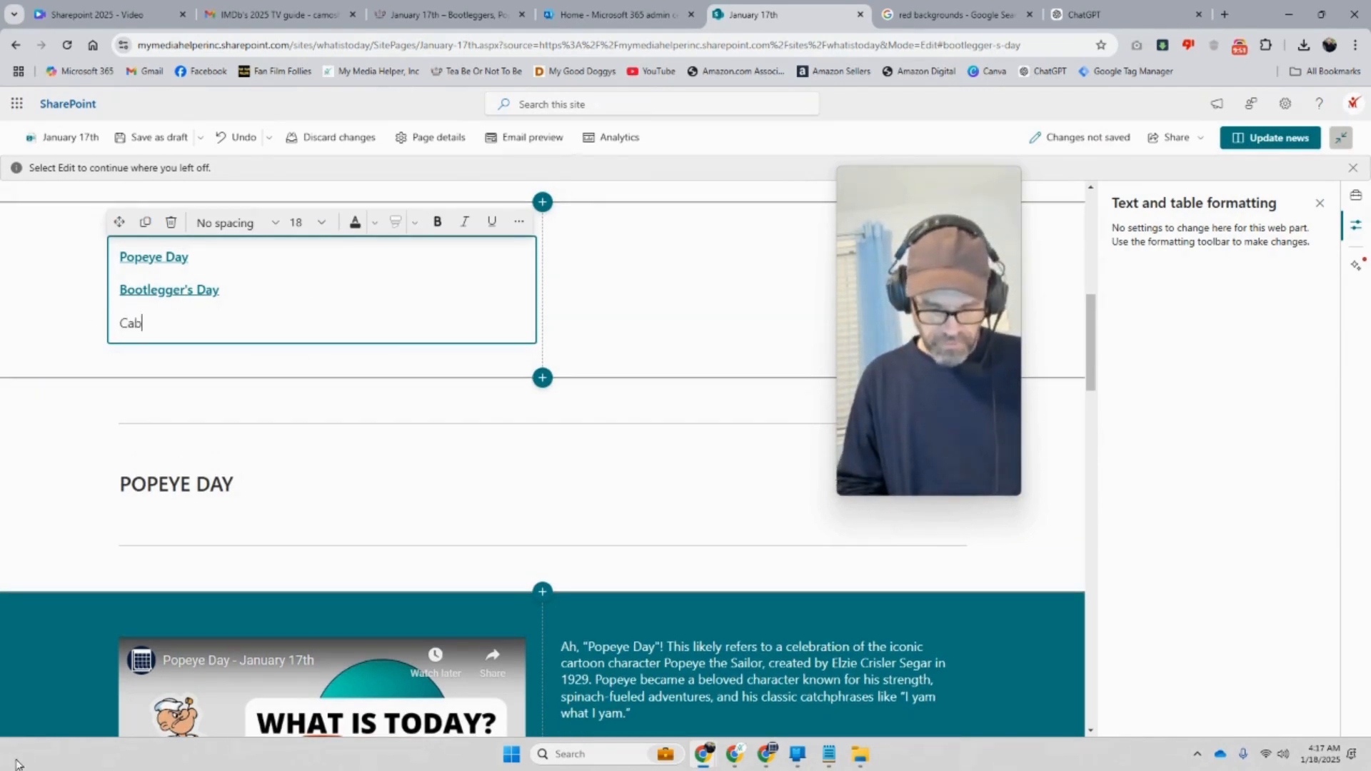
{"action": "type", "text": "Car"}
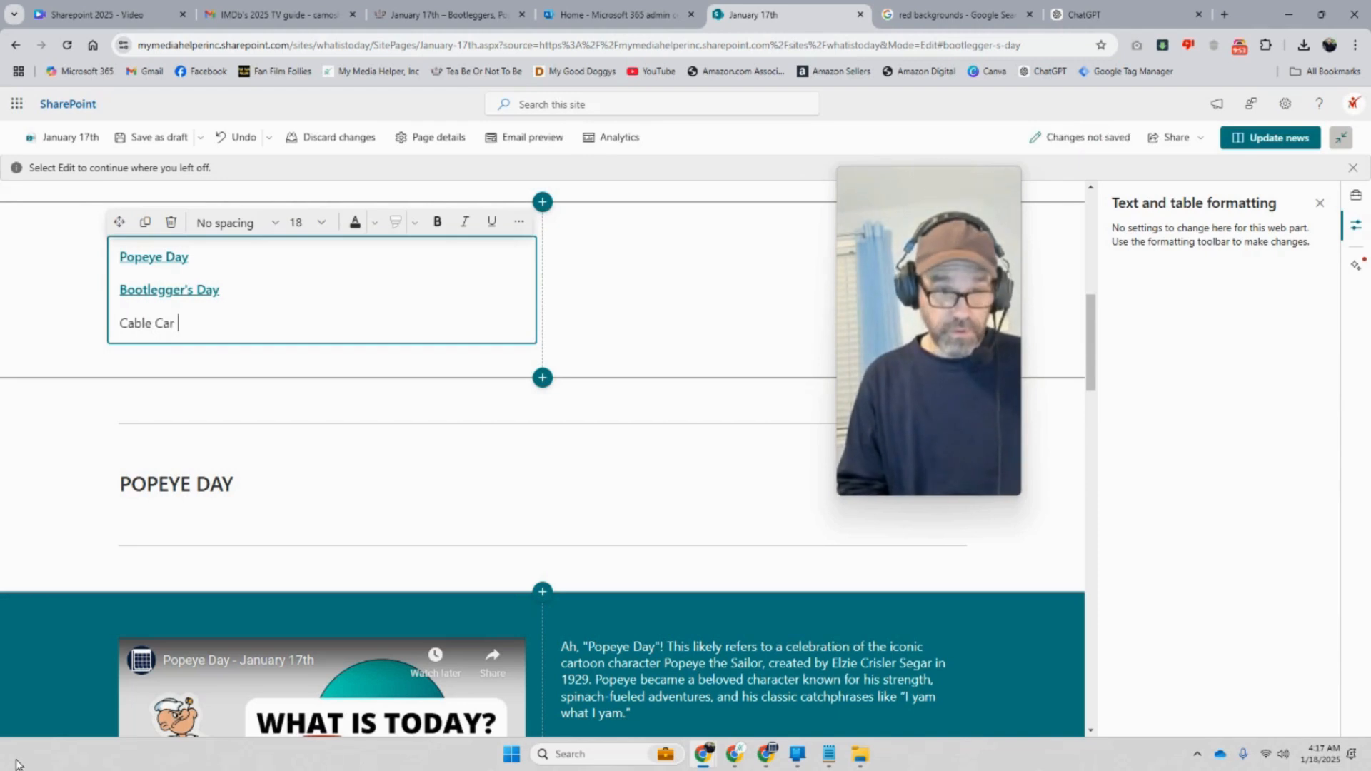
{"action": "type", "text": " Day"}
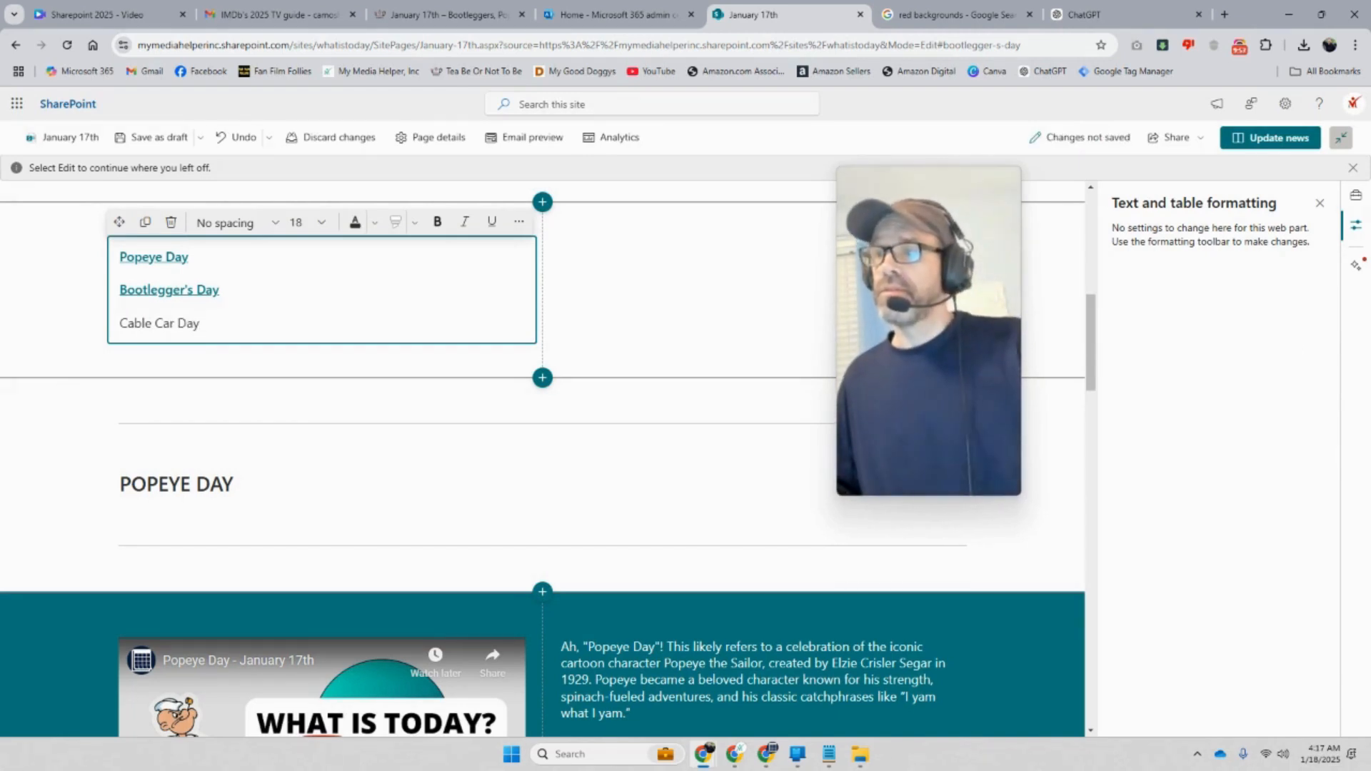
{"action": "left_click", "coordinate": [1266, 140]}
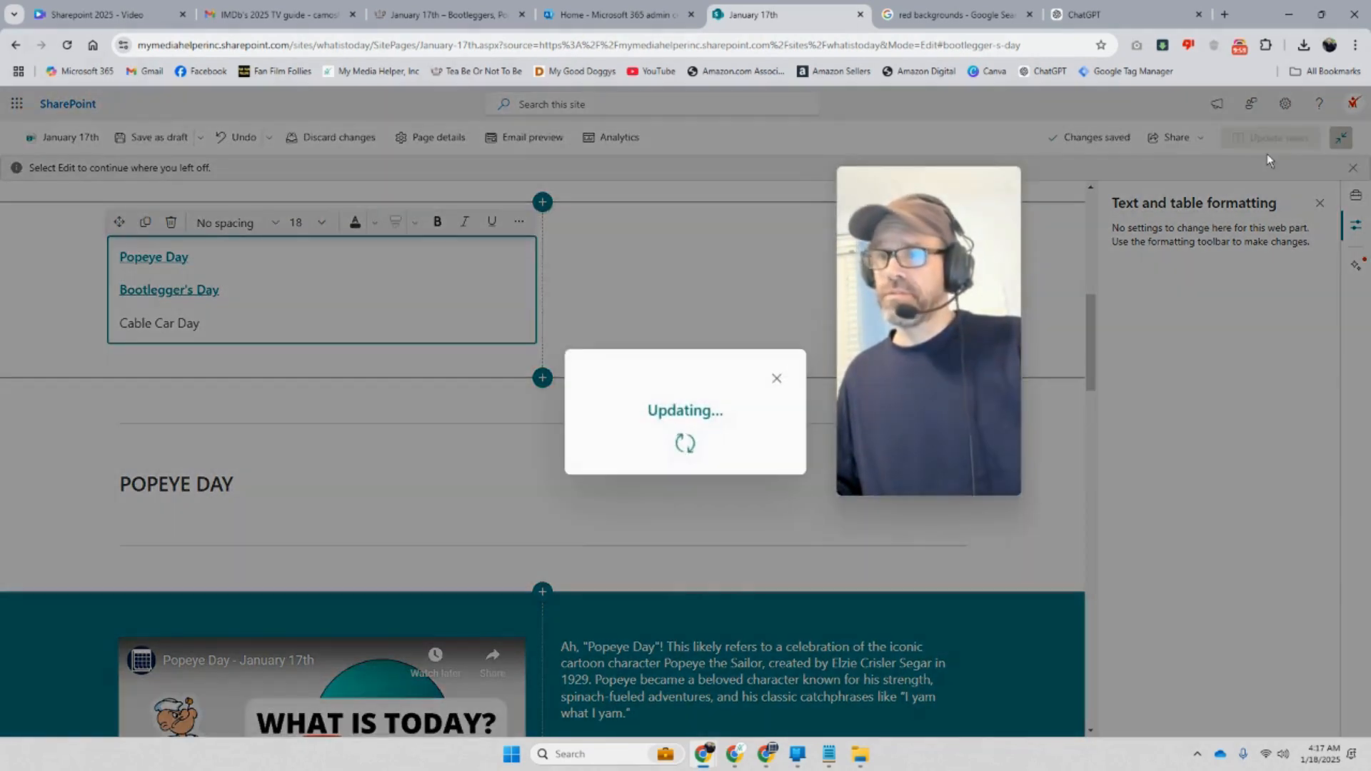
On the published page, activate the CABLE CAR DAY heading's anchor and copy the resulting page address ending in #cable-car-day
{"action": "scroll", "coordinate": [438, 319], "scroll_direction": "down", "scroll_amount": 20}
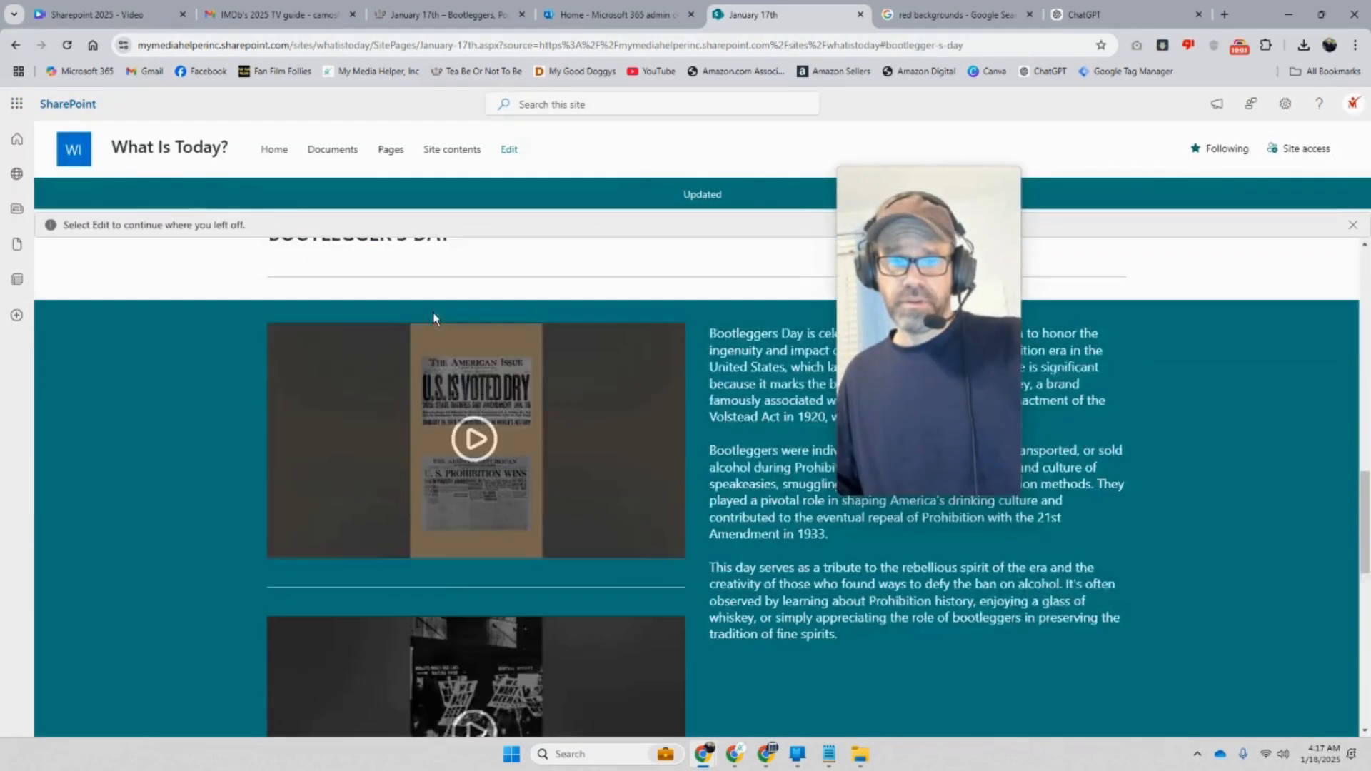
{"action": "scroll", "coordinate": [433, 315], "scroll_direction": "up", "scroll_amount": 3}
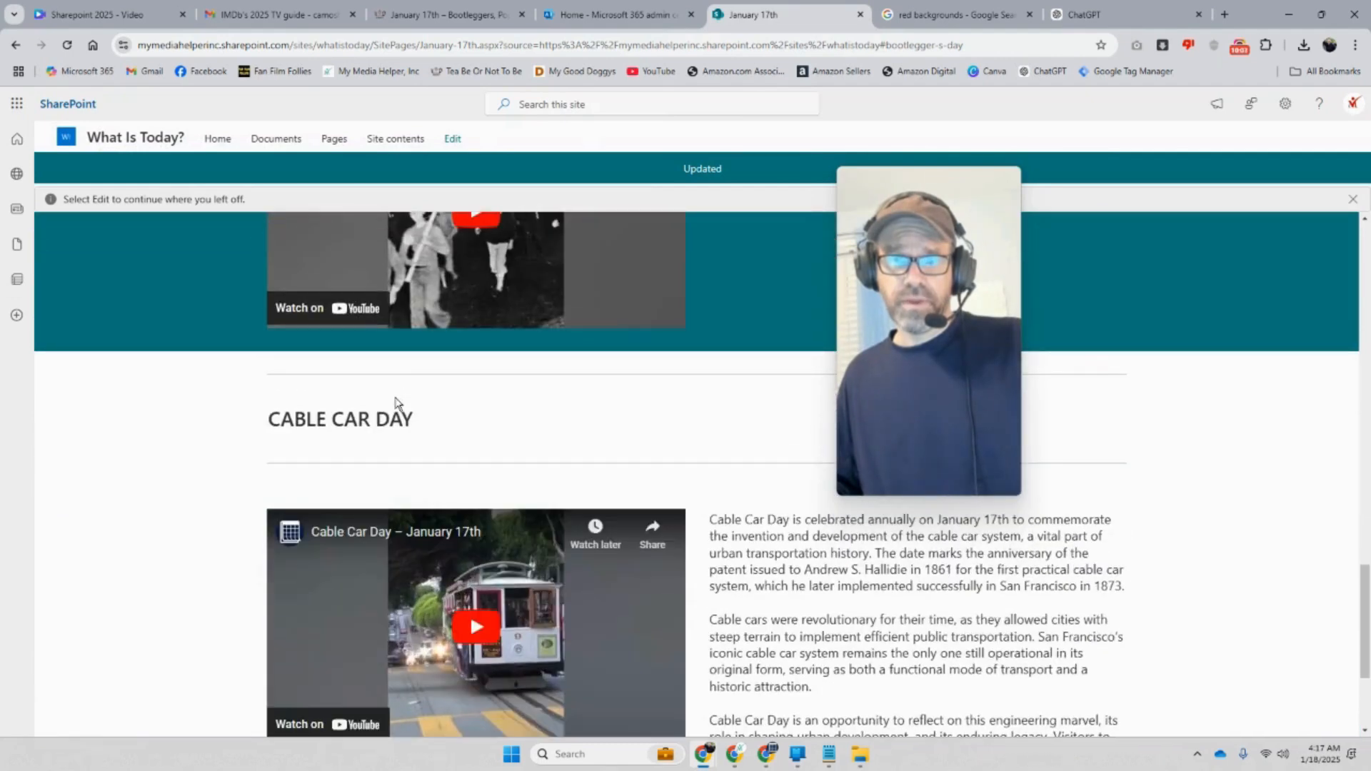
{"action": "left_click", "coordinate": [423, 426]}
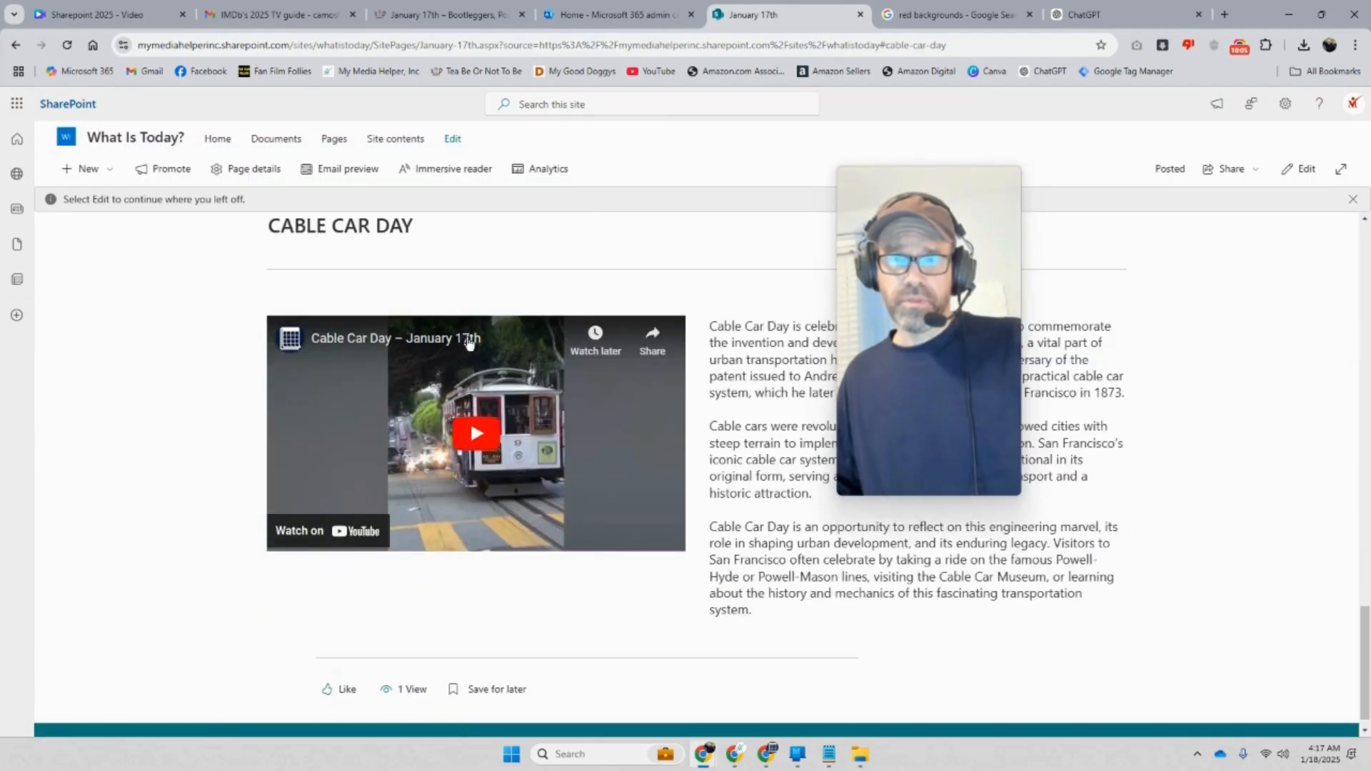
{"action": "scroll", "coordinate": [457, 272], "scroll_direction": "up", "scroll_amount": 10}
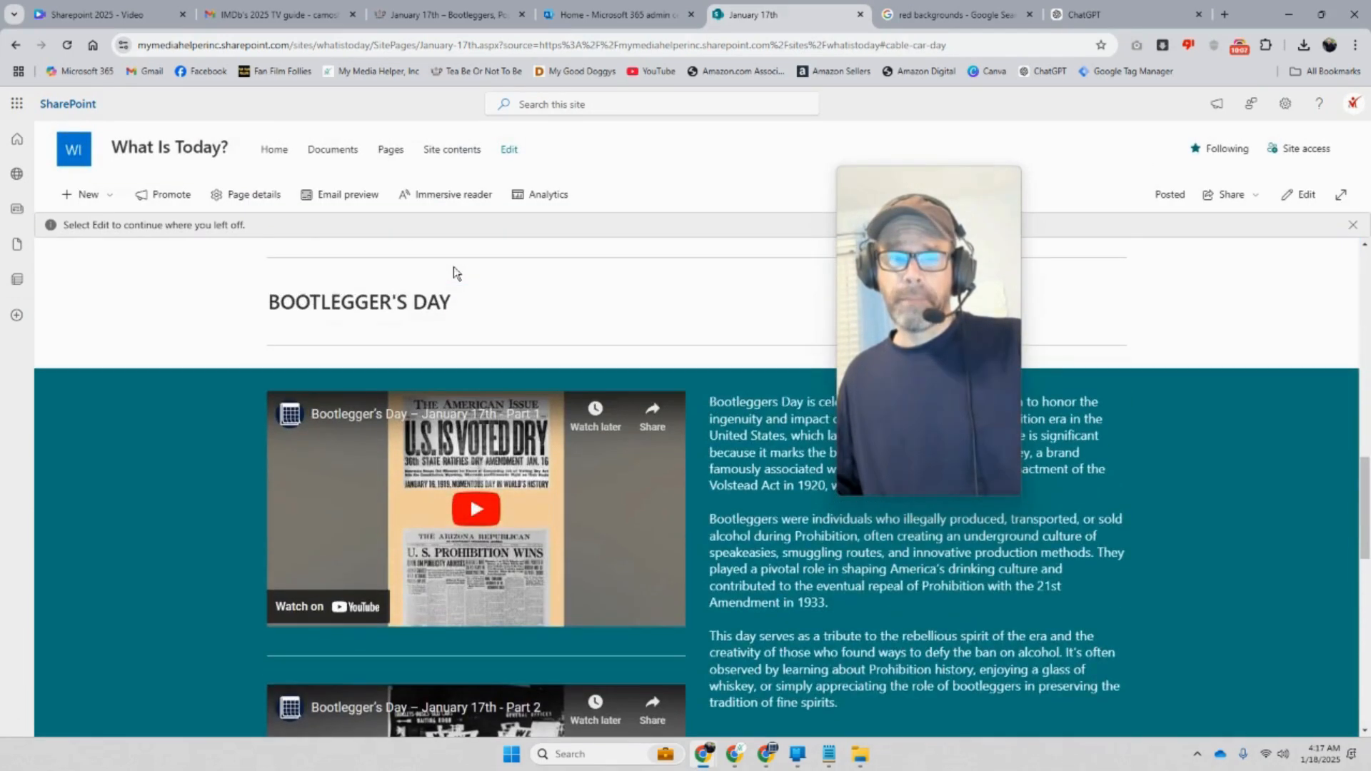
{"action": "left_click", "coordinate": [612, 45]}
{"action": "right_click", "coordinate": [612, 45]}
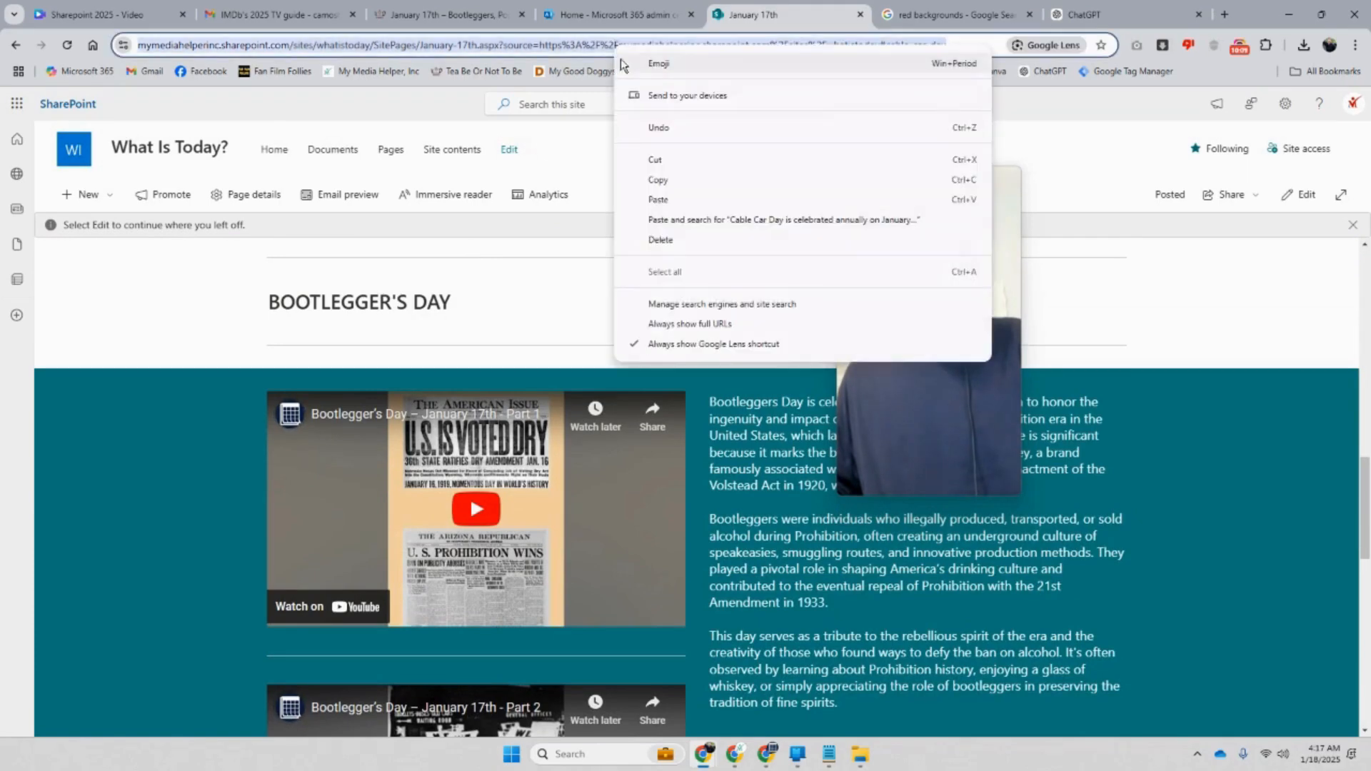
{"action": "left_click", "coordinate": [663, 187]}
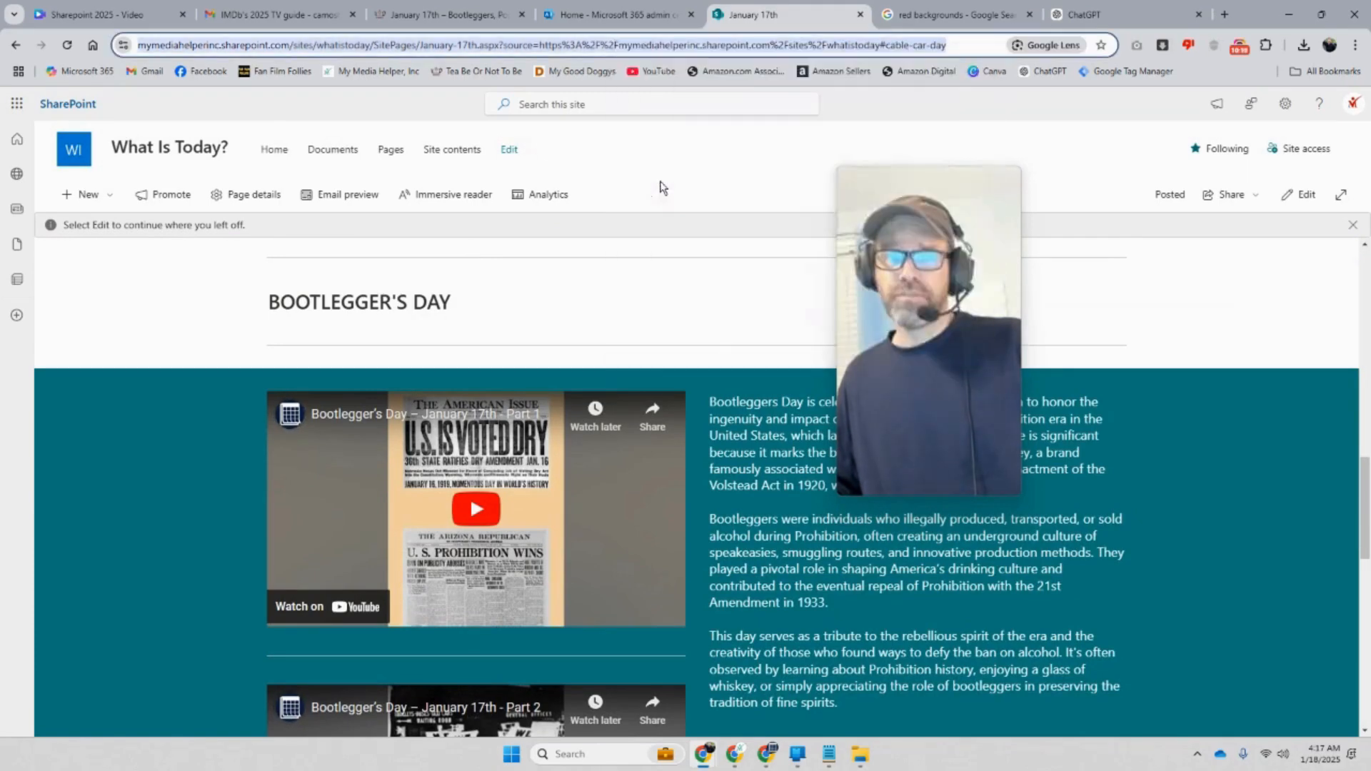
Reopen the page for editing and hyperlink the "Cable Car Day" line in the link list to the copied #cable-car-day address
{"action": "left_click", "coordinate": [1312, 204]}
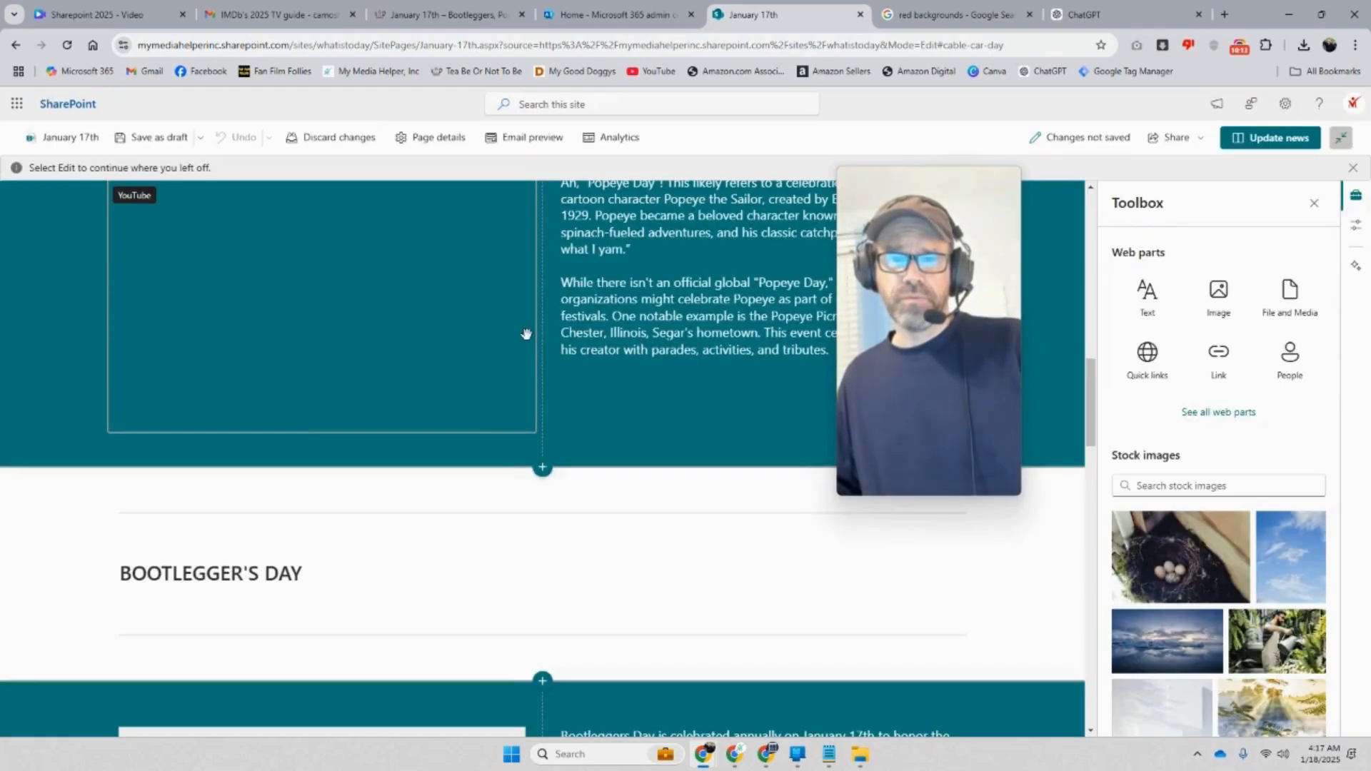
{"action": "scroll", "coordinate": [493, 332], "scroll_direction": "up", "scroll_amount": 6}
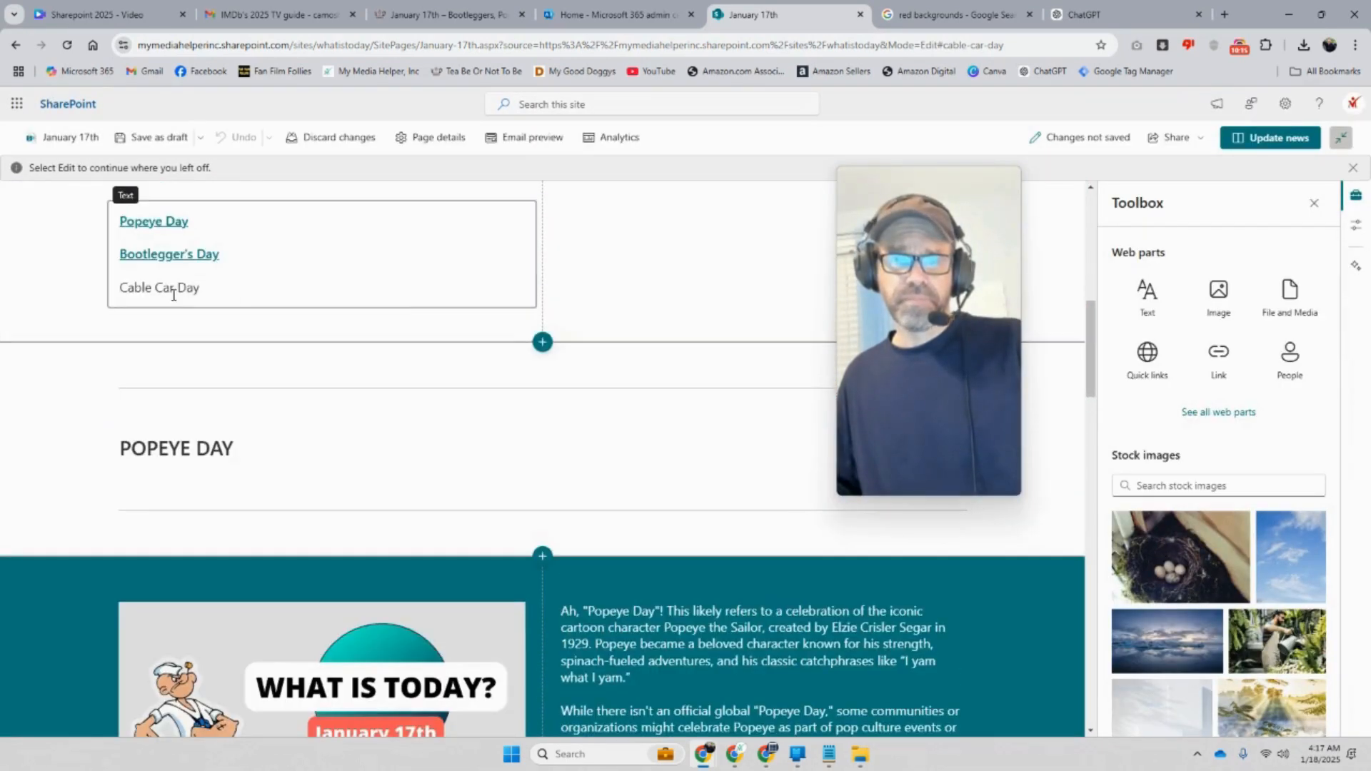
{"action": "left_click_drag", "start_coordinate": [200, 289], "coordinate": [120, 292]}
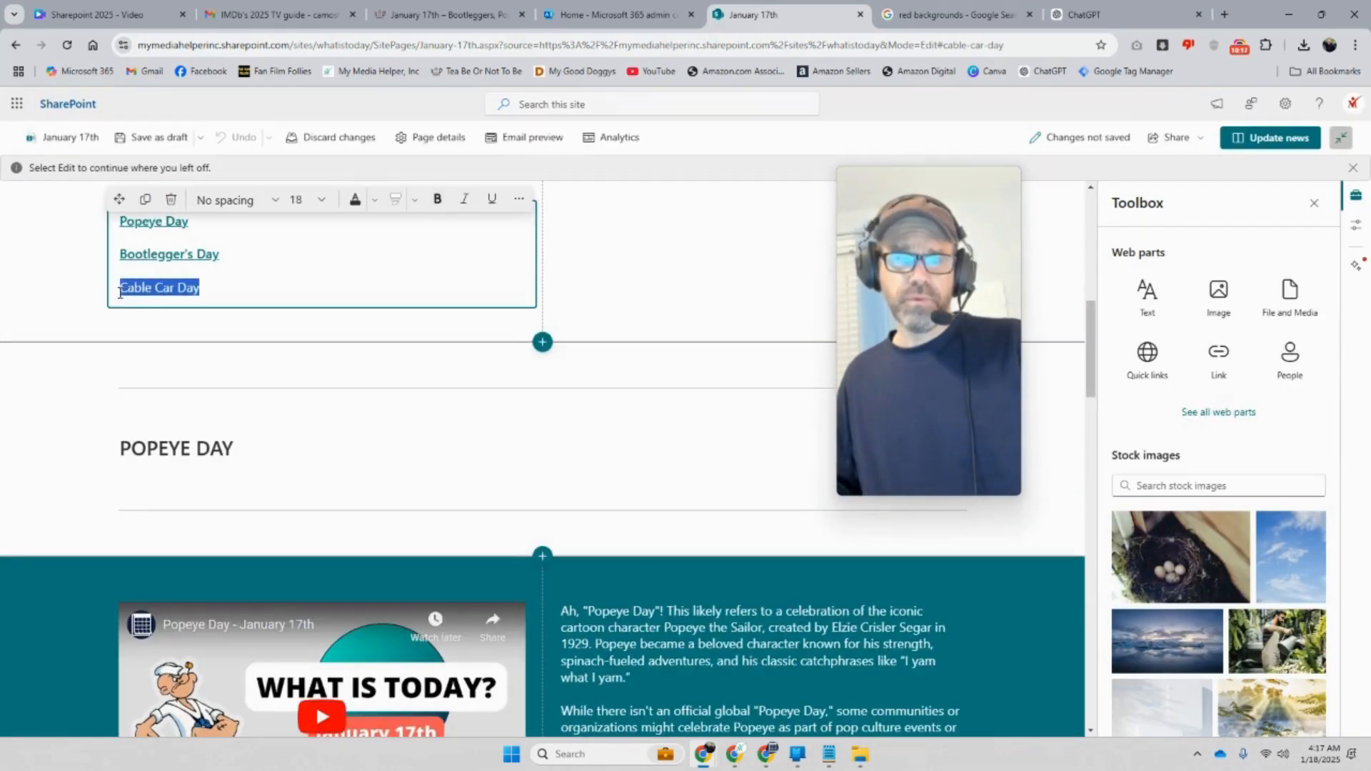
{"action": "left_click", "coordinate": [516, 202]}
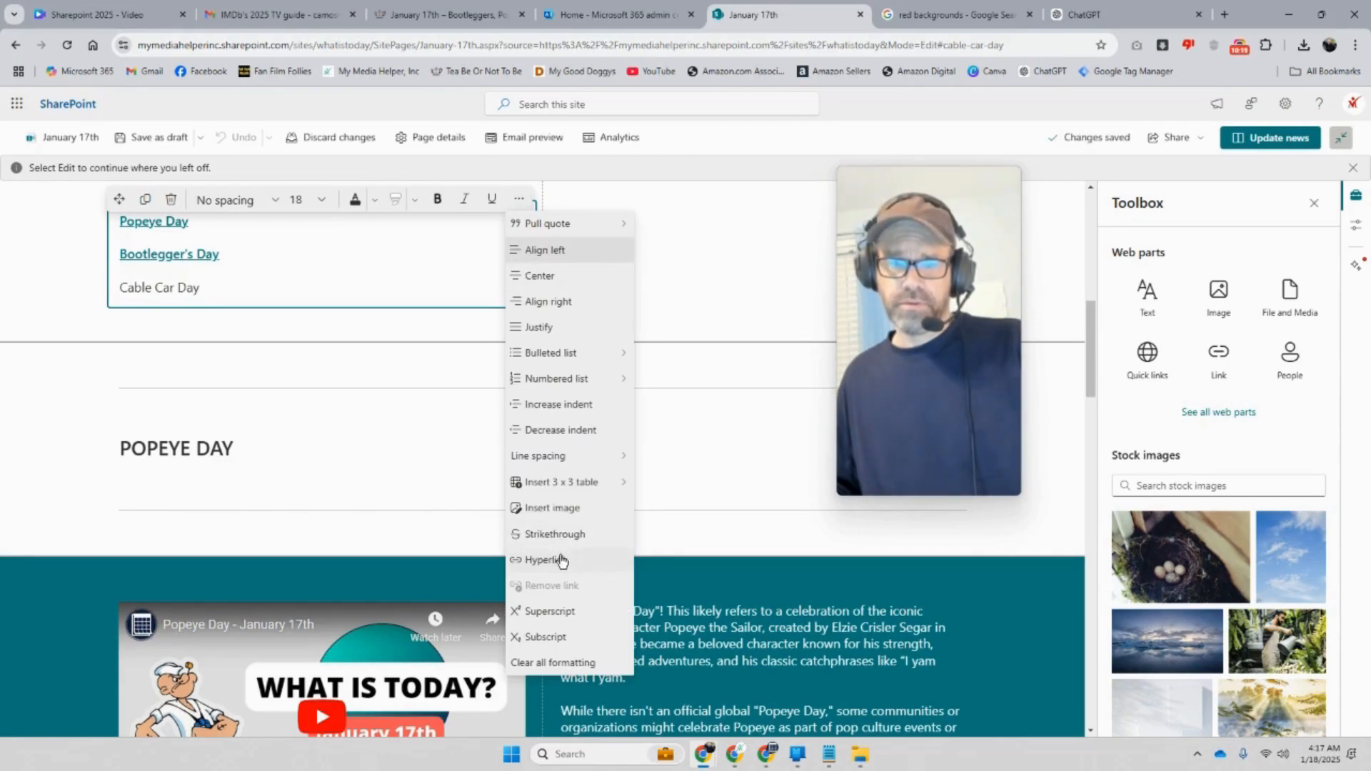
{"action": "left_click", "coordinate": [562, 561]}
{"action": "right_click", "coordinate": [563, 277]}
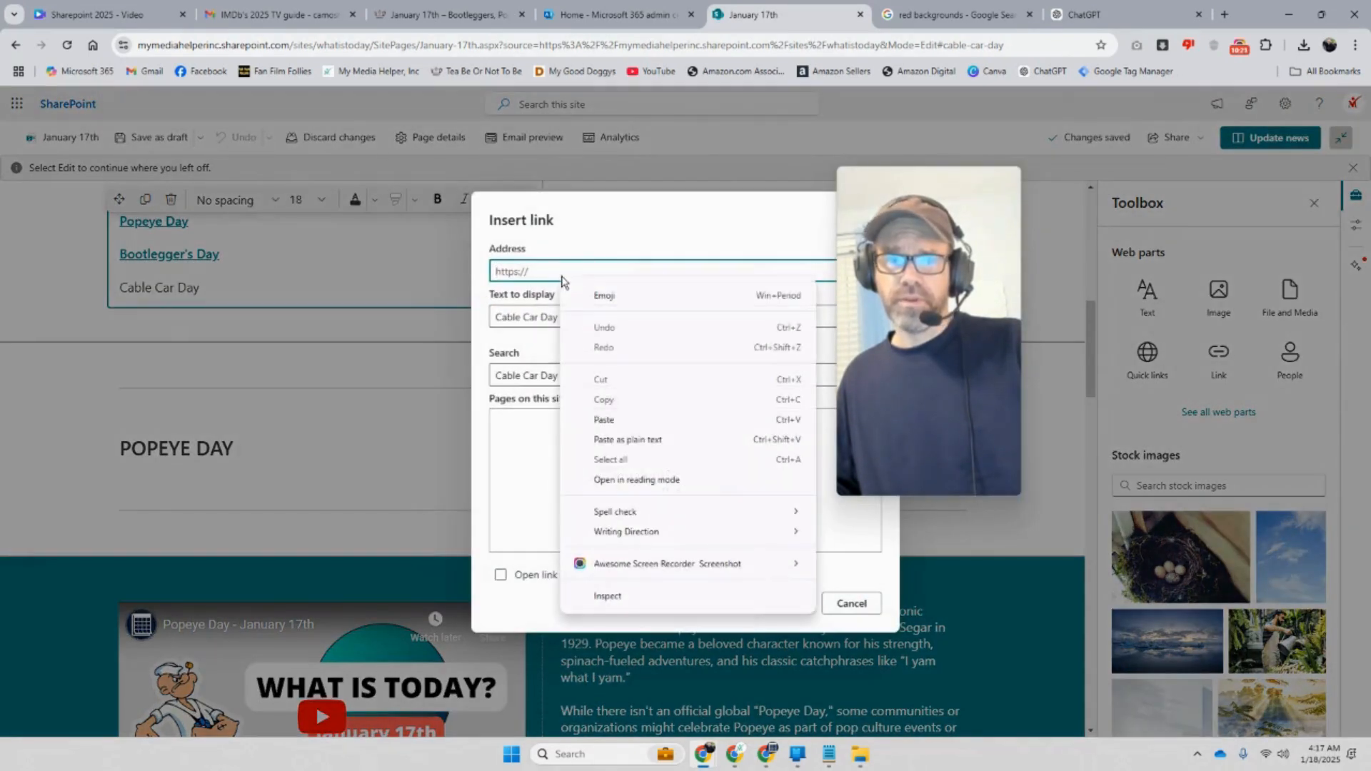
{"action": "left_click", "coordinate": [605, 420]}
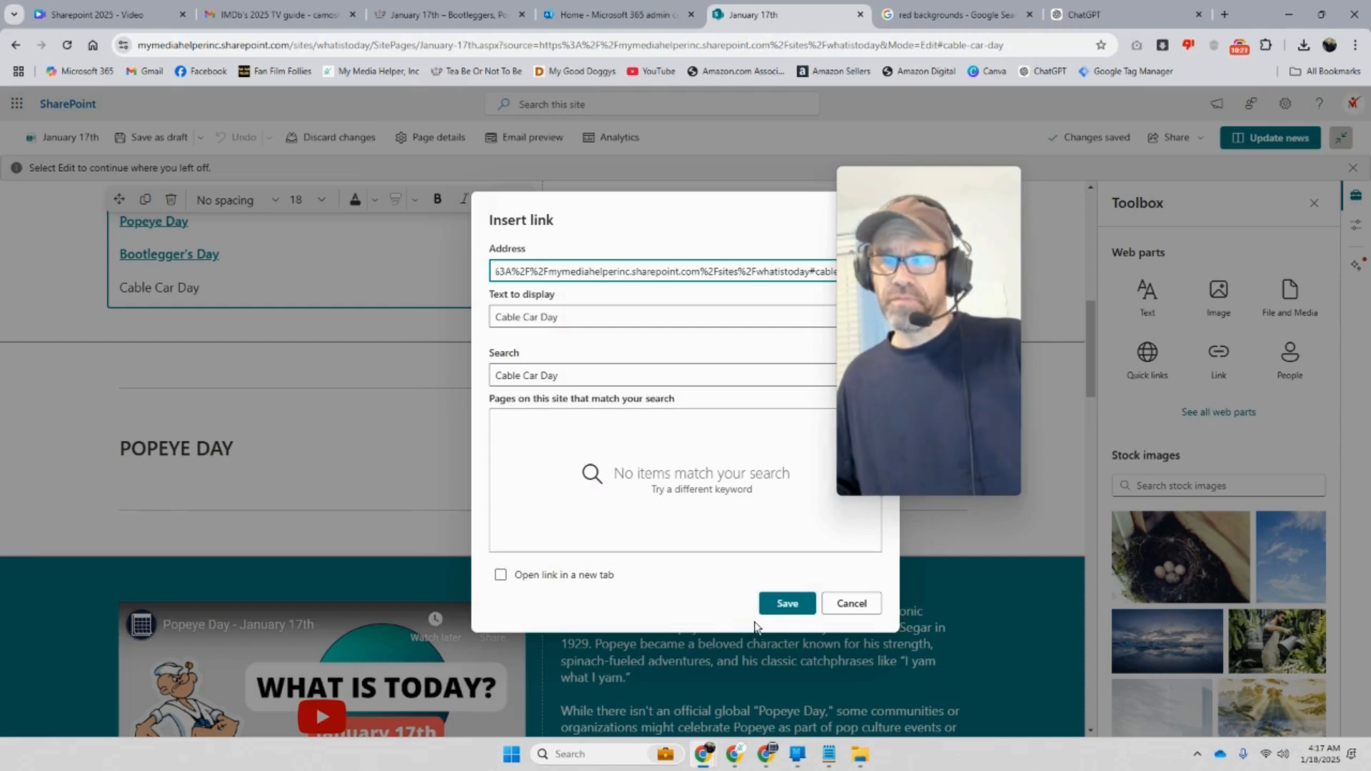
{"action": "left_click", "coordinate": [778, 605]}
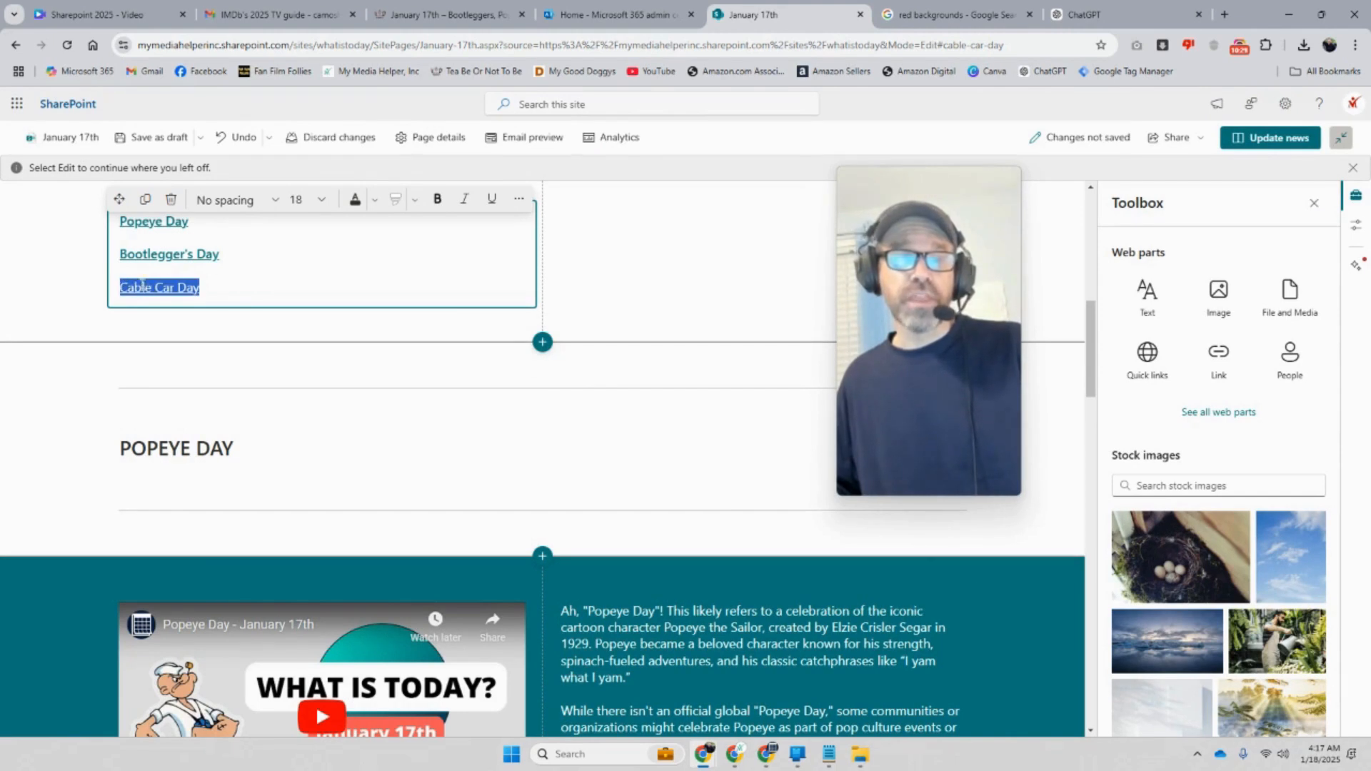
Make the "Cable Car Day" link in the link list bold and publish the news update
{"action": "left_click", "coordinate": [520, 200]}
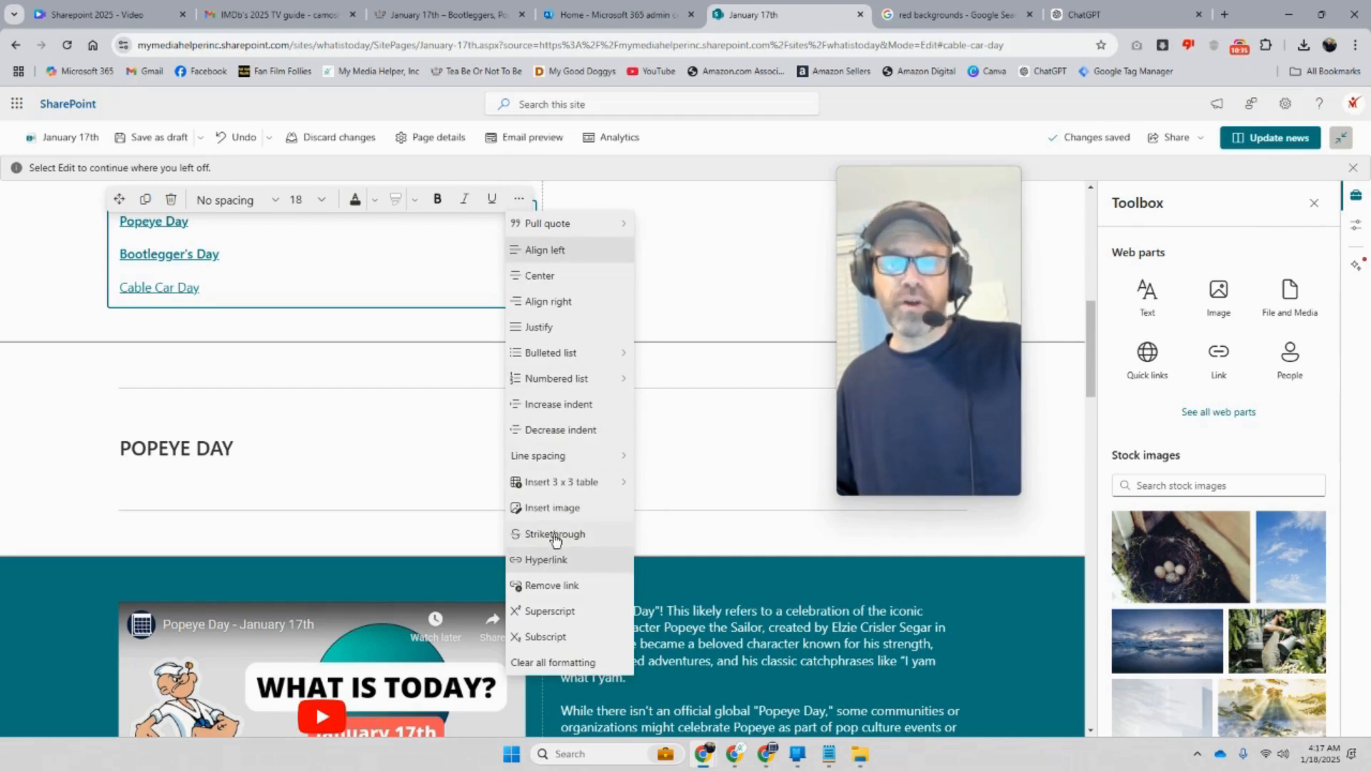
{"action": "mouse_move", "coordinate": [542, 454]}
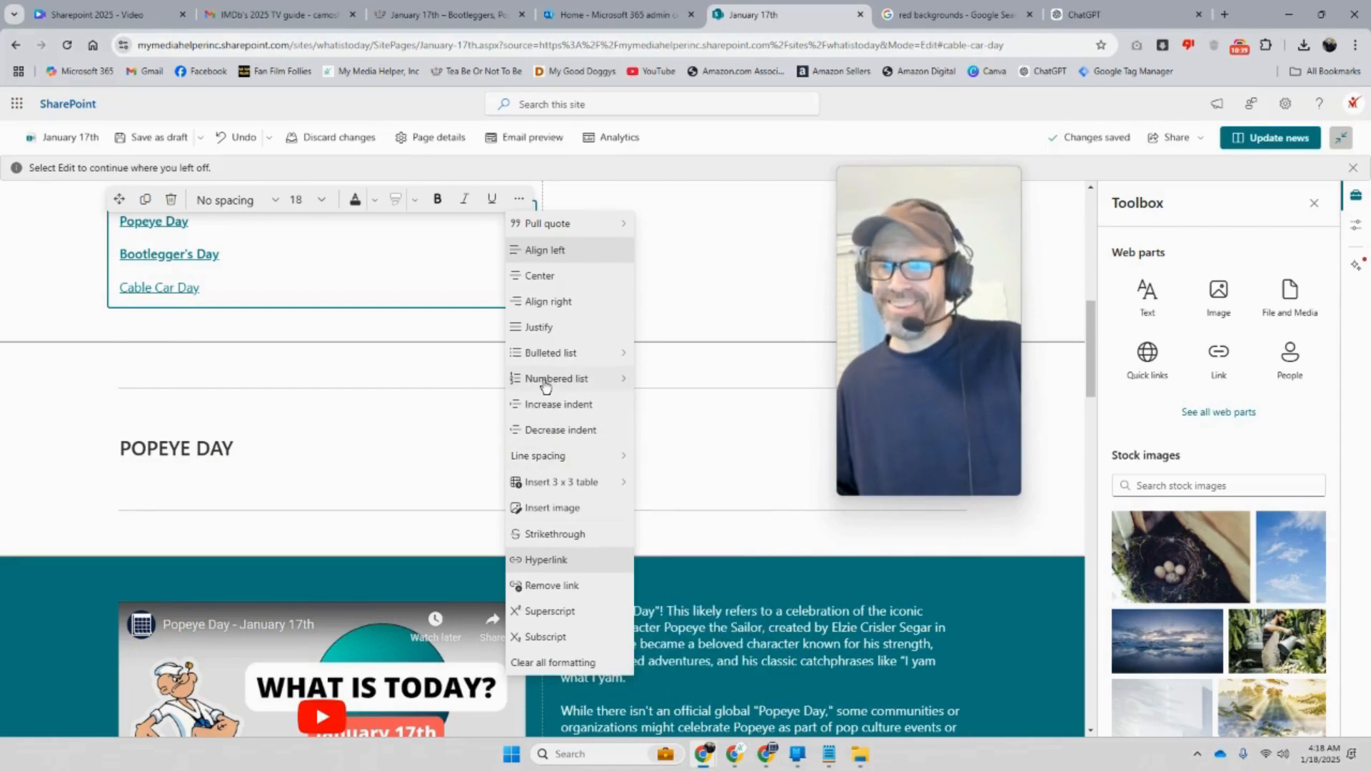
{"action": "mouse_move", "coordinate": [545, 383]}
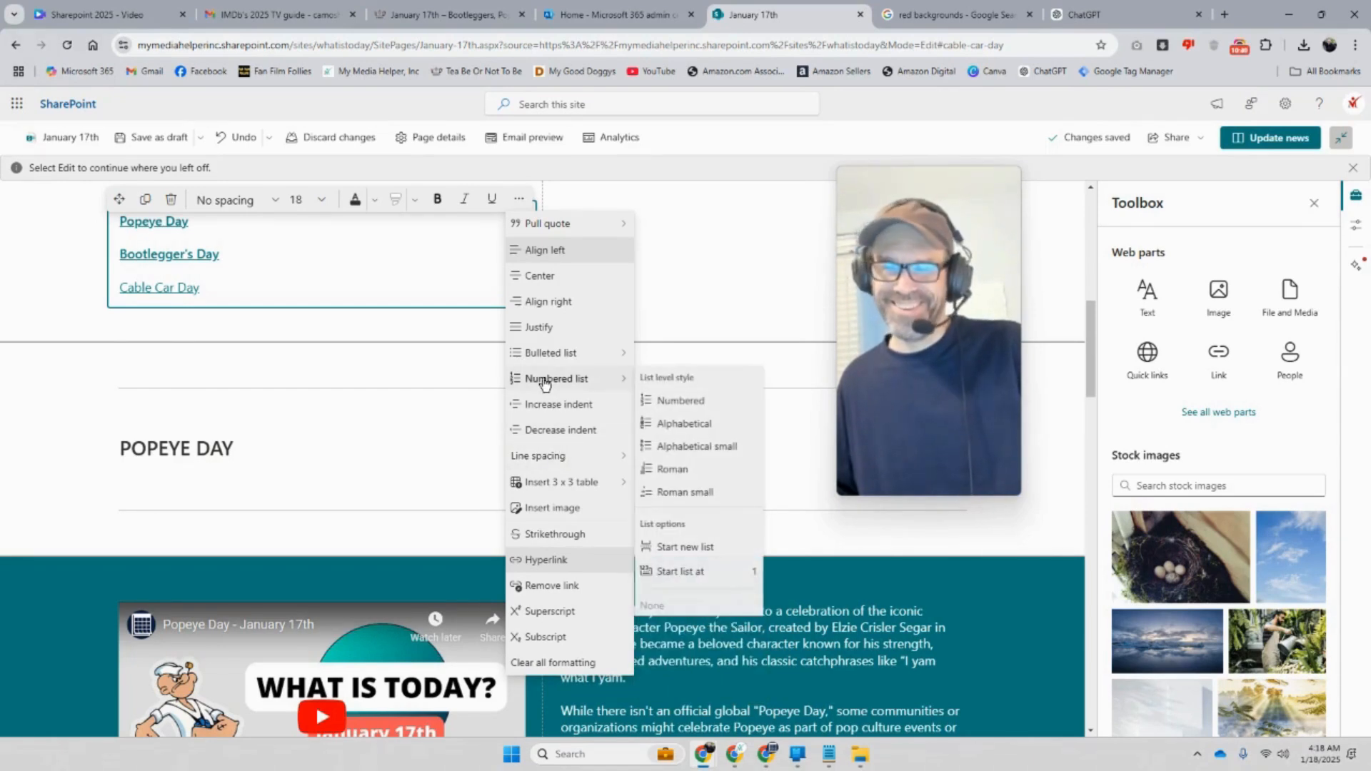
{"action": "left_click", "coordinate": [437, 200]}
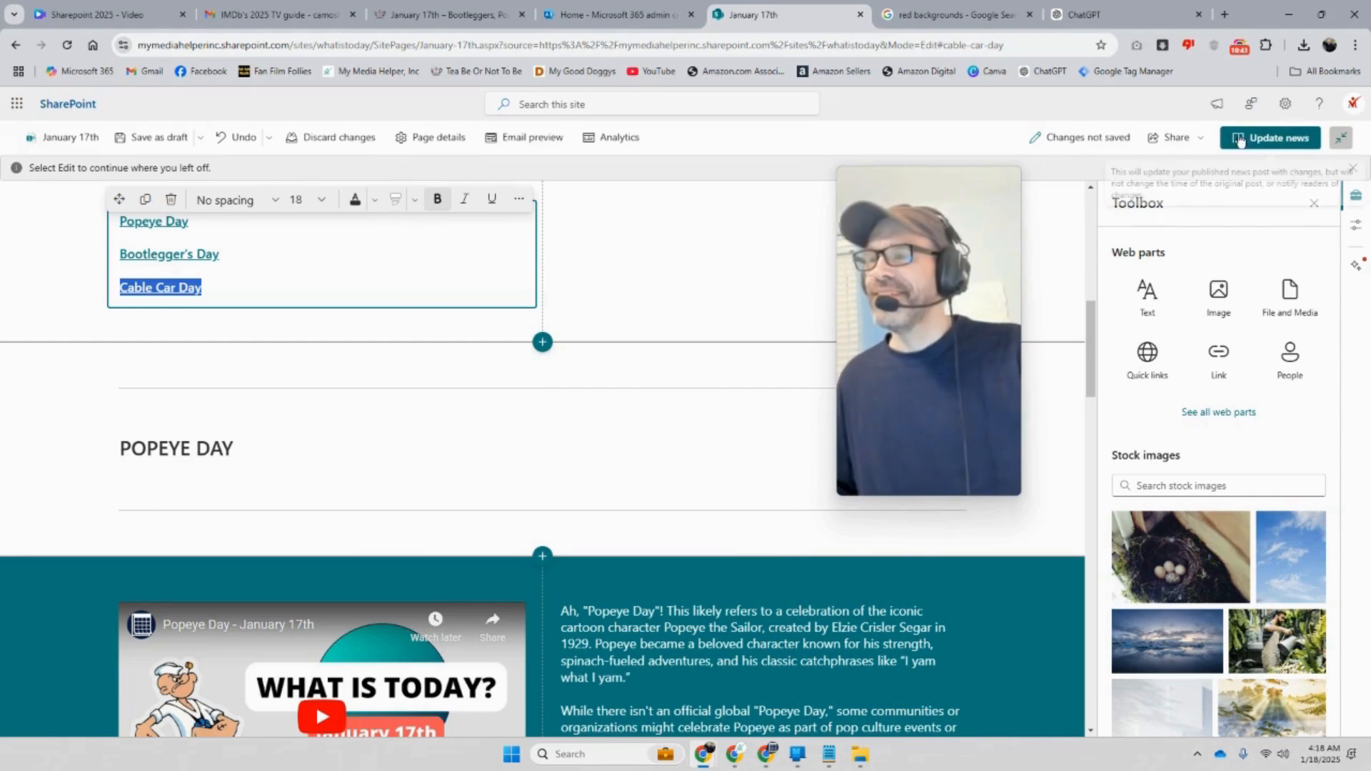
{"action": "left_click", "coordinate": [1270, 137]}
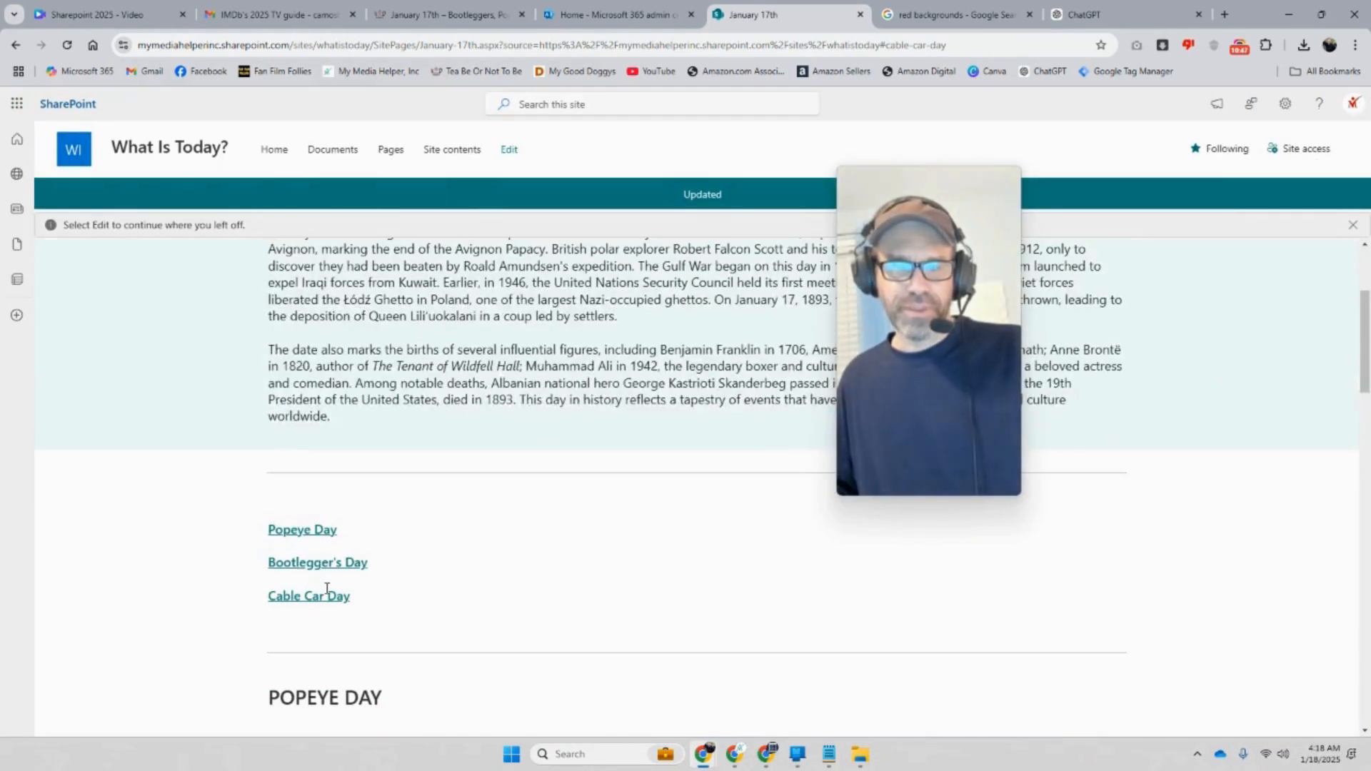
Test the "Cable Car Day" link on the published page and return to the page's beginning
{"action": "left_click", "coordinate": [327, 594]}
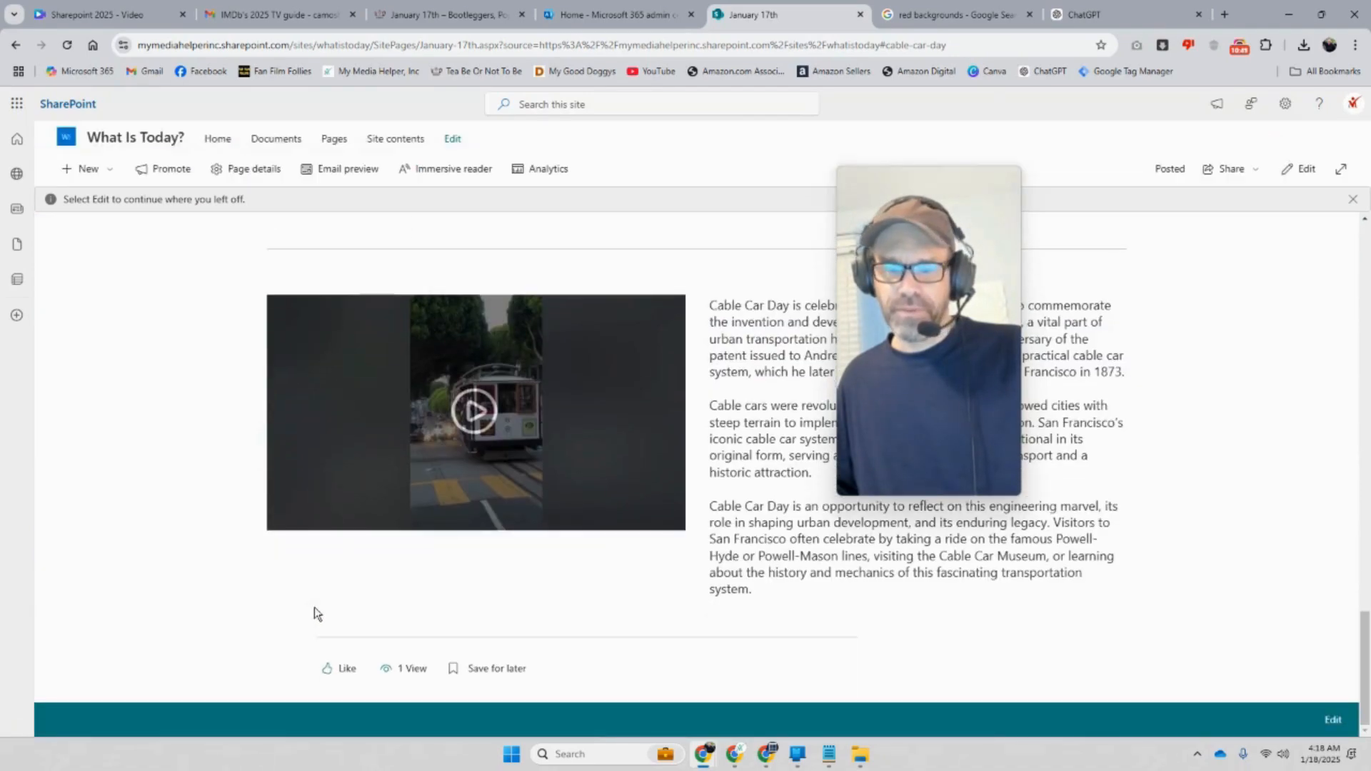
{"action": "scroll", "coordinate": [314, 610], "scroll_direction": "up", "scroll_amount": 10}
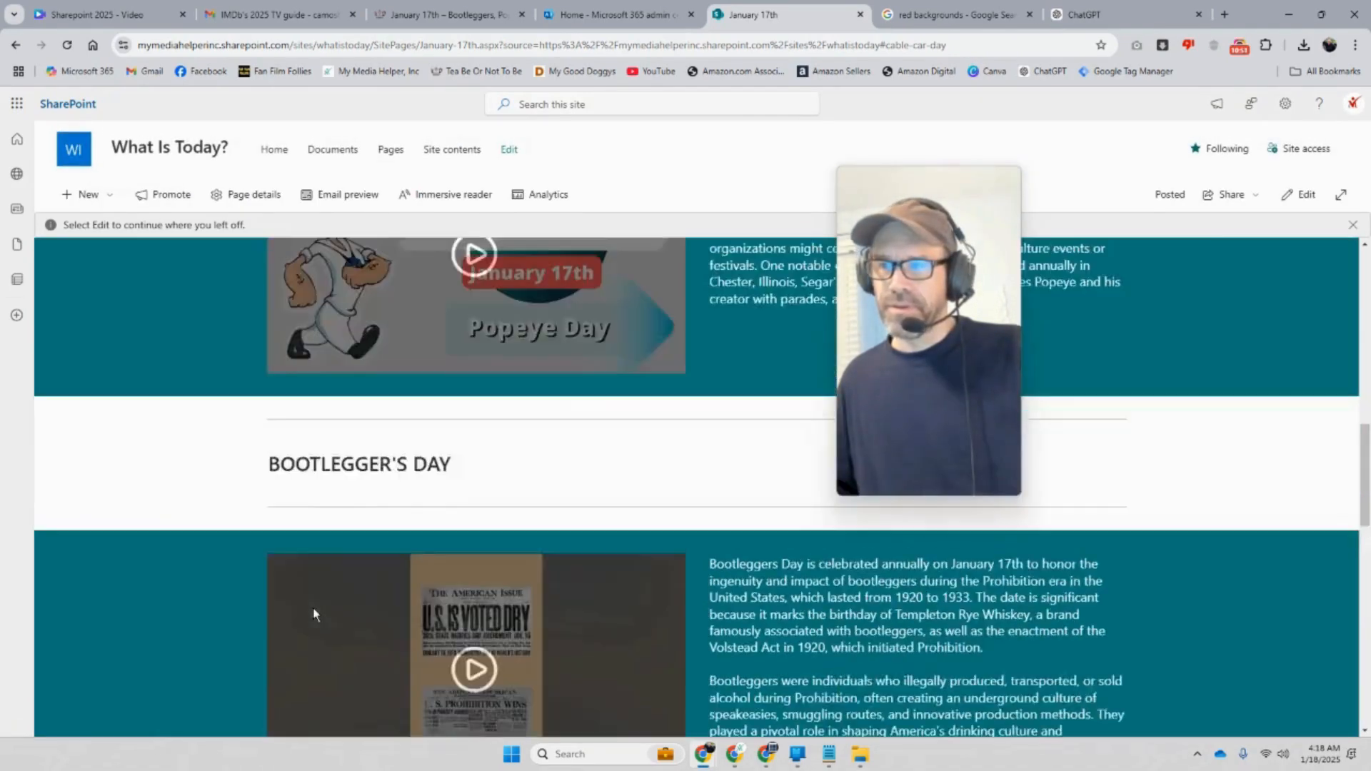
{"action": "scroll", "coordinate": [314, 614], "scroll_direction": "up", "scroll_amount": 10}
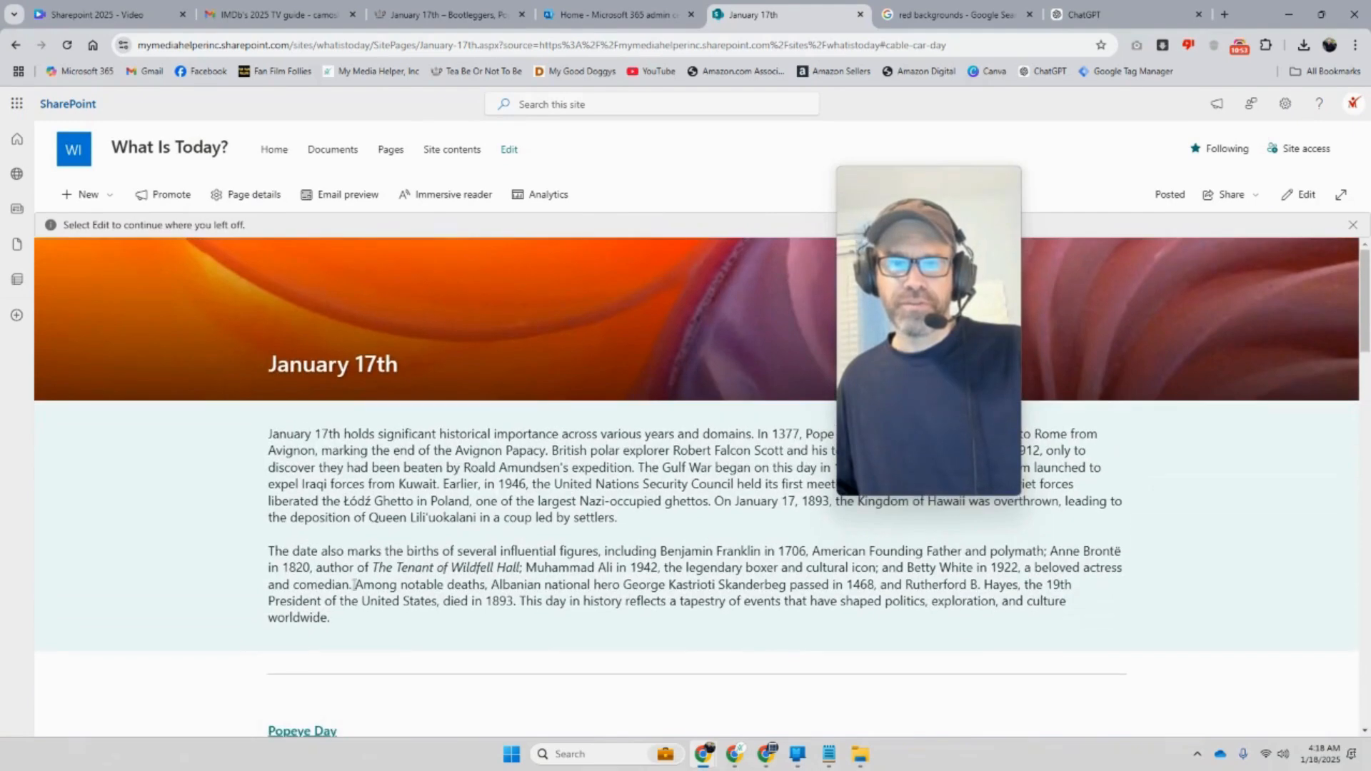
Reopen the page for editing and open its page details to review the thumbnail and description
{"action": "left_click", "coordinate": [1301, 195]}
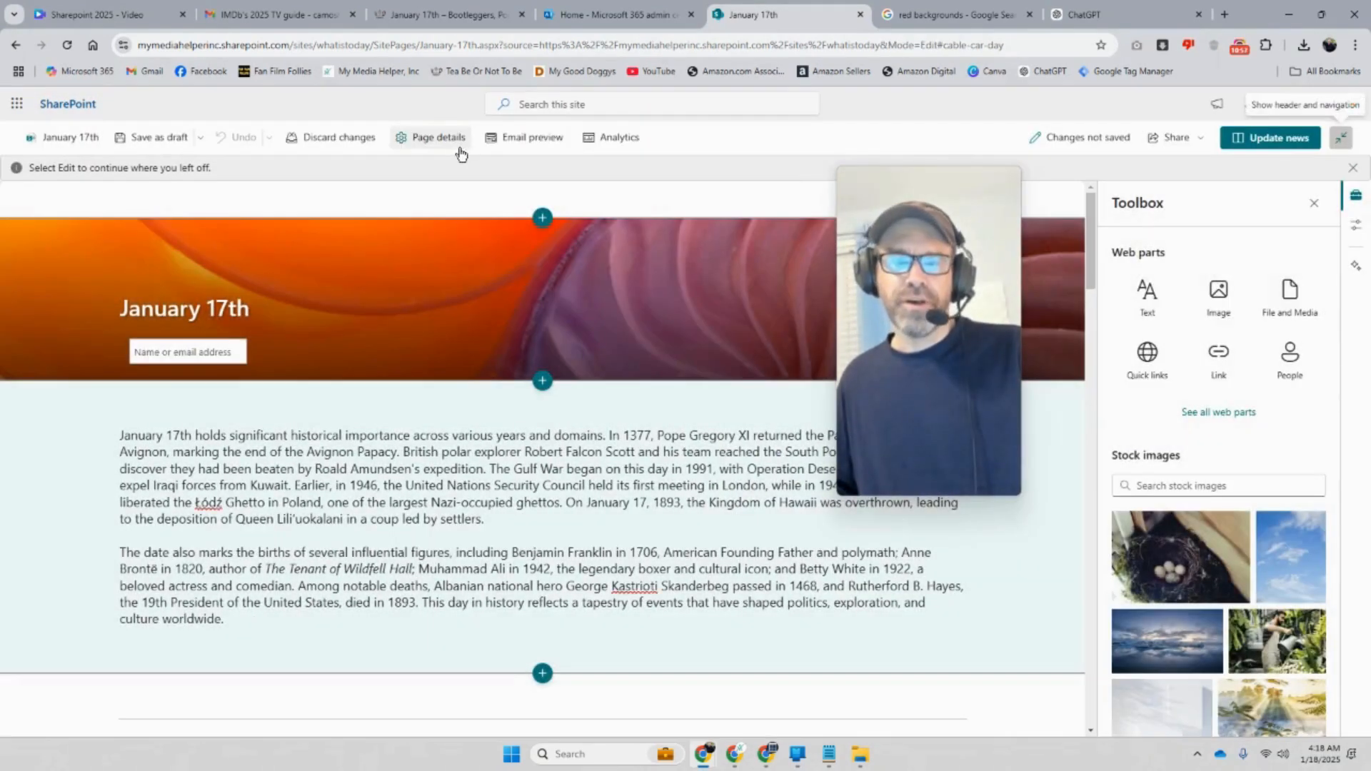
{"action": "left_click", "coordinate": [457, 147]}
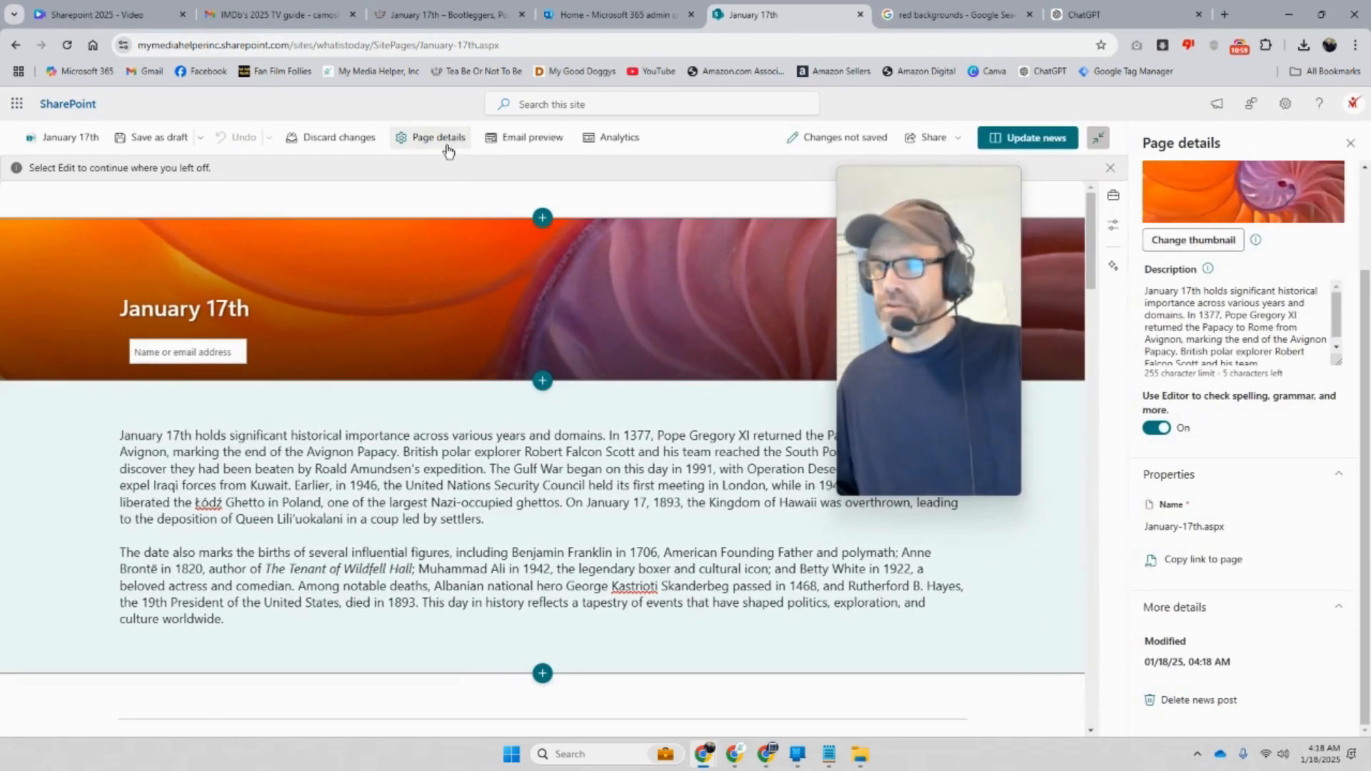
{"action": "scroll", "coordinate": [1267, 434], "scroll_direction": "up", "scroll_amount": 2}
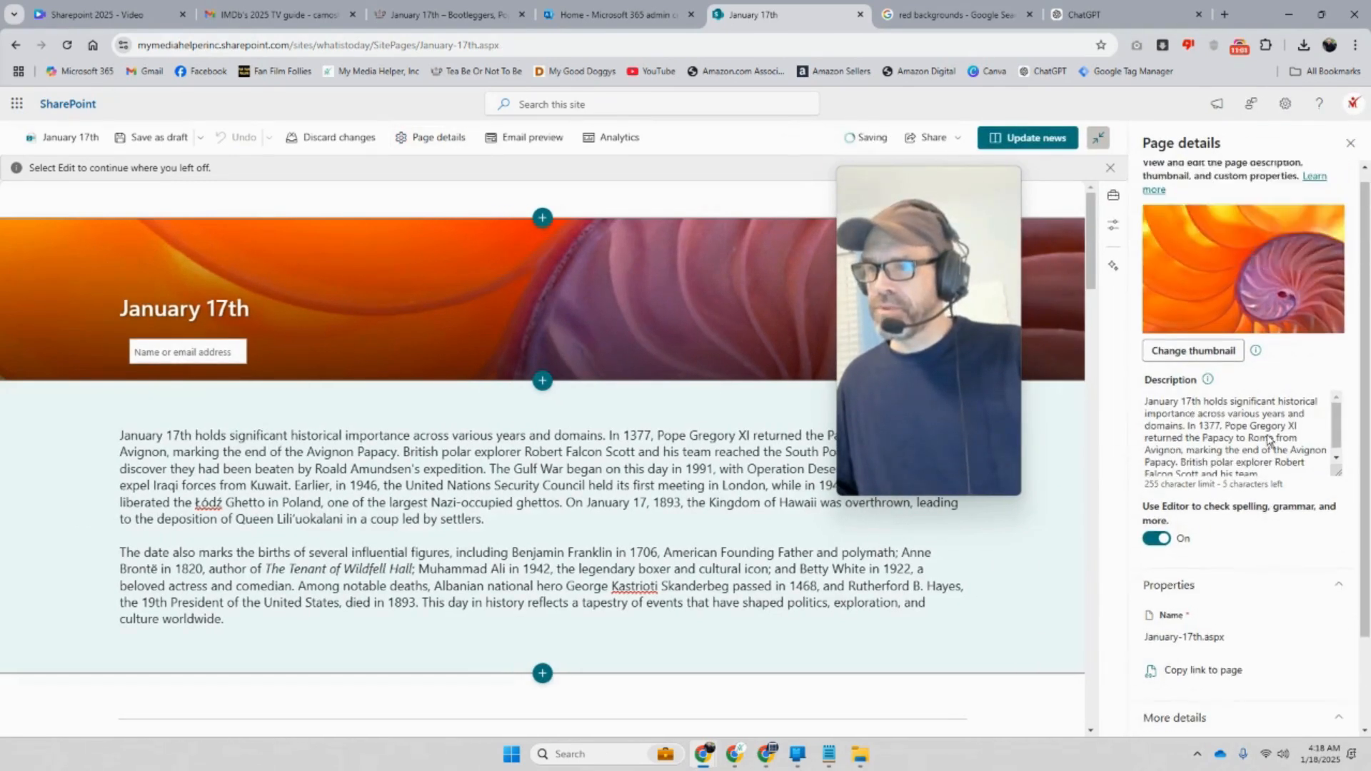
{"action": "mouse_move", "coordinate": [1336, 437]}
{"action": "left_mouse_down"}
{"action": "mouse_move", "coordinate": [1335, 460]}
{"action": "mouse_move", "coordinate": [1327, 423]}
{"action": "left_mouse_up"}
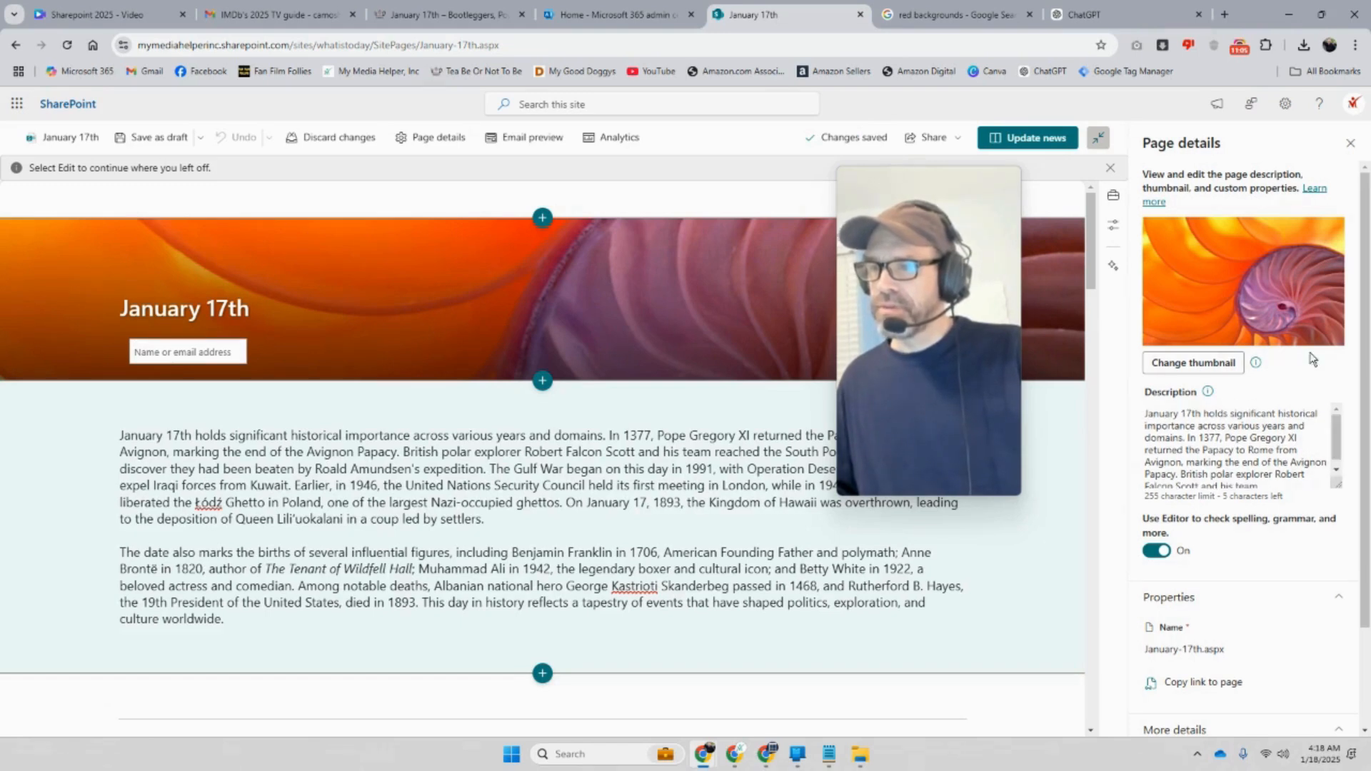
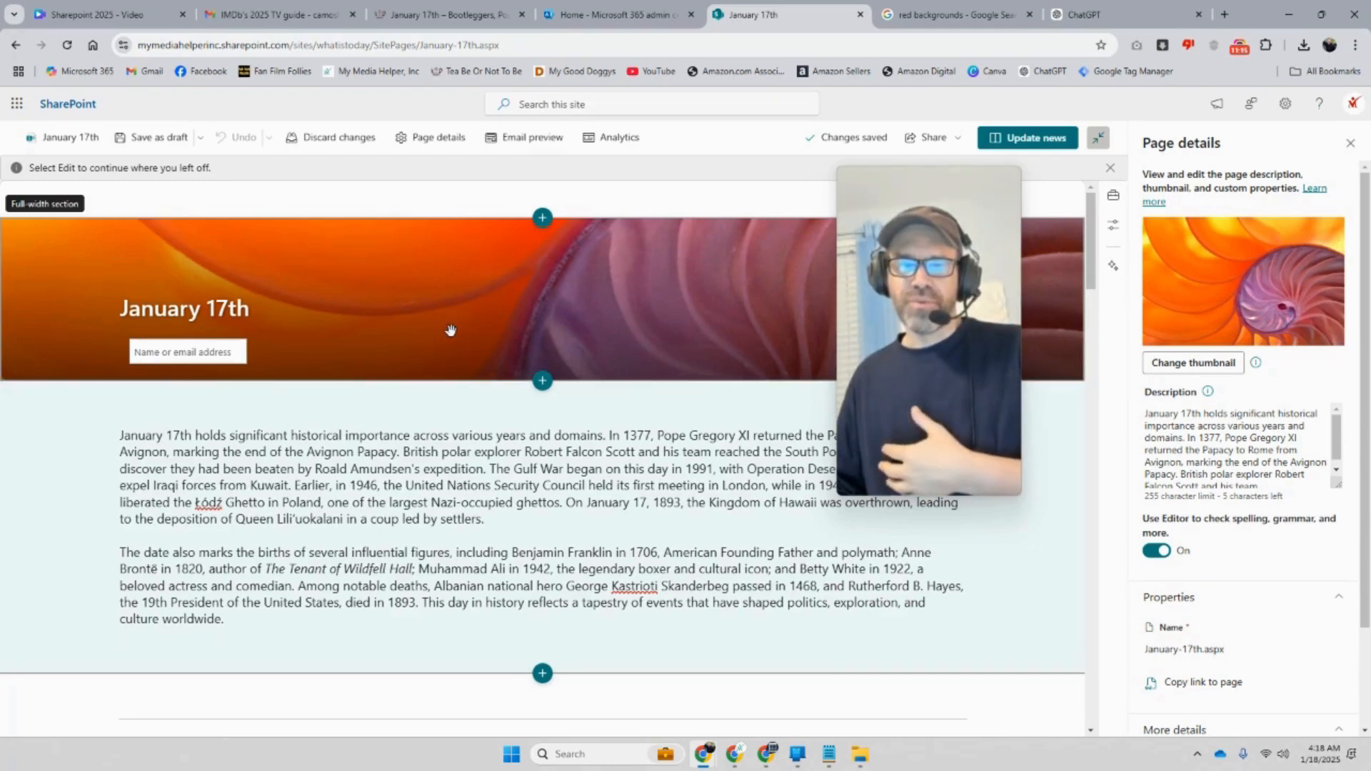
{"action": "scroll", "coordinate": [441, 470], "scroll_direction": "down", "scroll_amount": 15}
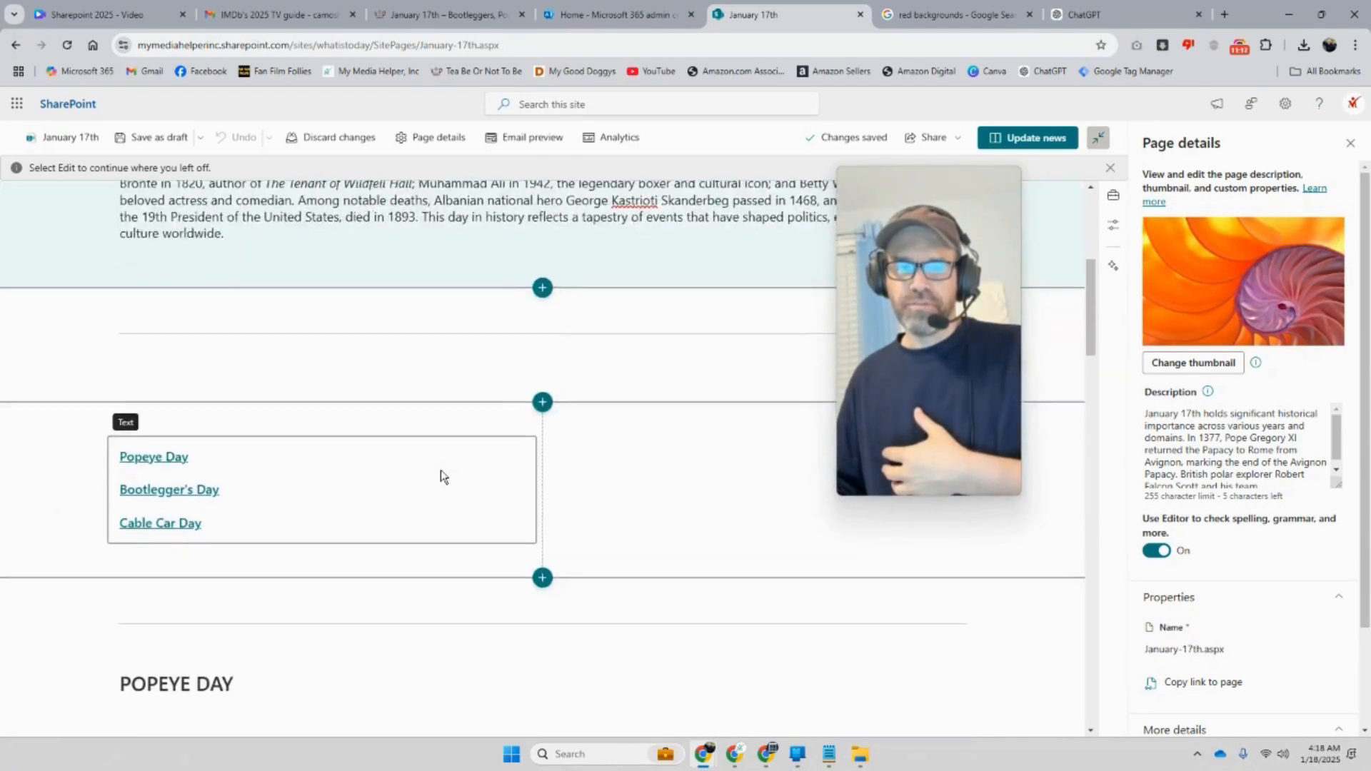
{"action": "scroll", "coordinate": [440, 470], "scroll_direction": "down", "scroll_amount": 15}
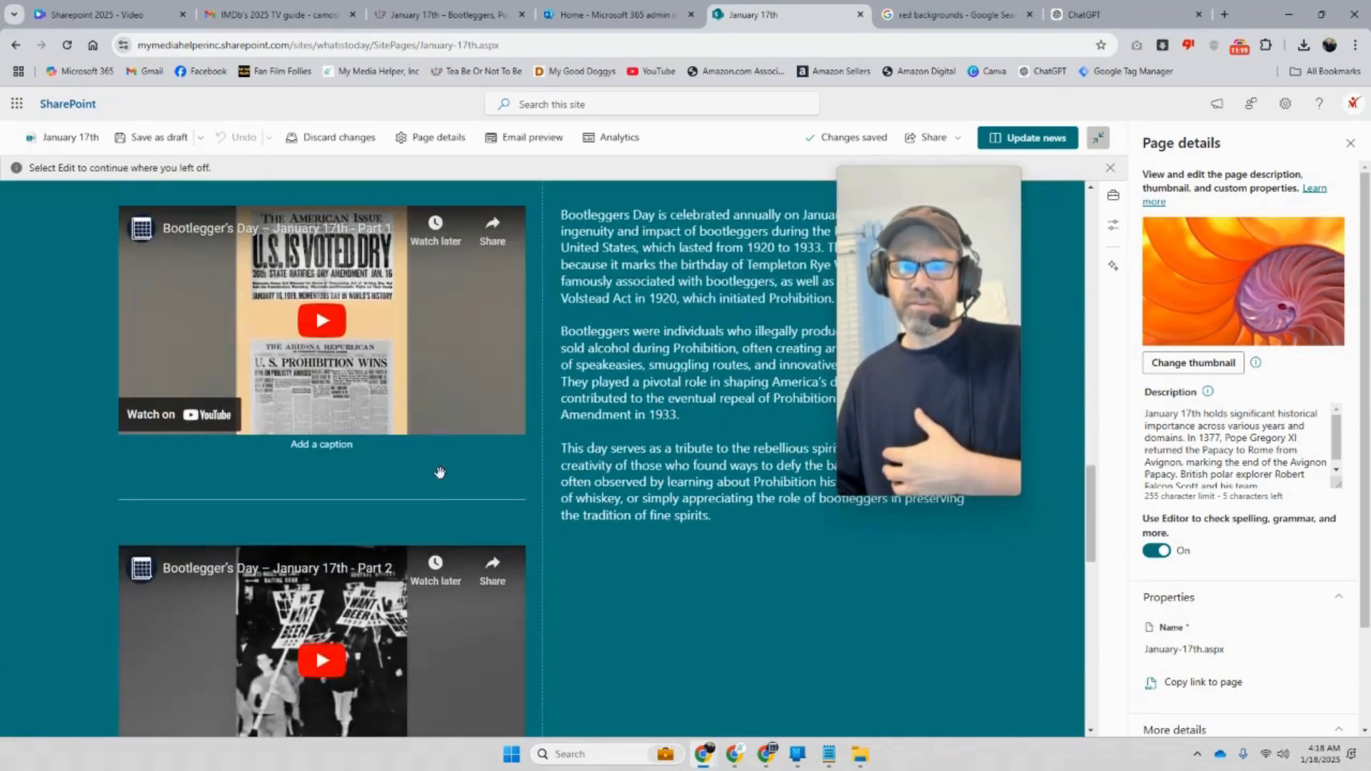
{"action": "scroll", "coordinate": [441, 474], "scroll_direction": "up", "scroll_amount": 20}
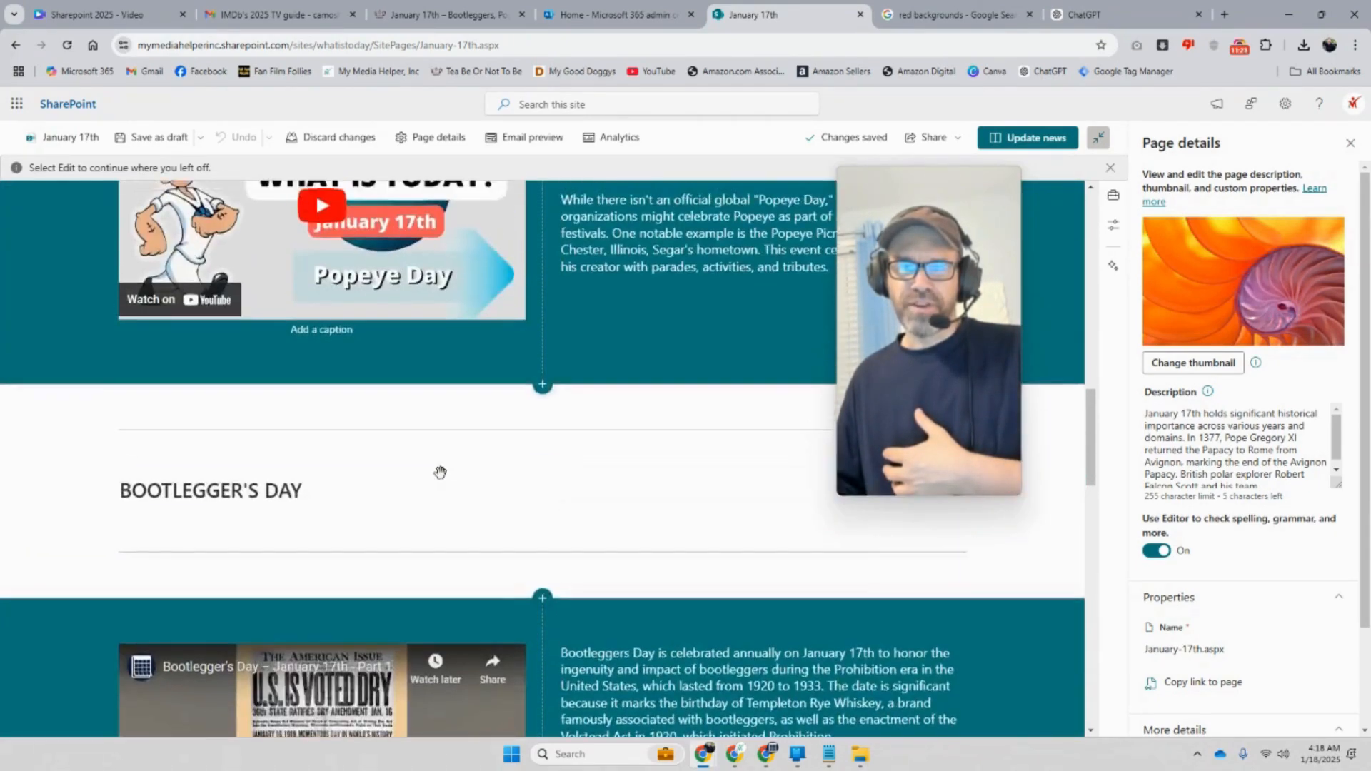
{"action": "scroll", "coordinate": [439, 473], "scroll_direction": "down", "scroll_amount": 10}
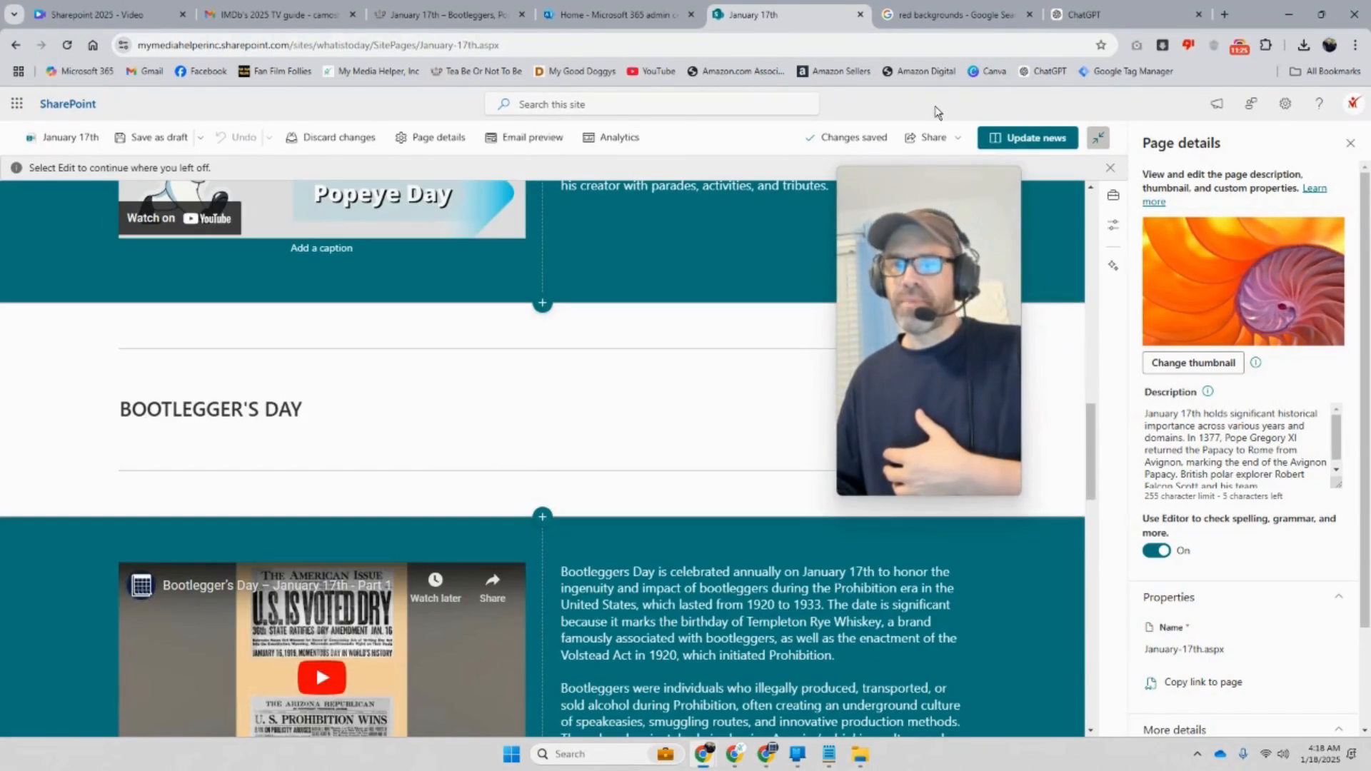
Switch to Google Images and search for "popeye" pictures
{"action": "left_click", "coordinate": [955, 14]}
{"action": "triple_click", "coordinate": [241, 100]}
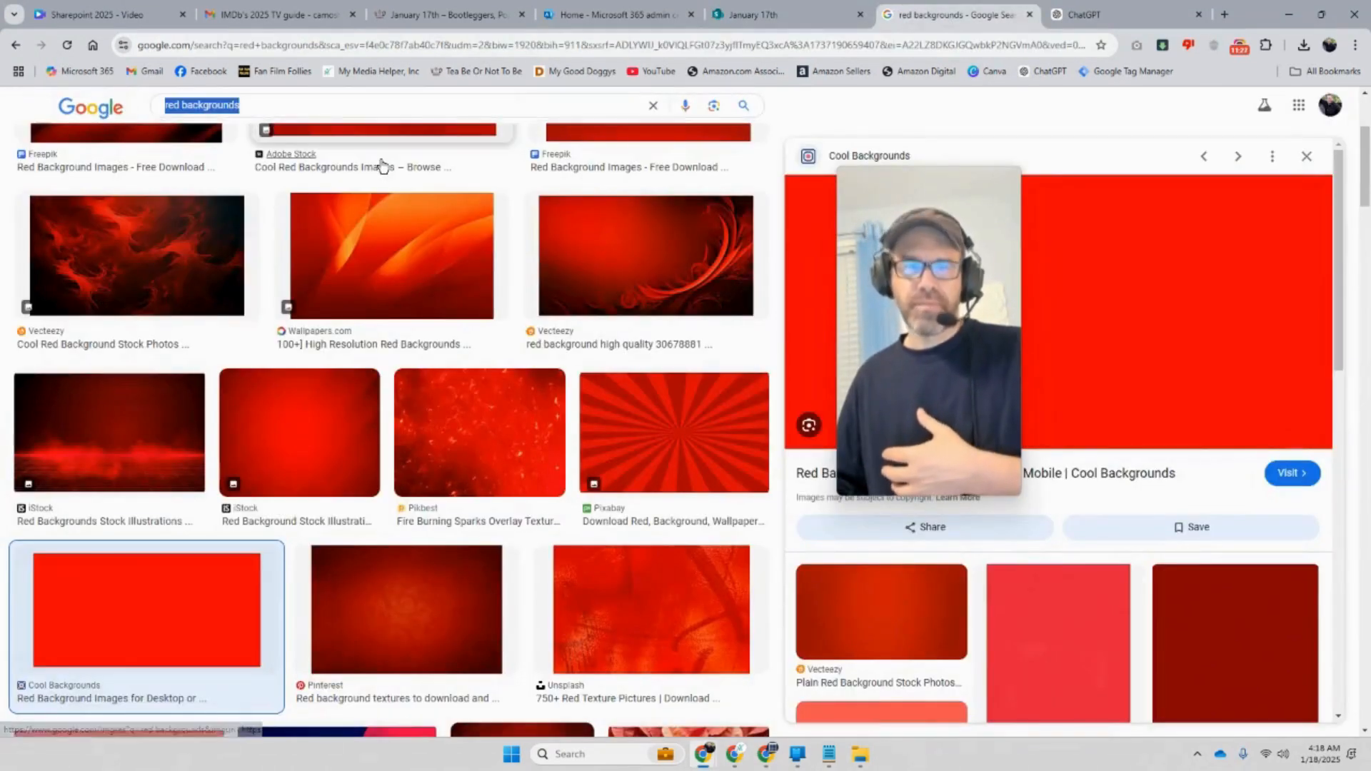
{"action": "type", "text": "popey"}
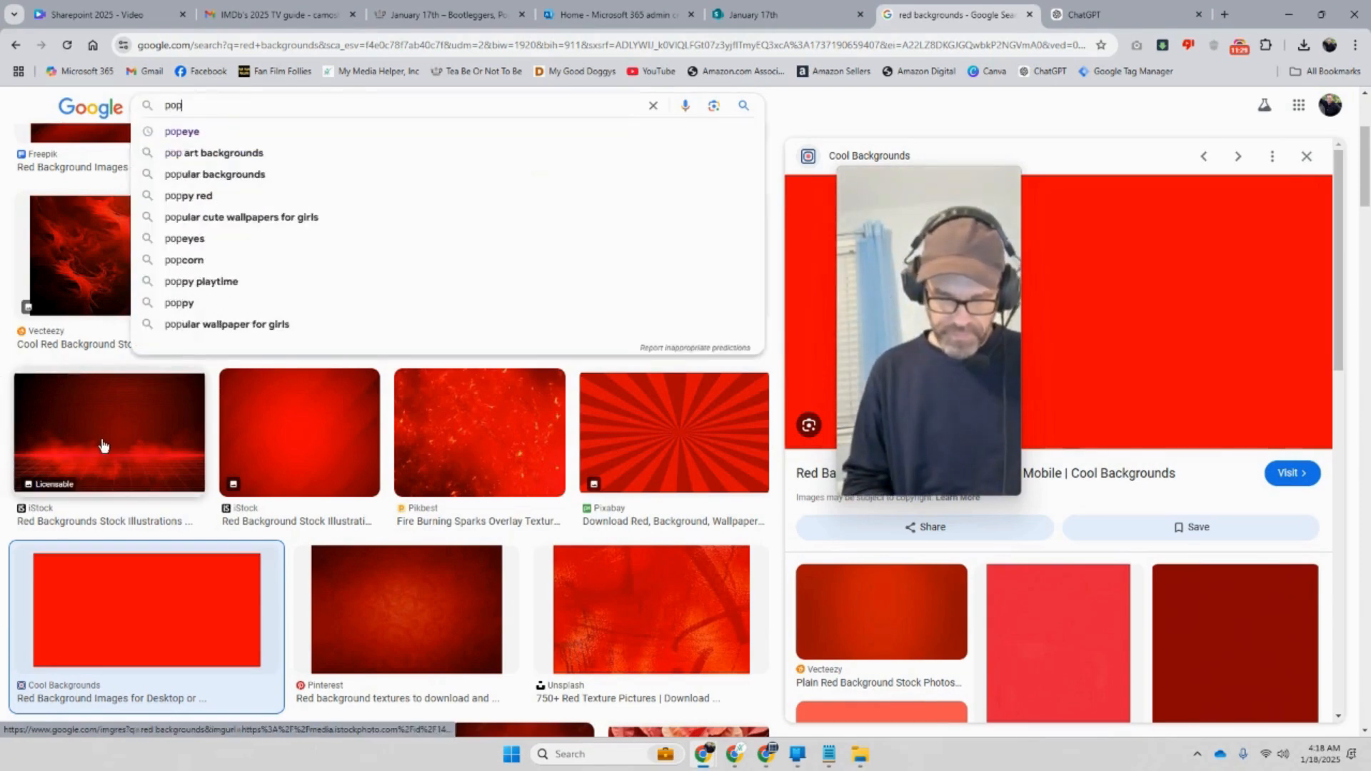
{"action": "key", "text": "Return"}
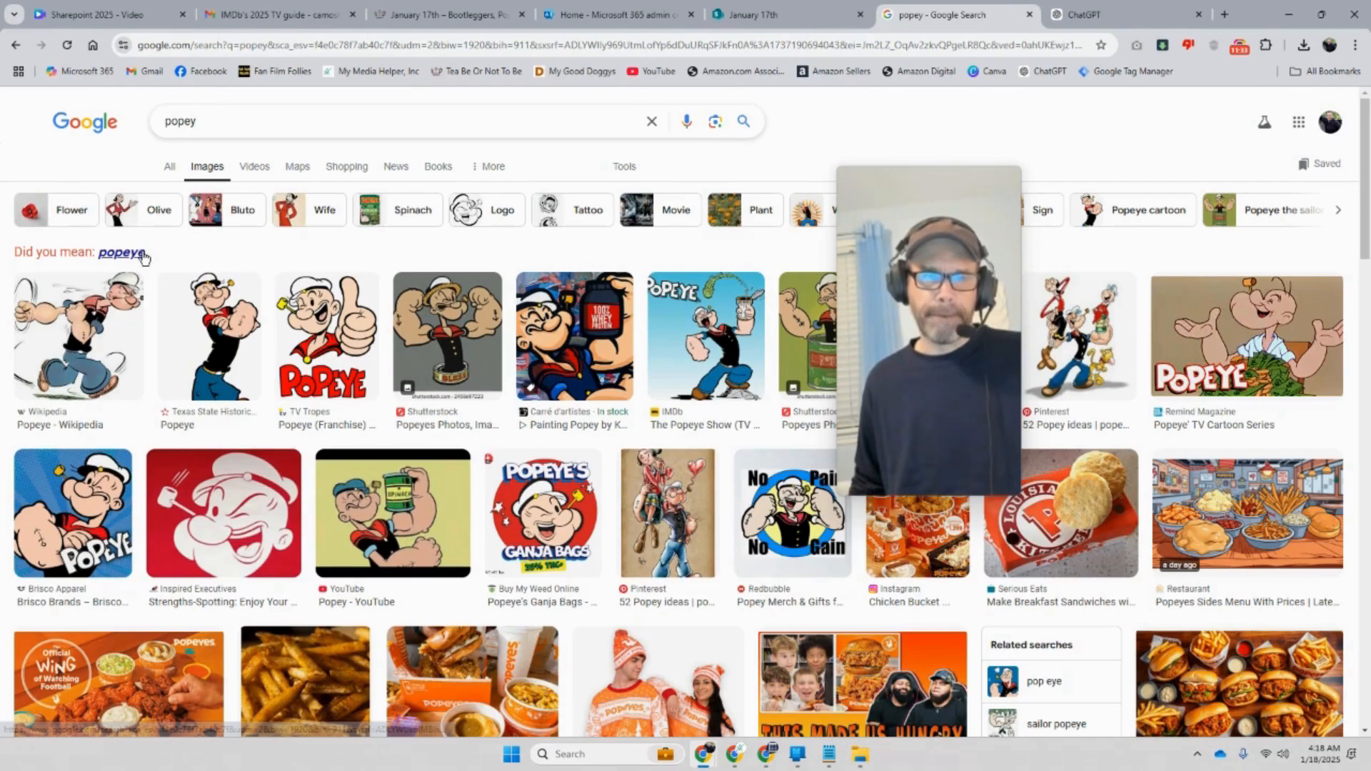
{"action": "left_click", "coordinate": [122, 253]}
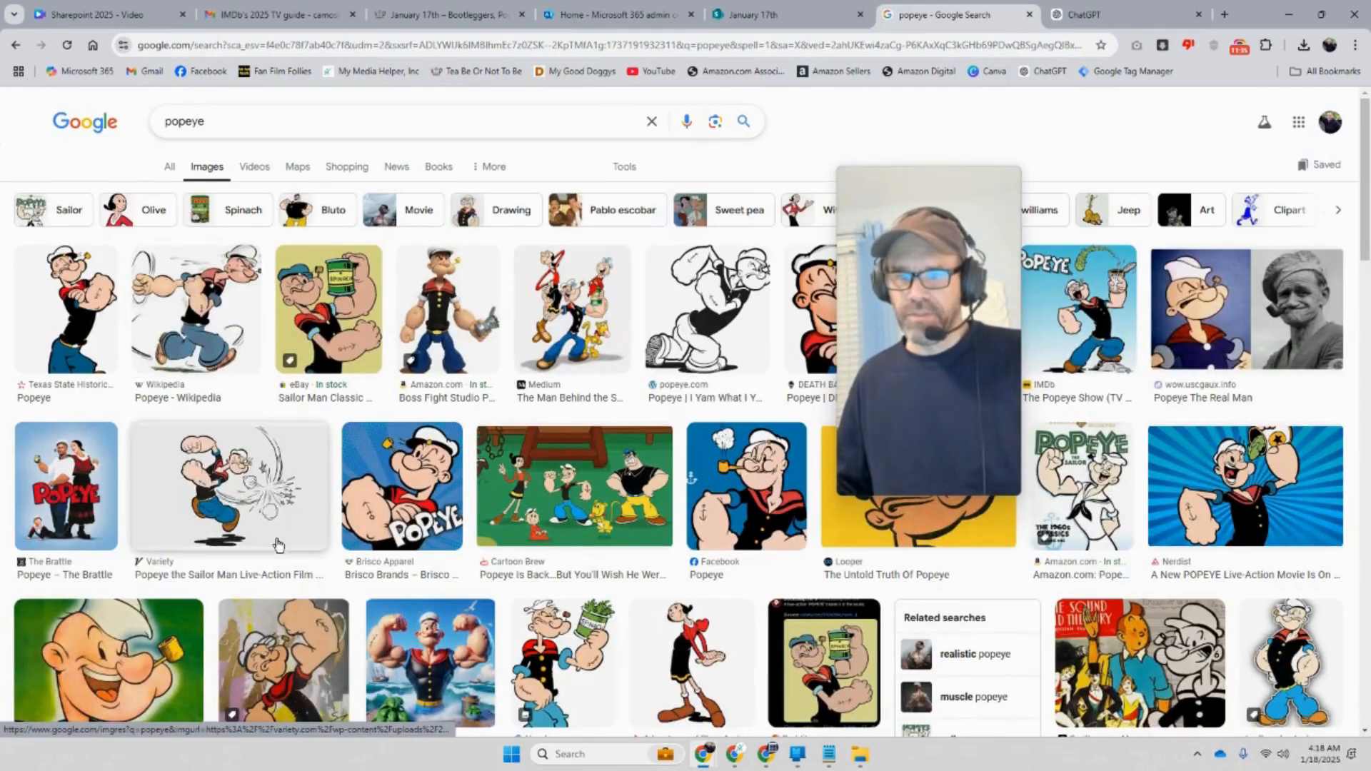
{"action": "scroll", "coordinate": [286, 521], "scroll_direction": "down", "scroll_amount": 6}
{"action": "scroll", "coordinate": [328, 507], "scroll_direction": "up", "scroll_amount": 6}
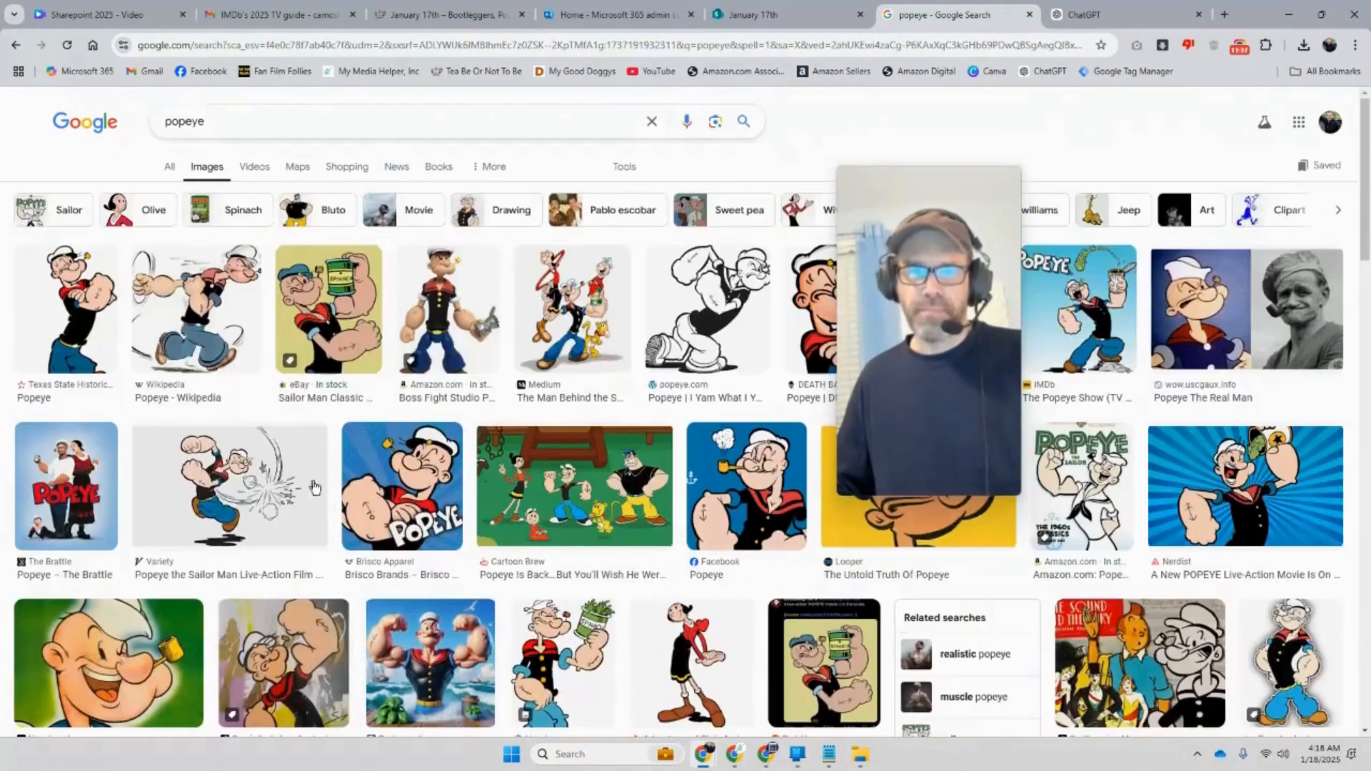
Refine the image search to "popeye banner" and look through the results for a wide banner
{"action": "left_click", "coordinate": [221, 135]}
{"action": "type", "text": "bann"}
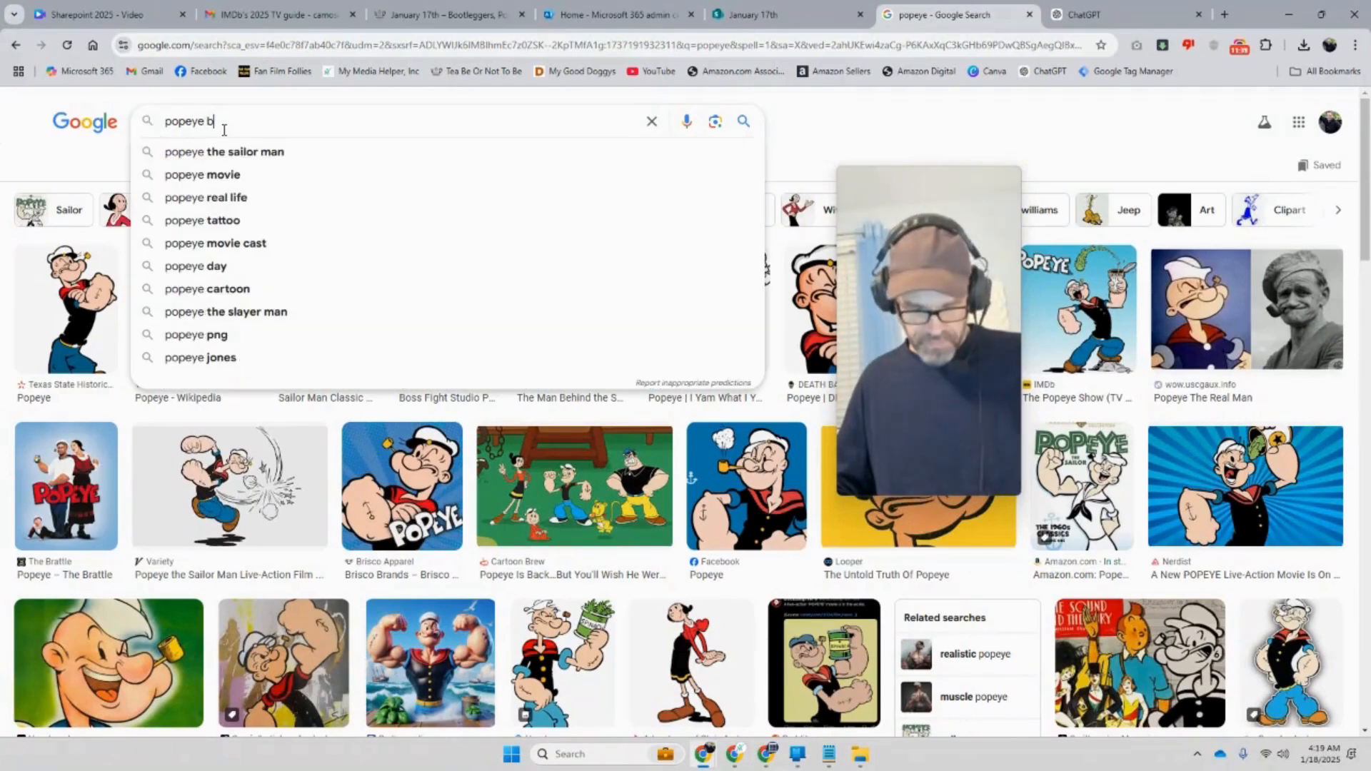
{"action": "type", "text": "er"}
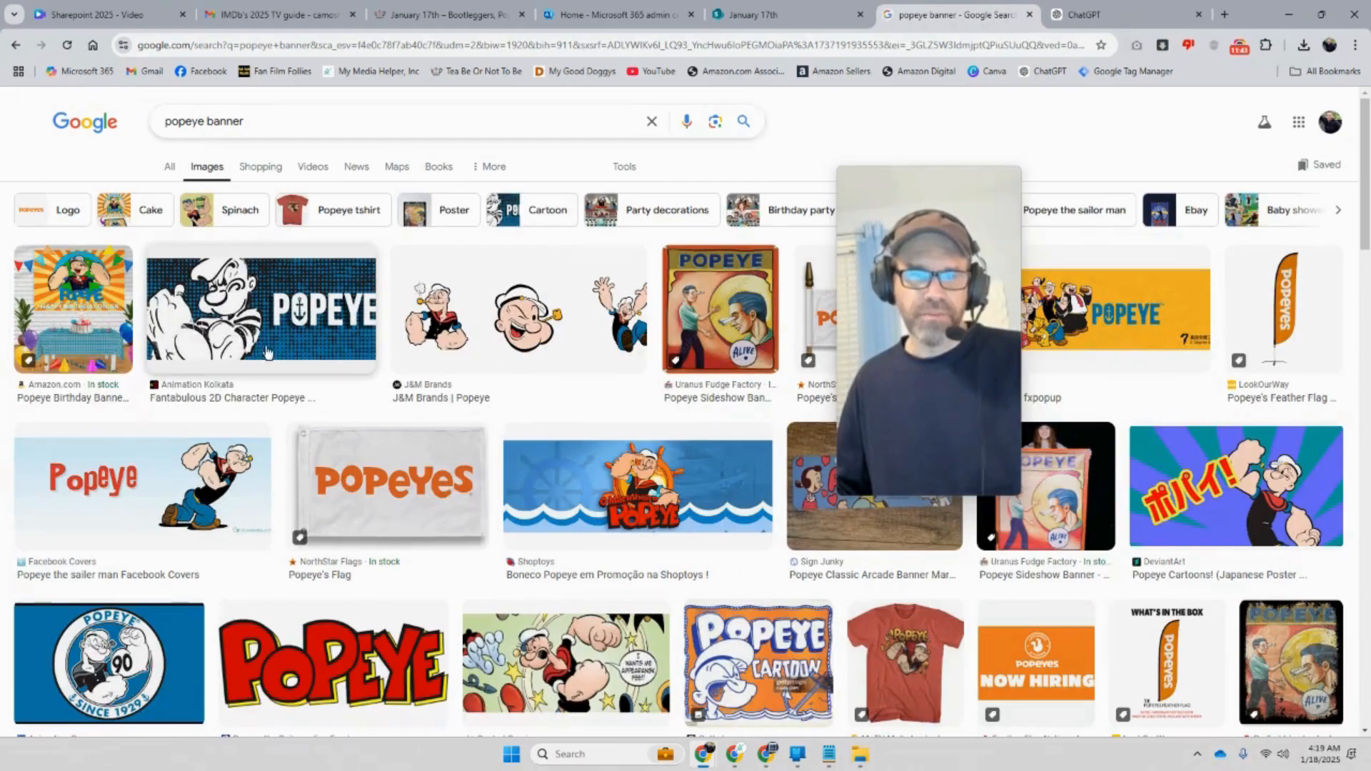
{"action": "scroll", "coordinate": [262, 344], "scroll_direction": "down", "scroll_amount": 4}
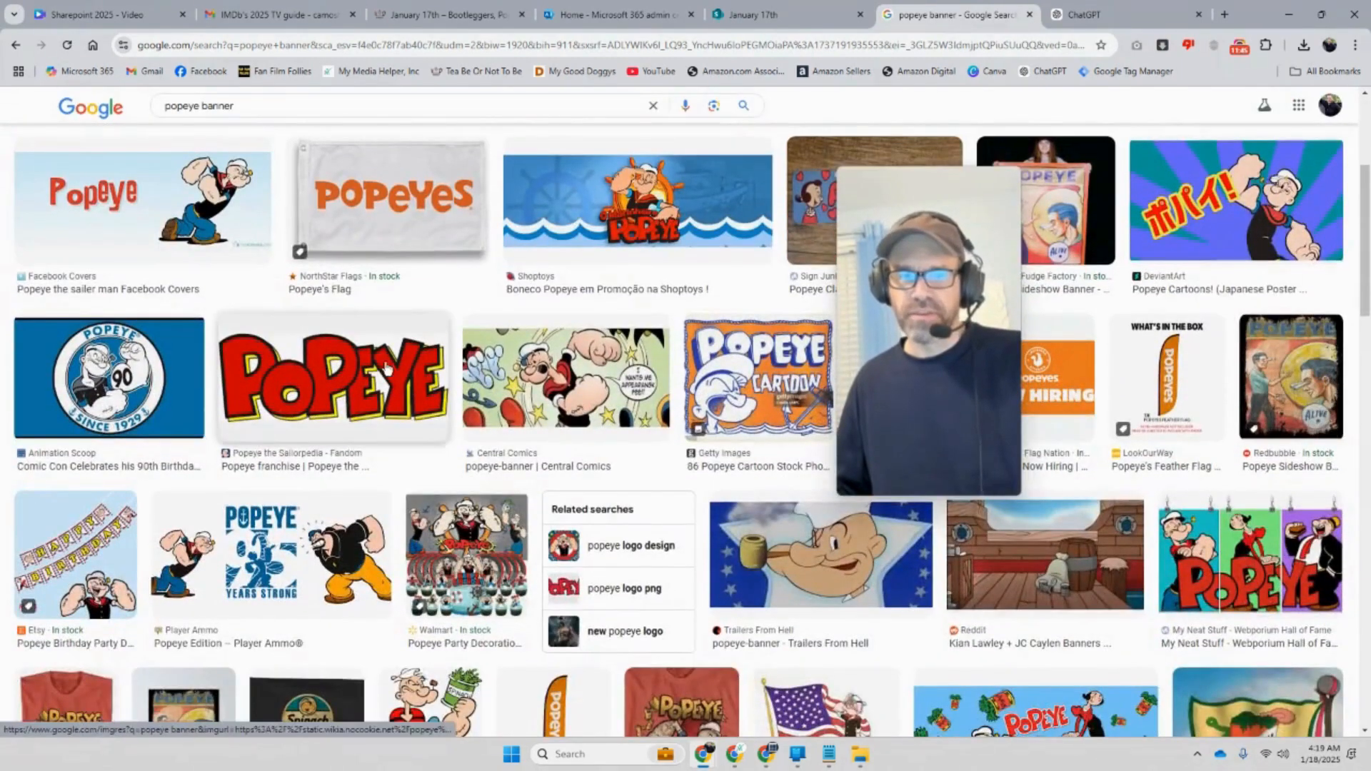
{"action": "scroll", "coordinate": [523, 404], "scroll_direction": "up", "scroll_amount": 4}
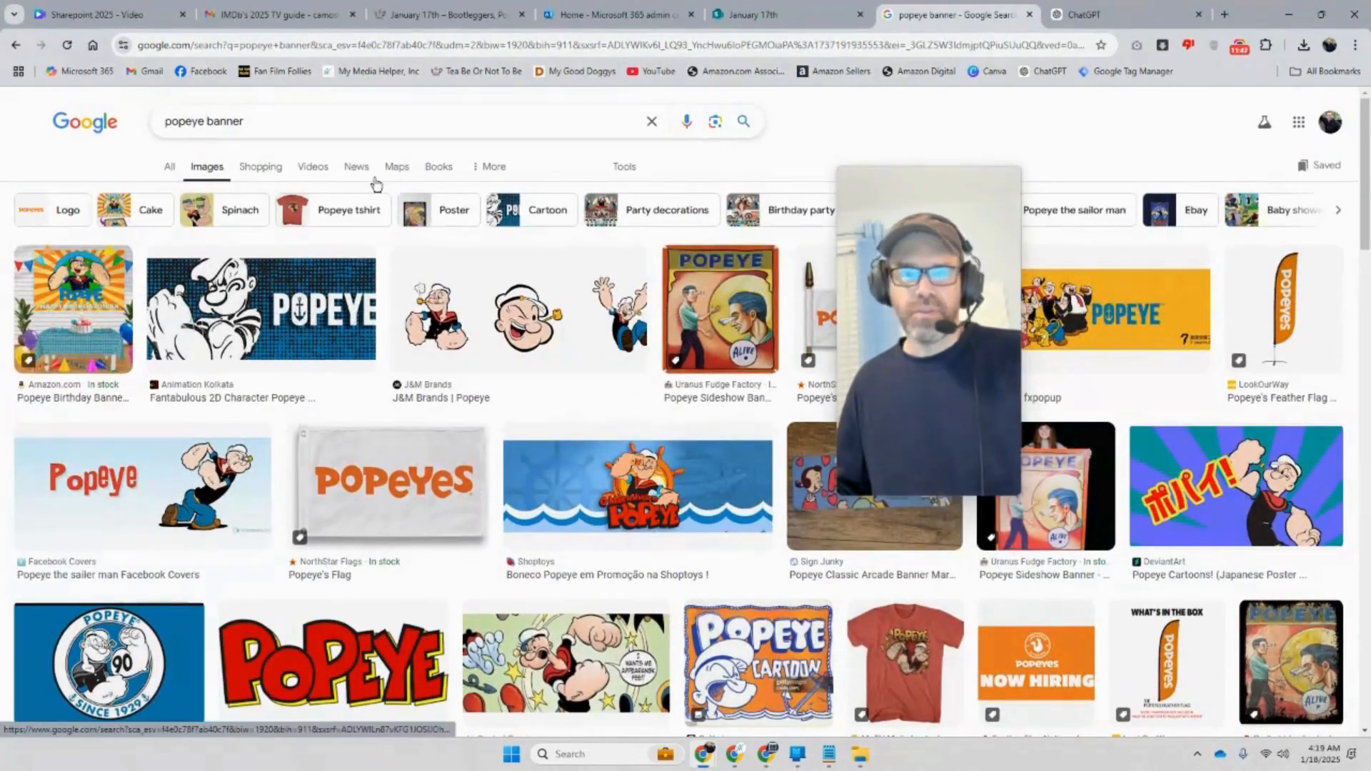
Save the yellow Popeye Collection banner from fxpopup to the Downloads folder as Popeye_mewe_banner
{"action": "left_click", "coordinate": [1141, 332]}
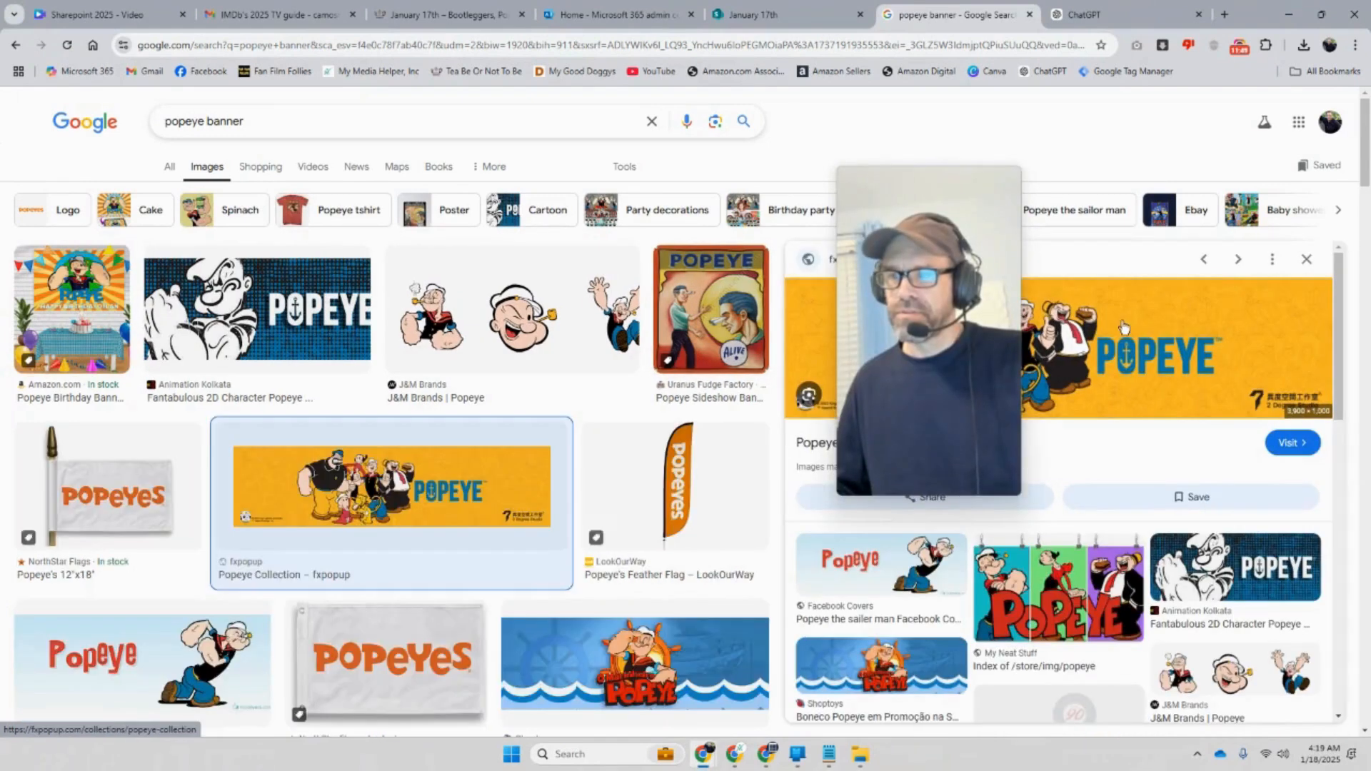
{"action": "right_click", "coordinate": [1141, 327]}
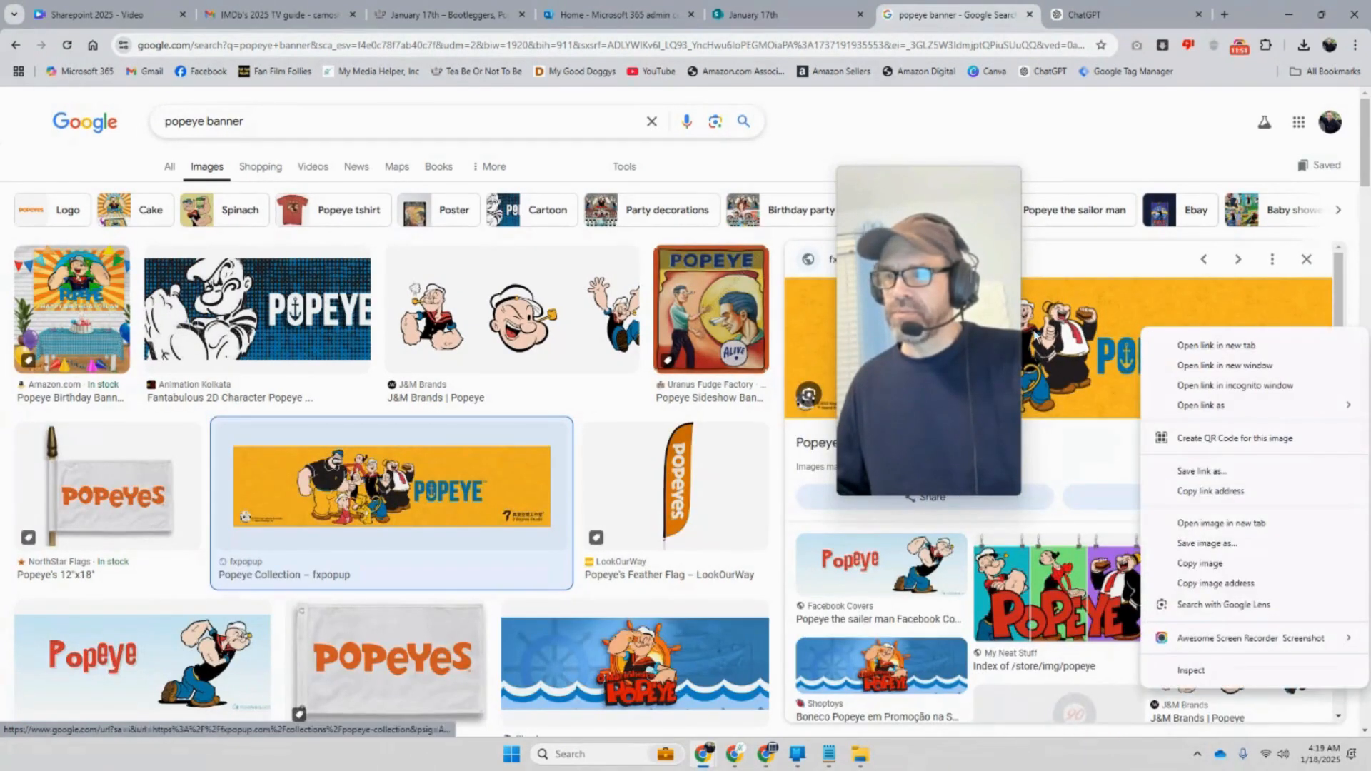
{"action": "left_click", "coordinate": [1173, 549]}
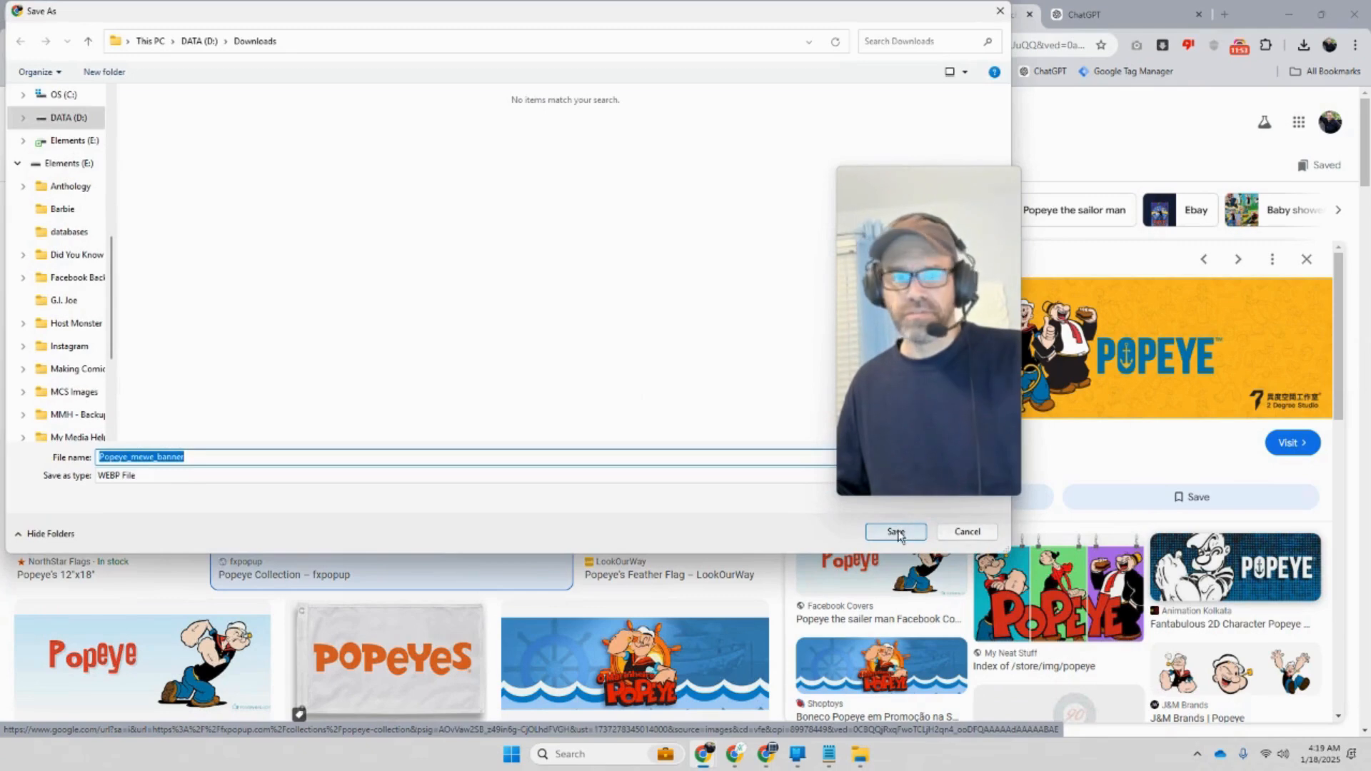
{"action": "left_click", "coordinate": [888, 527]}
Switch back to the January 17th page and start uploading a replacement image for the title banner
{"action": "left_click", "coordinate": [753, 14]}
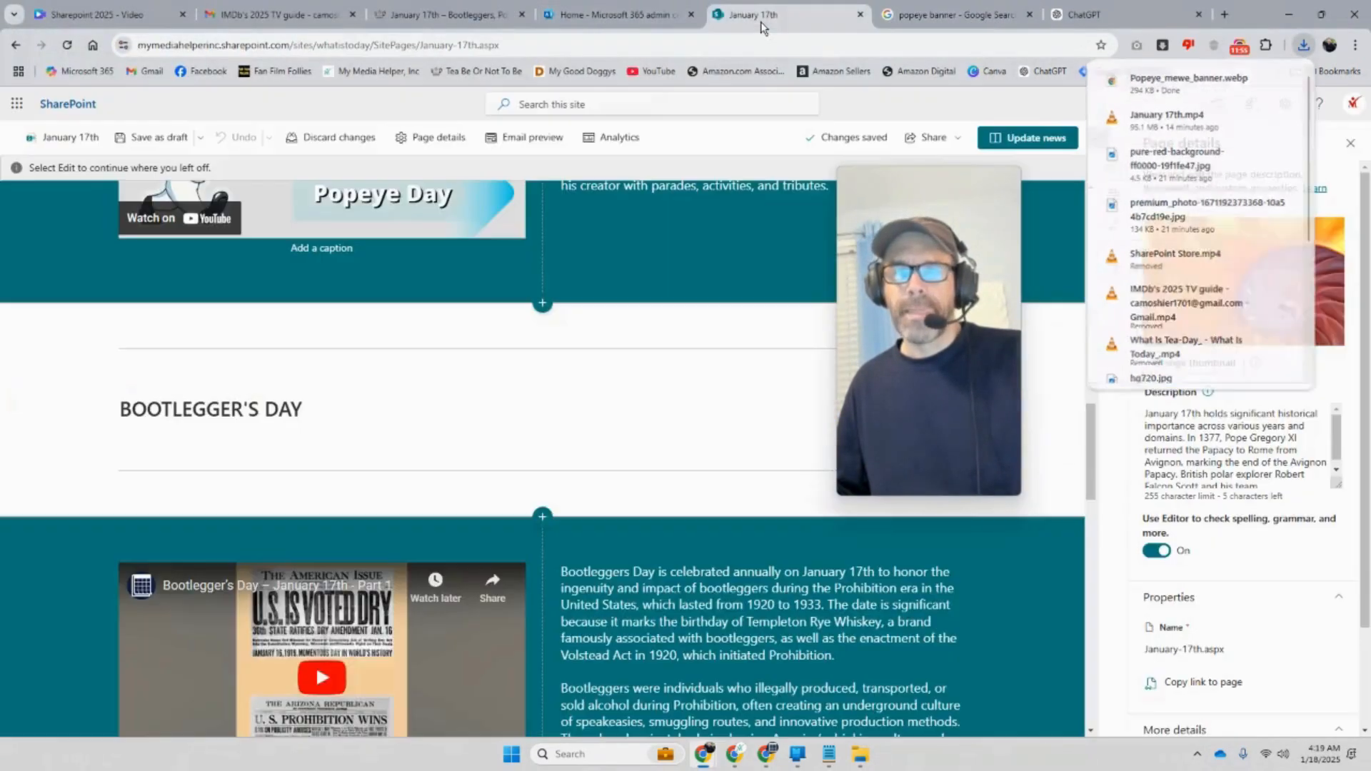
{"action": "scroll", "coordinate": [477, 289], "scroll_direction": "up", "scroll_amount": 15}
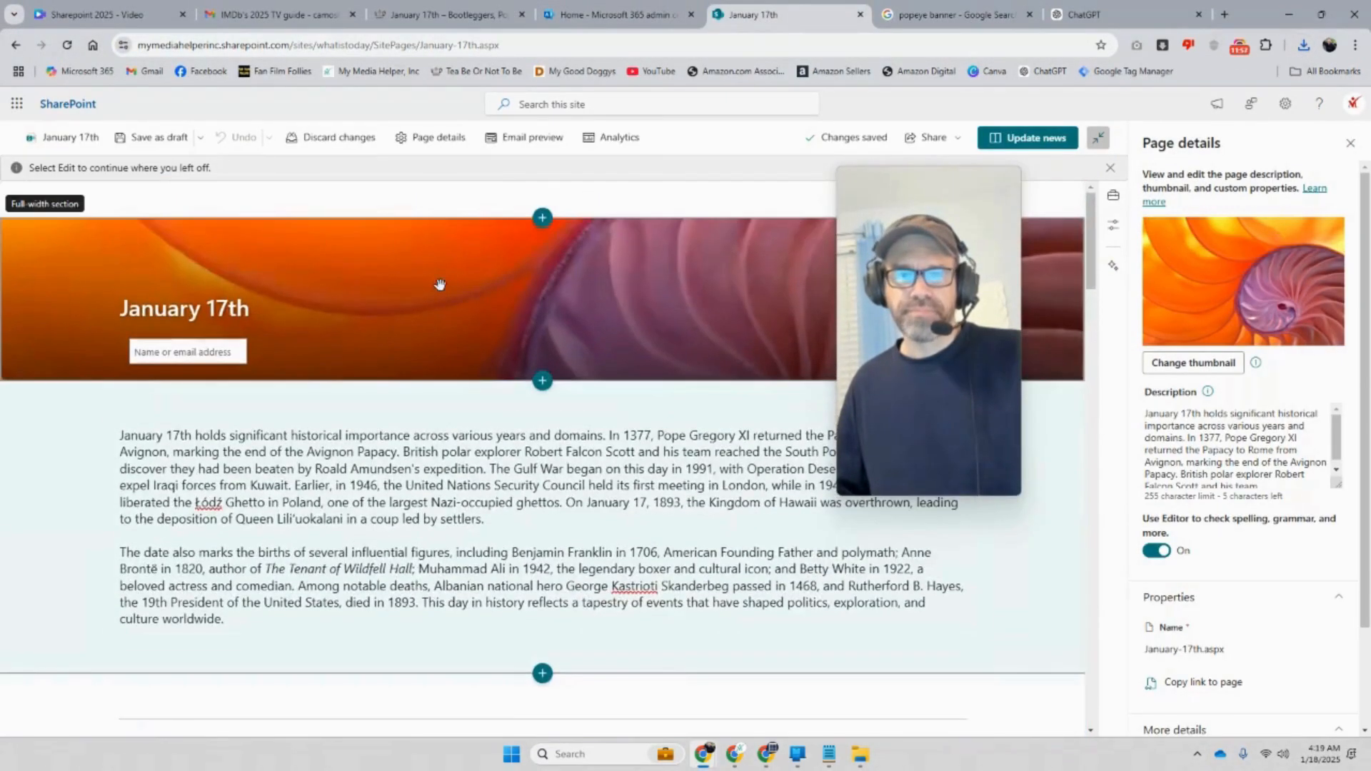
{"action": "left_click", "coordinate": [438, 281]}
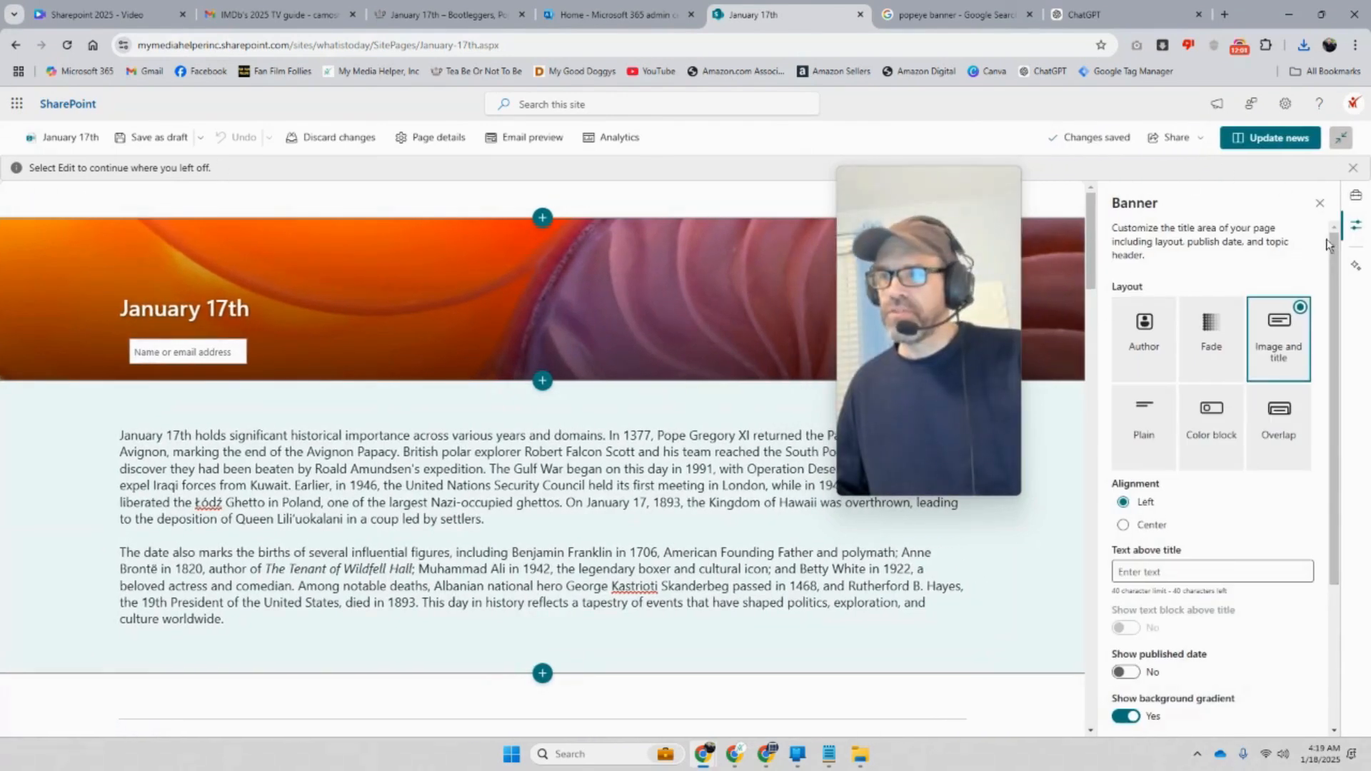
{"action": "mouse_move", "coordinate": [1335, 294]}
{"action": "left_mouse_down"}
{"action": "mouse_move", "coordinate": [1340, 462]}
{"action": "mouse_move", "coordinate": [1334, 289]}
{"action": "left_mouse_up"}
{"action": "left_click", "coordinate": [634, 283]}
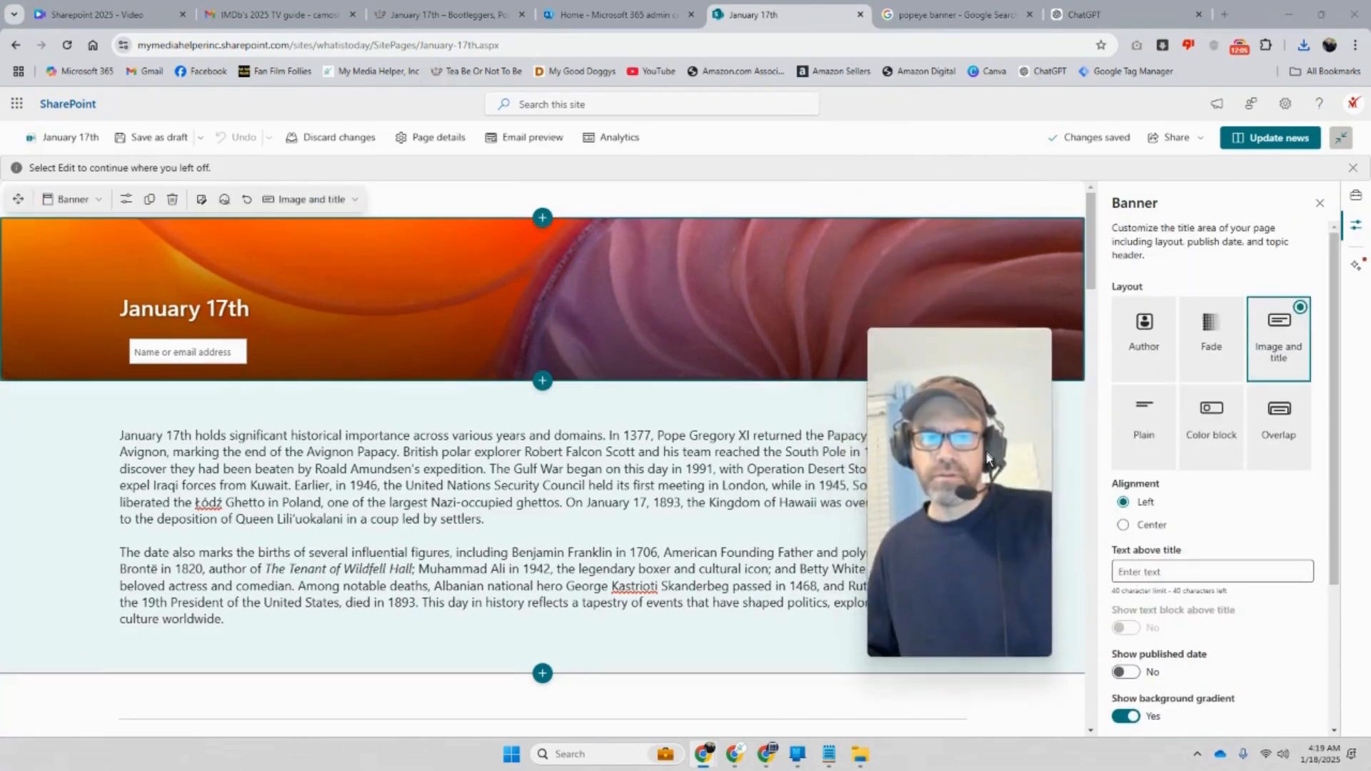
{"action": "left_click", "coordinate": [202, 199]}
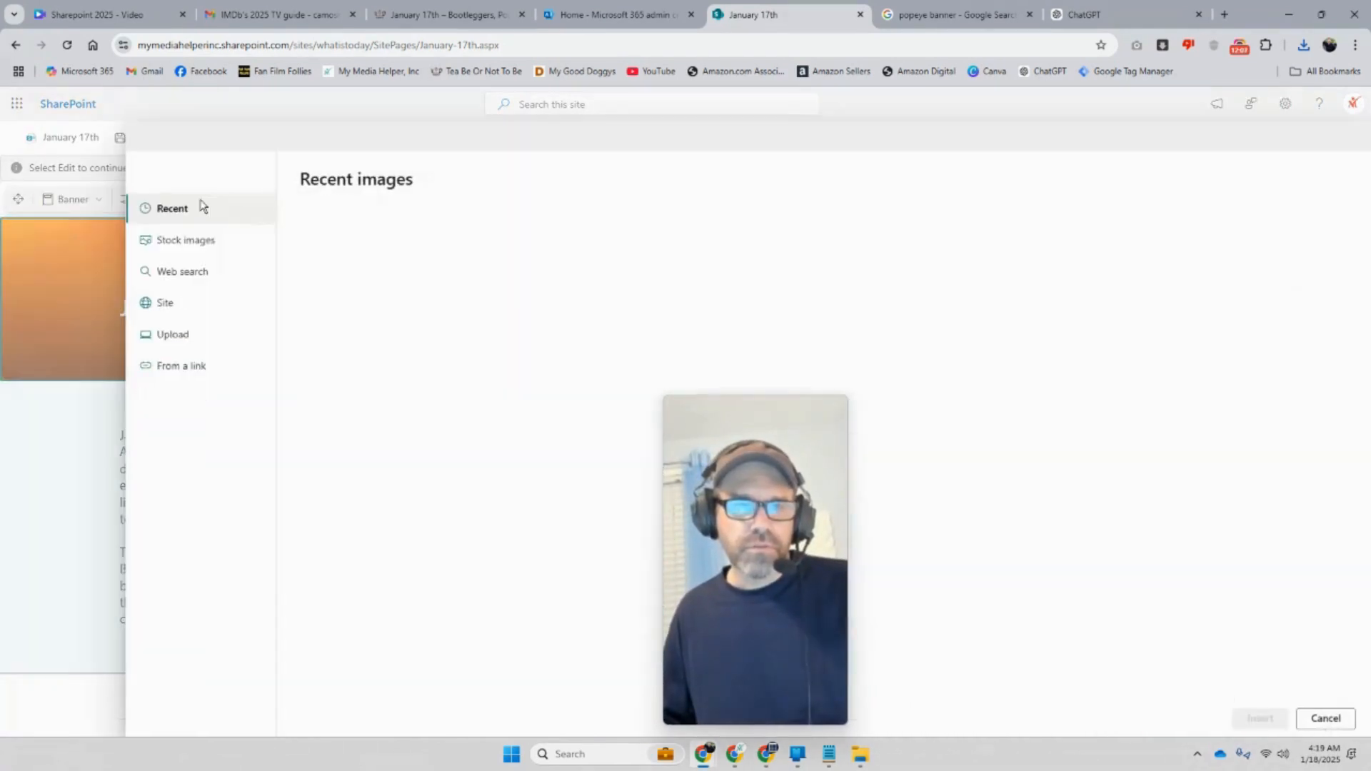
{"action": "left_click", "coordinate": [173, 366]}
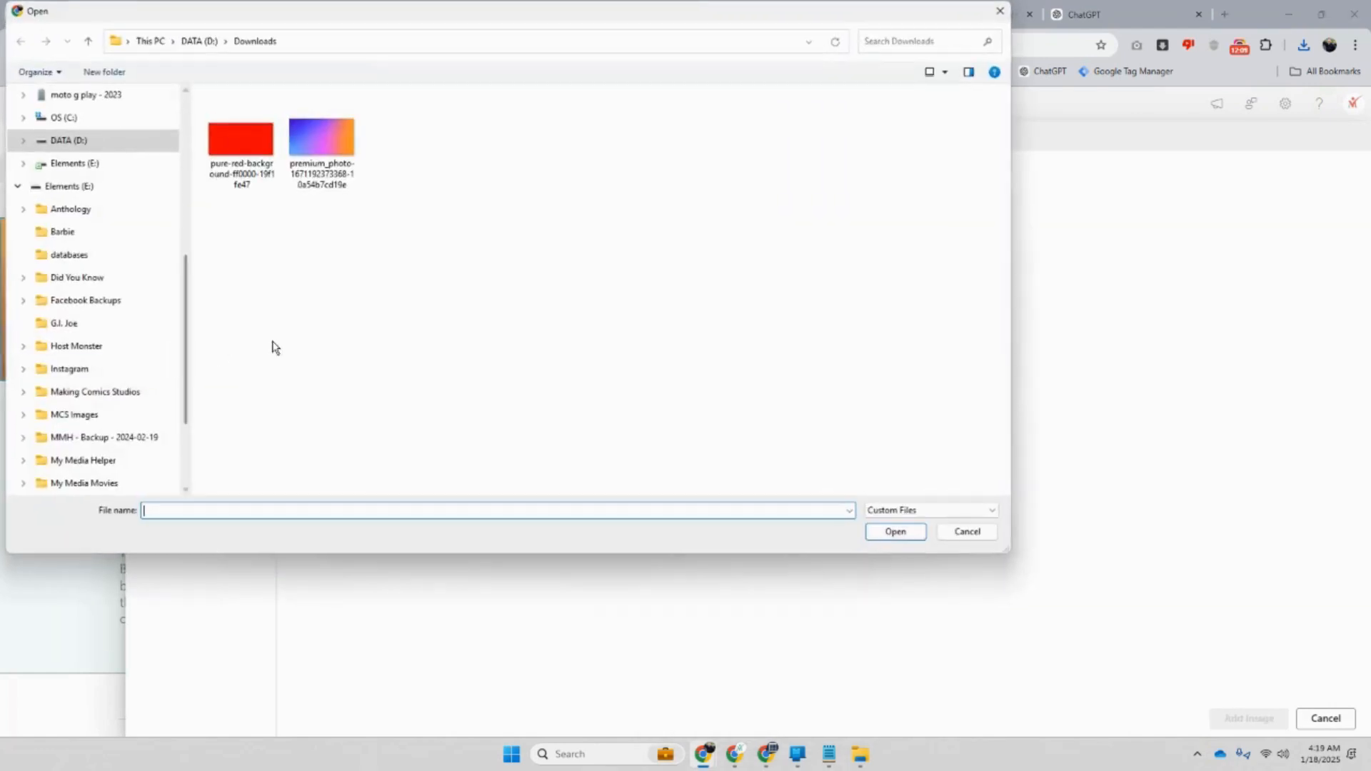
Look for the saved Popeye banner in the drive D and user Downloads folders, and cancel the file selection
{"action": "scroll", "coordinate": [135, 229], "scroll_direction": "up", "scroll_amount": 3}
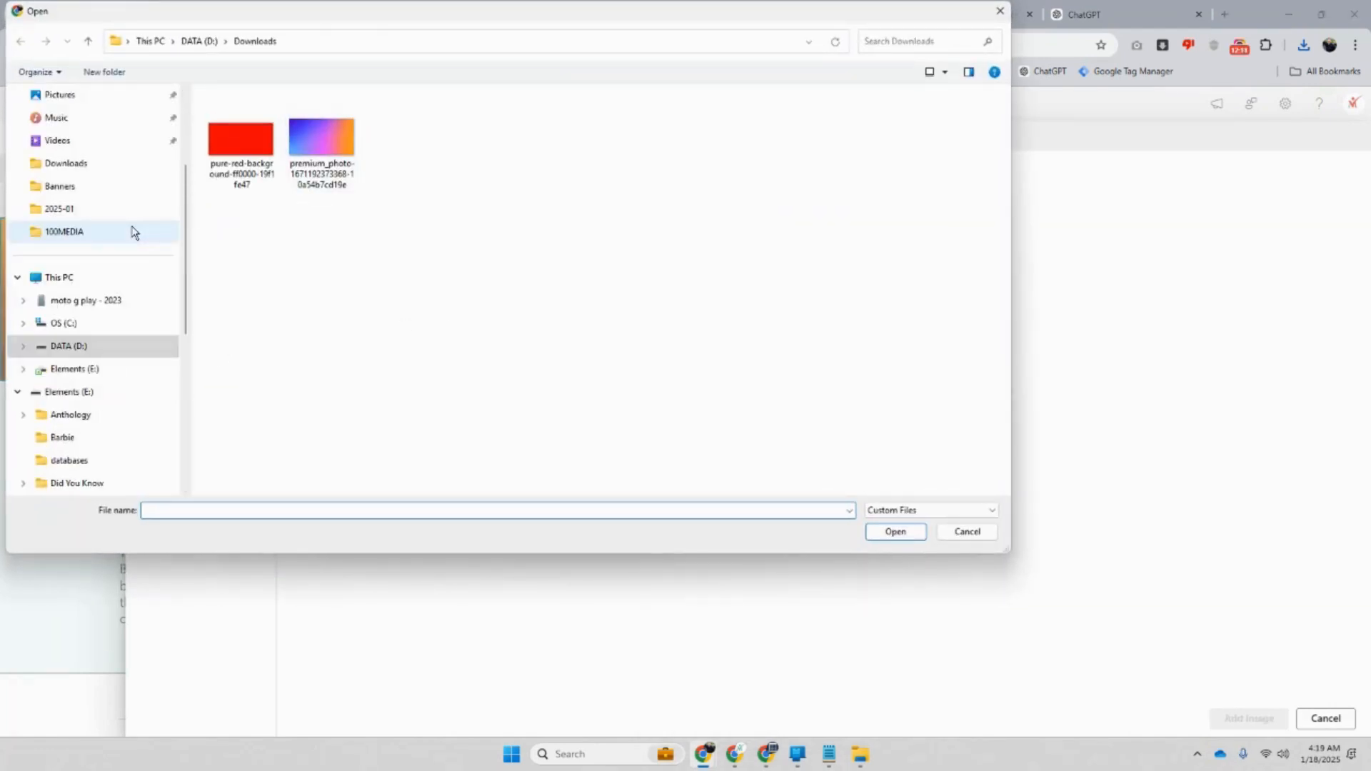
{"action": "left_click", "coordinate": [67, 347]}
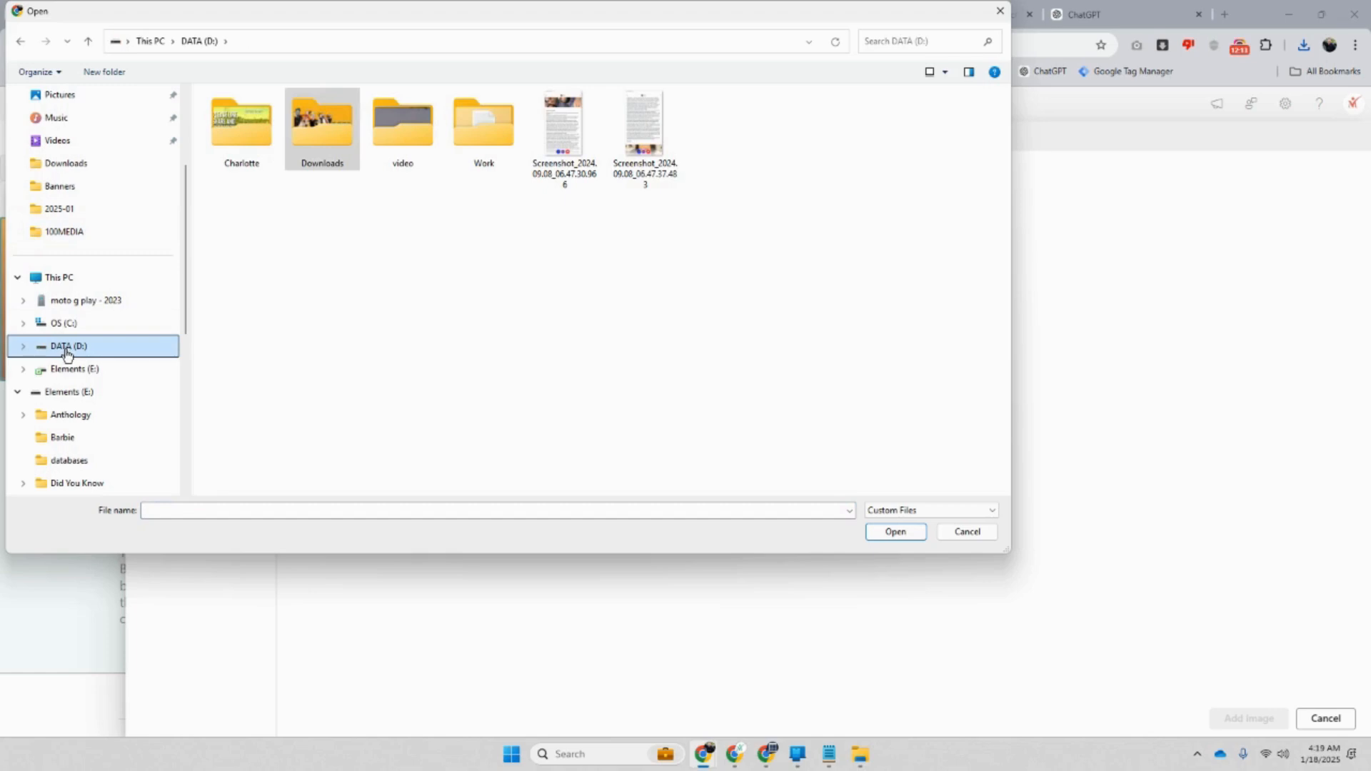
{"action": "double_click", "coordinate": [322, 128]}
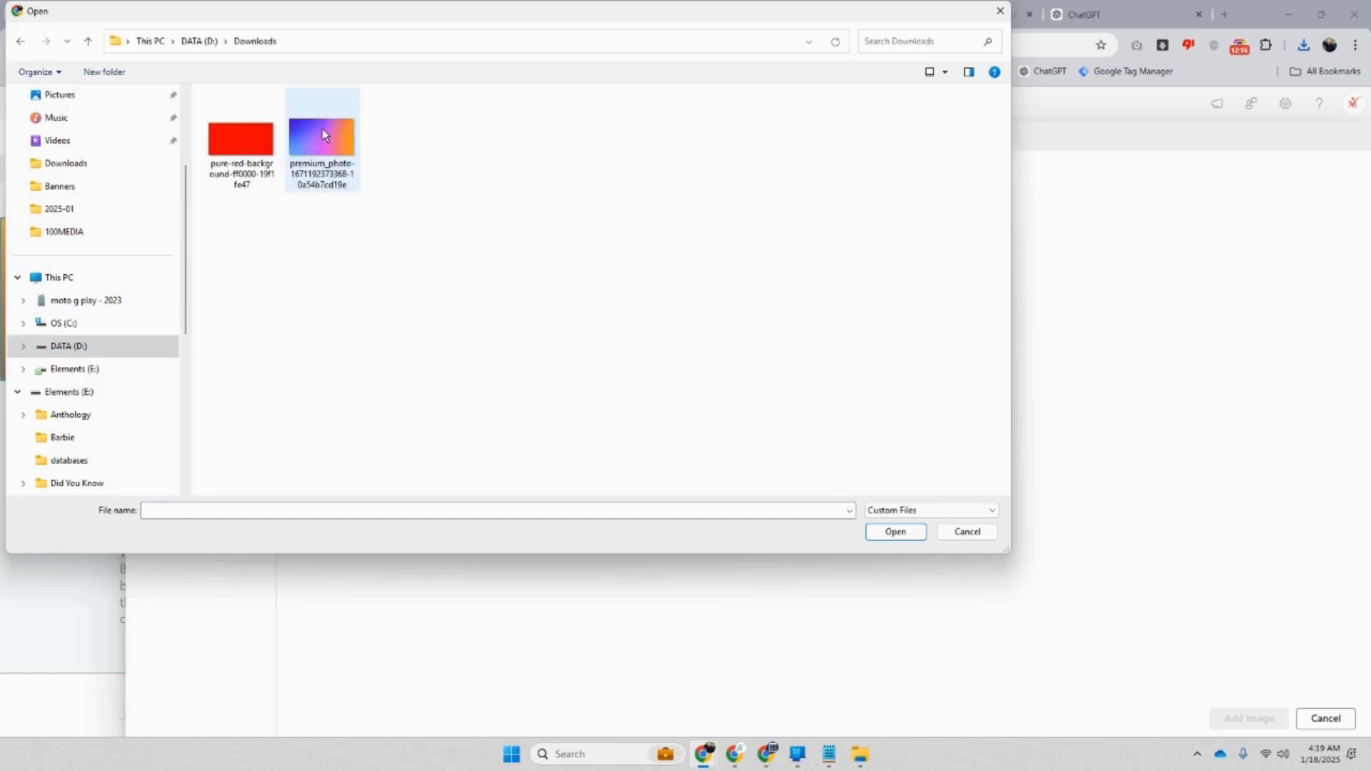
{"action": "scroll", "coordinate": [77, 167], "scroll_direction": "up", "scroll_amount": 2}
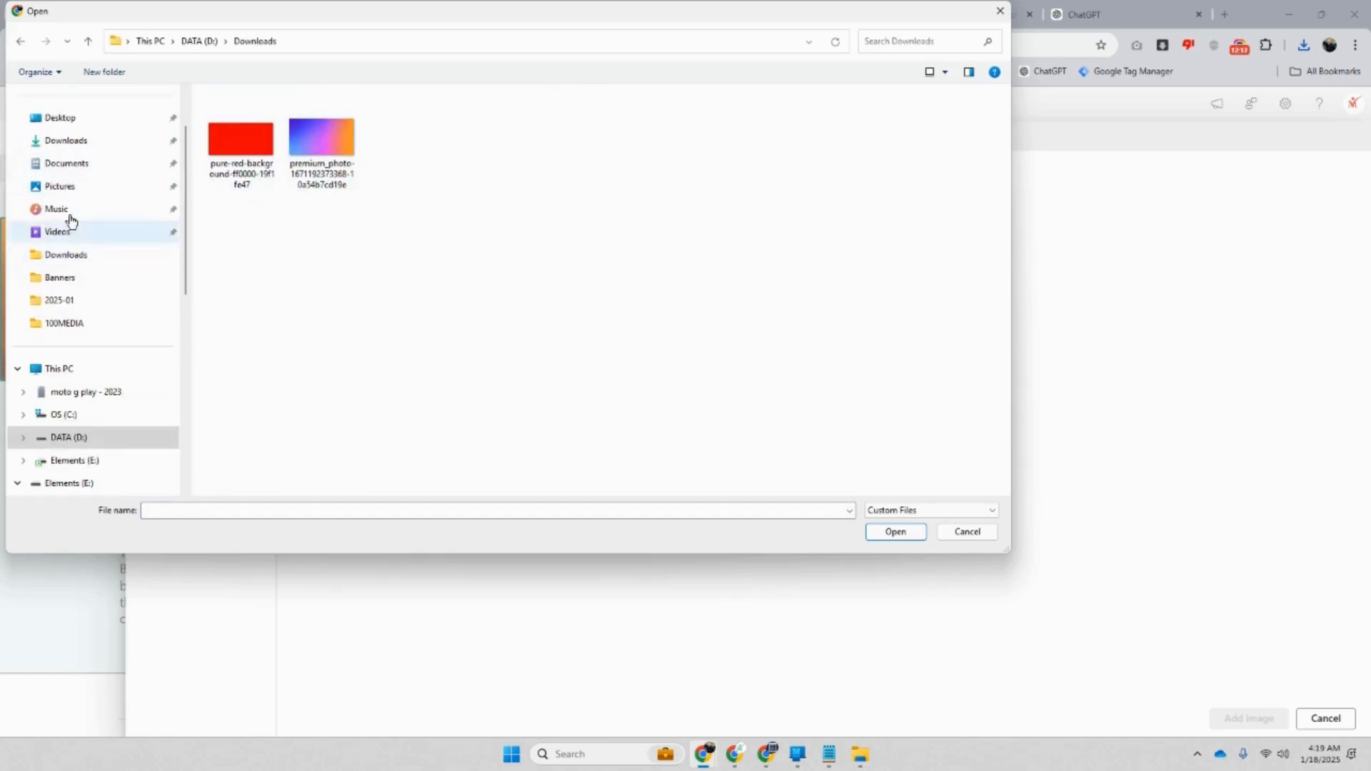
{"action": "left_click", "coordinate": [86, 141]}
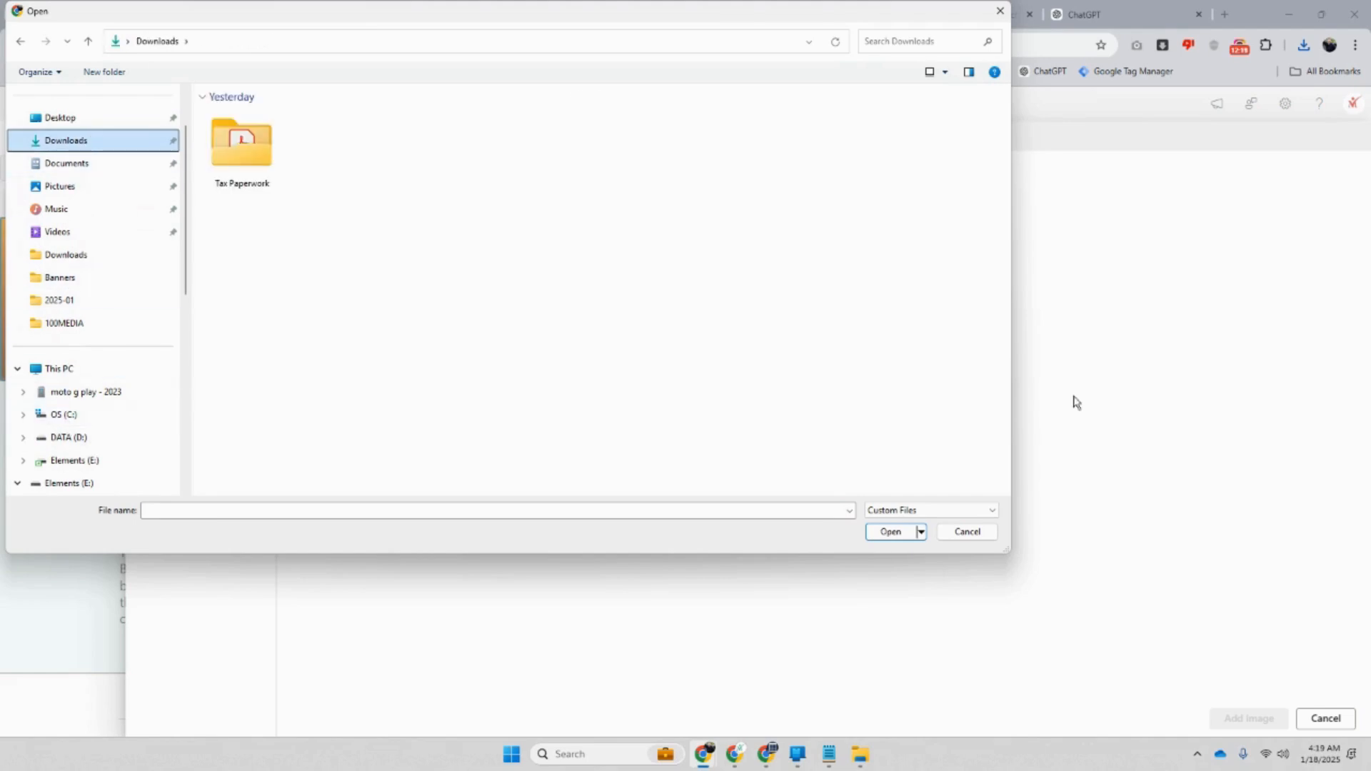
{"action": "left_click", "coordinate": [769, 758]}
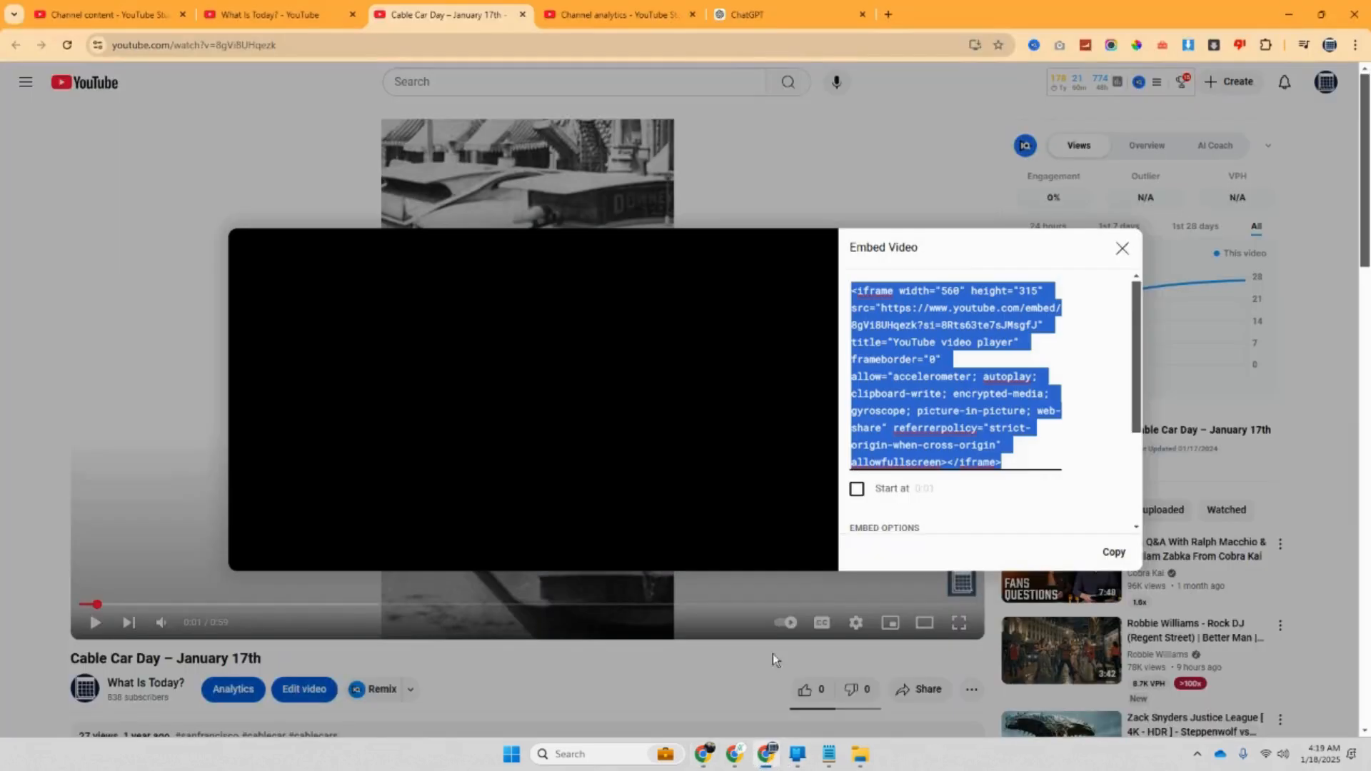
{"action": "left_click", "coordinate": [738, 758]}
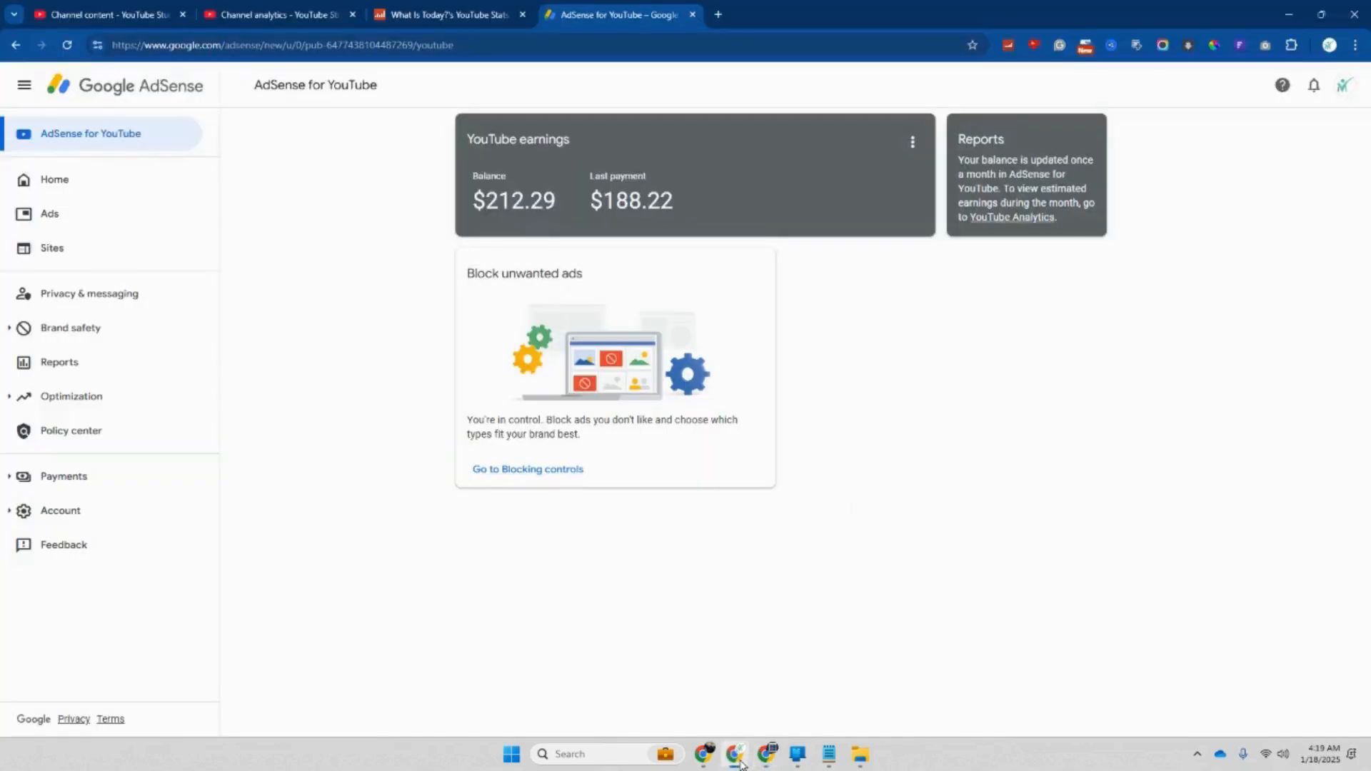
{"action": "mouse_move", "coordinate": [714, 746]}
{"action": "left_click", "coordinate": [614, 689]}
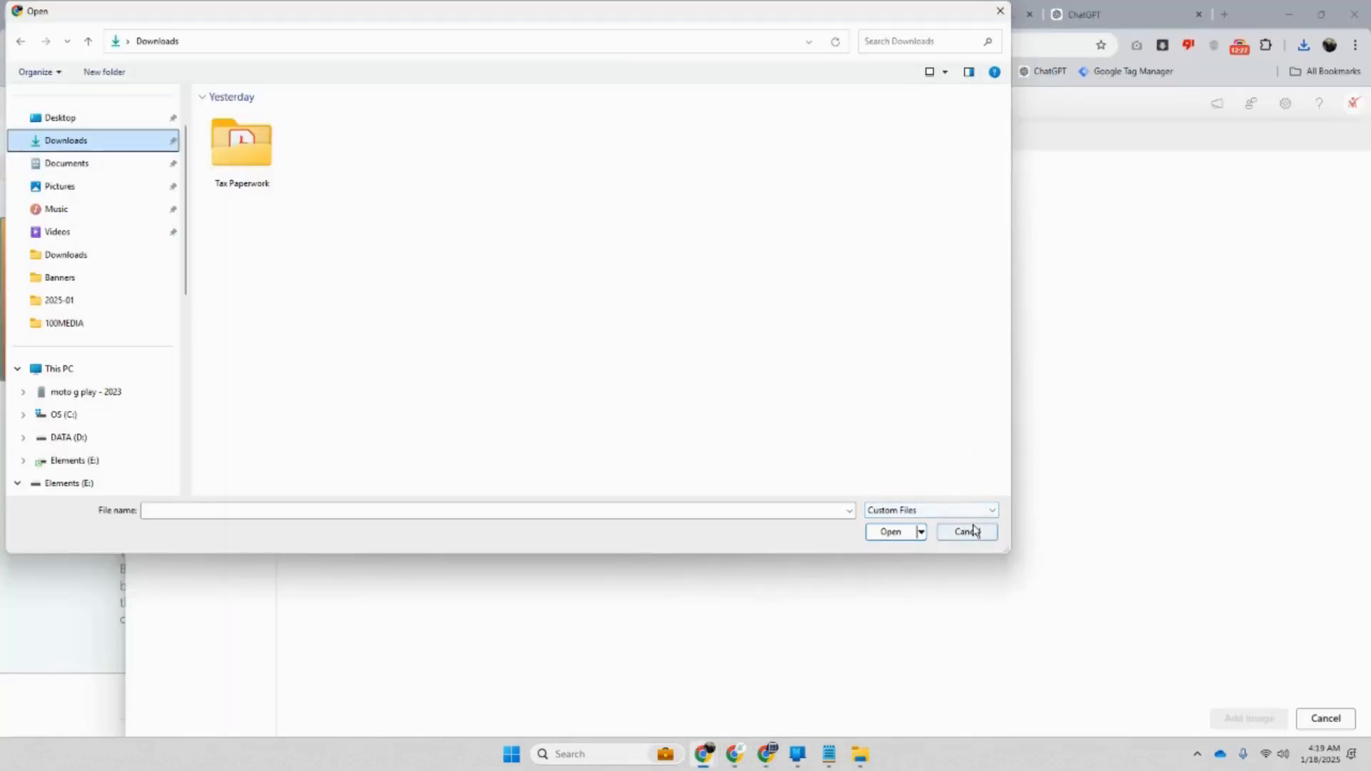
{"action": "left_click", "coordinate": [969, 531]}
Check the folder and file type of the saved Popeye banner from the Google Images result without saving it again
{"action": "left_click", "coordinate": [957, 7]}
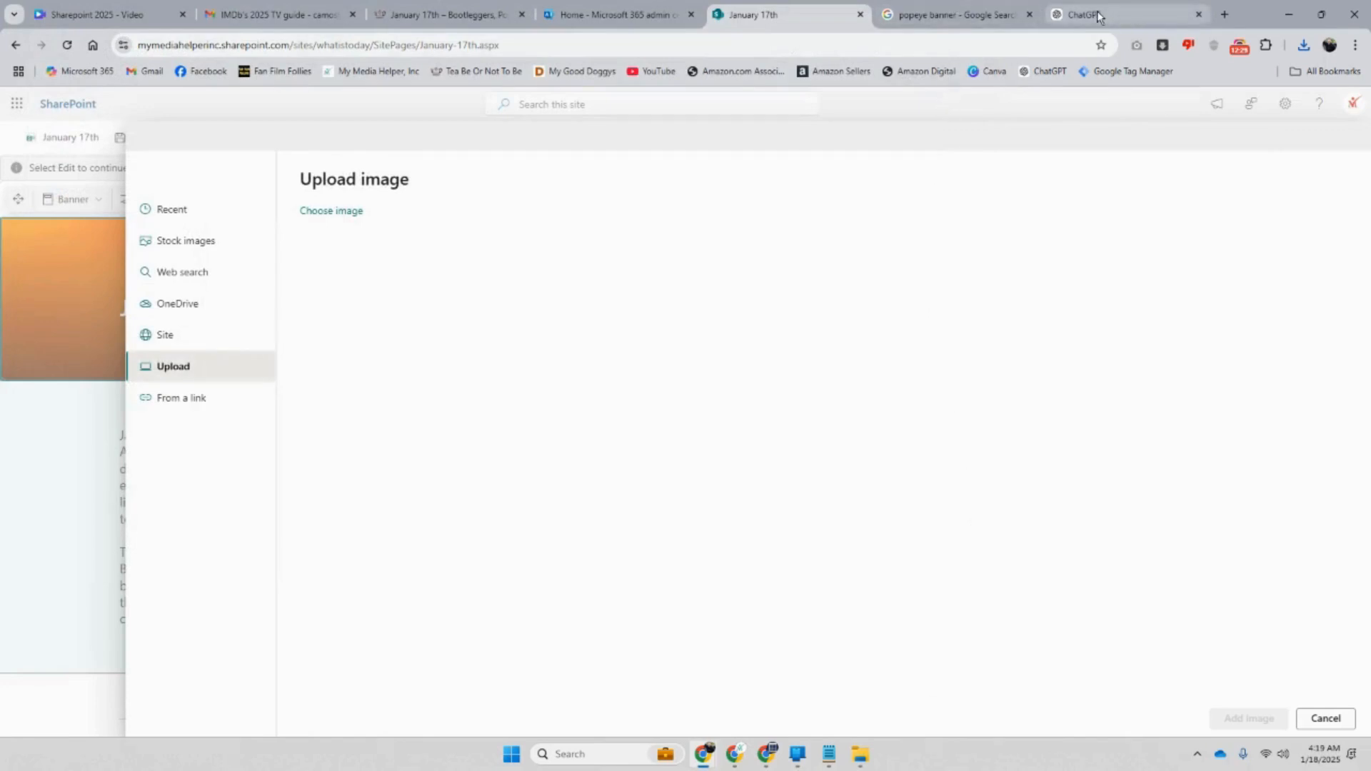
{"action": "right_click", "coordinate": [928, 348]}
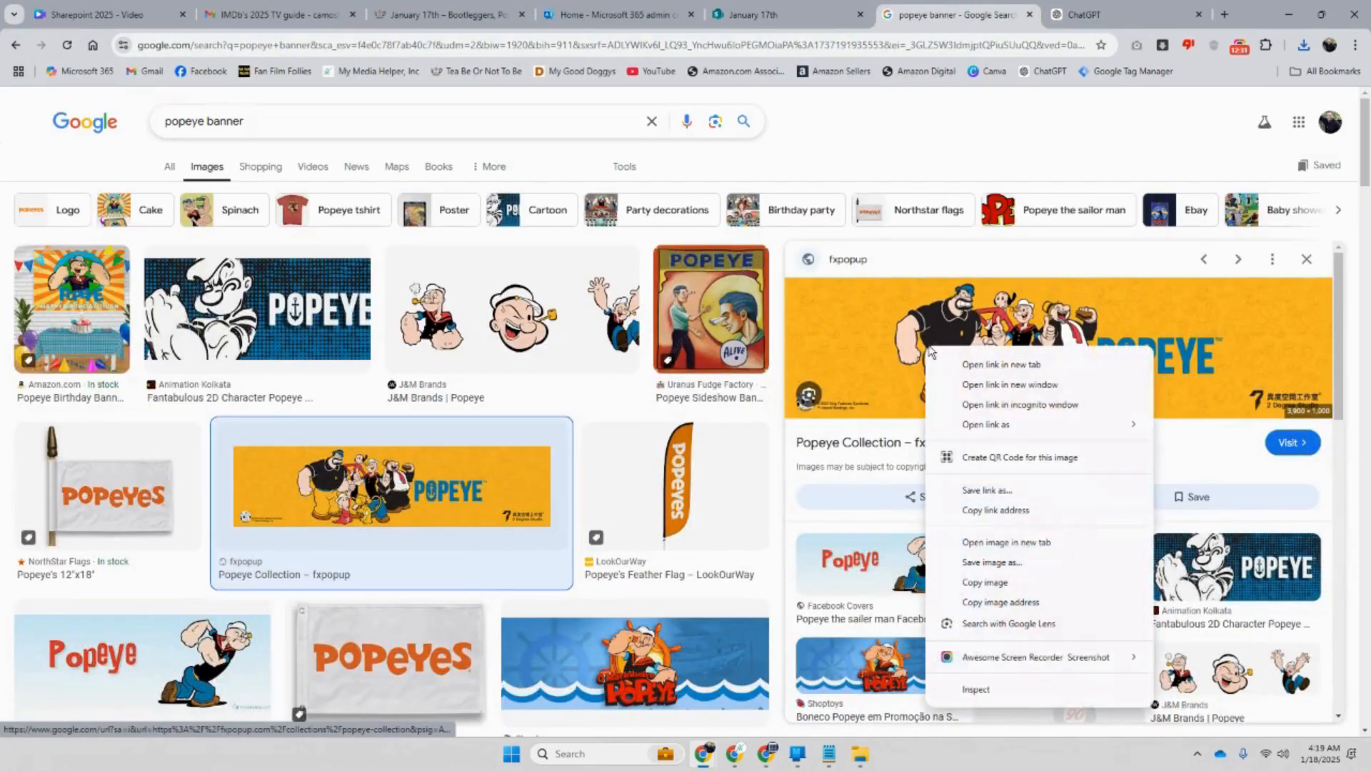
{"action": "left_click", "coordinate": [993, 563]}
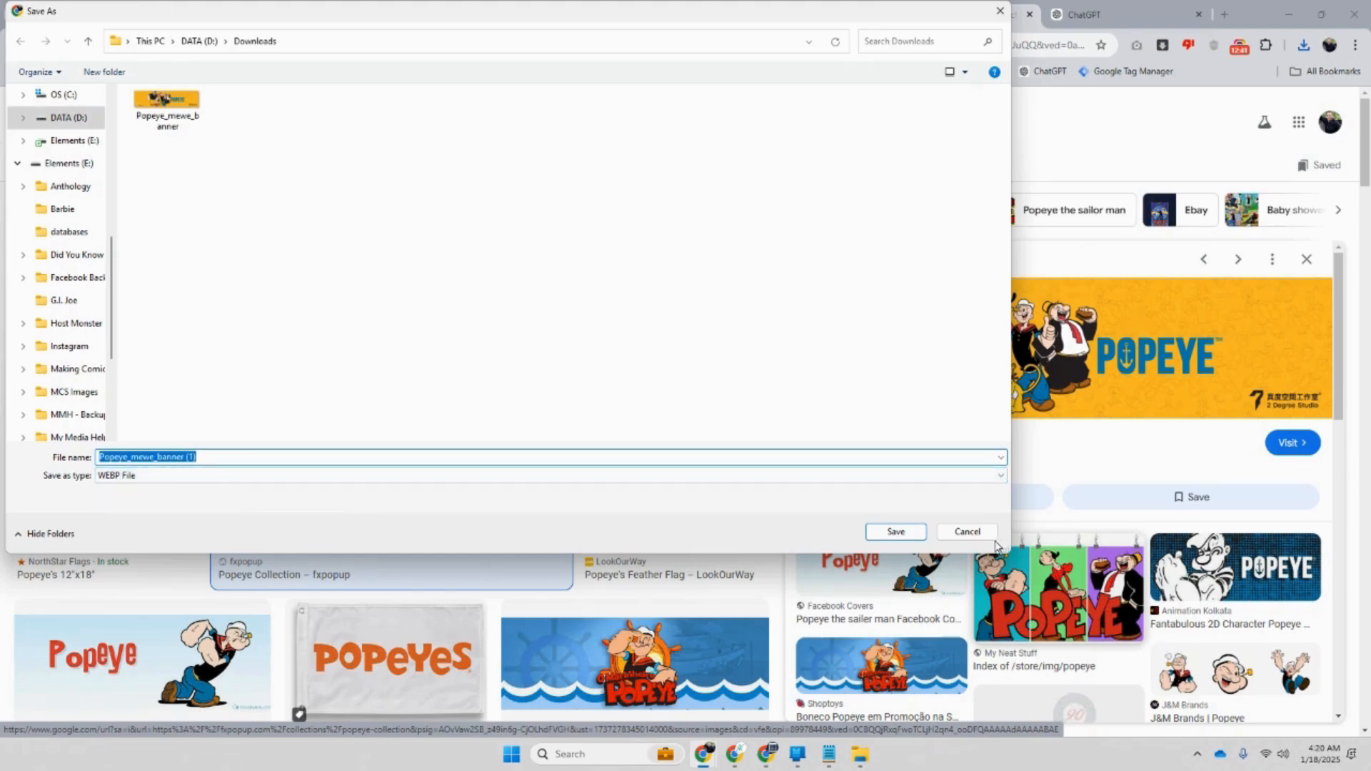
{"action": "left_click", "coordinate": [968, 532]}
Launch Paint and open Popeye_mewe_banner from the Downloads folder on drive D
{"action": "left_click", "coordinate": [571, 754]}
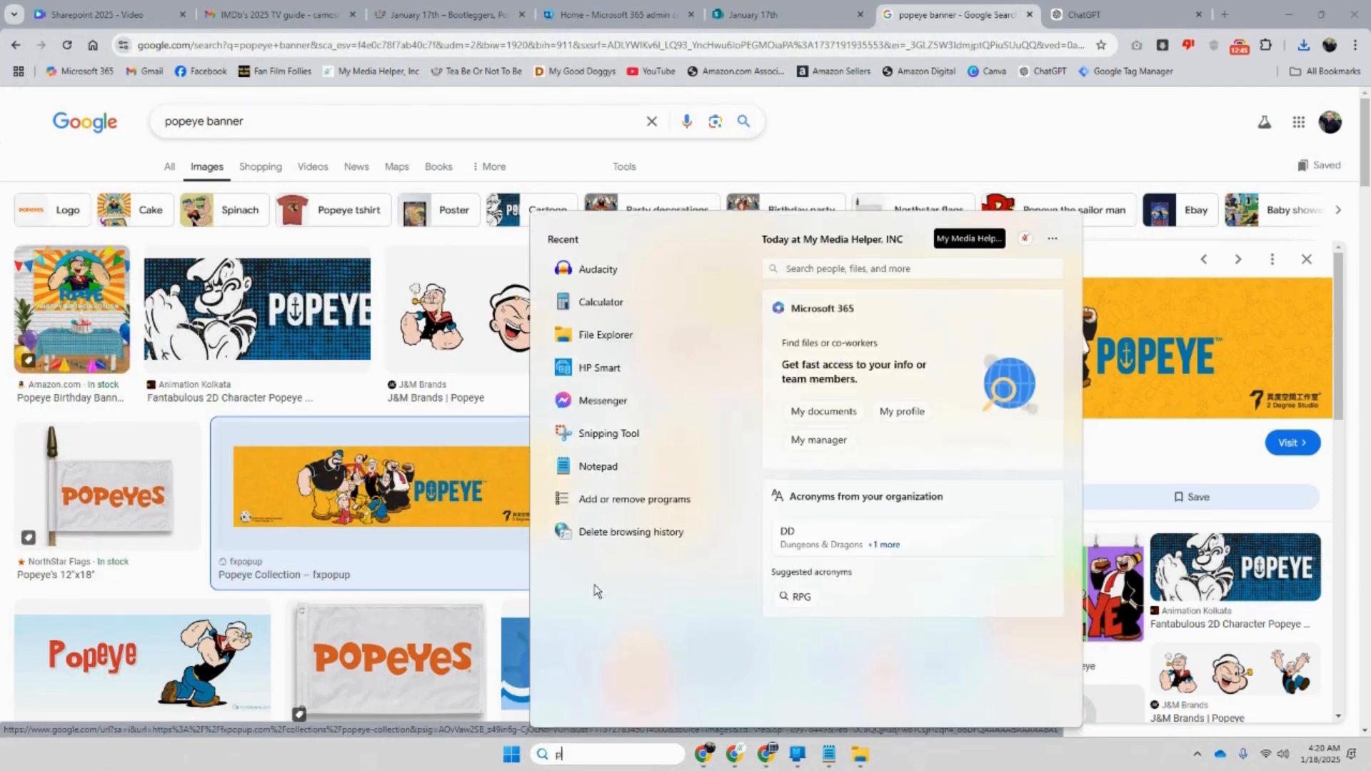
{"action": "type", "text": "pain"}
{"action": "left_click", "coordinate": [635, 319]}
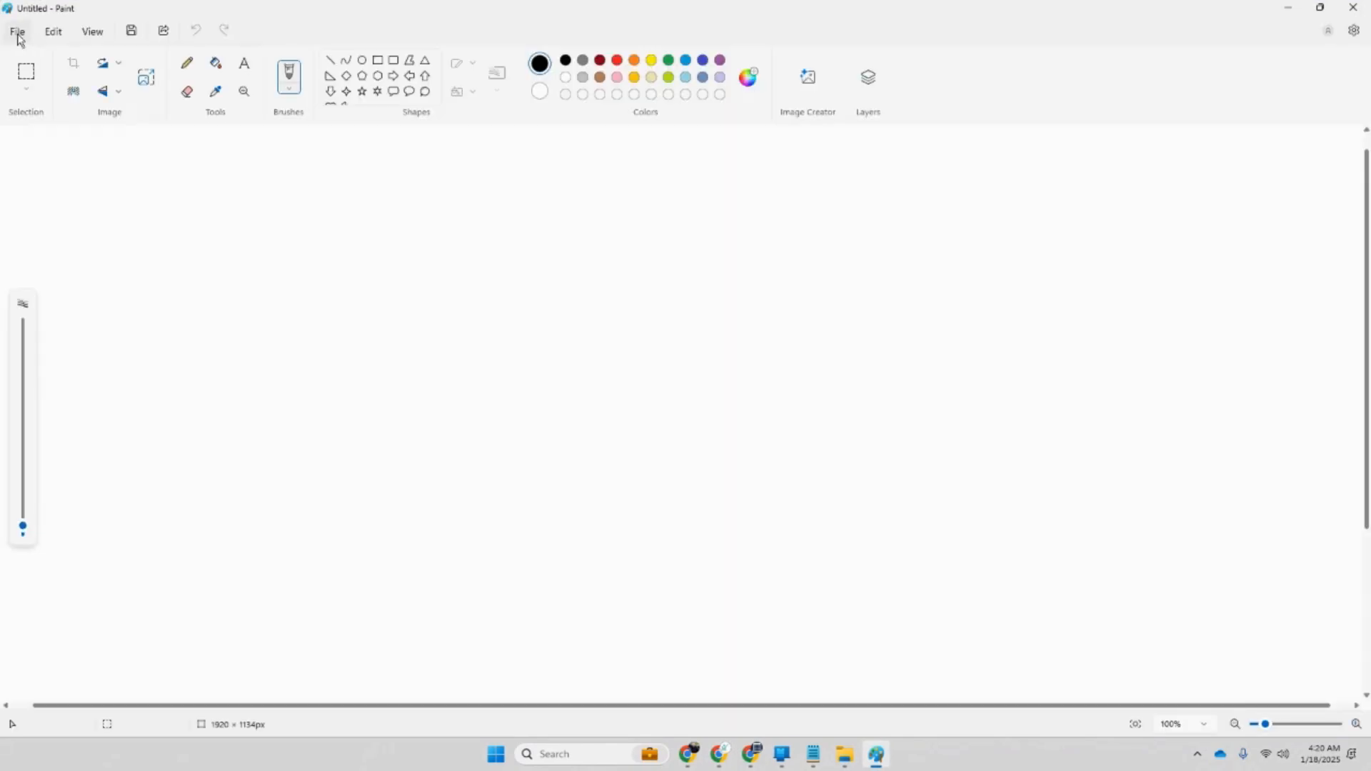
{"action": "left_click", "coordinate": [18, 33]}
{"action": "left_click", "coordinate": [40, 79]}
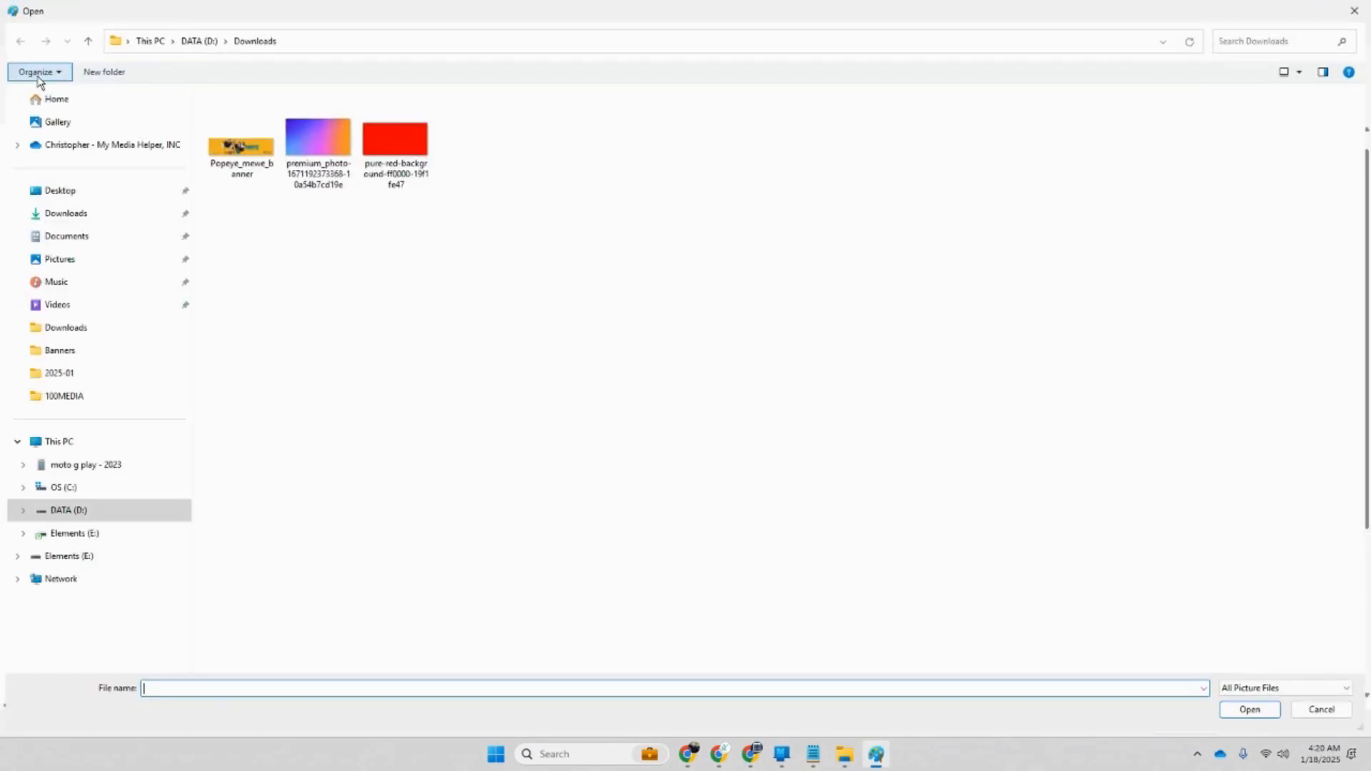
{"action": "double_click", "coordinate": [229, 147]}
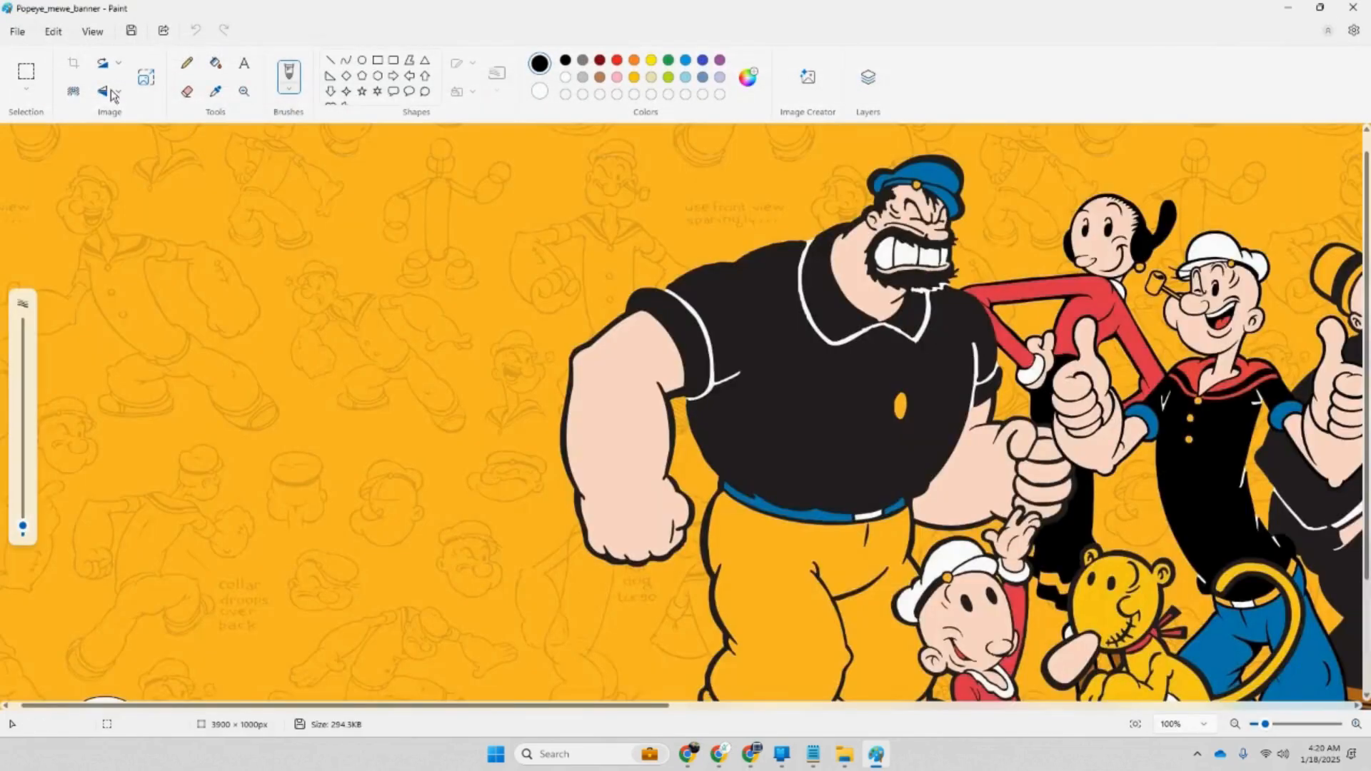
Save the picture as a PNG named popeye-banner in the Downloads folder and minimize Paint
{"action": "left_click", "coordinate": [17, 32]}
{"action": "mouse_move", "coordinate": [93, 177]}
{"action": "left_click", "coordinate": [219, 180]}
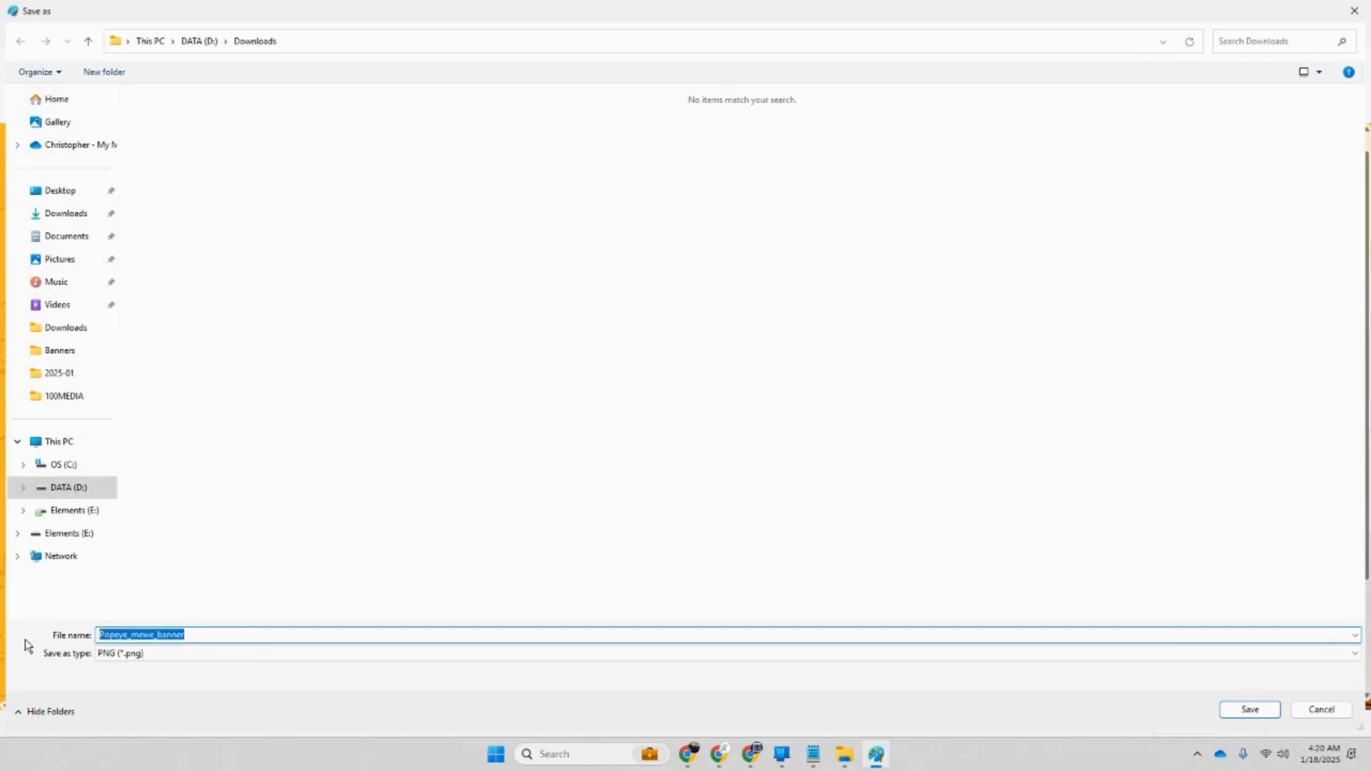
{"action": "type", "text": "popeye"}
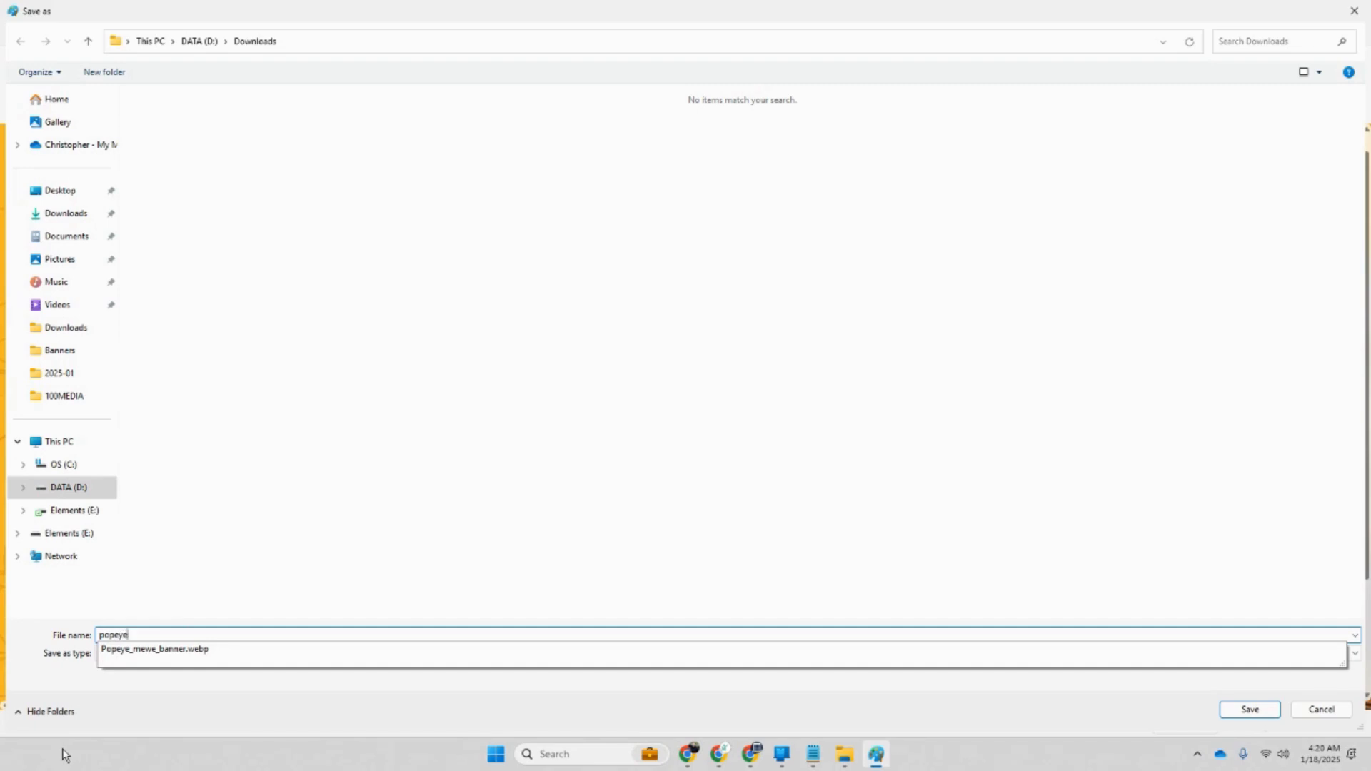
{"action": "type", "text": "-banner"}
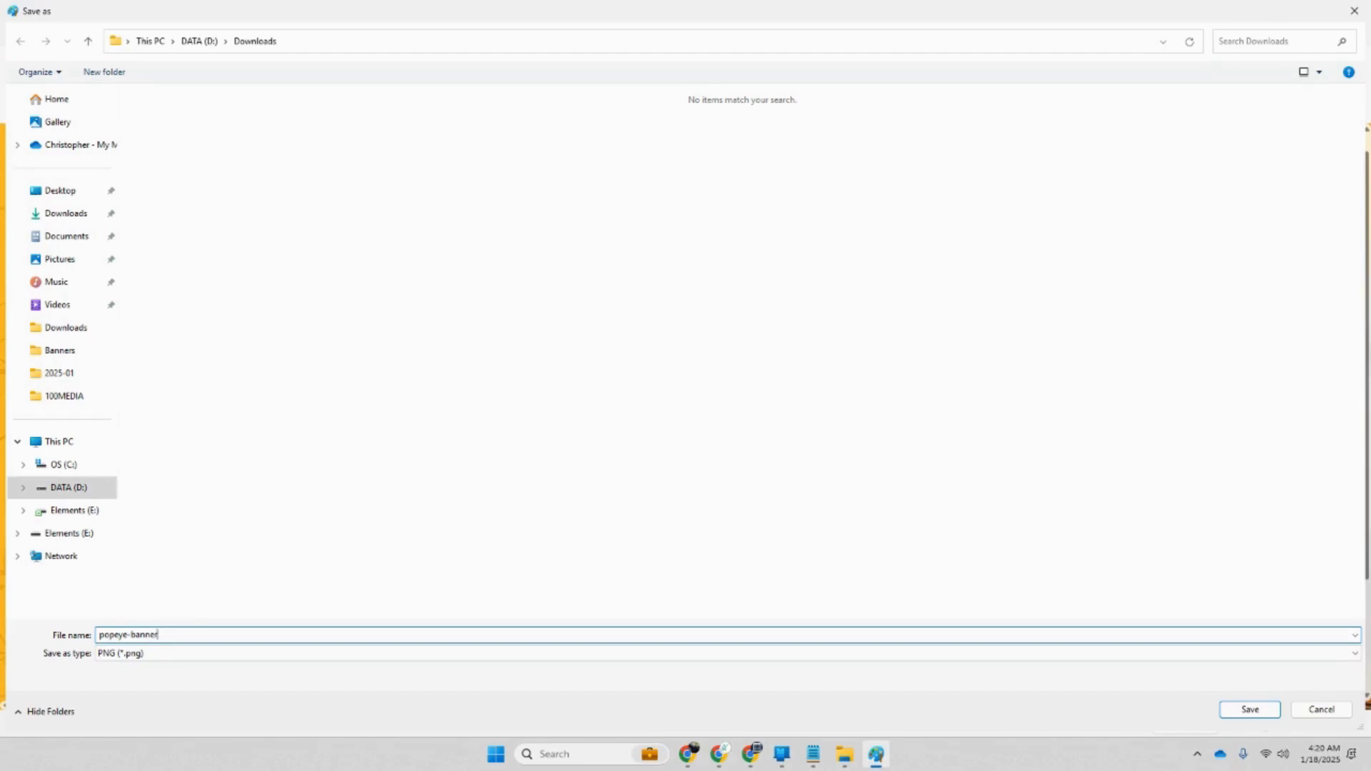
{"action": "left_click", "coordinate": [1251, 711]}
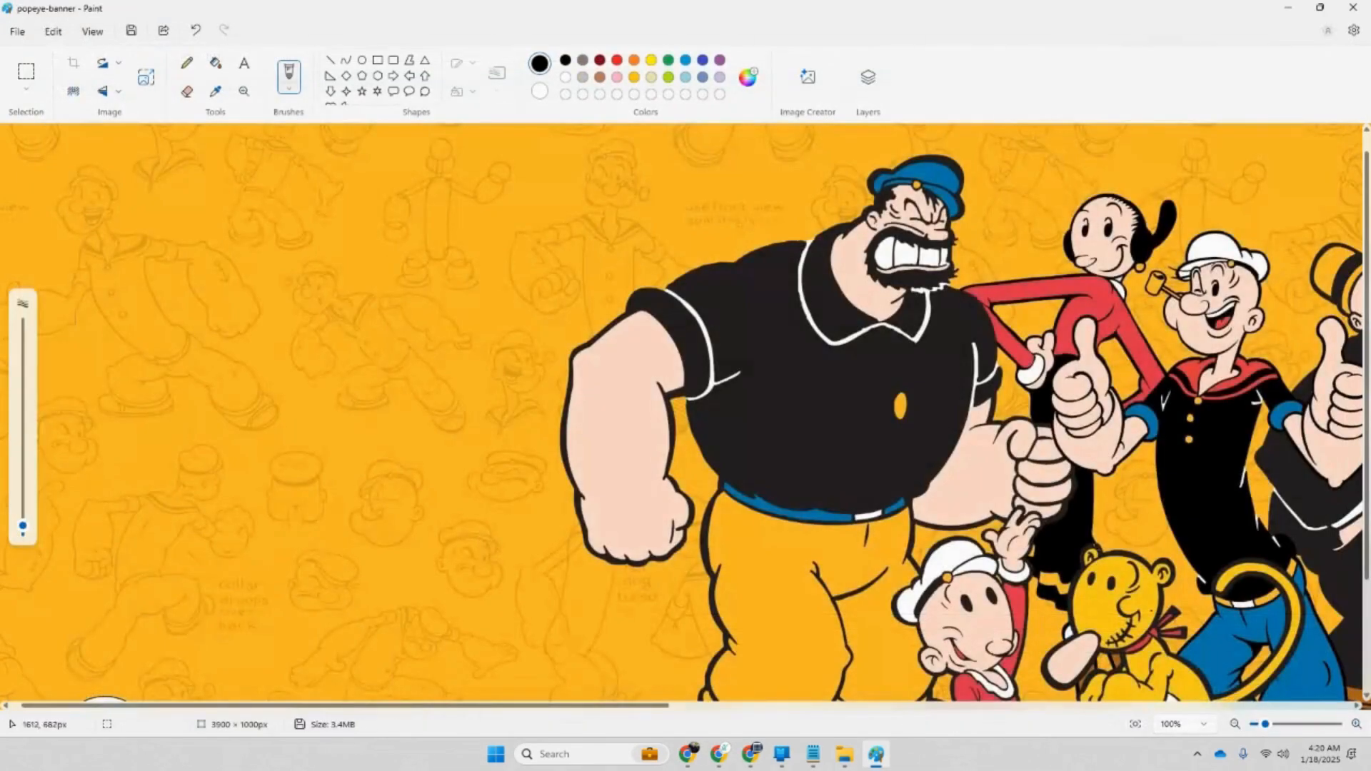
{"action": "left_click", "coordinate": [1289, 10]}
Return to the January 17th page and upload popeye-banner as the title banner image
{"action": "left_click", "coordinate": [764, 14]}
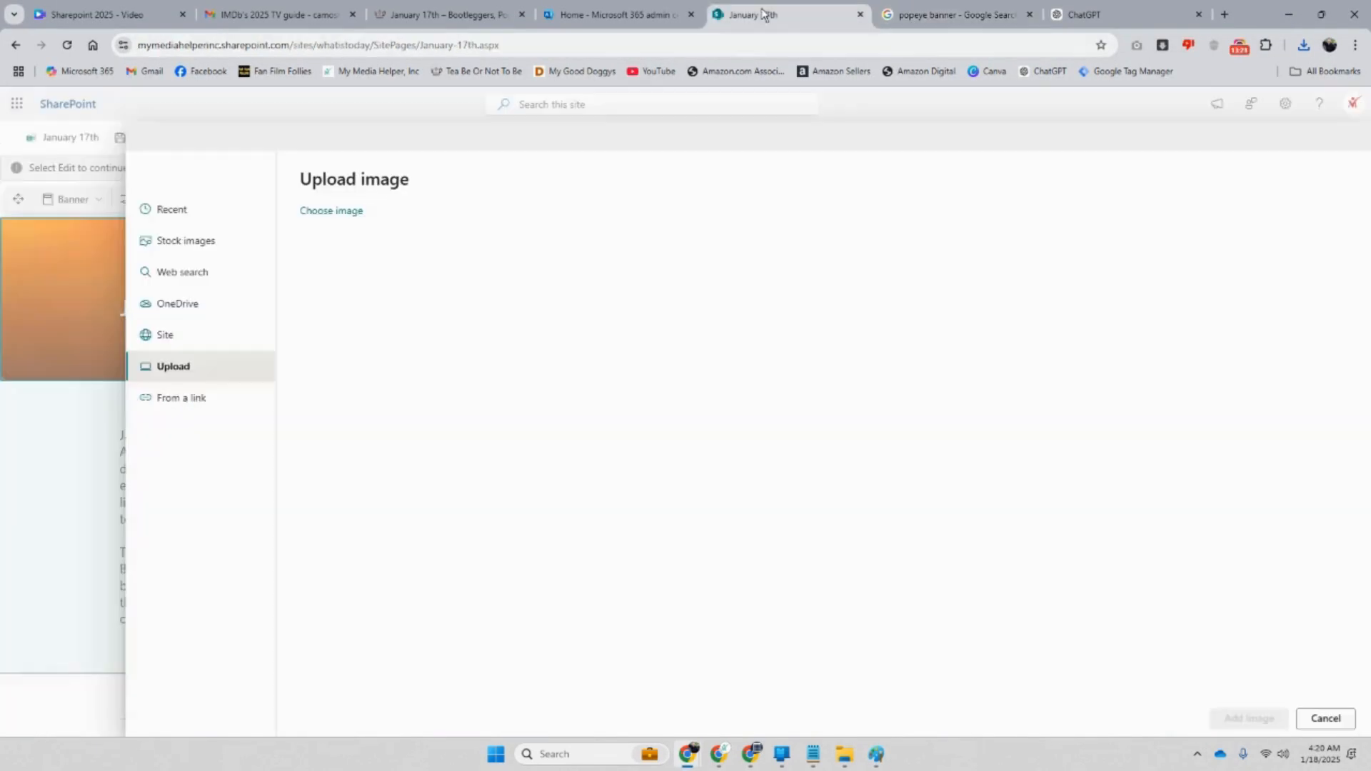
{"action": "left_click", "coordinate": [329, 214]}
{"action": "double_click", "coordinate": [239, 144]}
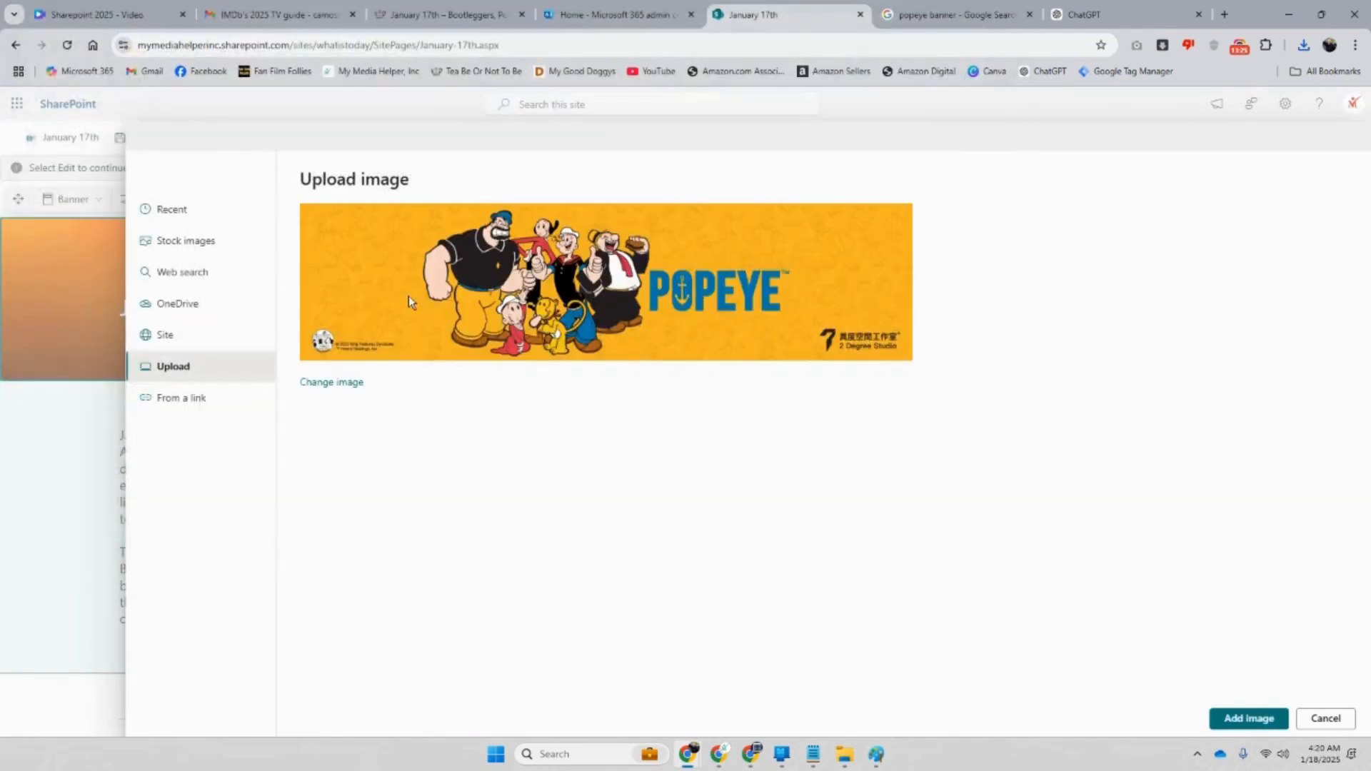
{"action": "left_click", "coordinate": [1217, 720]}
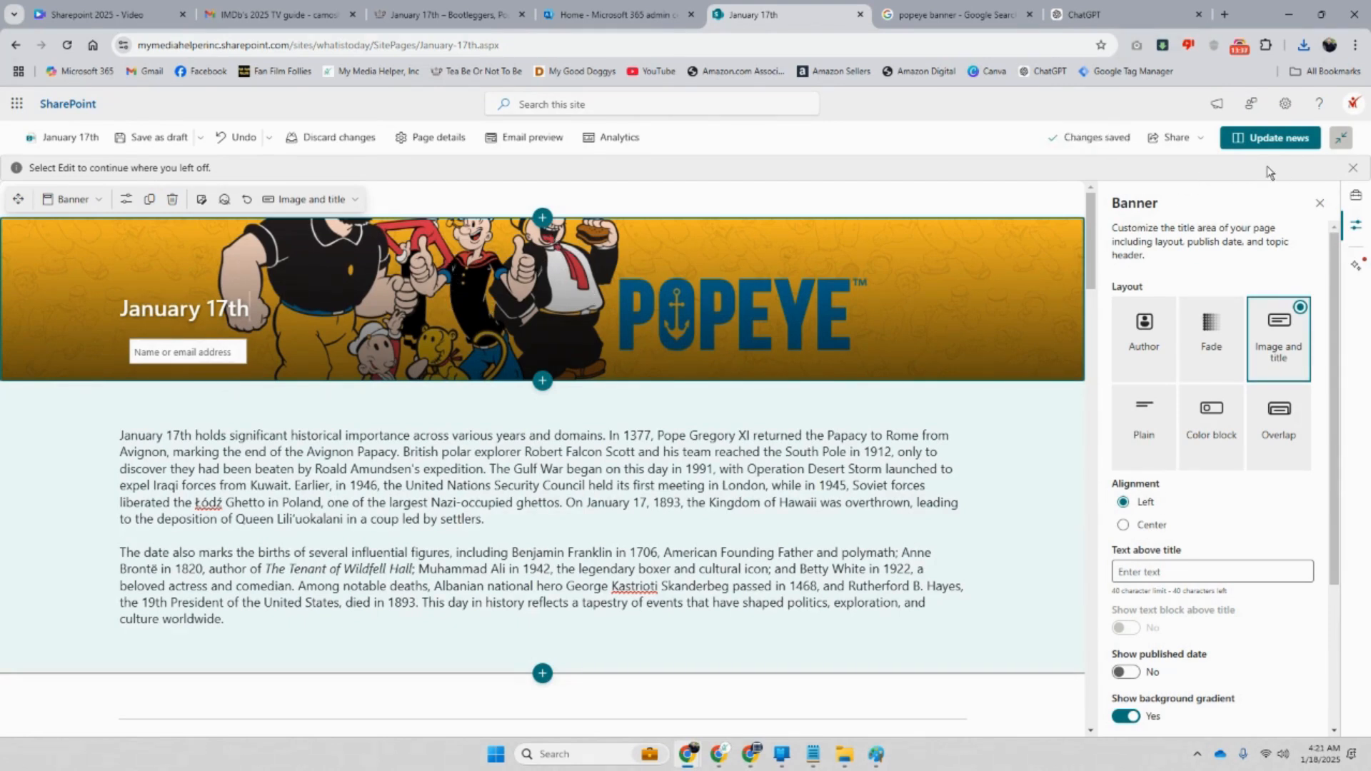
Try moving the banner image's focal point onto the POPEYE lettering, review the aspect ratio previews, and leave without saving
{"action": "left_click", "coordinate": [225, 201]}
{"action": "mouse_move", "coordinate": [549, 432]}
{"action": "left_mouse_down"}
{"action": "mouse_move", "coordinate": [556, 420]}
{"action": "mouse_move", "coordinate": [273, 399]}
{"action": "mouse_move", "coordinate": [621, 399]}
{"action": "mouse_move", "coordinate": [583, 399]}
{"action": "mouse_move", "coordinate": [654, 421]}
{"action": "left_mouse_up"}
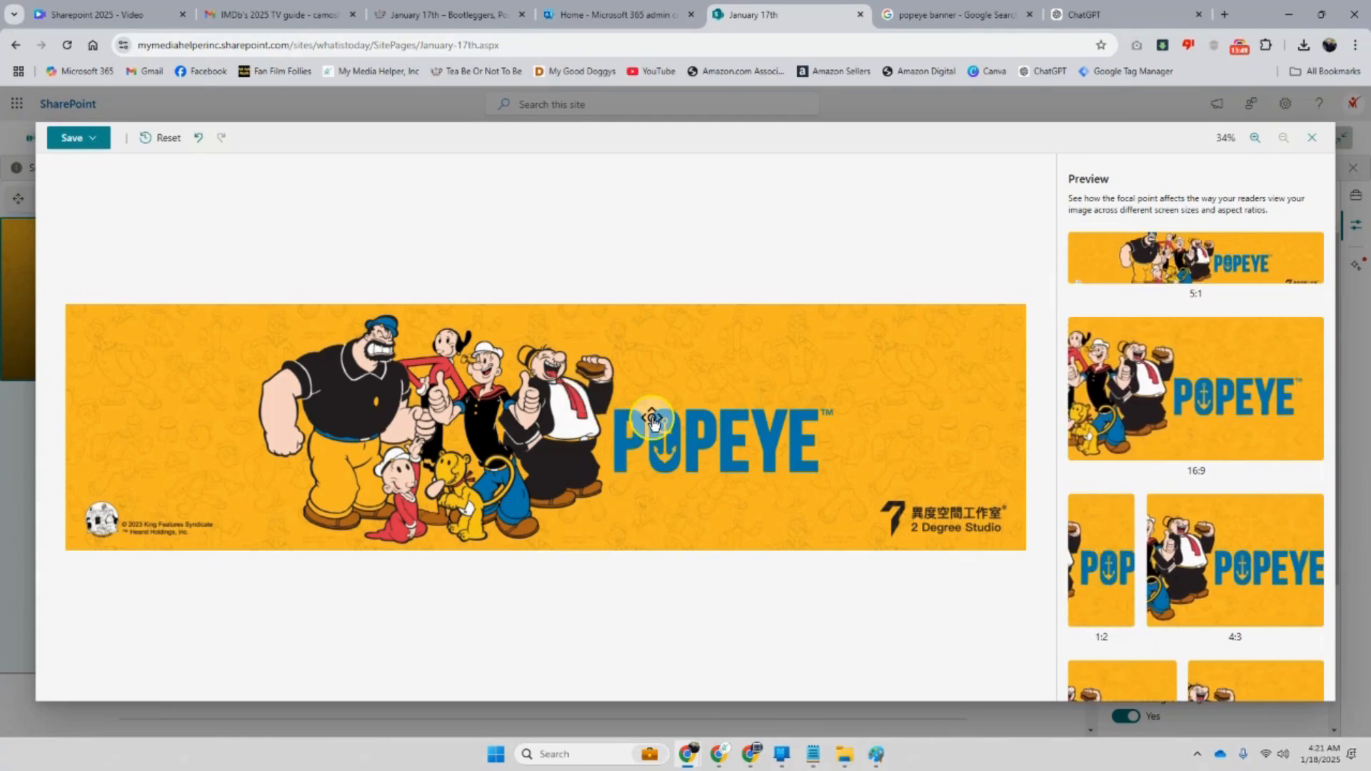
{"action": "left_click", "coordinate": [1313, 140]}
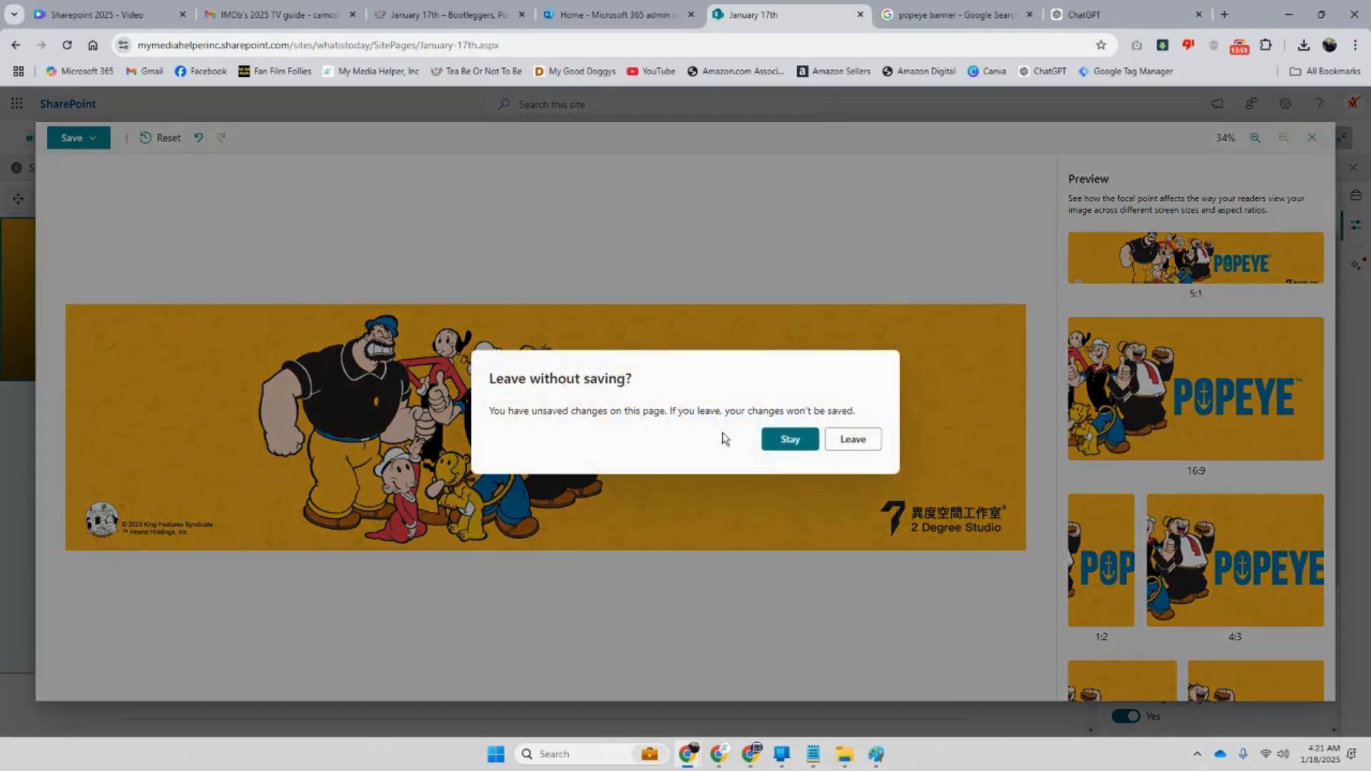
{"action": "left_click", "coordinate": [785, 442]}
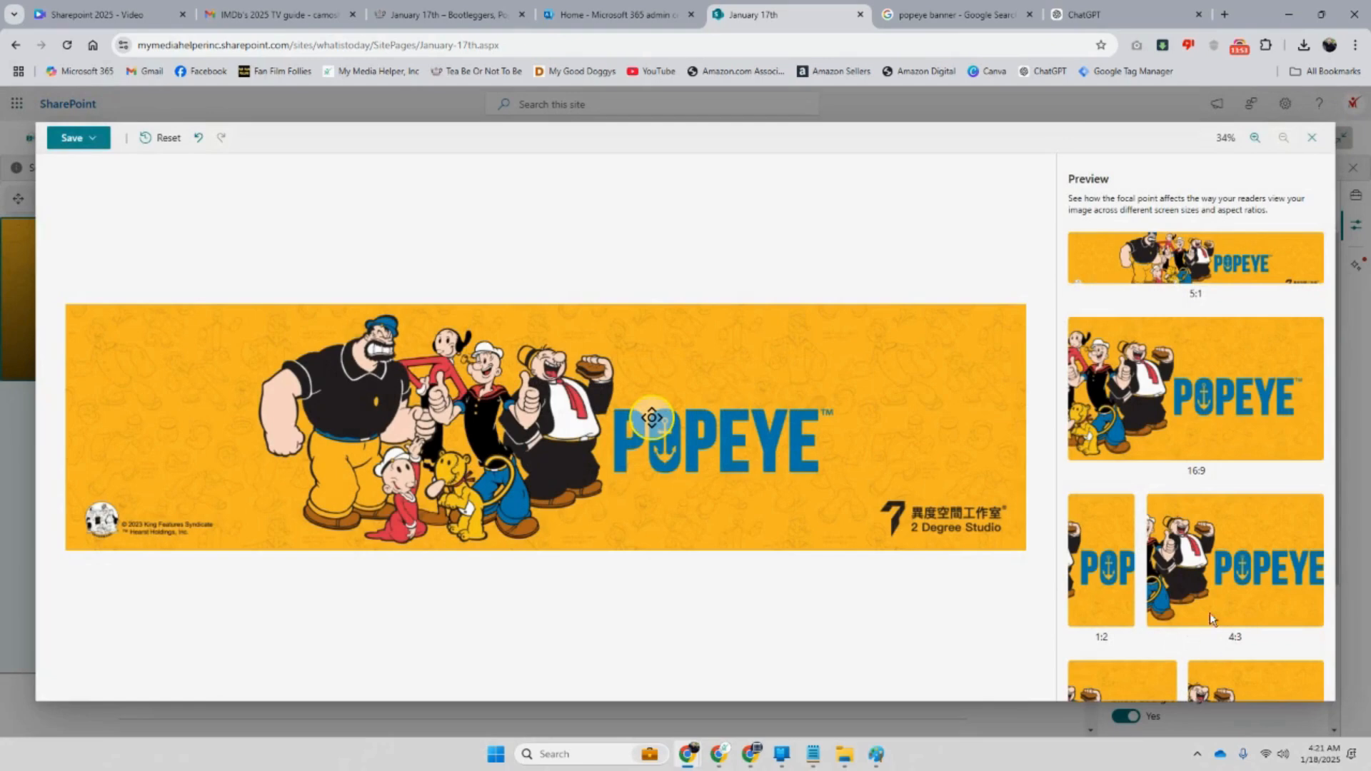
{"action": "scroll", "coordinate": [1211, 636], "scroll_direction": "down", "scroll_amount": 2}
{"action": "left_click", "coordinate": [1311, 137]}
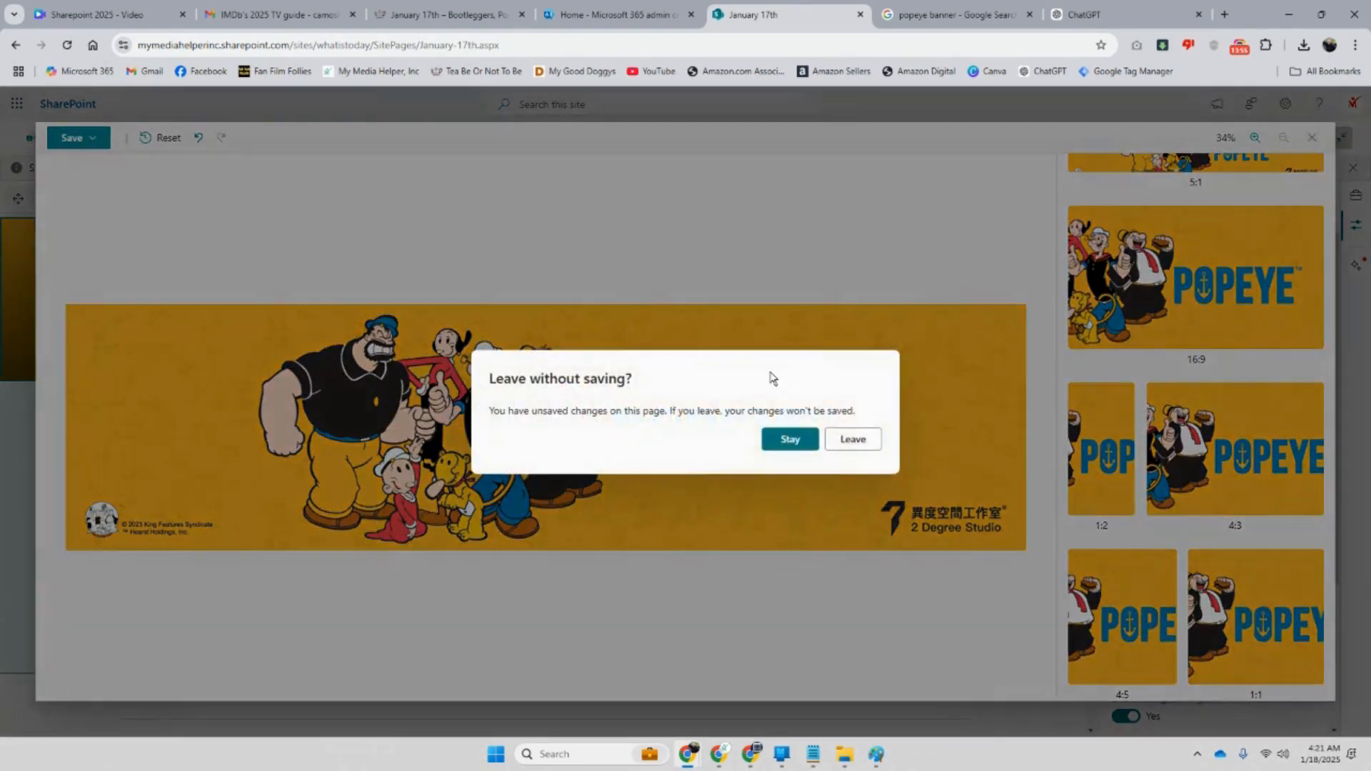
{"action": "left_click", "coordinate": [786, 440]}
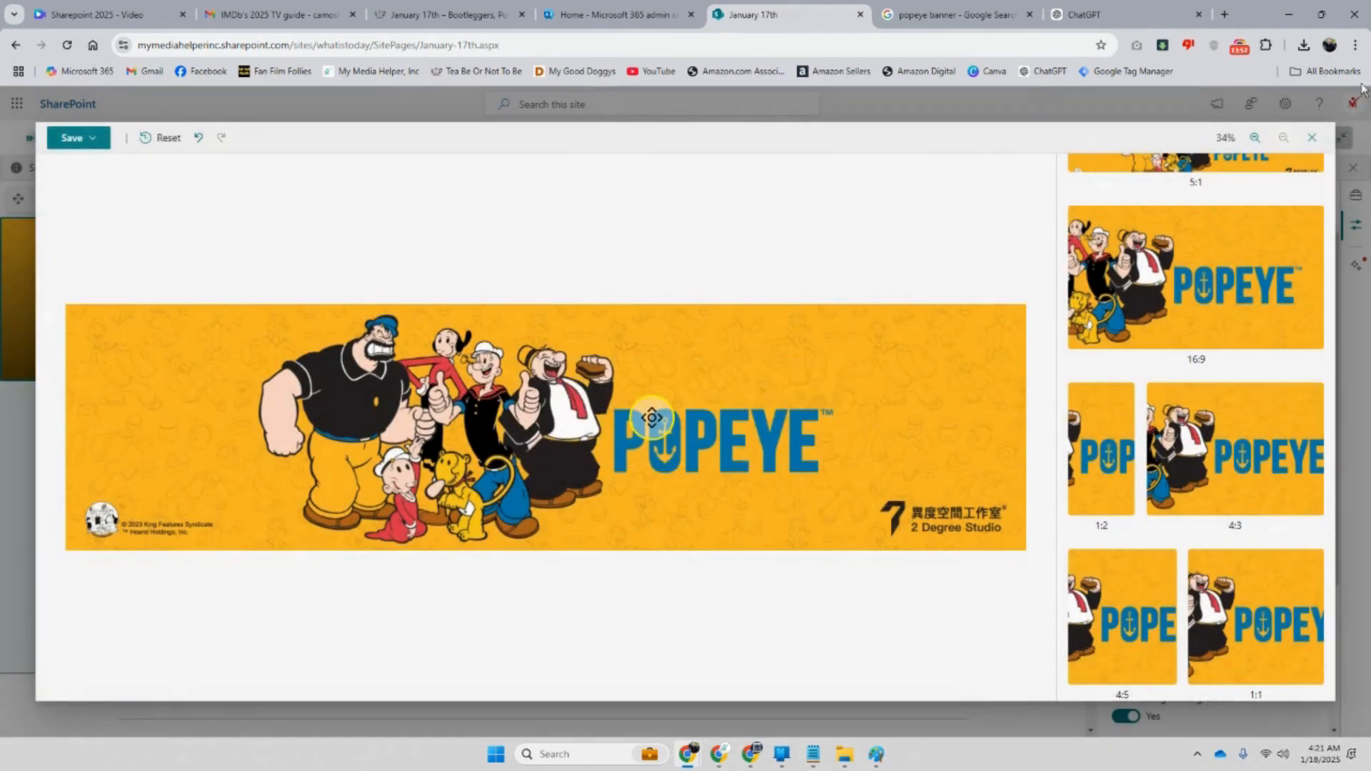
{"action": "left_click", "coordinate": [1312, 139]}
{"action": "left_click", "coordinate": [830, 441]}
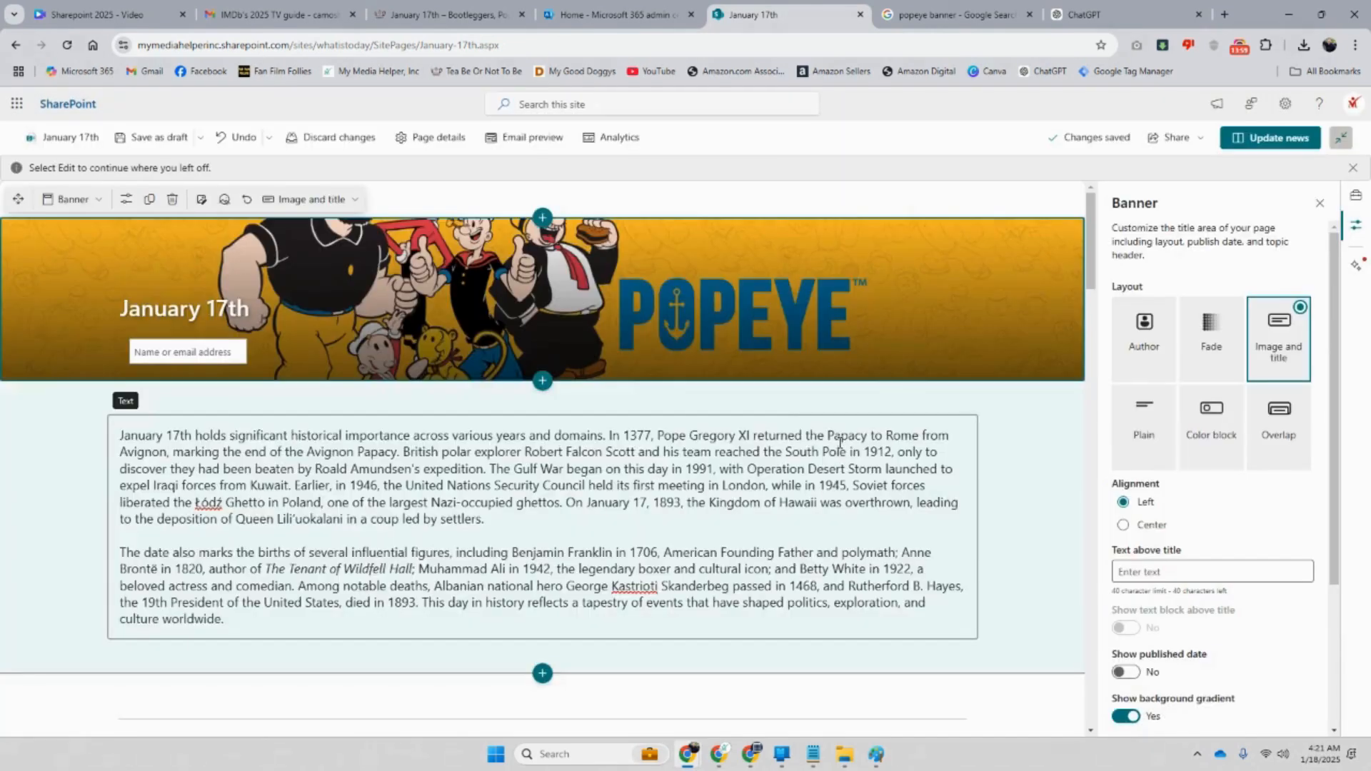
Try the Fade and Plain layouts on the Popeye title banner, ending on Fade
{"action": "left_click", "coordinate": [284, 203]}
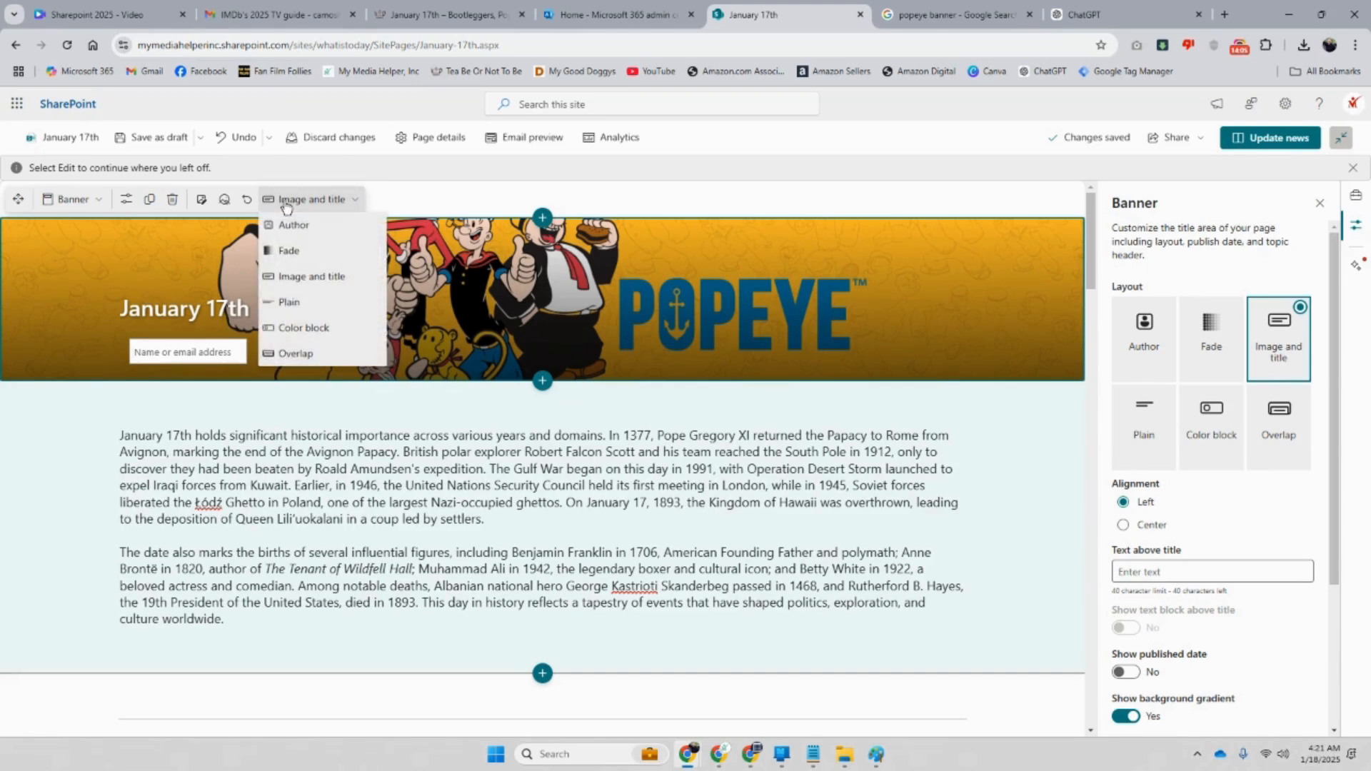
{"action": "left_click", "coordinate": [304, 251]}
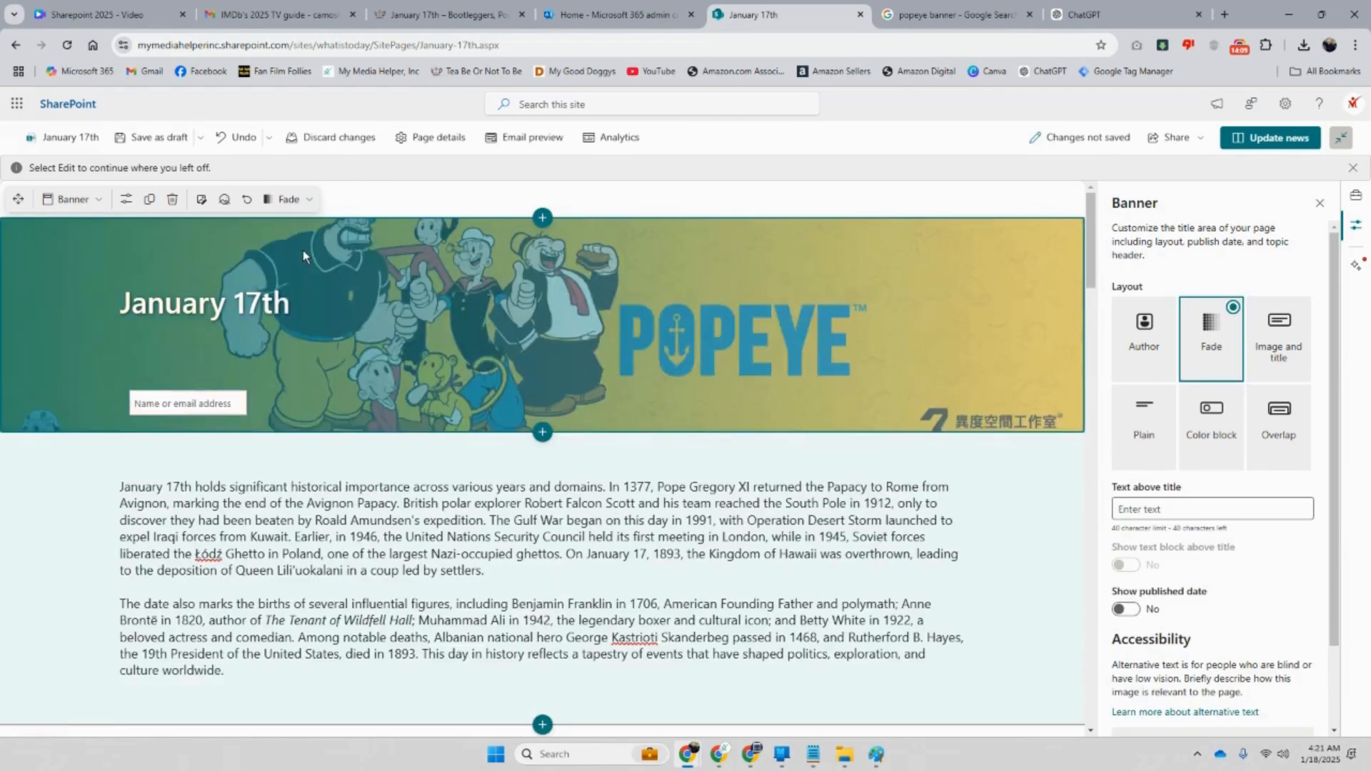
{"action": "left_click", "coordinate": [290, 200]}
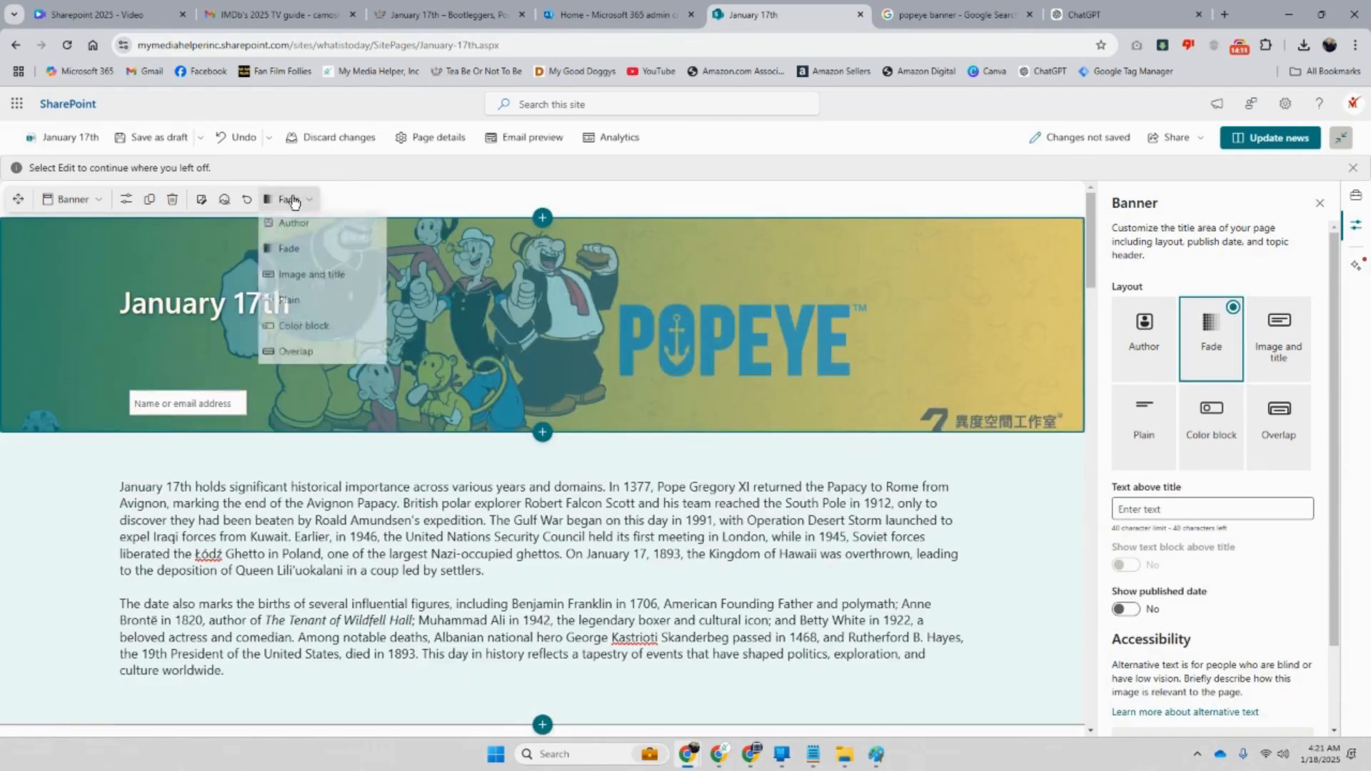
{"action": "left_click", "coordinate": [324, 303]}
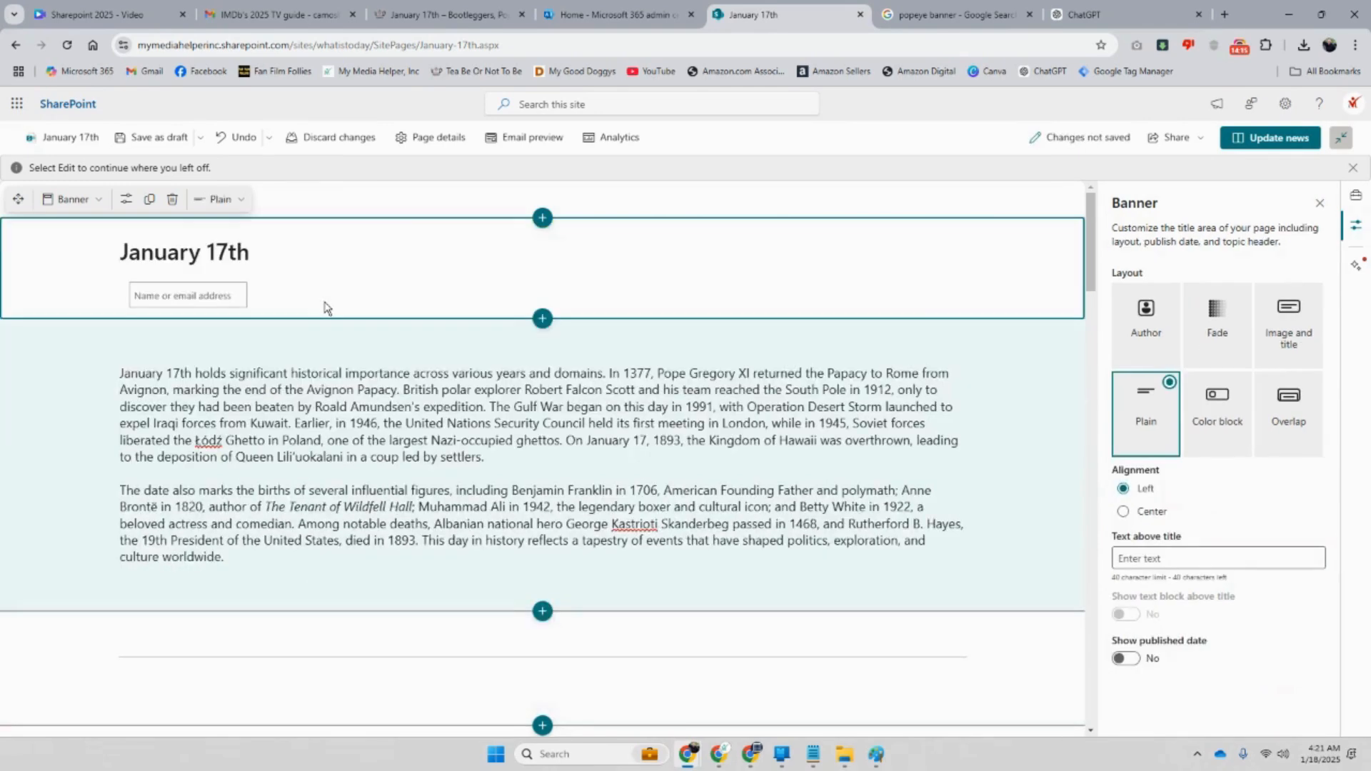
{"action": "left_click", "coordinate": [242, 199]}
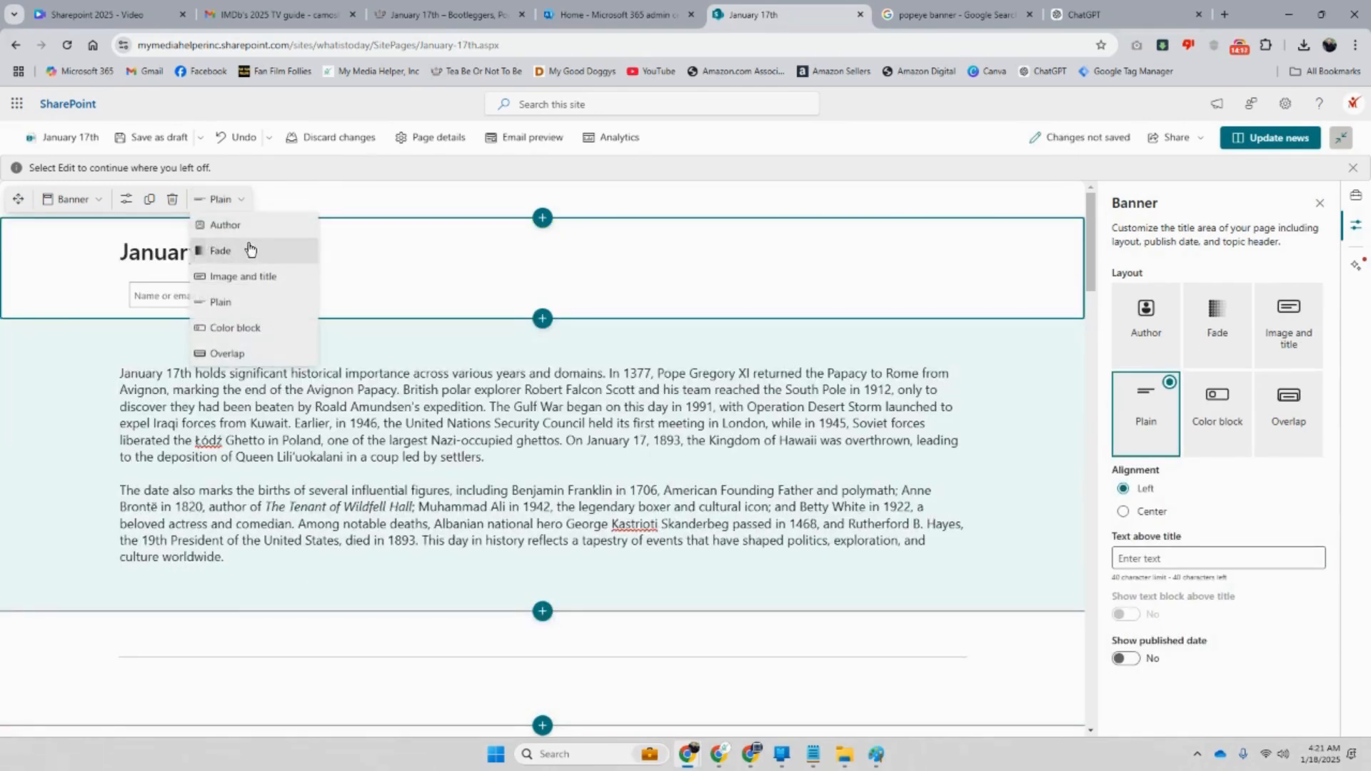
{"action": "left_click", "coordinate": [247, 244]}
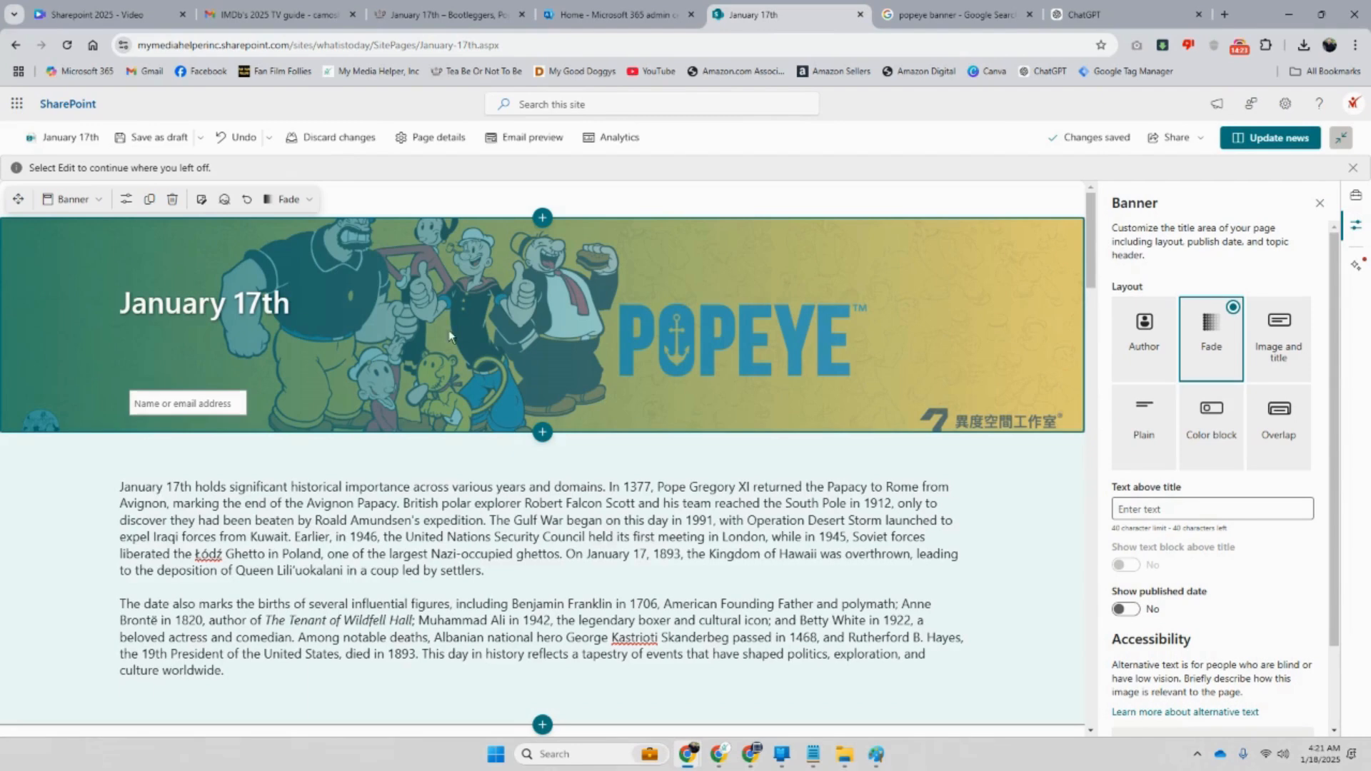
Move the banner image's focal point onto the characters, check the aspect ratio previews, and save the image
{"action": "left_click", "coordinate": [224, 202]}
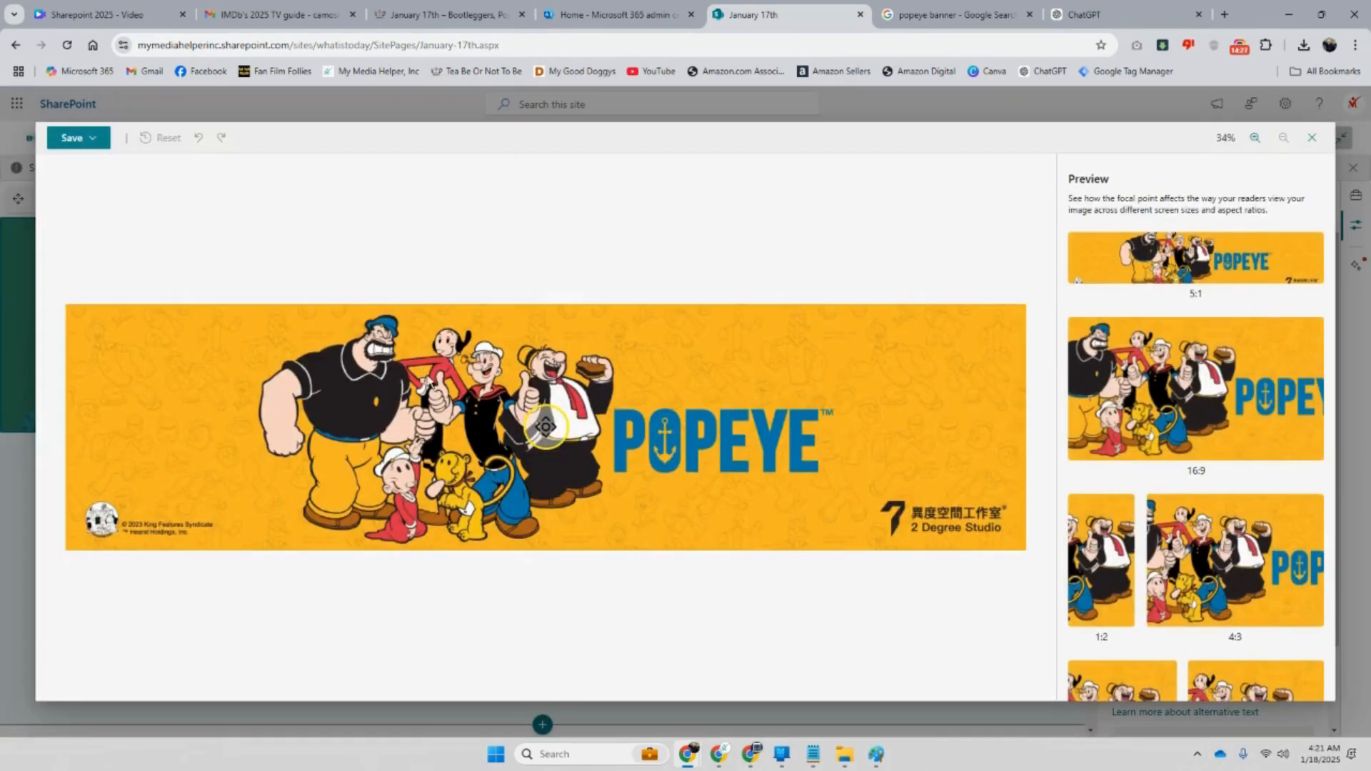
{"action": "left_click_drag", "start_coordinate": [448, 348], "coordinate": [389, 426]}
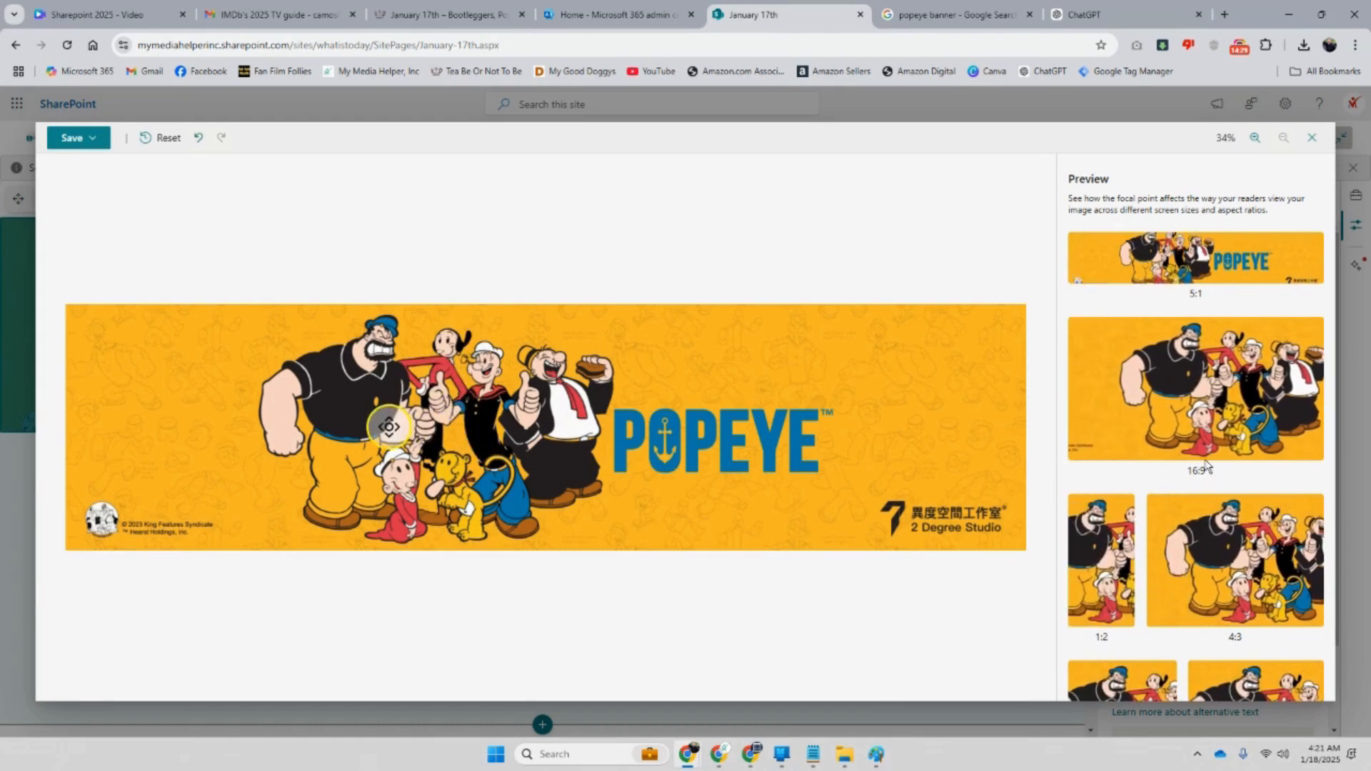
{"action": "scroll", "coordinate": [1241, 473], "scroll_direction": "down", "scroll_amount": 2}
{"action": "scroll", "coordinate": [1242, 472], "scroll_direction": "up", "scroll_amount": 2}
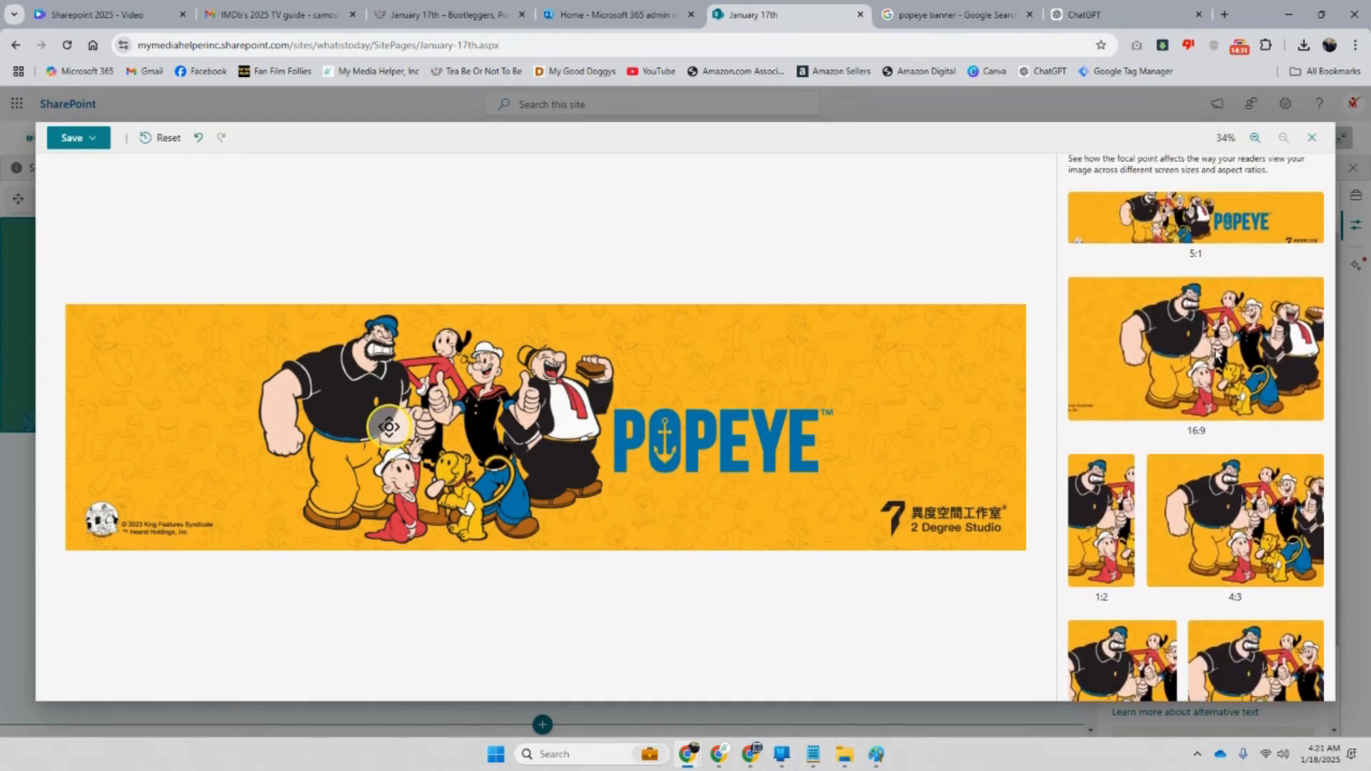
{"action": "scroll", "coordinate": [1195, 396], "scroll_direction": "down", "scroll_amount": 1}
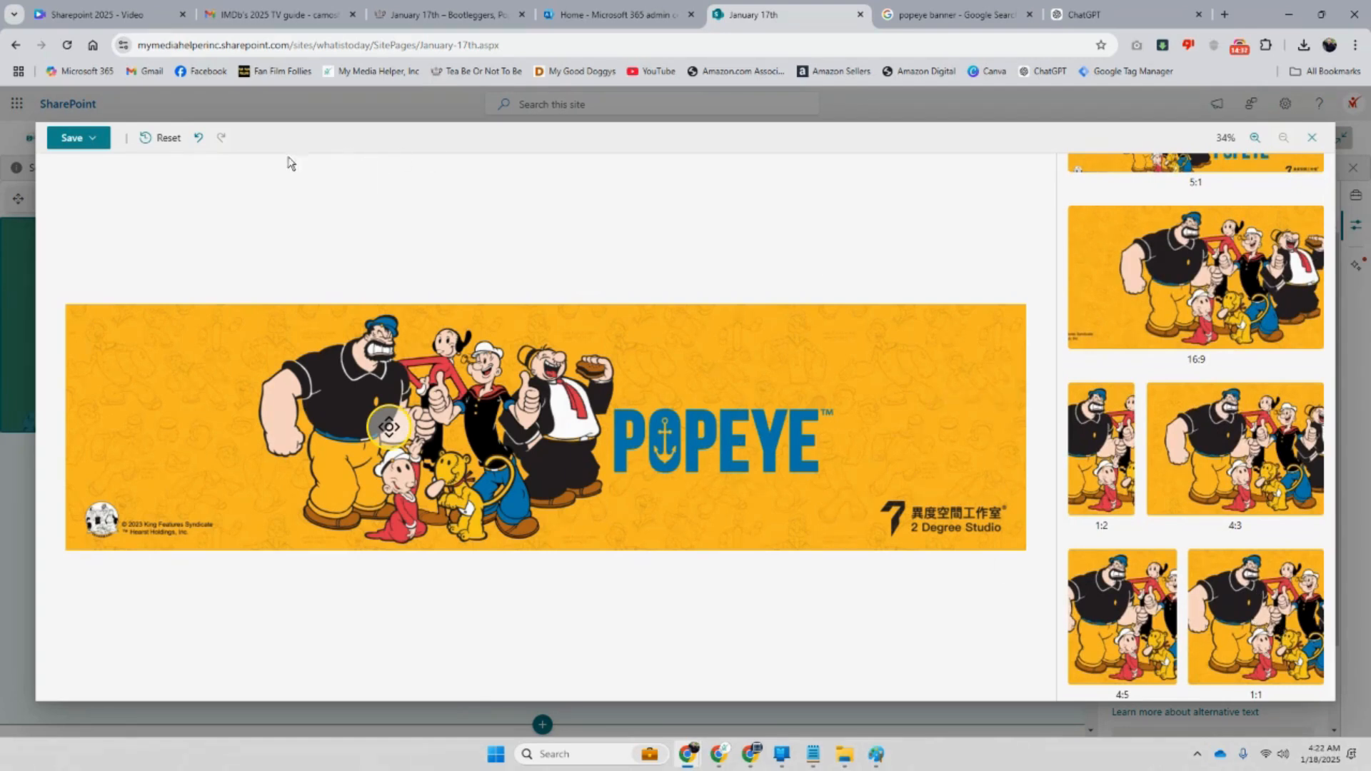
{"action": "left_click", "coordinate": [90, 139]}
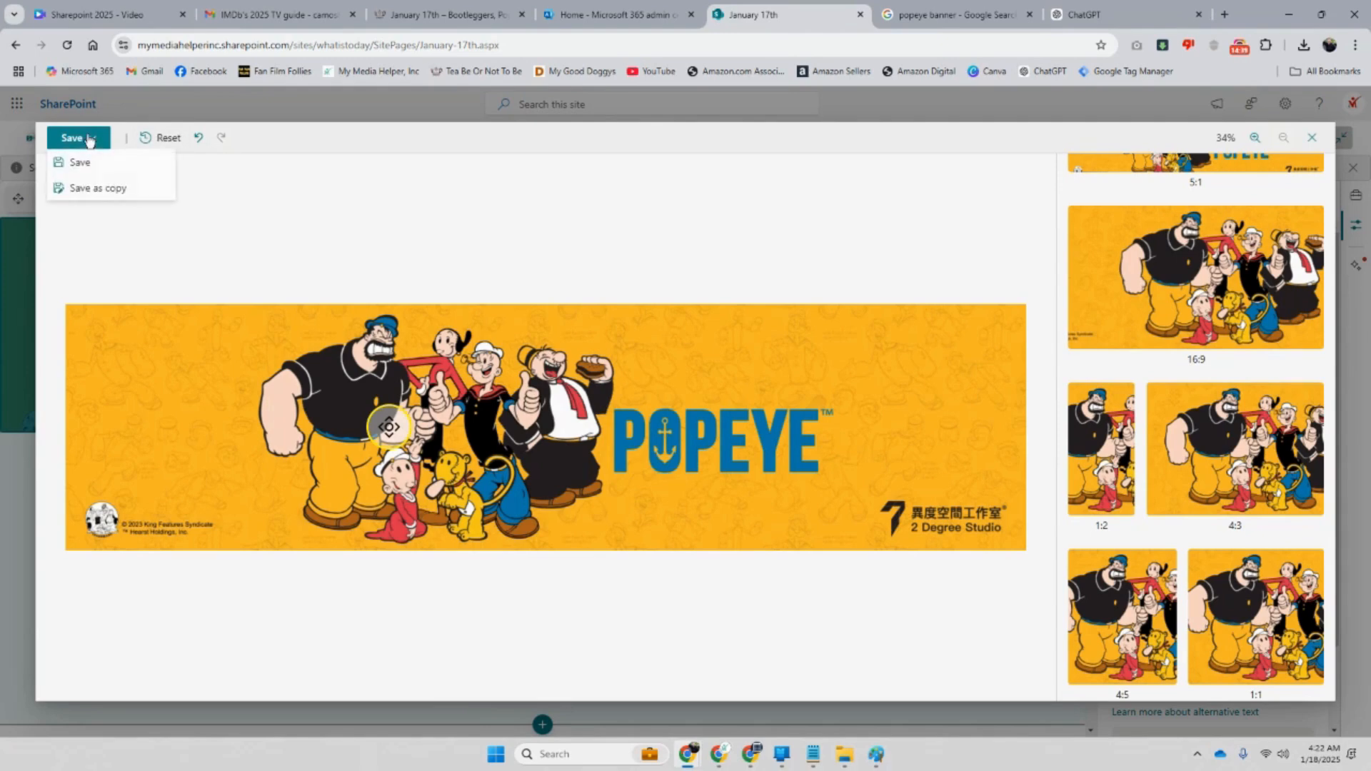
{"action": "left_click", "coordinate": [84, 163]}
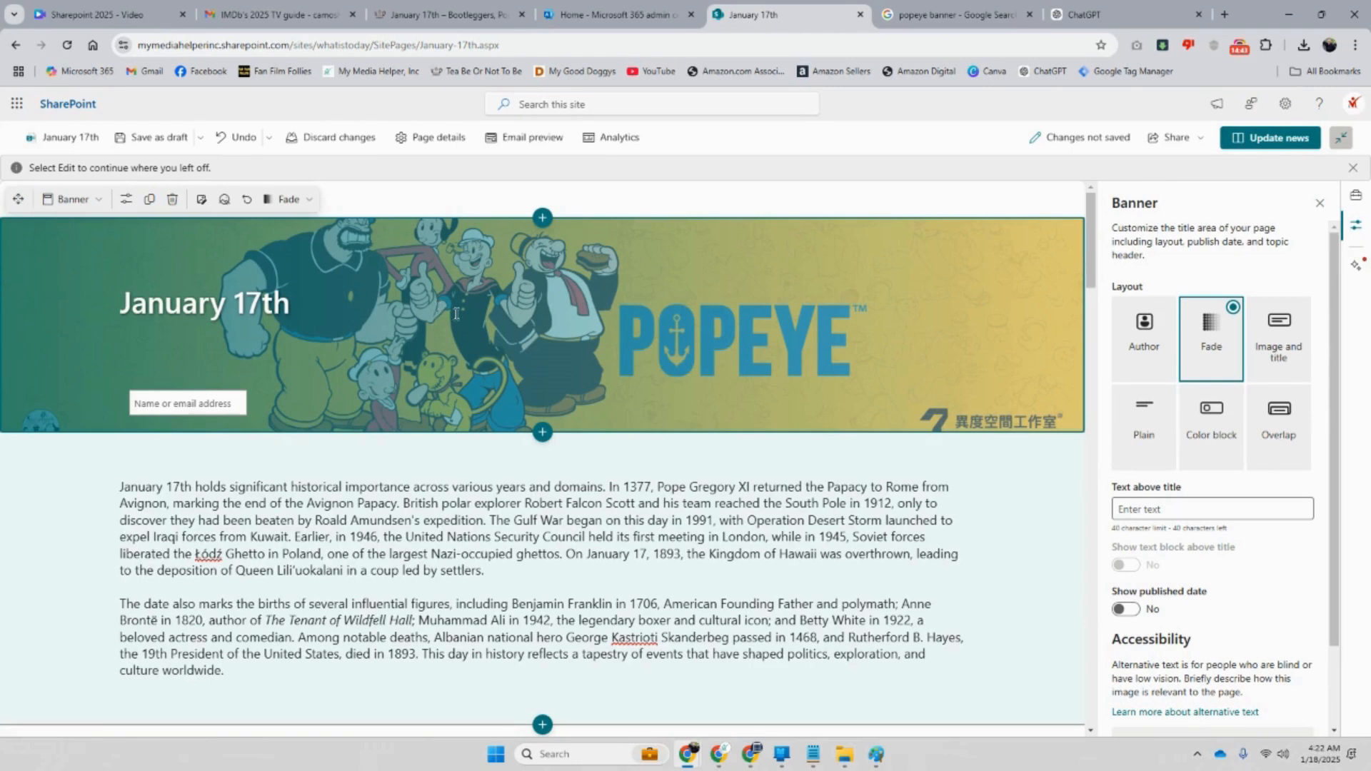
Switch the title banner to the Plain layout and update the January 17th news post
{"action": "left_click", "coordinate": [300, 200]}
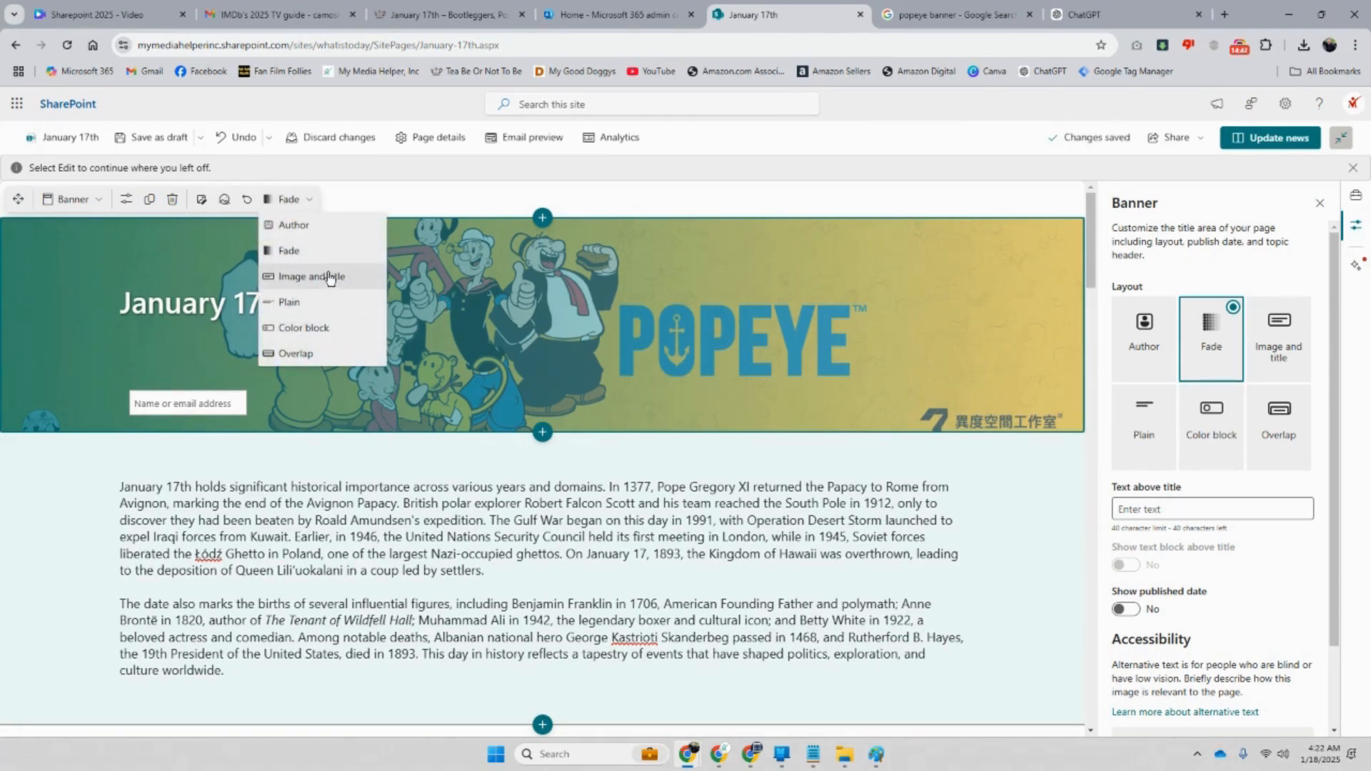
{"action": "left_click", "coordinate": [320, 303]}
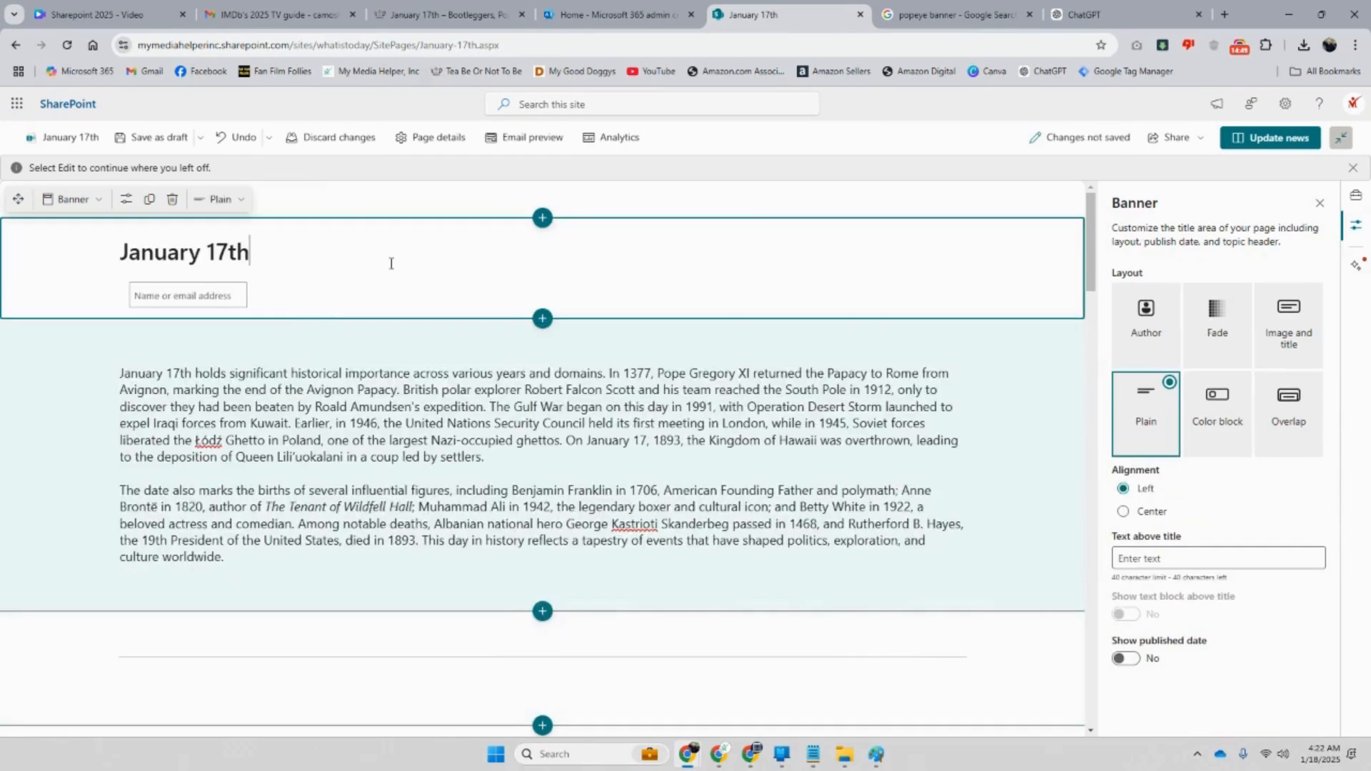
{"action": "left_click", "coordinate": [1262, 137]}
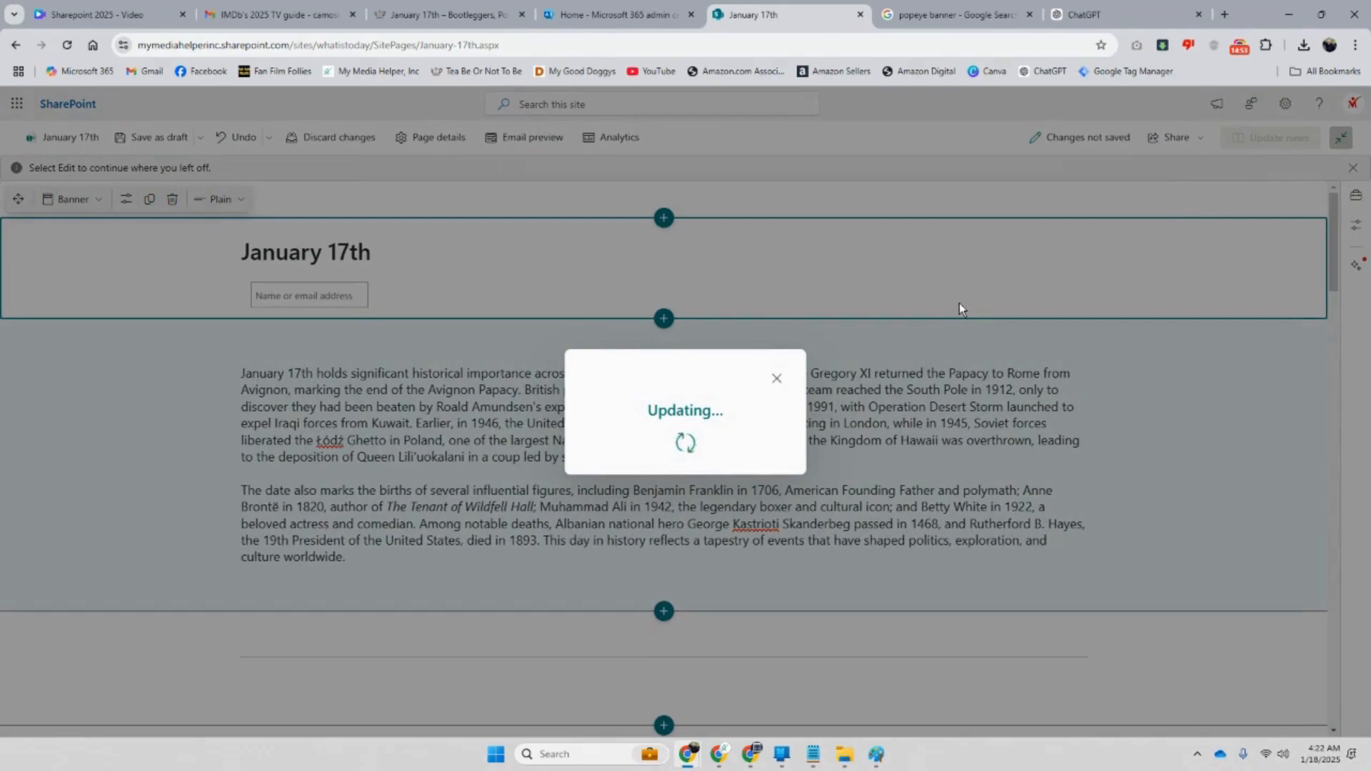
Review the published January 17th page from the introduction through the Popeye, Bootlegger's and Cable Car Day sections
{"action": "scroll", "coordinate": [960, 314], "scroll_direction": "down", "scroll_amount": 5}
{"action": "scroll", "coordinate": [961, 325], "scroll_direction": "down", "scroll_amount": 4}
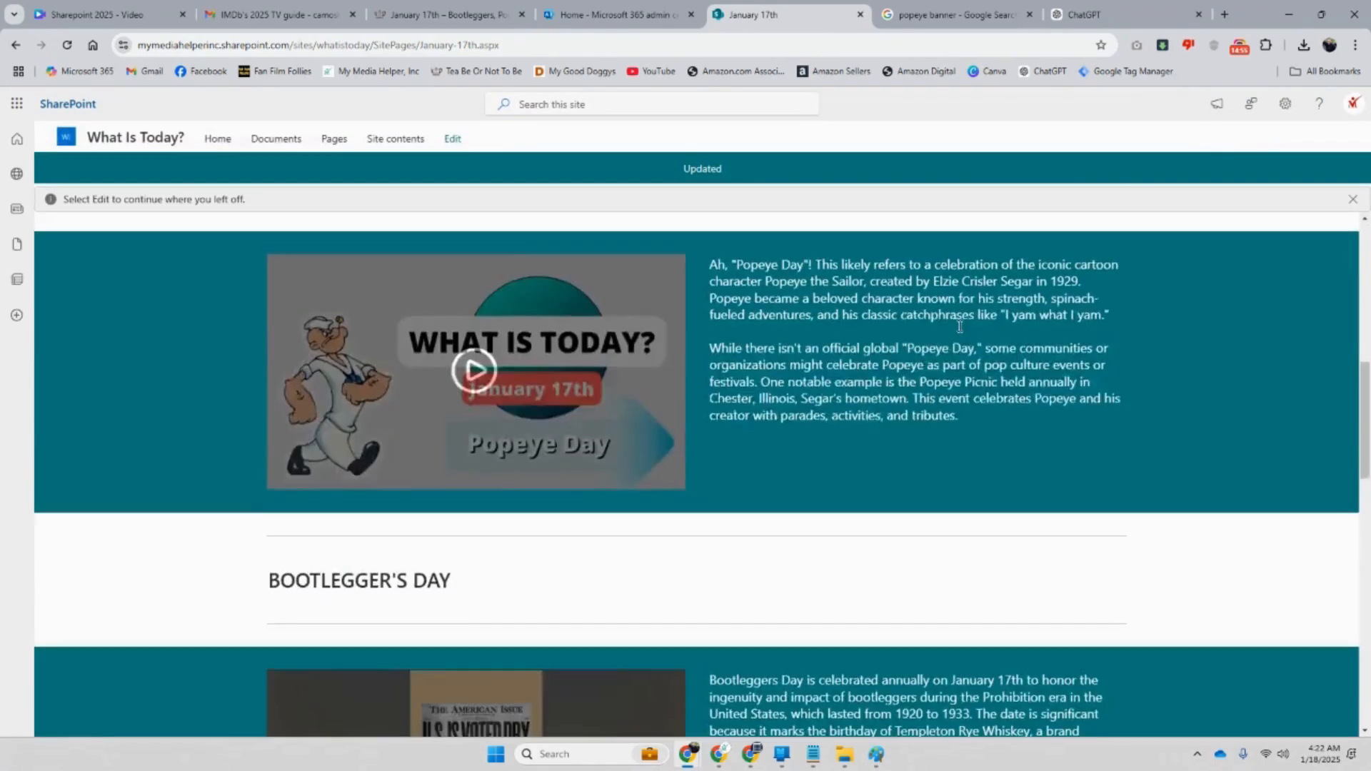
{"action": "scroll", "coordinate": [961, 328], "scroll_direction": "up", "scroll_amount": 9}
{"action": "scroll", "coordinate": [962, 333], "scroll_direction": "down", "scroll_amount": 4}
{"action": "scroll", "coordinate": [961, 333], "scroll_direction": "down", "scroll_amount": 20}
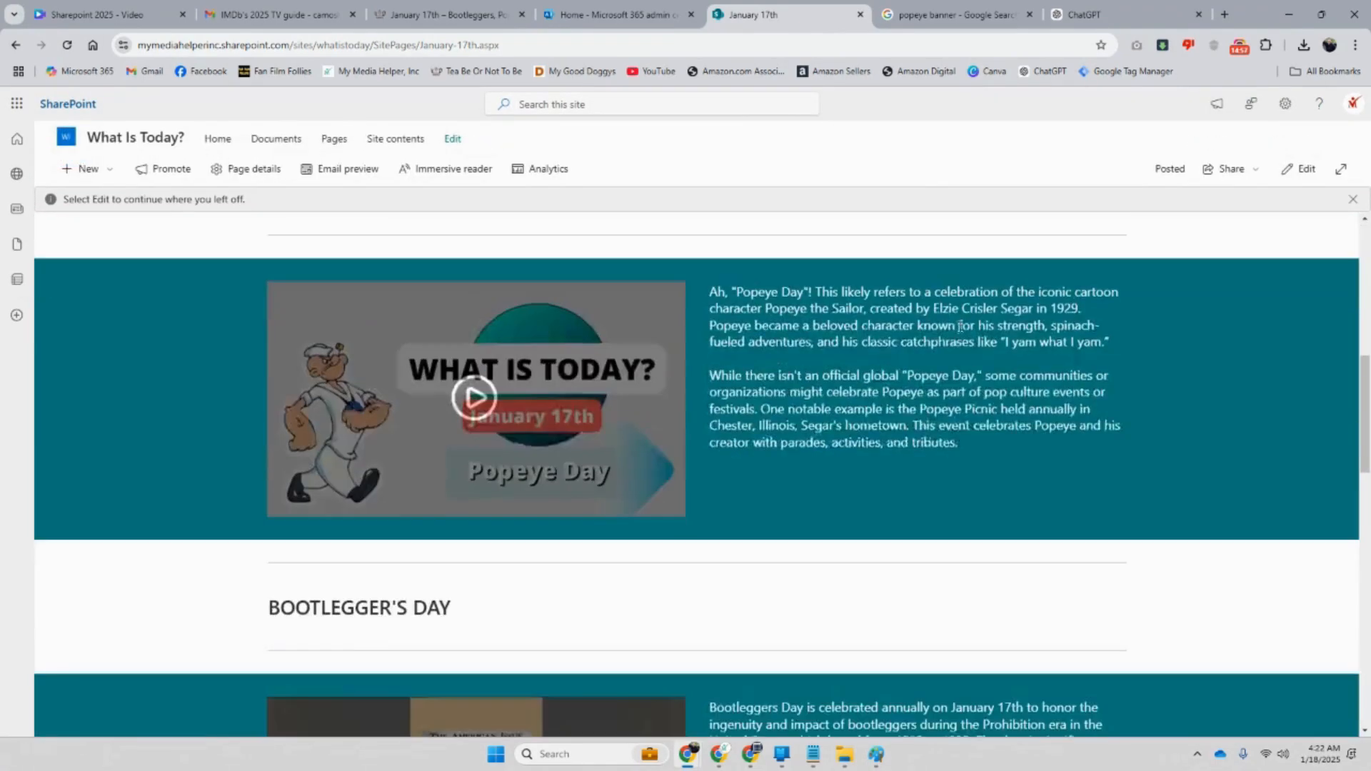
{"action": "scroll", "coordinate": [962, 334], "scroll_direction": "down", "scroll_amount": 2}
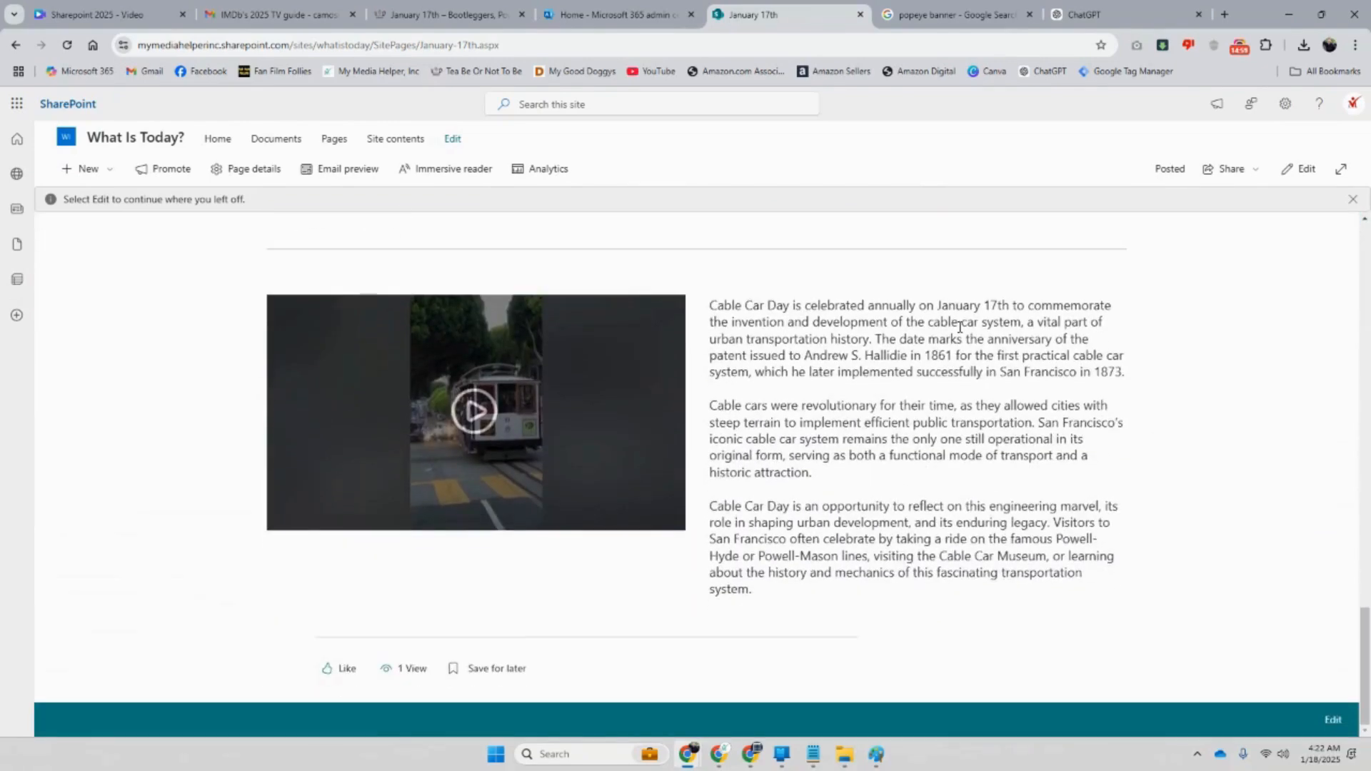
{"action": "scroll", "coordinate": [960, 326], "scroll_direction": "up", "scroll_amount": 10}
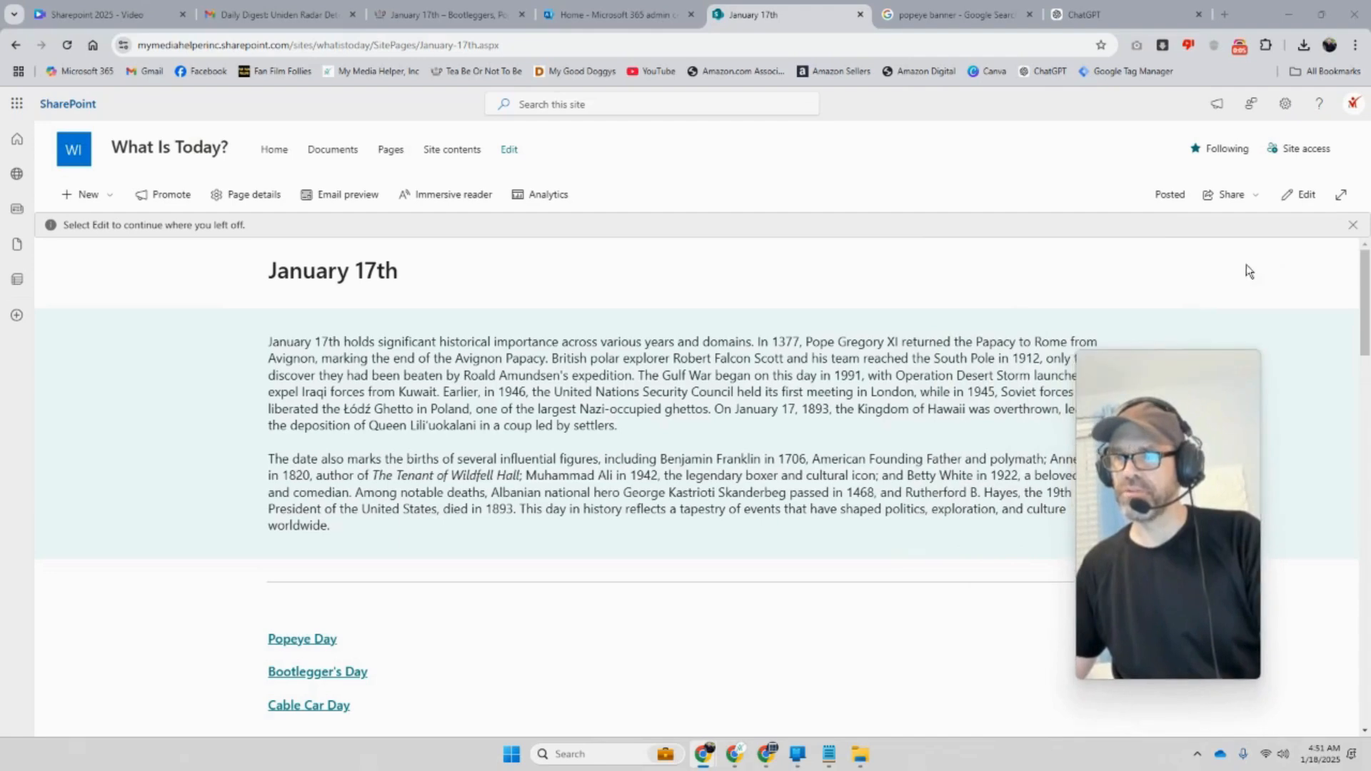
Try out the length and weight settings of the divider below the introduction in edit mode, and update the January 17th news
{"action": "left_click", "coordinate": [1300, 196]}
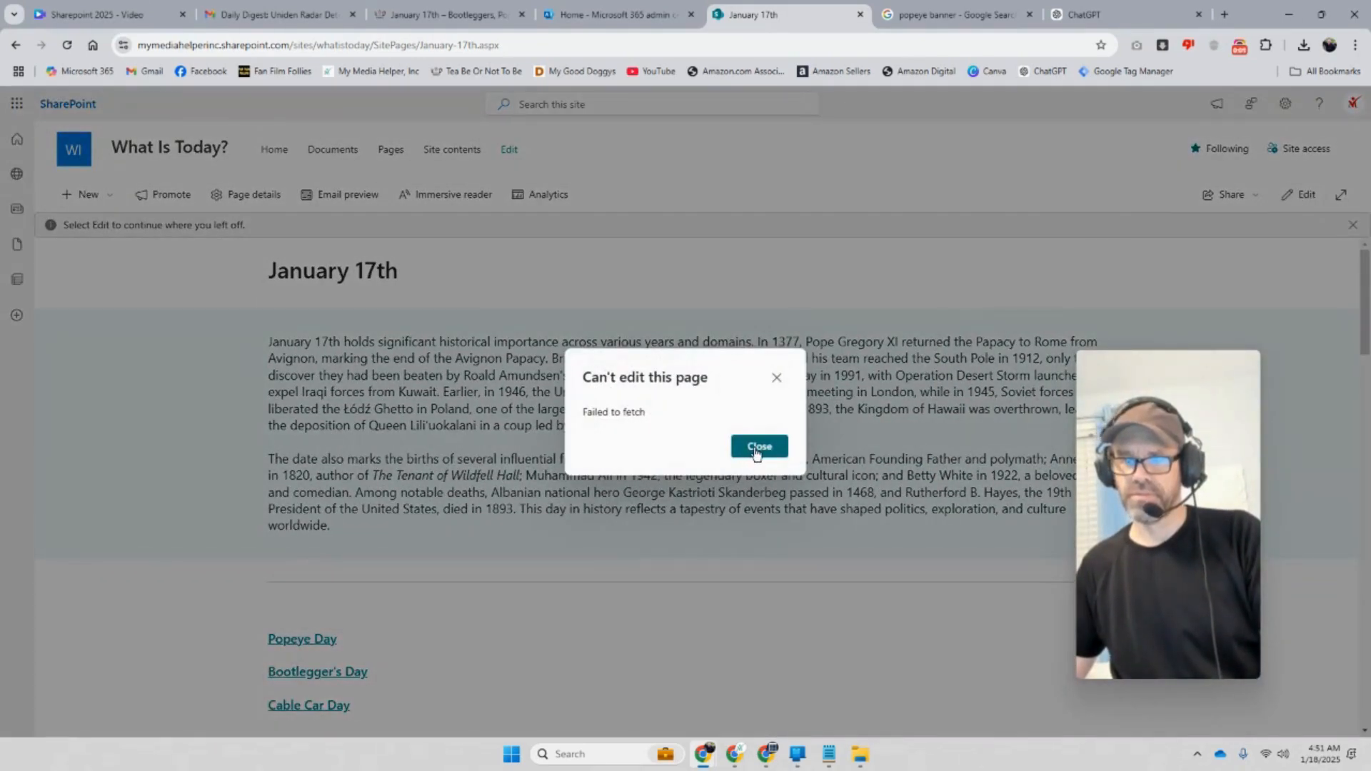
{"action": "left_click", "coordinate": [758, 448]}
{"action": "left_click", "coordinate": [1302, 194]}
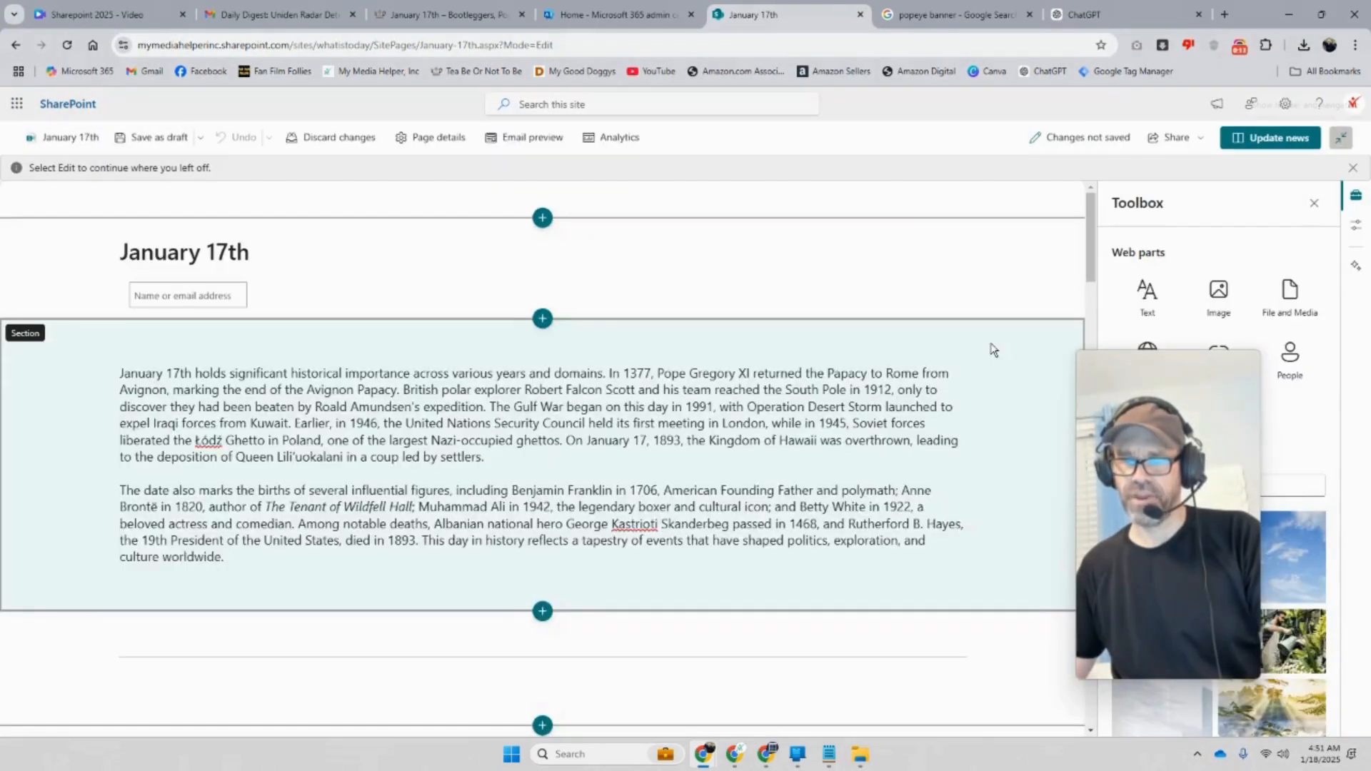
{"action": "scroll", "coordinate": [984, 357], "scroll_direction": "down", "scroll_amount": 3}
{"action": "left_click", "coordinate": [726, 364]}
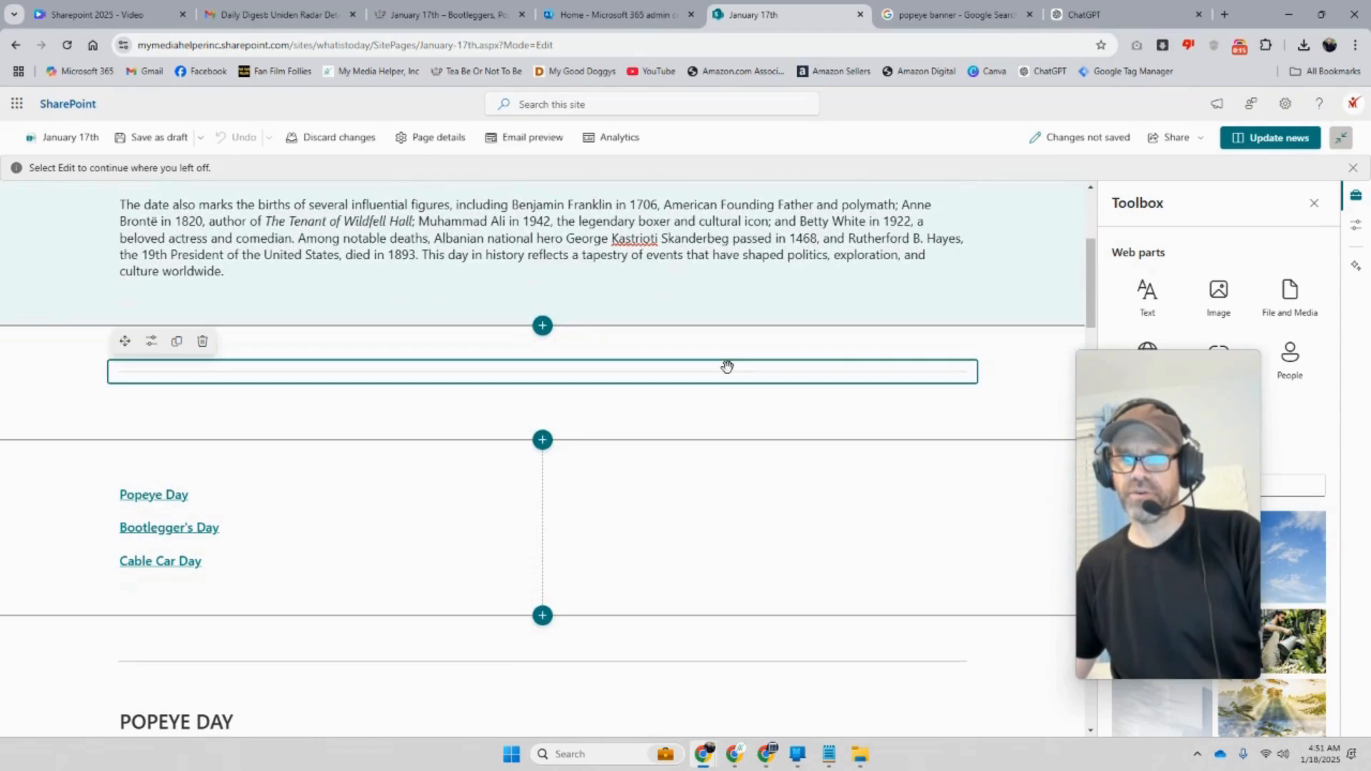
{"action": "left_click", "coordinate": [151, 341]}
{"action": "left_click_drag", "start_coordinate": [1123, 314], "coordinate": [1016, 315]}
{"action": "mouse_move", "coordinate": [1279, 273]}
{"action": "left_mouse_down"}
{"action": "mouse_move", "coordinate": [1101, 288]}
{"action": "mouse_move", "coordinate": [1277, 291]}
{"action": "left_mouse_up"}
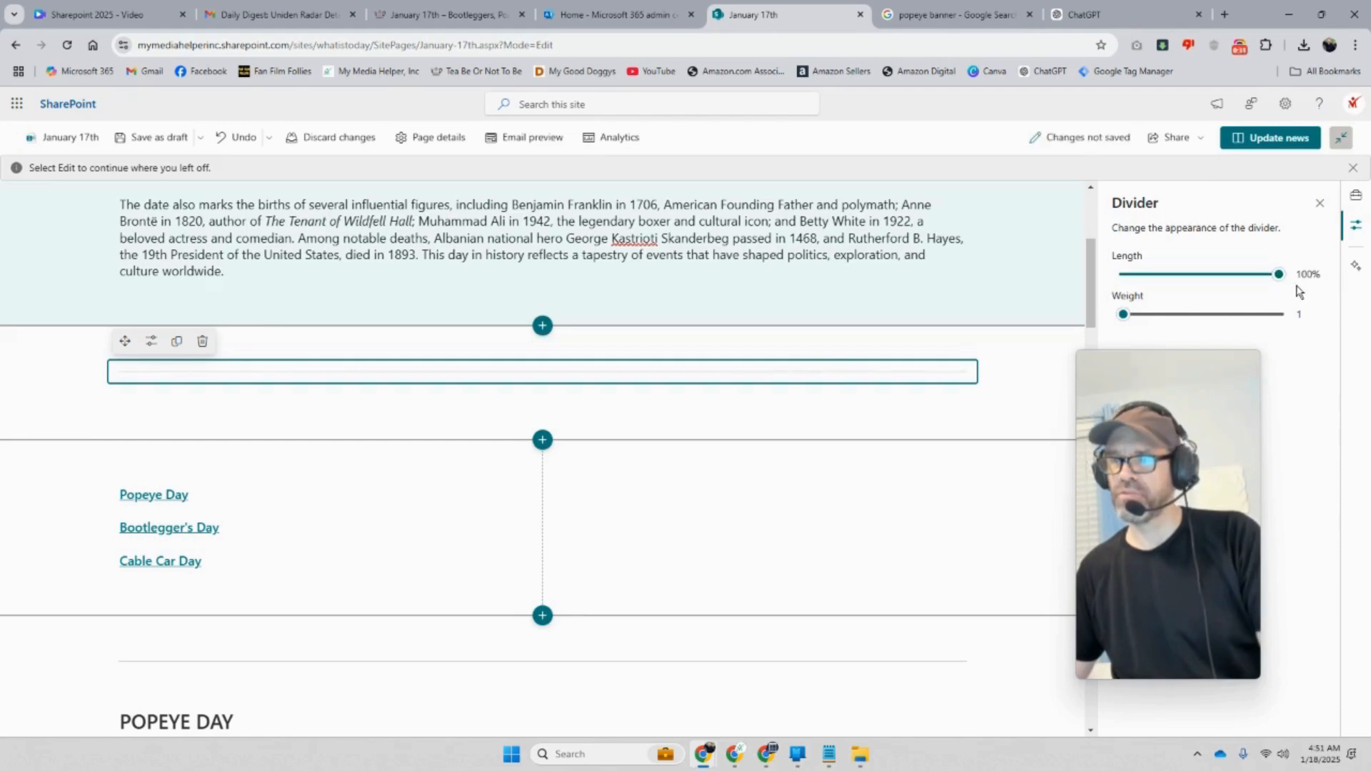
{"action": "left_click", "coordinate": [1281, 139]}
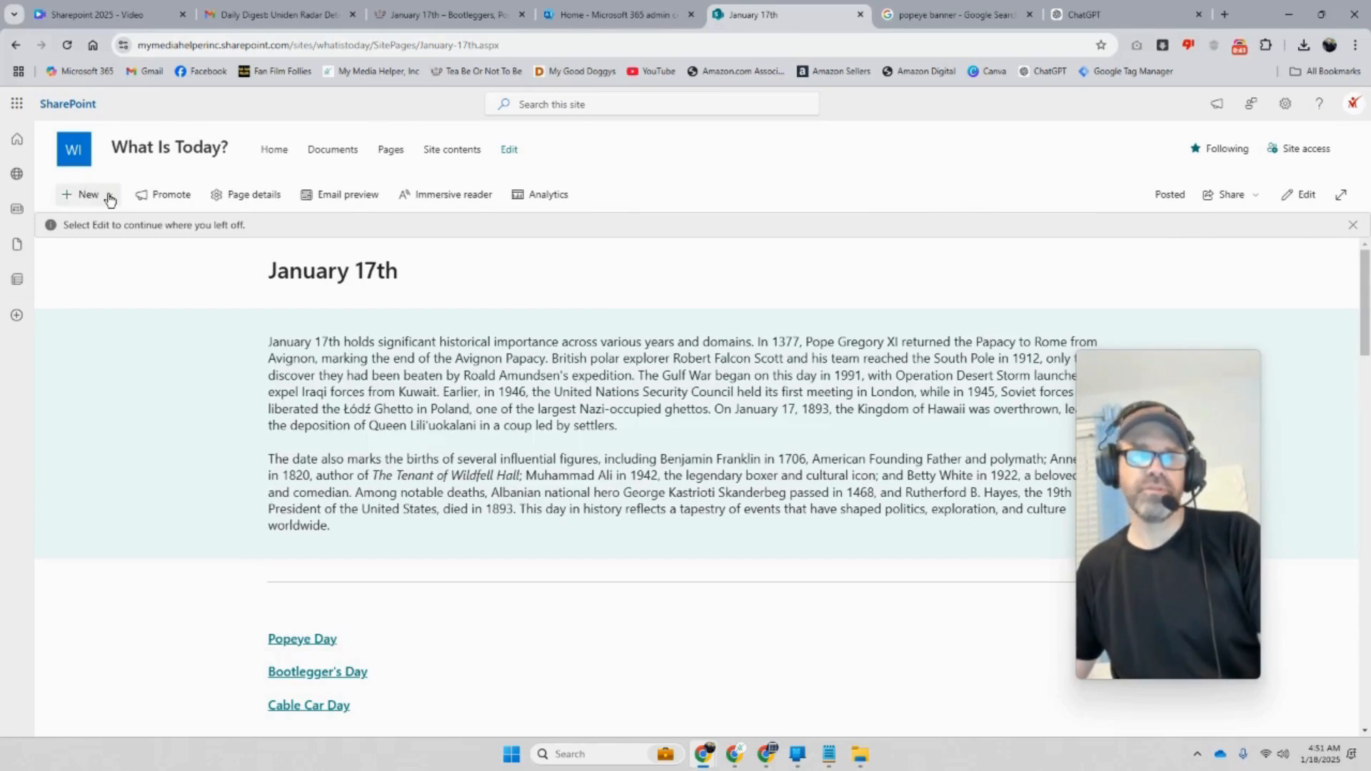
Create a copy of the January 17th news post titled "January 18th" and post it without sending an email
{"action": "left_click", "coordinate": [111, 200]}
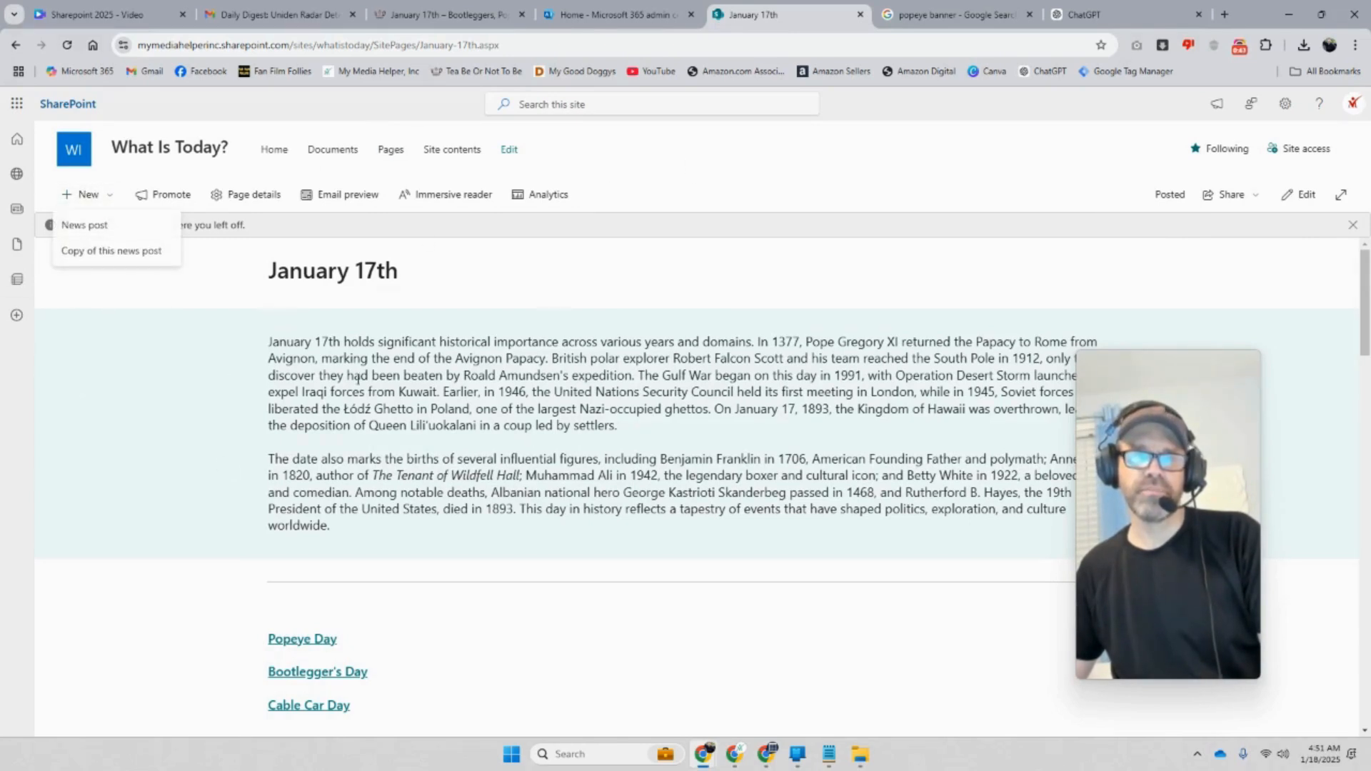
{"action": "left_click", "coordinate": [112, 256]}
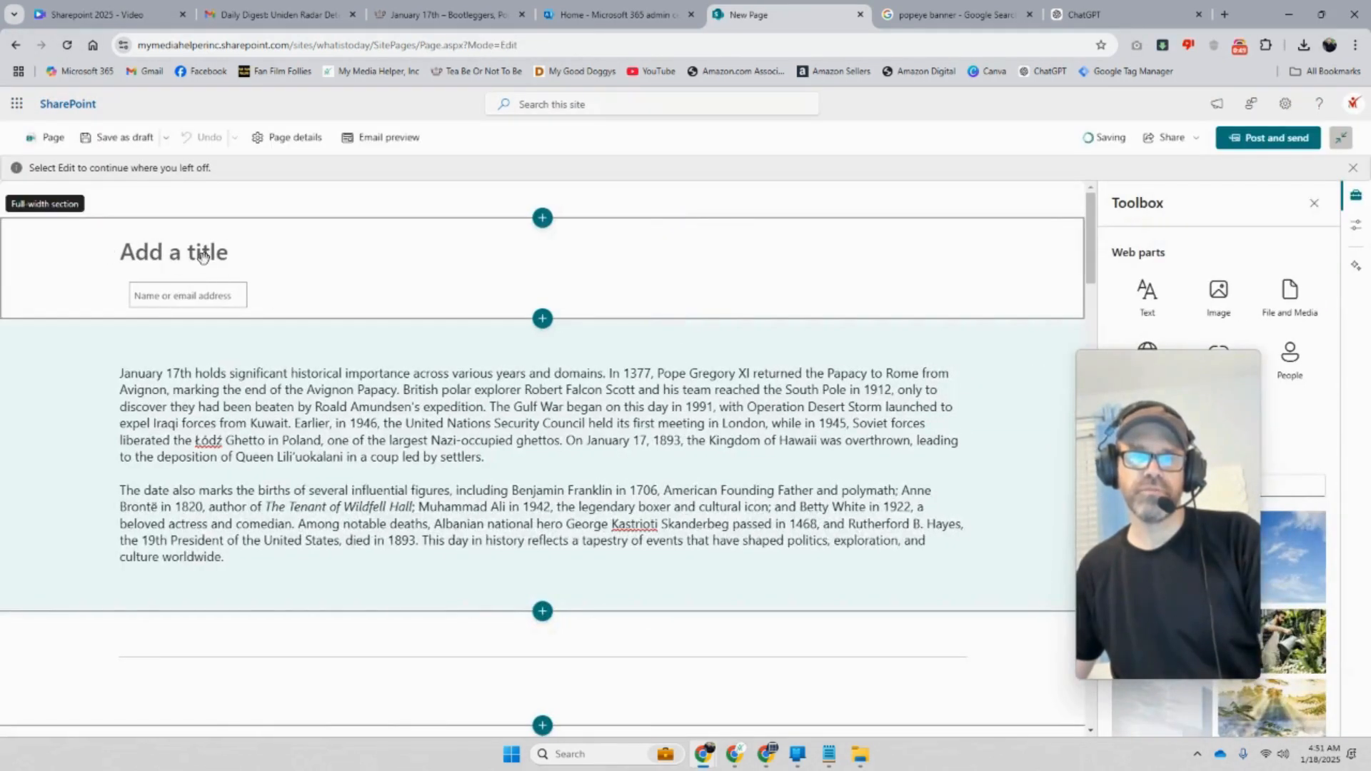
{"action": "left_click", "coordinate": [203, 256]}
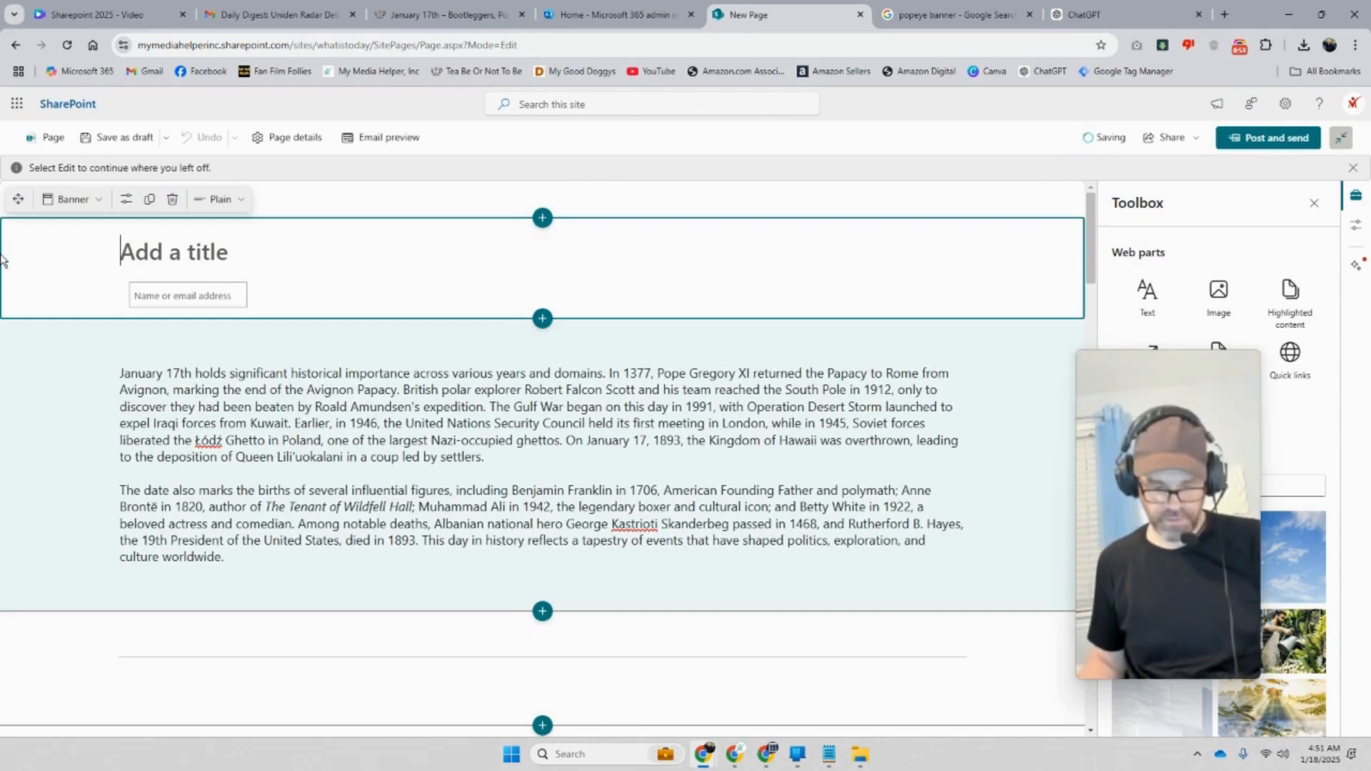
{"action": "type", "text": "January 18th"}
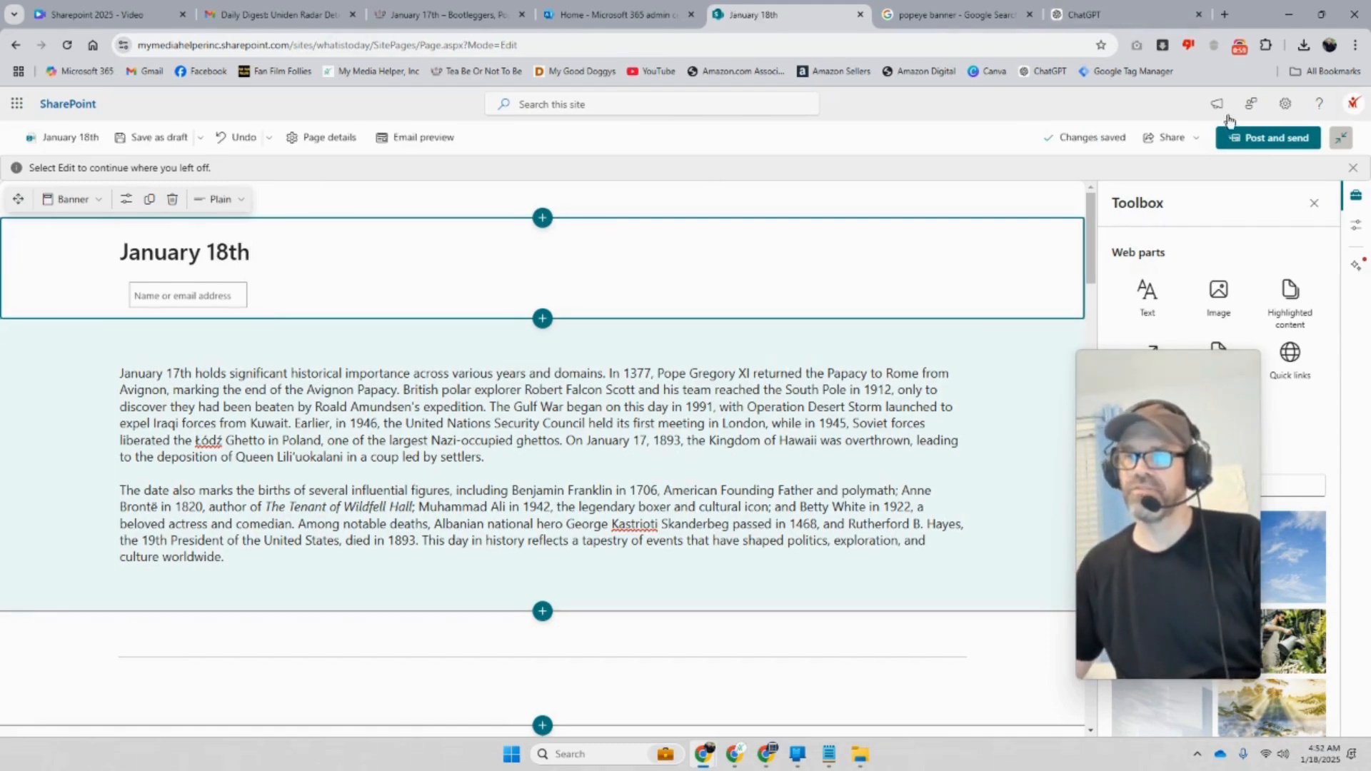
{"action": "left_click", "coordinate": [1256, 147]}
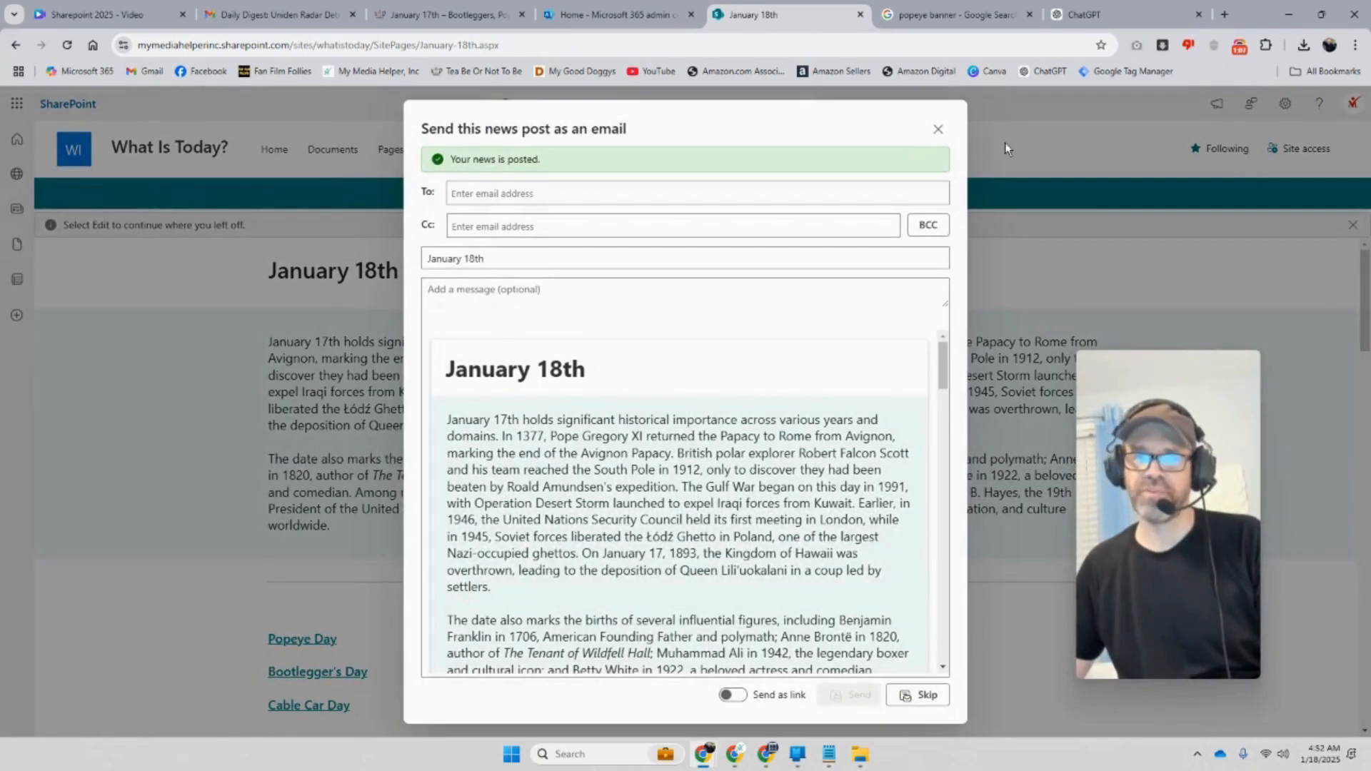
{"action": "left_click", "coordinate": [938, 129]}
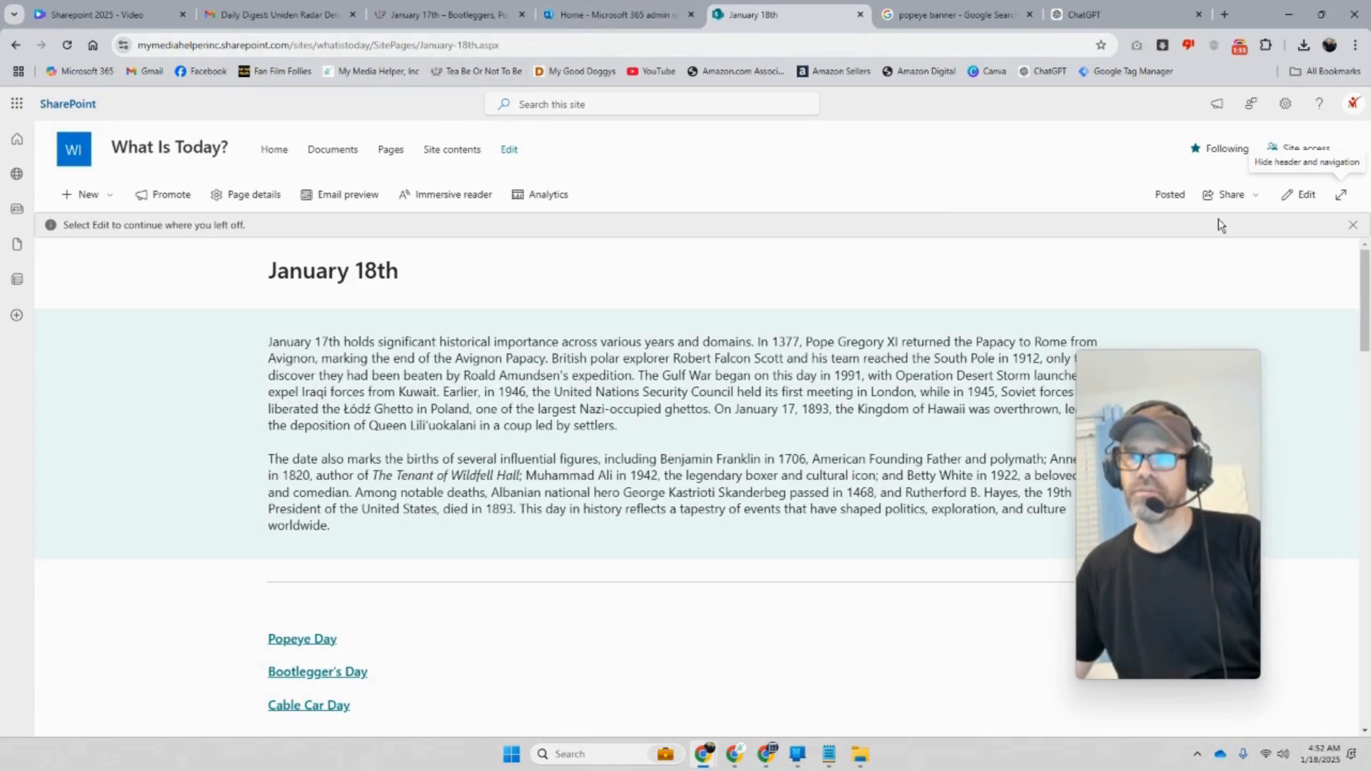
Return to the January 17th page by changing the page name in the address to January-17th.aspx
{"action": "left_click", "coordinate": [465, 46]}
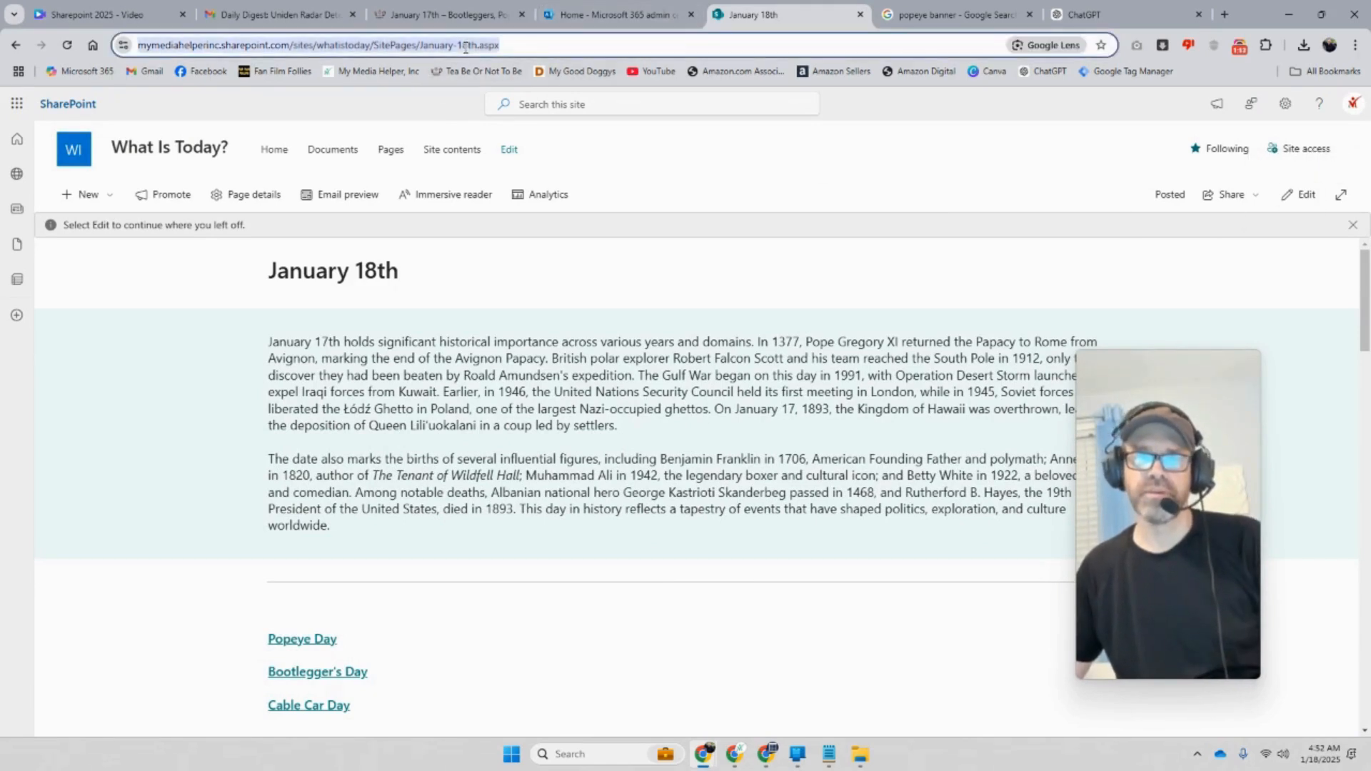
{"action": "left_click", "coordinate": [471, 47]}
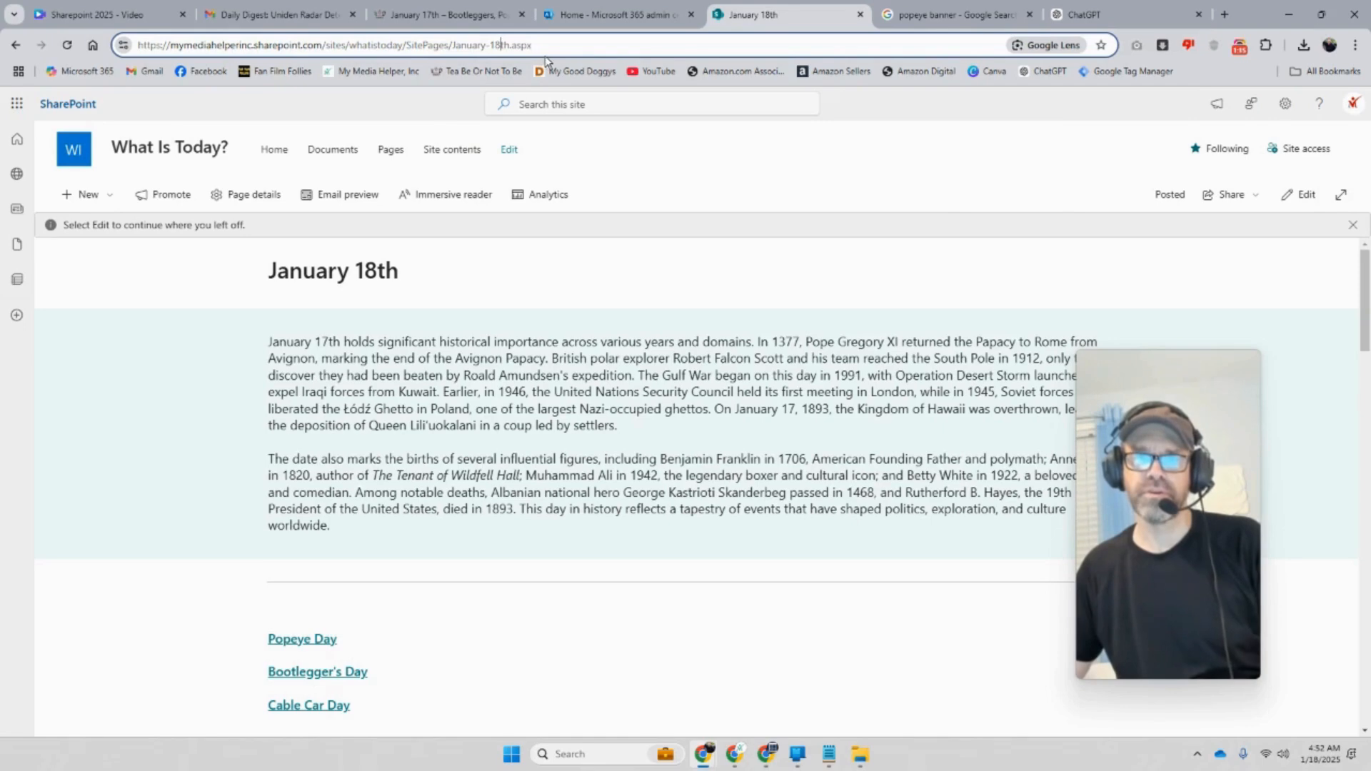
{"action": "key", "text": "BackSpace"}
{"action": "type", "text": "7"}
{"action": "key", "text": "Return"}
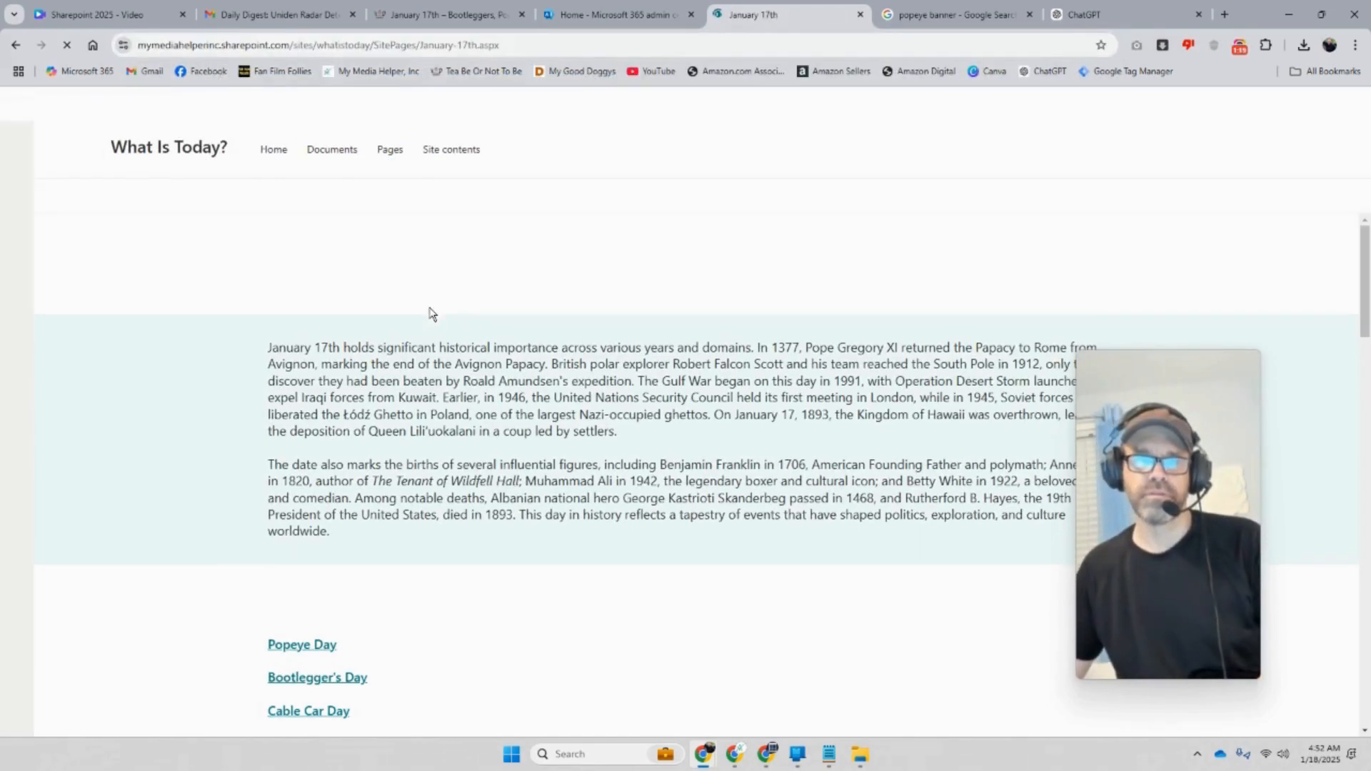
Create a copy of the January 17th news post titled "January 16th" and post it without sending an email
{"action": "left_click", "coordinate": [104, 197]}
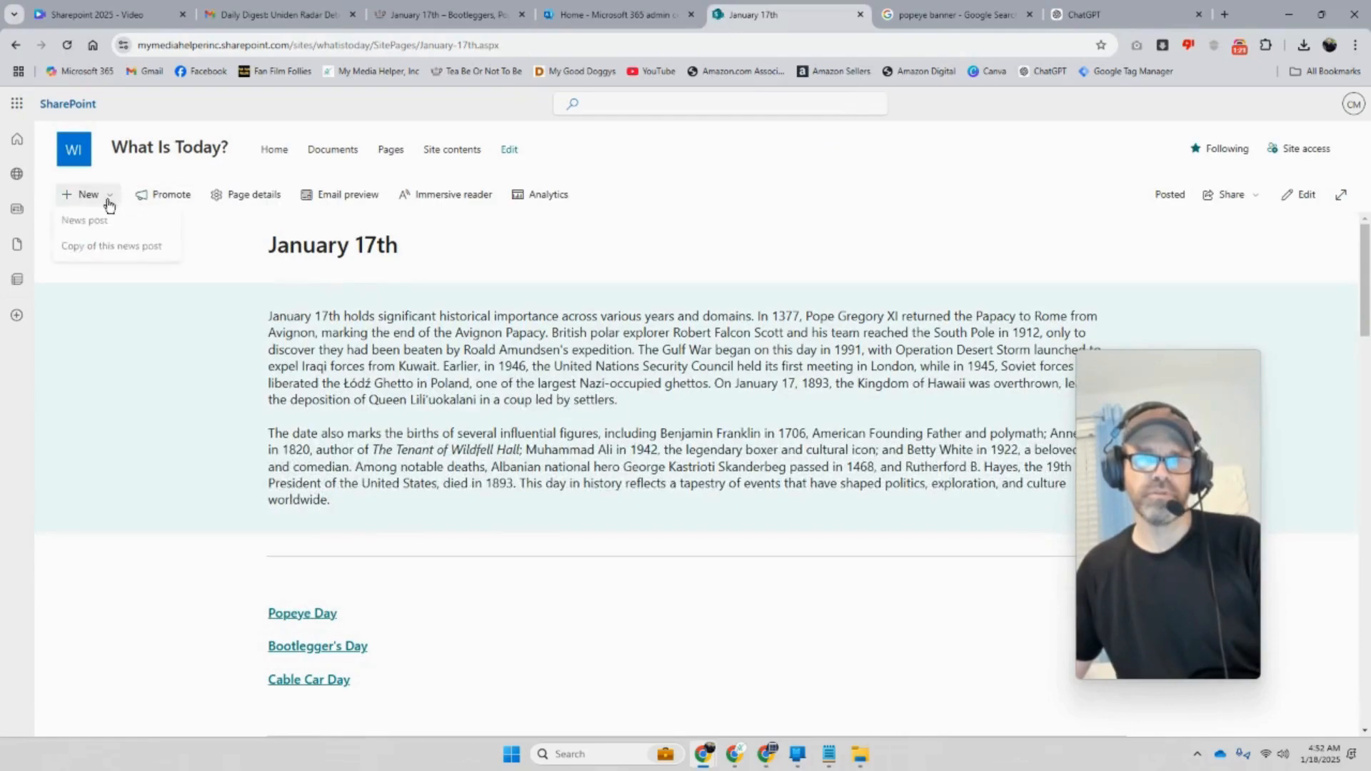
{"action": "left_click", "coordinate": [114, 251]}
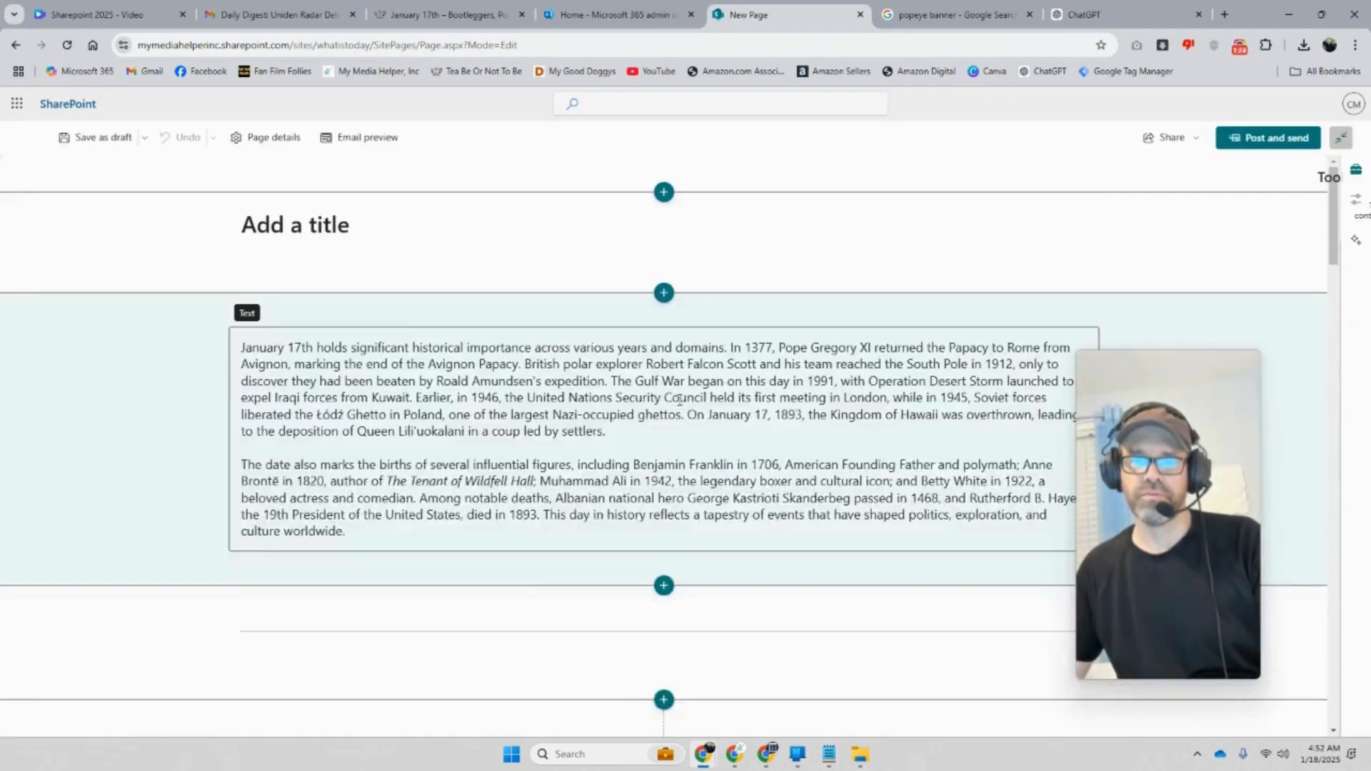
{"action": "left_click", "coordinate": [243, 229]}
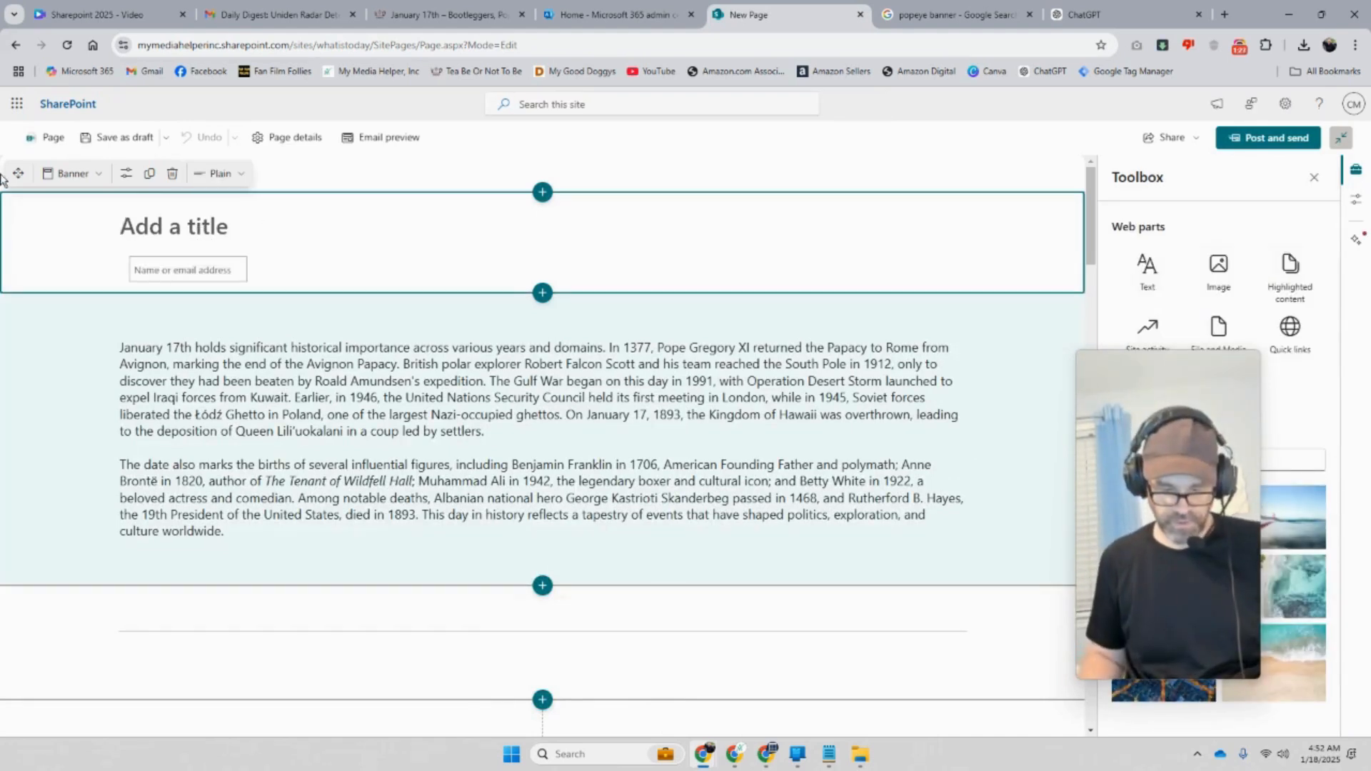
{"action": "type", "text": "January 1"}
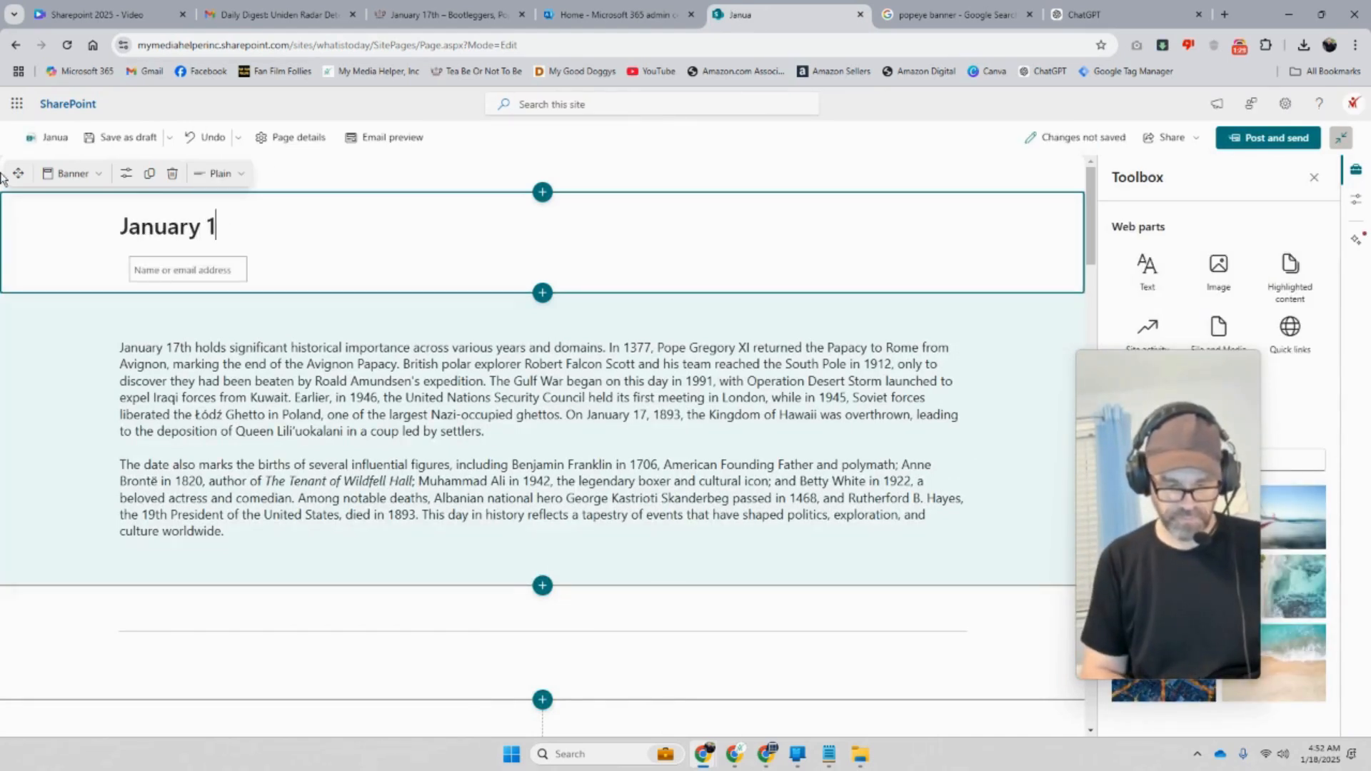
{"action": "type", "text": "6th"}
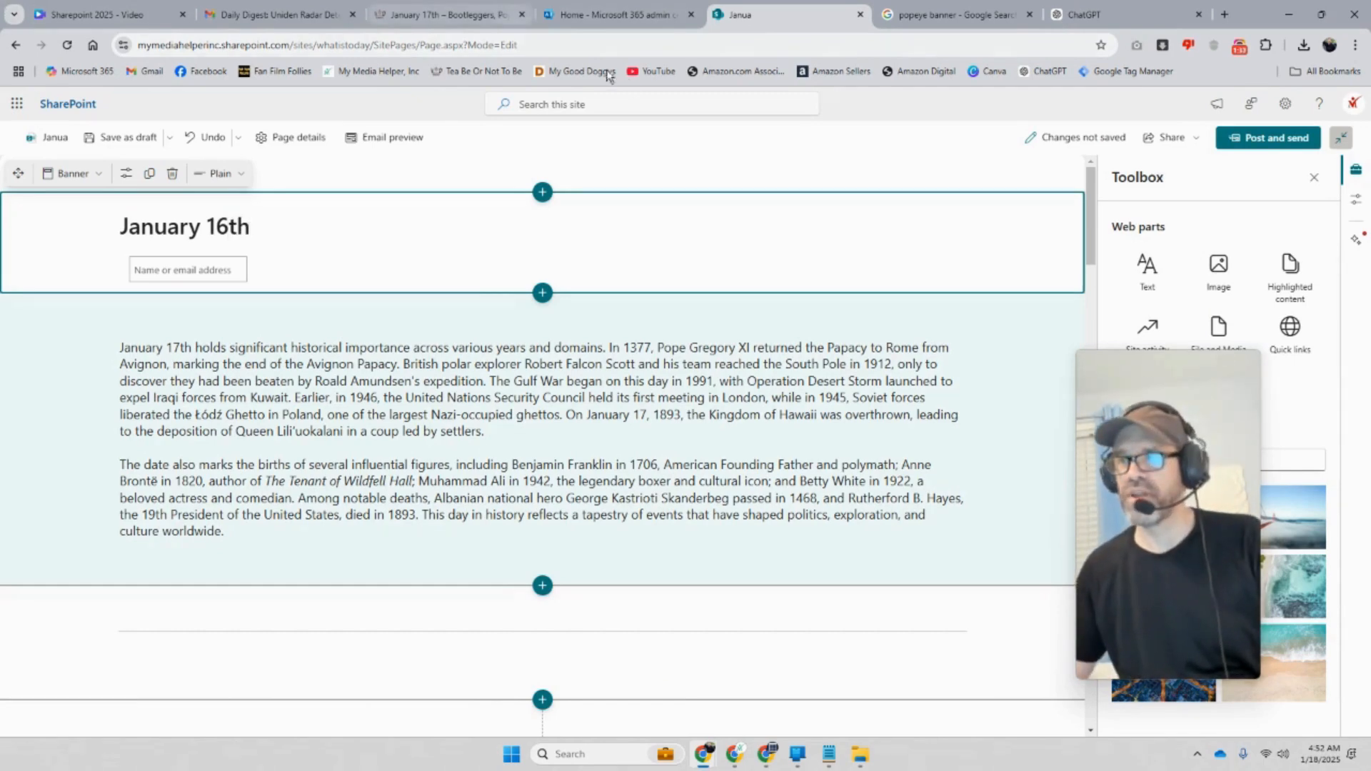
{"action": "left_click", "coordinate": [1264, 138]}
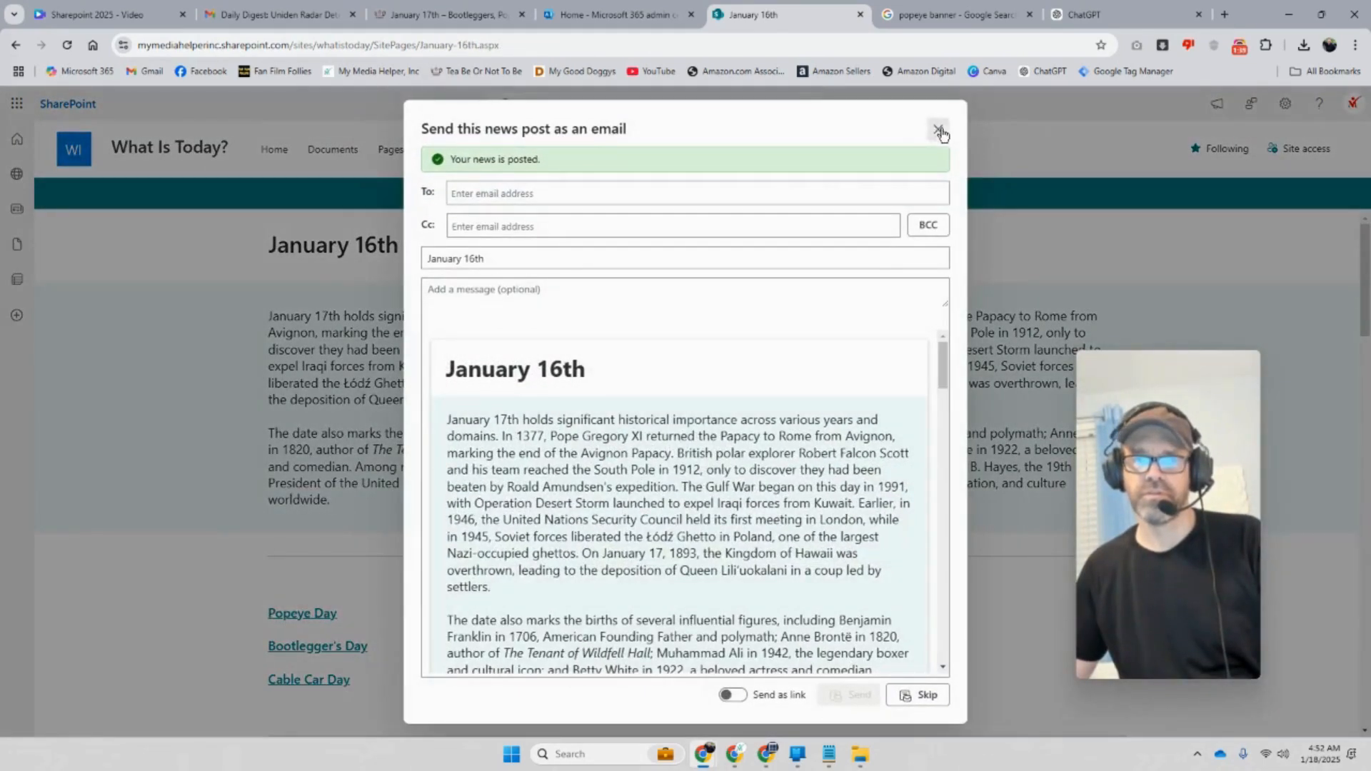
{"action": "left_click", "coordinate": [940, 132]}
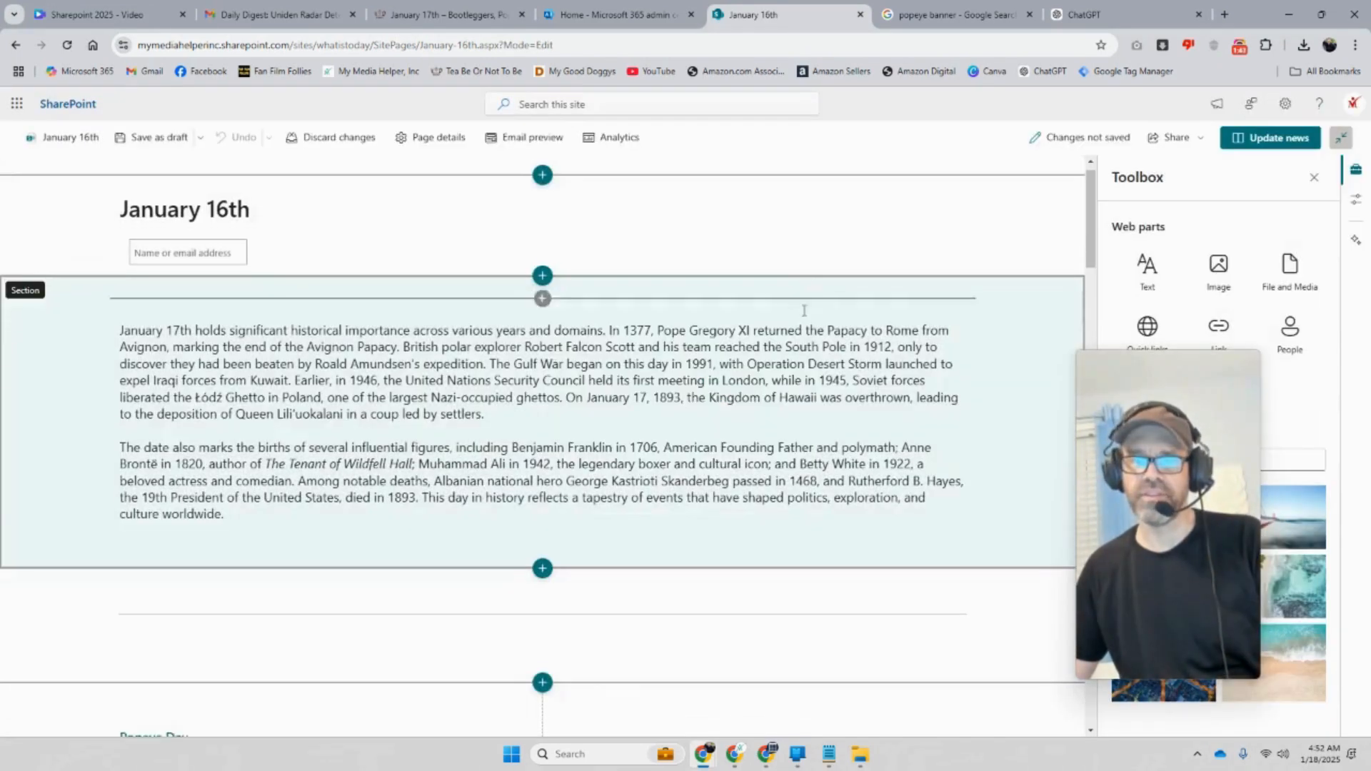
Open the settings of the Popeye Day YouTube video on the January 16th page in edit mode
{"action": "scroll", "coordinate": [798, 312], "scroll_direction": "down", "scroll_amount": 10}
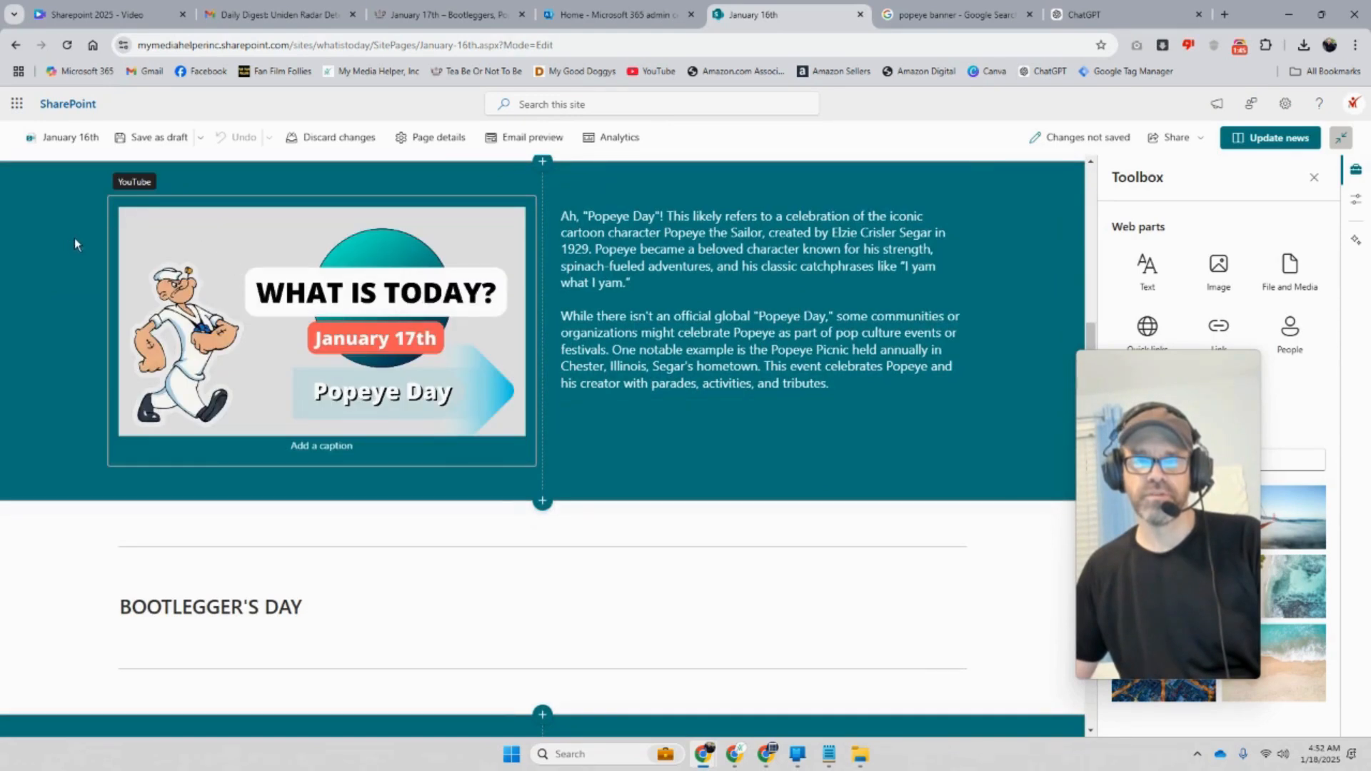
{"action": "left_click", "coordinate": [343, 214]}
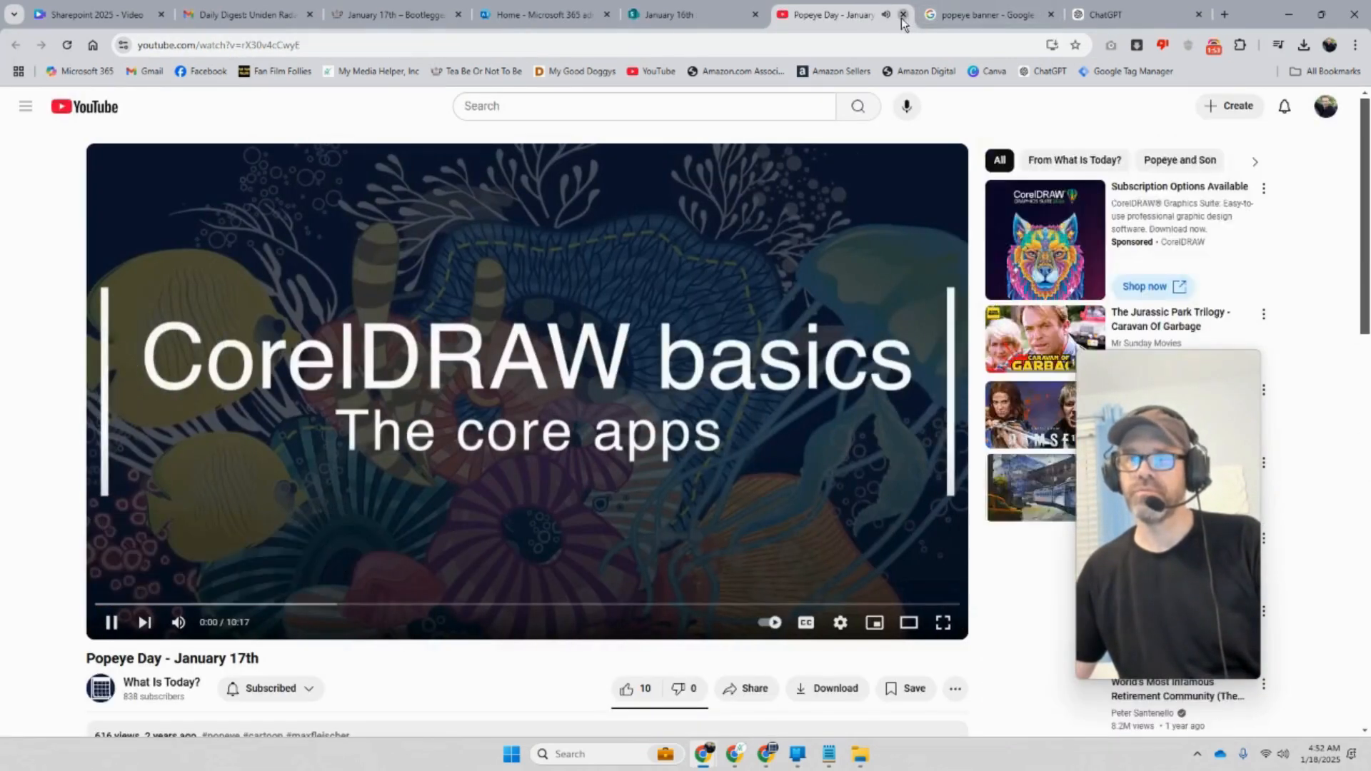
{"action": "left_click", "coordinate": [903, 14]}
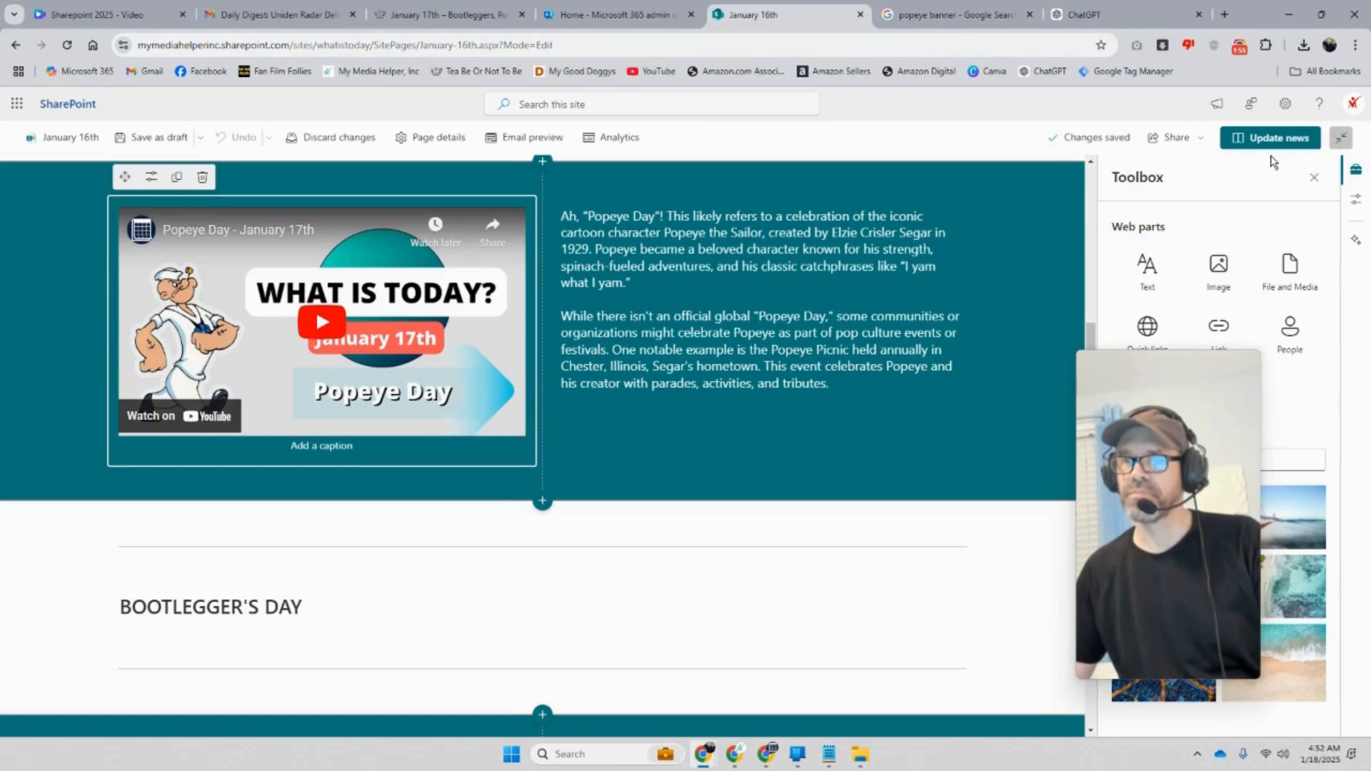
{"action": "left_click", "coordinate": [150, 178]}
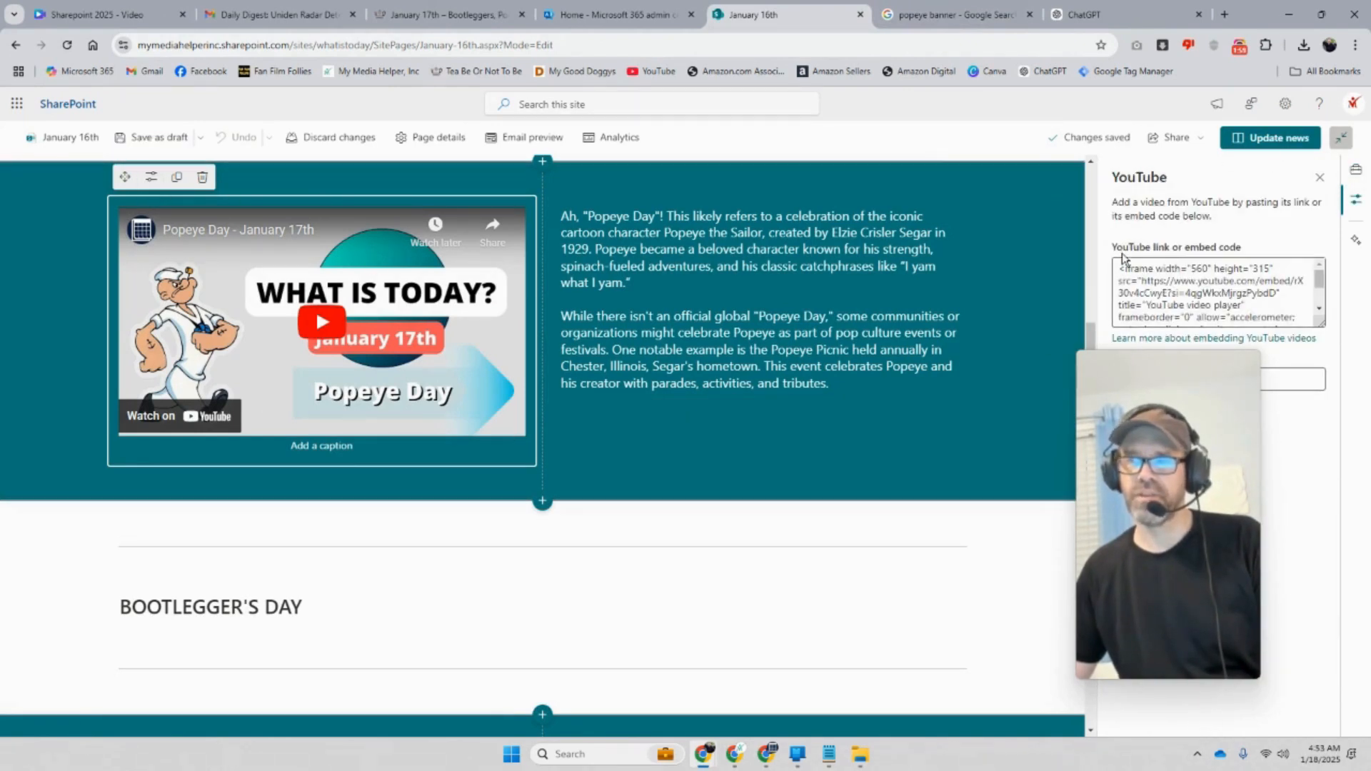
Switch to the What Is Today? YouTube channel and search its videos for "January 16th"
{"action": "left_click", "coordinate": [767, 754]}
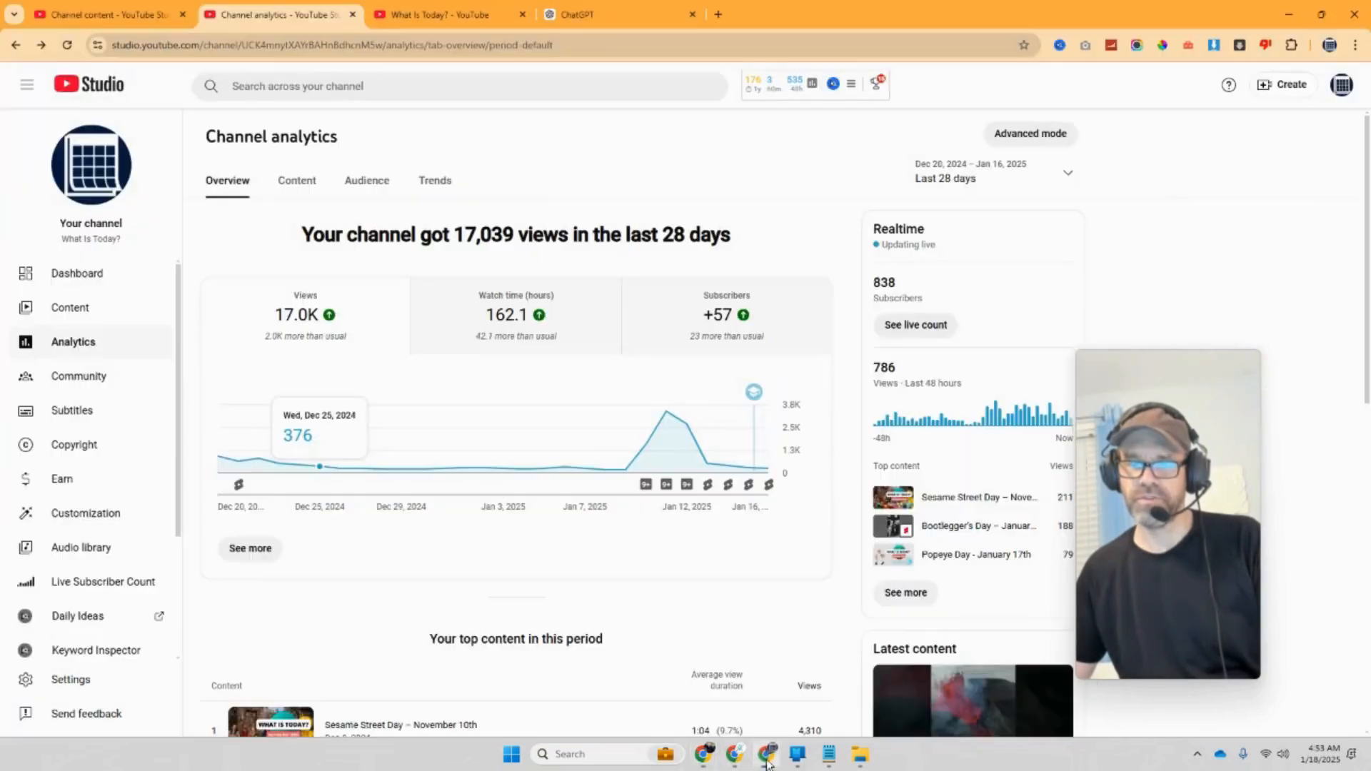
{"action": "left_click", "coordinate": [133, 163]}
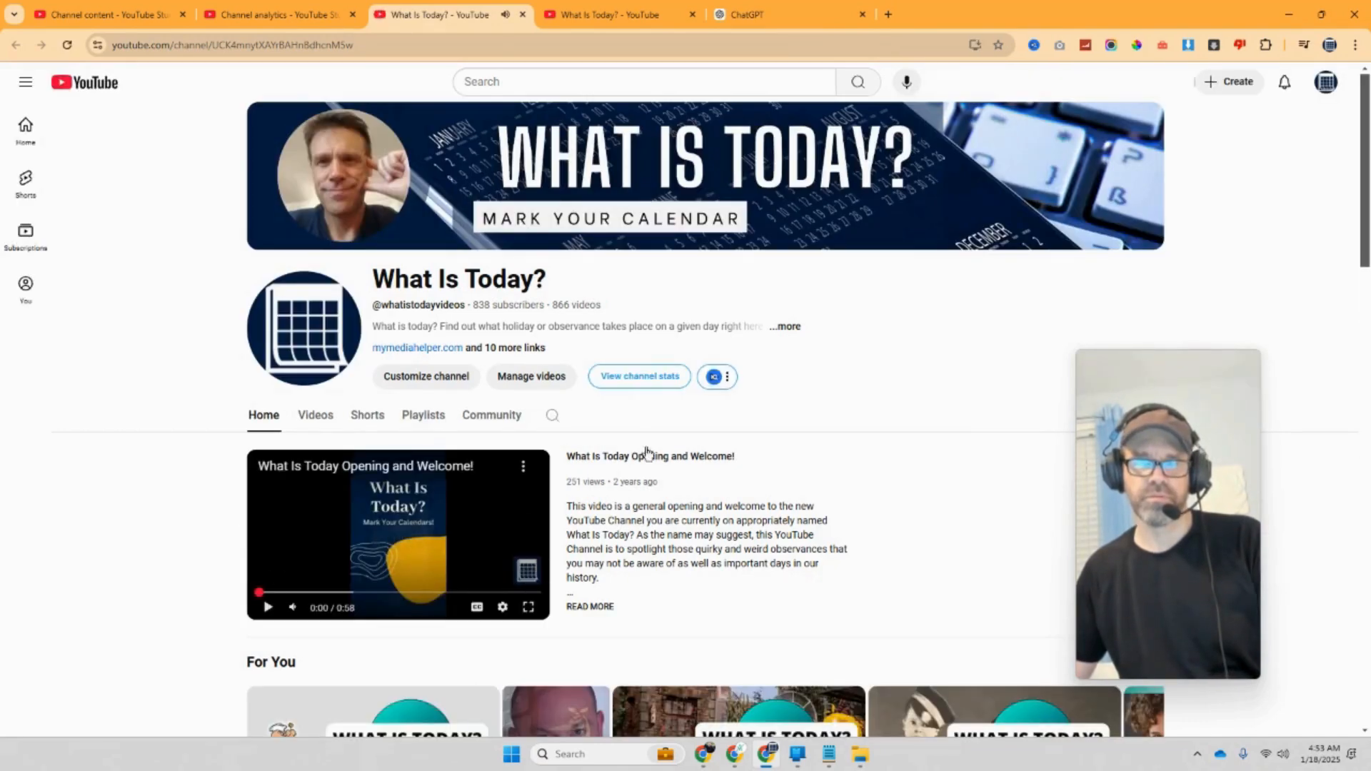
{"action": "left_click", "coordinate": [560, 421]}
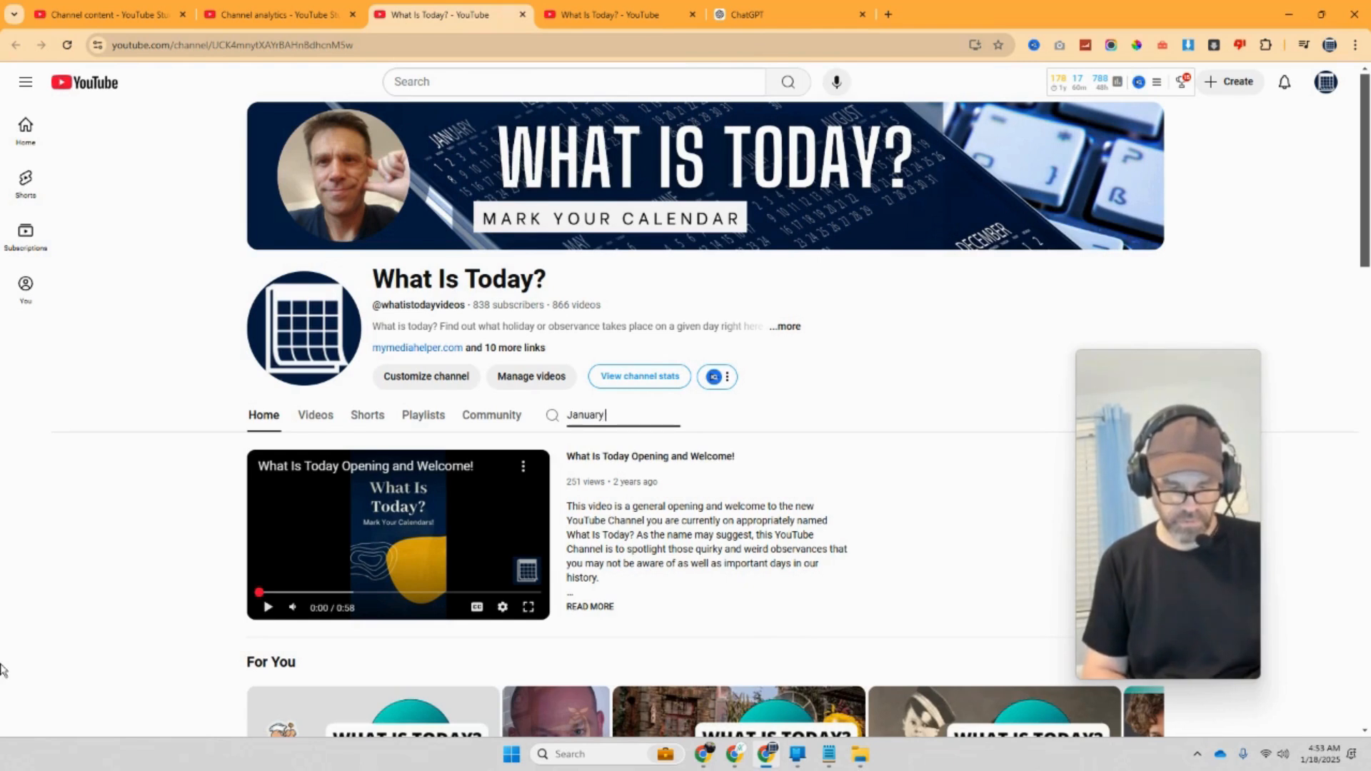
{"action": "type", "text": "January 16th"}
{"action": "key", "text": "Return"}
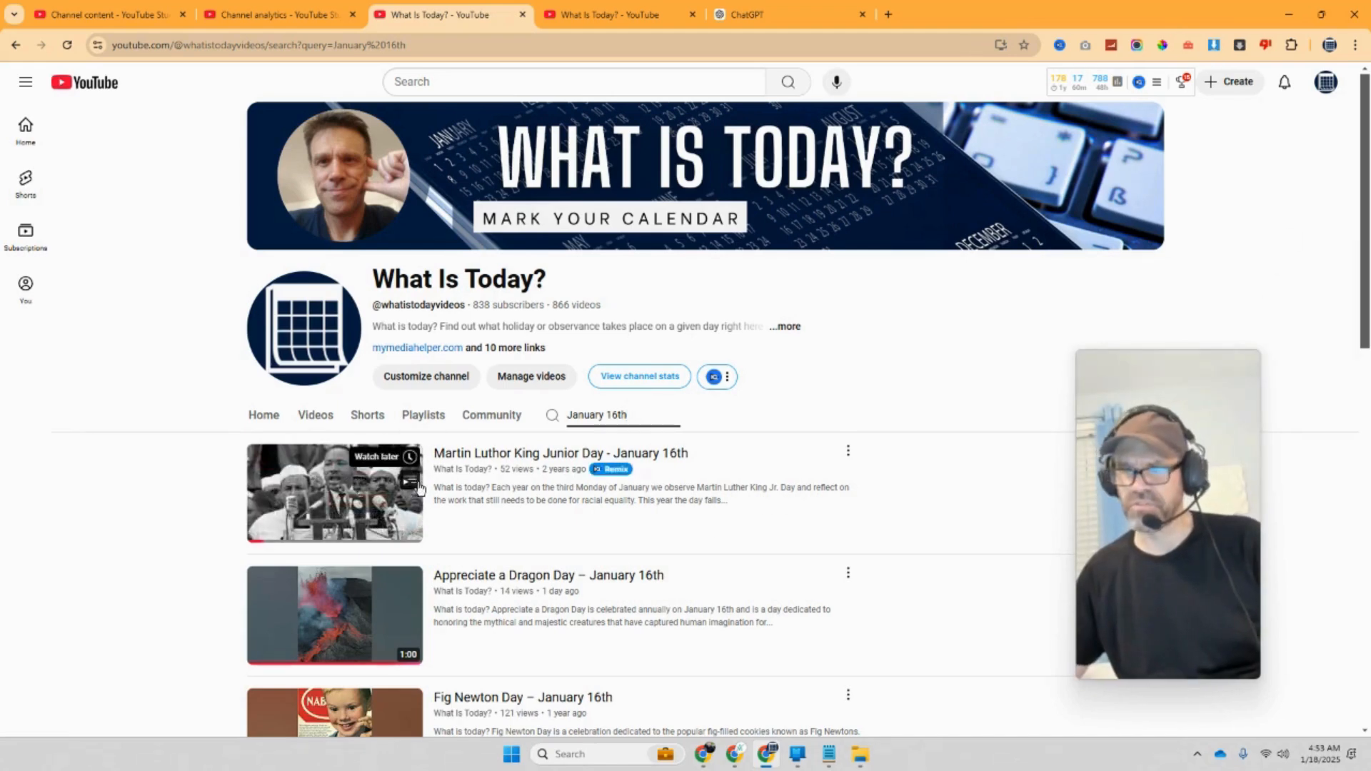
{"action": "scroll", "coordinate": [422, 485], "scroll_direction": "down", "scroll_amount": 2}
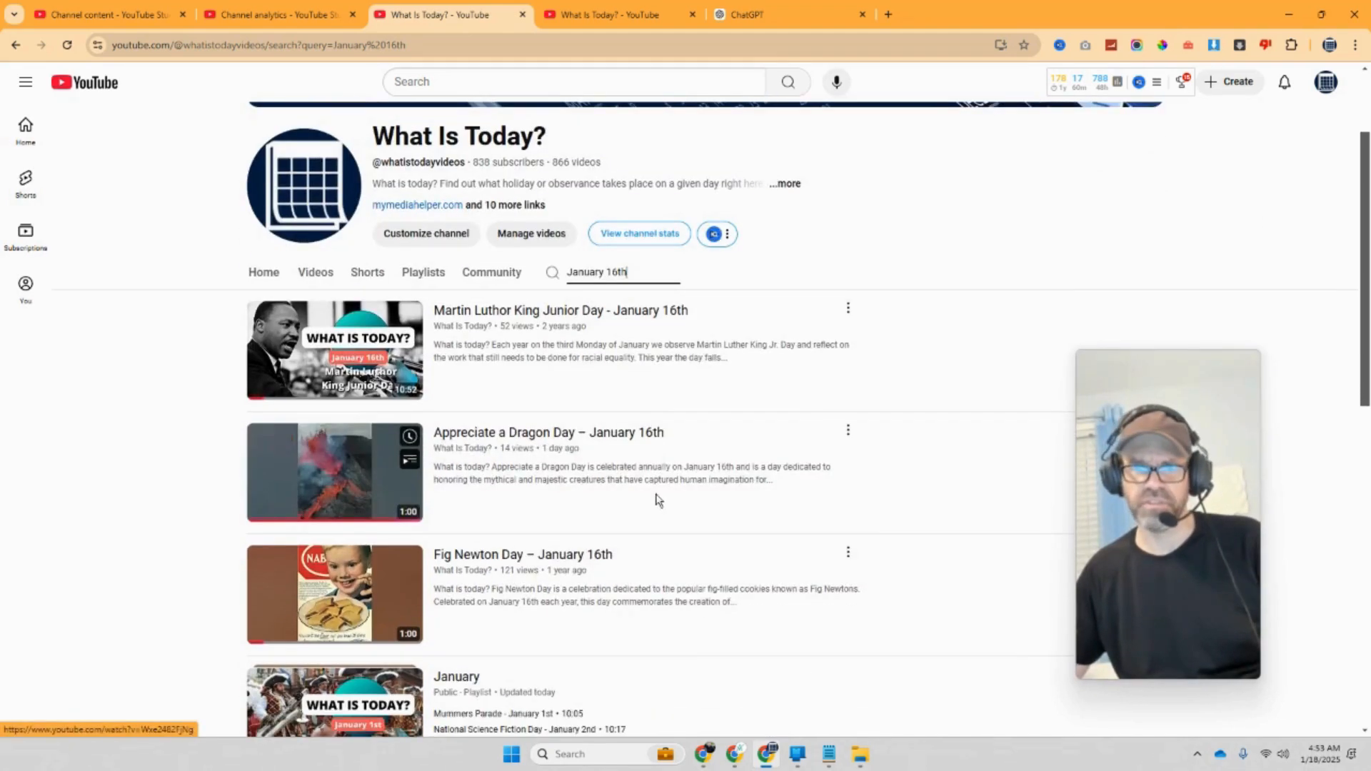
Open the "Appreciate a Dragon Day – January 16th" video in a new tab, pause it, and copy its embed code
{"action": "right_click", "coordinate": [491, 444]}
{"action": "key", "text": "Escape"}
{"action": "middle_click", "coordinate": [492, 448]}
{"action": "left_click", "coordinate": [603, 17]}
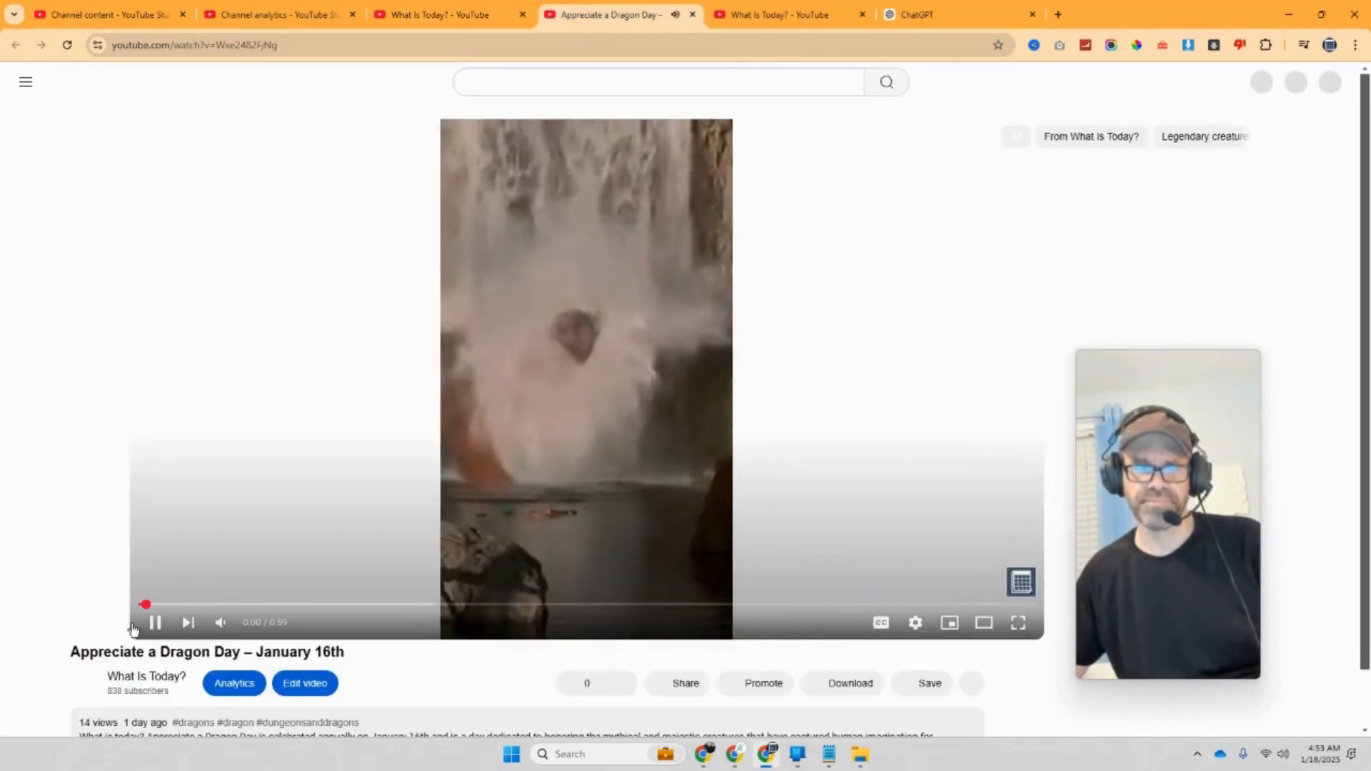
{"action": "left_click", "coordinate": [96, 623]}
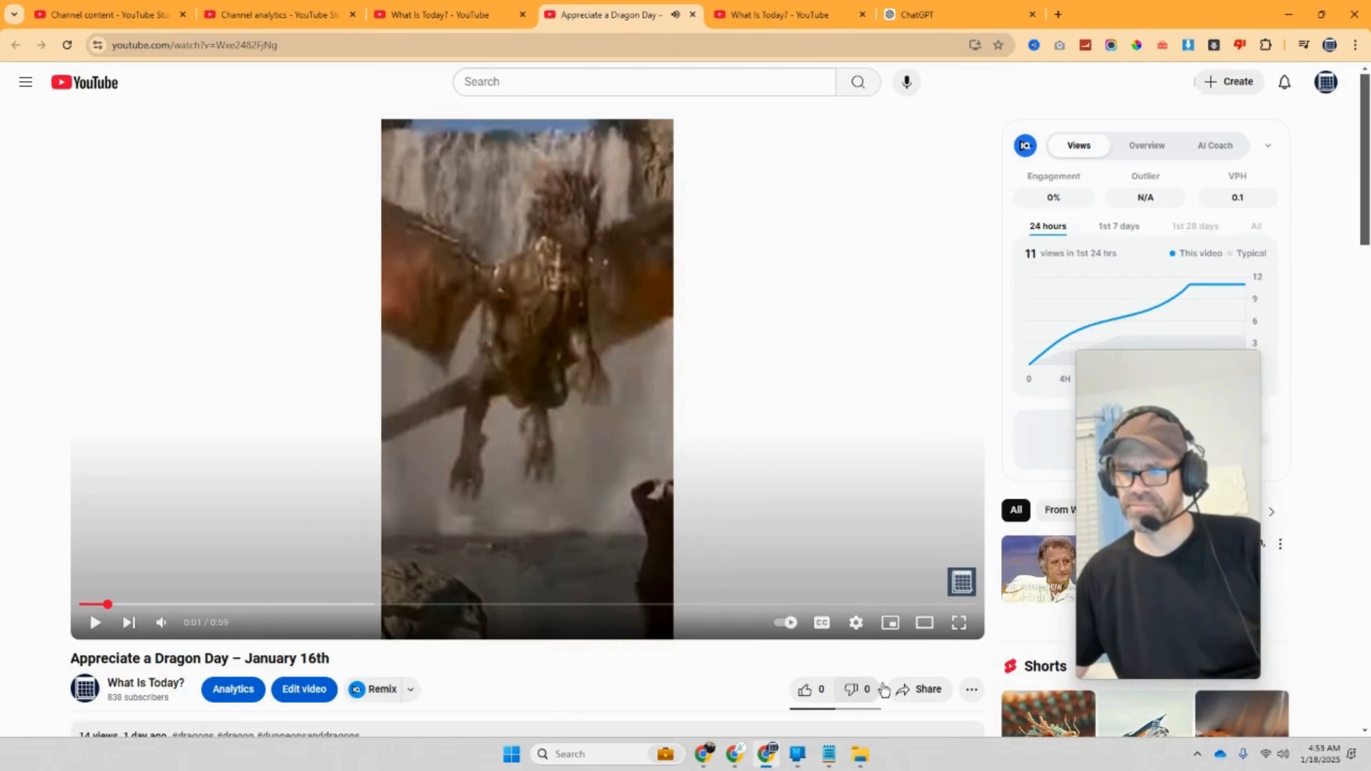
{"action": "left_click", "coordinate": [917, 690]}
{"action": "left_click", "coordinate": [547, 396]}
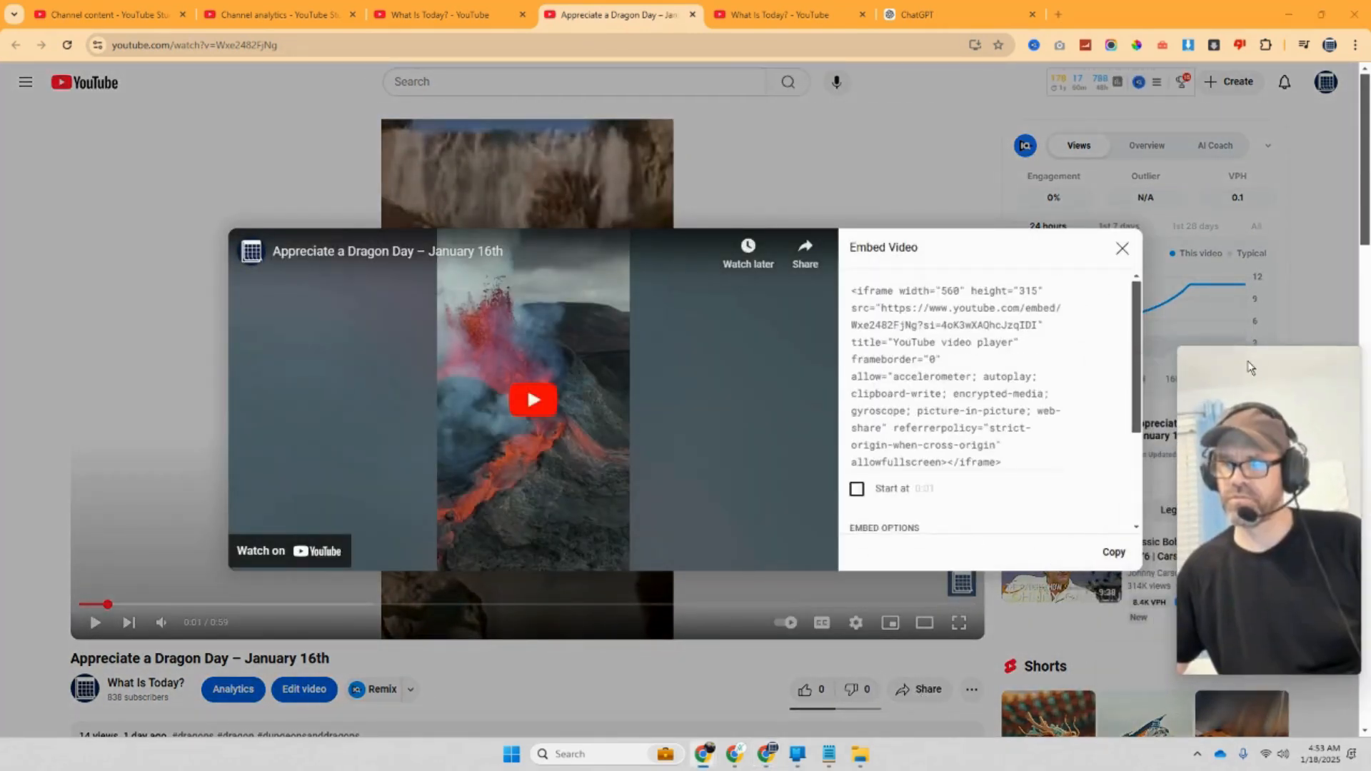
{"action": "left_click", "coordinate": [1114, 552]}
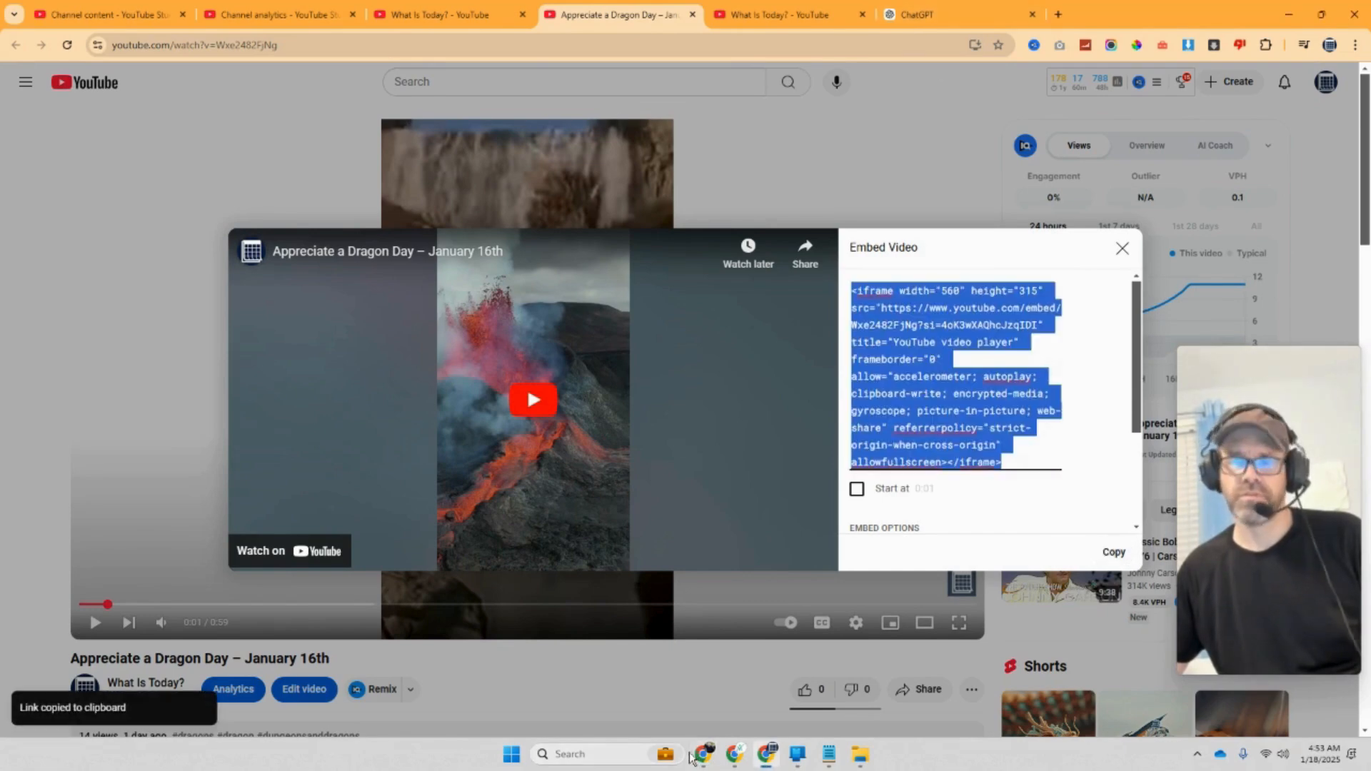
Return to the January 16th SharePoint page and replace the Popeye Day video's embed code with the copied Dragon Day code
{"action": "mouse_move", "coordinate": [709, 759]}
{"action": "left_click", "coordinate": [588, 673]}
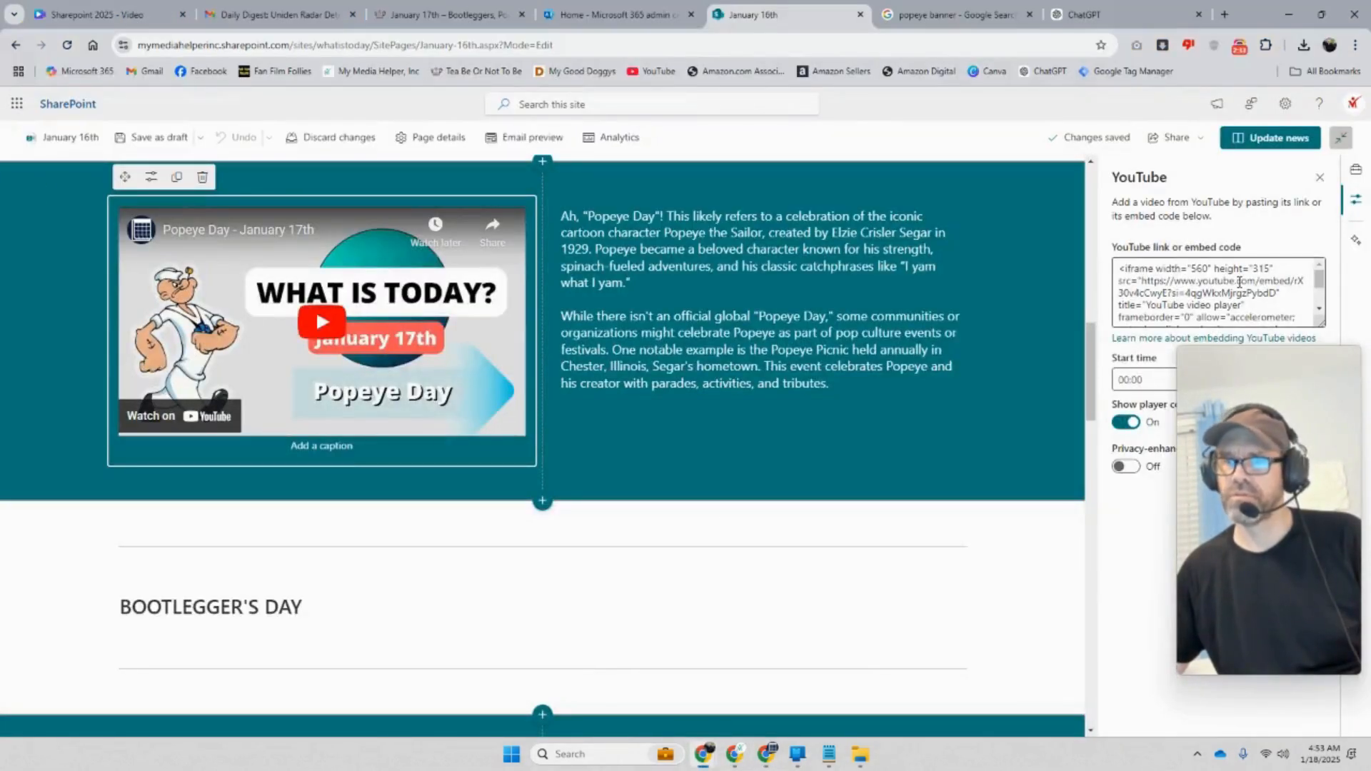
{"action": "left_click_drag", "start_coordinate": [1118, 268], "coordinate": [1366, 355]}
{"action": "key", "text": "ctrl+v"}
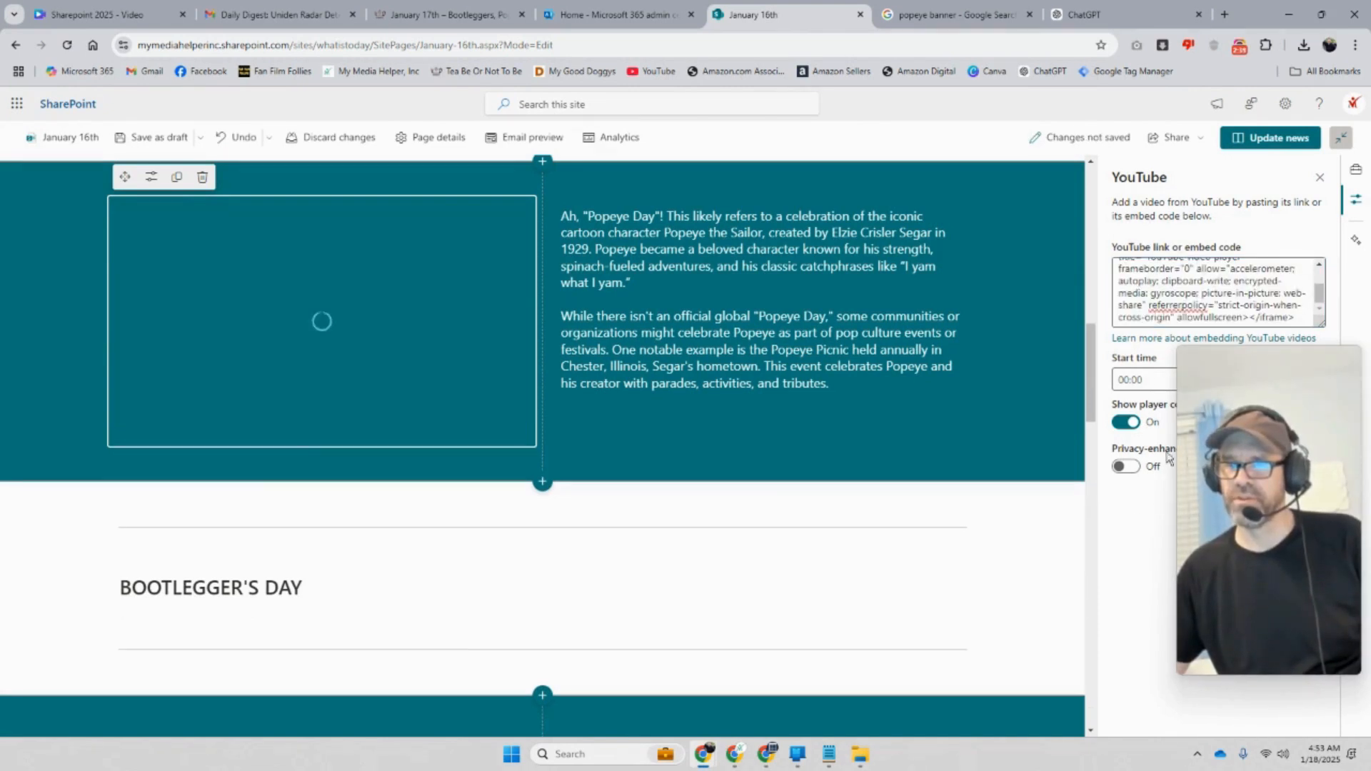
Change the display text of the Popeye Day hyperlink in the list of links to "Dra"
{"action": "scroll", "coordinate": [793, 500], "scroll_direction": "up", "scroll_amount": 6}
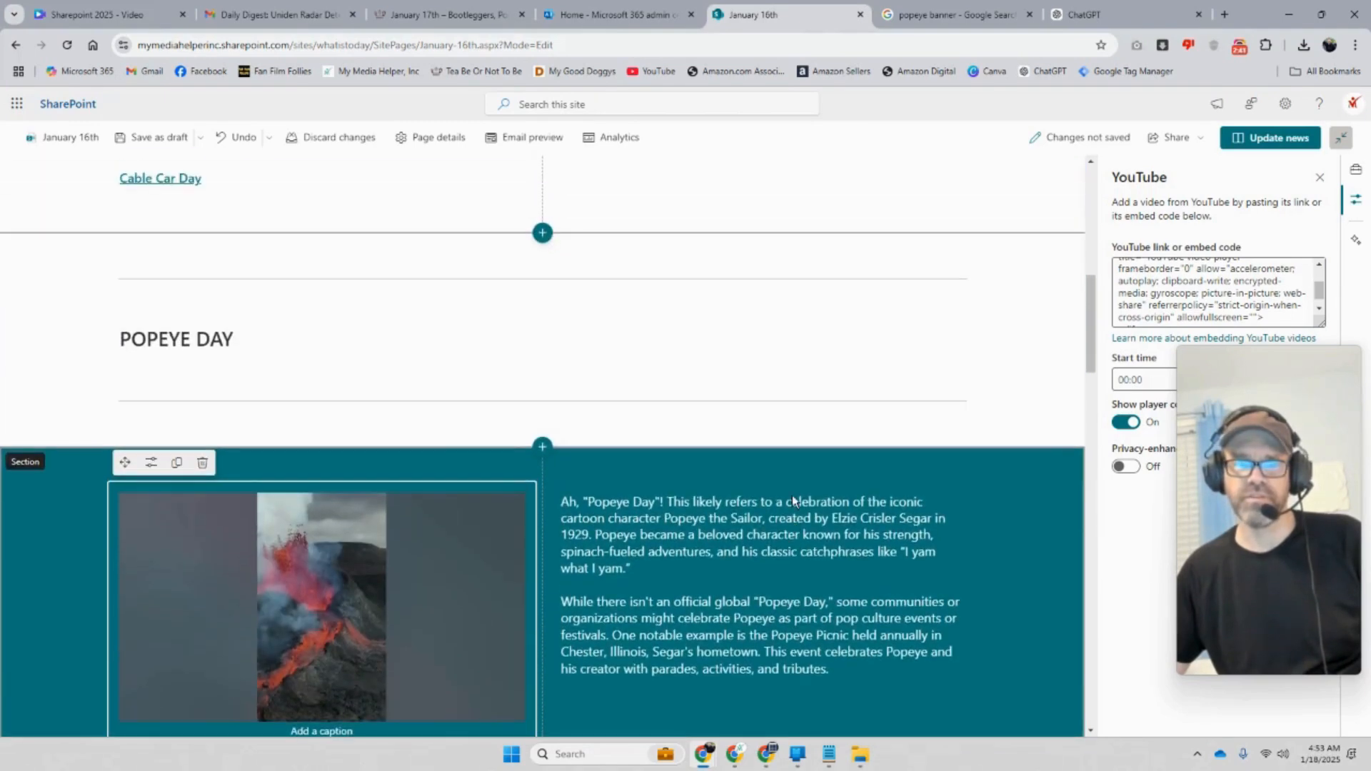
{"action": "left_click_drag", "start_coordinate": [202, 260], "coordinate": [121, 254]}
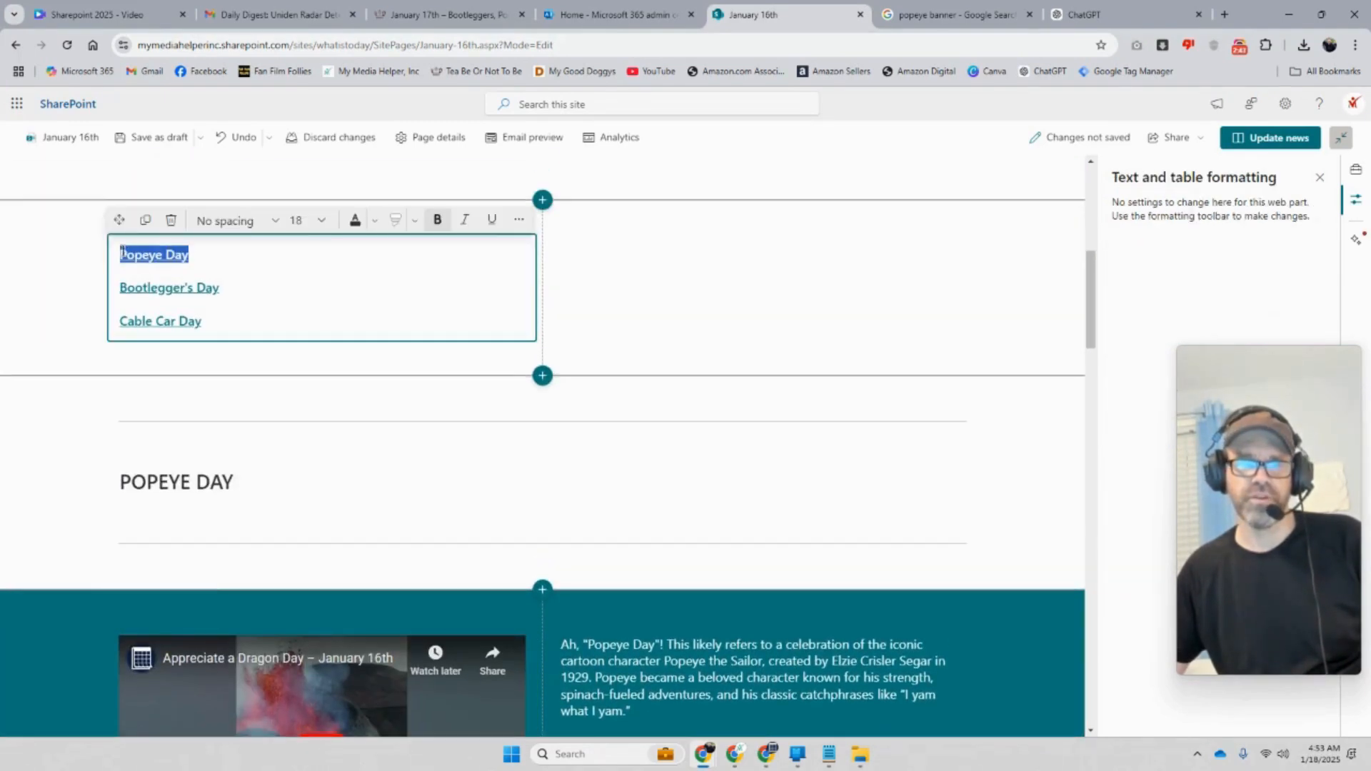
{"action": "left_click", "coordinate": [519, 221]}
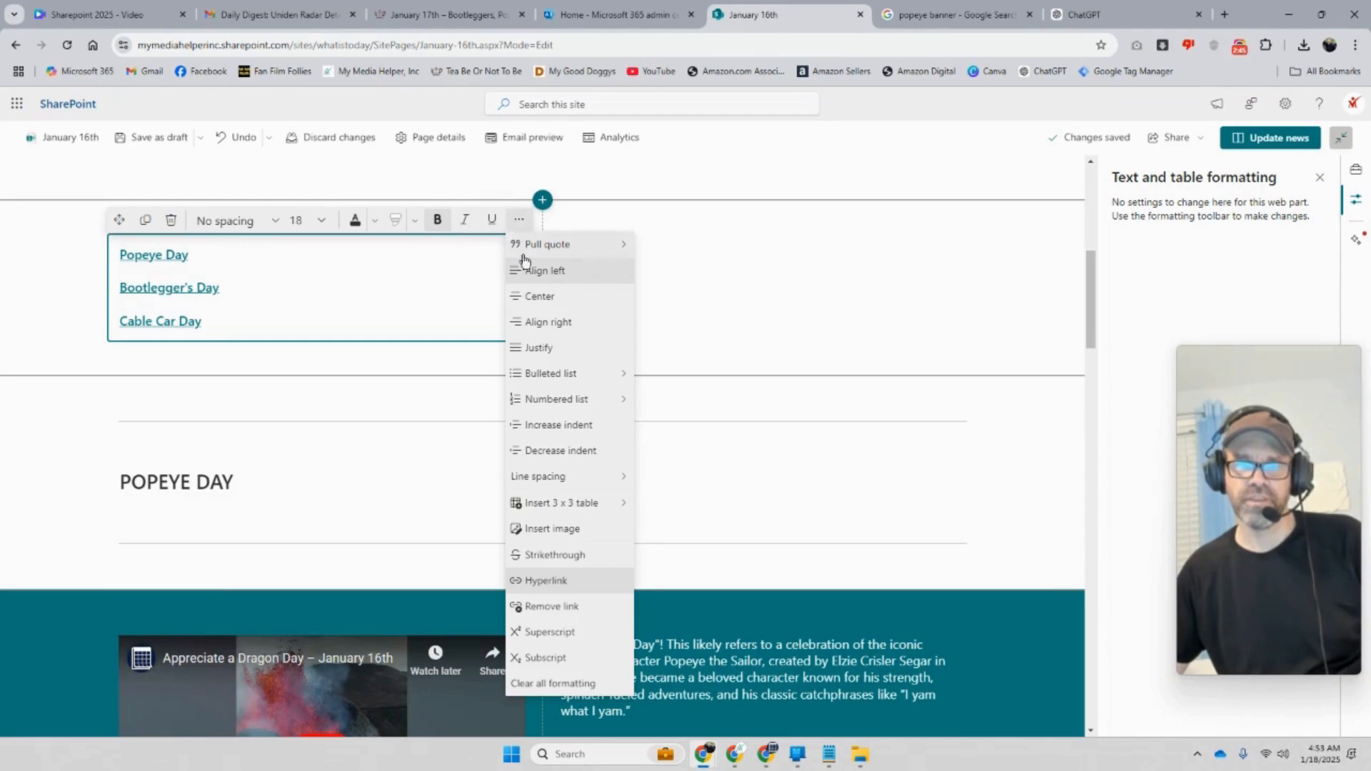
{"action": "left_click", "coordinate": [546, 581]}
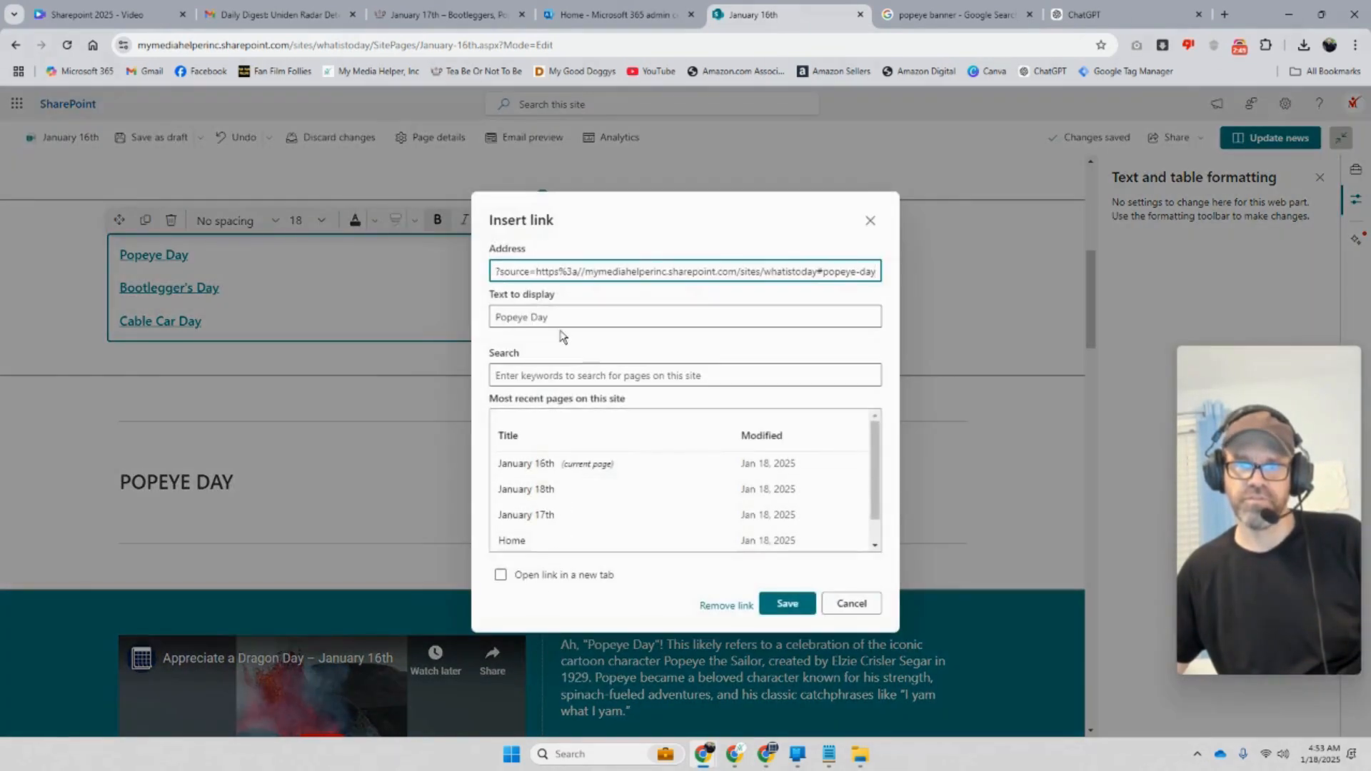
{"action": "left_click_drag", "start_coordinate": [560, 320], "coordinate": [378, 321]}
{"action": "type", "text": "Dra"}
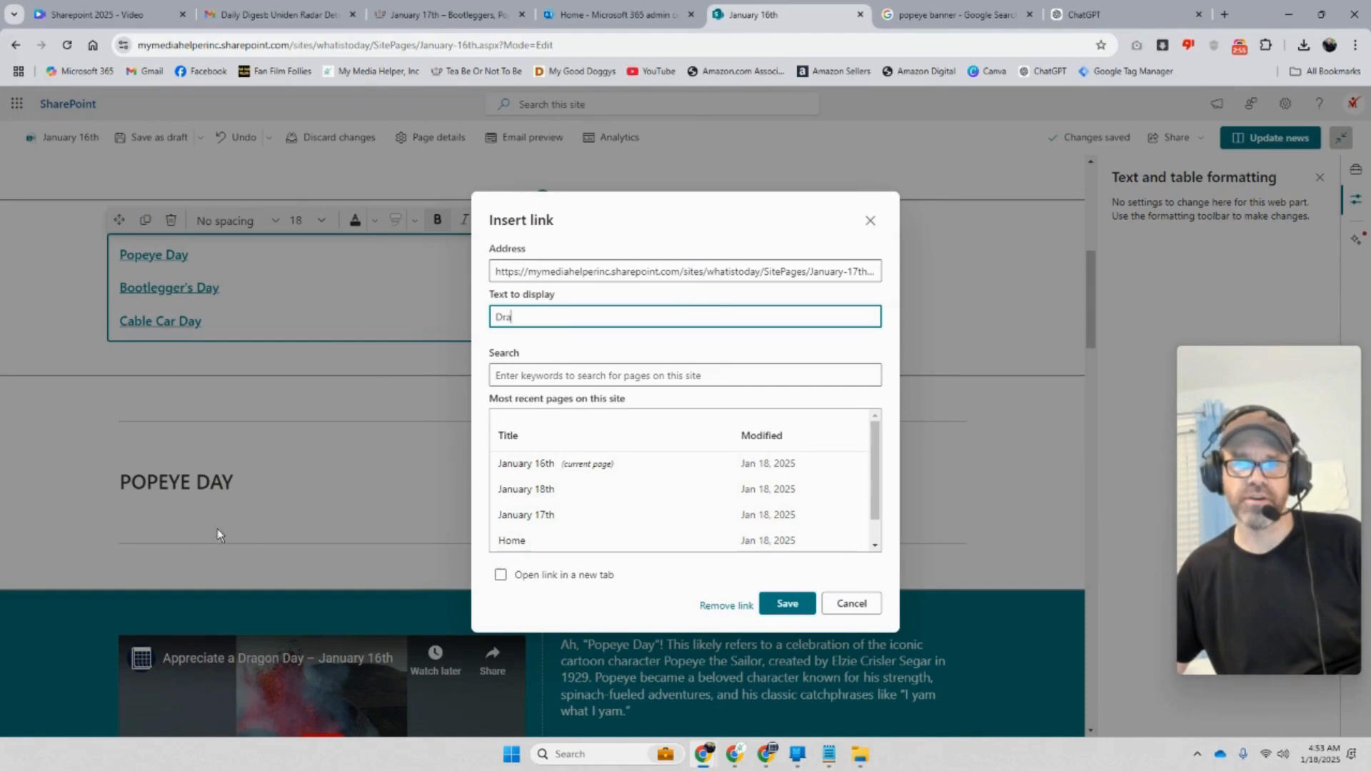
{"action": "left_click", "coordinate": [787, 606]}
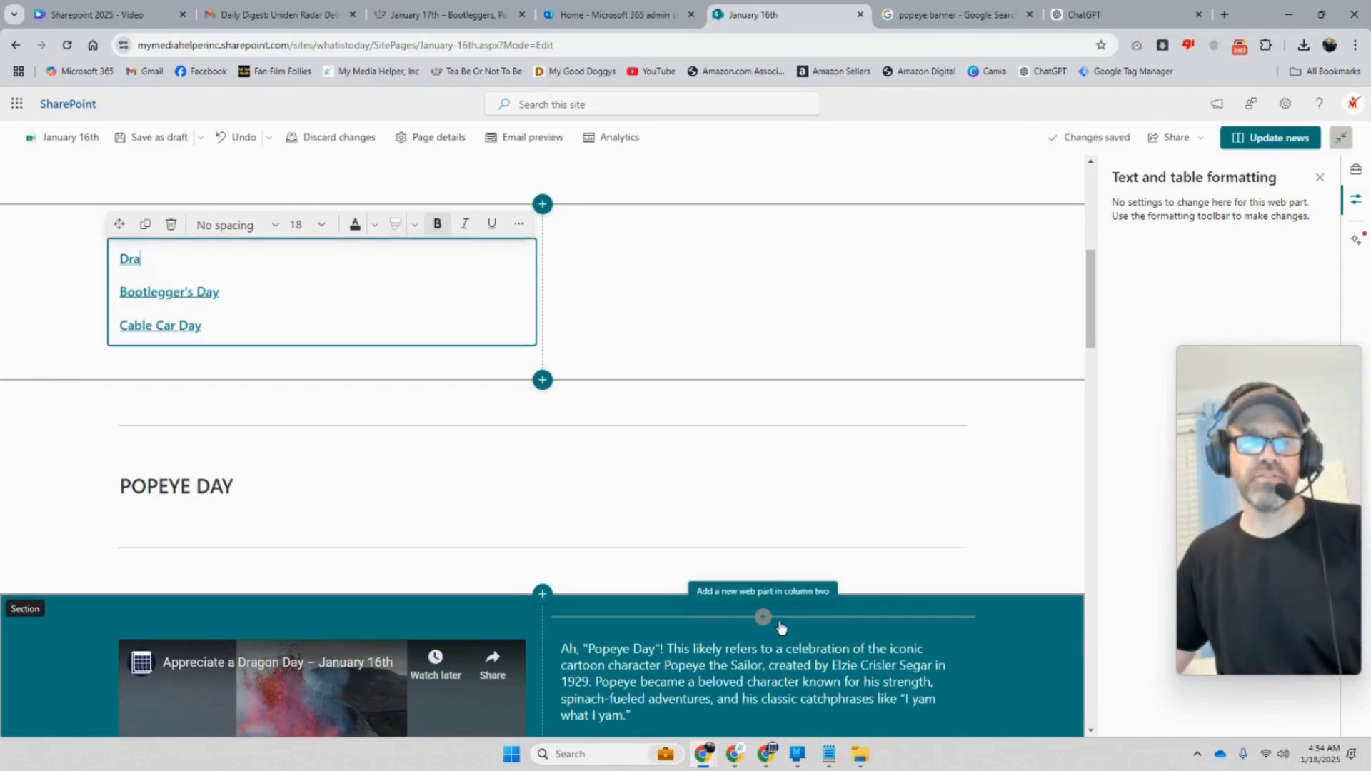
Publish the edits with Update news and view the January 16th page from its title
{"action": "scroll", "coordinate": [783, 623], "scroll_direction": "up", "scroll_amount": 3}
{"action": "scroll", "coordinate": [767, 571], "scroll_direction": "up", "scroll_amount": 2}
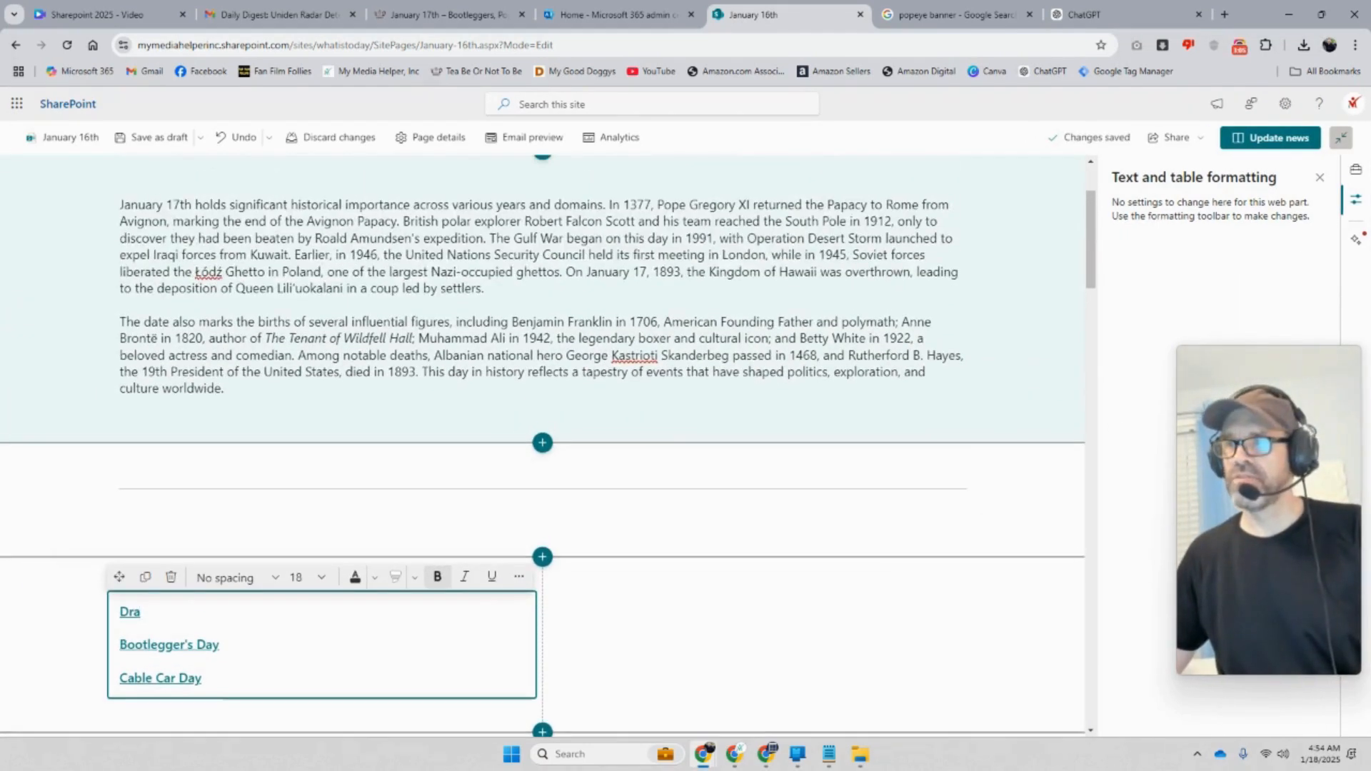
{"action": "left_click", "coordinate": [1288, 143]}
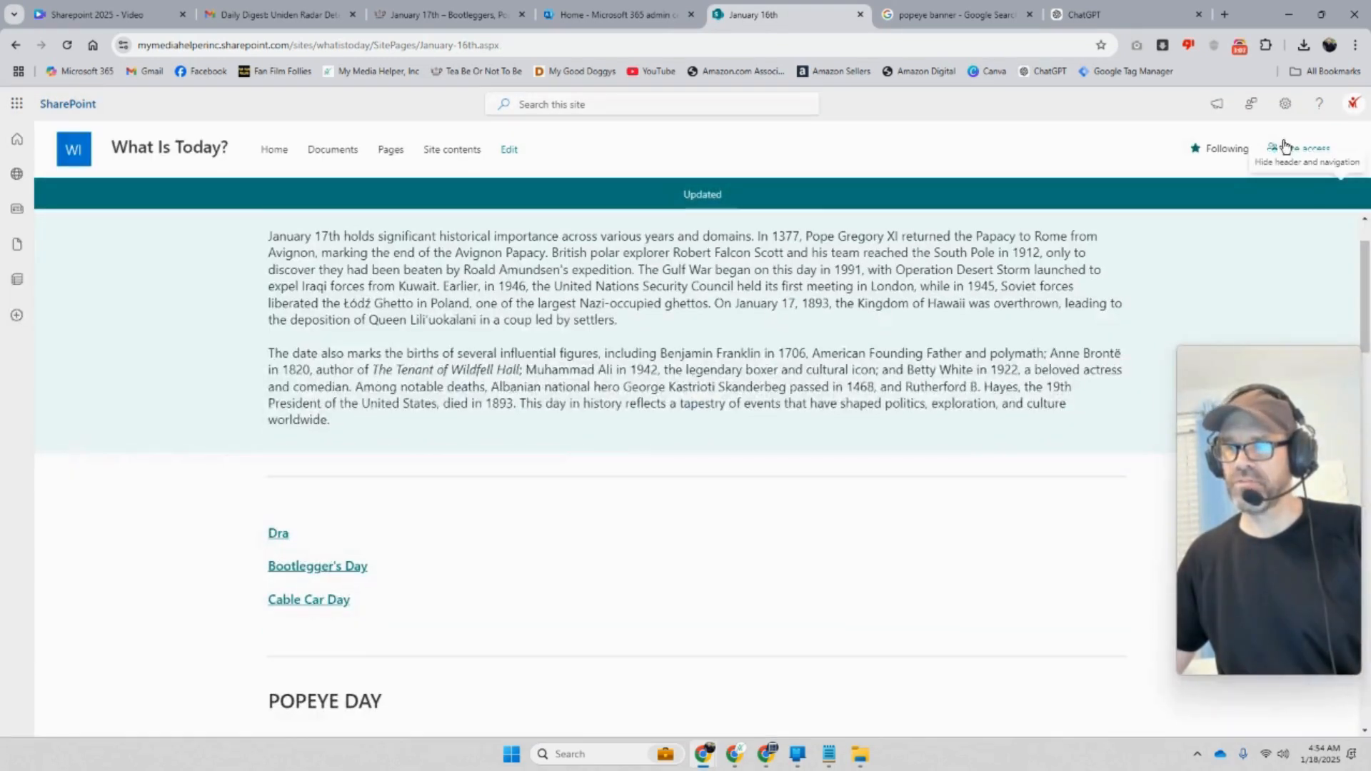
{"action": "scroll", "coordinate": [957, 407], "scroll_direction": "up", "scroll_amount": 1}
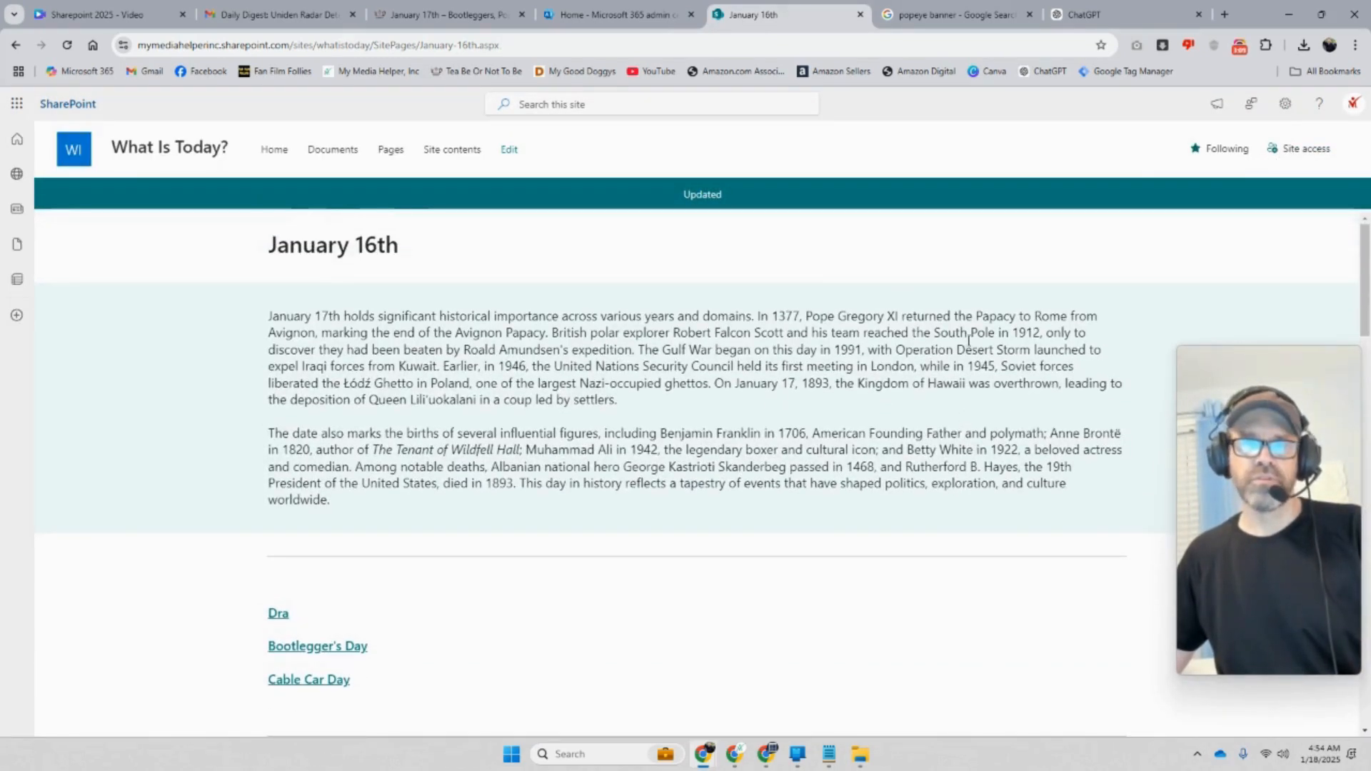
Go to the home page of the What Is Today? site
{"action": "left_click", "coordinate": [274, 156]}
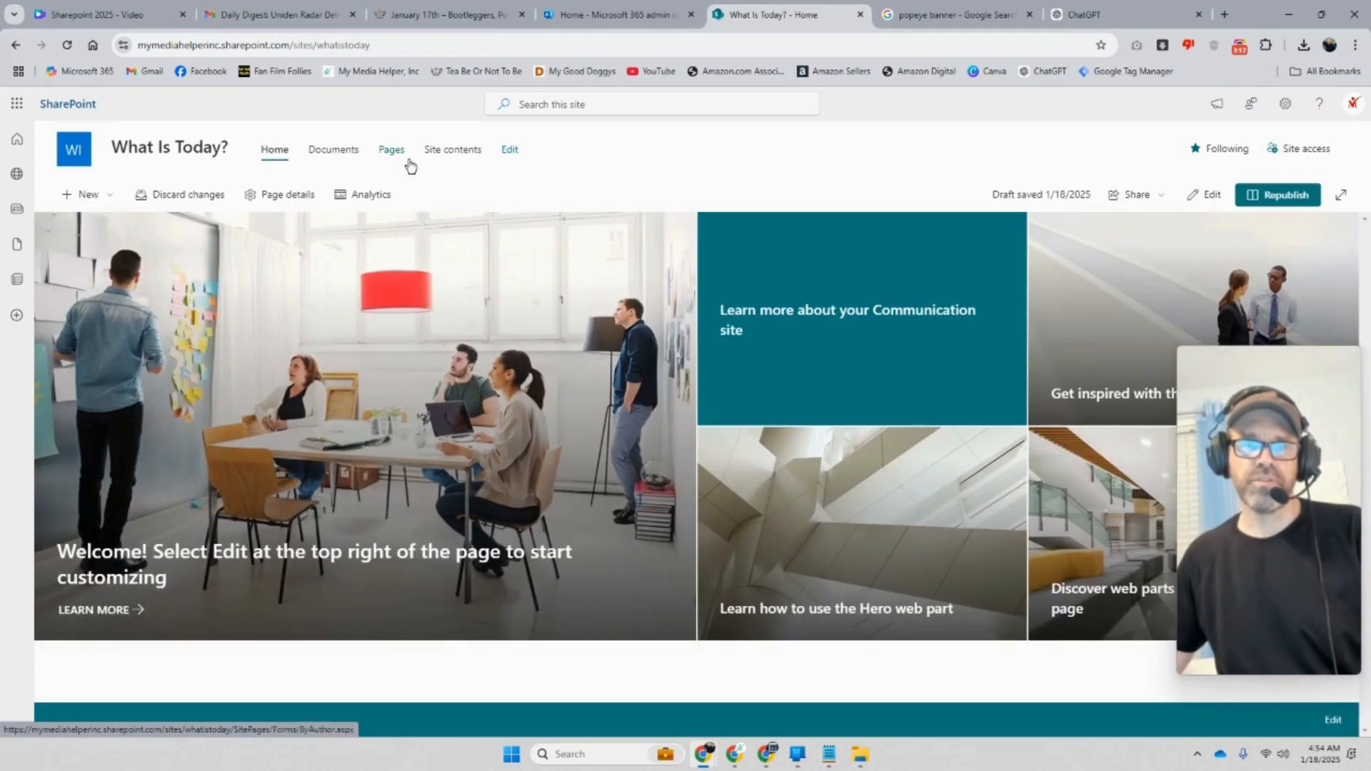
{"action": "left_click", "coordinate": [510, 153]}
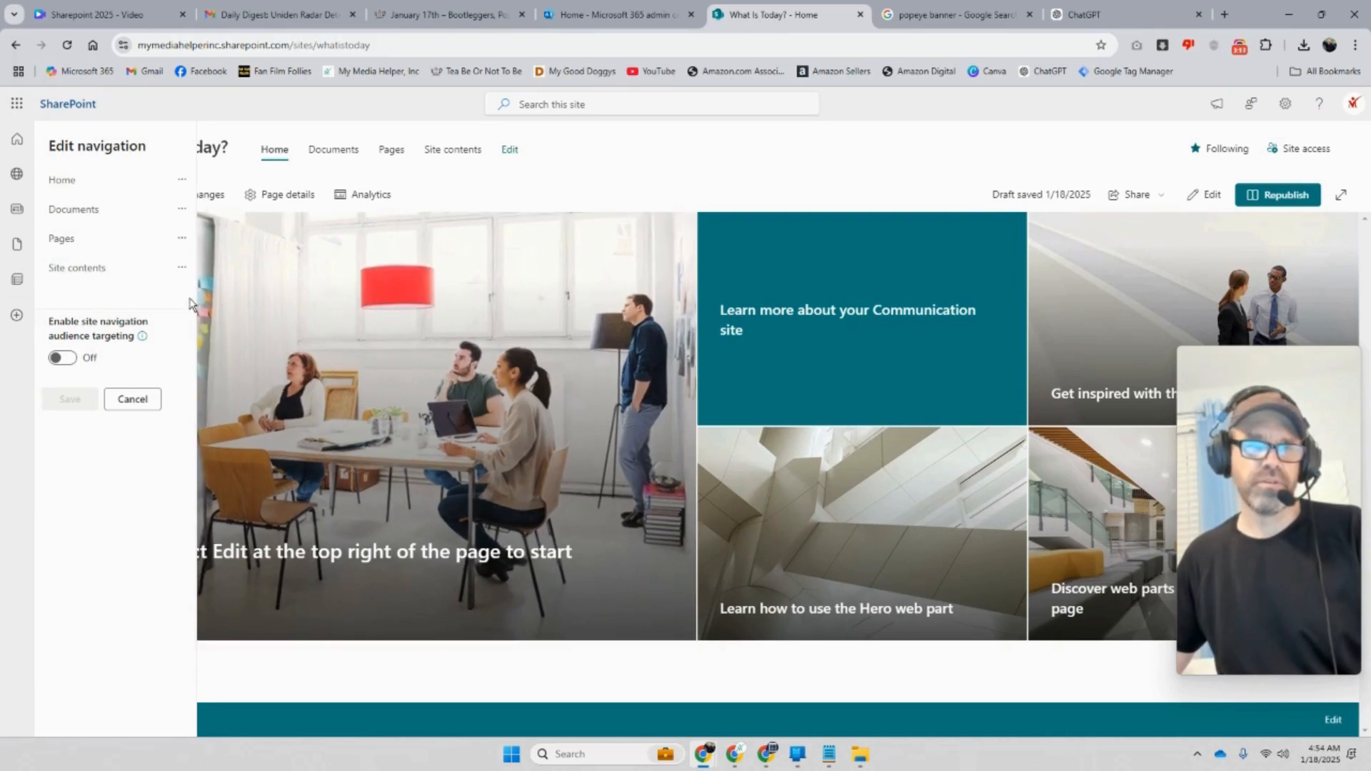
{"action": "mouse_move", "coordinate": [74, 301]}
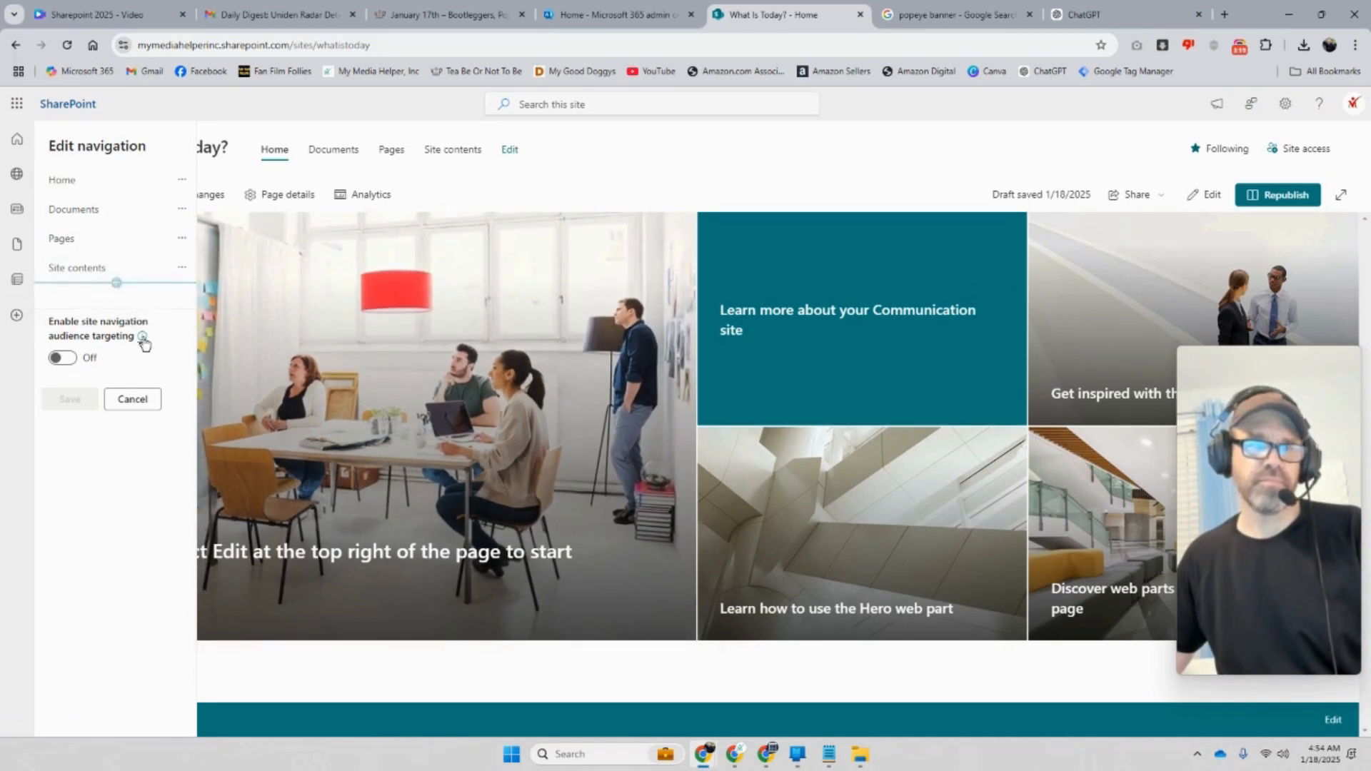
{"action": "left_click", "coordinate": [116, 285]}
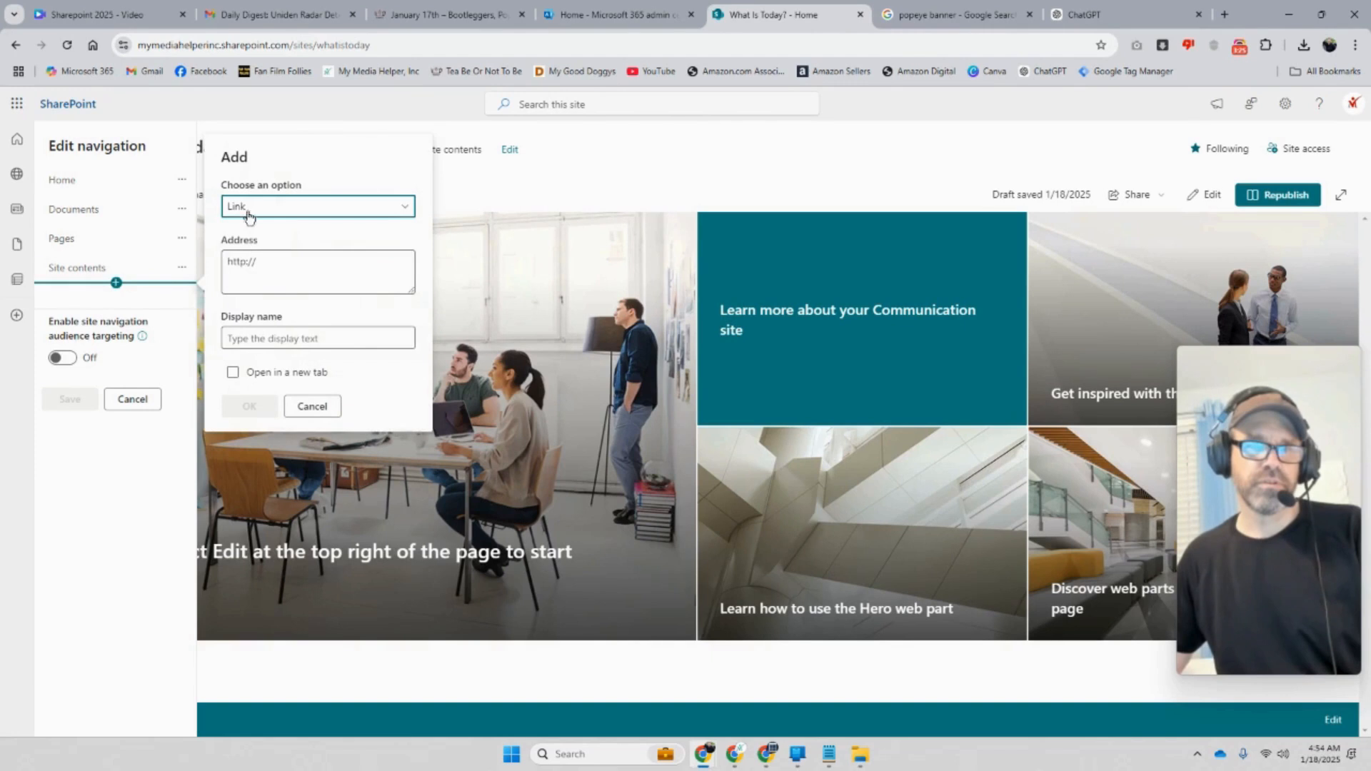
{"action": "left_click", "coordinate": [289, 406]}
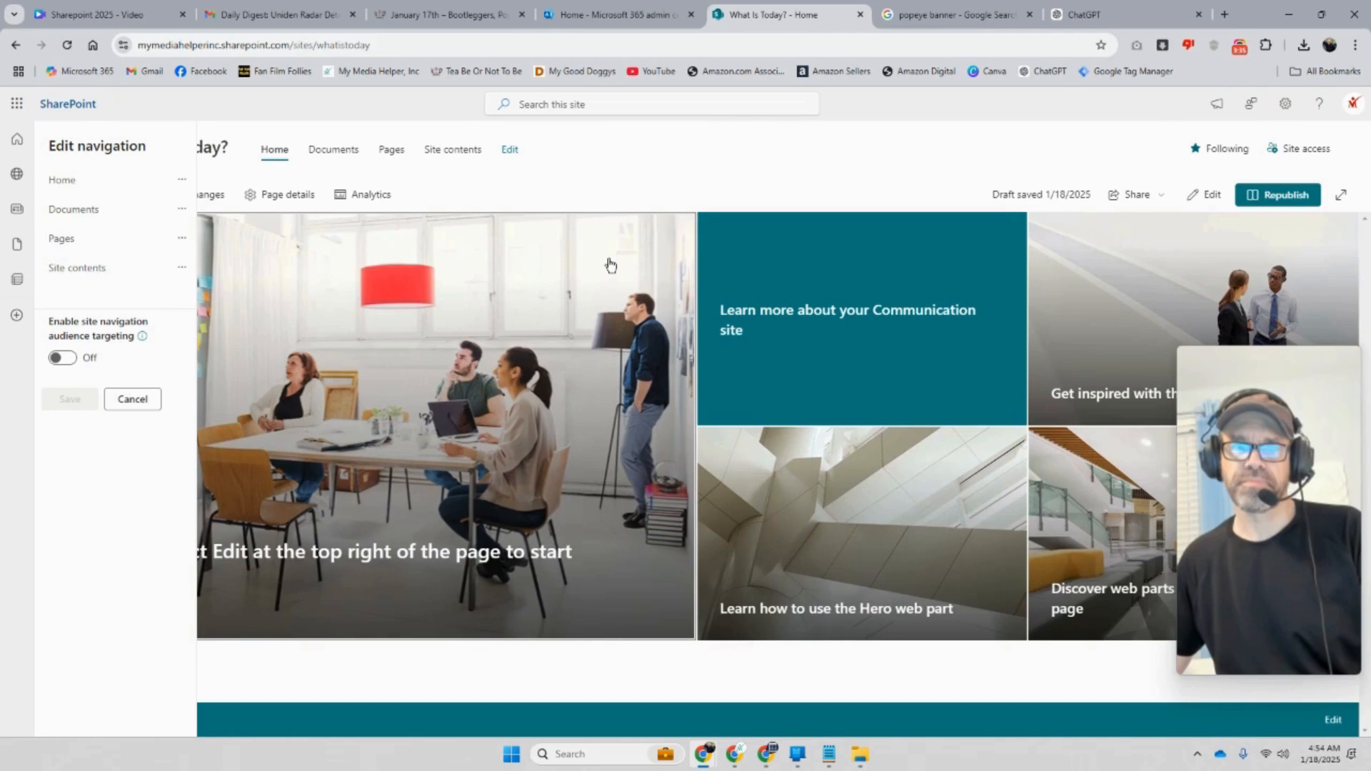
{"action": "left_click", "coordinate": [131, 399]}
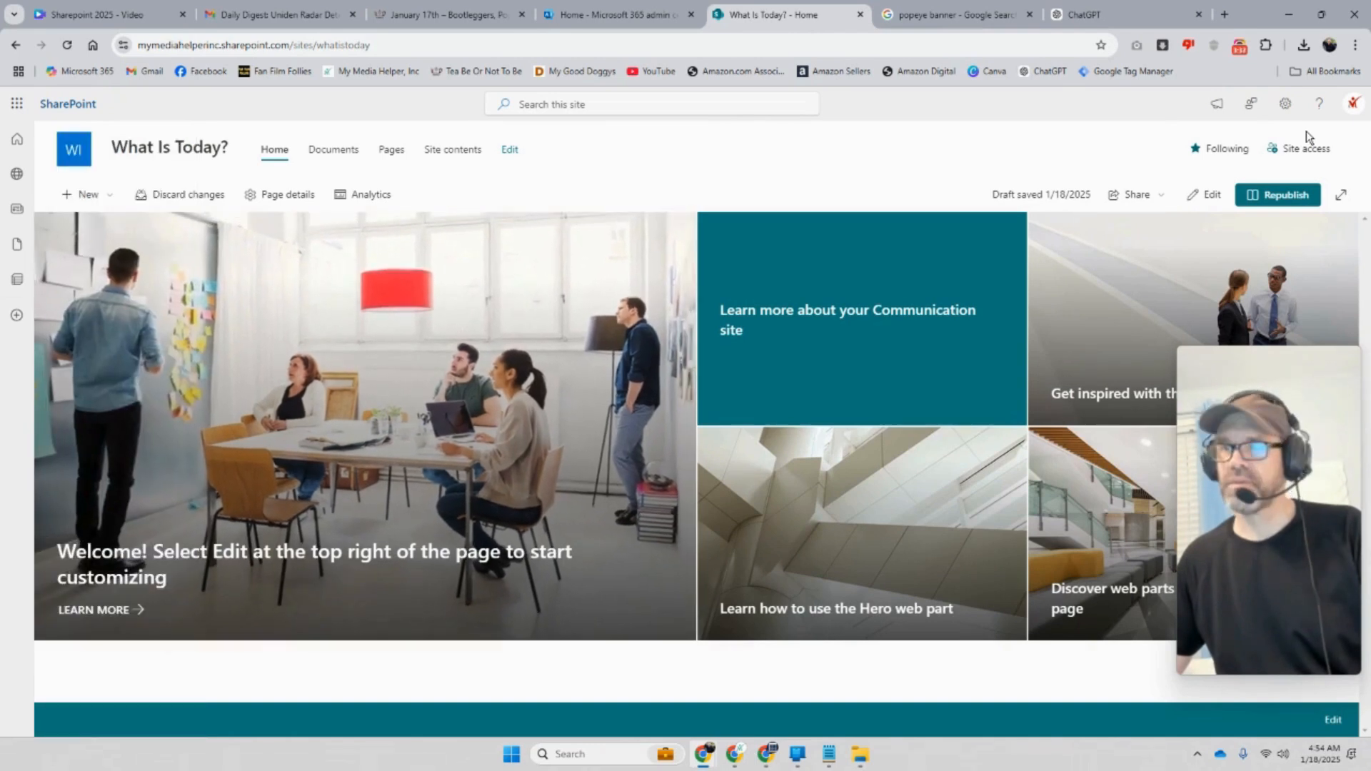
Open the site contents in a new tab and go into the Site Pages library
{"action": "left_click", "coordinate": [1285, 104]}
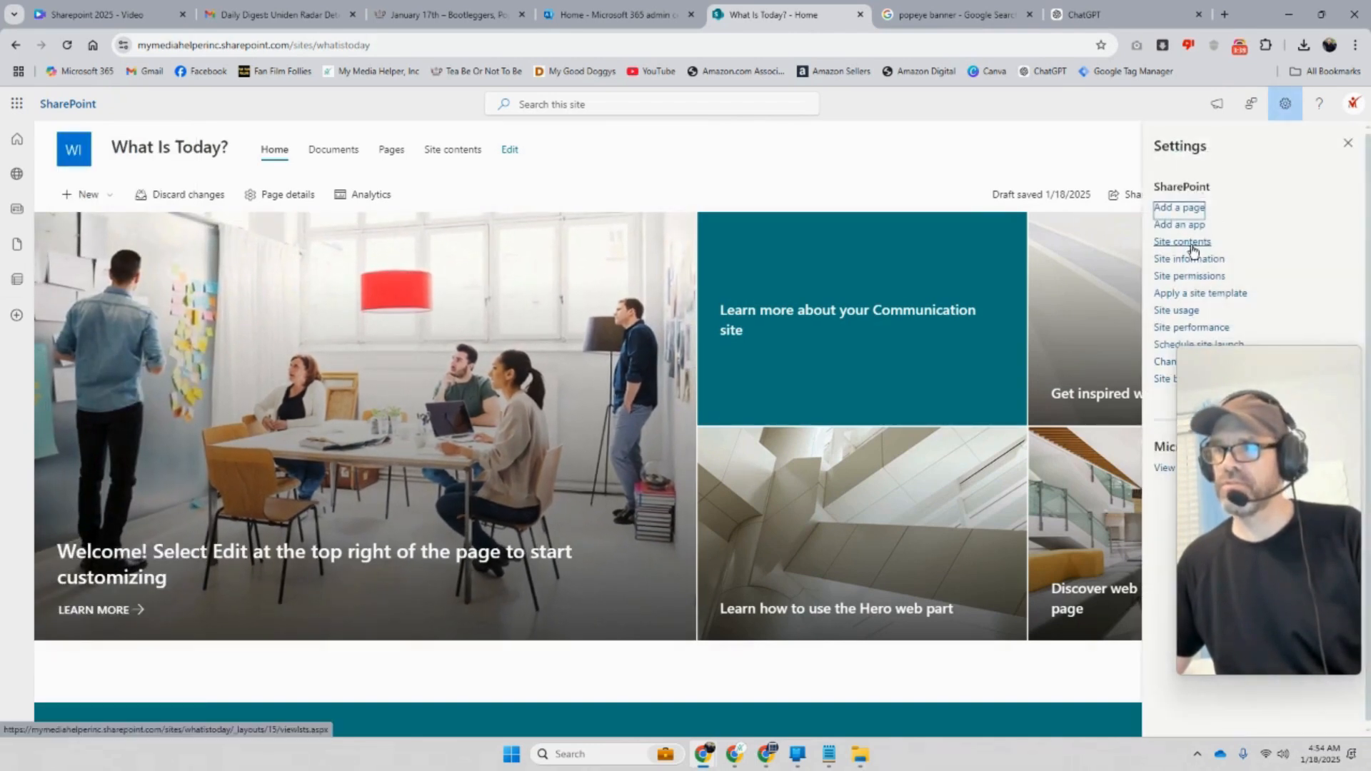
{"action": "right_click", "coordinate": [1192, 246]}
{"action": "left_click", "coordinate": [1039, 263]}
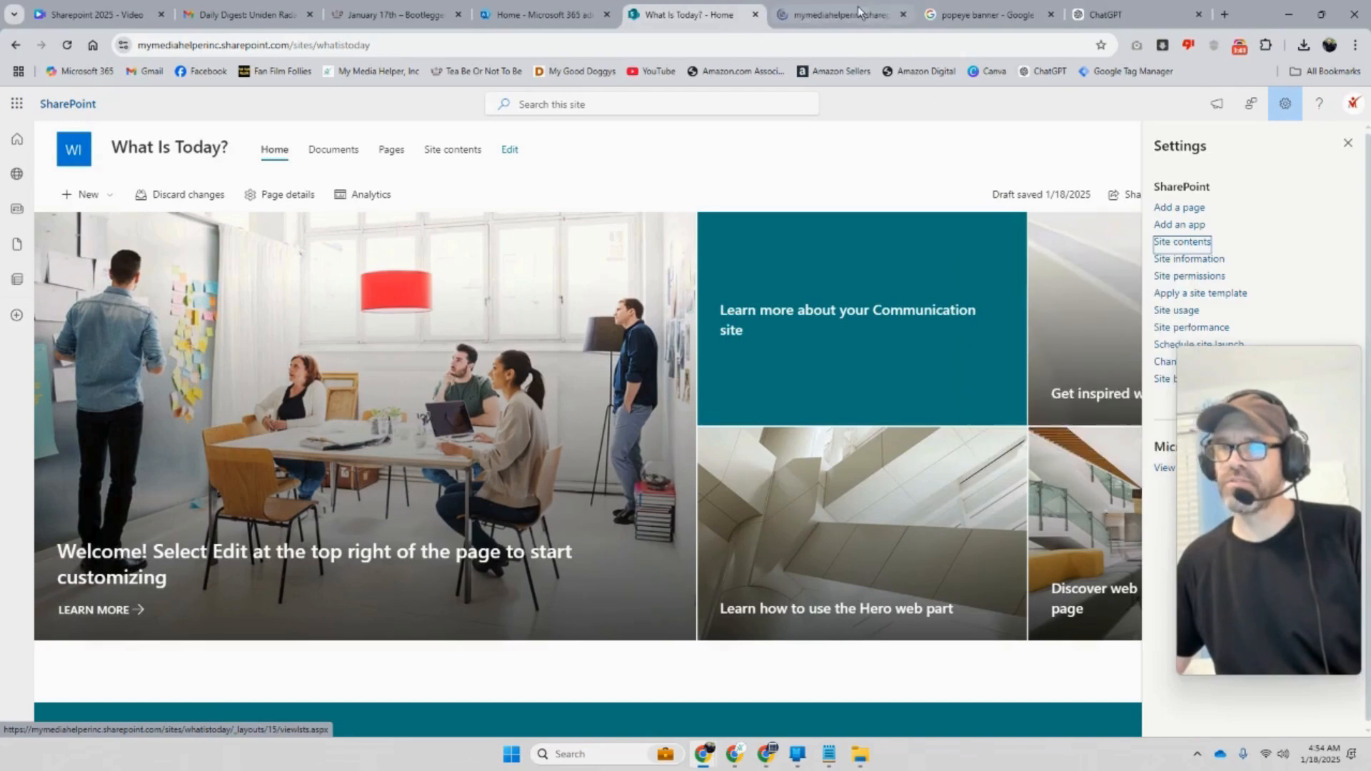
{"action": "left_click", "coordinate": [858, 13]}
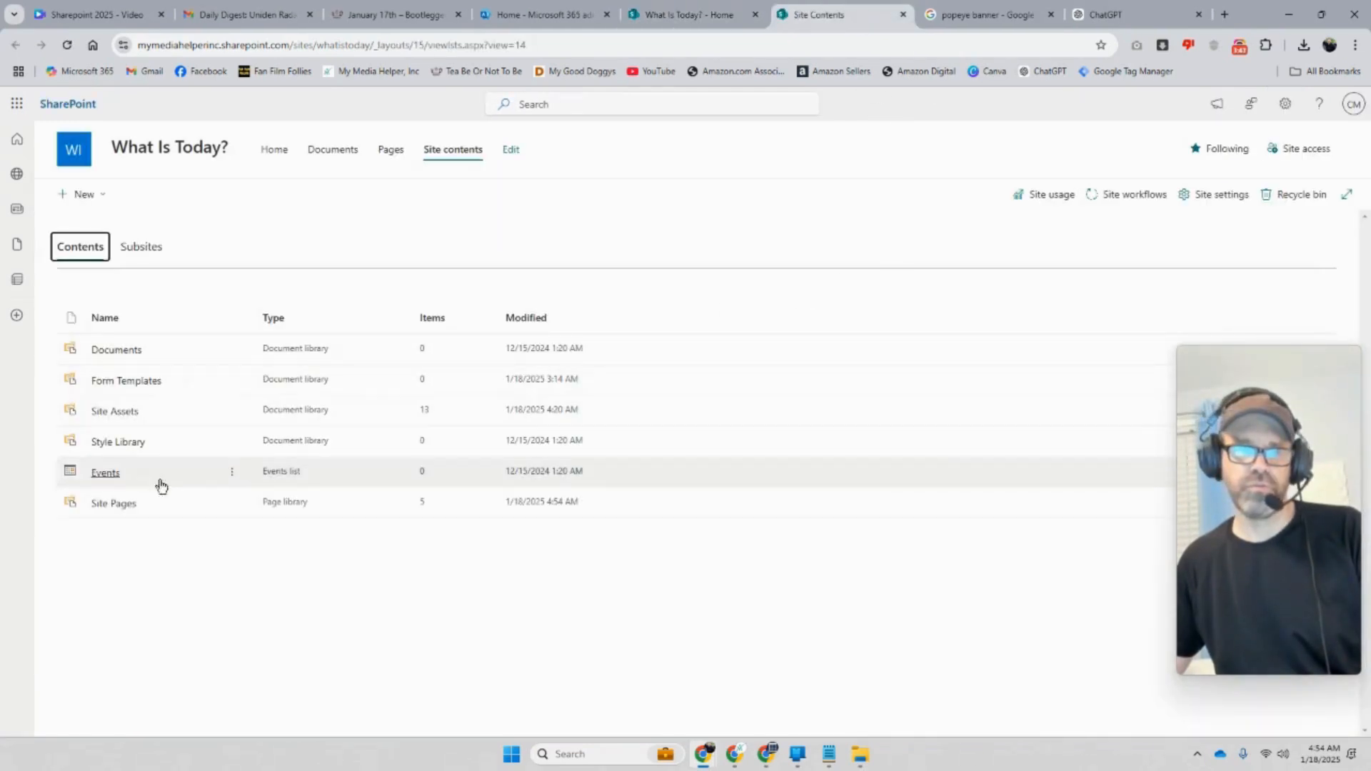
{"action": "left_click", "coordinate": [123, 510]}
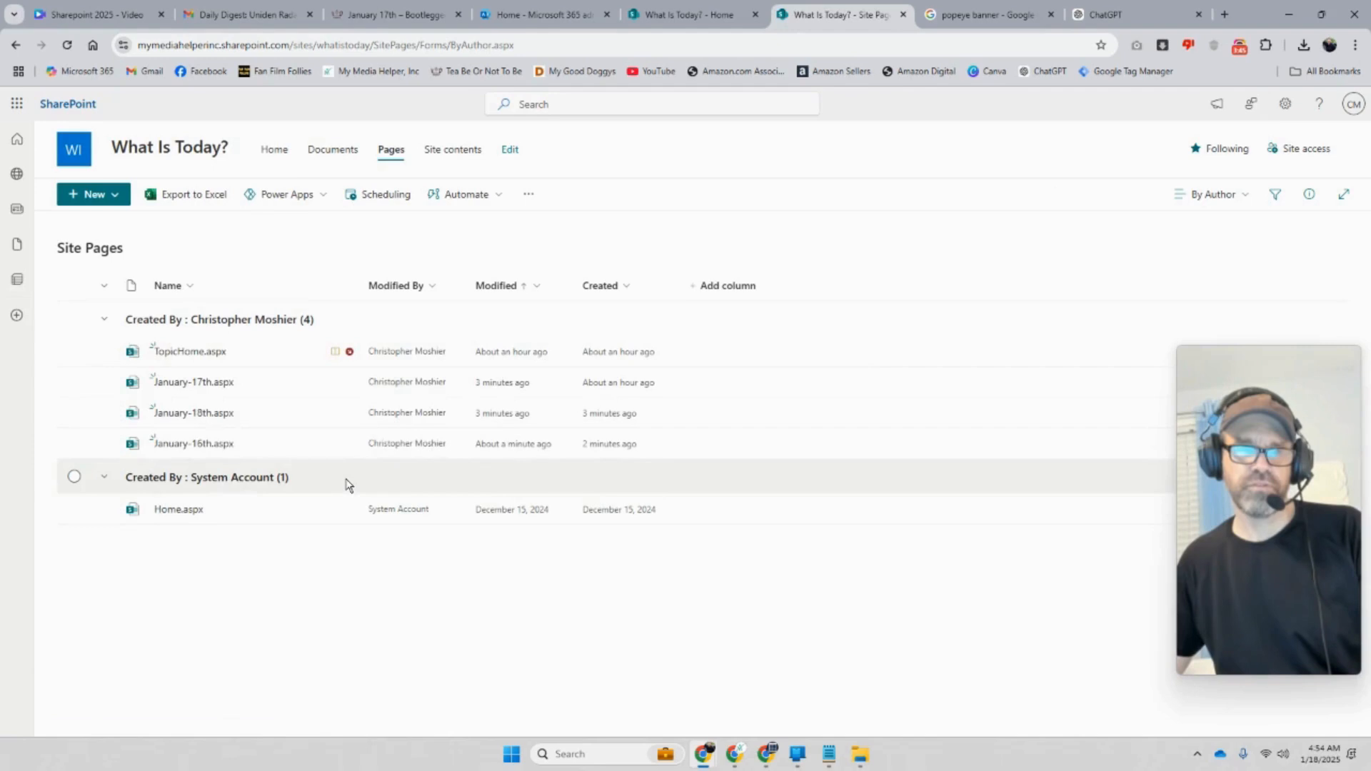
Open the January-16th.aspx page from the library and copy its web address
{"action": "left_click", "coordinate": [195, 446]}
{"action": "left_click", "coordinate": [433, 45]}
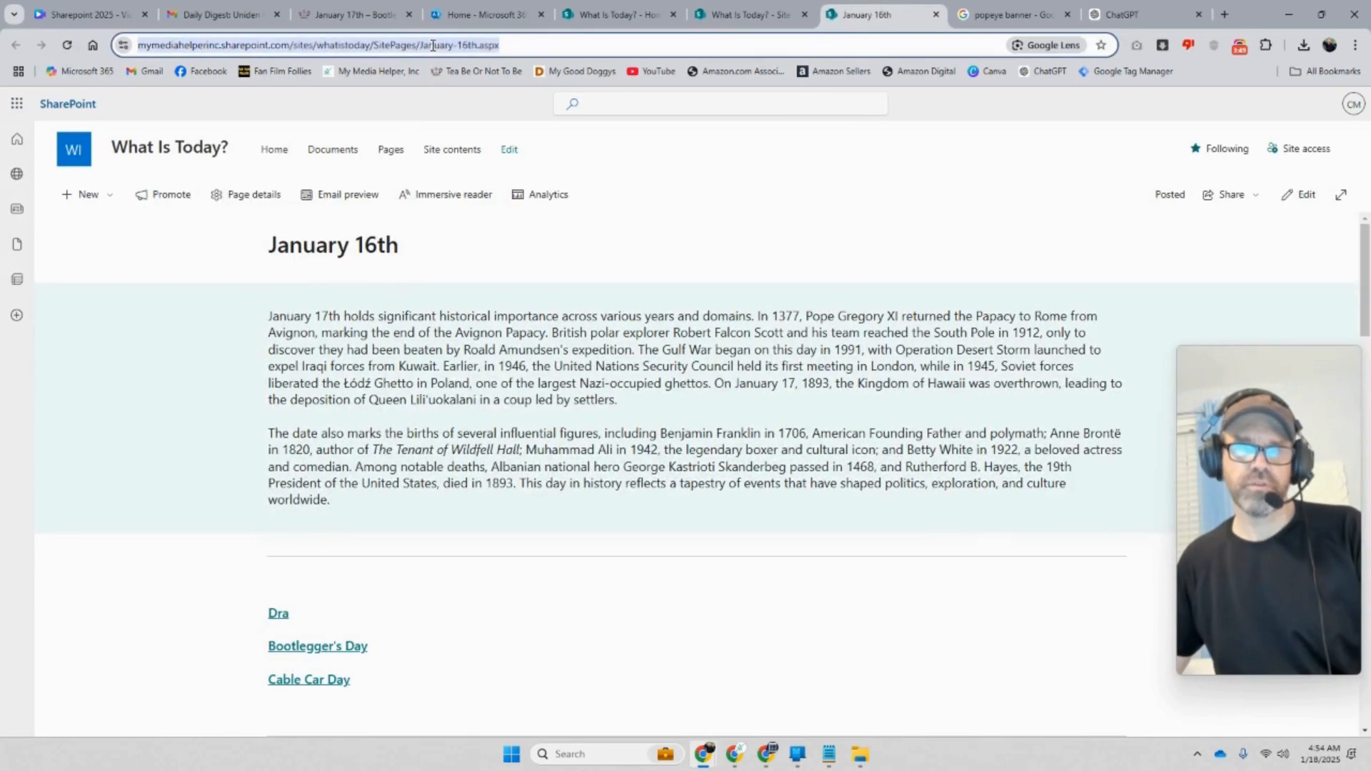
{"action": "right_click", "coordinate": [433, 47]}
{"action": "left_click", "coordinate": [498, 178]}
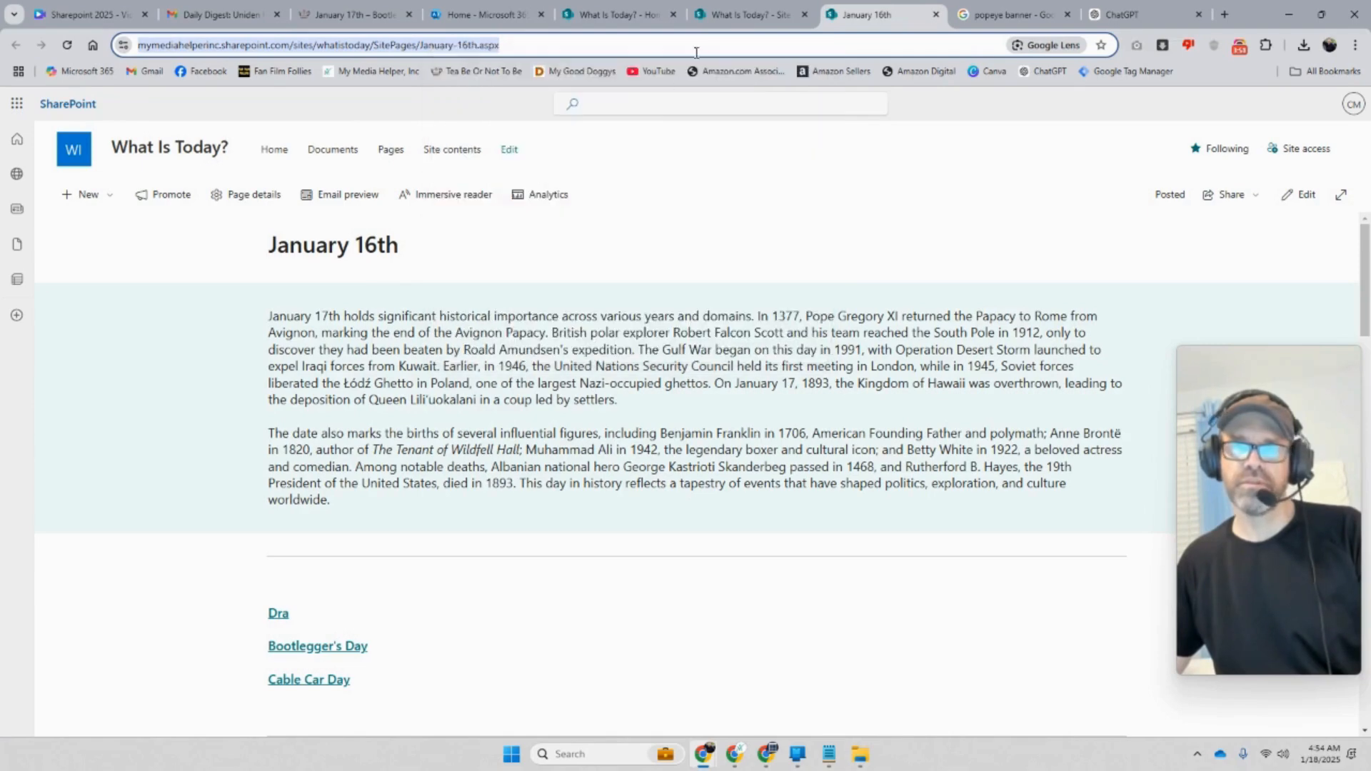
Back on the site's home page, start a navigation link below Site contents with only the copied January-16th.aspx URL as its address
{"action": "left_click", "coordinate": [714, 17]}
{"action": "left_click", "coordinate": [591, 15]}
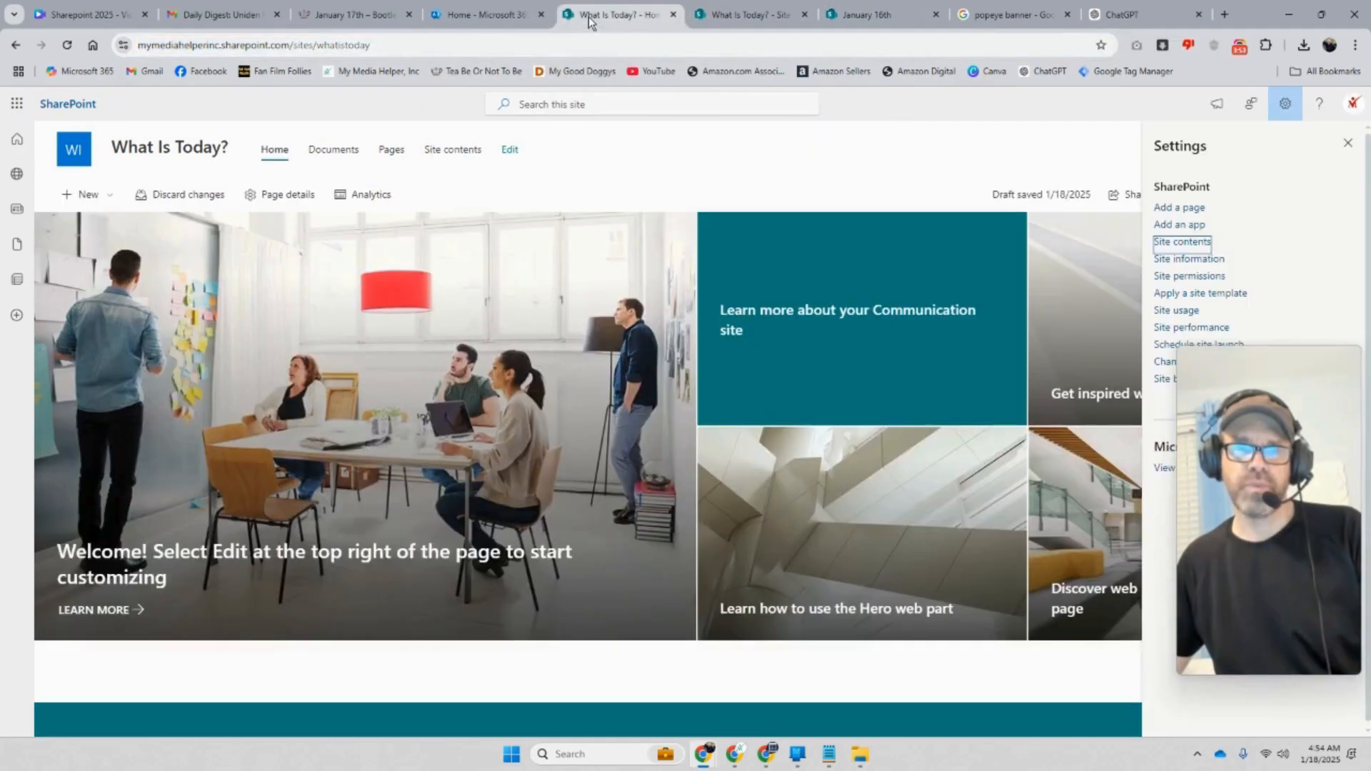
{"action": "left_click", "coordinate": [511, 154]}
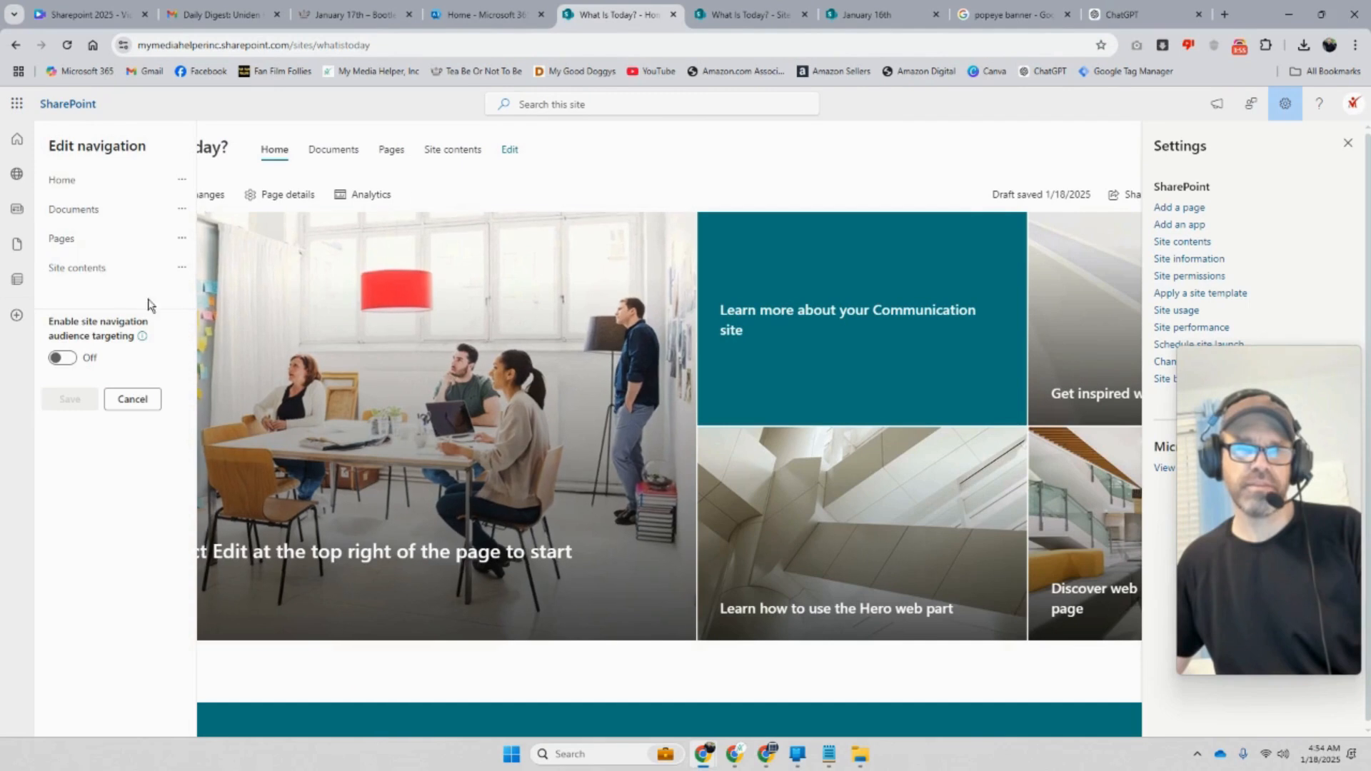
{"action": "left_click", "coordinate": [116, 283]}
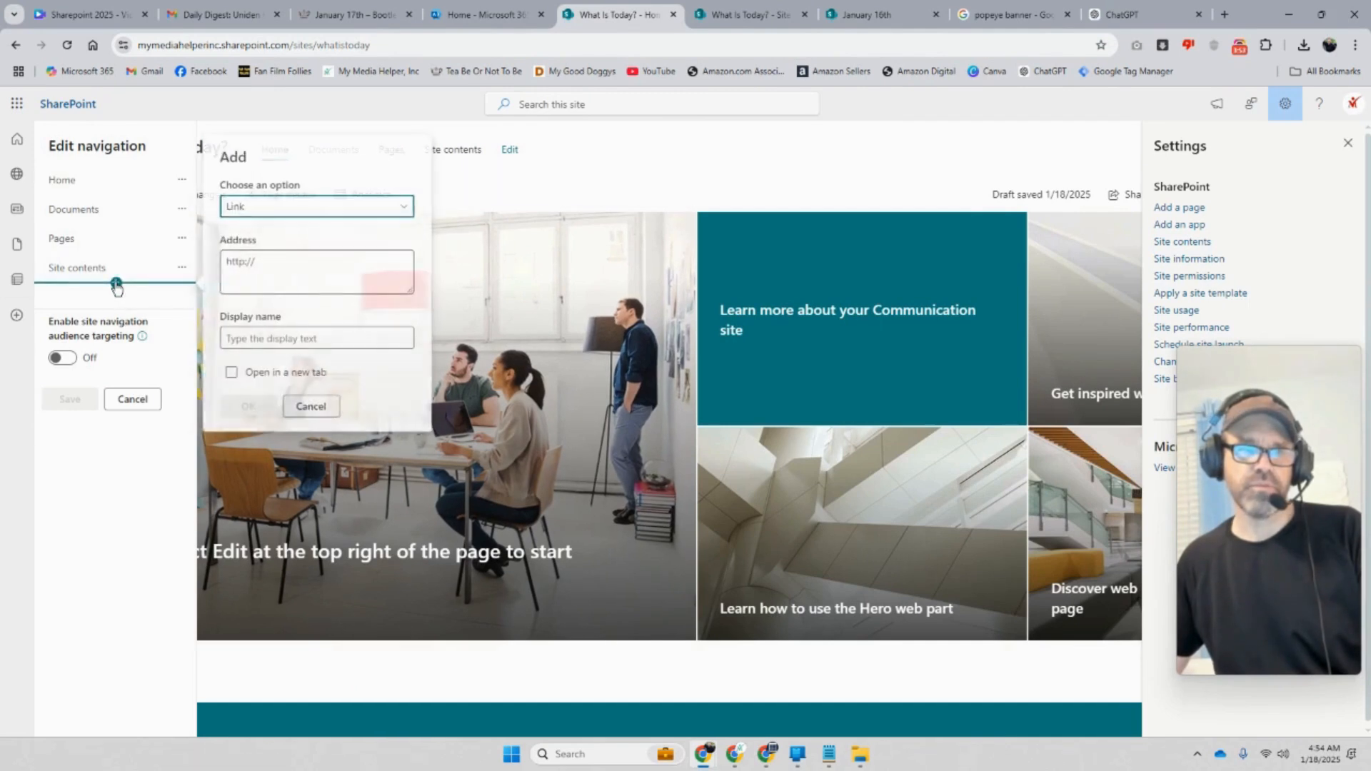
{"action": "left_click", "coordinate": [269, 260]}
{"action": "right_click", "coordinate": [268, 260]}
{"action": "left_click", "coordinate": [258, 255]}
{"action": "right_click", "coordinate": [260, 267]}
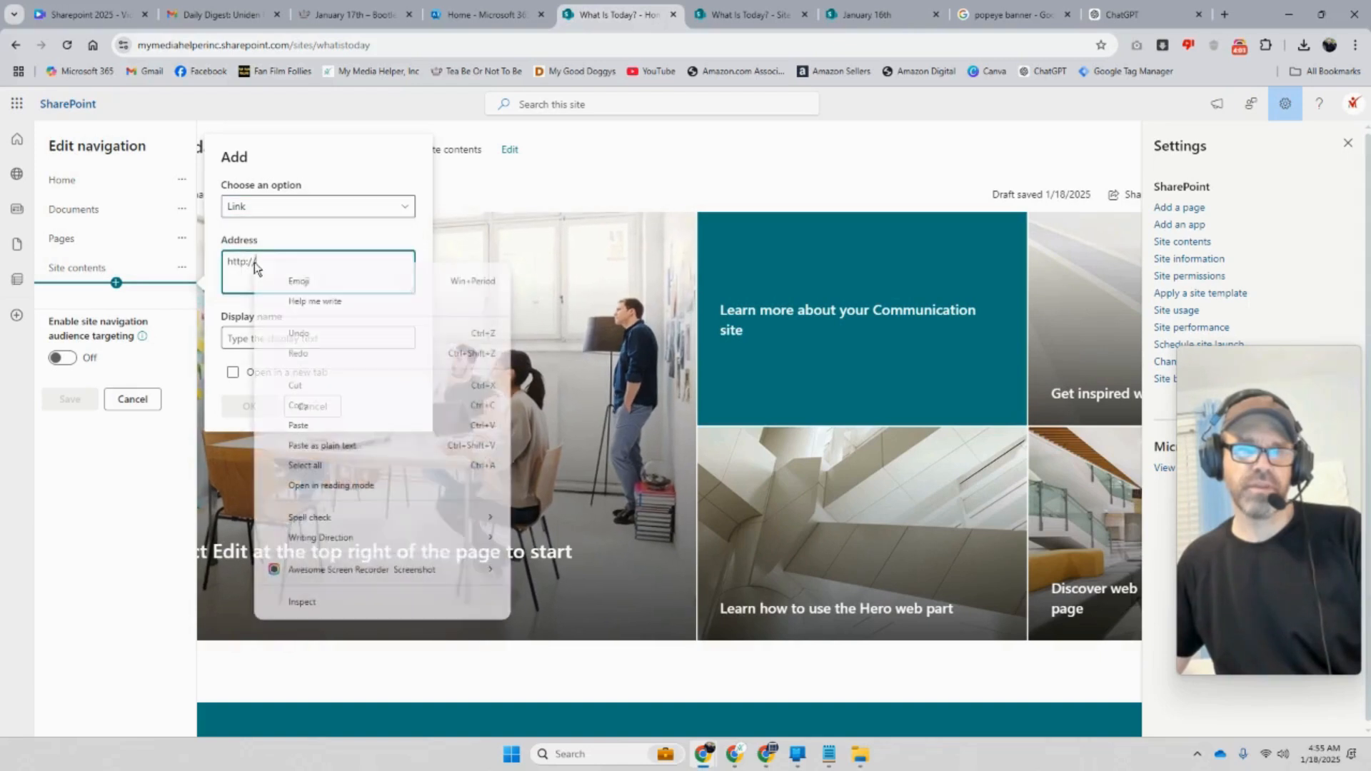
{"action": "left_click", "coordinate": [312, 420]}
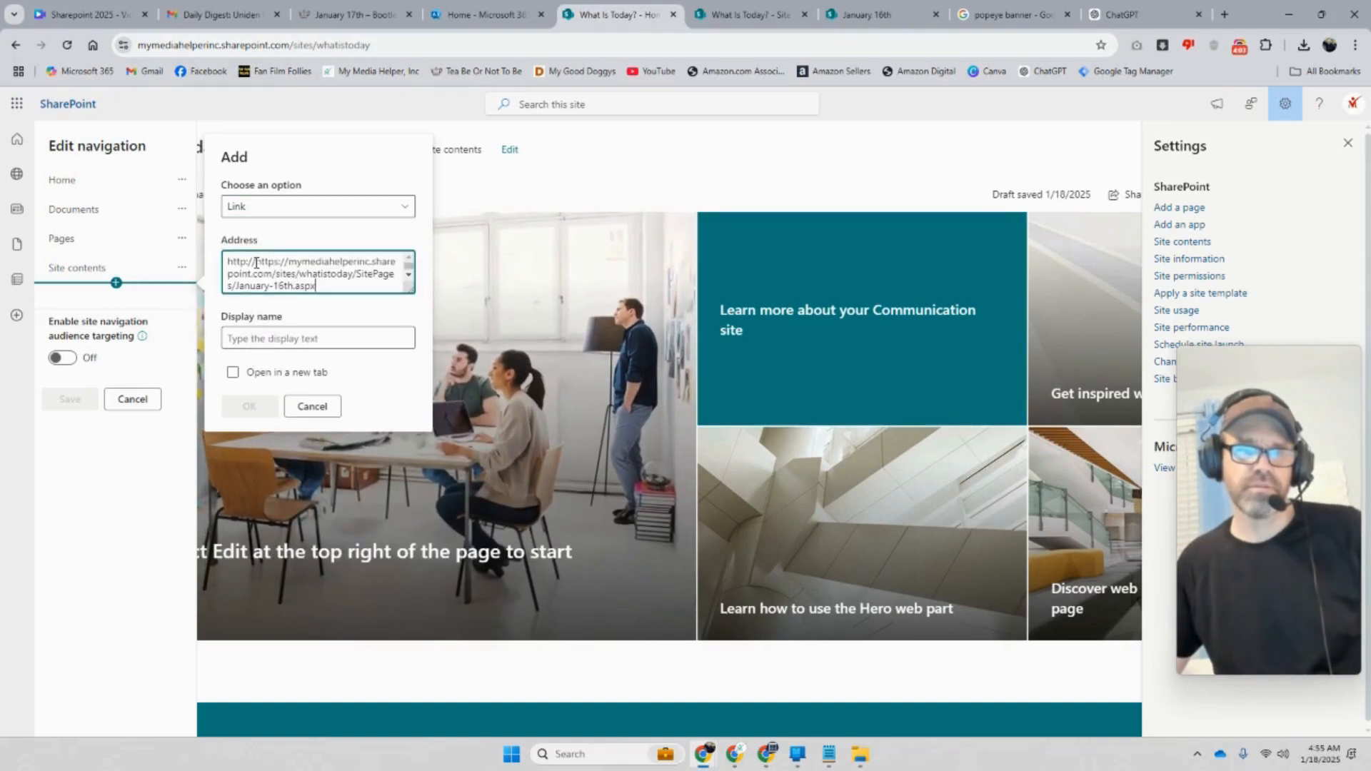
{"action": "key", "text": "BackSpace"}
{"action": "key", "text": "BackSpace"}
{"action": "key", "text": "BackSpace"}
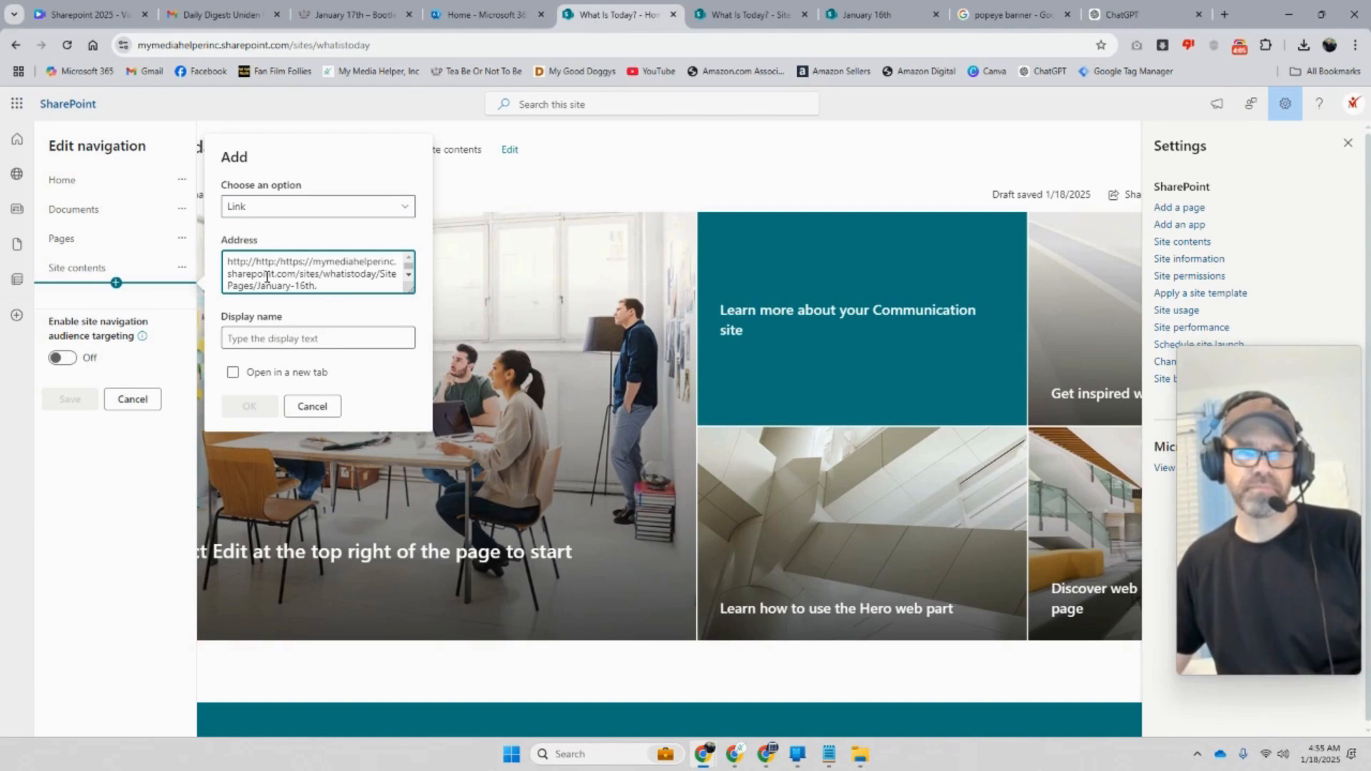
{"action": "key", "text": "BackSpace"}
{"action": "key", "text": "BackSpace"}
{"action": "key", "text": "BackSpace"}
{"action": "key", "text": "BackSpace"}
{"action": "key", "text": "BackSpace"}
{"action": "key", "text": "BackSpace"}
{"action": "key", "text": "BackSpace"}
{"action": "key", "text": "BackSpace"}
{"action": "key", "text": "BackSpace"}
{"action": "key", "text": "BackSpace"}
{"action": "key", "text": "BackSpace"}
{"action": "key", "text": "BackSpace"}
{"action": "key", "text": "BackSpace"}
{"action": "key", "text": "BackSpace"}
{"action": "key", "text": "BackSpace"}
{"action": "key", "text": "BackSpace"}
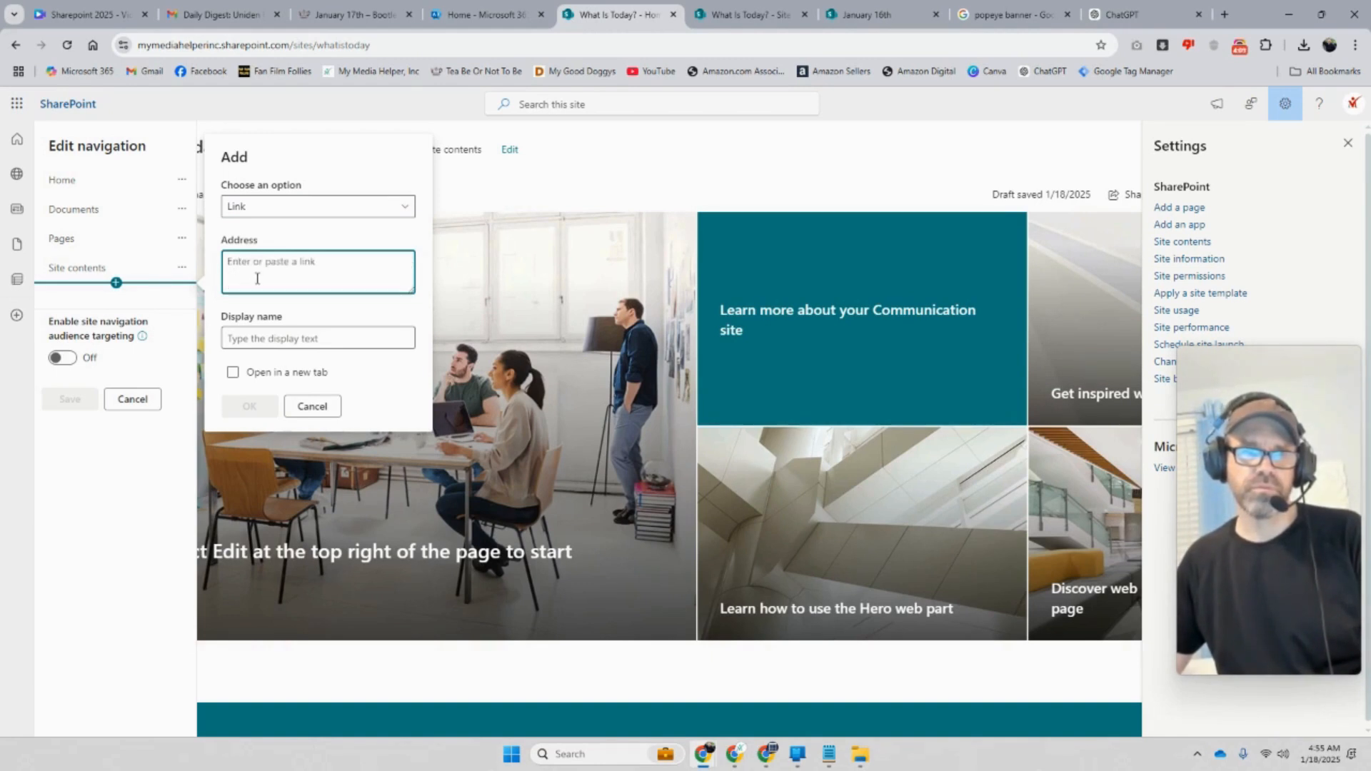
{"action": "key", "text": "ctrl+v"}
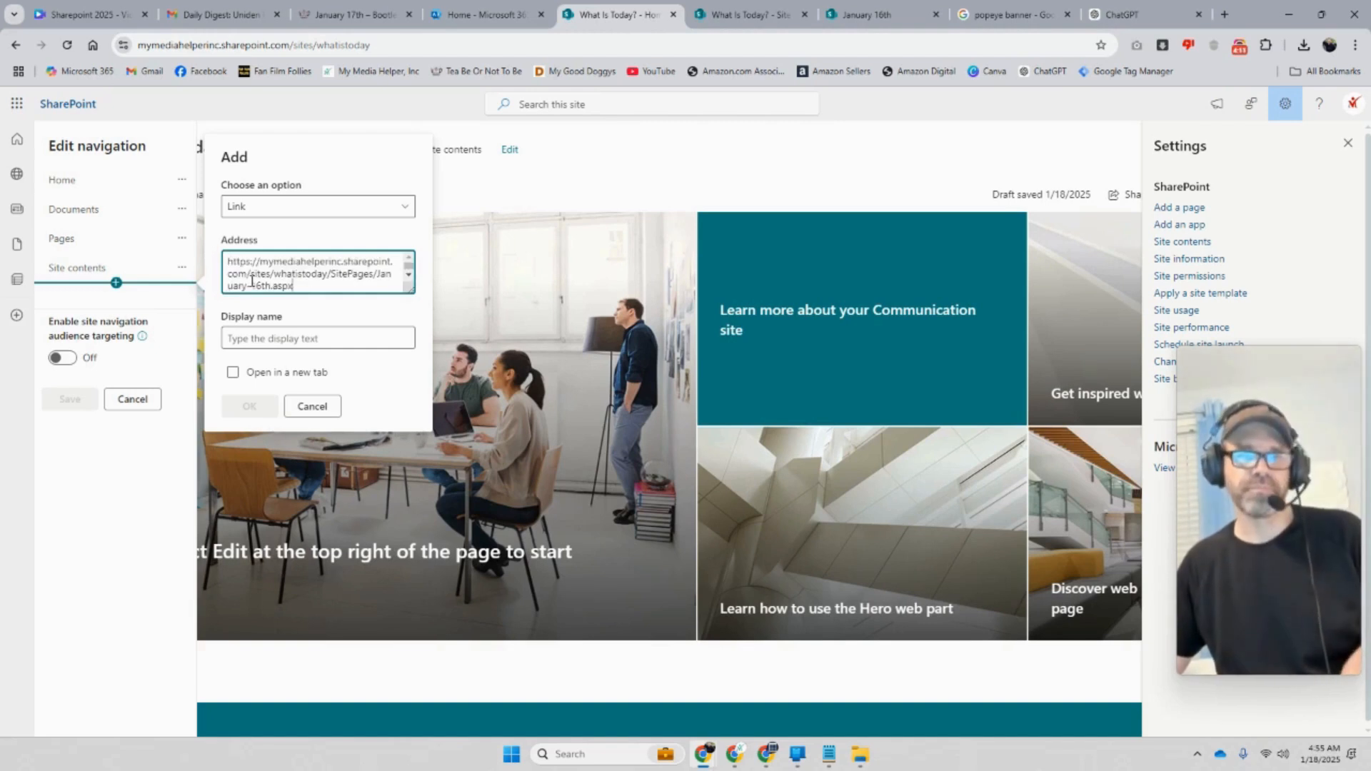
Give the new link the display name "January 16th", add it, and save the site navigation
{"action": "left_click", "coordinate": [255, 335]}
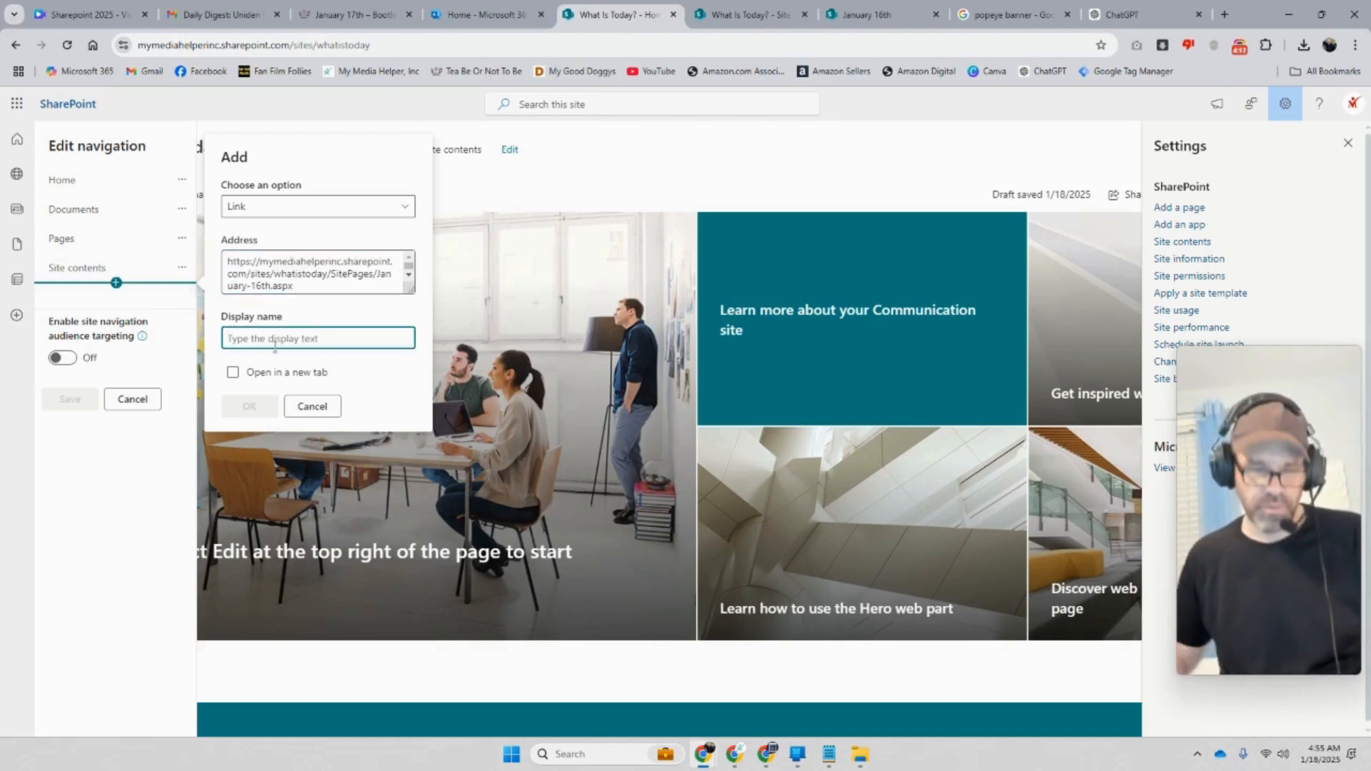
{"action": "type", "text": "Januar"}
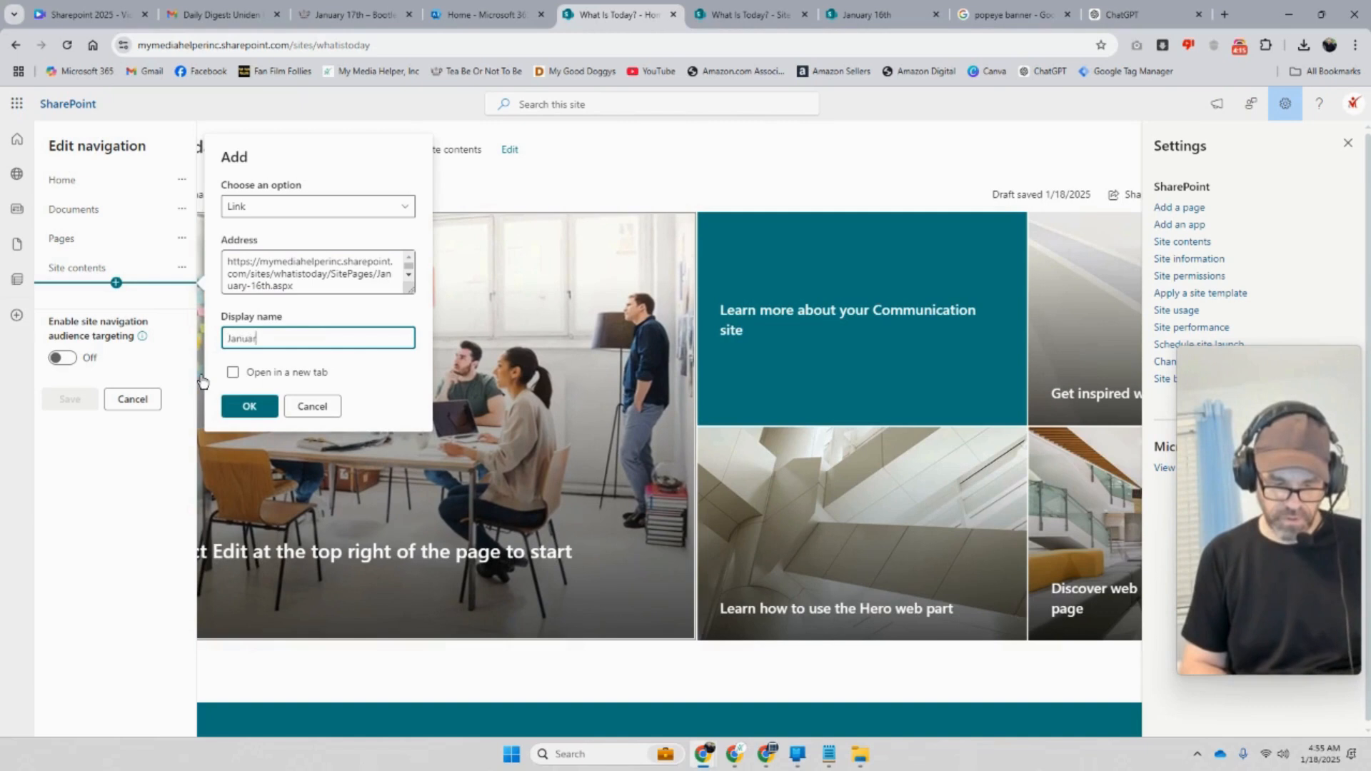
{"action": "type", "text": "y 16th"}
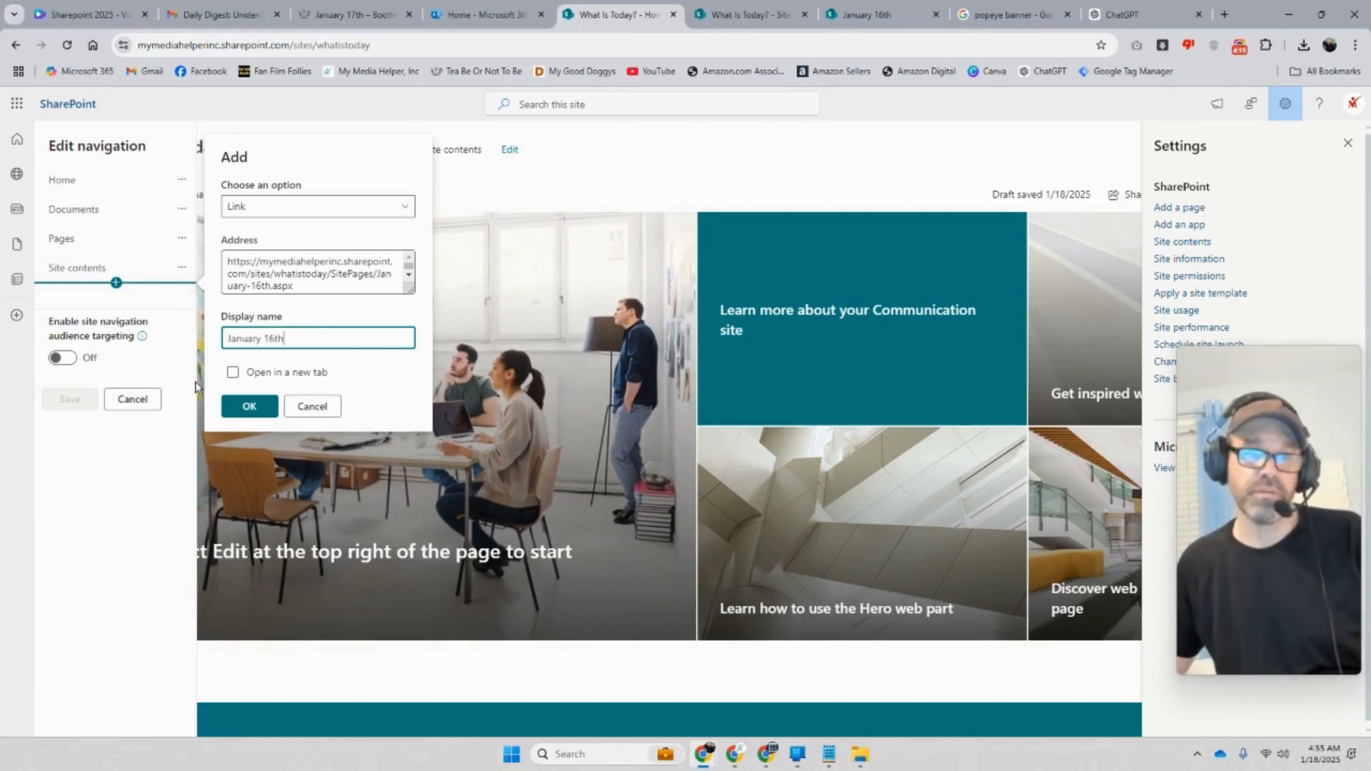
{"action": "left_click", "coordinate": [239, 410]}
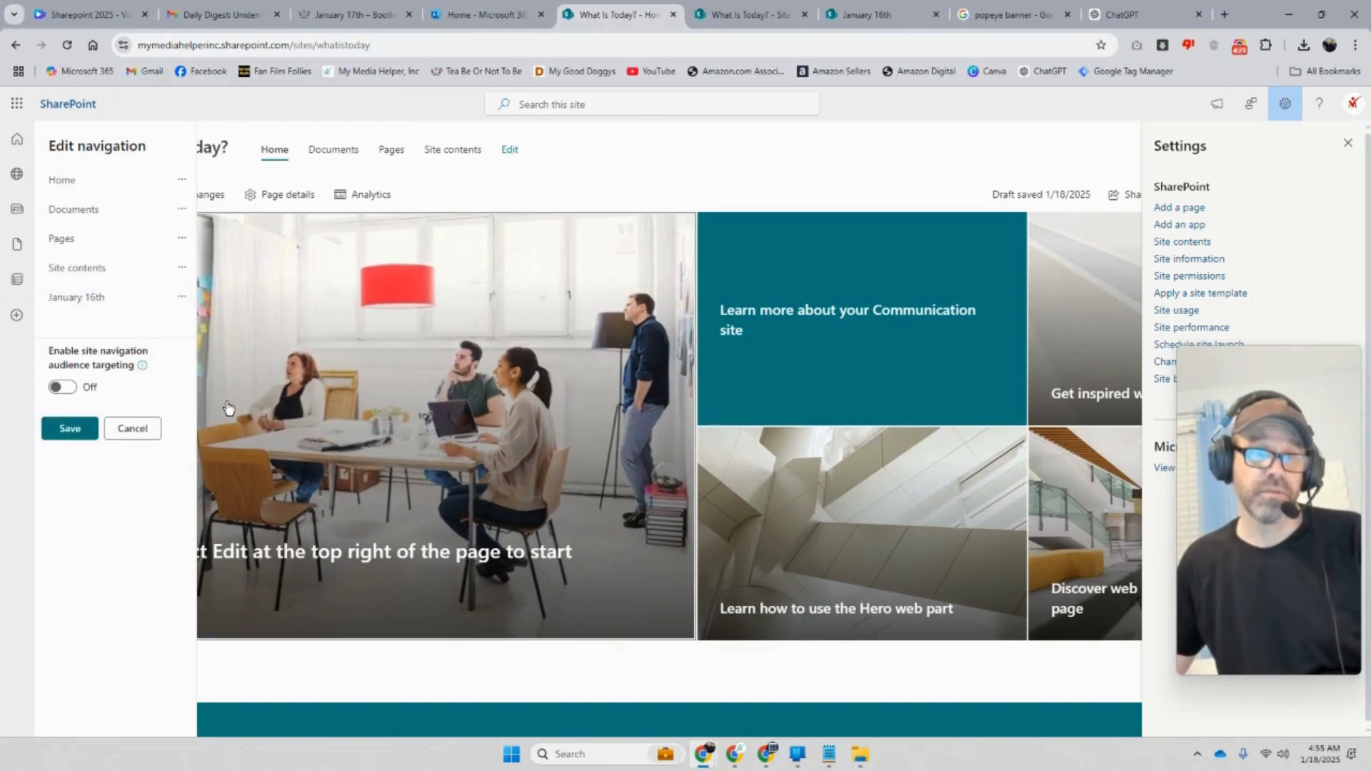
{"action": "left_click", "coordinate": [74, 428]}
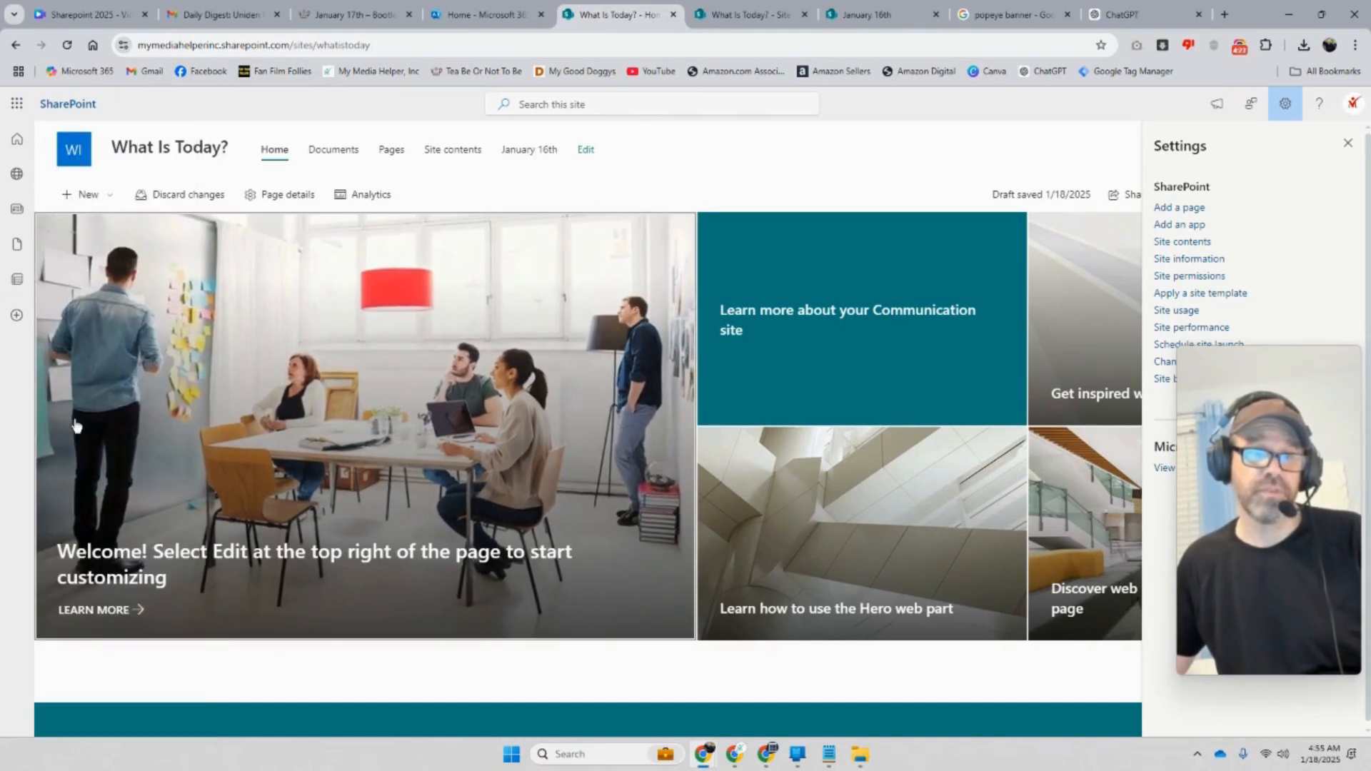
Test the January 16th navigation link and return to the home page
{"action": "left_click", "coordinate": [528, 150]}
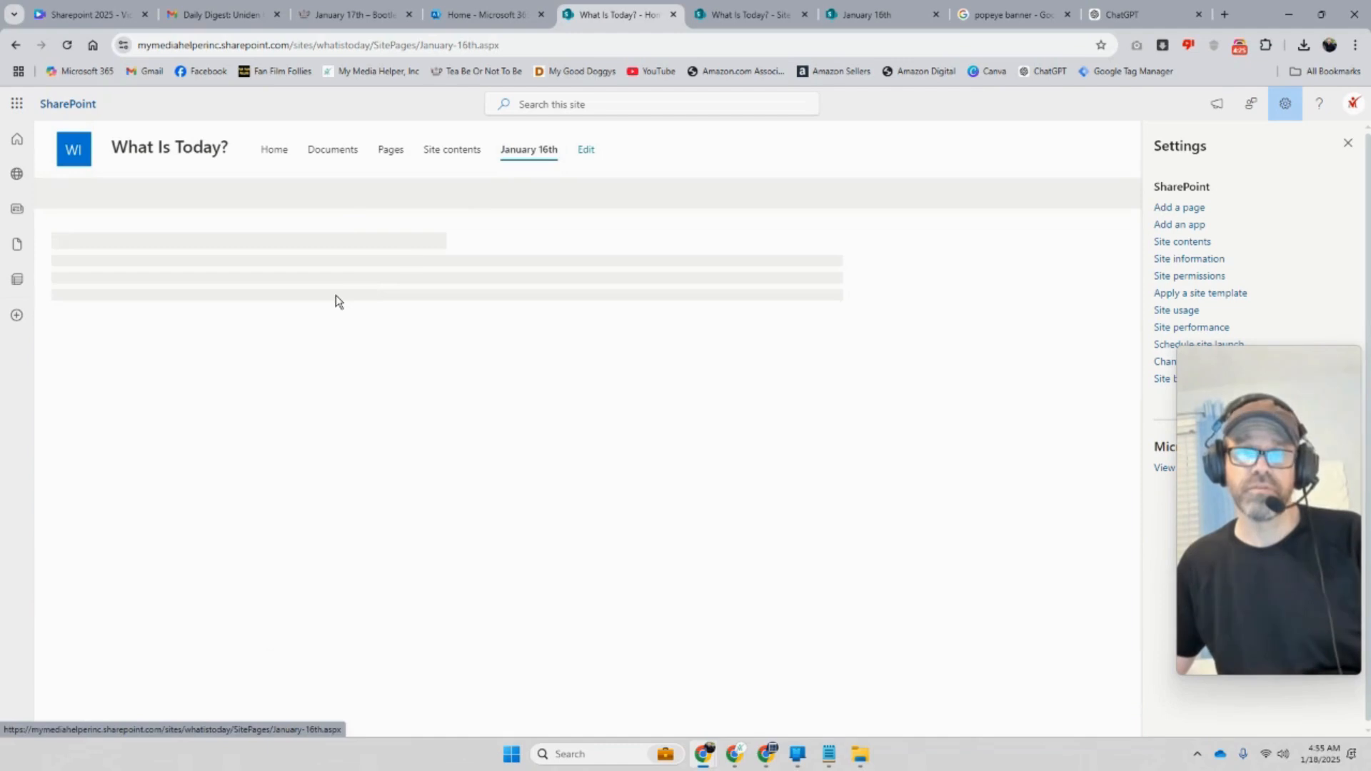
{"action": "left_click", "coordinate": [15, 44]}
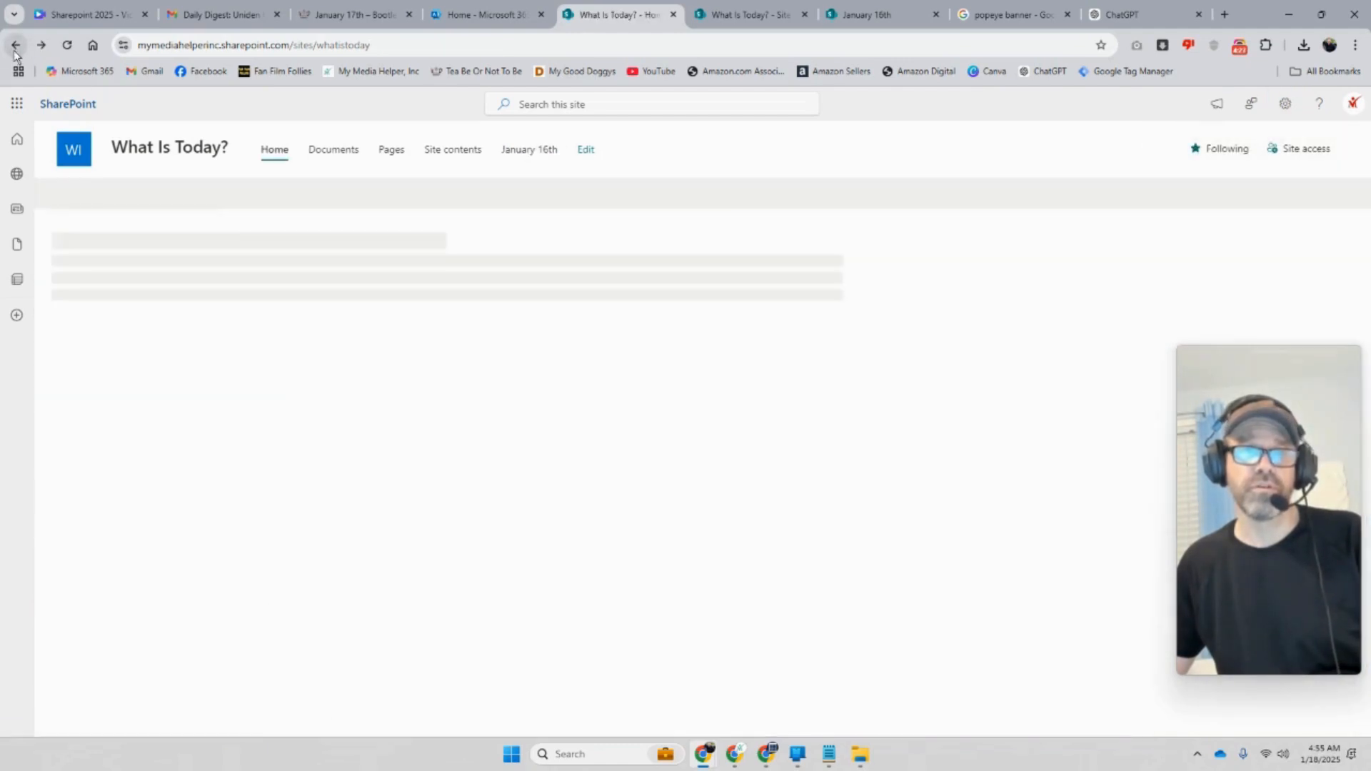
Add a label named "January" below the January 16th link in the site navigation
{"action": "left_click", "coordinate": [586, 151]}
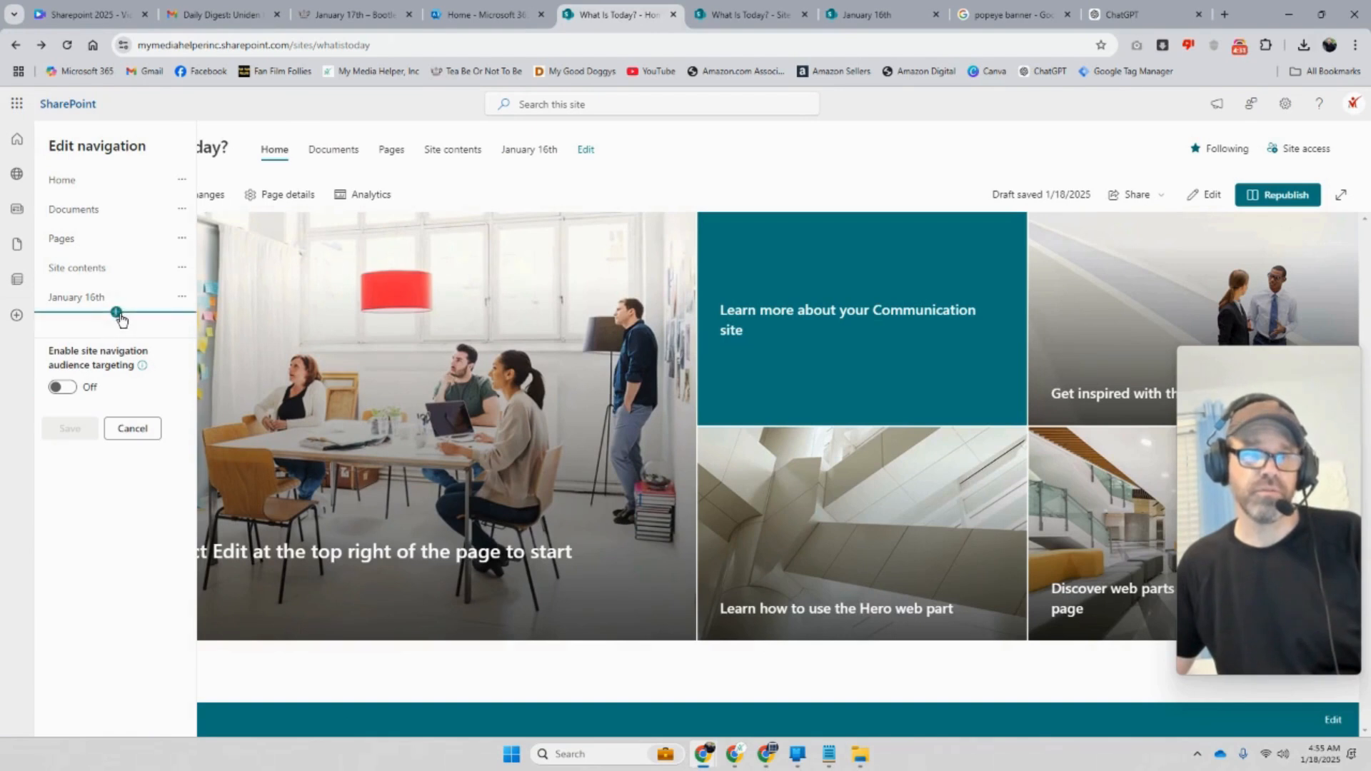
{"action": "left_click", "coordinate": [116, 312]}
{"action": "left_click", "coordinate": [401, 237]}
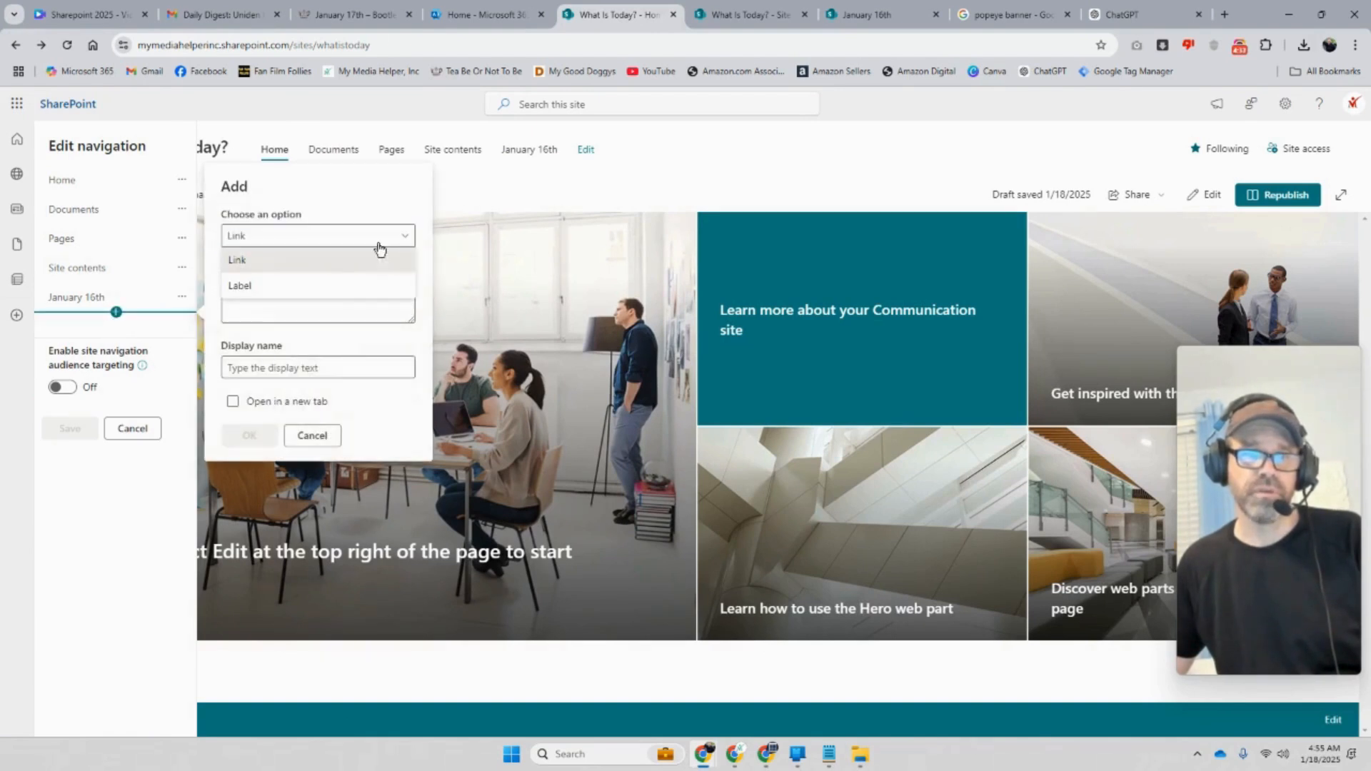
{"action": "left_click", "coordinate": [334, 287]}
{"action": "left_click", "coordinate": [255, 370]}
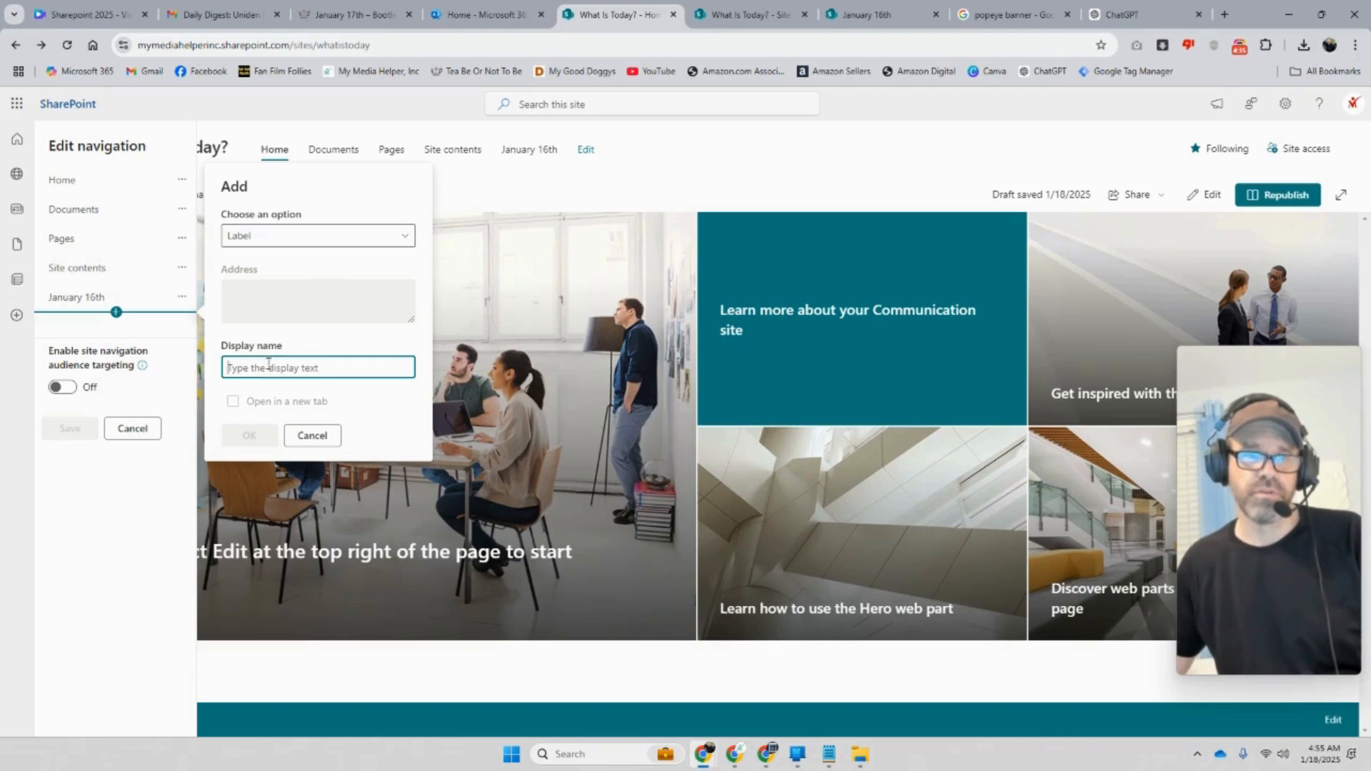
{"action": "type", "text": "January"}
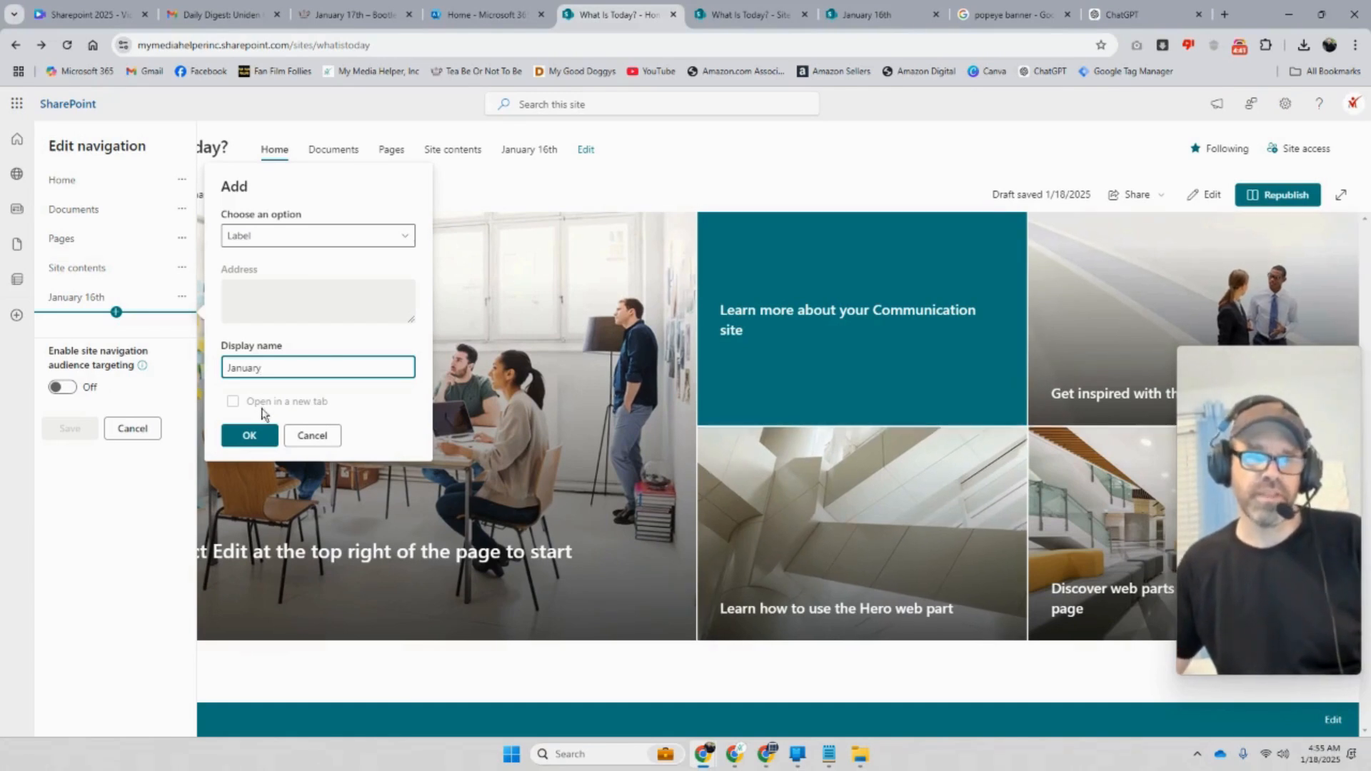
{"action": "left_click", "coordinate": [248, 435]}
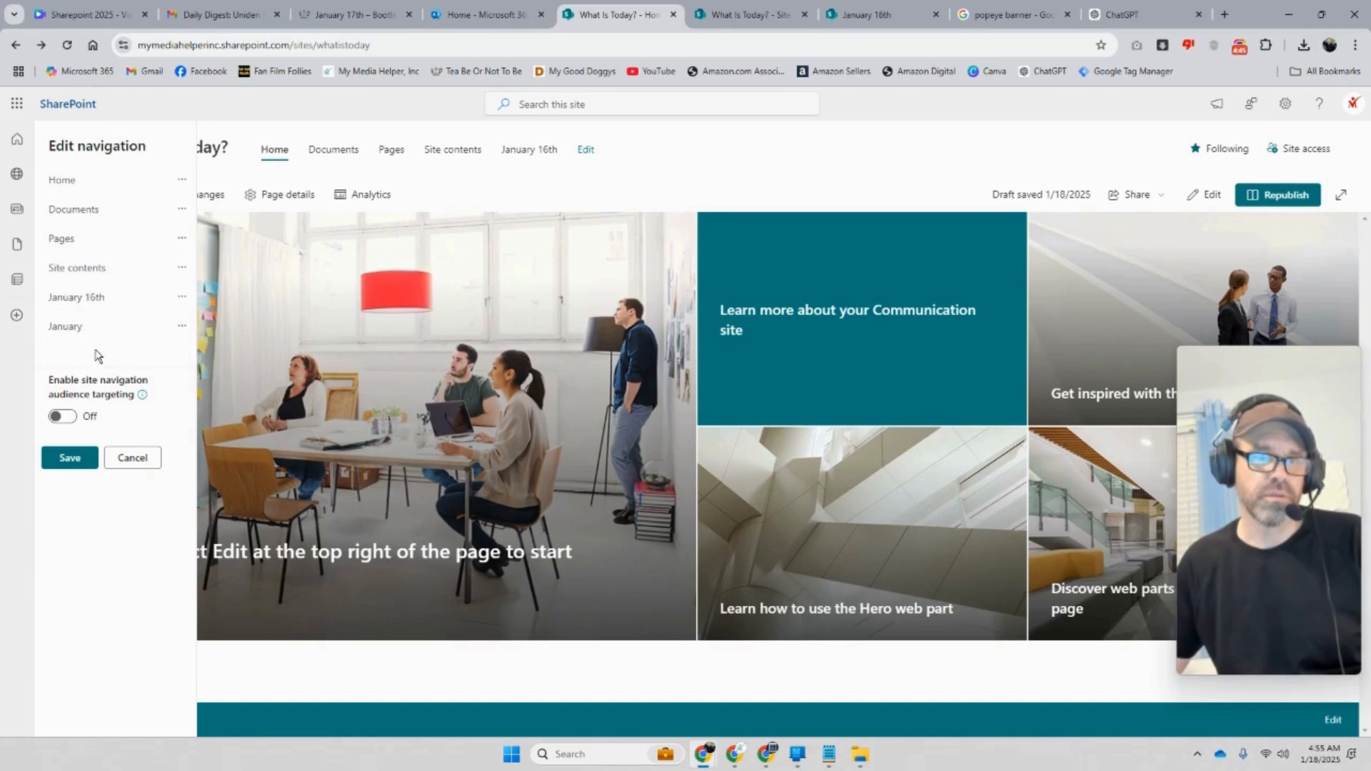
Move the January label above the January 16th link and make January 16th its sub link
{"action": "left_click_drag", "start_coordinate": [80, 331], "coordinate": [153, 346]}
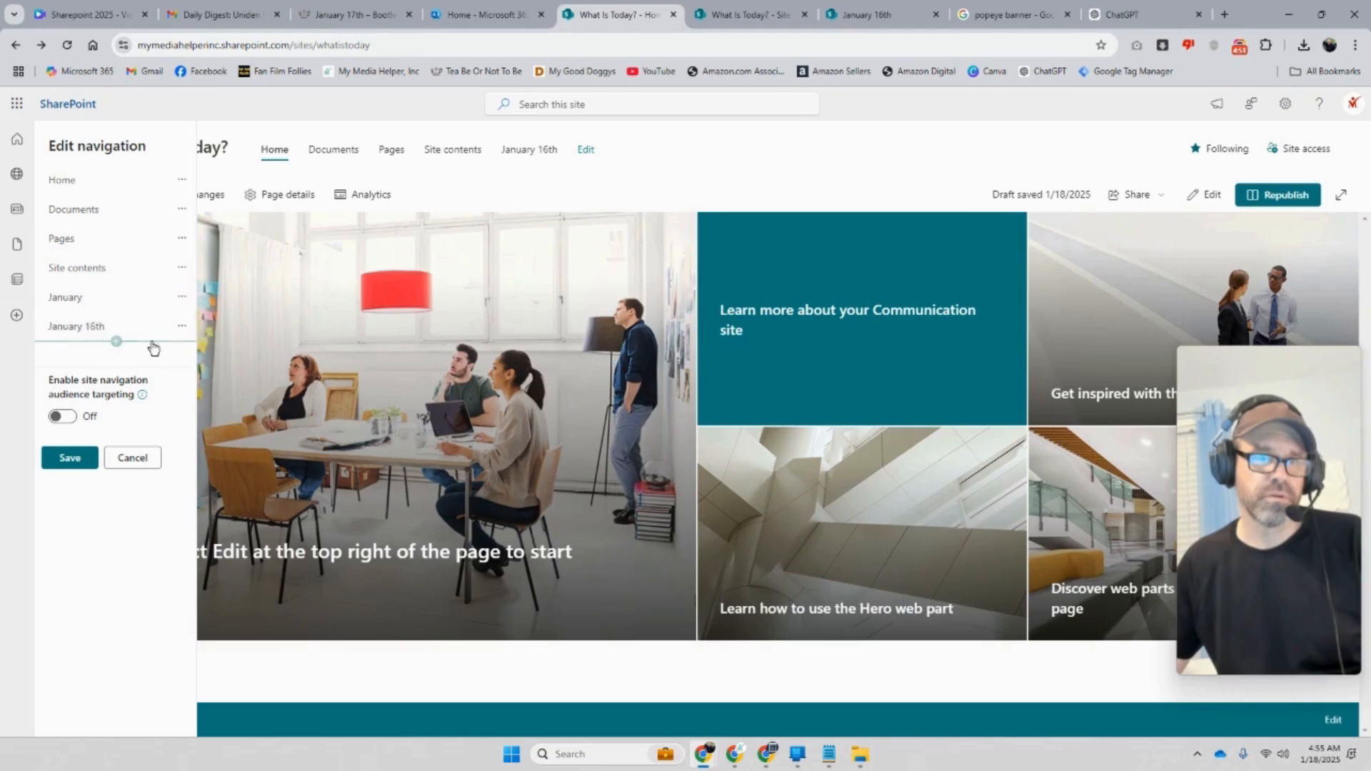
{"action": "left_click", "coordinate": [182, 327]}
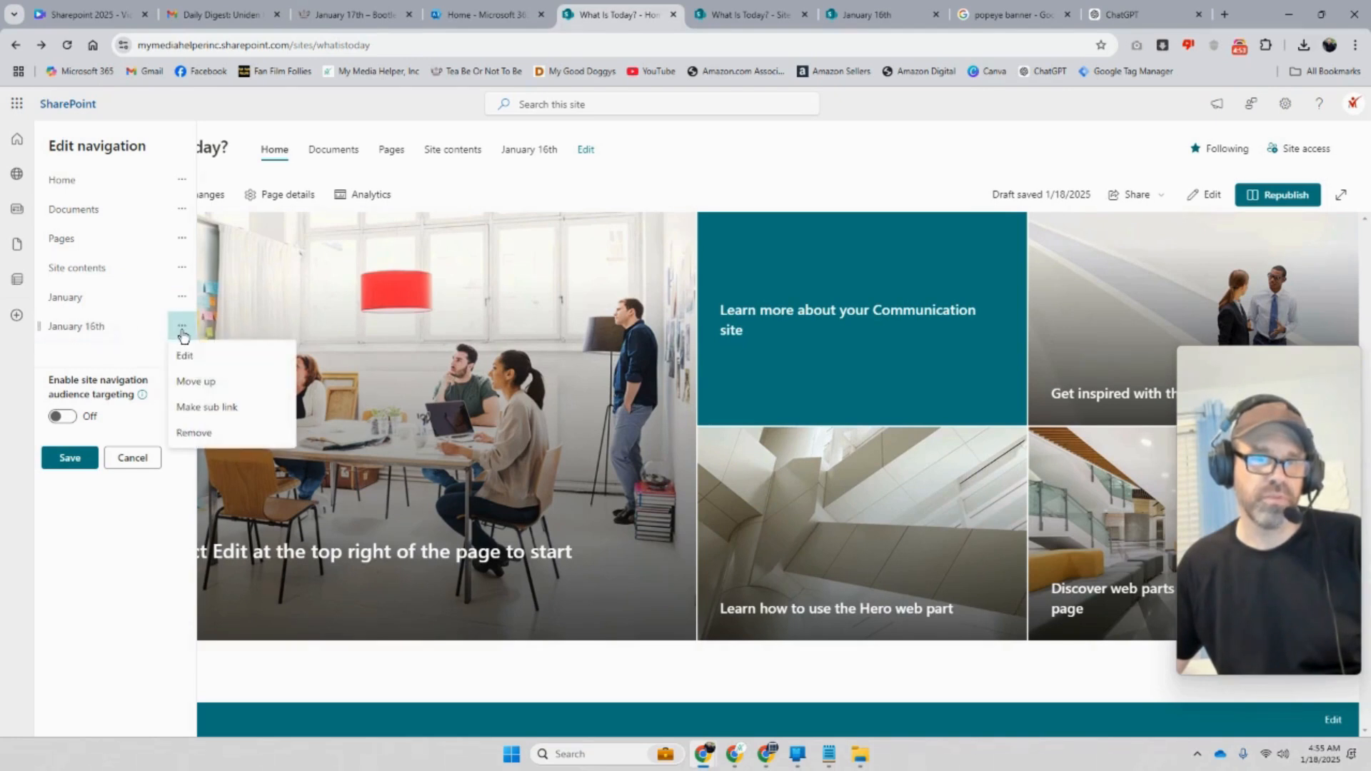
{"action": "left_click", "coordinate": [213, 407]}
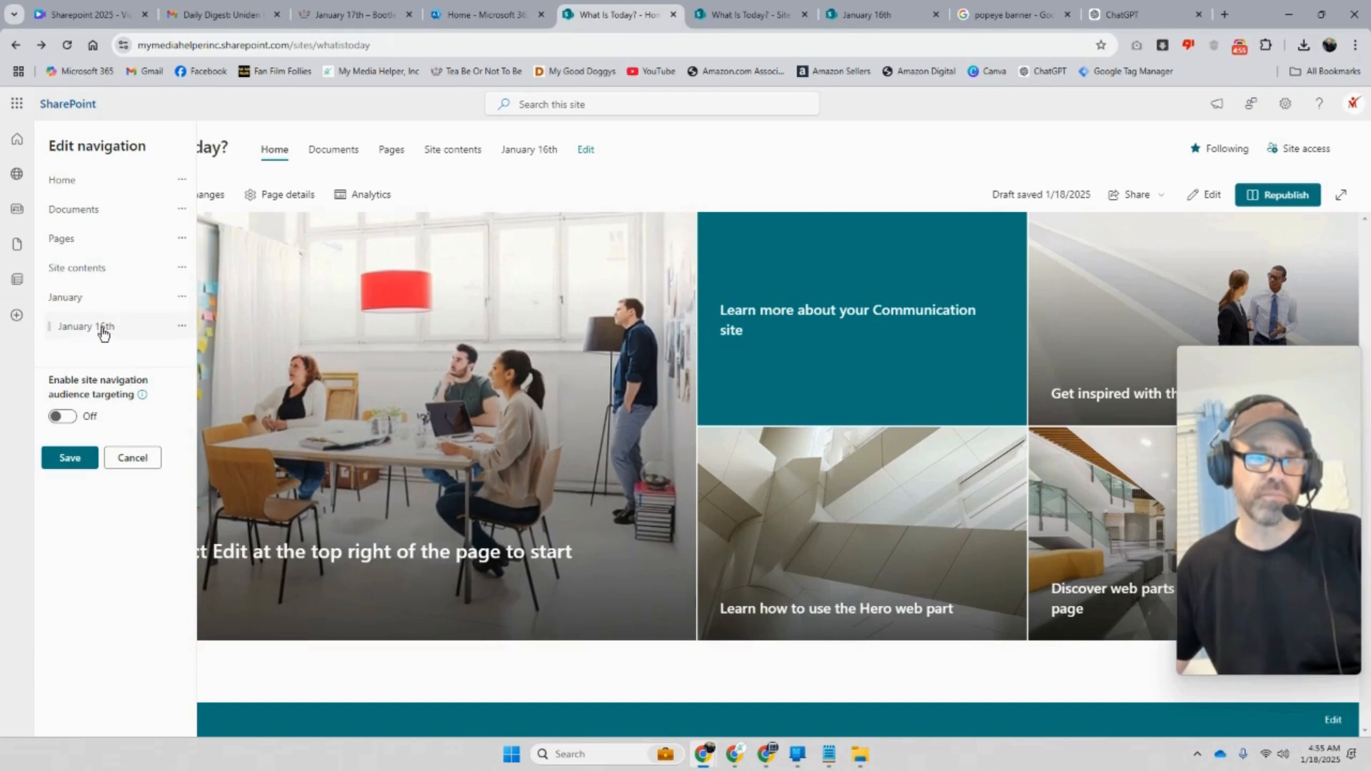
Save the site navigation with January 16th nested under the January label
{"action": "left_click", "coordinate": [85, 459]}
{"action": "mouse_move", "coordinate": [551, 158]}
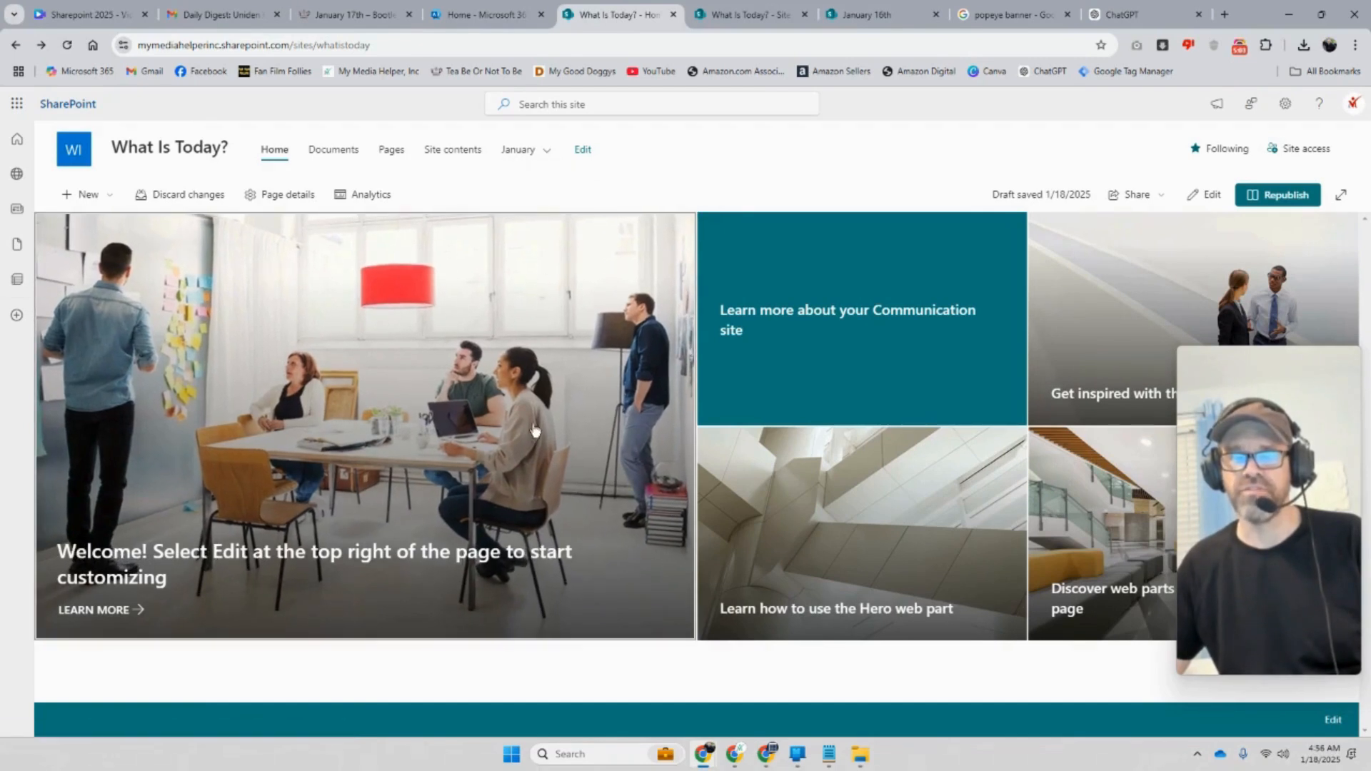
Remove the Site contents, Pages and Documents links from the site navigation and save it
{"action": "left_click", "coordinate": [580, 150]}
{"action": "left_click", "coordinate": [182, 268]}
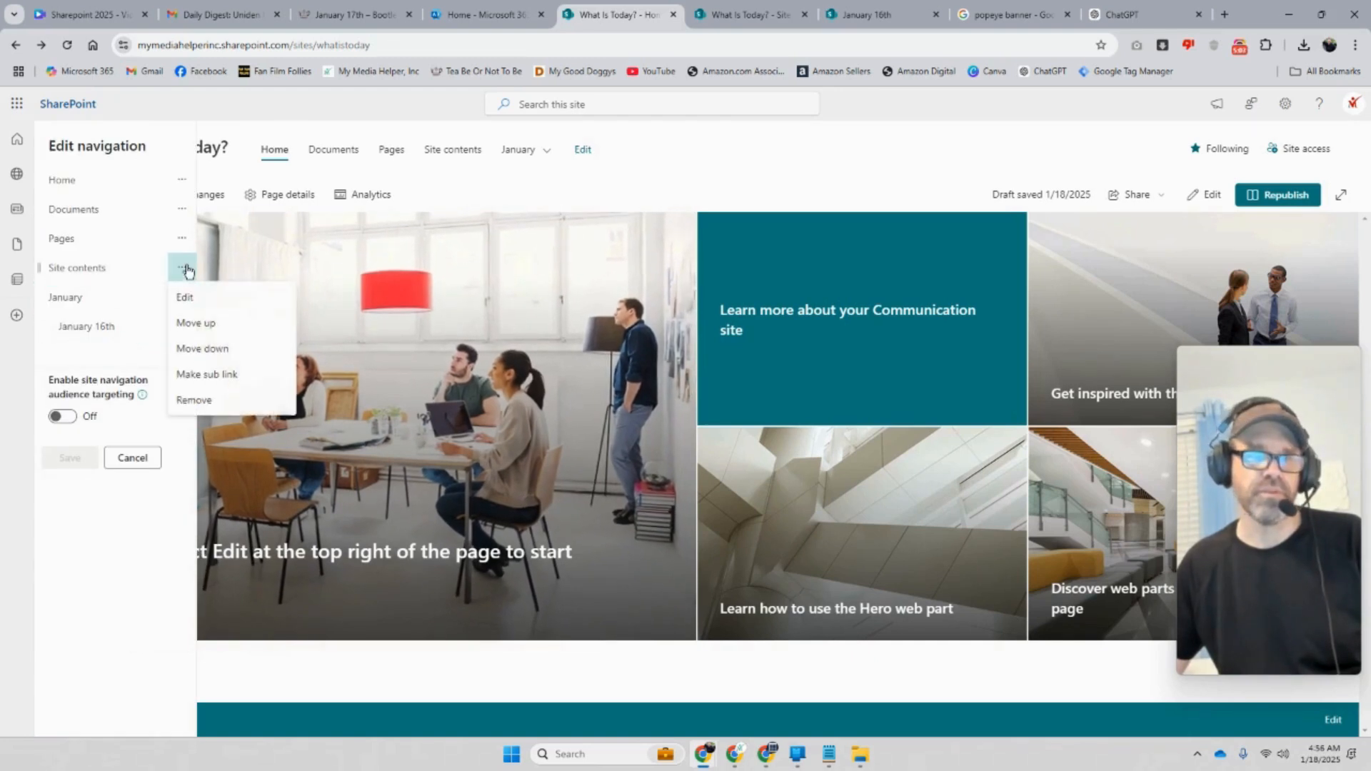
{"action": "left_click", "coordinate": [189, 400]}
{"action": "left_click", "coordinate": [182, 238]}
{"action": "left_click", "coordinate": [193, 371]}
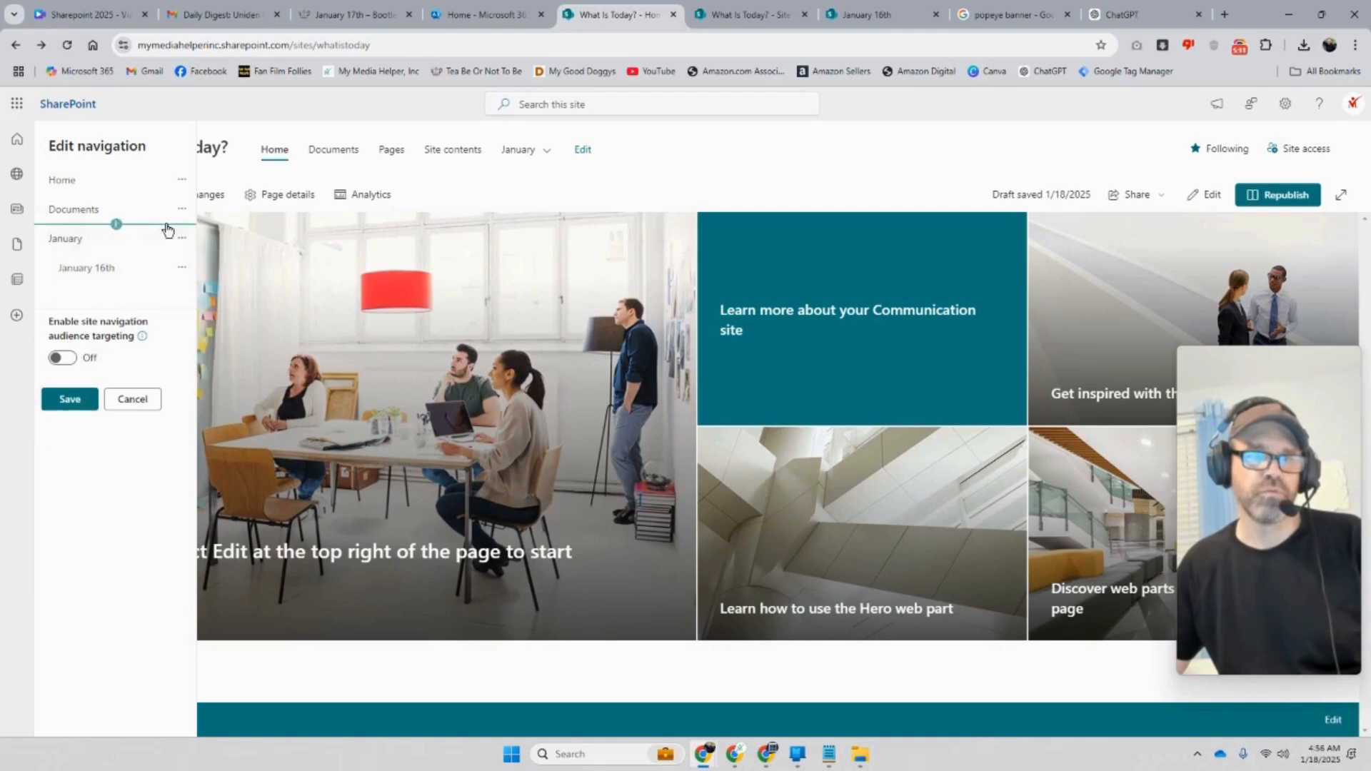
{"action": "left_click", "coordinate": [183, 209]}
{"action": "left_click", "coordinate": [190, 342]}
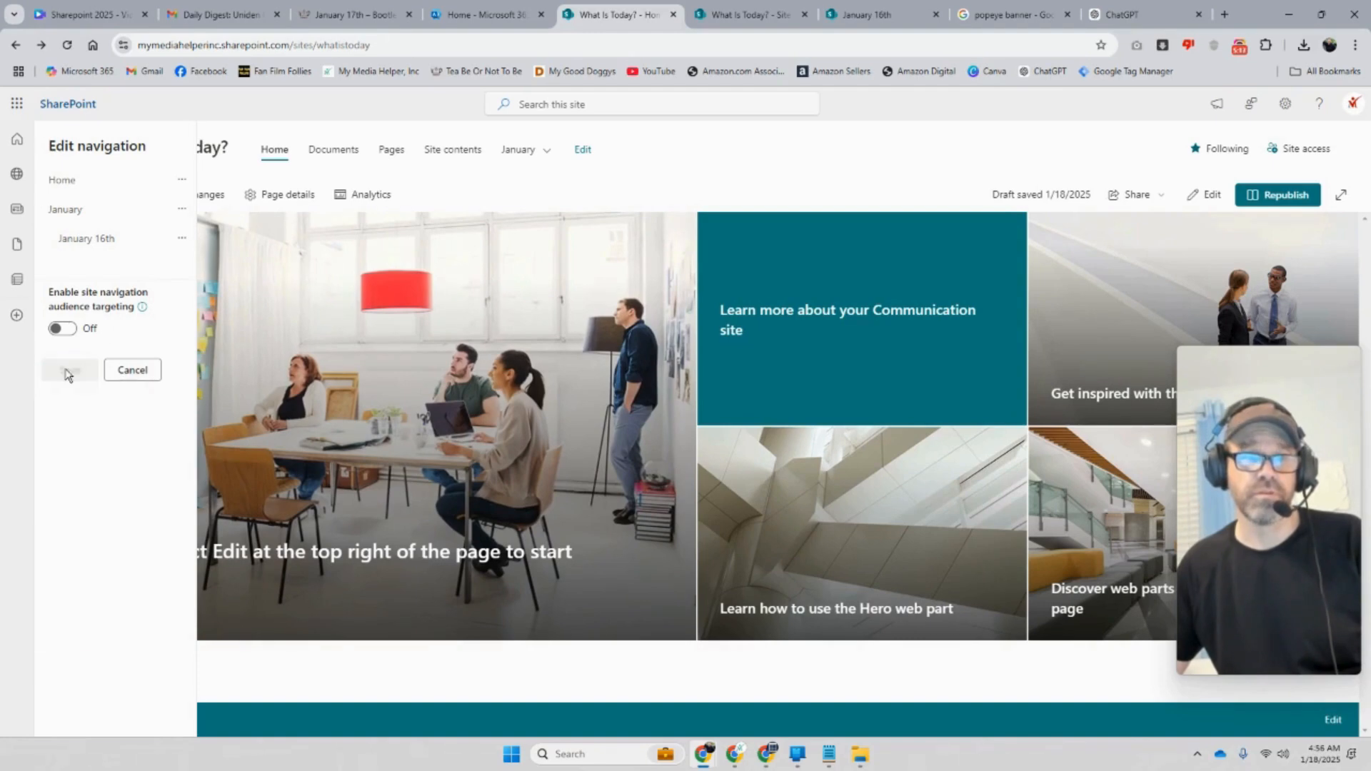
Test the January 16th sub link under January and return to the home page
{"action": "mouse_move", "coordinate": [352, 153]}
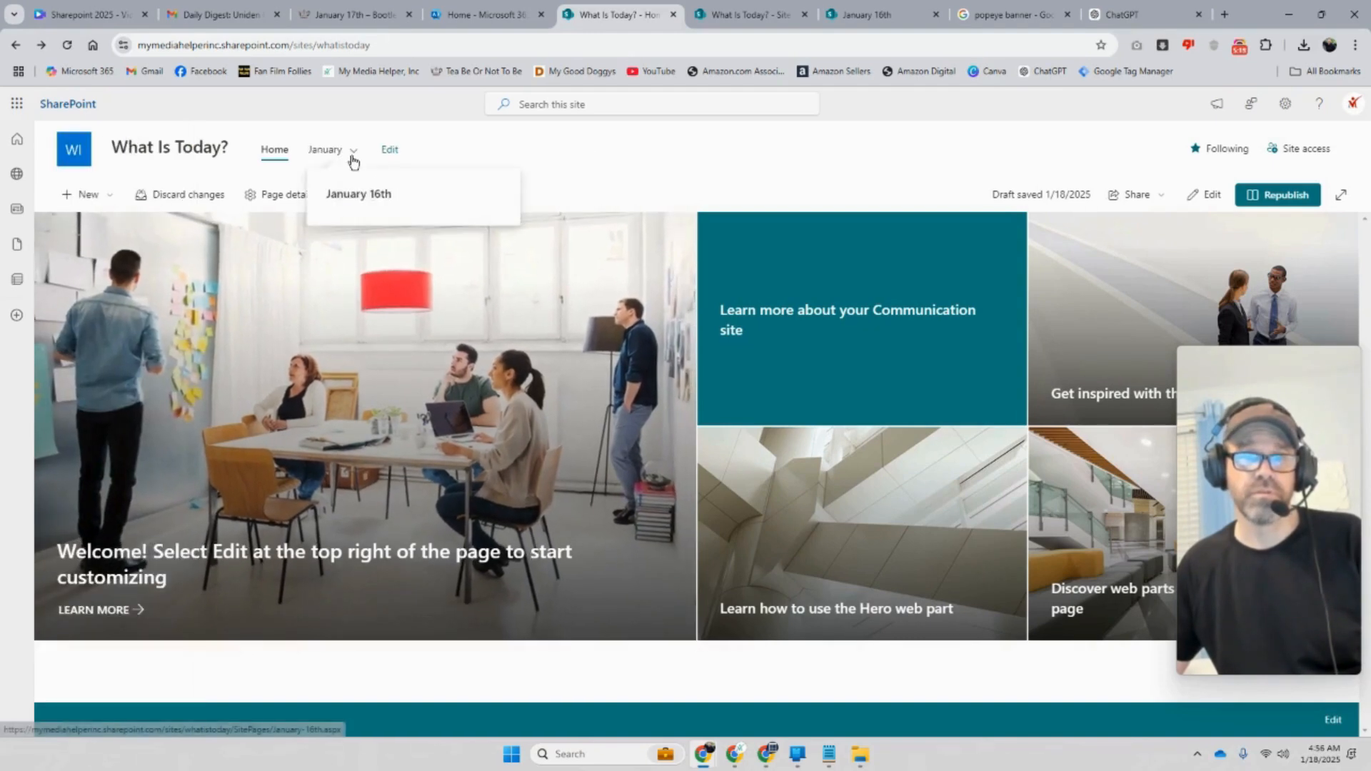
{"action": "left_click", "coordinate": [352, 204]}
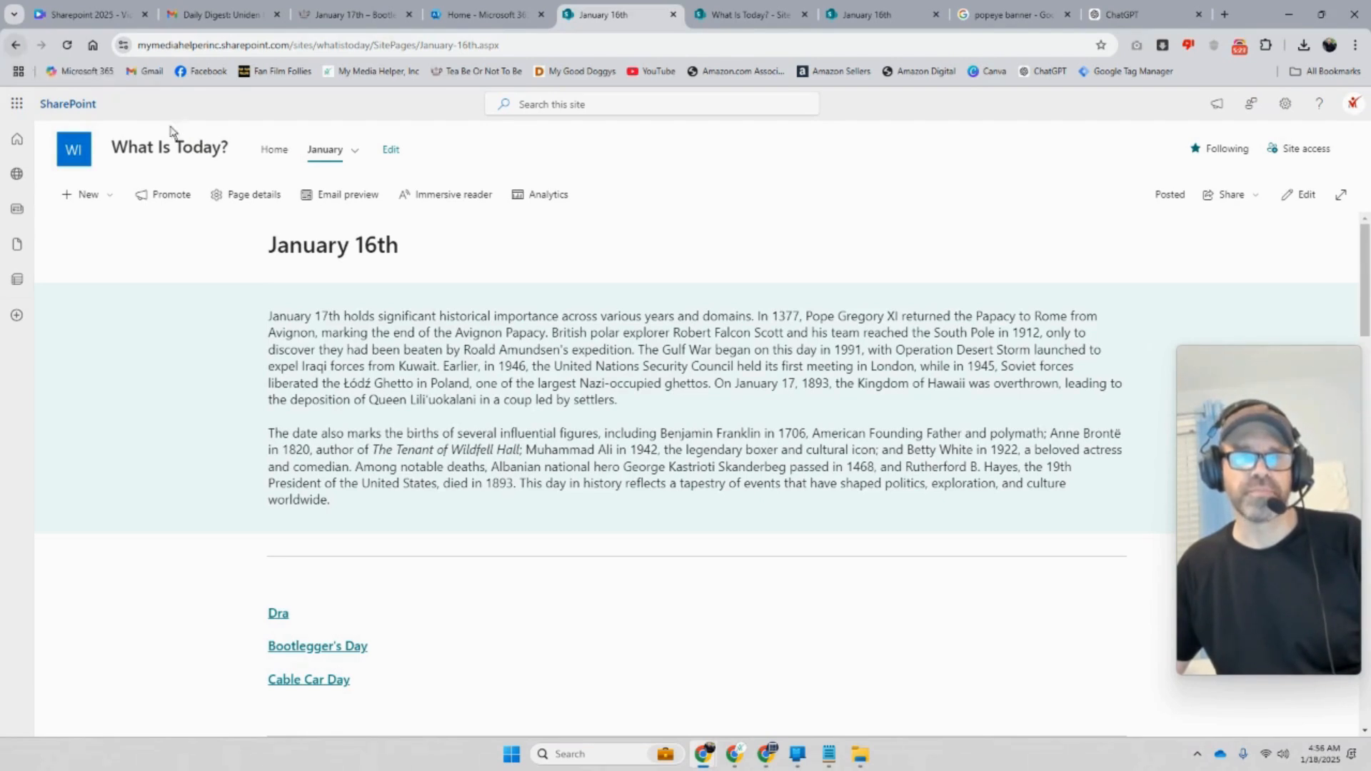
{"action": "left_click", "coordinate": [264, 150]}
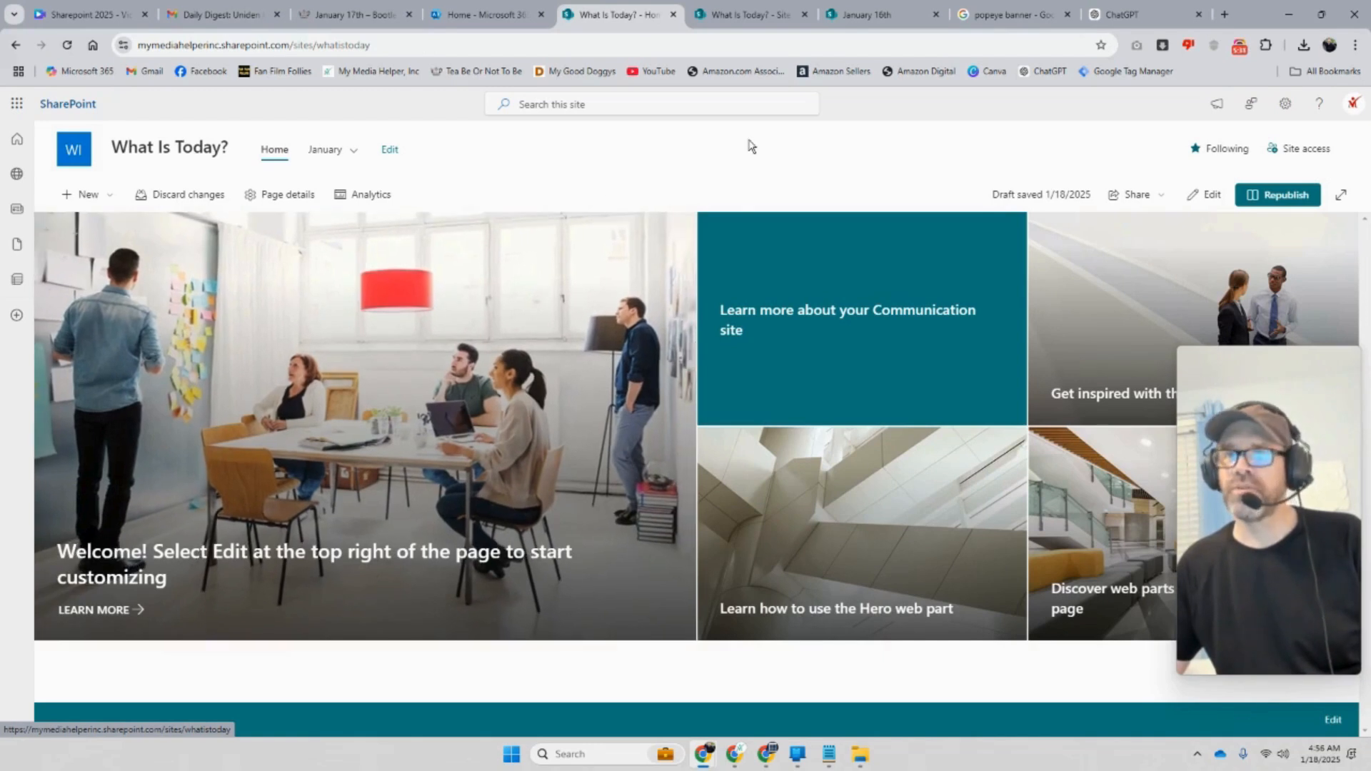
Start a Choice column in the Site Pages library named "Months" with the description "Holidays for different months."
{"action": "left_click", "coordinate": [739, 18]}
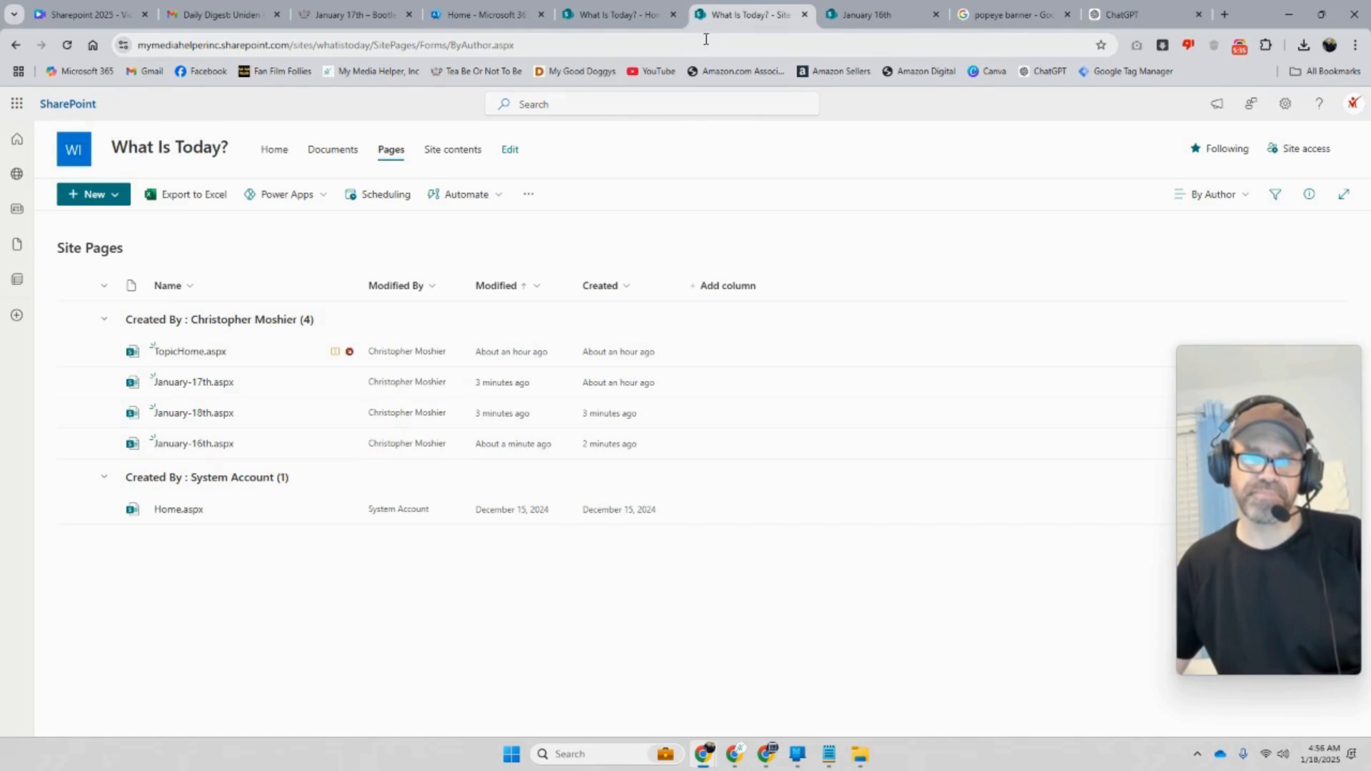
{"action": "left_click", "coordinate": [719, 292]}
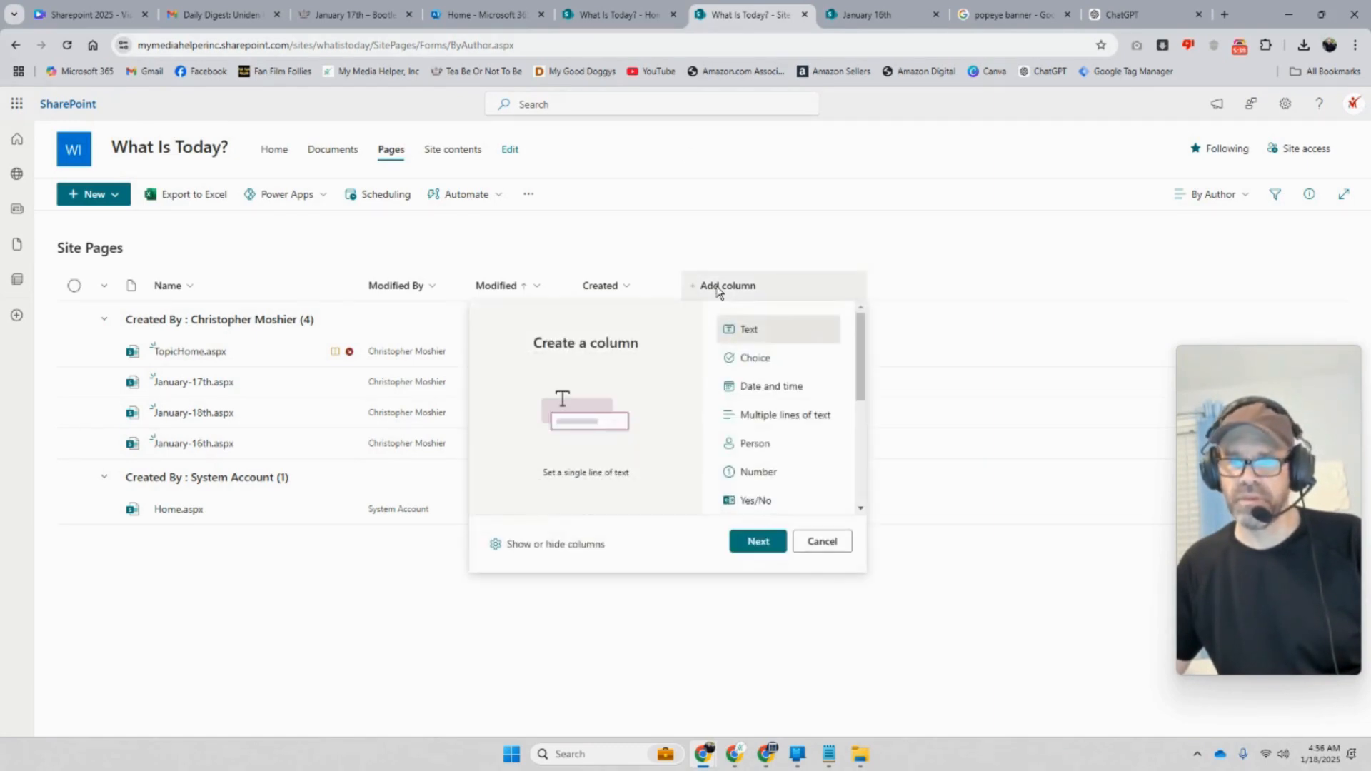
{"action": "left_click", "coordinate": [763, 362]}
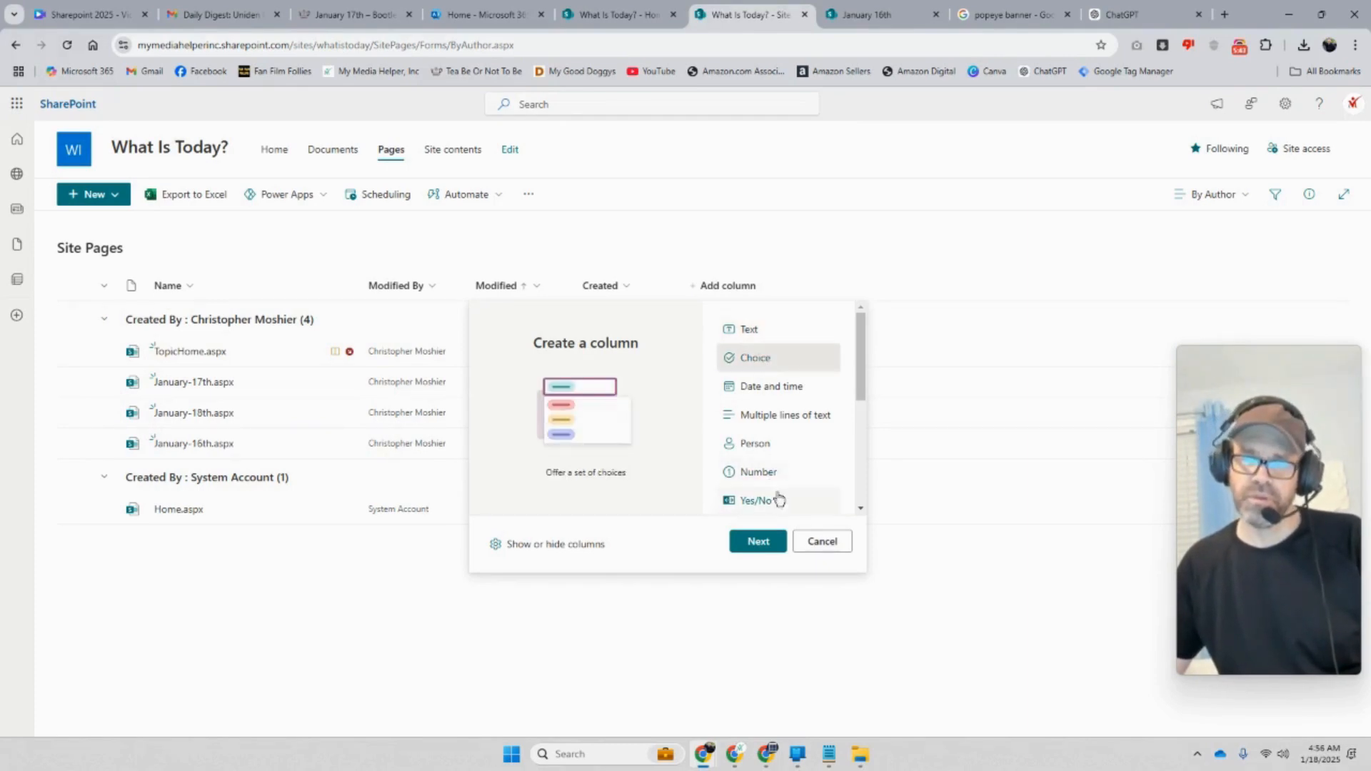
{"action": "left_click", "coordinate": [759, 544]}
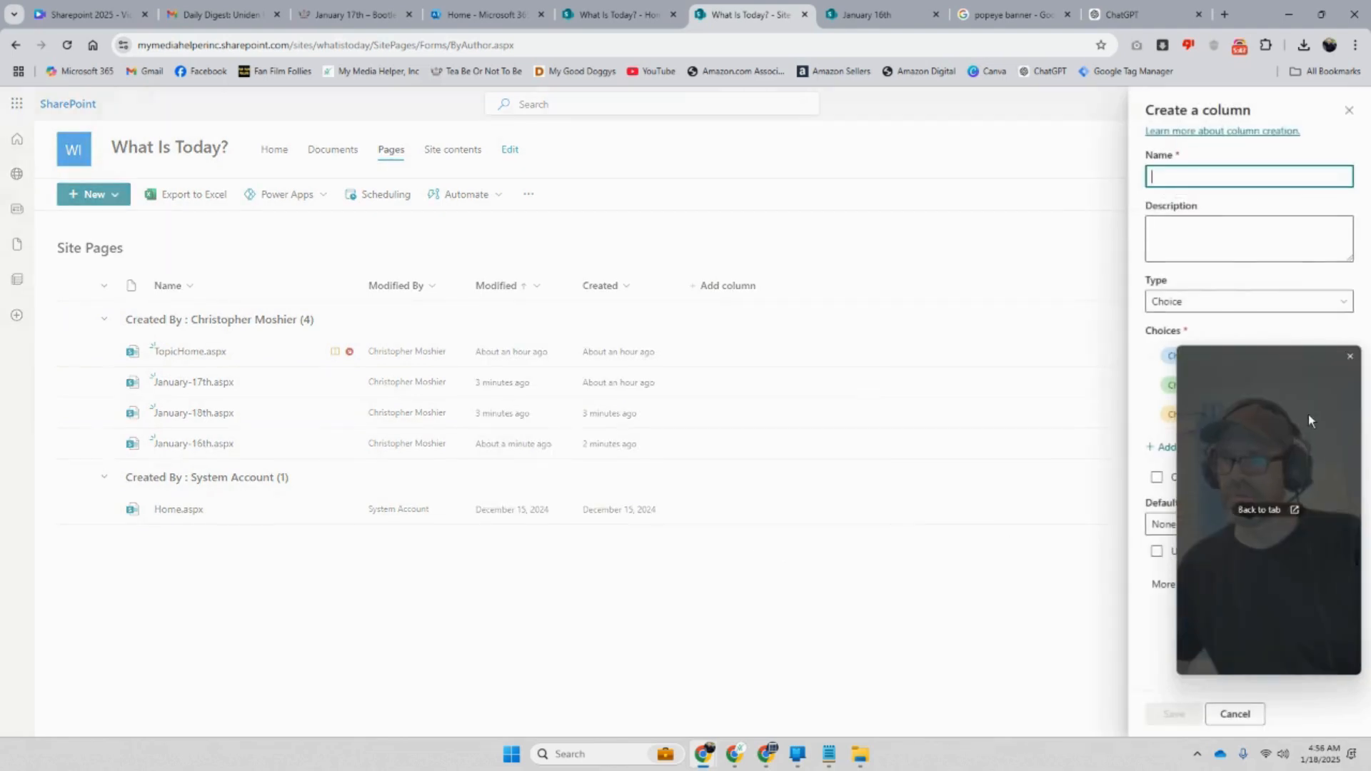
{"action": "left_click_drag", "start_coordinate": [1308, 414], "coordinate": [952, 300]}
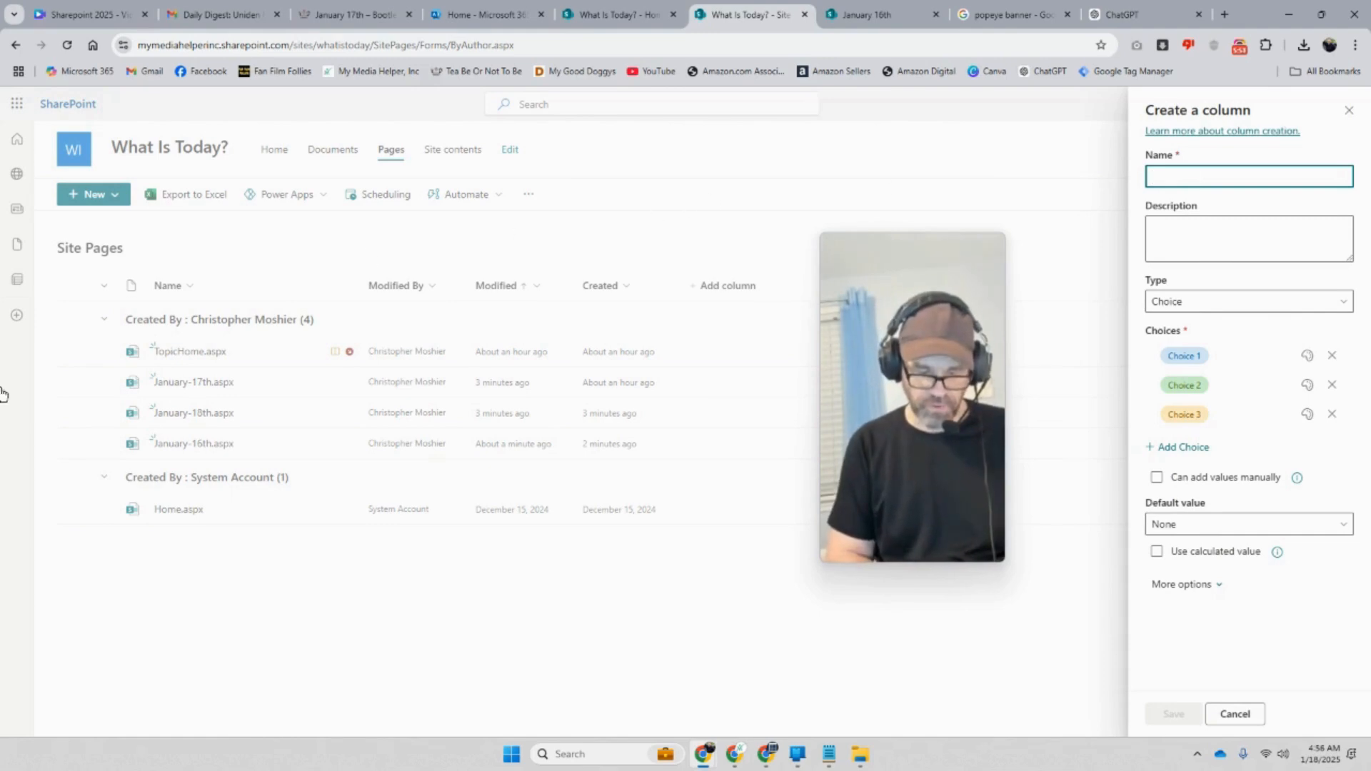
{"action": "type", "text": "Months"}
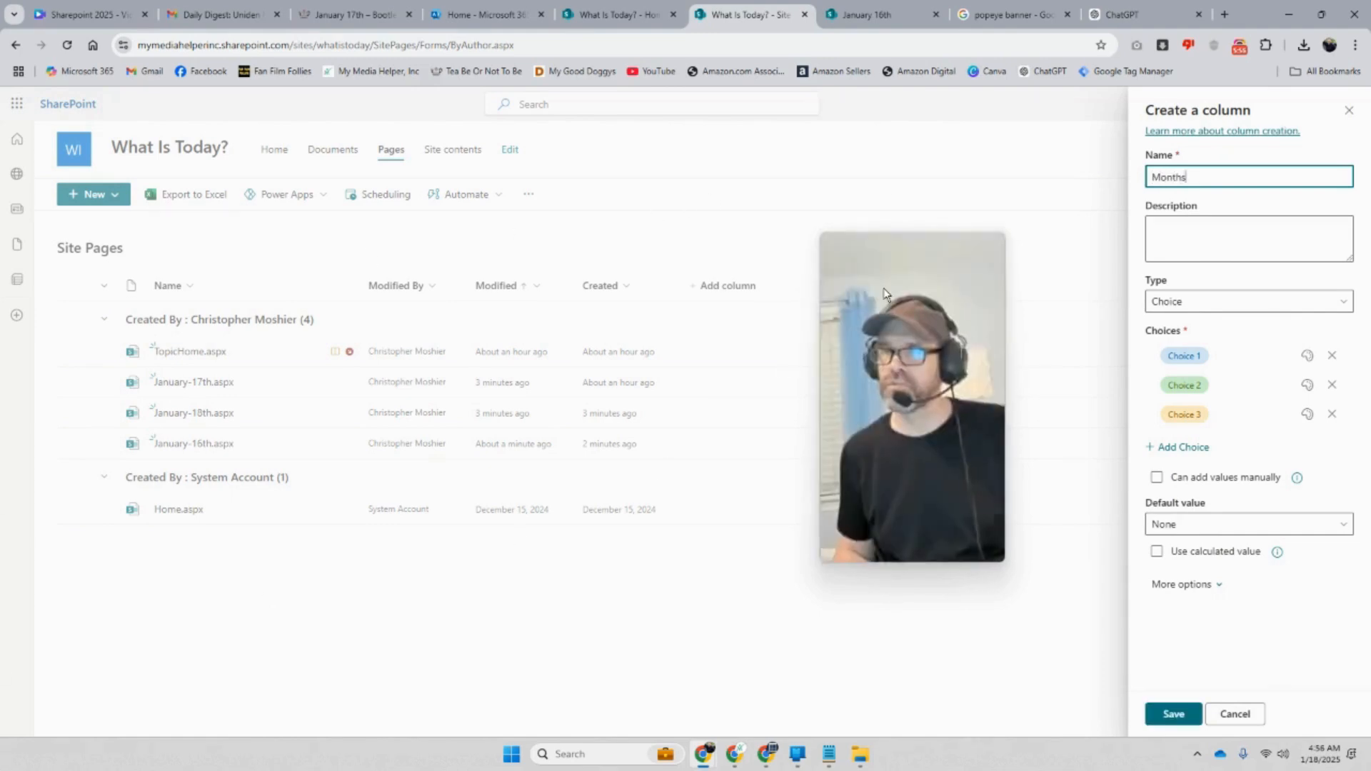
{"action": "left_click", "coordinate": [1248, 221]}
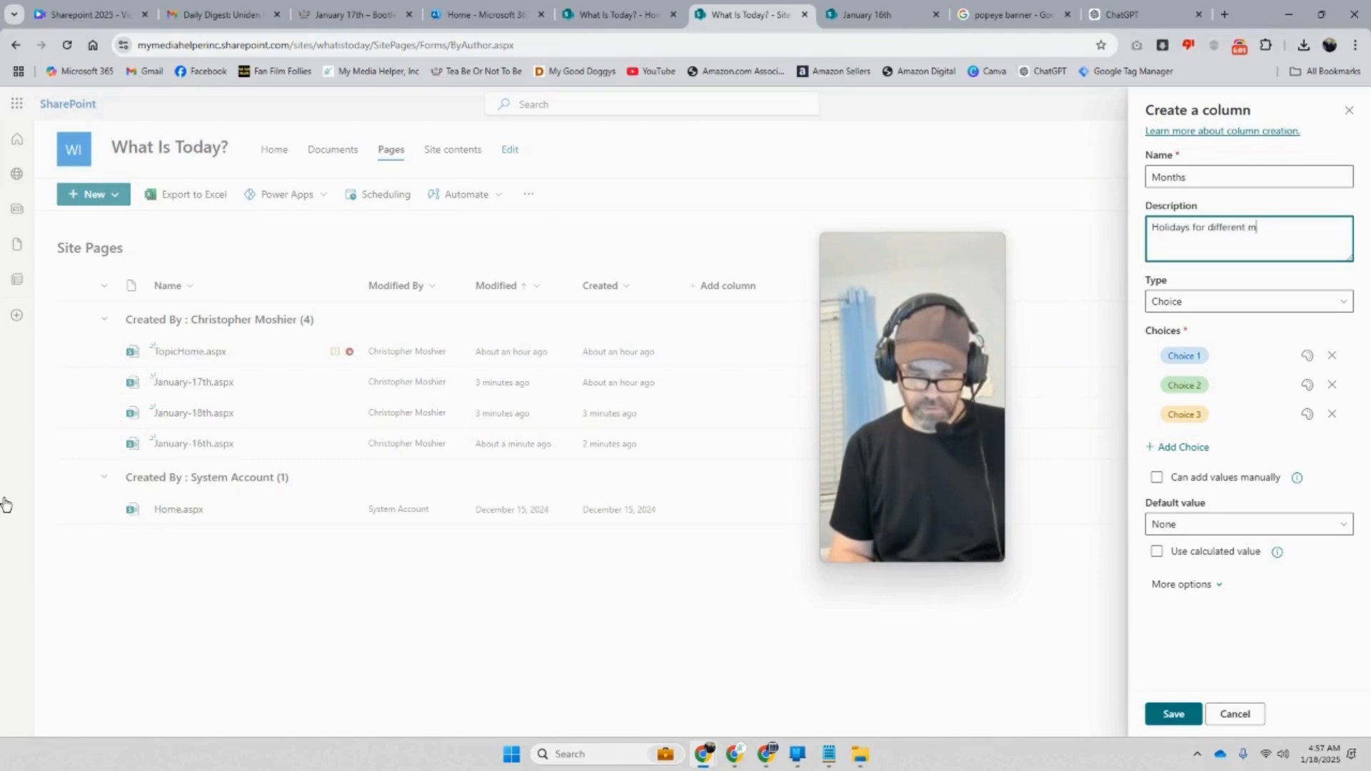
{"action": "type", "text": "Holidays for different months."}
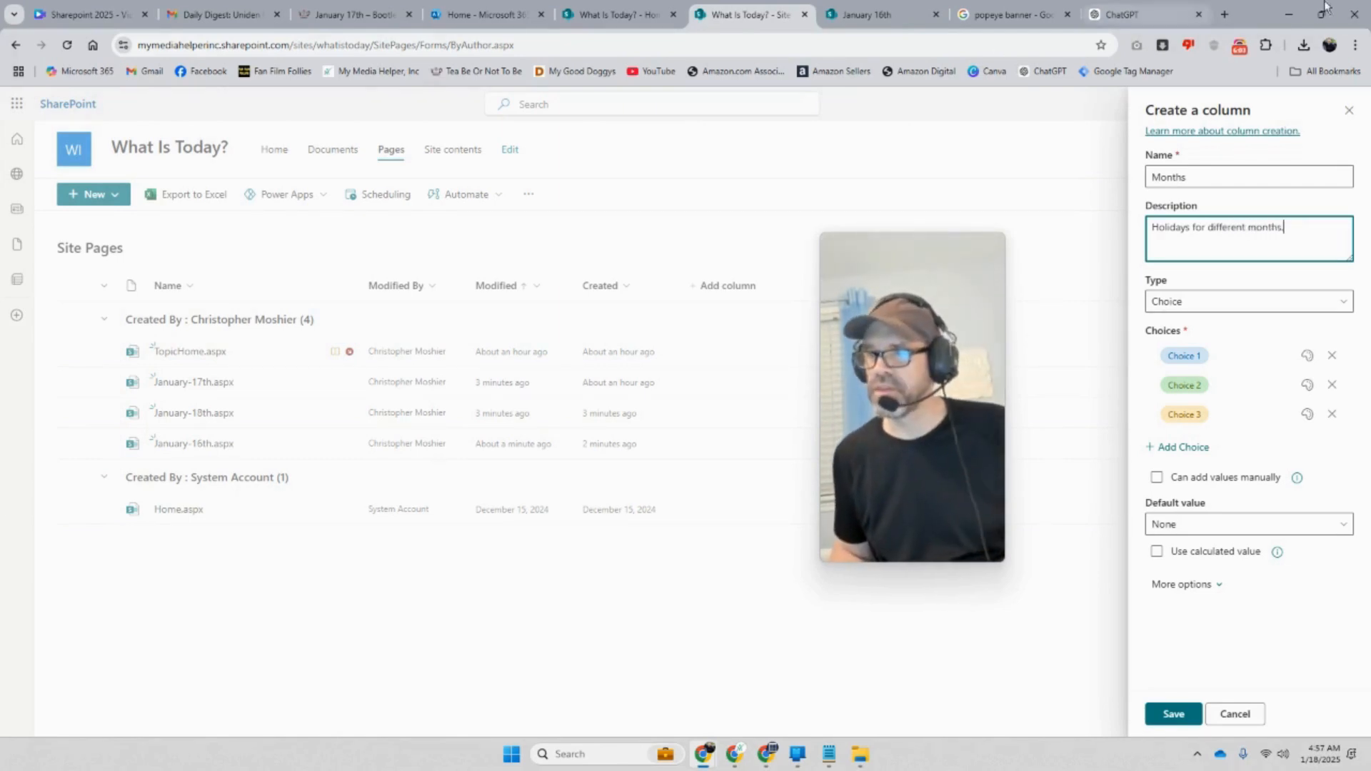
Rename the Months column's first choice to "January" and save the column
{"action": "left_click", "coordinate": [1182, 356]}
{"action": "type", "text": "Jnaury"}
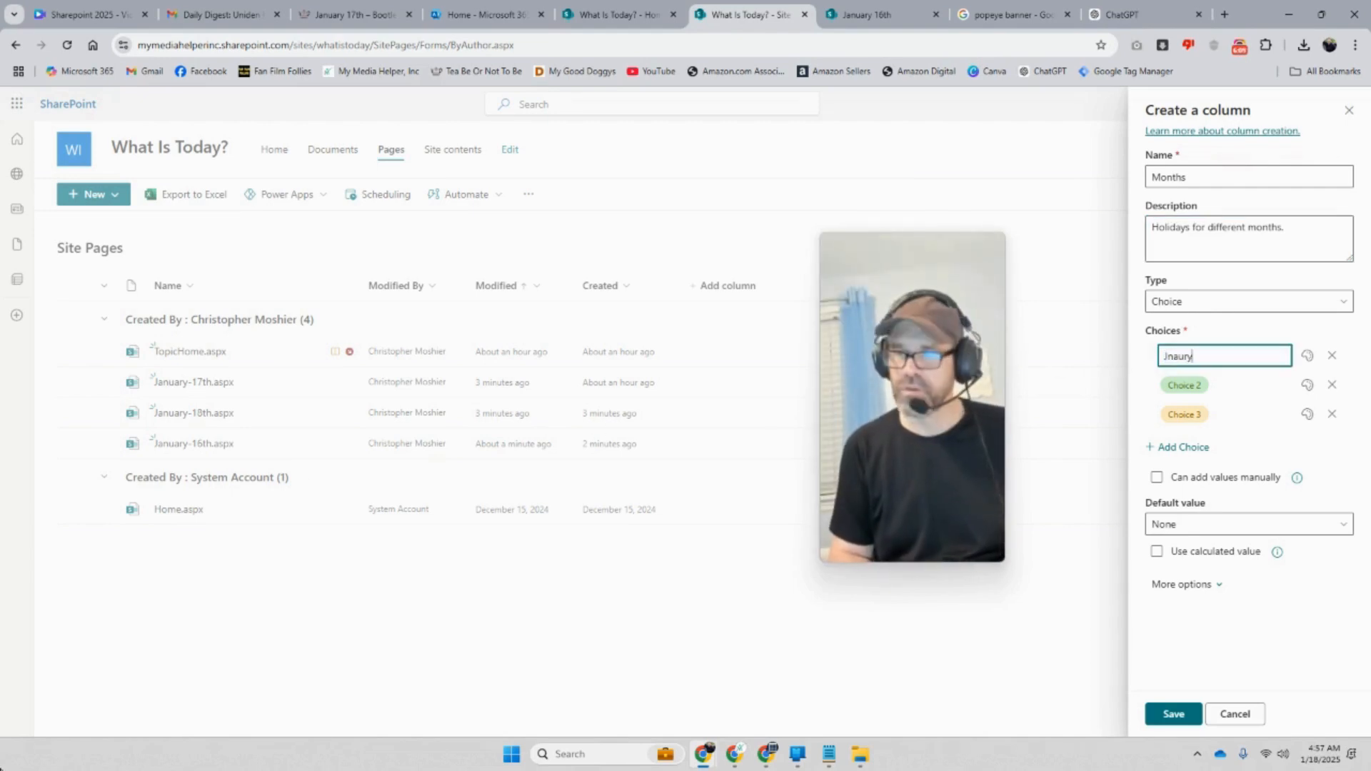
{"action": "key", "text": "BackSpace"}
{"action": "key", "text": "BackSpace"}
{"action": "key", "text": "BackSpace"}
{"action": "key", "text": "BackSpace"}
{"action": "key", "text": "BackSpace"}
{"action": "key", "text": "BackSpace"}
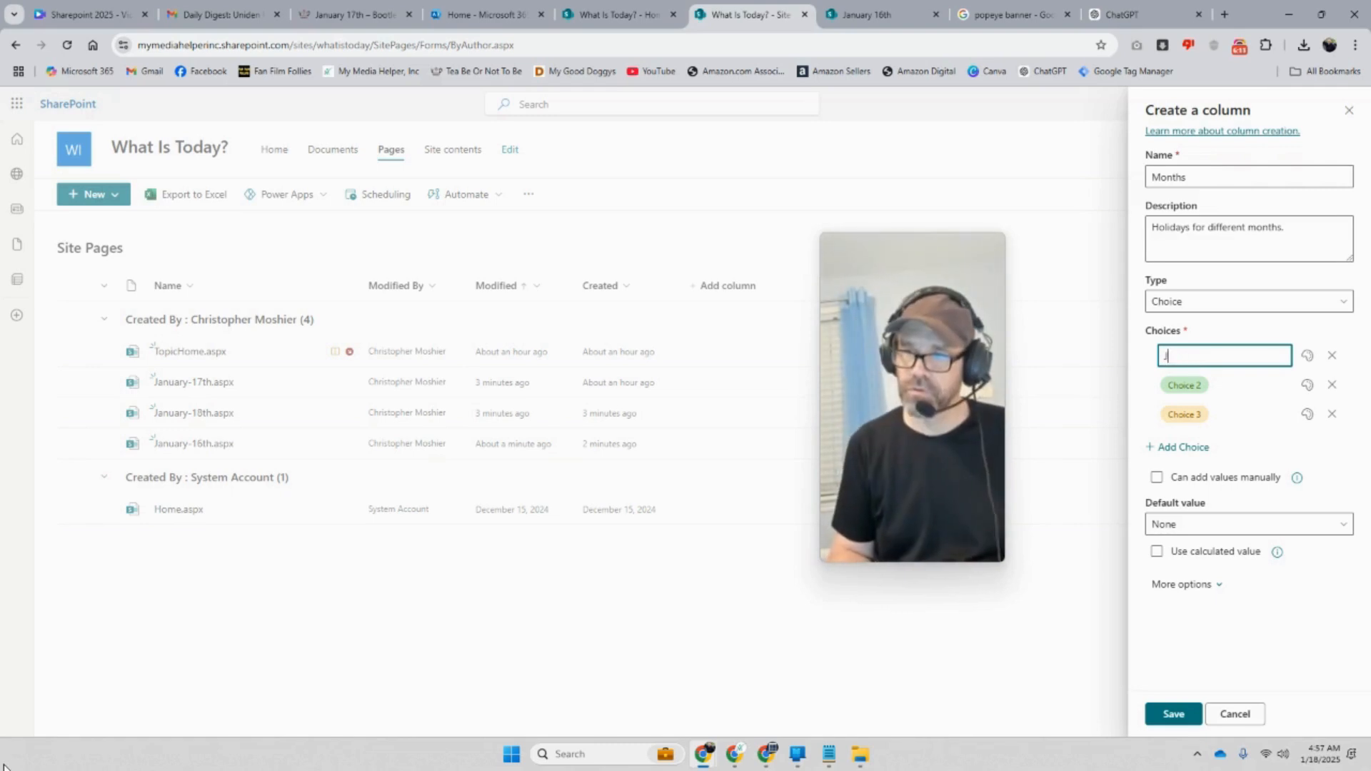
{"action": "type", "text": "January"}
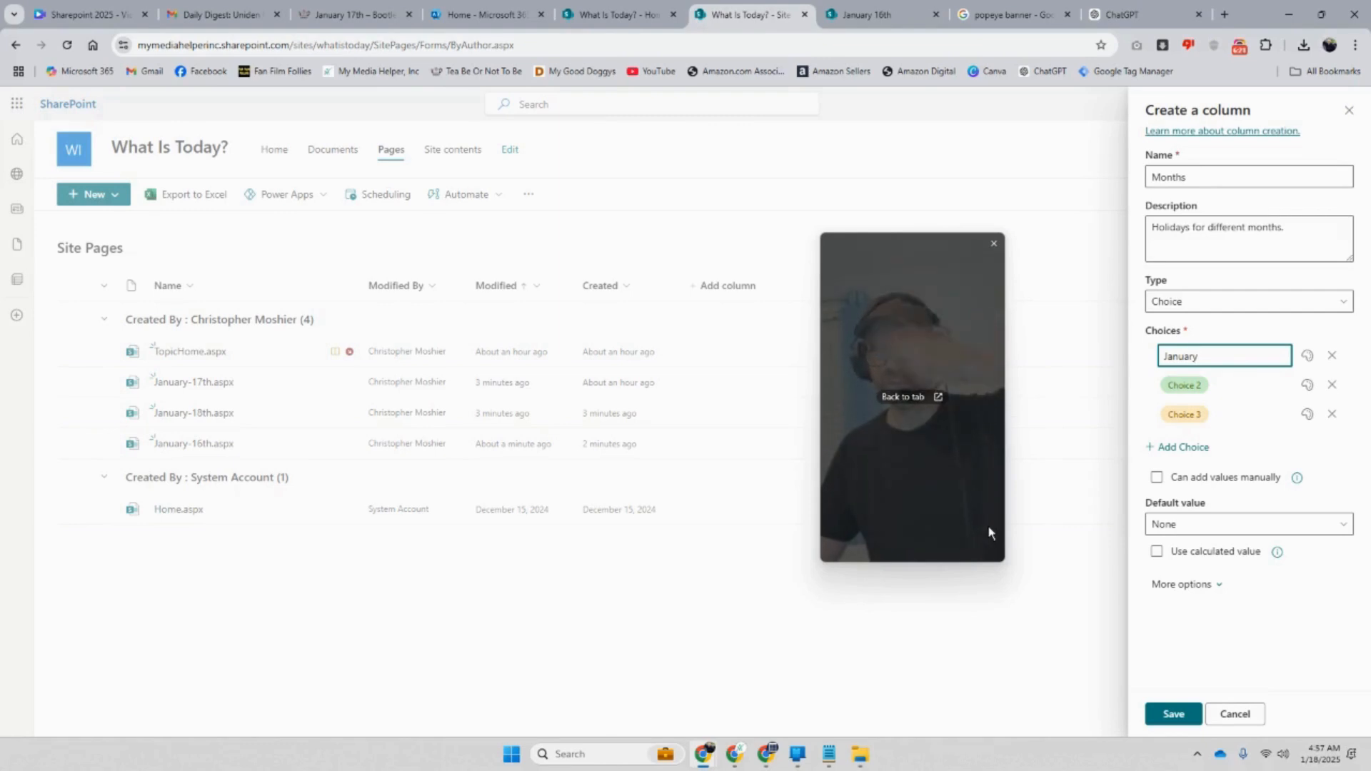
{"action": "left_click", "coordinate": [1152, 710]}
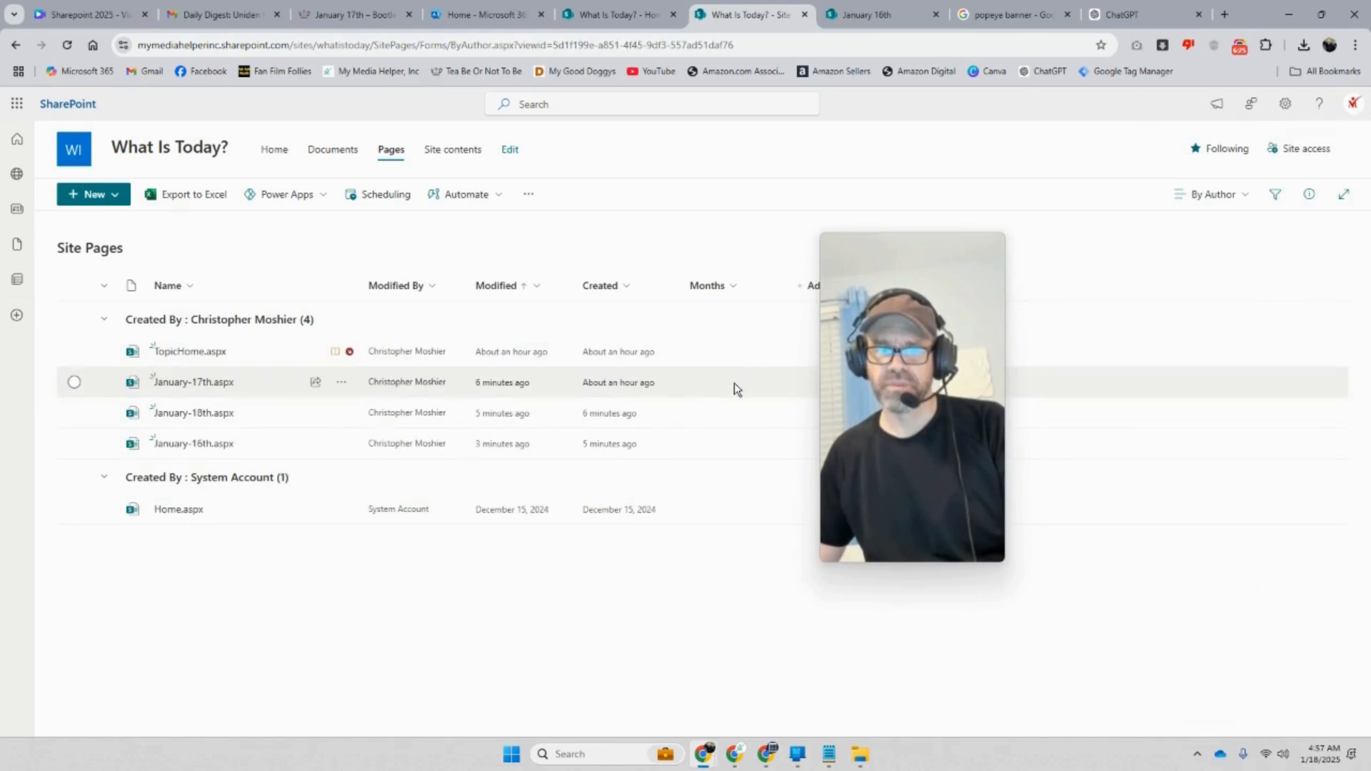
Set the Months property of January-16th.aspx to January in the page's details
{"action": "left_click_drag", "start_coordinate": [926, 256], "coordinate": [1222, 344]}
{"action": "left_click", "coordinate": [726, 438]}
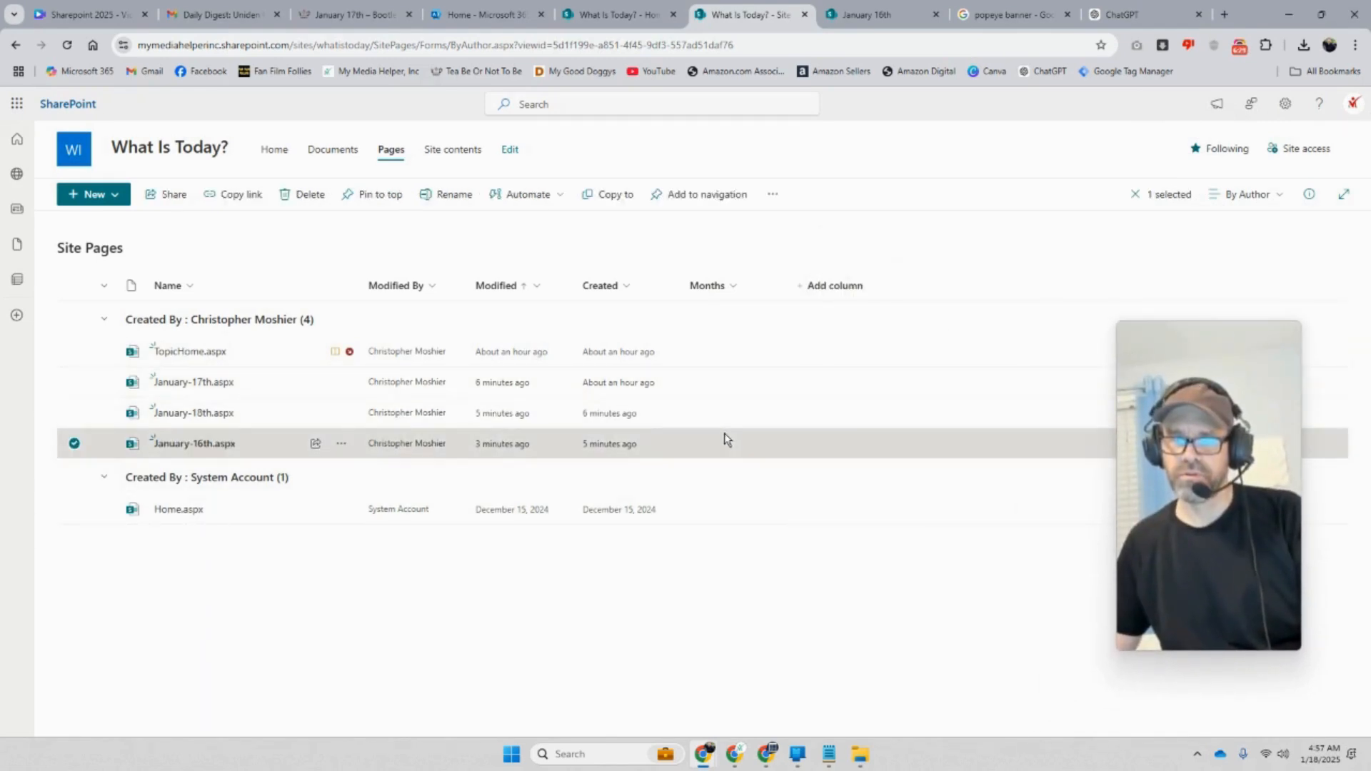
{"action": "left_click", "coordinate": [342, 444]}
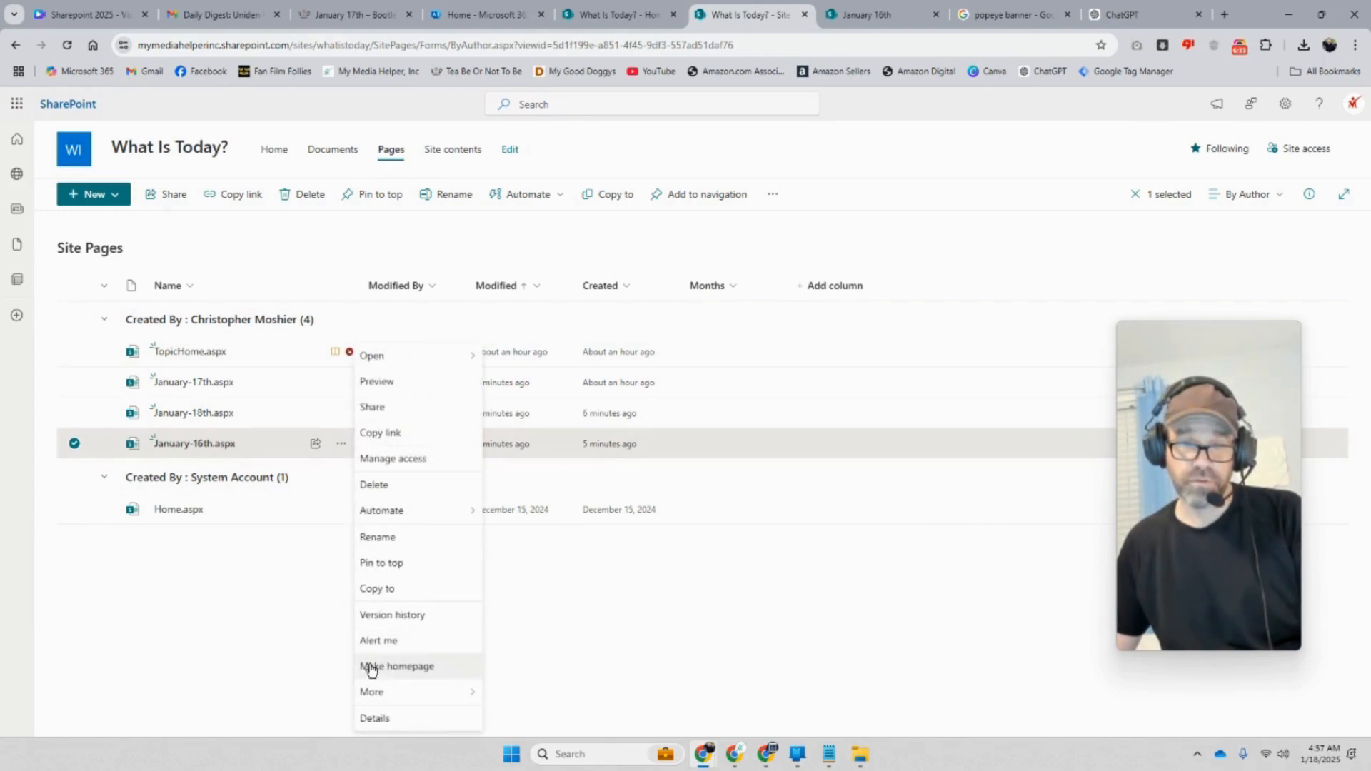
{"action": "left_click", "coordinate": [375, 717]}
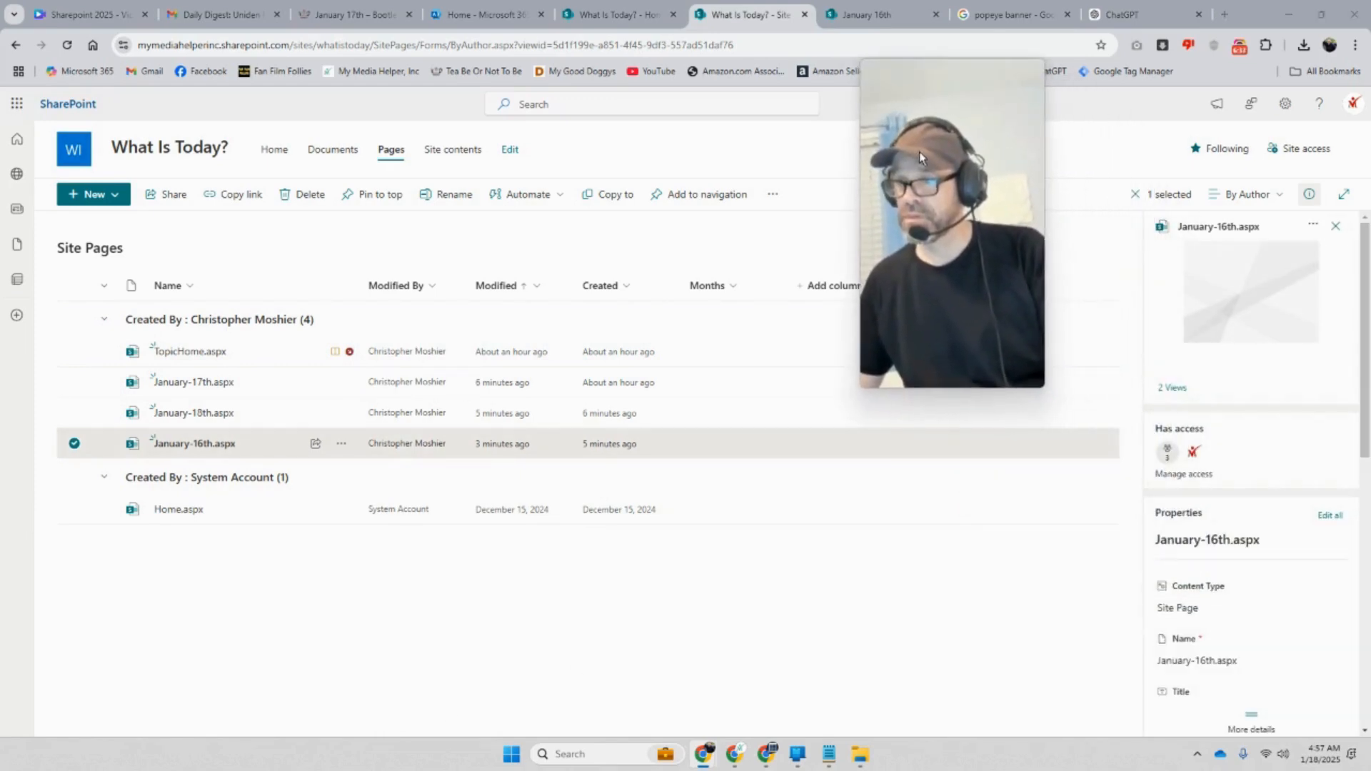
{"action": "scroll", "coordinate": [1179, 589], "scroll_direction": "down", "scroll_amount": 3}
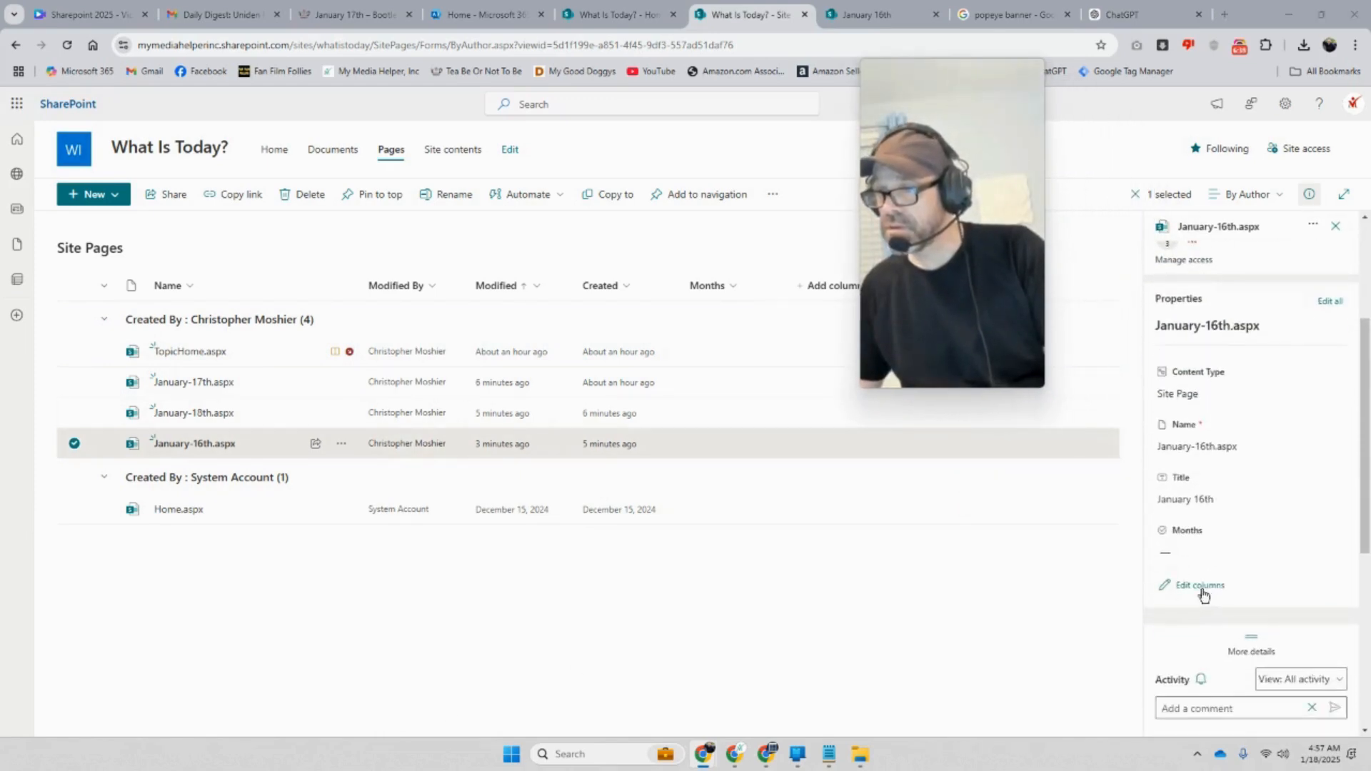
{"action": "left_click", "coordinate": [1192, 559]}
{"action": "left_click", "coordinate": [1196, 593]}
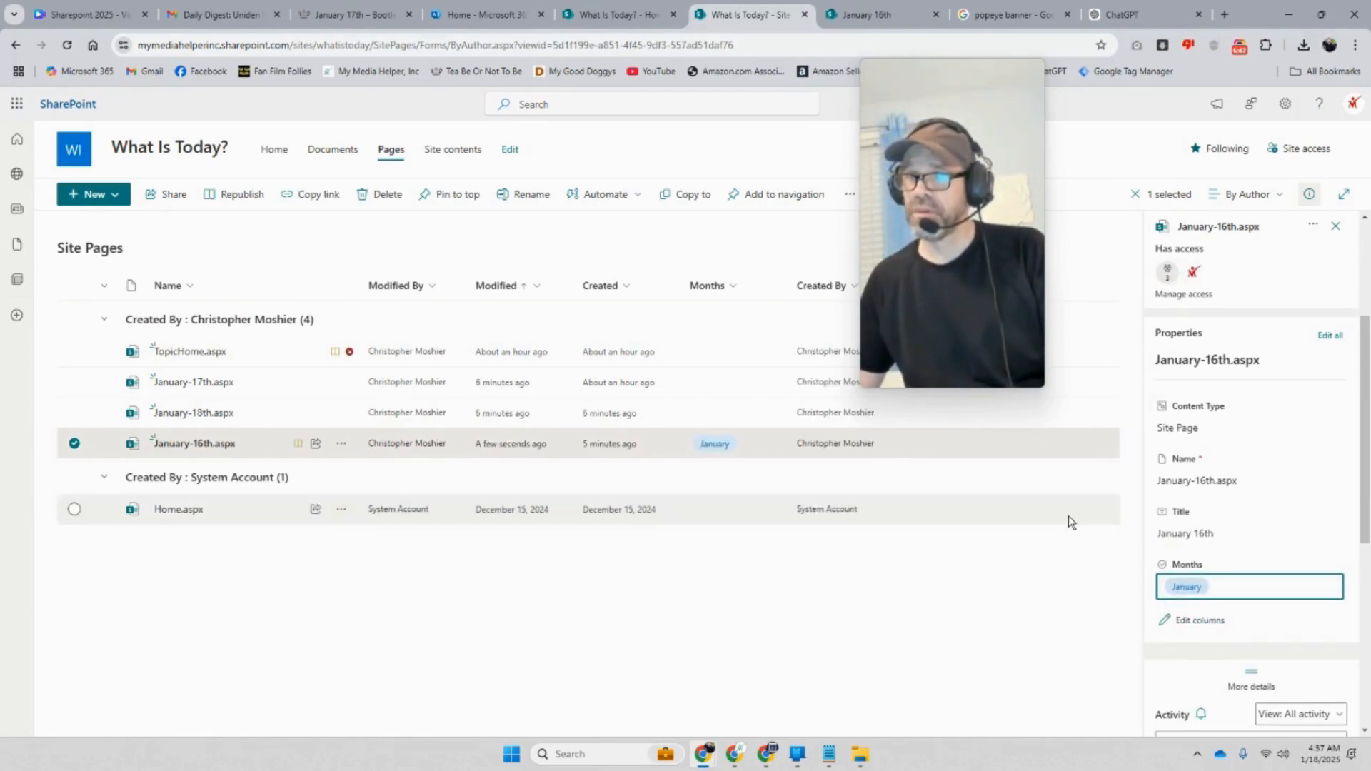
{"action": "left_click", "coordinate": [936, 588]}
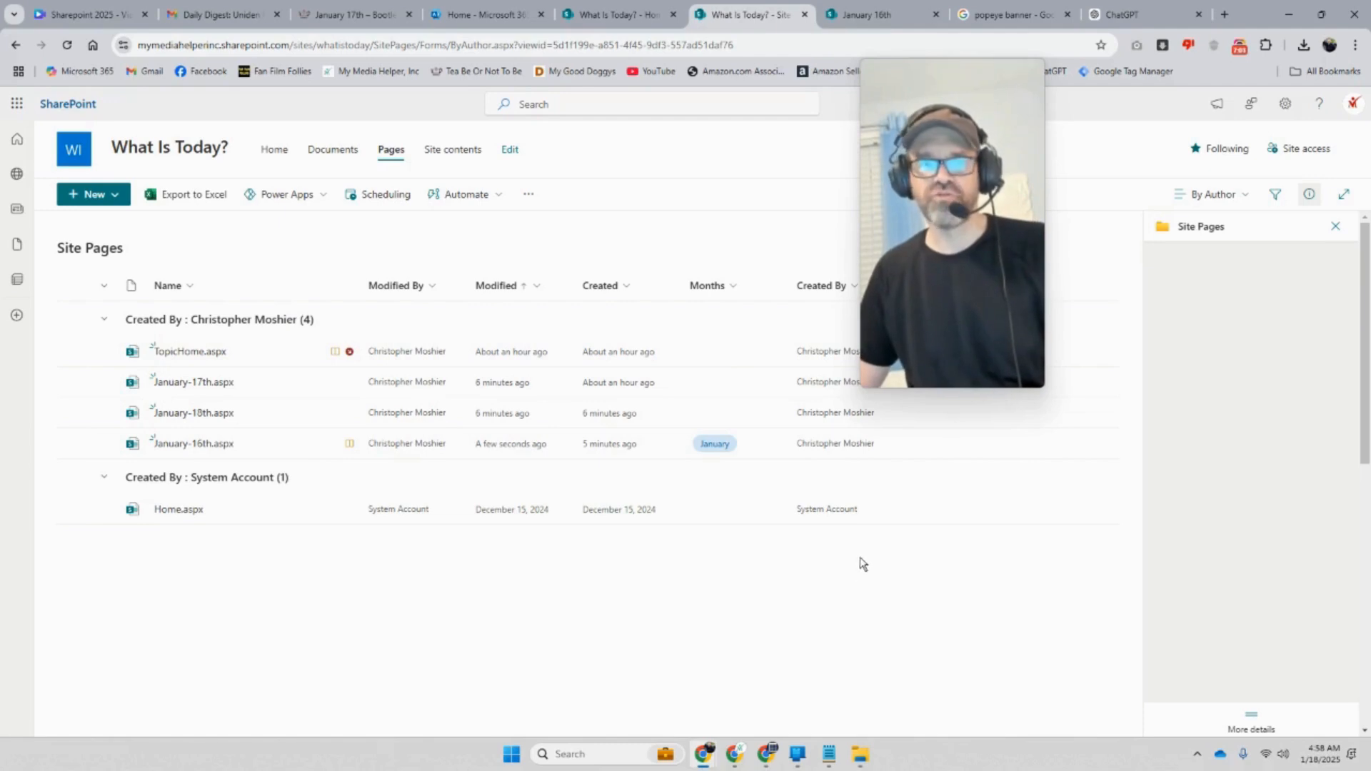
Edit the site's home page and add a News web part in the section above People profiles
{"action": "left_click", "coordinate": [624, 13]}
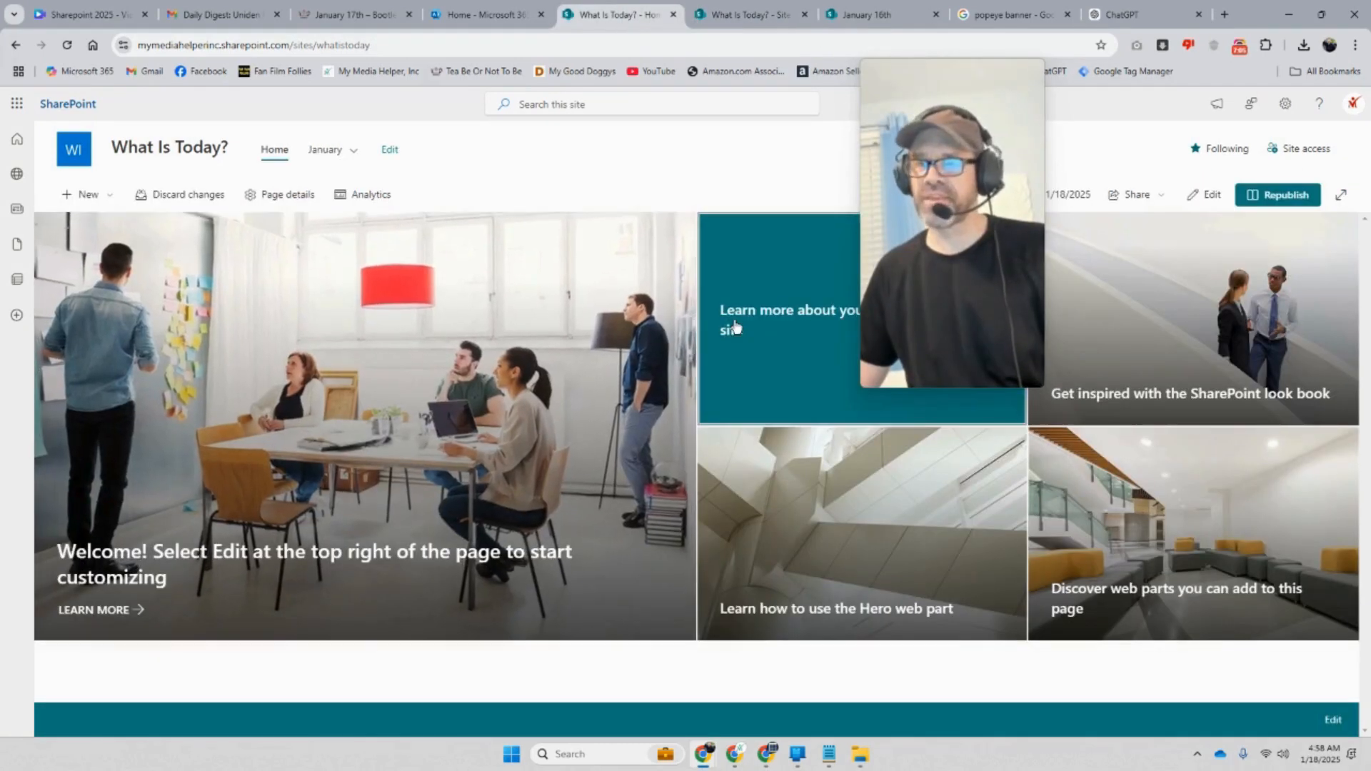
{"action": "left_click", "coordinate": [1214, 196]}
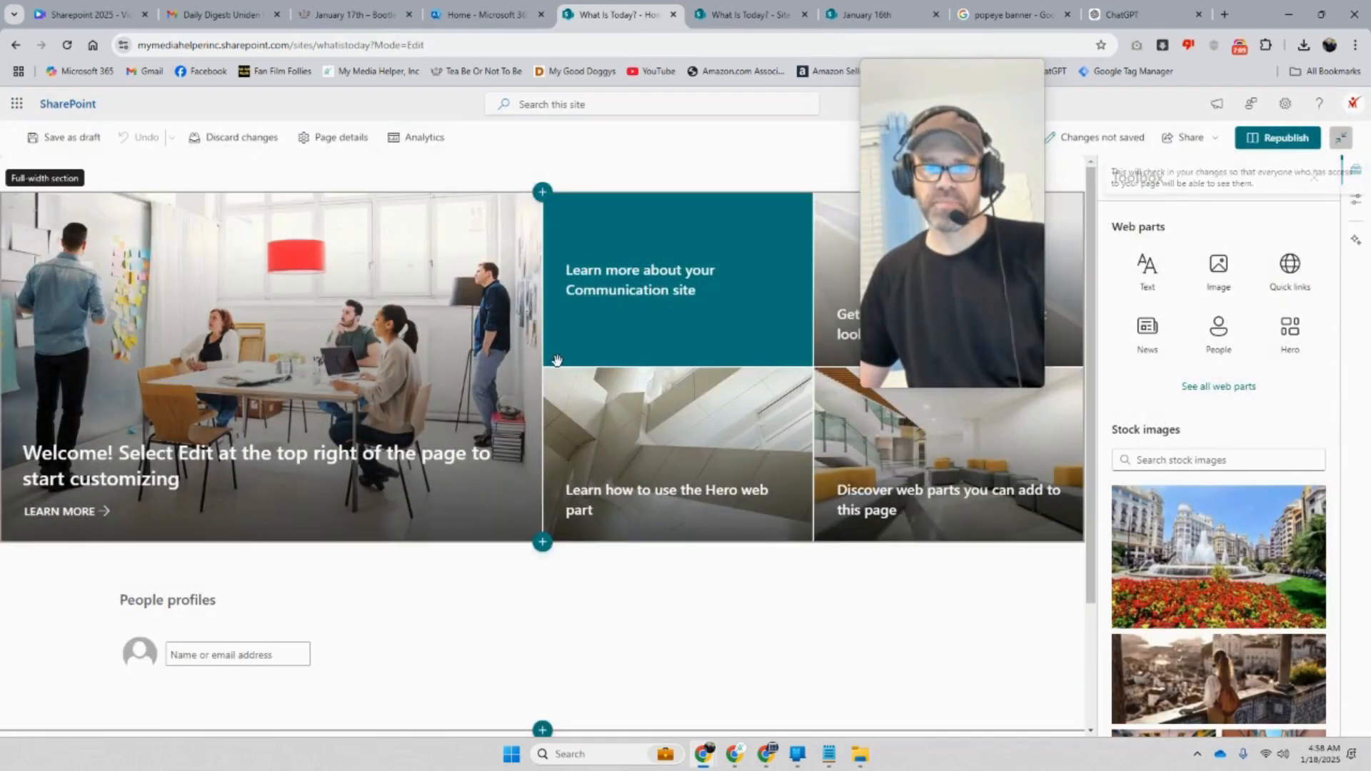
{"action": "scroll", "coordinate": [555, 368], "scroll_direction": "down", "scroll_amount": 2}
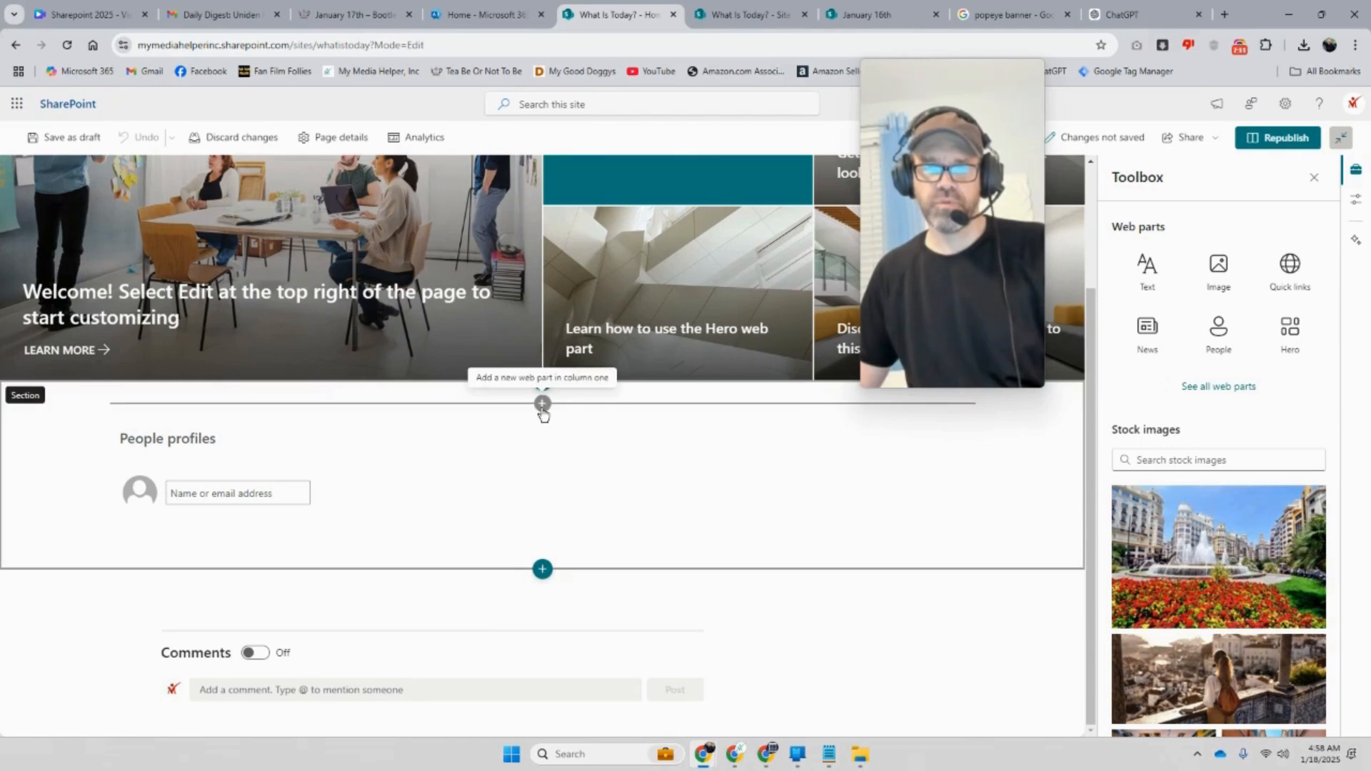
{"action": "left_click", "coordinate": [543, 404]}
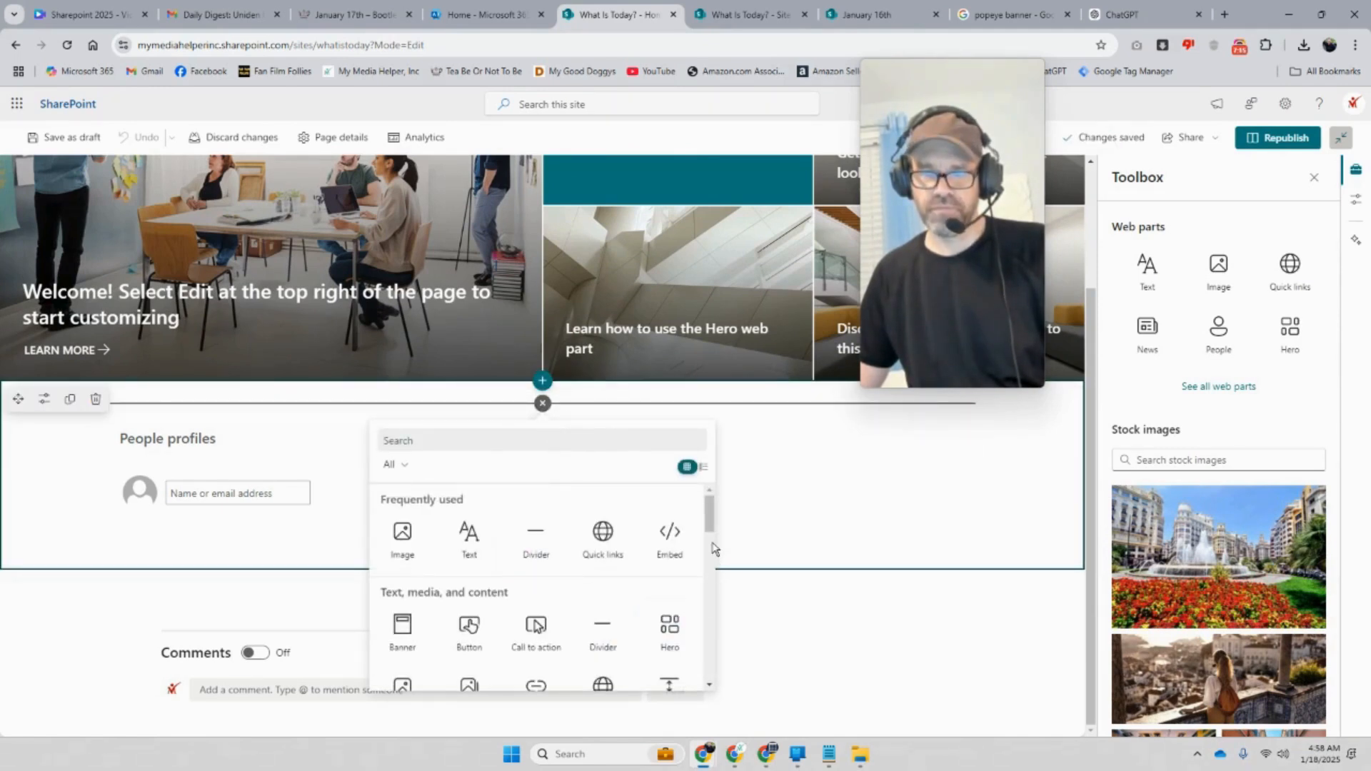
{"action": "scroll", "coordinate": [709, 548], "scroll_direction": "down", "scroll_amount": 2}
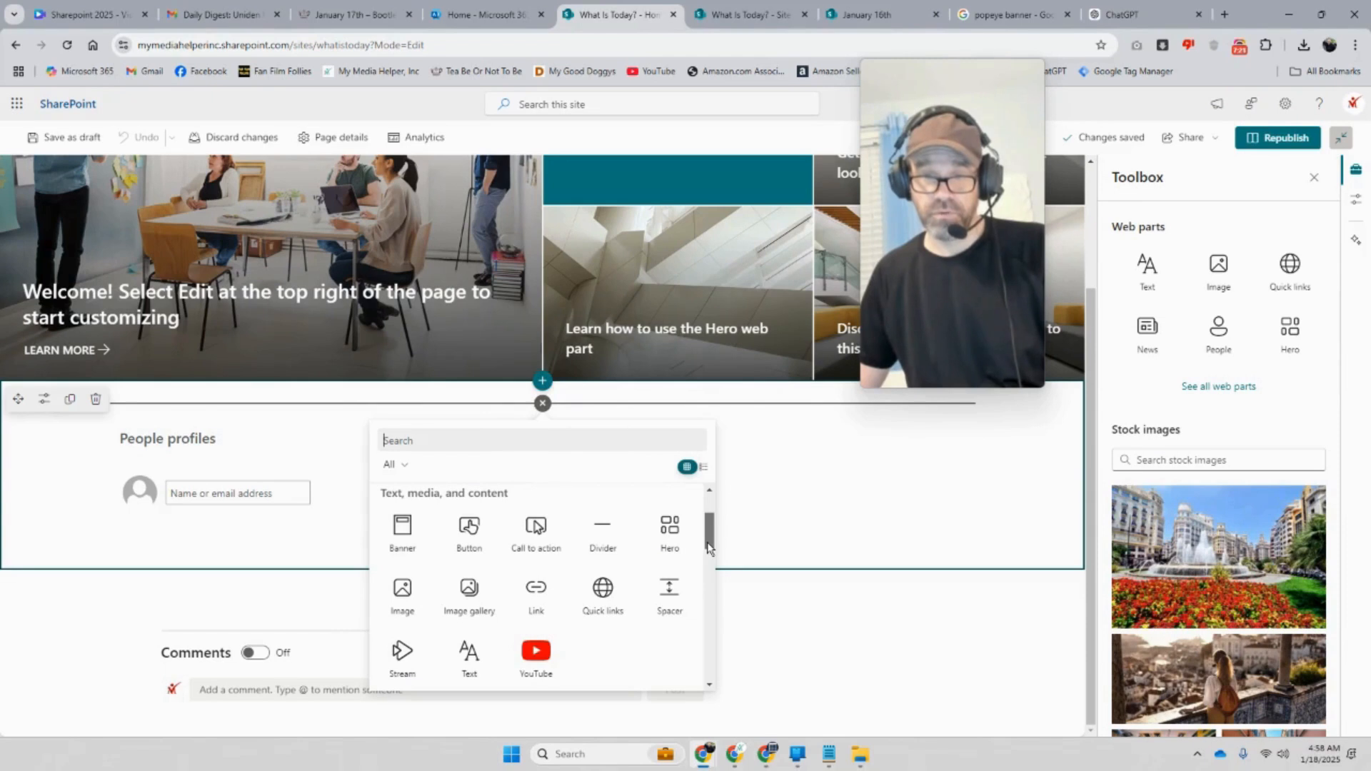
{"action": "scroll", "coordinate": [709, 548], "scroll_direction": "up", "scroll_amount": 2}
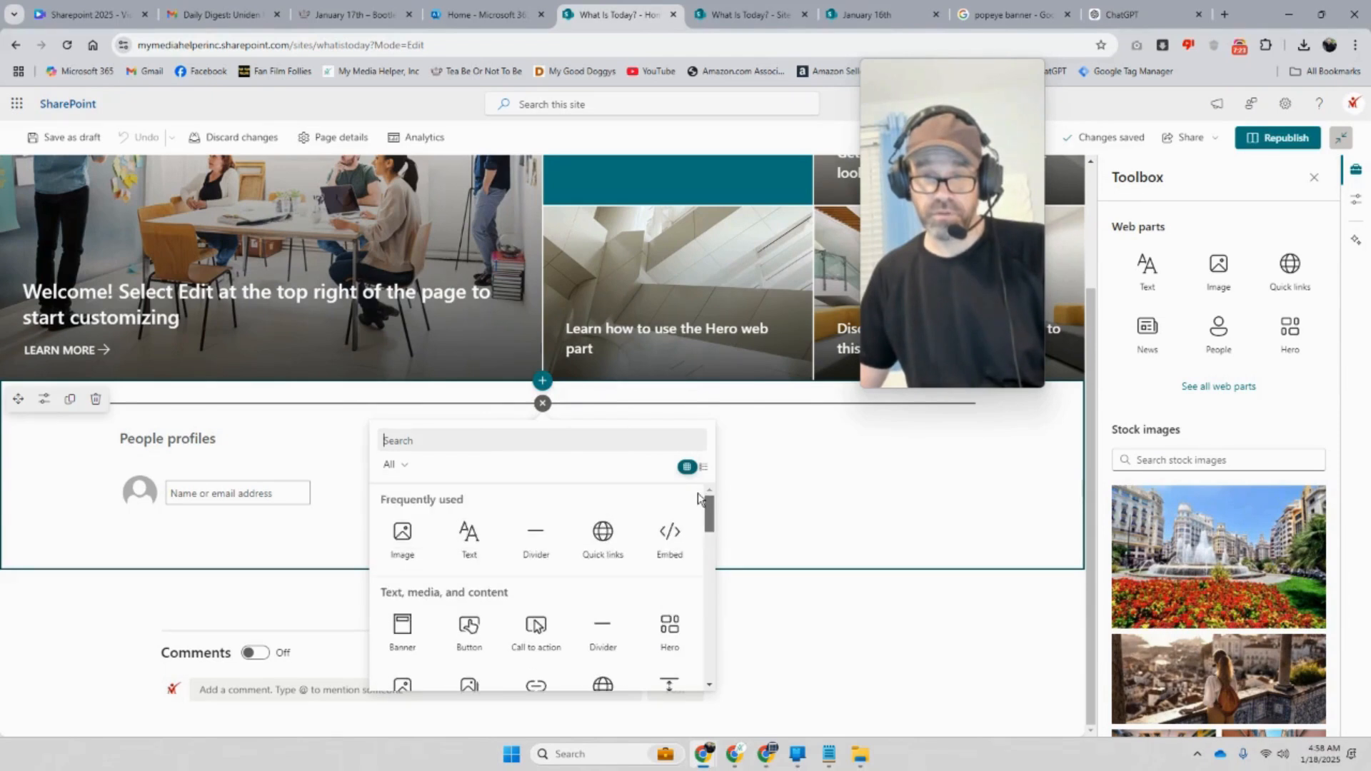
{"action": "scroll", "coordinate": [696, 515], "scroll_direction": "down", "scroll_amount": 1}
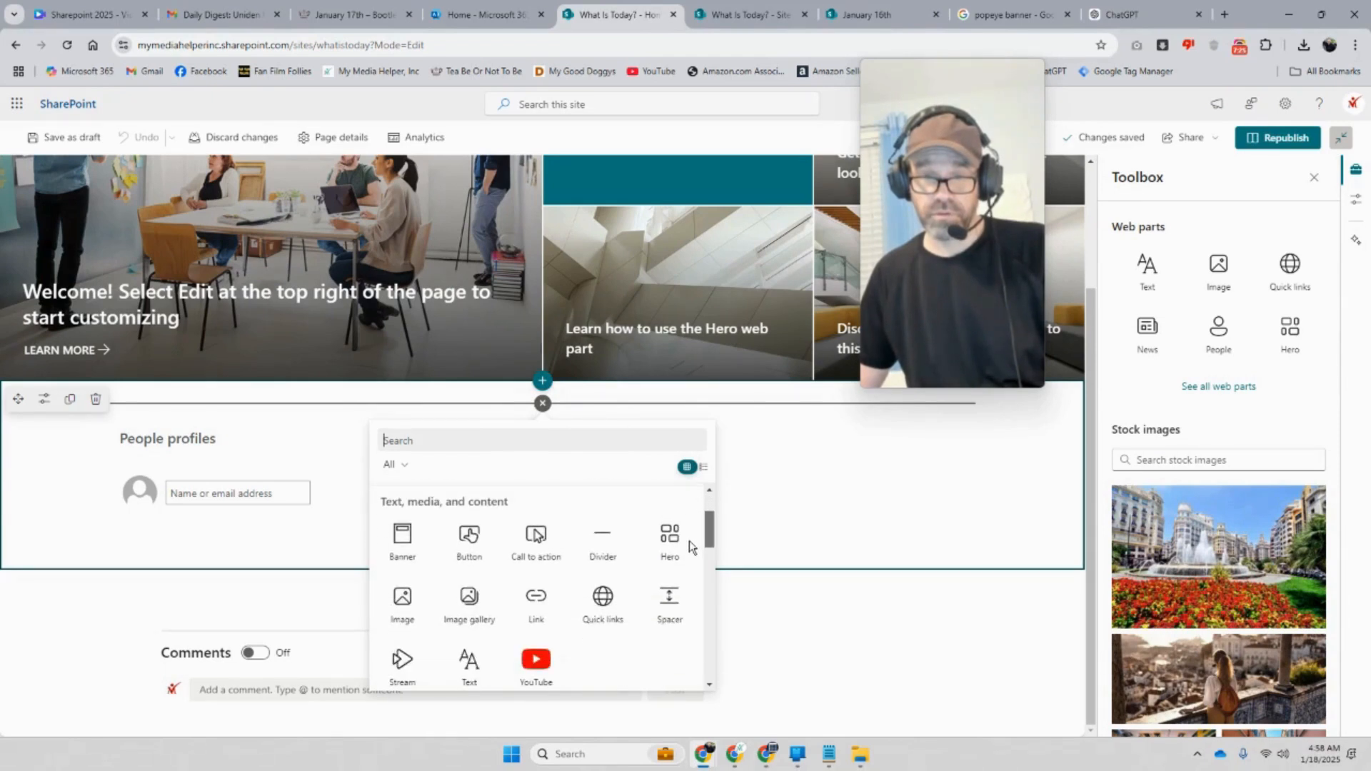
{"action": "scroll", "coordinate": [688, 543], "scroll_direction": "down", "scroll_amount": 1}
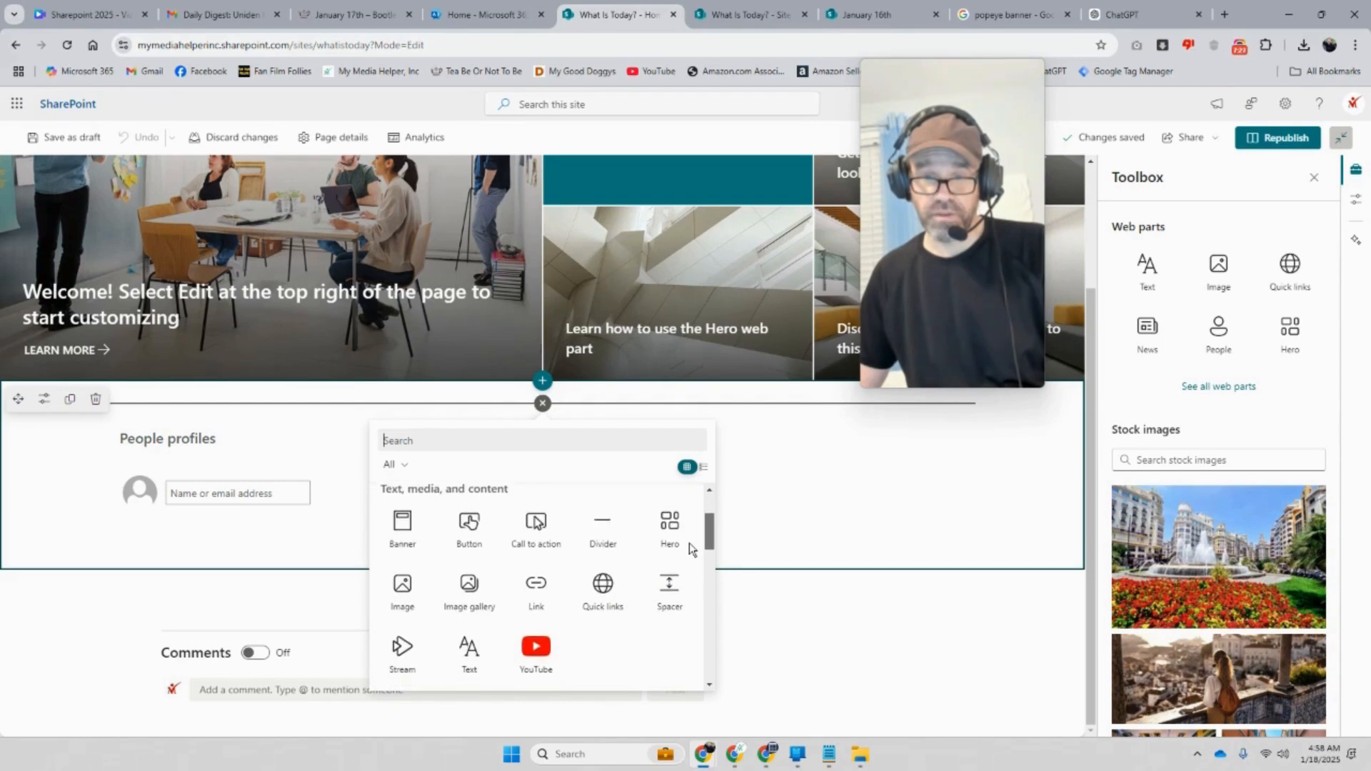
{"action": "scroll", "coordinate": [691, 566], "scroll_direction": "down", "scroll_amount": 1}
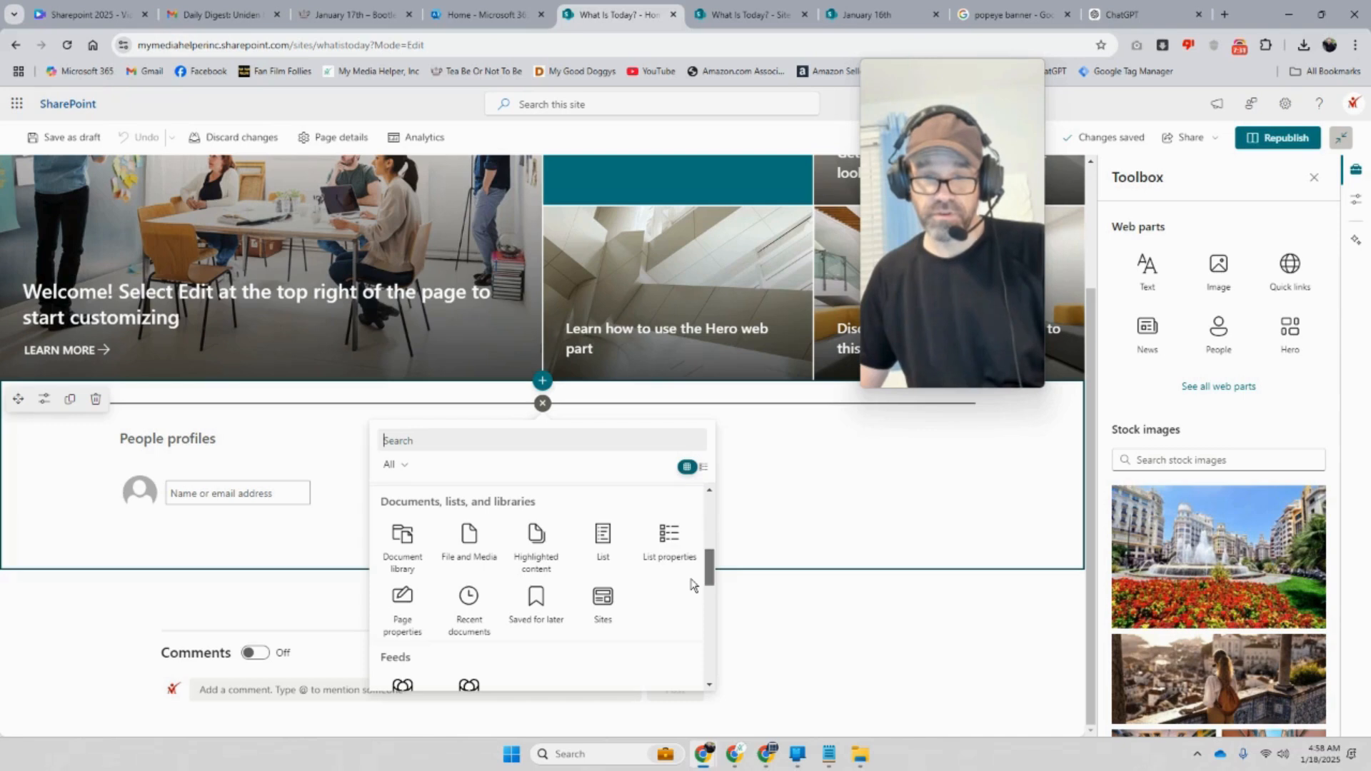
{"action": "scroll", "coordinate": [692, 584], "scroll_direction": "down", "scroll_amount": 2}
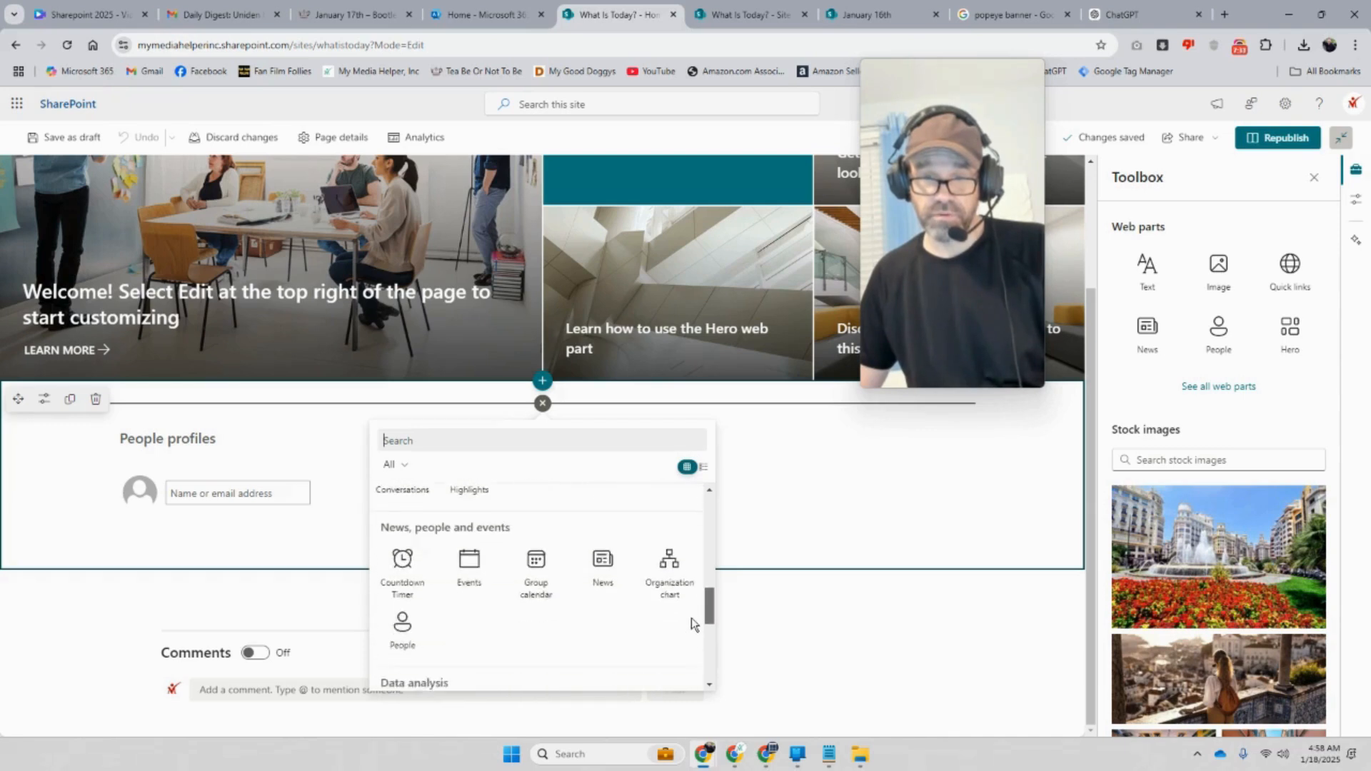
{"action": "left_click", "coordinate": [606, 554]}
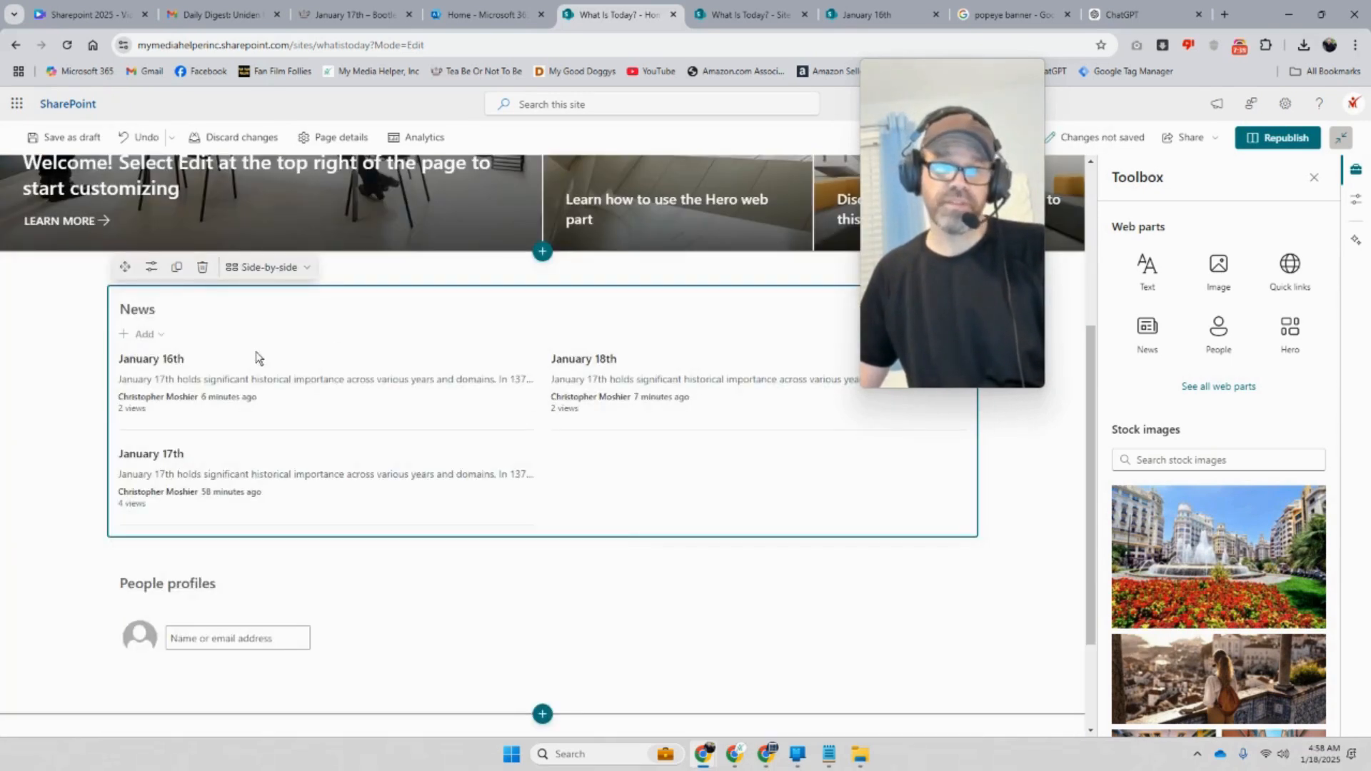
In the News web part's properties, filter by Page properties using the Months property
{"action": "left_click", "coordinate": [152, 267]}
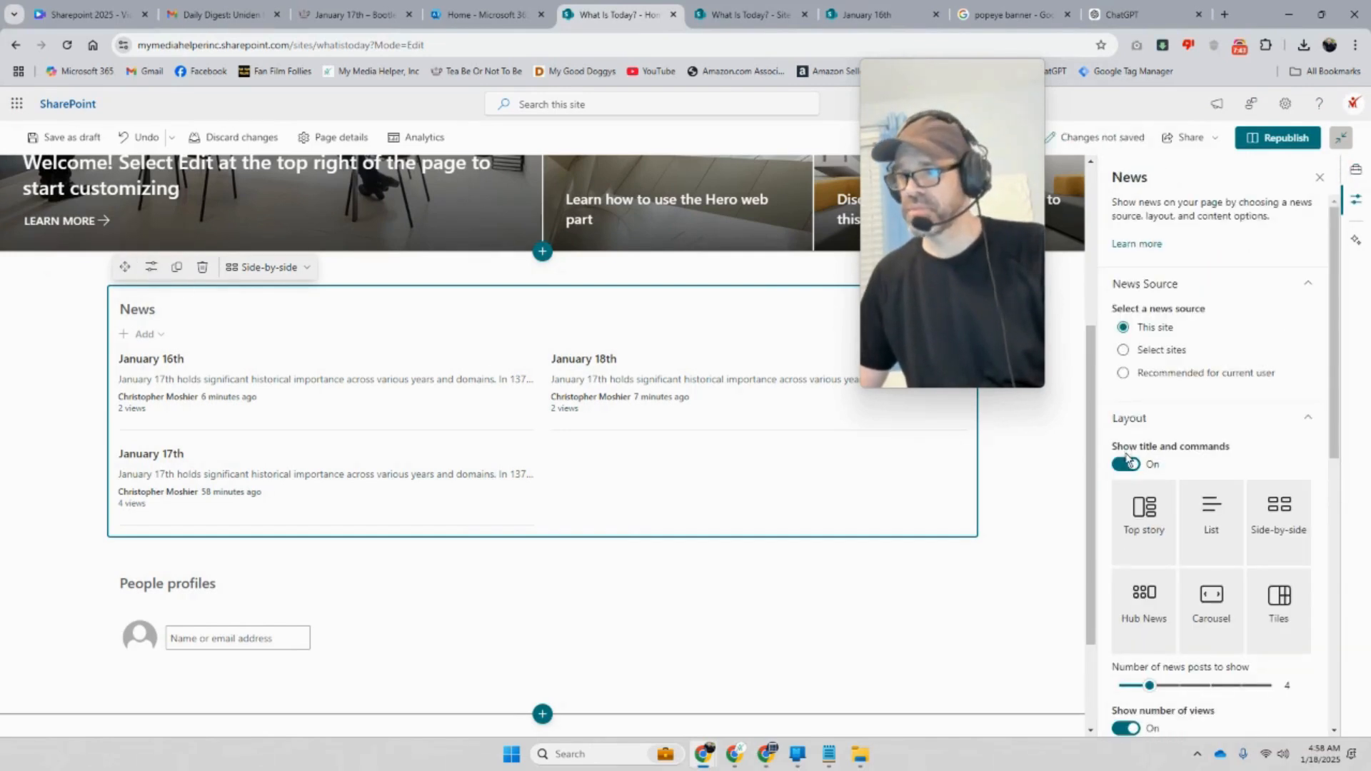
{"action": "scroll", "coordinate": [1123, 464], "scroll_direction": "down", "scroll_amount": 8}
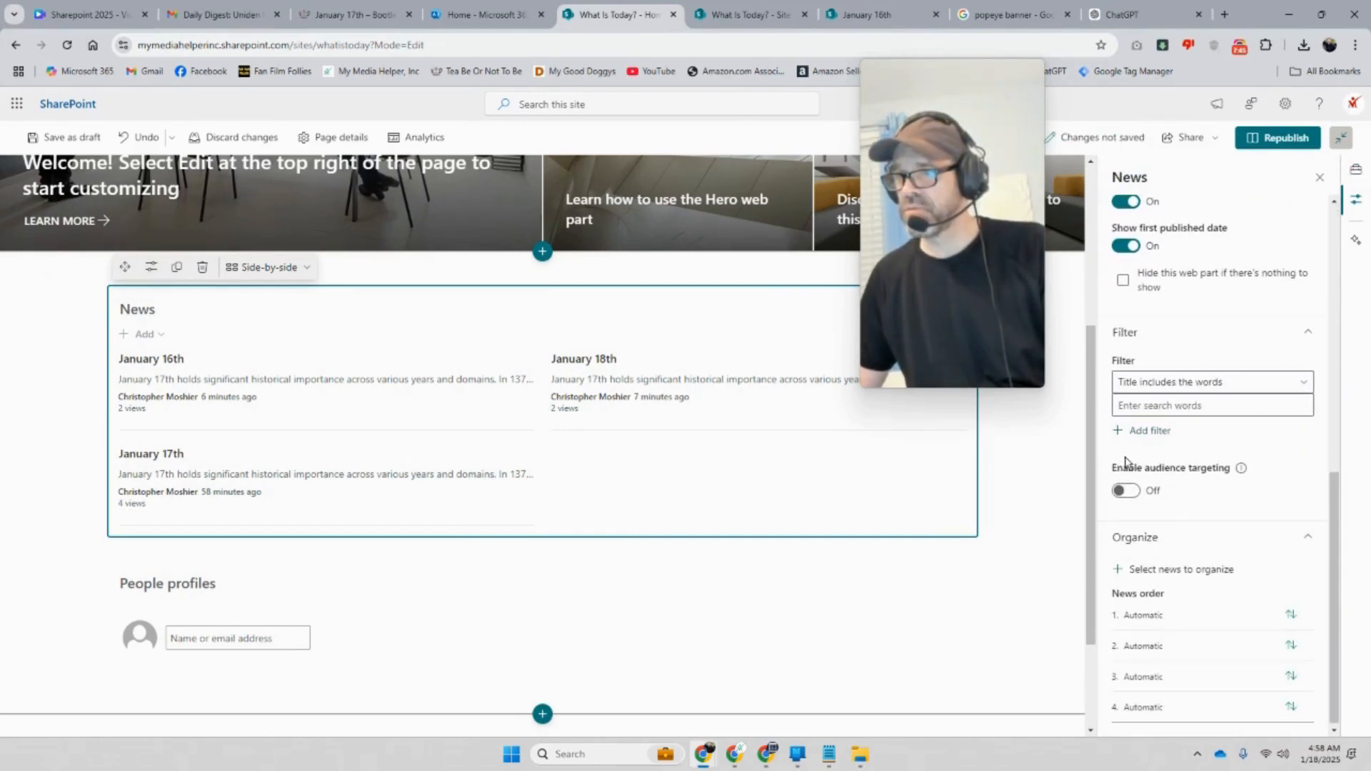
{"action": "left_click", "coordinate": [1297, 388]}
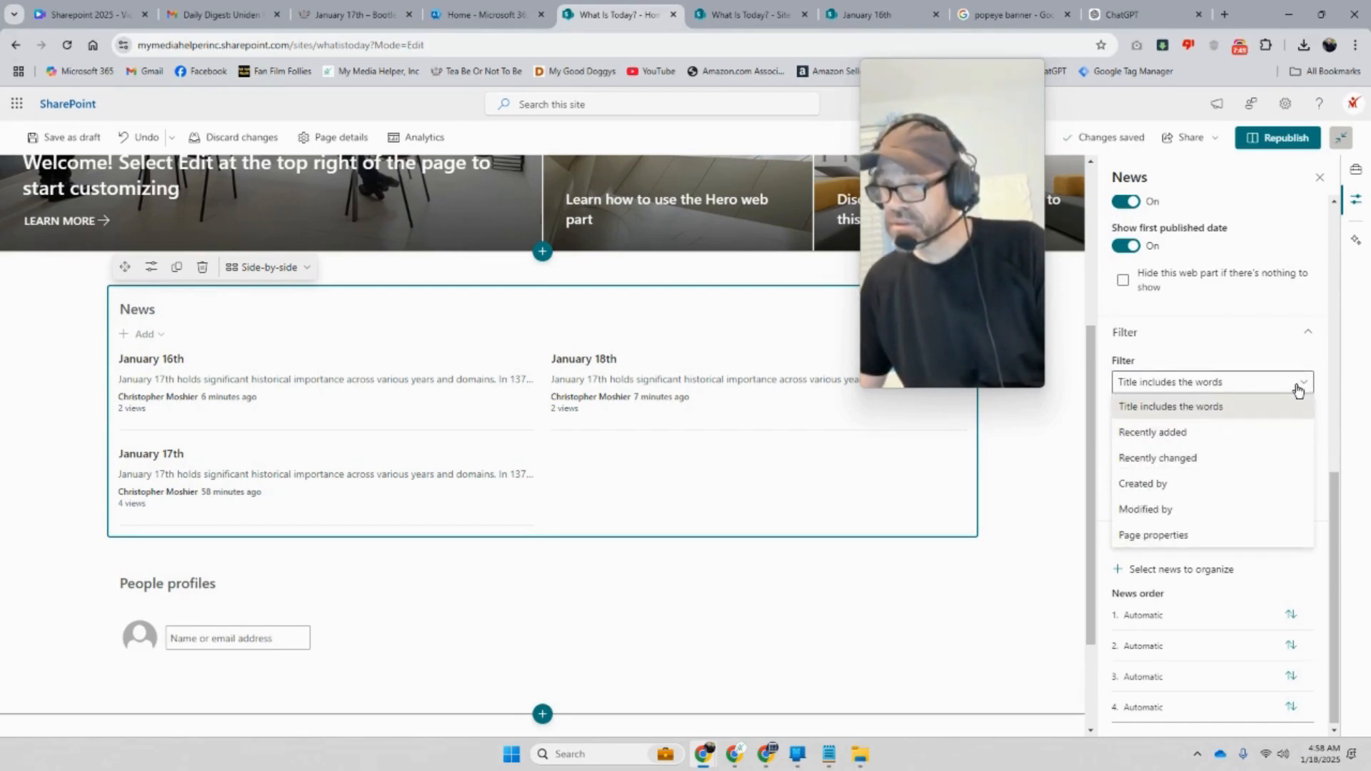
{"action": "left_click", "coordinate": [1176, 537]}
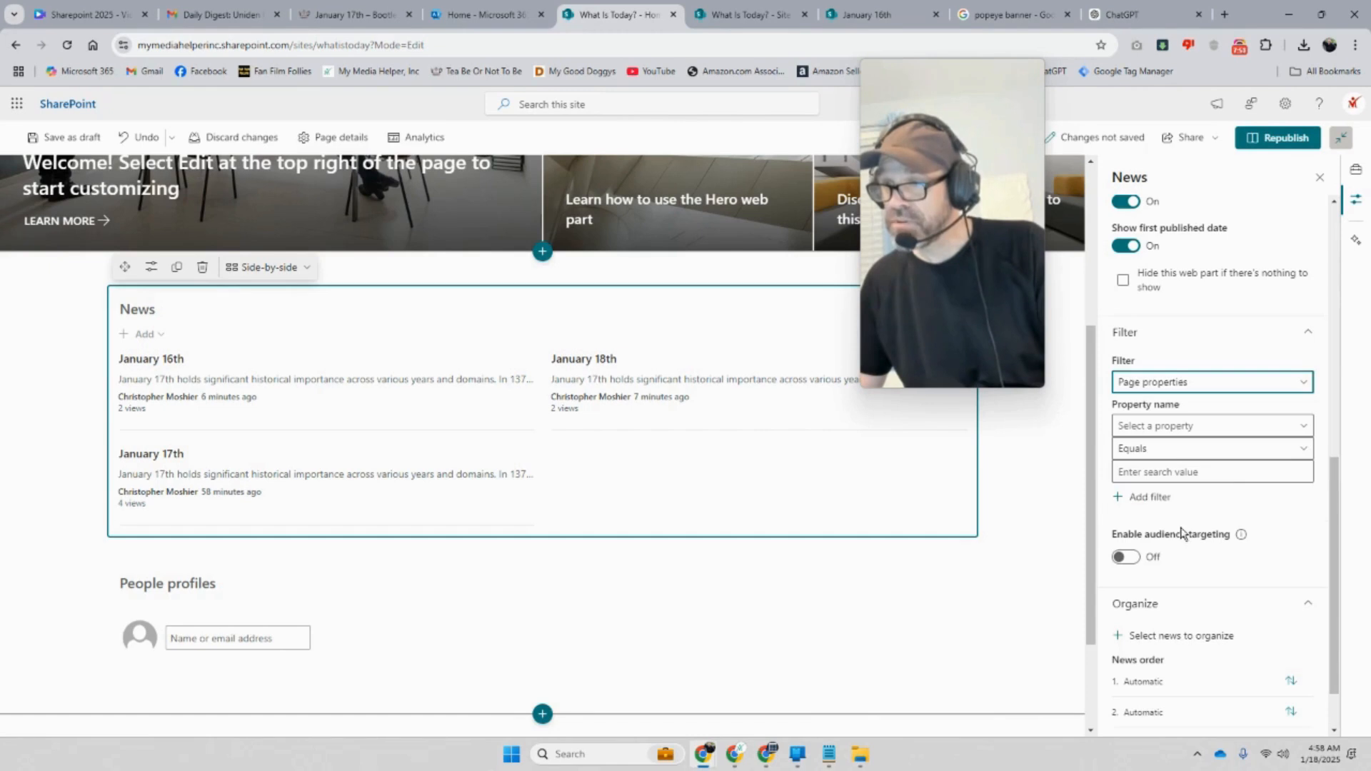
{"action": "left_click", "coordinate": [1297, 428]}
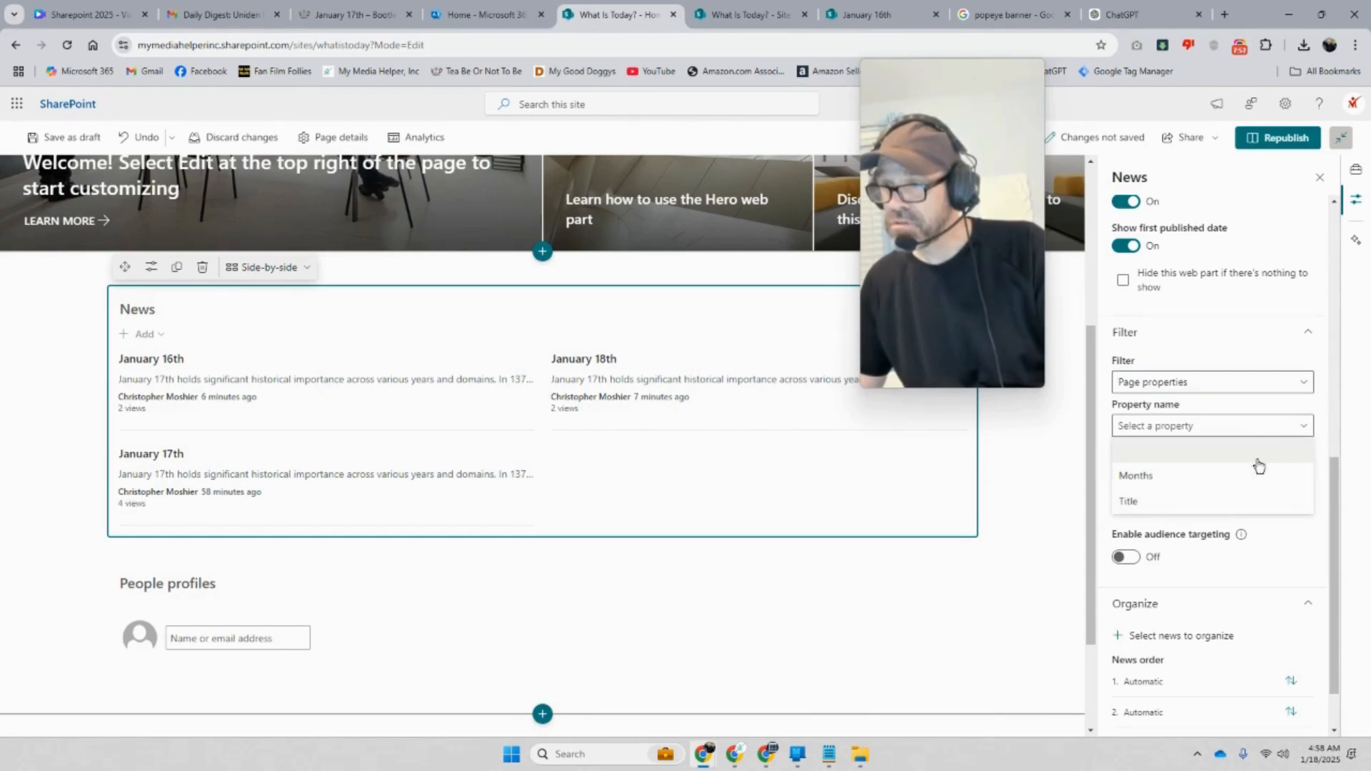
{"action": "left_click", "coordinate": [1241, 476]}
Set the News web part's Months filter to Equals January only
{"action": "left_click", "coordinate": [1298, 454]}
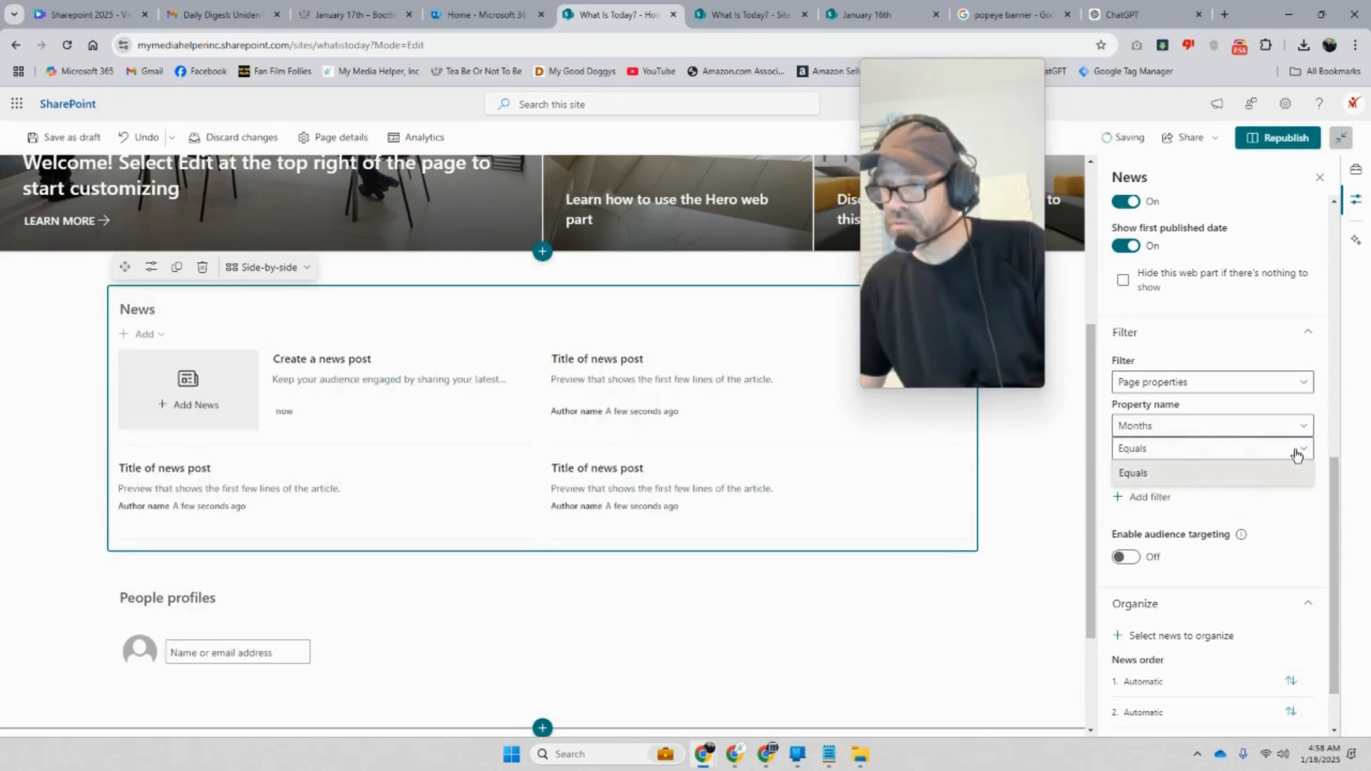
{"action": "left_click", "coordinate": [1295, 473]}
{"action": "left_click", "coordinate": [1296, 474]}
{"action": "left_click", "coordinate": [1285, 478]}
{"action": "left_click", "coordinate": [1297, 478]}
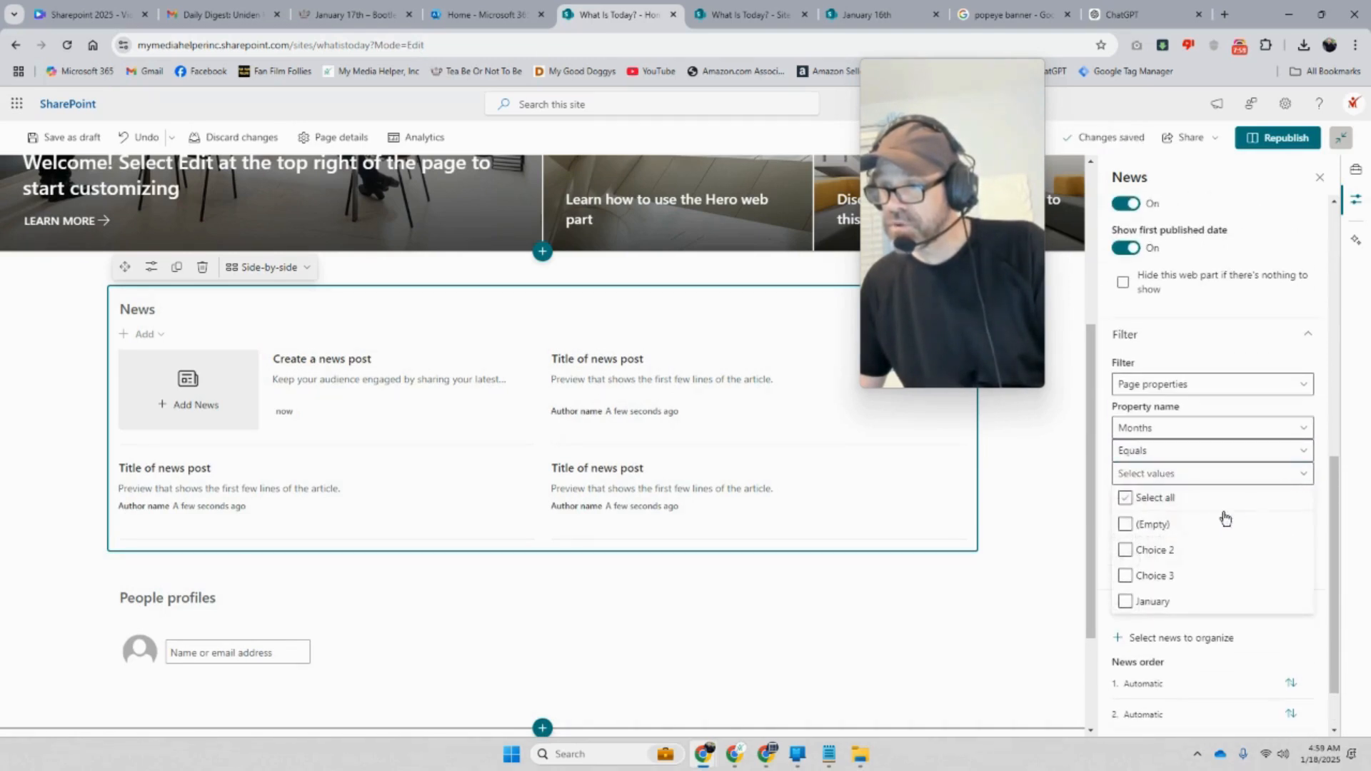
{"action": "left_click", "coordinate": [1128, 532]}
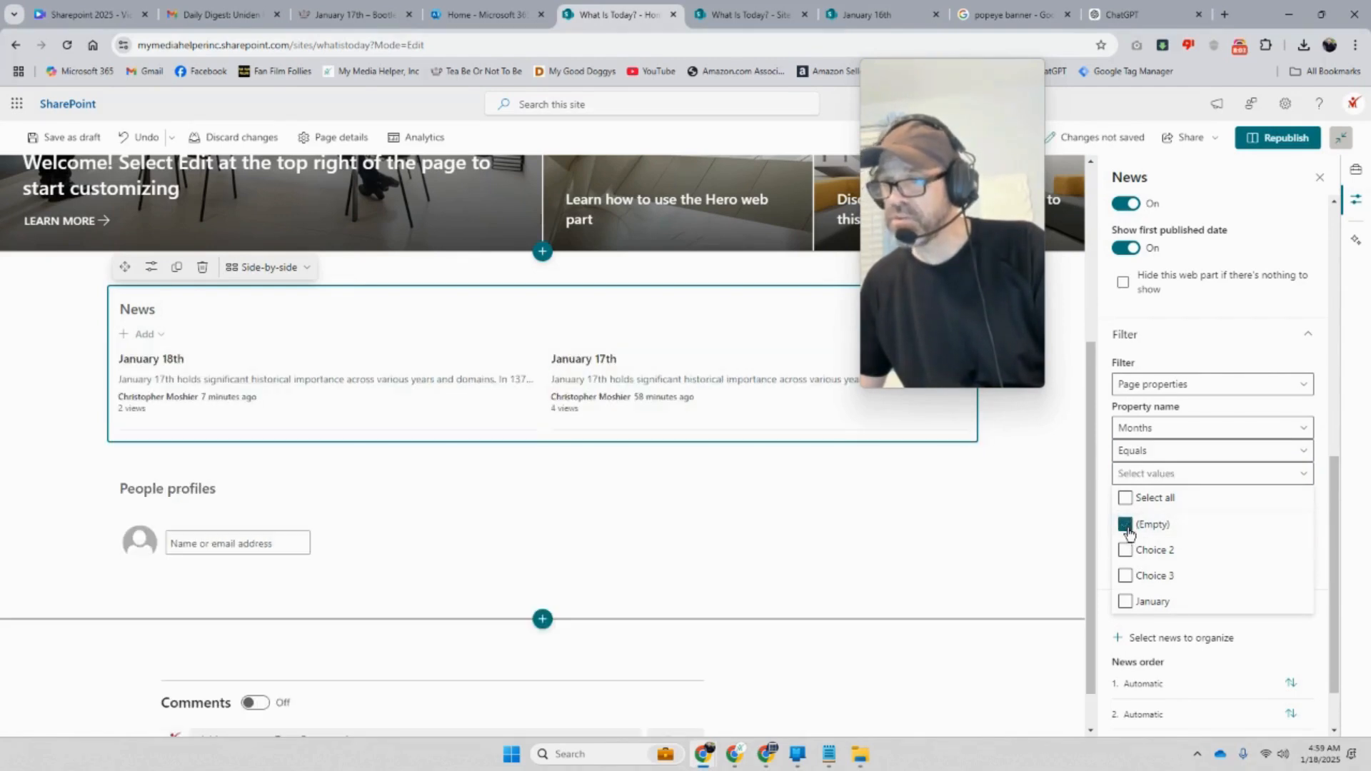
{"action": "left_click", "coordinate": [1127, 603]}
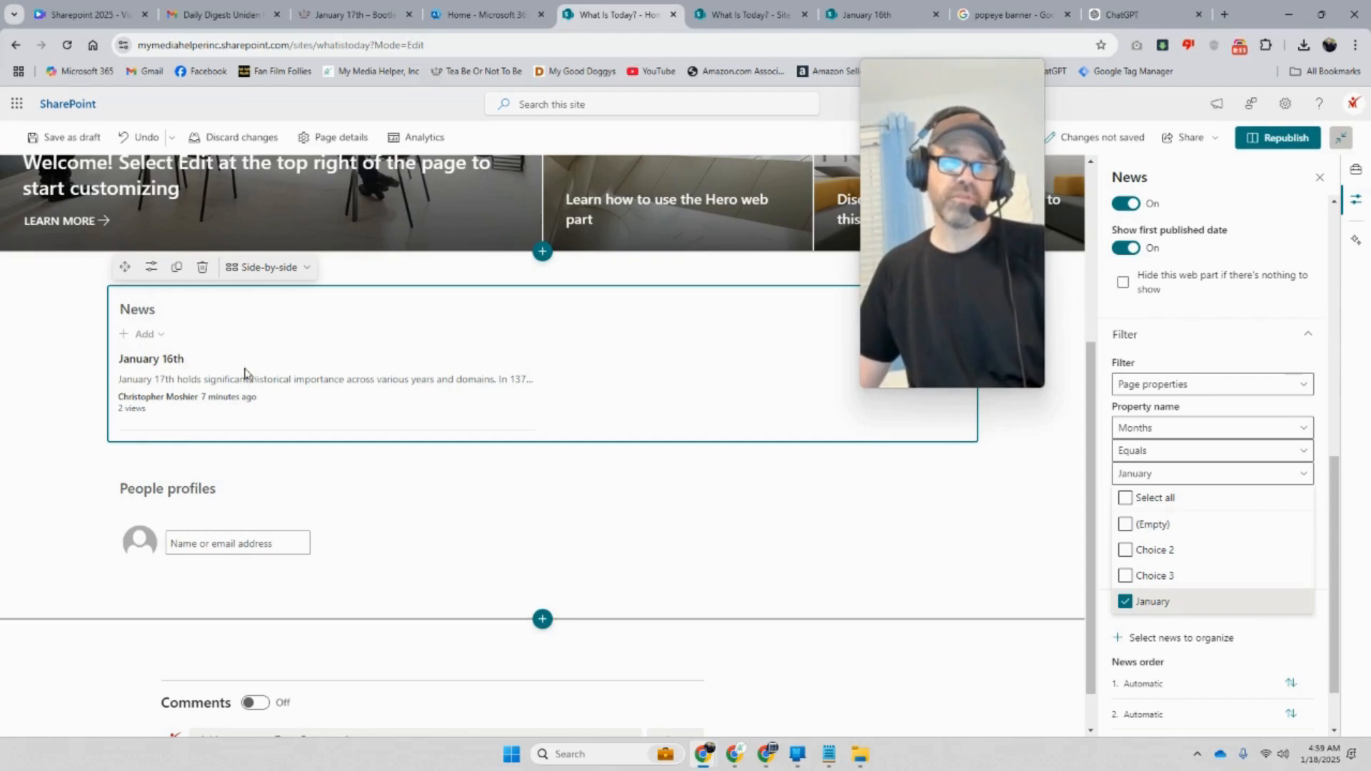
{"action": "mouse_move", "coordinate": [985, 288]}
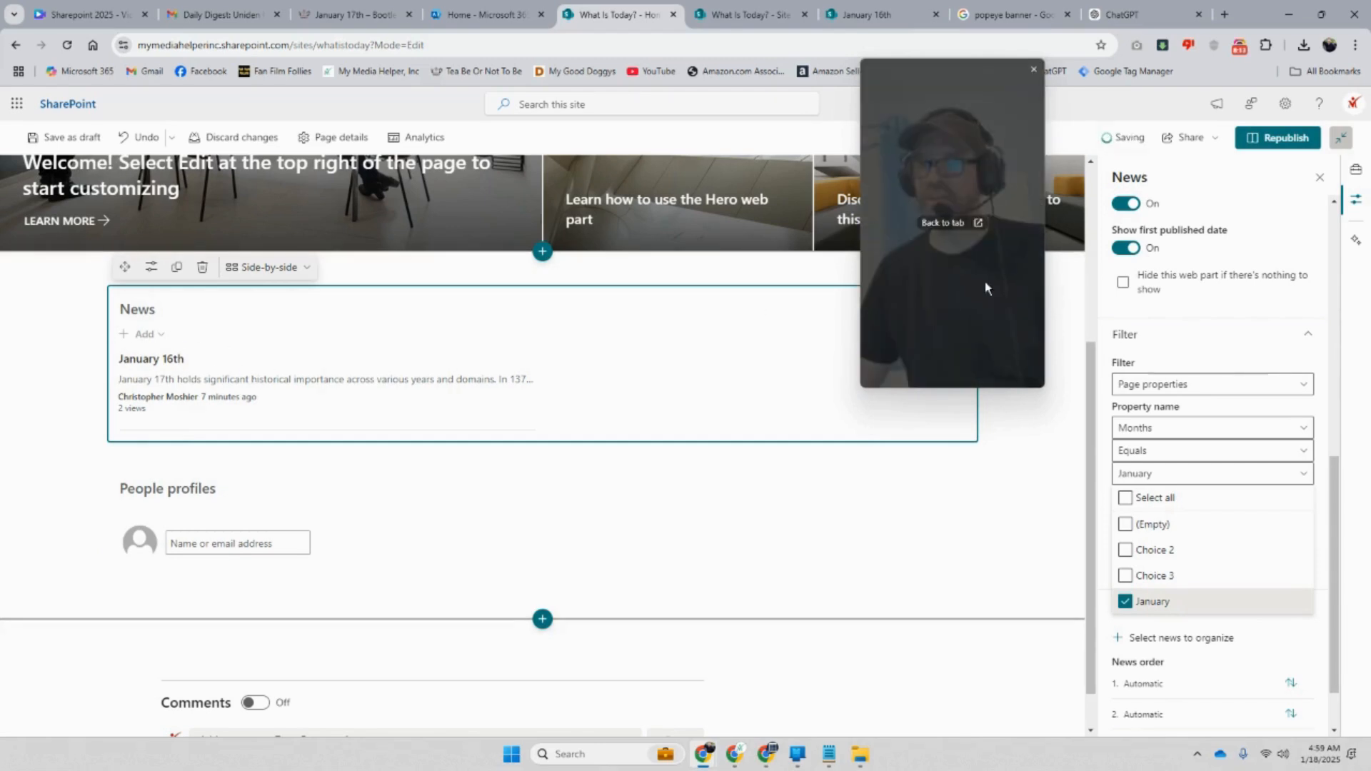
{"action": "scroll", "coordinate": [1245, 369], "scroll_direction": "down", "scroll_amount": 1}
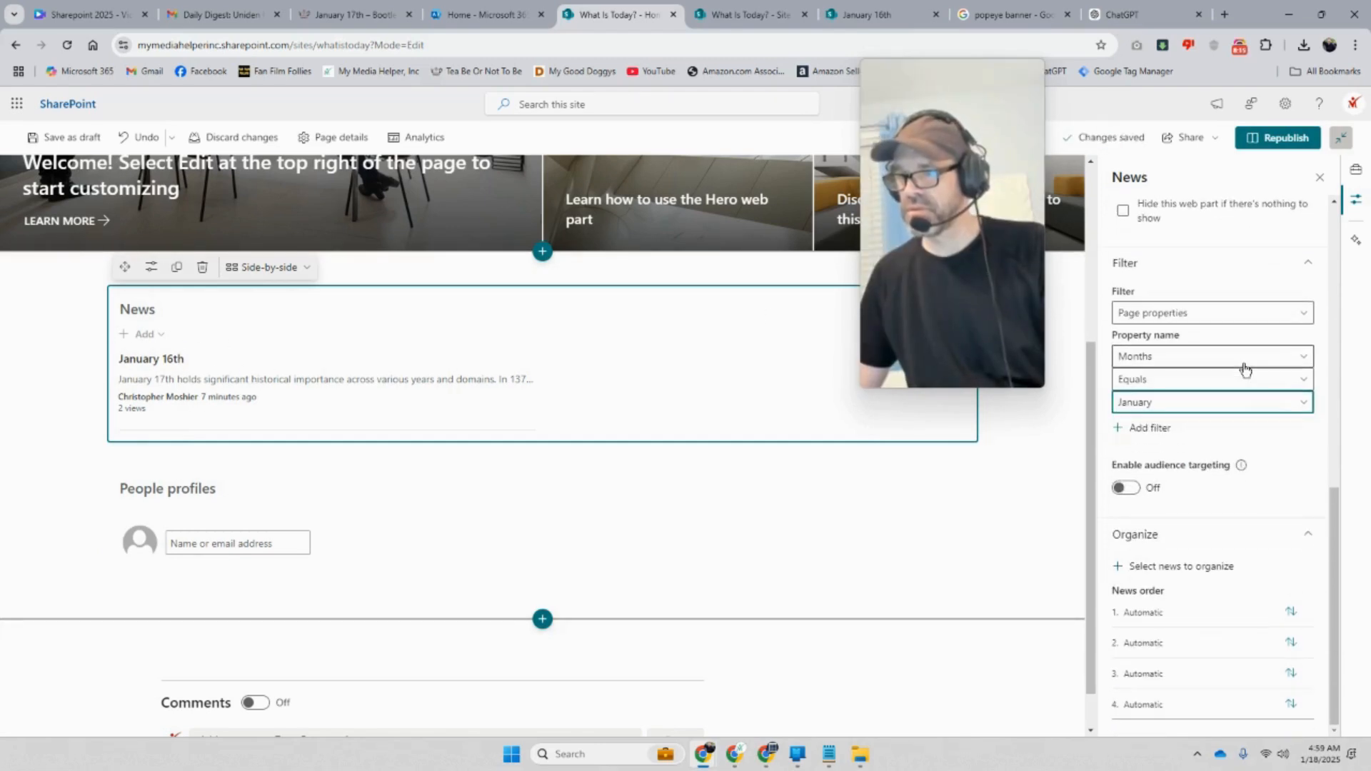
Try the Top story, List, Side-by-side, Hub News, Carousel and Tiles layouts on the News web part
{"action": "scroll", "coordinate": [1245, 368], "scroll_direction": "up", "scroll_amount": 4}
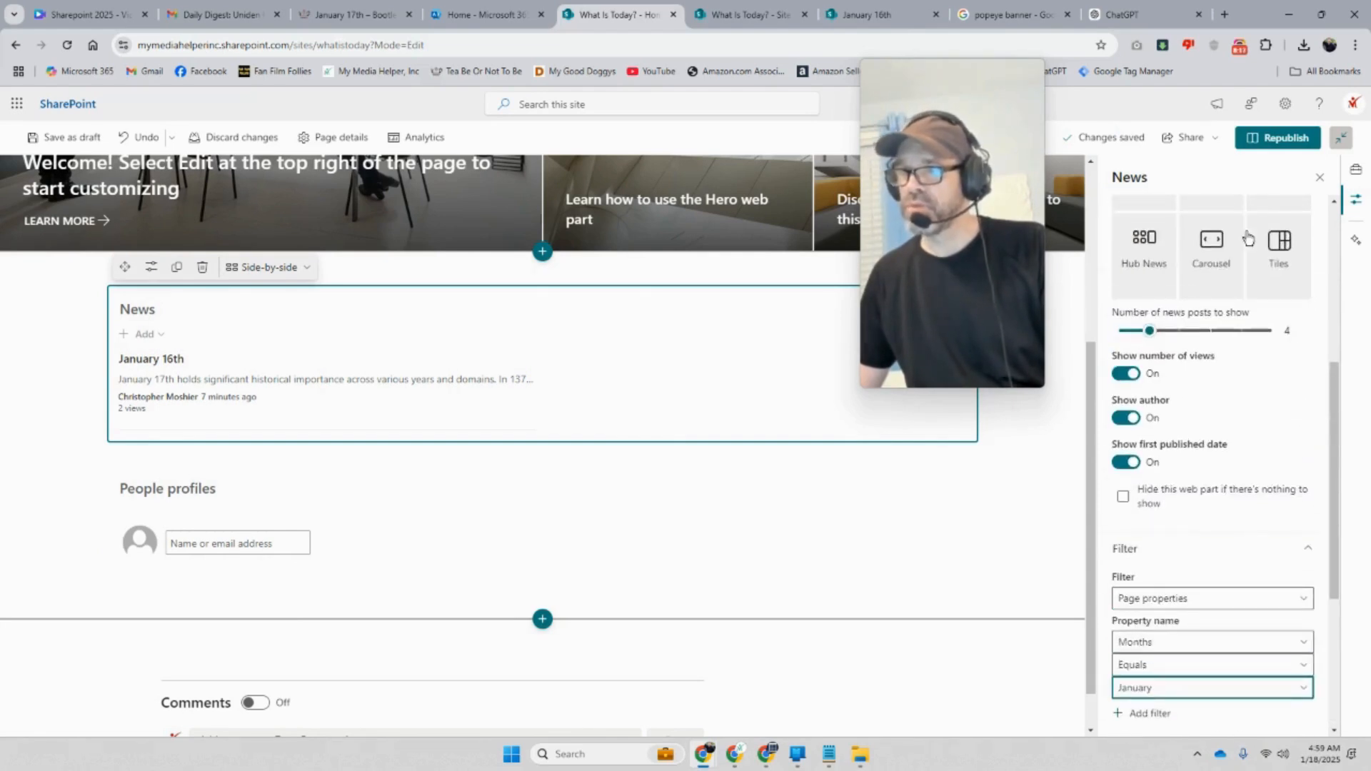
{"action": "scroll", "coordinate": [1260, 207], "scroll_direction": "up", "scroll_amount": 4}
{"action": "left_click", "coordinate": [1147, 457]}
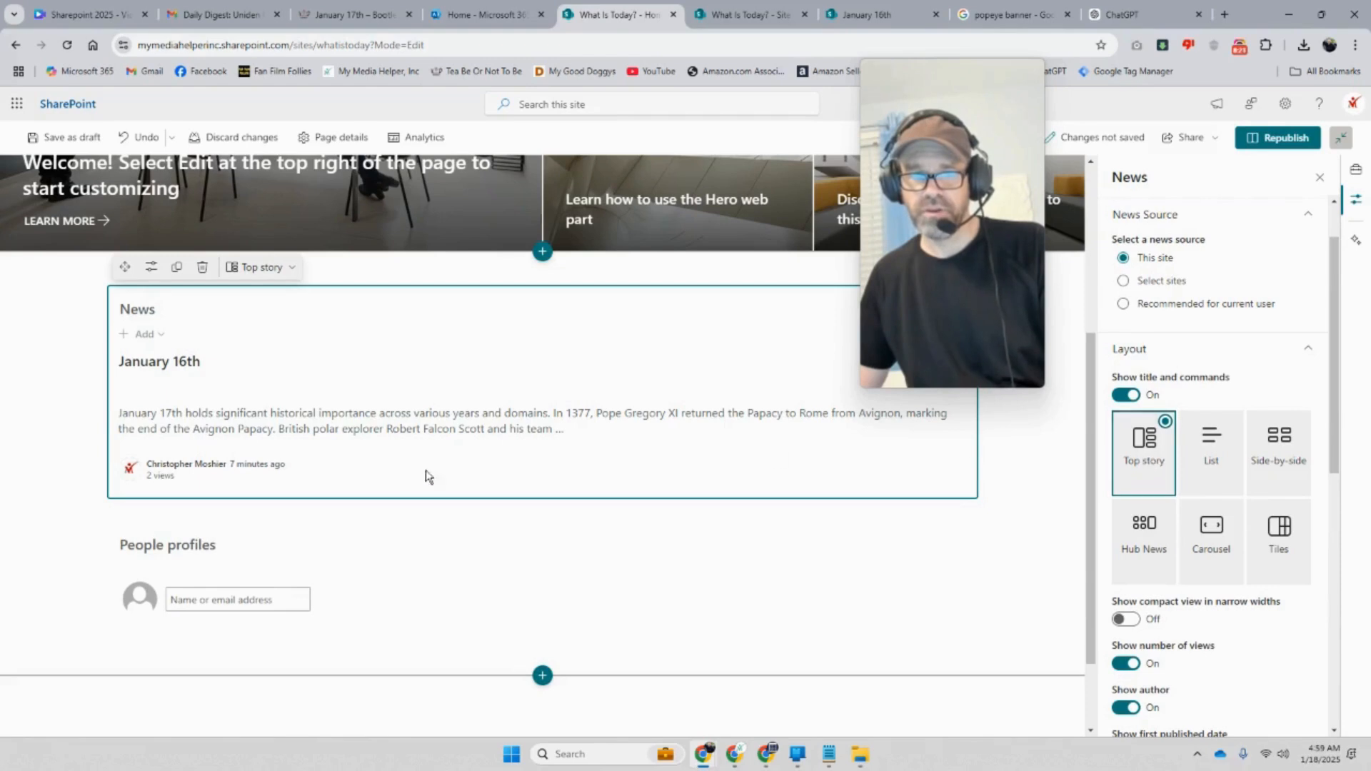
{"action": "left_click", "coordinate": [1222, 473]}
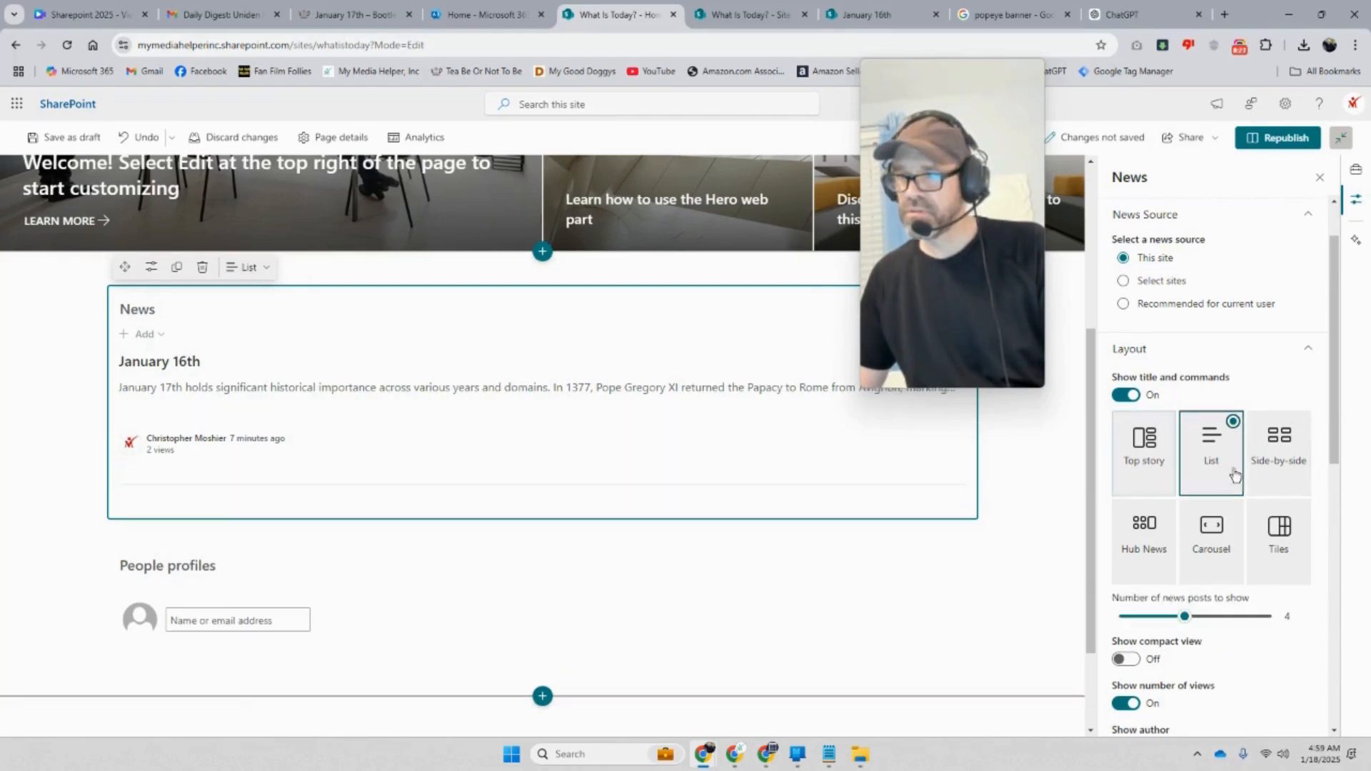
{"action": "left_click", "coordinate": [1267, 474]}
{"action": "left_click", "coordinate": [1151, 543]}
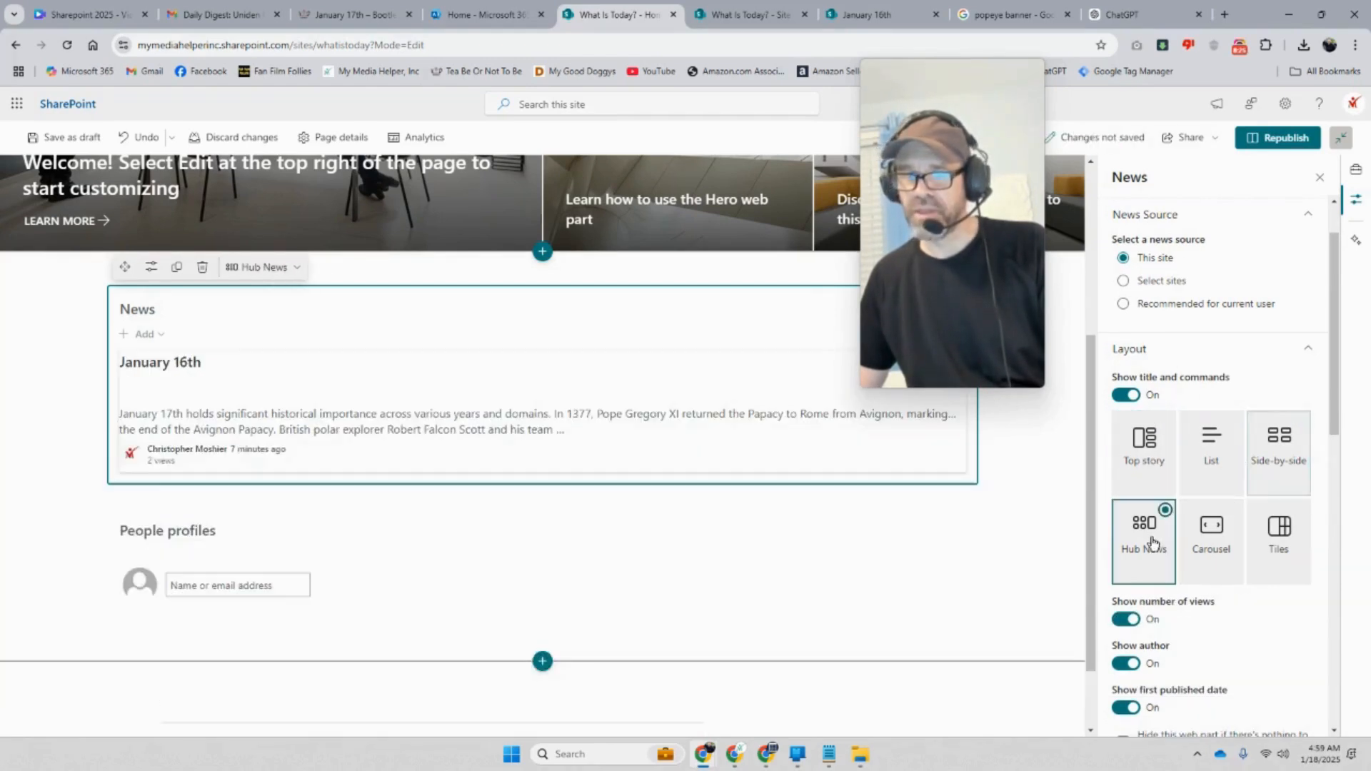
{"action": "left_click", "coordinate": [1218, 545]}
{"action": "left_click", "coordinate": [1261, 541]}
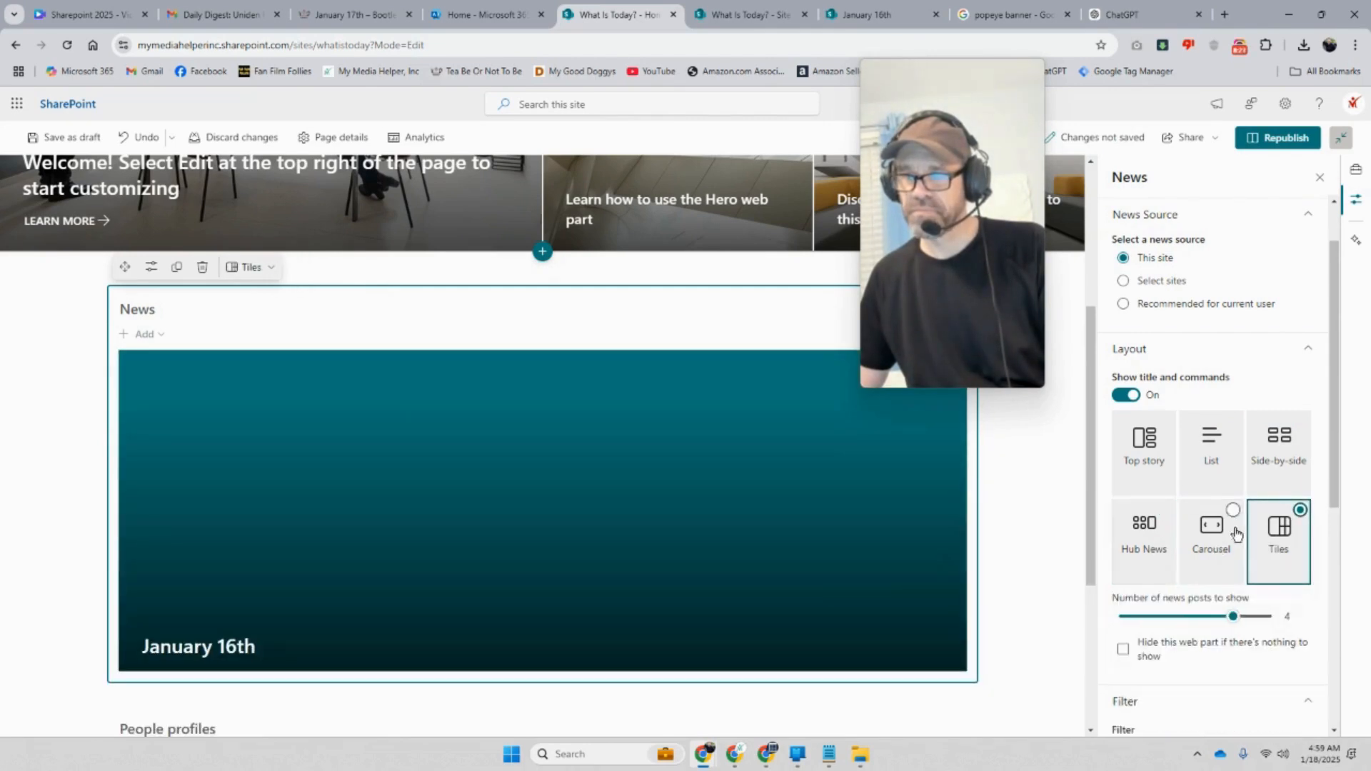
Set the News web part's layout to Top story and republish the home page
{"action": "left_click", "coordinate": [1126, 483]}
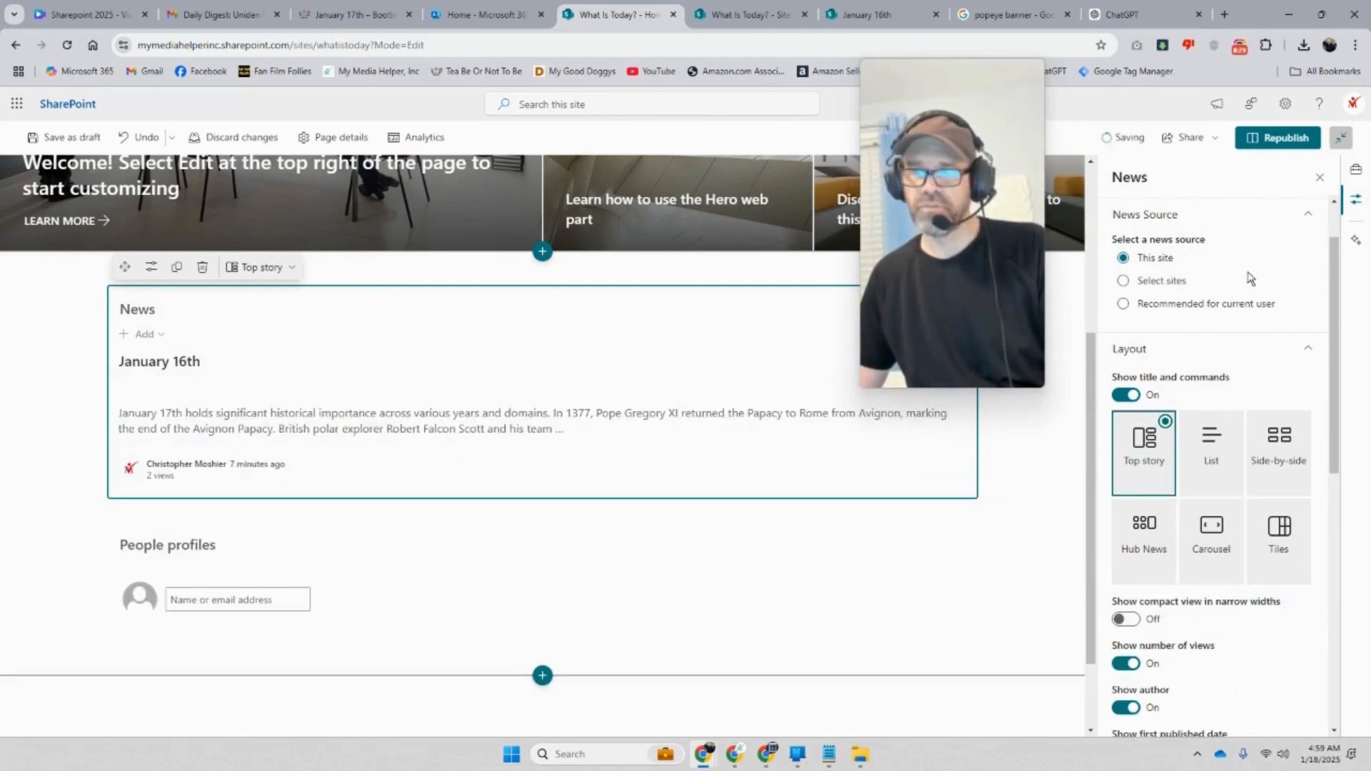
{"action": "left_click", "coordinate": [1283, 143]}
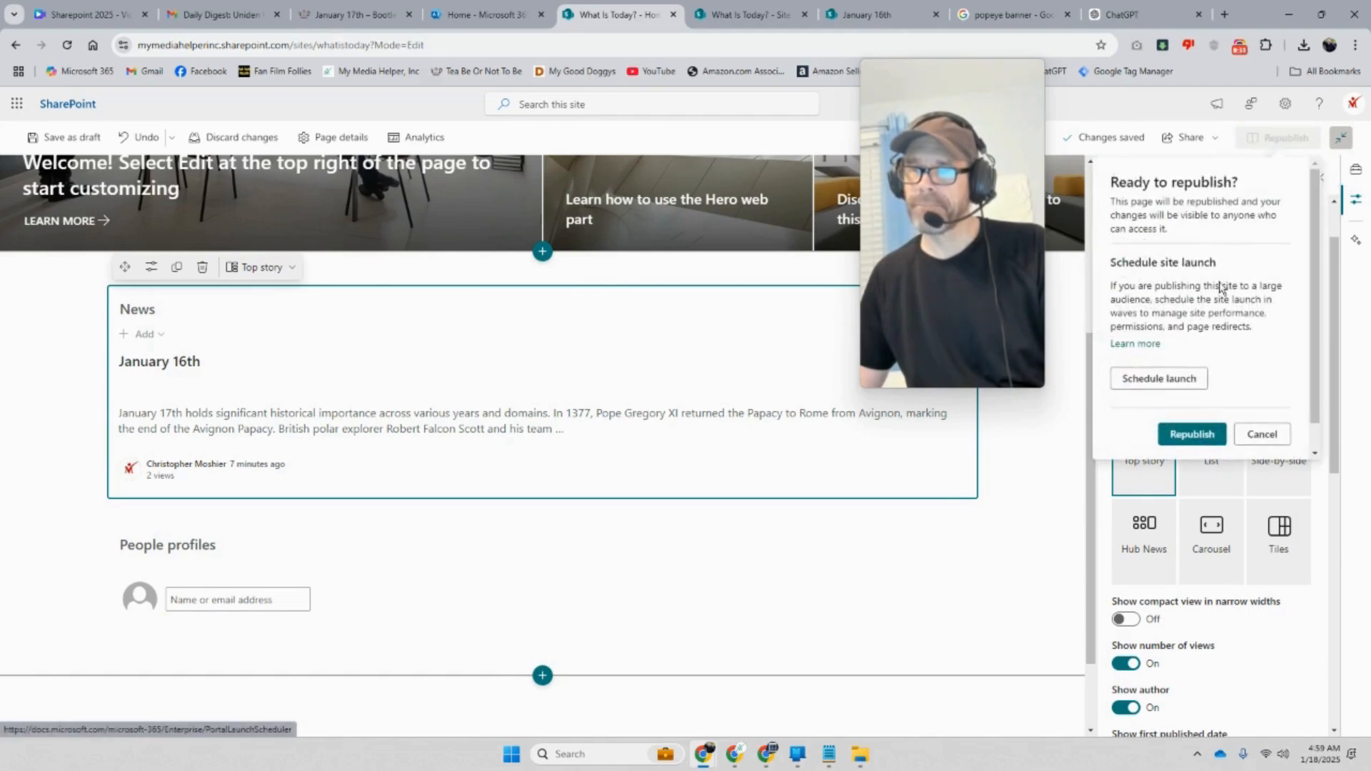
{"action": "left_click", "coordinate": [1192, 435]}
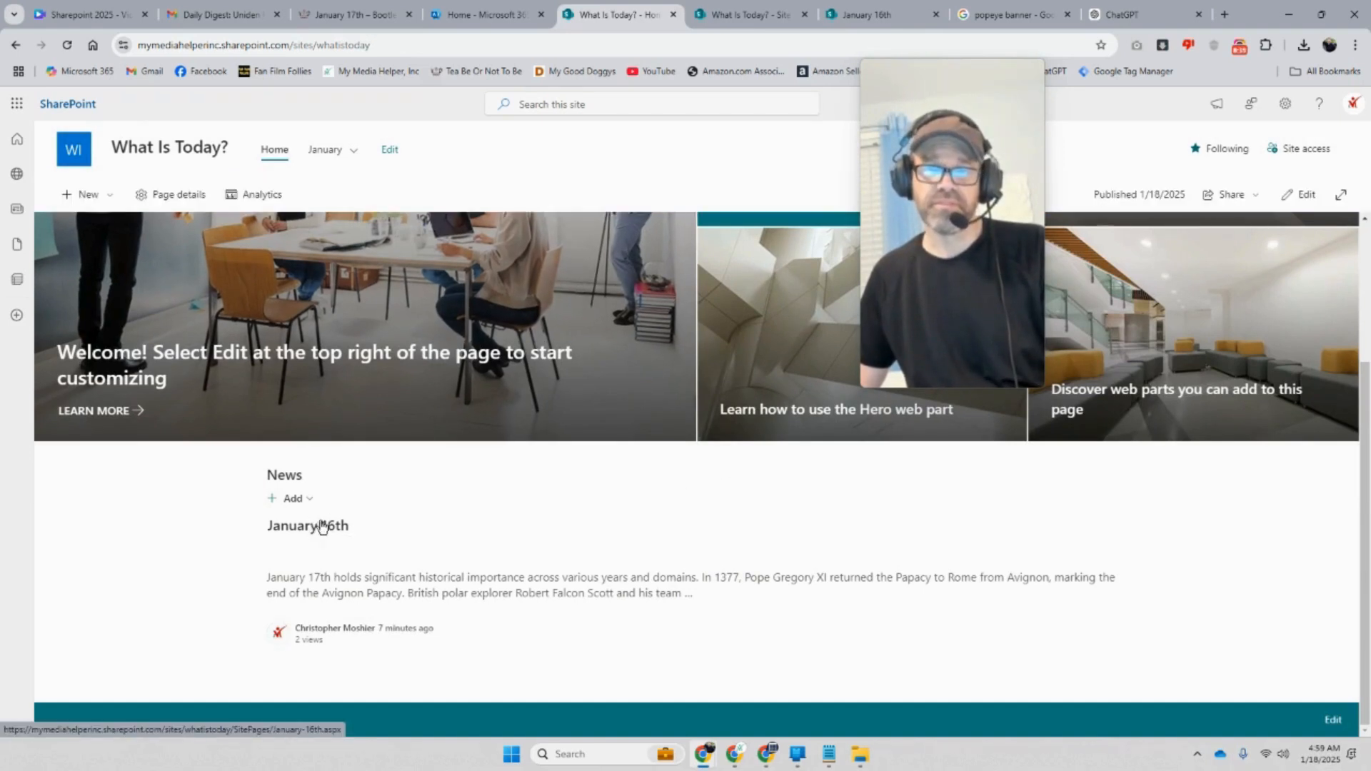
Test the January 16th news post on the home page, in the same tab and in a new tab
{"action": "left_click", "coordinate": [321, 527]}
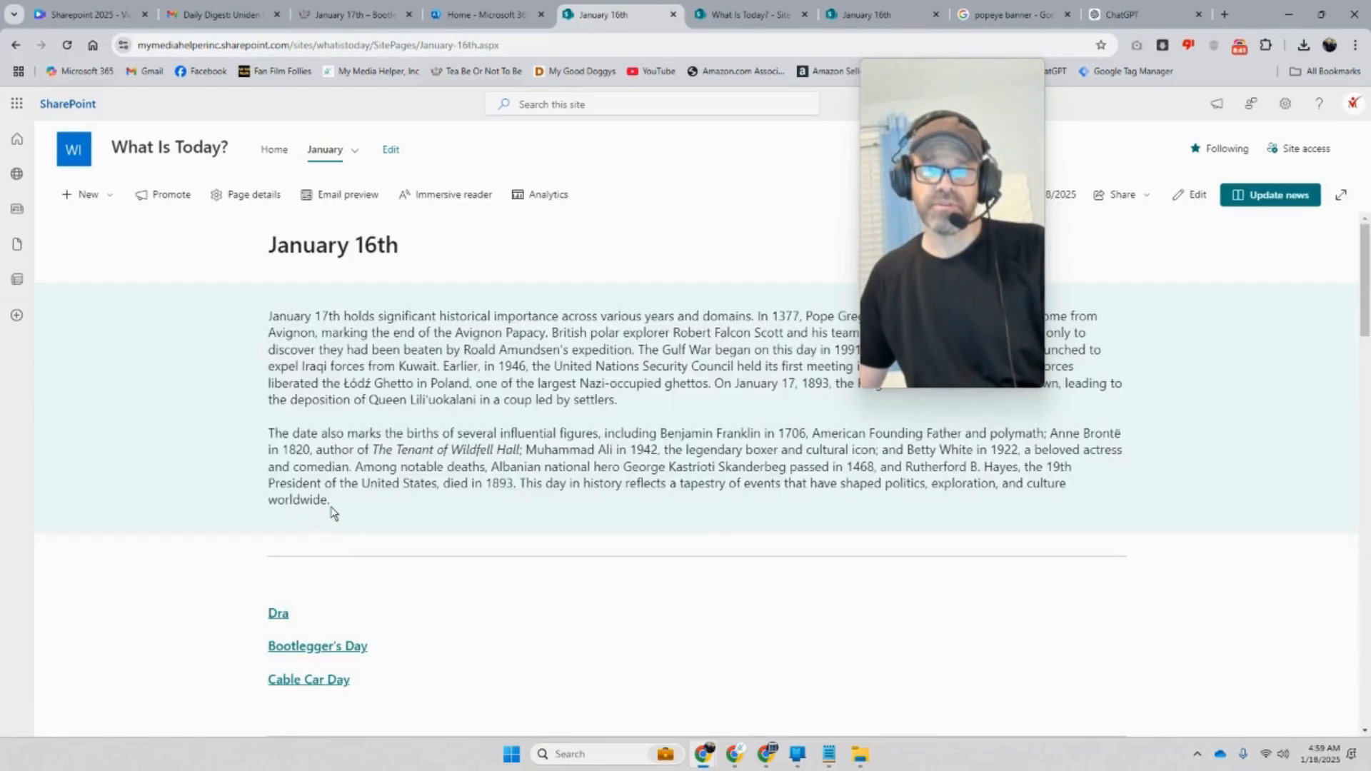
{"action": "left_click", "coordinate": [13, 45]}
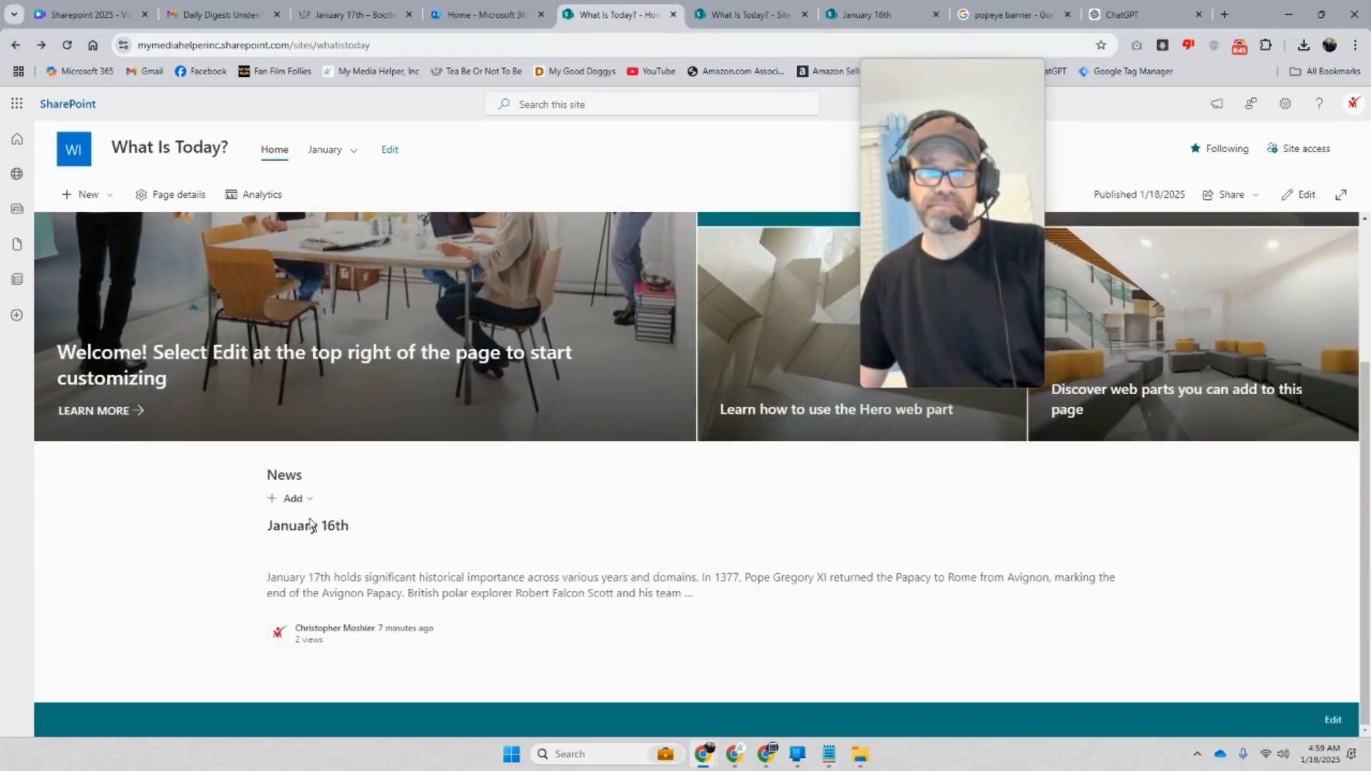
{"action": "right_click", "coordinate": [311, 526]}
{"action": "left_click", "coordinate": [384, 340]}
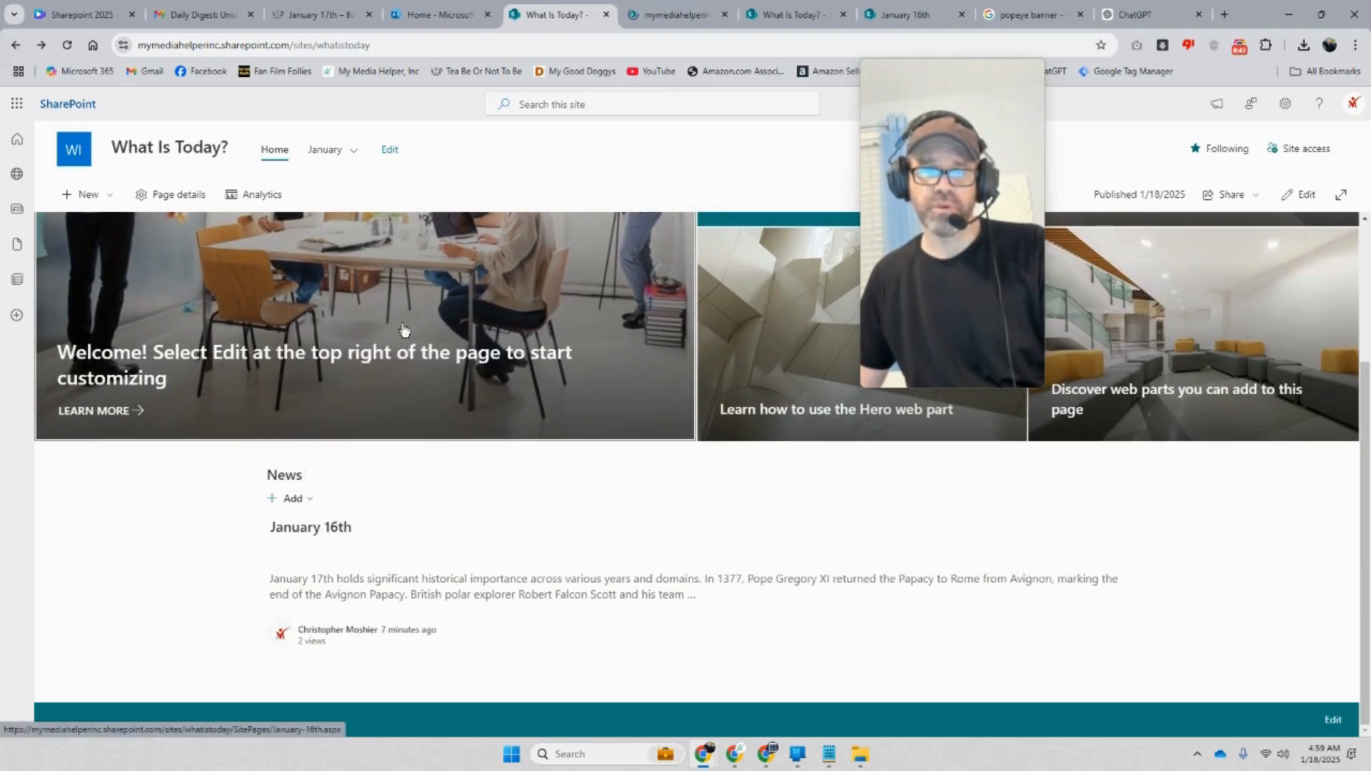
{"action": "left_click", "coordinate": [648, 15]}
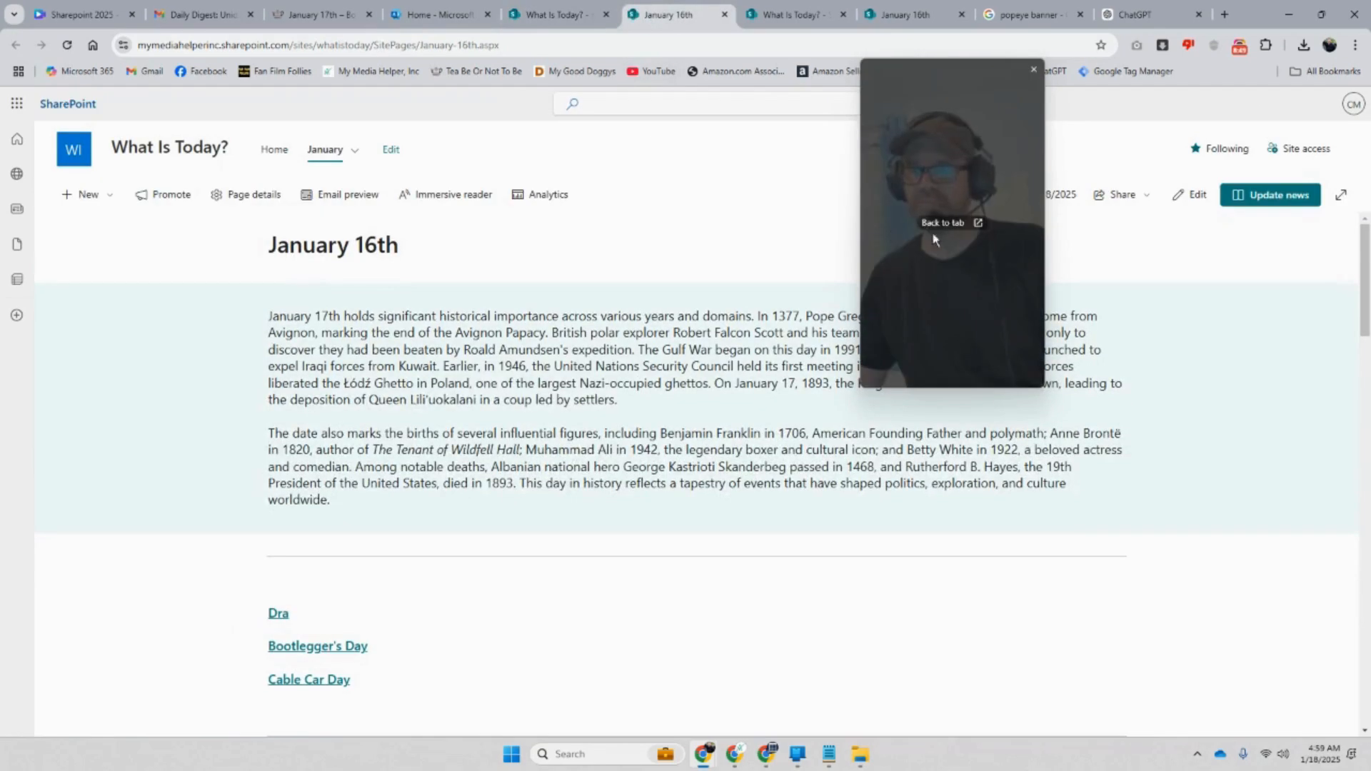
Put the January 16th page into edit mode and clear the description in its page details
{"action": "left_click", "coordinate": [1191, 194]}
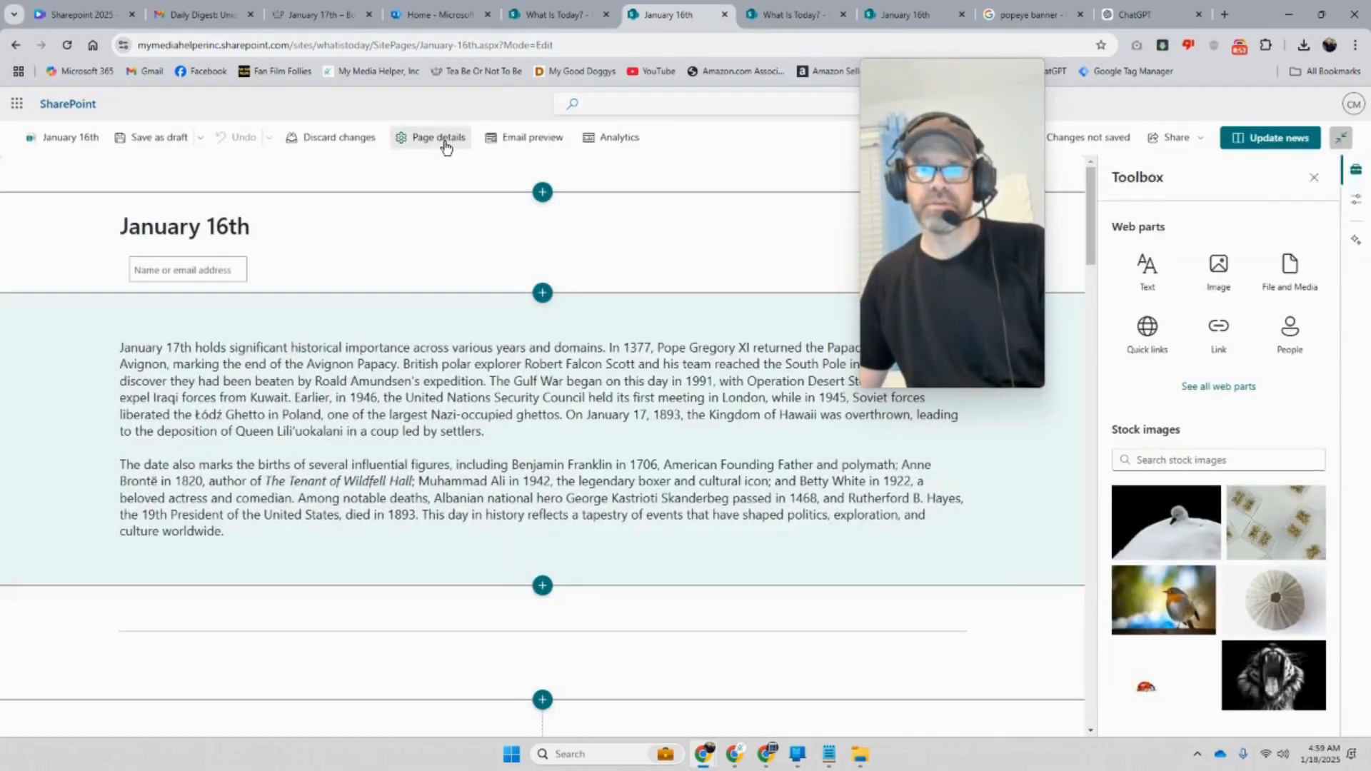
{"action": "left_click", "coordinate": [445, 143]}
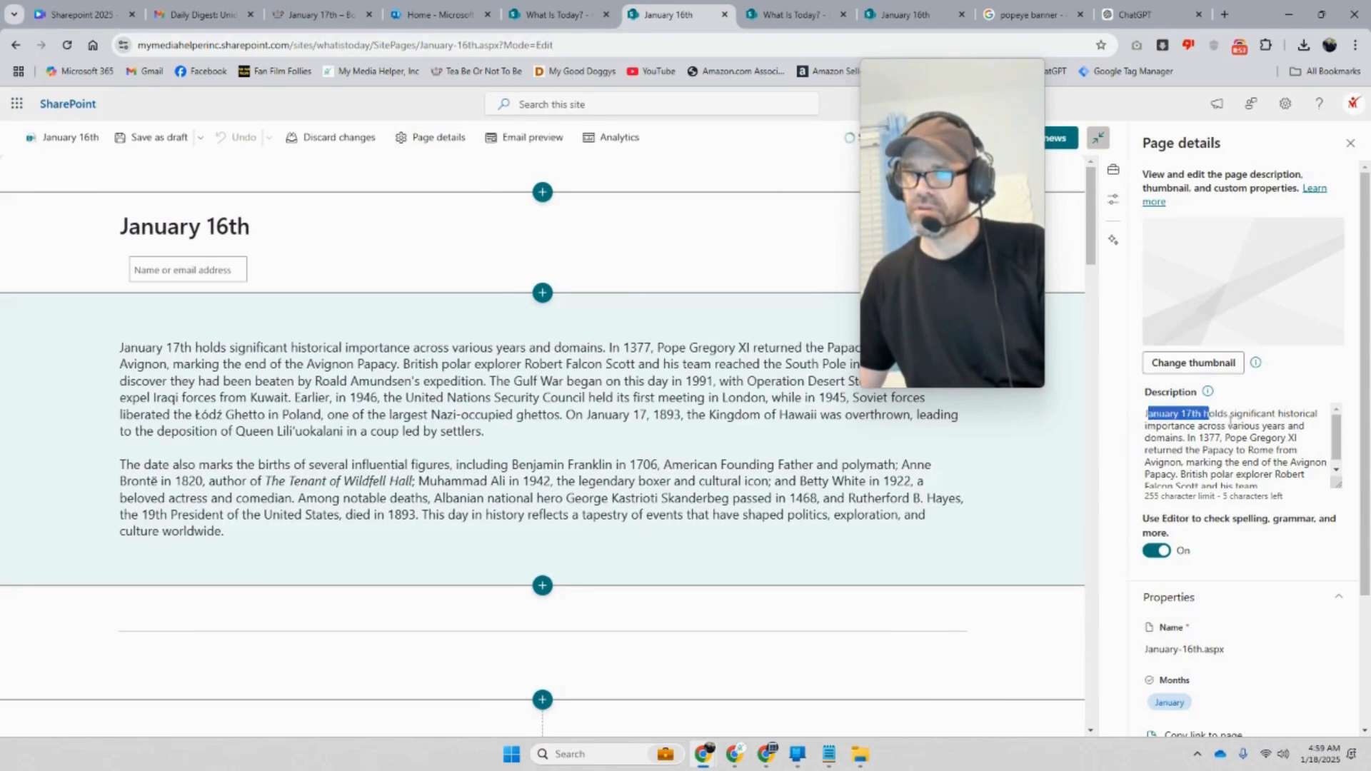
{"action": "left_click_drag", "start_coordinate": [1212, 420], "coordinate": [1307, 529]}
{"action": "key", "text": "BackSpace"}
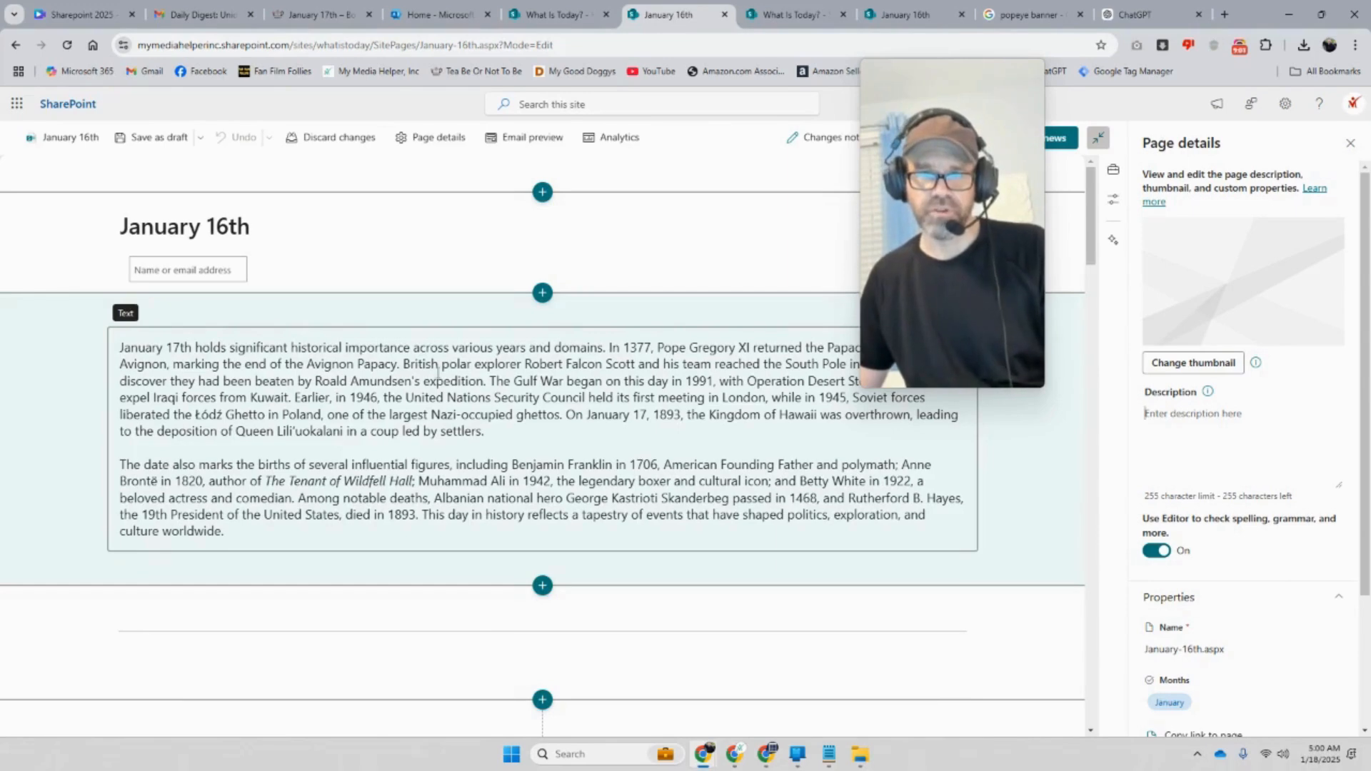
Copy the first two sentences of the page's body text, from "January 17th" through "Avignon Papacy."
{"action": "left_click_drag", "start_coordinate": [401, 368], "coordinate": [114, 359]}
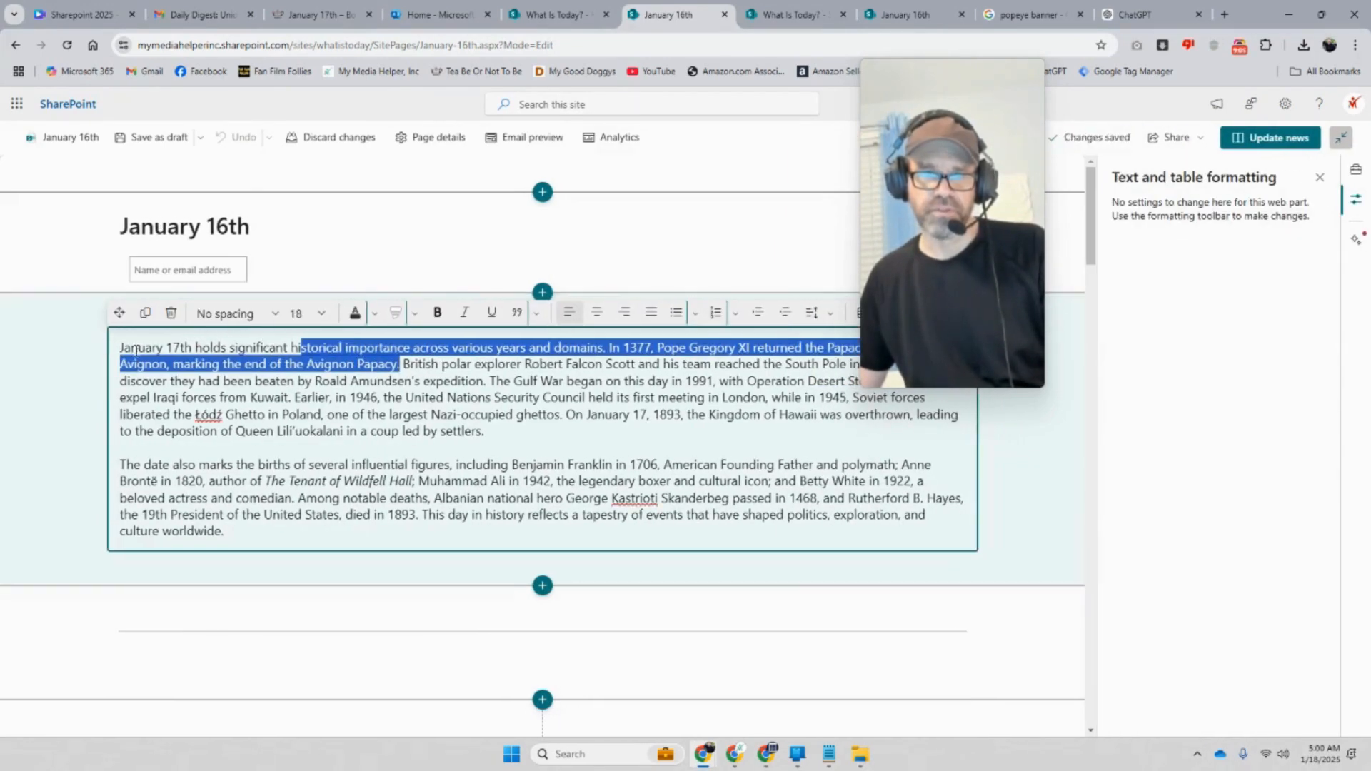
{"action": "left_click", "coordinate": [412, 383]}
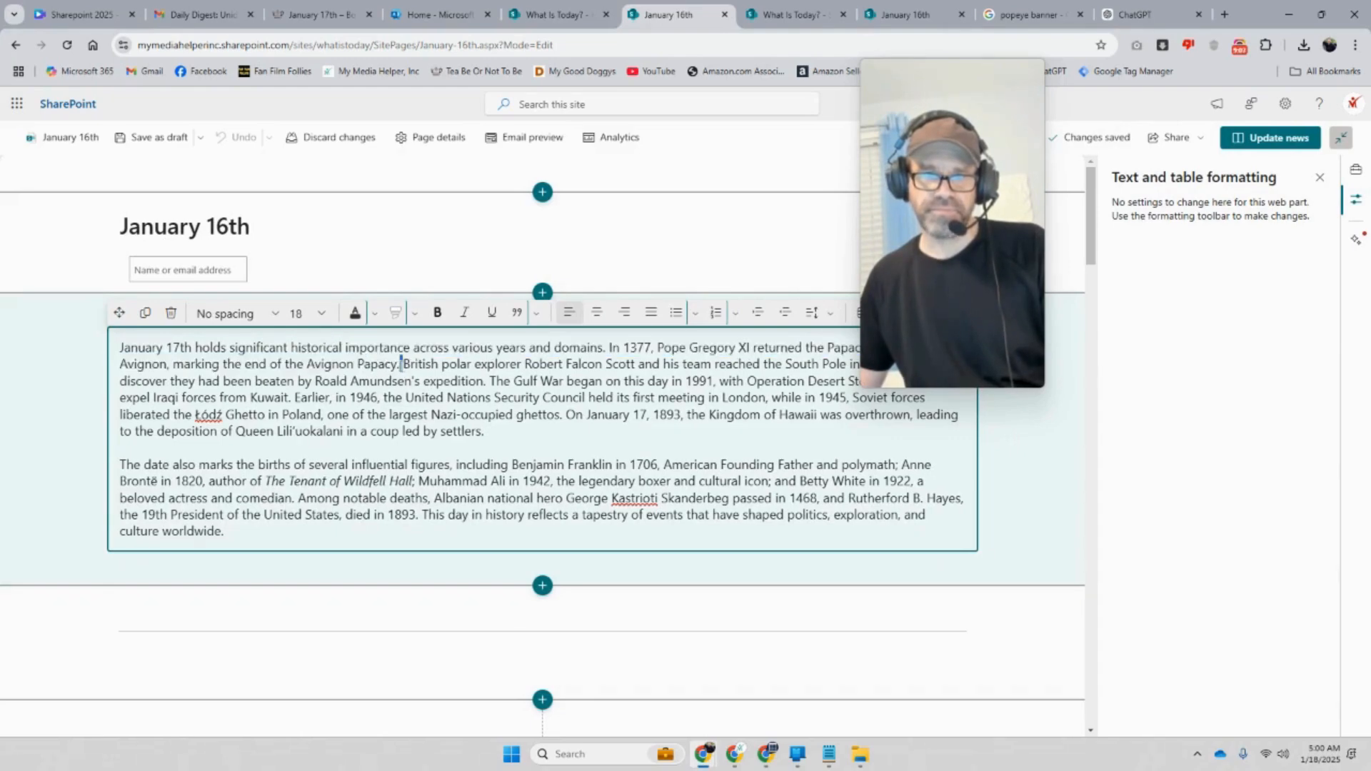
{"action": "left_click_drag", "start_coordinate": [400, 364], "coordinate": [106, 340]}
{"action": "right_click", "coordinate": [175, 361]}
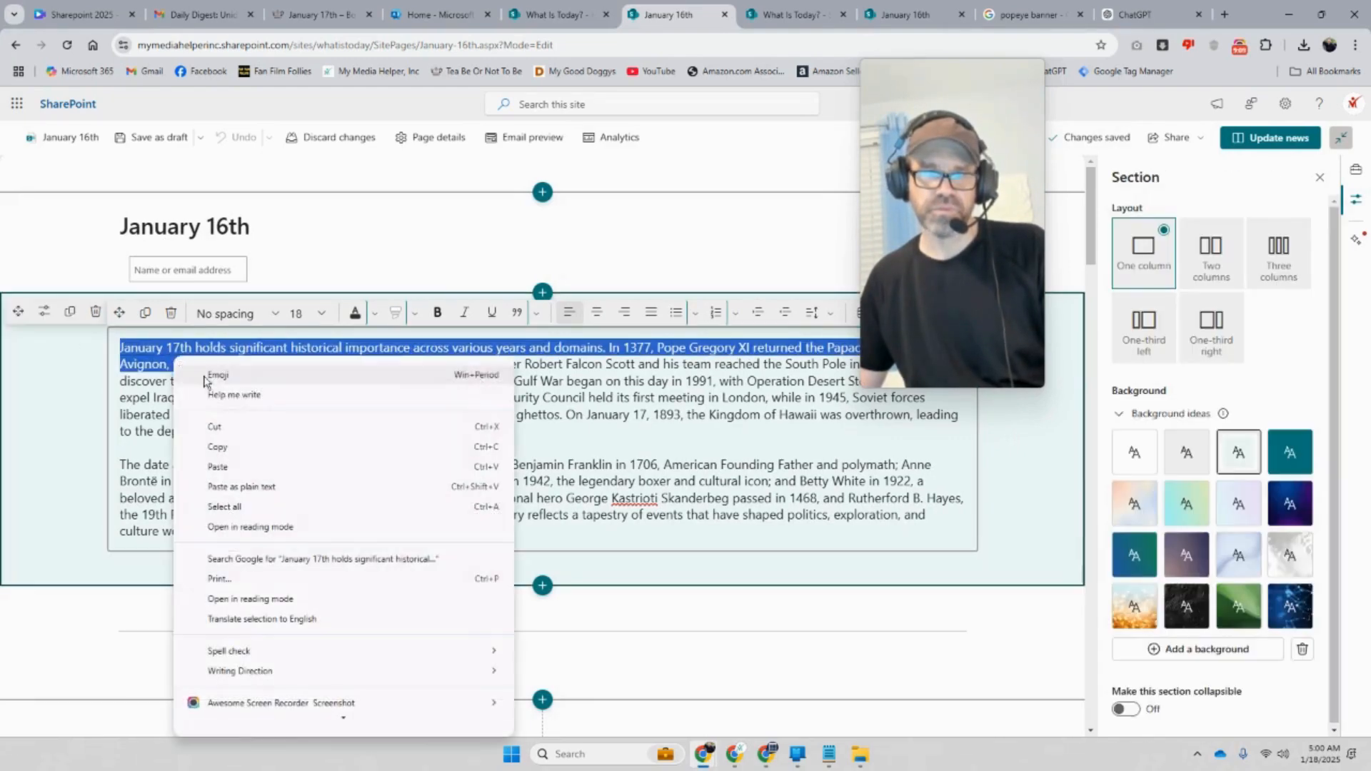
{"action": "left_click", "coordinate": [229, 445]}
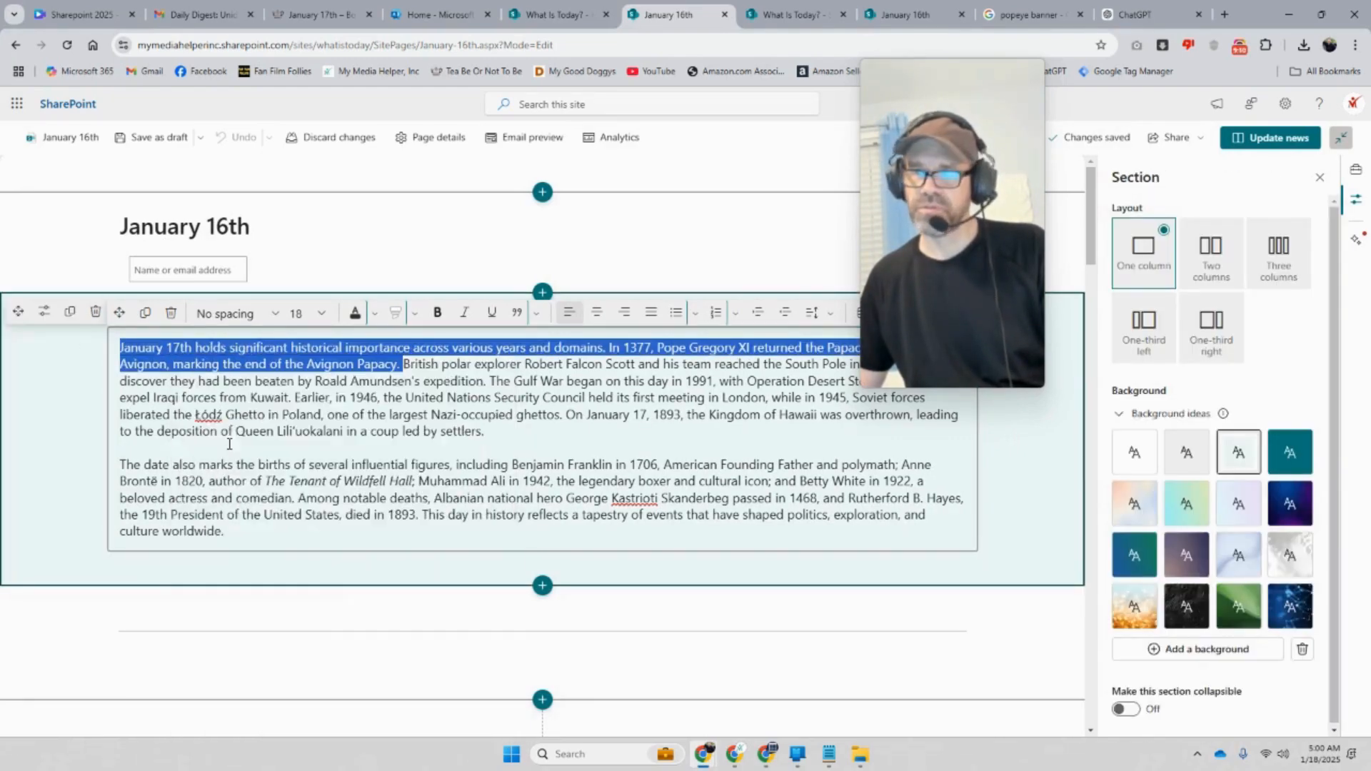
Paste the copied sentences into the description field of the page details
{"action": "left_click", "coordinate": [422, 143]}
{"action": "right_click", "coordinate": [1169, 276]}
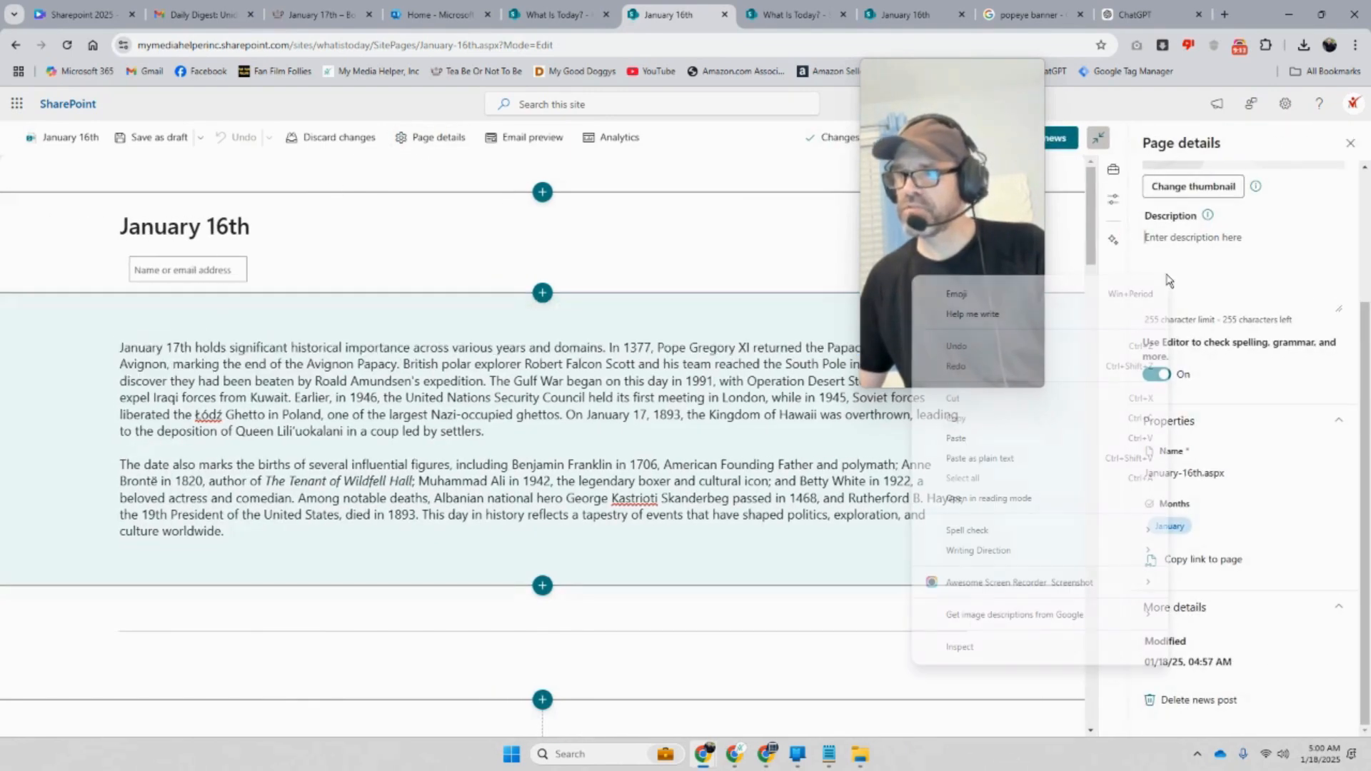
{"action": "left_click", "coordinate": [993, 447]}
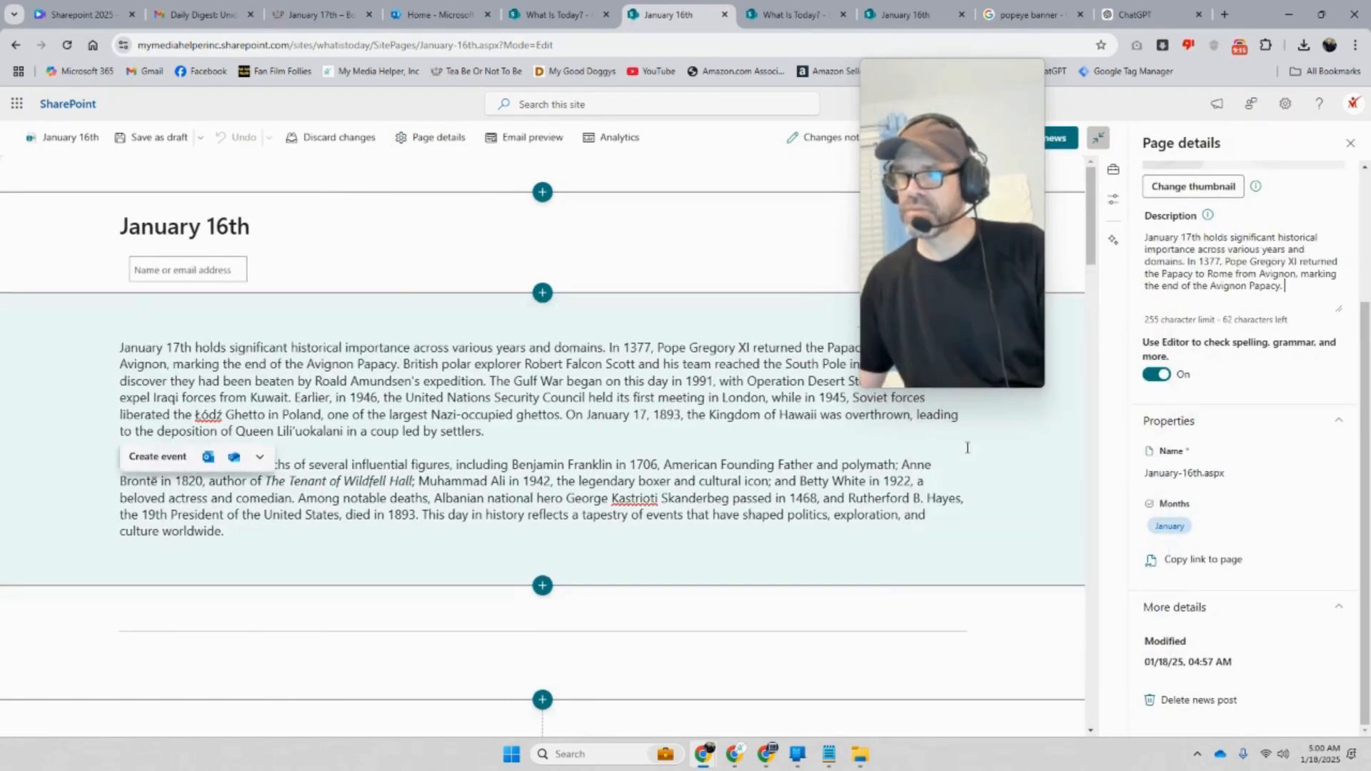
{"action": "scroll", "coordinate": [1200, 322], "scroll_direction": "up", "scroll_amount": 3}
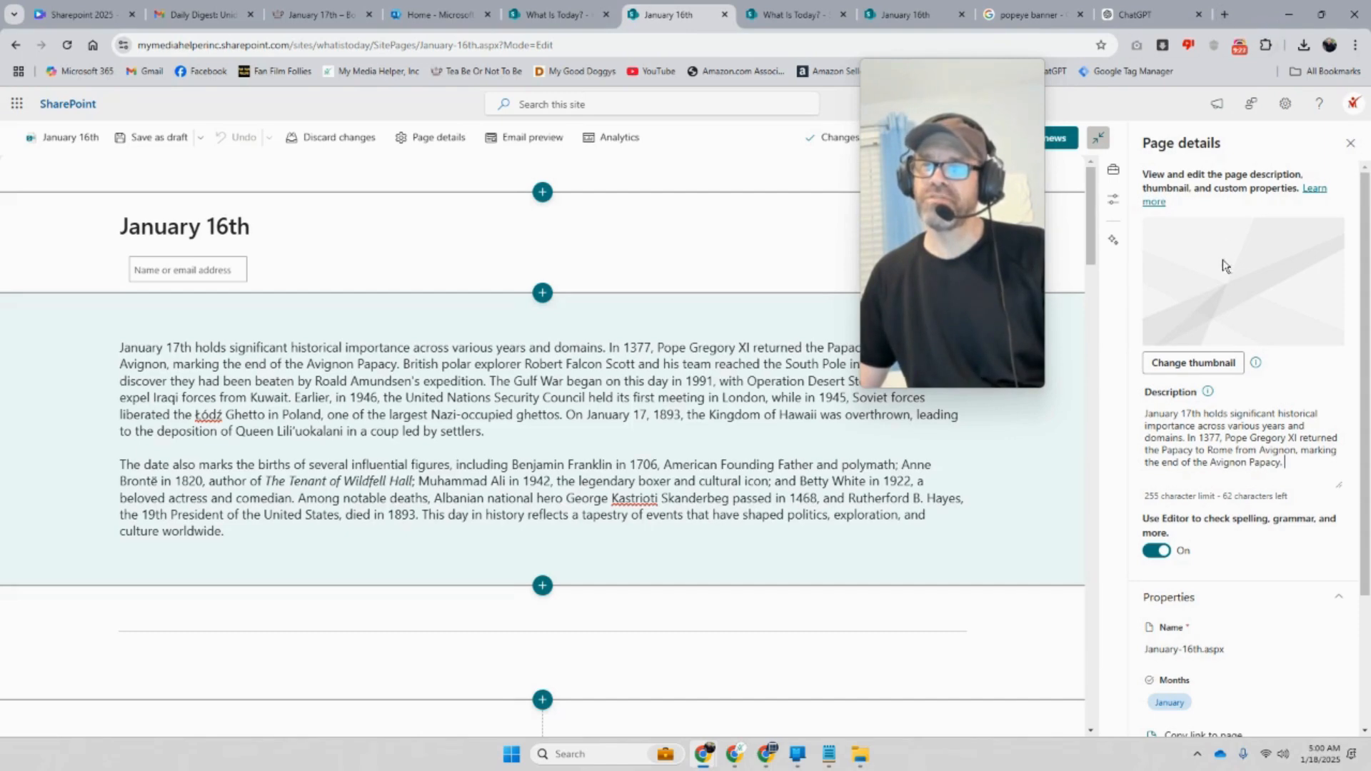
Switch to the Google Images results and shorten the search from "popeye banner" to "popeye"
{"action": "left_click", "coordinate": [1069, 18]}
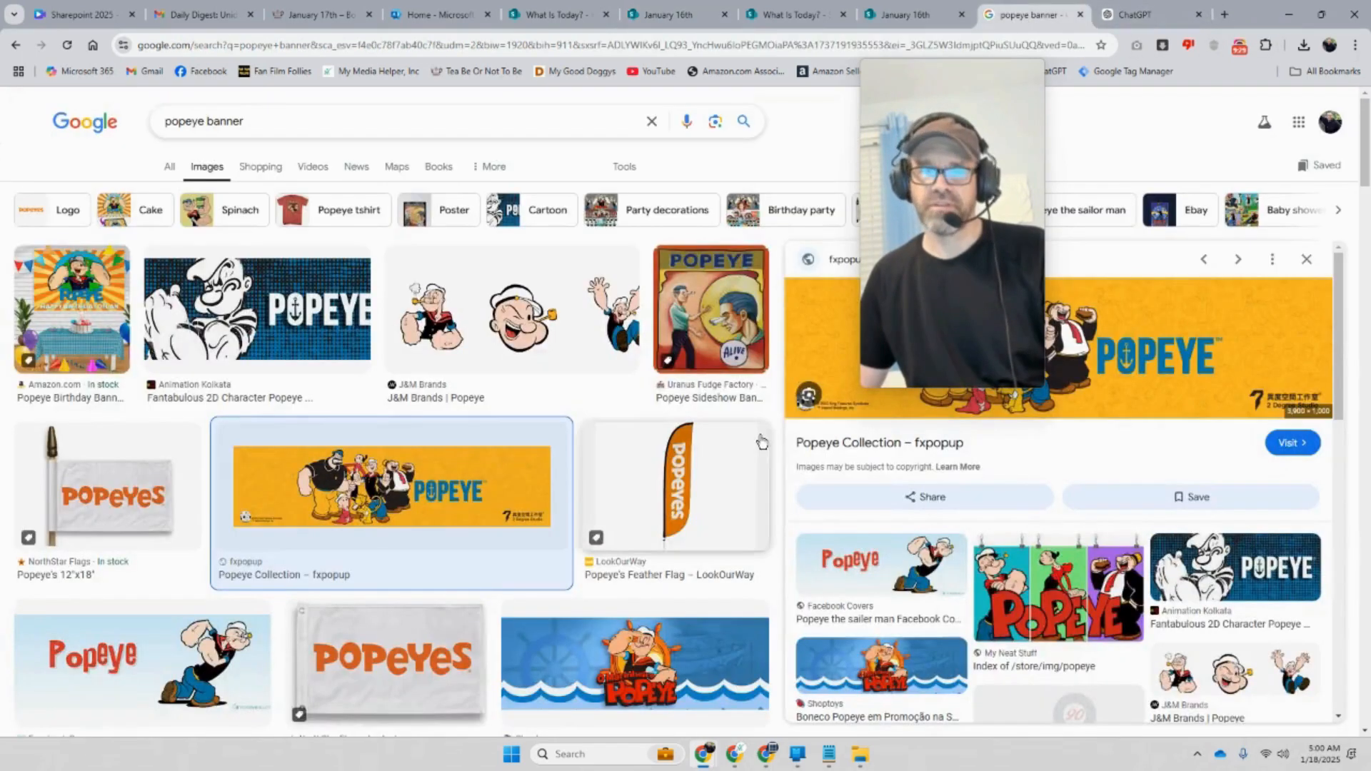
{"action": "scroll", "coordinate": [753, 467], "scroll_direction": "down", "scroll_amount": 1}
{"action": "scroll", "coordinate": [753, 467], "scroll_direction": "down", "scroll_amount": 10}
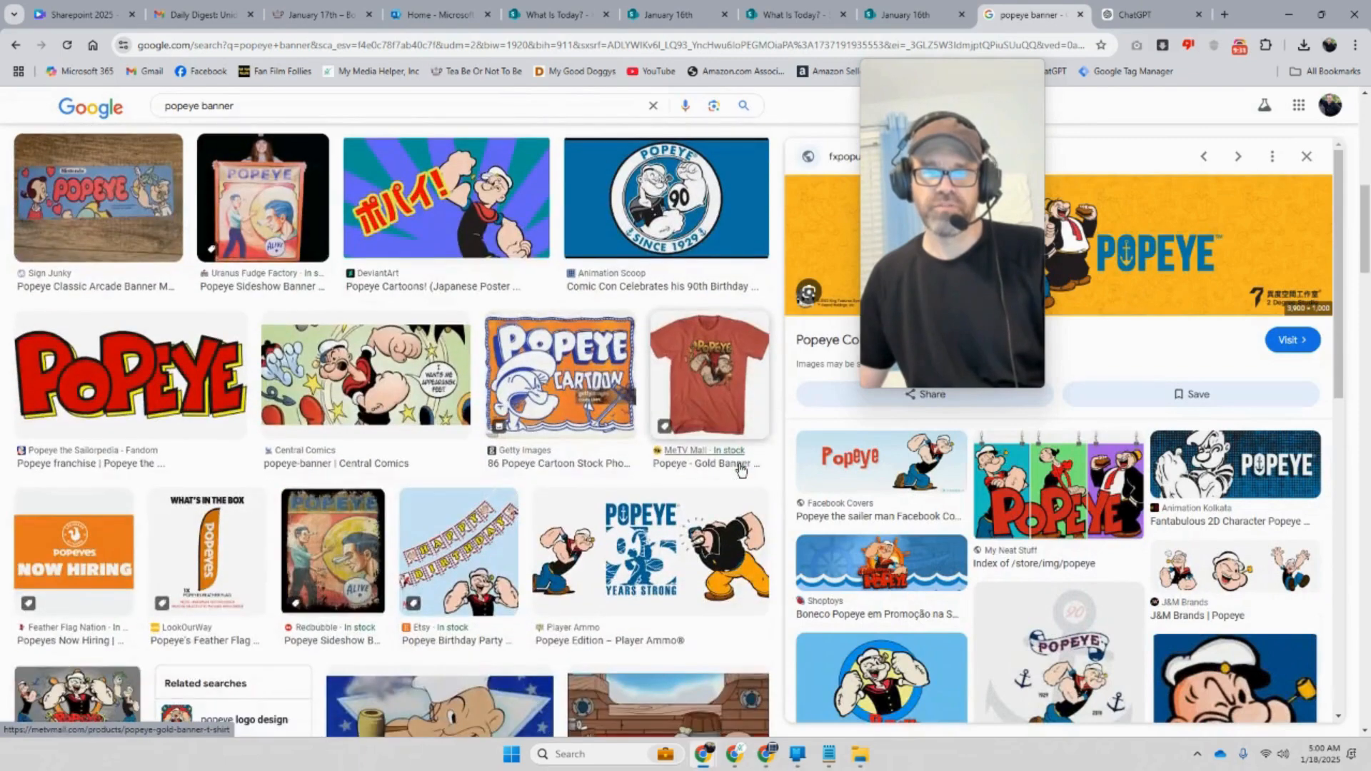
{"action": "scroll", "coordinate": [735, 479], "scroll_direction": "up", "scroll_amount": 10}
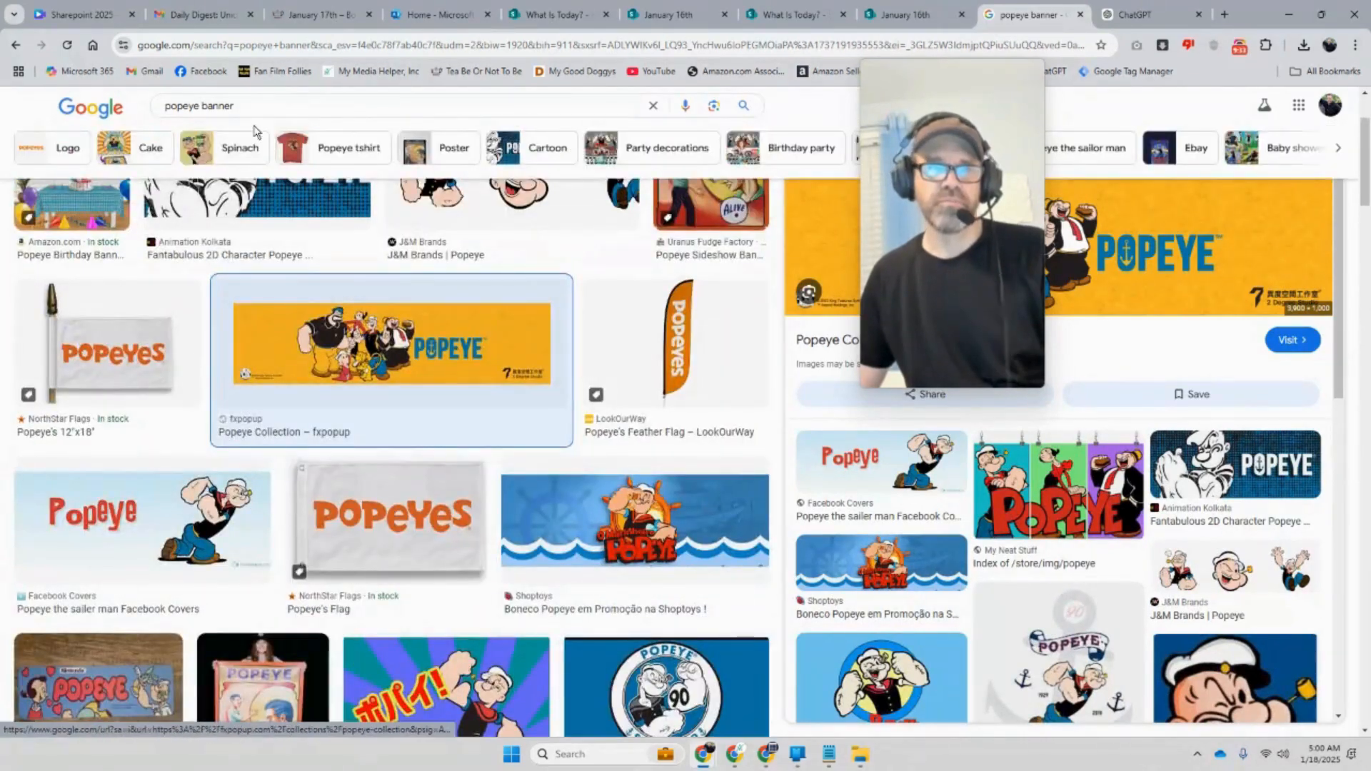
{"action": "left_click_drag", "start_coordinate": [232, 106], "coordinate": [208, 105]}
{"action": "key", "text": "BackSpace"}
{"action": "key", "text": "BackSpace"}
{"action": "key", "text": "BackSpace"}
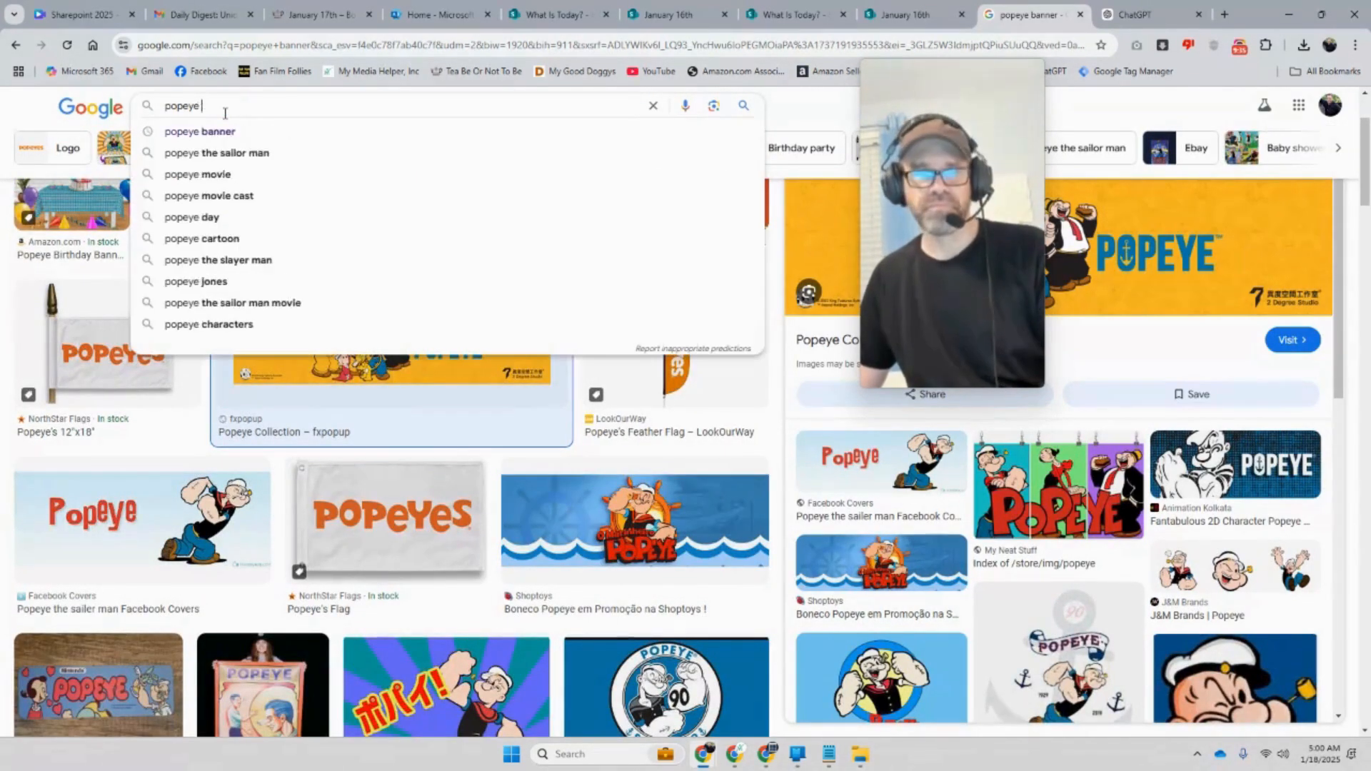
{"action": "key", "text": "Return"}
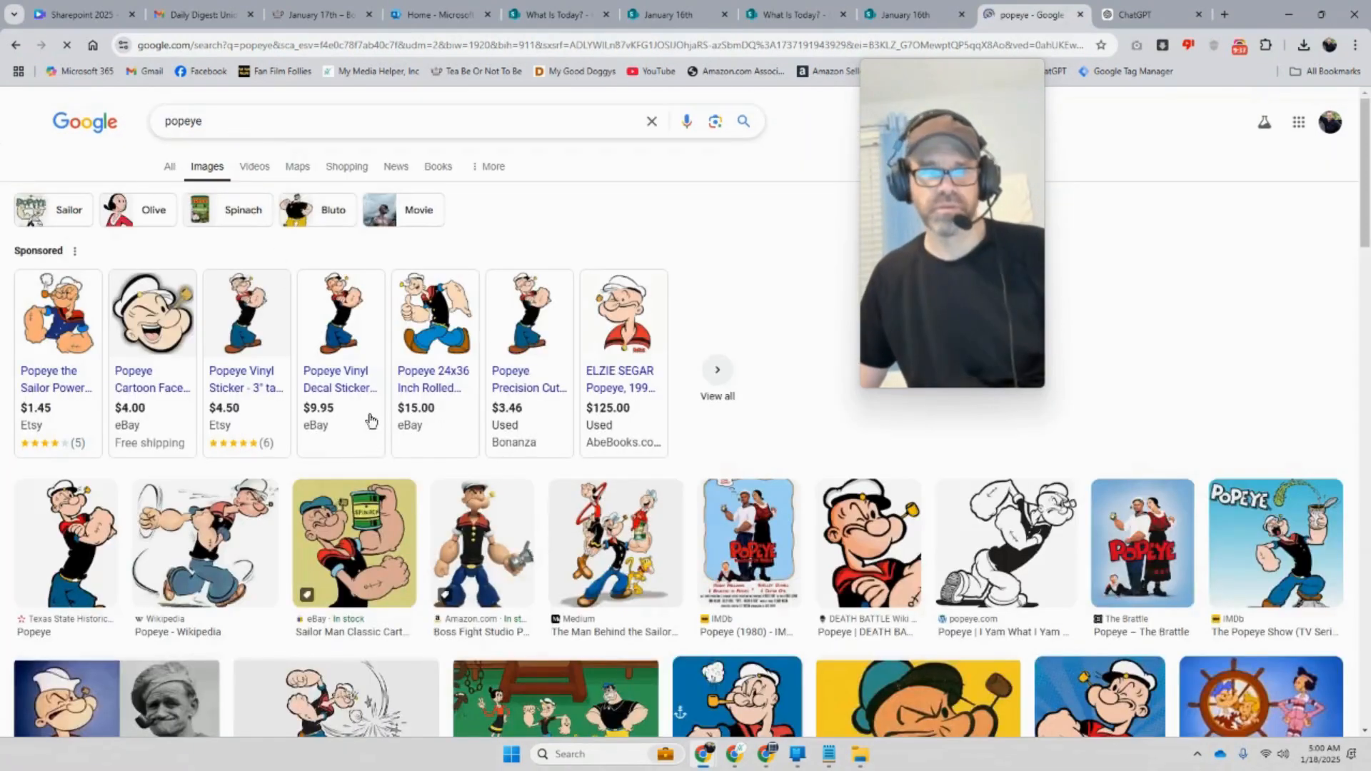
Find Nerdist's Popeye picture with the blue sunburst background and save it to Downloads as the JPEG image Popeye
{"action": "scroll", "coordinate": [380, 442], "scroll_direction": "down", "scroll_amount": 3}
{"action": "scroll", "coordinate": [380, 441], "scroll_direction": "down", "scroll_amount": 3}
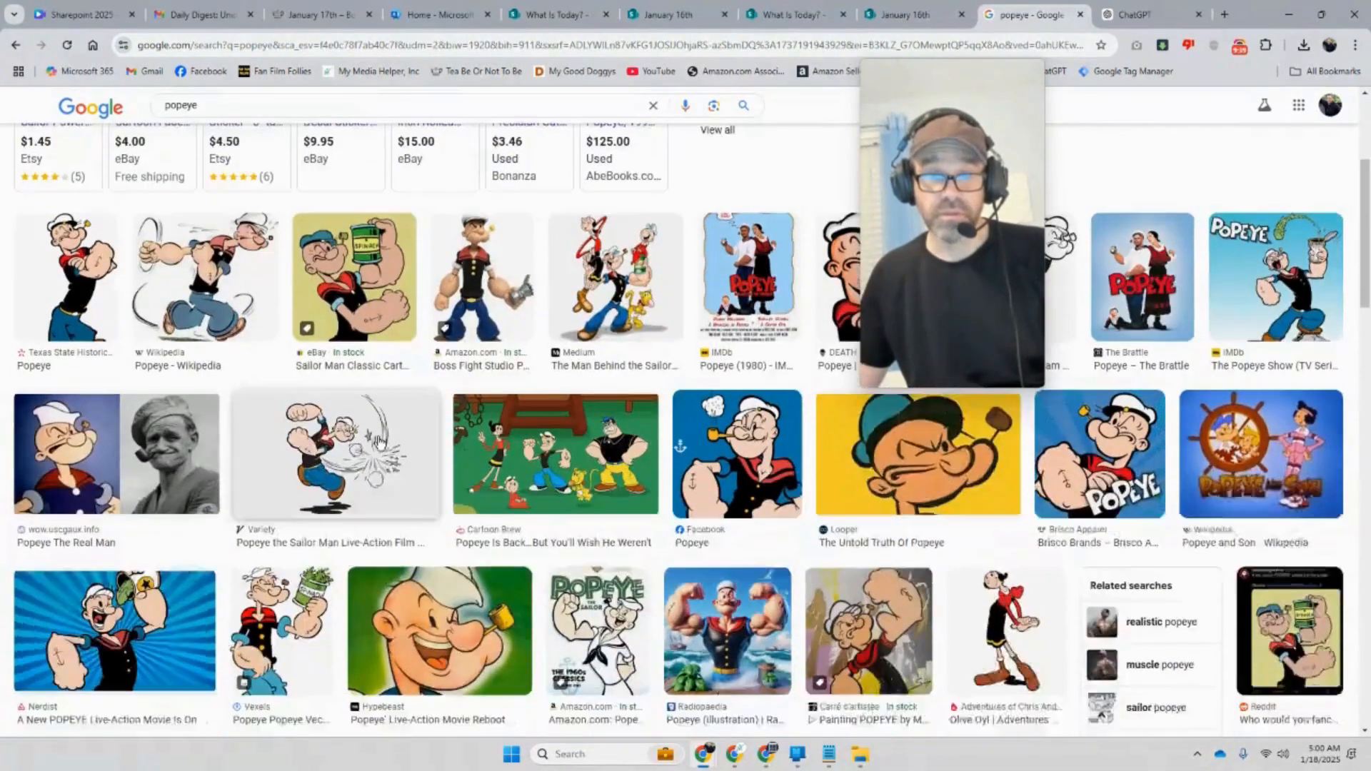
{"action": "scroll", "coordinate": [384, 441], "scroll_direction": "down", "scroll_amount": 2}
{"action": "scroll", "coordinate": [383, 441], "scroll_direction": "down", "scroll_amount": 1}
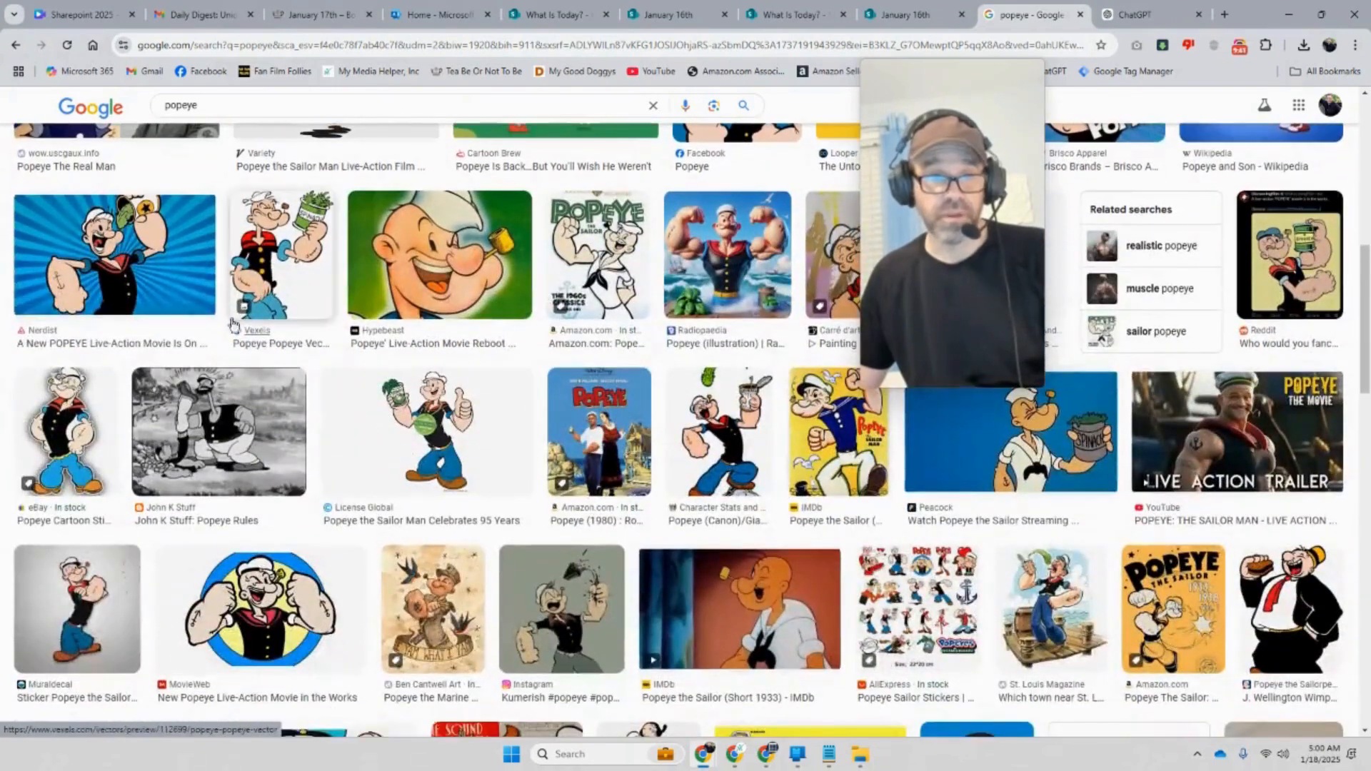
{"action": "left_click", "coordinate": [138, 268]}
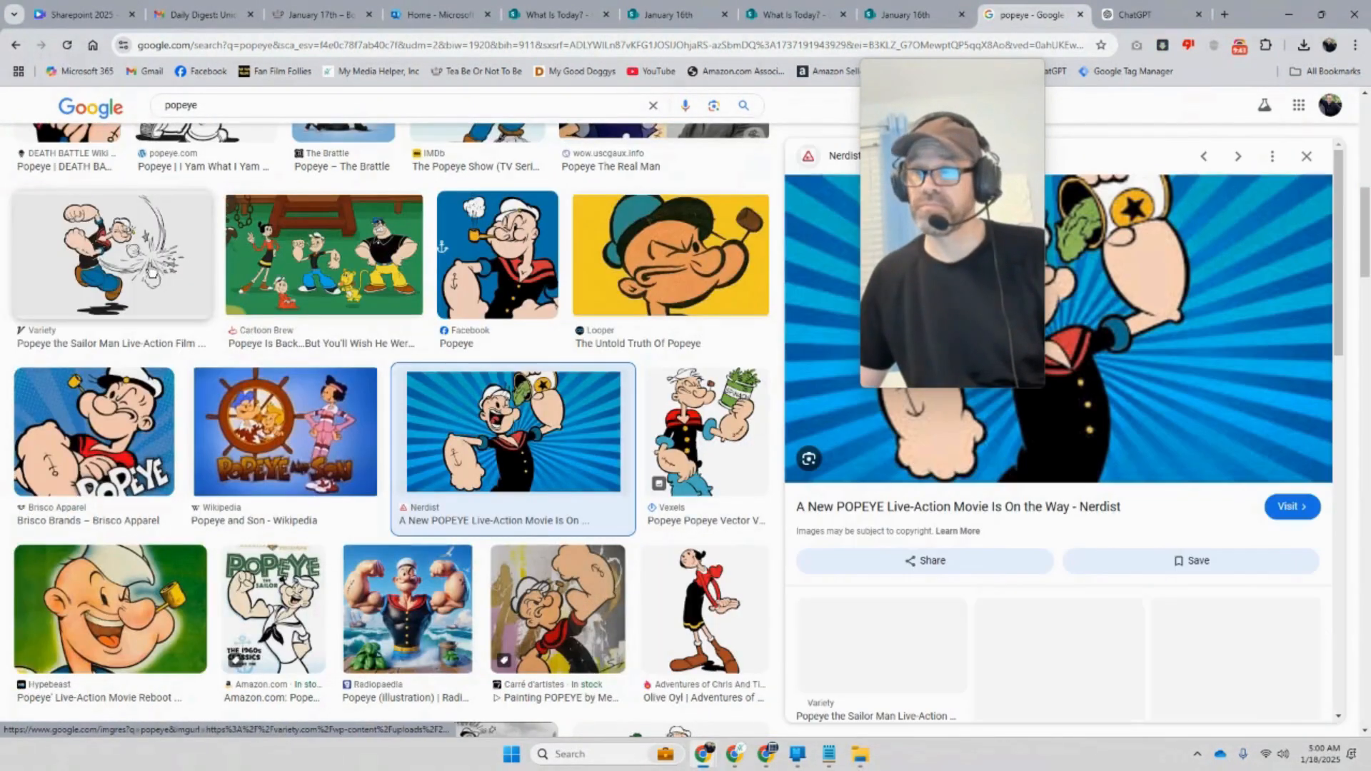
{"action": "right_click", "coordinate": [1136, 348]}
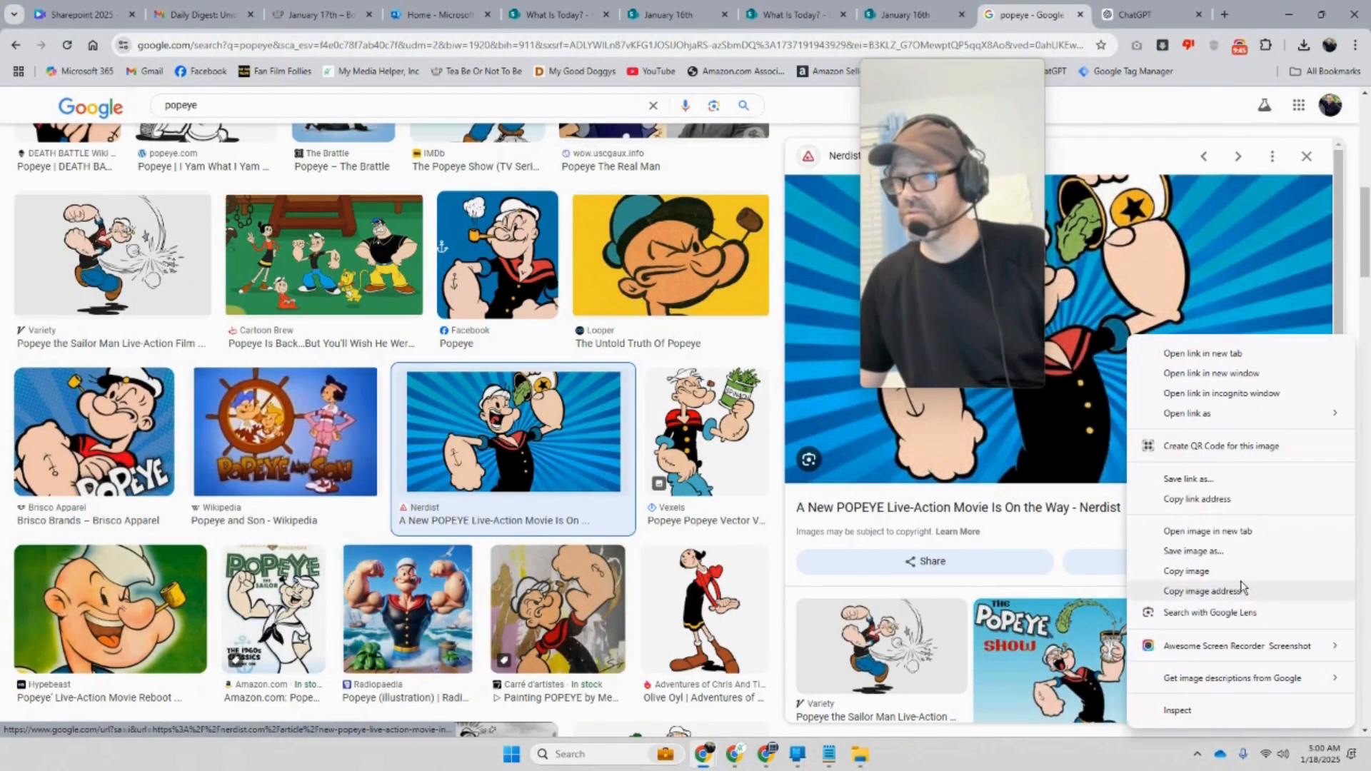
{"action": "left_click", "coordinate": [1196, 552]}
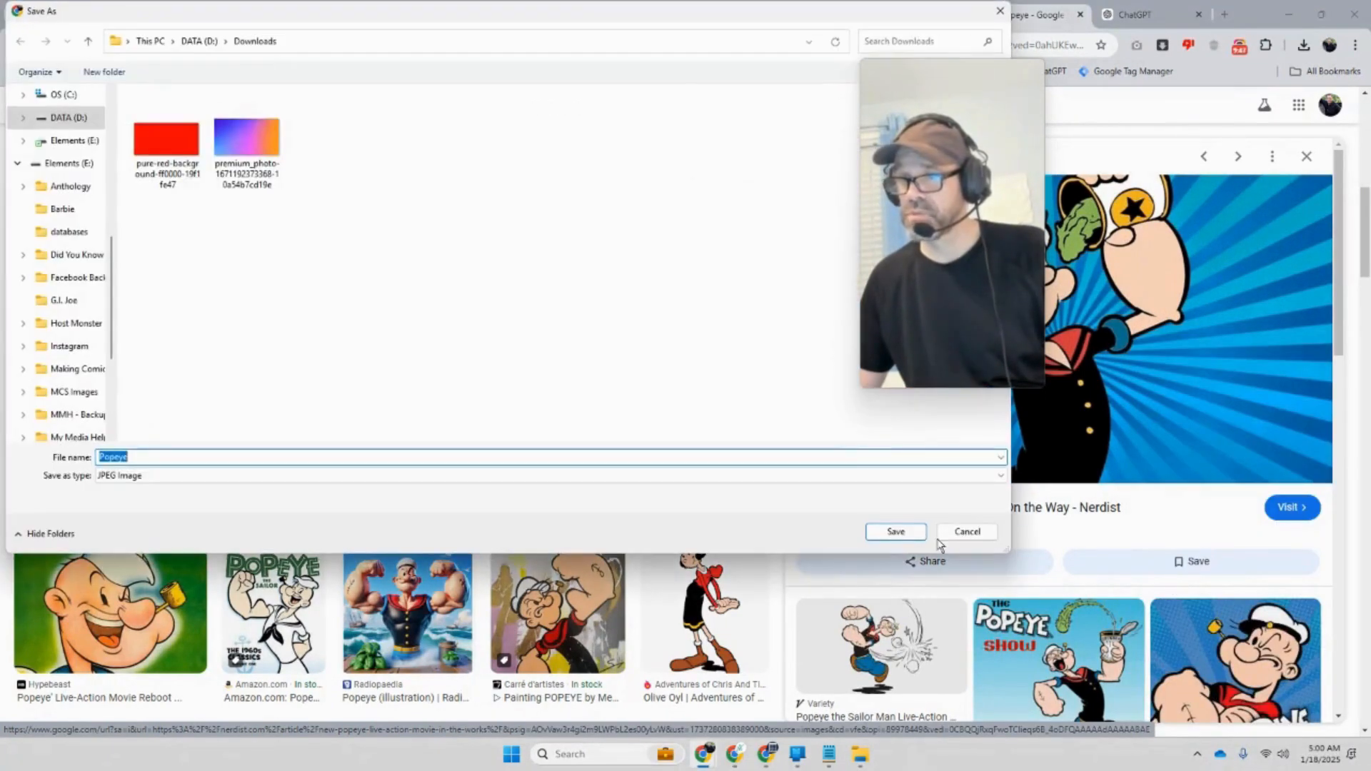
{"action": "left_click", "coordinate": [893, 529]}
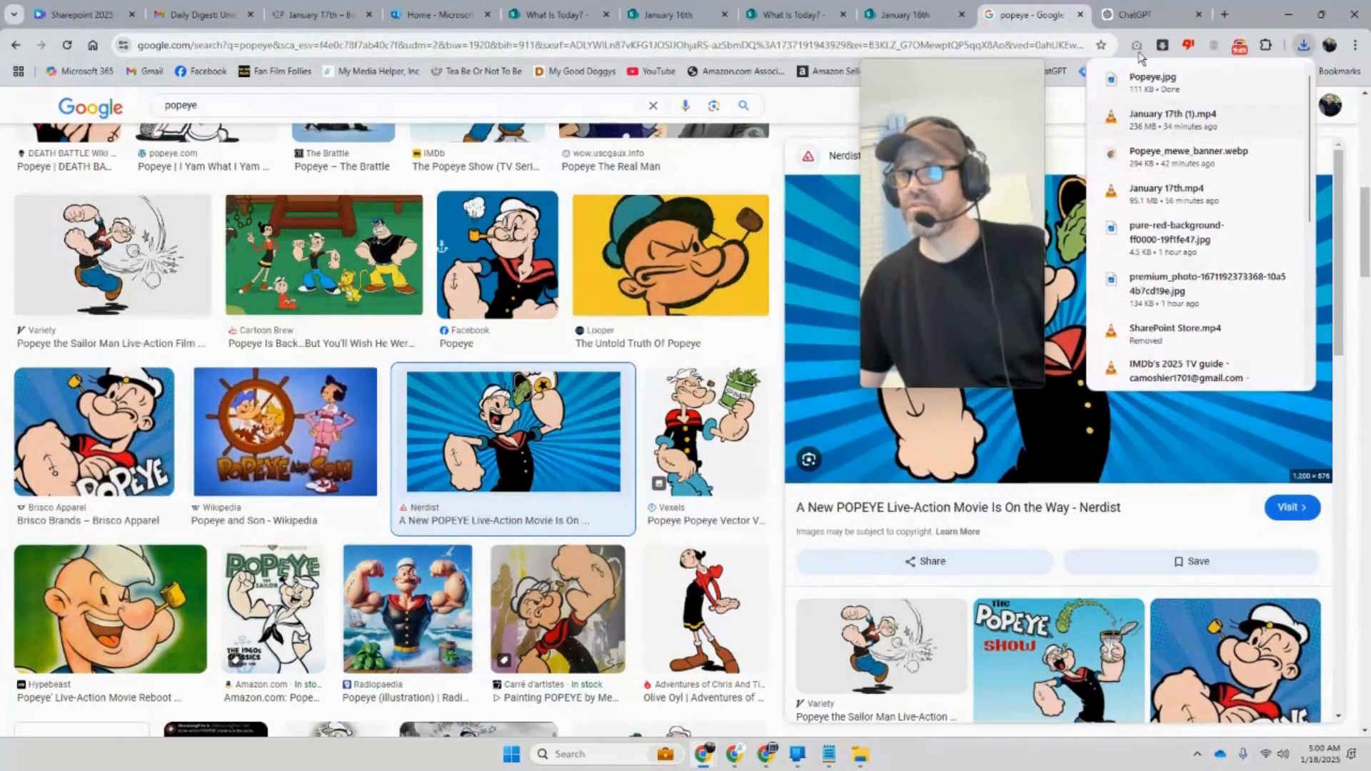
Open photopea.com in a new browser tab
{"action": "left_click", "coordinate": [1225, 15]}
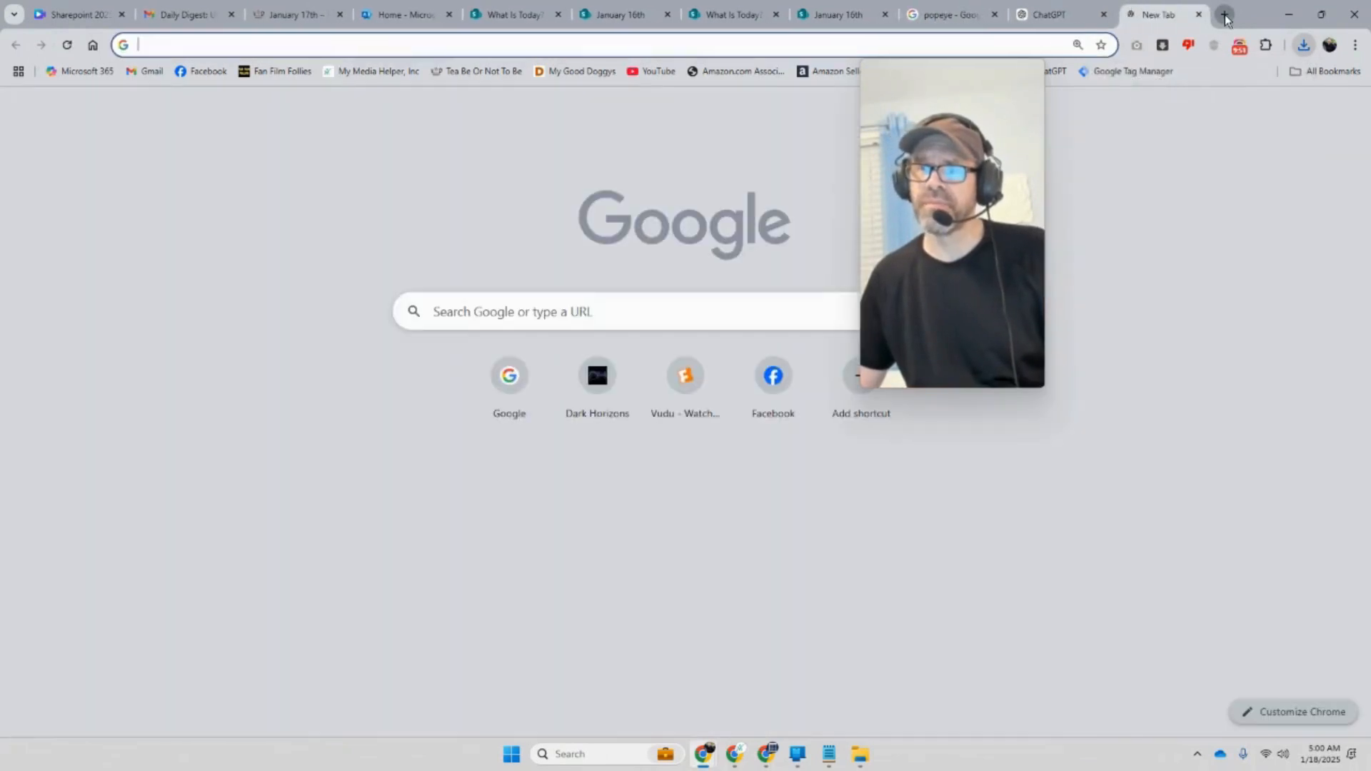
{"action": "left_click_drag", "start_coordinate": [1044, 122], "coordinate": [1196, 259]}
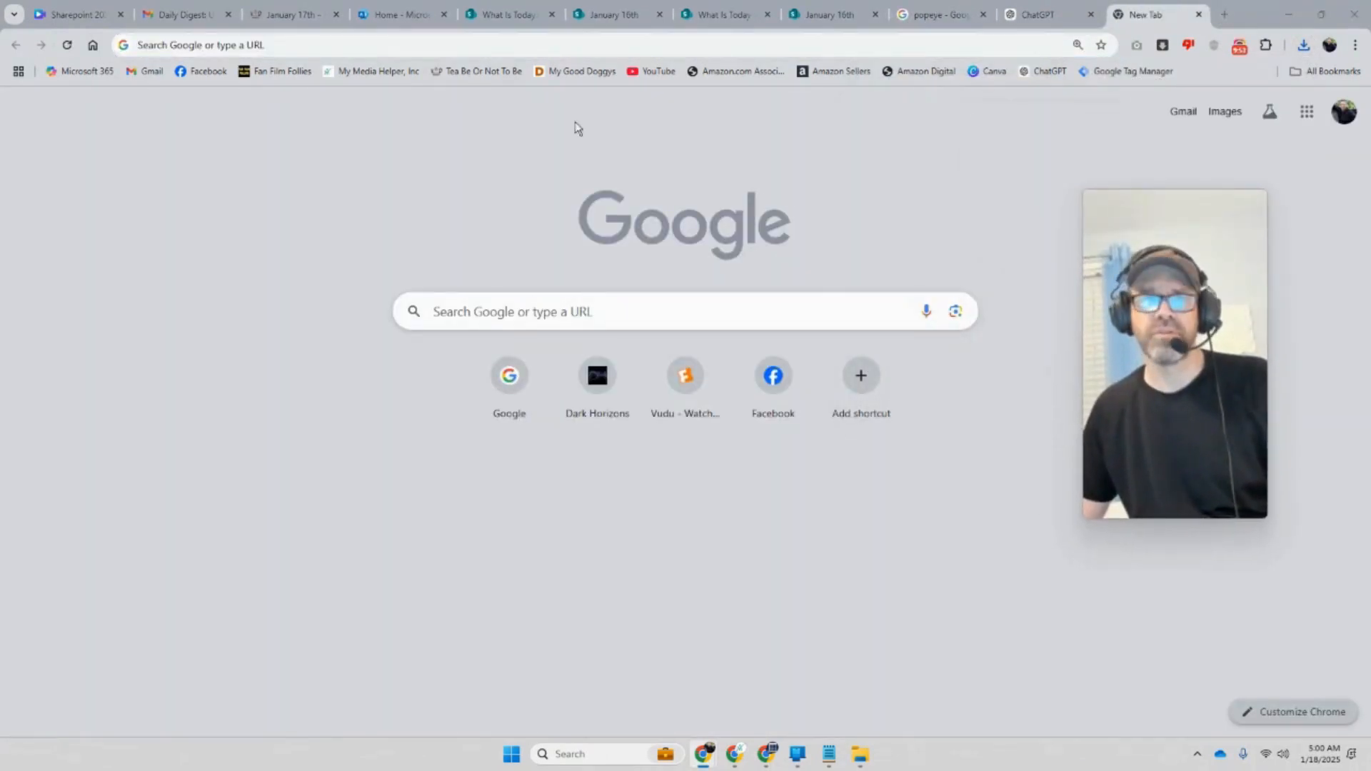
{"action": "left_click", "coordinate": [297, 45]}
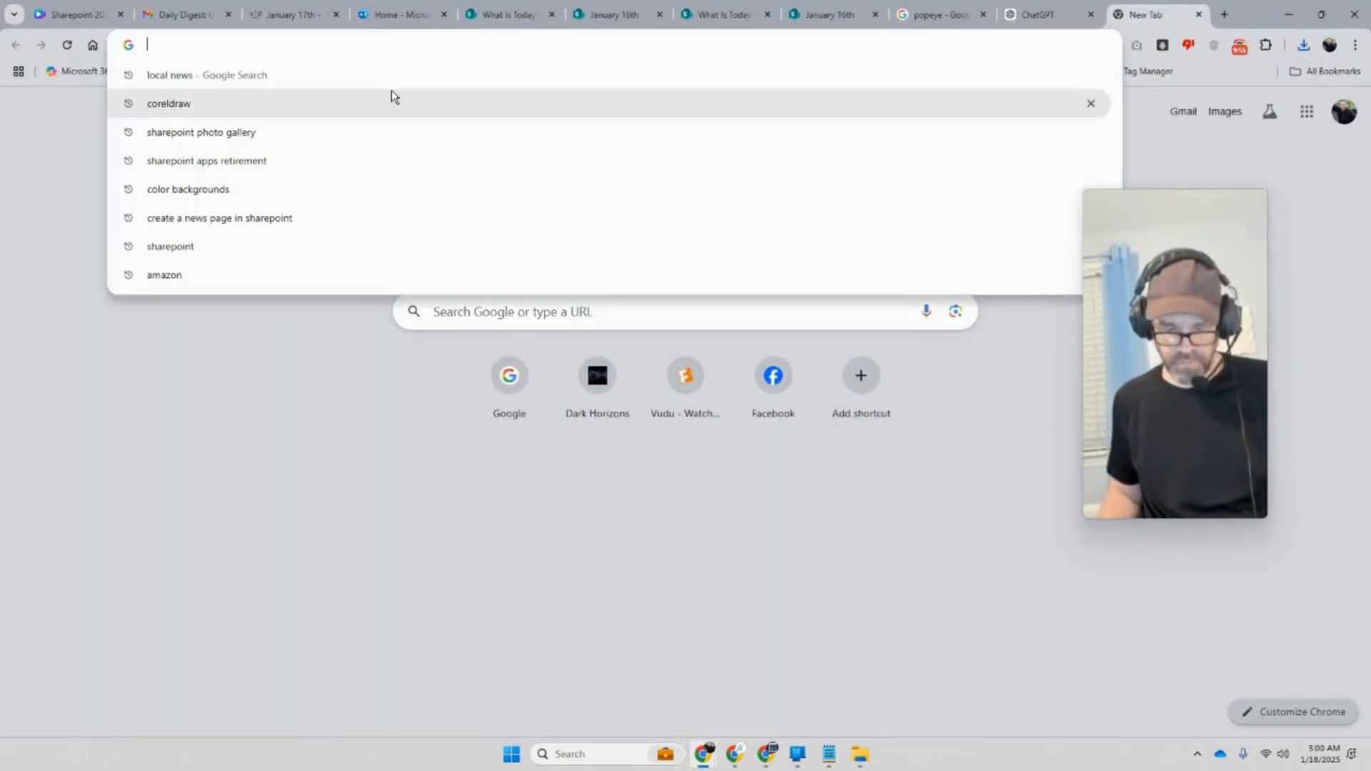
{"action": "type", "text": "photopea.com"}
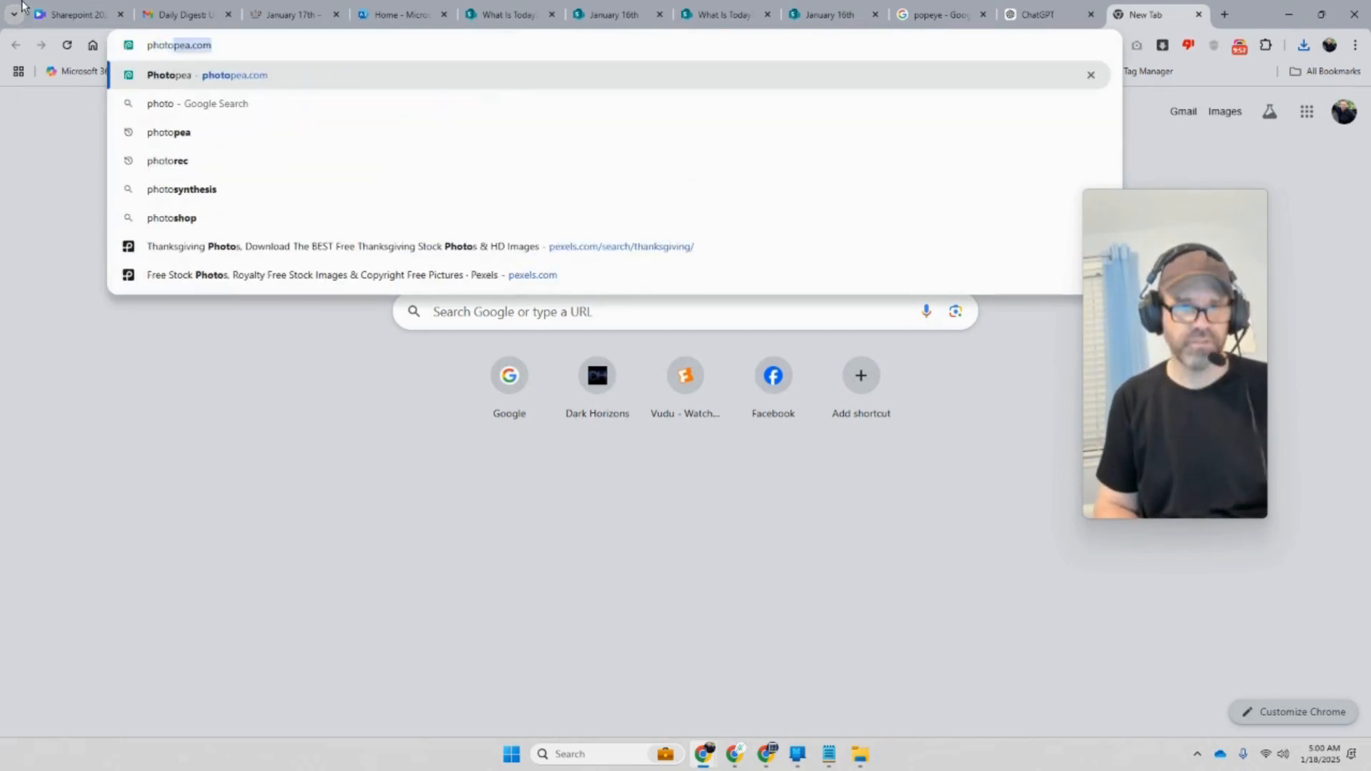
{"action": "key", "text": "Return"}
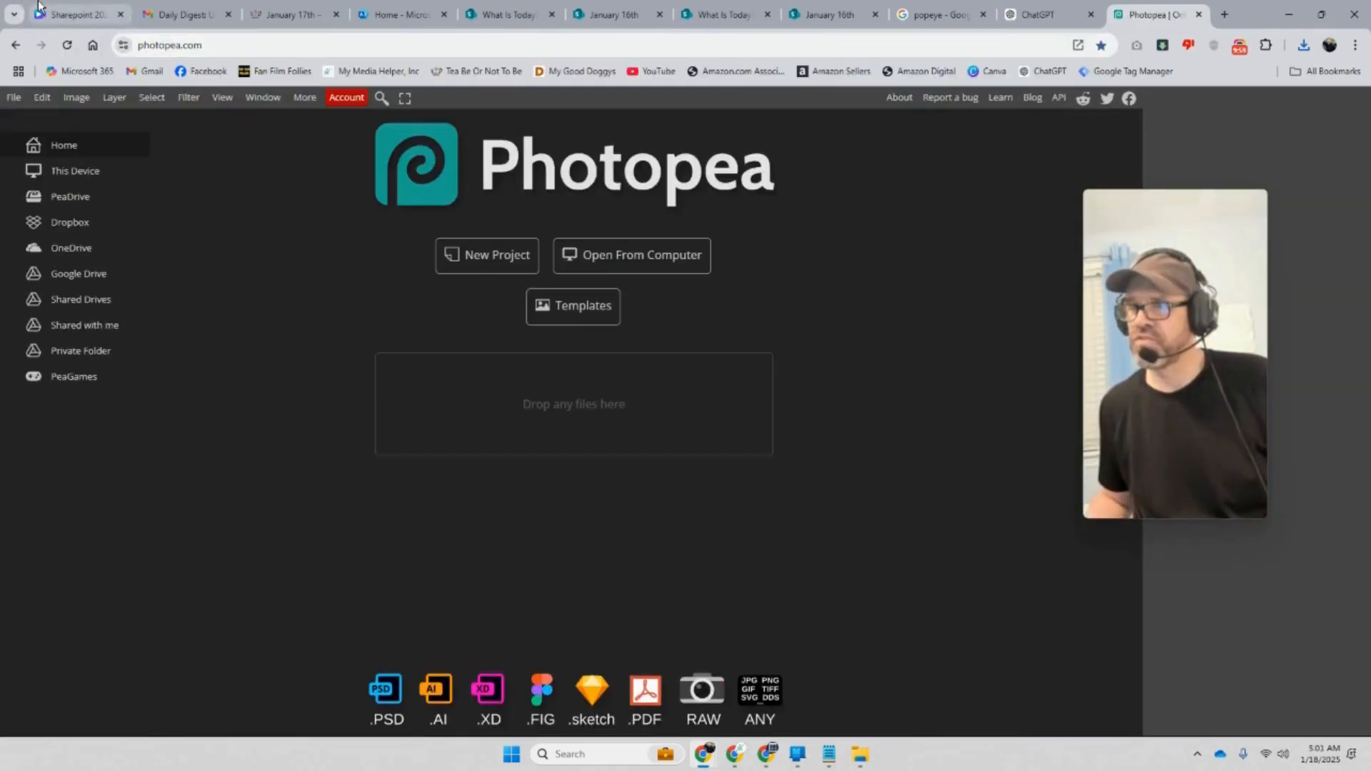
Open the downloaded Popeye.jpg in Photopea
{"action": "left_click", "coordinate": [14, 97]}
{"action": "left_click", "coordinate": [32, 141]}
{"action": "double_click", "coordinate": [239, 146]}
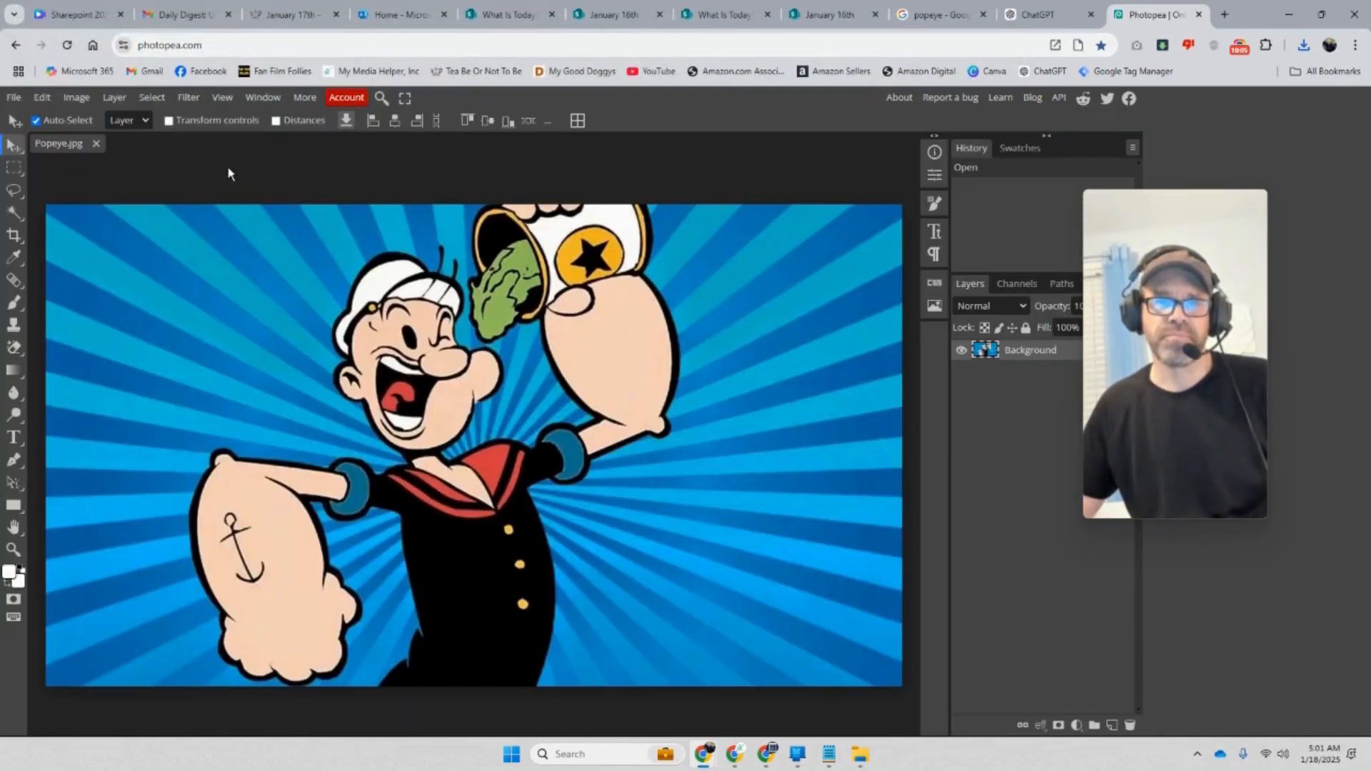
Crop the Popeye image to a fixed ratio of width 400 to height 250
{"action": "left_click", "coordinate": [13, 236]}
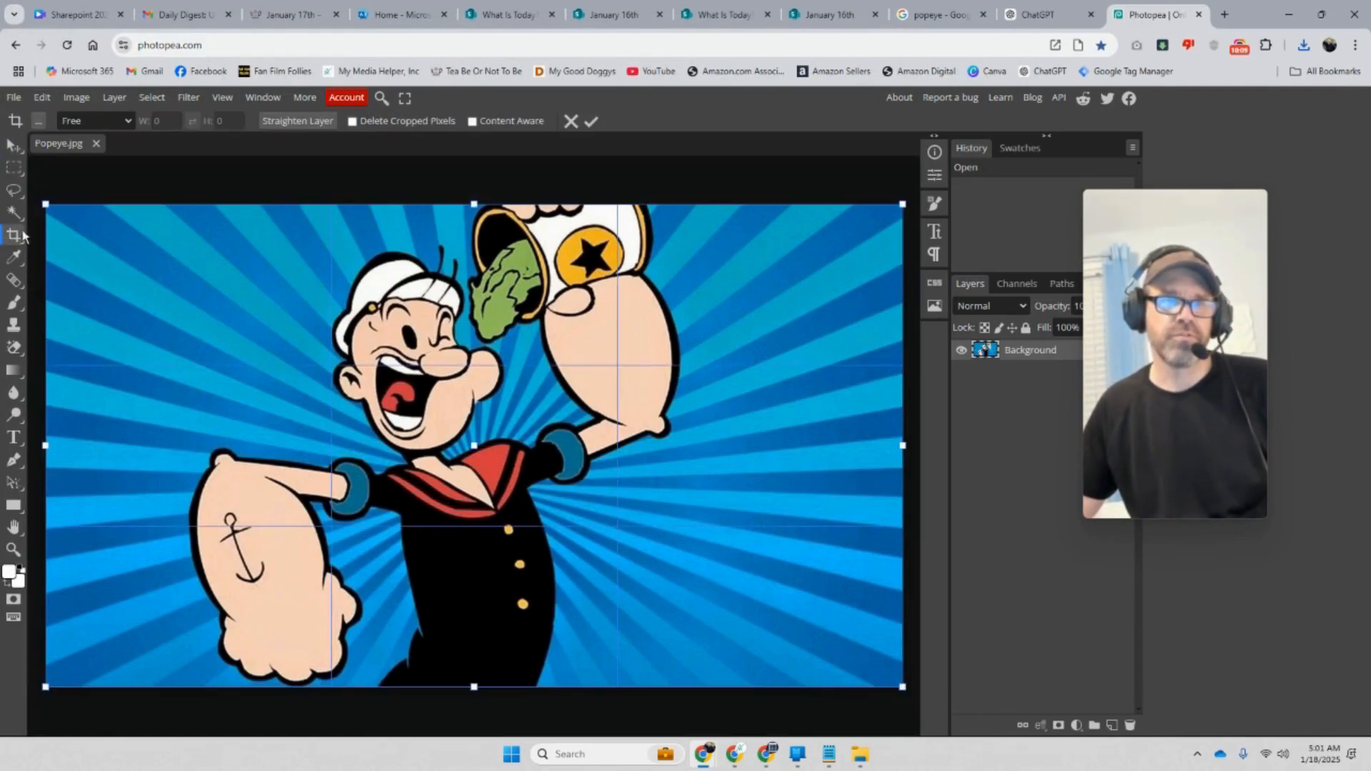
{"action": "left_click", "coordinate": [123, 127]}
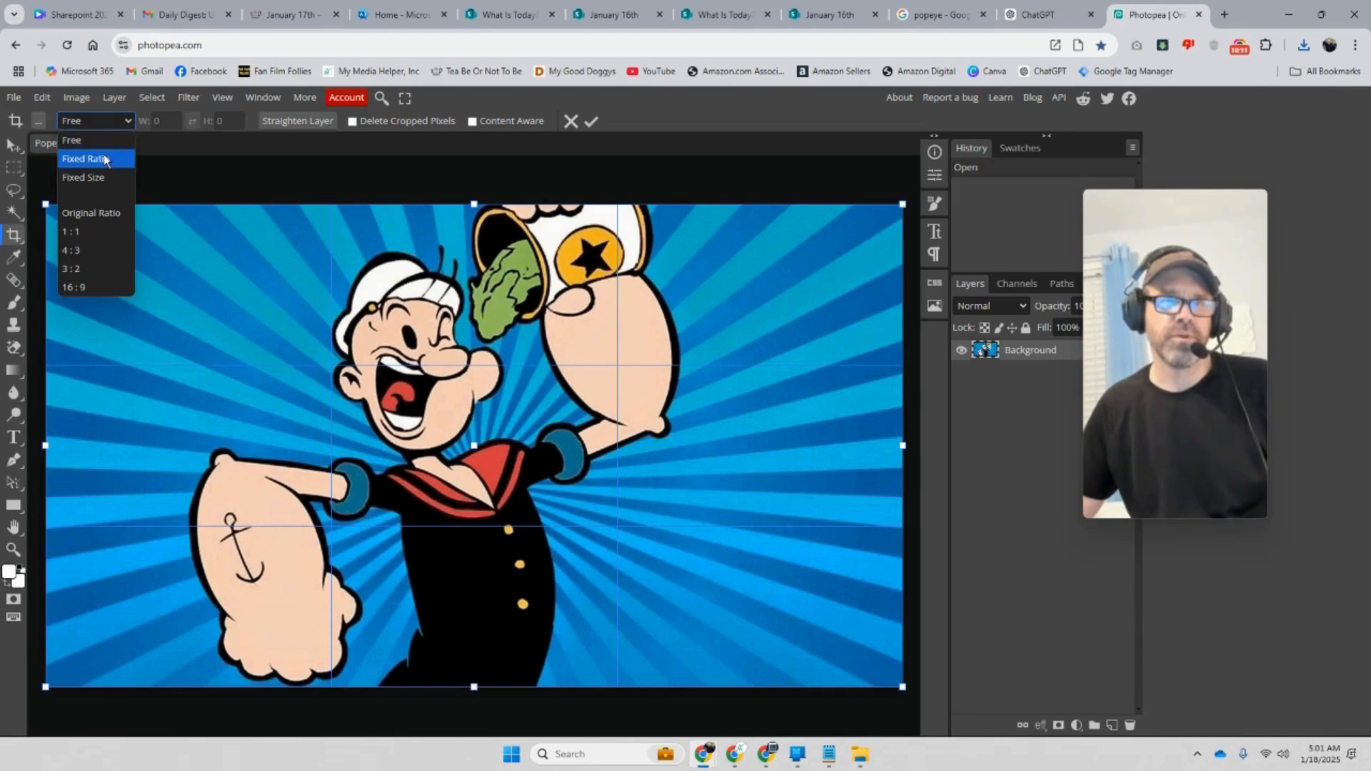
{"action": "left_click", "coordinate": [107, 154]}
{"action": "left_click_drag", "start_coordinate": [160, 123], "coordinate": [149, 124]}
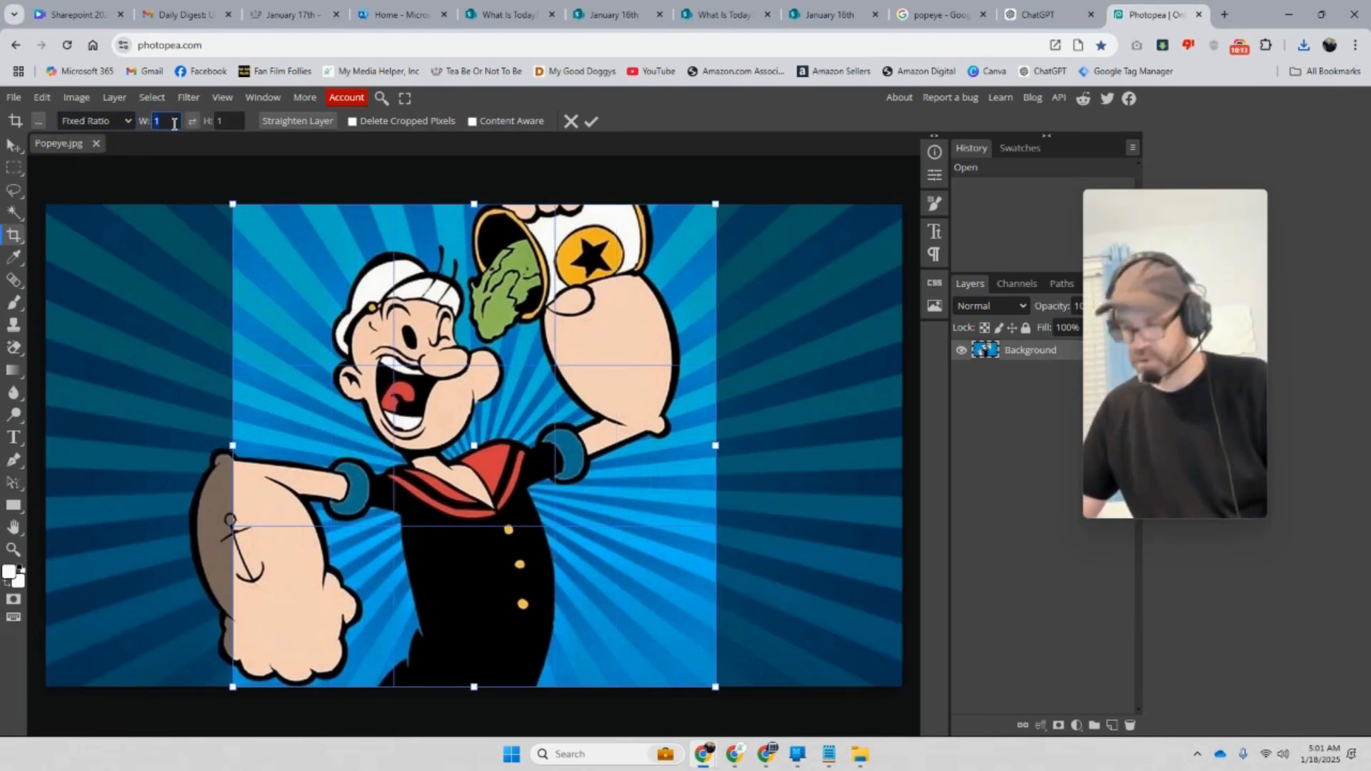
{"action": "left_click", "coordinate": [231, 123]}
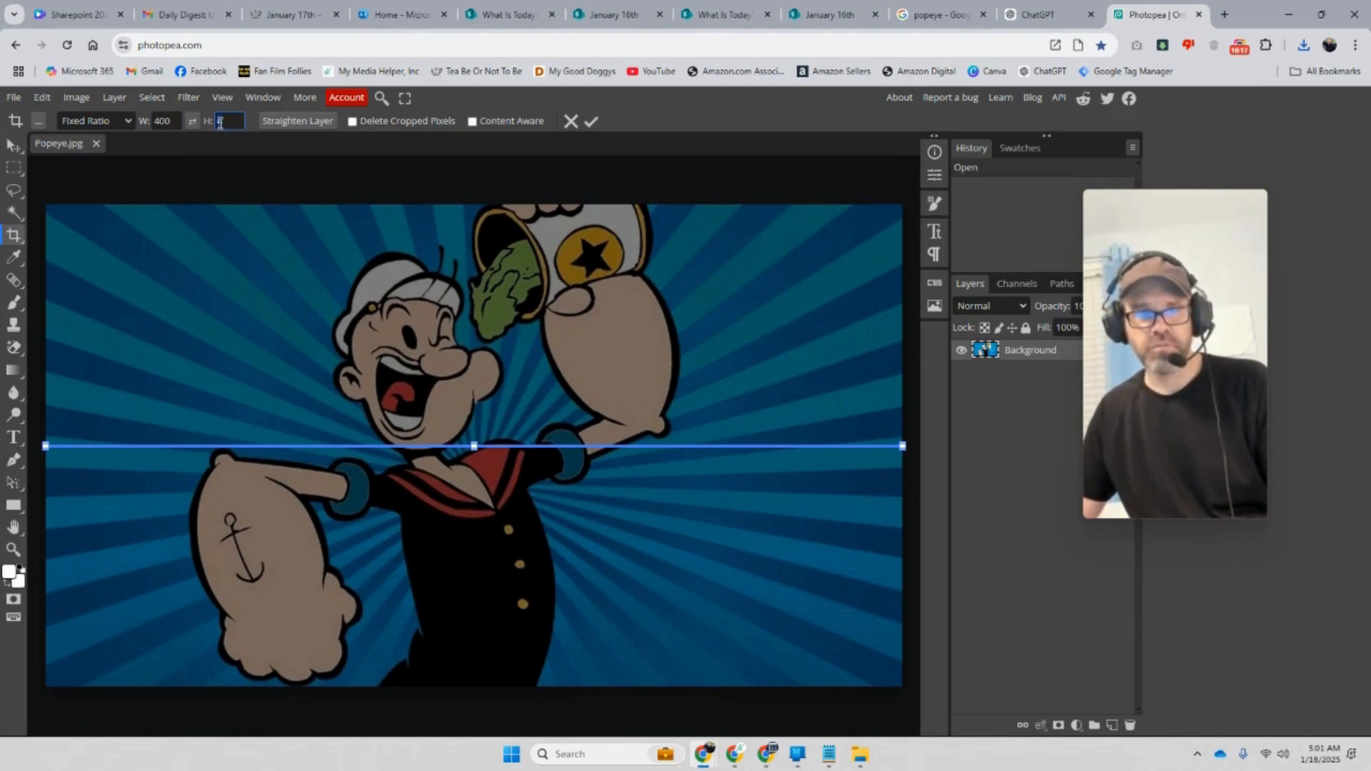
{"action": "type", "text": "250"}
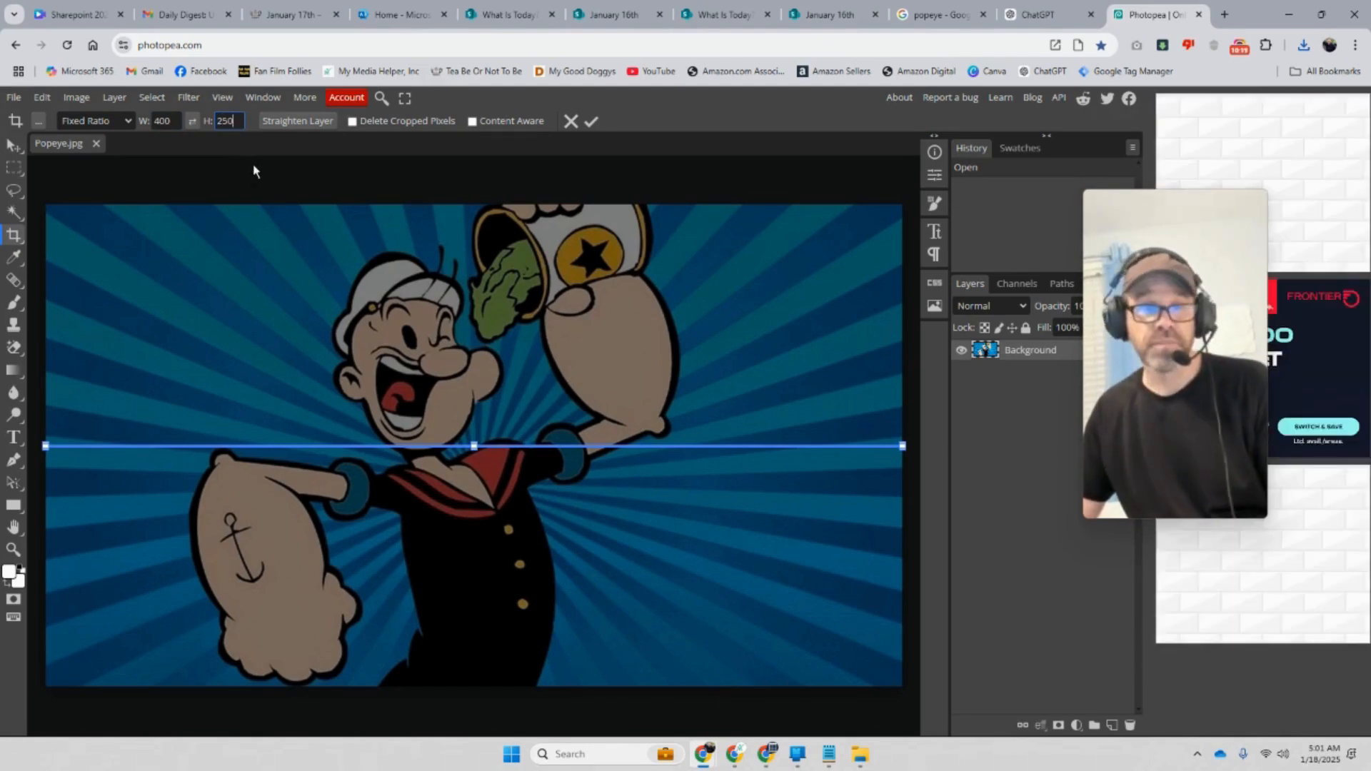
{"action": "key", "text": "Return"}
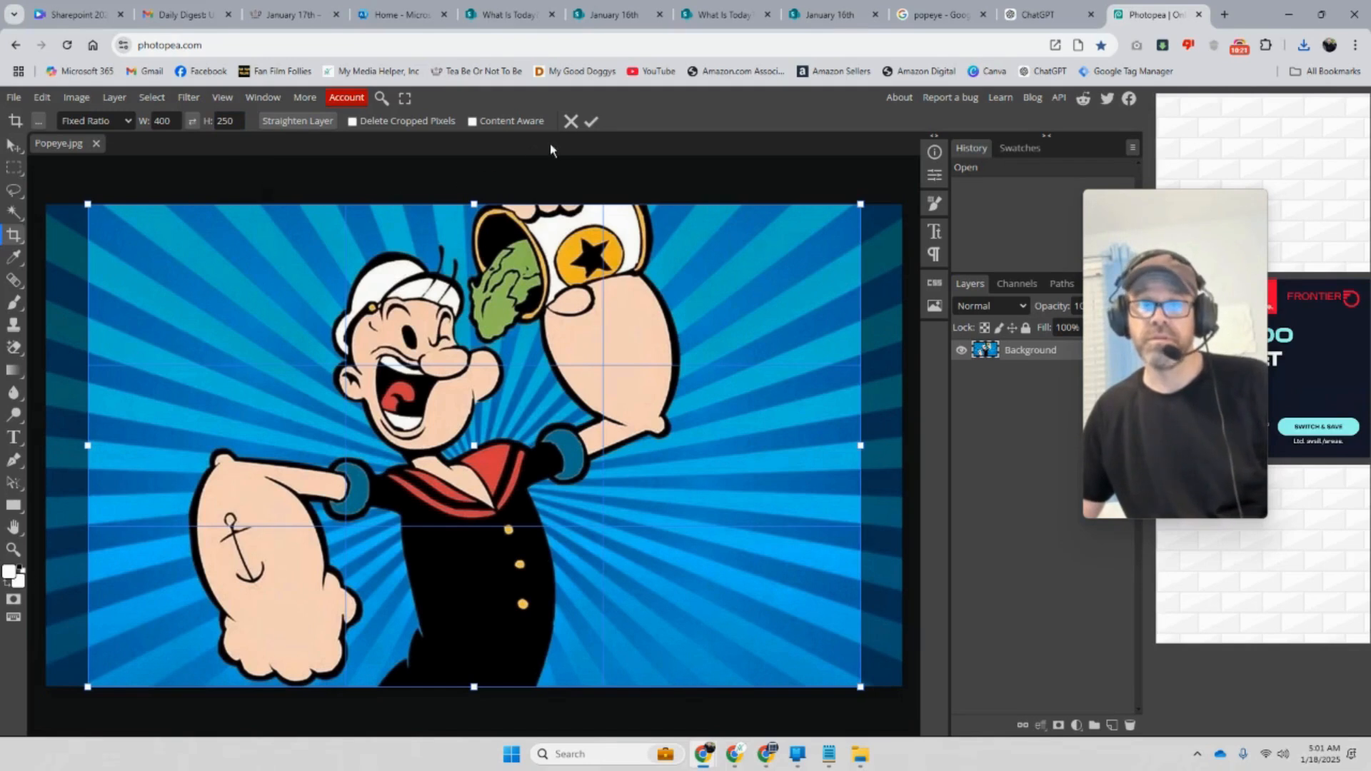
{"action": "left_click", "coordinate": [591, 123]}
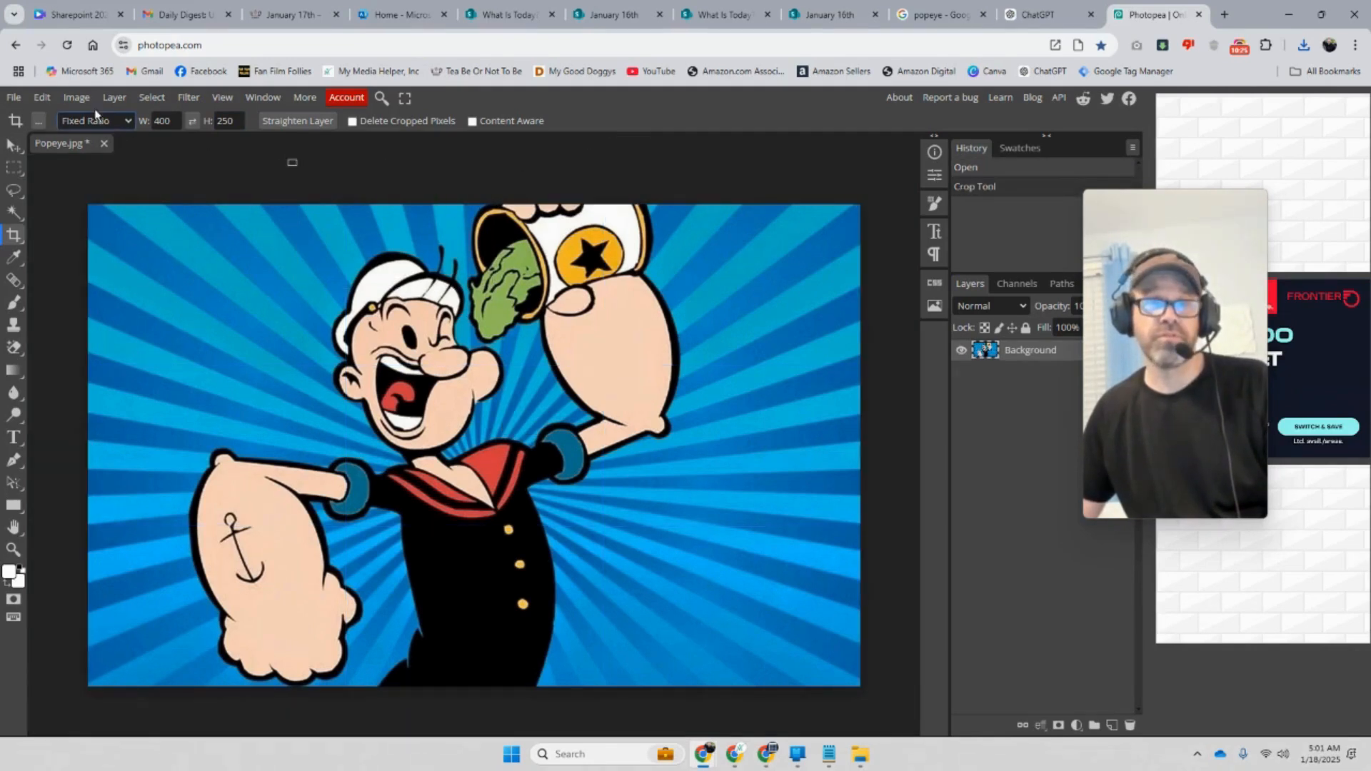
Resize the Popeye image to 400 by 250 pixels at 72 DPI
{"action": "left_click", "coordinate": [77, 97]}
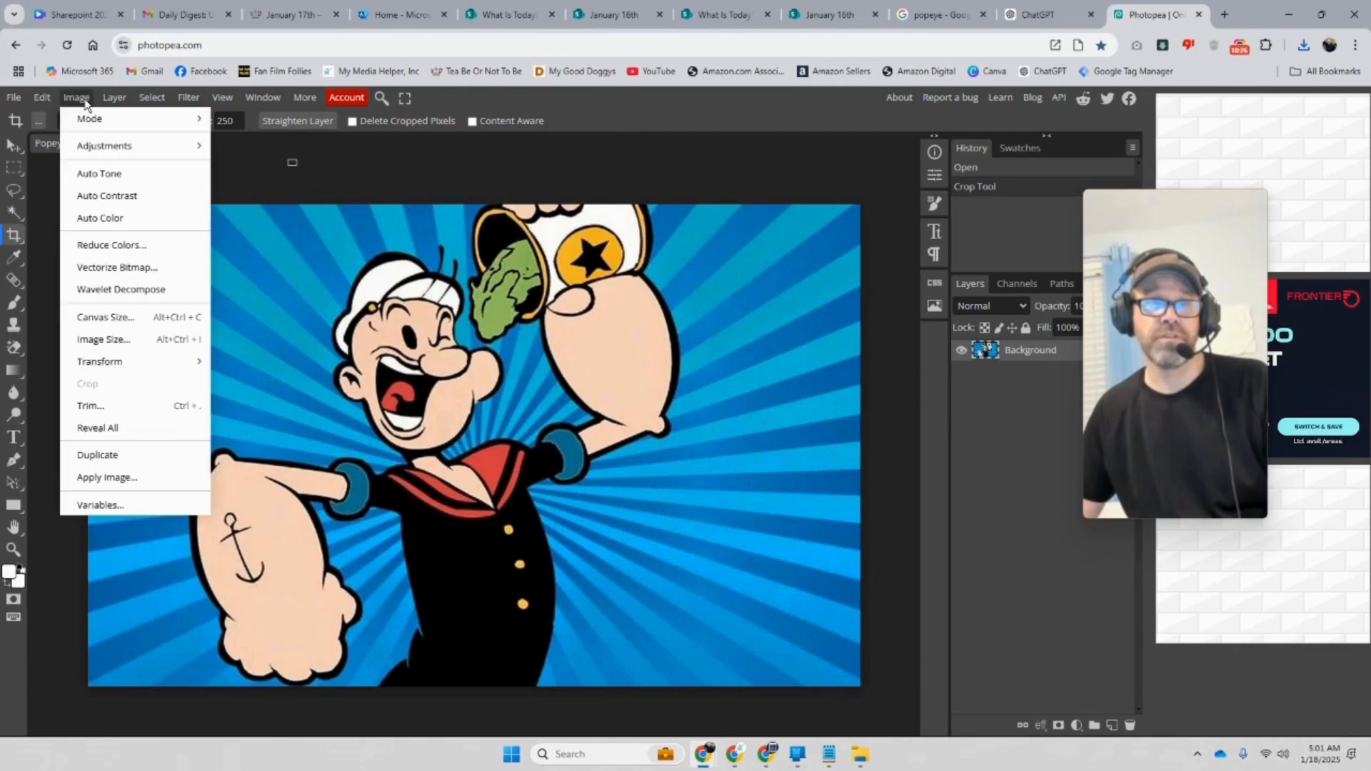
{"action": "left_click", "coordinate": [103, 339]}
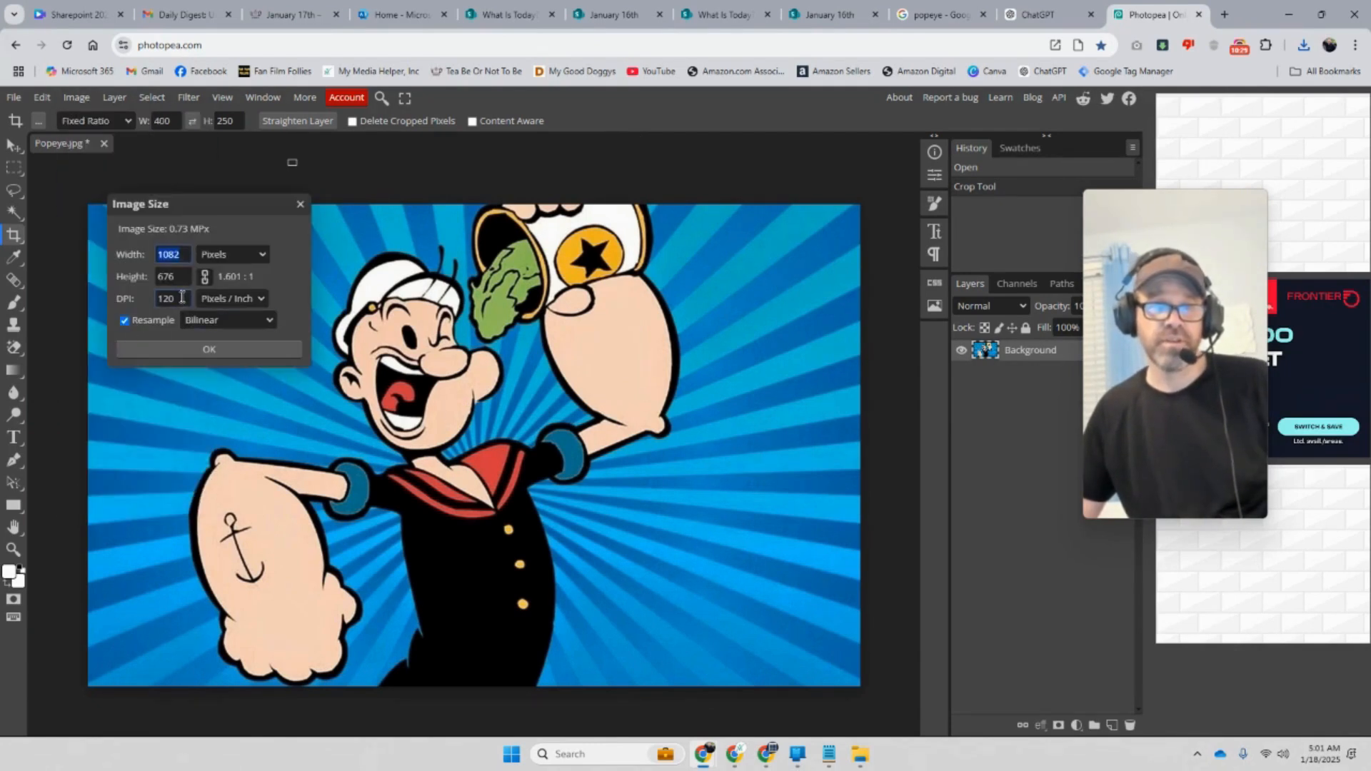
{"action": "type", "text": "72"}
{"action": "left_click", "coordinate": [189, 255]}
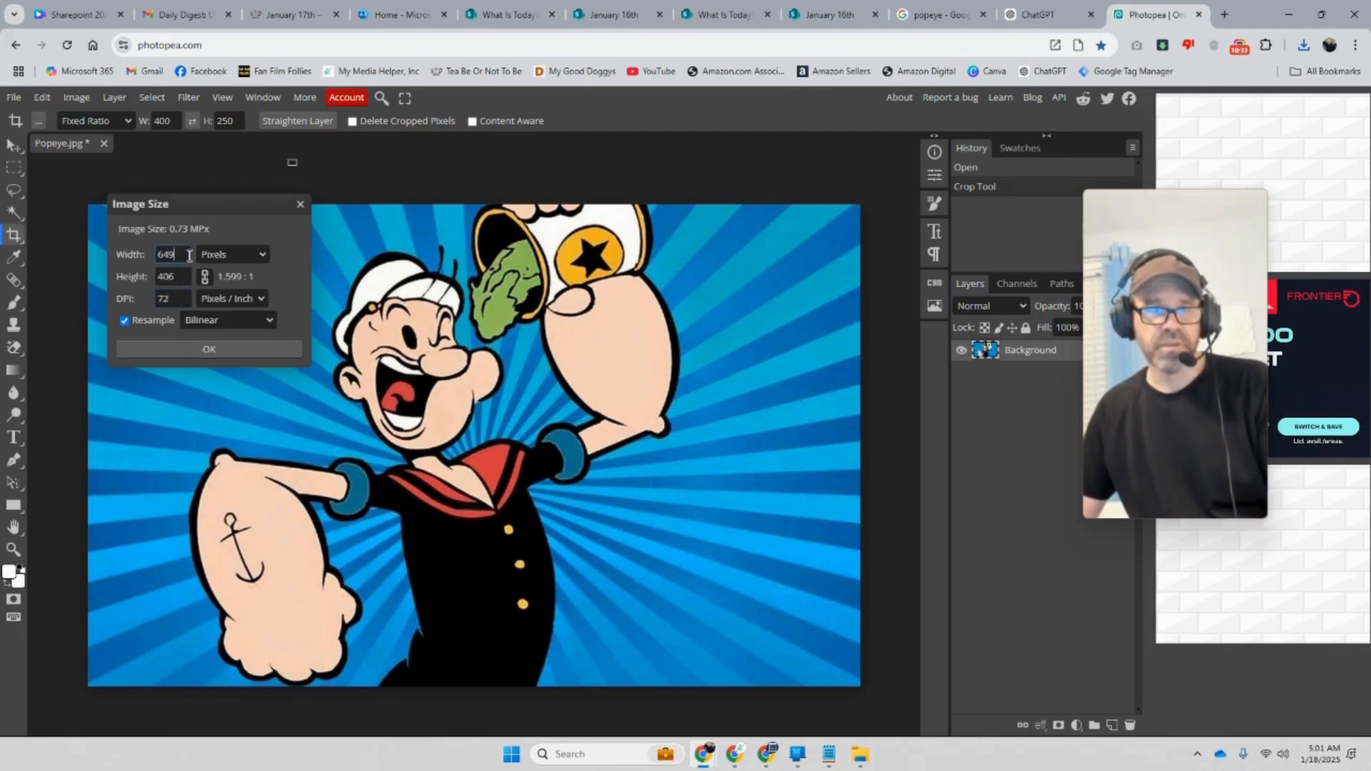
{"action": "type", "text": "4"}
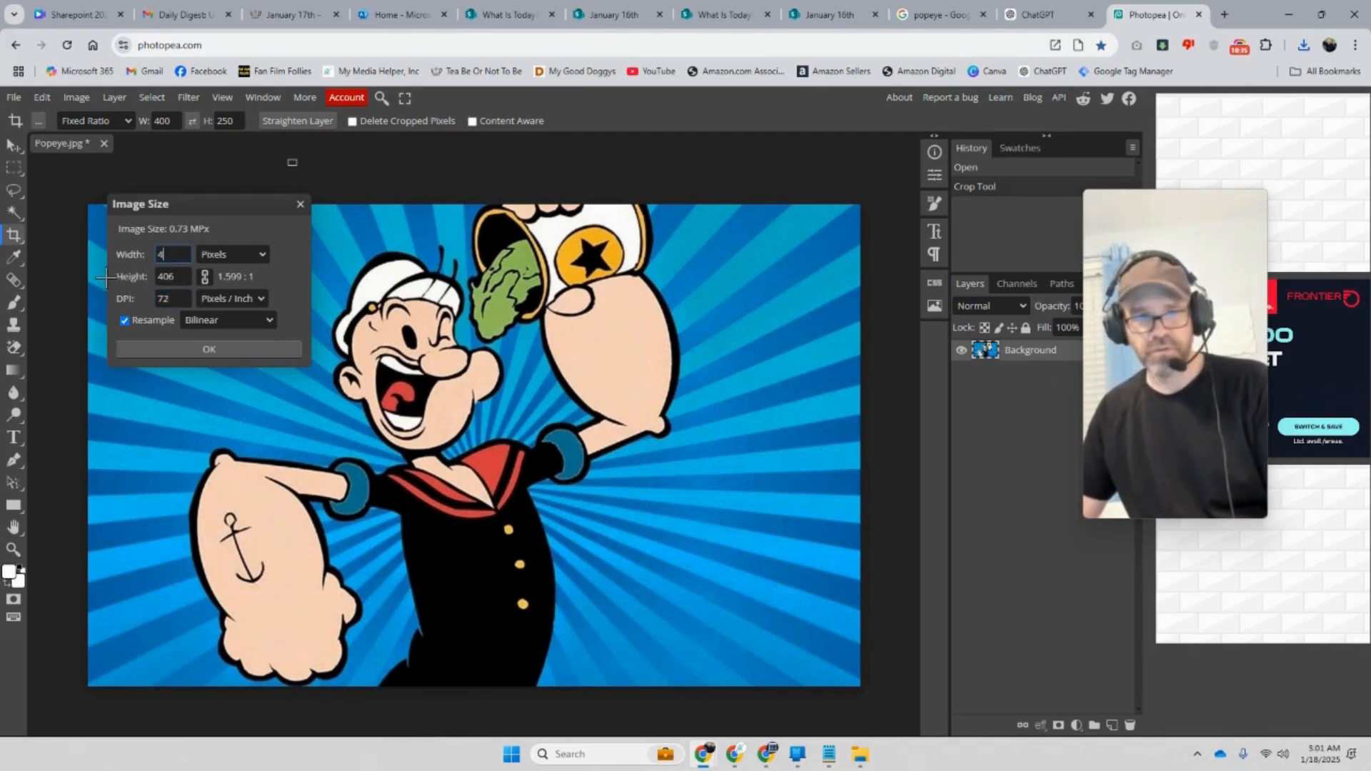
{"action": "type", "text": "00"}
{"action": "key", "text": "Tab"}
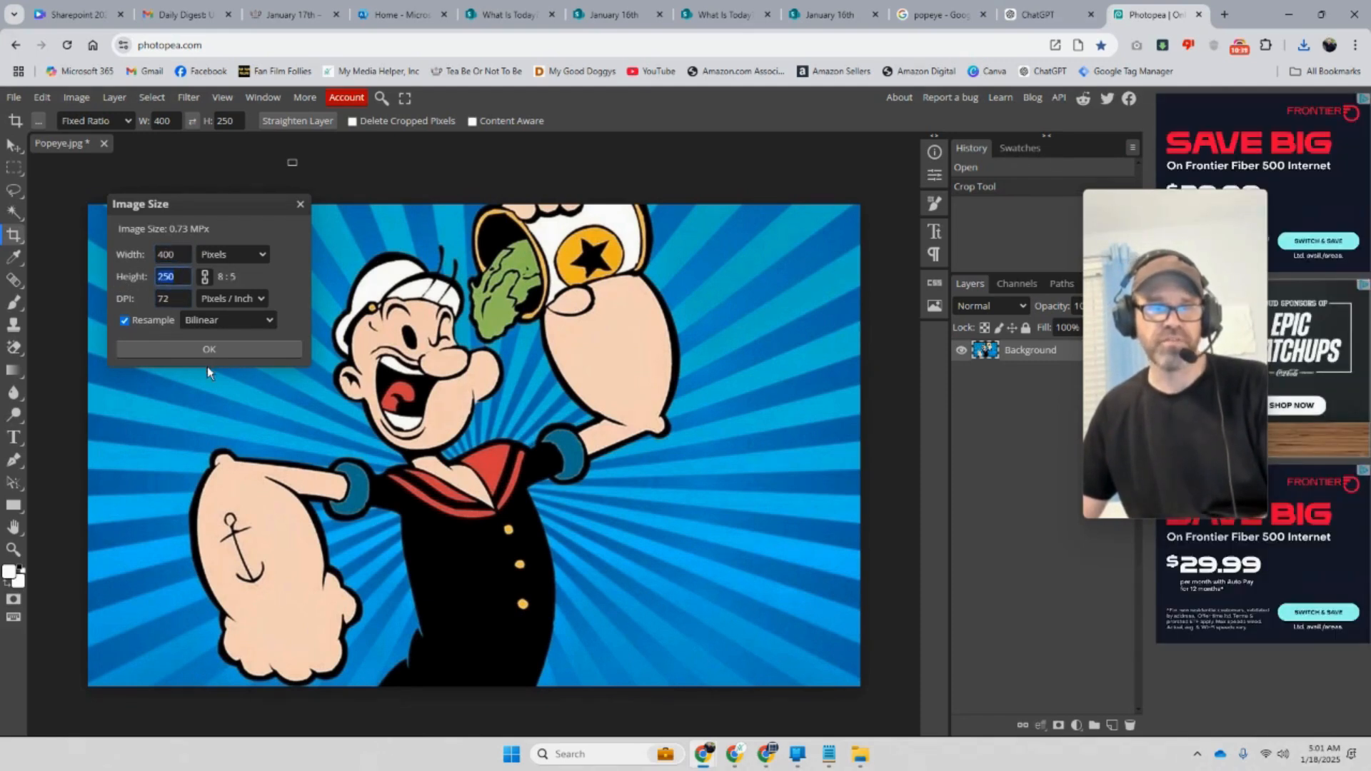
{"action": "left_click", "coordinate": [204, 277]}
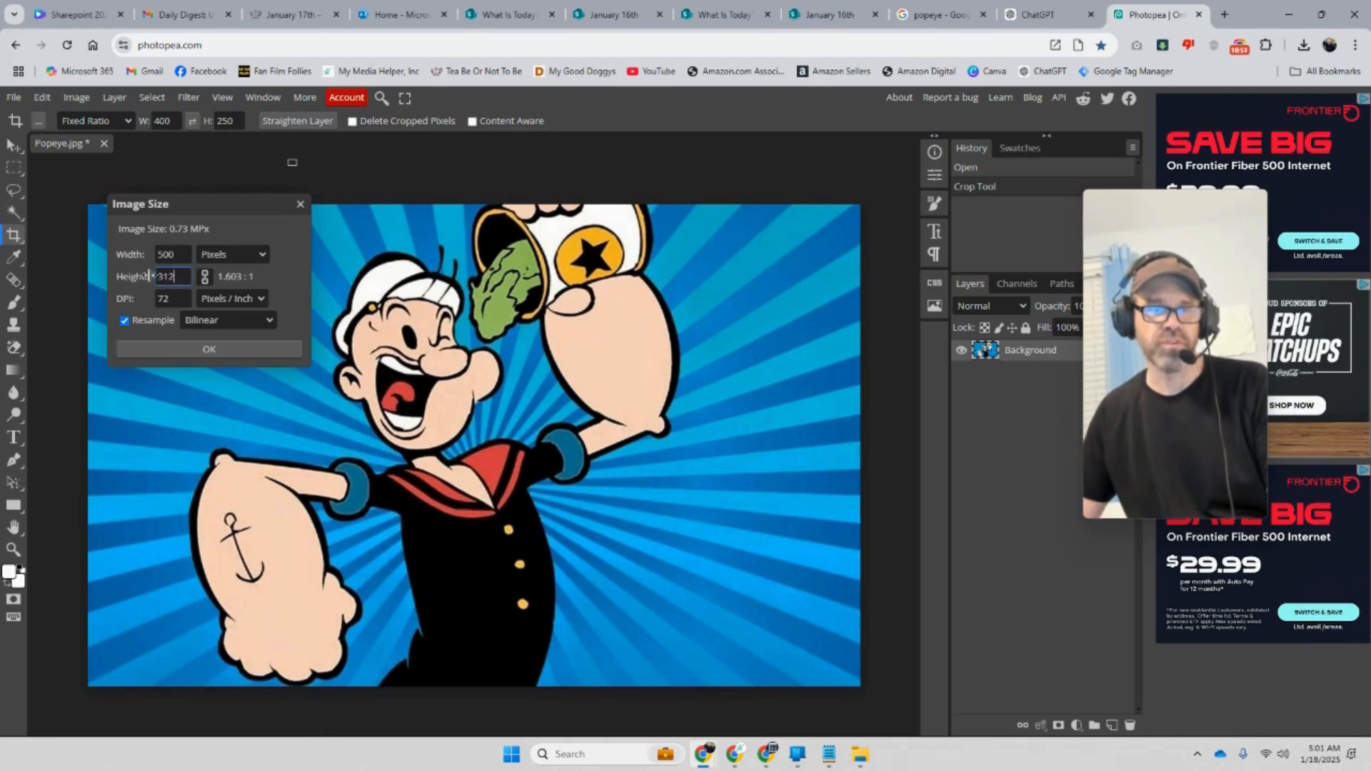
{"action": "left_click_drag", "start_coordinate": [176, 256], "coordinate": [135, 257]}
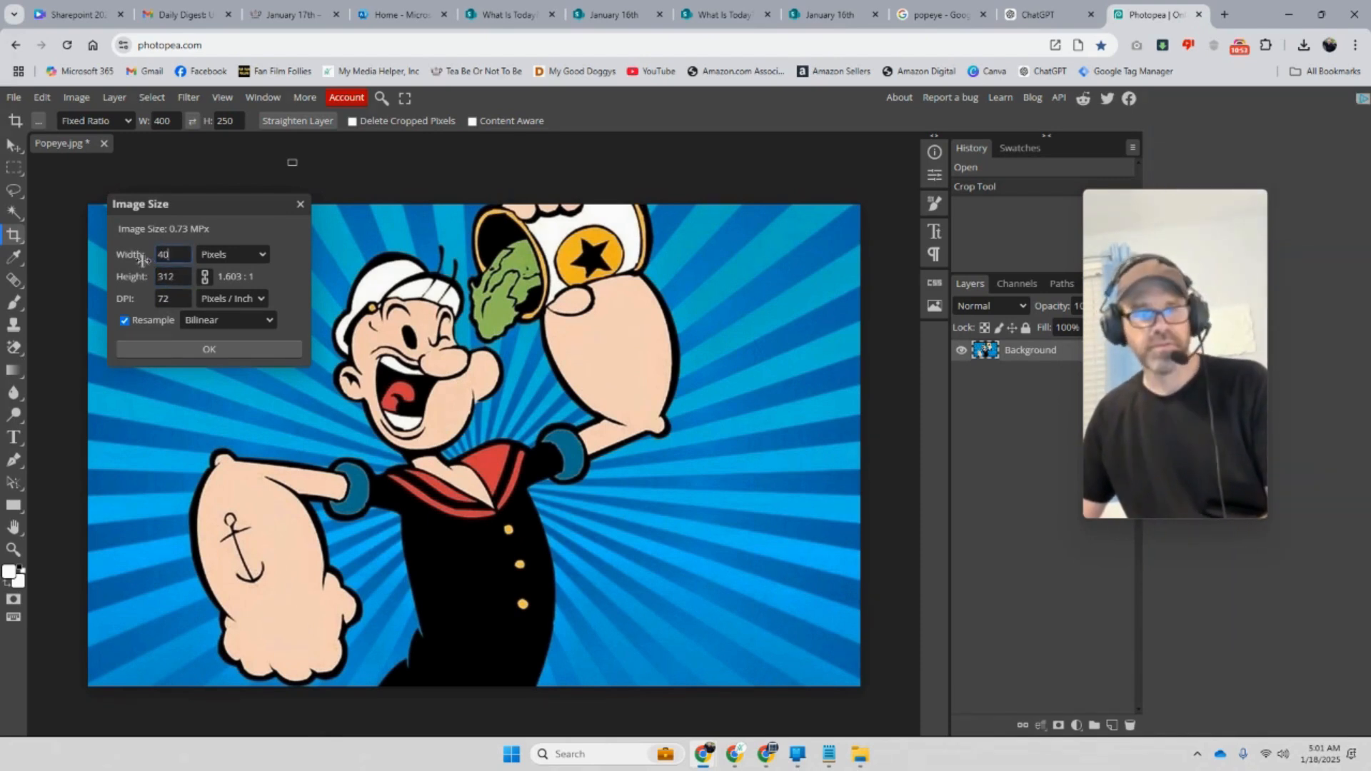
{"action": "type", "text": "400"}
{"action": "left_click", "coordinate": [184, 297]}
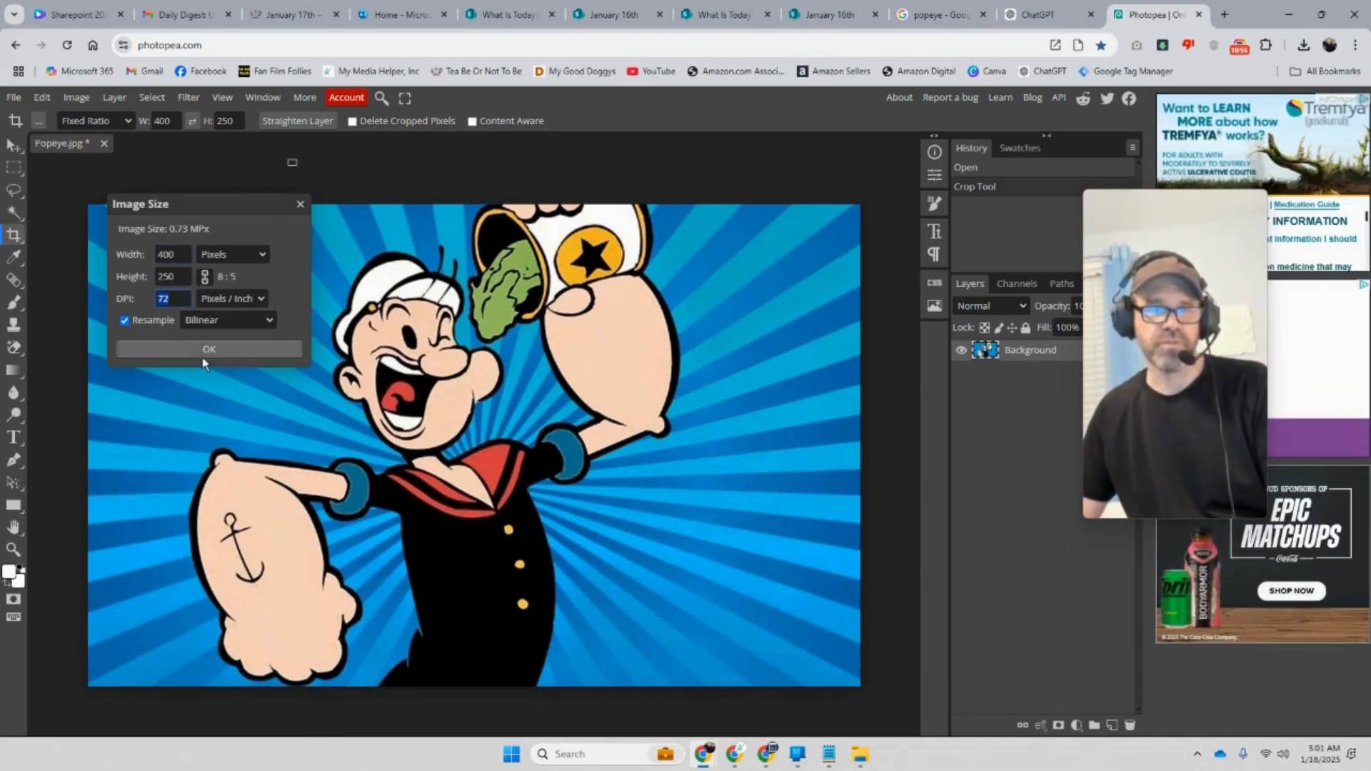
{"action": "left_click", "coordinate": [206, 350]}
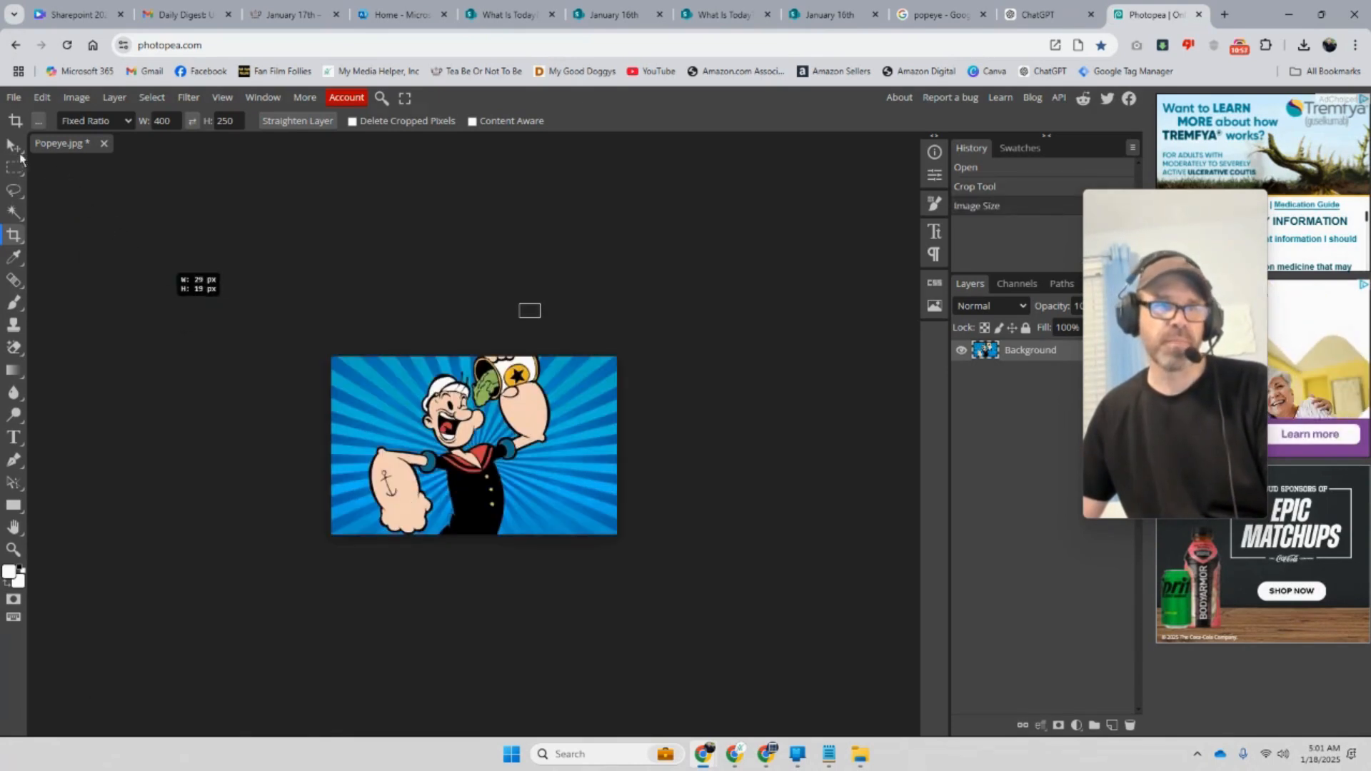
Export the resized Popeye image for web as a PNG named popey-thumb
{"action": "left_click", "coordinate": [12, 100]}
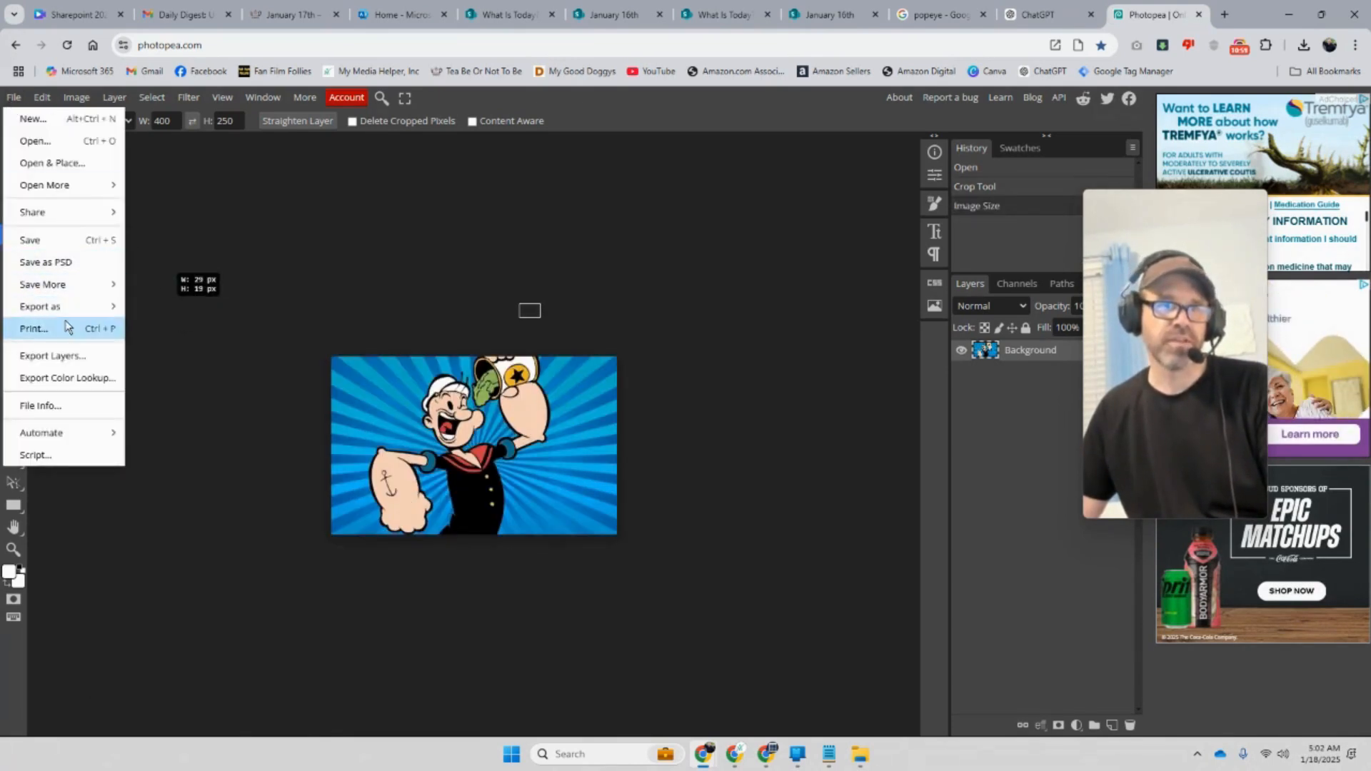
{"action": "mouse_move", "coordinate": [71, 314]}
{"action": "left_click", "coordinate": [149, 307]}
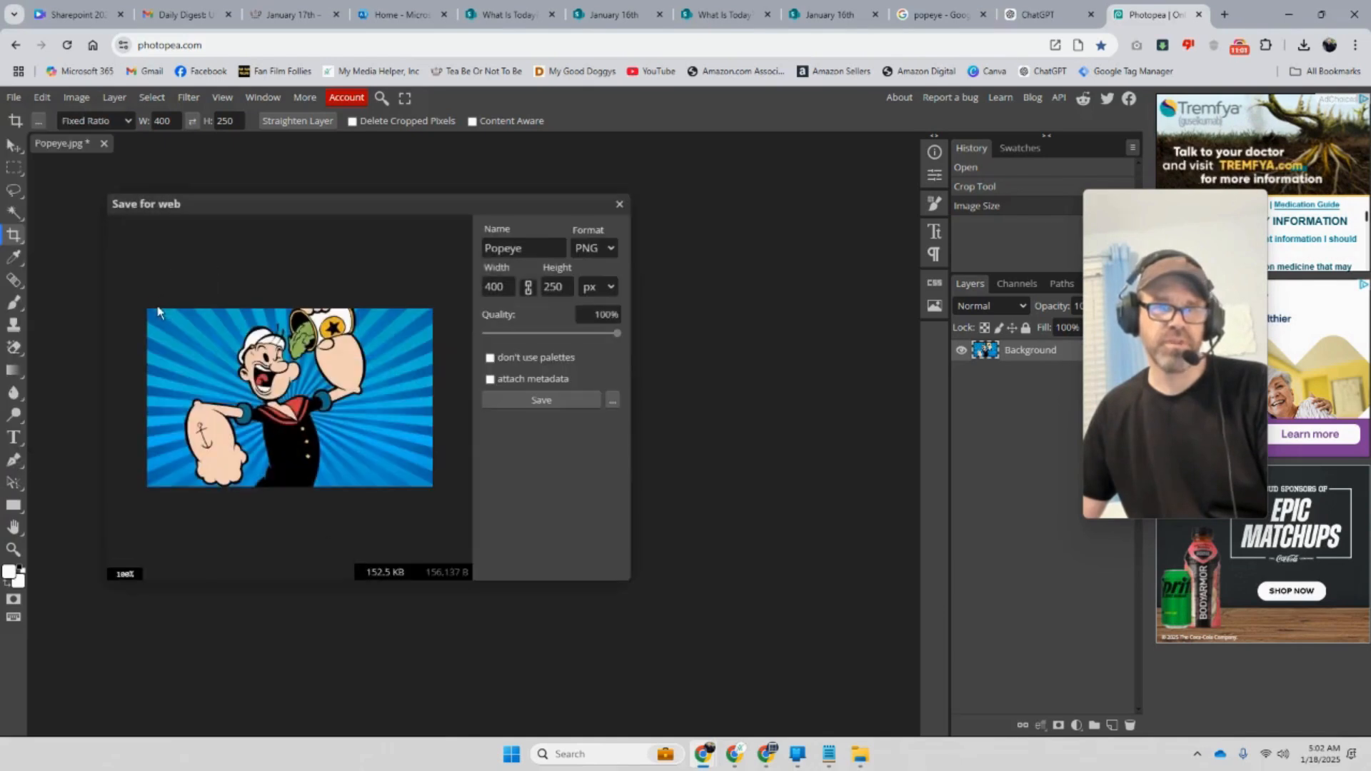
{"action": "left_click_drag", "start_coordinate": [546, 251], "coordinate": [454, 253]}
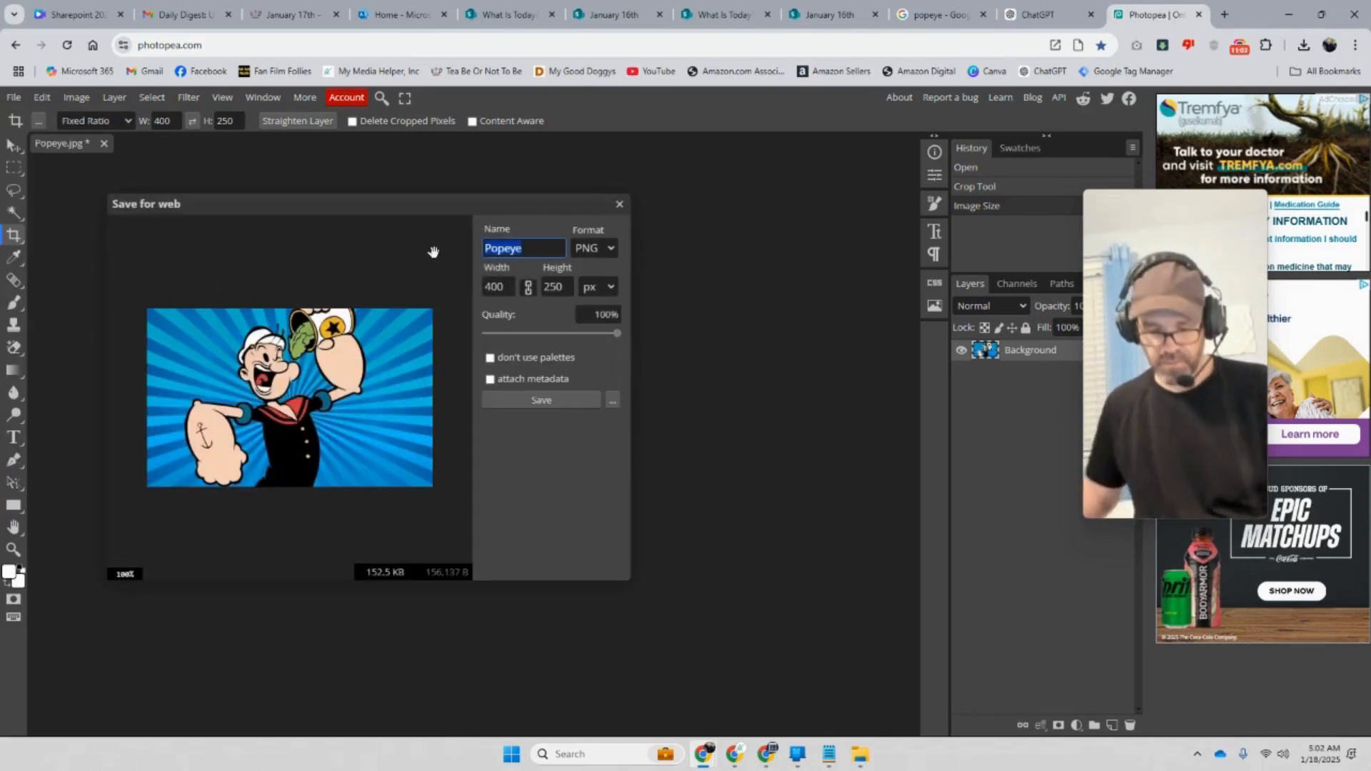
{"action": "type", "text": "pope"}
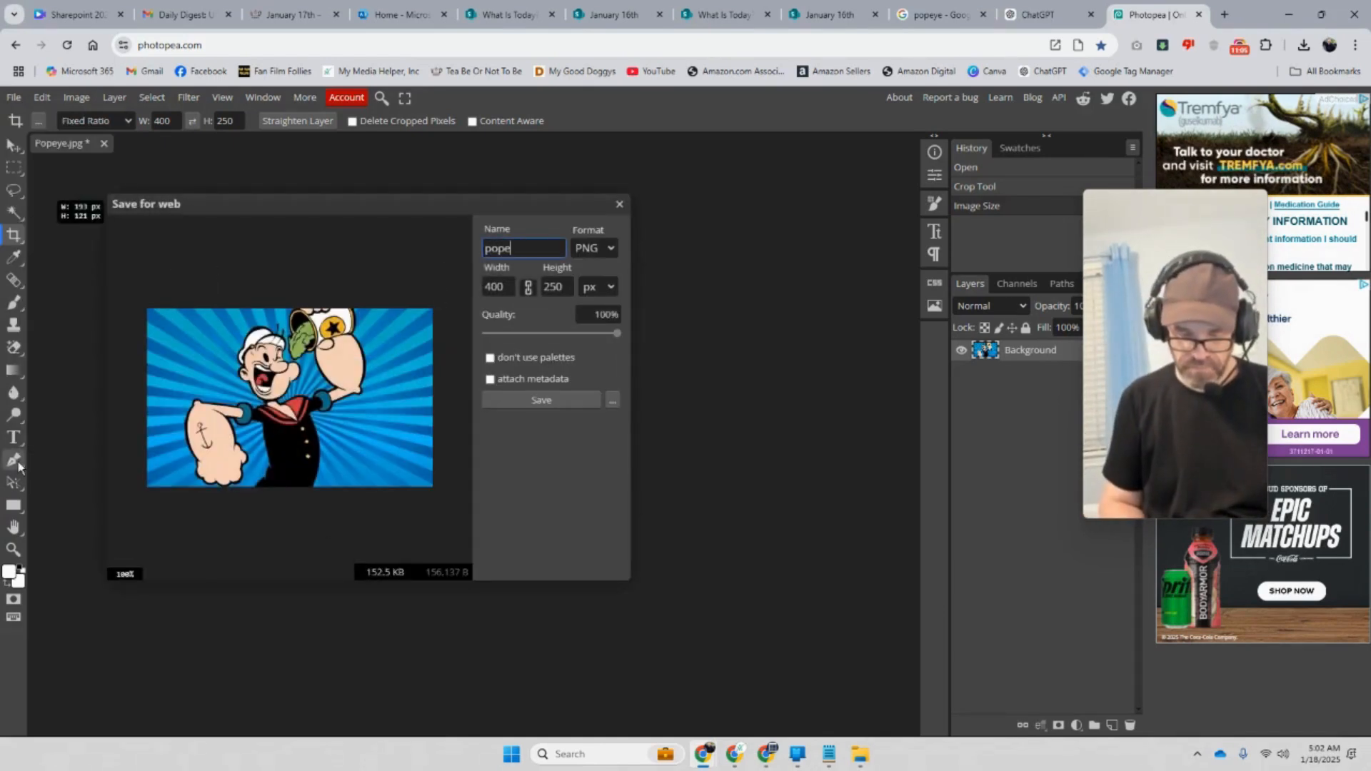
{"action": "type", "text": "y-thumb"}
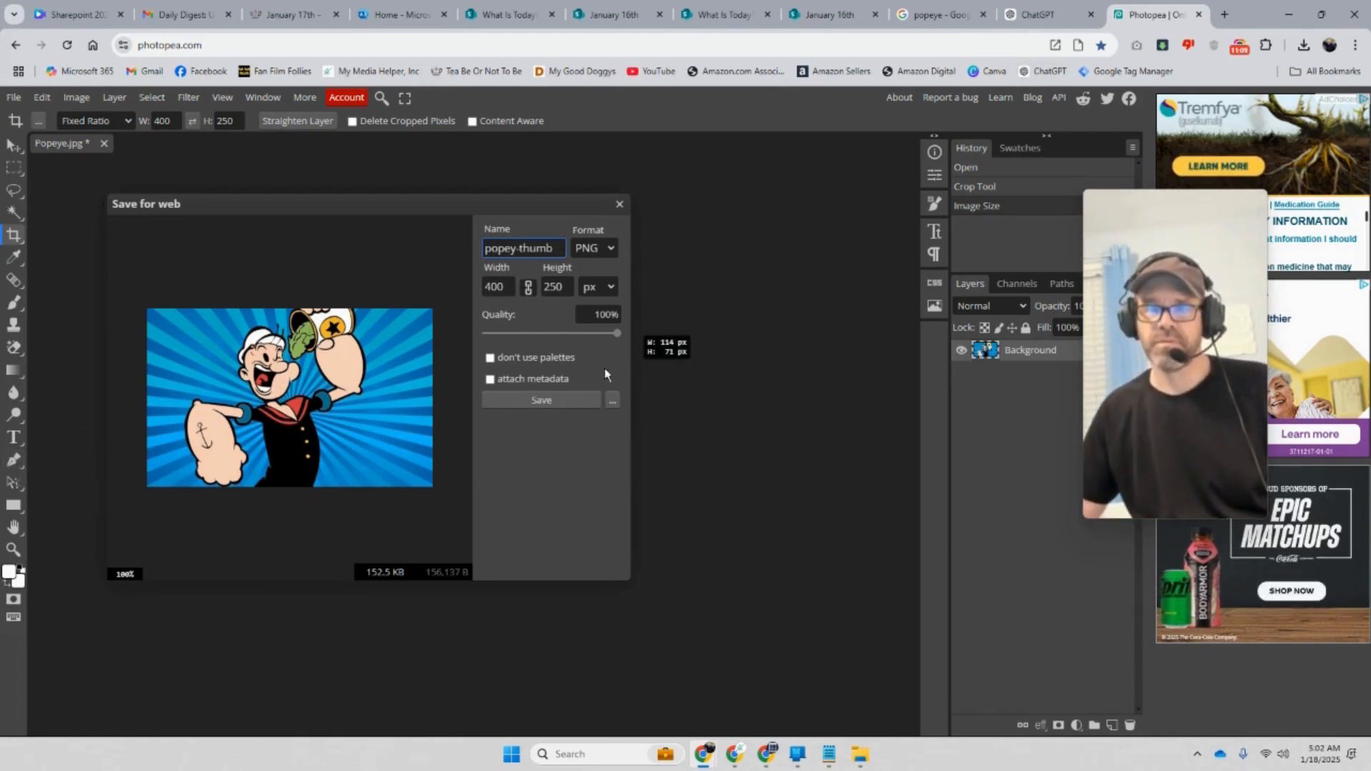
{"action": "left_click", "coordinate": [540, 397]}
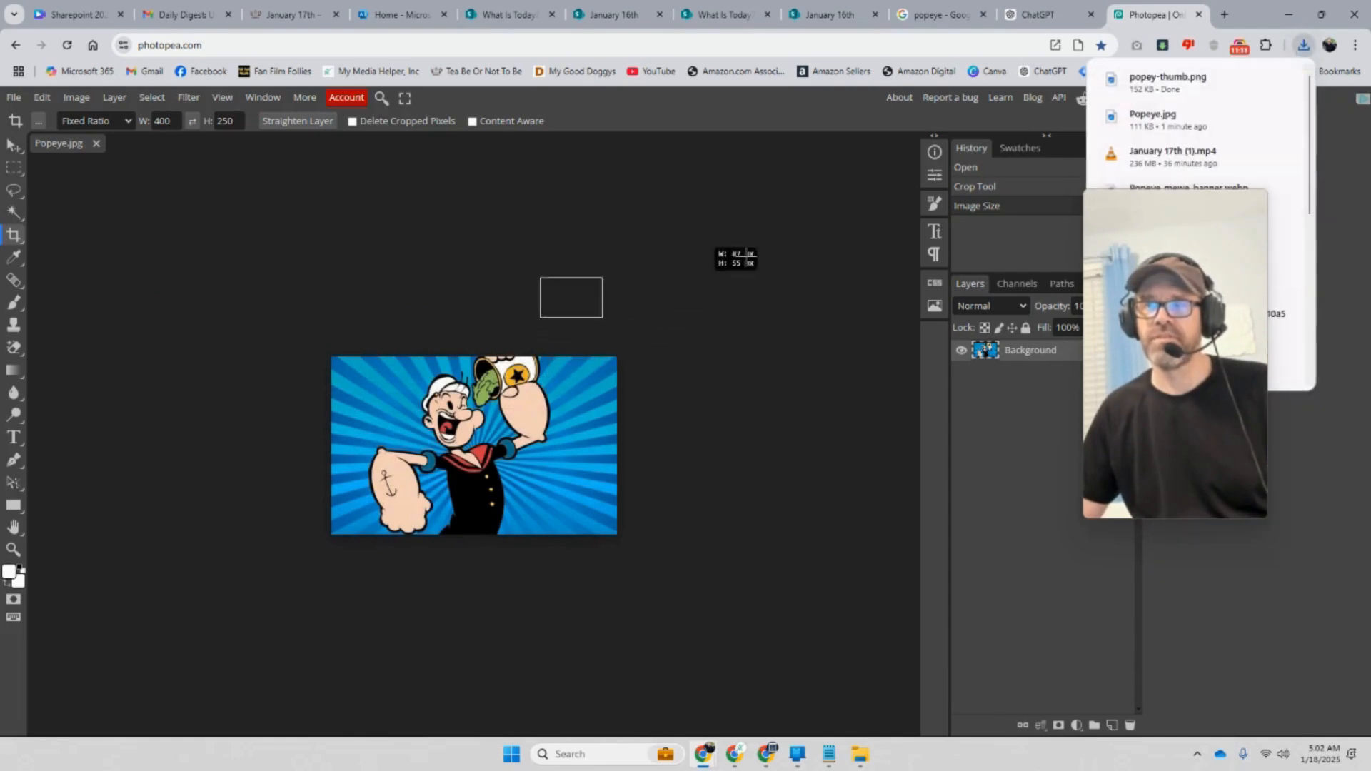
Return to editing the January 16th SharePoint page, upload popey-thumb from Downloads as its thumbnail, and publish the news update
{"action": "left_click", "coordinate": [826, 15]}
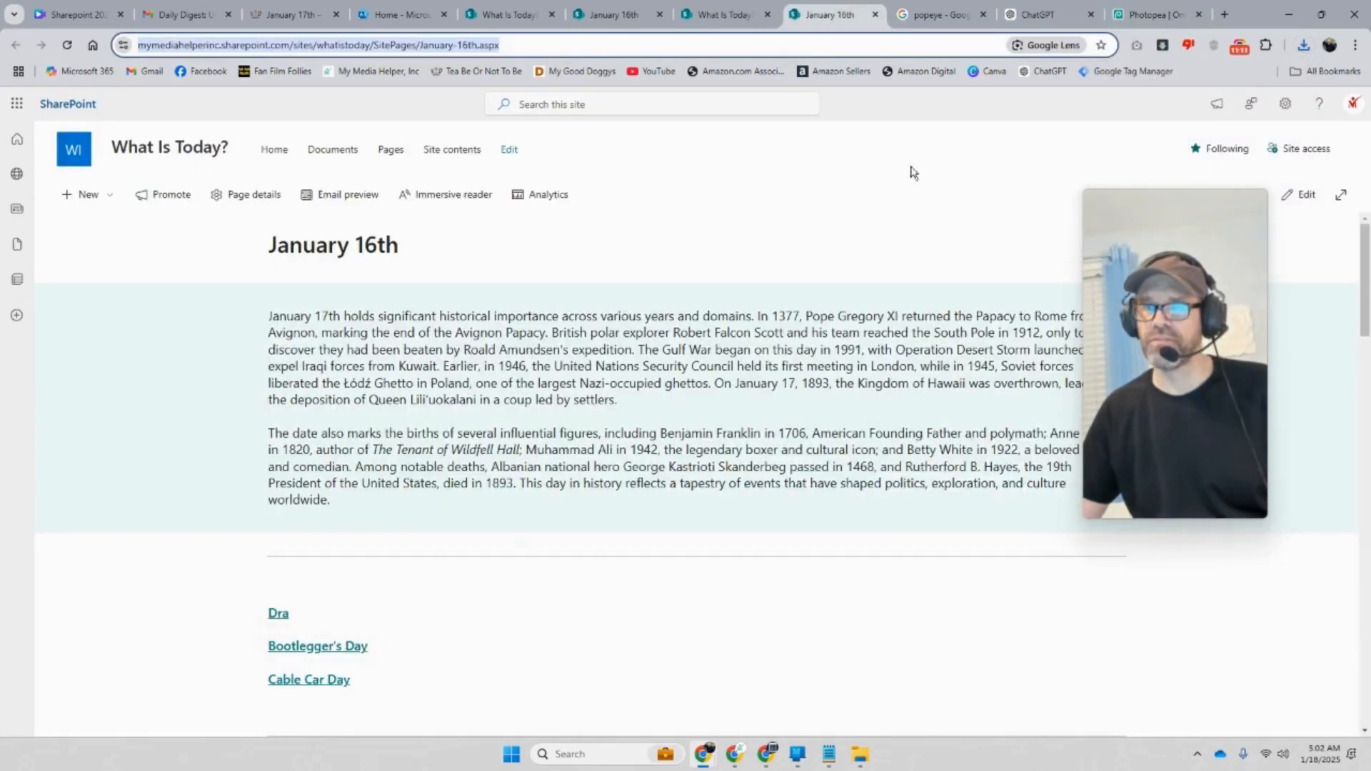
{"action": "left_click_drag", "start_coordinate": [1119, 267], "coordinate": [822, 282]}
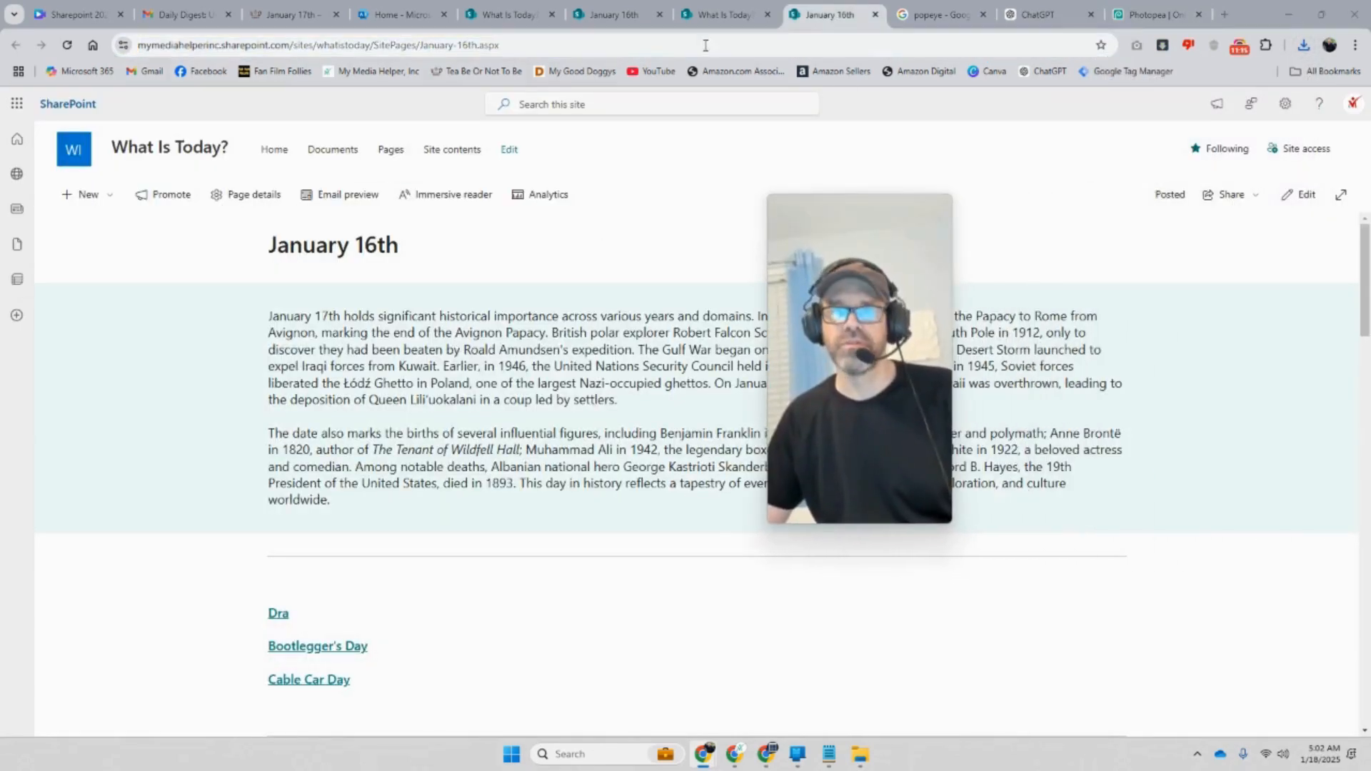
{"action": "left_click", "coordinate": [706, 14]}
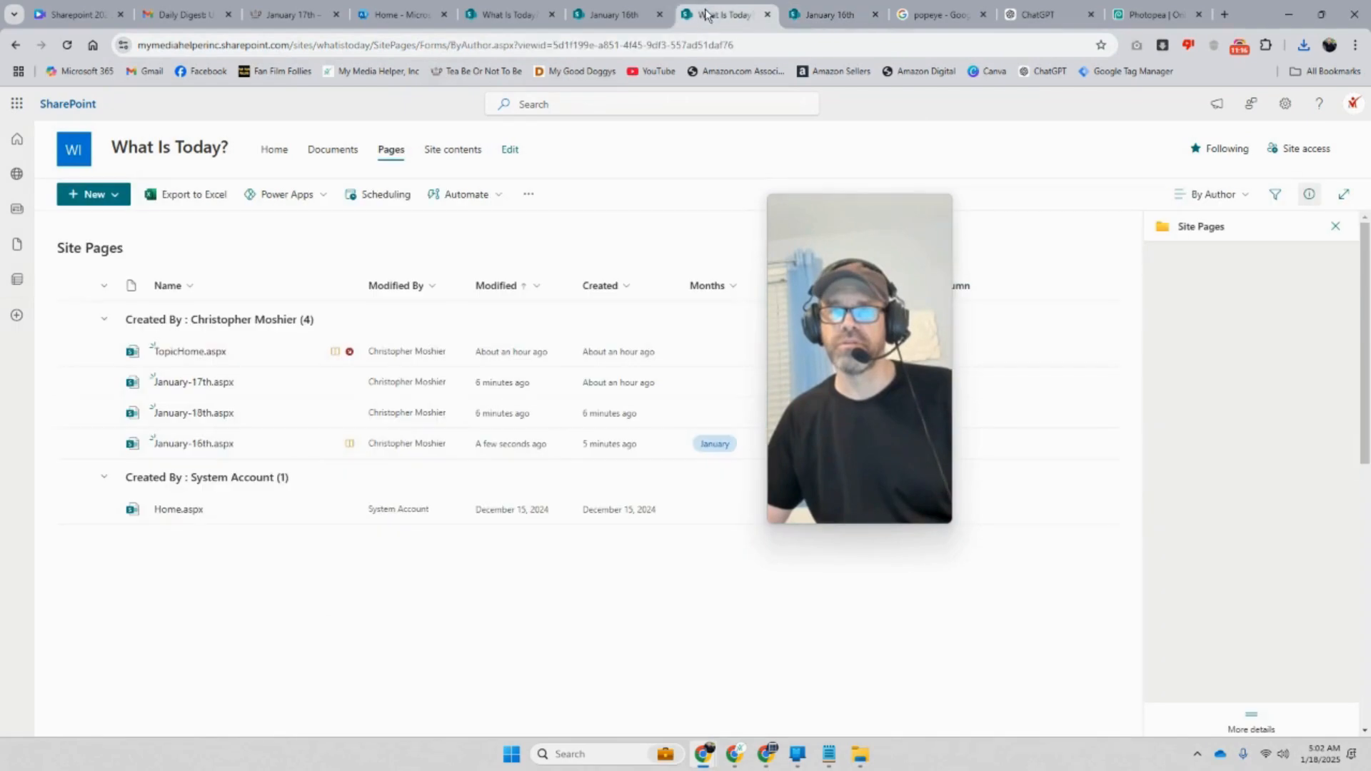
{"action": "left_click", "coordinate": [614, 20]}
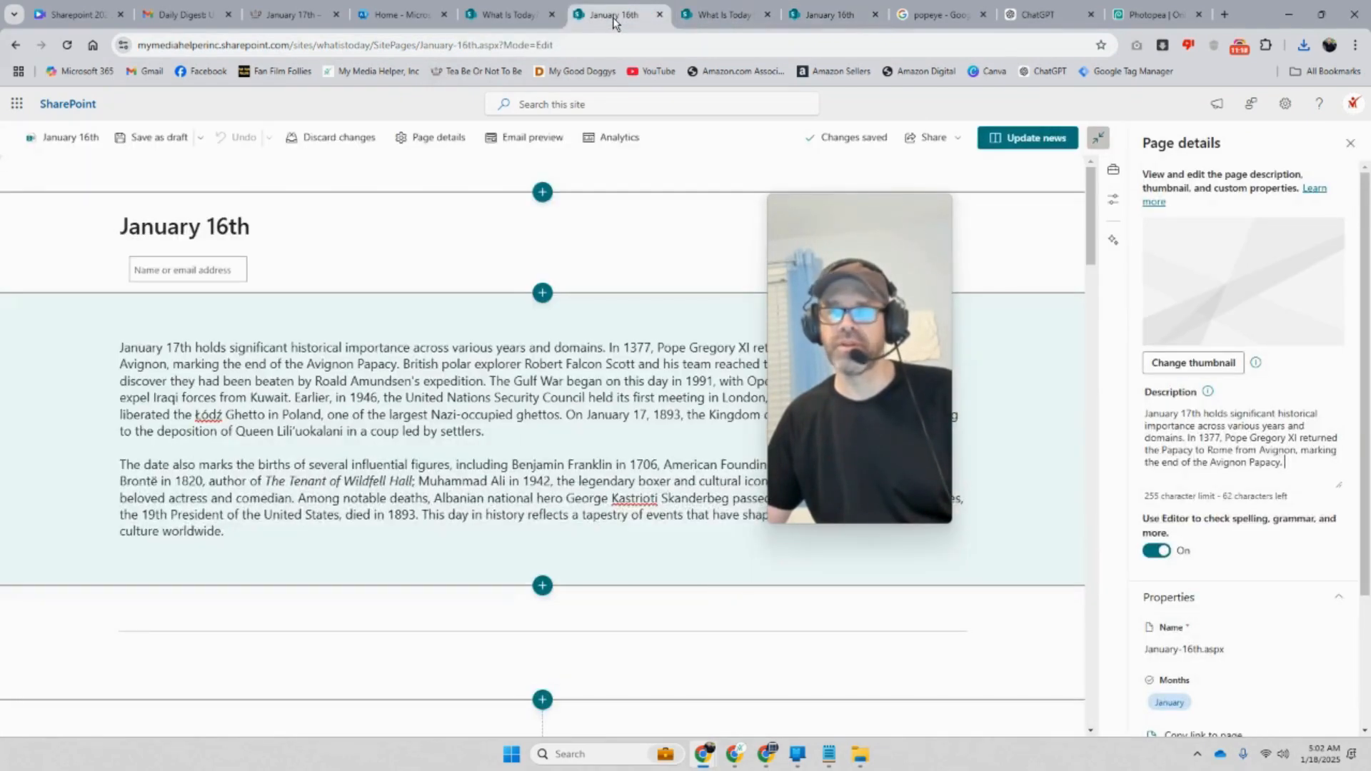
{"action": "left_click", "coordinate": [1204, 367]}
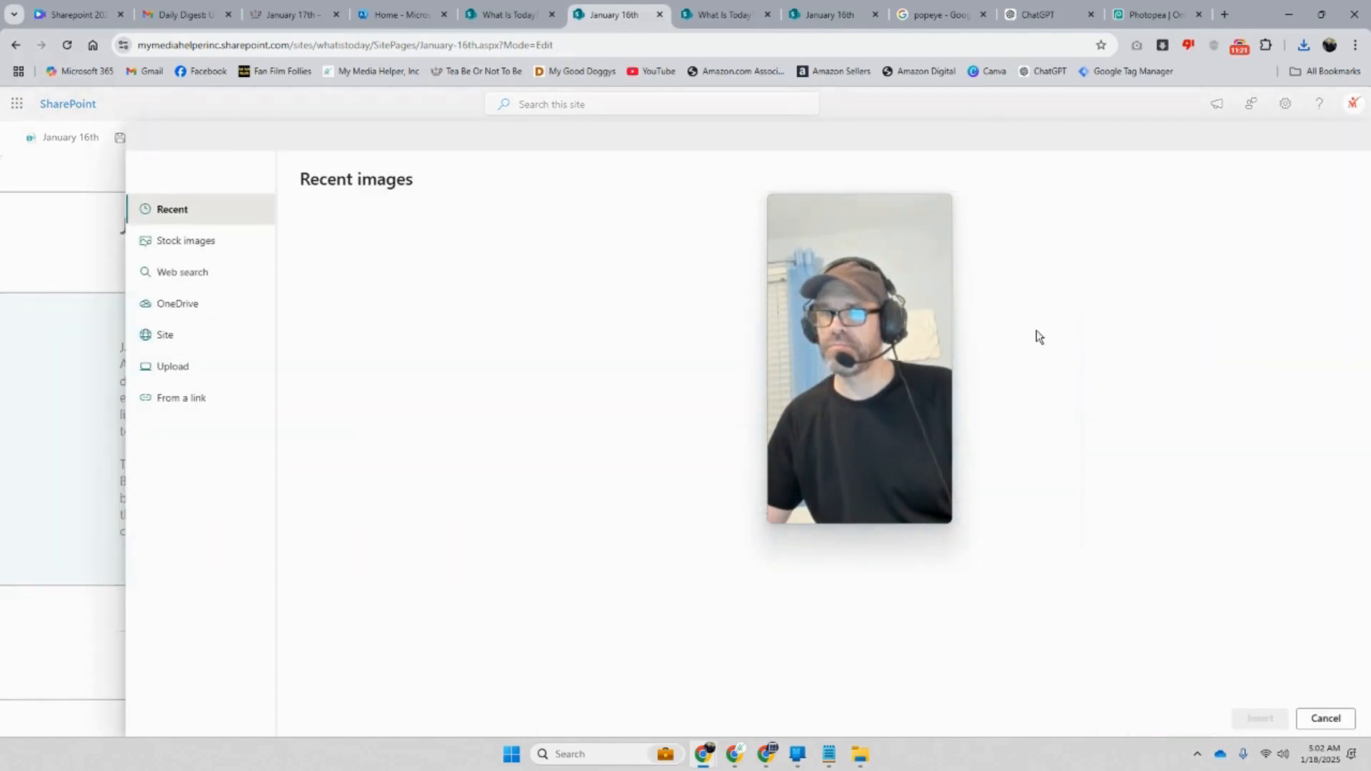
{"action": "left_click", "coordinate": [181, 369]}
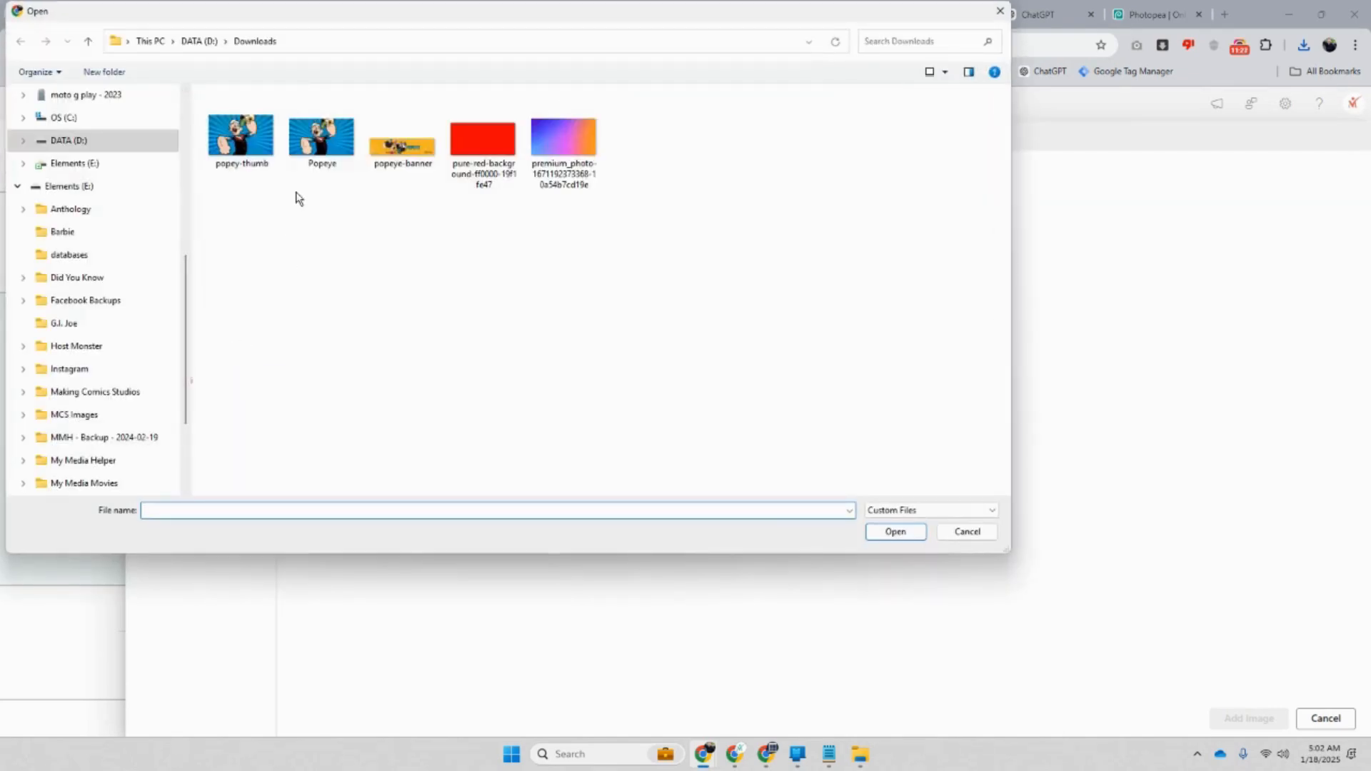
{"action": "double_click", "coordinate": [243, 140]}
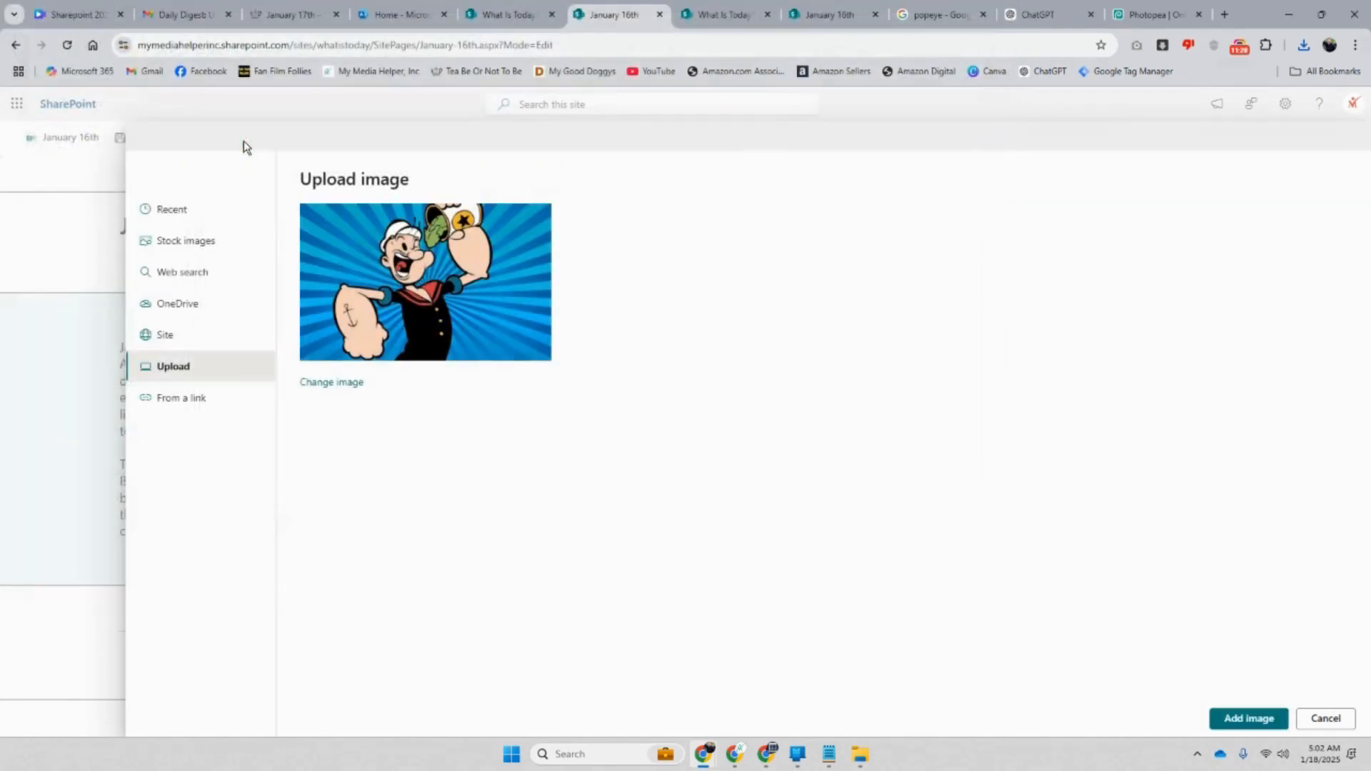
{"action": "left_click", "coordinate": [1268, 722]}
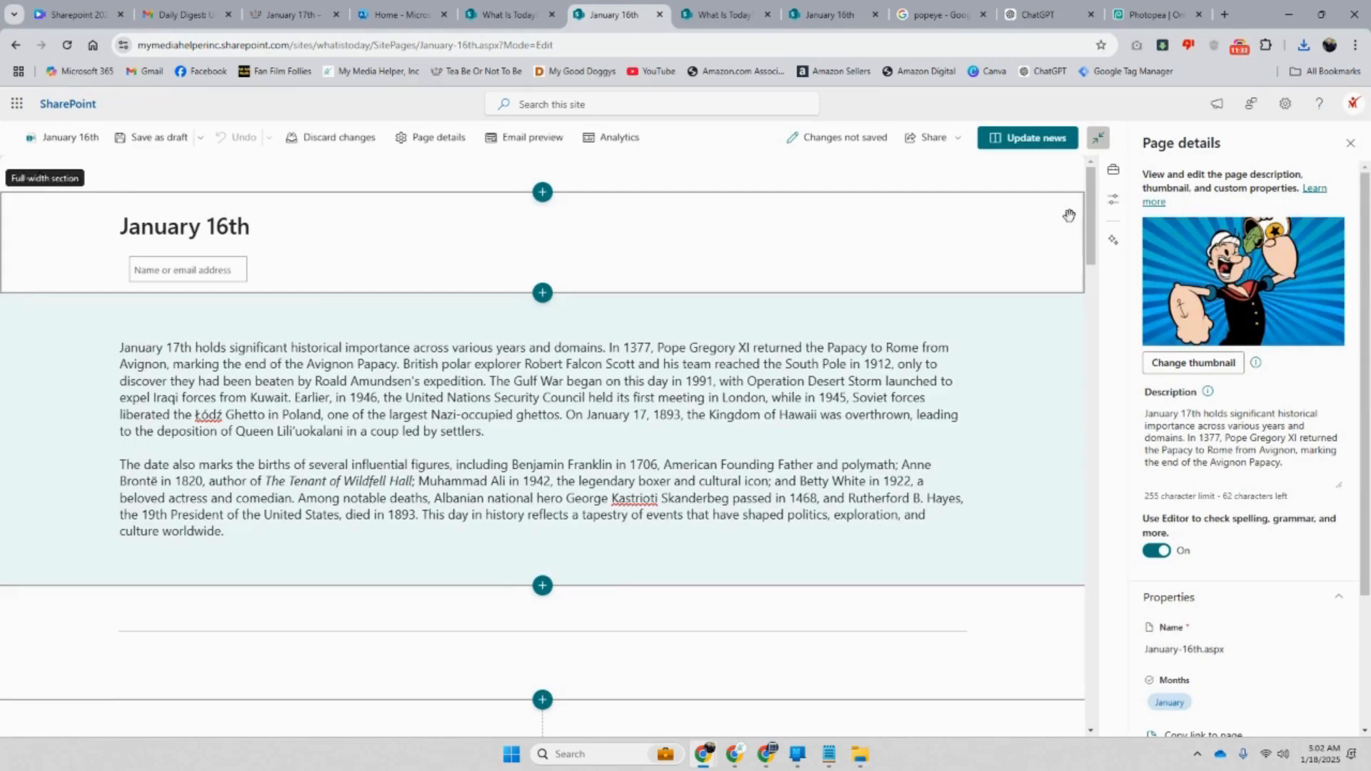
{"action": "left_click", "coordinate": [1035, 140]}
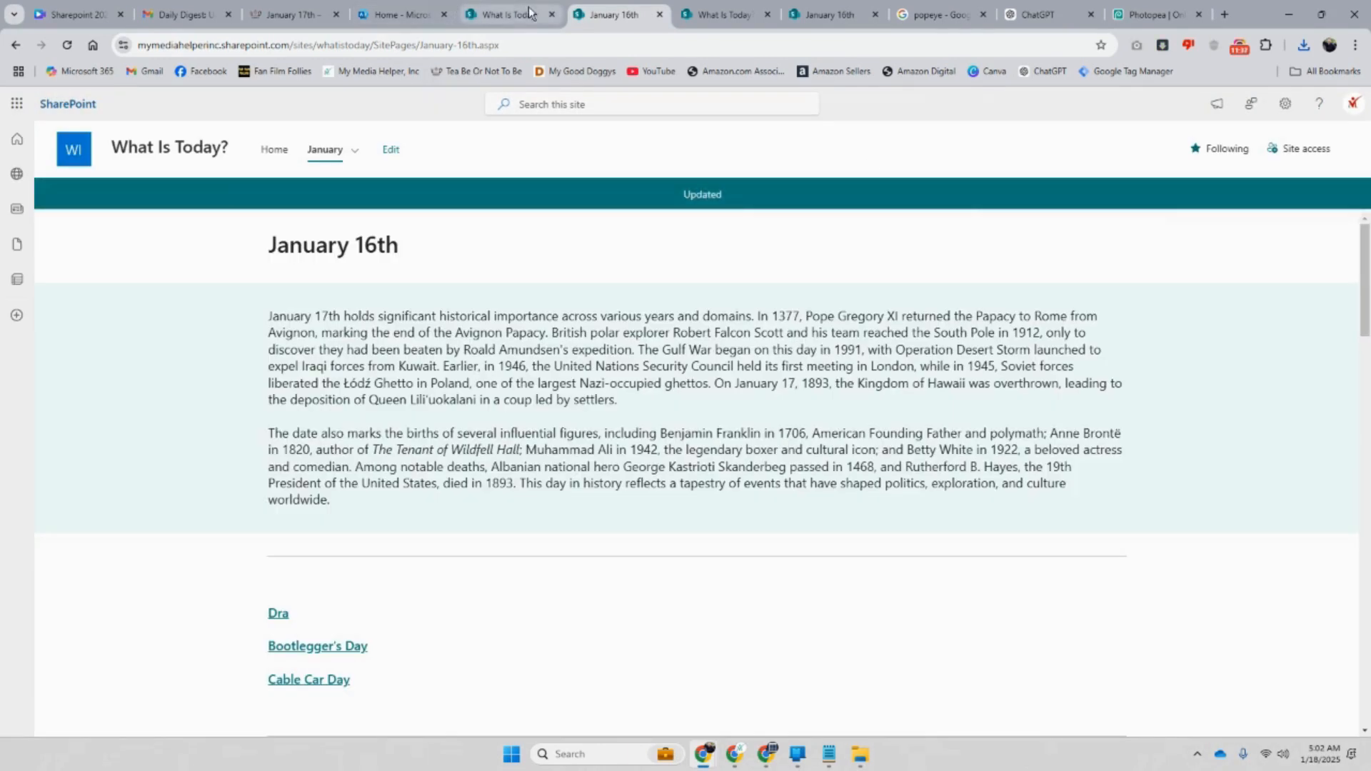
Reload the What Is Today? home page to check the January 16th news entry's thumbnail, and reopen the January 16th page for editing
{"action": "left_click", "coordinate": [529, 8]}
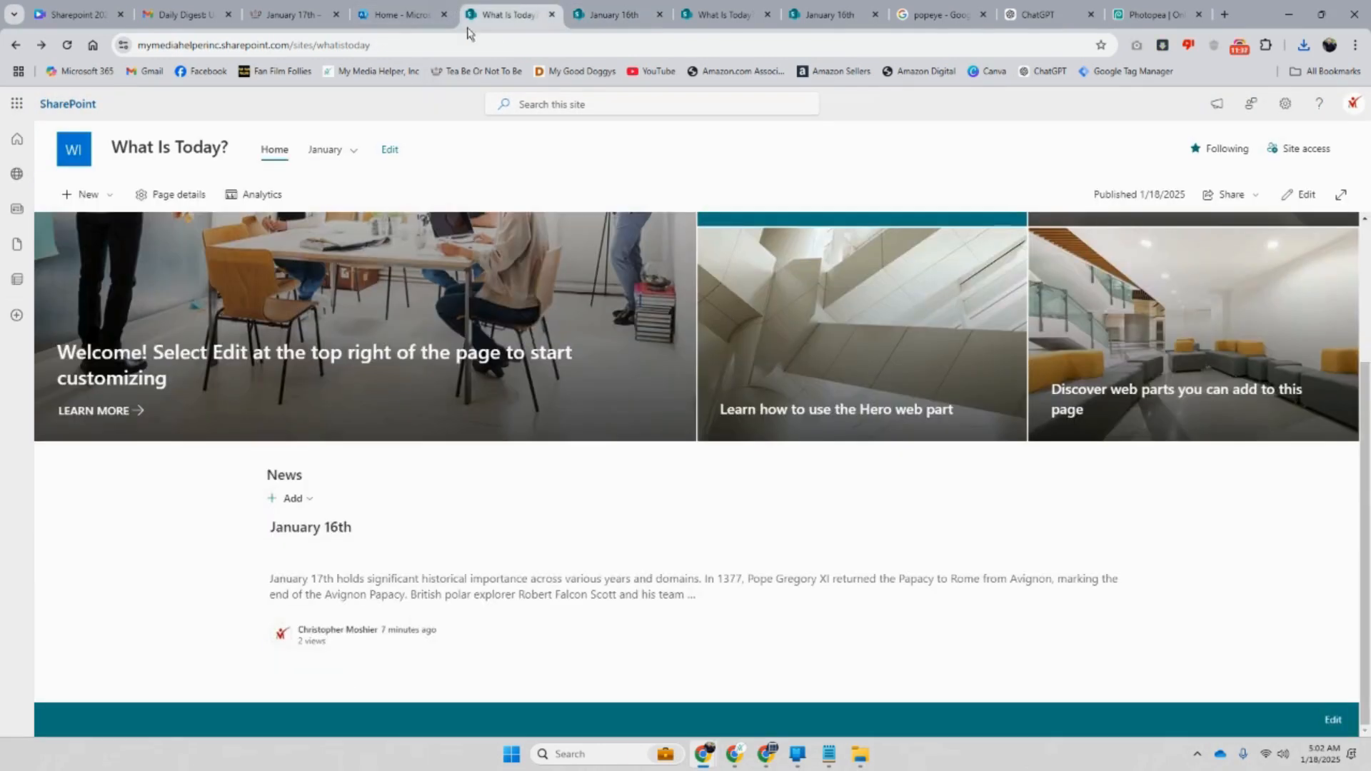
{"action": "left_click", "coordinate": [66, 44]}
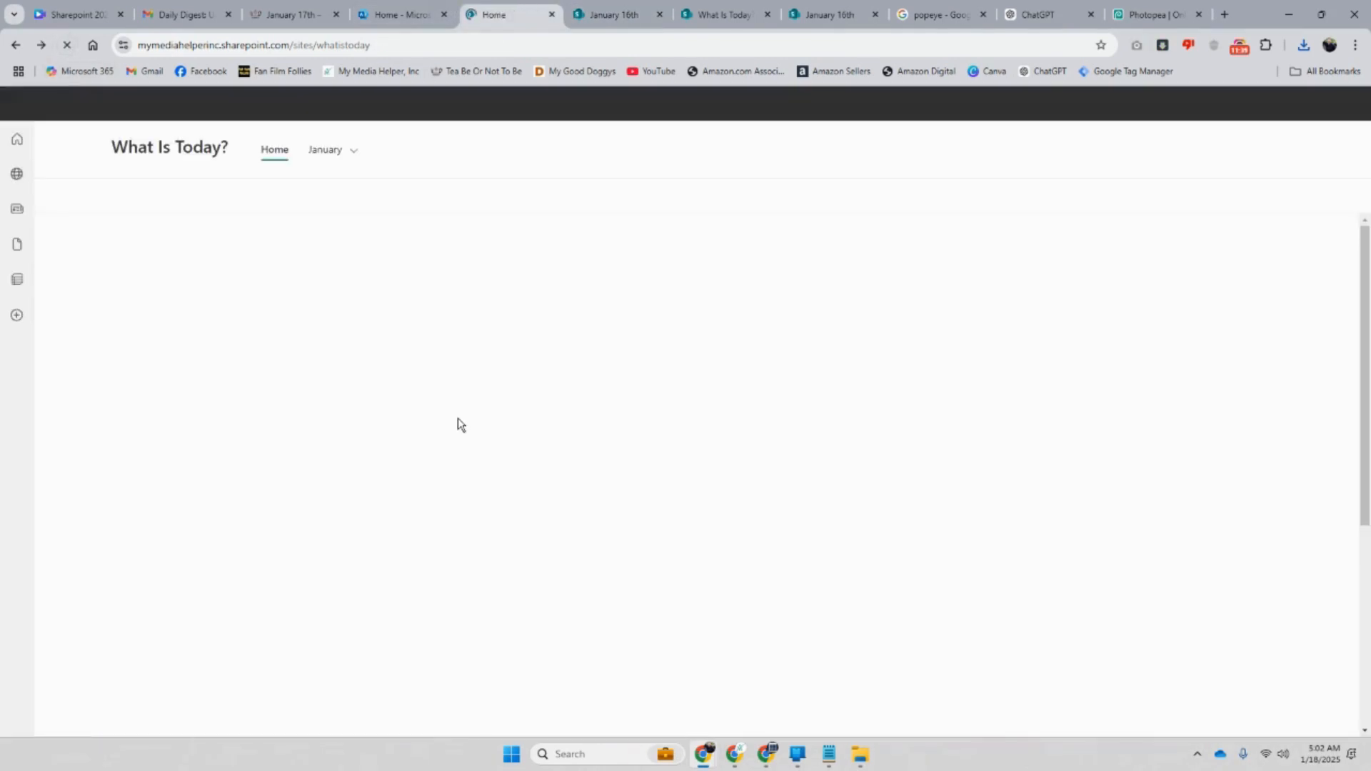
{"action": "scroll", "coordinate": [450, 435], "scroll_direction": "down", "scroll_amount": 2}
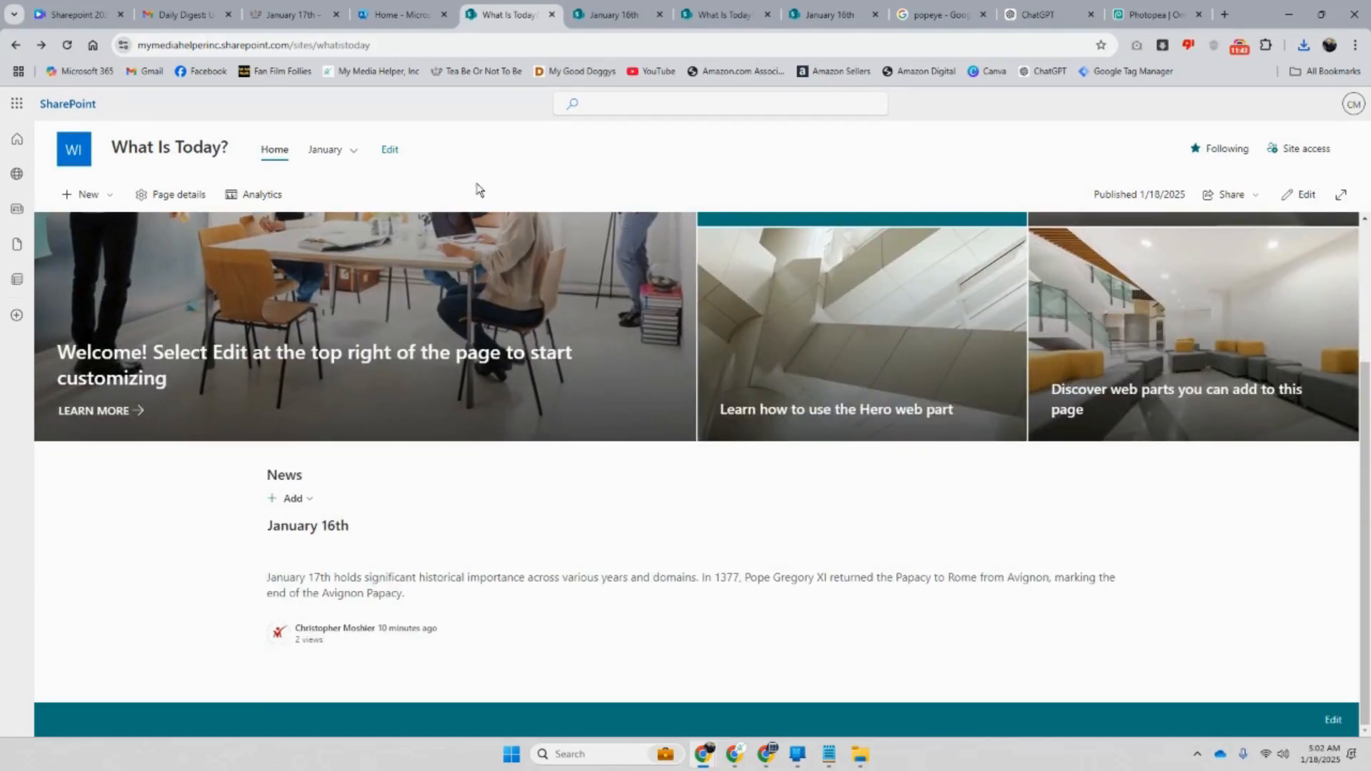
{"action": "left_click", "coordinate": [597, 17]}
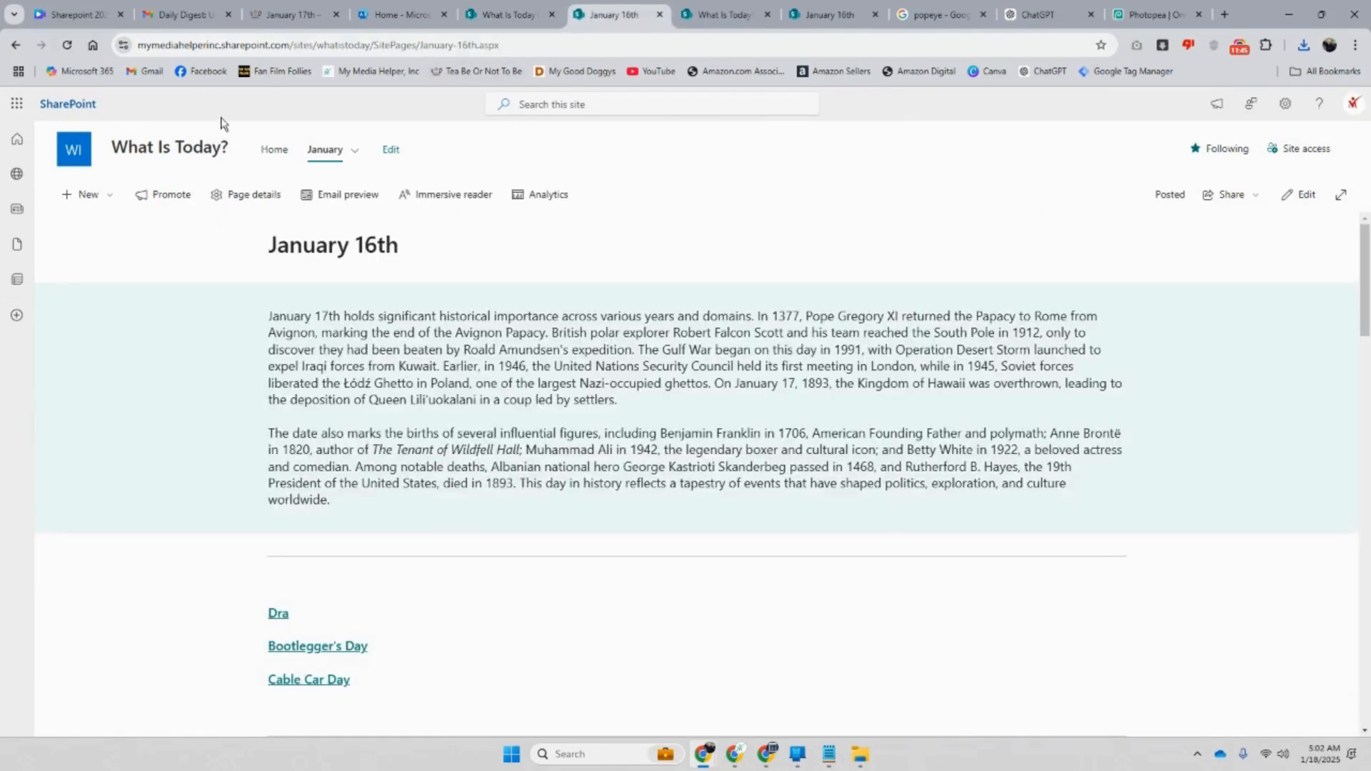
{"action": "left_click", "coordinate": [493, 17]}
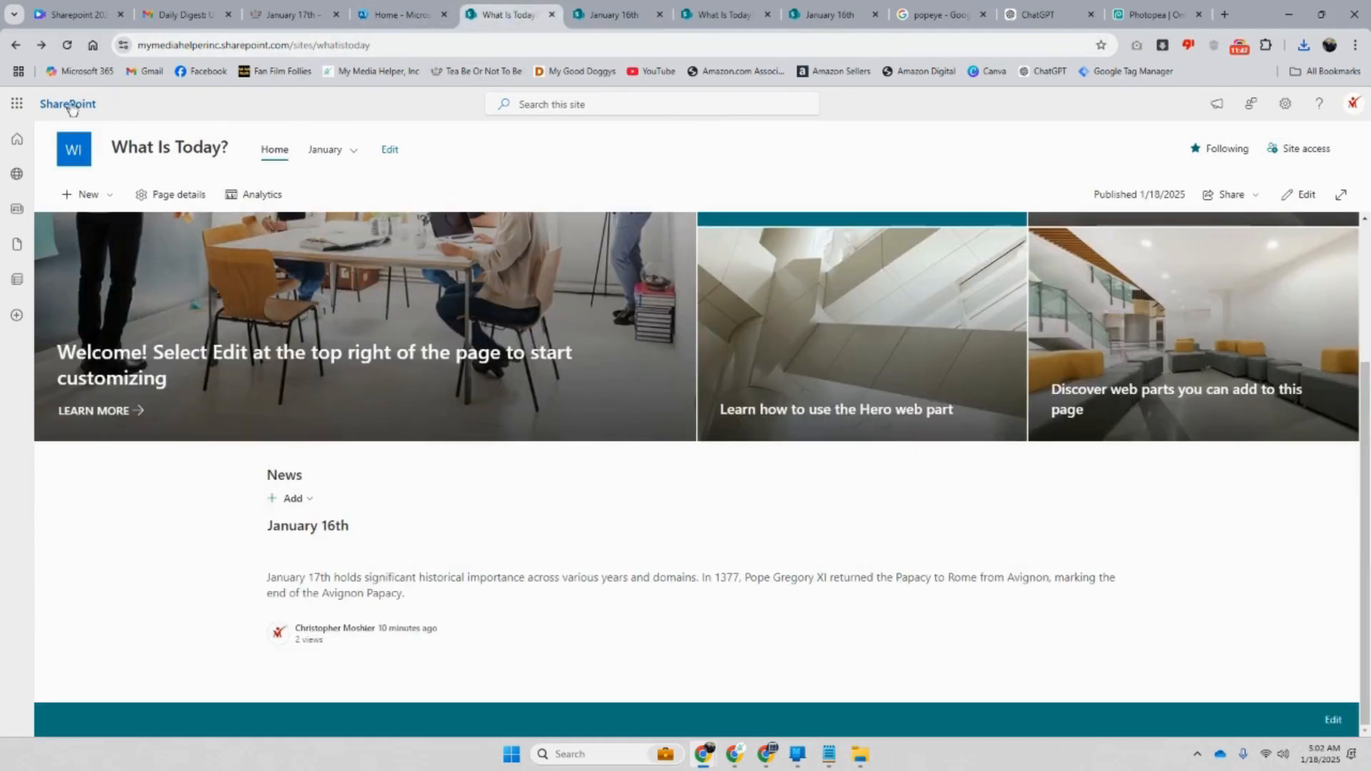
{"action": "left_click", "coordinate": [66, 45]}
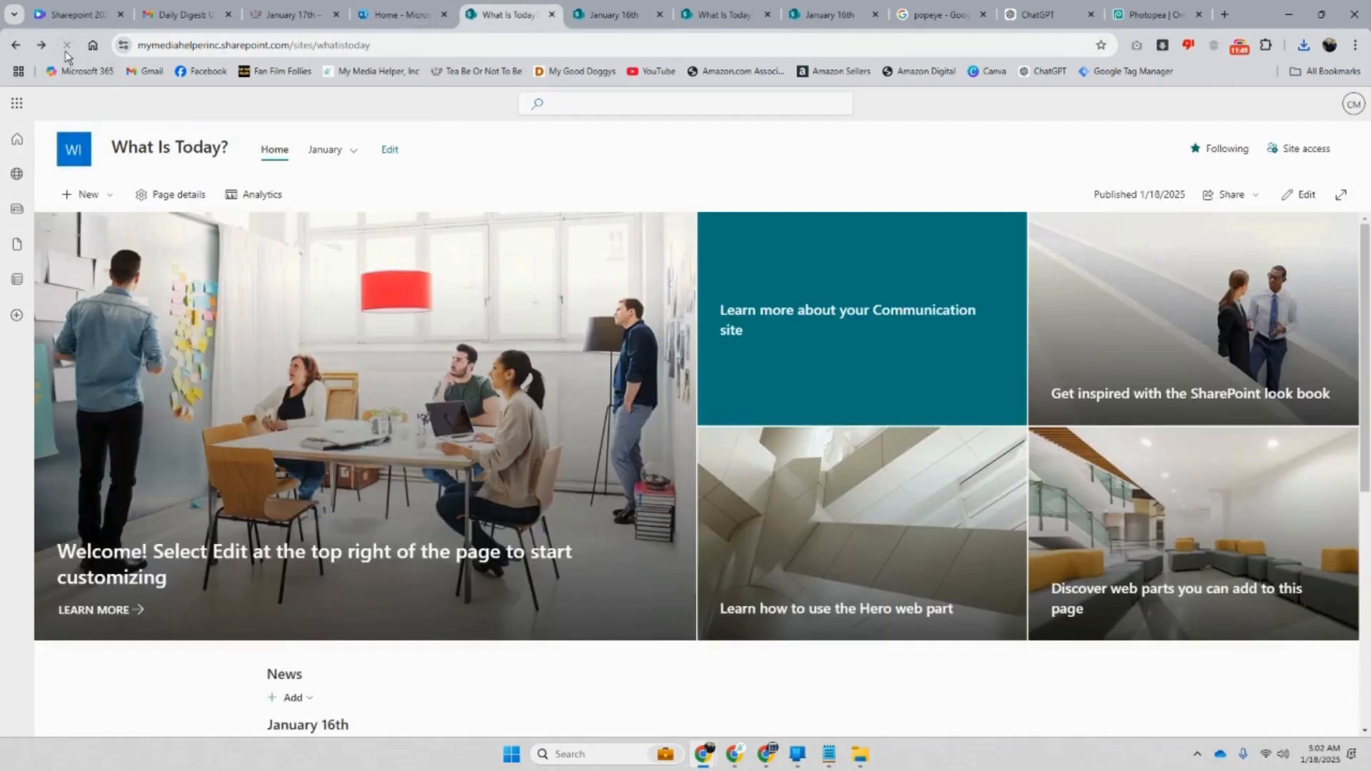
{"action": "scroll", "coordinate": [493, 493], "scroll_direction": "down", "scroll_amount": 3}
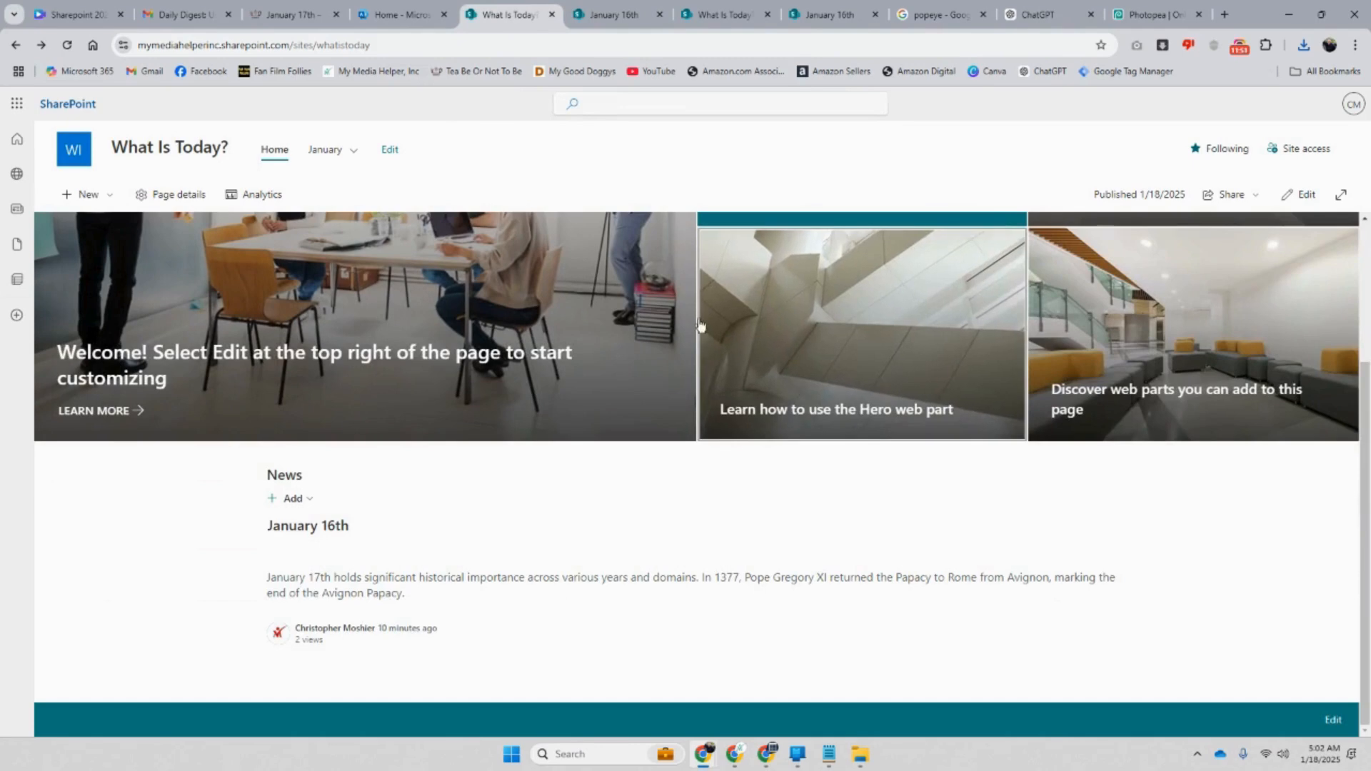
{"action": "left_click", "coordinate": [612, 17]}
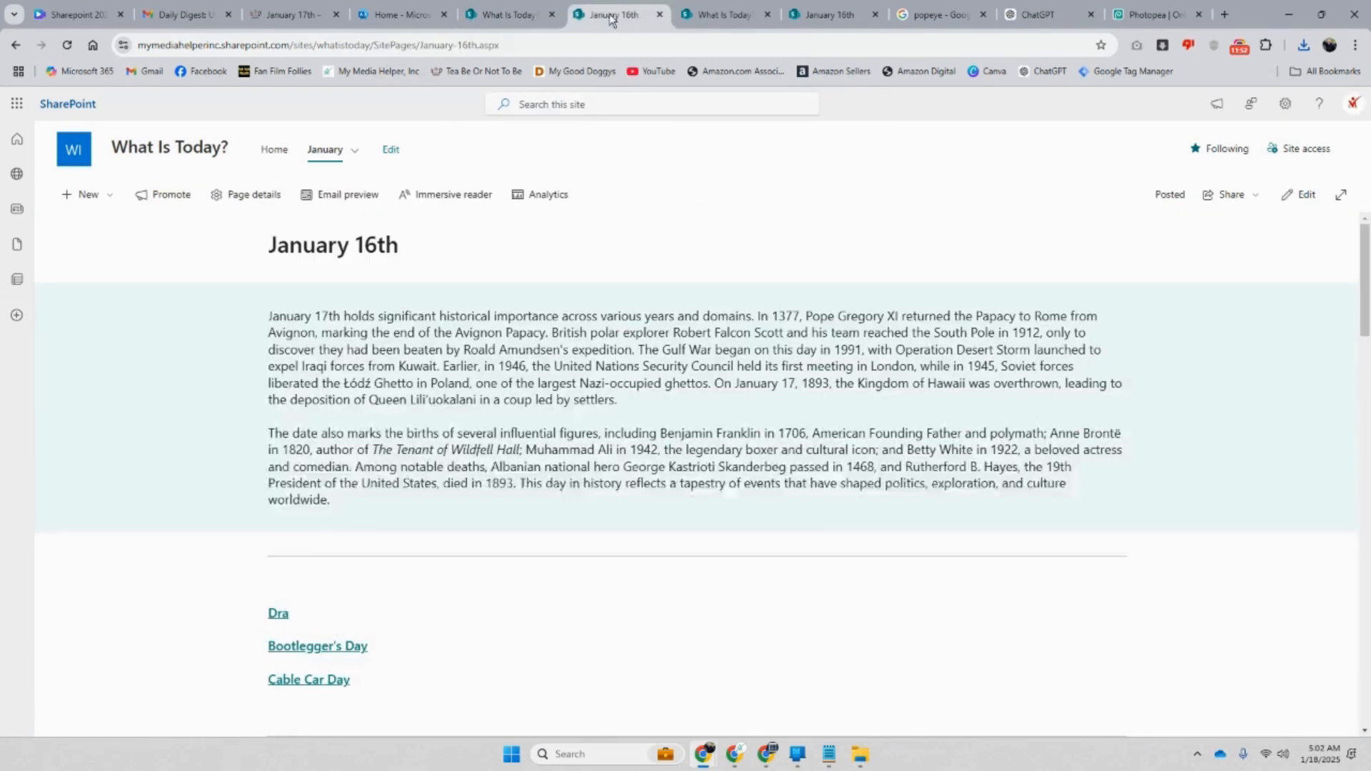
{"action": "left_click", "coordinate": [1307, 196]}
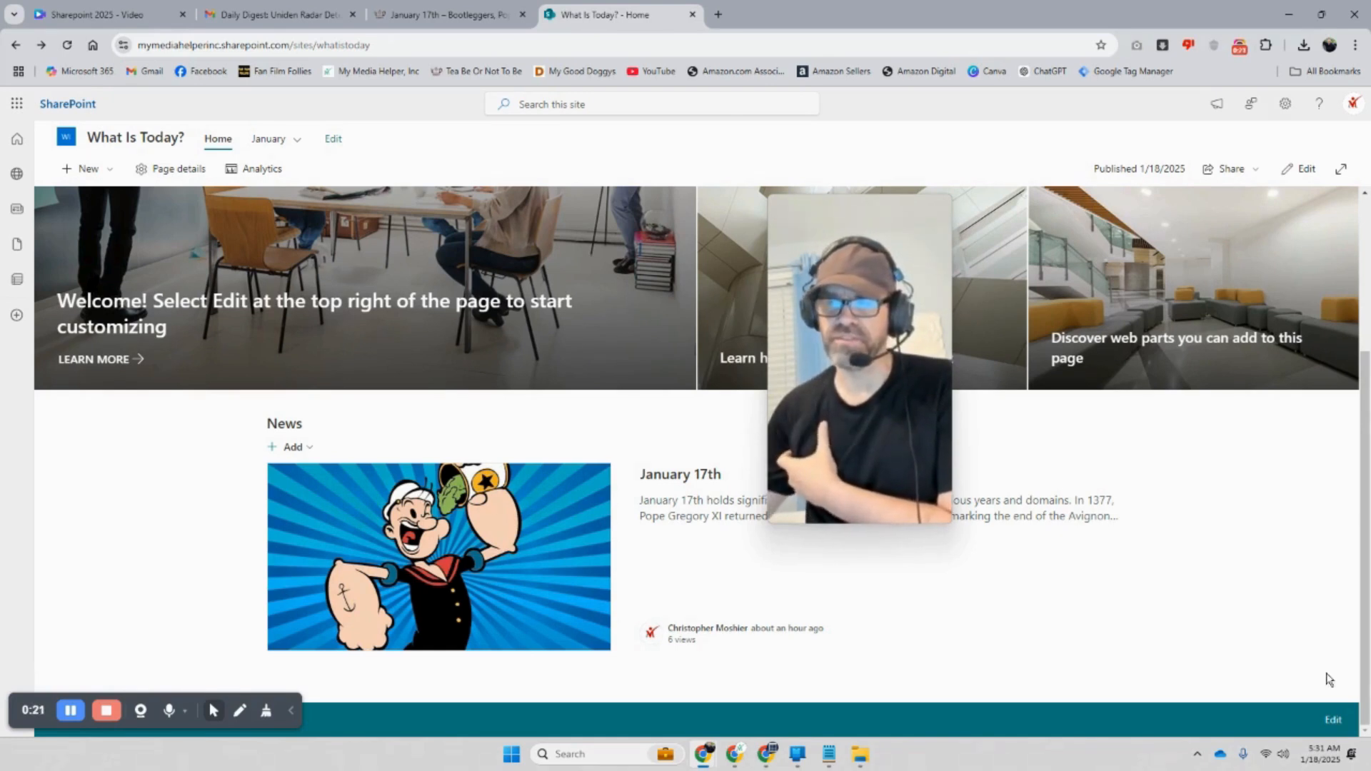
{"action": "left_click_drag", "start_coordinate": [890, 316], "coordinate": [1143, 420]}
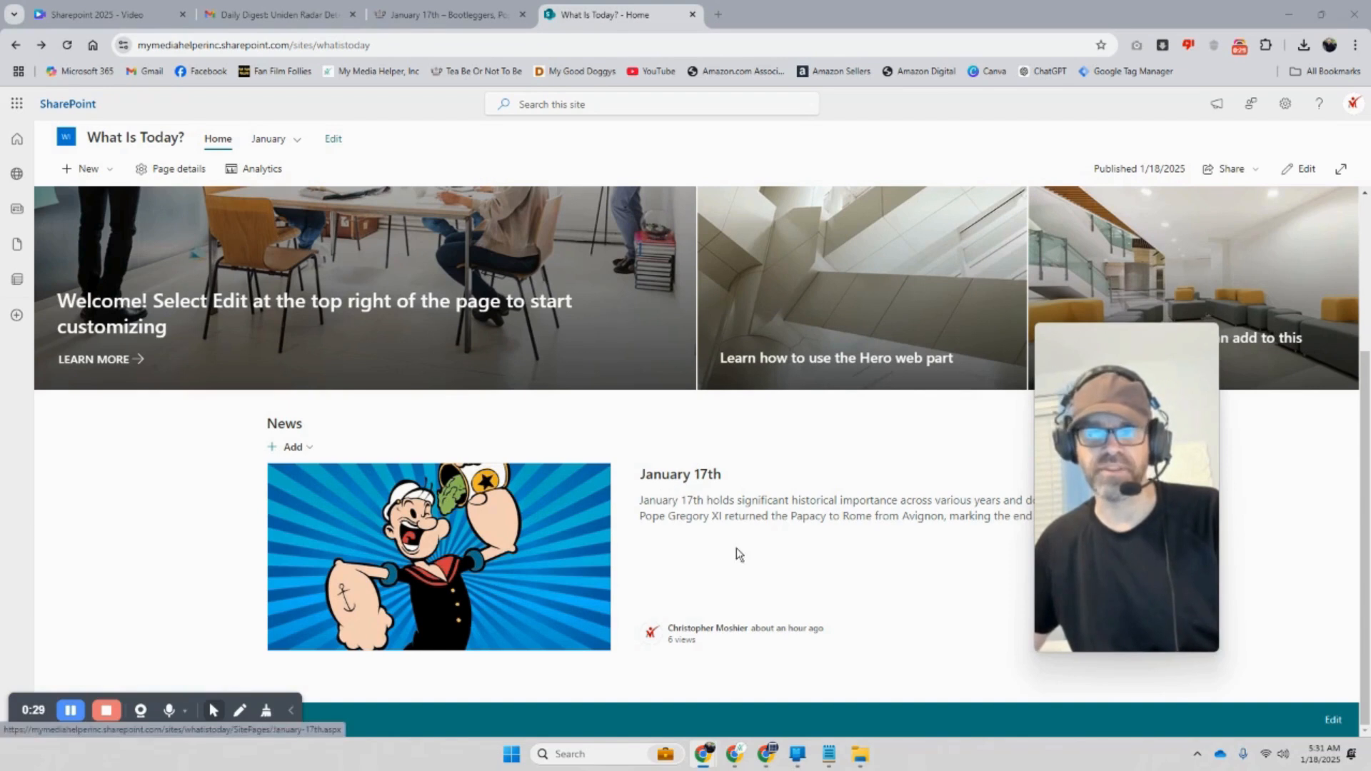
{"action": "left_click_drag", "start_coordinate": [1160, 447], "coordinate": [1203, 386]}
{"action": "mouse_move", "coordinate": [1107, 547]}
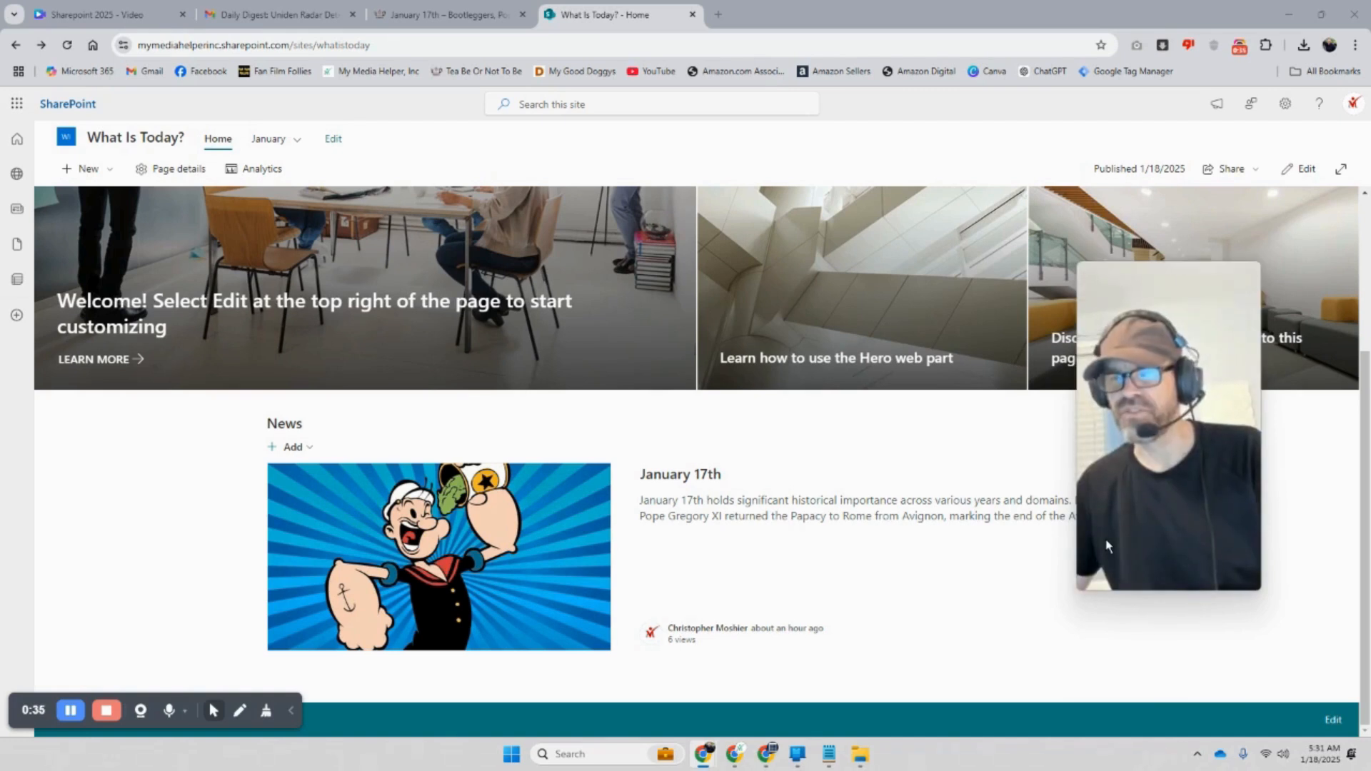
Open the site's contents and browse to the SitePages folder inside the Site Assets library
{"action": "left_click", "coordinate": [1286, 103]}
{"action": "left_click", "coordinate": [1186, 242]}
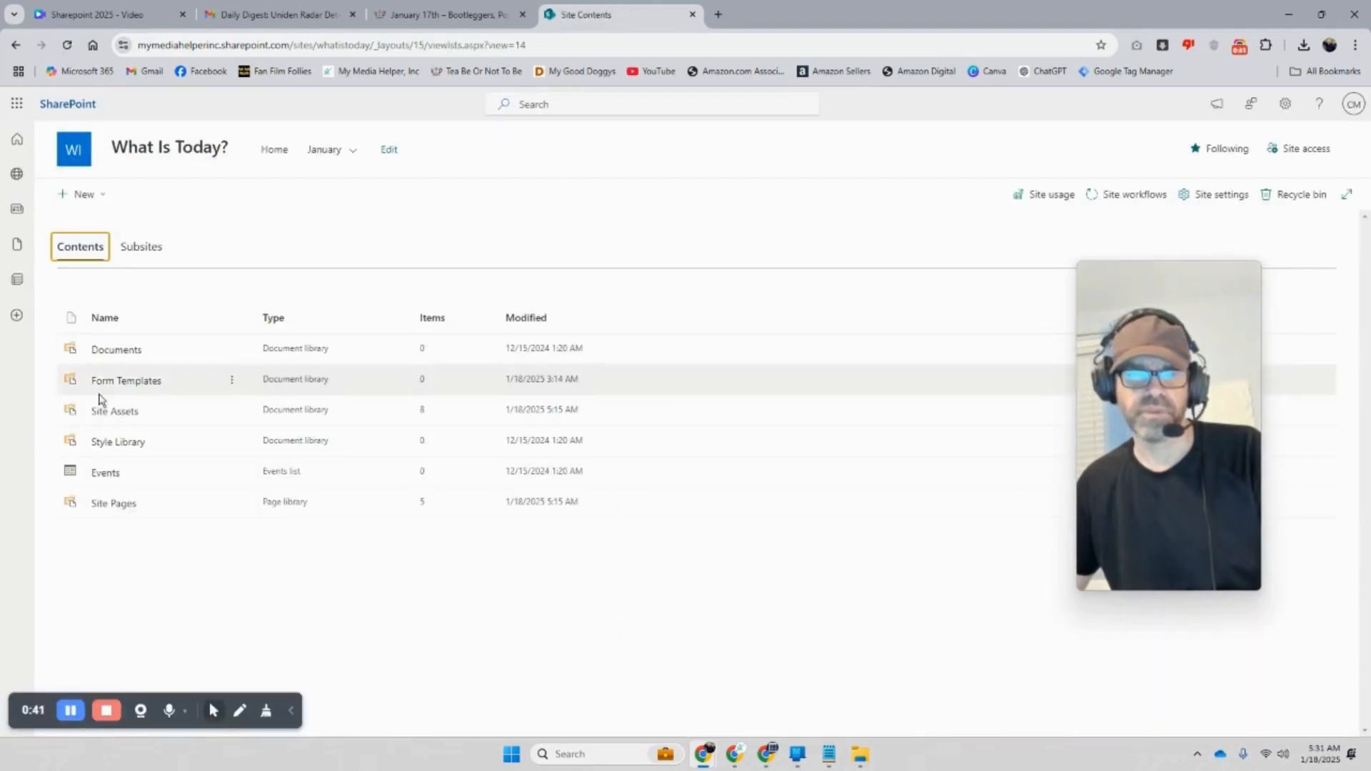
{"action": "left_click", "coordinate": [124, 414]}
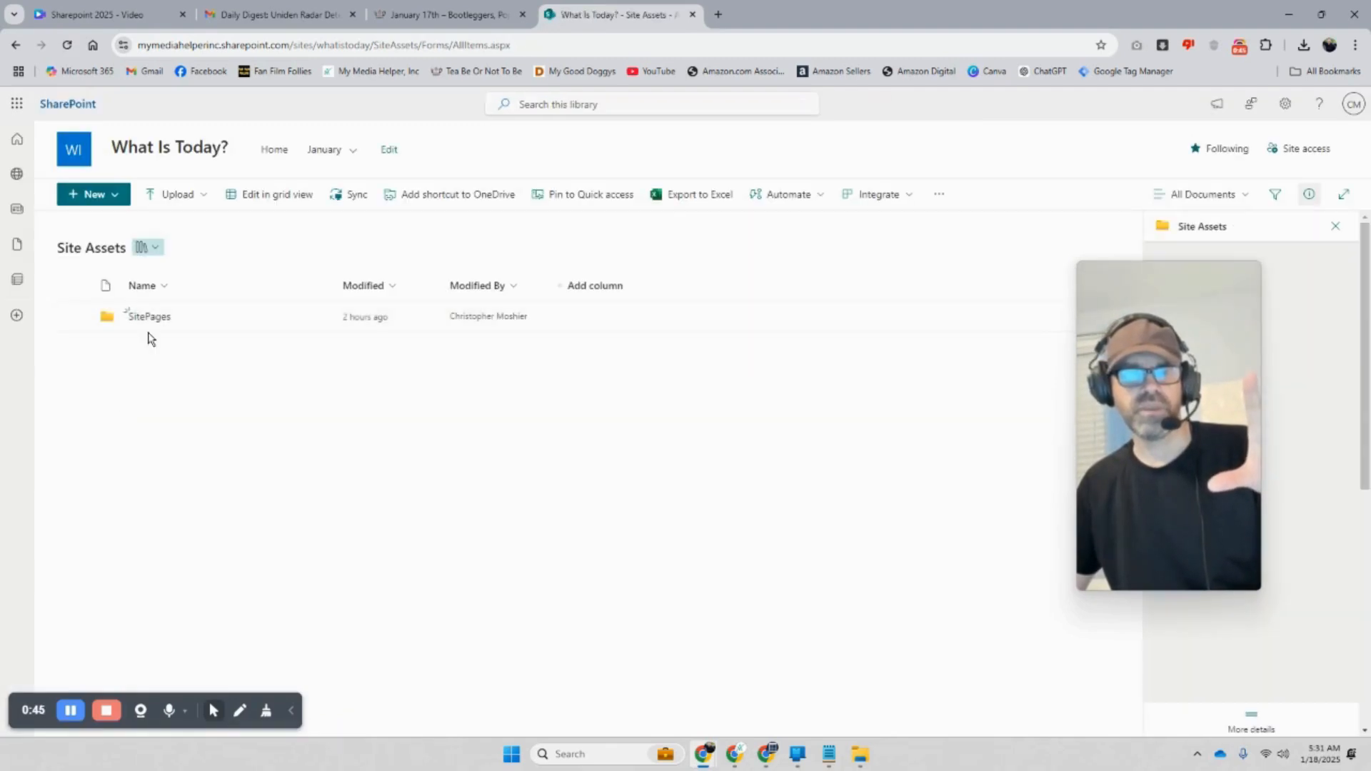
{"action": "left_click", "coordinate": [147, 315]}
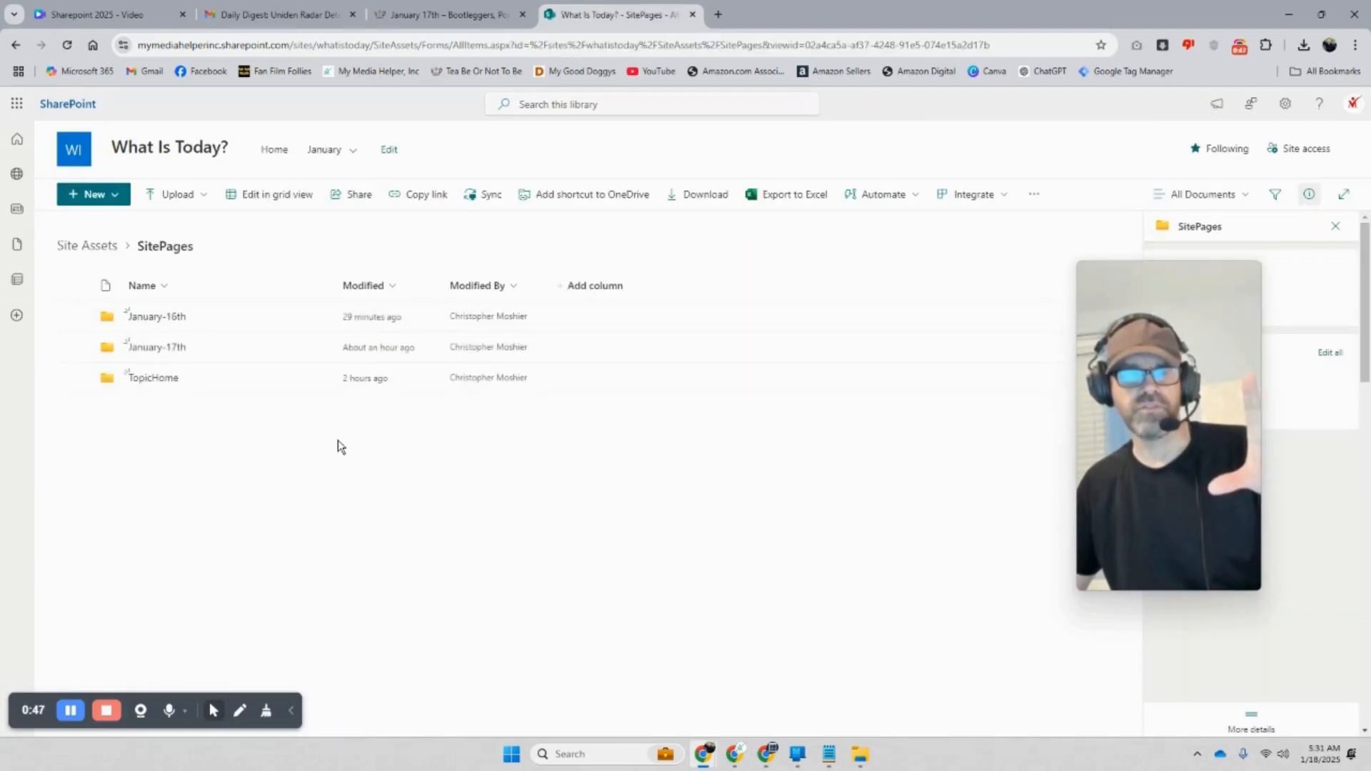
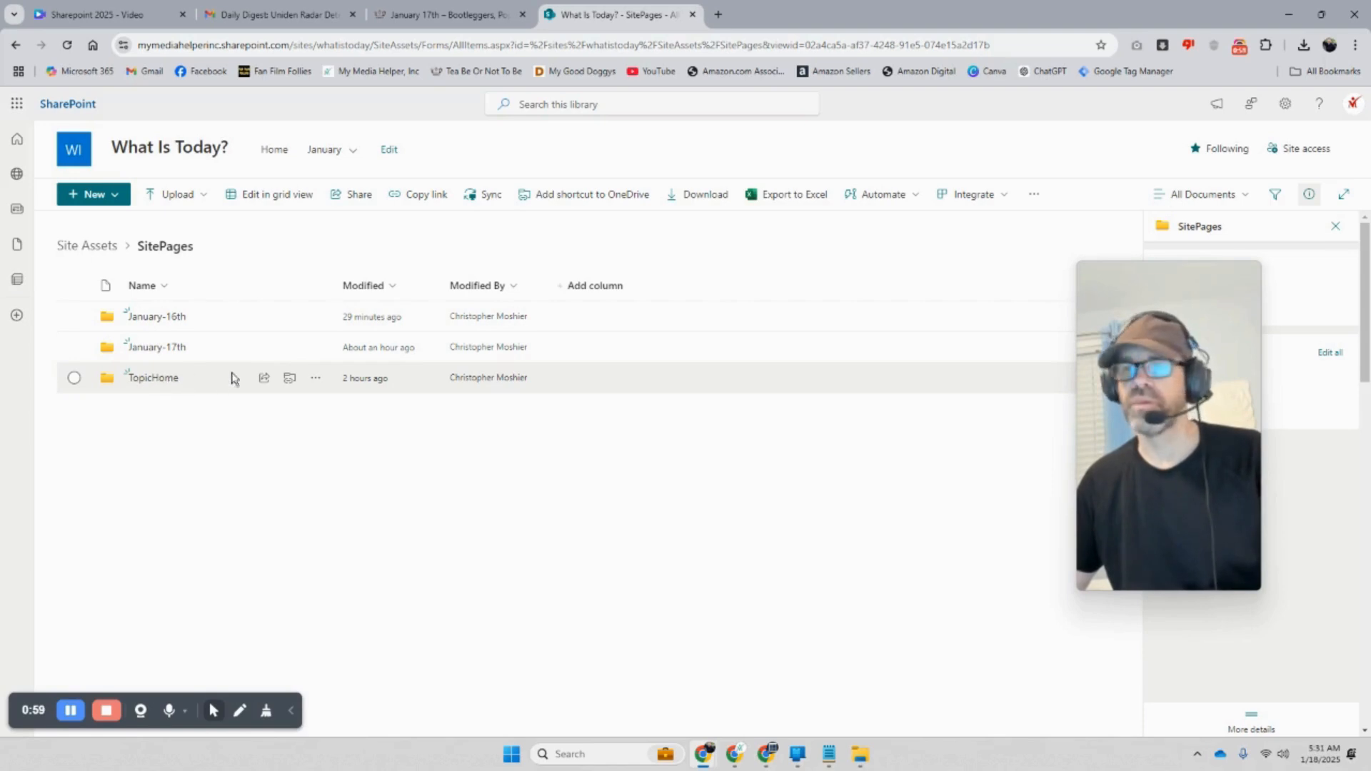
{"action": "left_click_drag", "start_coordinate": [1158, 345], "coordinate": [980, 371]}
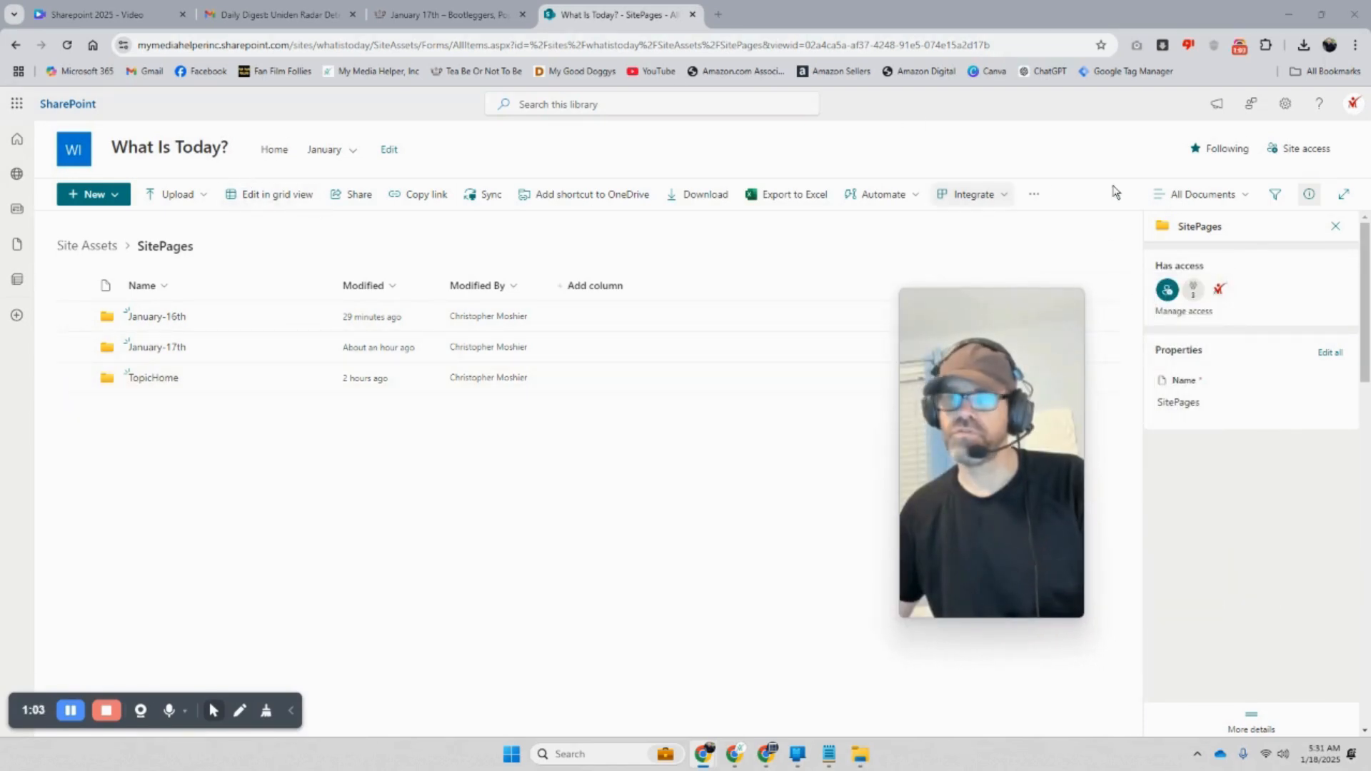
Open the site's Home page in a separate browser tab and go to the January 16th page
{"action": "right_click", "coordinate": [1294, 117]}
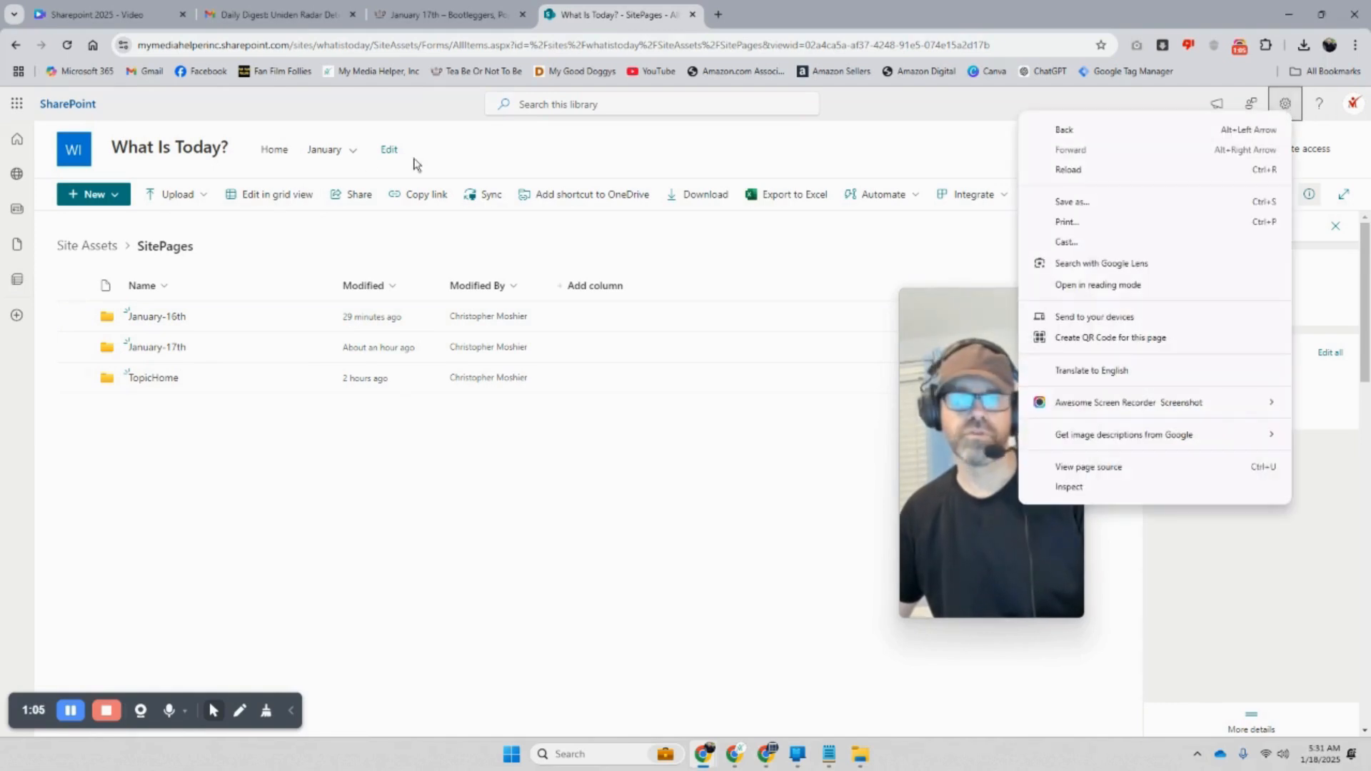
{"action": "right_click", "coordinate": [276, 150]}
{"action": "left_click", "coordinate": [347, 163]}
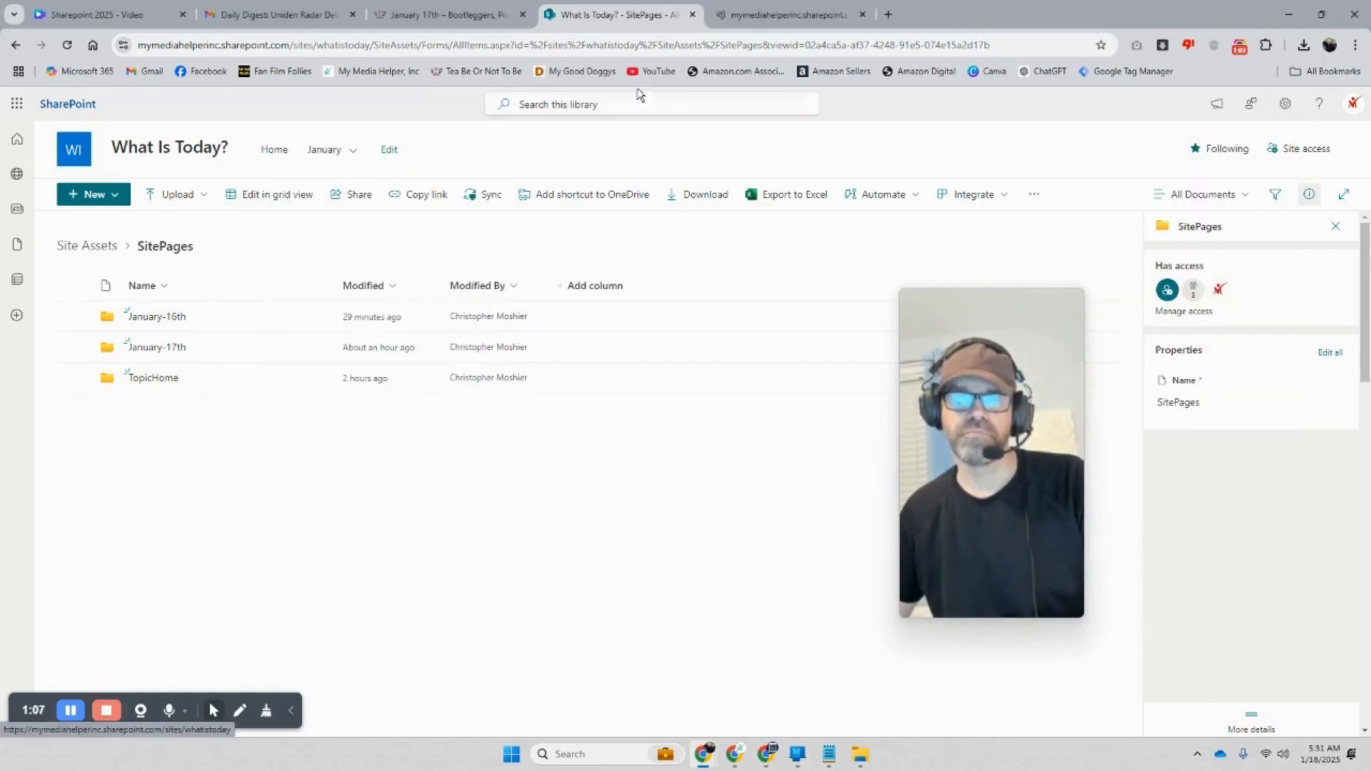
{"action": "left_click", "coordinate": [756, 16]}
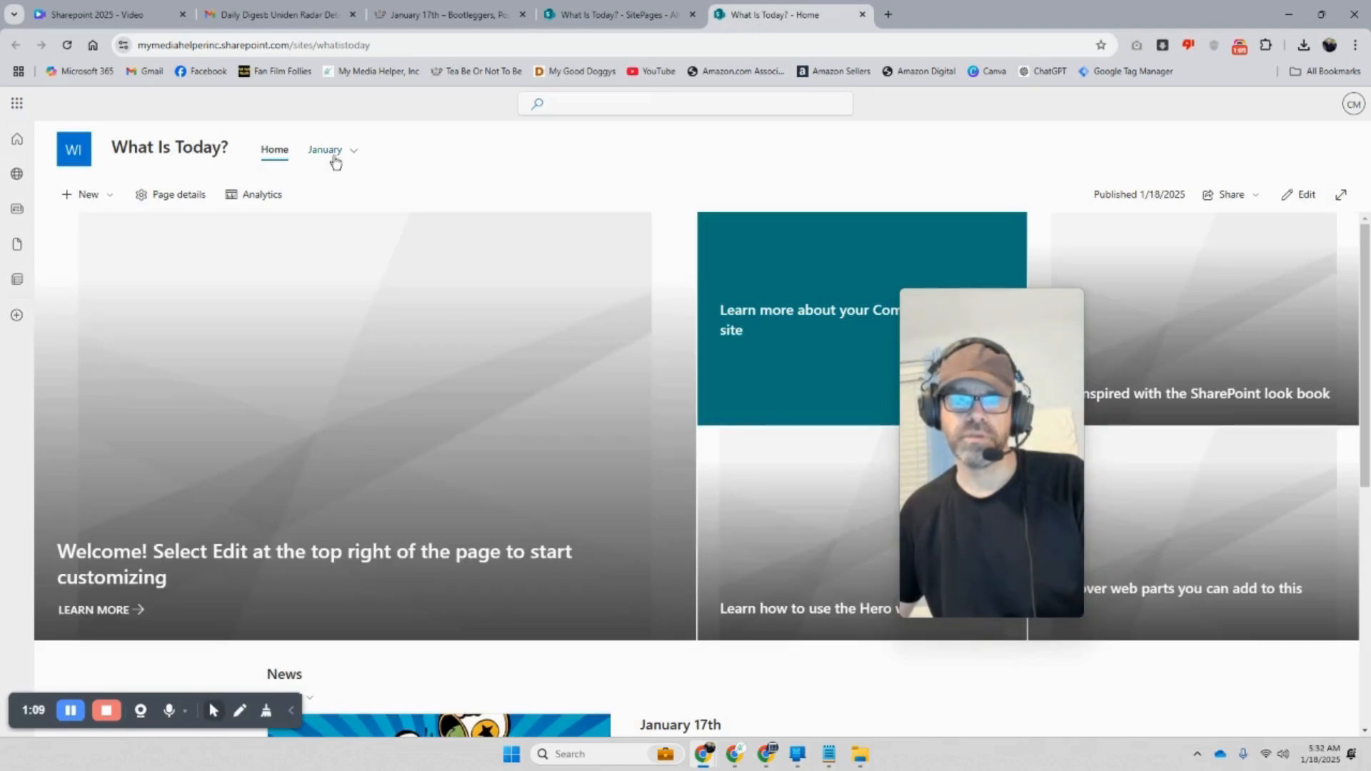
{"action": "left_click", "coordinate": [345, 155]}
{"action": "left_click", "coordinate": [347, 195]}
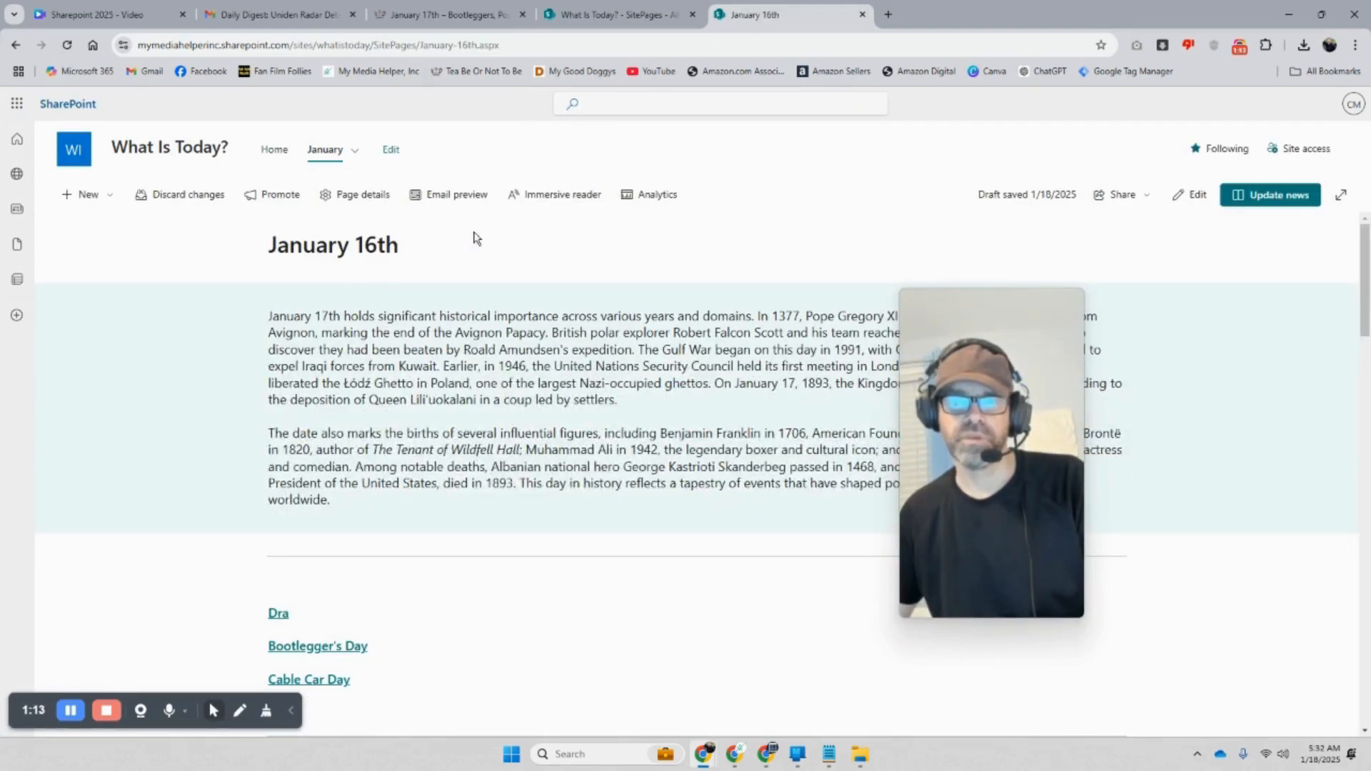
Create a copy of the January 16th page titled January 15th, and post it as news without sending an email
{"action": "left_click", "coordinate": [110, 196]}
{"action": "left_click", "coordinate": [118, 252]}
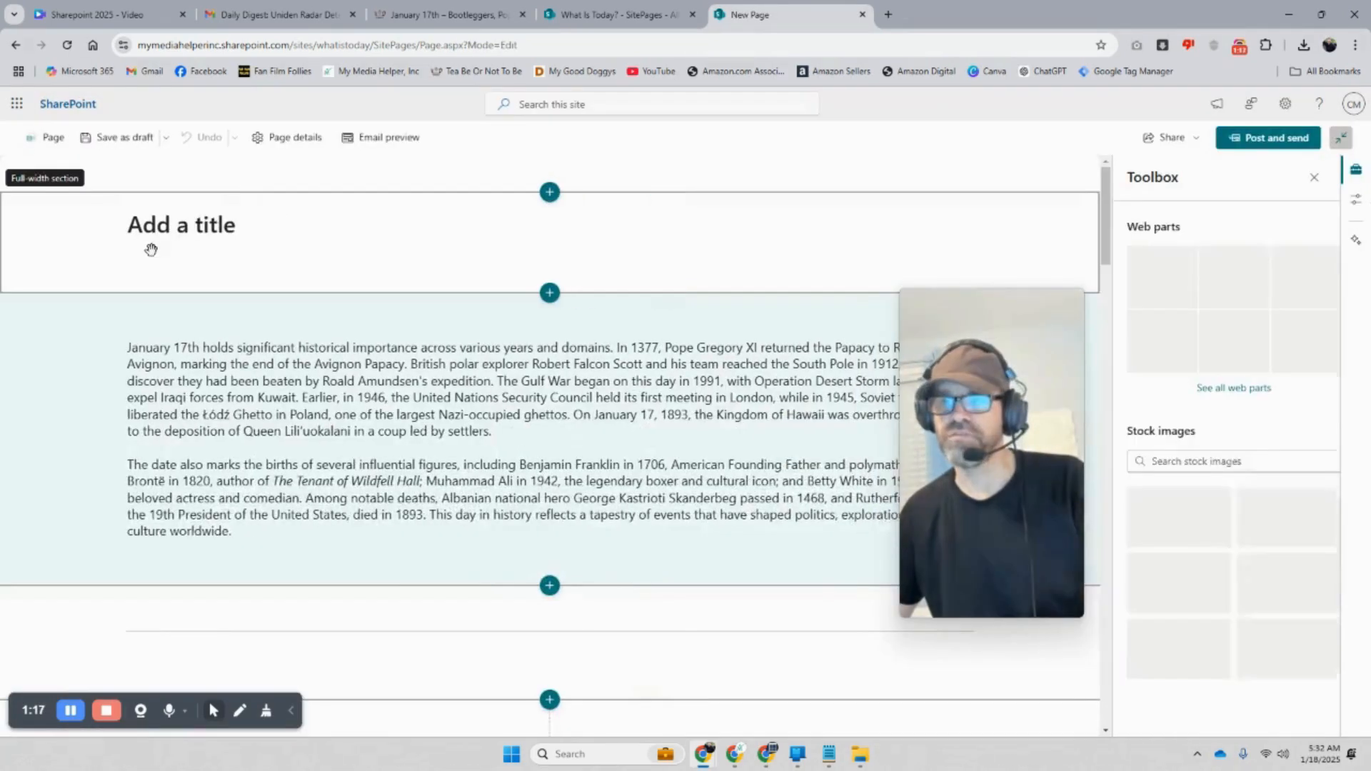
{"action": "left_click", "coordinate": [190, 229]}
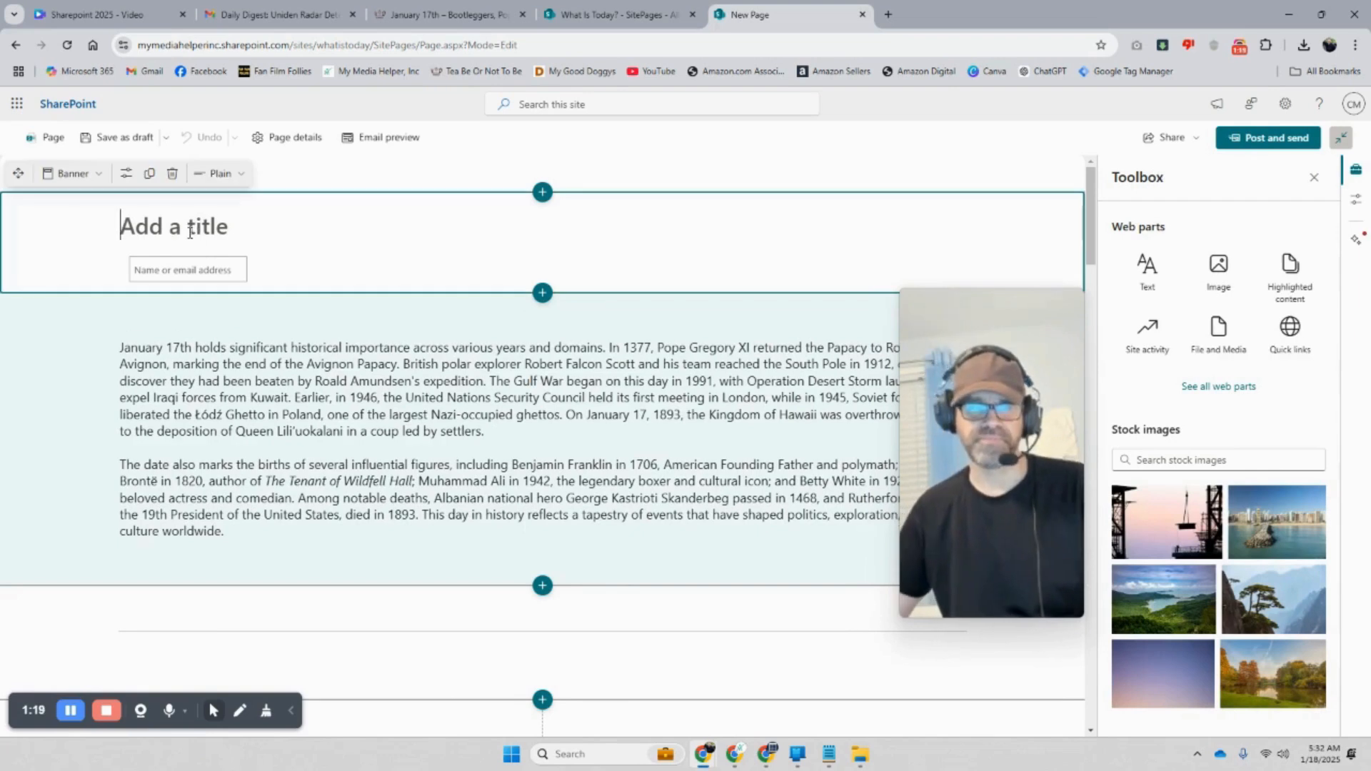
{"action": "type", "text": "Ja"}
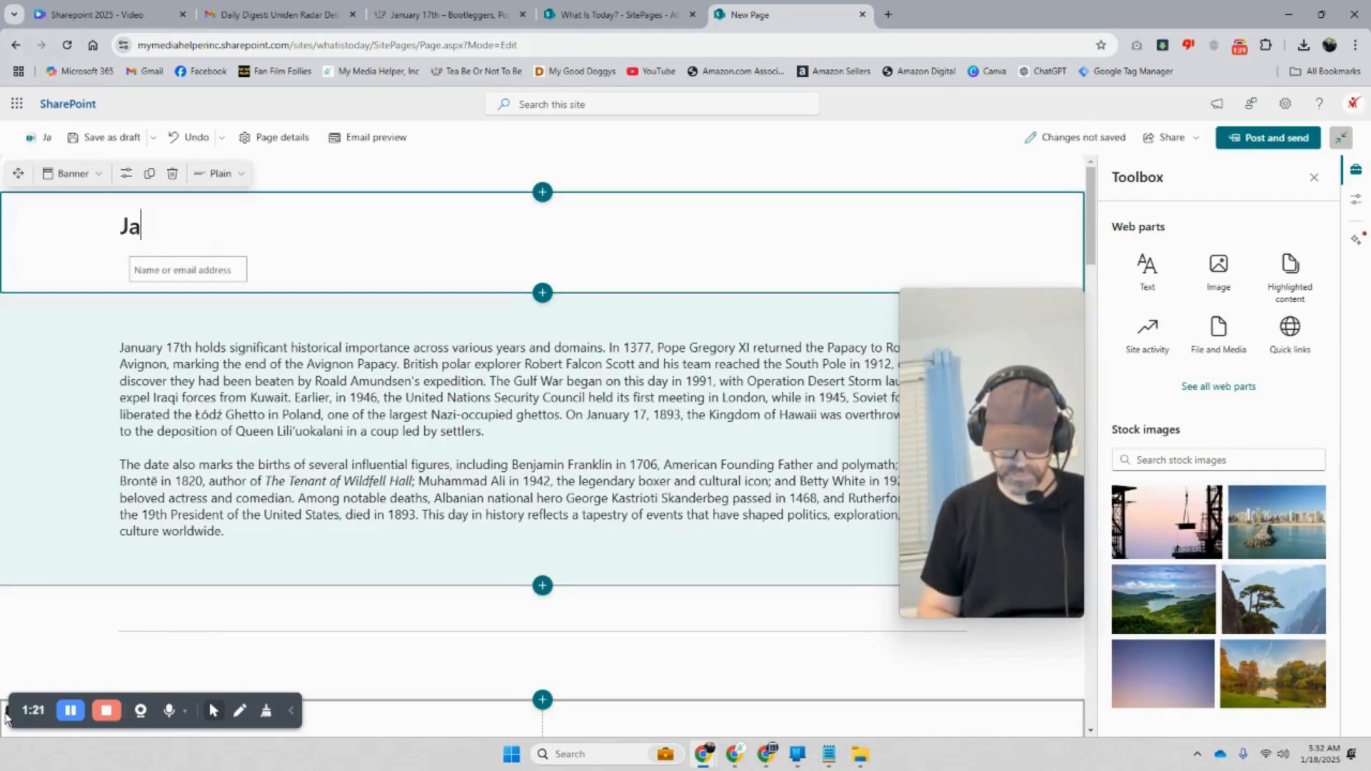
{"action": "type", "text": "nuary 15t"}
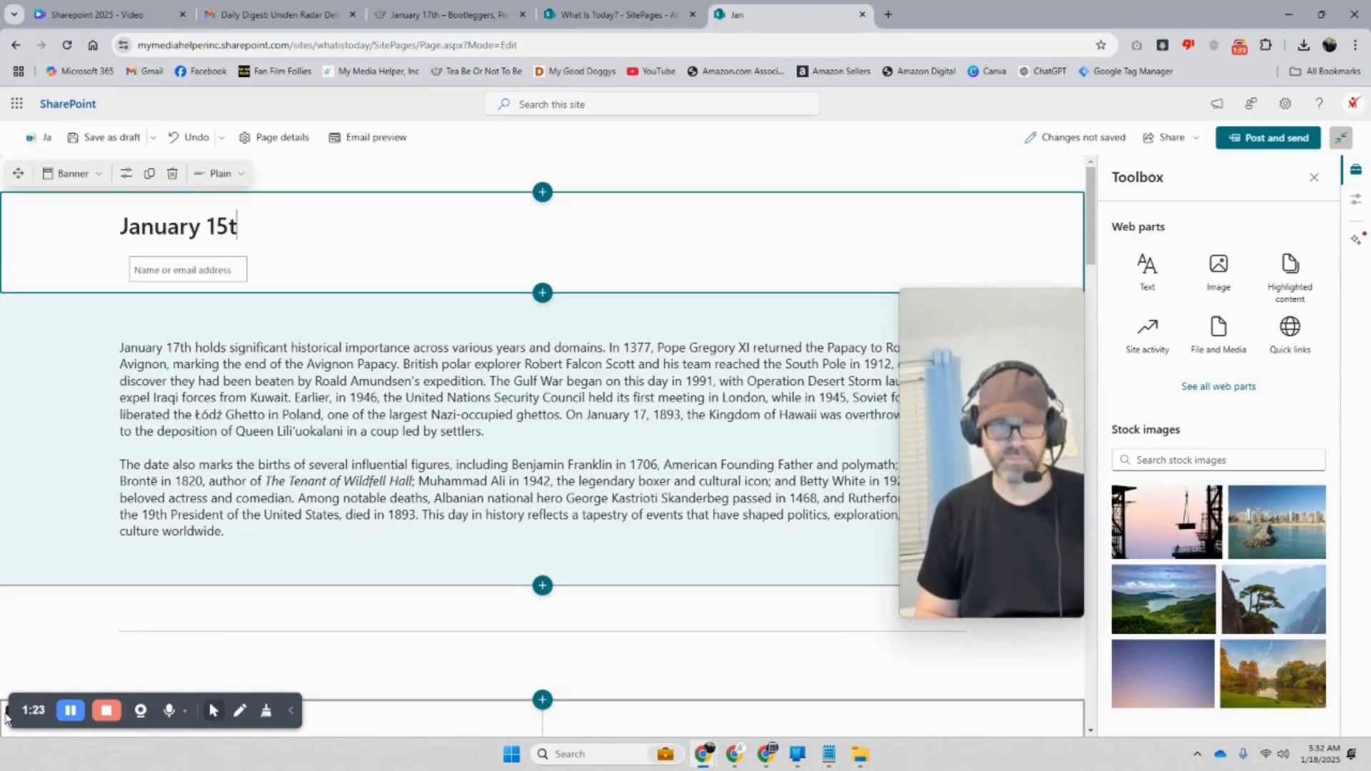
{"action": "type", "text": "h"}
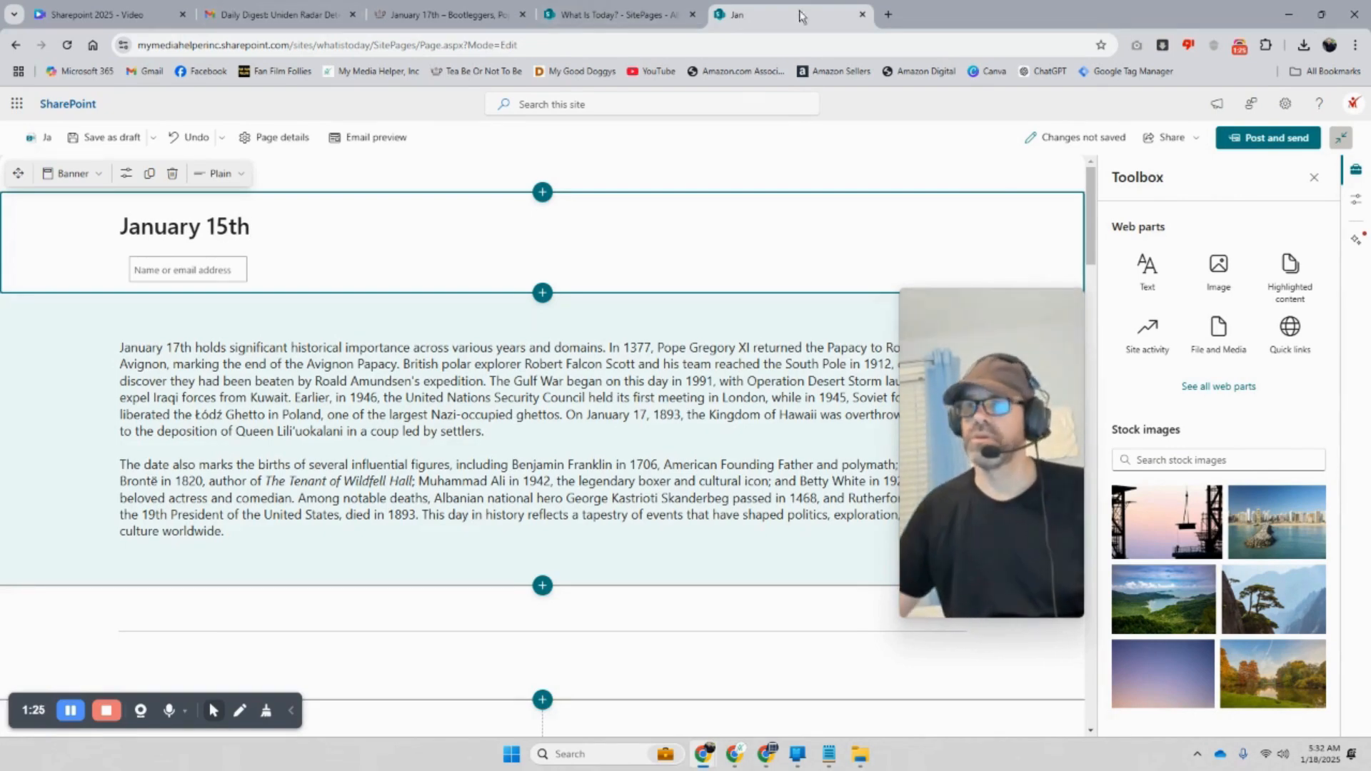
{"action": "left_click", "coordinate": [1269, 140]}
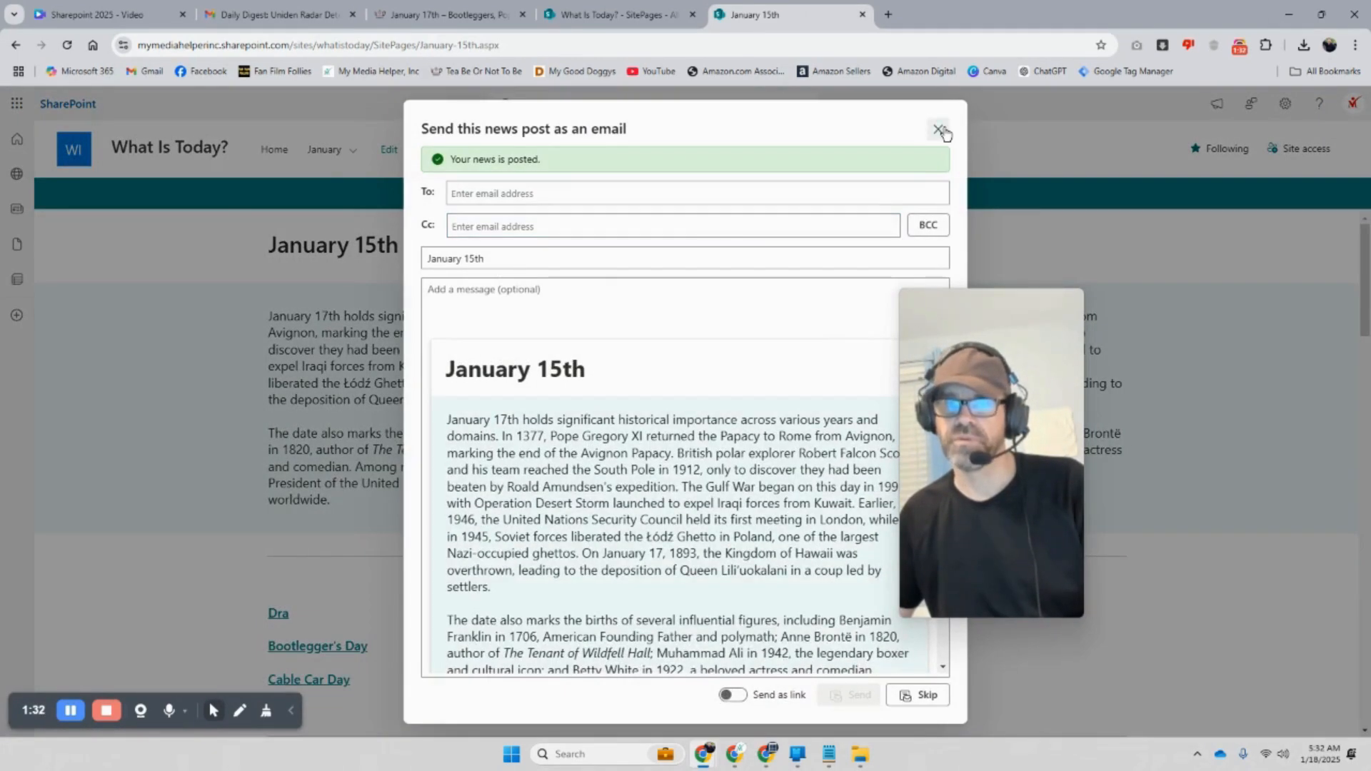
{"action": "left_click", "coordinate": [941, 130]}
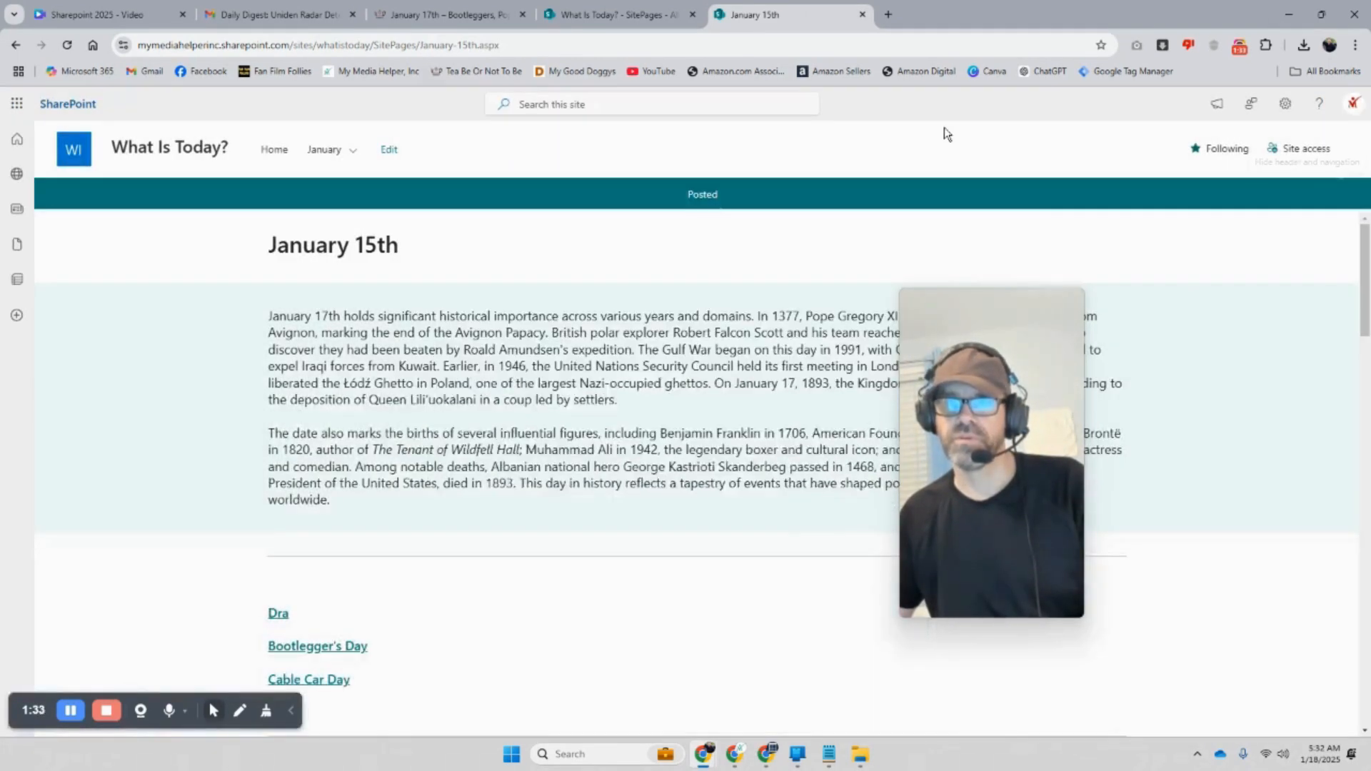
Reload the SitePages folder in Site Assets to check for a January 15th folder, and return to the January 15th page
{"action": "left_click", "coordinate": [617, 14]}
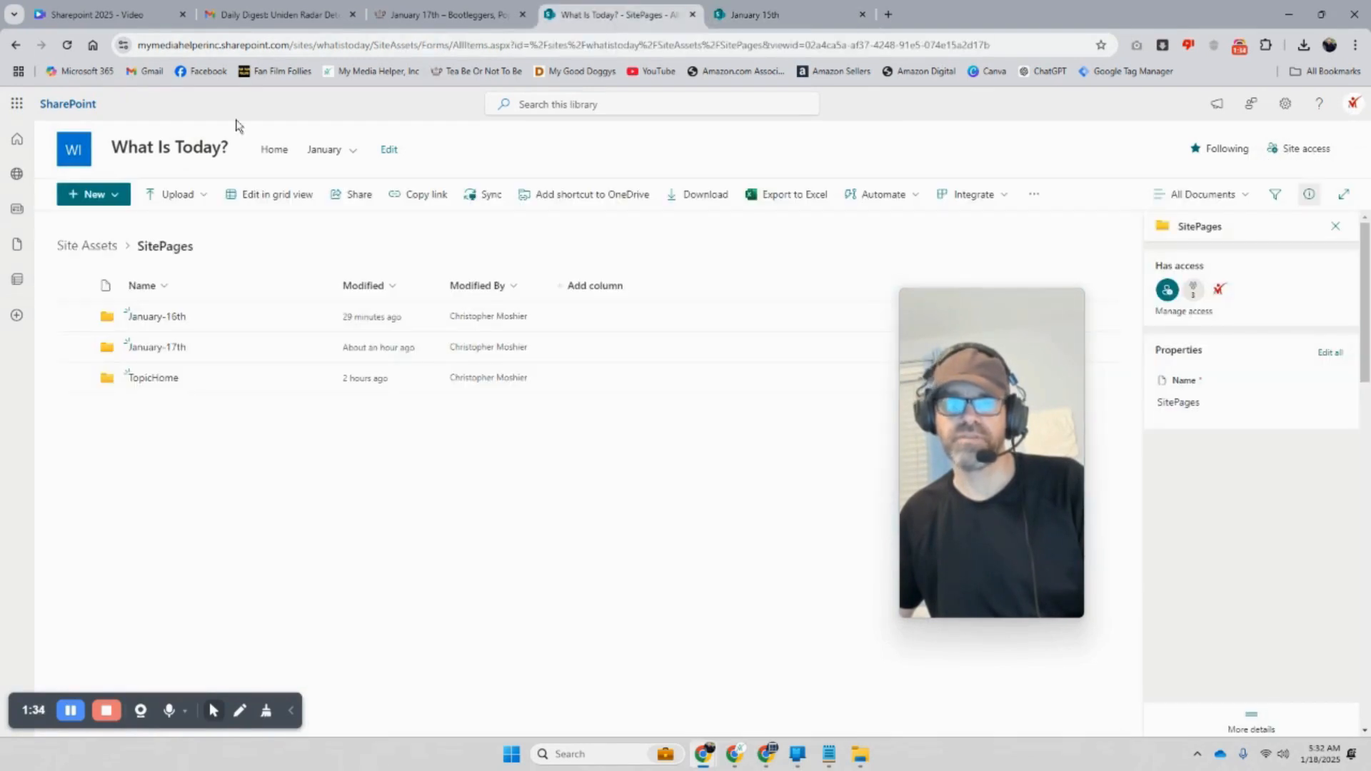
{"action": "left_click", "coordinate": [69, 45]}
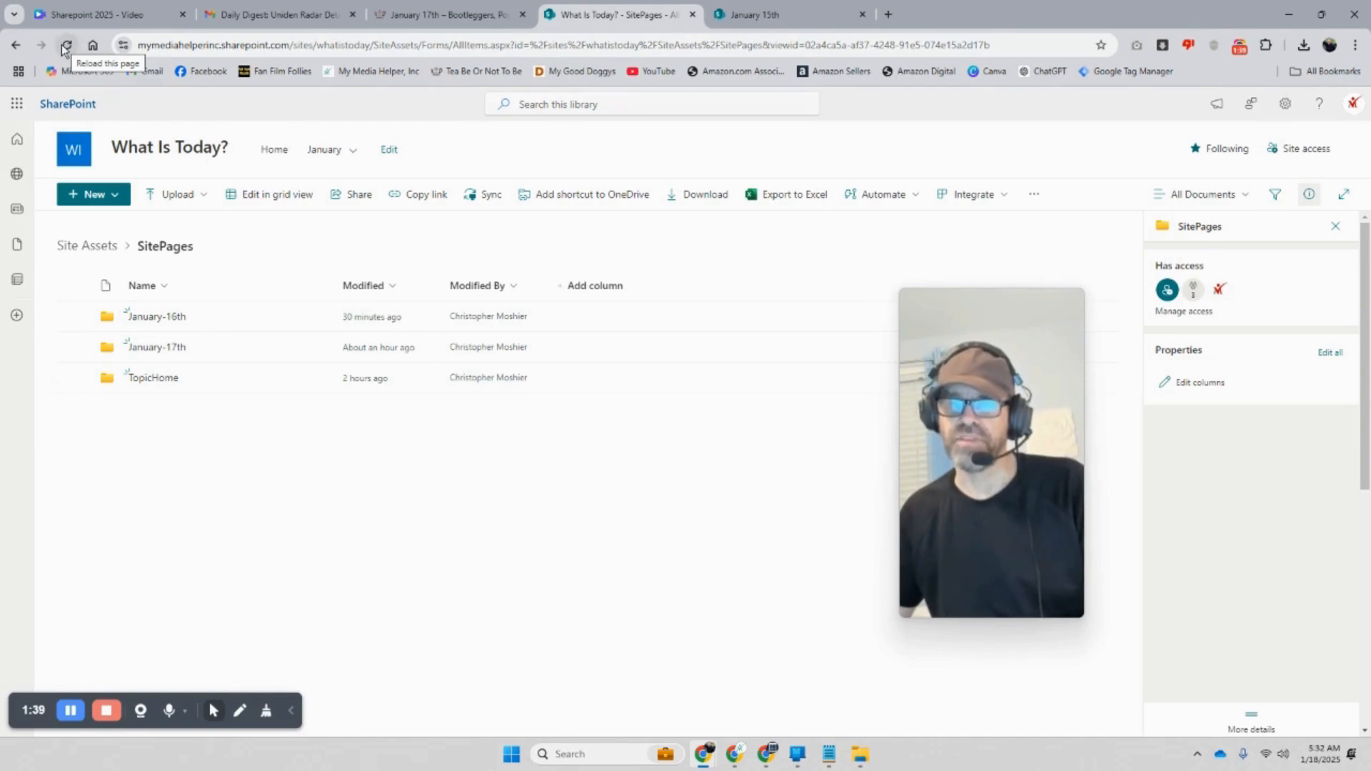
{"action": "left_click", "coordinate": [731, 16]}
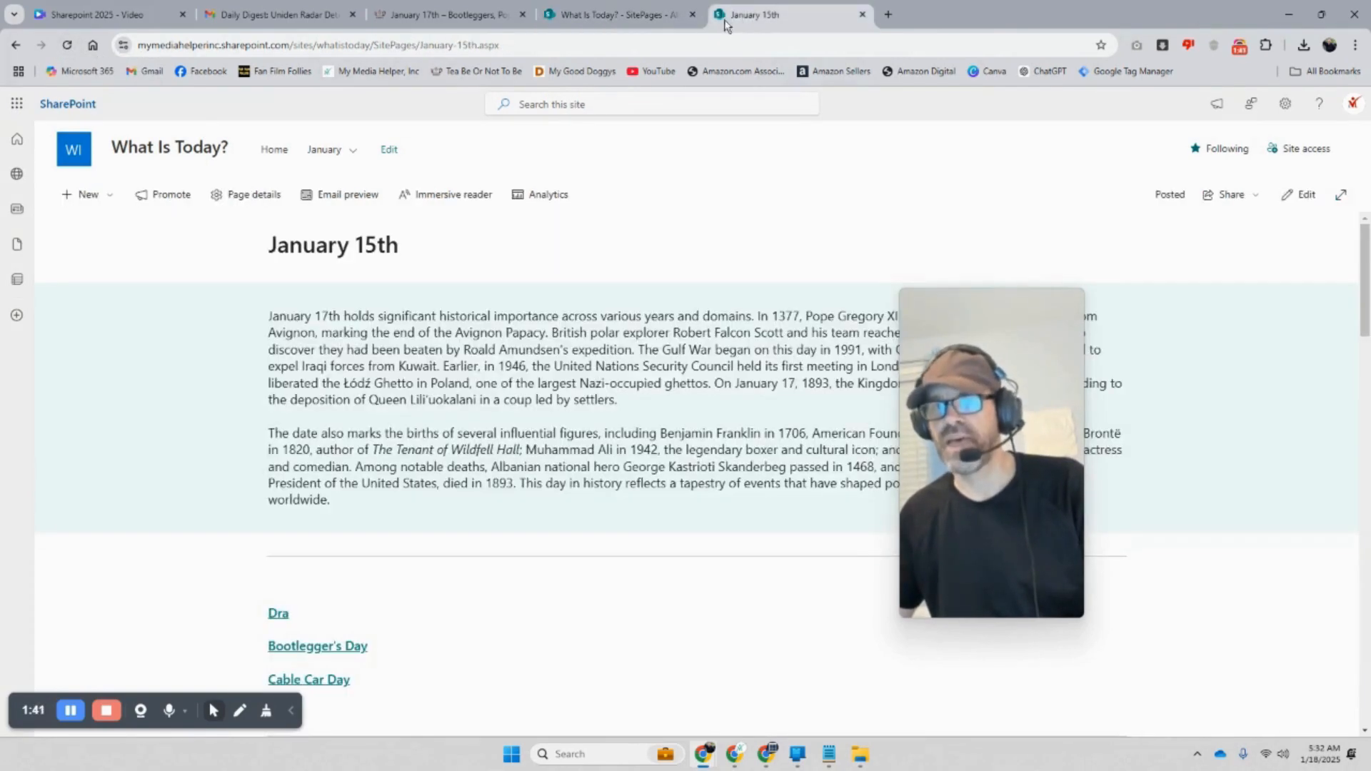
Edit the January 15th page, adding a one-column section below the introductory text with an Image web part in it
{"action": "left_click", "coordinate": [1305, 195]}
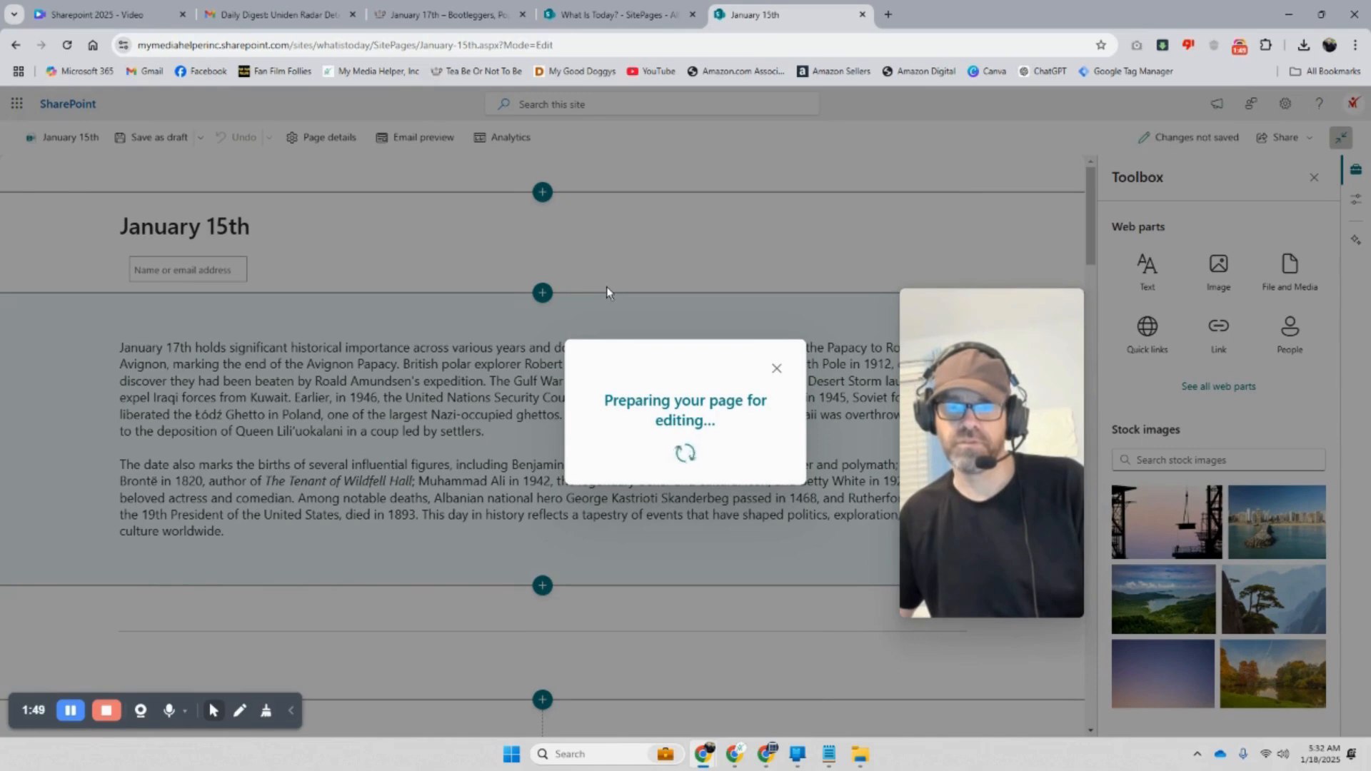
{"action": "scroll", "coordinate": [565, 332], "scroll_direction": "down", "scroll_amount": 4}
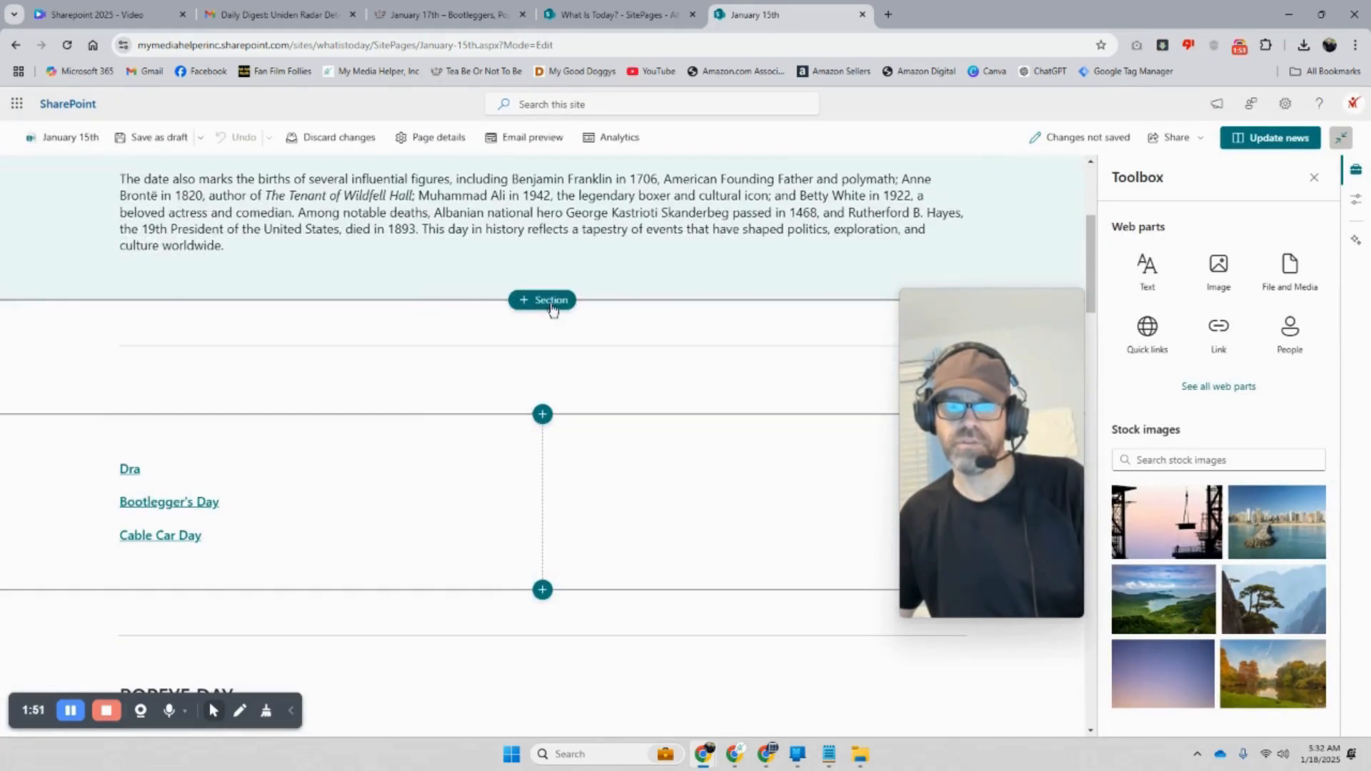
{"action": "left_click", "coordinate": [542, 300]}
{"action": "left_click", "coordinate": [493, 356]}
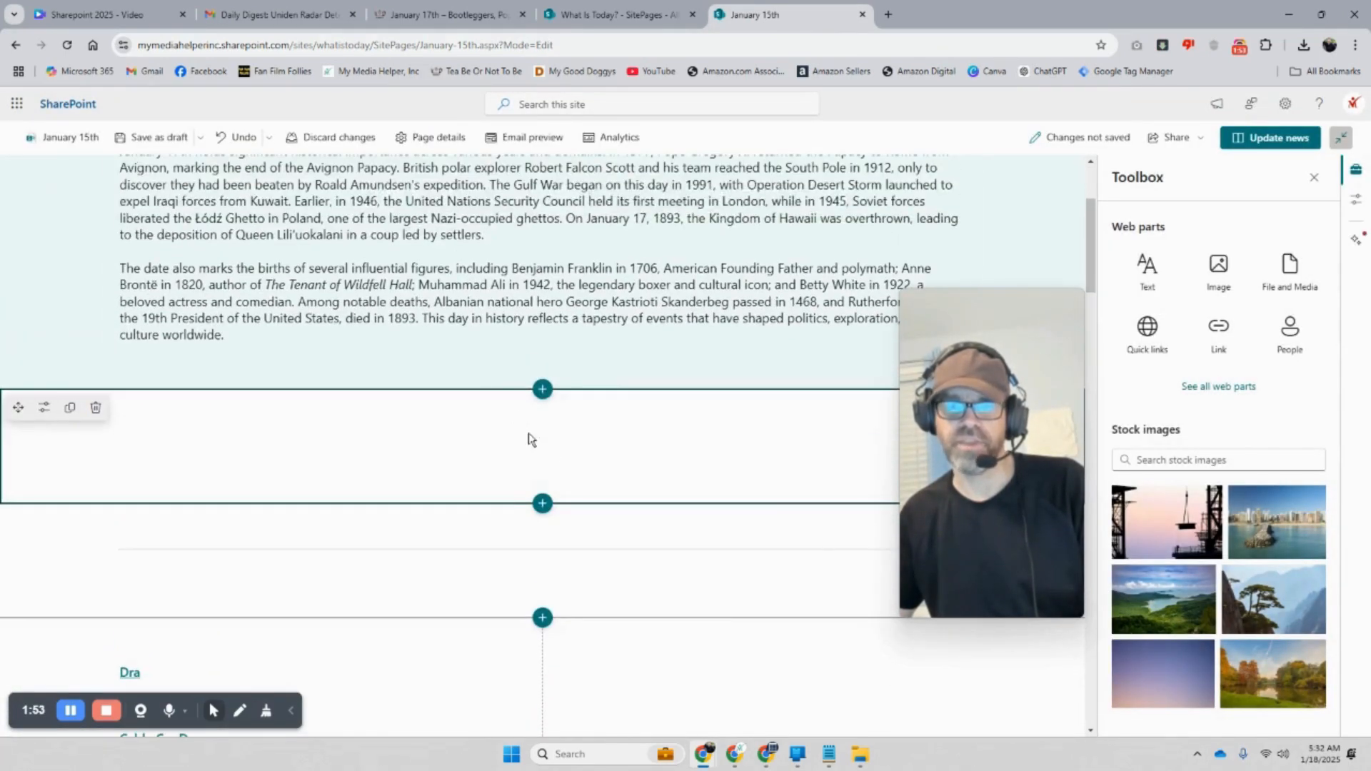
{"action": "left_click", "coordinate": [542, 412]}
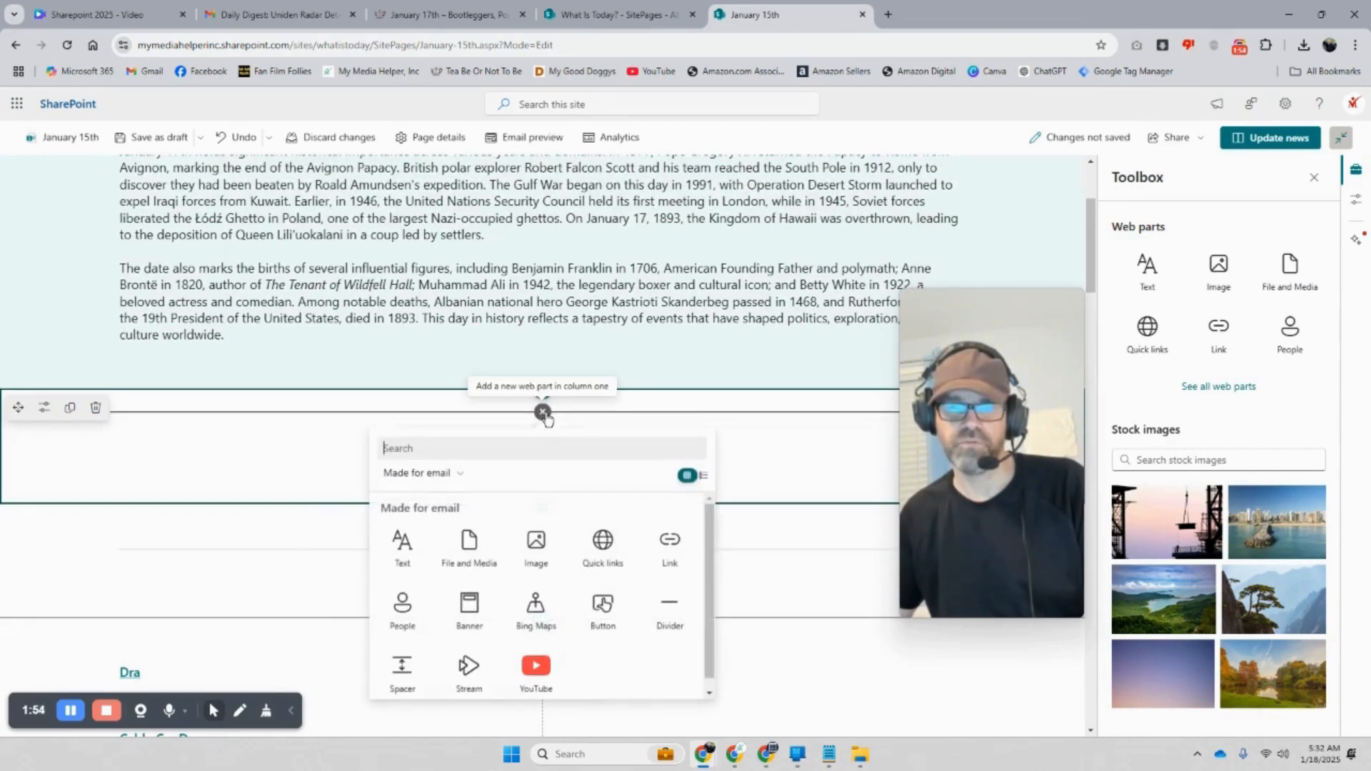
{"action": "left_click", "coordinate": [536, 543]}
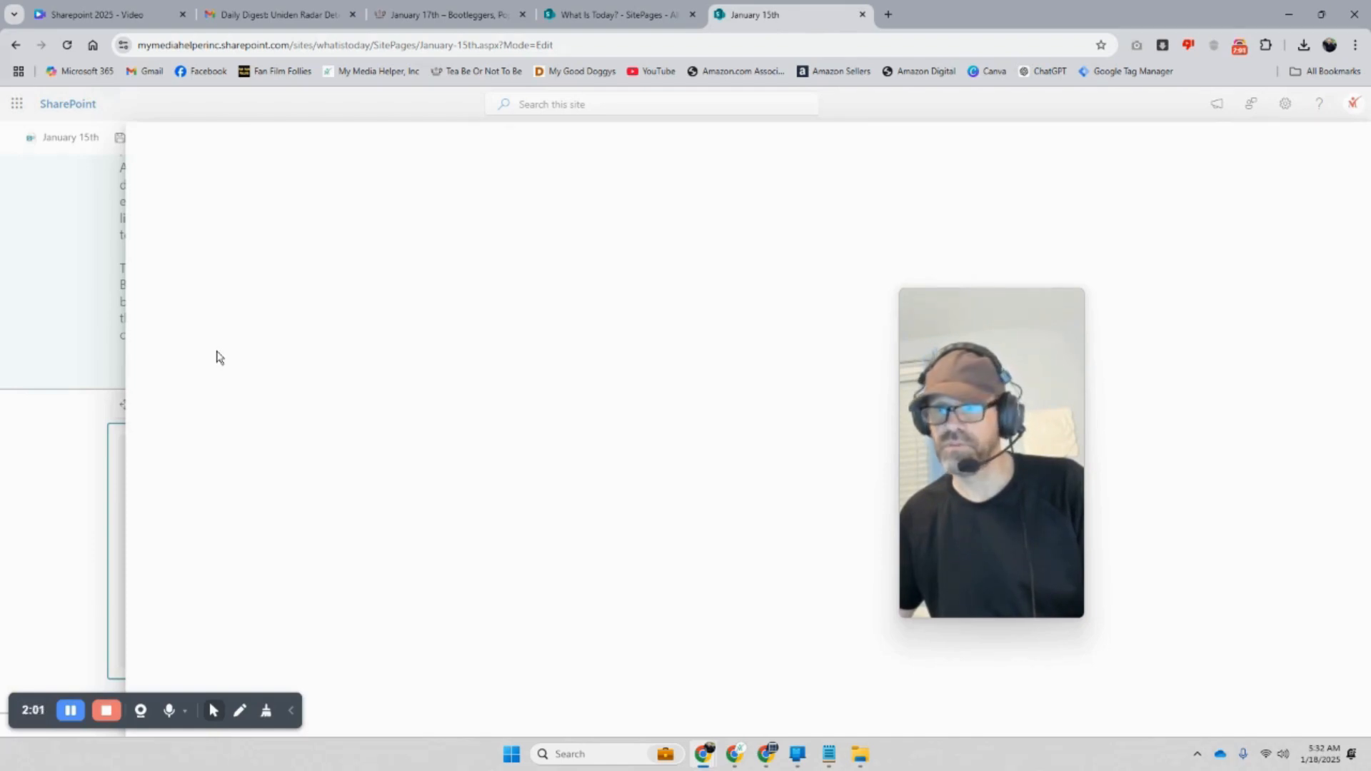
{"action": "left_click_drag", "start_coordinate": [909, 367], "coordinate": [1076, 374]}
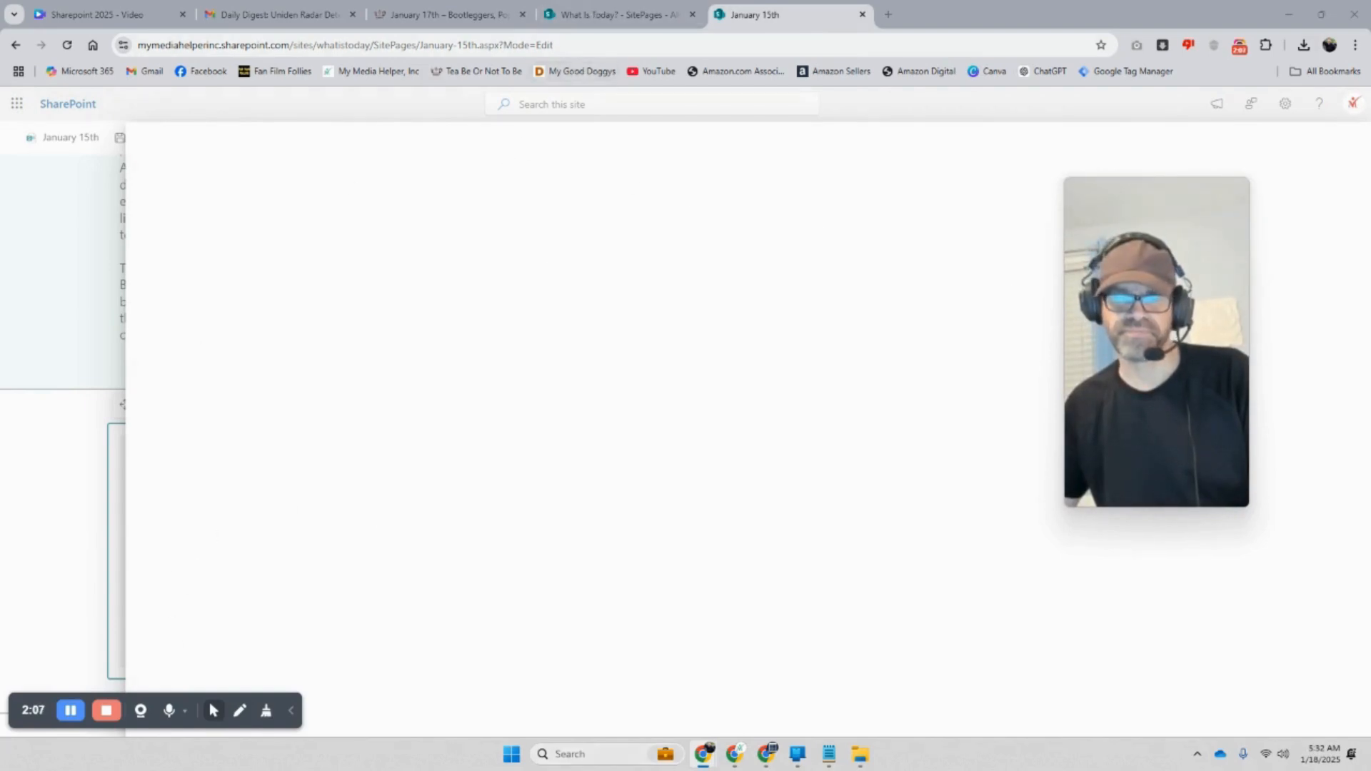
{"action": "left_click", "coordinate": [767, 755]}
{"action": "left_click", "coordinate": [736, 757]}
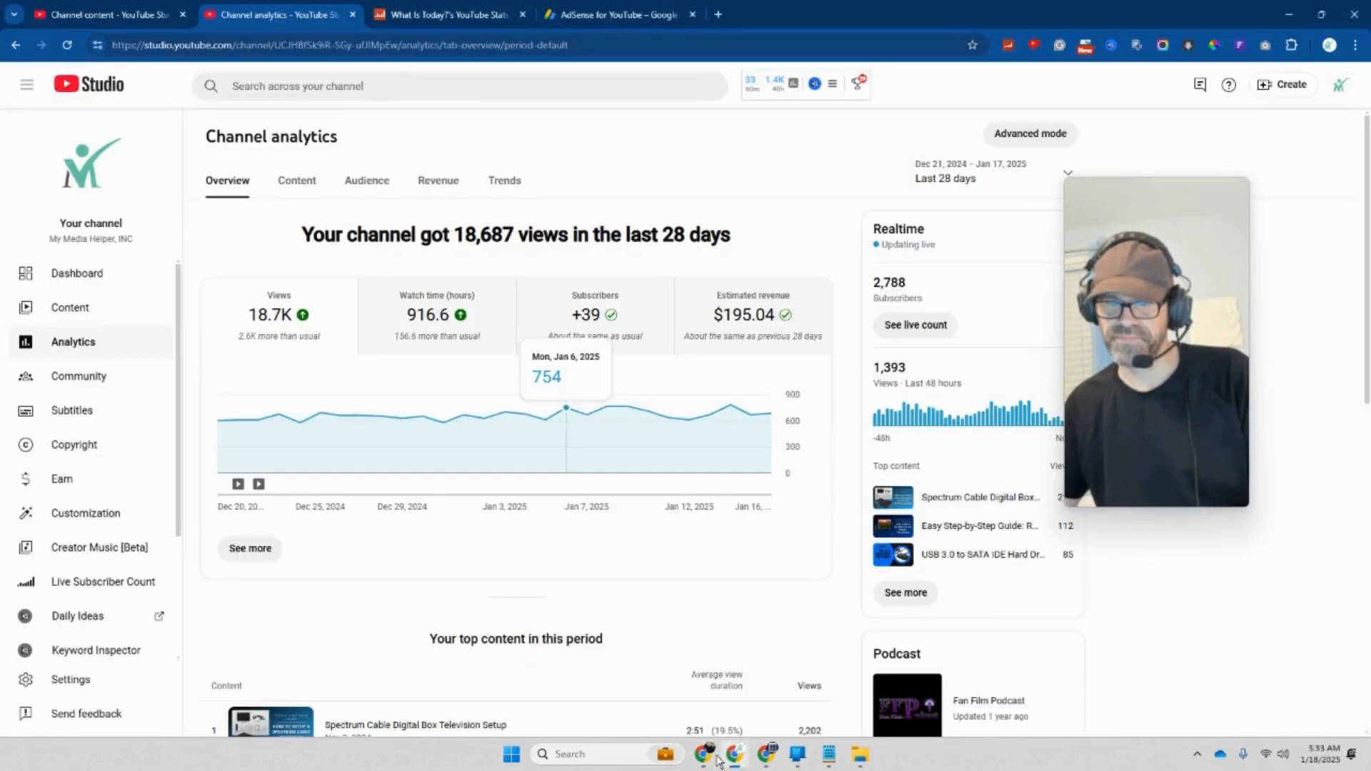
{"action": "mouse_move", "coordinate": [706, 764]}
{"action": "left_click", "coordinate": [767, 756]}
{"action": "left_click", "coordinate": [741, 755]}
{"action": "left_click", "coordinate": [776, 759]}
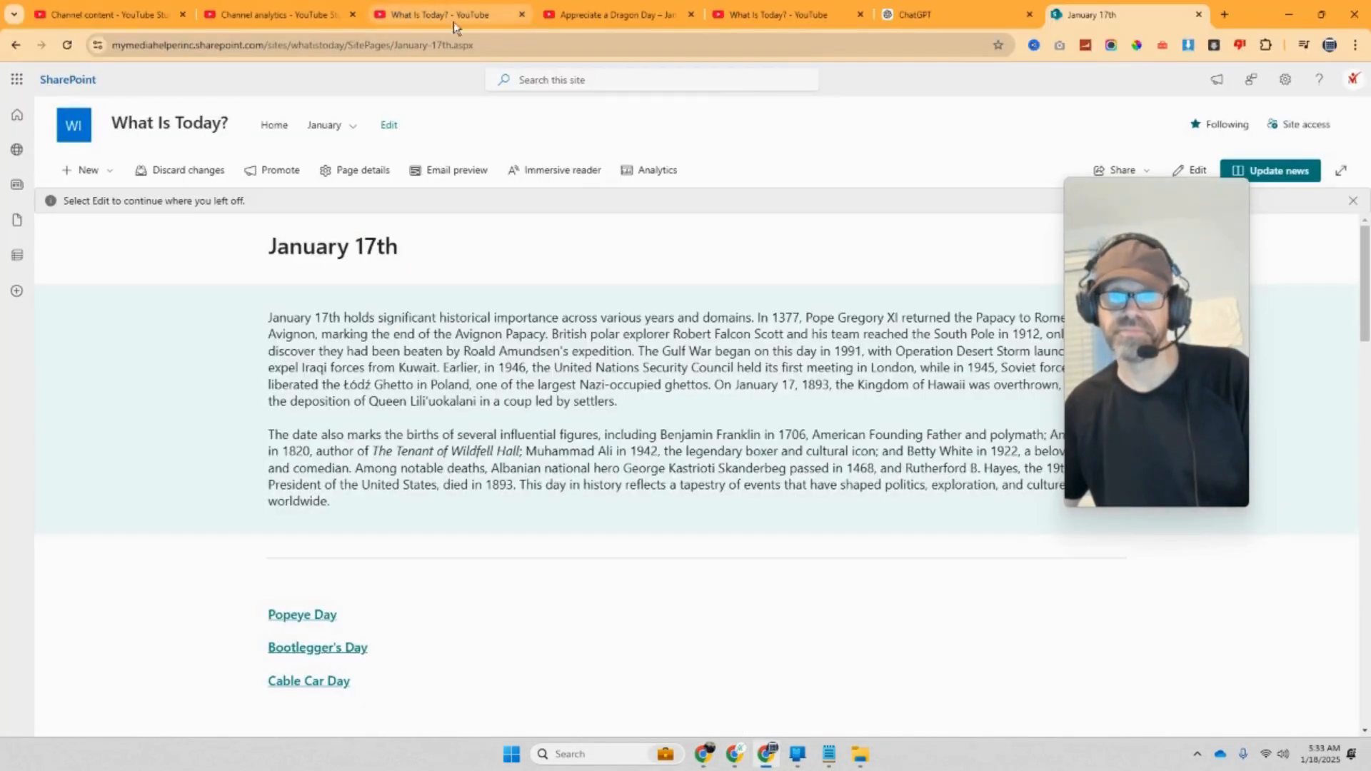
{"action": "mouse_move", "coordinate": [703, 754]}
{"action": "left_click", "coordinate": [609, 706]}
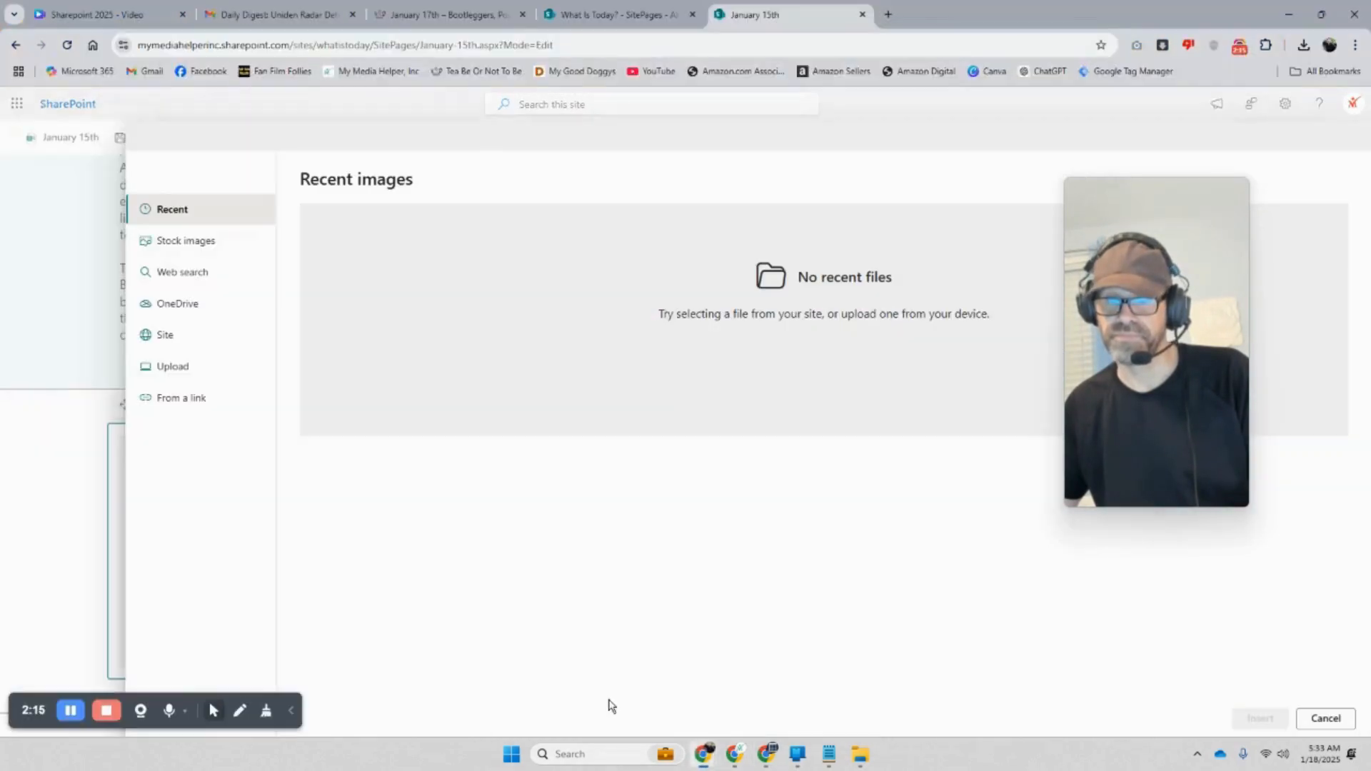
Upload popeye-banner from Downloads into the Image web part and publish the January 15th news update
{"action": "left_click", "coordinate": [175, 369]}
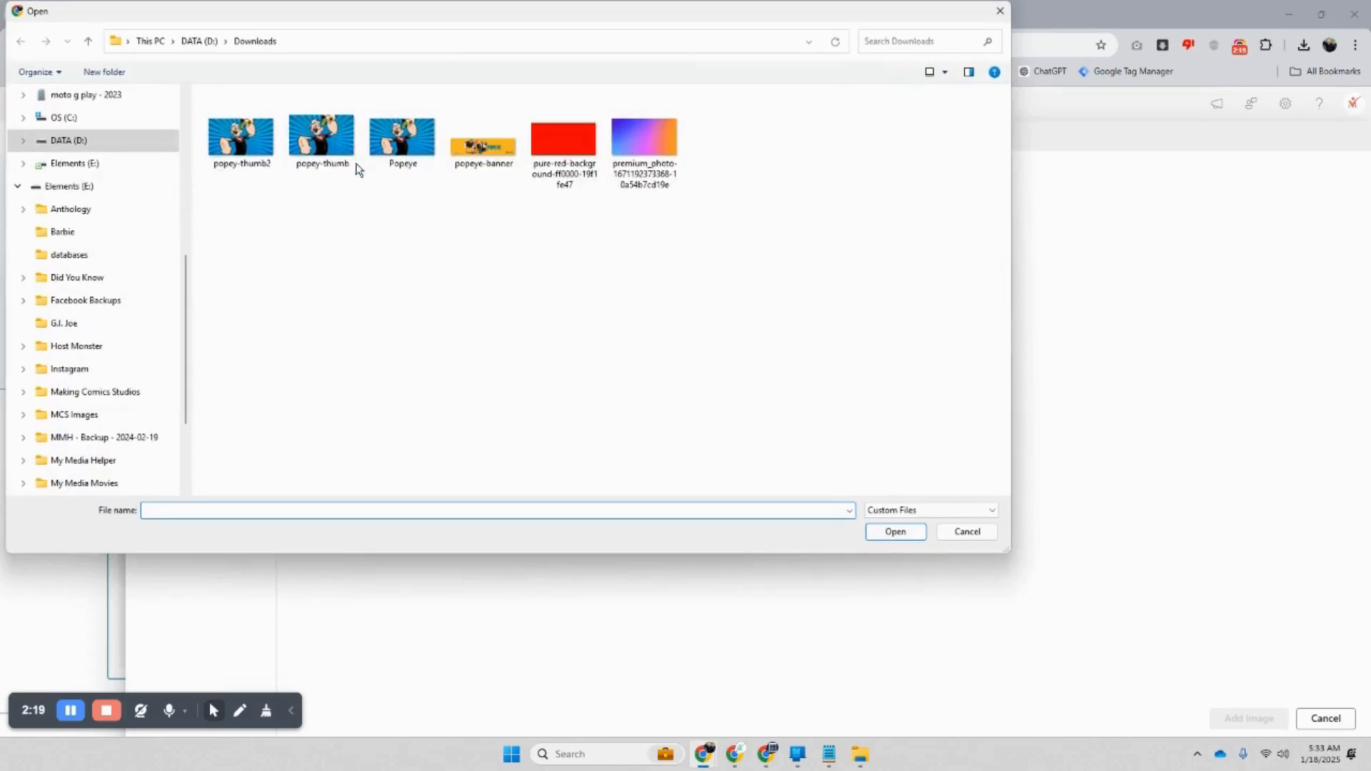
{"action": "double_click", "coordinate": [468, 143]}
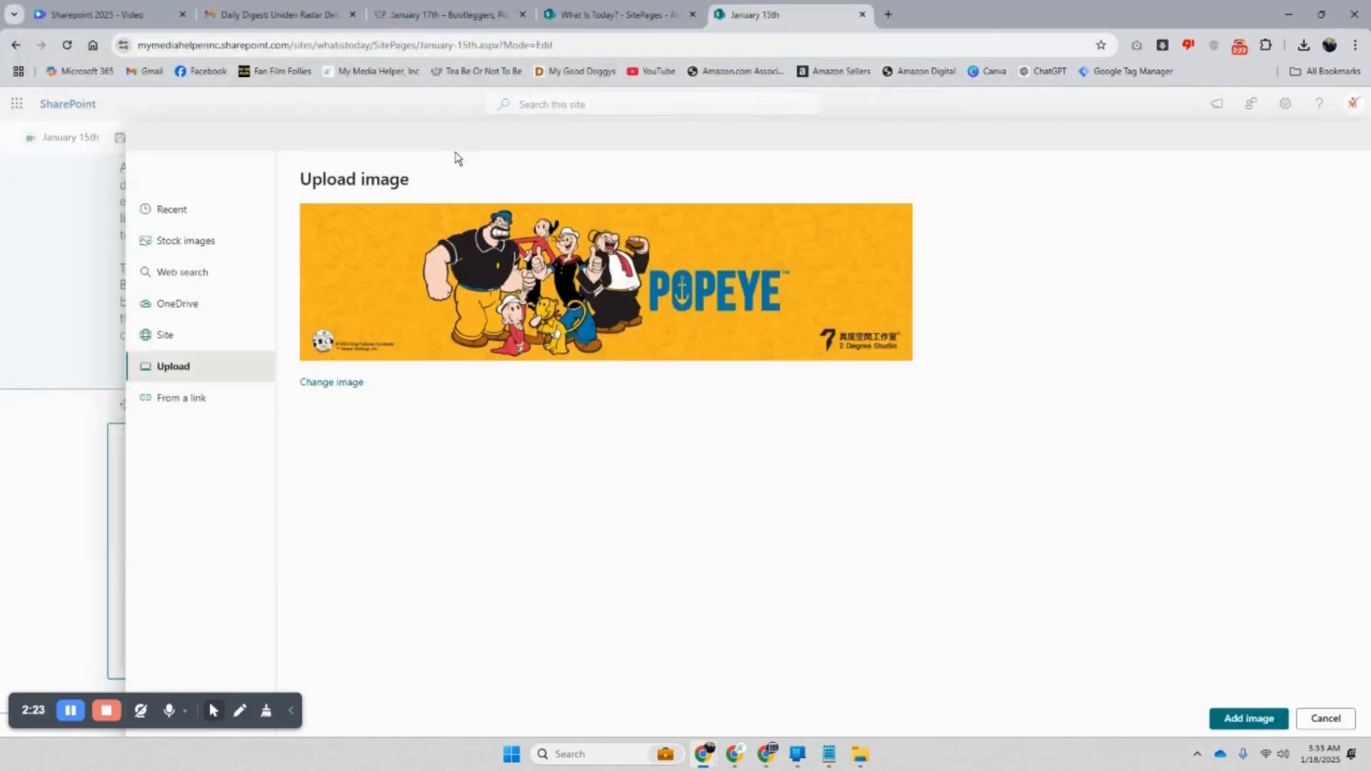
{"action": "left_click", "coordinate": [1240, 721]}
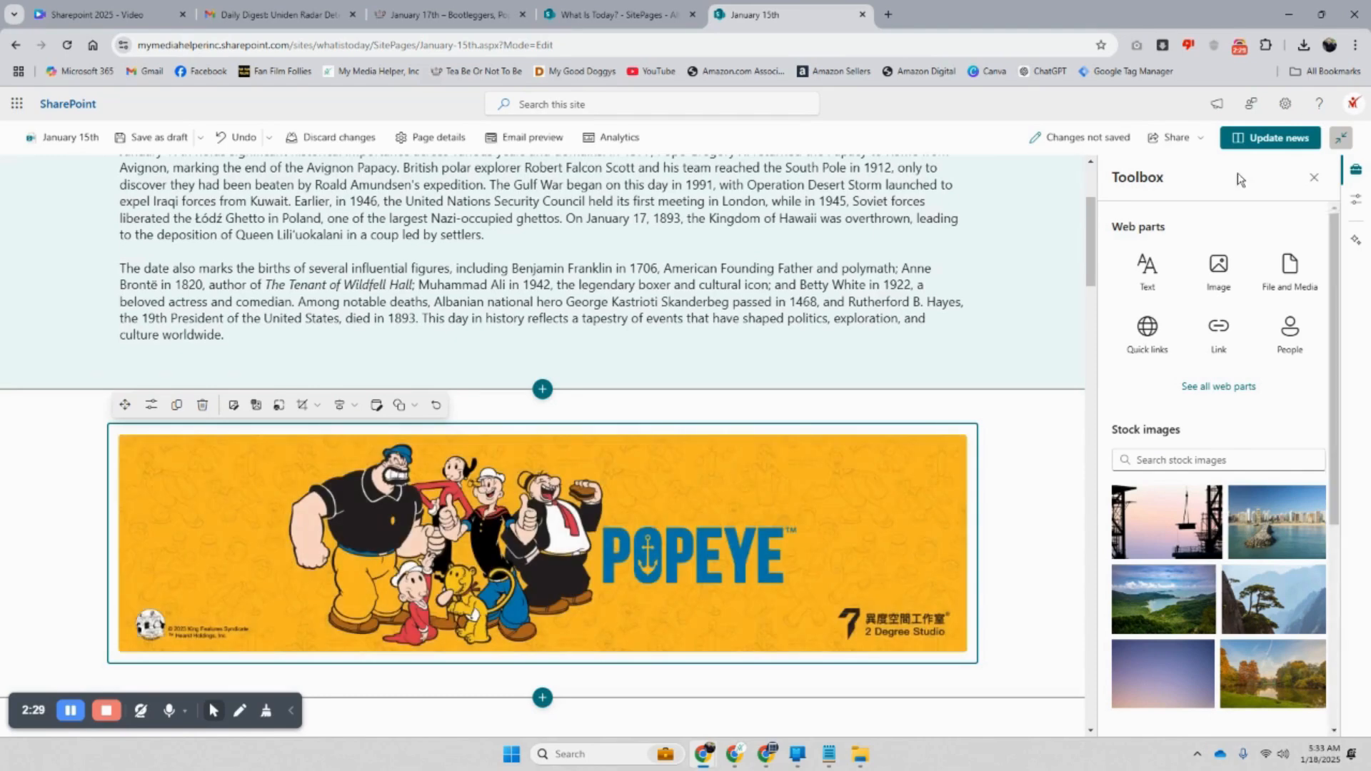
{"action": "left_click", "coordinate": [1278, 137]}
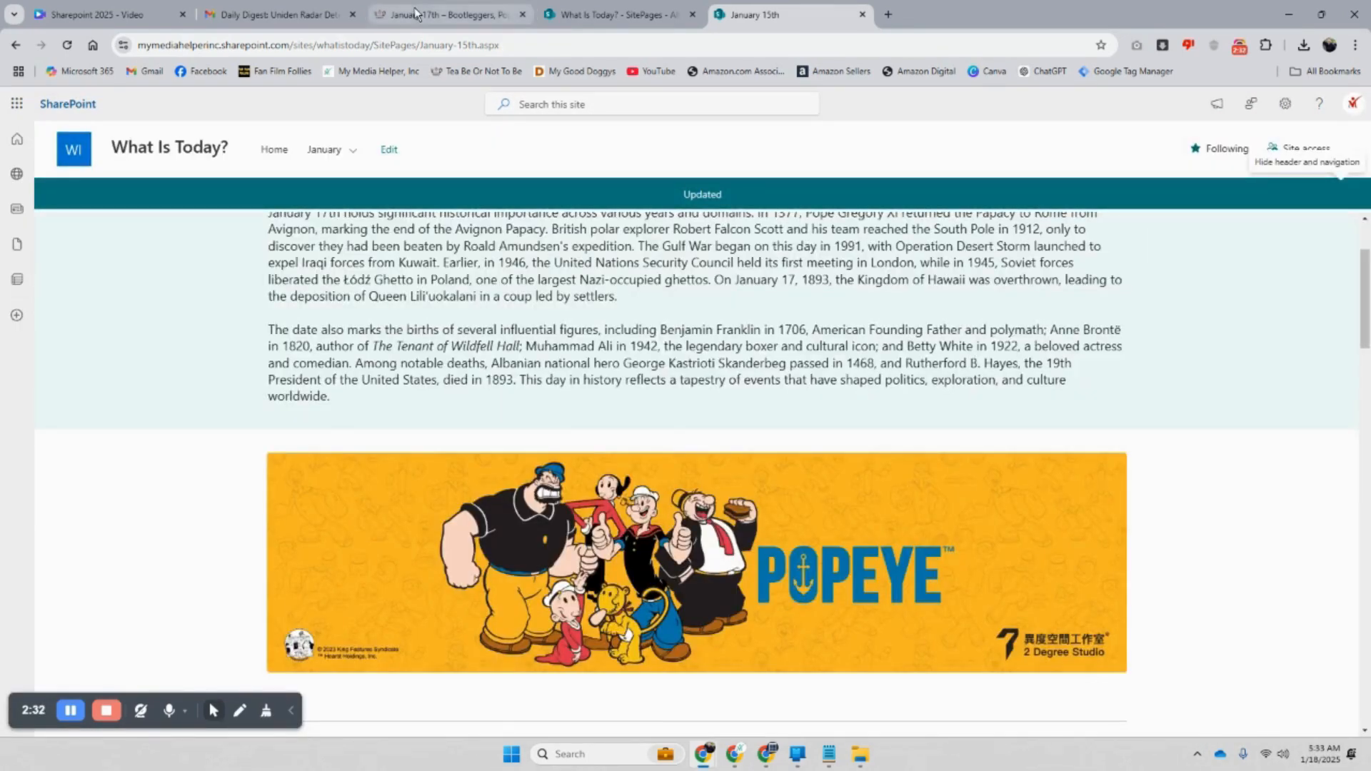
Reload the SitePages folder in Site Assets and open its January-15th folder to check for the uploaded banner image
{"action": "left_click", "coordinate": [577, 16]}
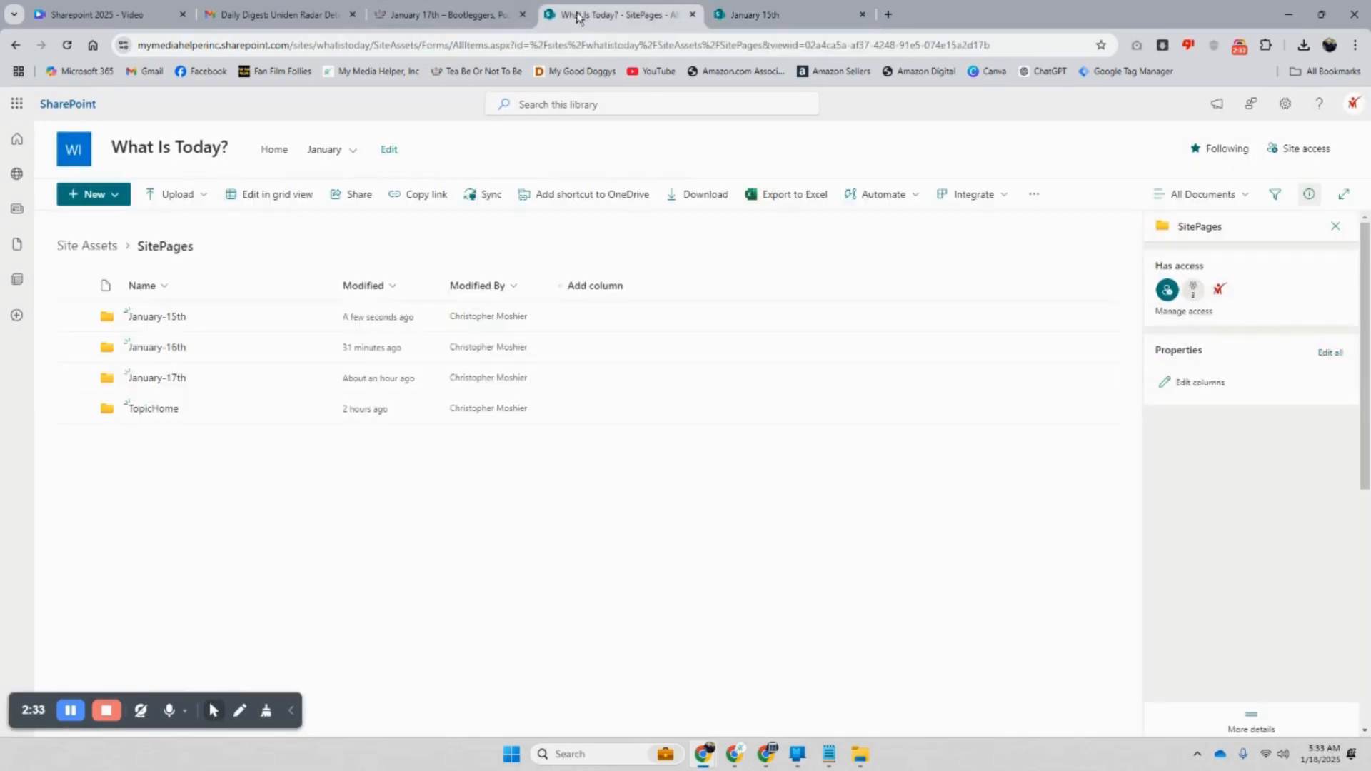
{"action": "left_click", "coordinate": [67, 46]}
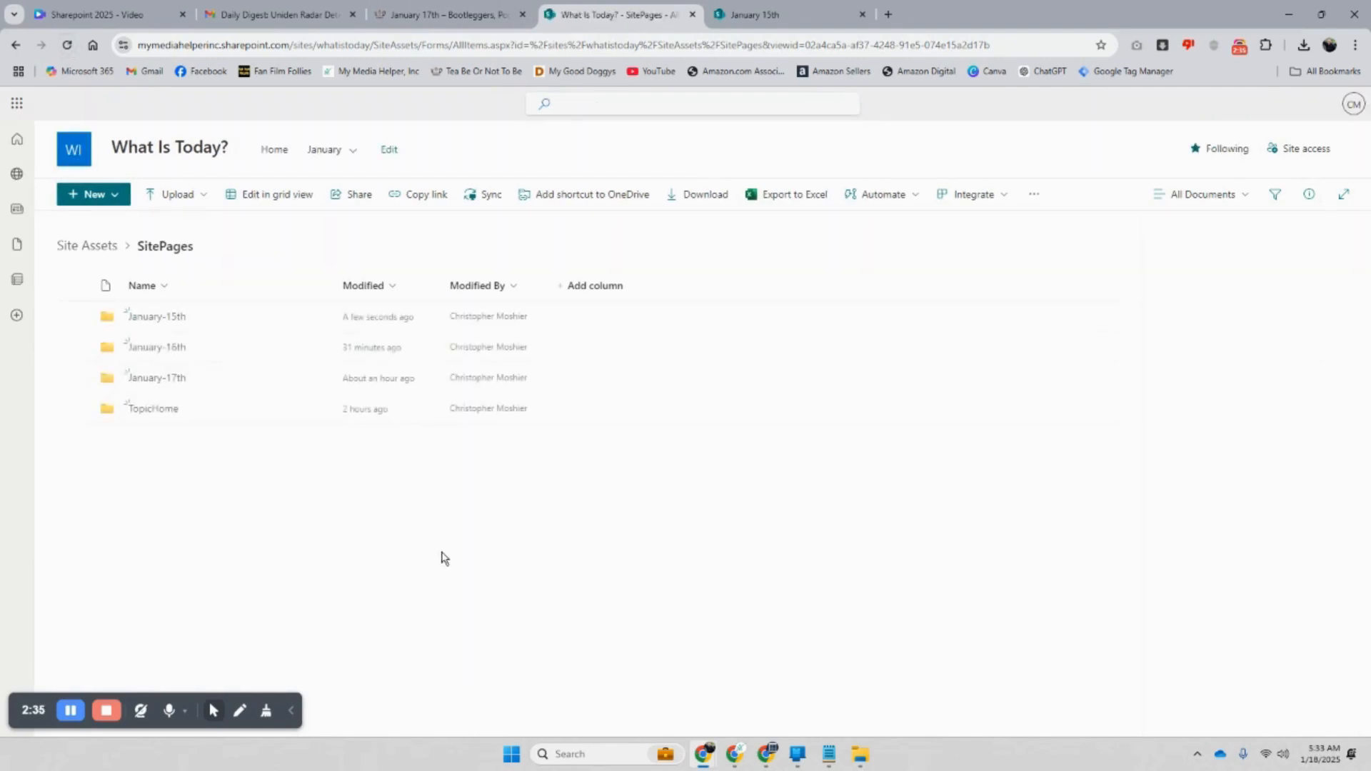
{"action": "left_click", "coordinate": [165, 321]}
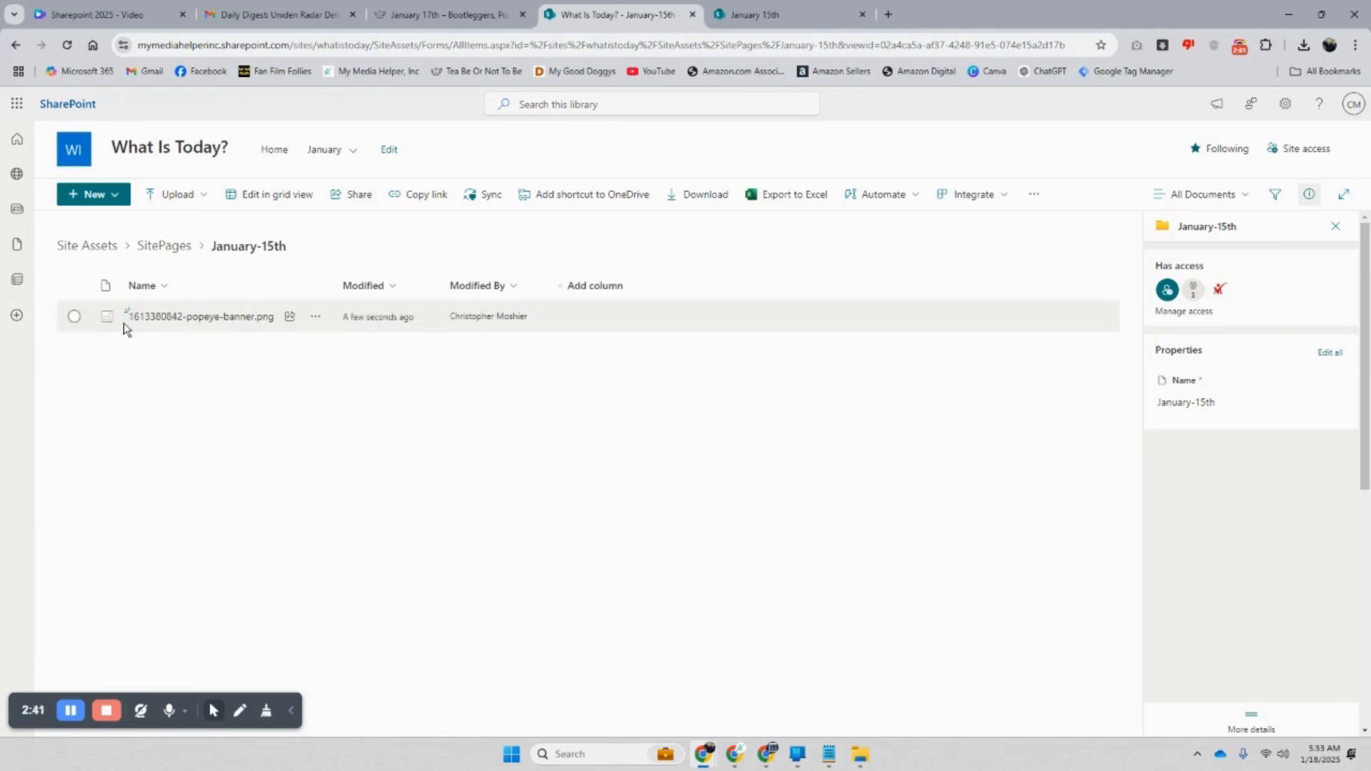
{"action": "mouse_move", "coordinate": [169, 325]}
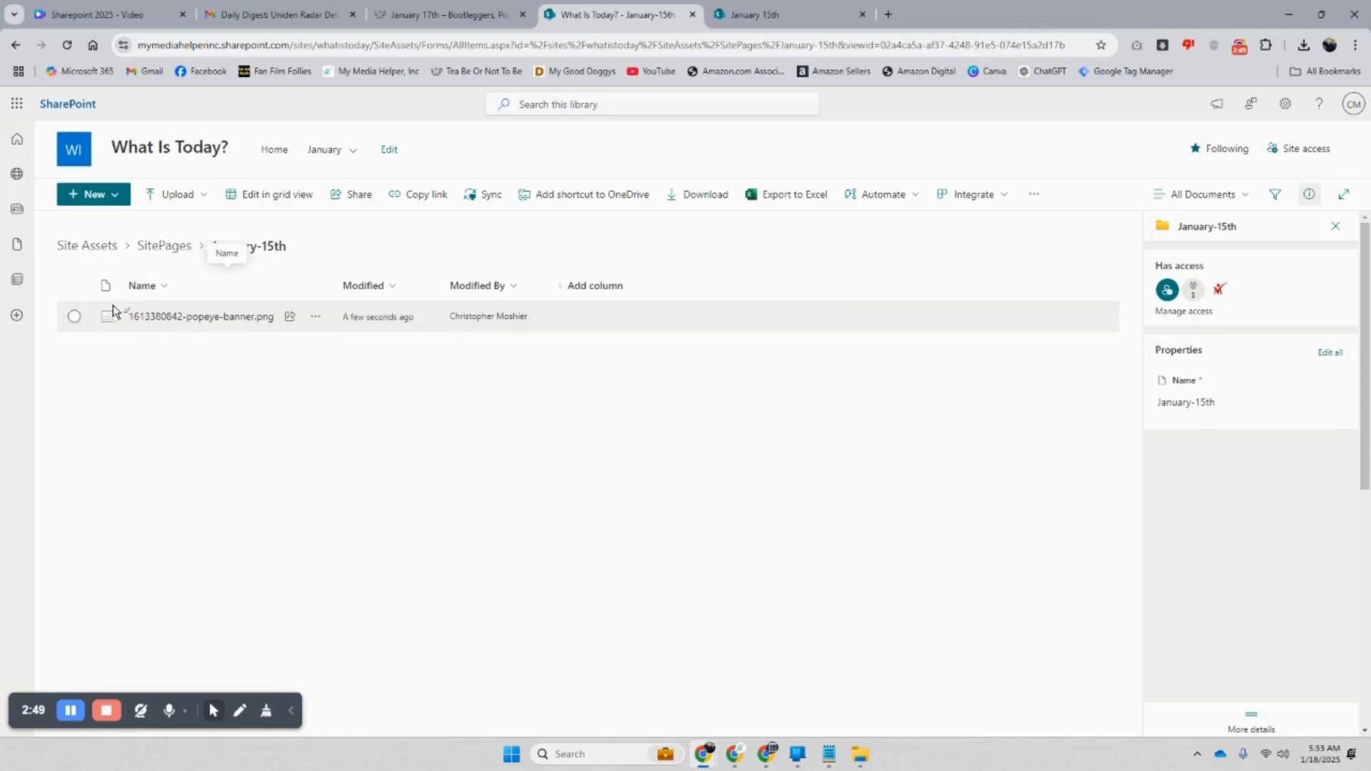
{"action": "left_click", "coordinate": [74, 317]}
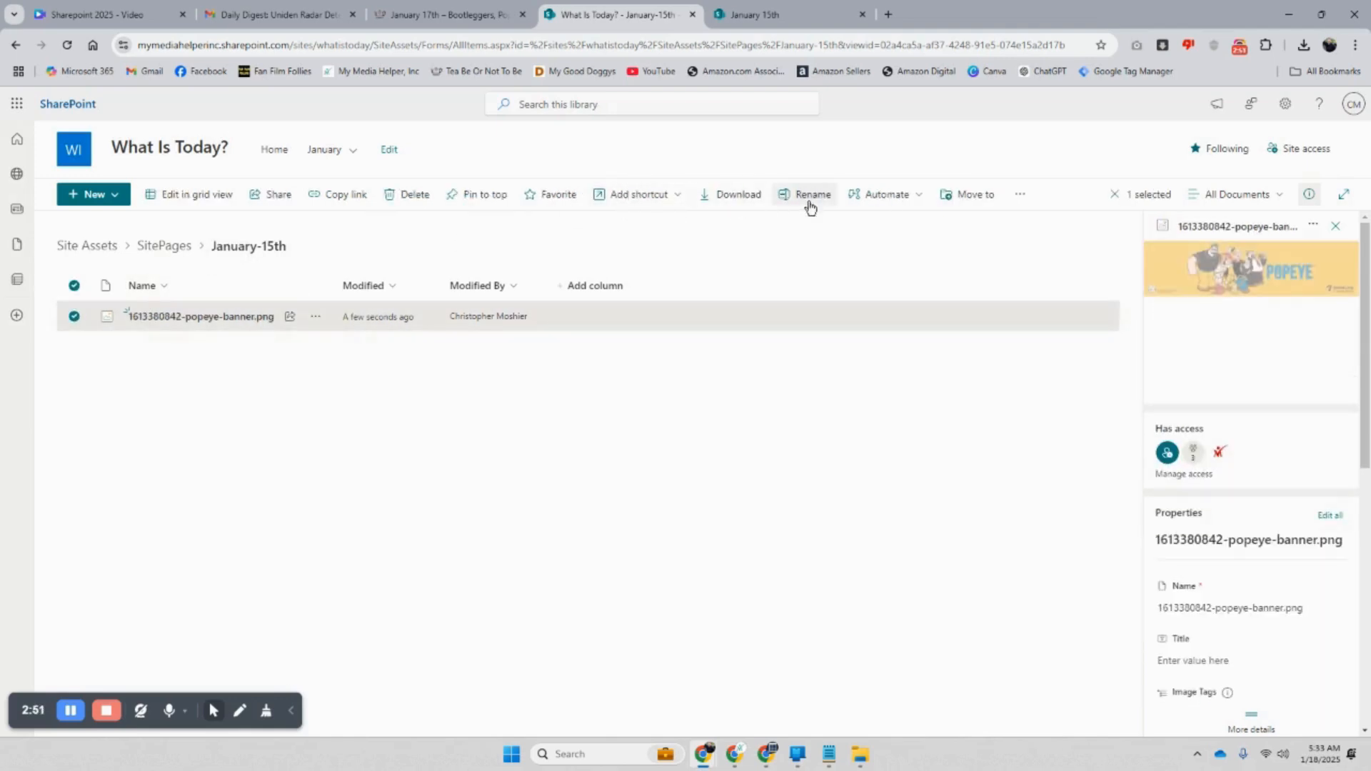
{"action": "left_click", "coordinate": [406, 195]}
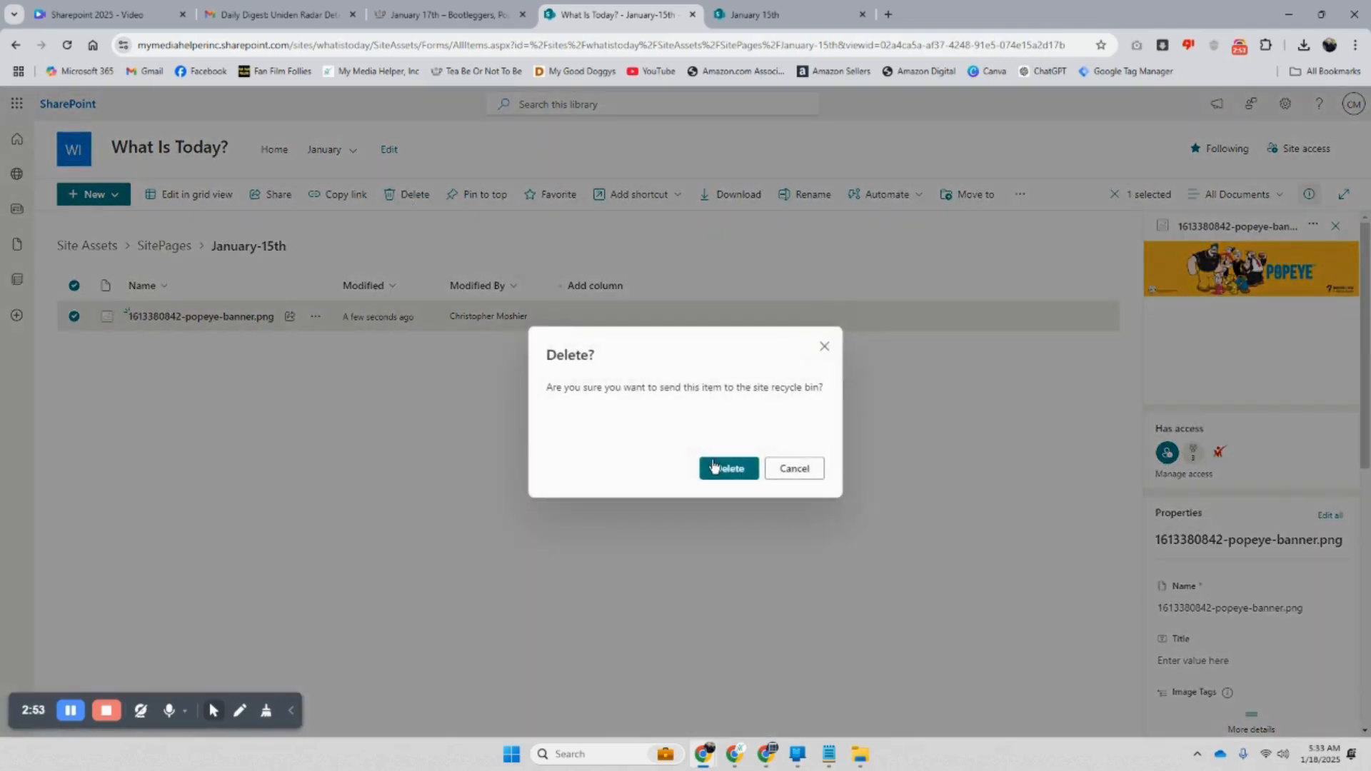
{"action": "left_click", "coordinate": [722, 467]}
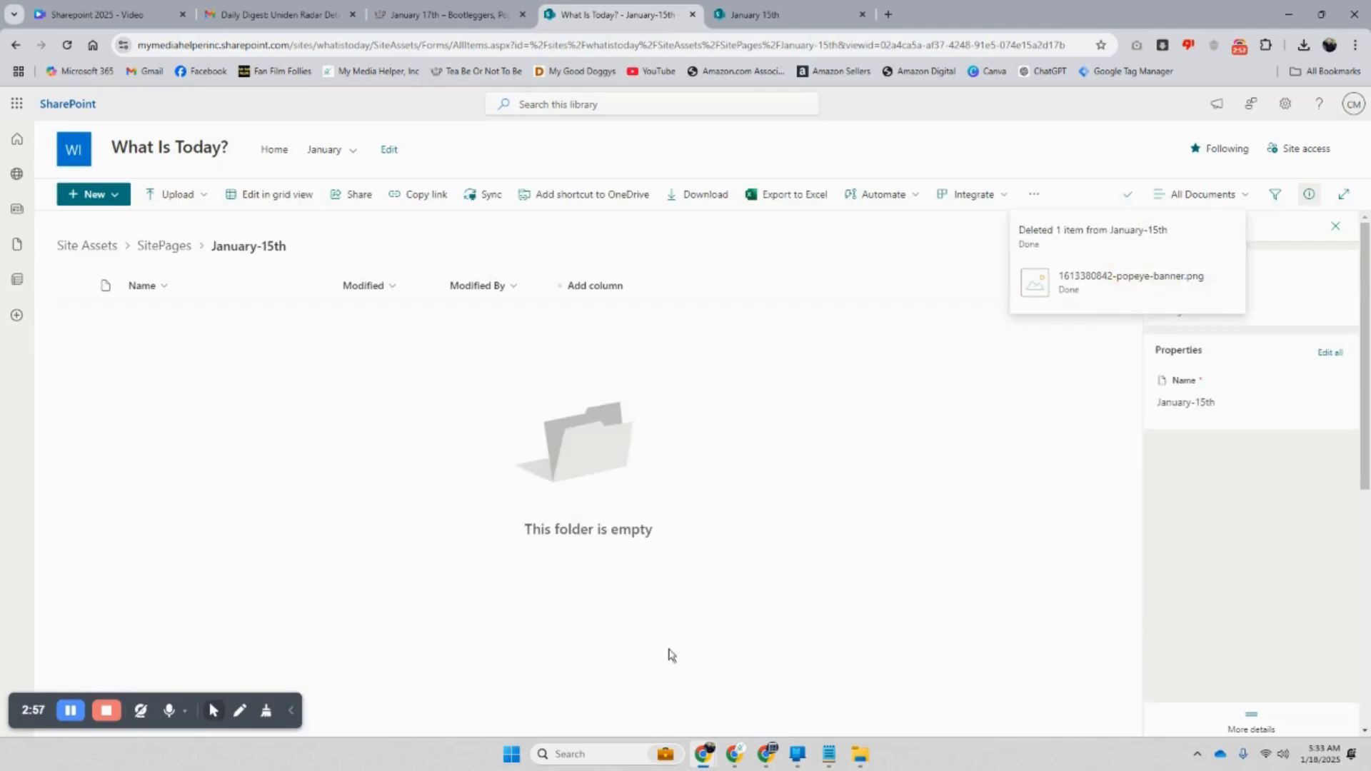
Upload the popeye-banner image from the Downloads folder into the January-15th folder
{"action": "left_click", "coordinate": [859, 756]}
{"action": "left_click", "coordinate": [894, 703]}
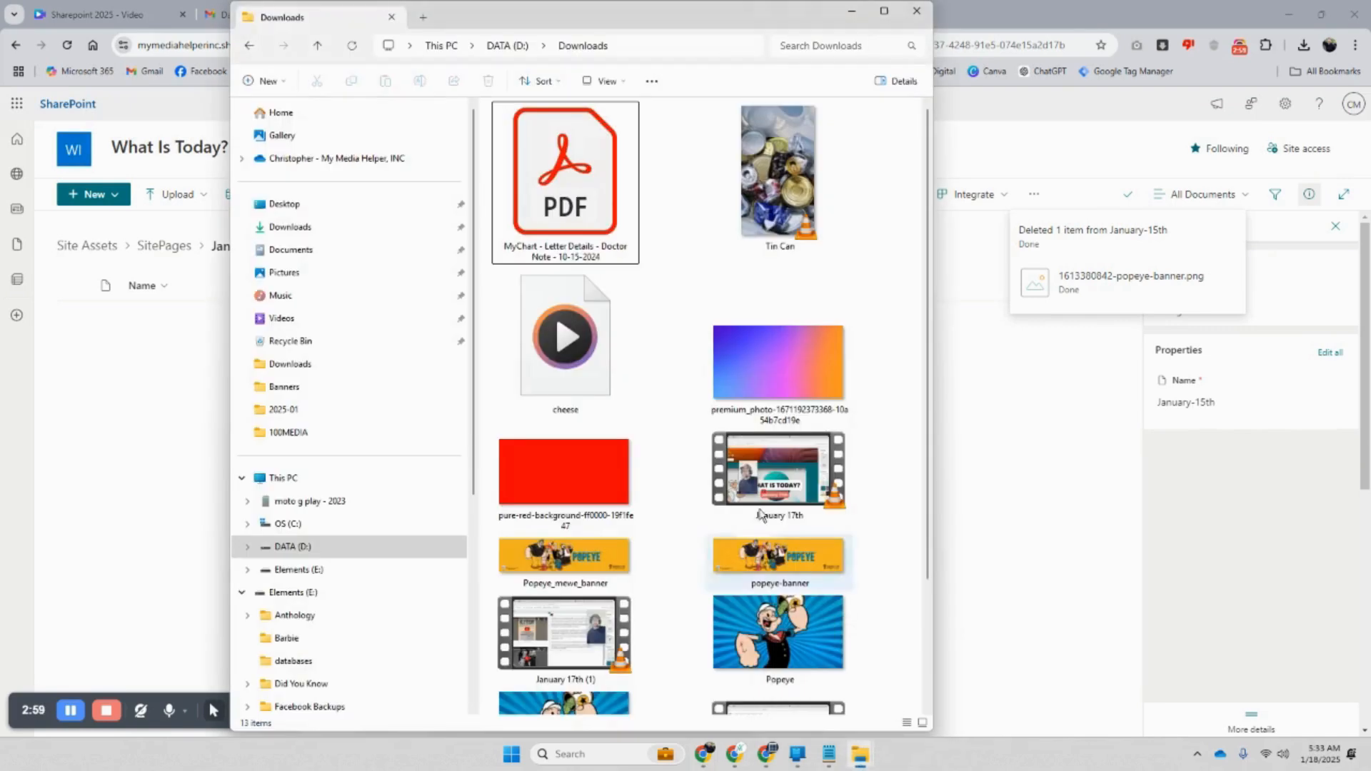
{"action": "left_click_drag", "start_coordinate": [744, 563], "coordinate": [238, 576]}
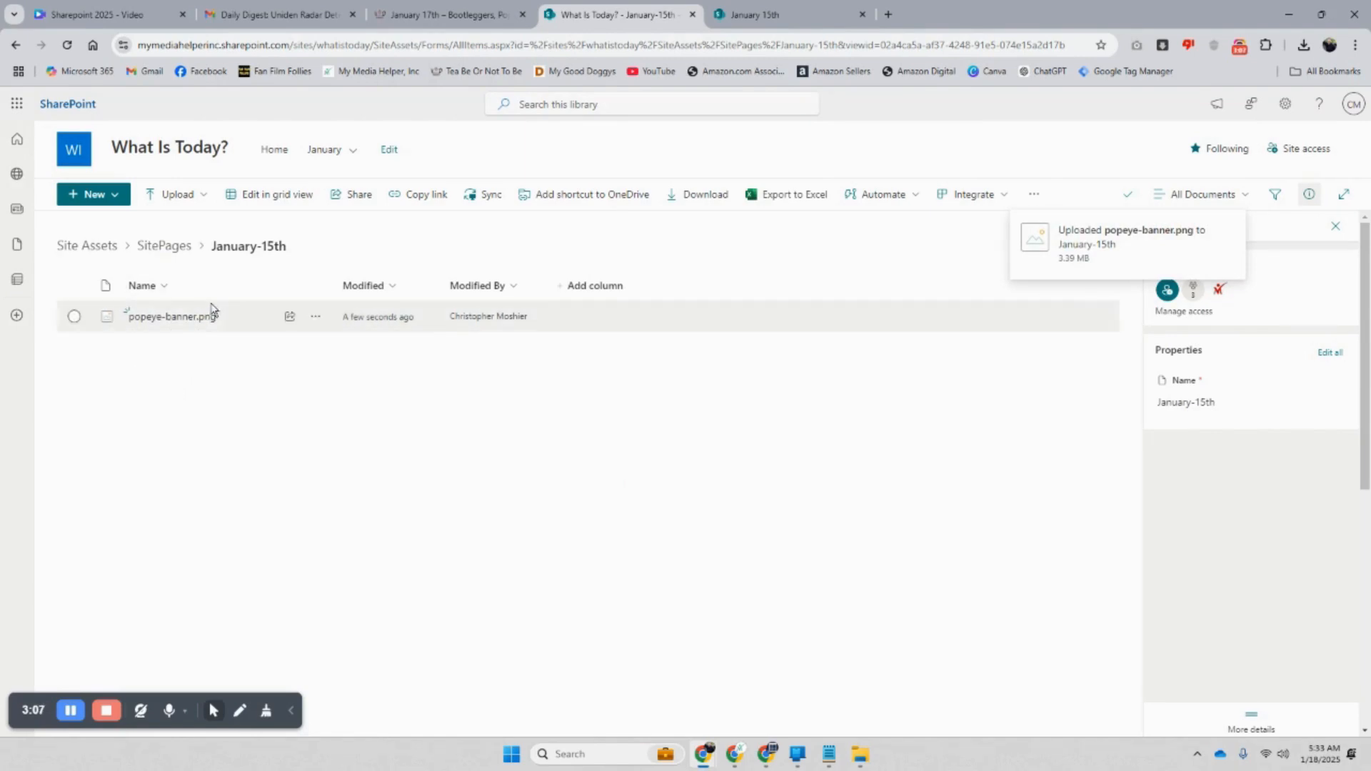
{"action": "left_click", "coordinate": [314, 319]}
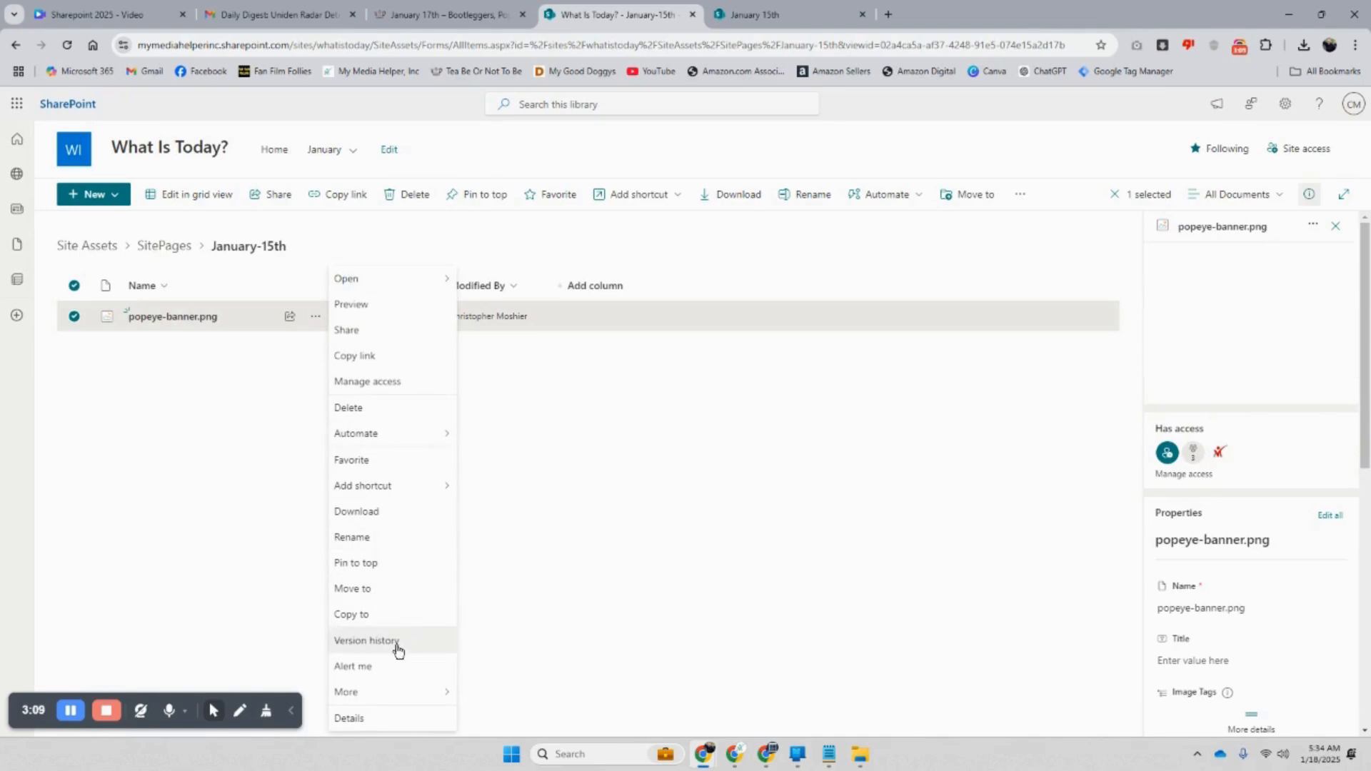
{"action": "left_click", "coordinate": [387, 546]}
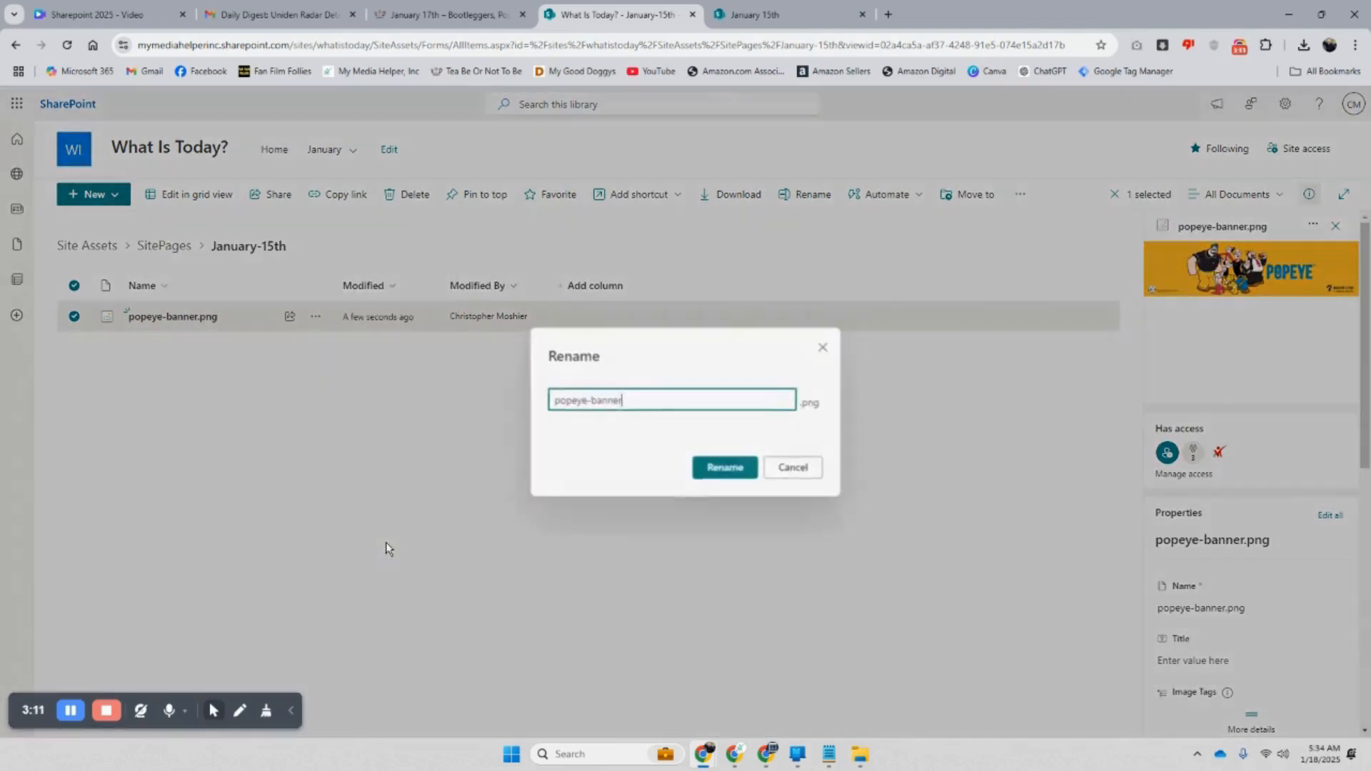
{"action": "left_click", "coordinate": [786, 468]}
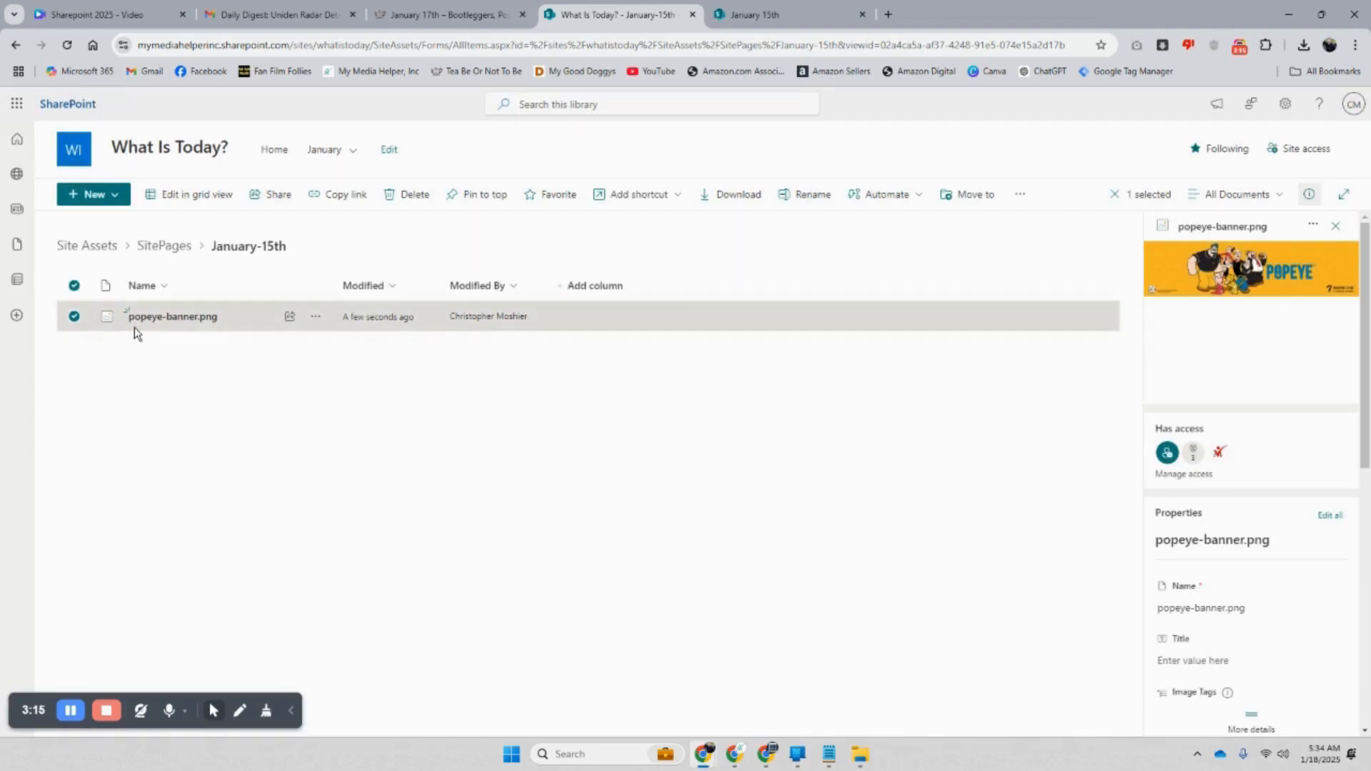
Reload the January 15th page to check its banner, and open the site's home page to check the News section
{"action": "left_click", "coordinate": [769, 20]}
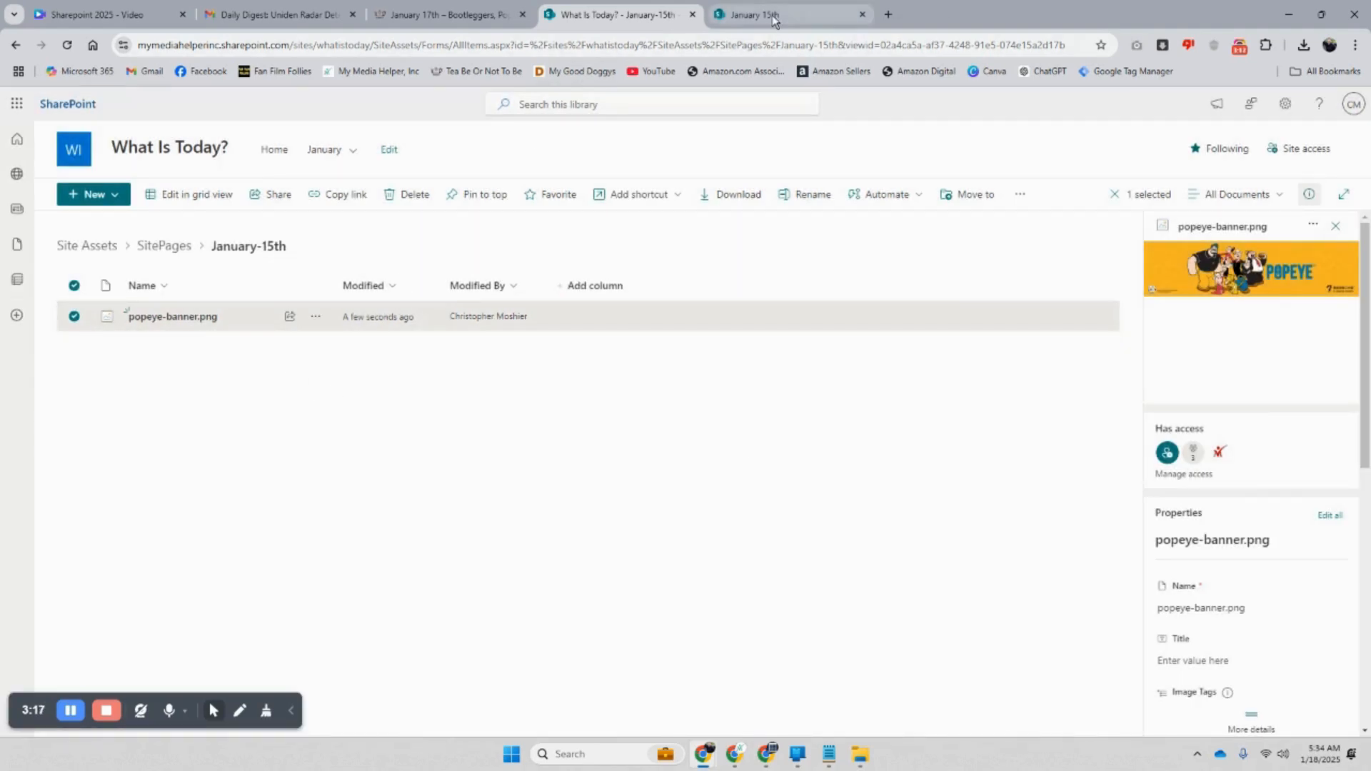
{"action": "scroll", "coordinate": [630, 348], "scroll_direction": "down", "scroll_amount": 2}
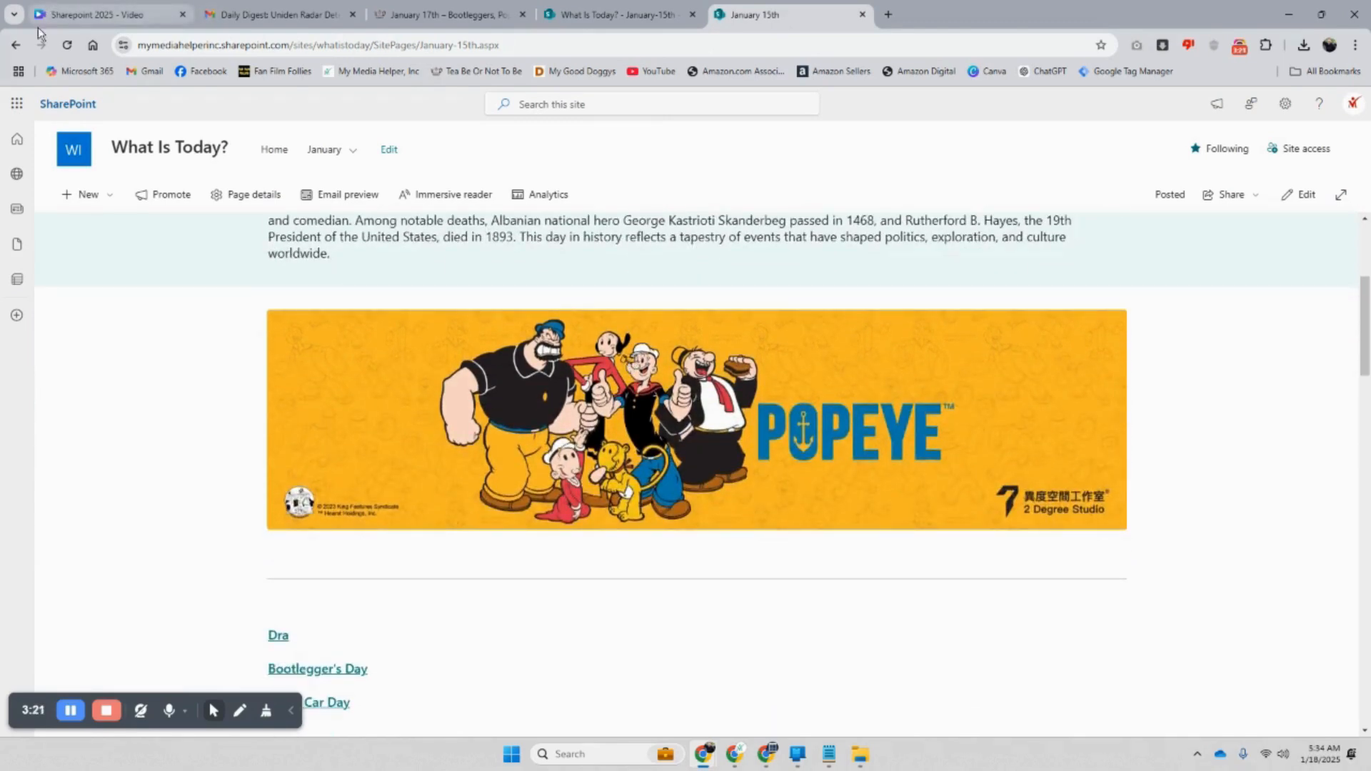
{"action": "left_click", "coordinate": [66, 44]}
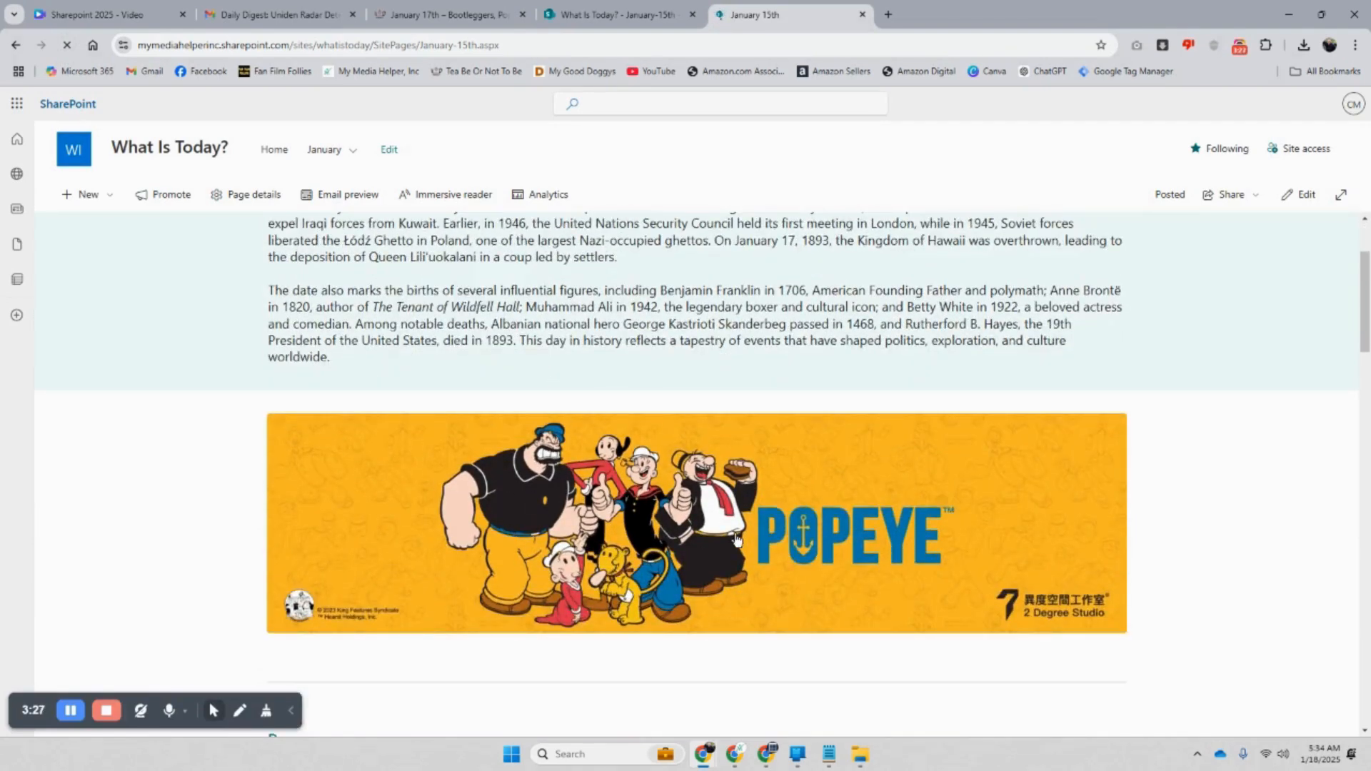
{"action": "left_click", "coordinate": [610, 17]}
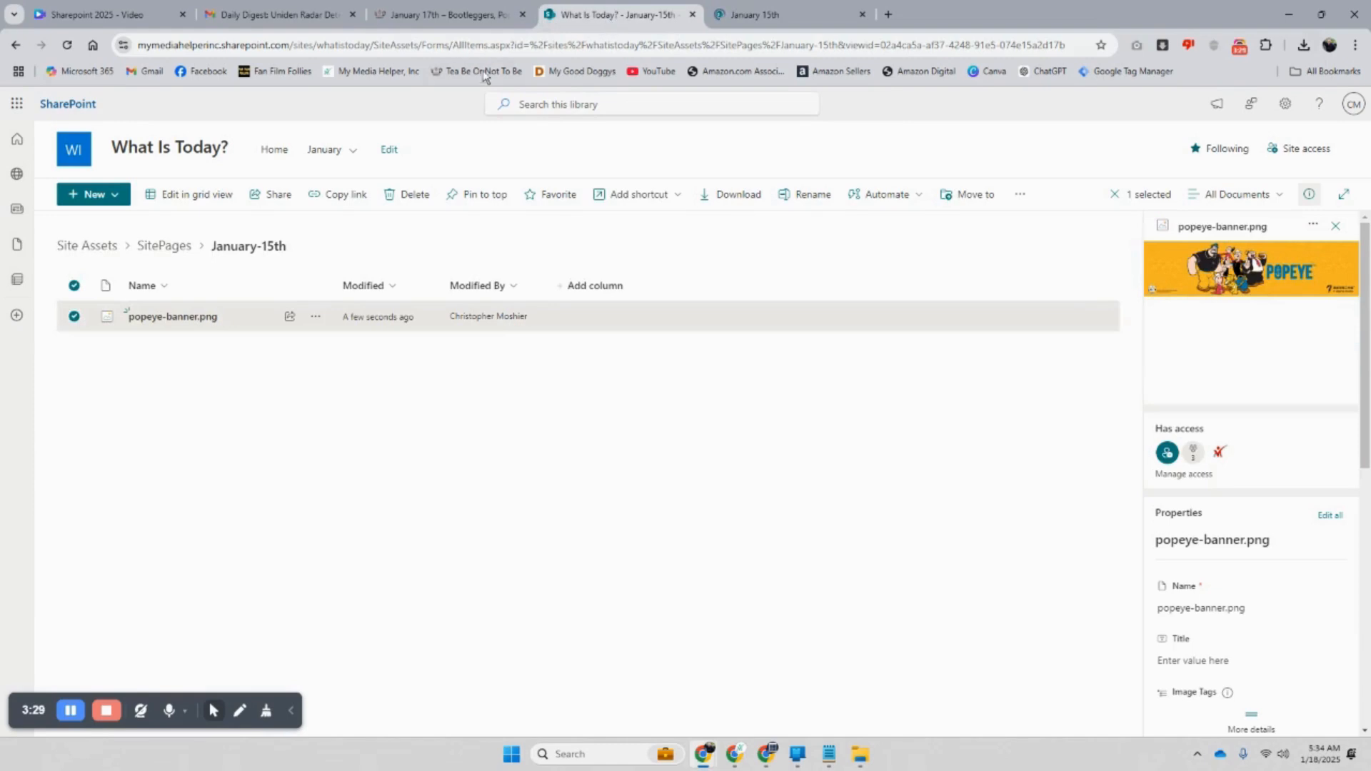
{"action": "left_click", "coordinate": [261, 151]}
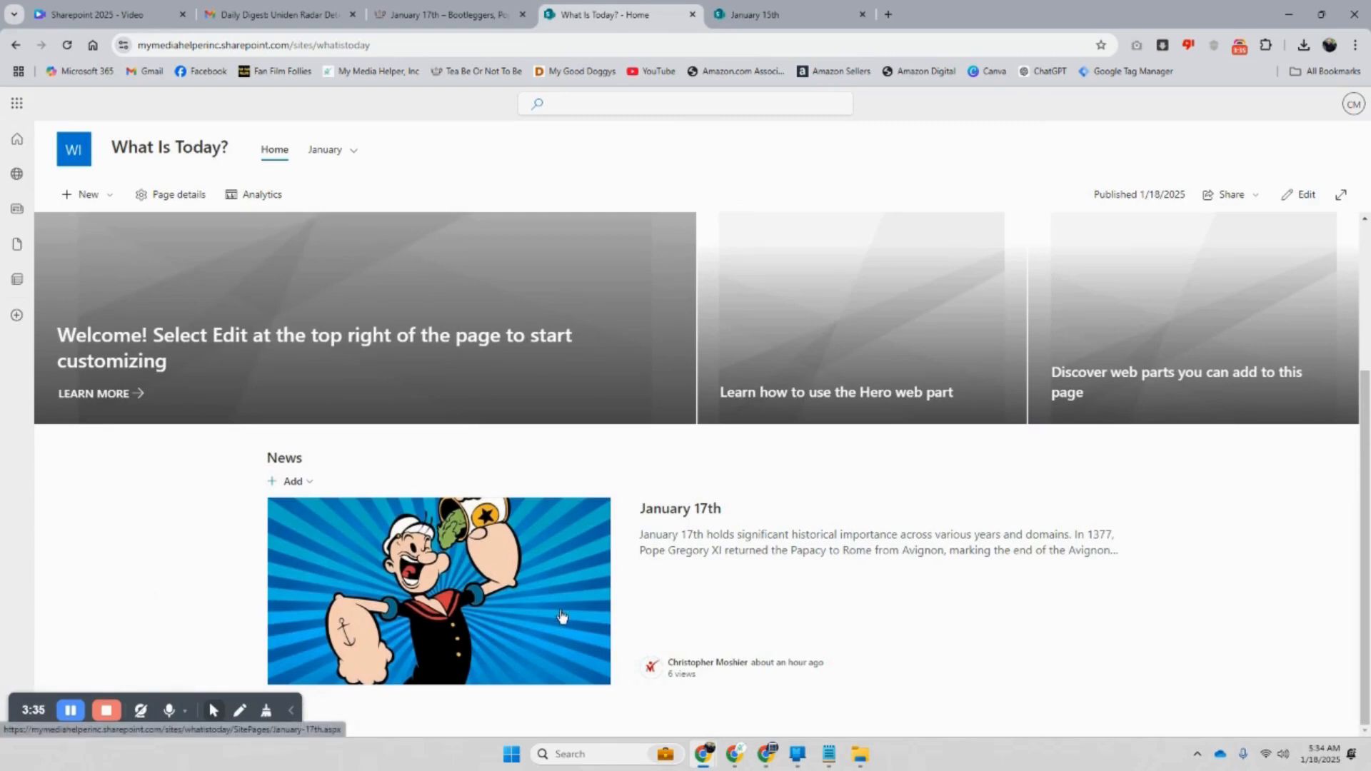
Open the Site Pages library through the site contents, starting from the January 15th page
{"action": "left_click", "coordinate": [807, 14]}
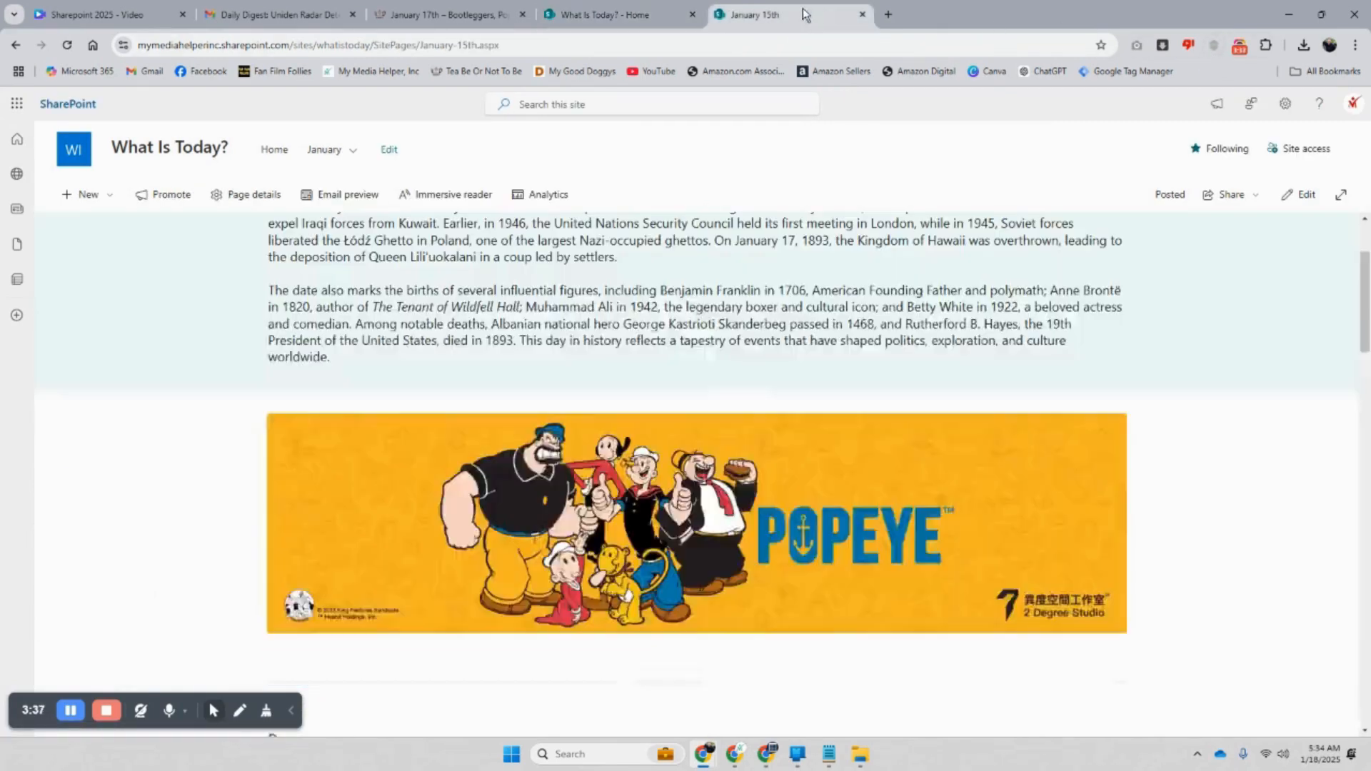
{"action": "left_click", "coordinate": [1285, 113]}
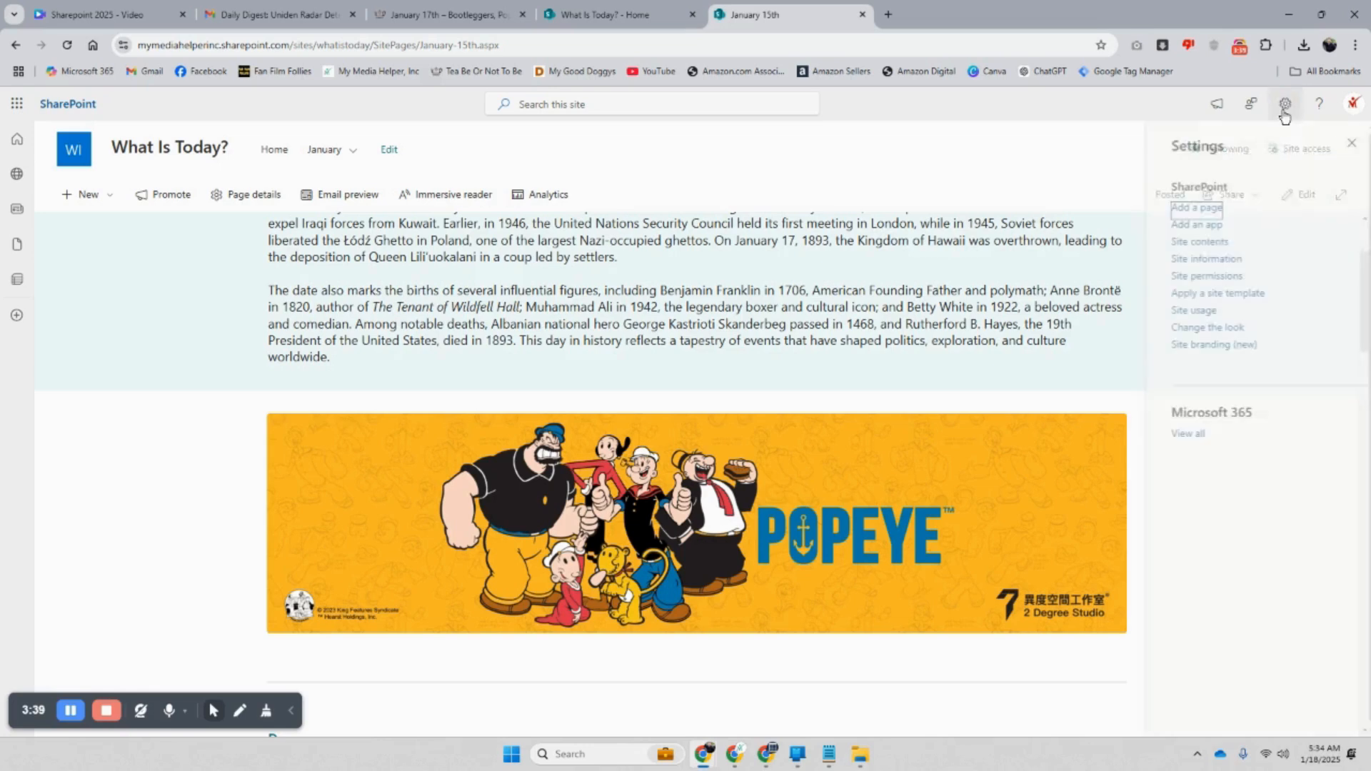
{"action": "left_click", "coordinate": [1197, 244]}
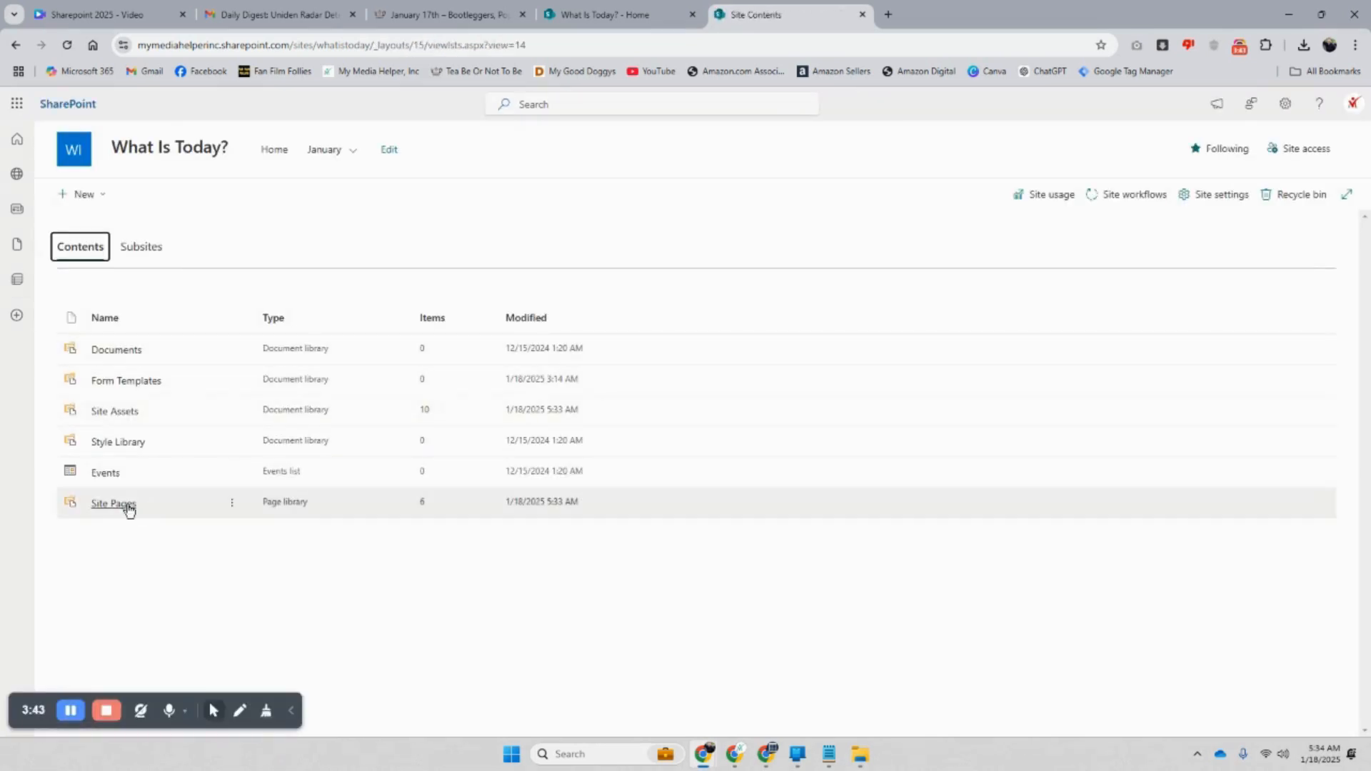
{"action": "left_click", "coordinate": [127, 506]}
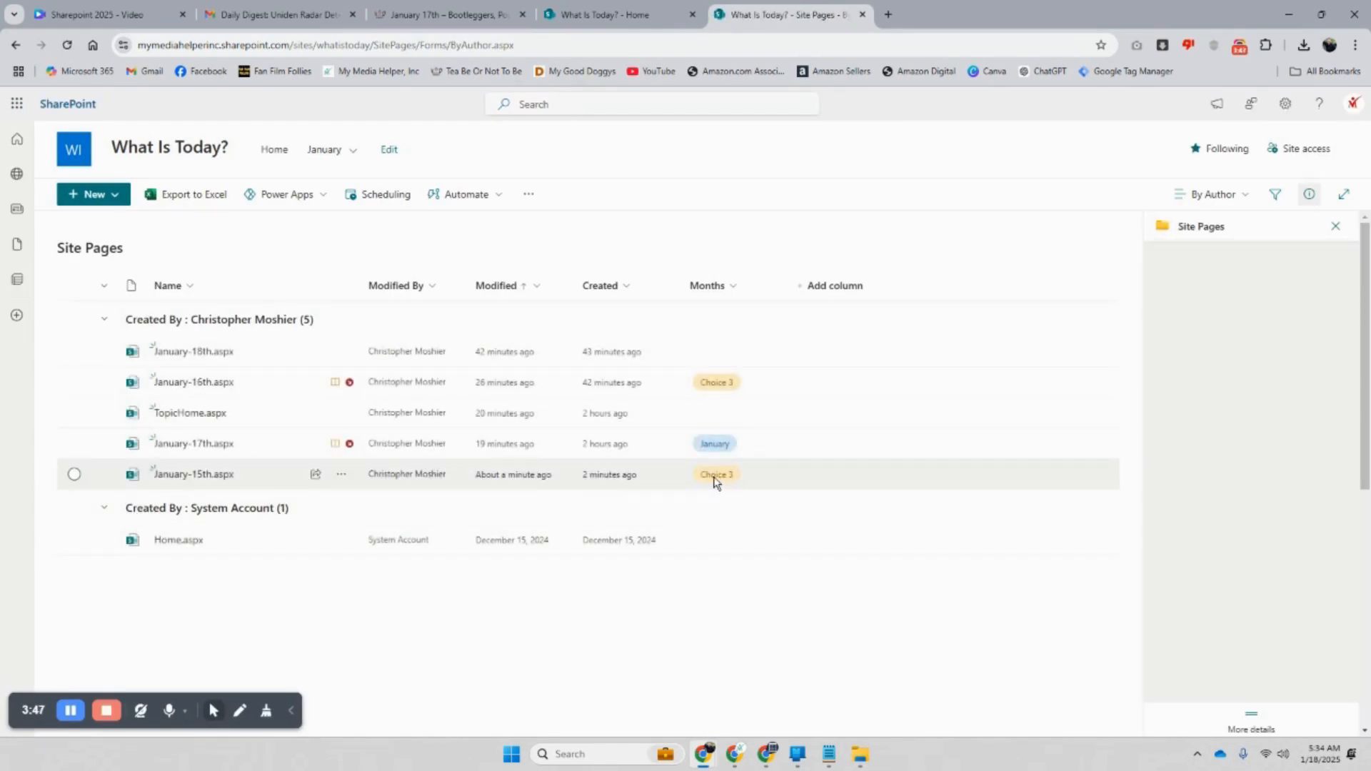
Set the Months property of January-16th.aspx to January
{"action": "left_click", "coordinate": [719, 386]}
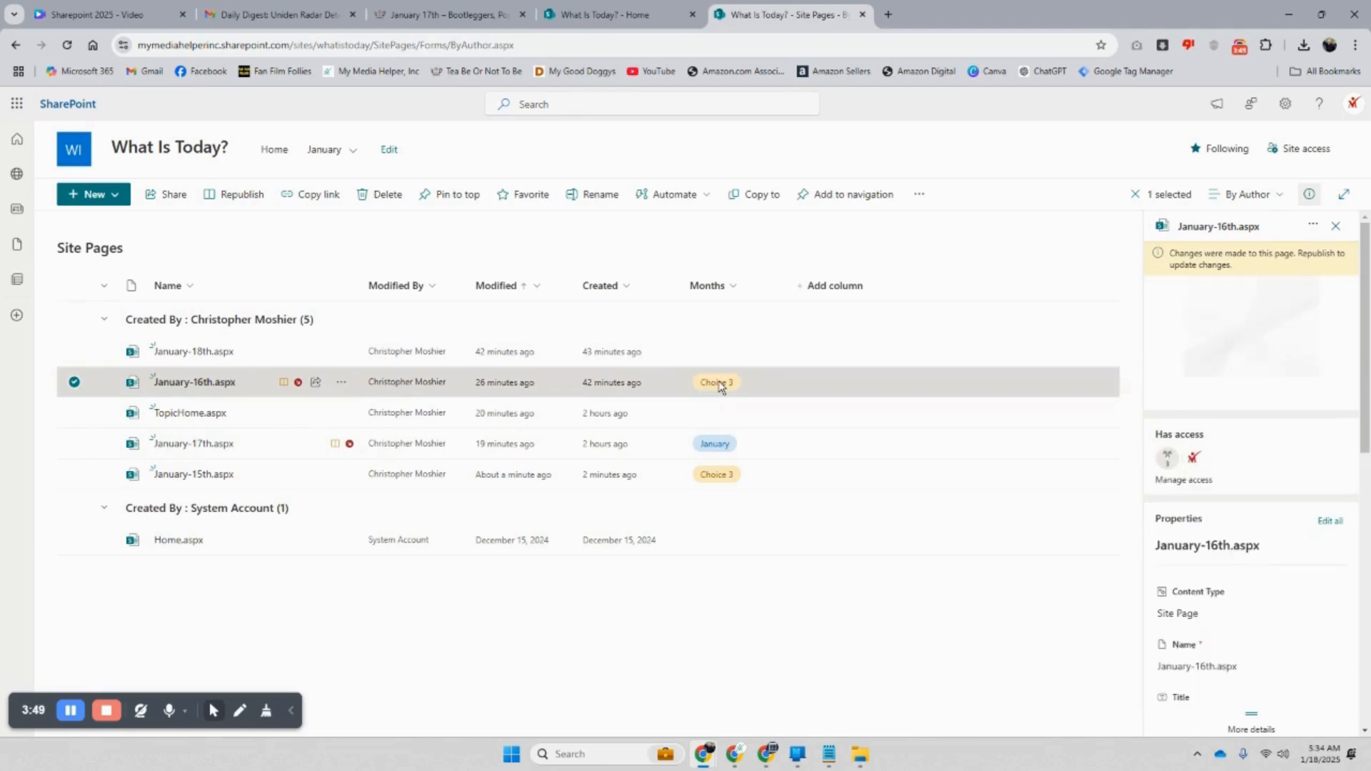
{"action": "left_click", "coordinate": [1250, 584]}
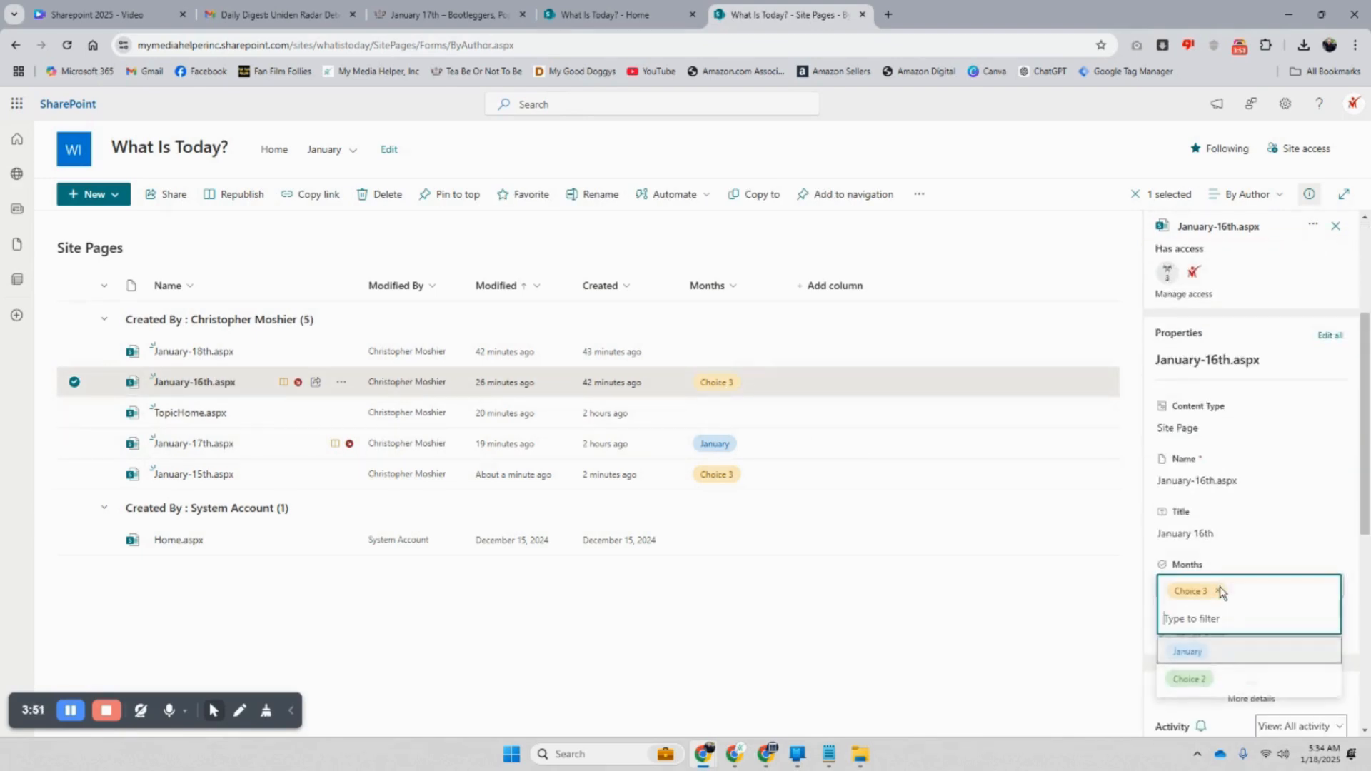
{"action": "left_click", "coordinate": [1211, 679]}
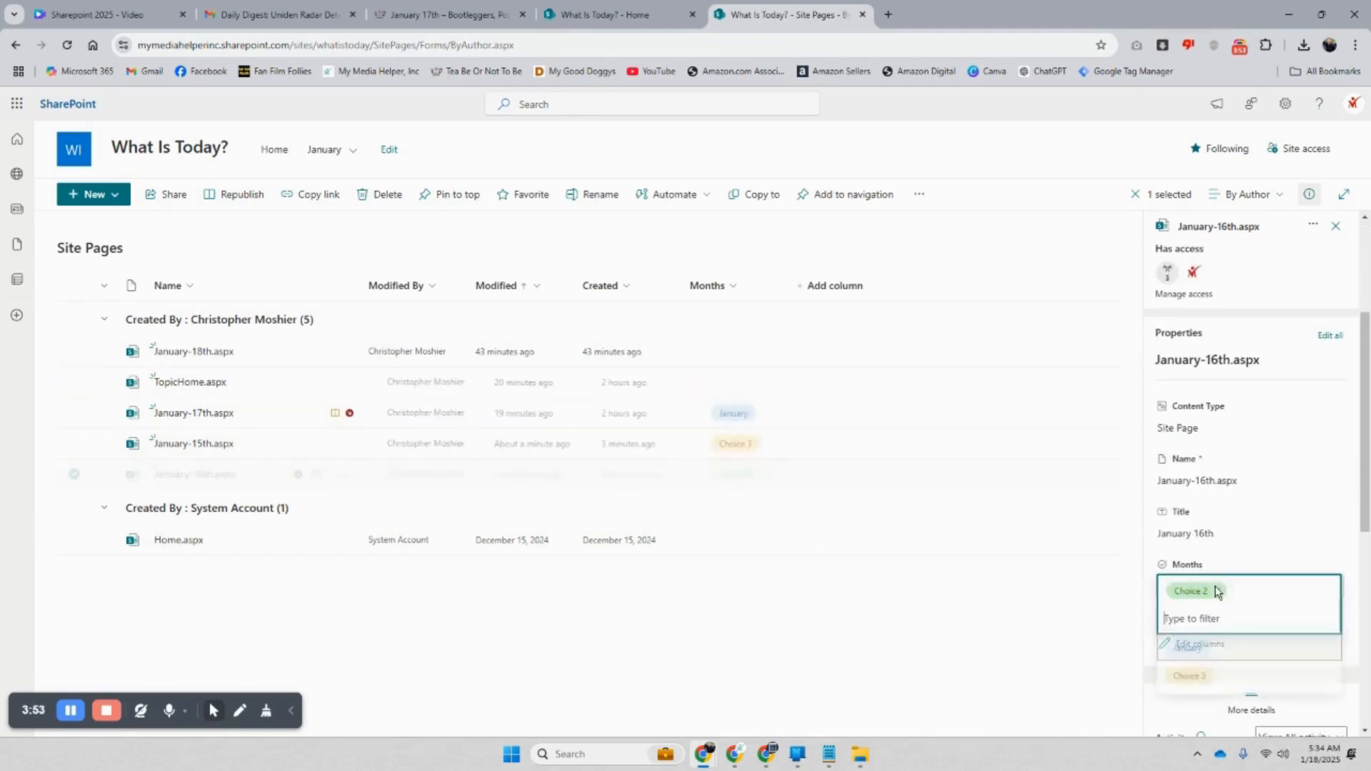
{"action": "left_click", "coordinate": [1222, 587]}
{"action": "left_click", "coordinate": [1187, 653]}
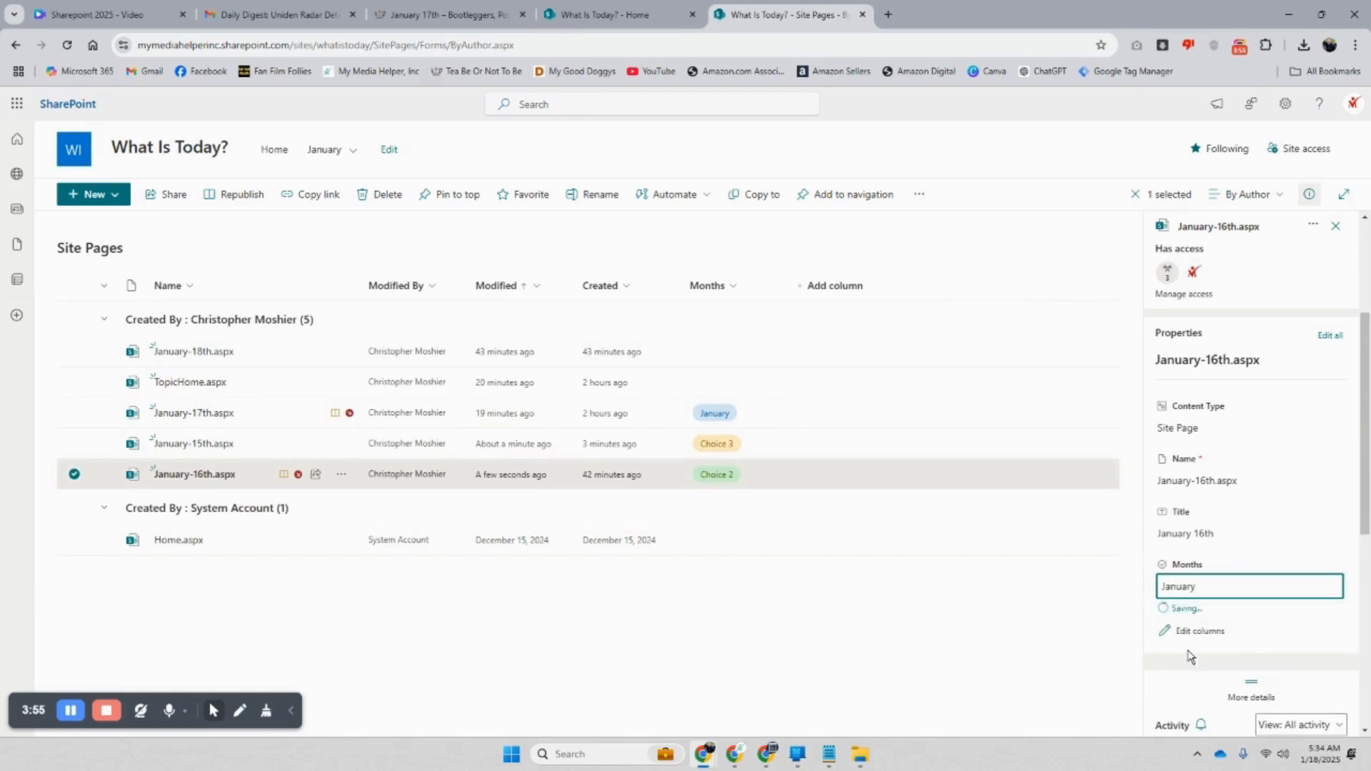
Set the Months property of January-15th.aspx to January
{"action": "left_click", "coordinate": [721, 447]}
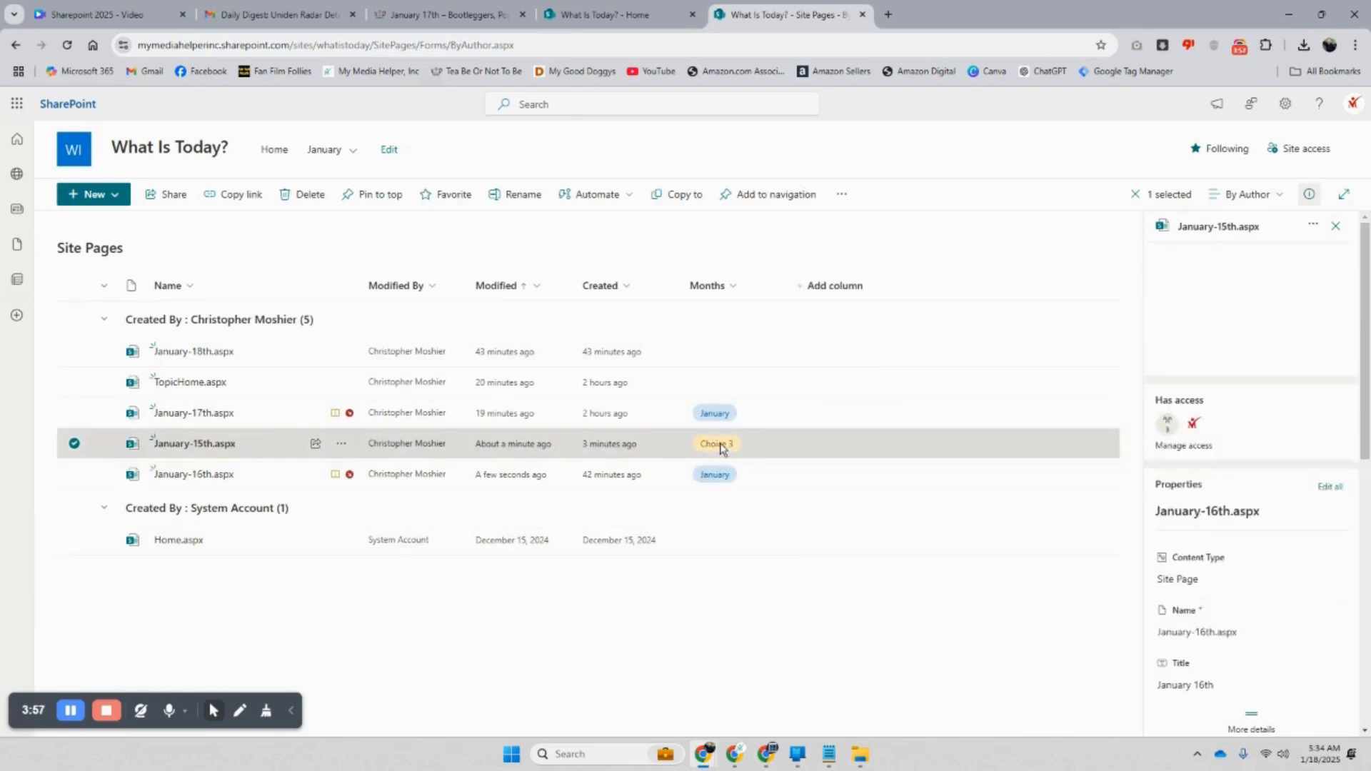
{"action": "left_click", "coordinate": [1190, 640]}
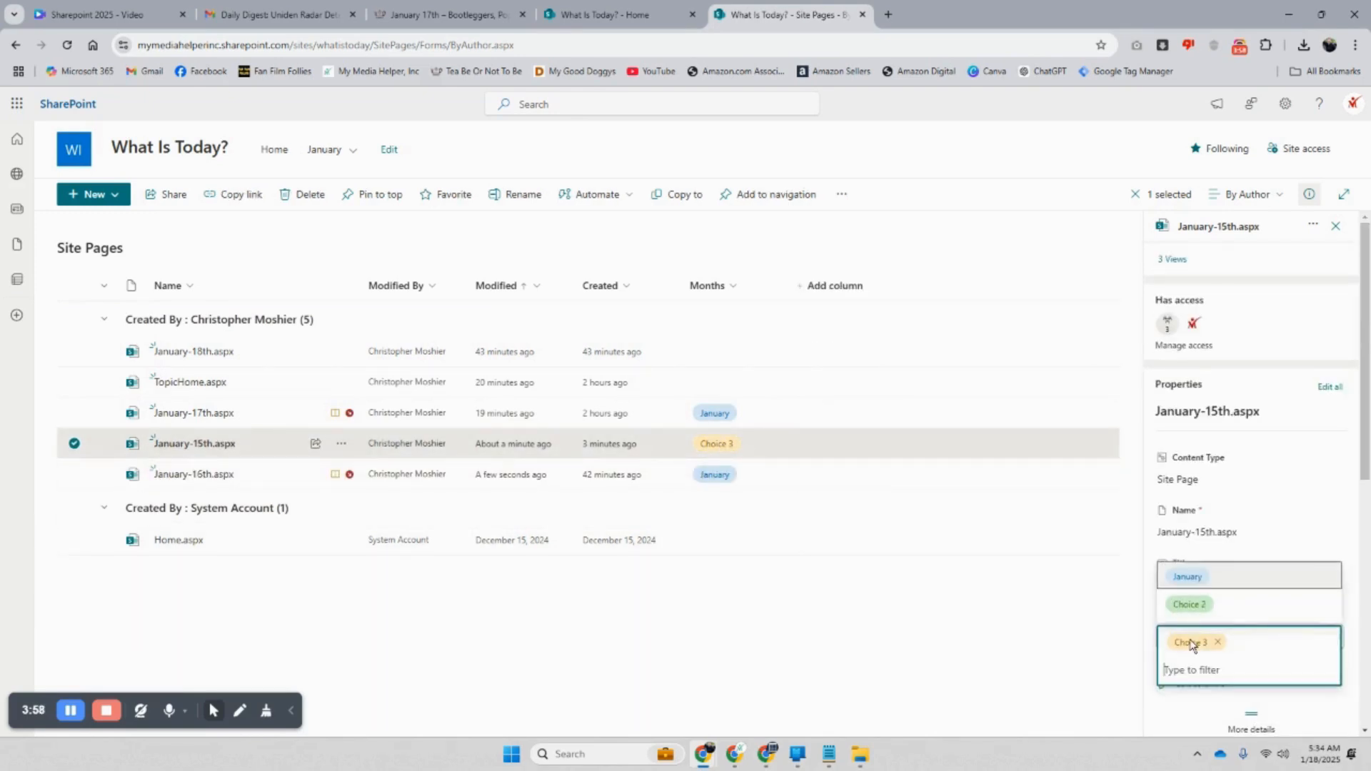
{"action": "left_click", "coordinate": [1191, 576]}
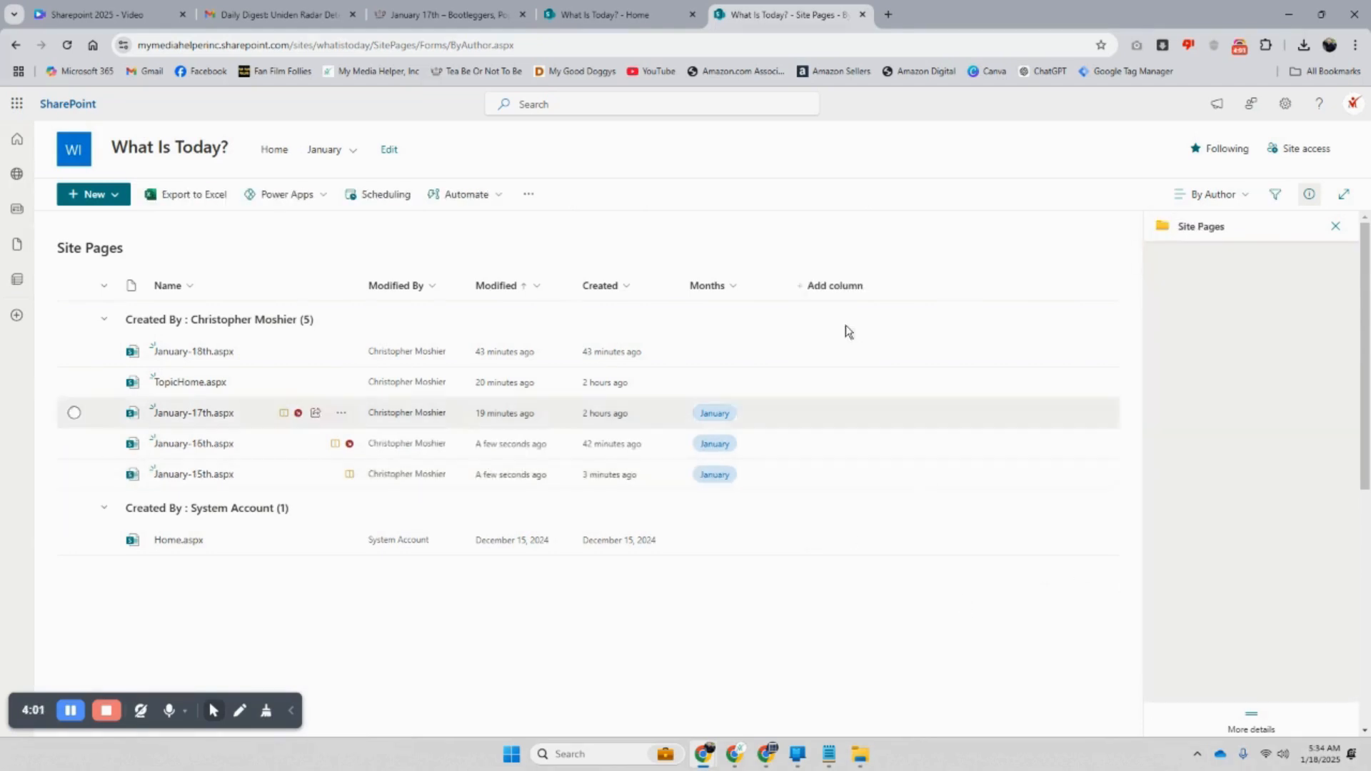
Check the January navigation entries on the home page, and reload it to examine the News section
{"action": "left_click", "coordinate": [566, 16]}
{"action": "left_click", "coordinate": [354, 152]}
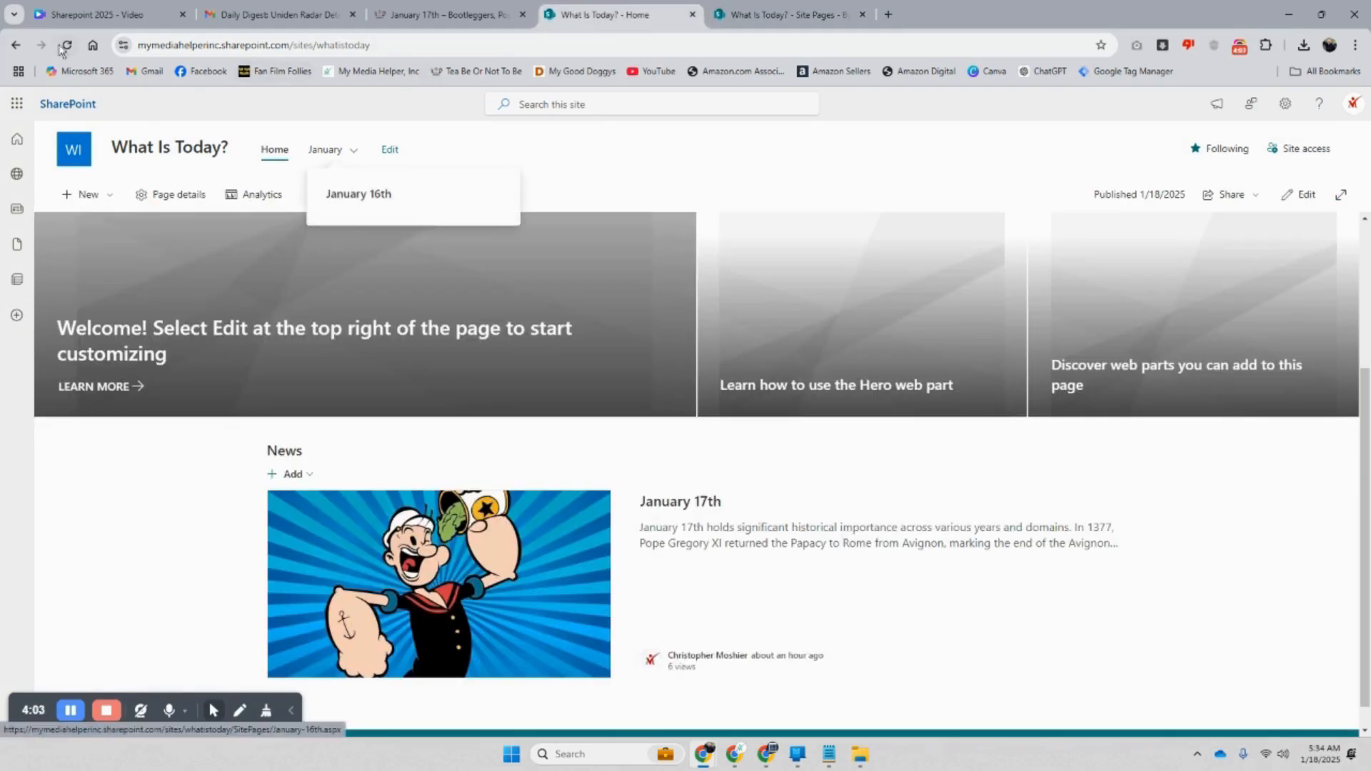
{"action": "left_click", "coordinate": [63, 47]}
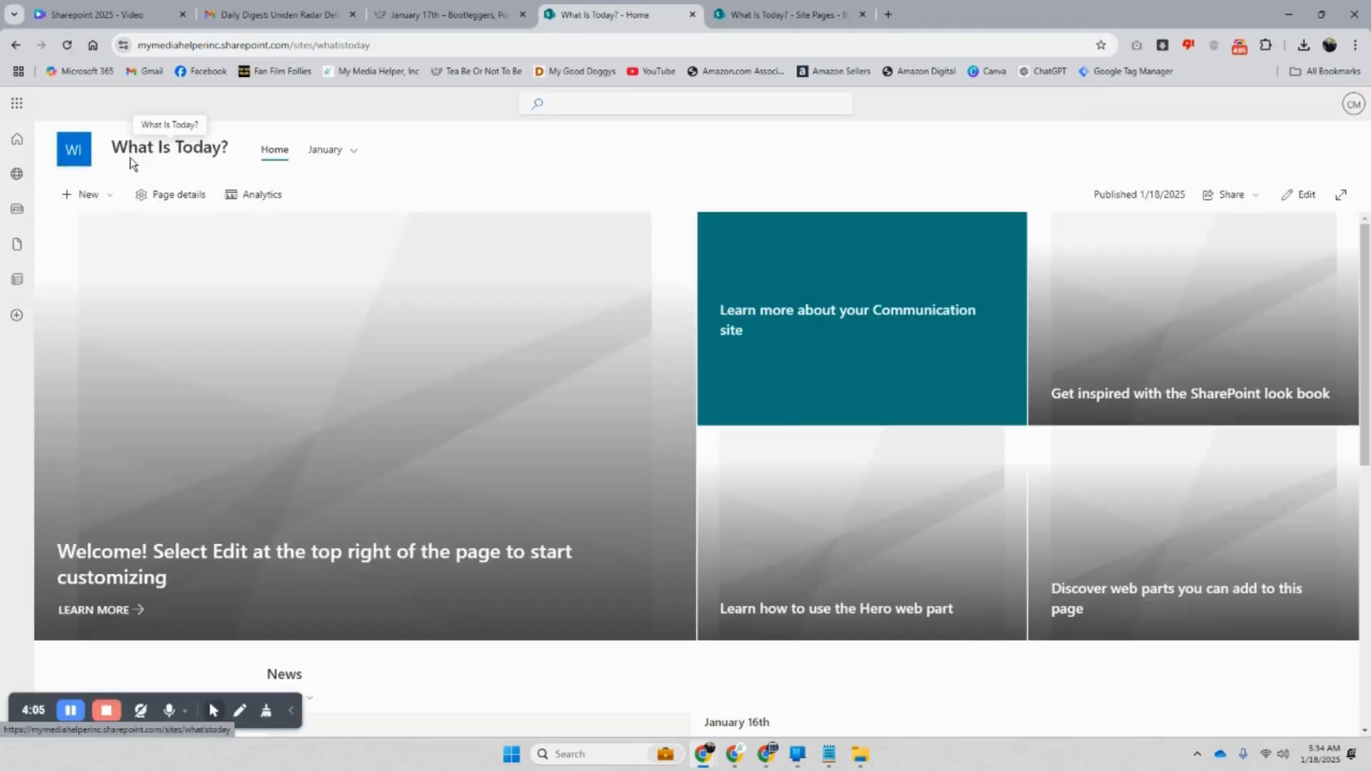
{"action": "scroll", "coordinate": [295, 237], "scroll_direction": "down", "scroll_amount": 4}
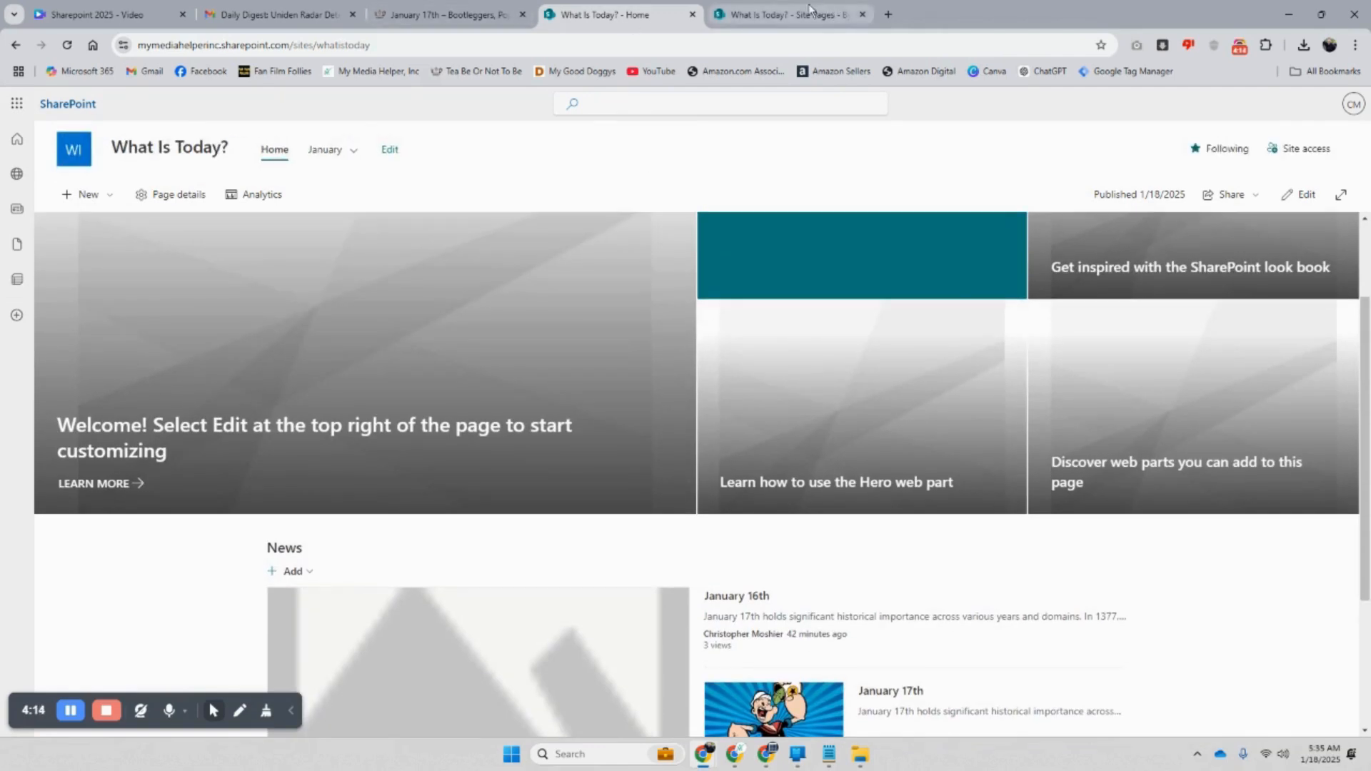
Return to the Site Pages library and clear the Months property of January-15th.aspx
{"action": "left_click", "coordinate": [811, 10]}
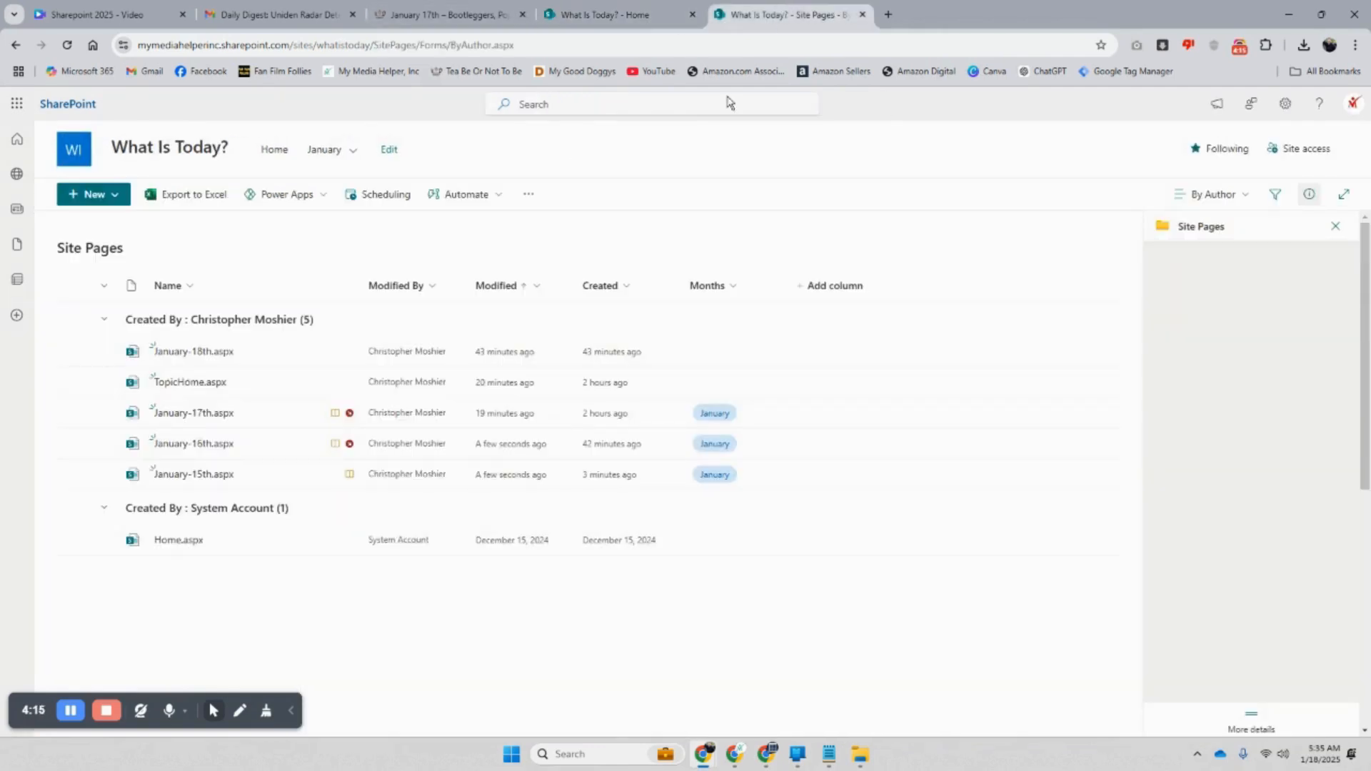
{"action": "left_click", "coordinate": [716, 479]}
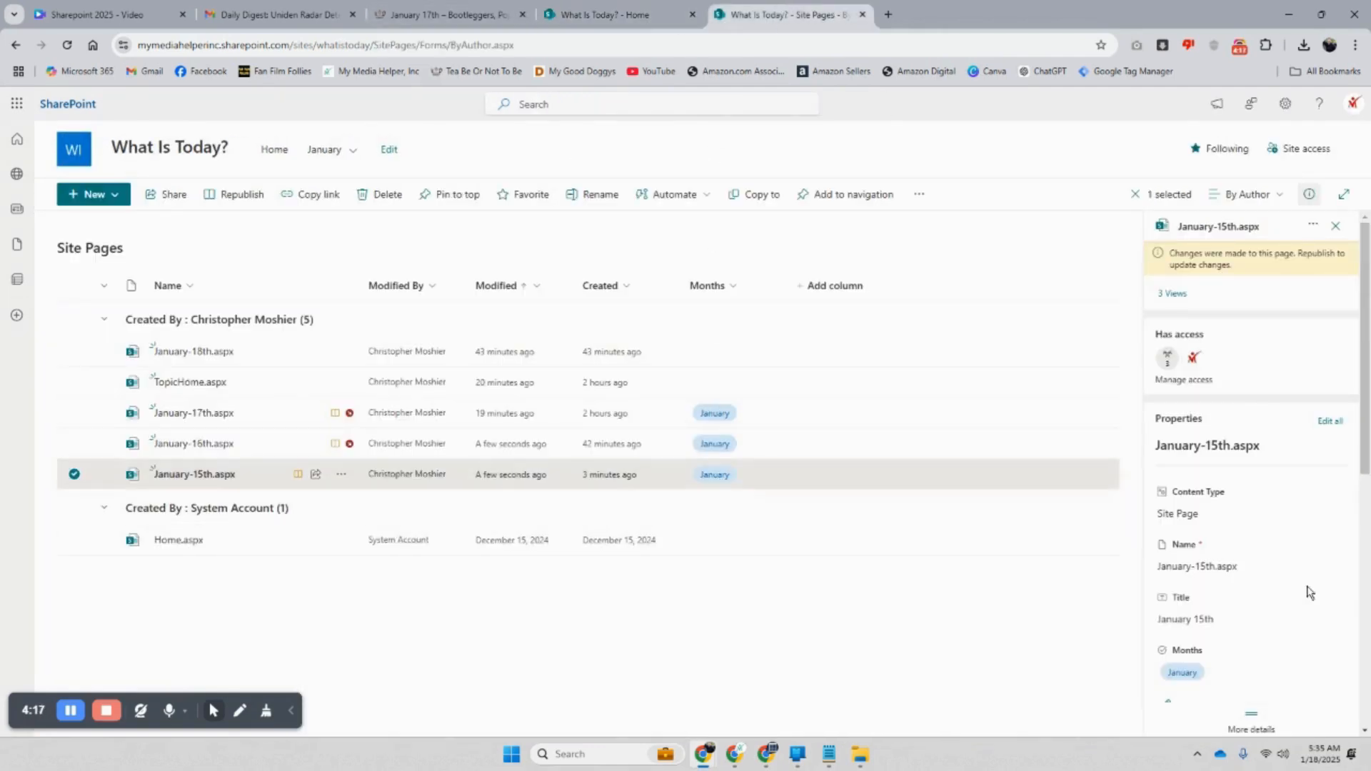
{"action": "left_click", "coordinate": [1201, 674]}
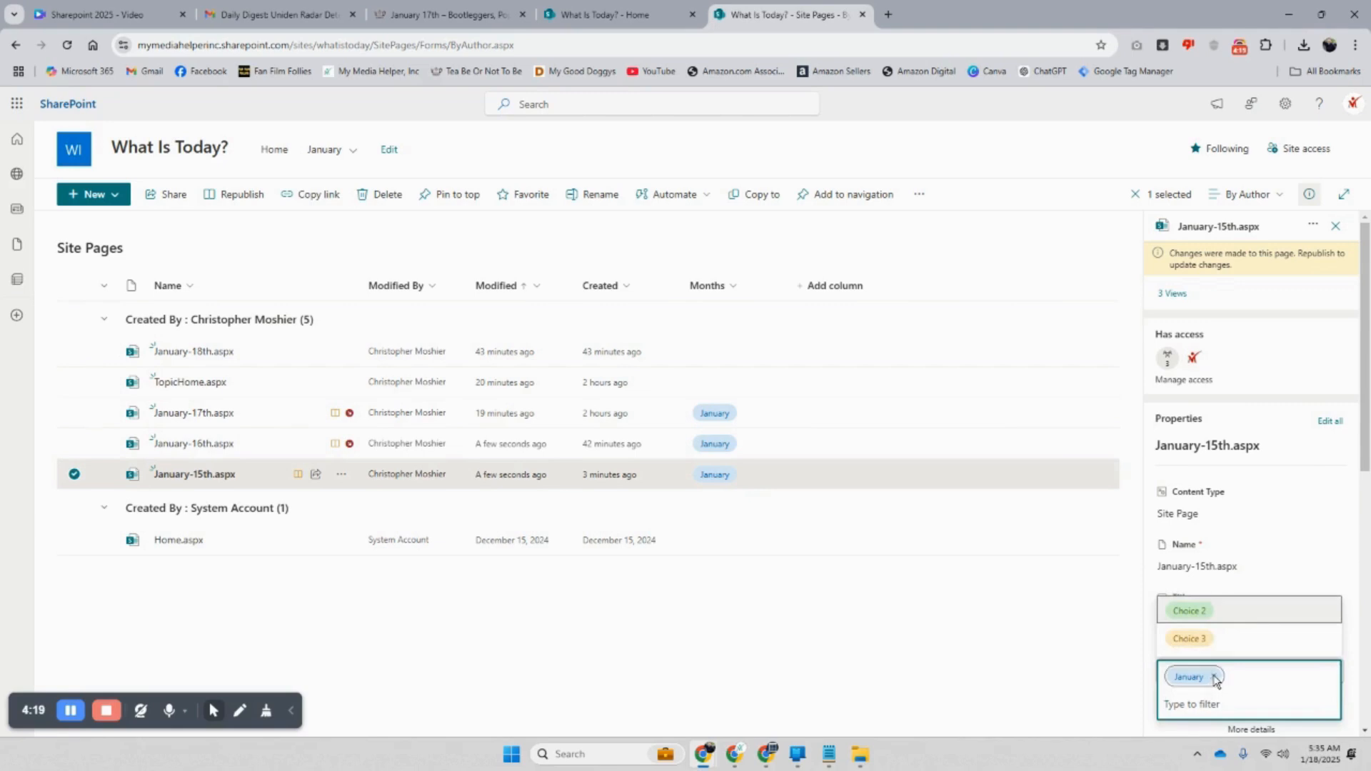
{"action": "left_click", "coordinate": [1212, 675]}
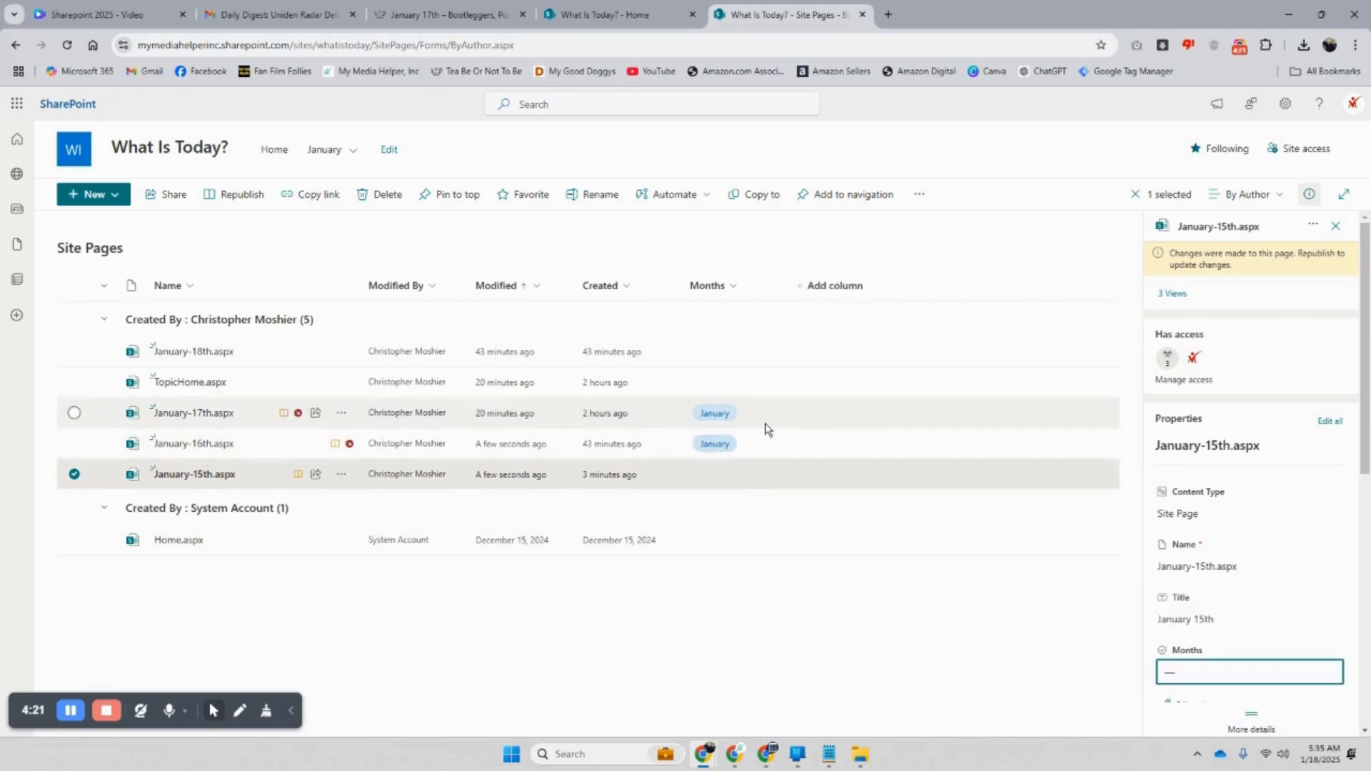
Clear the Months property of January-16th.aspx
{"action": "left_click", "coordinate": [749, 446]}
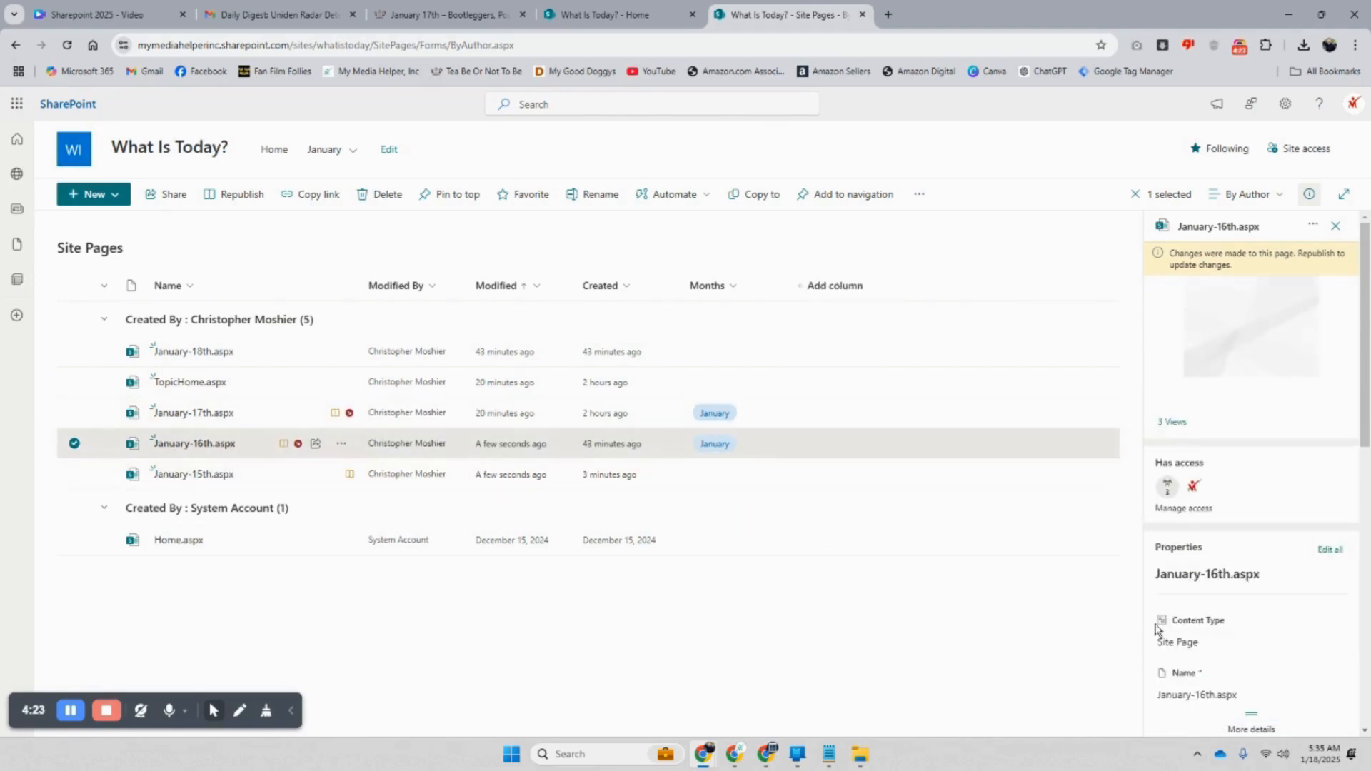
{"action": "scroll", "coordinate": [1211, 677], "scroll_direction": "down", "scroll_amount": 5}
{"action": "left_click", "coordinate": [1214, 449]}
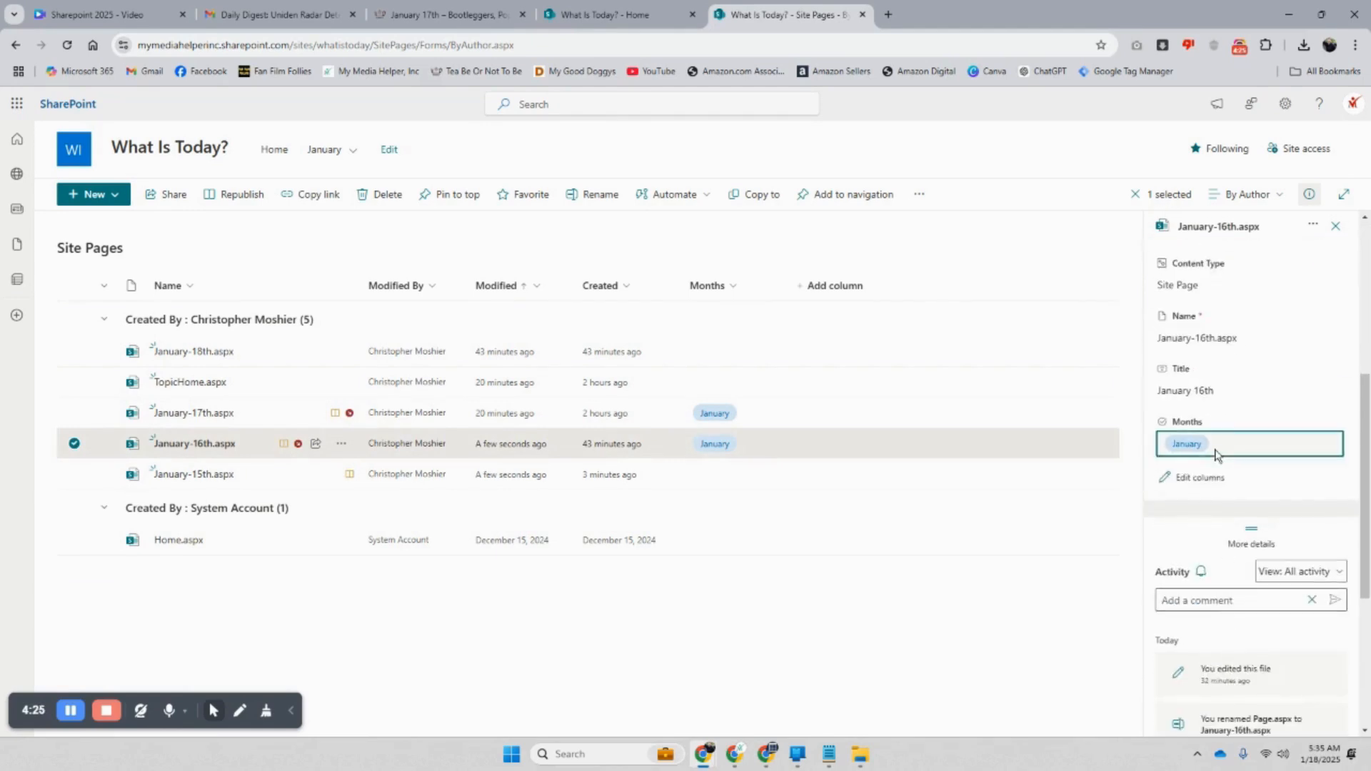
{"action": "left_click", "coordinate": [1213, 449]}
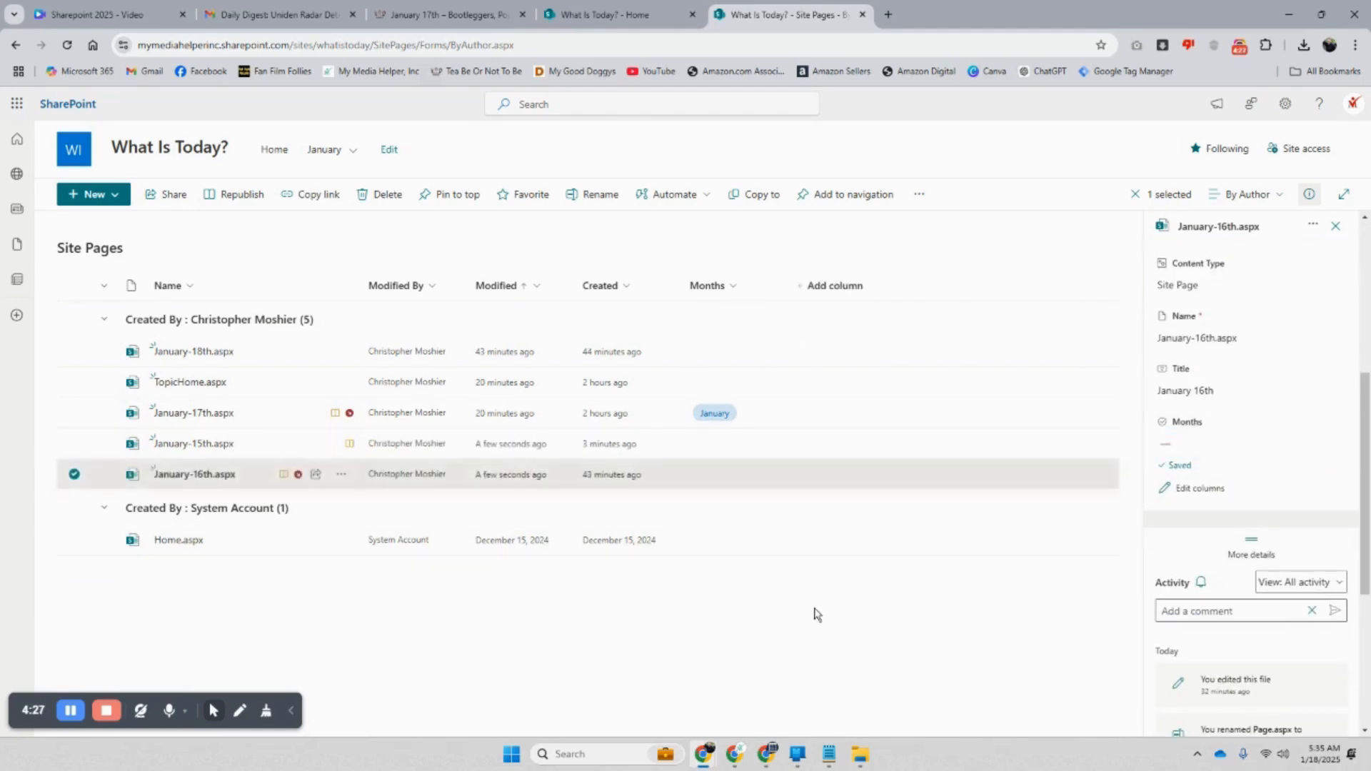
Reload the What Is Today? home page and check its News section
{"action": "left_click", "coordinate": [619, 9]}
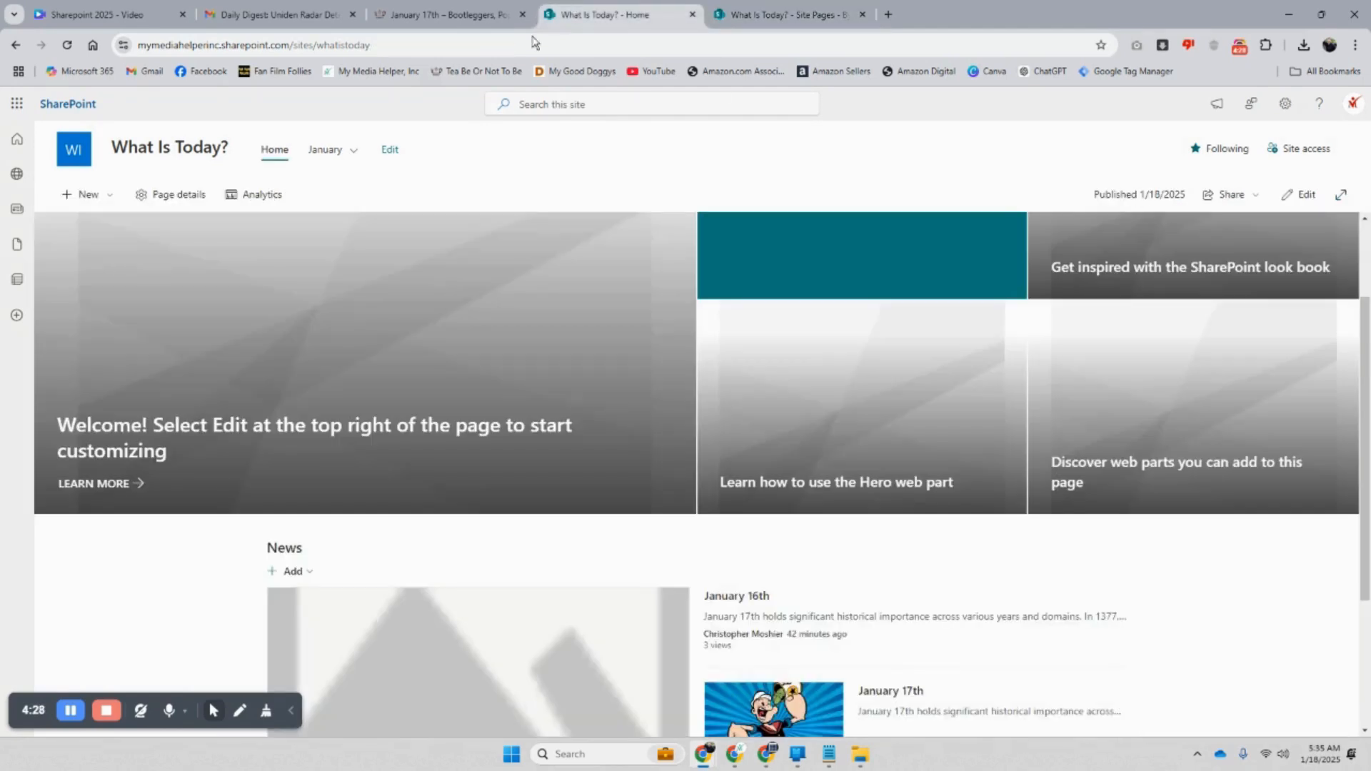
{"action": "left_click", "coordinate": [67, 45]}
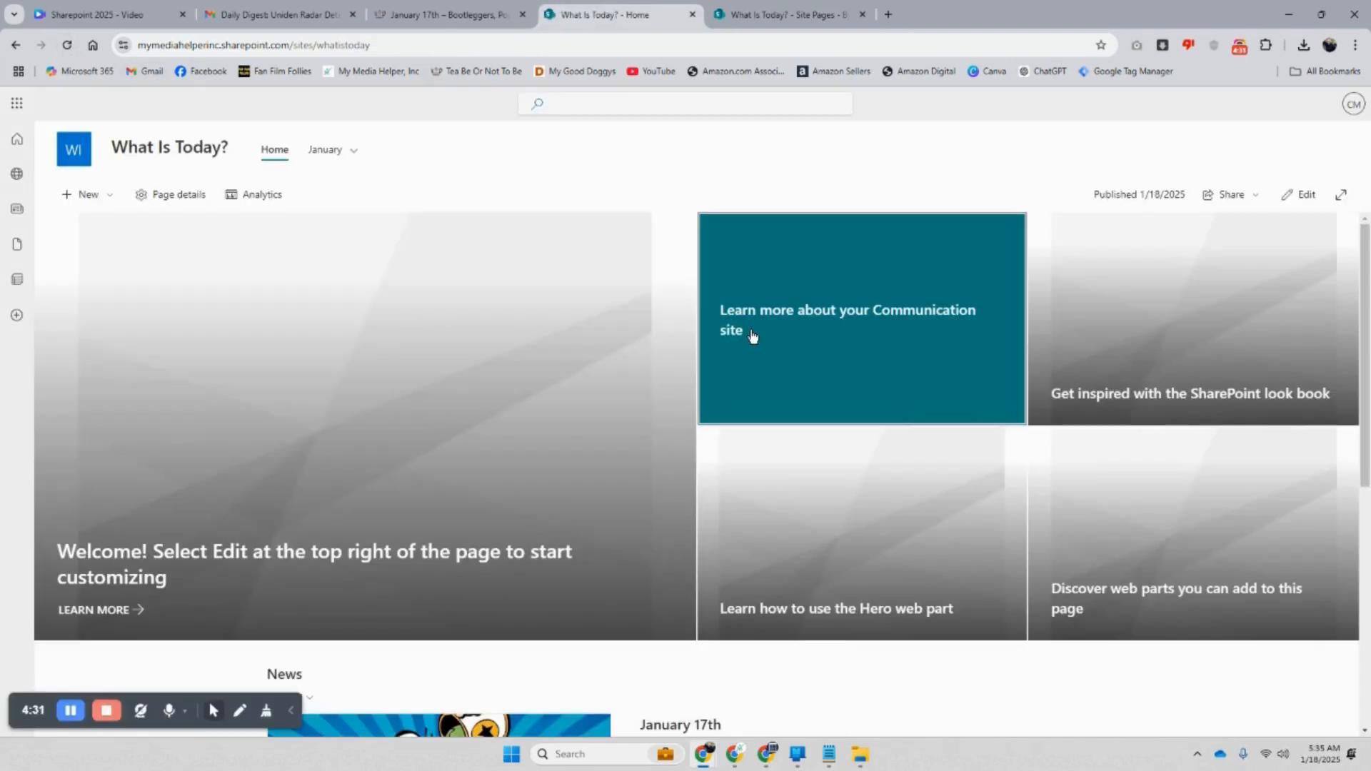
{"action": "scroll", "coordinate": [752, 338], "scroll_direction": "down", "scroll_amount": 3}
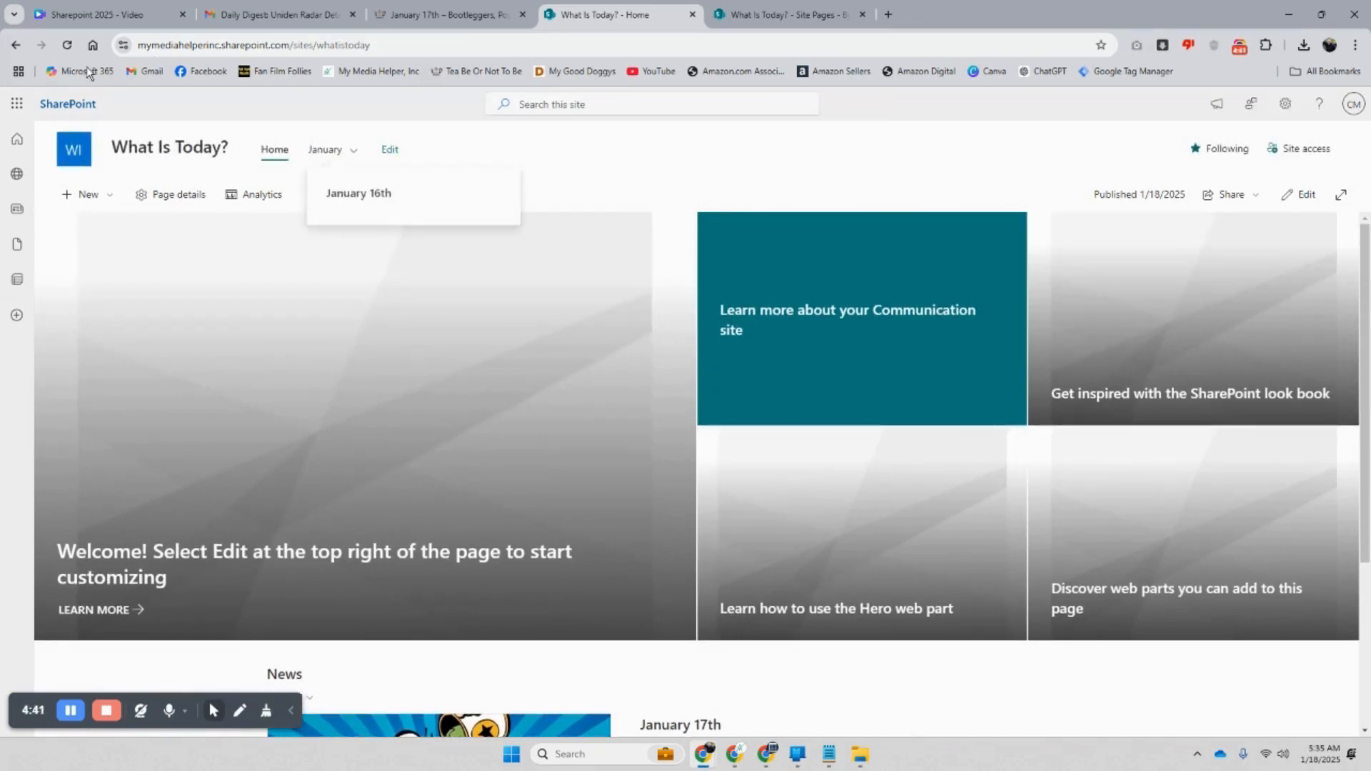
Create a new news post on the site from the Blank template
{"action": "left_click", "coordinate": [104, 199]}
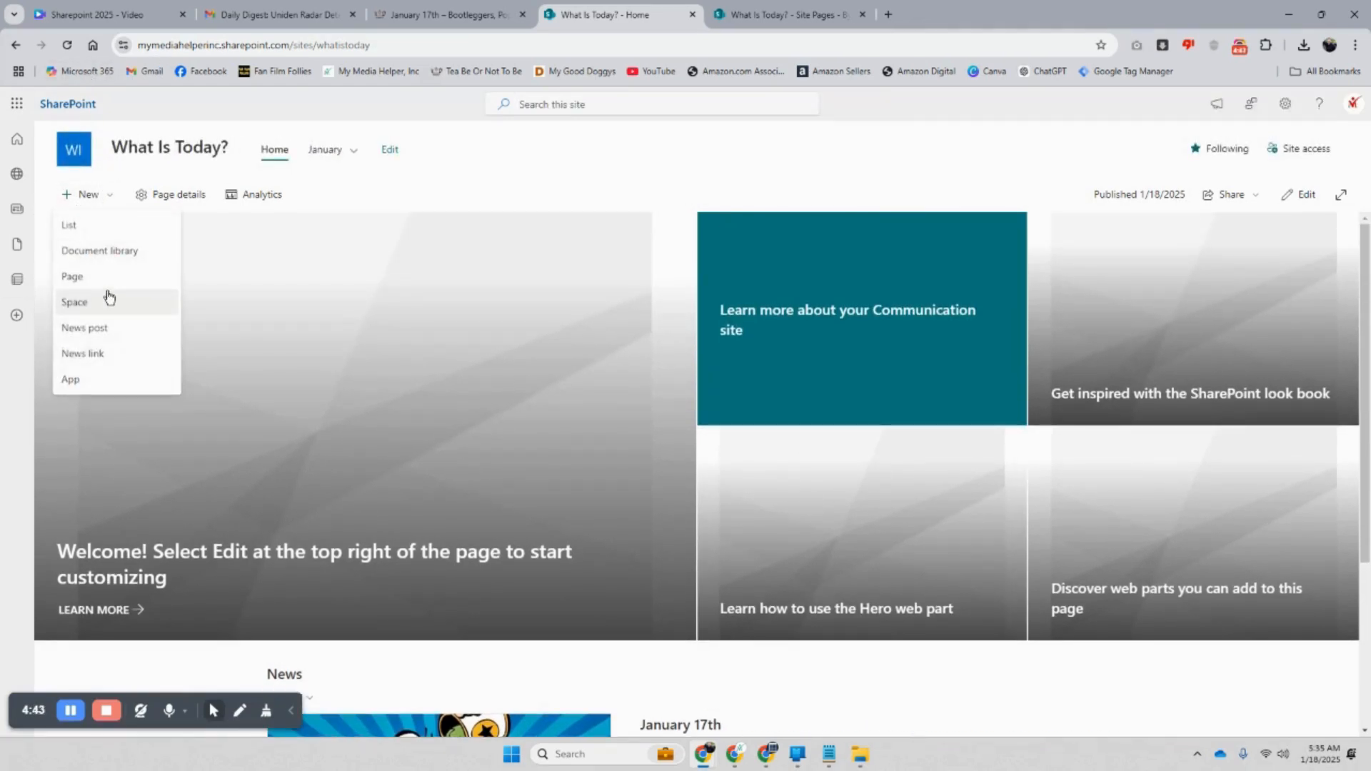
{"action": "left_click", "coordinate": [109, 336]}
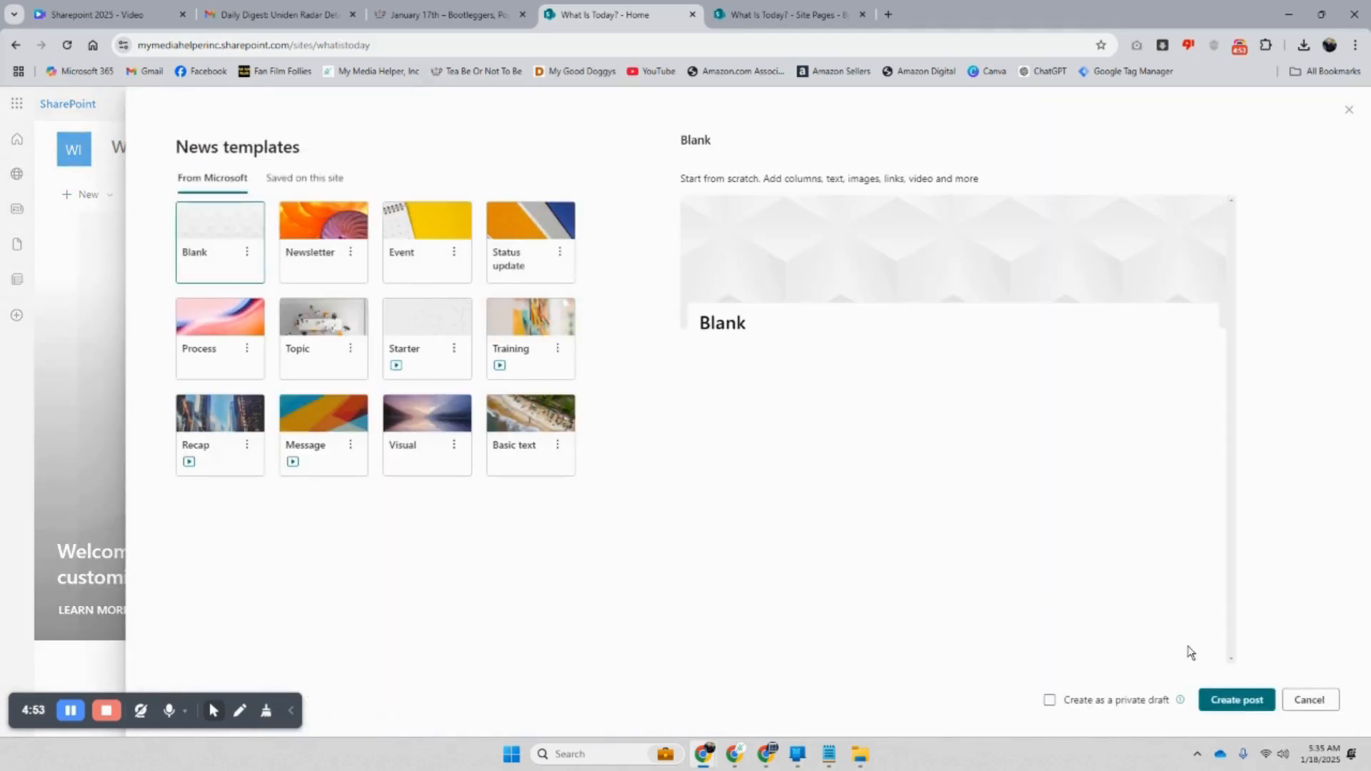
{"action": "left_click", "coordinate": [1237, 702]}
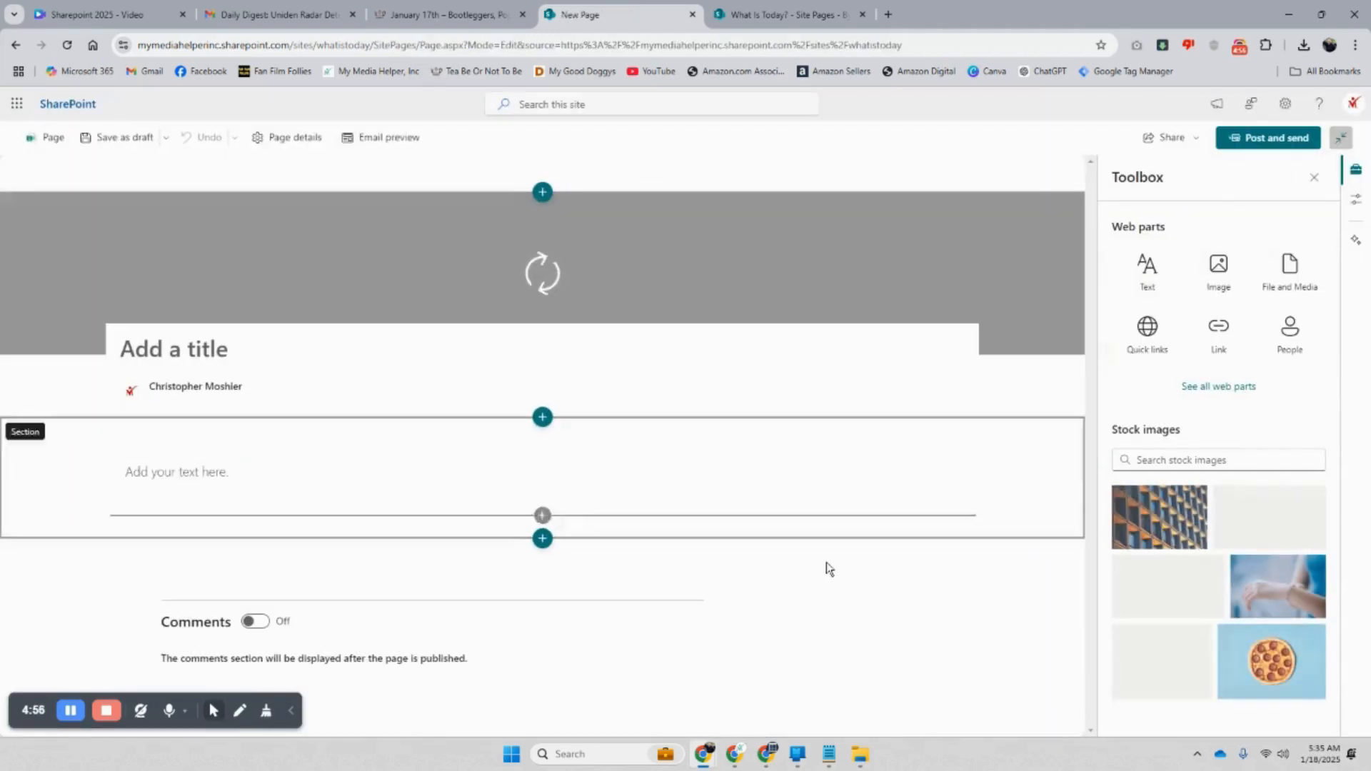
Look through the open ColumbusOhio photo folder in File Explorer, and return to the new post
{"action": "mouse_move", "coordinate": [862, 763]}
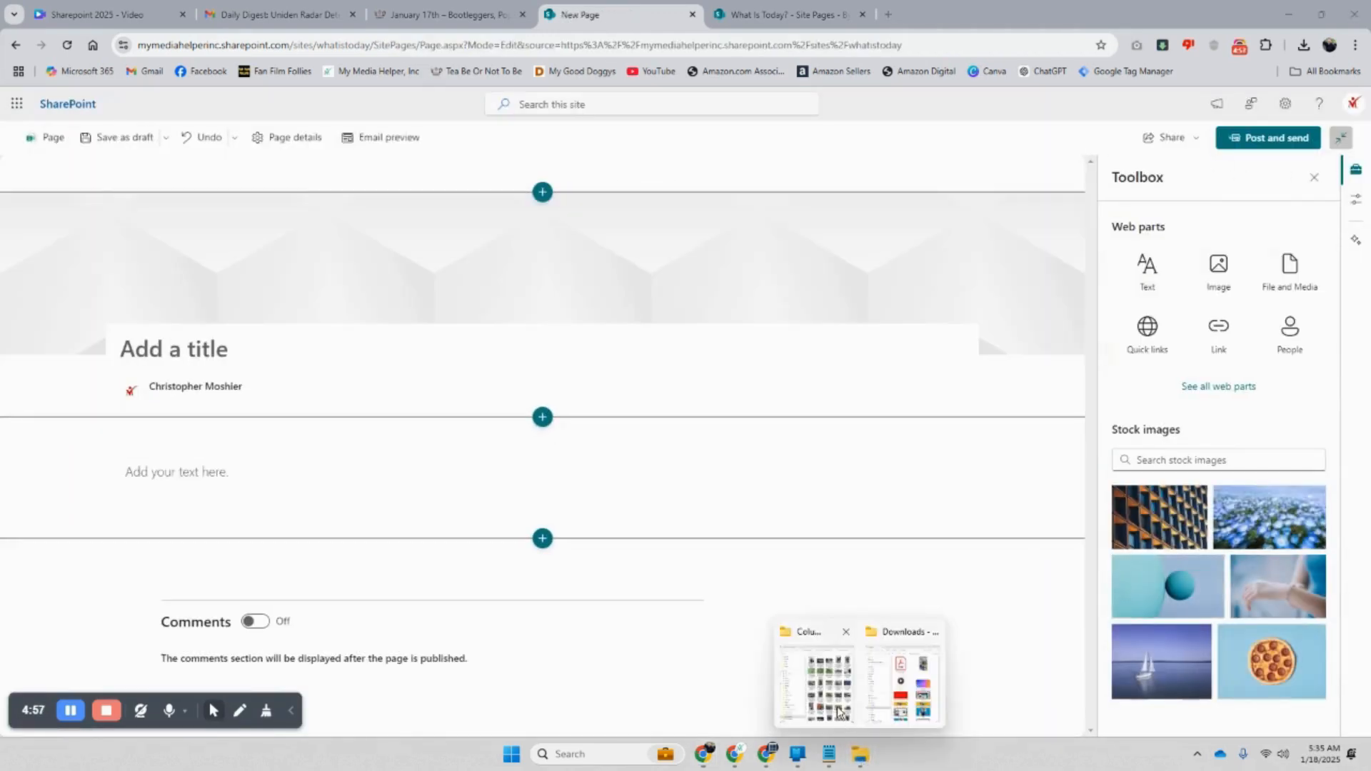
{"action": "left_click", "coordinate": [832, 690]}
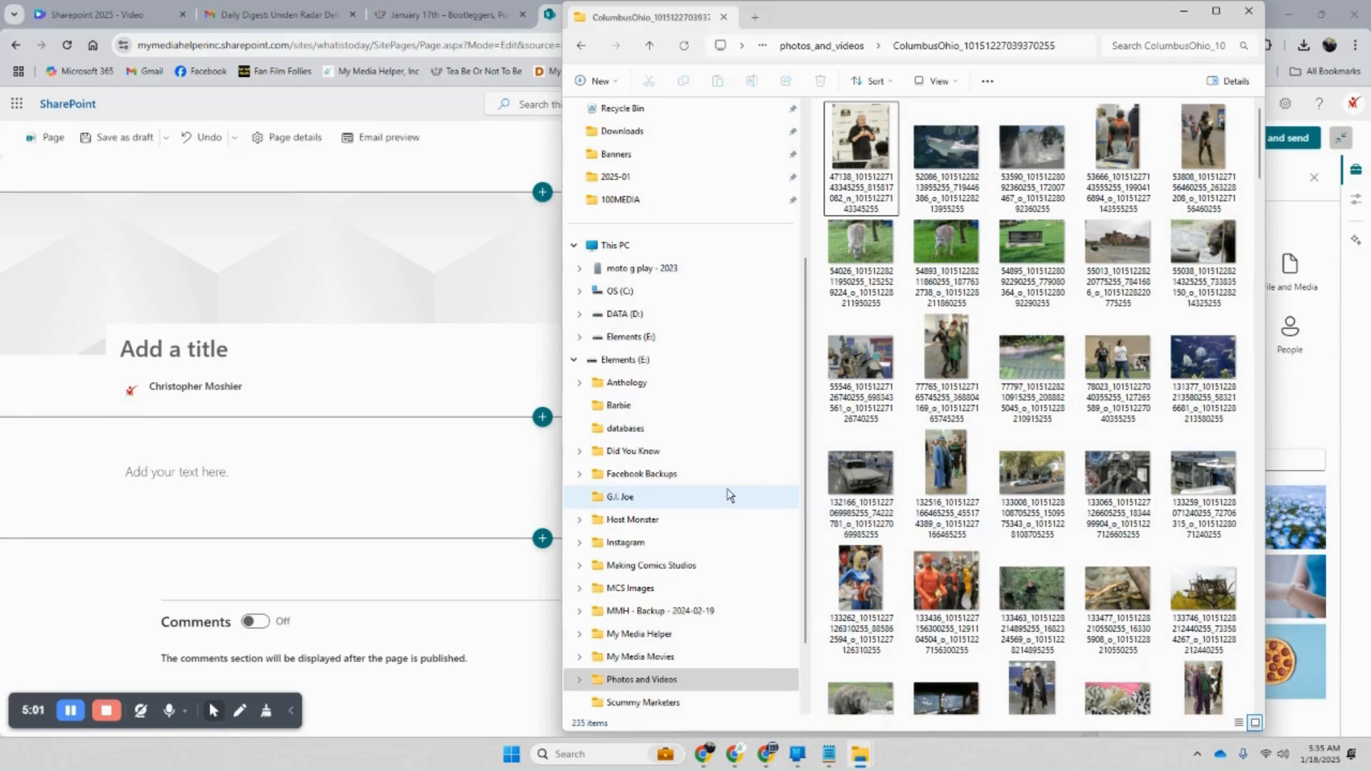
{"action": "left_click", "coordinate": [244, 584]}
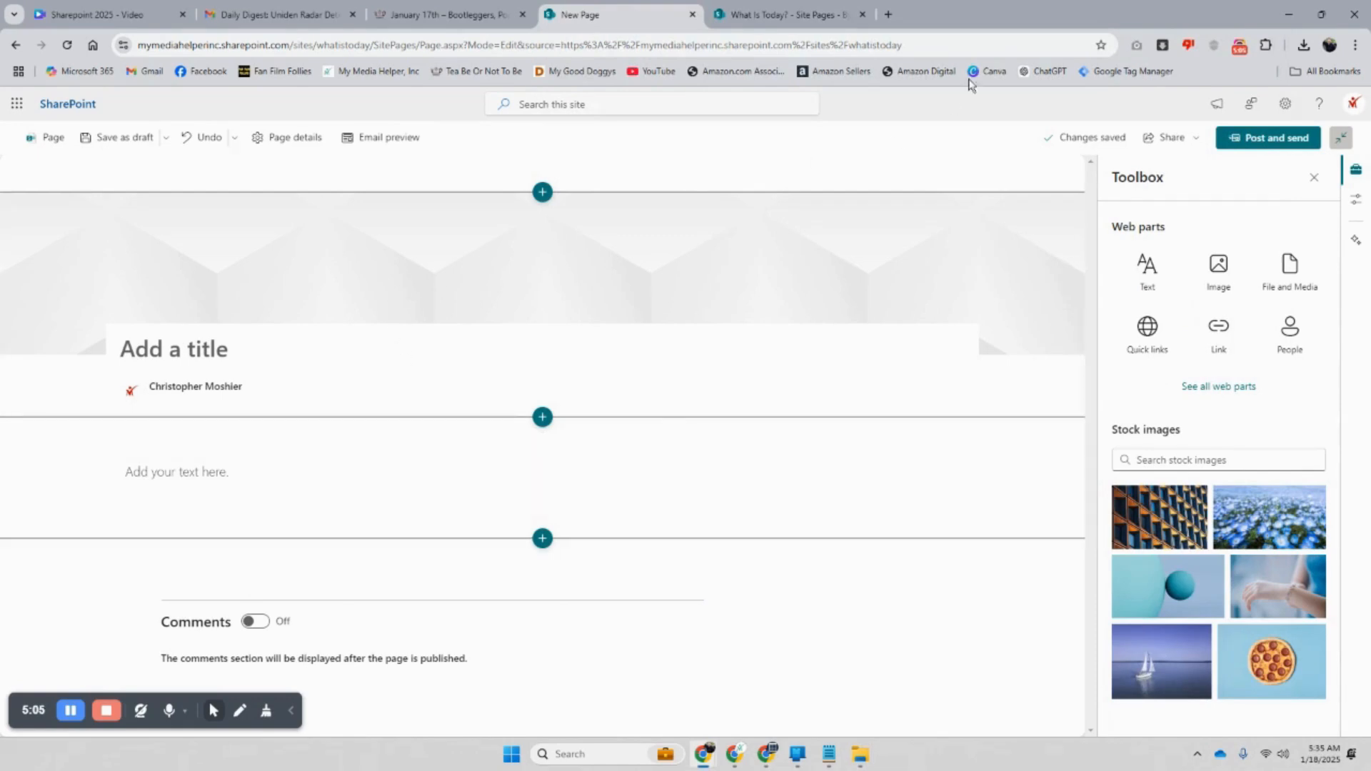
Open the Photopea online photo editor at photopea.com in a new browser tab
{"action": "left_click", "coordinate": [889, 15]}
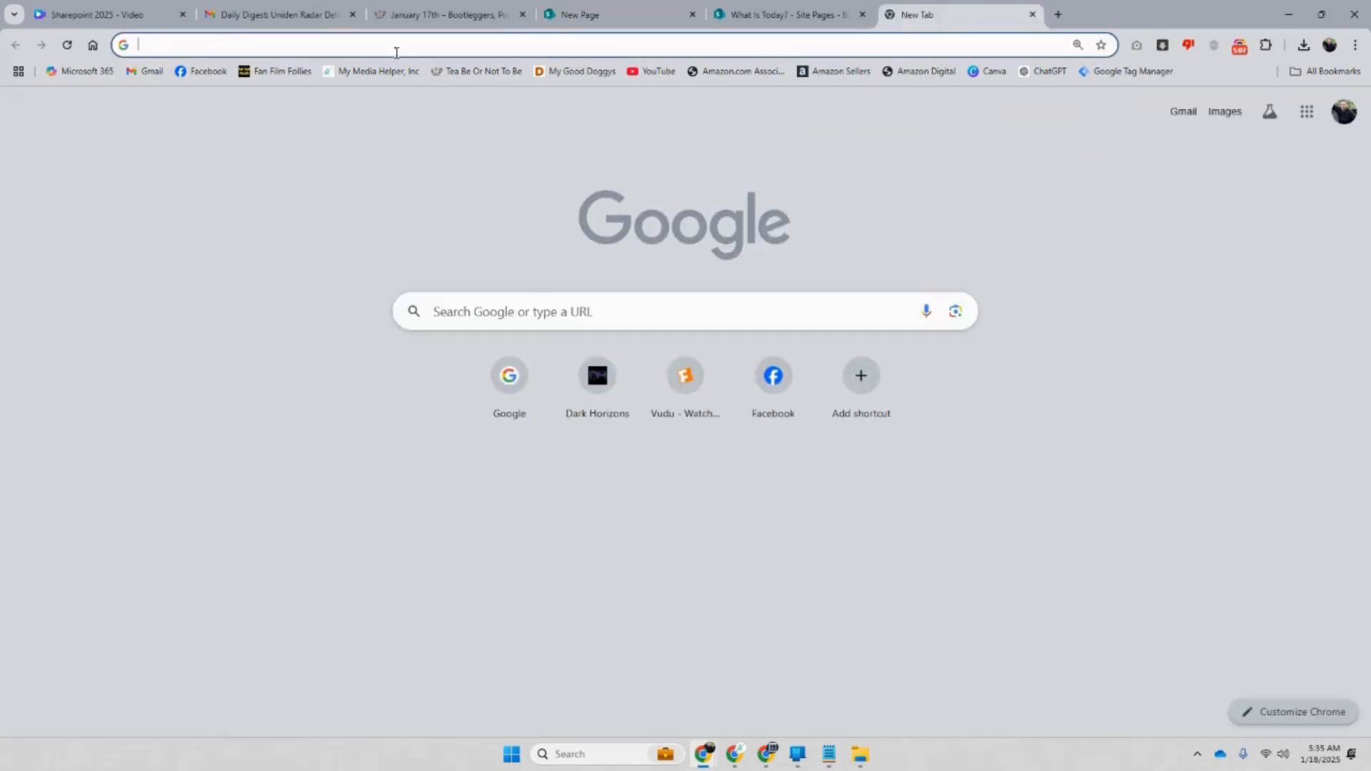
{"action": "left_click", "coordinate": [397, 50]}
{"action": "type", "text": "photopea.com"}
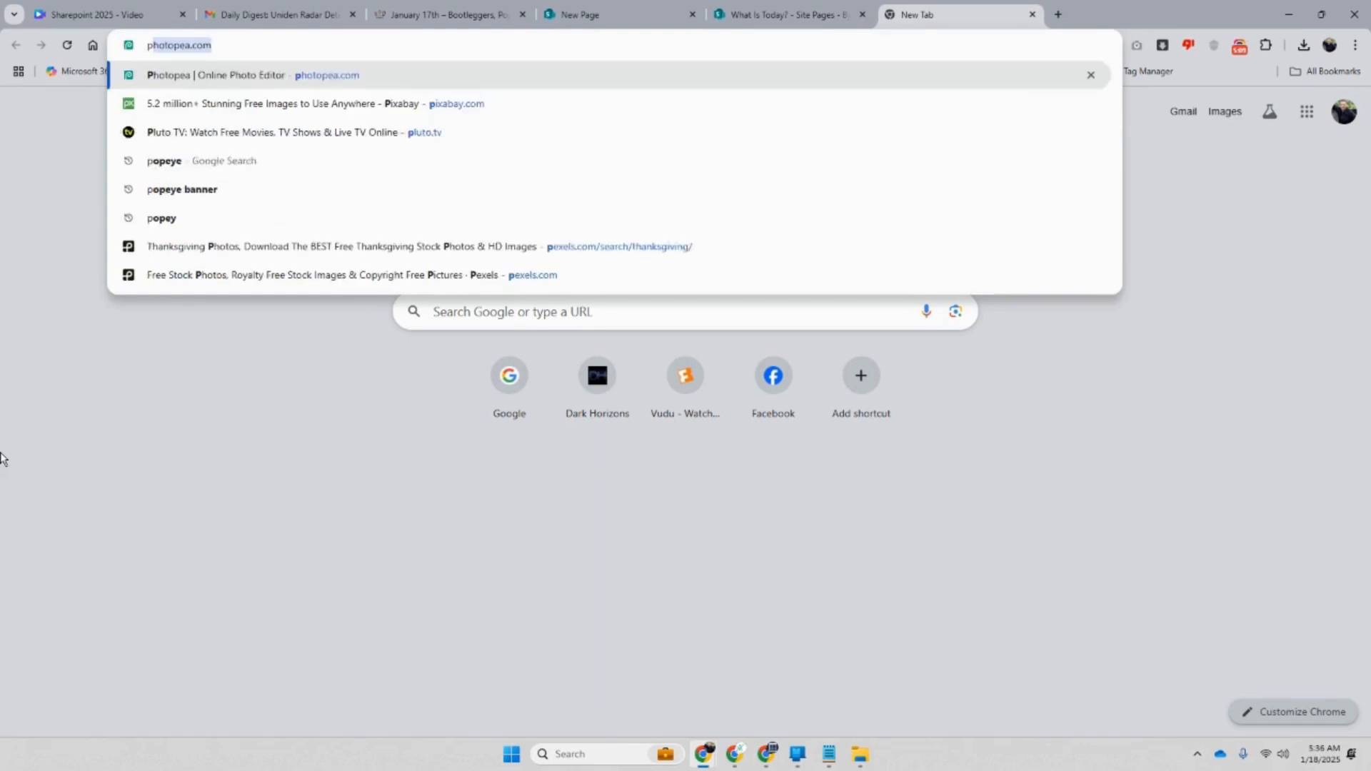
{"action": "key", "text": "Return"}
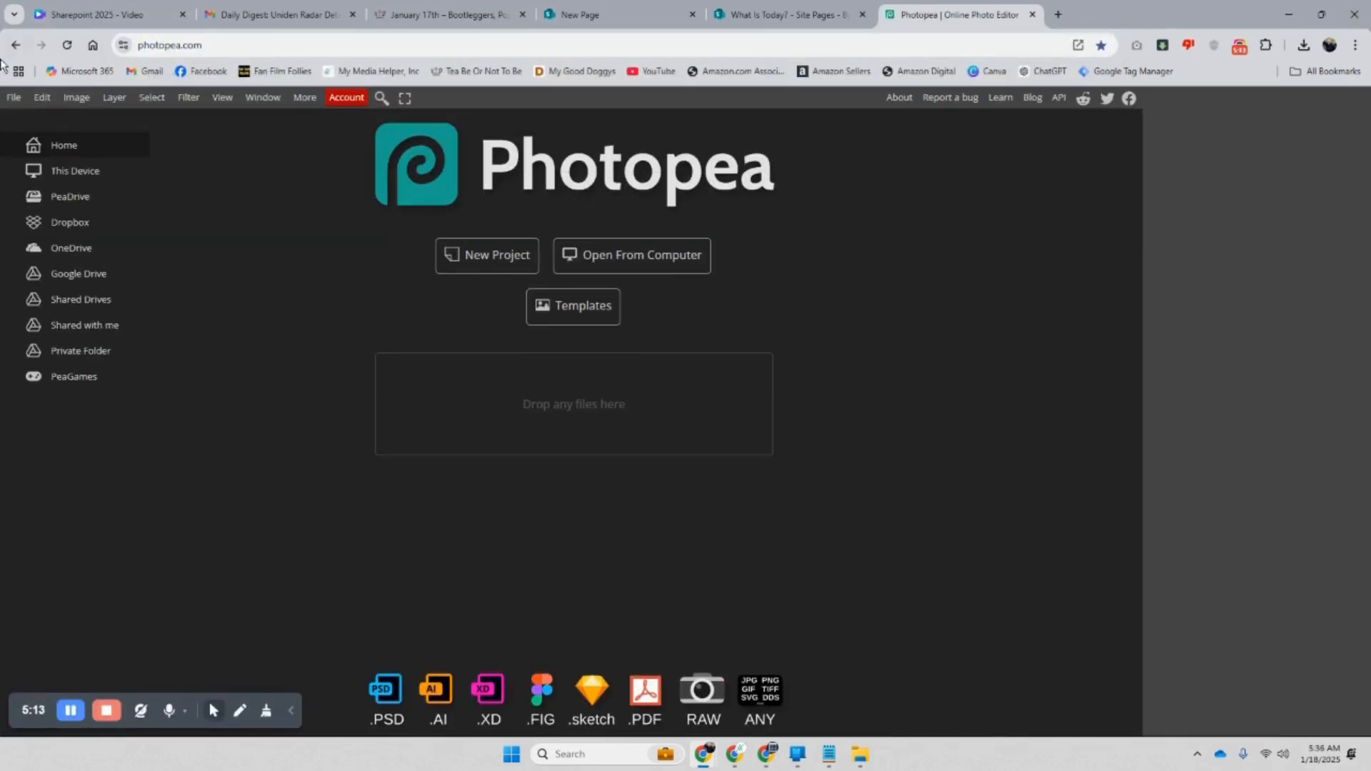
Start opening a file from the computer, browse to Photos and Videos on Elements (E:), and enlarge the file dialog
{"action": "left_click", "coordinate": [13, 97]}
{"action": "left_click", "coordinate": [26, 137]}
{"action": "scroll", "coordinate": [114, 482], "scroll_direction": "down", "scroll_amount": 5}
{"action": "scroll", "coordinate": [115, 480], "scroll_direction": "up", "scroll_amount": 1}
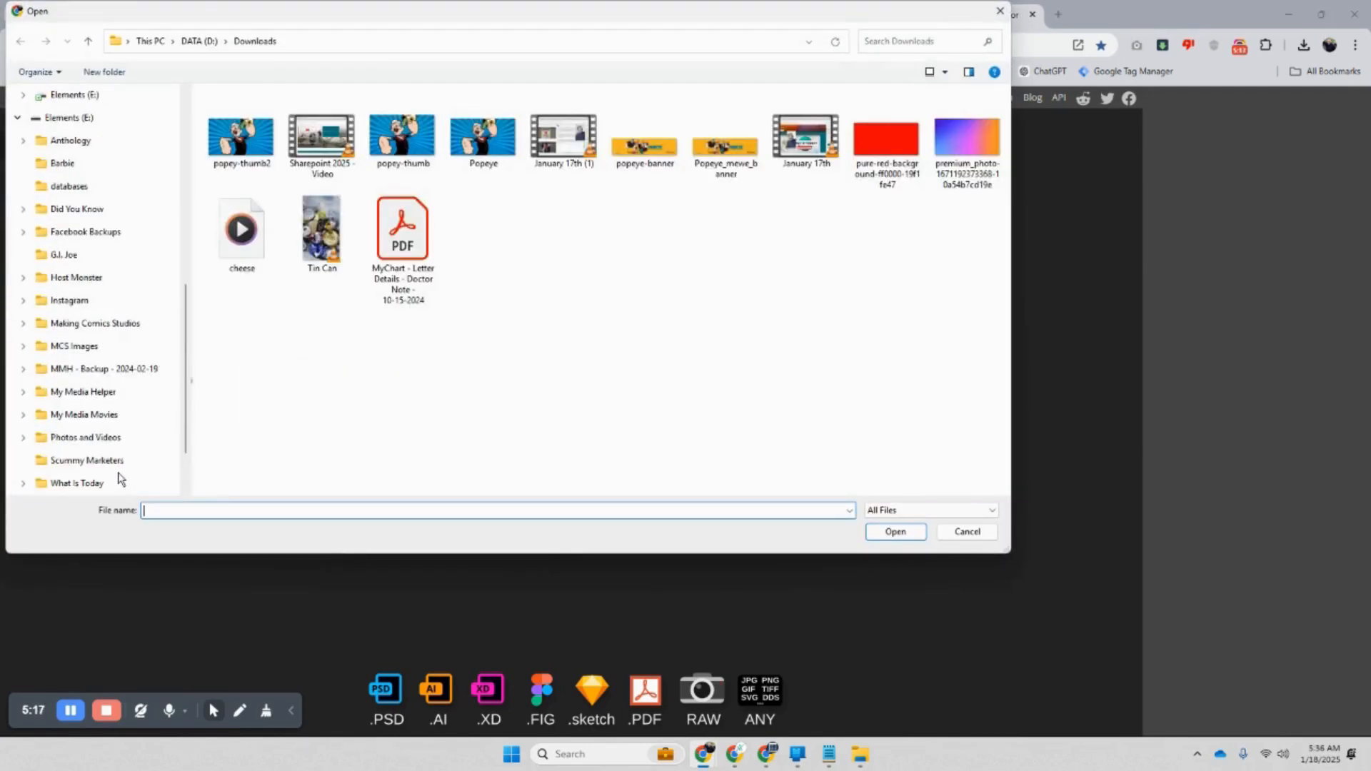
{"action": "left_click", "coordinate": [111, 392]}
{"action": "left_click", "coordinate": [101, 437]}
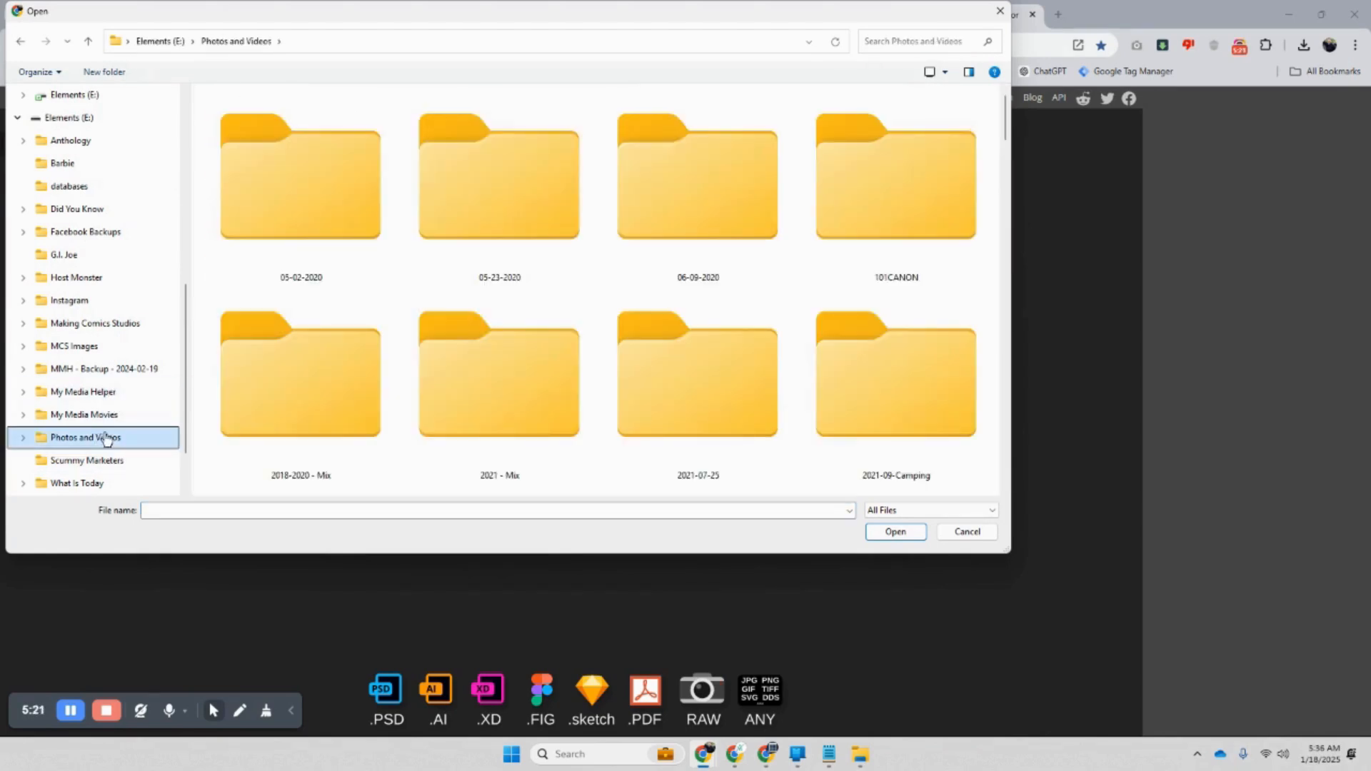
{"action": "scroll", "coordinate": [469, 397], "scroll_direction": "down", "scroll_amount": 1}
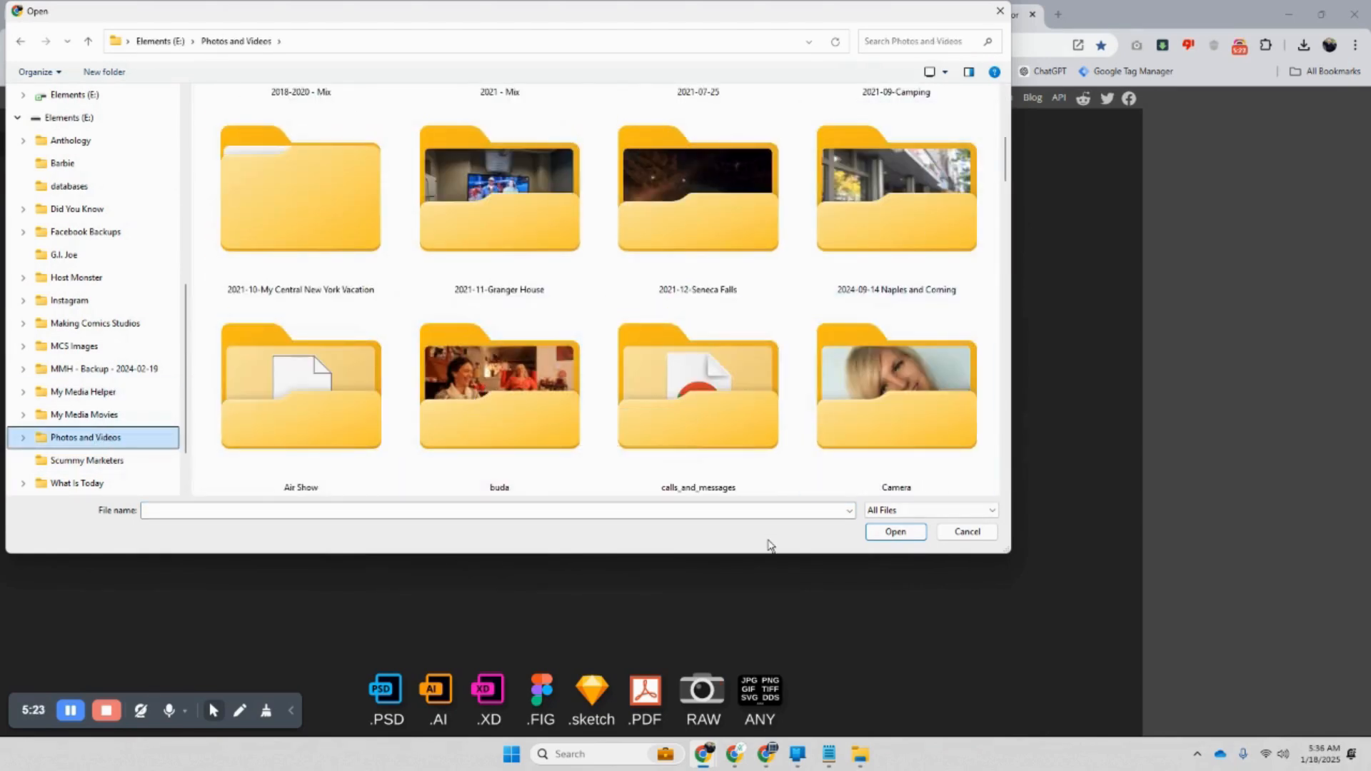
{"action": "left_click_drag", "start_coordinate": [770, 558], "coordinate": [772, 727]}
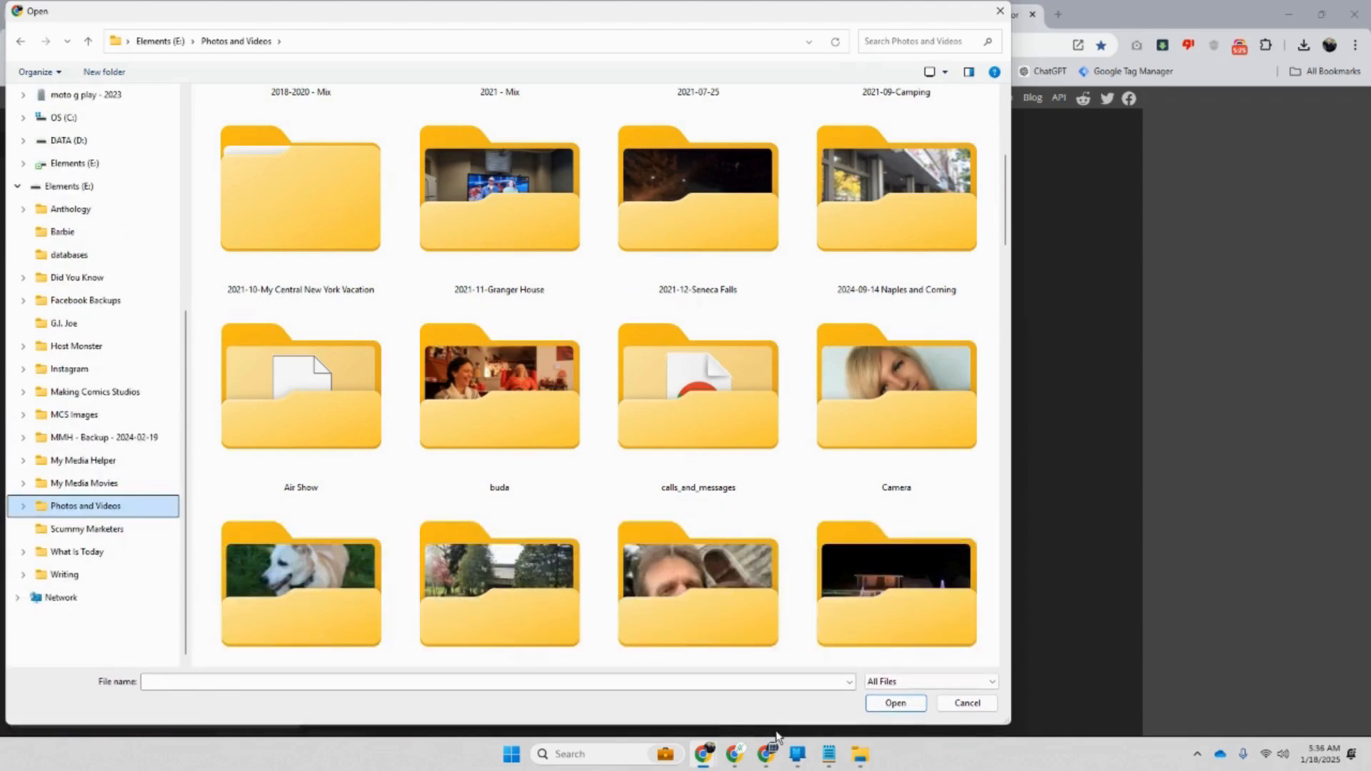
{"action": "scroll", "coordinate": [914, 306], "scroll_direction": "down", "scroll_amount": 1}
{"action": "left_click_drag", "start_coordinate": [1009, 236], "coordinate": [1320, 249]}
{"action": "scroll", "coordinate": [1241, 276], "scroll_direction": "down", "scroll_amount": 2}
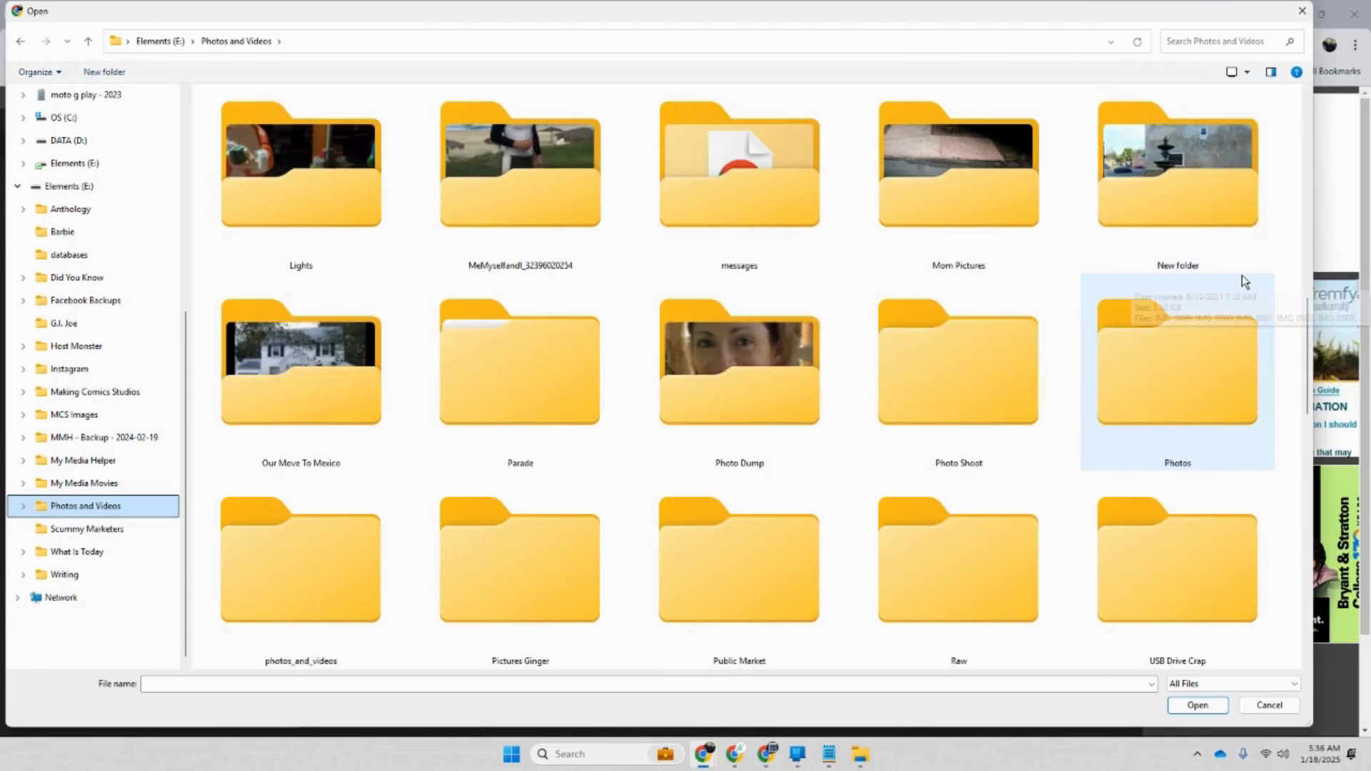
Search Photos and Videos for the backup and open the FaceBook Back Up 10.18.2018 folder
{"action": "left_click", "coordinate": [1167, 42]}
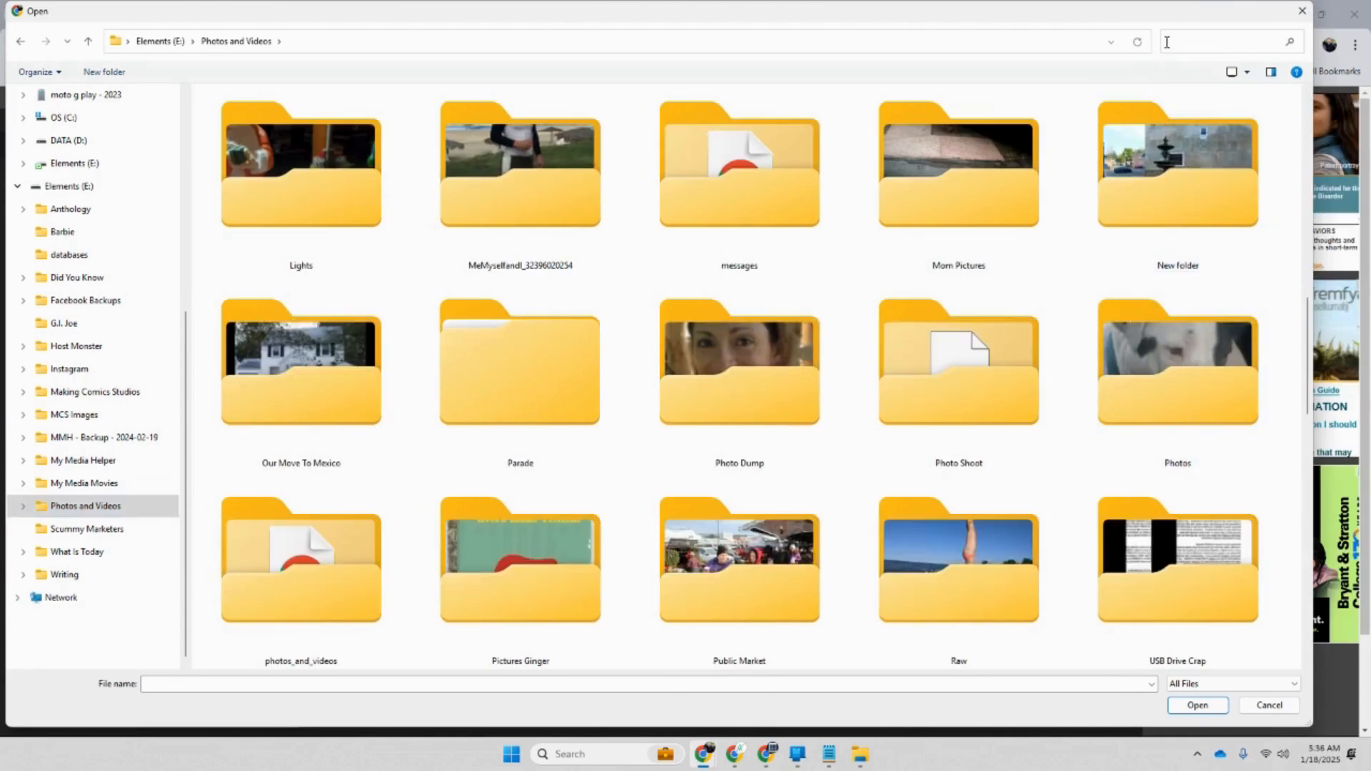
{"action": "type", "text": "bac"}
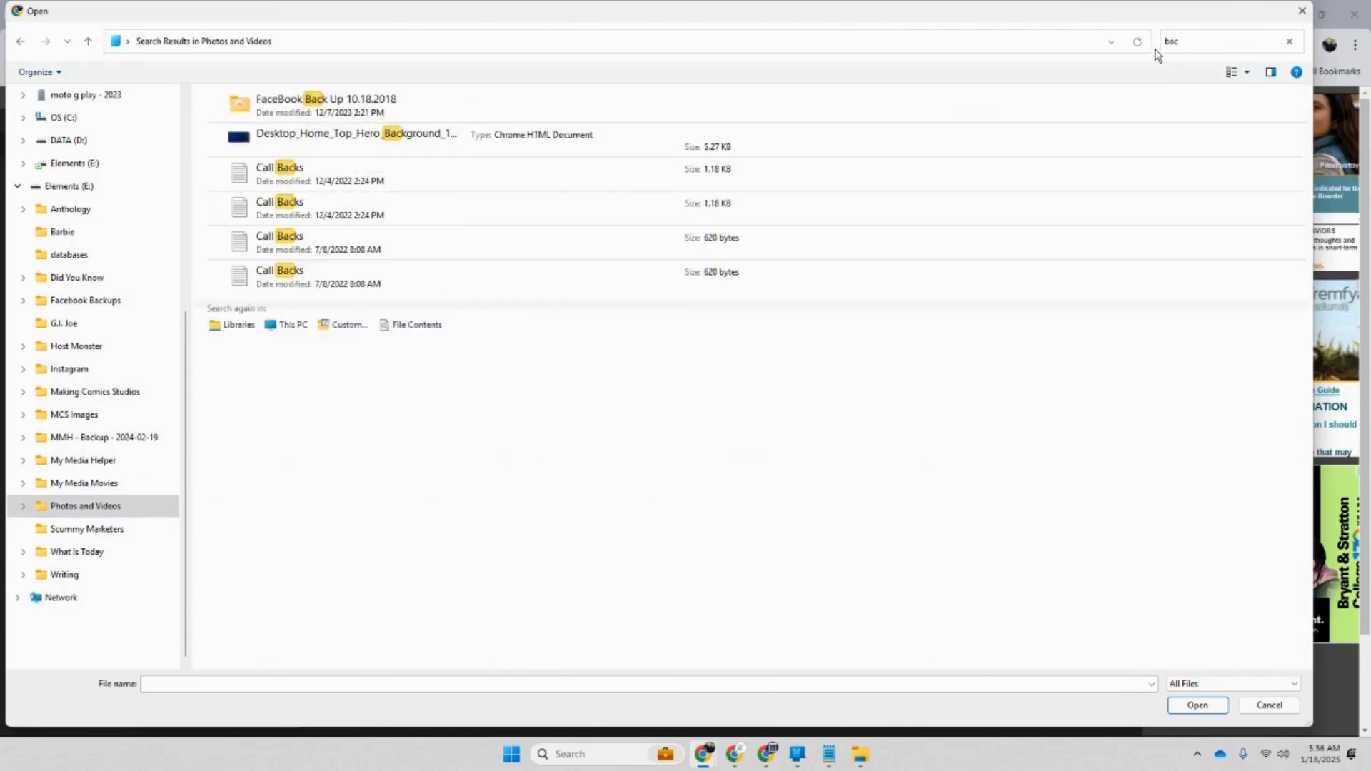
{"action": "type", "text": "kup"}
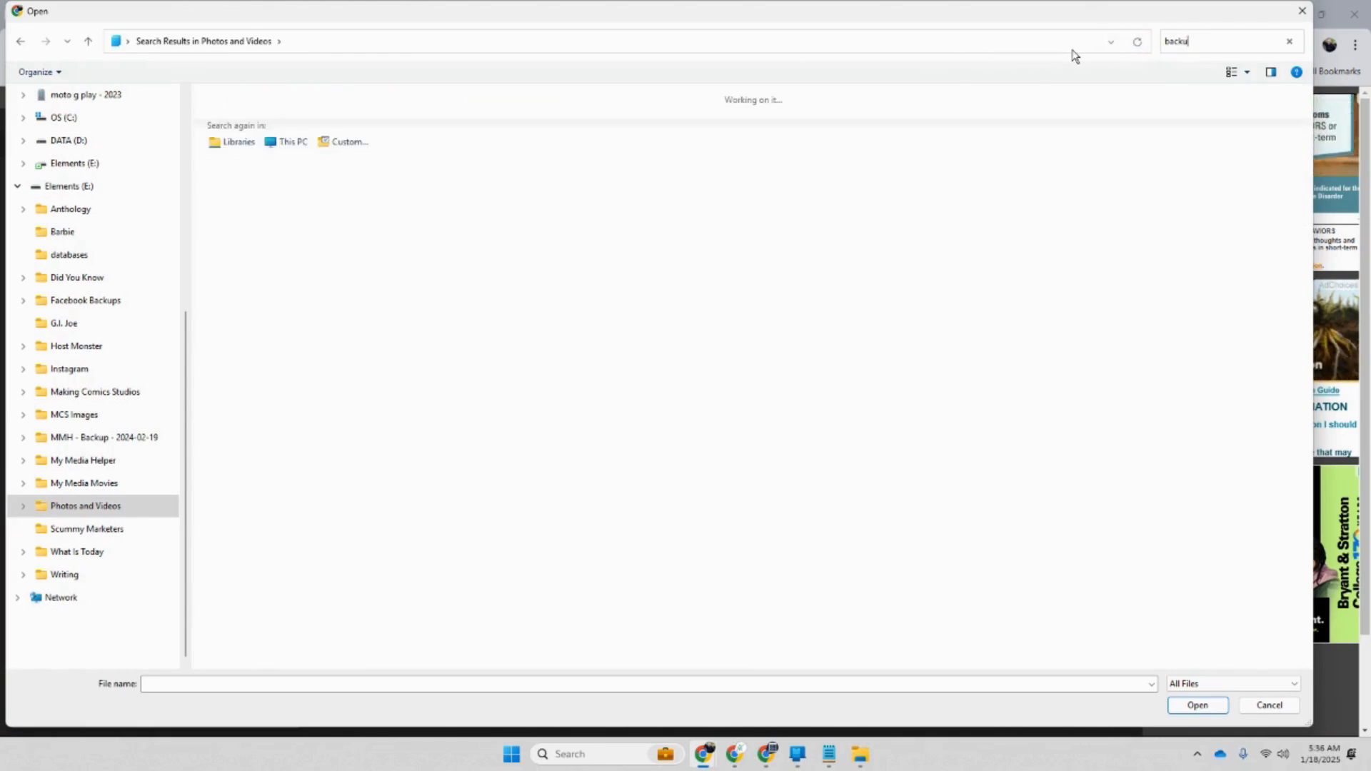
{"action": "left_click", "coordinate": [294, 108]}
{"action": "double_click", "coordinate": [294, 109]}
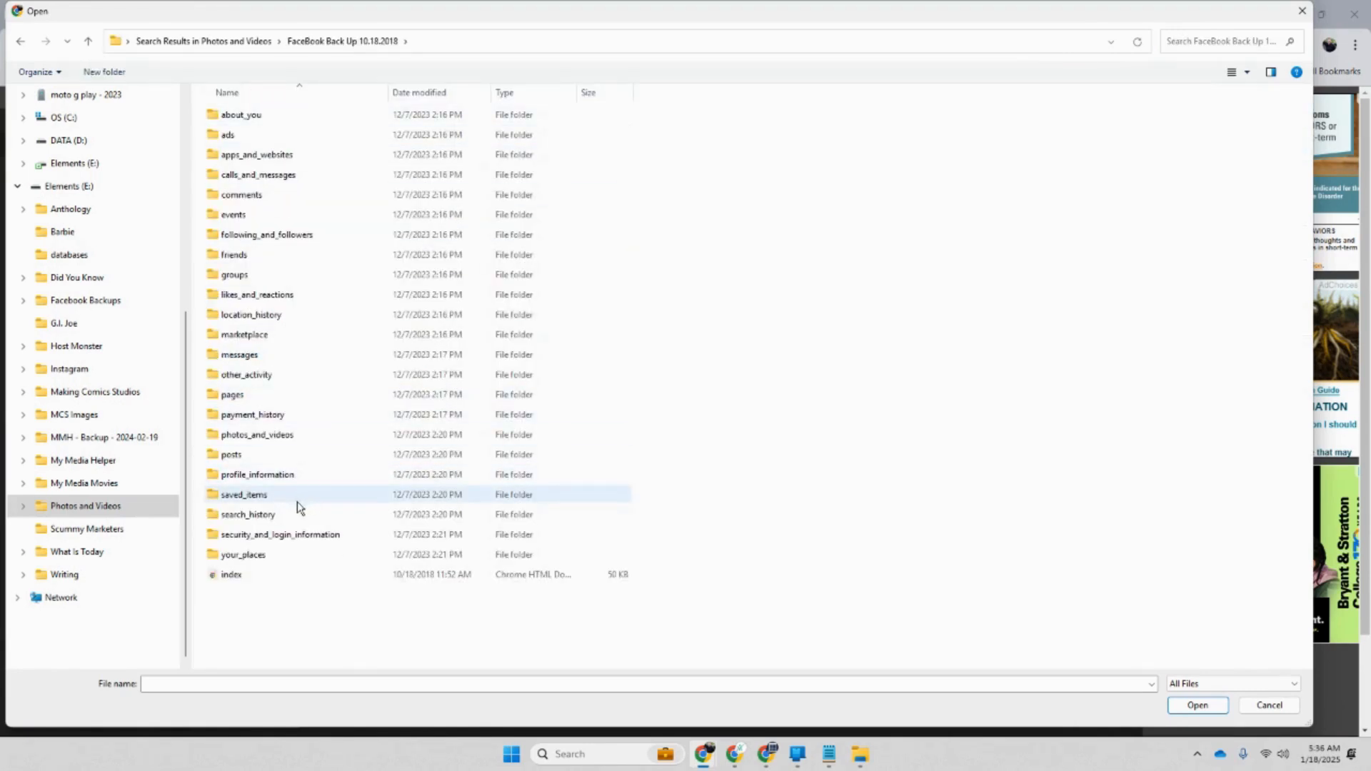
Open the photo of the winged, blue-skinned costume character from the ChicagoComicCon2007 folder within photos_and_videos
{"action": "double_click", "coordinate": [286, 435]}
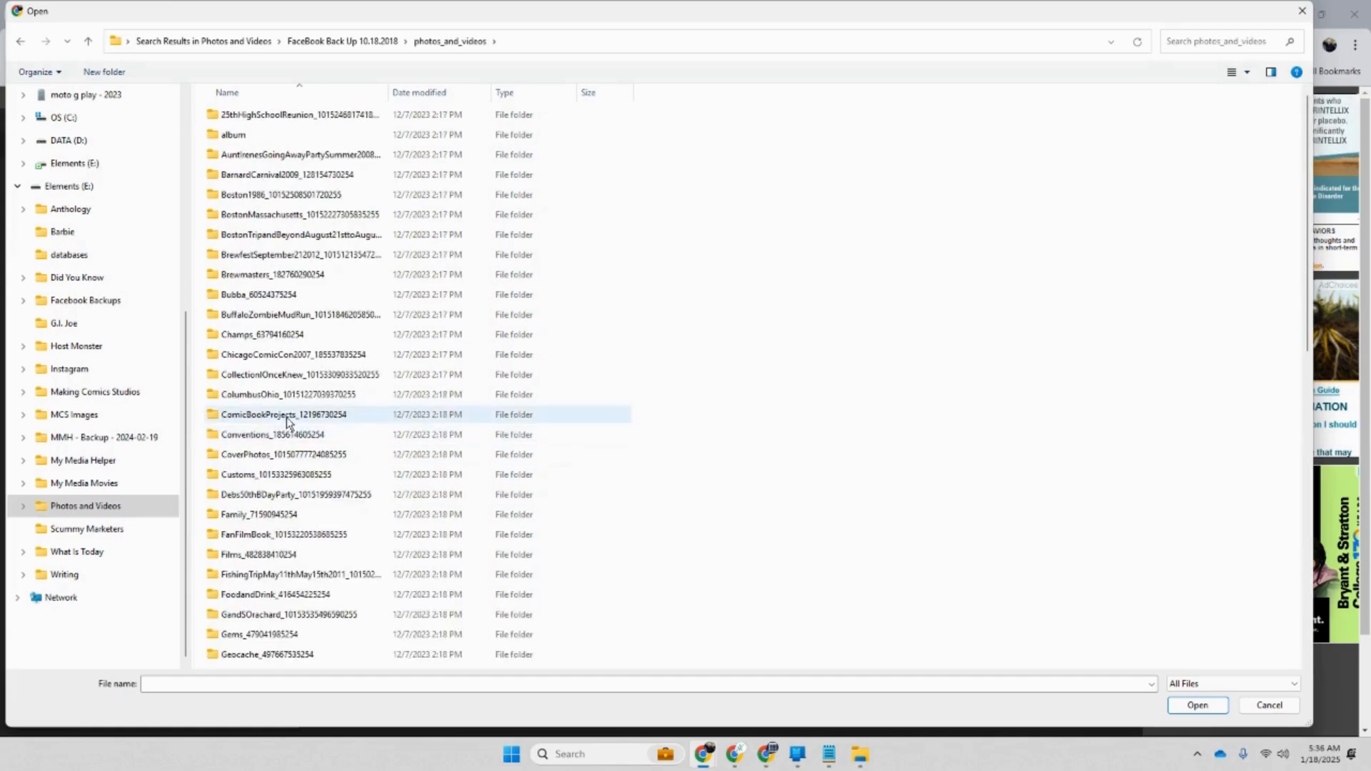
{"action": "double_click", "coordinate": [282, 355]}
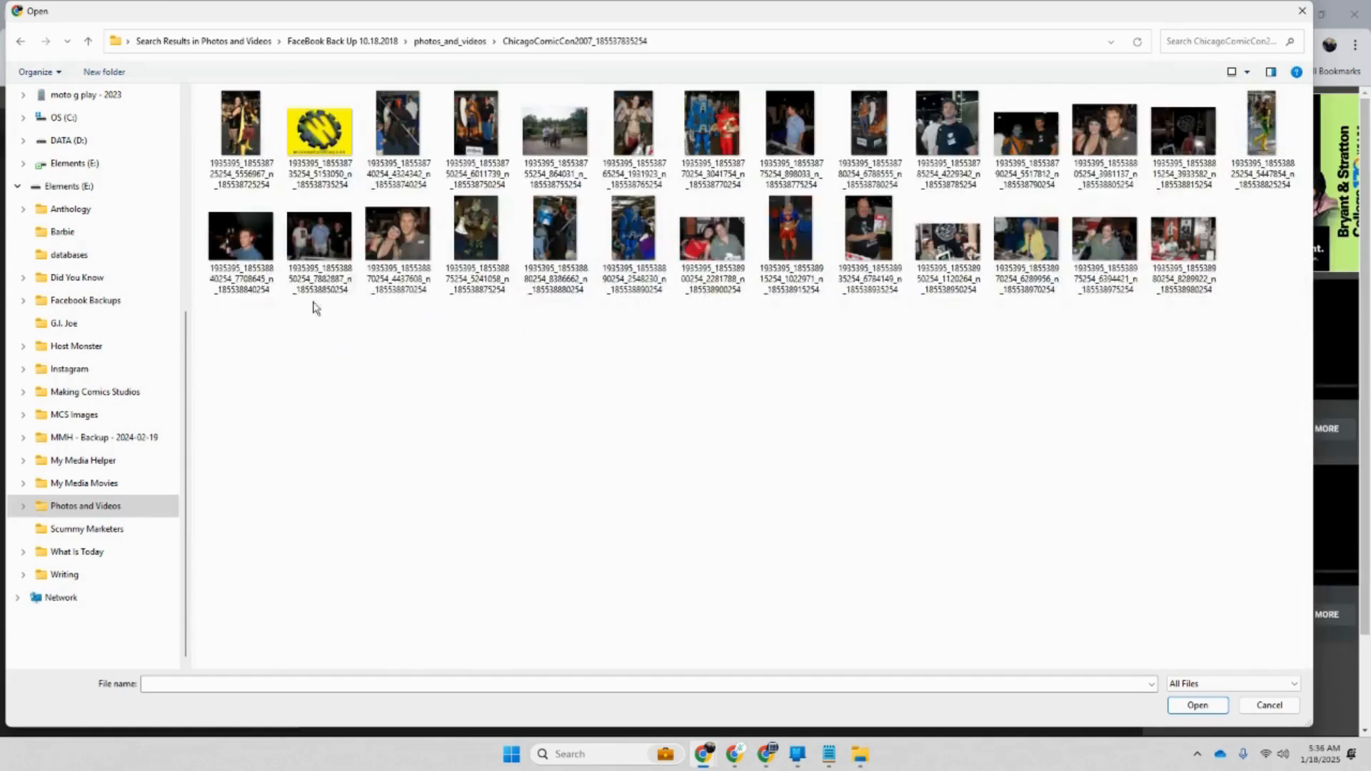
{"action": "double_click", "coordinate": [477, 123]}
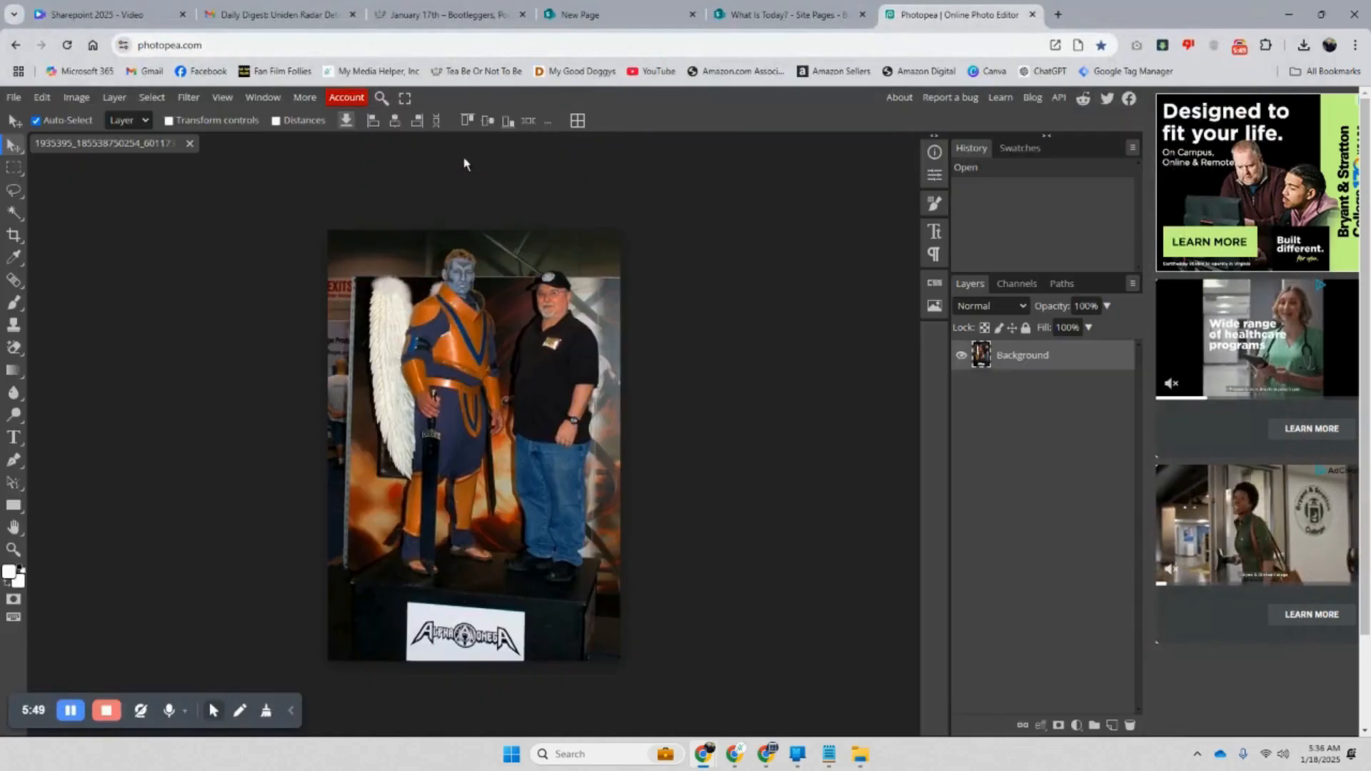
Enlarge the photo with Image Size, keeping its proportions
{"action": "left_click", "coordinate": [76, 98]}
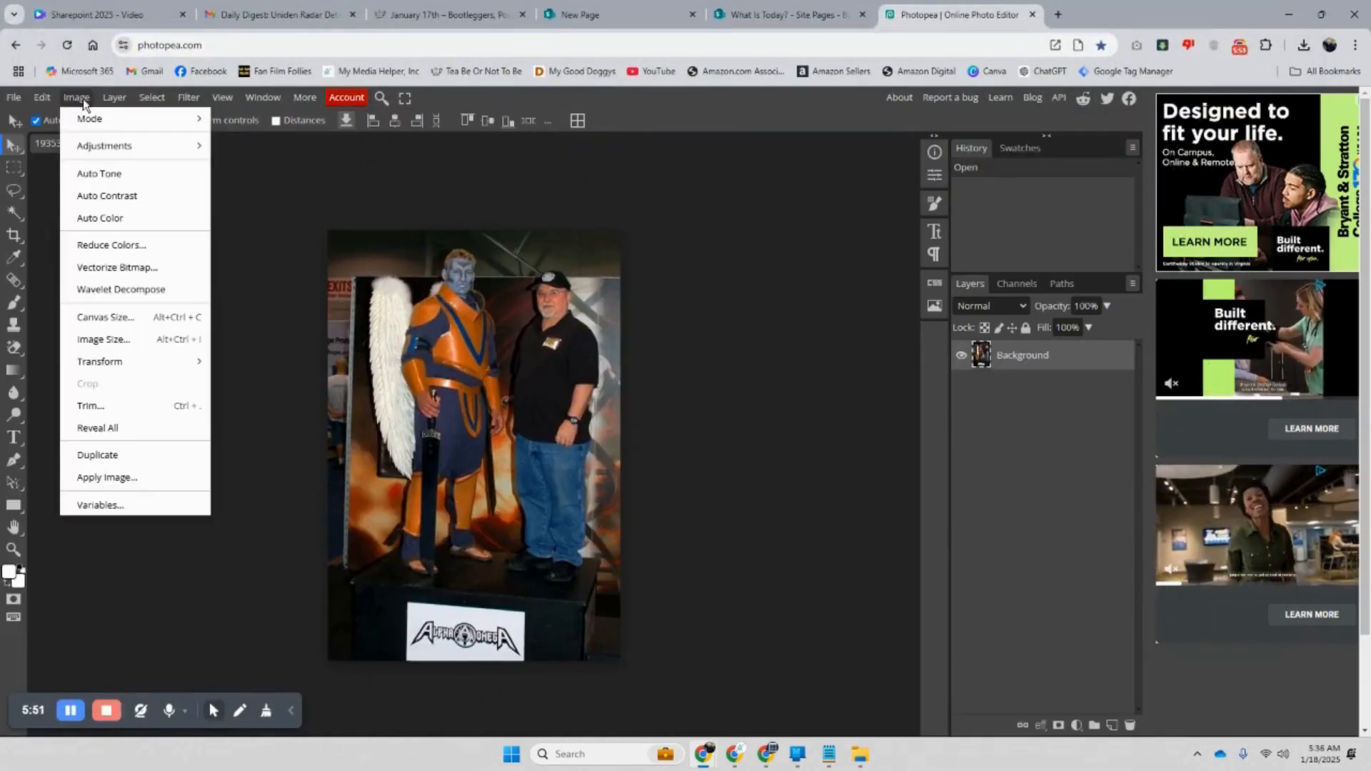
{"action": "left_click", "coordinate": [107, 340]}
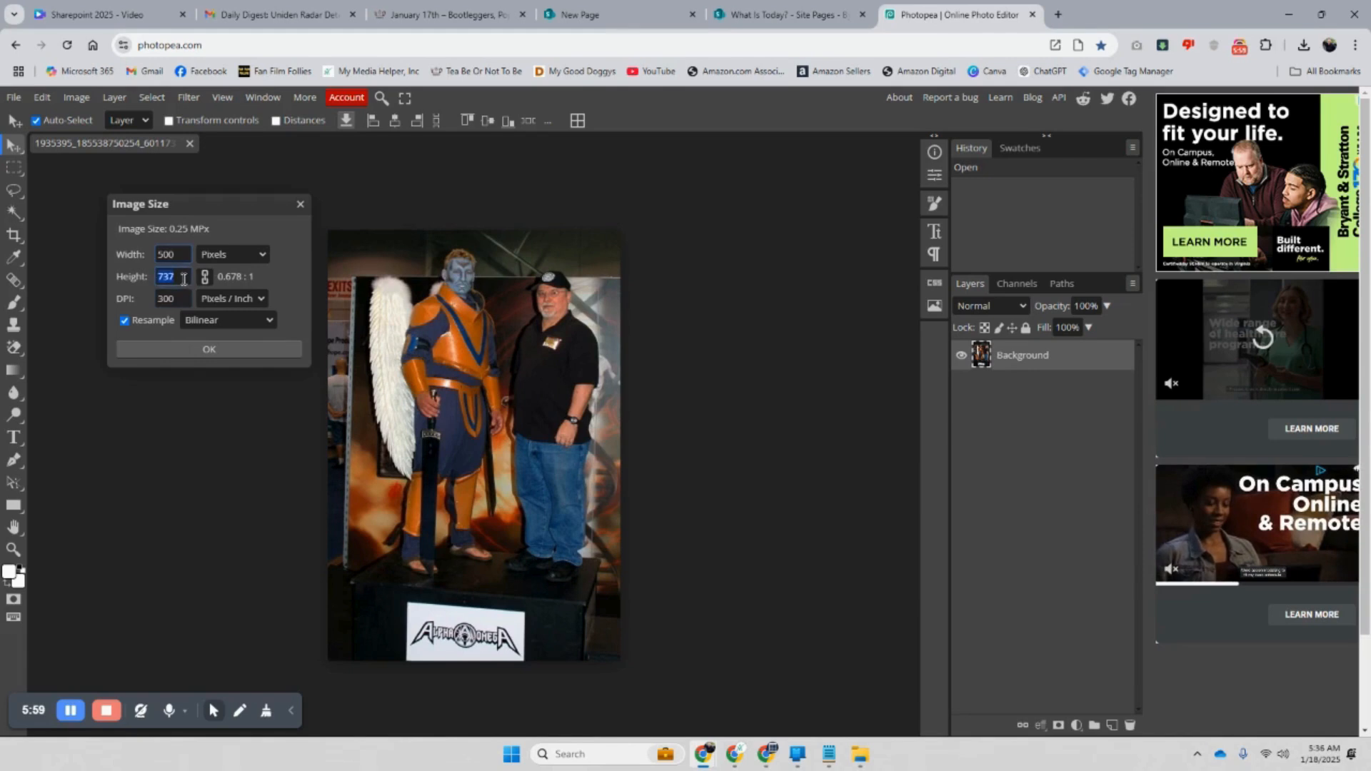
{"action": "left_click", "coordinate": [189, 354]}
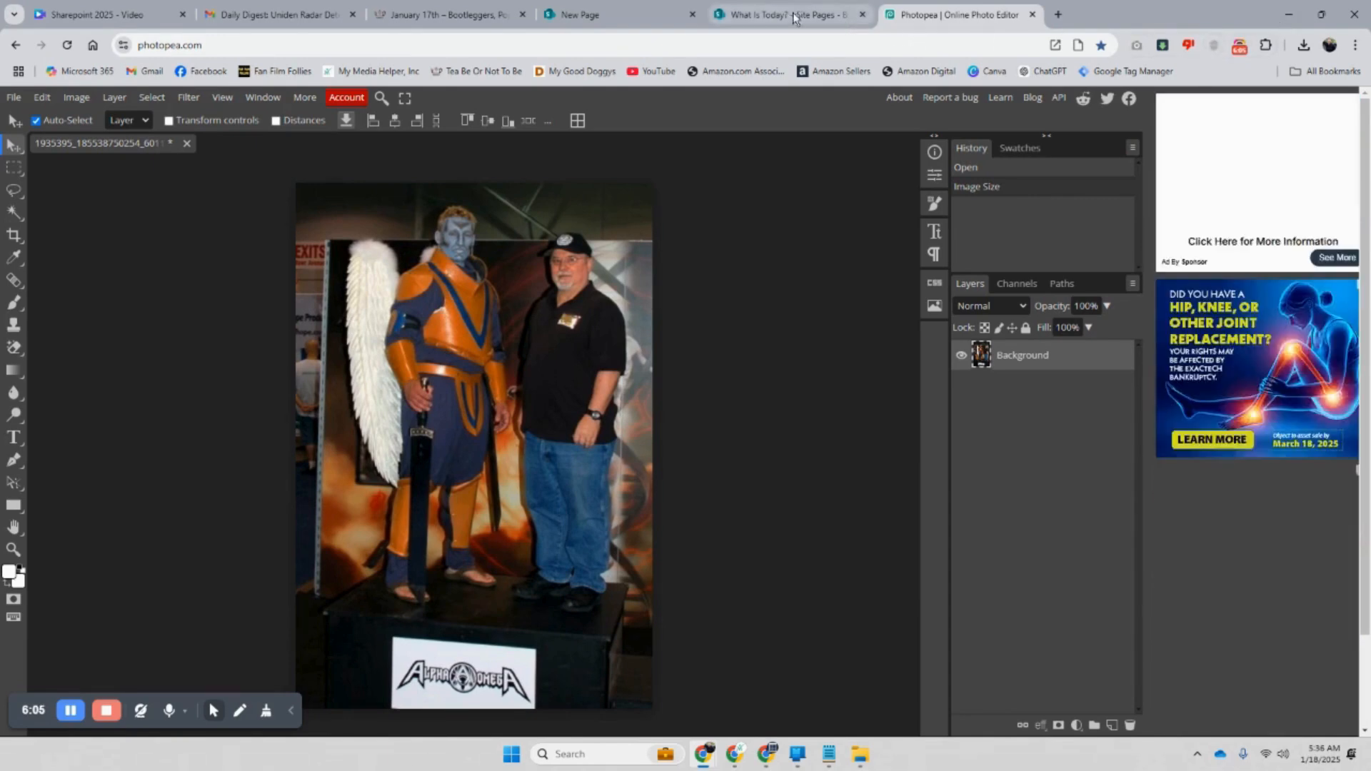
Switch to the Site Pages library, open January-17th.aspx and republish it by updating the news
{"action": "left_click", "coordinate": [811, 24]}
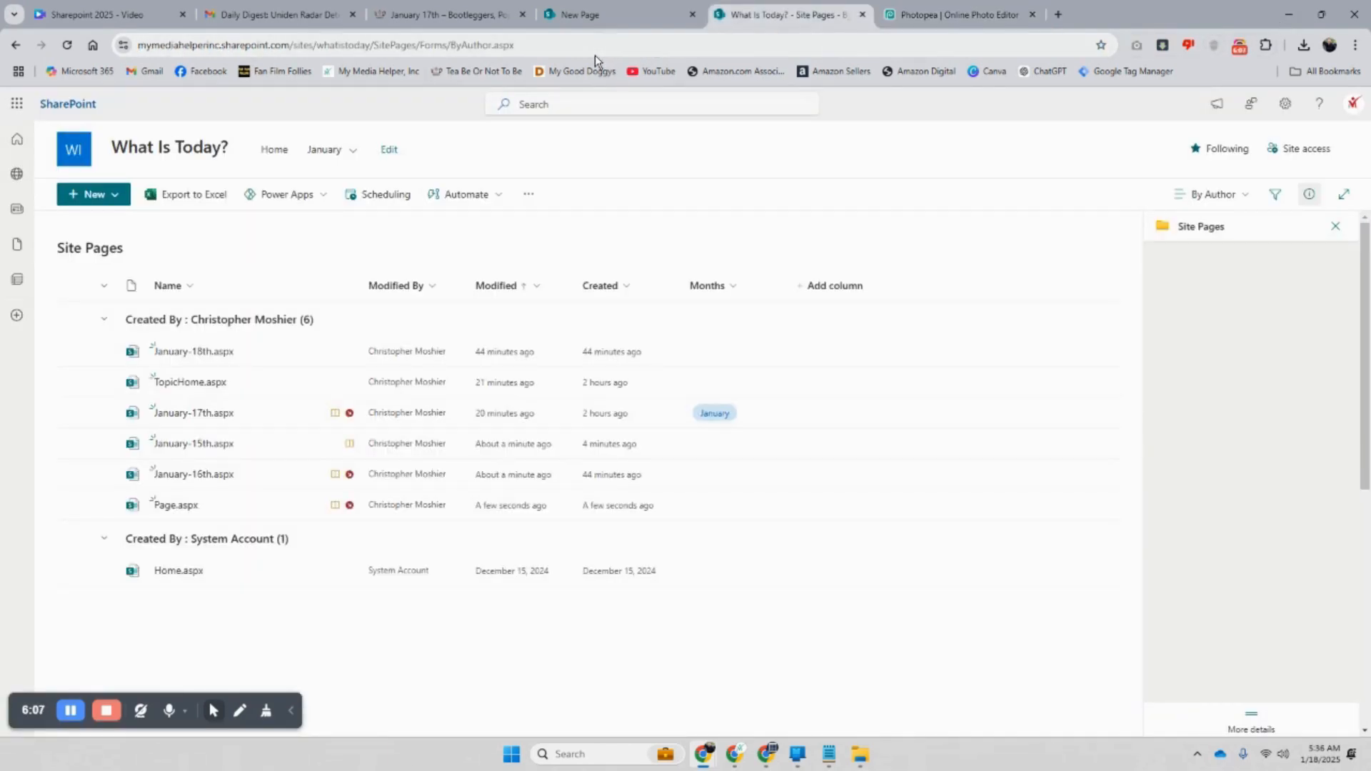
{"action": "left_click", "coordinate": [1014, 578]}
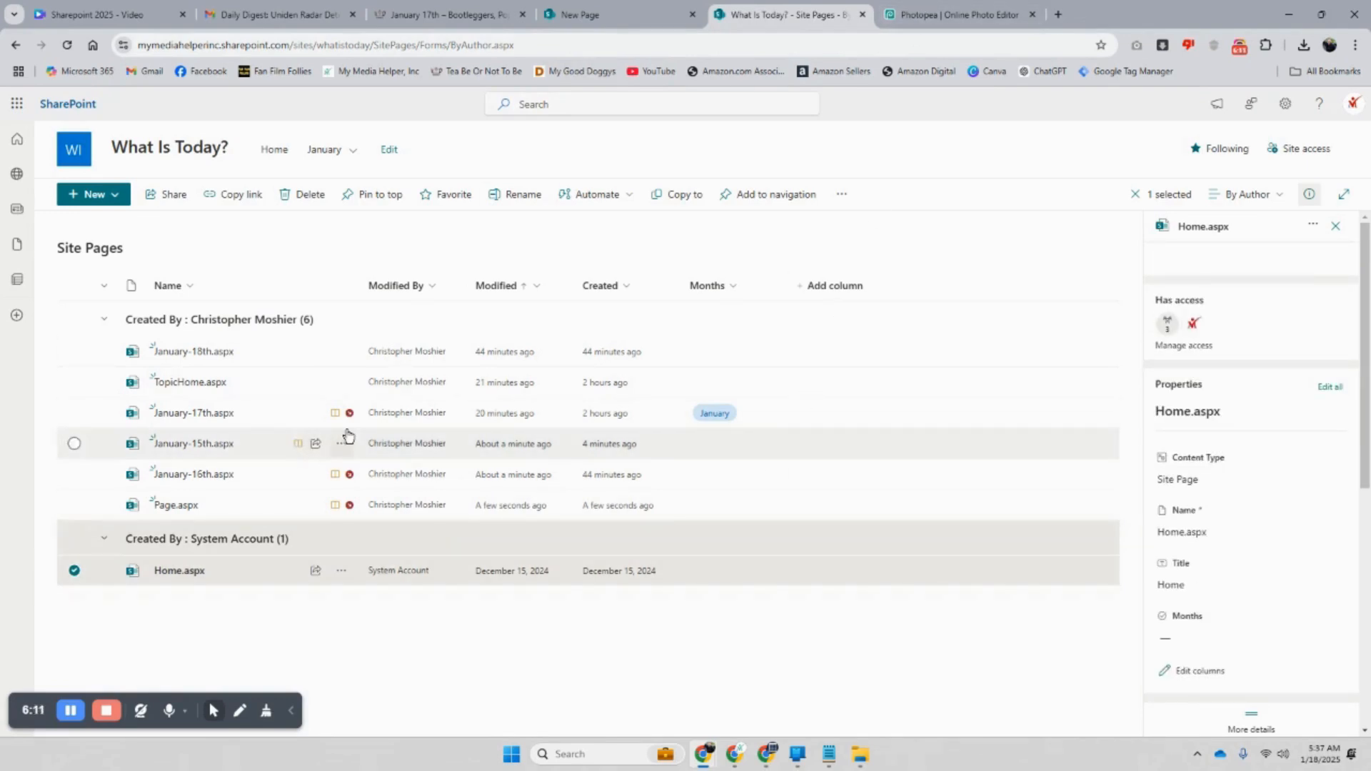
{"action": "left_click", "coordinate": [209, 414]}
{"action": "left_click", "coordinate": [1270, 200]}
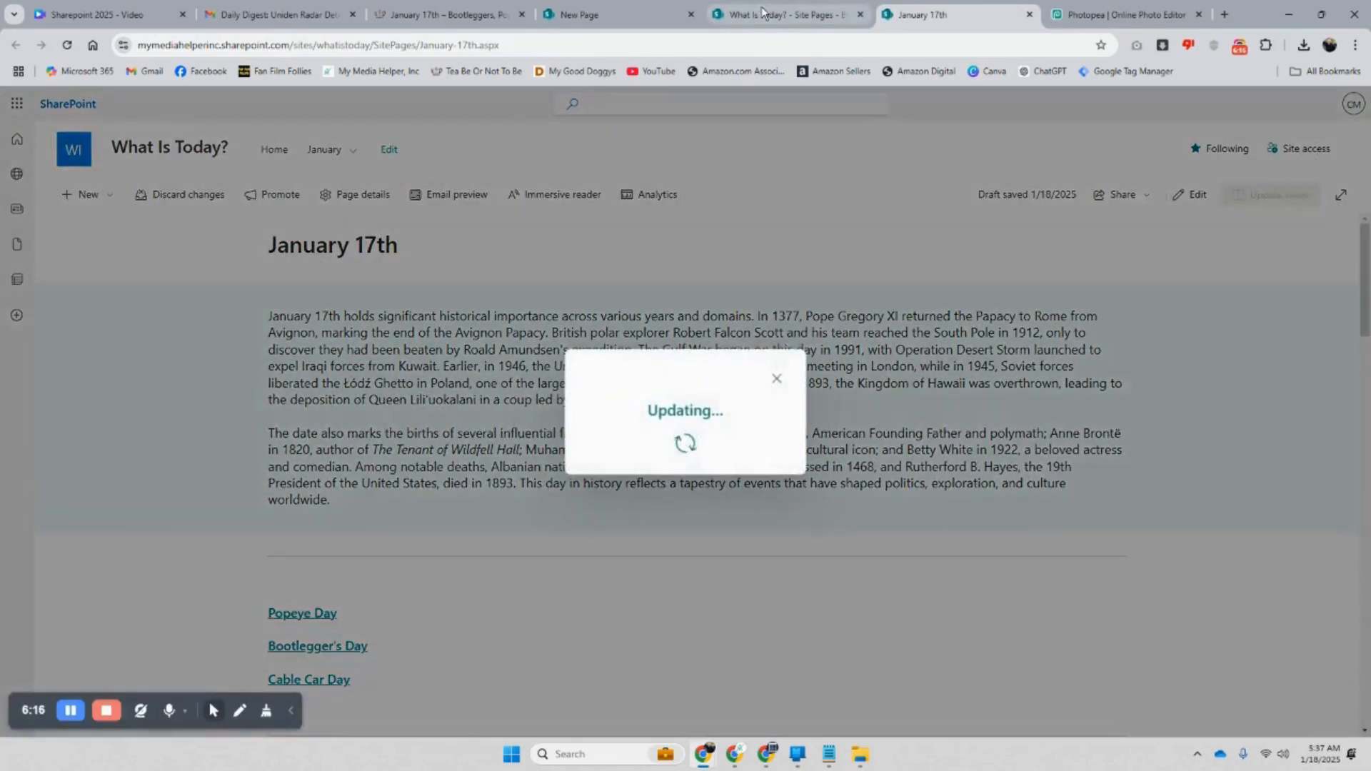
Return to the Site Pages library, open January-16th.aspx and republish it by updating the news
{"action": "left_click", "coordinate": [761, 8]}
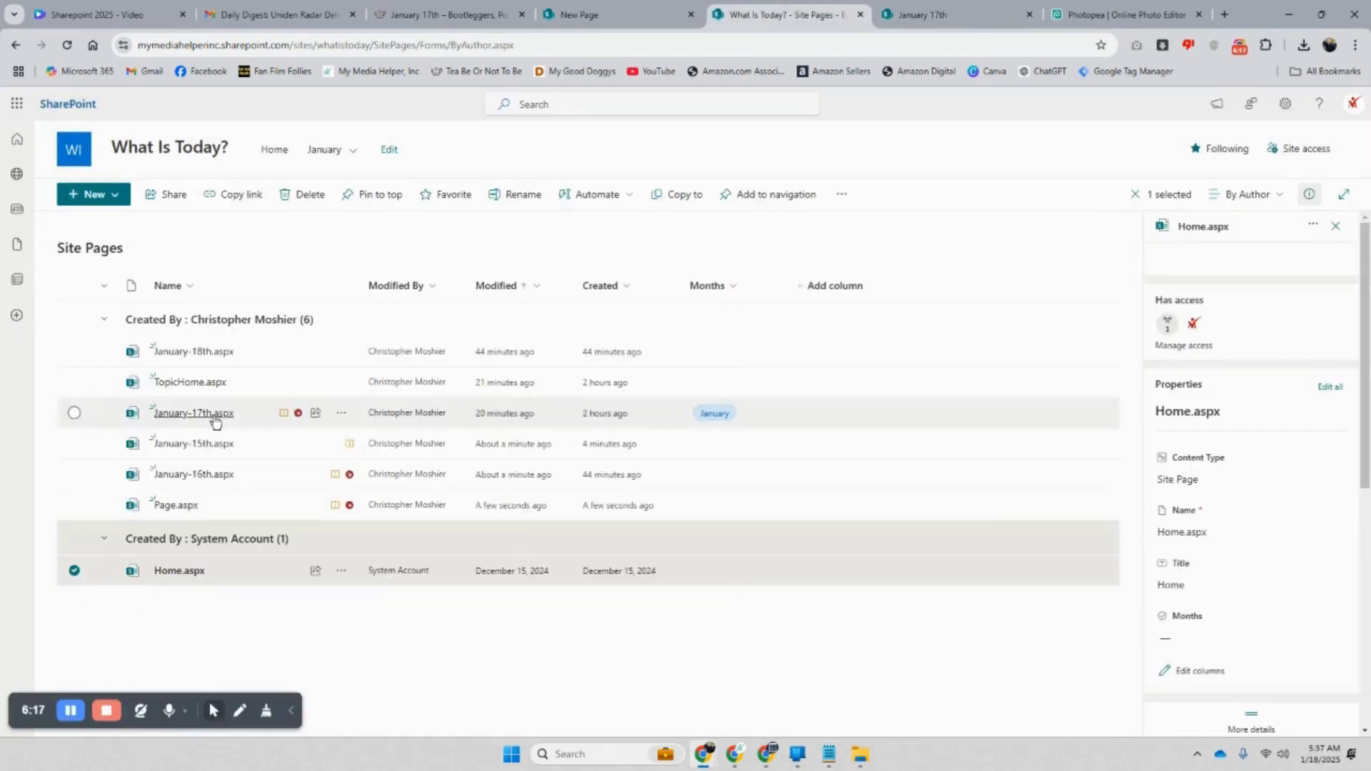
{"action": "left_click", "coordinate": [187, 475]}
{"action": "left_click", "coordinate": [1269, 200]}
Return to the Site Pages library, open Page.aspx and try to post and send it
{"action": "left_click", "coordinate": [680, 22]}
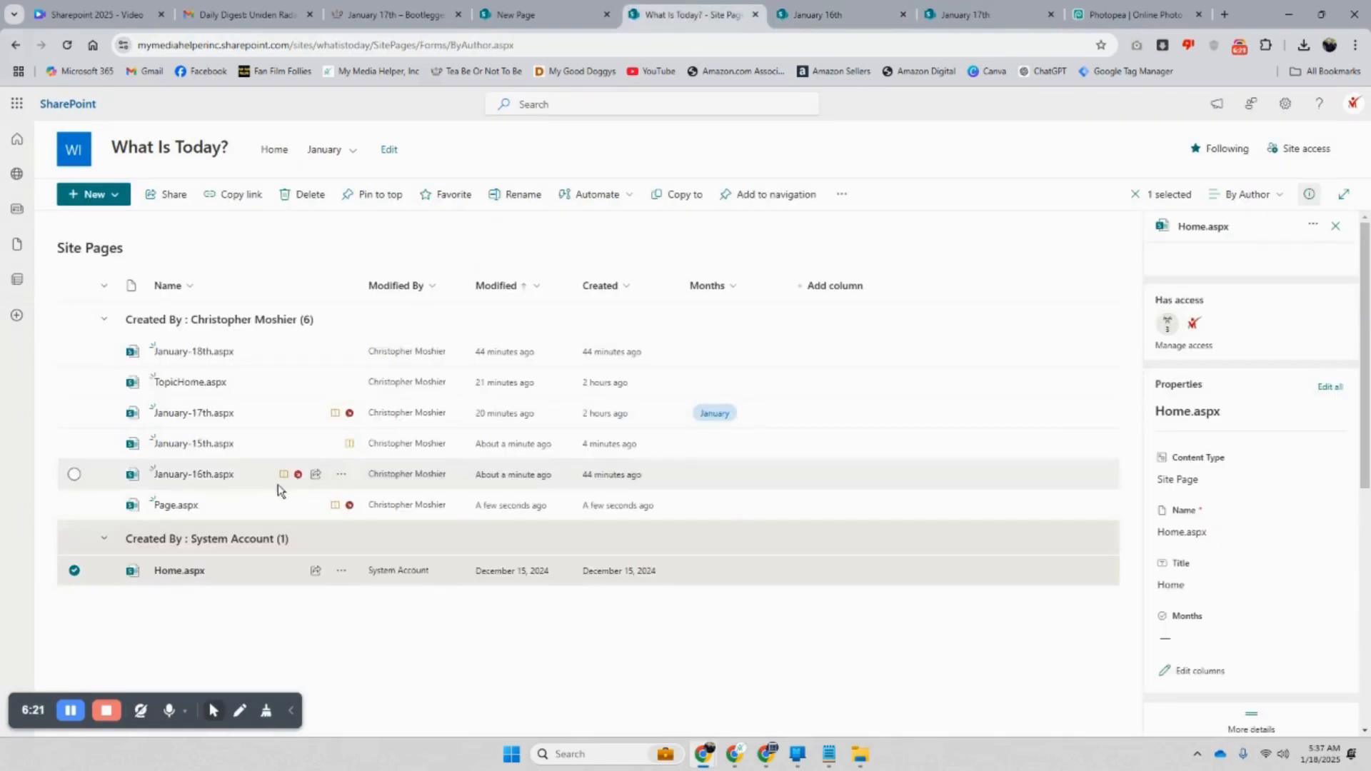
{"action": "left_click", "coordinate": [171, 505]}
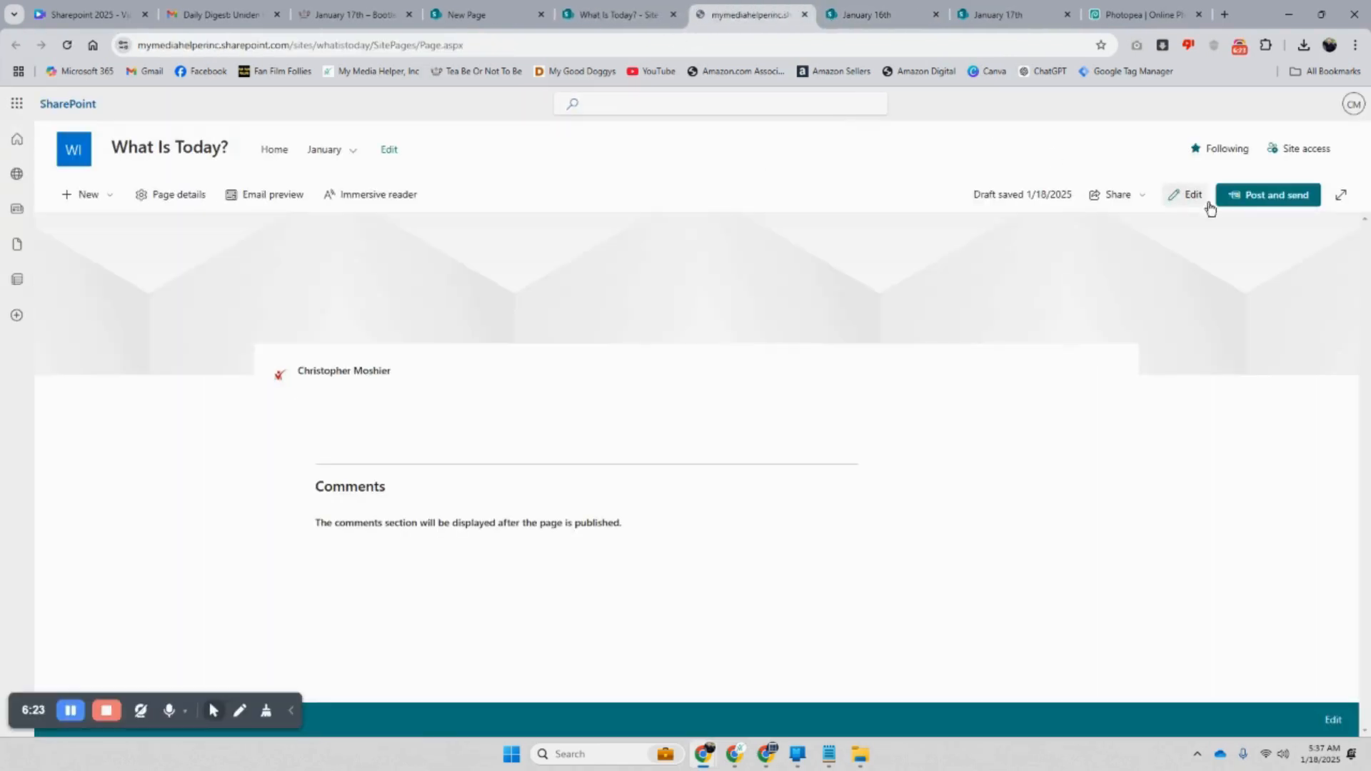
{"action": "left_click", "coordinate": [1257, 195]}
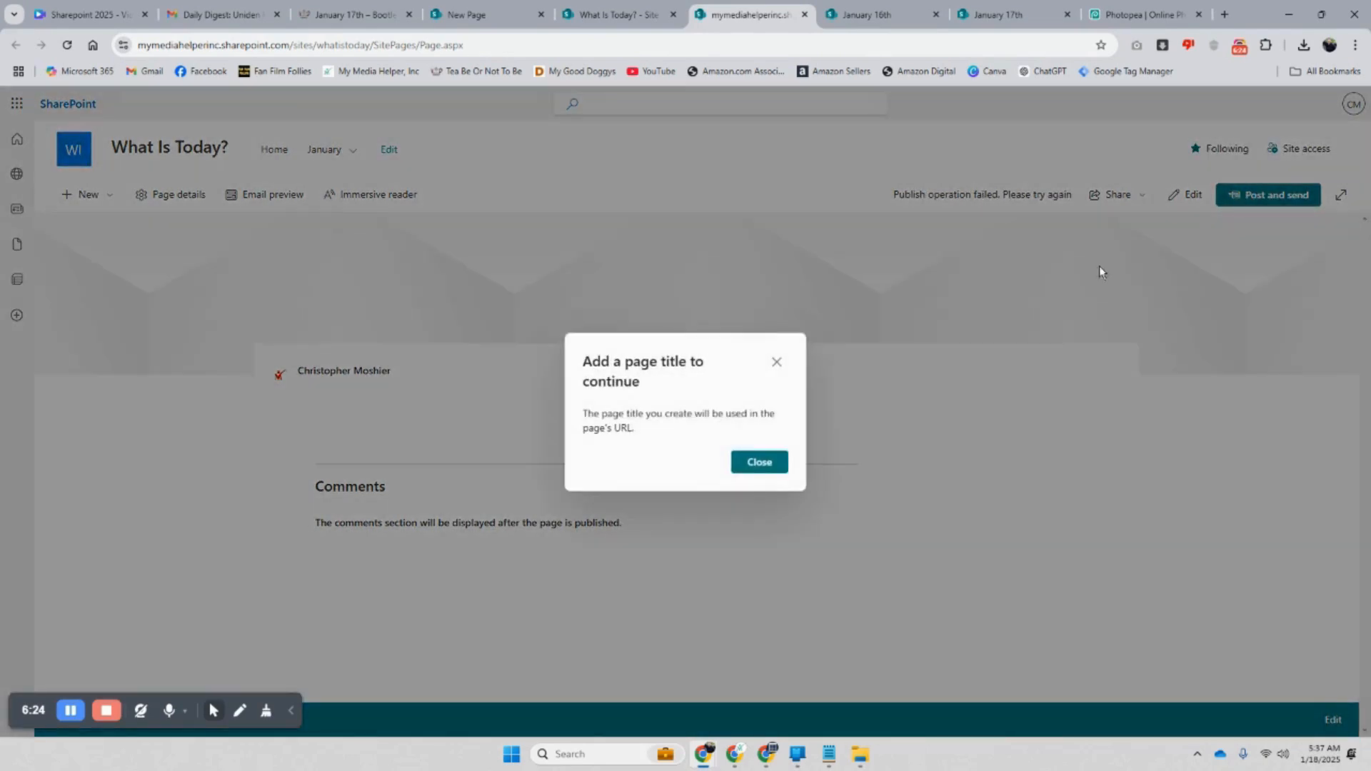
{"action": "left_click", "coordinate": [760, 462]}
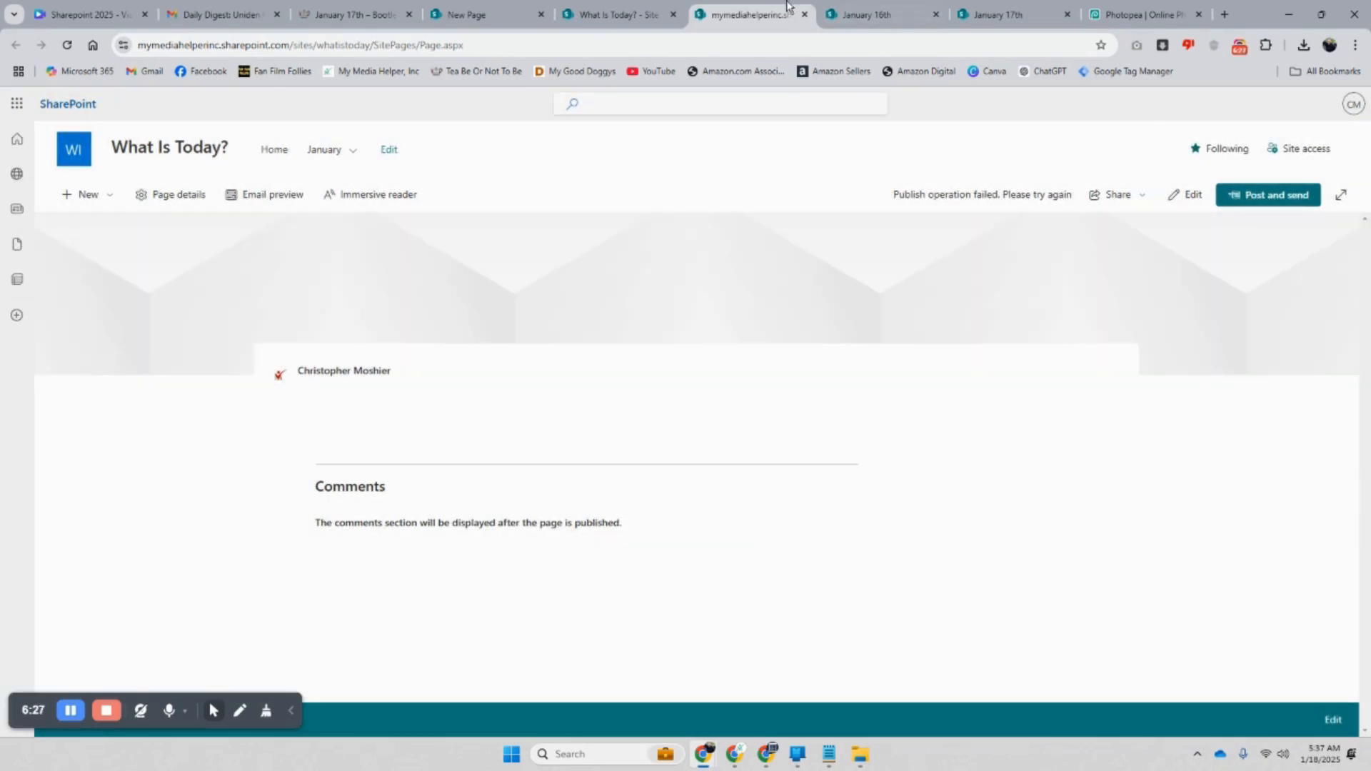
Close the republished January 16th and January 17th page tabs and refresh the Site Pages library
{"action": "left_click", "coordinate": [873, 15]}
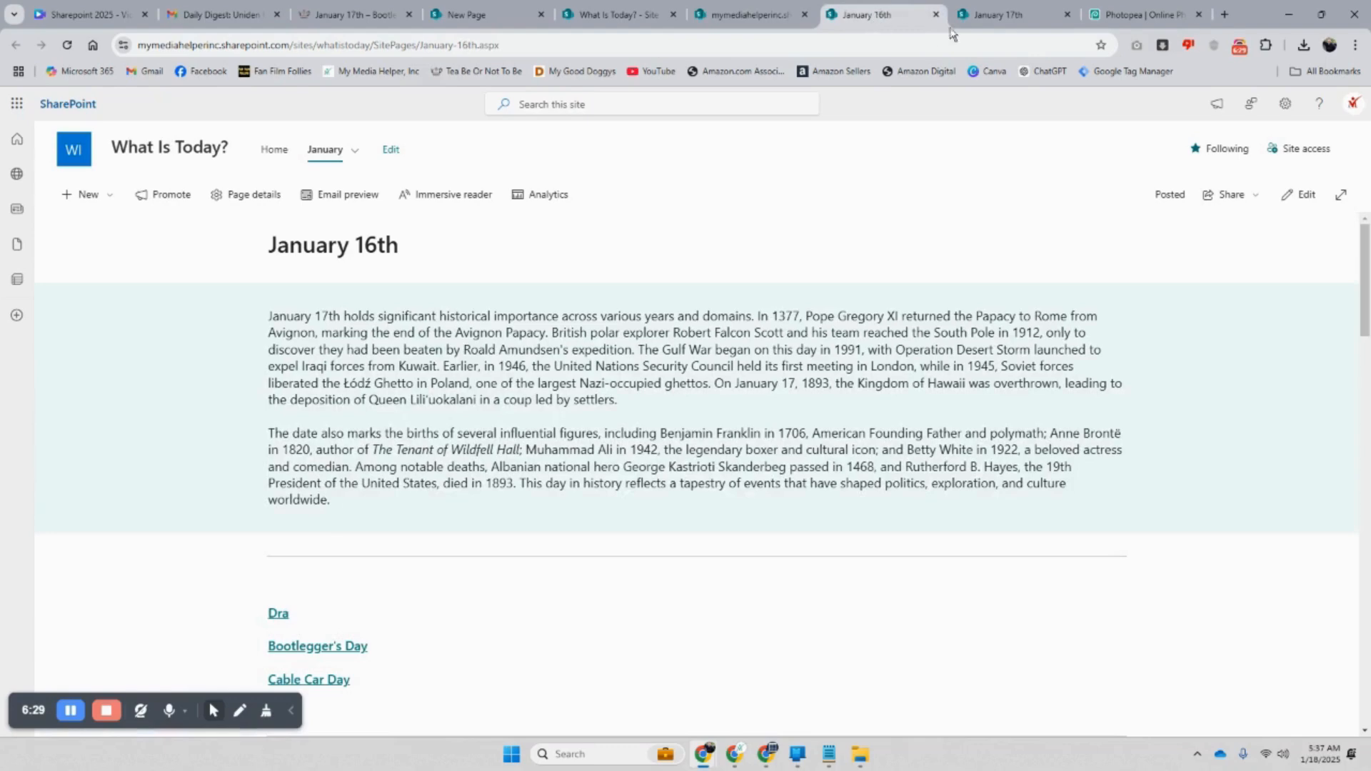
{"action": "left_click", "coordinate": [936, 14]}
{"action": "left_click", "coordinate": [624, 12]}
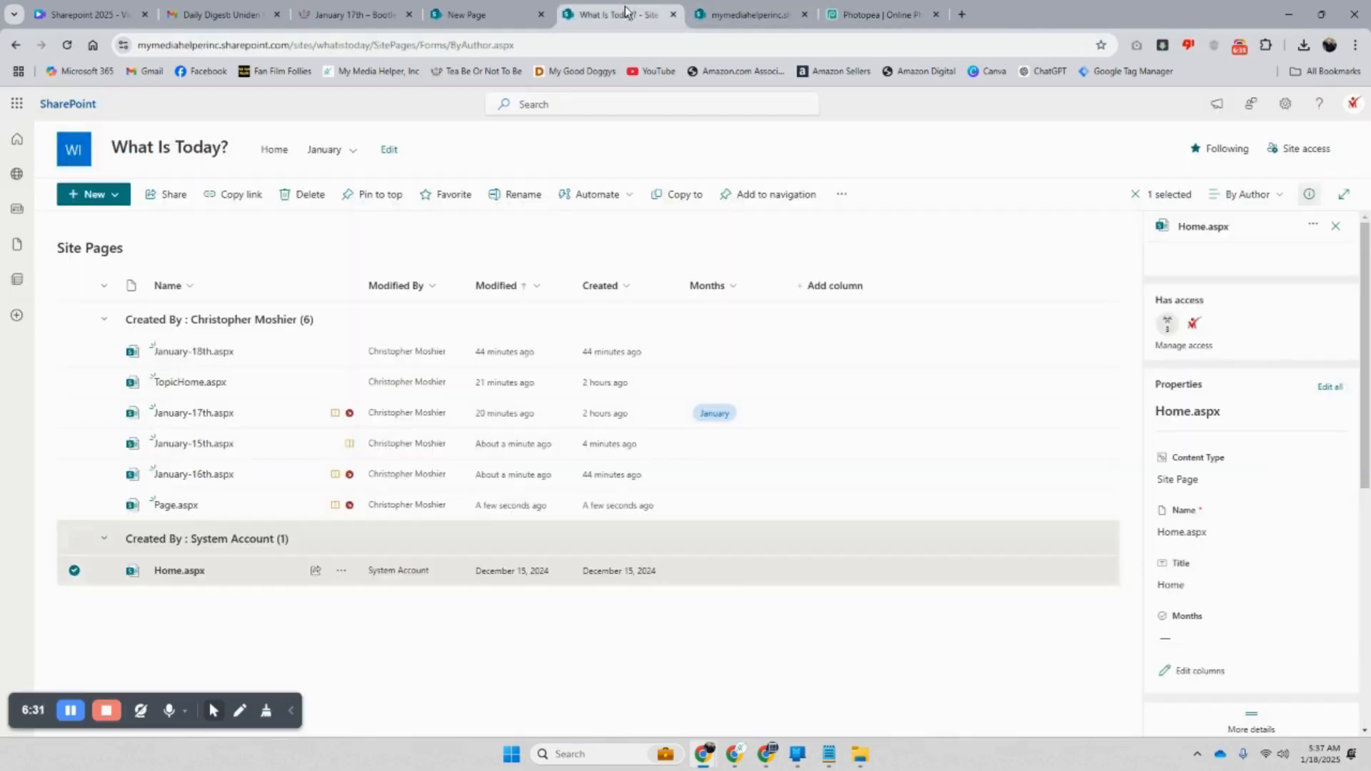
{"action": "left_click", "coordinate": [66, 46]}
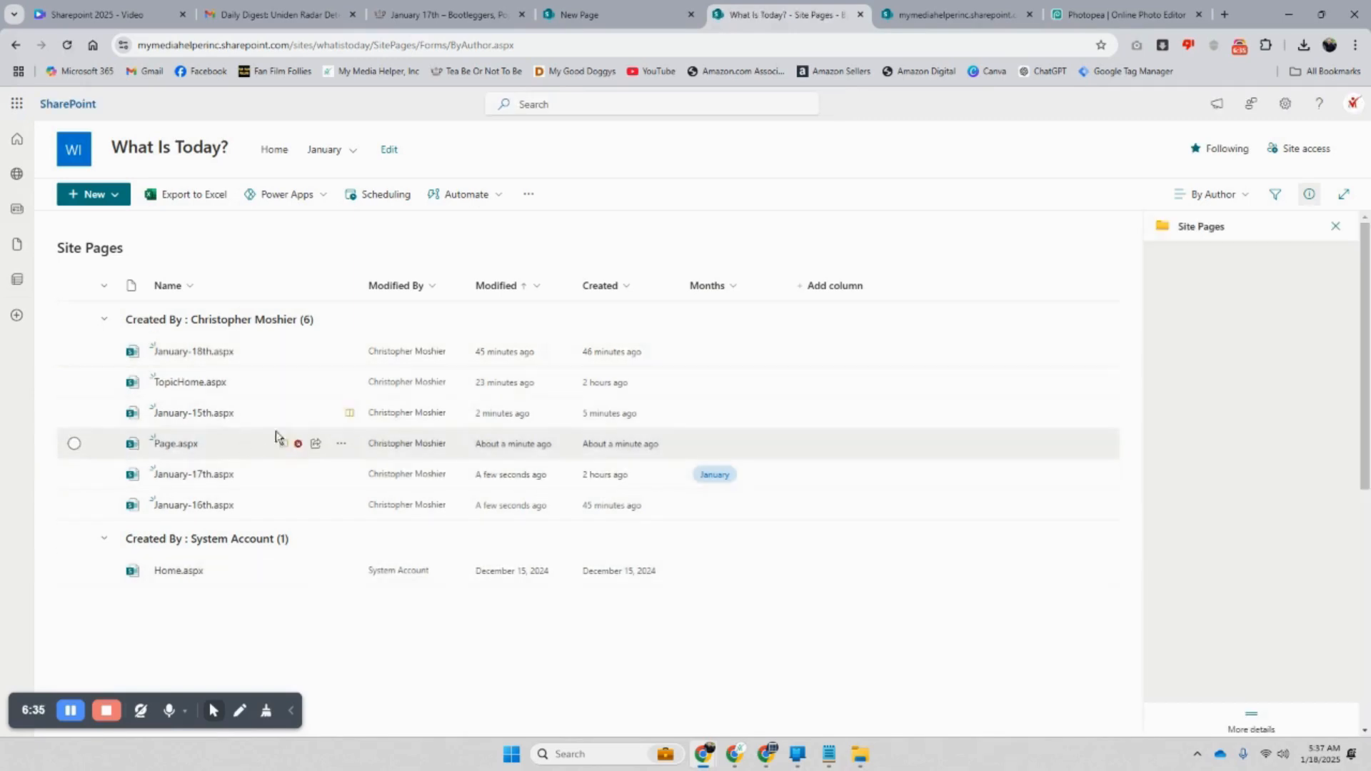
Reload Page.aspx, open it for editing and title the page Photo Gallery
{"action": "left_click", "coordinate": [961, 20]}
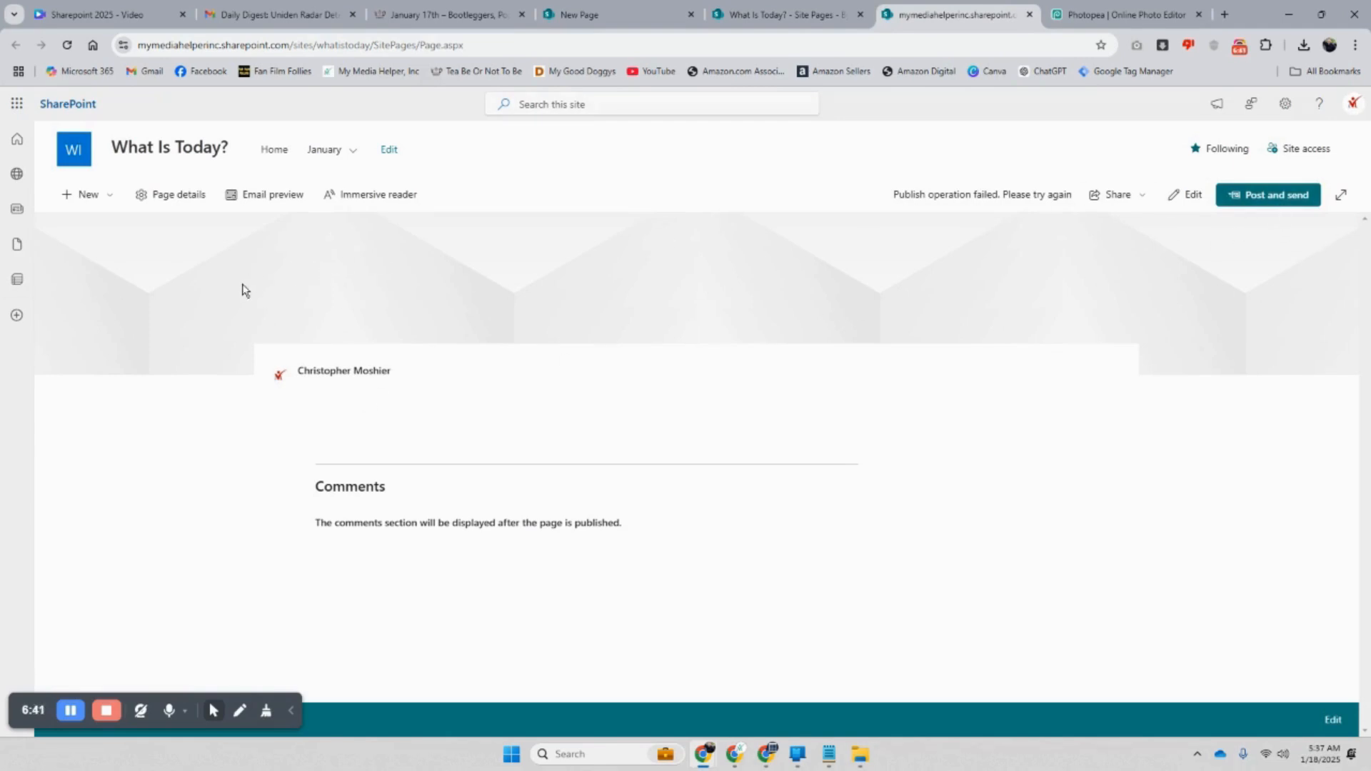
{"action": "left_click", "coordinate": [66, 45]}
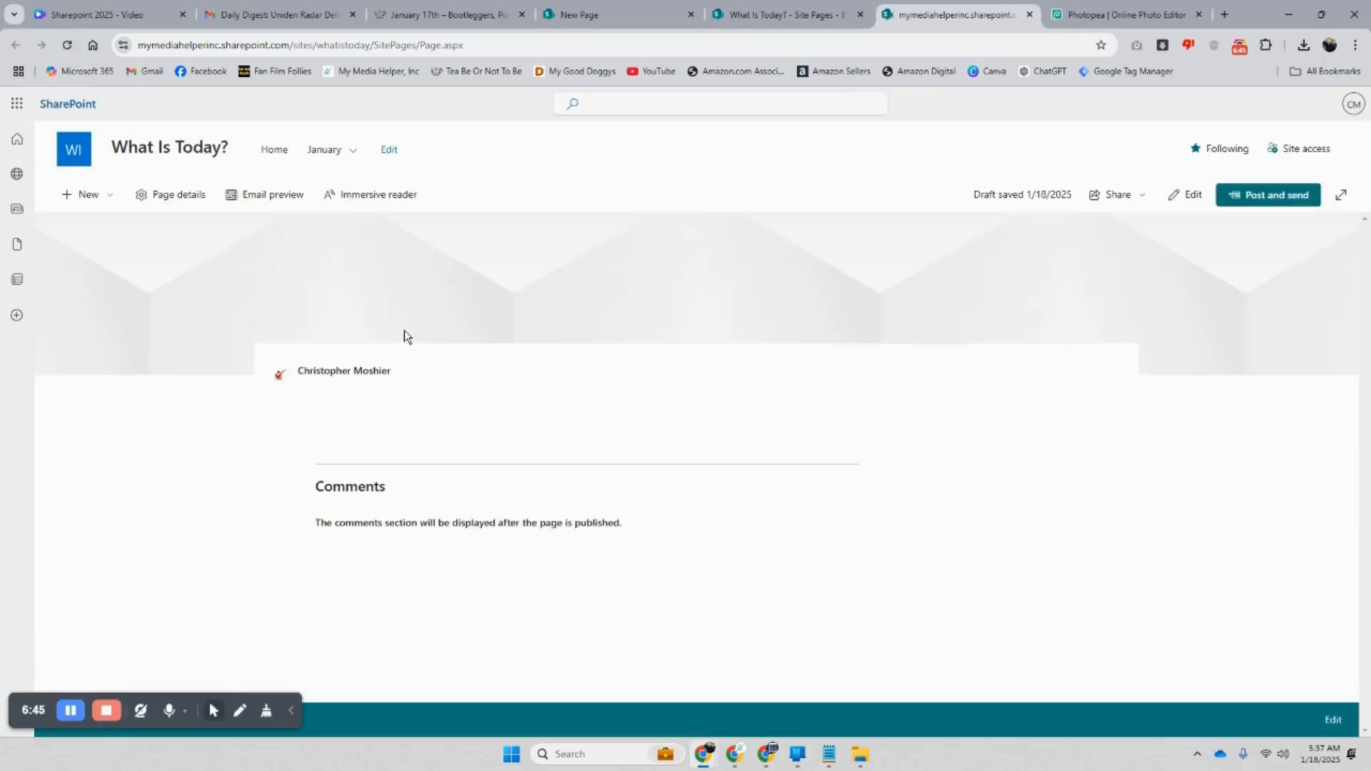
{"action": "left_click", "coordinate": [1191, 195]}
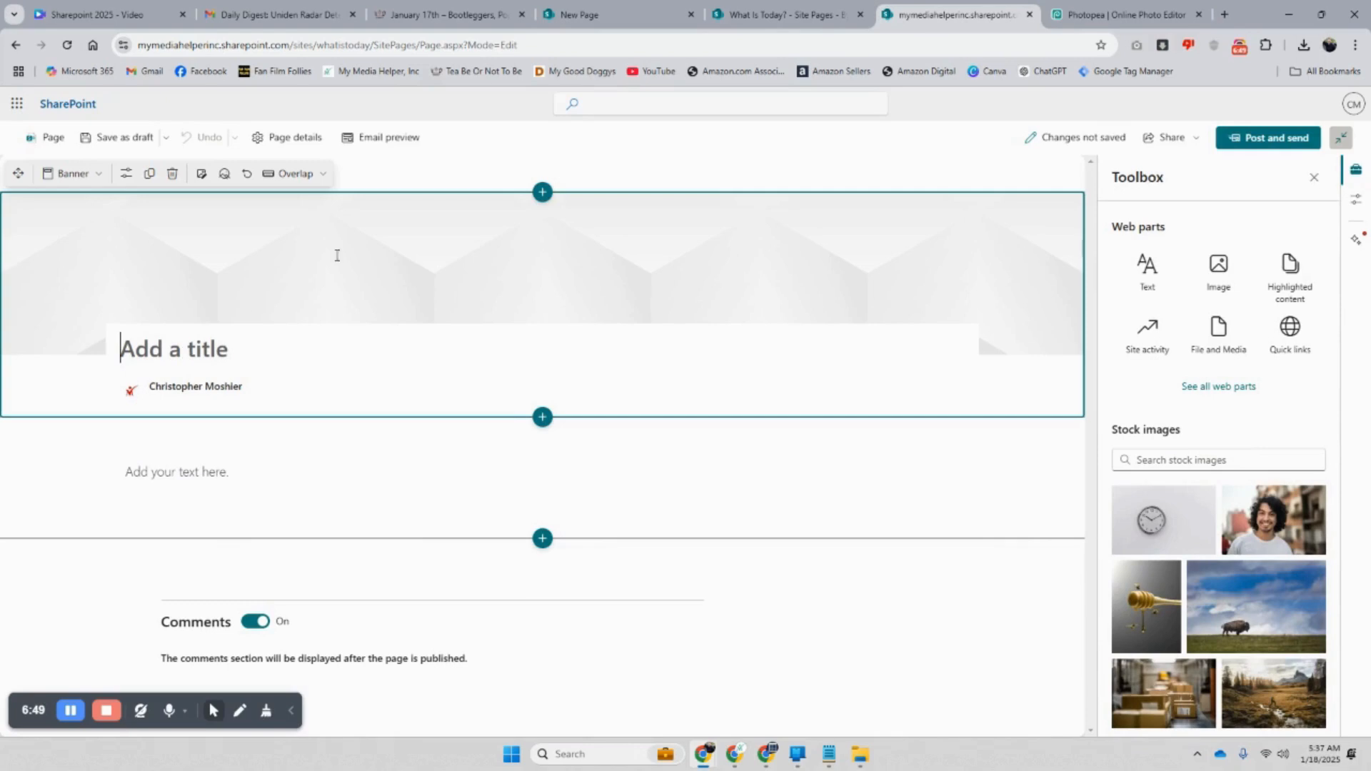
{"action": "type", "text": "P"}
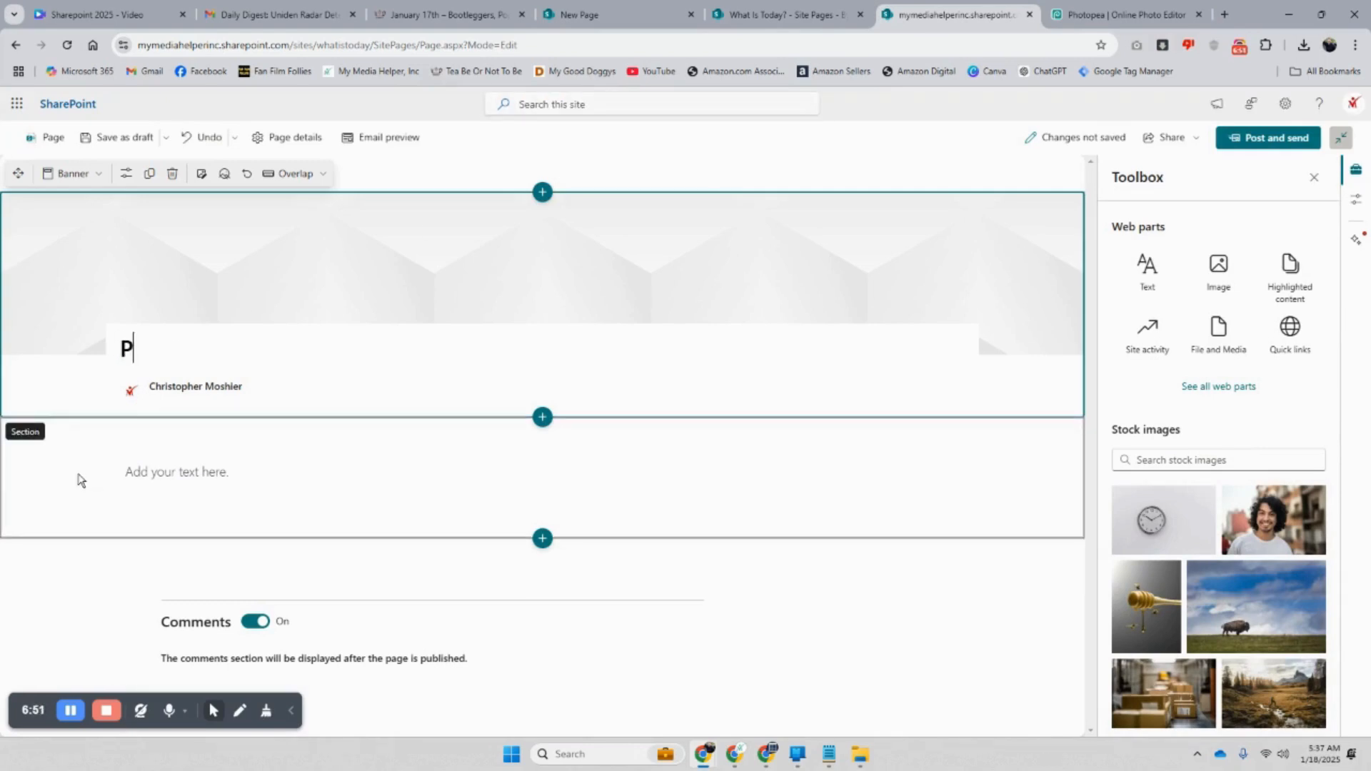
{"action": "type", "text": "hoto "}
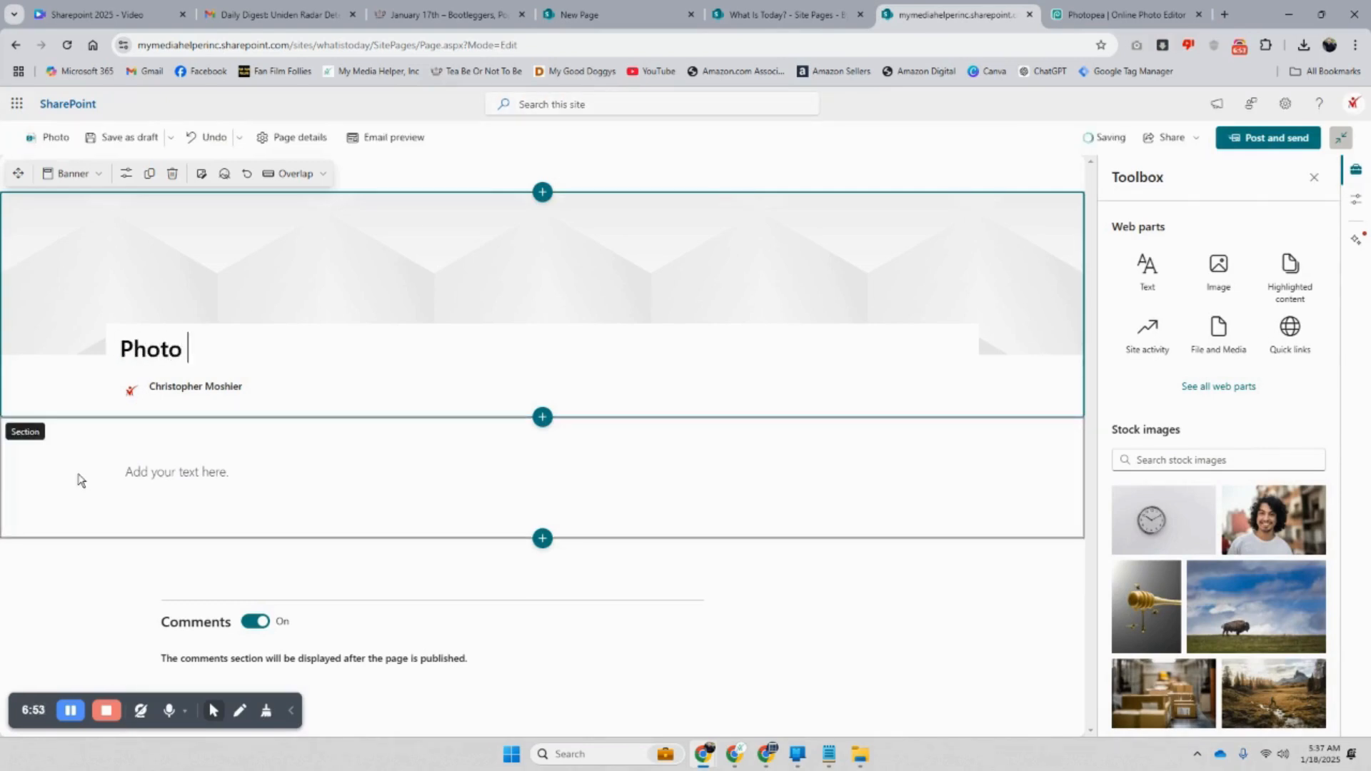
{"action": "type", "text": "Gallery"}
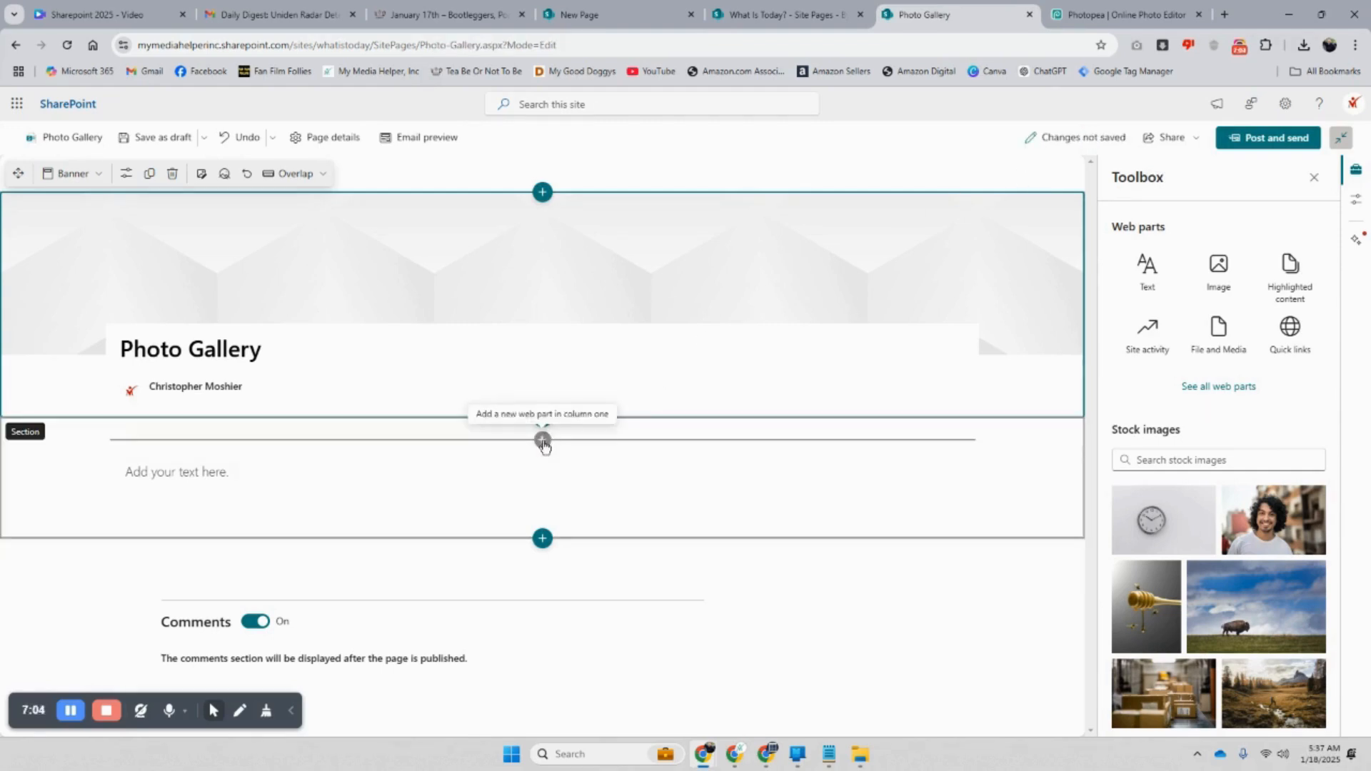
Change the text section below the Photo Gallery banner to a three-column layout
{"action": "left_click", "coordinate": [543, 440]}
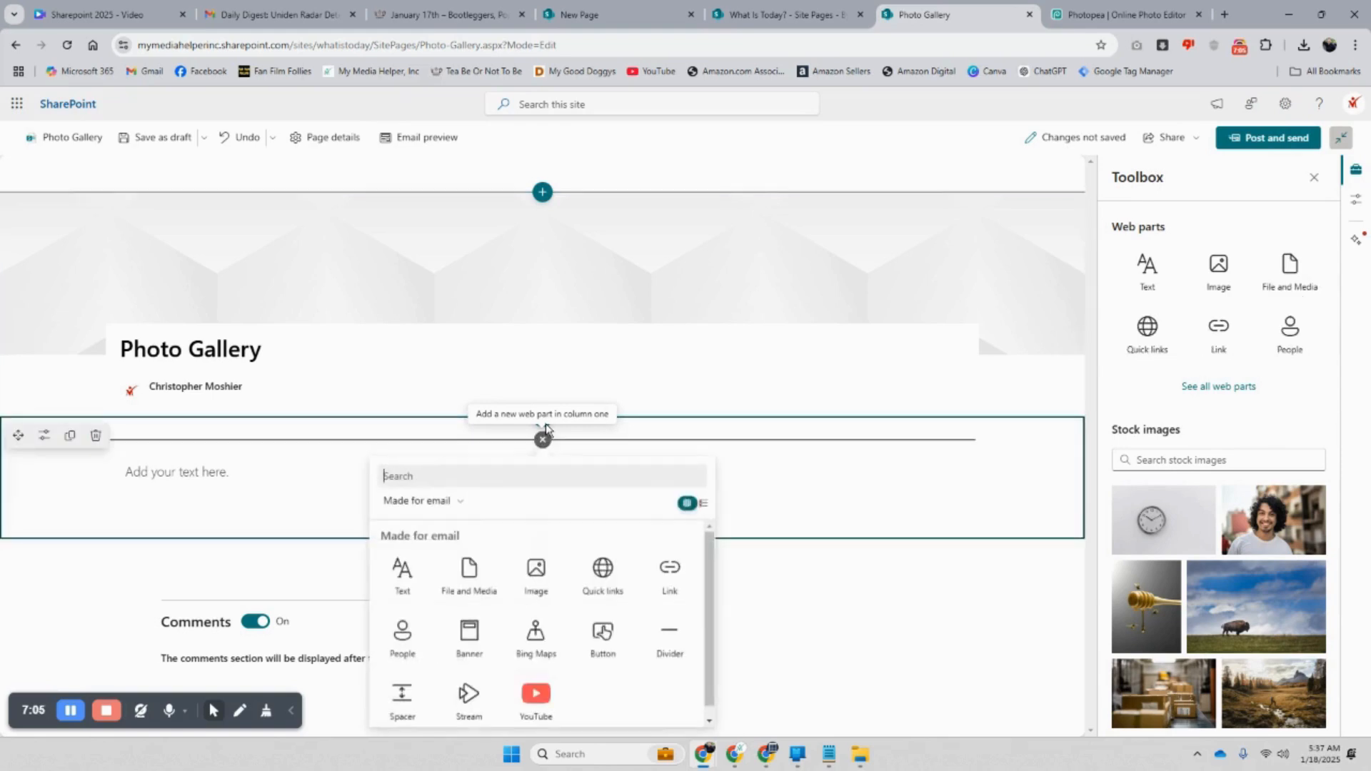
{"action": "left_click", "coordinate": [44, 434]}
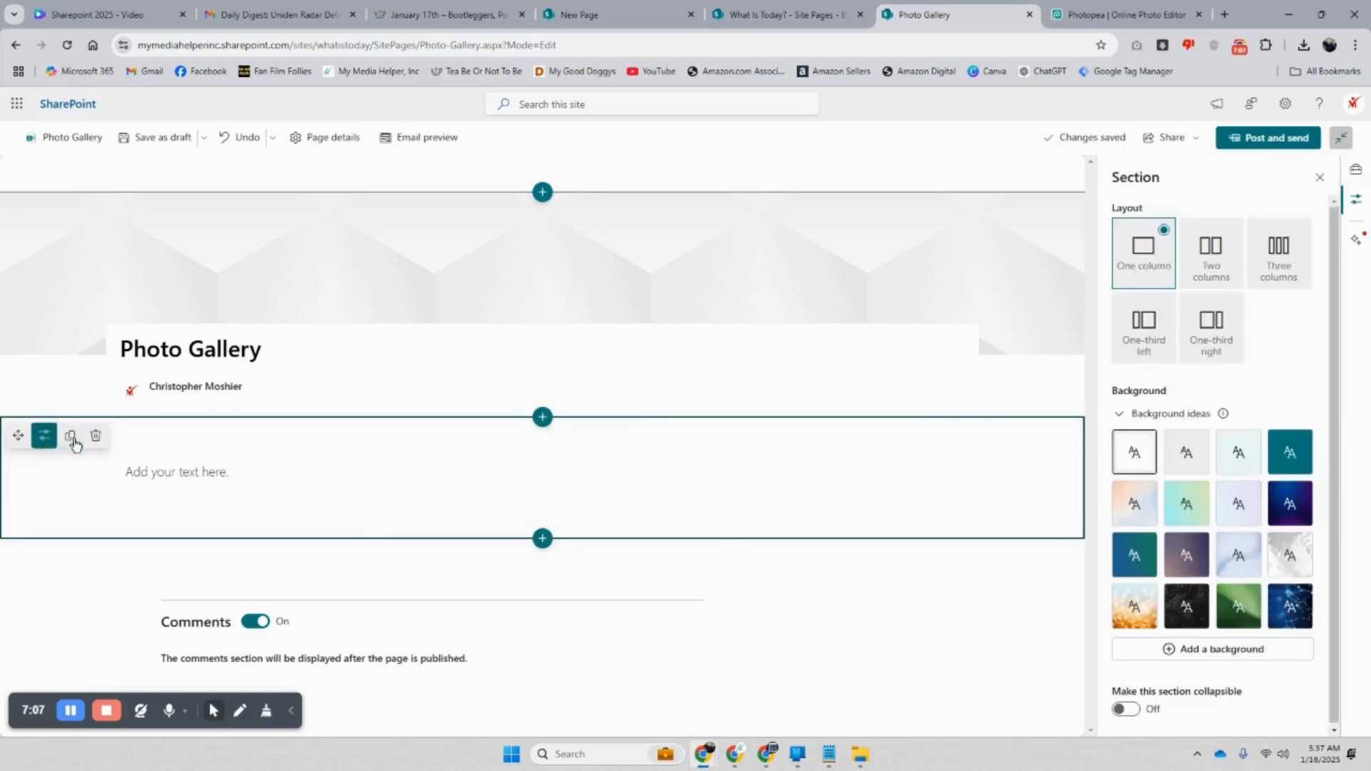
{"action": "left_click", "coordinate": [1289, 267]}
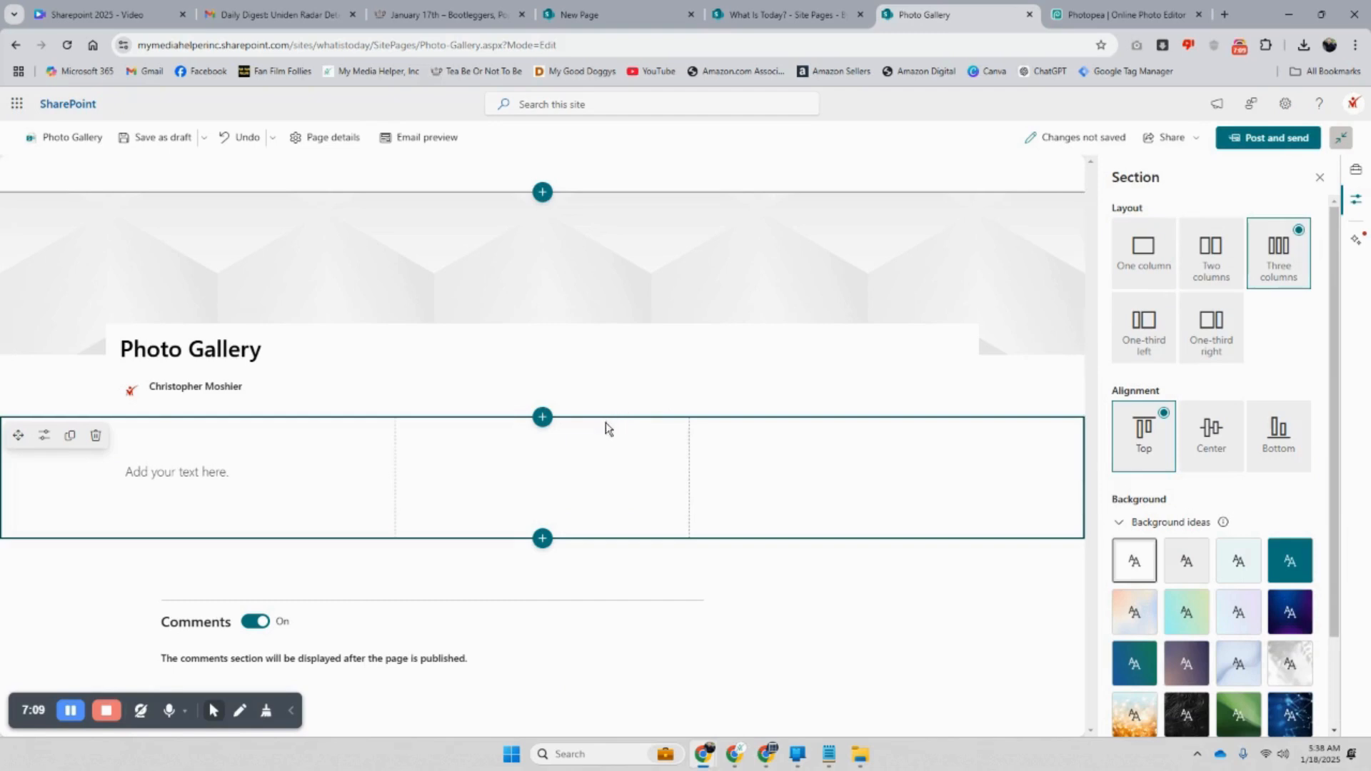
Add an Image web part to the first column and browse to the Photos and Videos folder for an upload
{"action": "left_click", "coordinate": [247, 441]}
{"action": "left_click", "coordinate": [240, 577]}
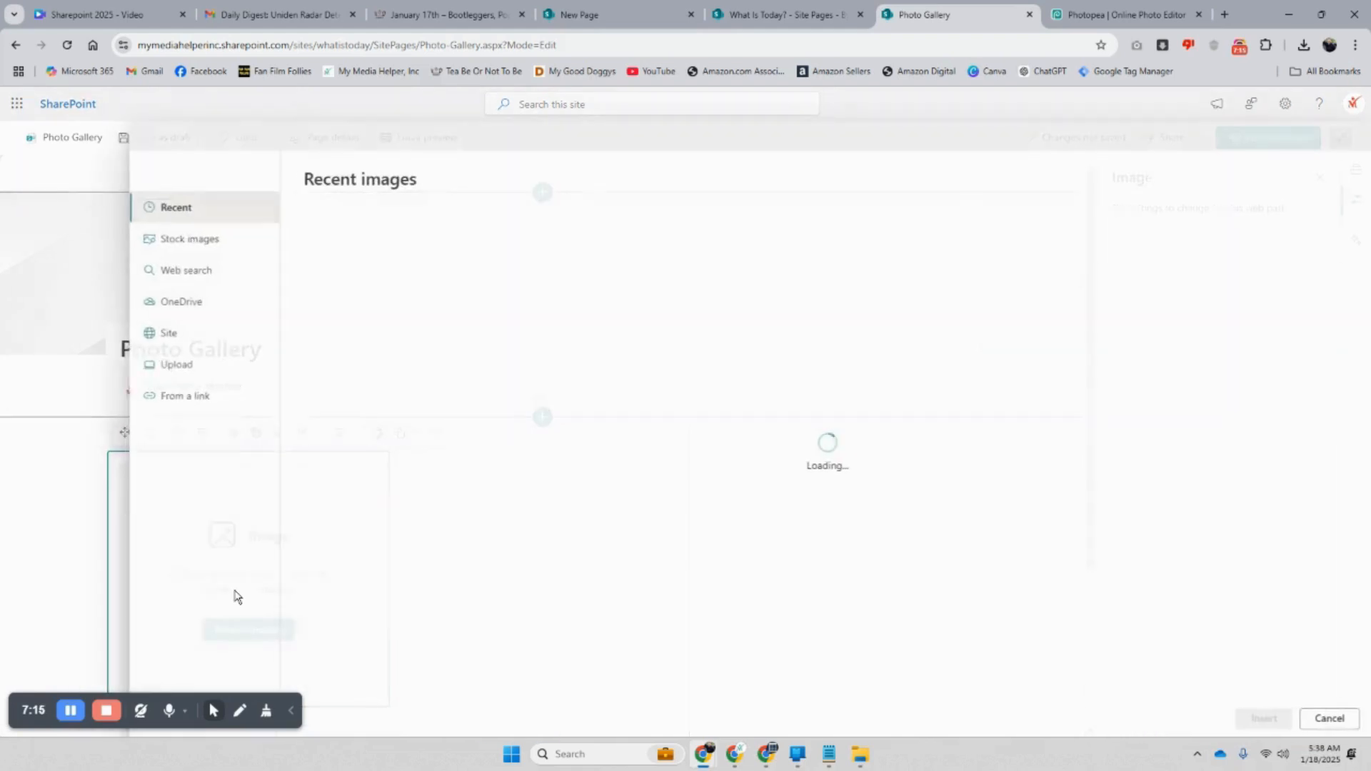
{"action": "left_click", "coordinate": [187, 364]}
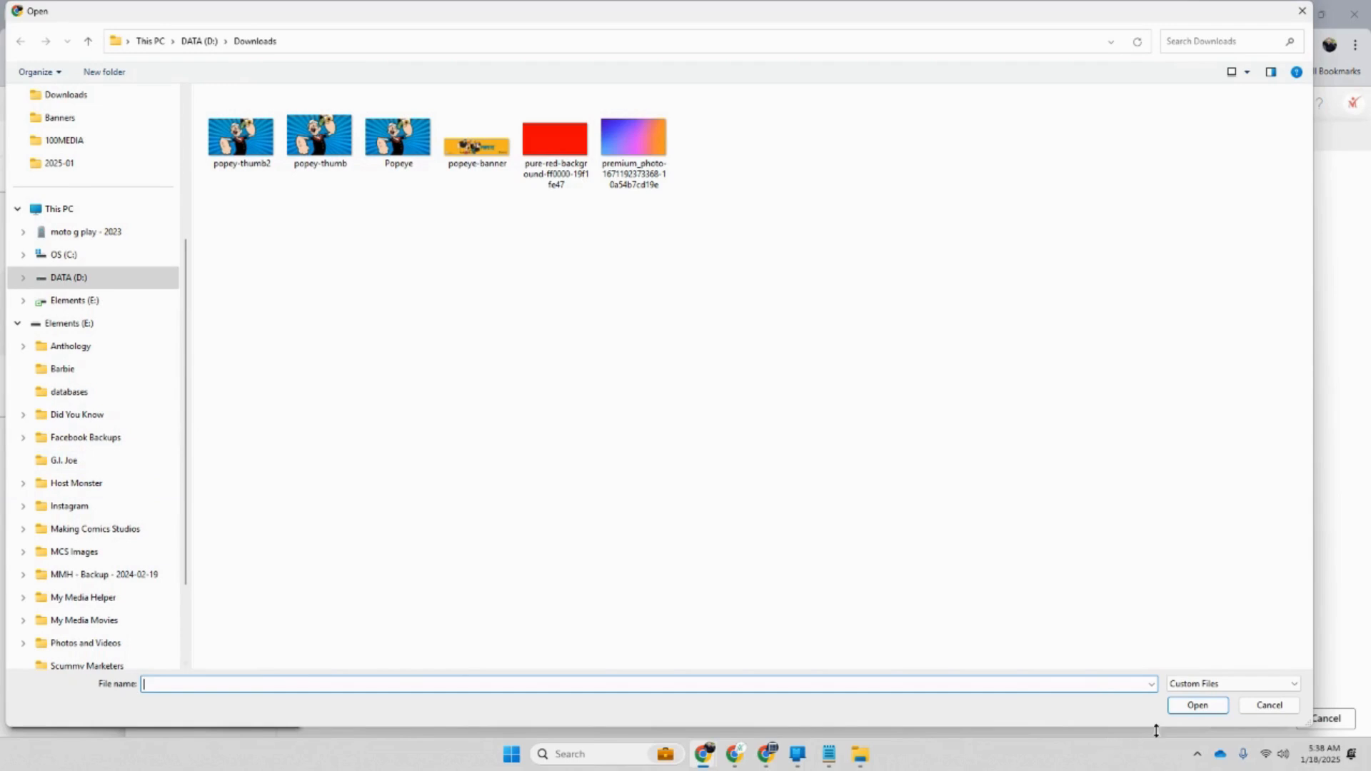
{"action": "scroll", "coordinate": [130, 414], "scroll_direction": "down", "scroll_amount": 2}
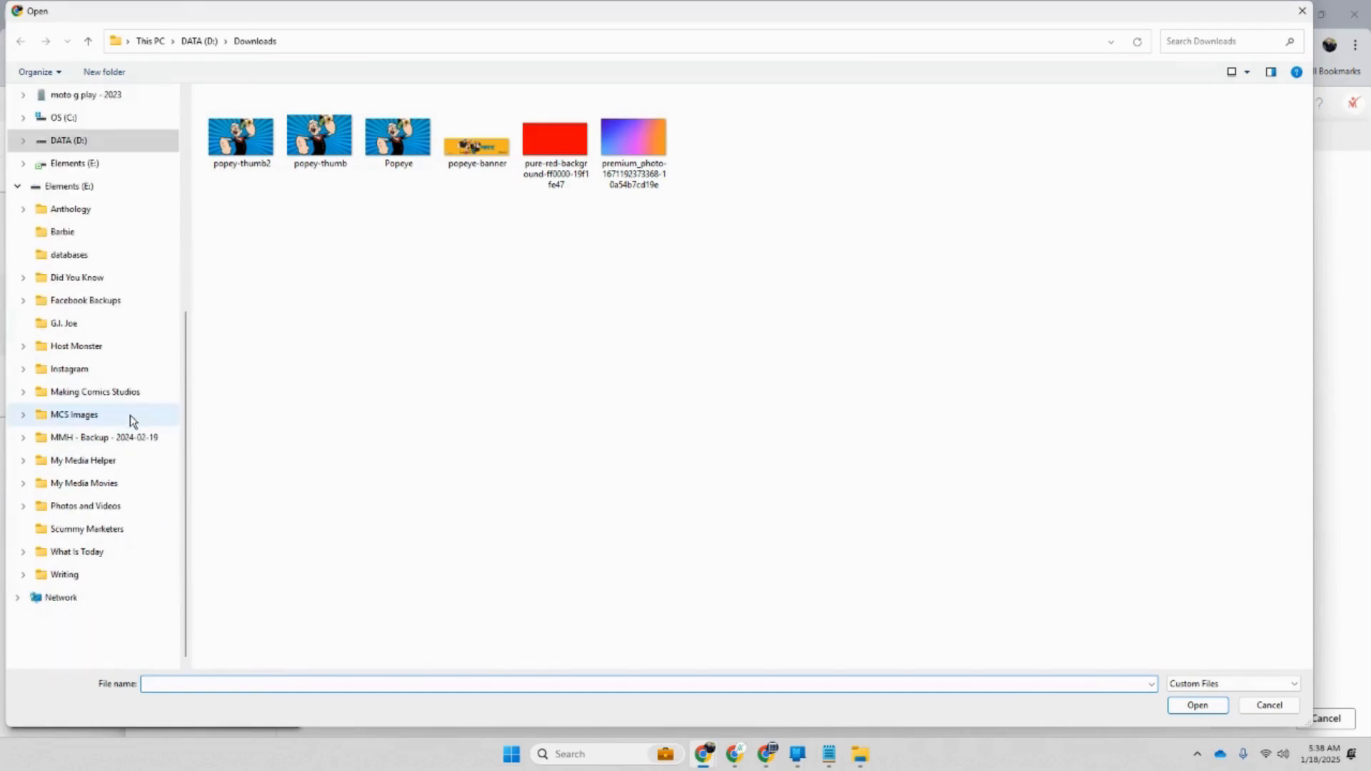
{"action": "left_click", "coordinate": [109, 507]}
{"action": "scroll", "coordinate": [741, 485], "scroll_direction": "down", "scroll_amount": 2}
{"action": "scroll", "coordinate": [742, 486], "scroll_direction": "down", "scroll_amount": 5}
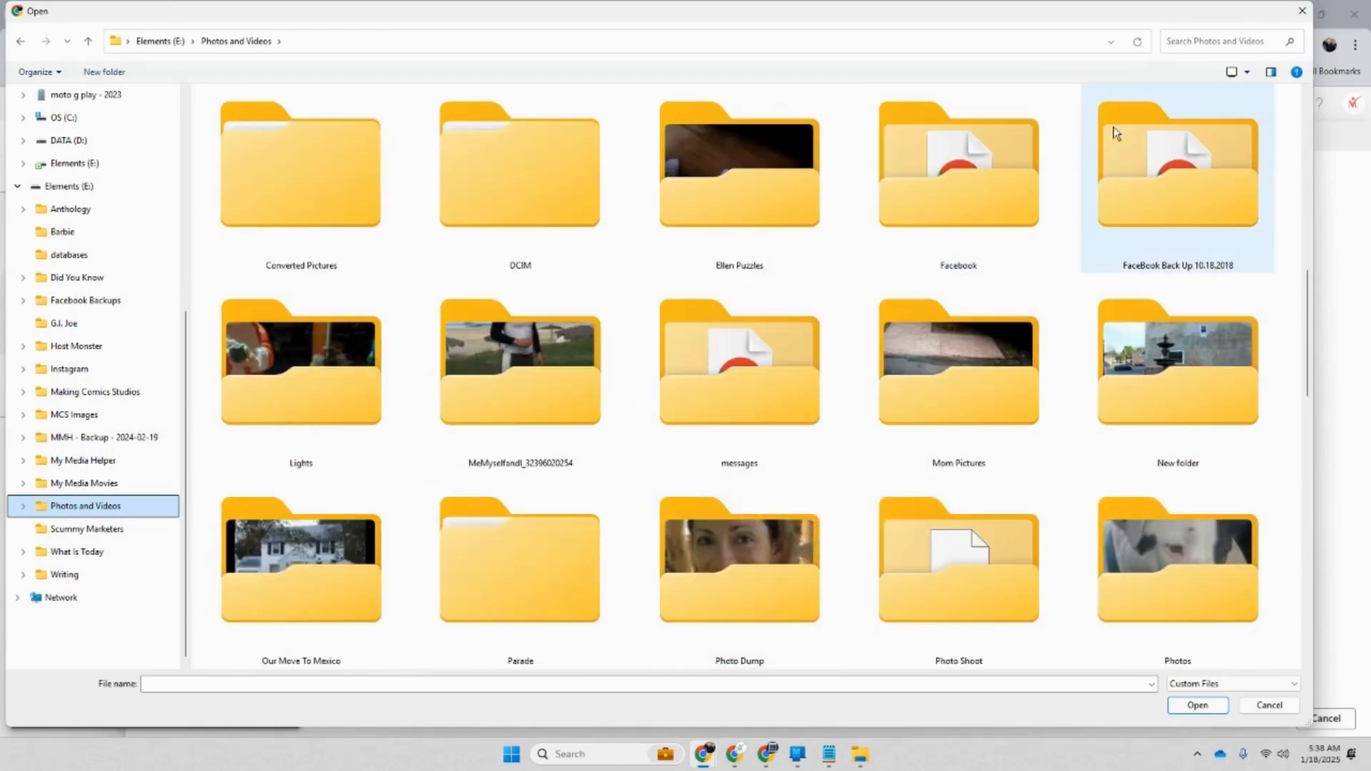
Search Photos and Videos for "bac" and open the FaceBook Back Up 10.18.2018 folder
{"action": "left_click", "coordinate": [1186, 45]}
{"action": "type", "text": "b"}
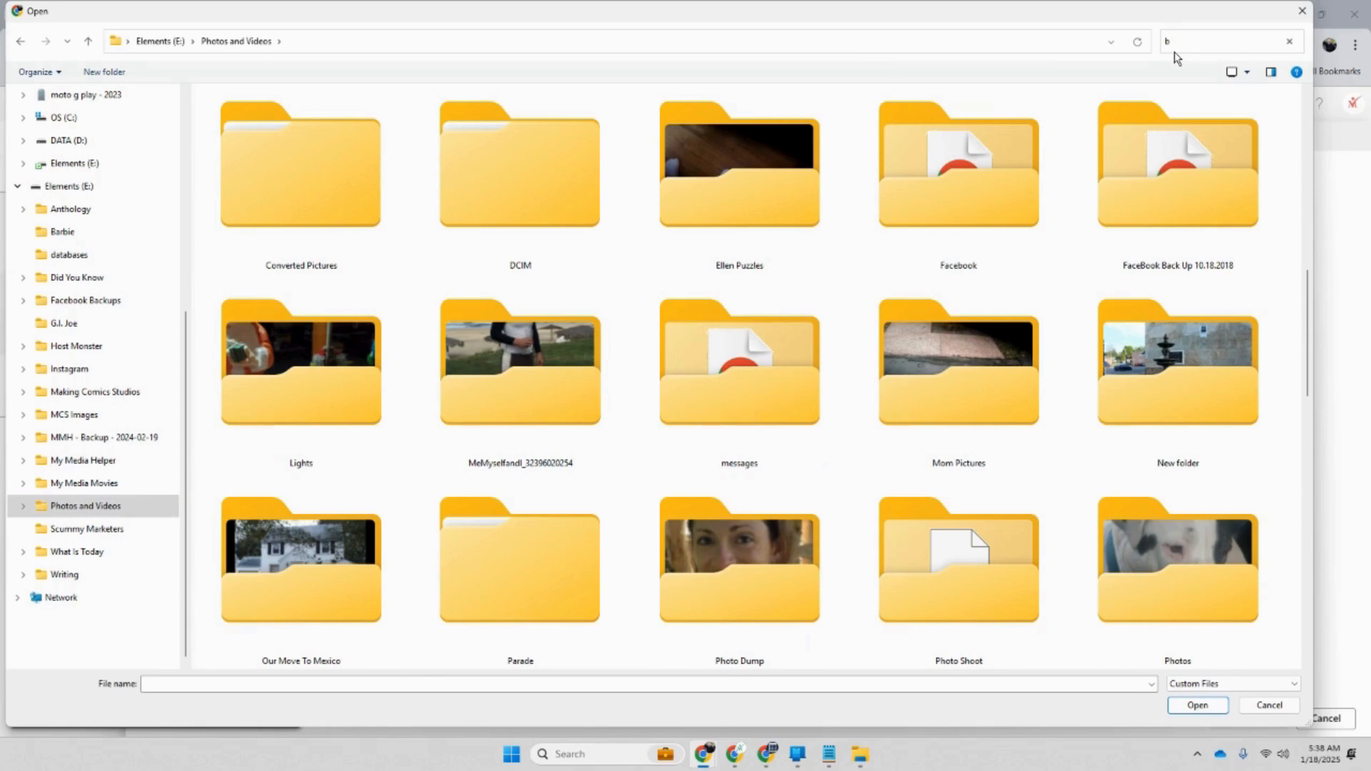
{"action": "type", "text": "a"}
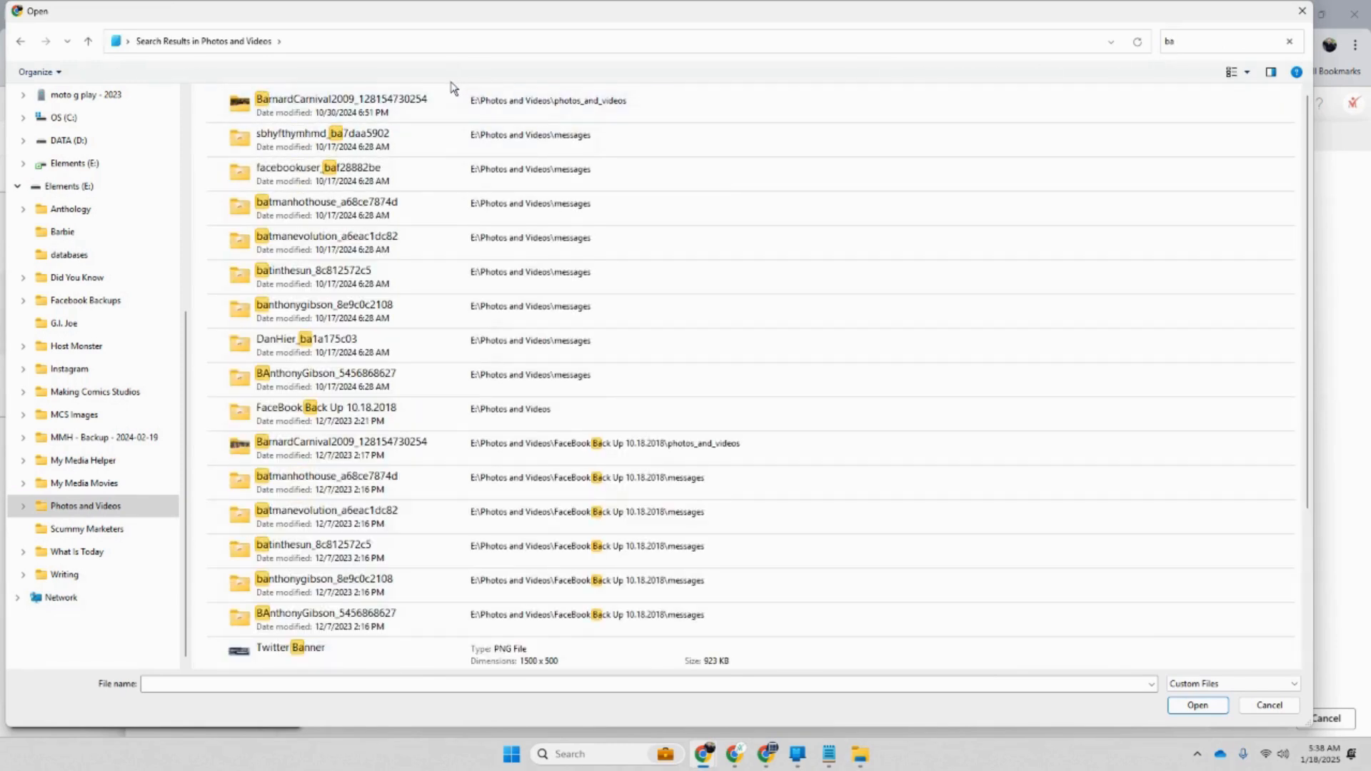
{"action": "type", "text": "c"}
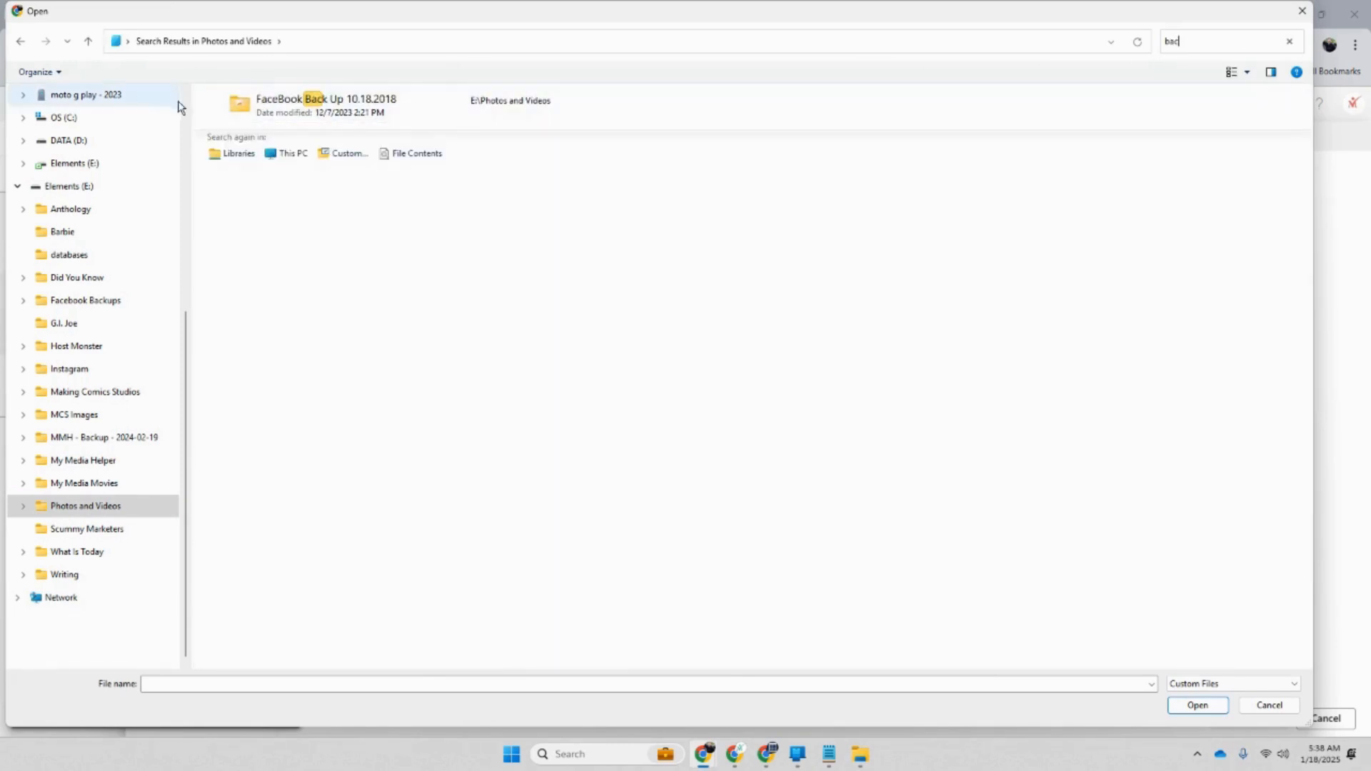
{"action": "double_click", "coordinate": [300, 102]}
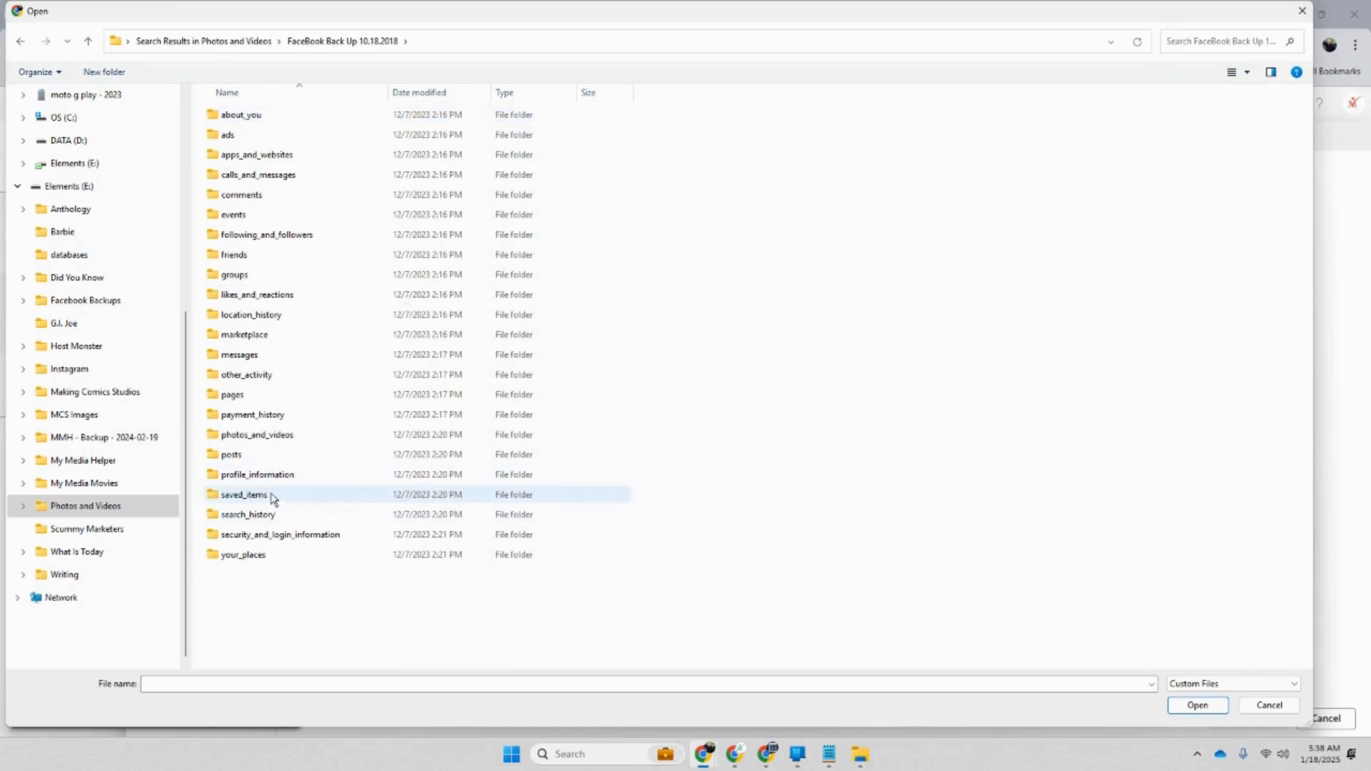
Upload the photo of the woman in a top hat from the ColumbusOhio folder in photos_and_videos and add it to the first column
{"action": "double_click", "coordinate": [279, 436]}
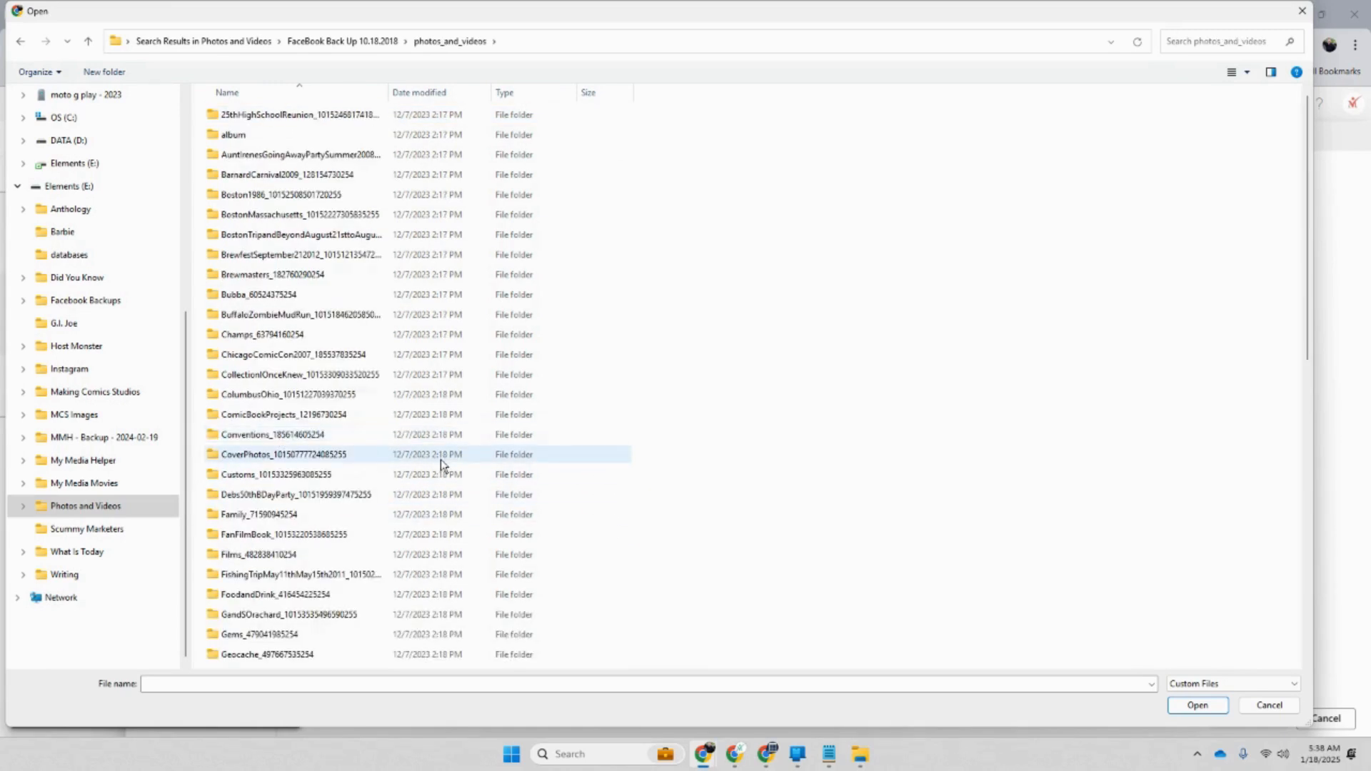
{"action": "double_click", "coordinate": [325, 394]}
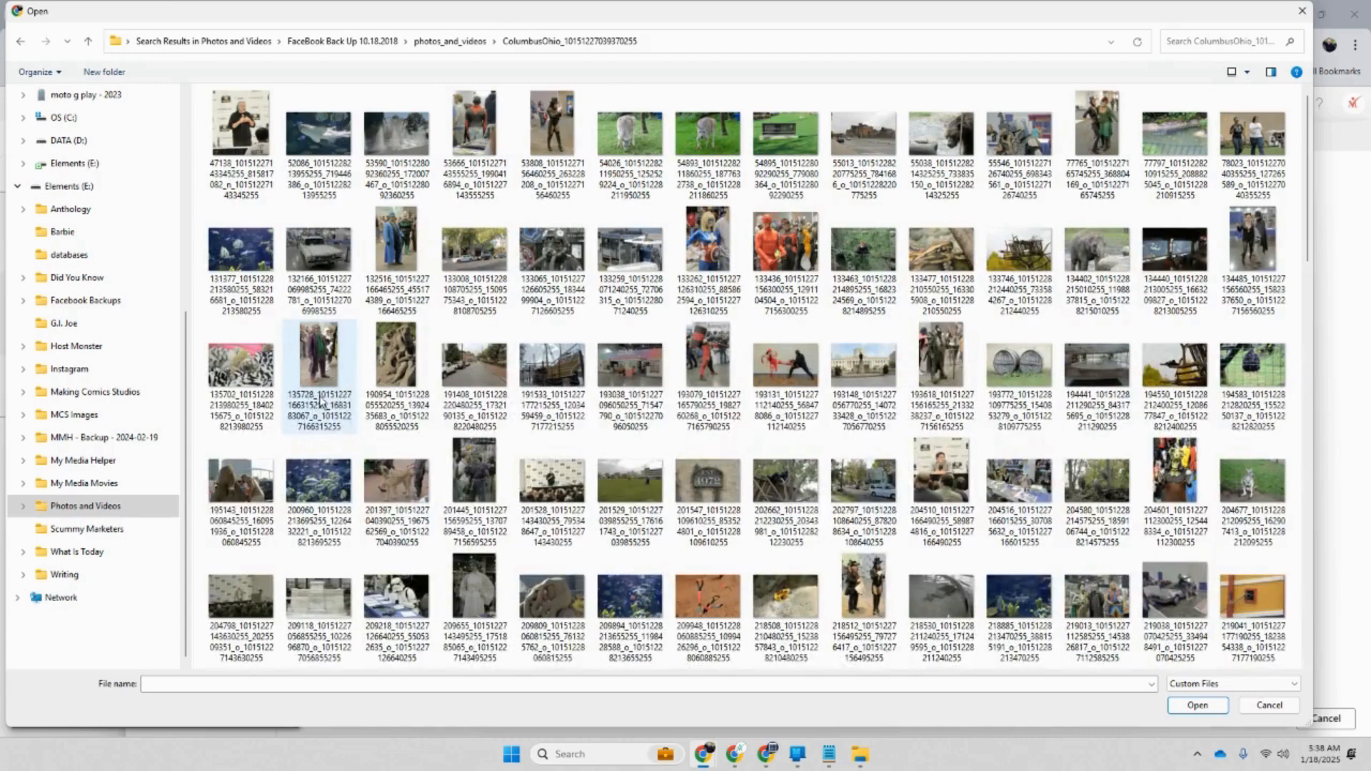
{"action": "double_click", "coordinate": [550, 120]}
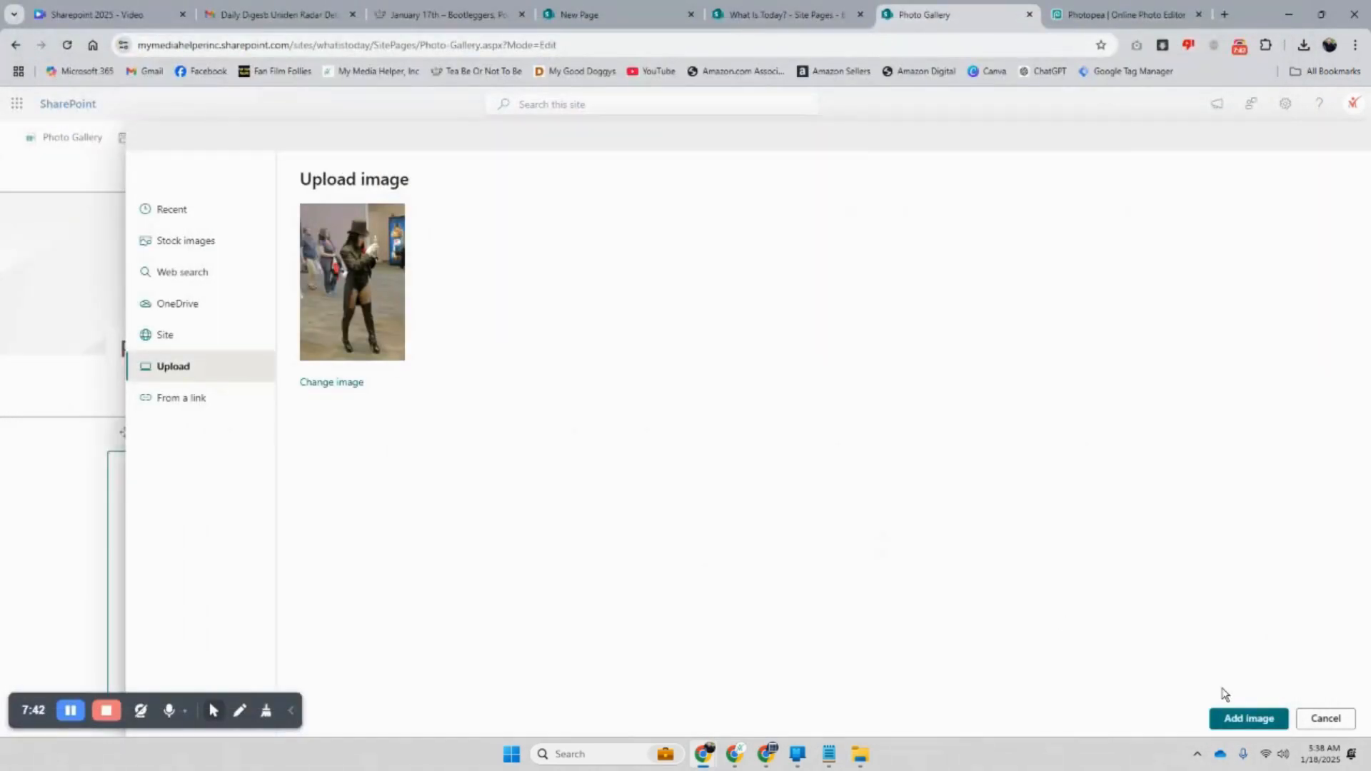
{"action": "left_click", "coordinate": [1241, 717]}
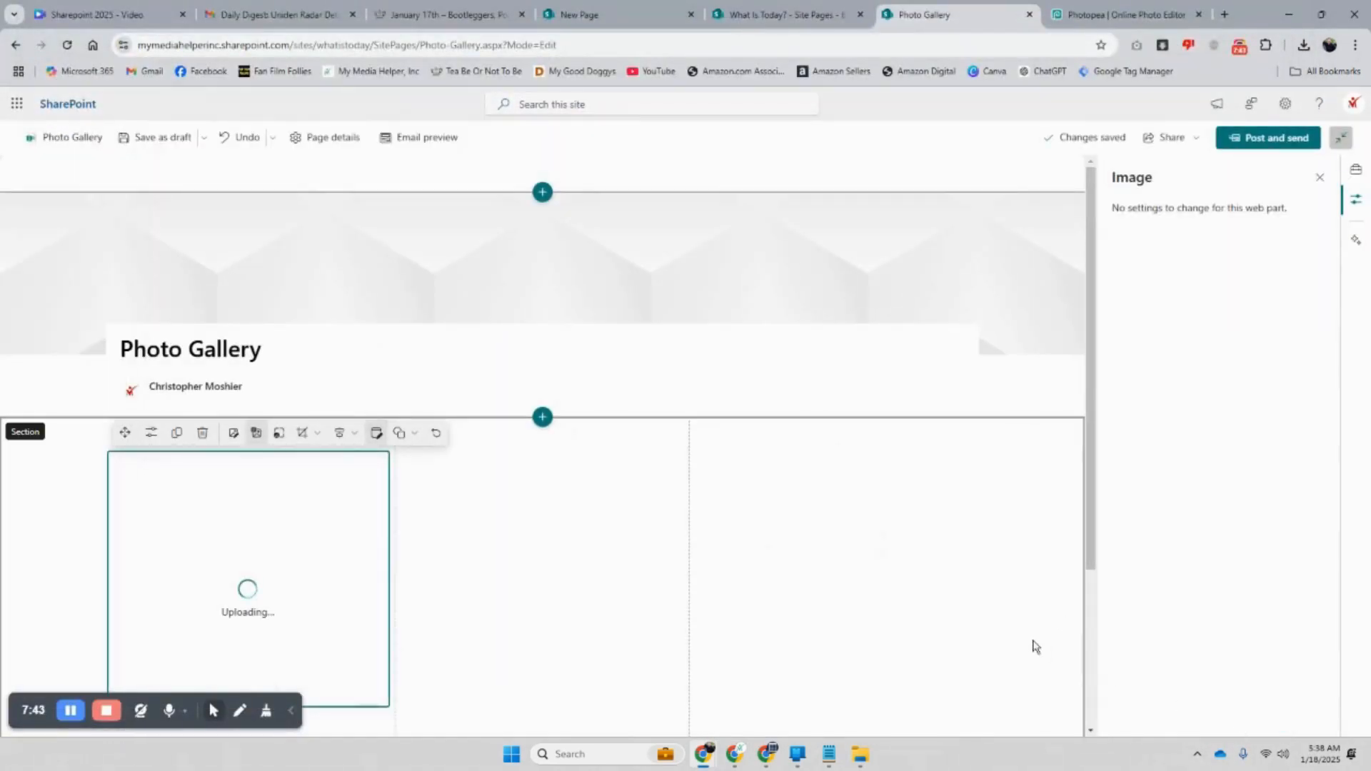
{"action": "scroll", "coordinate": [597, 557], "scroll_direction": "down", "scroll_amount": 3}
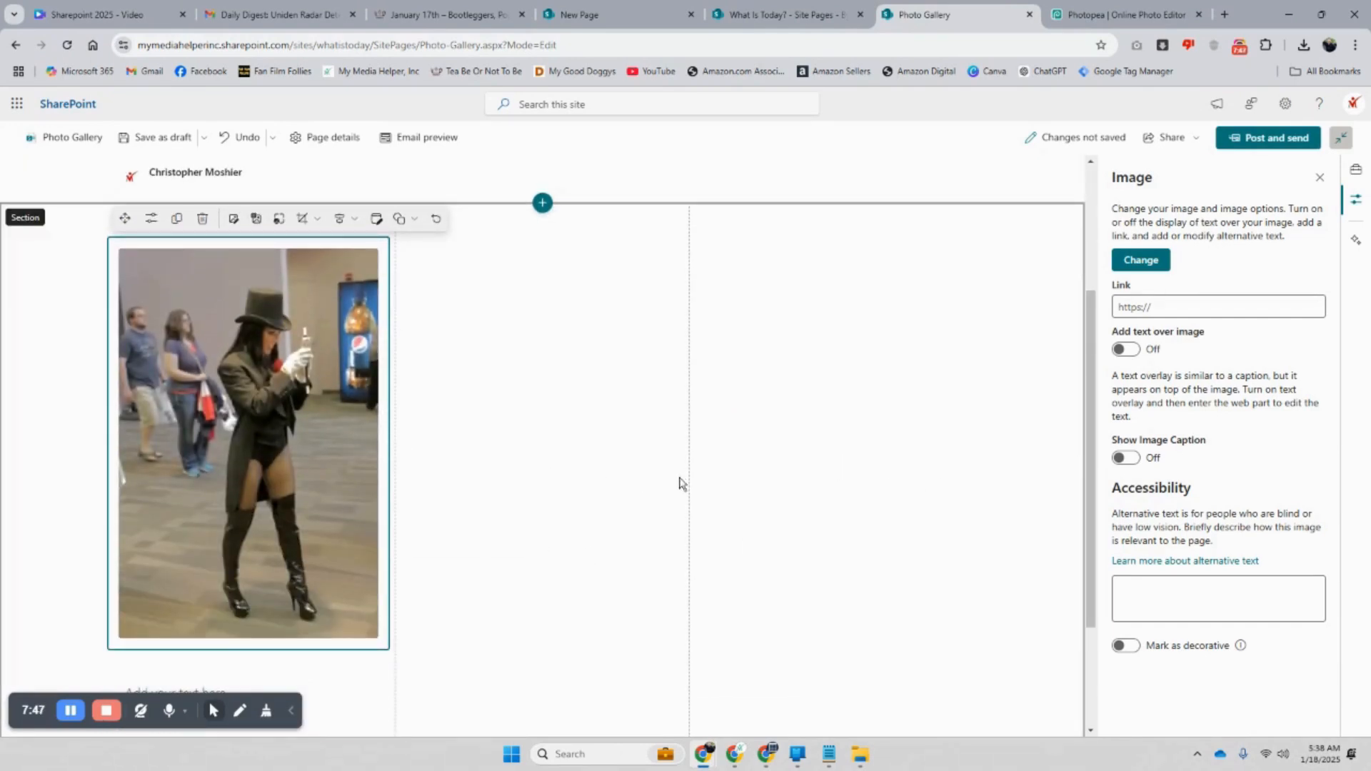
Open the Tea Be Or Not To Be website in a new browser tab and copy its address
{"action": "left_click", "coordinate": [1131, 305]}
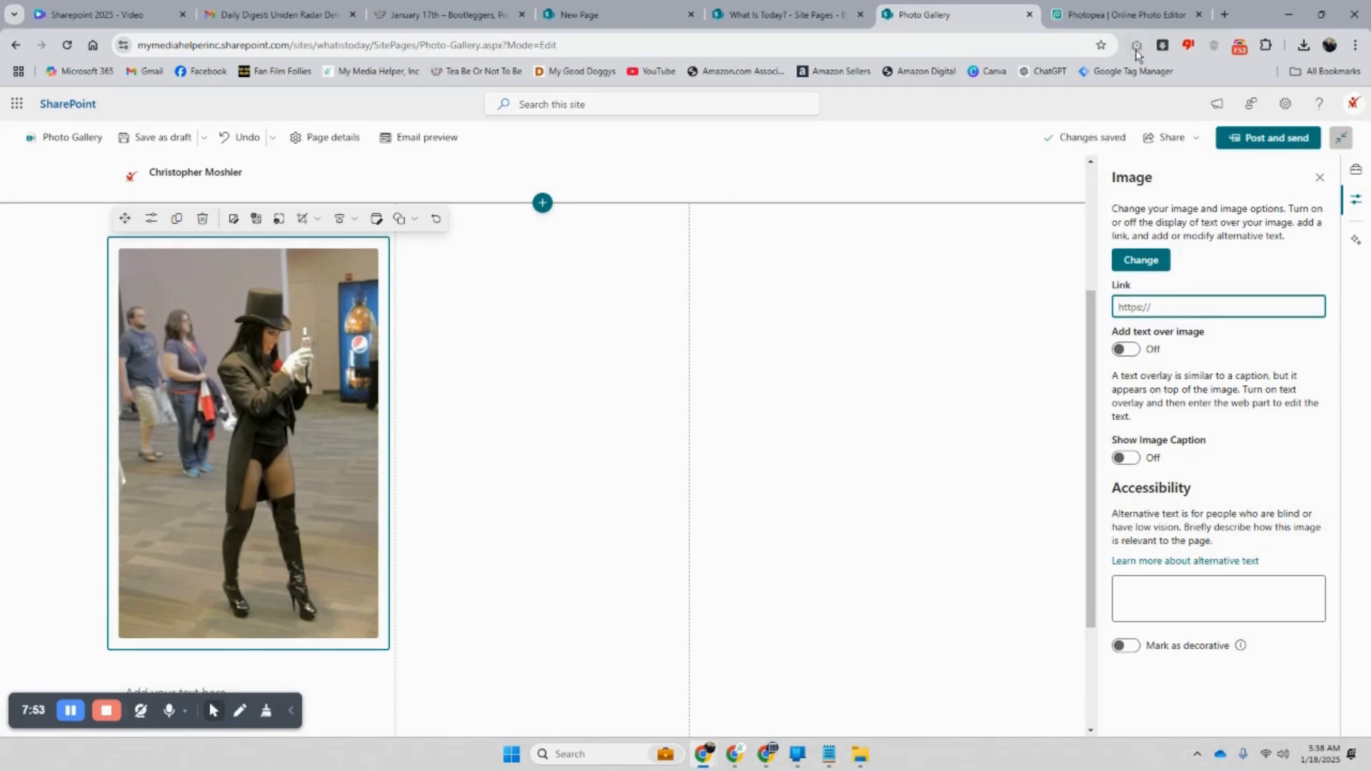
{"action": "left_click", "coordinate": [1224, 14]}
{"action": "left_click", "coordinate": [475, 71]}
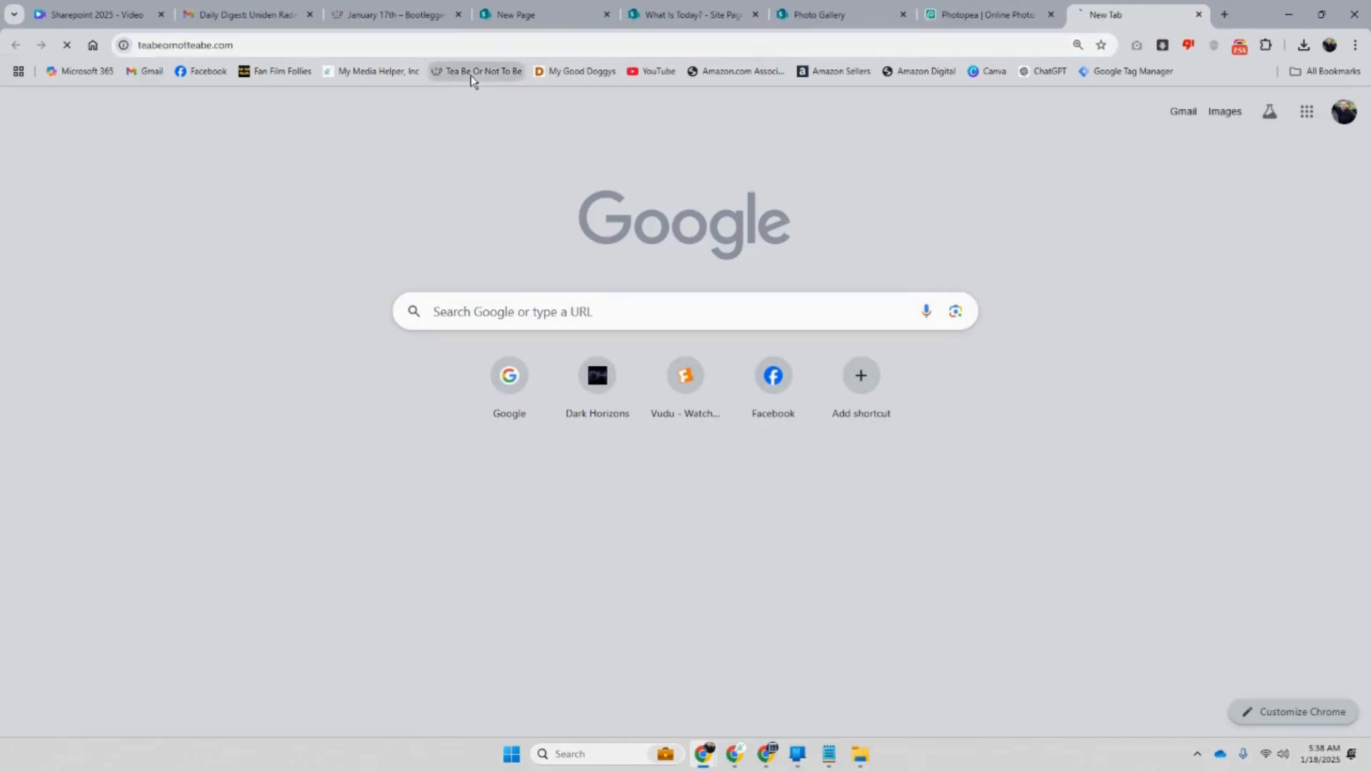
{"action": "left_click", "coordinate": [248, 49]}
{"action": "right_click", "coordinate": [239, 45]}
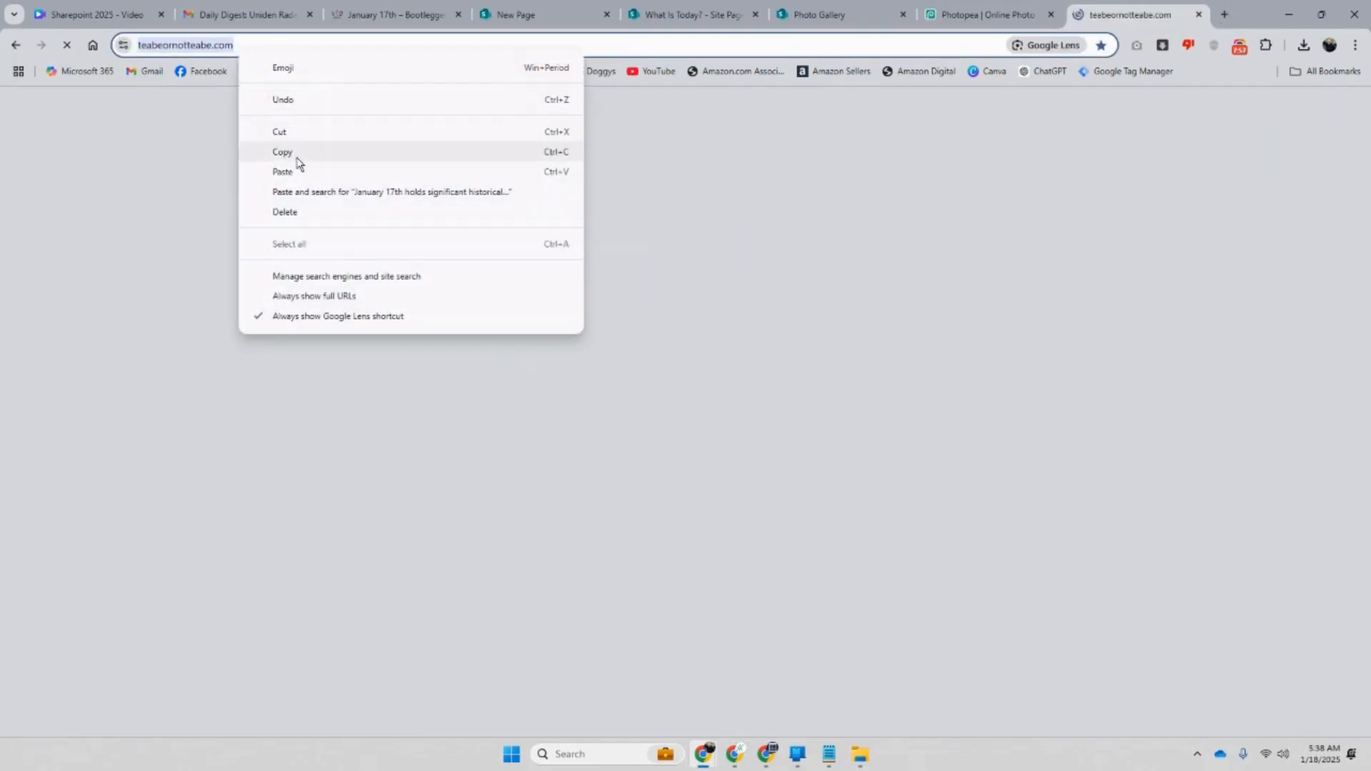
{"action": "left_click", "coordinate": [293, 151]}
Close the untitled New Page tab and return to the Photo Gallery page
{"action": "left_click", "coordinate": [354, 7]}
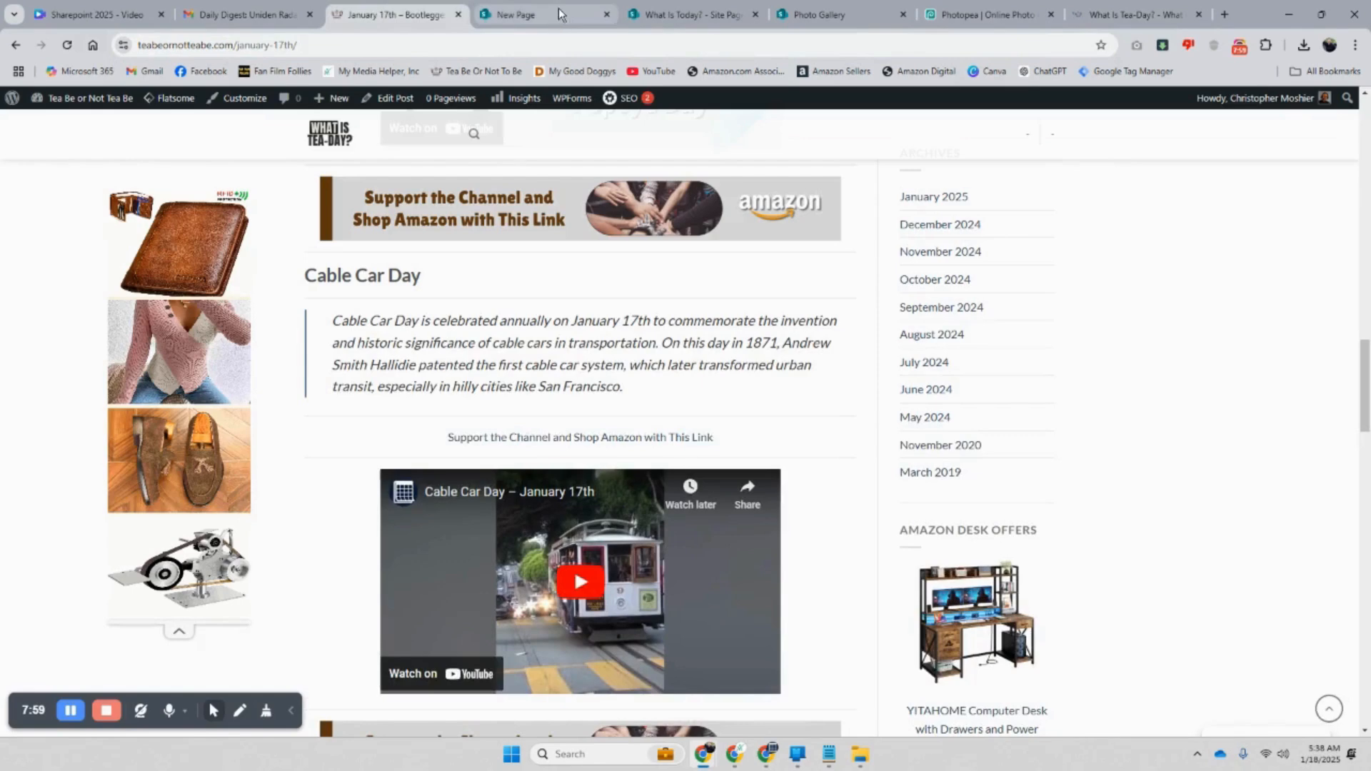
{"action": "left_click", "coordinate": [559, 7]}
{"action": "left_click", "coordinate": [653, 5]}
{"action": "left_click", "coordinate": [575, 10]}
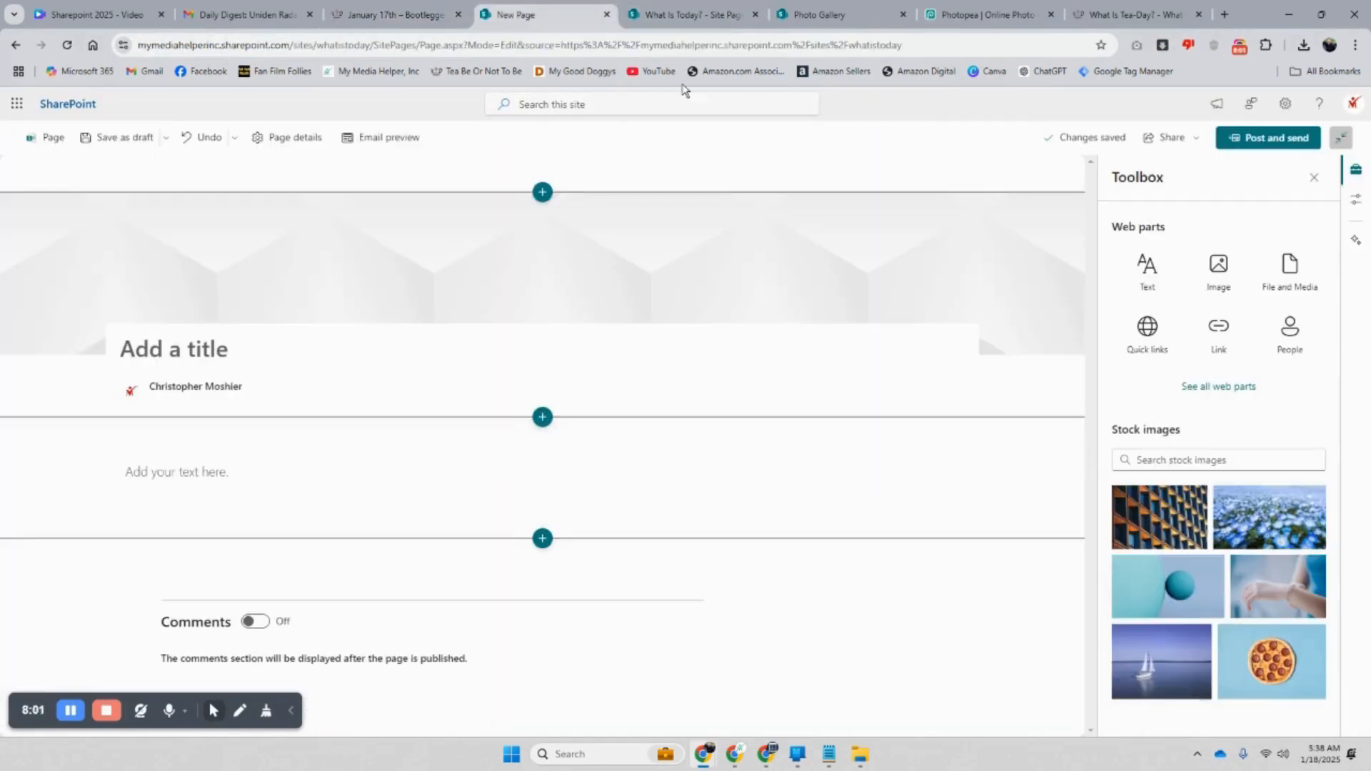
{"action": "left_click", "coordinate": [682, 14]}
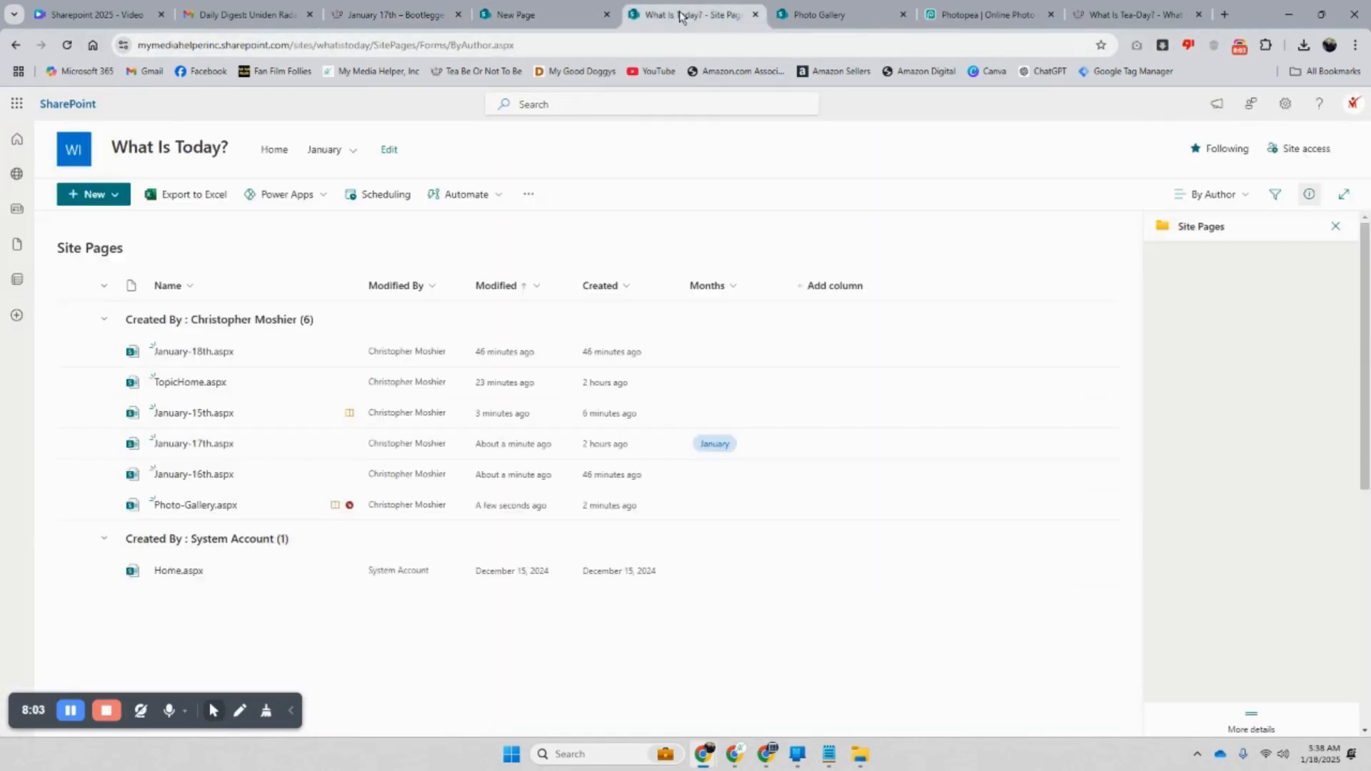
{"action": "left_click", "coordinate": [543, 15]}
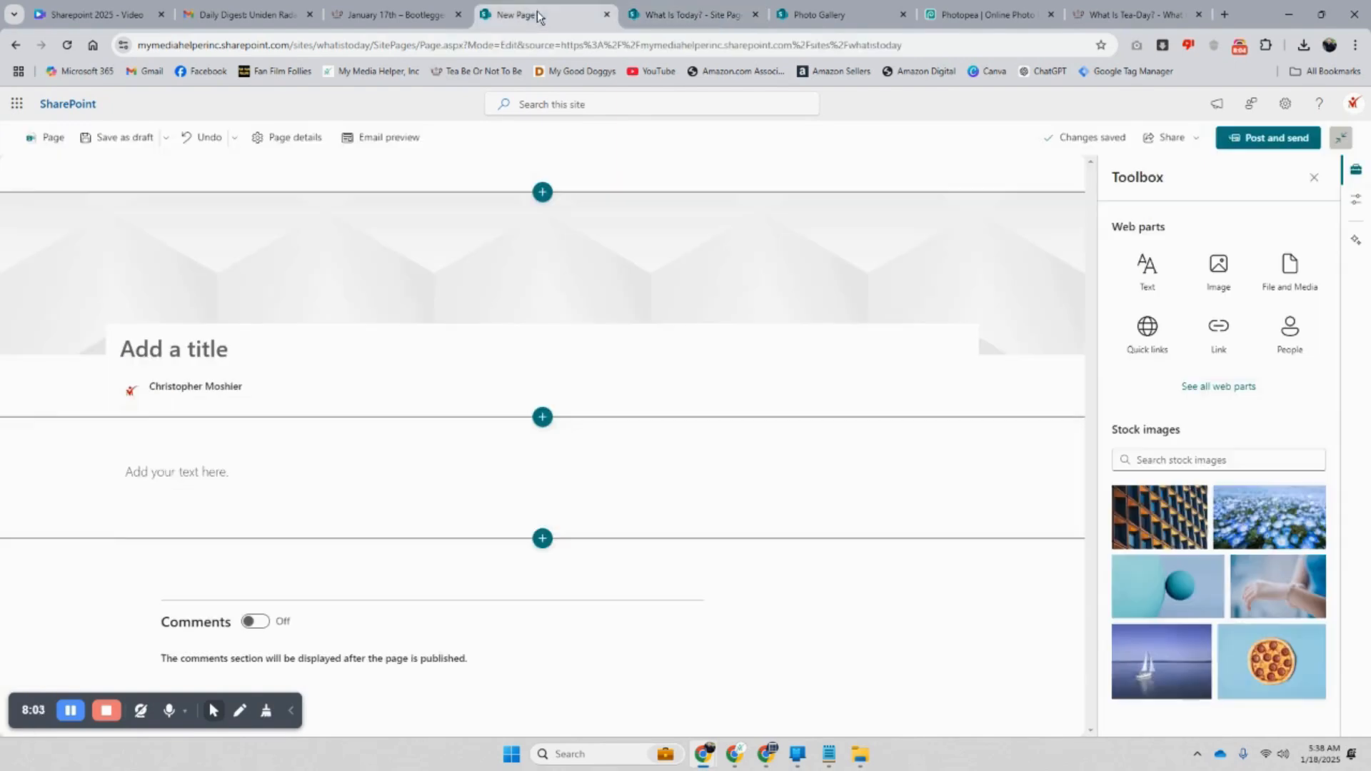
{"action": "left_click", "coordinate": [608, 18]}
{"action": "left_click", "coordinate": [683, 16]}
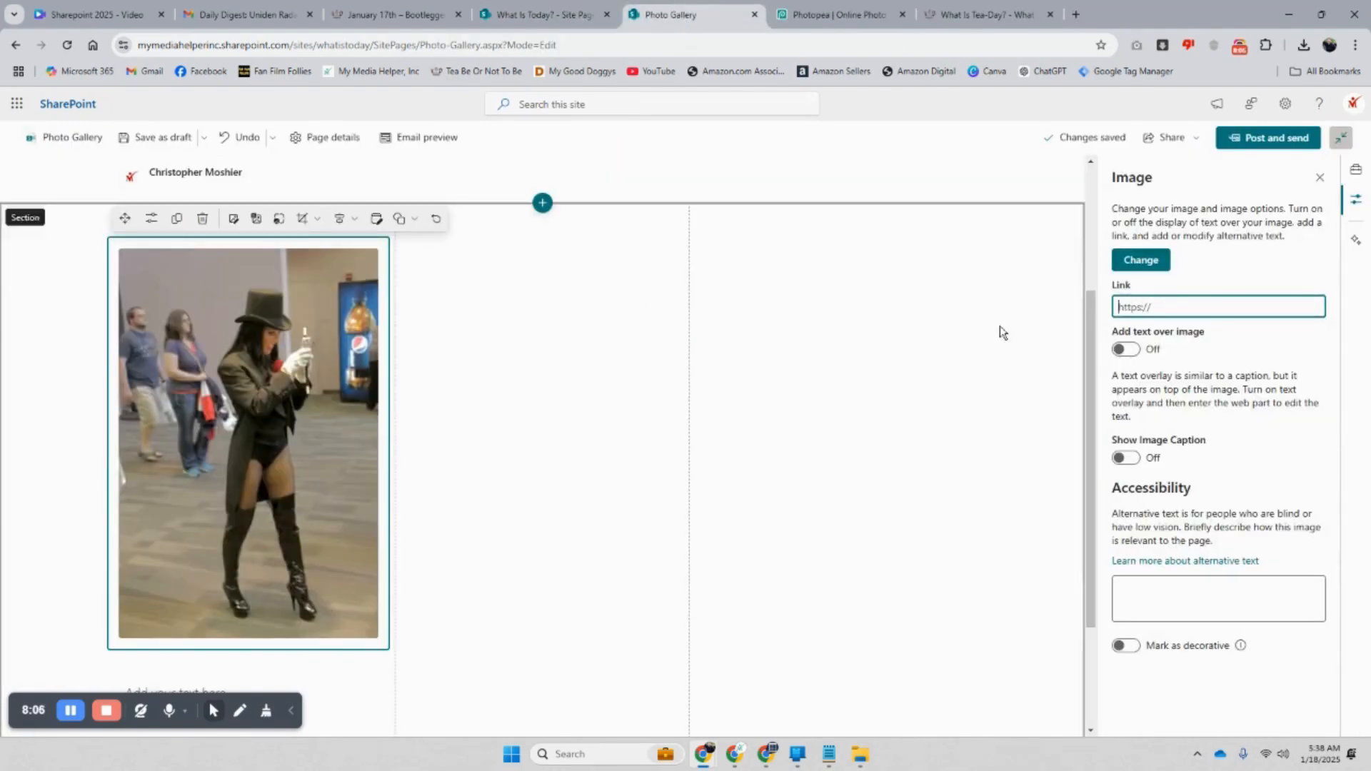
{"action": "right_click", "coordinate": [1177, 309]}
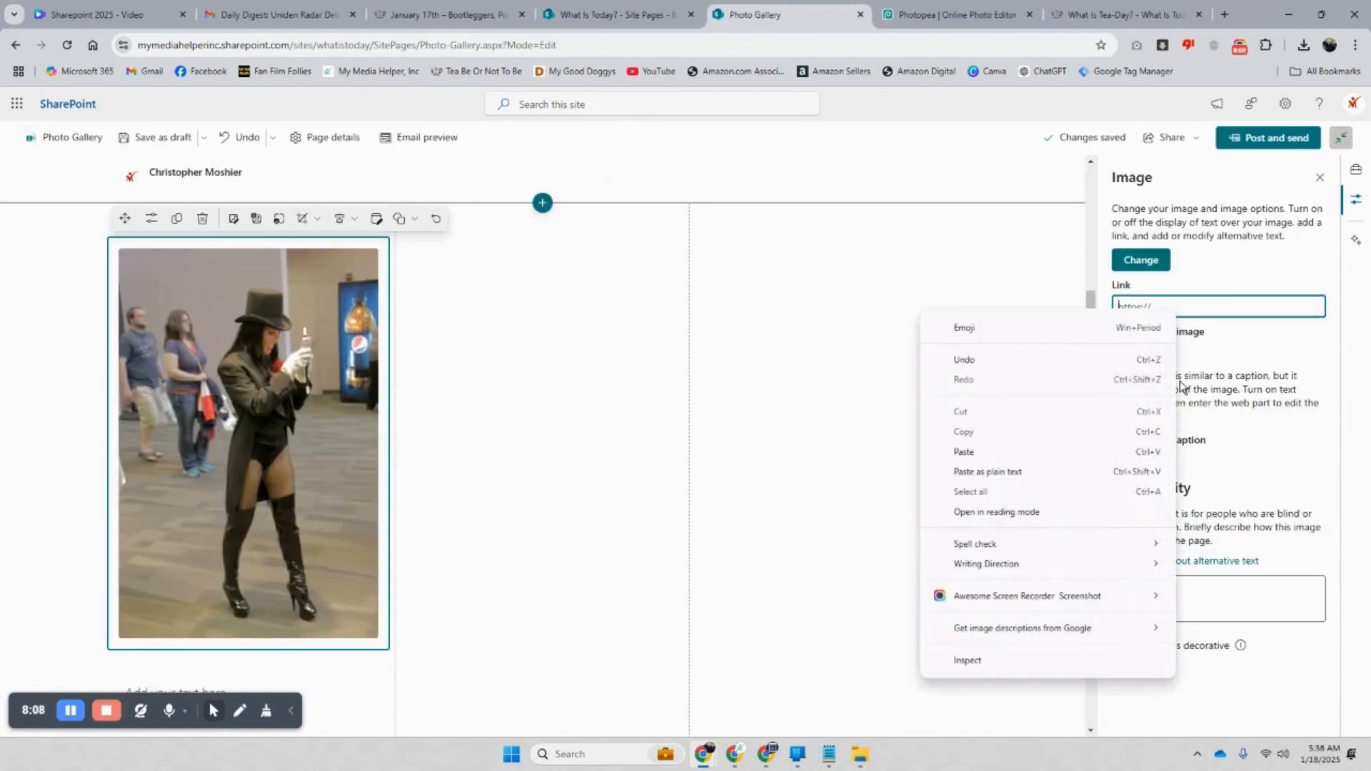
{"action": "left_click", "coordinate": [1014, 453]}
{"action": "left_click", "coordinate": [1126, 353]}
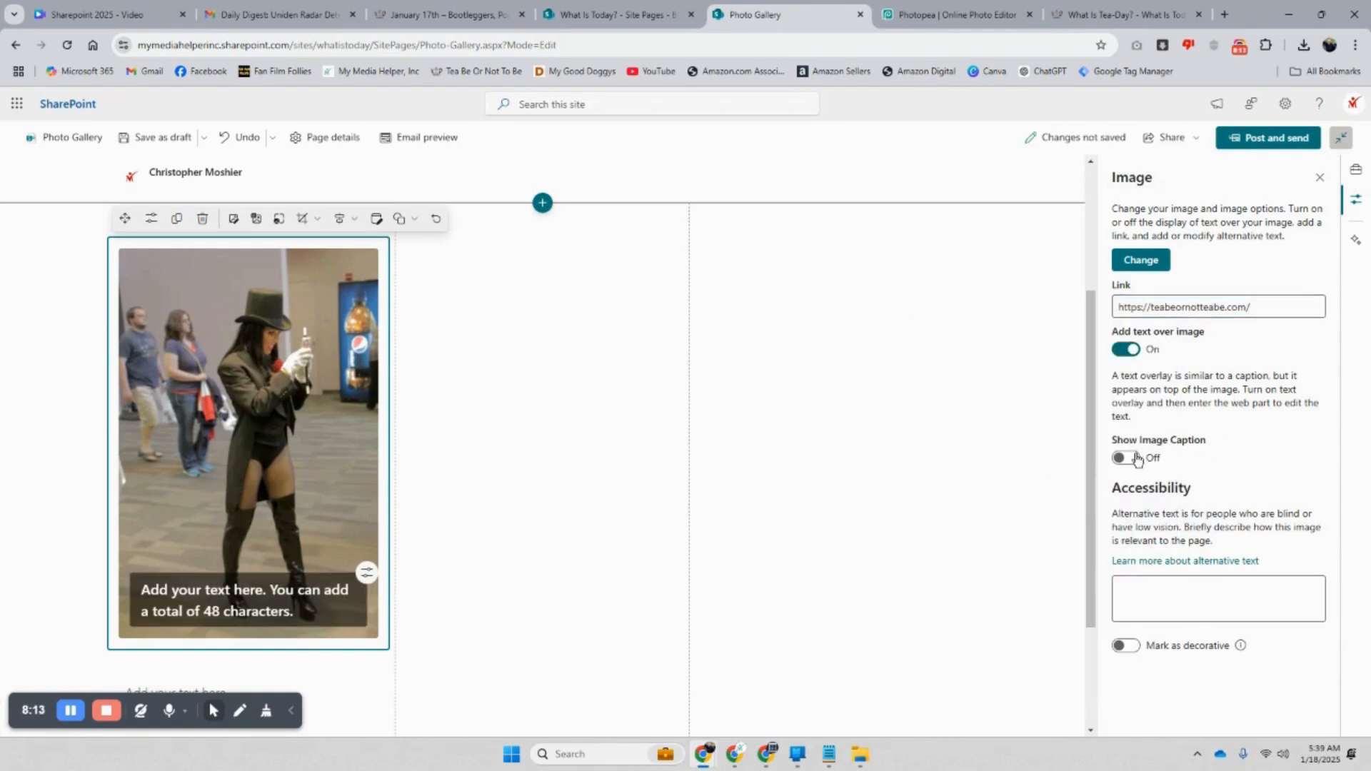
{"action": "left_click", "coordinate": [1143, 606]}
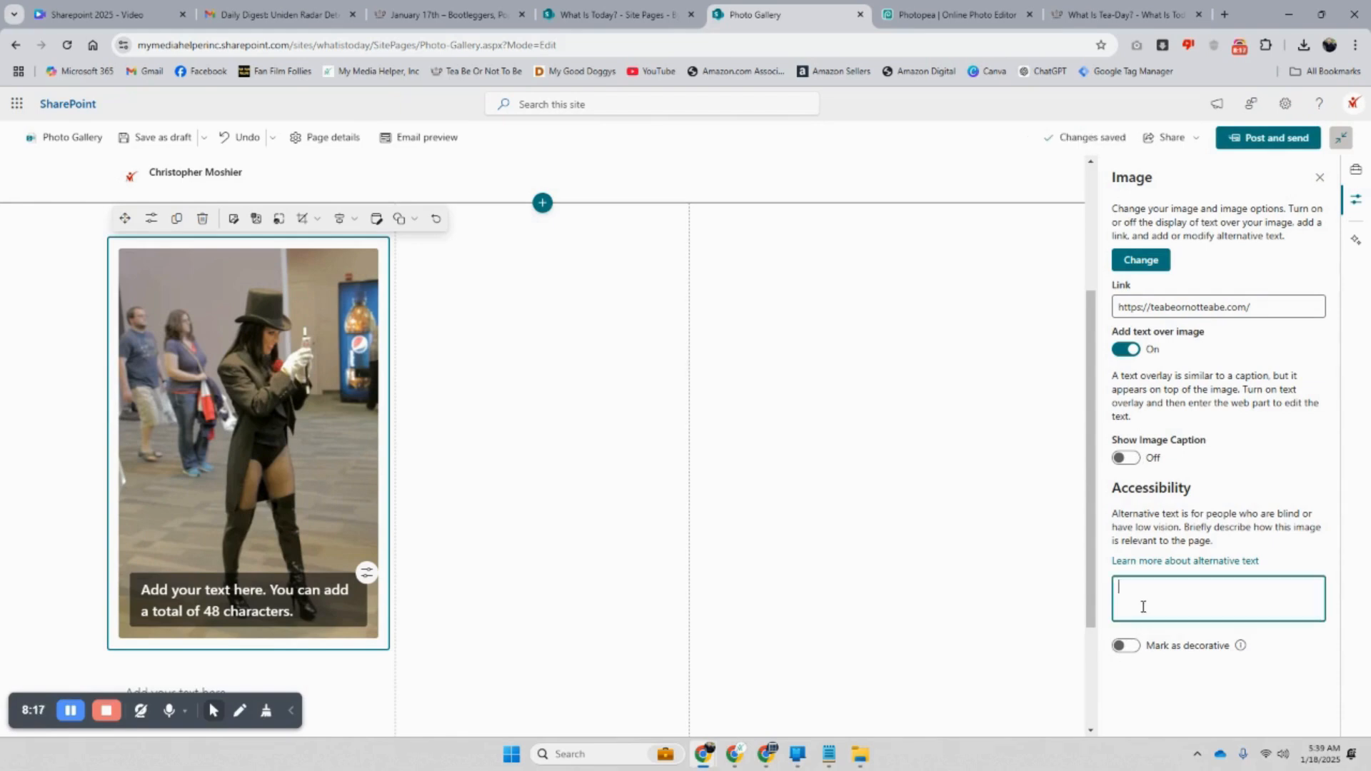
{"action": "type", "text": "t"}
{"action": "key", "text": "BackSpace"}
{"action": "key", "text": "BackSpace"}
{"action": "key", "text": "BackSpace"}
{"action": "key", "text": "BackSpace"}
Replace the placeholder overlay text on the top-hat photo with "This is Zantana"
{"action": "left_click", "coordinate": [298, 611]}
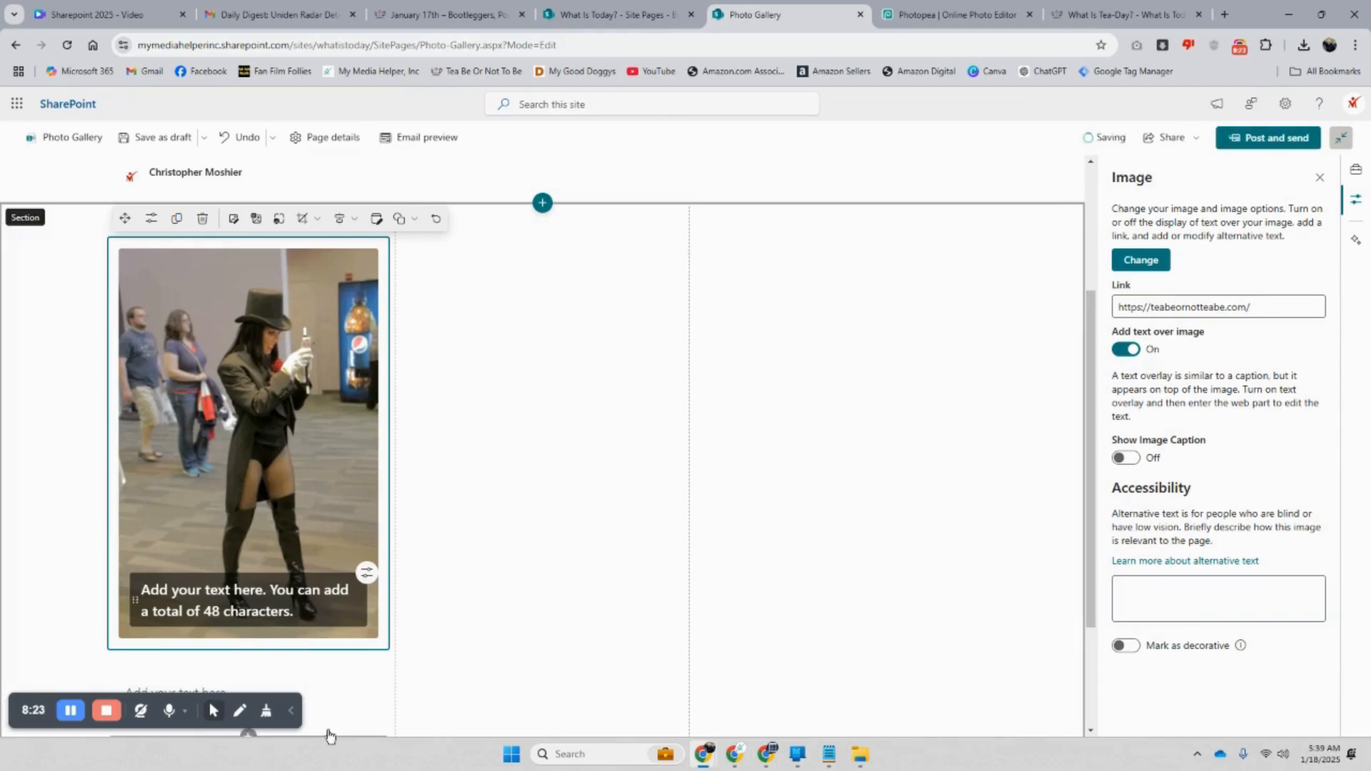
{"action": "type", "text": "This"}
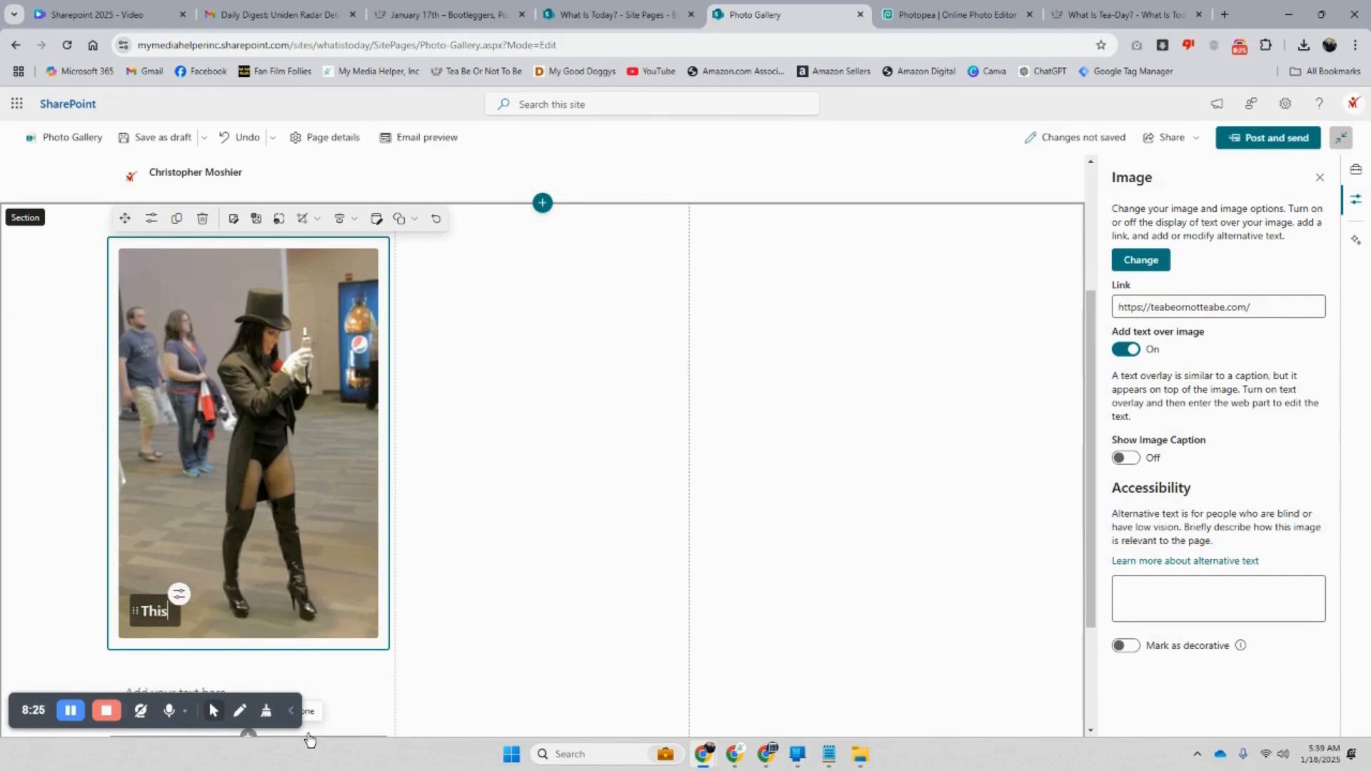
{"action": "type", "text": " is Zantanna"}
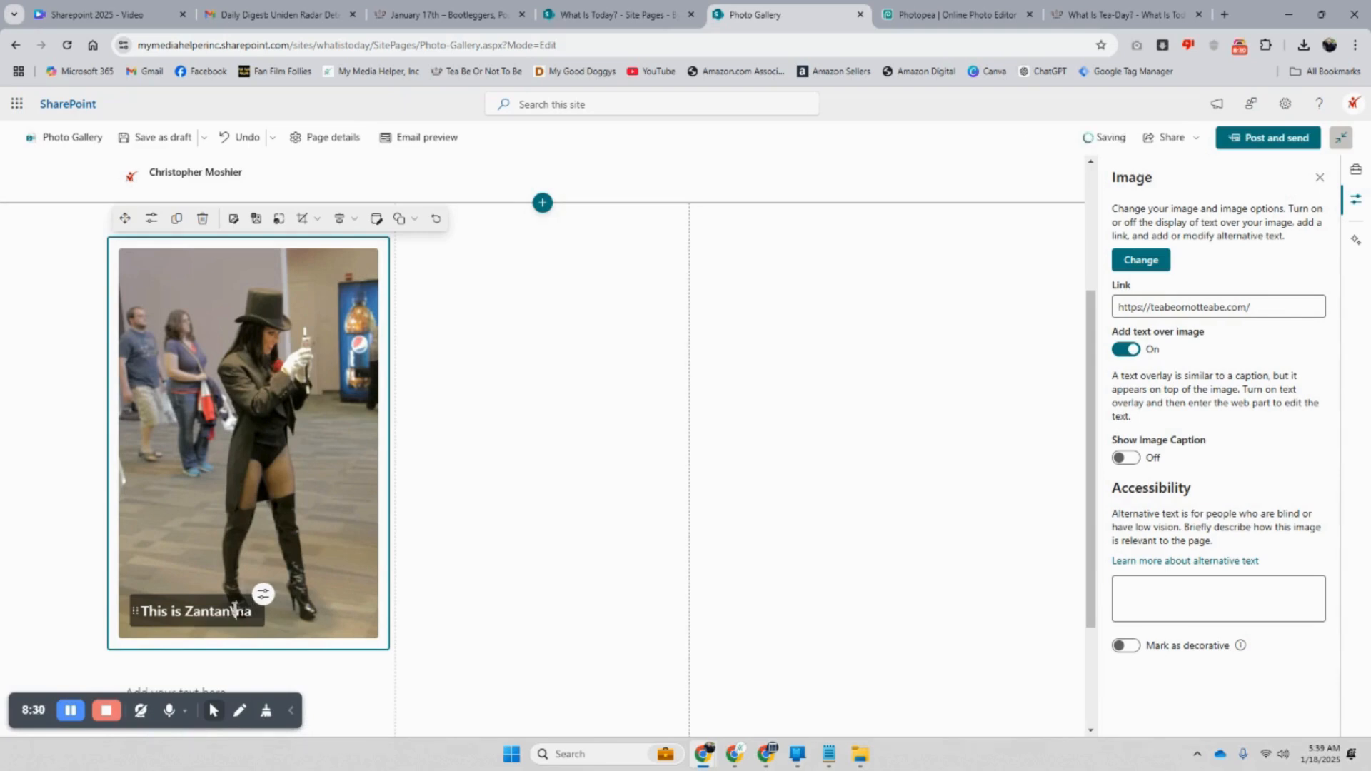
{"action": "left_click", "coordinate": [235, 608]}
{"action": "key", "text": "BackSpace"}
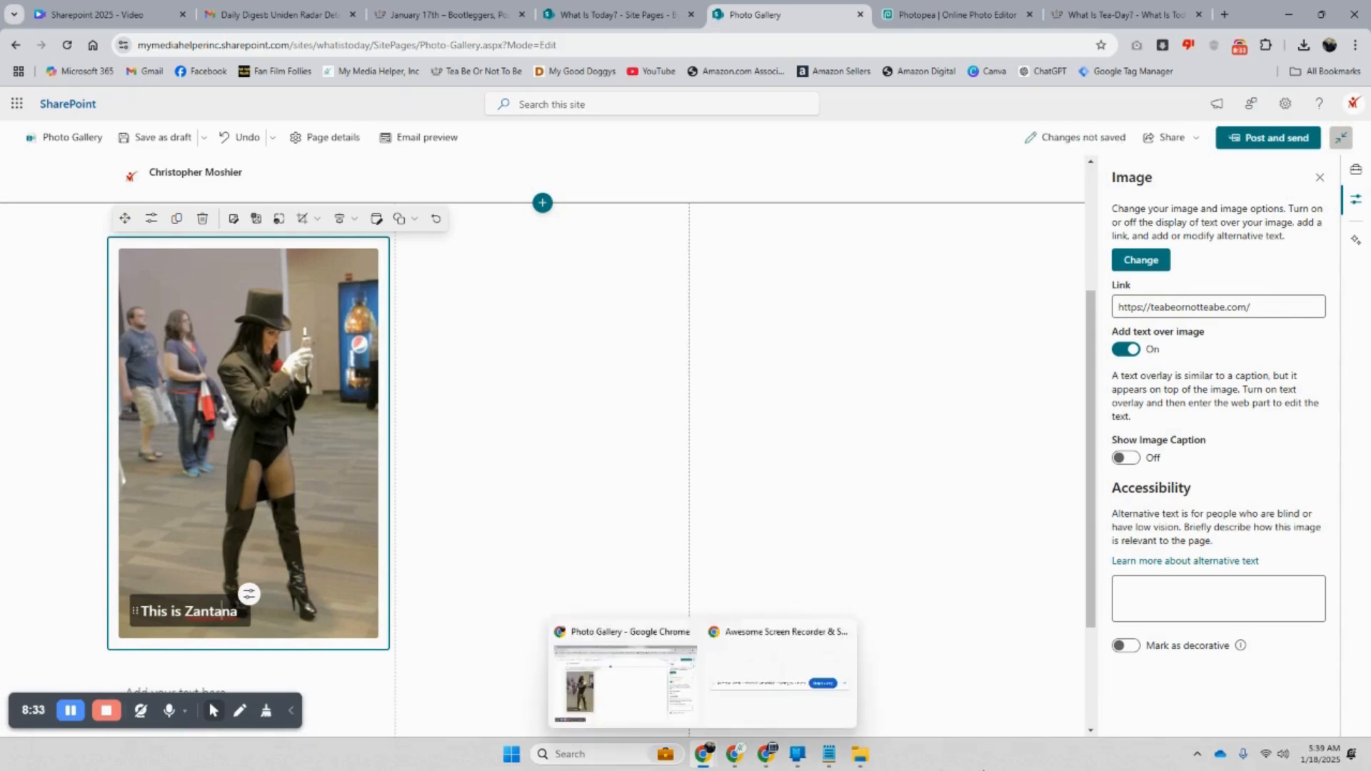
Turn on the top-hat photo's image caption and enter "Comic Con" as its text
{"action": "left_click", "coordinate": [1135, 461]}
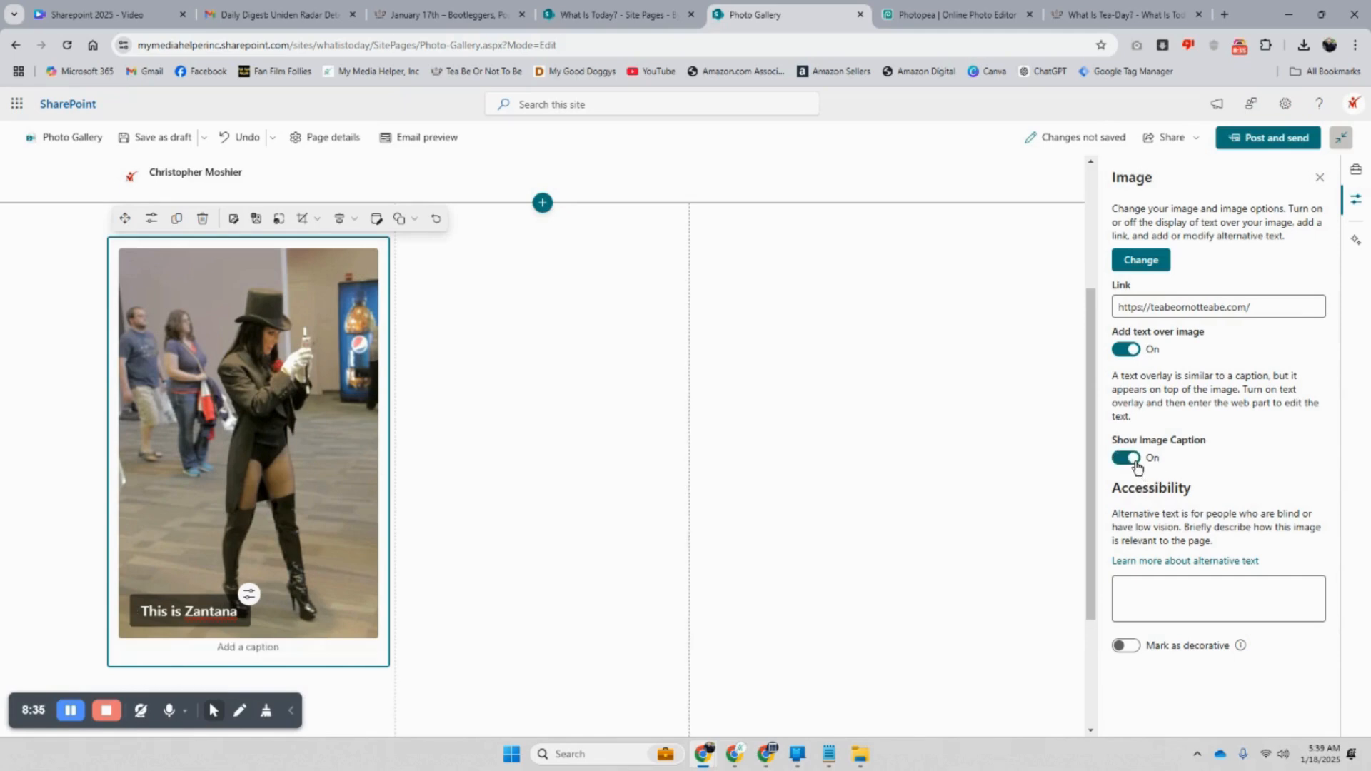
{"action": "left_click", "coordinate": [249, 647]}
{"action": "type", "text": "Comic "}
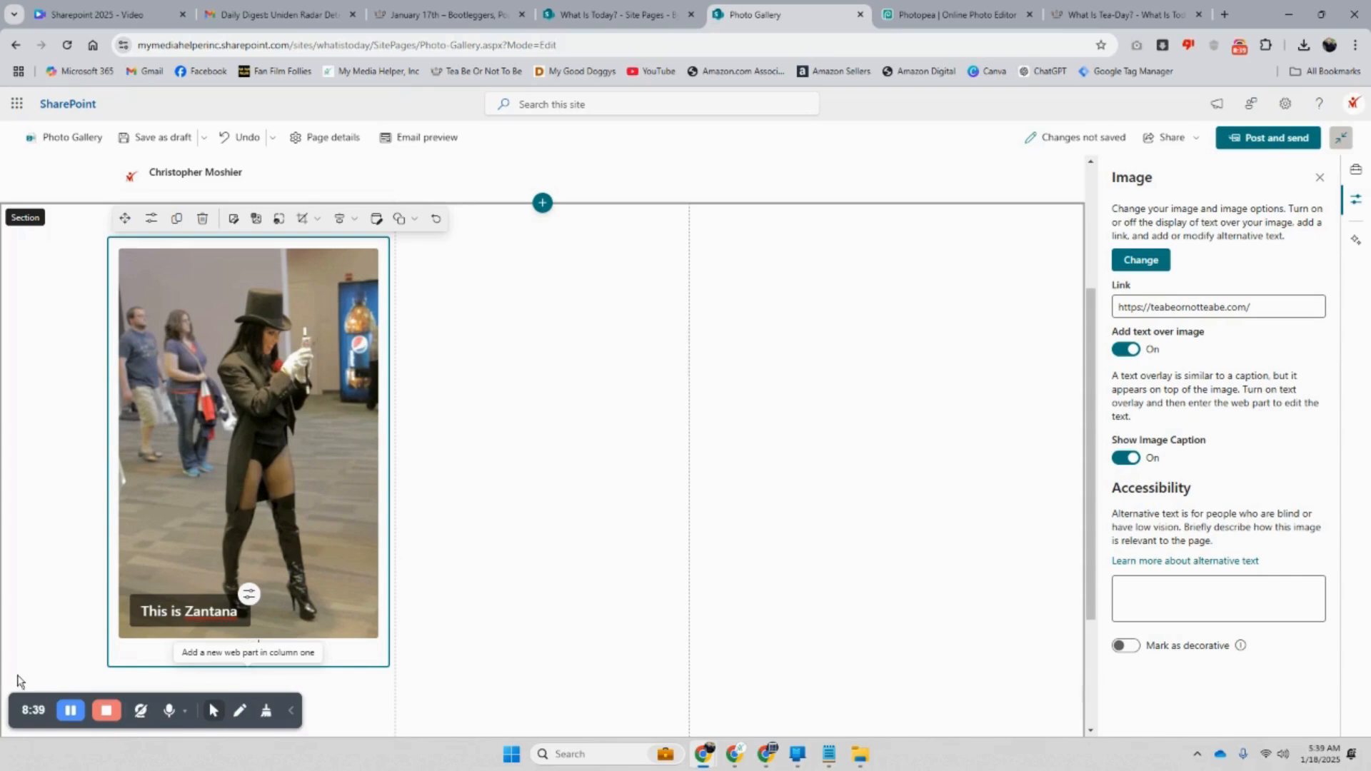
{"action": "type", "text": "Con"}
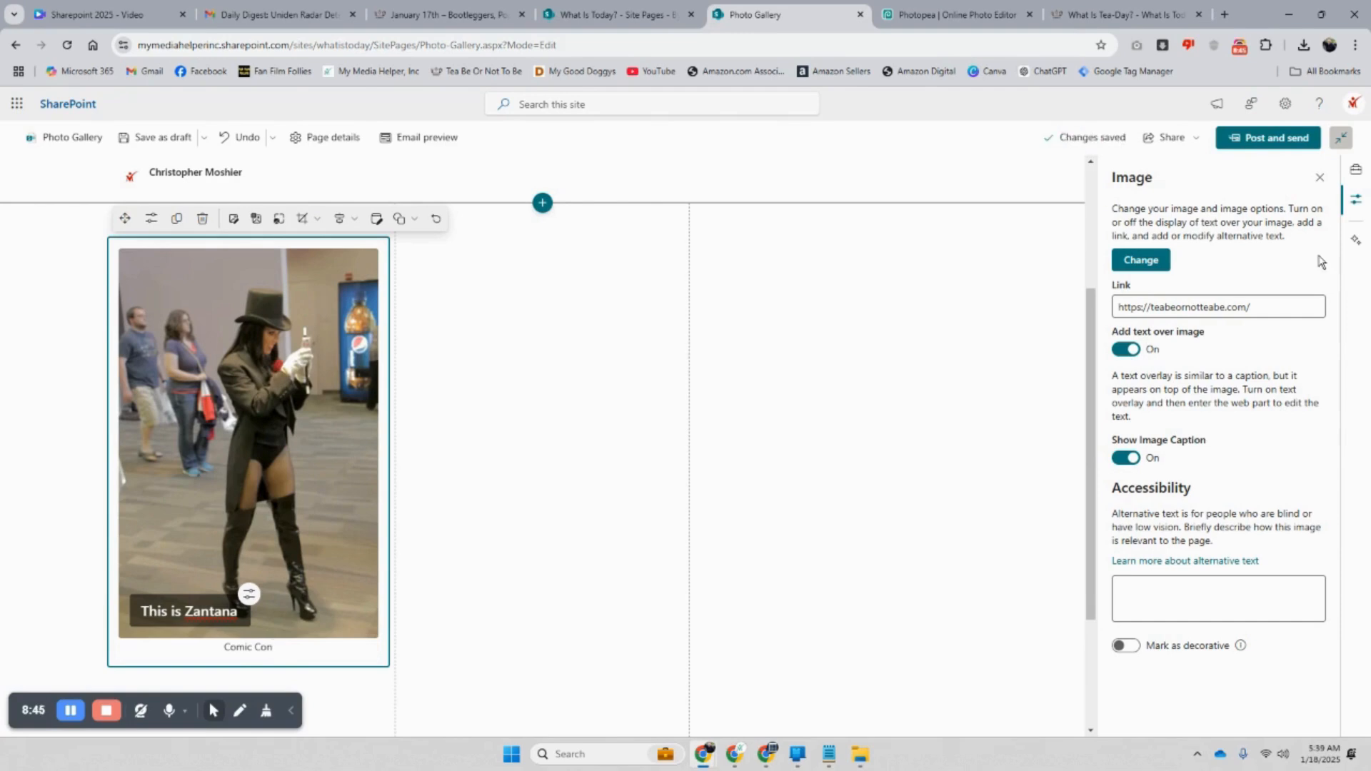
Post the Photo Gallery page as news and skip sending it as an email
{"action": "left_click", "coordinate": [1162, 600]}
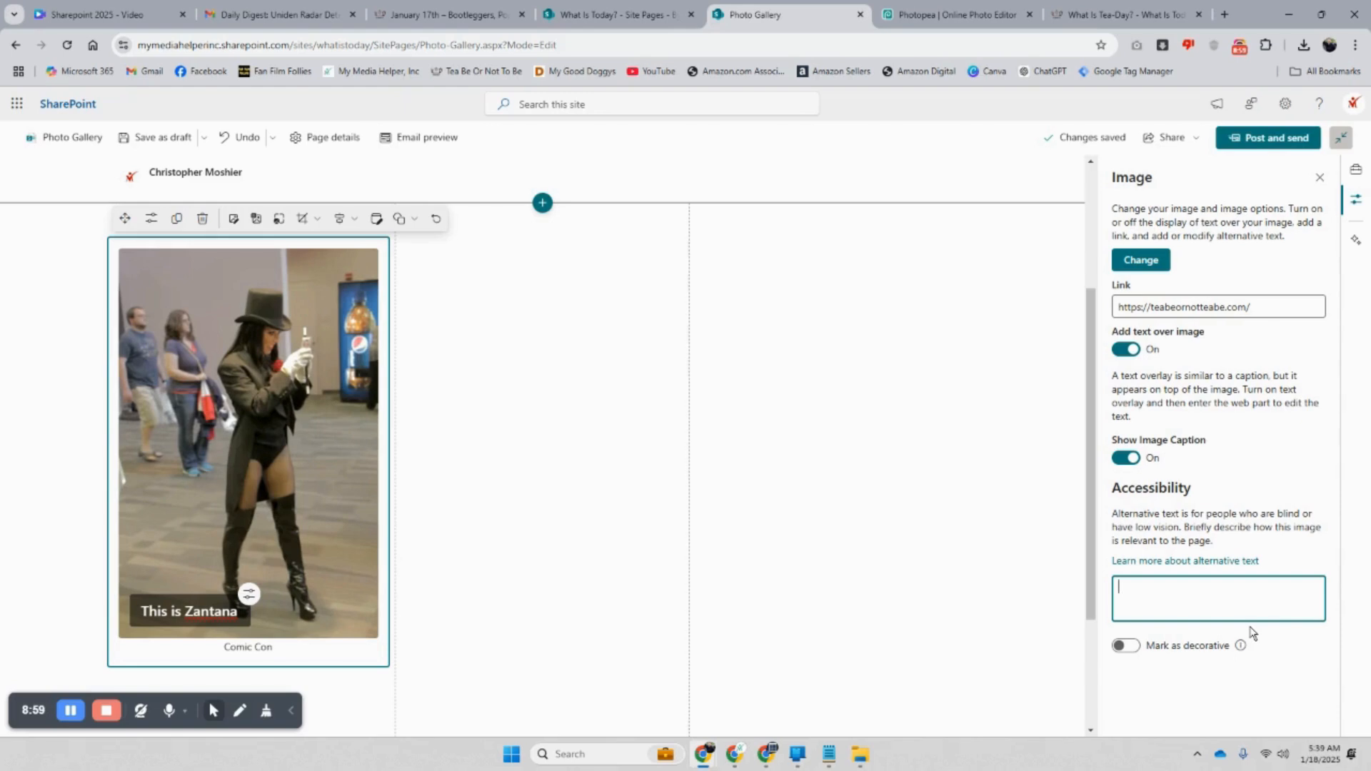
{"action": "mouse_move", "coordinate": [1249, 638]}
{"action": "left_click", "coordinate": [1299, 142]}
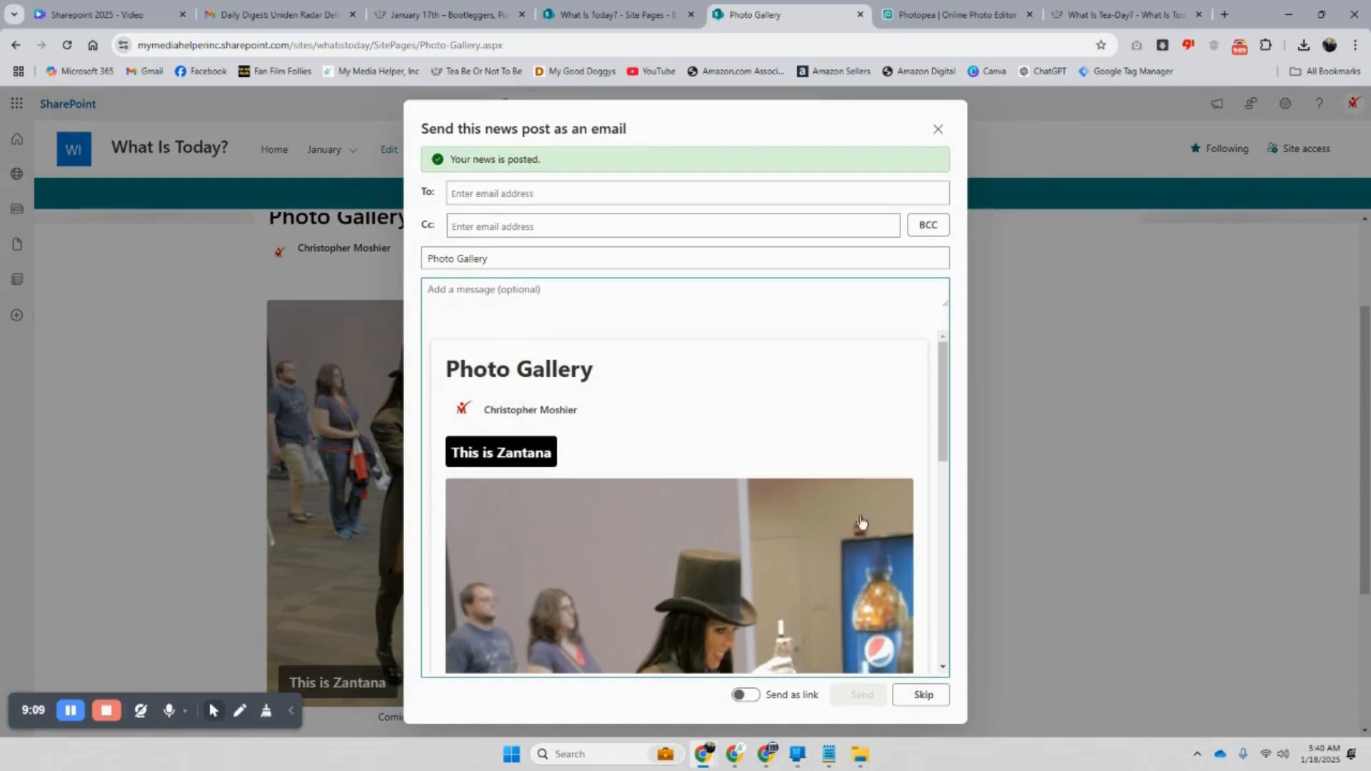
{"action": "left_click", "coordinate": [918, 693]}
Review the published Photo Gallery page, follow the photo's link to test it, and close the website tab that opens
{"action": "scroll", "coordinate": [802, 398], "scroll_direction": "down", "scroll_amount": 3}
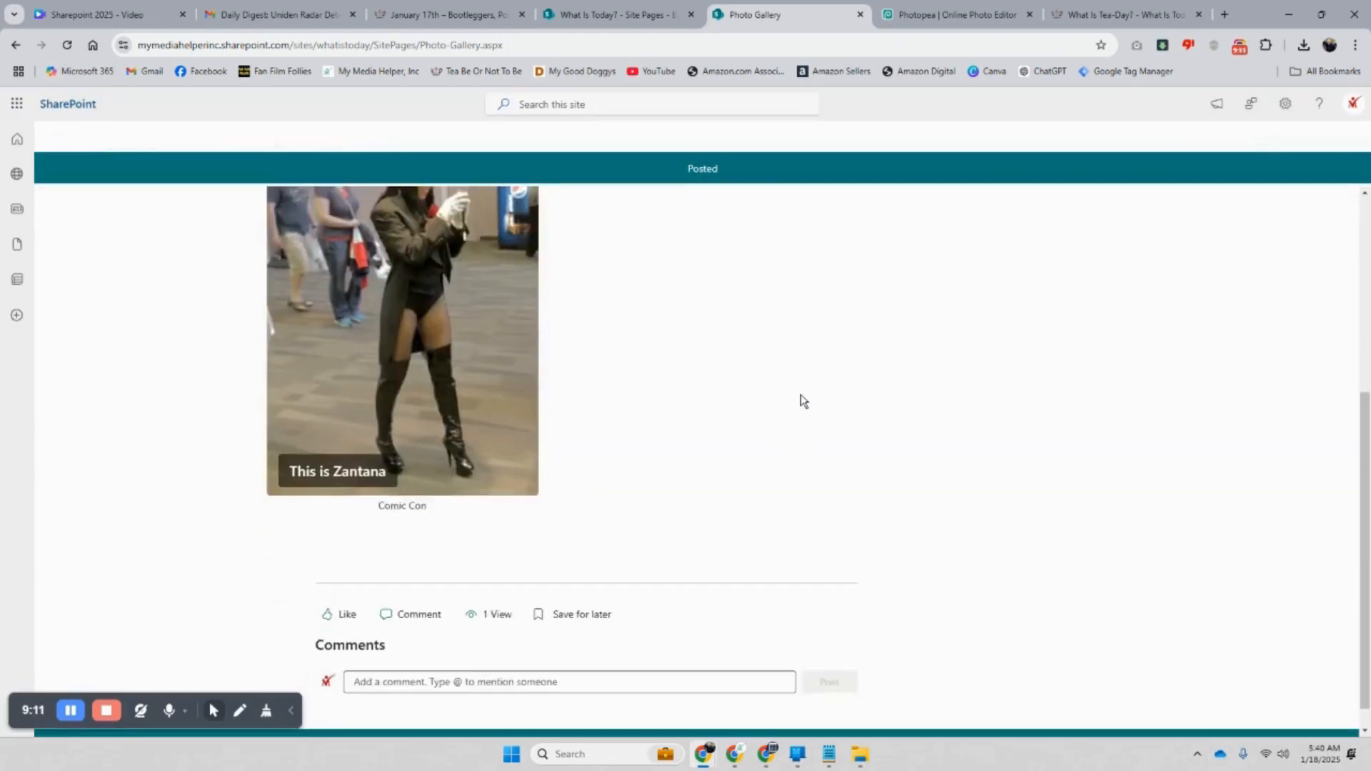
{"action": "scroll", "coordinate": [799, 419], "scroll_direction": "down", "scroll_amount": 4}
{"action": "scroll", "coordinate": [796, 414], "scroll_direction": "up", "scroll_amount": 2}
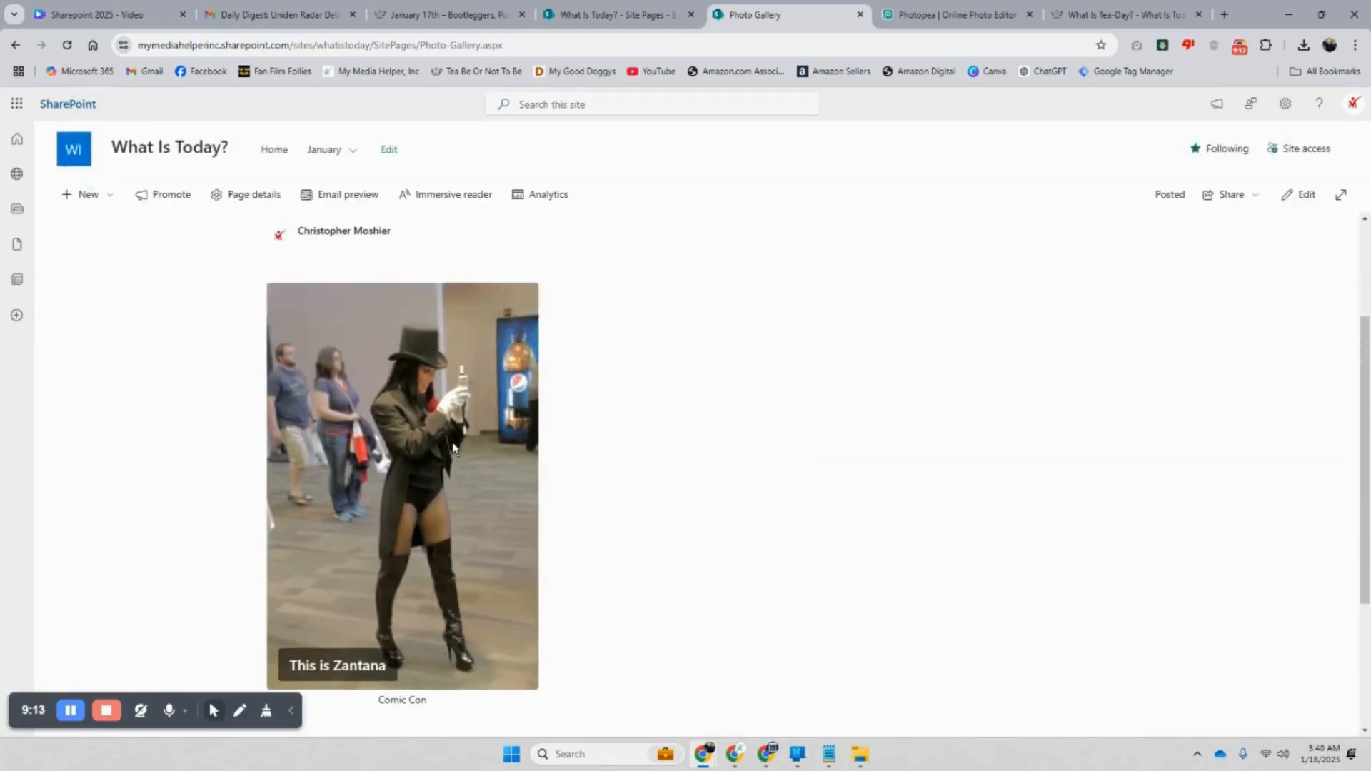
{"action": "left_click", "coordinate": [464, 389]}
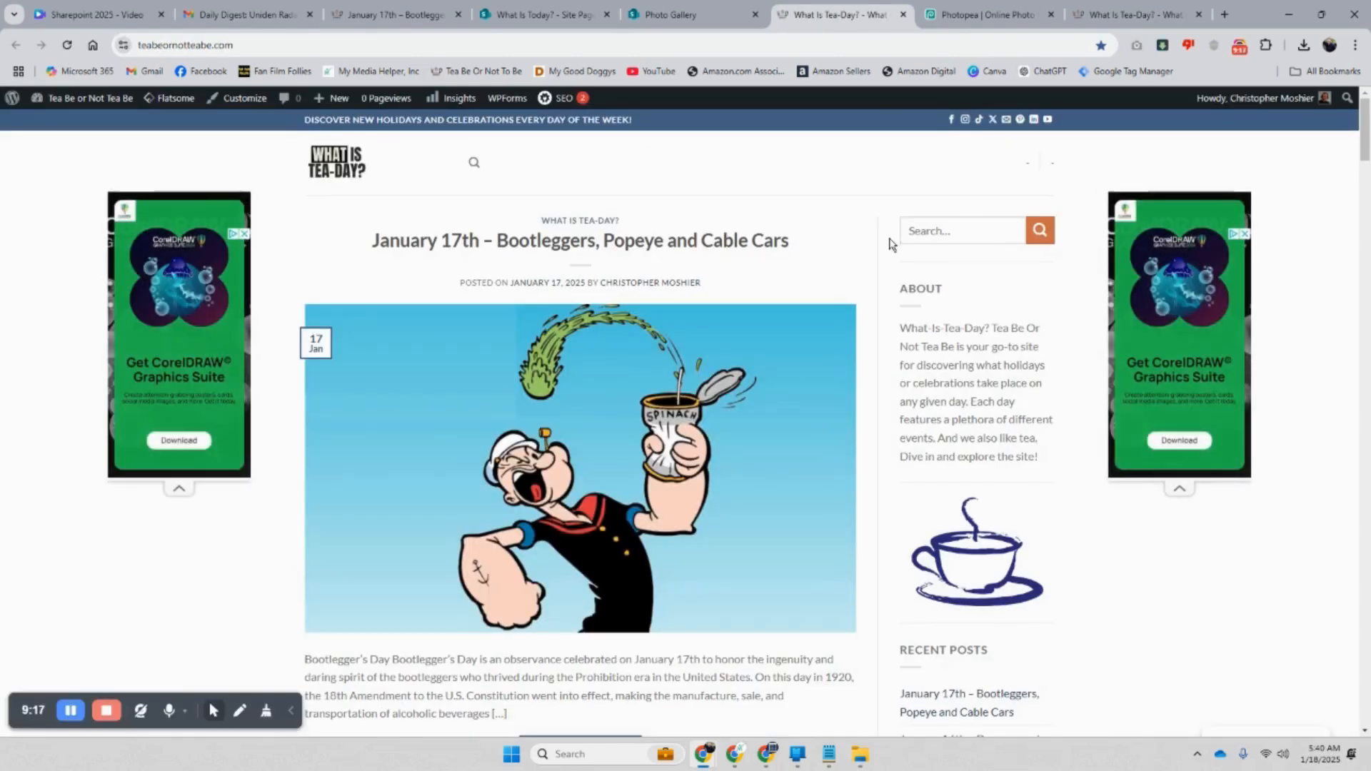
{"action": "left_click", "coordinate": [903, 19]}
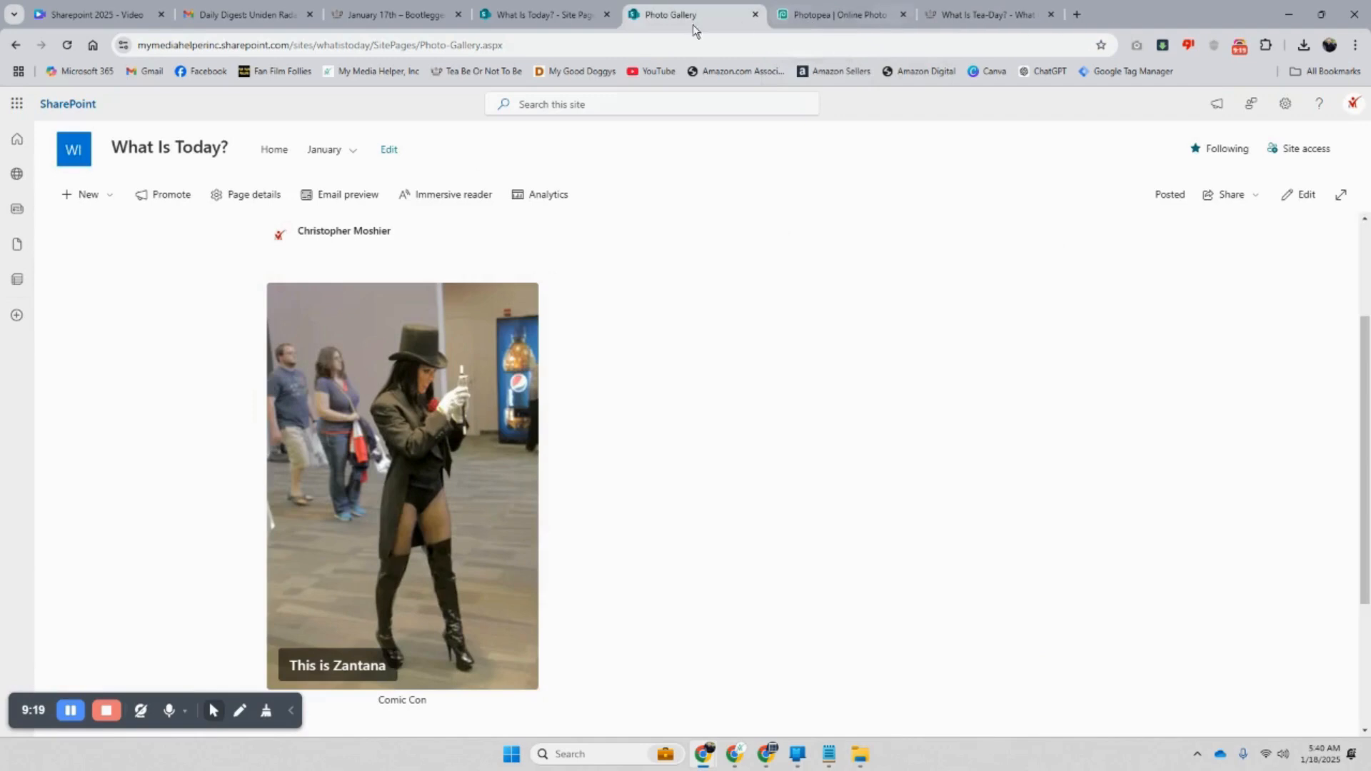
Reopen the page for editing, clear the top-hat photo's link, and turn off its text overlay and image caption
{"action": "left_click", "coordinate": [1301, 200]}
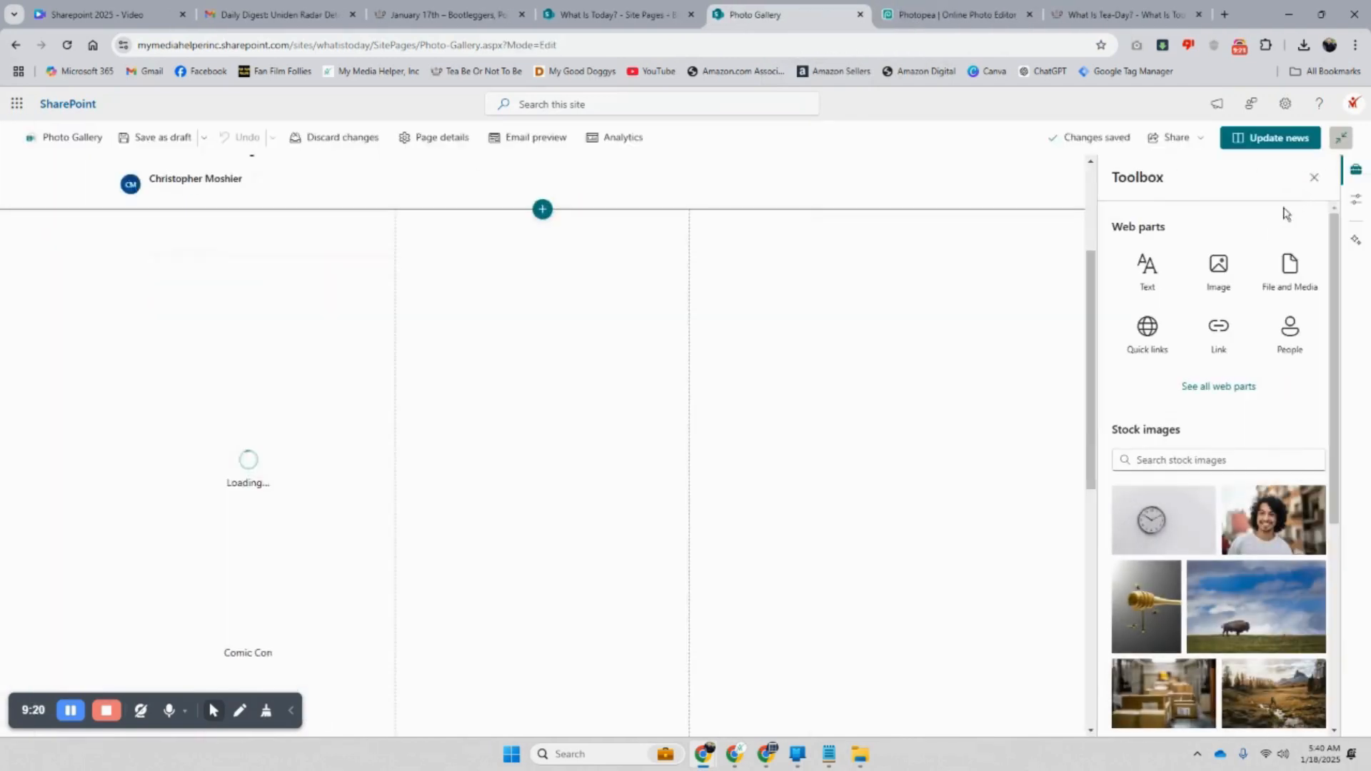
{"action": "left_click", "coordinate": [303, 374]}
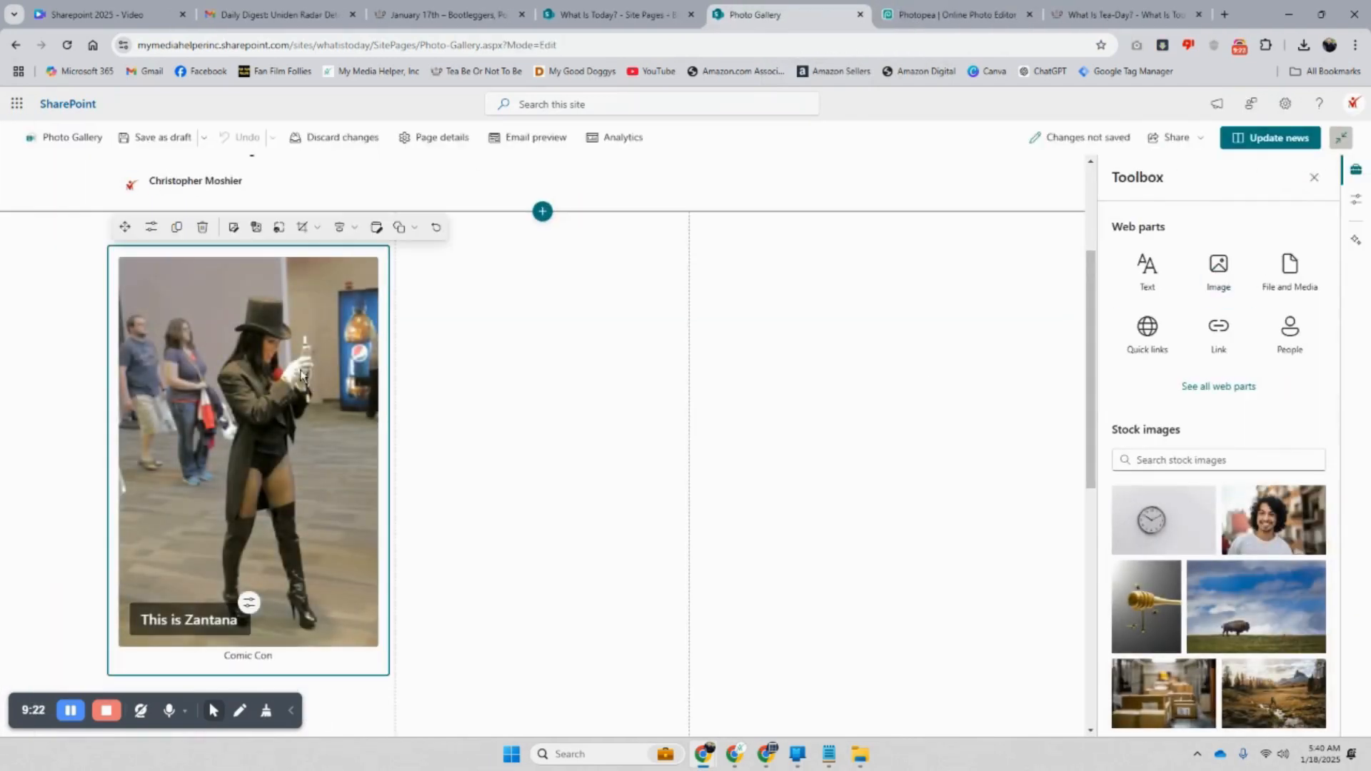
{"action": "left_click", "coordinate": [152, 227]}
{"action": "left_click_drag", "start_coordinate": [1253, 307], "coordinate": [1116, 307]}
{"action": "key", "text": "BackSpace"}
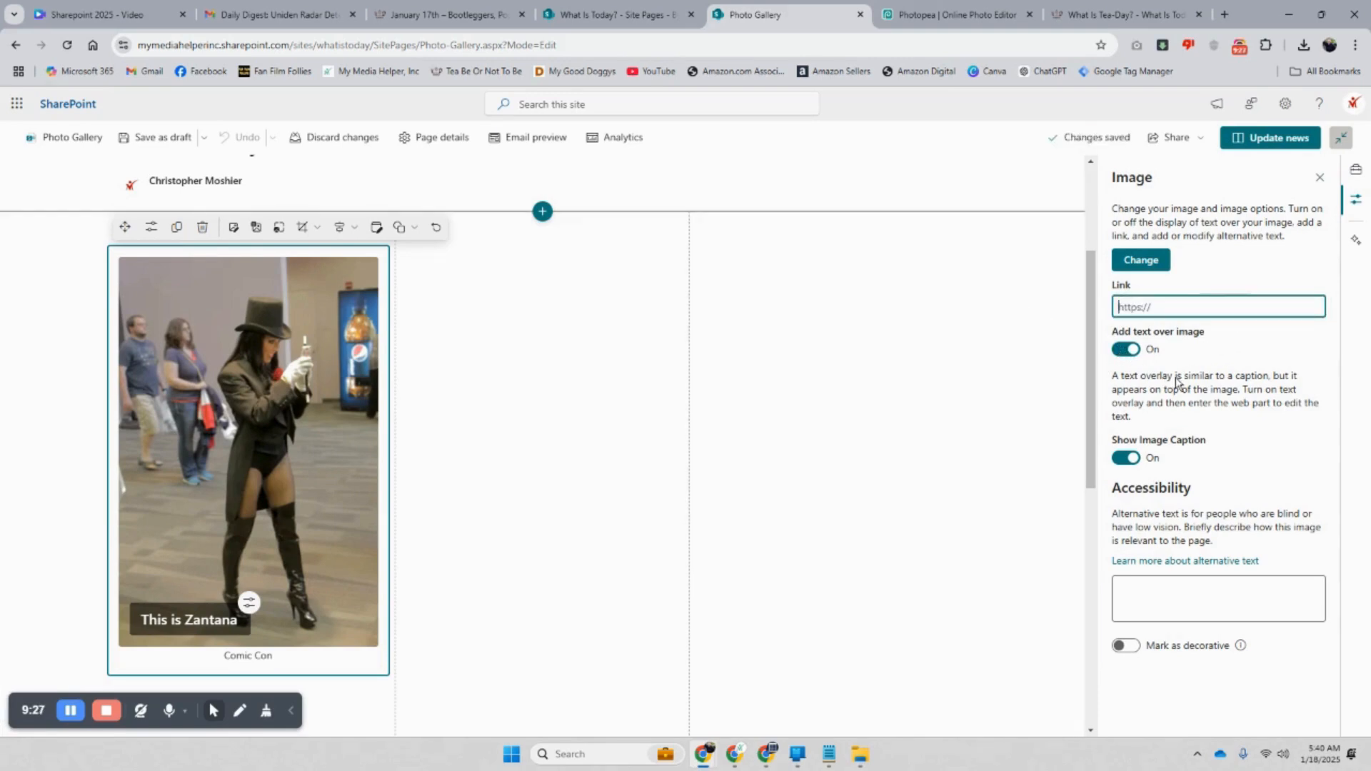
{"action": "left_click", "coordinate": [1127, 350]}
{"action": "left_click", "coordinate": [1138, 459]}
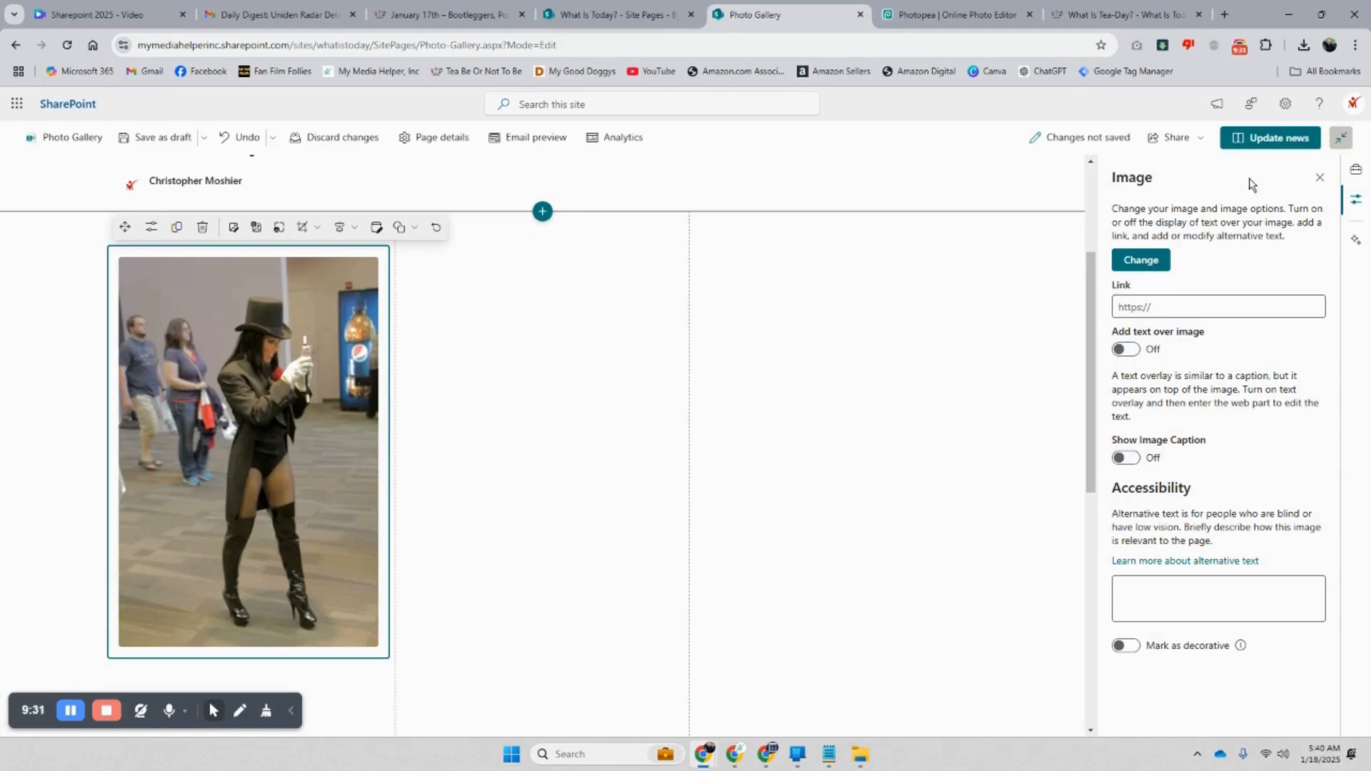
Update the news post, view the top-hat photo enlarged on the published page, and close the enlarged view
{"action": "left_click", "coordinate": [1276, 140]}
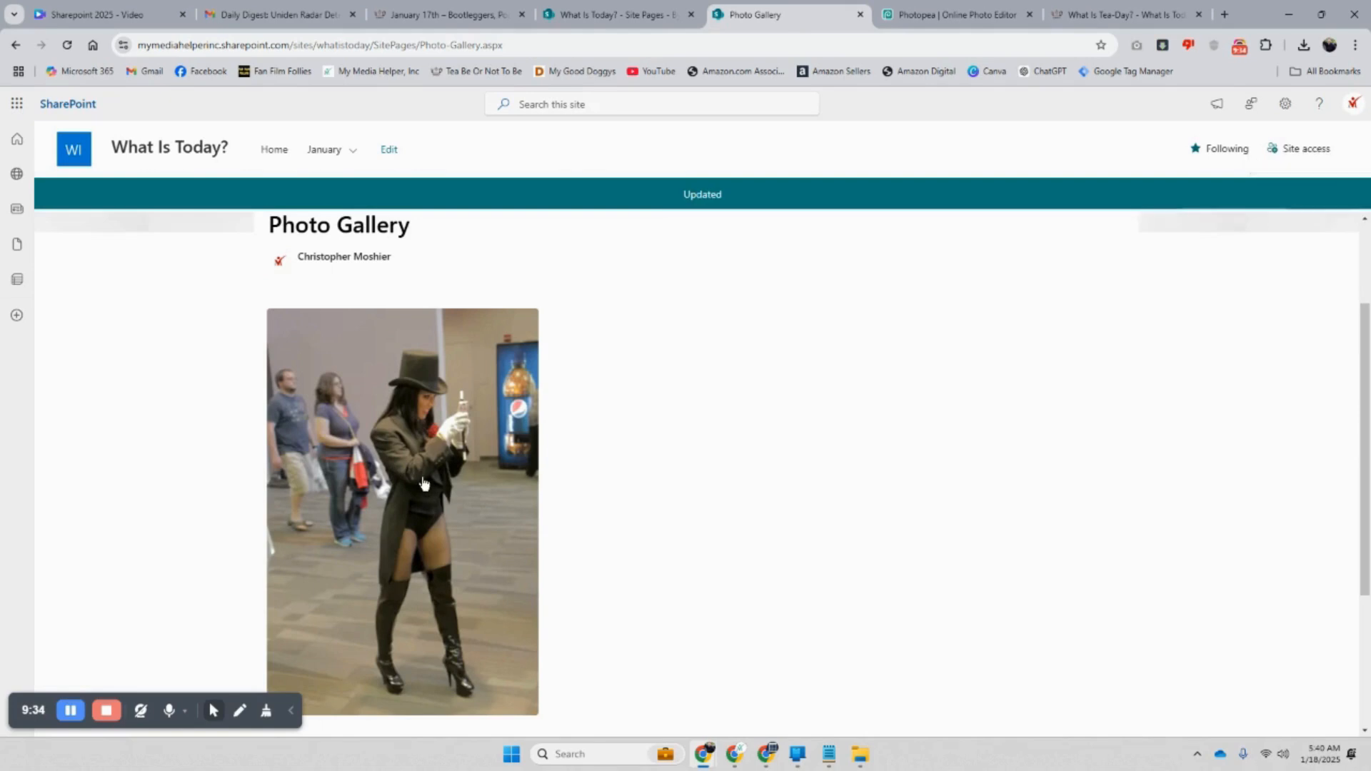
{"action": "left_click", "coordinate": [423, 484]}
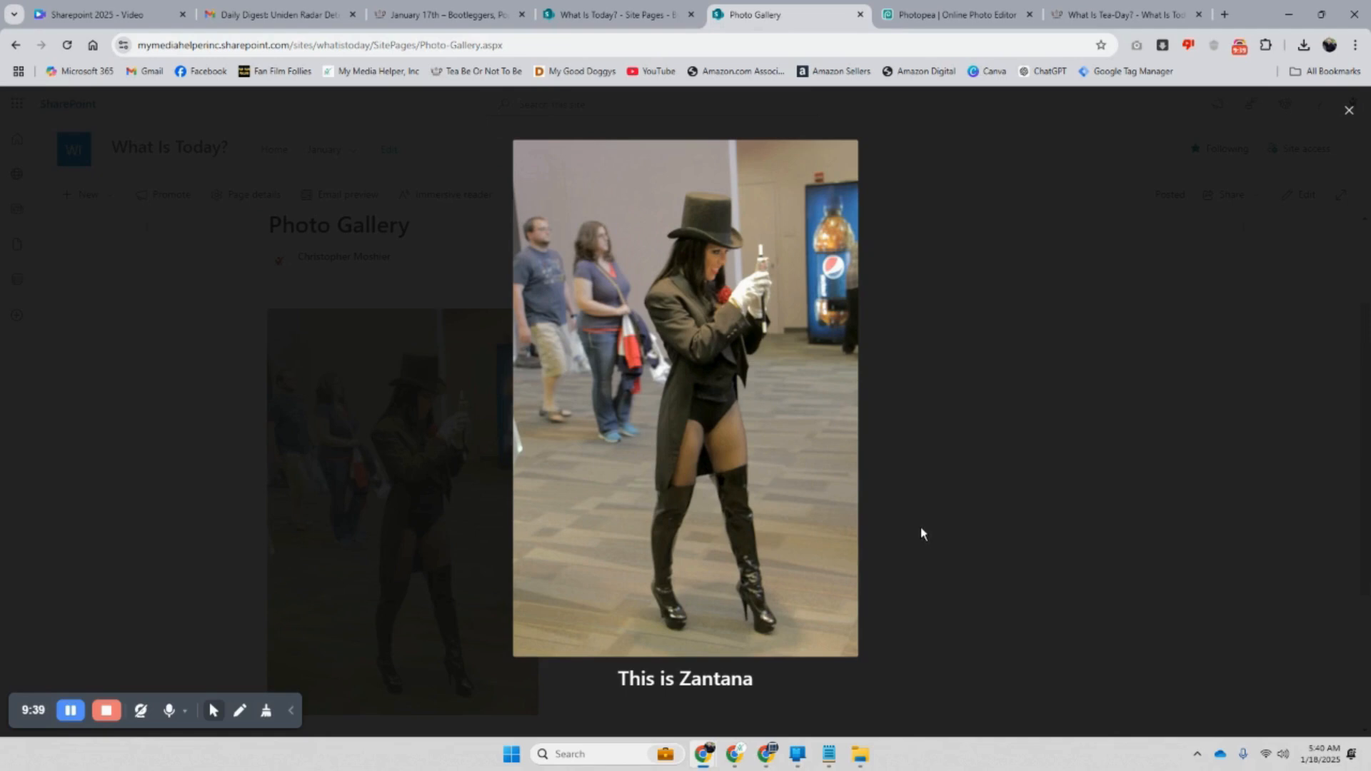
{"action": "left_click", "coordinate": [1349, 110]}
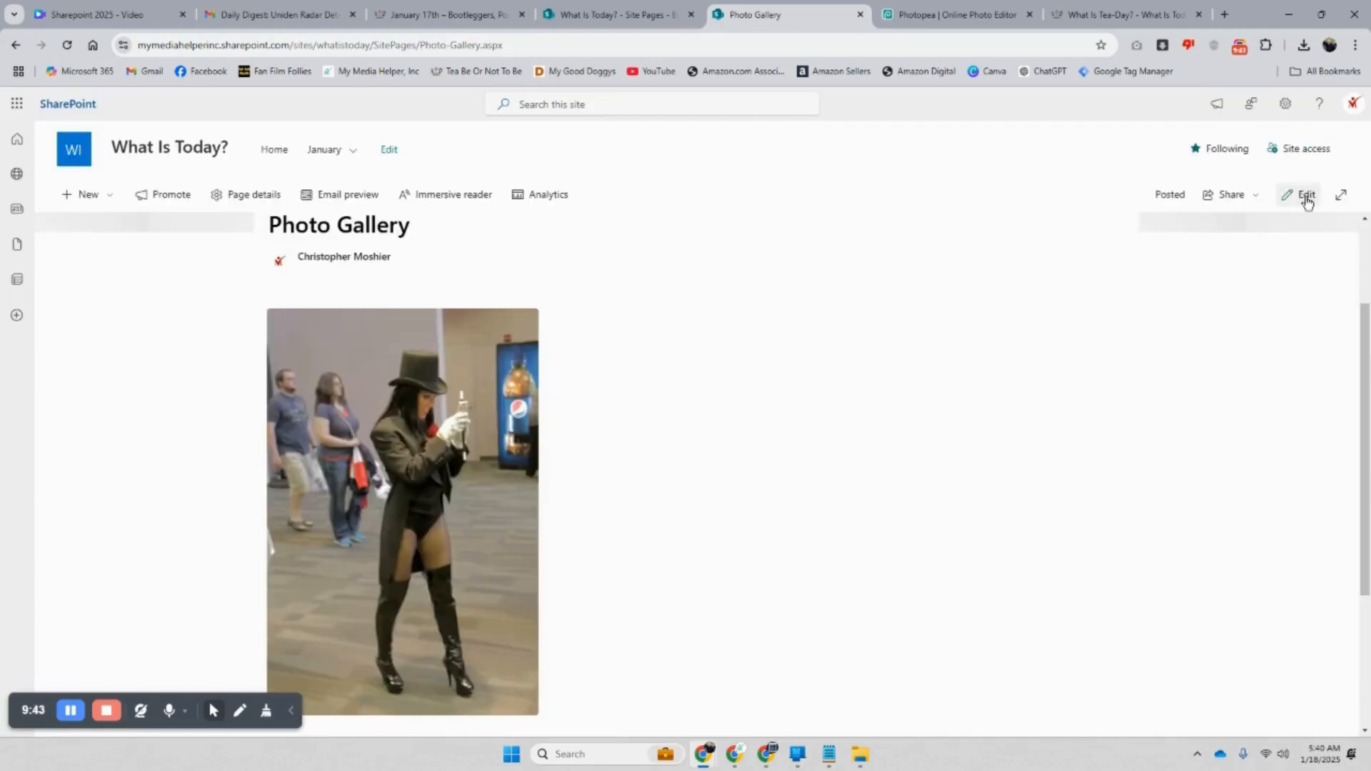
Open the Photo-Gallery folder inside SitePages in the site's Site Assets library
{"action": "left_click", "coordinate": [619, 17]}
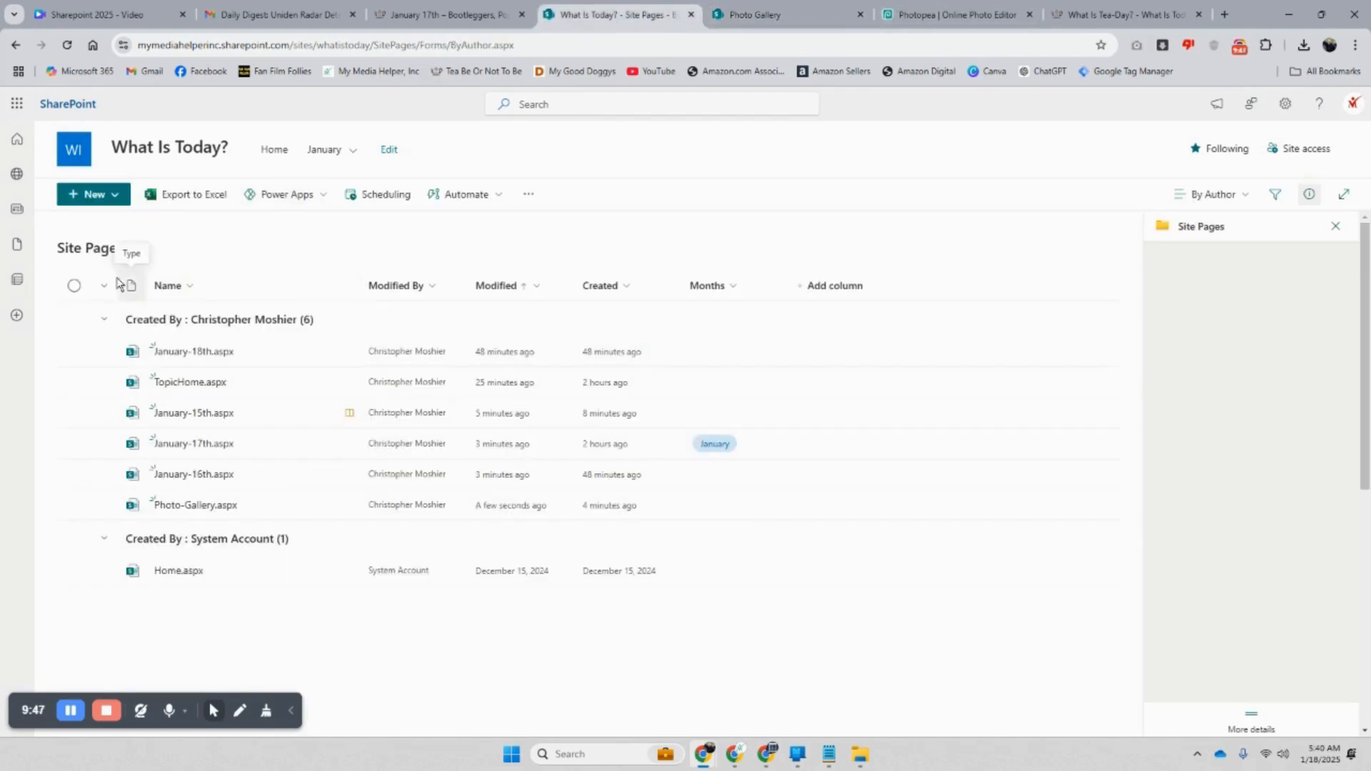
{"action": "left_click", "coordinate": [1287, 105]}
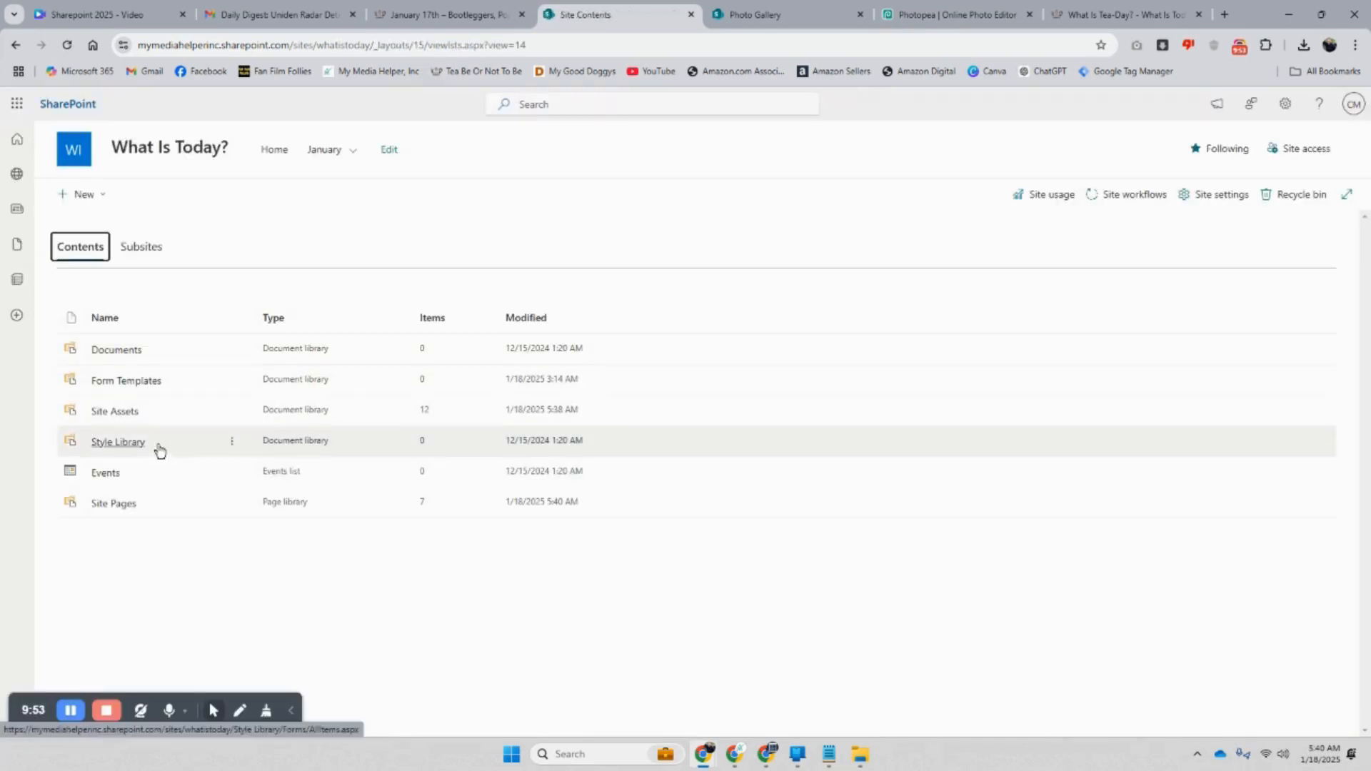
{"action": "left_click", "coordinate": [116, 413]}
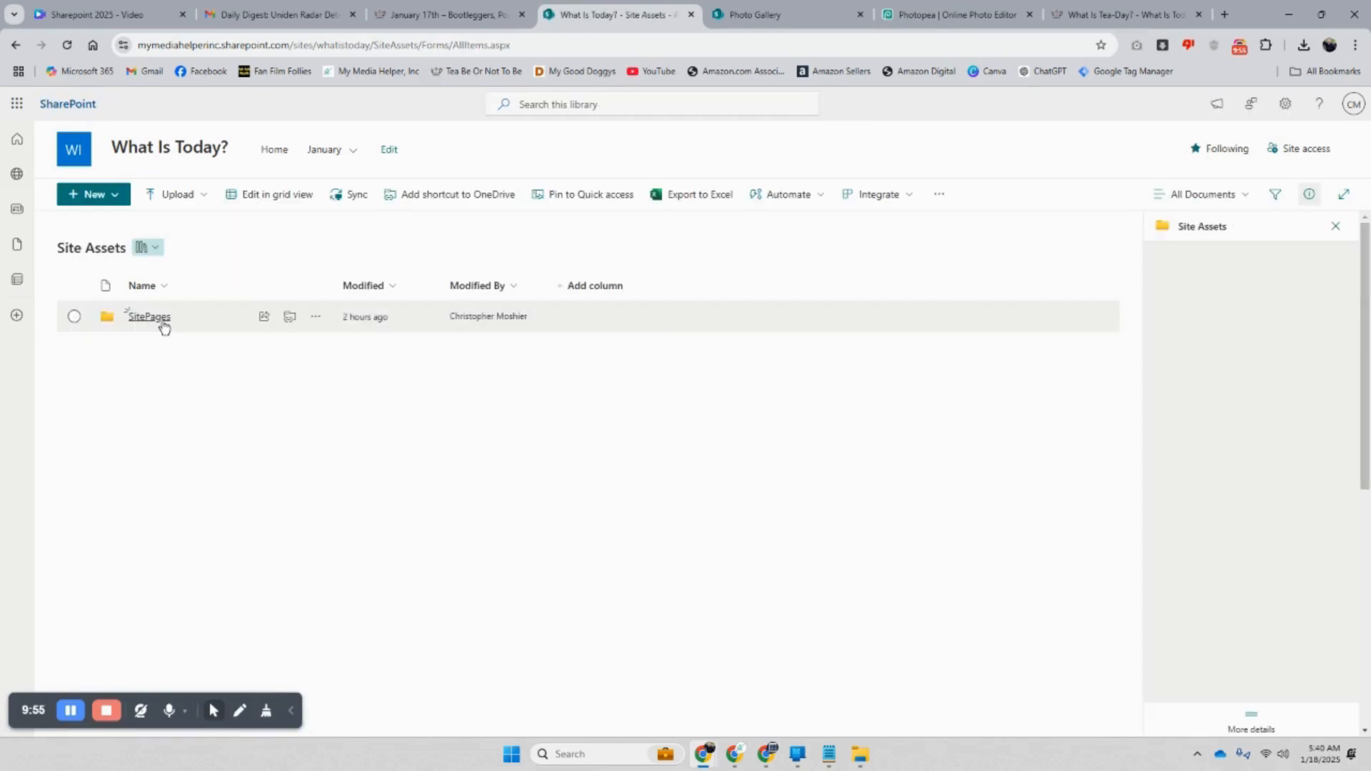
{"action": "left_click", "coordinate": [159, 318]}
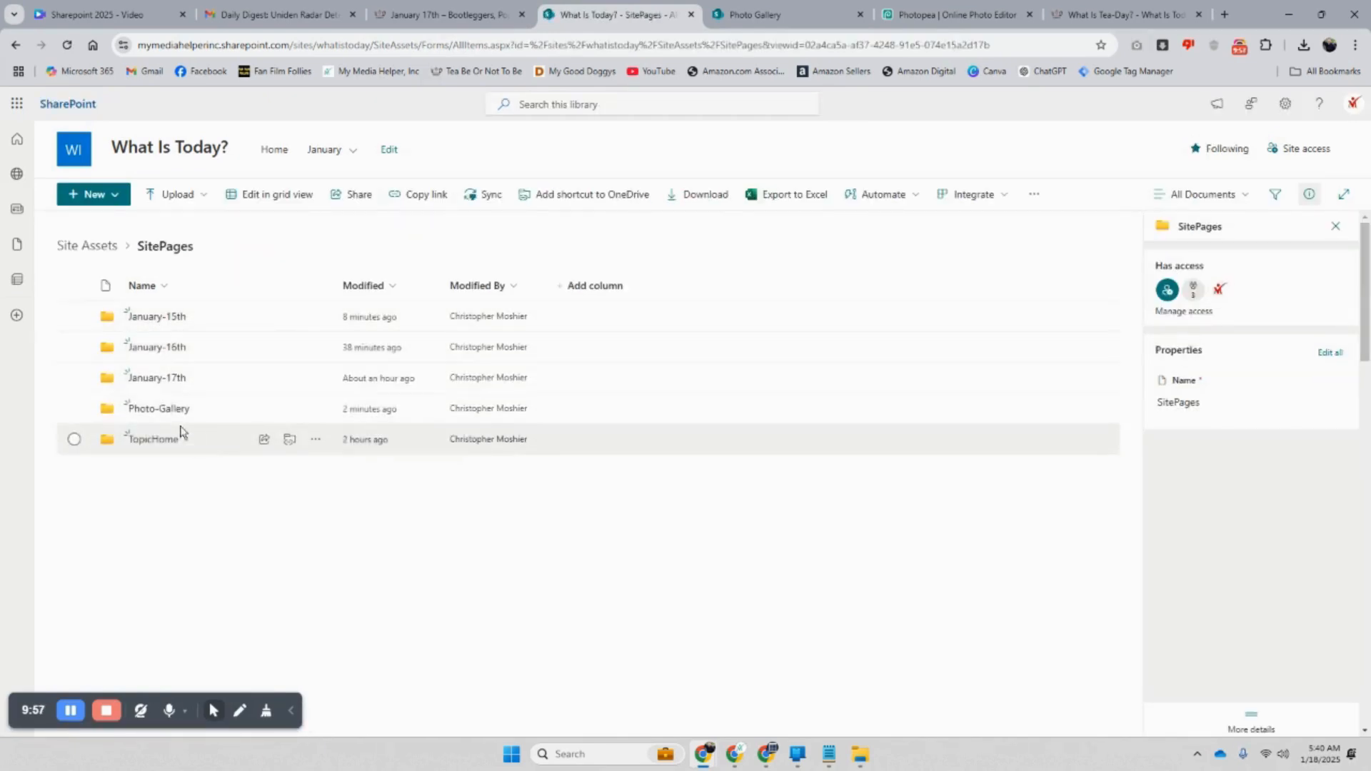
{"action": "left_click", "coordinate": [158, 409]}
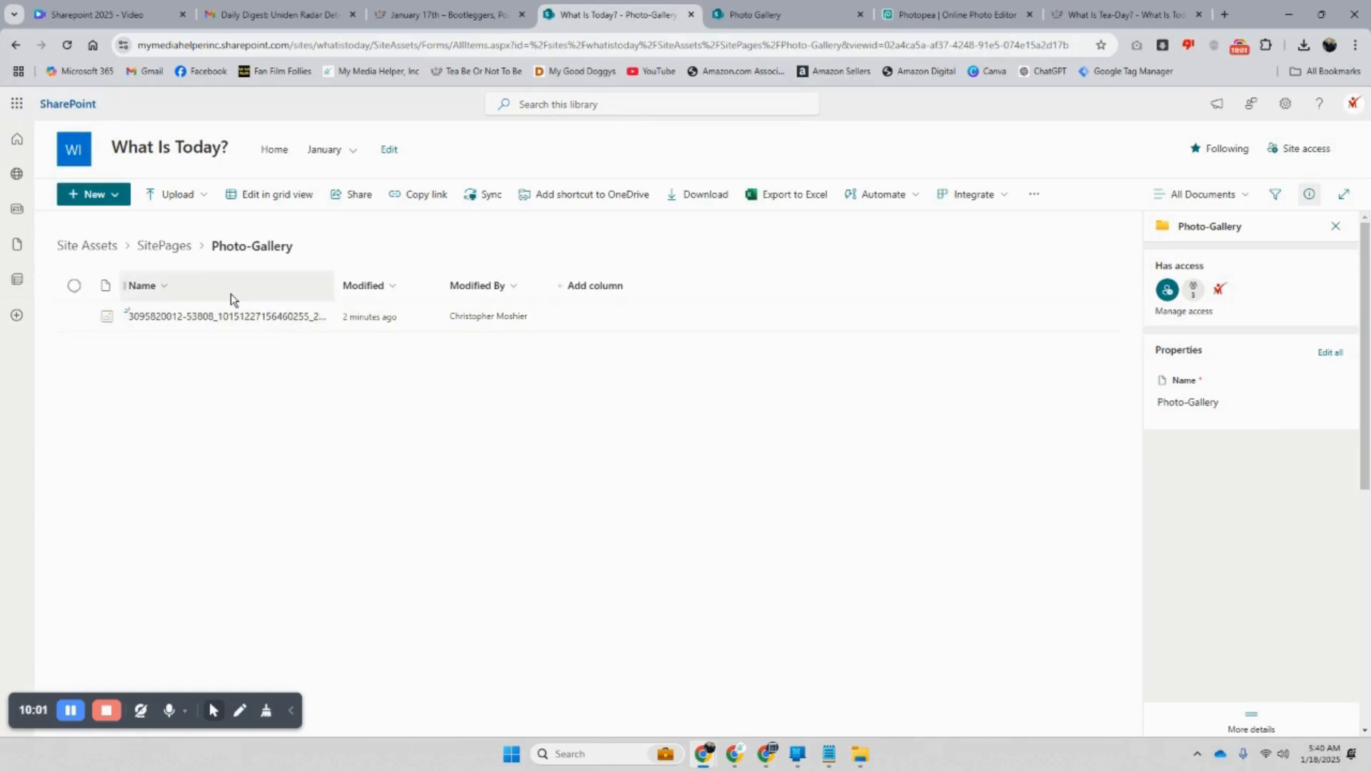
Delete the top-hat photo from the Photo-Gallery folder, sending it to the site recycle bin
{"action": "left_click", "coordinate": [74, 317]}
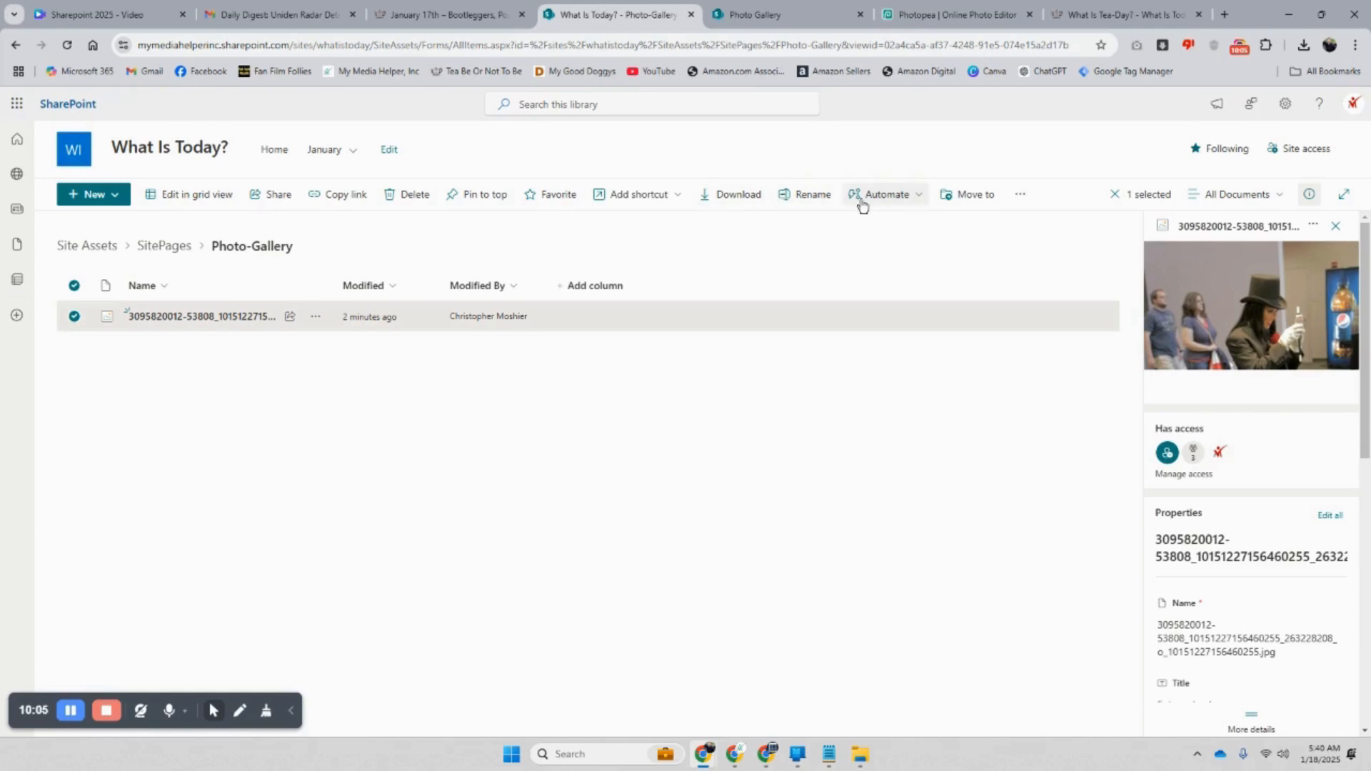
{"action": "left_click", "coordinate": [410, 195]}
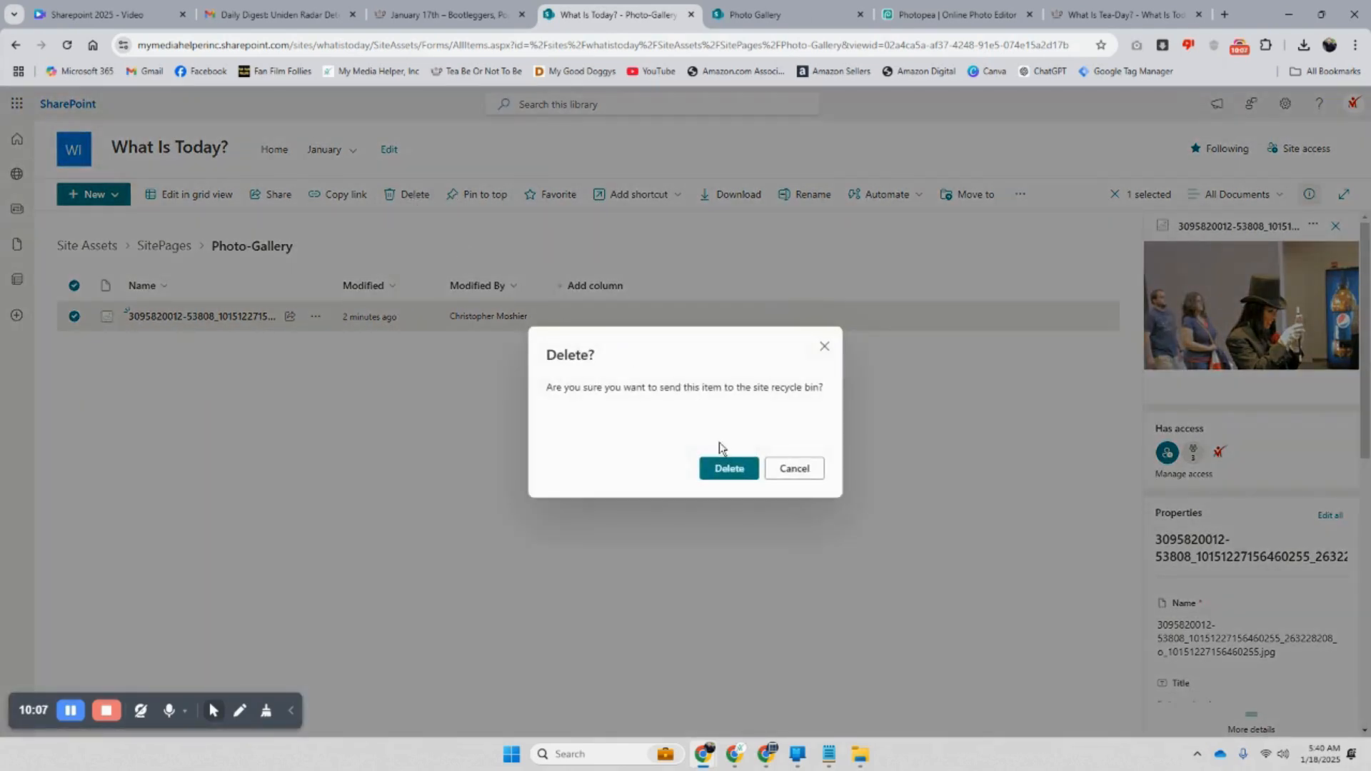
{"action": "left_click", "coordinate": [727, 469]}
{"action": "mouse_move", "coordinate": [861, 760]}
{"action": "left_click", "coordinate": [843, 707]}
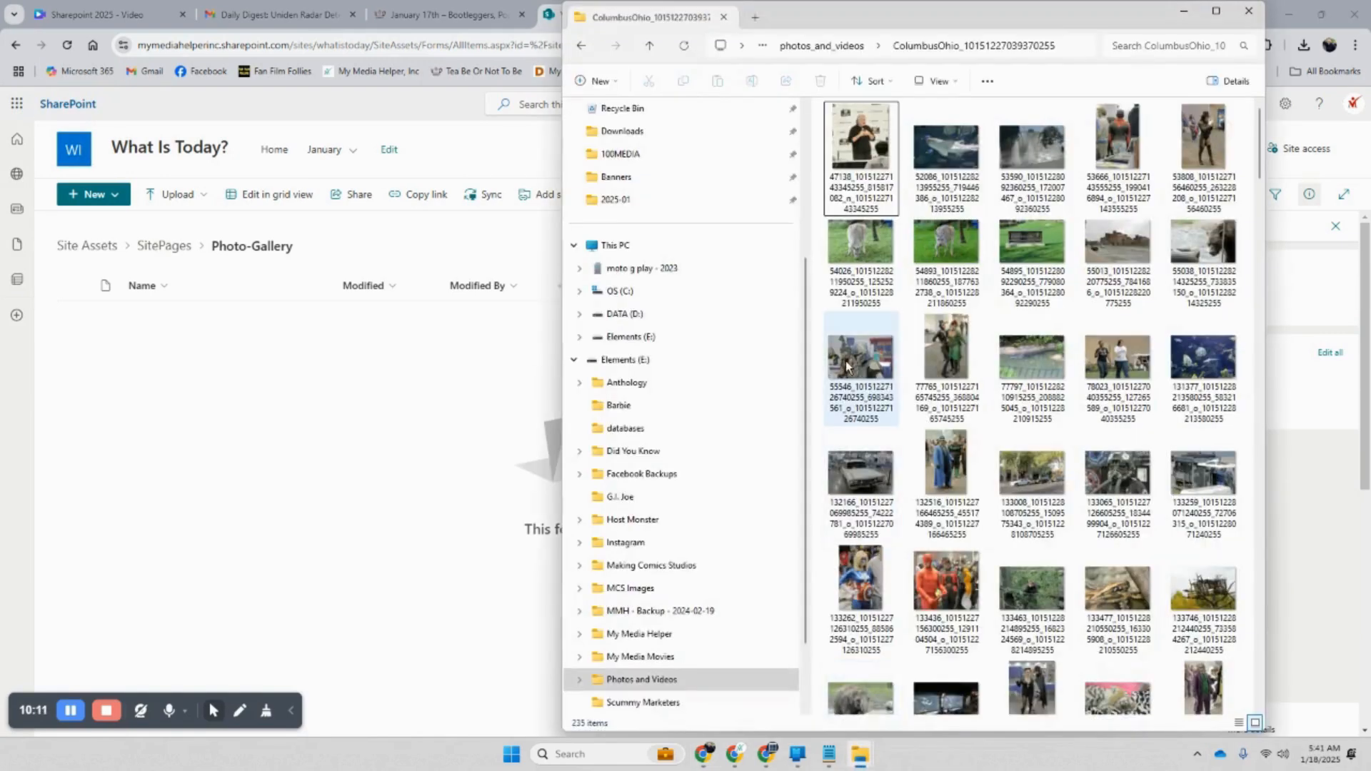
{"action": "left_click", "coordinate": [950, 400]}
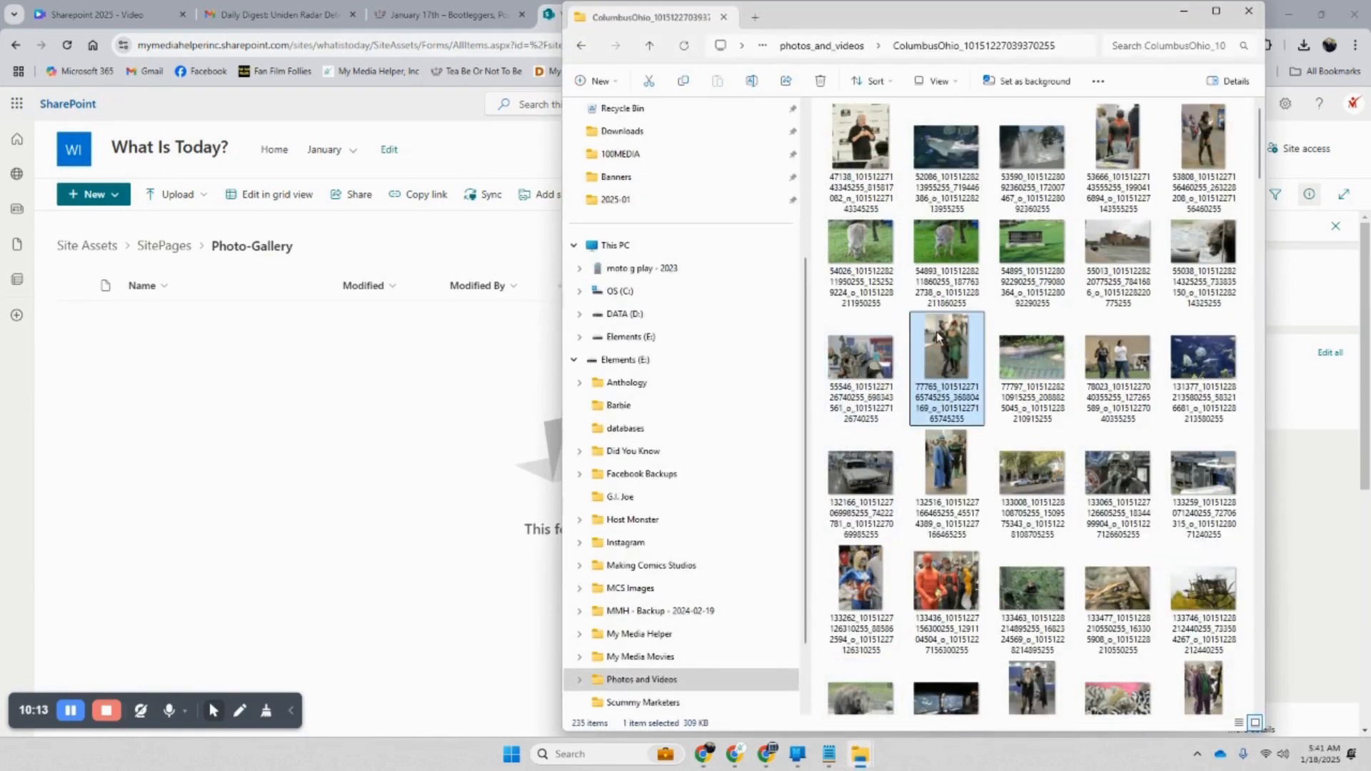
{"action": "left_click", "coordinate": [880, 606], "text": "ctrl"}
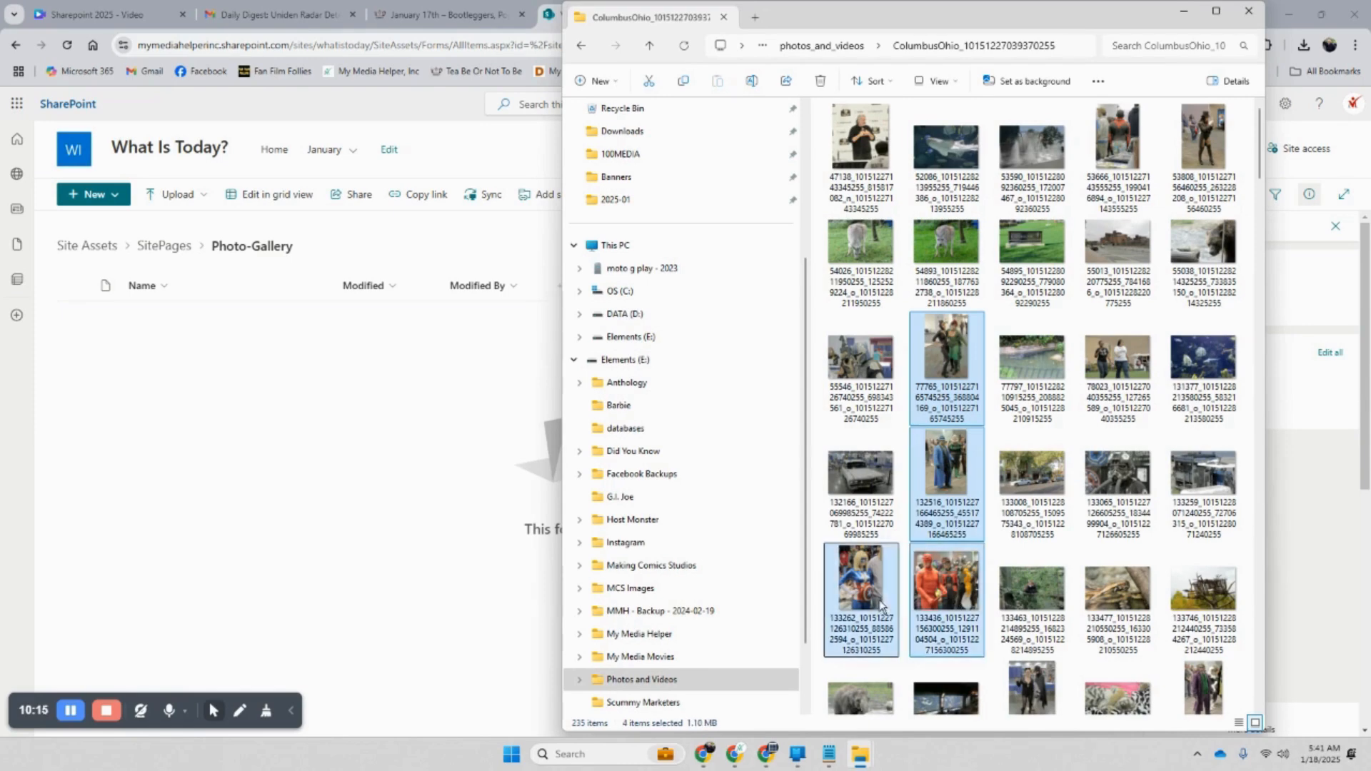
{"action": "scroll", "coordinate": [914, 521], "scroll_direction": "down", "scroll_amount": 10}
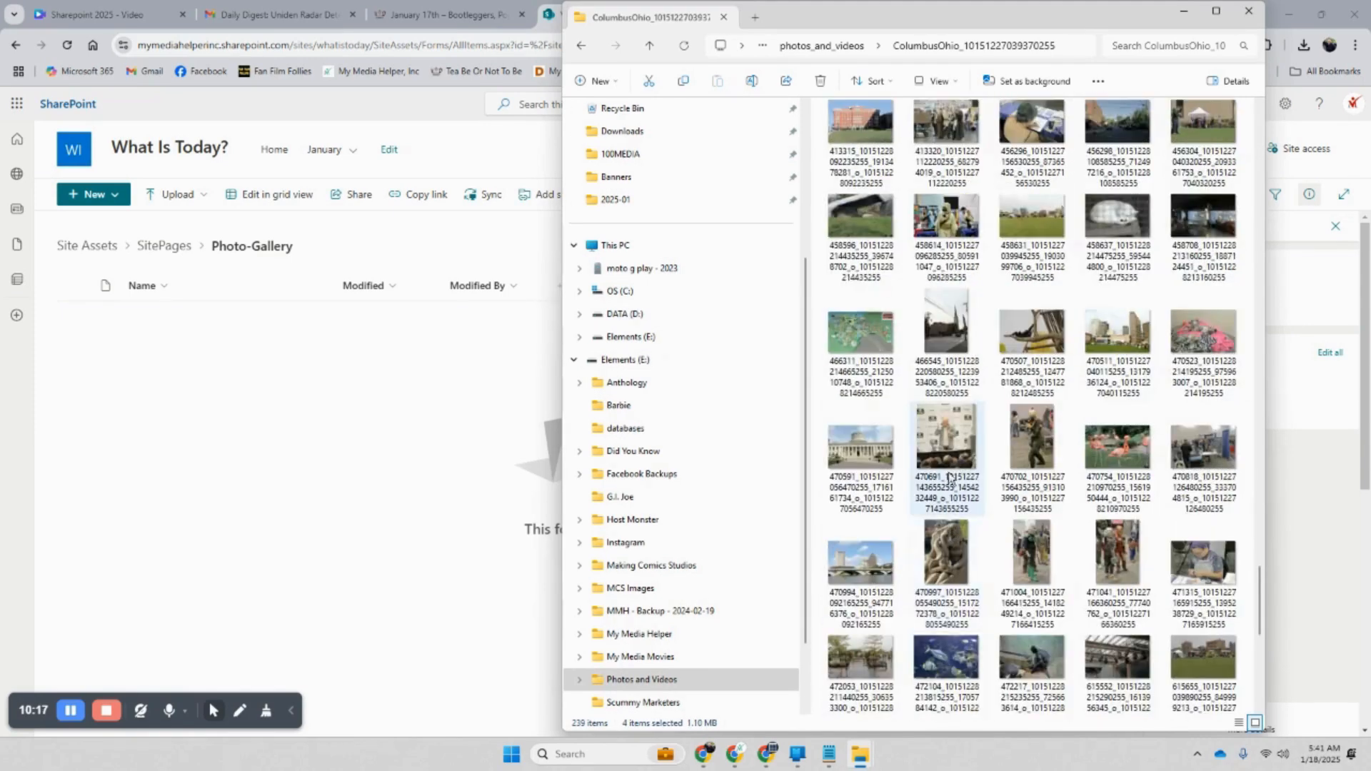
{"action": "scroll", "coordinate": [947, 442], "scroll_direction": "up", "scroll_amount": 5}
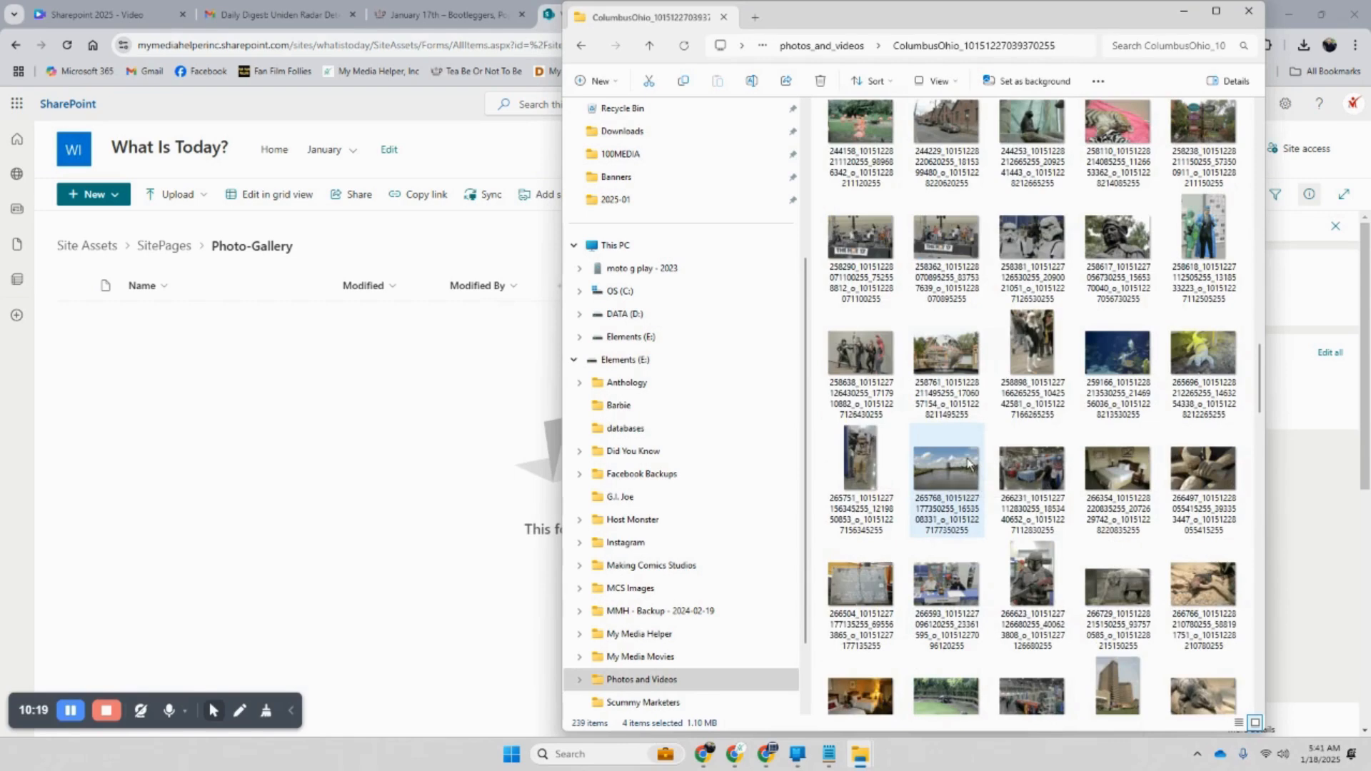
{"action": "scroll", "coordinate": [1026, 450], "scroll_direction": "down", "scroll_amount": 3}
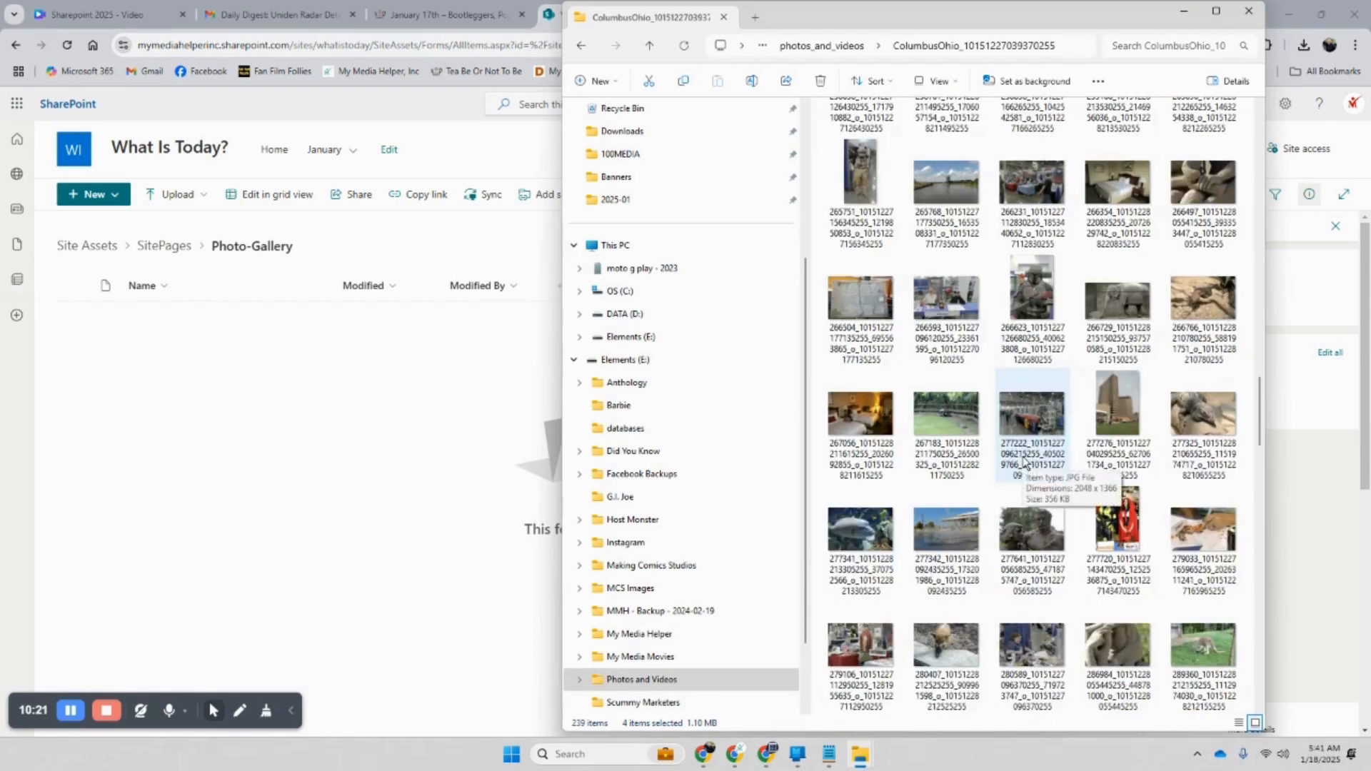
{"action": "scroll", "coordinate": [1093, 507], "scroll_direction": "up", "scroll_amount": 10}
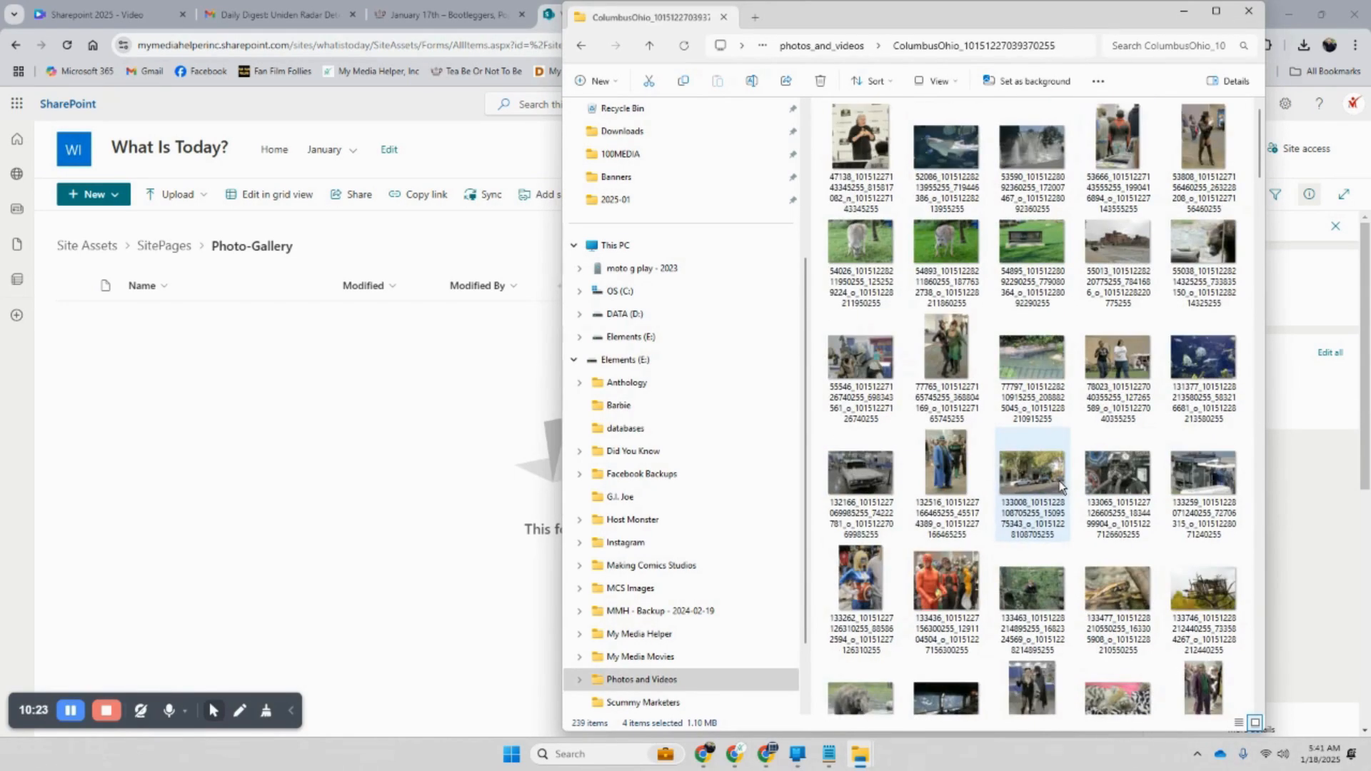
Upload the top-hat photo and four other costume photos, 77765, 132516, 133262 and 133436, from the local folder into the Photo-Gallery folder
{"action": "left_click", "coordinate": [940, 601]}
{"action": "left_click", "coordinate": [867, 582], "text": "ctrl"}
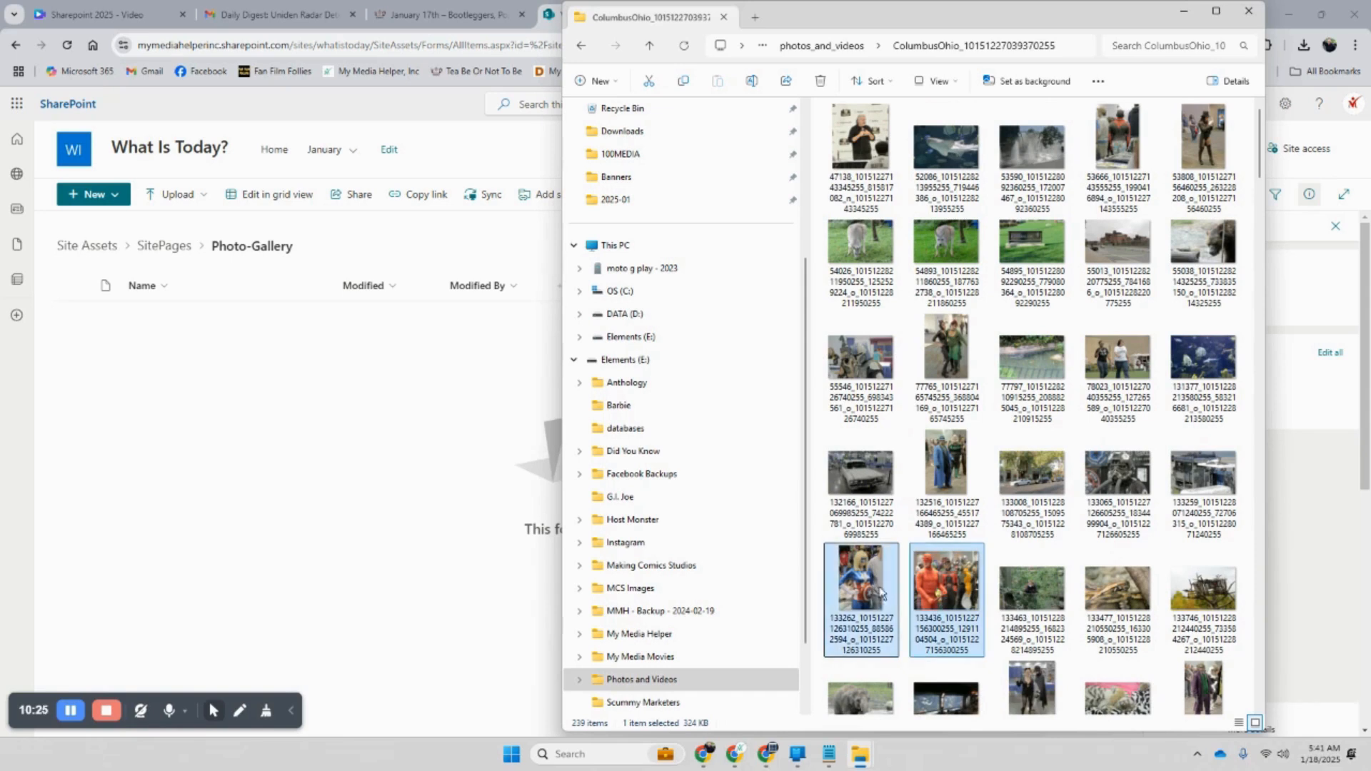
{"action": "left_click", "coordinate": [946, 475], "text": "ctrl"}
{"action": "left_click", "coordinate": [937, 353], "text": "ctrl"}
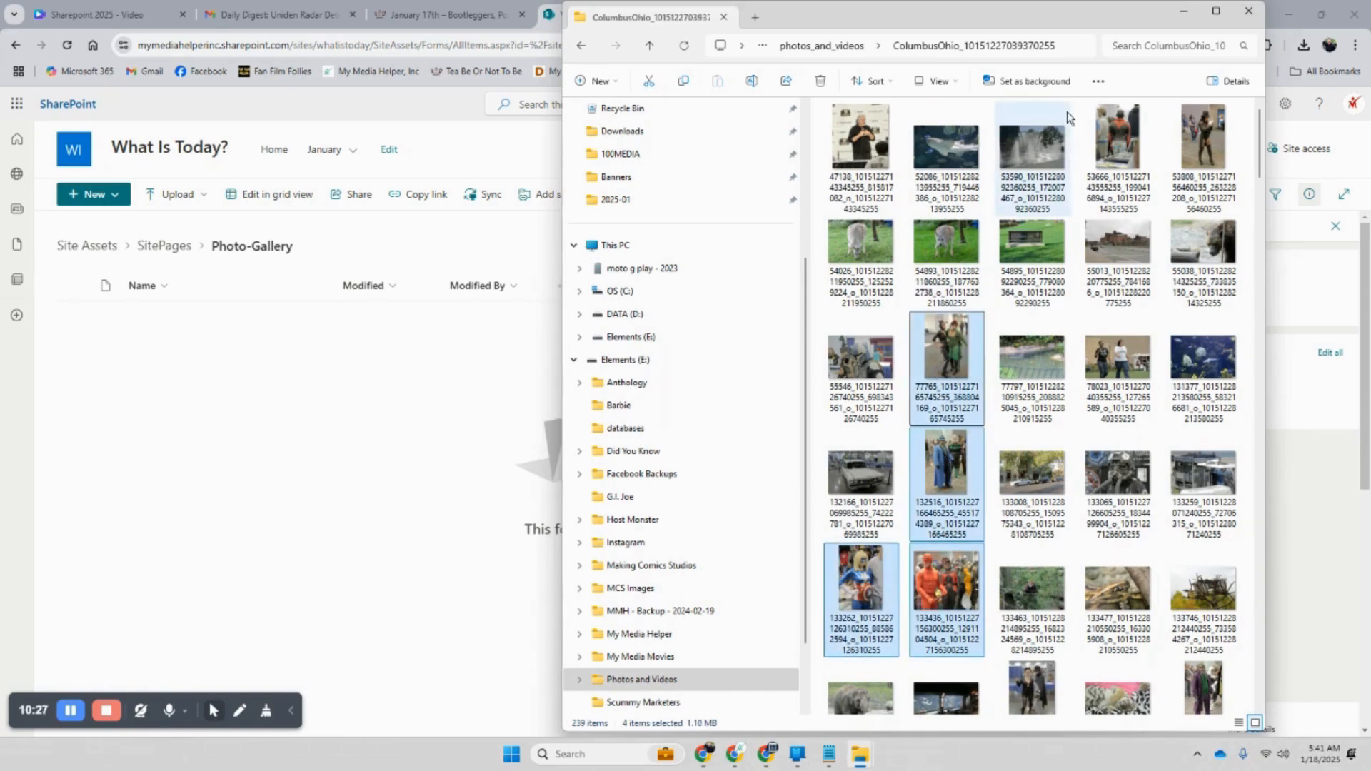
{"action": "left_click_drag", "start_coordinate": [1210, 146], "coordinate": [318, 382]}
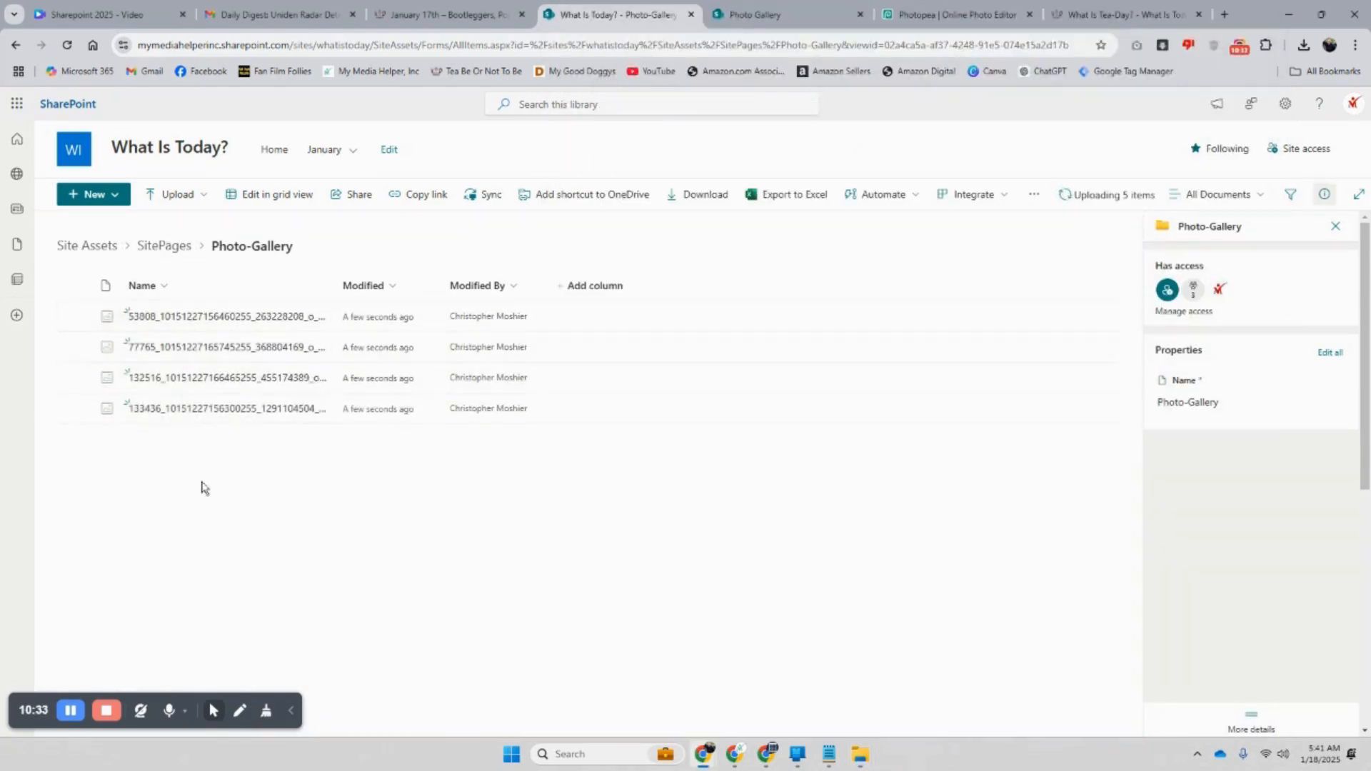
{"action": "right_click", "coordinate": [329, 326]}
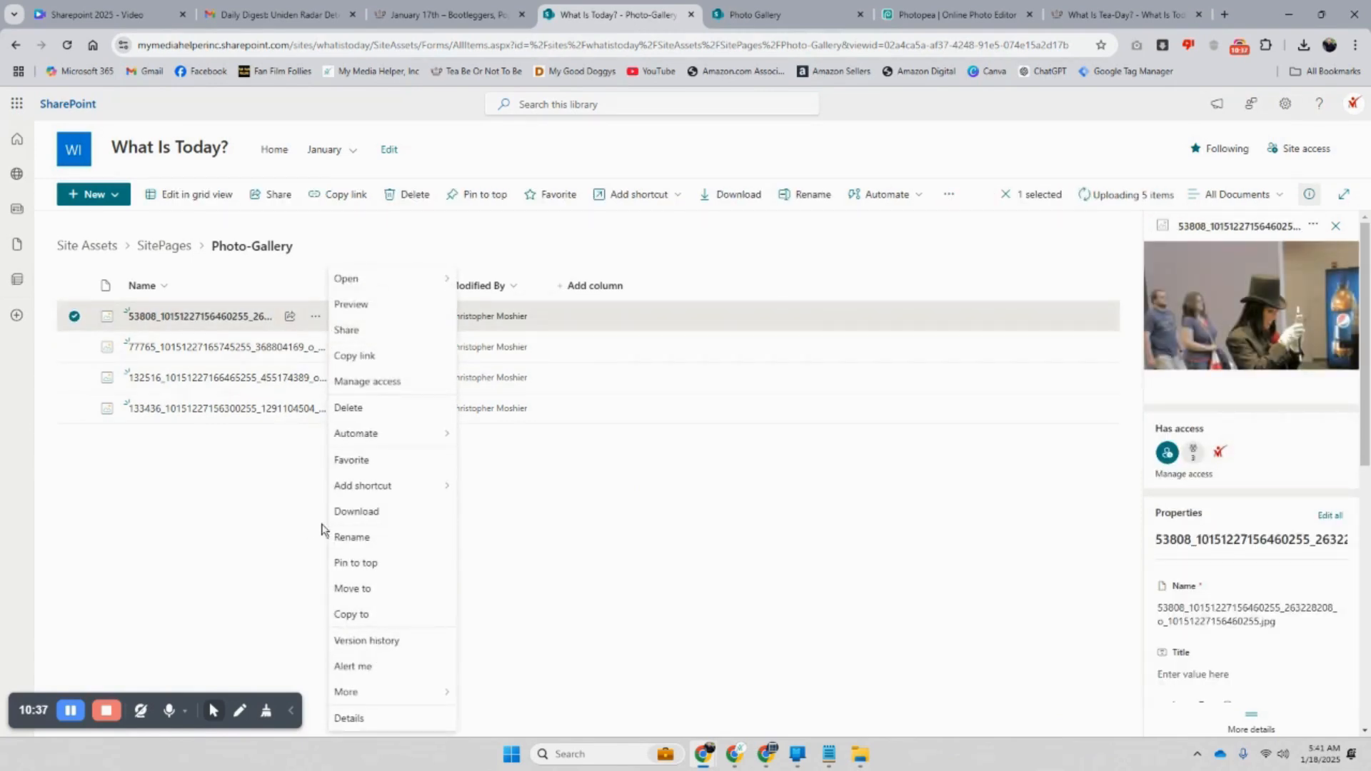
{"action": "left_click", "coordinate": [315, 438]}
{"action": "left_click", "coordinate": [315, 439]}
{"action": "left_click", "coordinate": [353, 538]}
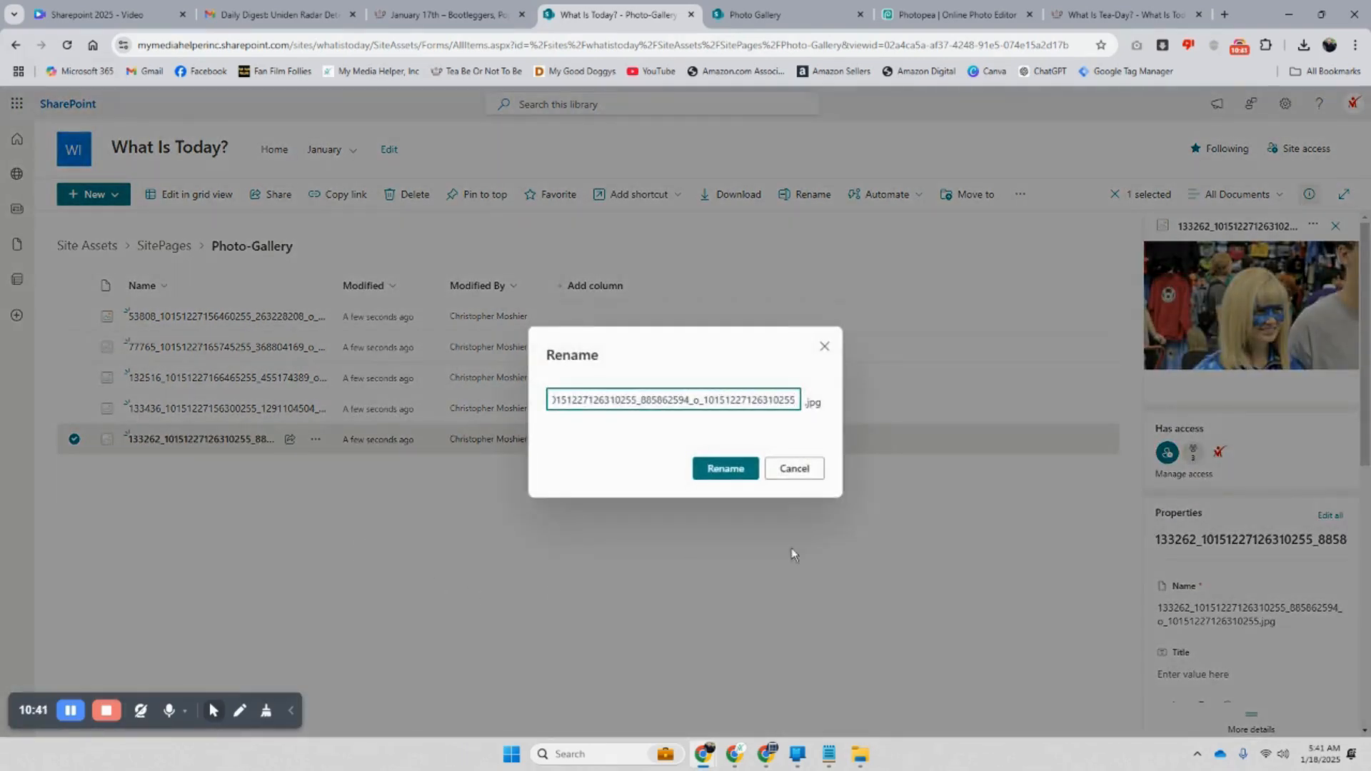
{"action": "left_click", "coordinate": [796, 468]}
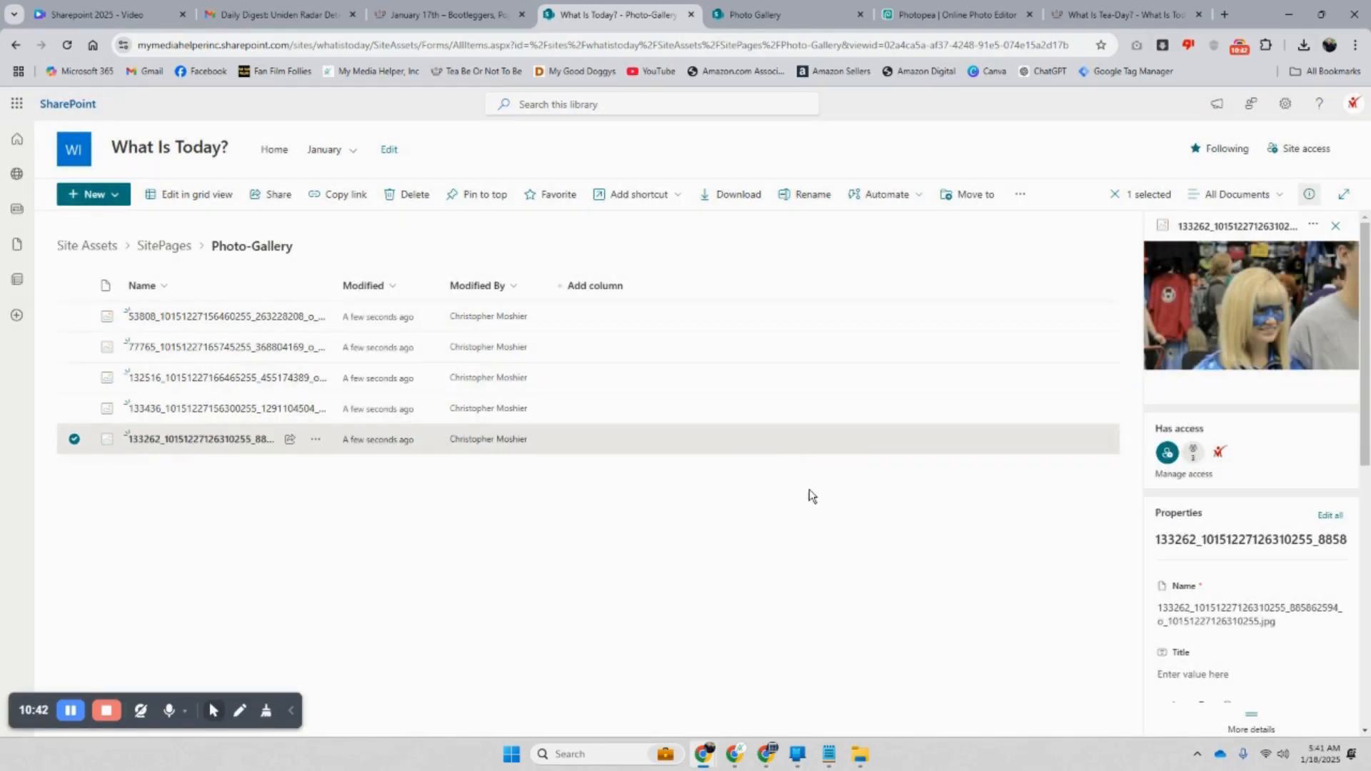
Show the Photo-Gallery folder's files as tiles
{"action": "left_click", "coordinate": [1281, 203]}
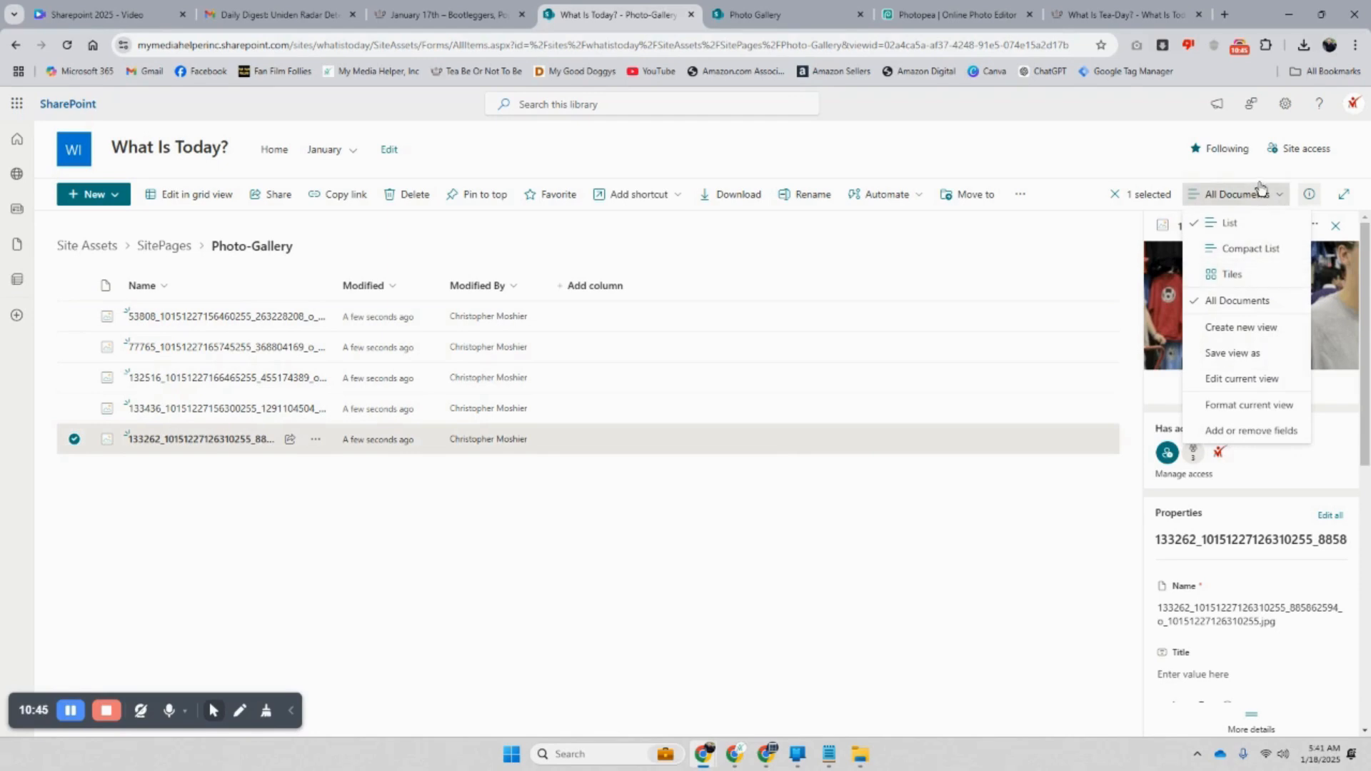
{"action": "left_click", "coordinate": [1236, 273]}
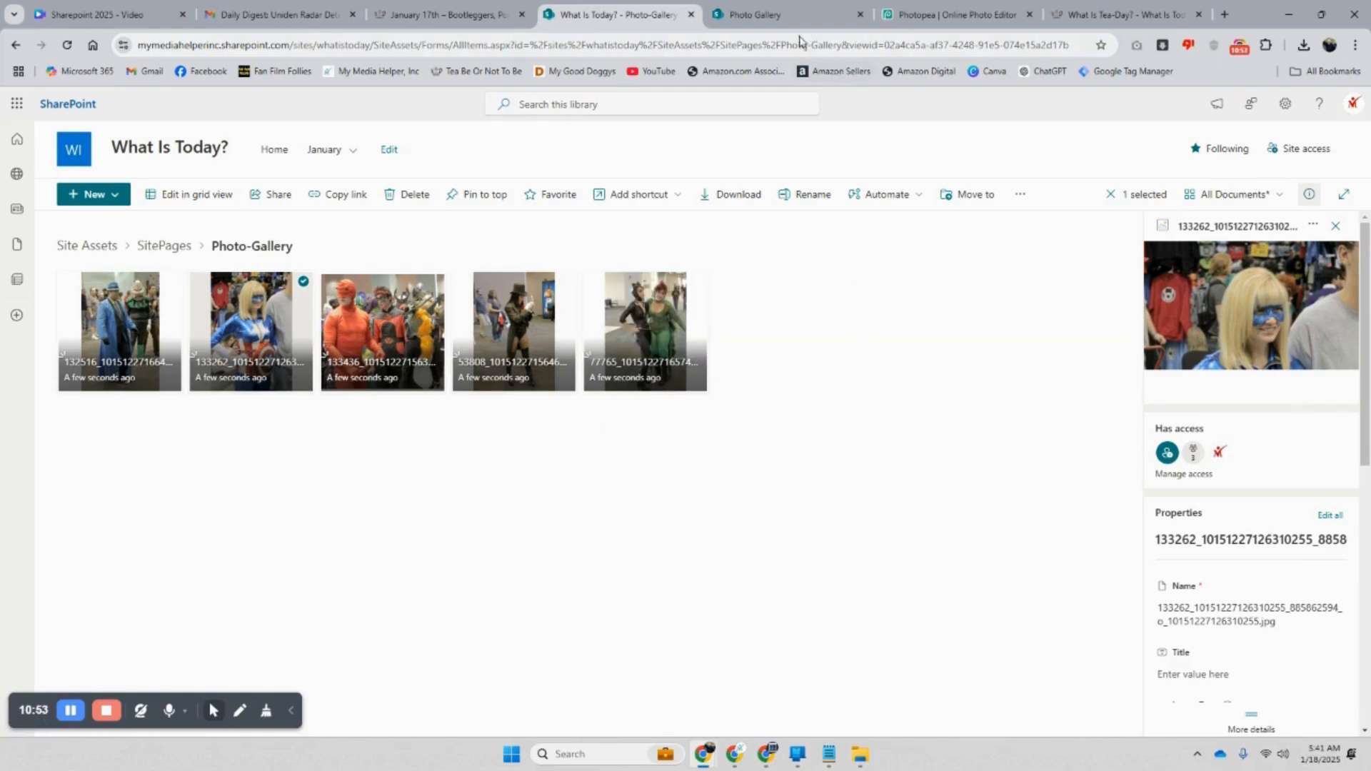
Go to the published Photo Gallery page and open it for editing at its three-column section
{"action": "left_click", "coordinate": [788, 17]}
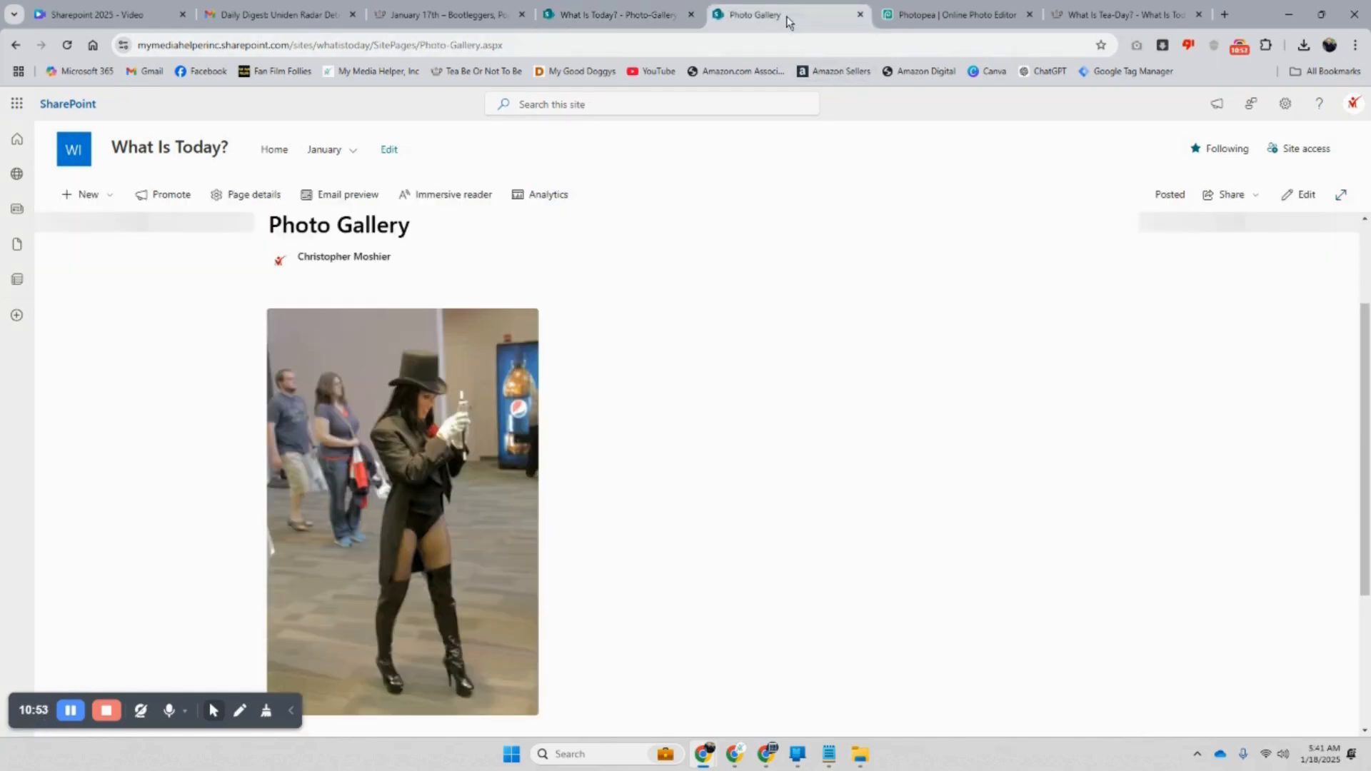
{"action": "left_click", "coordinate": [1307, 196]}
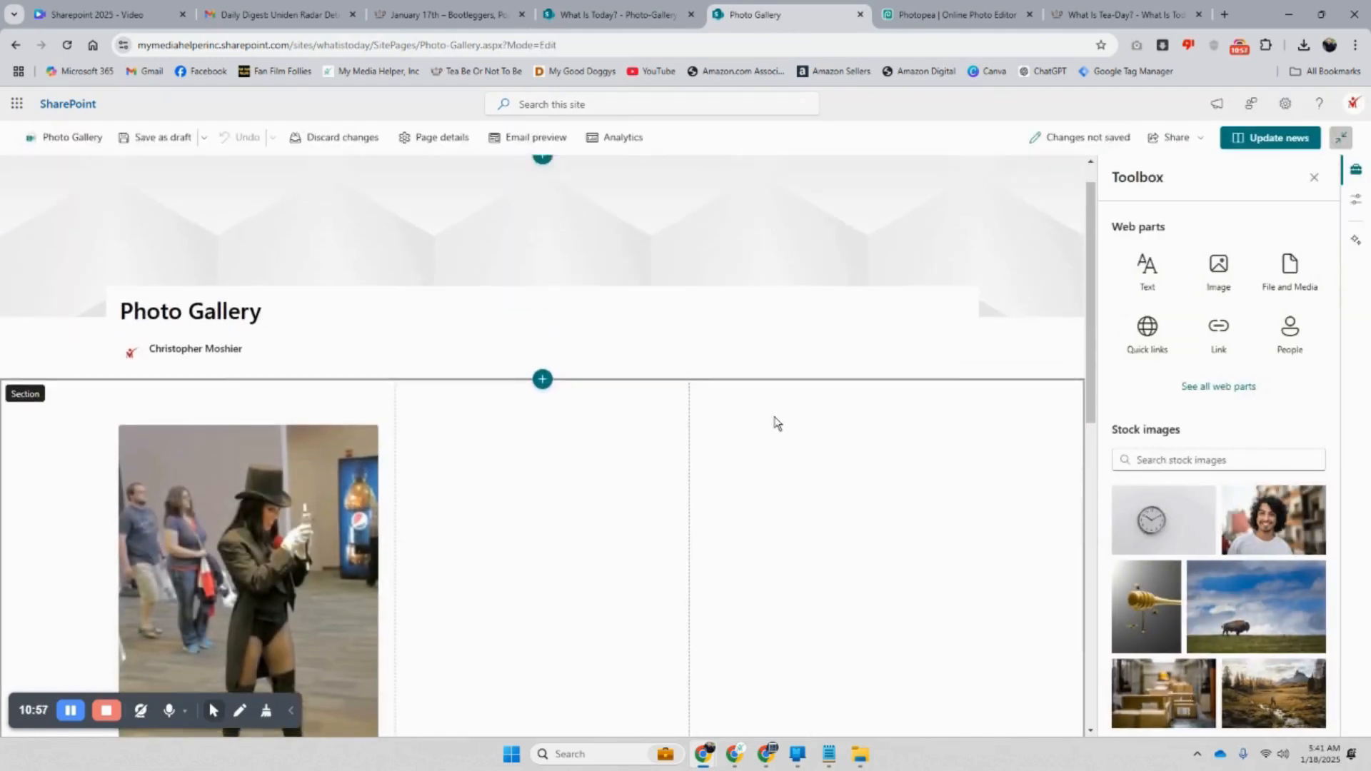
{"action": "scroll", "coordinate": [774, 422], "scroll_direction": "down", "scroll_amount": 6}
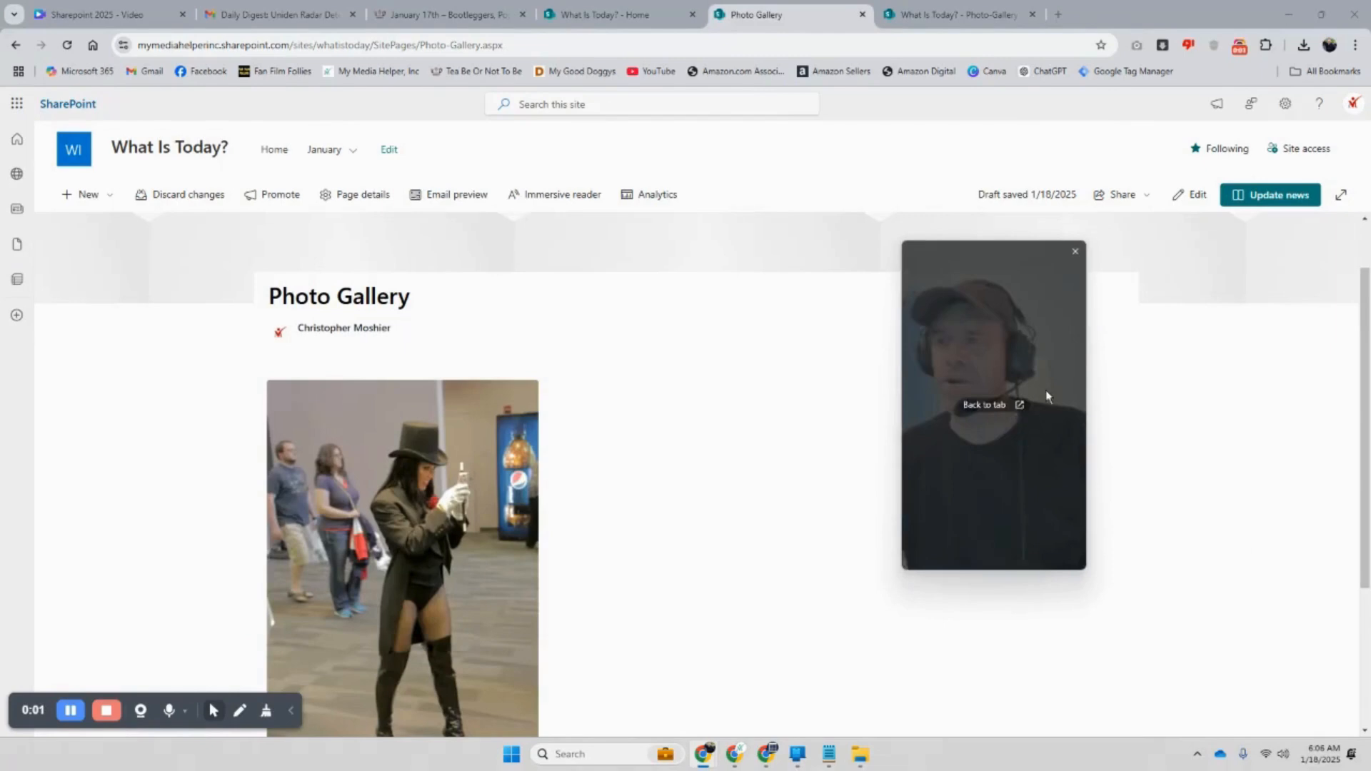
Edit the Photo Gallery page again to examine its full list of available web parts, and update the news post
{"action": "left_click", "coordinate": [1203, 203]}
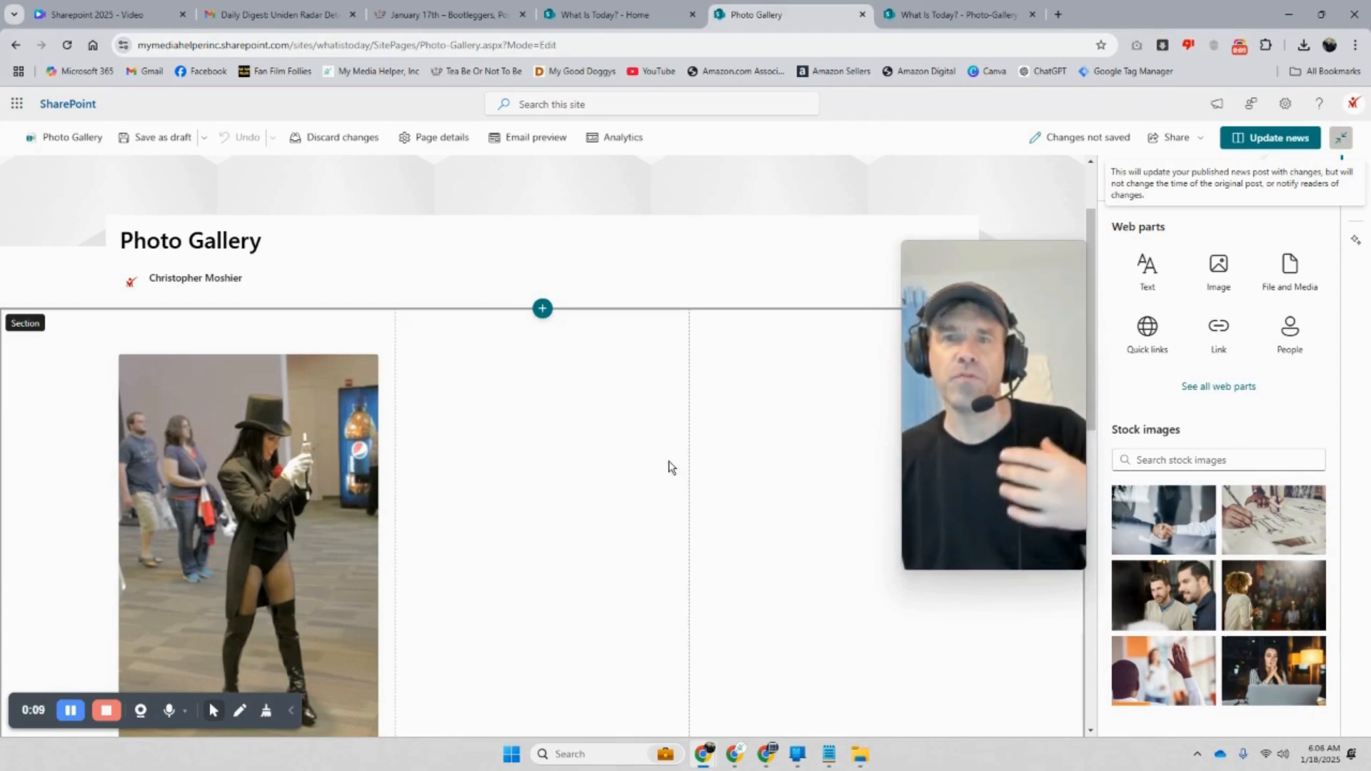
{"action": "left_click", "coordinate": [1241, 386]}
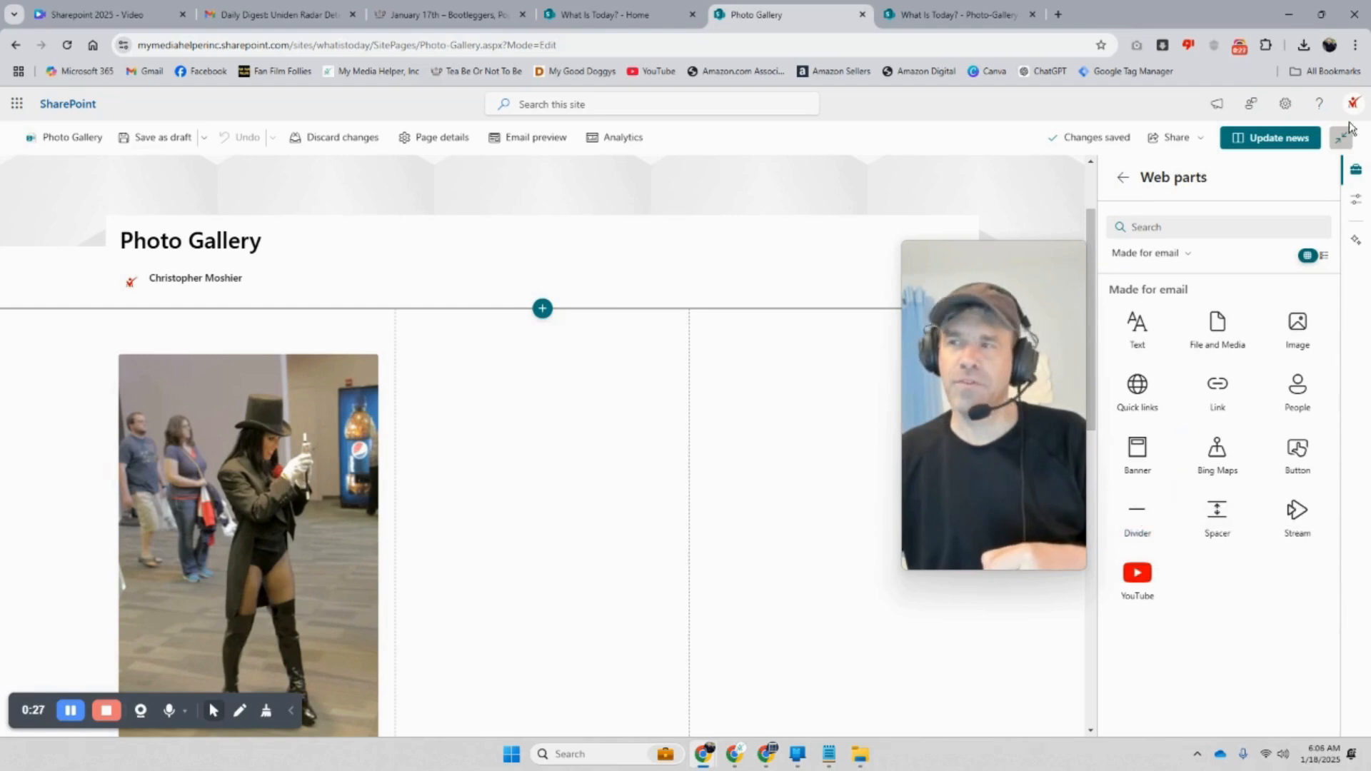
{"action": "left_click", "coordinate": [1278, 138]}
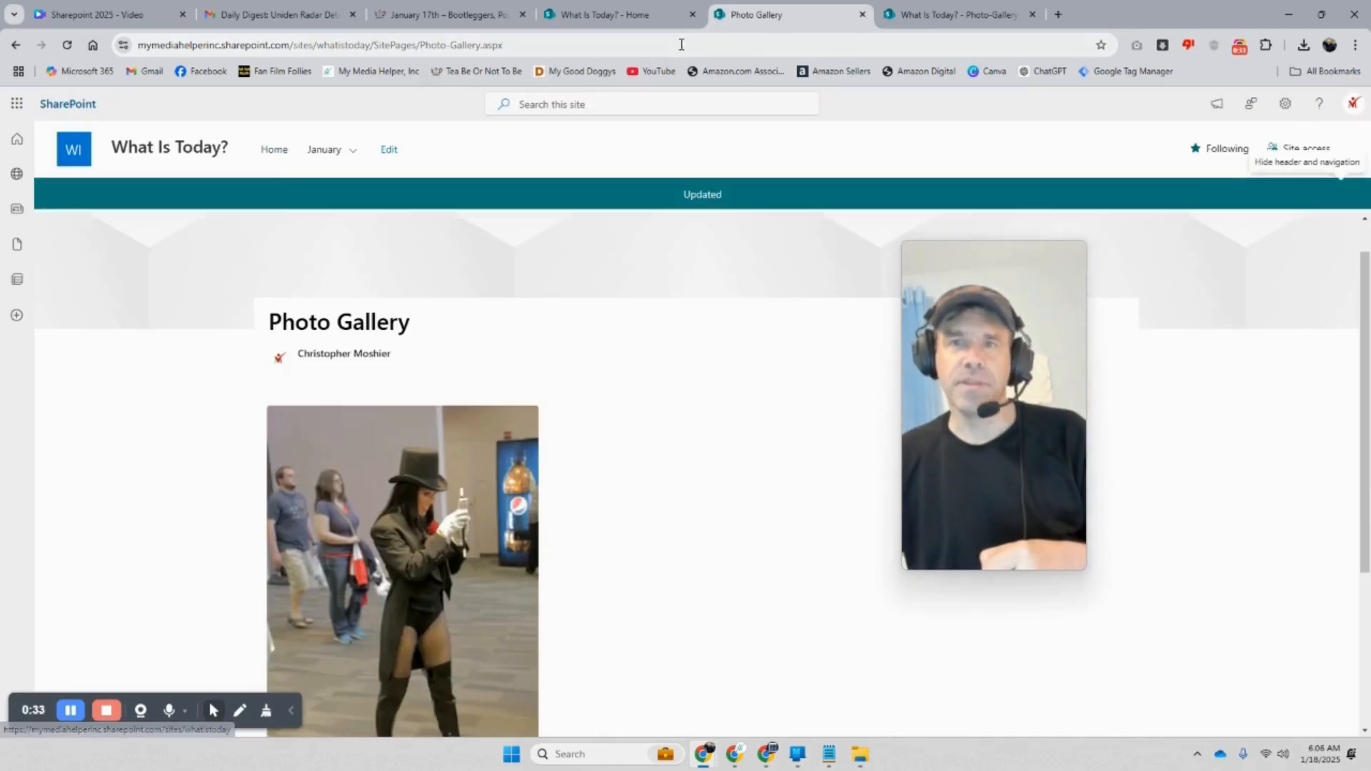
Create a new page from the Blank template, starting from the What Is Today? home page
{"action": "left_click", "coordinate": [629, 13]}
{"action": "left_click", "coordinate": [109, 173]}
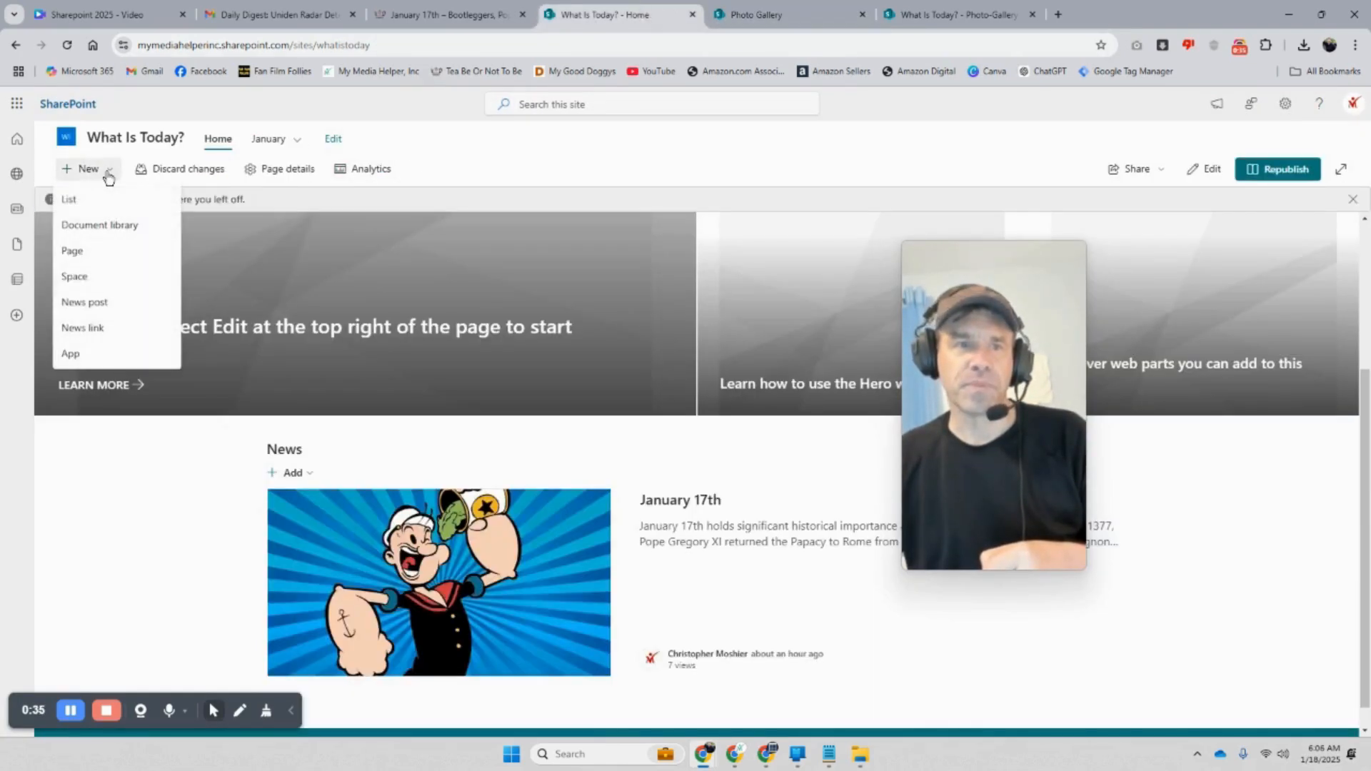
{"action": "left_click", "coordinate": [101, 254]}
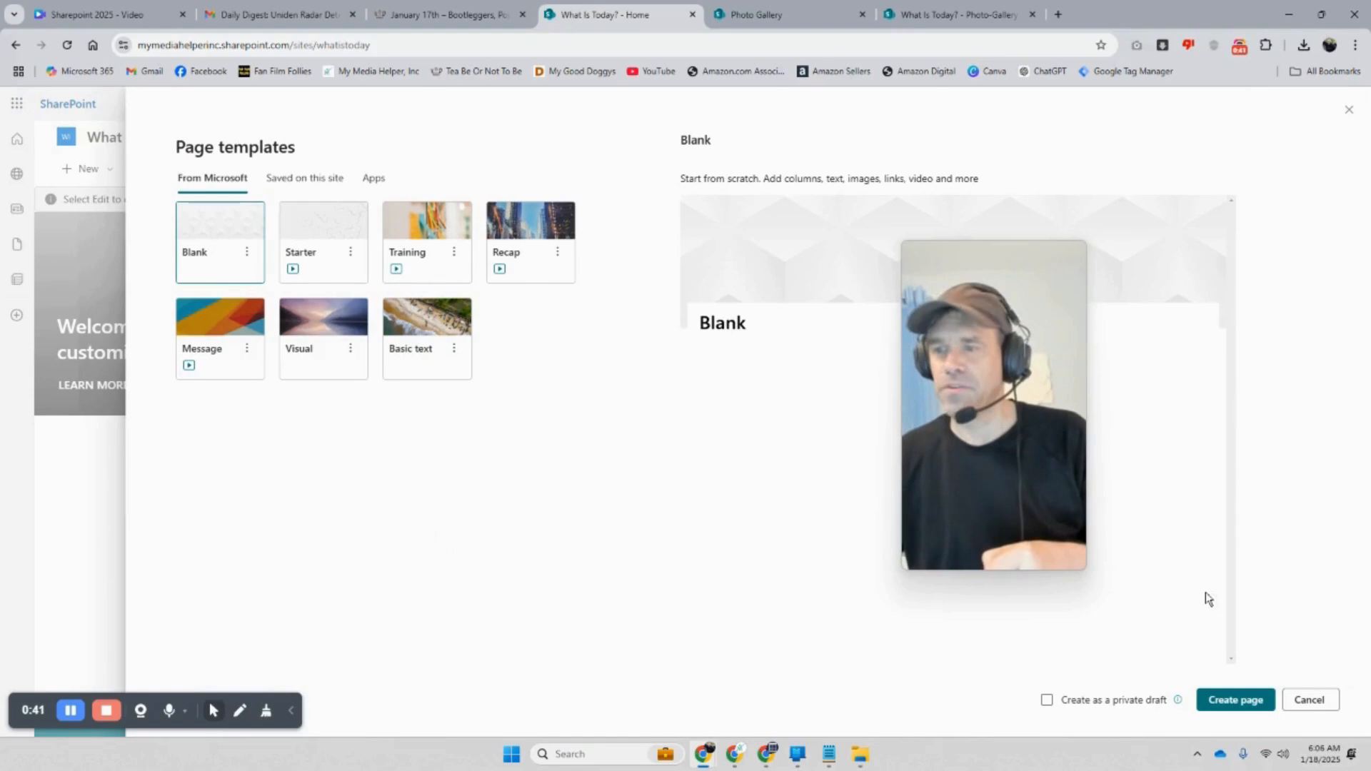
{"action": "left_click", "coordinate": [1255, 701]}
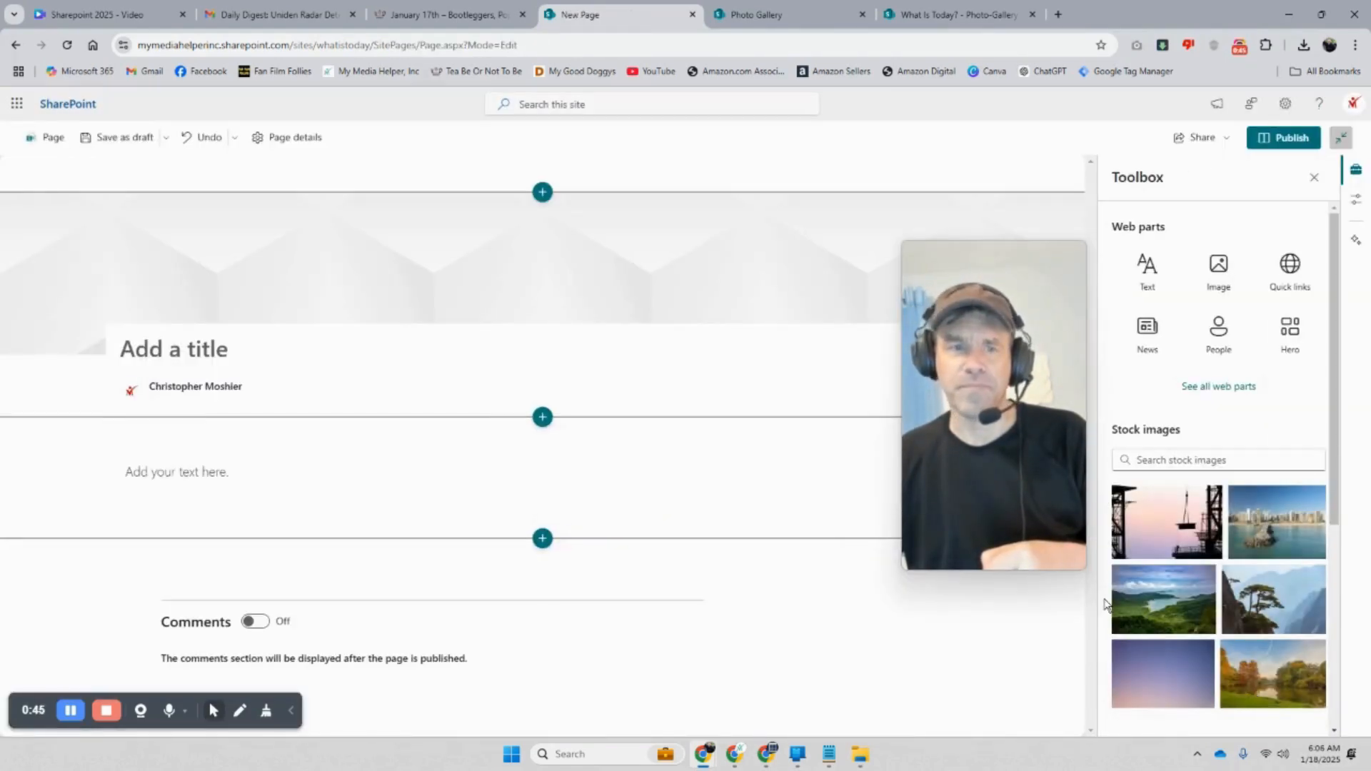
Title the new page "Comic Con Photo Gallery" and remove the author from its banner
{"action": "left_click", "coordinate": [302, 354]}
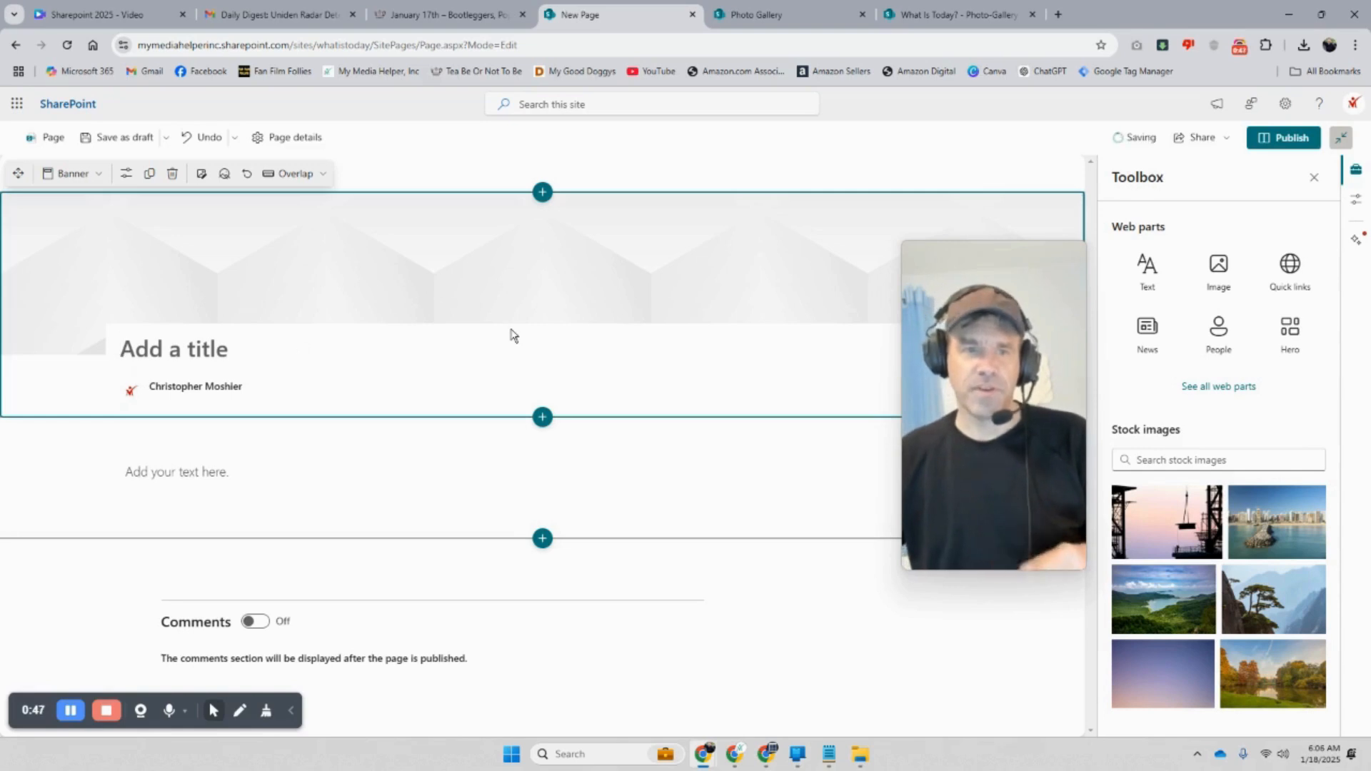
{"action": "type", "text": "Comic Co"}
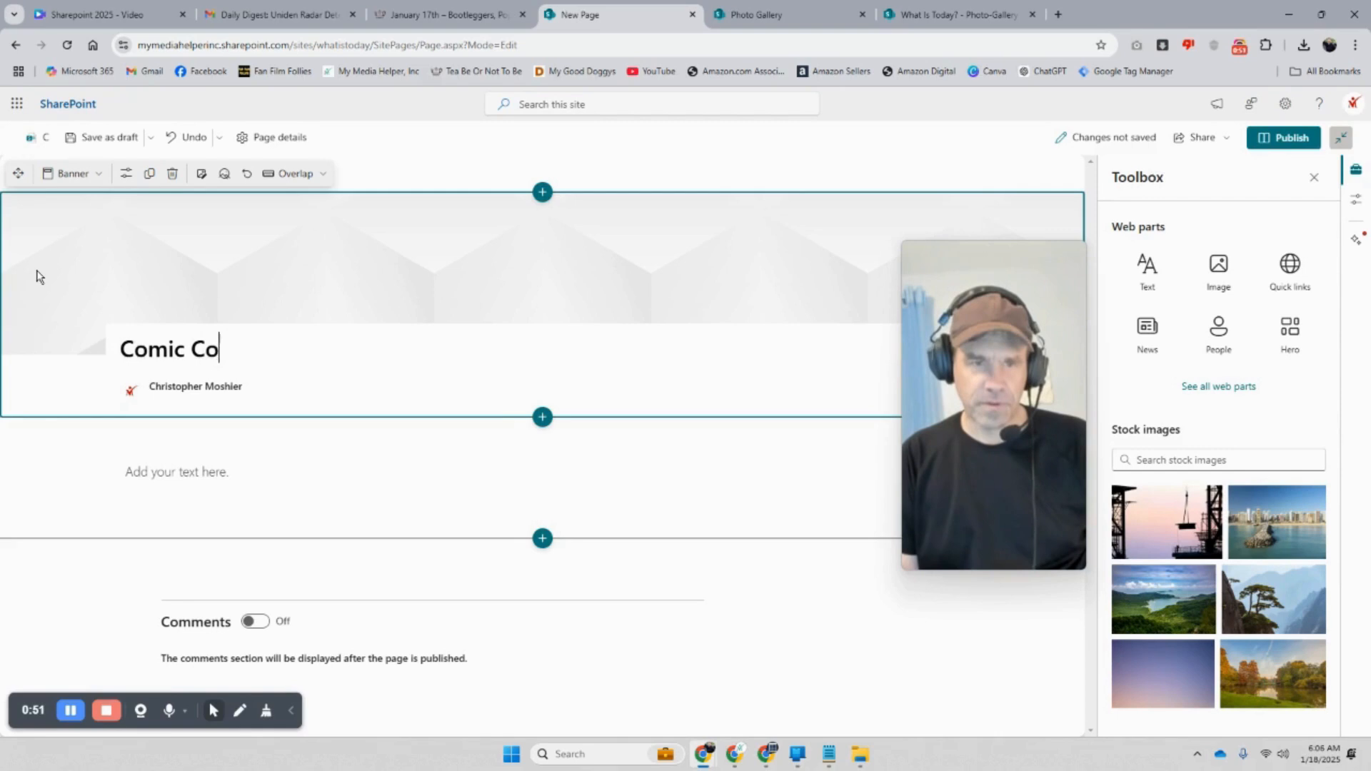
{"action": "type", "text": "n Photo Gallery"}
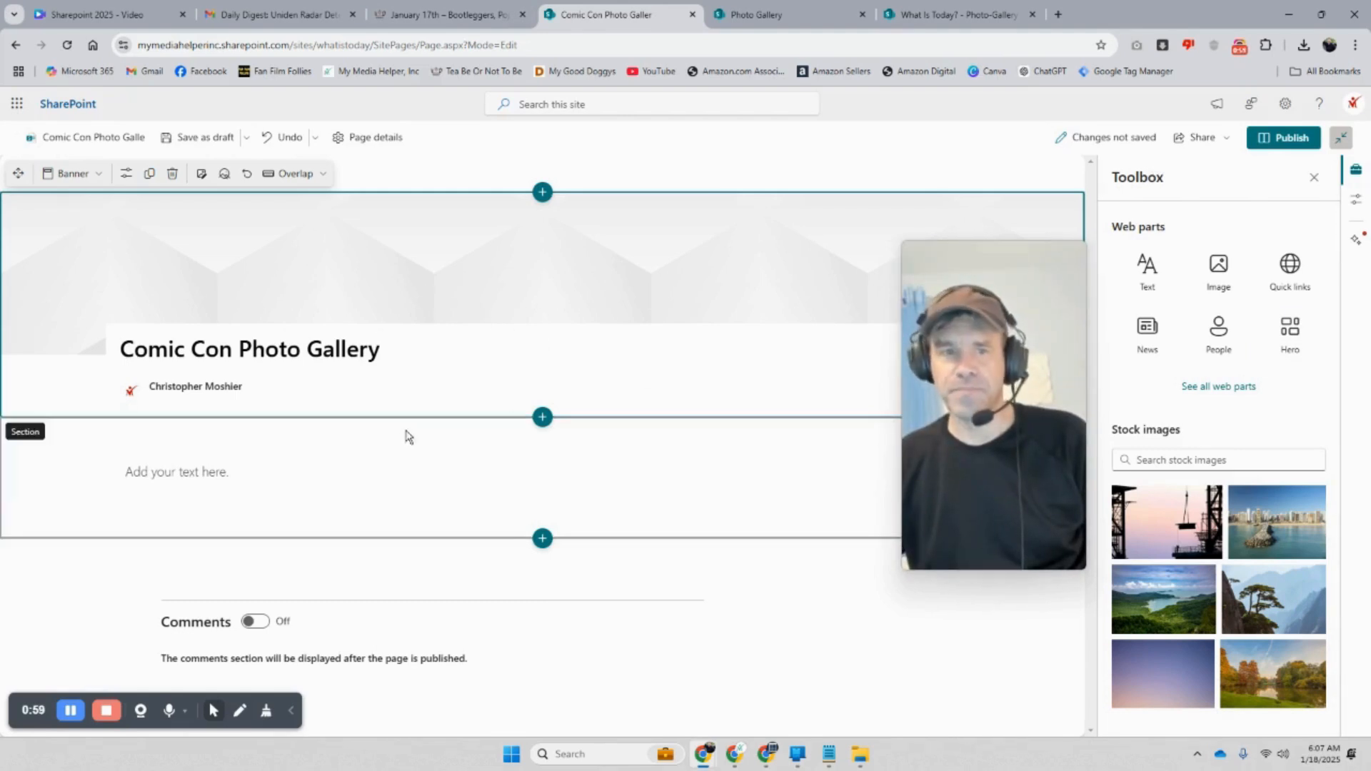
{"action": "left_click", "coordinate": [270, 397]}
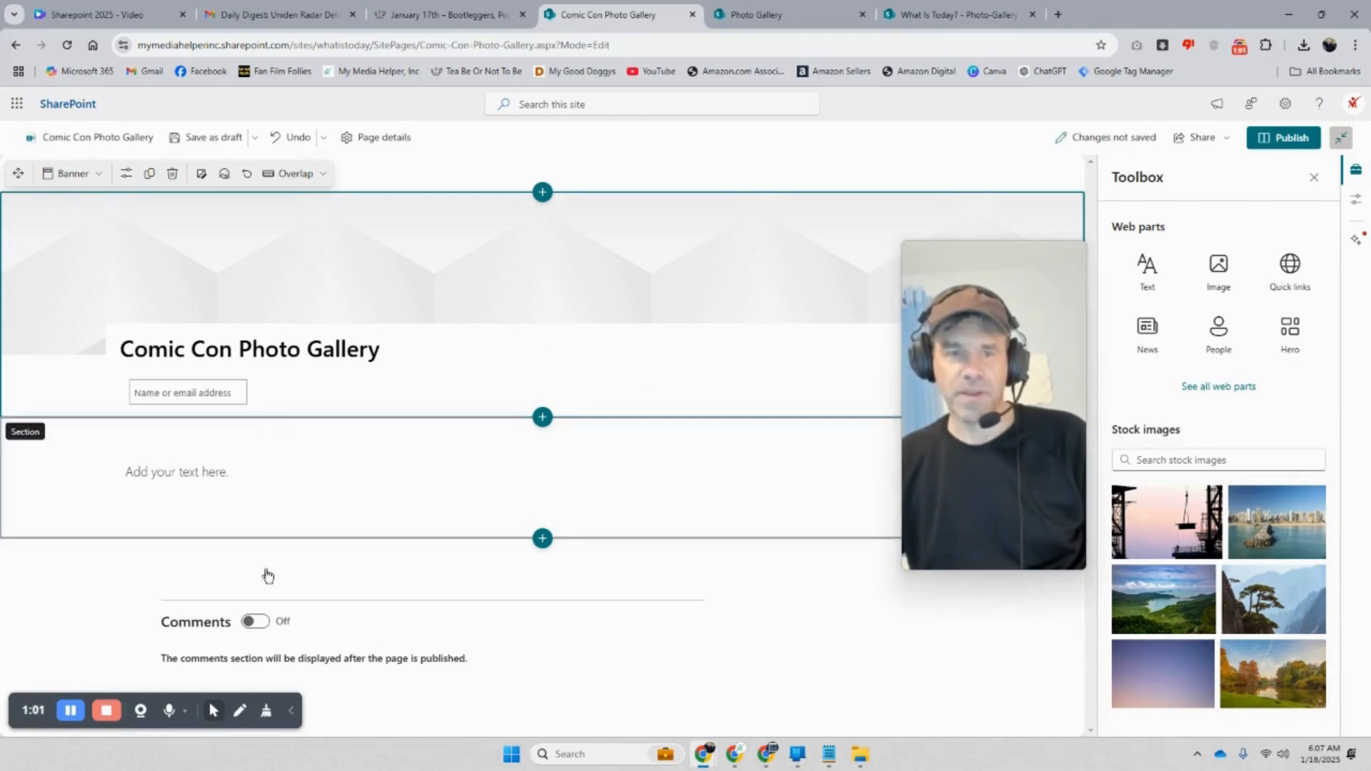
Publish the Comic Con Photo Gallery page and dismiss the suggestions for helping others find it
{"action": "left_click", "coordinate": [1284, 137]}
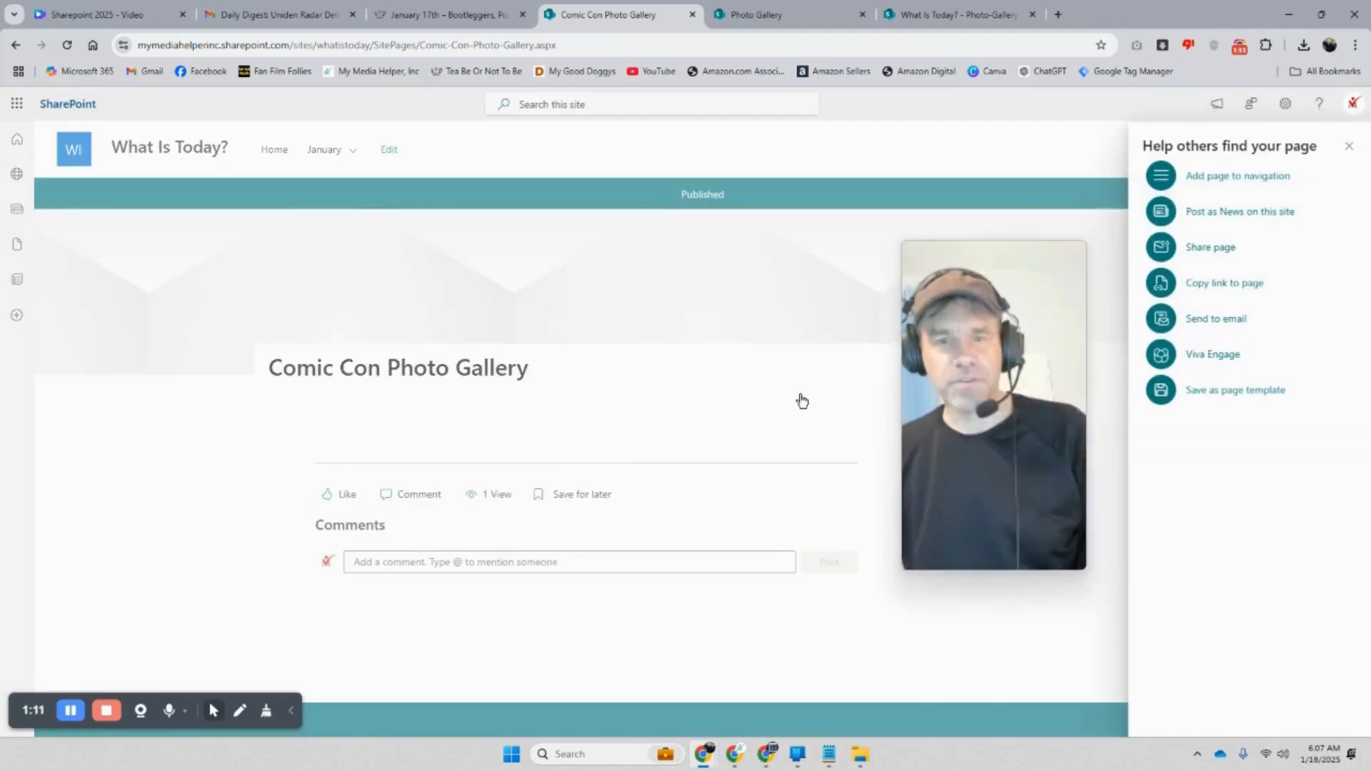
{"action": "left_click", "coordinate": [1348, 147]}
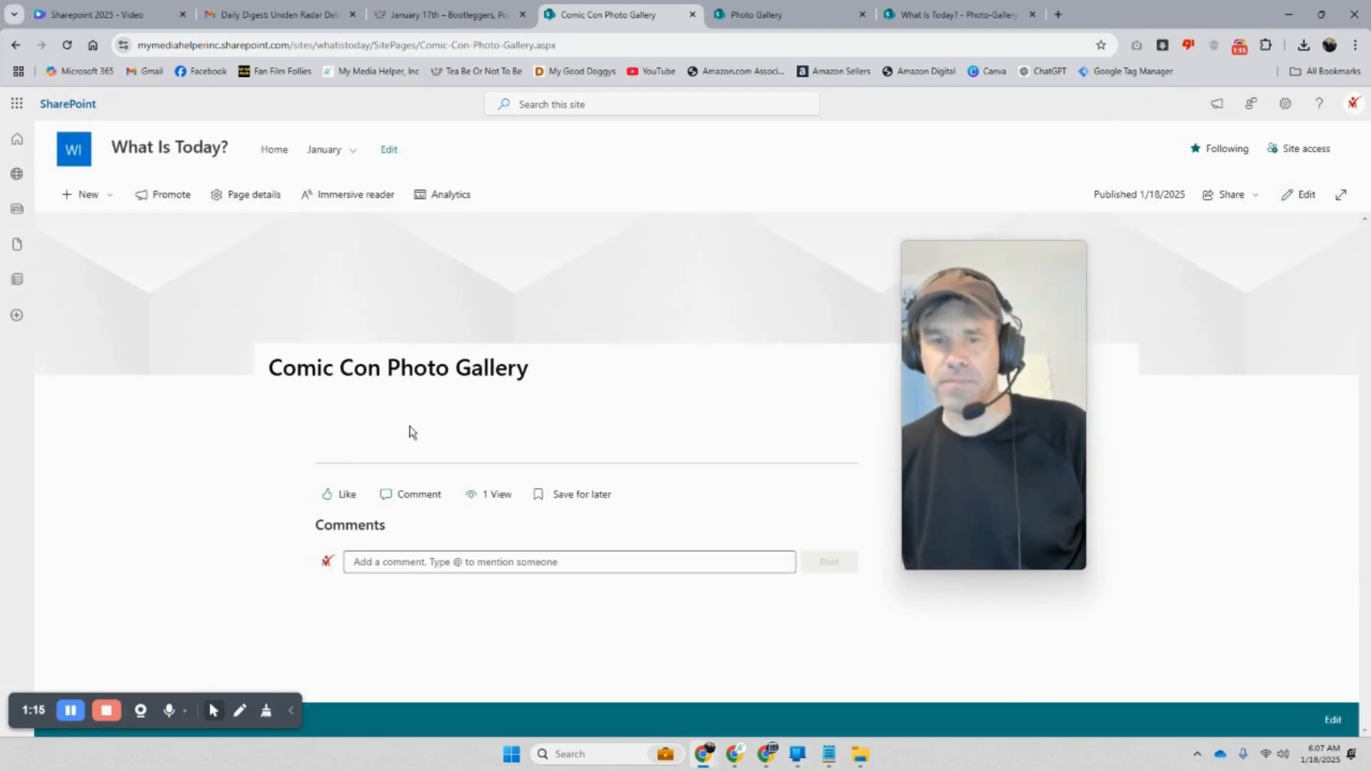
Reopen the Comic Con Photo Gallery page for editing and look through the full list of web parts available for its first section
{"action": "left_click", "coordinate": [1307, 195]}
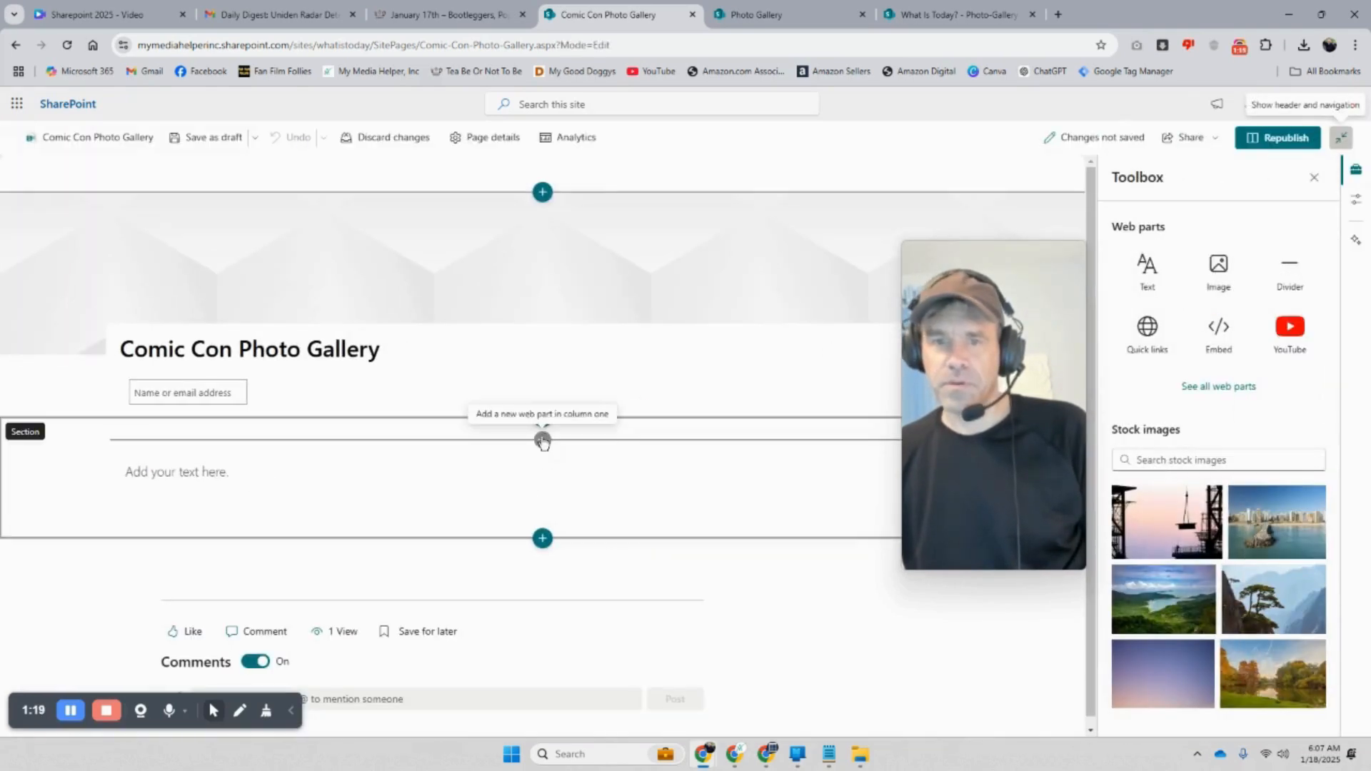
{"action": "left_click", "coordinate": [542, 440]}
{"action": "scroll", "coordinate": [592, 546], "scroll_direction": "down", "scroll_amount": 5}
{"action": "left_click_drag", "start_coordinate": [1089, 321], "coordinate": [1095, 372]}
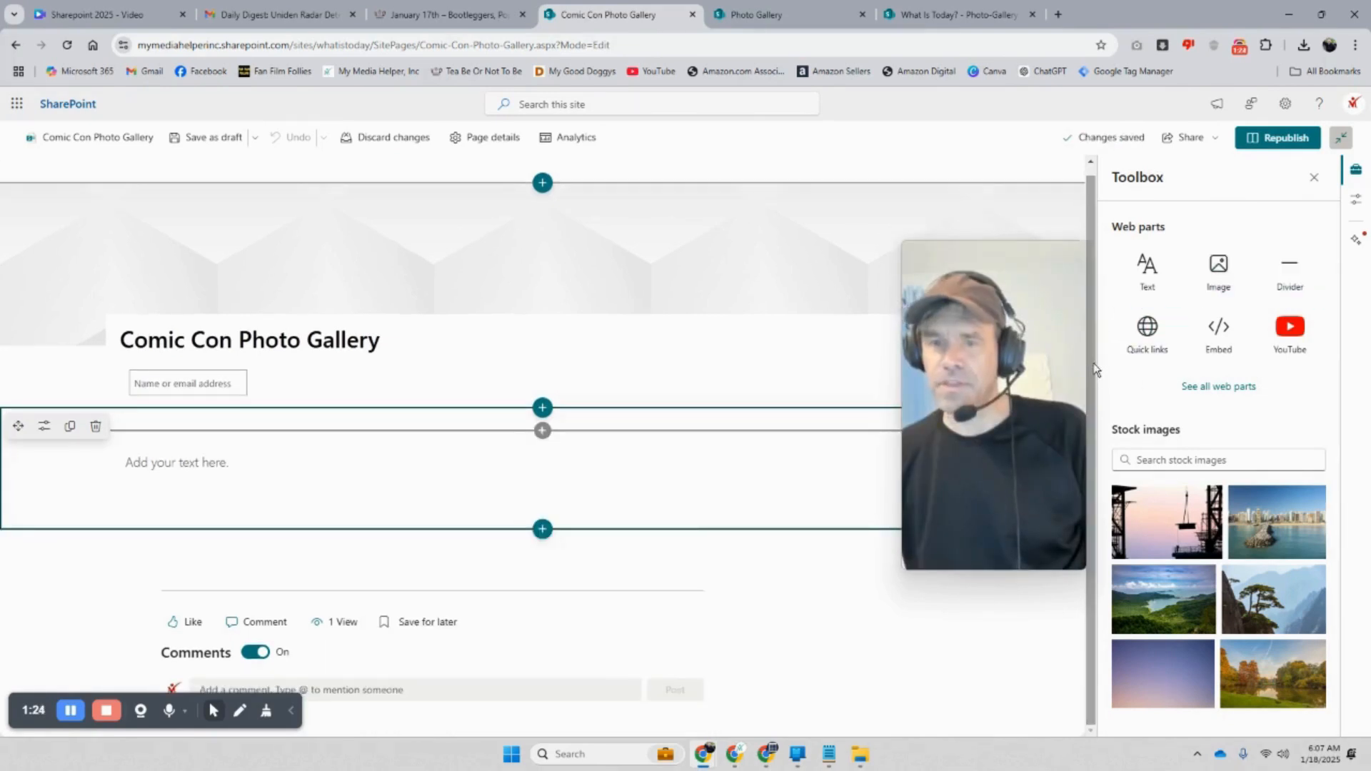
{"action": "left_click", "coordinate": [542, 431]}
{"action": "left_click", "coordinate": [1220, 390]}
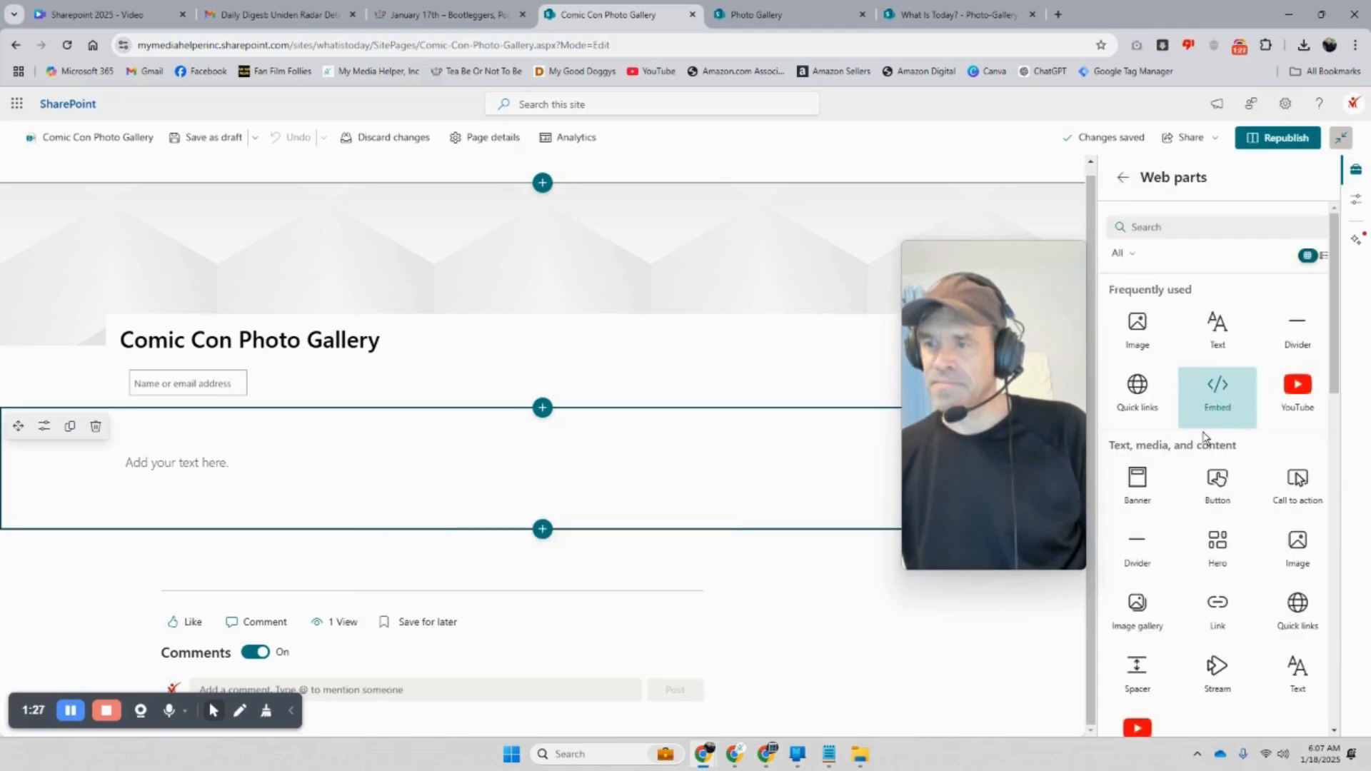
{"action": "scroll", "coordinate": [1214, 447], "scroll_direction": "down", "scroll_amount": 10}
{"action": "scroll", "coordinate": [1214, 447], "scroll_direction": "down", "scroll_amount": 3}
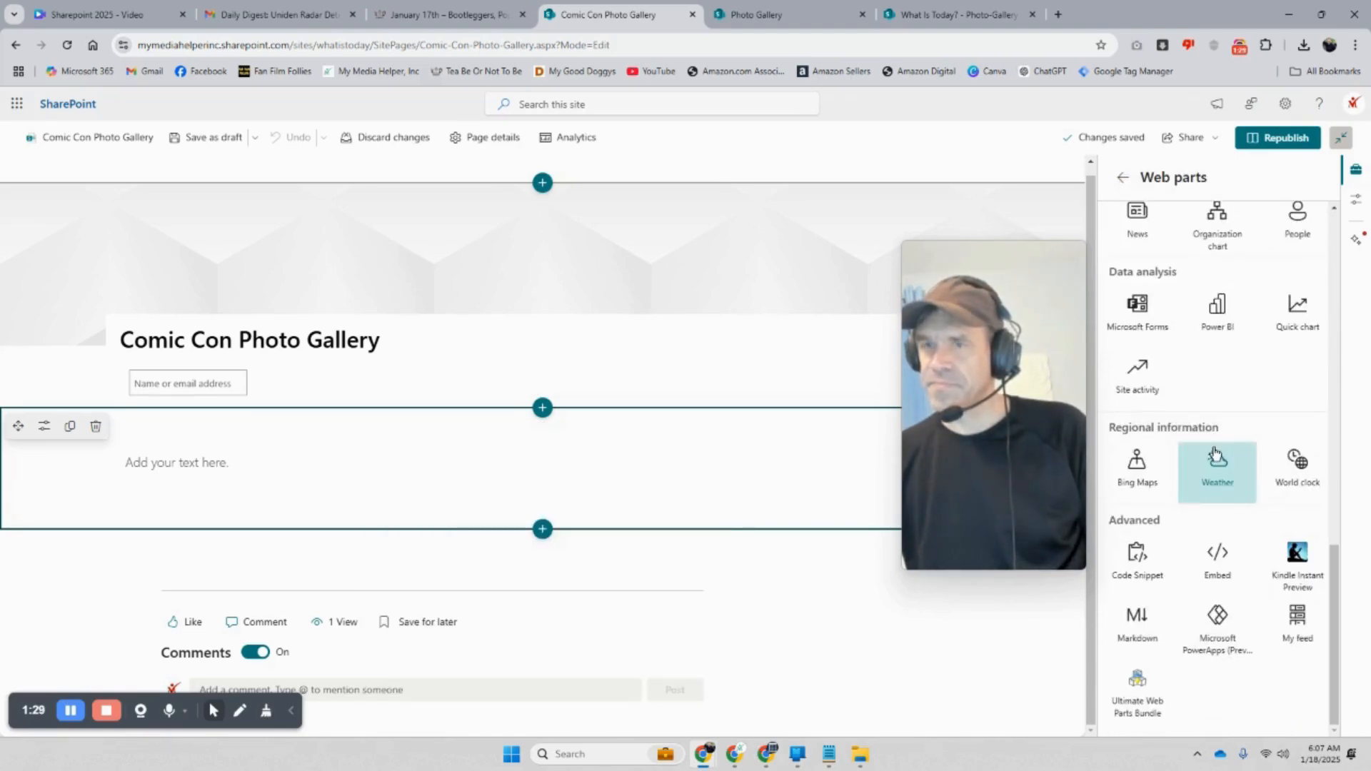
Open the Photo Gallery page for editing and compare its available web parts with those offered on the Comic Con Photo Gallery page
{"action": "left_click", "coordinate": [734, 21]}
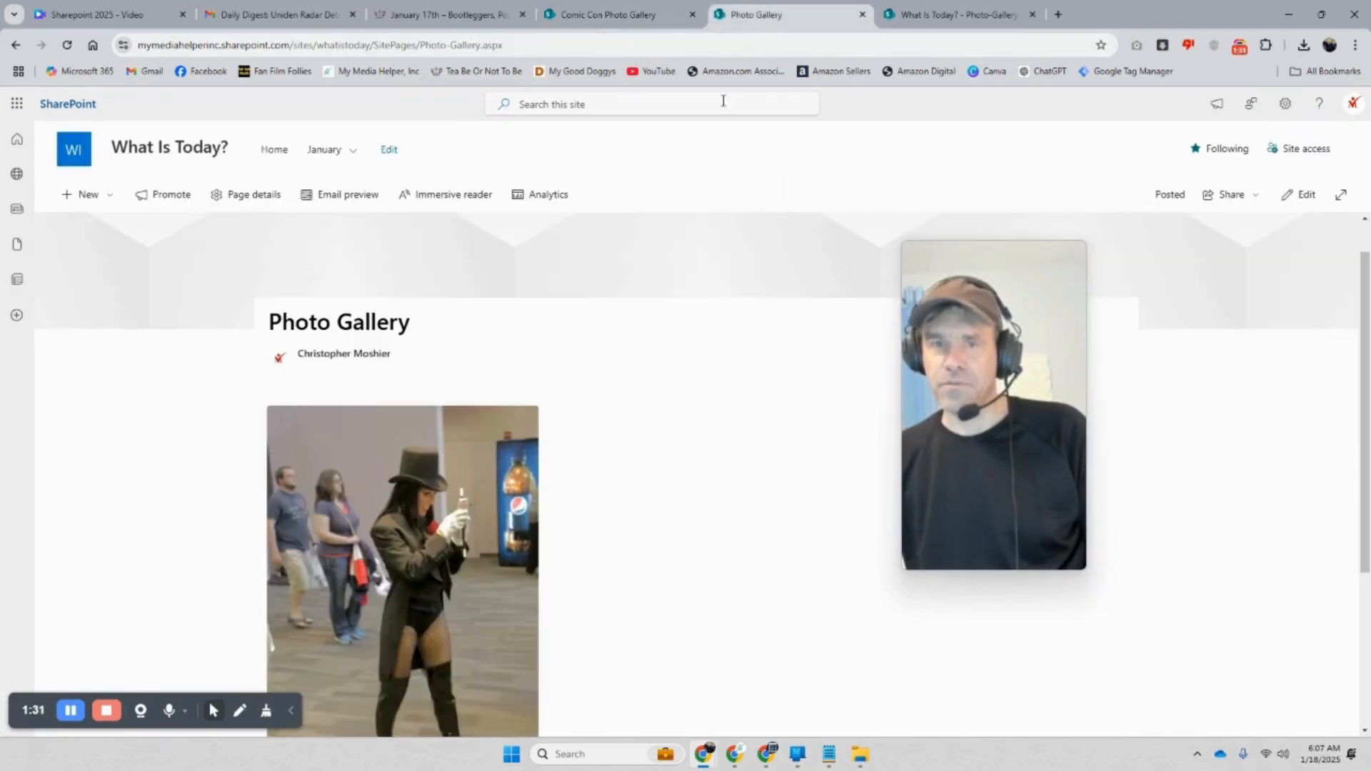
{"action": "left_click", "coordinate": [1299, 195]}
{"action": "scroll", "coordinate": [1230, 328], "scroll_direction": "down", "scroll_amount": 1}
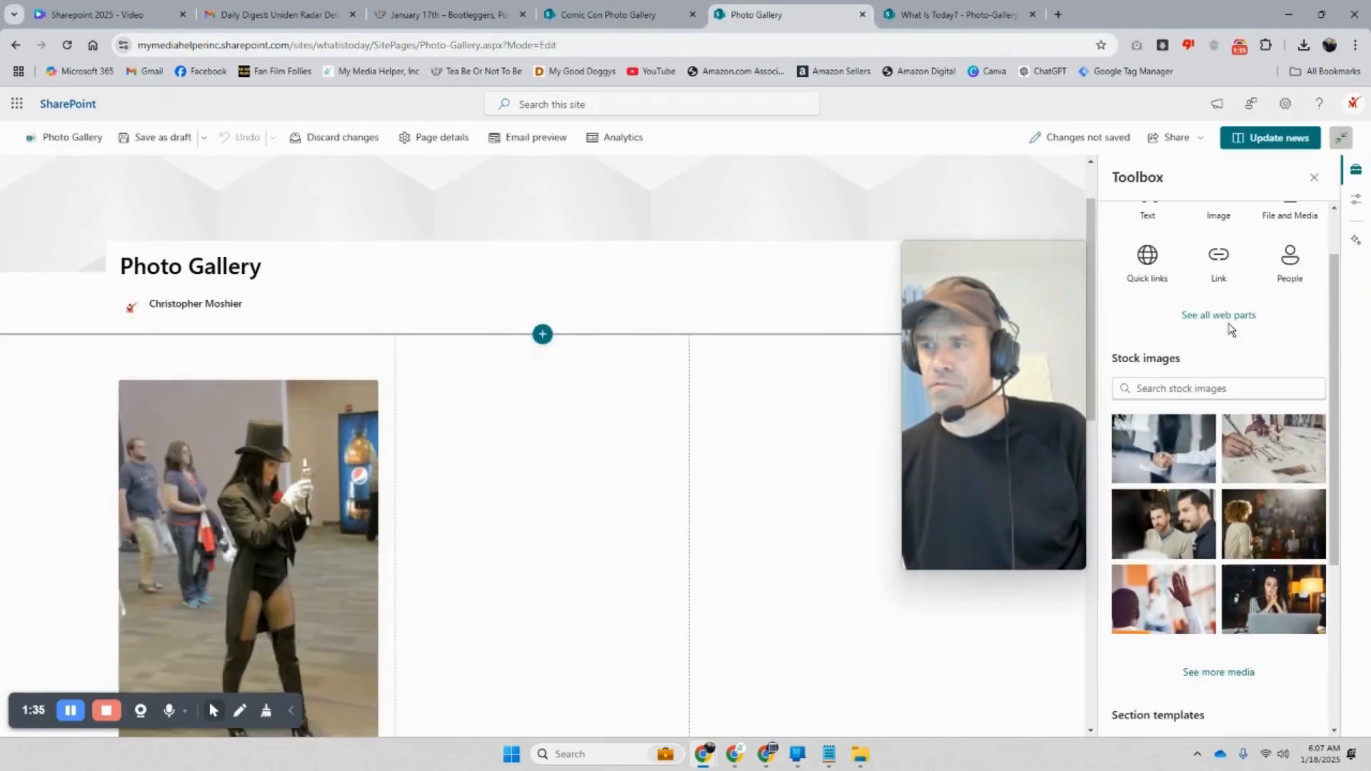
{"action": "left_click", "coordinate": [1228, 318]}
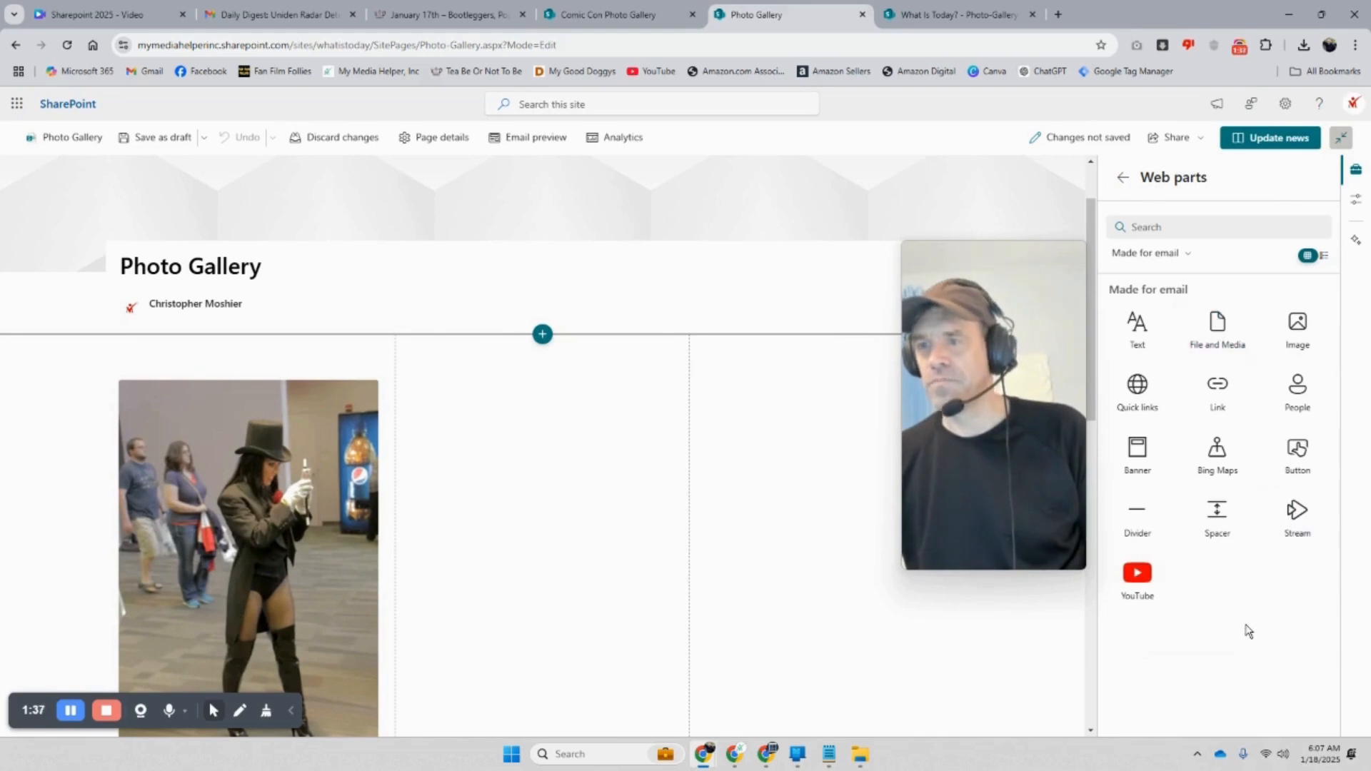
{"action": "left_click", "coordinate": [594, 18]}
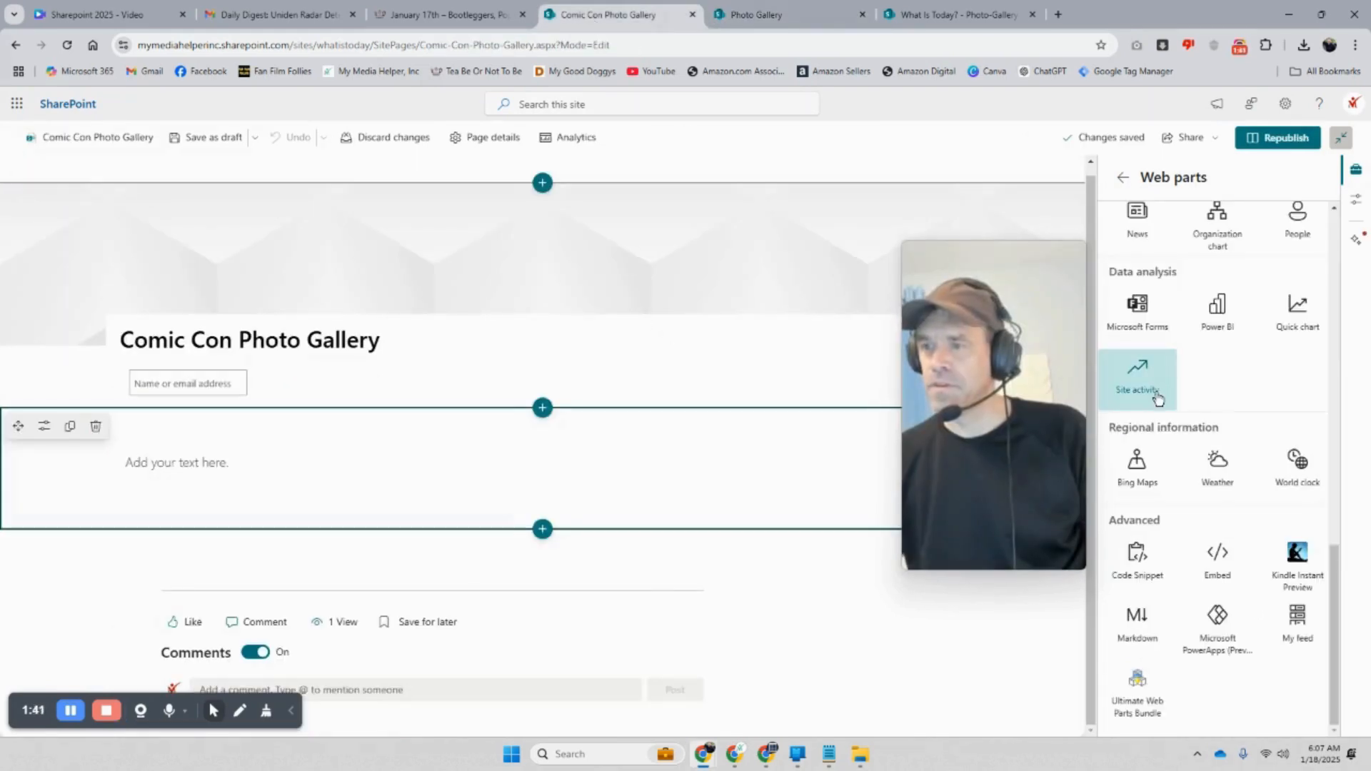
{"action": "scroll", "coordinate": [1207, 460], "scroll_direction": "up", "scroll_amount": 4}
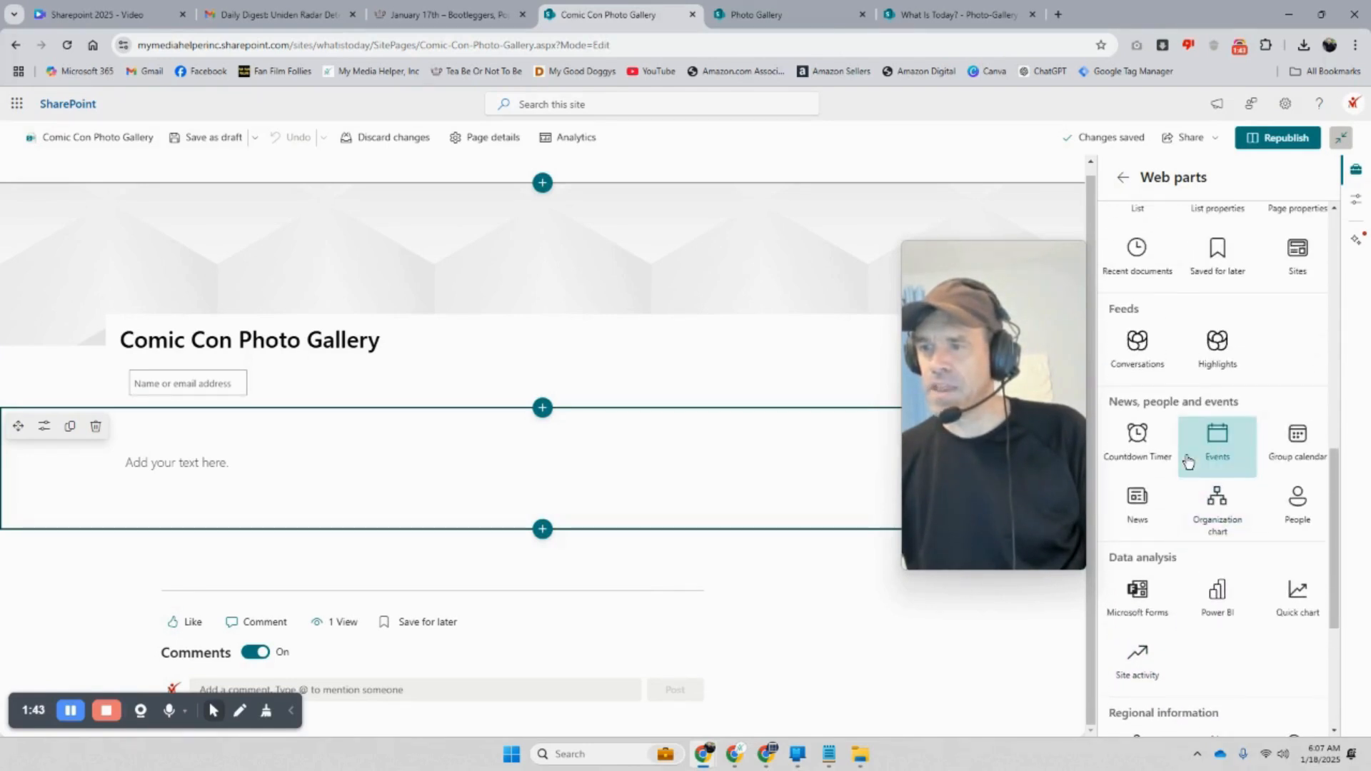
{"action": "scroll", "coordinate": [1188, 462], "scroll_direction": "up", "scroll_amount": 10}
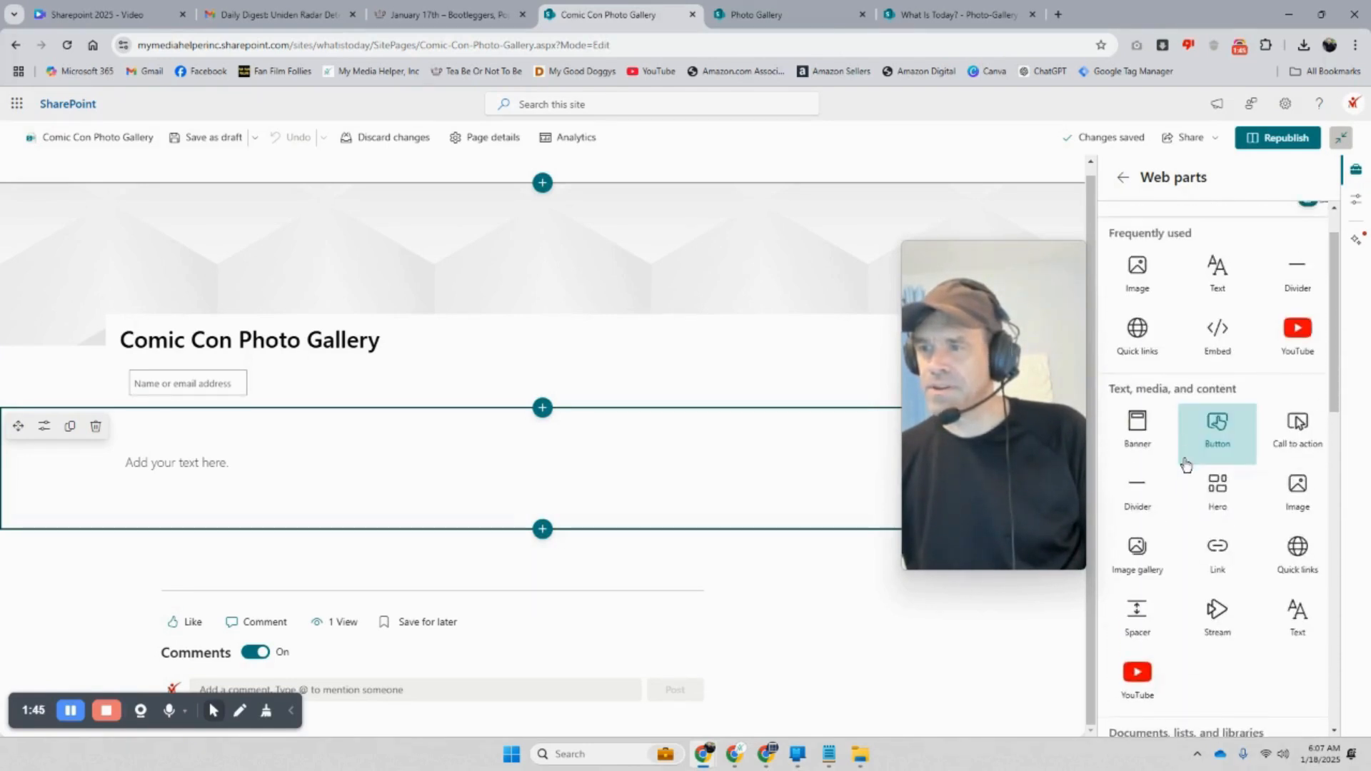
{"action": "mouse_move", "coordinate": [861, 757]}
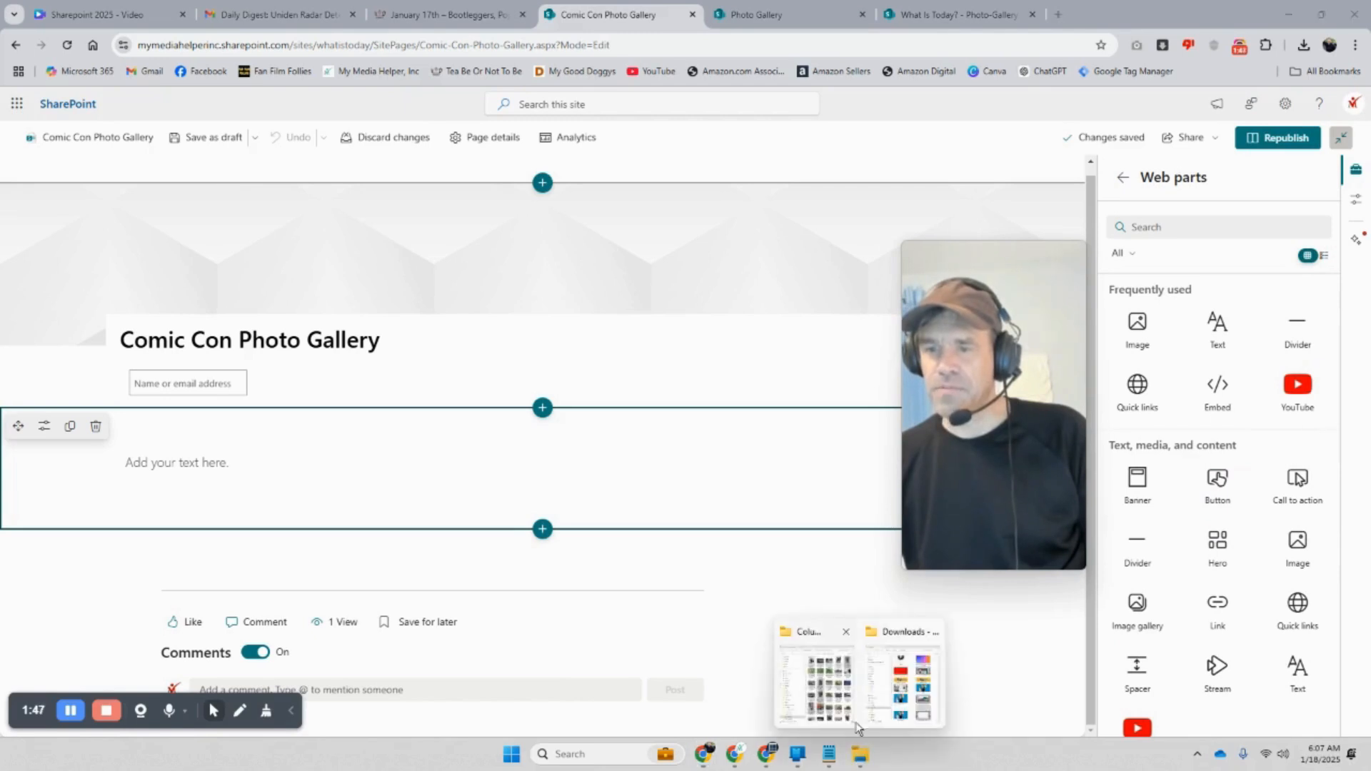
{"action": "left_click", "coordinate": [816, 707]}
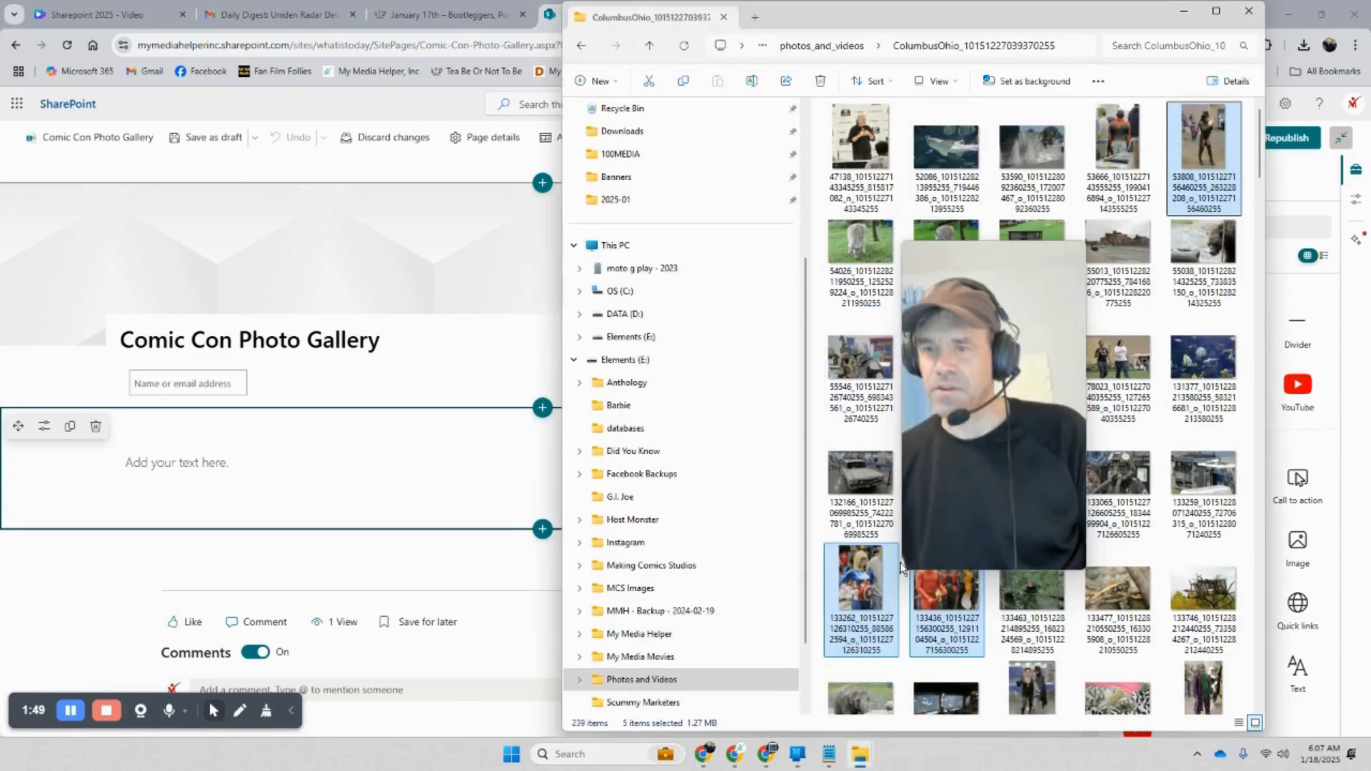
{"action": "left_click", "coordinate": [950, 638]}
{"action": "left_click_drag", "start_coordinate": [986, 461], "coordinate": [687, 345]}
{"action": "left_click", "coordinate": [941, 627]}
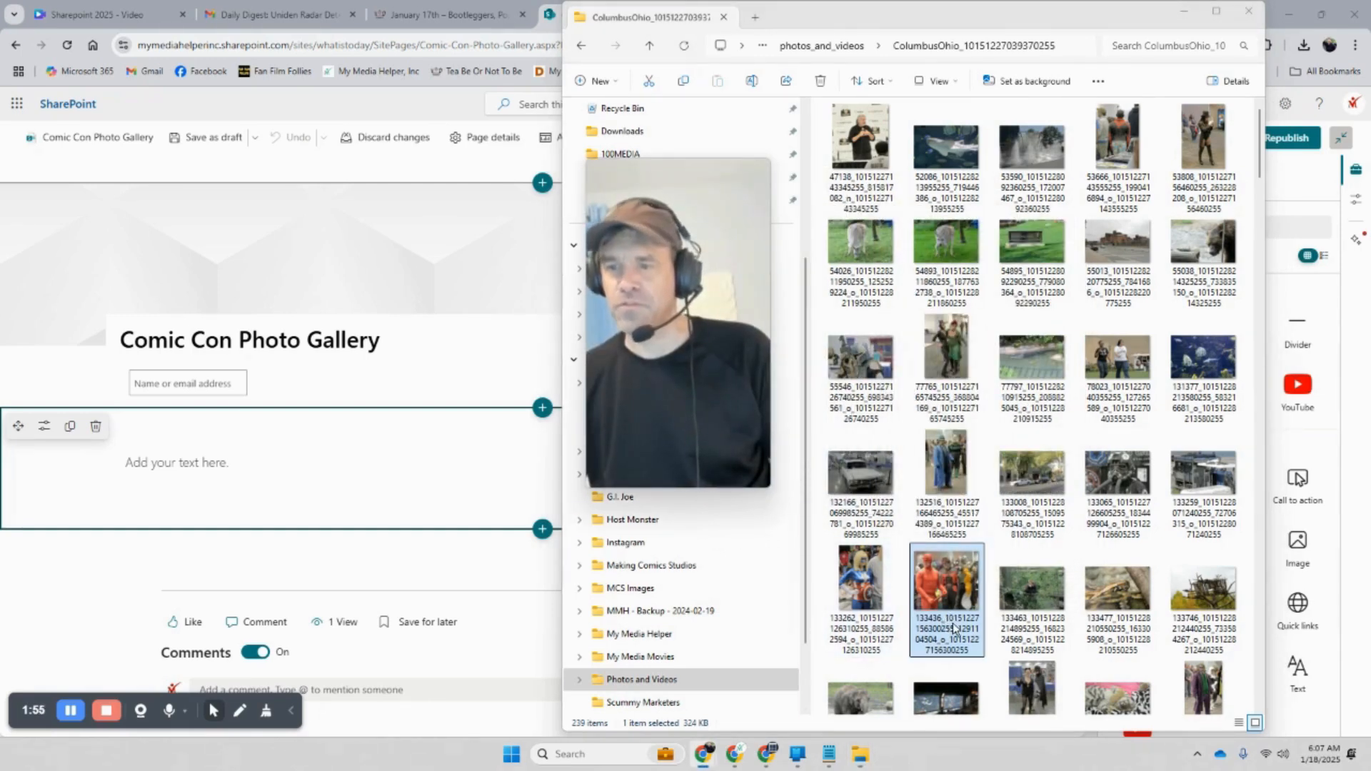
{"action": "right_click", "coordinate": [950, 620]}
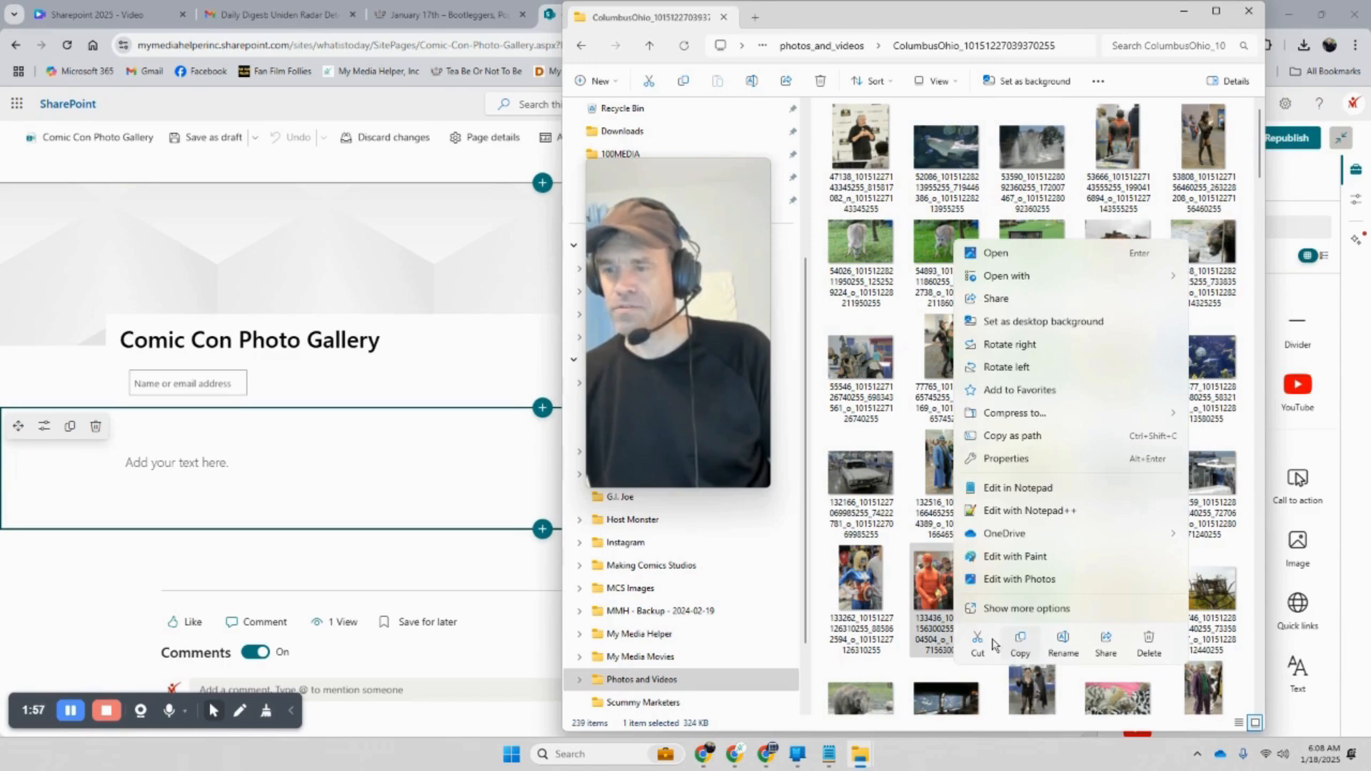
{"action": "left_click", "coordinate": [1062, 647]}
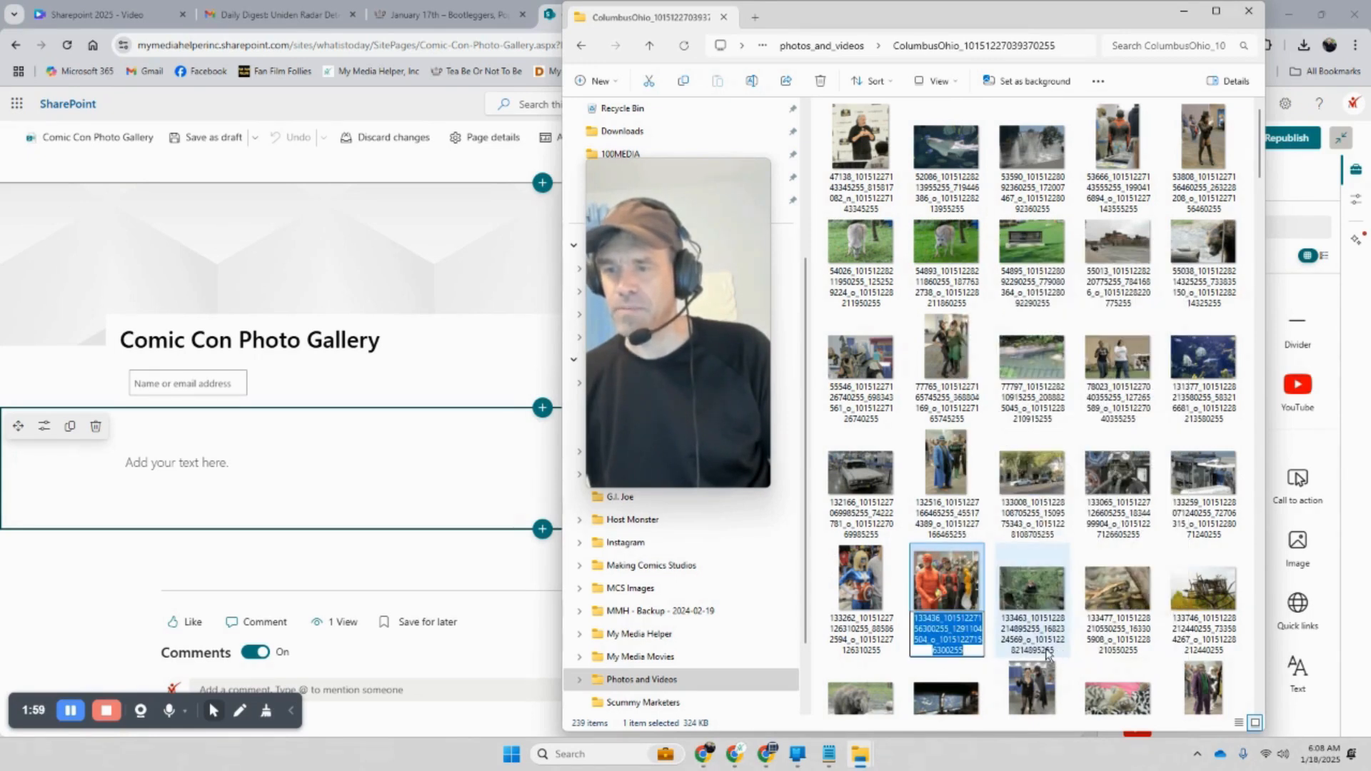
{"action": "left_click", "coordinate": [1047, 649]}
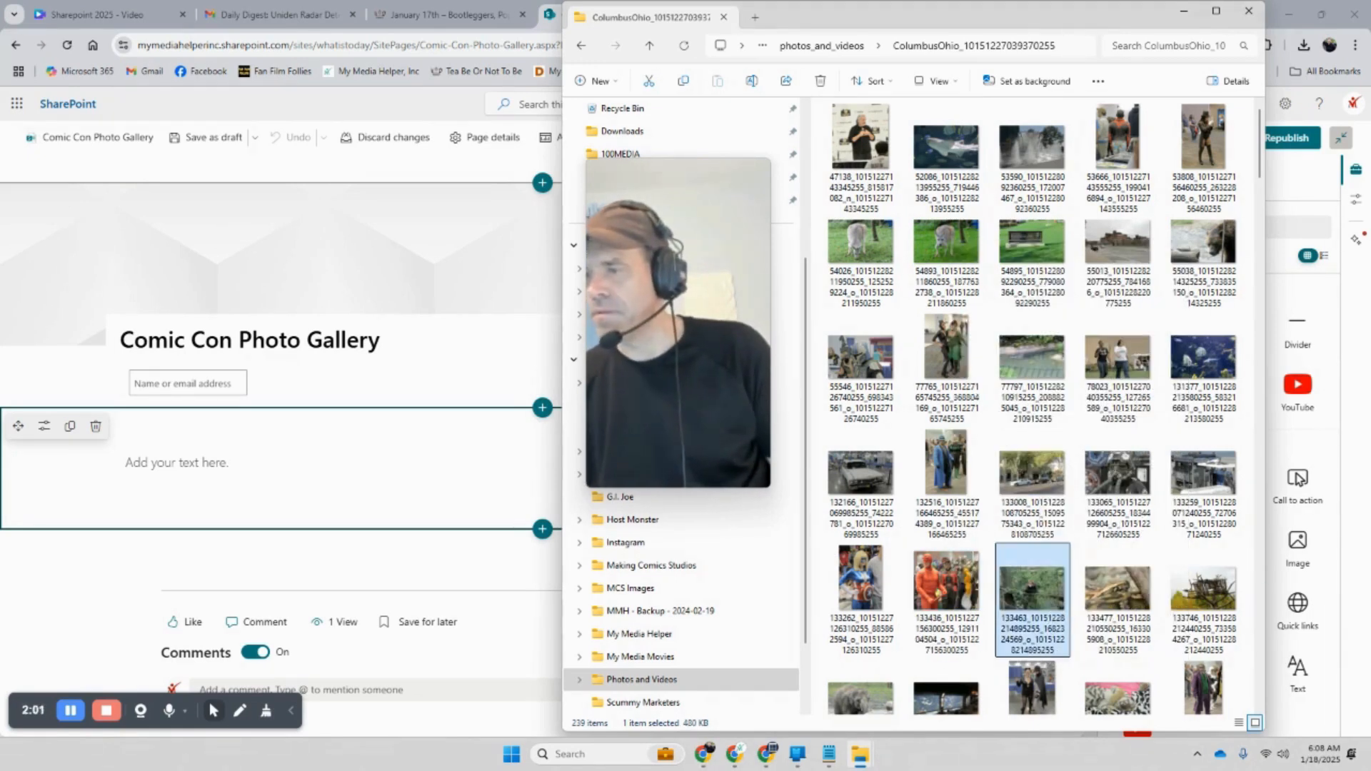
{"action": "left_click", "coordinate": [1352, 460]}
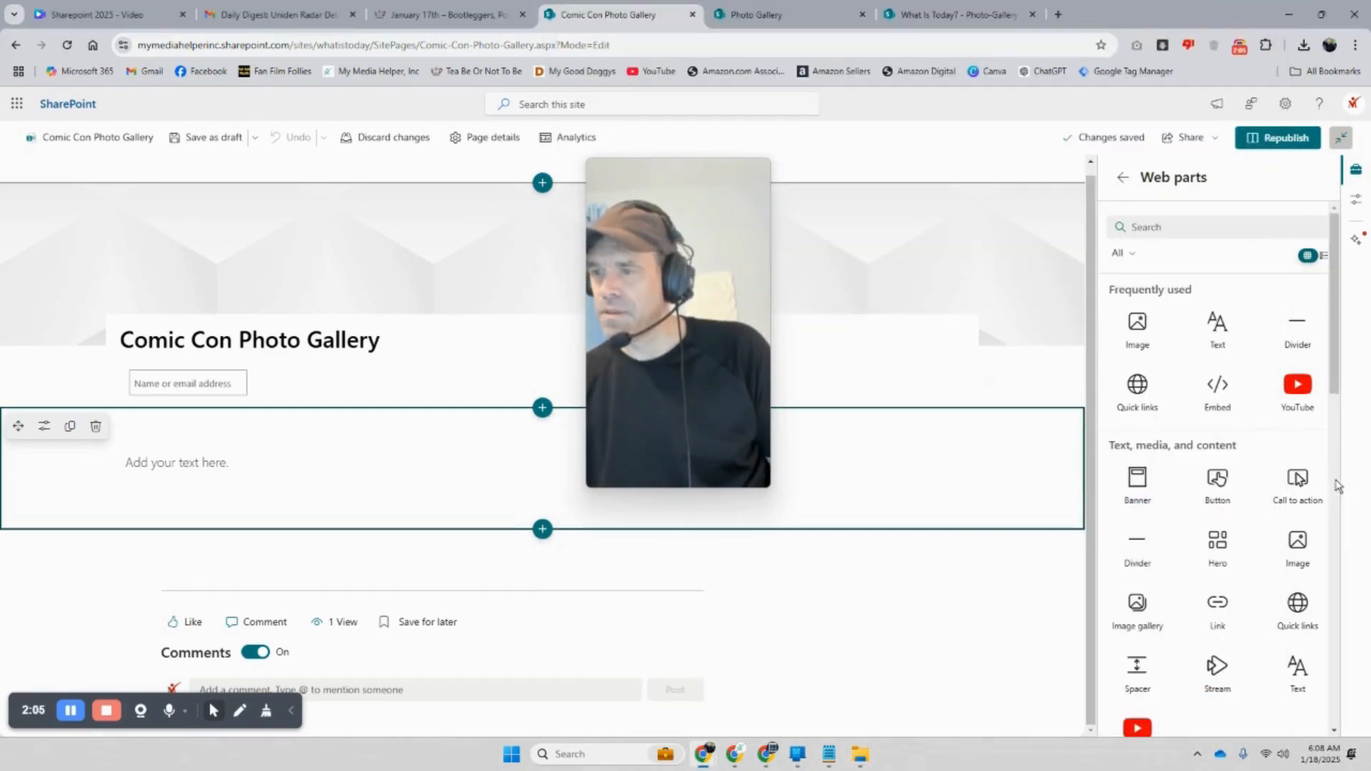
{"action": "scroll", "coordinate": [1307, 485], "scroll_direction": "down", "scroll_amount": 5}
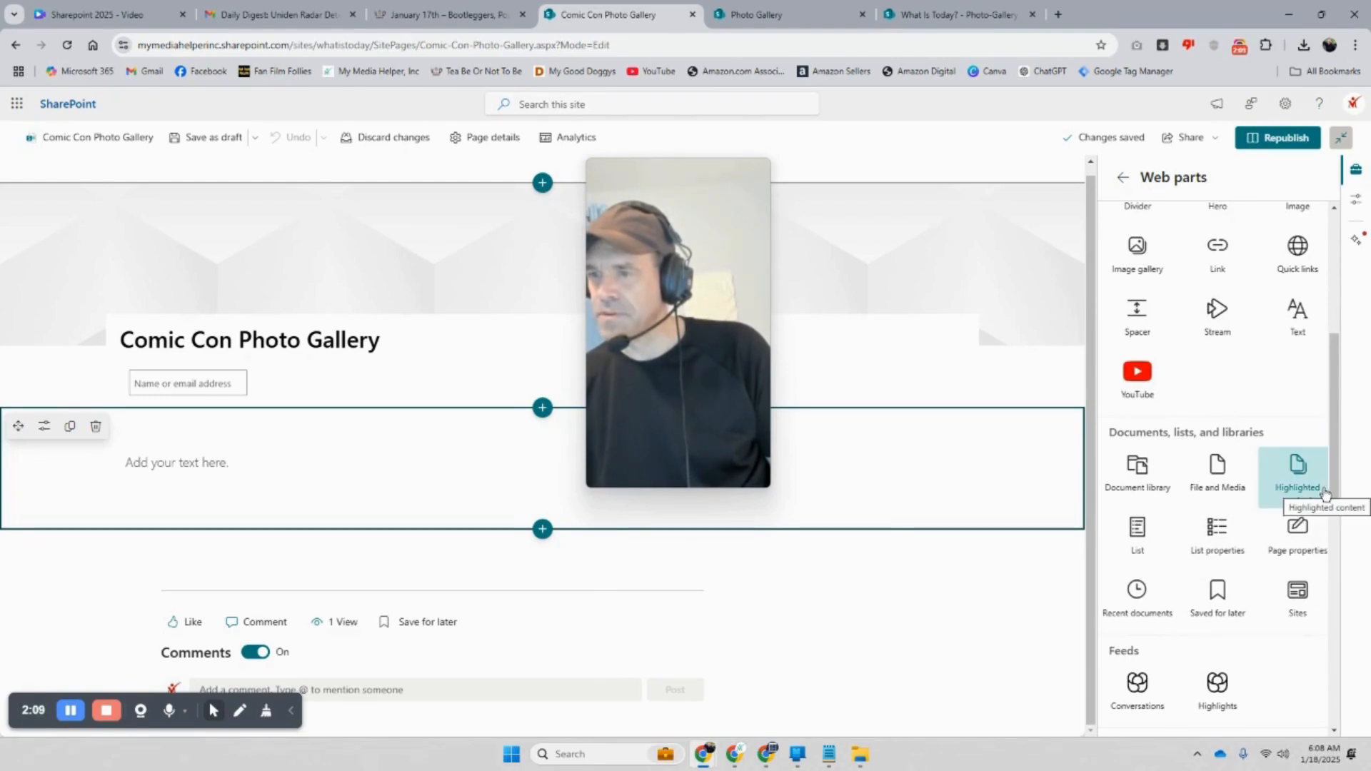
{"action": "scroll", "coordinate": [1325, 494], "scroll_direction": "up", "scroll_amount": 5}
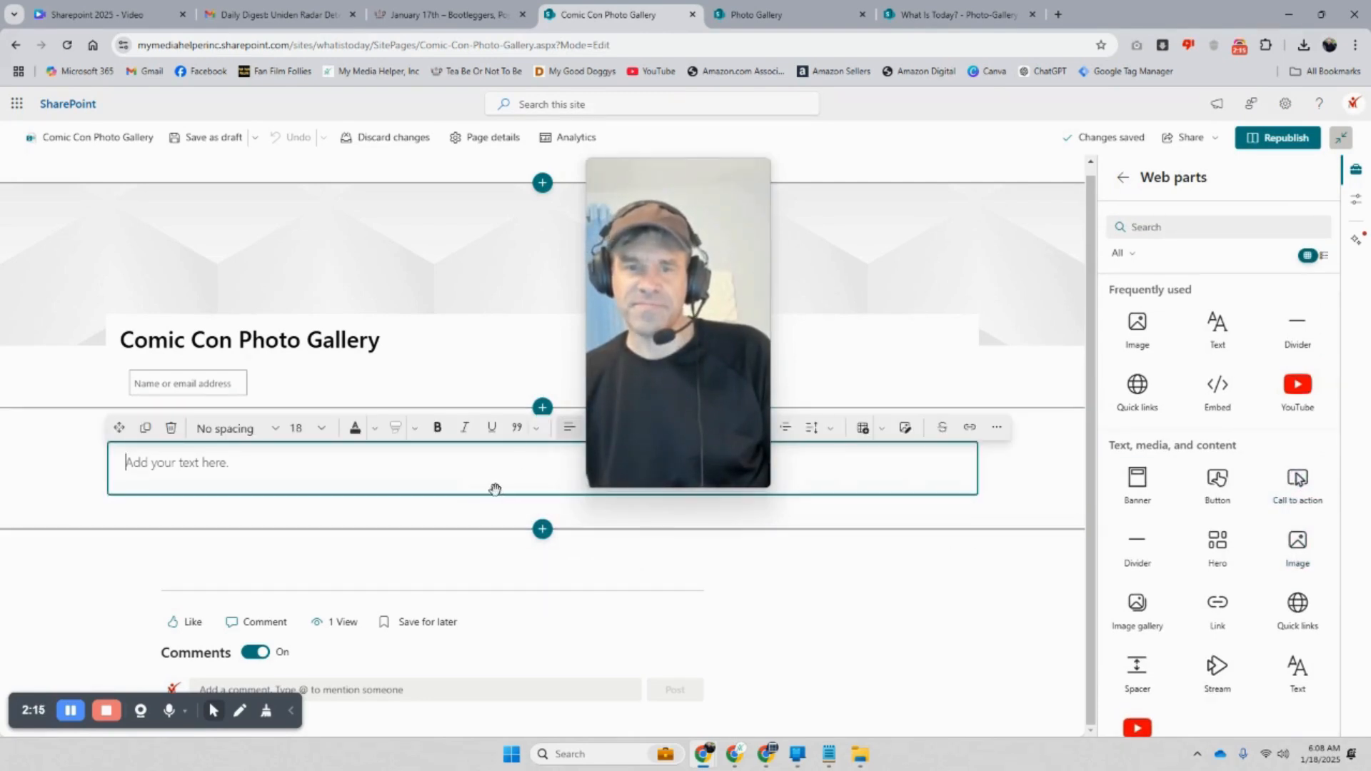
Delete the empty text web part from the first section of the Comic Con Photo Gallery page
{"action": "left_click", "coordinate": [543, 407]}
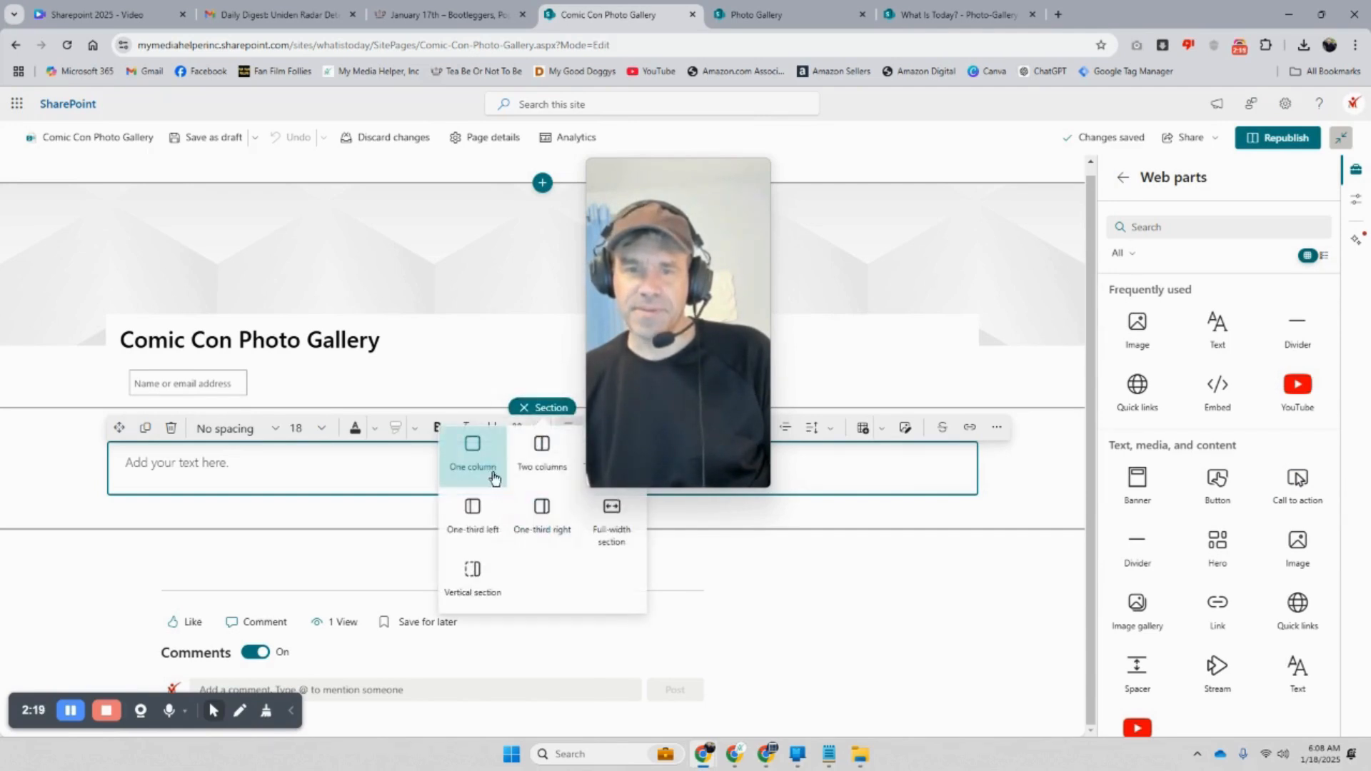
{"action": "left_click", "coordinate": [420, 486]}
{"action": "left_click_drag", "start_coordinate": [698, 287], "coordinate": [1206, 405]}
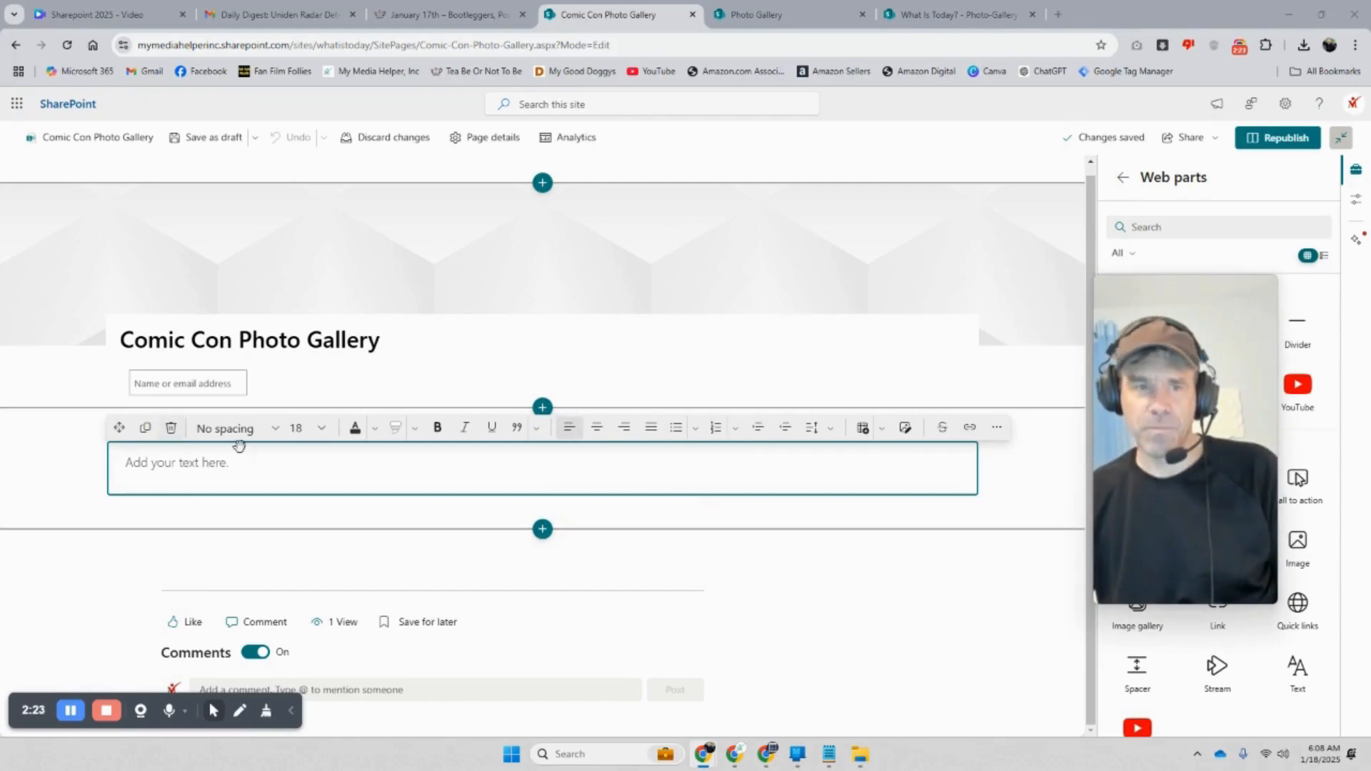
{"action": "left_click", "coordinate": [172, 430]}
Add an Image web part to the empty section and upload the photo of the costumed figure in the blue coat and hat
{"action": "left_click", "coordinate": [543, 437]}
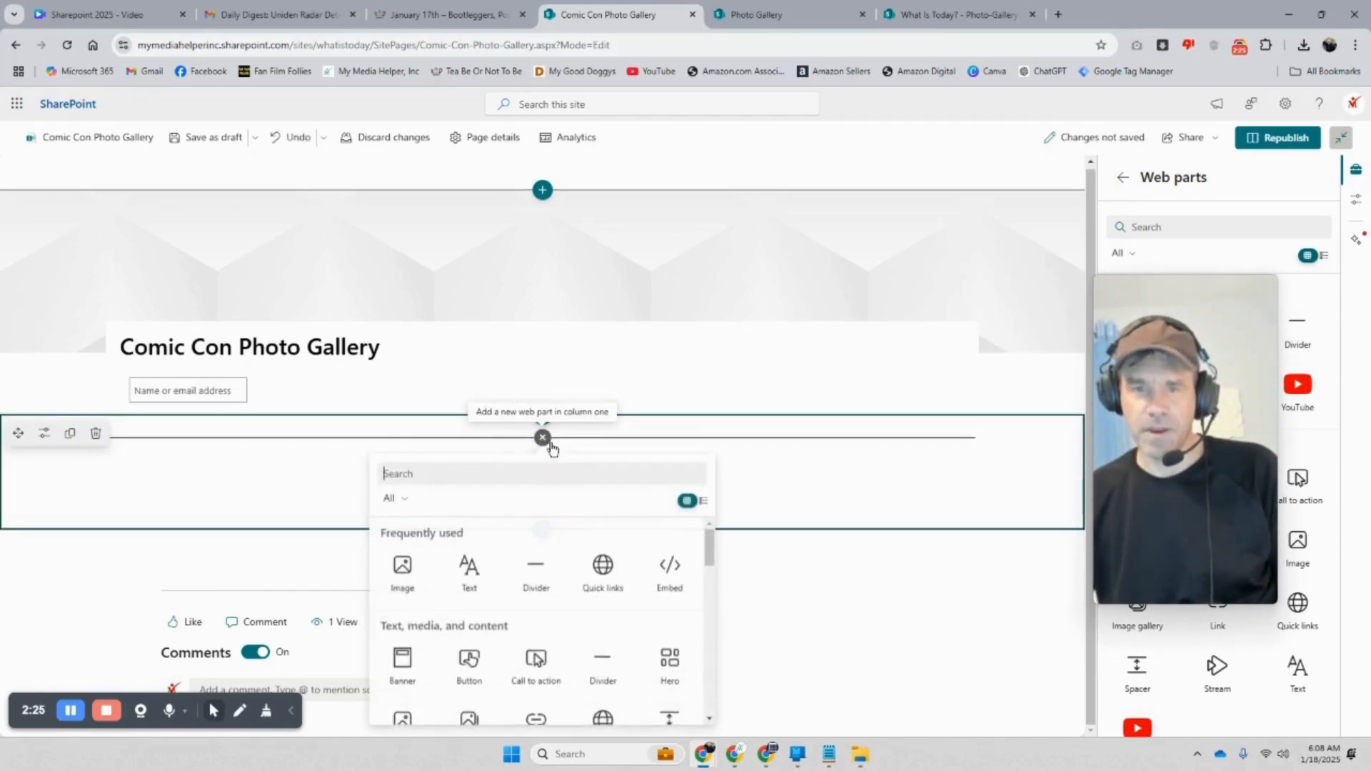
{"action": "left_click", "coordinate": [402, 566]}
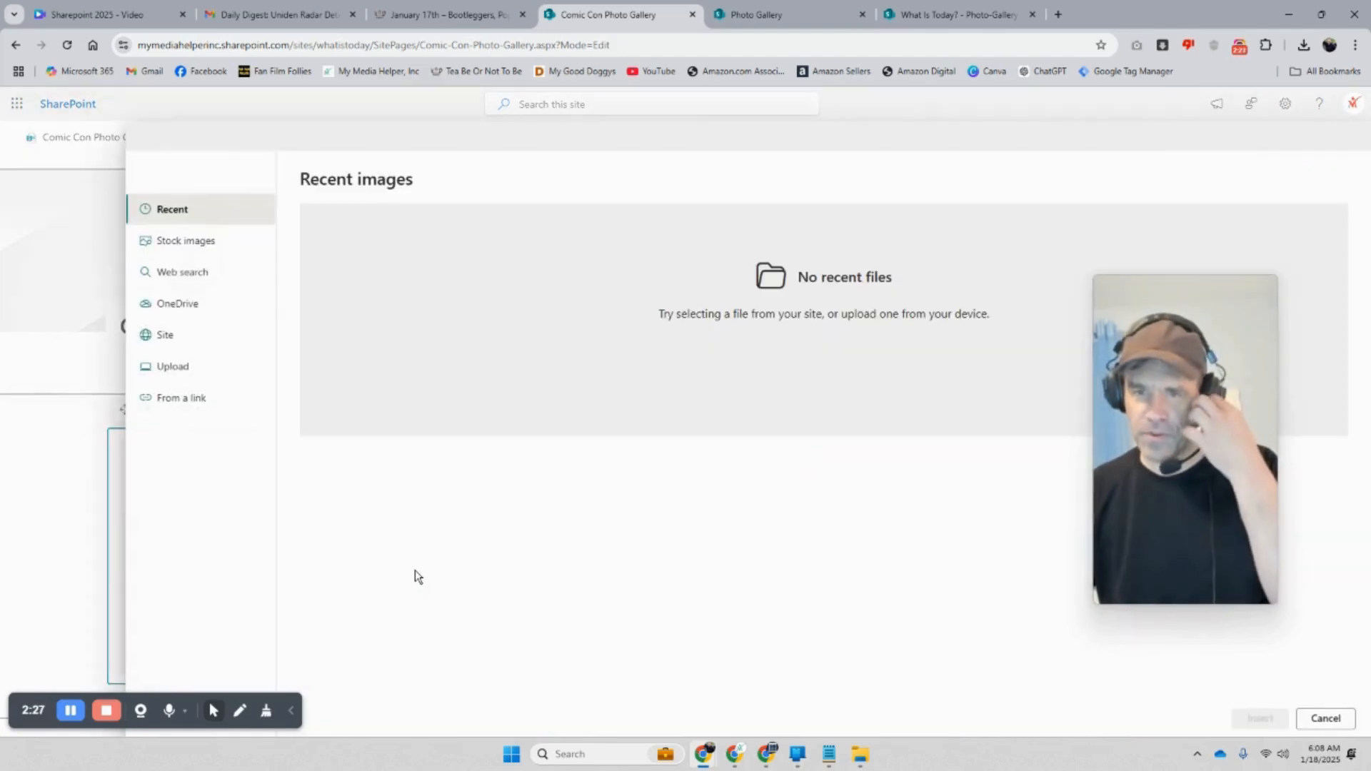
{"action": "left_click", "coordinate": [174, 366]}
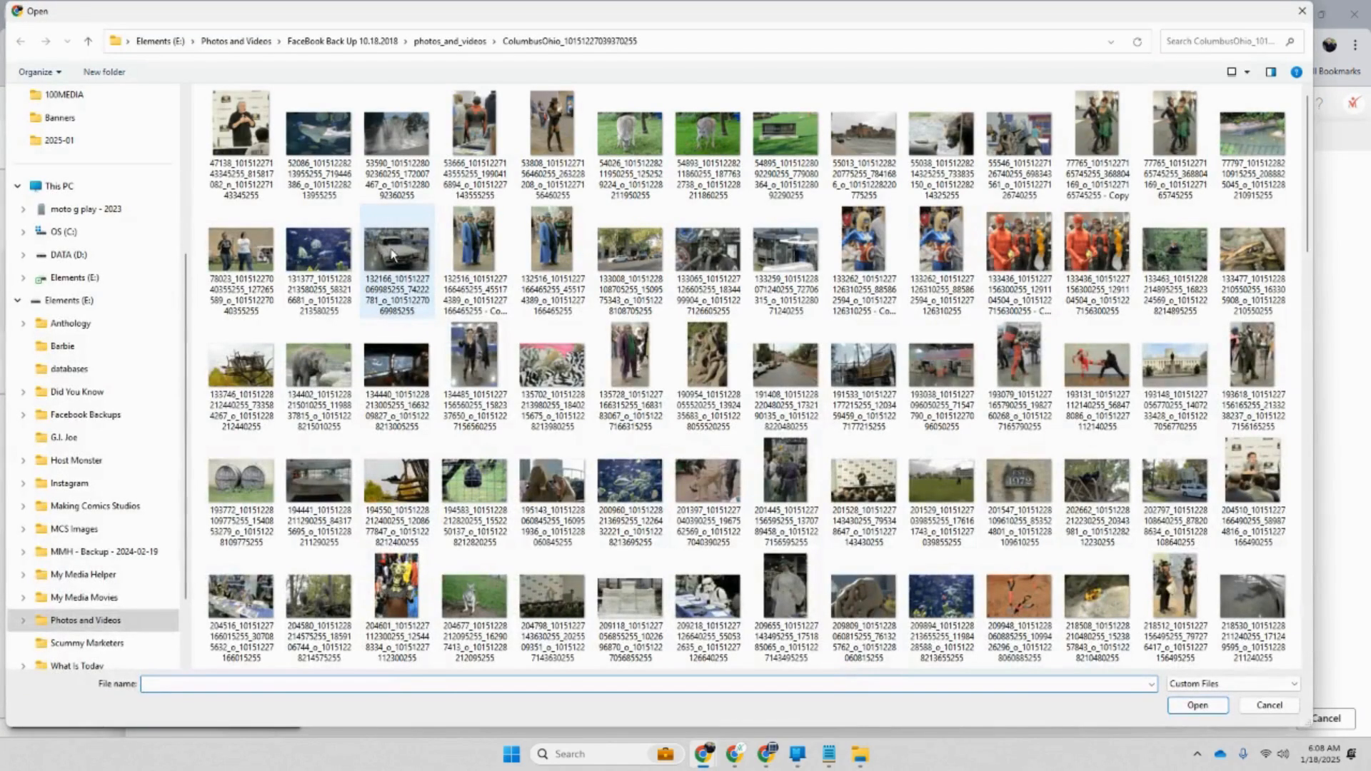
{"action": "double_click", "coordinate": [473, 251]}
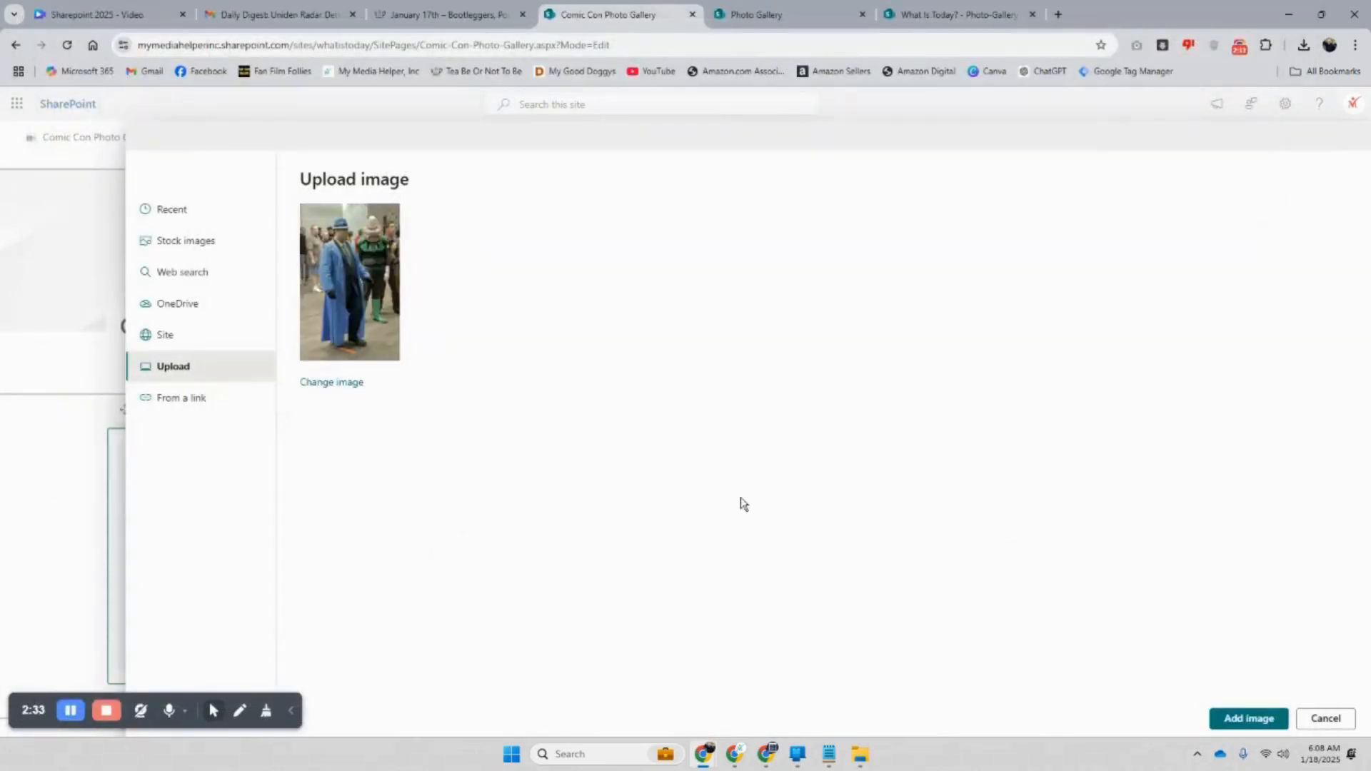
{"action": "left_click", "coordinate": [1247, 718]}
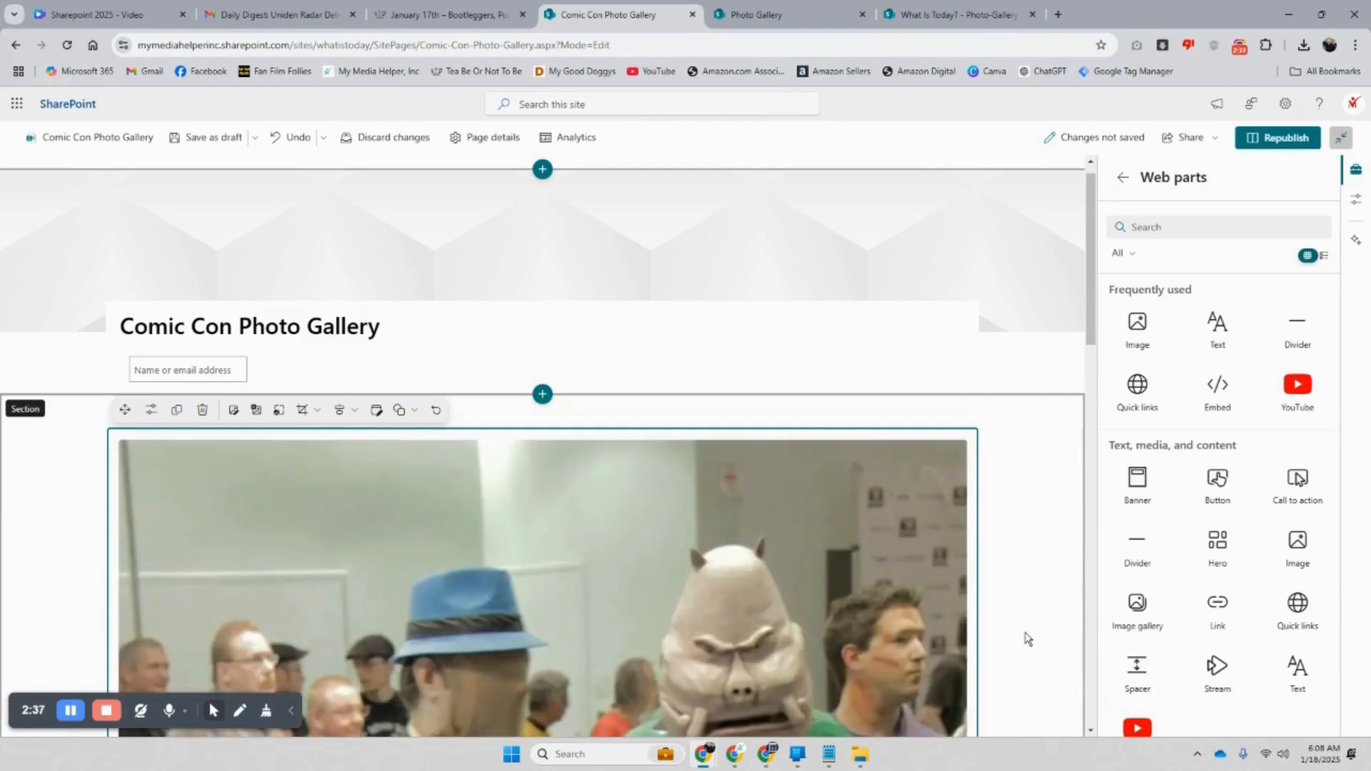
From the Photo Gallery page, go to the site contents and open Site Assets > SitePages > Comic-Con-Photo-Gallery
{"action": "left_click", "coordinate": [757, 16]}
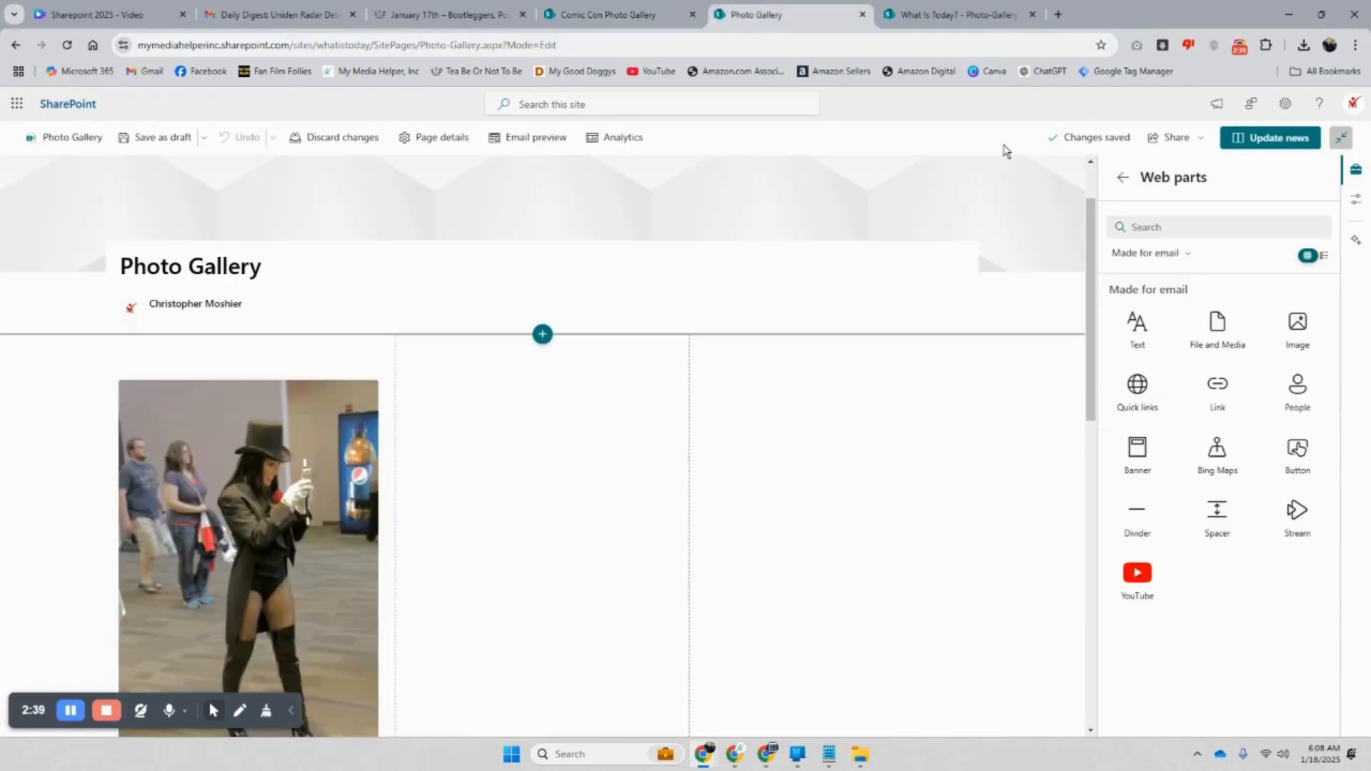
{"action": "left_click", "coordinate": [1285, 105]}
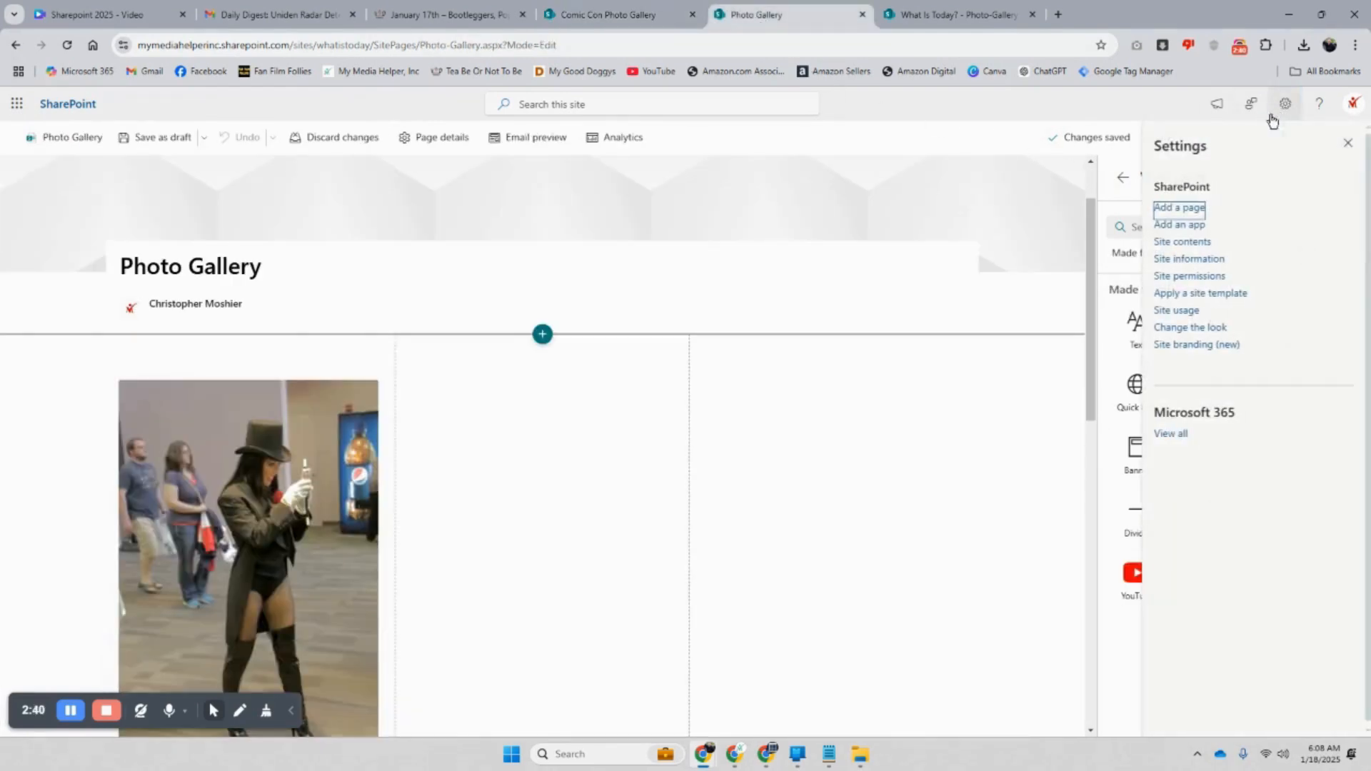
{"action": "left_click", "coordinate": [1183, 241]}
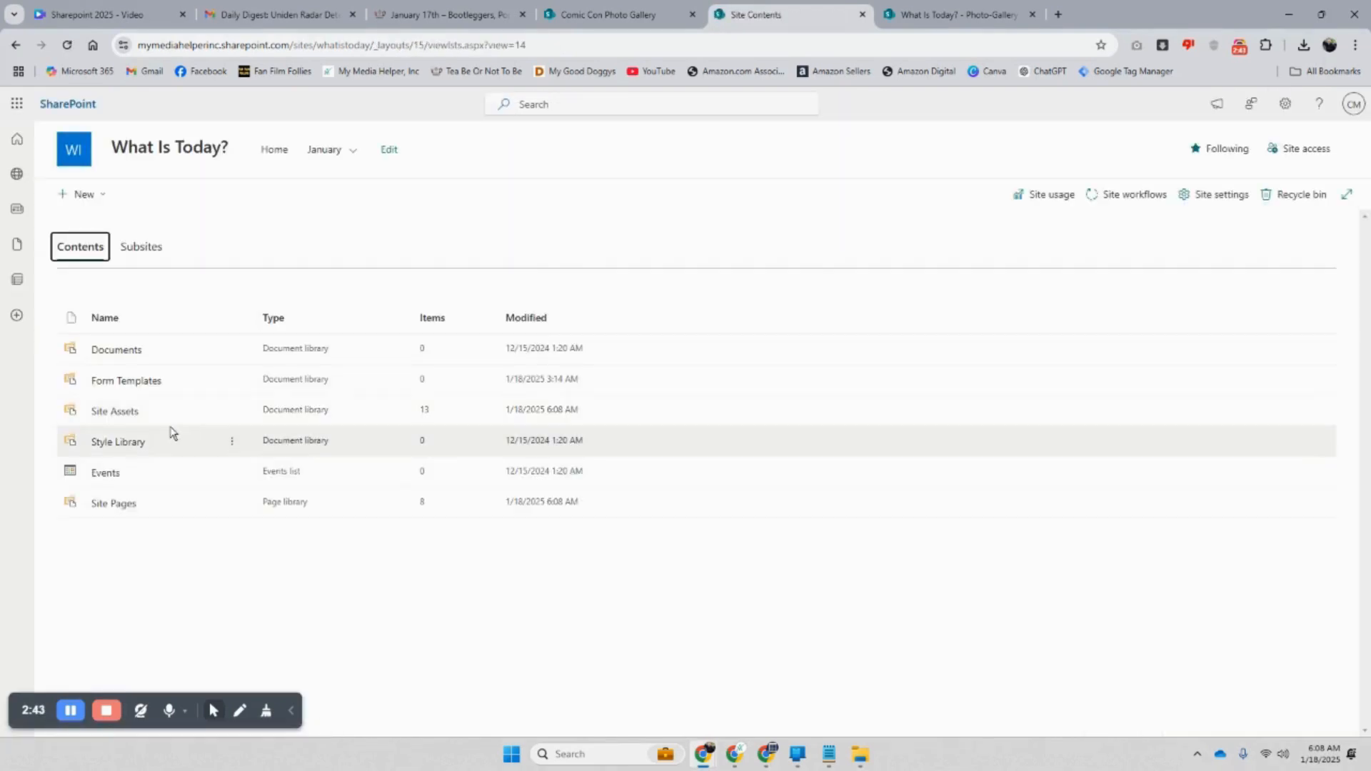
{"action": "left_click", "coordinate": [113, 412]}
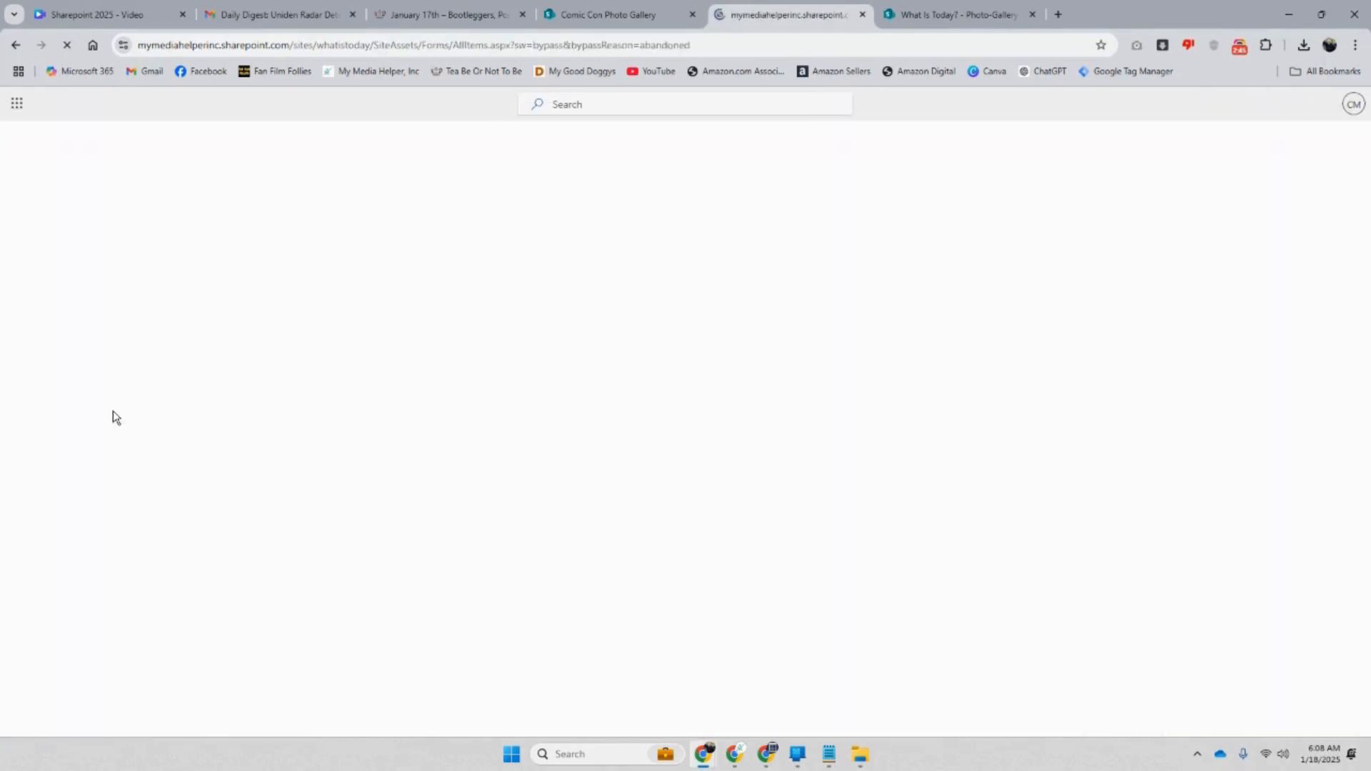
{"action": "left_click", "coordinate": [127, 317]}
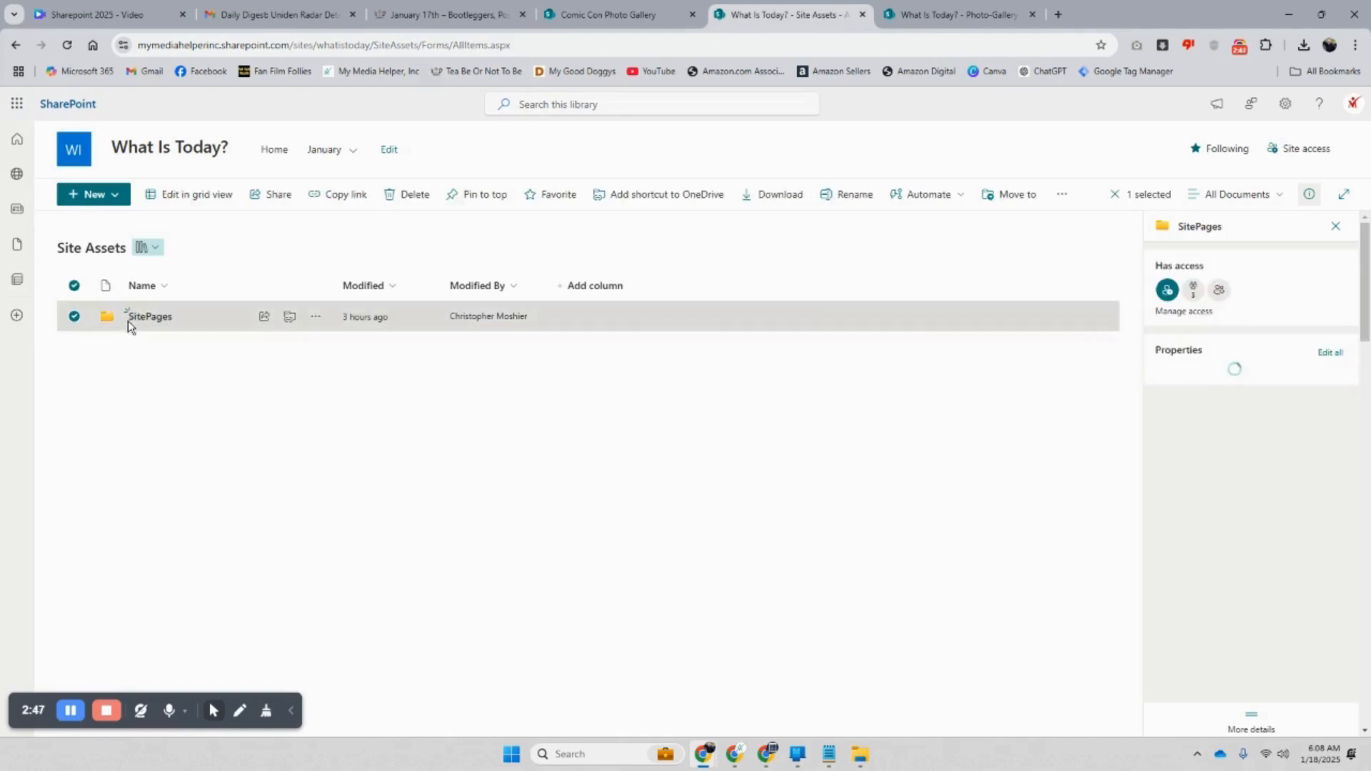
{"action": "left_click", "coordinate": [148, 316]}
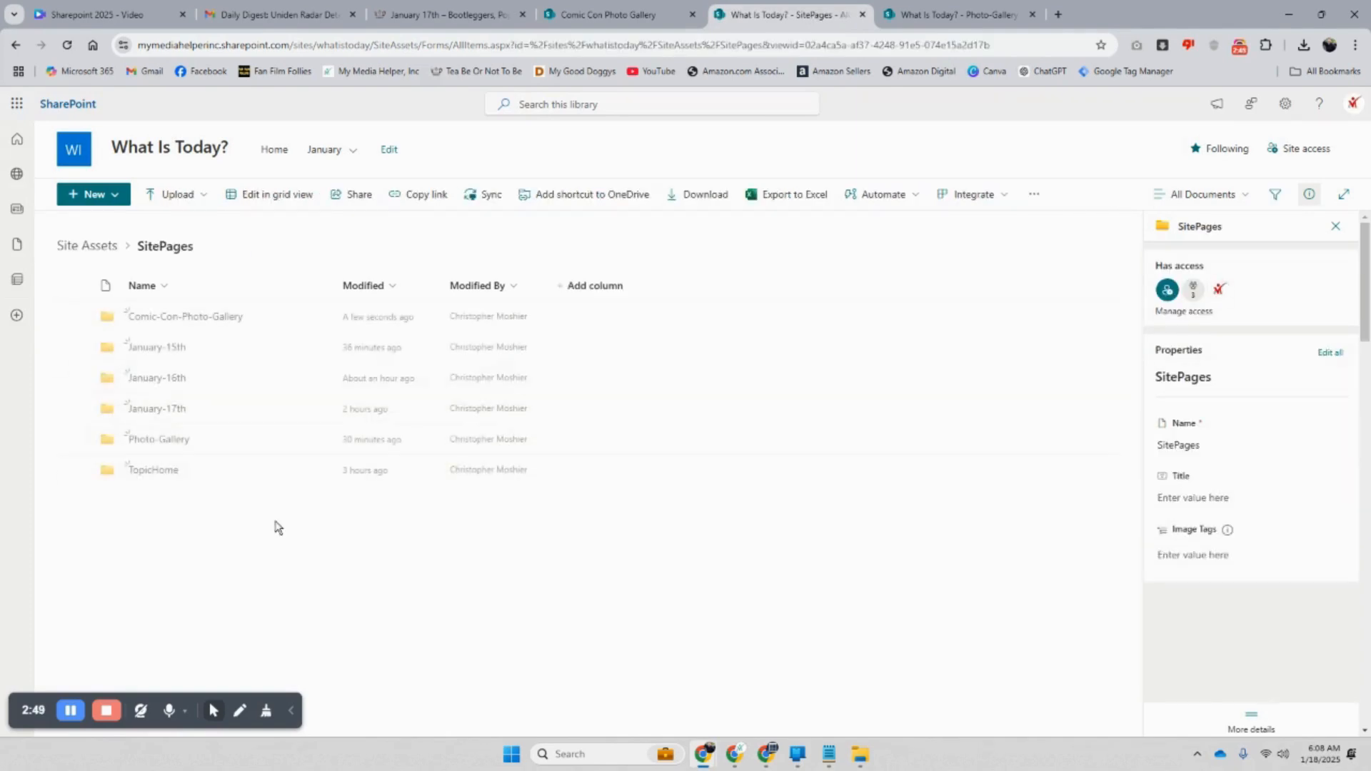
{"action": "left_click", "coordinate": [200, 318]}
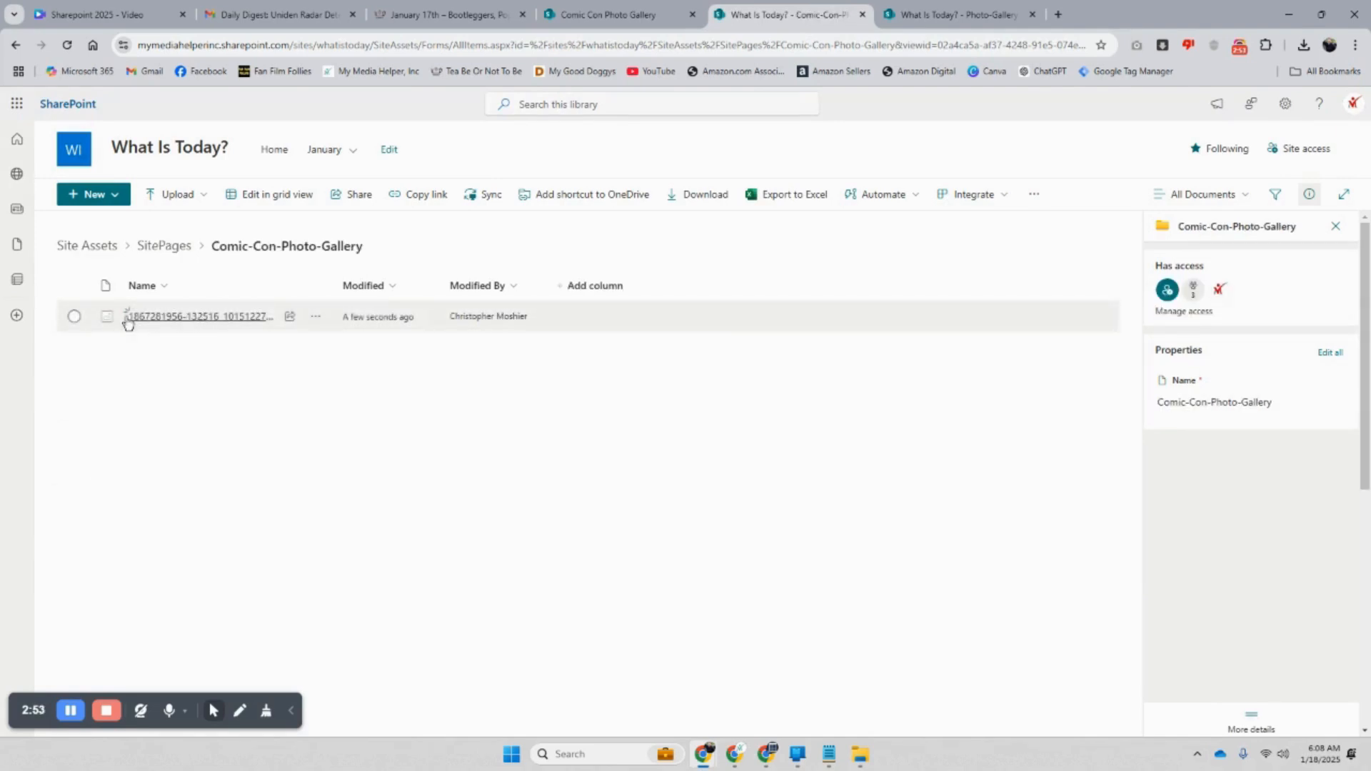
Delete the uploaded photo from the Comic-Con-Photo-Gallery folder
{"action": "left_click", "coordinate": [77, 317]}
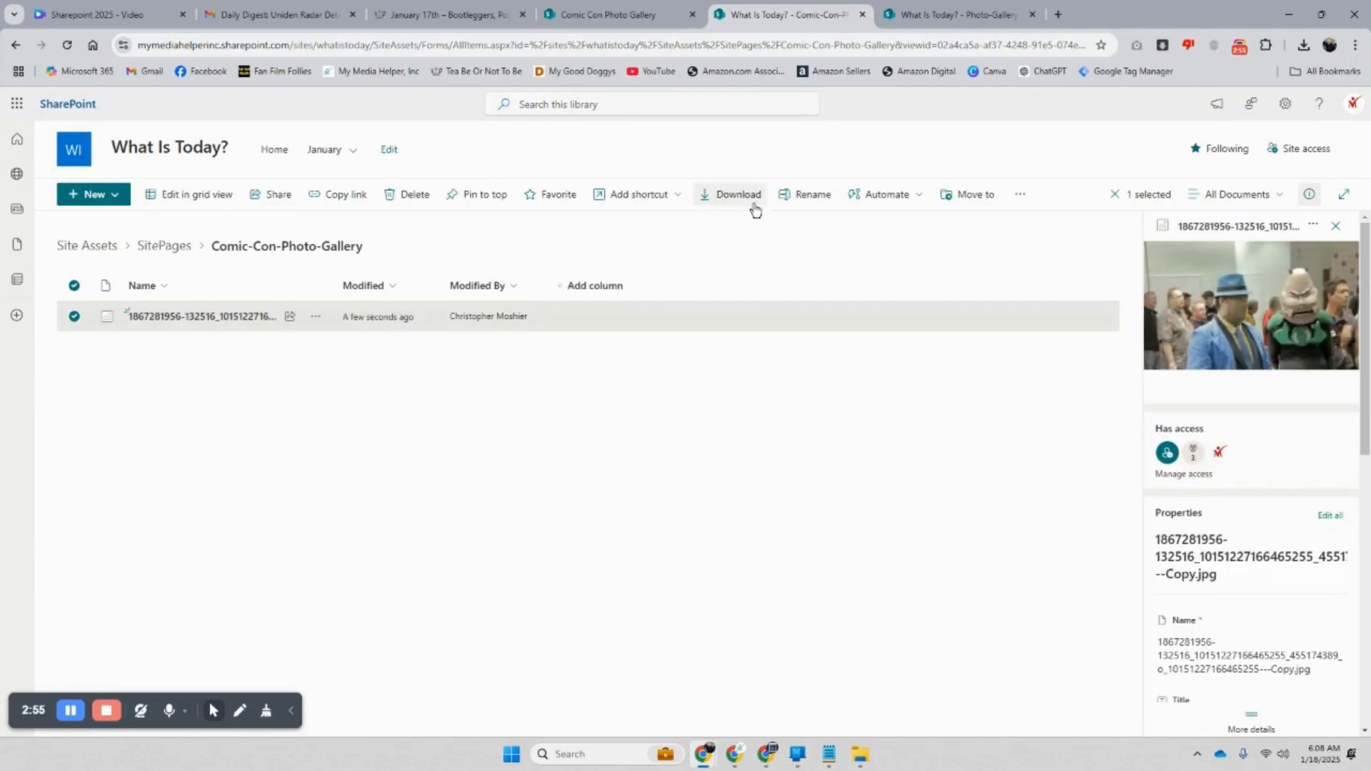
{"action": "left_click", "coordinate": [408, 195]}
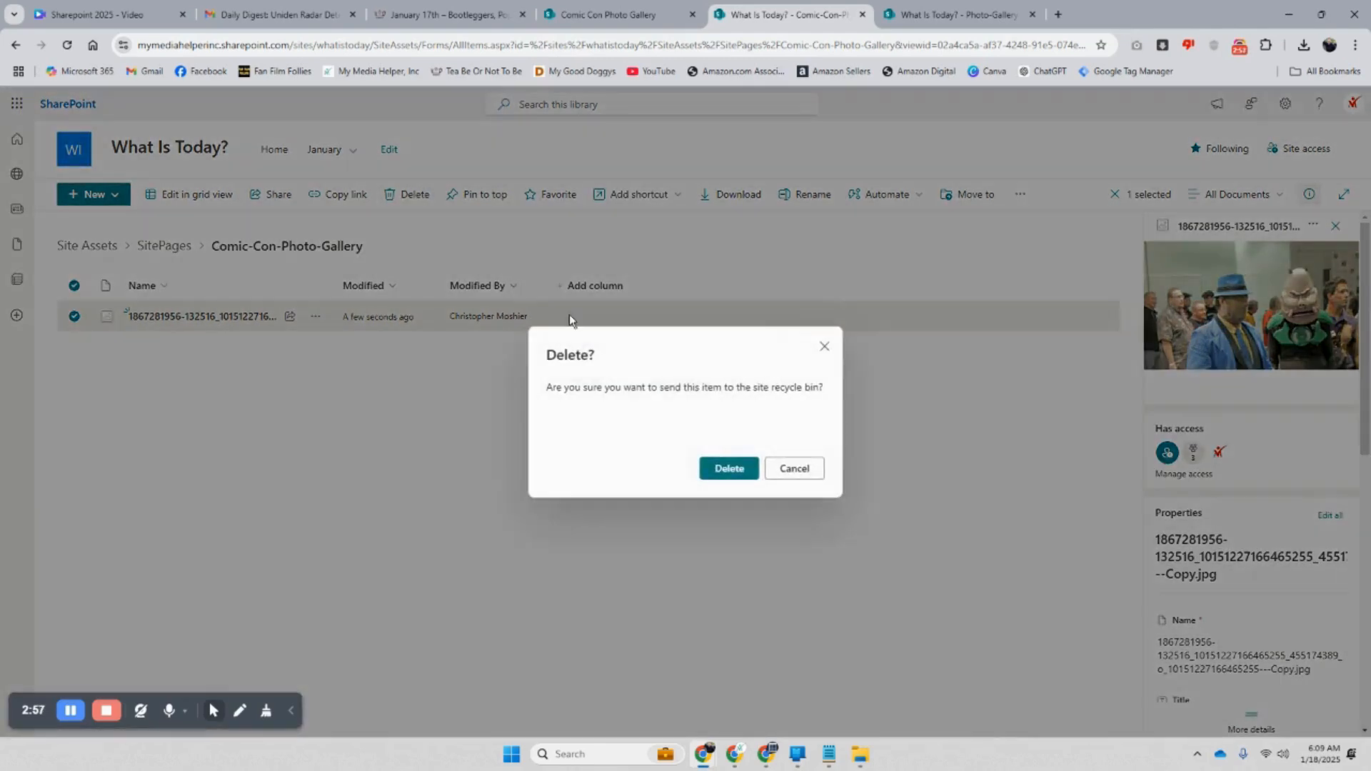
{"action": "left_click", "coordinate": [728, 468]}
{"action": "mouse_move", "coordinate": [864, 761]}
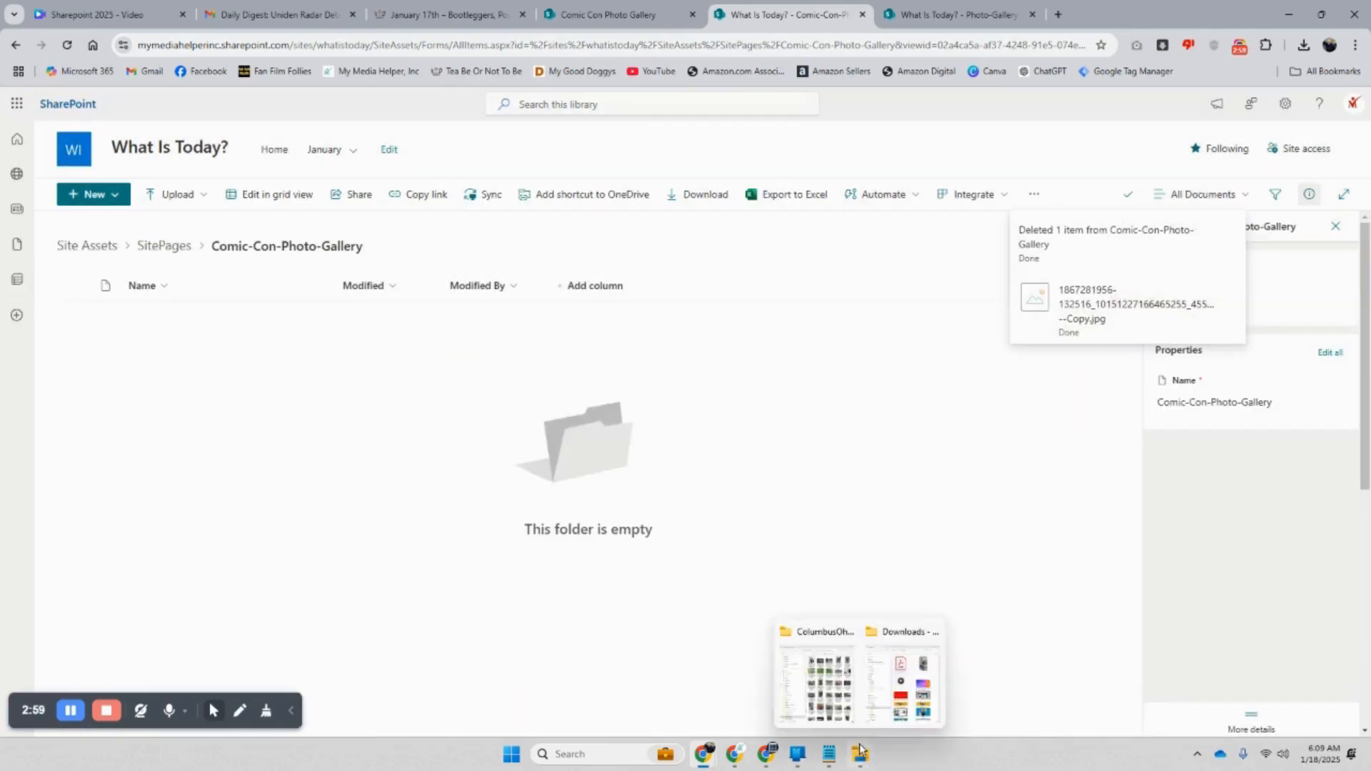
{"action": "left_click", "coordinate": [838, 709]}
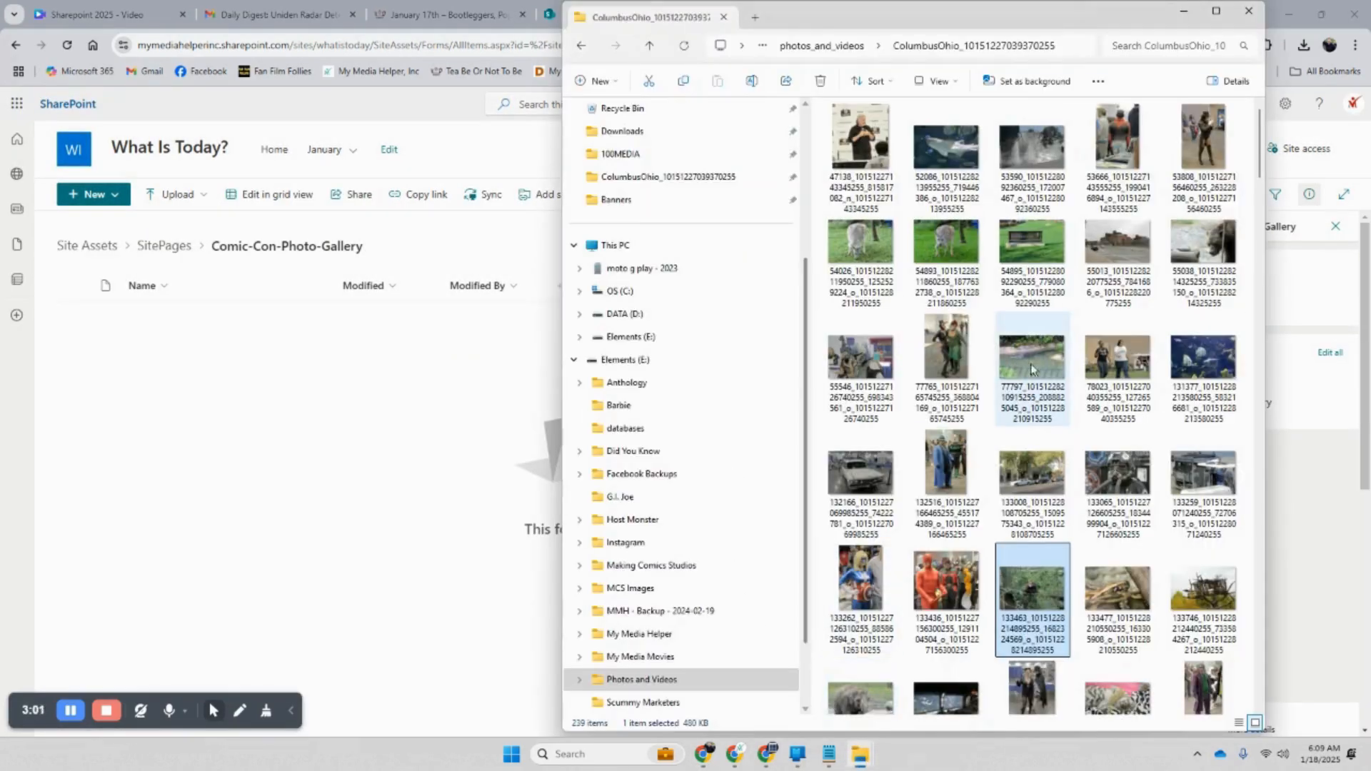
{"action": "left_click", "coordinate": [1224, 140]}
{"action": "left_click", "coordinate": [960, 352]}
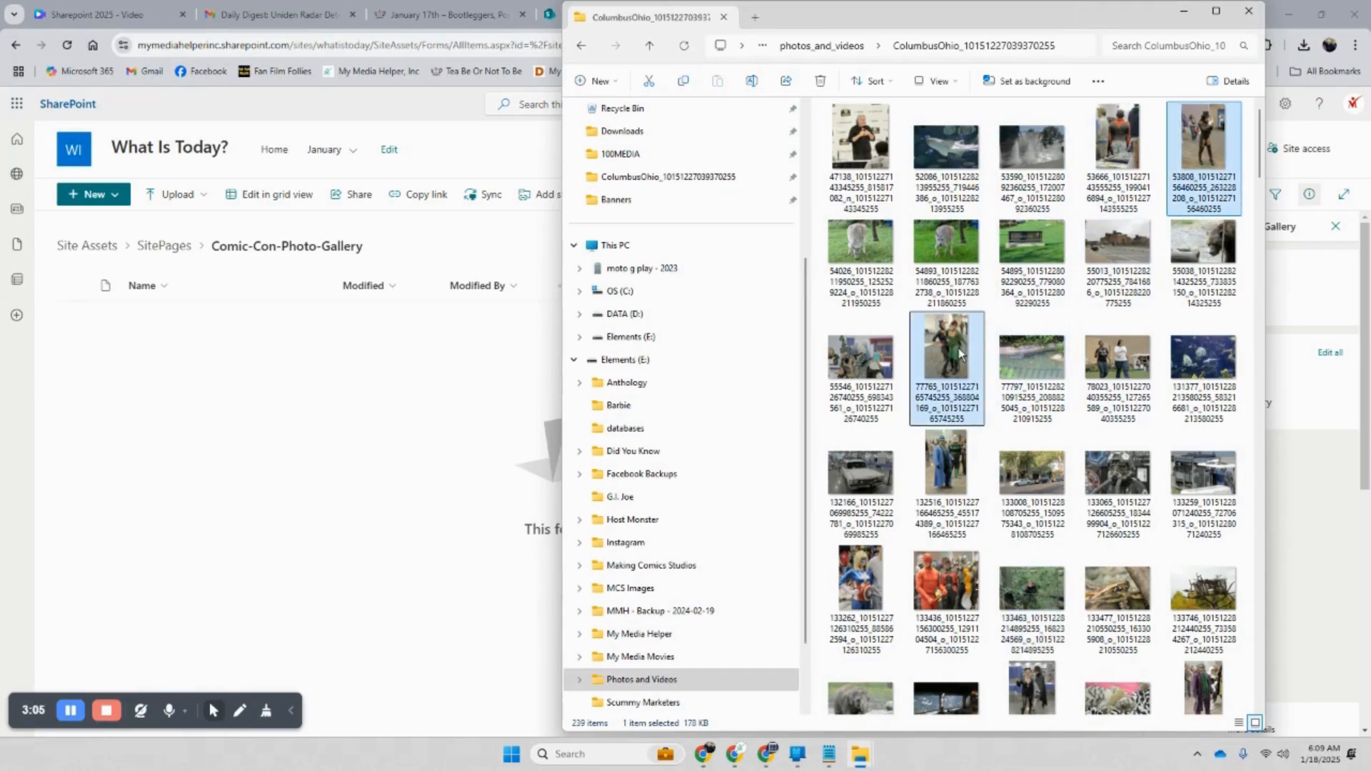
{"action": "left_click", "coordinate": [957, 470], "text": "ctrl"}
{"action": "left_click", "coordinate": [859, 587], "text": "ctrl"}
{"action": "scroll", "coordinate": [864, 586], "scroll_direction": "down", "scroll_amount": 3}
{"action": "left_click", "coordinate": [939, 306], "text": "ctrl"}
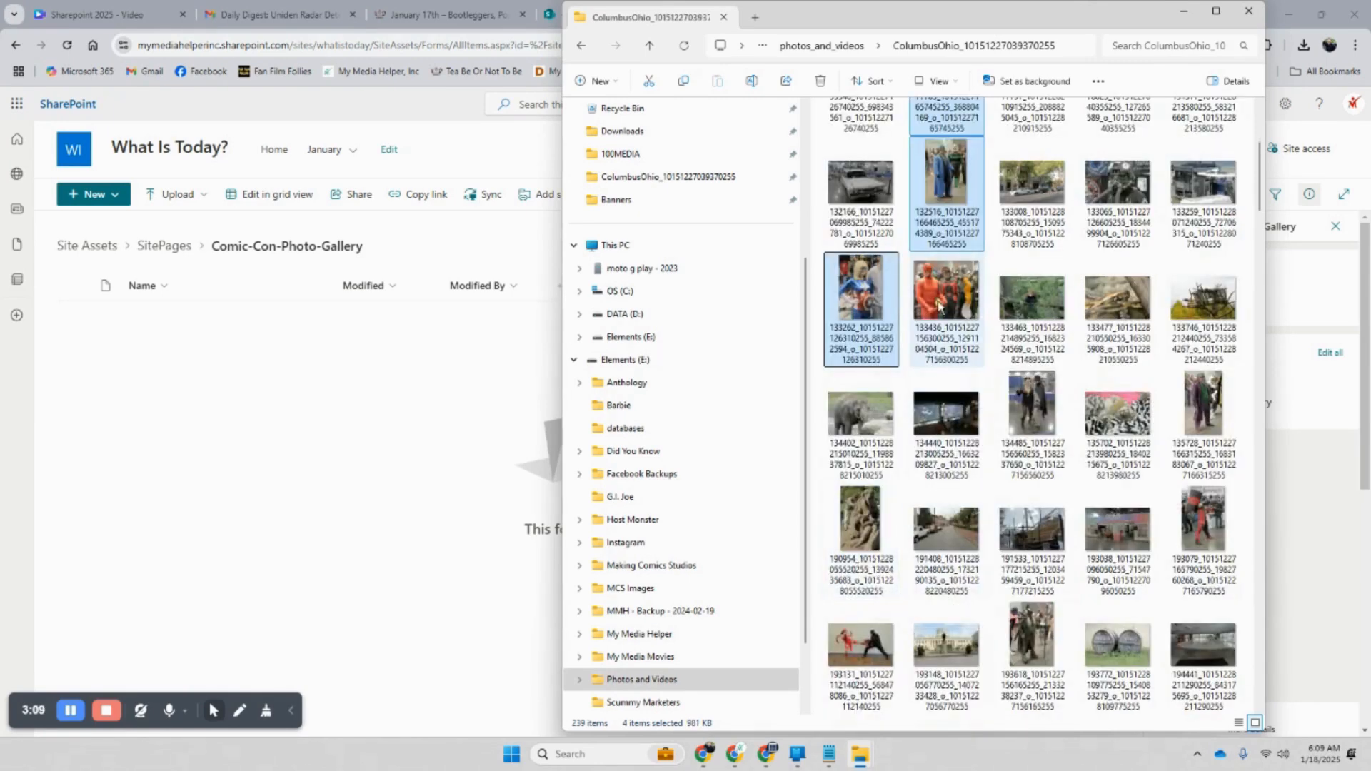
{"action": "left_click", "coordinate": [1014, 383], "text": "ctrl"}
{"action": "left_click", "coordinate": [1196, 422], "text": "ctrl"}
{"action": "left_click", "coordinate": [1200, 518], "text": "ctrl"}
{"action": "scroll", "coordinate": [1200, 518], "scroll_direction": "down", "scroll_amount": 3}
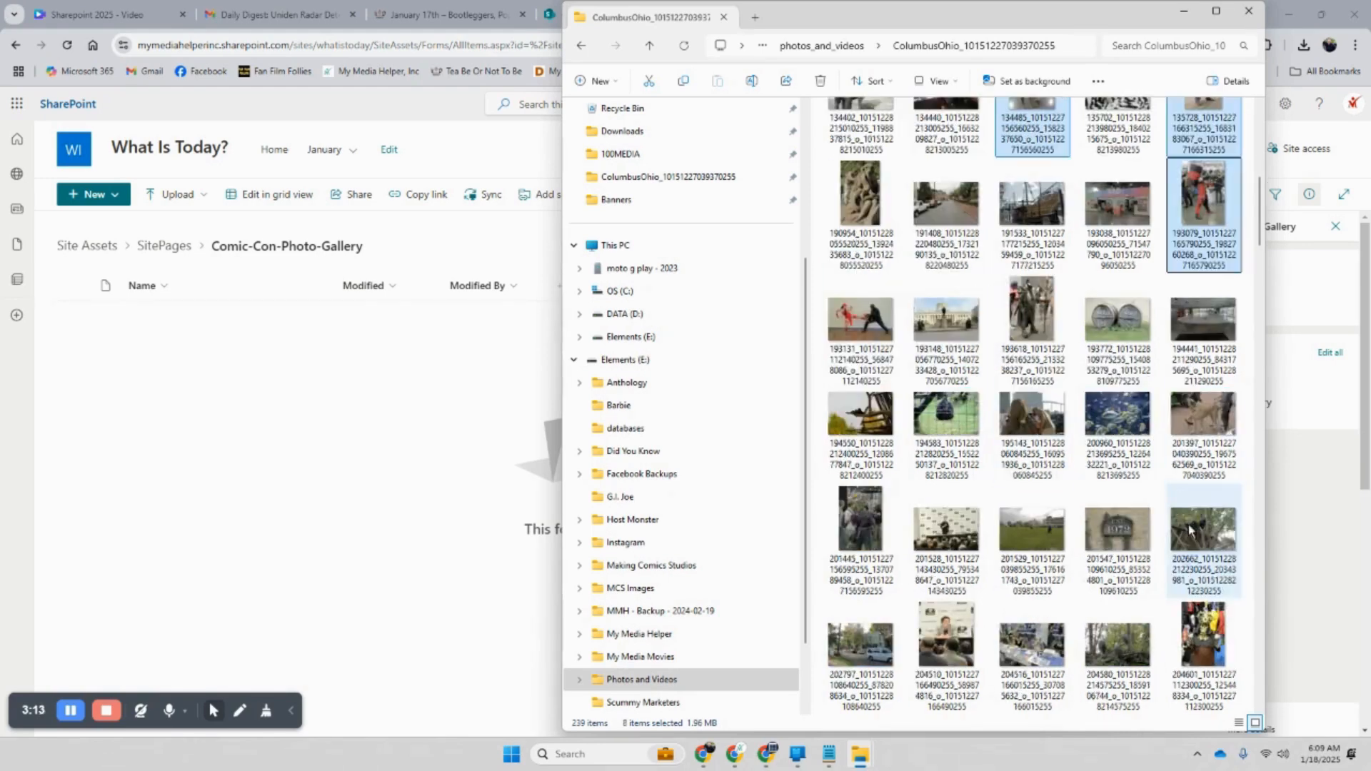
{"action": "left_click", "coordinate": [1030, 330], "text": "ctrl"}
{"action": "scroll", "coordinate": [1031, 330], "scroll_direction": "down", "scroll_amount": 6}
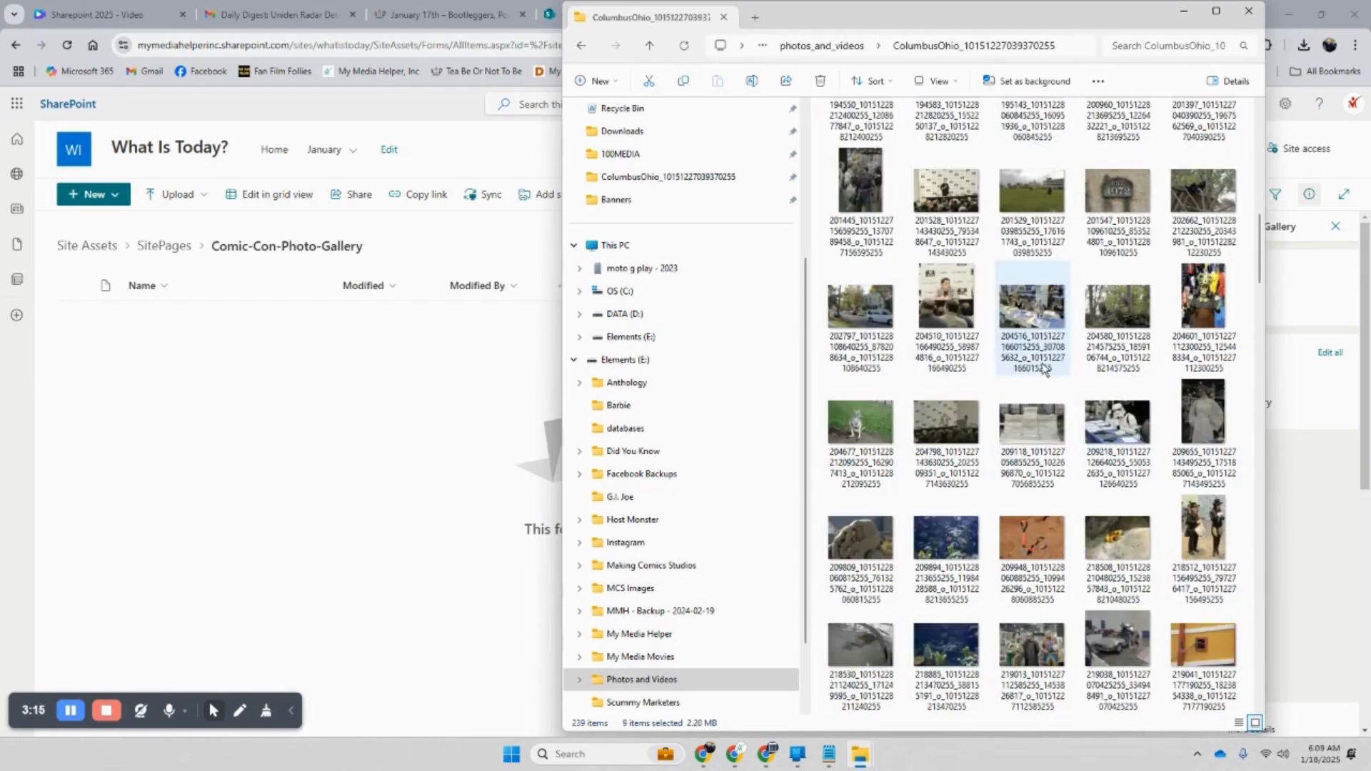
{"action": "left_click", "coordinate": [1044, 366], "text": "ctrl"}
{"action": "left_click", "coordinate": [1201, 218], "text": "ctrl"}
{"action": "scroll", "coordinate": [1116, 307], "scroll_direction": "down", "scroll_amount": 3}
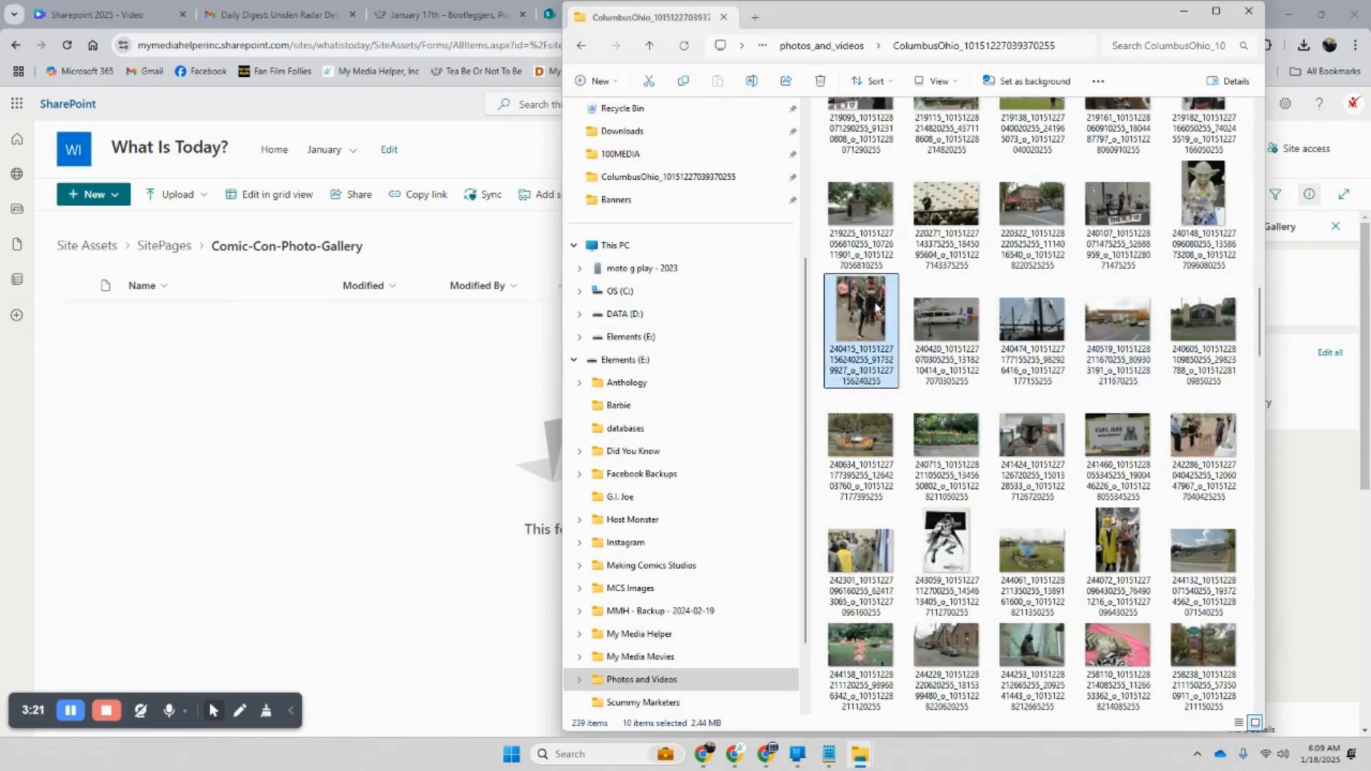
{"action": "scroll", "coordinate": [1014, 350], "scroll_direction": "down", "scroll_amount": 3}
{"action": "left_click", "coordinate": [1012, 353], "text": "ctrl"}
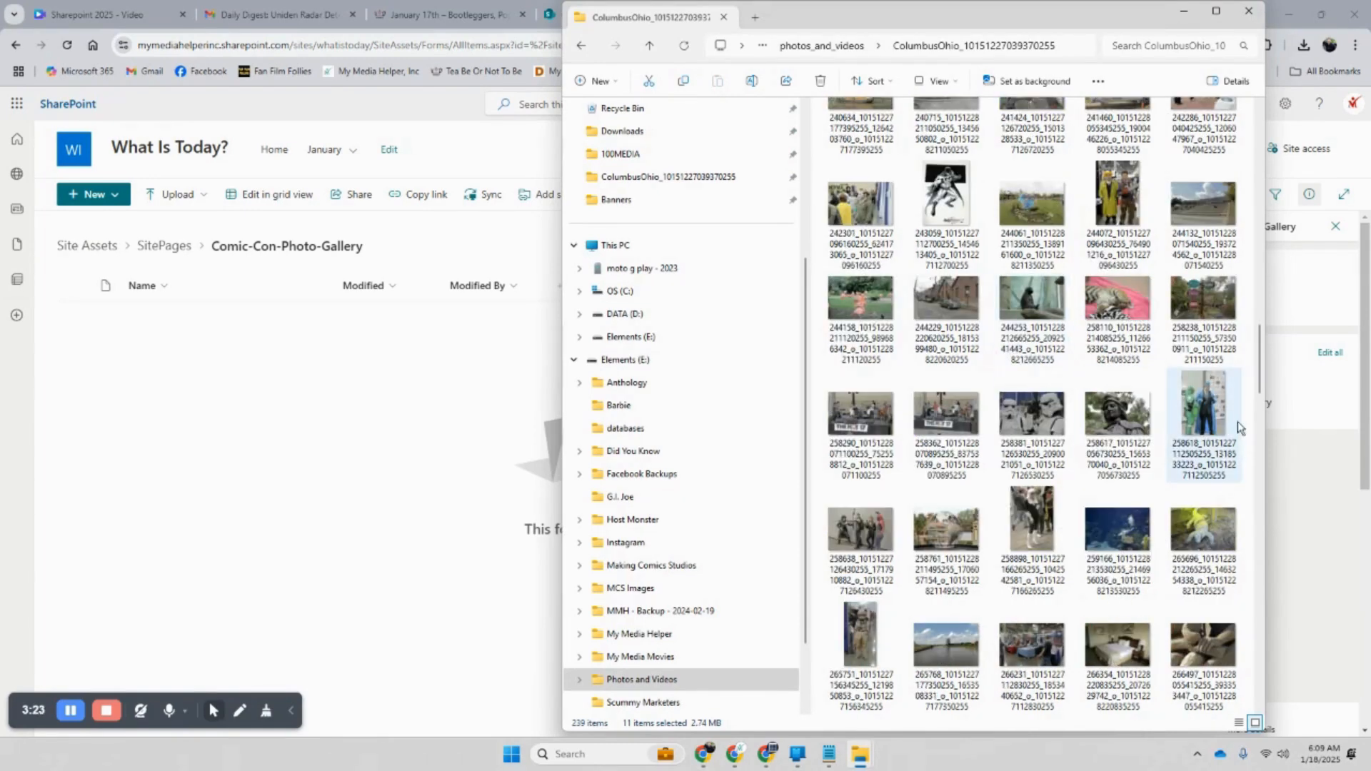
{"action": "scroll", "coordinate": [1214, 419], "scroll_direction": "down", "scroll_amount": 3}
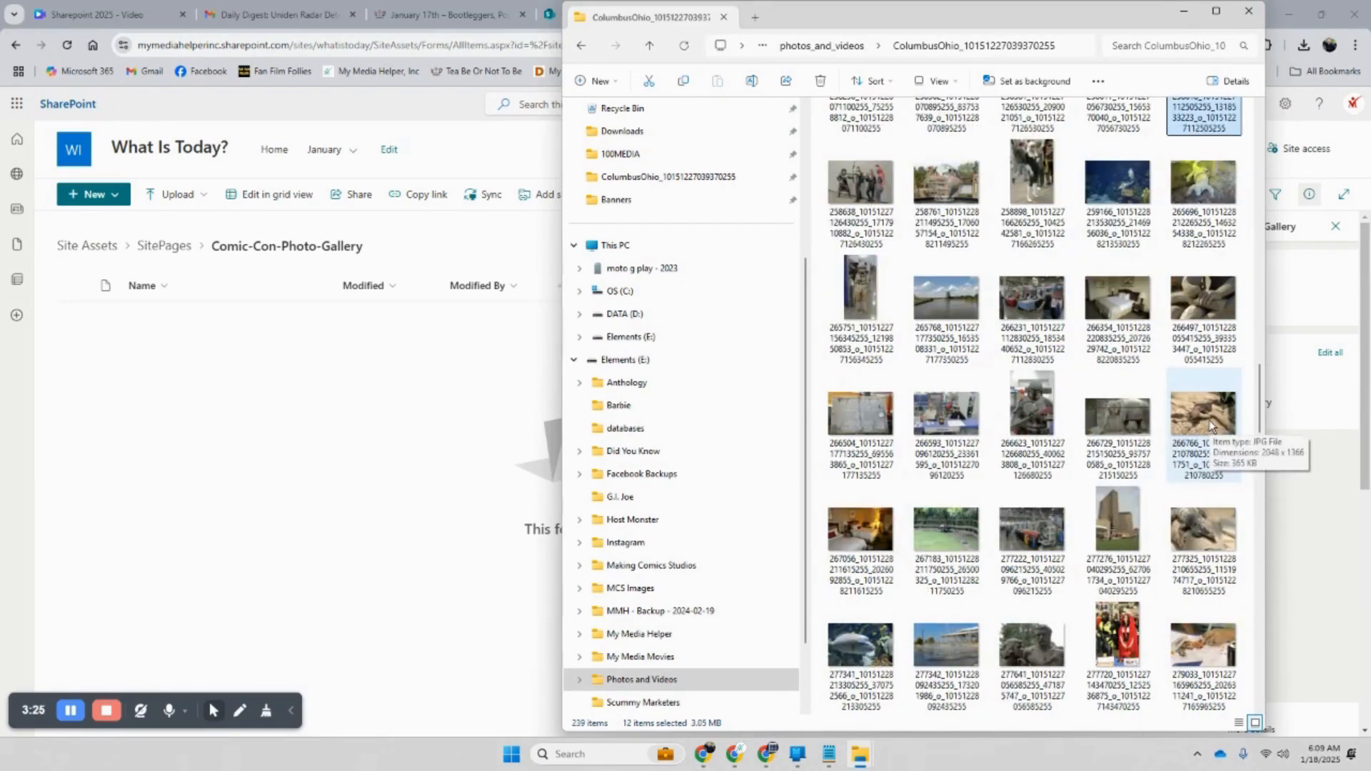
{"action": "left_click", "coordinate": [1138, 649], "text": "ctrl"}
{"action": "scroll", "coordinate": [1138, 648], "scroll_direction": "down", "scroll_amount": 3}
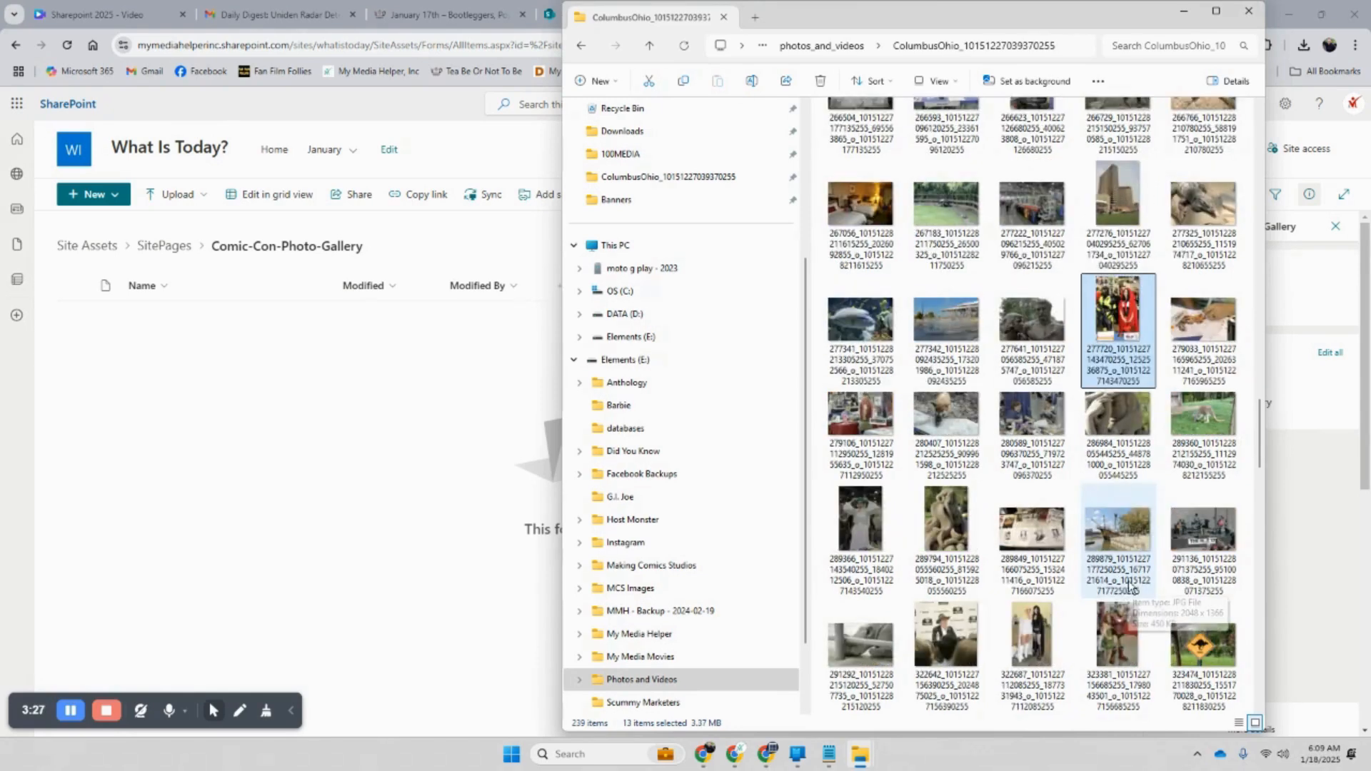
{"action": "left_click_drag", "start_coordinate": [1114, 330], "coordinate": [398, 441]}
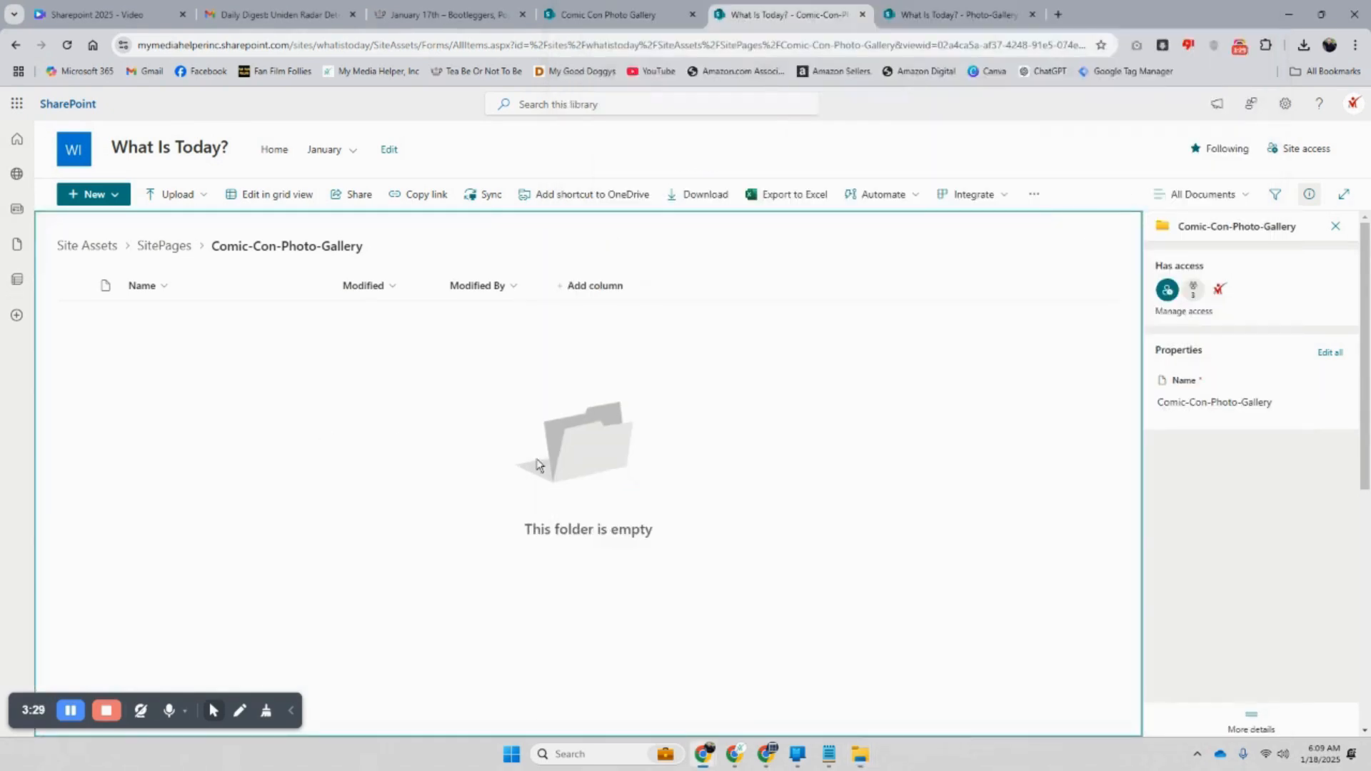
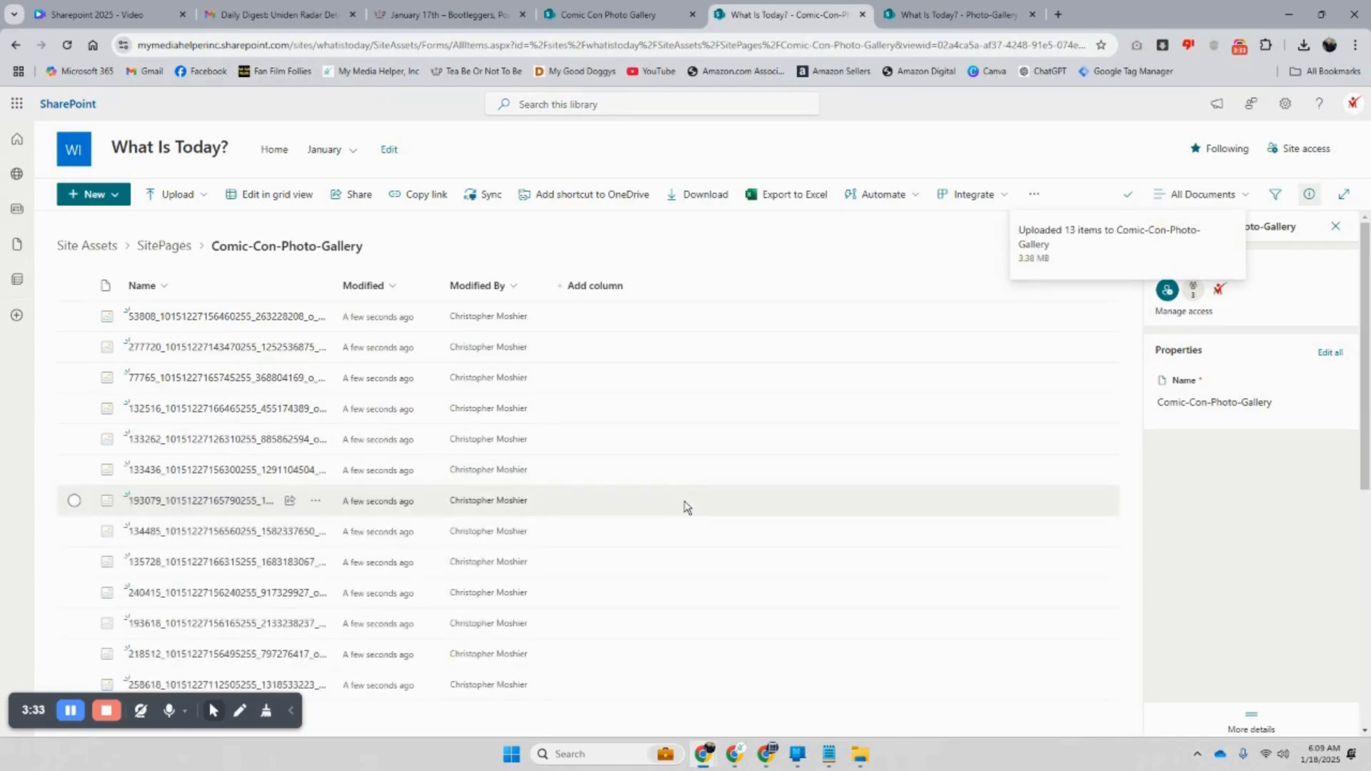
Return to the Comic Con Photo Gallery page being edited and delete the Image web part with the blue-hat photo
{"action": "left_click", "coordinate": [915, 18]}
{"action": "left_click", "coordinate": [621, 20]}
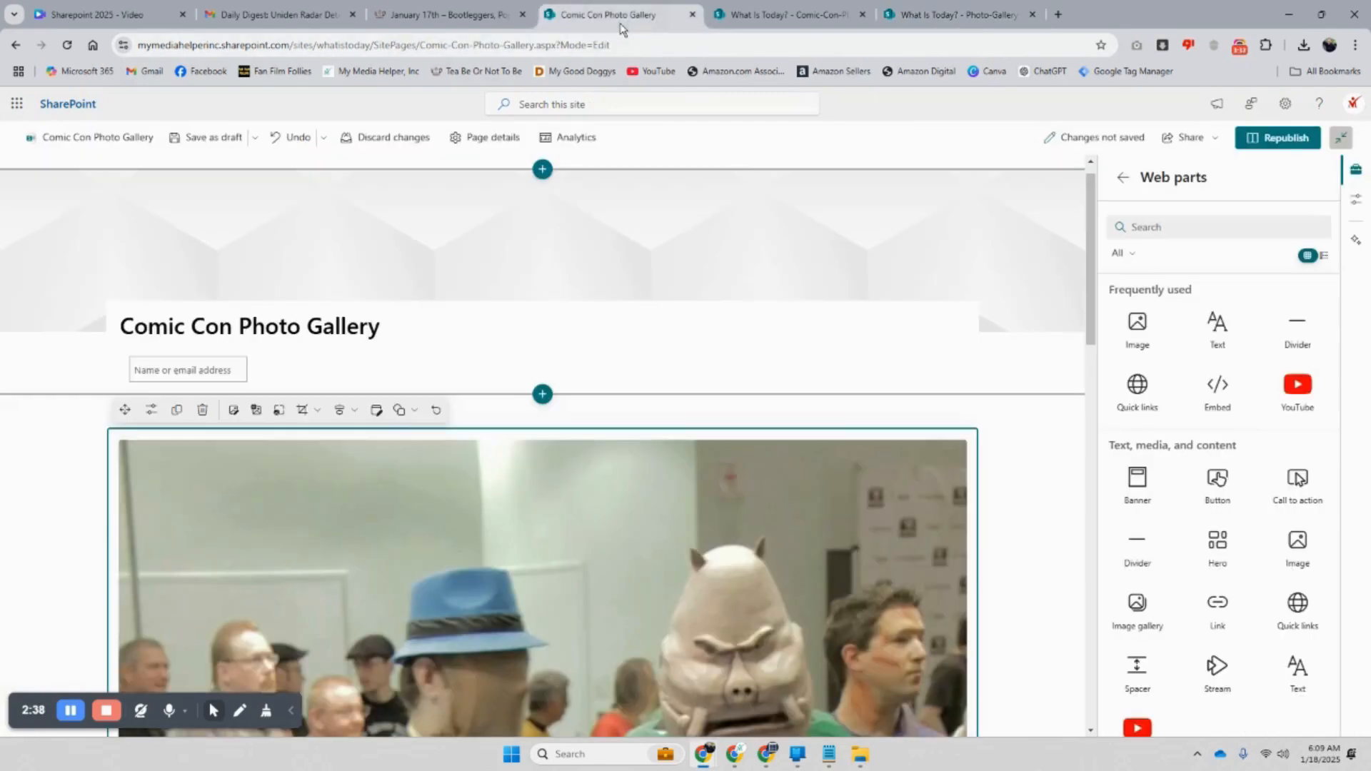
{"action": "scroll", "coordinate": [928, 235], "scroll_direction": "down", "scroll_amount": 4}
{"action": "scroll", "coordinate": [964, 291], "scroll_direction": "up", "scroll_amount": 2}
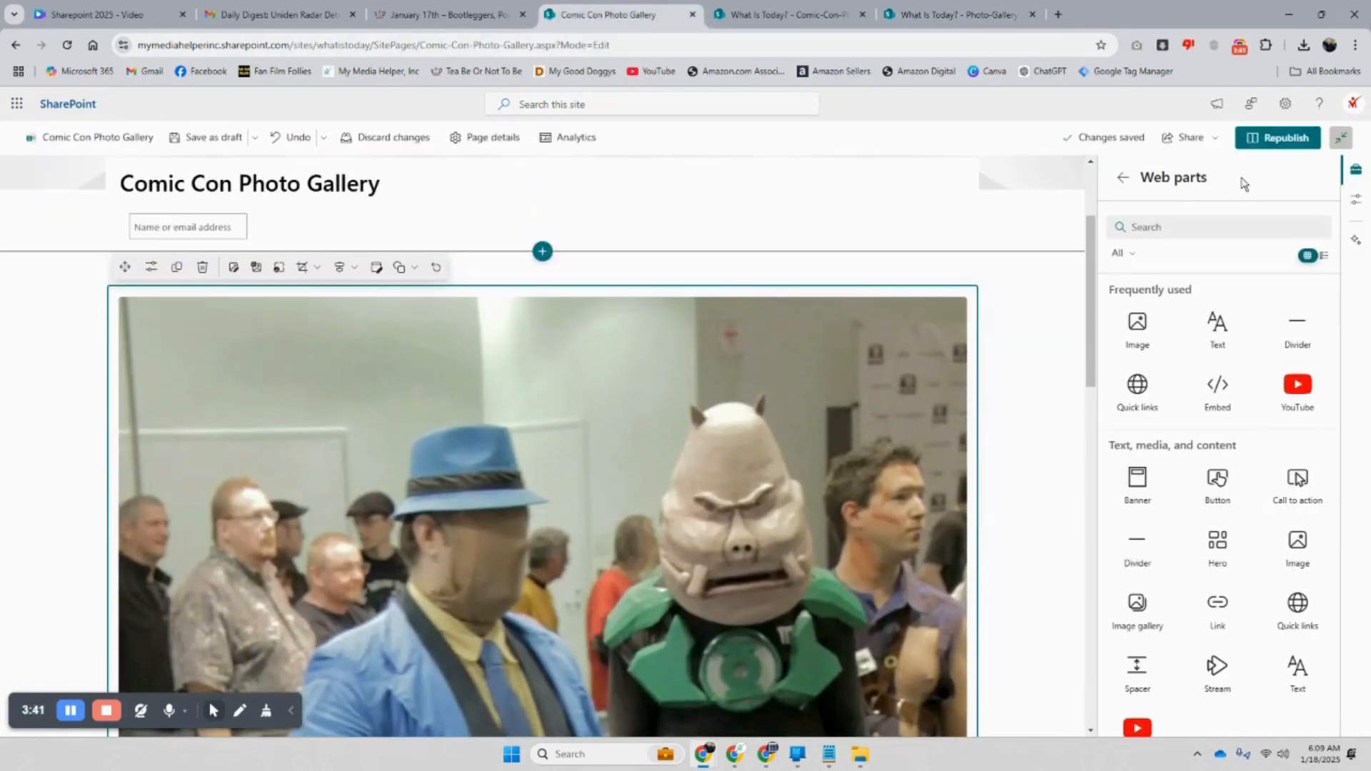
{"action": "left_click", "coordinate": [504, 373]}
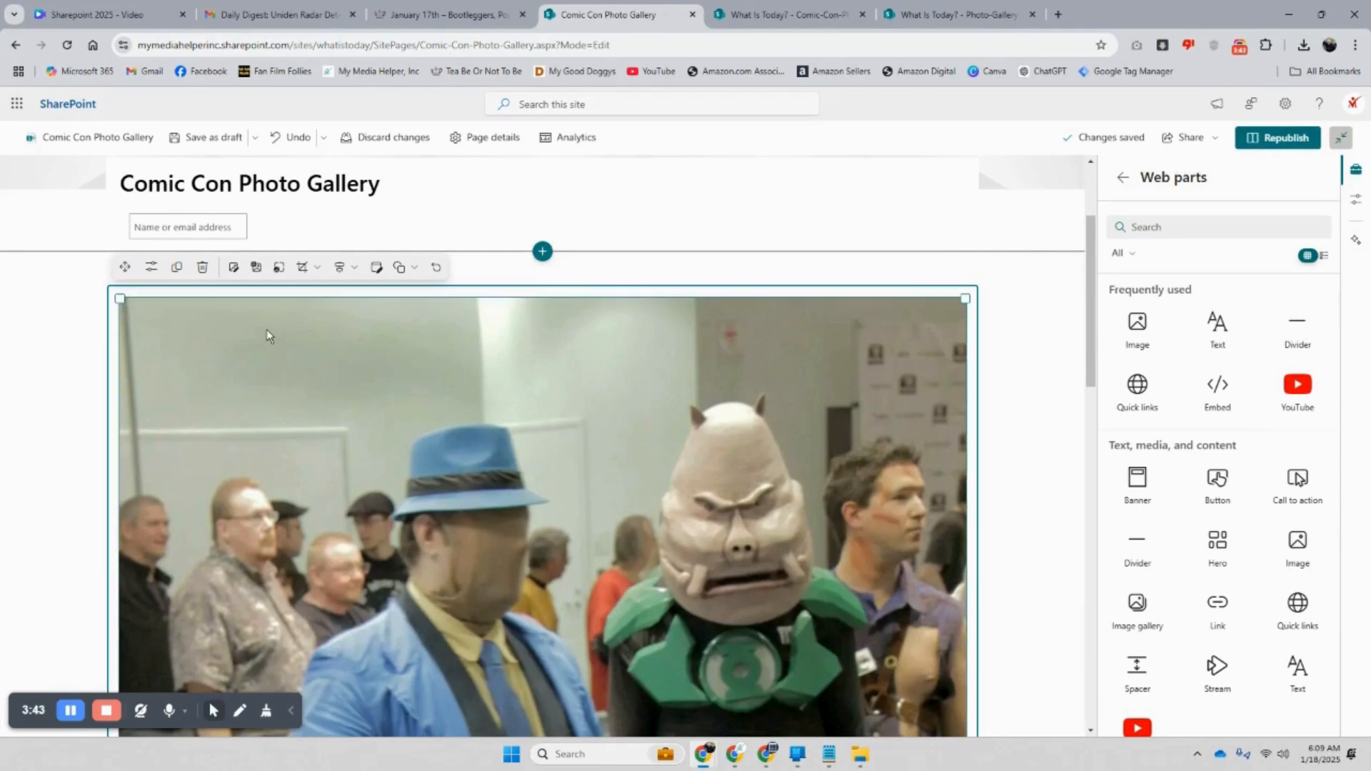
{"action": "left_click", "coordinate": [203, 267]}
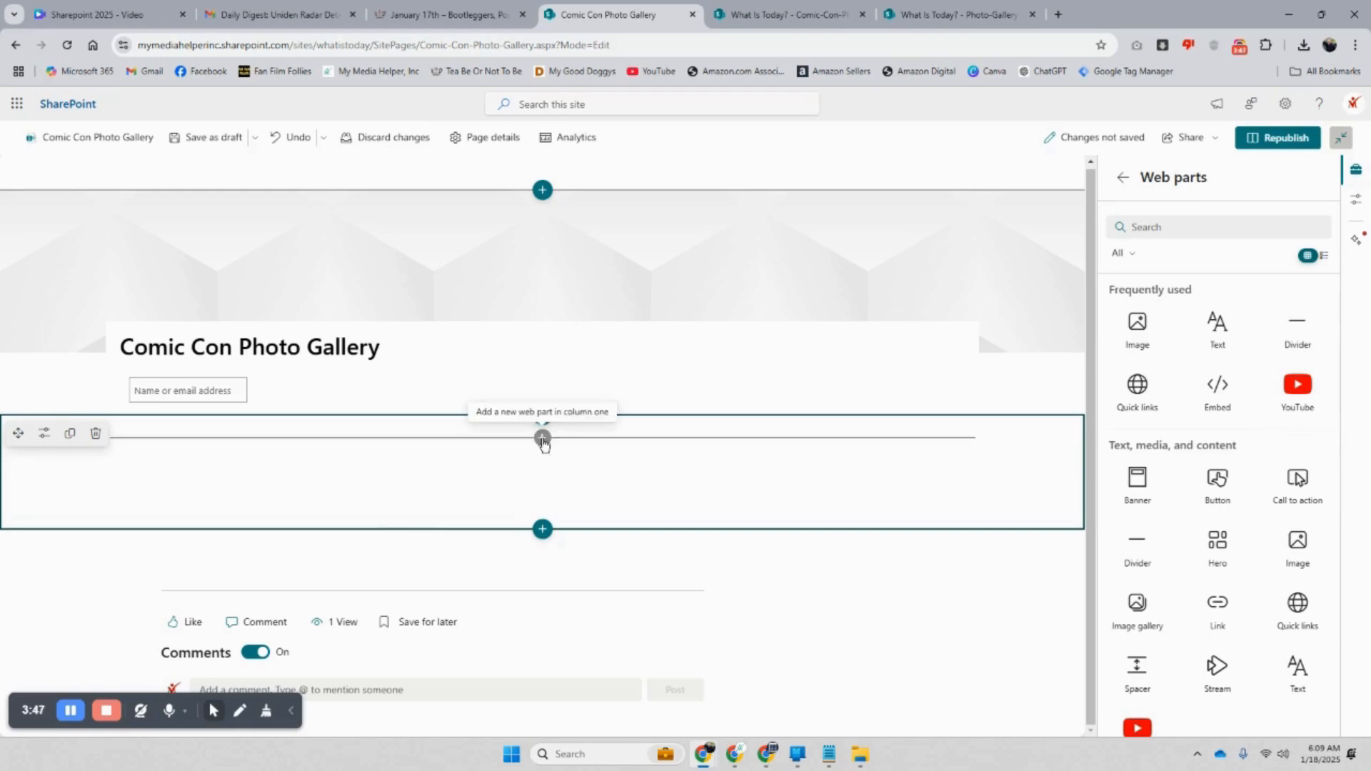
Add an Image gallery web part to the empty section below the page title
{"action": "left_click", "coordinate": [543, 437]}
{"action": "mouse_move", "coordinate": [707, 548]}
{"action": "left_mouse_down"}
{"action": "mouse_move", "coordinate": [691, 707]}
{"action": "mouse_move", "coordinate": [677, 656]}
{"action": "mouse_move", "coordinate": [684, 543]}
{"action": "left_mouse_up"}
{"action": "scroll", "coordinate": [687, 542], "scroll_direction": "down", "scroll_amount": 1}
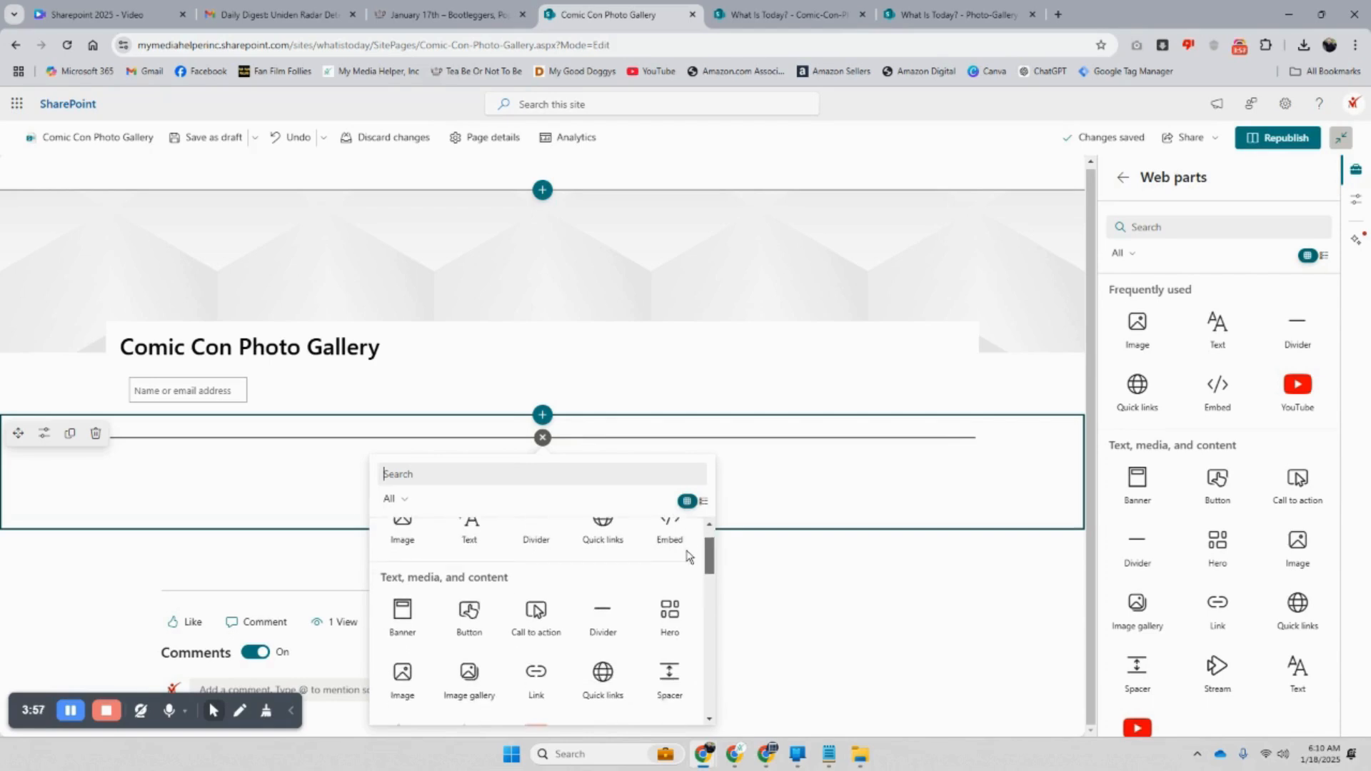
{"action": "left_click", "coordinate": [484, 677]}
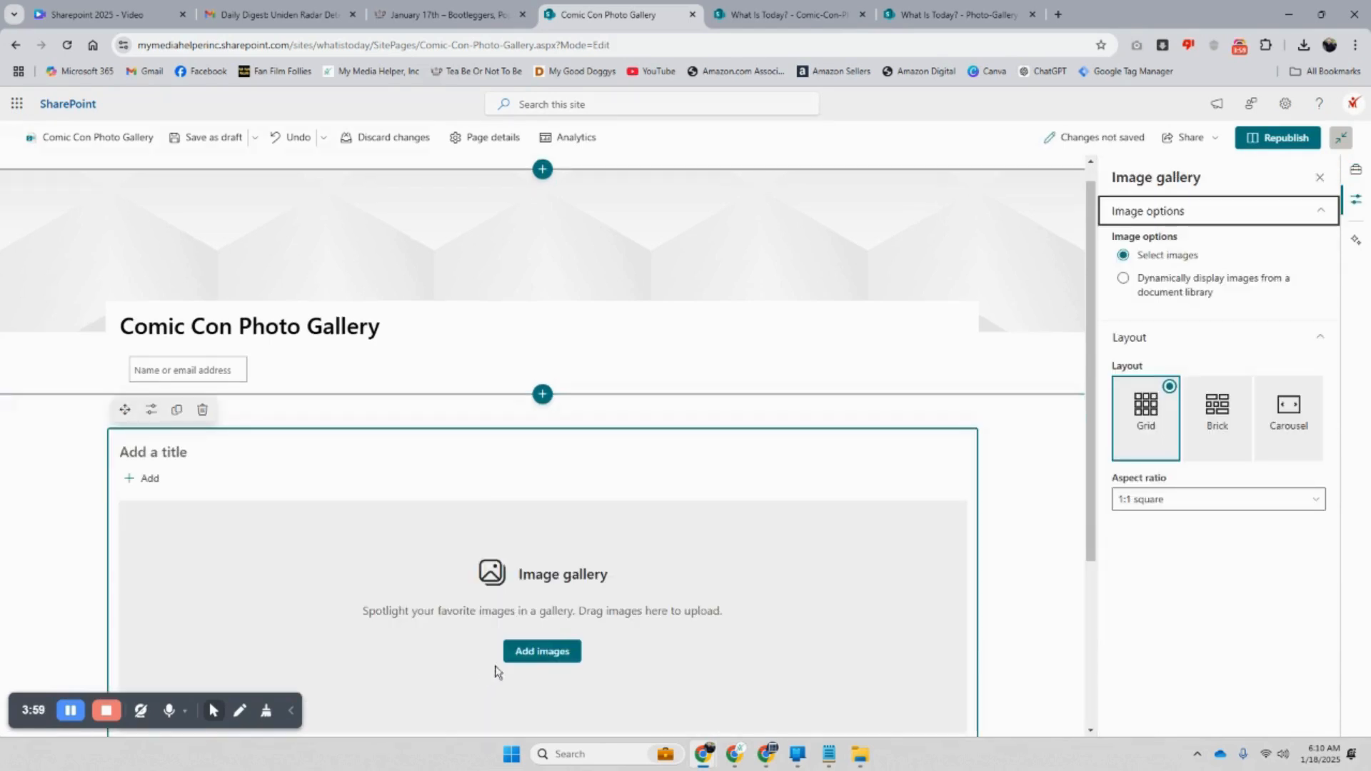
Fill the image gallery with all 13 photos from Site Assets > SitePages > Comic-Con-Photo-Gallery on the site
{"action": "left_click", "coordinate": [546, 512]}
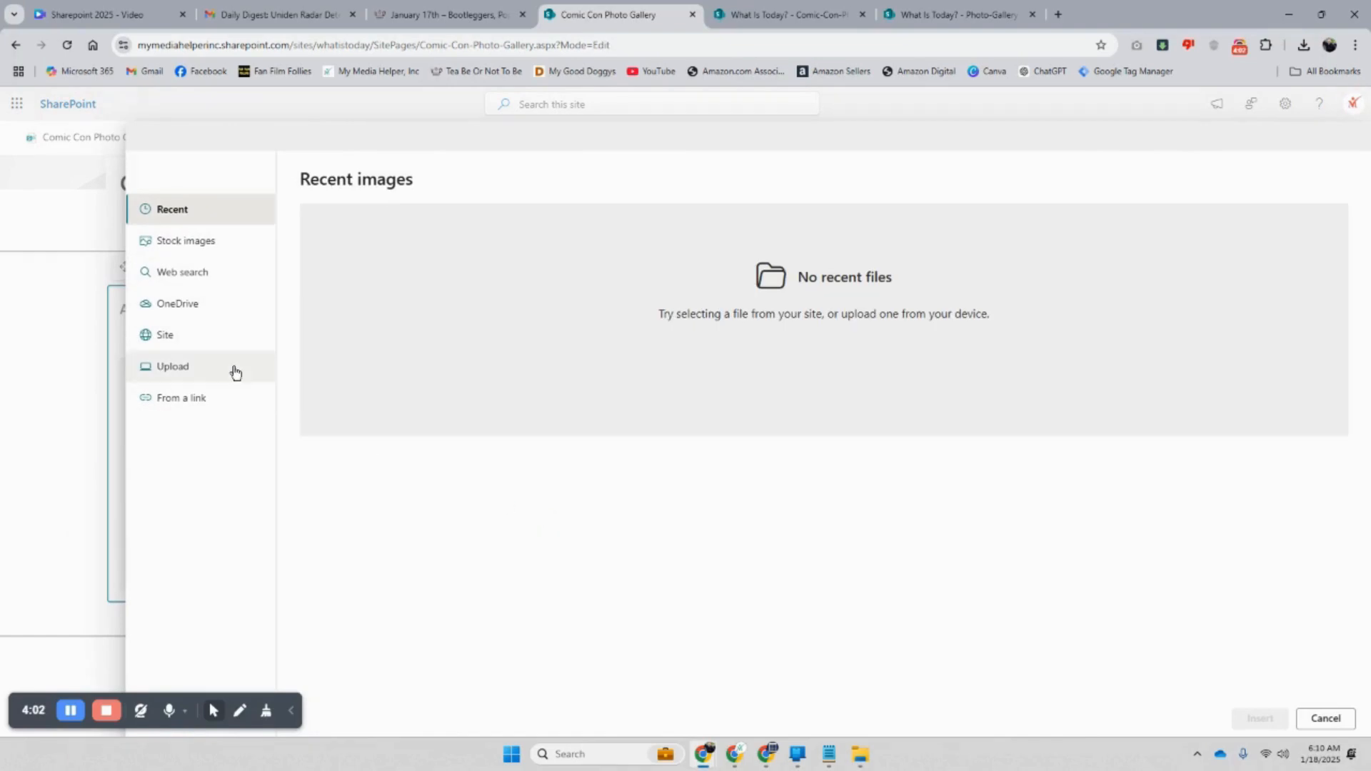
{"action": "left_click", "coordinate": [183, 343]}
{"action": "left_click", "coordinate": [461, 242]}
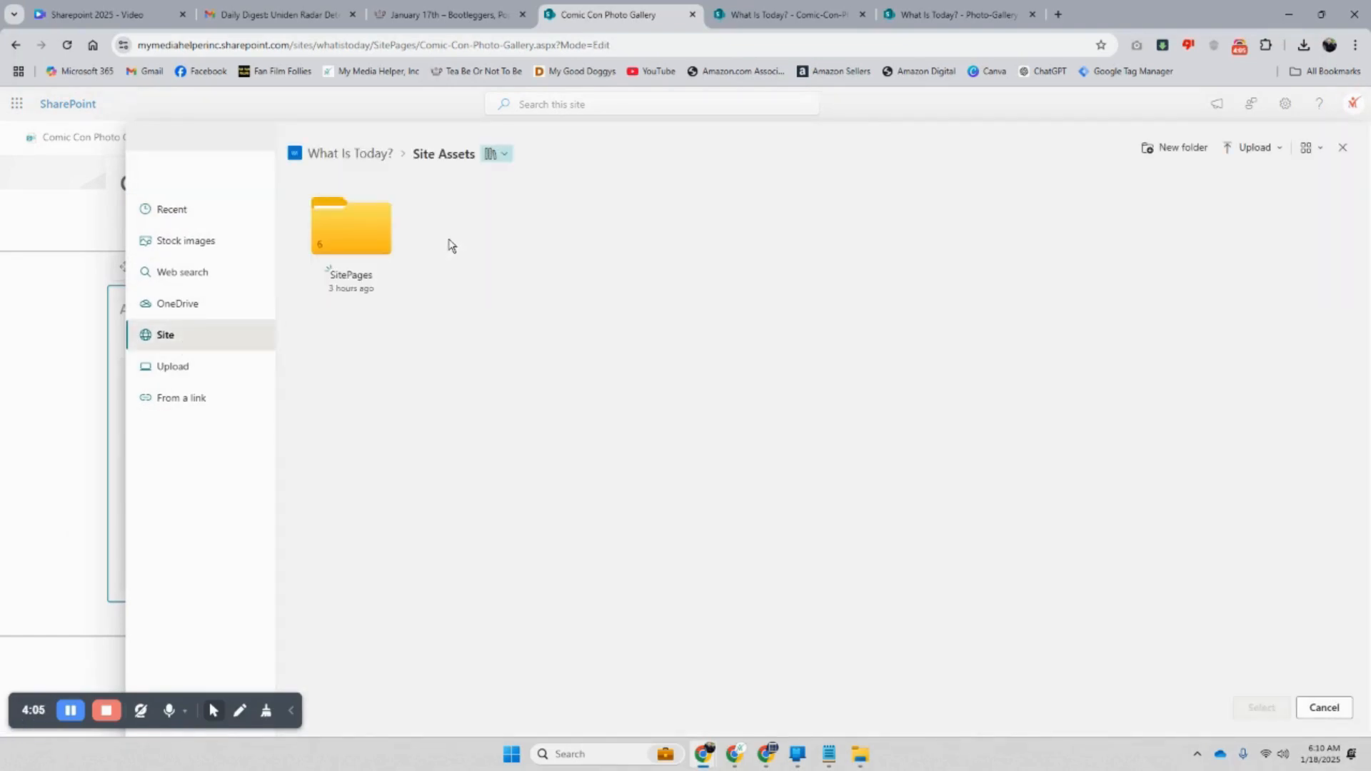
{"action": "left_click", "coordinate": [371, 241]}
{"action": "left_click", "coordinate": [371, 239]}
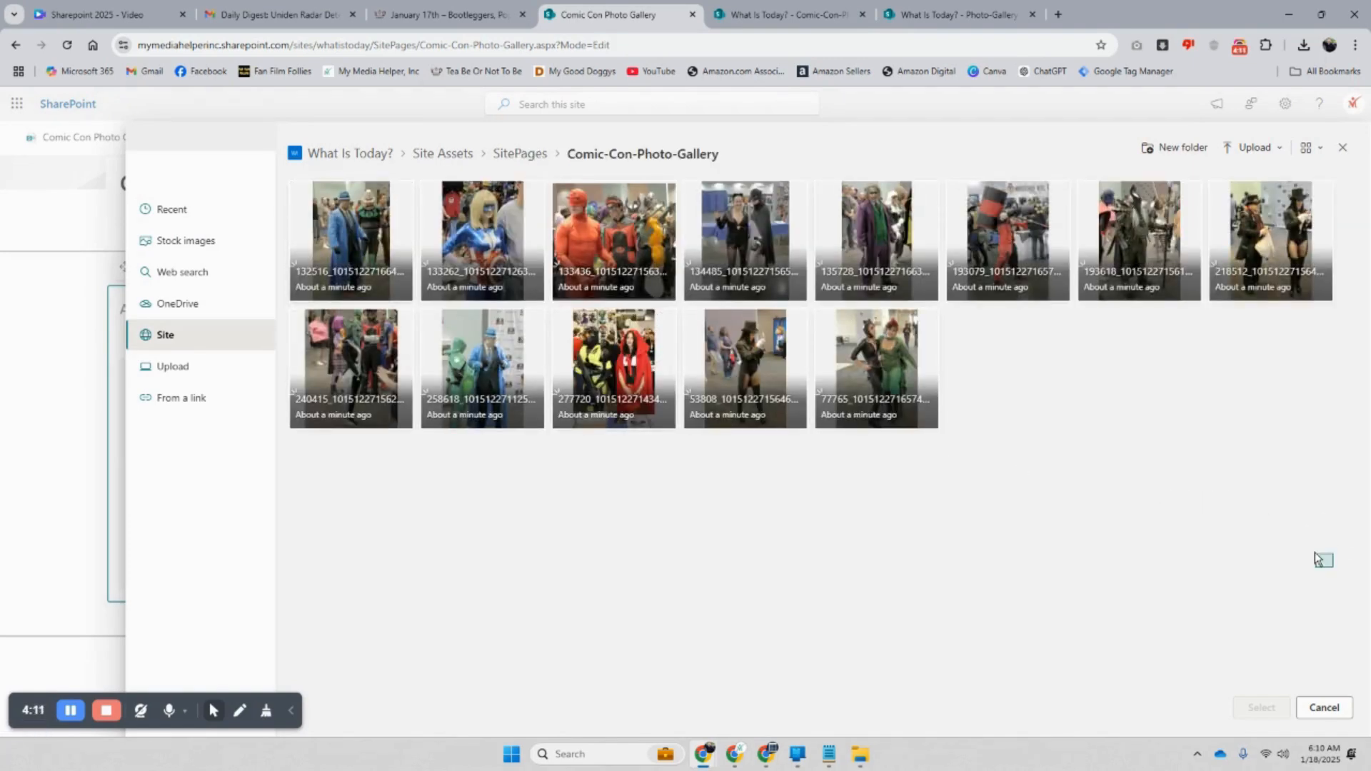
{"action": "left_click_drag", "start_coordinate": [1275, 499], "coordinate": [287, 226]}
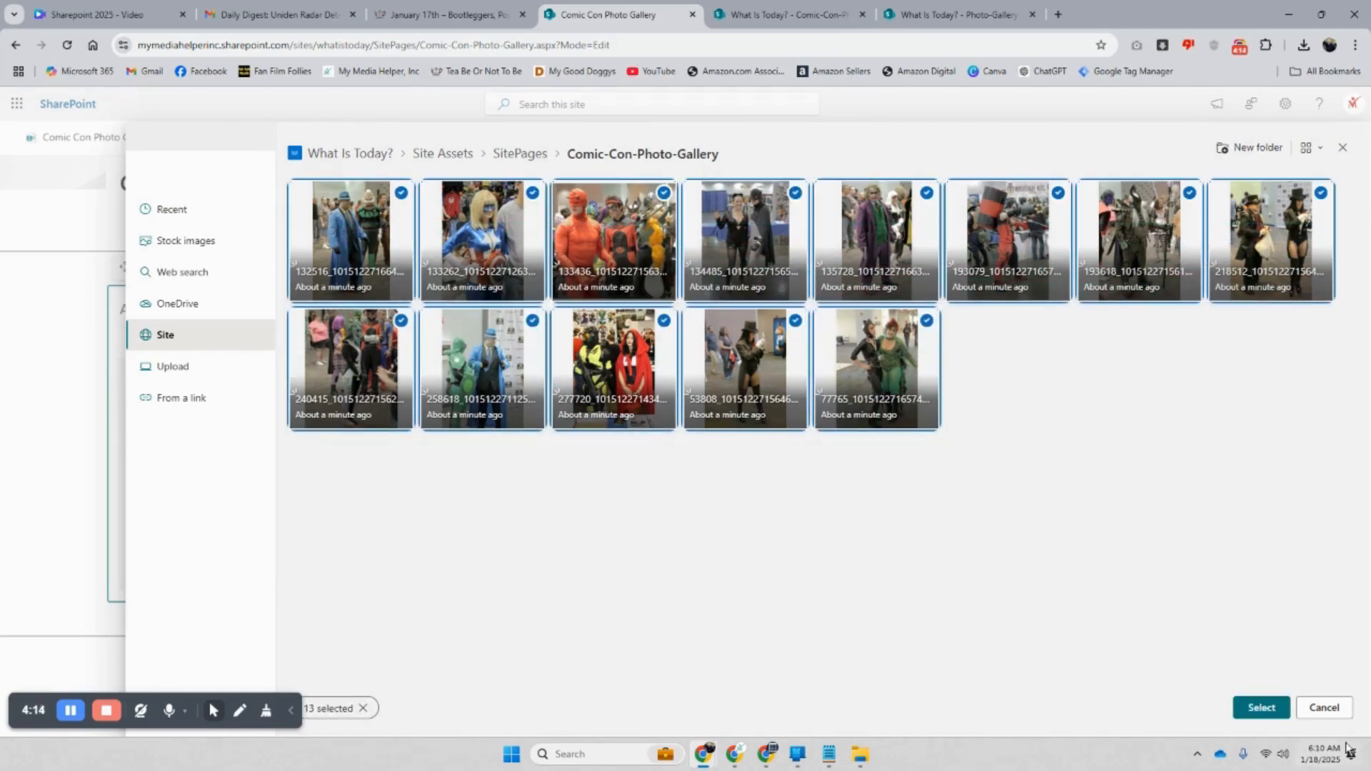
{"action": "left_click", "coordinate": [1261, 707]}
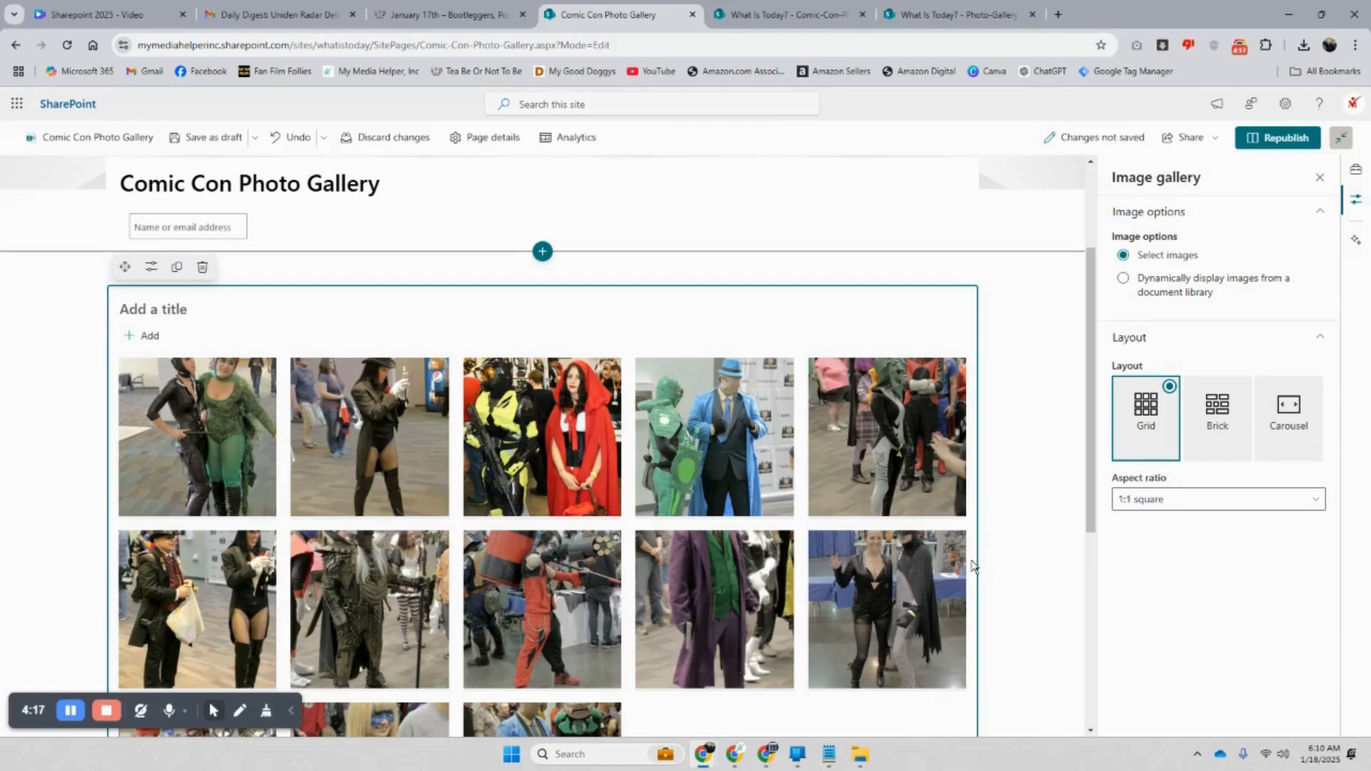
Republish the Comic Con Photo Gallery page with the filled image gallery
{"action": "scroll", "coordinate": [974, 566], "scroll_direction": "down", "scroll_amount": 2}
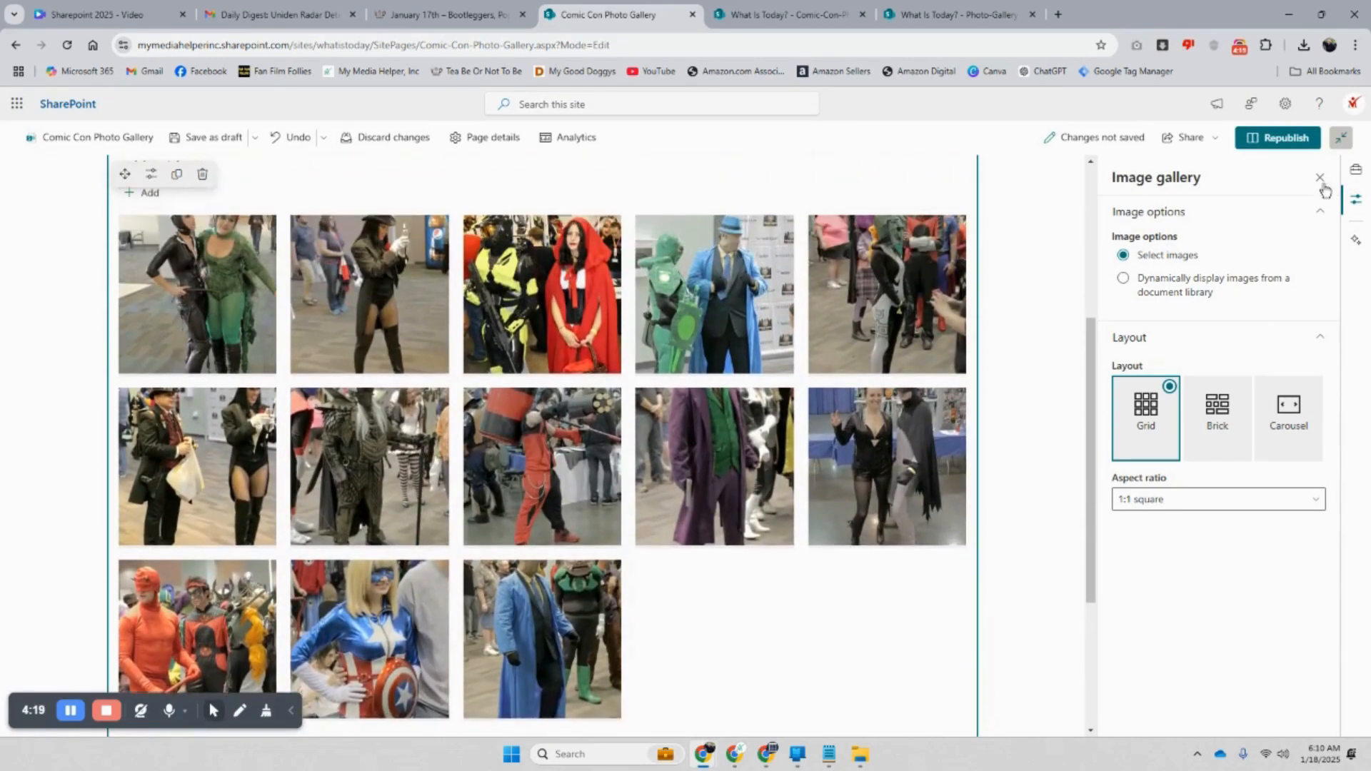
{"action": "left_click", "coordinate": [1289, 137]}
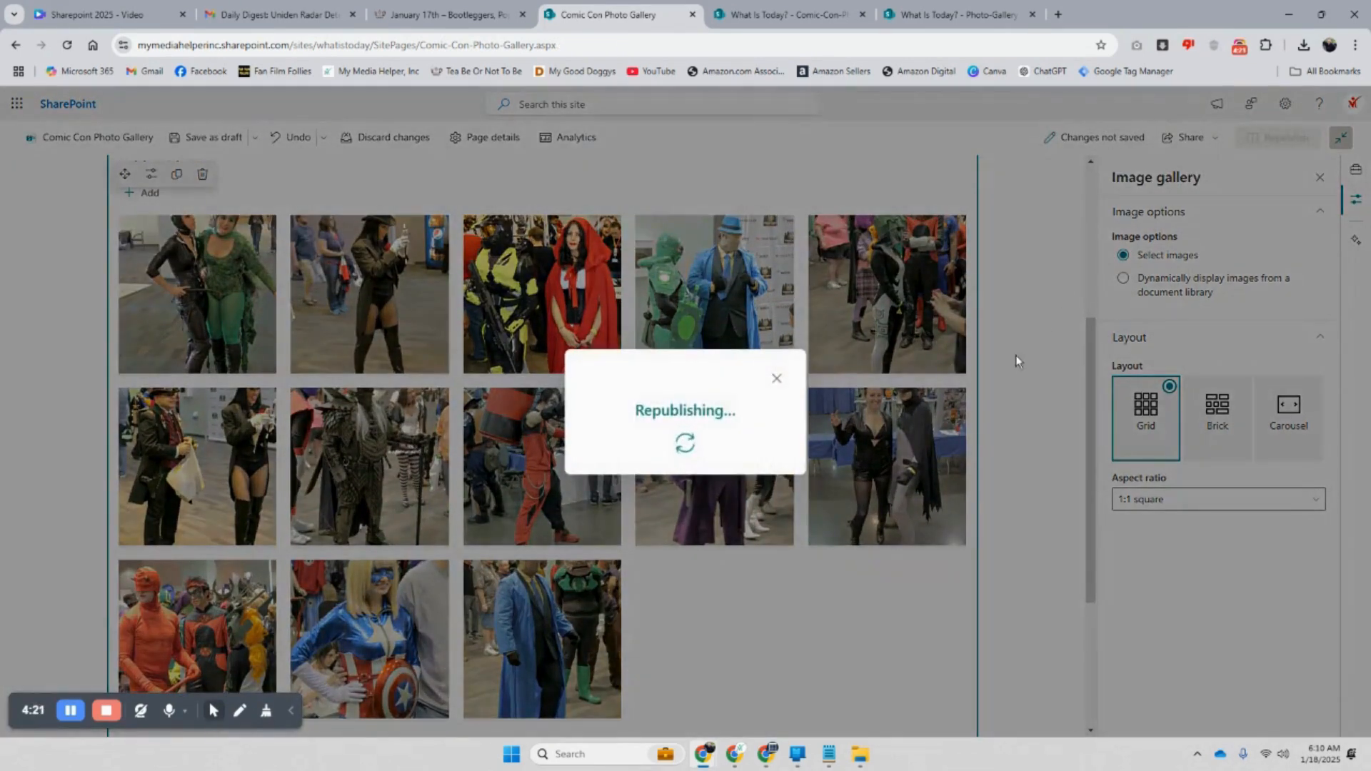
{"action": "scroll", "coordinate": [1015, 357], "scroll_direction": "up", "scroll_amount": 3}
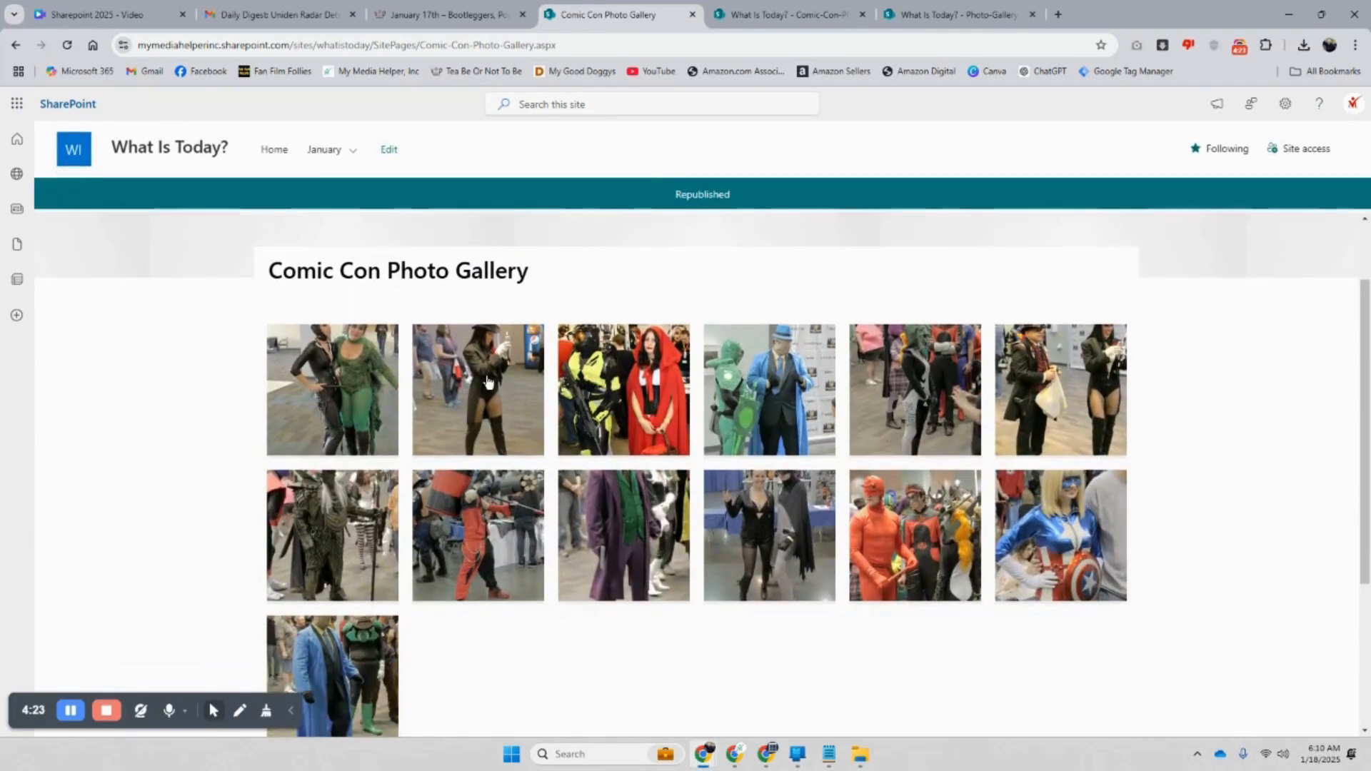
Open the gallery's first photo in the full-size viewer, browse through the following photos and close the viewer
{"action": "left_click", "coordinate": [343, 413]}
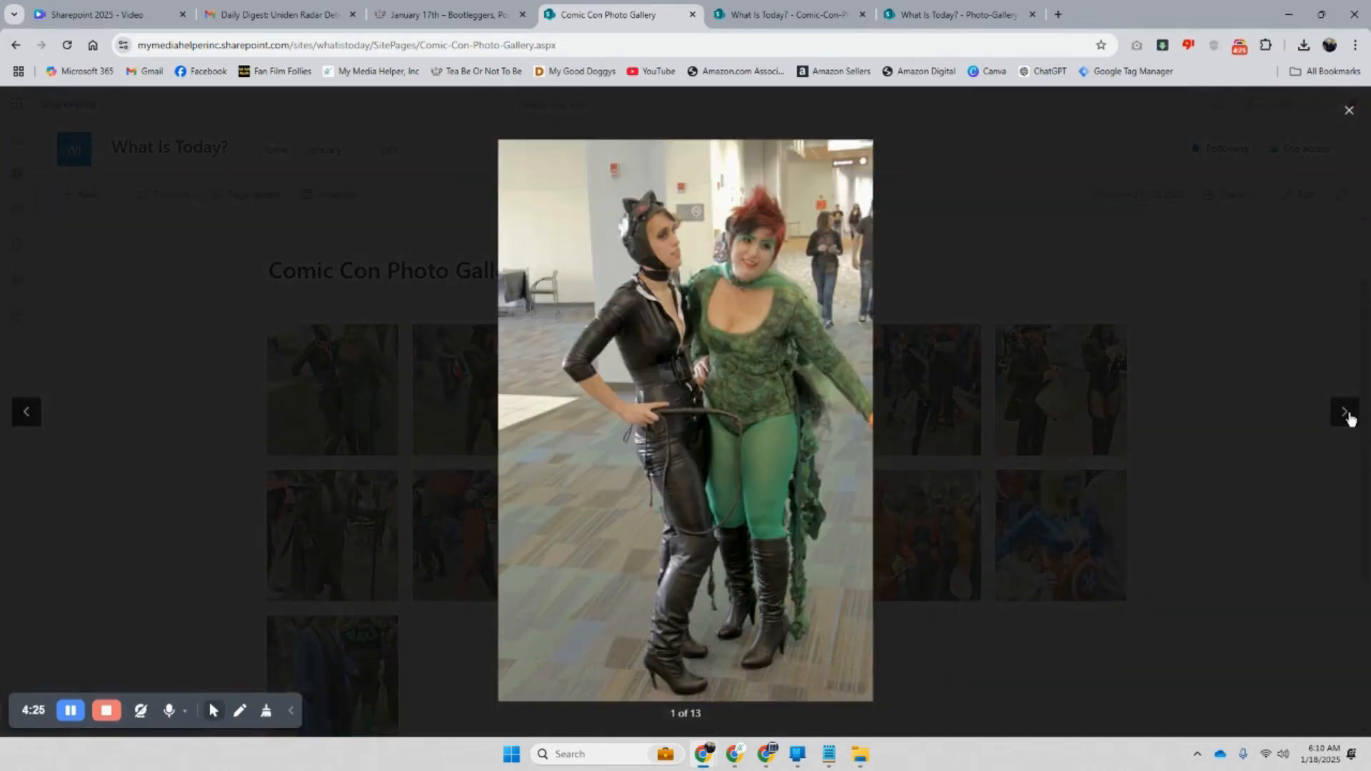
{"action": "left_click", "coordinate": [1345, 412]}
{"action": "left_click", "coordinate": [1347, 414]}
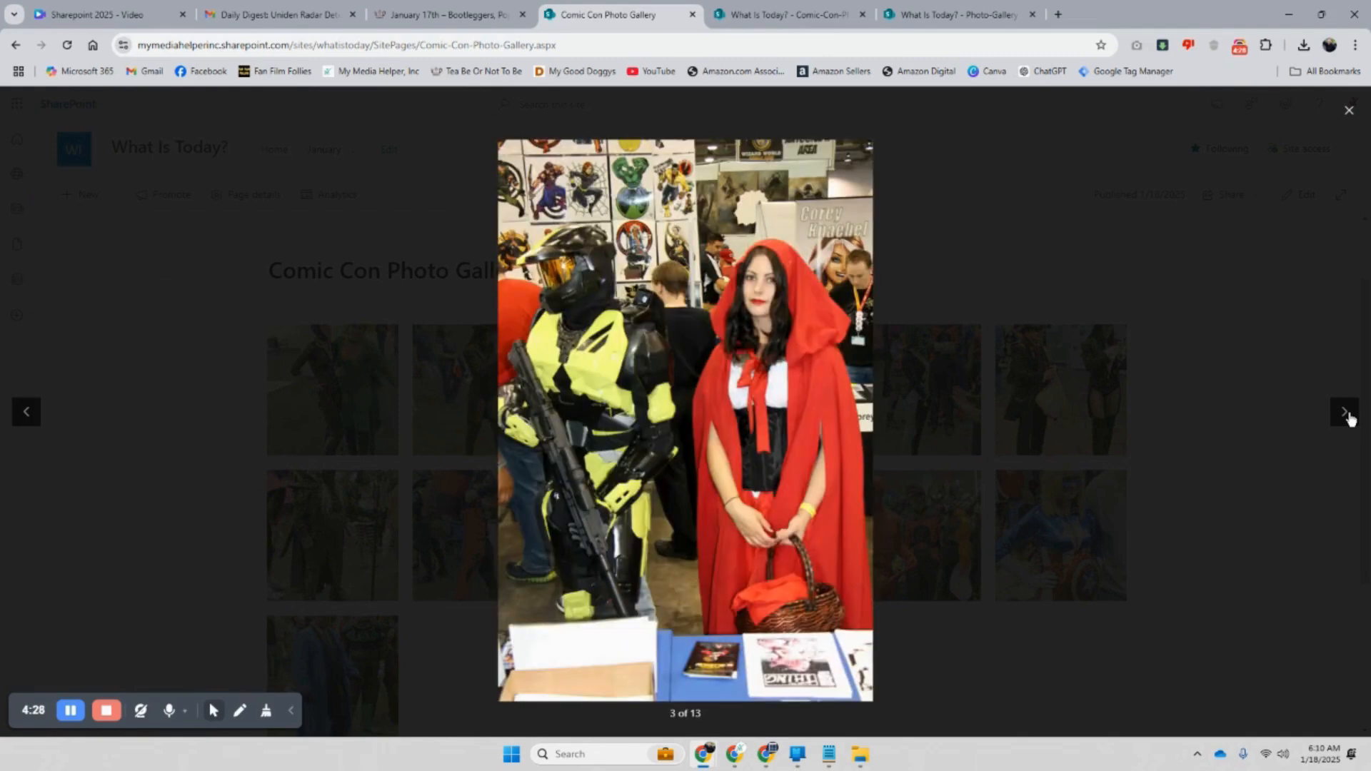
{"action": "left_click", "coordinate": [1347, 415]}
{"action": "left_click", "coordinate": [1347, 414]}
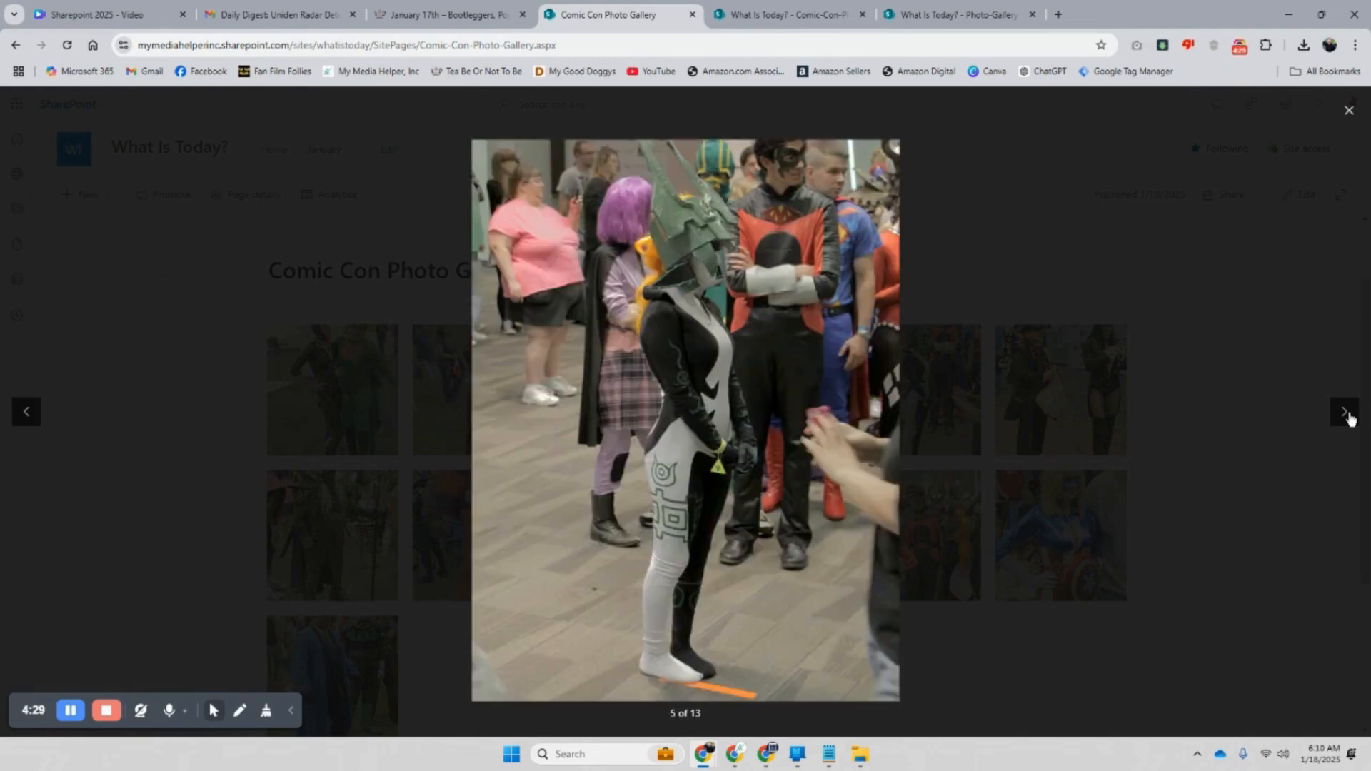
{"action": "left_click", "coordinate": [1346, 414]}
{"action": "left_click", "coordinate": [1349, 112]}
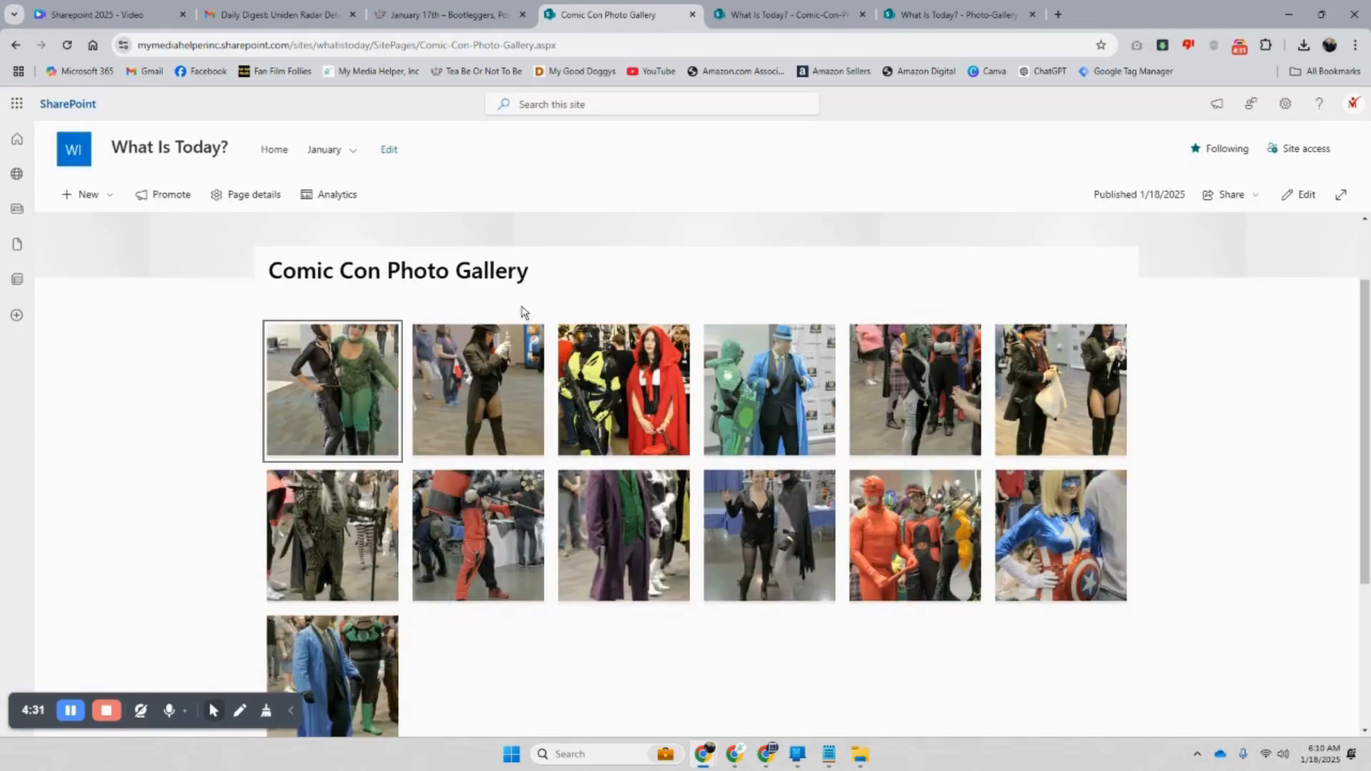
Edit the page, switch the image gallery to the Brick layout and republish the page
{"action": "left_click", "coordinate": [1301, 194]}
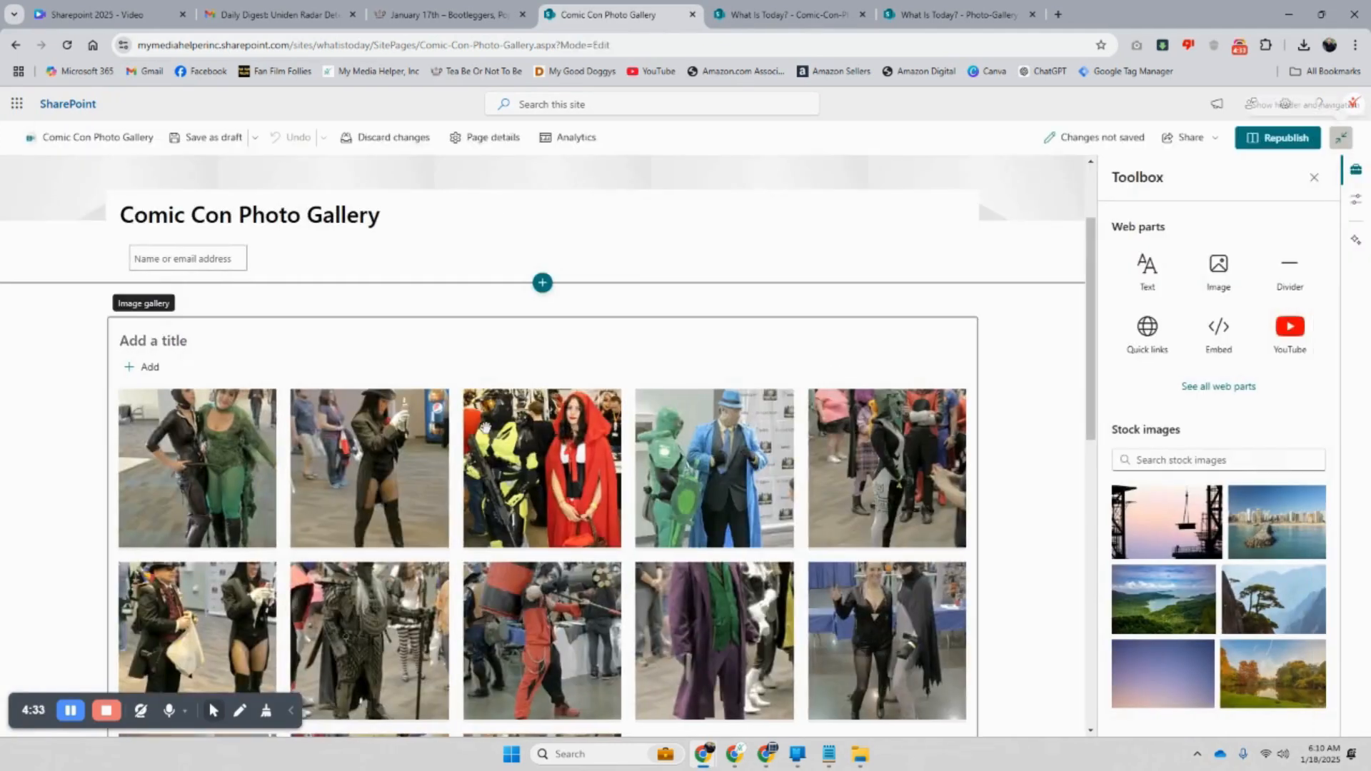
{"action": "scroll", "coordinate": [277, 369], "scroll_direction": "down", "scroll_amount": 2}
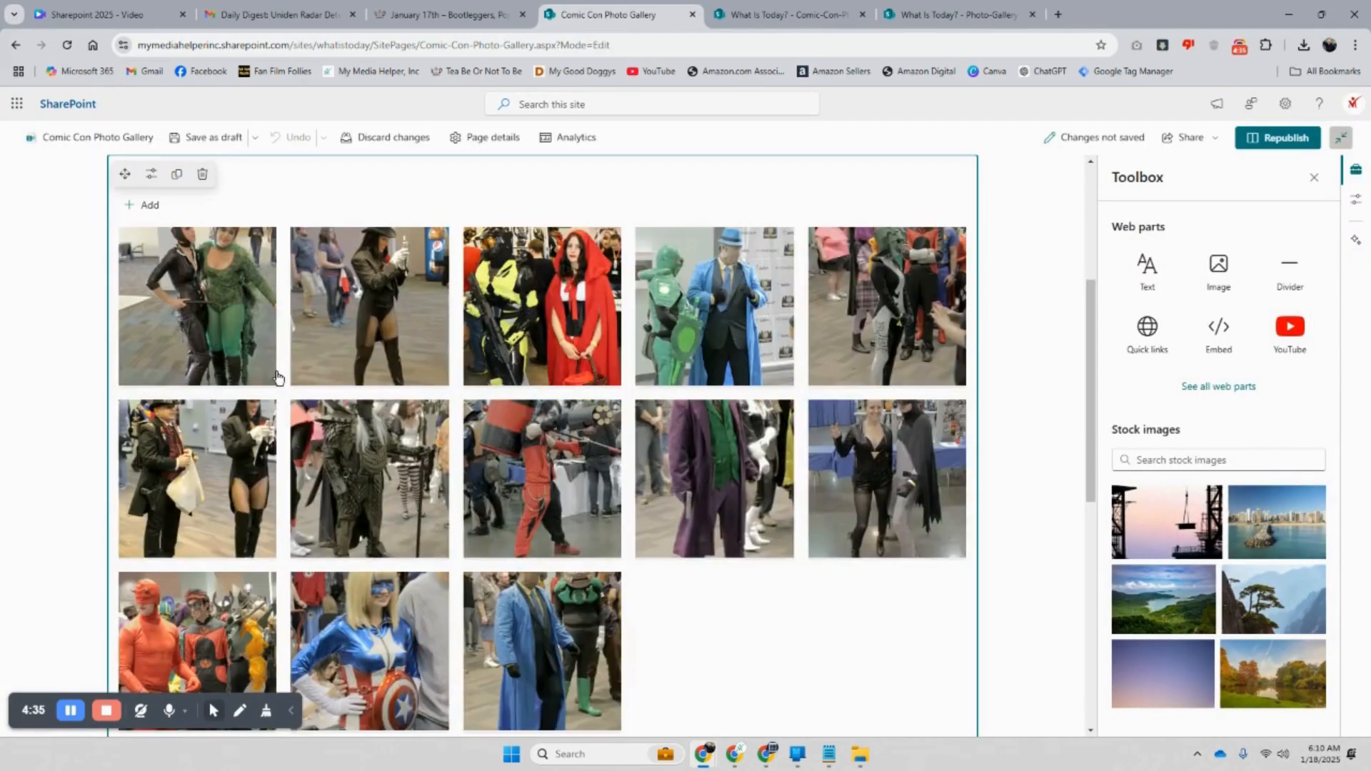
{"action": "left_click", "coordinate": [150, 182]}
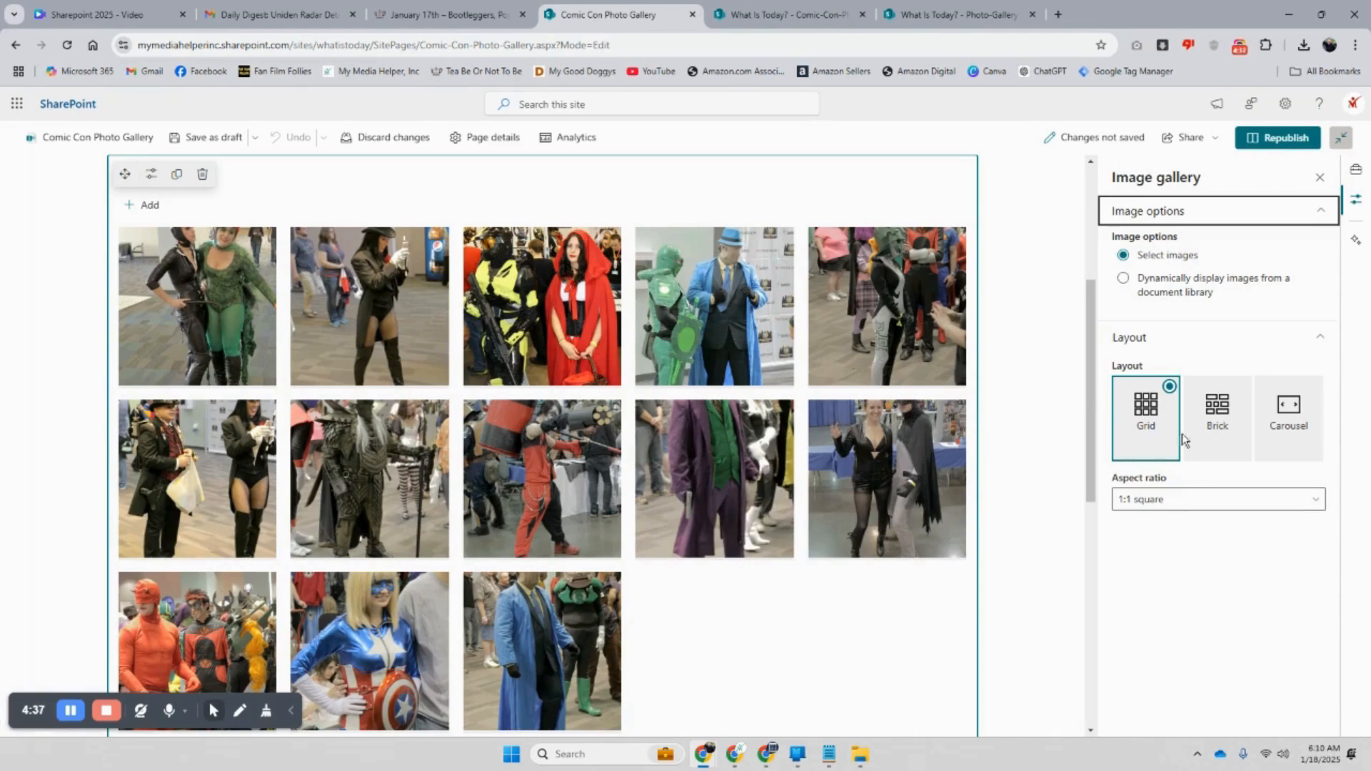
{"action": "left_click", "coordinate": [1227, 436]}
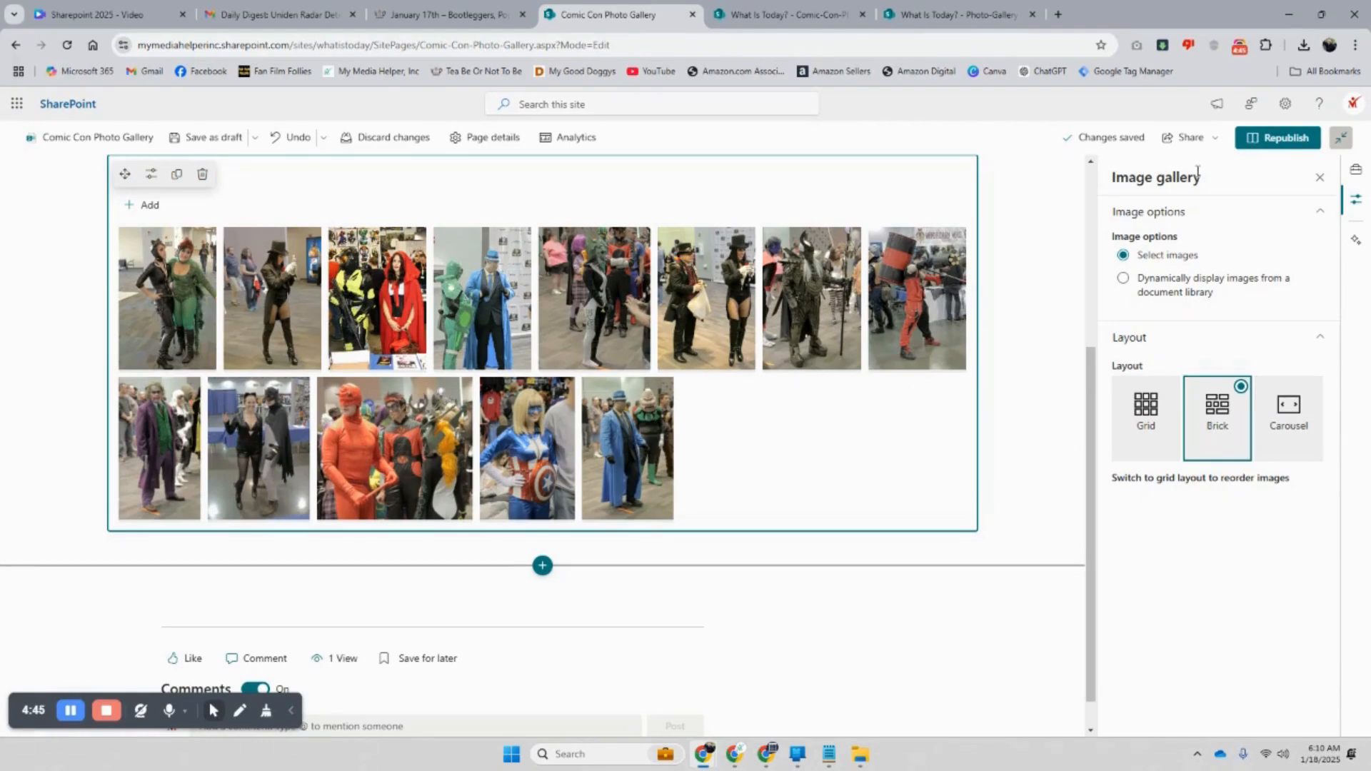
{"action": "left_click", "coordinate": [1282, 138]}
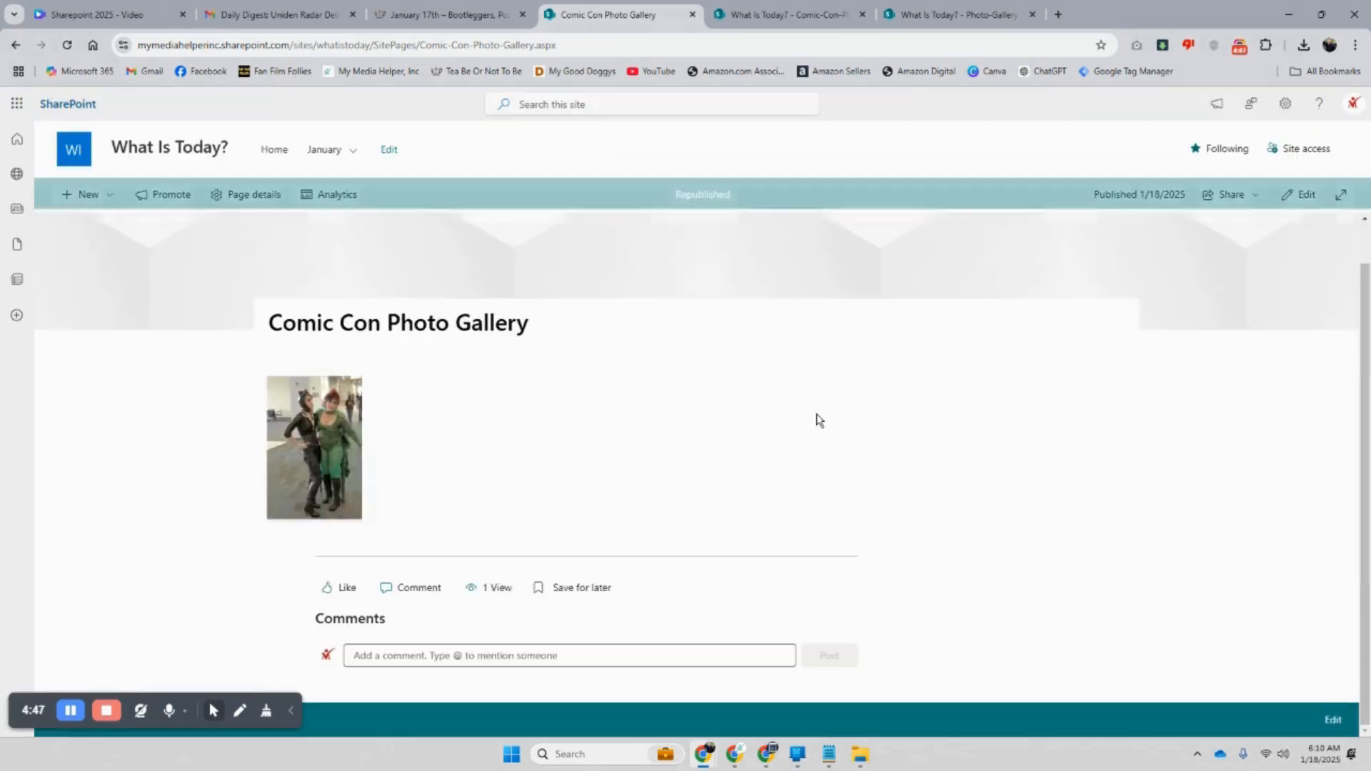
Open the first photo of the published brick gallery in the full-size viewer, browse to the third photo and close the viewer
{"action": "scroll", "coordinate": [679, 451], "scroll_direction": "up", "scroll_amount": 3}
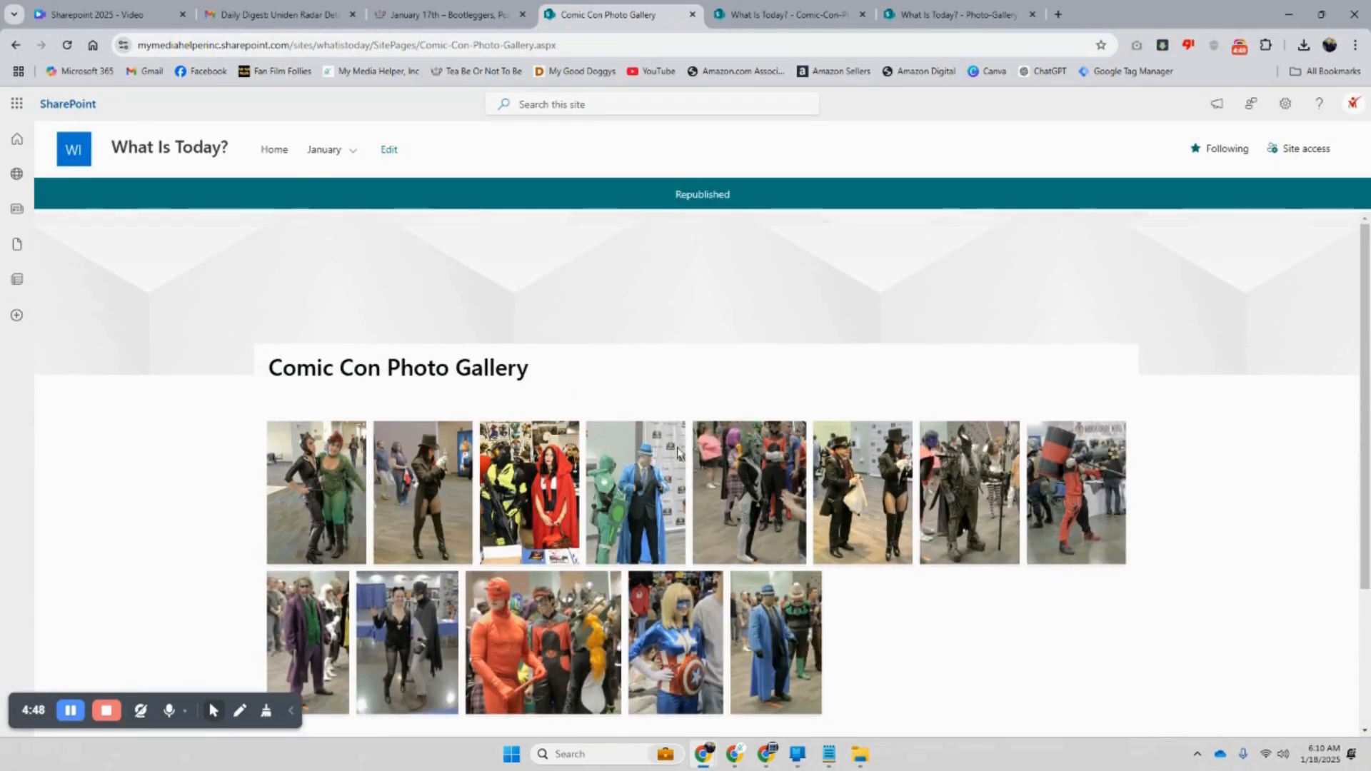
{"action": "left_click", "coordinate": [330, 498]}
{"action": "left_click", "coordinate": [1347, 418]}
{"action": "left_click", "coordinate": [1347, 417]}
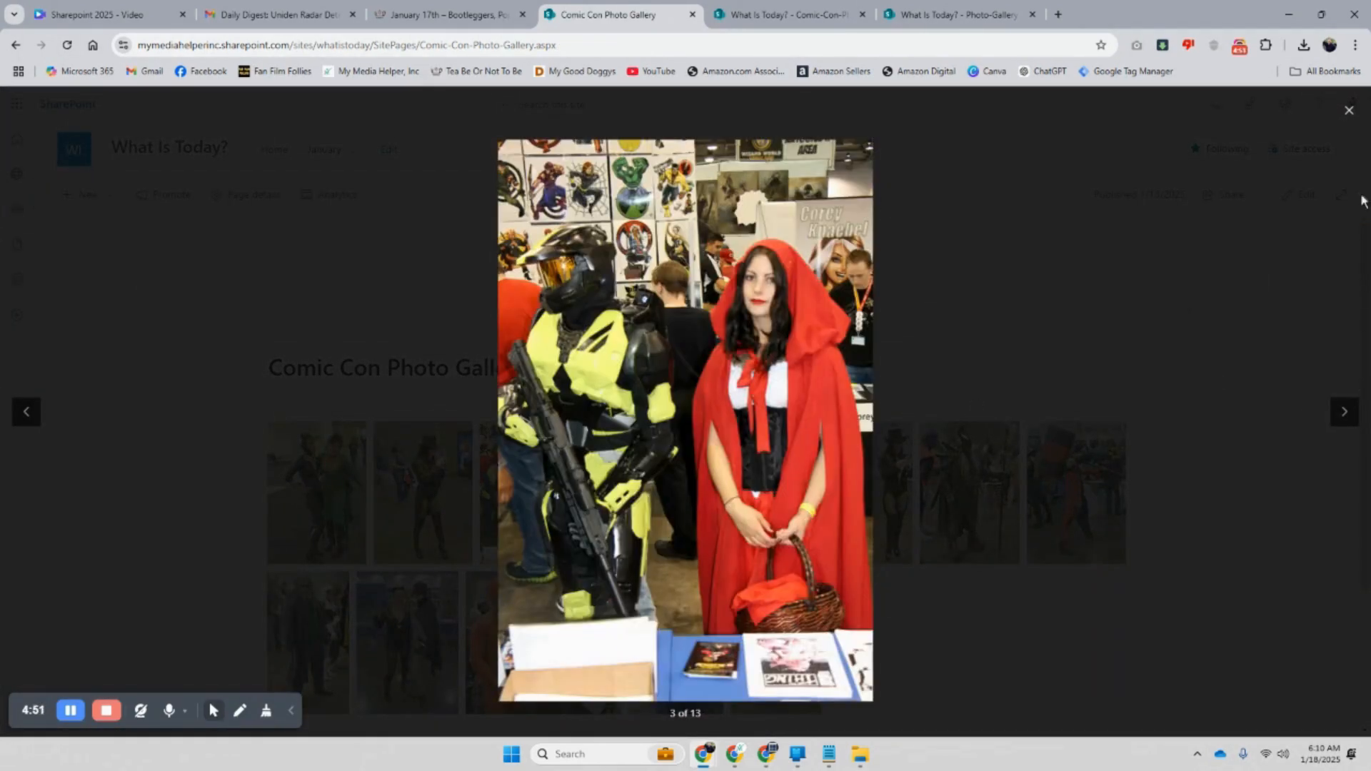
{"action": "left_click", "coordinate": [1349, 112]}
Put the page back into editing and switch the image gallery web part to the Carousel layout
{"action": "left_click", "coordinate": [1301, 197]}
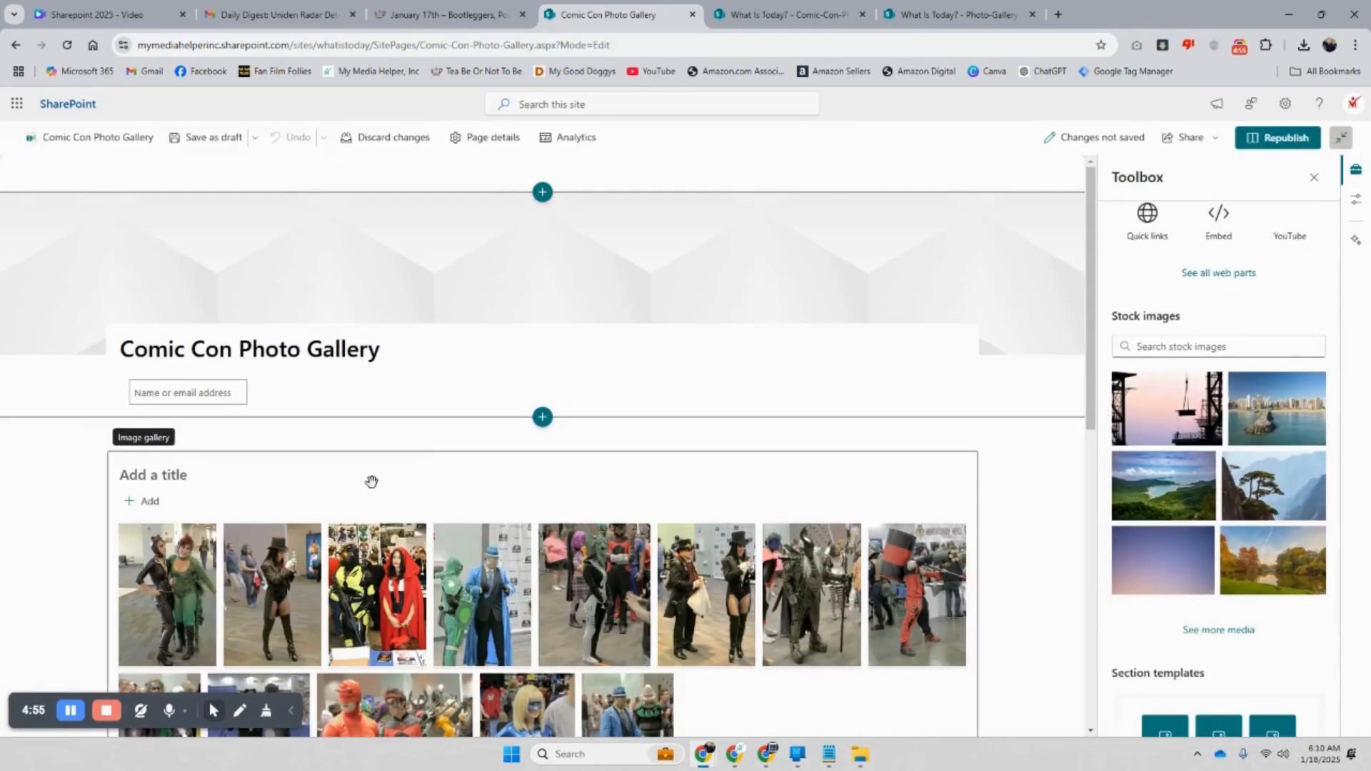
{"action": "scroll", "coordinate": [190, 500], "scroll_direction": "down", "scroll_amount": 1}
{"action": "left_click", "coordinate": [186, 504]}
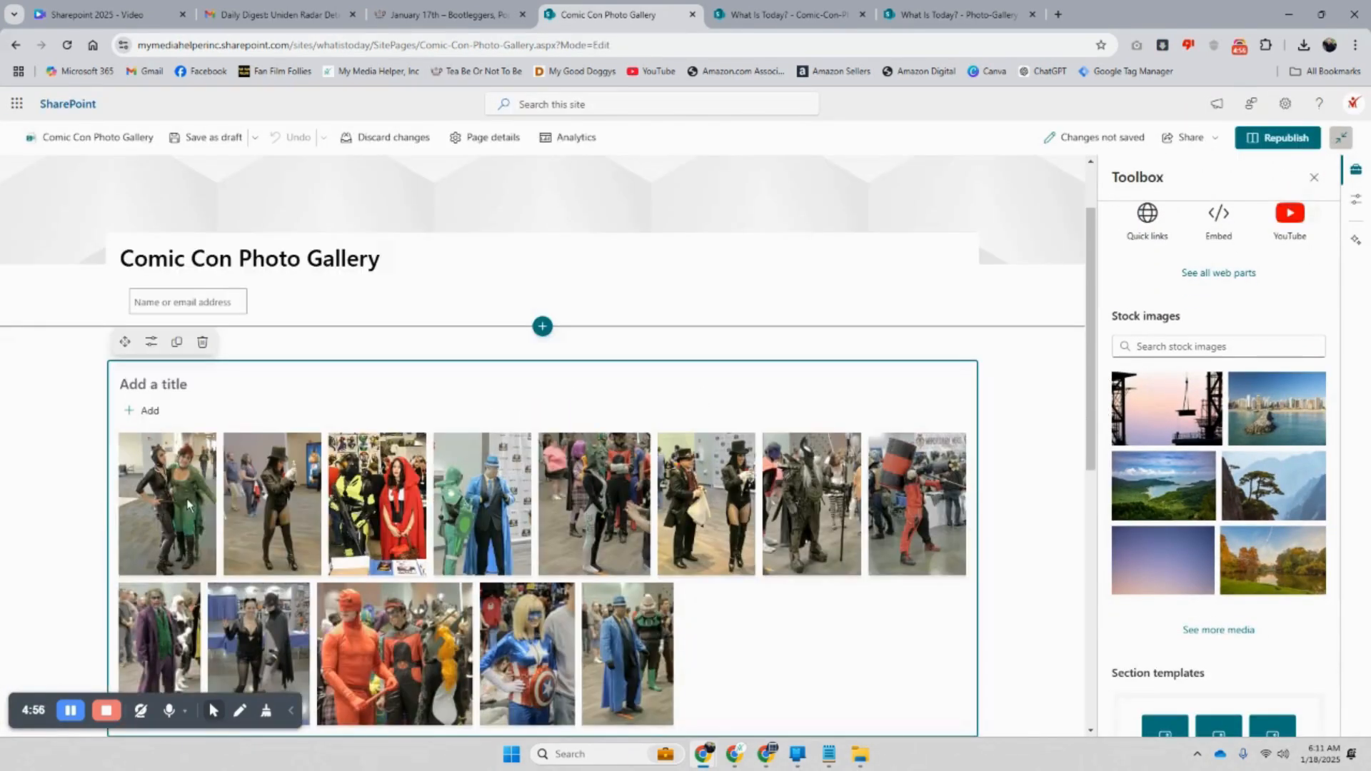
{"action": "left_click", "coordinate": [151, 343]}
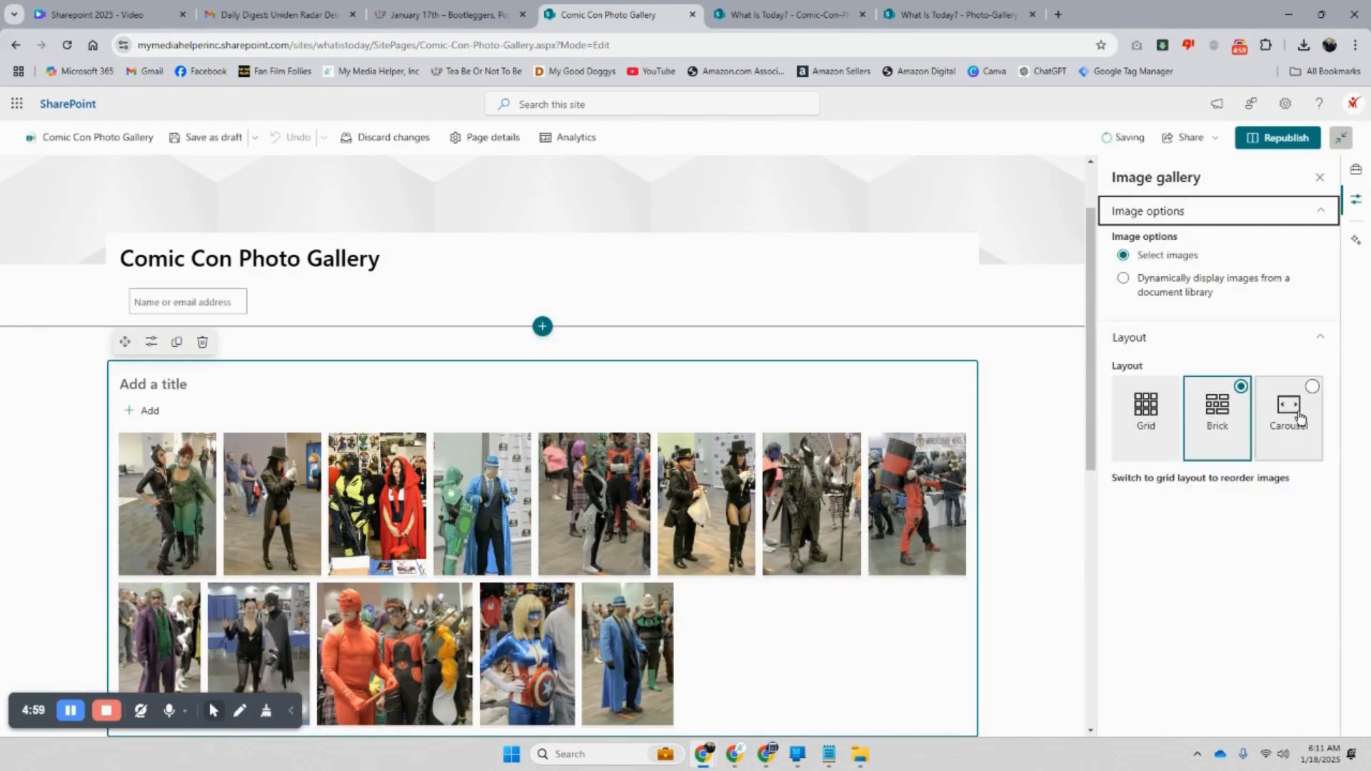
{"action": "left_click", "coordinate": [1300, 418]}
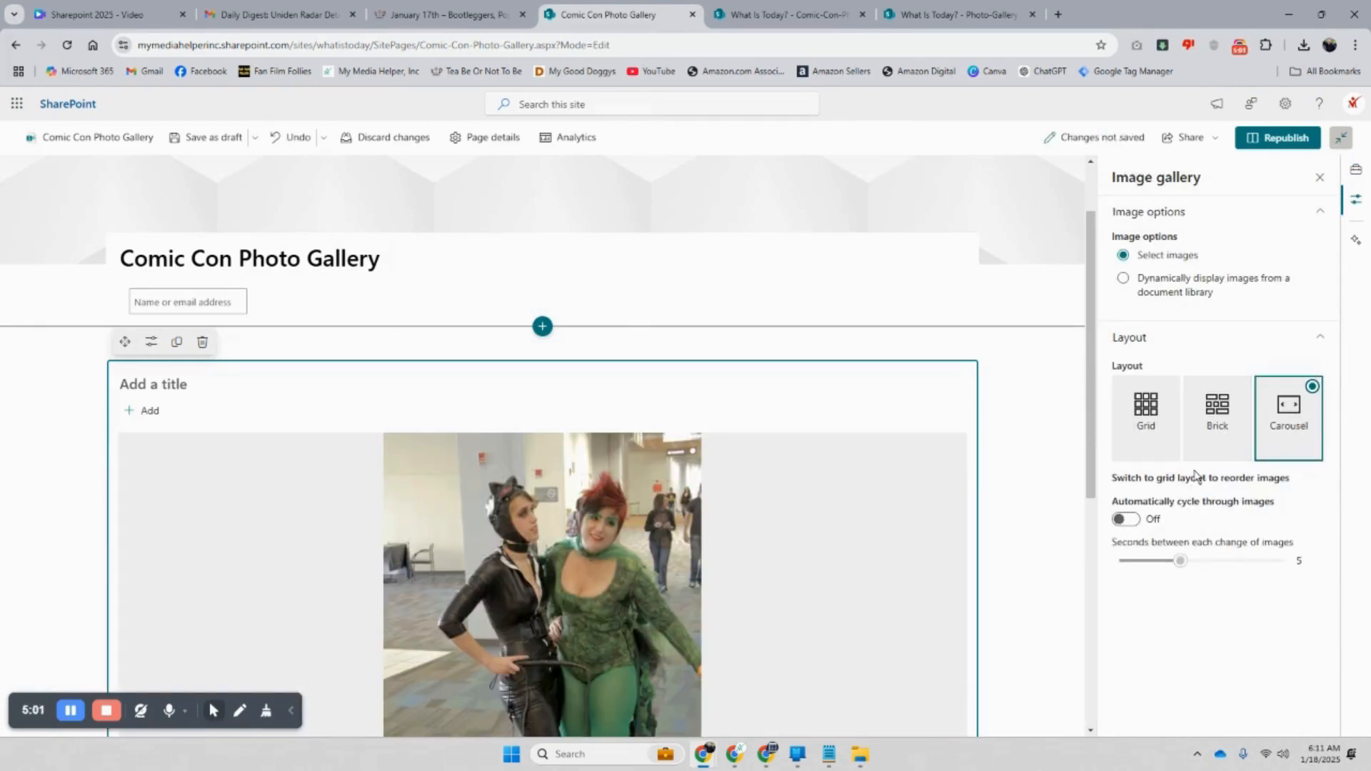
Browse forward through the costume photos in the carousel up to the fourth one
{"action": "scroll", "coordinate": [1082, 504], "scroll_direction": "down", "scroll_amount": 4}
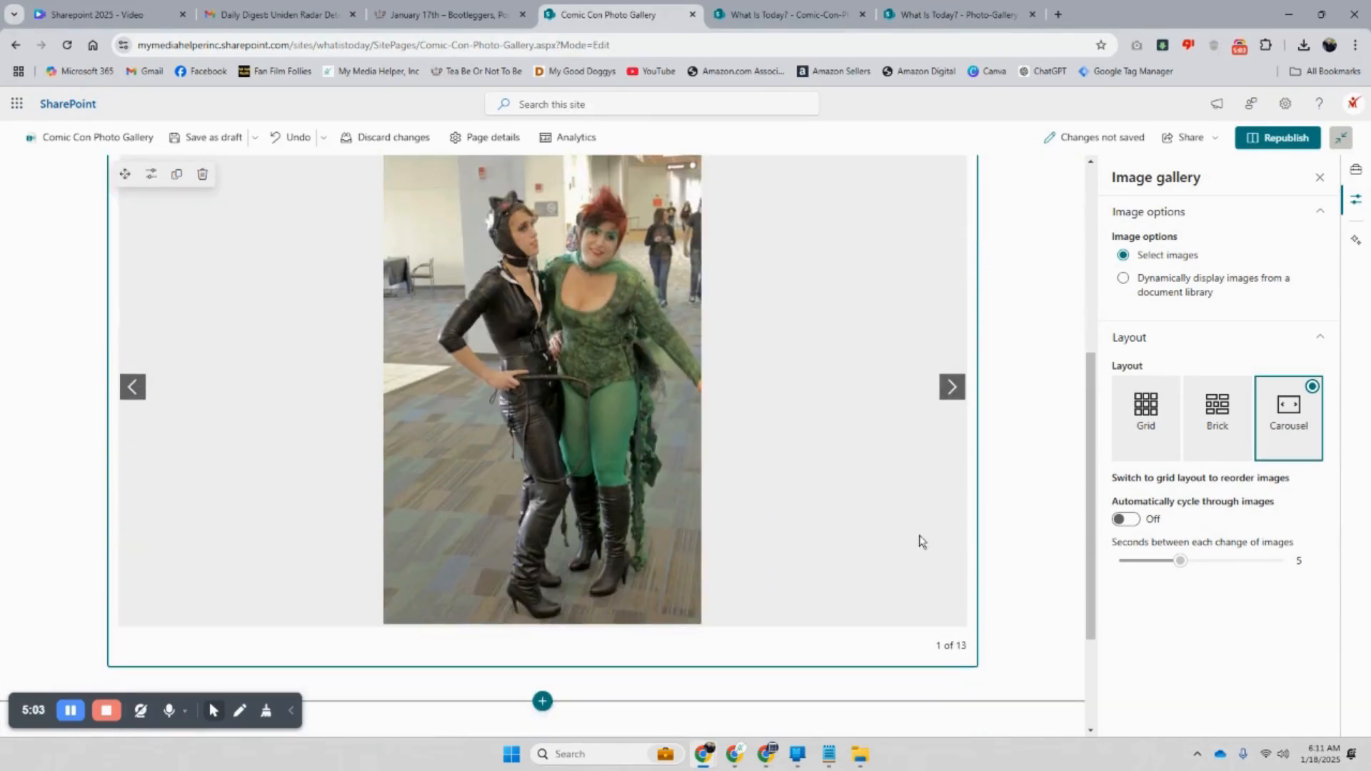
{"action": "left_click", "coordinate": [951, 386]}
{"action": "left_click", "coordinate": [951, 386]}
{"action": "left_click", "coordinate": [951, 386]}
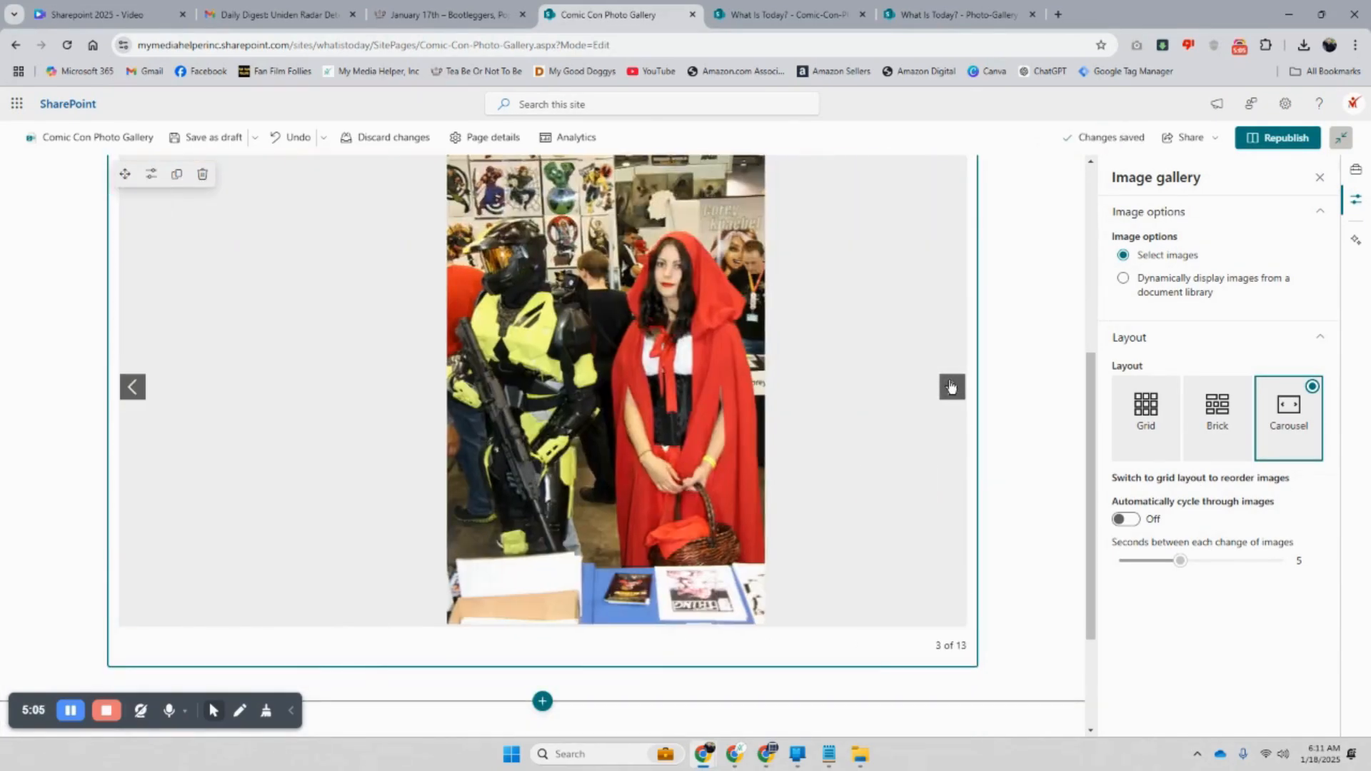
{"action": "left_click", "coordinate": [952, 387]}
{"action": "scroll", "coordinate": [1074, 393], "scroll_direction": "up", "scroll_amount": 3}
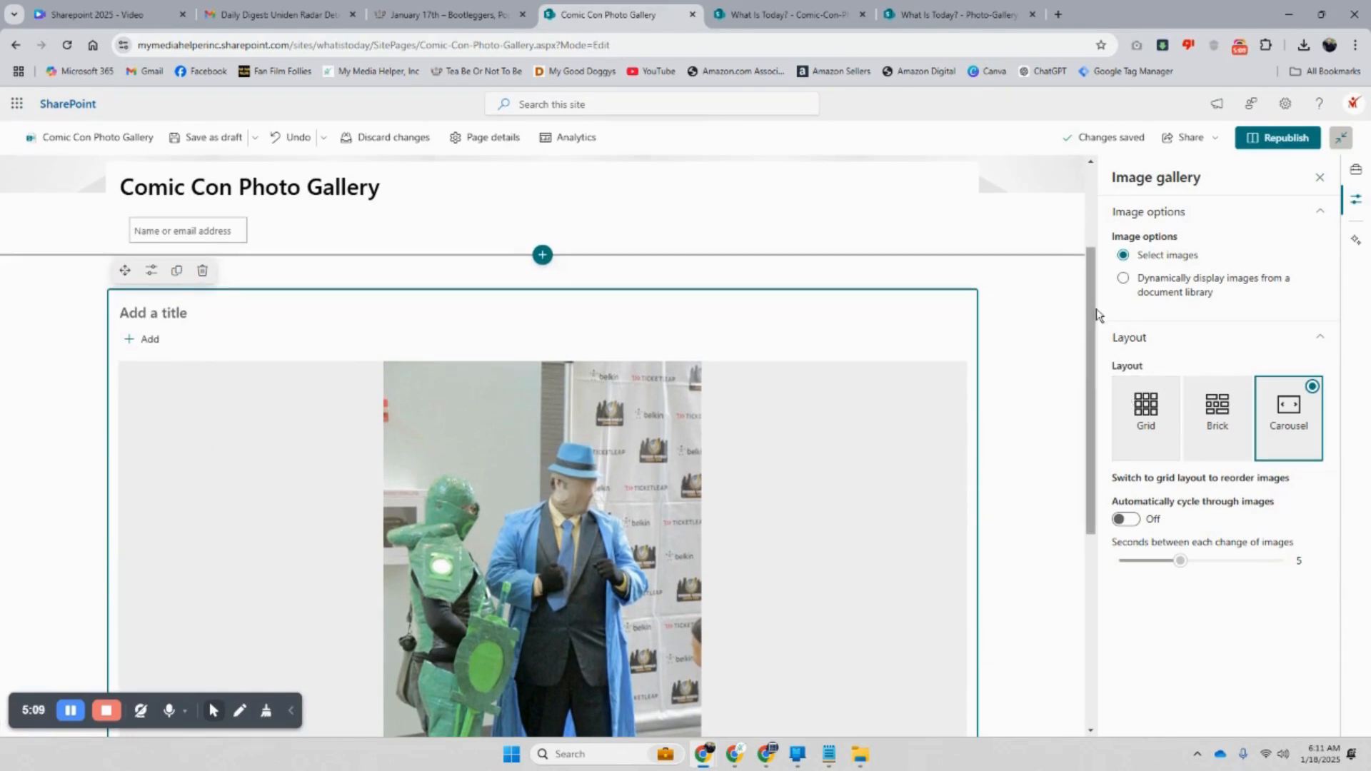
Set the image gallery to dynamically display images from the Site Assets document library, including subfolders
{"action": "left_click", "coordinate": [1122, 283]}
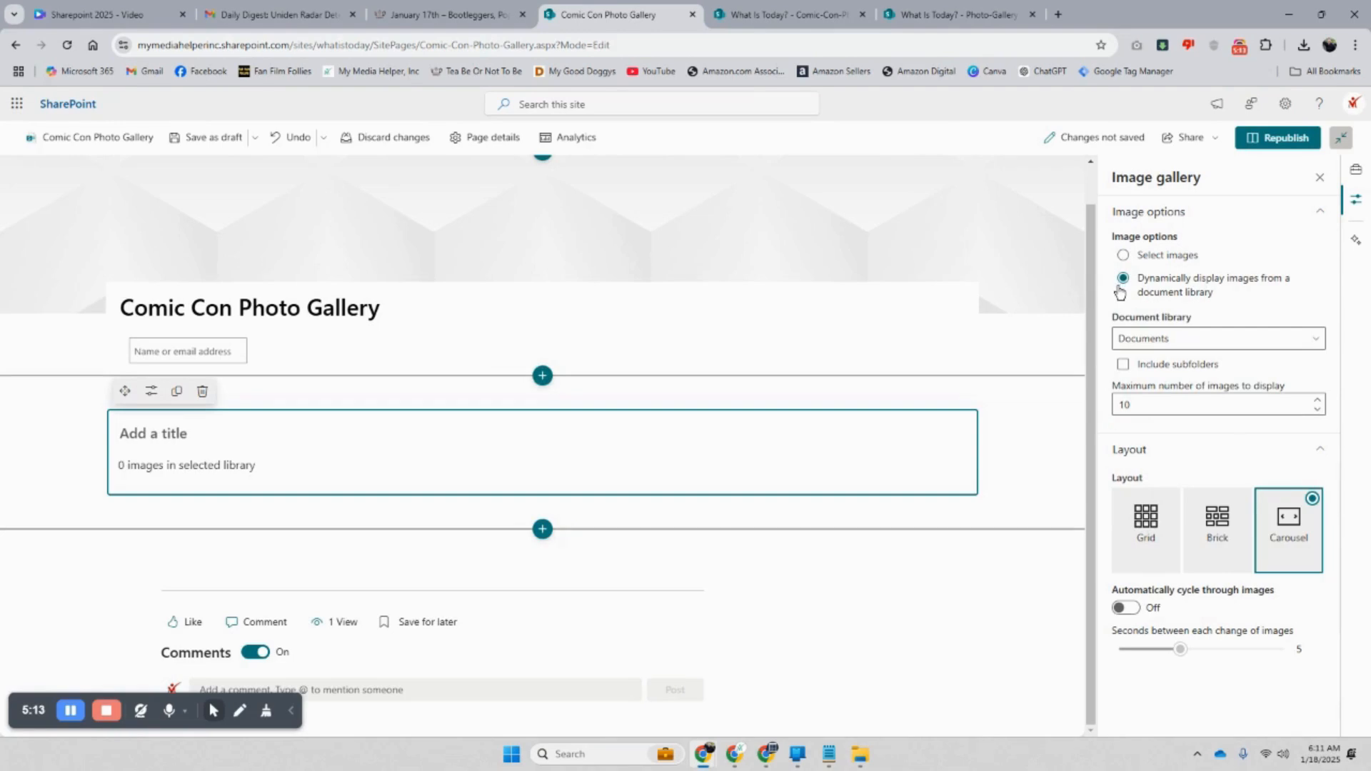
{"action": "left_click", "coordinate": [1165, 336]}
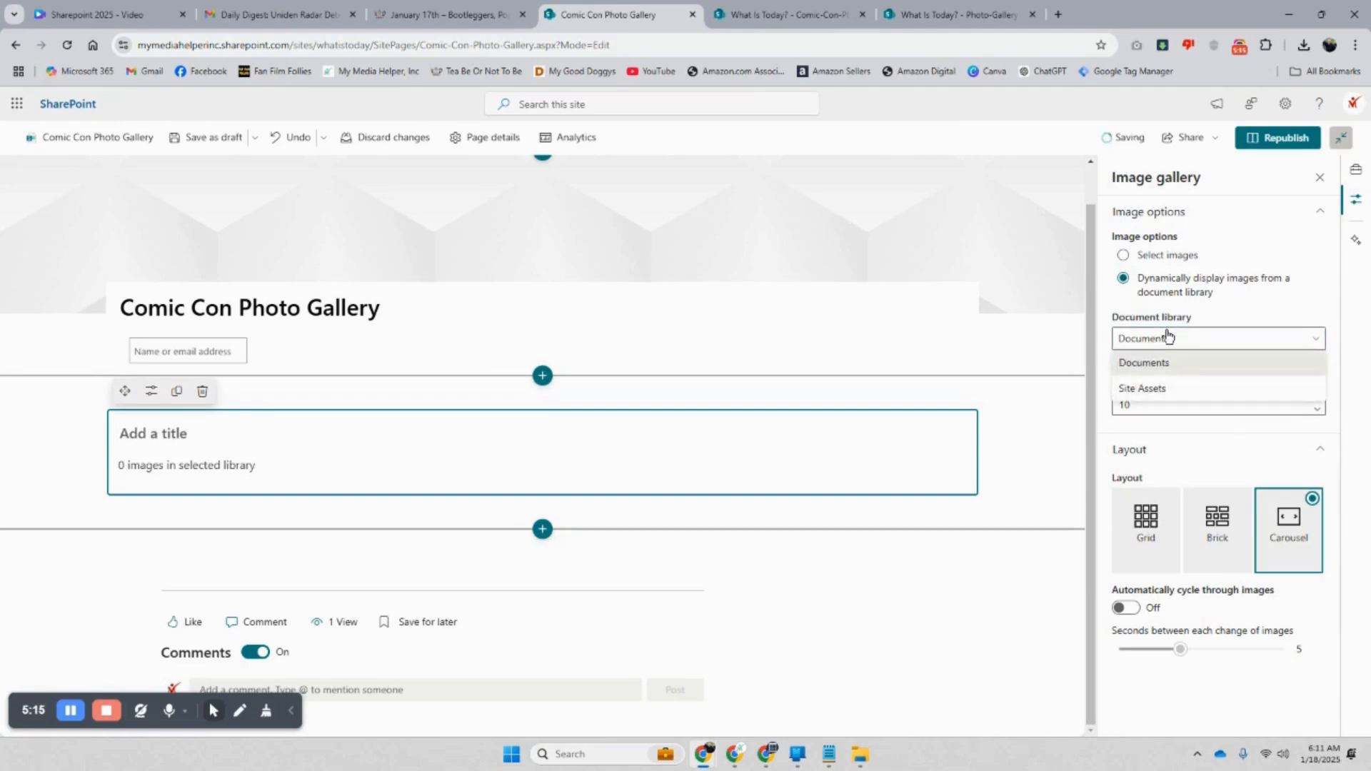
{"action": "left_click", "coordinate": [1146, 388]}
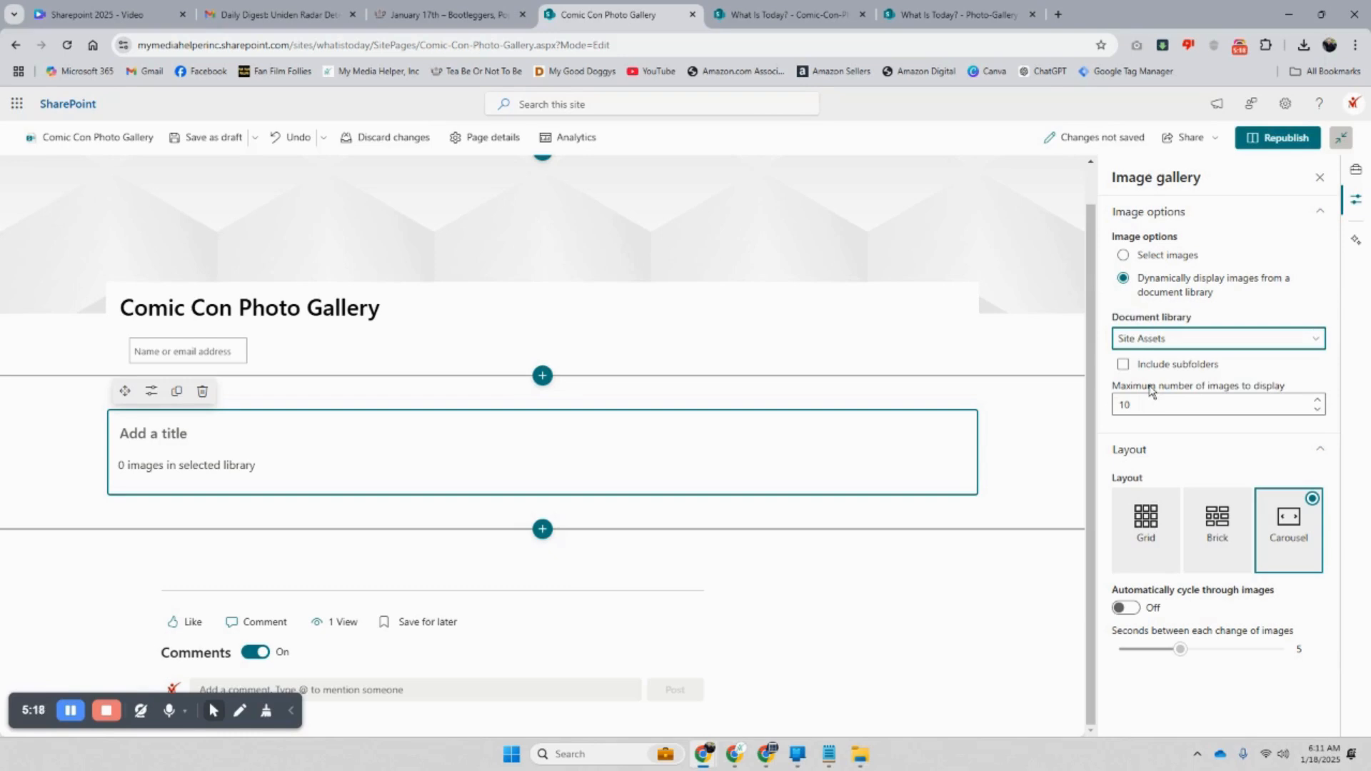
{"action": "left_click", "coordinate": [1148, 402]}
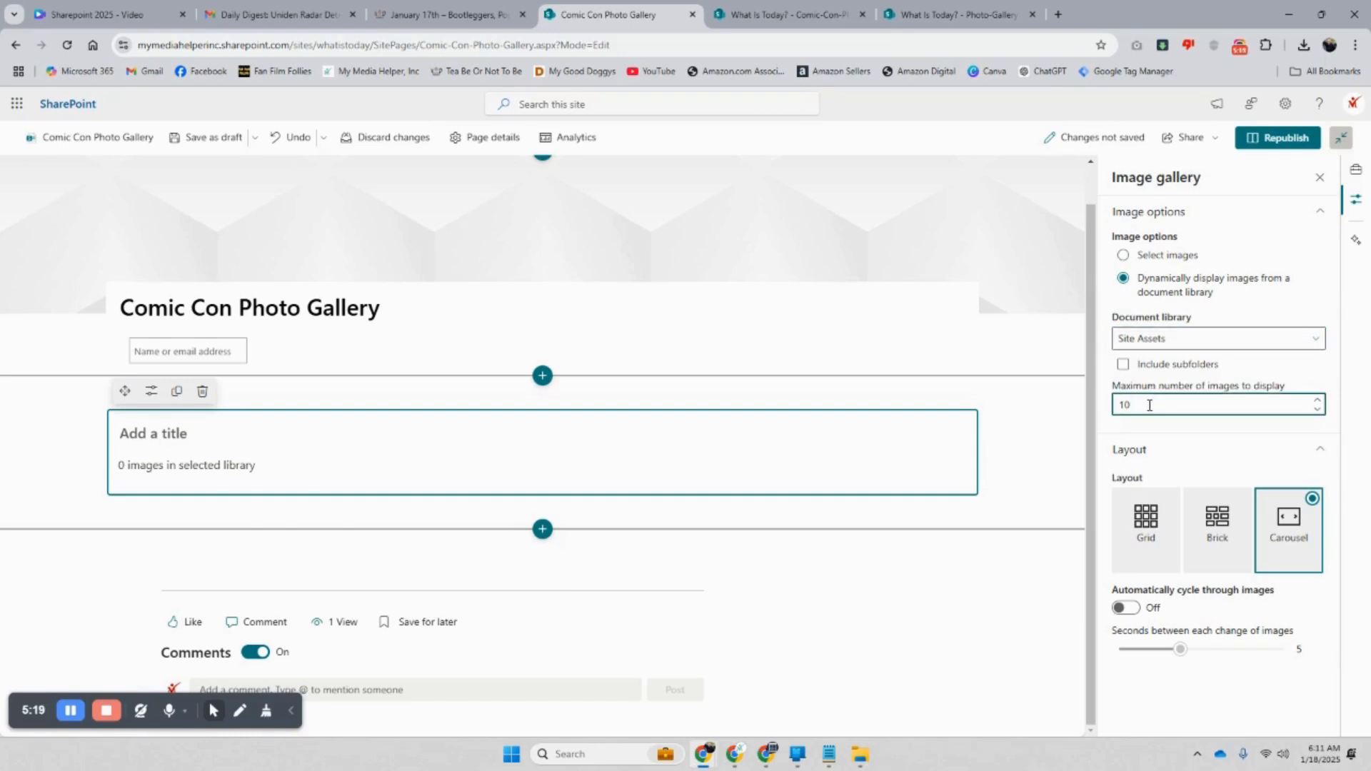
{"action": "left_click", "coordinate": [1184, 342]}
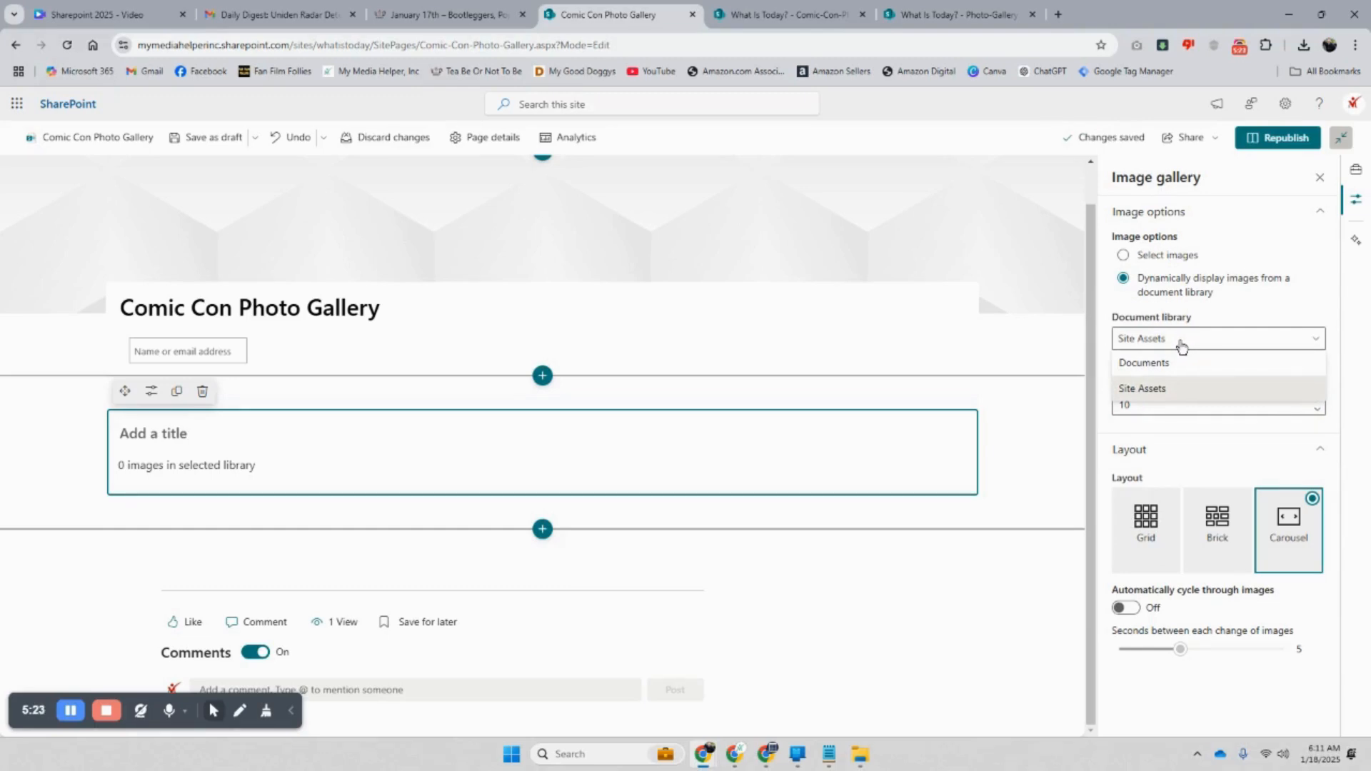
{"action": "left_click", "coordinate": [1159, 388]}
{"action": "left_click", "coordinate": [1123, 367]}
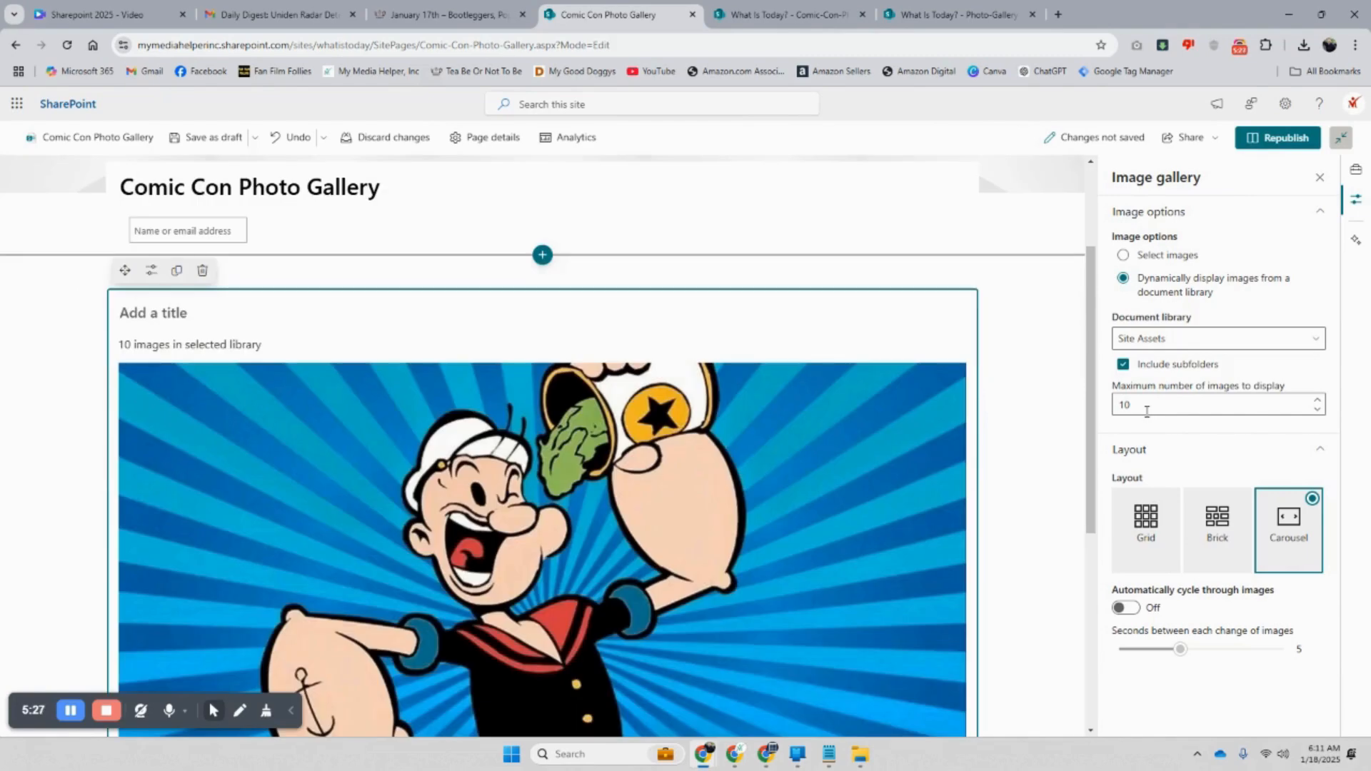
Browse through the carousel to examine which images it pulls from the Site Assets library
{"action": "scroll", "coordinate": [792, 540], "scroll_direction": "down", "scroll_amount": 5}
{"action": "scroll", "coordinate": [791, 550], "scroll_direction": "up", "scroll_amount": 6}
{"action": "scroll", "coordinate": [790, 552], "scroll_direction": "down", "scroll_amount": 4}
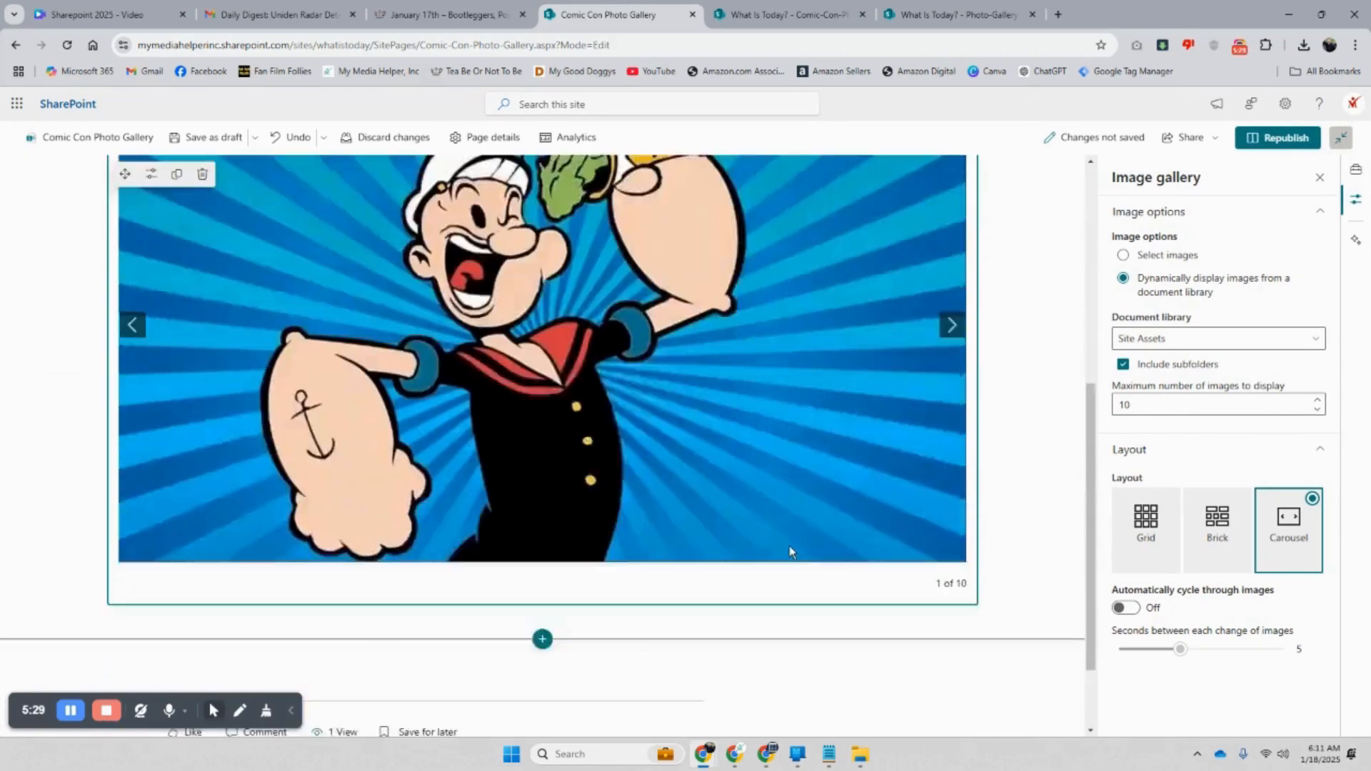
{"action": "scroll", "coordinate": [789, 545], "scroll_direction": "down", "scroll_amount": 2}
{"action": "scroll", "coordinate": [802, 545], "scroll_direction": "up", "scroll_amount": 4}
{"action": "left_click", "coordinate": [952, 575]}
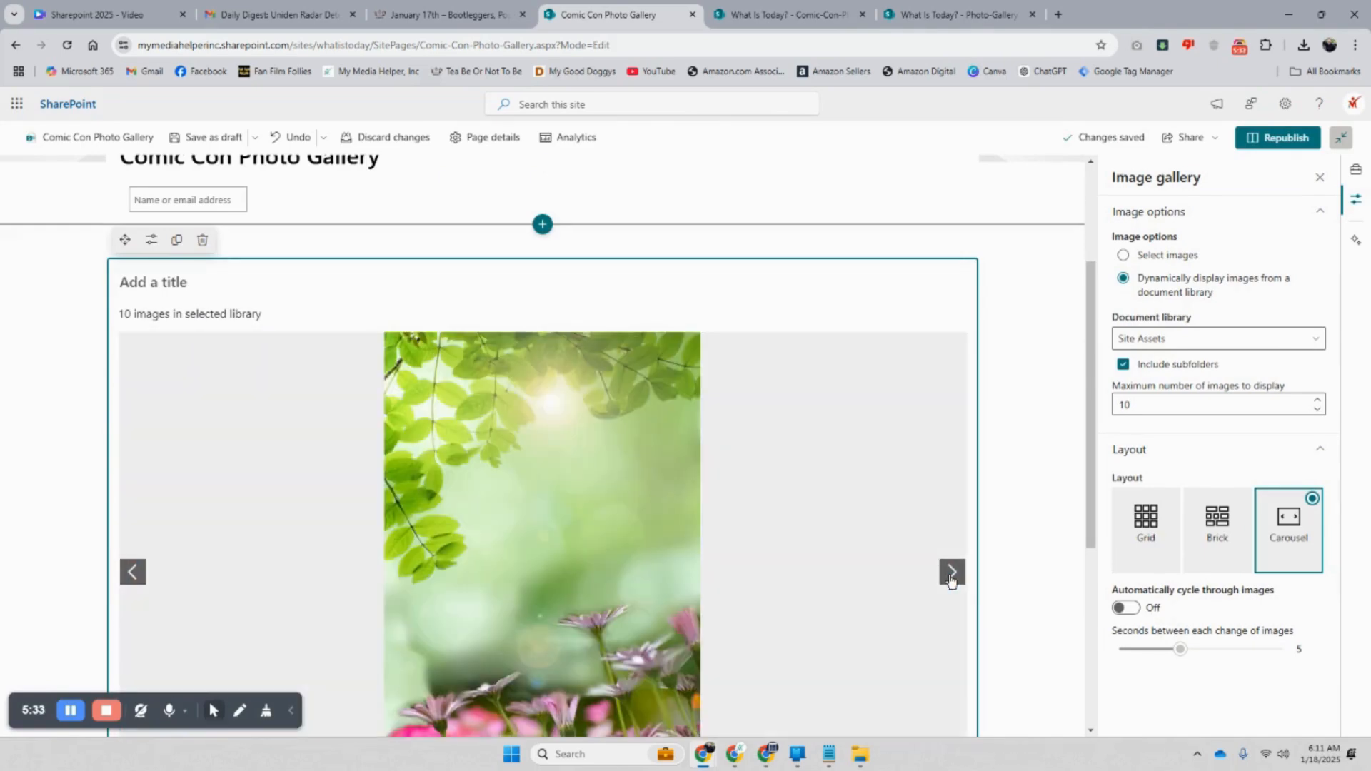
{"action": "left_click", "coordinate": [951, 572]}
{"action": "left_click", "coordinate": [951, 571]}
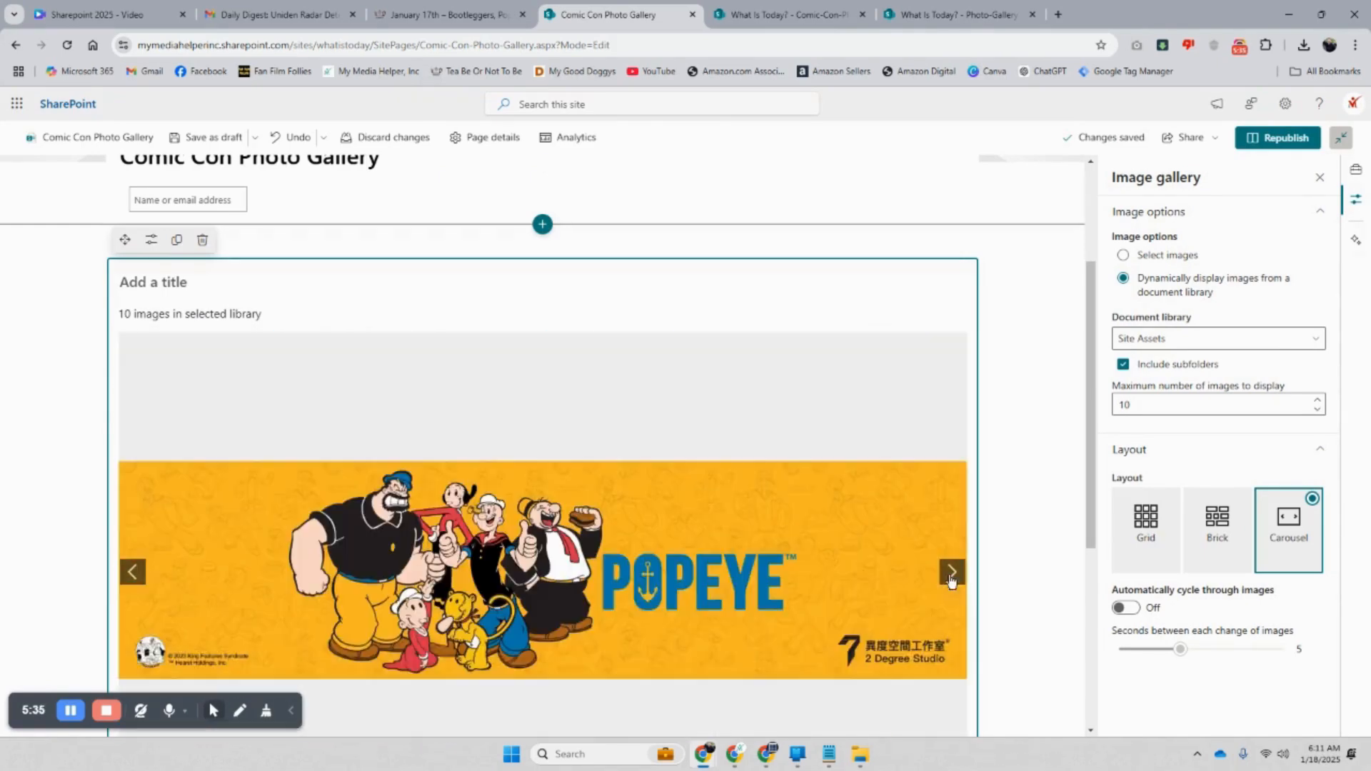
{"action": "left_click", "coordinate": [951, 572]}
{"action": "left_click", "coordinate": [952, 575]}
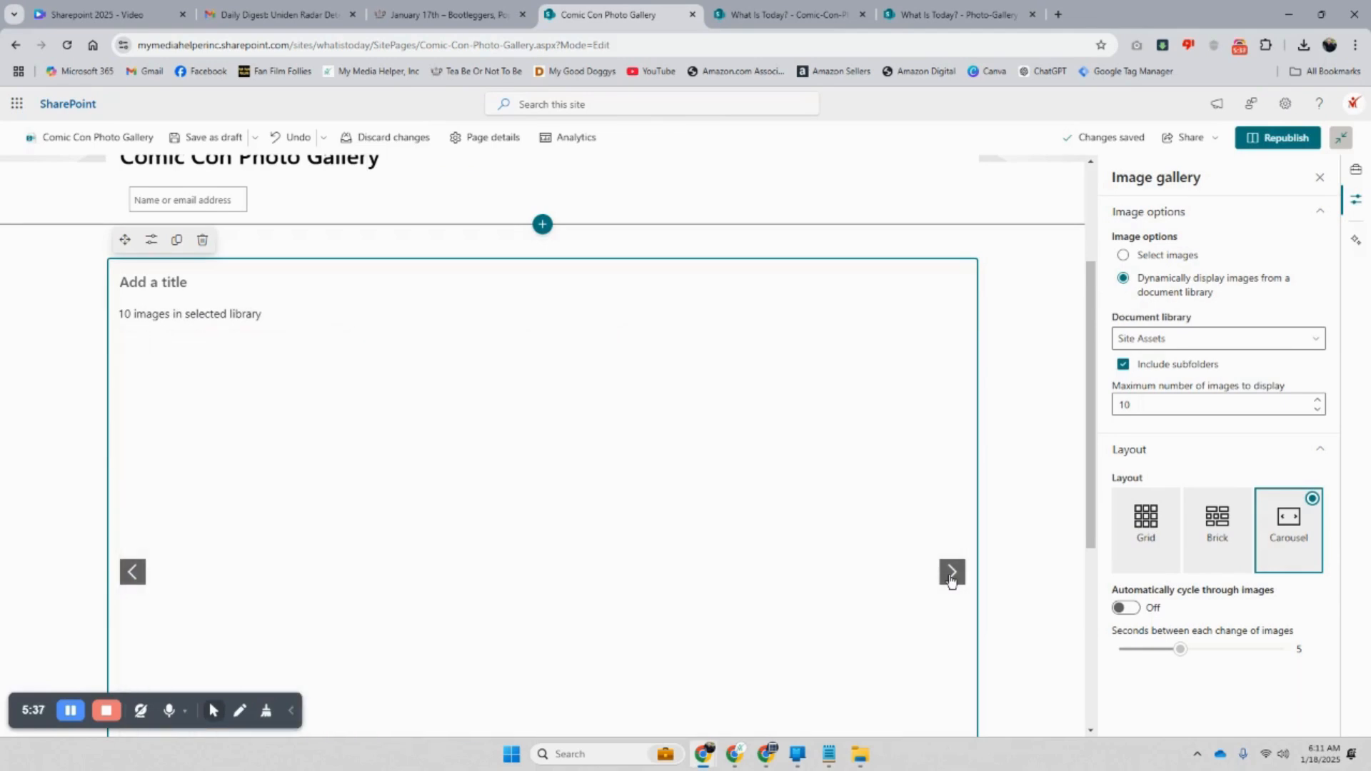
{"action": "left_click", "coordinate": [951, 573]}
Switch the library-fed image gallery to the Brick layout and look over all its images
{"action": "left_click", "coordinate": [1196, 552]}
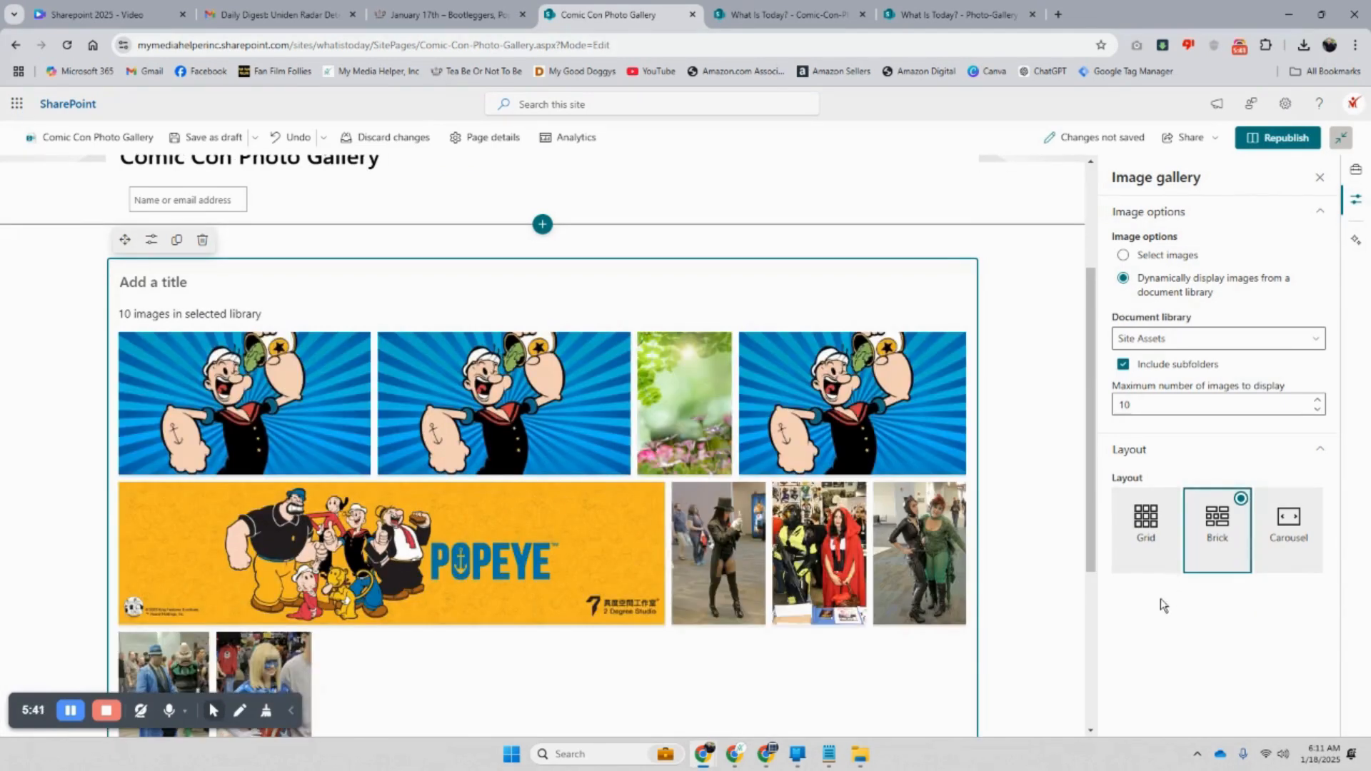
{"action": "scroll", "coordinate": [900, 581], "scroll_direction": "down", "scroll_amount": 4}
{"action": "scroll", "coordinate": [907, 582], "scroll_direction": "up", "scroll_amount": 2}
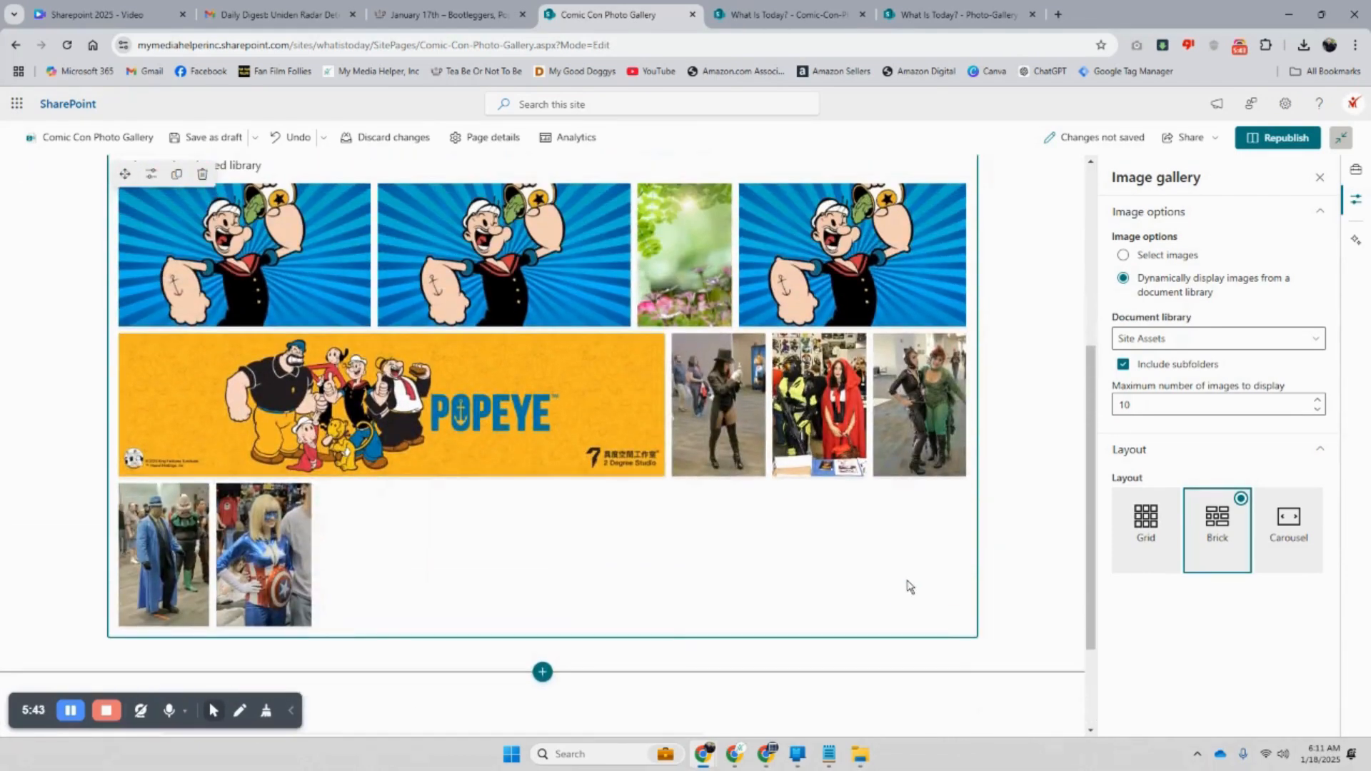
Switch the image gallery to the Grid layout and set its maximum number of displayed images to 20
{"action": "left_click", "coordinate": [1113, 532]}
{"action": "scroll", "coordinate": [987, 571], "scroll_direction": "up", "scroll_amount": 3}
{"action": "scroll", "coordinate": [987, 569], "scroll_direction": "down", "scroll_amount": 2}
{"action": "scroll", "coordinate": [986, 575], "scroll_direction": "down", "scroll_amount": 2}
{"action": "scroll", "coordinate": [986, 575], "scroll_direction": "up", "scroll_amount": 2}
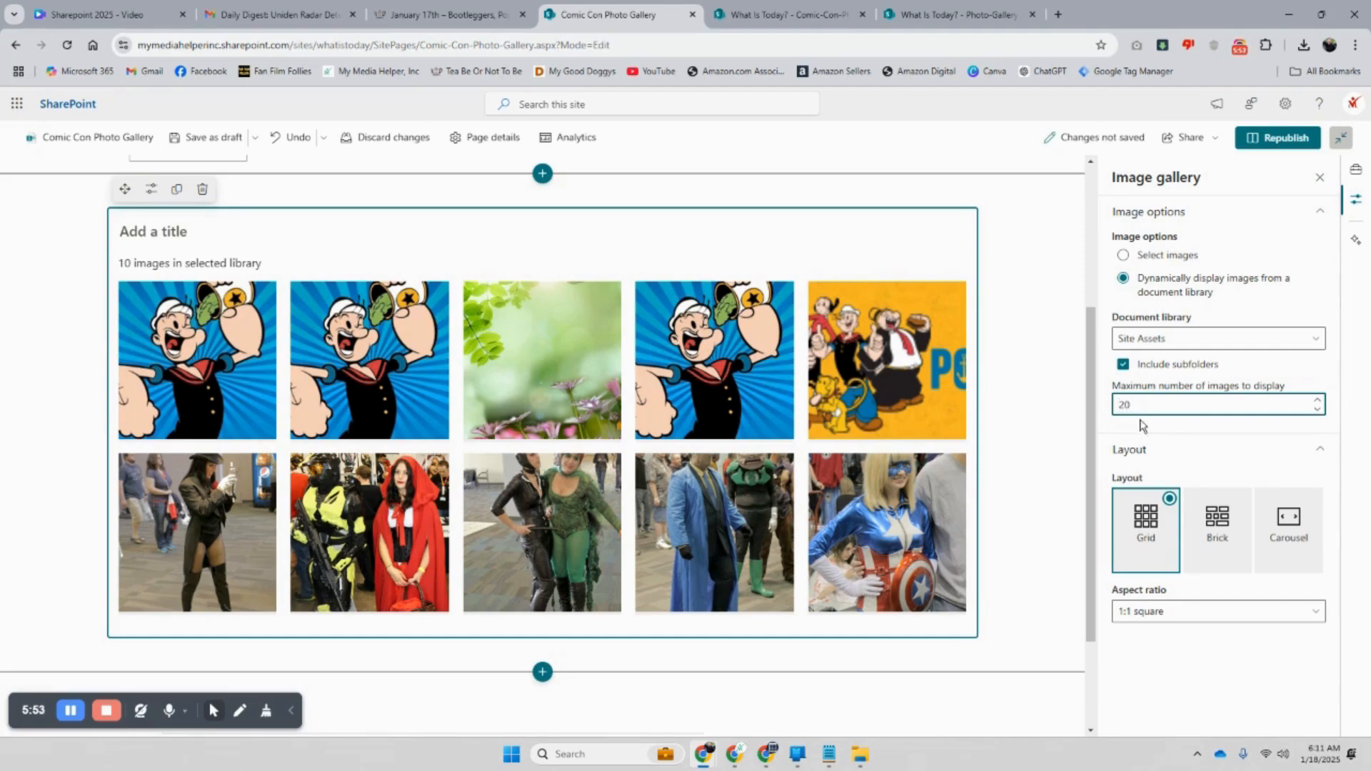
{"action": "scroll", "coordinate": [1010, 501], "scroll_direction": "down", "scroll_amount": 5}
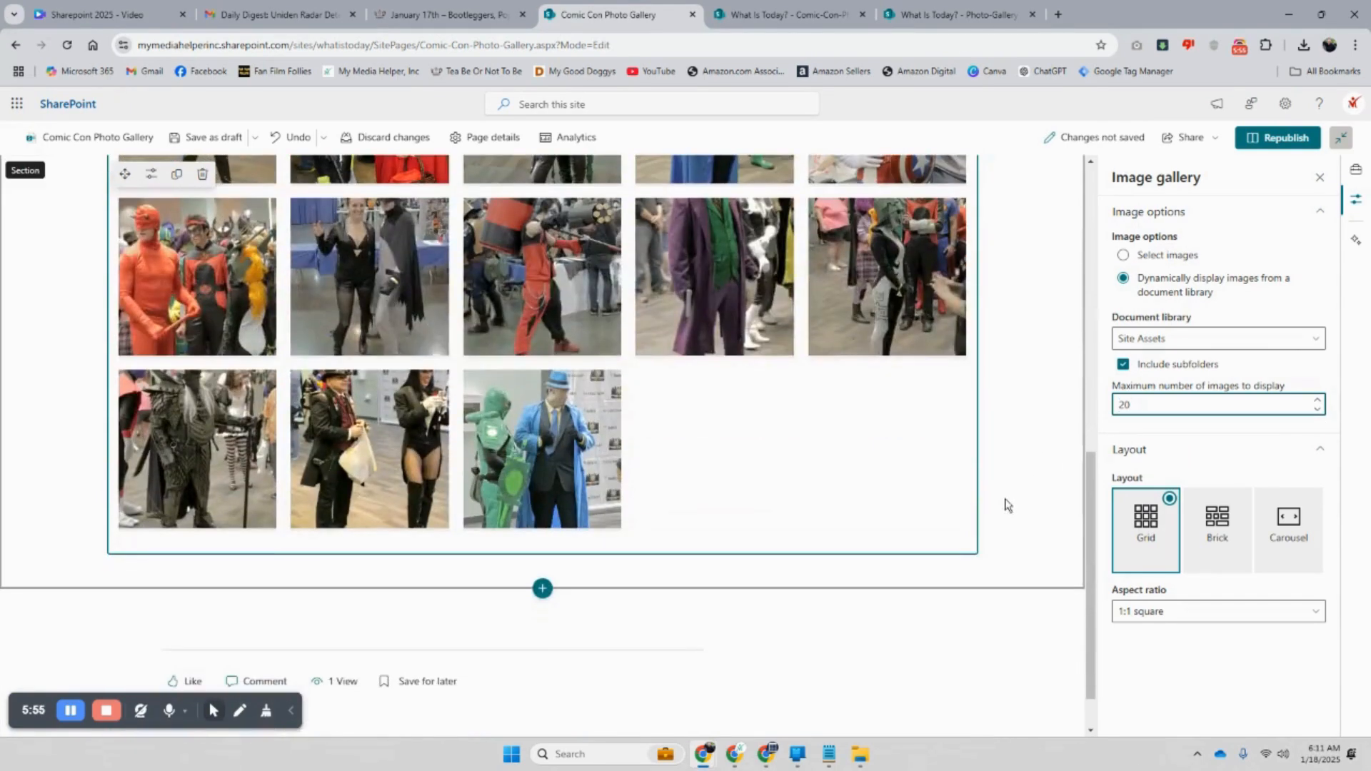
Set the image gallery's maximum number of images to display to 30
{"action": "double_click", "coordinate": [1196, 405]}
{"action": "type", "text": "30"}
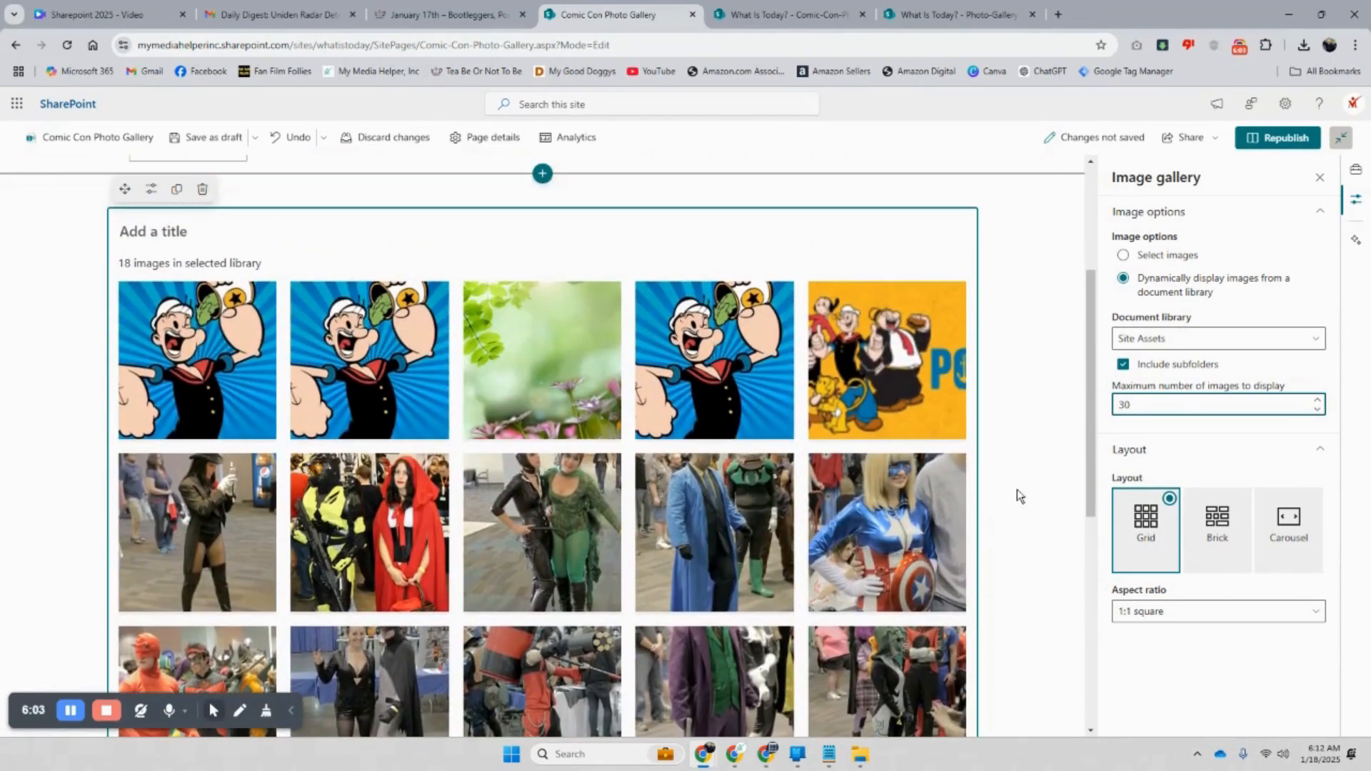
{"action": "left_click", "coordinate": [1310, 218]}
{"action": "left_click", "coordinate": [1311, 219]}
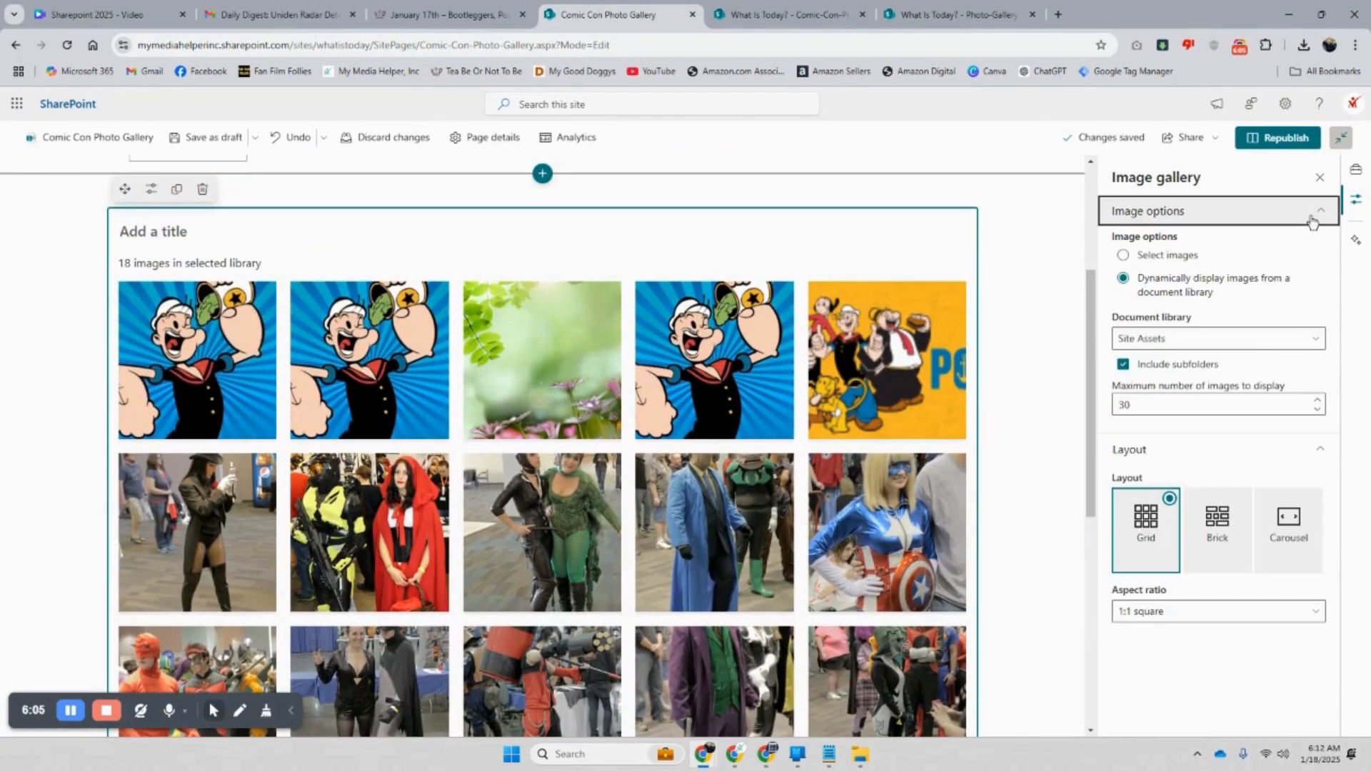
Try the 16:9 wide and 4:3 standard aspect ratios on the gallery grid, and return it to 1:1 square
{"action": "left_click", "coordinate": [1309, 619]}
{"action": "left_click", "coordinate": [1261, 660]}
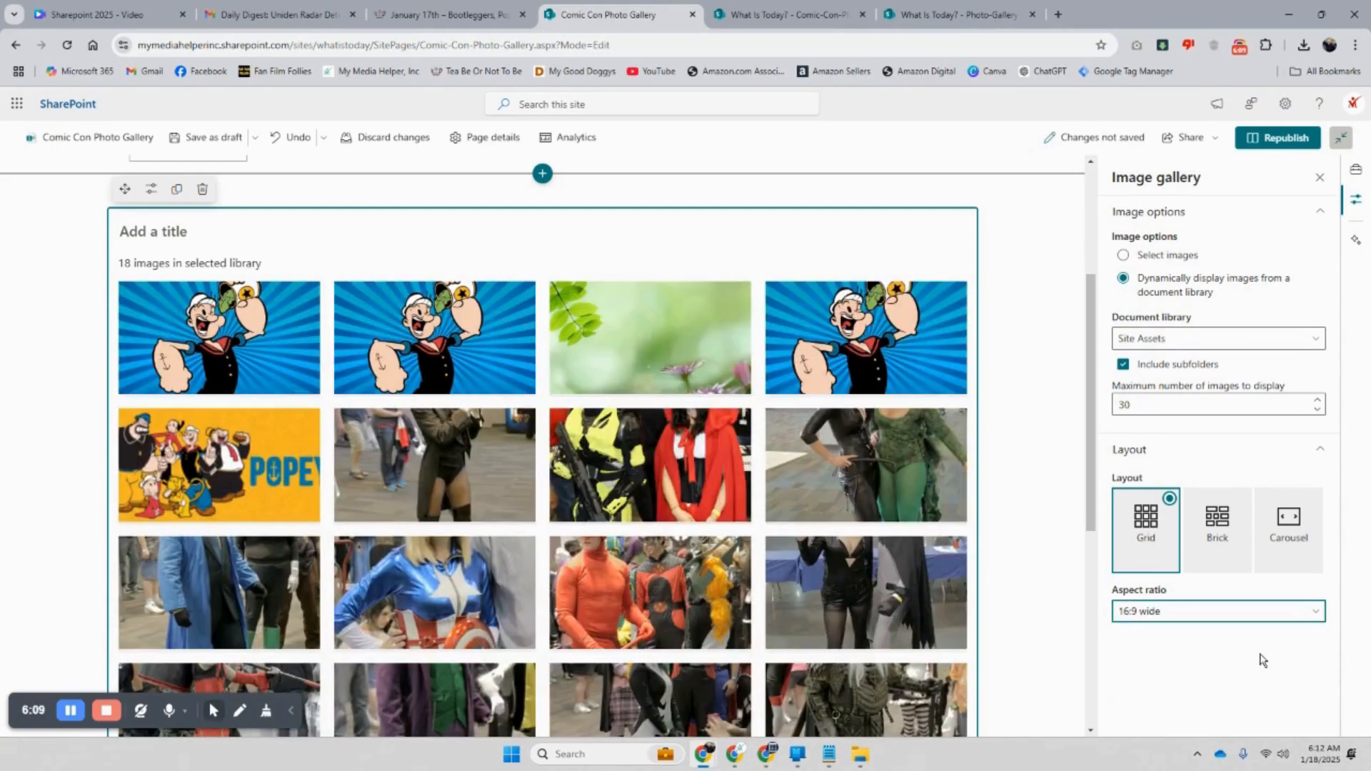
{"action": "left_click", "coordinate": [1278, 617]}
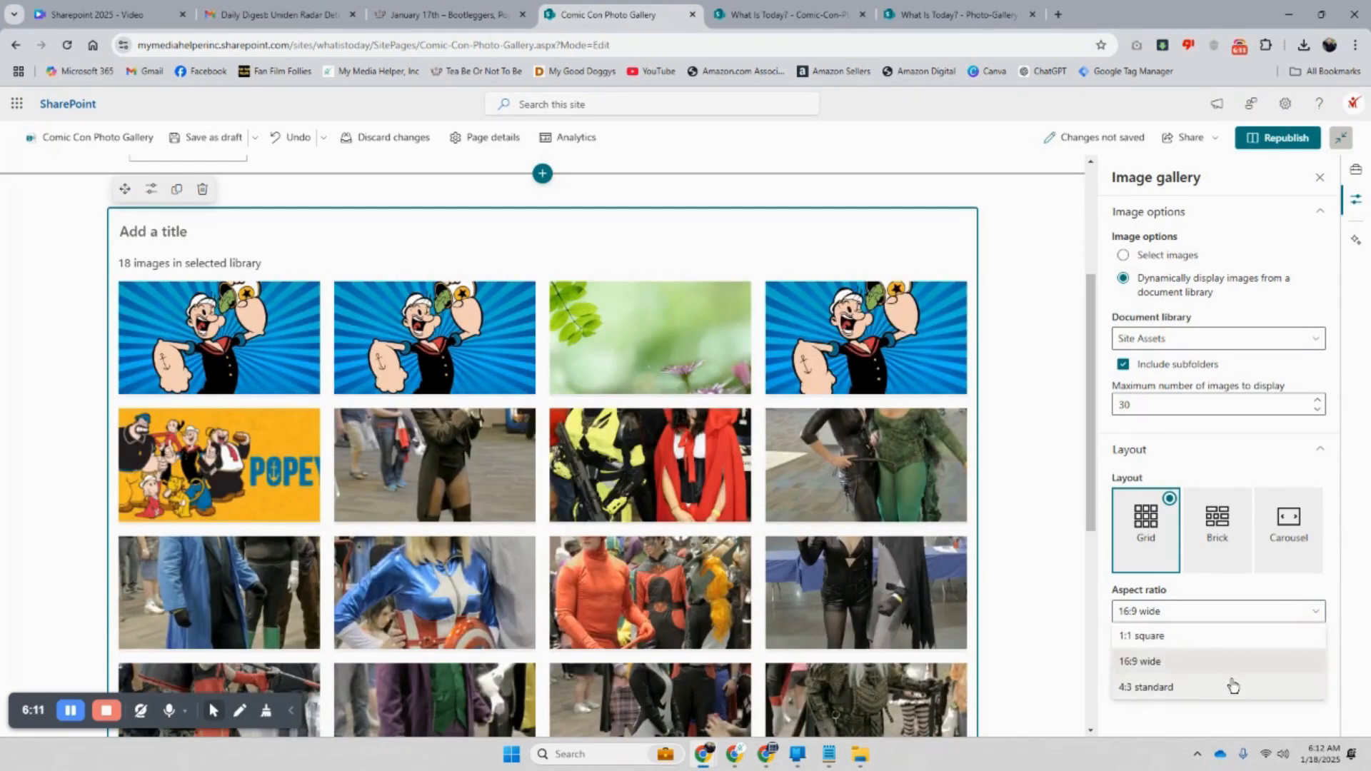
{"action": "left_click", "coordinate": [1232, 685]}
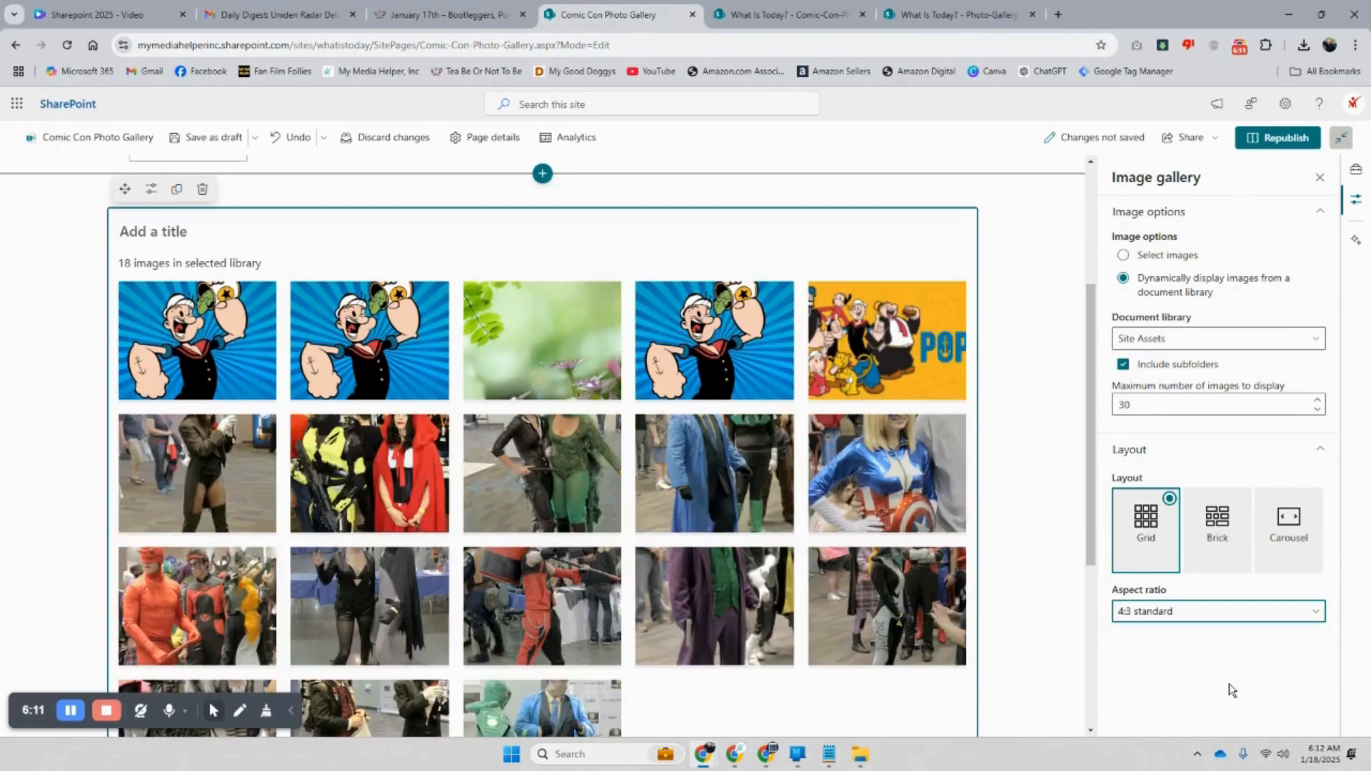
{"action": "left_click", "coordinate": [1248, 616]}
{"action": "left_click", "coordinate": [1214, 634]}
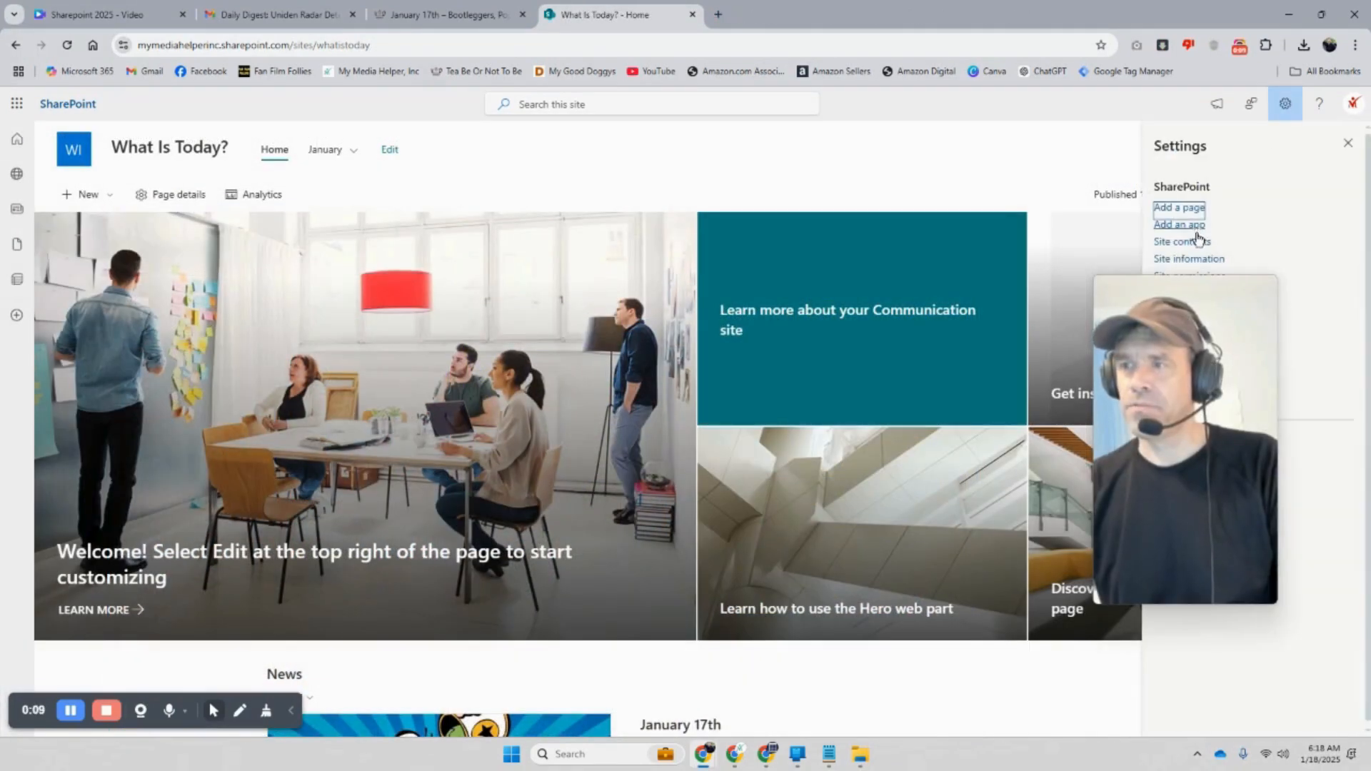
Open the site contents in a new tab, open Comic-Con-Photo-Gallery.aspx from Site Pages, and copy its web address
{"action": "right_click", "coordinate": [1201, 240]}
{"action": "left_click", "coordinate": [1078, 247]}
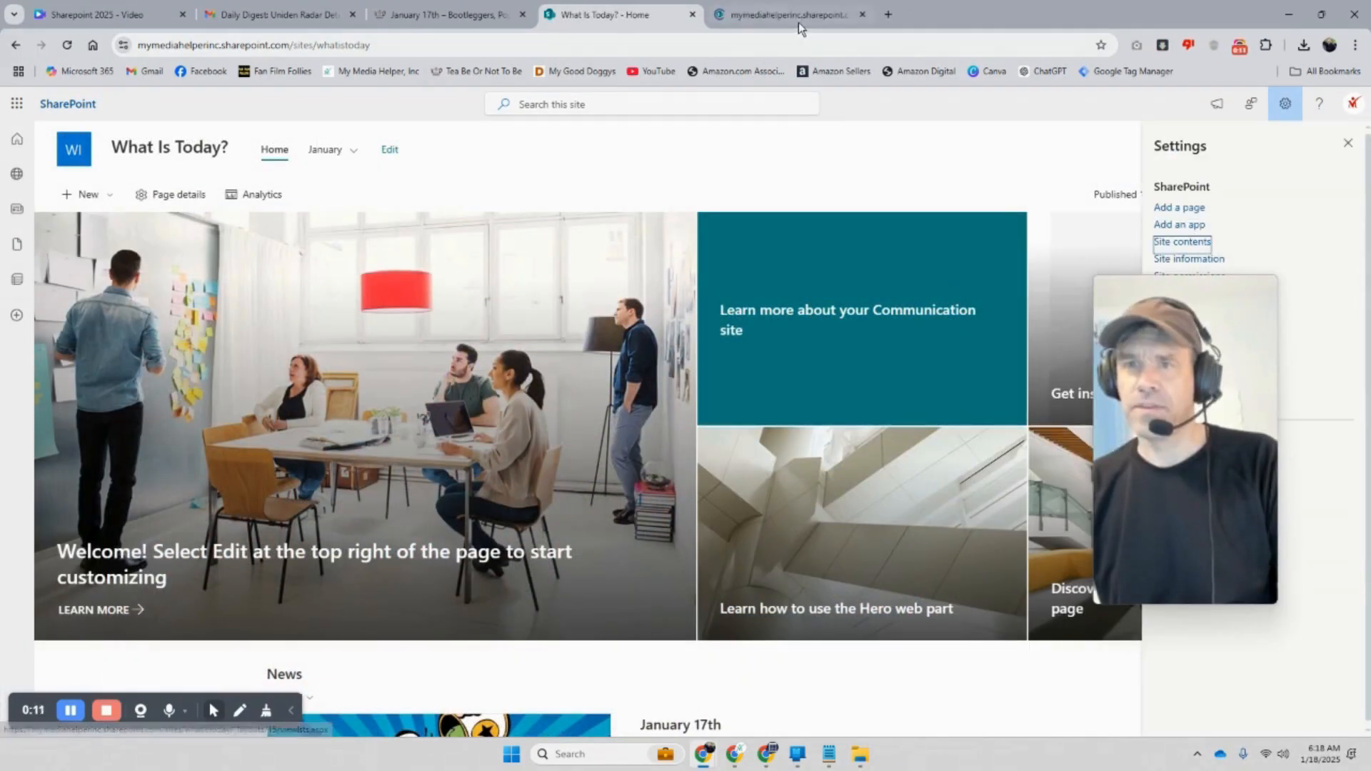
{"action": "left_click", "coordinate": [800, 21]}
{"action": "left_click", "coordinate": [118, 505]}
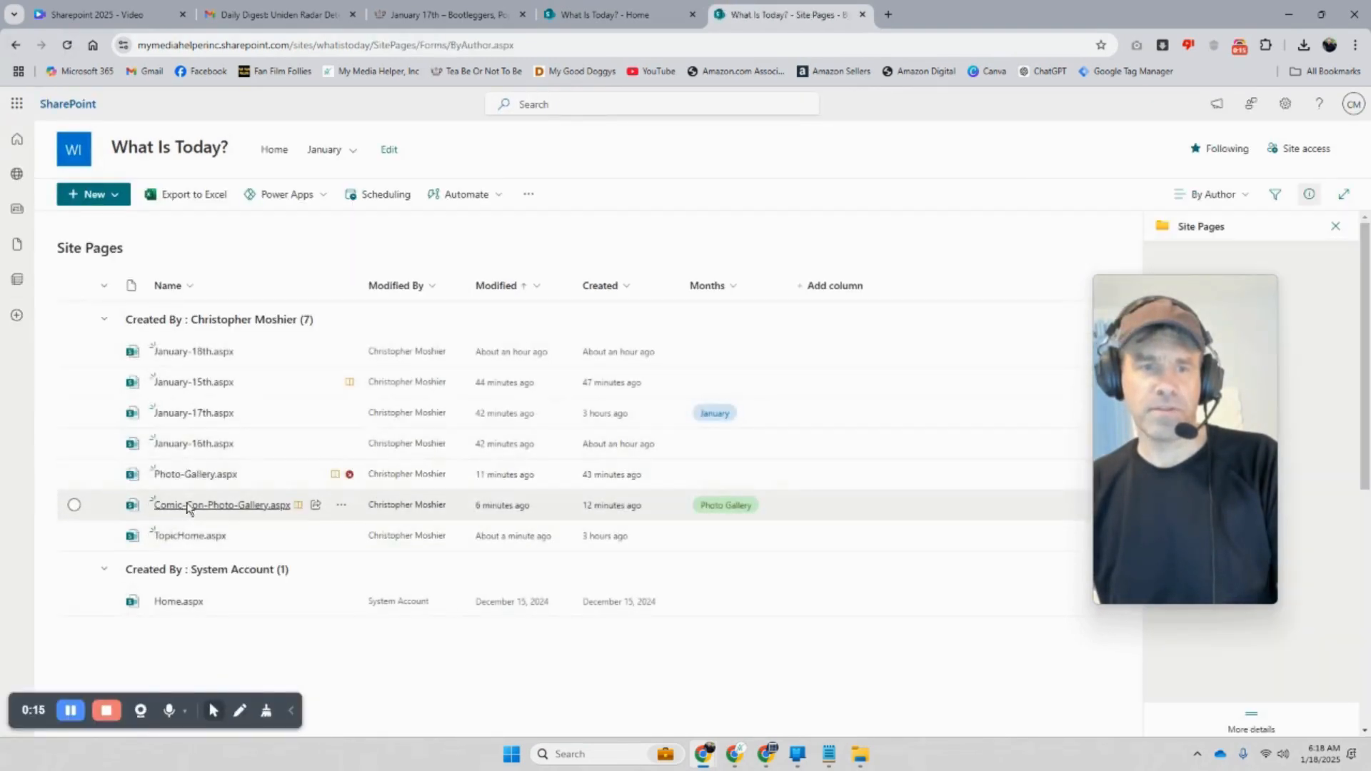
{"action": "left_click", "coordinate": [188, 506]}
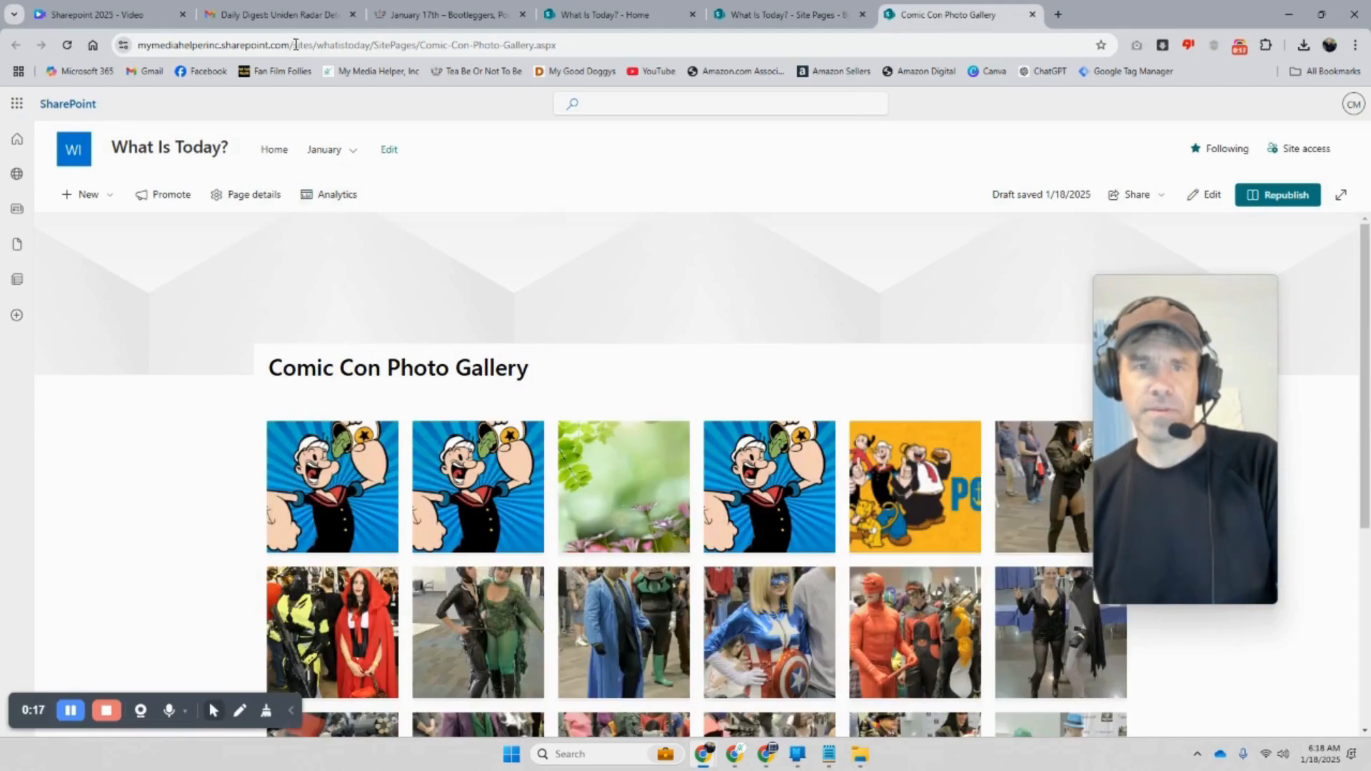
{"action": "right_click", "coordinate": [302, 44]}
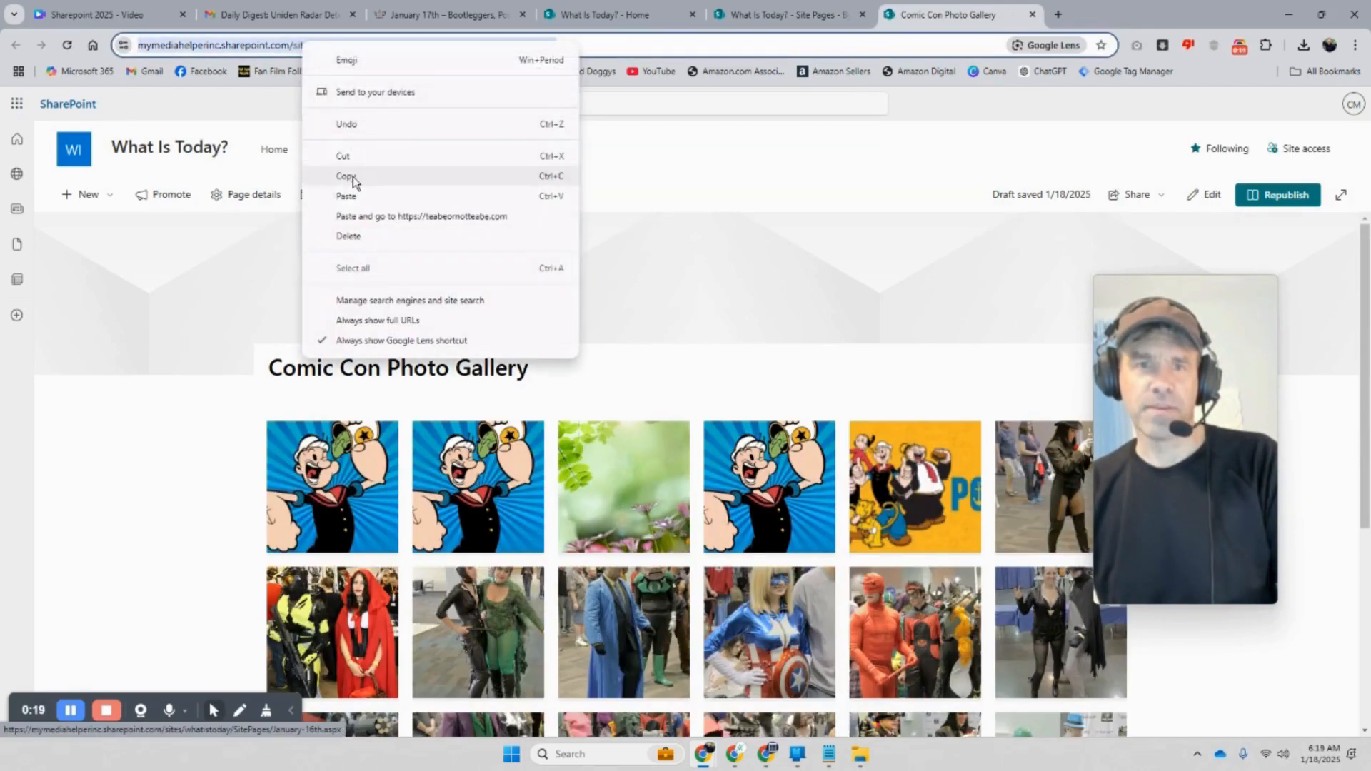
{"action": "left_click", "coordinate": [353, 177]}
Add a link with the display name Photo Gallery below January 16th in the home page's site navigation, using the copied address
{"action": "left_click", "coordinate": [779, 14]}
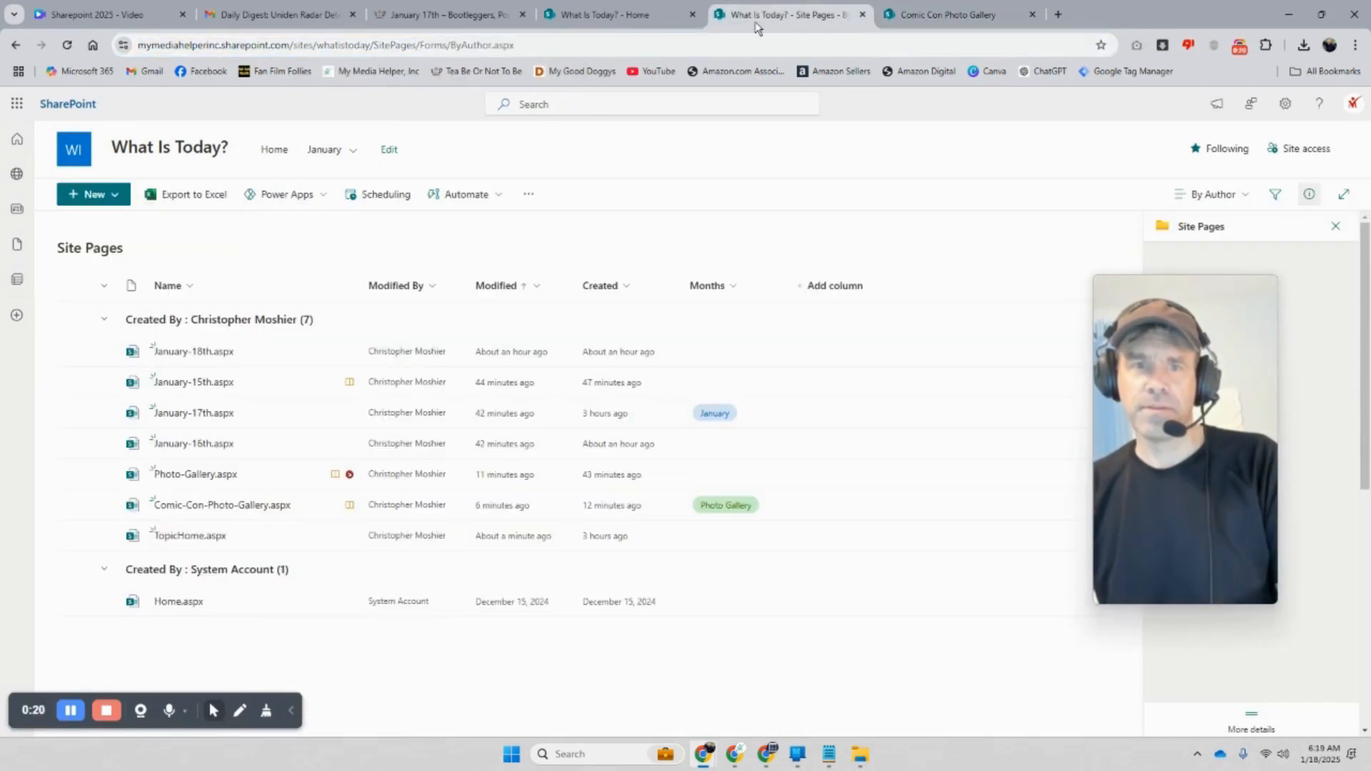
{"action": "left_click", "coordinate": [593, 17]}
{"action": "left_click", "coordinate": [393, 153]}
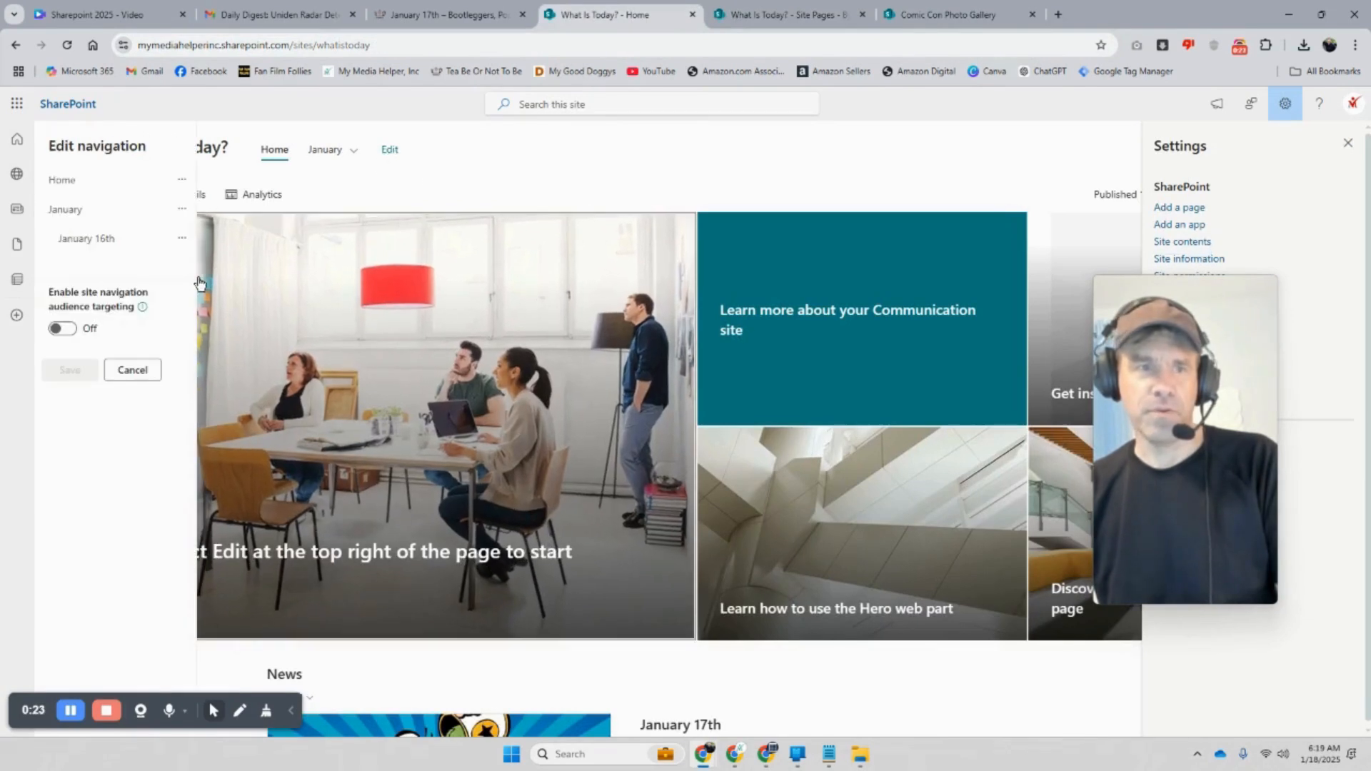
{"action": "left_click", "coordinate": [122, 255]}
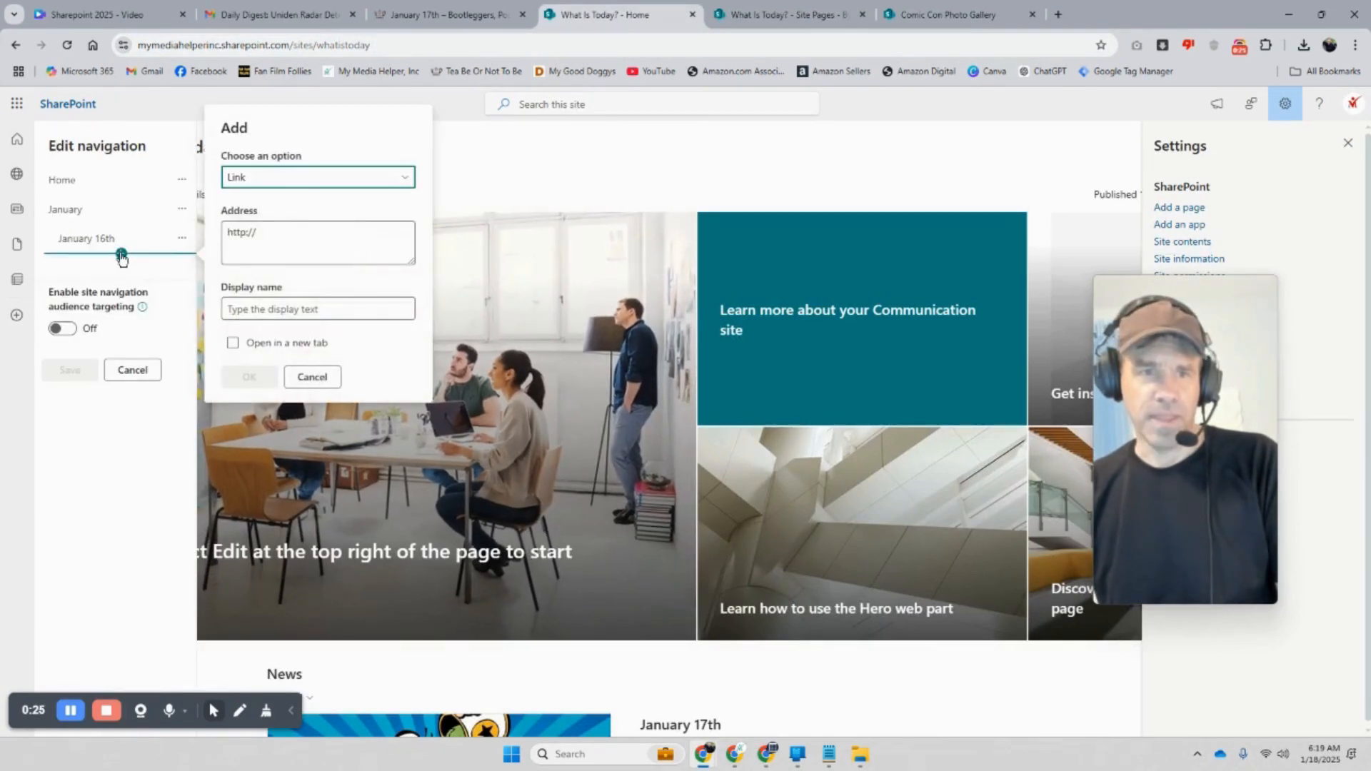
{"action": "right_click", "coordinate": [229, 237]}
{"action": "left_click", "coordinate": [286, 348]}
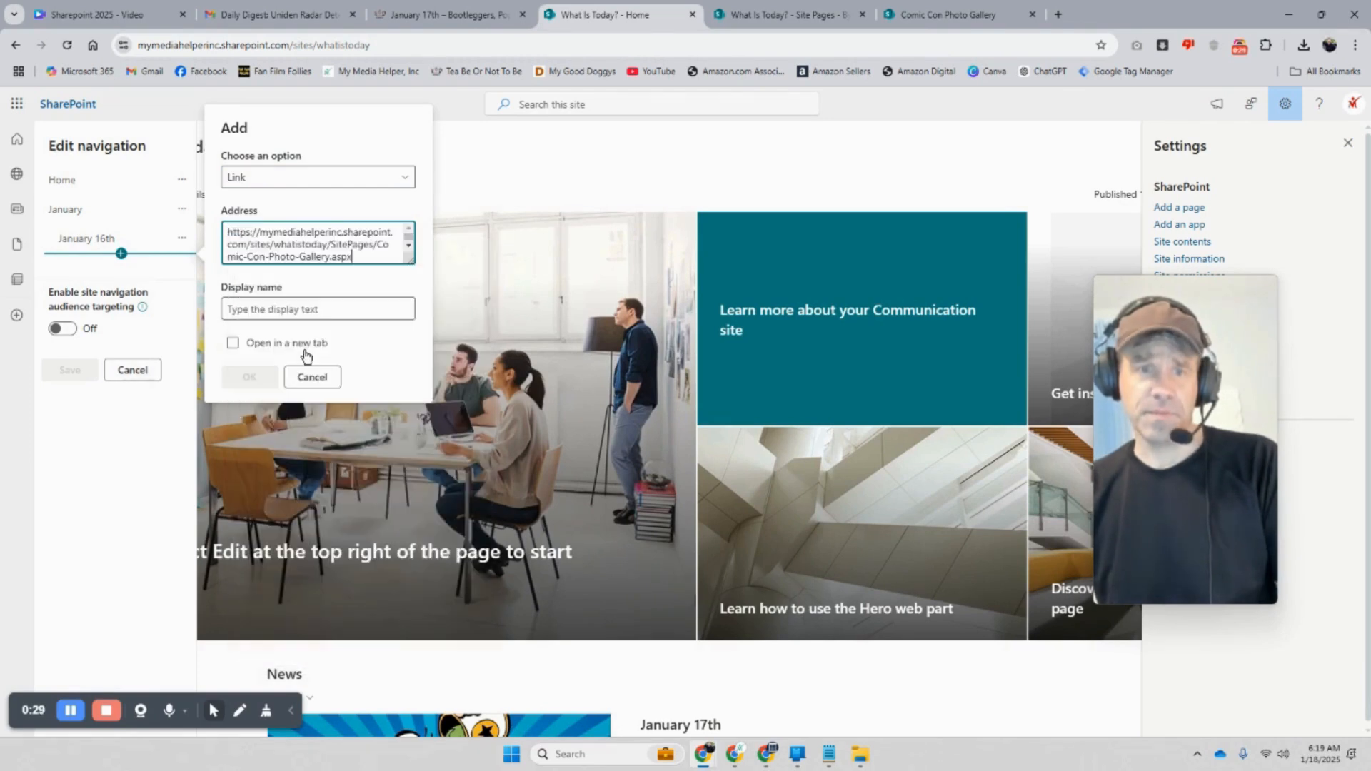
{"action": "left_click", "coordinate": [307, 311]}
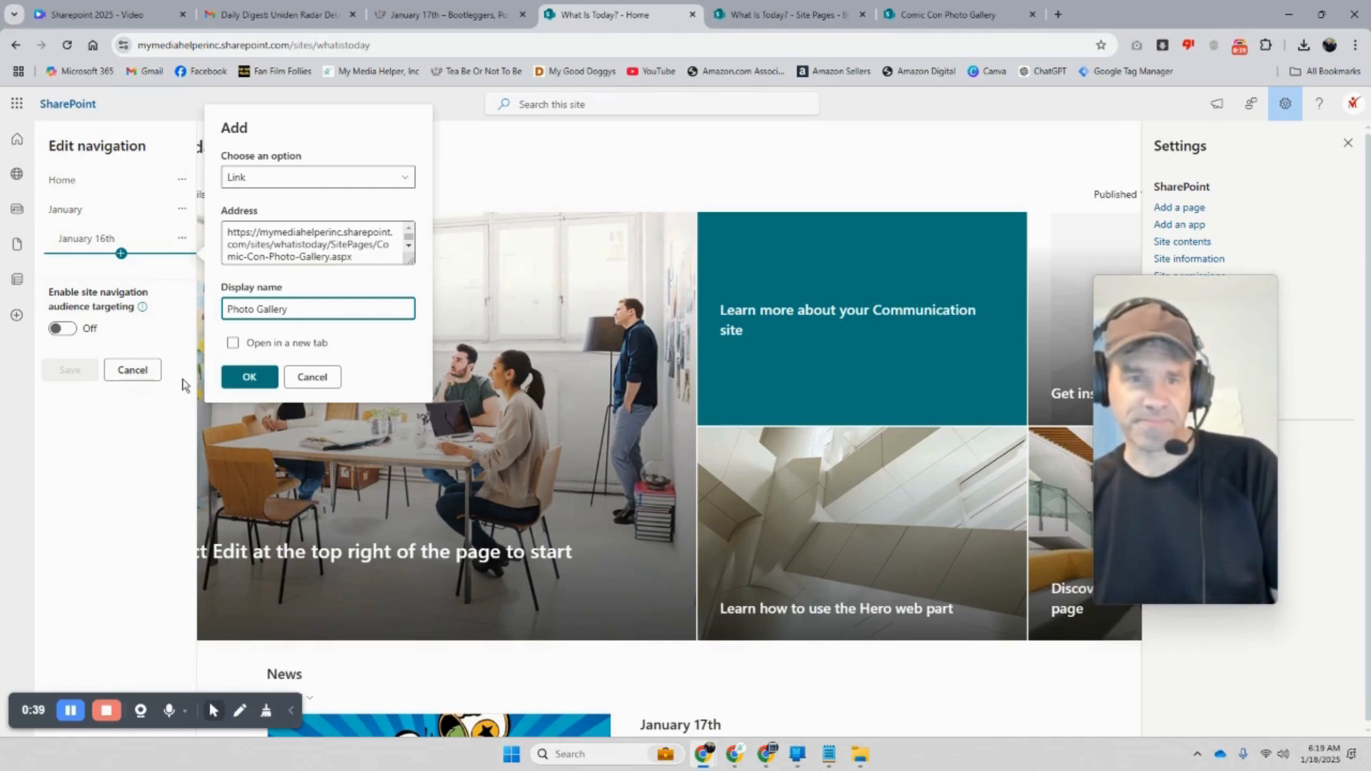
{"action": "left_click", "coordinate": [250, 378]}
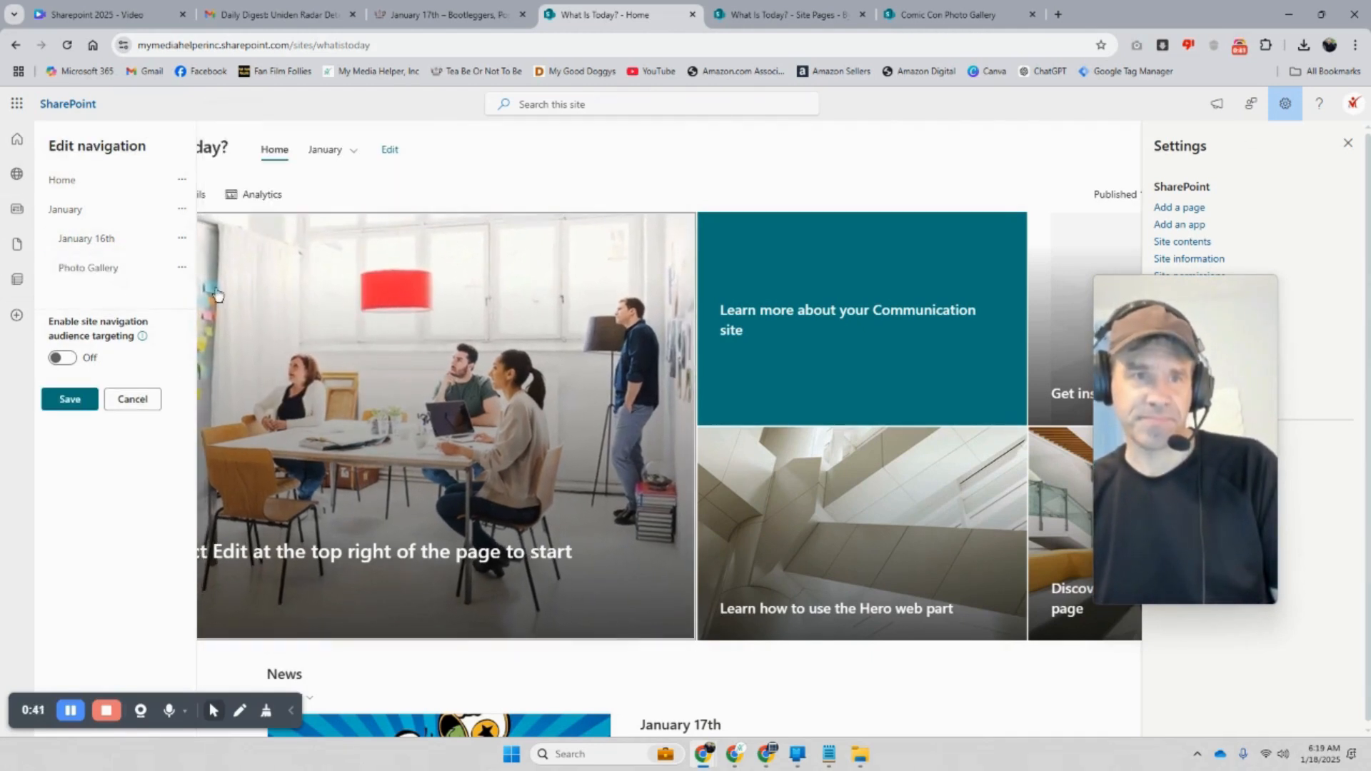
Move the Photo Gallery link up, promote it from sub link to top-level item, and save the site navigation
{"action": "left_click", "coordinate": [183, 267]}
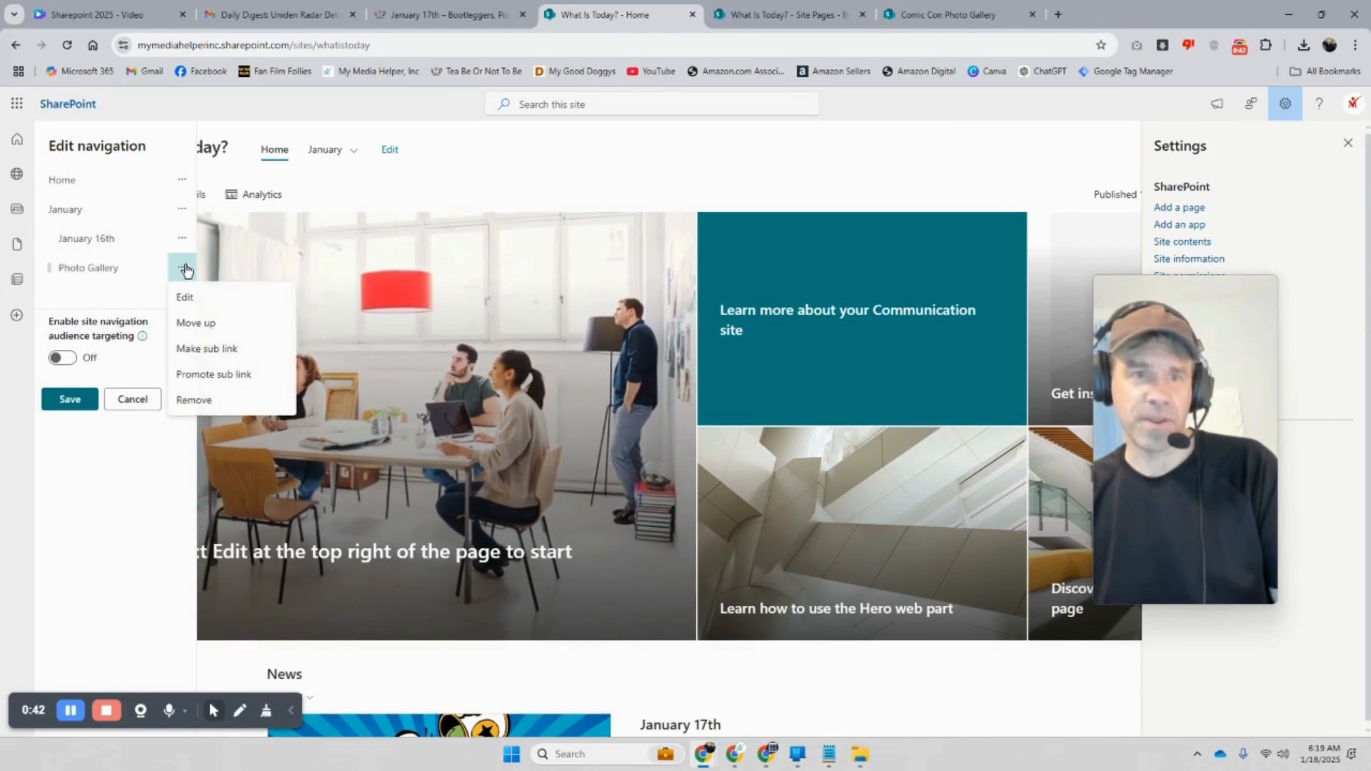
{"action": "left_click", "coordinate": [258, 323]}
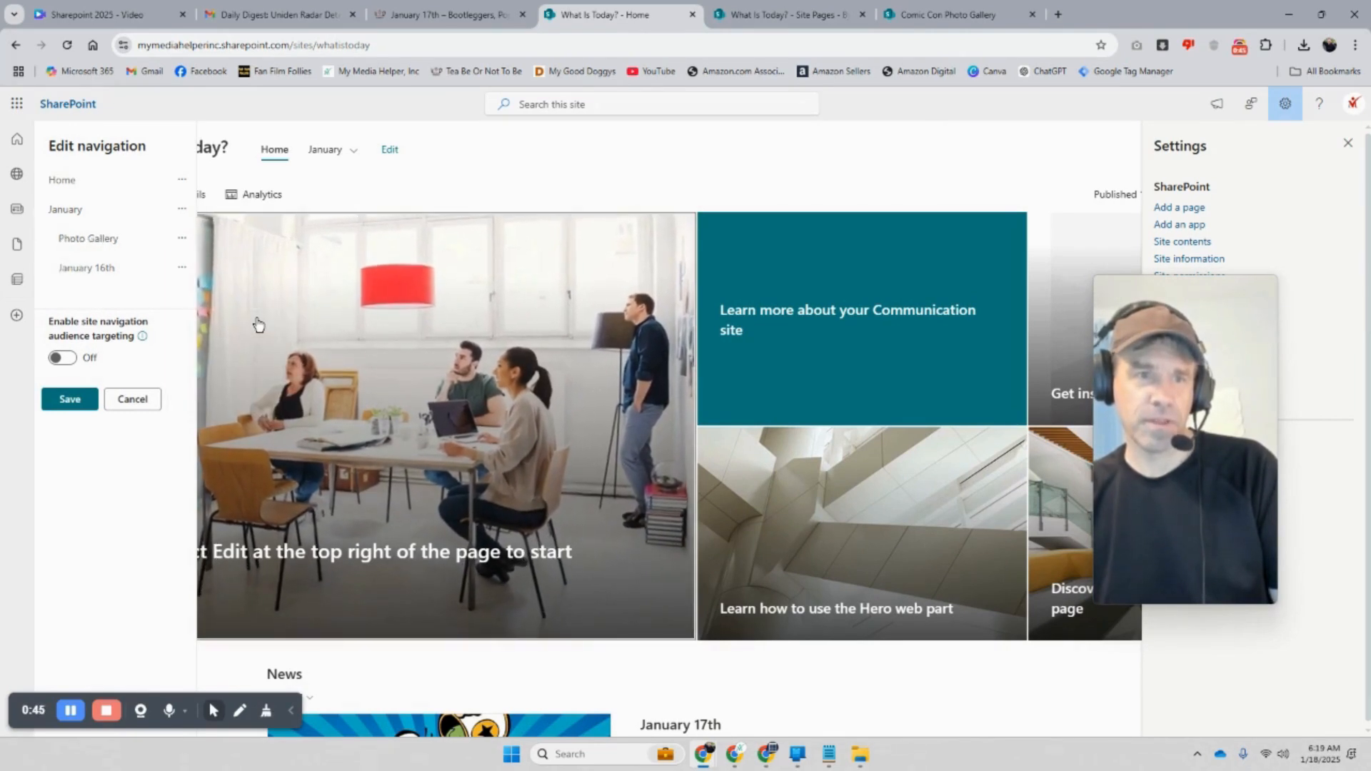
{"action": "left_click", "coordinate": [182, 240]}
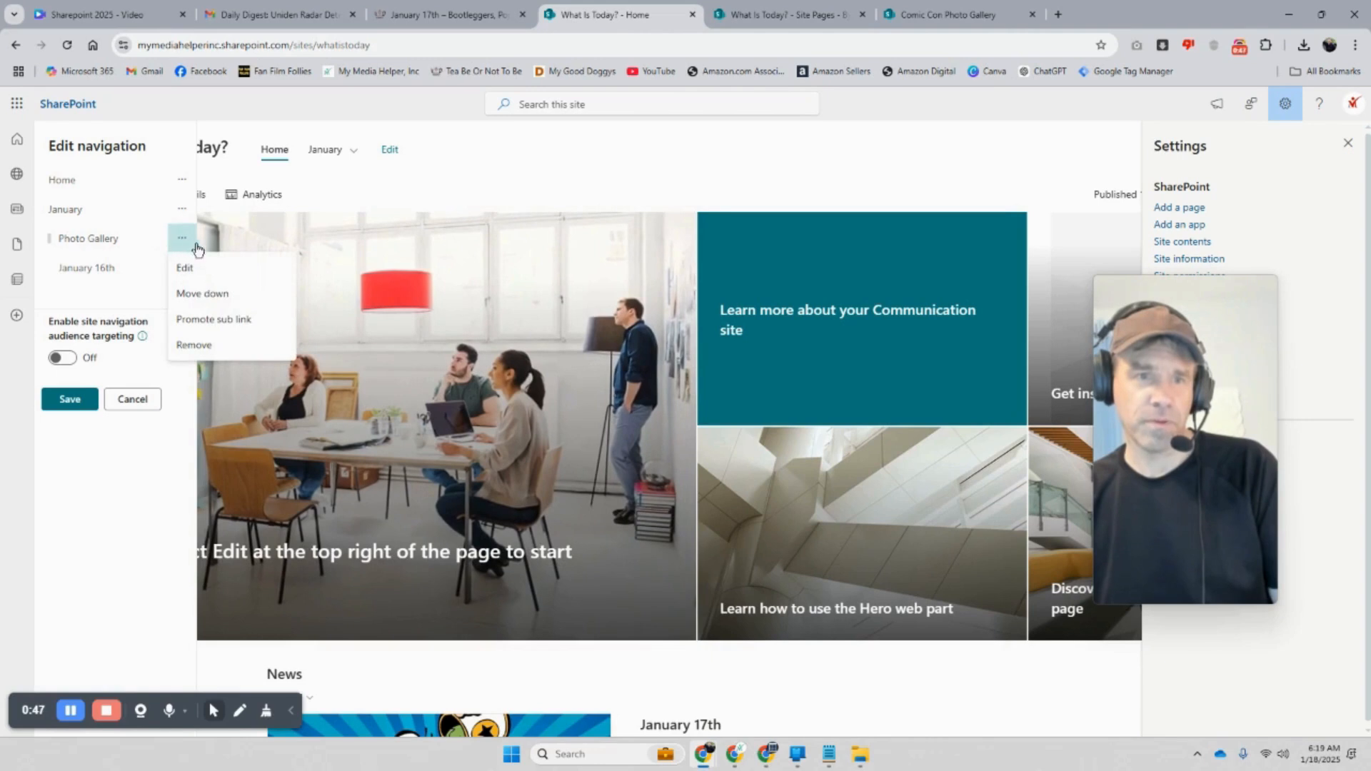
{"action": "left_click", "coordinate": [222, 323]}
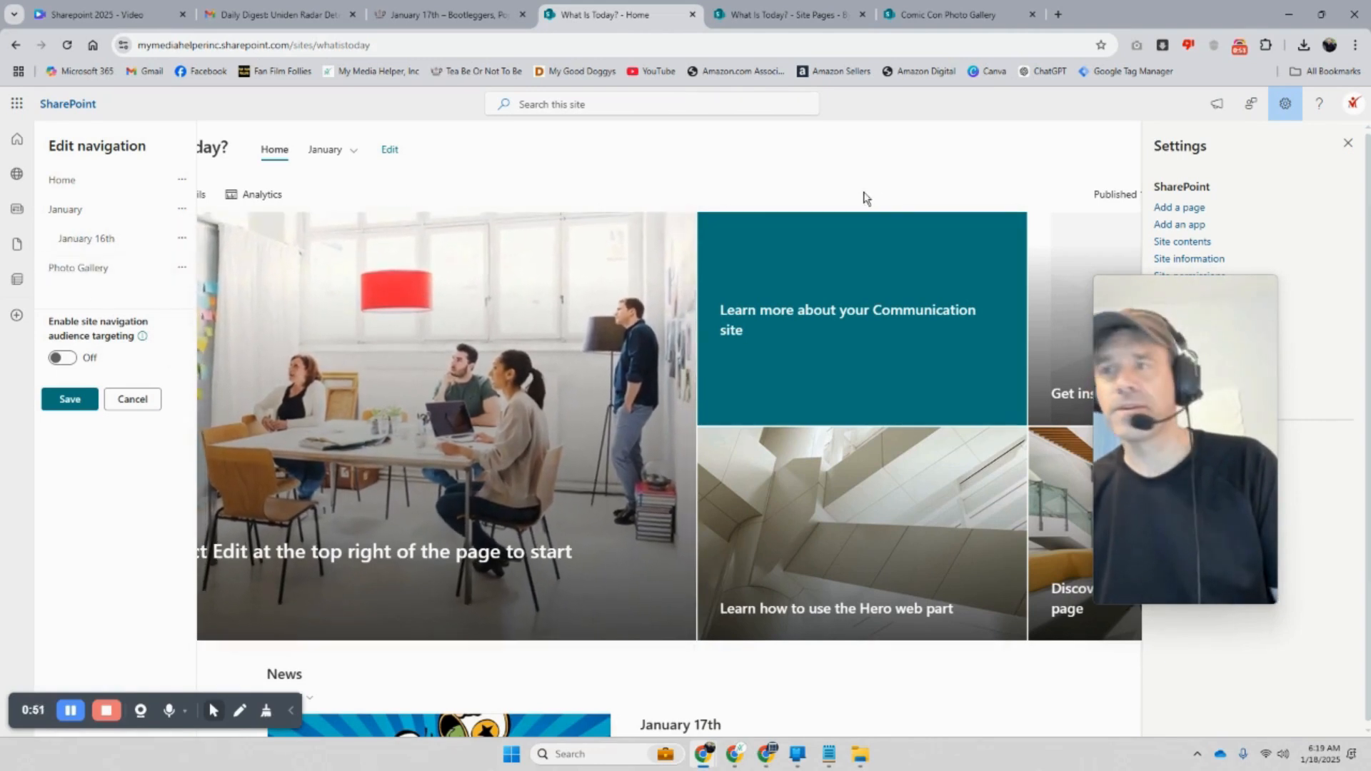
{"action": "left_click", "coordinate": [69, 400]}
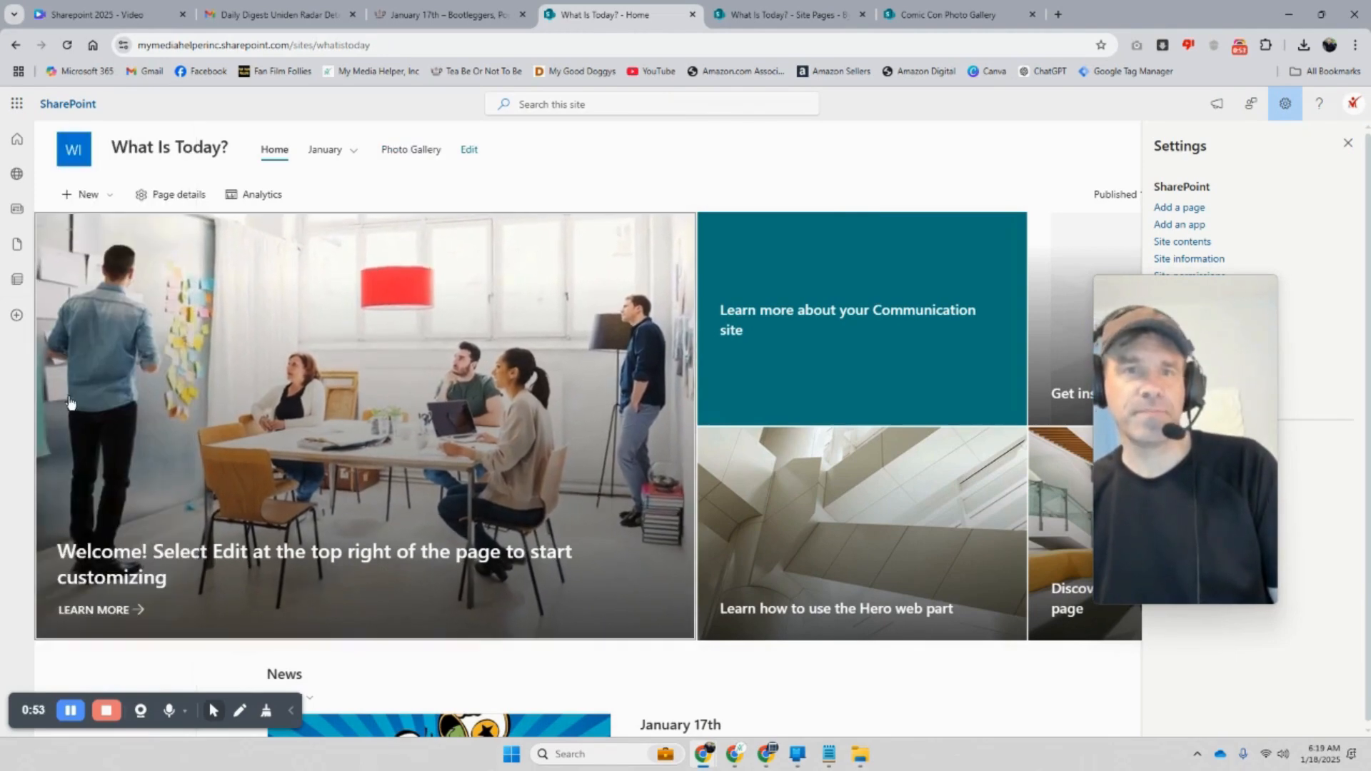
Test the Photo Gallery and January 16th navigation links by viewing the pages they open
{"action": "left_click", "coordinate": [410, 150]}
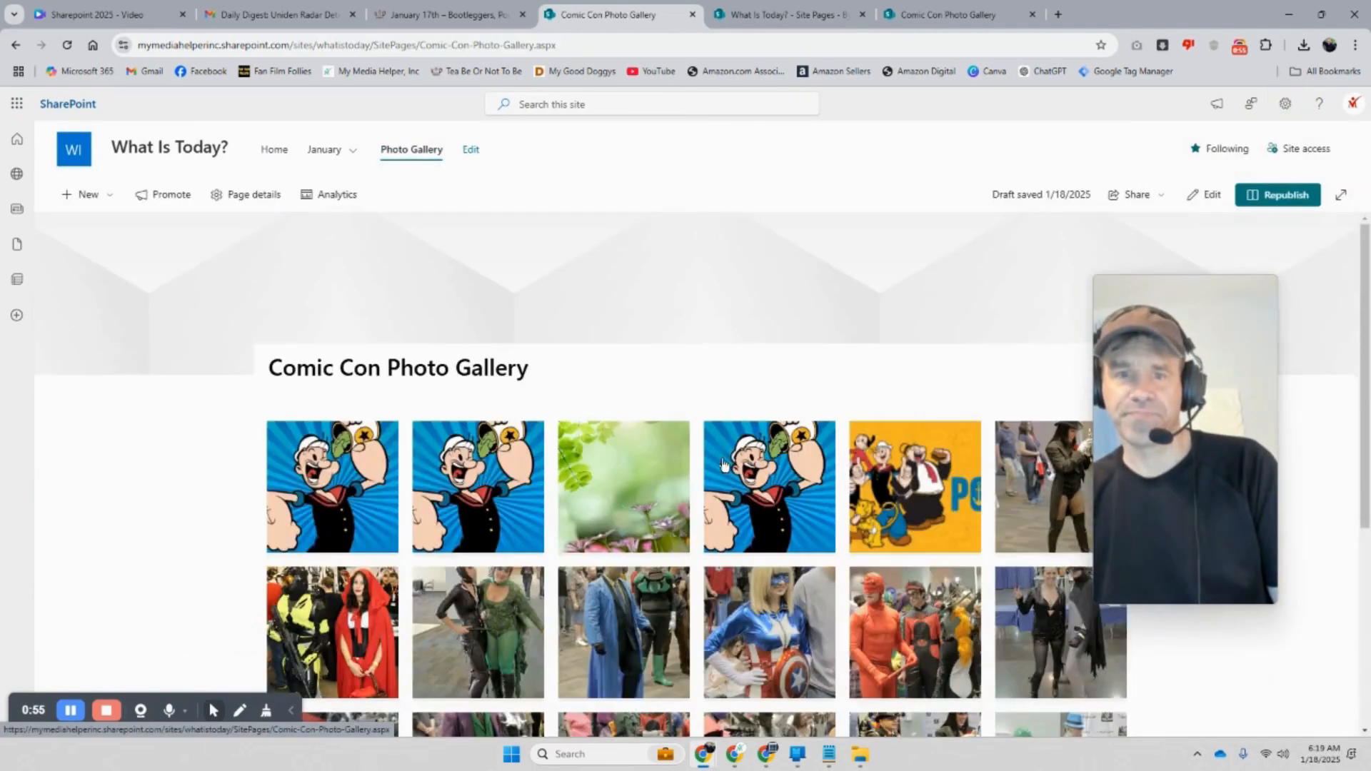
{"action": "scroll", "coordinate": [723, 465], "scroll_direction": "down", "scroll_amount": 5}
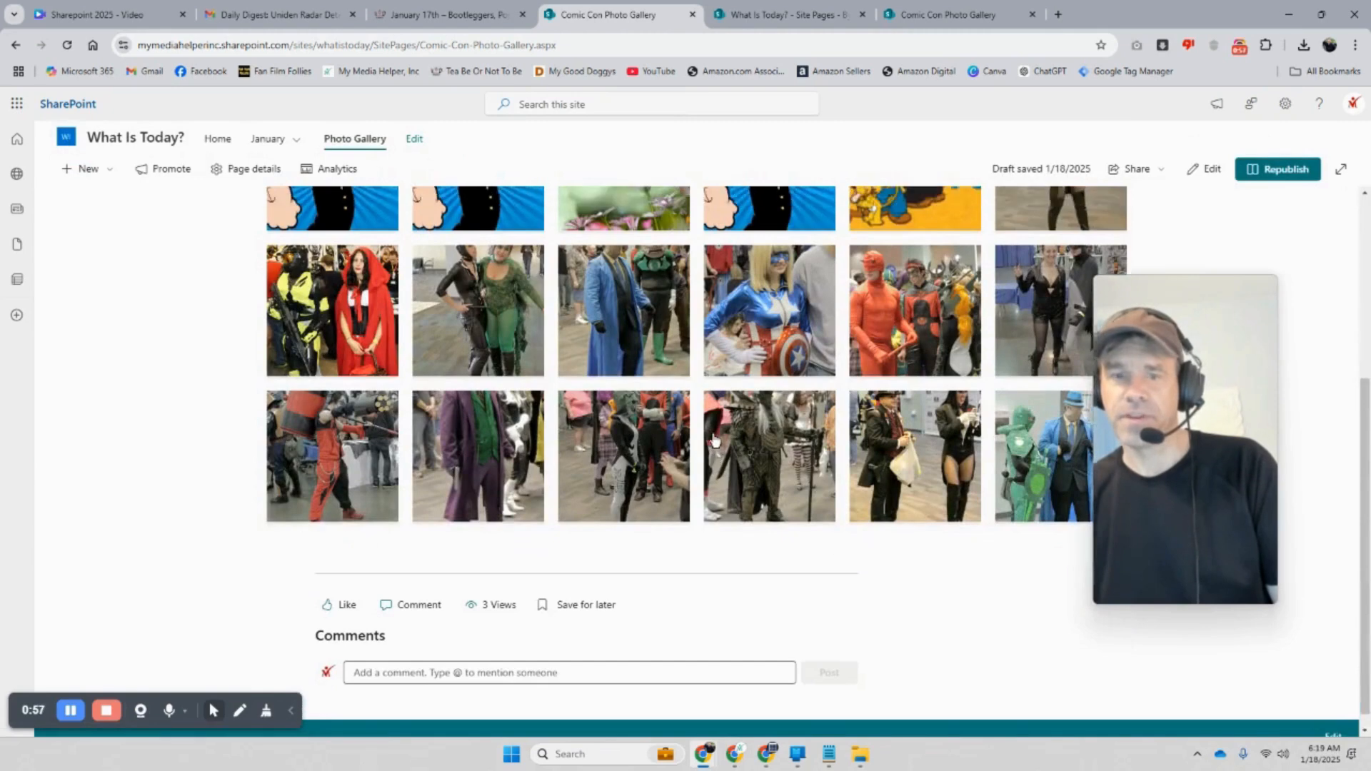
{"action": "scroll", "coordinate": [715, 440], "scroll_direction": "up", "scroll_amount": 5}
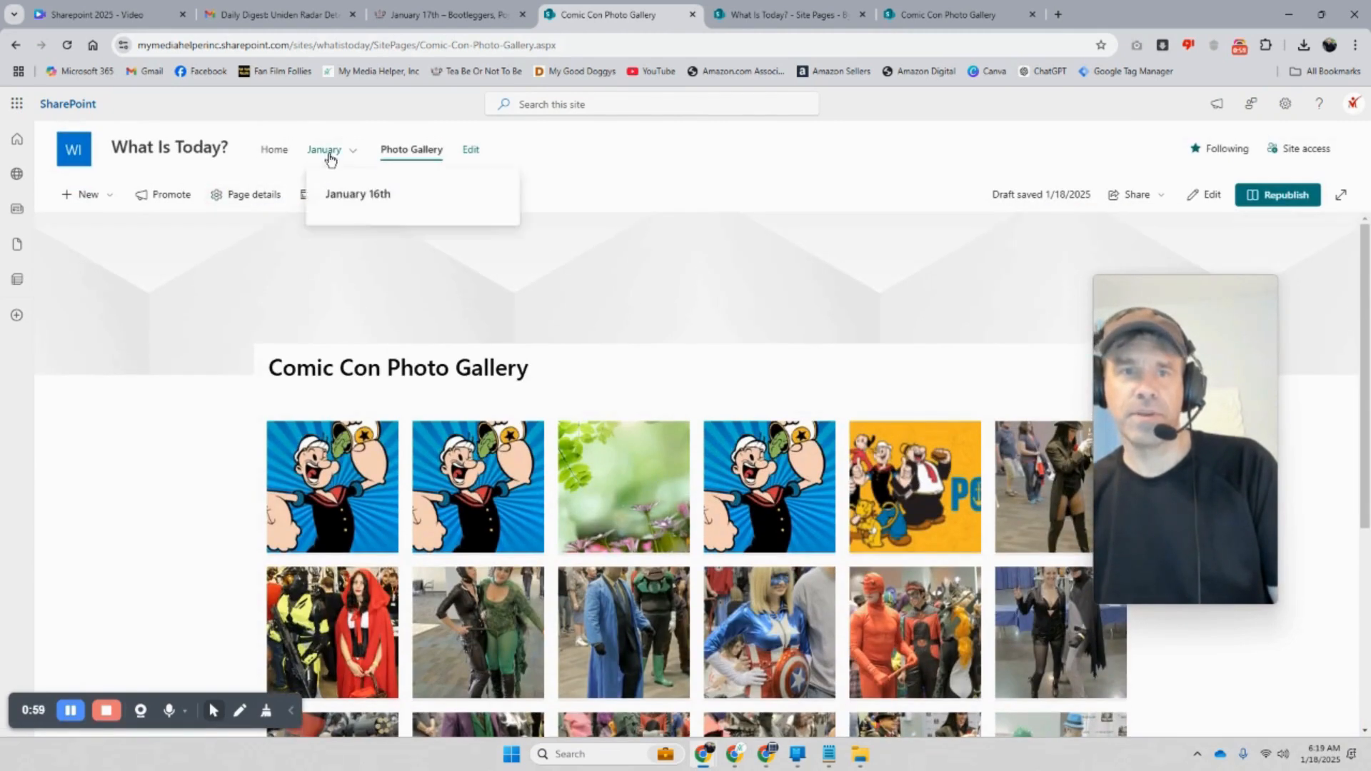
{"action": "mouse_move", "coordinate": [355, 159]}
{"action": "left_click", "coordinate": [355, 200]}
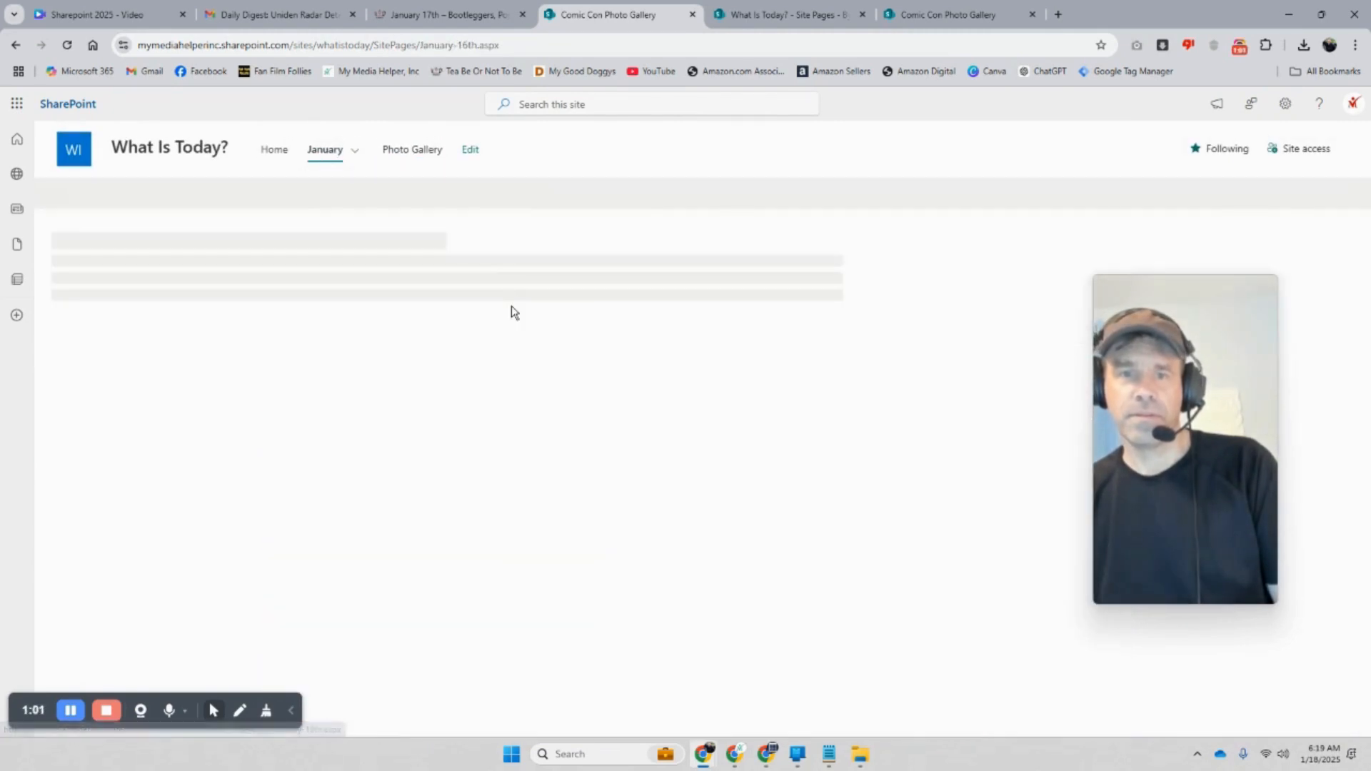
{"action": "scroll", "coordinate": [513, 306], "scroll_direction": "down", "scroll_amount": 1}
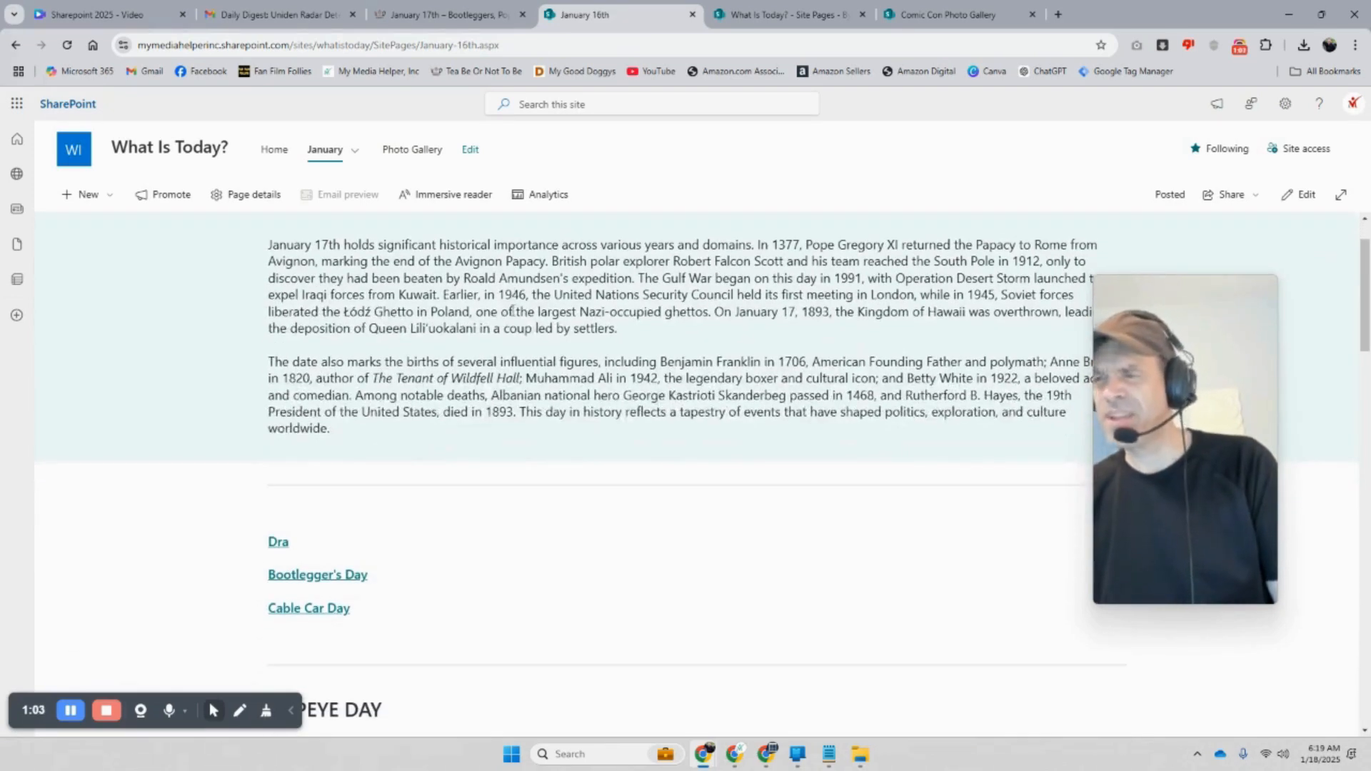
{"action": "mouse_move", "coordinate": [329, 153]}
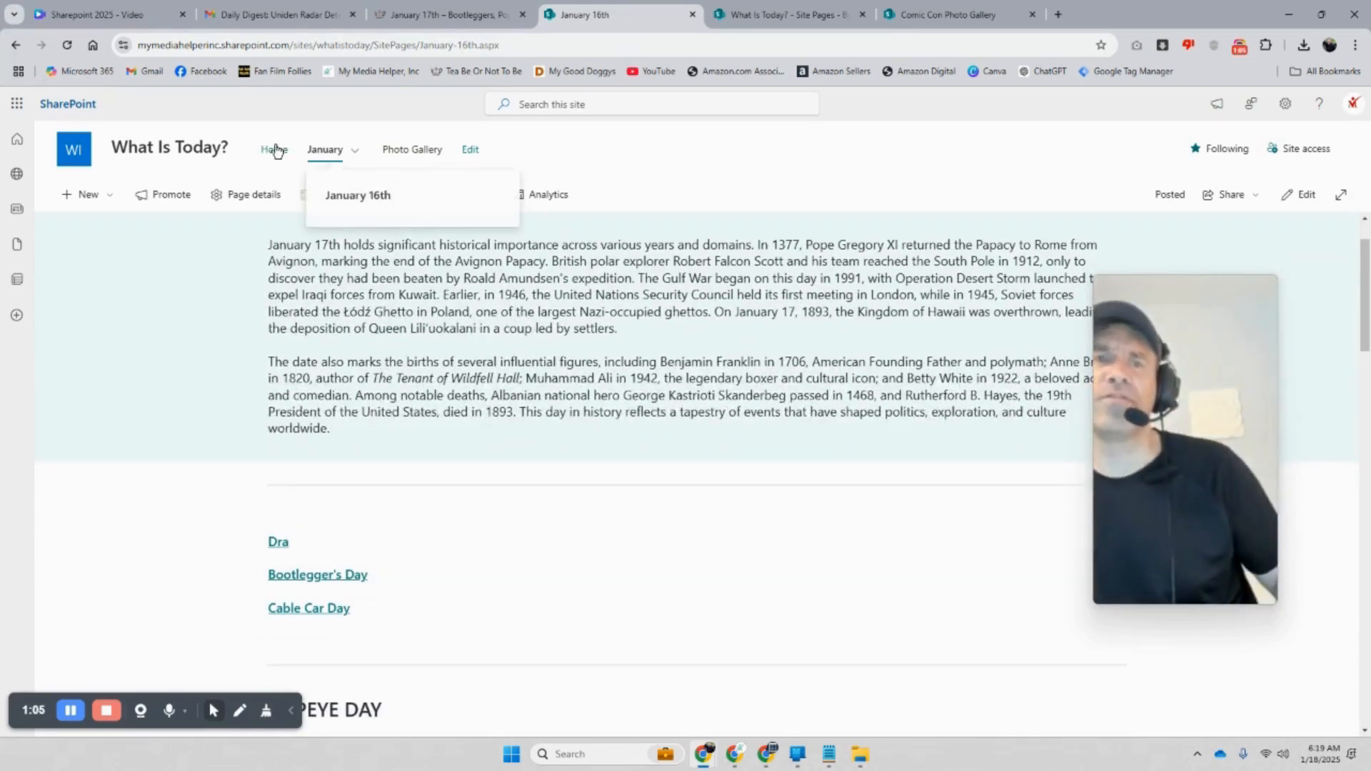
Go to the SharePoint start page, open the Care Management site from the frequent sites, and examine its home page
{"action": "left_click", "coordinate": [785, 14]}
{"action": "left_click", "coordinate": [919, 15]}
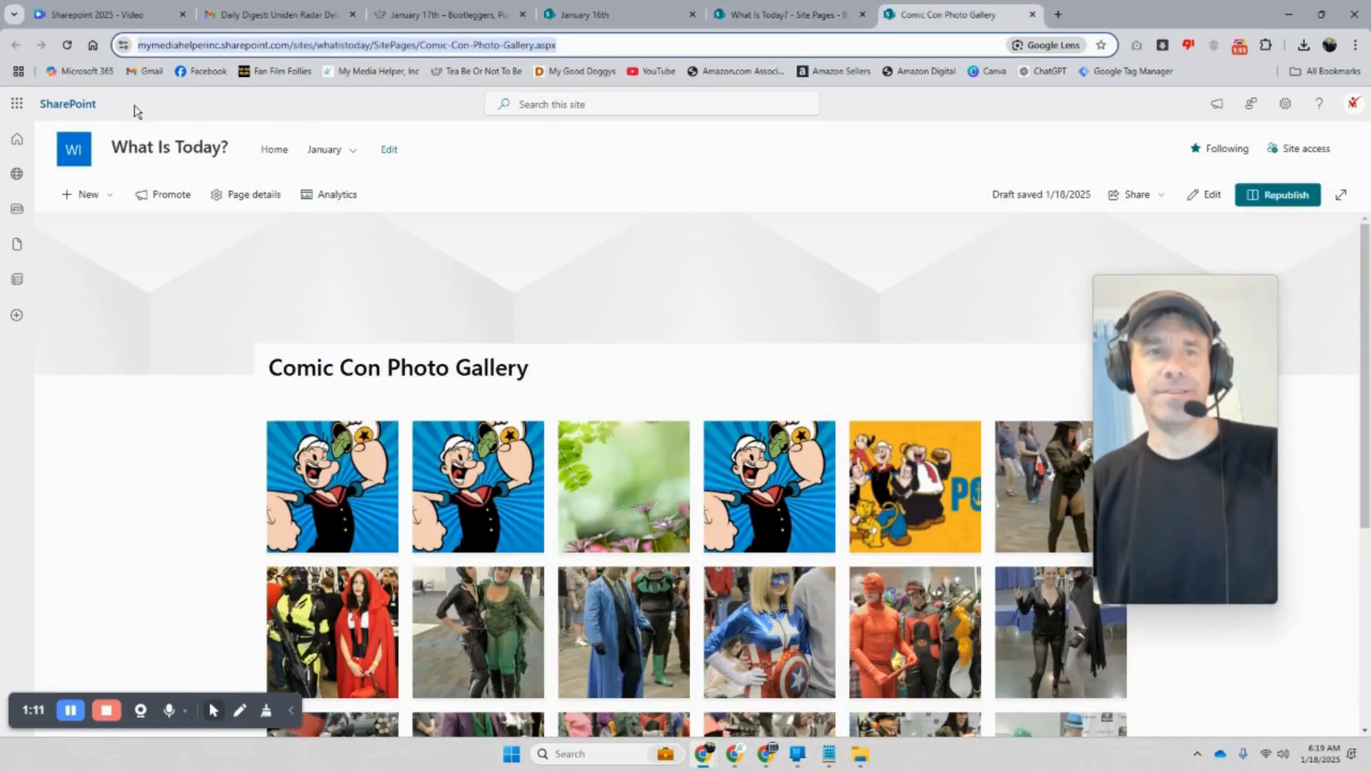
{"action": "left_click", "coordinate": [74, 107]}
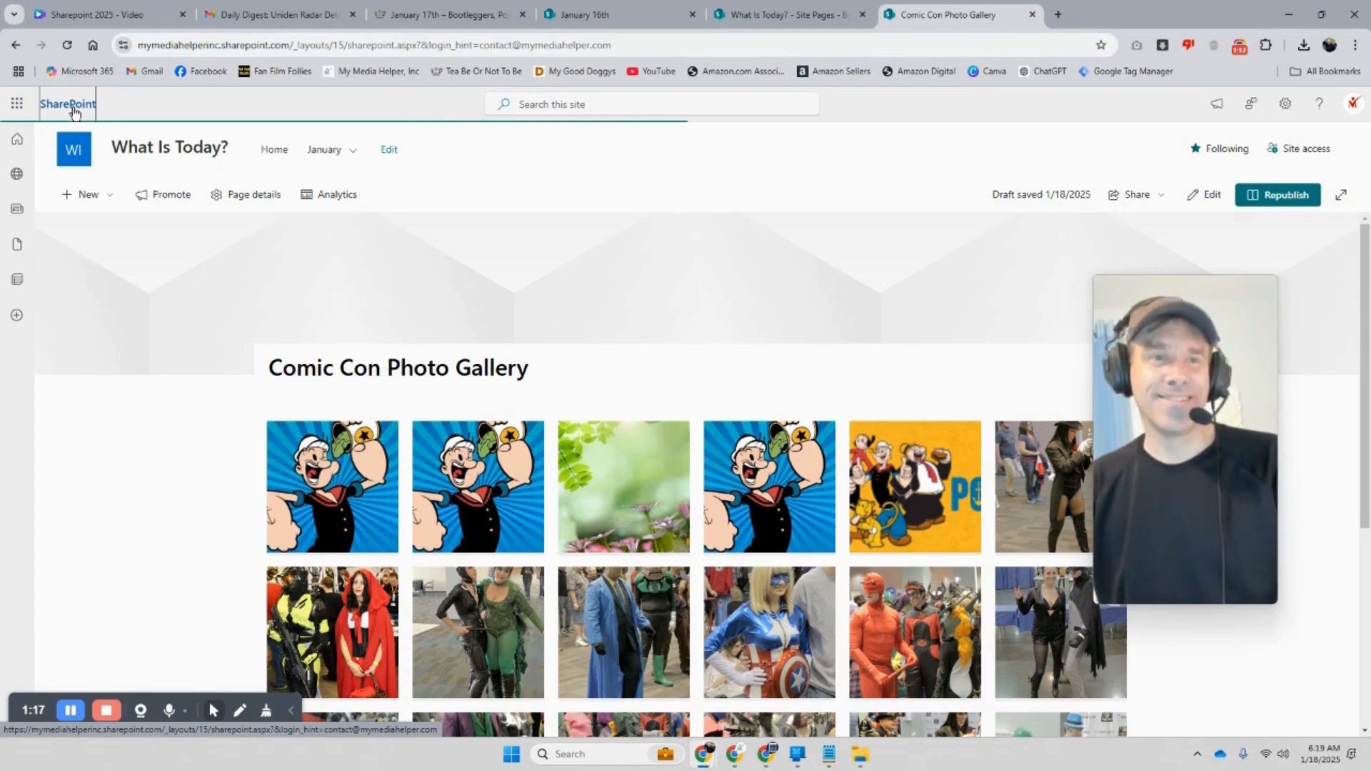
{"action": "scroll", "coordinate": [588, 388], "scroll_direction": "down", "scroll_amount": 5}
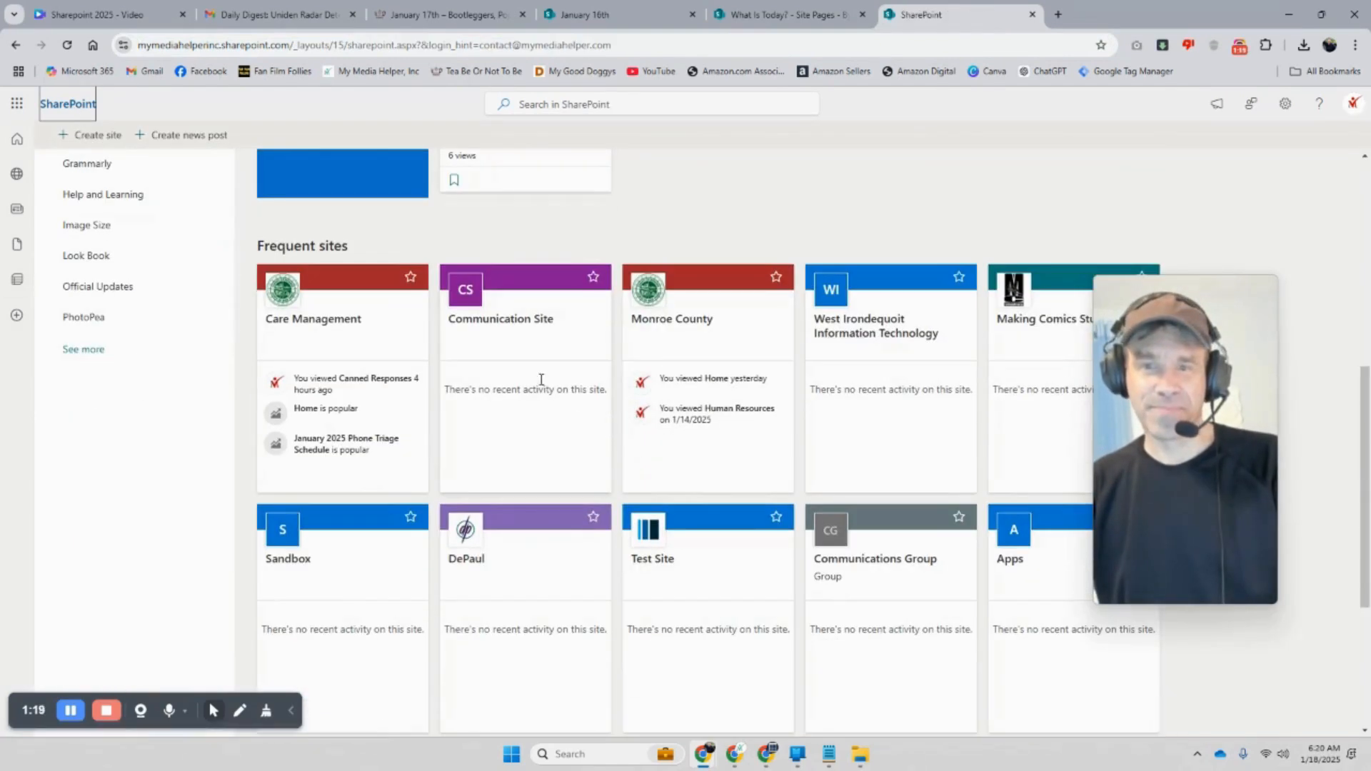
{"action": "left_click", "coordinate": [339, 325]}
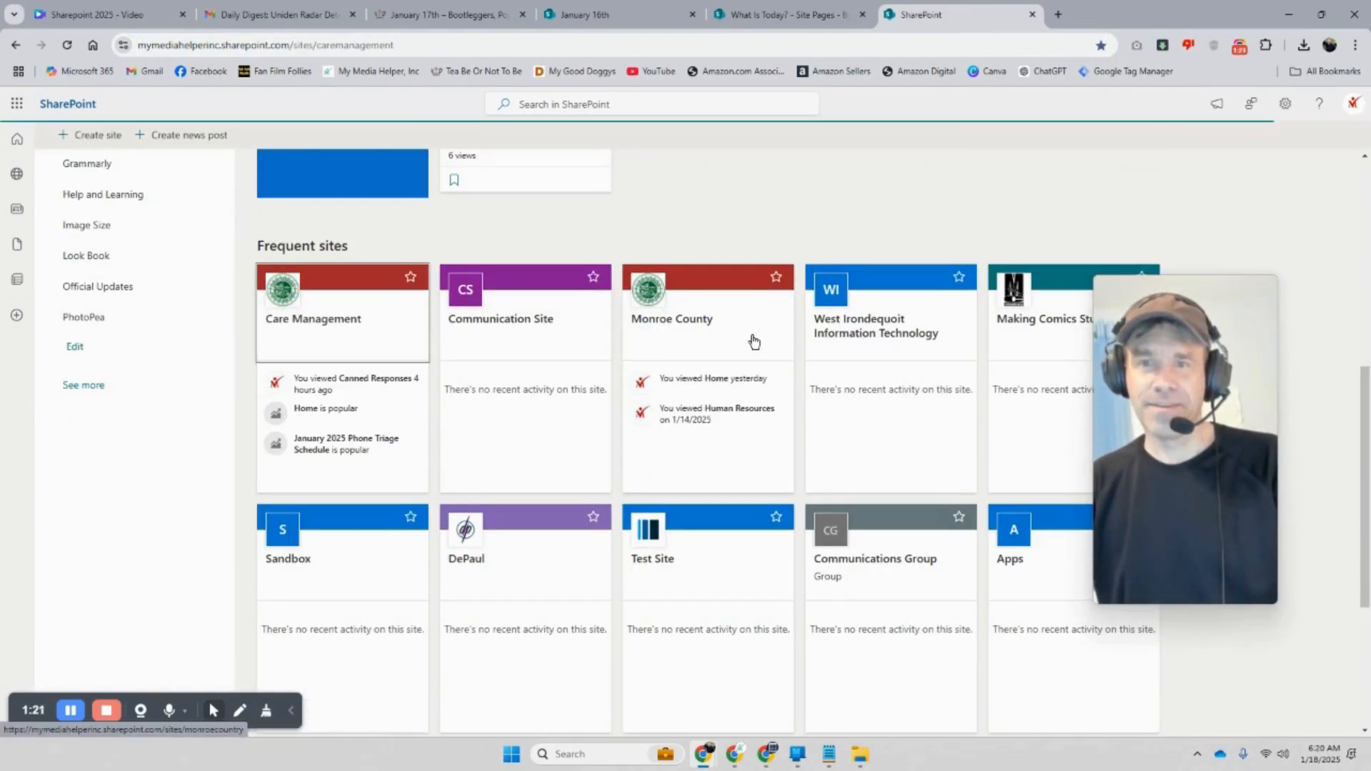
{"action": "scroll", "coordinate": [753, 347], "scroll_direction": "down", "scroll_amount": 4}
{"action": "scroll", "coordinate": [753, 348], "scroll_direction": "up", "scroll_amount": 4}
{"action": "scroll", "coordinate": [753, 349], "scroll_direction": "down", "scroll_amount": 4}
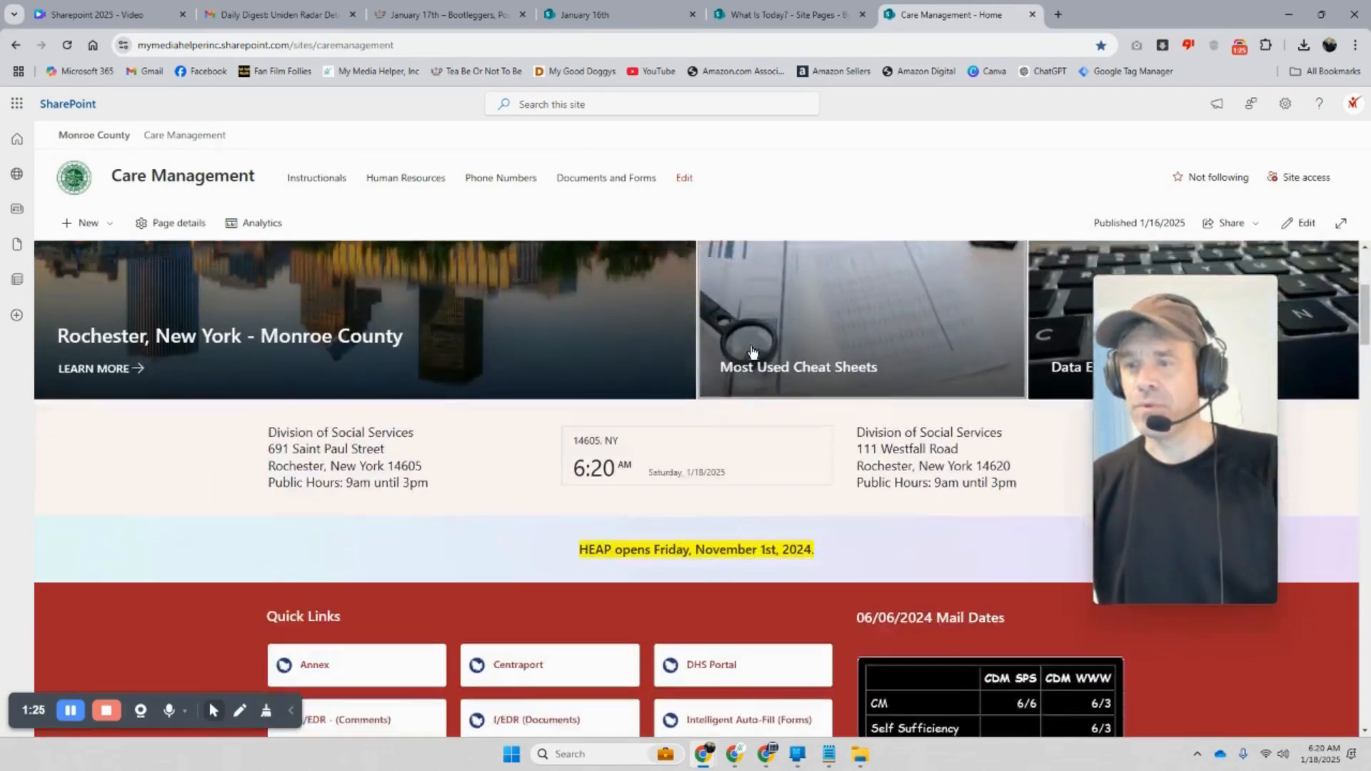
{"action": "scroll", "coordinate": [751, 350], "scroll_direction": "down", "scroll_amount": 15}
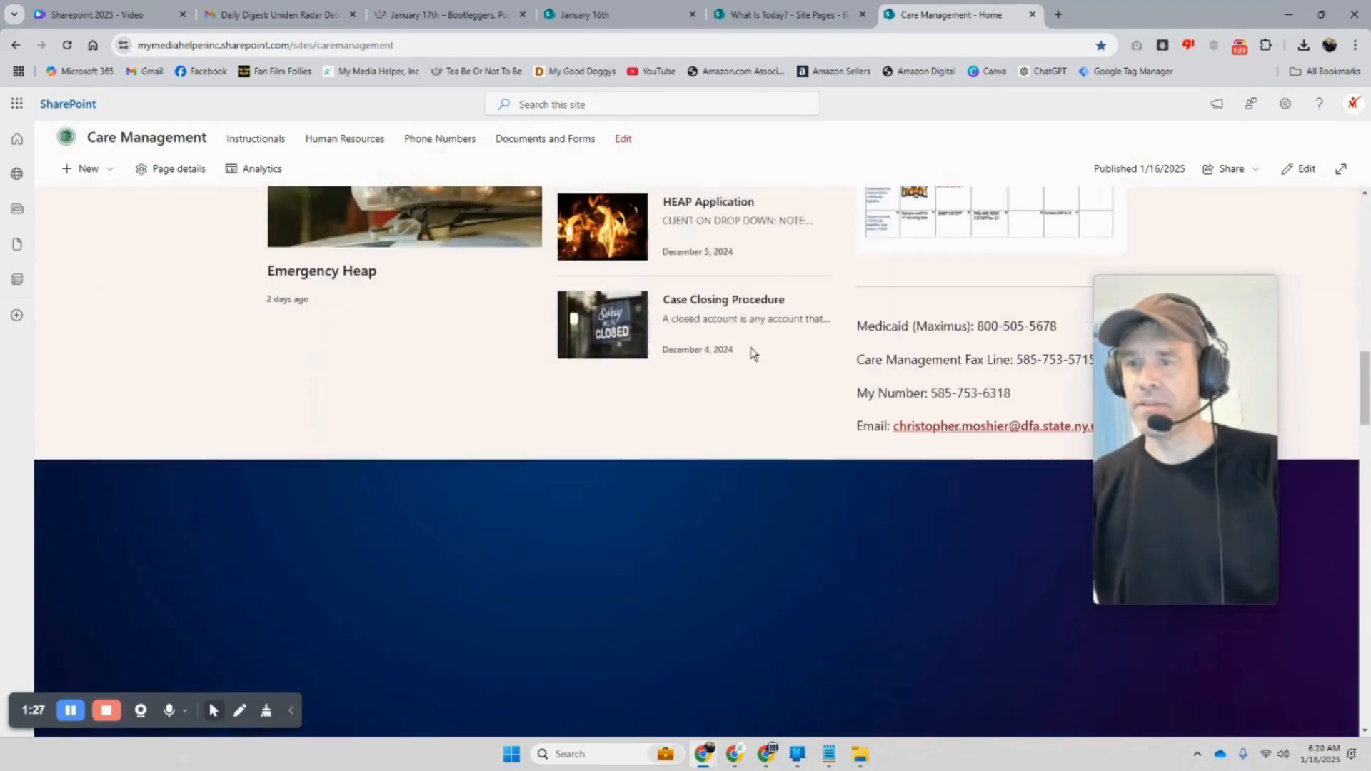
Examine the Care Management home page's calendars, tutorials, cheat sheets, quick links and contacts down to the end, and return to its beginning
{"action": "scroll", "coordinate": [751, 352], "scroll_direction": "down", "scroll_amount": 10}
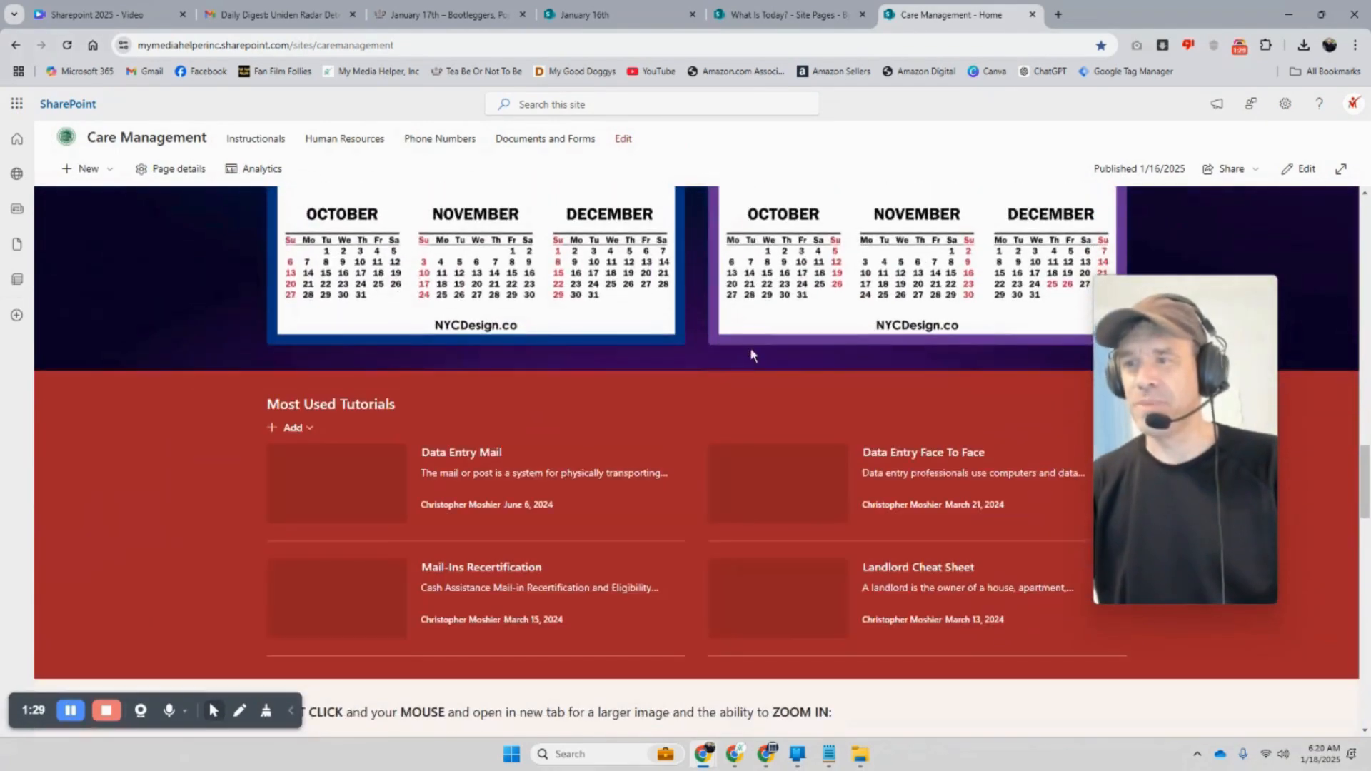
{"action": "scroll", "coordinate": [750, 350], "scroll_direction": "down", "scroll_amount": 6}
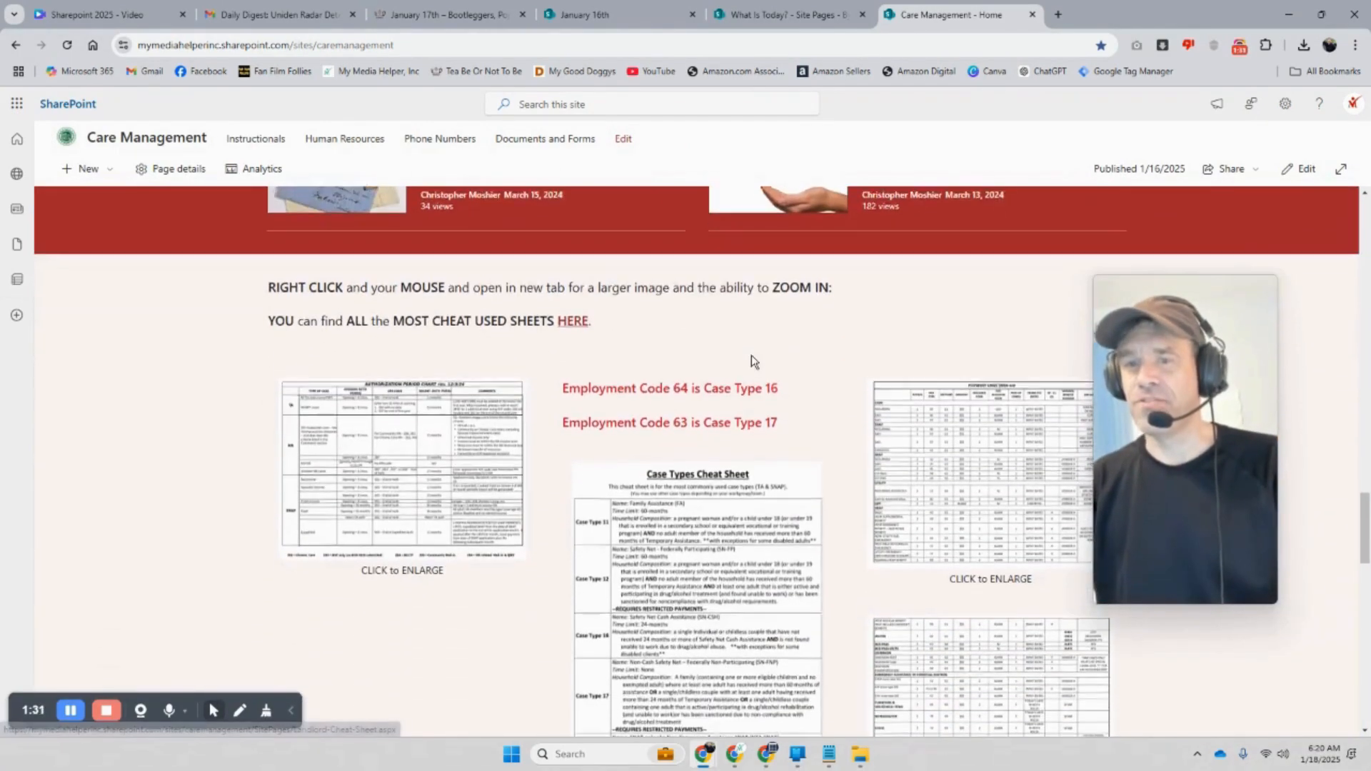
{"action": "scroll", "coordinate": [752, 355], "scroll_direction": "up", "scroll_amount": 8}
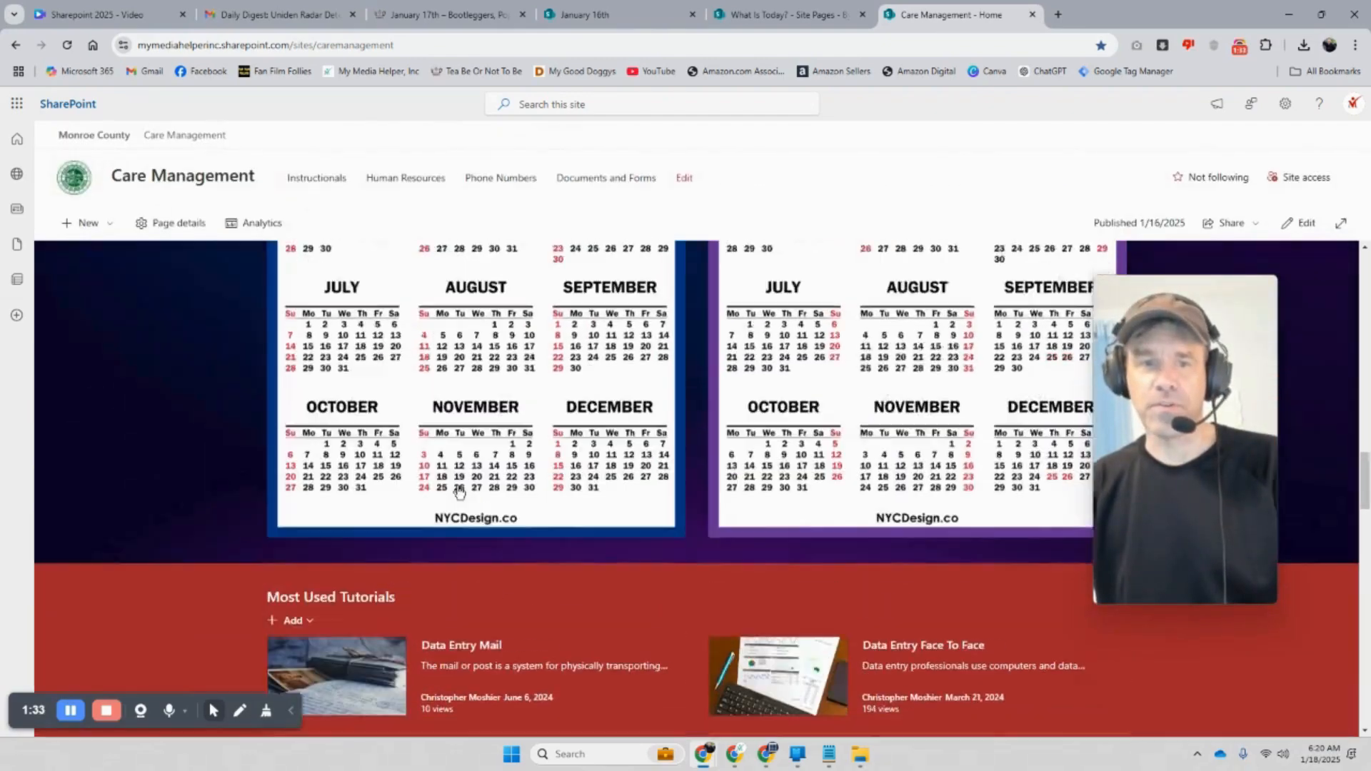
{"action": "scroll", "coordinate": [458, 491], "scroll_direction": "up", "scroll_amount": 6}
{"action": "scroll", "coordinate": [595, 508], "scroll_direction": "up", "scroll_amount": 8}
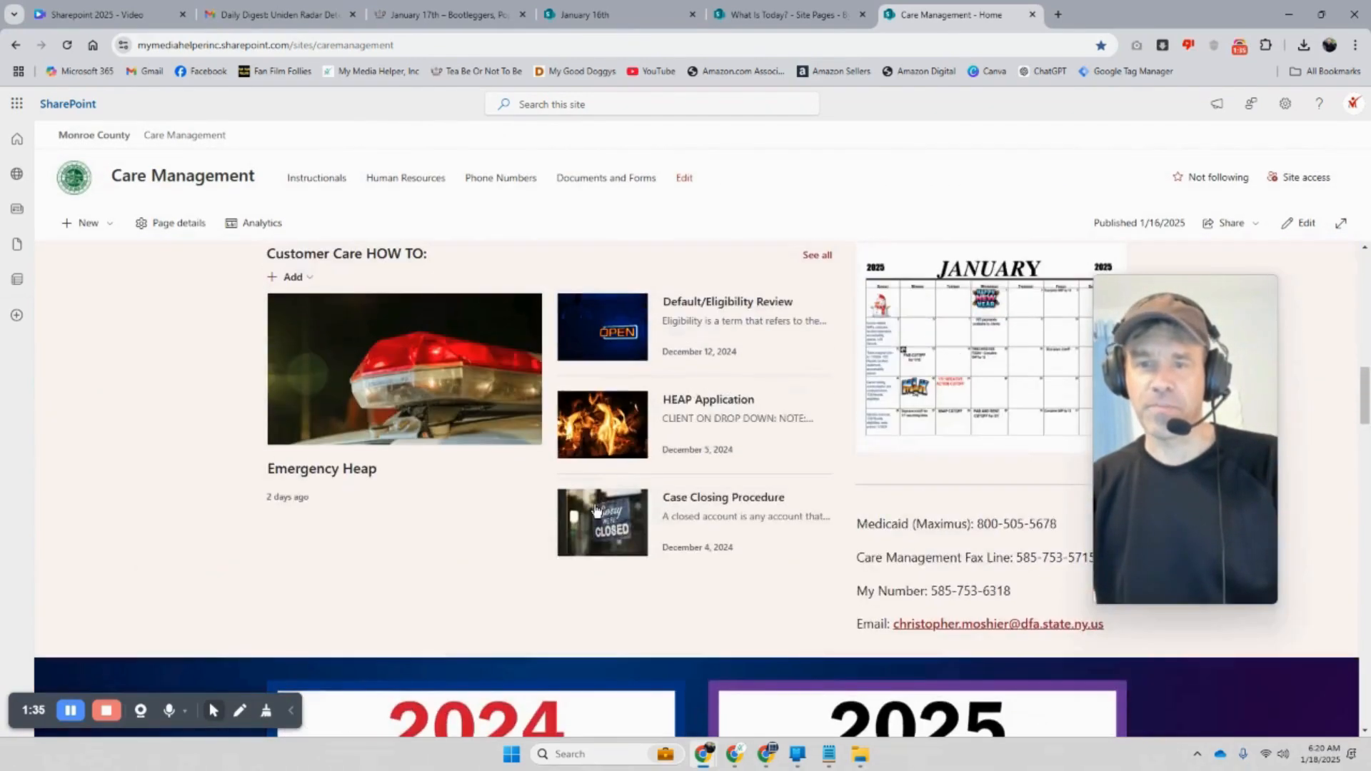
{"action": "scroll", "coordinate": [887, 553], "scroll_direction": "down", "scroll_amount": 8}
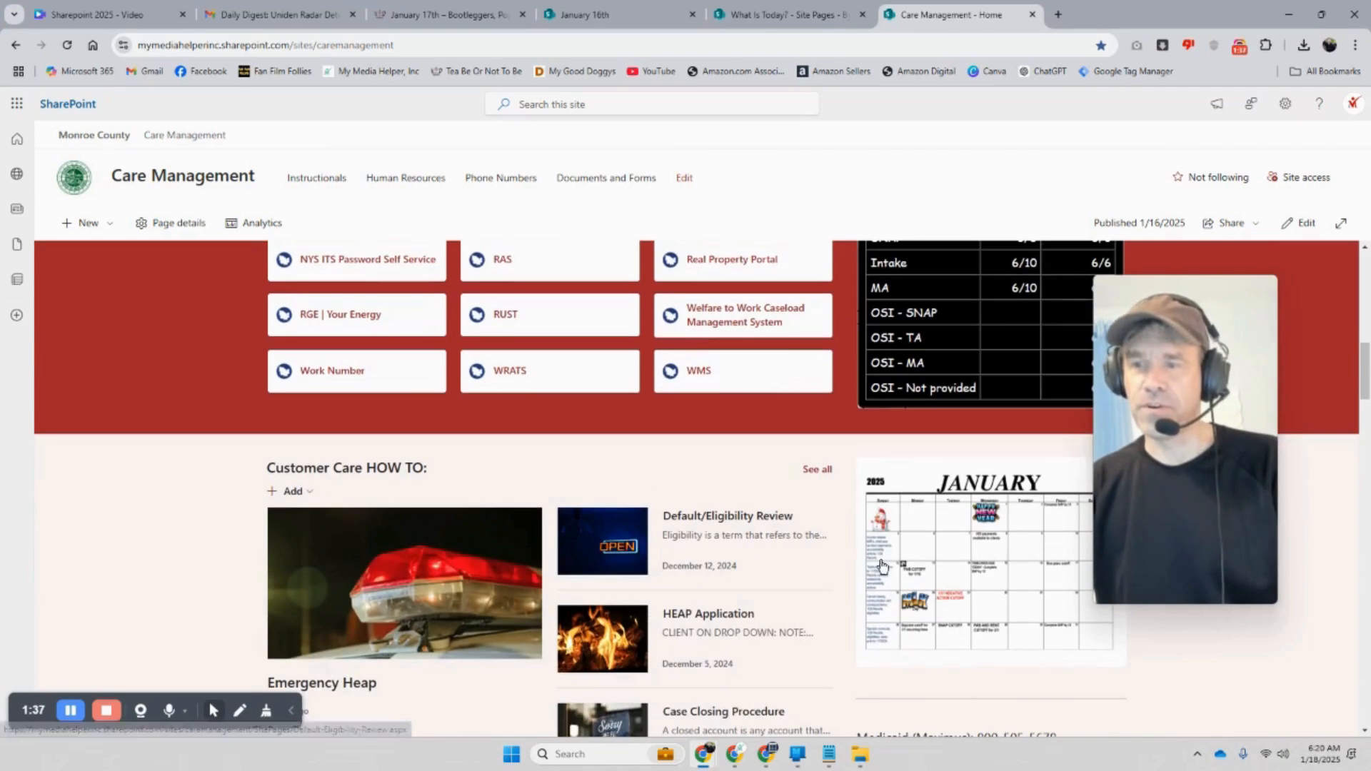
{"action": "scroll", "coordinate": [887, 553], "scroll_direction": "down", "scroll_amount": 20}
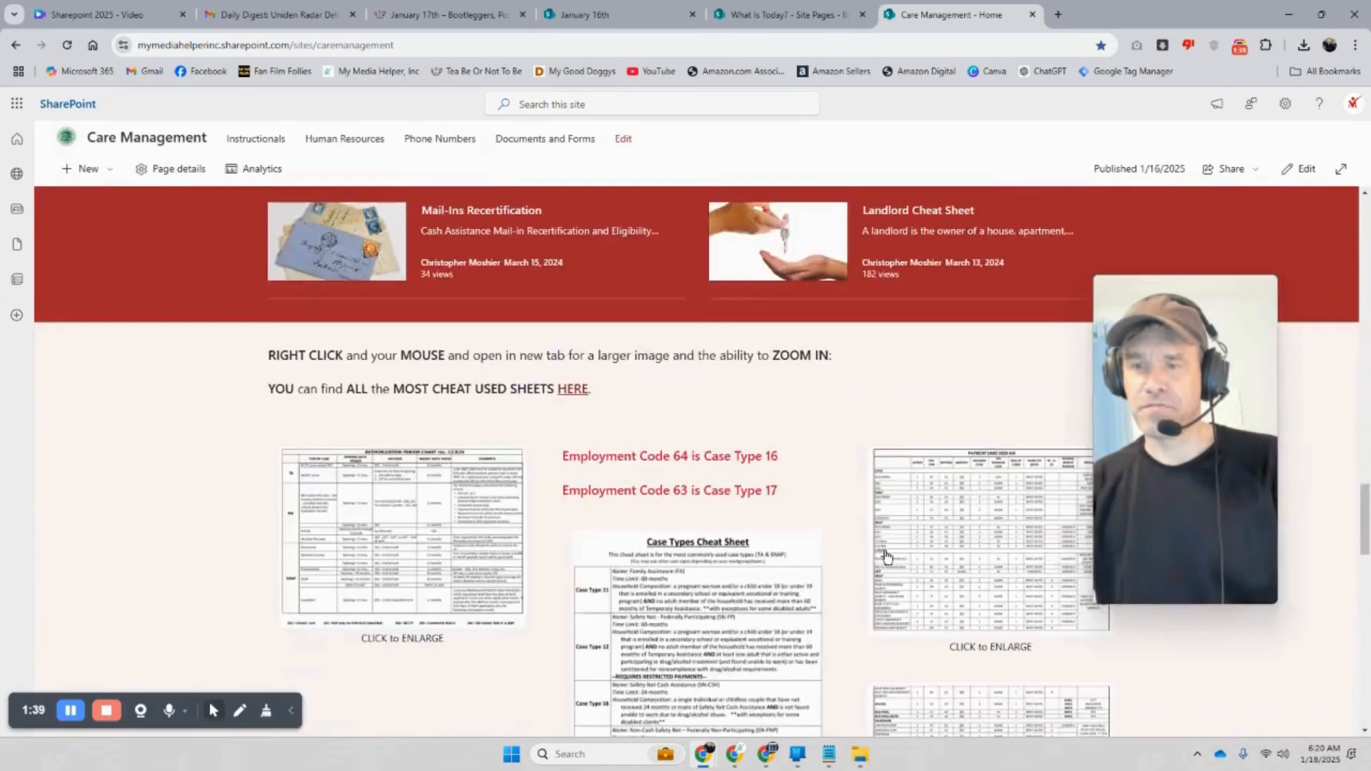
{"action": "scroll", "coordinate": [885, 559], "scroll_direction": "down", "scroll_amount": 4}
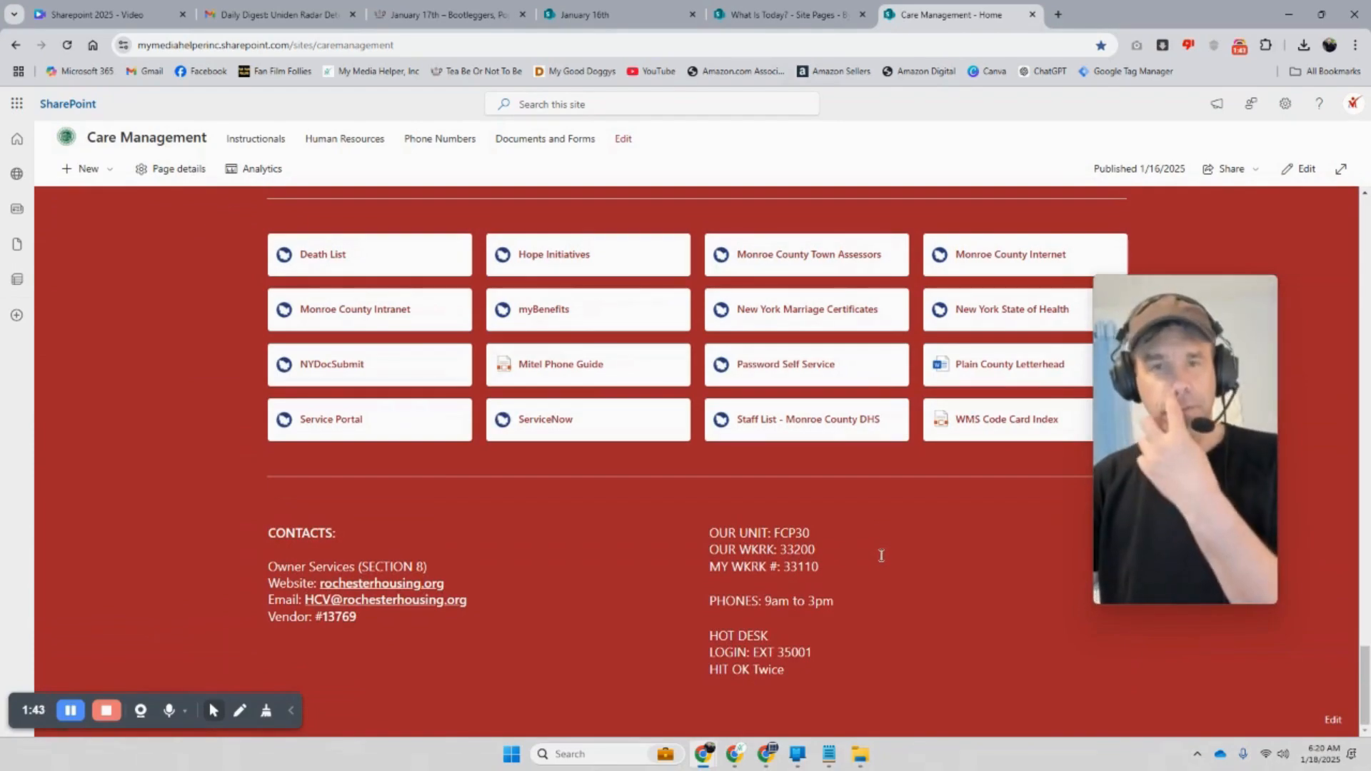
{"action": "scroll", "coordinate": [882, 555], "scroll_direction": "up", "scroll_amount": 20}
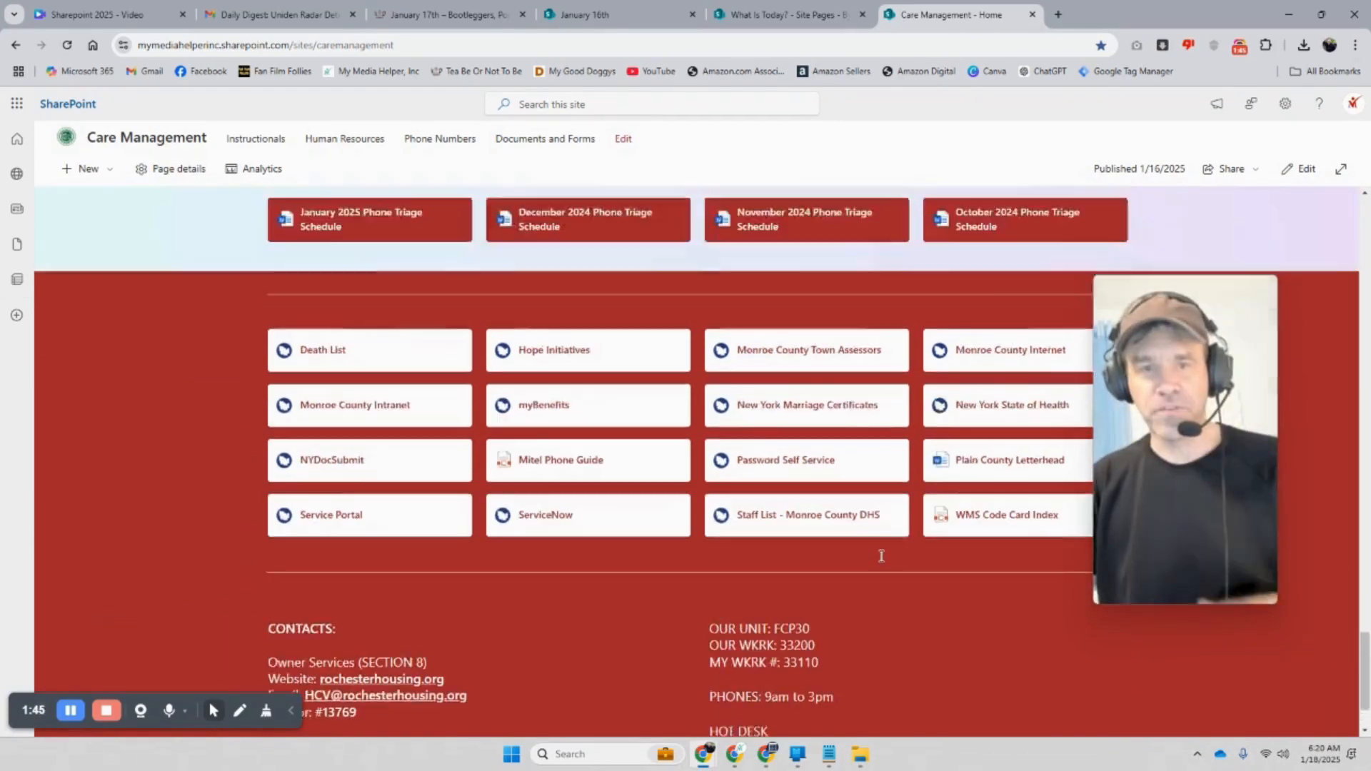
{"action": "scroll", "coordinate": [878, 563], "scroll_direction": "up", "scroll_amount": 10}
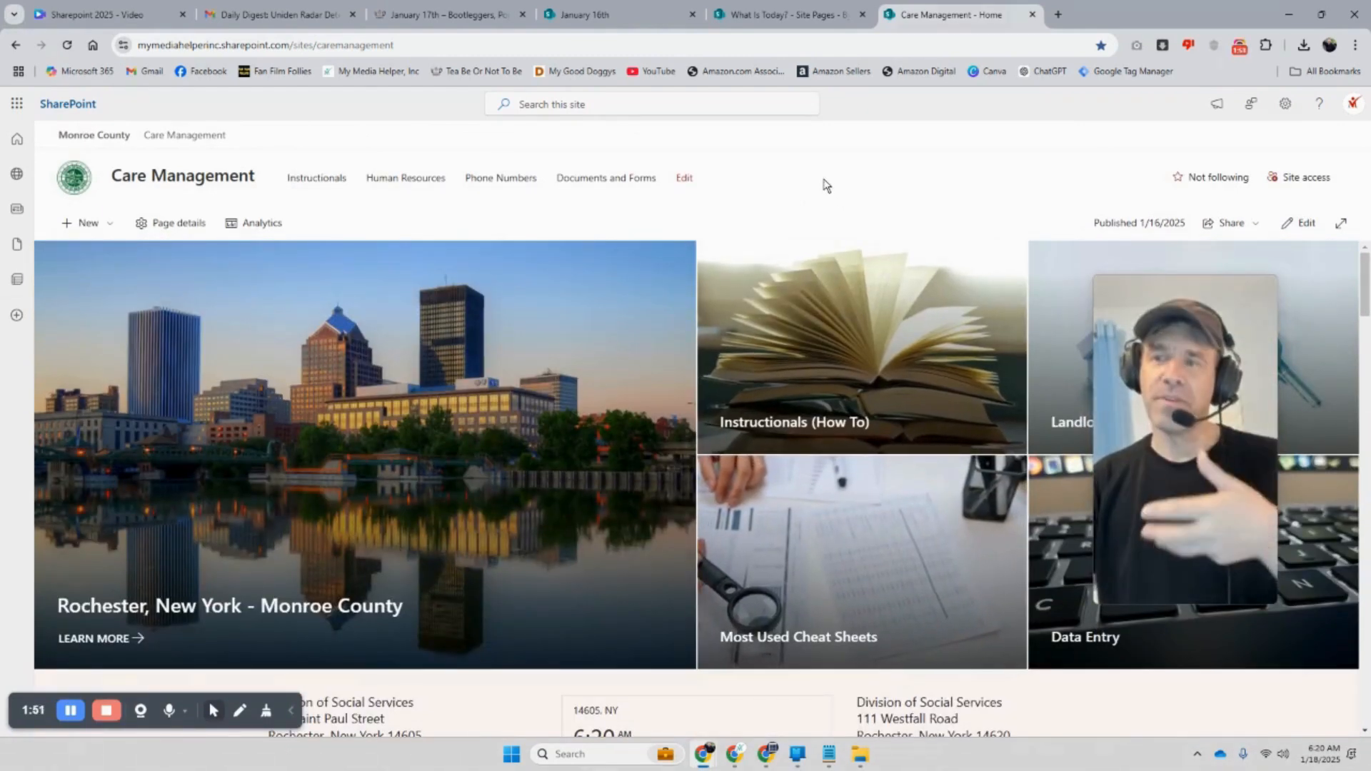
Open the What Is Today? home page for editing and show the properties of its Hero web part
{"action": "left_click", "coordinate": [791, 12]}
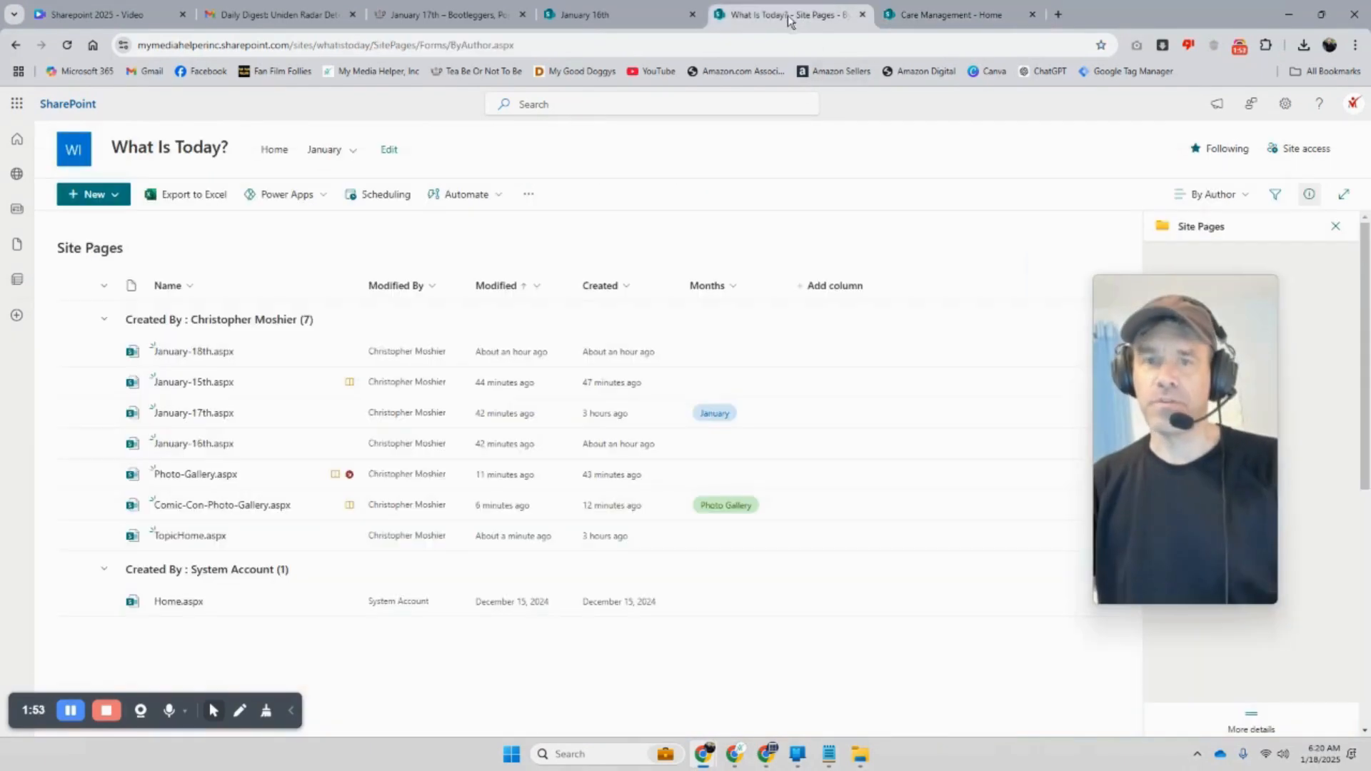
{"action": "left_click", "coordinate": [631, 8]}
{"action": "scroll", "coordinate": [514, 422], "scroll_direction": "up", "scroll_amount": 1}
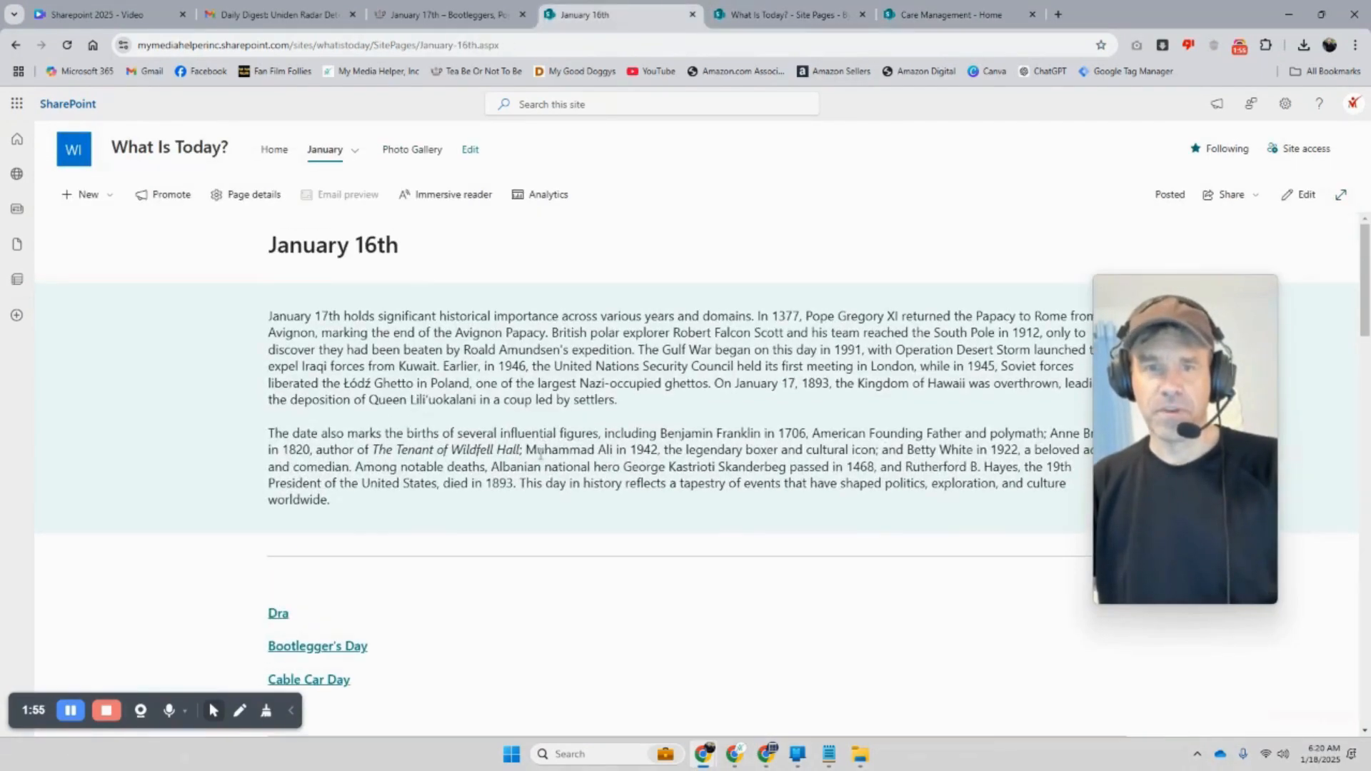
{"action": "left_click", "coordinate": [274, 148]}
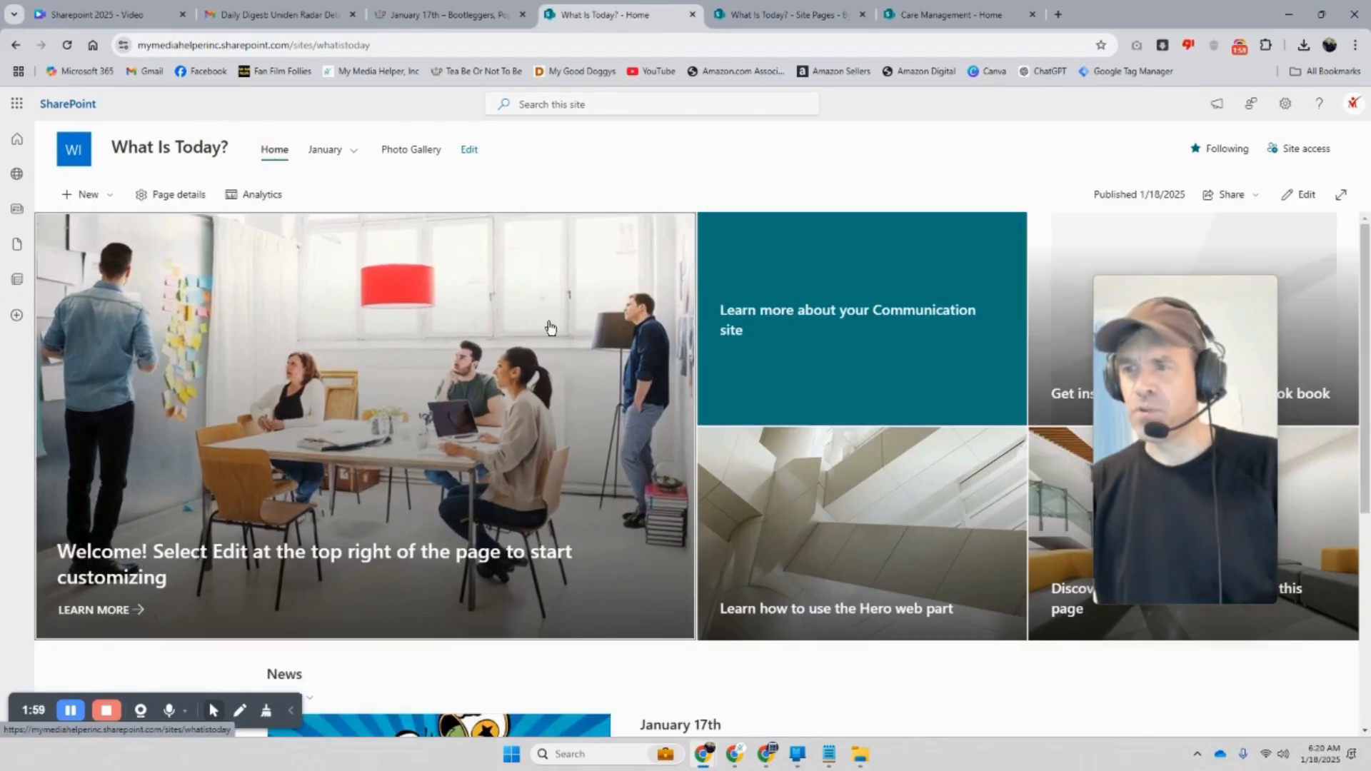
{"action": "left_click", "coordinate": [1303, 194]}
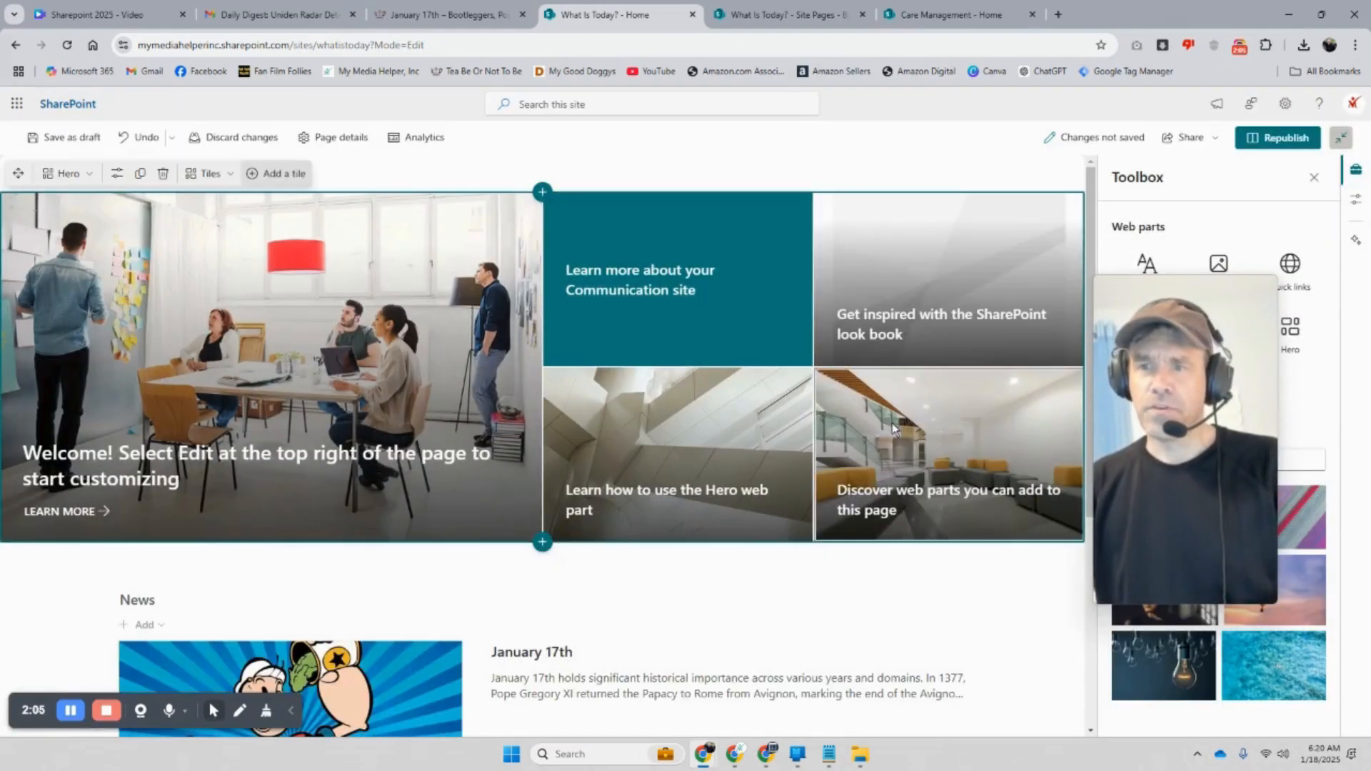
{"action": "left_click_drag", "start_coordinate": [1150, 434], "coordinate": [903, 461]}
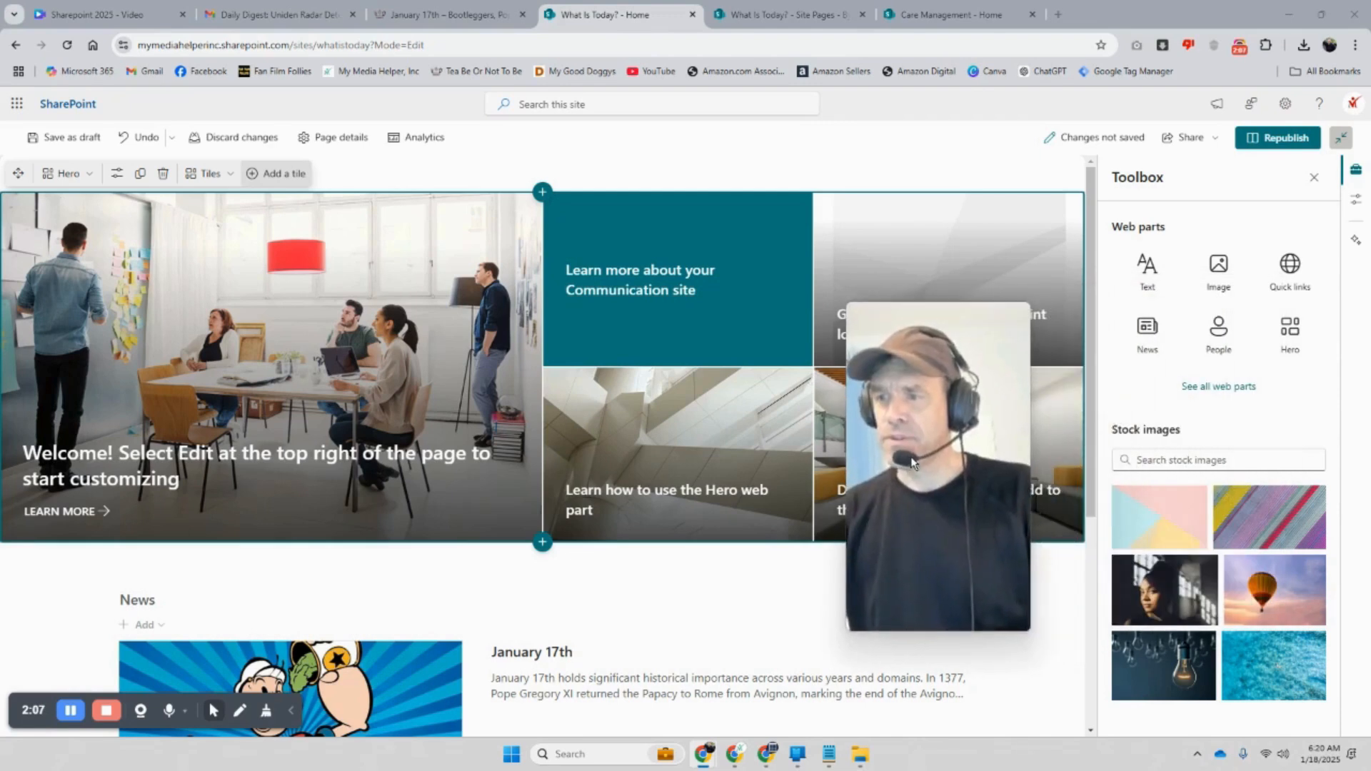
{"action": "left_click", "coordinate": [117, 175]}
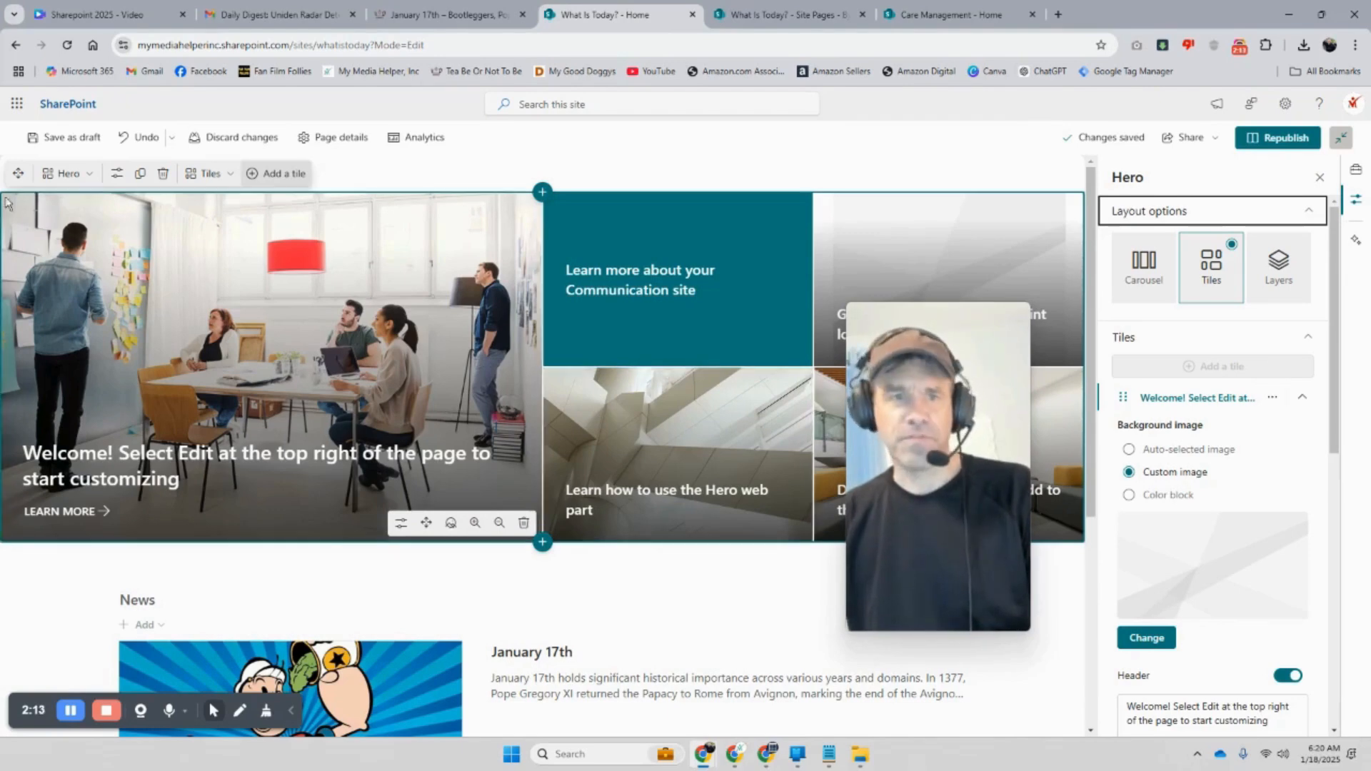
Try the Layers and Carousel layouts on the Hero web part and return it to Tiles
{"action": "left_click", "coordinate": [1283, 275]}
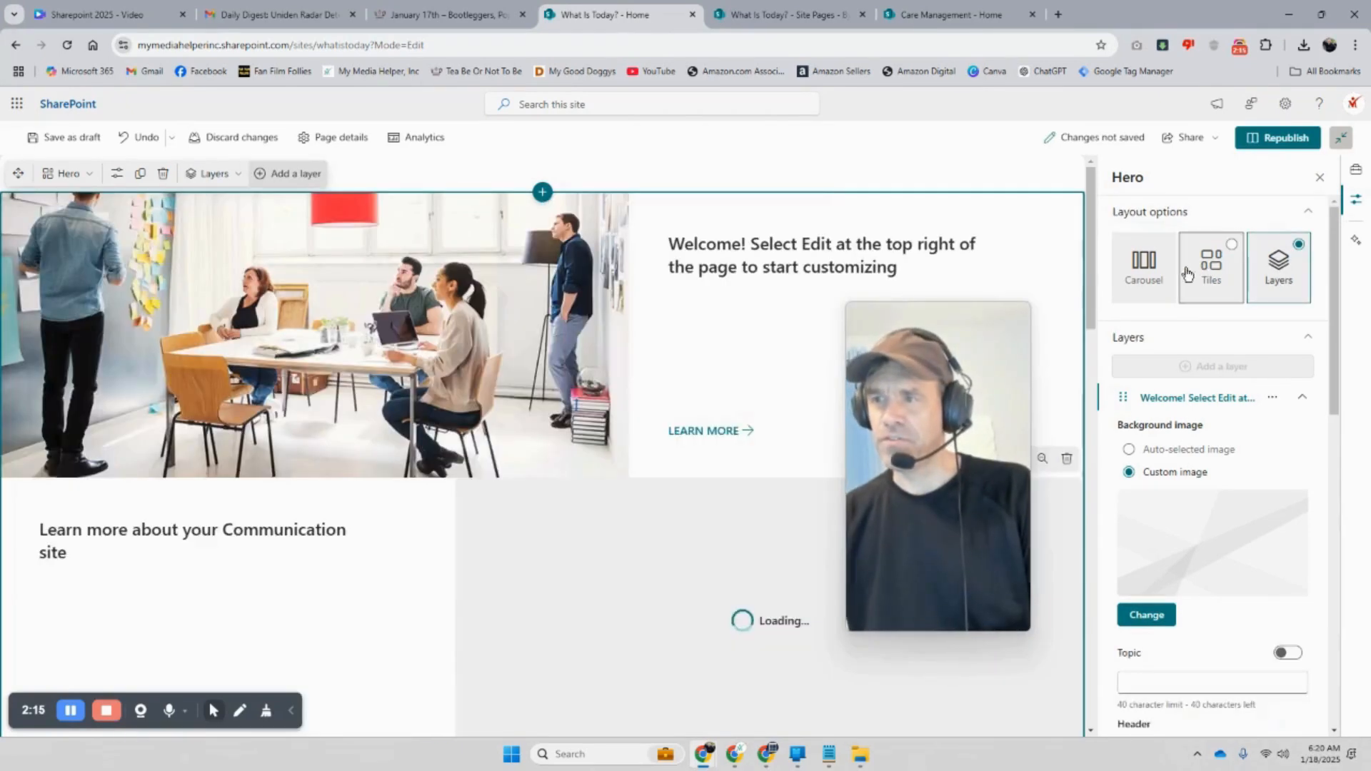
{"action": "left_click", "coordinate": [1156, 277]}
{"action": "left_click", "coordinate": [1223, 280]}
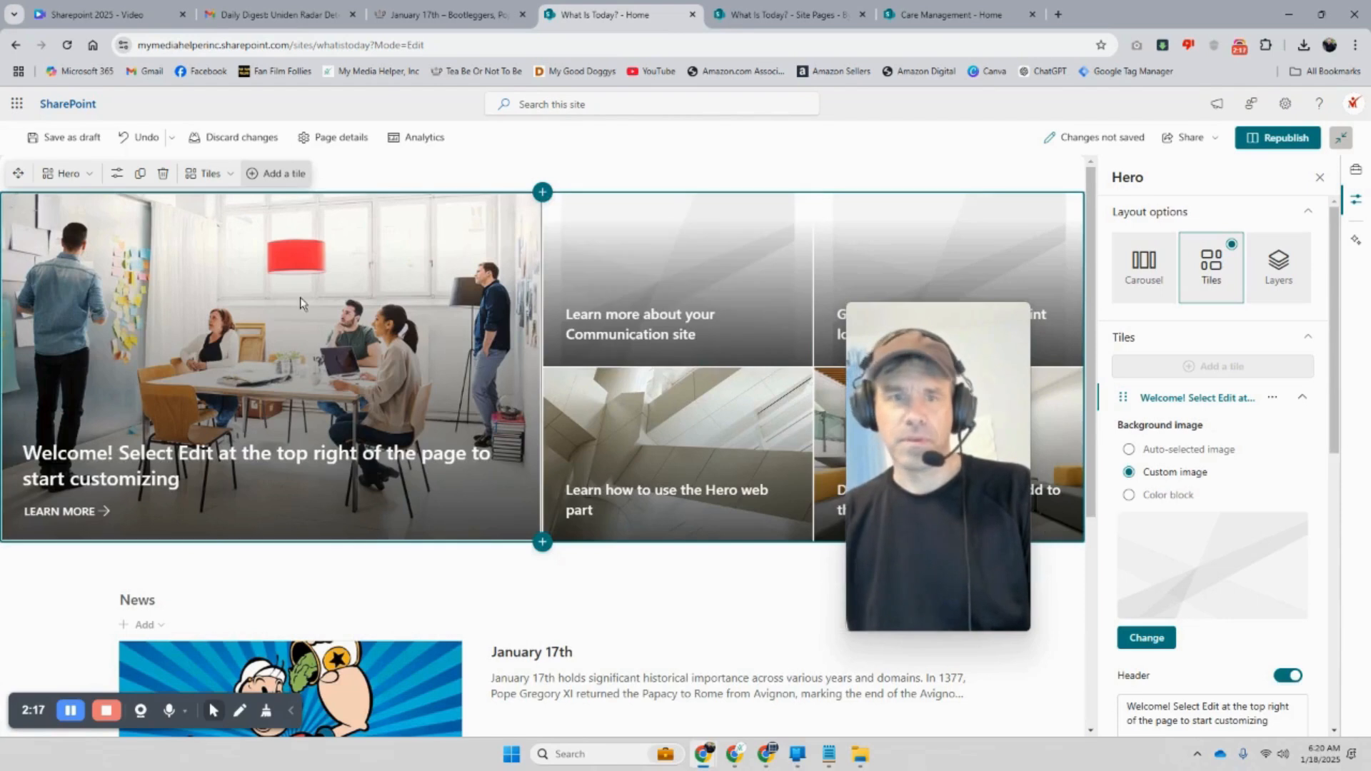
Select the hero's large Welcome tile, and copy the address of the Comic-Con-Photo-Gallery page opened from the Site Pages library
{"action": "left_click", "coordinate": [282, 301]}
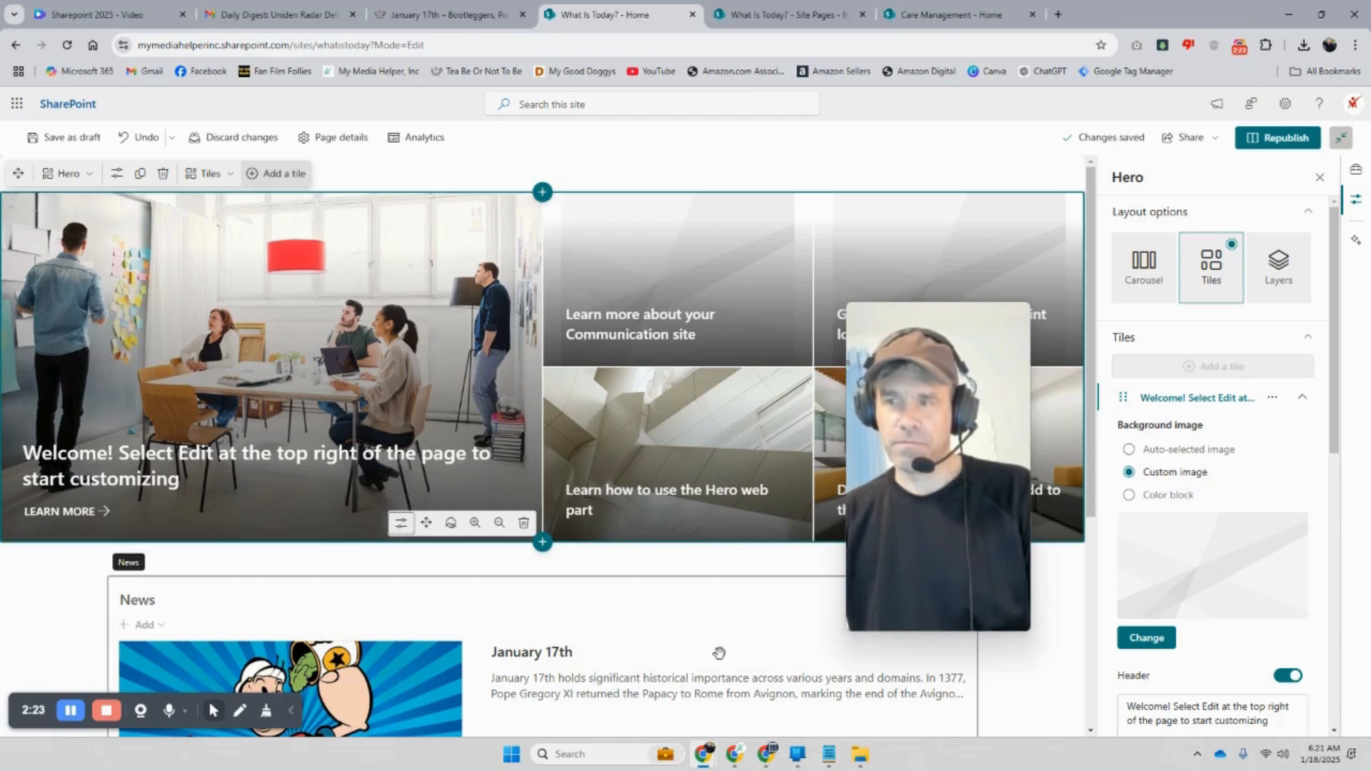
{"action": "scroll", "coordinate": [1195, 653], "scroll_direction": "down", "scroll_amount": 2}
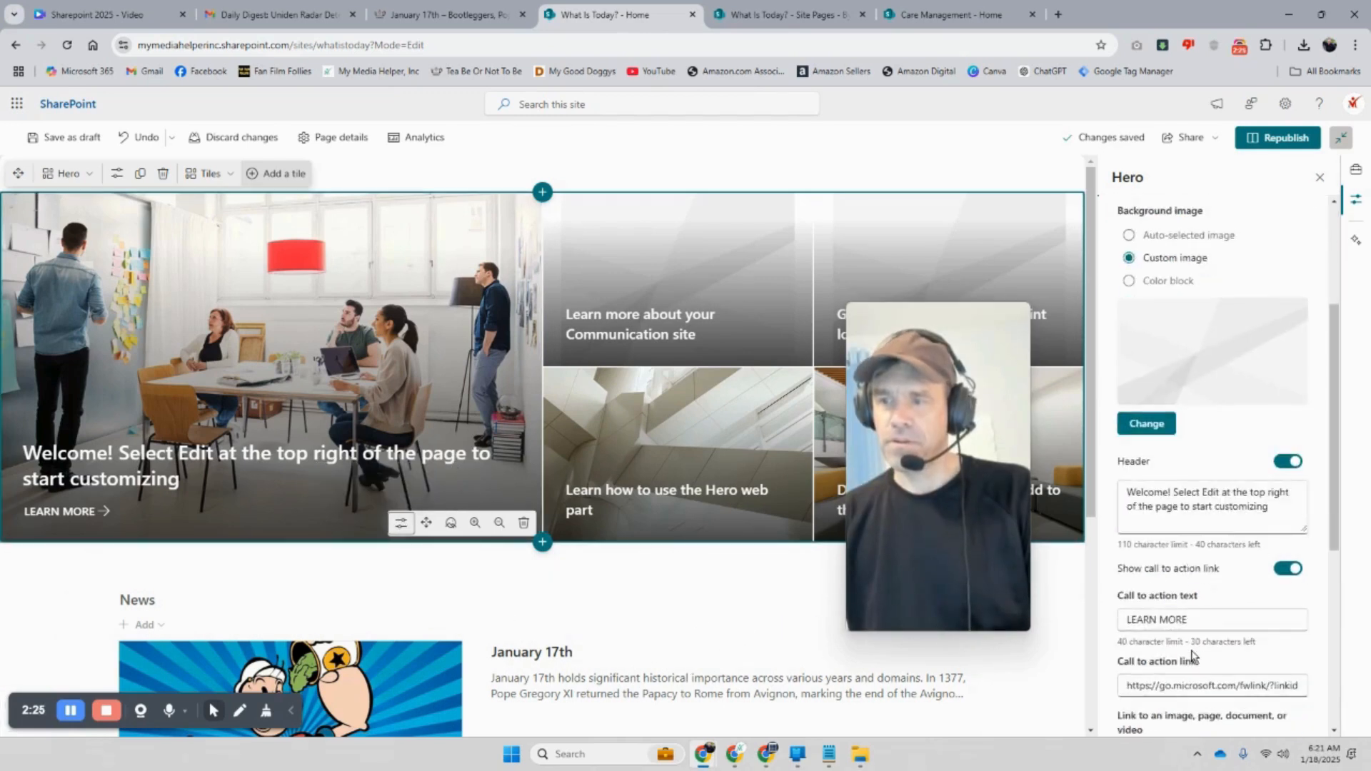
{"action": "scroll", "coordinate": [1191, 655], "scroll_direction": "down", "scroll_amount": 4}
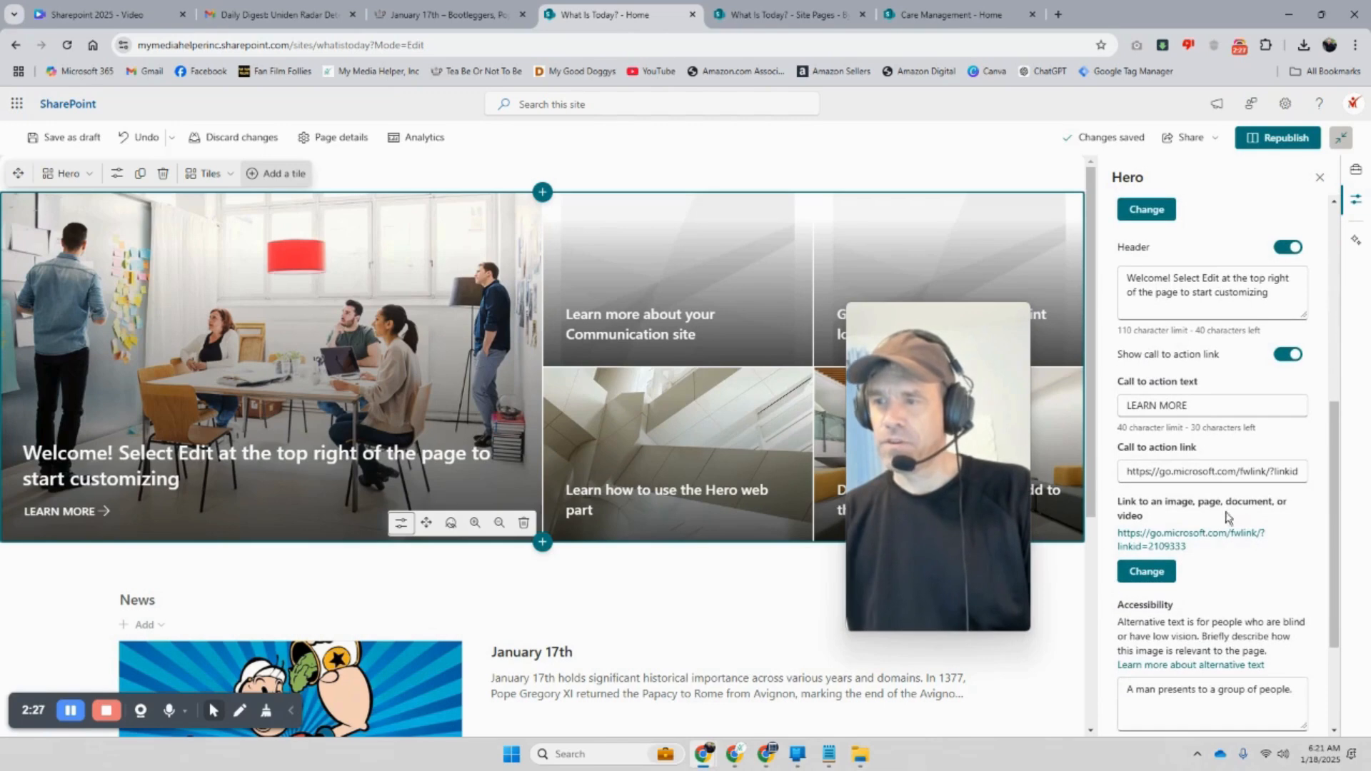
{"action": "left_click", "coordinate": [817, 16]}
{"action": "left_click", "coordinate": [950, 15]}
{"action": "left_click", "coordinate": [801, 16]}
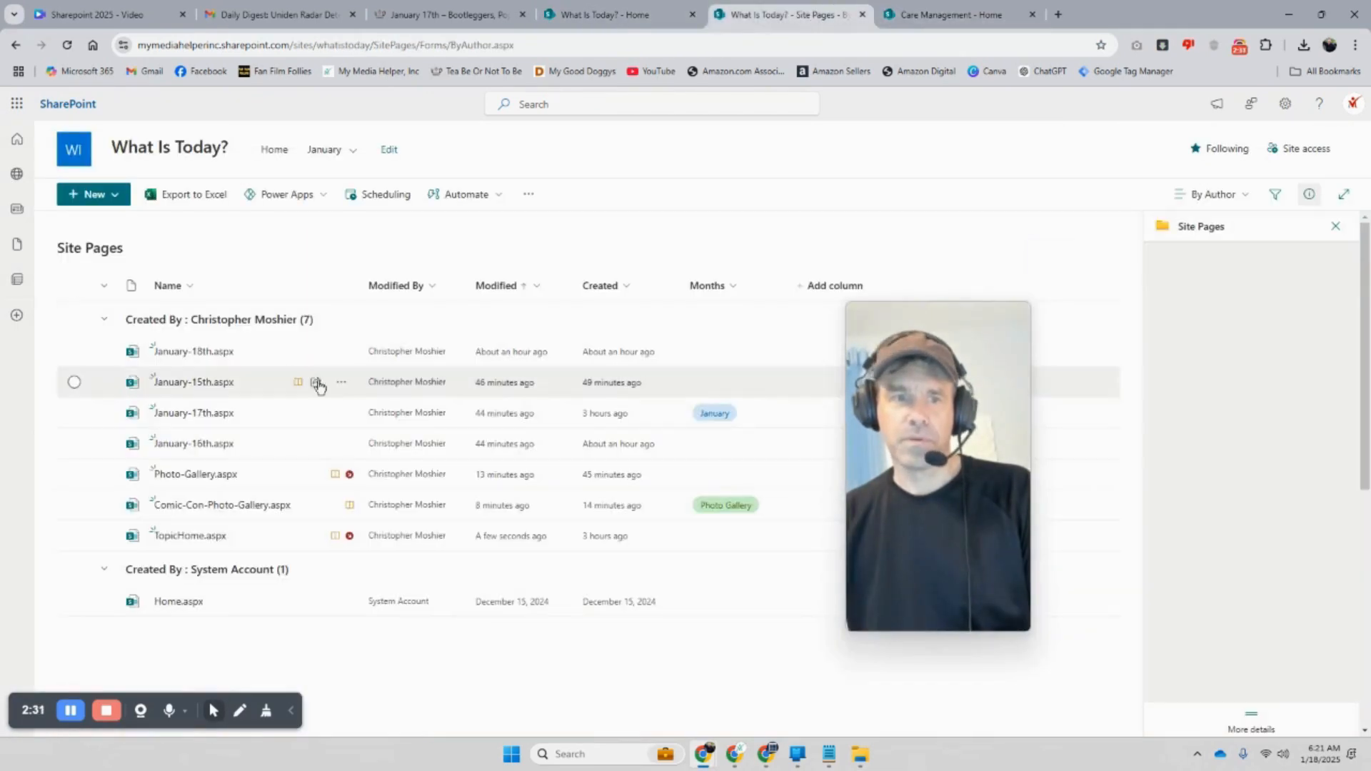
{"action": "left_click", "coordinate": [229, 509]}
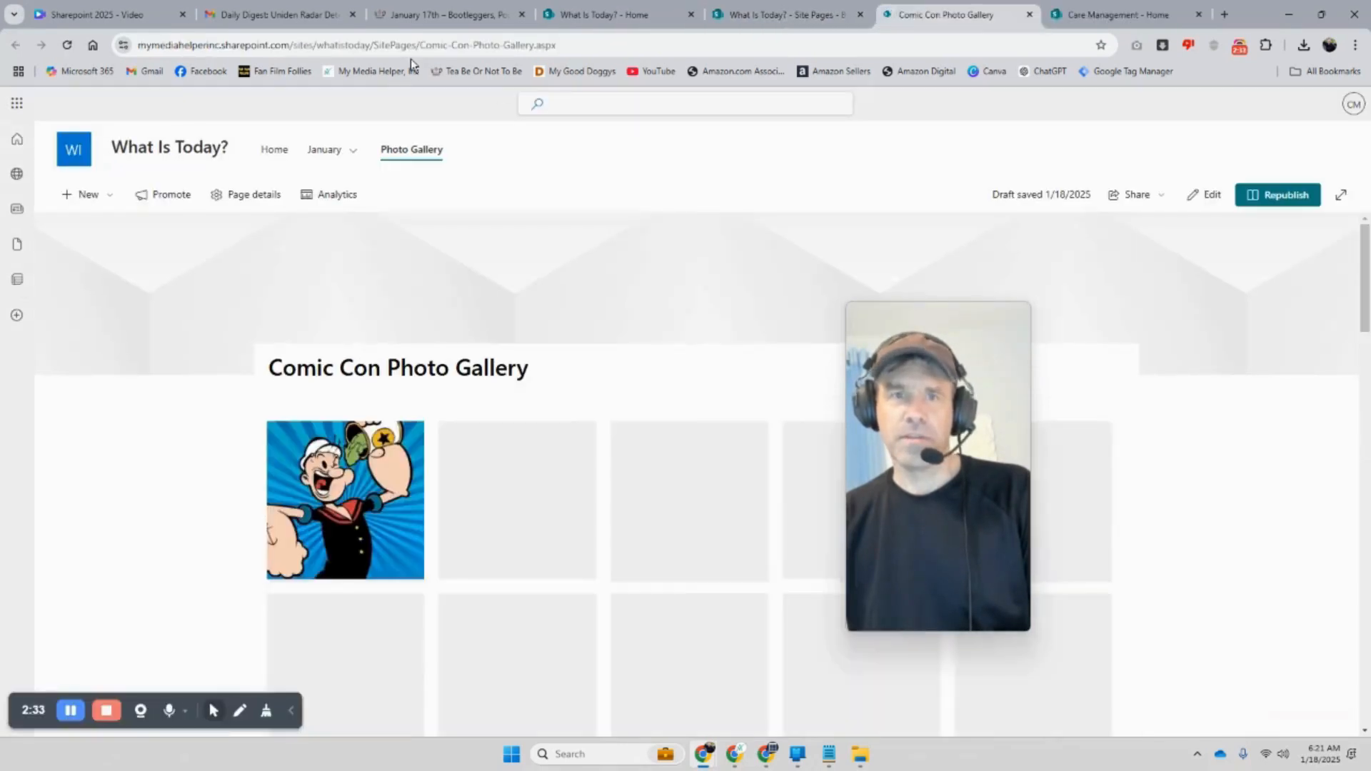
{"action": "left_click", "coordinate": [409, 45]}
{"action": "right_click", "coordinate": [409, 44]}
{"action": "left_click", "coordinate": [491, 176]}
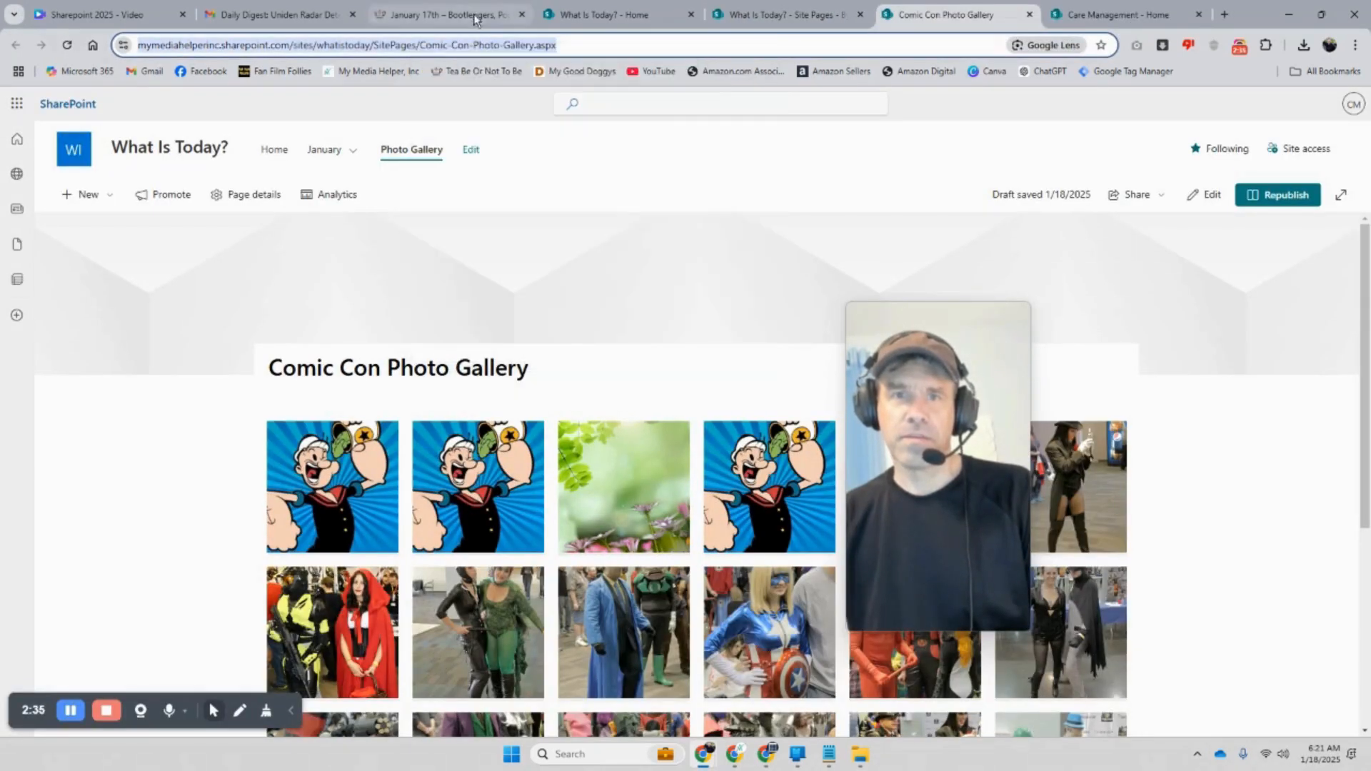
Replace the large Welcome tile's call to action link with the copied Comic Con Photo Gallery address
{"action": "left_click", "coordinate": [474, 16]}
{"action": "left_click", "coordinate": [621, 16]}
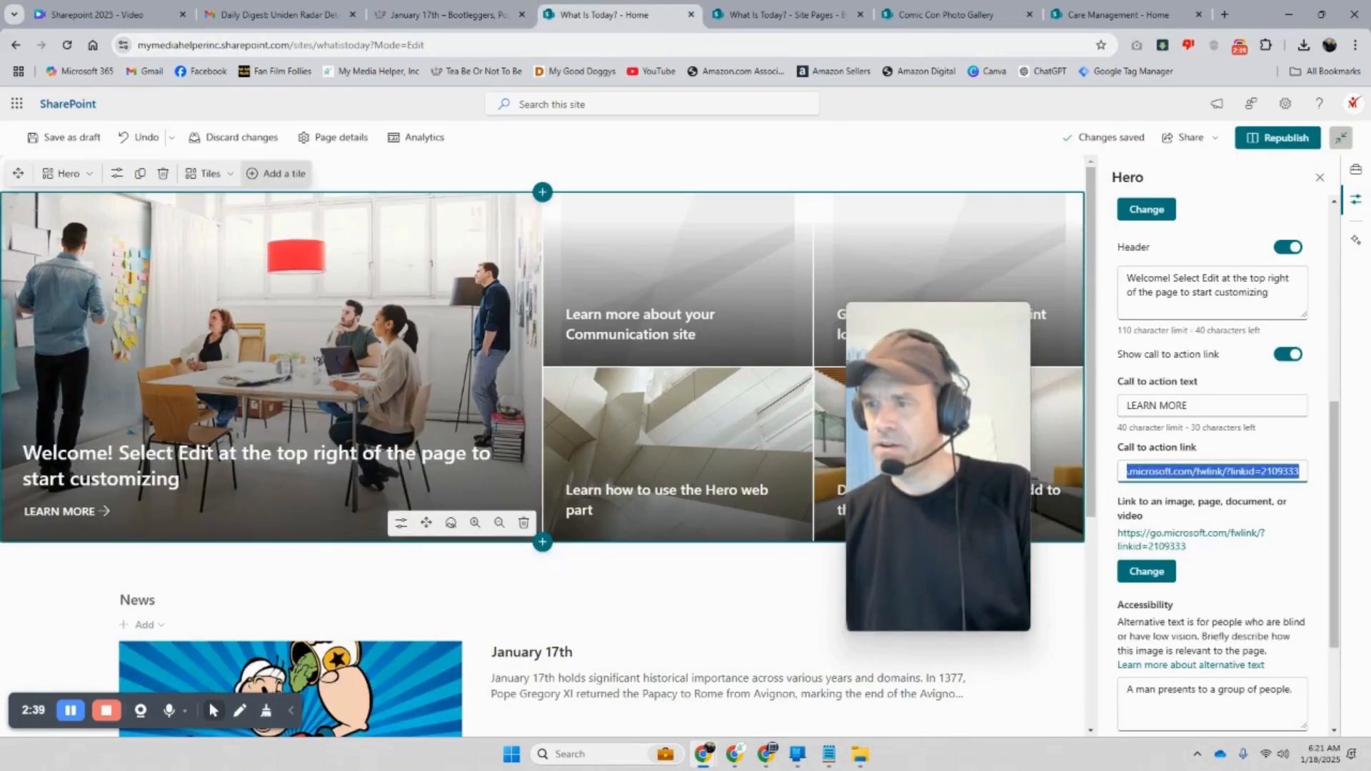
{"action": "right_click", "coordinate": [1214, 476]}
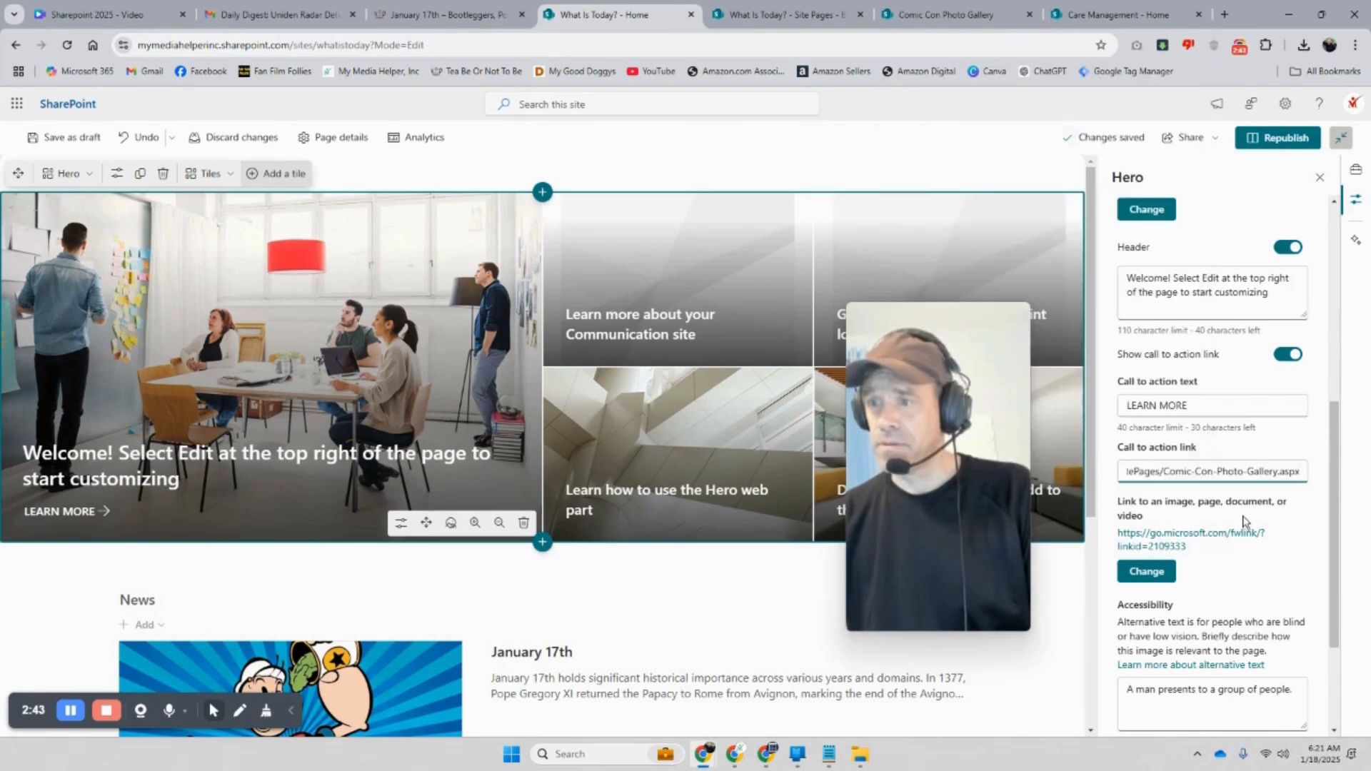
Change the large tile's background to the 133436 photo from the site's Comic-Con-Photo-Gallery folder and move its focal point up
{"action": "scroll", "coordinate": [1243, 521], "scroll_direction": "up", "scroll_amount": 4}
{"action": "left_click", "coordinate": [1147, 497]}
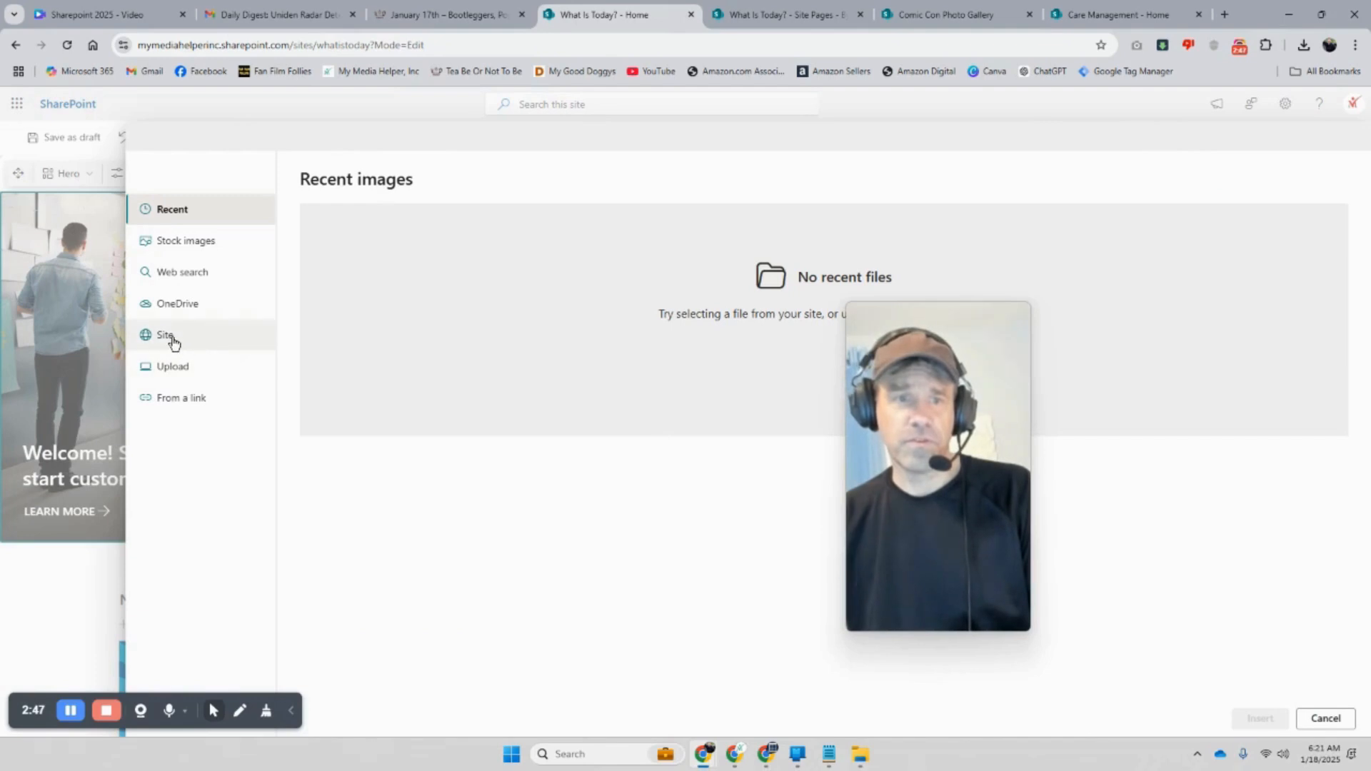
{"action": "left_click", "coordinate": [173, 341]}
{"action": "left_click", "coordinate": [452, 246]}
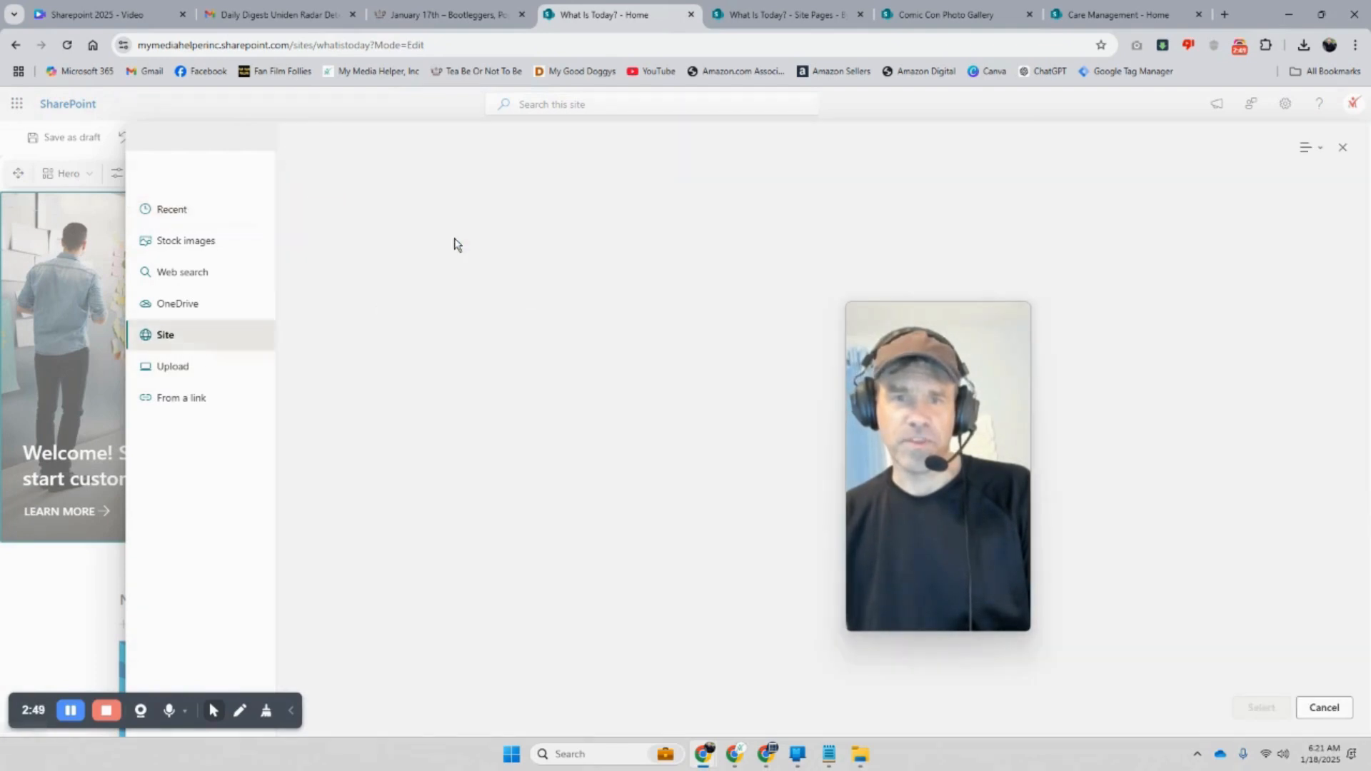
{"action": "left_click", "coordinate": [355, 236]}
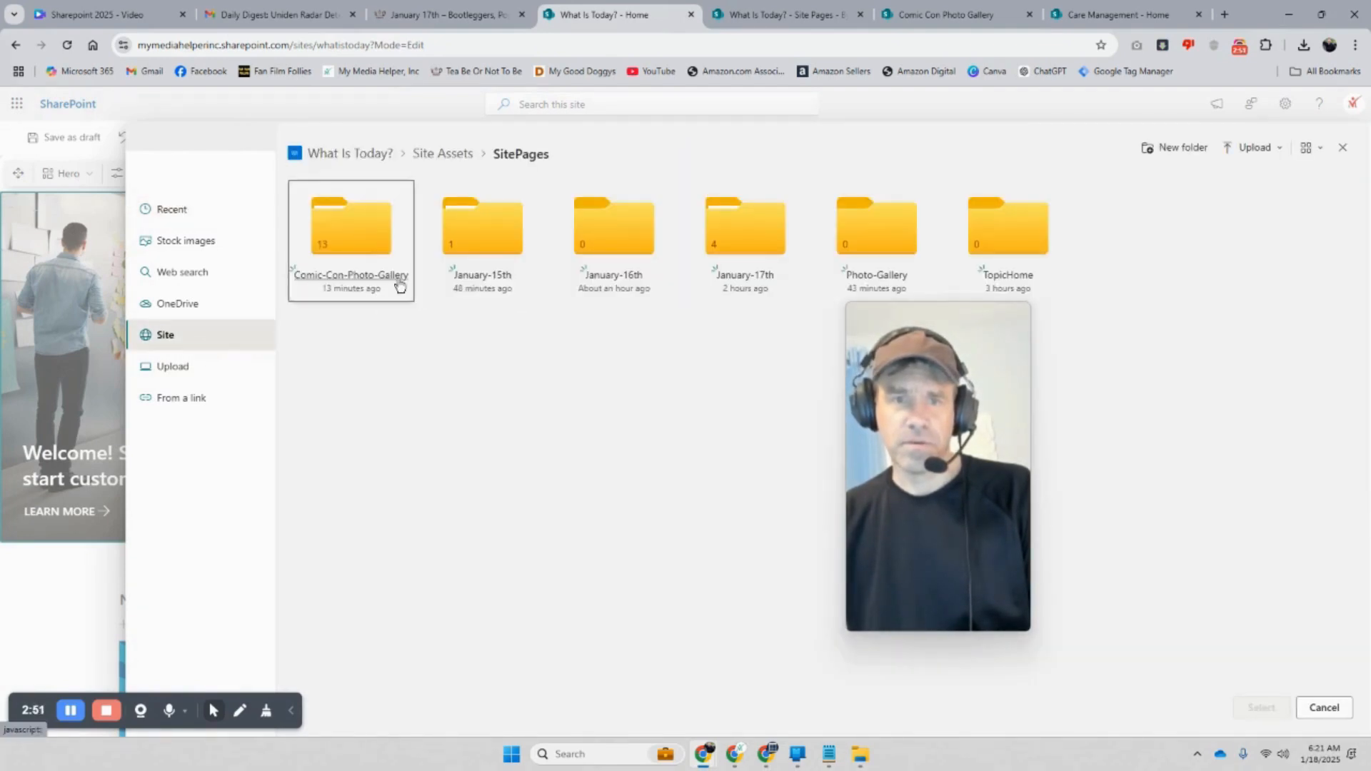
{"action": "left_click", "coordinate": [364, 239]}
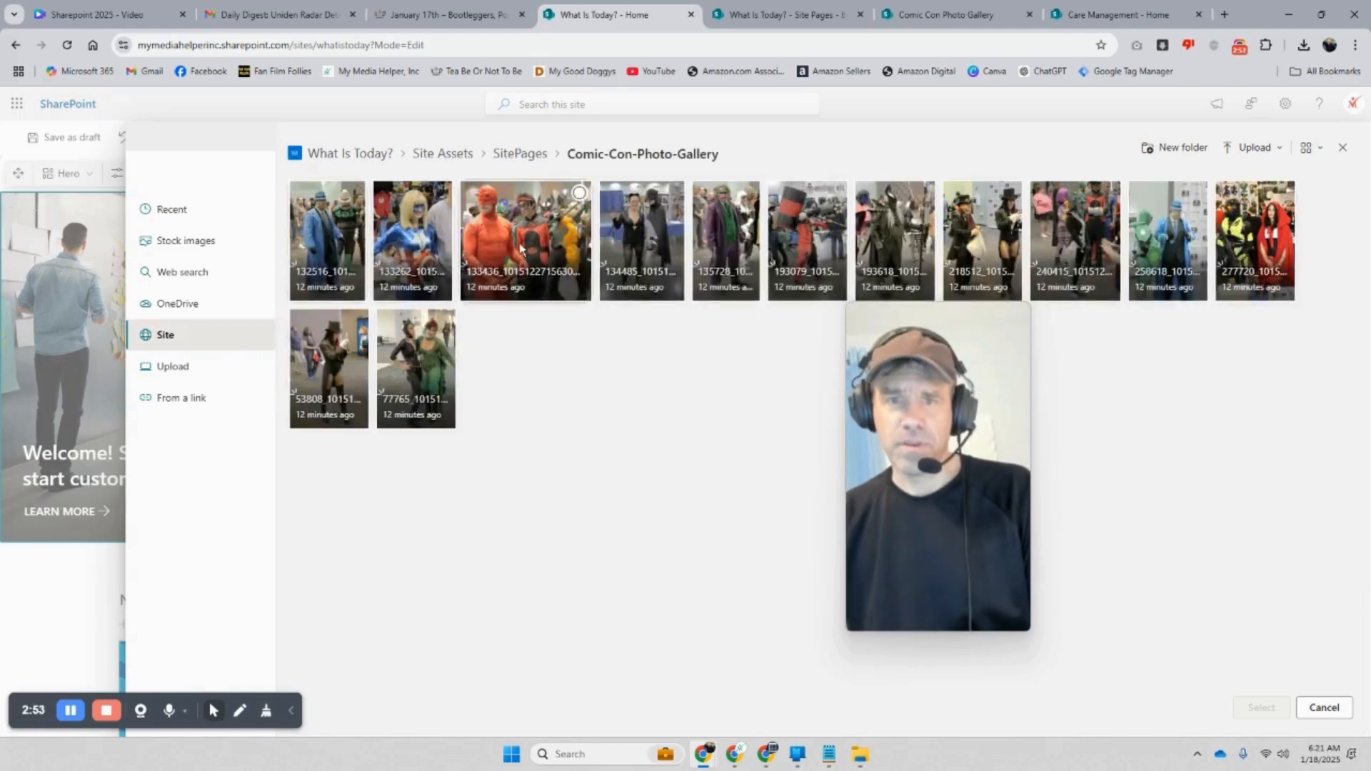
{"action": "left_click", "coordinate": [521, 248]}
{"action": "left_click", "coordinate": [1260, 709]}
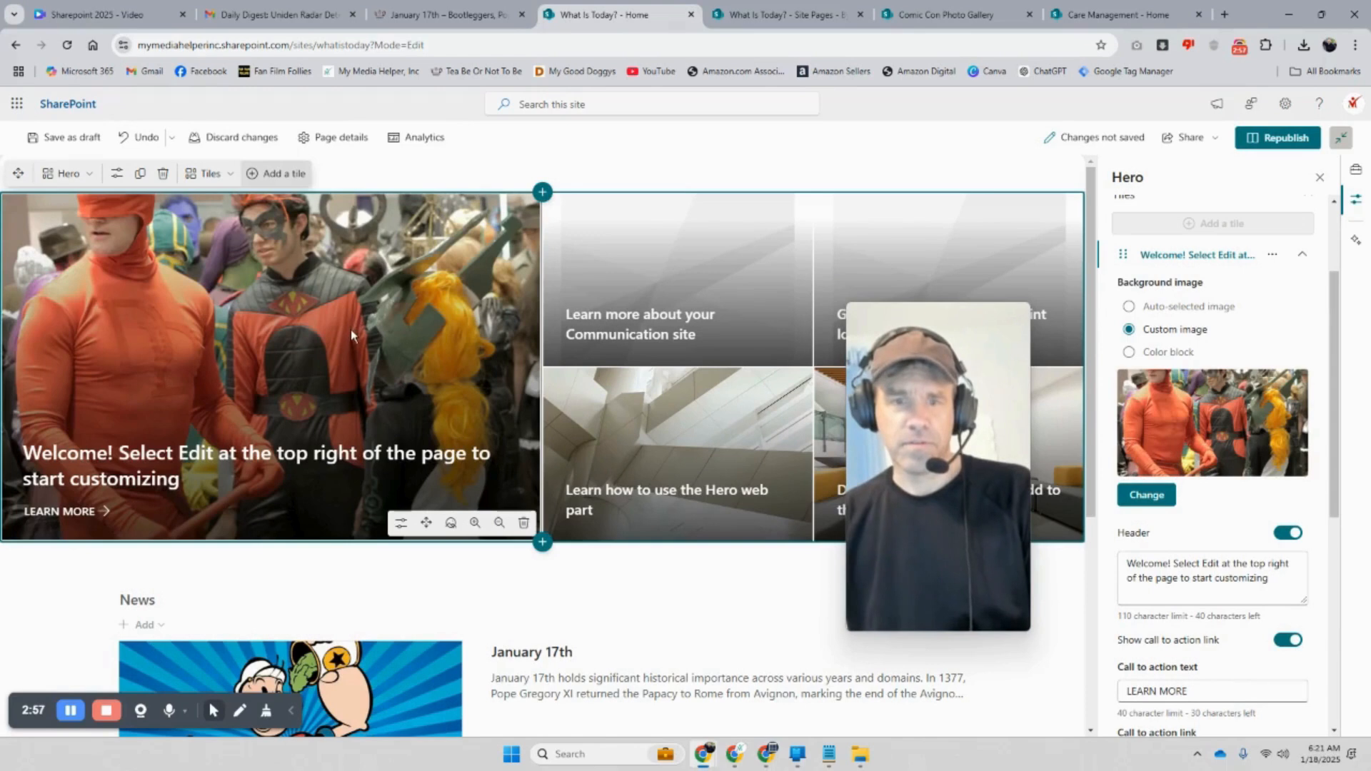
{"action": "left_click", "coordinate": [455, 528]}
{"action": "left_click_drag", "start_coordinate": [283, 366], "coordinate": [276, 259]}
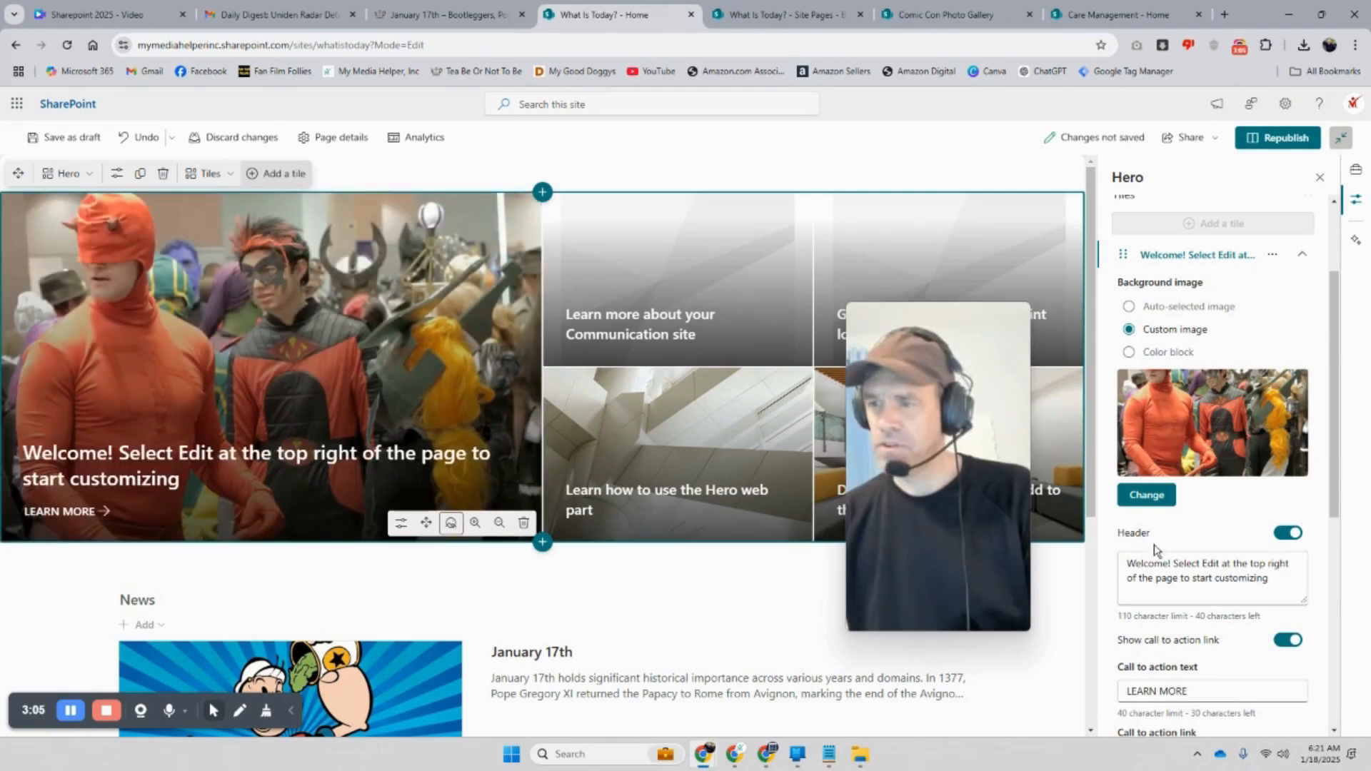
Replace the large tile's header text with "Columbus, Ohio Comic Book Convention"
{"action": "scroll", "coordinate": [1239, 542], "scroll_direction": "down", "scroll_amount": 1}
{"action": "left_click_drag", "start_coordinate": [1269, 507], "coordinate": [1121, 489]}
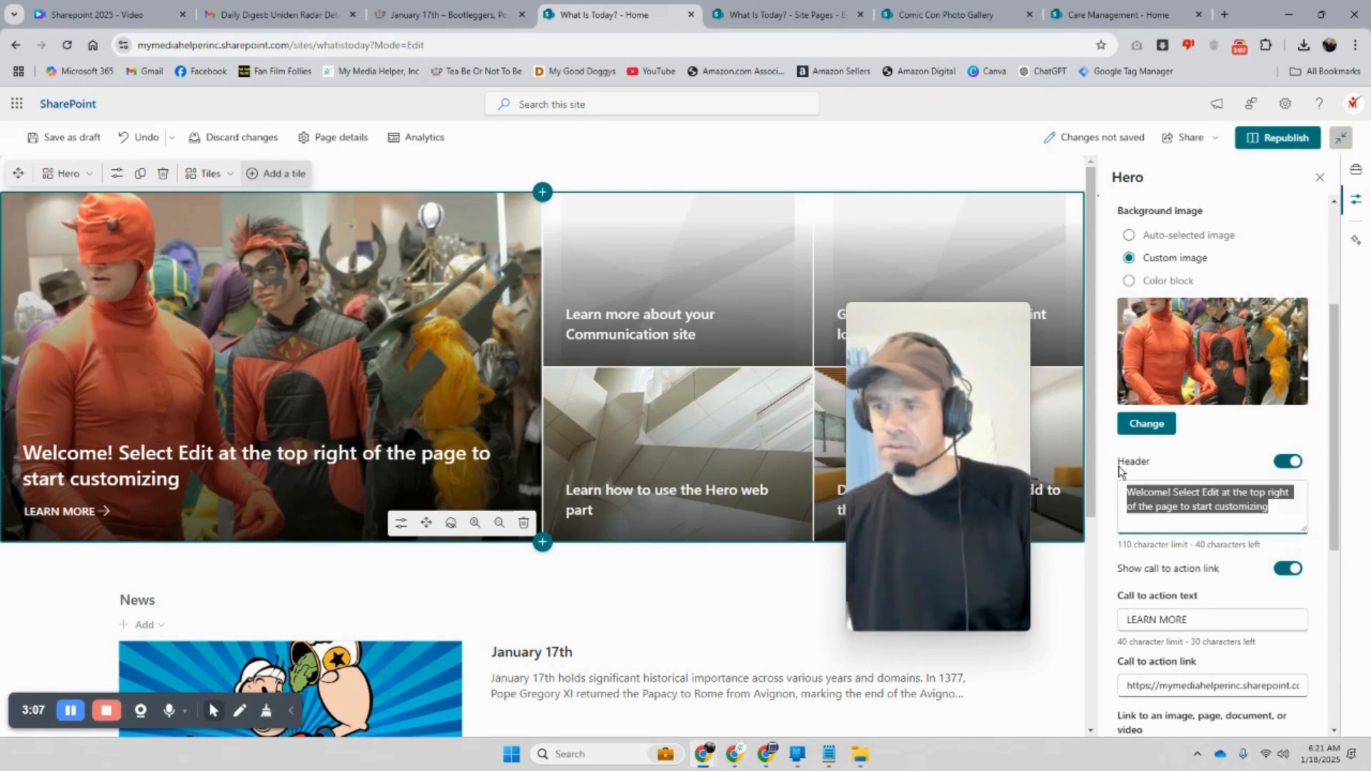
{"action": "type", "text": "H"}
{"action": "key", "text": "BackSpace"}
{"action": "type", "text": "Colum"}
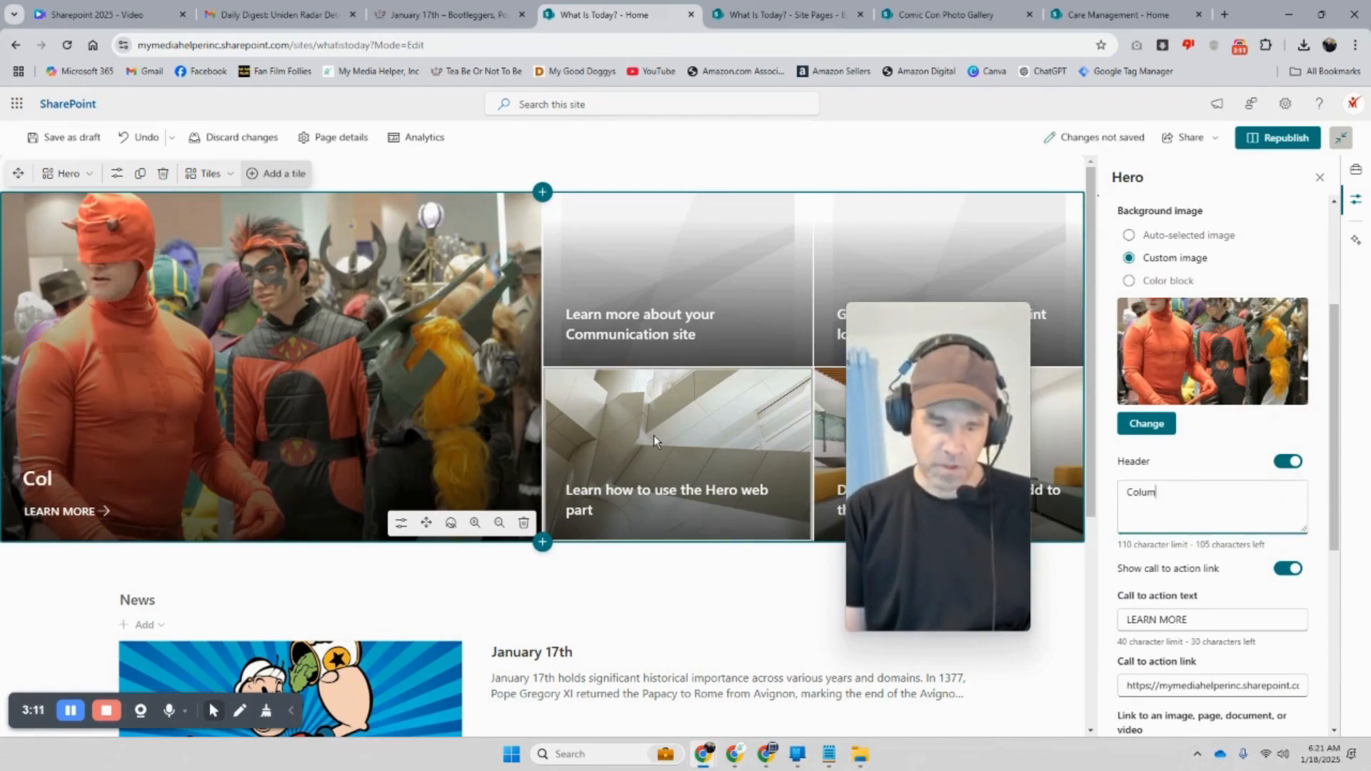
{"action": "type", "text": "bus, Ohi"}
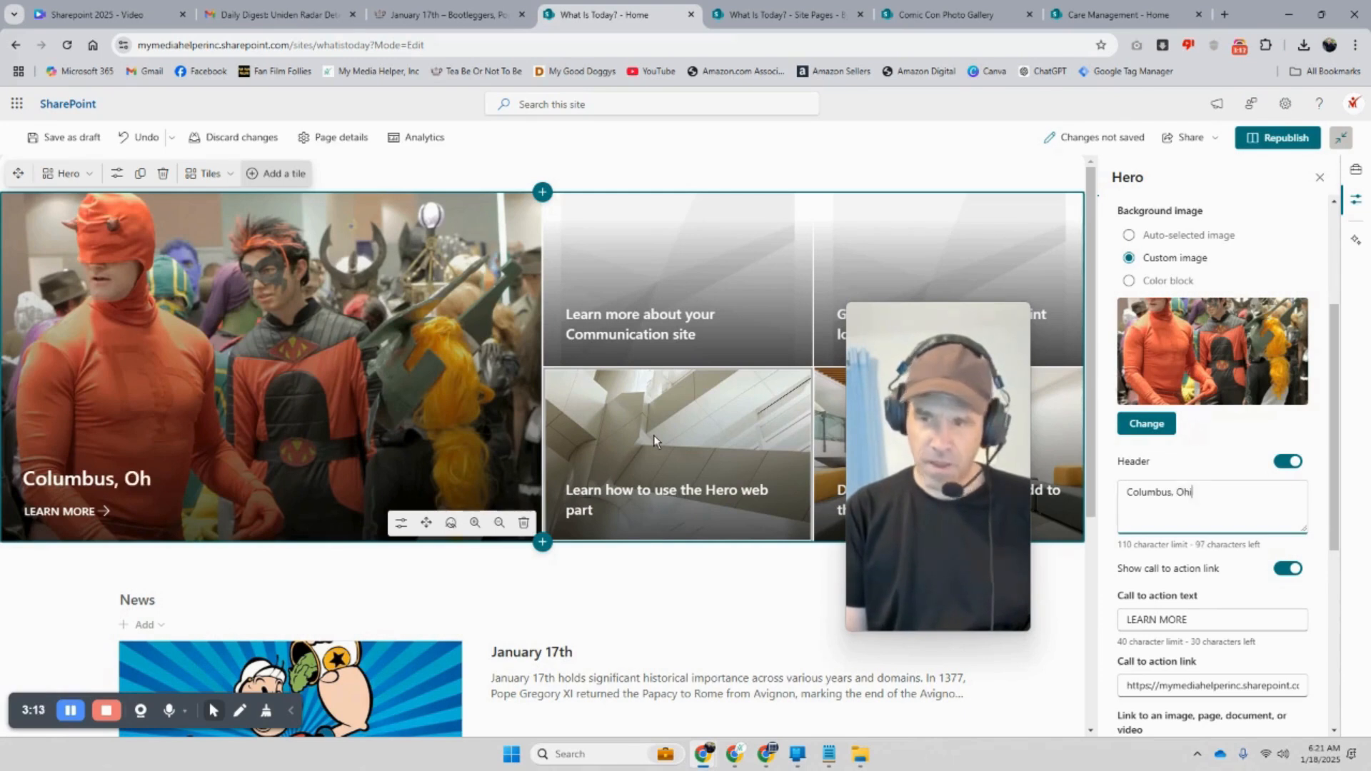
{"action": "type", "text": "o Comic Book Convention"}
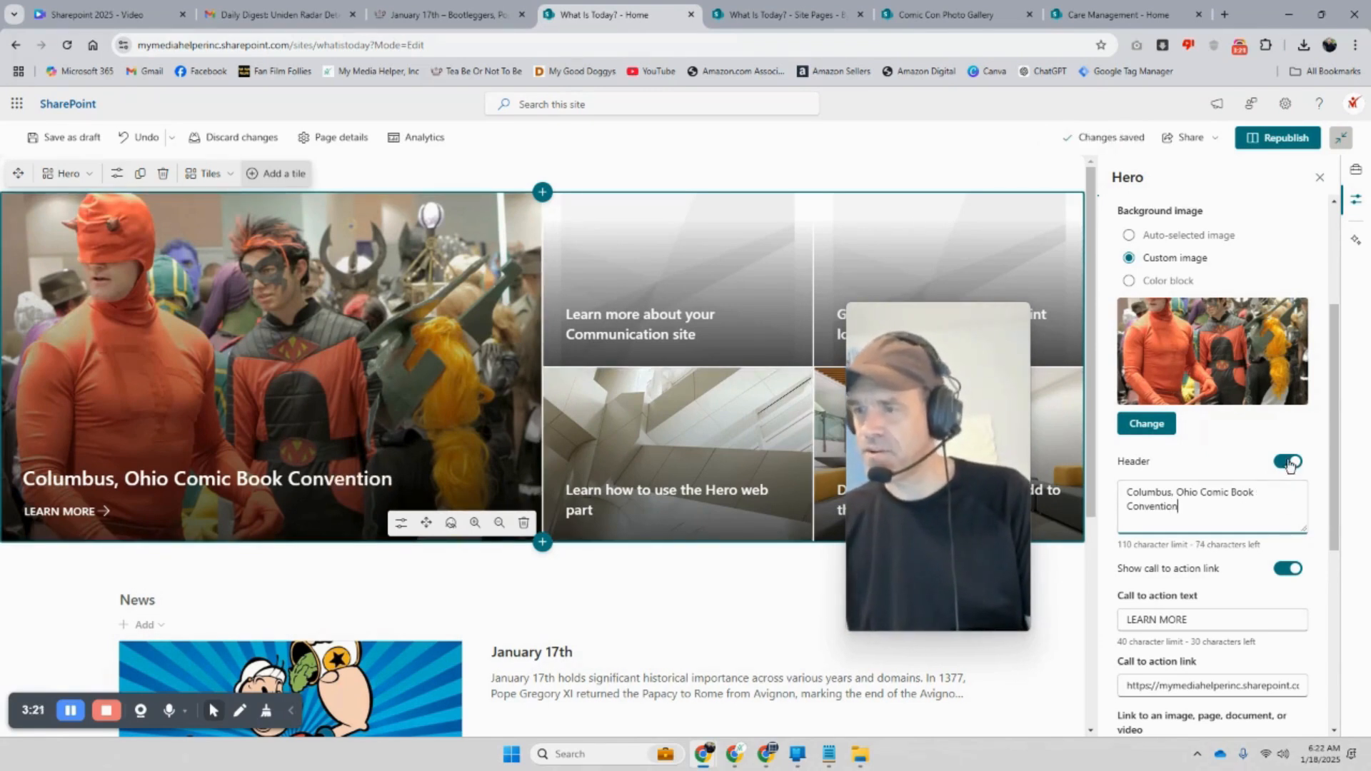
Replace the large hero tile's alternative text with "Daredevil" and republish the home page
{"action": "scroll", "coordinate": [1289, 466], "scroll_direction": "down", "scroll_amount": 3}
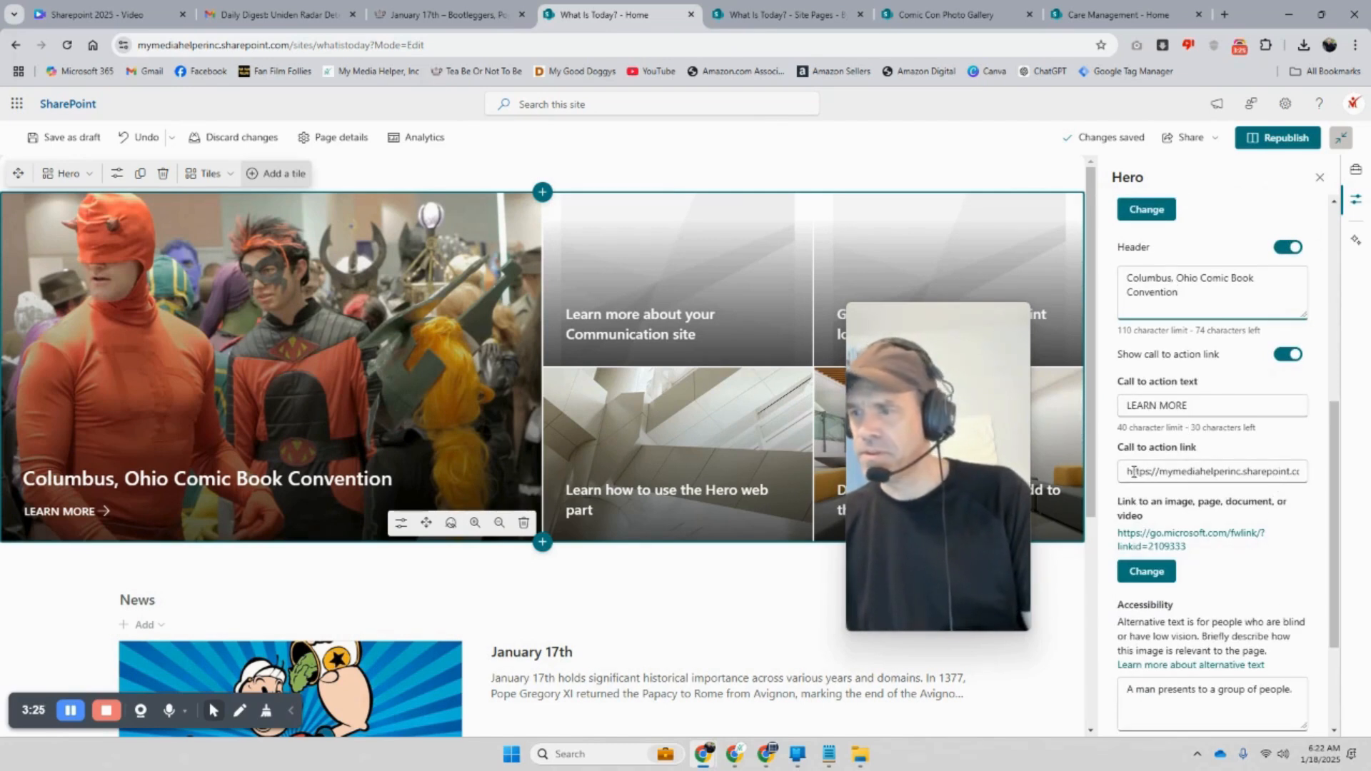
{"action": "scroll", "coordinate": [1157, 510], "scroll_direction": "down", "scroll_amount": 2}
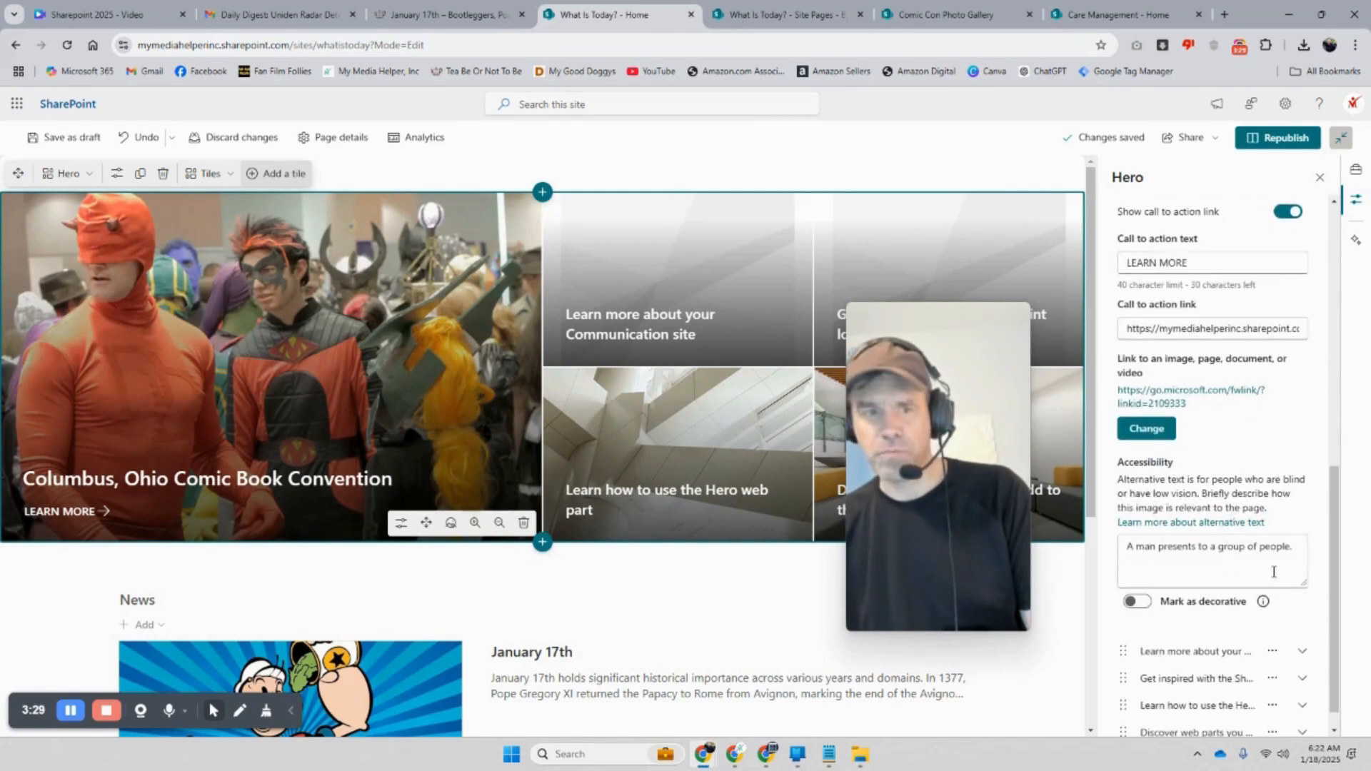
{"action": "scroll", "coordinate": [1282, 571], "scroll_direction": "down", "scroll_amount": 1}
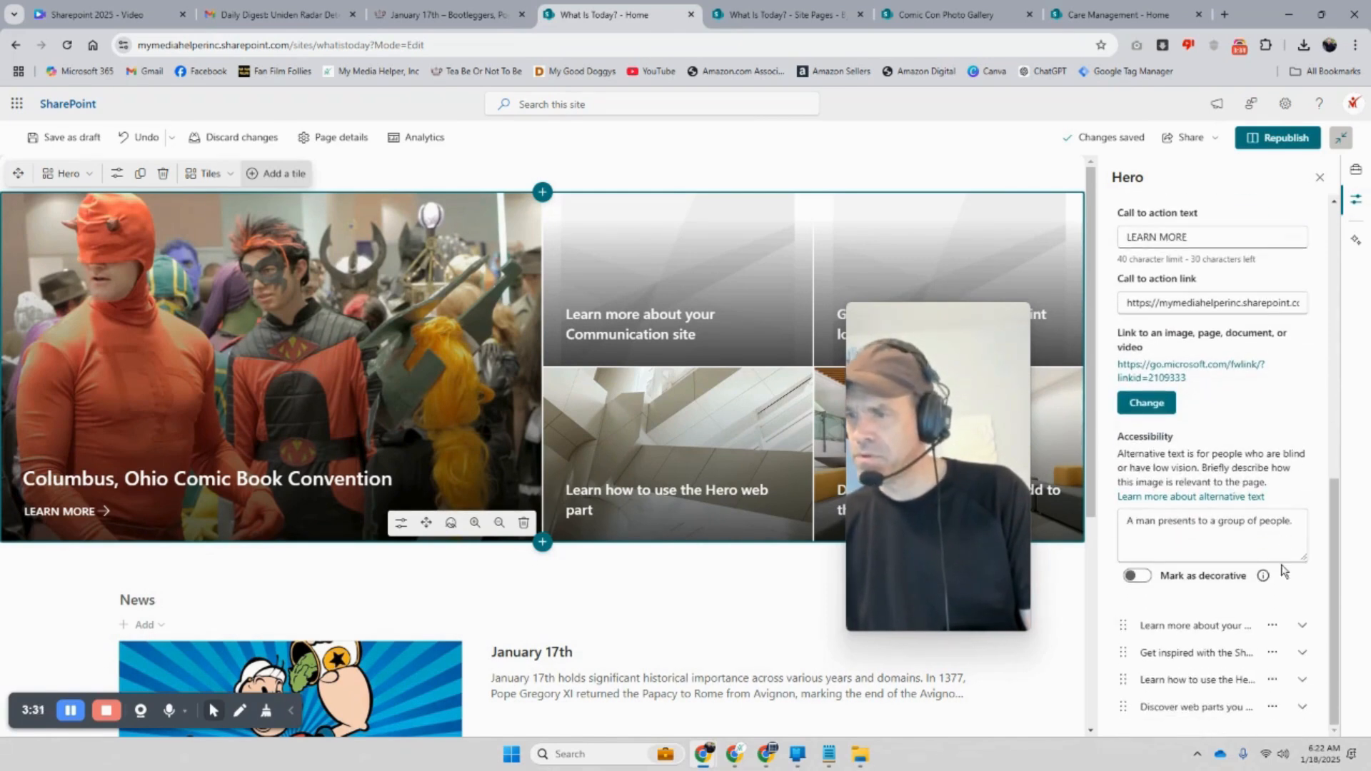
{"action": "left_click_drag", "start_coordinate": [1215, 519], "coordinate": [1124, 520]}
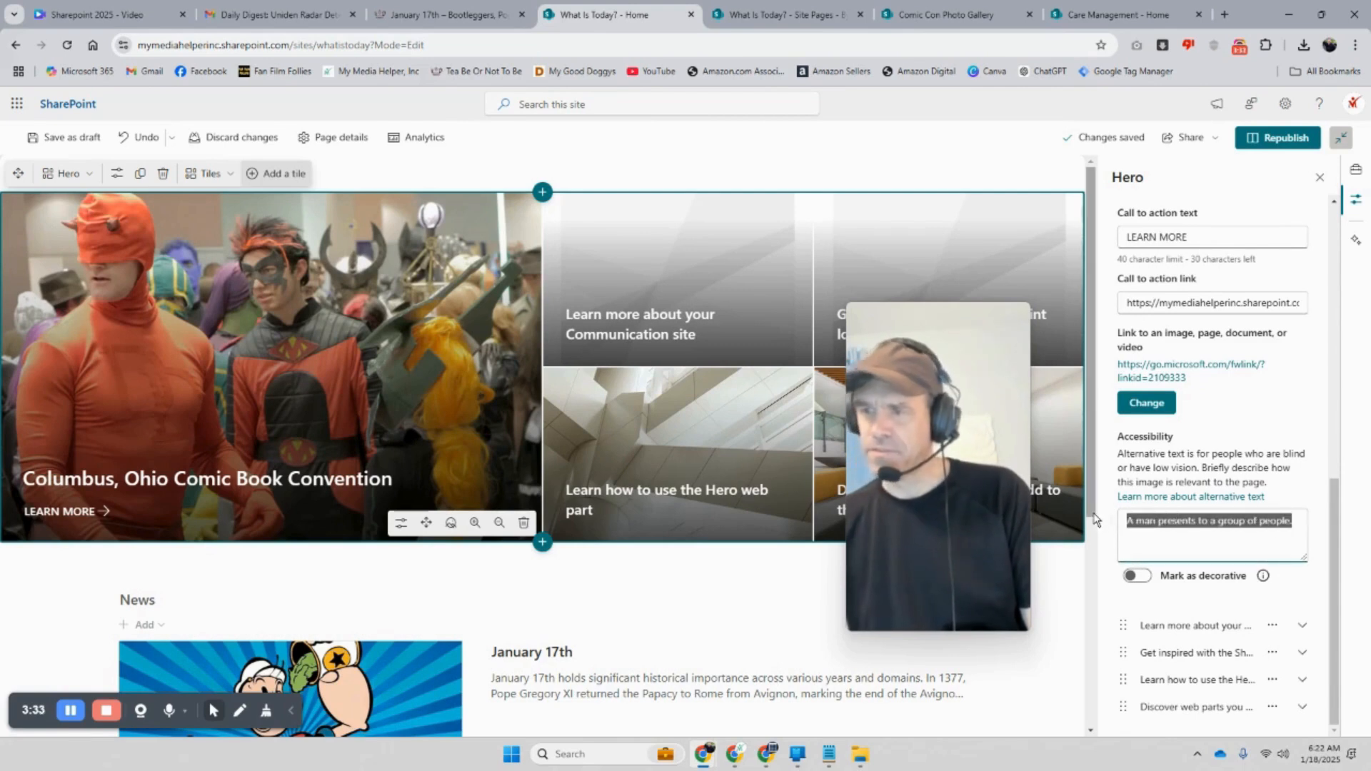
{"action": "type", "text": "Dared"}
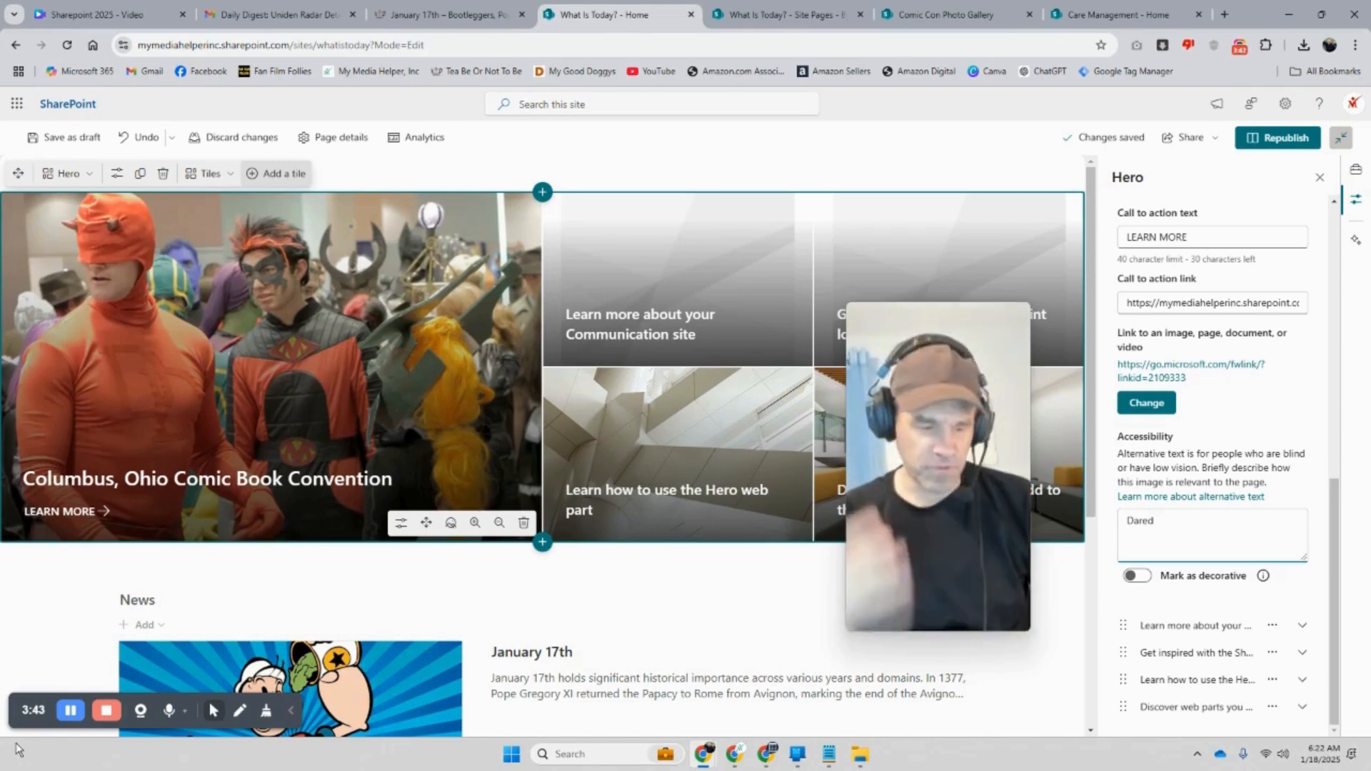
{"action": "type", "text": "evil"}
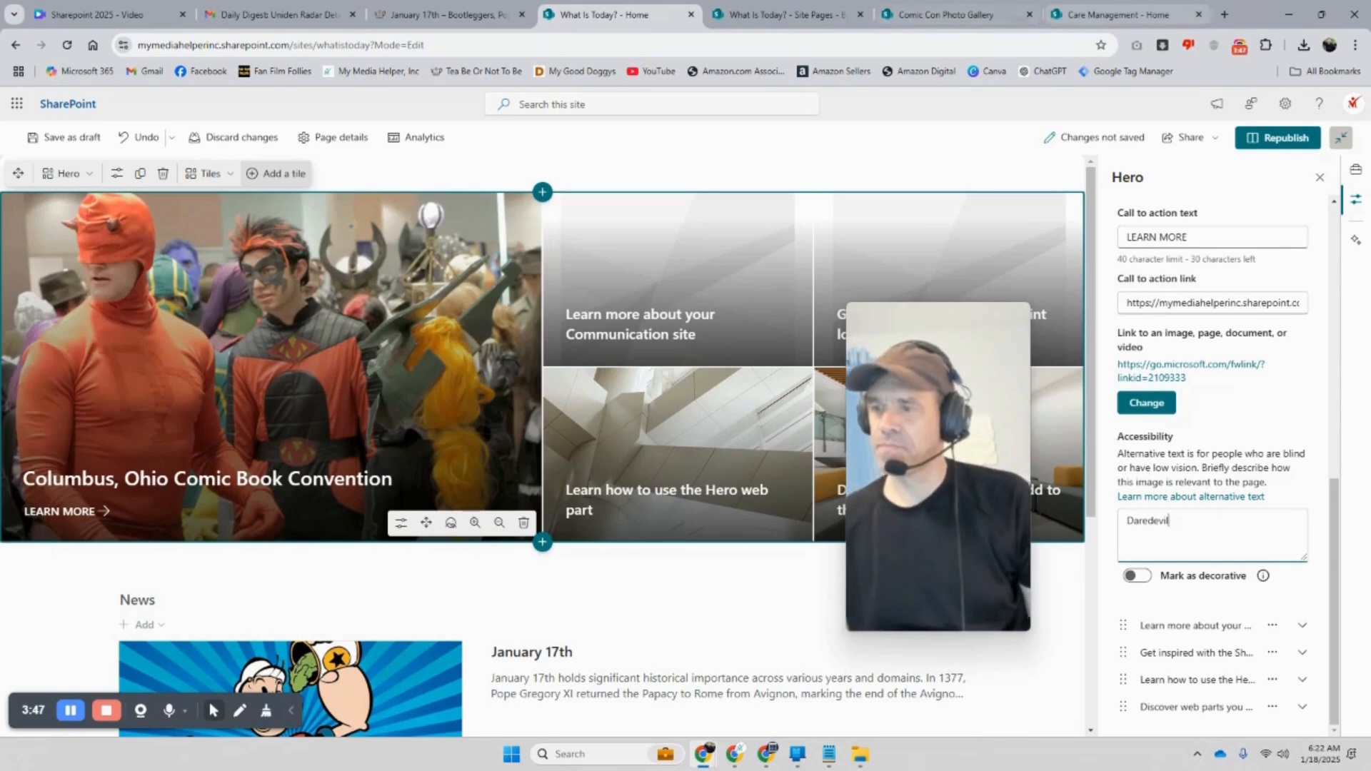
{"action": "left_click", "coordinate": [1281, 137]}
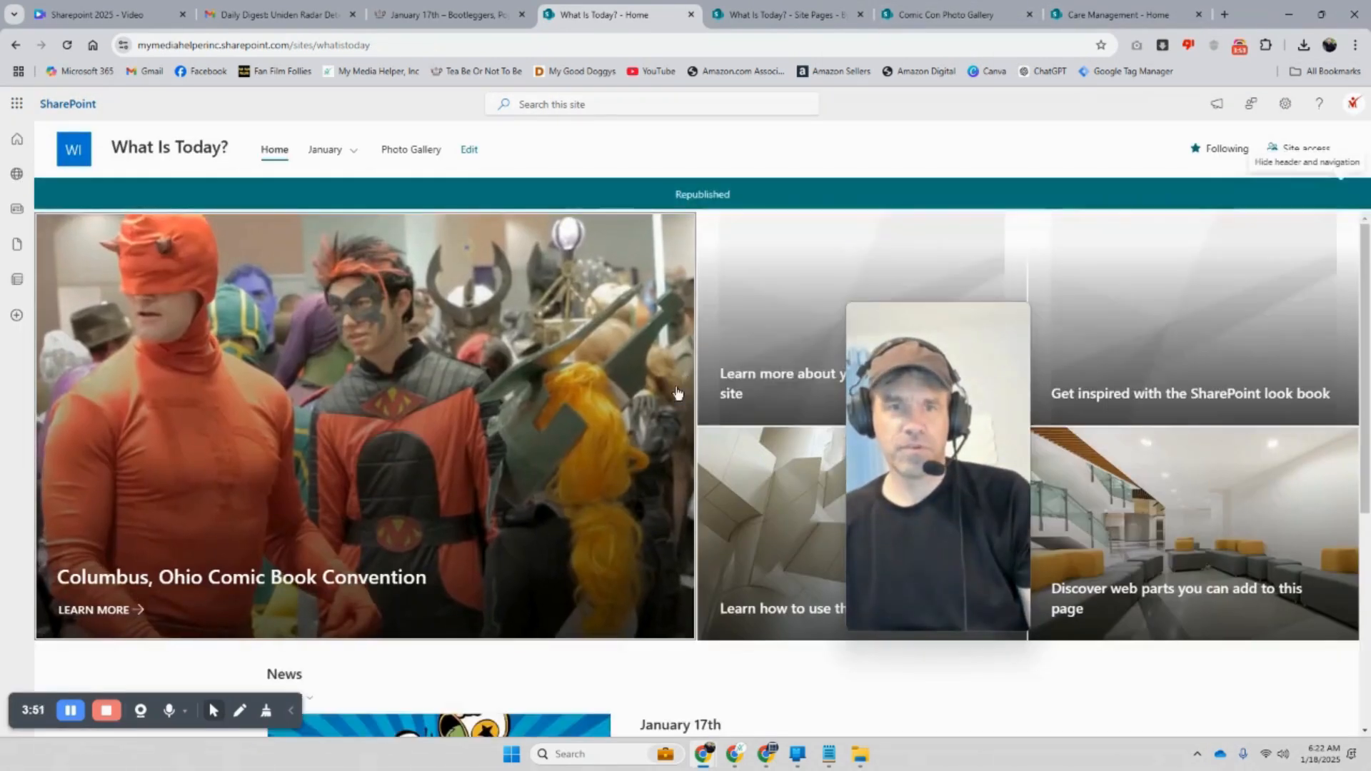
Test where the large Columbus, Ohio Comic Book Convention tile leads on the published page, and return to the home page
{"action": "scroll", "coordinate": [677, 394], "scroll_direction": "down", "scroll_amount": 3}
{"action": "scroll", "coordinate": [664, 401], "scroll_direction": "up", "scroll_amount": 4}
{"action": "left_click", "coordinate": [297, 578]}
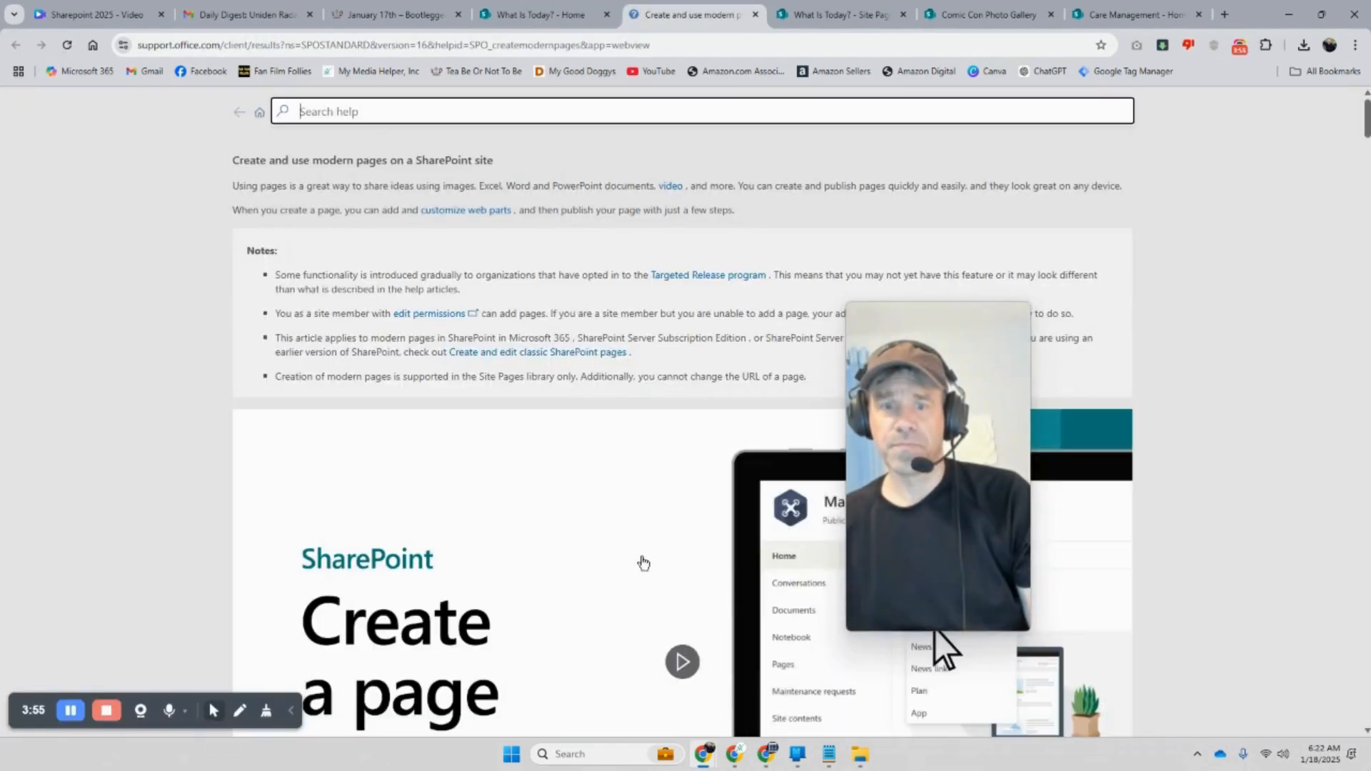
{"action": "left_click", "coordinate": [504, 13]}
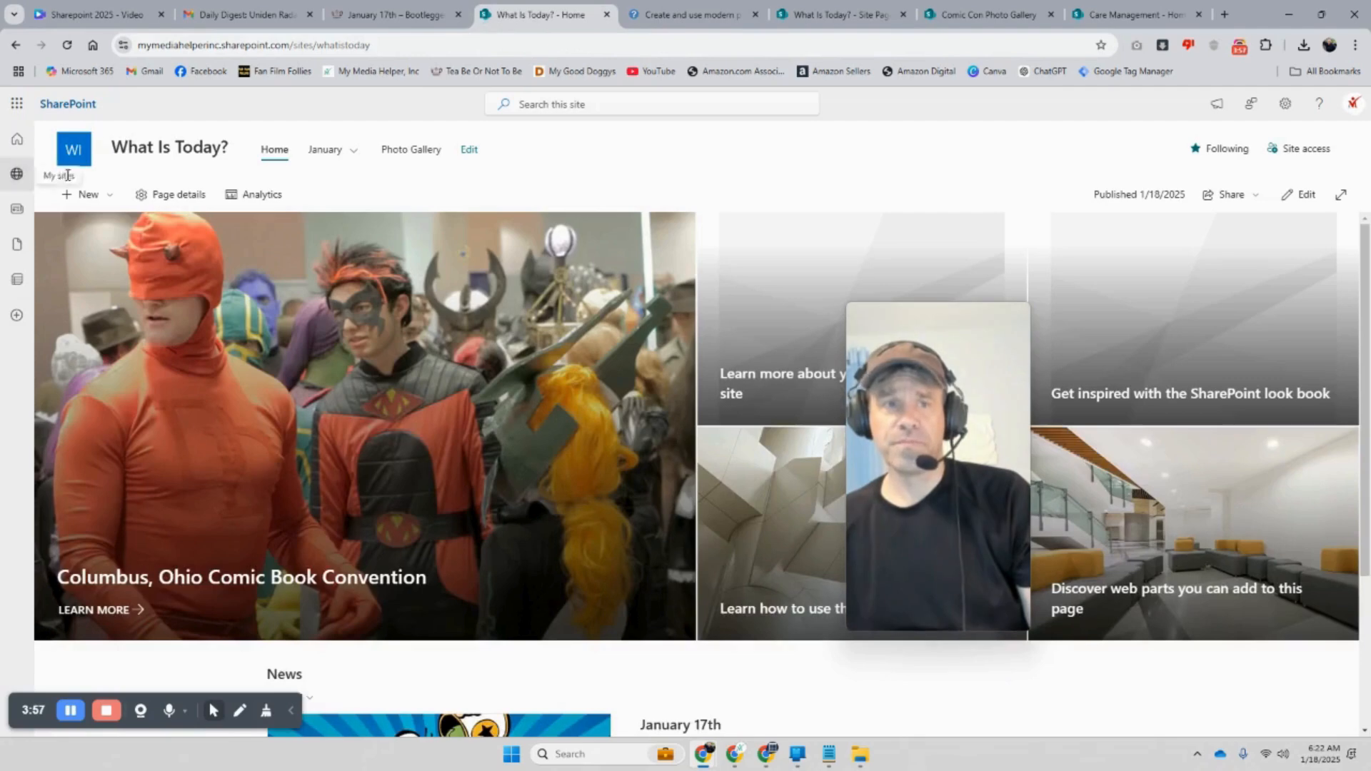
Reopen the home page for editing and select the whole call to action link in the large tile's settings
{"action": "left_click", "coordinate": [1306, 194]}
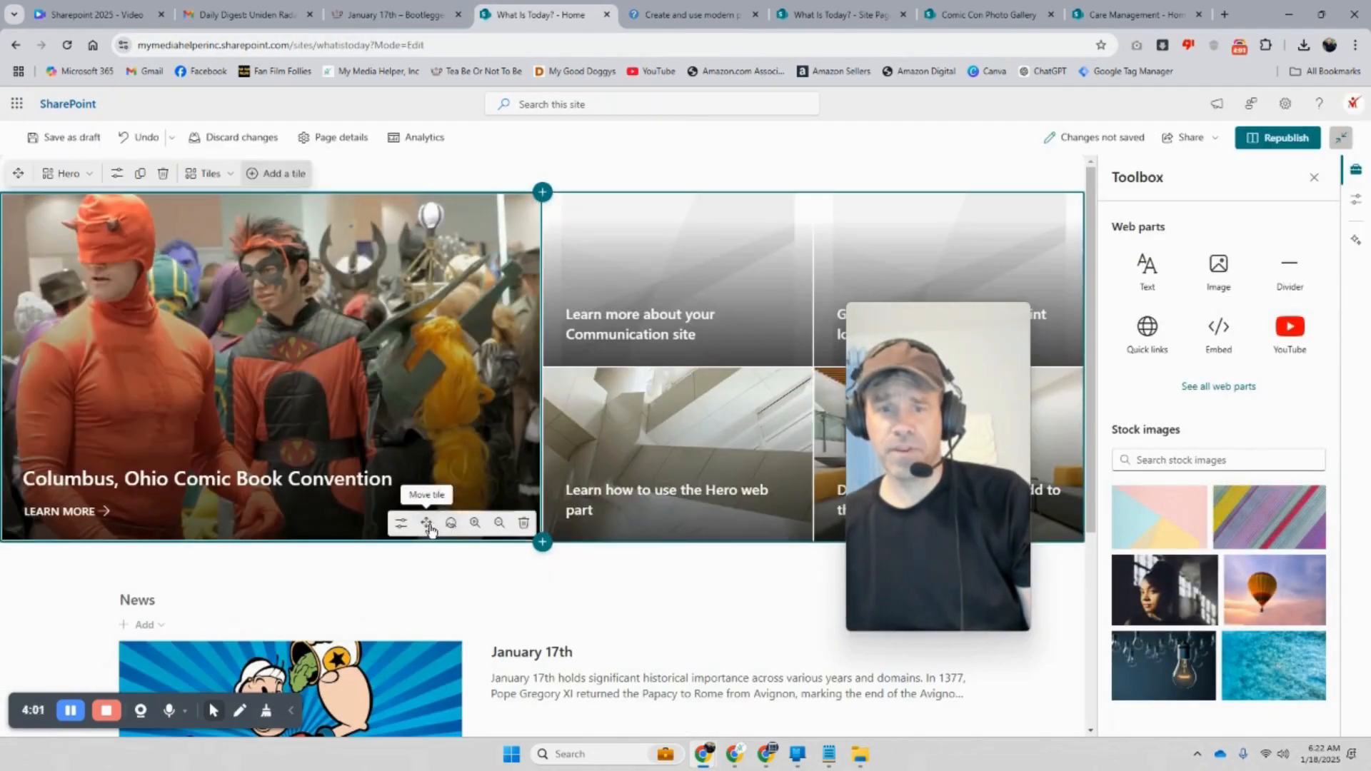
{"action": "left_click", "coordinate": [402, 524]}
{"action": "scroll", "coordinate": [1136, 448], "scroll_direction": "down", "scroll_amount": 5}
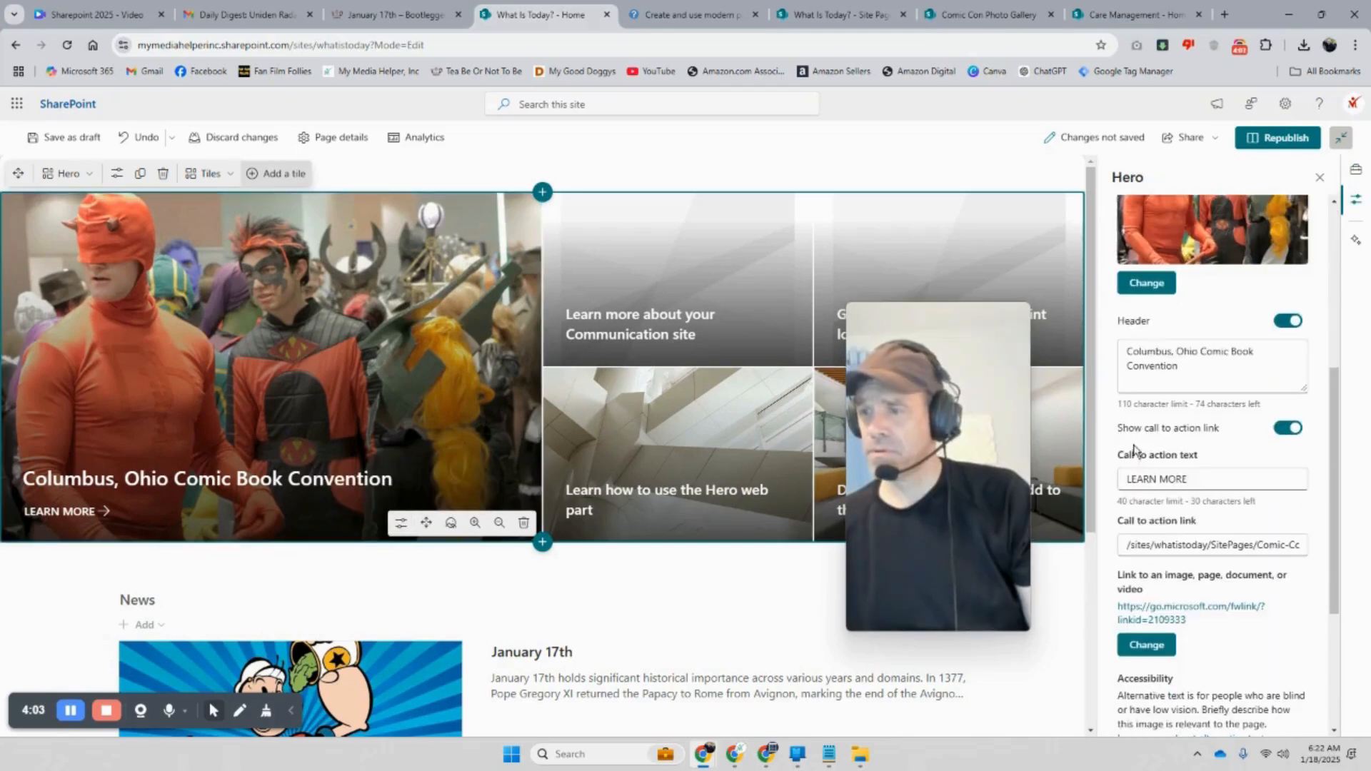
{"action": "scroll", "coordinate": [1135, 449], "scroll_direction": "down", "scroll_amount": 1}
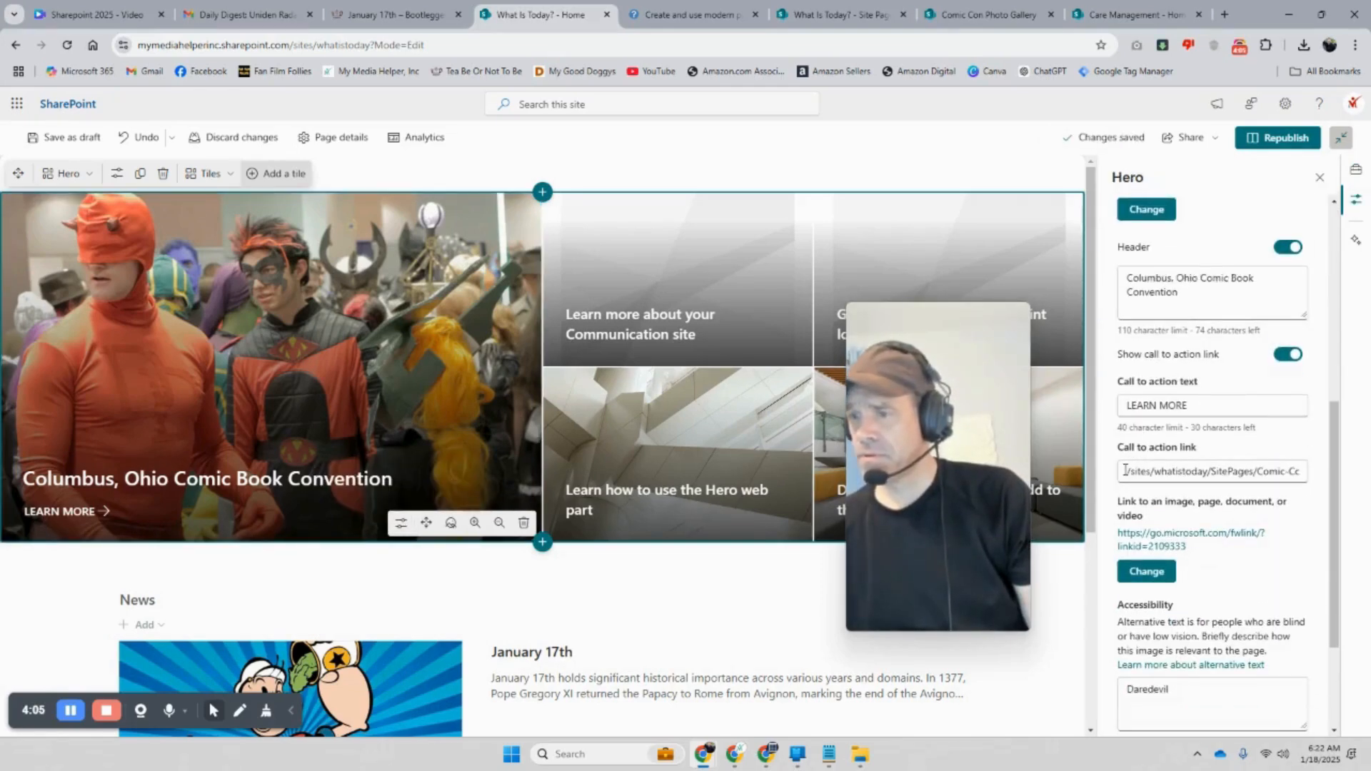
{"action": "triple_click", "coordinate": [1128, 473]}
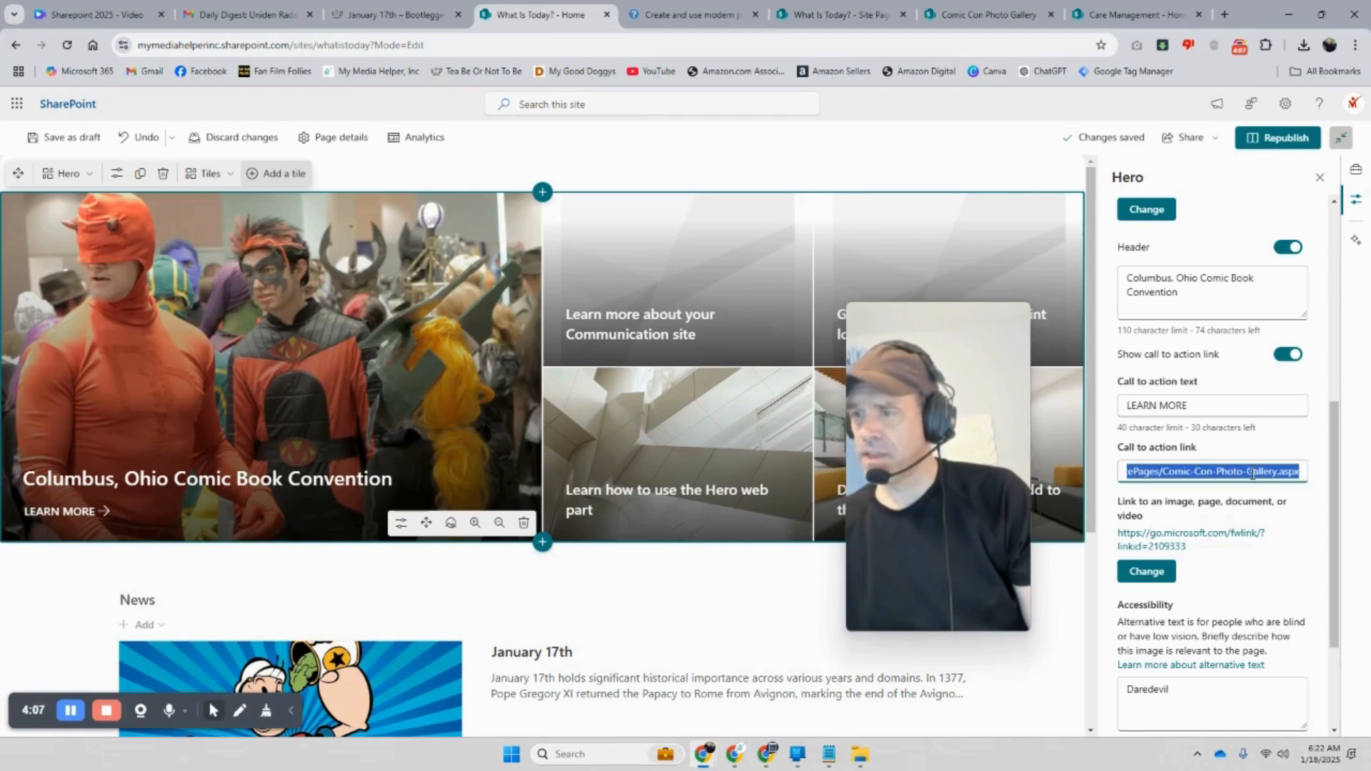
Look through the large tile's settings for the link that opens from the tile itself, comparing it with the call to action link
{"action": "scroll", "coordinate": [1281, 498], "scroll_direction": "down", "scroll_amount": 3}
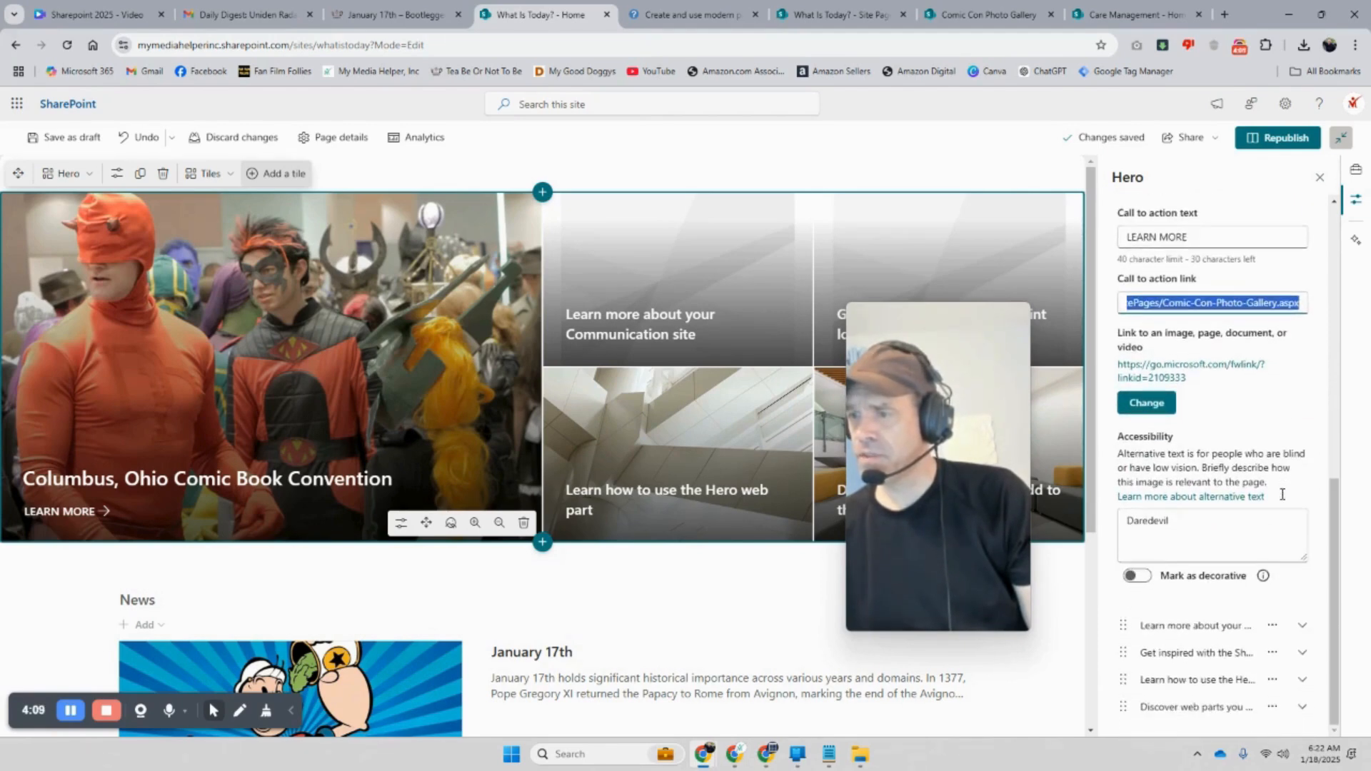
{"action": "scroll", "coordinate": [1282, 494], "scroll_direction": "up", "scroll_amount": 5}
{"action": "scroll", "coordinate": [1282, 495], "scroll_direction": "up", "scroll_amount": 3}
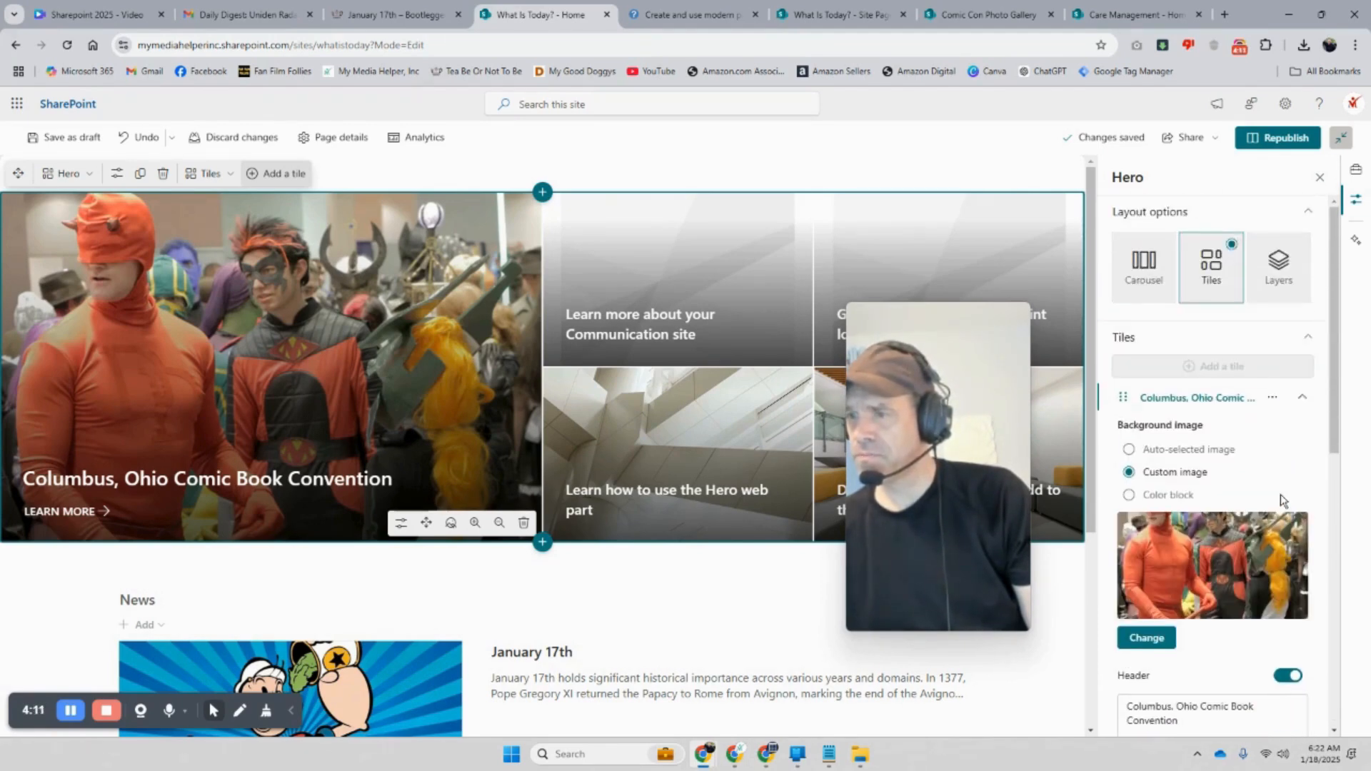
{"action": "scroll", "coordinate": [1279, 494], "scroll_direction": "down", "scroll_amount": 5}
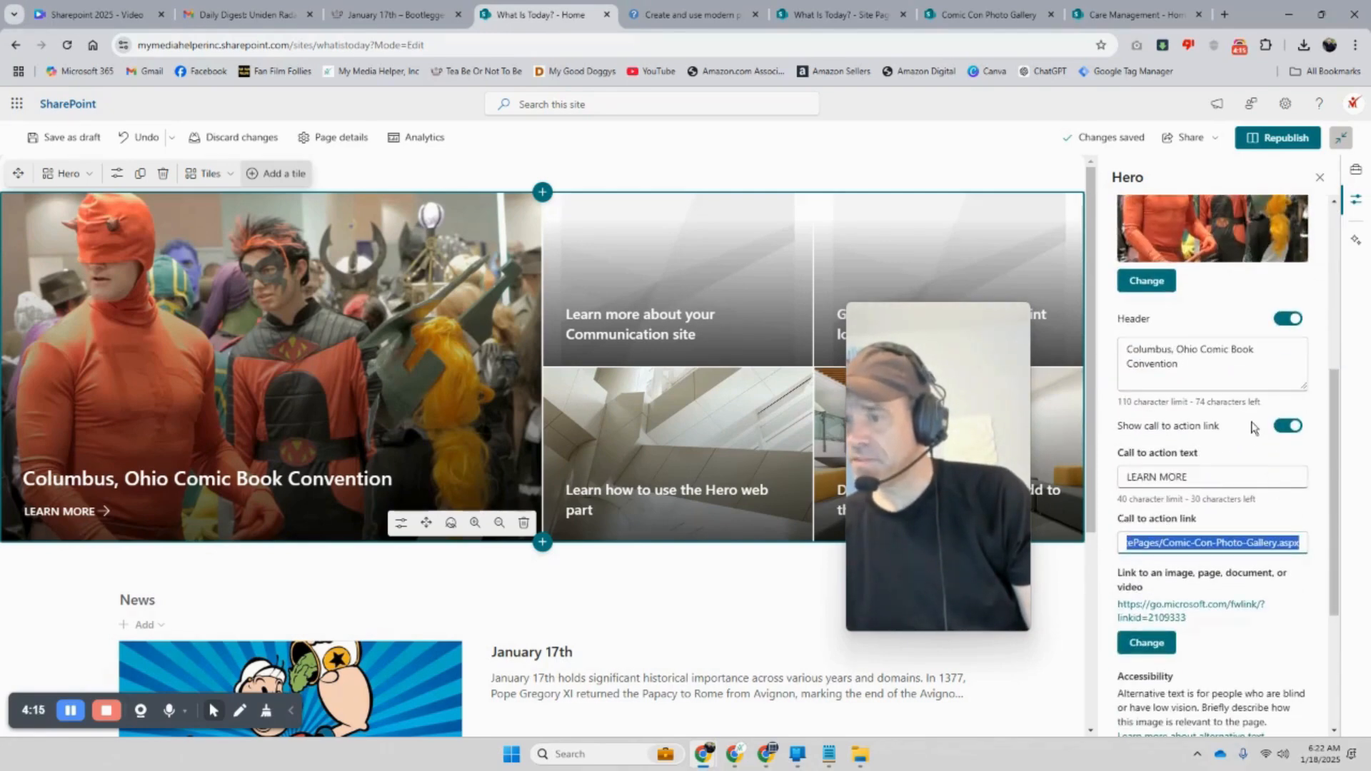
{"action": "scroll", "coordinate": [1250, 422], "scroll_direction": "up", "scroll_amount": 2}
{"action": "scroll", "coordinate": [1251, 421], "scroll_direction": "up", "scroll_amount": 2}
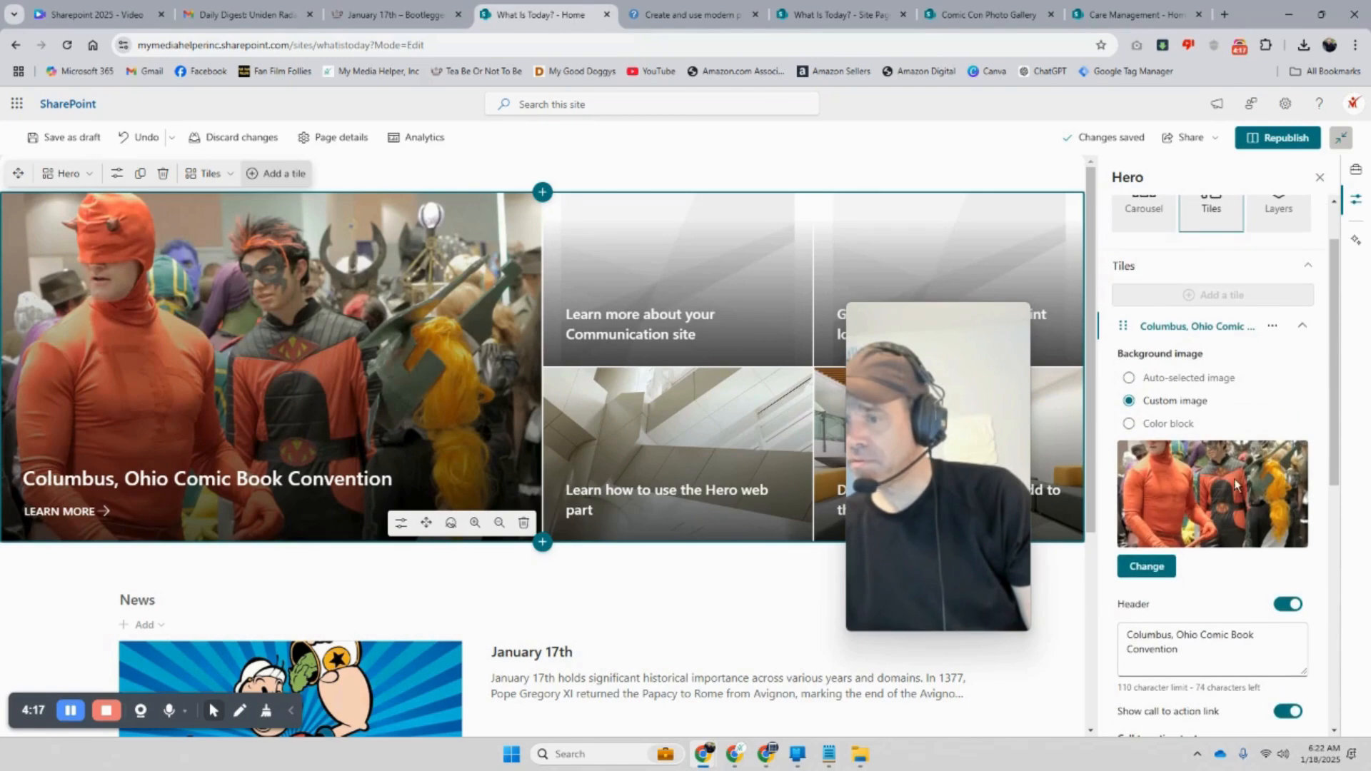
{"action": "scroll", "coordinate": [1232, 463], "scroll_direction": "up", "scroll_amount": 1}
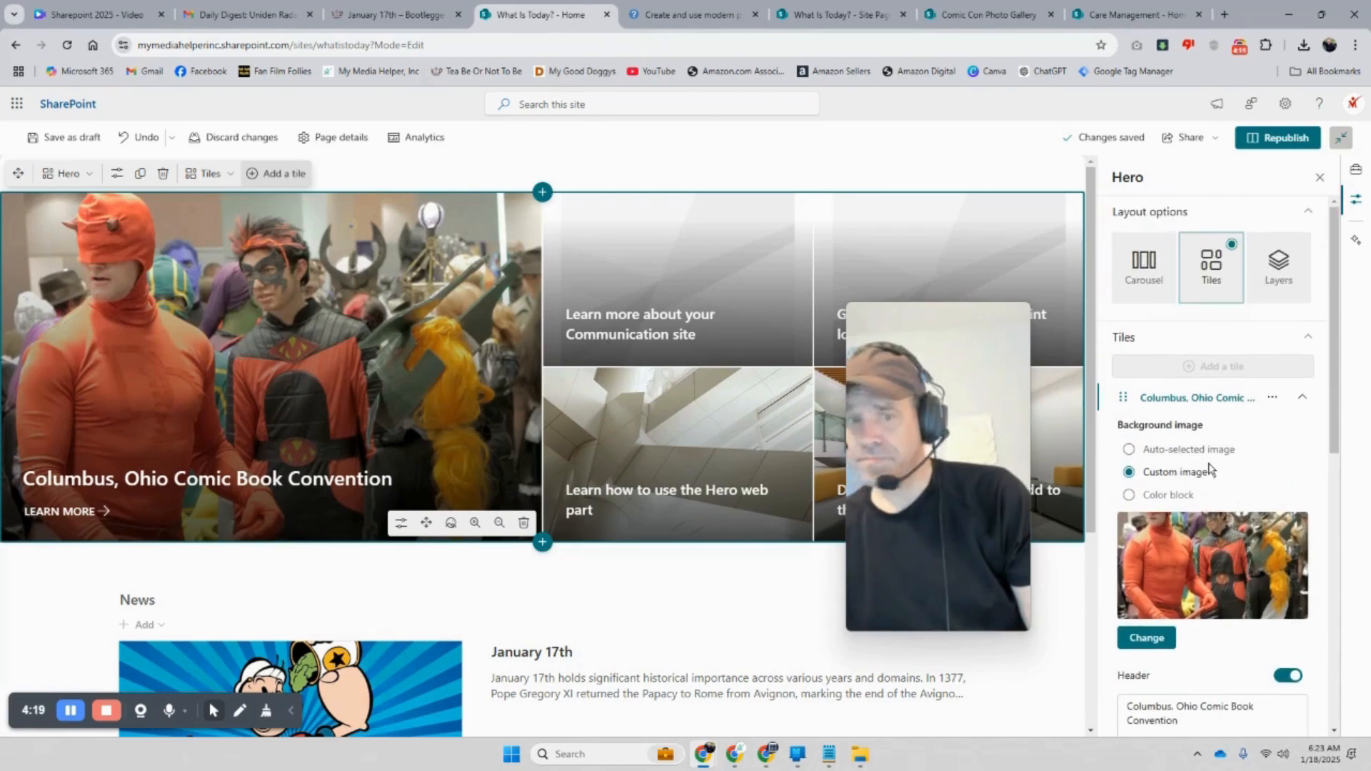
{"action": "scroll", "coordinate": [1226, 530], "scroll_direction": "down", "scroll_amount": 5}
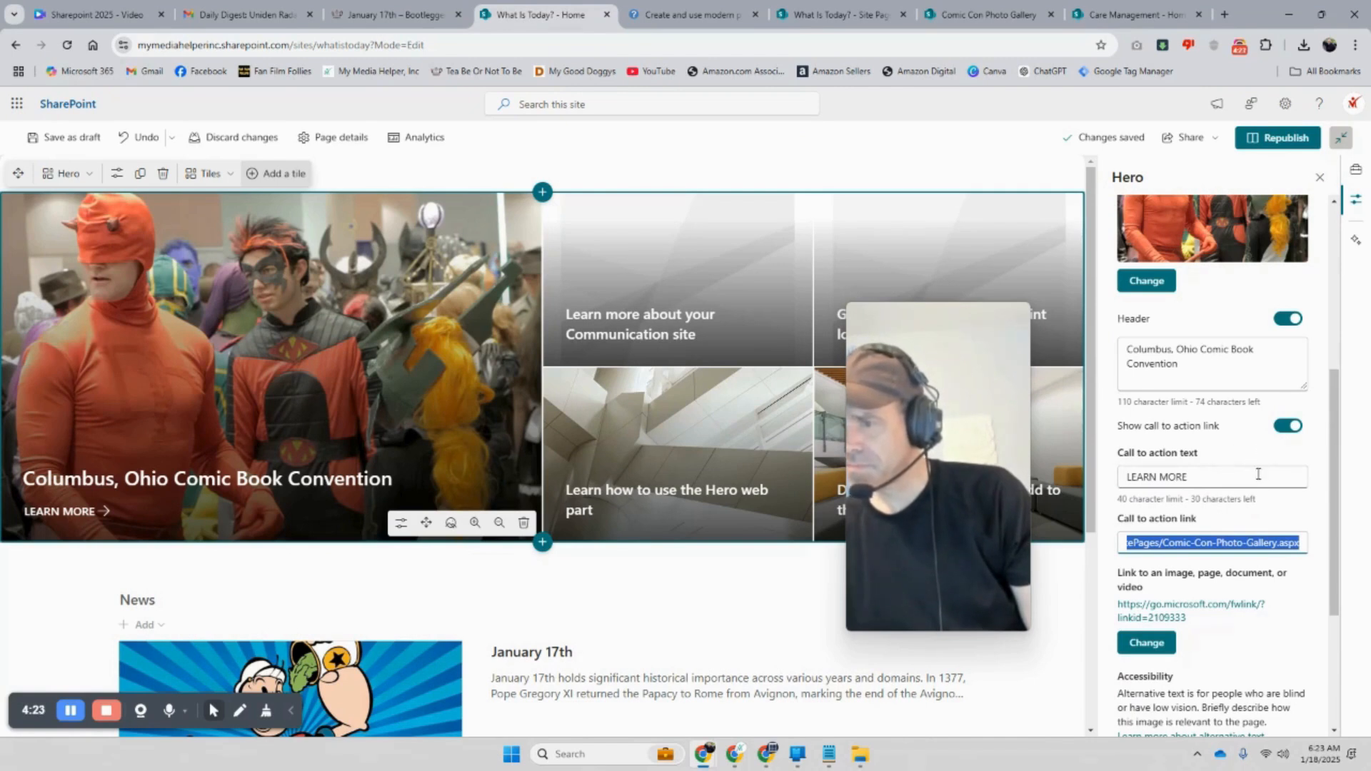
{"action": "left_click", "coordinate": [1224, 540]}
{"action": "scroll", "coordinate": [1157, 555], "scroll_direction": "down", "scroll_amount": 3}
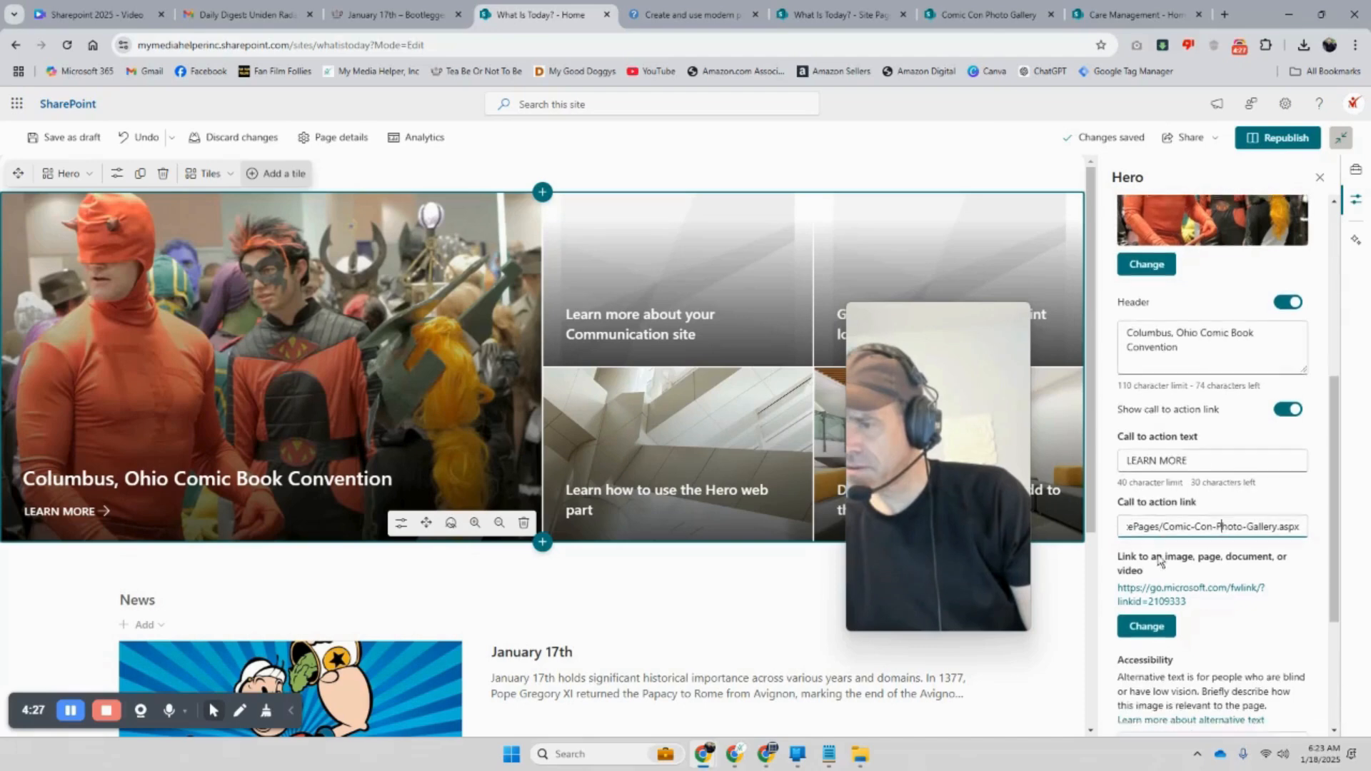
{"action": "scroll", "coordinate": [1158, 555], "scroll_direction": "down", "scroll_amount": 1}
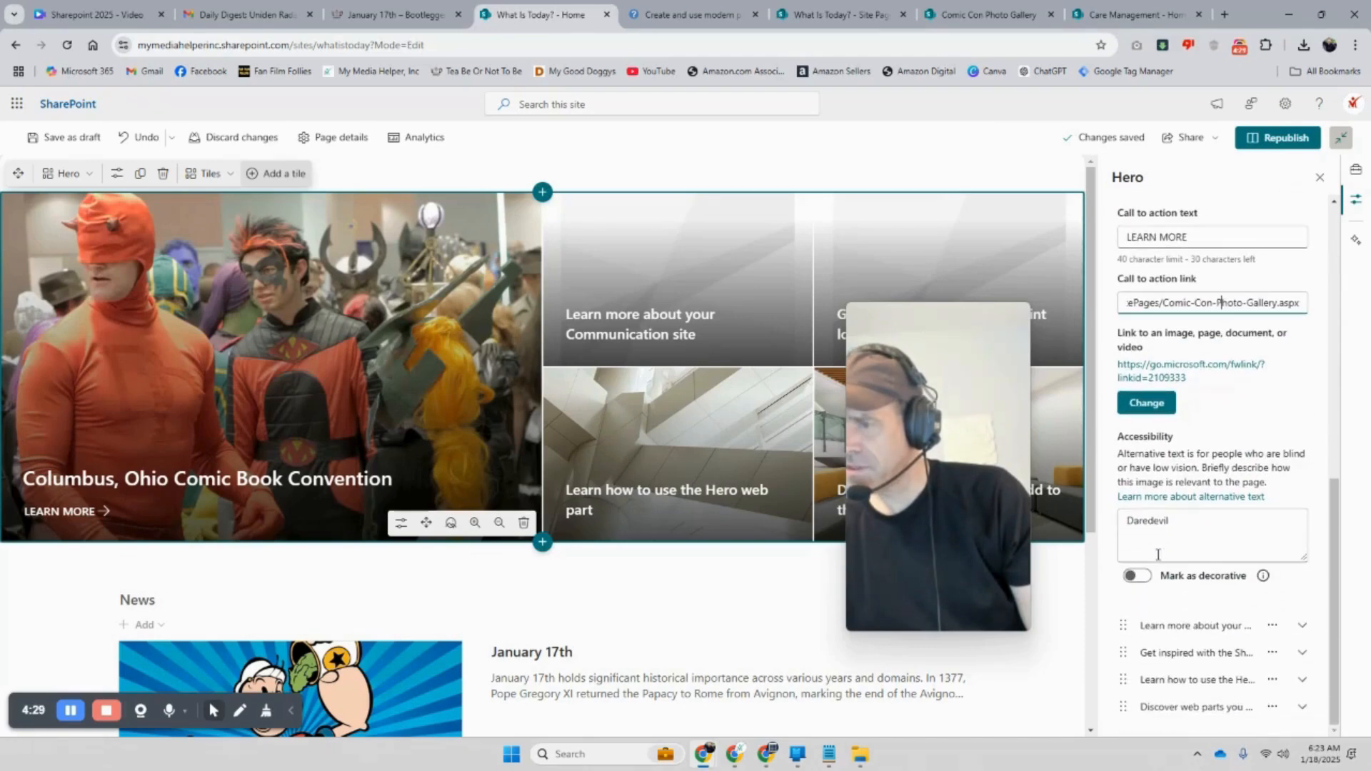
Change the large tile's own link to the copied Comic-Con-Photo-Gallery.aspx page address and republish the home page
{"action": "left_click", "coordinate": [1145, 404]}
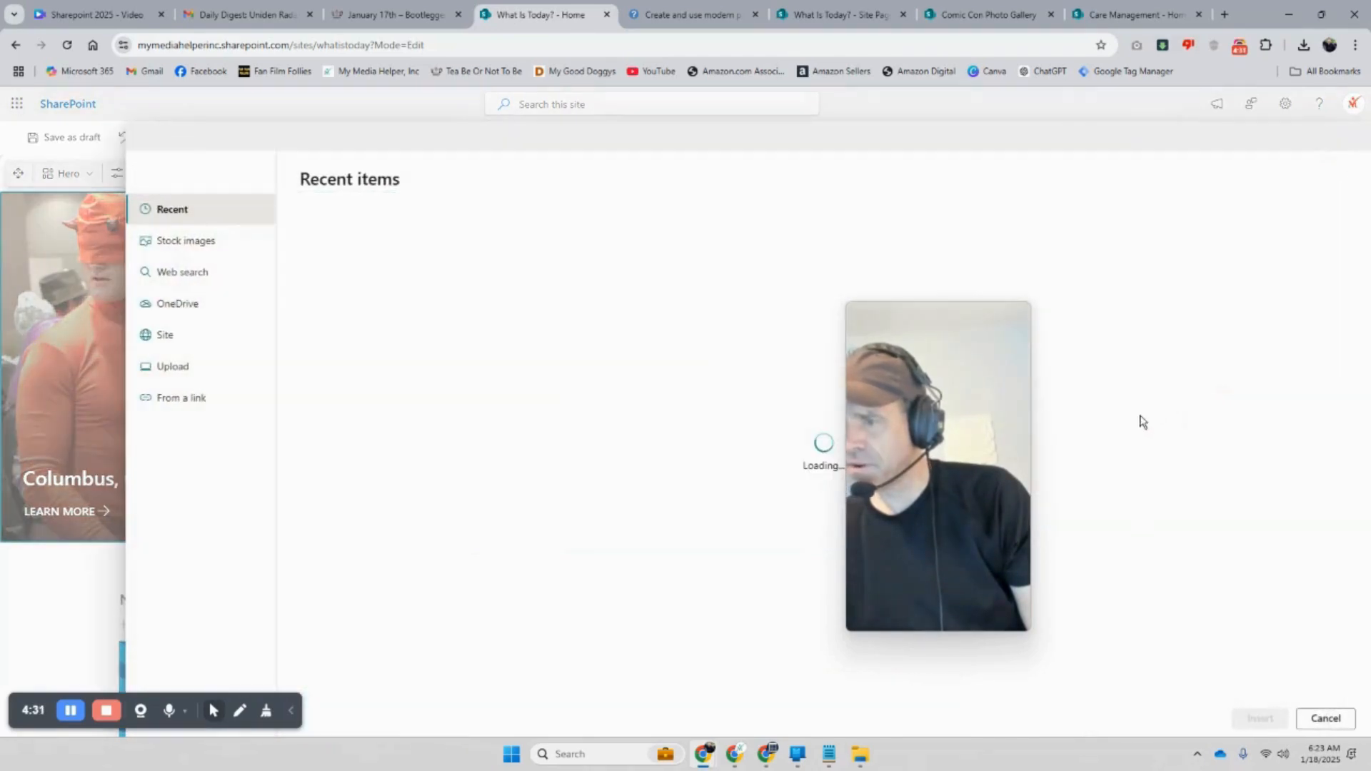
{"action": "left_click", "coordinate": [190, 398]}
{"action": "right_click", "coordinate": [411, 271]}
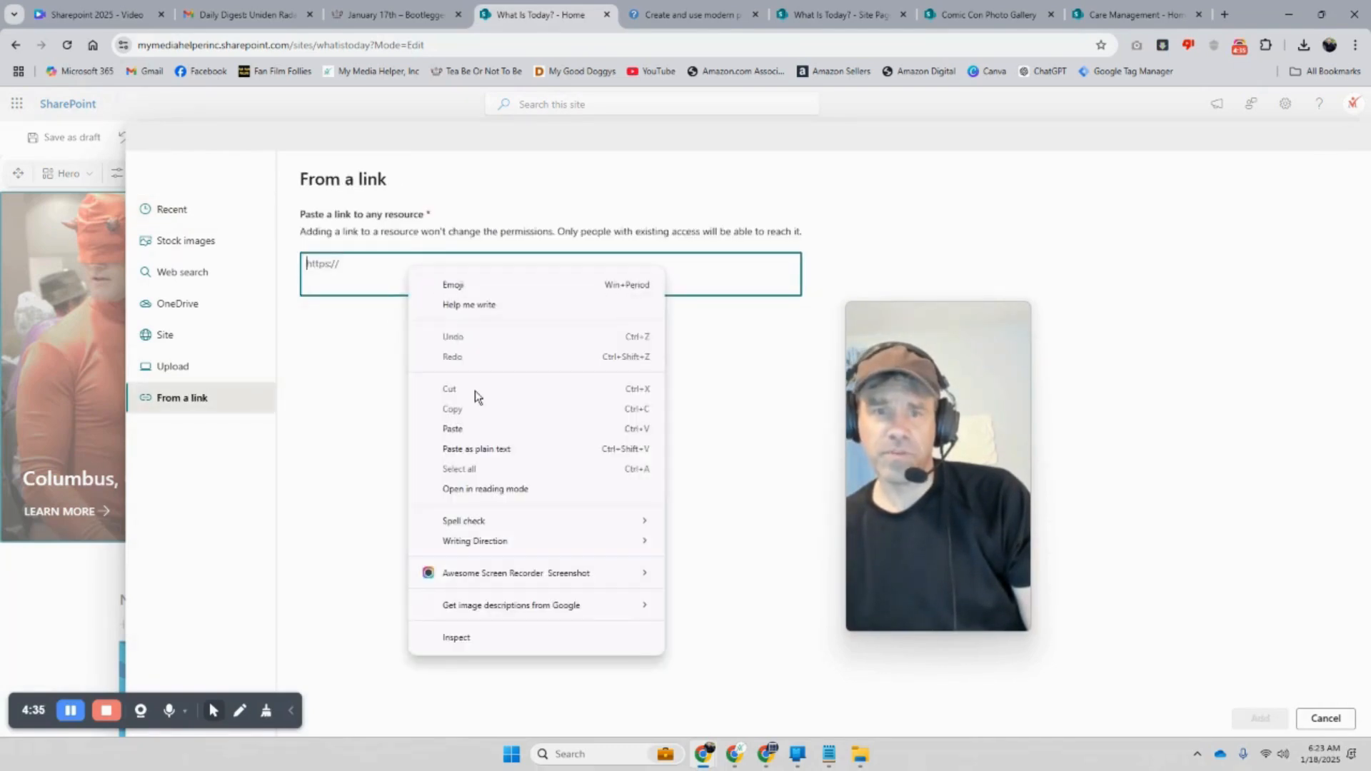
{"action": "left_click", "coordinate": [468, 431]}
{"action": "left_click", "coordinate": [1260, 719]}
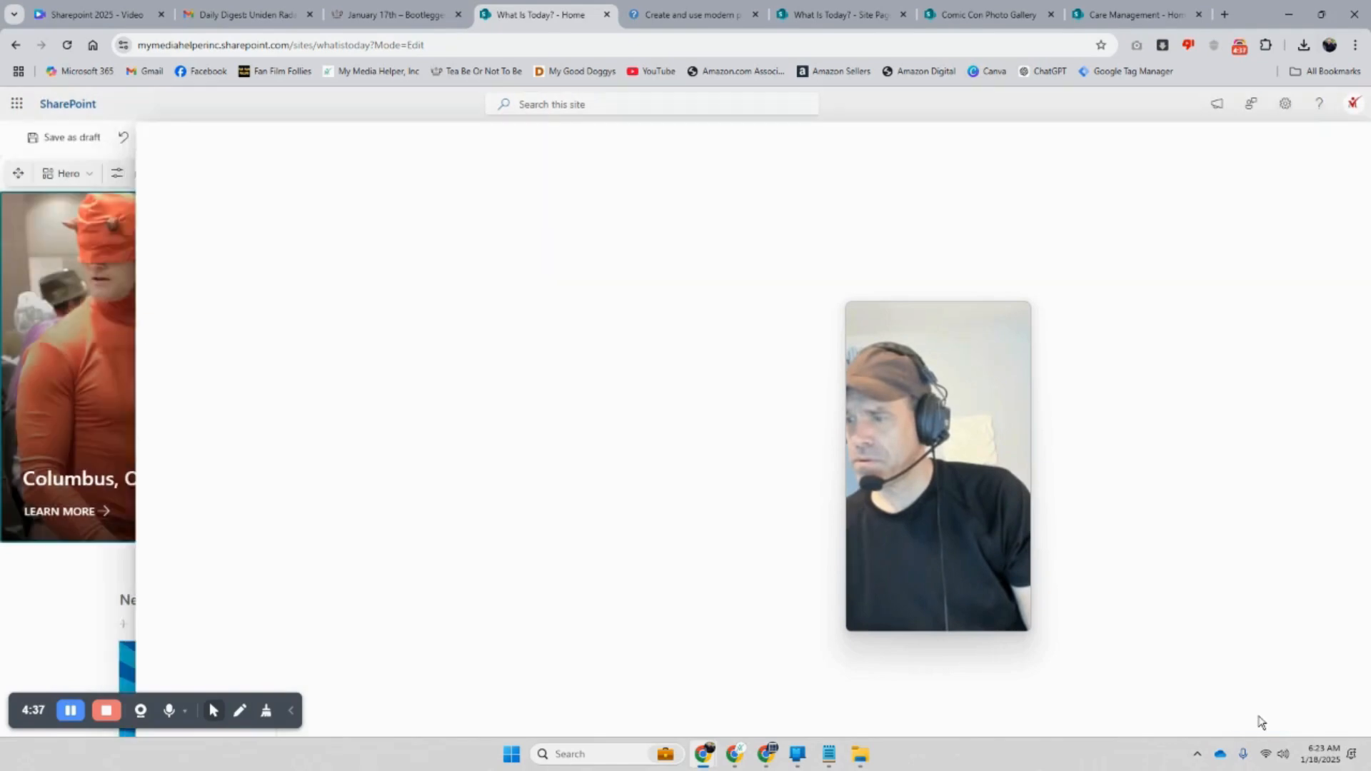
{"action": "left_click", "coordinate": [1278, 138]}
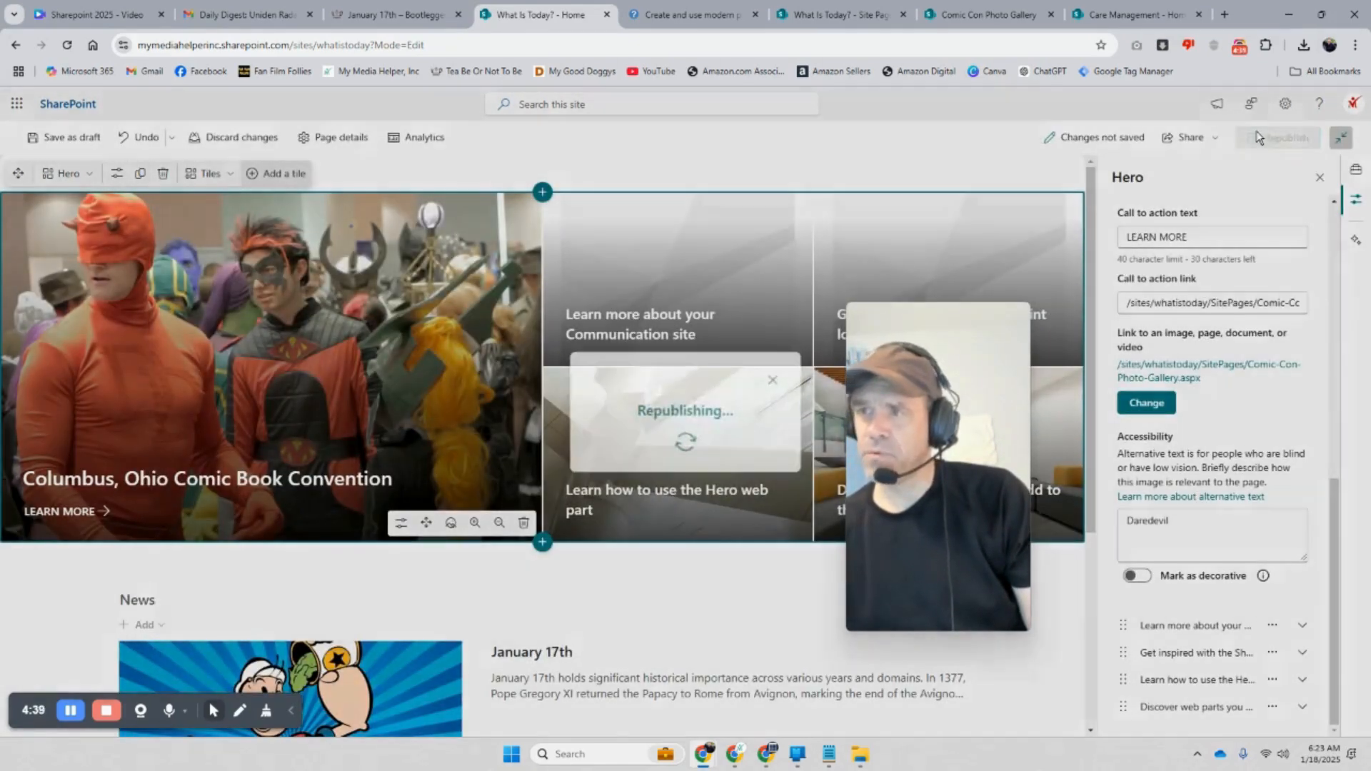
Test the large tile's link on the published home page, look over the page it opens, and return to the home page
{"action": "scroll", "coordinate": [529, 401], "scroll_direction": "down", "scroll_amount": 3}
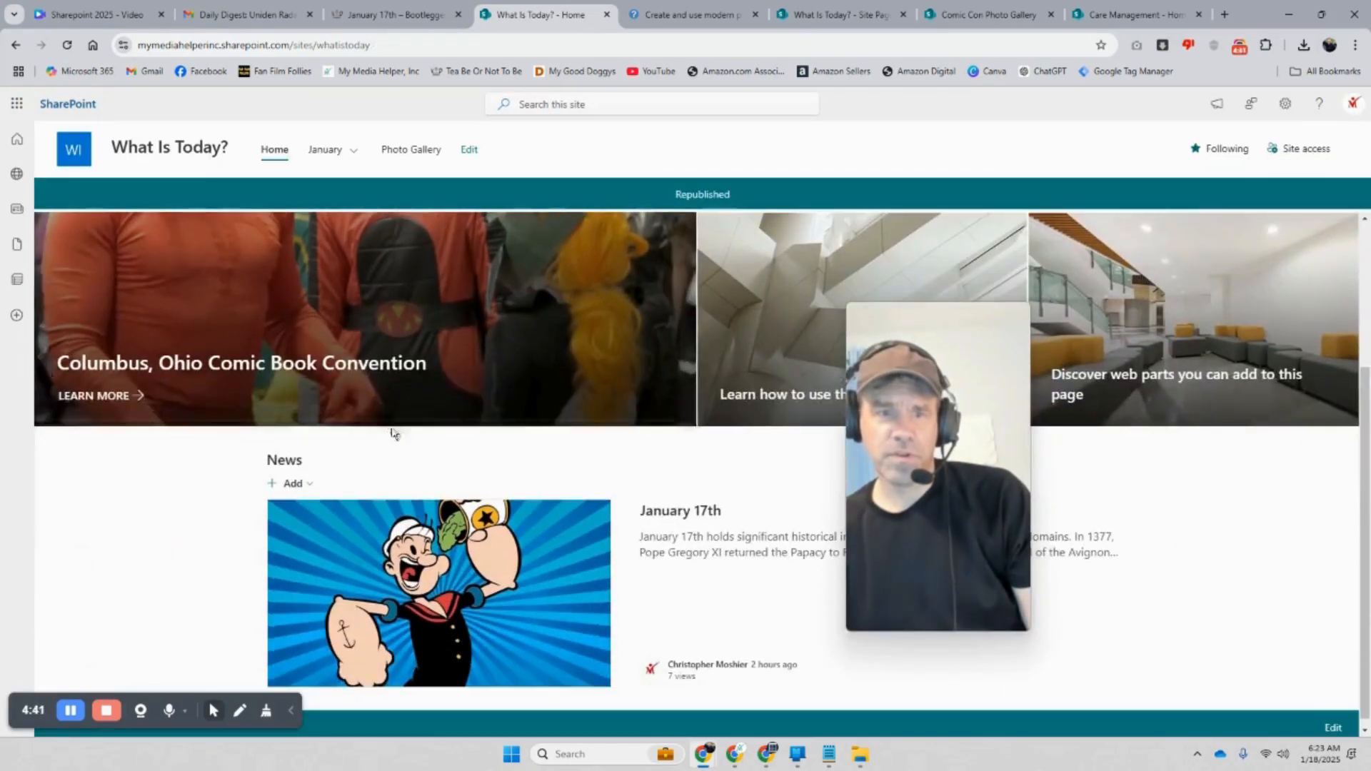
{"action": "left_click", "coordinate": [349, 363]}
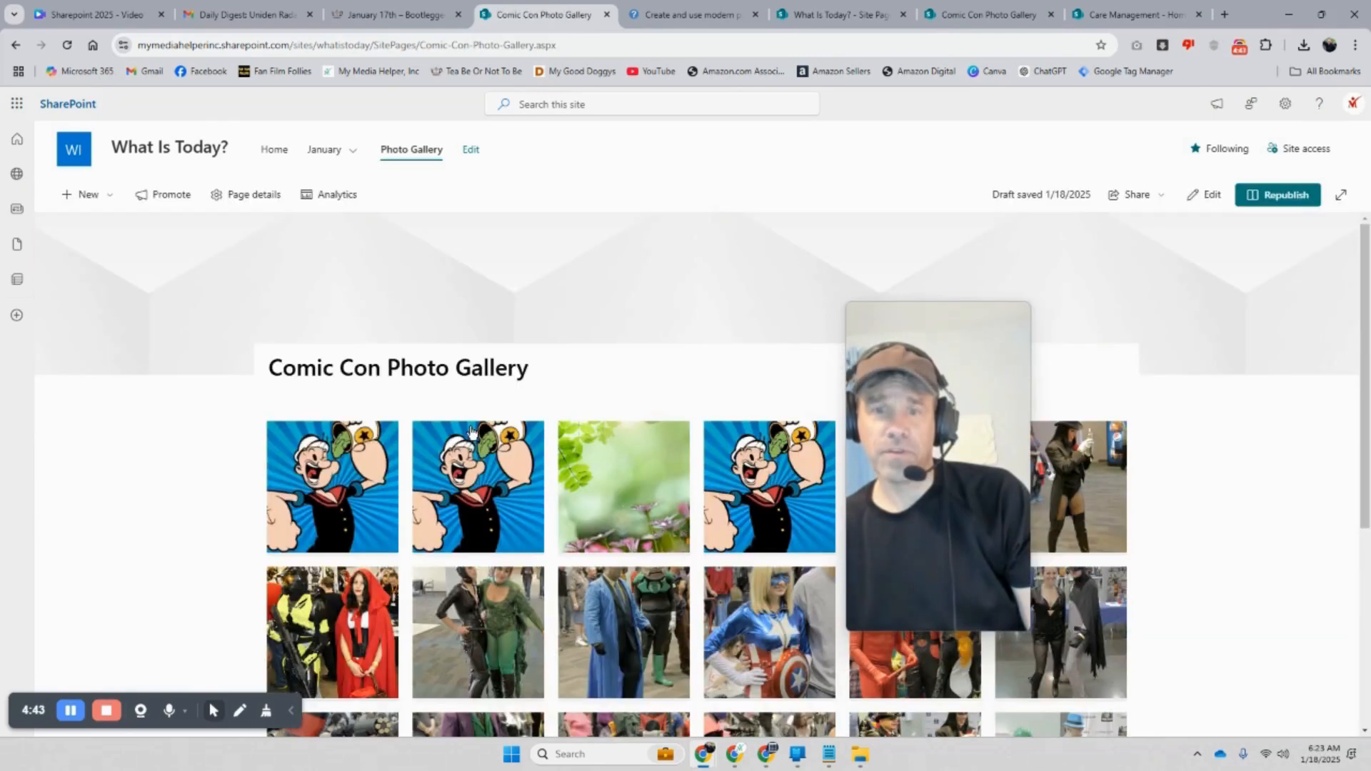
{"action": "left_click", "coordinate": [346, 13]}
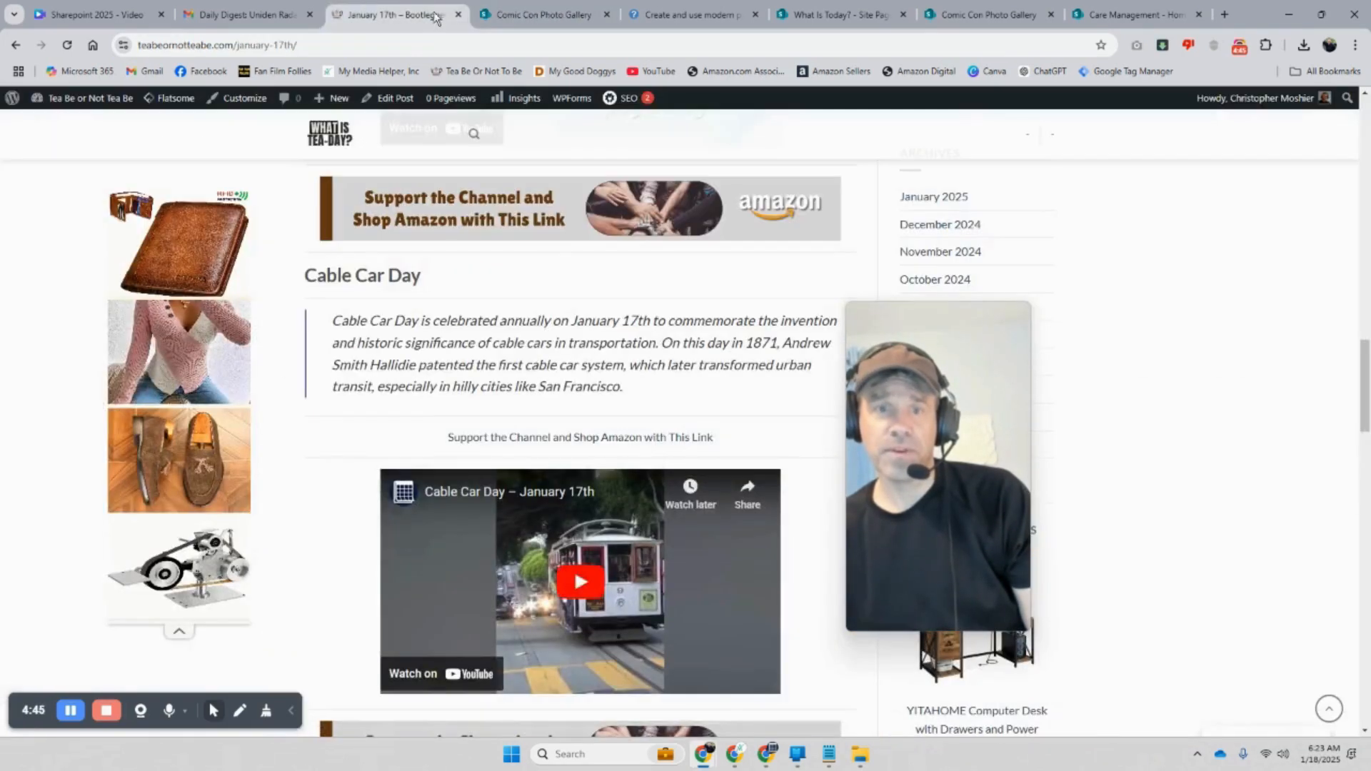
{"action": "left_click", "coordinate": [508, 16]}
{"action": "scroll", "coordinate": [517, 335], "scroll_direction": "down", "scroll_amount": 2}
{"action": "scroll", "coordinate": [517, 336], "scroll_direction": "up", "scroll_amount": 2}
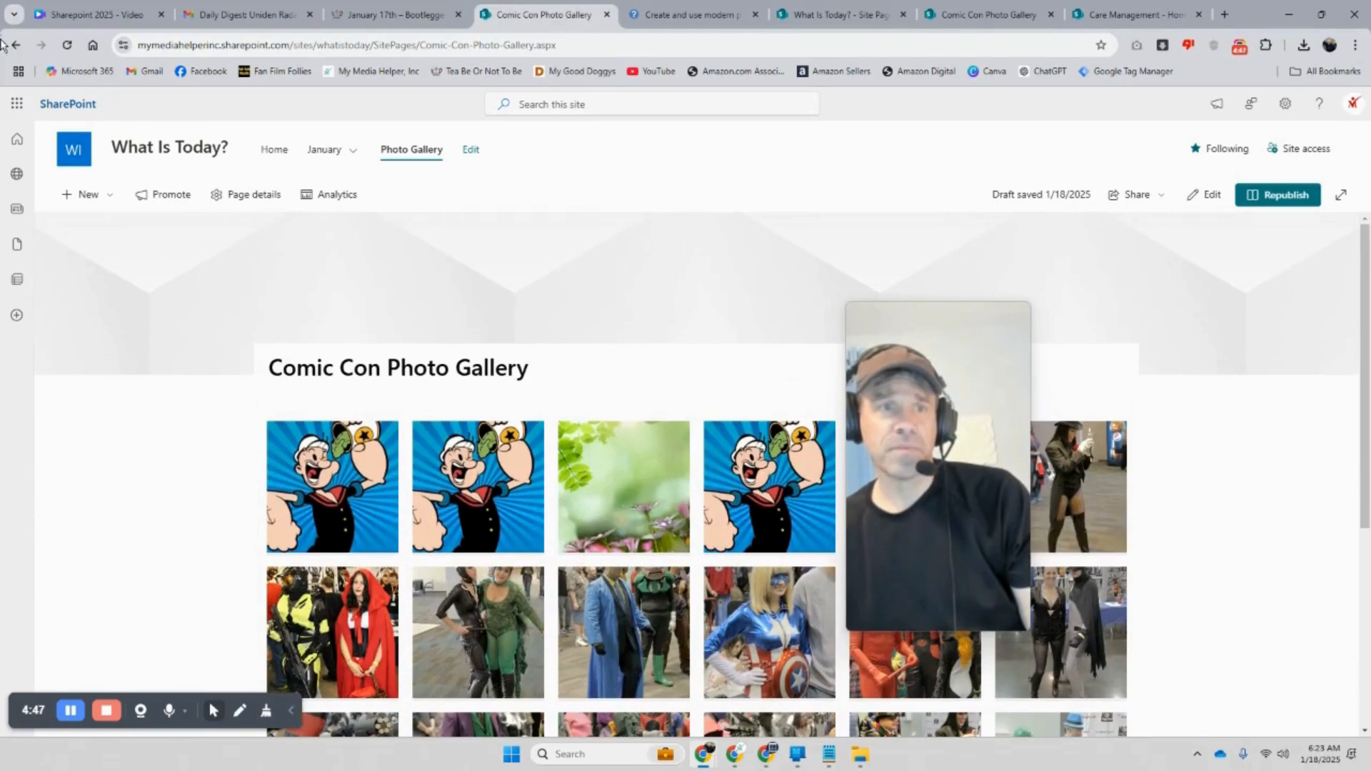
{"action": "left_click", "coordinate": [11, 44]}
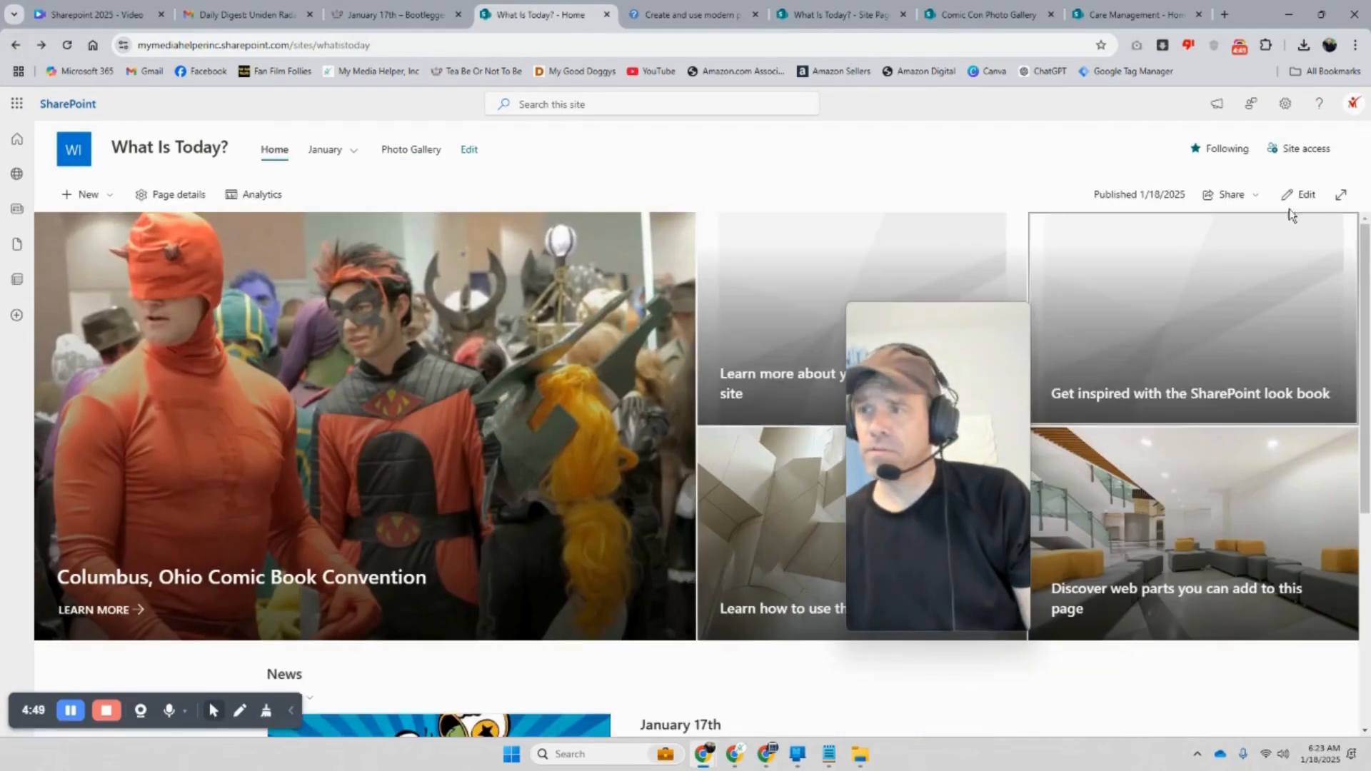
Edit the home page again and add a one-column section below the News section
{"action": "left_click", "coordinate": [1303, 197]}
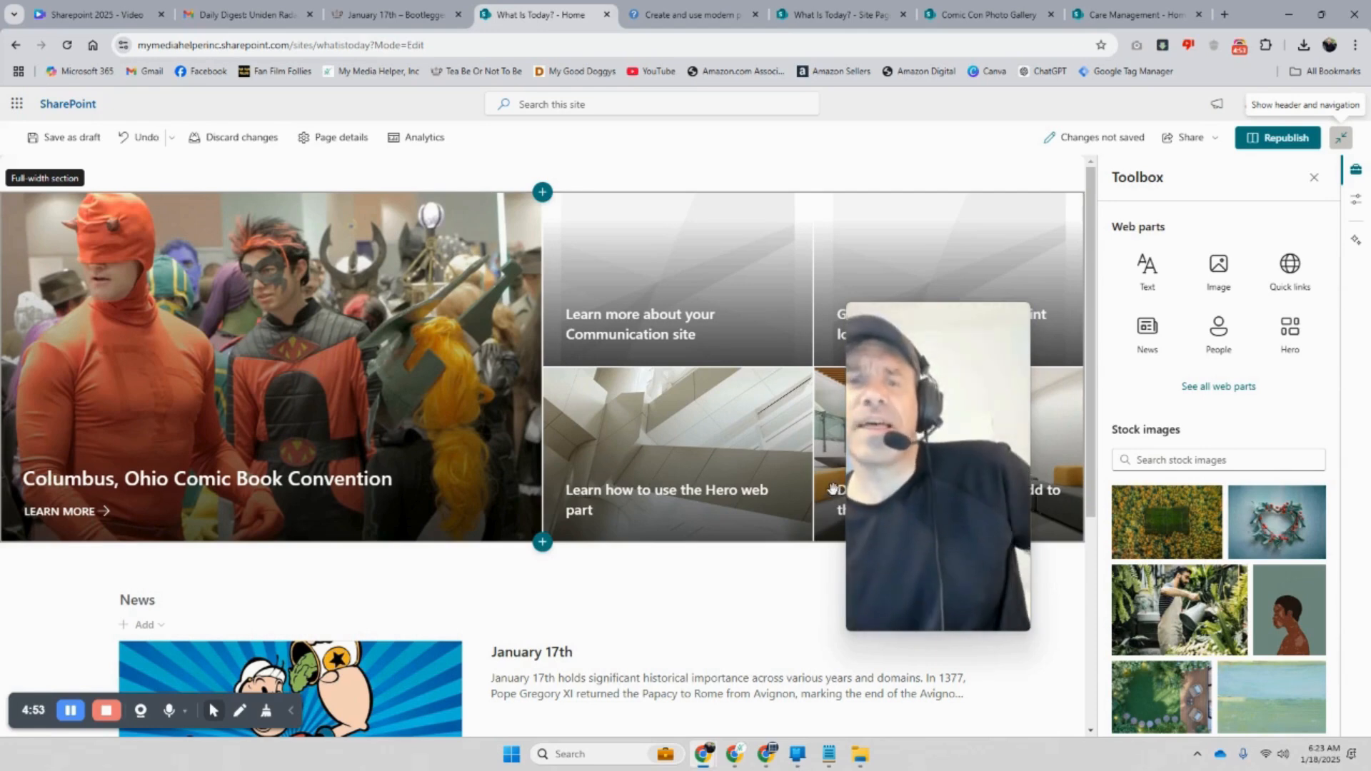
{"action": "scroll", "coordinate": [829, 498], "scroll_direction": "down", "scroll_amount": 3}
{"action": "scroll", "coordinate": [829, 497], "scroll_direction": "down", "scroll_amount": 1}
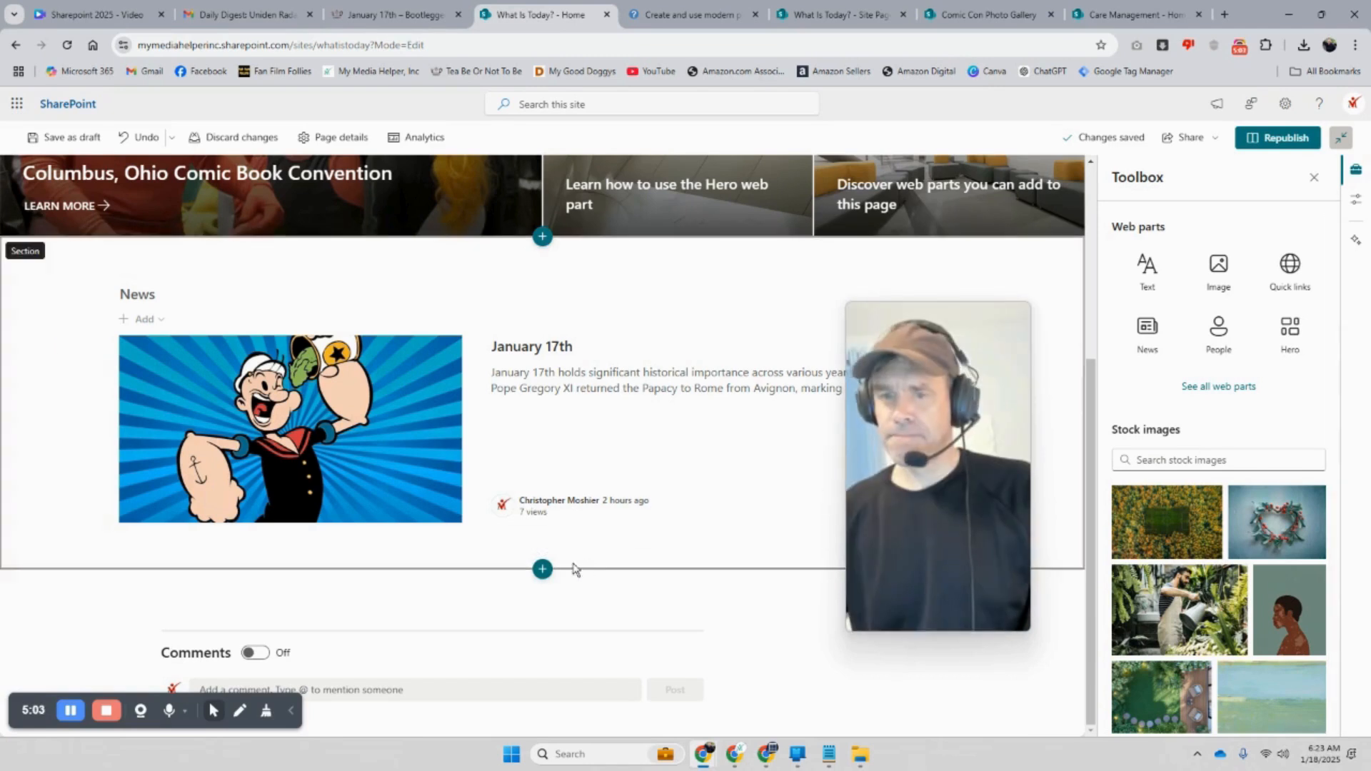
{"action": "left_click", "coordinate": [530, 576]}
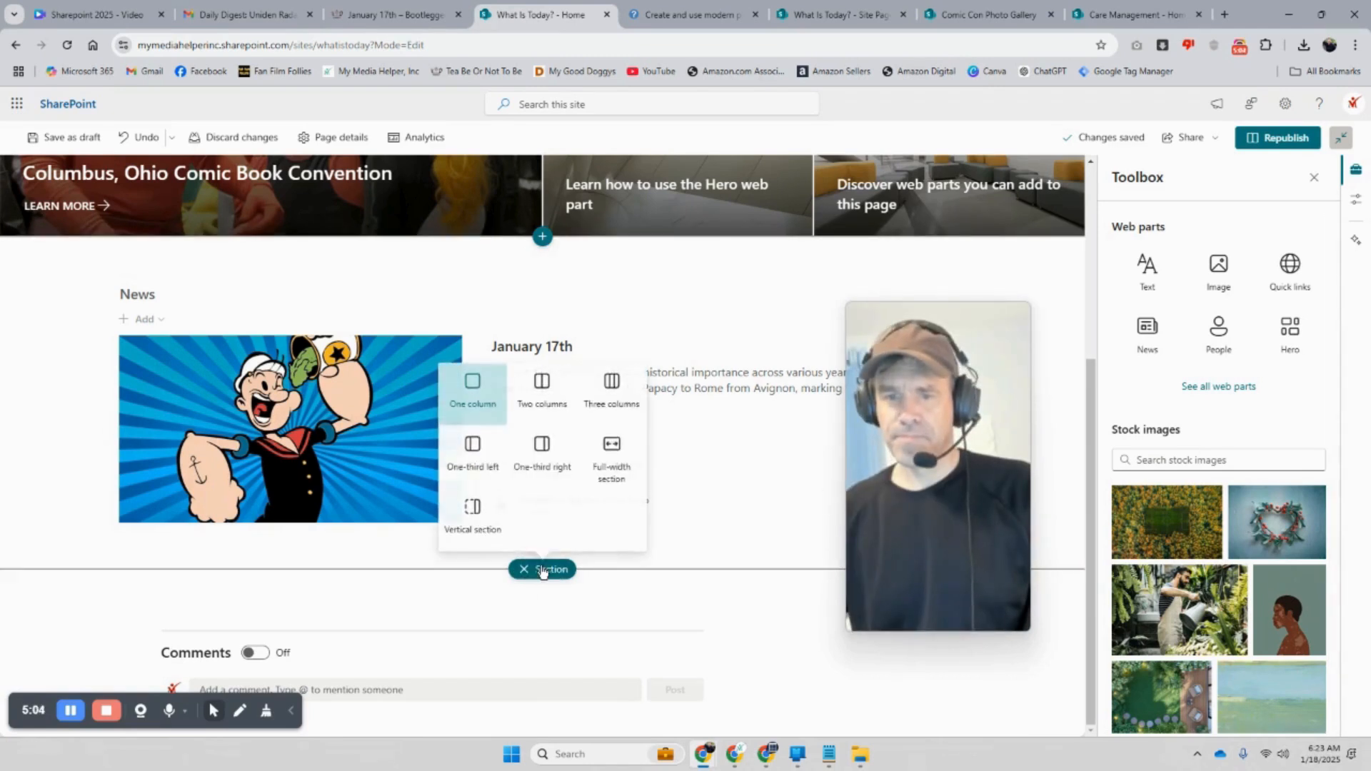
{"action": "left_click", "coordinate": [474, 400]}
Insert a Quick links web part in the new one-column section below News
{"action": "left_click", "coordinate": [542, 478]}
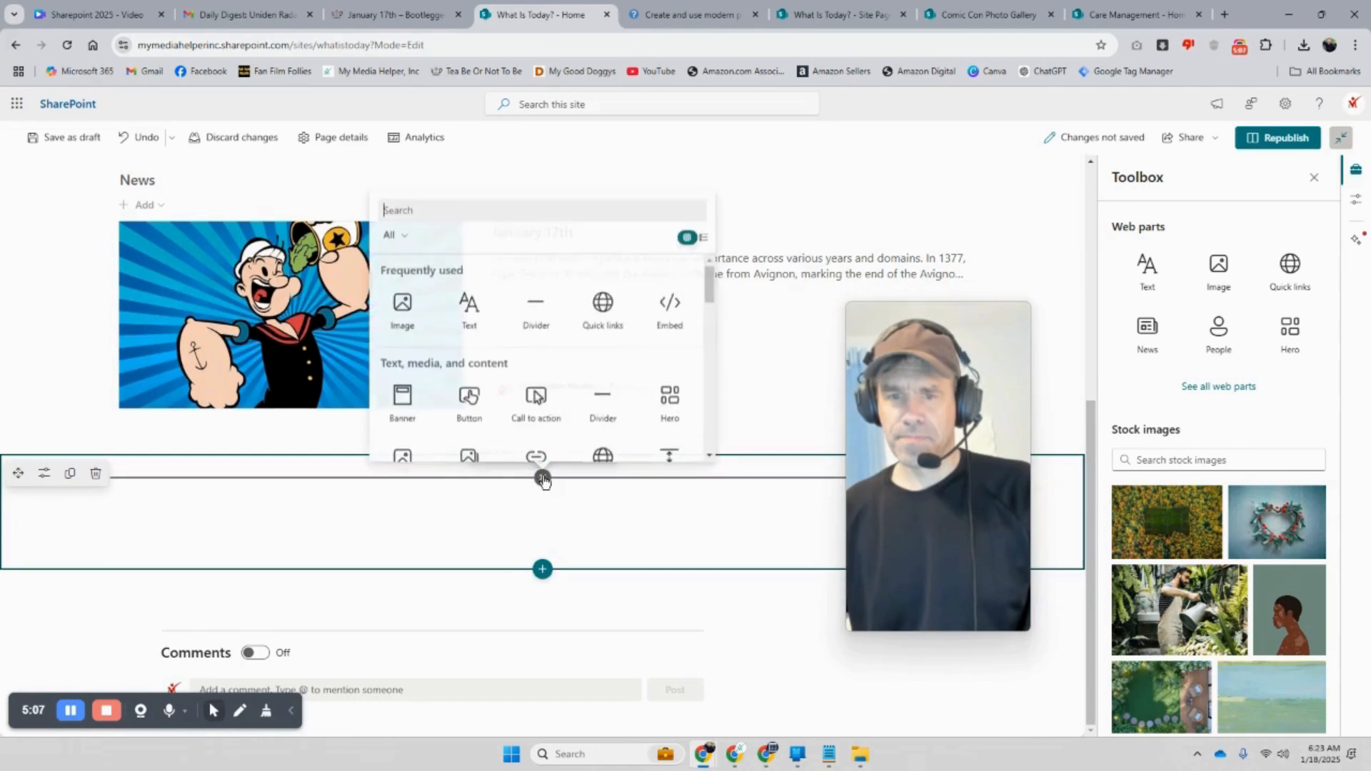
{"action": "scroll", "coordinate": [603, 407], "scroll_direction": "down", "scroll_amount": 2}
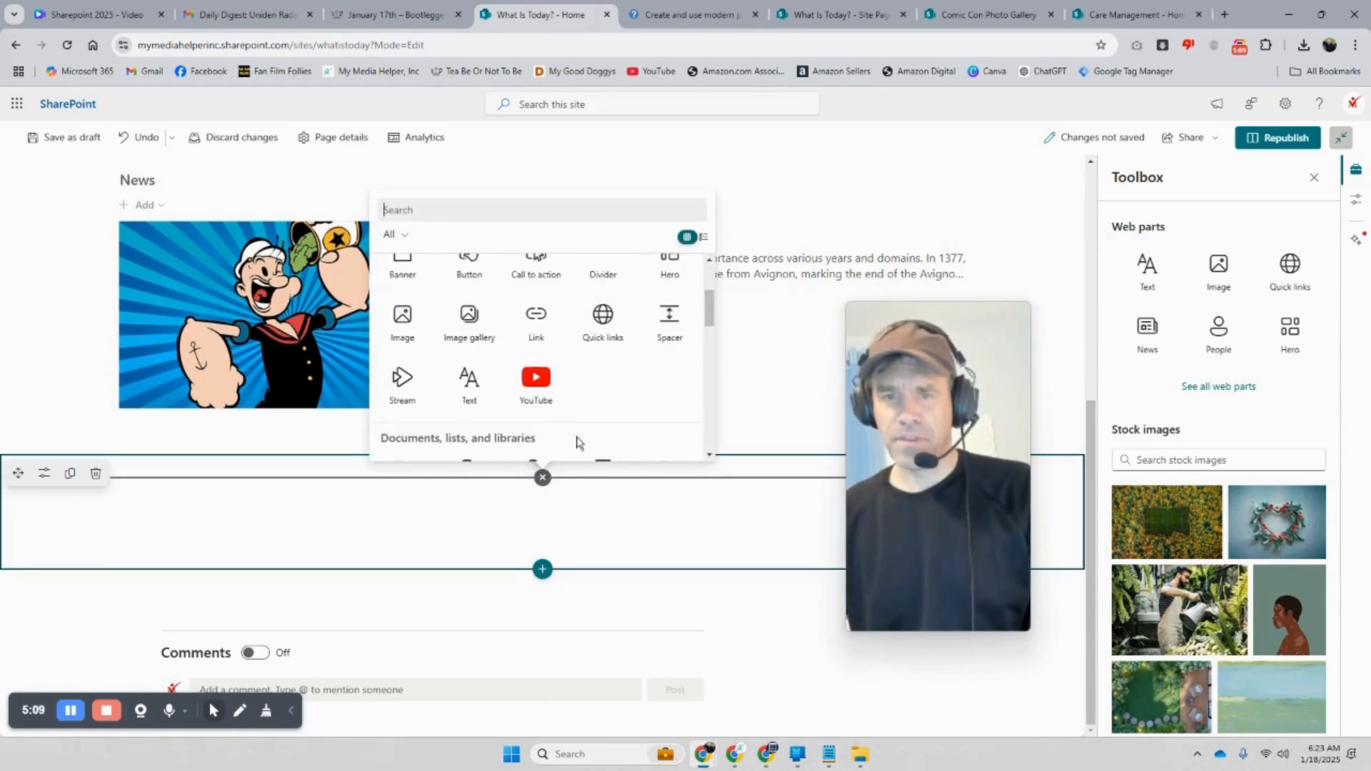
{"action": "left_click", "coordinate": [603, 320]}
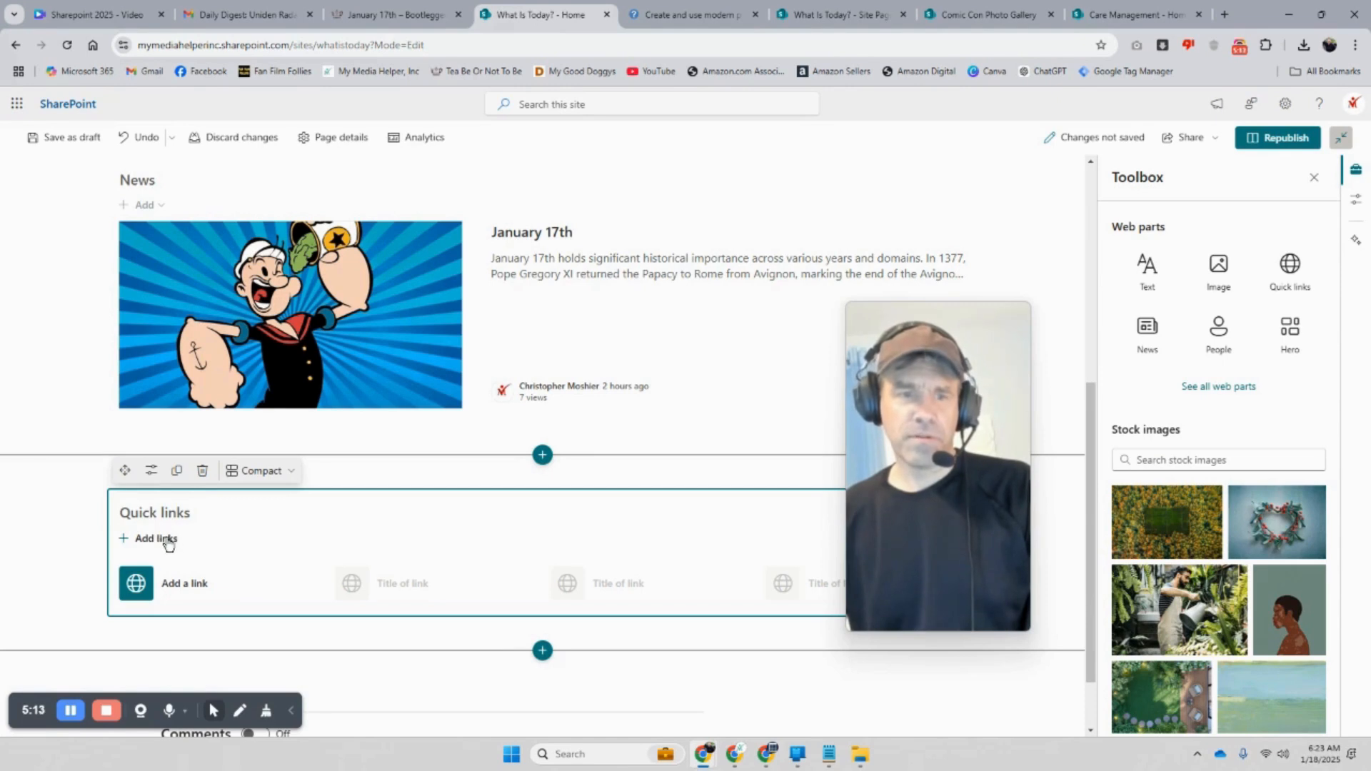
Set the Quick links layout to Button and the button appearance to Fill color
{"action": "left_click", "coordinate": [152, 474]}
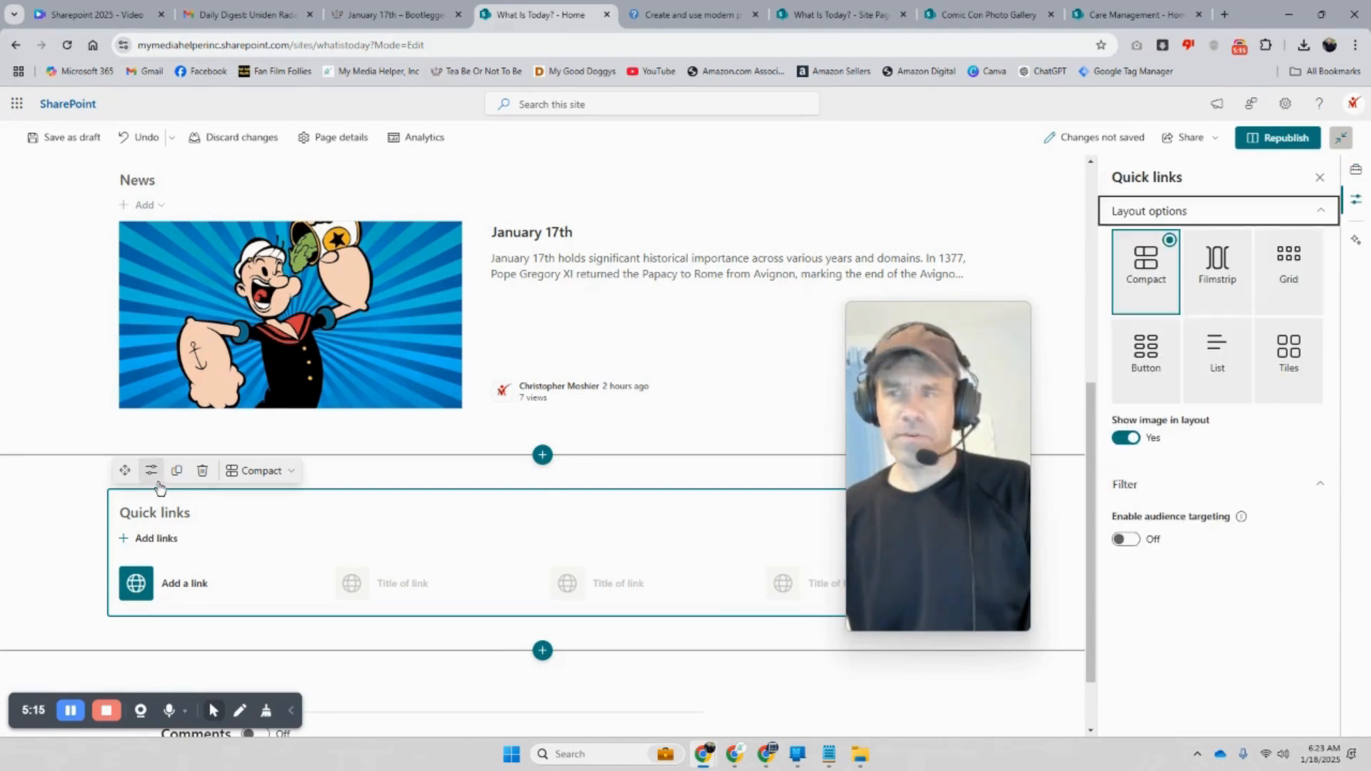
{"action": "left_click", "coordinate": [1139, 368]}
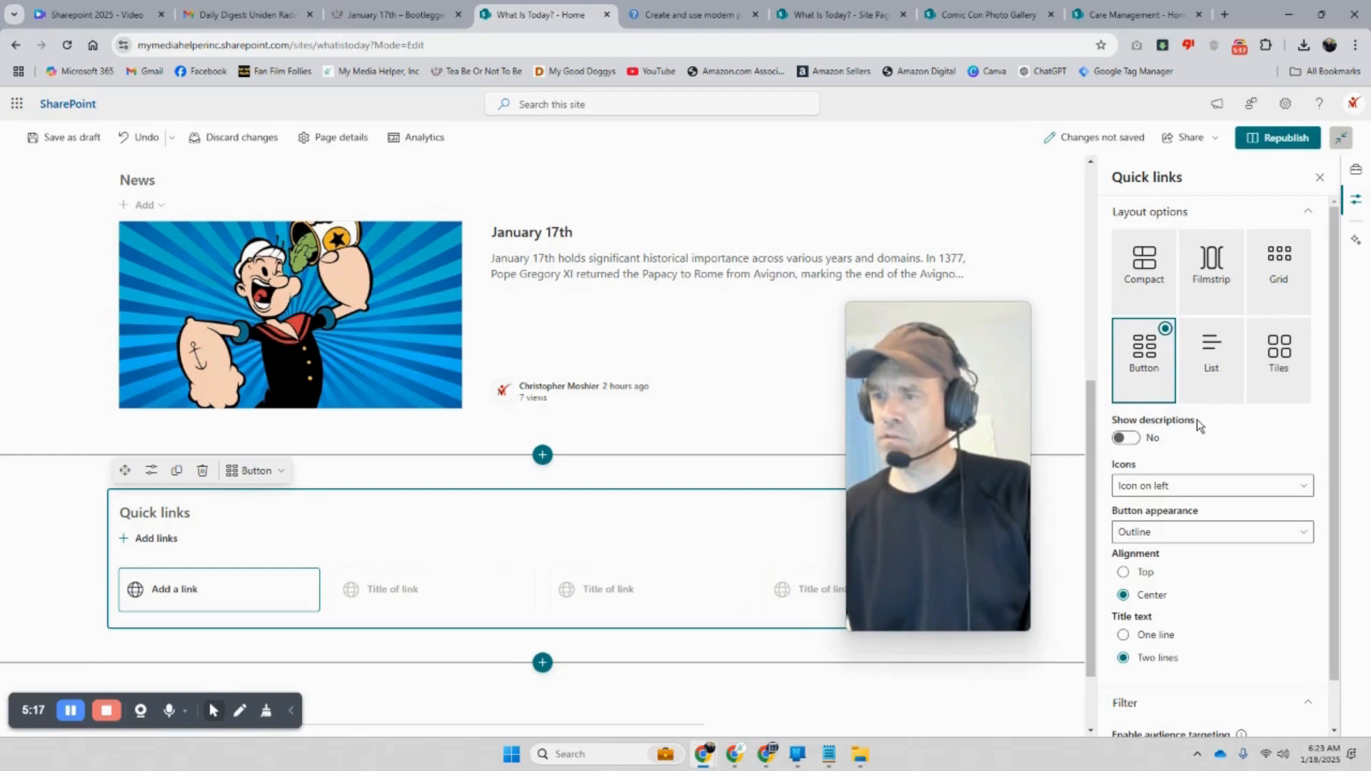
{"action": "scroll", "coordinate": [1200, 422], "scroll_direction": "down", "scroll_amount": 1}
{"action": "left_click", "coordinate": [1304, 481]}
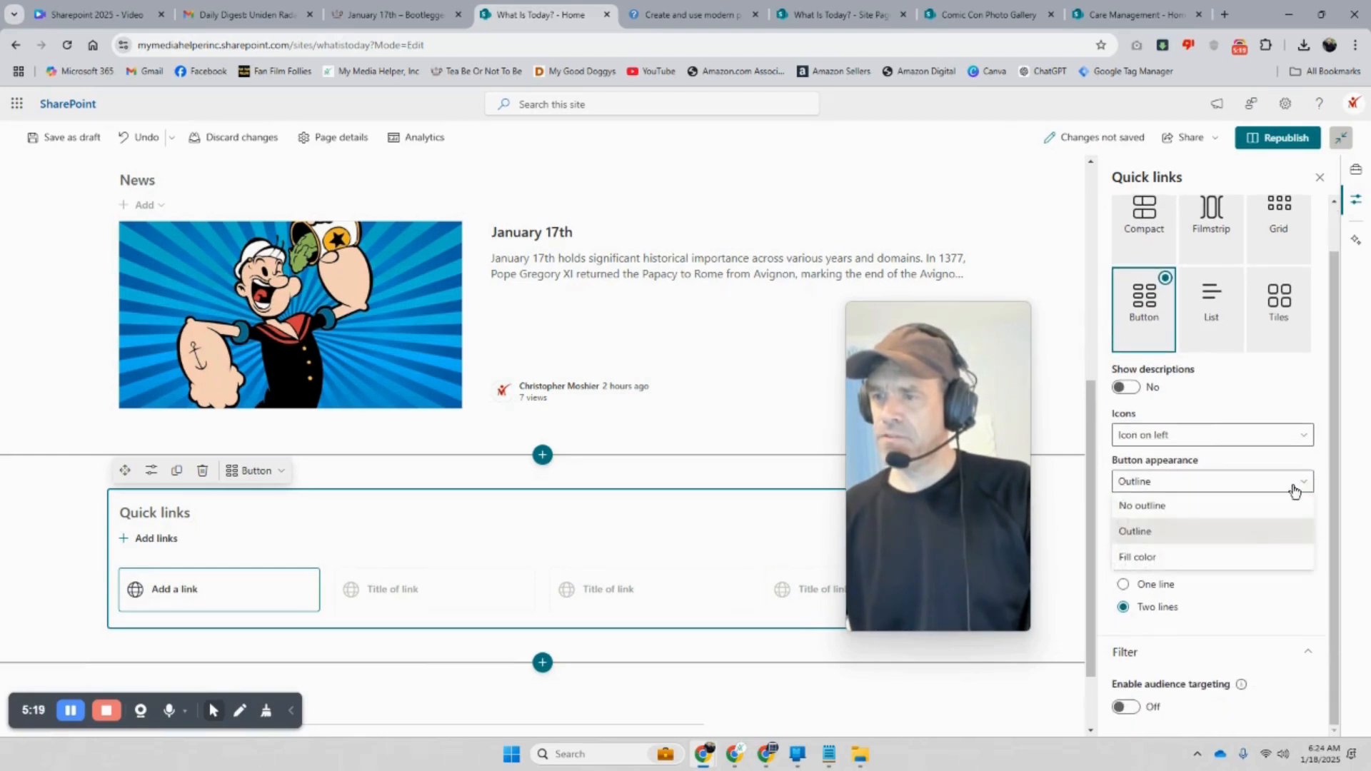
{"action": "left_click", "coordinate": [1236, 555]}
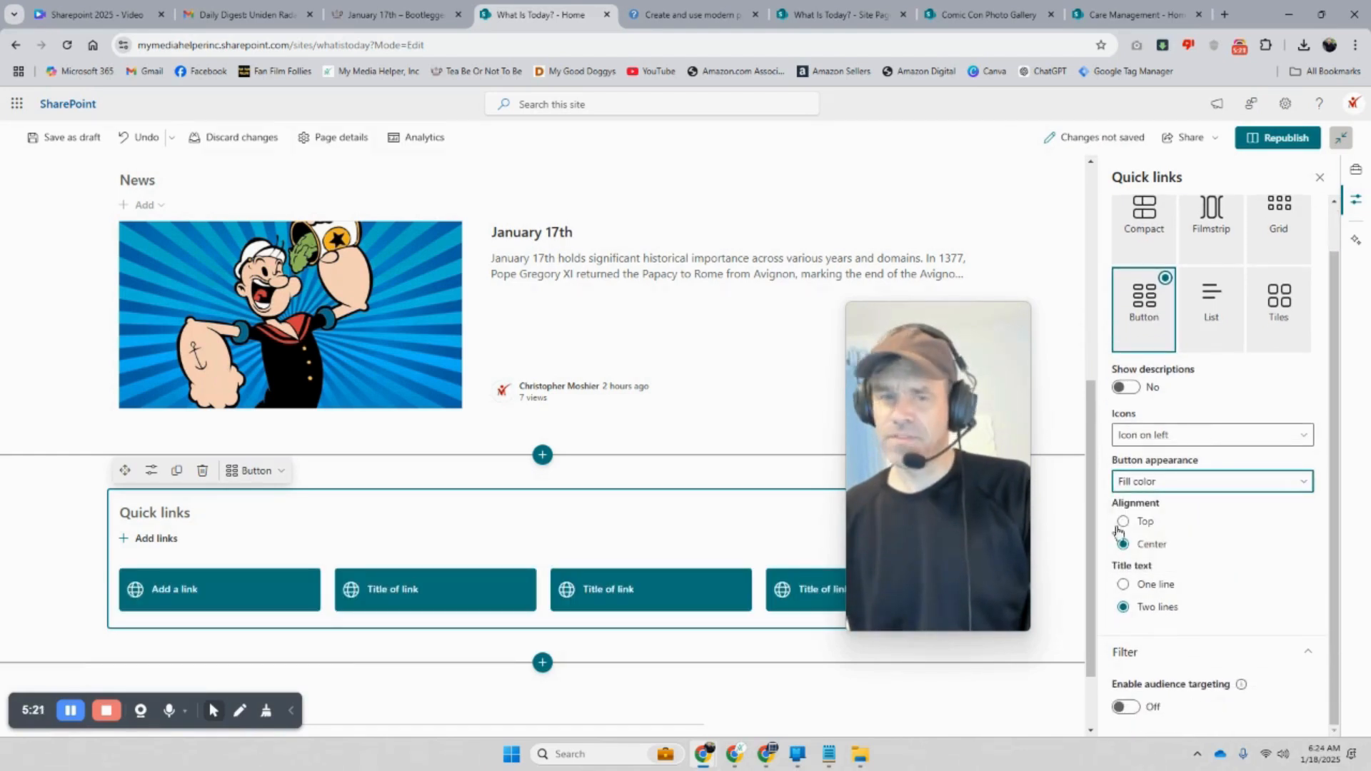
Retitle the News web part as January Holidays and the Quick links web part as Cool Links
{"action": "scroll", "coordinate": [604, 526], "scroll_direction": "up", "scroll_amount": 3}
{"action": "scroll", "coordinate": [602, 527], "scroll_direction": "down", "scroll_amount": 5}
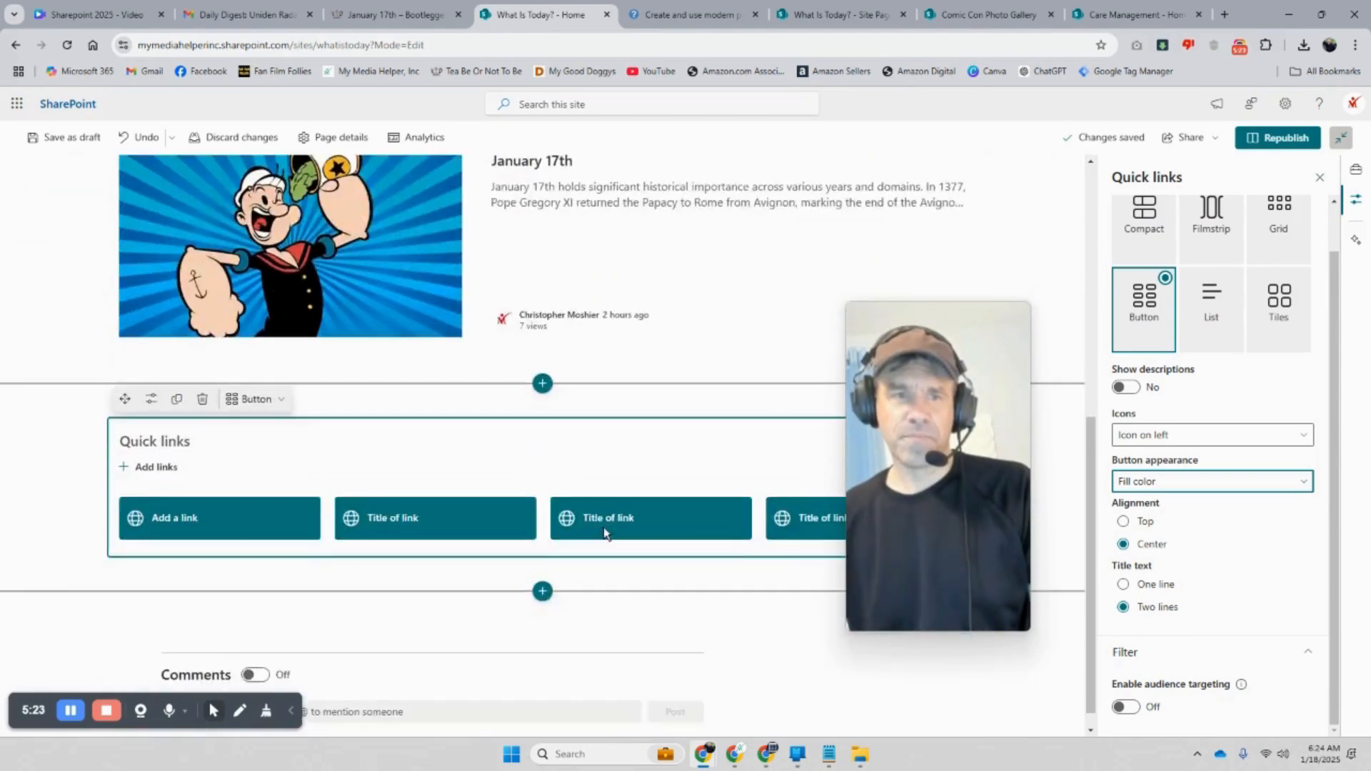
{"action": "scroll", "coordinate": [603, 527], "scroll_direction": "up", "scroll_amount": 4}
{"action": "left_click", "coordinate": [153, 328]}
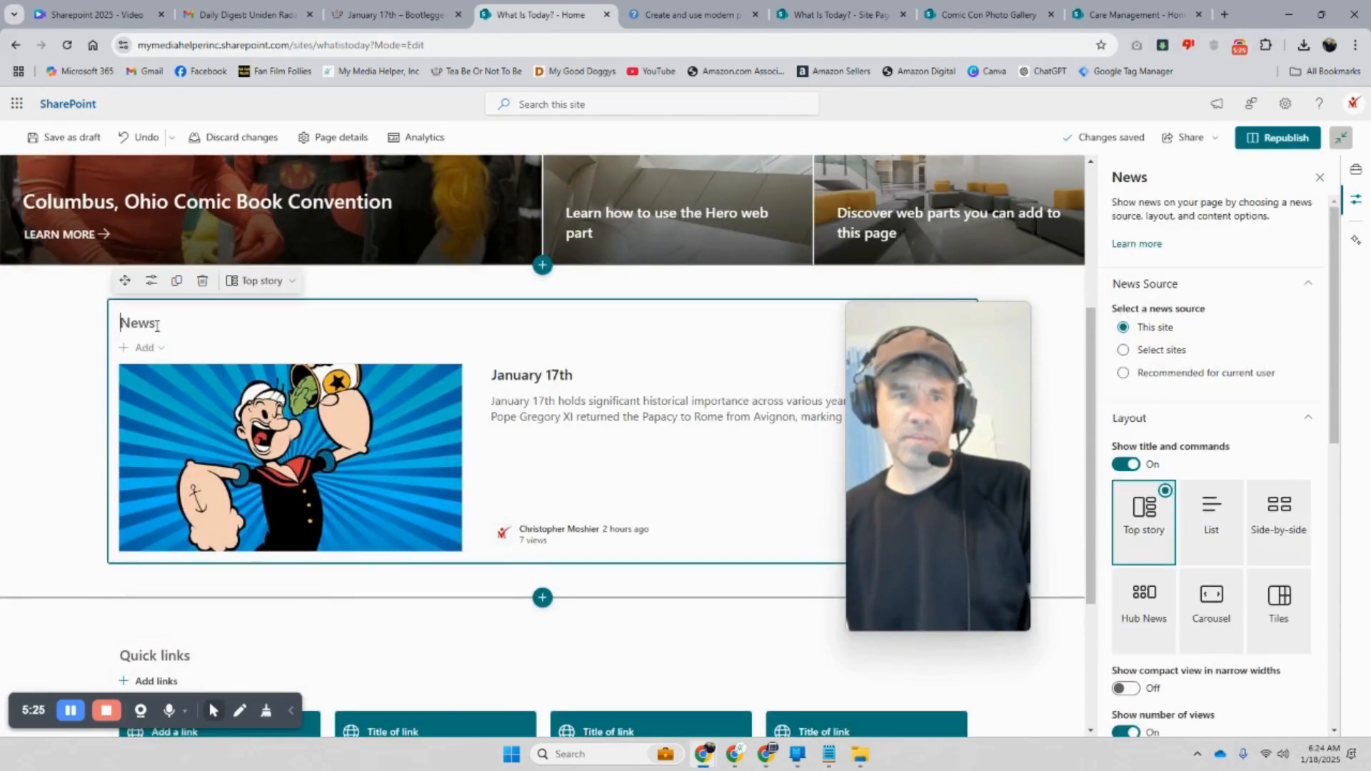
{"action": "key", "text": "ctrl+a"}
{"action": "type", "text": "January"}
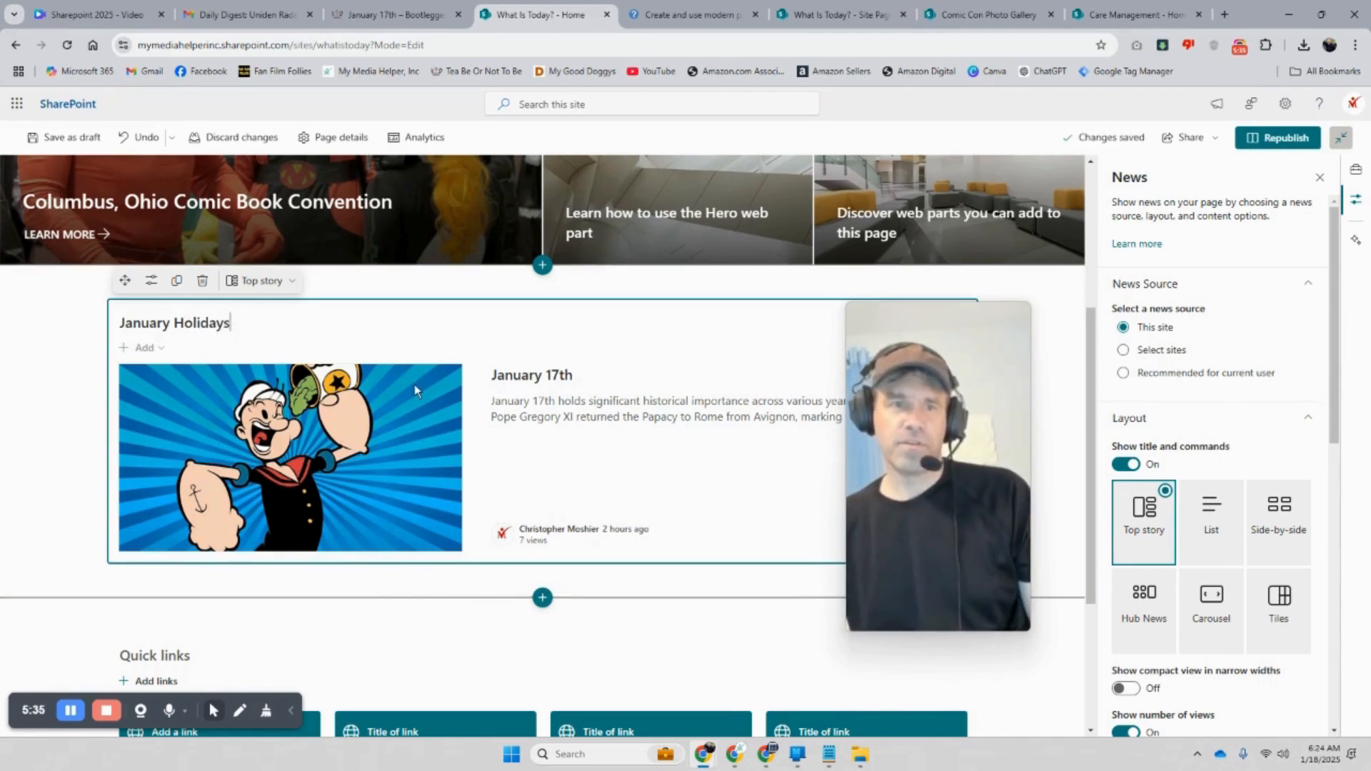
{"action": "scroll", "coordinate": [242, 312], "scroll_direction": "down", "scroll_amount": 3}
{"action": "left_click", "coordinate": [184, 429]}
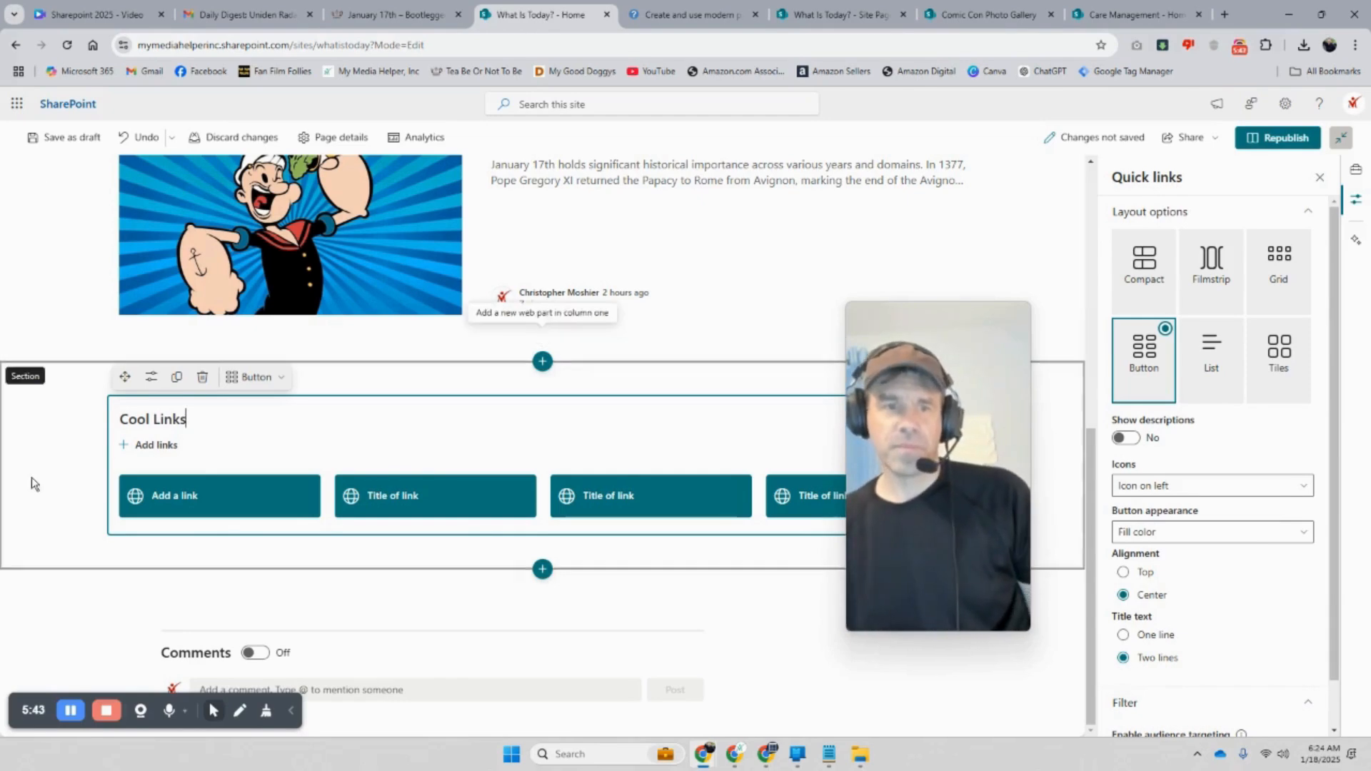
Start adding a link to Cool Links, then open the Dark Horizons website in a new tab and copy its address
{"action": "left_click", "coordinate": [162, 451]}
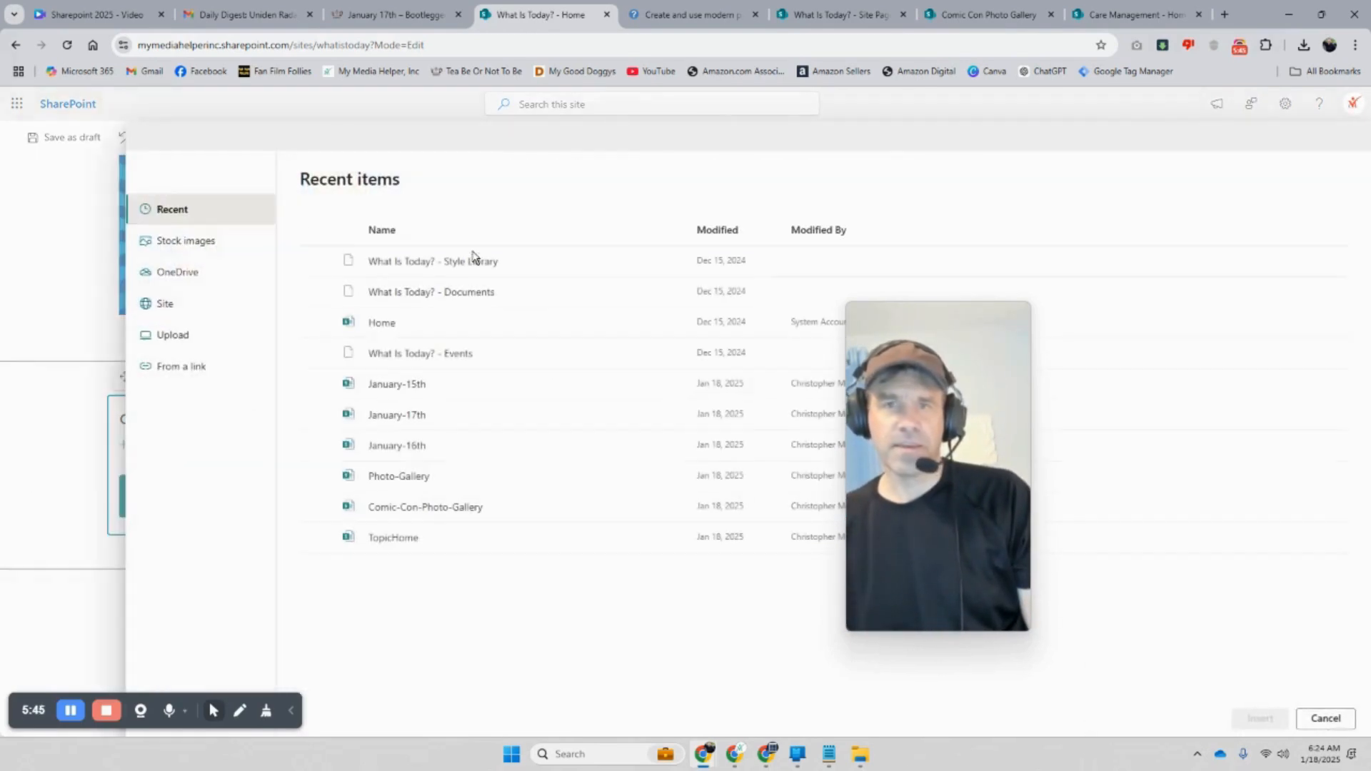
{"action": "left_click", "coordinate": [1223, 16]}
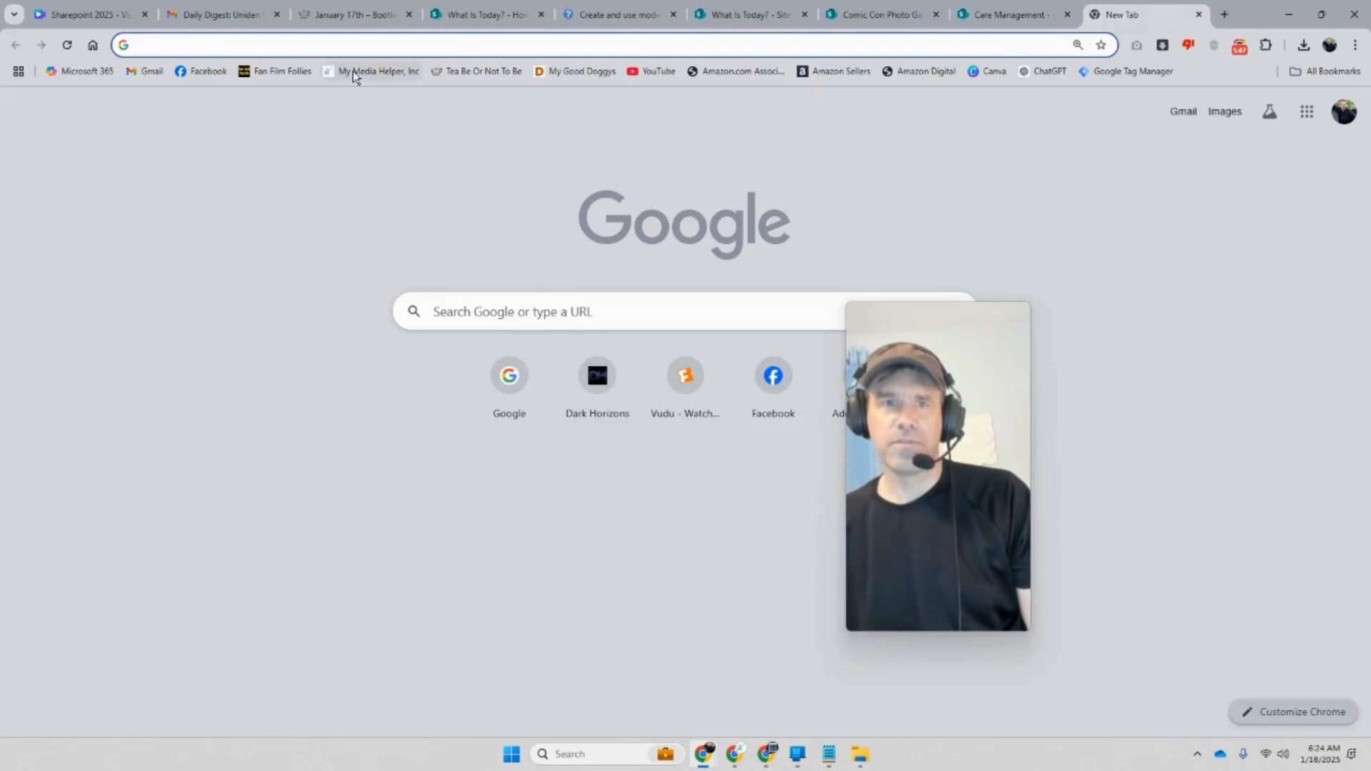
{"action": "left_click", "coordinate": [587, 389]}
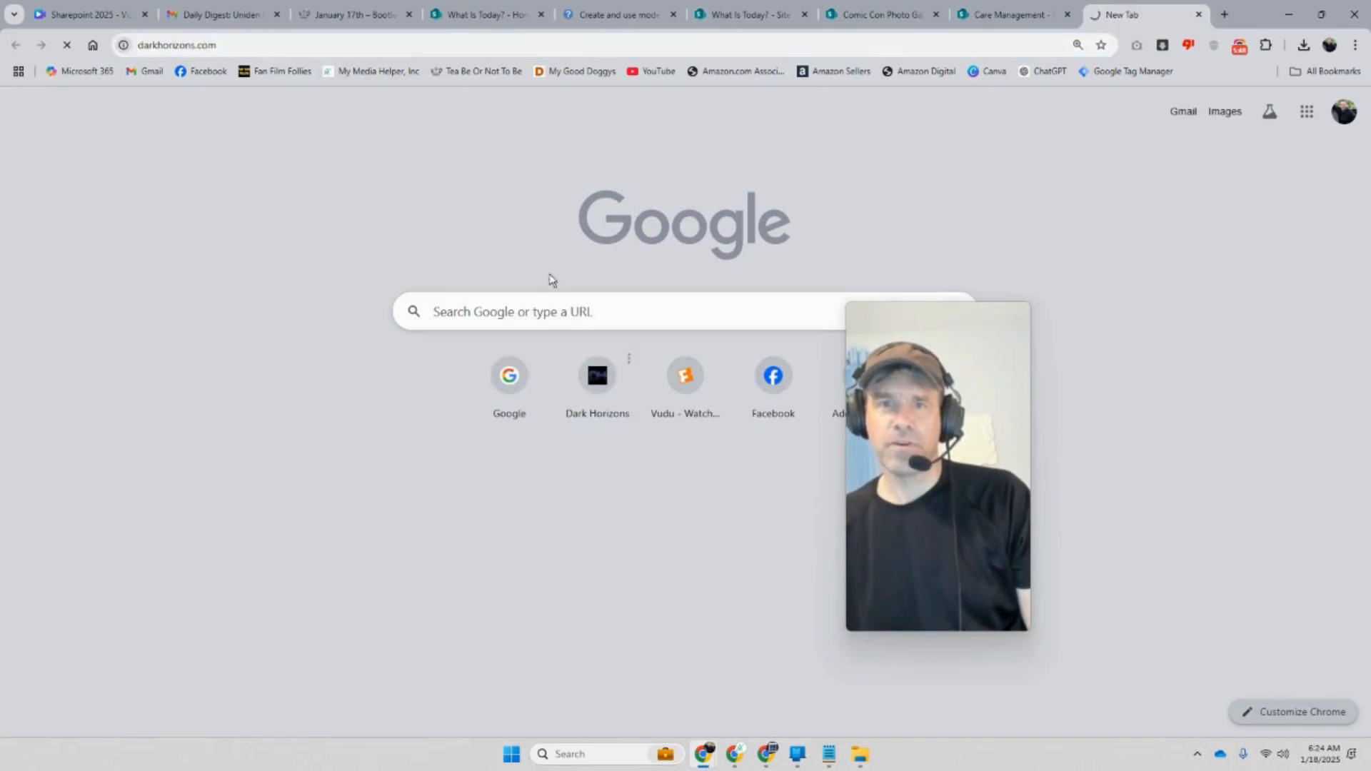
{"action": "right_click", "coordinate": [265, 46]}
{"action": "left_click", "coordinate": [340, 182]}
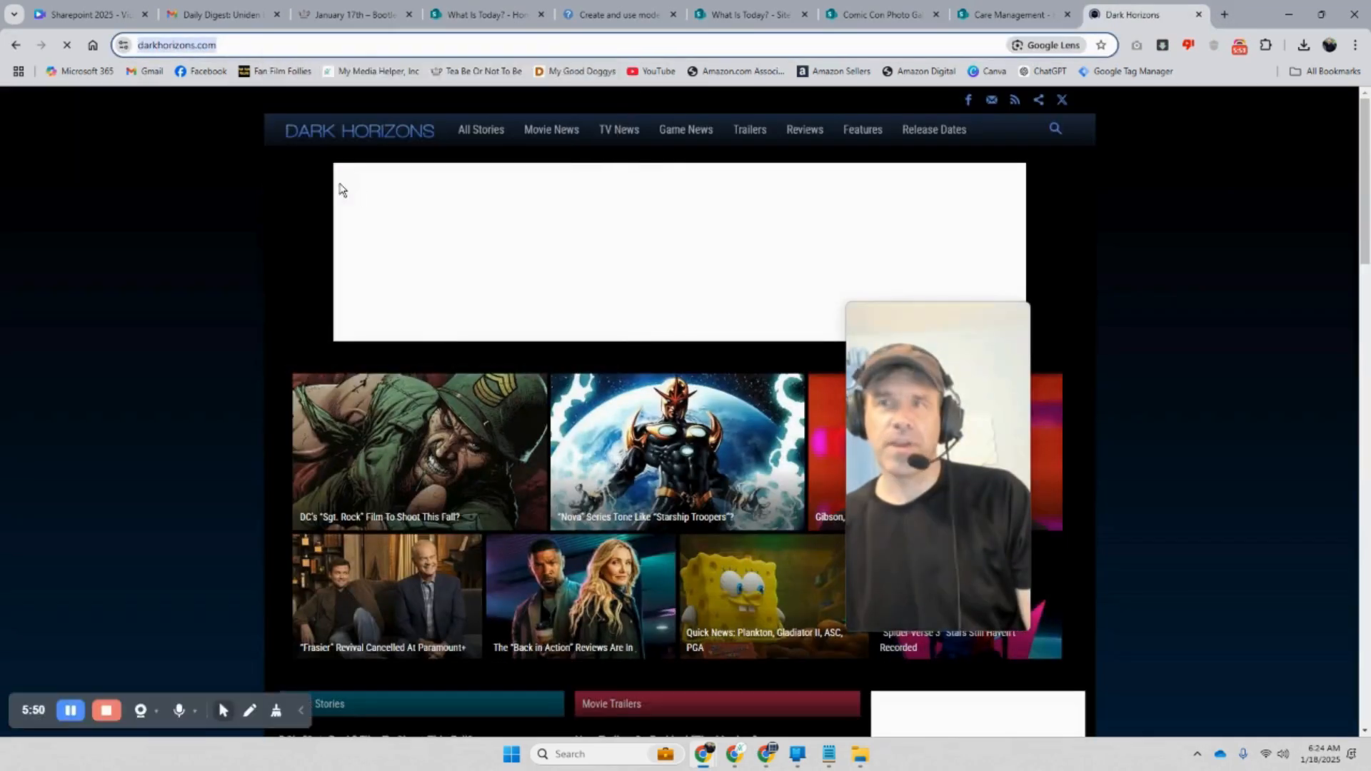
{"action": "left_click", "coordinate": [1010, 14]}
{"action": "left_click", "coordinate": [599, 15]}
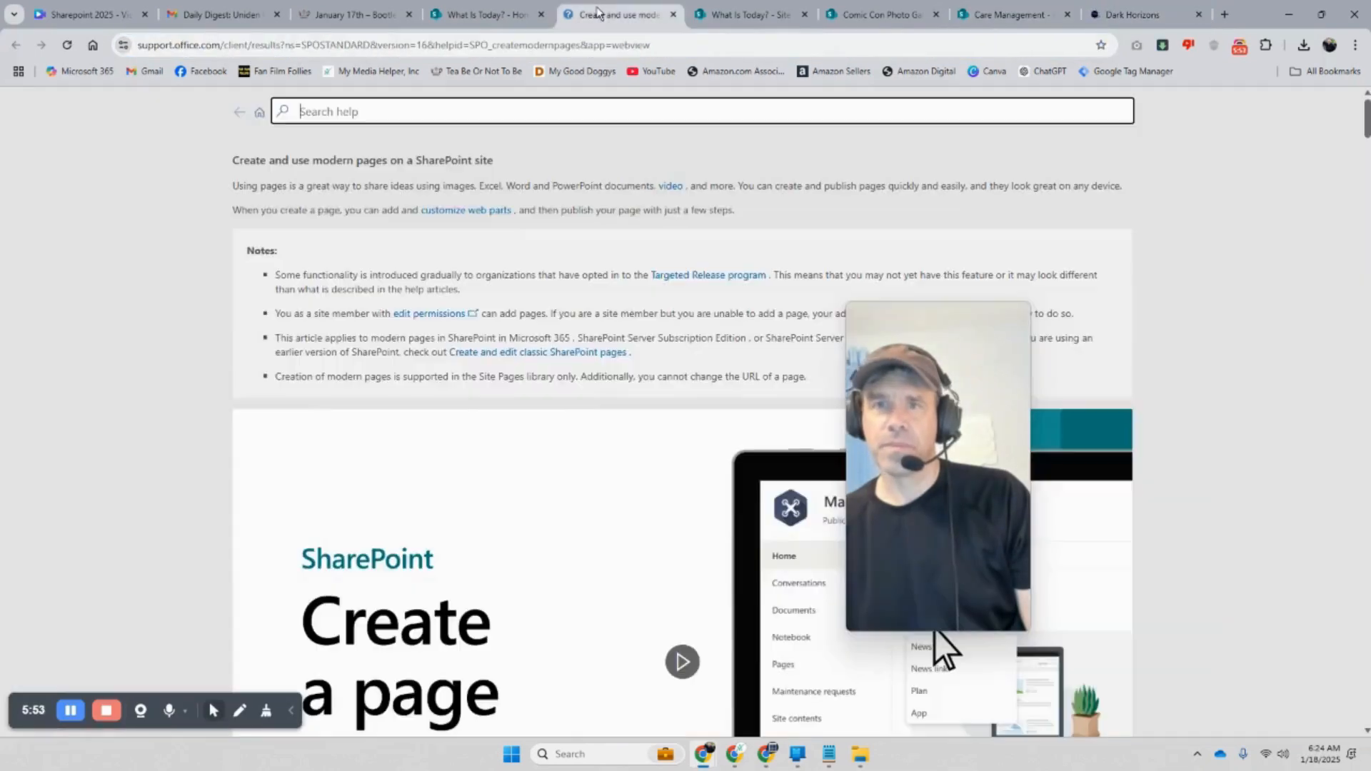
{"action": "left_click", "coordinate": [751, 17]}
{"action": "left_click", "coordinate": [487, 15]}
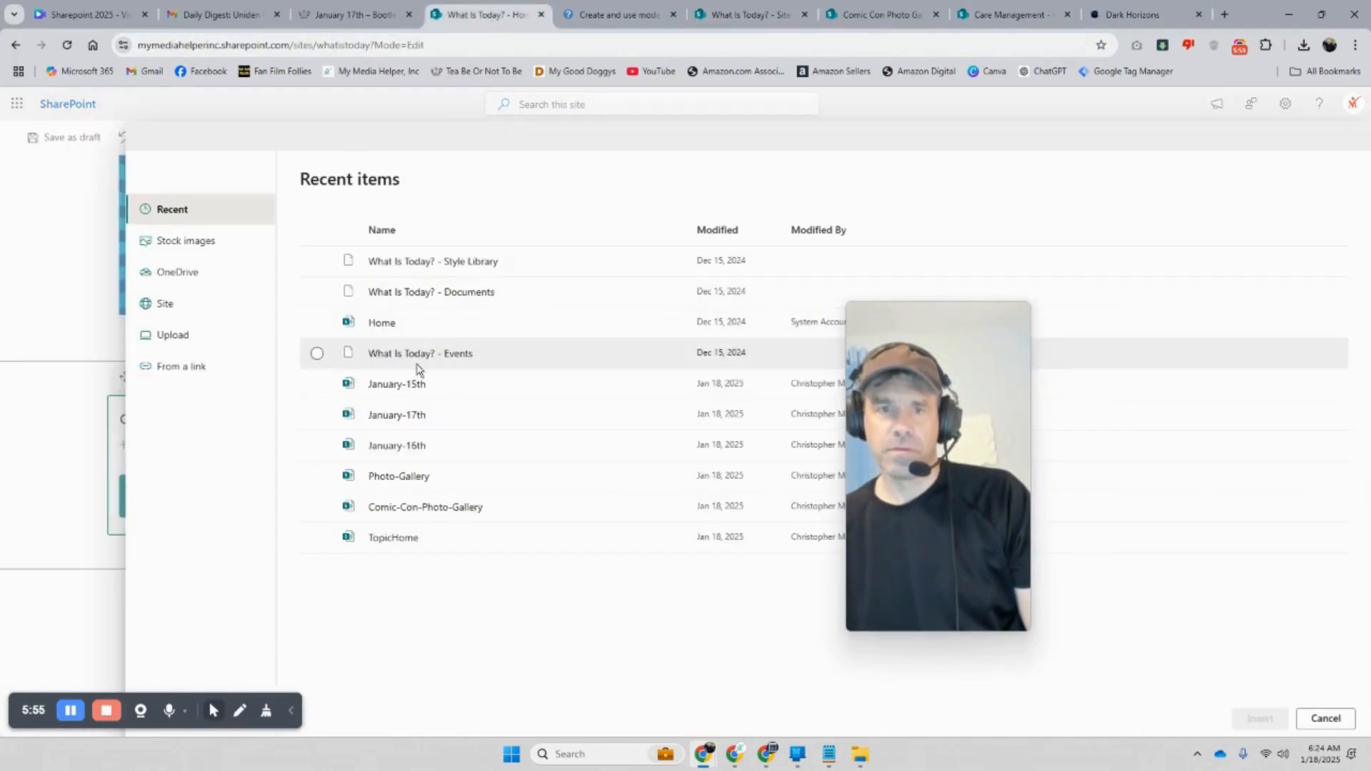
{"action": "left_click", "coordinate": [193, 367]}
{"action": "right_click", "coordinate": [372, 279]}
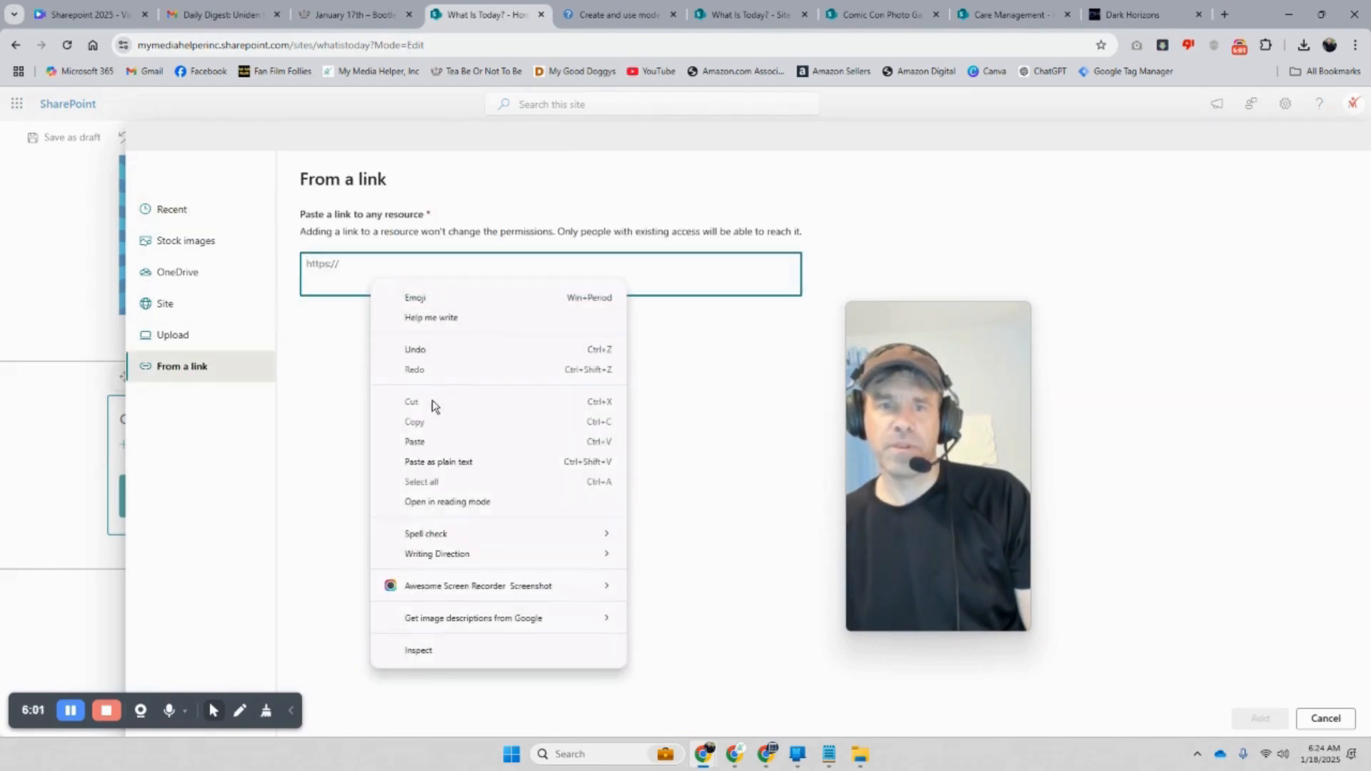
{"action": "left_click", "coordinate": [432, 443]}
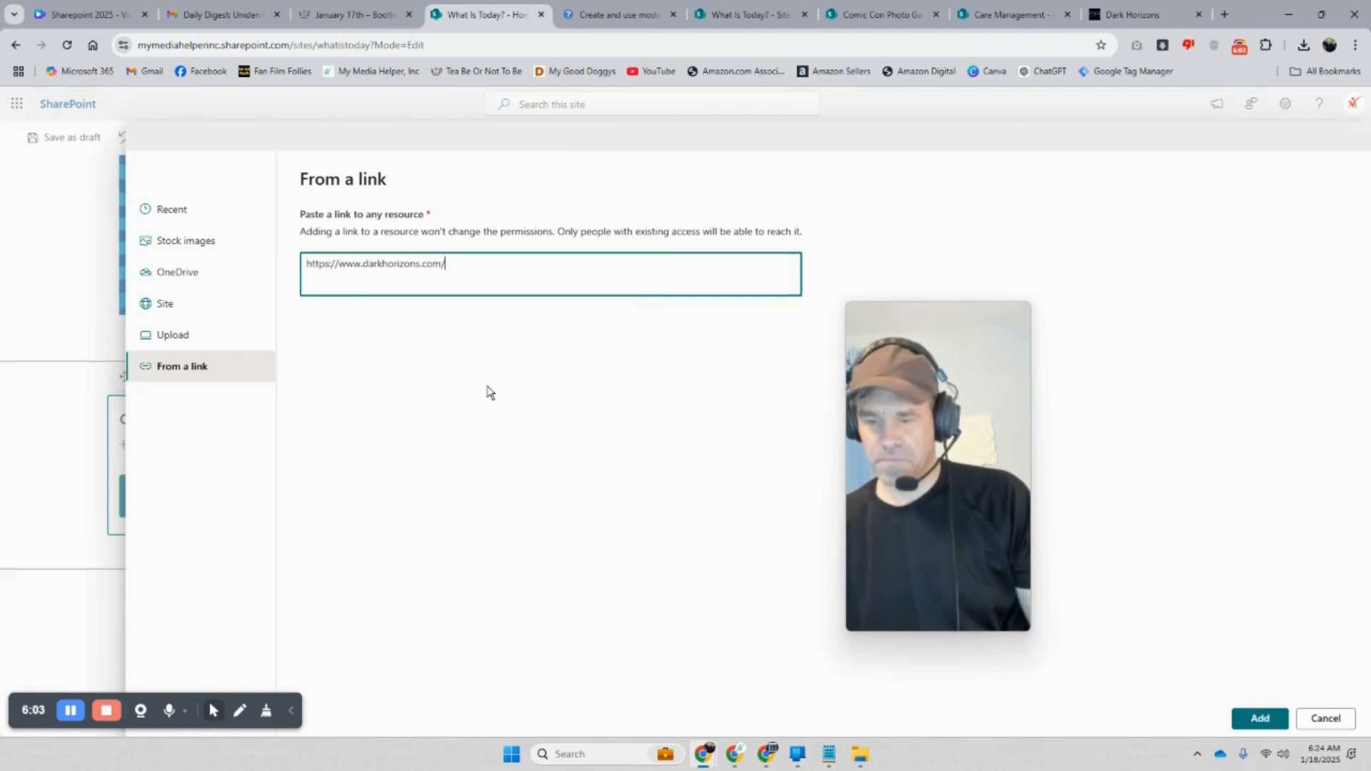
{"action": "key", "text": "BackSpace"}
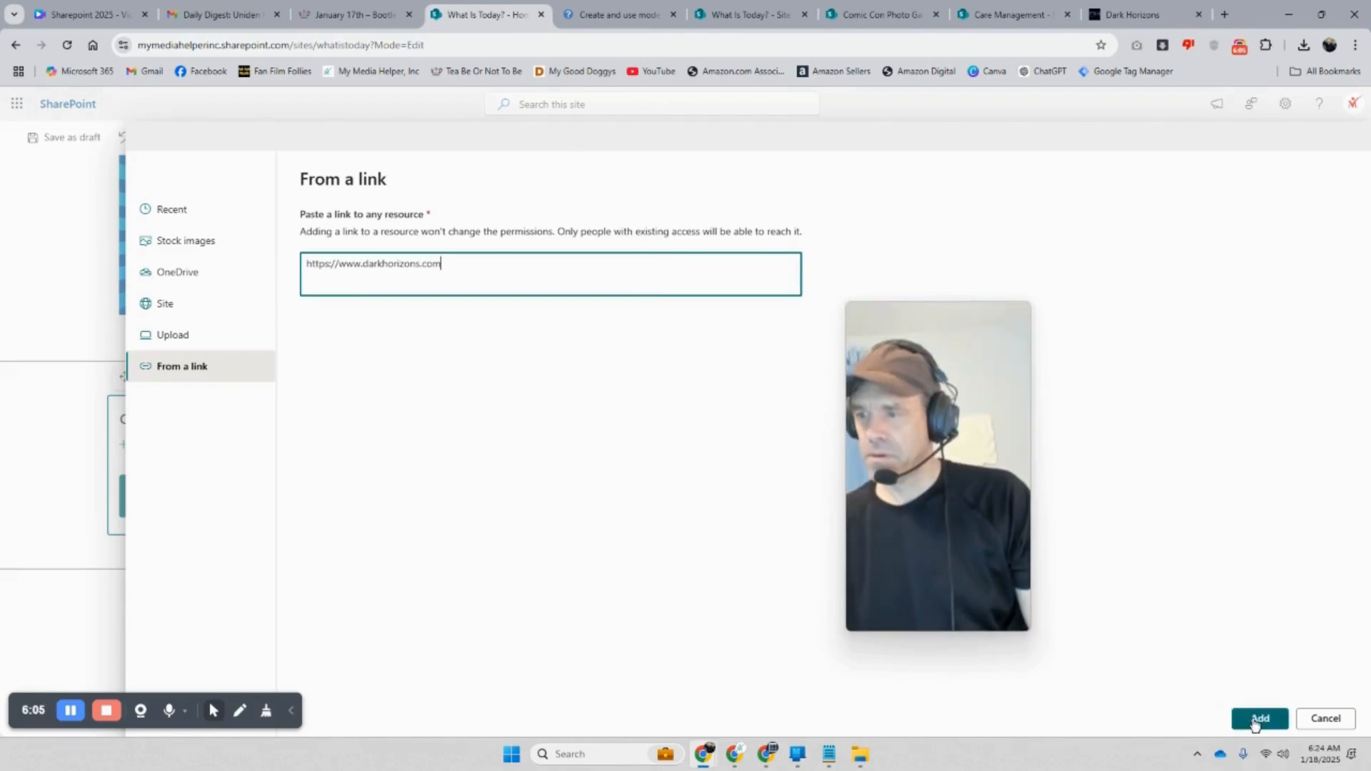
{"action": "left_click", "coordinate": [1257, 718]}
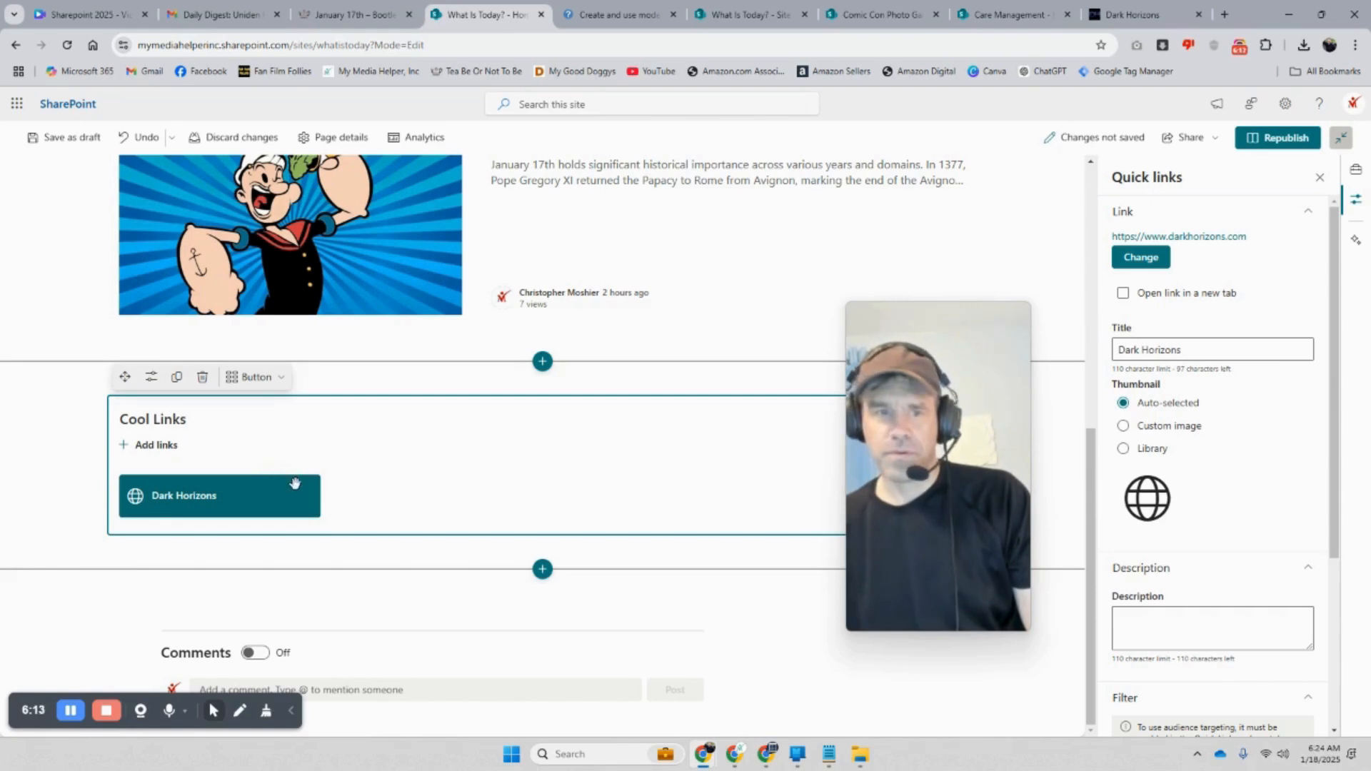
Give the Dark Horizons link a custom thumbnail by uploading the photo of the animal on grass
{"action": "left_click", "coordinate": [1123, 427]}
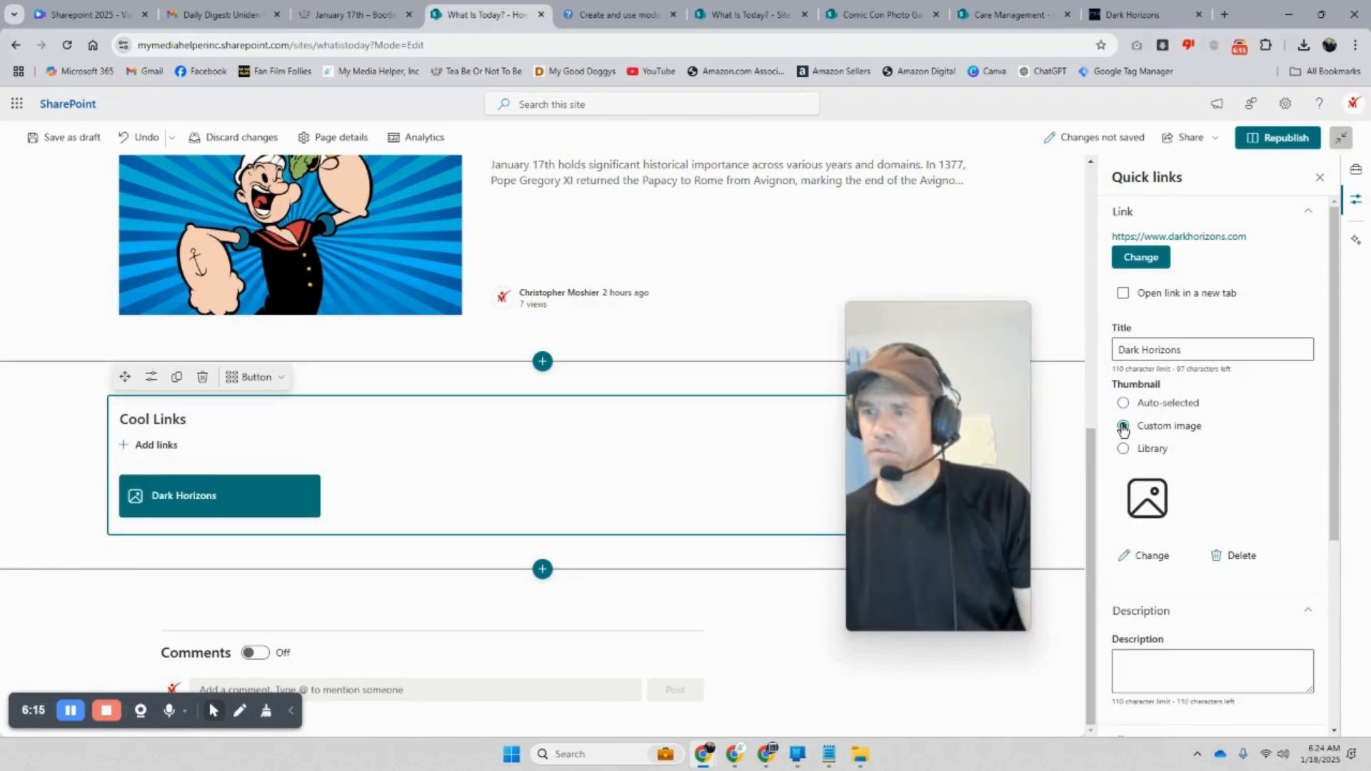
{"action": "left_click", "coordinate": [1153, 557]}
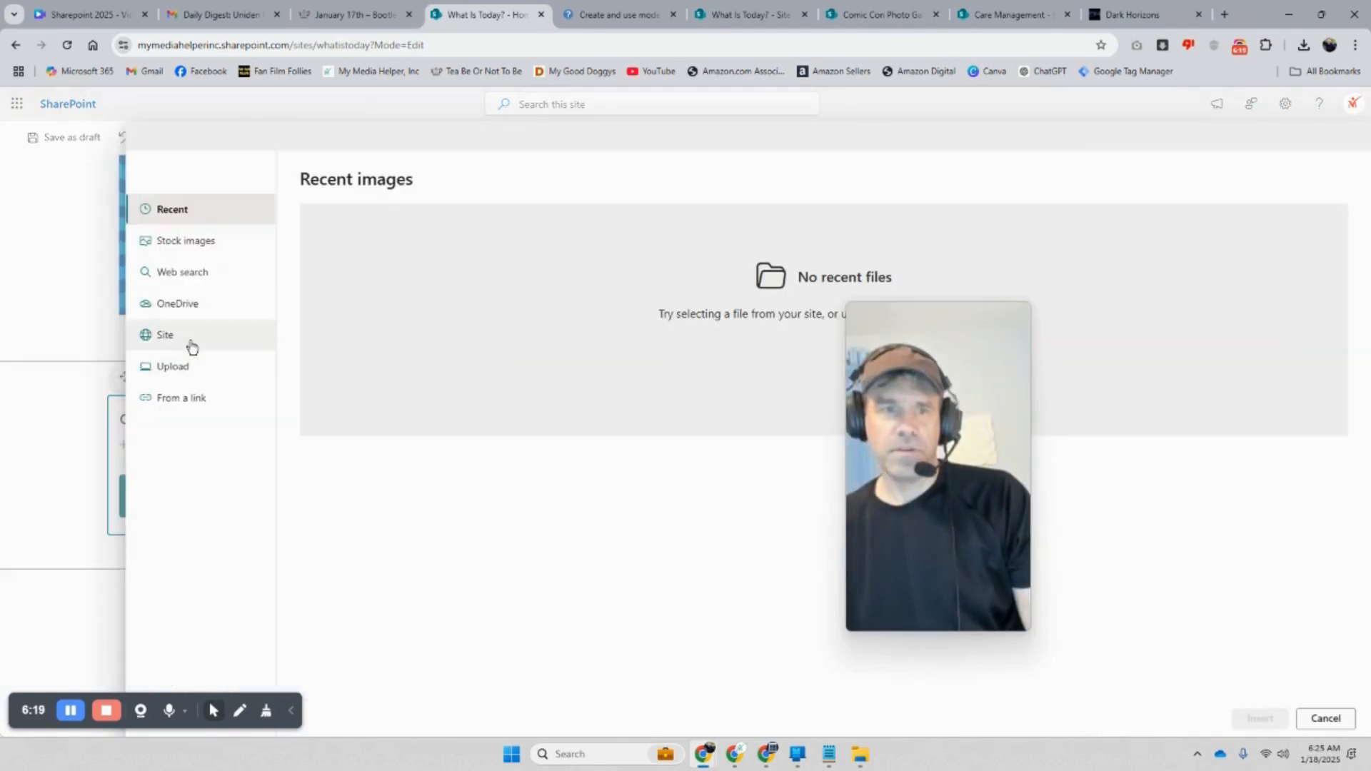
{"action": "left_click", "coordinate": [185, 371]}
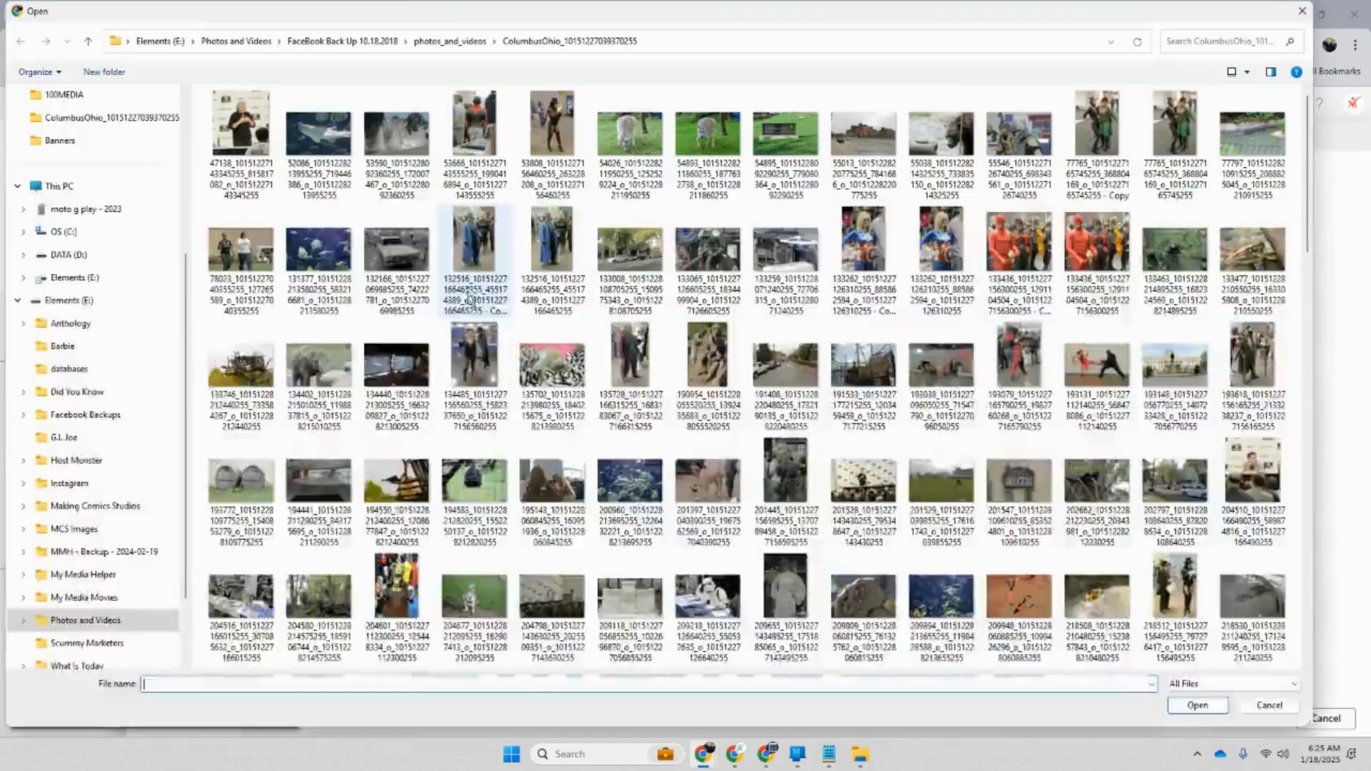
{"action": "double_click", "coordinate": [706, 138]}
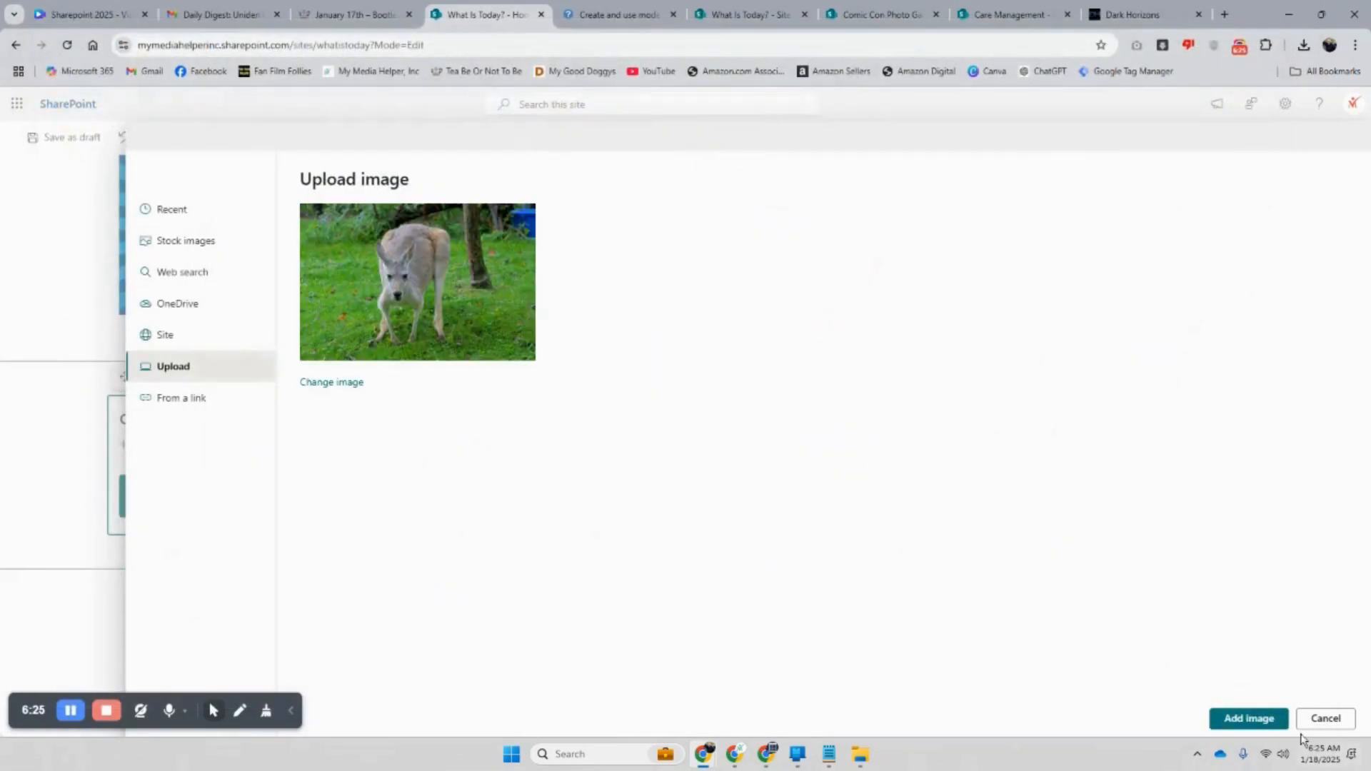
{"action": "left_click", "coordinate": [1254, 720]}
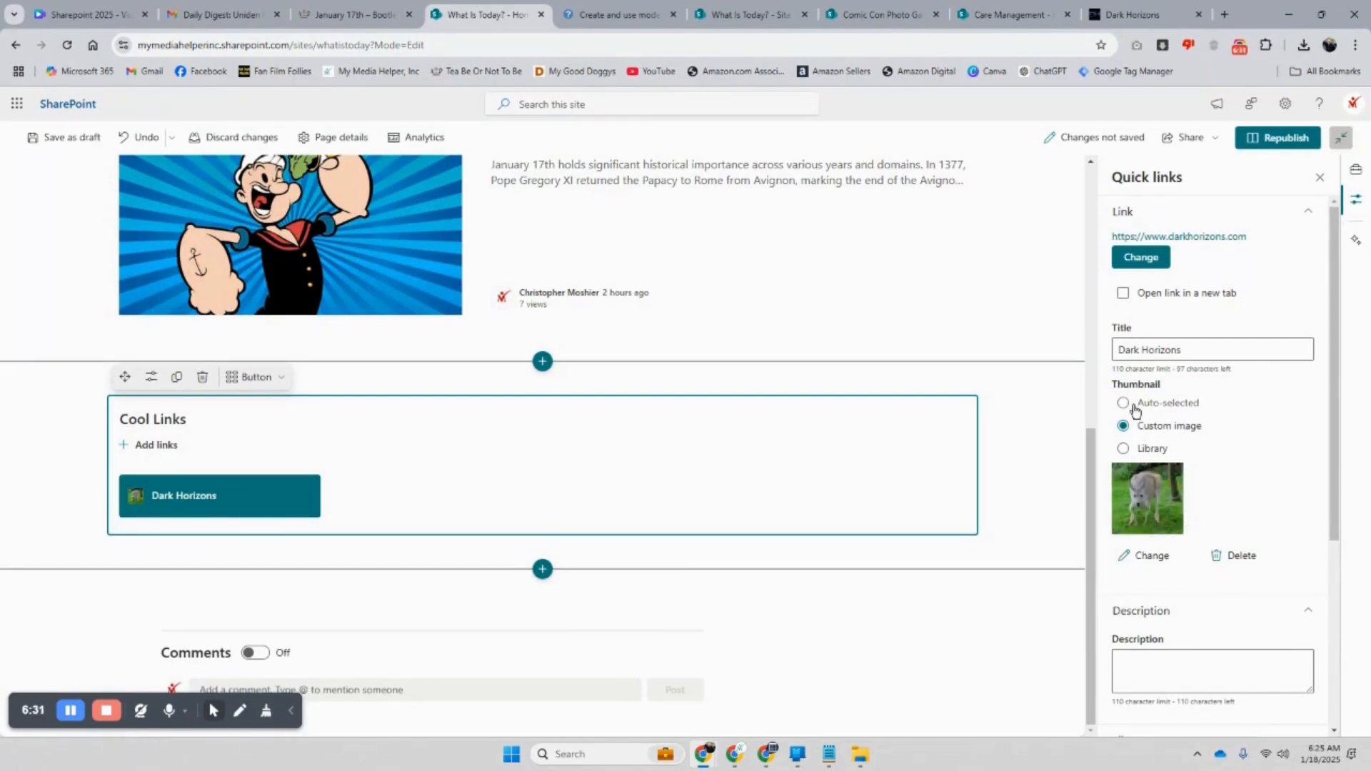
Switch the Dark Horizons link's thumbnail to the sentimentanalysis icon from the library
{"action": "left_click", "coordinate": [1125, 450]}
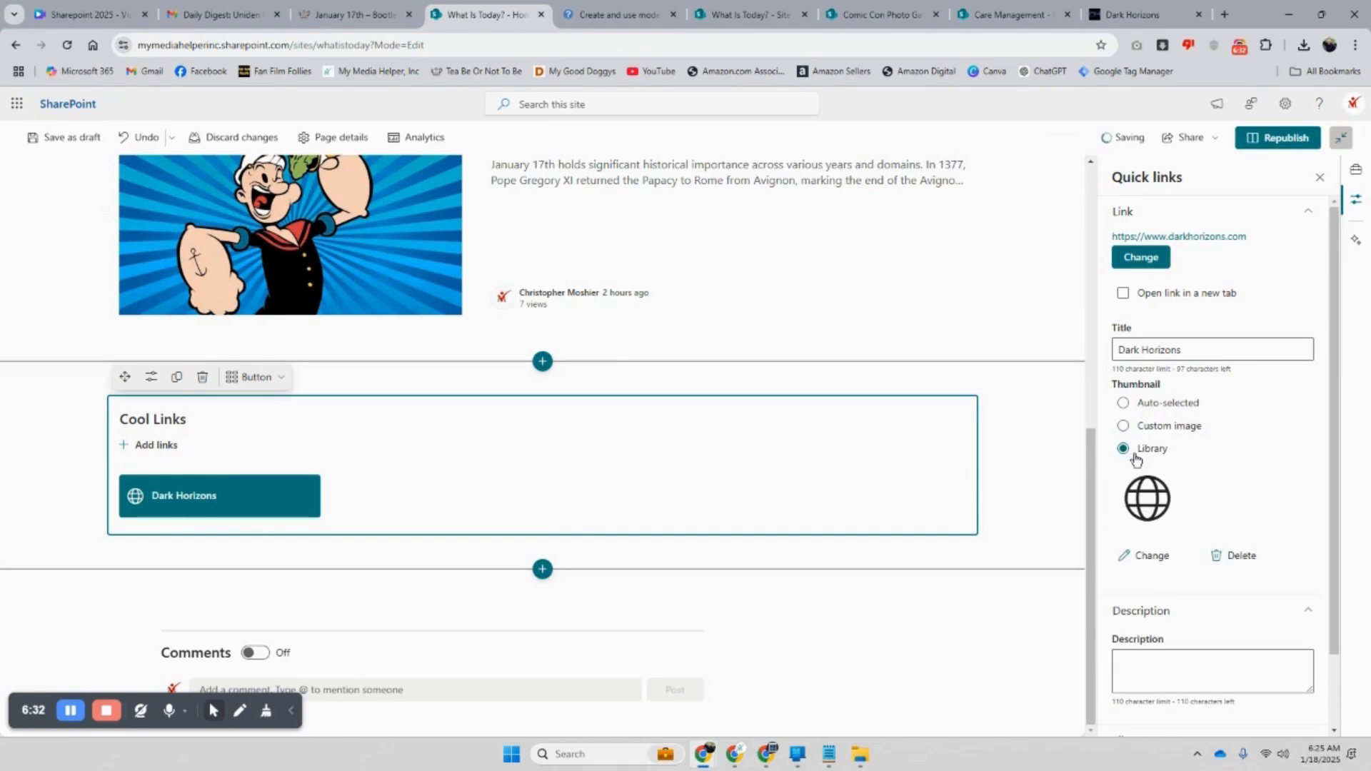
{"action": "left_click", "coordinate": [1161, 559]}
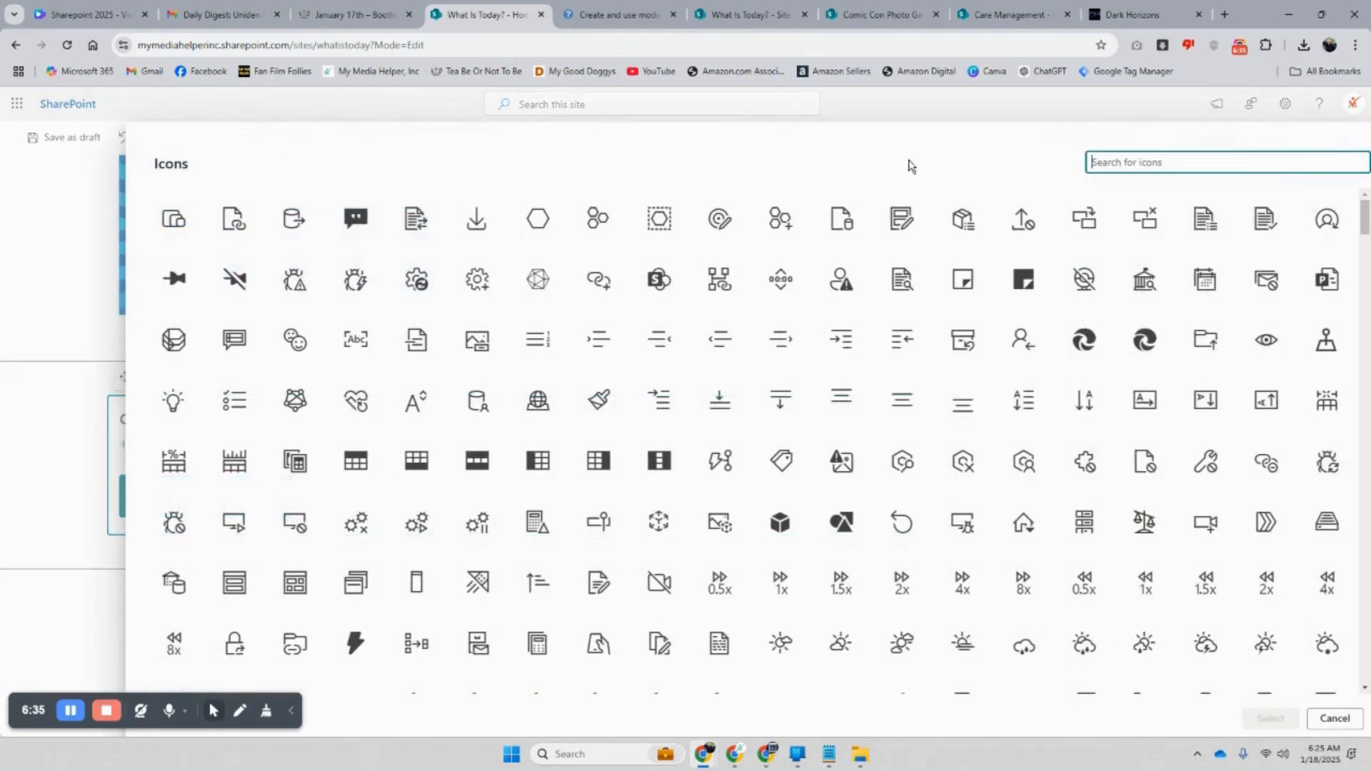
{"action": "left_click", "coordinate": [315, 353]}
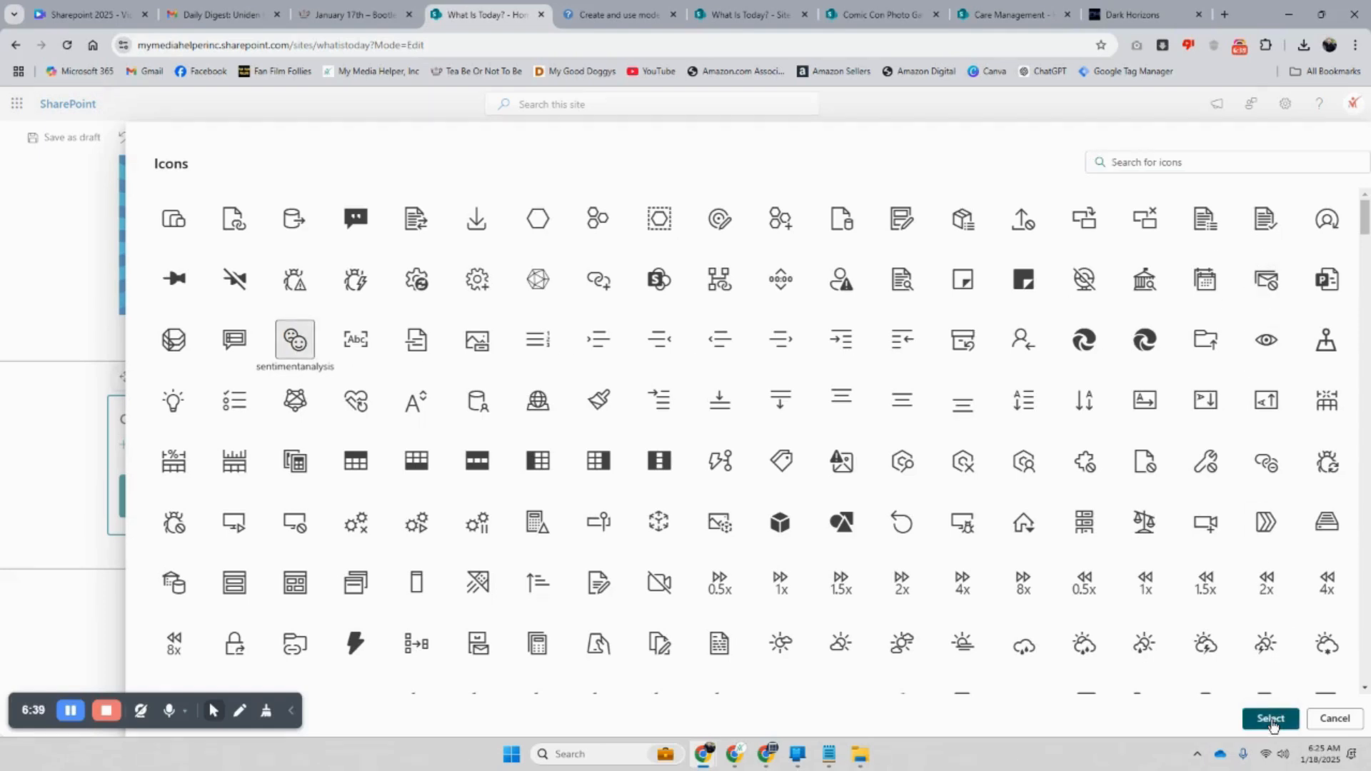
{"action": "left_click", "coordinate": [1271, 719]}
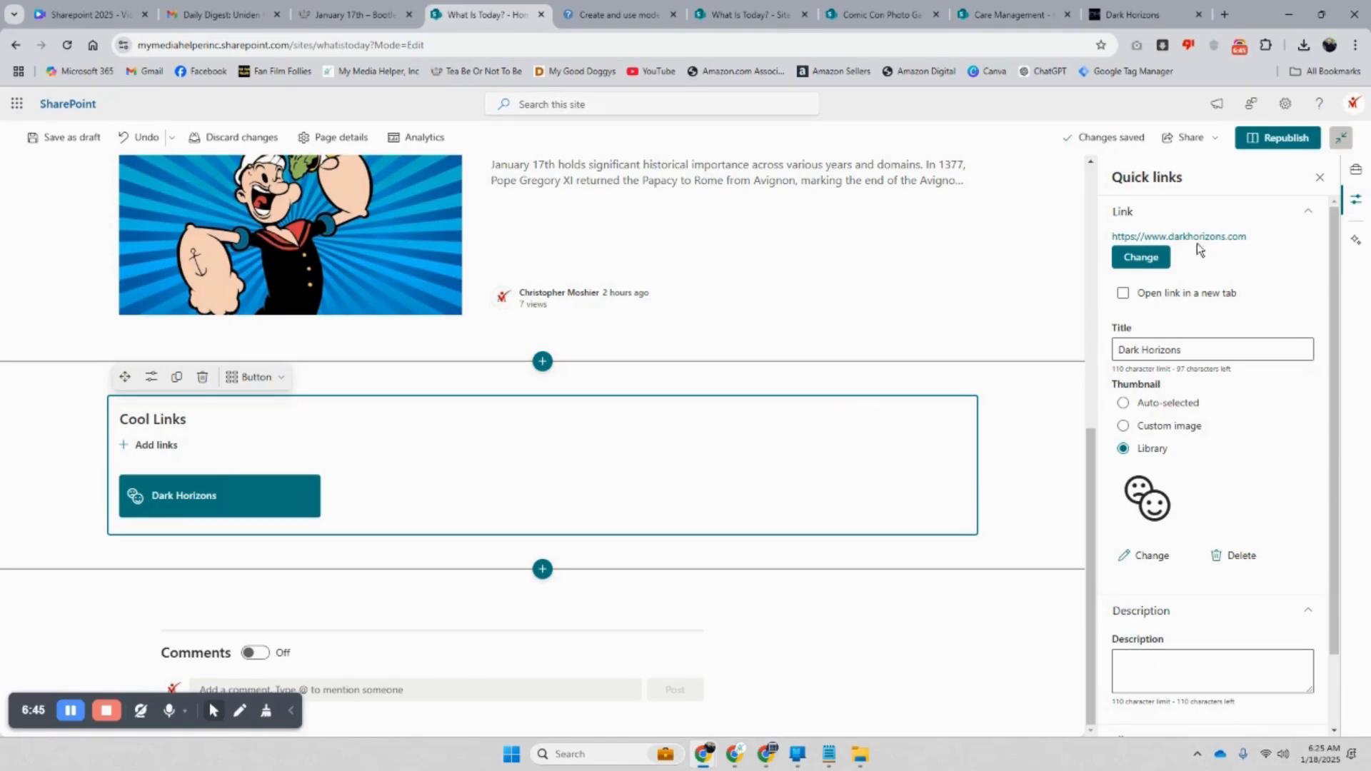
Republish the home page, test the Dark Horizons link under Cool Links, and return to the home page
{"action": "left_click", "coordinate": [1277, 141]}
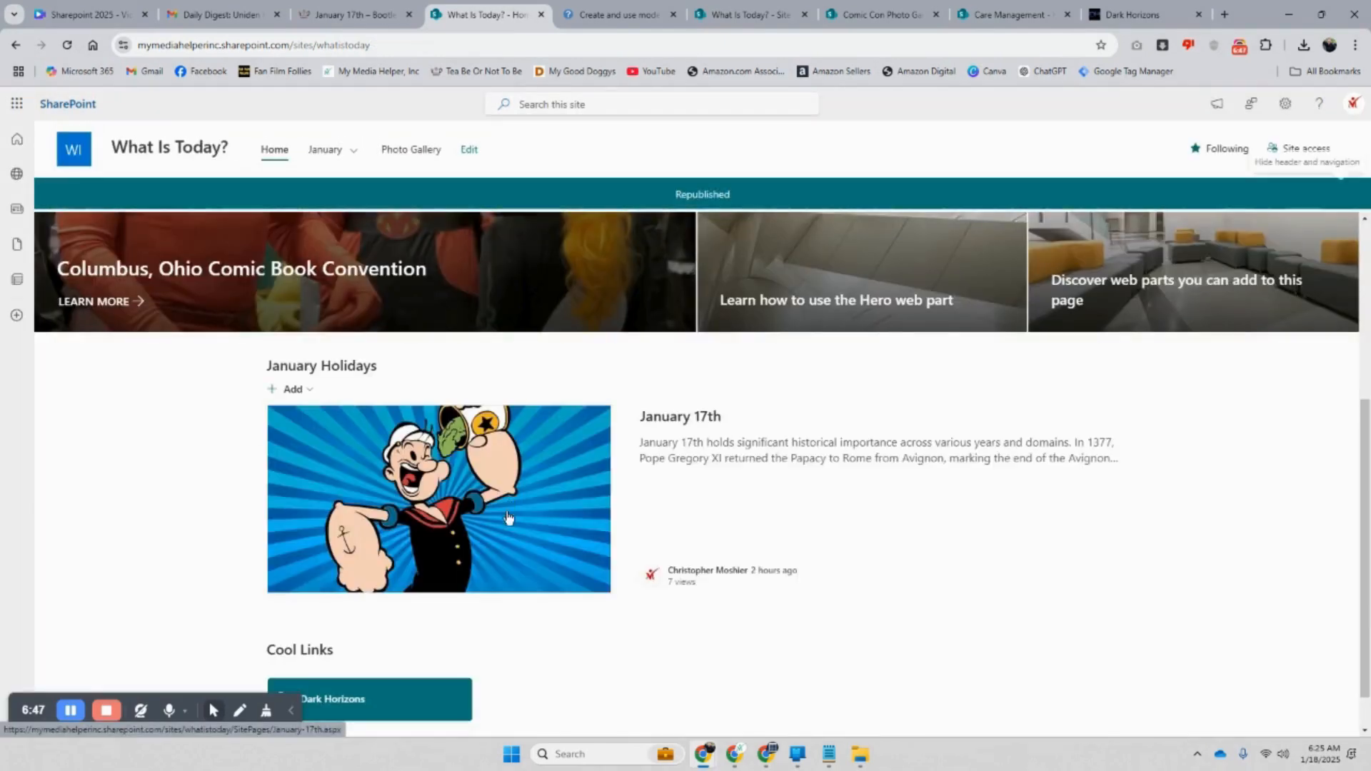
{"action": "left_click", "coordinate": [315, 662]}
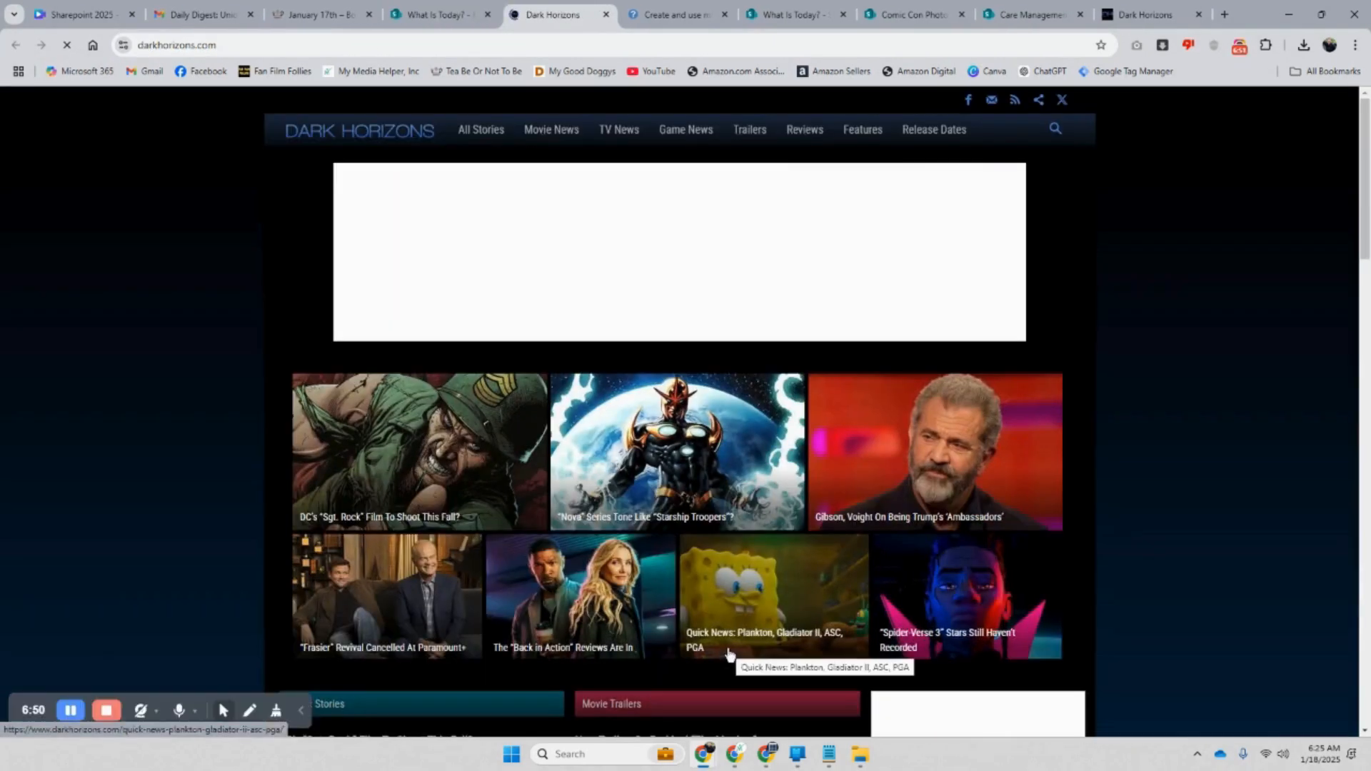
{"action": "left_click", "coordinate": [426, 15]}
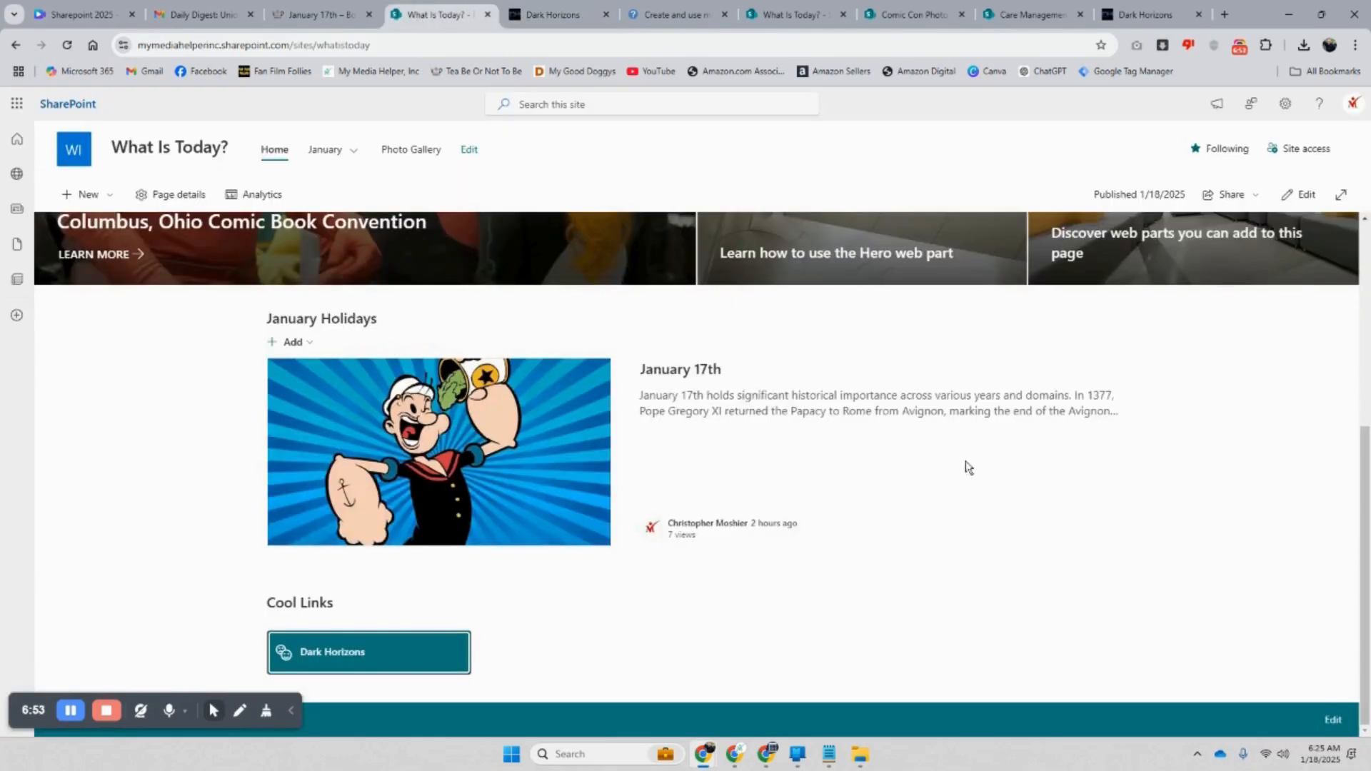
Reopen the home page for editing and open the Dark Horizons link's settings at its description field
{"action": "left_click", "coordinate": [1301, 195]}
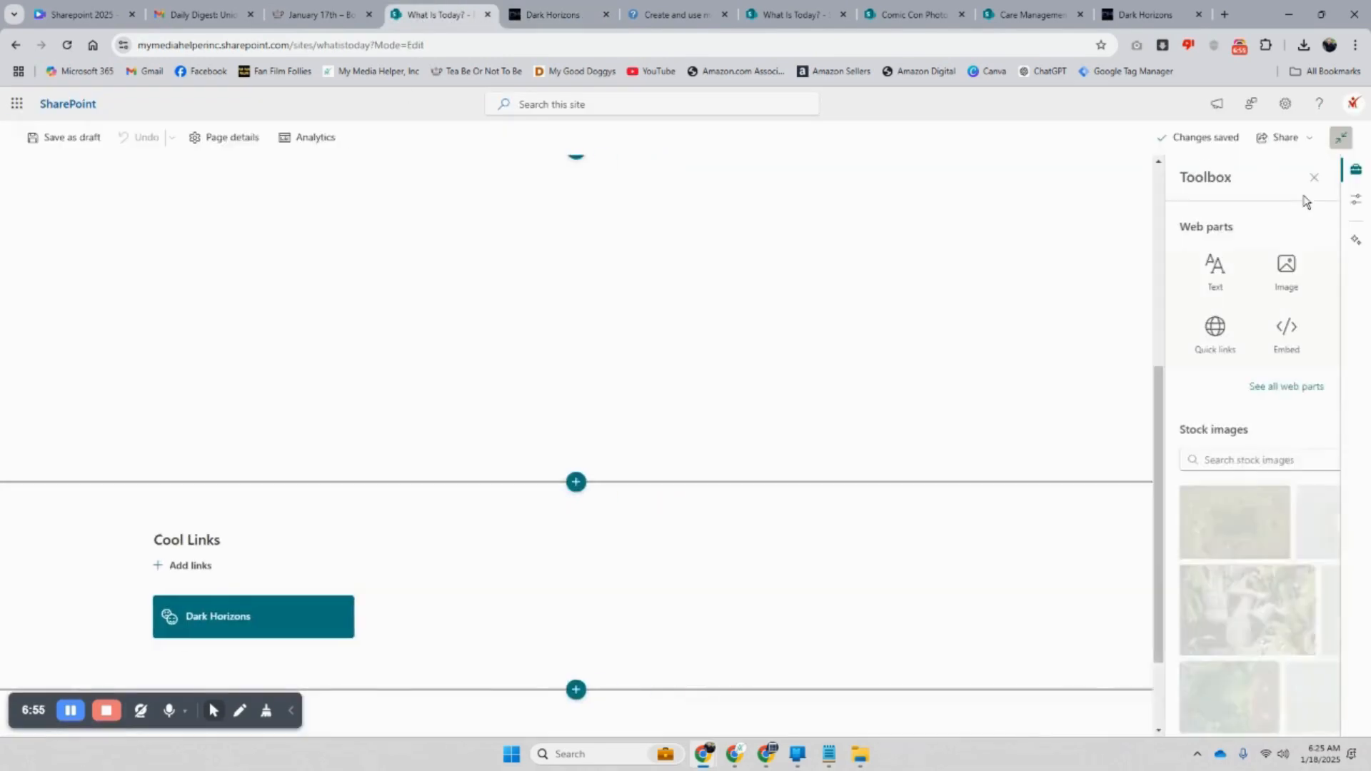
{"action": "scroll", "coordinate": [315, 545], "scroll_direction": "down", "scroll_amount": 2}
{"action": "left_click", "coordinate": [175, 505]}
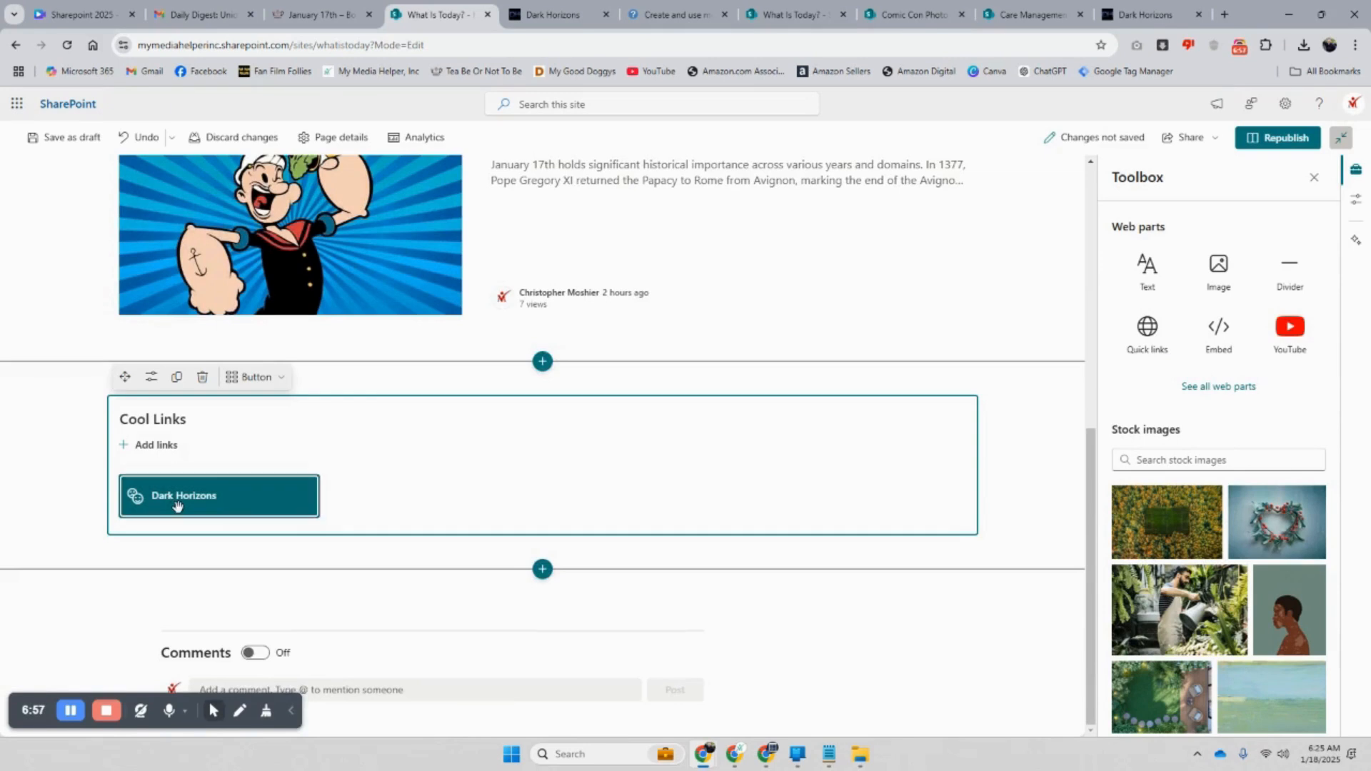
{"action": "left_click", "coordinate": [253, 502]}
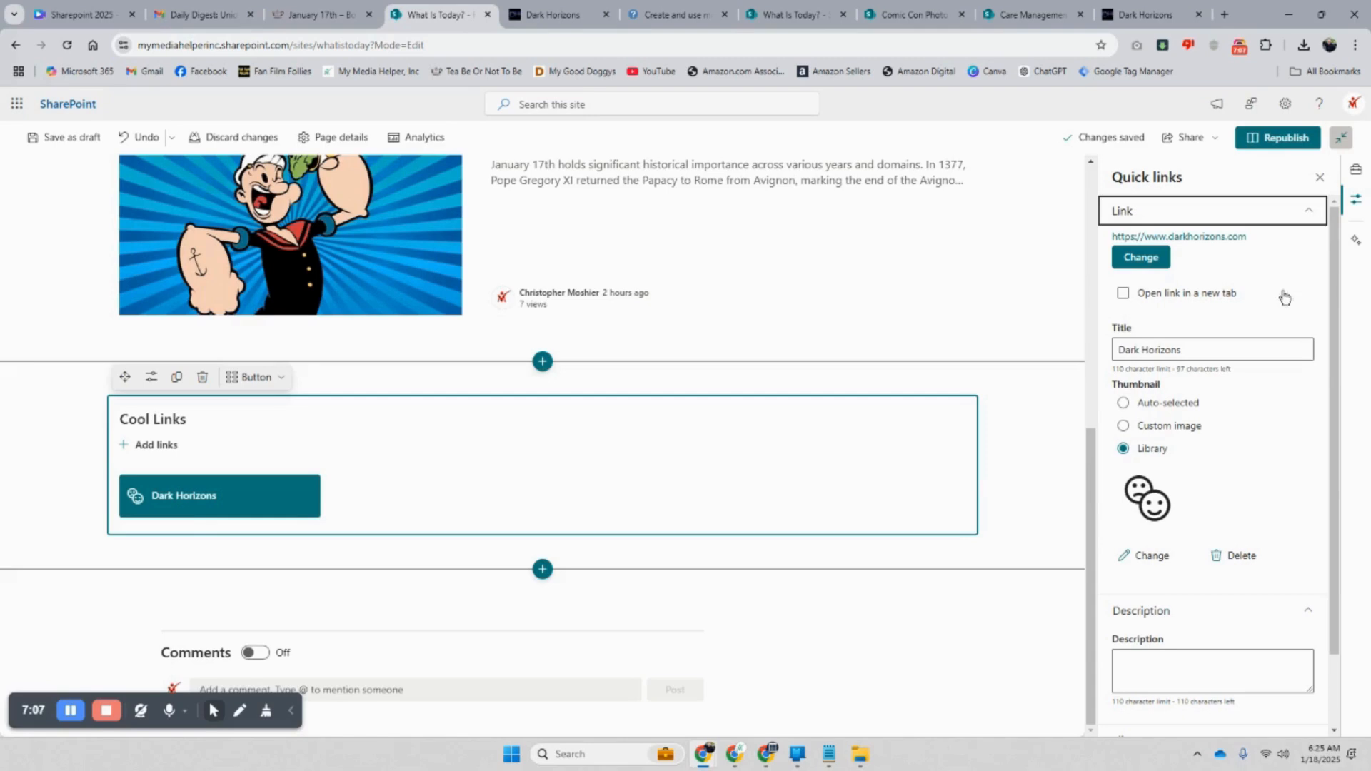
{"action": "left_click", "coordinate": [1148, 667]}
{"action": "scroll", "coordinate": [1143, 679], "scroll_direction": "down", "scroll_amount": 1}
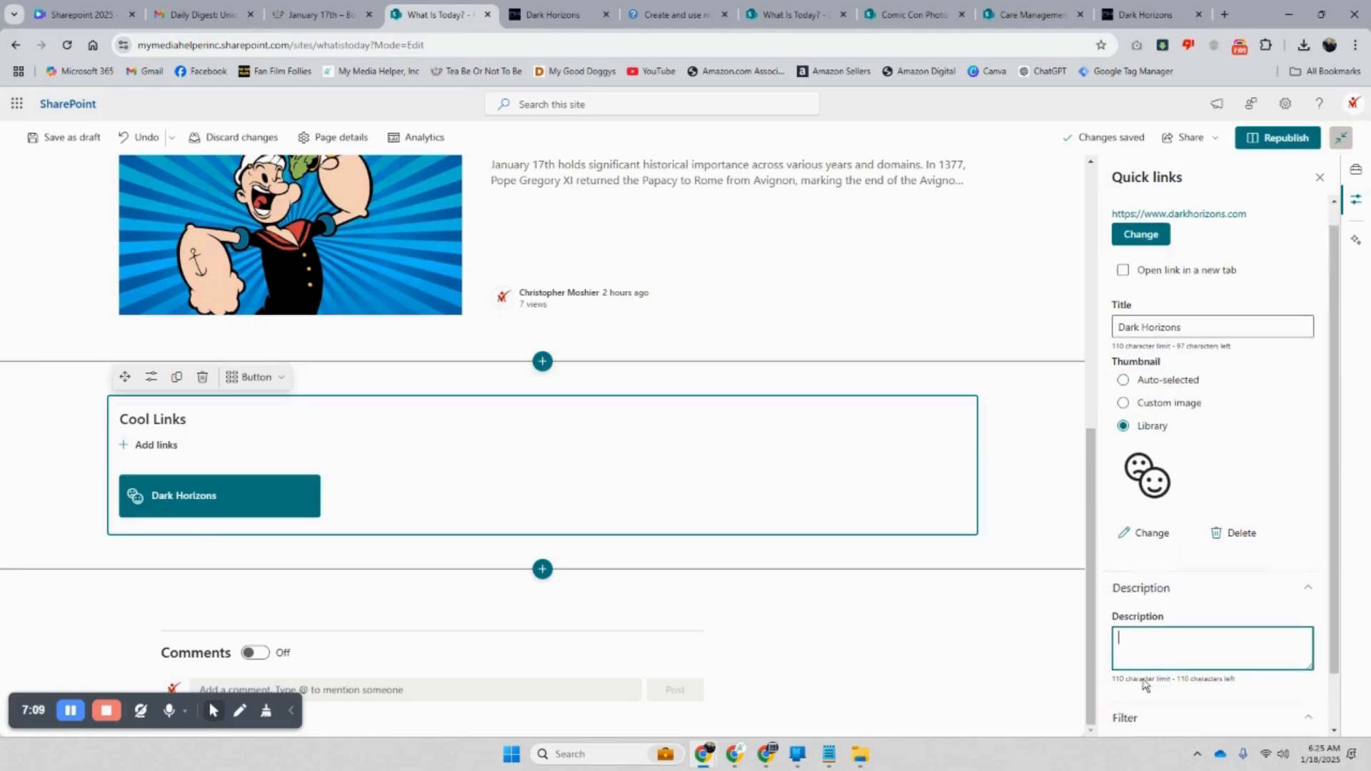
Add a one-column section below the Cool Links section
{"action": "left_click", "coordinate": [542, 570]}
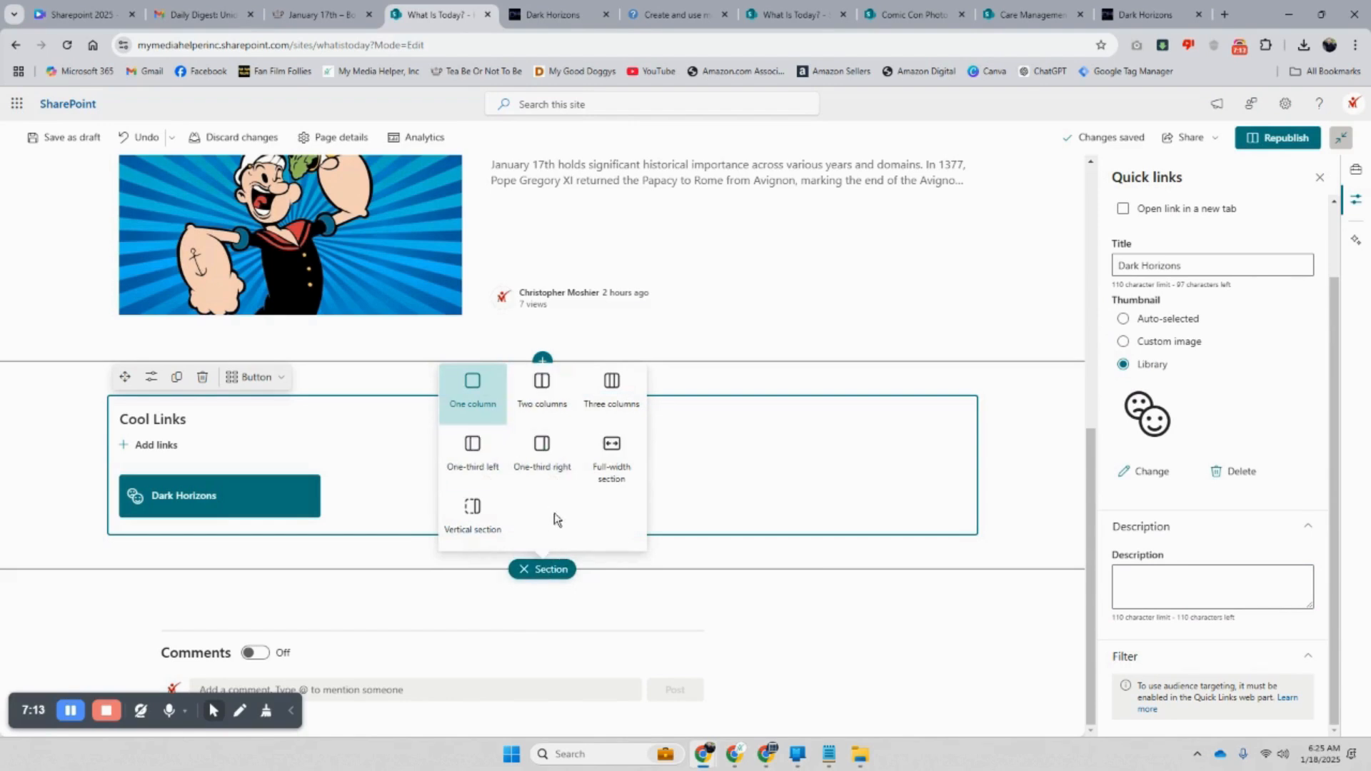
{"action": "left_click", "coordinate": [598, 643]}
{"action": "left_click", "coordinate": [543, 570]}
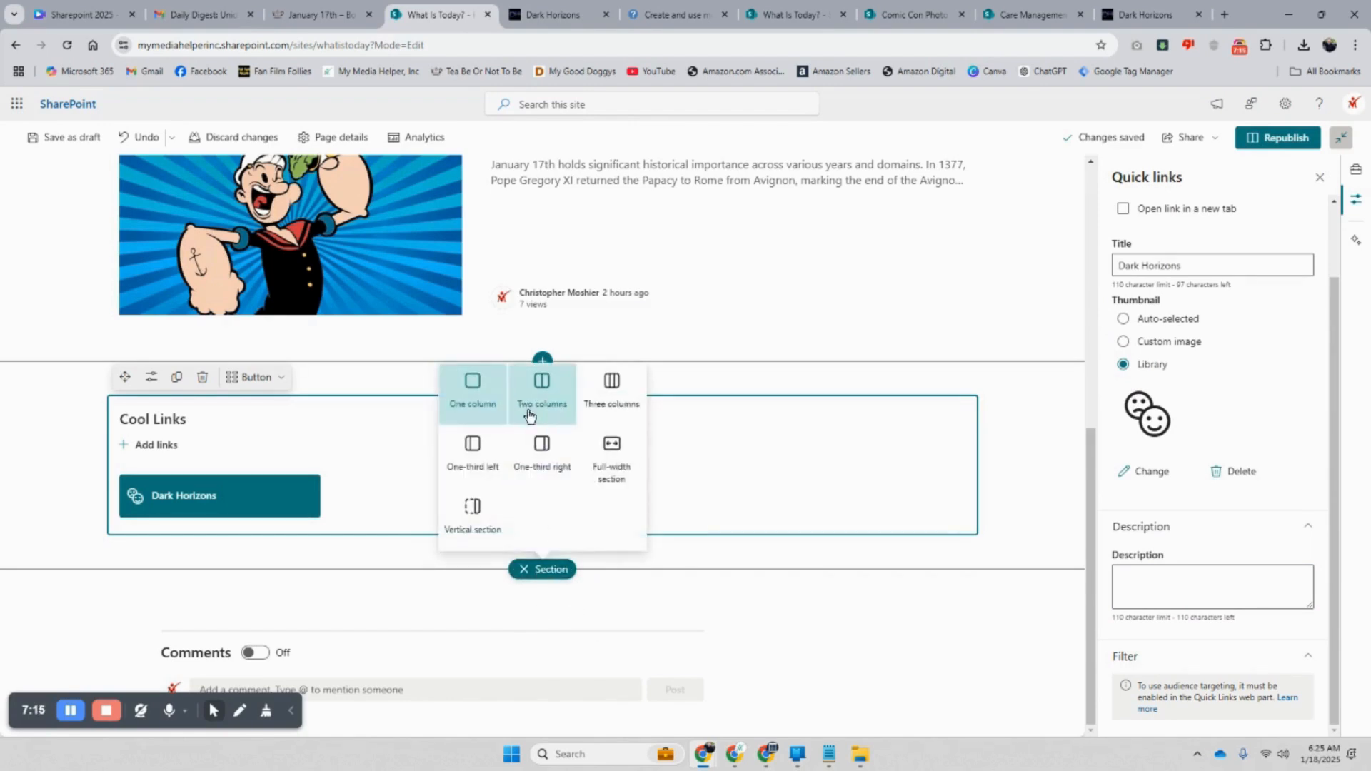
{"action": "left_click", "coordinate": [477, 408]}
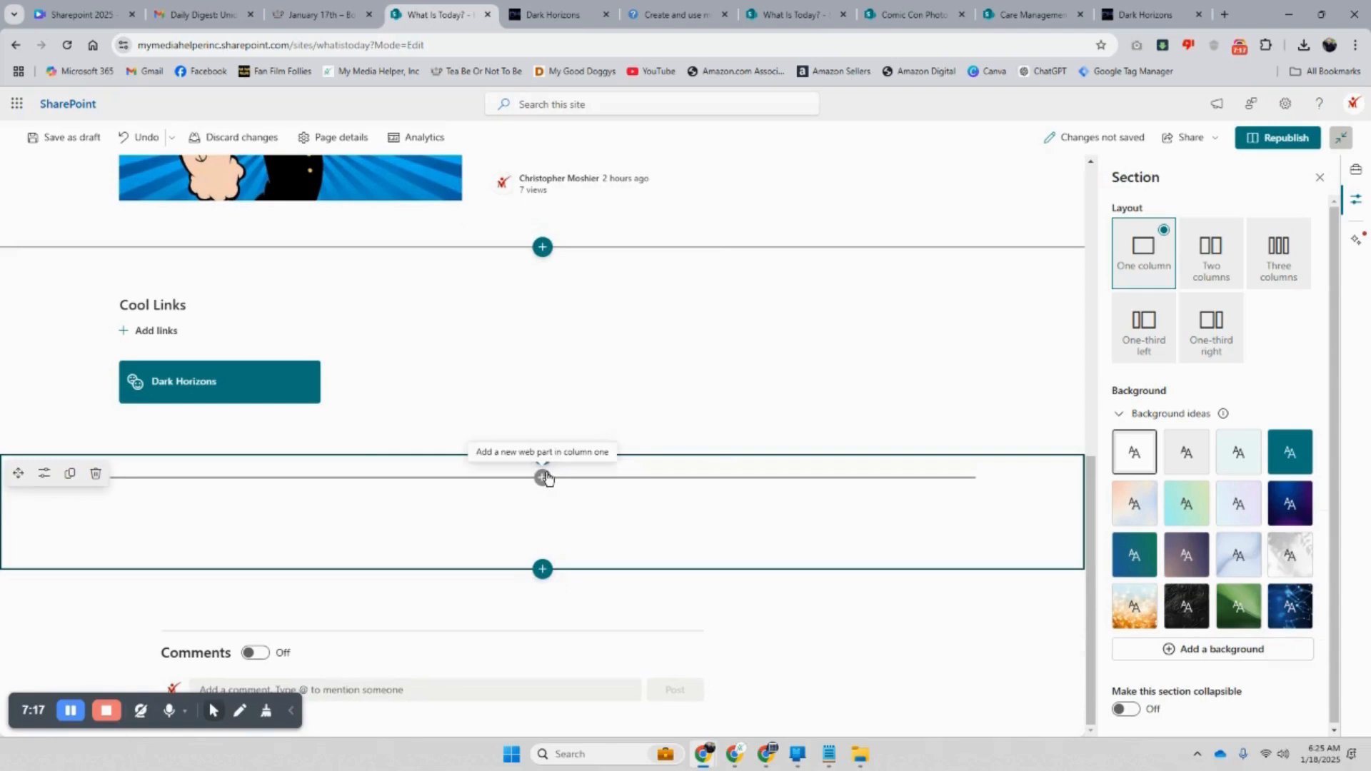
Insert an Embed web part in the new section and start editing its website address or embed code
{"action": "left_click", "coordinate": [543, 476]}
{"action": "scroll", "coordinate": [603, 314], "scroll_direction": "down", "scroll_amount": 3}
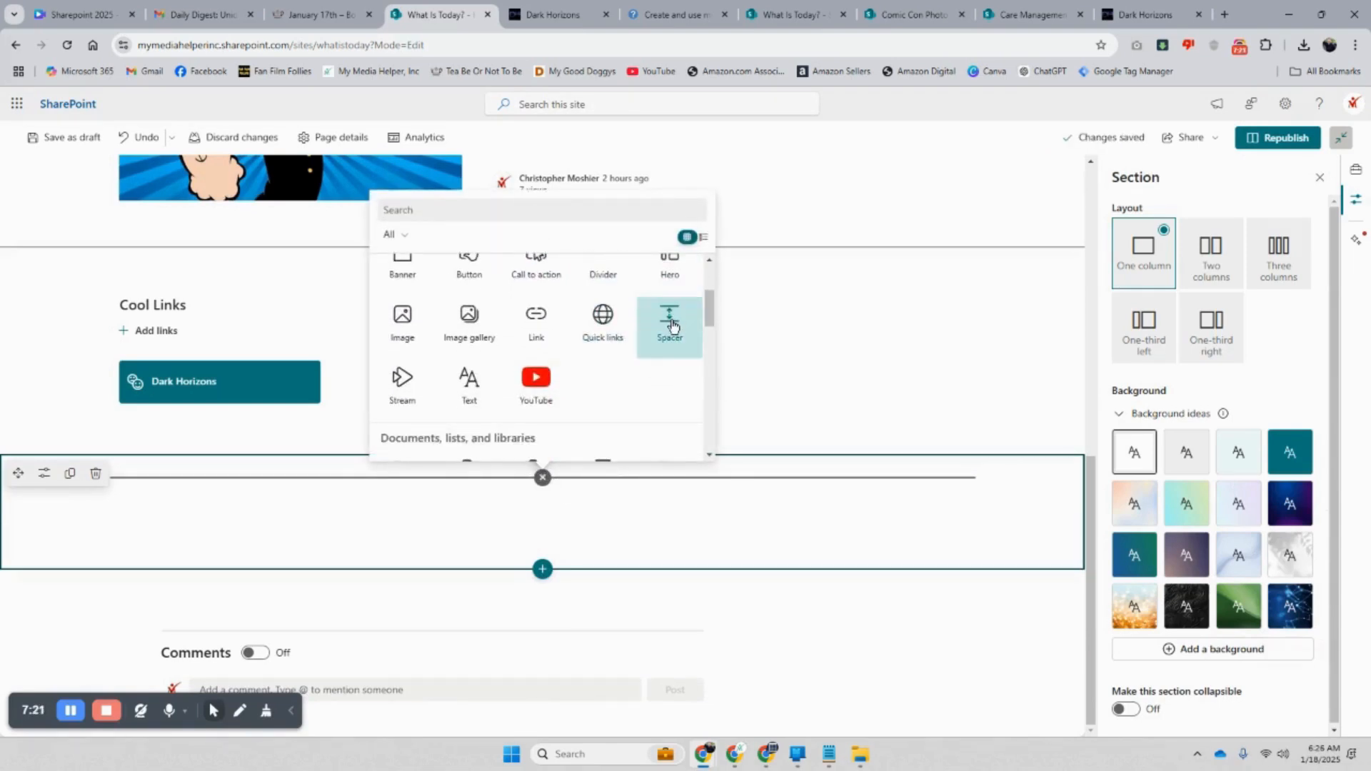
{"action": "scroll", "coordinate": [668, 335], "scroll_direction": "up", "scroll_amount": 3}
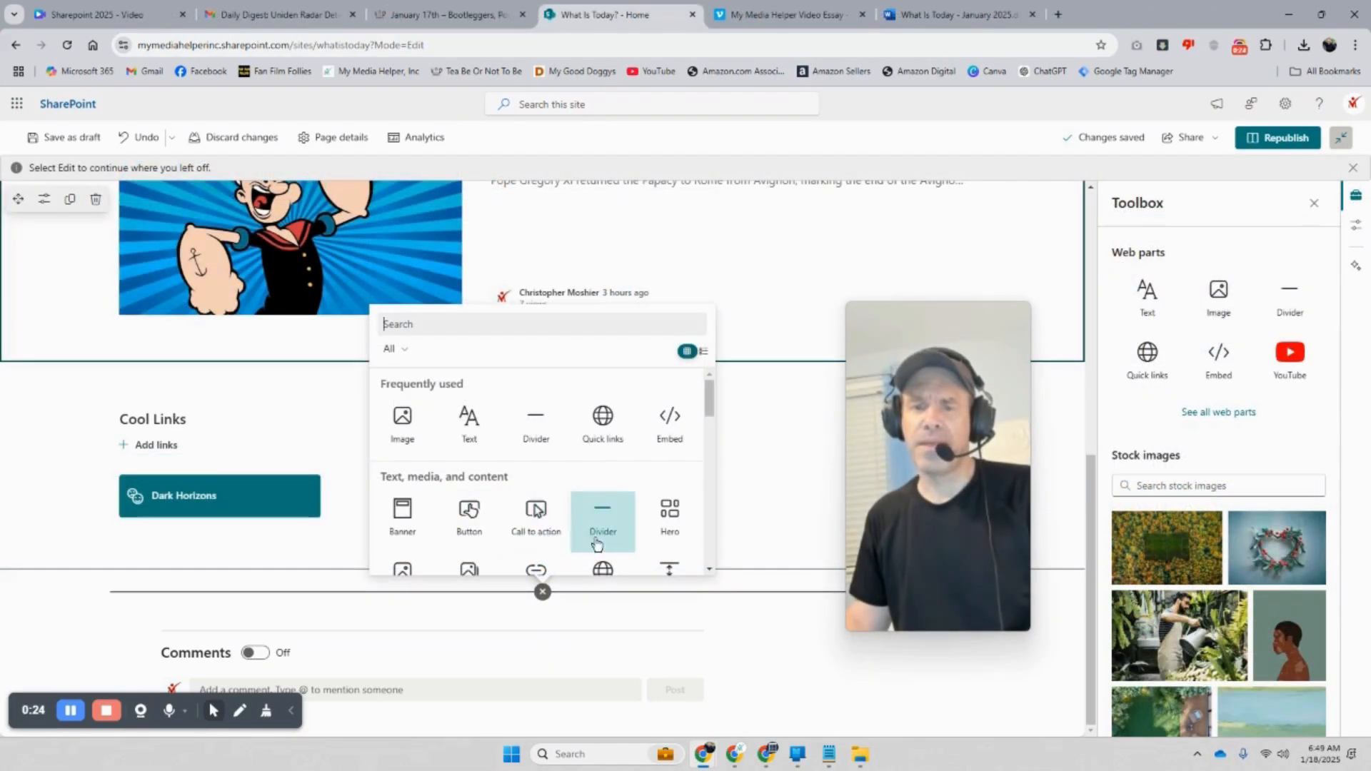
{"action": "left_click", "coordinate": [670, 428]}
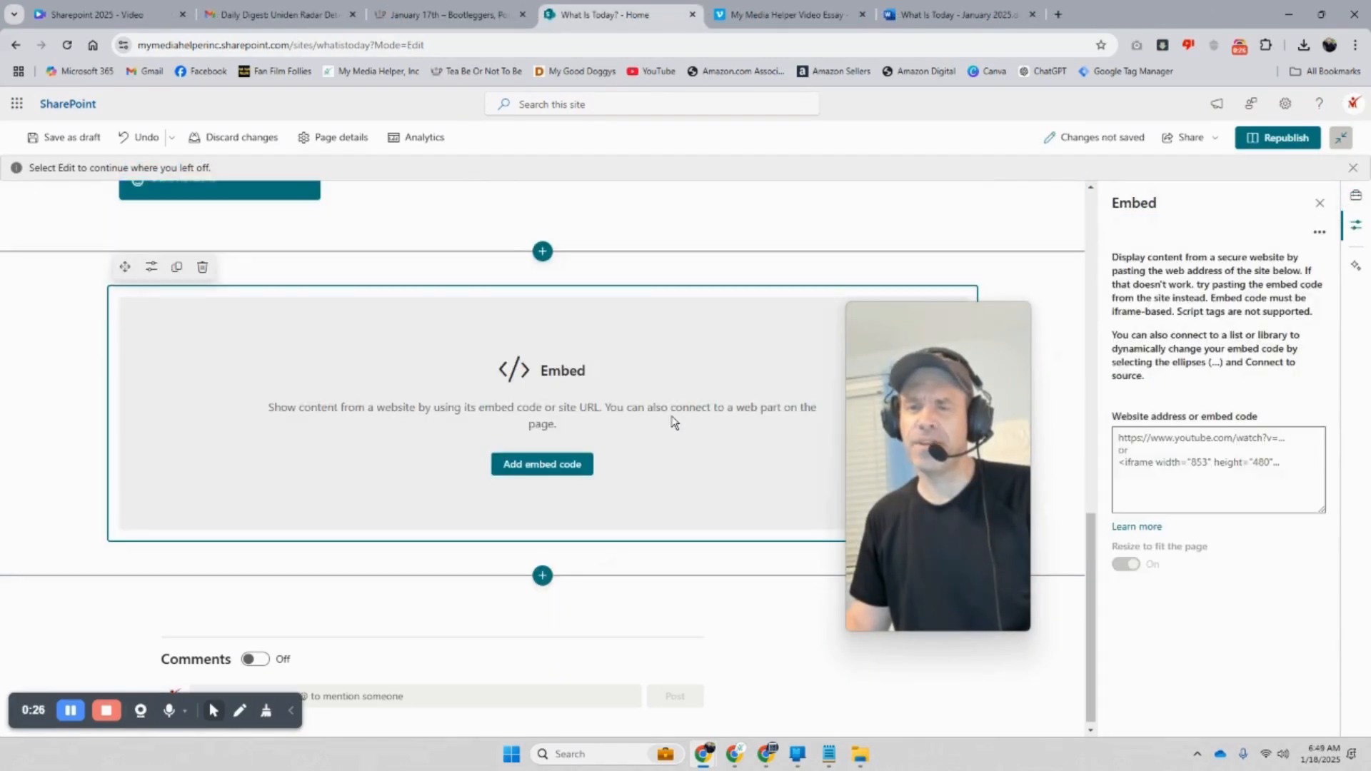
{"action": "left_click", "coordinate": [1155, 442]}
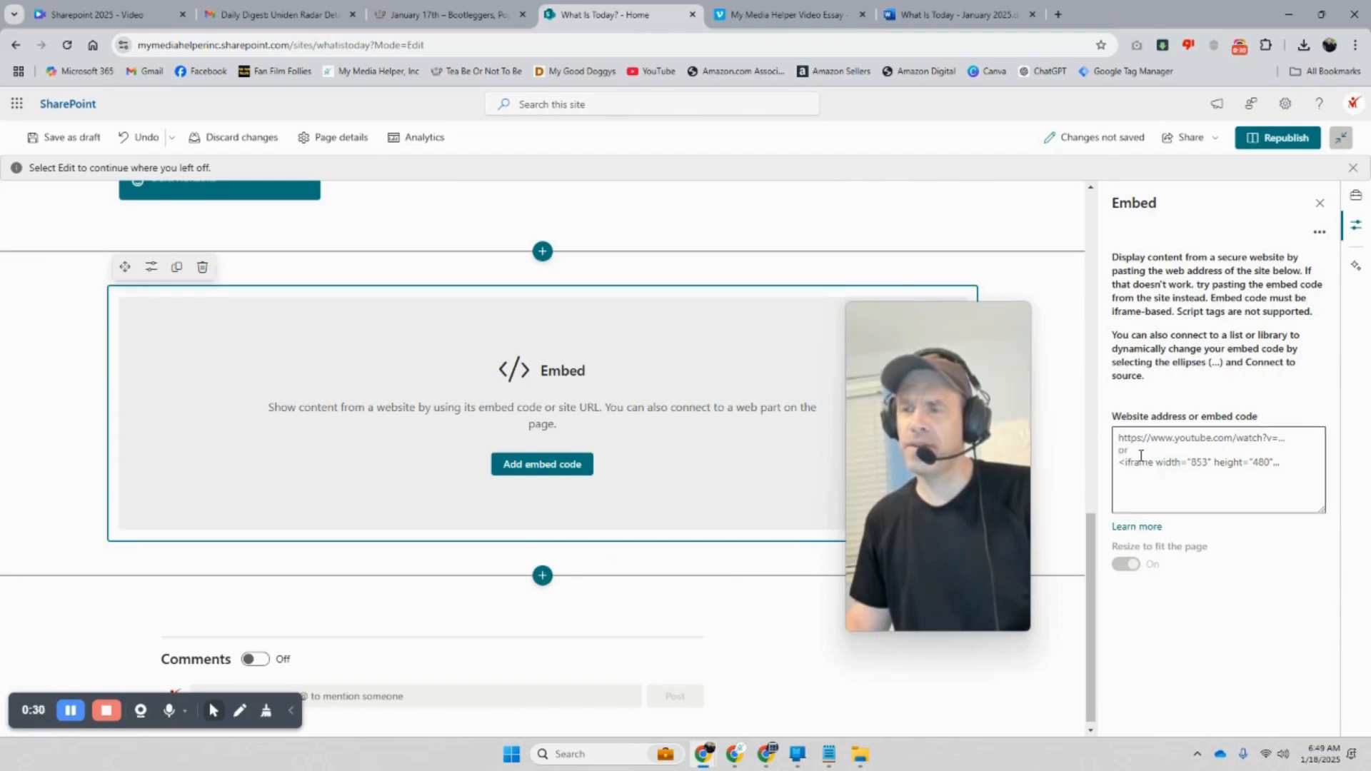
Switch to the YouTube window, open the What Is Today? channel's "Popeye Day - January 17th" video and pause it
{"action": "mouse_move", "coordinate": [767, 751]}
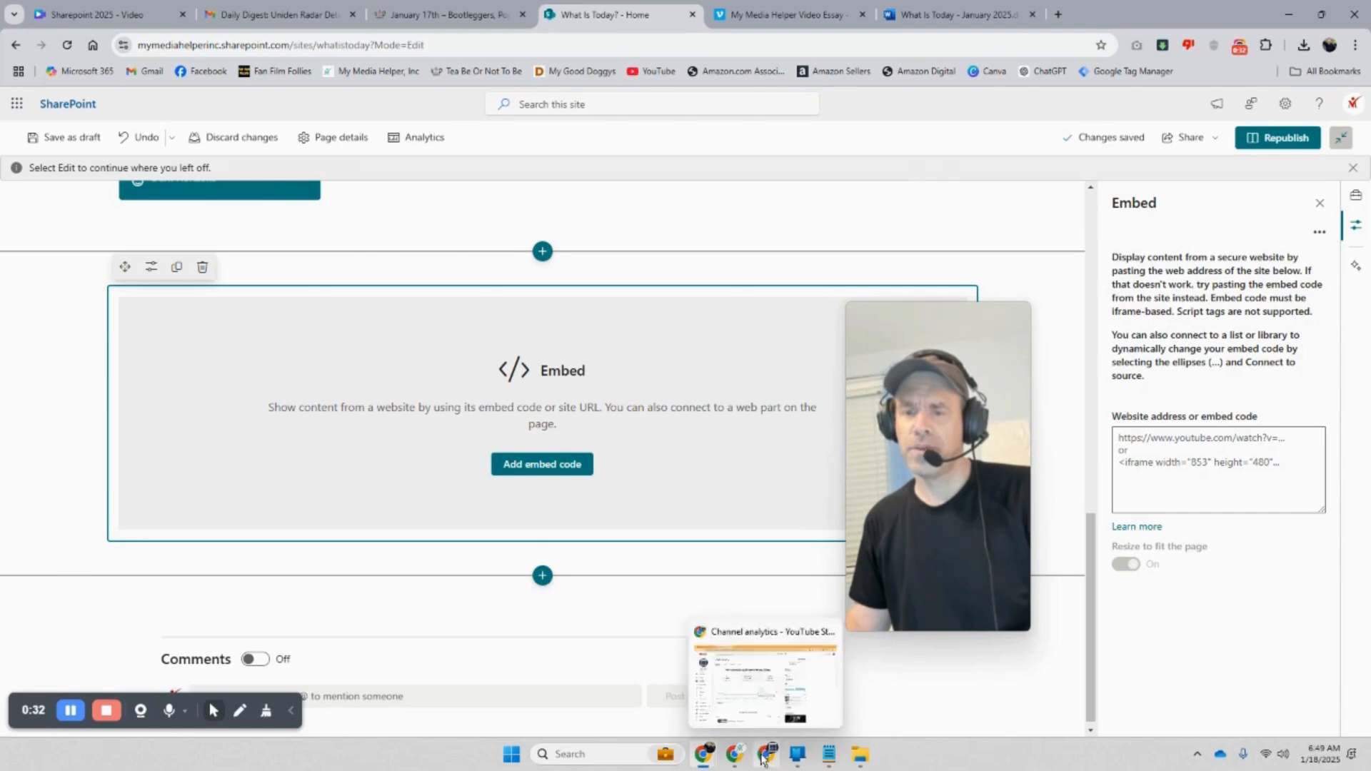
{"action": "left_click", "coordinate": [753, 728]}
{"action": "left_click", "coordinate": [137, 14]}
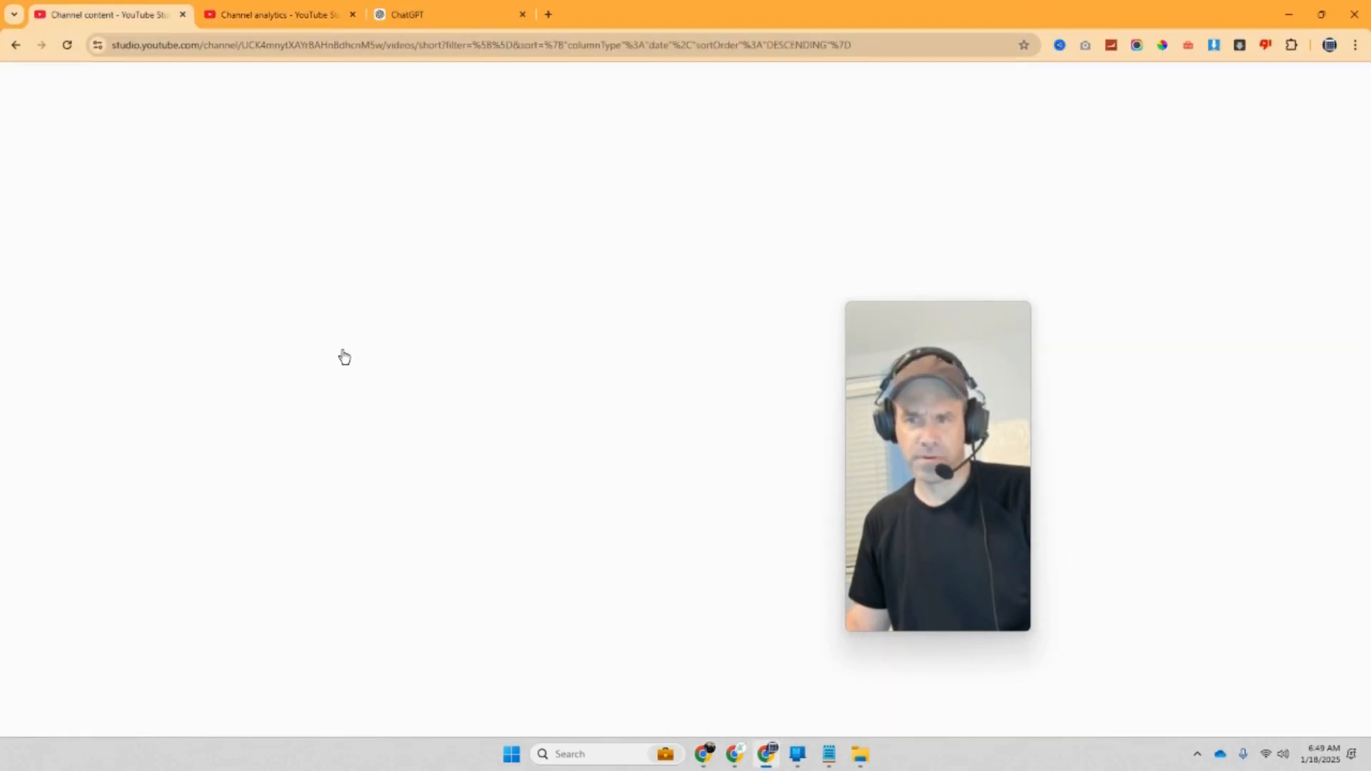
{"action": "left_click", "coordinate": [275, 6]}
{"action": "left_click", "coordinate": [93, 168]}
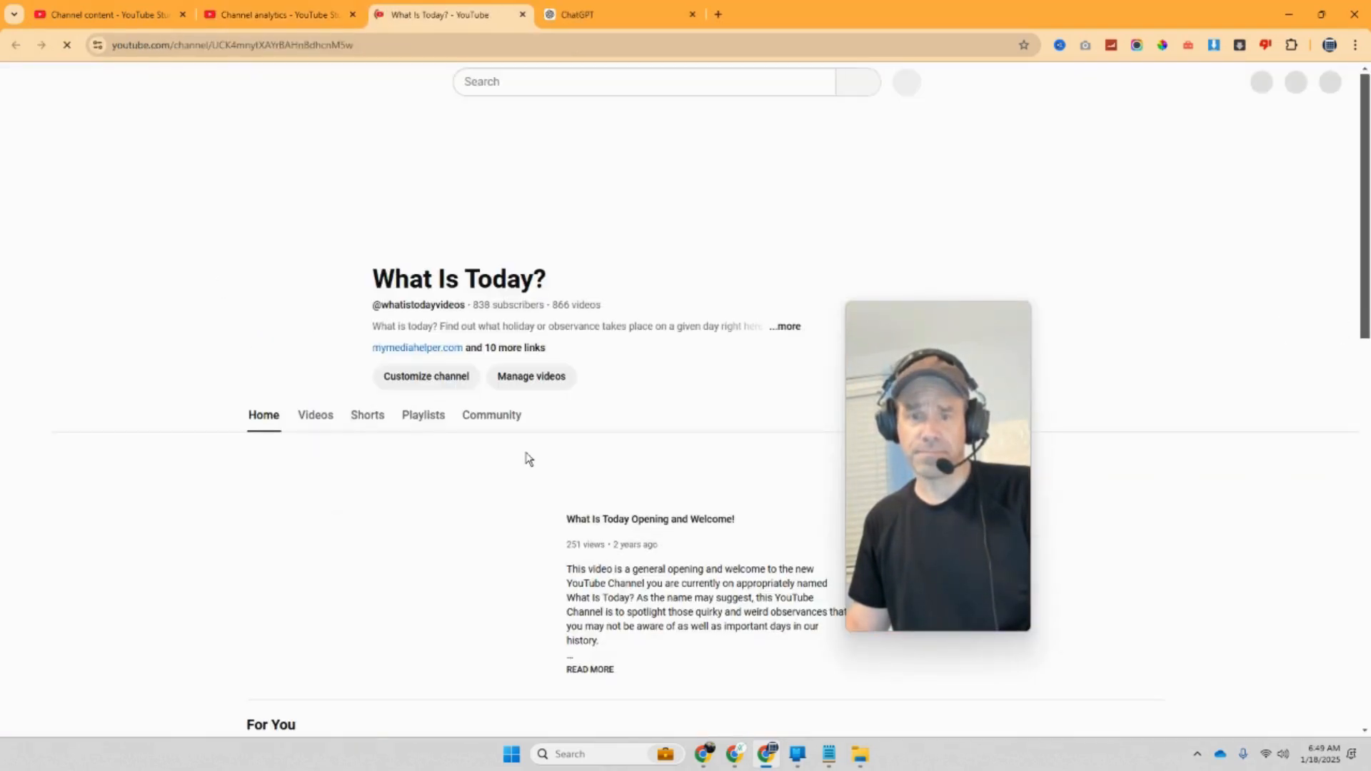
{"action": "scroll", "coordinate": [483, 439], "scroll_direction": "down", "scroll_amount": 2}
{"action": "scroll", "coordinate": [482, 437], "scroll_direction": "down", "scroll_amount": 4}
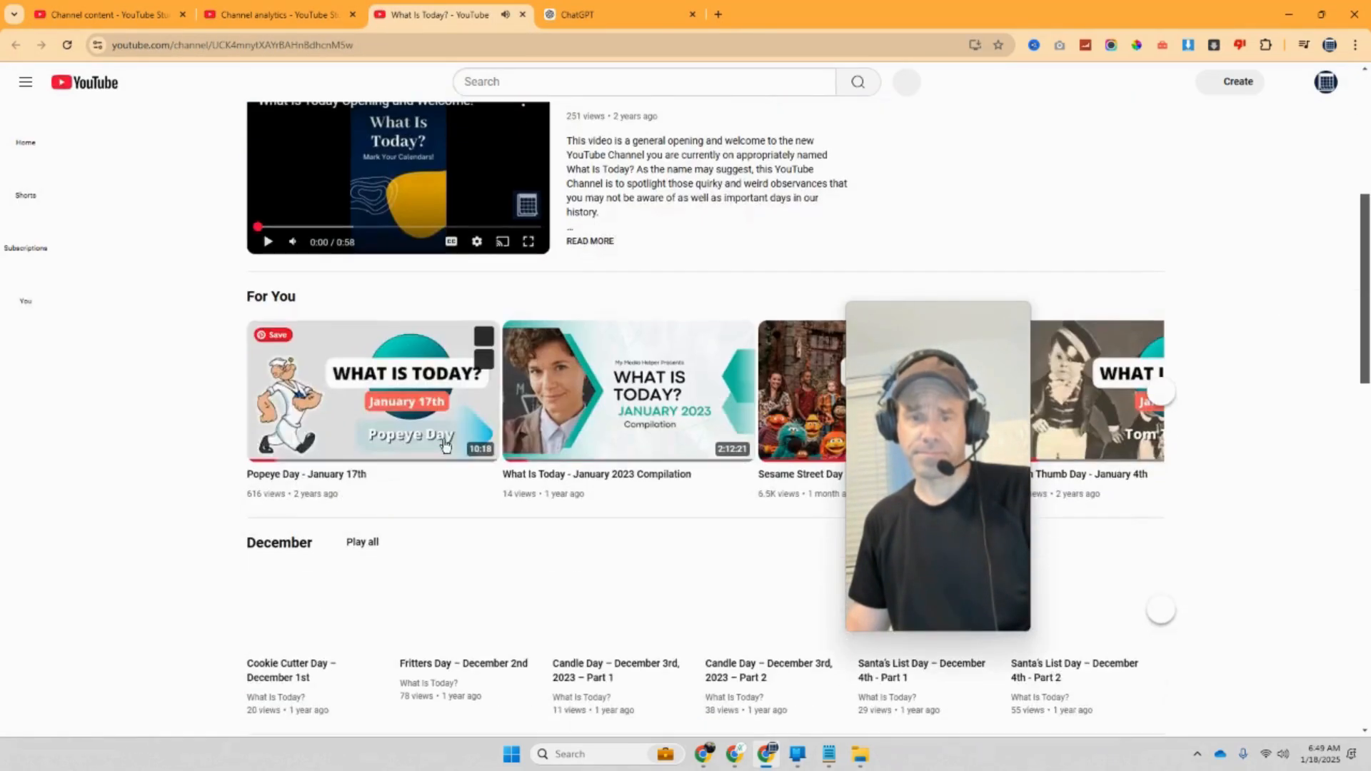
{"action": "left_click", "coordinate": [321, 475]}
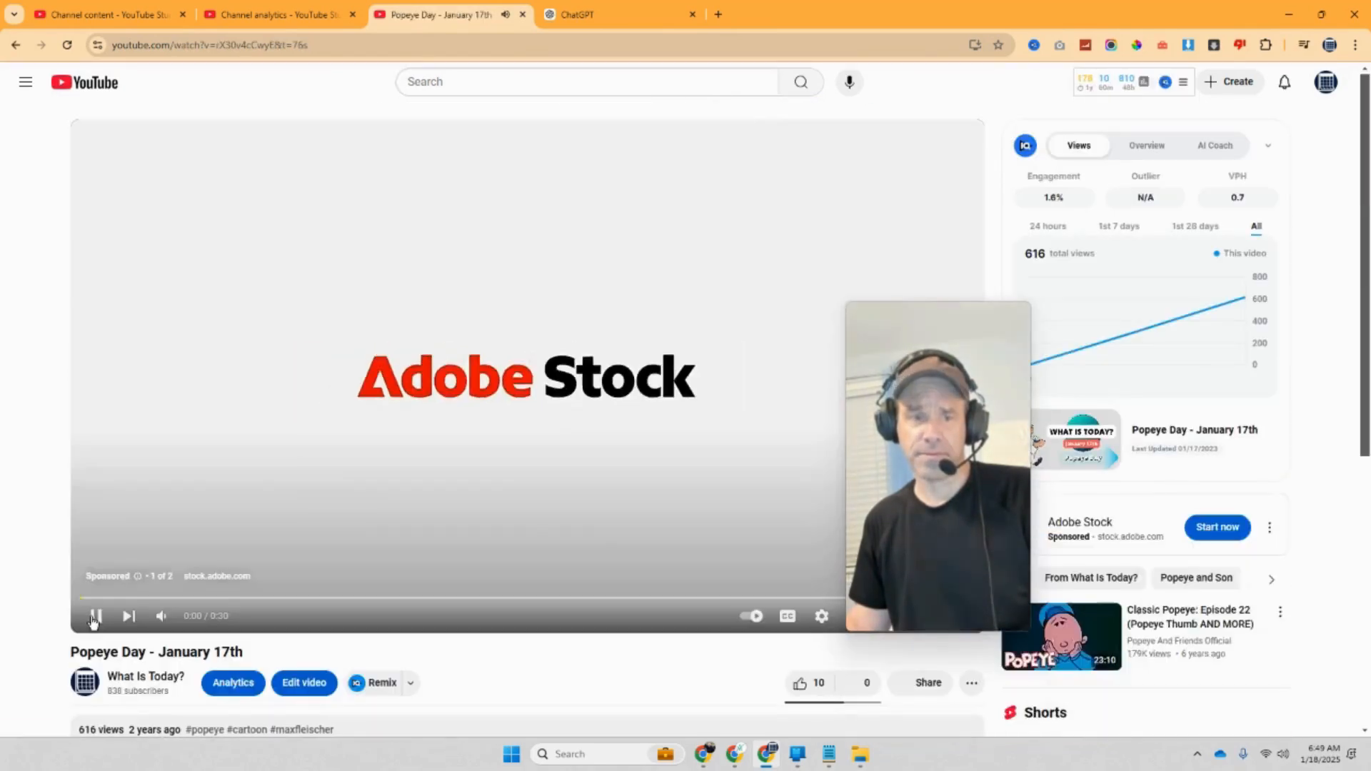
{"action": "left_click", "coordinate": [93, 618]}
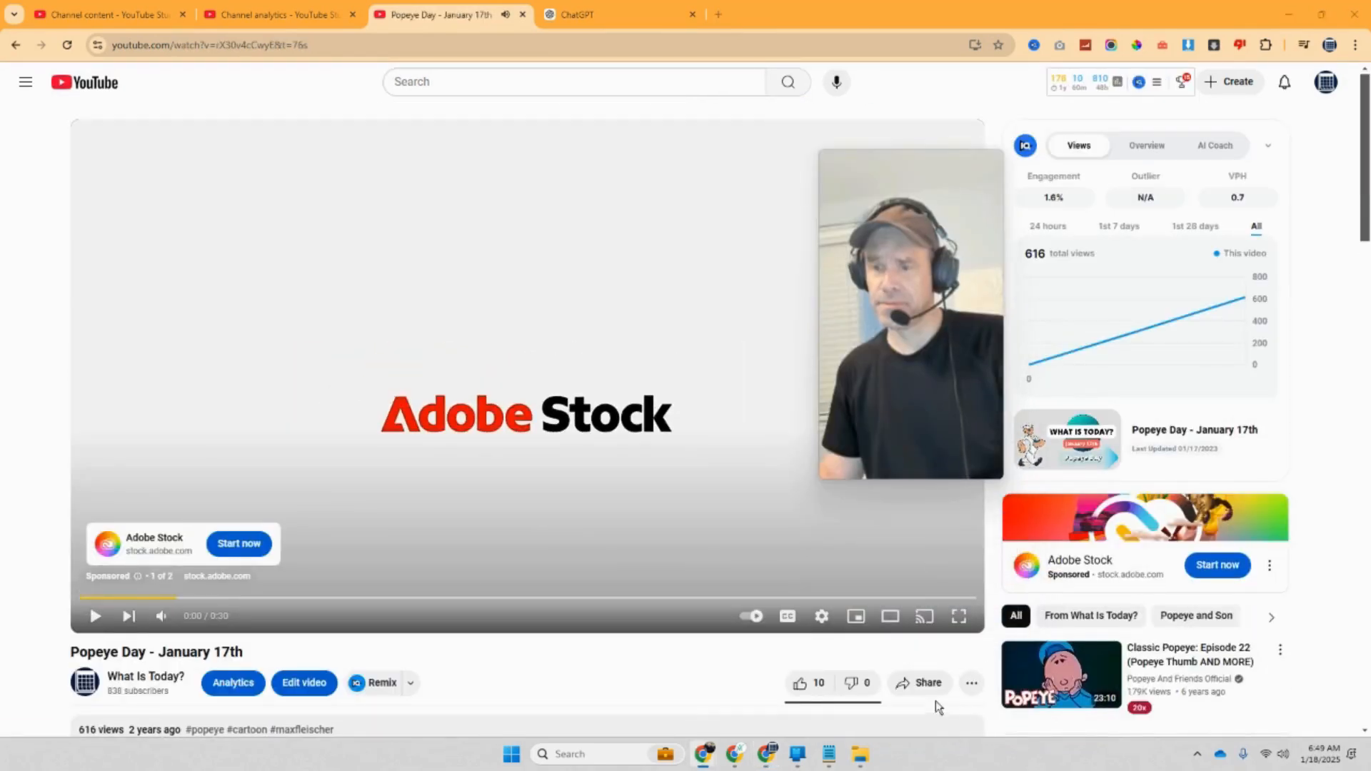
Copy the iframe embed code of the "Popeye Day - January 17th" video from its sharing options
{"action": "left_click", "coordinate": [920, 685]}
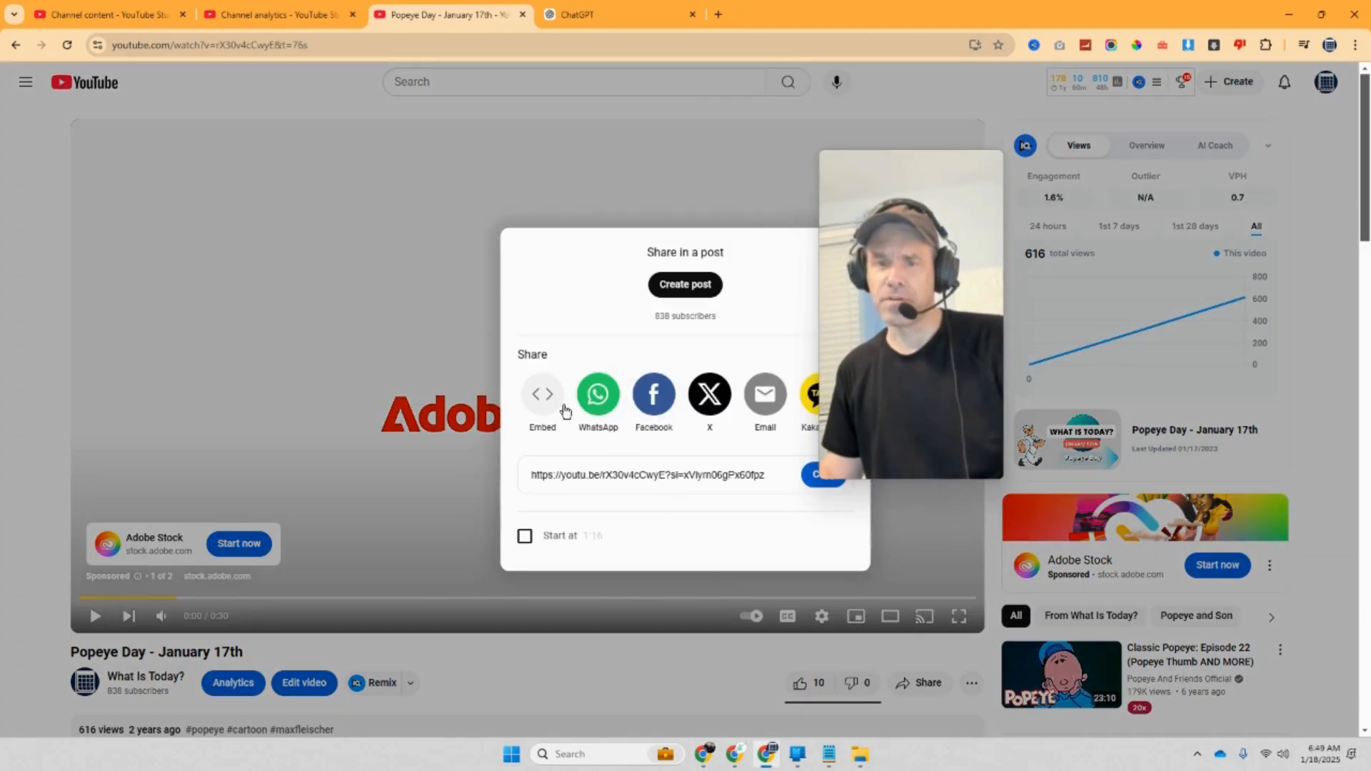
{"action": "left_click", "coordinate": [544, 400]}
{"action": "left_click", "coordinate": [1113, 552]}
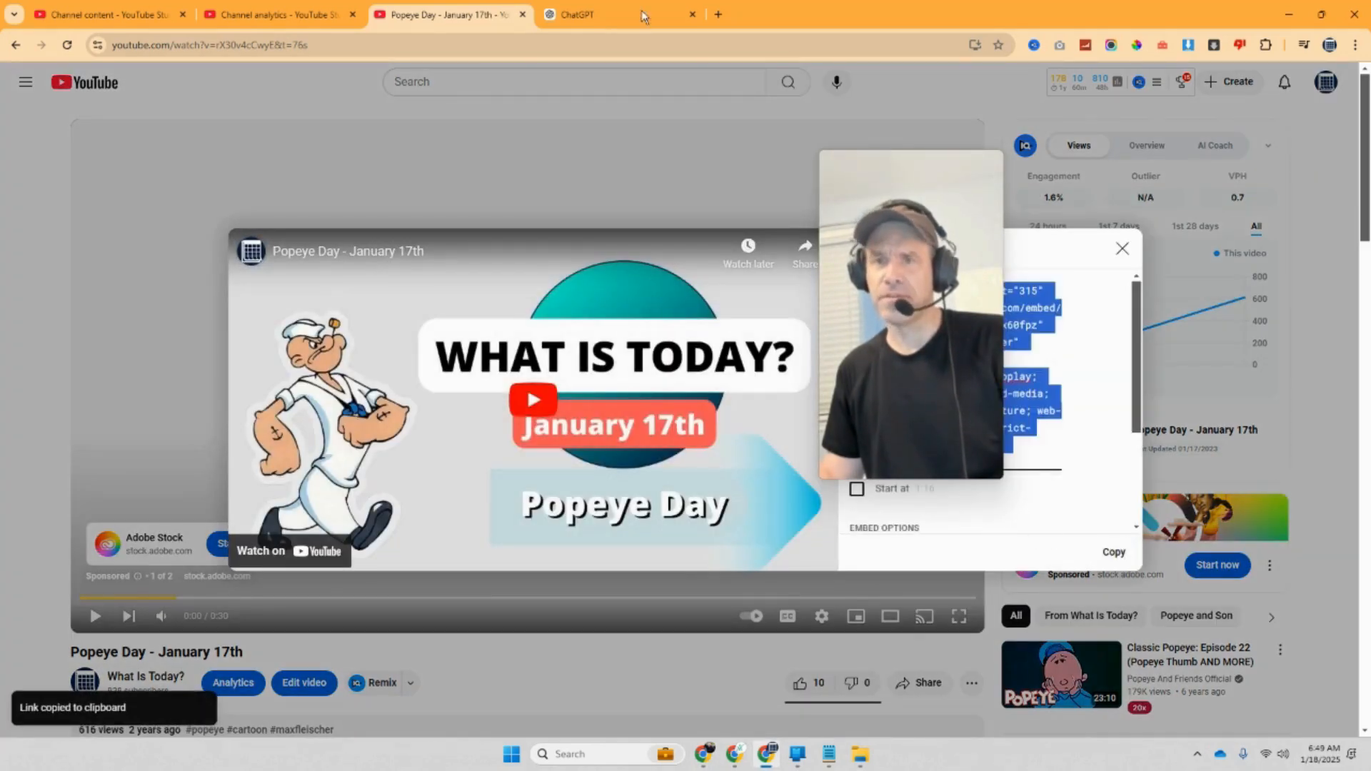
Return to the SharePoint home page and paste the Popeye Day embed code into the Embed web part
{"action": "left_click", "coordinate": [745, 760]}
{"action": "left_click", "coordinate": [707, 757]}
{"action": "left_click", "coordinate": [632, 709]}
{"action": "left_click", "coordinate": [1175, 442]}
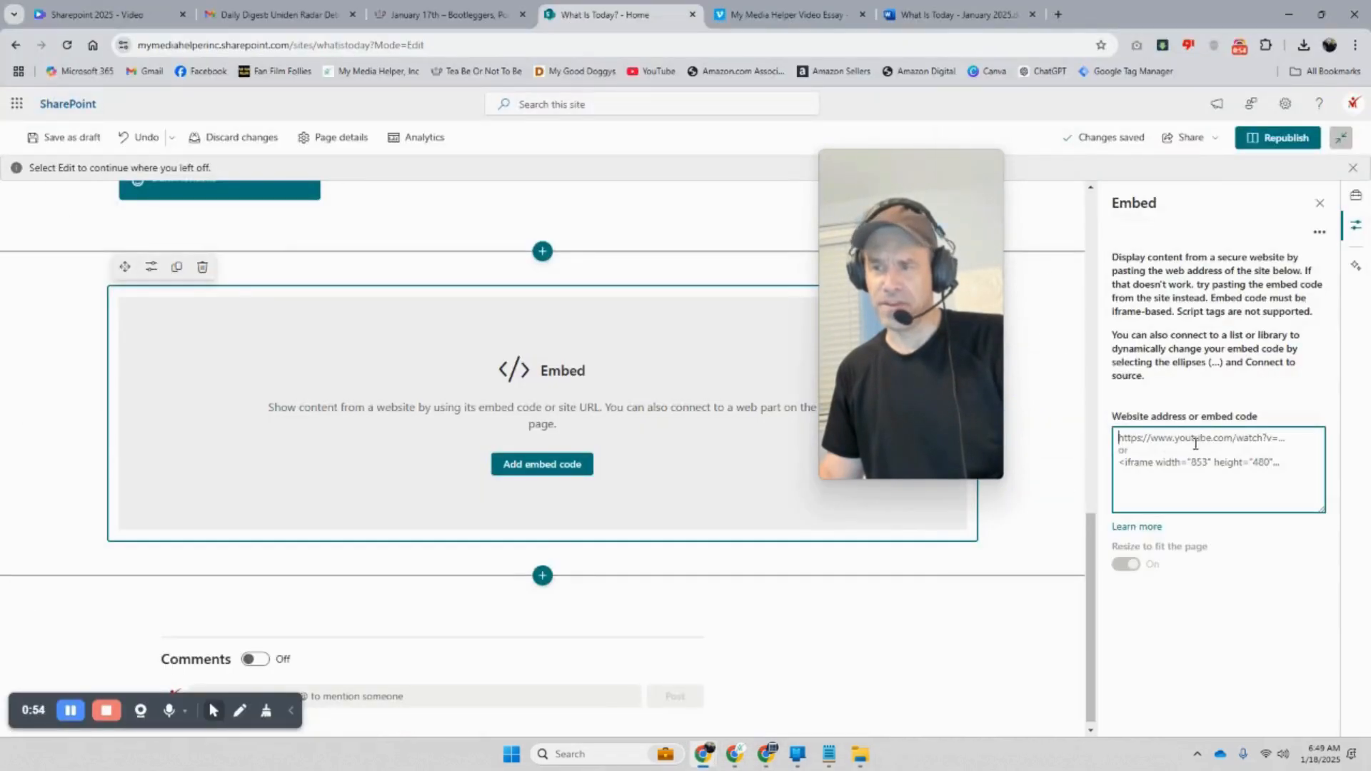
{"action": "right_click", "coordinate": [1191, 457]}
{"action": "left_click", "coordinate": [1030, 230]}
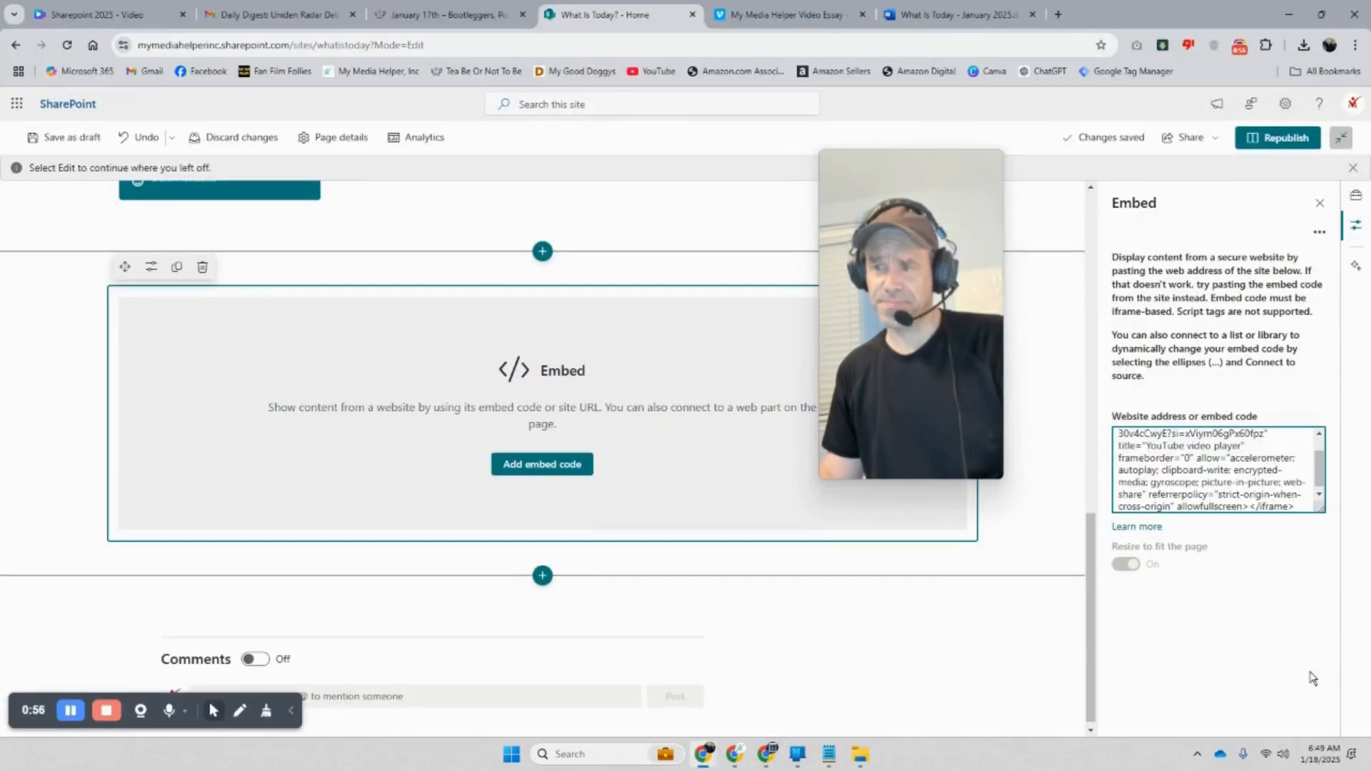
{"action": "left_click", "coordinate": [1267, 587]}
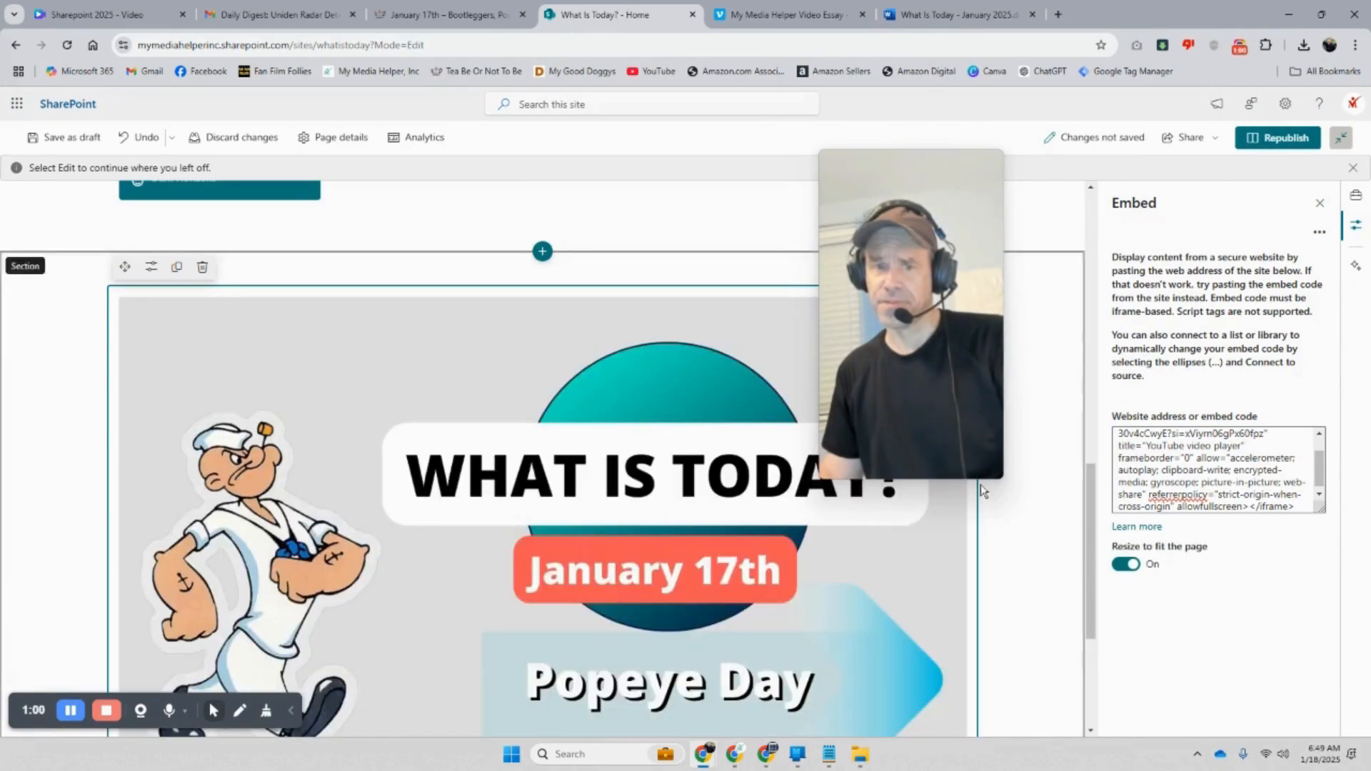
Check the embedded video, switch to Vimeo to copy the Civil War Weekend video's embed code, and return to the home page
{"action": "scroll", "coordinate": [980, 484], "scroll_direction": "down", "scroll_amount": 1}
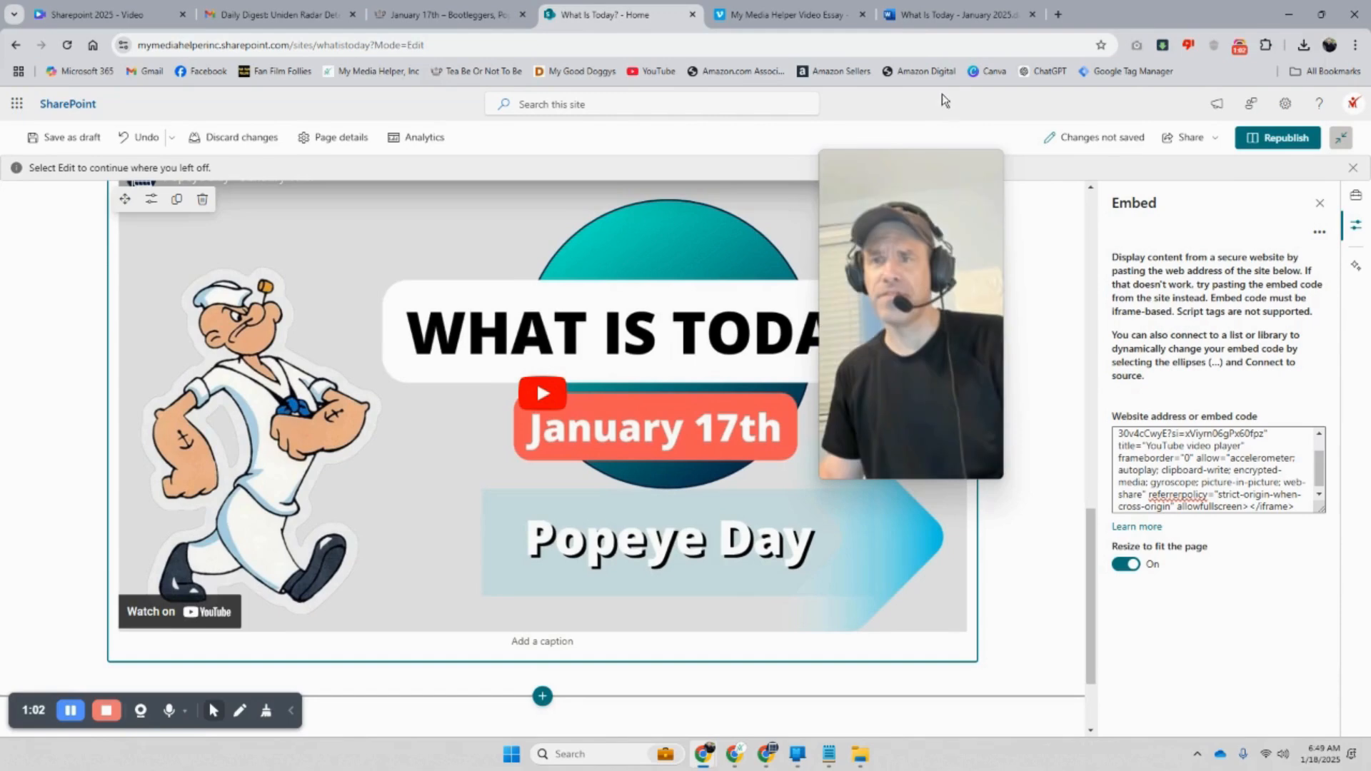
{"action": "left_click", "coordinate": [770, 14]}
{"action": "left_click_drag", "start_coordinate": [873, 226], "coordinate": [179, 266]}
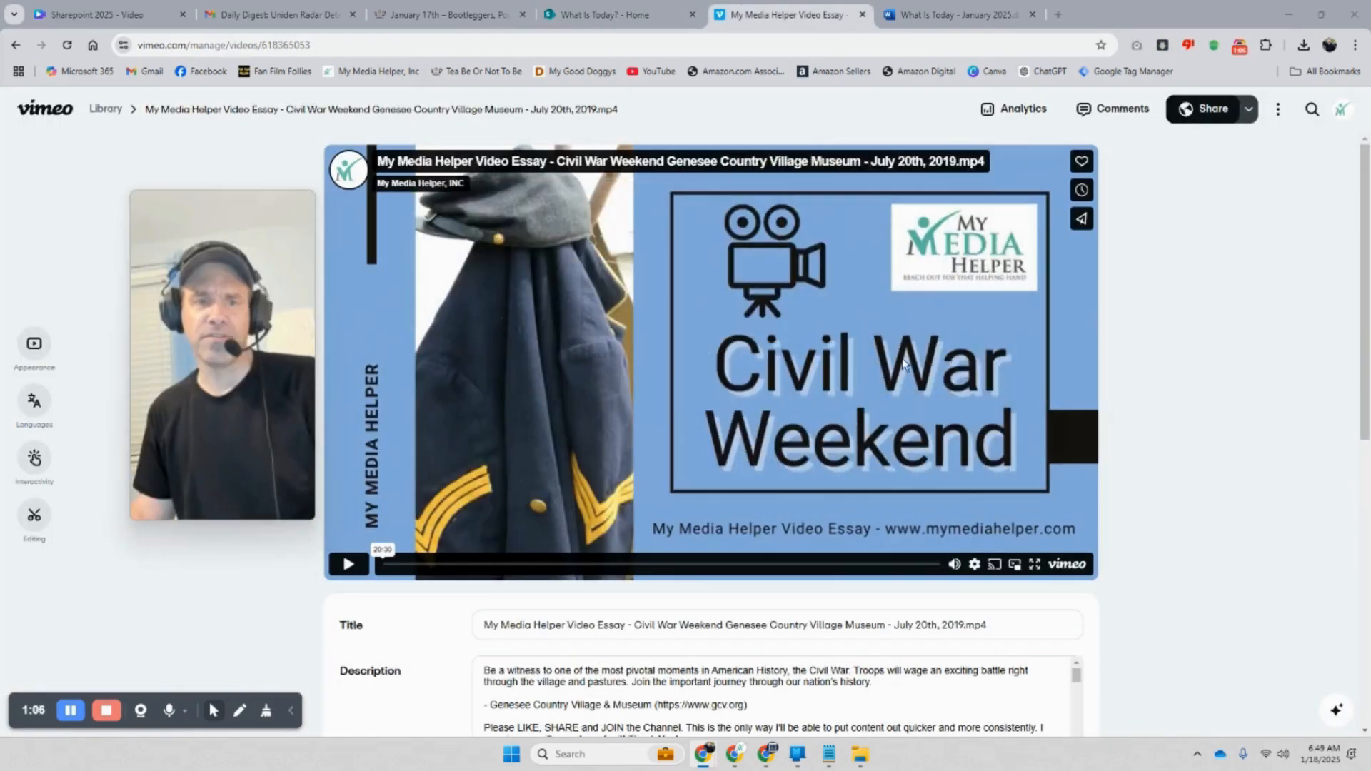
{"action": "left_click", "coordinate": [1079, 221]}
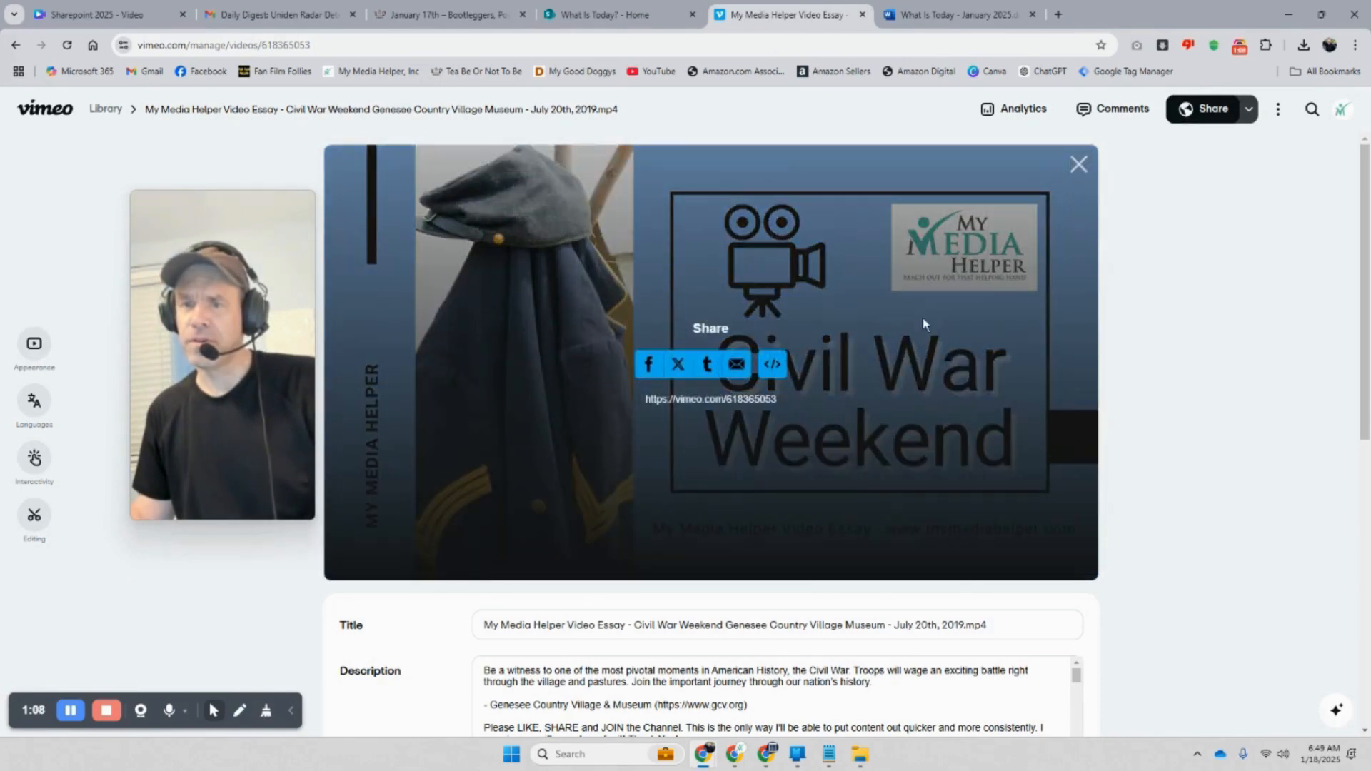
{"action": "left_click", "coordinate": [774, 363]}
{"action": "left_click", "coordinate": [617, 14]}
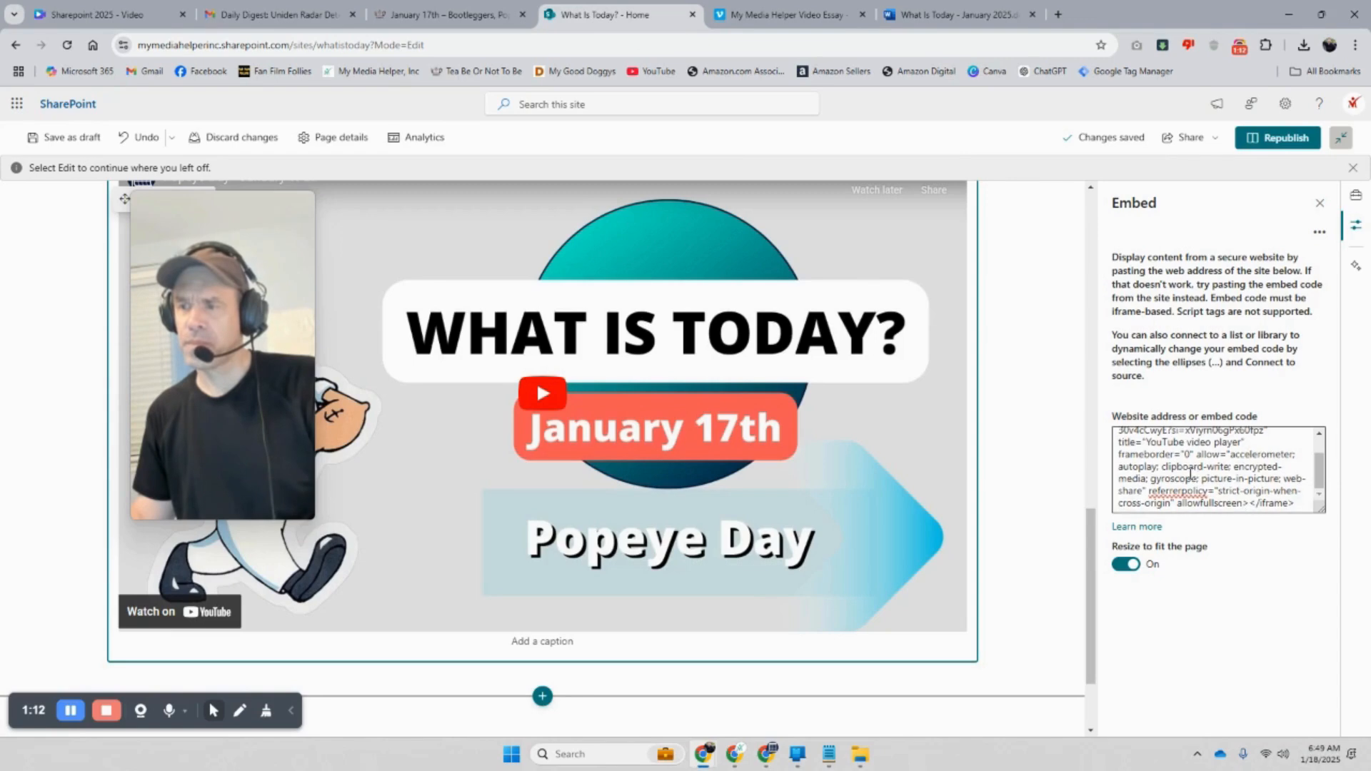
Try to replace the Popeye Day embed code with the copied Vimeo embed code
{"action": "right_click", "coordinate": [1183, 464]}
{"action": "left_click", "coordinate": [996, 287]}
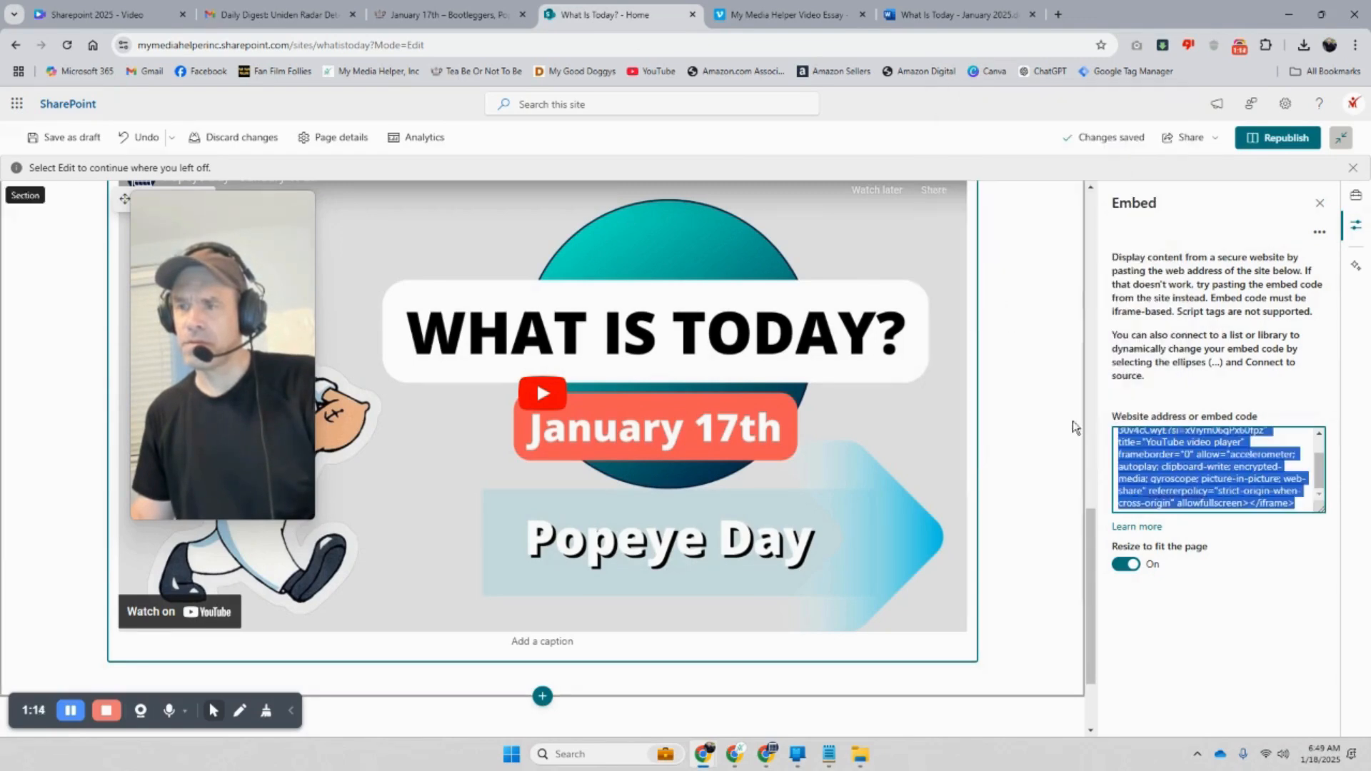
{"action": "right_click", "coordinate": [1162, 465]}
{"action": "left_click", "coordinate": [830, 148]}
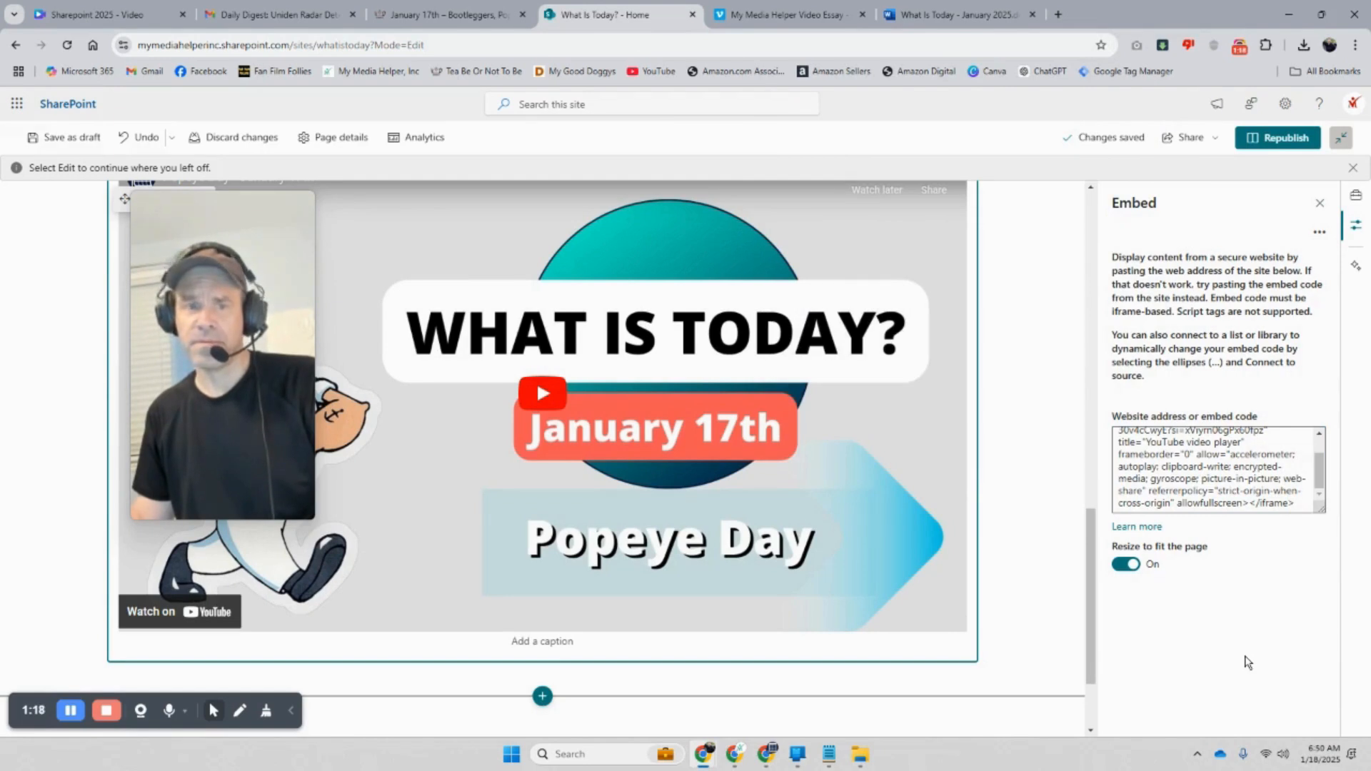
{"action": "mouse_move", "coordinate": [260, 308]}
{"action": "left_click_drag", "start_coordinate": [260, 307], "coordinate": [1217, 281]}
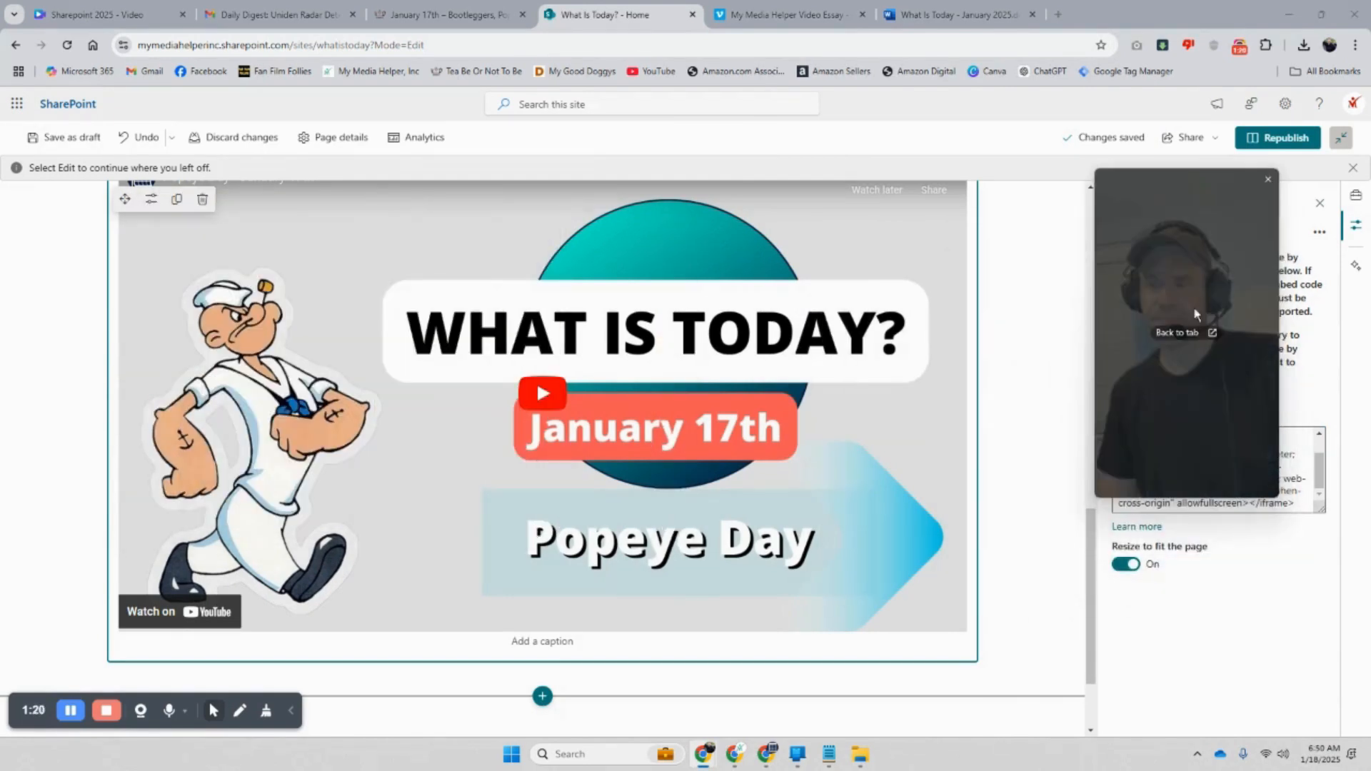
Select the Embed web part holding the Popeye Day video to show its embed code settings
{"action": "left_click", "coordinate": [1032, 427]}
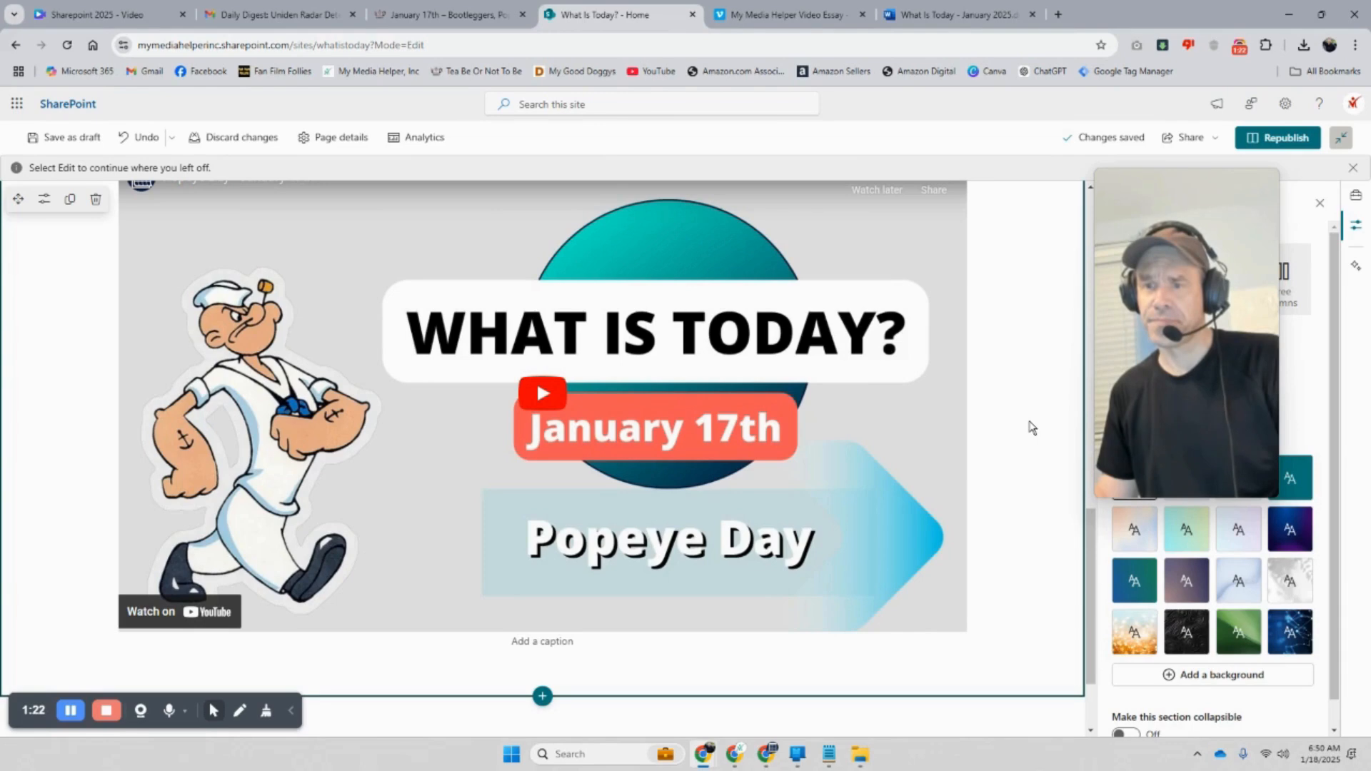
{"action": "left_click_drag", "start_coordinate": [1179, 318], "coordinate": [996, 319]}
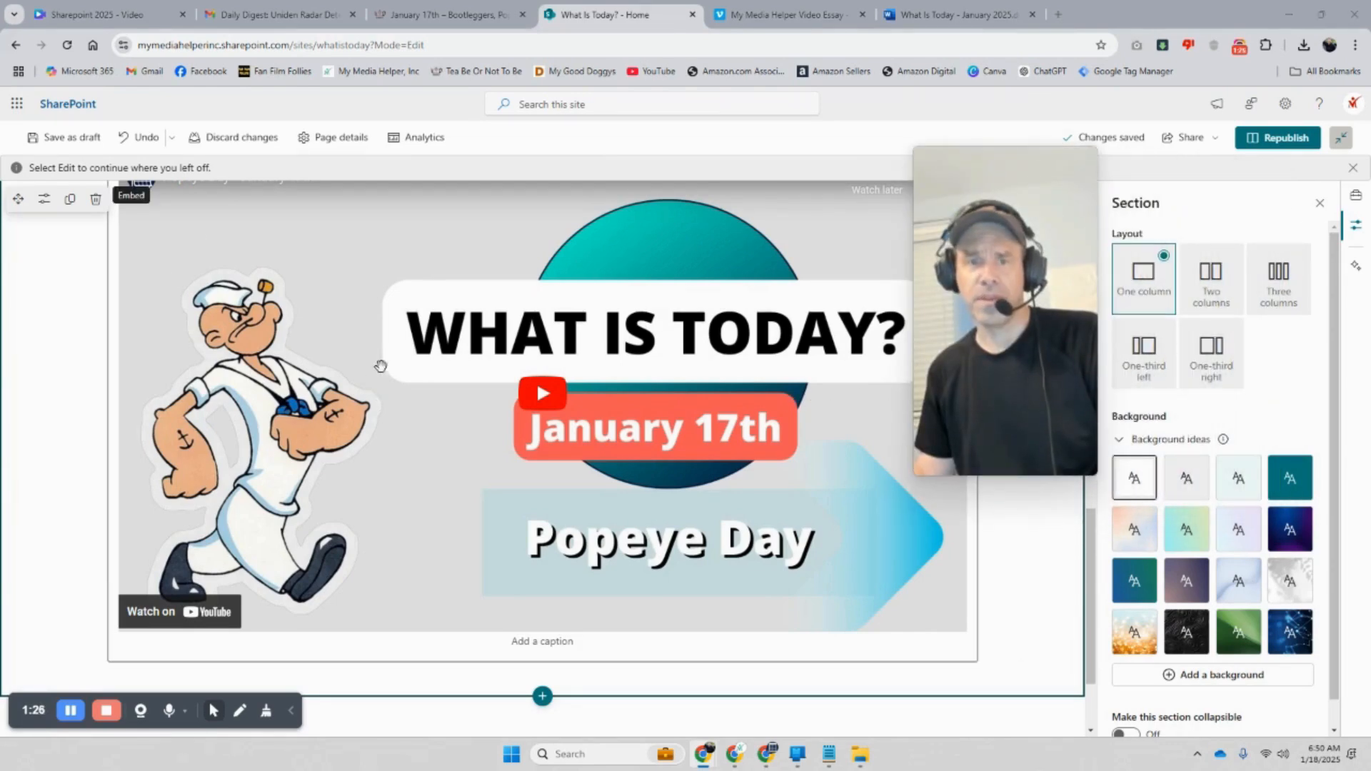
{"action": "scroll", "coordinate": [367, 366], "scroll_direction": "up", "scroll_amount": 2}
{"action": "scroll", "coordinate": [352, 372], "scroll_direction": "down", "scroll_amount": 2}
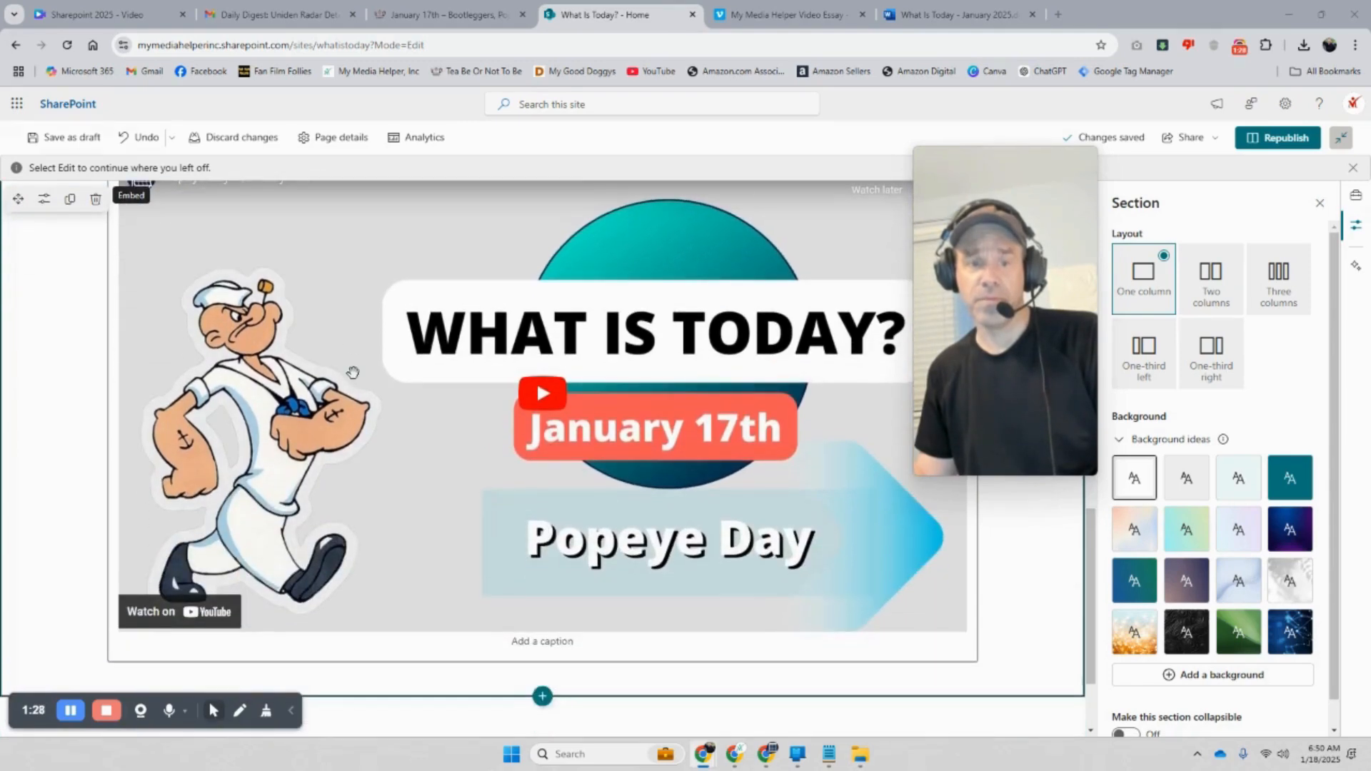
{"action": "scroll", "coordinate": [353, 372], "scroll_direction": "up", "scroll_amount": 2}
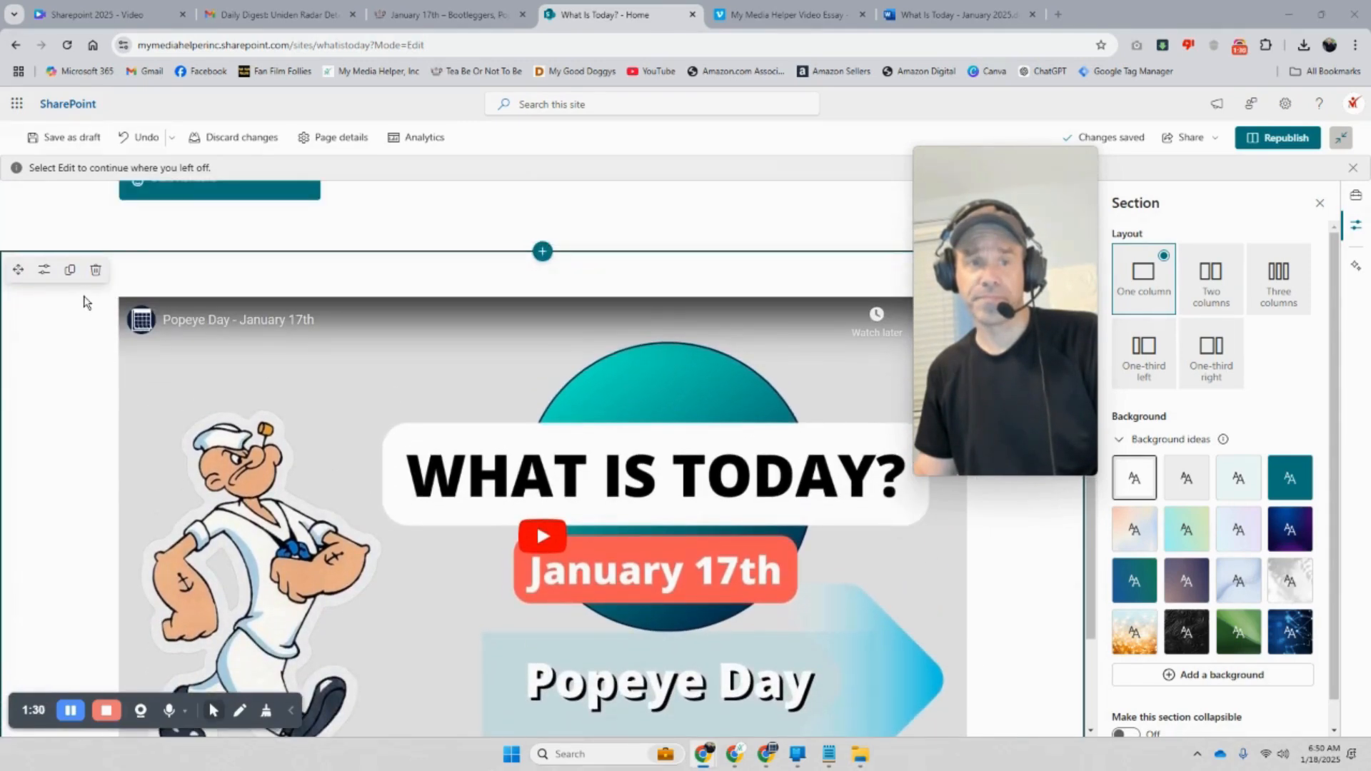
{"action": "left_click", "coordinate": [168, 332]}
{"action": "left_click_drag", "start_coordinate": [139, 200], "coordinate": [1308, 539]}
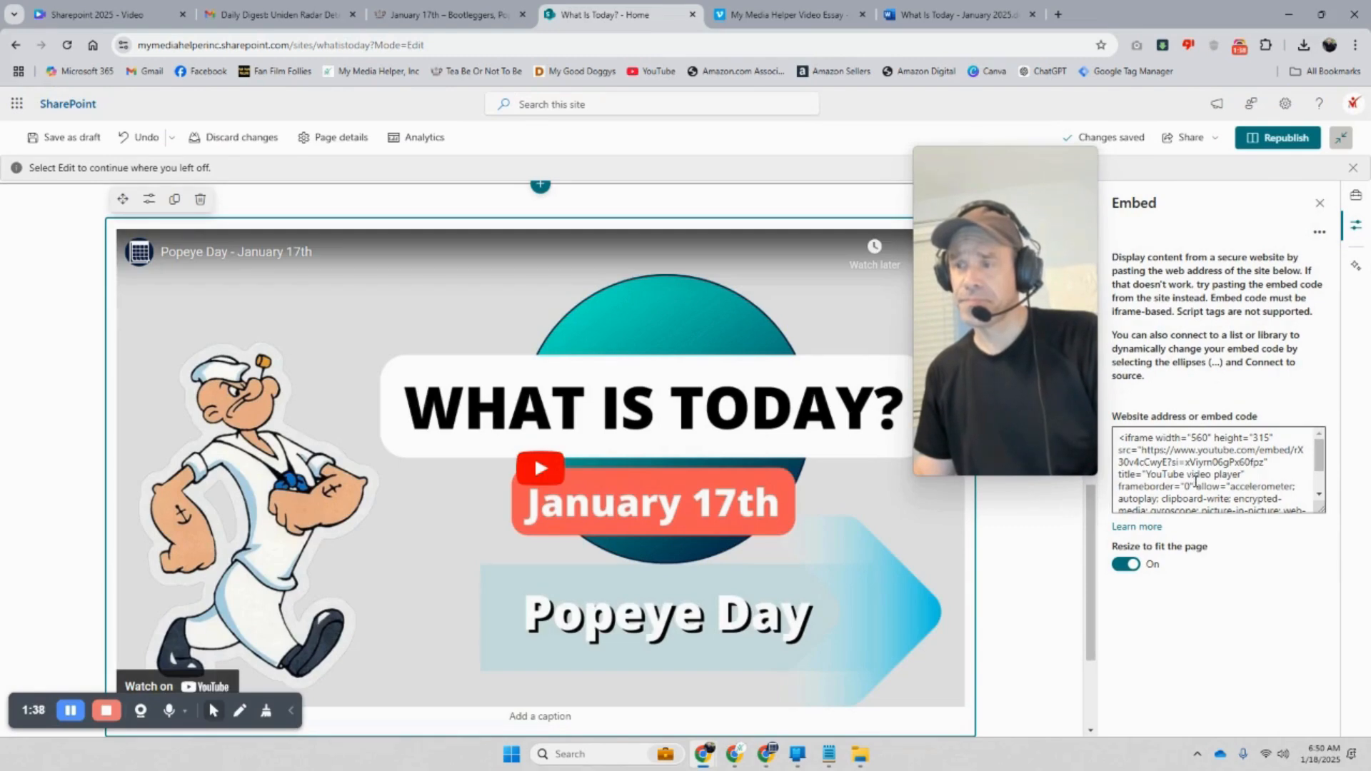
Try to replace the Popeye Day embed code by pasting the clipboard contents over it
{"action": "left_click_drag", "start_coordinate": [1116, 439], "coordinate": [1207, 477]}
{"action": "right_click", "coordinate": [1207, 477]}
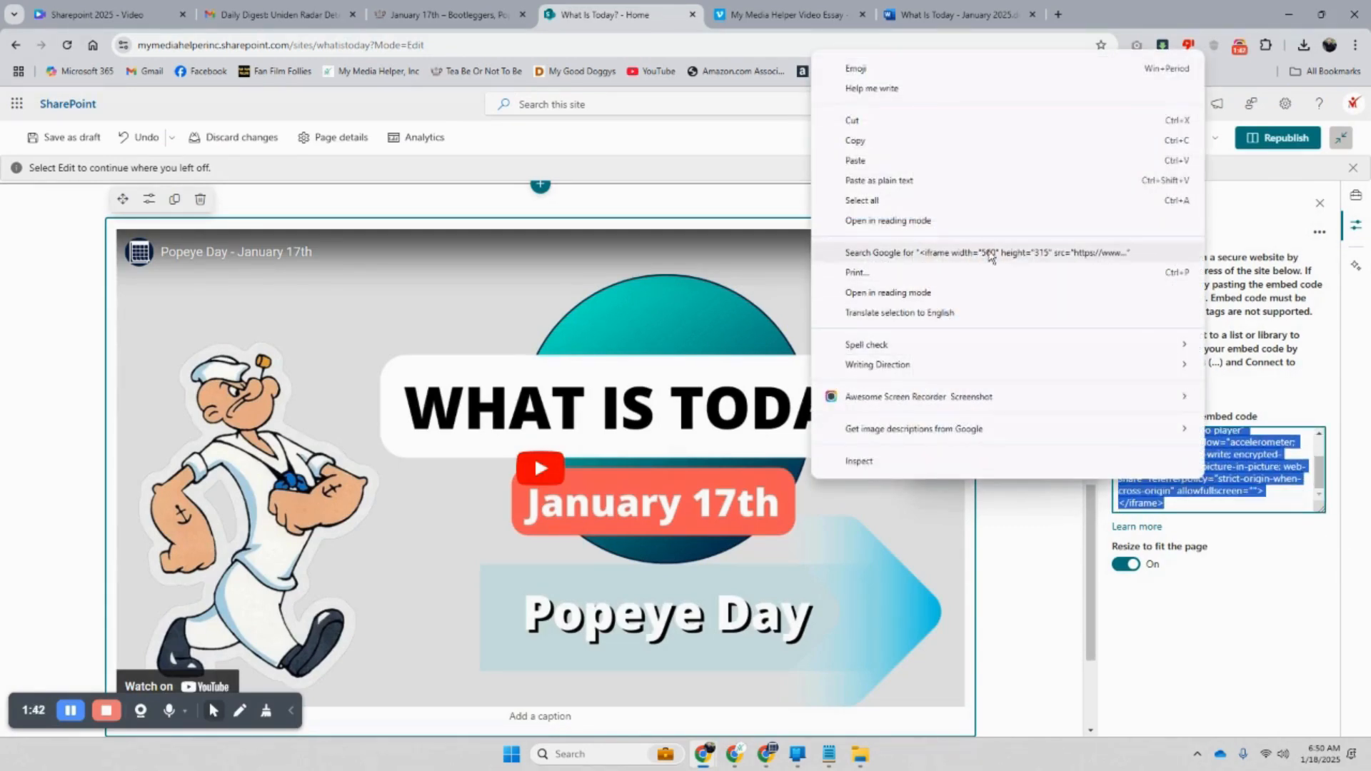
{"action": "left_click", "coordinate": [949, 160]}
{"action": "mouse_move", "coordinate": [1319, 485]}
{"action": "left_mouse_down"}
{"action": "mouse_move", "coordinate": [1320, 467]}
{"action": "mouse_move", "coordinate": [1320, 485]}
{"action": "left_mouse_up"}
Switch to Vimeo, copy the Civil War Weekend video's embed code, and return to the SharePoint home page
{"action": "left_click", "coordinate": [758, 14]}
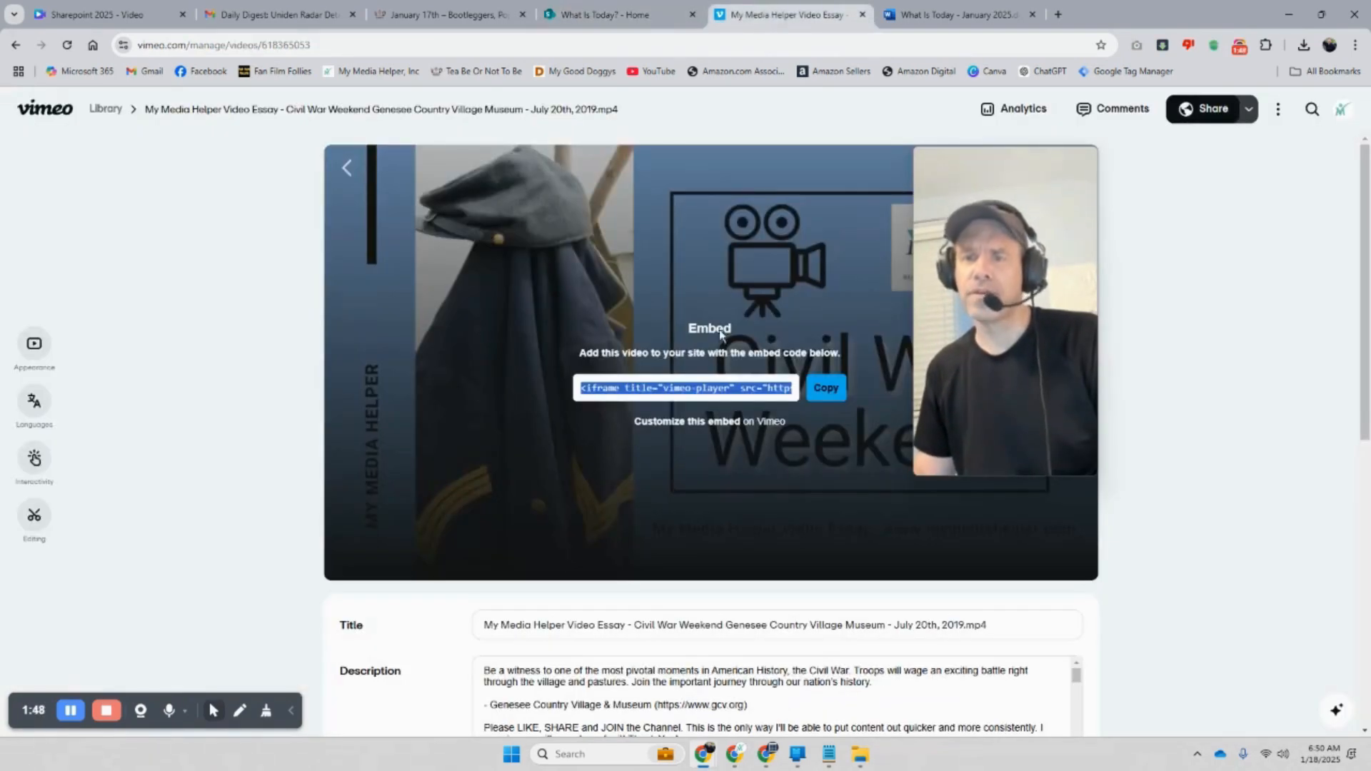
{"action": "left_click", "coordinate": [826, 389]}
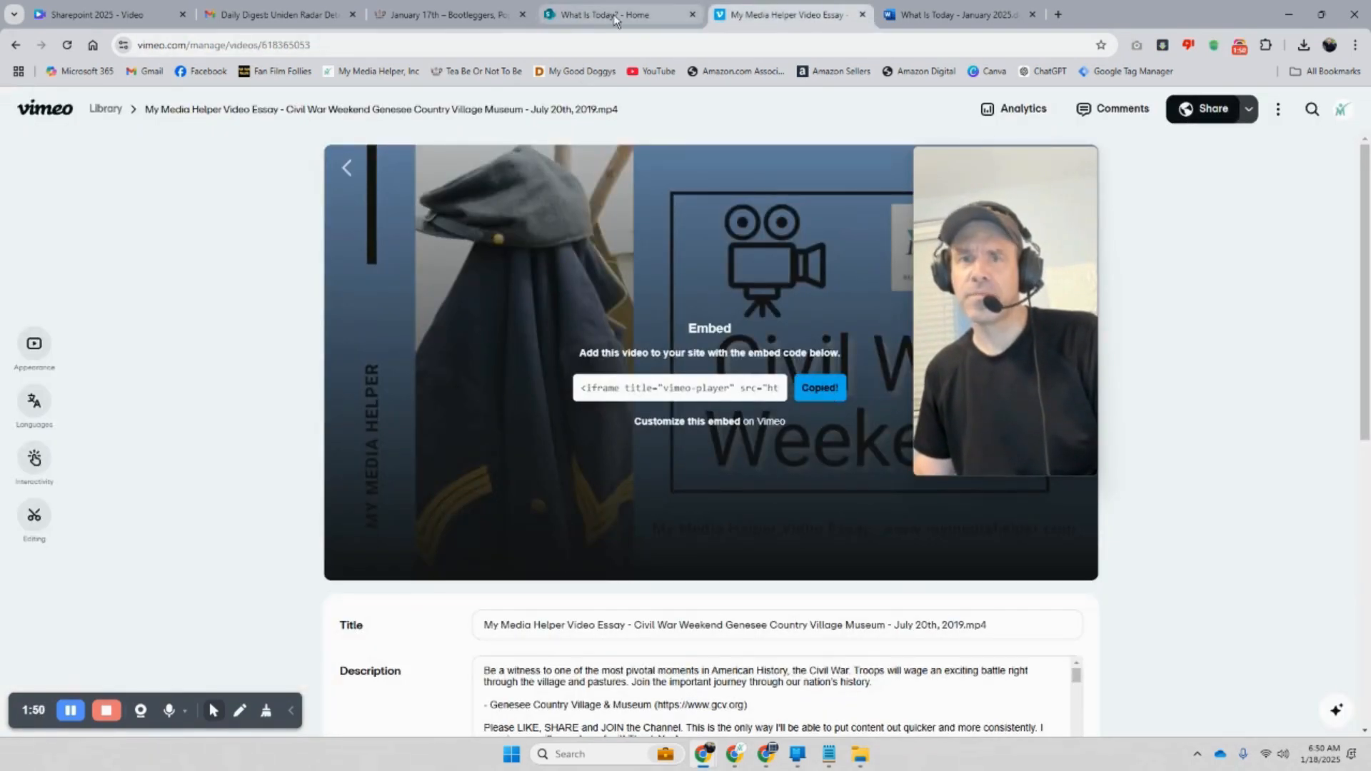
{"action": "left_click", "coordinate": [441, 15]}
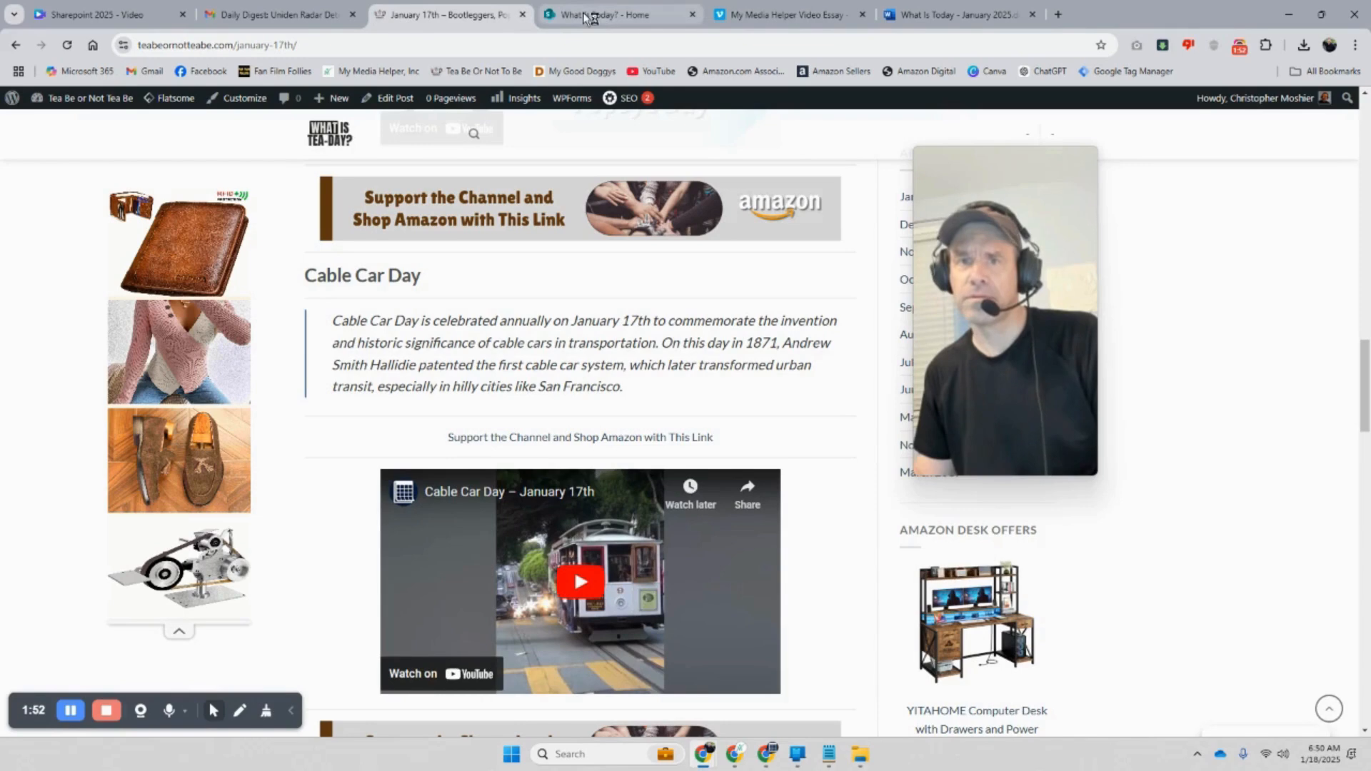
{"action": "left_click", "coordinate": [606, 16]}
Replace the Popeye Day embed code with the copied Vimeo code and check the embedded Civil War Weekend video
{"action": "scroll", "coordinate": [1146, 457], "scroll_direction": "up", "scroll_amount": 2}
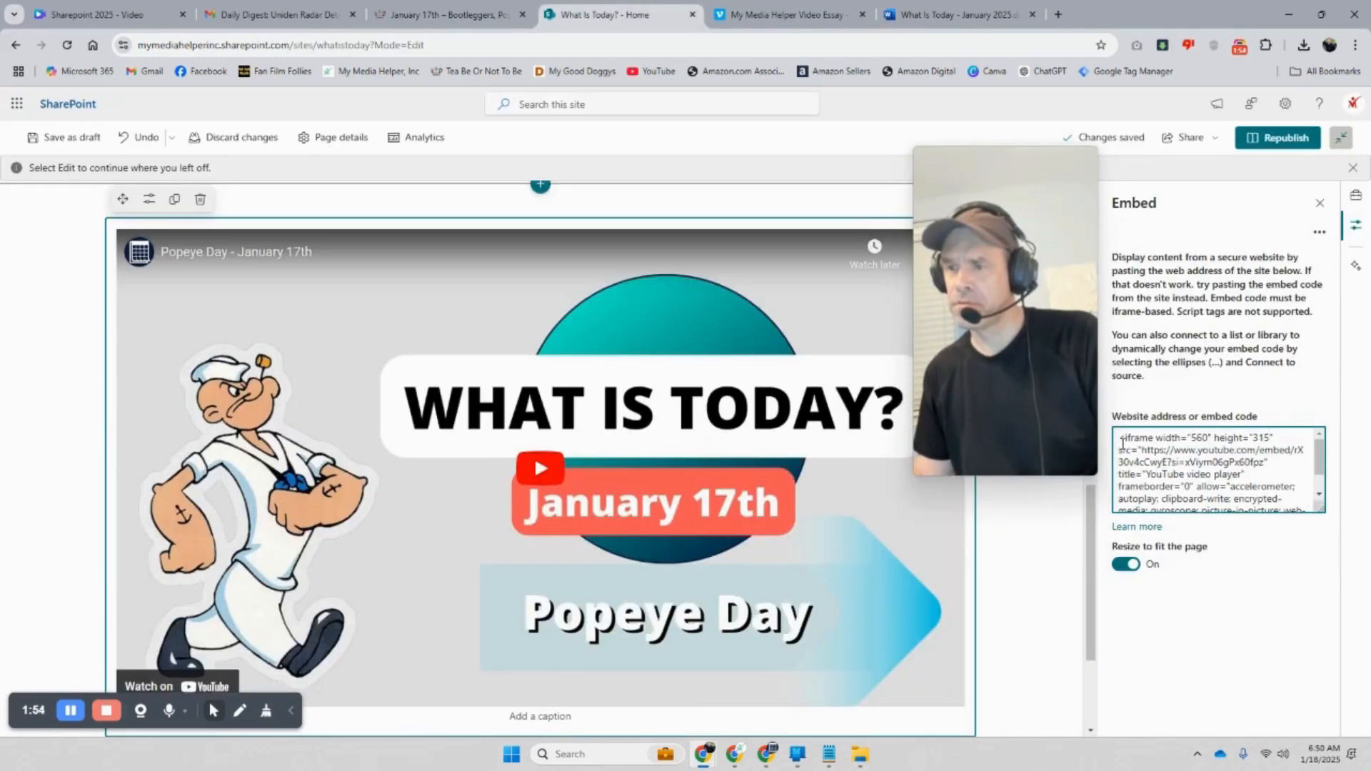
{"action": "left_click_drag", "start_coordinate": [1120, 437], "coordinate": [1307, 511]}
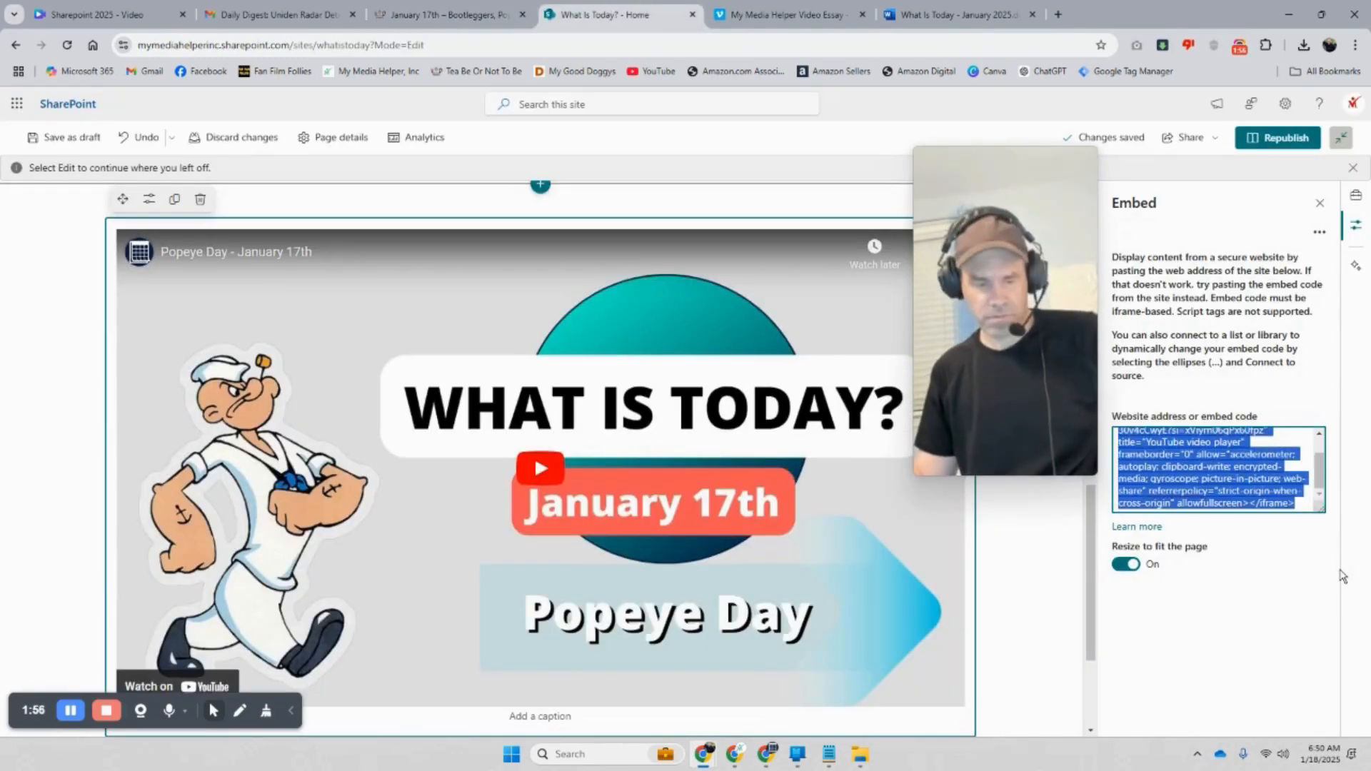
{"action": "key", "text": "ctrl+v"}
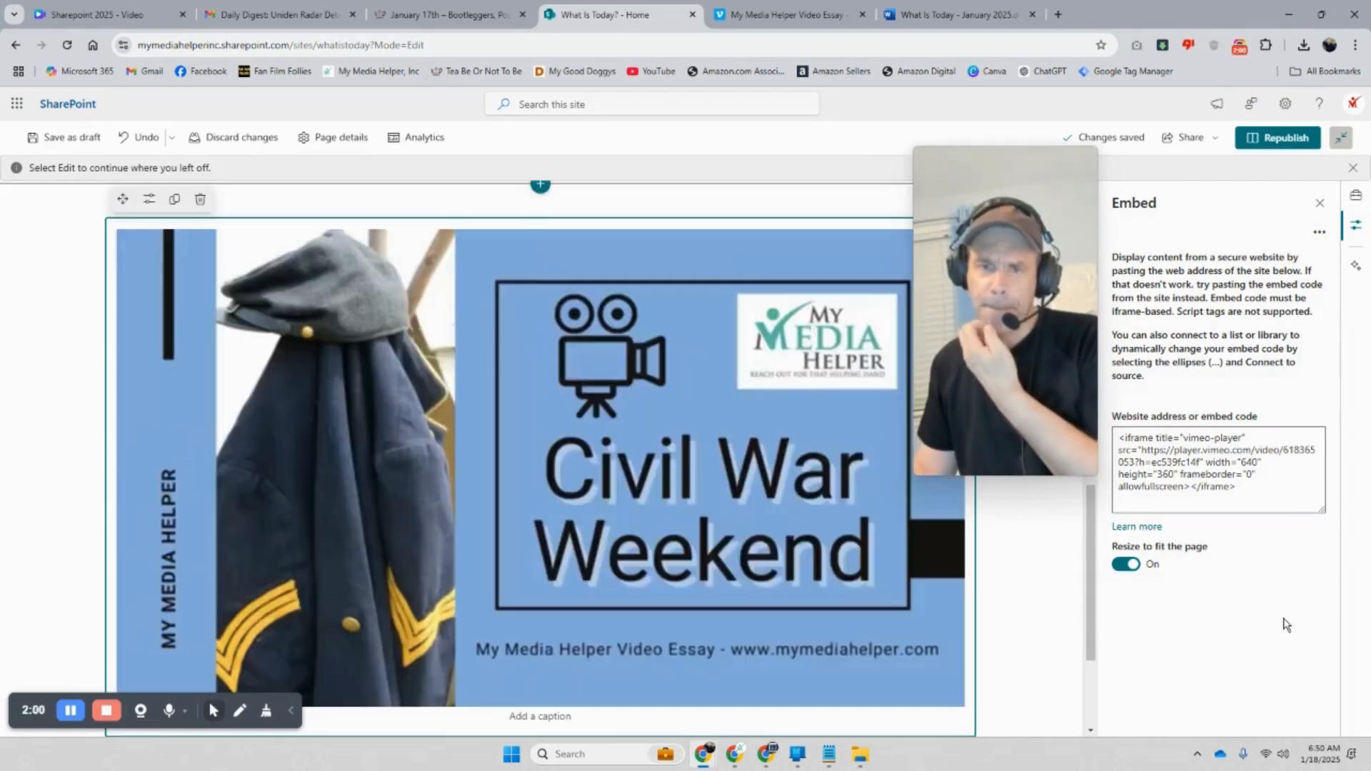
{"action": "scroll", "coordinate": [725, 475], "scroll_direction": "down", "scroll_amount": 3}
{"action": "left_click", "coordinate": [490, 444]}
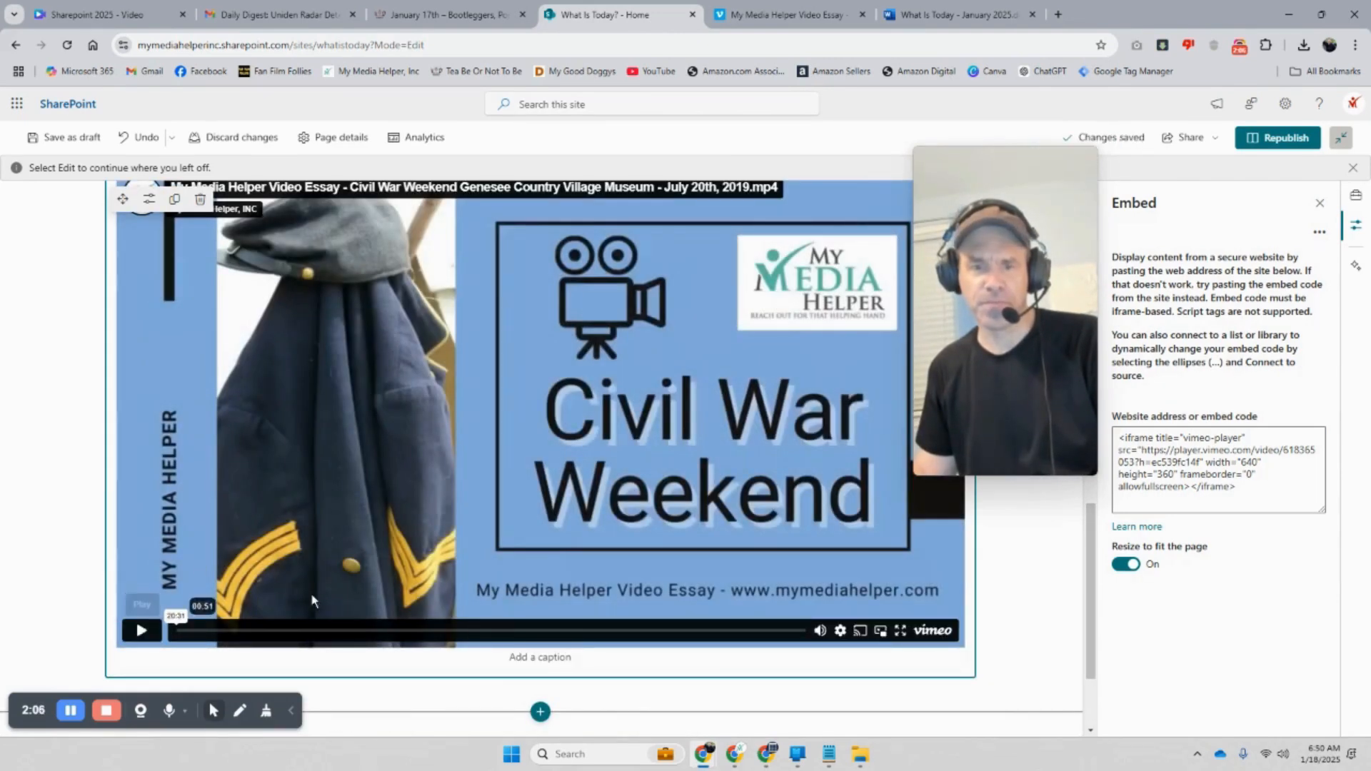
Add a one-column section below the embedded Civil War Weekend video
{"action": "scroll", "coordinate": [311, 592], "scroll_direction": "down", "scroll_amount": 2}
{"action": "left_click", "coordinate": [544, 569]}
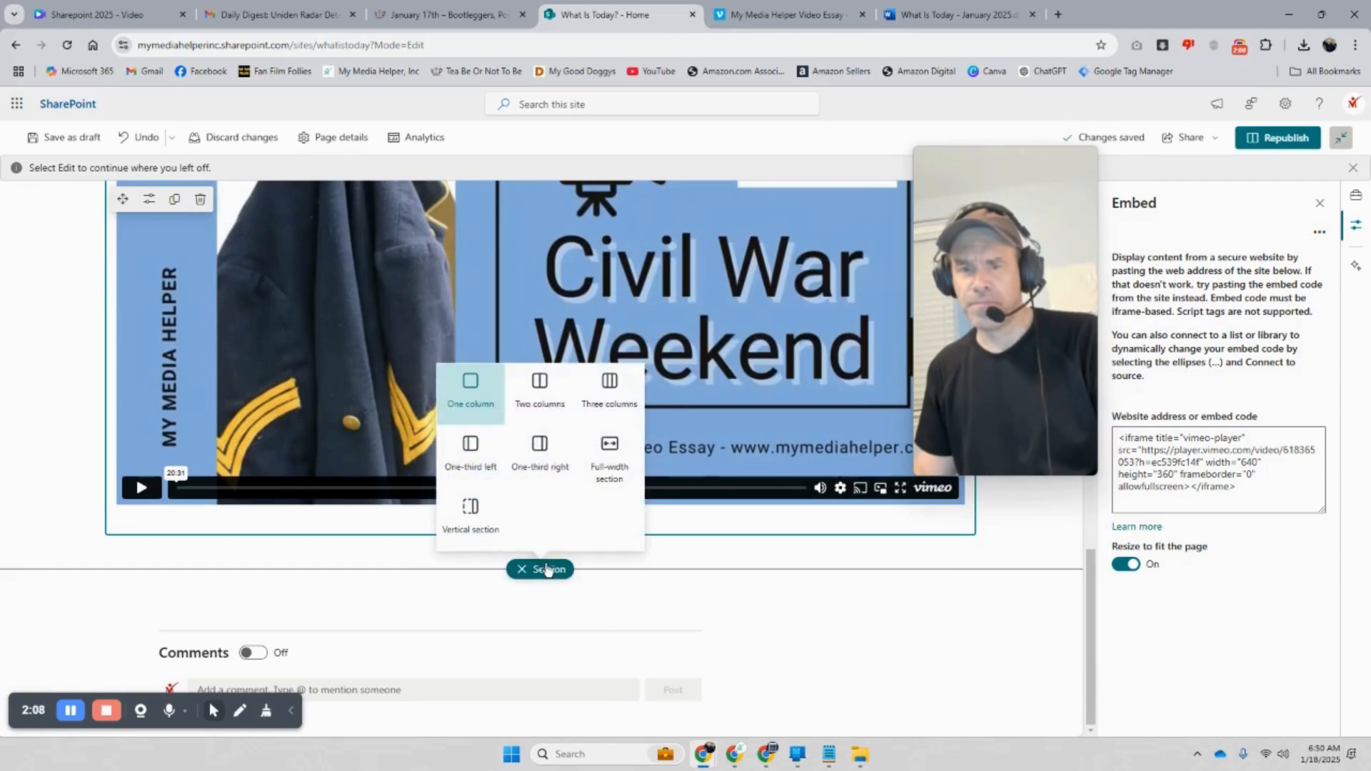
{"action": "left_click", "coordinate": [482, 400]}
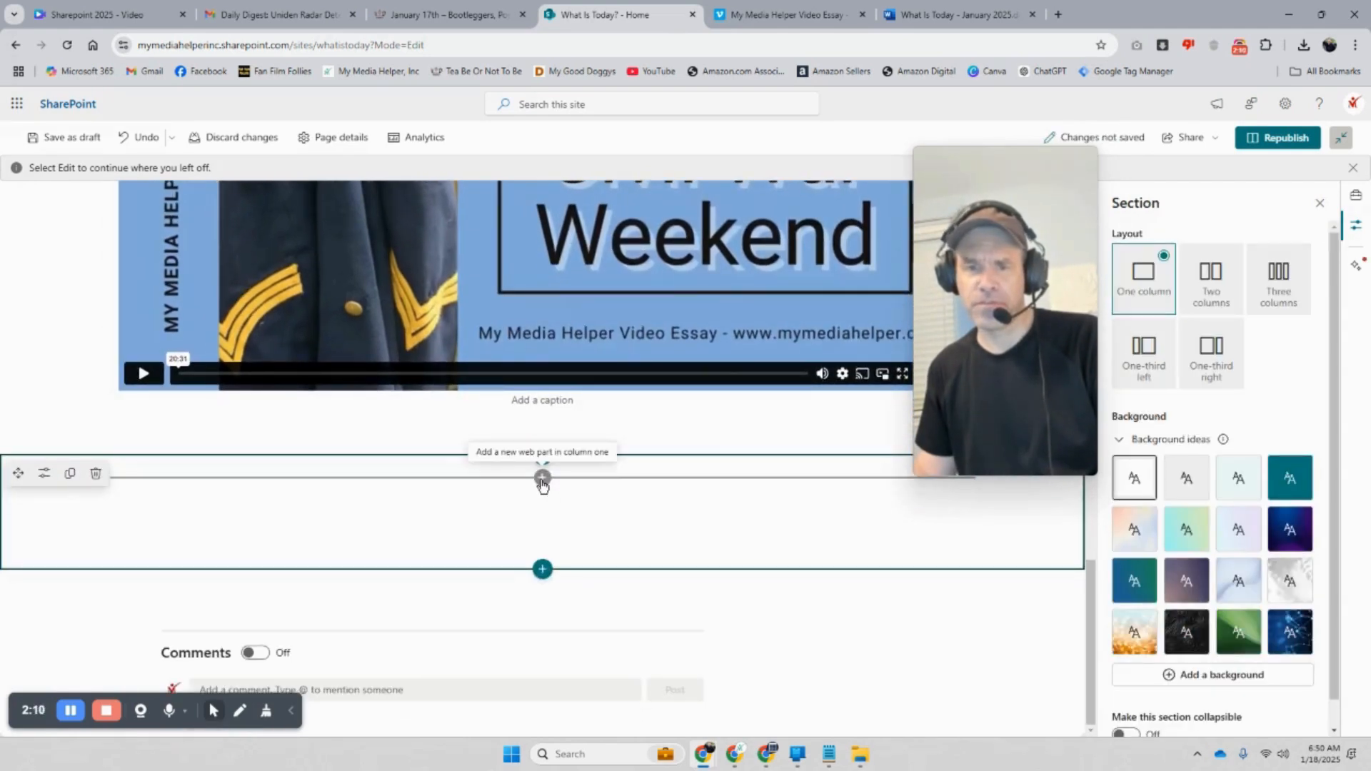
Look through the categories of web parts available for the new one-column section
{"action": "left_click", "coordinate": [542, 479]}
{"action": "scroll", "coordinate": [560, 420], "scroll_direction": "down", "scroll_amount": 2}
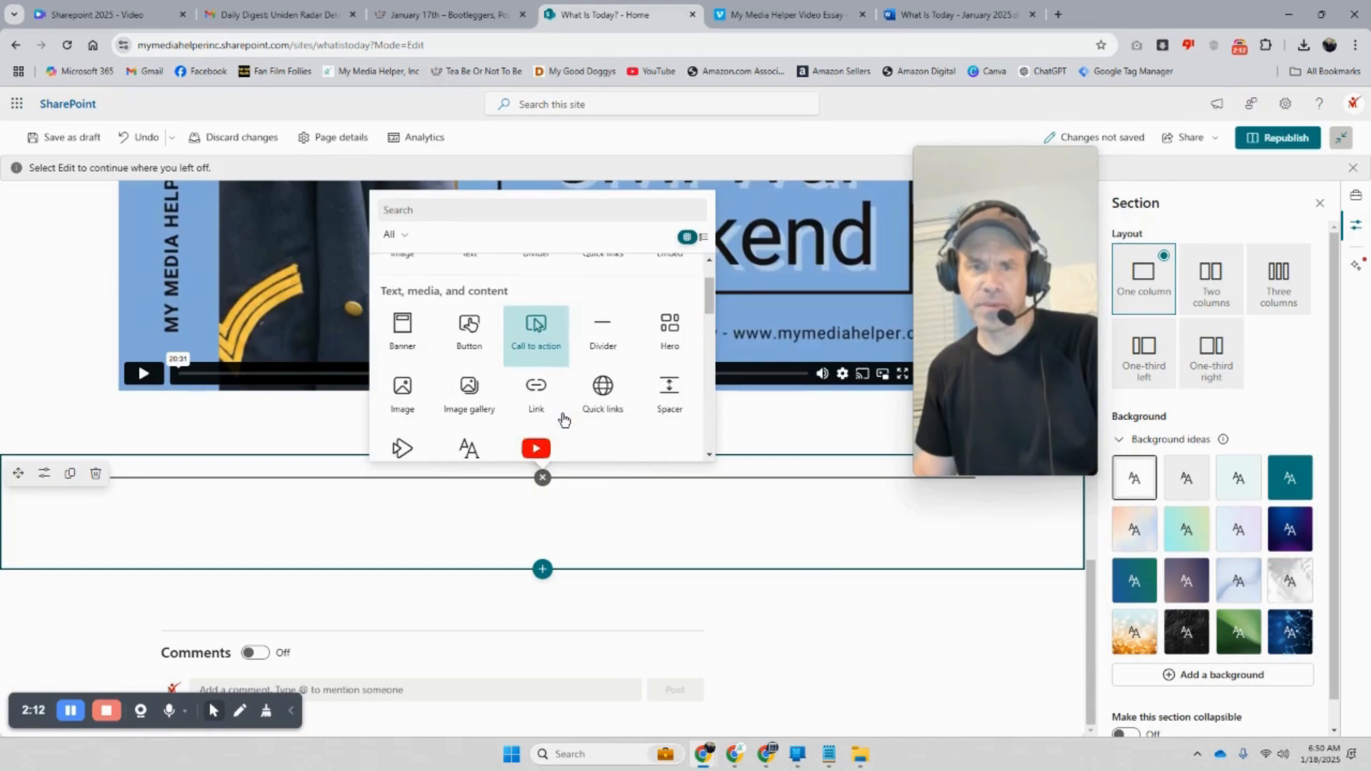
{"action": "scroll", "coordinate": [579, 416], "scroll_direction": "down", "scroll_amount": 3}
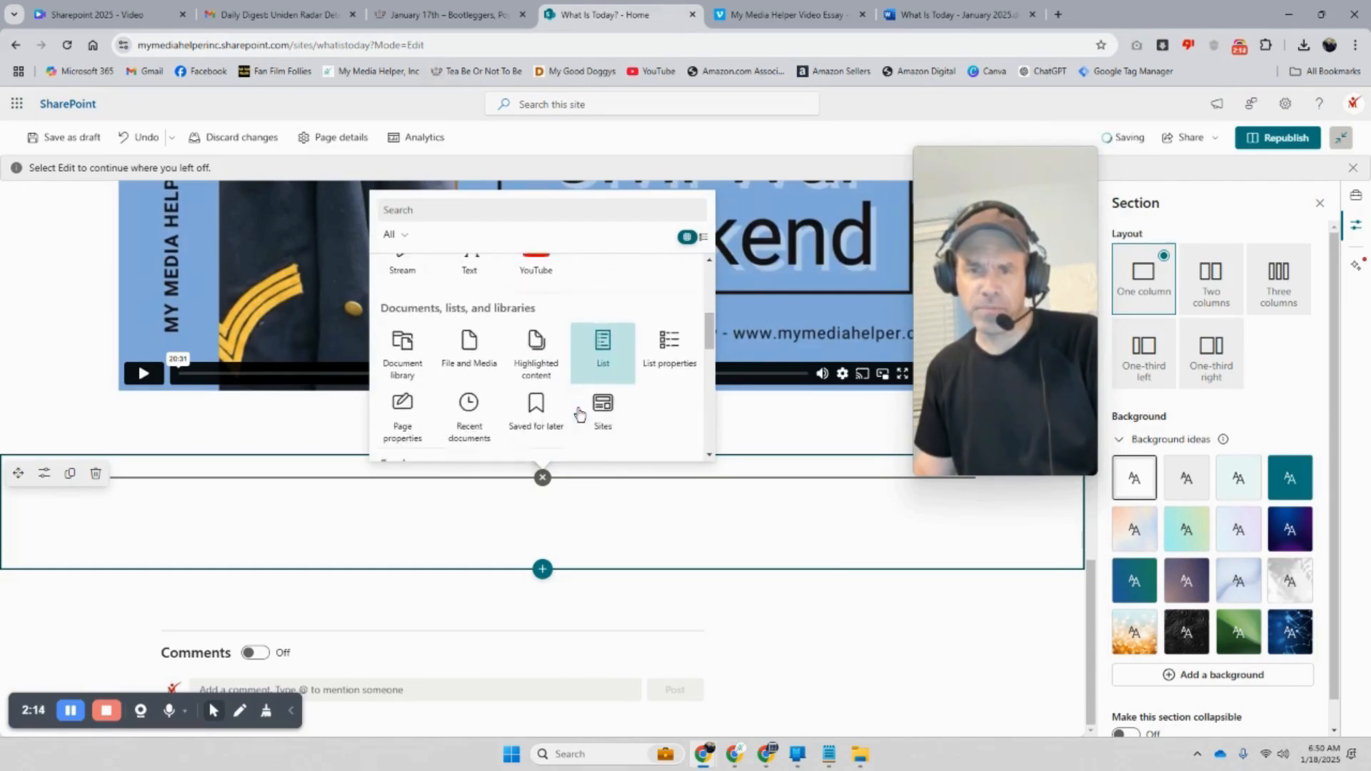
{"action": "scroll", "coordinate": [590, 413], "scroll_direction": "down", "scroll_amount": 2}
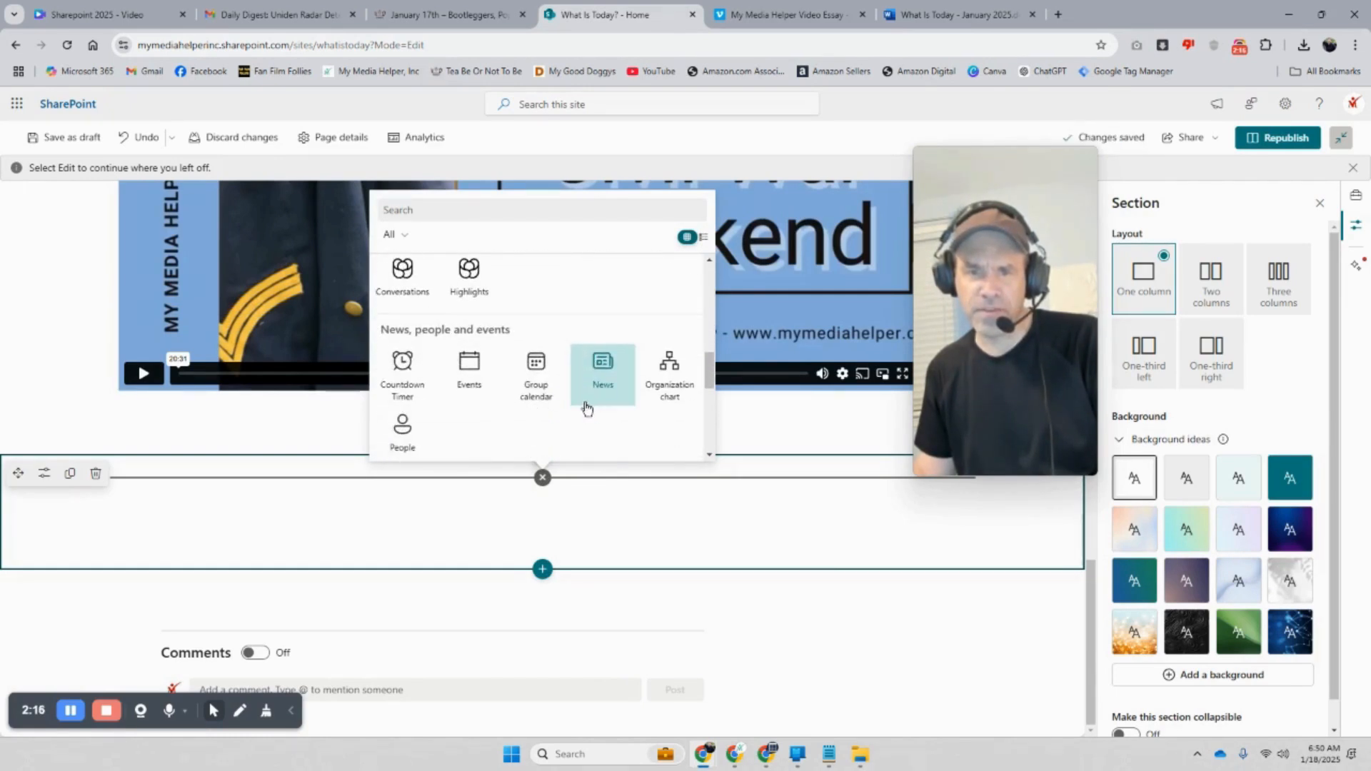
{"action": "scroll", "coordinate": [586, 409], "scroll_direction": "down", "scroll_amount": 2}
{"action": "scroll", "coordinate": [584, 413], "scroll_direction": "down", "scroll_amount": 3}
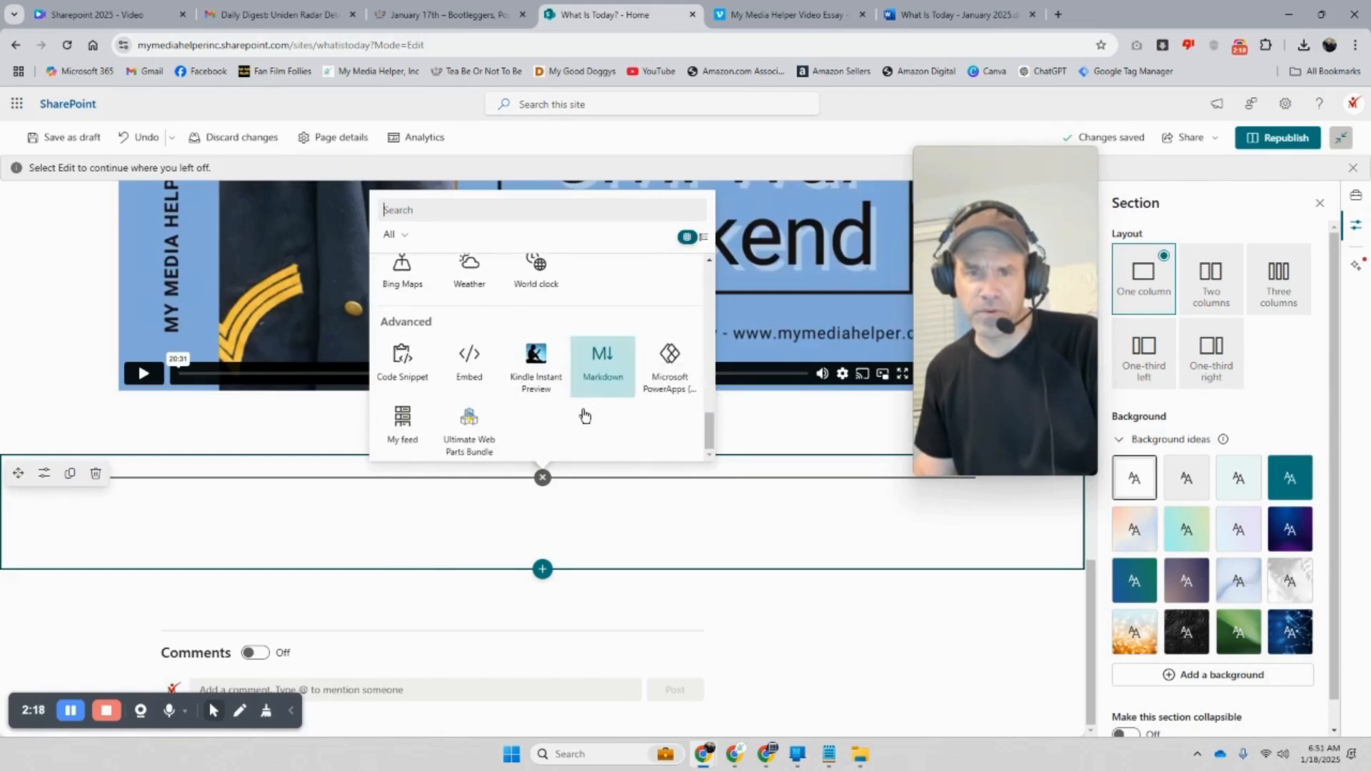
{"action": "scroll", "coordinate": [585, 412], "scroll_direction": "down", "scroll_amount": 5}
{"action": "scroll", "coordinate": [584, 413], "scroll_direction": "up", "scroll_amount": 15}
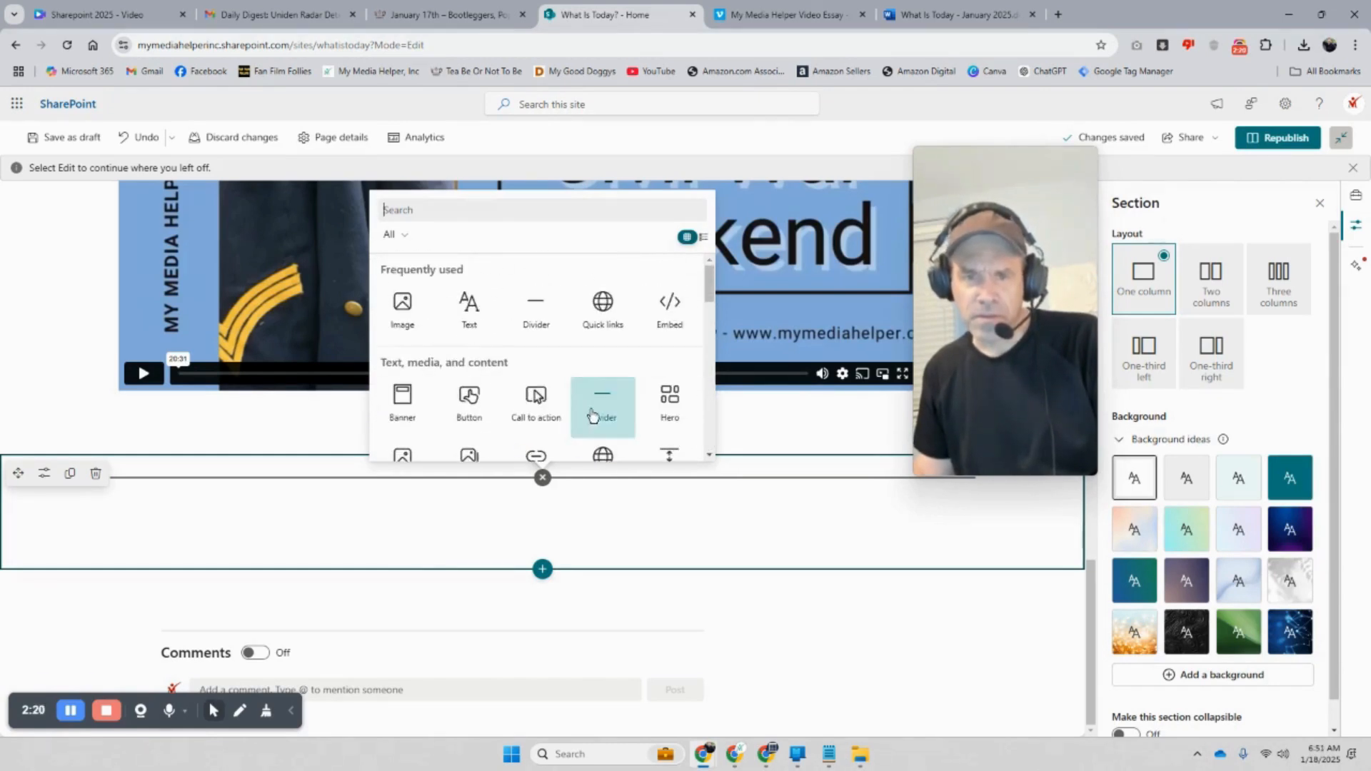
{"action": "scroll", "coordinate": [628, 400], "scroll_direction": "down", "scroll_amount": 2}
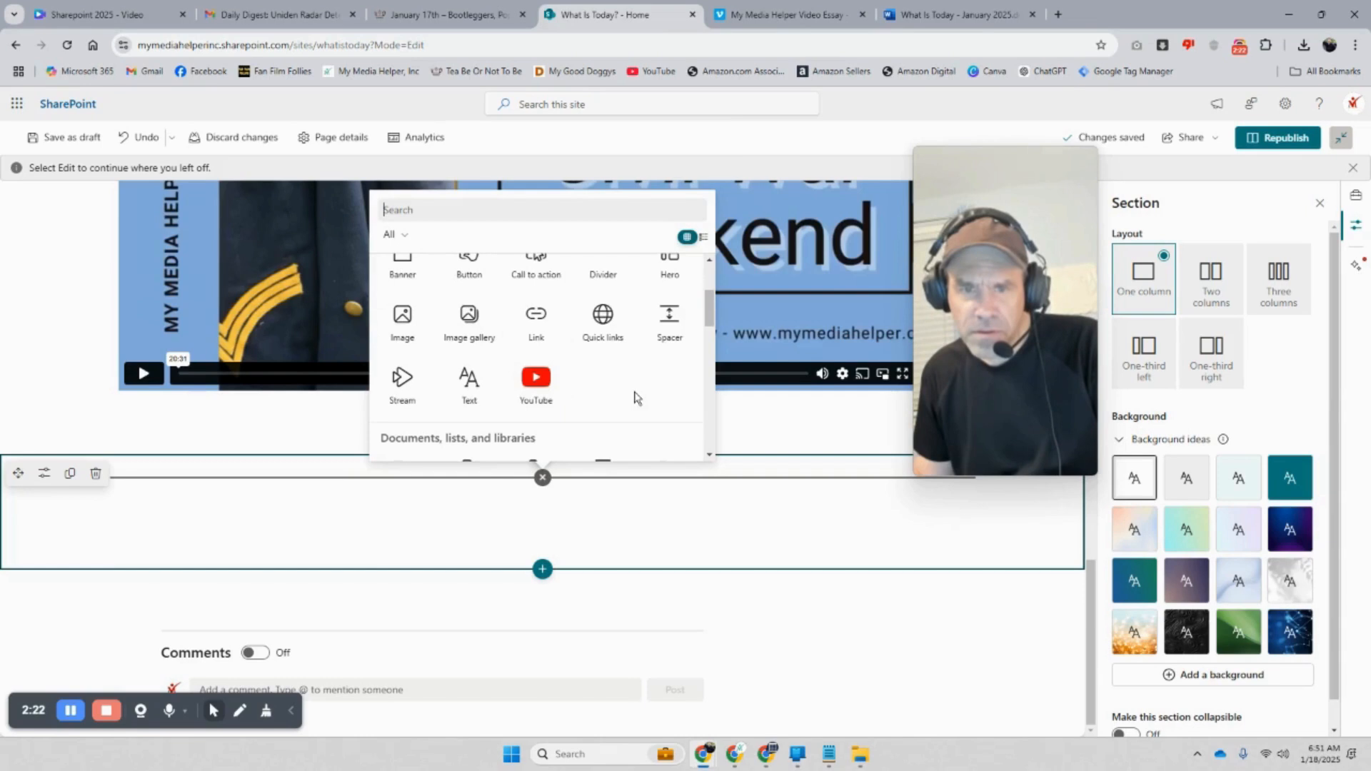
{"action": "scroll", "coordinate": [634, 398], "scroll_direction": "up", "scroll_amount": 1}
{"action": "scroll", "coordinate": [635, 397], "scroll_direction": "down", "scroll_amount": 2}
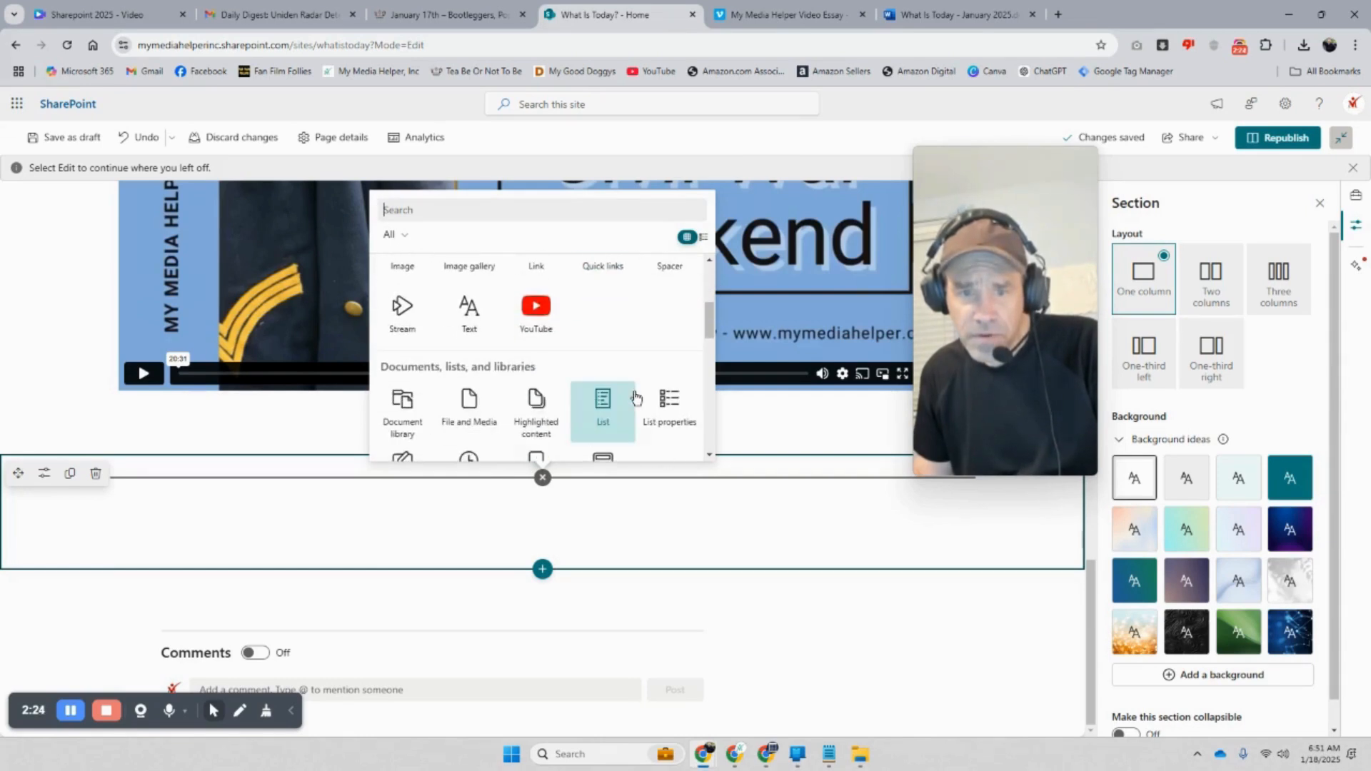
{"action": "scroll", "coordinate": [635, 397], "scroll_direction": "down", "scroll_amount": 1}
{"action": "scroll", "coordinate": [635, 397], "scroll_direction": "down", "scroll_amount": 2}
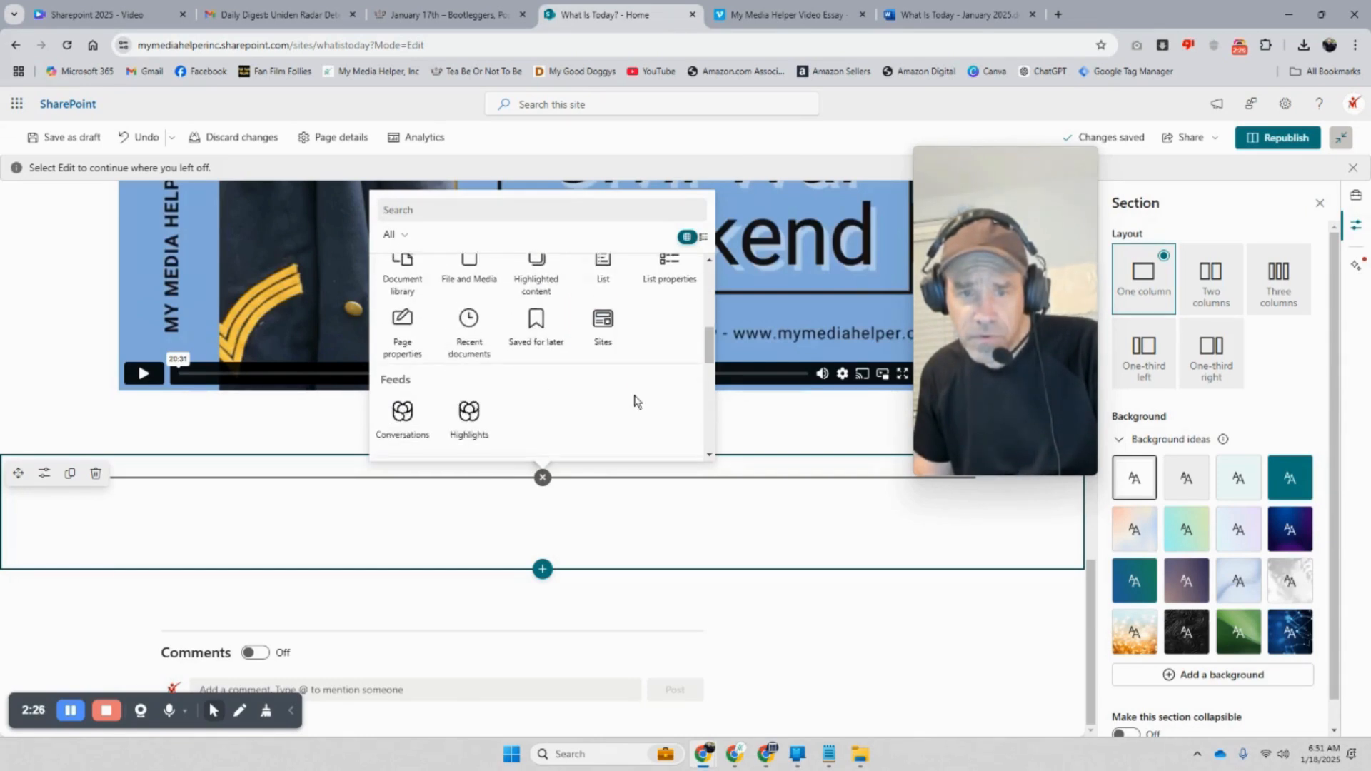
{"action": "scroll", "coordinate": [635, 403], "scroll_direction": "down", "scroll_amount": 2}
{"action": "scroll", "coordinate": [634, 401], "scroll_direction": "up", "scroll_amount": 8}
{"action": "left_click", "coordinate": [631, 505]}
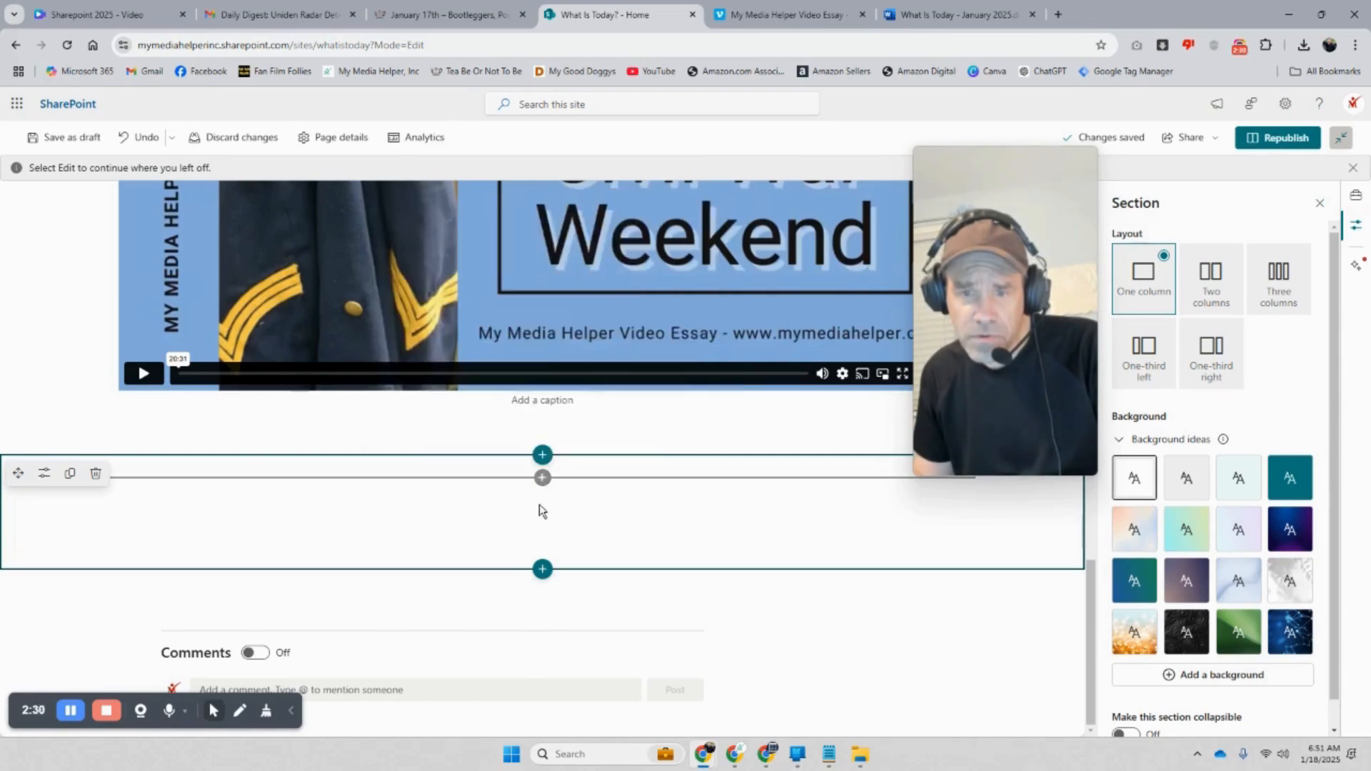
Add a Text web part to the new section and insert a table with three columns and three rows
{"action": "left_click", "coordinate": [543, 477]}
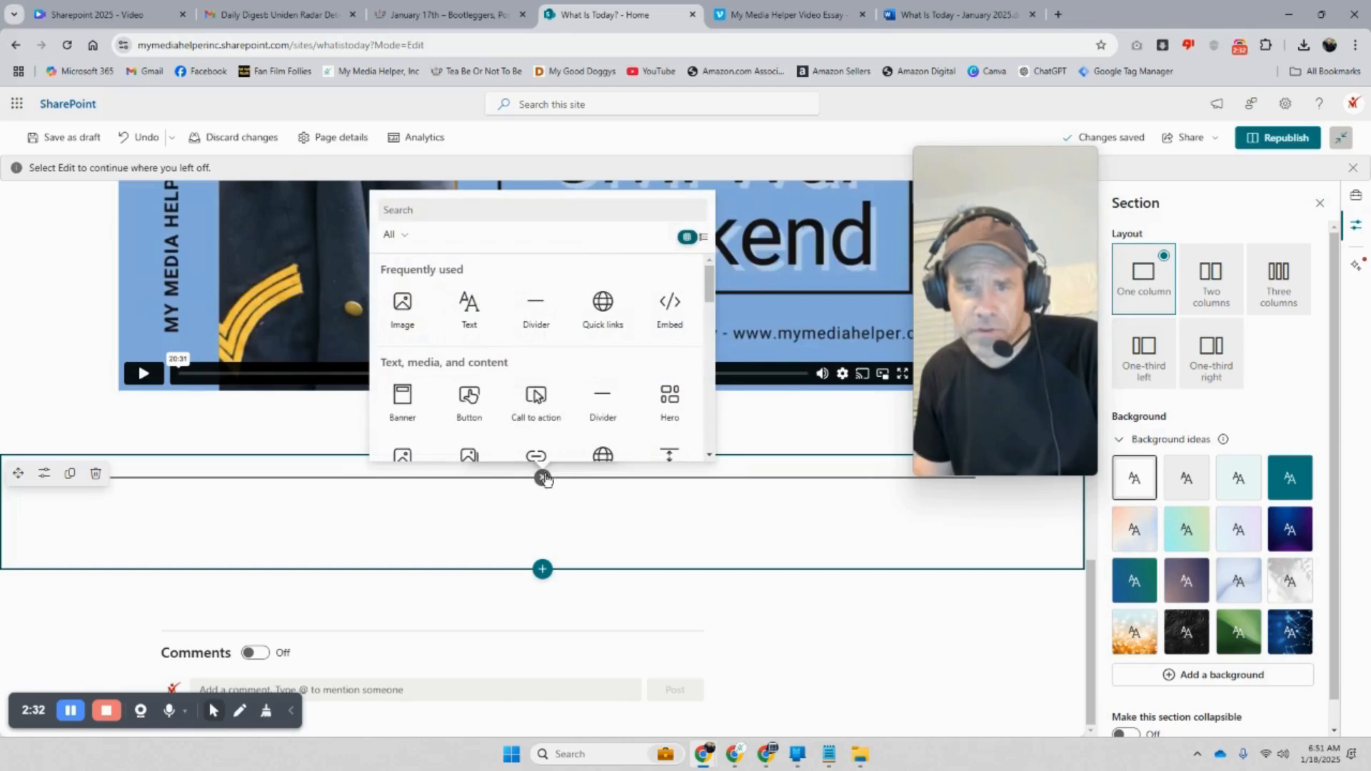
{"action": "left_click", "coordinate": [454, 328]}
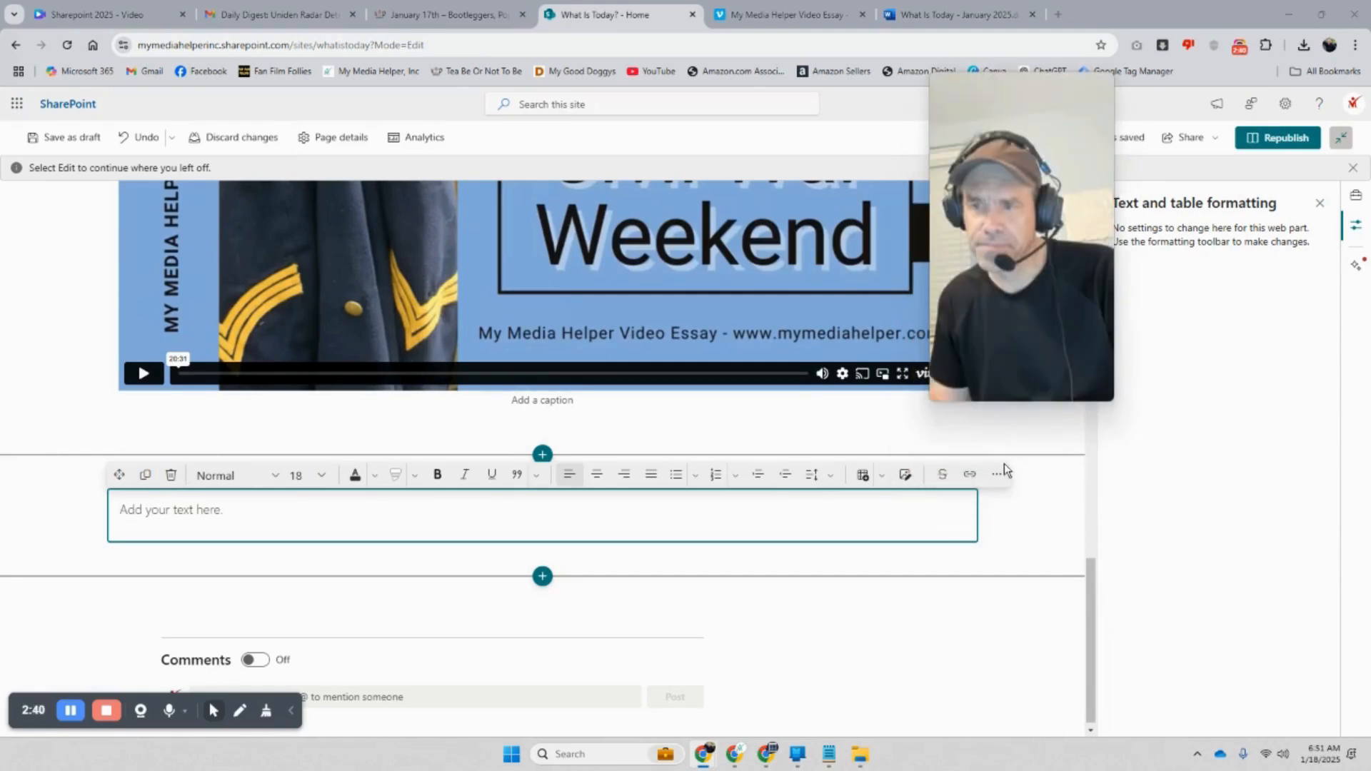
{"action": "left_click", "coordinate": [993, 480]}
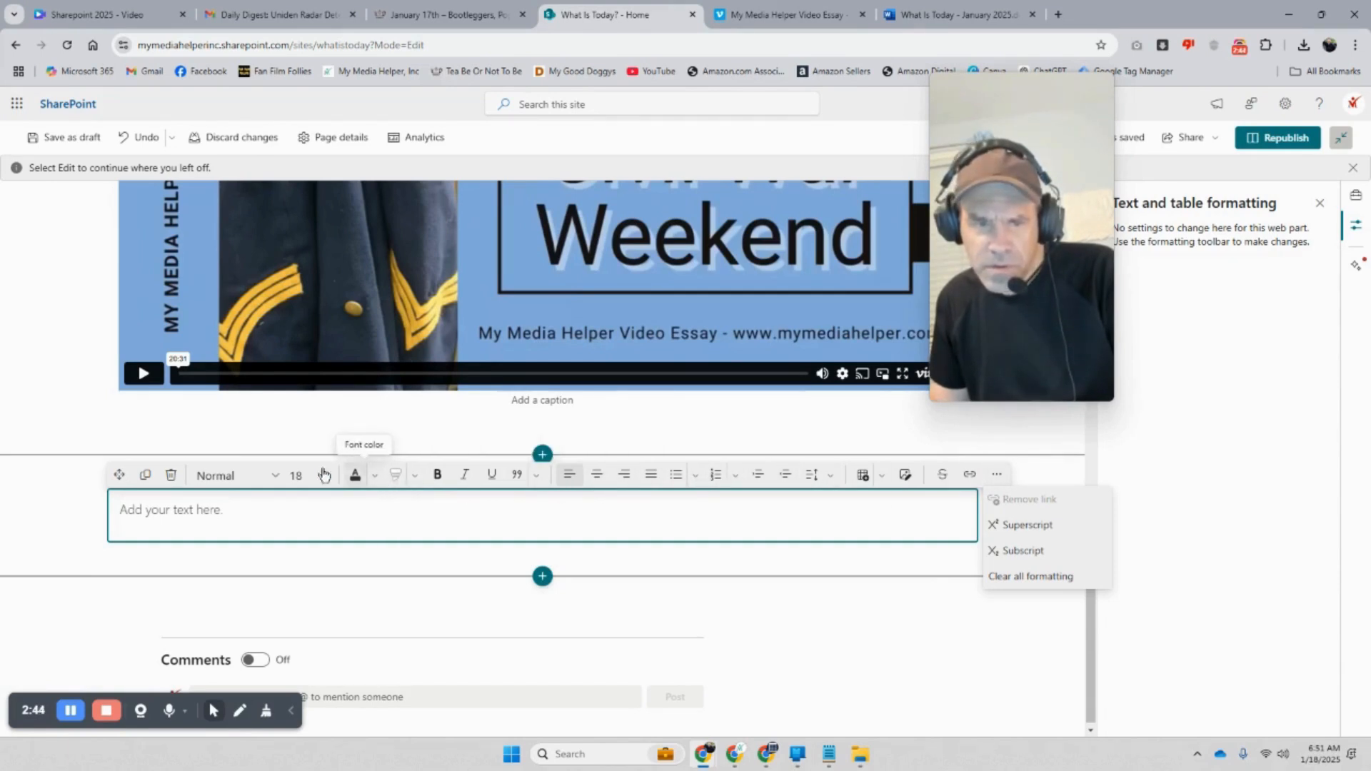
{"action": "left_click", "coordinate": [863, 475]}
{"action": "scroll", "coordinate": [705, 541], "scroll_direction": "down", "scroll_amount": 1}
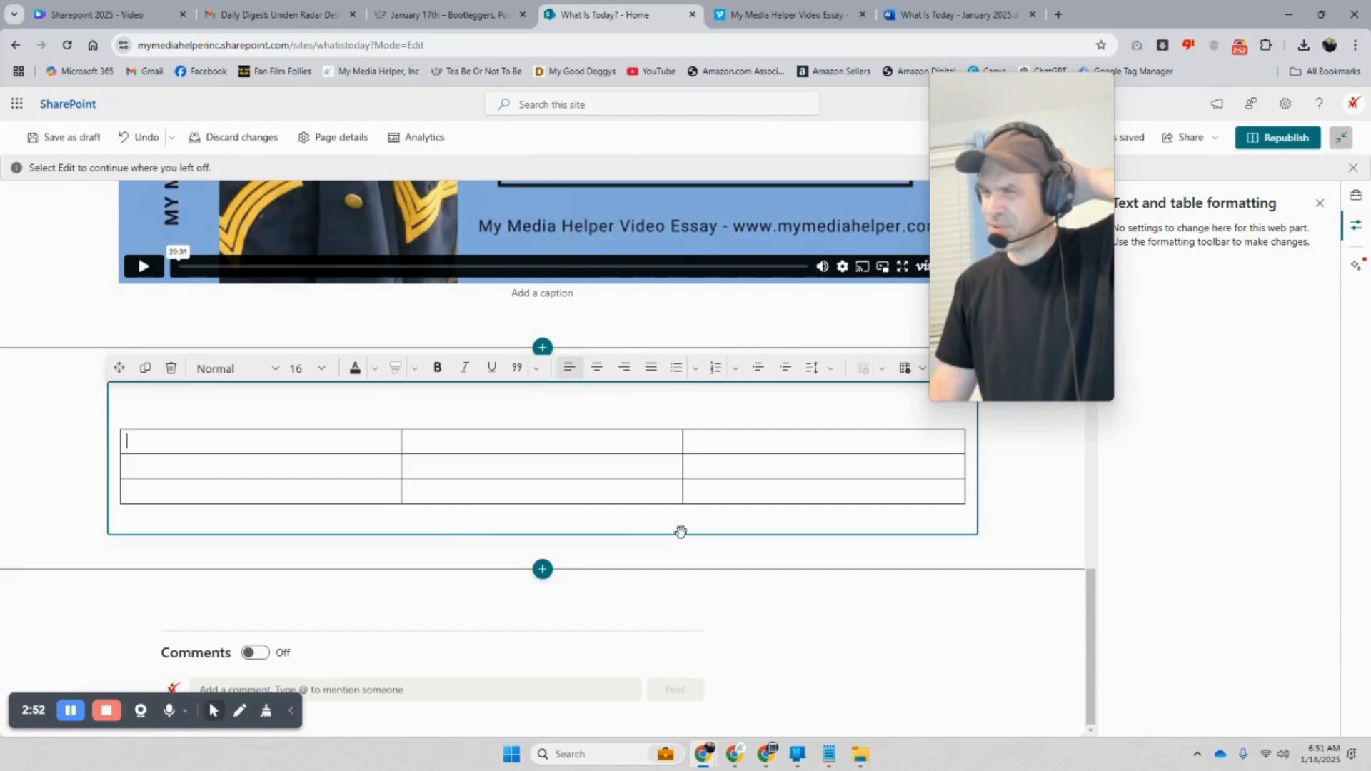
{"action": "left_click_drag", "start_coordinate": [425, 458], "coordinate": [426, 452]}
{"action": "right_click", "coordinate": [426, 442]}
{"action": "left_click", "coordinate": [428, 468]}
{"action": "left_click", "coordinate": [335, 451]}
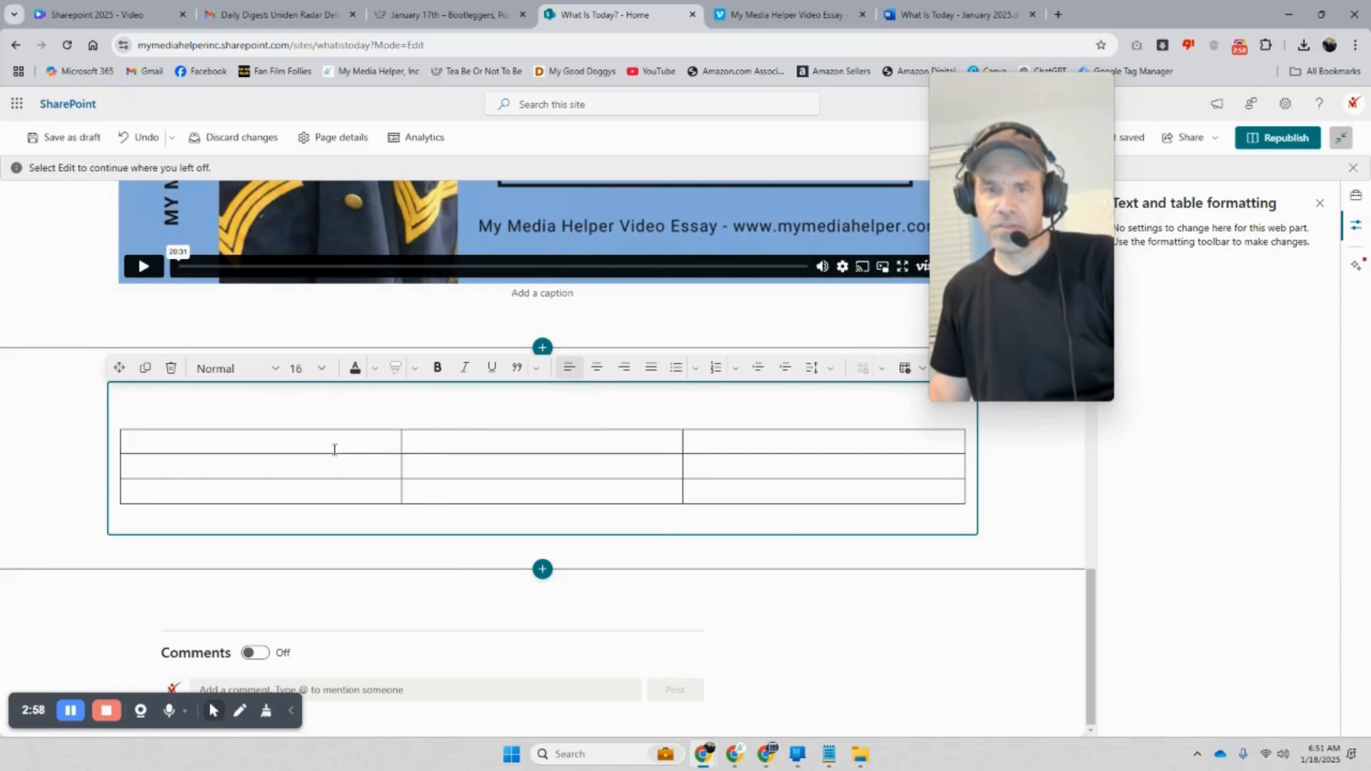
Add a second Text web part below the table in the same section
{"action": "left_click", "coordinate": [543, 547]}
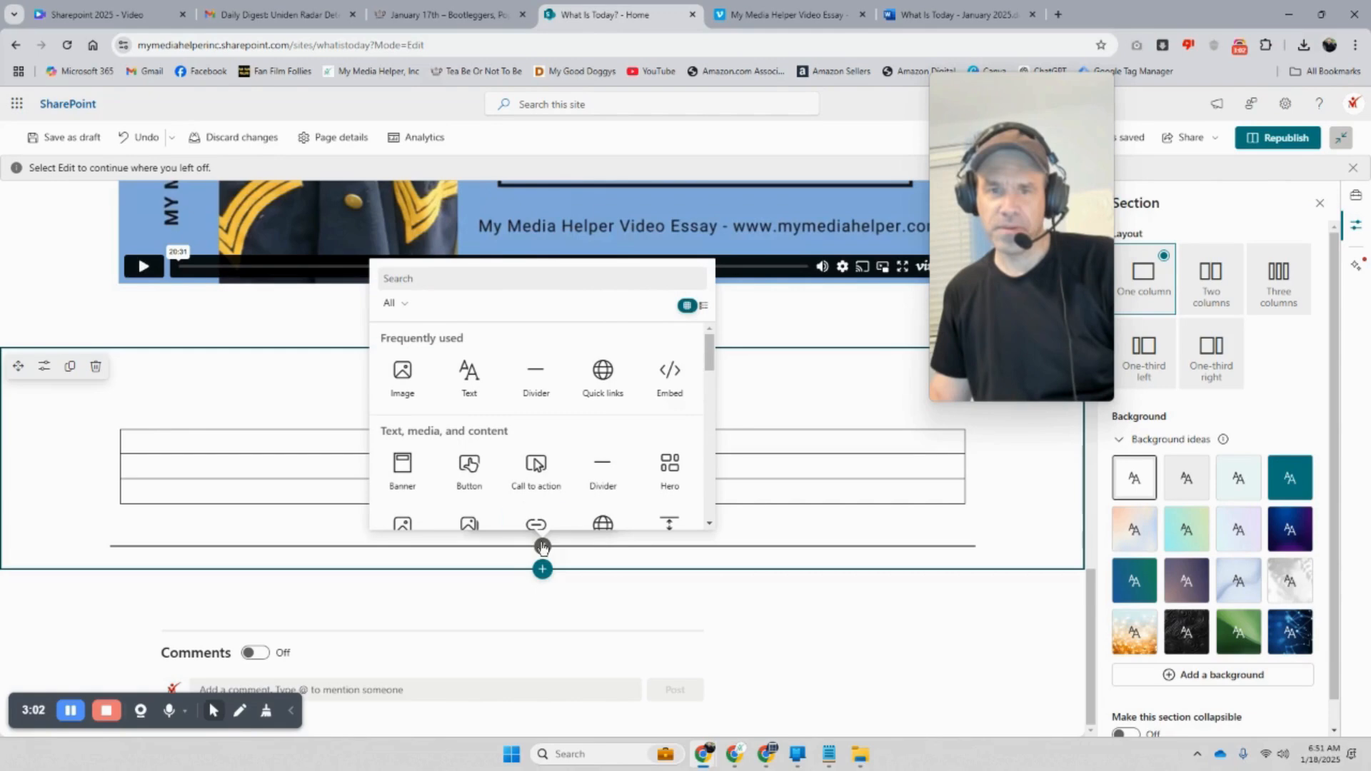
{"action": "left_click", "coordinate": [471, 385]}
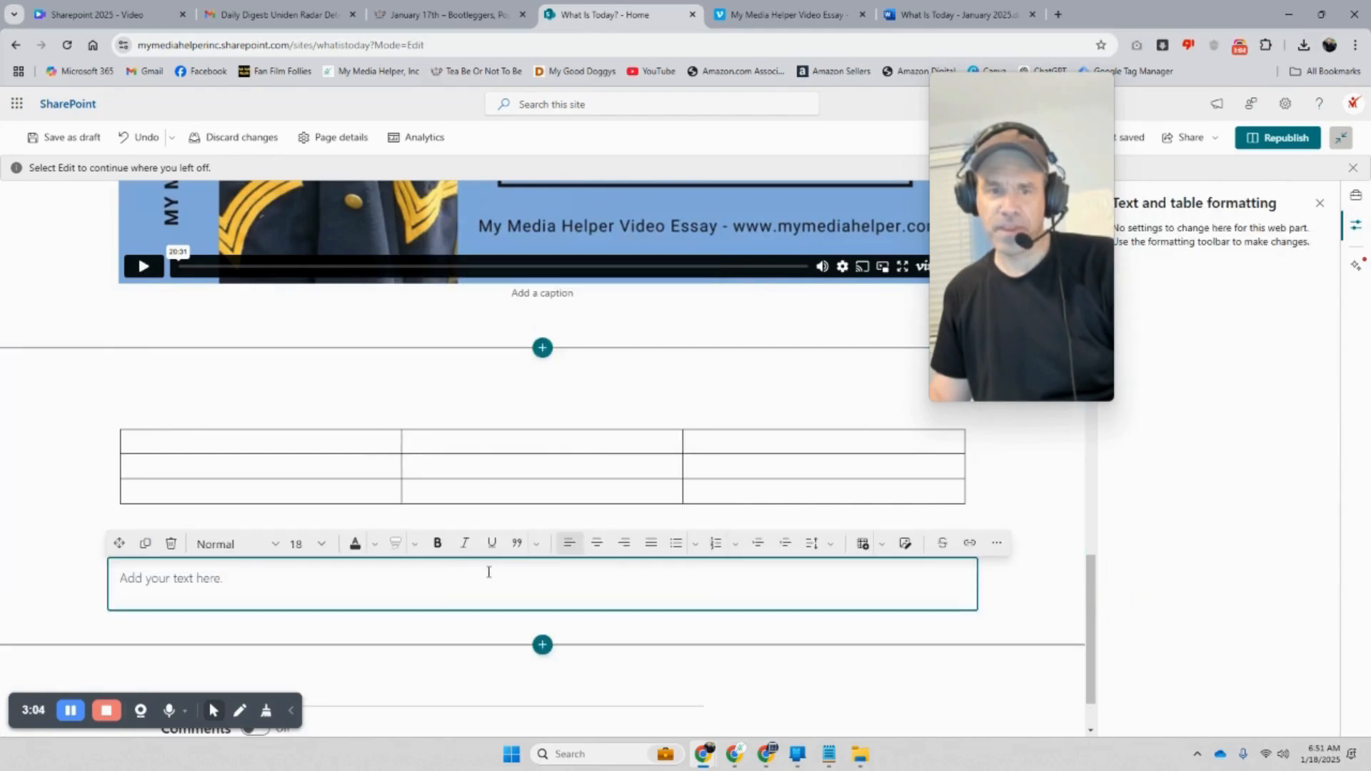
Switch to the What Is Today - January 2025 Word document and insert a table with six columns and four rows
{"action": "left_click", "coordinate": [996, 14]}
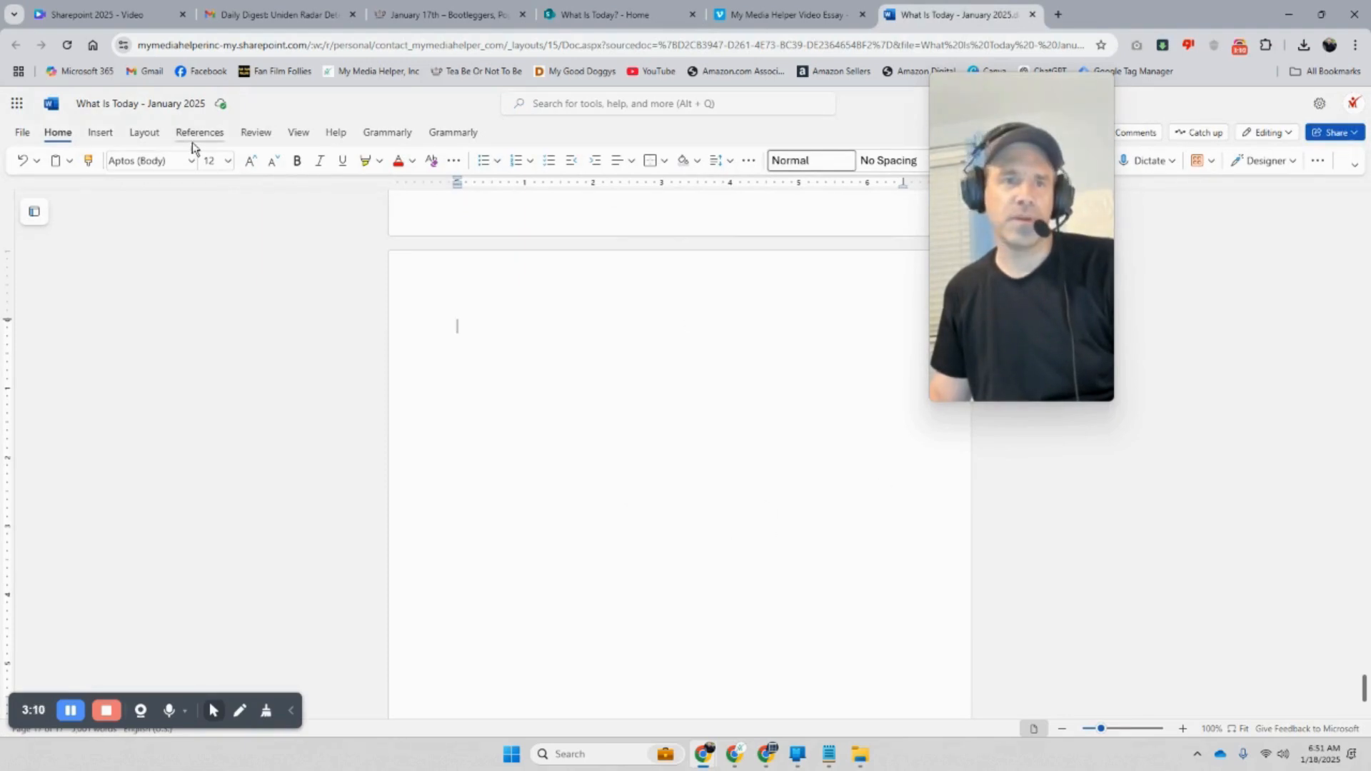
{"action": "left_click", "coordinate": [103, 136]}
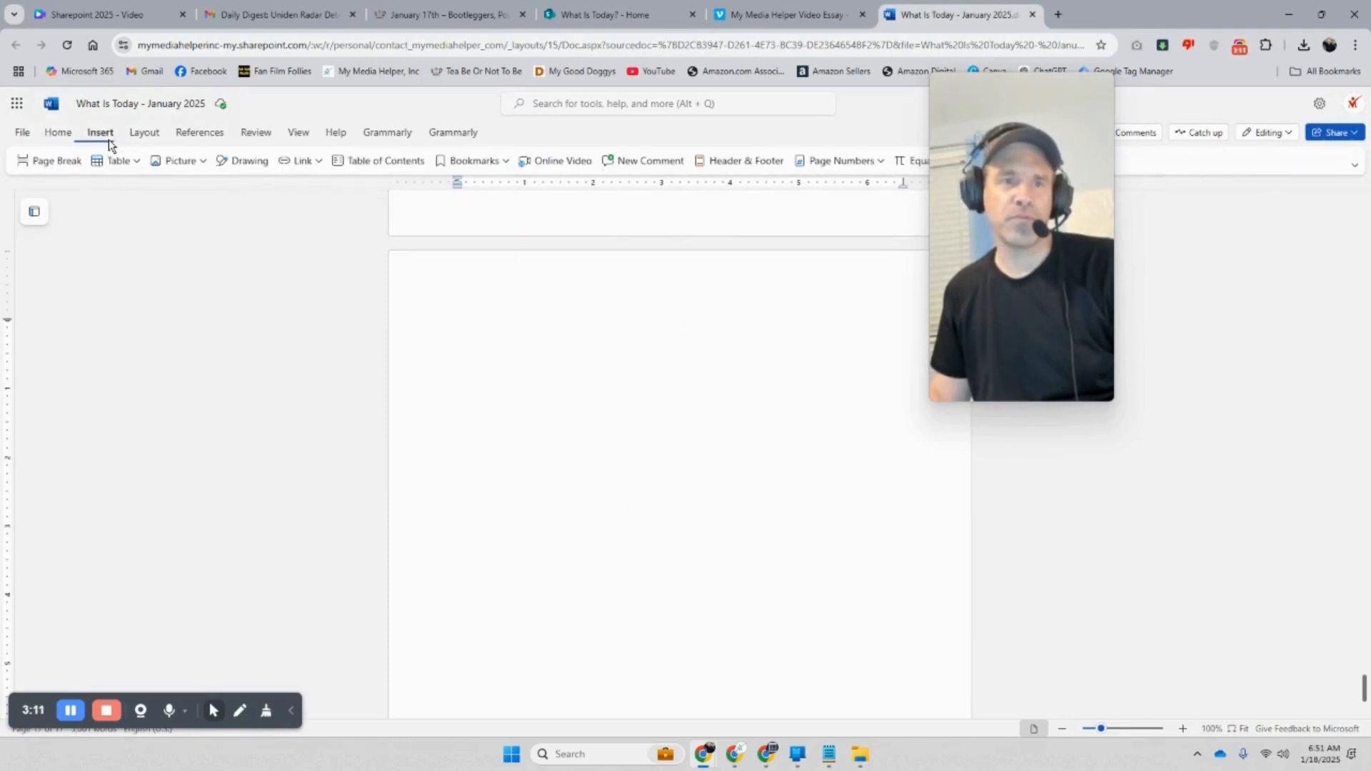
{"action": "left_click", "coordinate": [138, 163]}
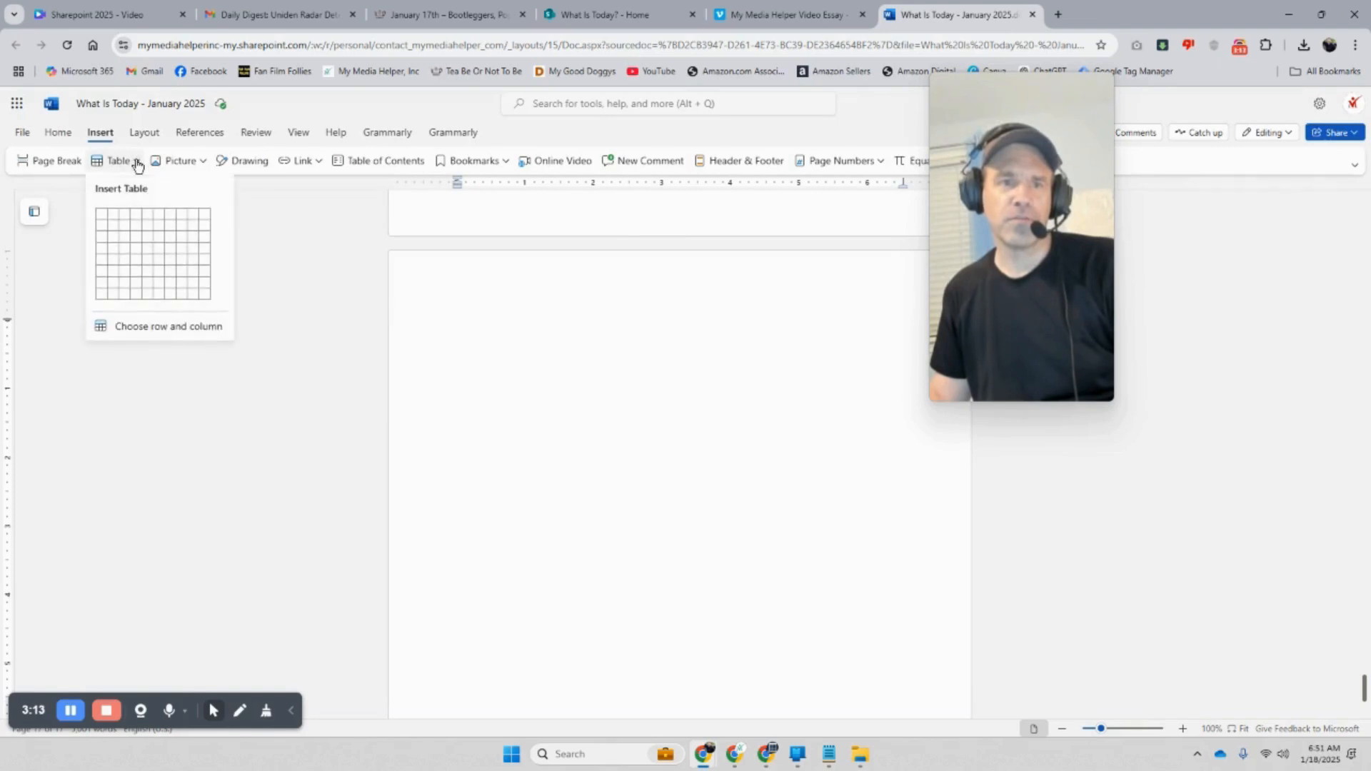
{"action": "left_click", "coordinate": [157, 252]}
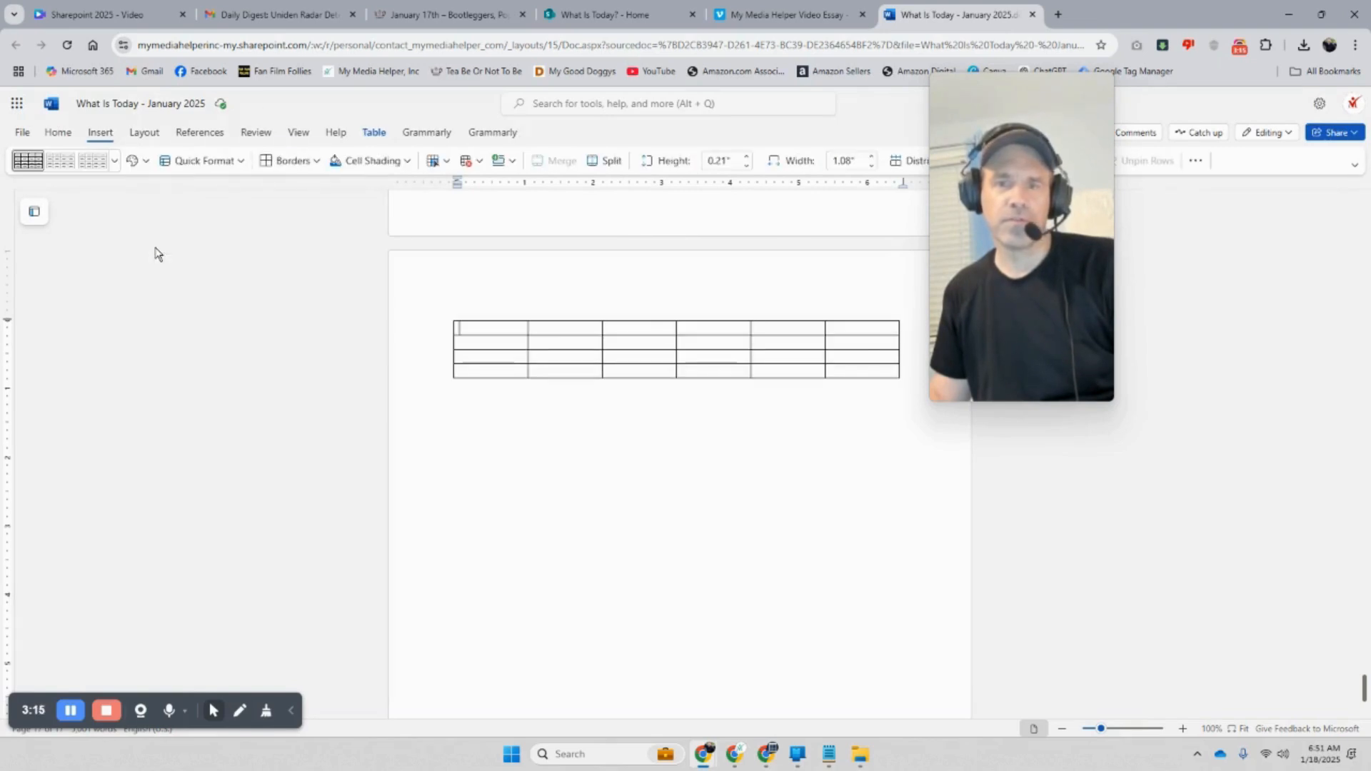
Merge the top two cells of the table's third column and the bottom two cells of its fifth column
{"action": "left_click_drag", "start_coordinate": [624, 329], "coordinate": [631, 340]}
{"action": "right_click", "coordinate": [631, 341]}
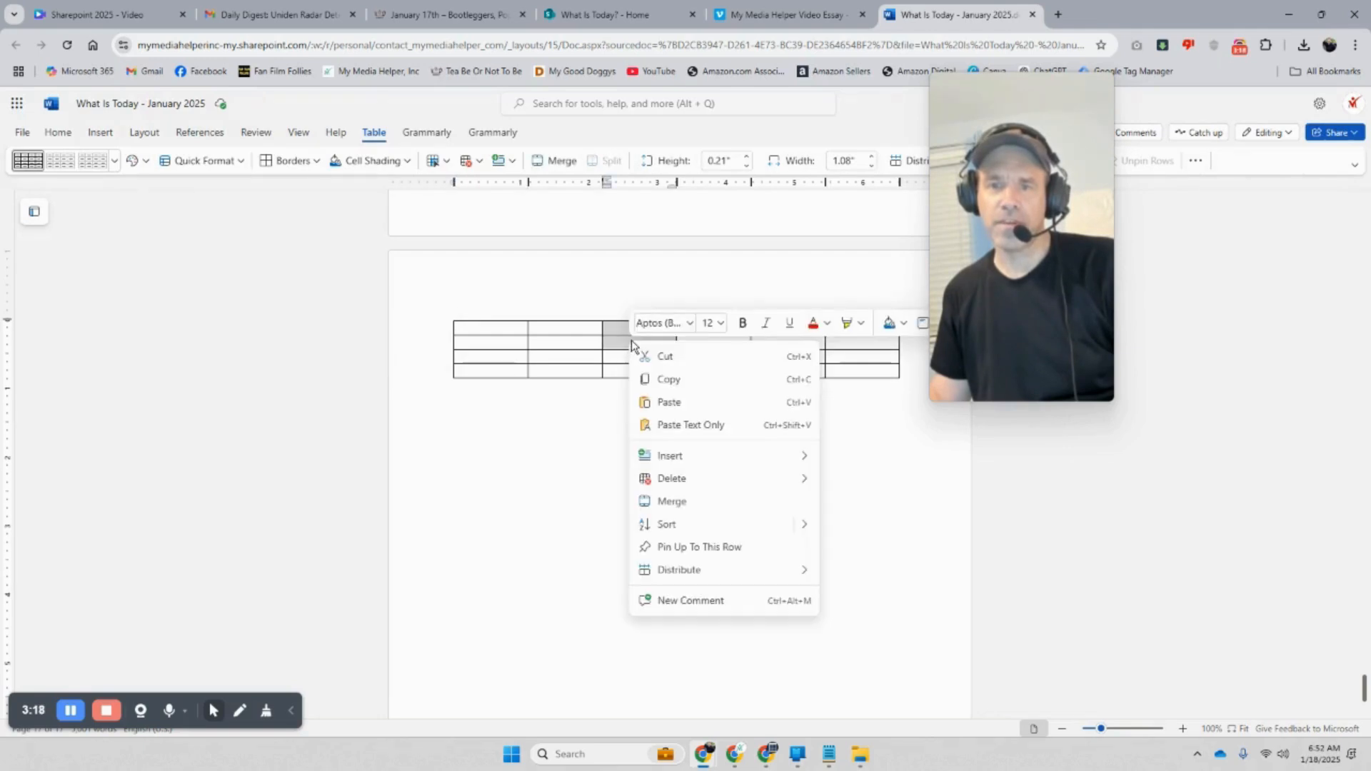
{"action": "left_click", "coordinate": [735, 507]}
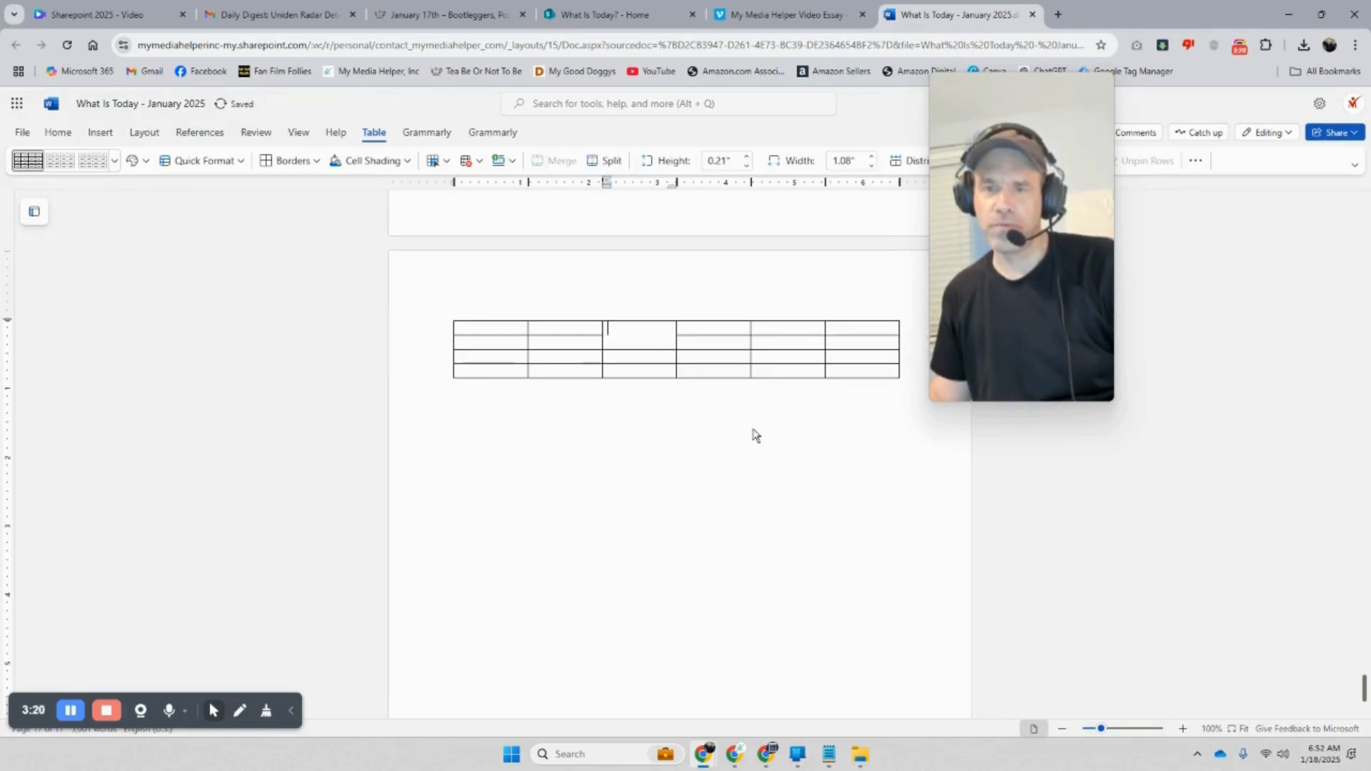
{"action": "left_click_drag", "start_coordinate": [814, 371], "coordinate": [808, 361]}
{"action": "right_click", "coordinate": [809, 362]}
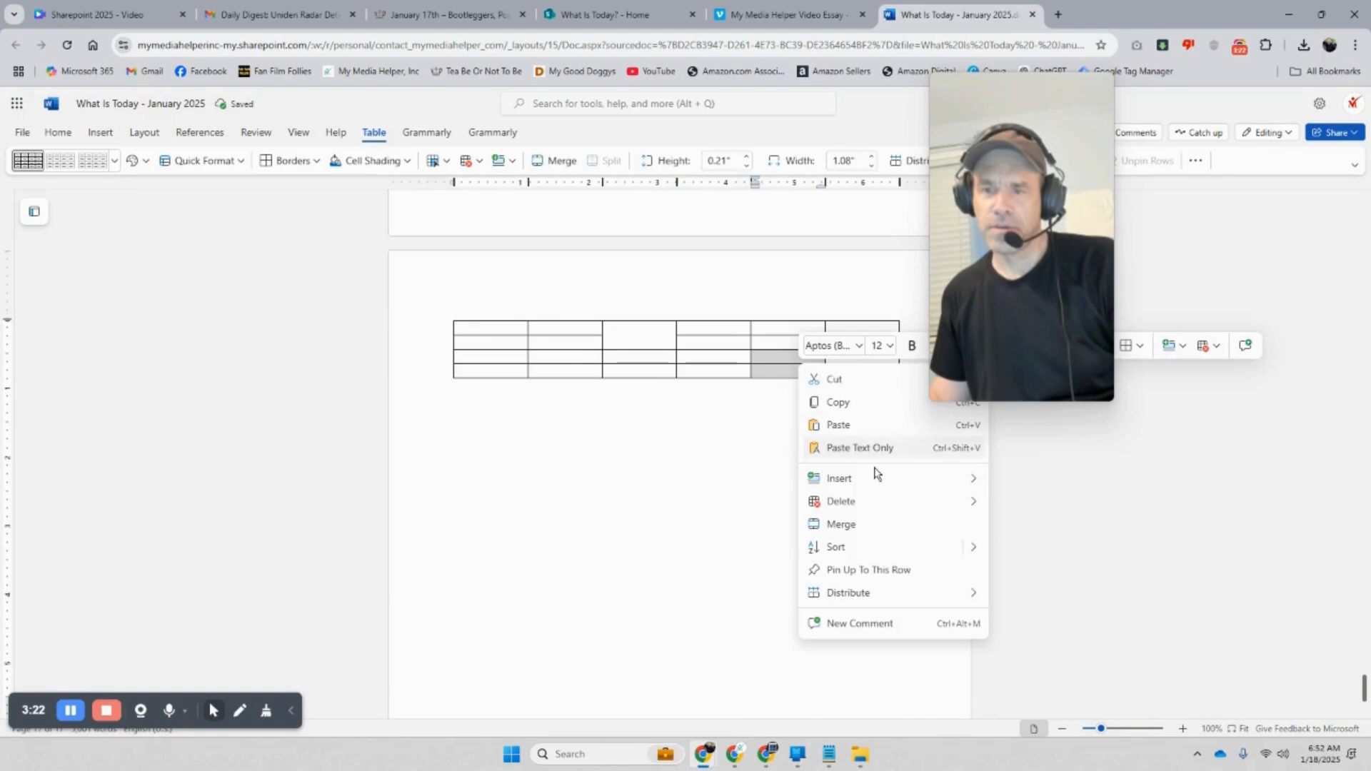
{"action": "left_click", "coordinate": [890, 539]}
{"action": "left_click", "coordinate": [699, 467]}
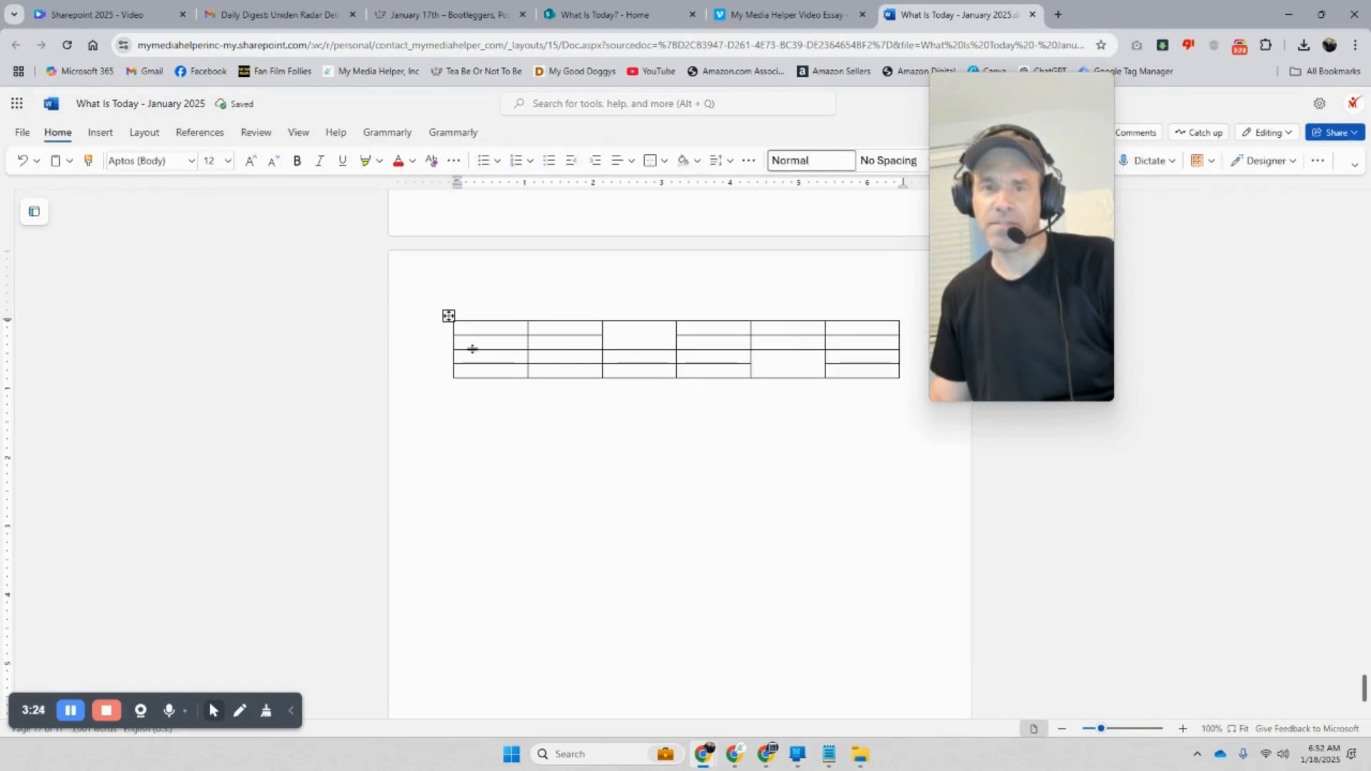
Copy the whole Word table and paste it into the empty Text web part on the SharePoint home page
{"action": "left_click", "coordinate": [449, 317]}
{"action": "right_click", "coordinate": [450, 316]}
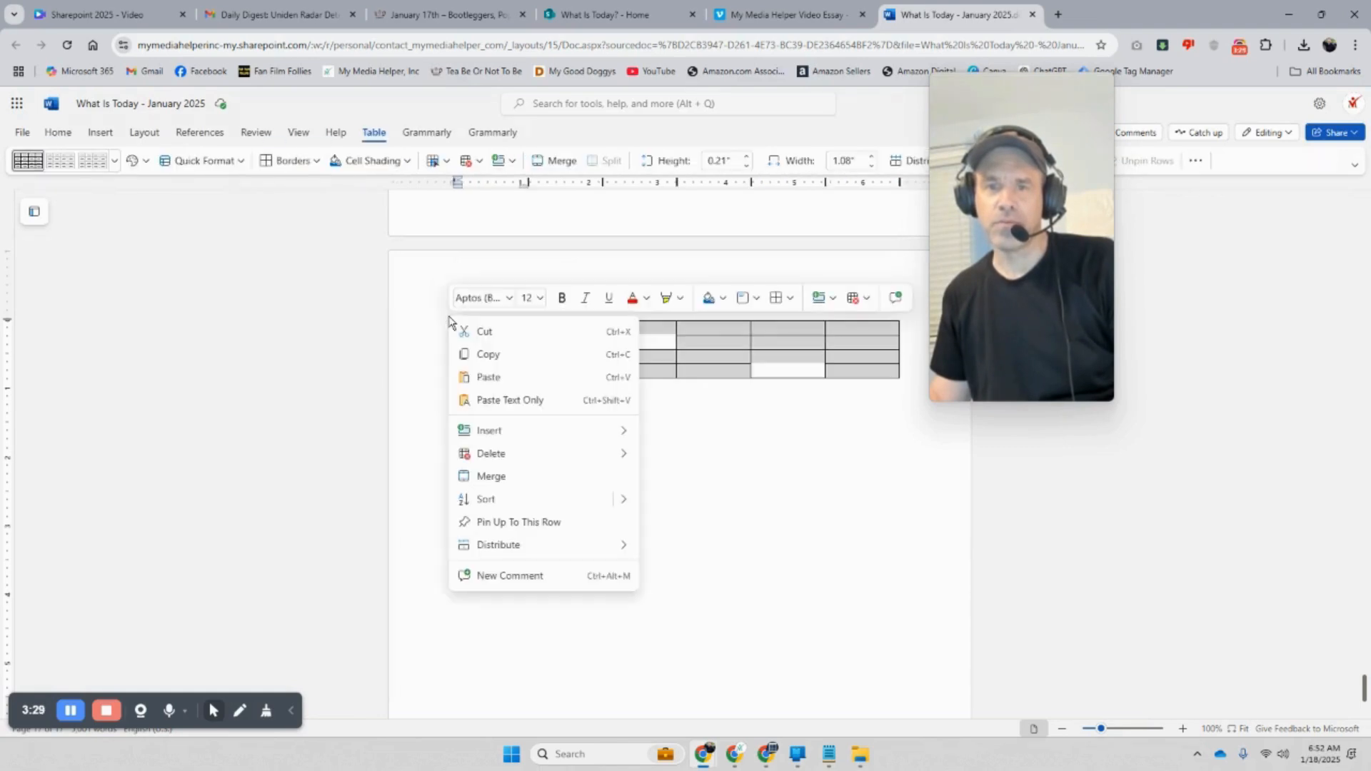
{"action": "left_click", "coordinate": [506, 357]}
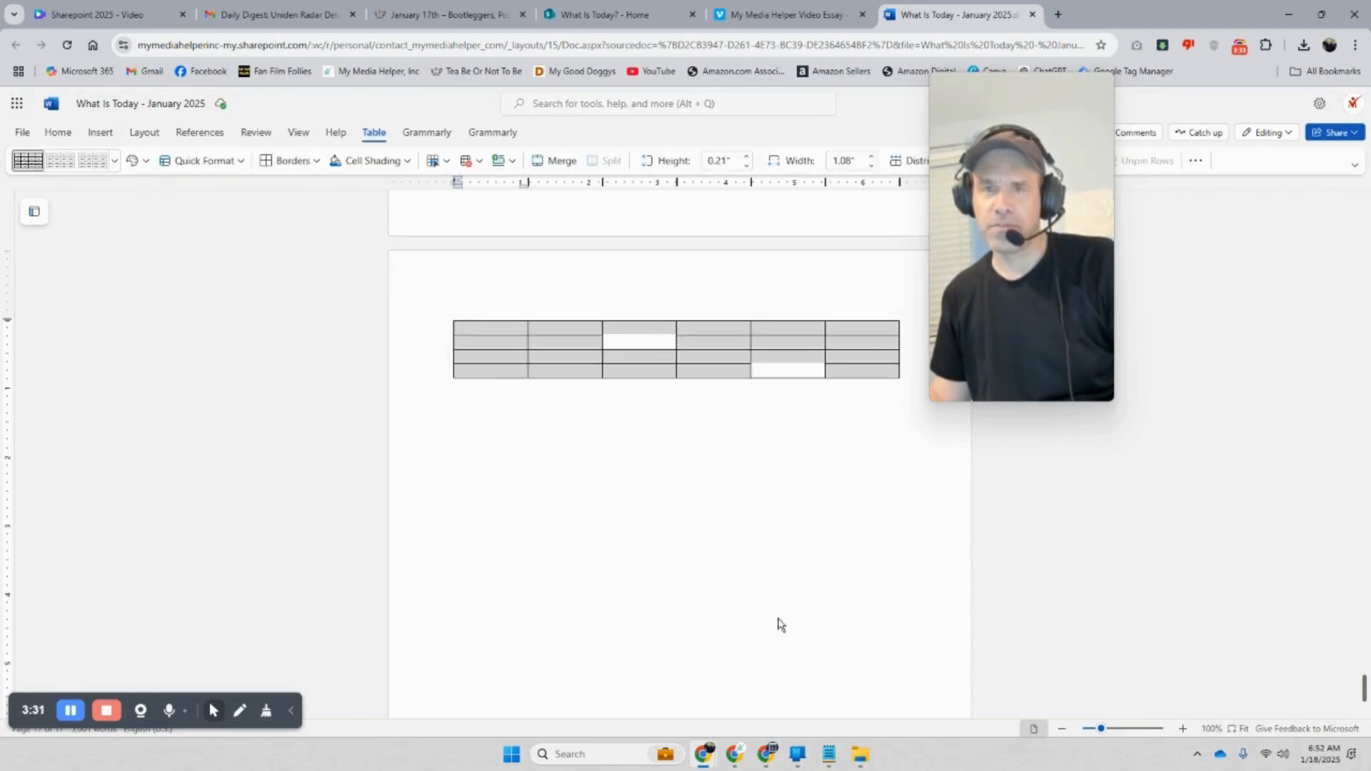
{"action": "left_click", "coordinate": [587, 10]}
{"action": "right_click", "coordinate": [399, 503]}
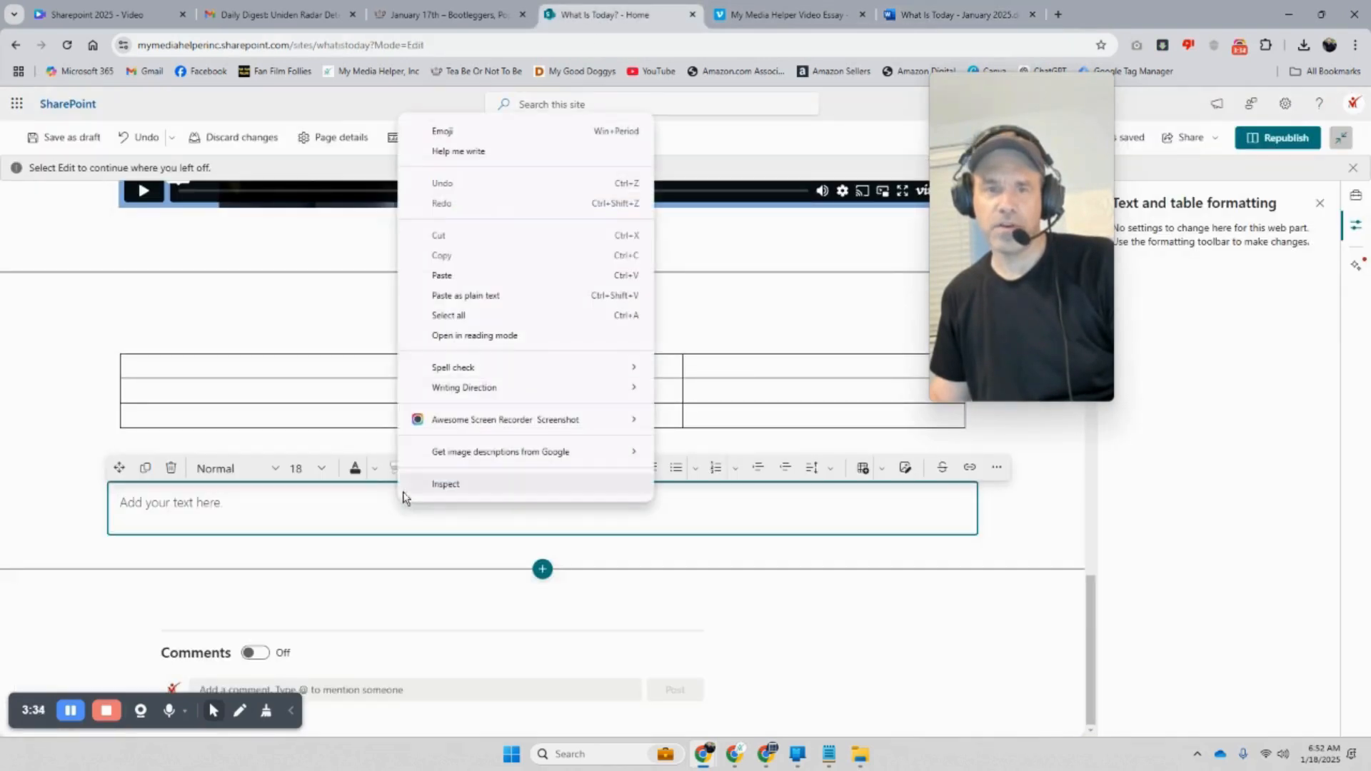
{"action": "left_click", "coordinate": [461, 275]}
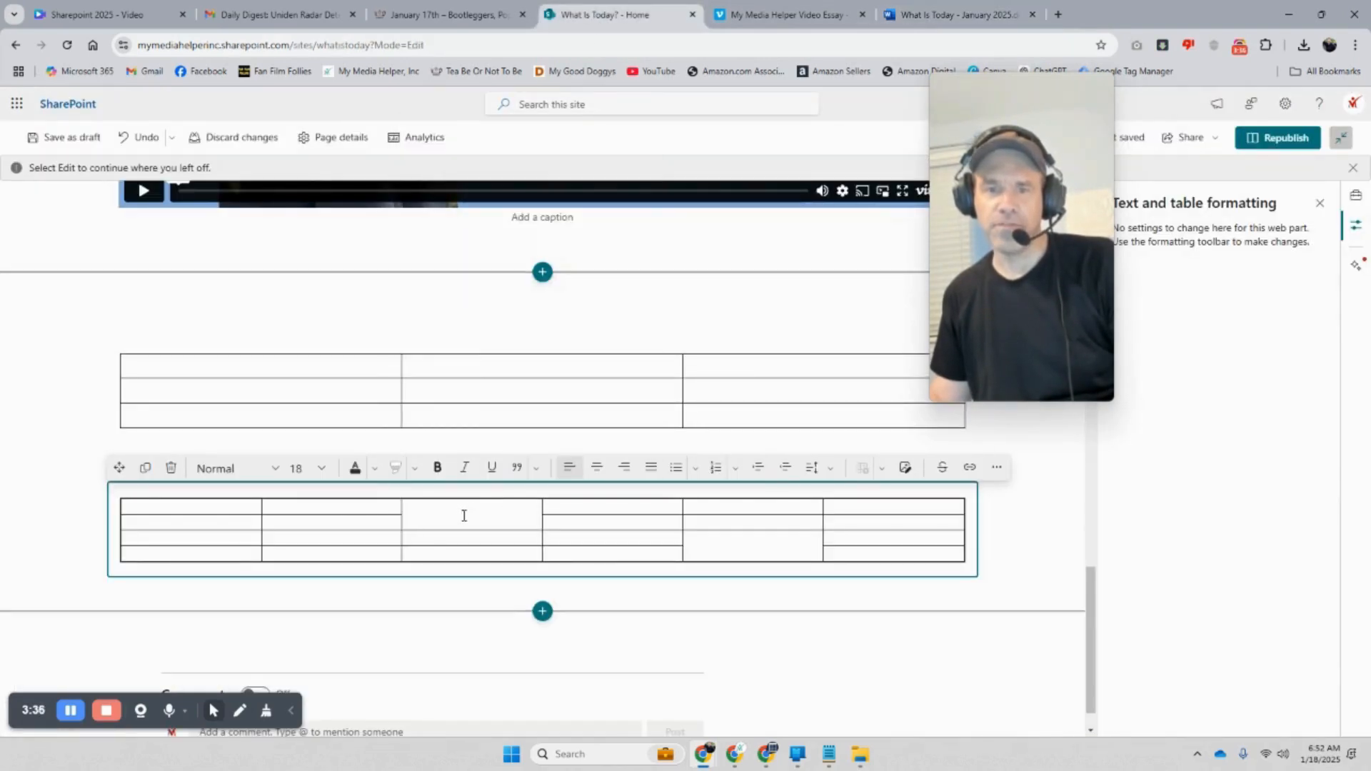
{"action": "left_click", "coordinate": [587, 395]}
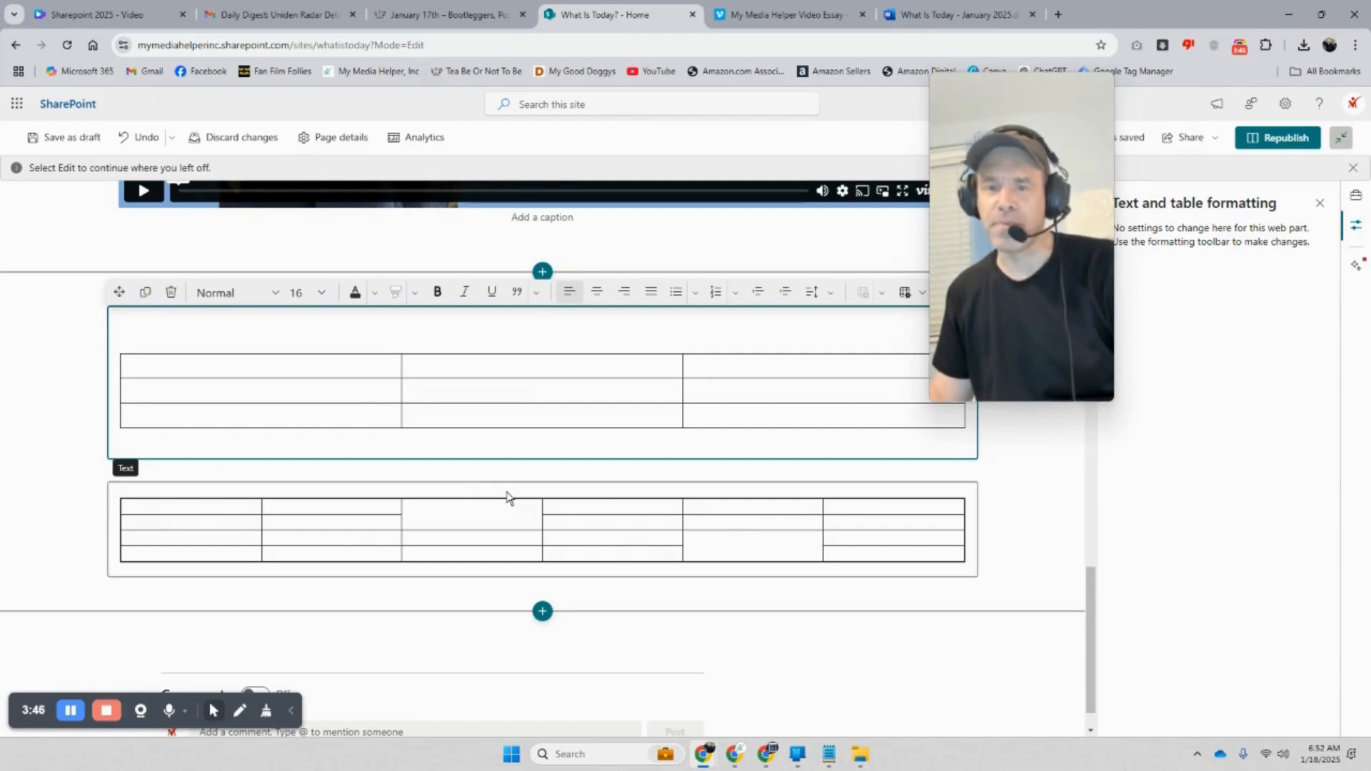
Add a Banner web part in a new section below the two tables
{"action": "scroll", "coordinate": [507, 498], "scroll_direction": "down", "scroll_amount": 1}
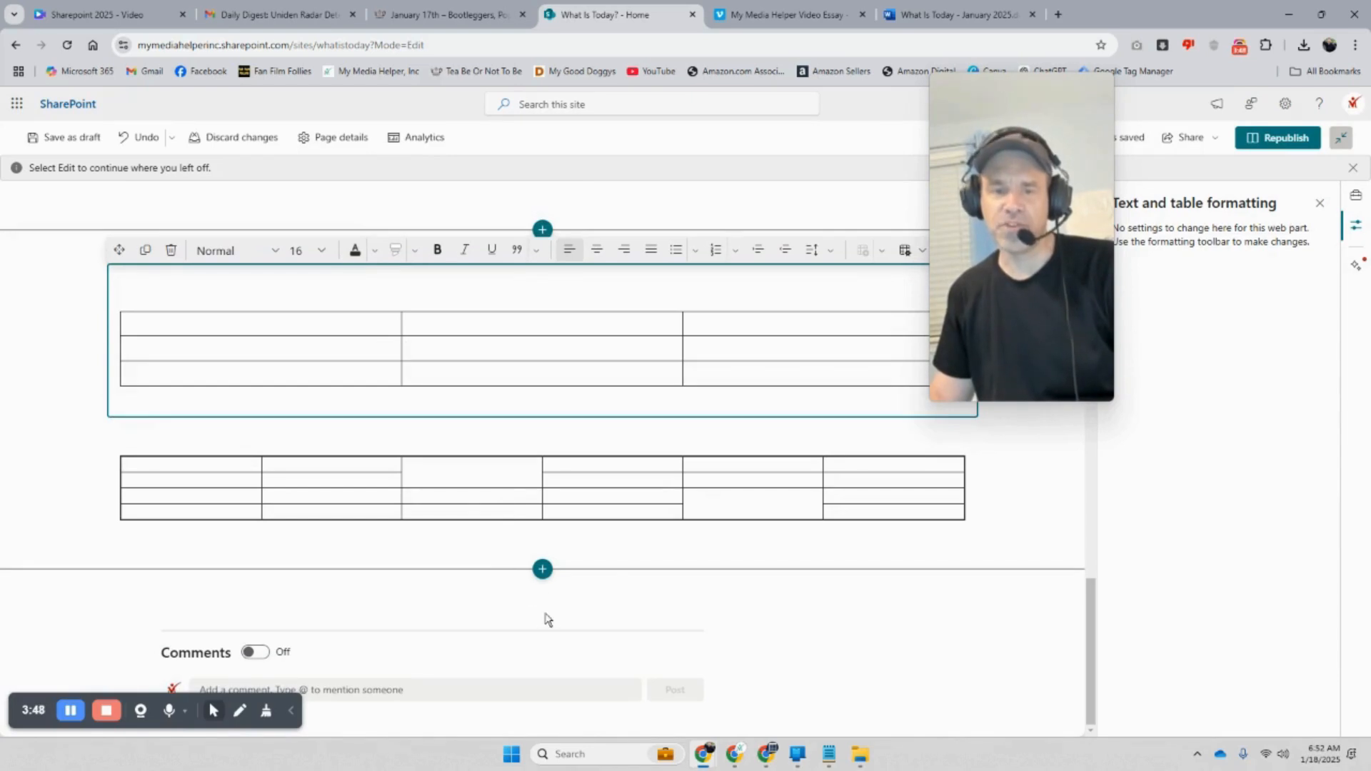
{"action": "left_click", "coordinate": [539, 571]}
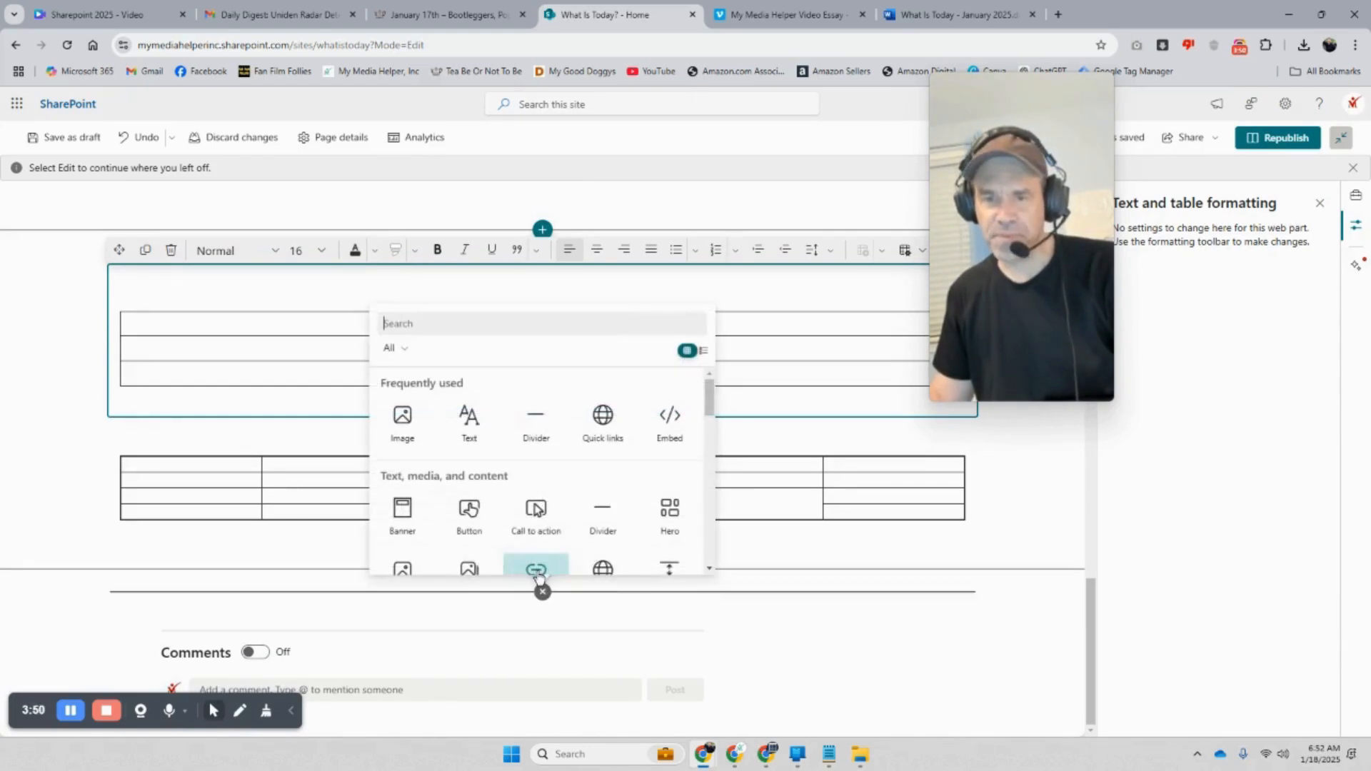
{"action": "scroll", "coordinate": [585, 457], "scroll_direction": "down", "scroll_amount": 1}
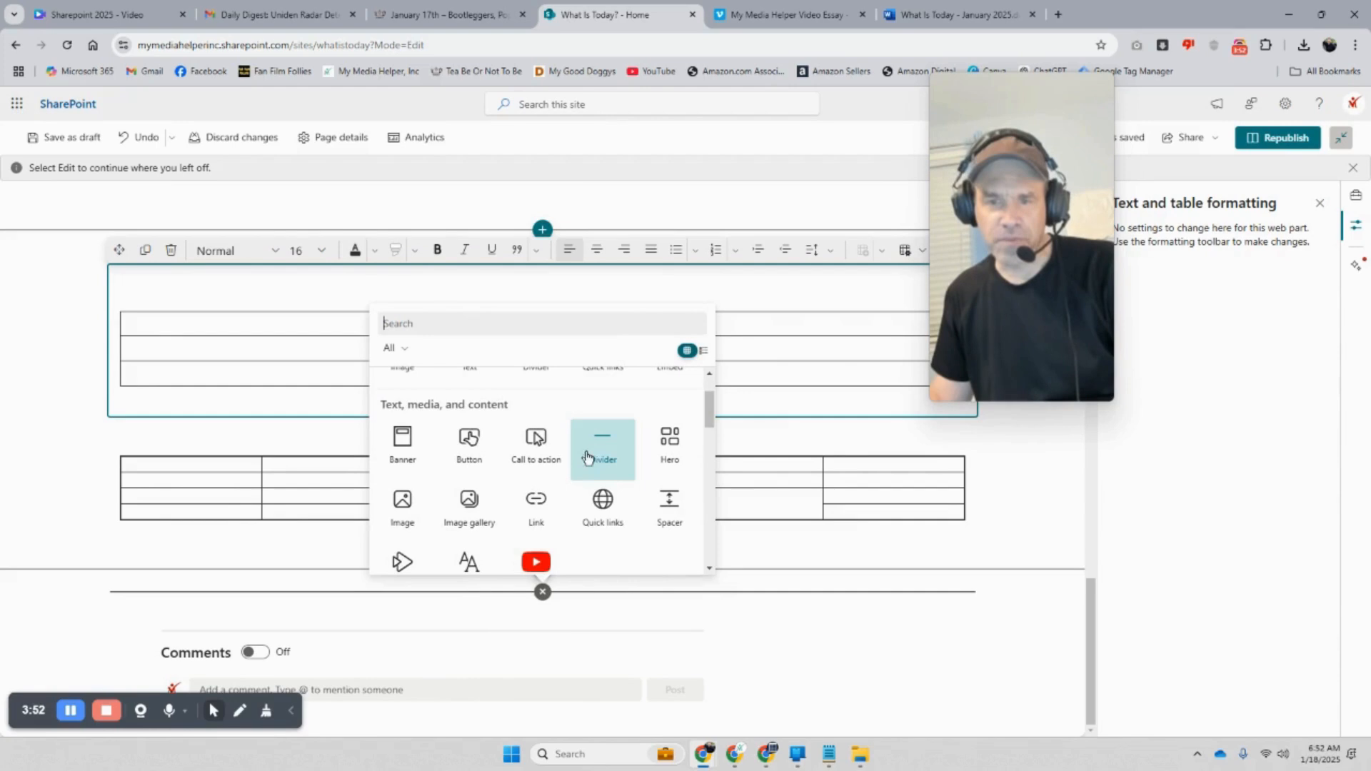
{"action": "scroll", "coordinate": [509, 477], "scroll_direction": "up", "scroll_amount": 1}
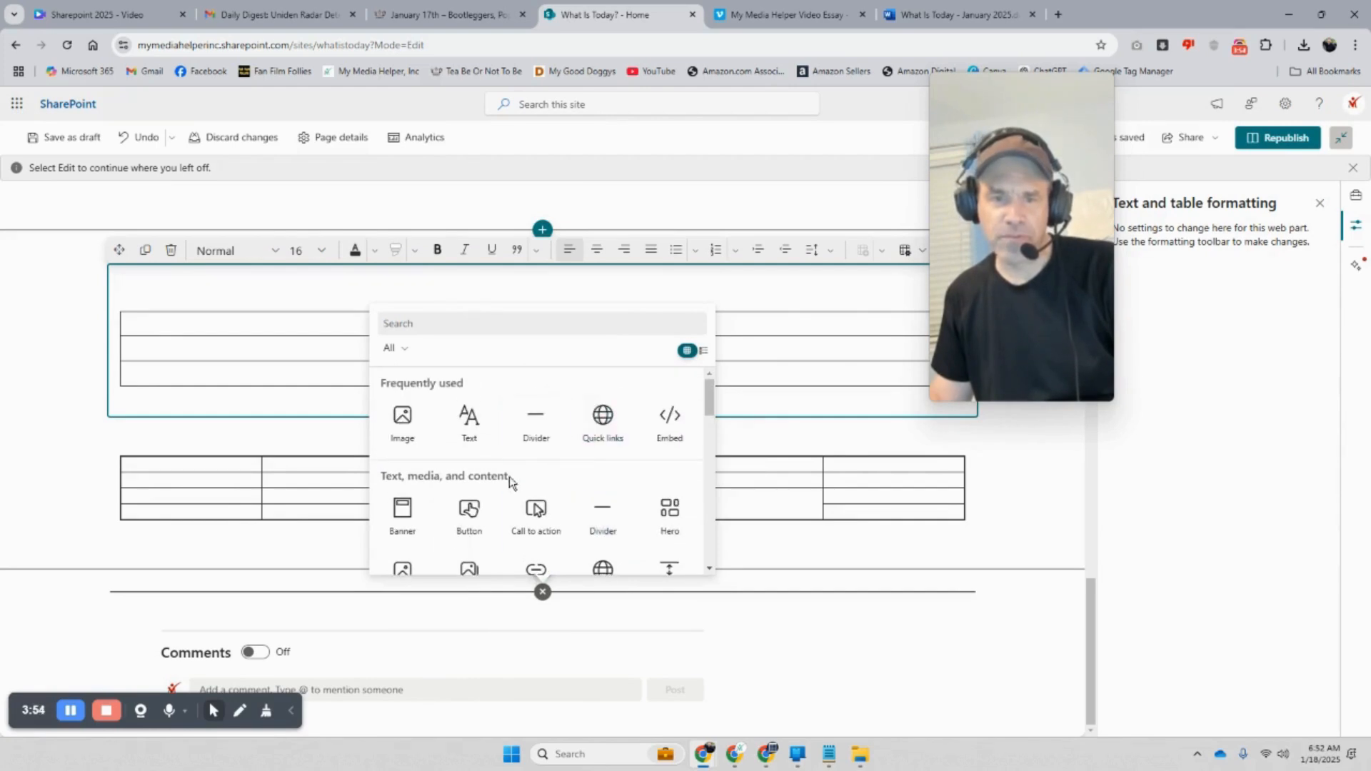
{"action": "left_click", "coordinate": [421, 518]}
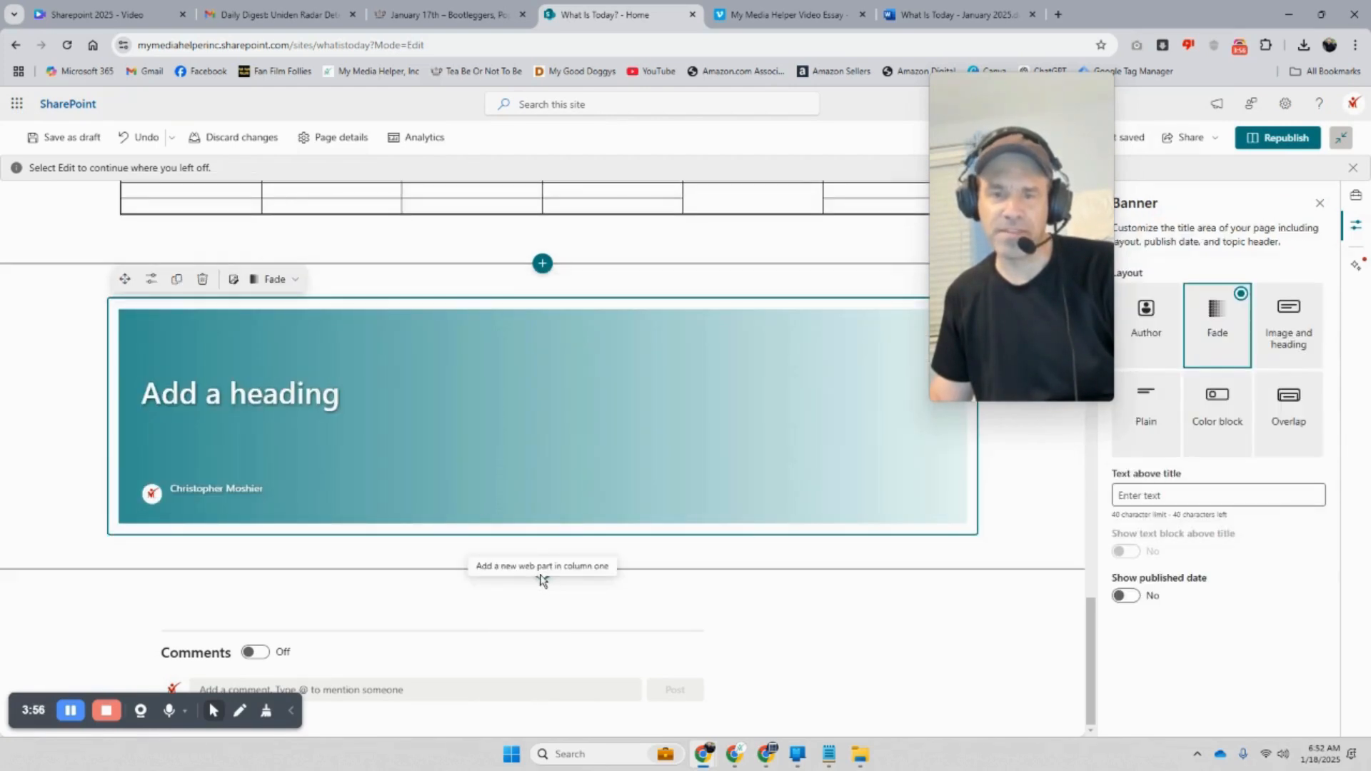
{"action": "left_click", "coordinate": [402, 403]}
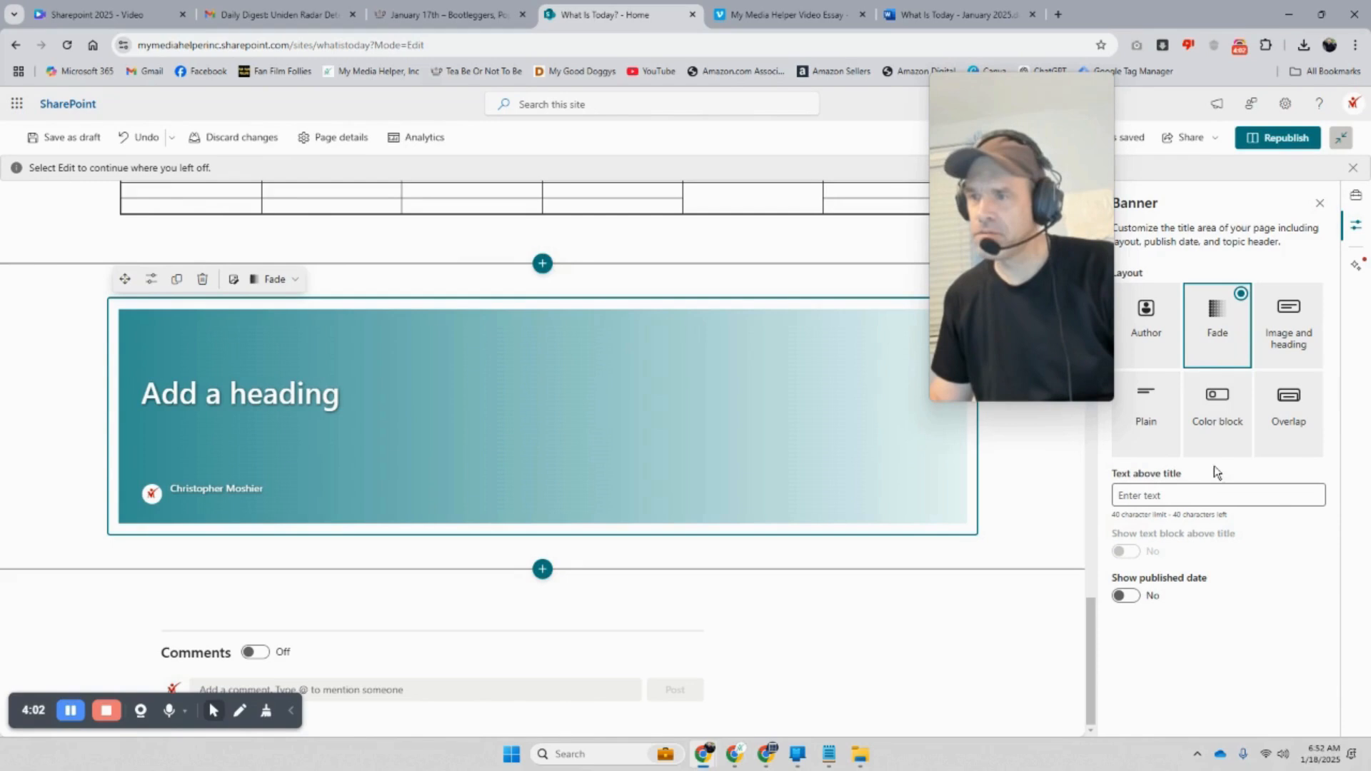
Try the Image and heading, Overlap, Color block, Plain and Author layouts on the banner
{"action": "left_click", "coordinate": [1288, 330]}
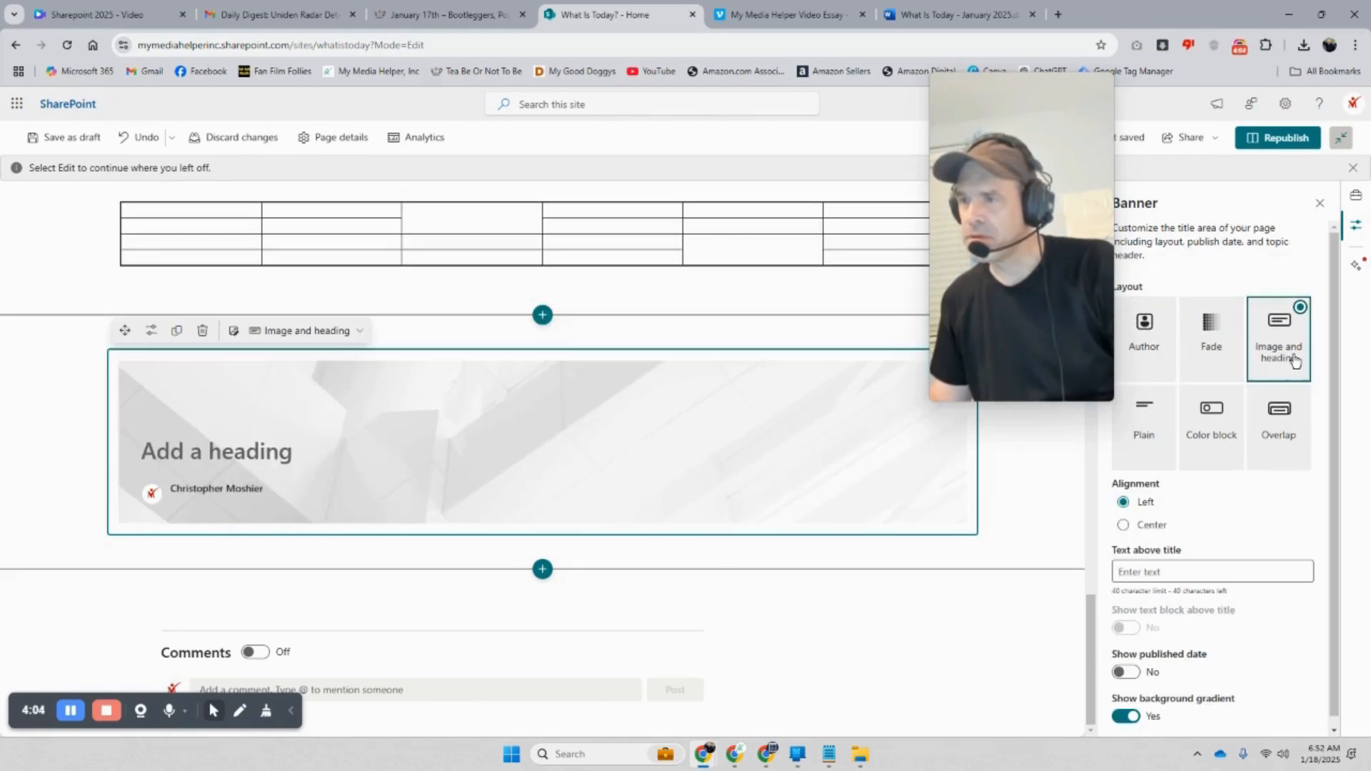
{"action": "left_click", "coordinate": [1285, 421]}
{"action": "left_click", "coordinate": [1216, 409]}
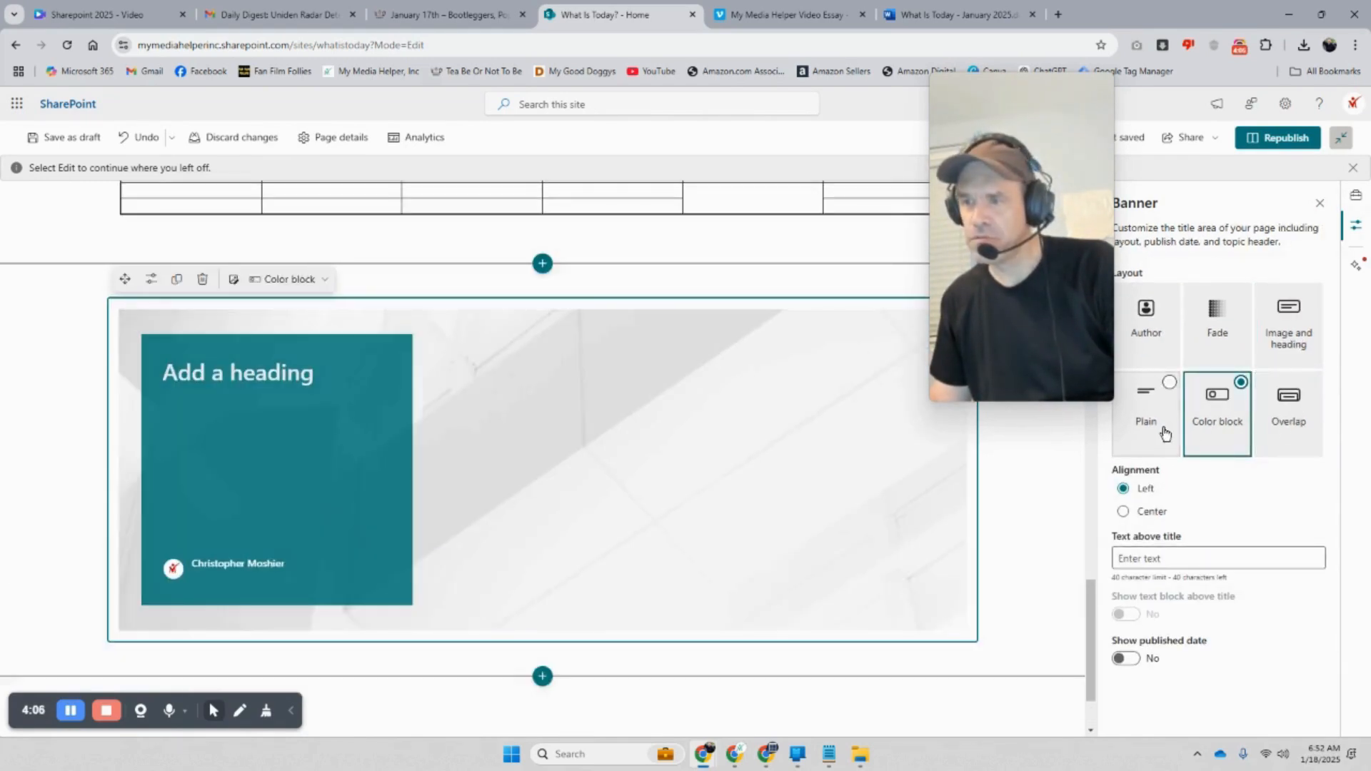
{"action": "left_click", "coordinate": [1150, 413]}
{"action": "left_click", "coordinate": [1147, 325]}
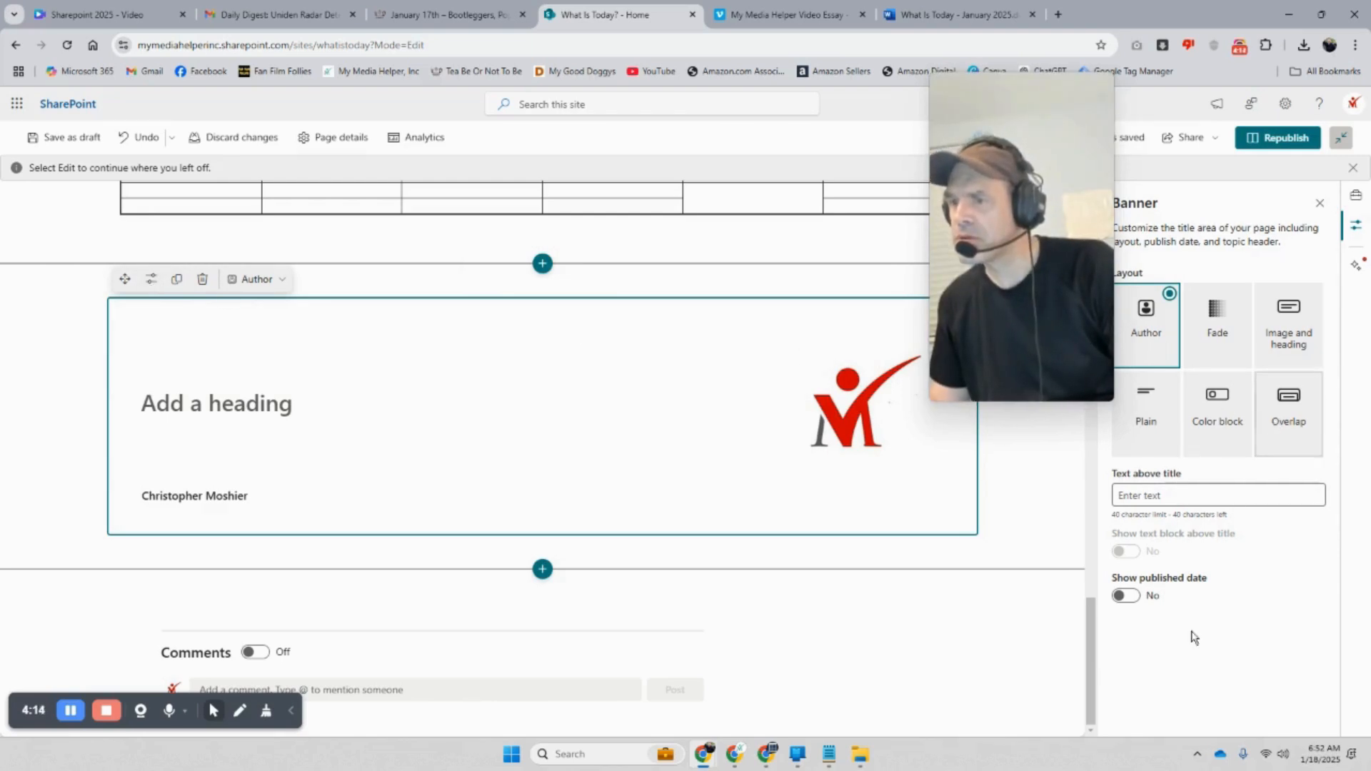
Enter "ererrere" as the banner heading and set the banner layout to Image and heading
{"action": "mouse_move", "coordinate": [1037, 328]}
{"action": "left_click_drag", "start_coordinate": [1050, 304], "coordinate": [953, 254]}
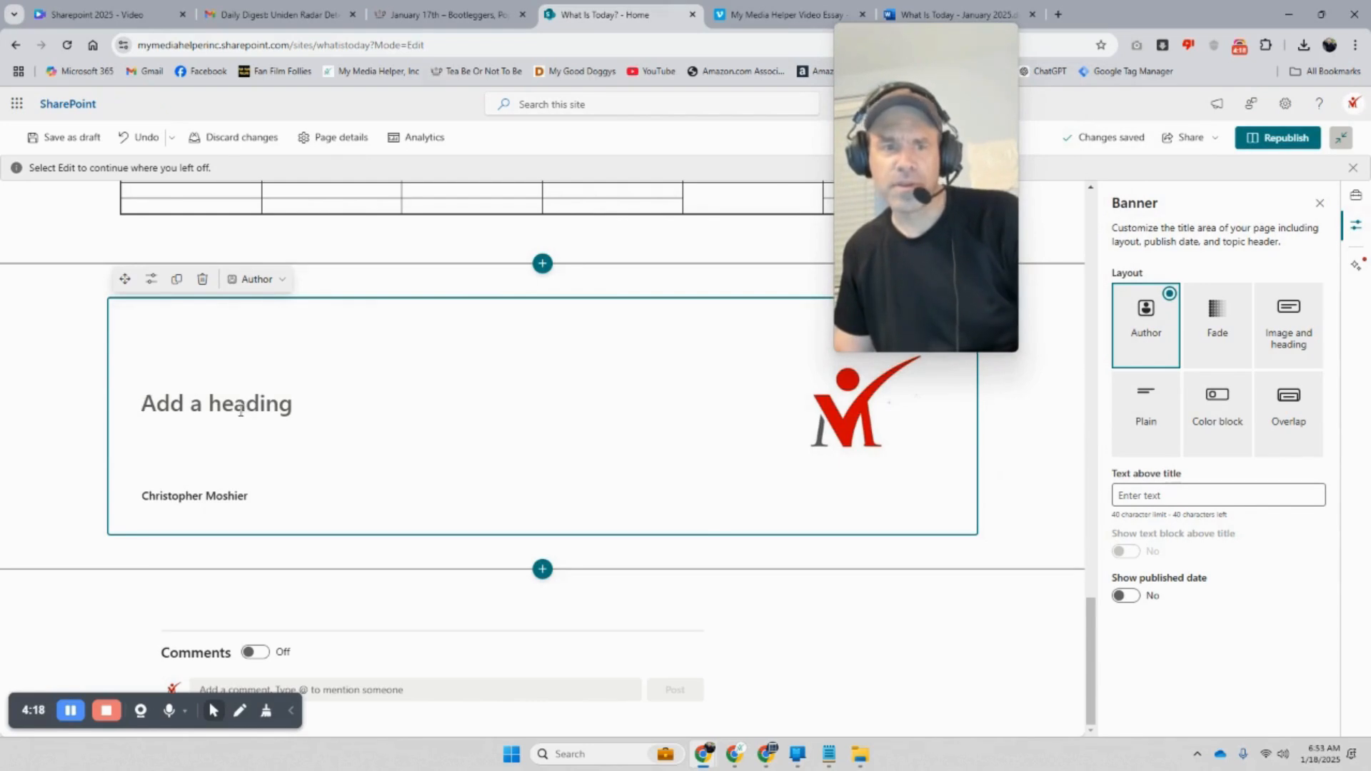
{"action": "type", "text": "ererrere"}
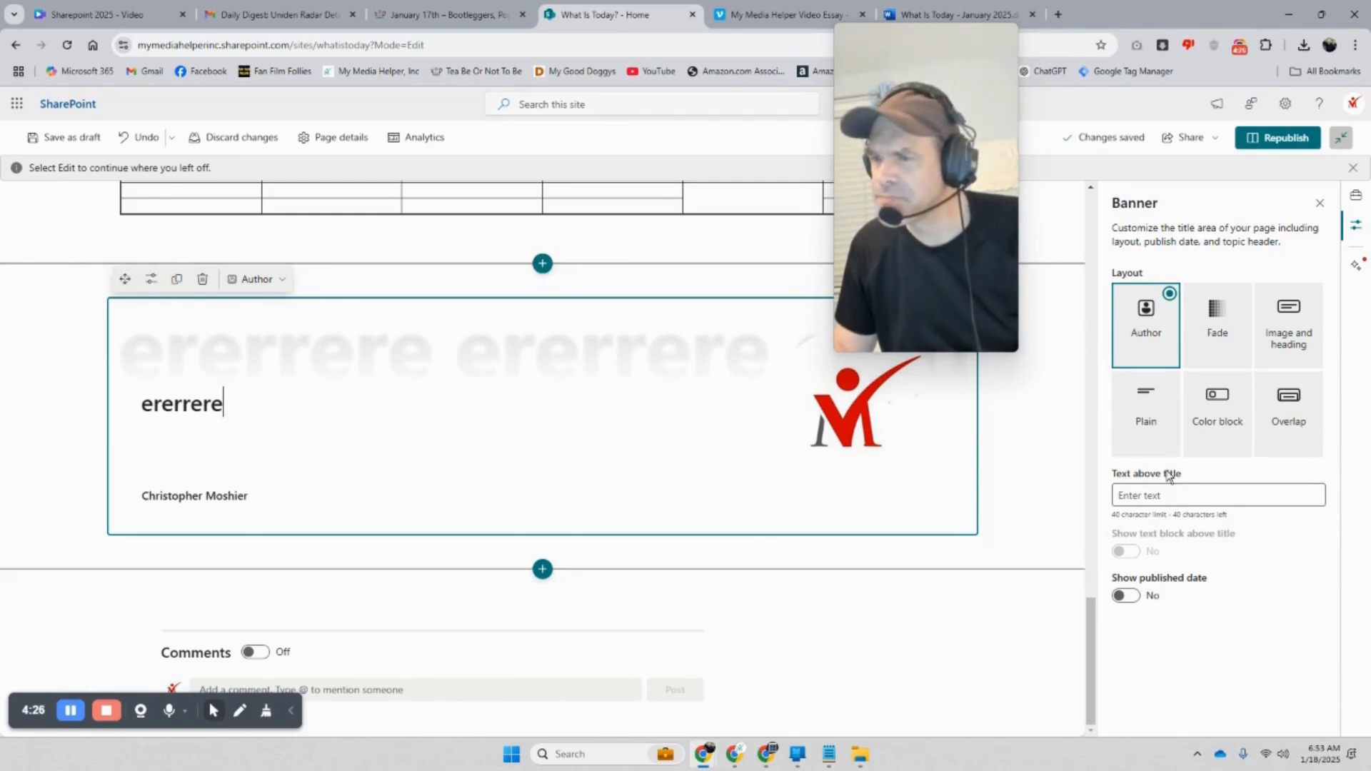
{"action": "left_click", "coordinate": [1217, 321]}
{"action": "left_click", "coordinate": [1275, 330]}
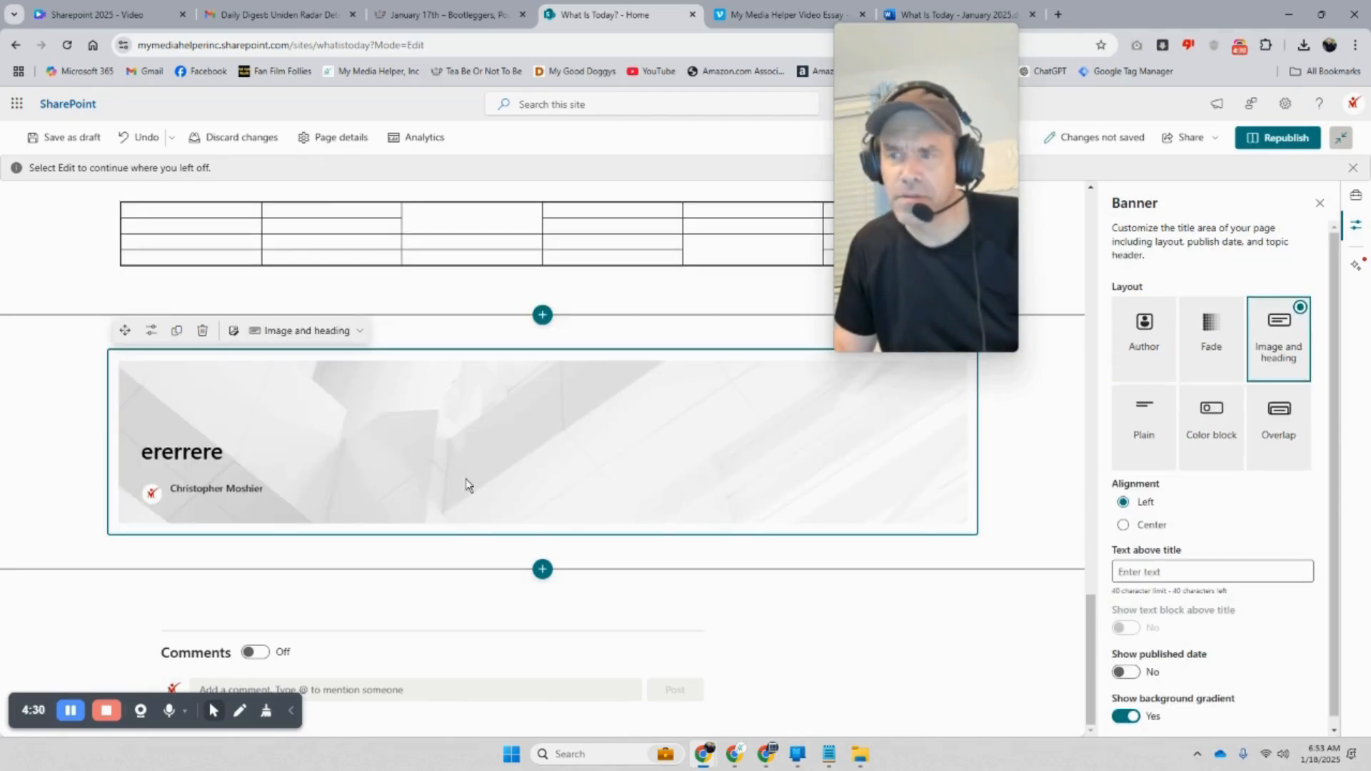
Set the banner's text above the title to "dddddddddd"
{"action": "scroll", "coordinate": [1164, 547], "scroll_direction": "down", "scroll_amount": 1}
{"action": "scroll", "coordinate": [1177, 562], "scroll_direction": "up", "scroll_amount": 1}
{"action": "scroll", "coordinate": [1197, 566], "scroll_direction": "down", "scroll_amount": 1}
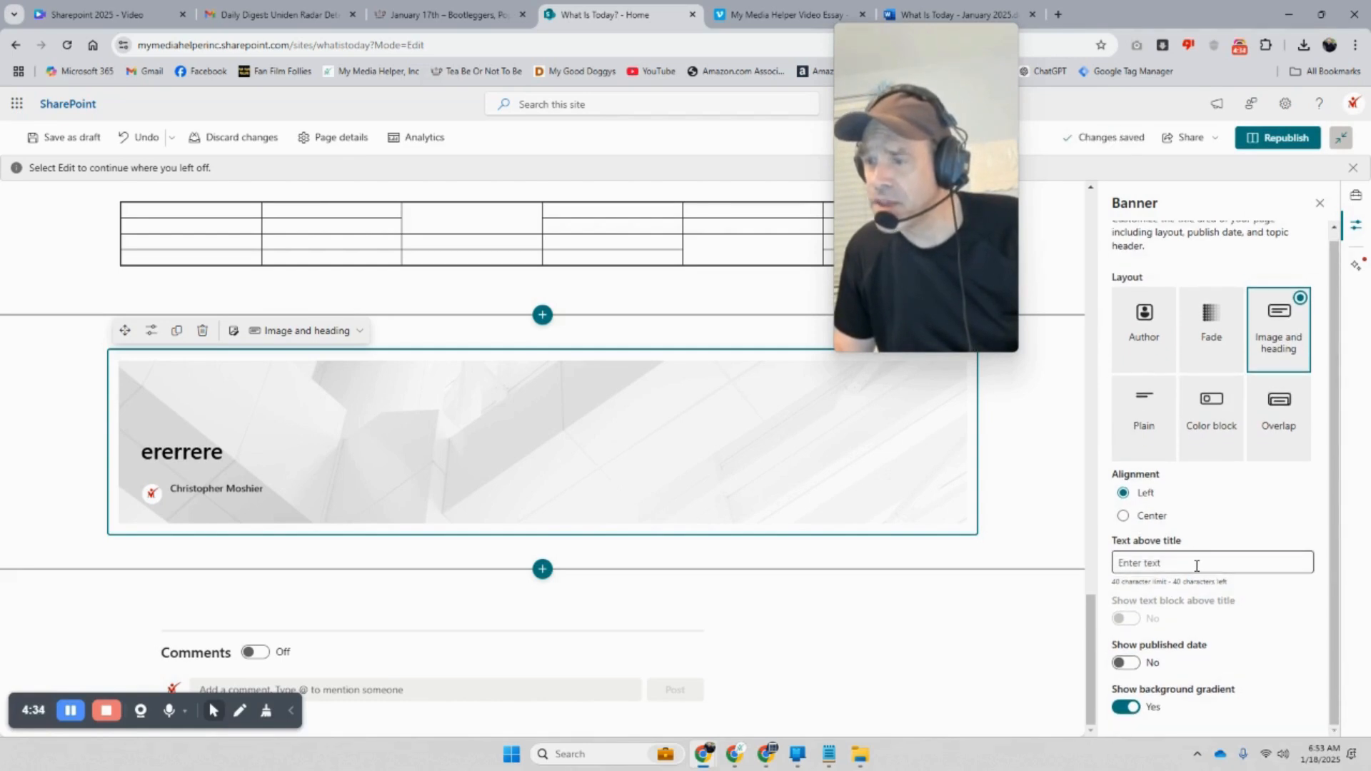
{"action": "left_click", "coordinate": [1242, 566]}
{"action": "type", "text": "dddddddddd"}
{"action": "scroll", "coordinate": [1237, 557], "scroll_direction": "up", "scroll_amount": 1}
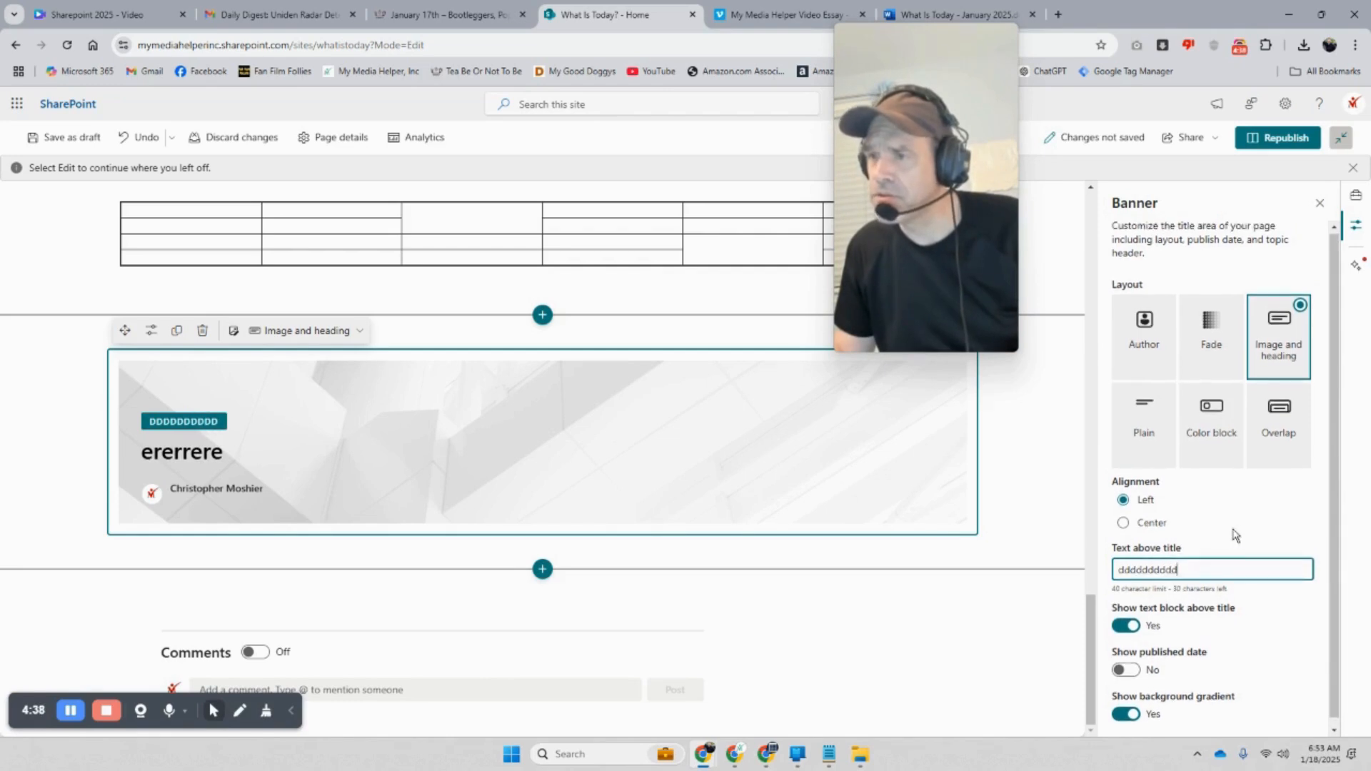
{"action": "left_click", "coordinate": [598, 523]}
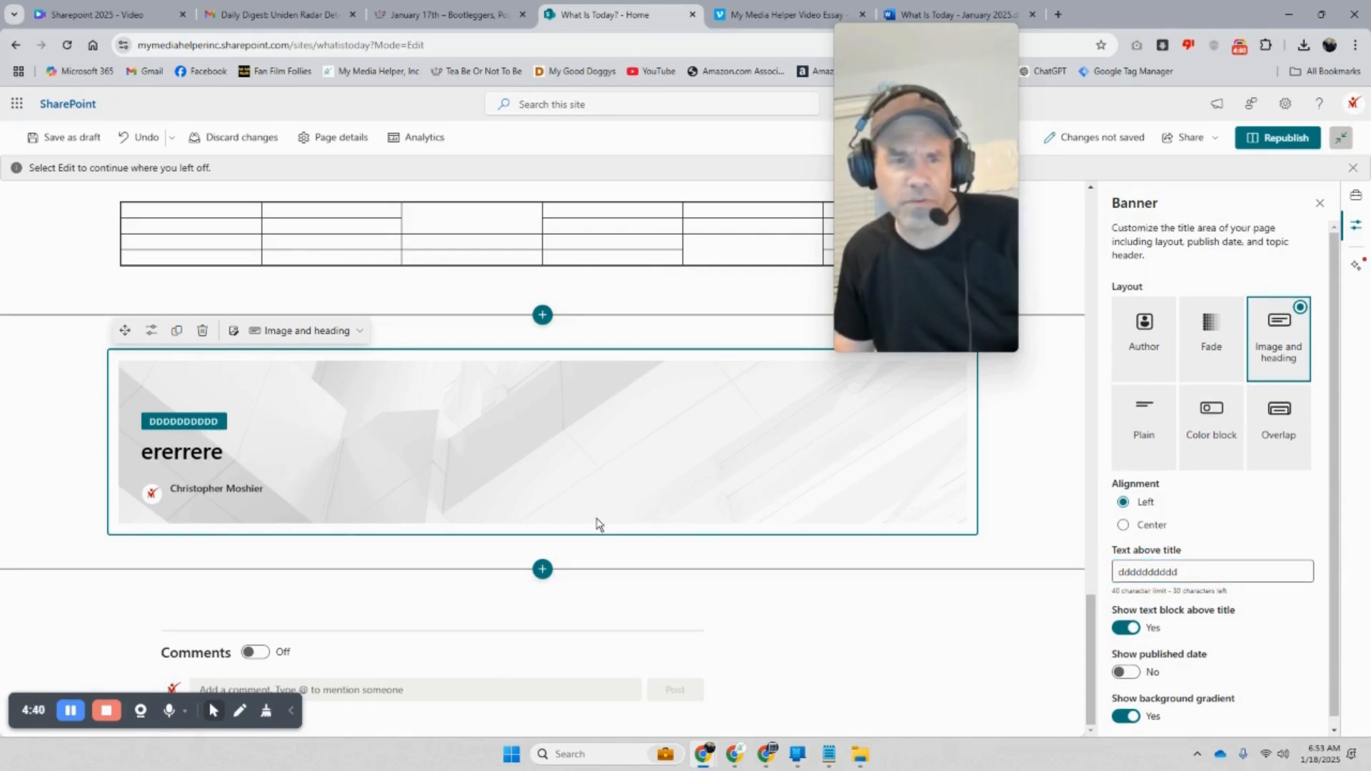
Replace the banner's background with popeye-banner.png from the site's SitePages January-15th assets folder
{"action": "left_click", "coordinate": [234, 331]}
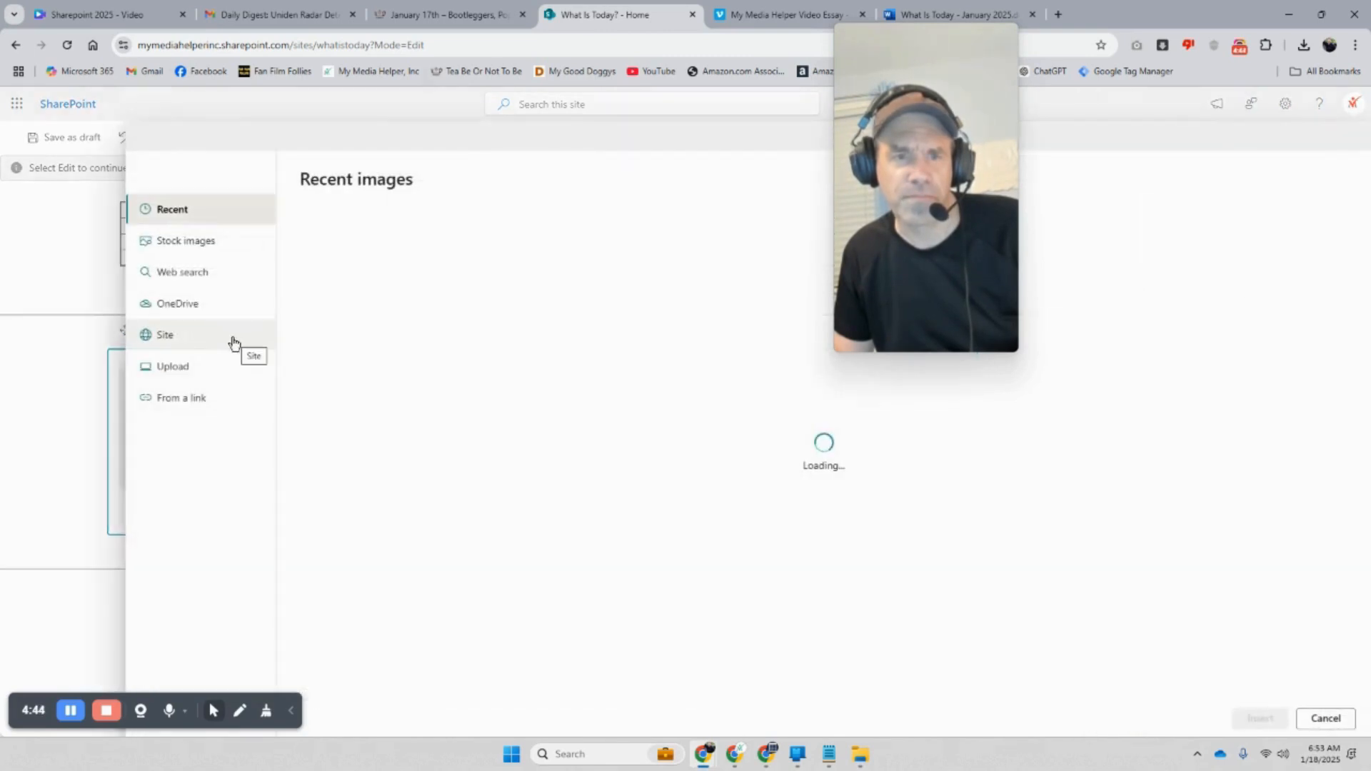
{"action": "left_click", "coordinate": [182, 337]}
{"action": "left_click", "coordinate": [470, 220]}
{"action": "left_click", "coordinate": [377, 248]}
{"action": "left_click", "coordinate": [490, 243]}
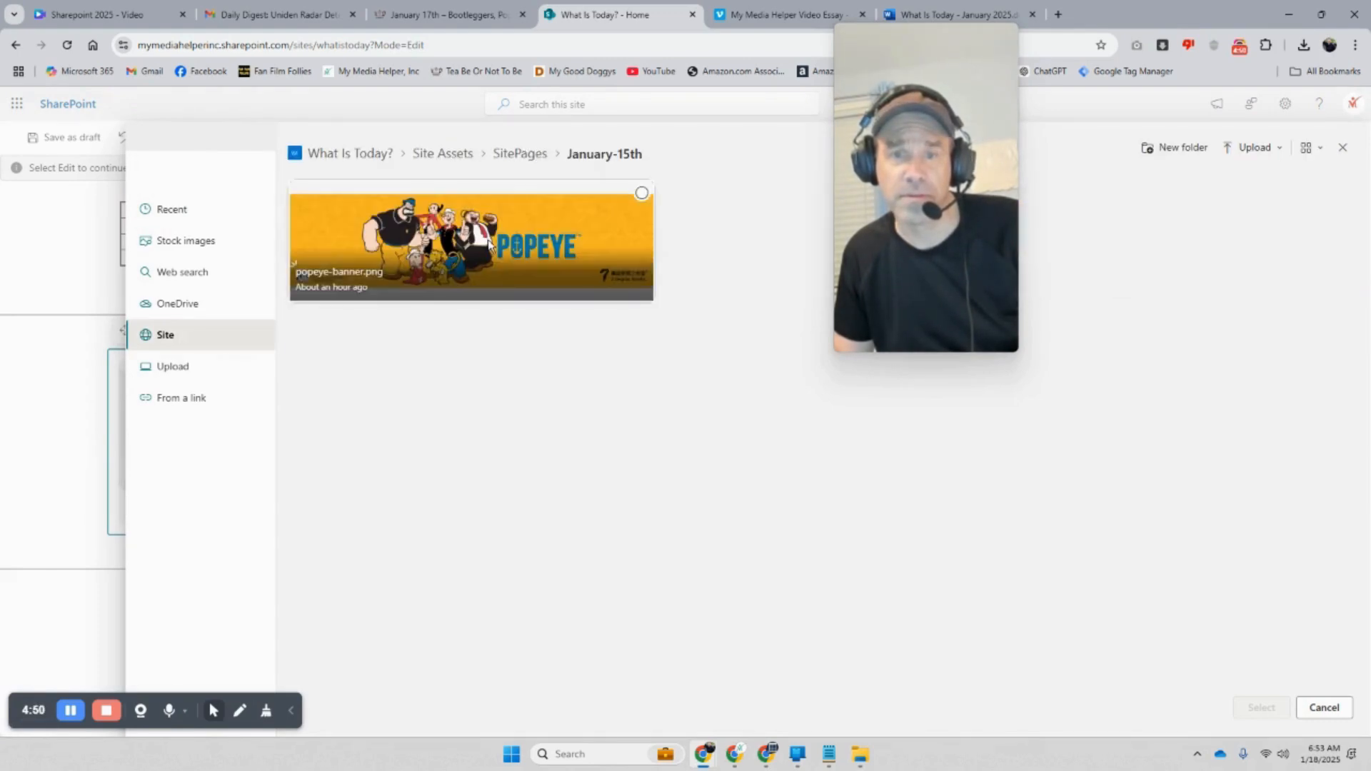
{"action": "left_click", "coordinate": [487, 245]}
{"action": "left_click", "coordinate": [1260, 708]}
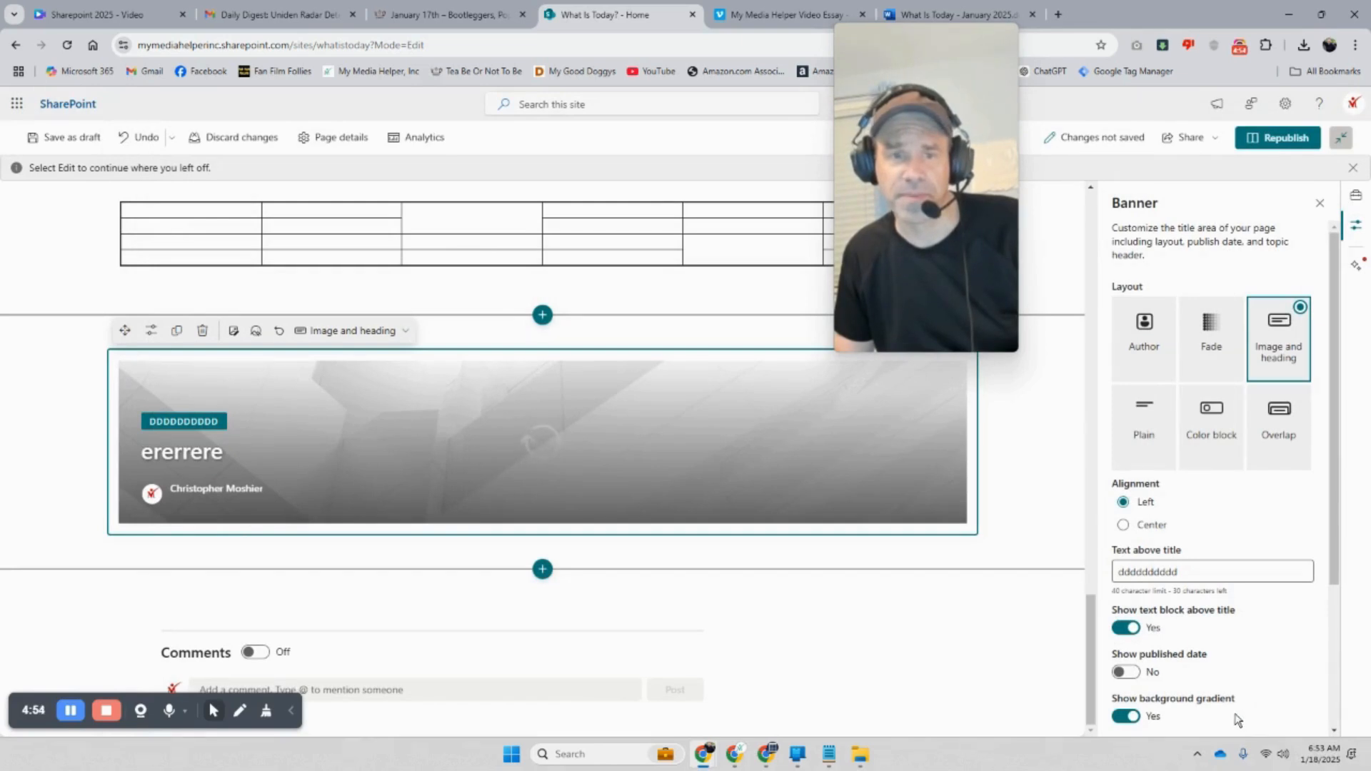
Add a Call to action web part below the banner and change its section to three columns
{"action": "left_click", "coordinate": [543, 569]}
{"action": "scroll", "coordinate": [595, 537], "scroll_direction": "down", "scroll_amount": 1}
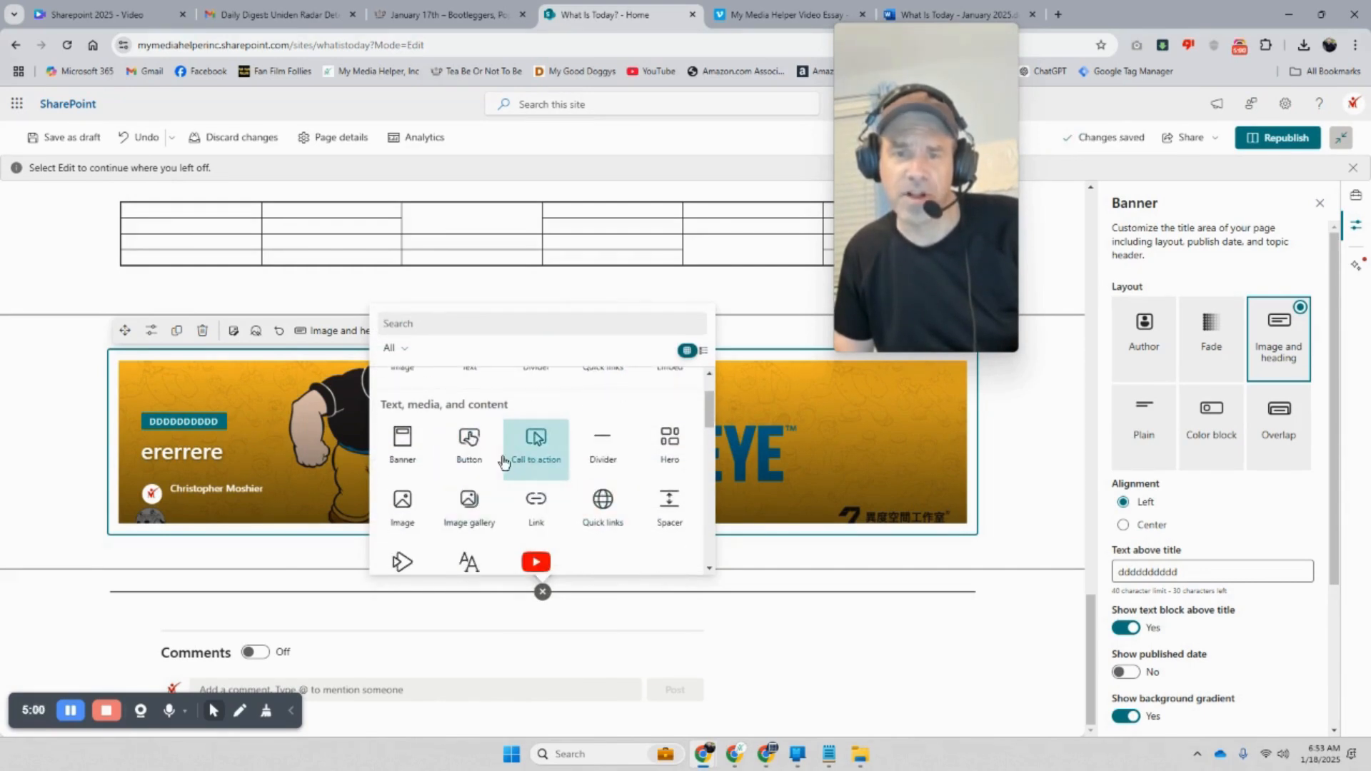
{"action": "left_click", "coordinate": [535, 459]}
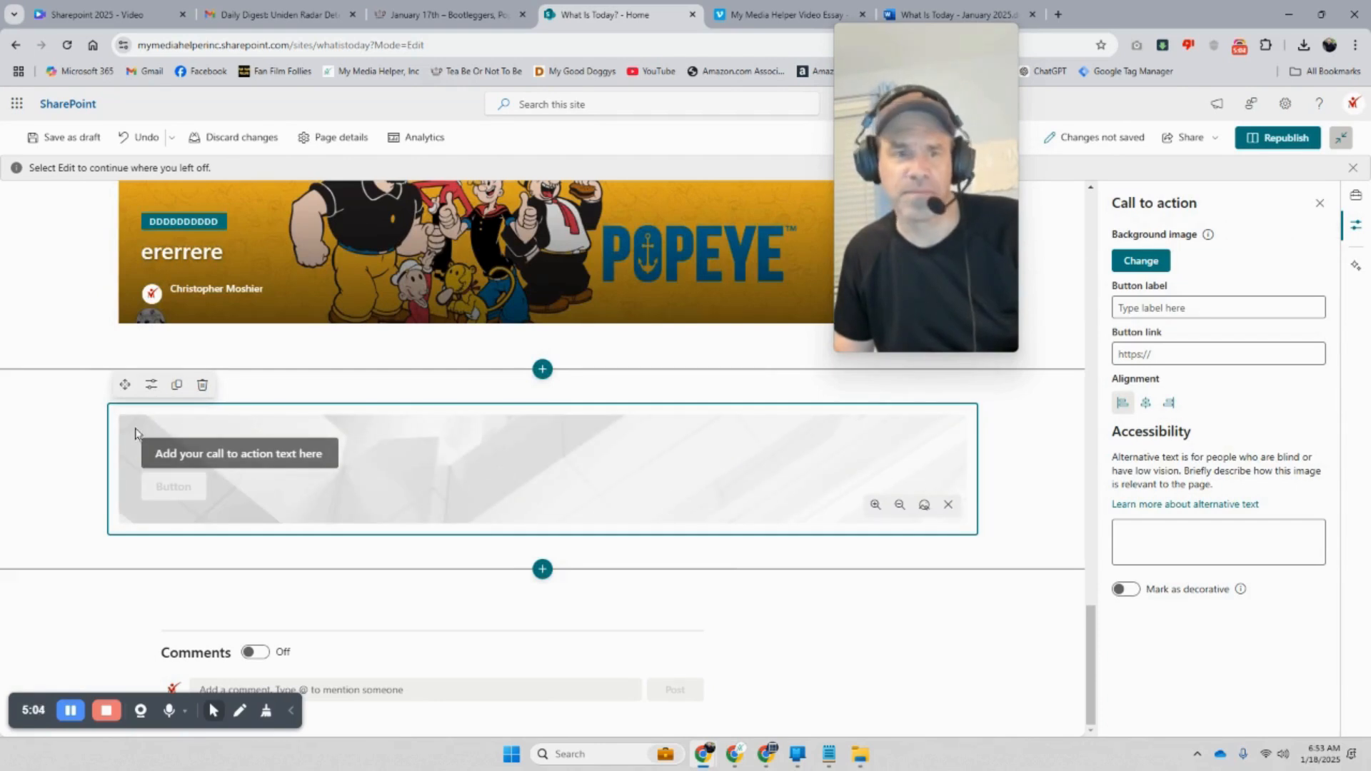
{"action": "left_click", "coordinate": [44, 387]}
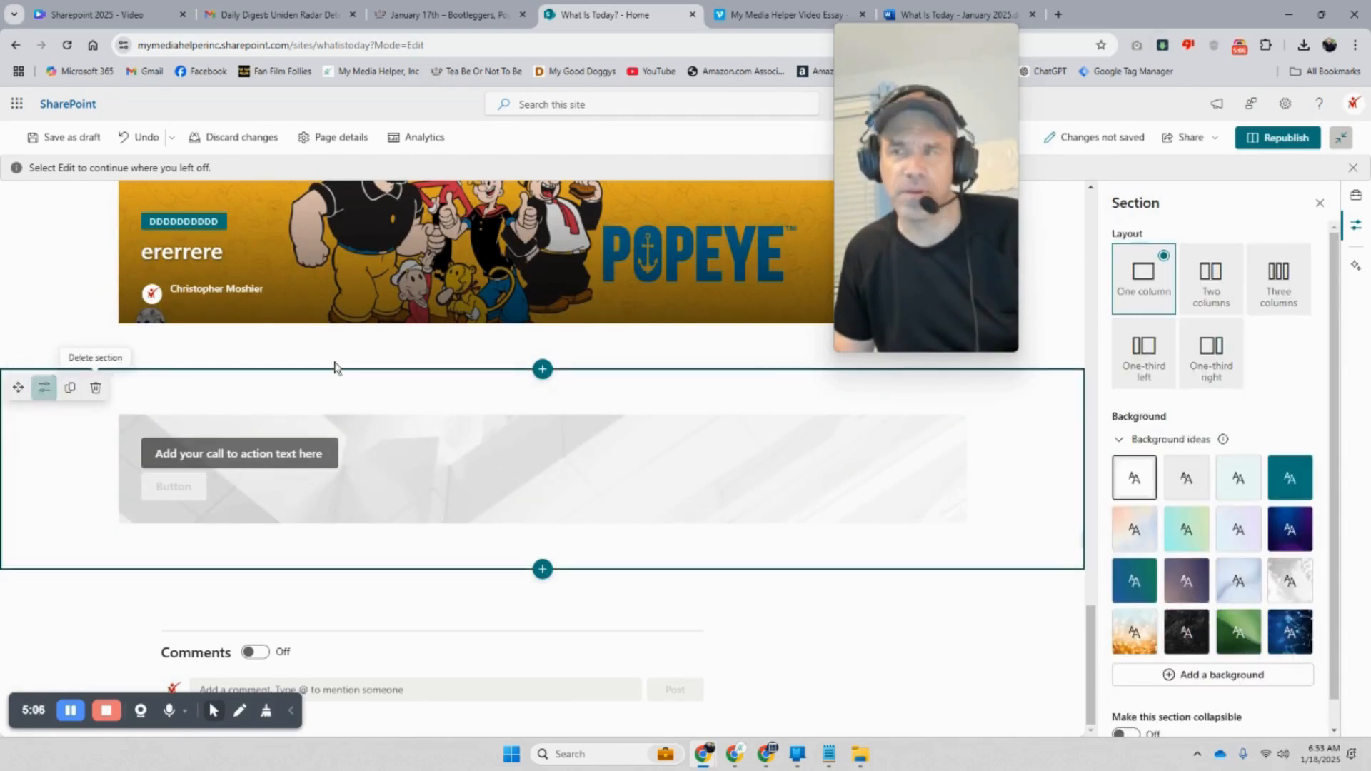
{"action": "left_click", "coordinate": [1276, 292]}
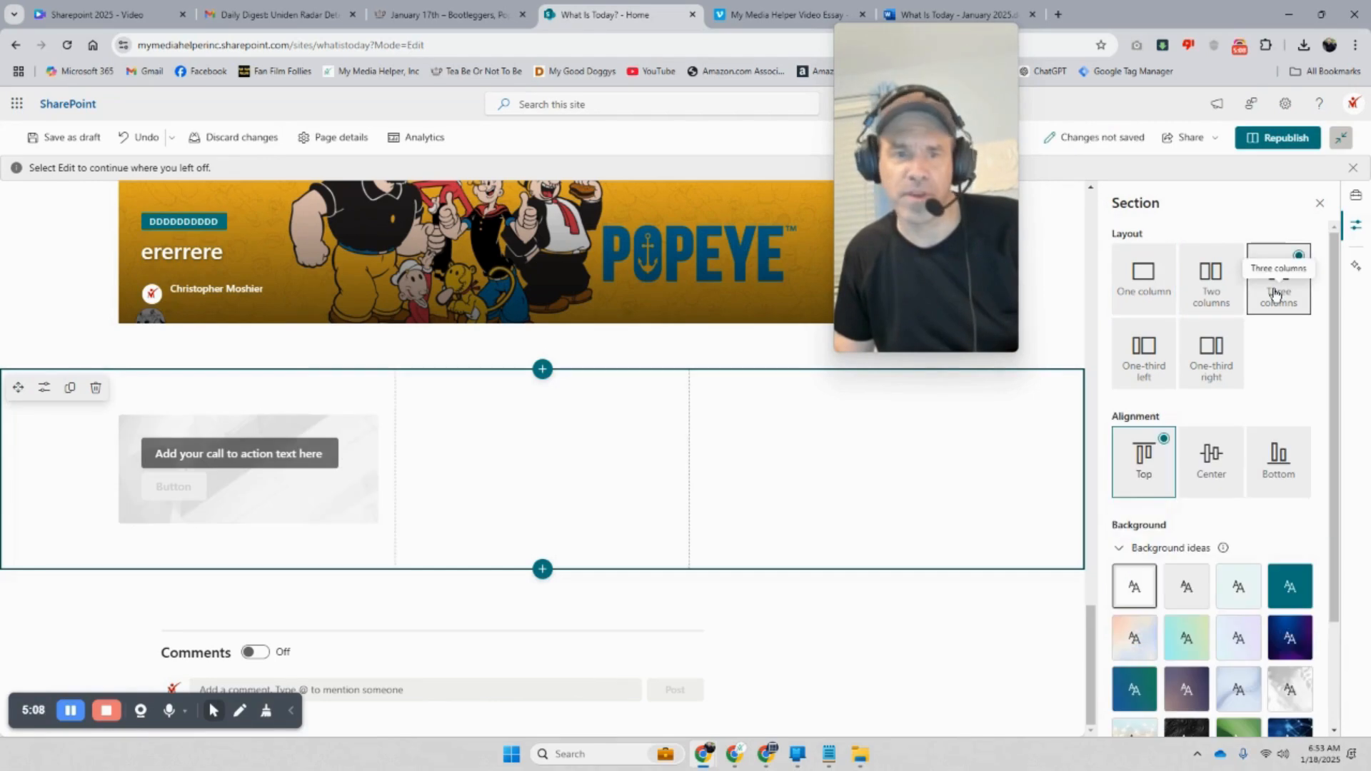
Set the call to action's background to the 133262 image from the site's SitePages Comic-Con-Photo-Gallery folder and reposition it to show the face
{"action": "left_click", "coordinate": [225, 510]}
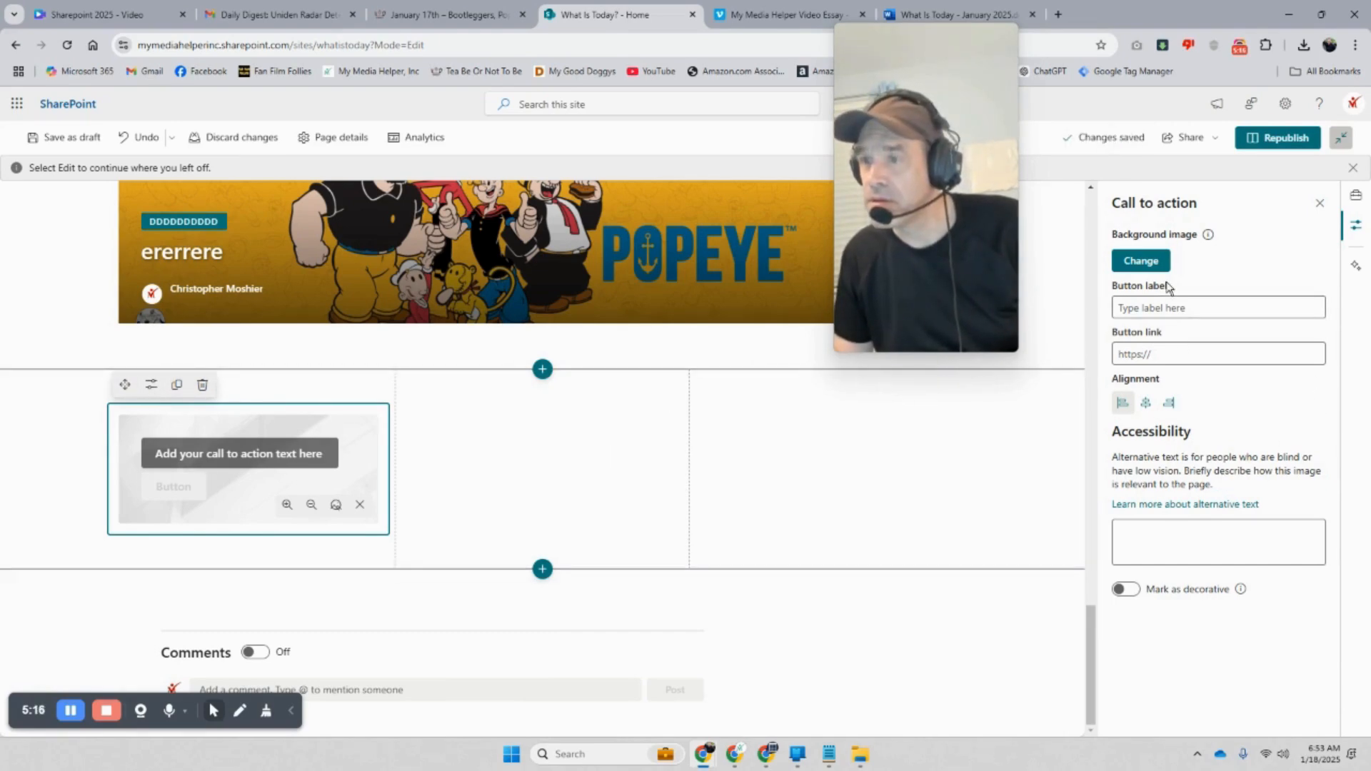
{"action": "left_click", "coordinate": [1141, 262]}
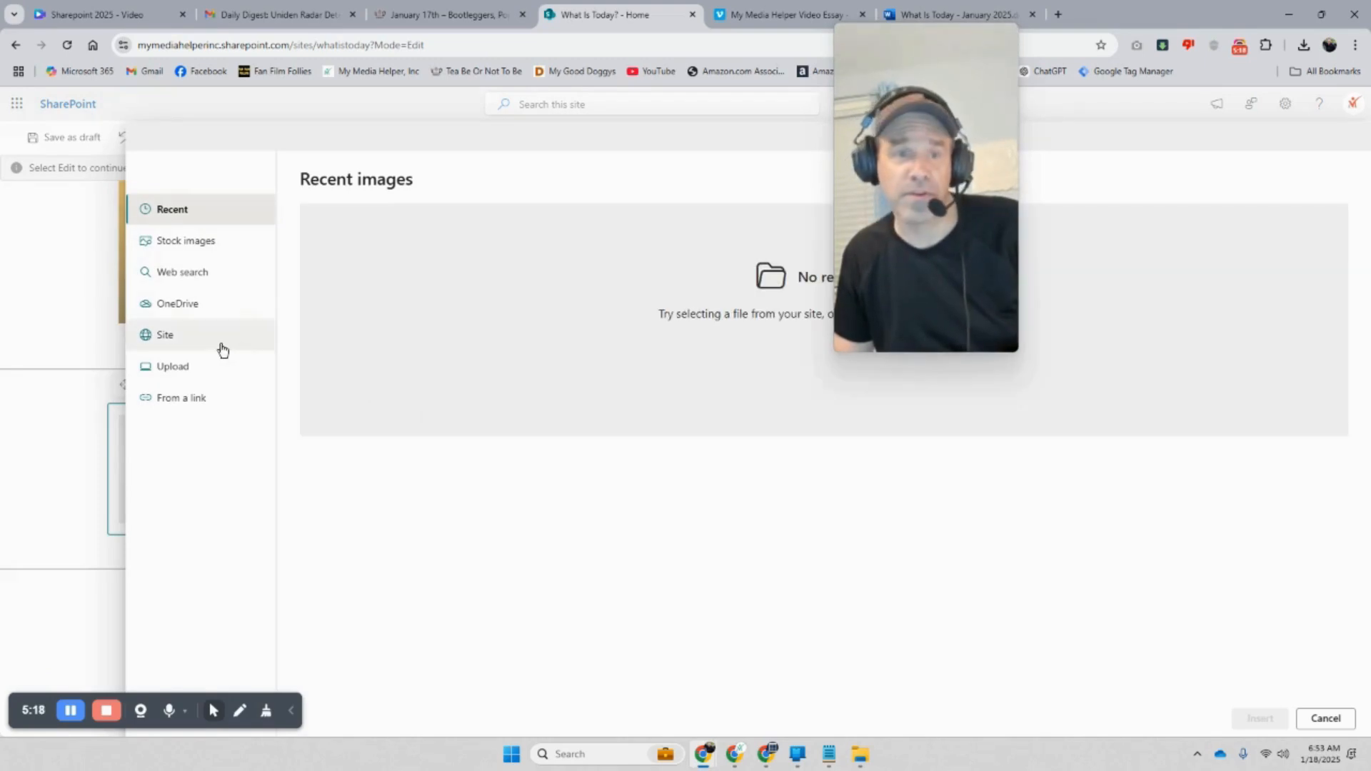
{"action": "left_click", "coordinate": [180, 348]}
{"action": "left_click", "coordinate": [449, 245]}
{"action": "left_click", "coordinate": [400, 247]}
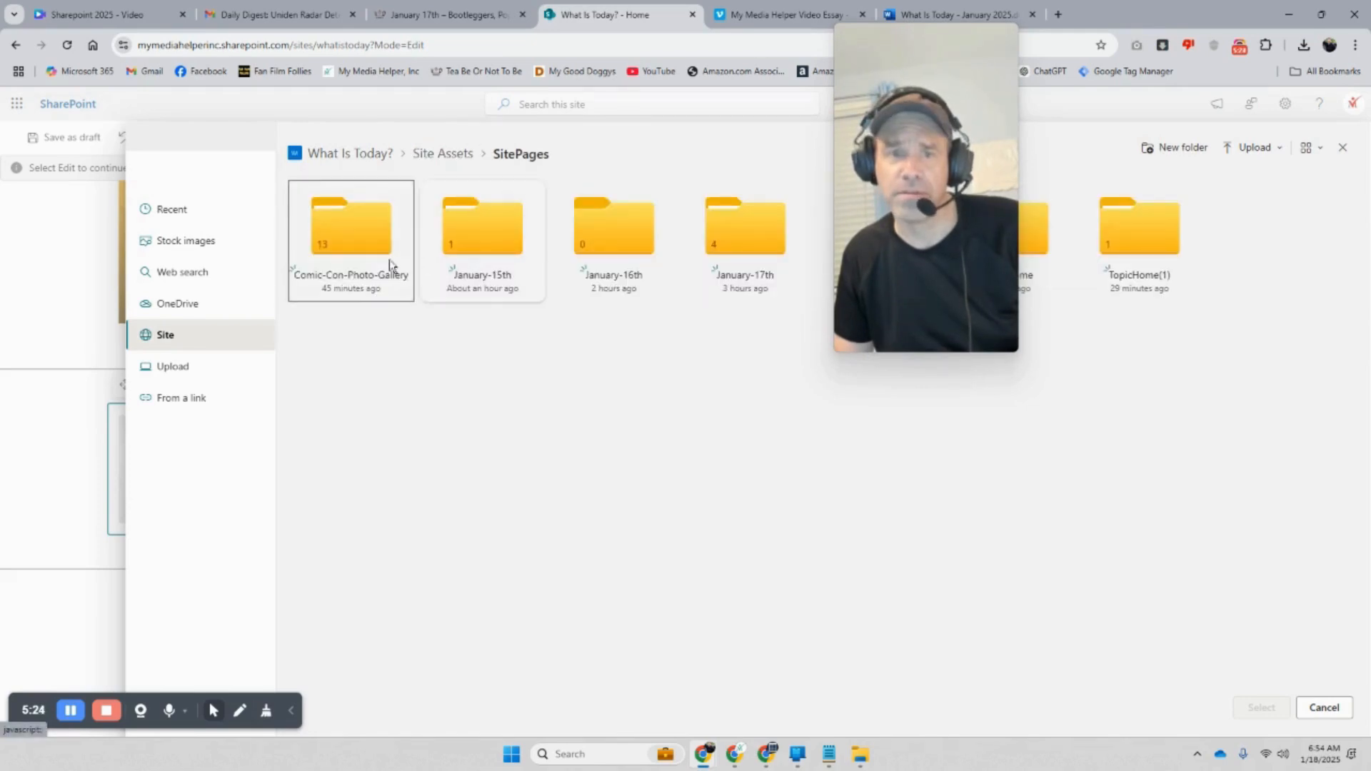
{"action": "left_click", "coordinate": [307, 250]}
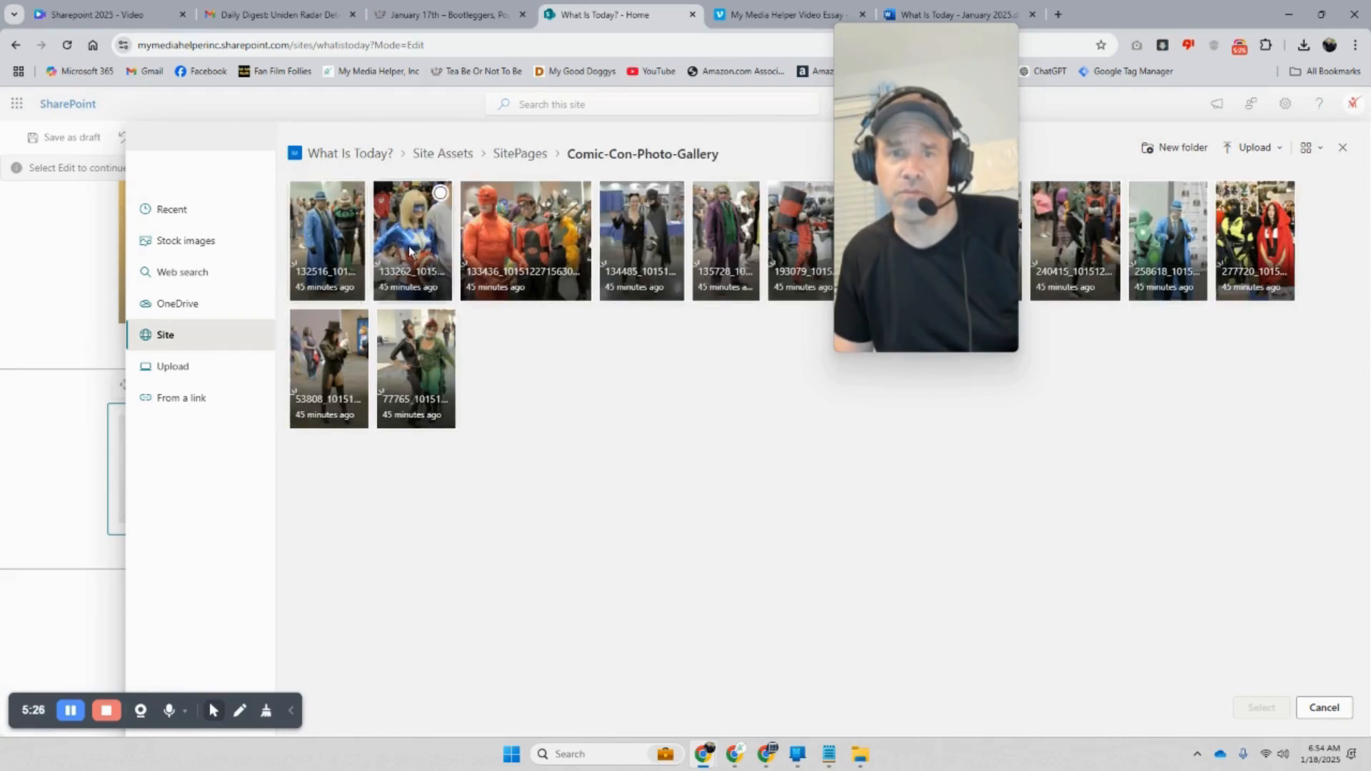
{"action": "left_click", "coordinate": [411, 250]}
{"action": "left_click", "coordinate": [1248, 707]}
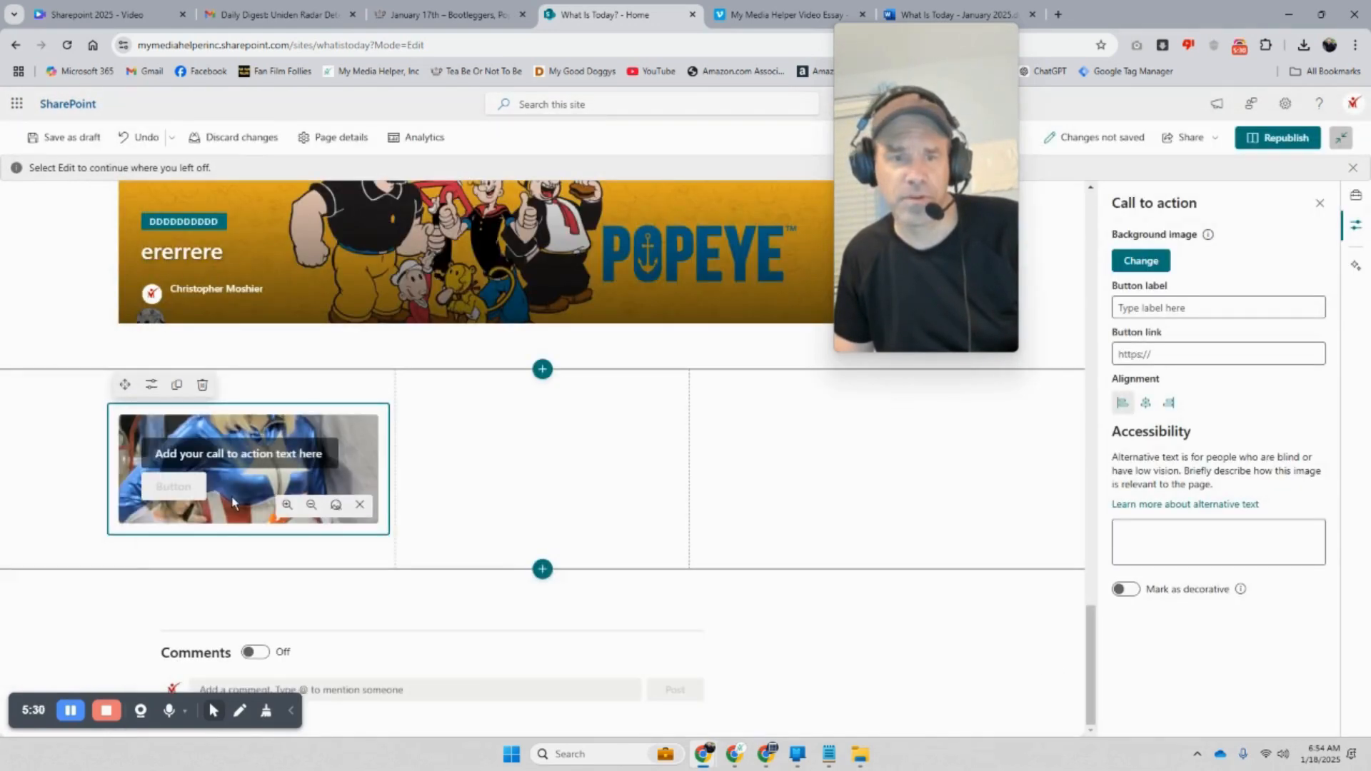
{"action": "left_click_drag", "start_coordinate": [245, 489], "coordinate": [275, 452]}
Enter a string of w's as placeholder text in the call to action
{"action": "left_click", "coordinate": [261, 458]}
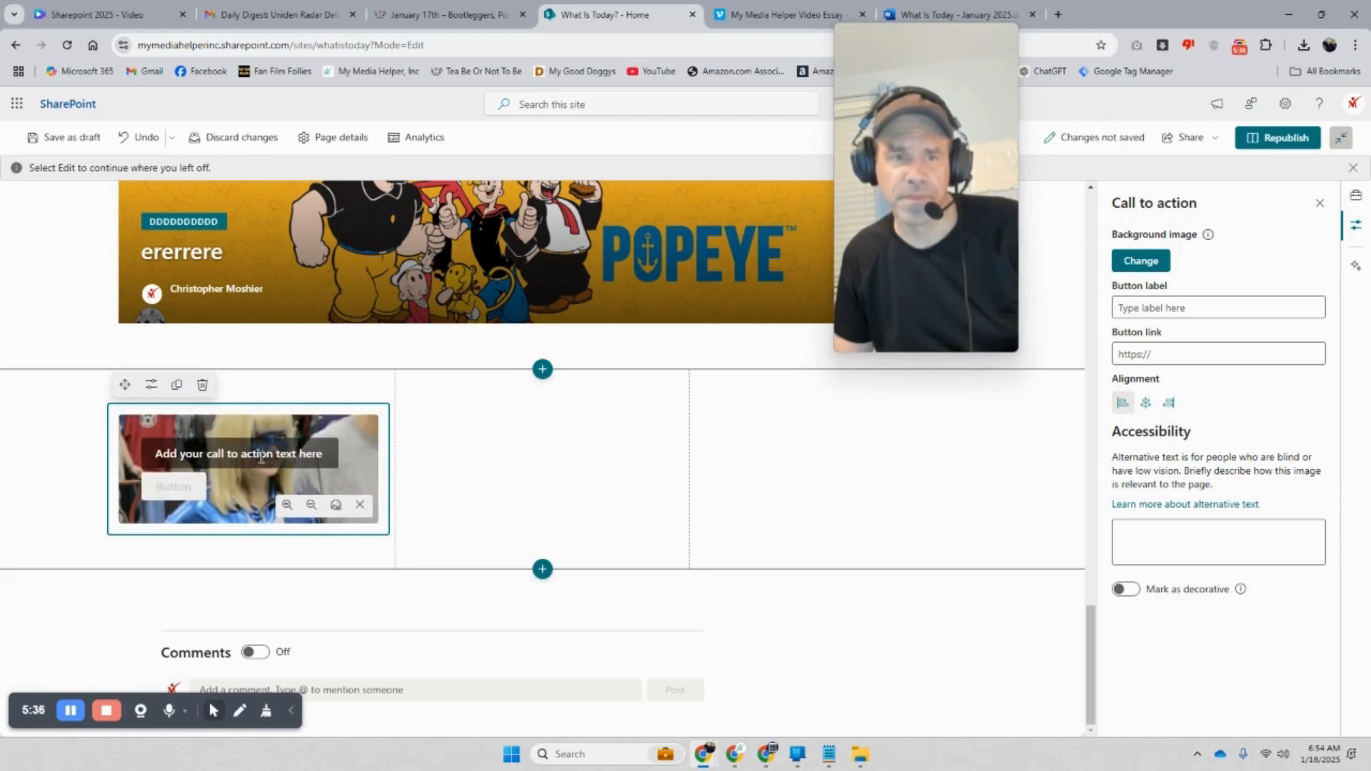
{"action": "type", "text": "www"}
{"action": "type", "text": "w3wwwwwwww"}
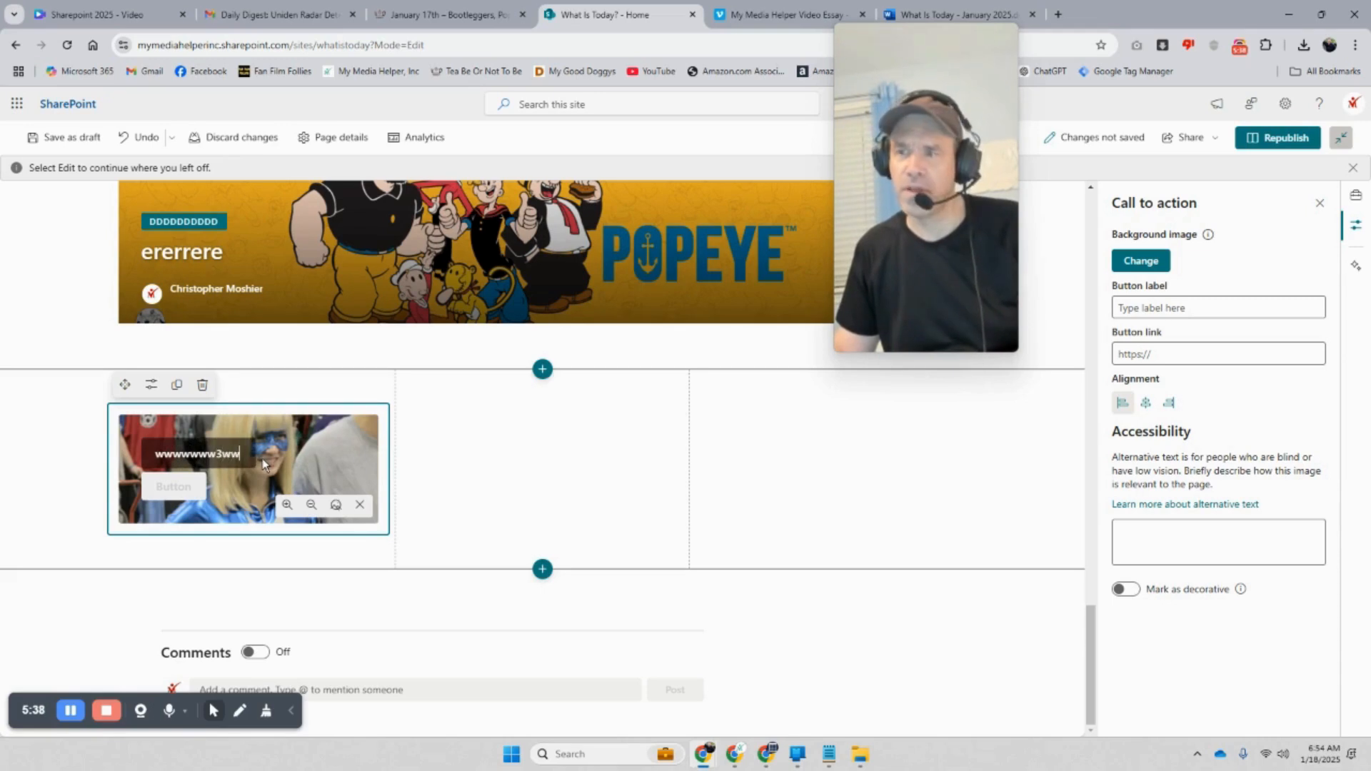
{"action": "left_click", "coordinate": [1164, 354]}
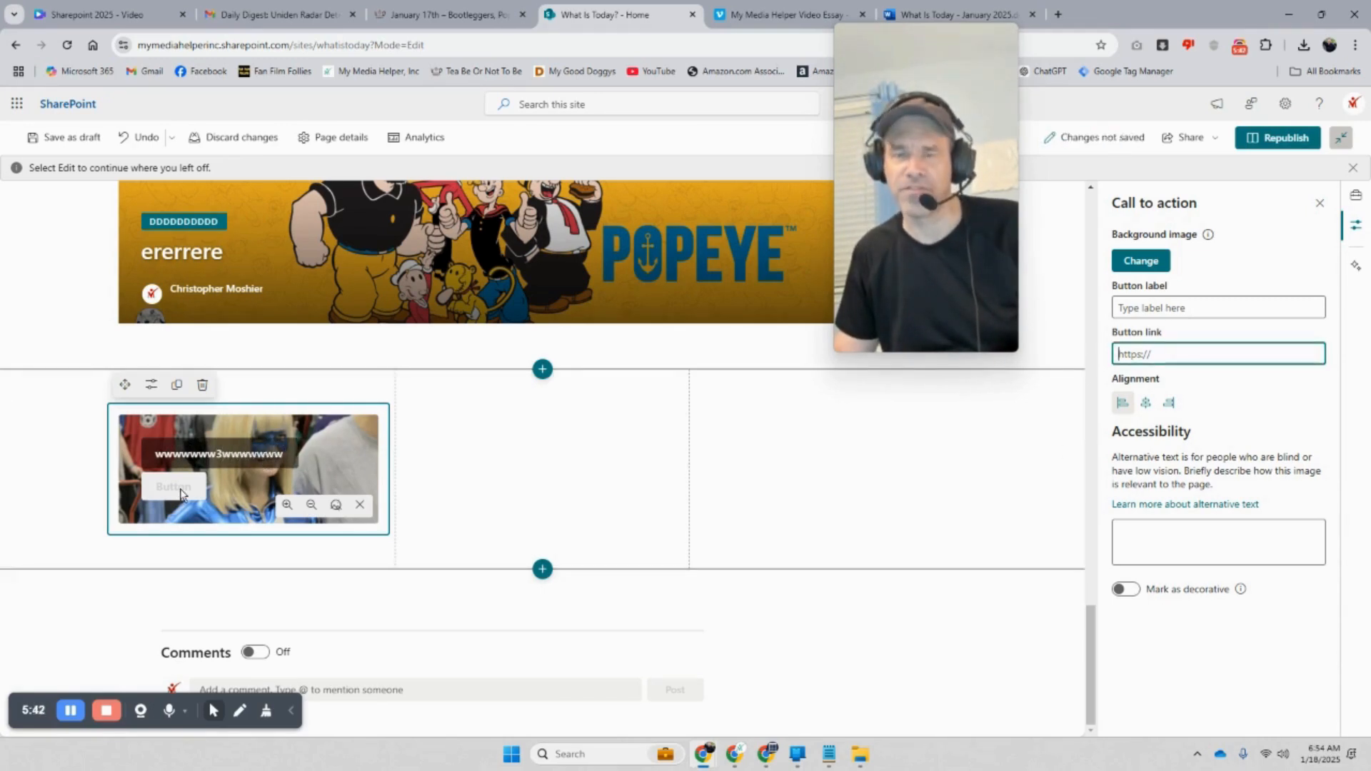
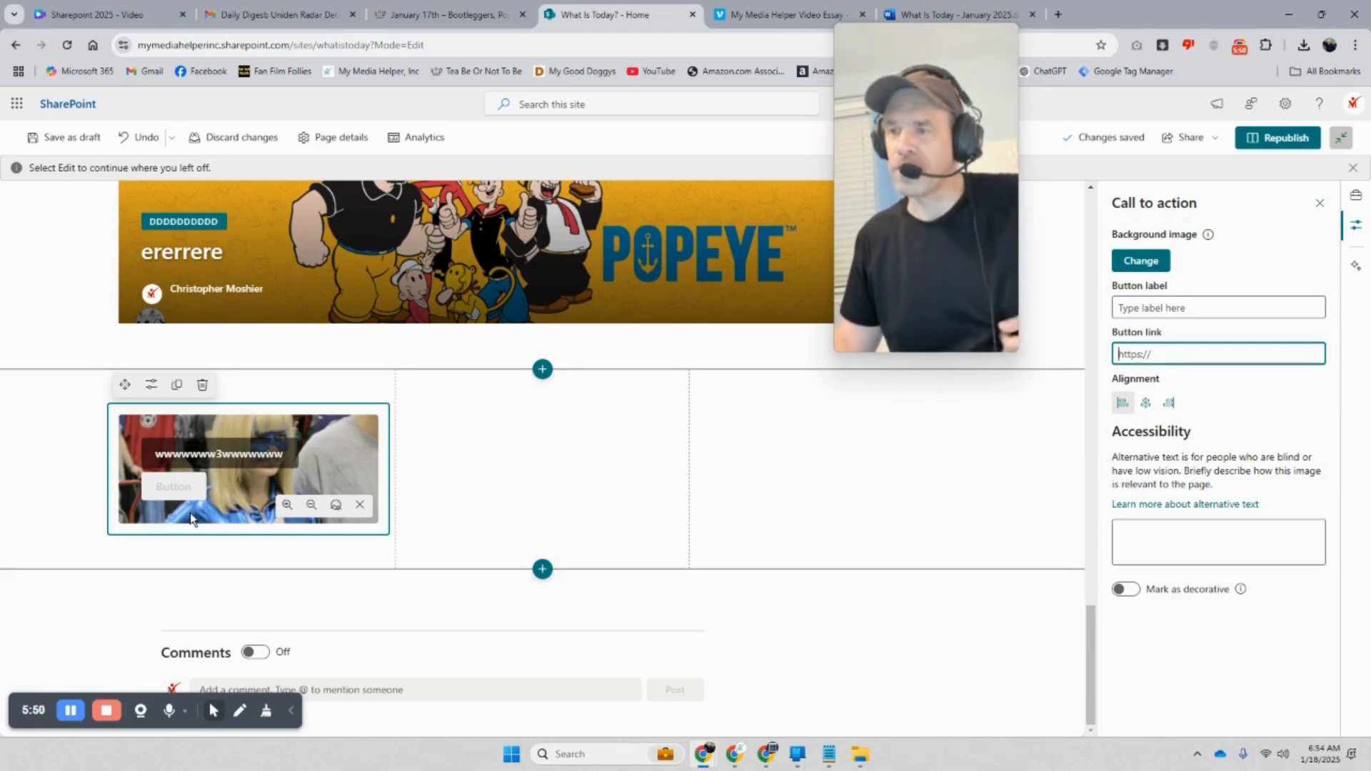
{"action": "left_click", "coordinate": [1058, 15]}
{"action": "left_click", "coordinate": [597, 375]}
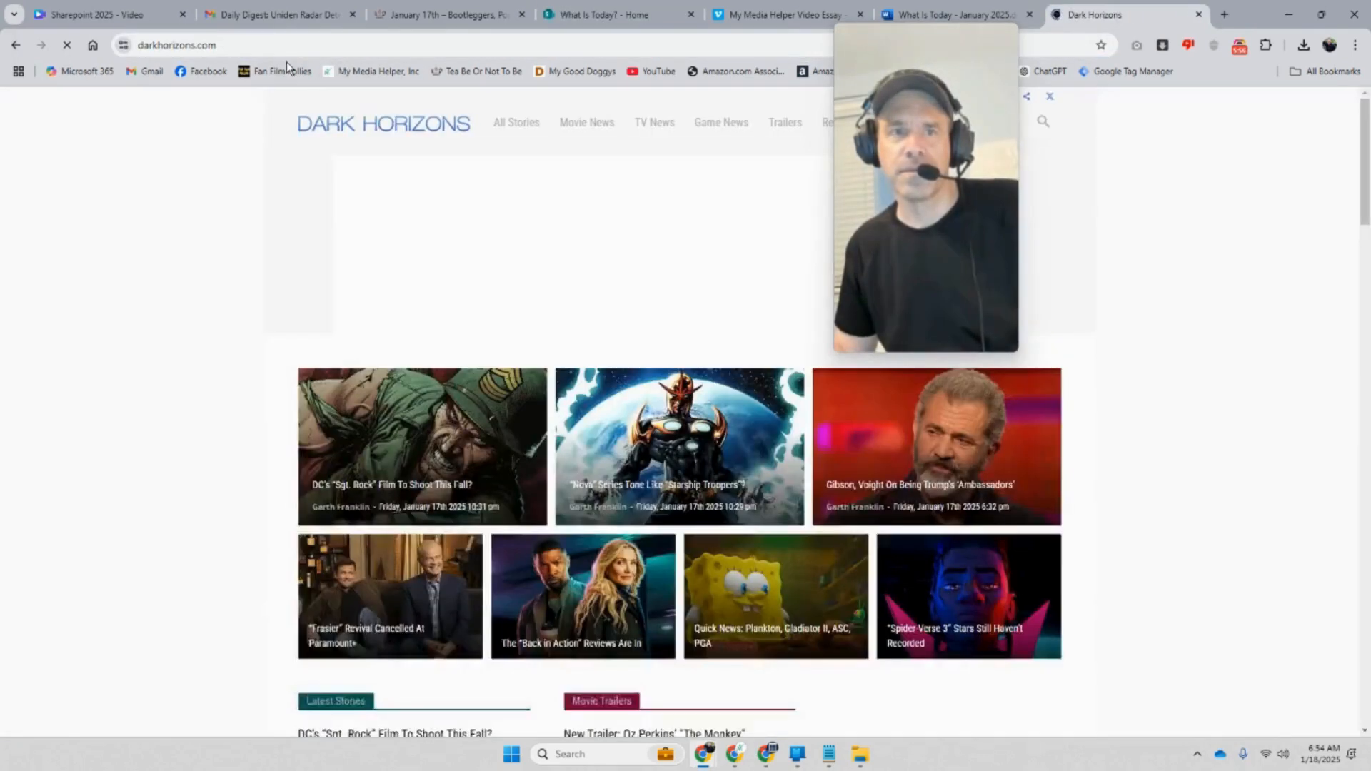
{"action": "left_click", "coordinate": [258, 45]}
{"action": "right_click", "coordinate": [259, 47]}
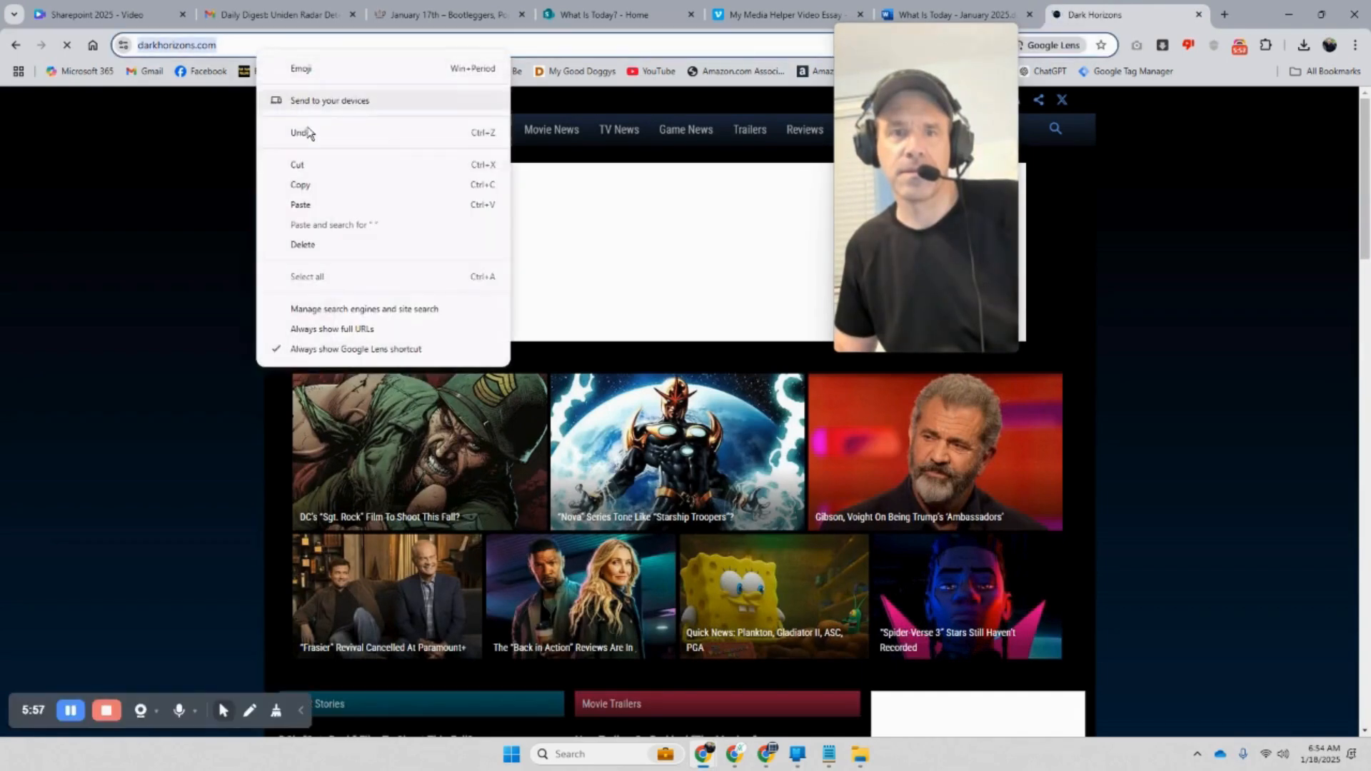
{"action": "left_click", "coordinate": [337, 185]}
{"action": "left_click", "coordinate": [589, 16]}
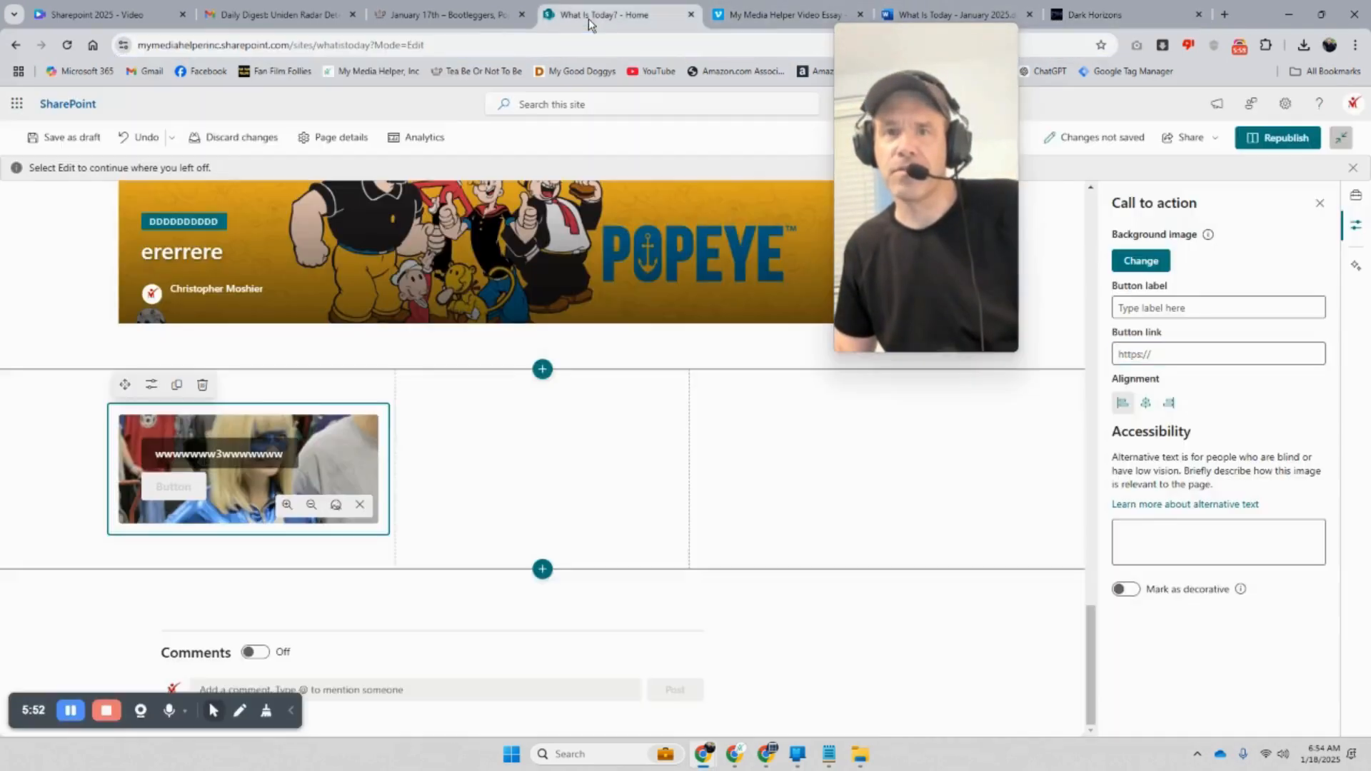
{"action": "right_click", "coordinate": [1148, 355]}
{"action": "left_click", "coordinate": [1014, 494]}
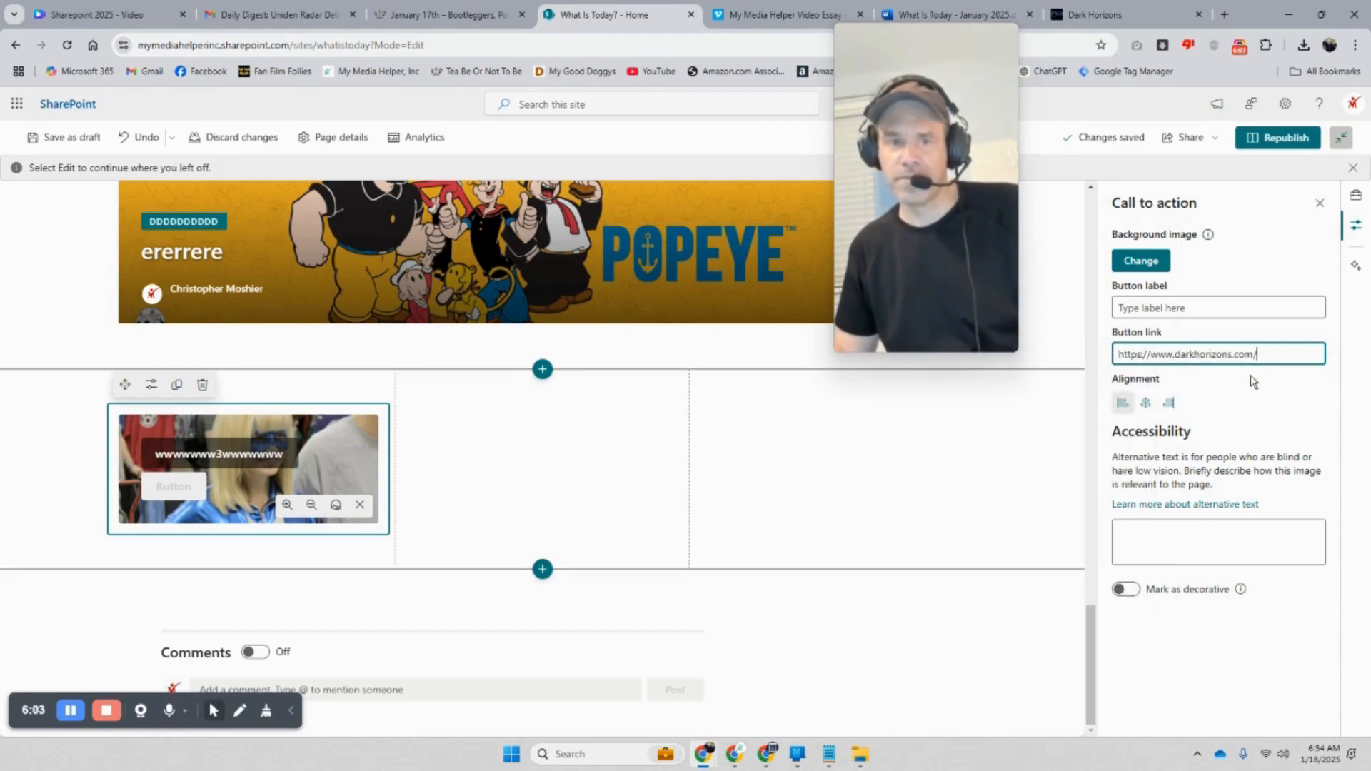
Label the button "Dark Horizons" and replace the placeholder text above it with "Call to Action"
{"action": "left_click", "coordinate": [1204, 308]}
{"action": "type", "text": "D"}
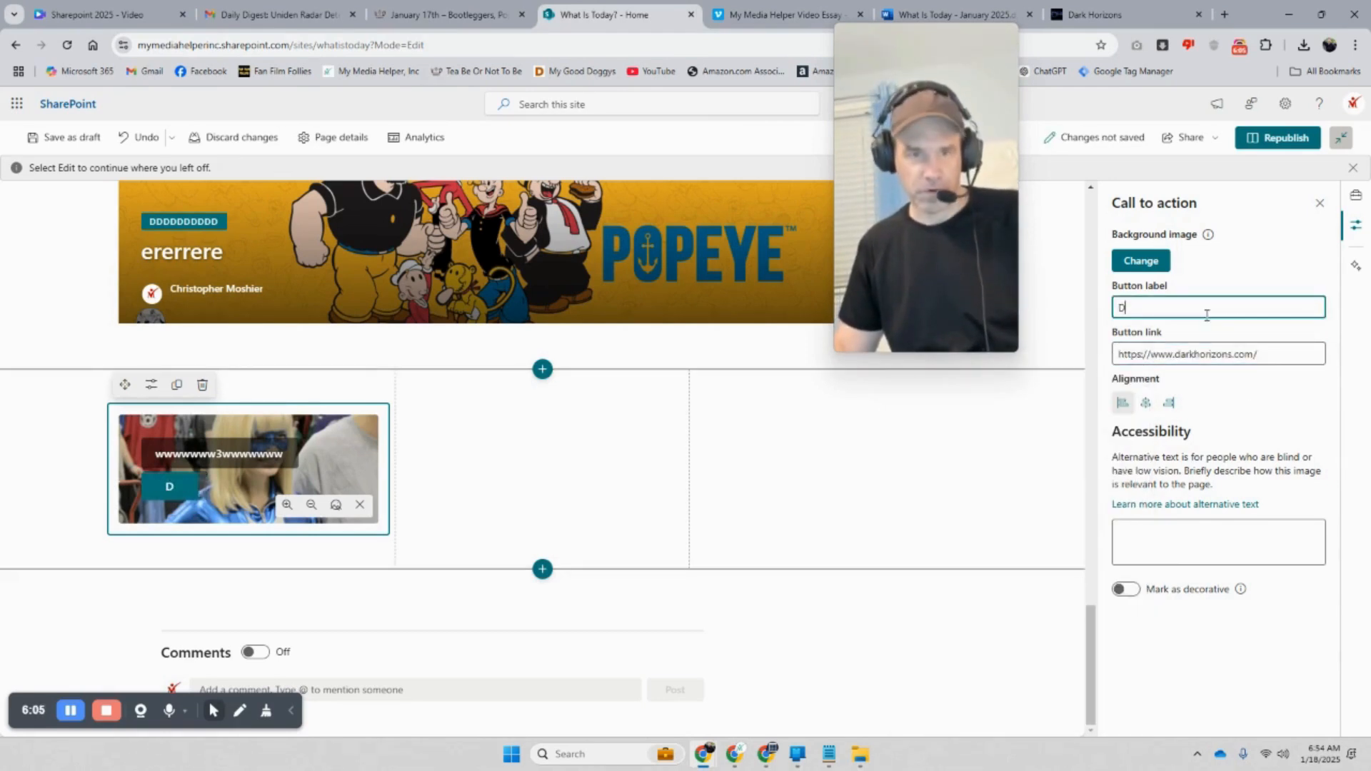
{"action": "type", "text": "ark Horizons"}
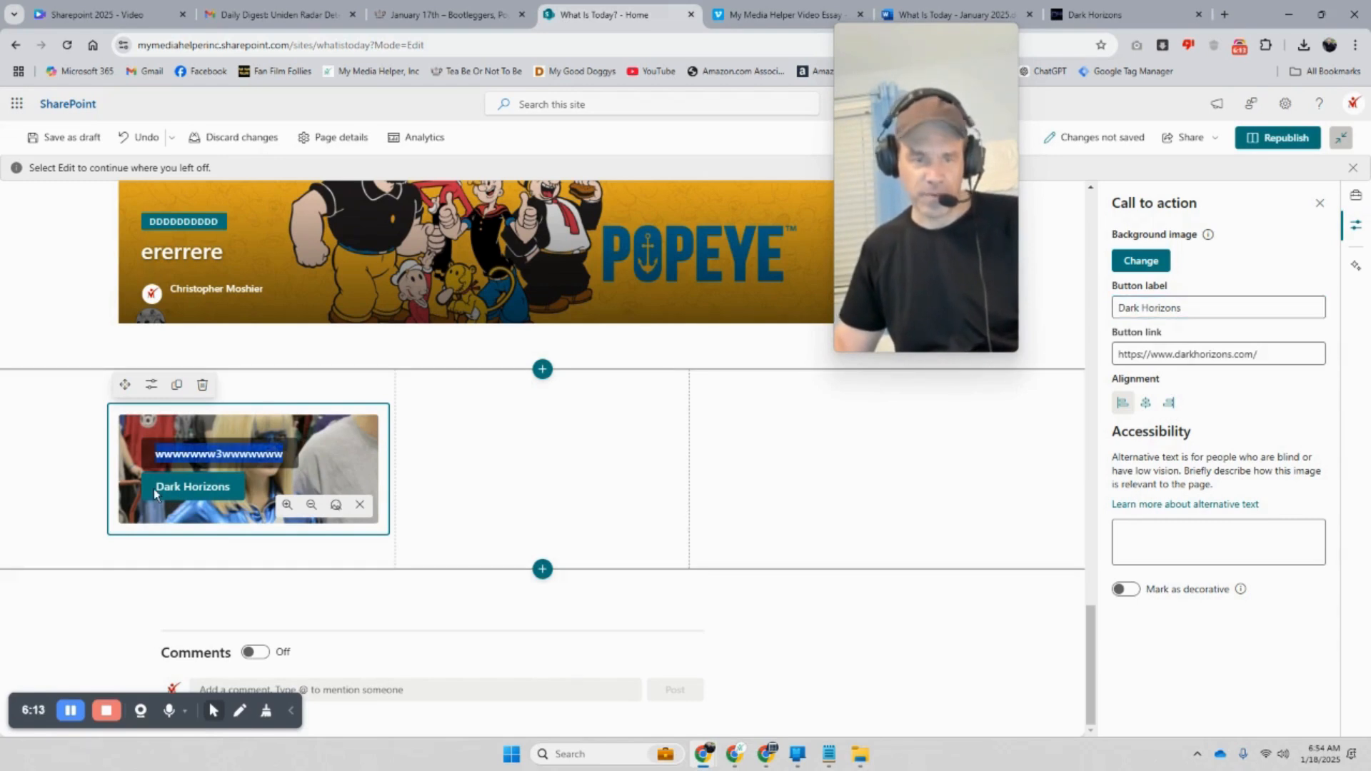
{"action": "type", "text": "Call to Action"}
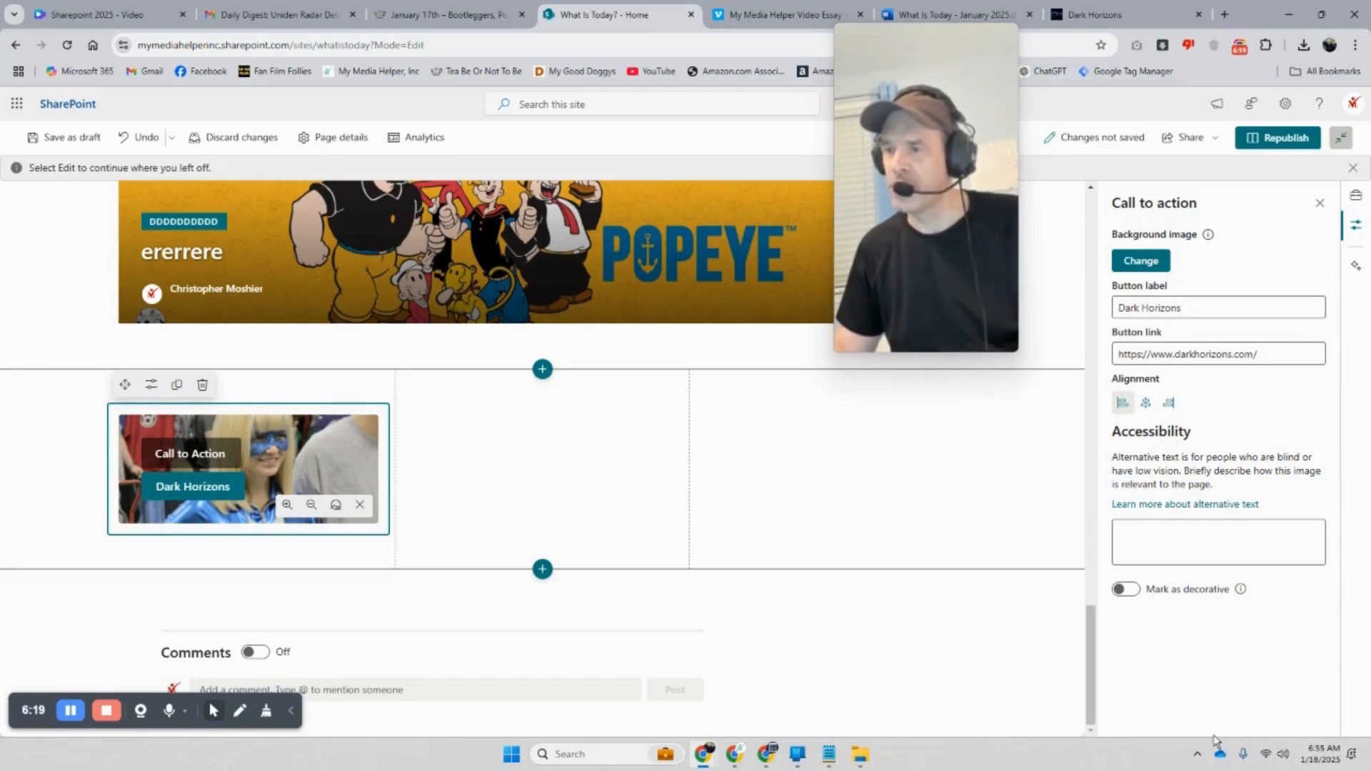
Republish the home page, test the Dark Horizons button, and close the page it opens
{"action": "left_click", "coordinate": [1274, 146]}
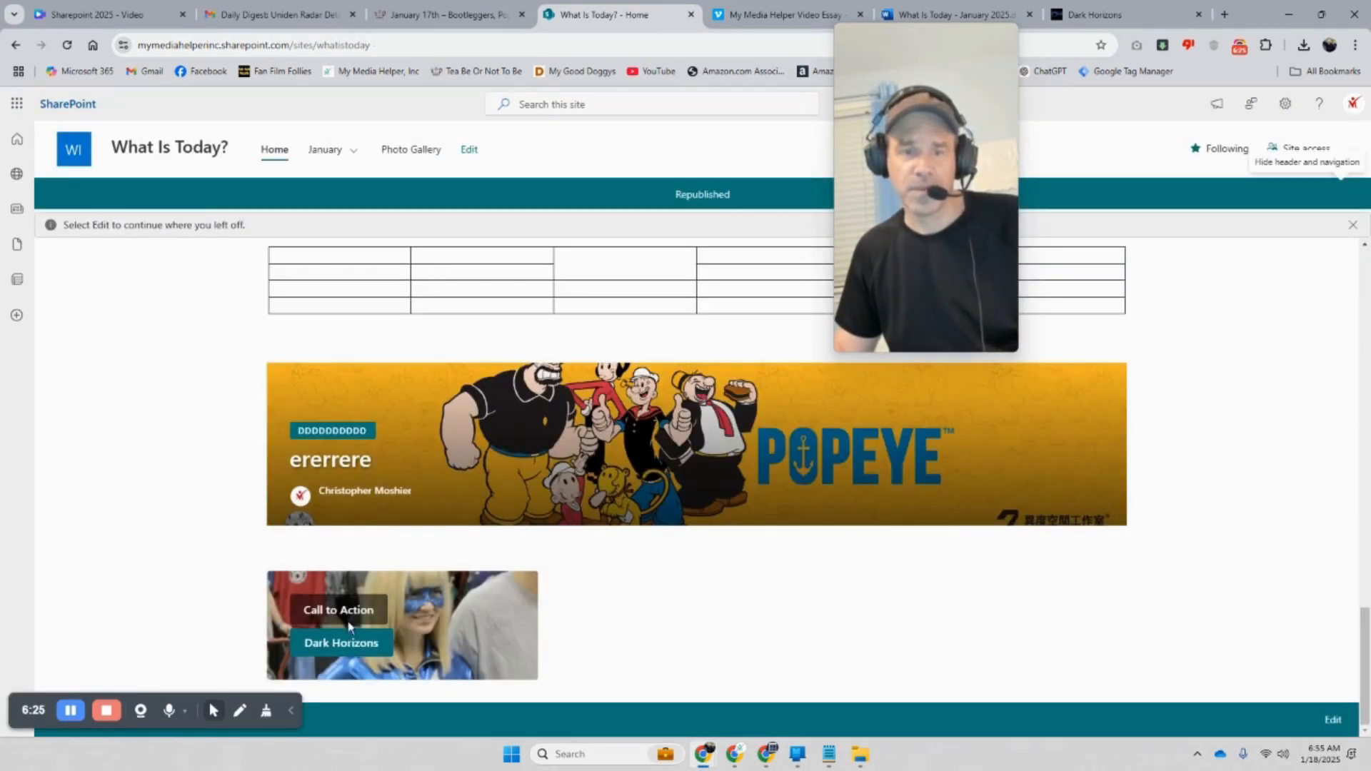
{"action": "left_click", "coordinate": [347, 642]}
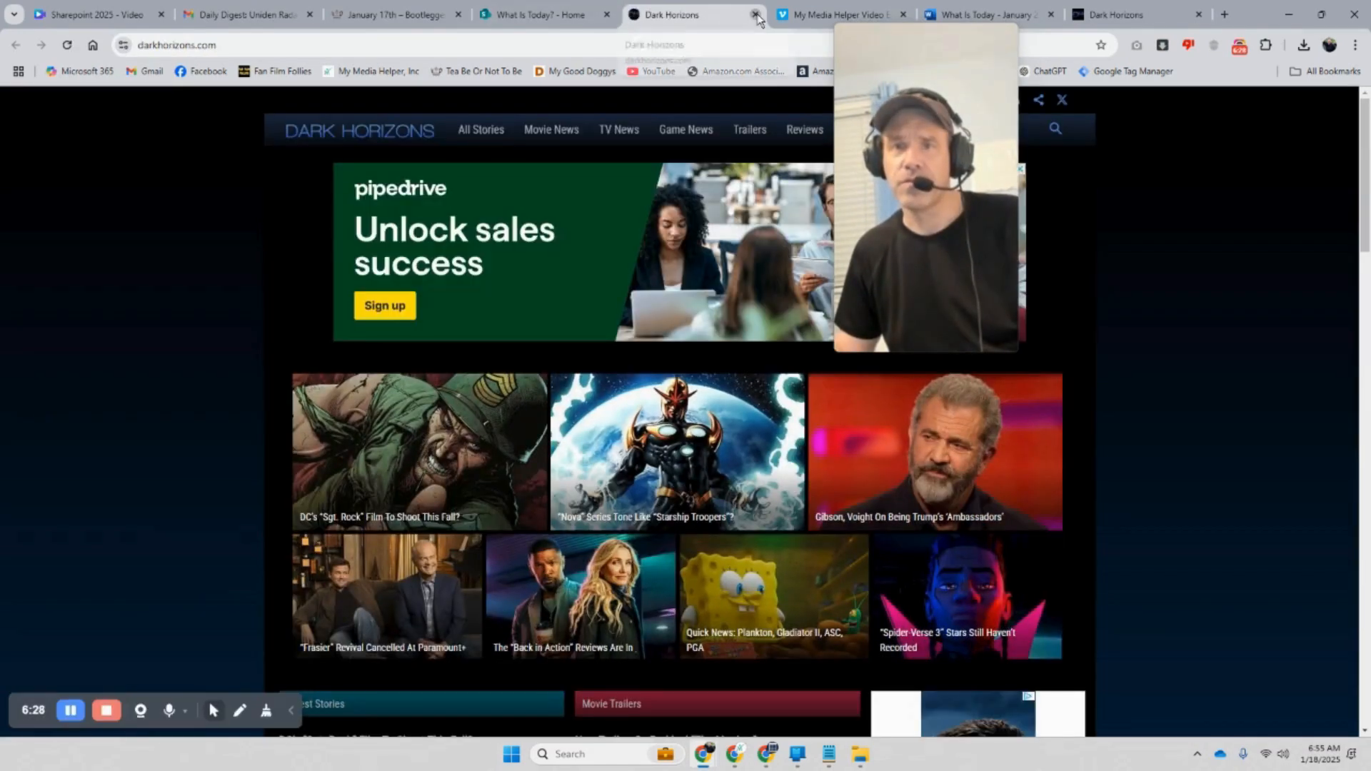
{"action": "left_click", "coordinate": [755, 15]}
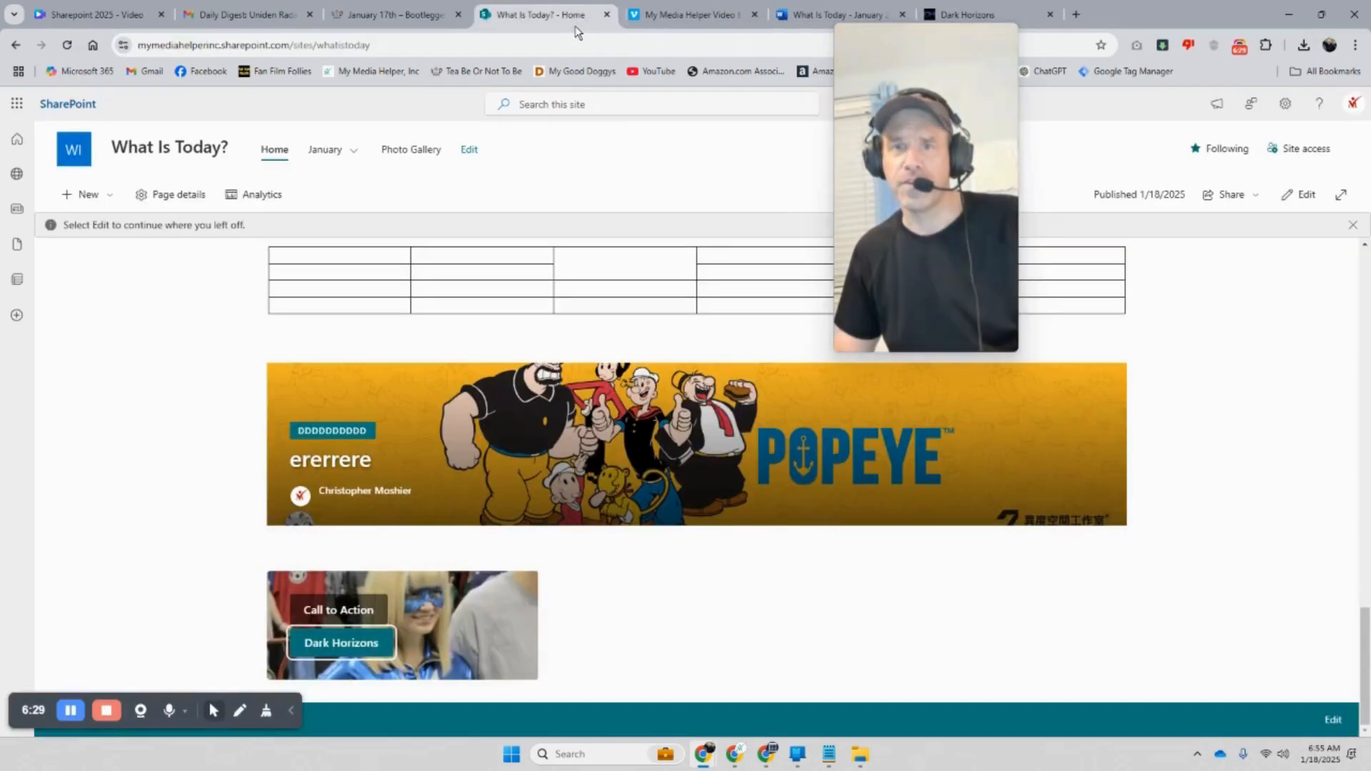
Reopen the home page for editing, add a Button web part to the section's middle column, and open its properties
{"action": "left_click", "coordinate": [1301, 196]}
{"action": "scroll", "coordinate": [524, 447], "scroll_direction": "down", "scroll_amount": 5}
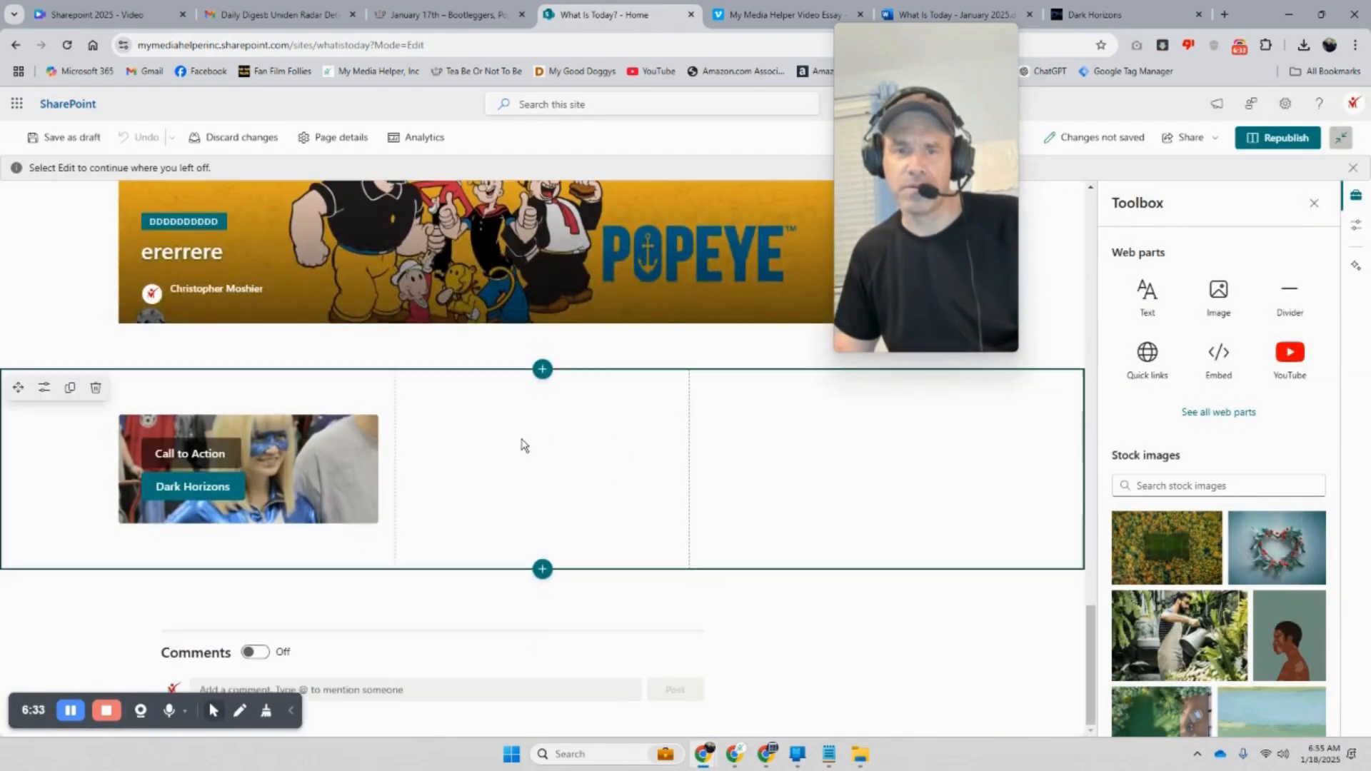
{"action": "left_click", "coordinate": [541, 391]}
{"action": "scroll", "coordinate": [554, 478], "scroll_direction": "down", "scroll_amount": 3}
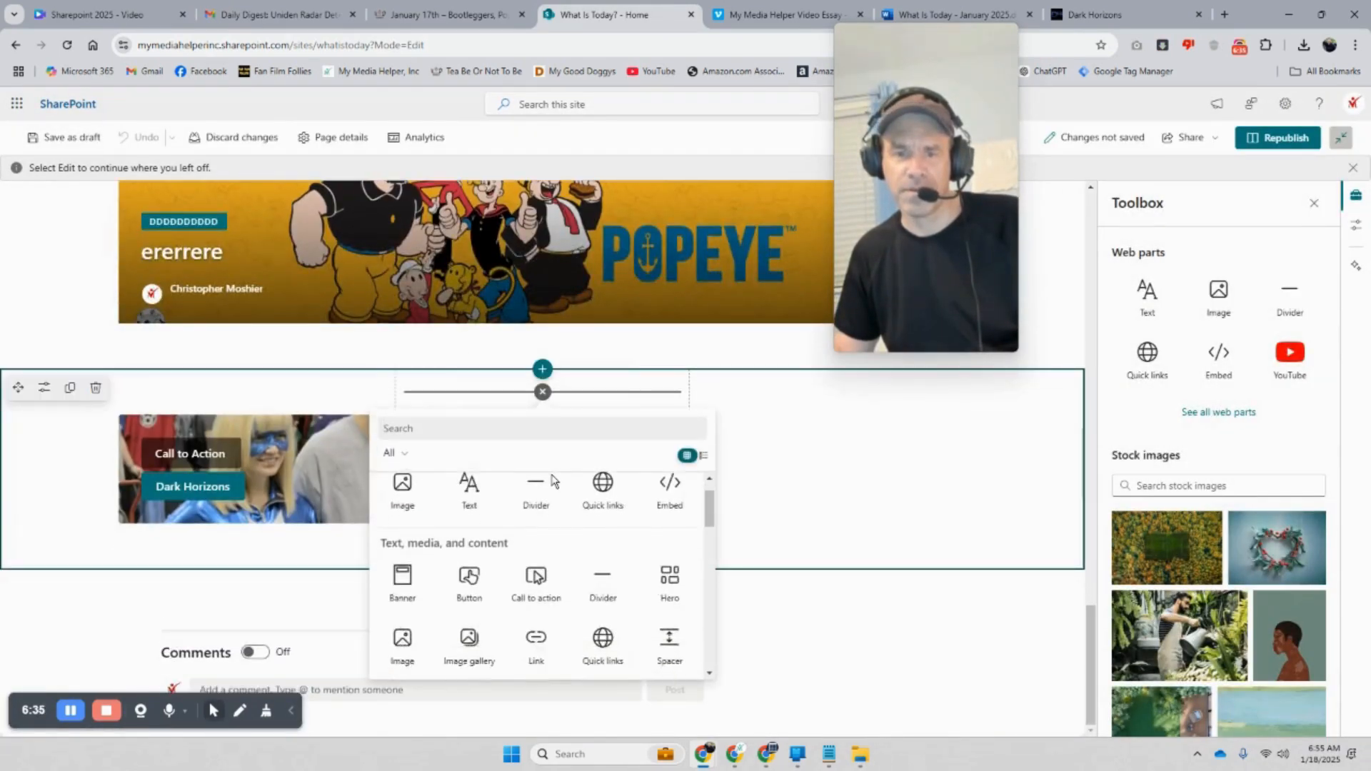
{"action": "scroll", "coordinate": [552, 500], "scroll_direction": "up", "scroll_amount": 1}
{"action": "left_click", "coordinate": [471, 547]}
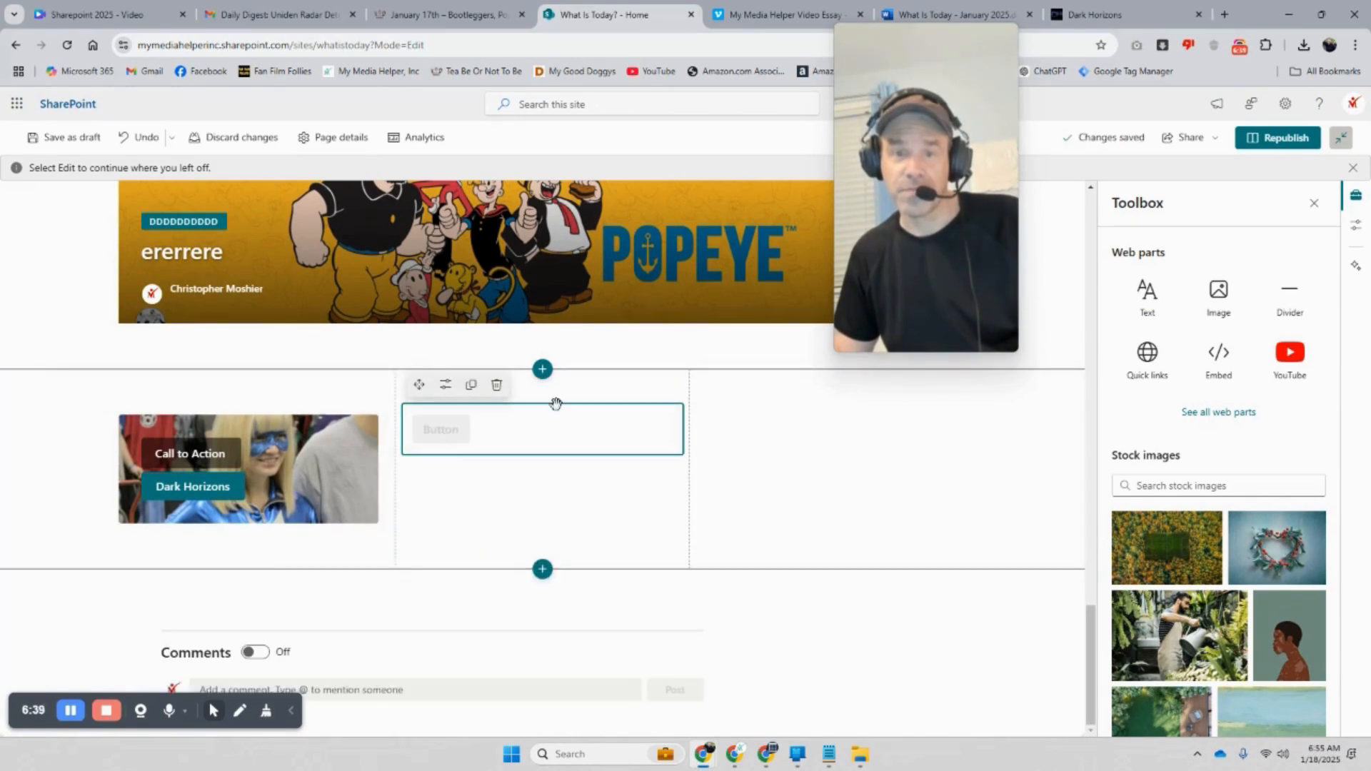
{"action": "left_click", "coordinate": [446, 386]}
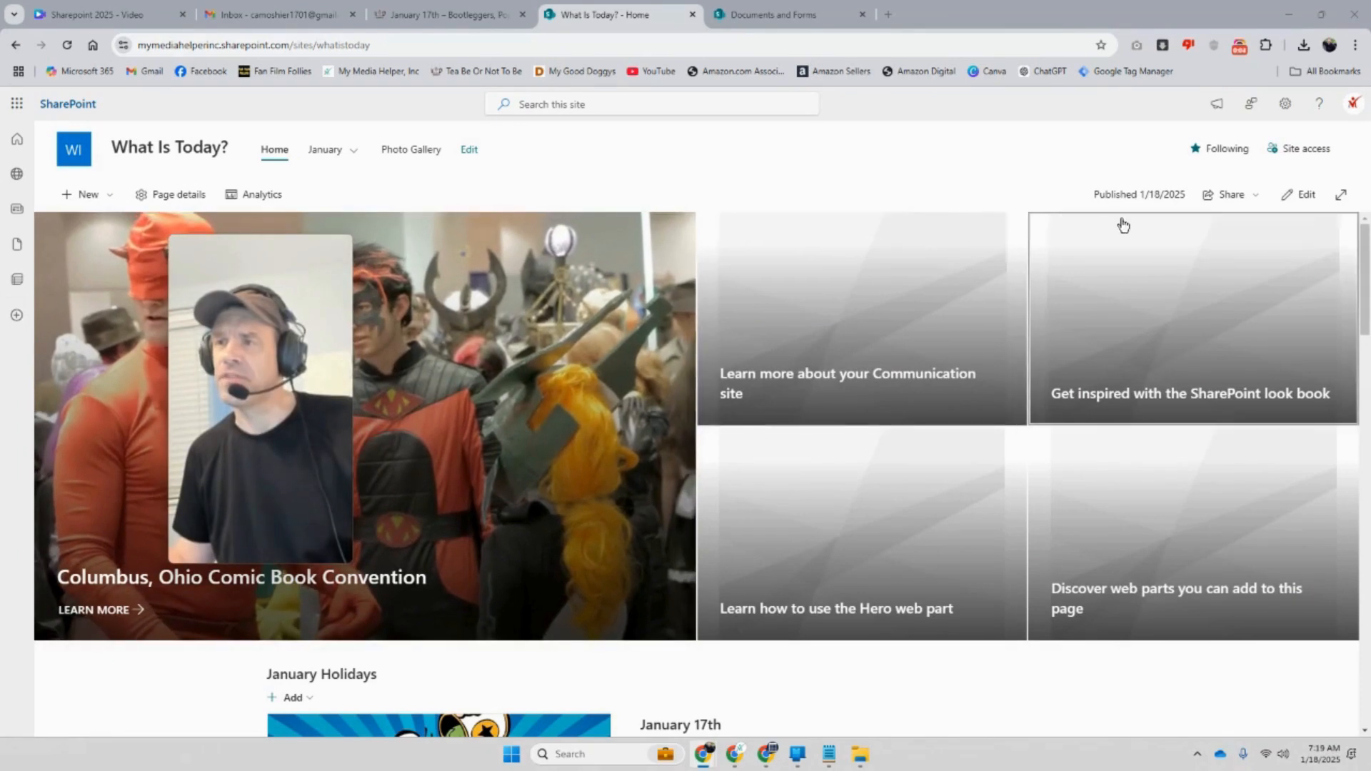
Change the site's theme to Orange and save it
{"action": "left_click", "coordinate": [1285, 106]}
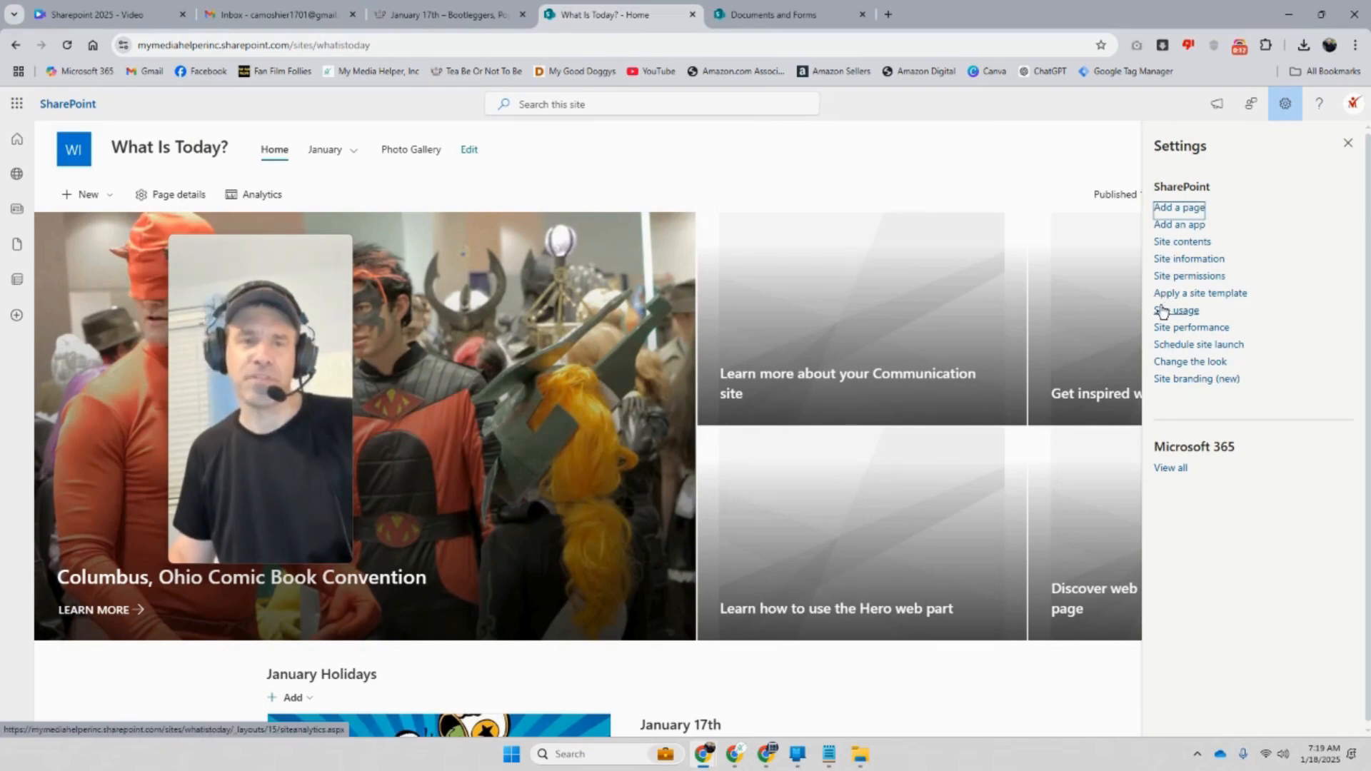
{"action": "left_click", "coordinate": [1174, 364]}
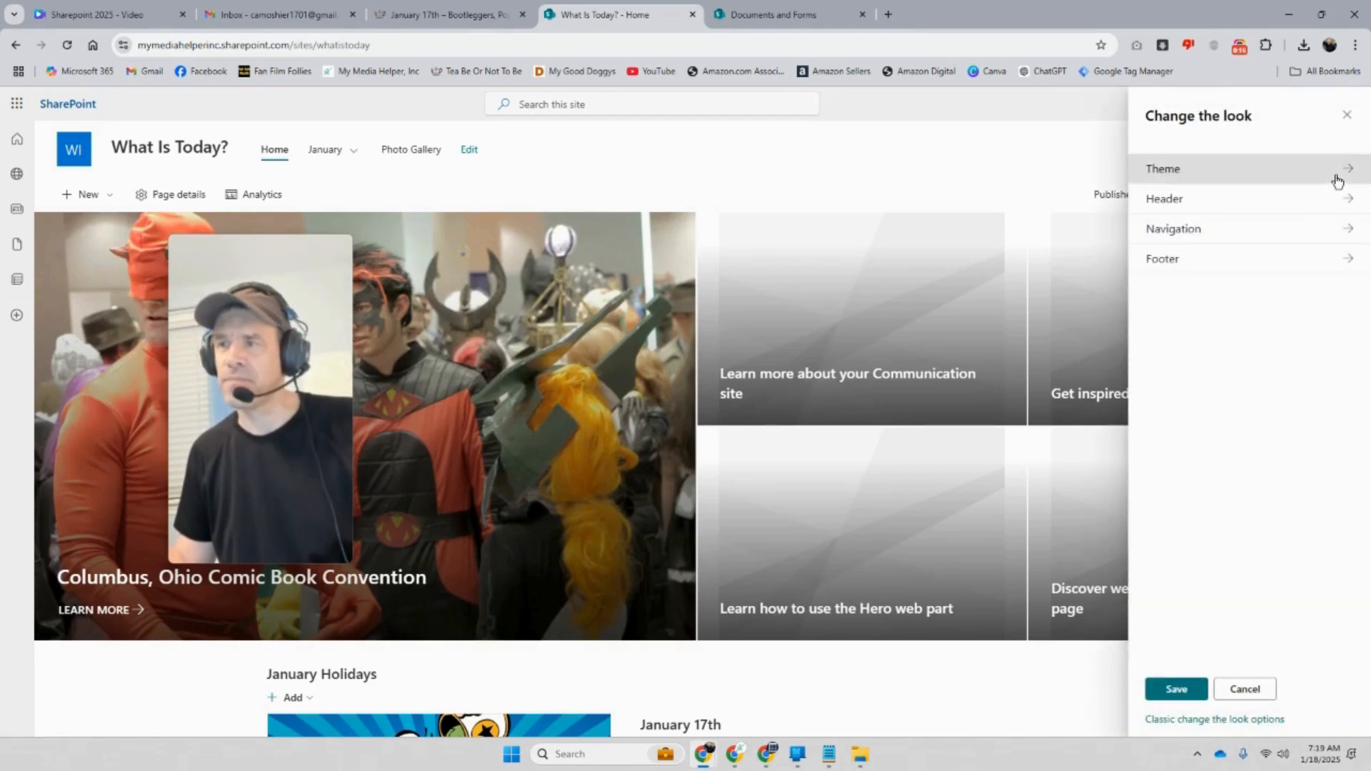
{"action": "left_click", "coordinate": [1337, 181]}
{"action": "left_click", "coordinate": [1155, 303]}
{"action": "left_click", "coordinate": [1154, 349]}
{"action": "left_click", "coordinate": [1154, 393]}
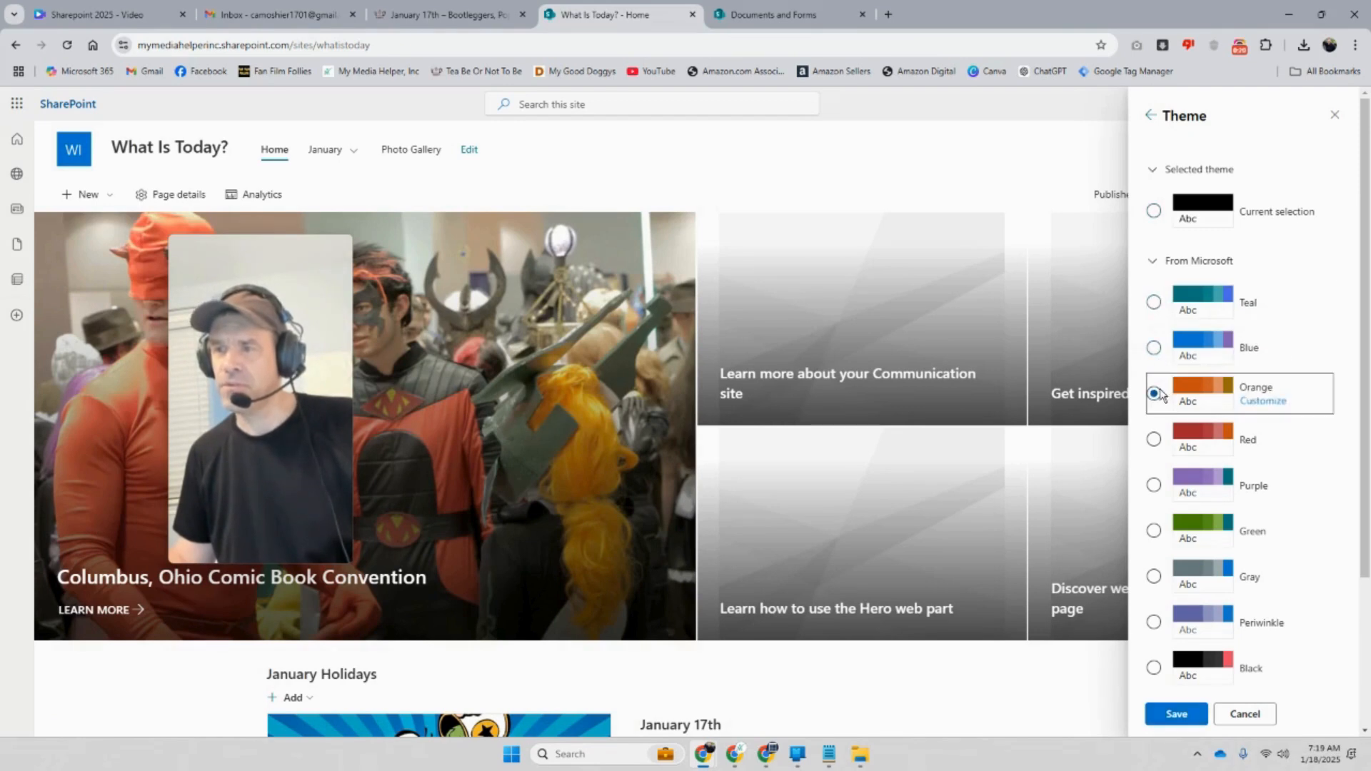
{"action": "left_click", "coordinate": [1176, 714]}
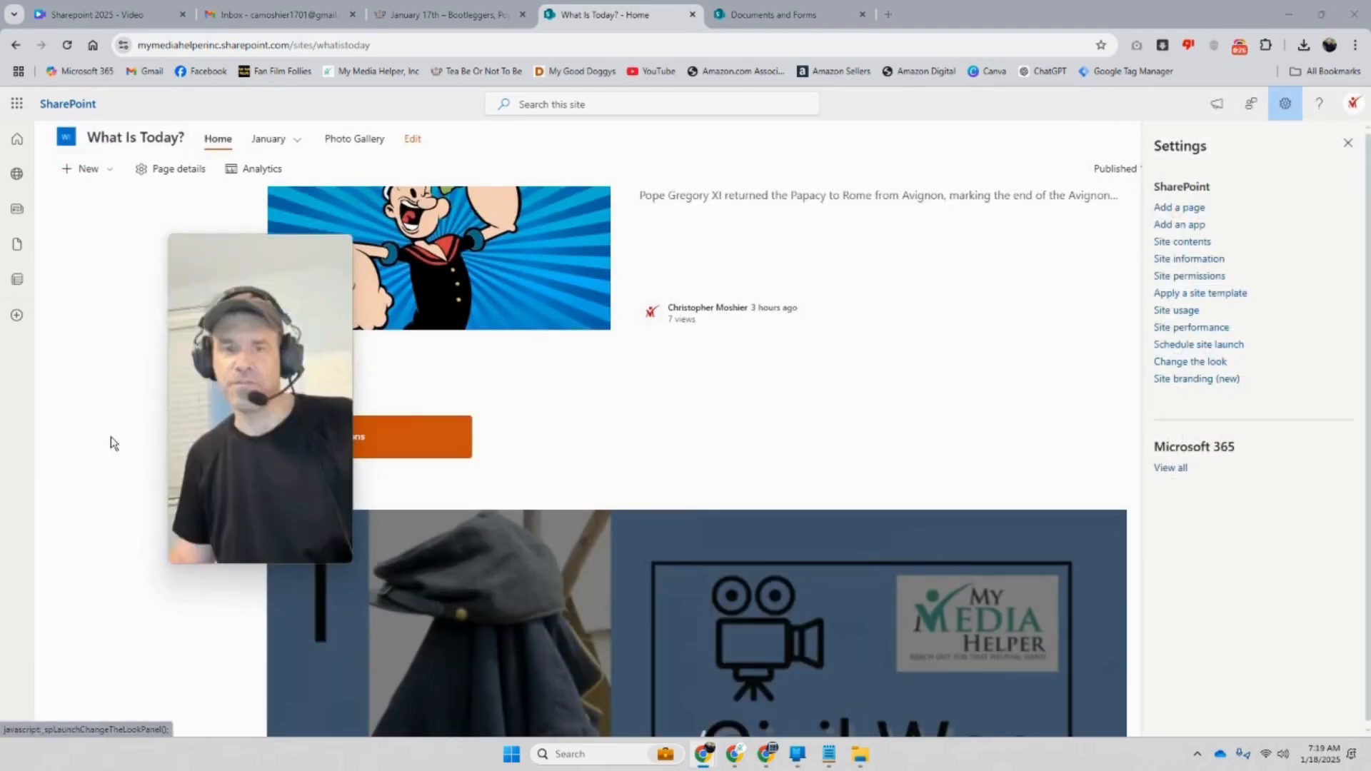
{"action": "left_click_drag", "start_coordinate": [227, 423], "coordinate": [361, 469]}
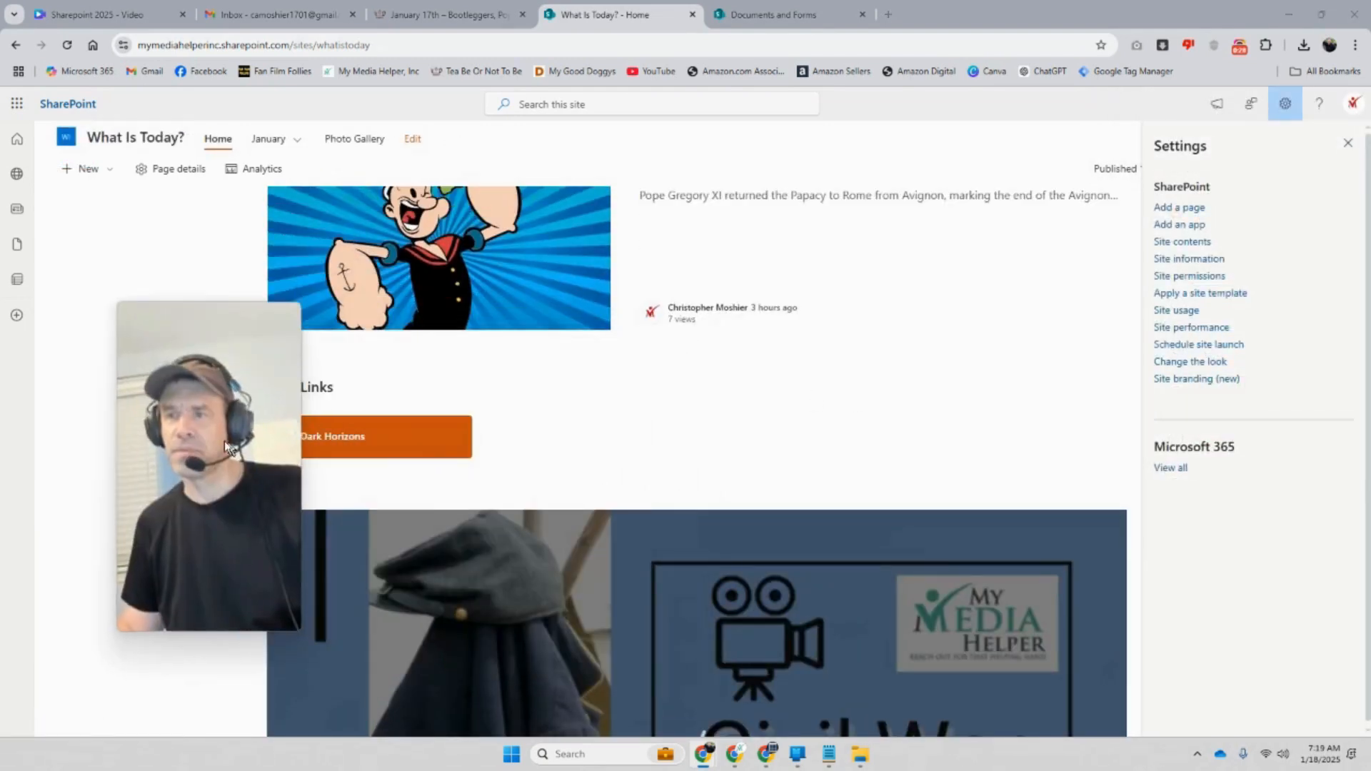
Preview the Standard and Extended layouts for the site header and select the Minimal layout
{"action": "left_click", "coordinate": [1214, 361]}
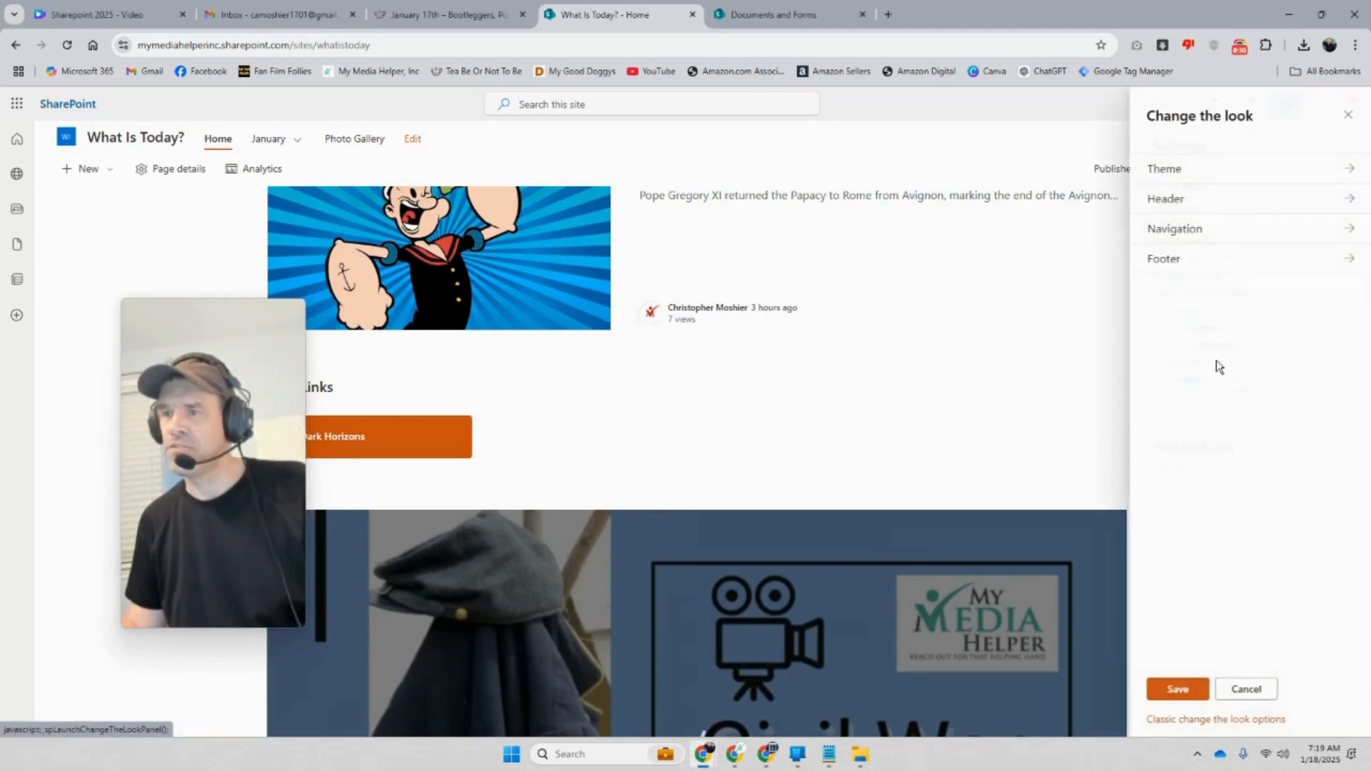
{"action": "left_click", "coordinate": [1219, 203]}
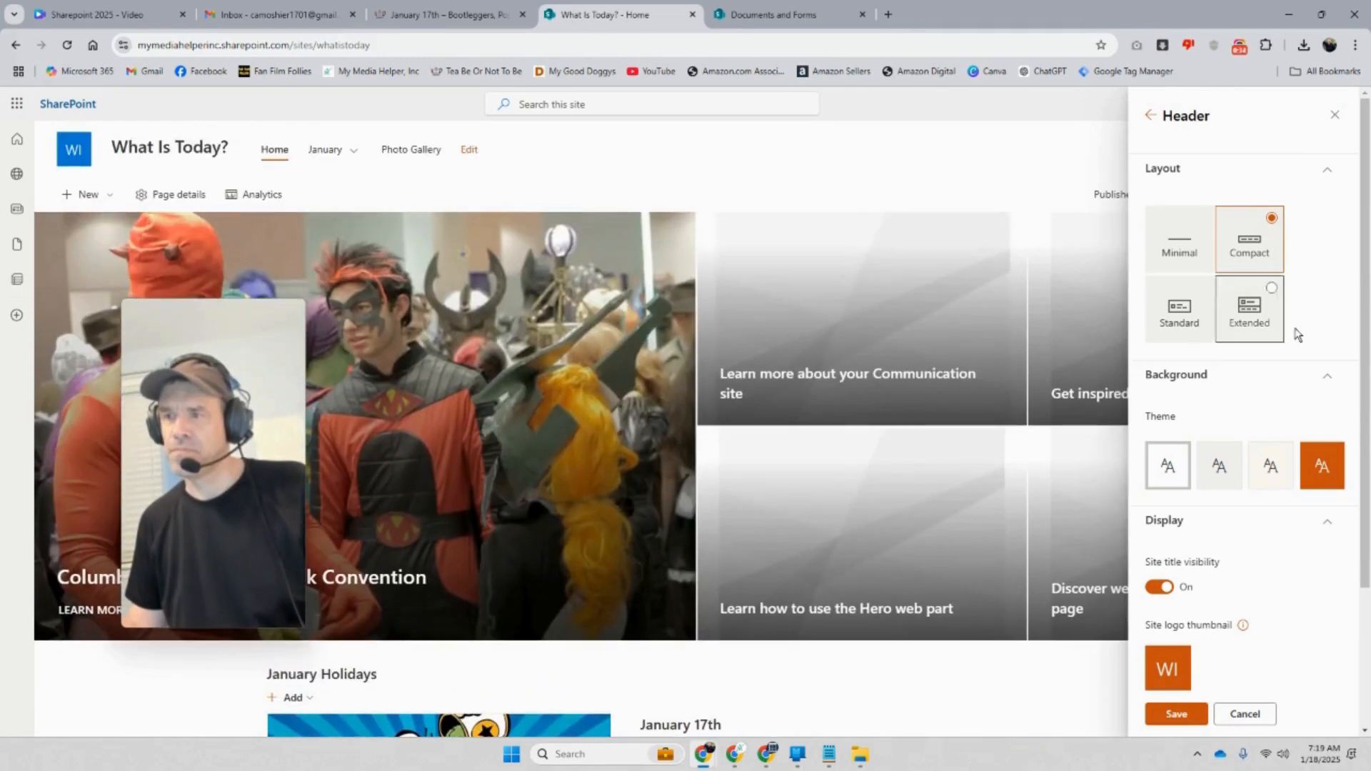
{"action": "left_click", "coordinate": [1179, 307]}
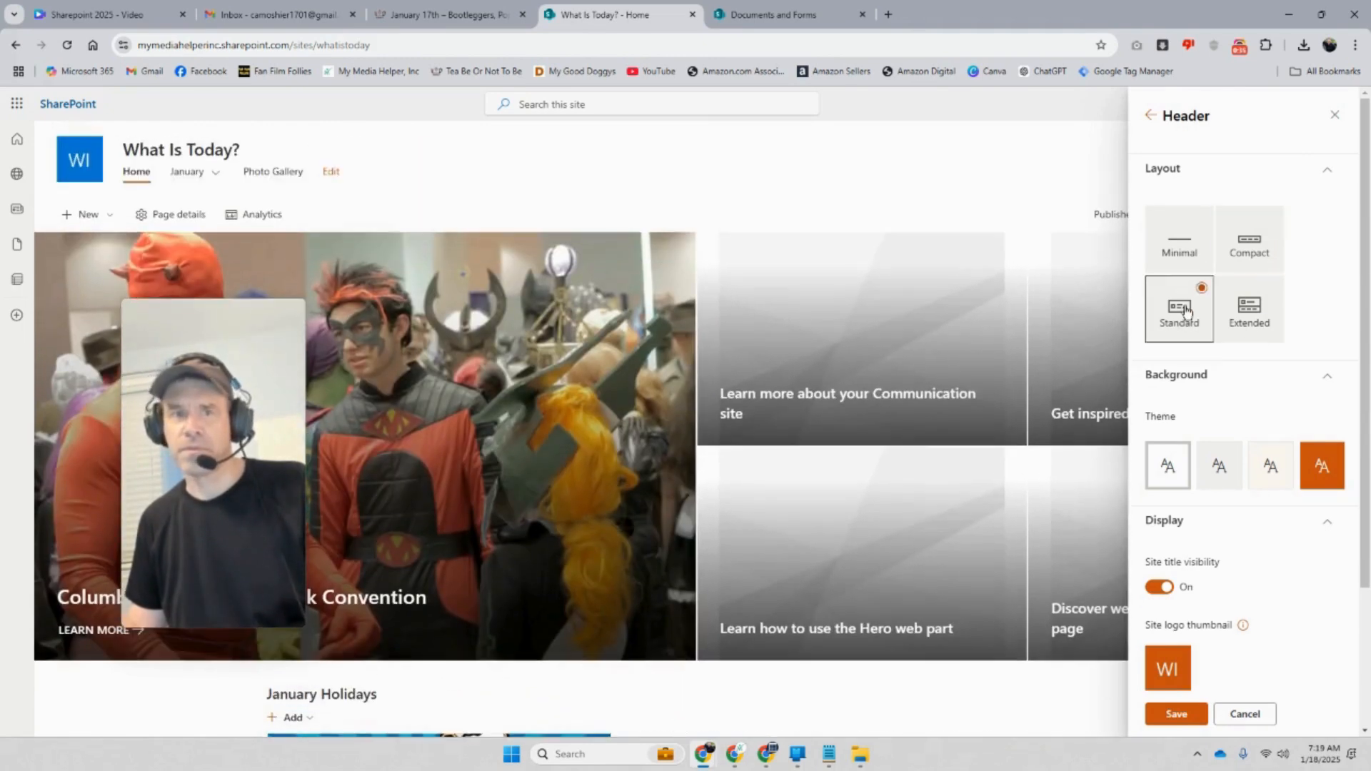
{"action": "left_click", "coordinate": [1276, 323]}
{"action": "left_click", "coordinate": [1177, 232]}
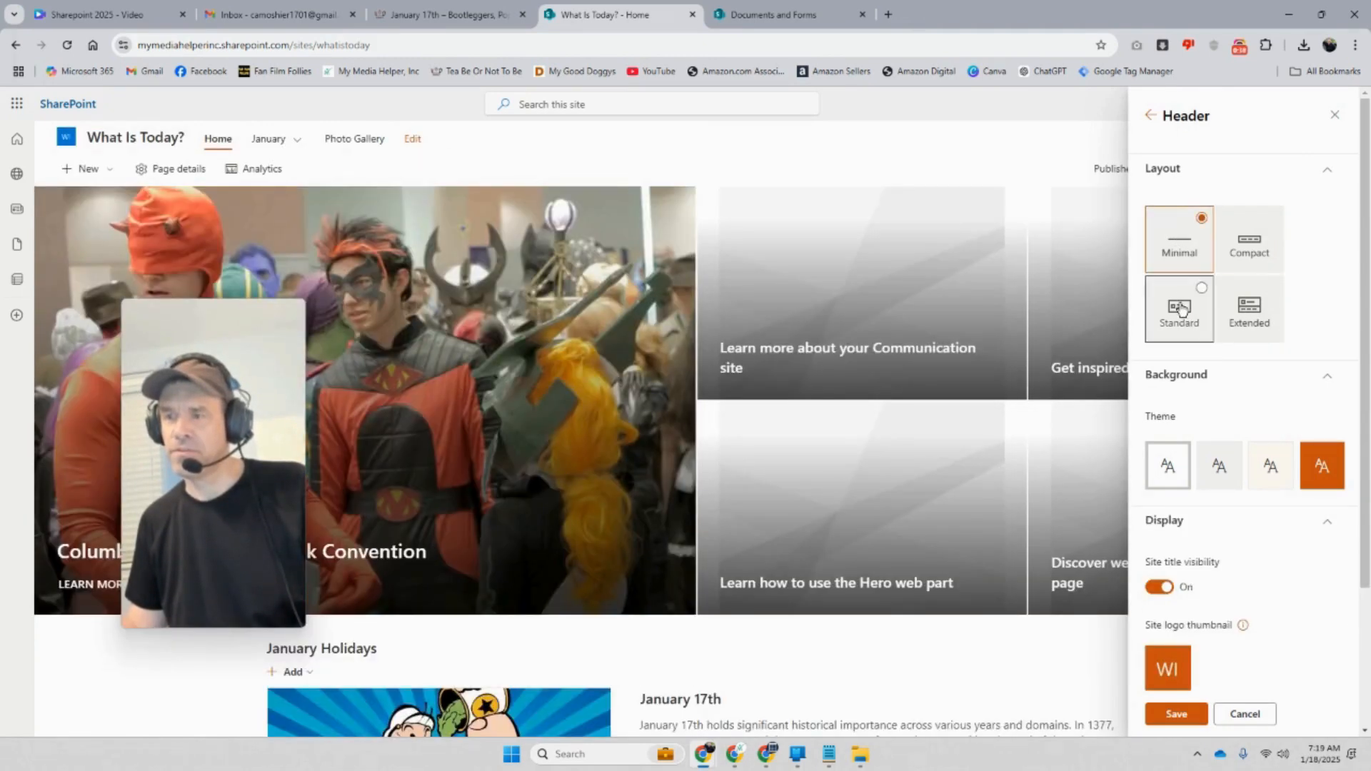
Change the site logo thumbnail in the header to the 54026 photo from the ColumbusOhio folder
{"action": "scroll", "coordinate": [1199, 457], "scroll_direction": "down", "scroll_amount": 2}
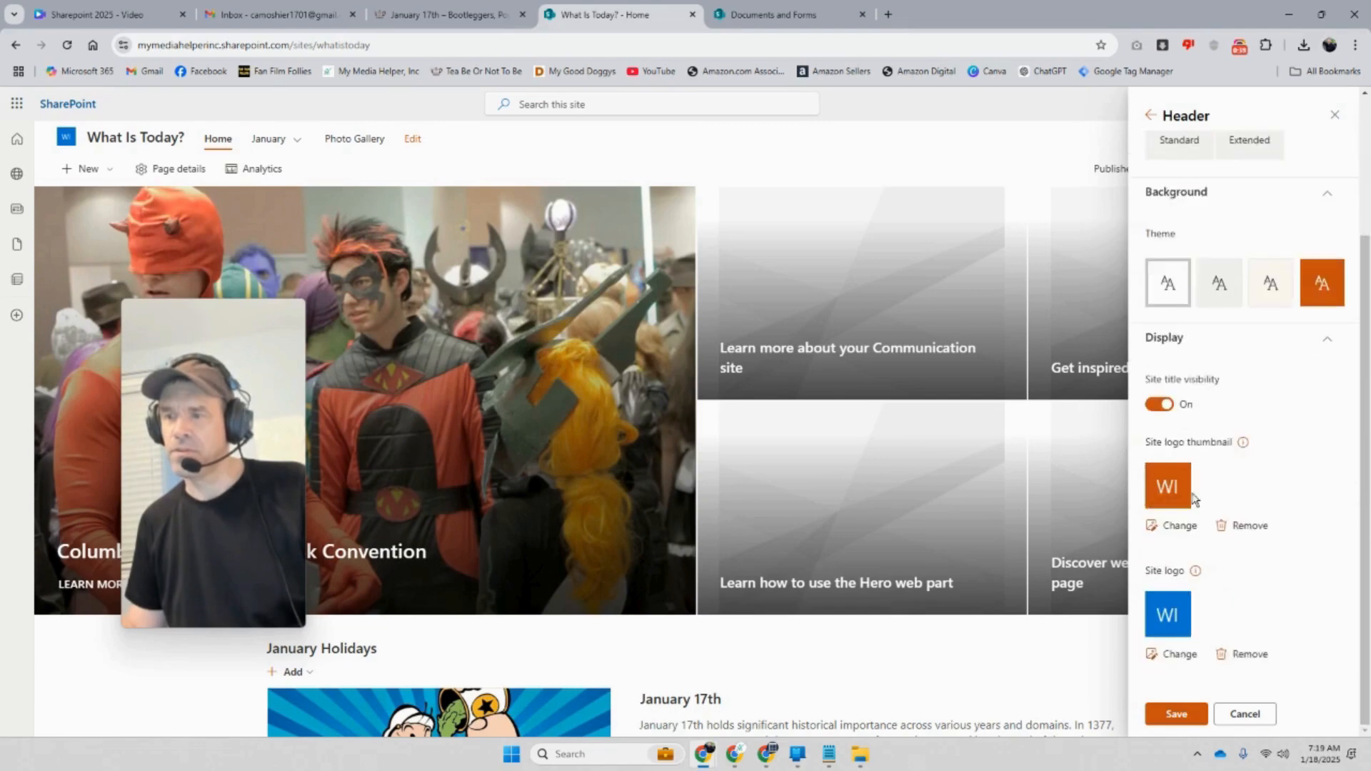
{"action": "left_click", "coordinate": [1177, 527]}
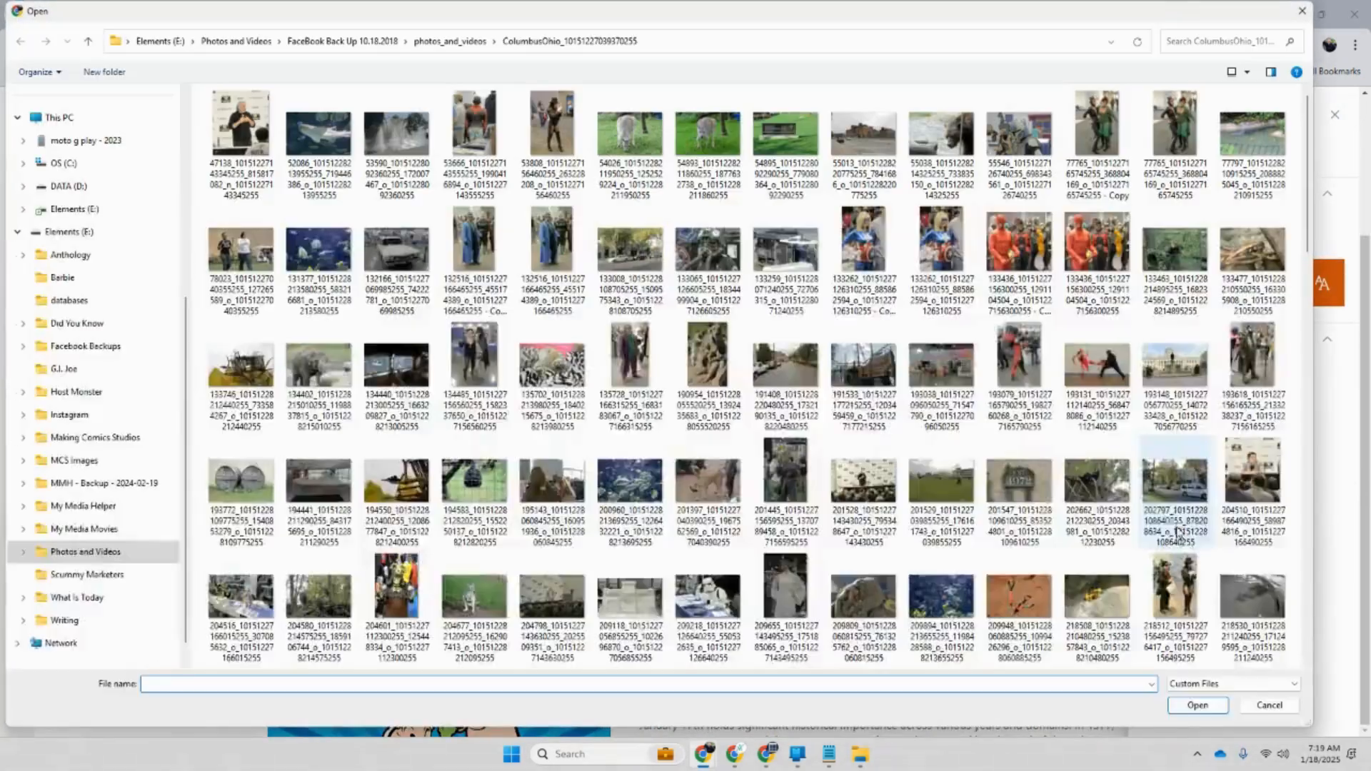
{"action": "left_click", "coordinate": [631, 143]}
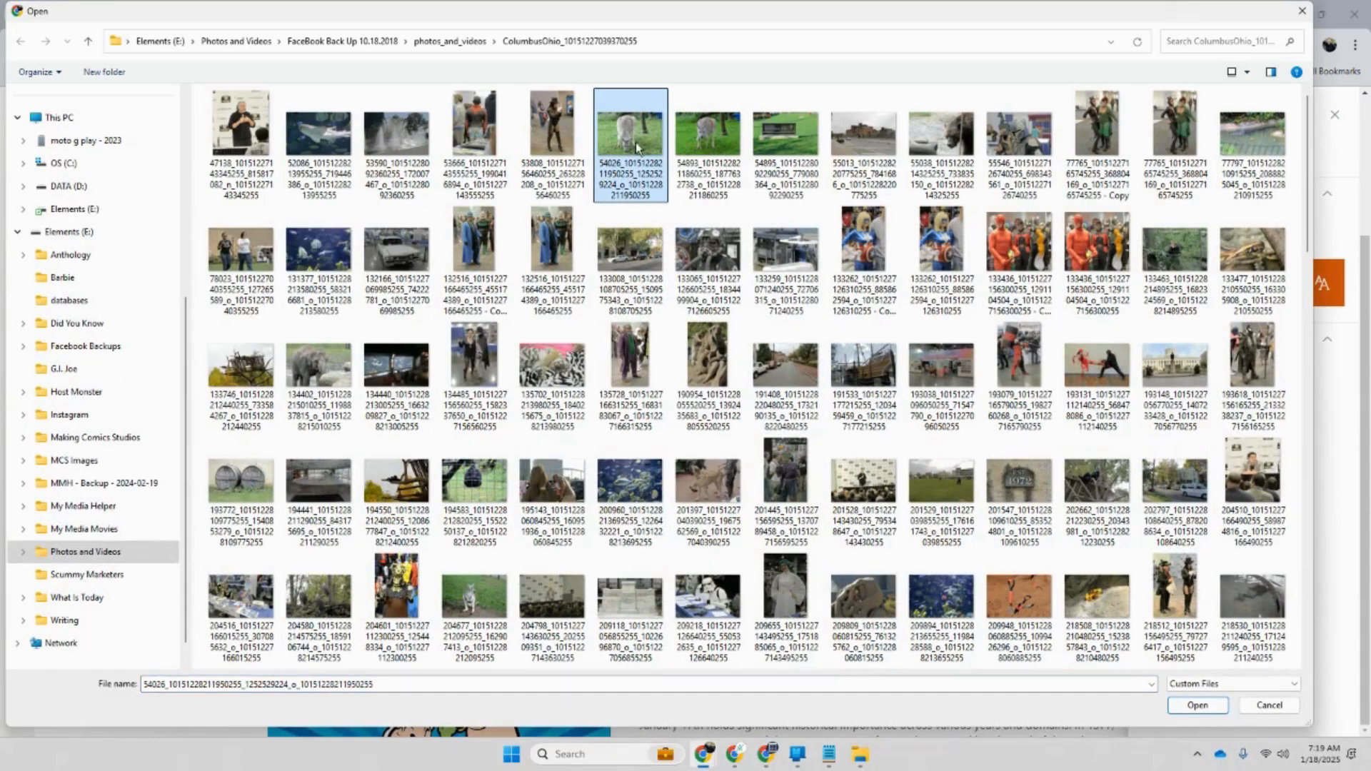
{"action": "left_click", "coordinate": [1178, 707]}
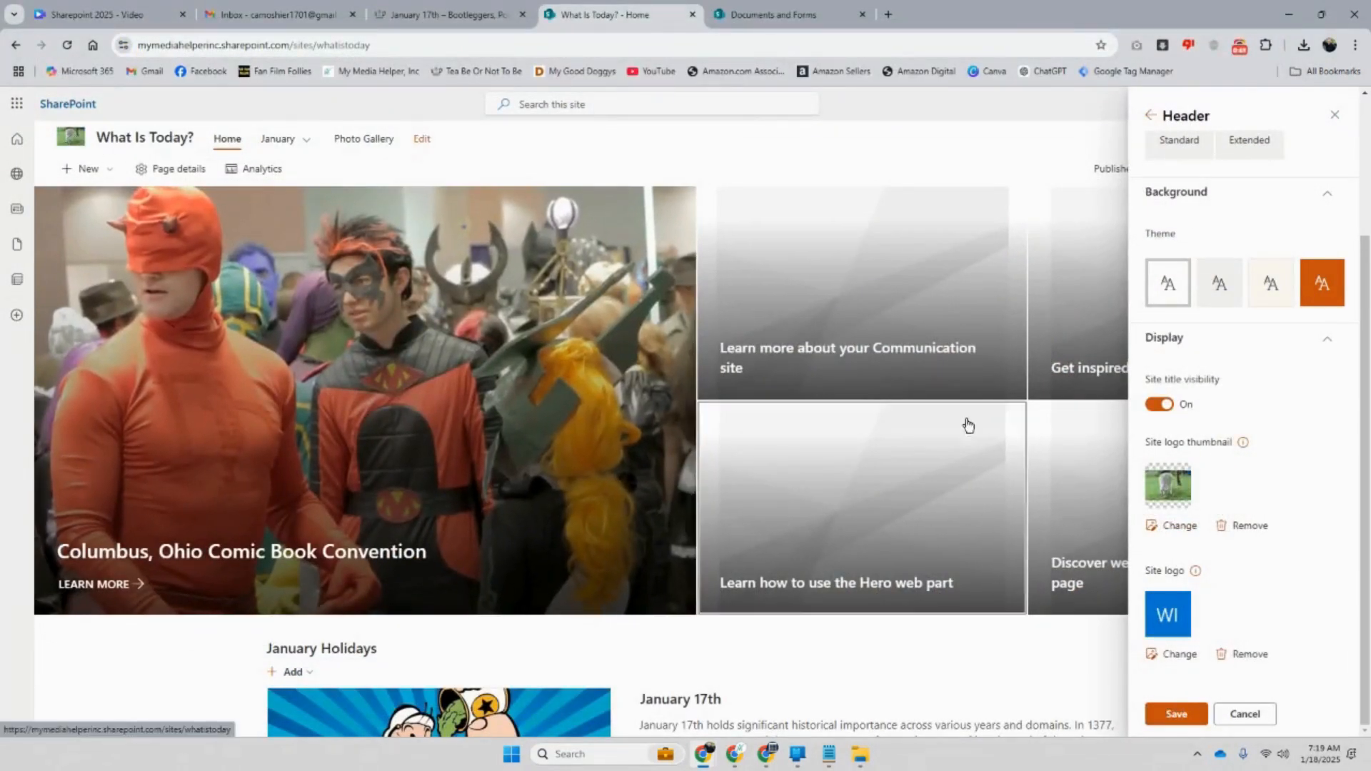
Change the site logo to the same photo as the thumbnail and save the header
{"action": "left_click", "coordinate": [1179, 657]}
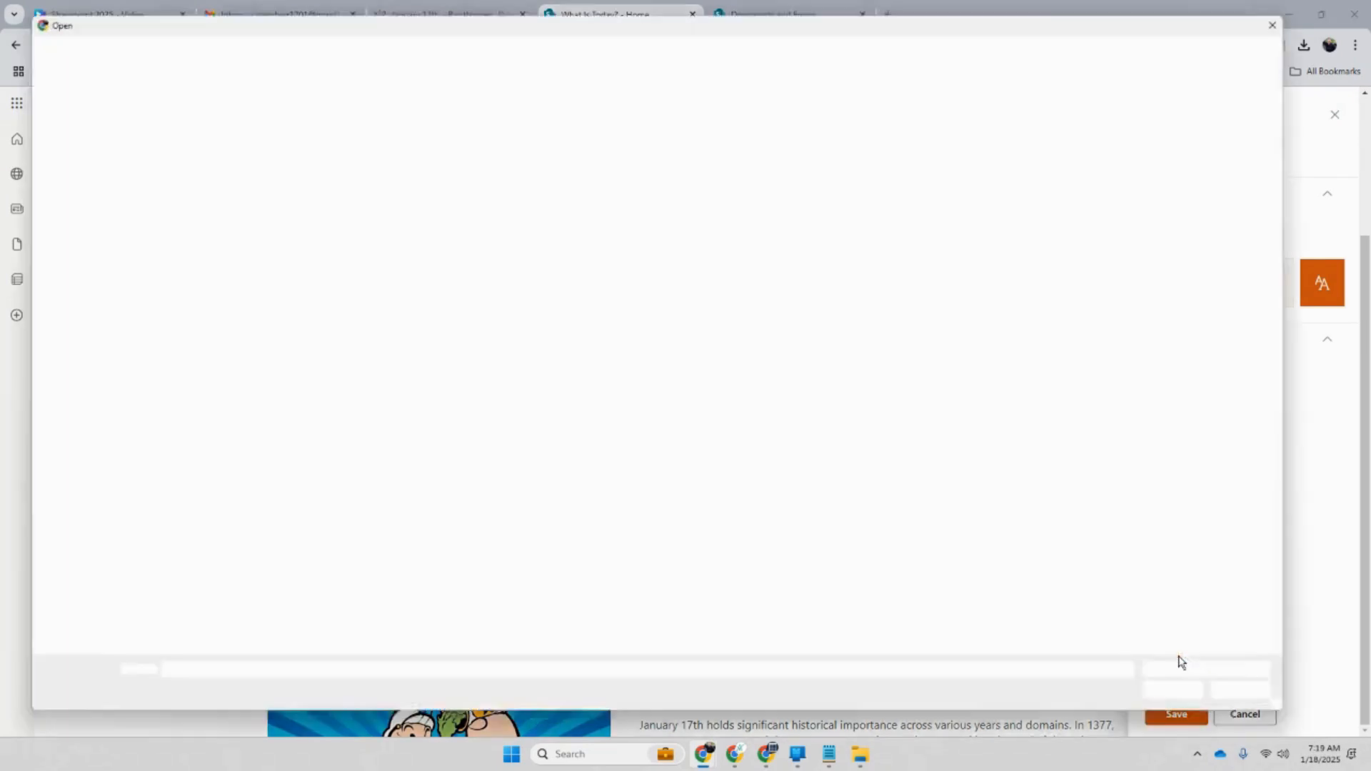
{"action": "left_click", "coordinate": [611, 157]}
{"action": "double_click", "coordinate": [611, 158]}
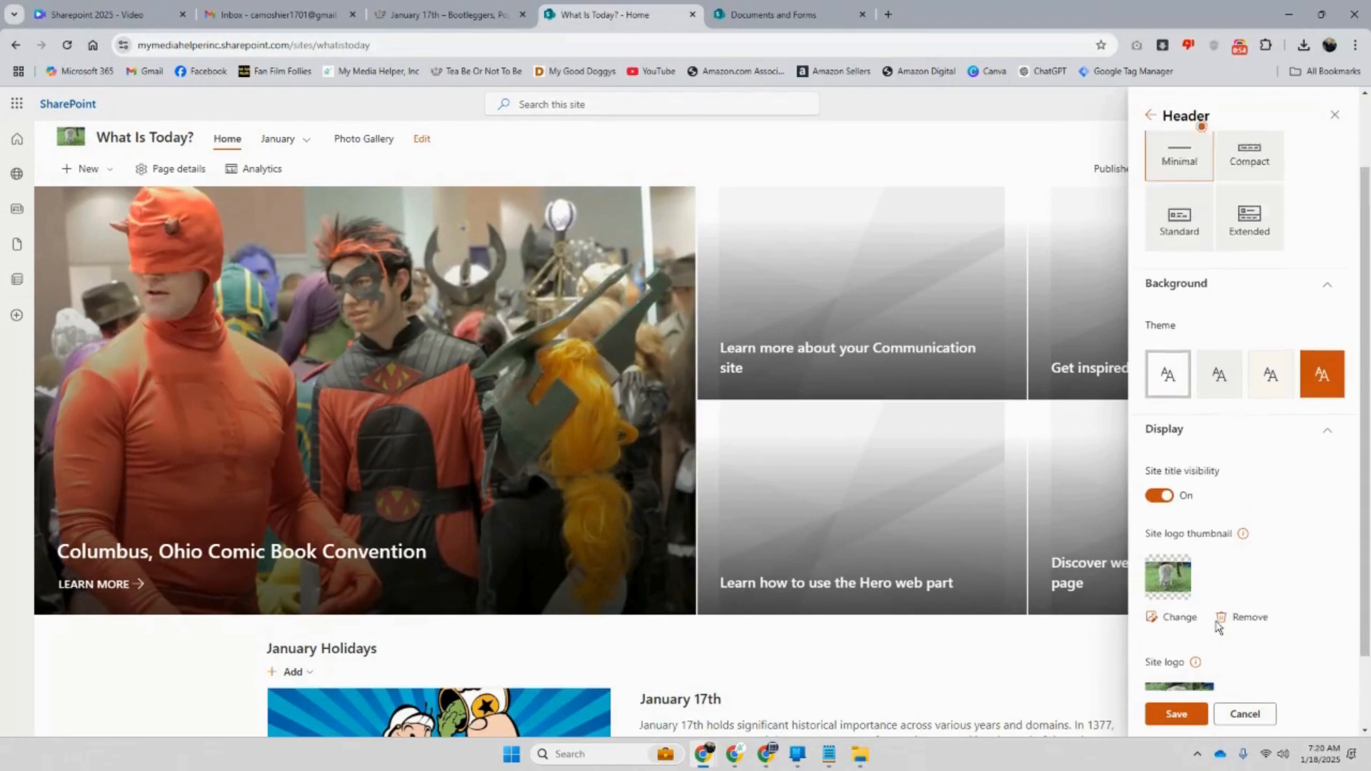
{"action": "left_click", "coordinate": [1177, 714]}
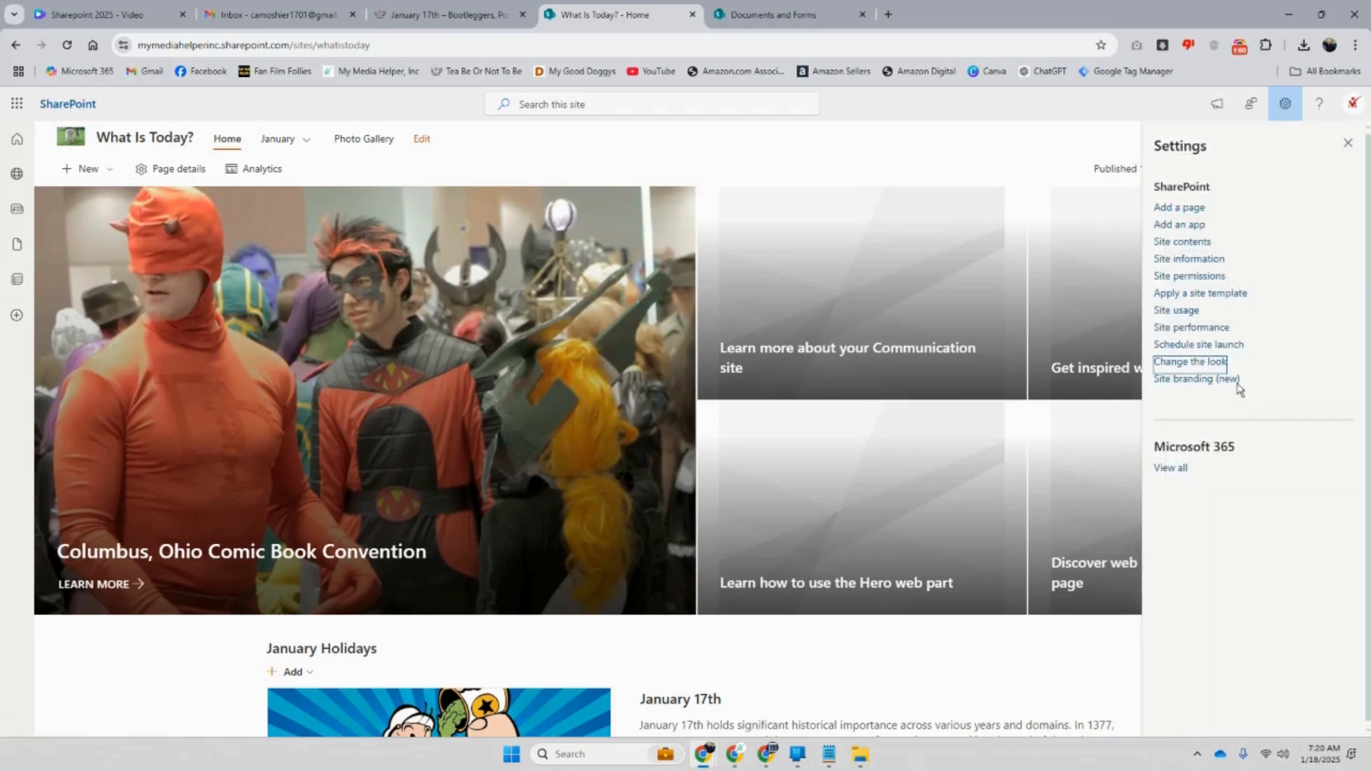
Set the site footer to the Extended layout, use the 54026 photo as its logo, and save it
{"action": "left_click", "coordinate": [1192, 364]}
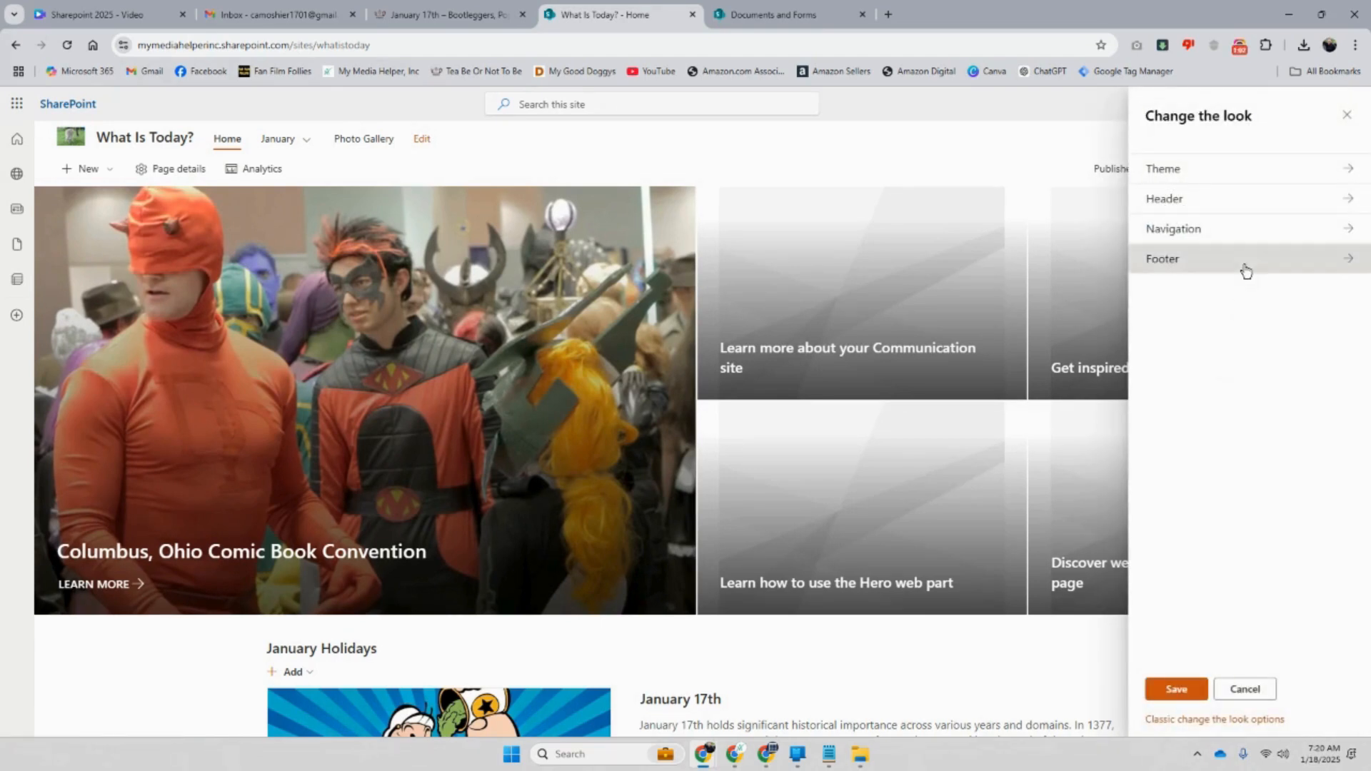
{"action": "left_click", "coordinate": [1245, 270]}
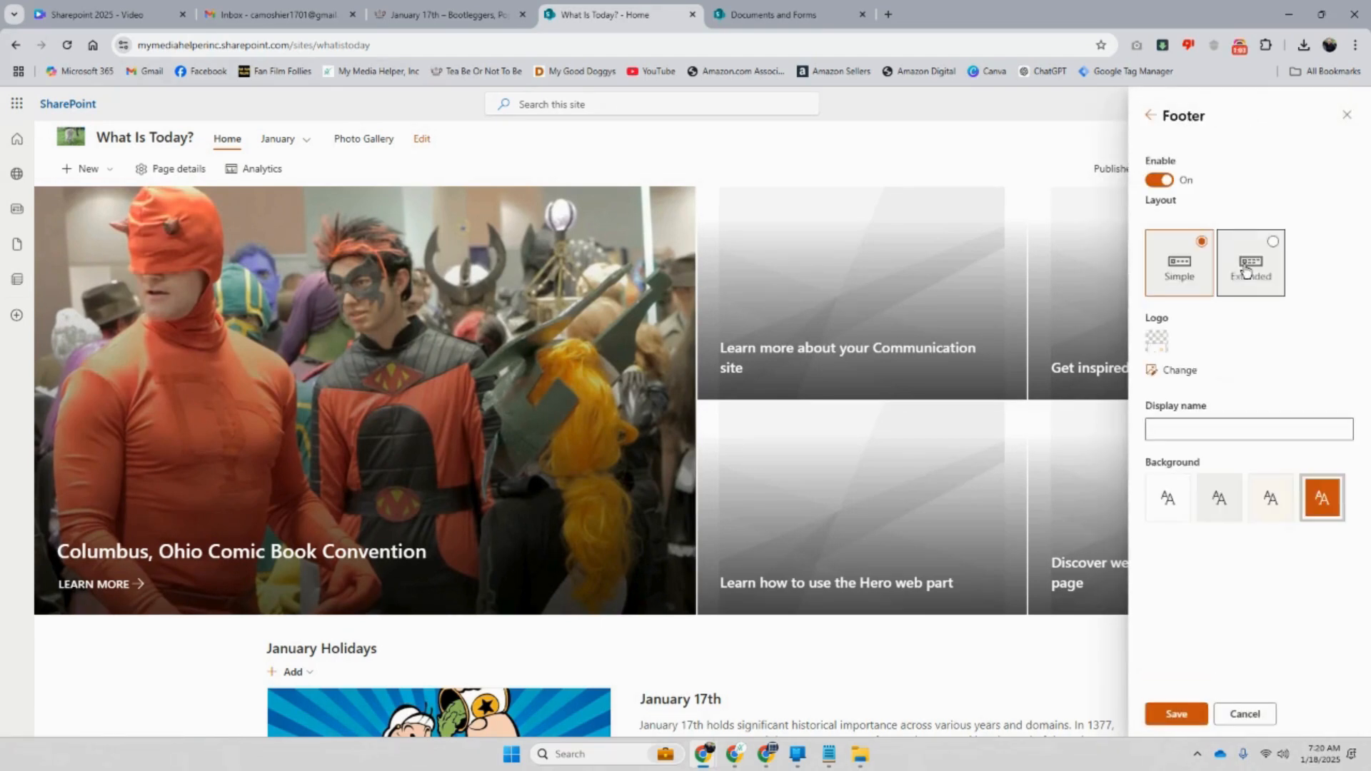
{"action": "left_click", "coordinate": [1180, 371]}
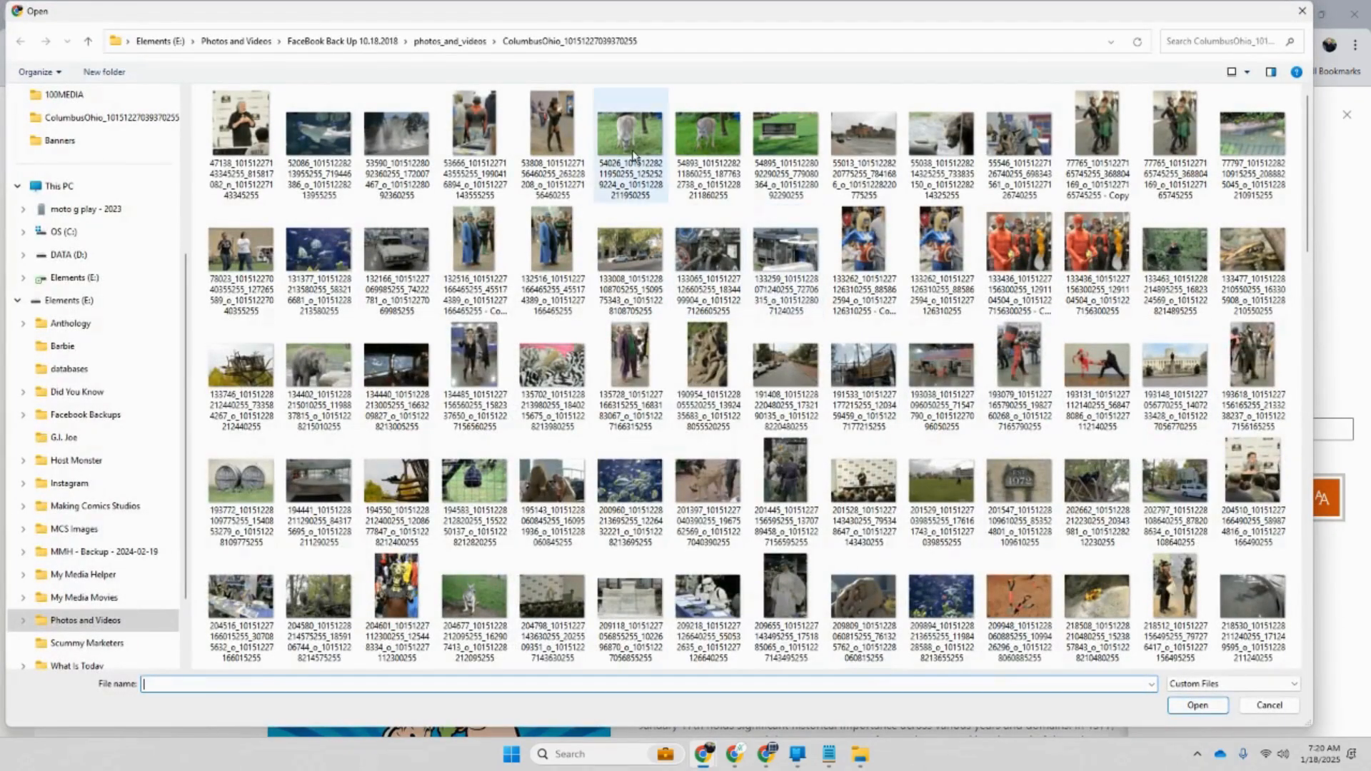
{"action": "double_click", "coordinate": [634, 157]}
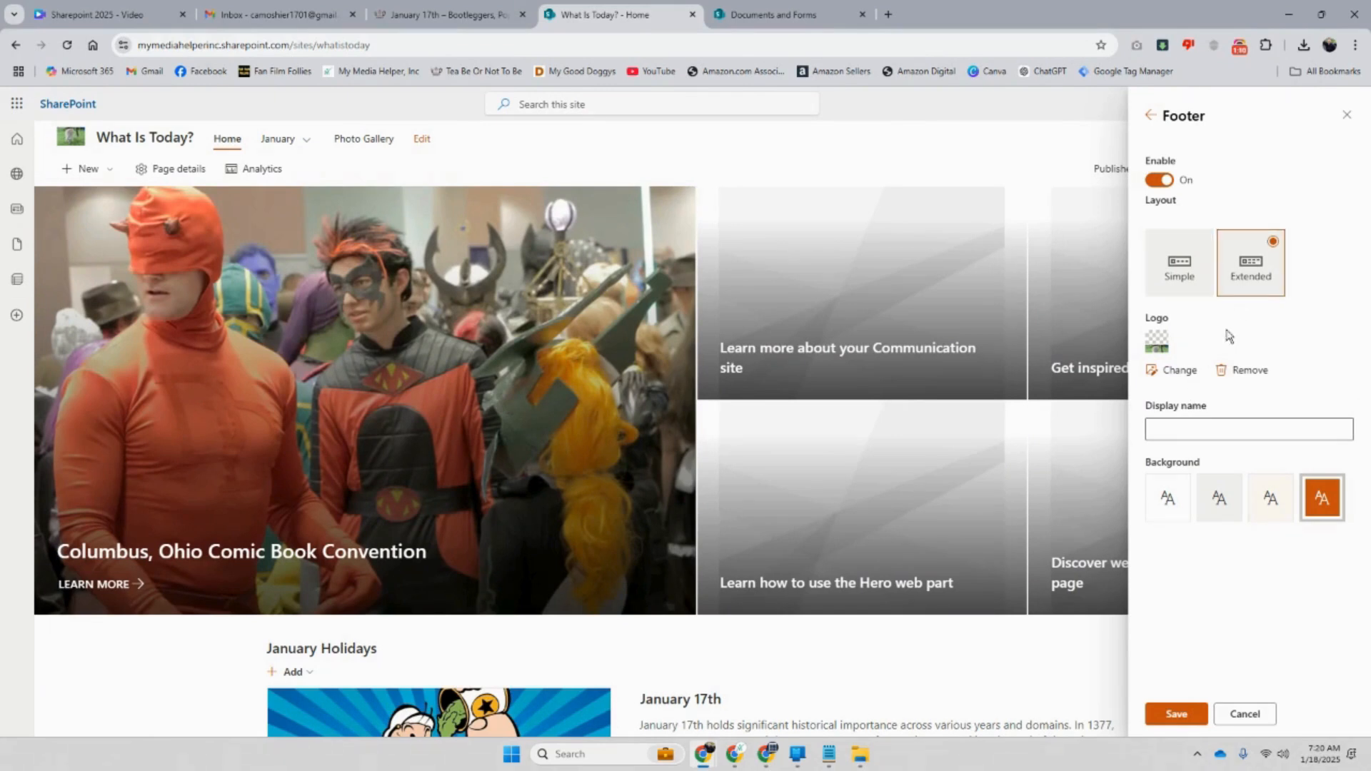
{"action": "left_click", "coordinate": [1188, 716]}
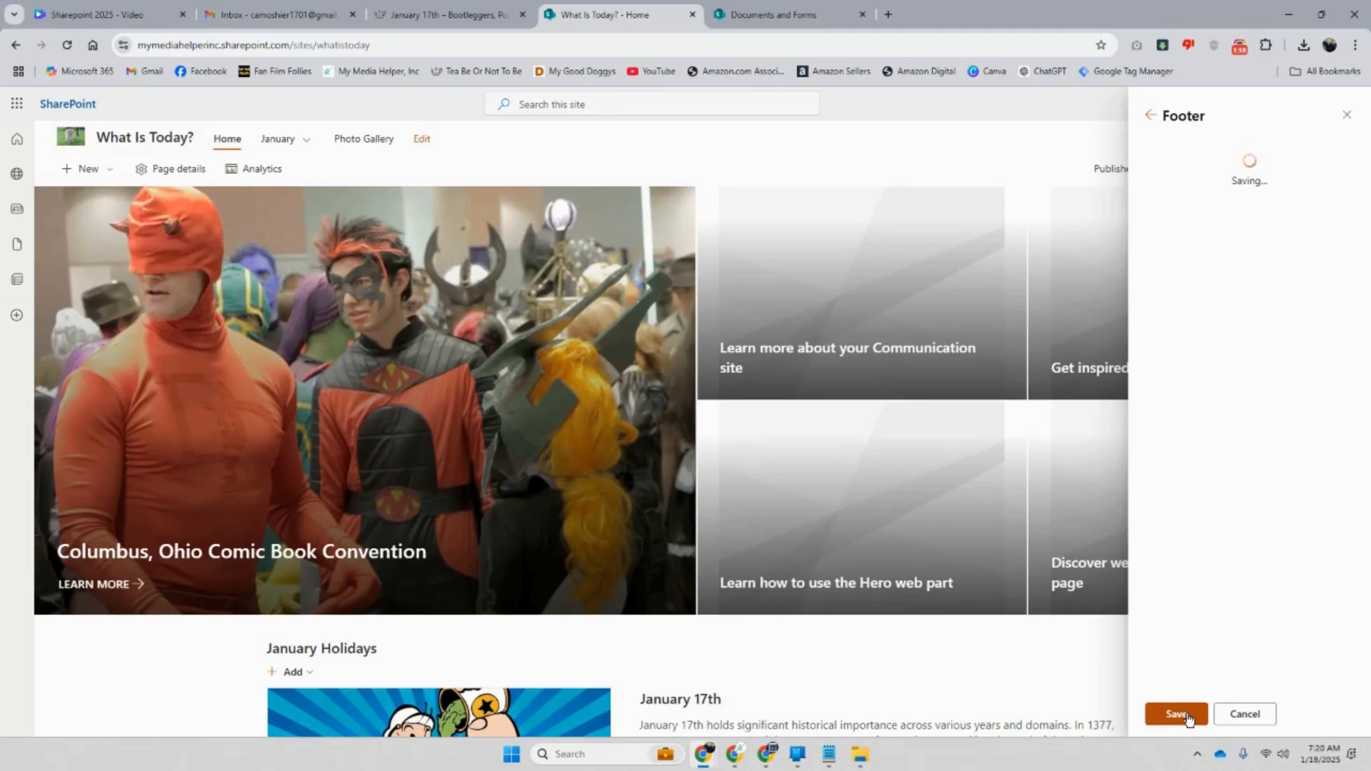
Examine the footer and its logo at the end of the What Is Today? home page
{"action": "left_click", "coordinate": [757, 10]}
{"action": "left_click", "coordinate": [674, 21]}
{"action": "scroll", "coordinate": [753, 481], "scroll_direction": "down", "scroll_amount": 10}
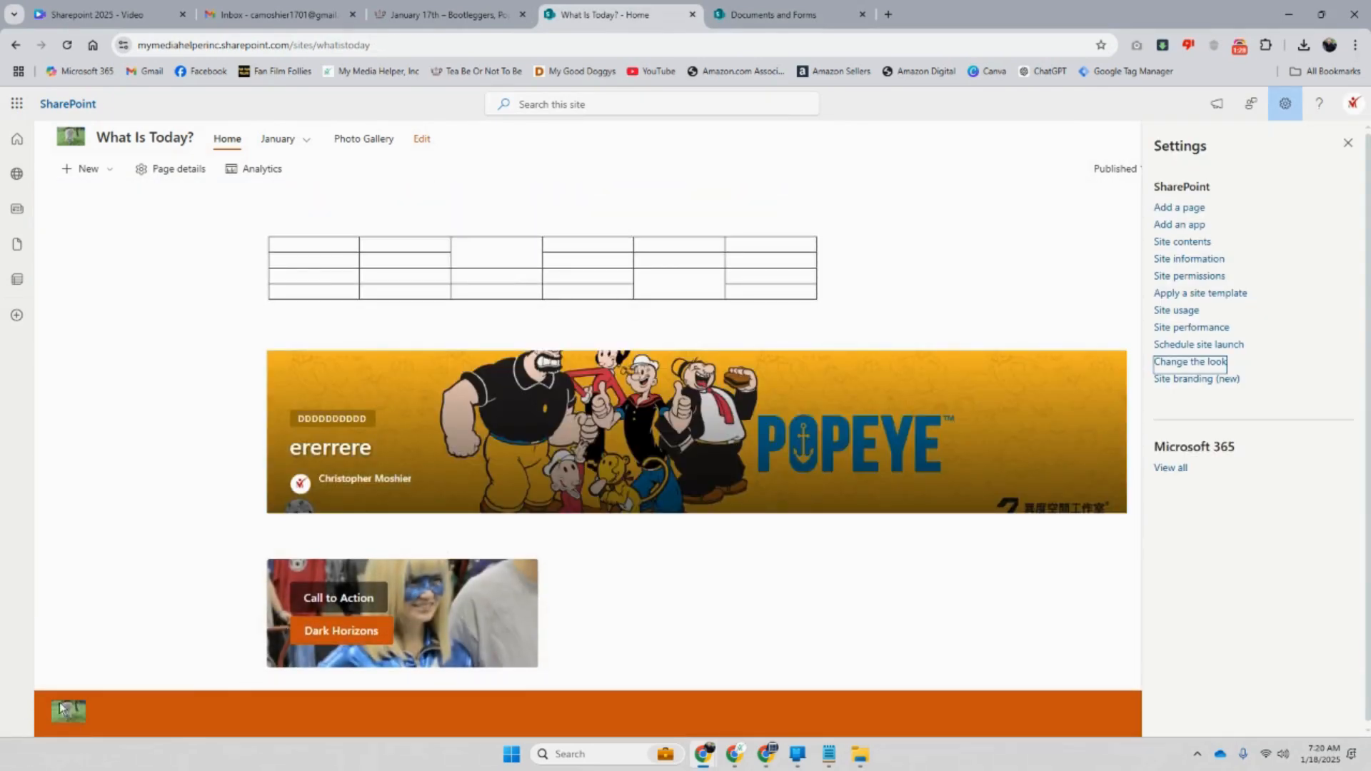
{"action": "scroll", "coordinate": [750, 663], "scroll_direction": "up", "scroll_amount": 3}
{"action": "scroll", "coordinate": [751, 653], "scroll_direction": "down", "scroll_amount": 3}
{"action": "scroll", "coordinate": [751, 650], "scroll_direction": "up", "scroll_amount": 10}
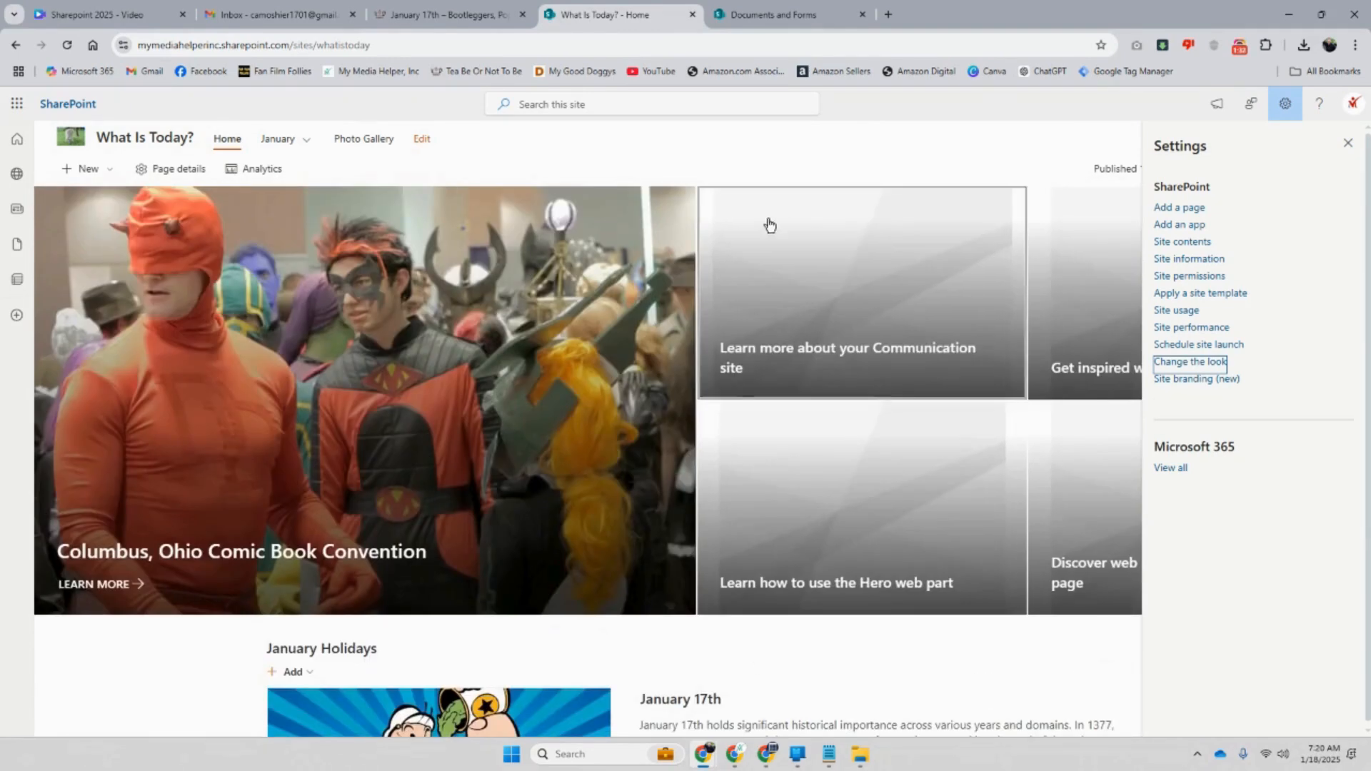
Examine the Care Management home page down to its footer for comparison, and return to the What Is Today? site
{"action": "left_click", "coordinate": [821, 16]}
{"action": "scroll", "coordinate": [318, 421], "scroll_direction": "down", "scroll_amount": 5}
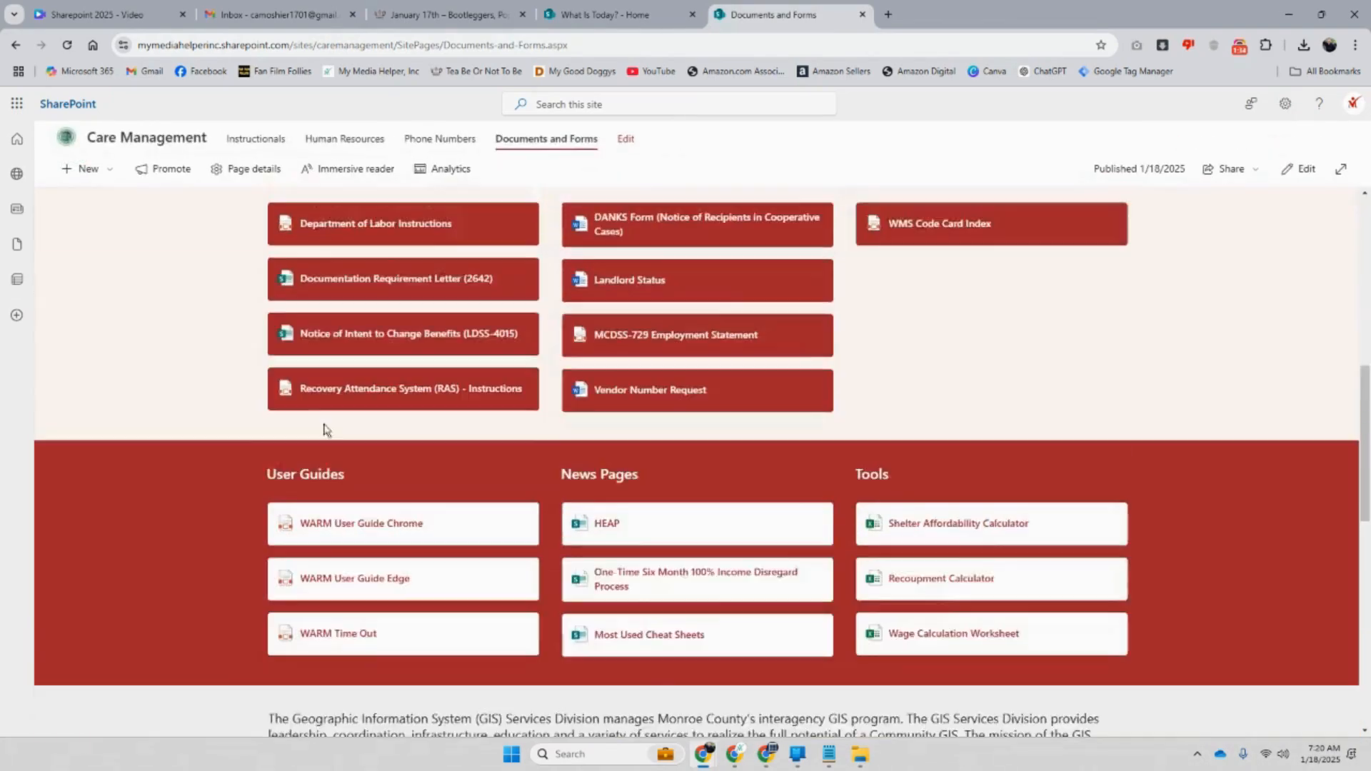
{"action": "scroll", "coordinate": [322, 428], "scroll_direction": "up", "scroll_amount": 10}
{"action": "left_click", "coordinate": [184, 136]}
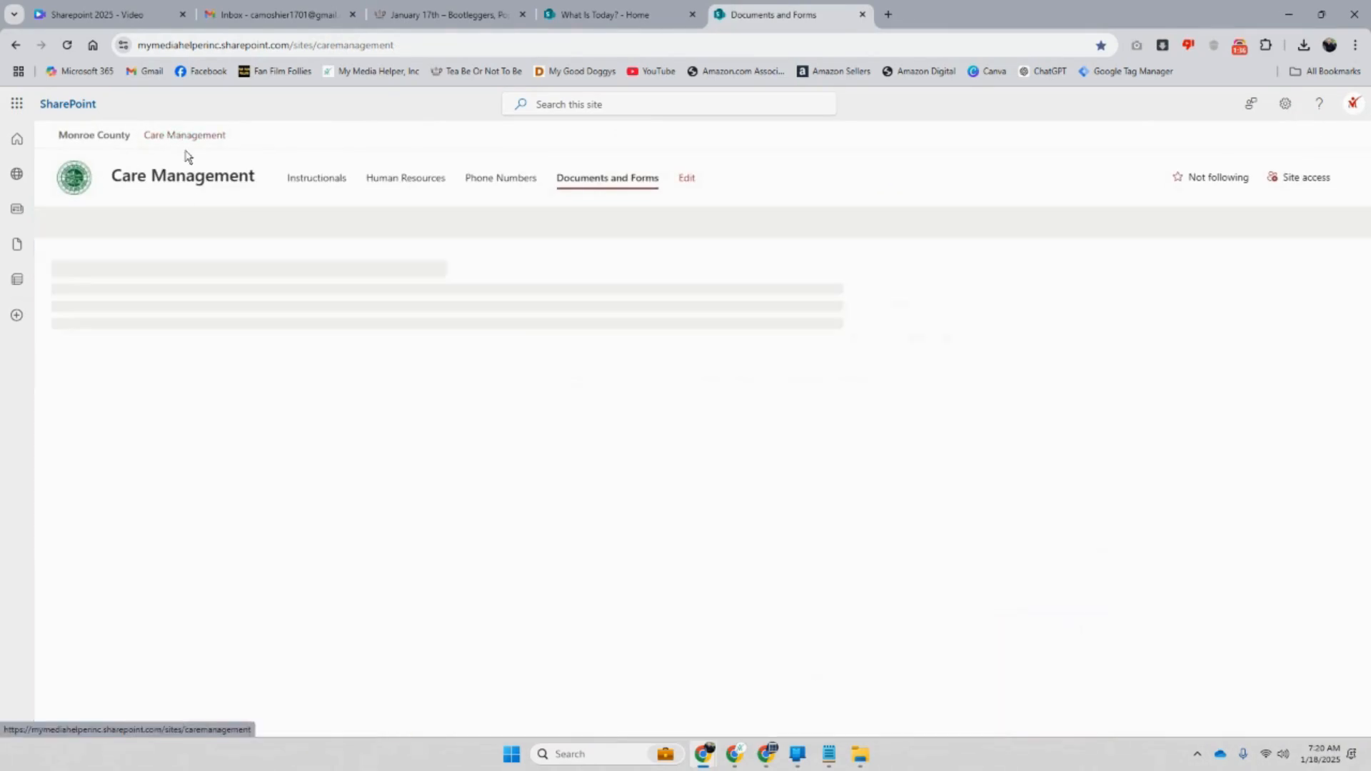
{"action": "scroll", "coordinate": [371, 504], "scroll_direction": "down", "scroll_amount": 20}
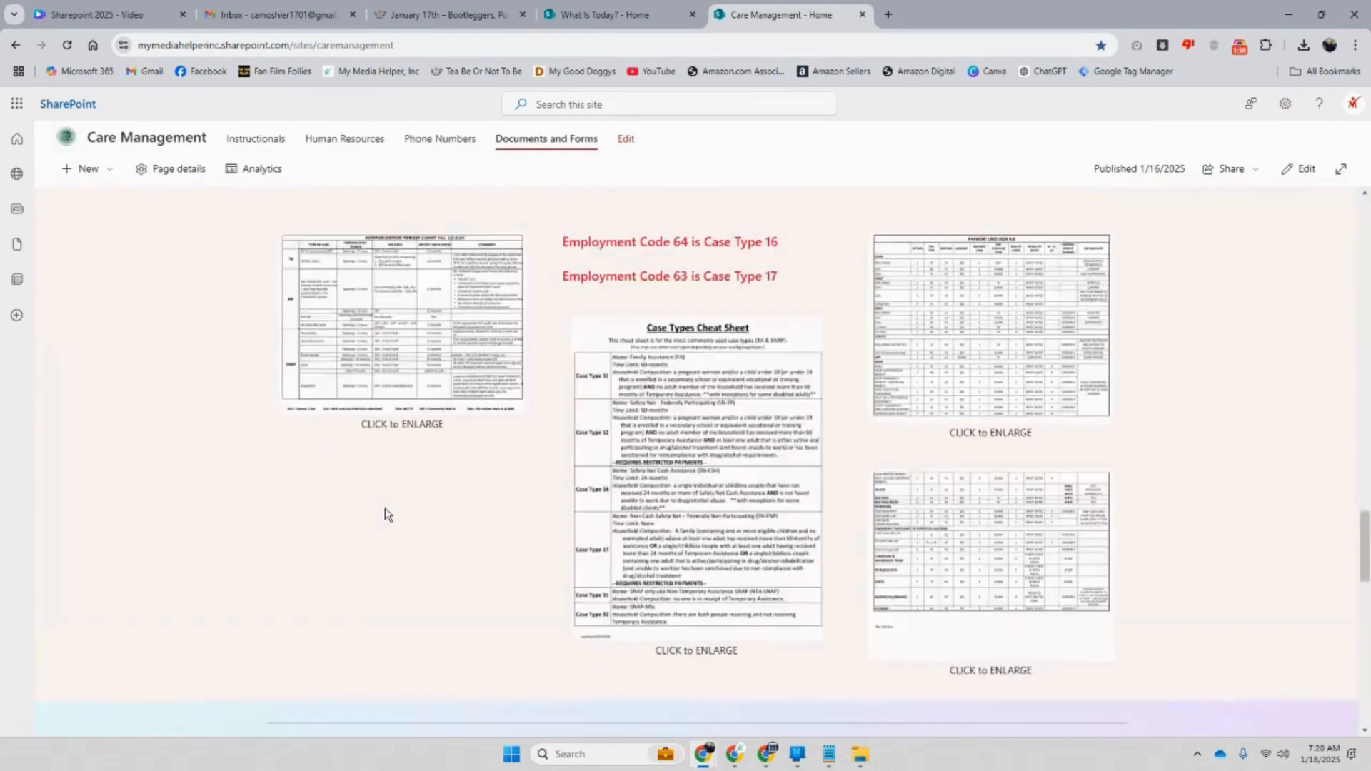
{"action": "scroll", "coordinate": [384, 529], "scroll_direction": "down", "scroll_amount": 1}
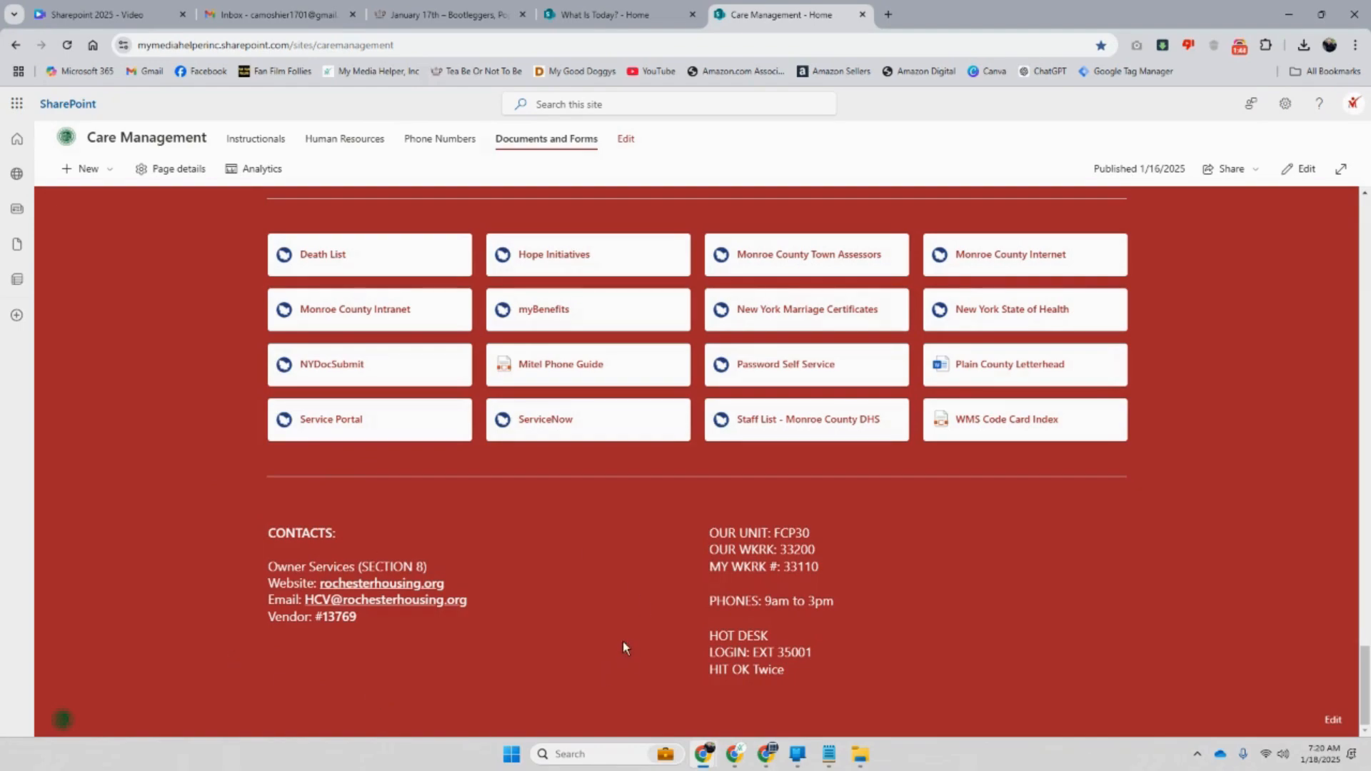
{"action": "scroll", "coordinate": [617, 651], "scroll_direction": "up", "scroll_amount": 10}
{"action": "scroll", "coordinate": [612, 658], "scroll_direction": "down", "scroll_amount": 9}
{"action": "scroll", "coordinate": [774, 457], "scroll_direction": "up", "scroll_amount": 12}
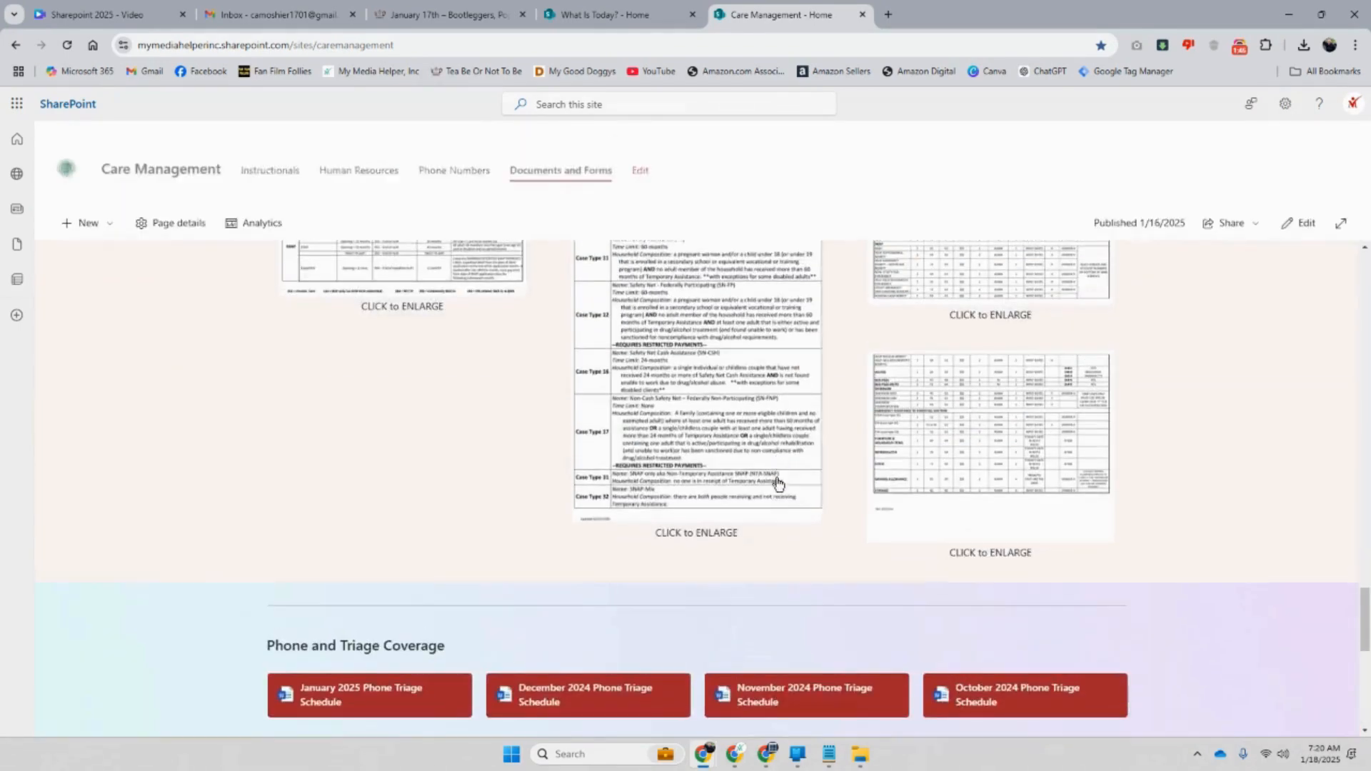
{"action": "scroll", "coordinate": [778, 485], "scroll_direction": "up", "scroll_amount": 10}
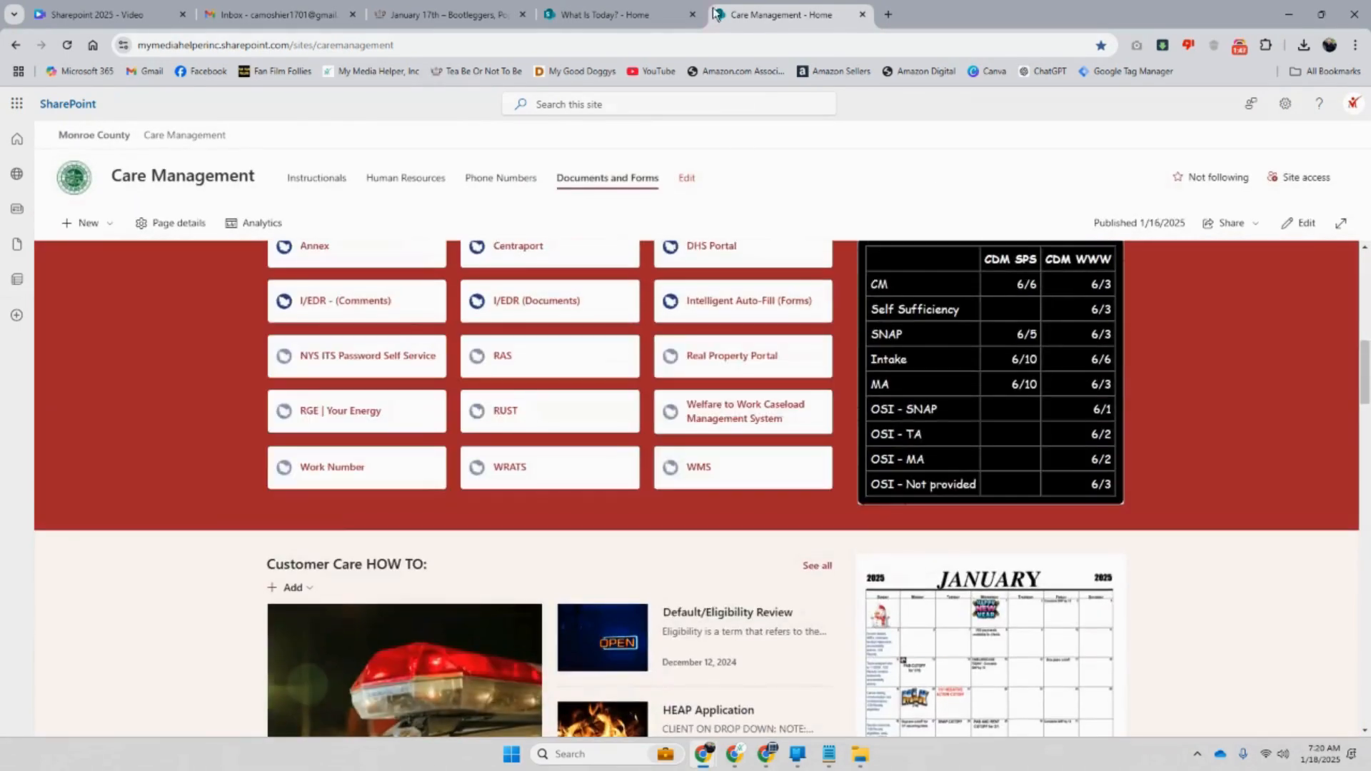
{"action": "left_click", "coordinate": [584, 16]}
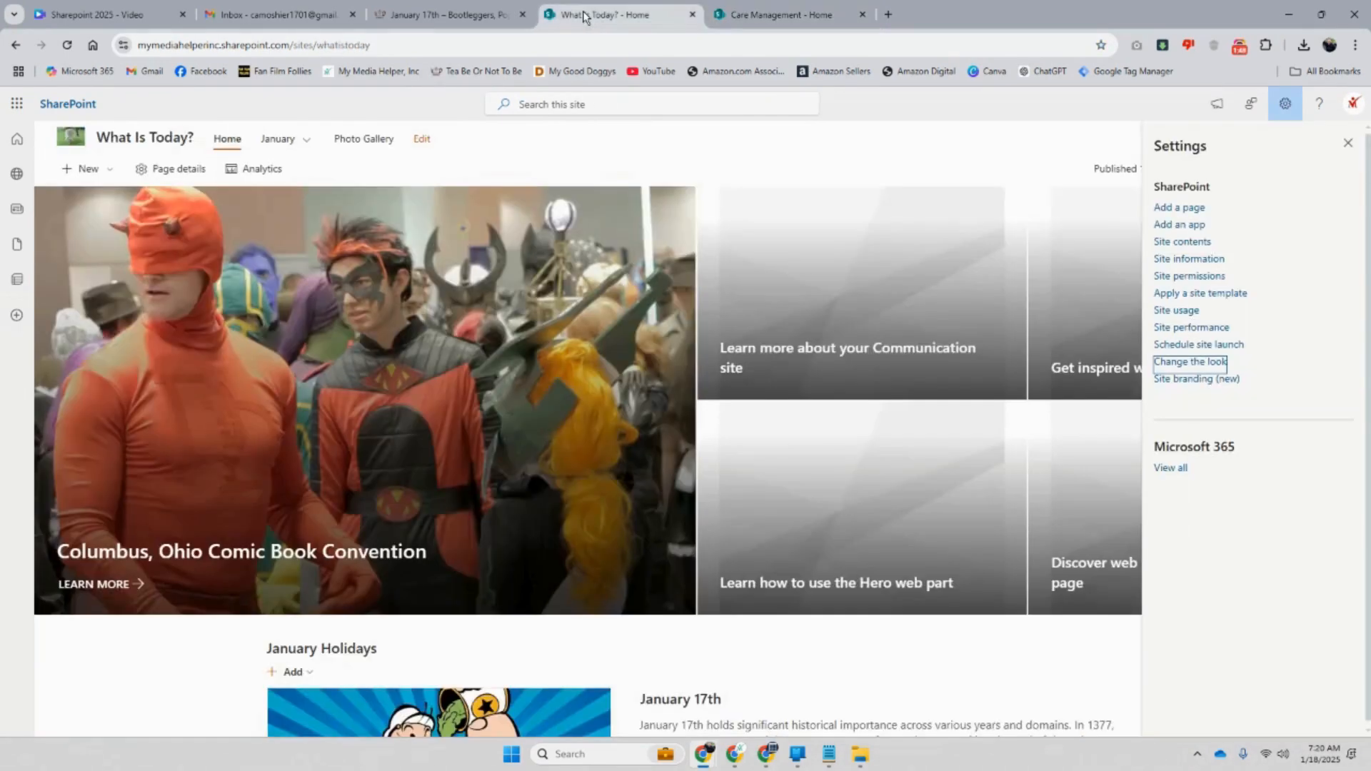
Save the site navigation with the Cascading menu style and check the January menu
{"action": "left_click", "coordinate": [1184, 362]}
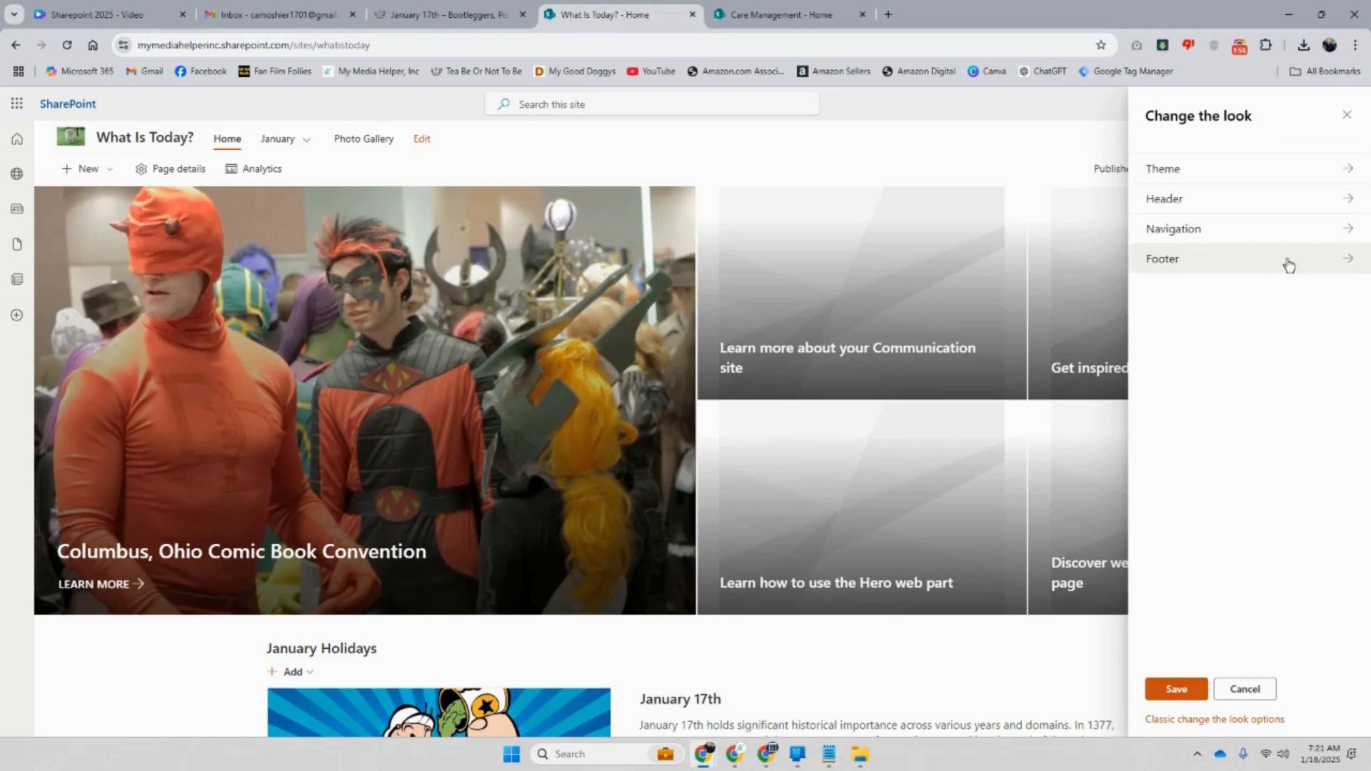
{"action": "left_click", "coordinate": [1235, 237]}
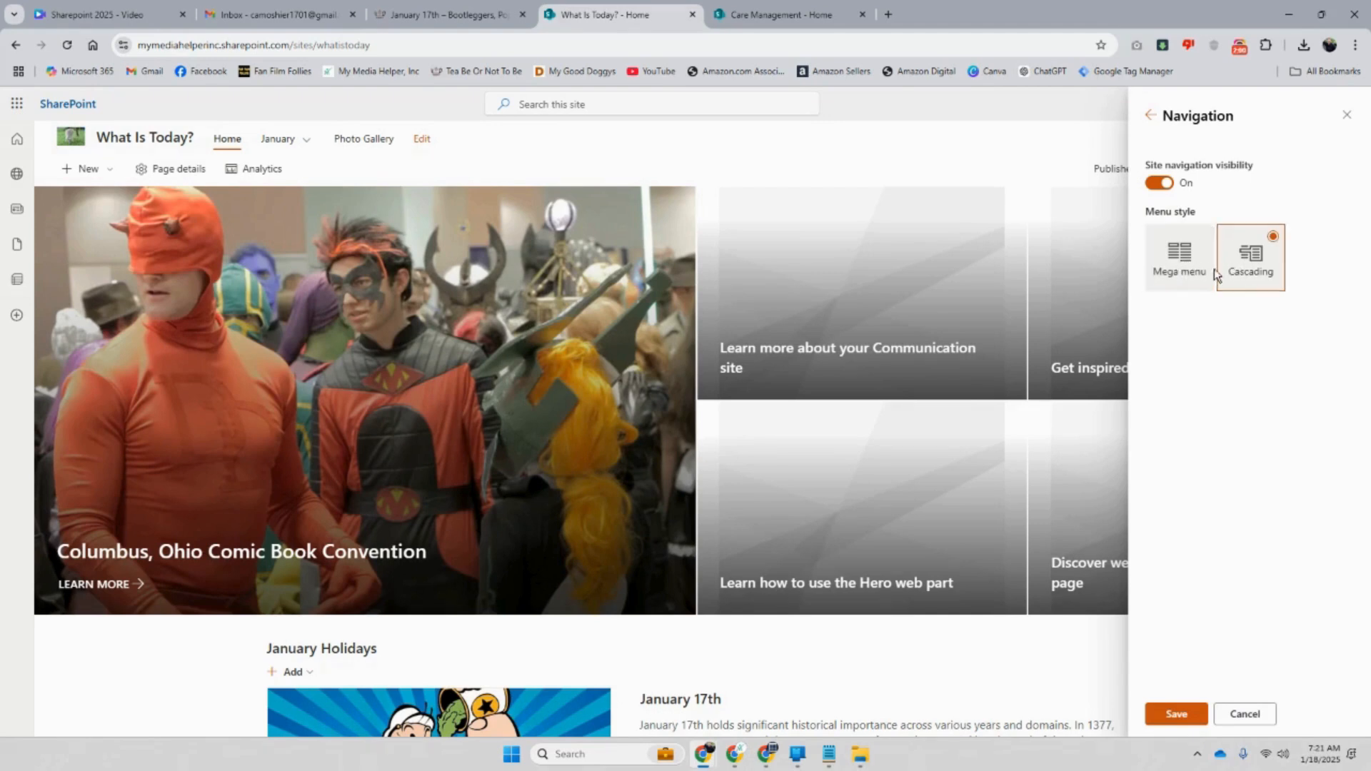
{"action": "left_click", "coordinate": [1177, 714]}
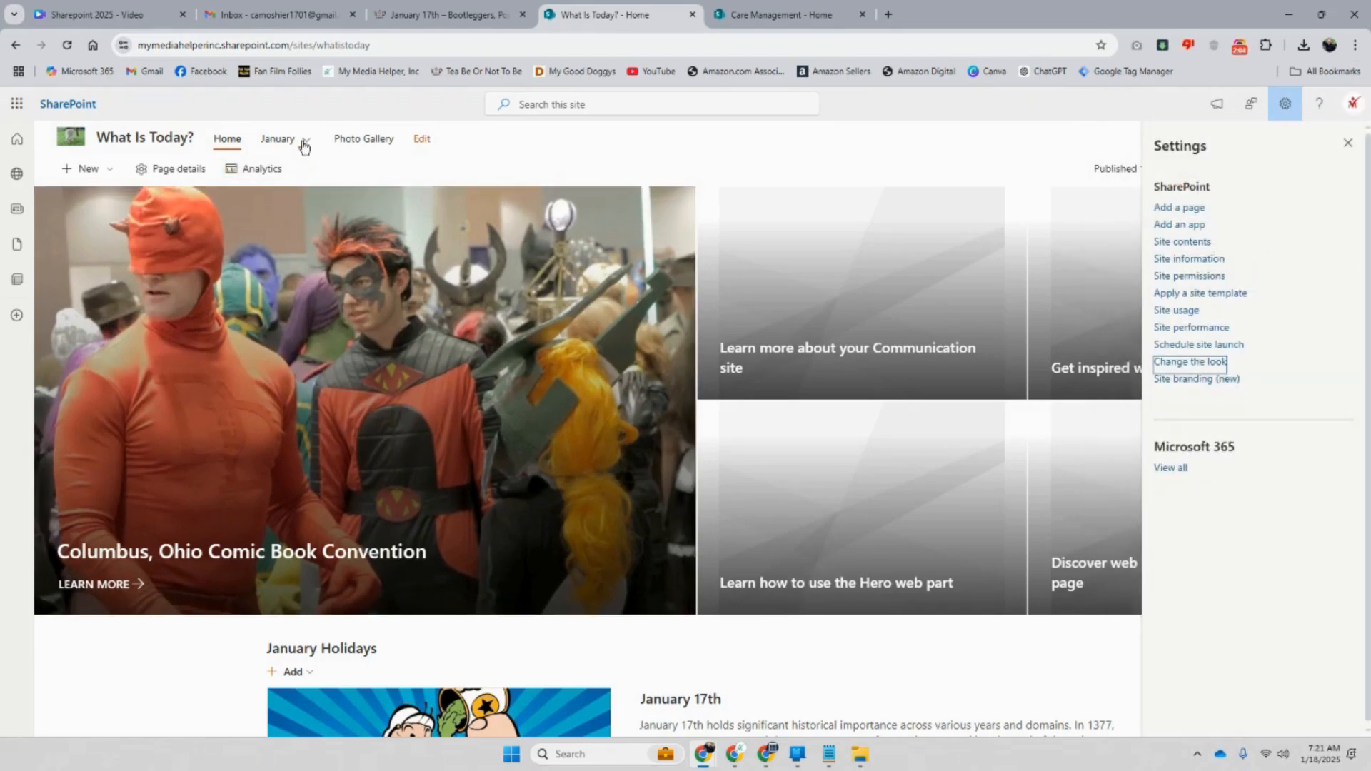
{"action": "left_click", "coordinate": [307, 148]}
{"action": "left_click", "coordinate": [303, 146]}
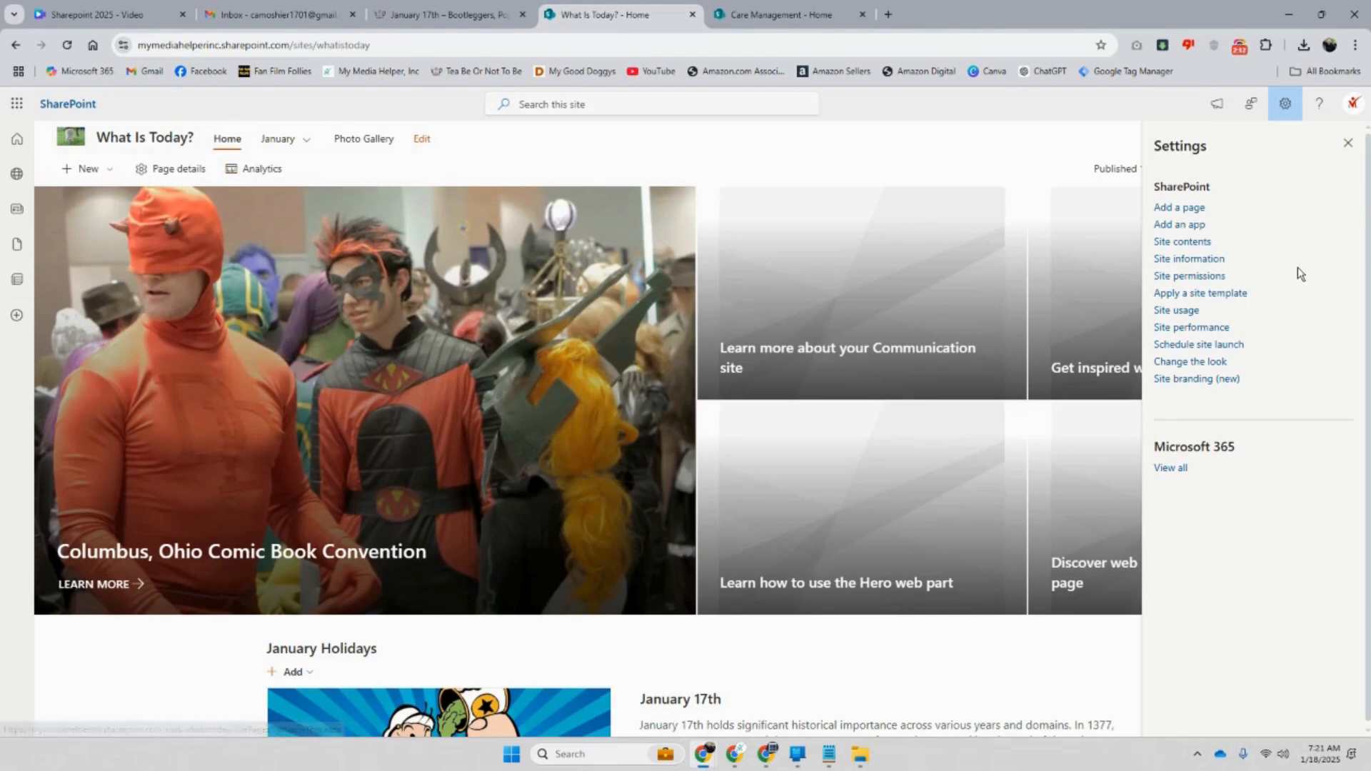
Check the header settings, resave the site's navigation settings, and close the settings pane
{"action": "left_click", "coordinate": [1221, 364]}
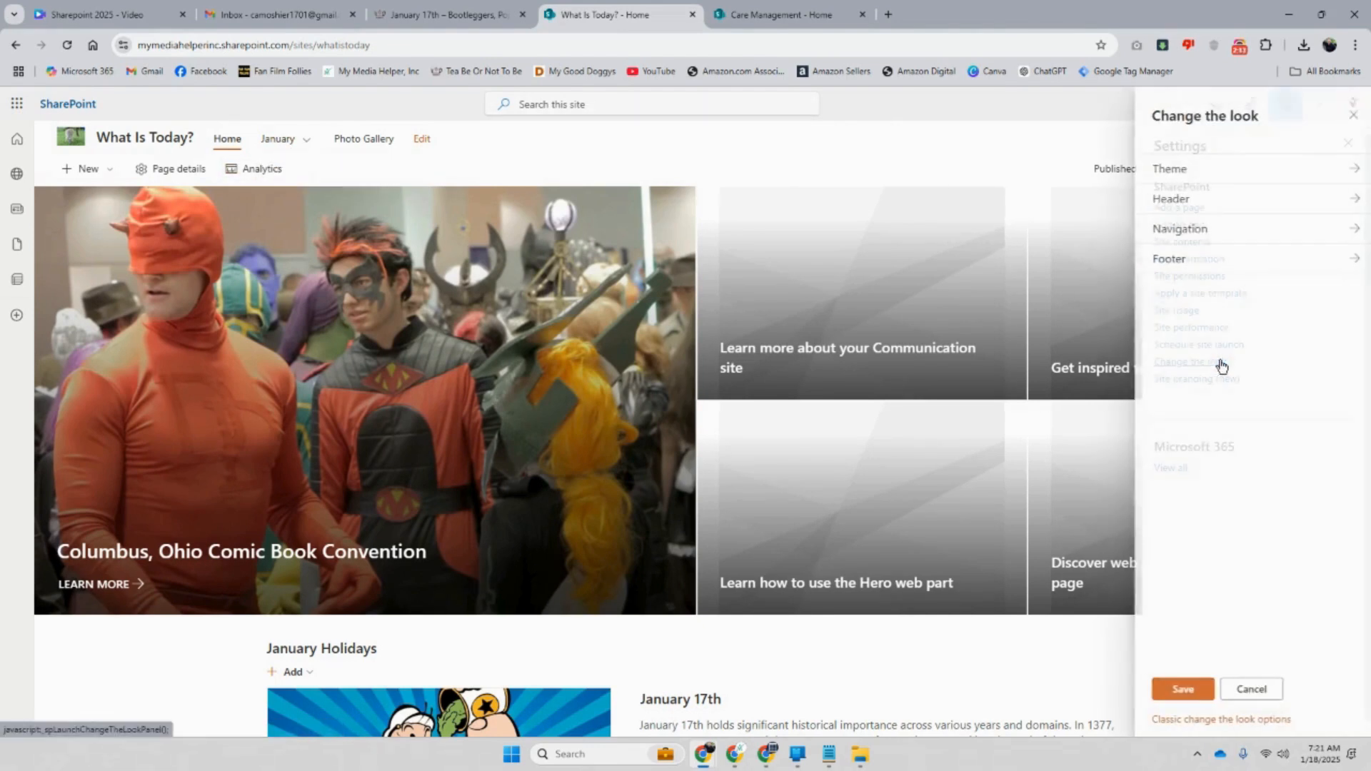
{"action": "left_click", "coordinate": [1235, 207]}
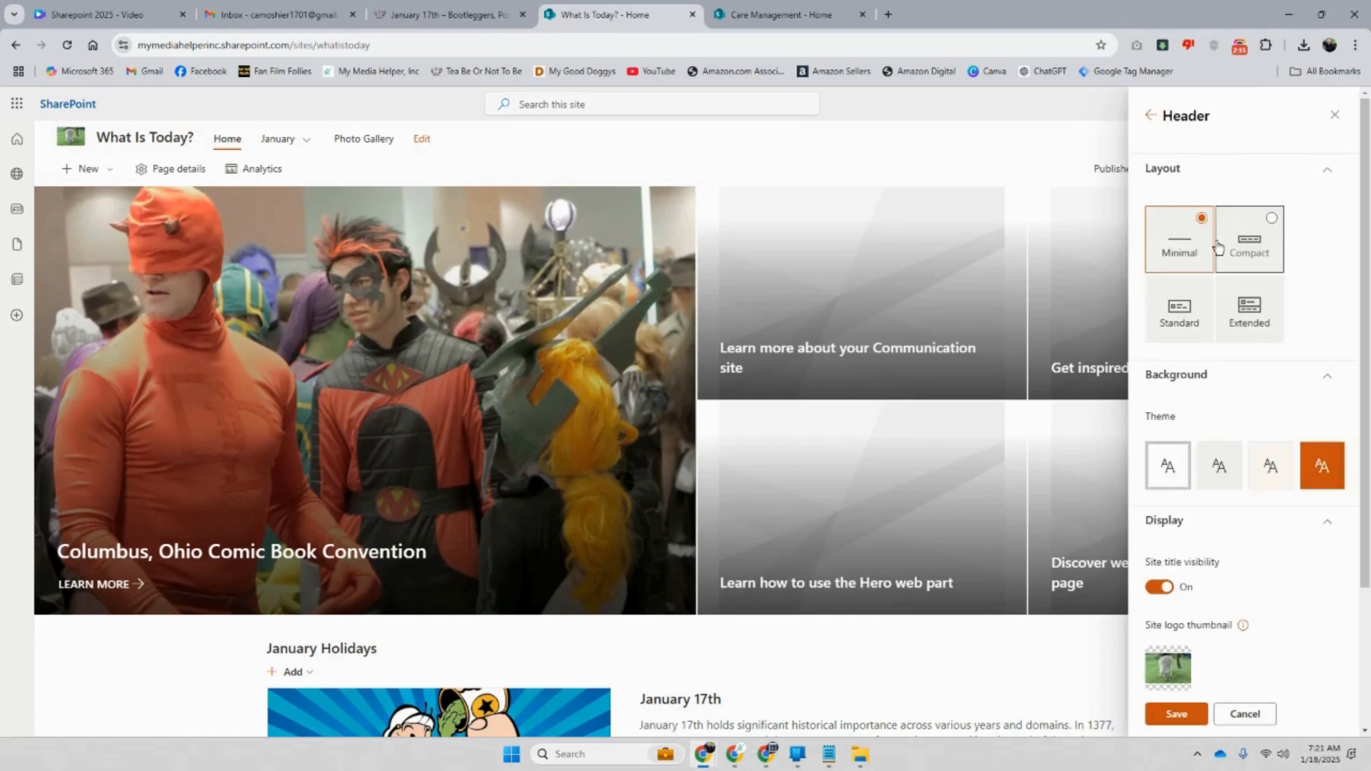
{"action": "left_click", "coordinate": [1326, 169]}
{"action": "left_click", "coordinate": [1147, 120]}
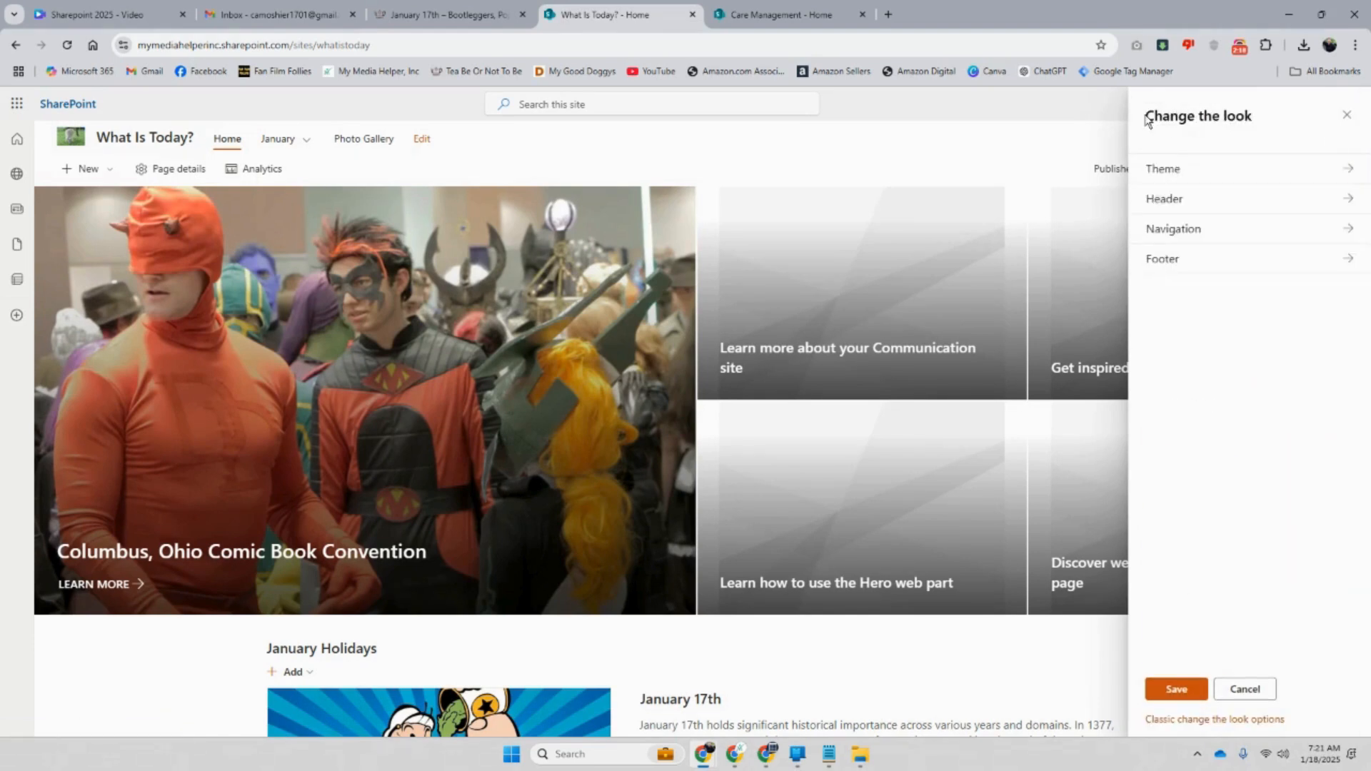
{"action": "left_click", "coordinate": [1177, 227]}
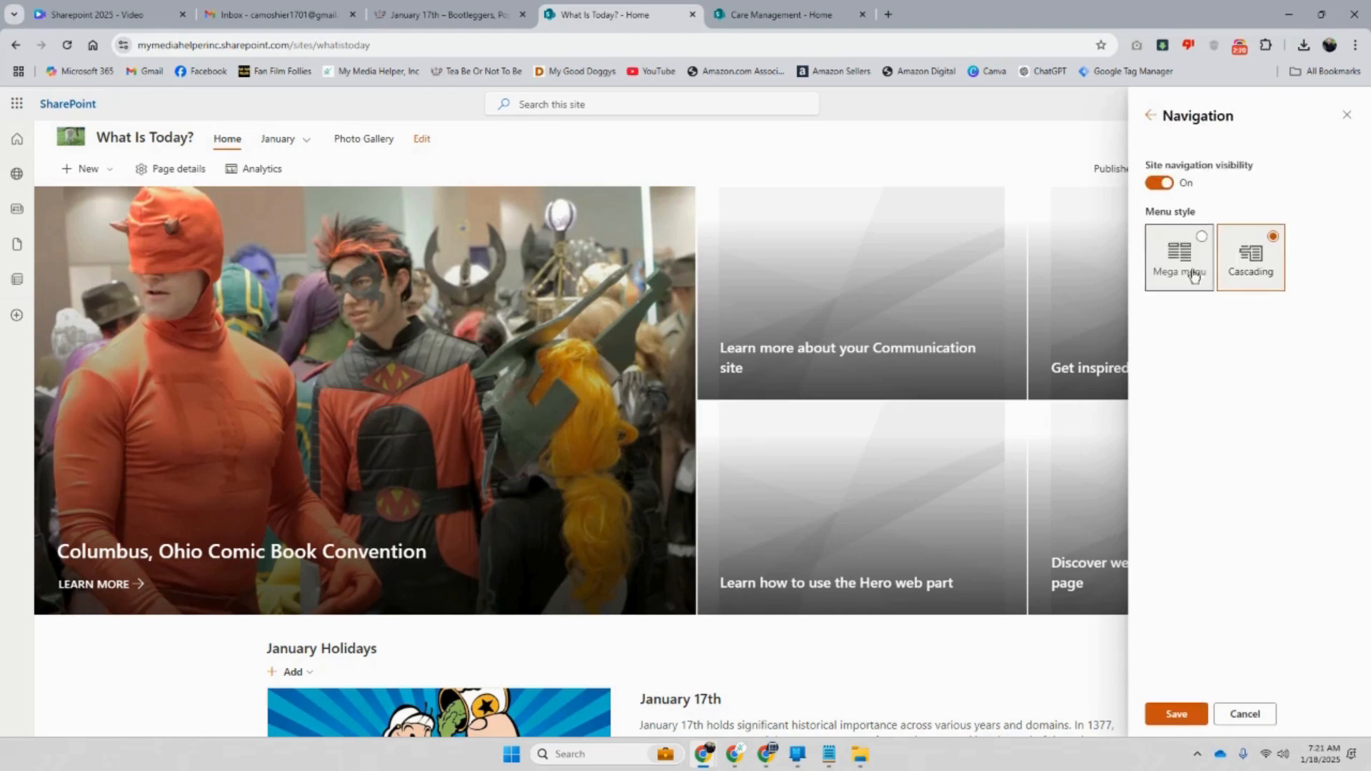
{"action": "left_click", "coordinate": [1182, 714]}
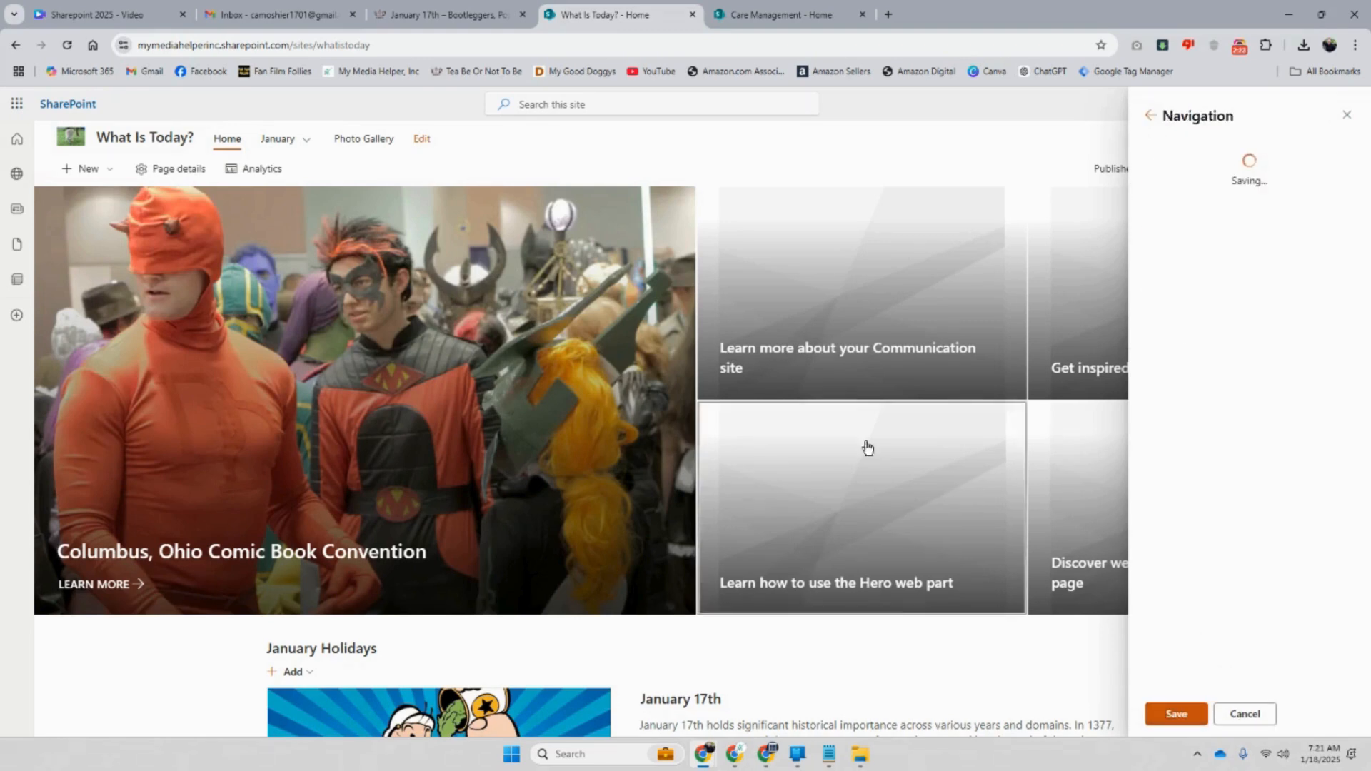
{"action": "mouse_move", "coordinate": [305, 141]}
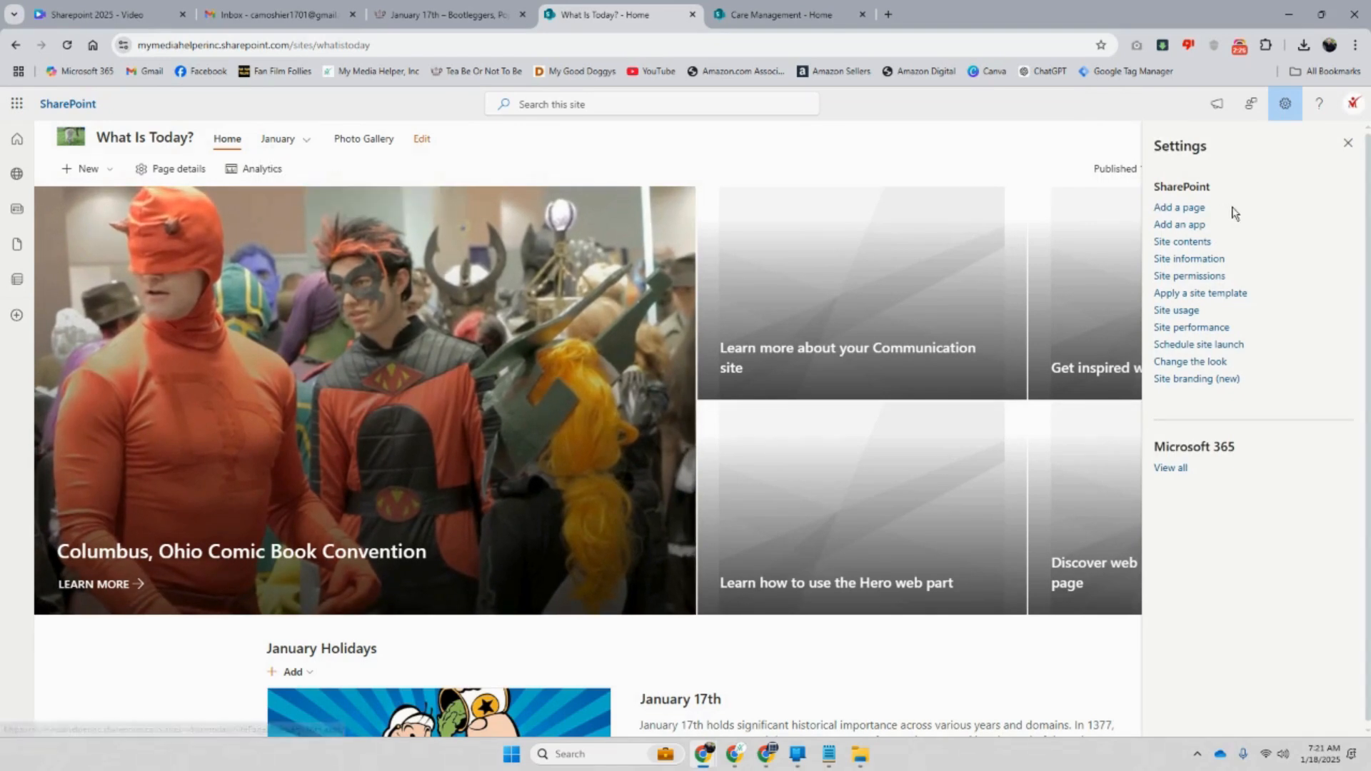
{"action": "left_click", "coordinate": [1348, 144]}
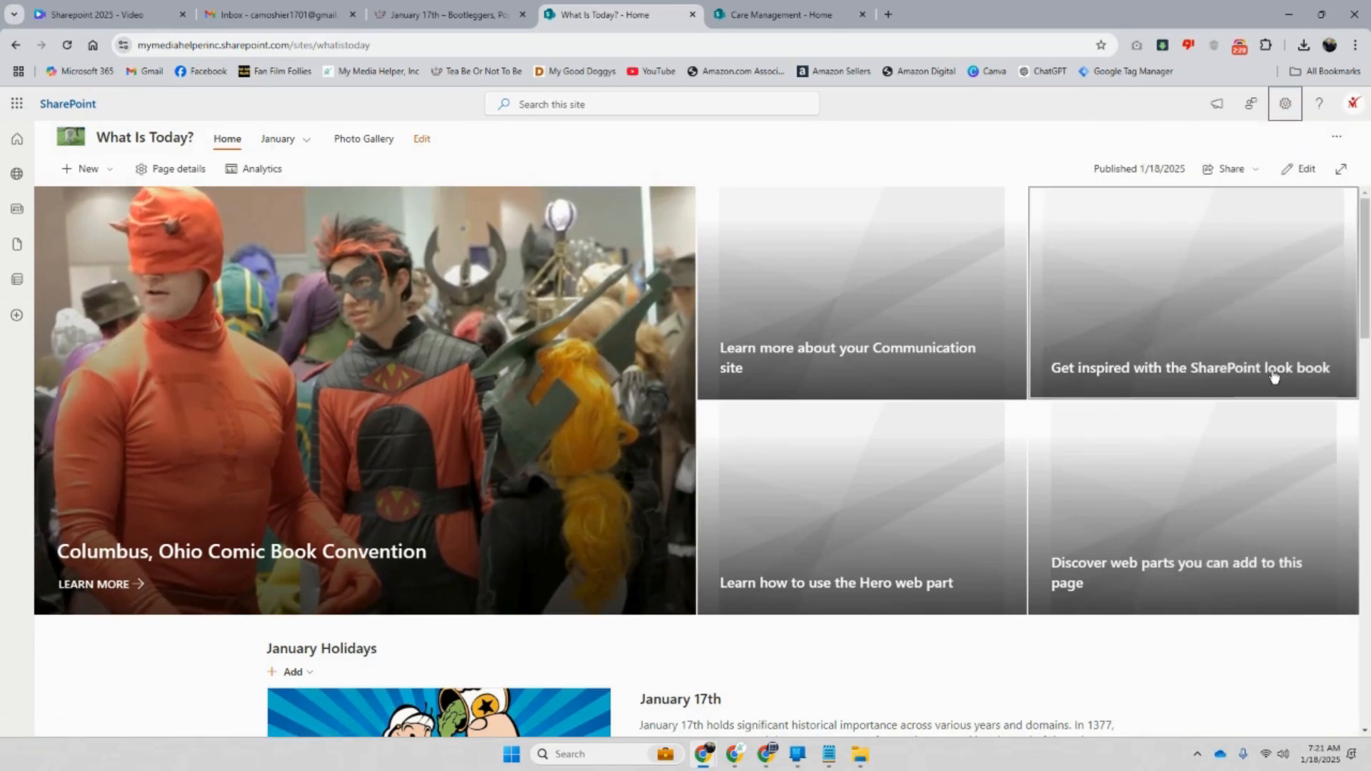
{"action": "scroll", "coordinate": [1098, 415], "scroll_direction": "down", "scroll_amount": 8}
{"action": "scroll", "coordinate": [1098, 415], "scroll_direction": "up", "scroll_amount": 5}
{"action": "scroll", "coordinate": [1099, 421], "scroll_direction": "up", "scroll_amount": 3}
{"action": "left_click", "coordinate": [1239, 47]}
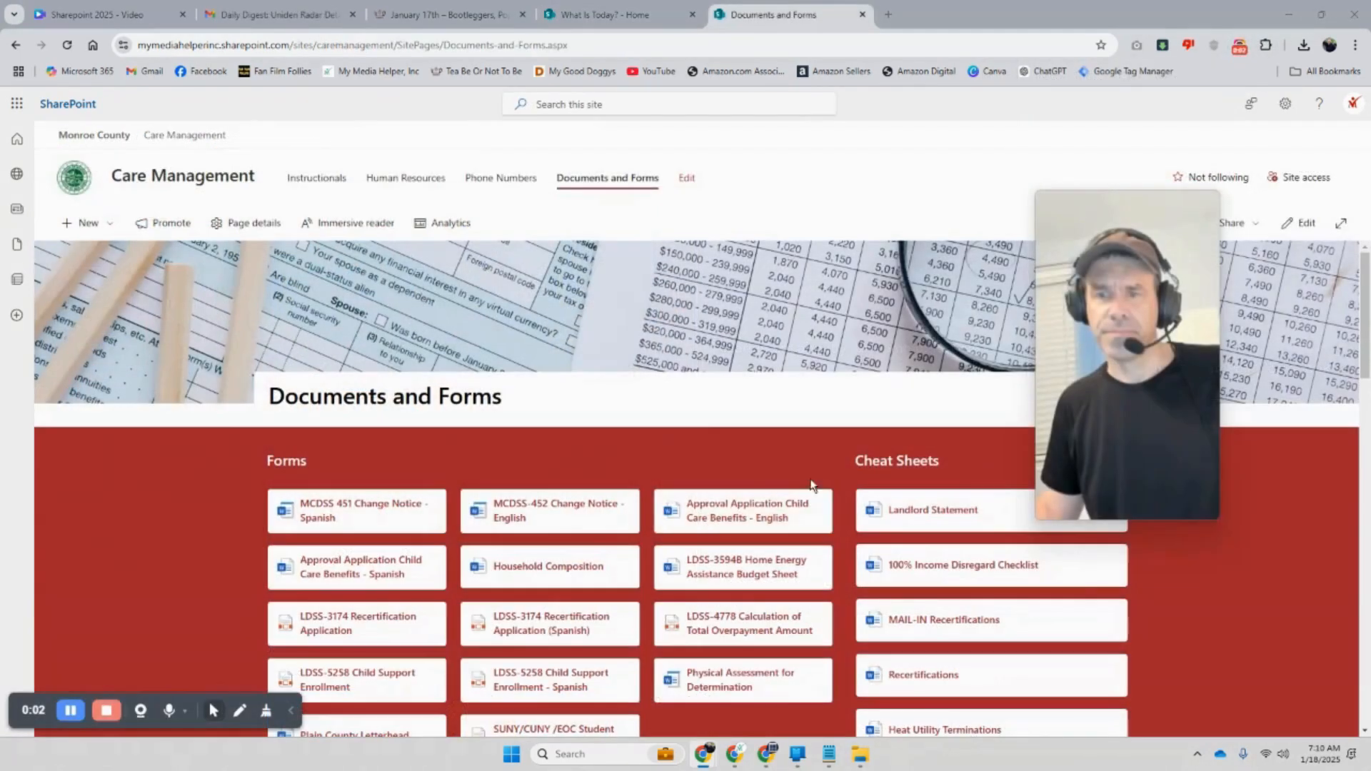
Look over the forms, cheat sheets and other link sections on the Care Management Documents and Forms page
{"action": "scroll", "coordinate": [809, 455], "scroll_direction": "down", "scroll_amount": 1}
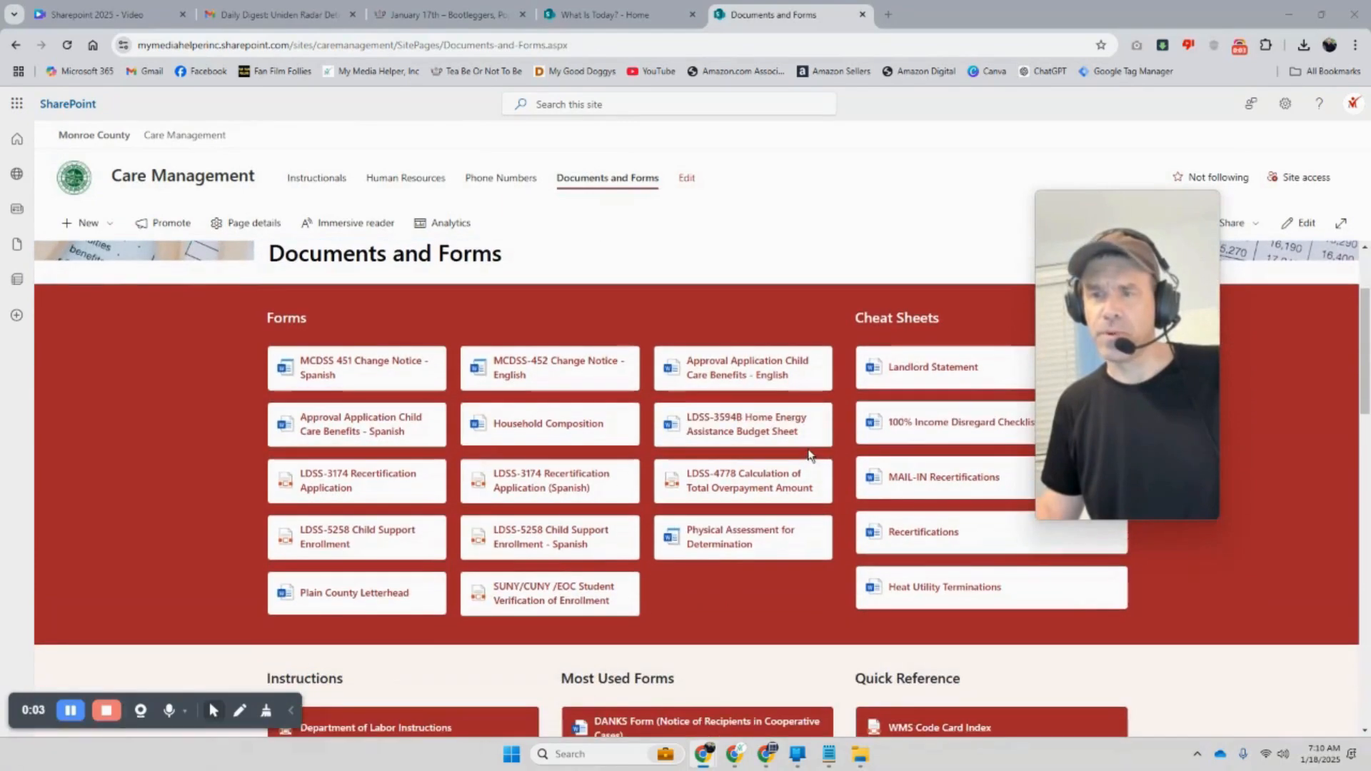
{"action": "scroll", "coordinate": [749, 436], "scroll_direction": "down", "scroll_amount": 3}
{"action": "scroll", "coordinate": [443, 396], "scroll_direction": "up", "scroll_amount": 3}
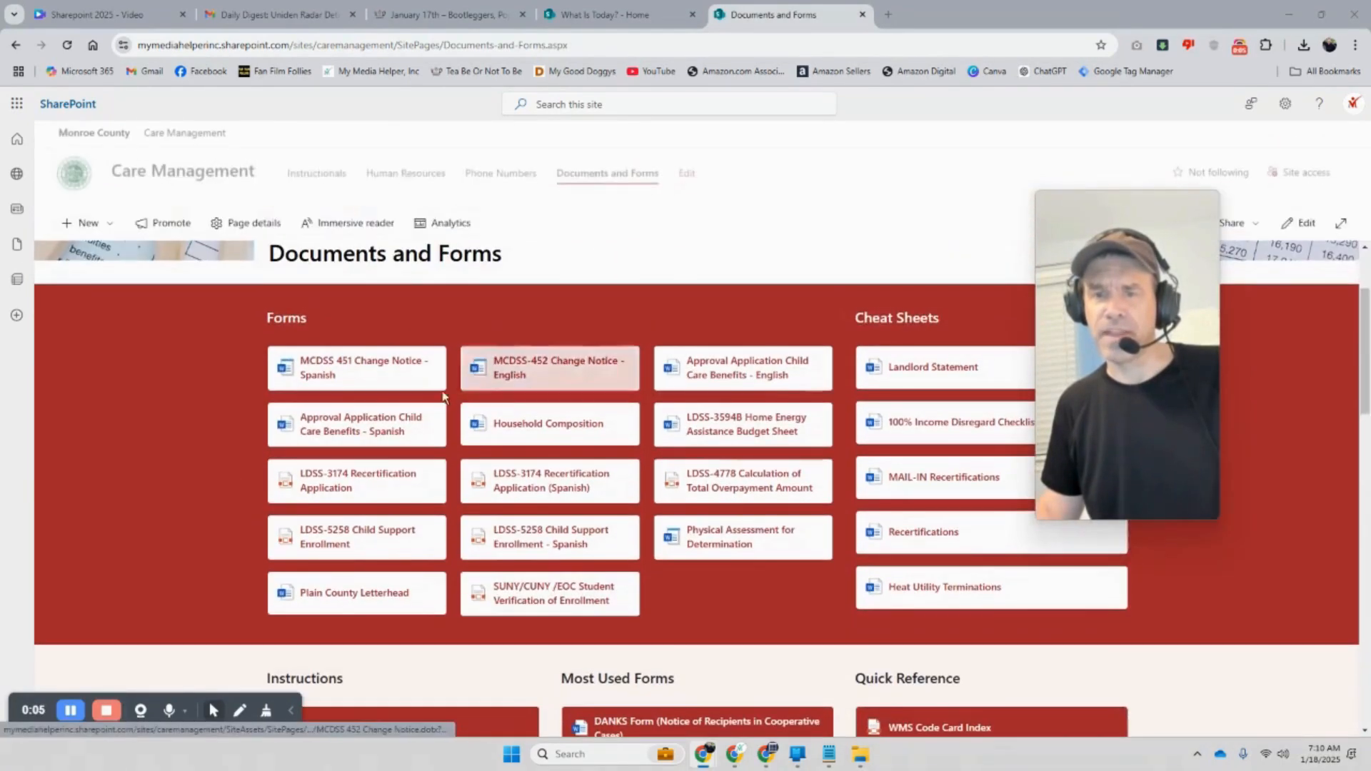
Open the Documents and Forms page for editing and add a Countdown Timer web part below the Geographic Information System (GIS) news section
{"action": "scroll", "coordinate": [362, 406], "scroll_direction": "down", "scroll_amount": 8}
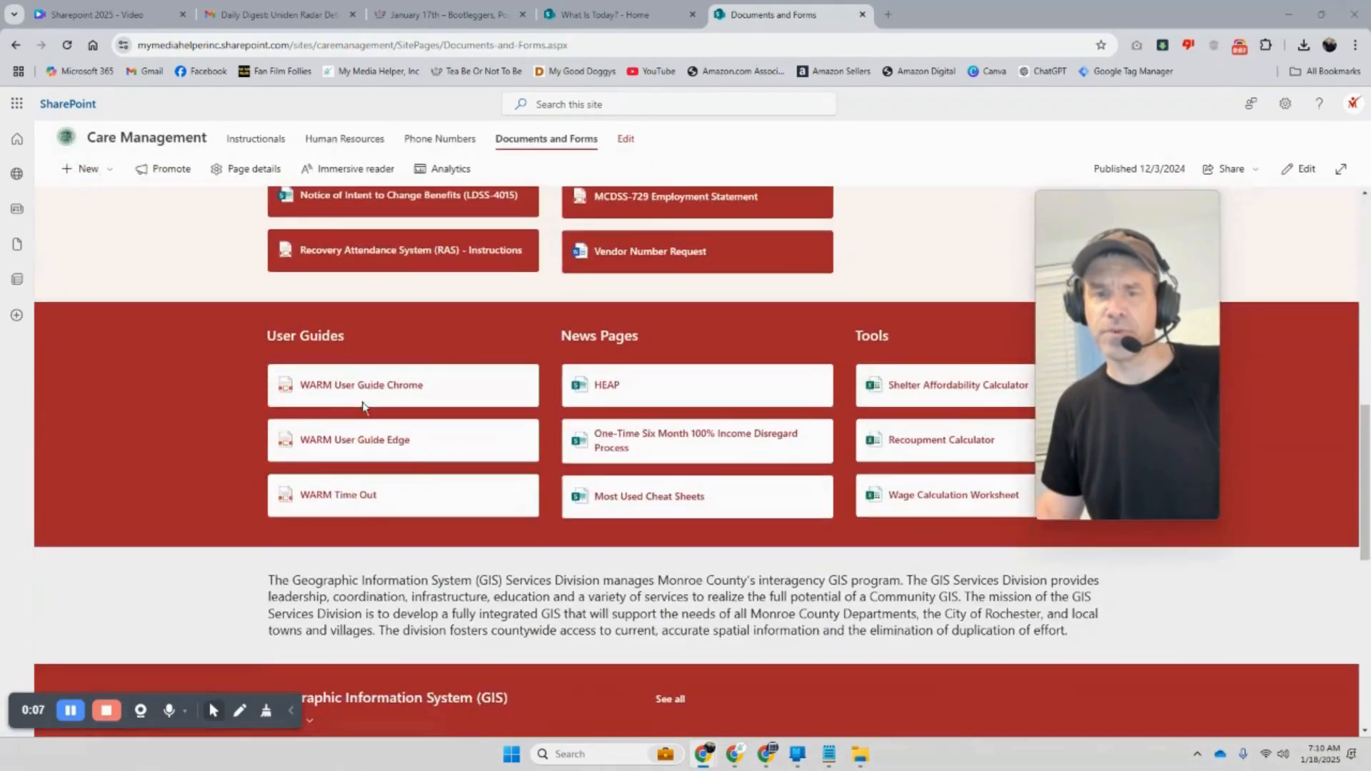
{"action": "scroll", "coordinate": [362, 405], "scroll_direction": "down", "scroll_amount": 6}
{"action": "scroll", "coordinate": [421, 329], "scroll_direction": "up", "scroll_amount": 2}
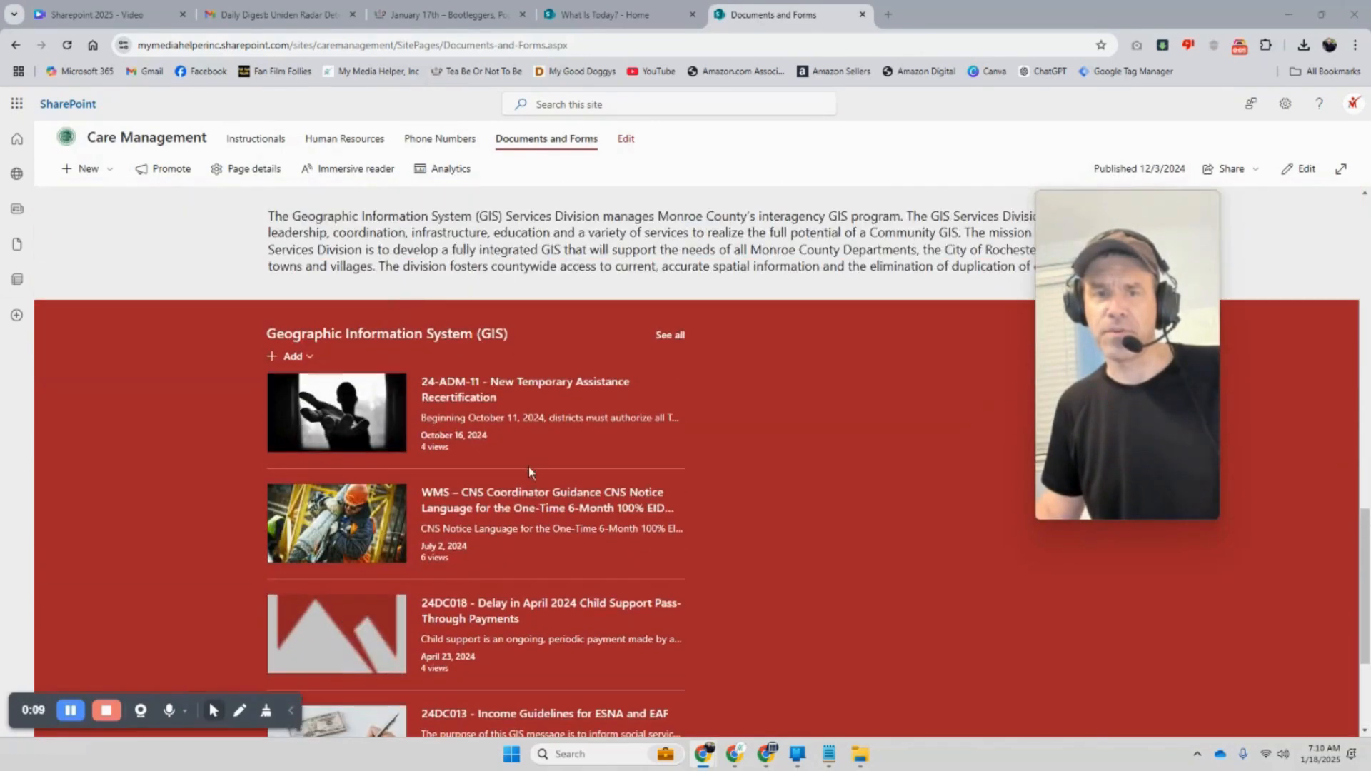
{"action": "scroll", "coordinate": [528, 471], "scroll_direction": "down", "scroll_amount": 3}
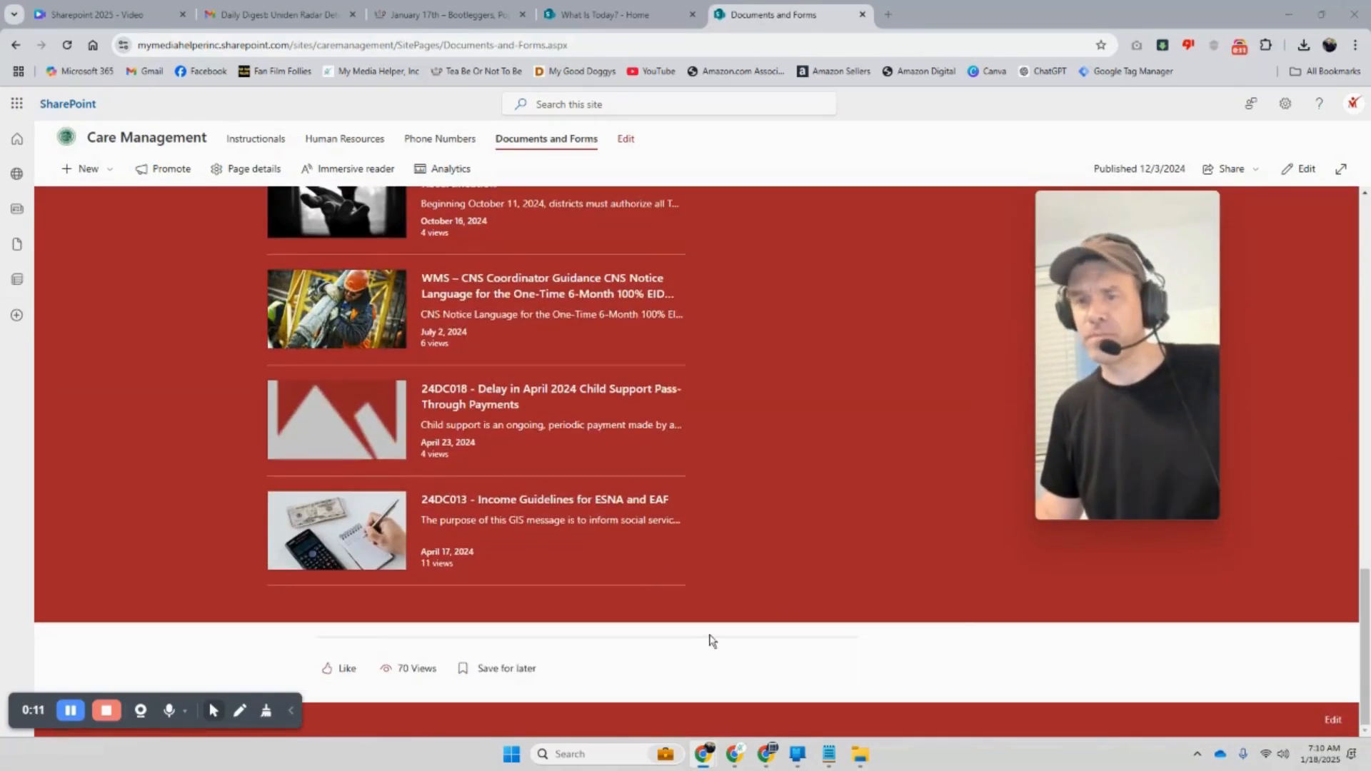
{"action": "mouse_move", "coordinate": [1150, 298]}
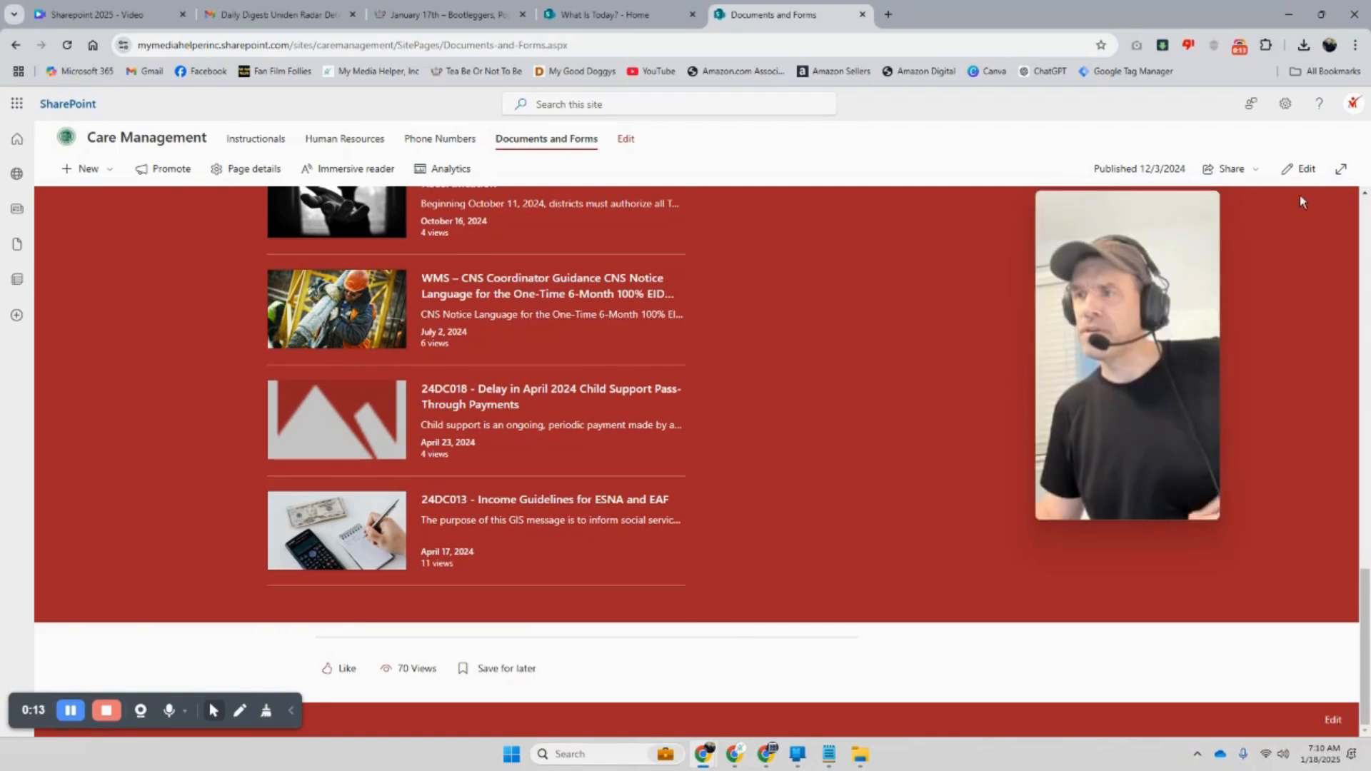
{"action": "left_click", "coordinate": [1301, 170]}
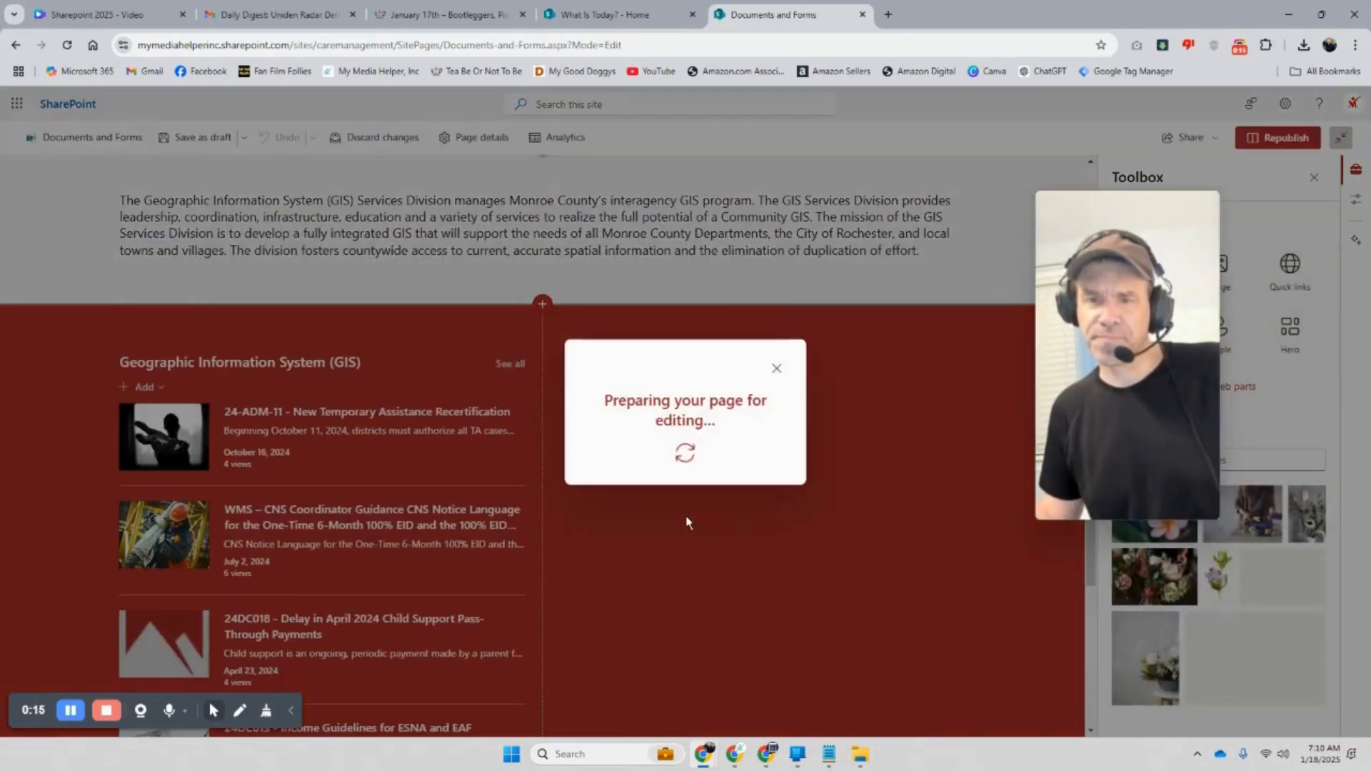
{"action": "scroll", "coordinate": [691, 518], "scroll_direction": "down", "scroll_amount": 1}
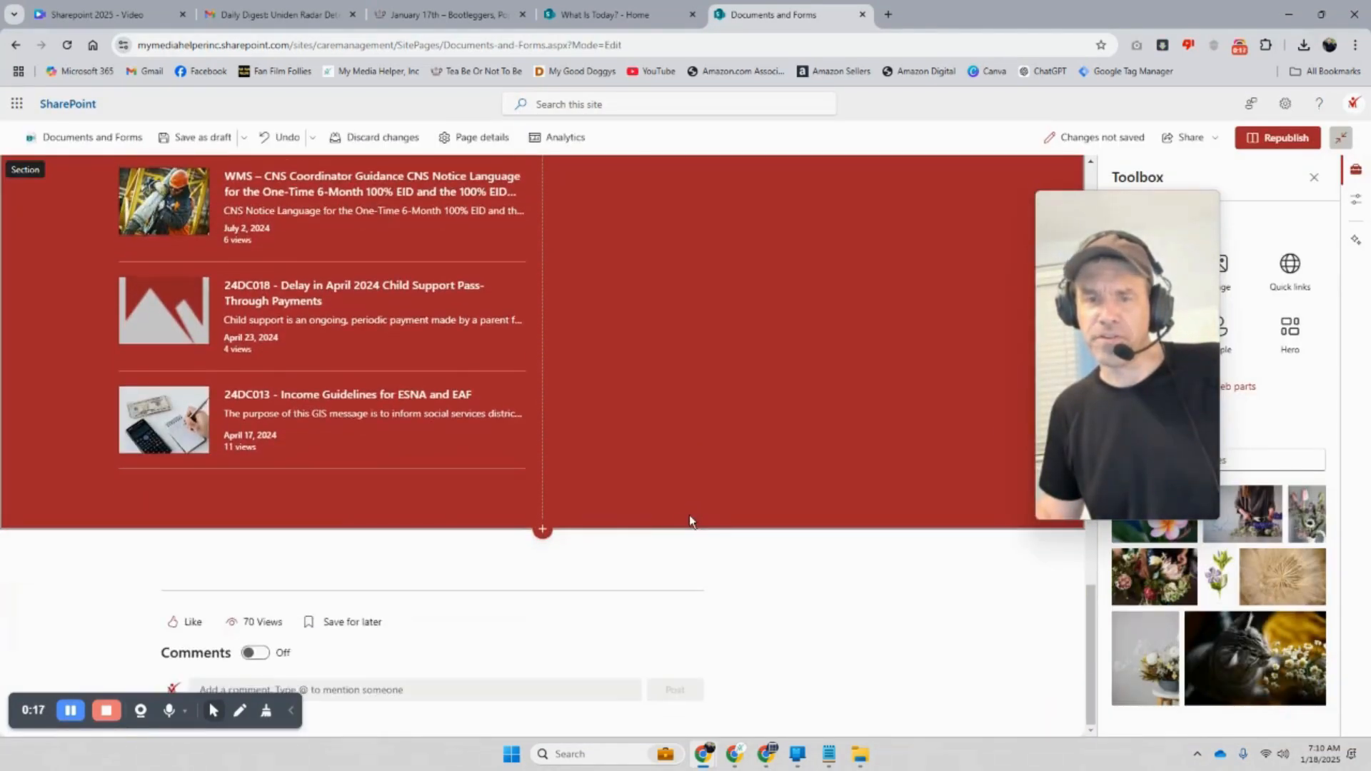
{"action": "left_click", "coordinate": [543, 552]}
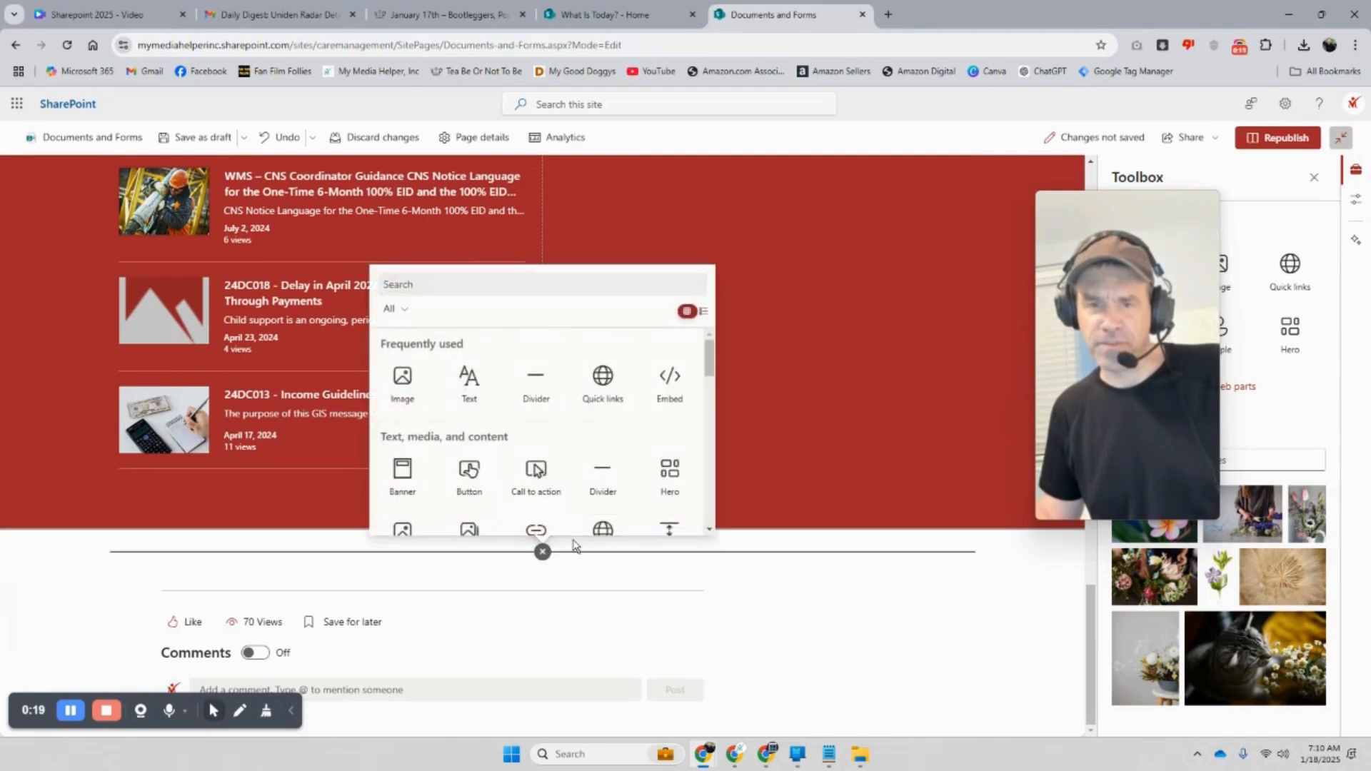
{"action": "scroll", "coordinate": [603, 477], "scroll_direction": "down", "scroll_amount": 1}
{"action": "scroll", "coordinate": [605, 450], "scroll_direction": "down", "scroll_amount": 3}
{"action": "scroll", "coordinate": [620, 439], "scroll_direction": "down", "scroll_amount": 2}
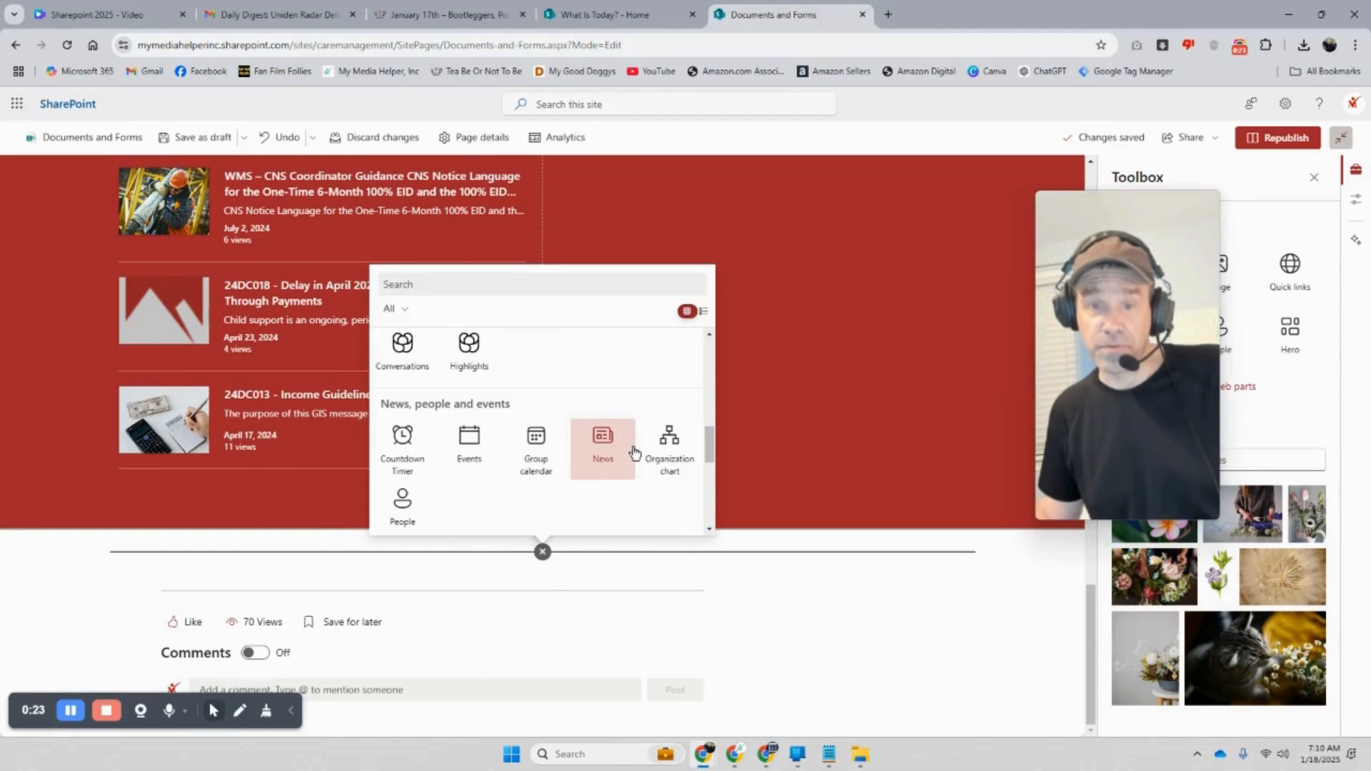
{"action": "left_click", "coordinate": [376, 457]}
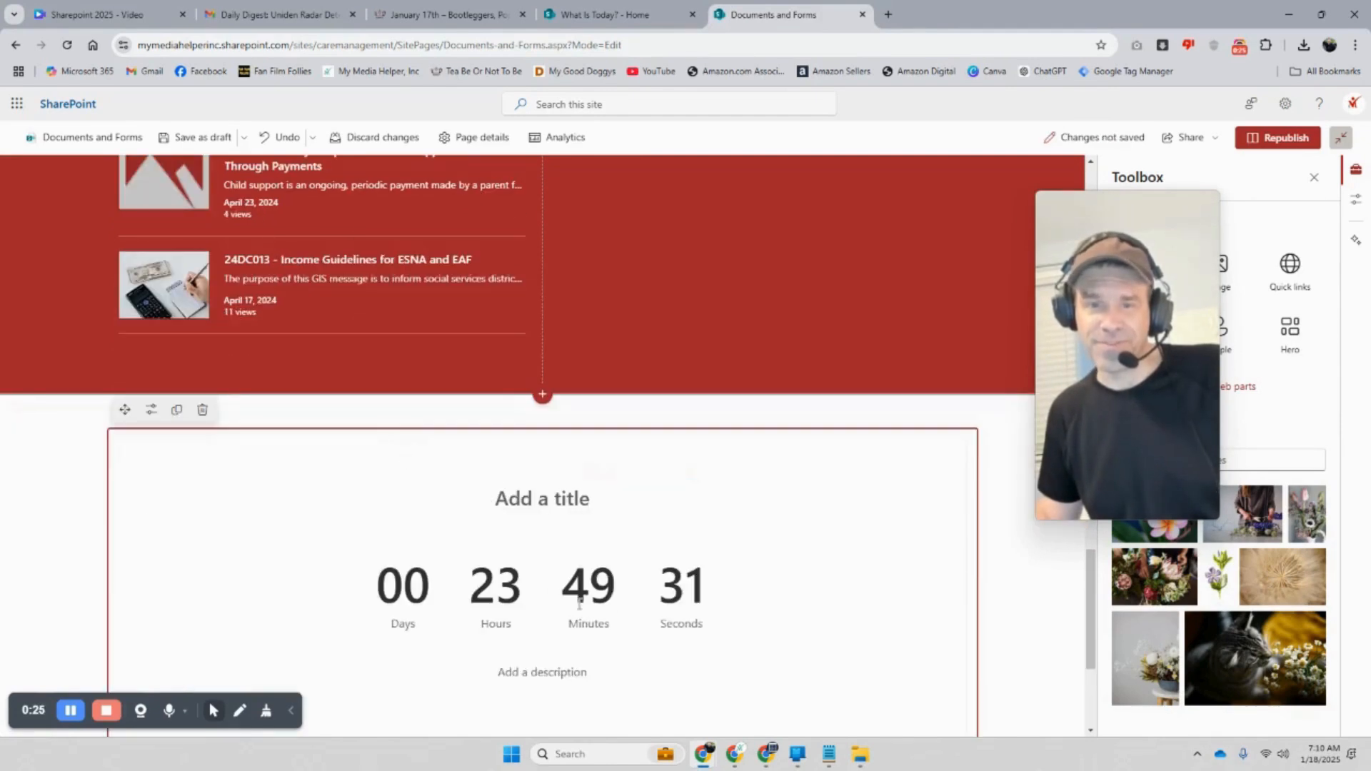
{"action": "scroll", "coordinate": [612, 628], "scroll_direction": "down", "scroll_amount": 3}
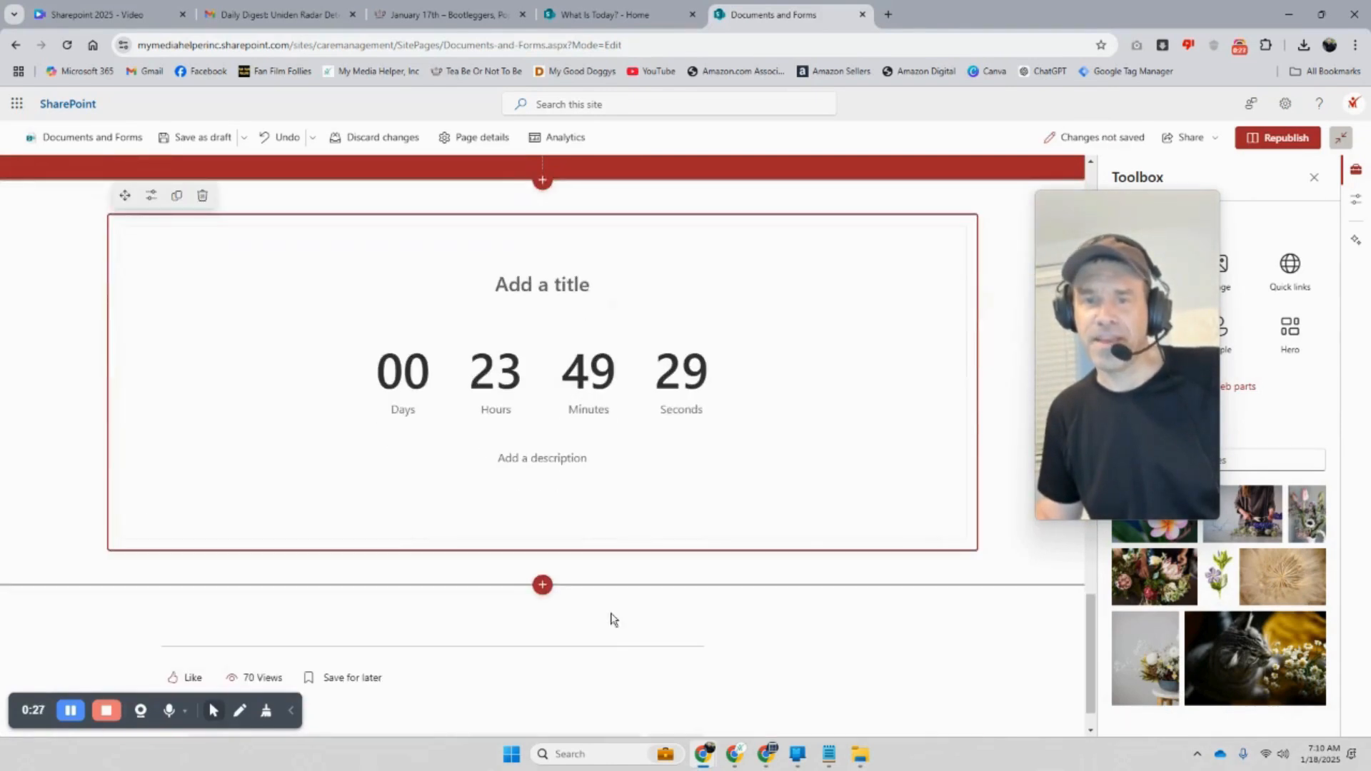
Check the countdown timer's date and time settings and the list of available times
{"action": "left_click", "coordinate": [151, 195]}
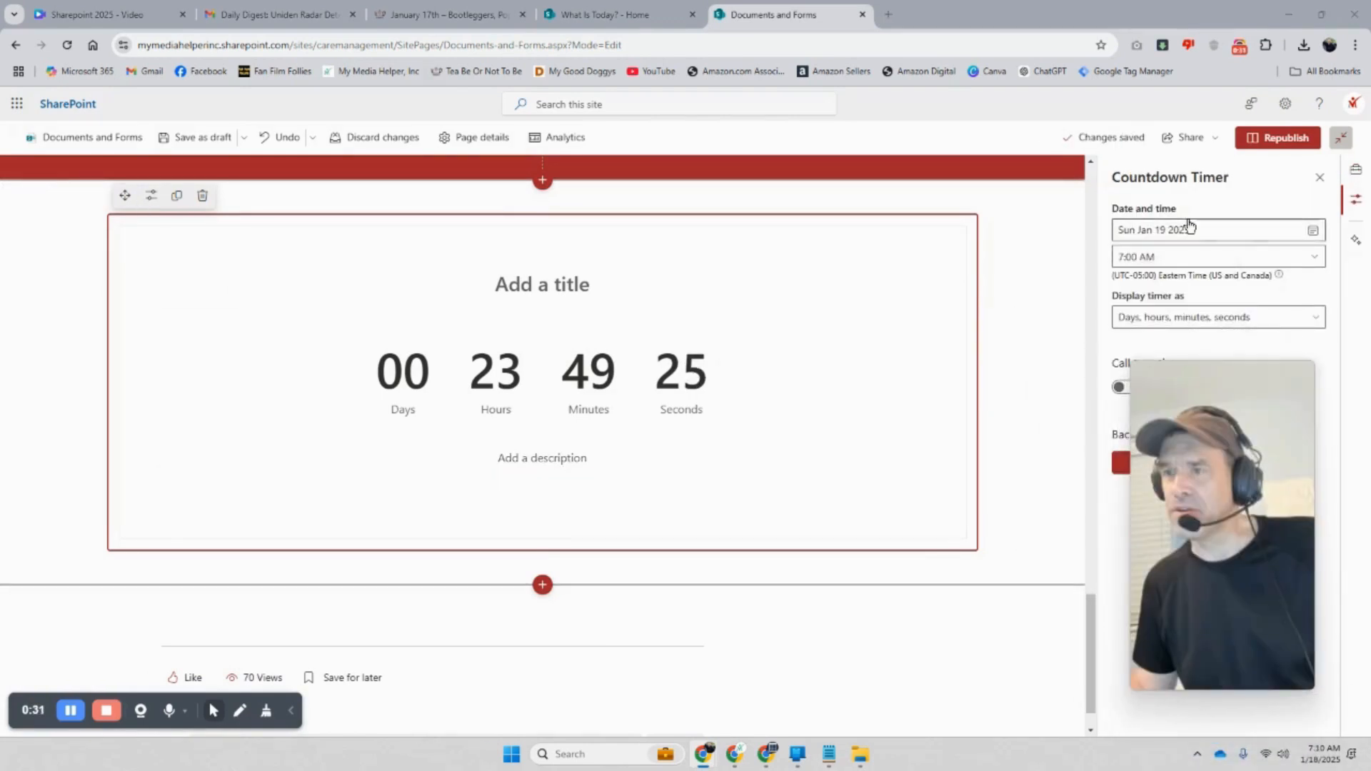
{"action": "left_click", "coordinate": [1310, 256]}
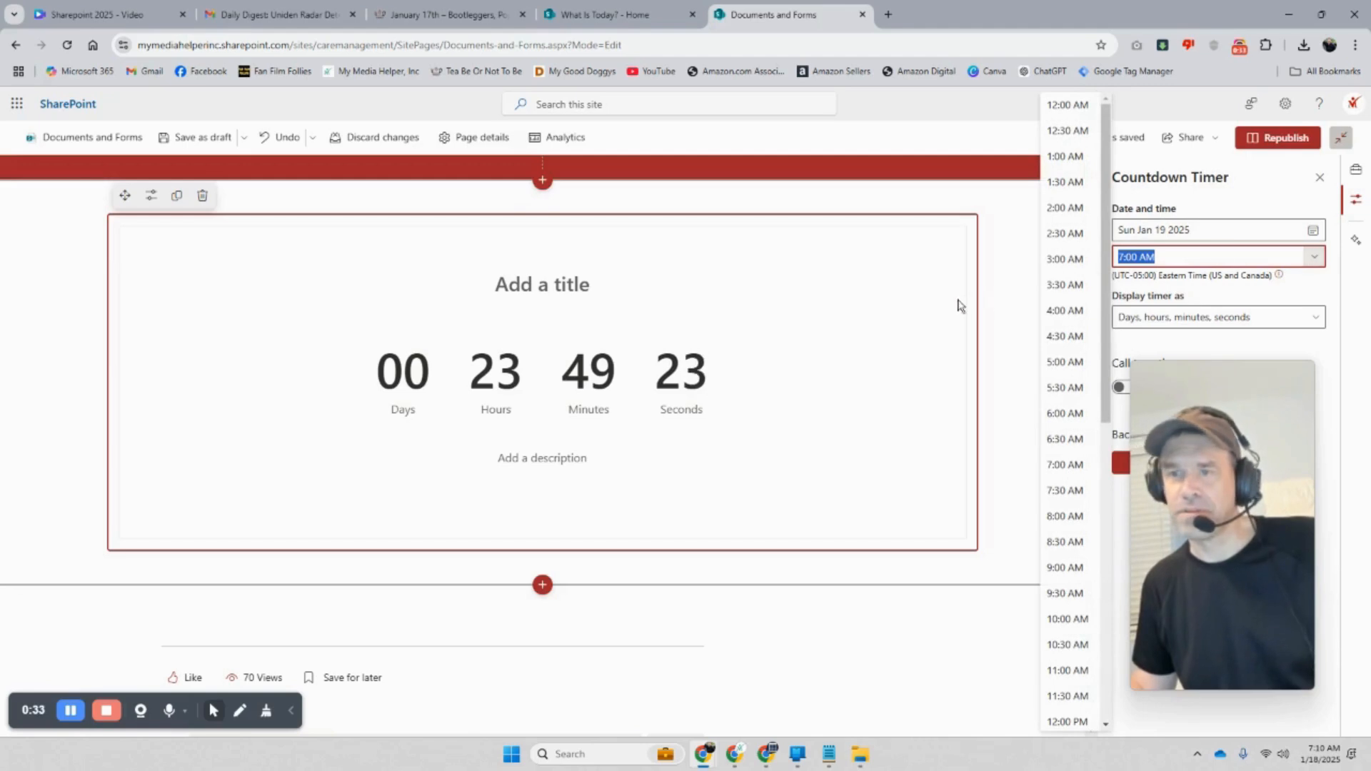
{"action": "left_click", "coordinate": [1002, 291]}
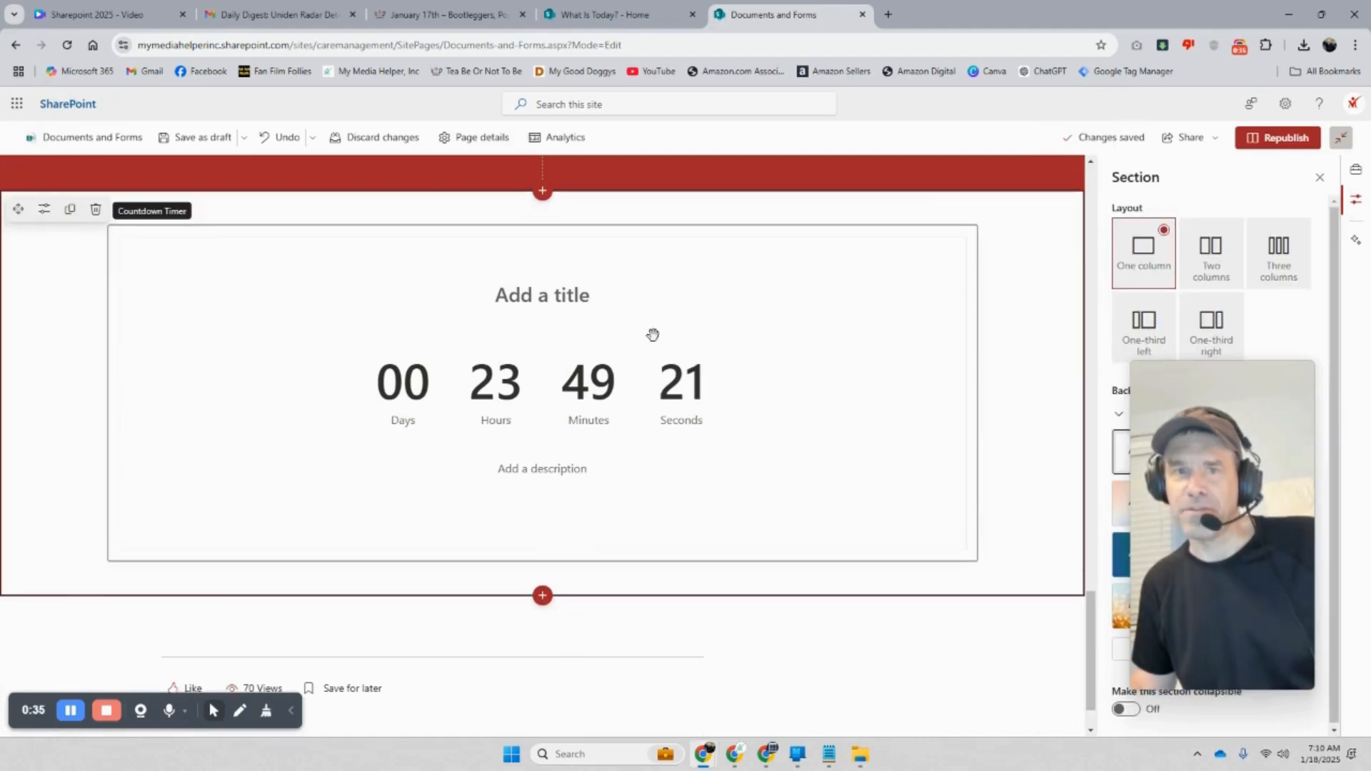
Return to the start of the Documents and Forms page and republish it with the countdown timer
{"action": "scroll", "coordinate": [652, 335], "scroll_direction": "up", "scroll_amount": 7}
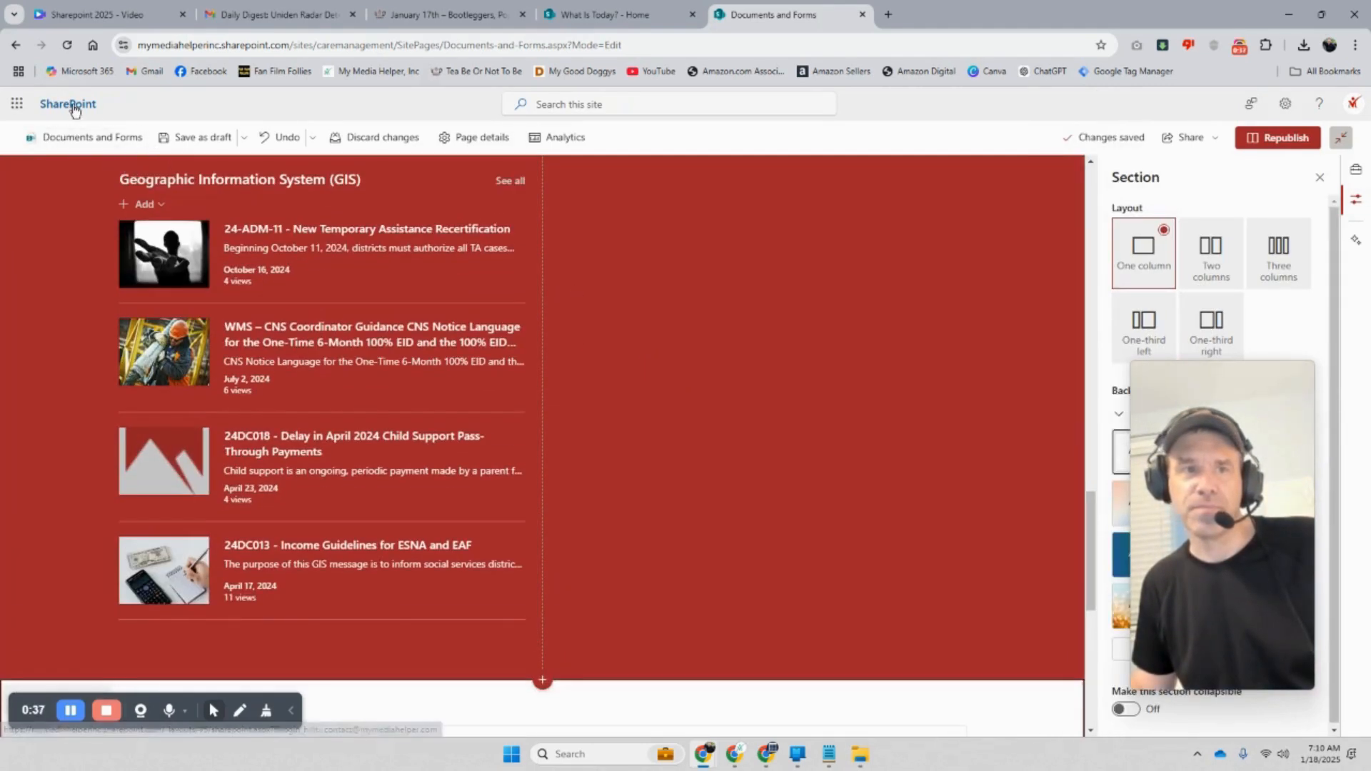
{"action": "scroll", "coordinate": [235, 189], "scroll_direction": "up", "scroll_amount": 15}
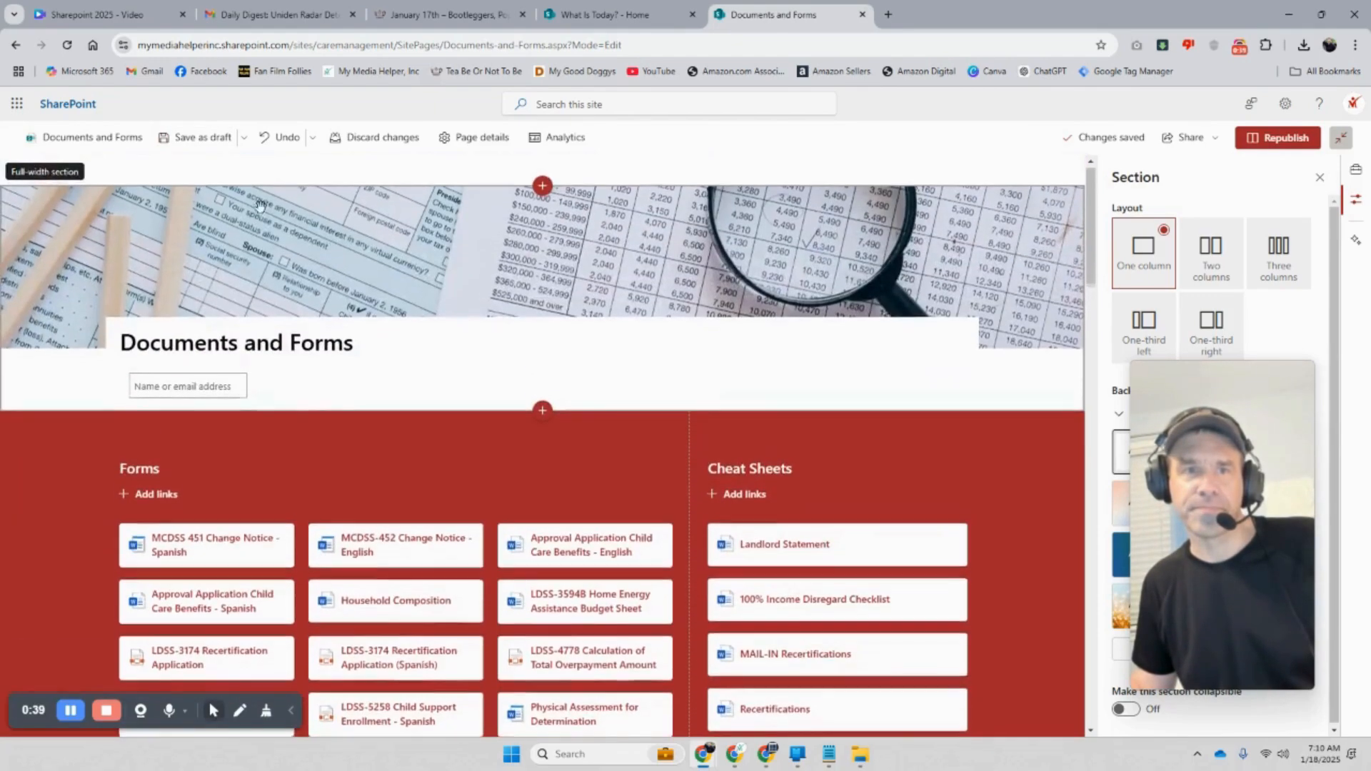
{"action": "left_click", "coordinate": [1265, 138]}
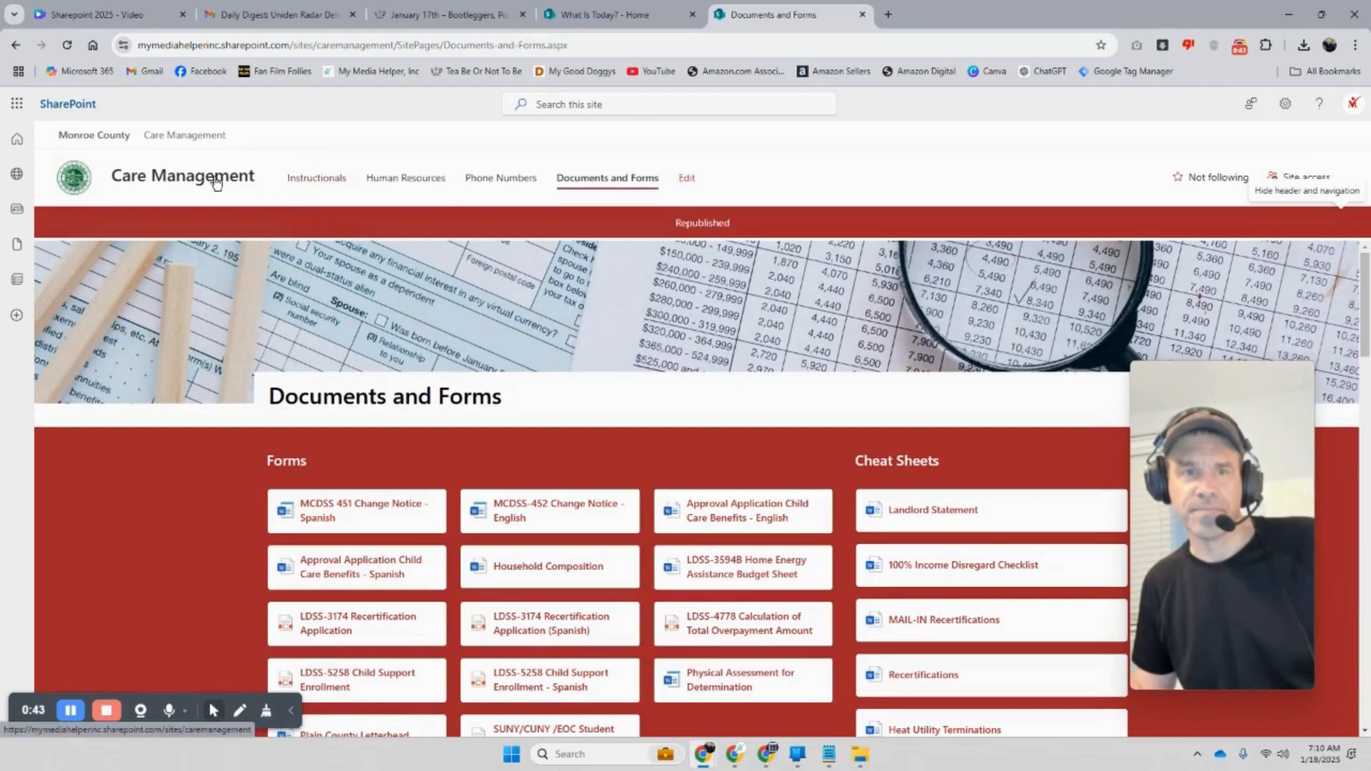
Look over the Care Management home page, and go back to the Documents and Forms page
{"action": "left_click", "coordinate": [184, 135]}
{"action": "scroll", "coordinate": [493, 329], "scroll_direction": "down", "scroll_amount": 5}
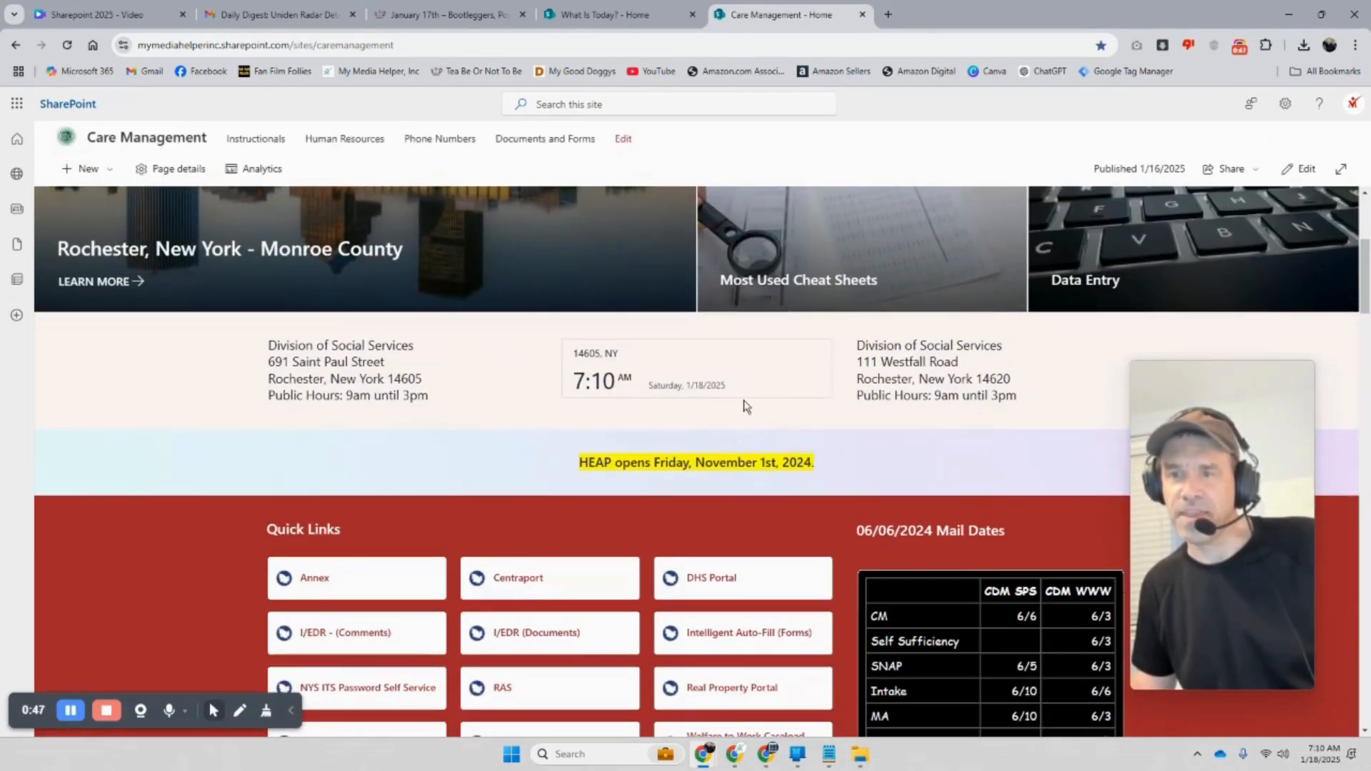
{"action": "scroll", "coordinate": [743, 403], "scroll_direction": "up", "scroll_amount": 5}
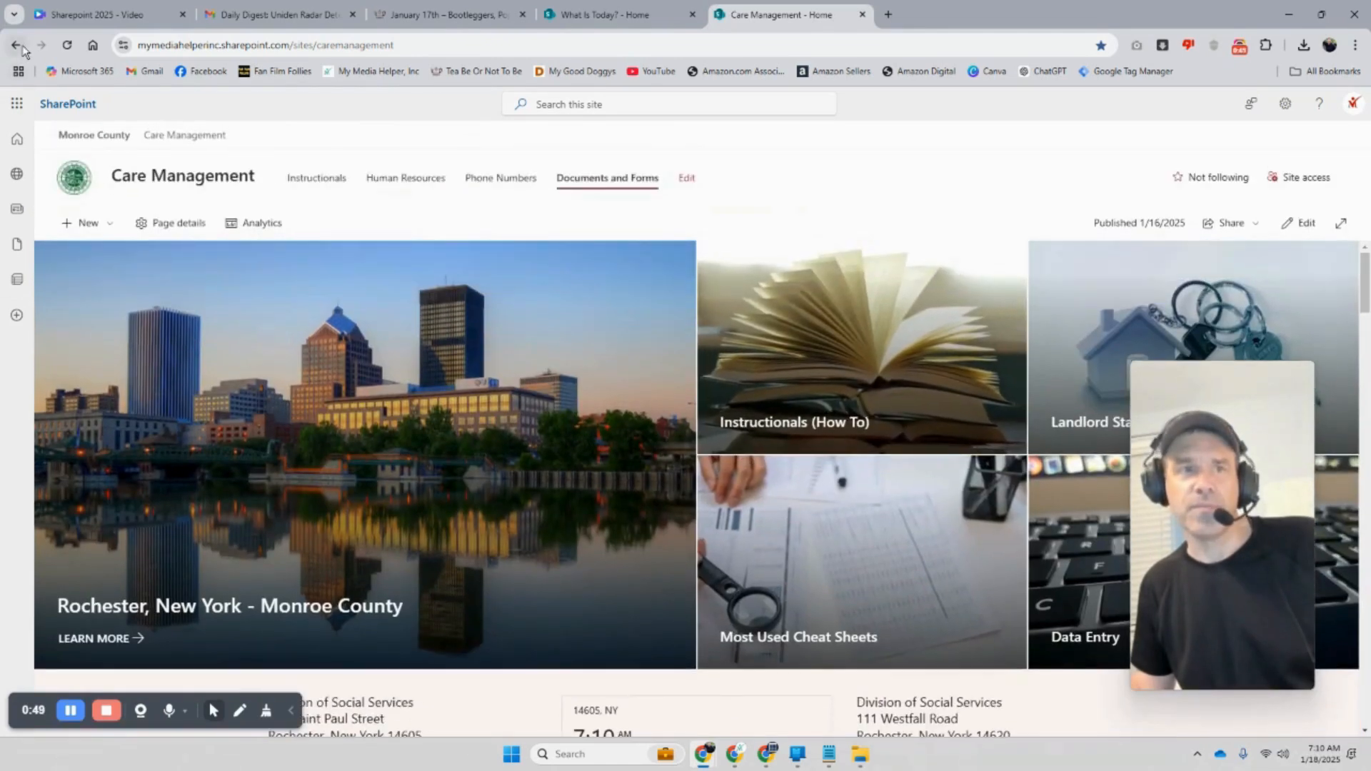
{"action": "left_click", "coordinate": [22, 47]}
Reopen the Documents and Forms page for editing and add a two-column section below the countdown timer
{"action": "scroll", "coordinate": [1061, 296], "scroll_direction": "down", "scroll_amount": 10}
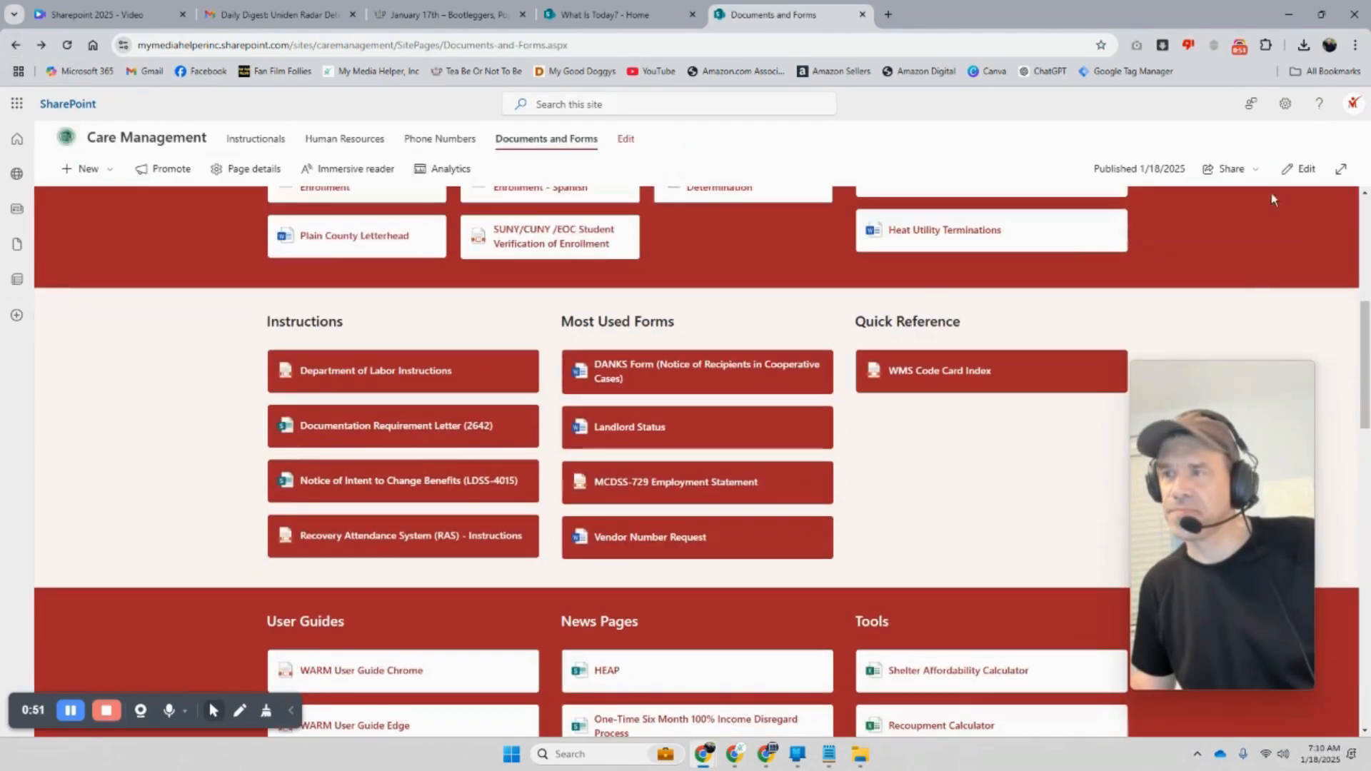
{"action": "left_click", "coordinate": [1299, 168]}
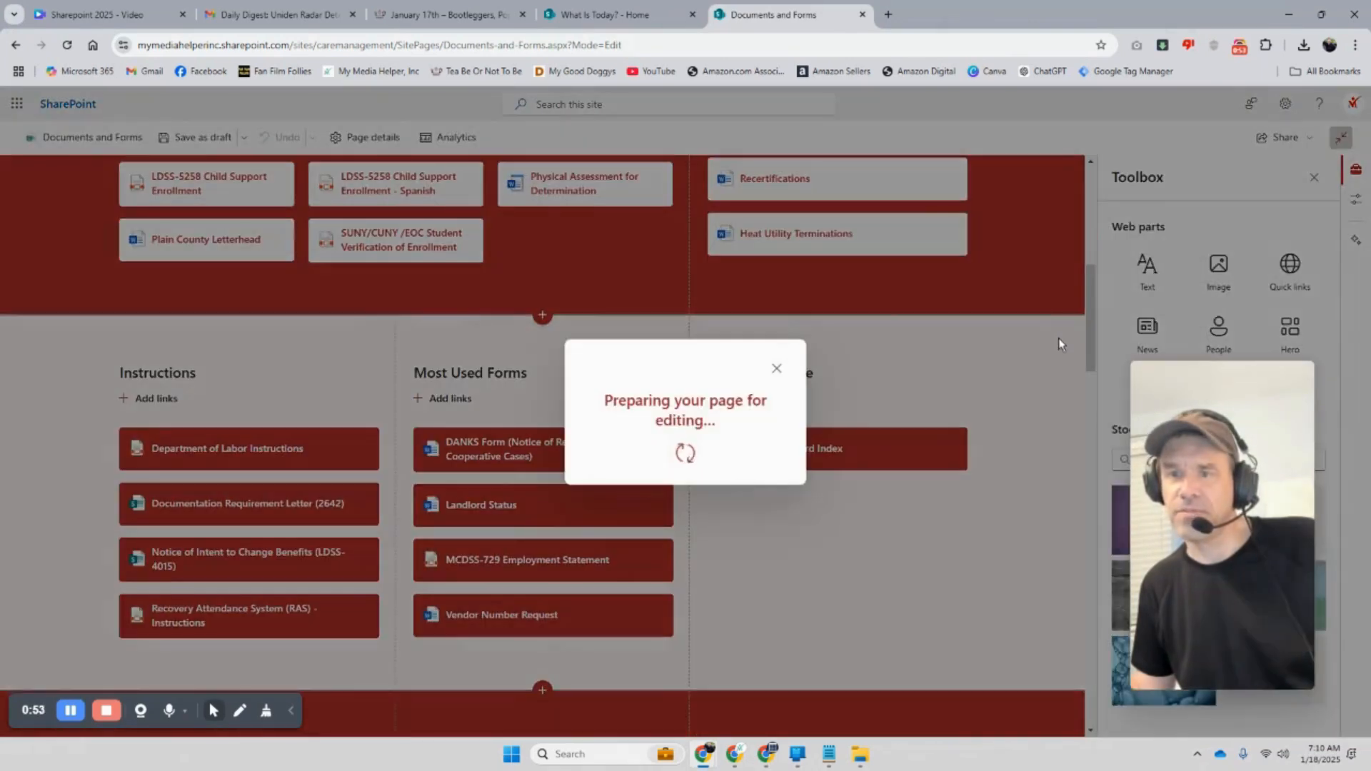
{"action": "scroll", "coordinate": [899, 347], "scroll_direction": "down", "scroll_amount": 15}
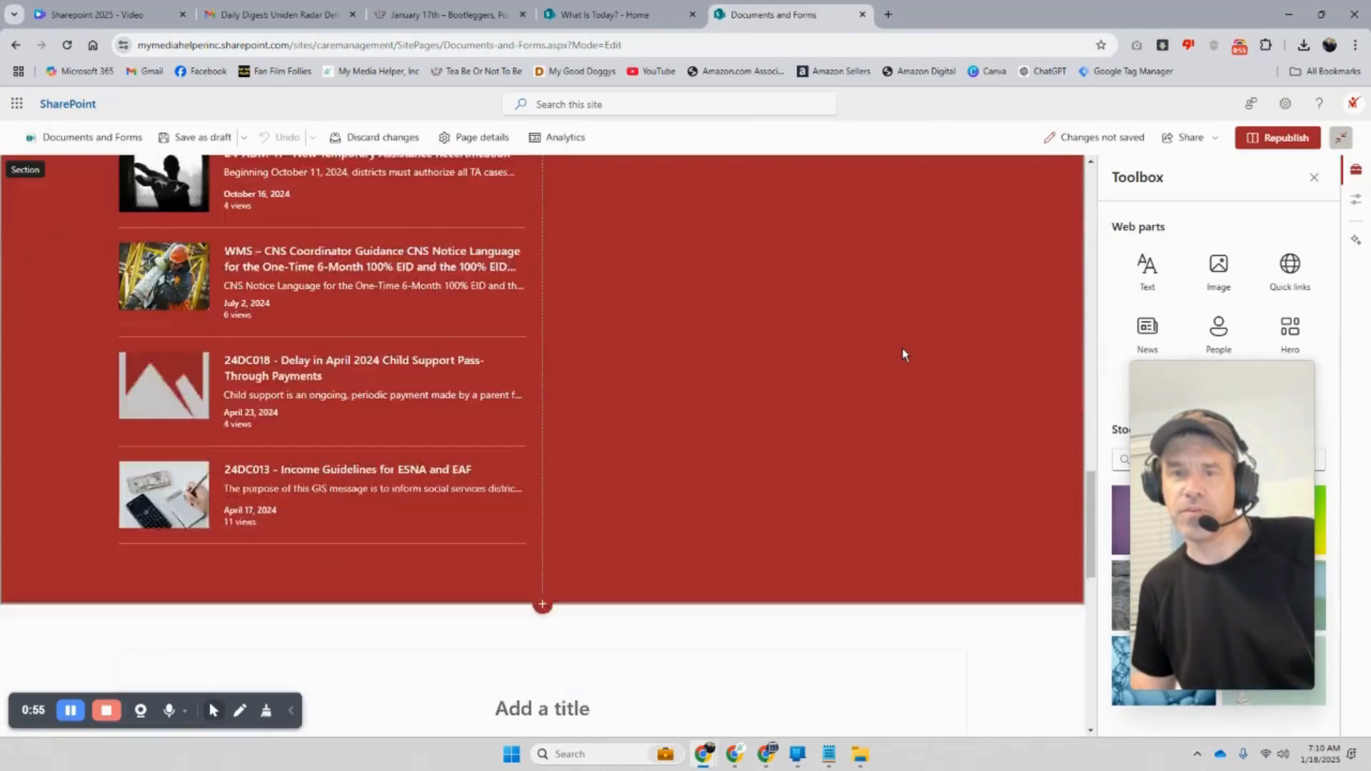
{"action": "scroll", "coordinate": [900, 348], "scroll_direction": "down", "scroll_amount": 1}
{"action": "scroll", "coordinate": [857, 306], "scroll_direction": "up", "scroll_amount": 15}
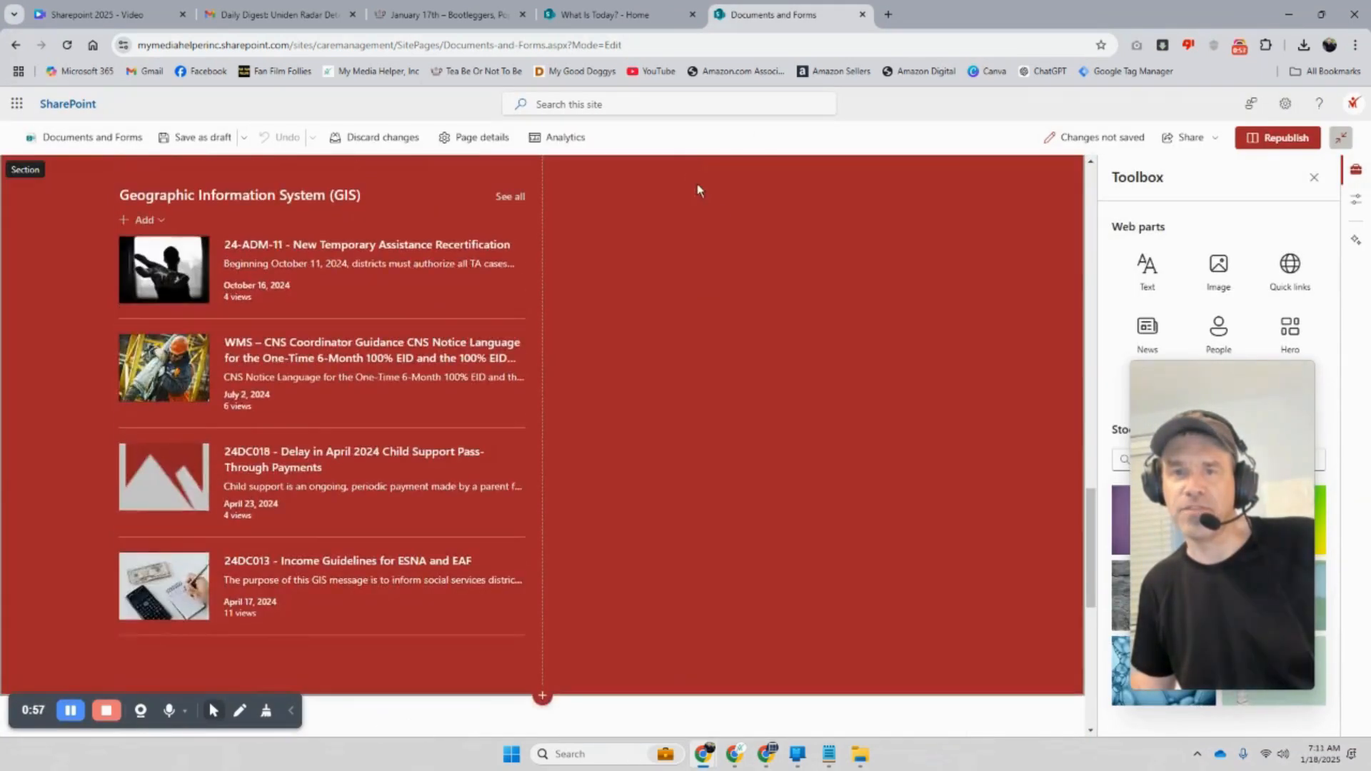
{"action": "scroll", "coordinate": [631, 336], "scroll_direction": "down", "scroll_amount": 3}
{"action": "scroll", "coordinate": [632, 336], "scroll_direction": "down", "scroll_amount": 10}
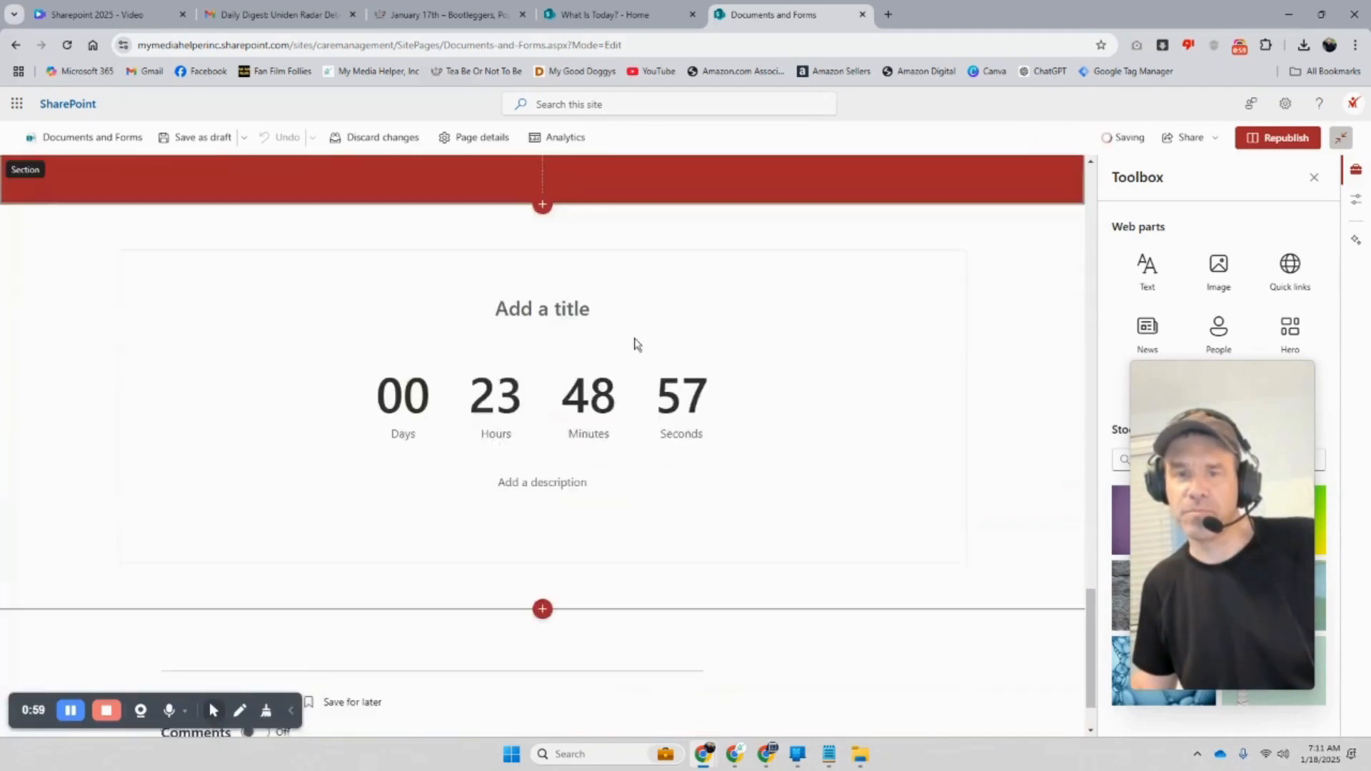
{"action": "left_click", "coordinate": [545, 531]}
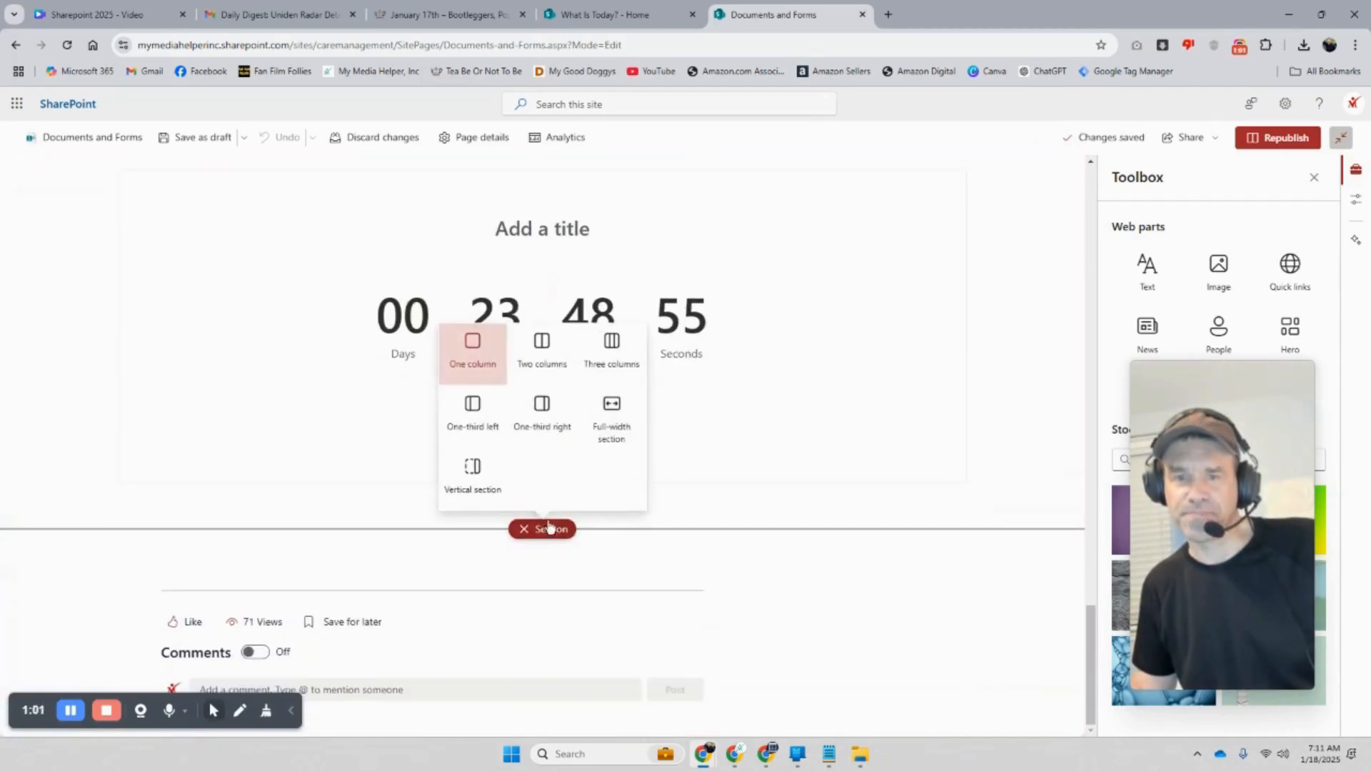
{"action": "left_click", "coordinate": [542, 350]}
Add a Document library web part to the new section's first column and set it to show the Documents library
{"action": "left_click", "coordinate": [322, 438]}
{"action": "left_click", "coordinate": [322, 438]}
{"action": "left_click", "coordinate": [322, 437]}
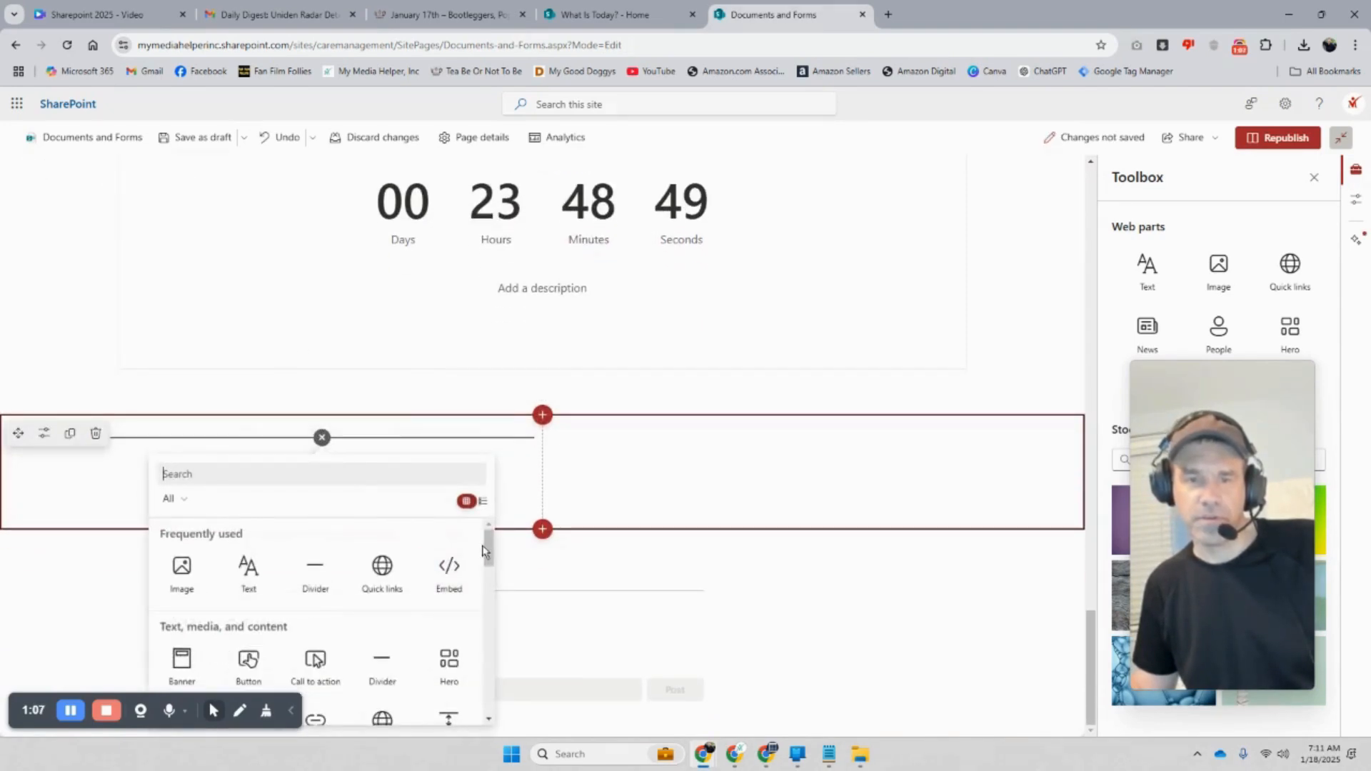
{"action": "scroll", "coordinate": [488, 578], "scroll_direction": "down", "scroll_amount": 3}
{"action": "left_click_drag", "start_coordinate": [487, 578], "coordinate": [491, 603]}
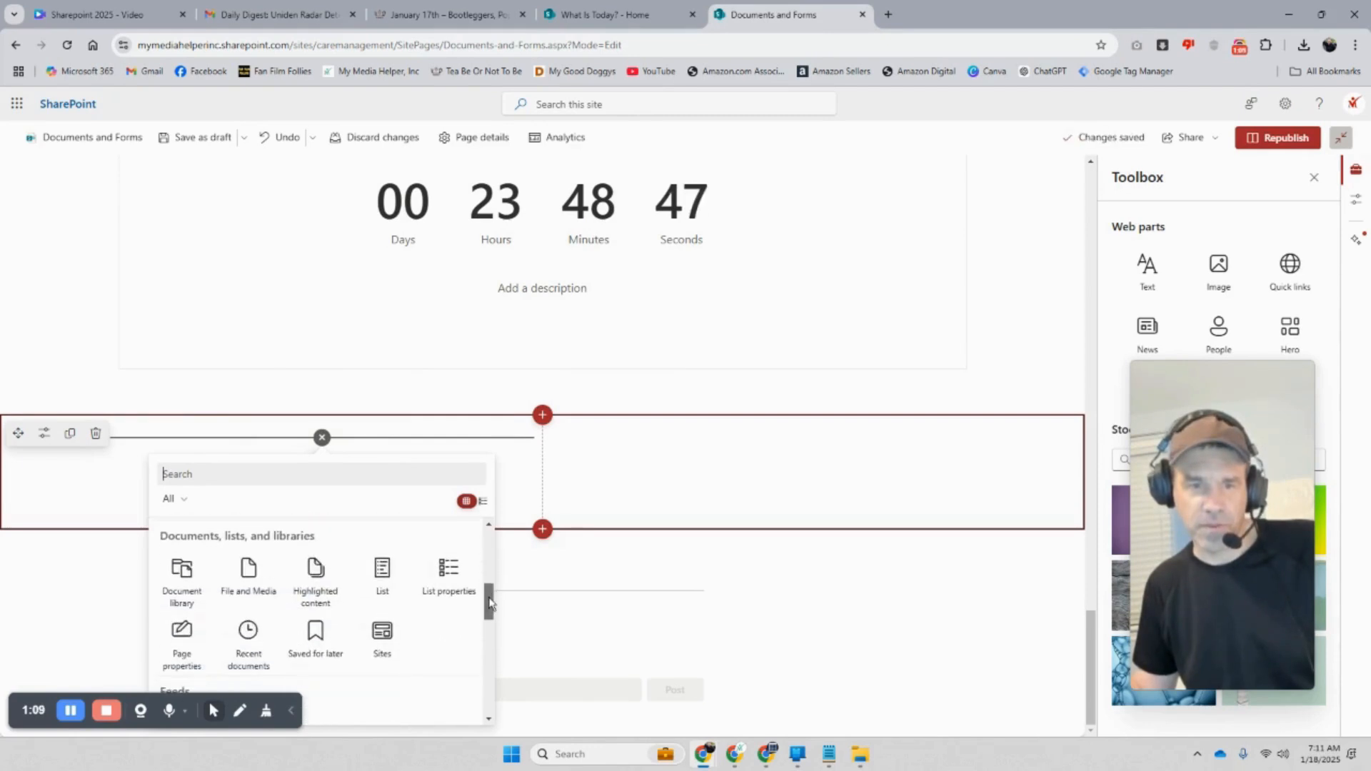
{"action": "left_click", "coordinate": [181, 571]}
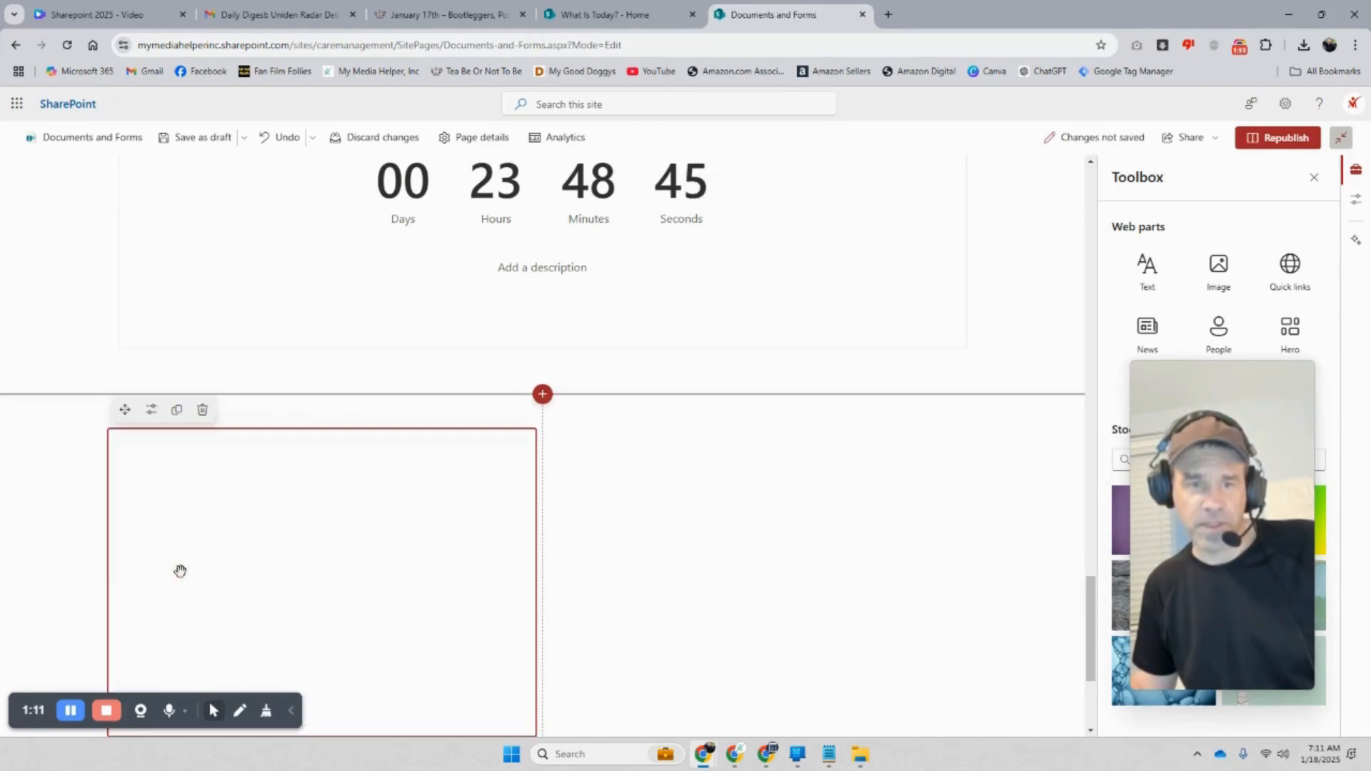
{"action": "scroll", "coordinate": [257, 479], "scroll_direction": "down", "scroll_amount": 2}
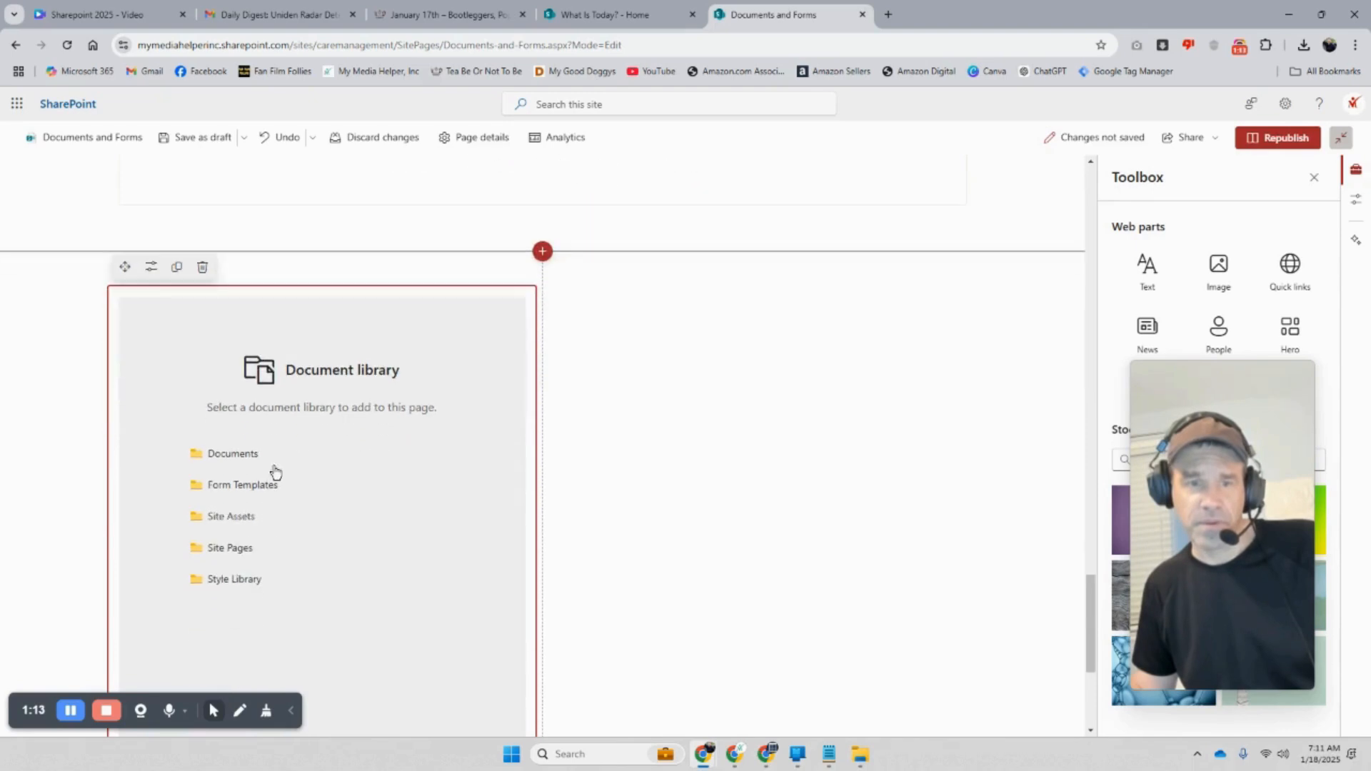
{"action": "left_click", "coordinate": [238, 456]}
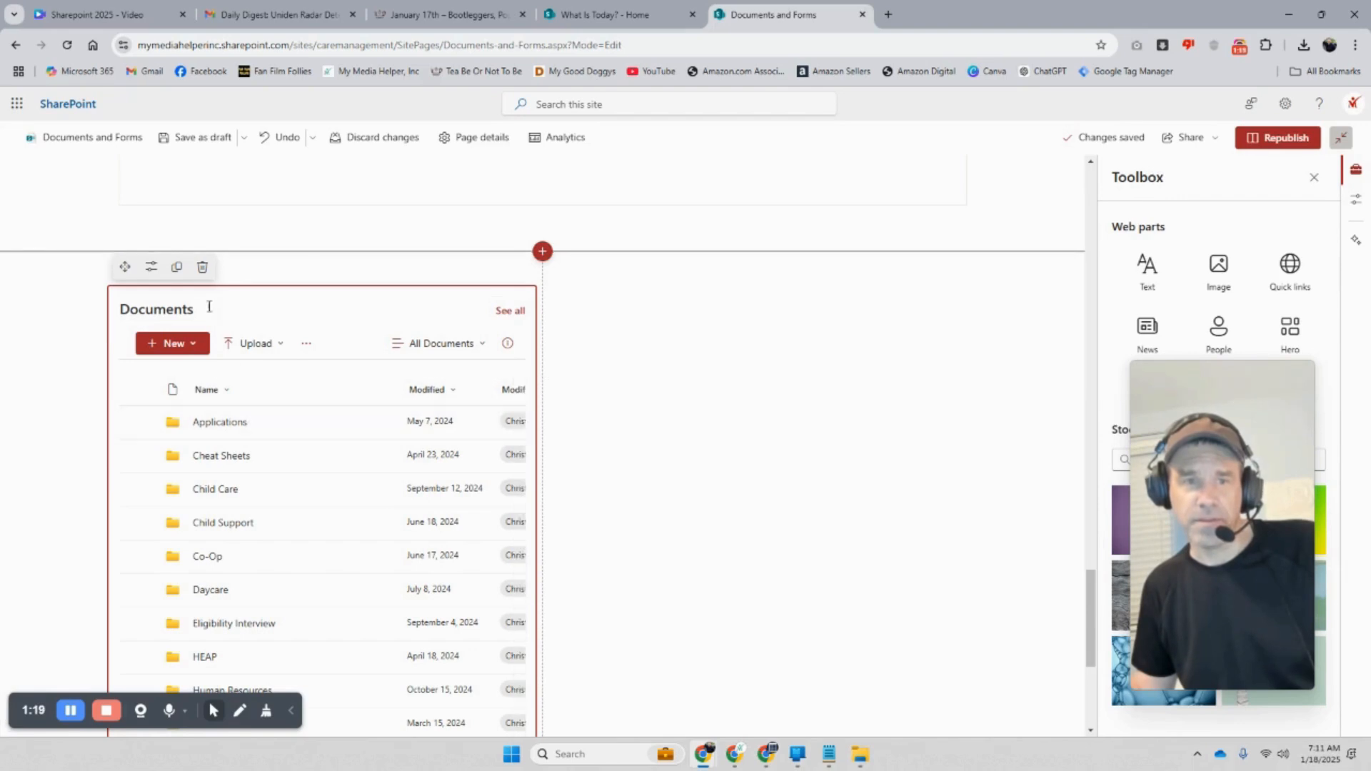
Republish the page and check how the countdown timer and Documents library appear on it
{"action": "left_click", "coordinate": [1277, 138]}
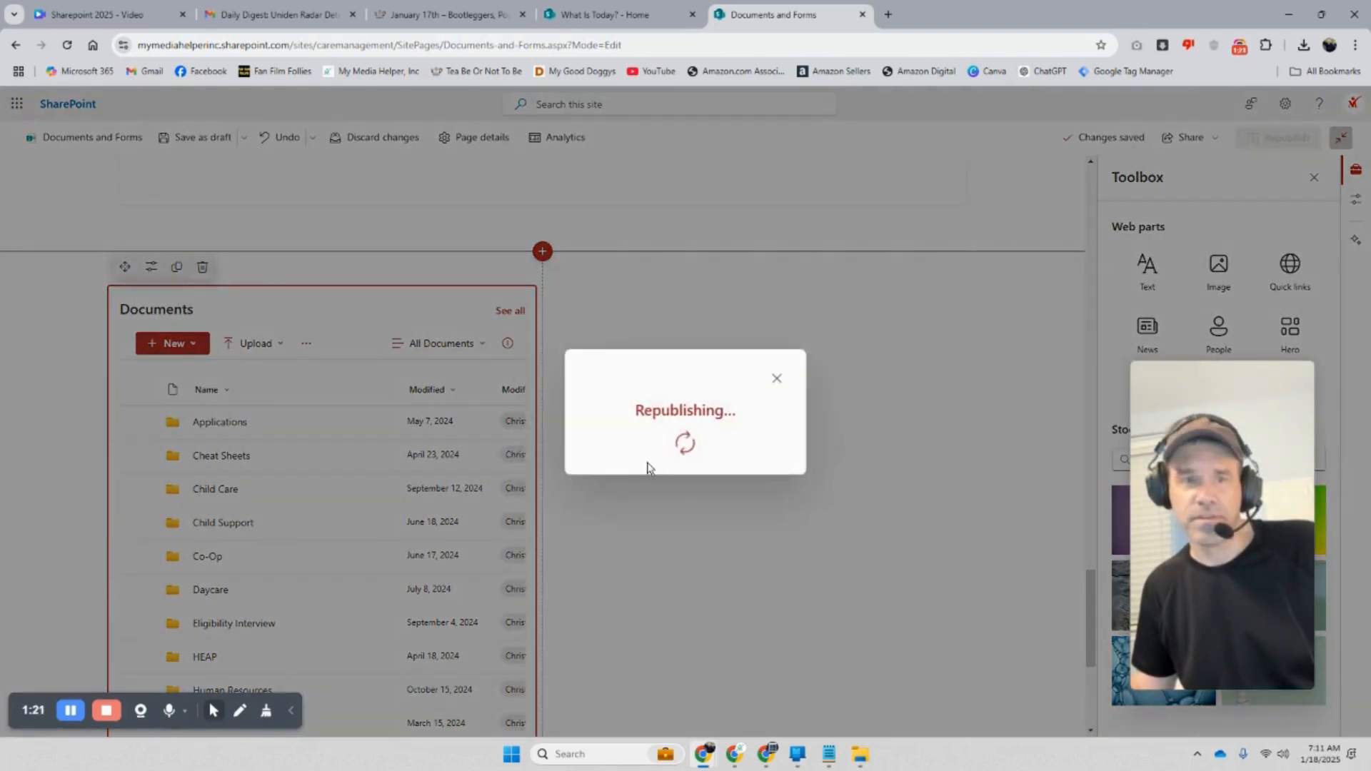
{"action": "scroll", "coordinate": [622, 494], "scroll_direction": "down", "scroll_amount": 5}
{"action": "scroll", "coordinate": [622, 494], "scroll_direction": "down", "scroll_amount": 1}
{"action": "scroll", "coordinate": [817, 534], "scroll_direction": "up", "scroll_amount": 8}
{"action": "scroll", "coordinate": [813, 533], "scroll_direction": "down", "scroll_amount": 6}
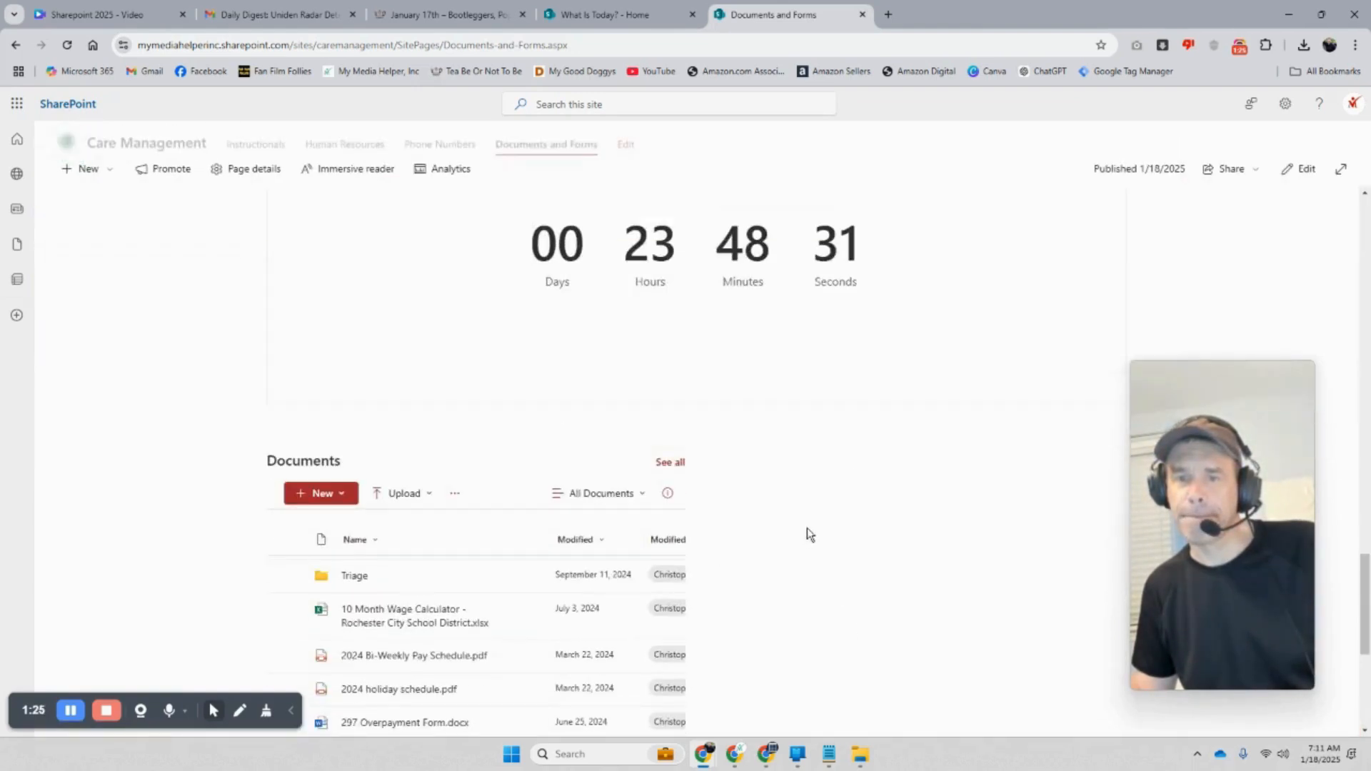
Reopen the Documents and Forms page for editing and add a Quick chart web part to the second column beside the Documents library
{"action": "left_click", "coordinate": [1306, 169]}
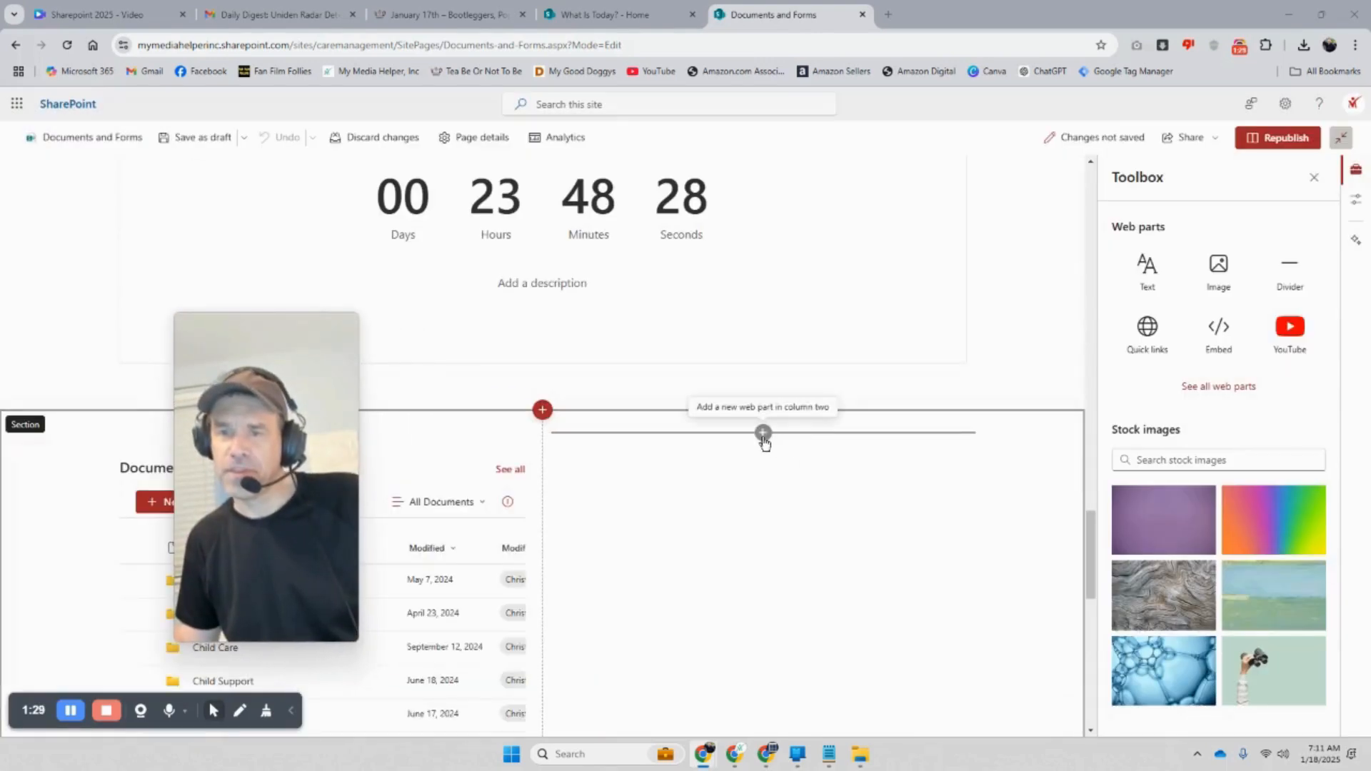
{"action": "left_click", "coordinate": [763, 432]}
{"action": "scroll", "coordinate": [839, 542], "scroll_direction": "down", "scroll_amount": 4}
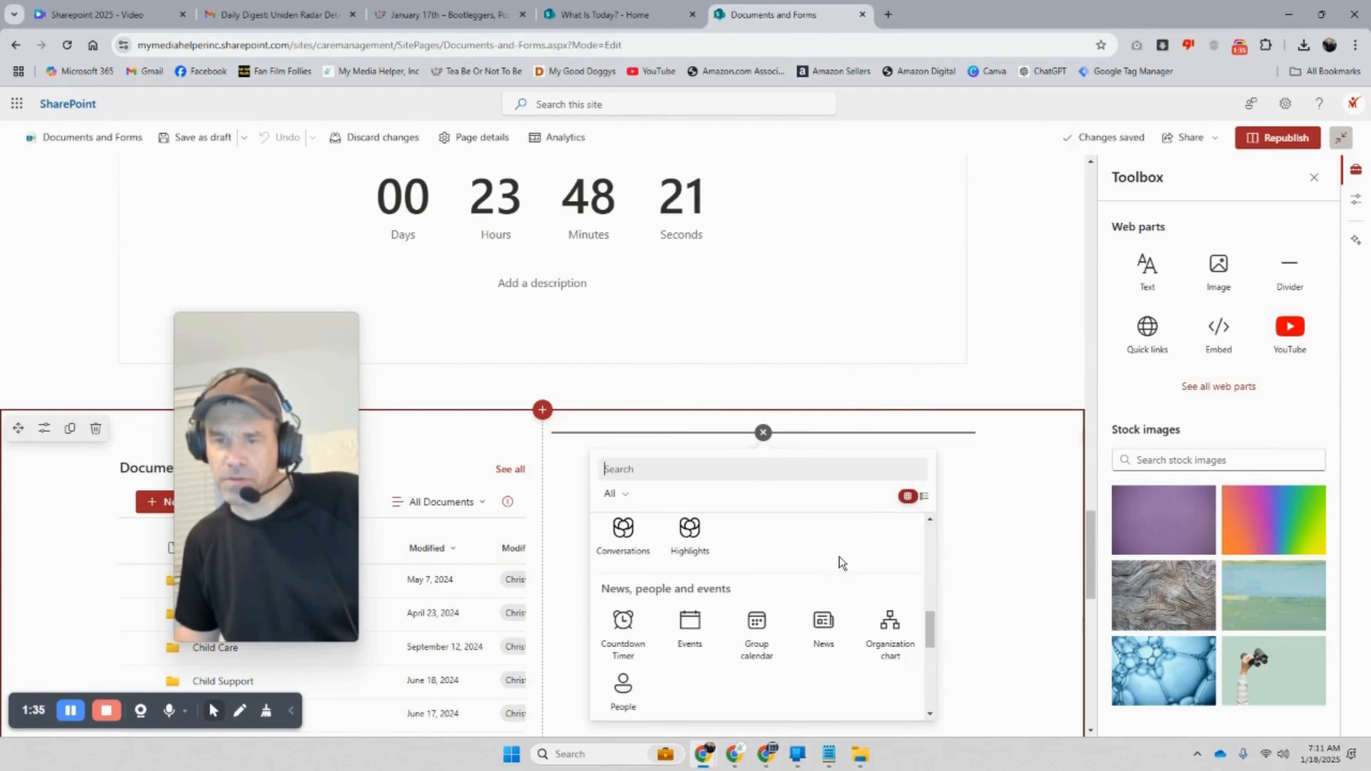
{"action": "scroll", "coordinate": [838, 557], "scroll_direction": "up", "scroll_amount": 1}
{"action": "scroll", "coordinate": [765, 625], "scroll_direction": "up", "scroll_amount": 2}
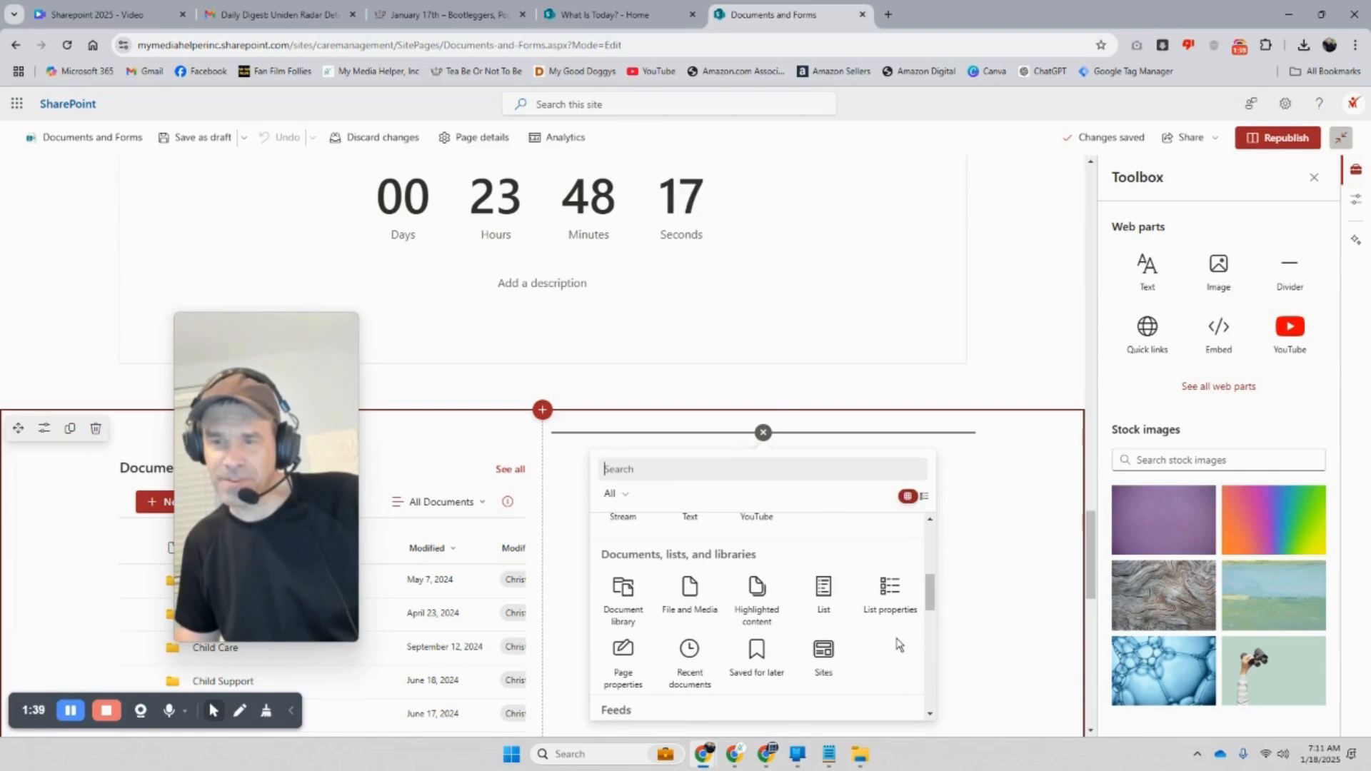
{"action": "scroll", "coordinate": [898, 644], "scroll_direction": "up", "scroll_amount": 3}
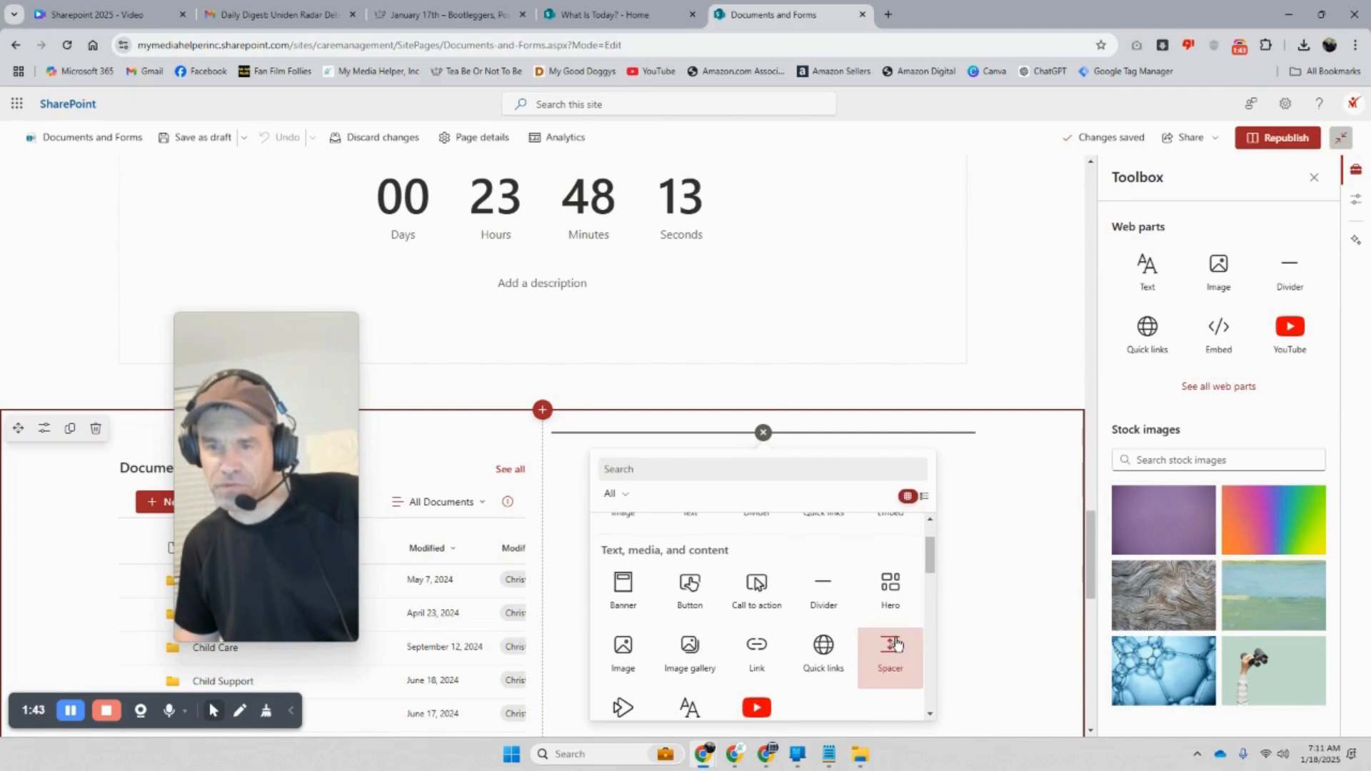
{"action": "scroll", "coordinate": [832, 703], "scroll_direction": "down", "scroll_amount": 5}
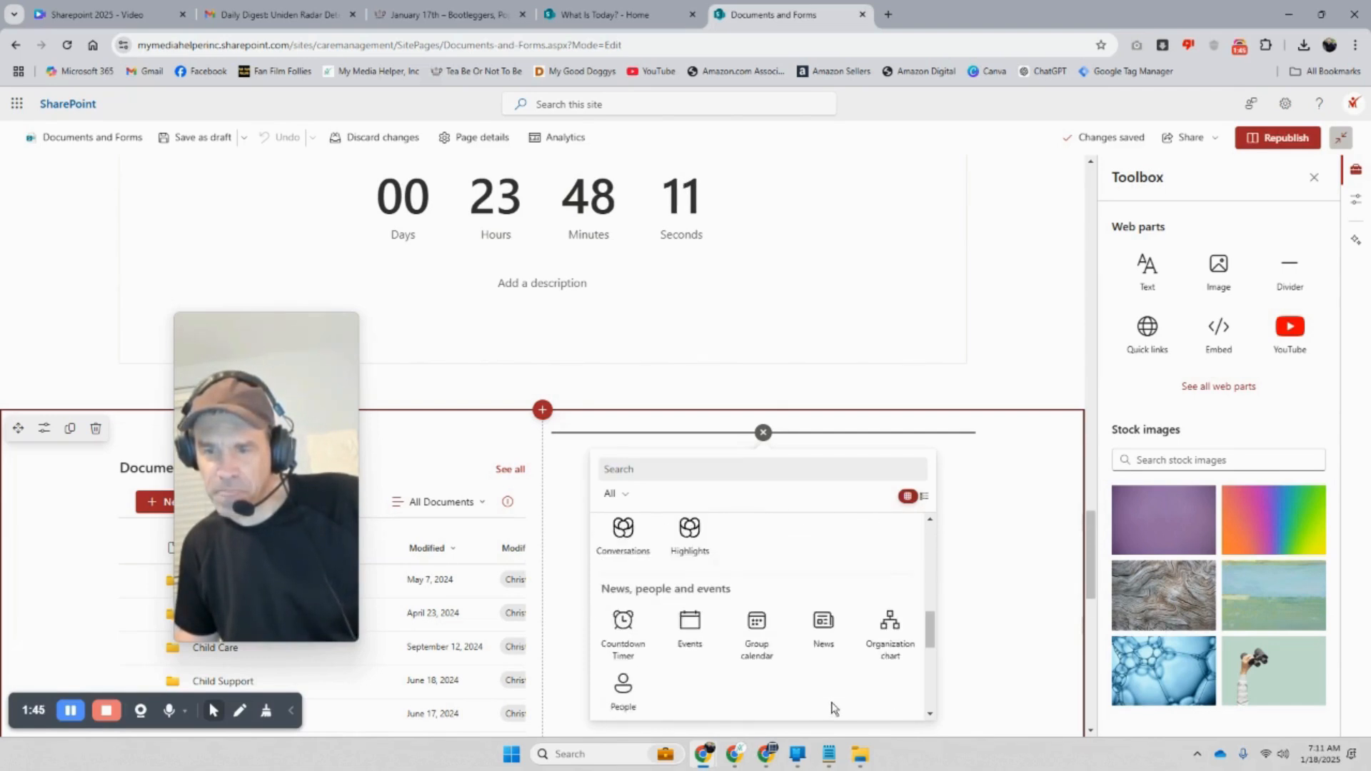
{"action": "scroll", "coordinate": [834, 707], "scroll_direction": "down", "scroll_amount": 1}
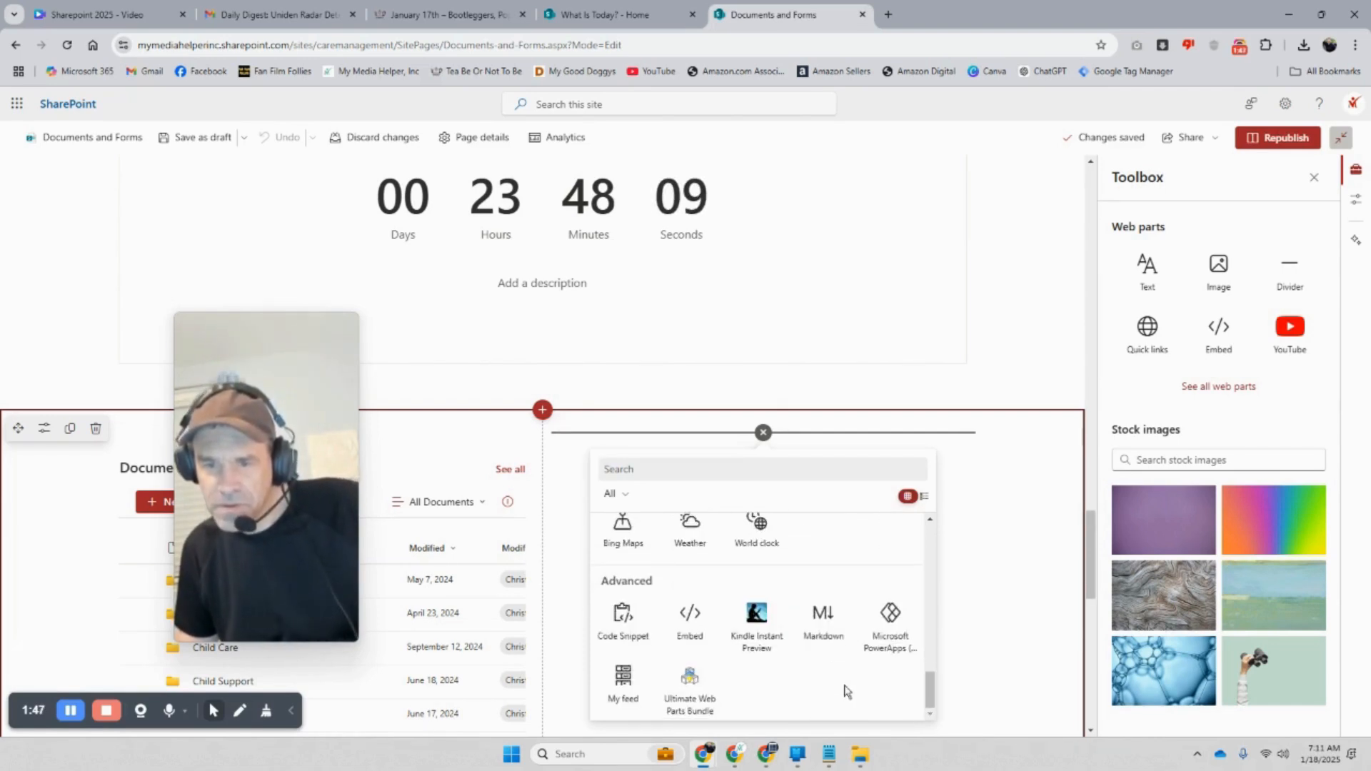
{"action": "scroll", "coordinate": [844, 692], "scroll_direction": "up", "scroll_amount": 2}
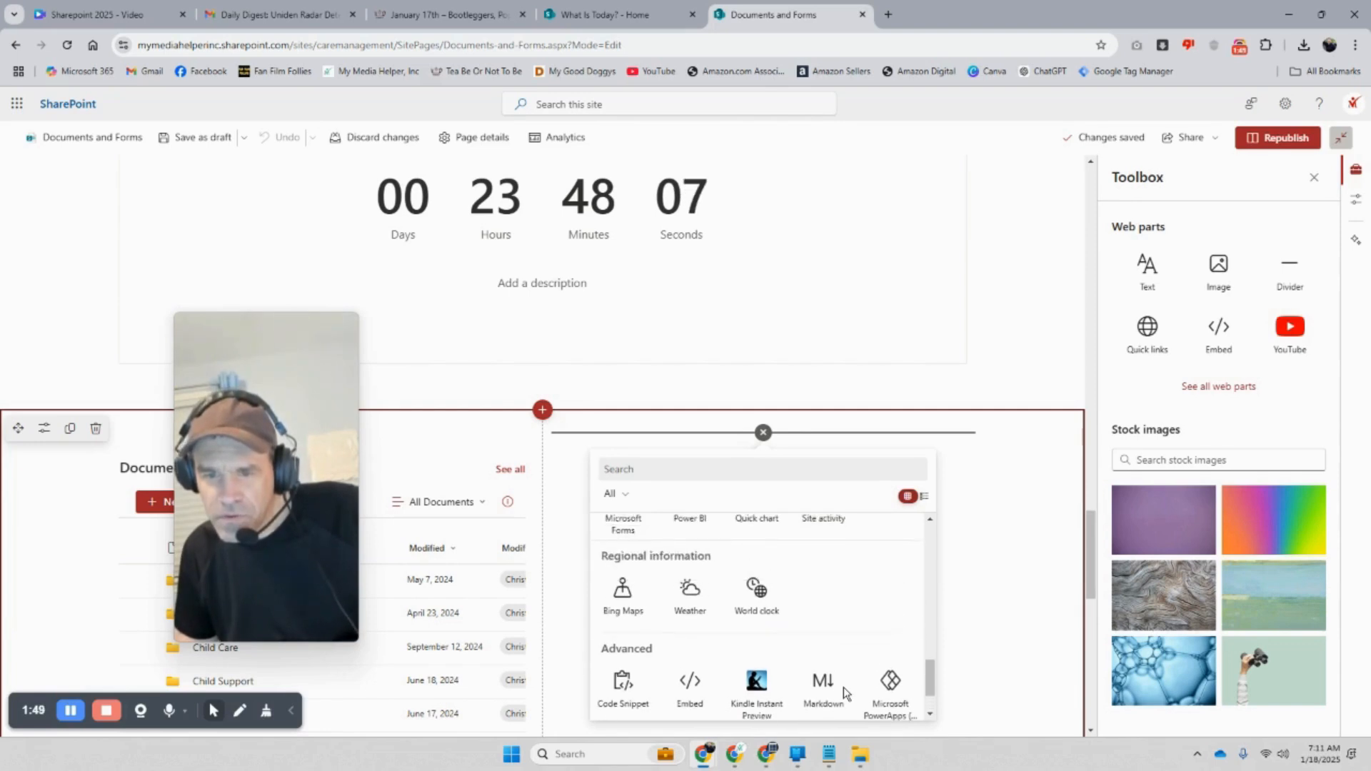
{"action": "scroll", "coordinate": [844, 692], "scroll_direction": "up", "scroll_amount": 2}
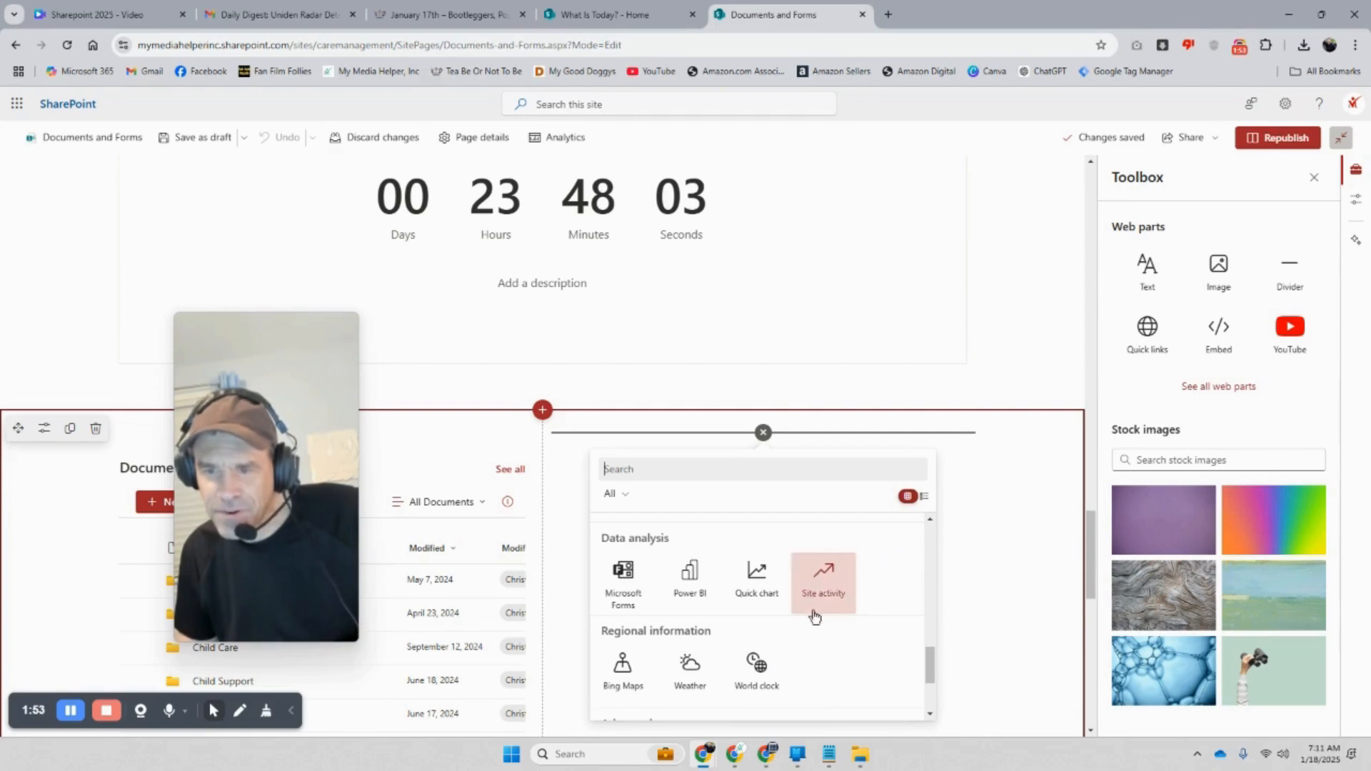
{"action": "left_click", "coordinate": [766, 573]}
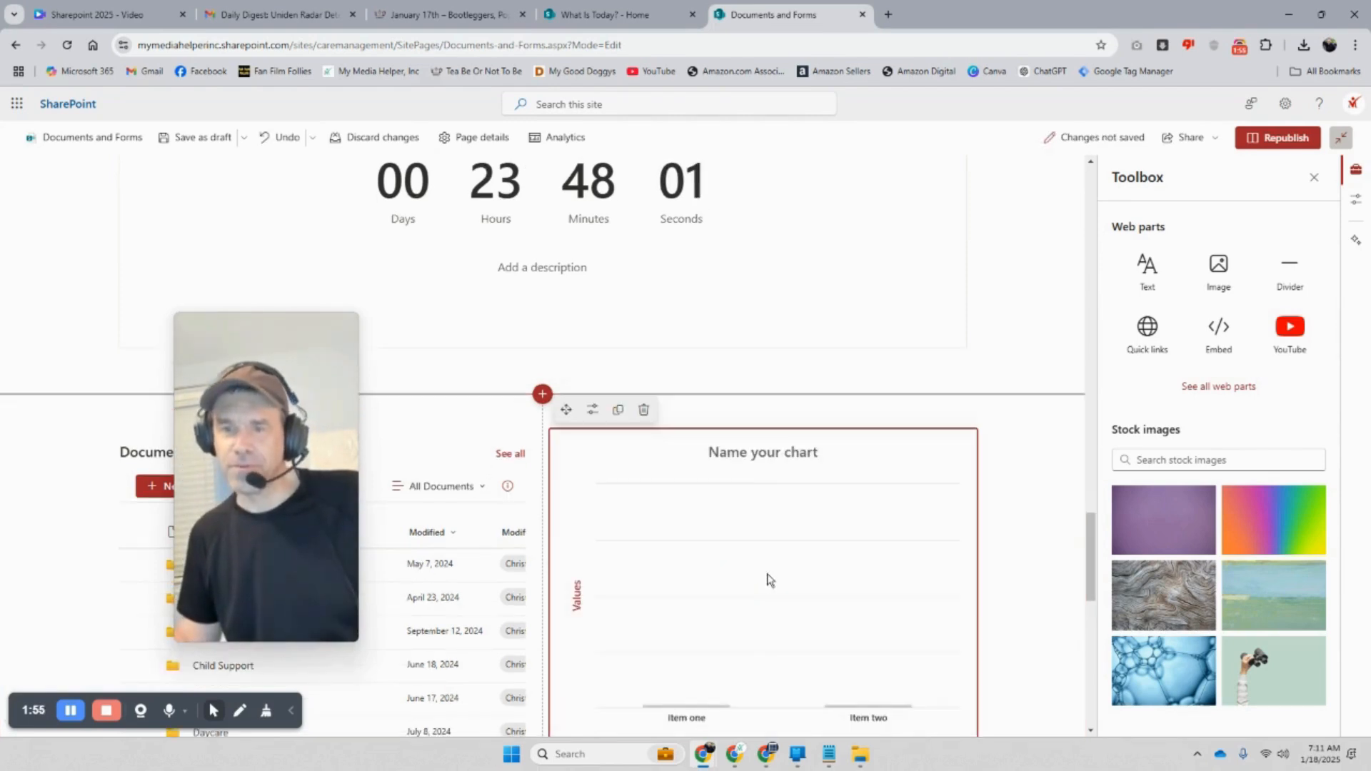
Open the Quick chart's properties and enter a first data point labelled "Number of People" with a value of 10
{"action": "scroll", "coordinate": [769, 579], "scroll_direction": "down", "scroll_amount": 2}
{"action": "left_click", "coordinate": [592, 267]}
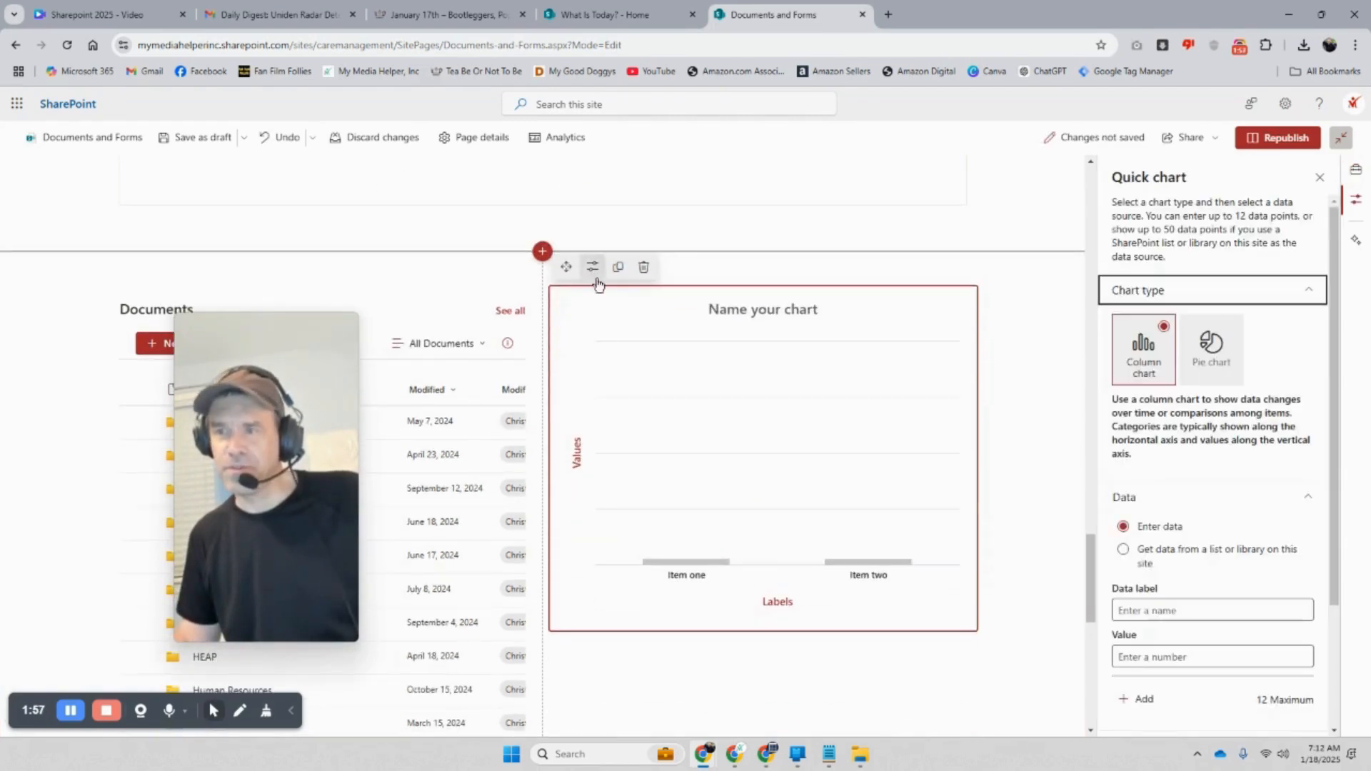
{"action": "scroll", "coordinate": [1239, 498], "scroll_direction": "down", "scroll_amount": 2}
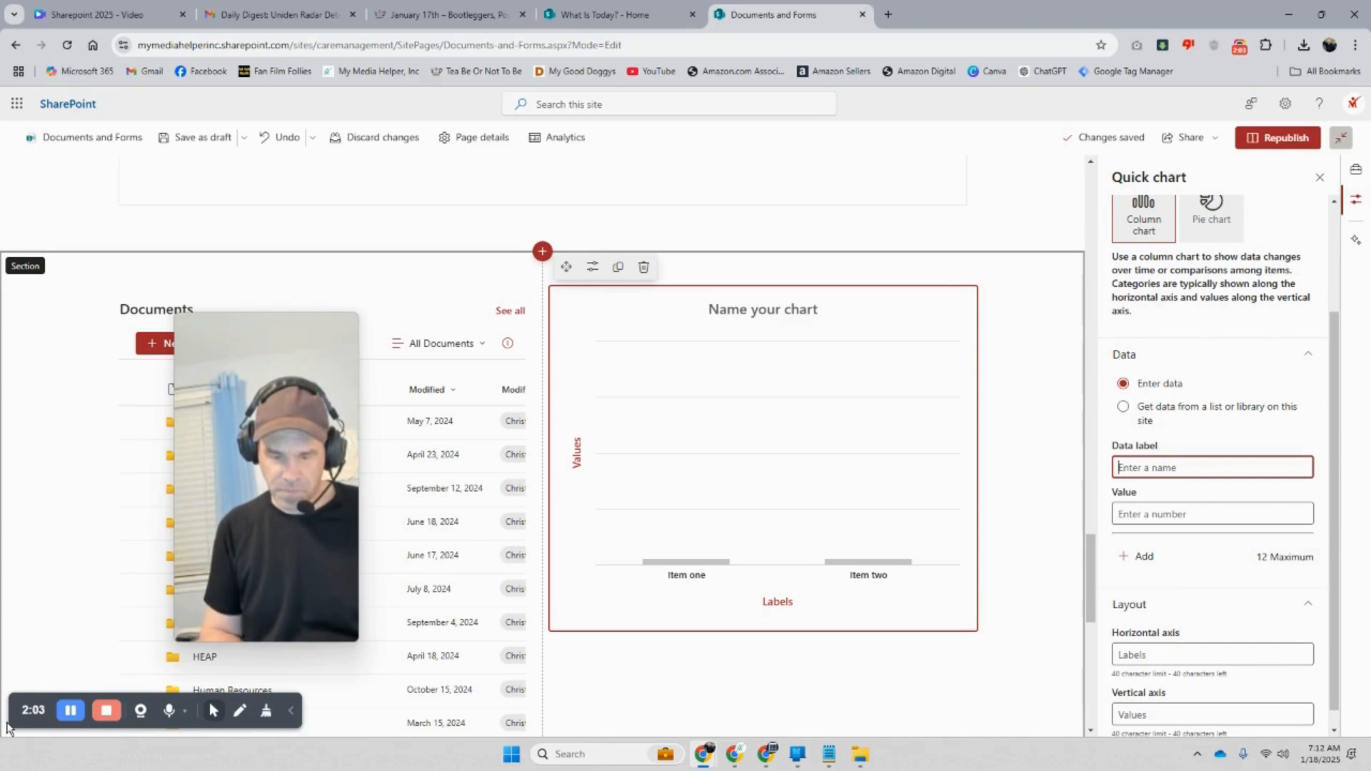
{"action": "type", "text": "Number of People"}
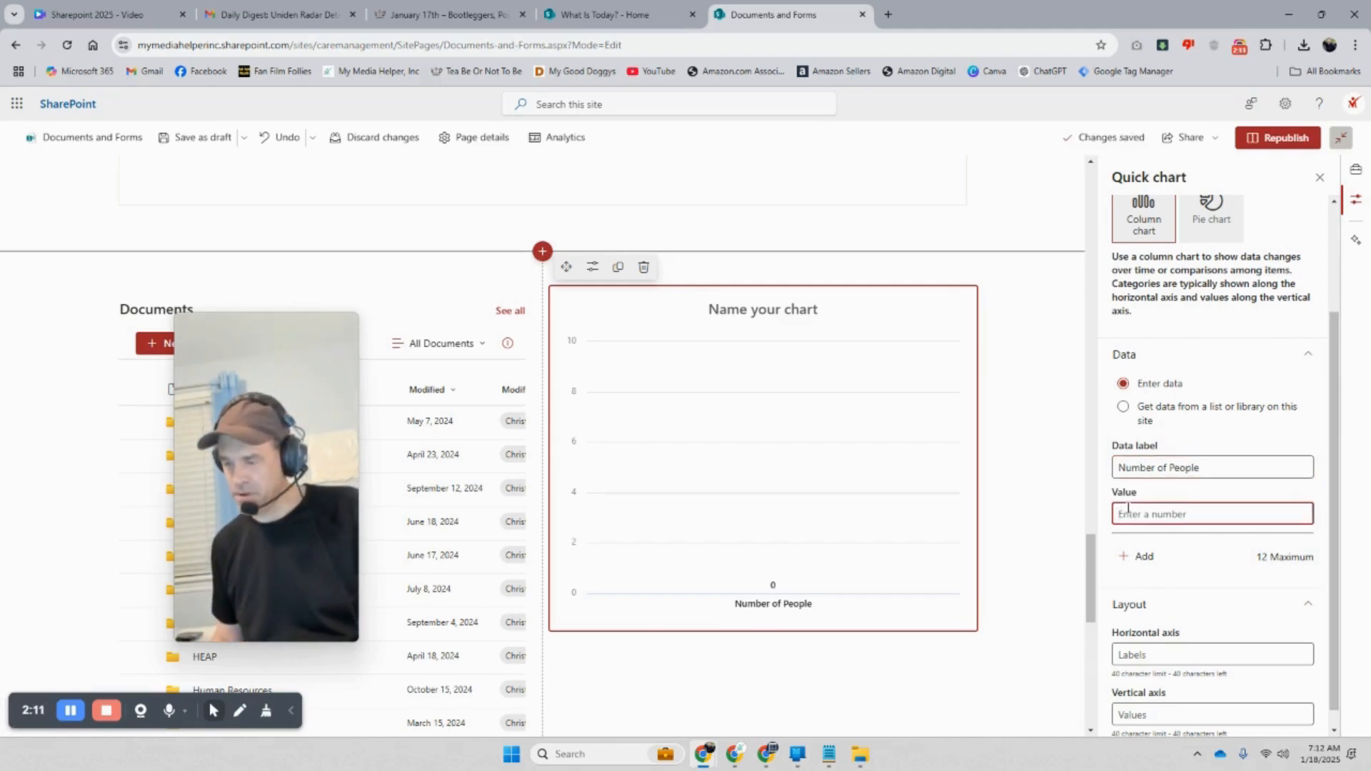
{"action": "type", "text": "10"}
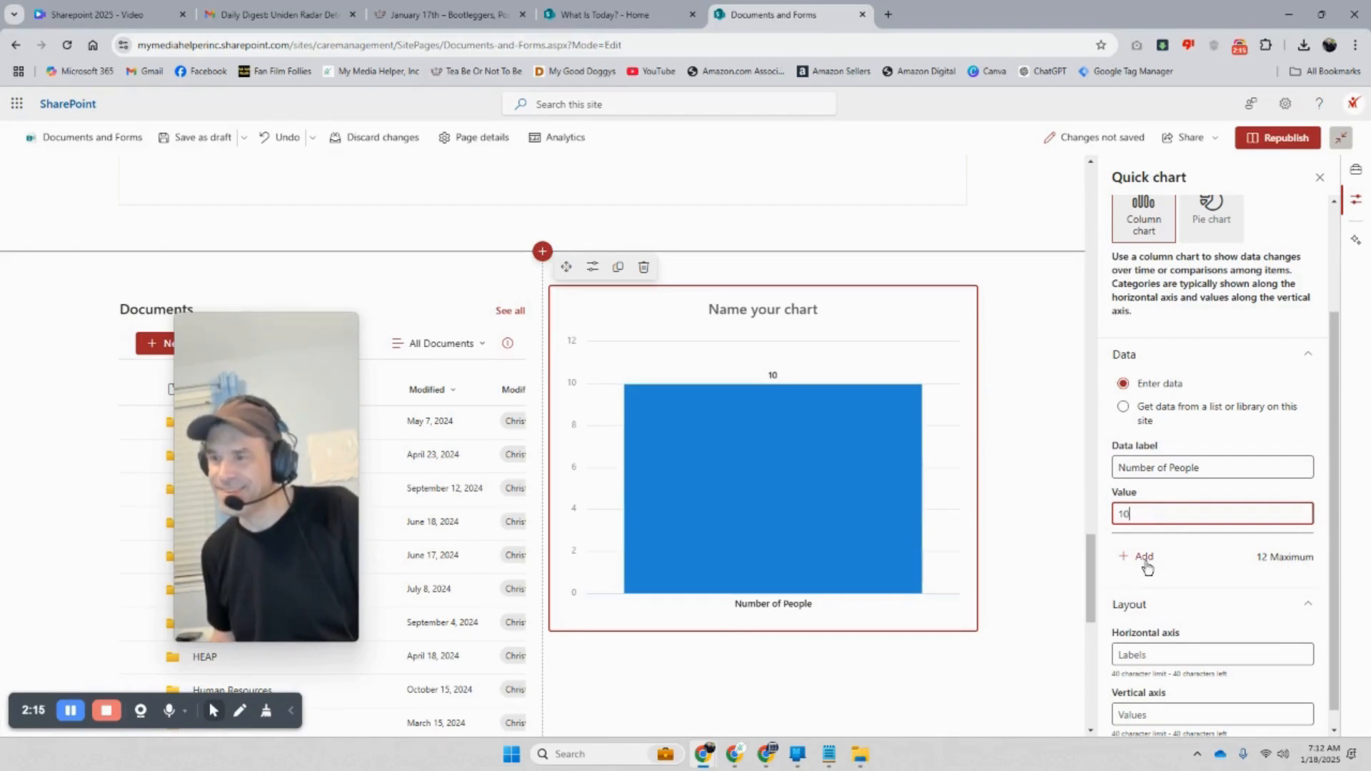
Preview the chart data as a pie chart and return it to a column chart
{"action": "scroll", "coordinate": [1147, 568], "scroll_direction": "down", "scroll_amount": 1}
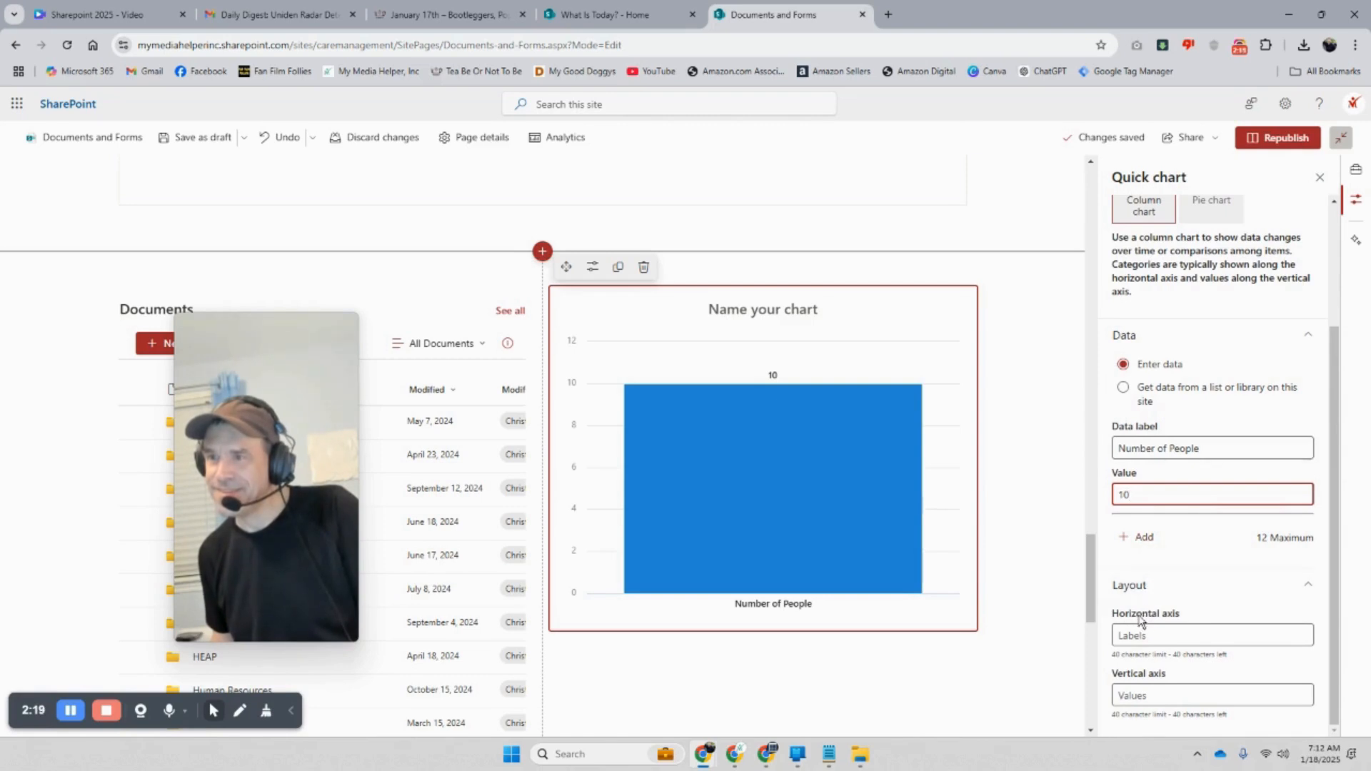
{"action": "left_click", "coordinate": [1201, 223]}
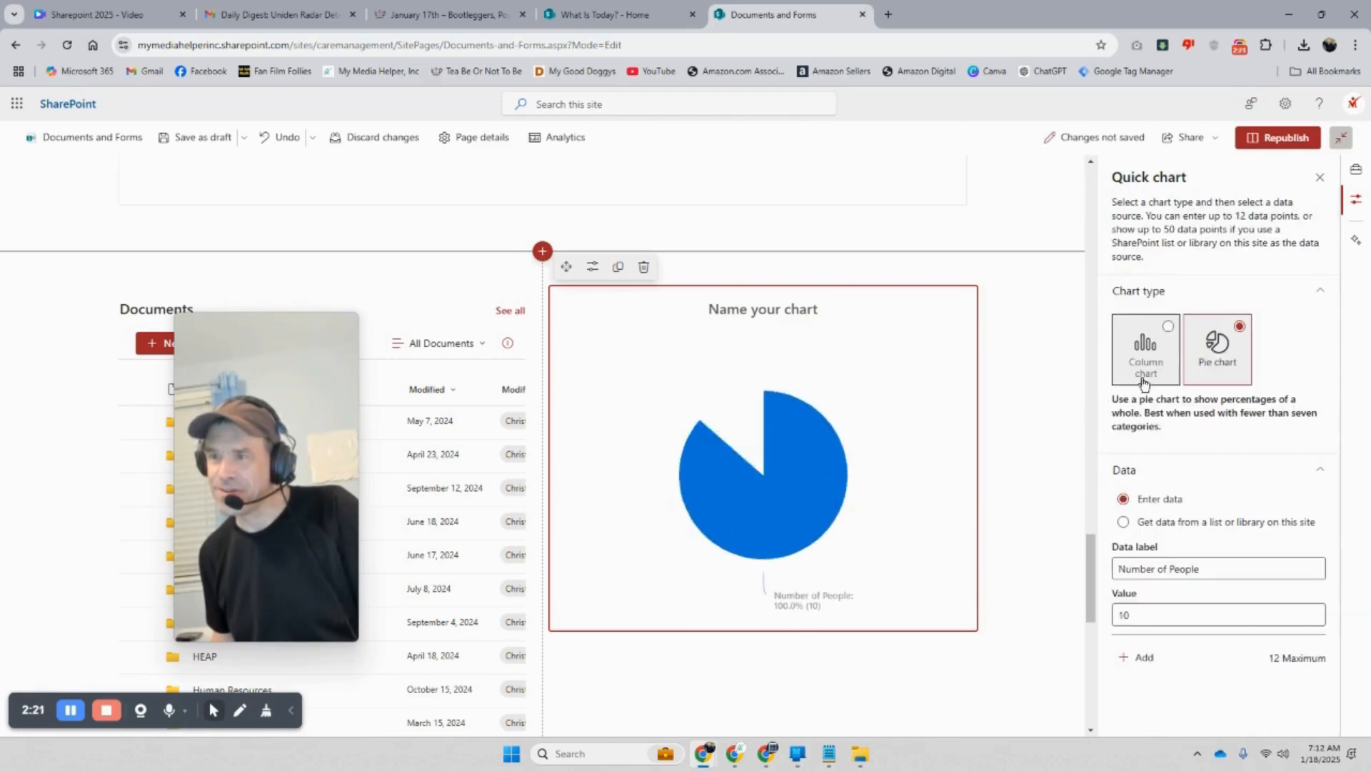
{"action": "left_click", "coordinate": [1136, 357]}
Add a second data point to the chart labelled "Number of Boneheads" with a value of 15
{"action": "scroll", "coordinate": [1140, 426], "scroll_direction": "down", "scroll_amount": 3}
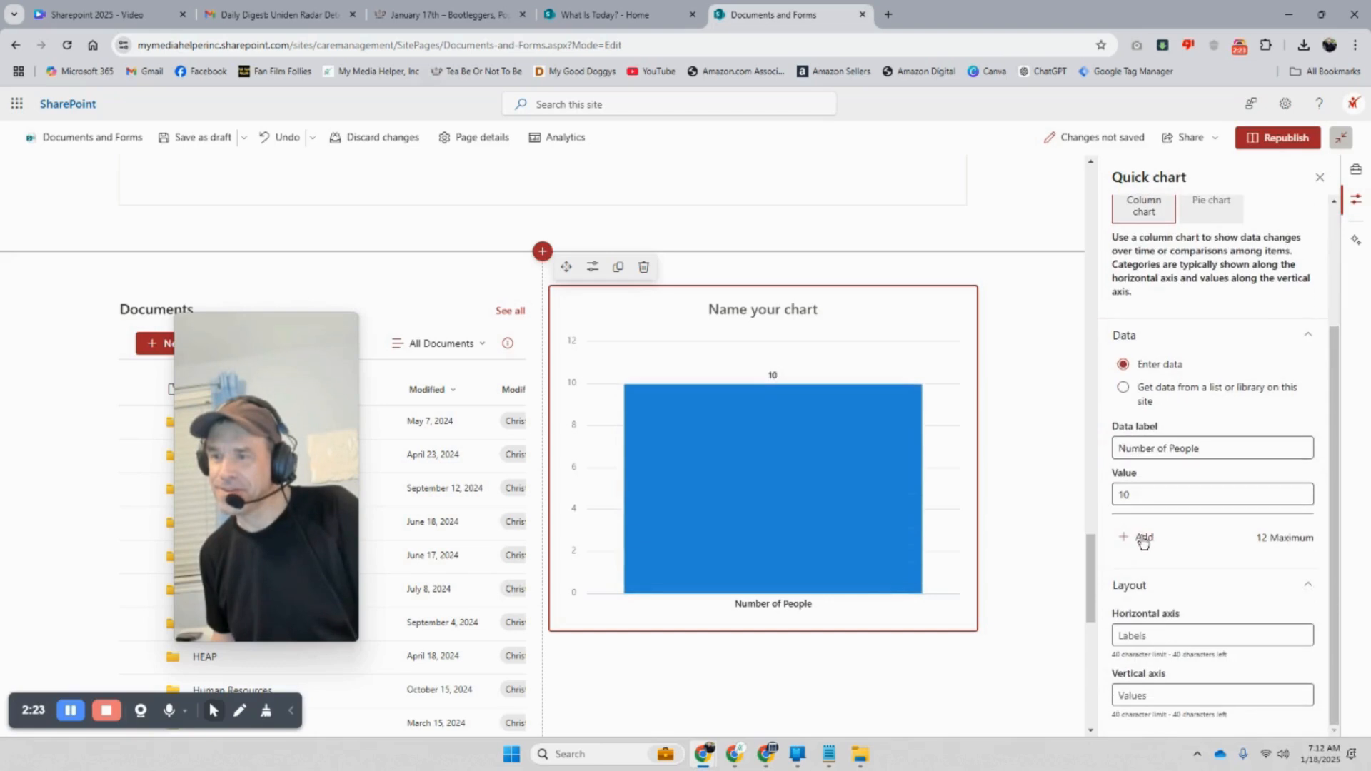
{"action": "left_click", "coordinate": [1139, 537]}
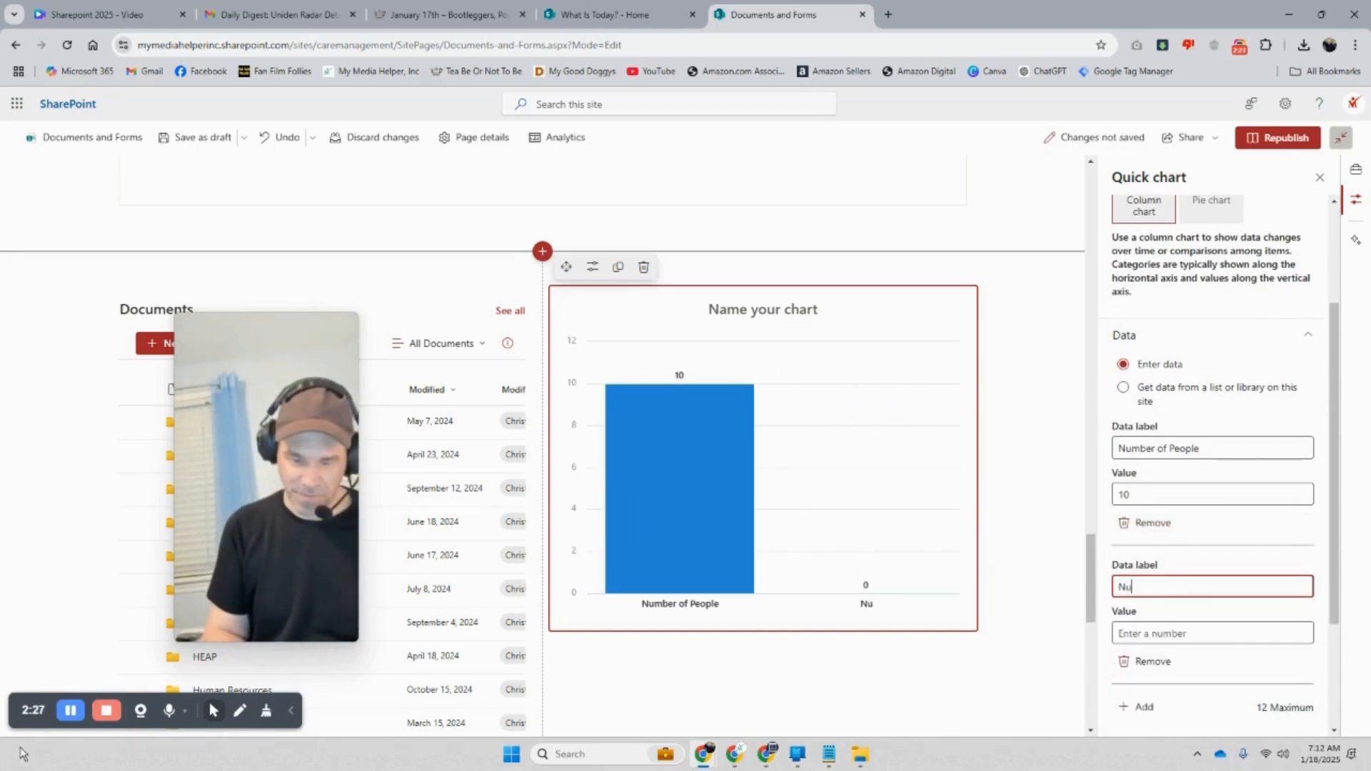
{"action": "type", "text": "Number of Boneheads"}
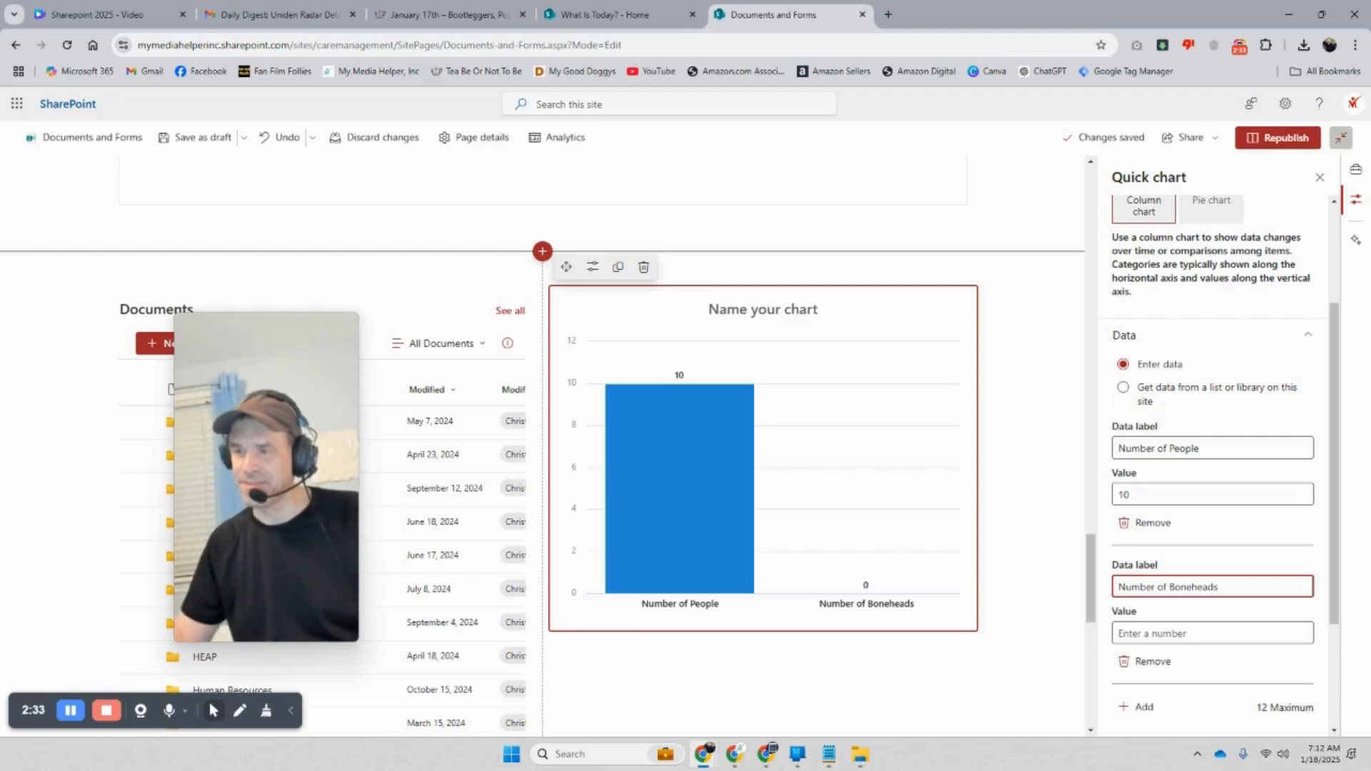
{"action": "left_click", "coordinate": [1165, 633]}
{"action": "type", "text": "15"}
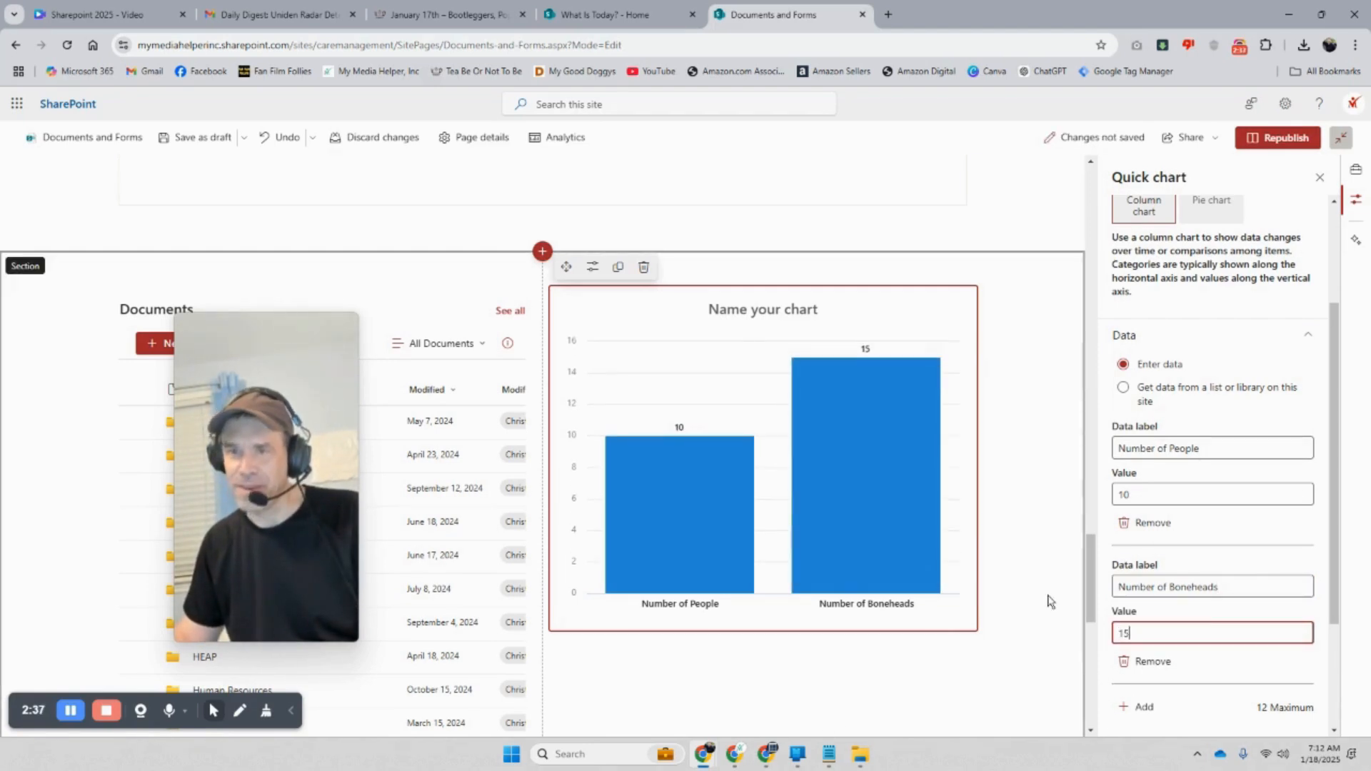
Look over the column chart on the page and change its chart type to a pie chart
{"action": "scroll", "coordinate": [1047, 603], "scroll_direction": "down", "scroll_amount": 5}
{"action": "scroll", "coordinate": [1179, 609], "scroll_direction": "down", "scroll_amount": 3}
{"action": "scroll", "coordinate": [1166, 609], "scroll_direction": "up", "scroll_amount": 5}
{"action": "scroll", "coordinate": [1078, 443], "scroll_direction": "up", "scroll_amount": 5}
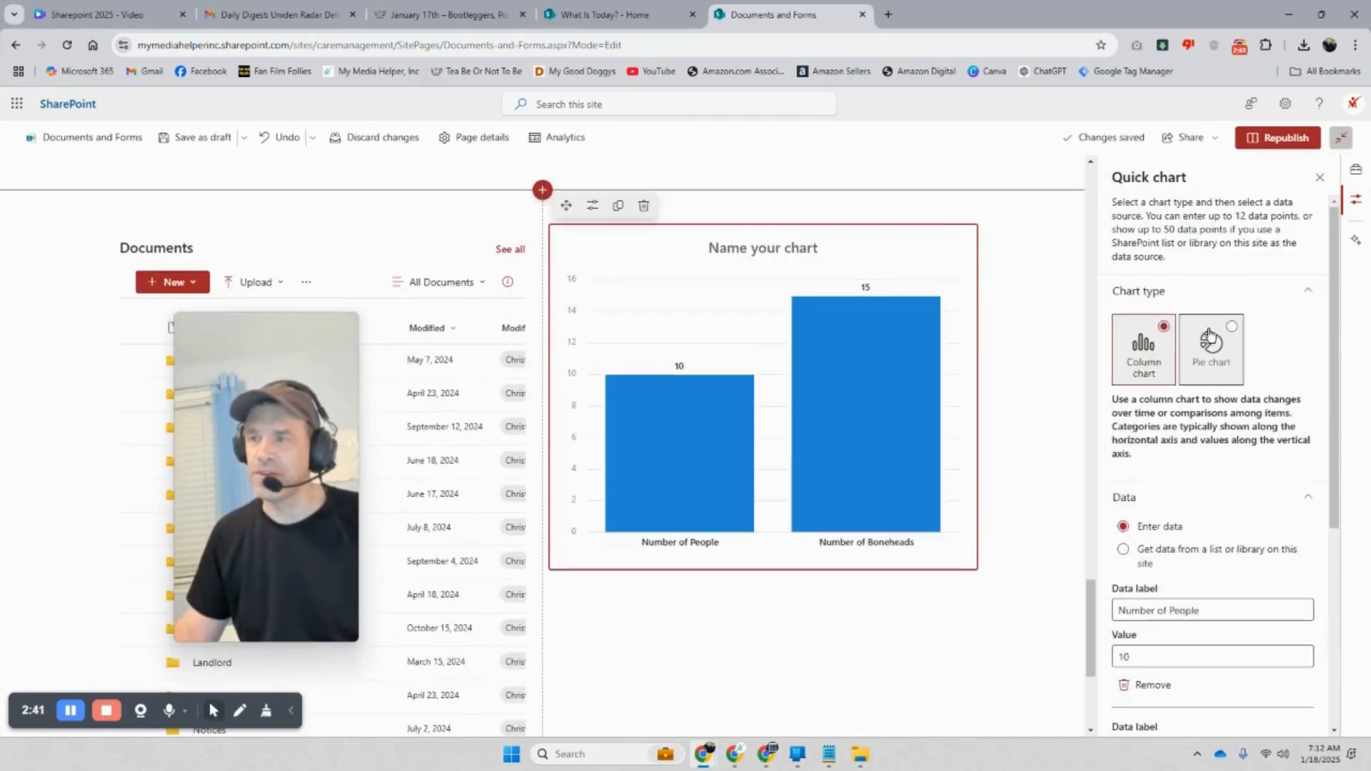
{"action": "left_click", "coordinate": [1211, 346]}
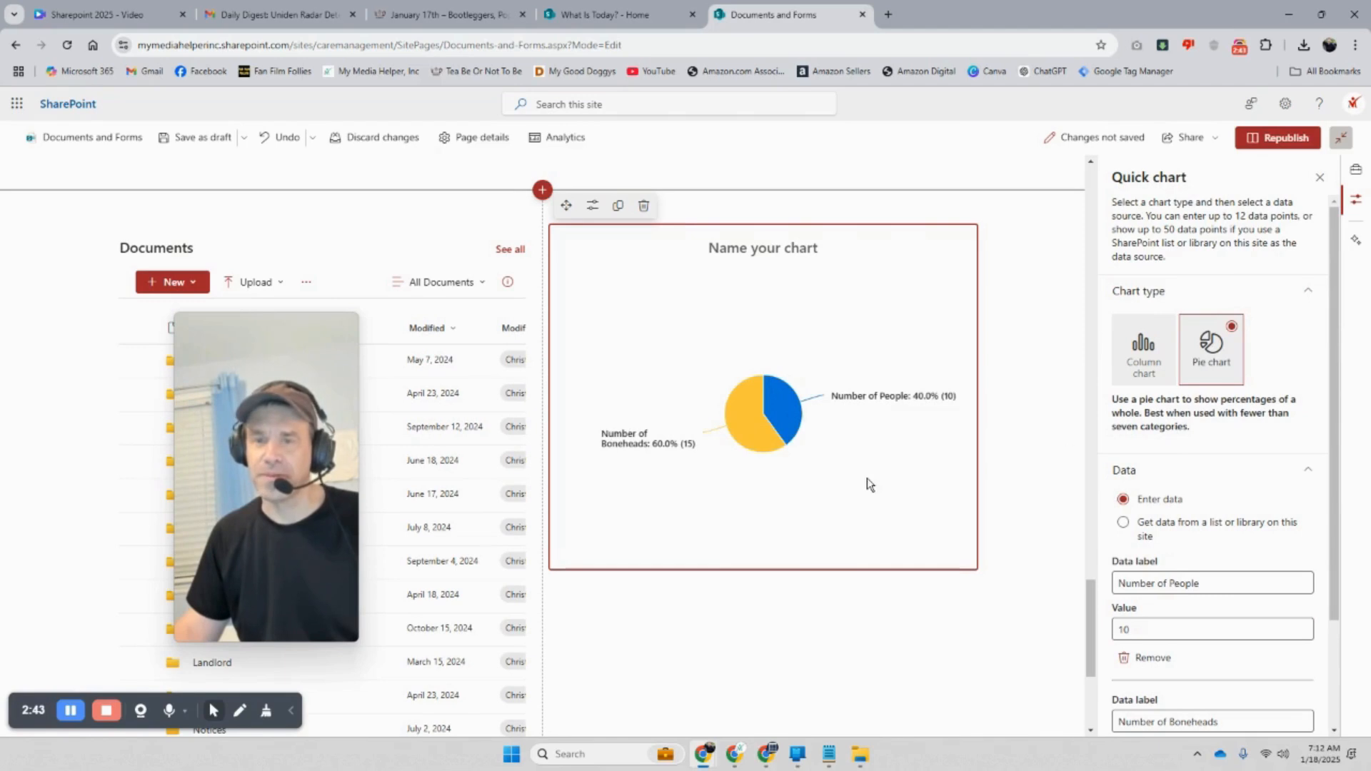
{"action": "scroll", "coordinate": [869, 484], "scroll_direction": "up", "scroll_amount": 3}
Add a one-column section below the section holding the Documents library and the chart
{"action": "scroll", "coordinate": [860, 482], "scroll_direction": "down", "scroll_amount": 7}
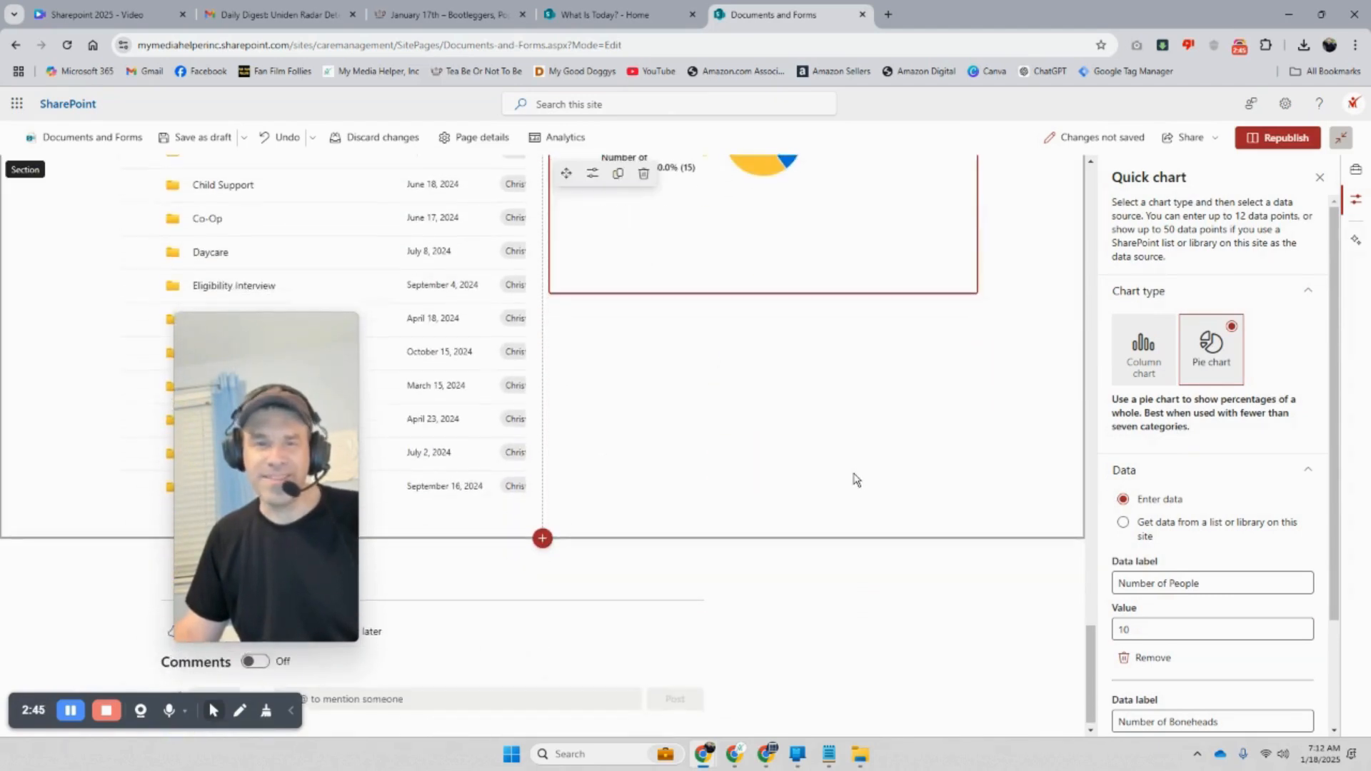
{"action": "left_click", "coordinate": [549, 530]}
{"action": "left_click", "coordinate": [472, 350]}
Add a List properties web part to the new one-column section at the end of the page
{"action": "left_click", "coordinate": [543, 552]}
{"action": "left_click", "coordinate": [543, 552]}
{"action": "left_click", "coordinate": [542, 552]}
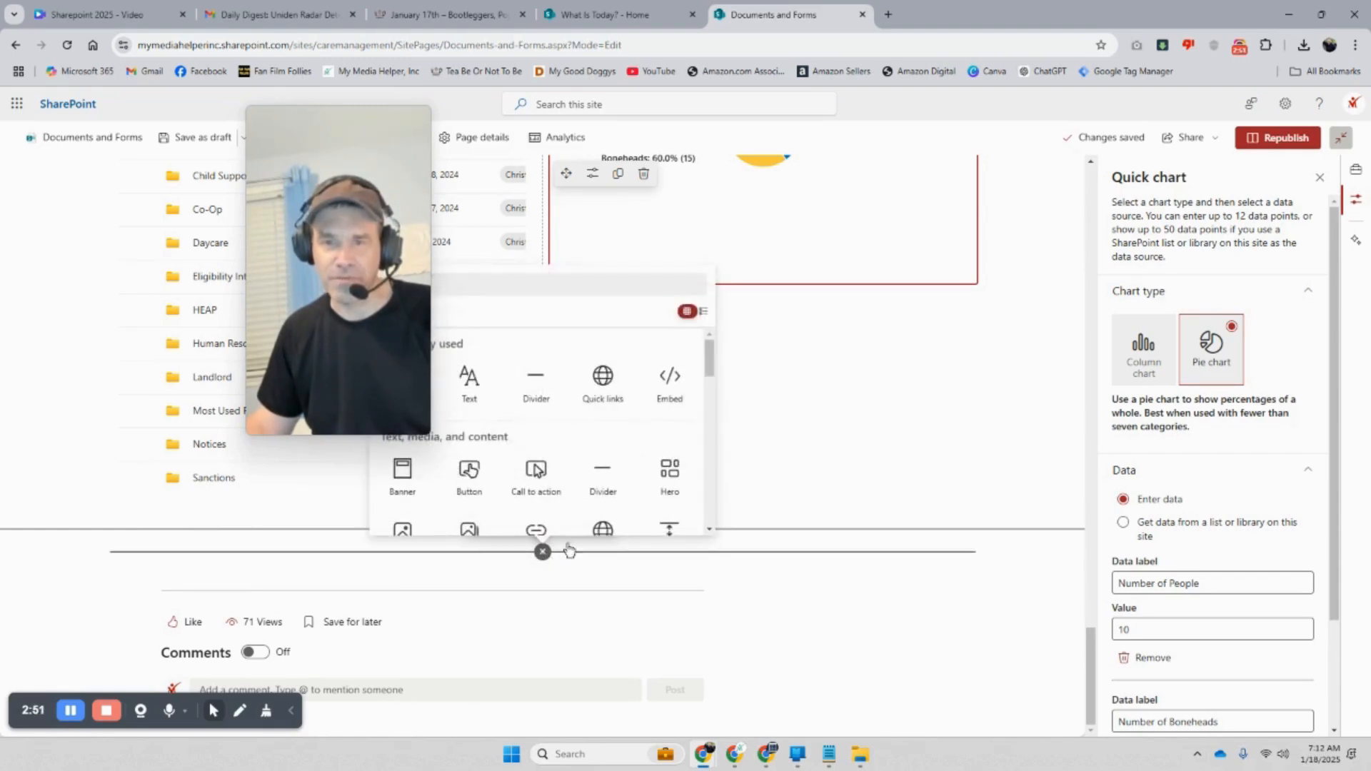
{"action": "scroll", "coordinate": [650, 389], "scroll_direction": "down", "scroll_amount": 1}
{"action": "scroll", "coordinate": [641, 414], "scroll_direction": "down", "scroll_amount": 2}
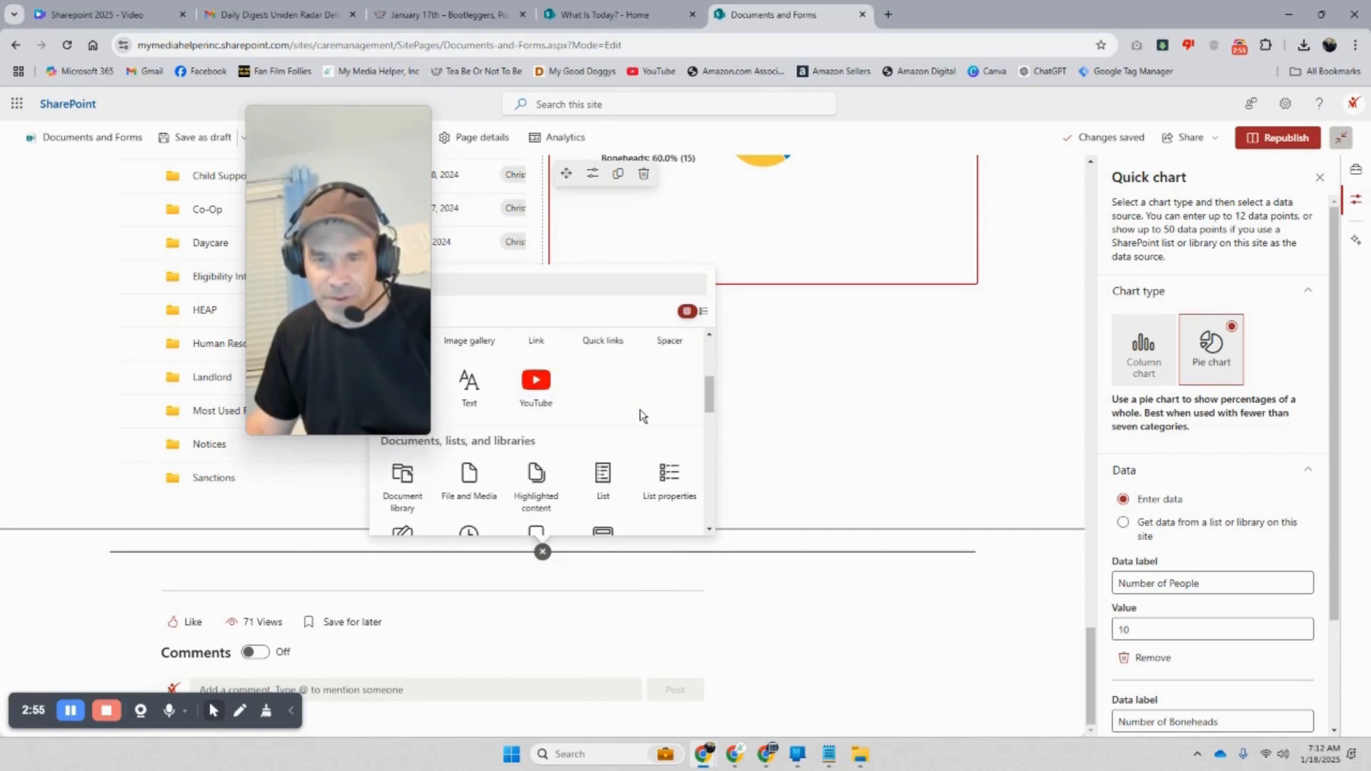
{"action": "scroll", "coordinate": [642, 416], "scroll_direction": "down", "scroll_amount": 1}
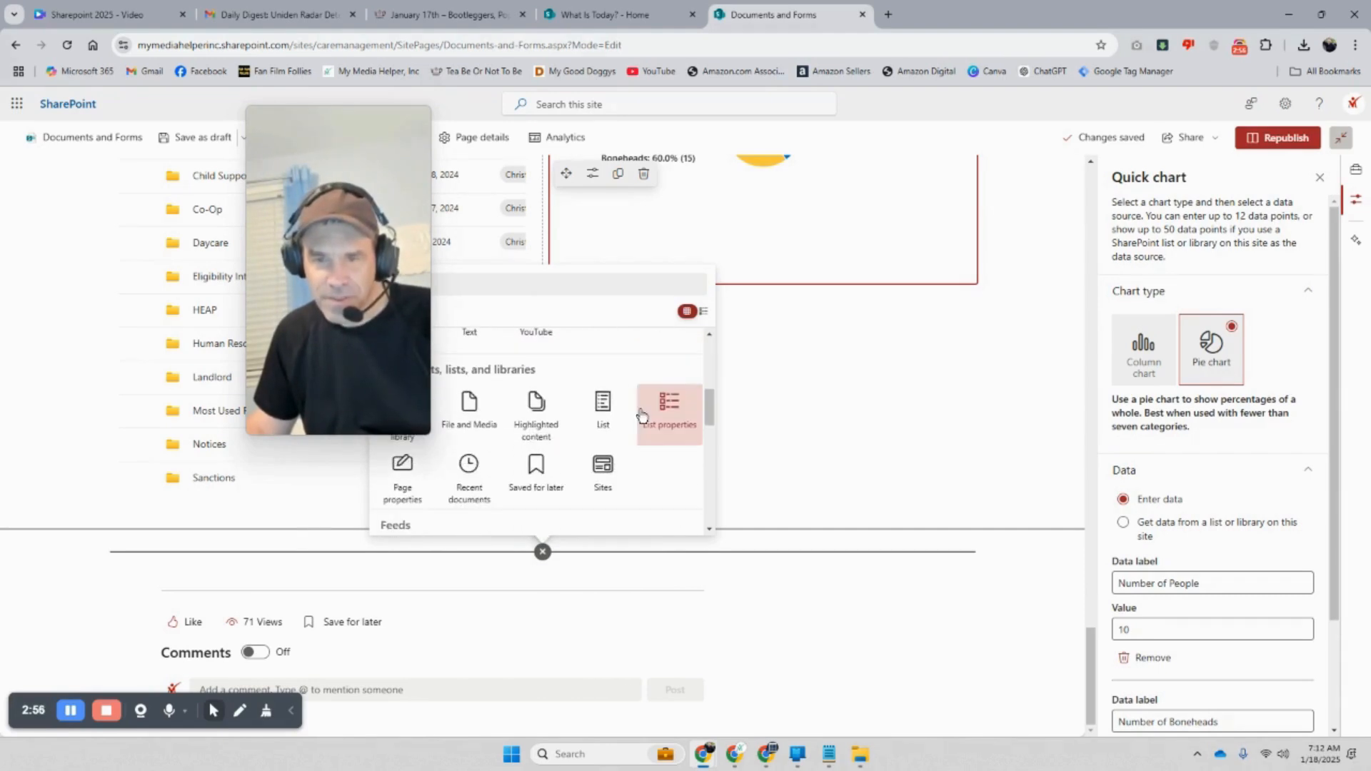
{"action": "left_click", "coordinate": [678, 404]}
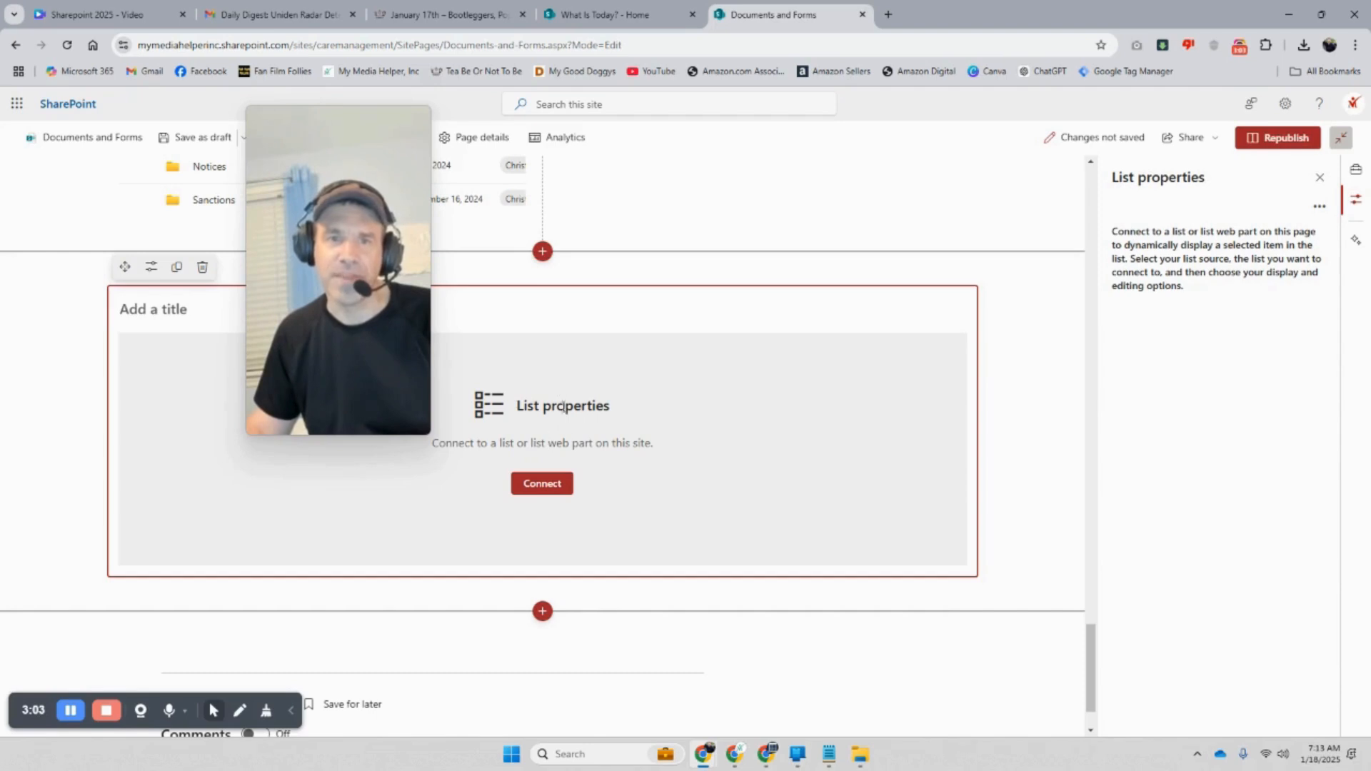
Delete the List properties web part from the one-column section
{"action": "left_click_drag", "start_coordinate": [352, 266], "coordinate": [1132, 300]}
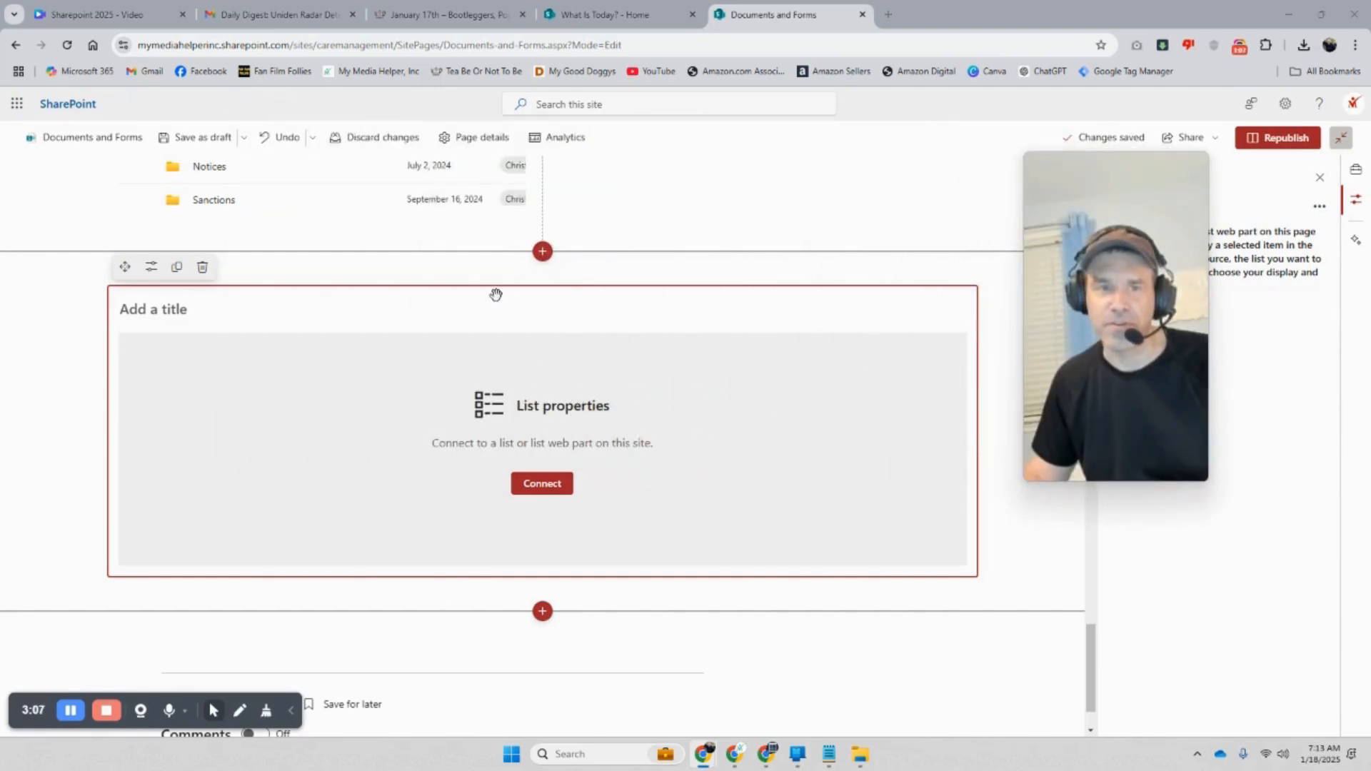
{"action": "left_click", "coordinate": [202, 267]}
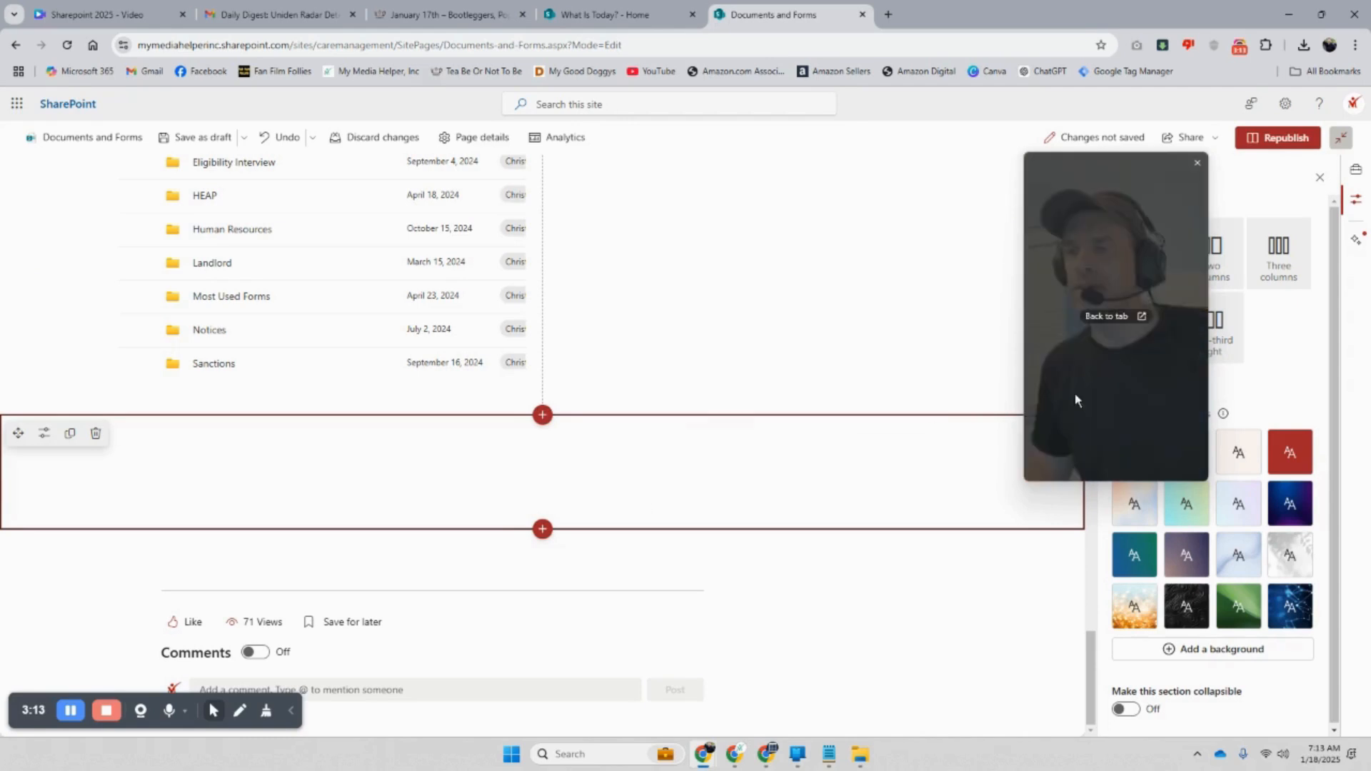
{"action": "left_click_drag", "start_coordinate": [1156, 391], "coordinate": [884, 366]}
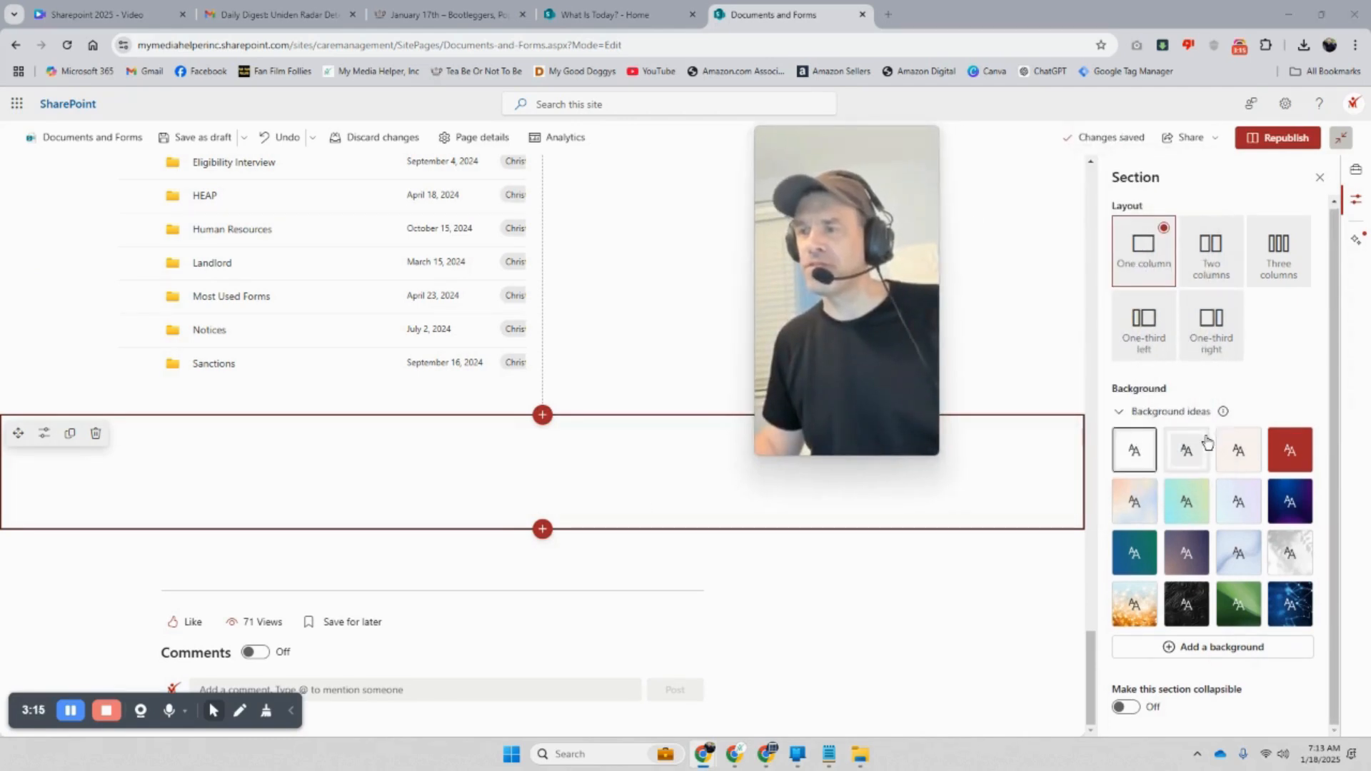